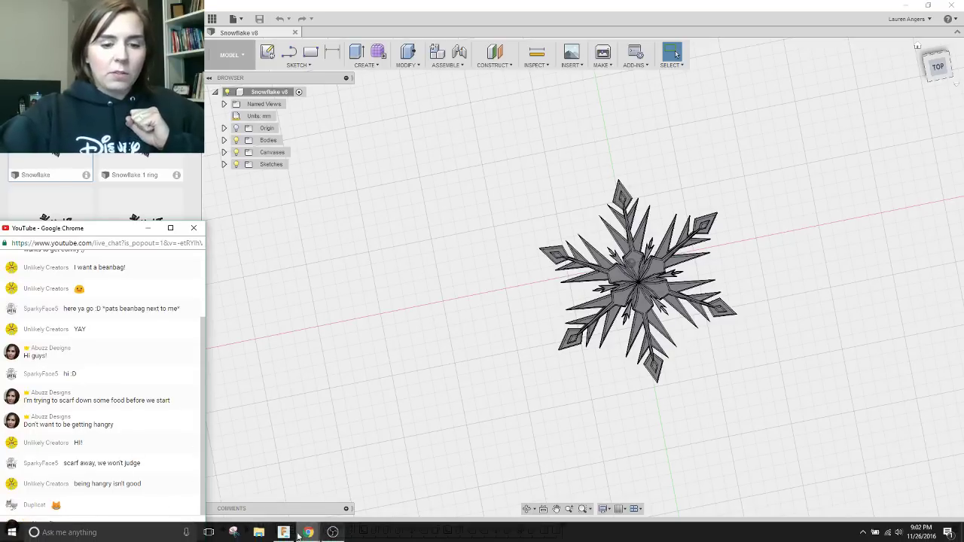
Check the YouTube live dashboard in Chrome, and return to Fusion 360 with the live chat window in front.
mouse_move(305, 522)
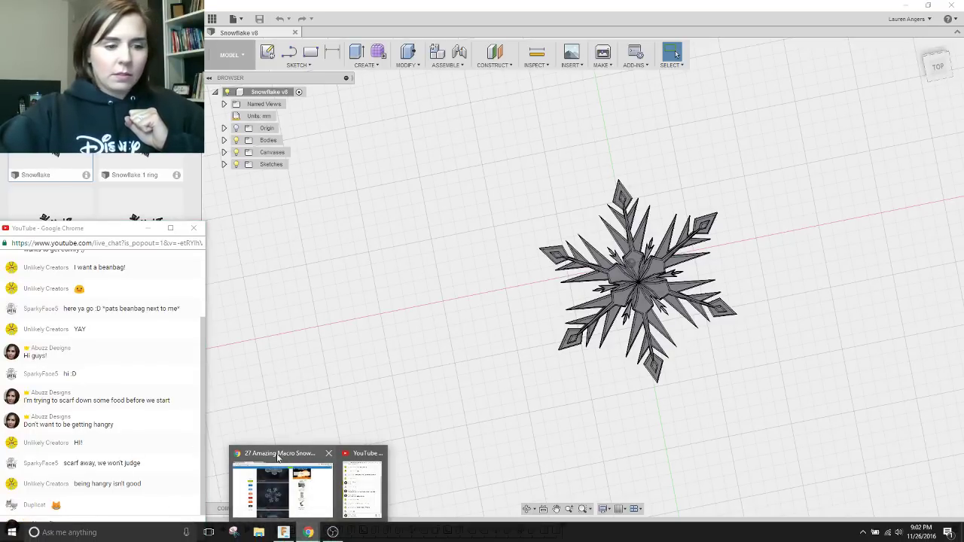
left_click(330, 486)
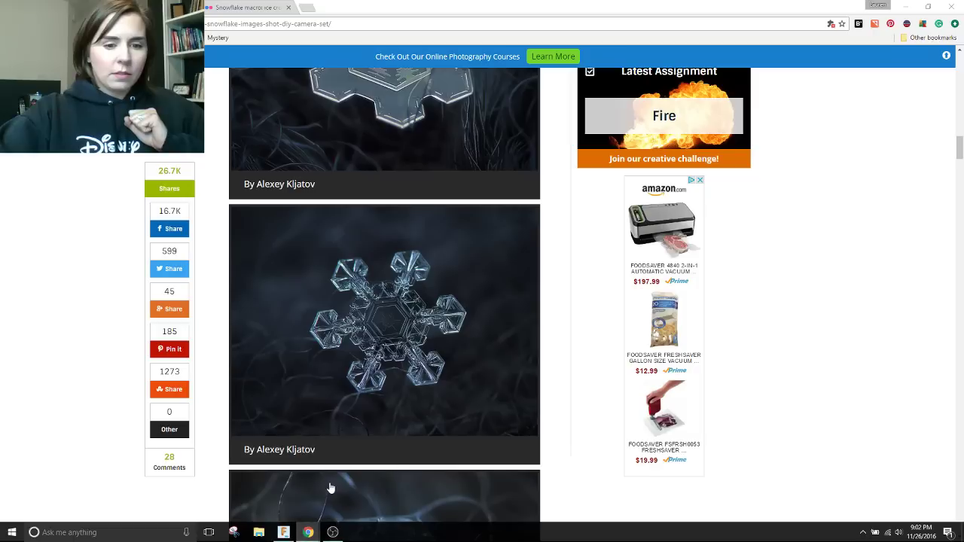
left_click(53, 8)
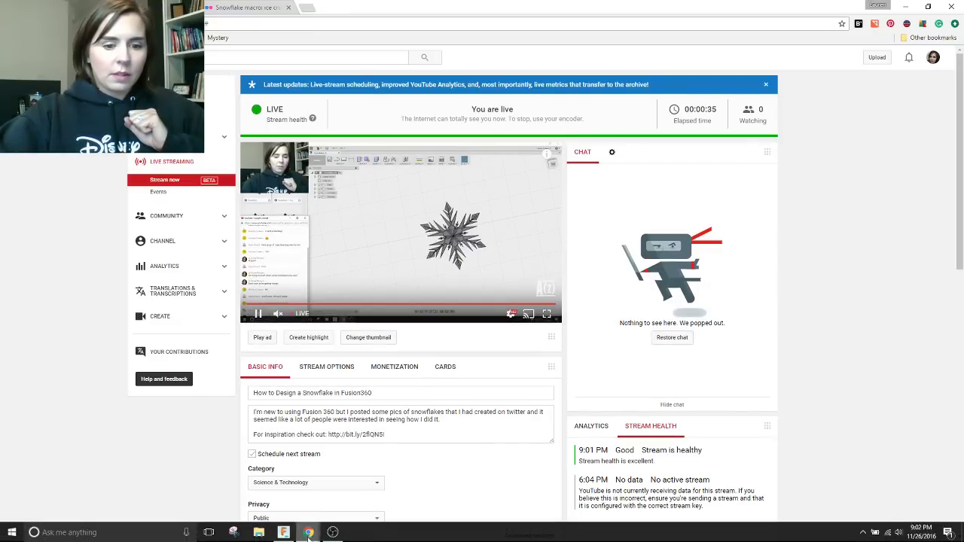
left_click(332, 532)
left_click(285, 533)
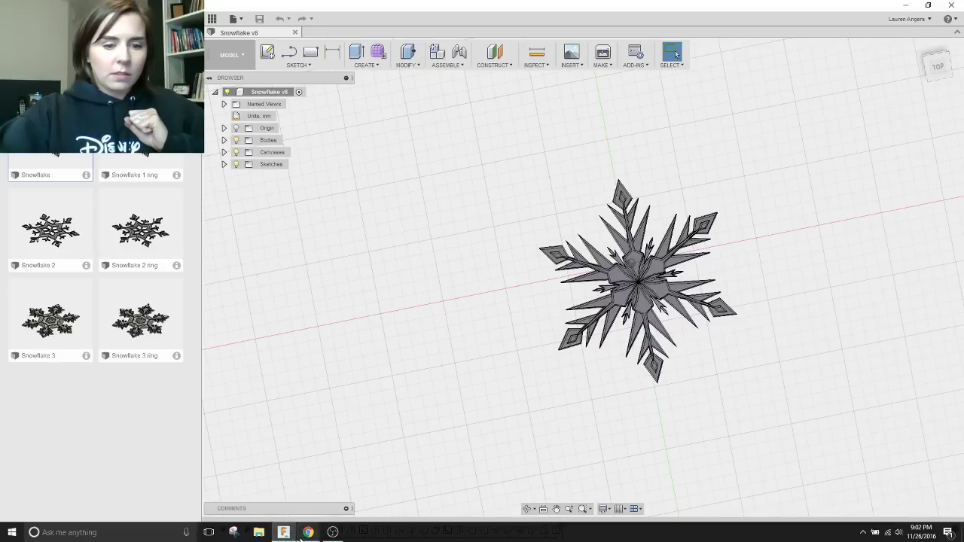
mouse_move(308, 534)
left_click(281, 485)
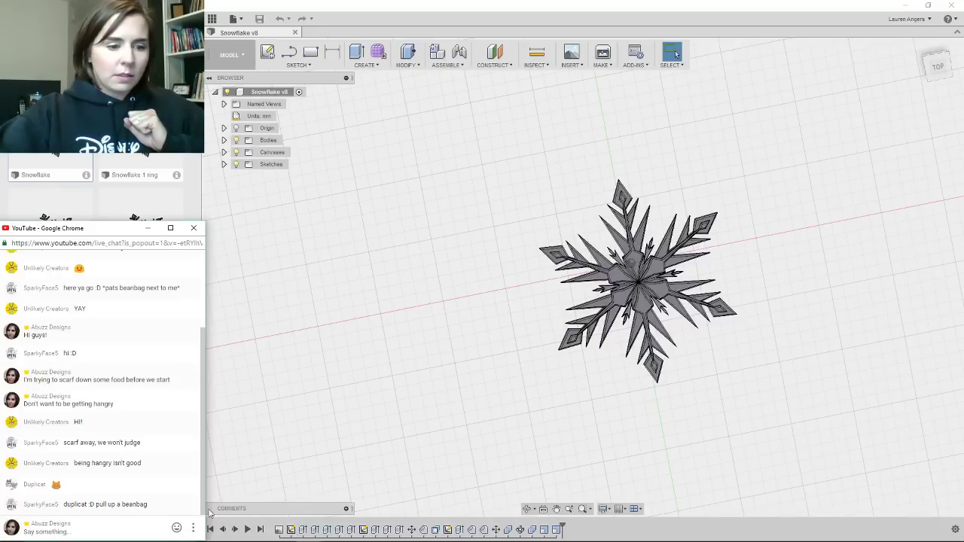
left_click(113, 529)
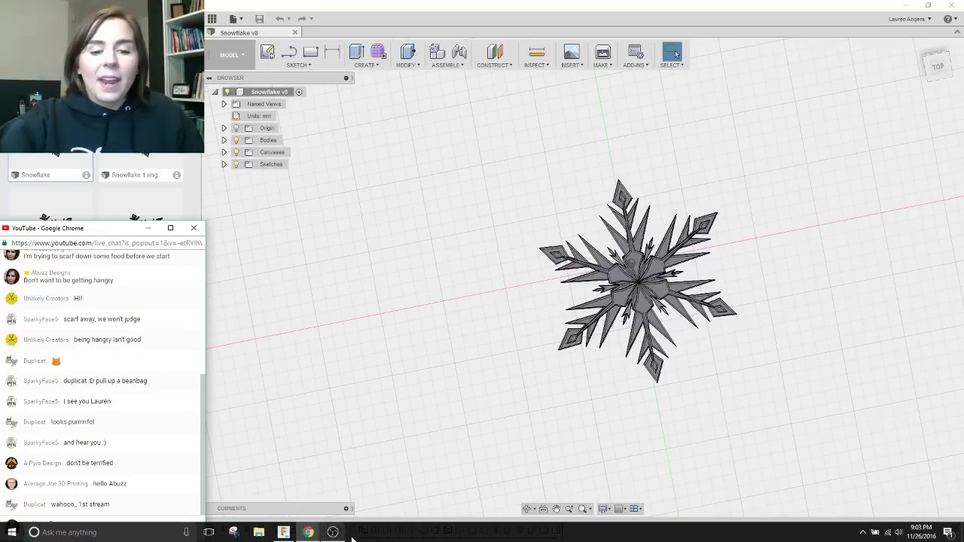
Switch to the macro snowflake article in Chrome and examine its photos for a snowflake suitable as a design reference.
mouse_move(313, 537)
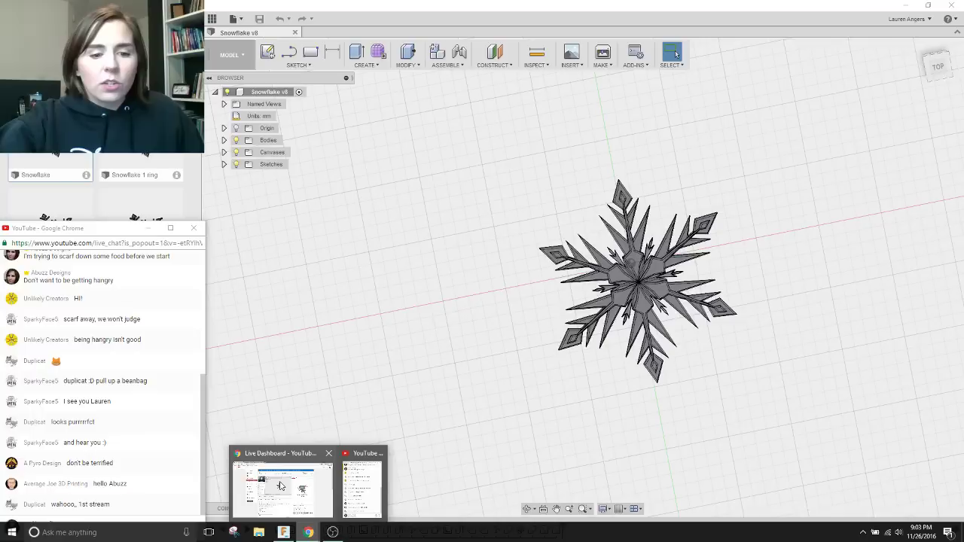
left_click(281, 486)
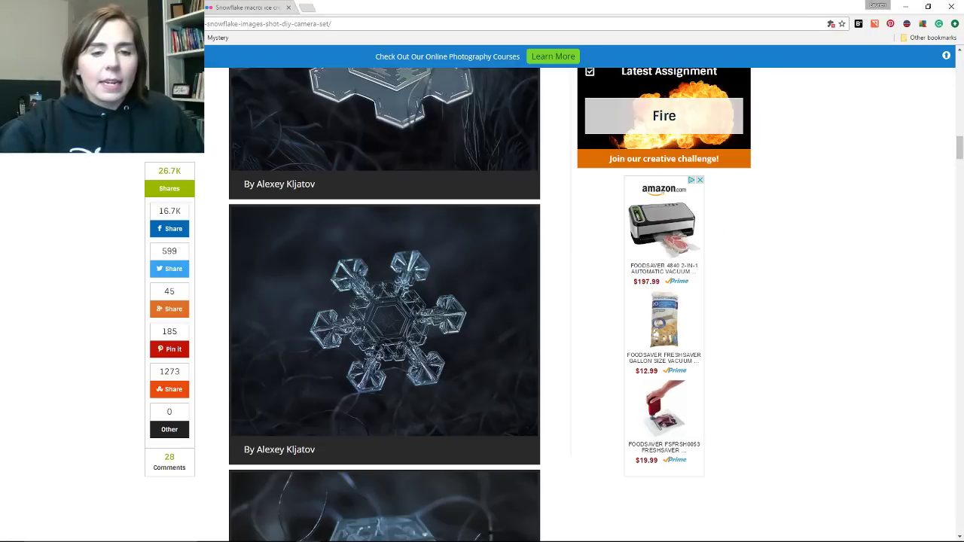
scroll(437, 335, "up", 3)
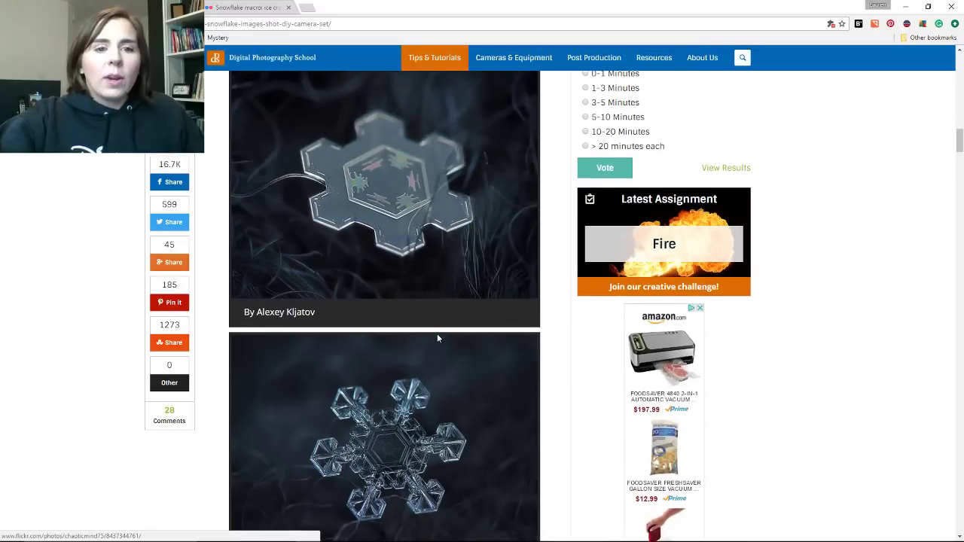
scroll(437, 339, "up", 8)
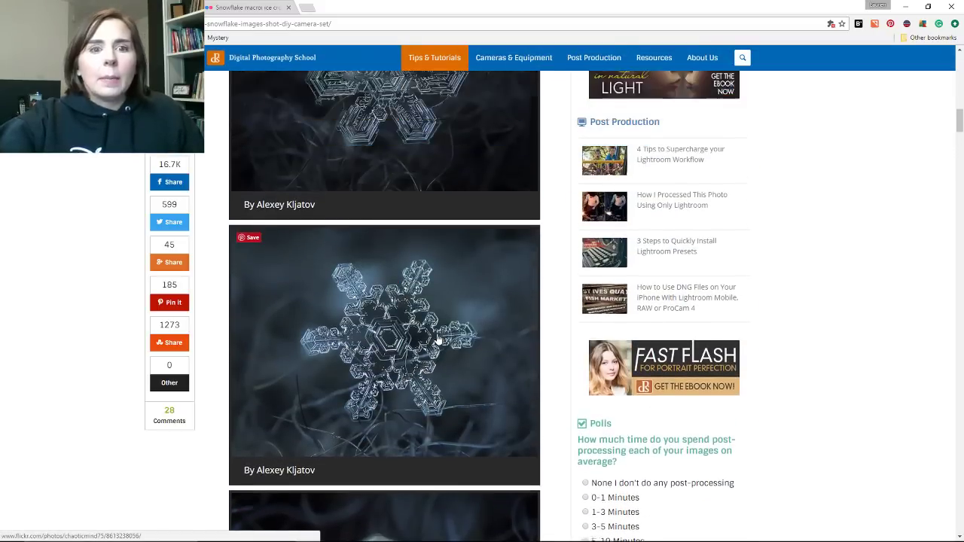
scroll(437, 338, "up", 10)
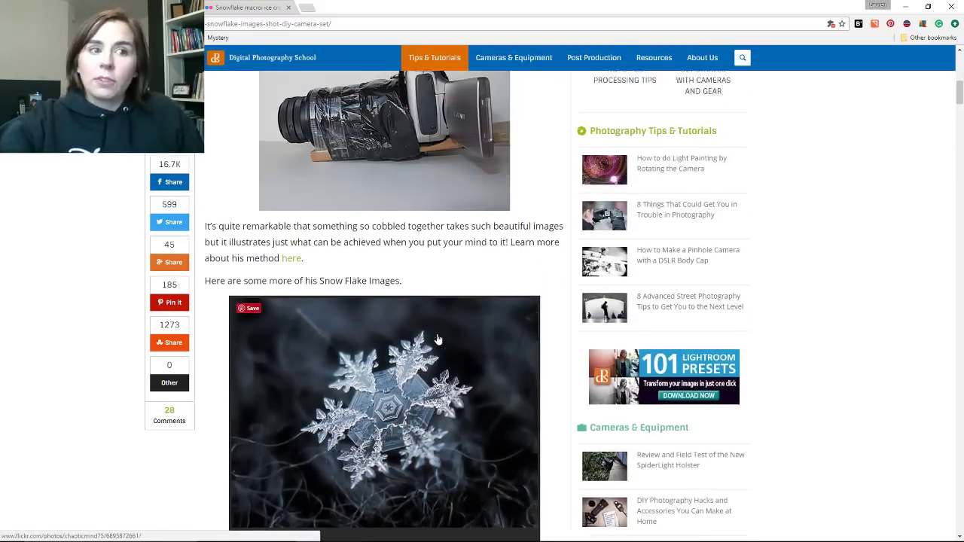
scroll(436, 339, "up", 4)
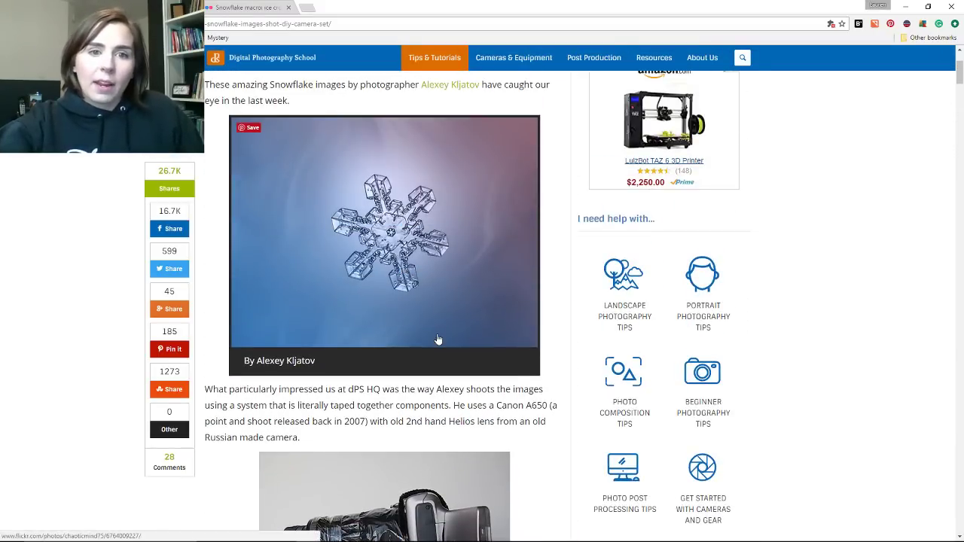
scroll(445, 324, "down", 1)
scroll(445, 324, "down", 7)
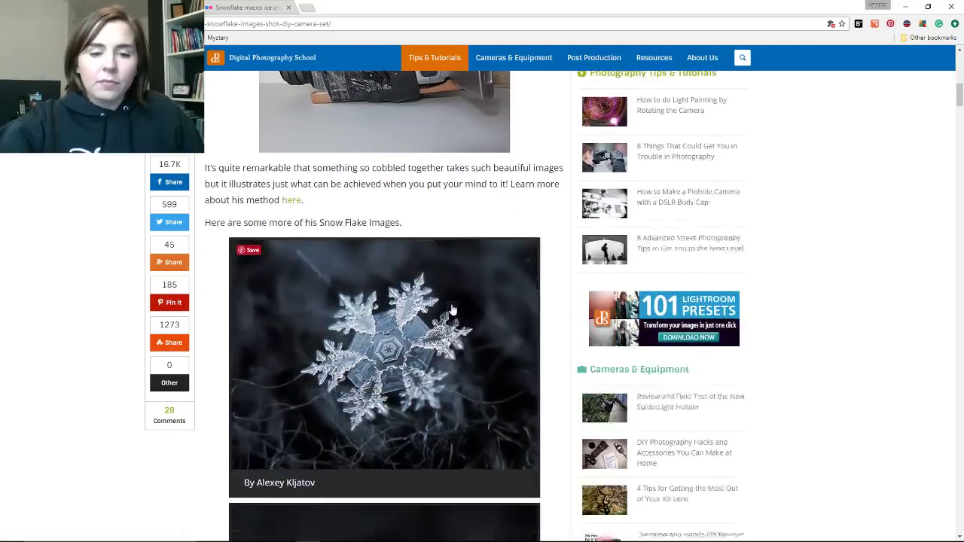
scroll(453, 307, "down", 1)
scroll(453, 307, "down", 2)
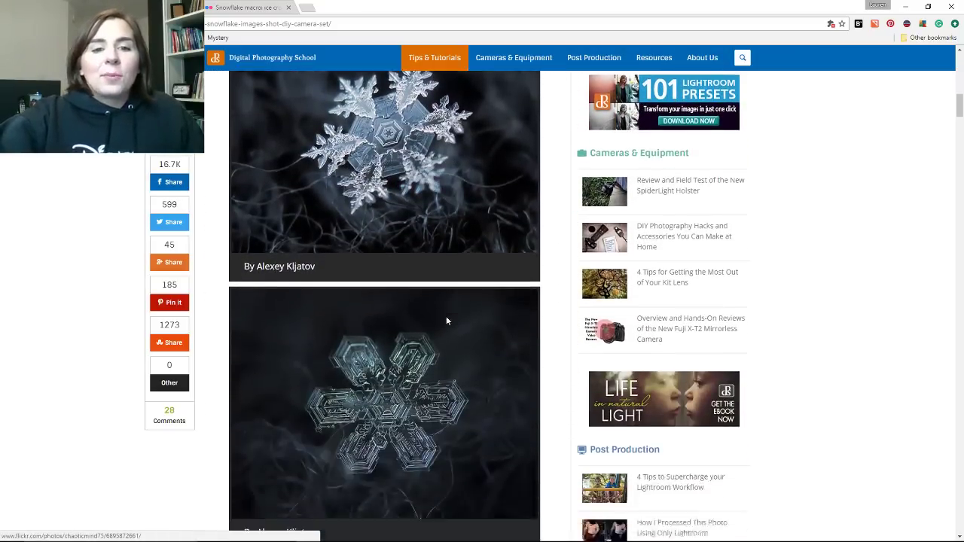
scroll(454, 308, "up", 1)
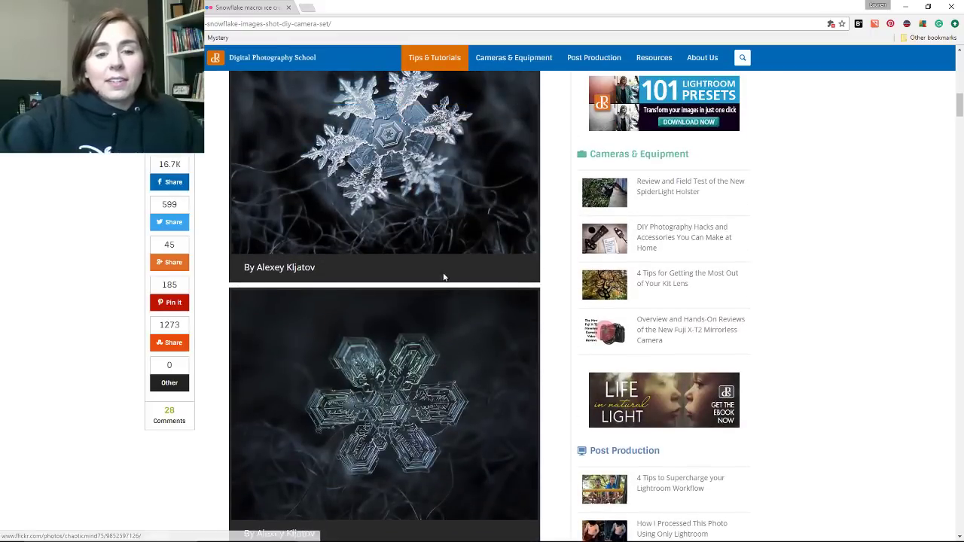
scroll(407, 362, "down", 3)
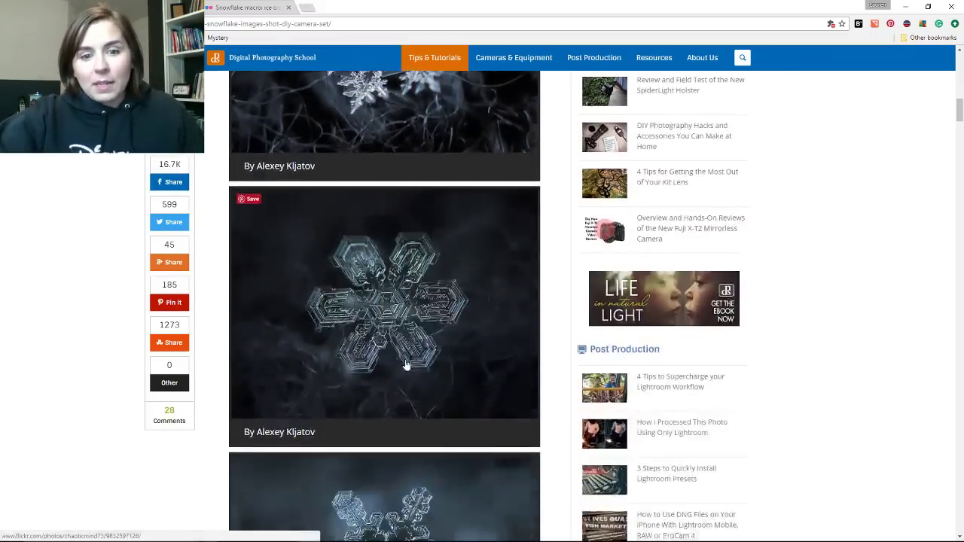
scroll(405, 367, "down", 1)
scroll(405, 368, "down", 6)
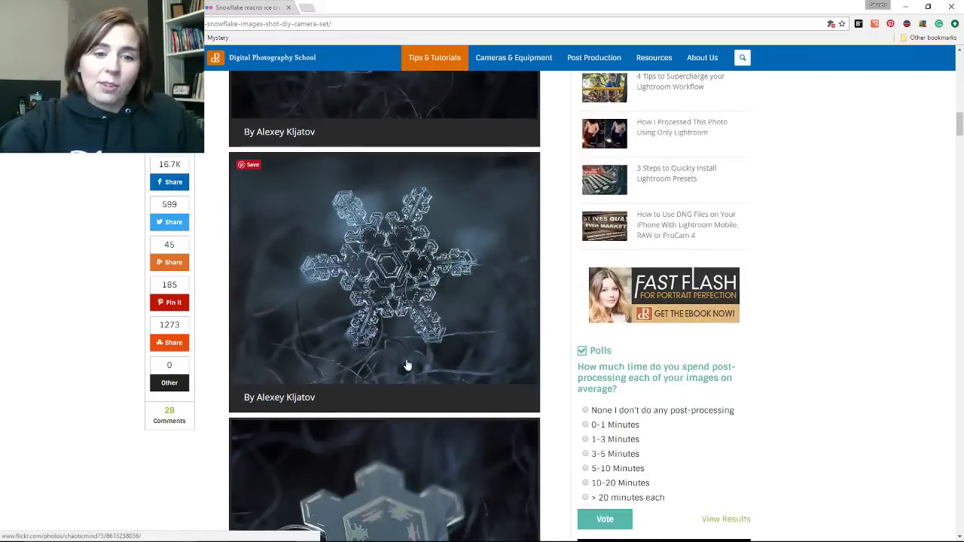
scroll(407, 360, "down", 2)
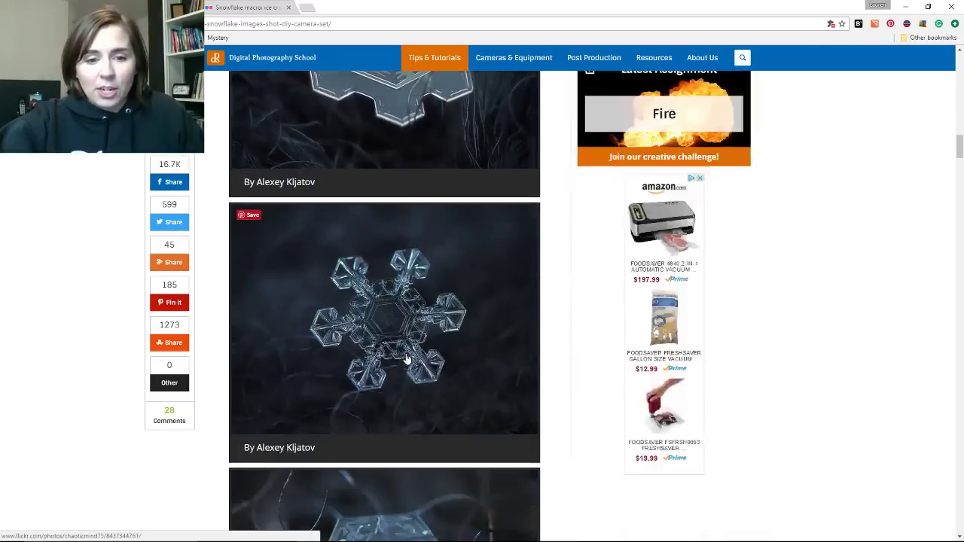
scroll(416, 348, "down", 1)
scroll(415, 348, "up", 2)
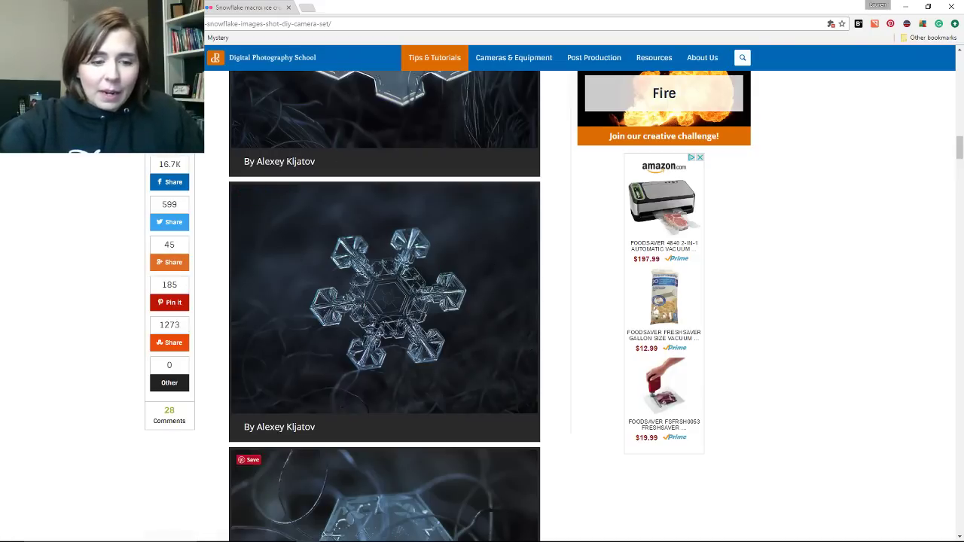
left_click(333, 533)
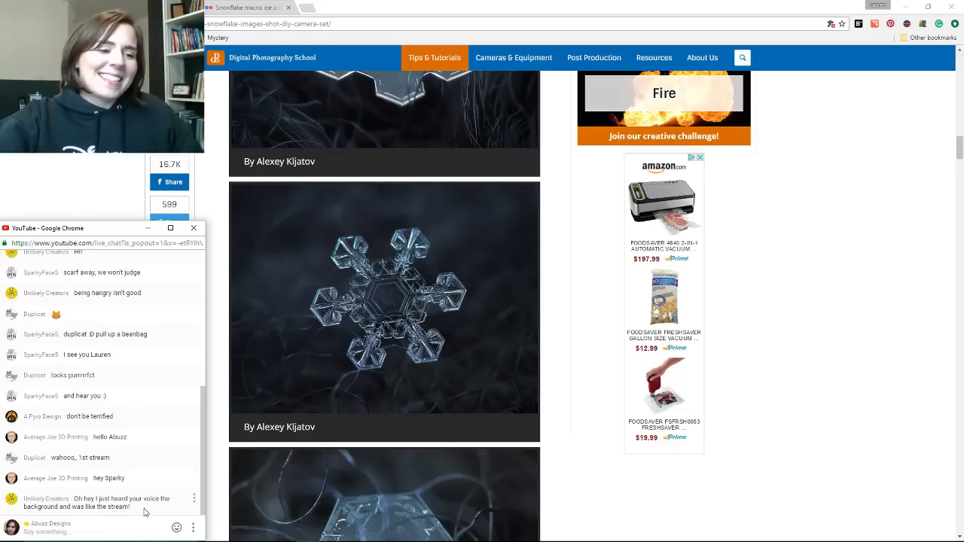
Open the Flickr page of the ice crown snowflake photo with six hexagonal-tipped arms and inspect the photo enlarged.
left_click(384, 301)
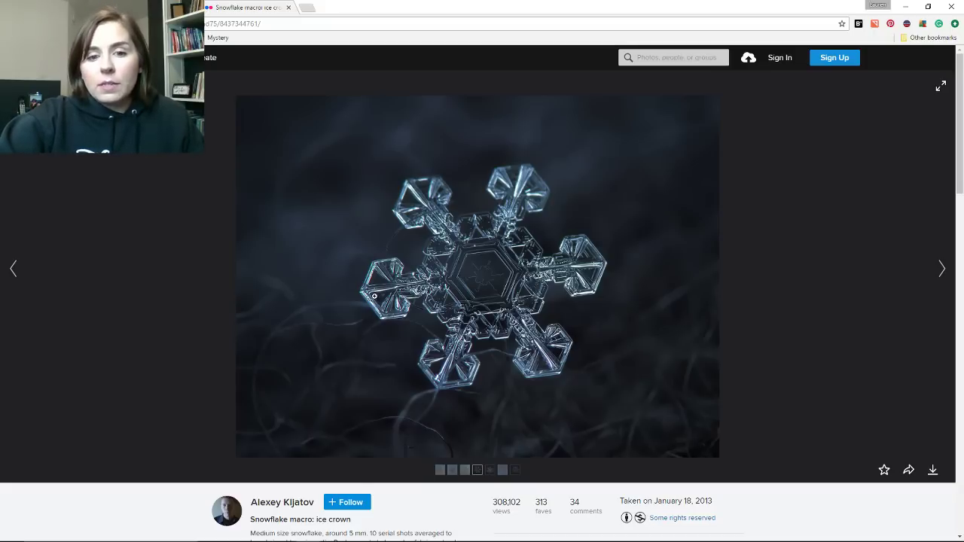
left_click(372, 297)
right_click(372, 297)
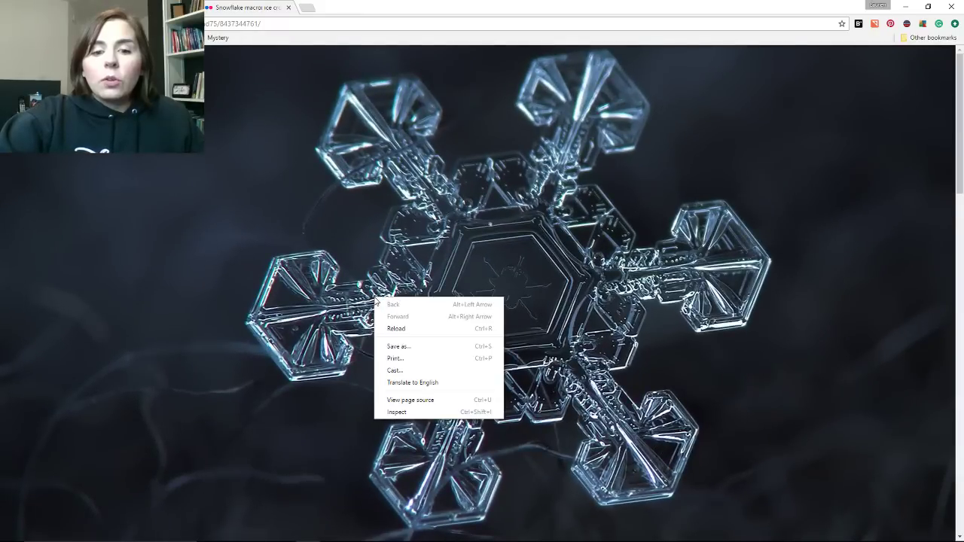
left_click(359, 279)
left_click(360, 279)
left_click(359, 280)
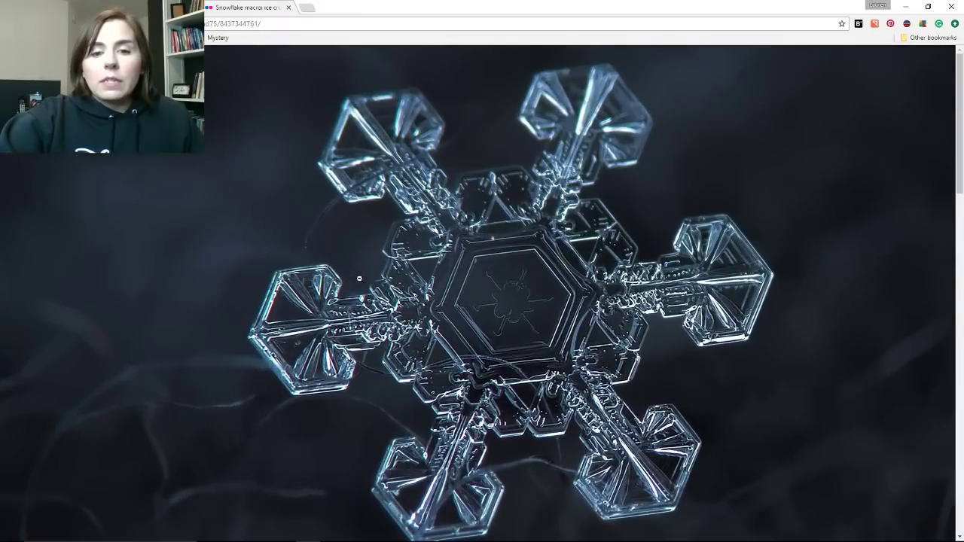
left_click(359, 279)
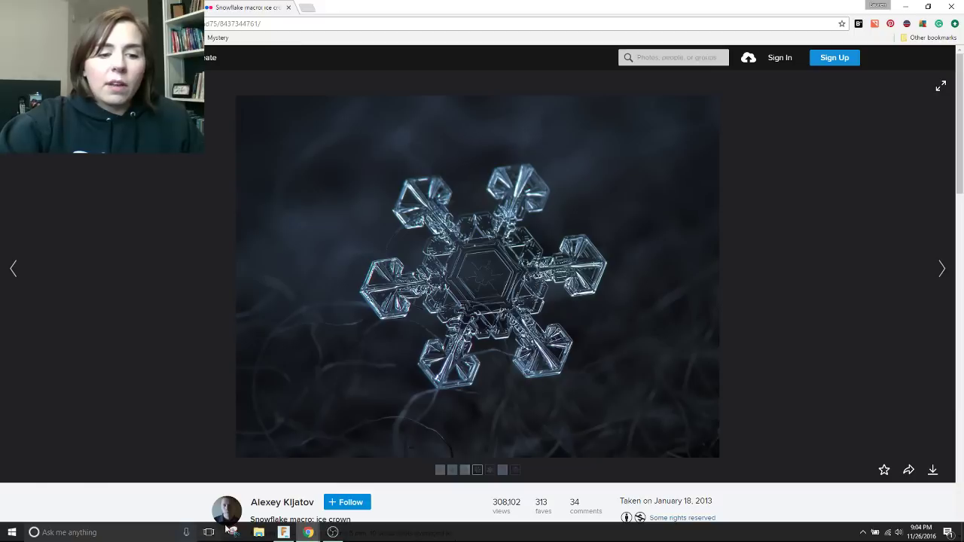
Capture a rectangular screenshot of the whole snowflake in the photo with the Snipping Tool.
left_click(231, 531)
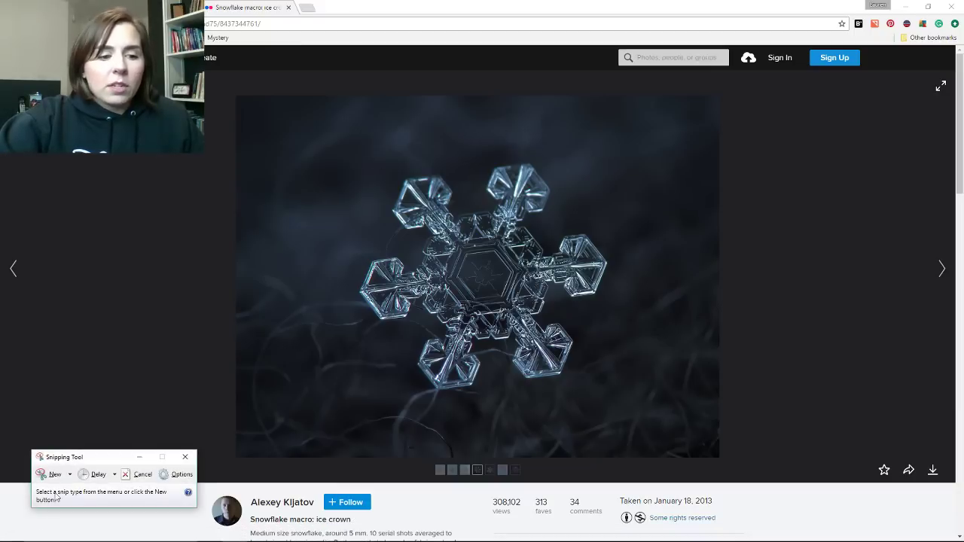
left_click(51, 475)
left_click_drag(312, 146, 653, 426)
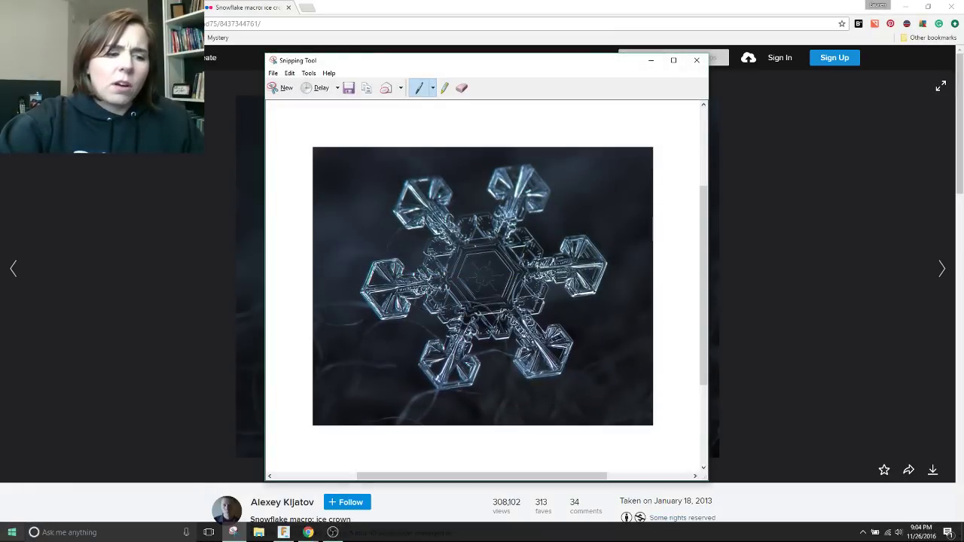
left_click(12, 532)
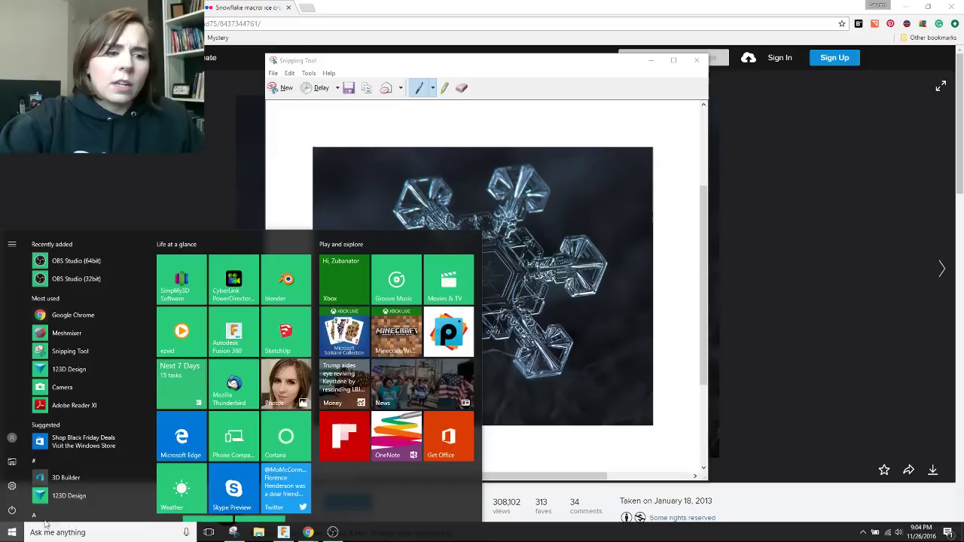
scroll(83, 392, "down", 3)
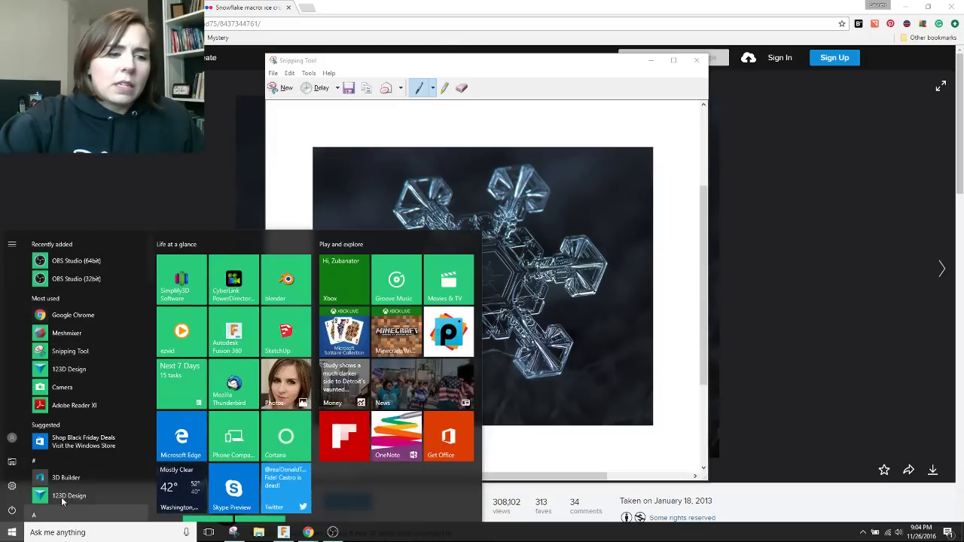
scroll(71, 455, "down", 15)
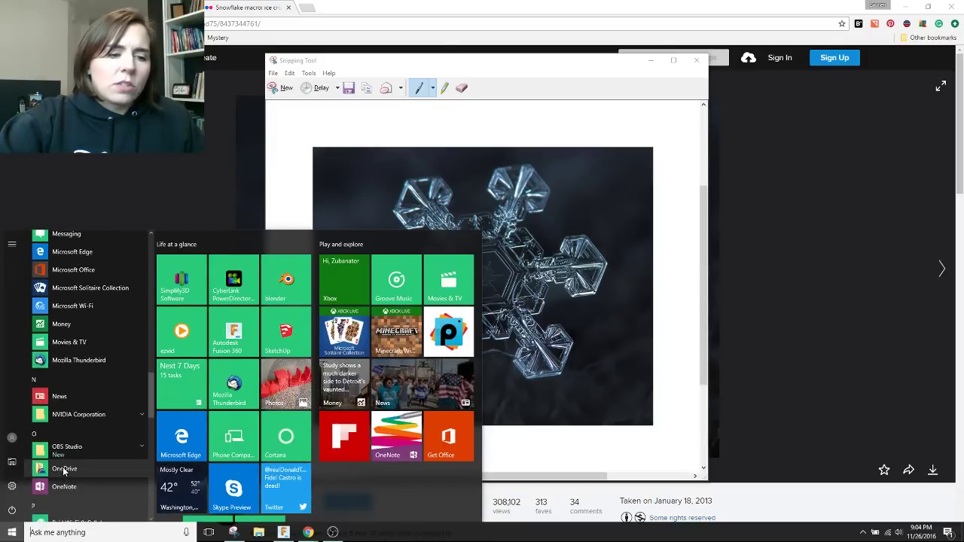
scroll(76, 469, "down", 5)
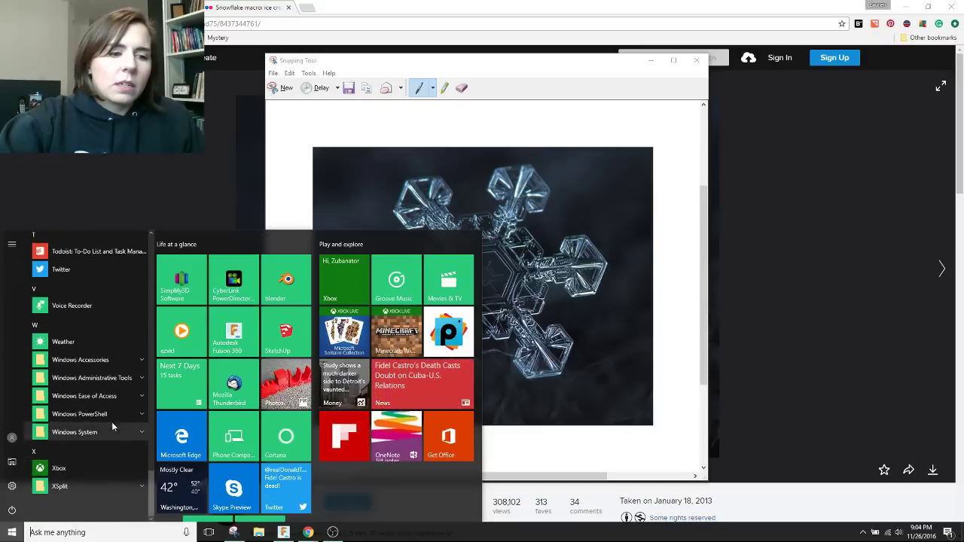
left_click(140, 360)
scroll(120, 433, "down", 3)
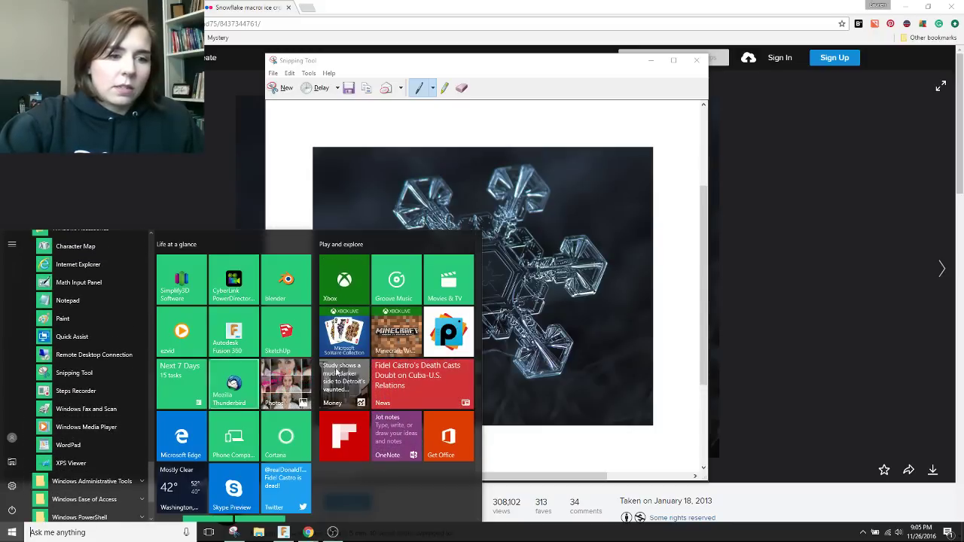
left_click(263, 172)
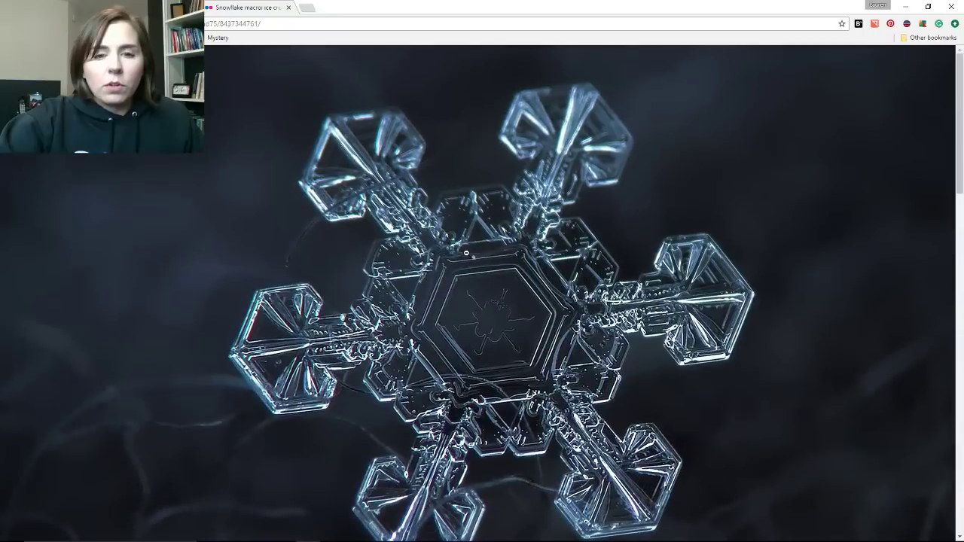
left_click(263, 171)
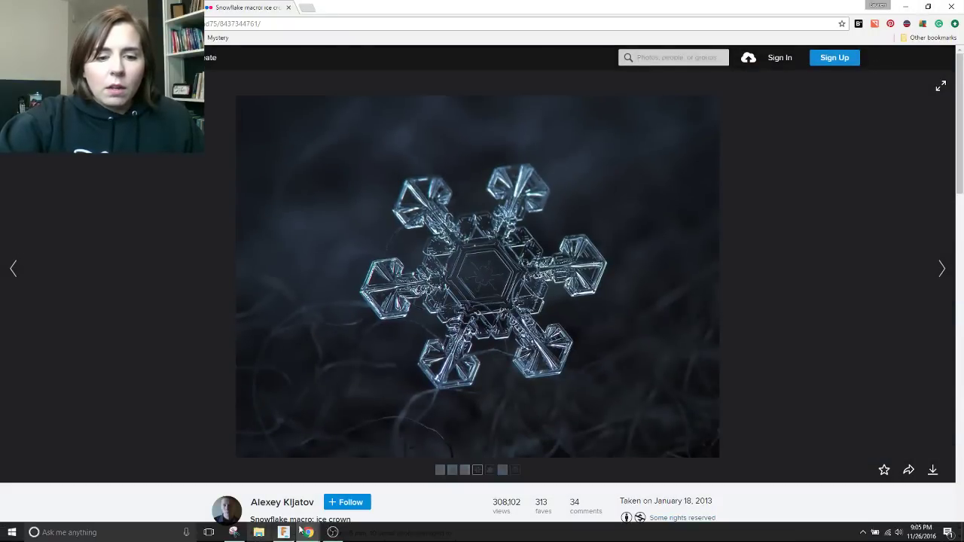
Save the snowflake snip as the JPEG file Capture1 in the desktop Snowflakes folder and close the Snipping Tool.
left_click(232, 538)
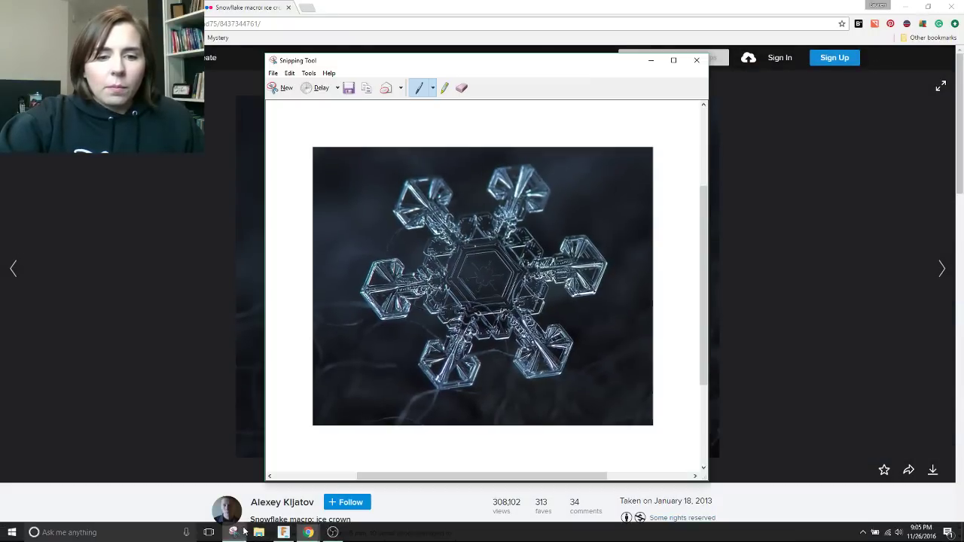
left_click(350, 89)
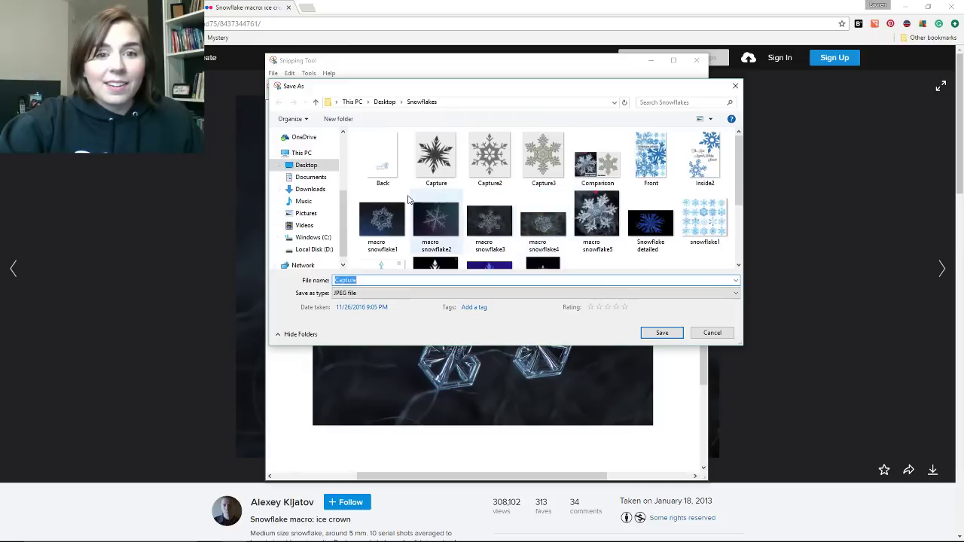
left_click(409, 280)
type("4")
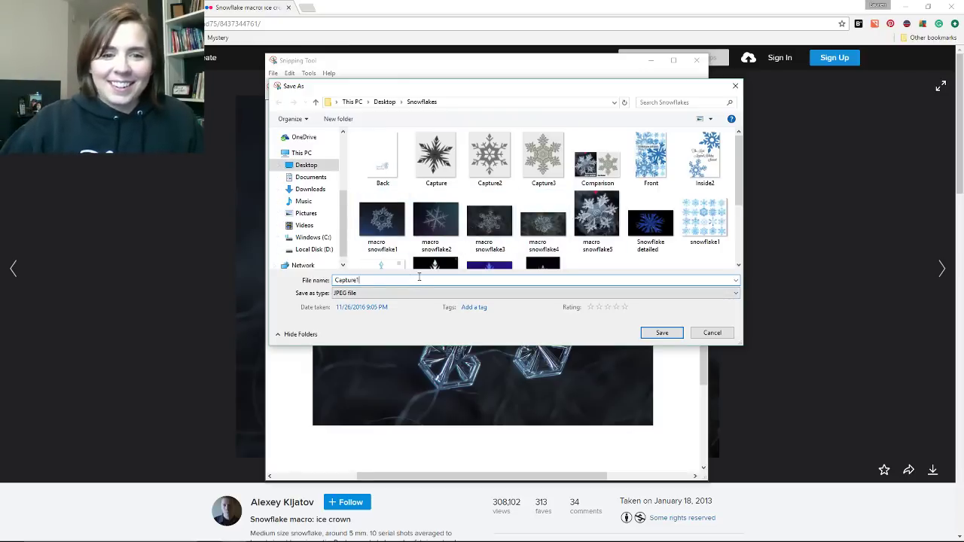
key("Return")
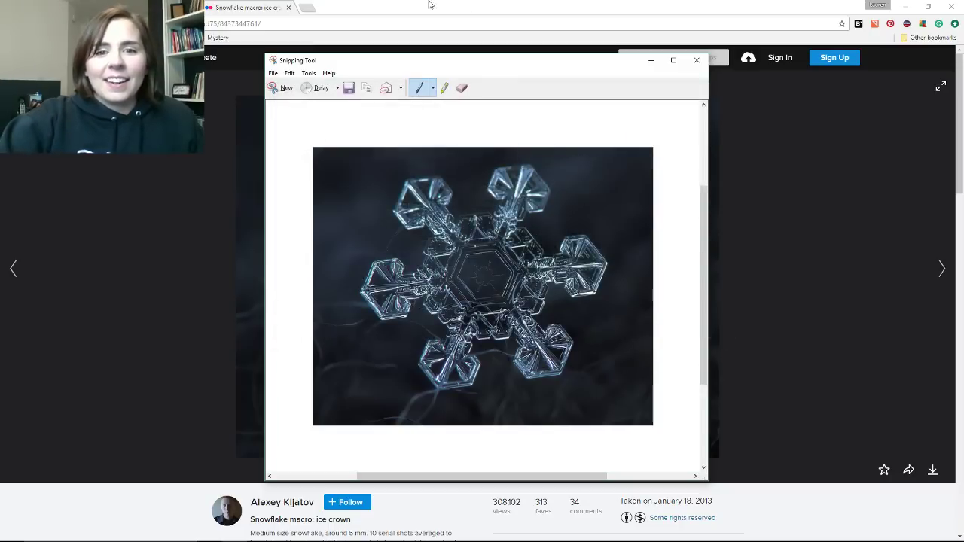
left_click(696, 60)
mouse_move(209, 535)
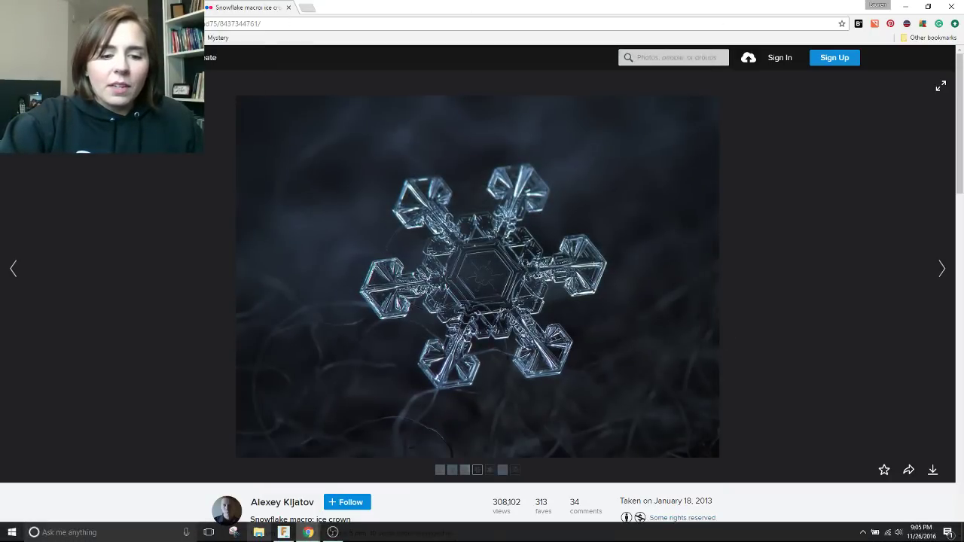
Switch to Fusion 360 and create a new empty design.
left_click(284, 533)
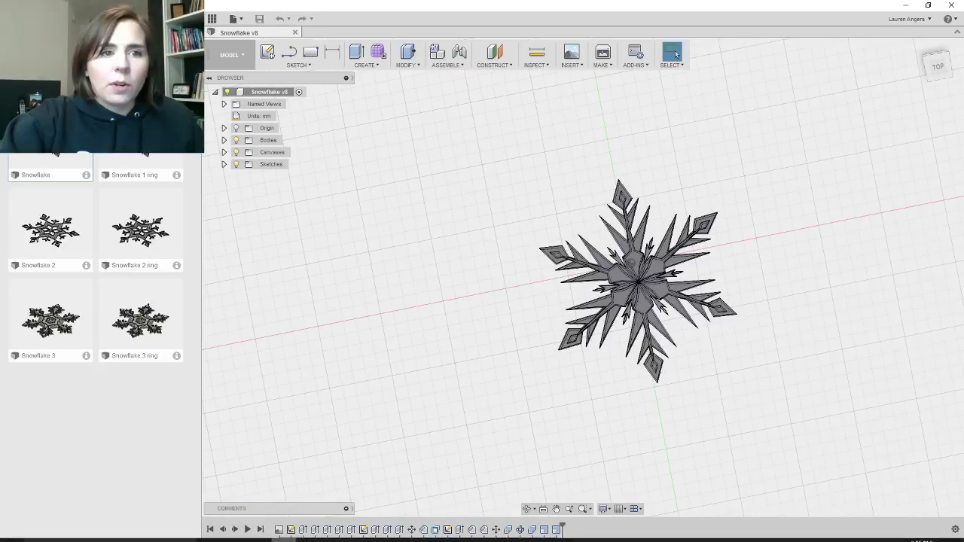
left_click(244, 22)
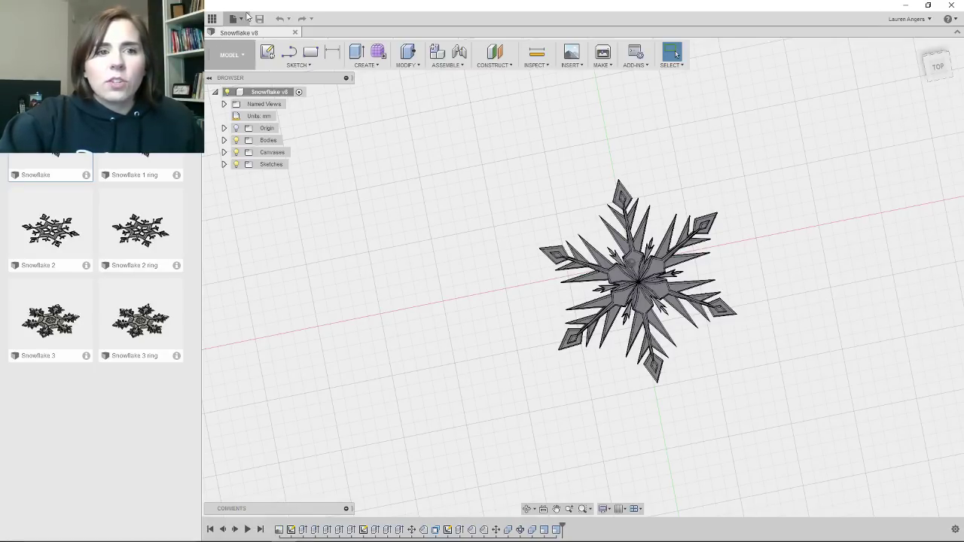
left_click(252, 34)
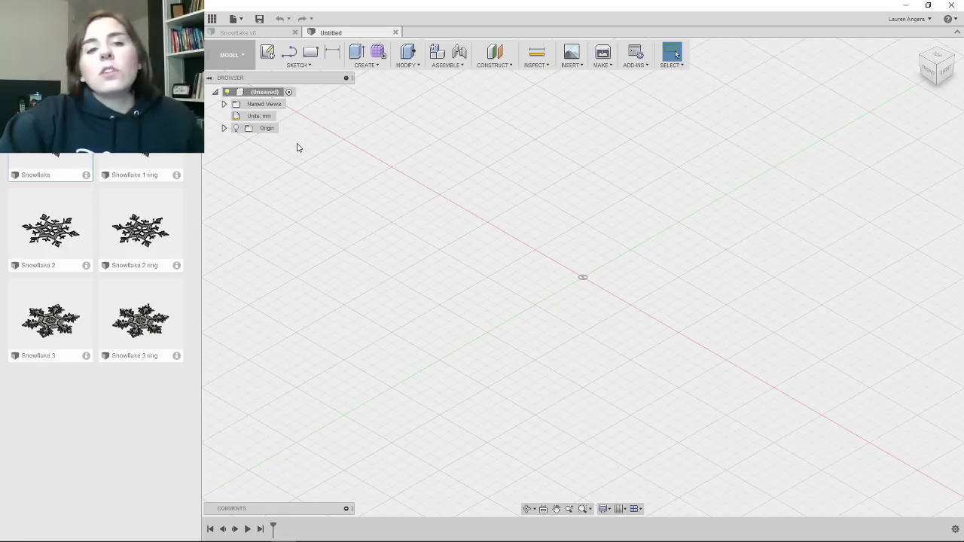
Bring the live chat window to the front and resize the Fusion 360 window so it sits beside the chat.
mouse_move(296, 541)
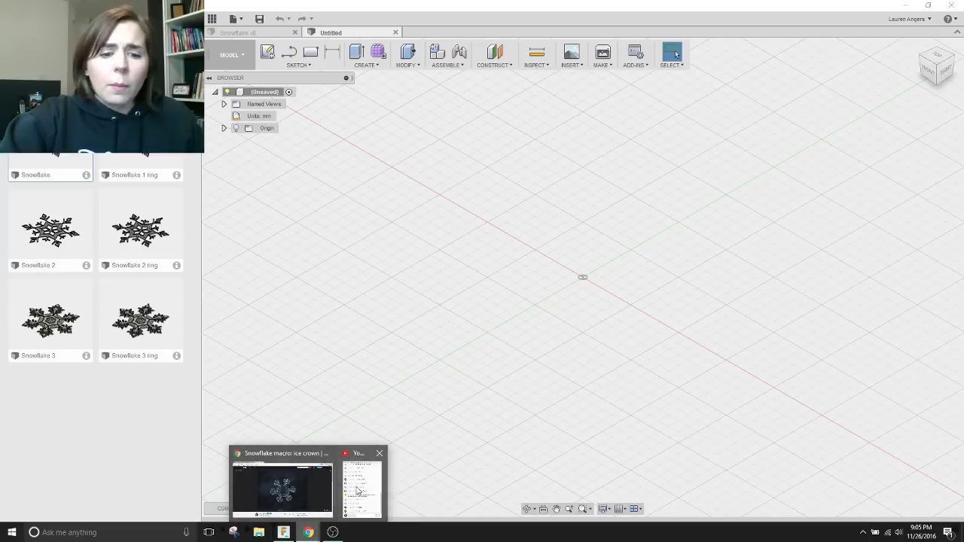
left_click(354, 486)
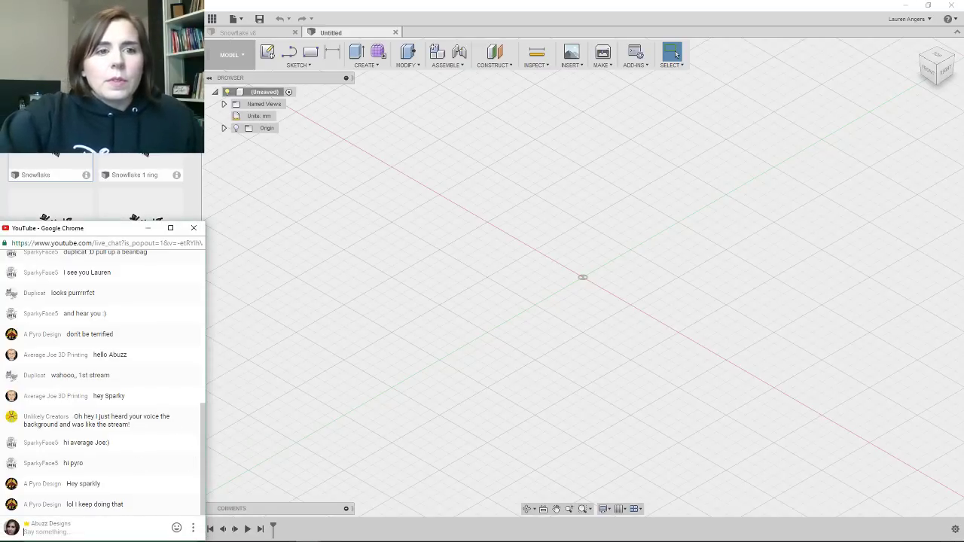
left_click(930, 6)
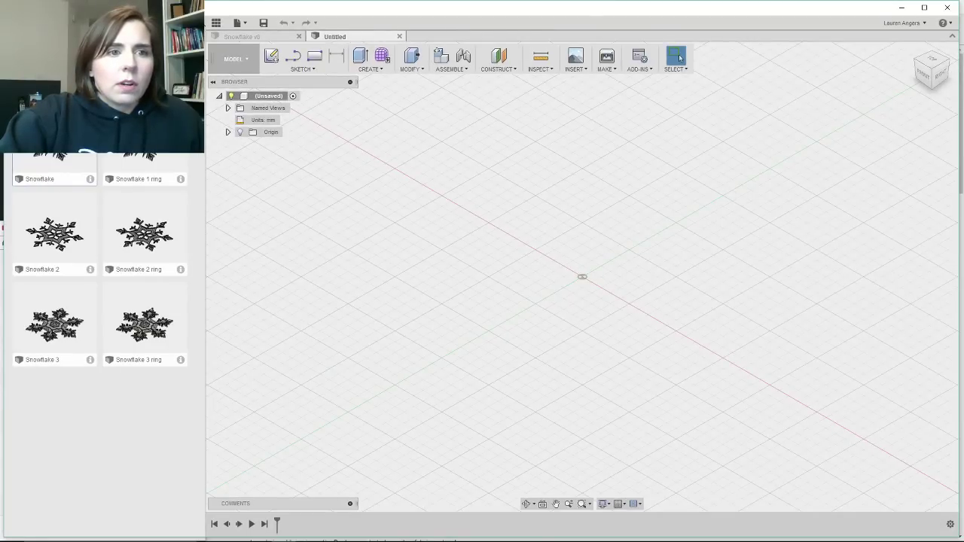
left_click(196, 24)
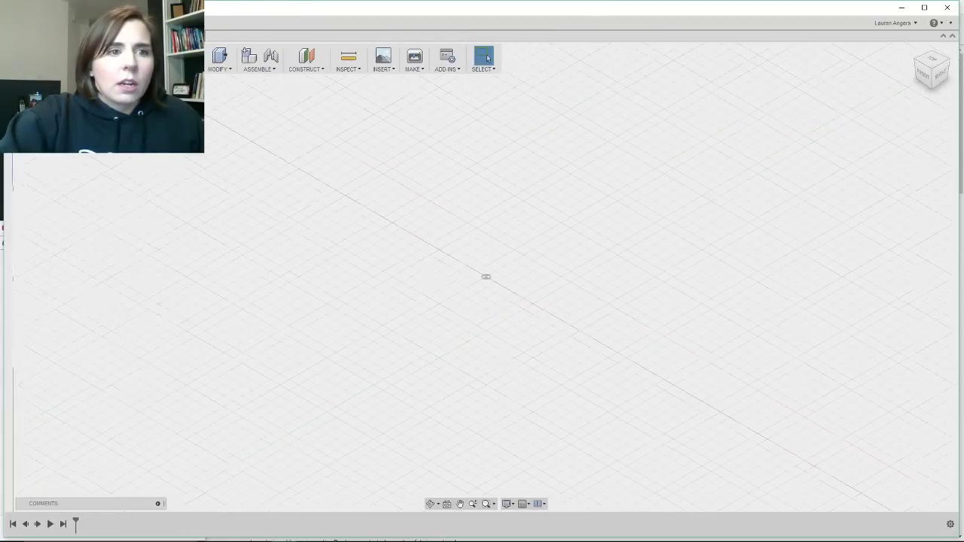
left_click_drag(5, 171, 205, 144)
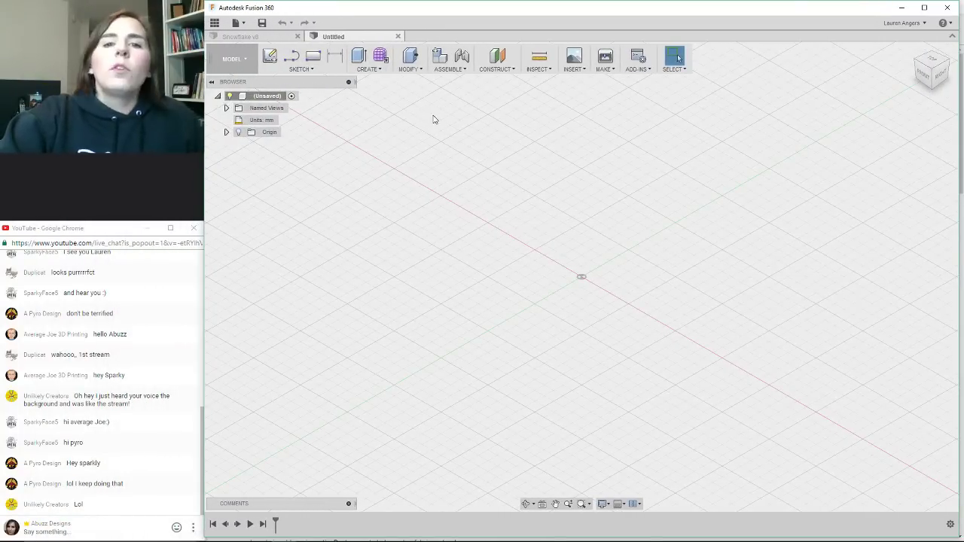
Attach the Capture1 image from the desktop Snowflakes folder as a canvas on the XY plane and reposition it near the origin.
left_click(575, 56)
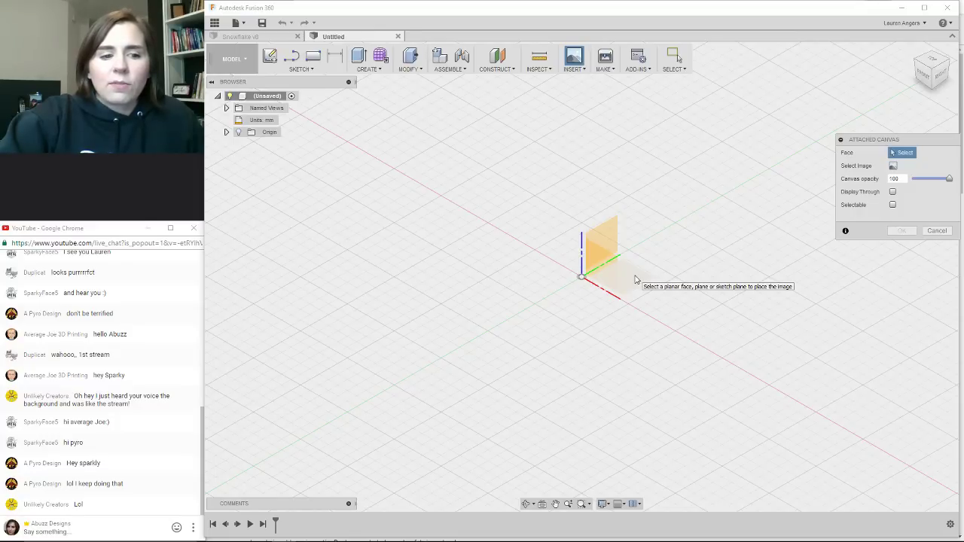
left_click(635, 280)
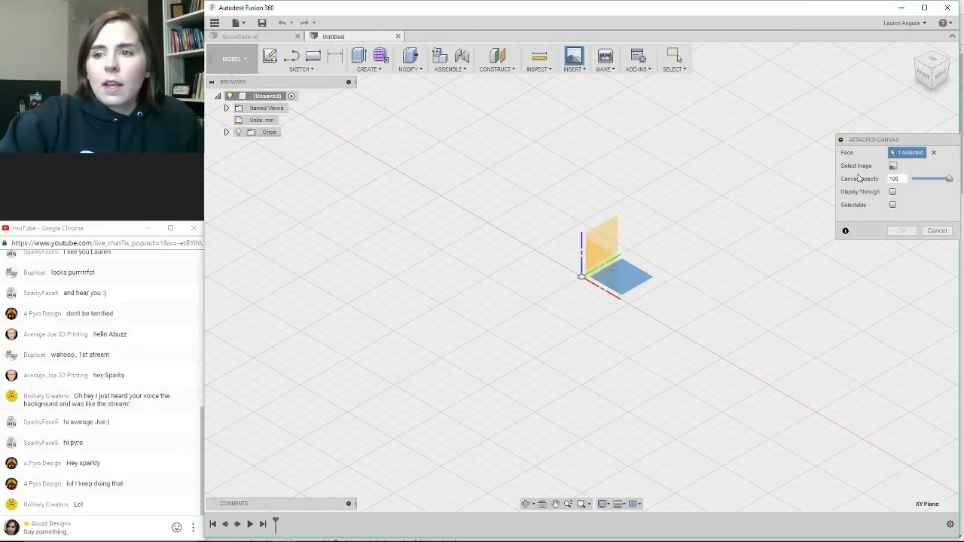
left_click(893, 165)
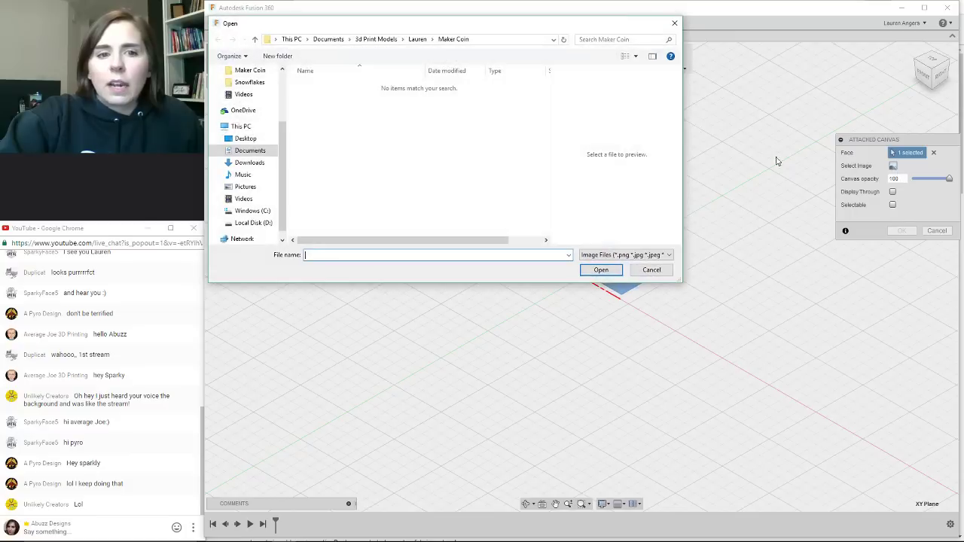
left_click(269, 142)
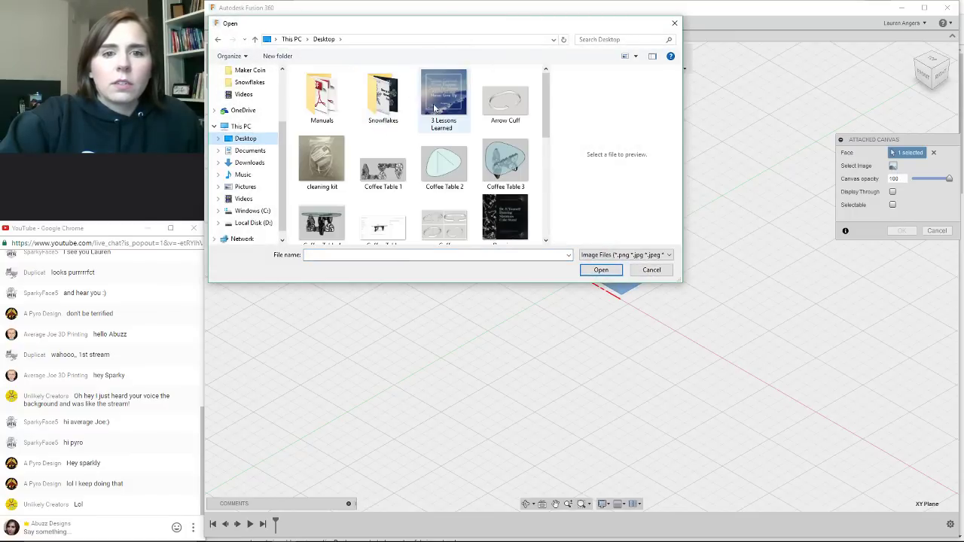
double_click(382, 96)
double_click(446, 103)
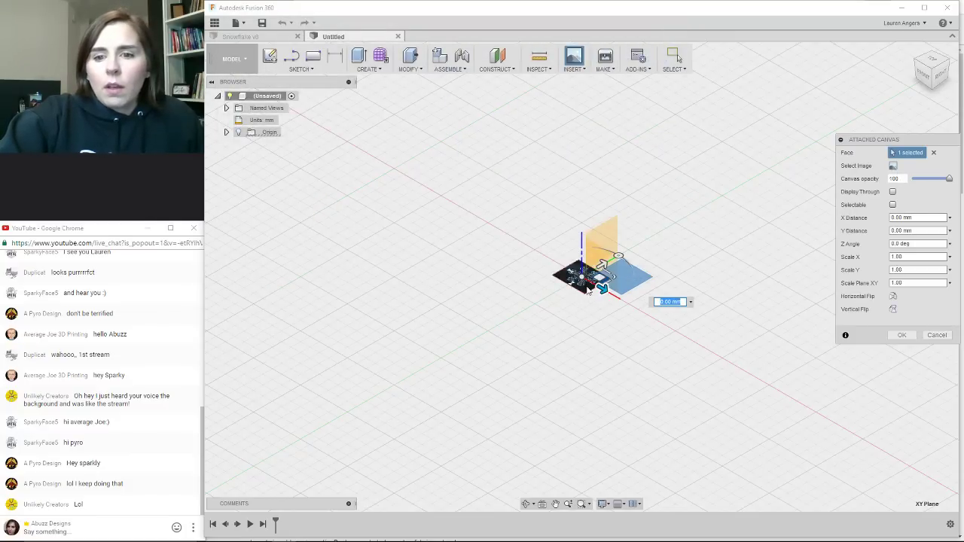
left_click_drag(595, 262, 627, 260)
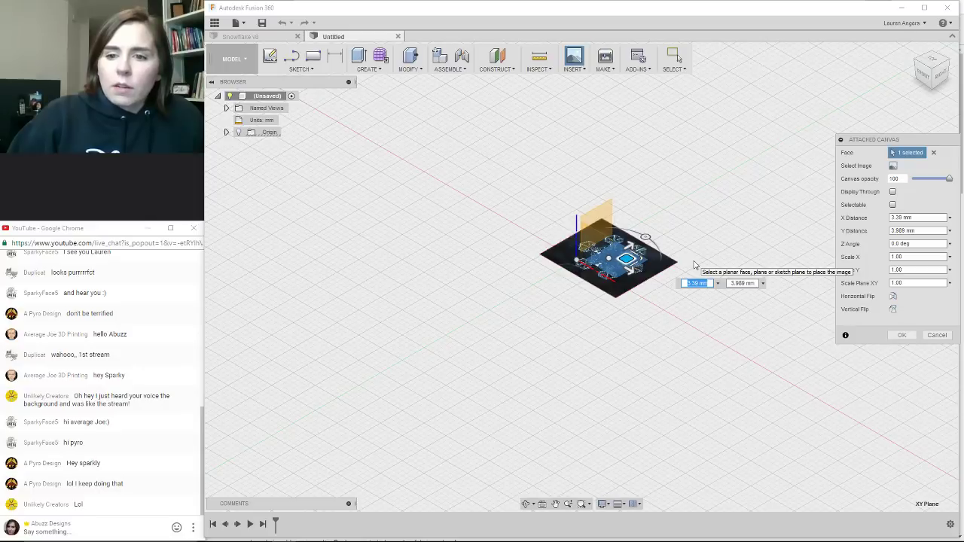
type("20")
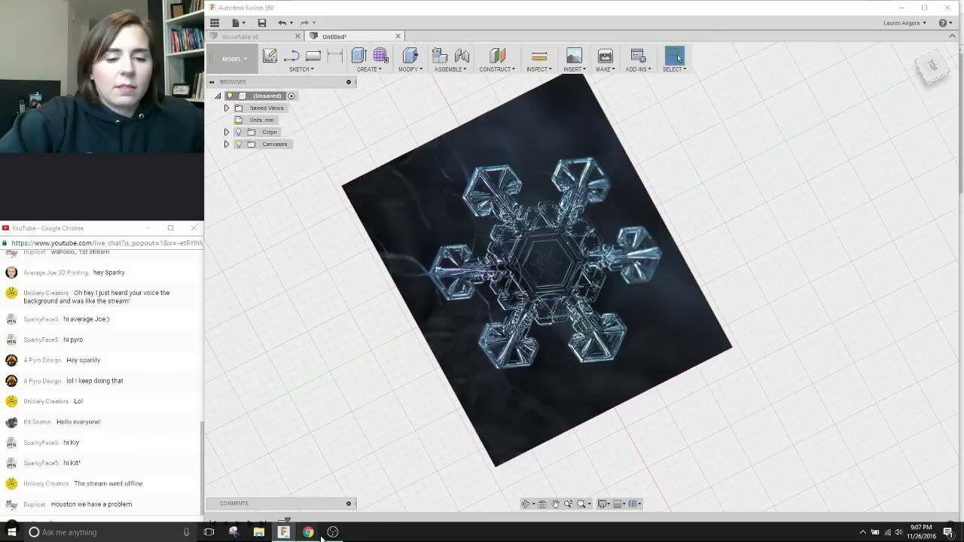
Check the stream status on the YouTube live dashboard in Chrome, and return to Fusion 360.
mouse_move(308, 532)
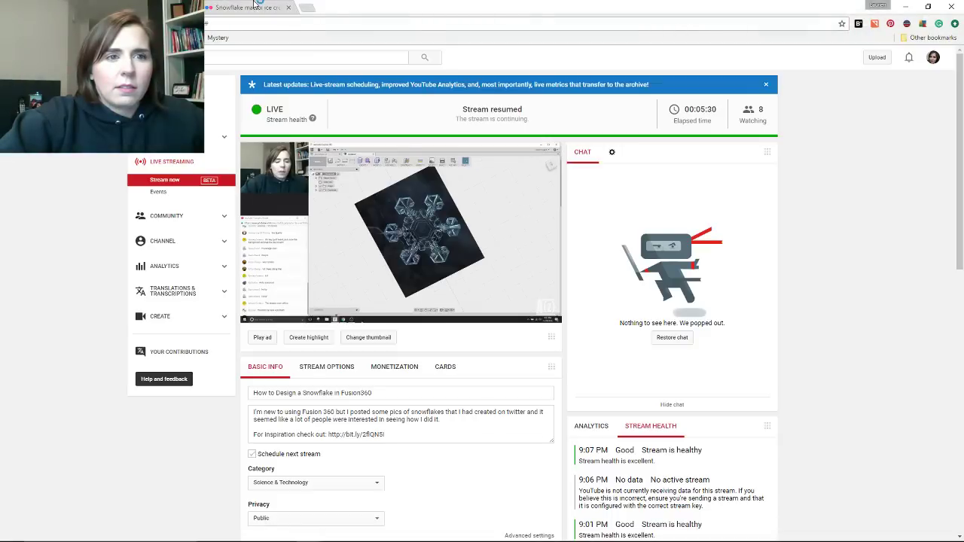
left_click(257, 6)
left_click(904, 6)
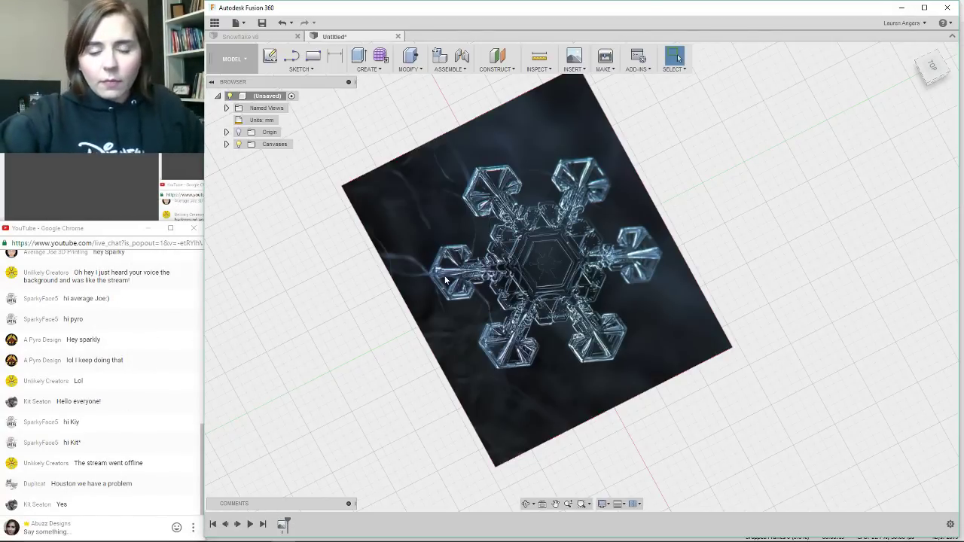
scroll(554, 242, "up", 3)
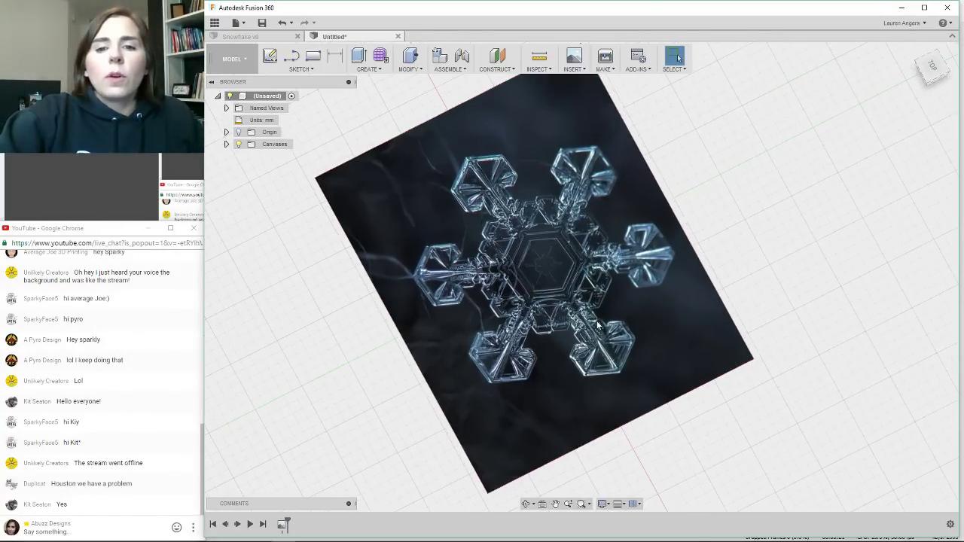
scroll(579, 271, "down", 2)
scroll(568, 256, "up", 1)
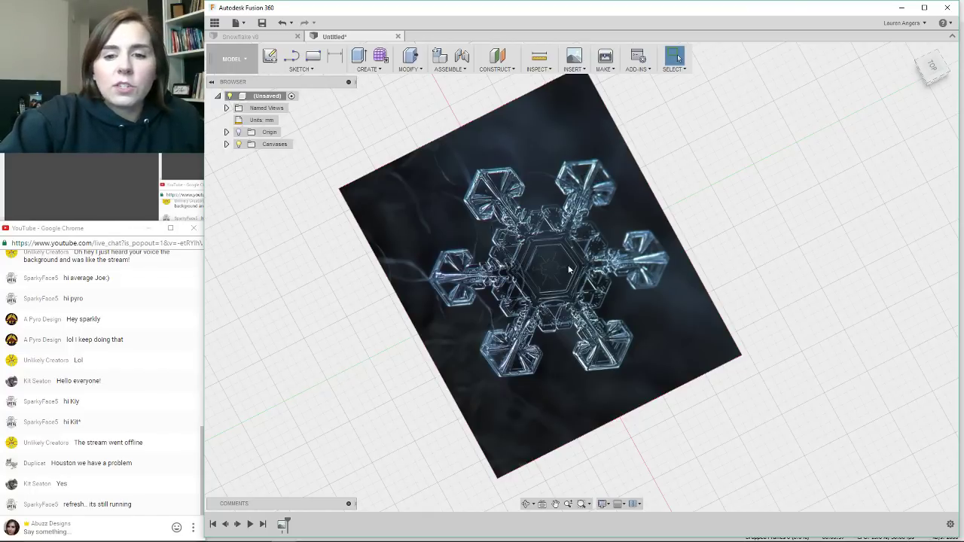
scroll(550, 307, "down", 2)
right_click(531, 270)
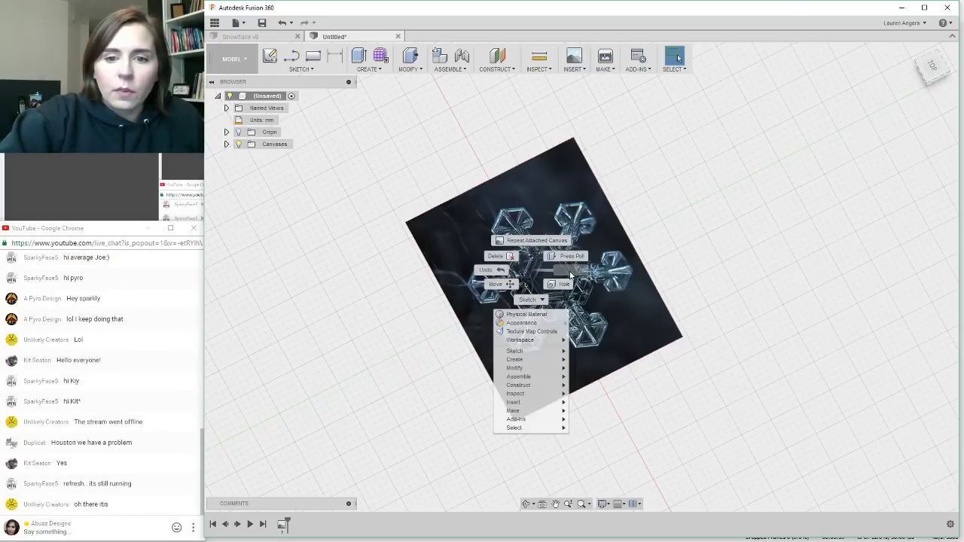
left_click(573, 252)
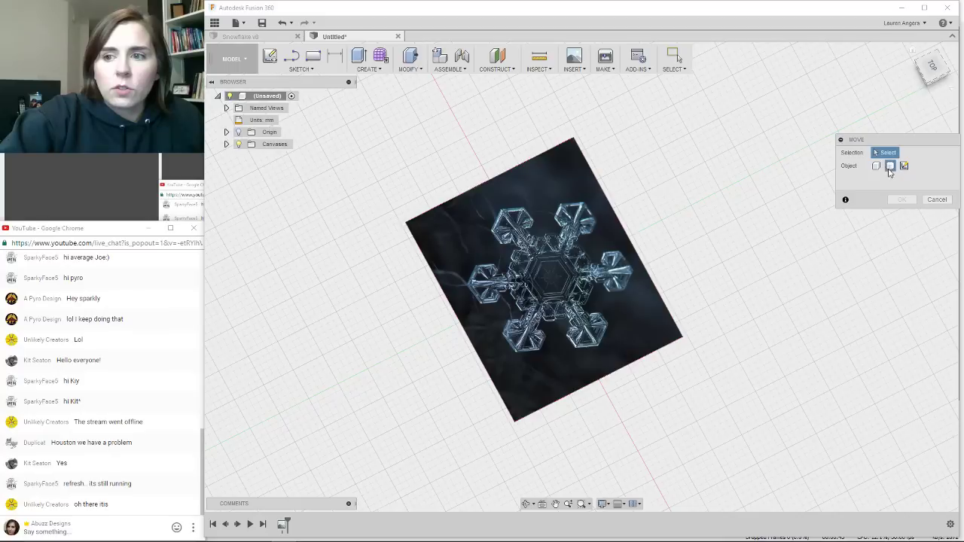
right_click(562, 287)
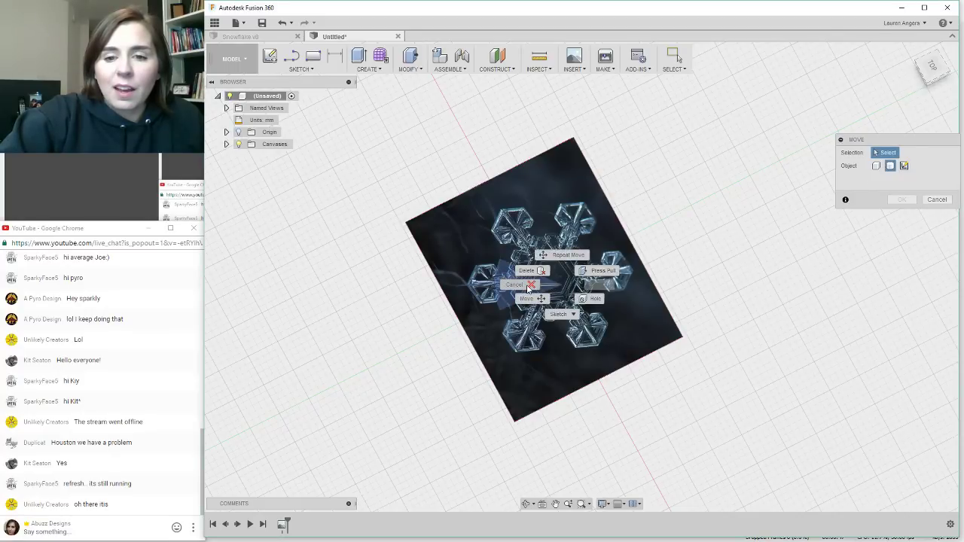
left_click(539, 272)
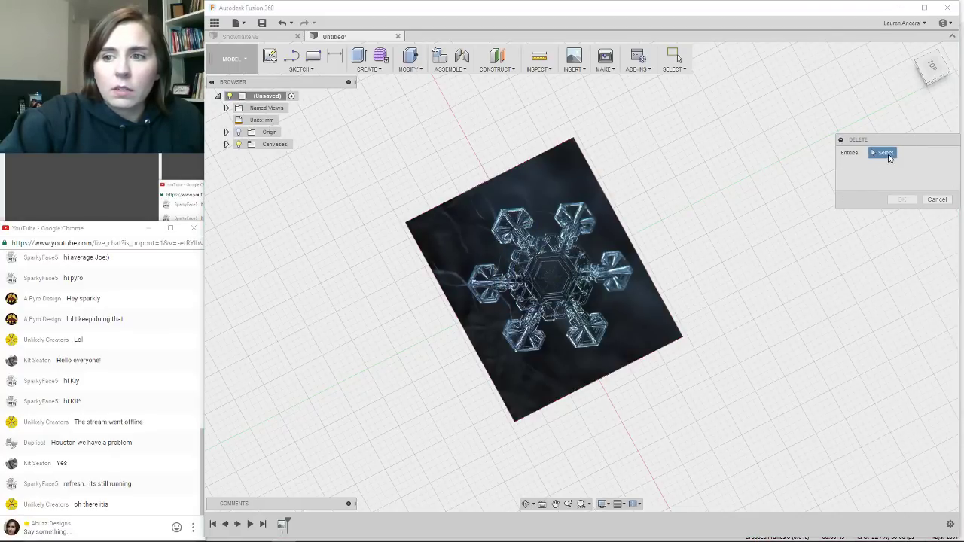
left_click(937, 200)
Try to delete the snowflake canvas, and undo its insertion.
right_click(467, 228)
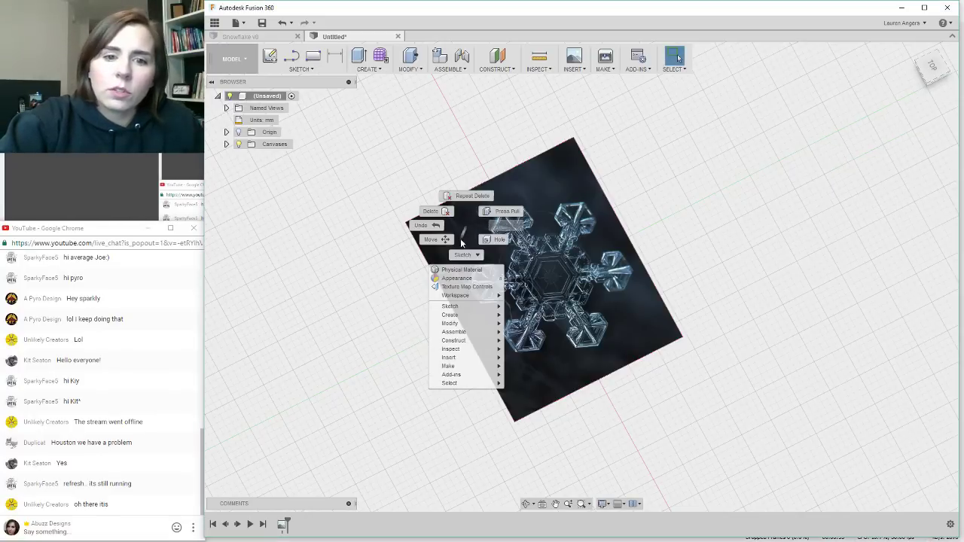
left_click(472, 197)
scroll(452, 317, "down", 3)
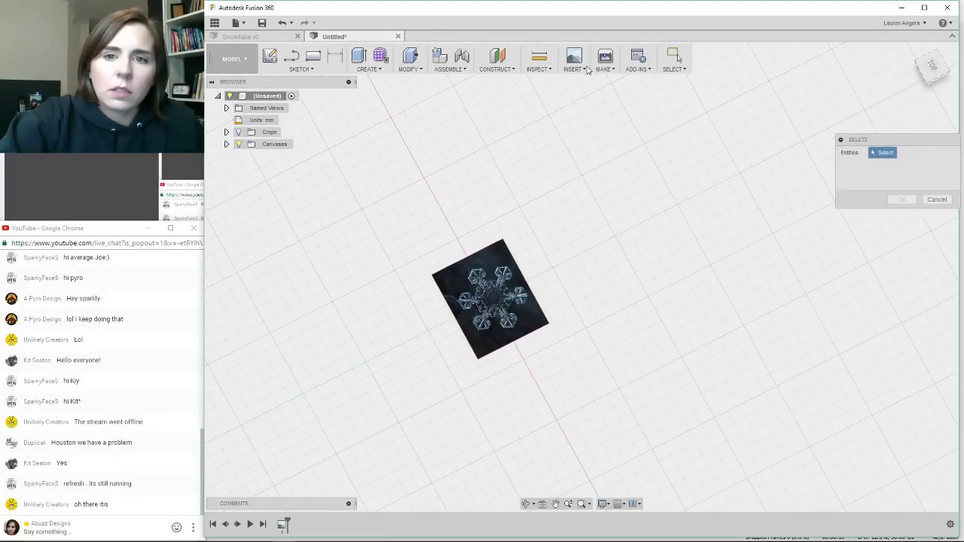
left_click(281, 24)
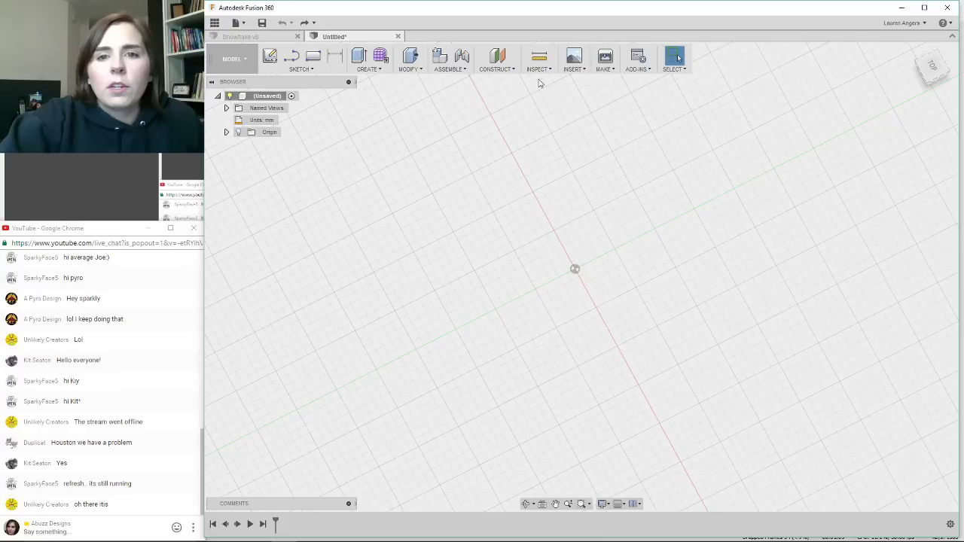
Create a sketch on the XY plane and draw a vertical line about 21 mm long upward from the origin.
left_click(270, 59)
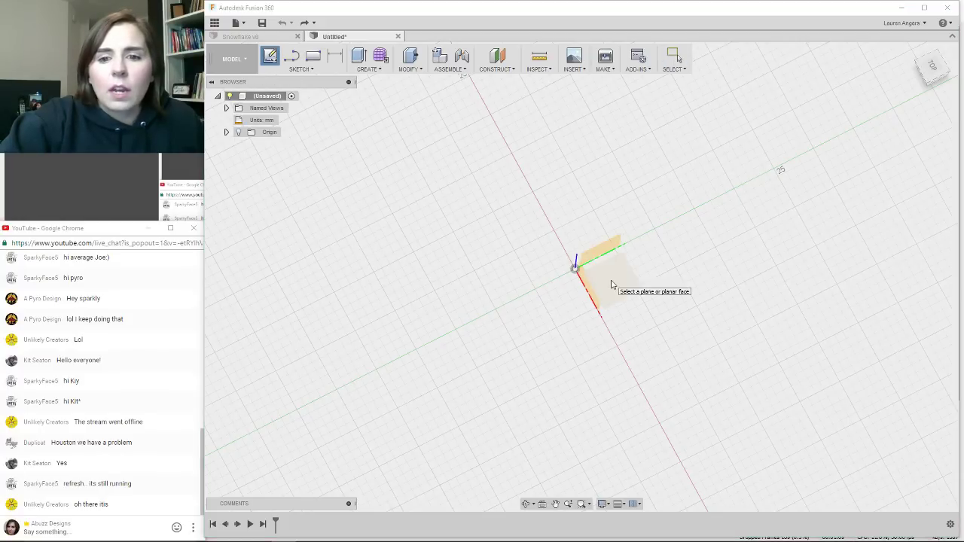
left_click(610, 285)
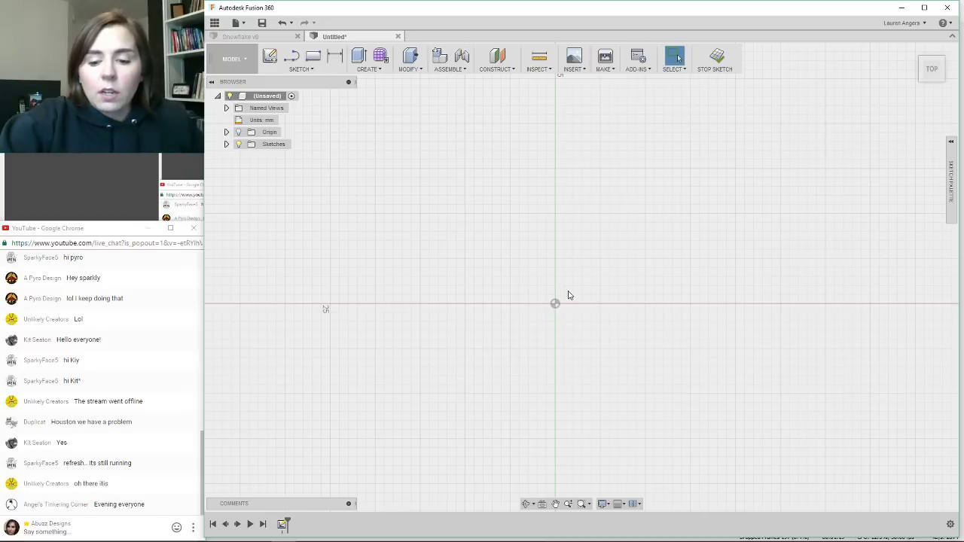
key("l")
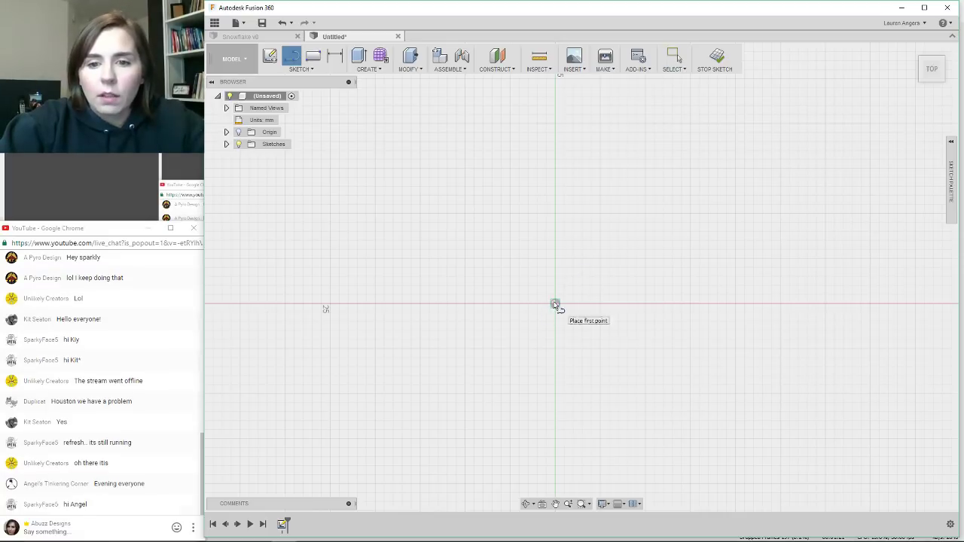
left_click(555, 304)
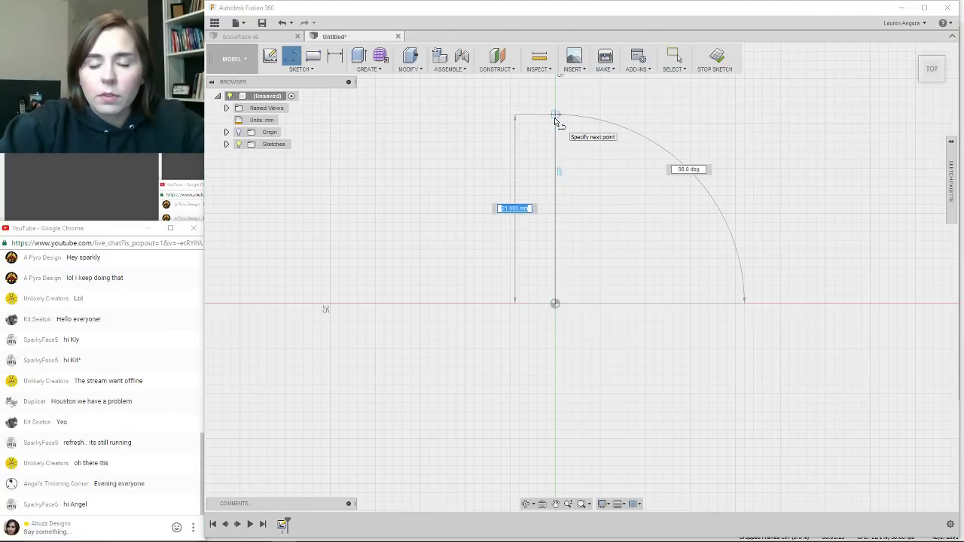
left_click(555, 116)
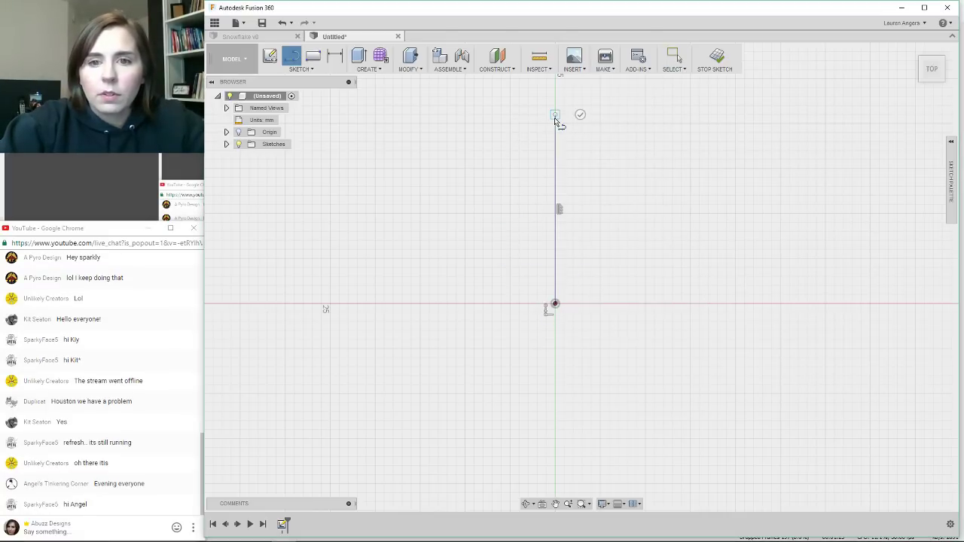
right_click(627, 287)
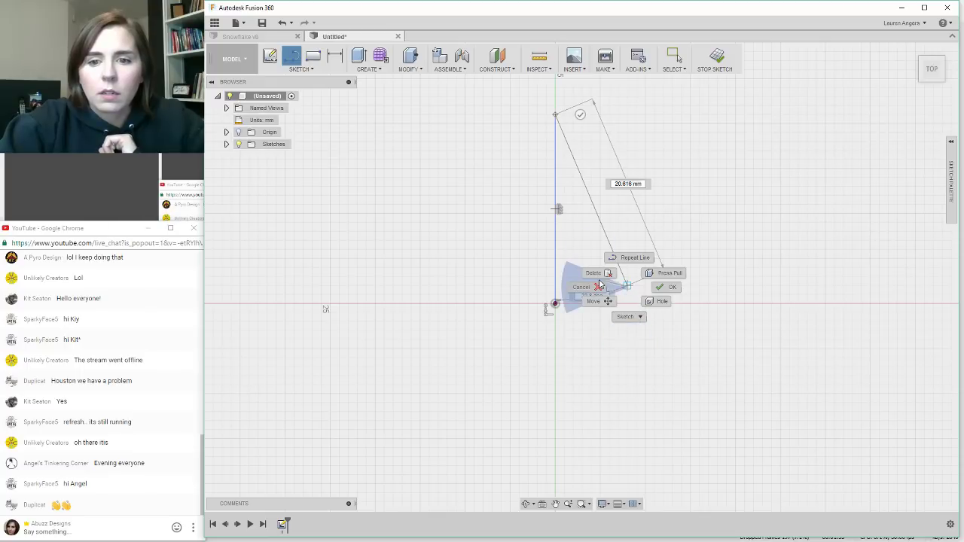
left_click(598, 288)
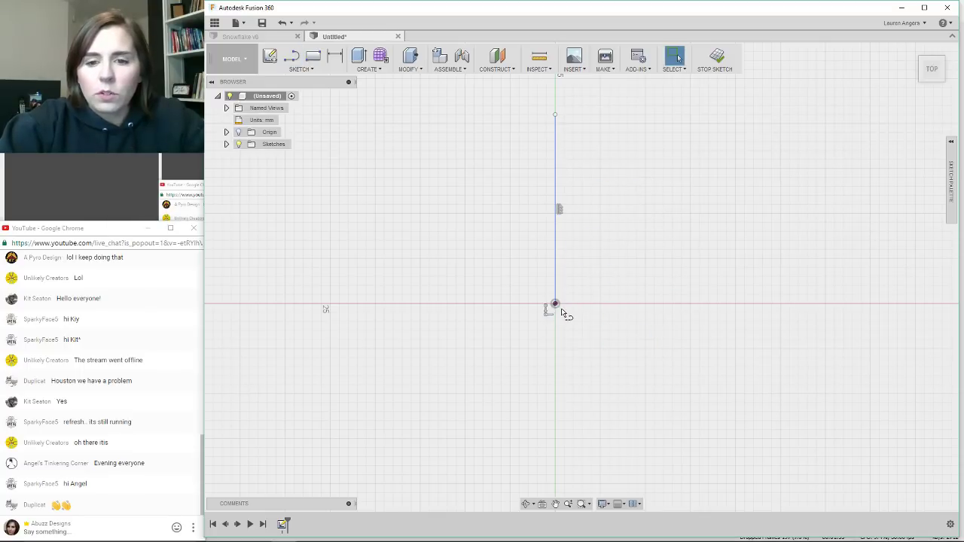
Draw a second line about 25 mm long from the origin, angled at 60 degrees to the horizontal axis.
key("l")
left_click(556, 305)
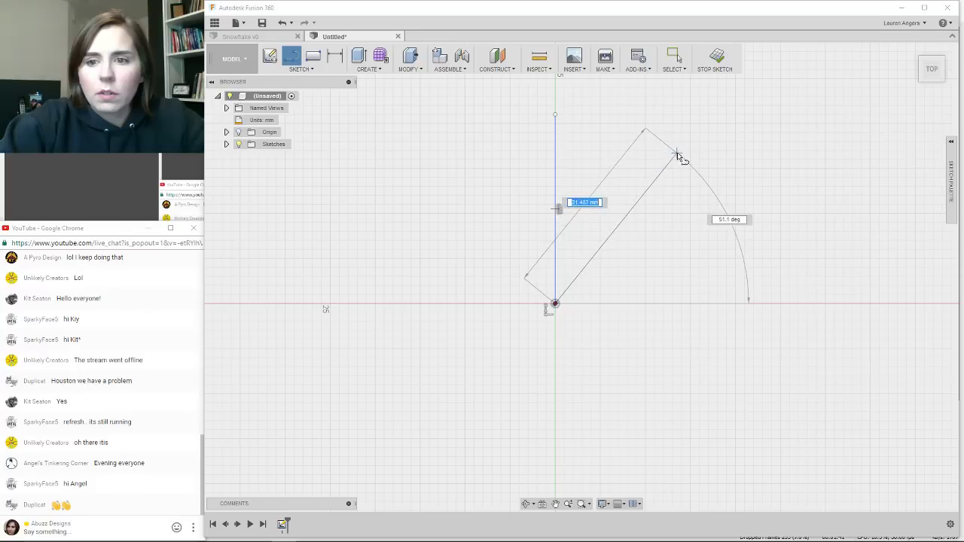
key("Tab")
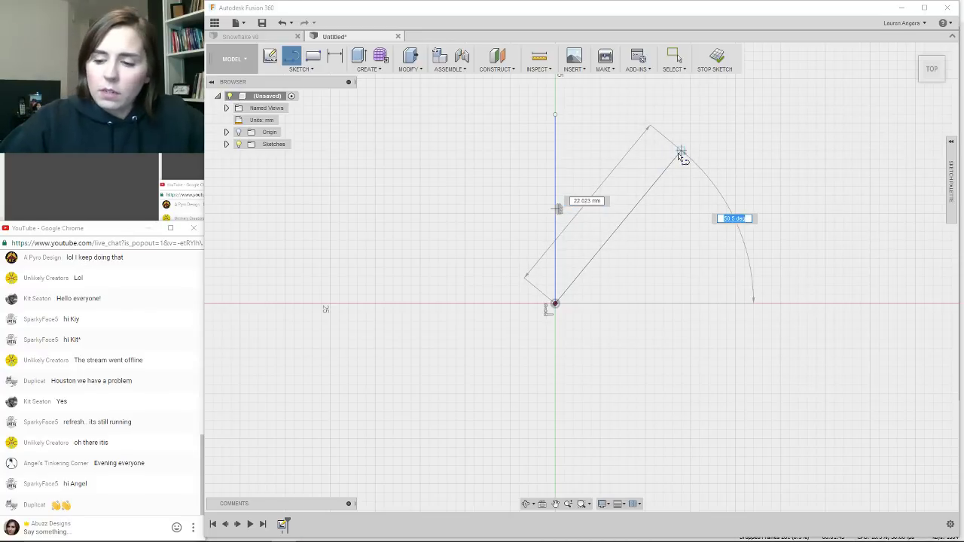
type("60")
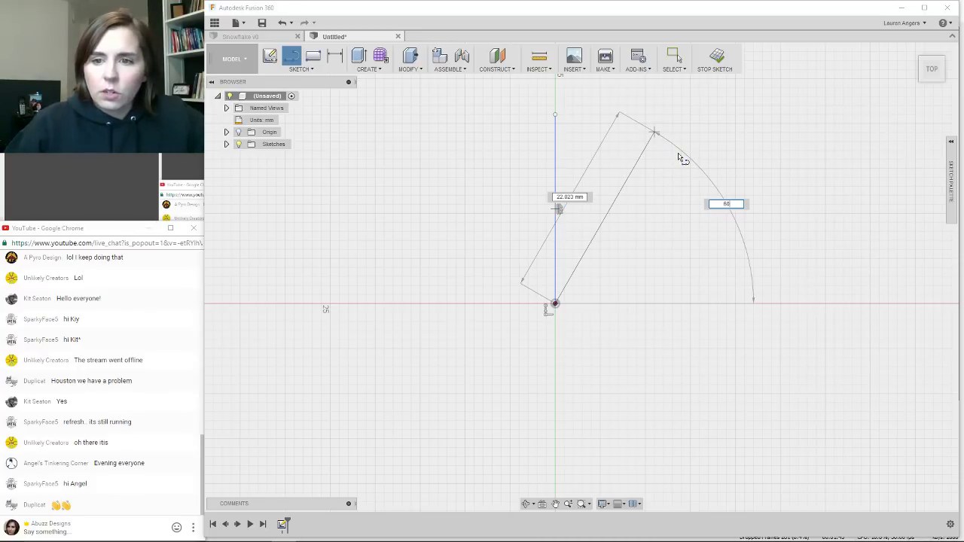
key("Tab")
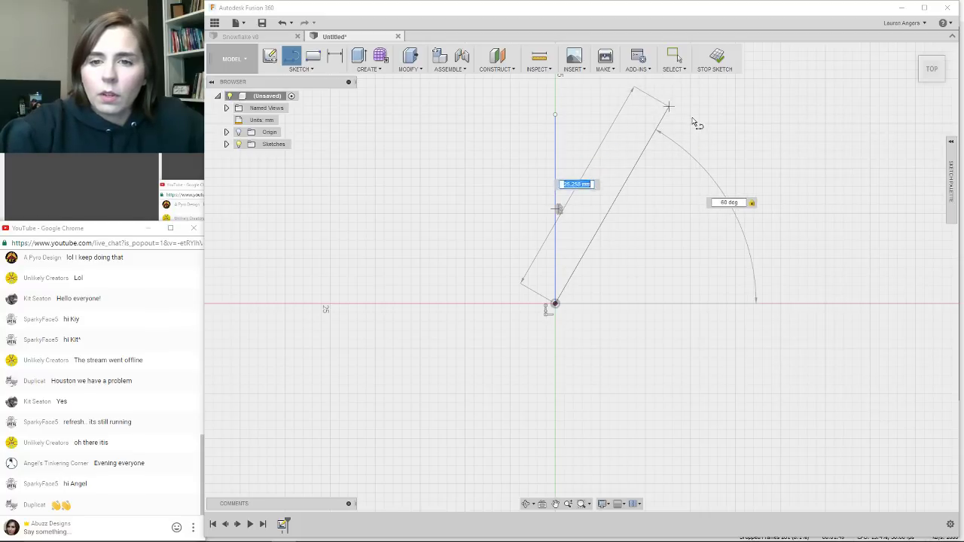
left_click(697, 124)
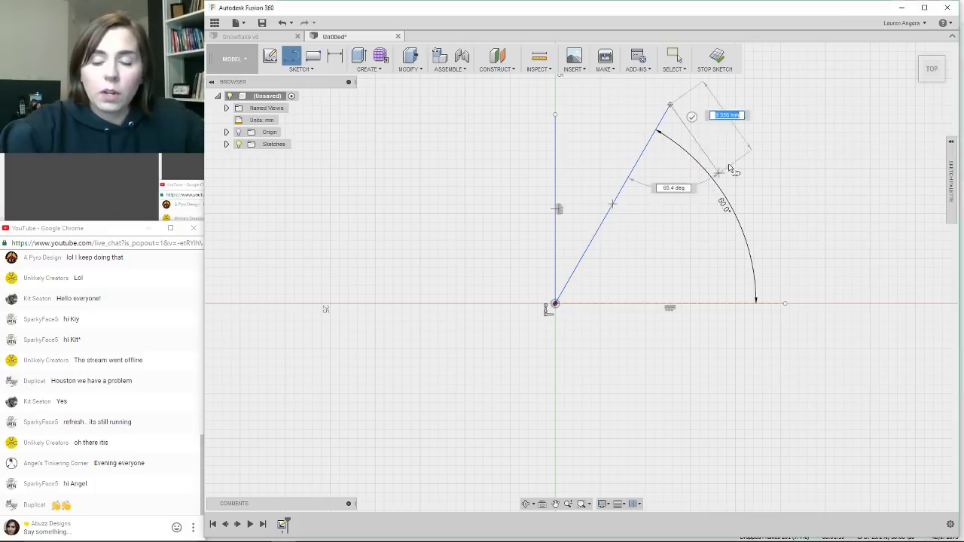
right_click(800, 182)
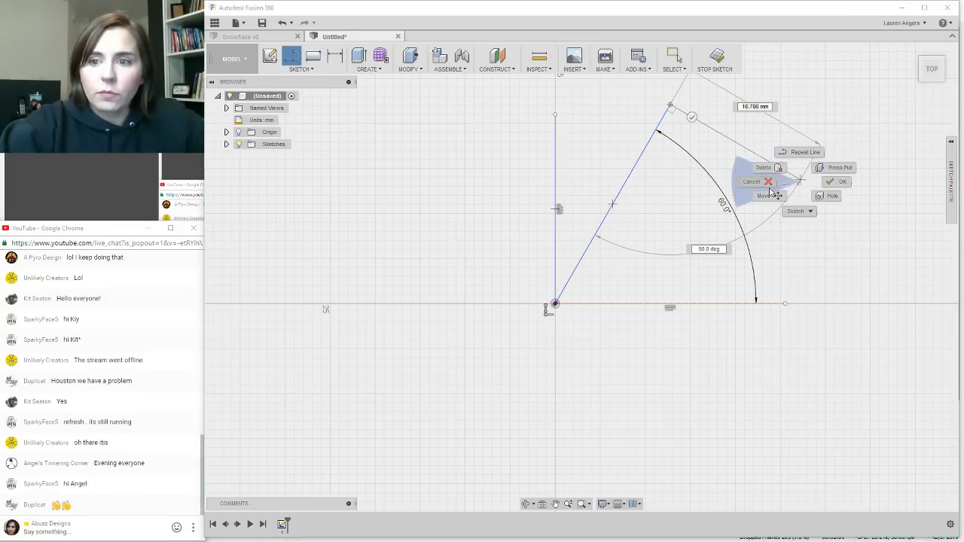
left_click(771, 192)
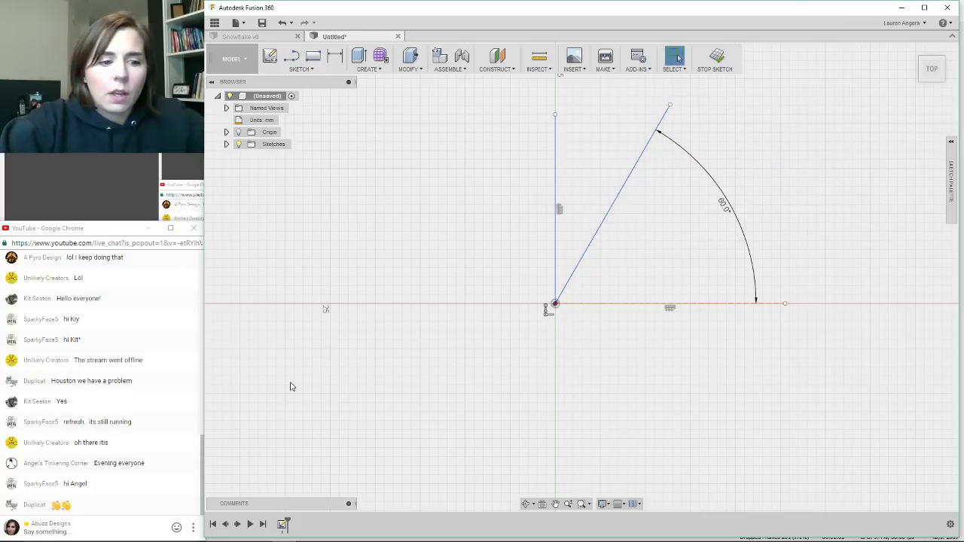
Switch to File Explorer and open the recent Capture1 snowflake image in Photos.
scroll(484, 416, "down", 3)
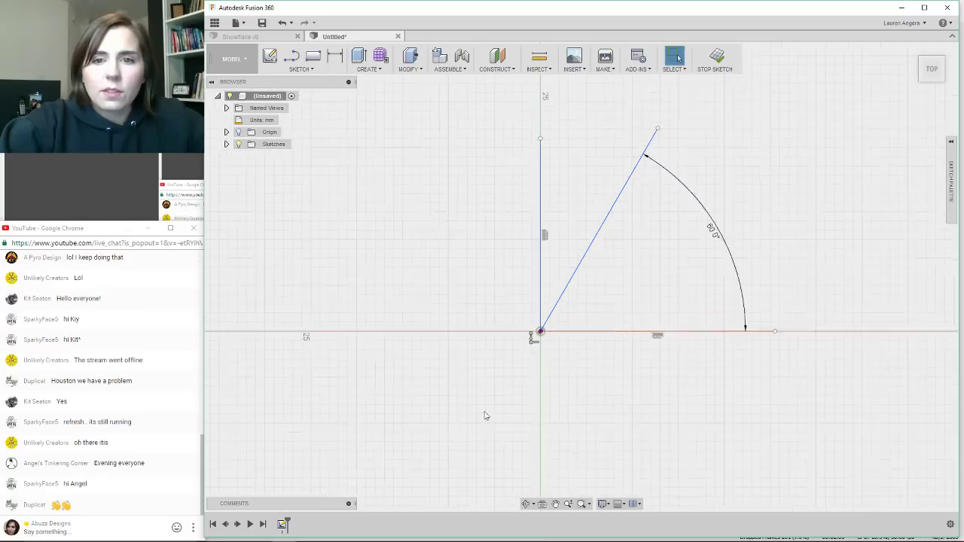
scroll(459, 125, "up", 5)
scroll(408, 88, "down", 1)
scroll(467, 116, "down", 1)
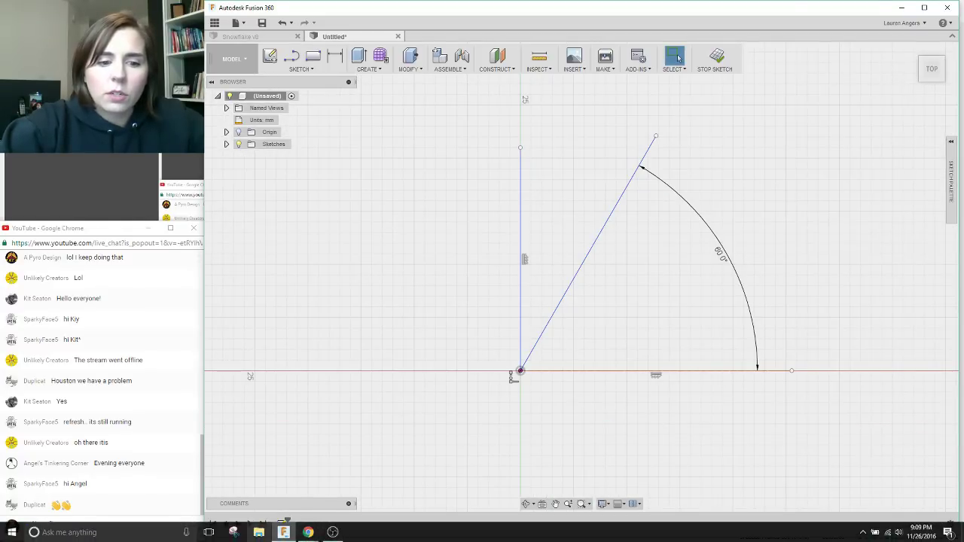
left_click(258, 535)
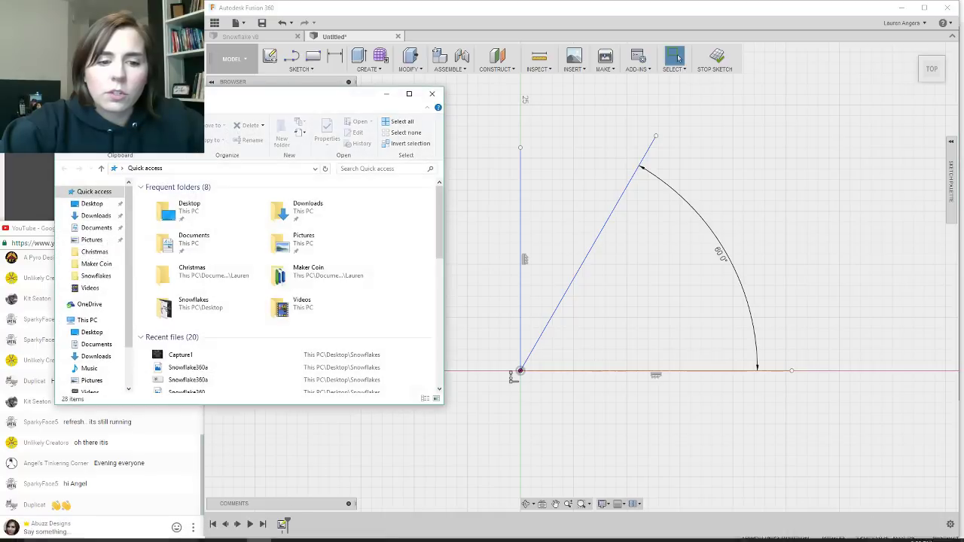
double_click(215, 360)
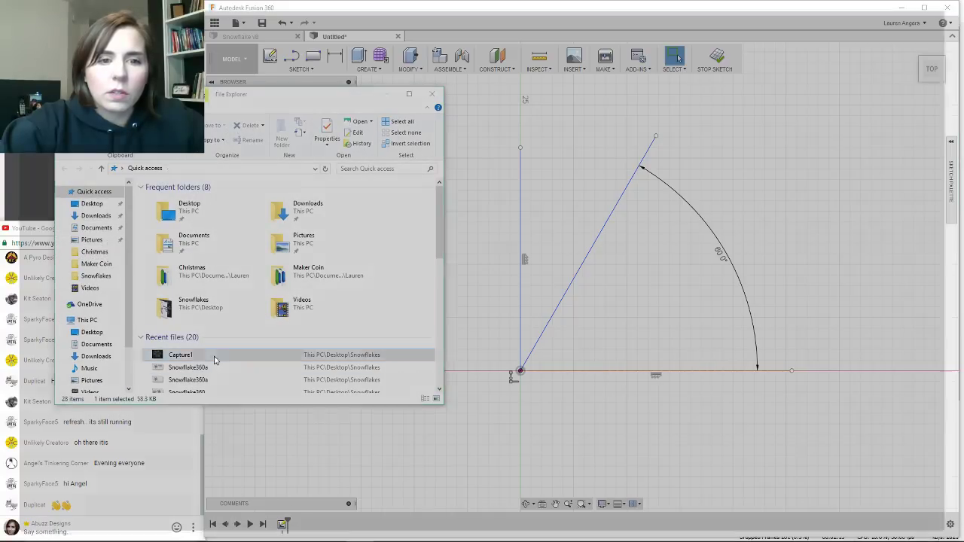
left_click(933, 10)
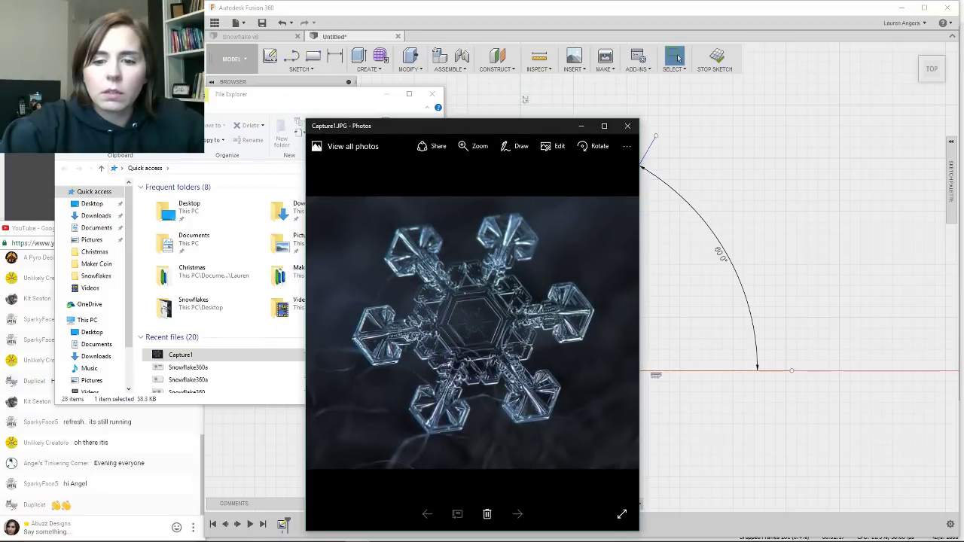
Shrink the snowflake photo window and place it over the live chat area, close File Explorer, and return to Fusion 360.
mouse_move(457, 126)
left_mouse_down()
mouse_move(161, 55)
mouse_move(124, 4)
mouse_move(189, 52)
mouse_move(179, 44)
left_mouse_up()
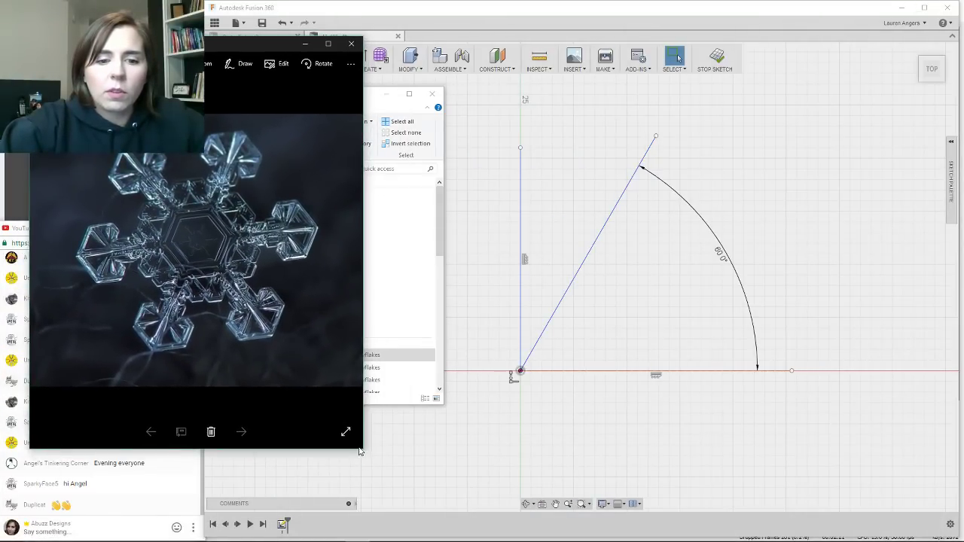
left_click_drag(363, 451, 281, 302)
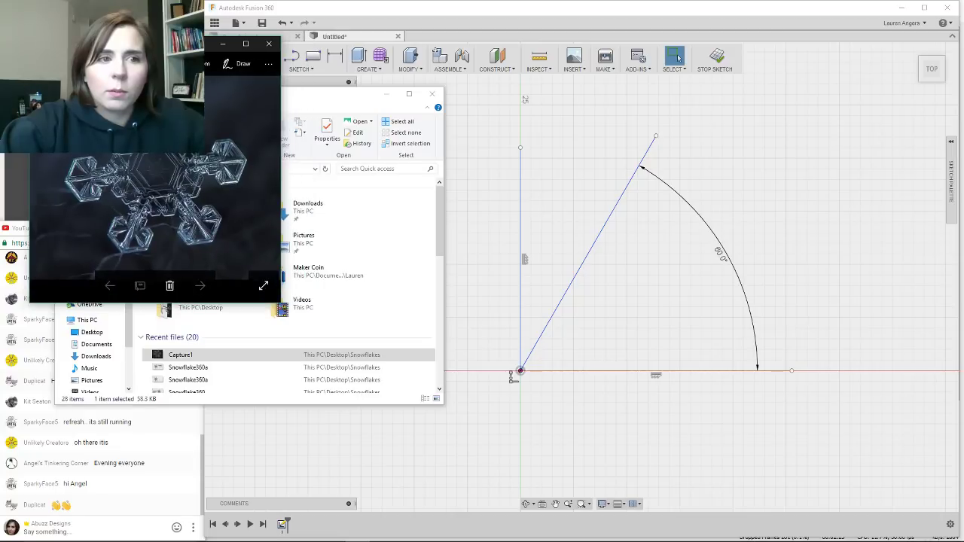
left_click_drag(181, 47, 153, 12)
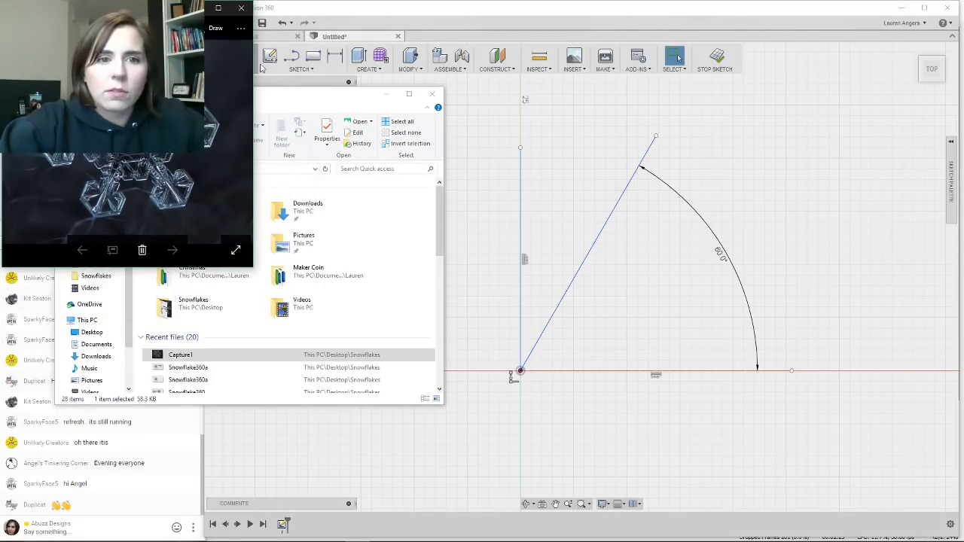
left_click(332, 104)
left_click(433, 97)
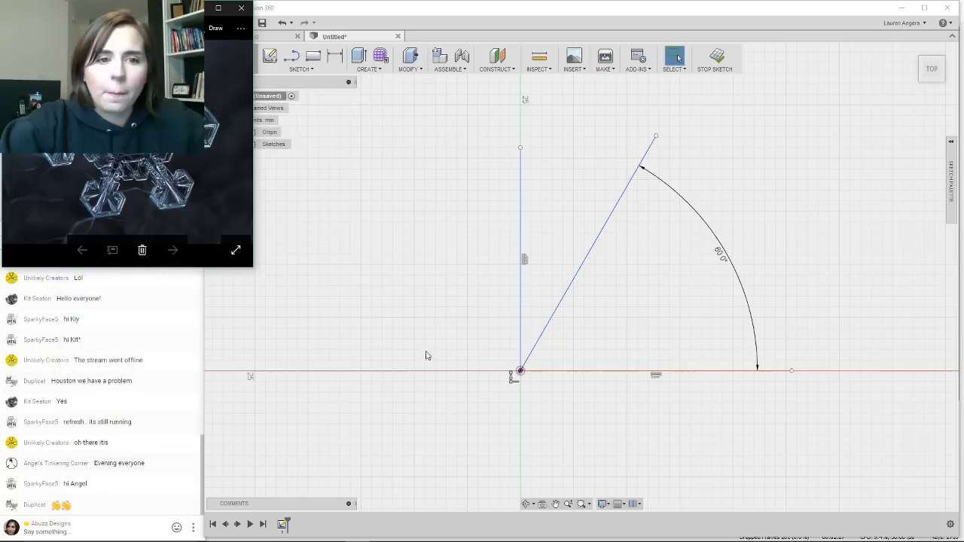
left_click(415, 233)
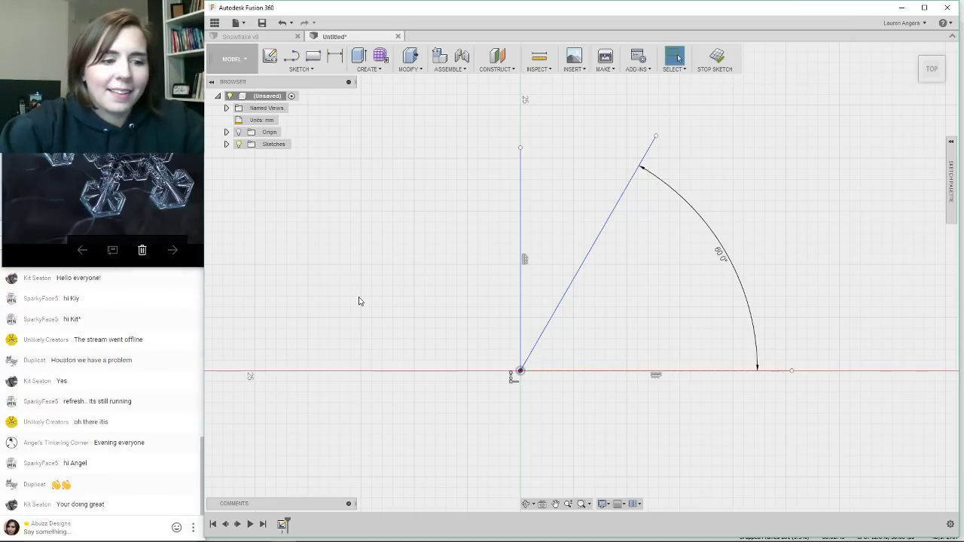
Sketch an eight-segment outline of half a snowflake arm from the vertical line's upper end down to the 60-degree line.
key("l")
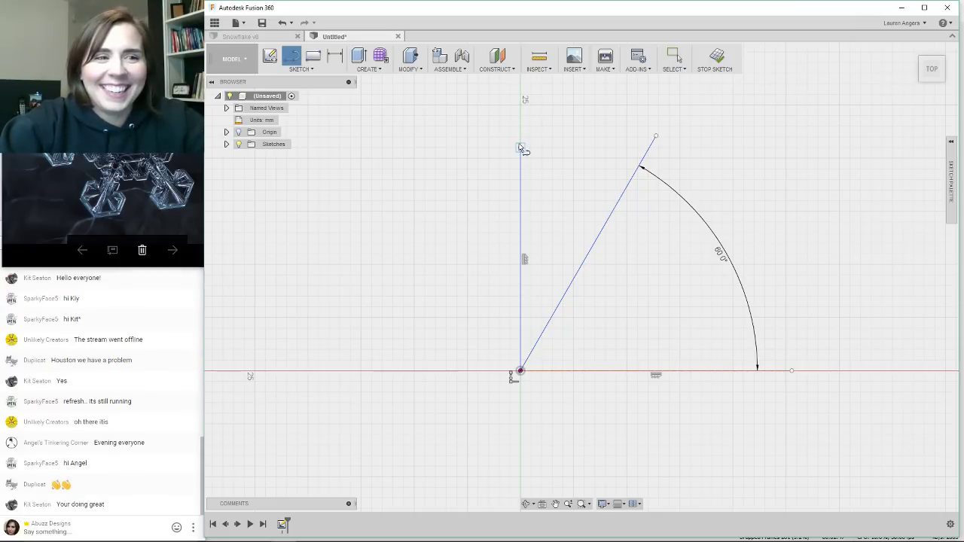
left_click(520, 147)
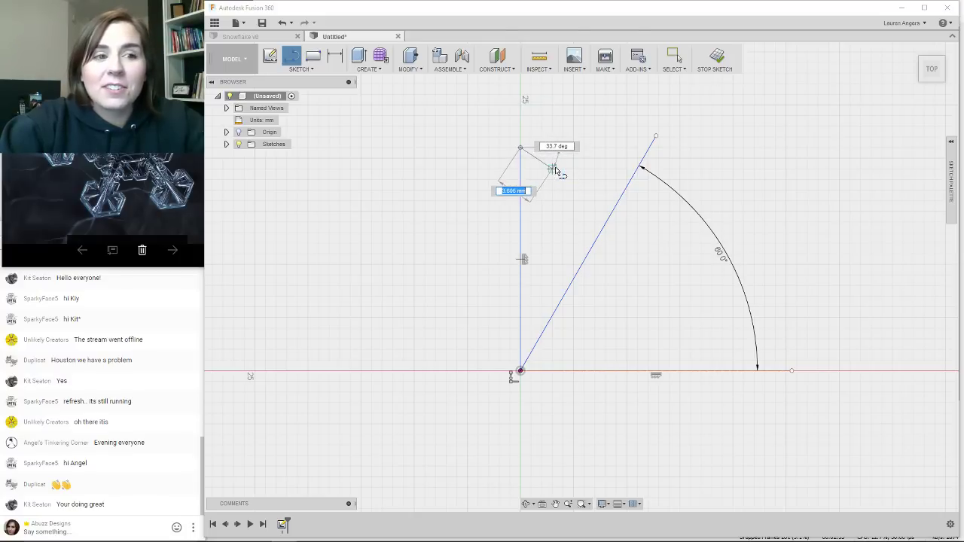
left_click(553, 169)
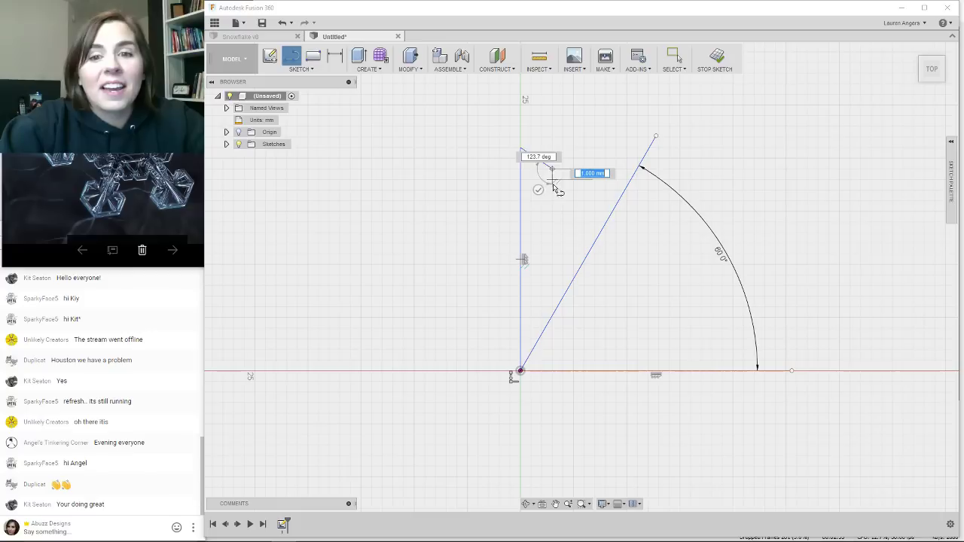
left_click(553, 190)
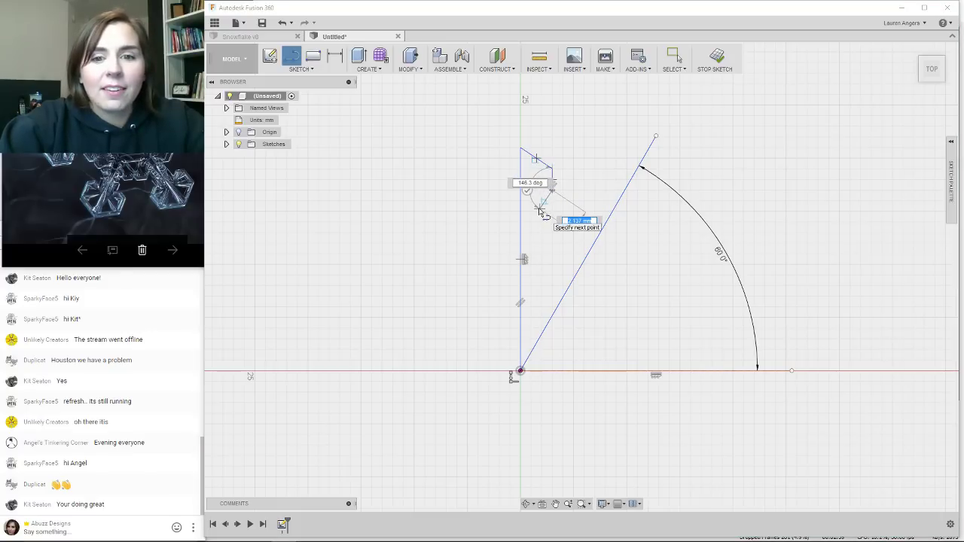
left_click(541, 206)
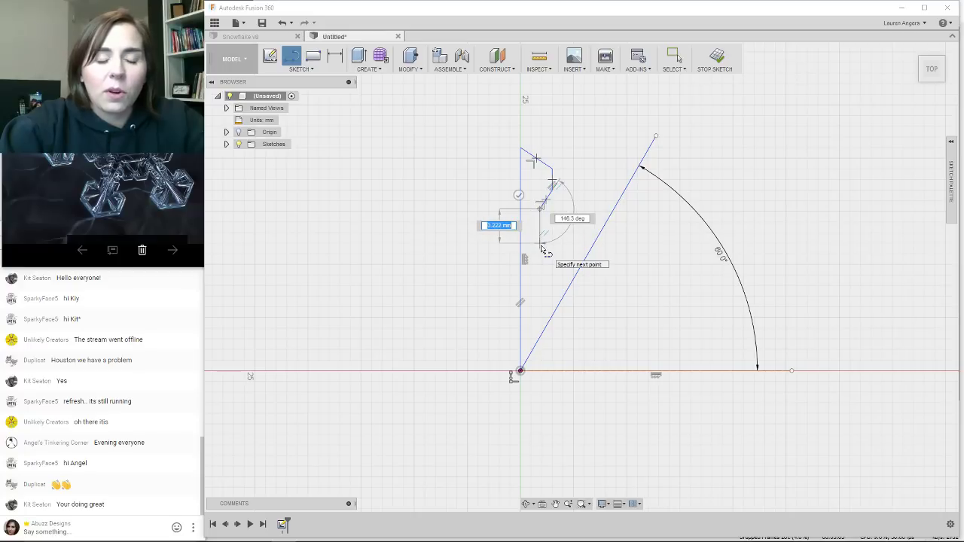
left_click(542, 260)
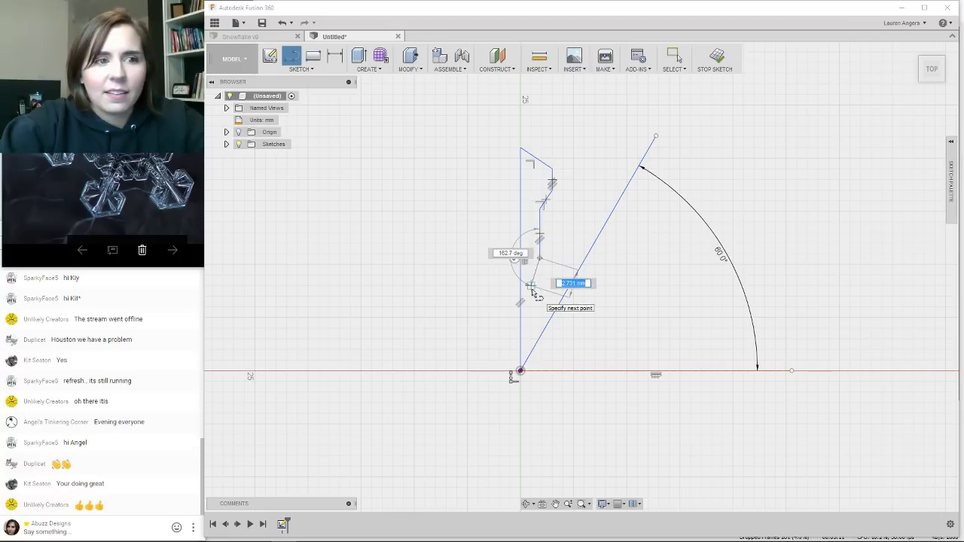
left_click(533, 289)
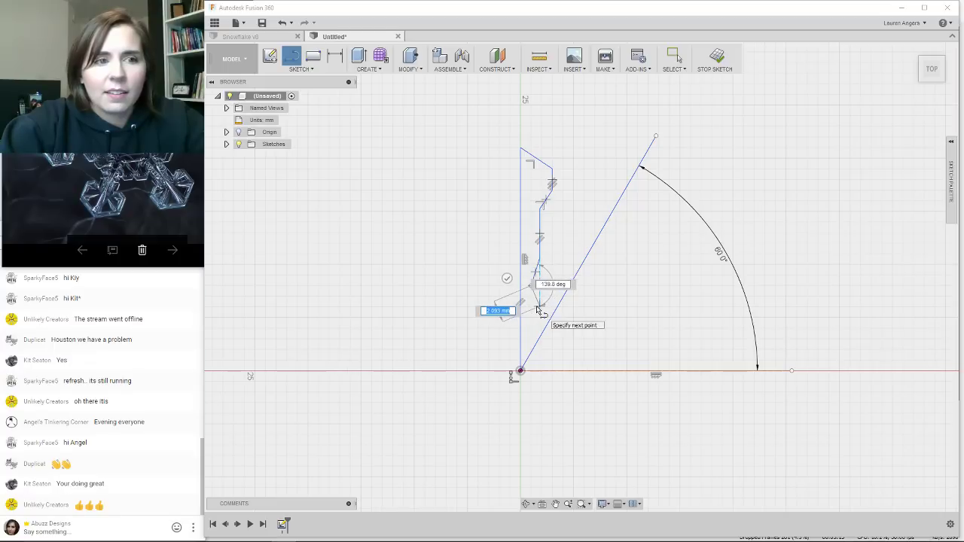
left_click(538, 307)
left_click(553, 280)
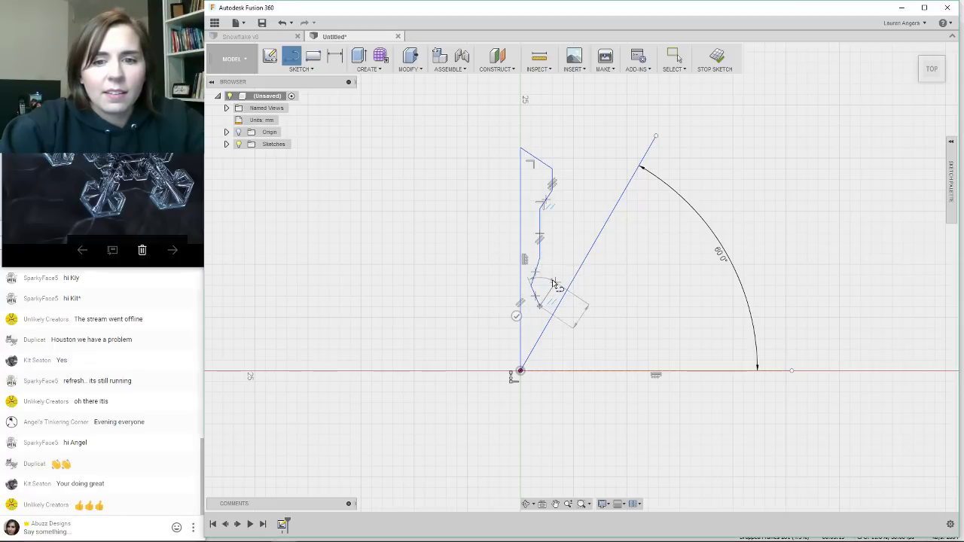
left_click(567, 286)
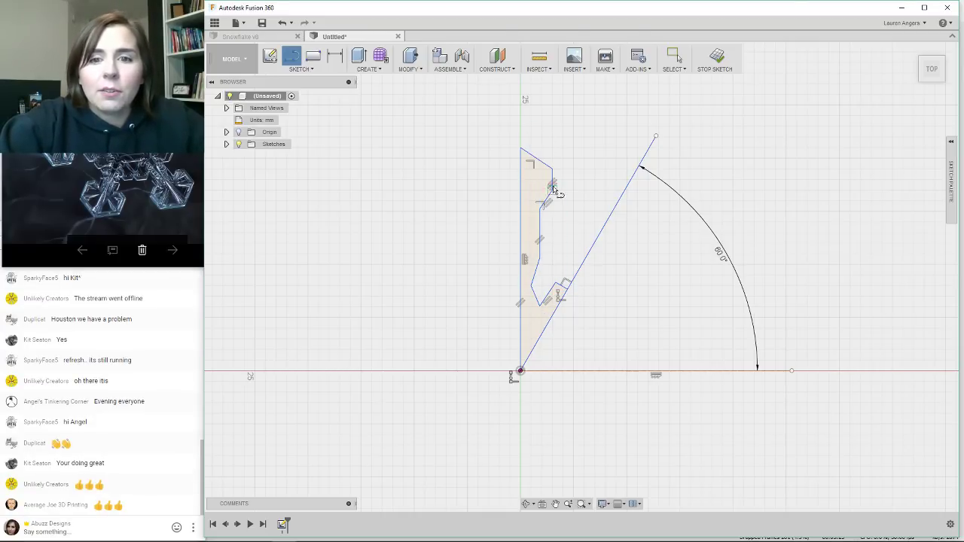
Mirror the half-arm sketch outline about the vertical line and undo that mirror.
left_click(296, 71)
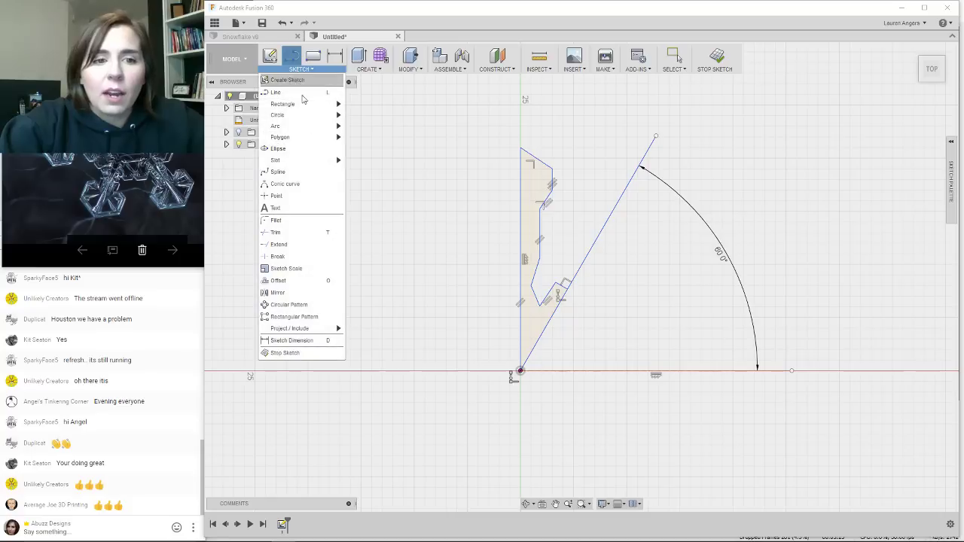
left_click(316, 299)
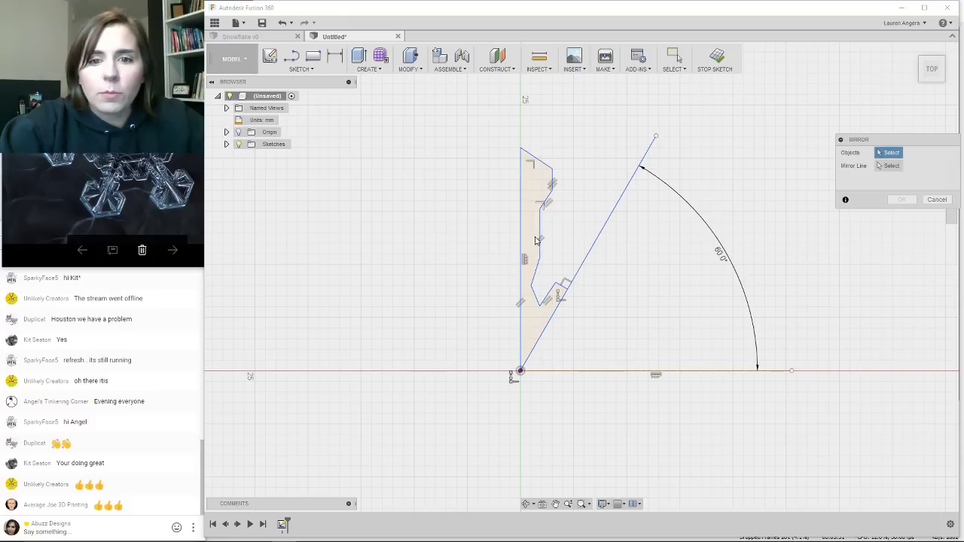
mouse_move(501, 133)
left_mouse_down()
mouse_move(560, 402)
mouse_move(585, 415)
left_mouse_up()
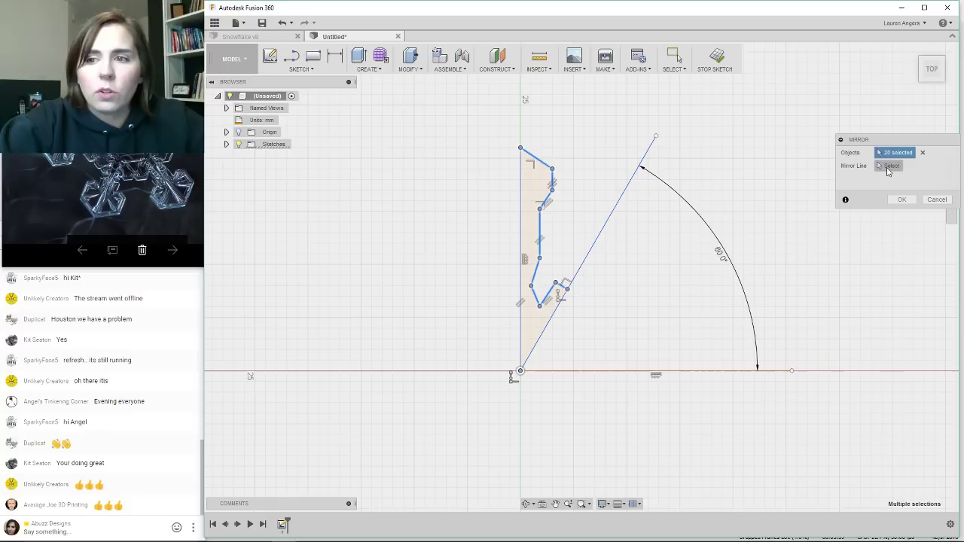
left_click(888, 167)
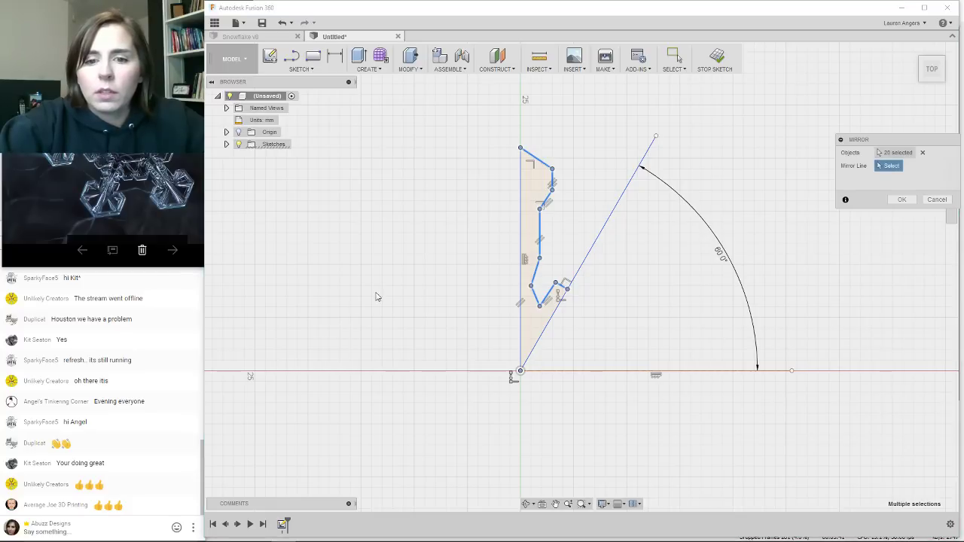
left_click(521, 334)
left_click(901, 200)
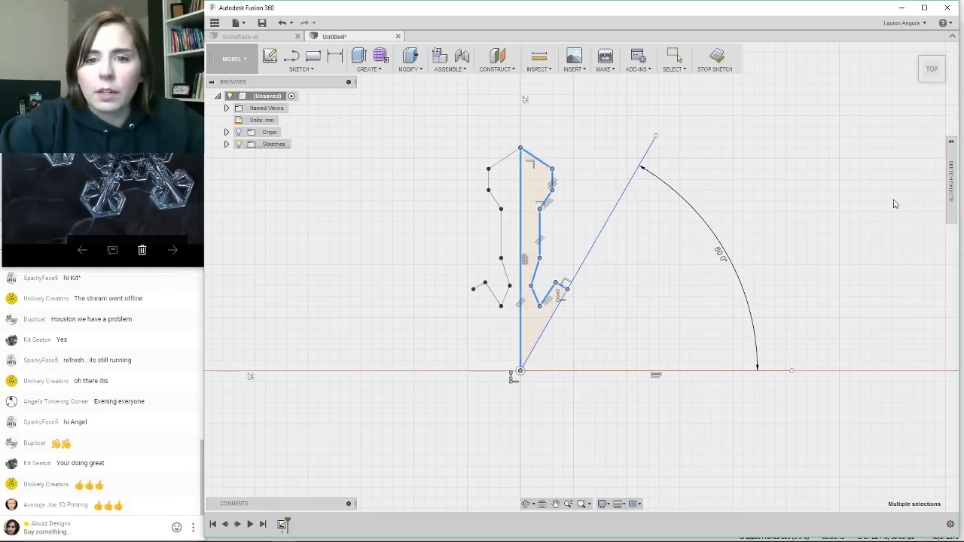
scroll(516, 314, "down", 2)
scroll(515, 318, "up", 1)
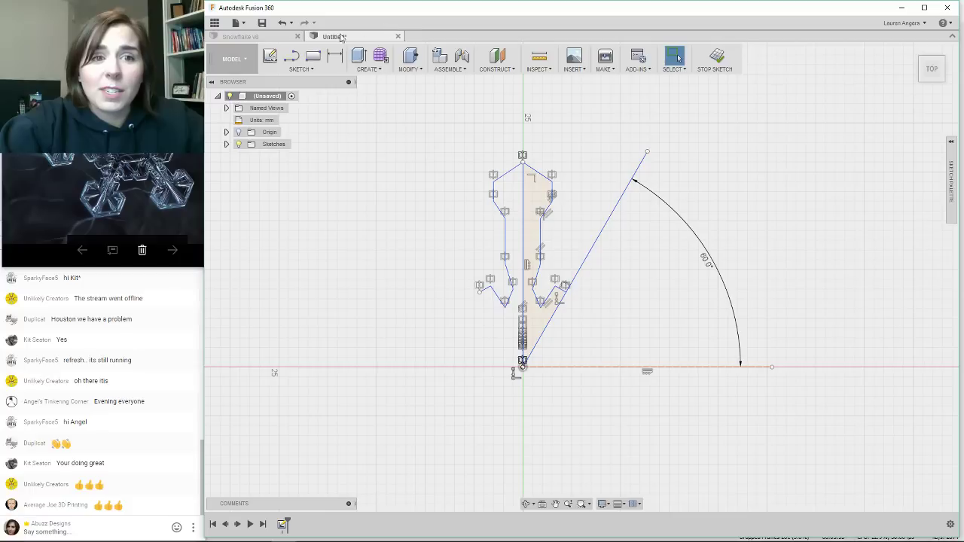
left_click(282, 23)
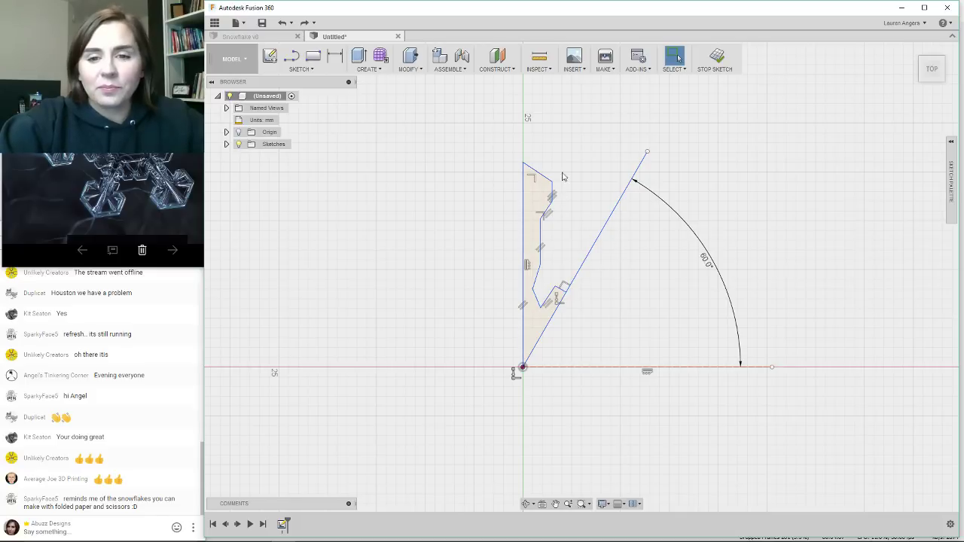
mouse_move(471, 133)
left_mouse_down()
mouse_move(727, 359)
mouse_move(668, 435)
mouse_move(689, 437)
left_mouse_up()
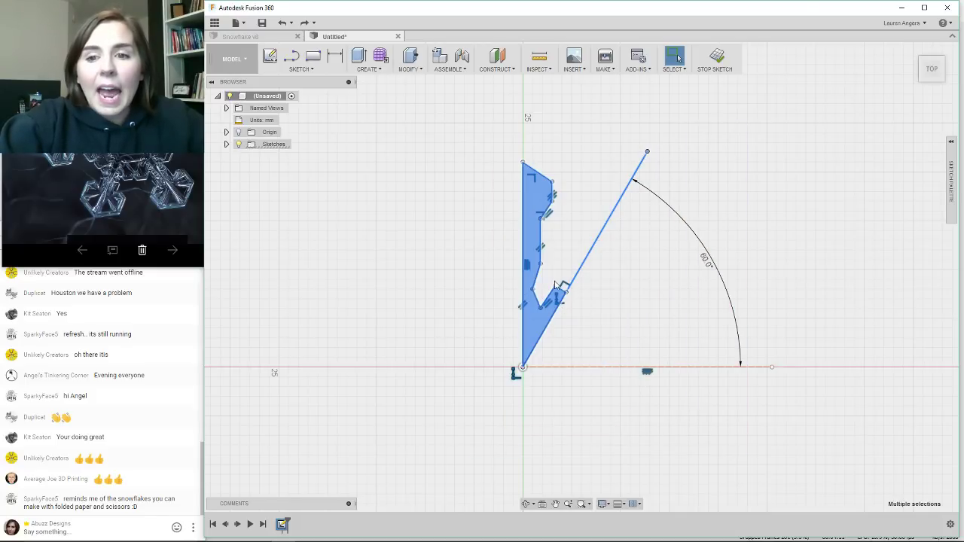
left_click(513, 155)
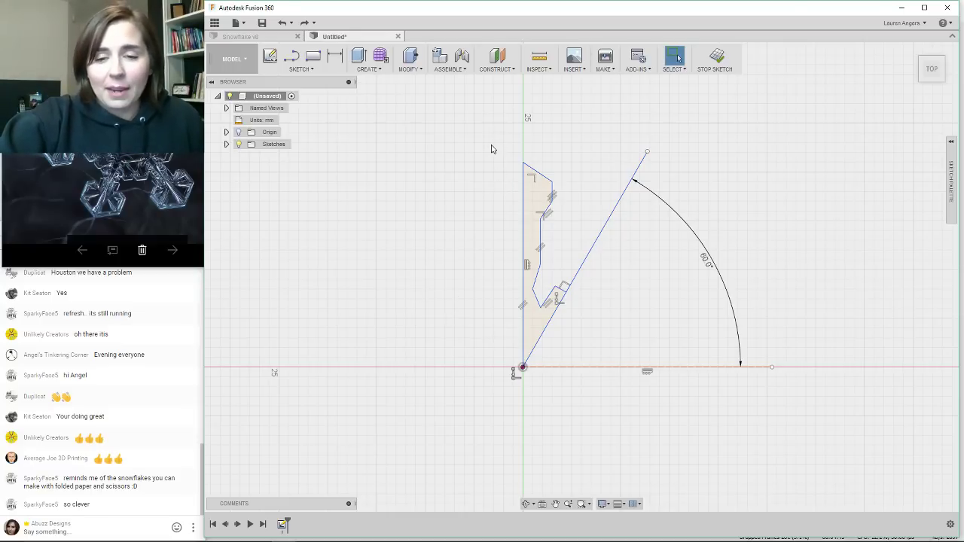
left_click_drag(486, 146, 620, 391)
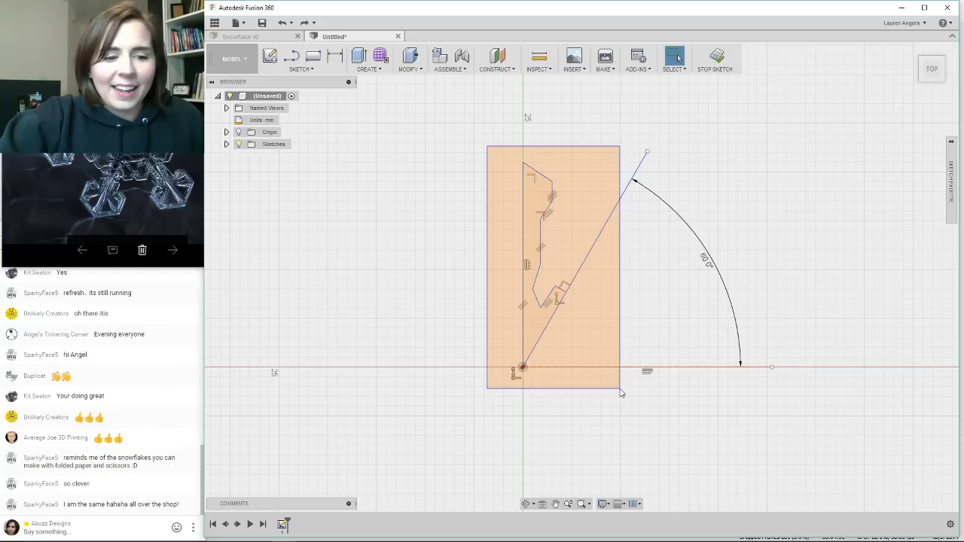
left_click_drag(620, 391, 620, 391)
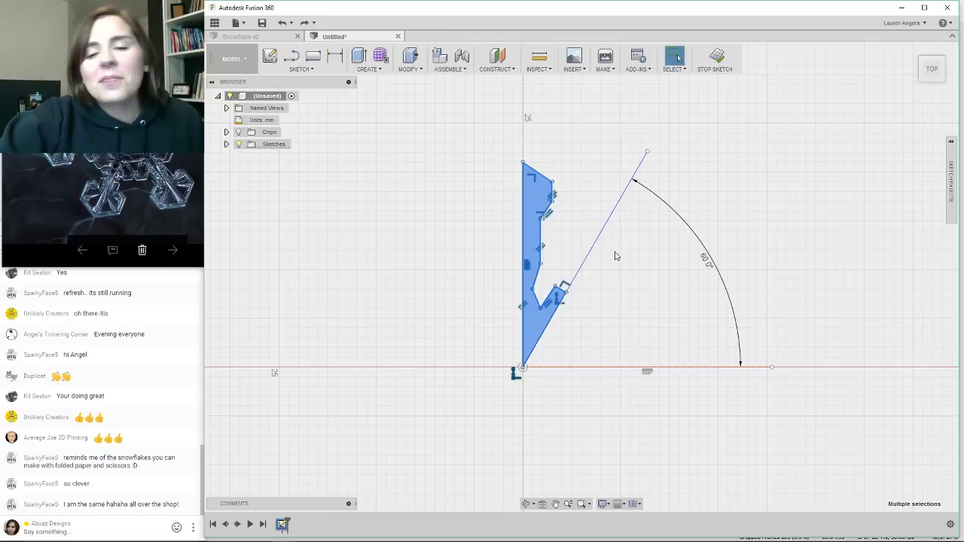
left_click(549, 154)
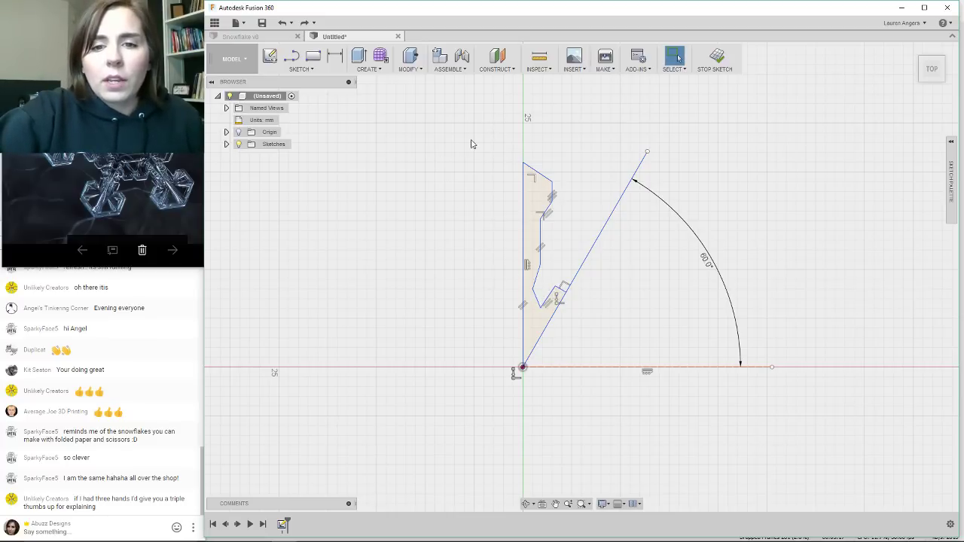
left_click_drag(471, 139, 592, 440)
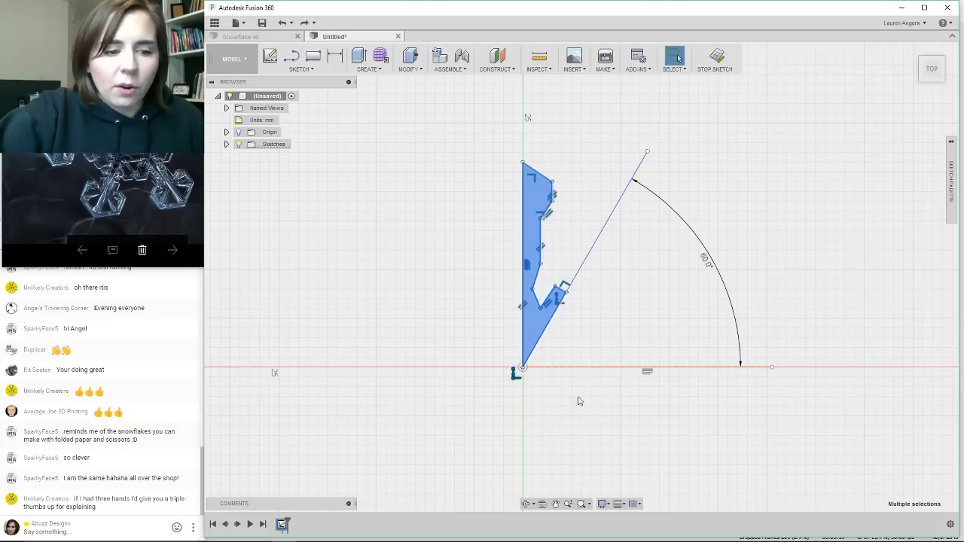
left_click(570, 353)
Finish the sketch and extrude the closed half-arm profile as a new body.
scroll(590, 347, "up", 1)
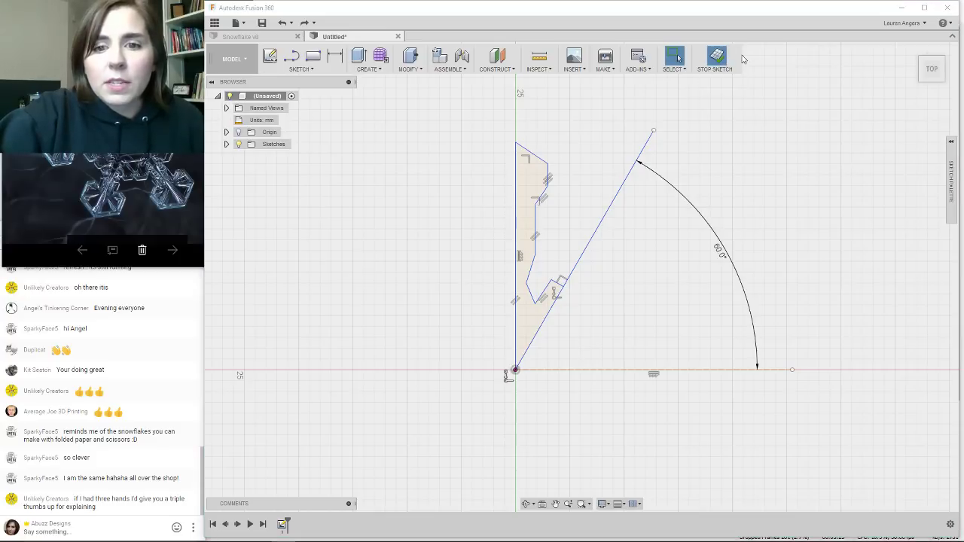
left_click(712, 62)
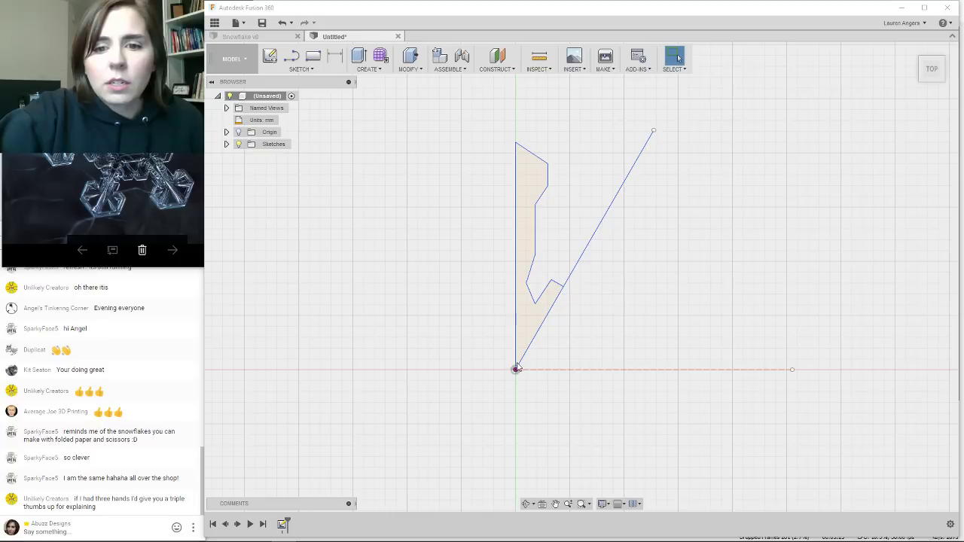
left_click(521, 307)
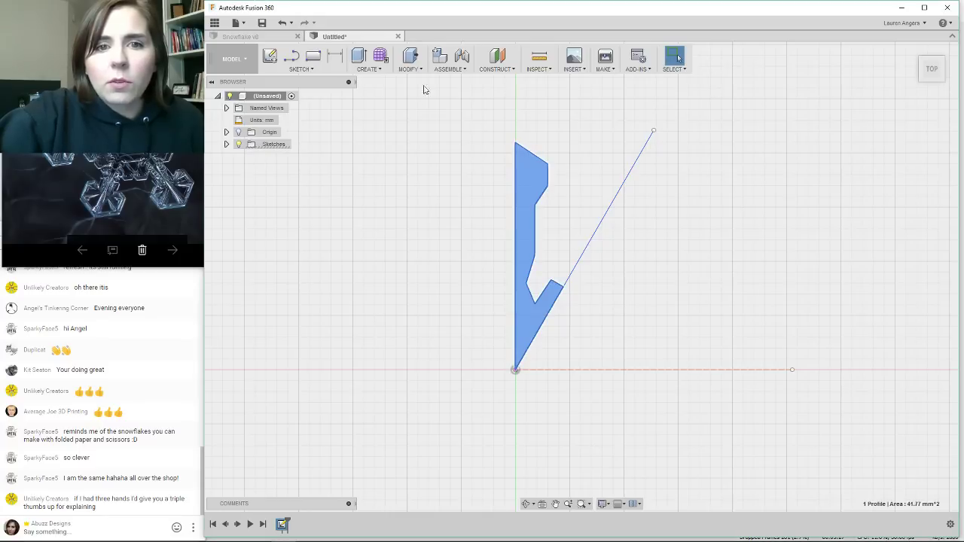
left_click(359, 56)
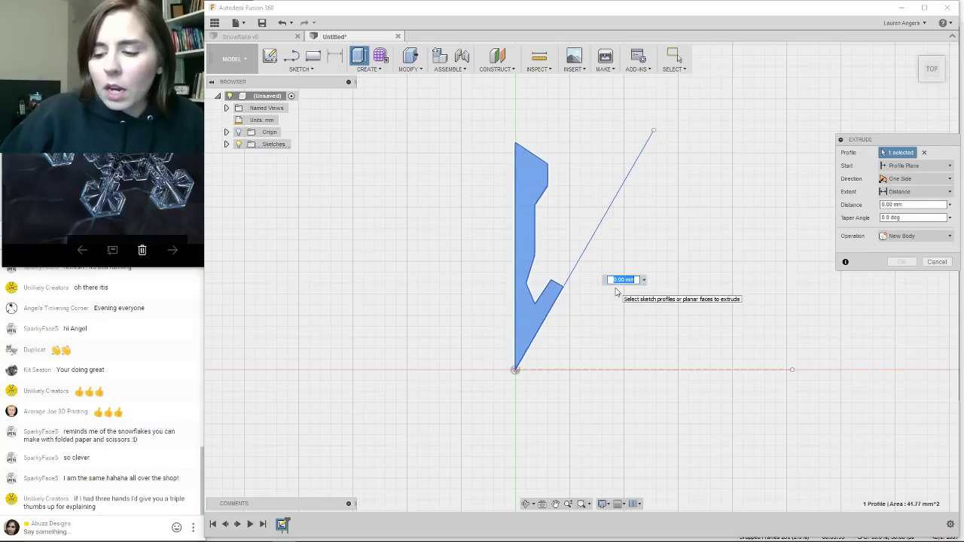
key("Return")
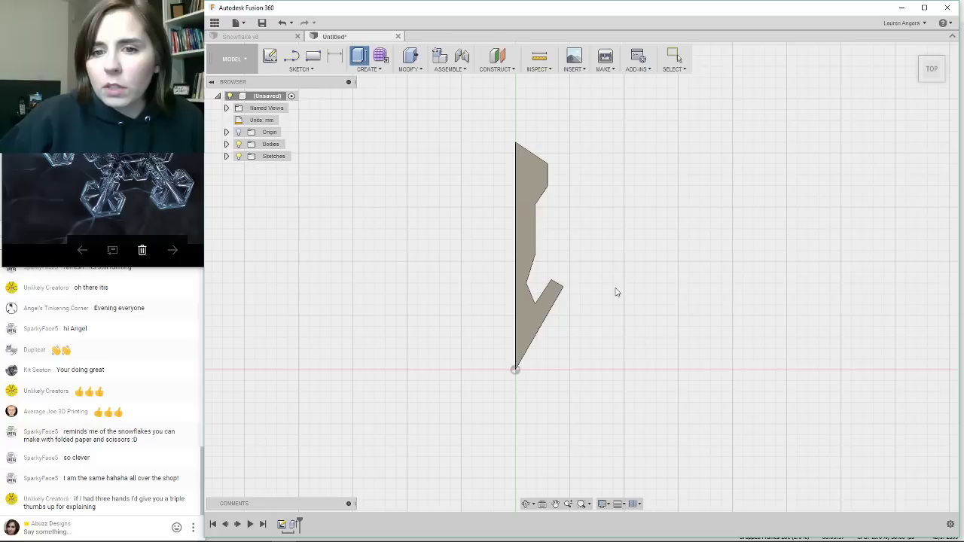
Fillet the eight top-face edges along the jagged outer side of the half arm with a constant radius of 0.5 mm.
middle_click_drag(595, 271, 605, 291, "shift")
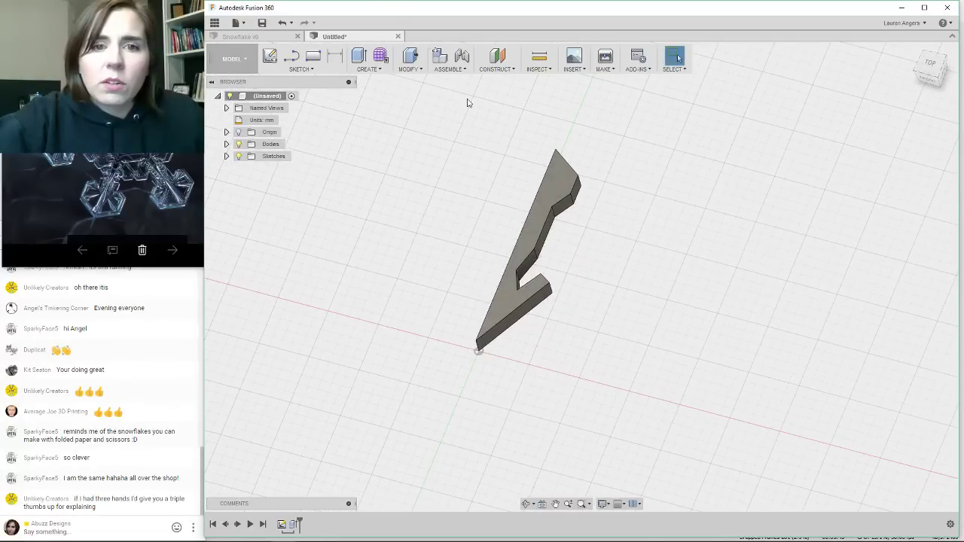
left_click(410, 69)
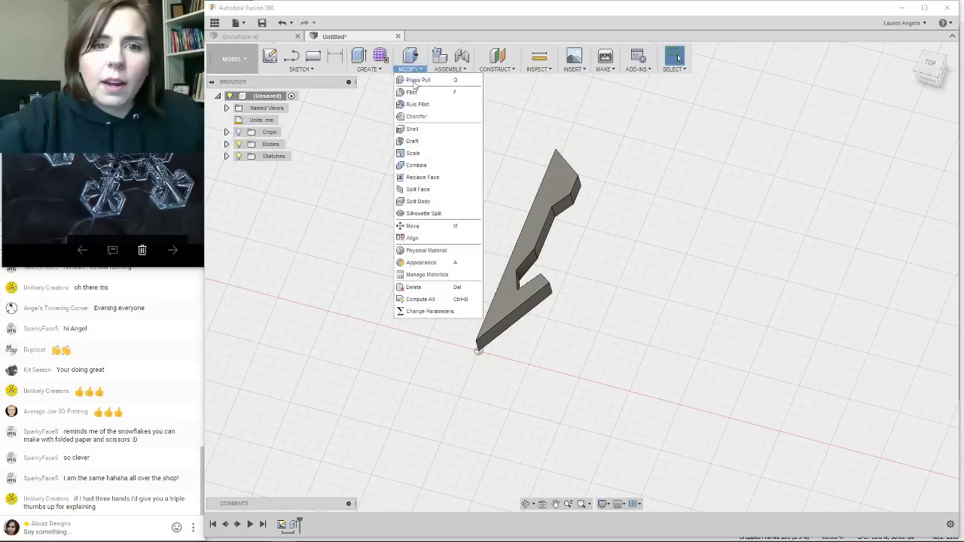
left_click(412, 93)
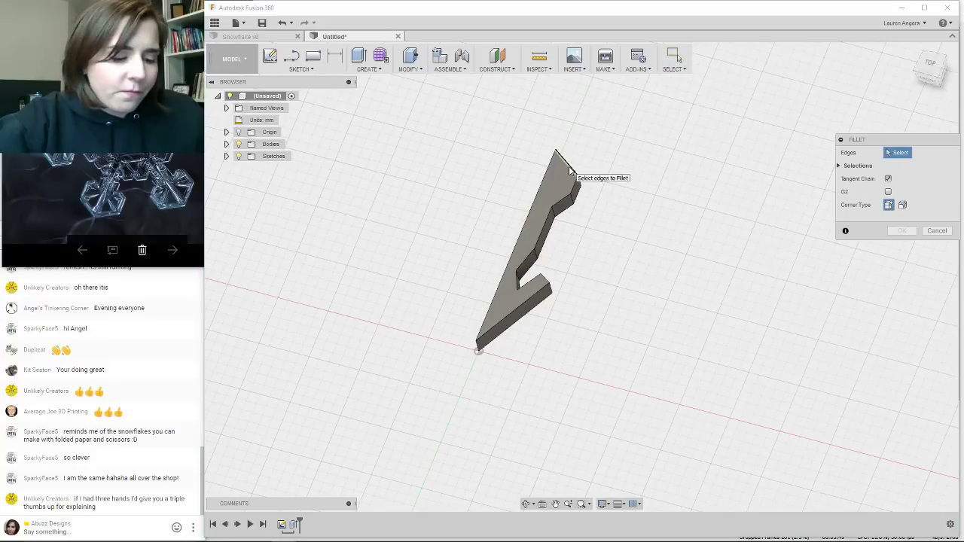
left_click(565, 165)
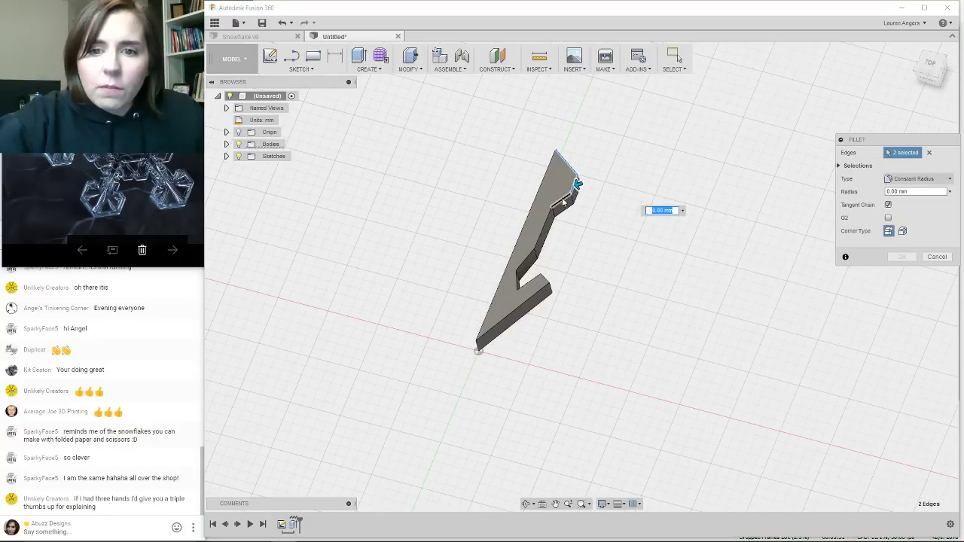
left_click(563, 201)
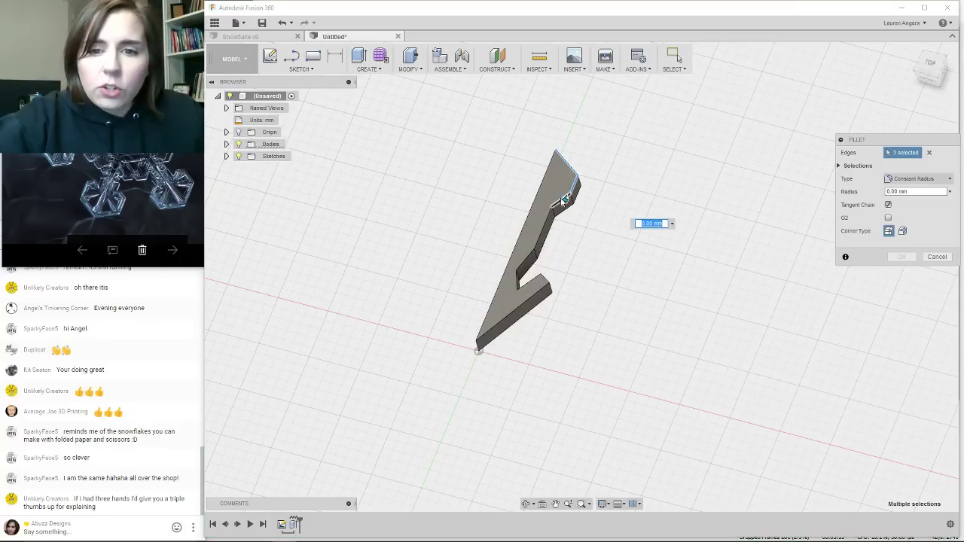
left_click(528, 264)
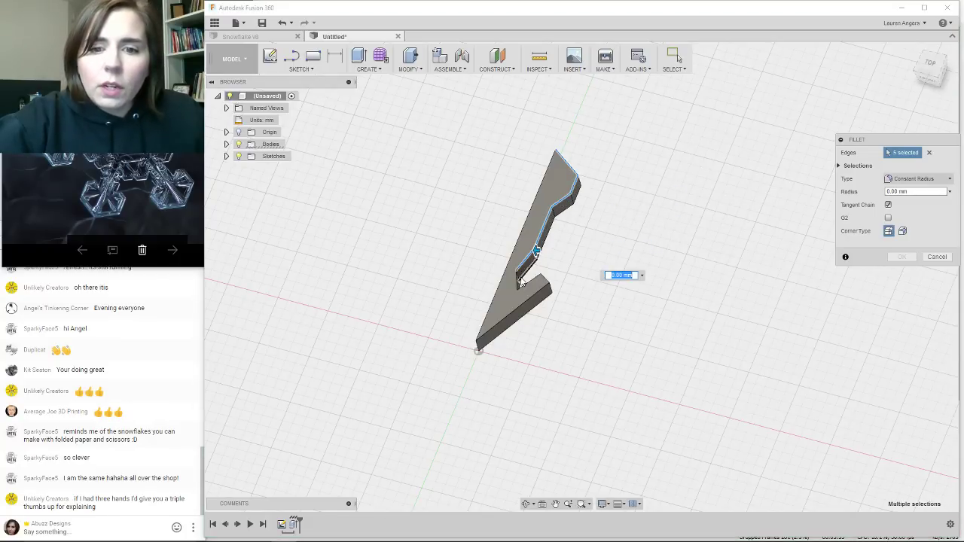
left_click(521, 283)
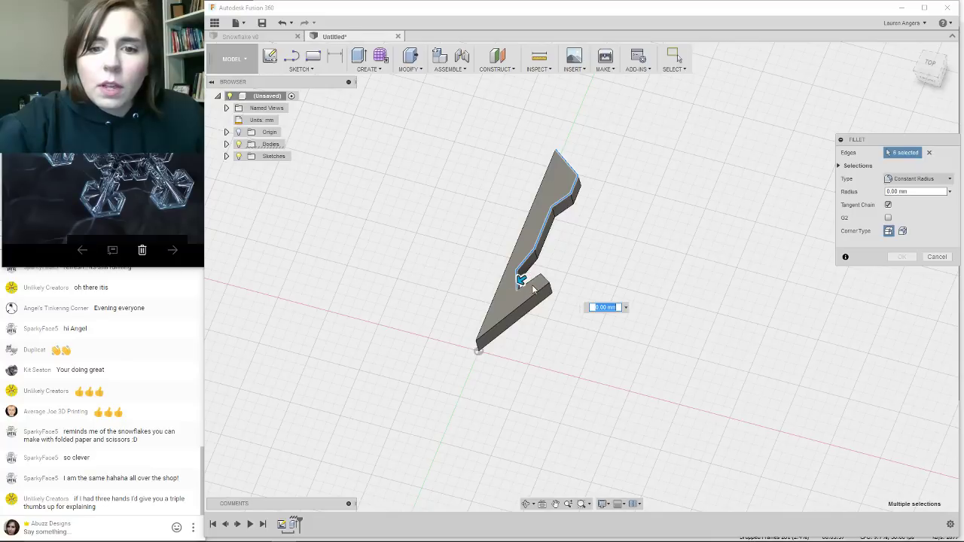
left_click(533, 278)
left_click(546, 280)
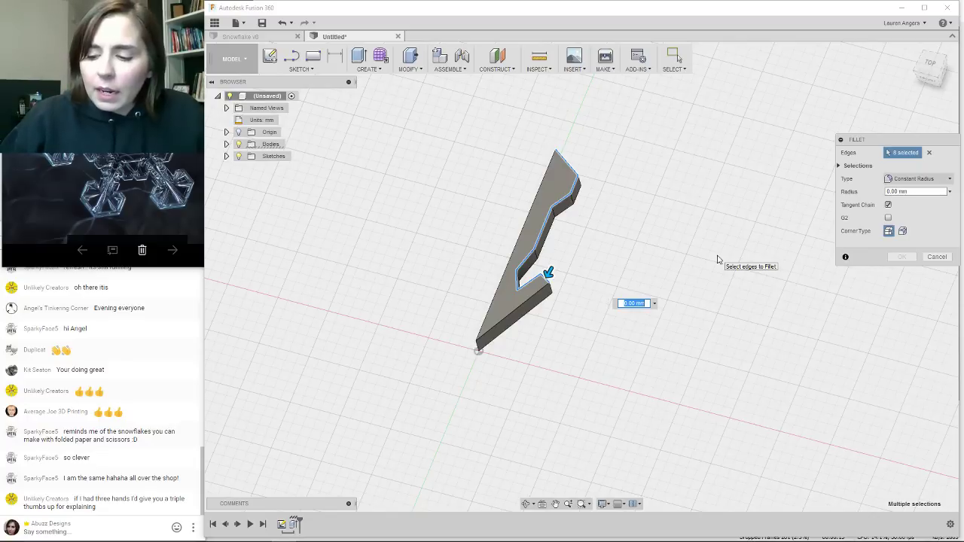
type(".5")
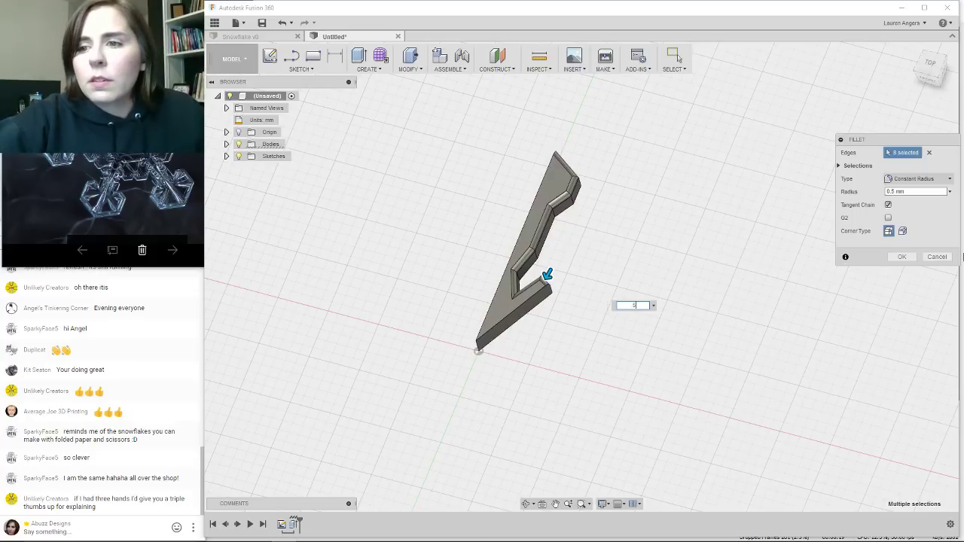
left_click(941, 178)
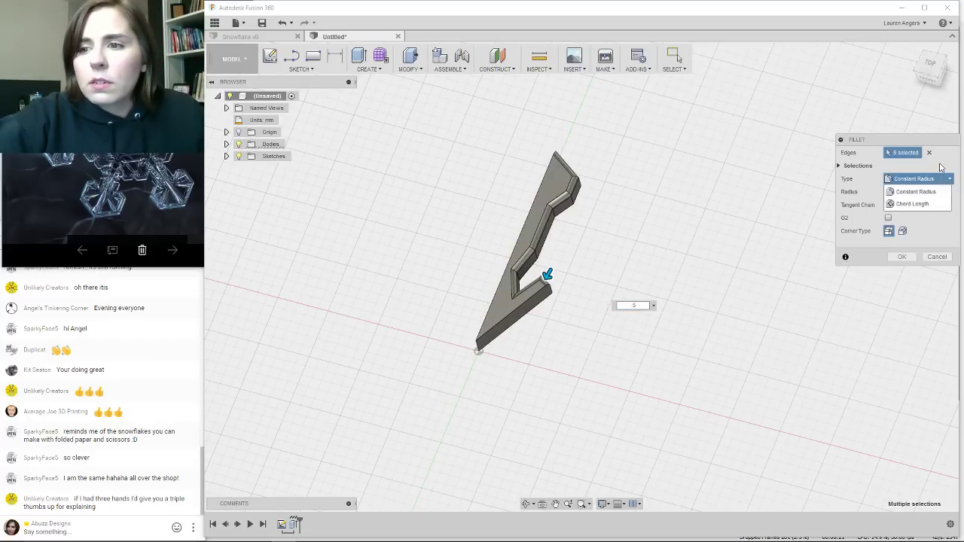
left_click(939, 166)
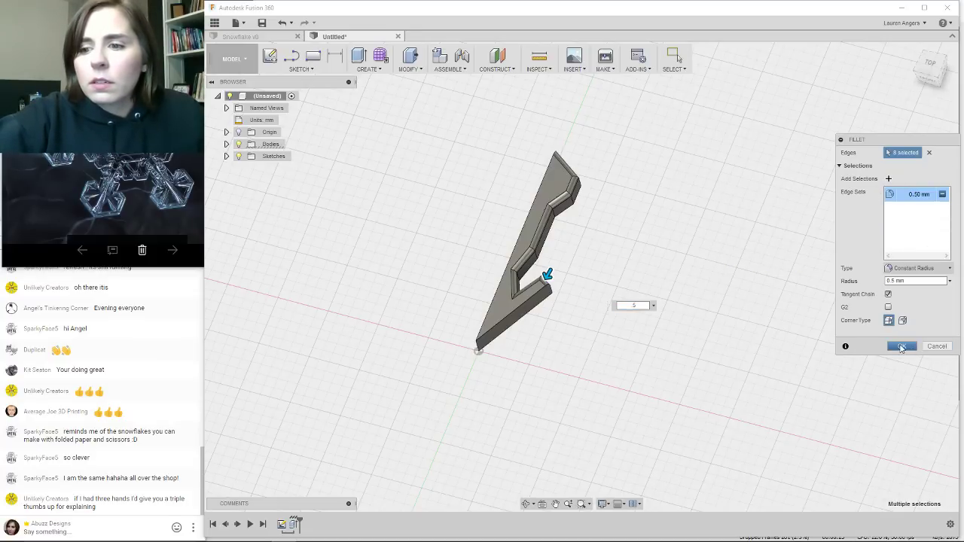
left_click(902, 347)
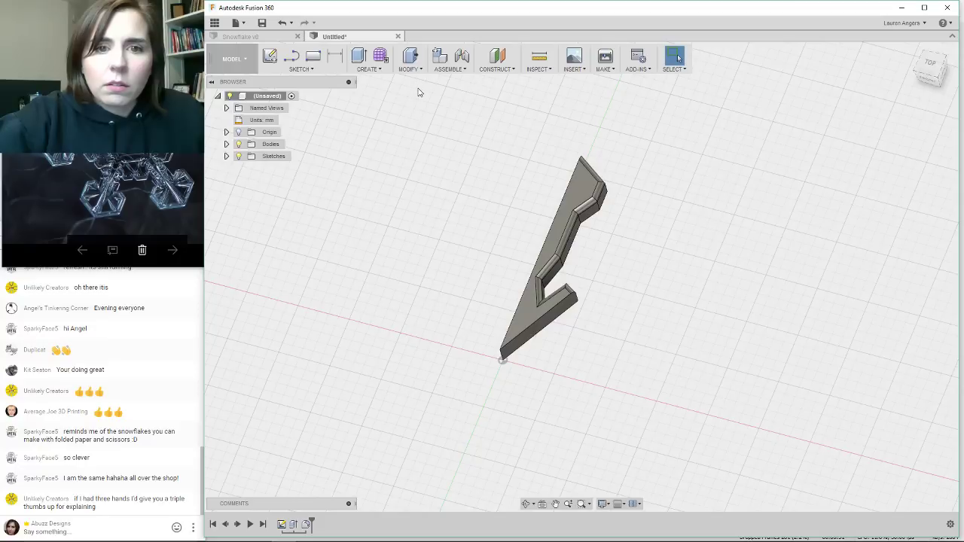
Try to mirror all faces of the half arm about the vertical origin plane along its straight inner side.
left_click_drag(419, 92, 715, 425)
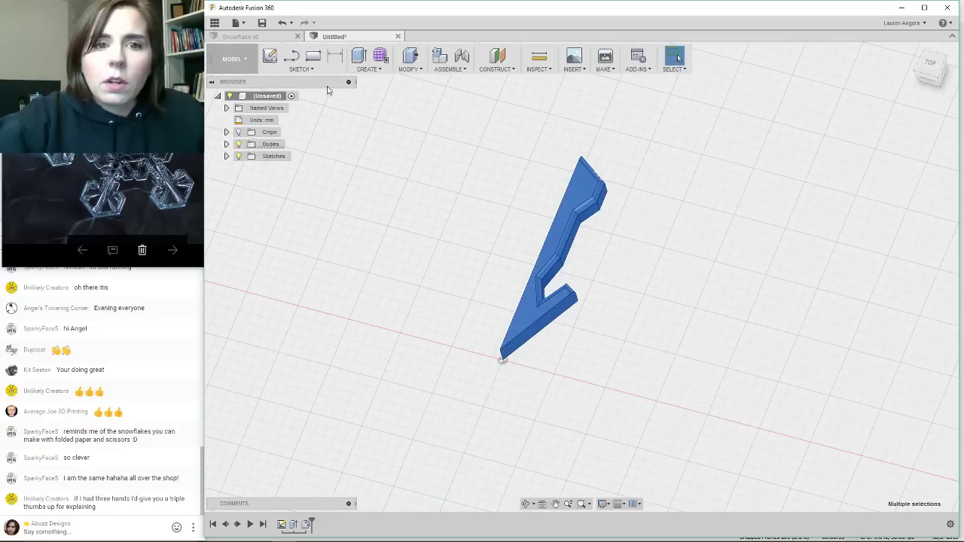
left_click(384, 71)
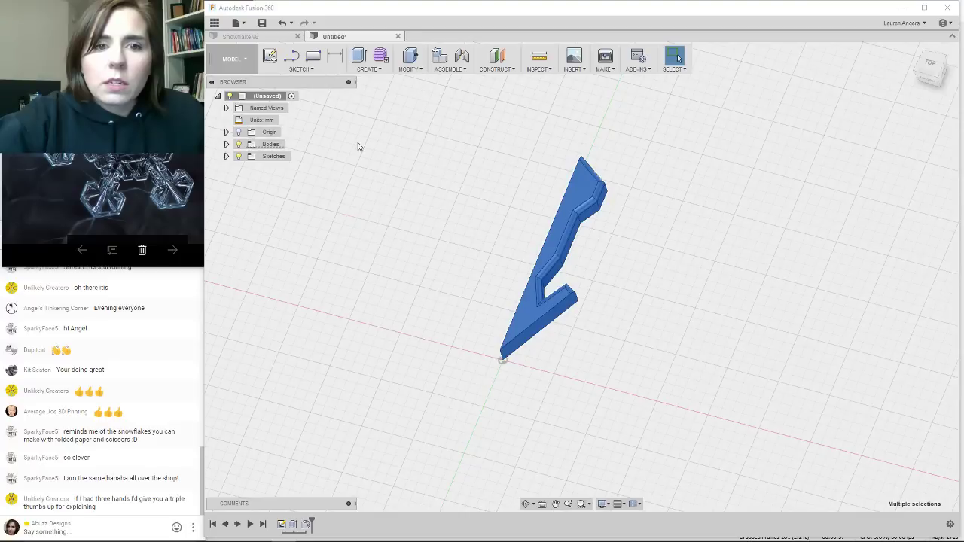
left_click(368, 71)
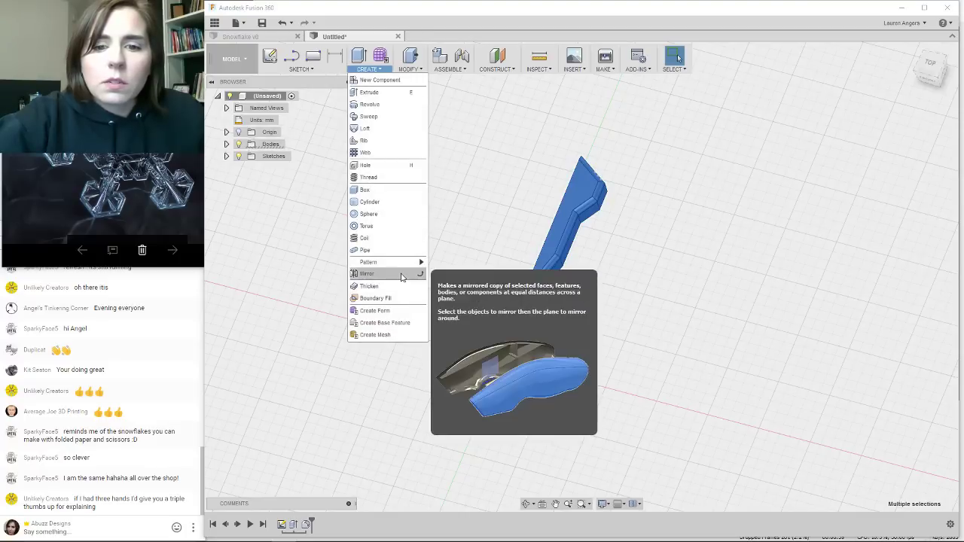
left_click(404, 277)
left_click(896, 166)
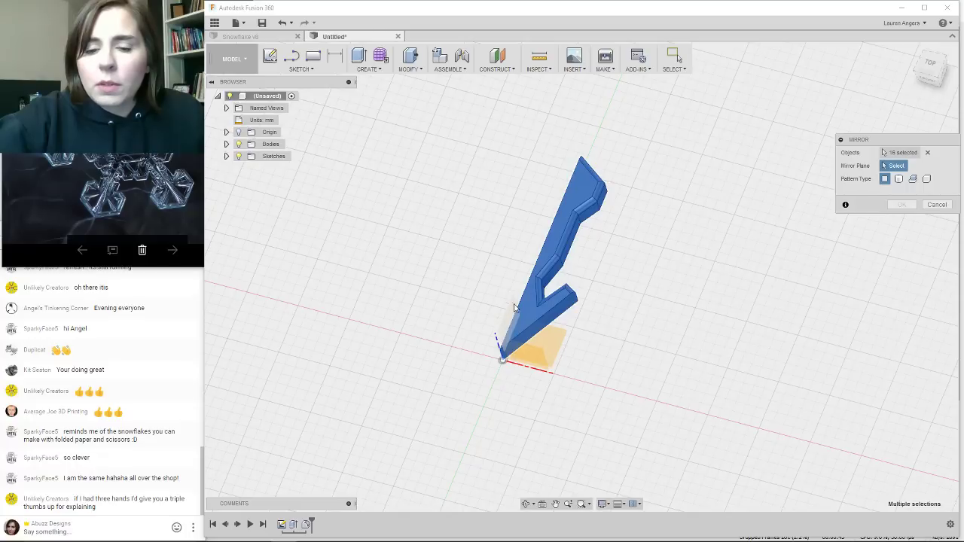
left_click(507, 328)
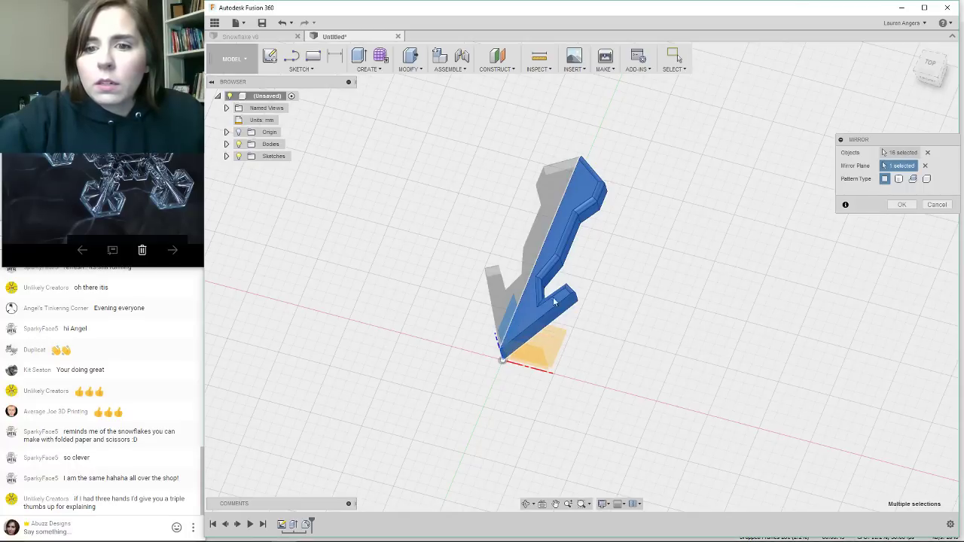
left_click(901, 205)
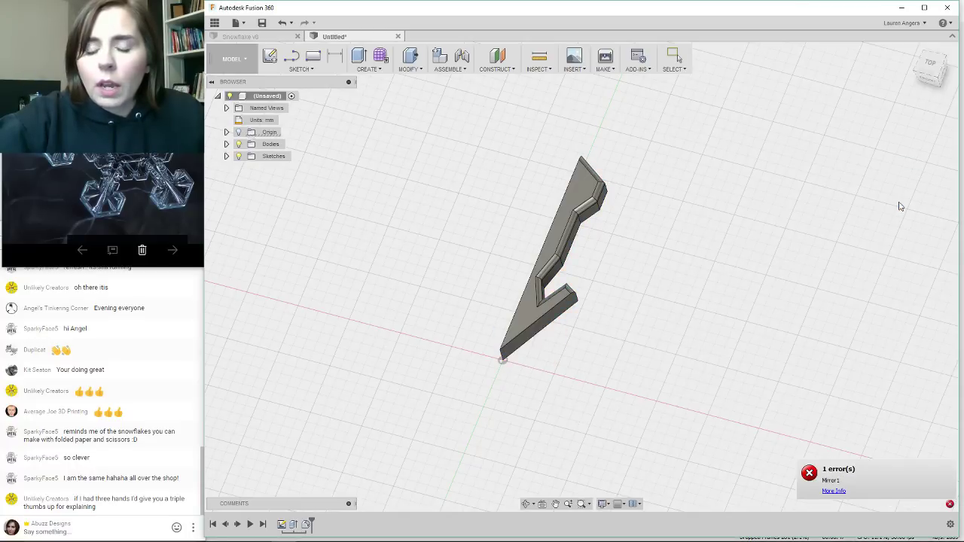
Mirror the half-arm body, using the Bodies pattern type, about the vertical origin plane along its straight inner side.
left_click_drag(438, 119, 673, 399)
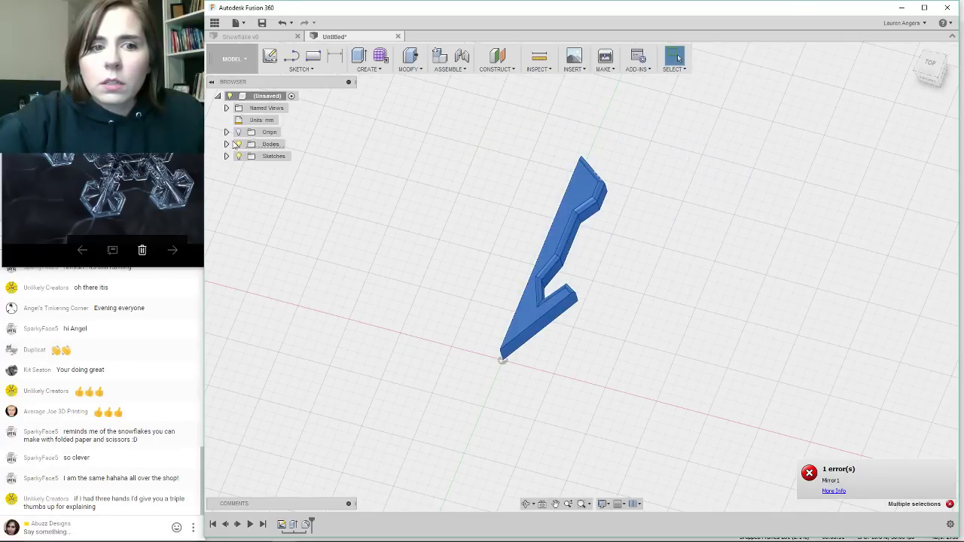
left_click(226, 144)
right_click(281, 156)
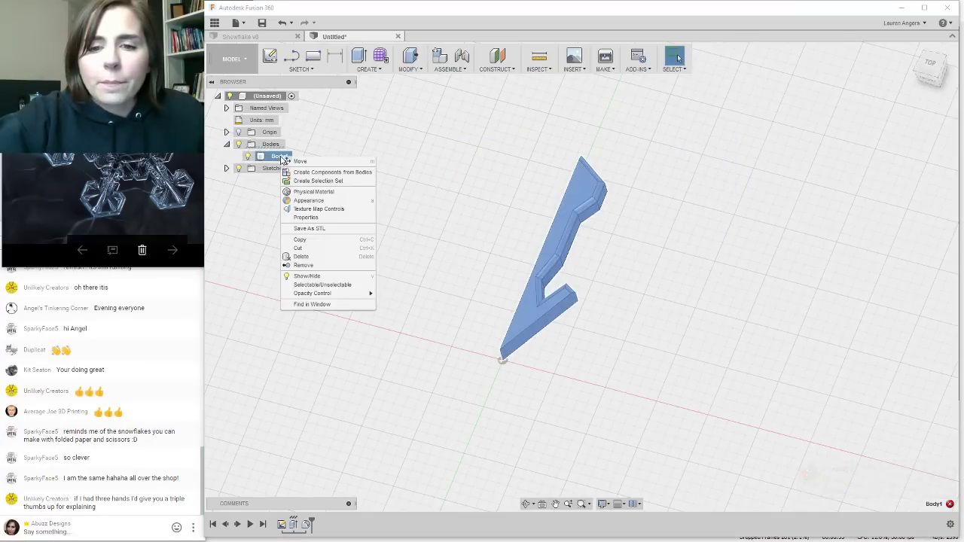
left_click(383, 70)
left_click(369, 72)
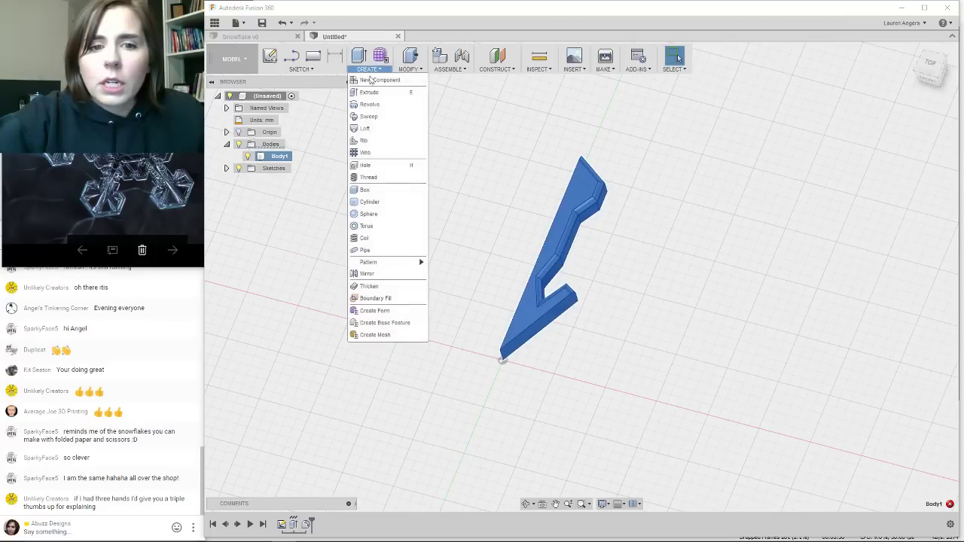
left_click(367, 282)
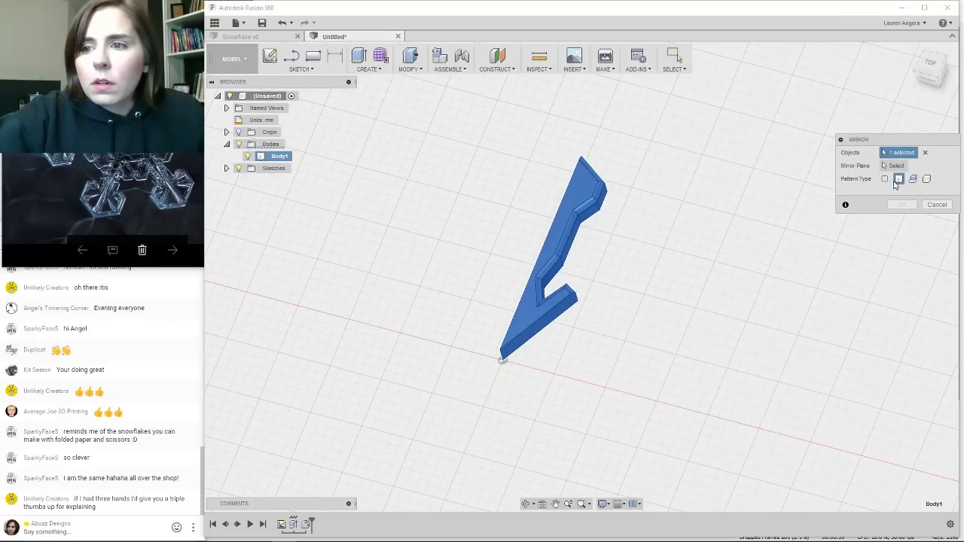
left_click(896, 165)
left_click(509, 312)
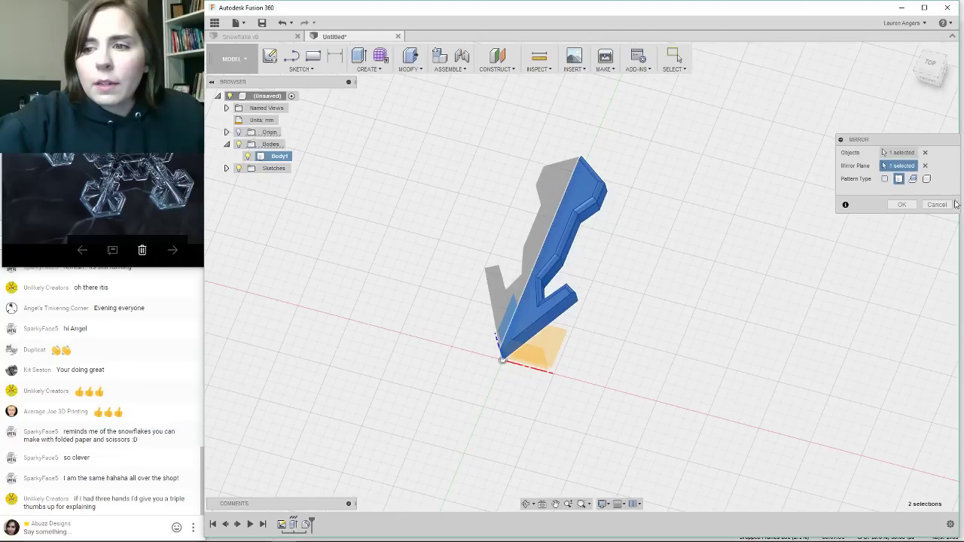
left_click(896, 207)
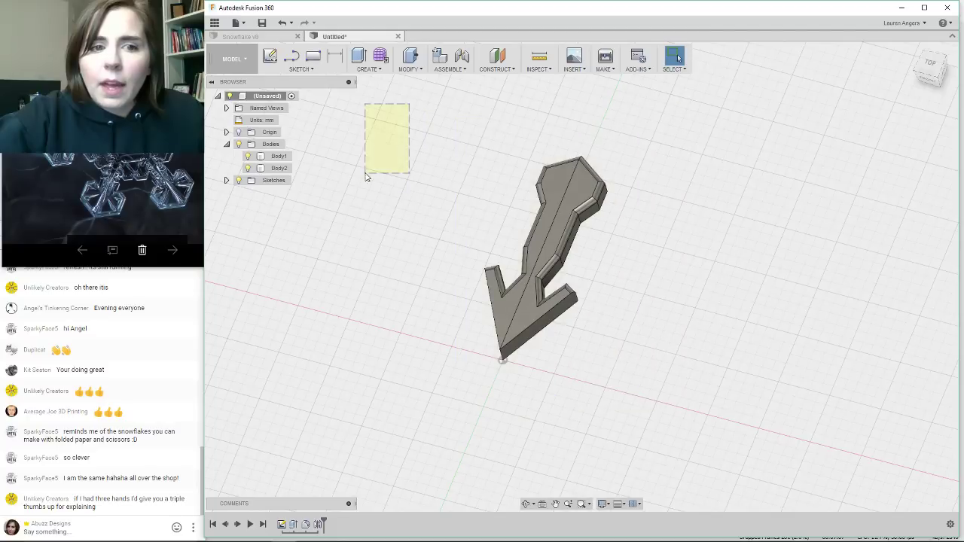
Create a full circular pattern of both arm bodies around the vertical origin axis with a quantity of 6.
left_click(278, 156)
left_click(280, 168, "shift")
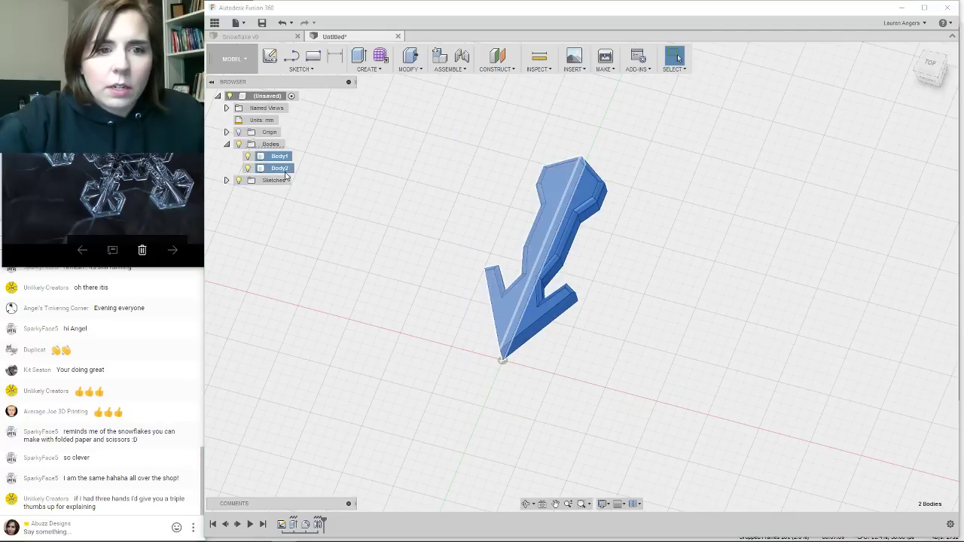
left_click(379, 69)
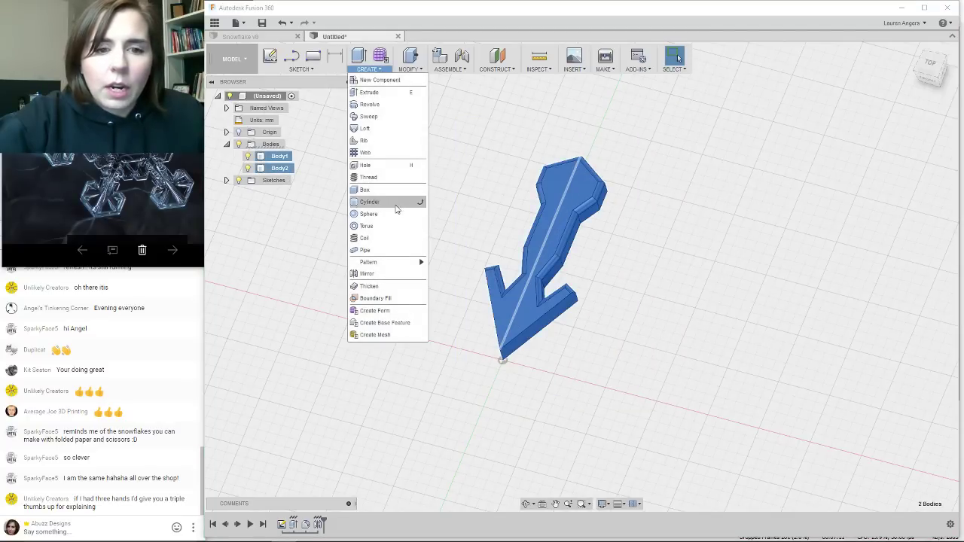
mouse_move(404, 261)
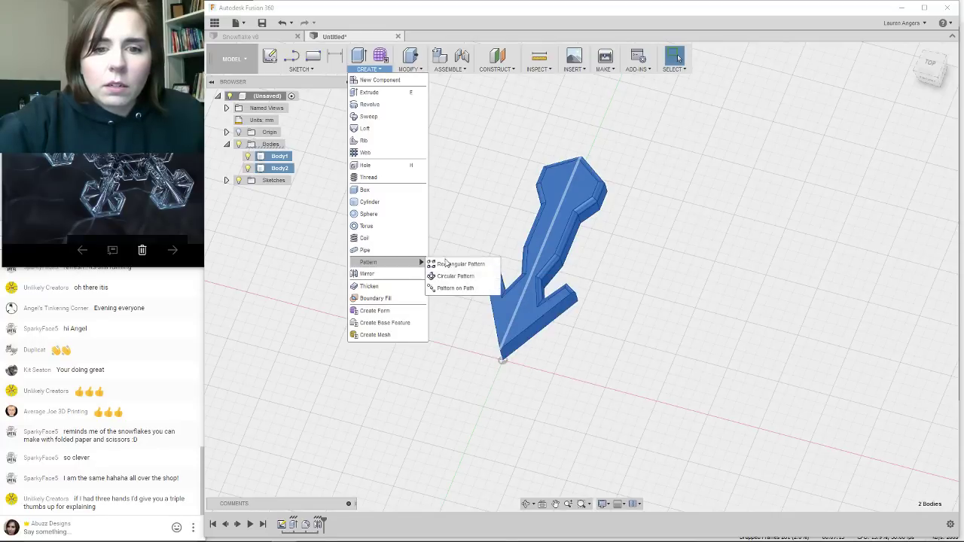
left_click(455, 276)
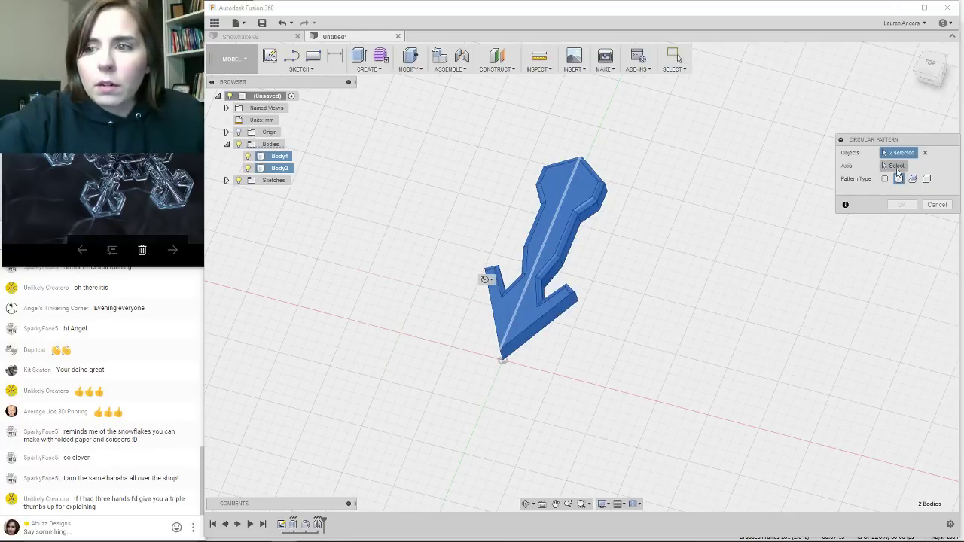
left_click(897, 171)
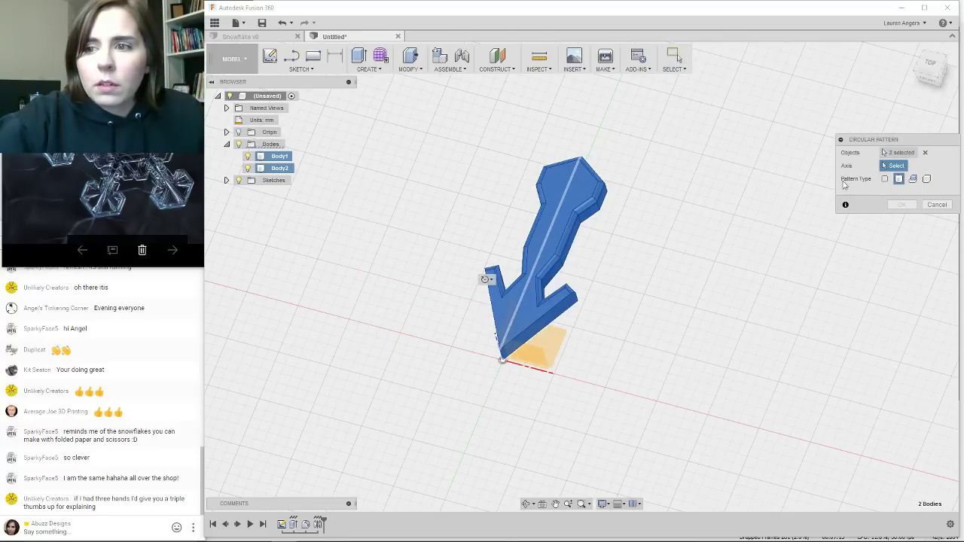
left_click(502, 345)
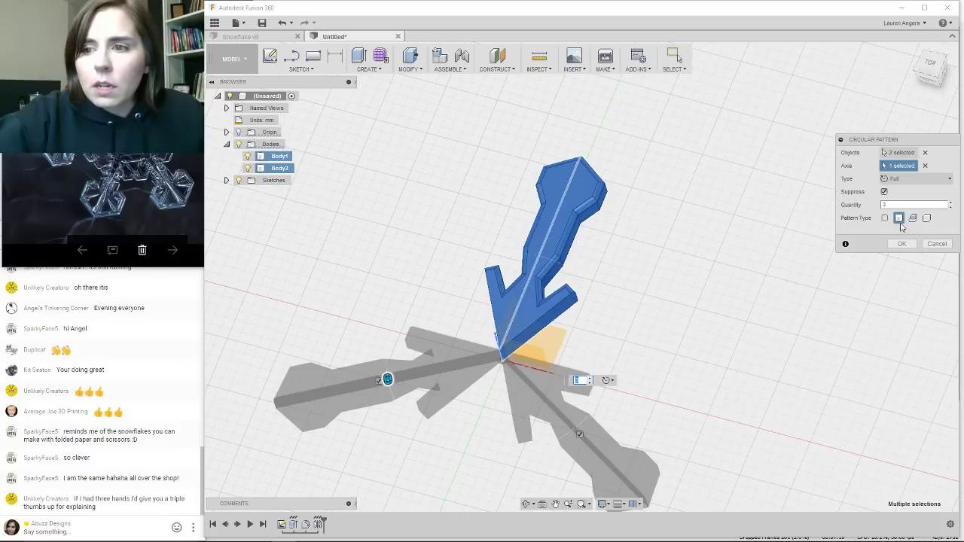
double_click(915, 205)
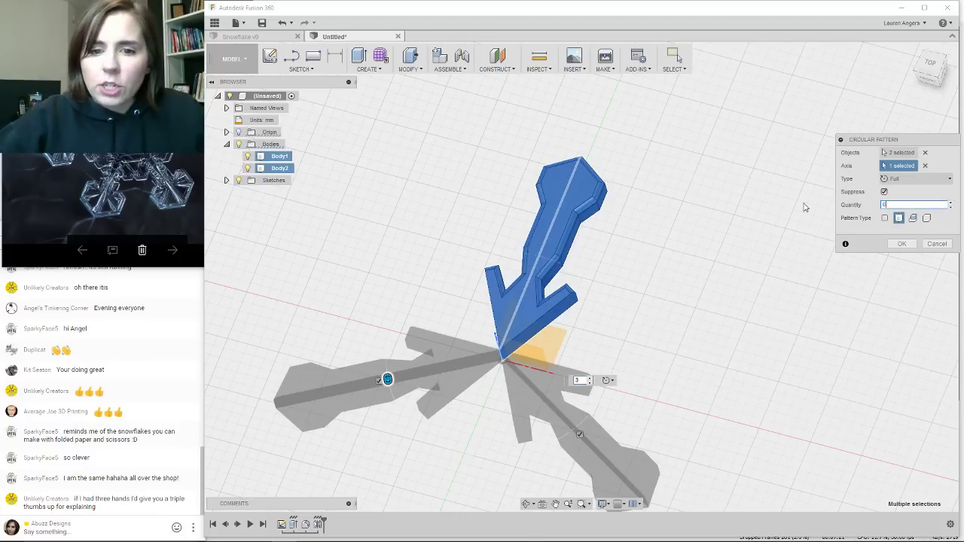
type("6")
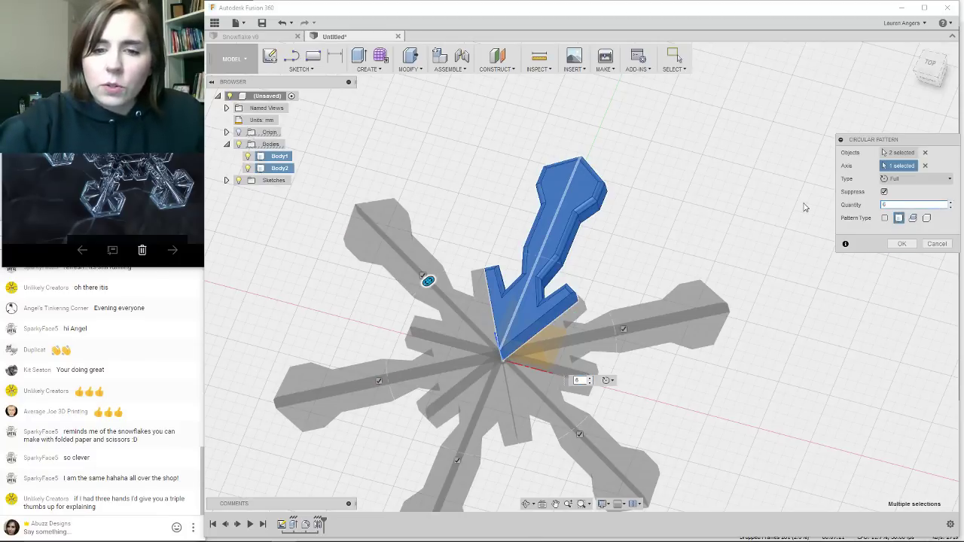
left_click(902, 243)
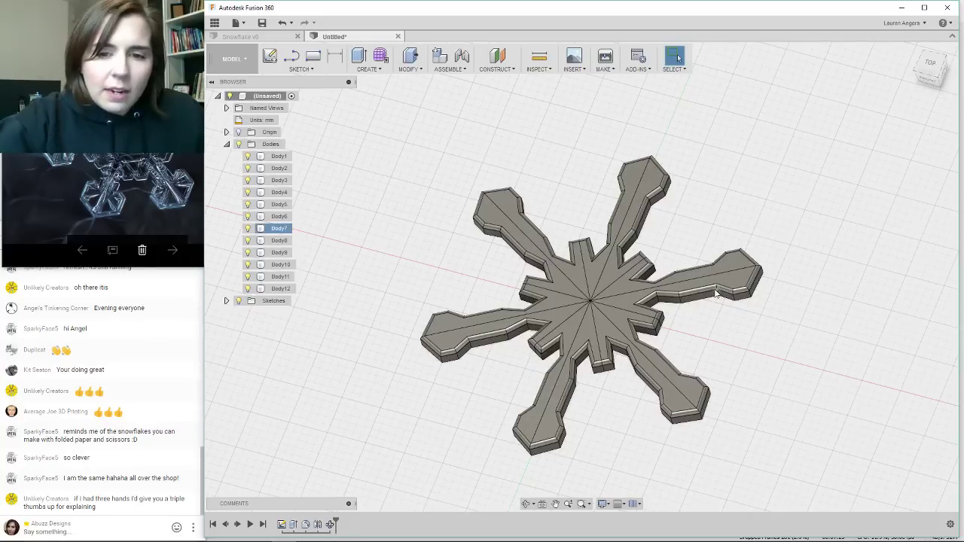
middle_click_drag(720, 294, 723, 309, "shift")
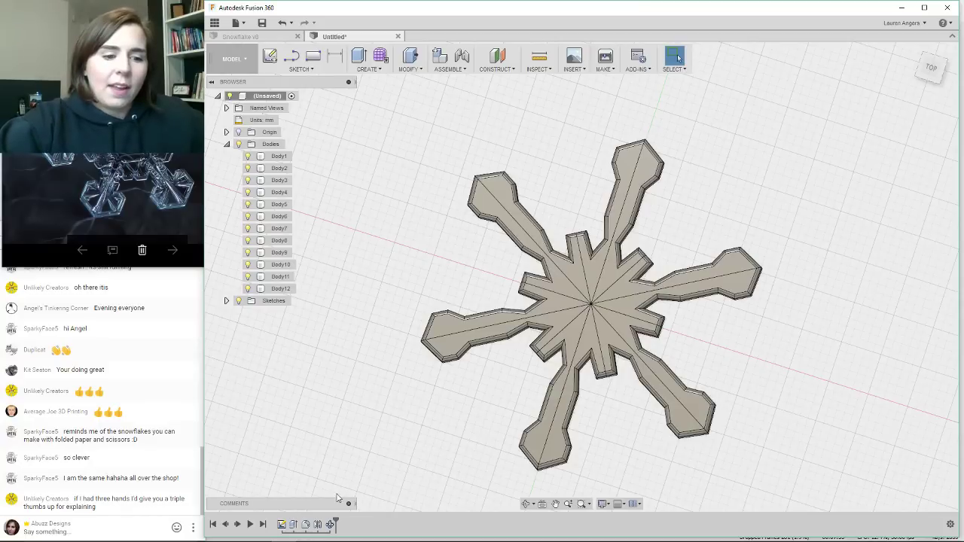
Roll the design history back to just after the extrusion and open the half-arm sketch for editing.
mouse_move(337, 519)
left_mouse_down()
mouse_move(309, 520)
mouse_move(333, 523)
left_mouse_up()
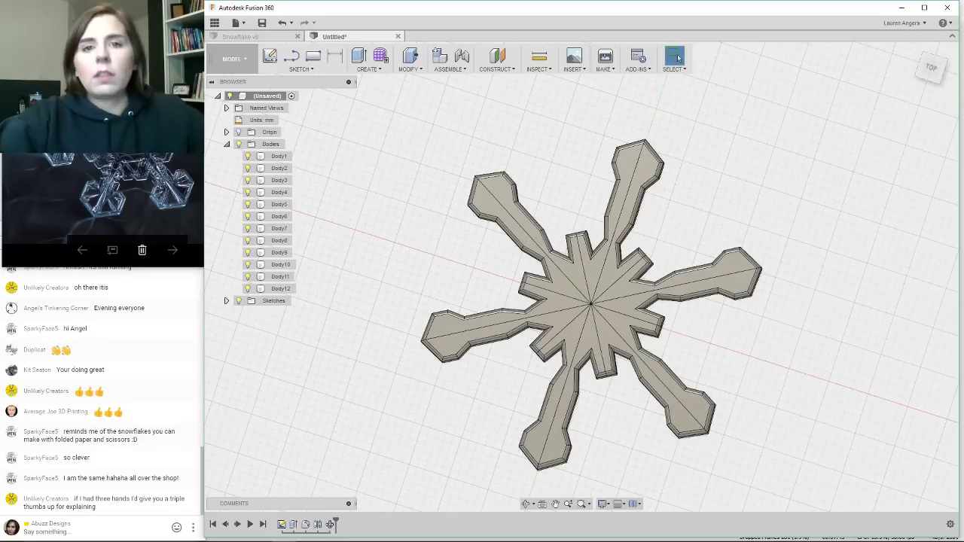
mouse_move(279, 536)
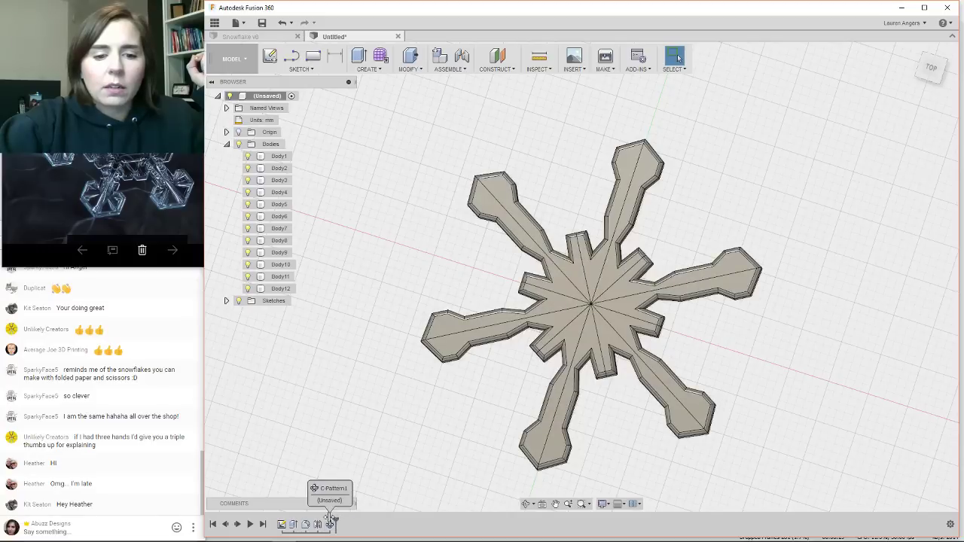
left_click_drag(310, 520, 299, 521)
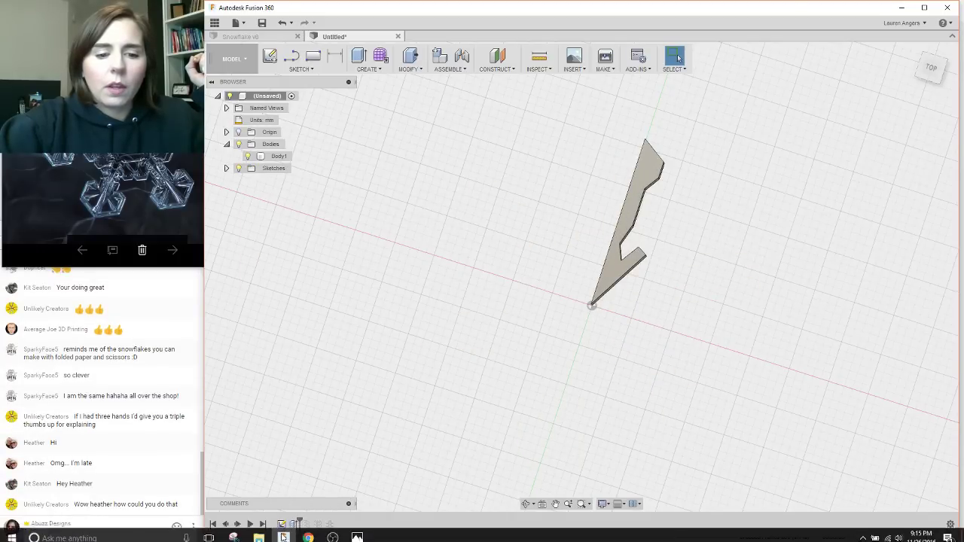
right_click(281, 525)
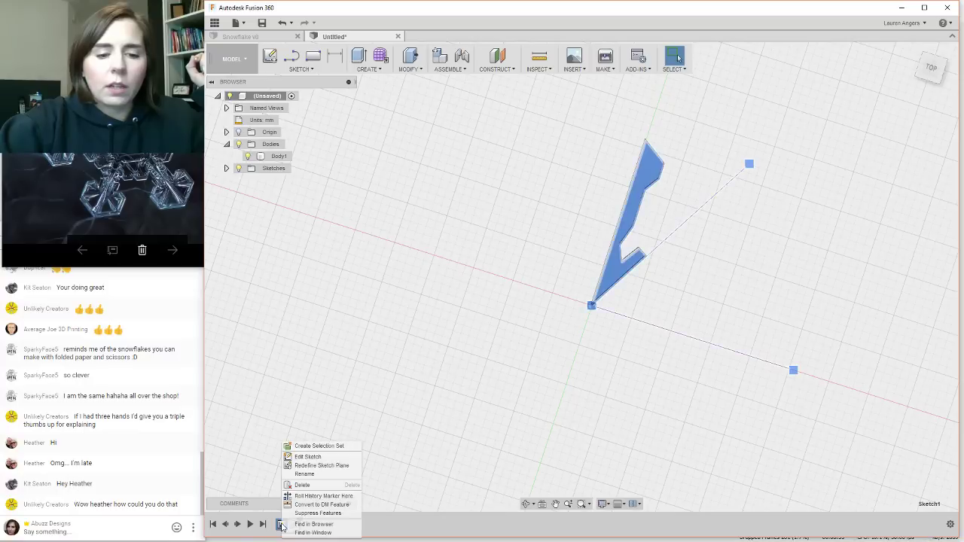
left_click(337, 458)
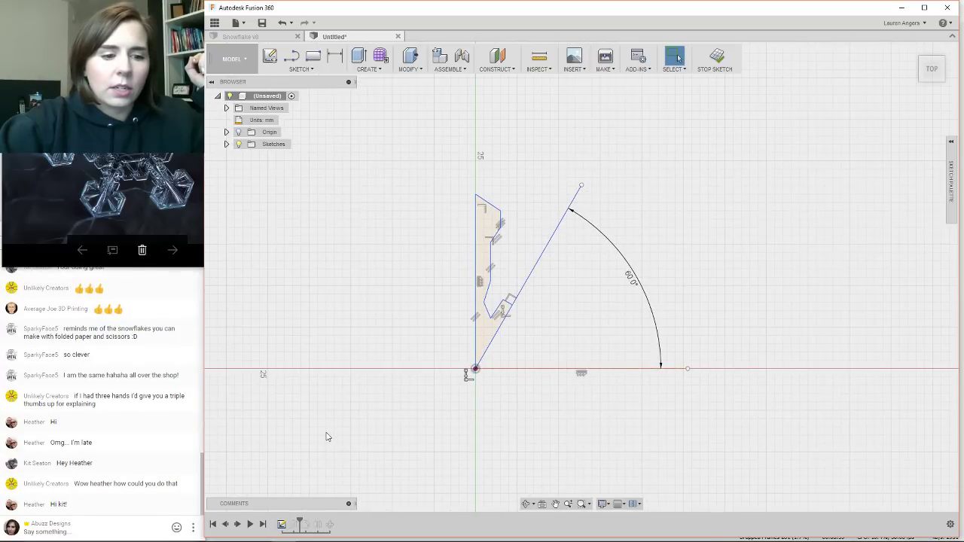
Widen the arm's outer tip by moving its short vertical edge outward, then lower the diagonal beneath it, making the diagonal about 2.9 mm long.
scroll(474, 265, "up", 5)
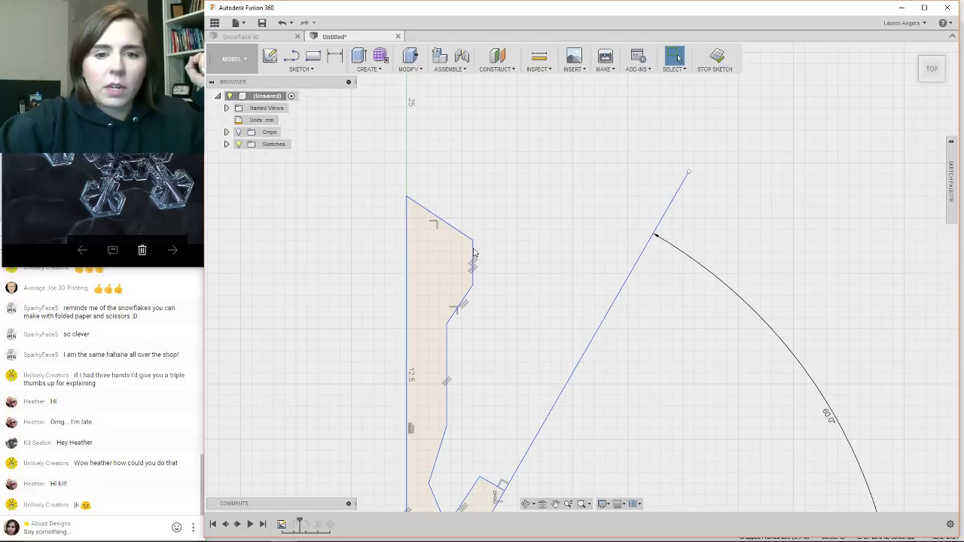
left_click(473, 256)
mouse_move(474, 259)
left_mouse_down()
mouse_move(484, 257)
mouse_move(481, 308)
left_mouse_up()
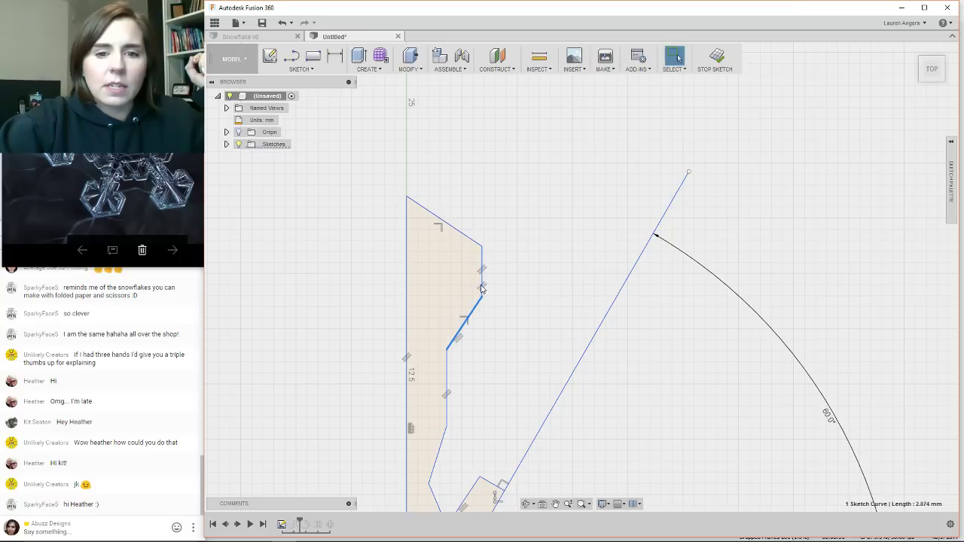
scroll(435, 180, "down", 1)
scroll(433, 181, "down", 1)
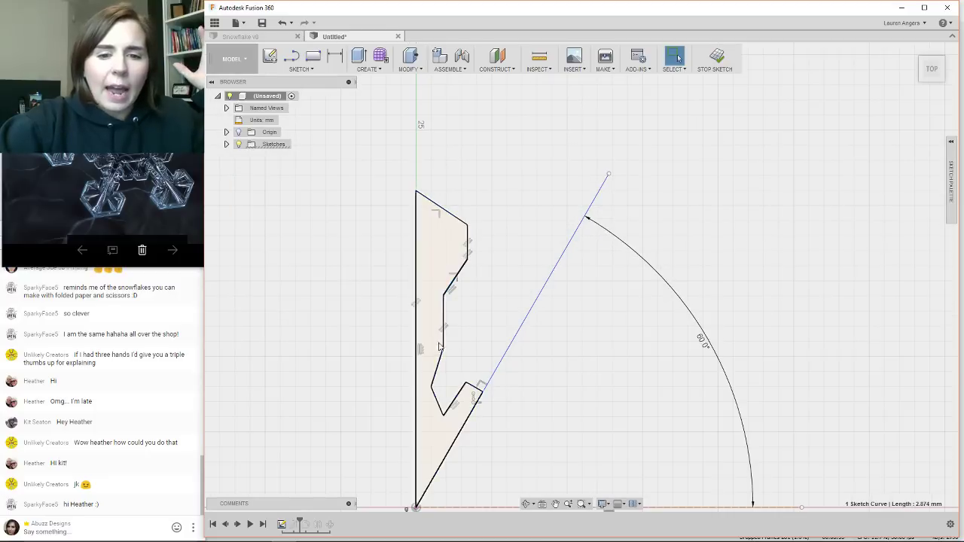
Reshape the notch above the side branch by moving its corner and adjoining edges, making its short slanted inner segment about 1.76 mm long.
mouse_move(450, 405)
left_mouse_down()
mouse_move(433, 406)
mouse_move(443, 406)
left_mouse_up()
left_click(447, 404)
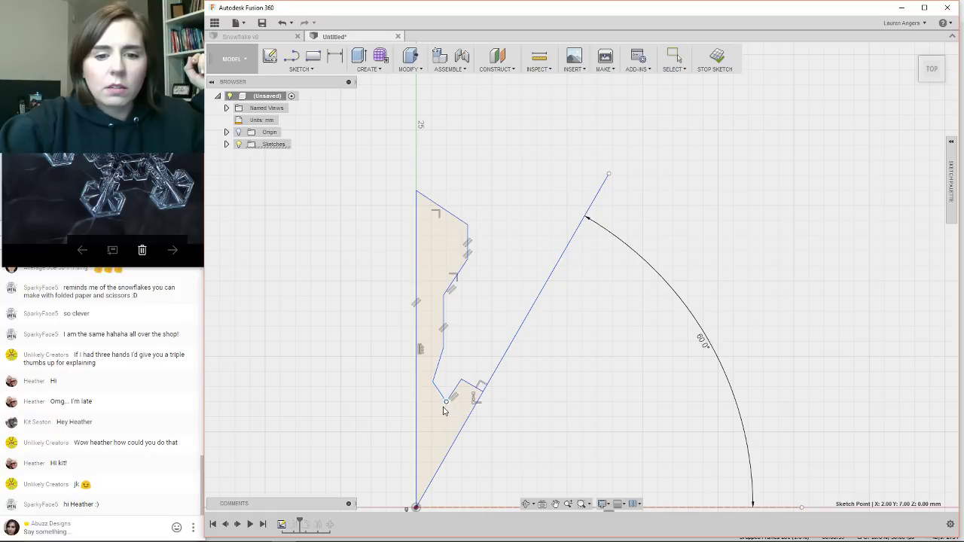
scroll(445, 411, "up", 3)
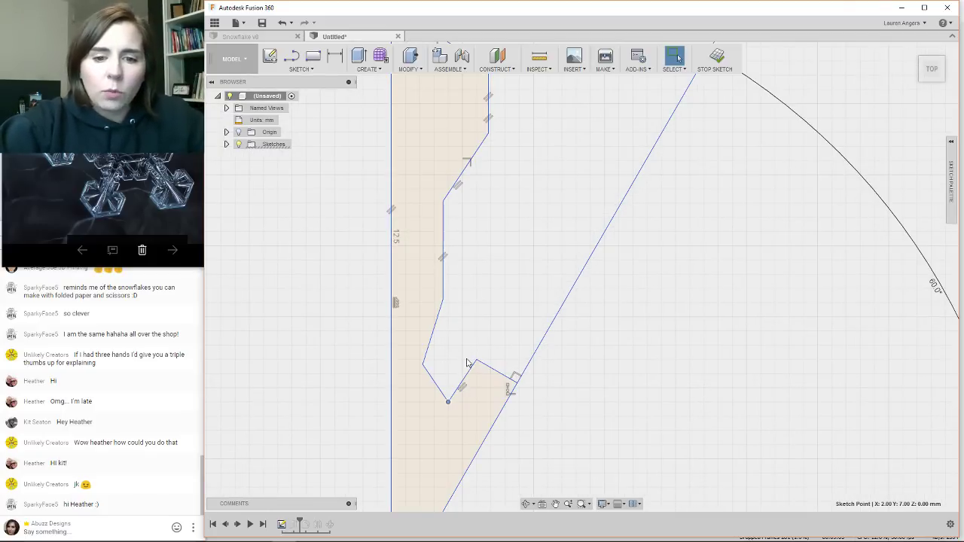
mouse_move(467, 364)
left_mouse_down()
mouse_move(498, 335)
mouse_move(476, 376)
mouse_move(550, 257)
mouse_move(582, 238)
mouse_move(536, 295)
mouse_move(489, 330)
left_mouse_up()
scroll(519, 264, "down", 4)
scroll(538, 260, "up", 2)
left_click_drag(468, 362, 466, 366)
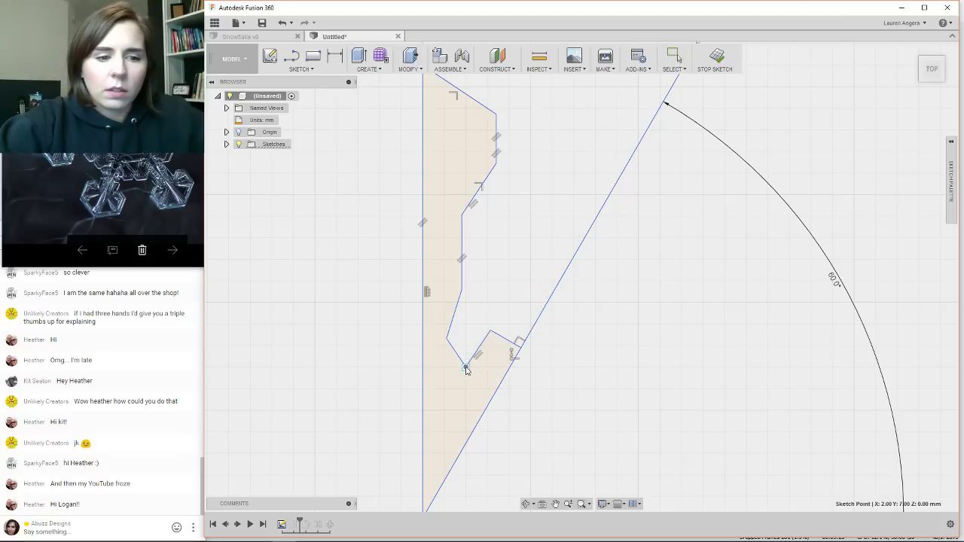
left_click_drag(458, 357, 463, 350)
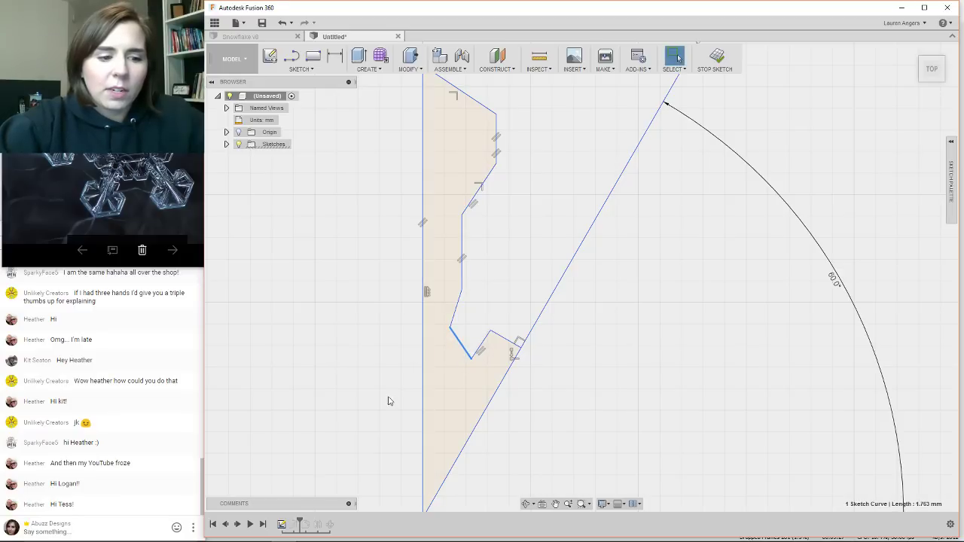
scroll(431, 234, "down", 3)
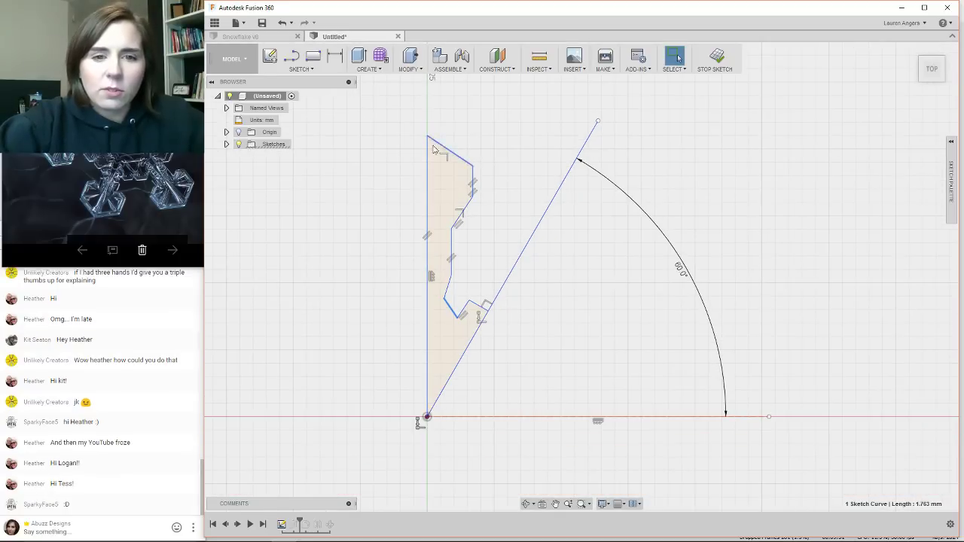
Finish the half-arm sketch and roll the design history forward to the end to rebuild the full snowflake.
left_click_drag(397, 112, 372, 178)
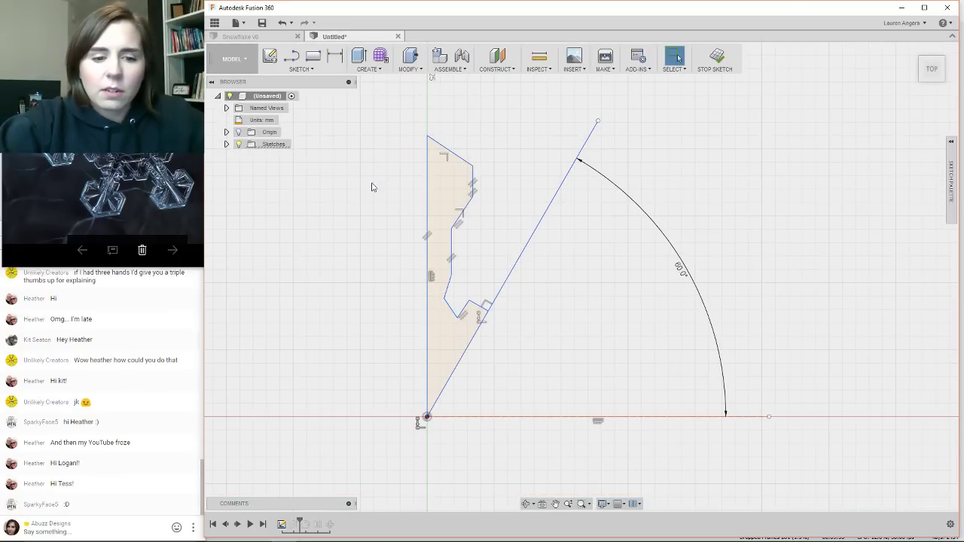
scroll(317, 415, "down", 1)
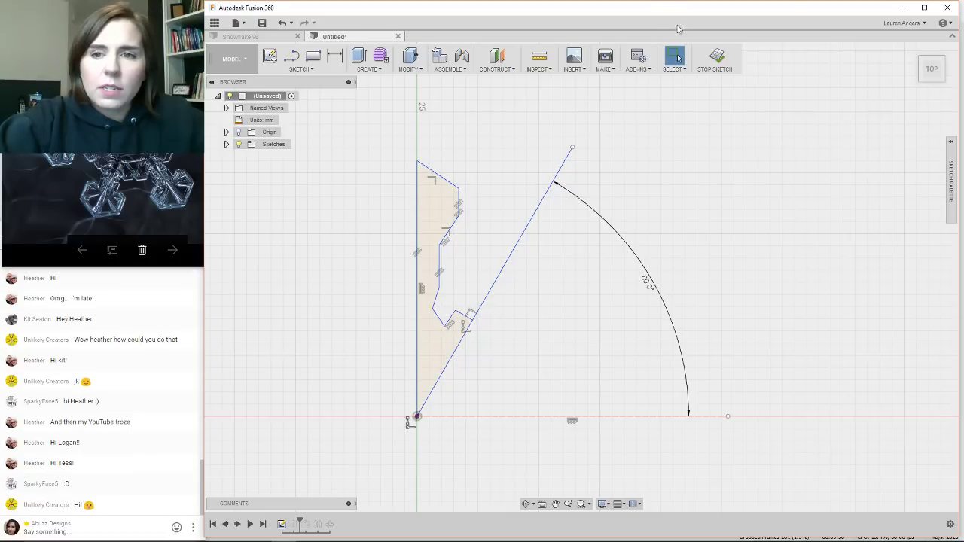
left_click(718, 58)
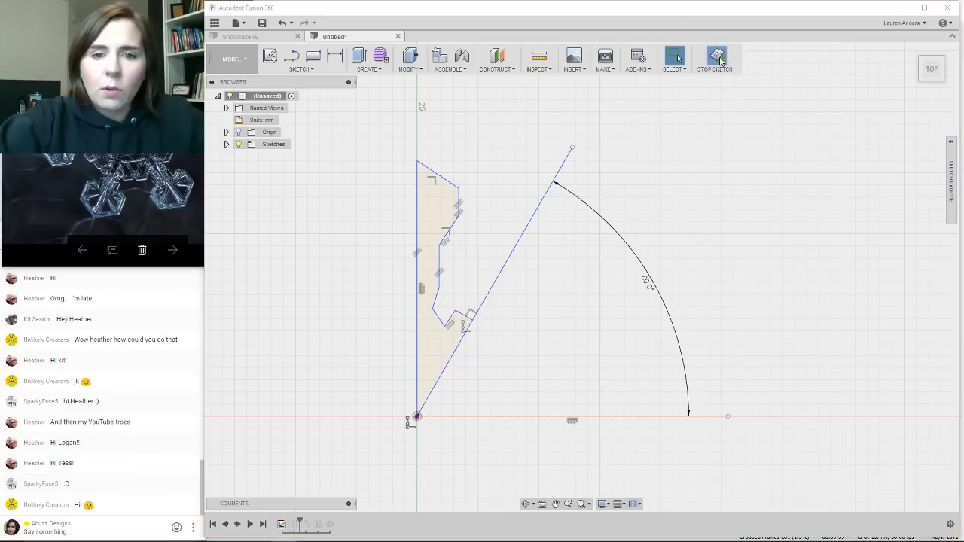
left_click(299, 521)
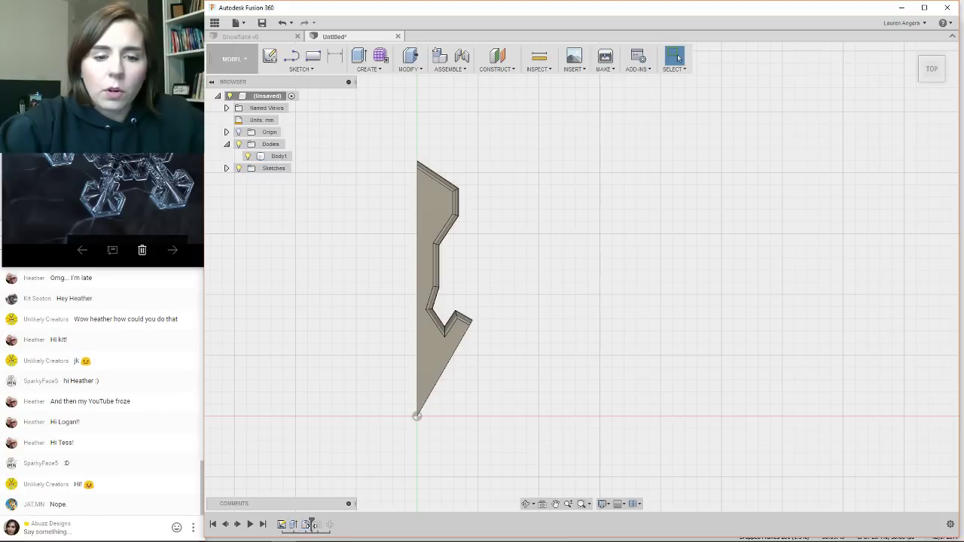
left_click_drag(302, 522, 335, 523)
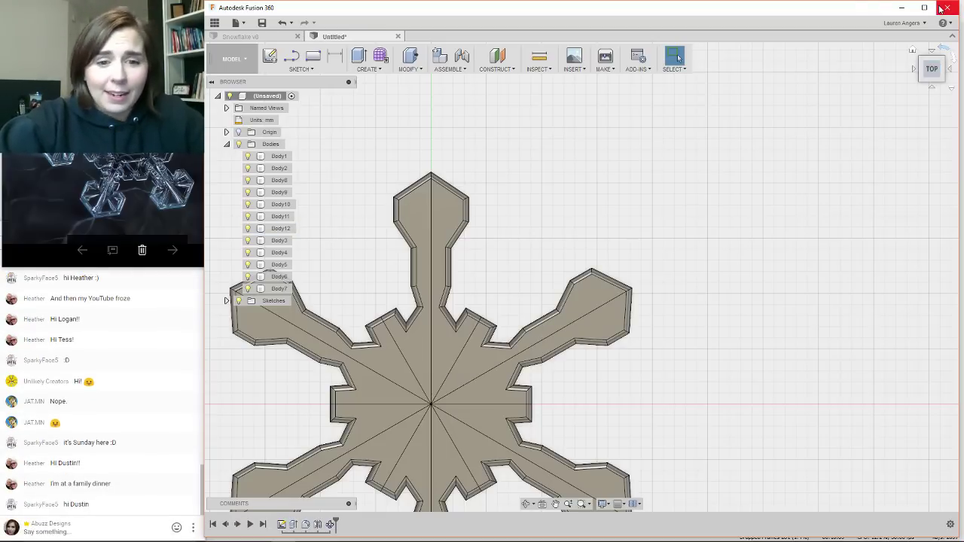
scroll(725, 75, "down", 4)
scroll(521, 334, "up", 3)
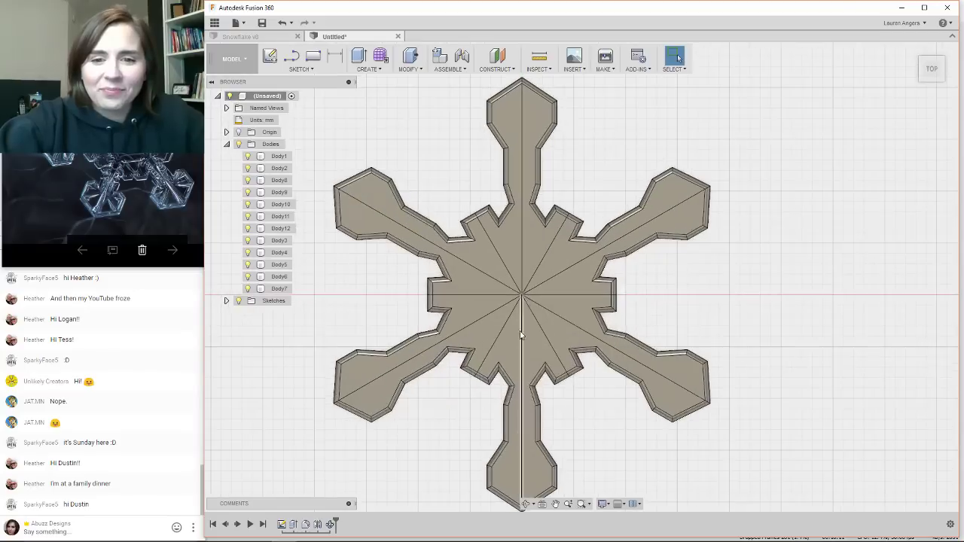
scroll(435, 401, "down", 2)
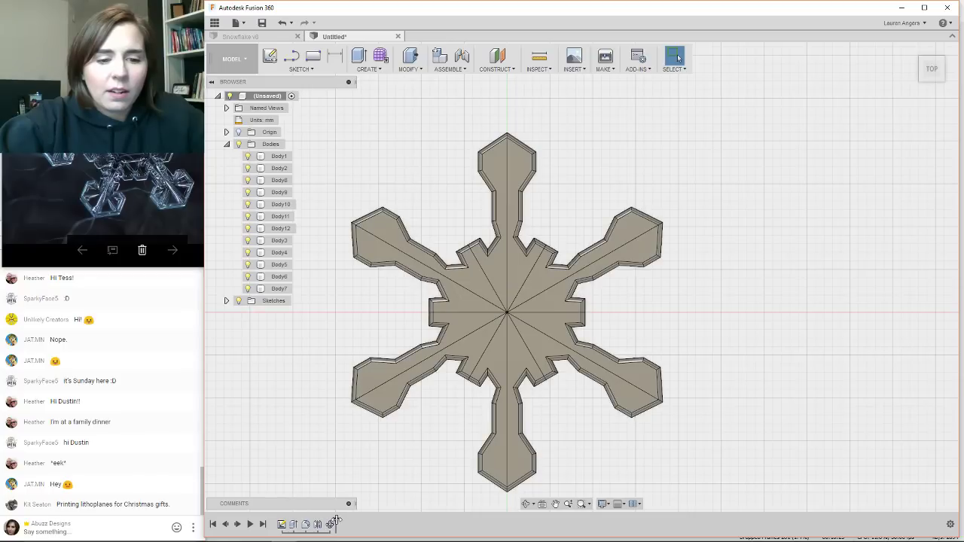
Roll the design history back to just after the extrusion and reopen the half-arm sketch for editing.
mouse_move(336, 521)
left_mouse_down()
mouse_move(286, 521)
mouse_move(299, 522)
left_mouse_up()
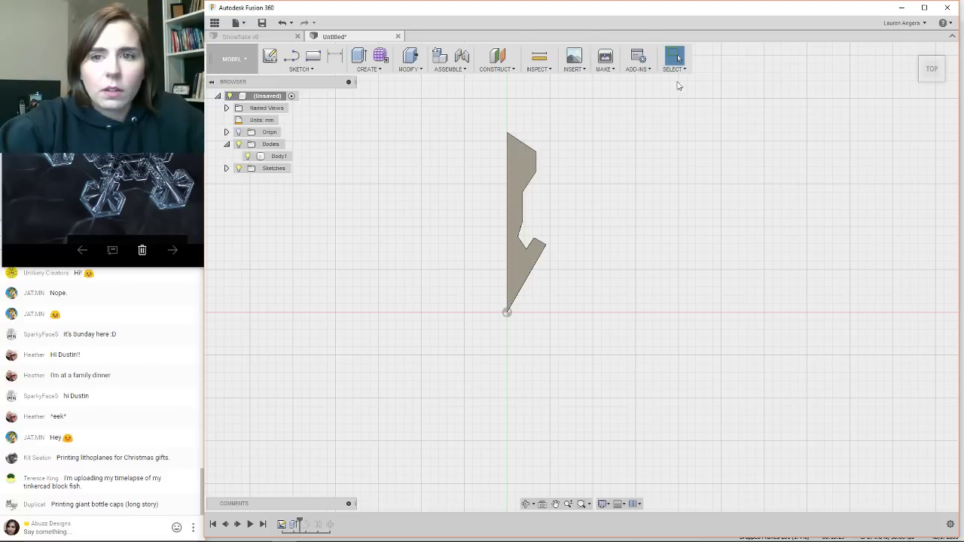
right_click(281, 524)
left_click(336, 457)
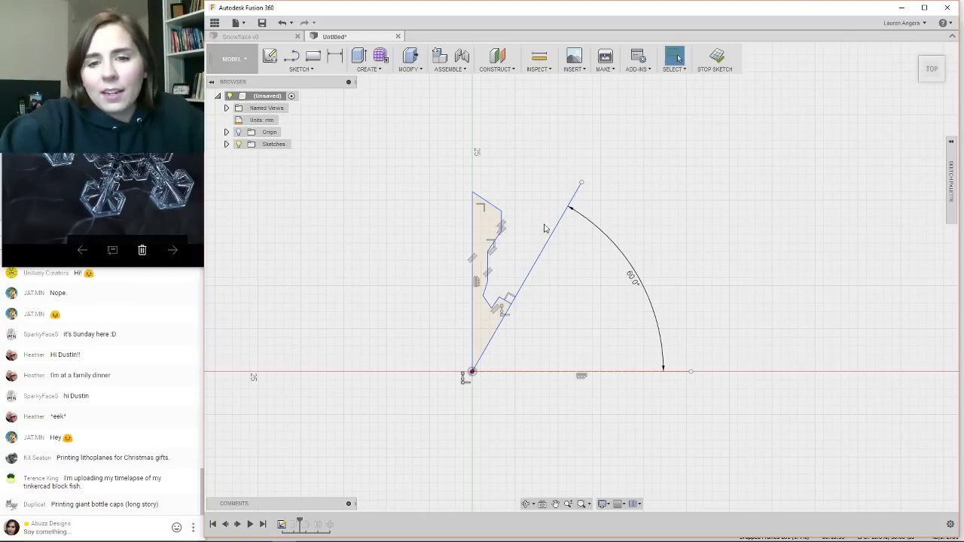
scroll(443, 204, "up", 3)
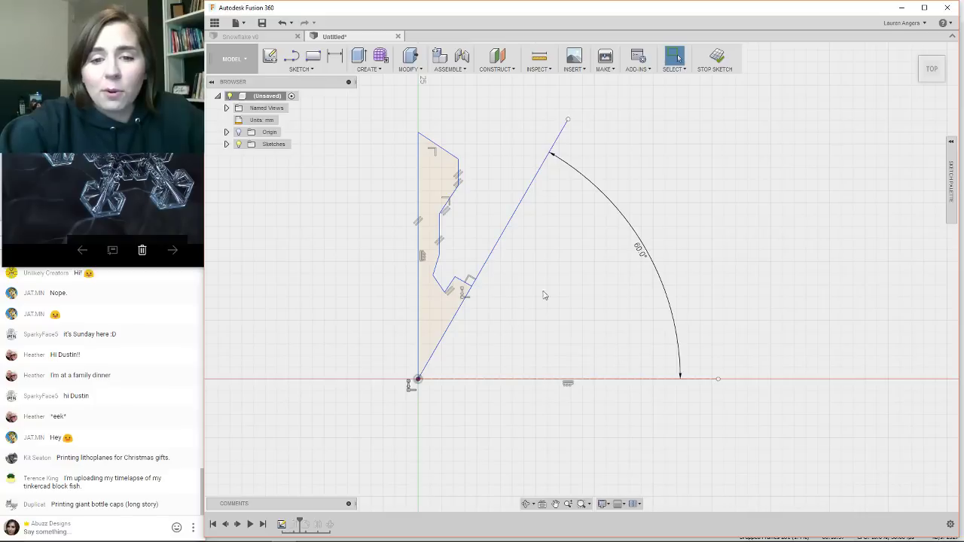
scroll(498, 298, "up", 4)
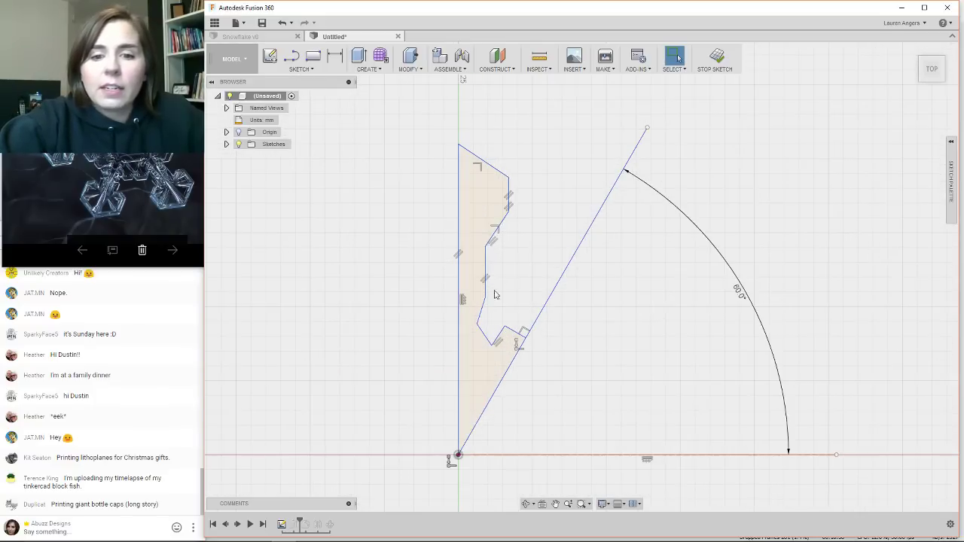
Move the lowest corner of the notch beside the side branch inward to X 2.00, Y 7.50 mm.
left_click(500, 341)
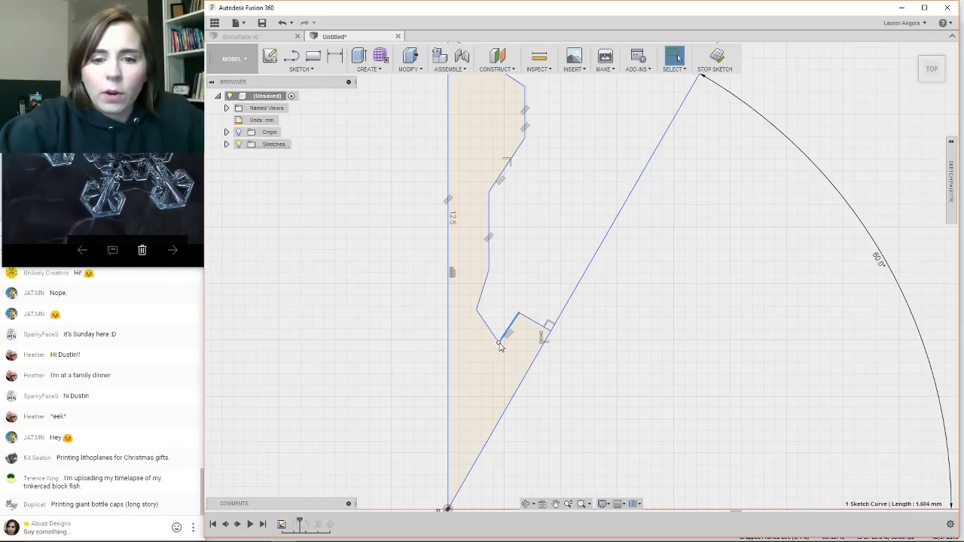
left_click(499, 344)
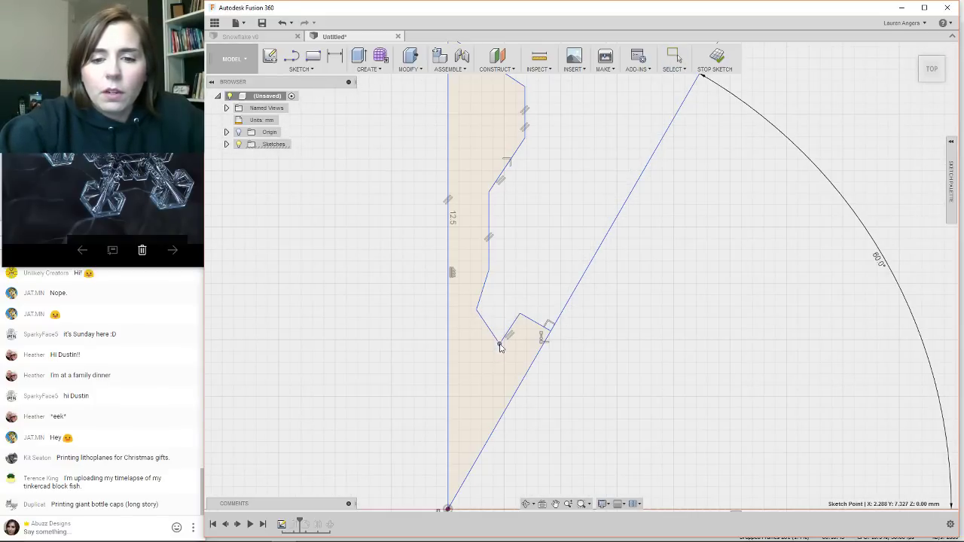
left_click_drag(500, 344, 495, 347)
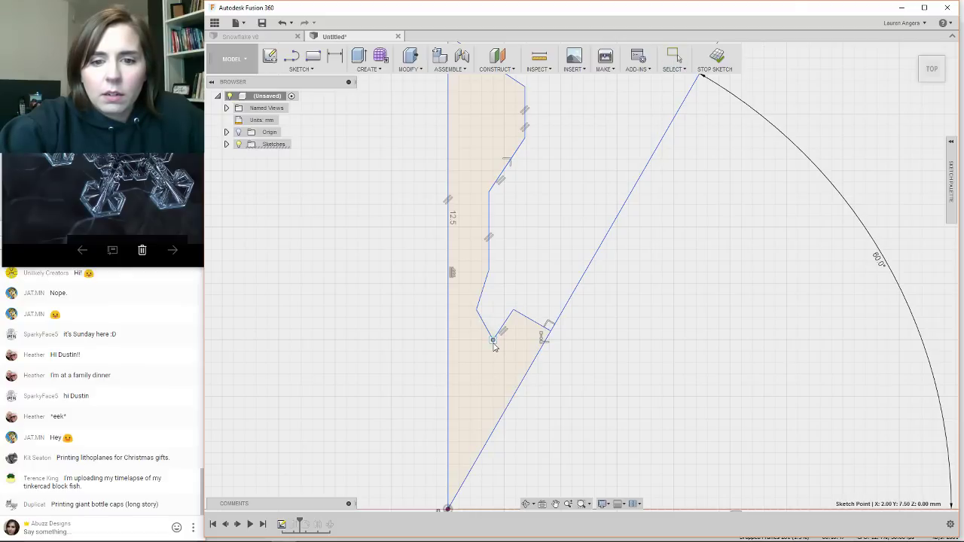
scroll(502, 338, "down", 1)
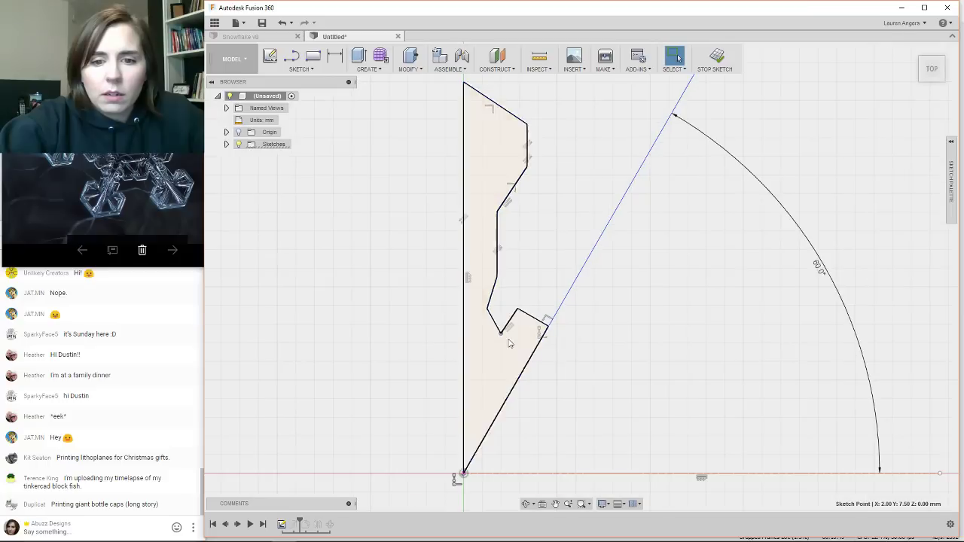
Delete the parallel constraint on the side branch's inner edge and raise the notch's lowest corner to about X 2.1, Y 8.2 mm.
scroll(506, 335, "up", 1)
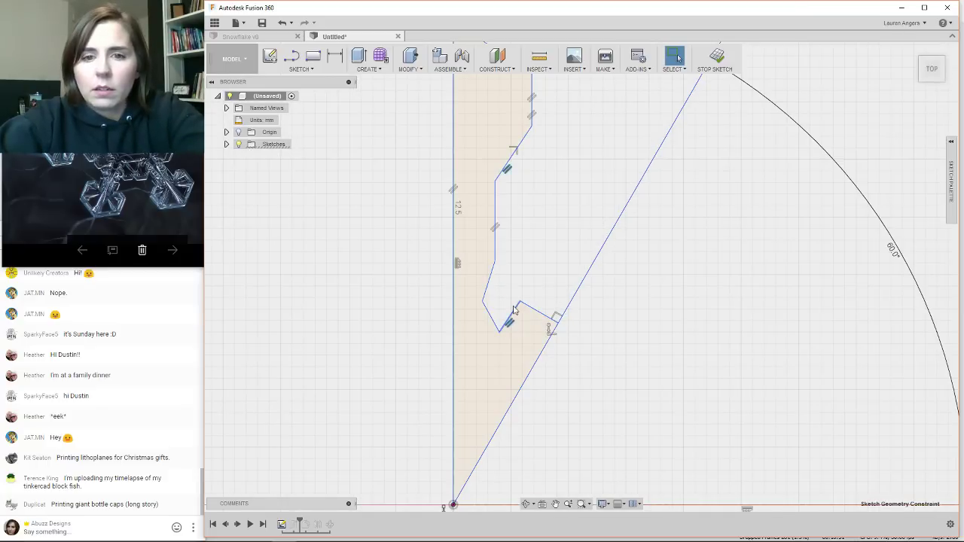
left_click(496, 313)
left_click(504, 324)
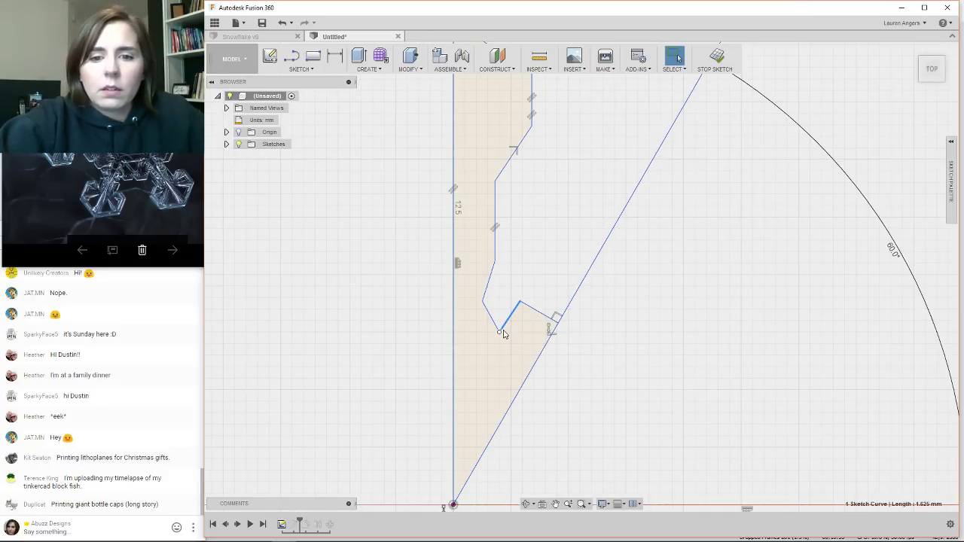
left_click(498, 332)
left_click_drag(500, 332, 502, 326)
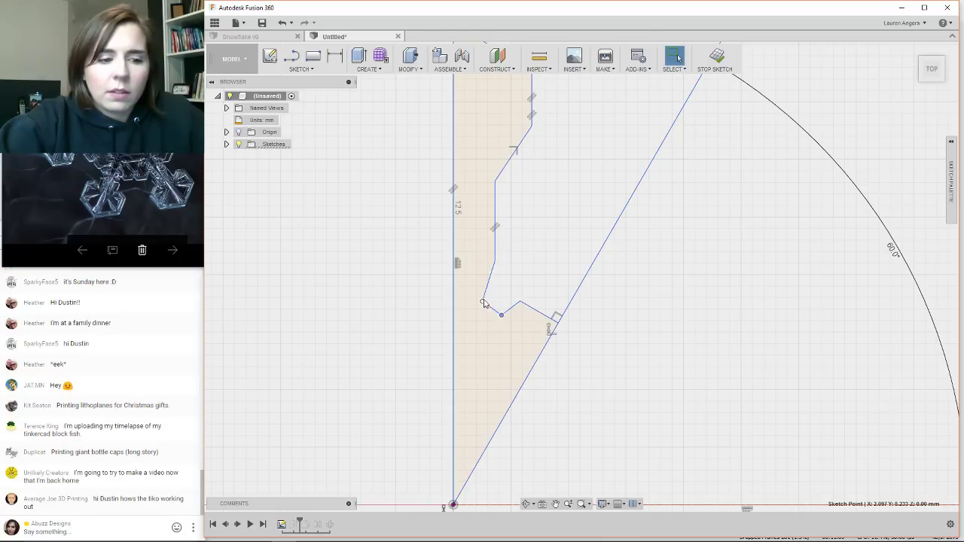
Move the side branch's end edge outward along the 60° line, making the edge about 1.7 mm long.
scroll(466, 308, "down", 1)
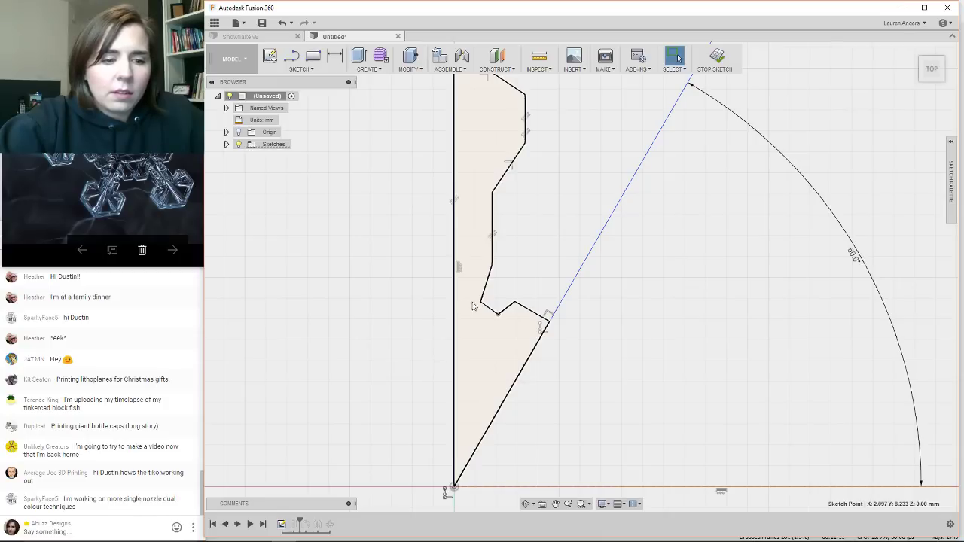
scroll(479, 303, "down", 1)
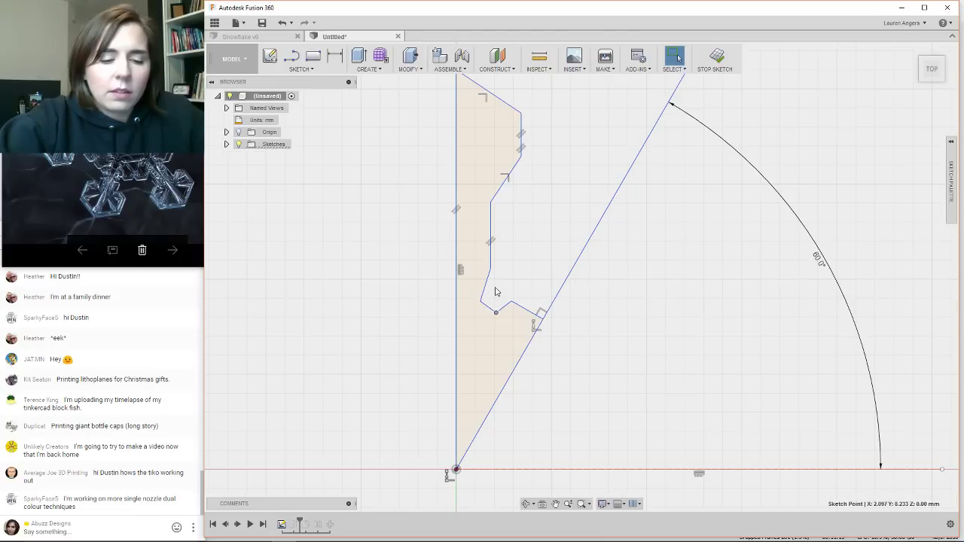
scroll(497, 291, "down", 1)
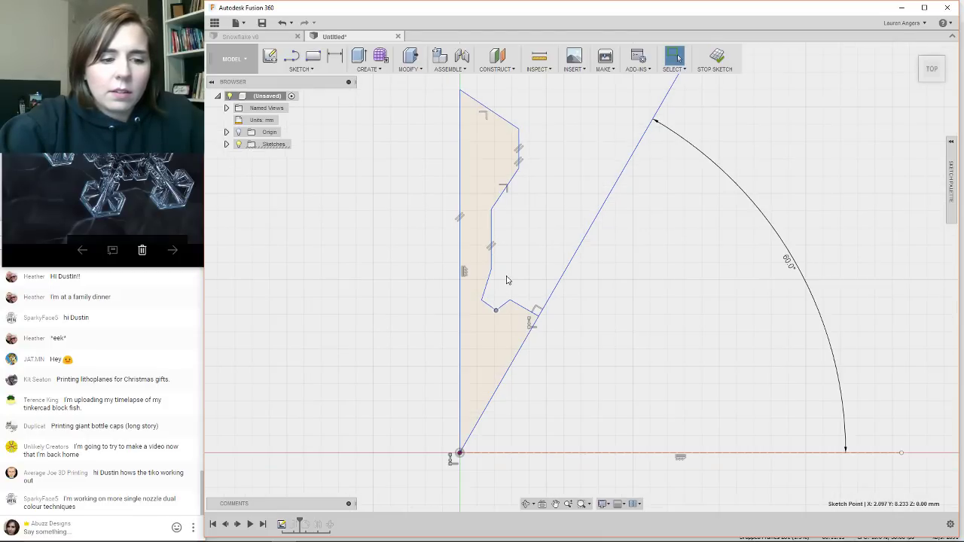
scroll(507, 280, "down", 1)
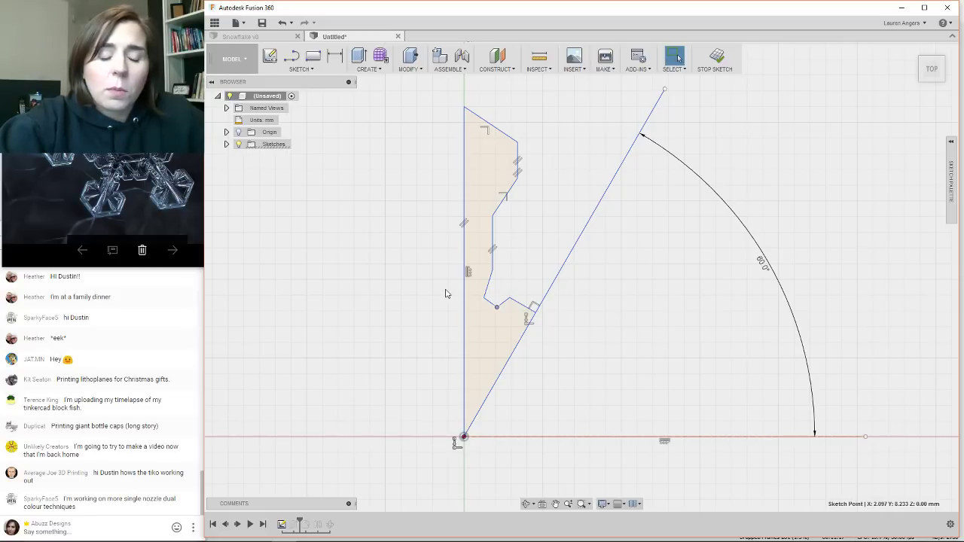
scroll(495, 304, "up", 1)
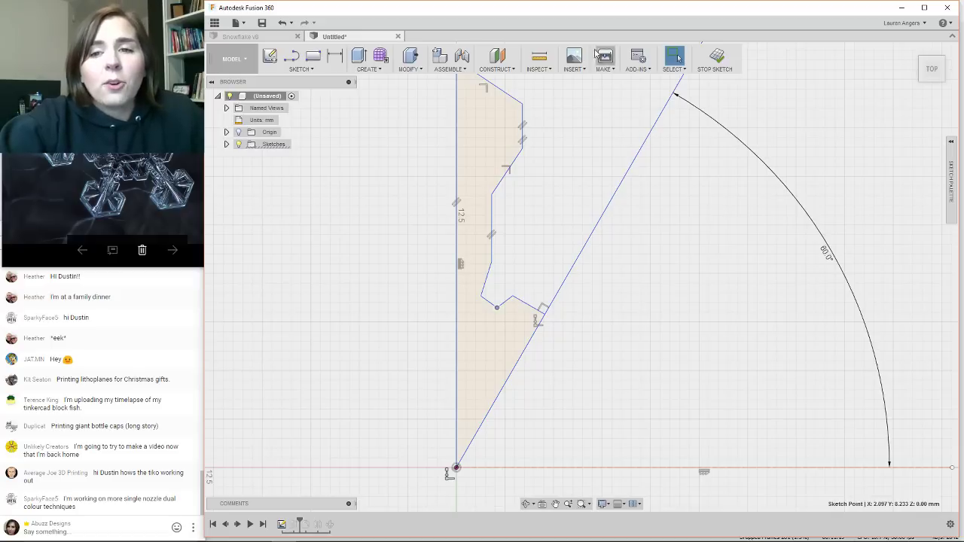
left_click_drag(532, 310, 542, 300)
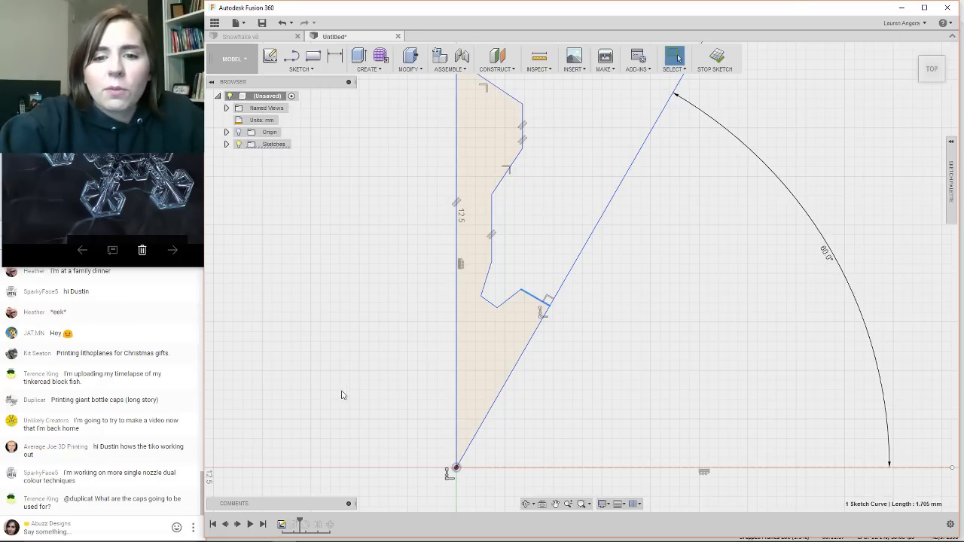
scroll(355, 400, "down", 1)
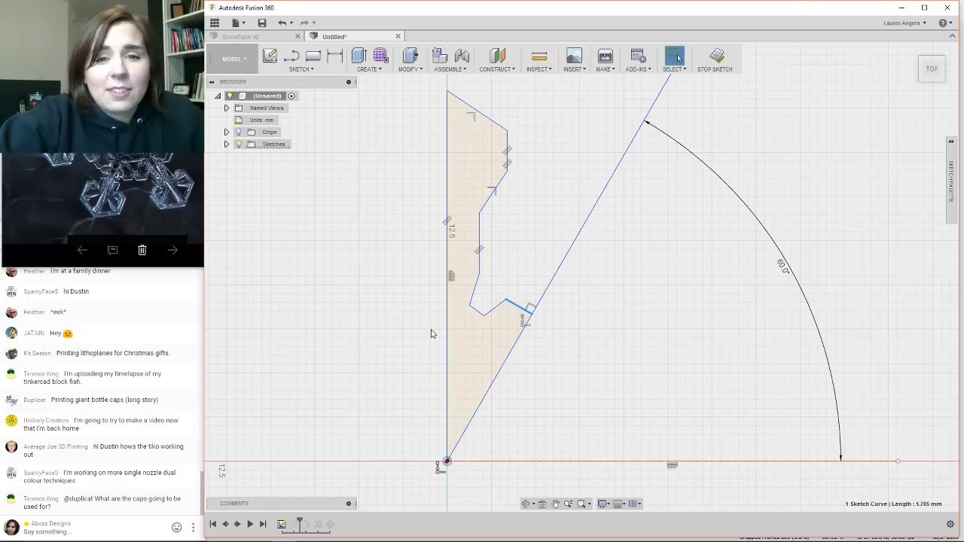
scroll(511, 318, "down", 1)
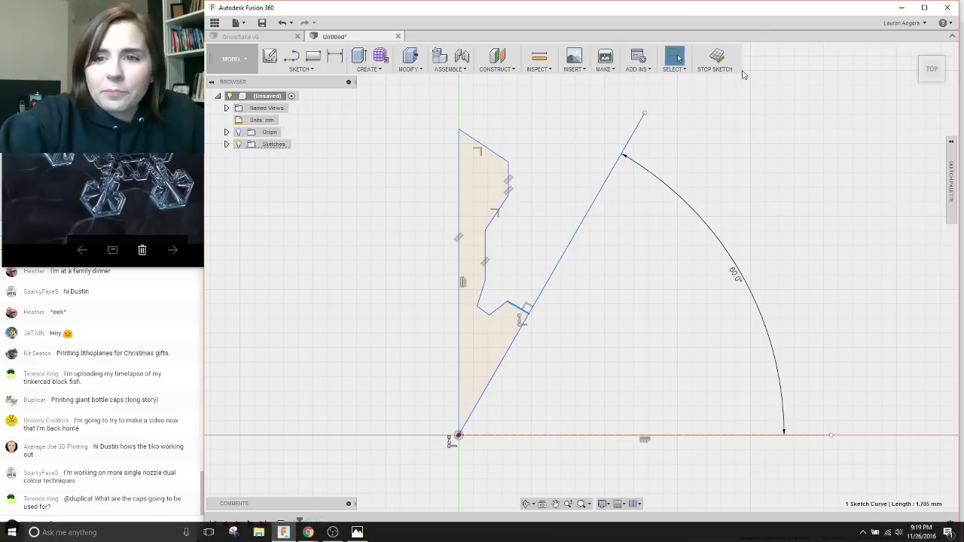
Finish the sketch, roll the design history forward to the end, and inspect the shape of the rebuilt snowflake.
left_click(717, 56)
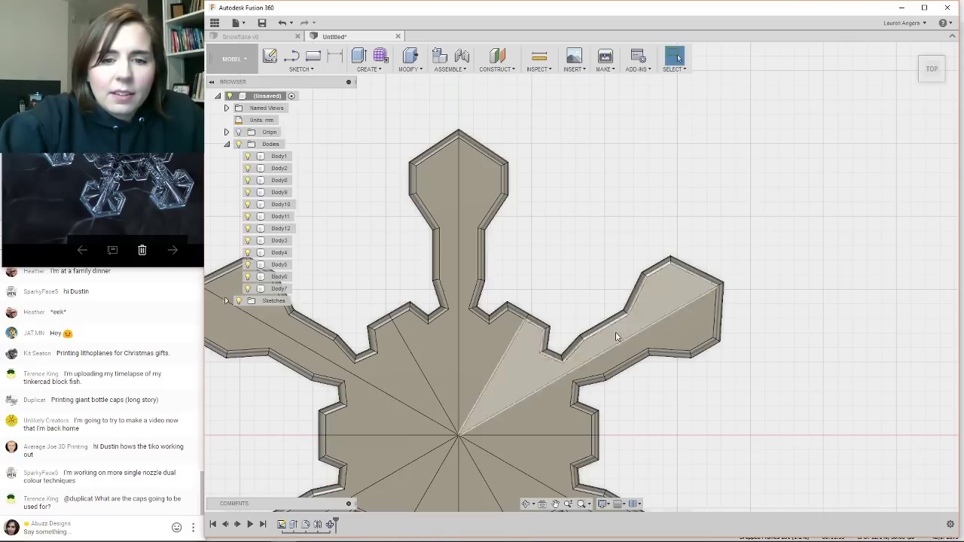
scroll(650, 179, "down", 3)
scroll(605, 273, "up", 2)
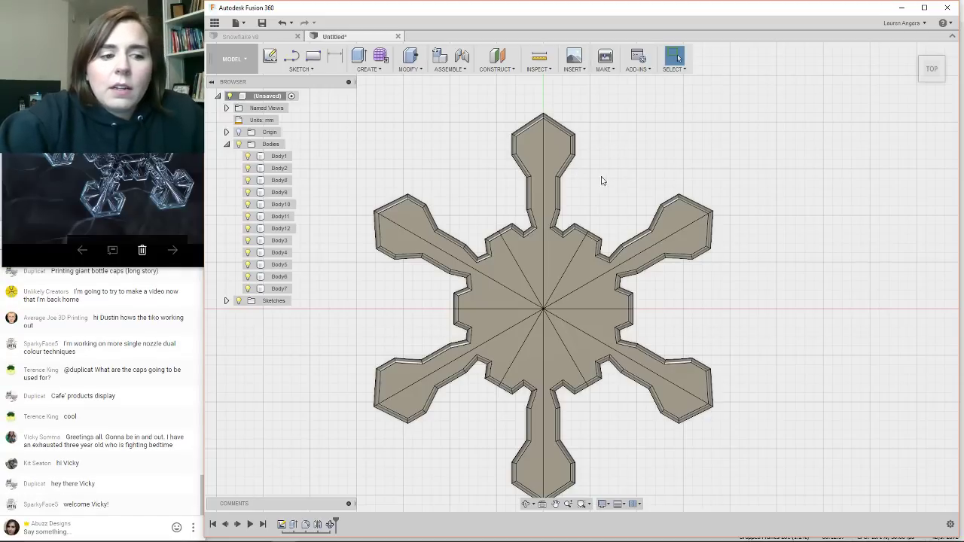
scroll(580, 142, "down", 2)
scroll(488, 337, "up", 3)
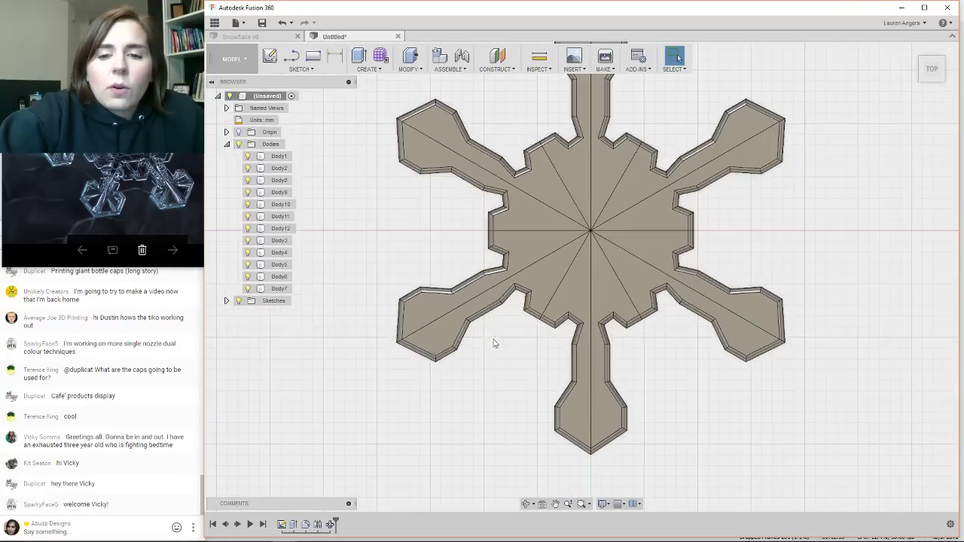
scroll(410, 395, "down", 1)
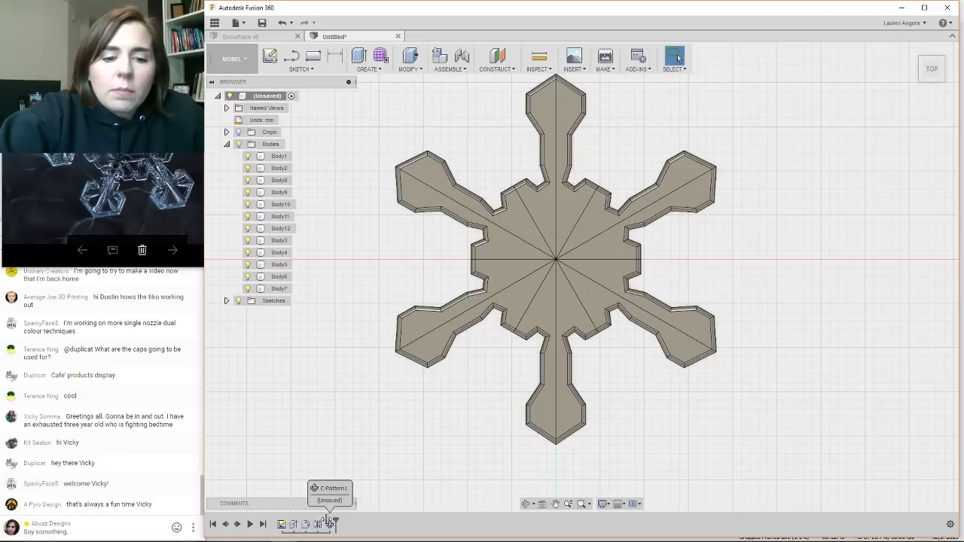
Roll the design history back to just after the fillet and start a new sketch on the half arm's top face.
left_click_drag(296, 522, 310, 522)
scroll(398, 401, "down", 2)
scroll(512, 214, "up", 5)
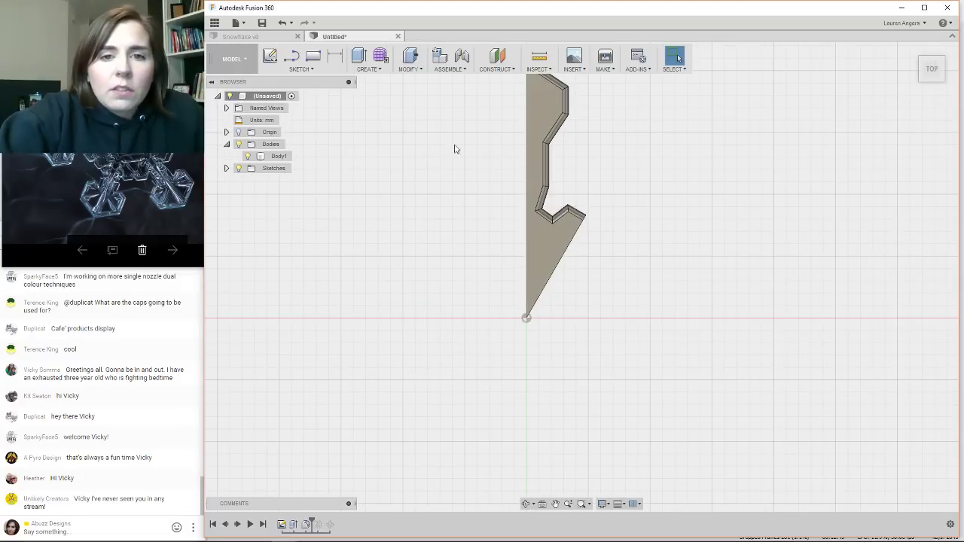
scroll(552, 207, "up", 1)
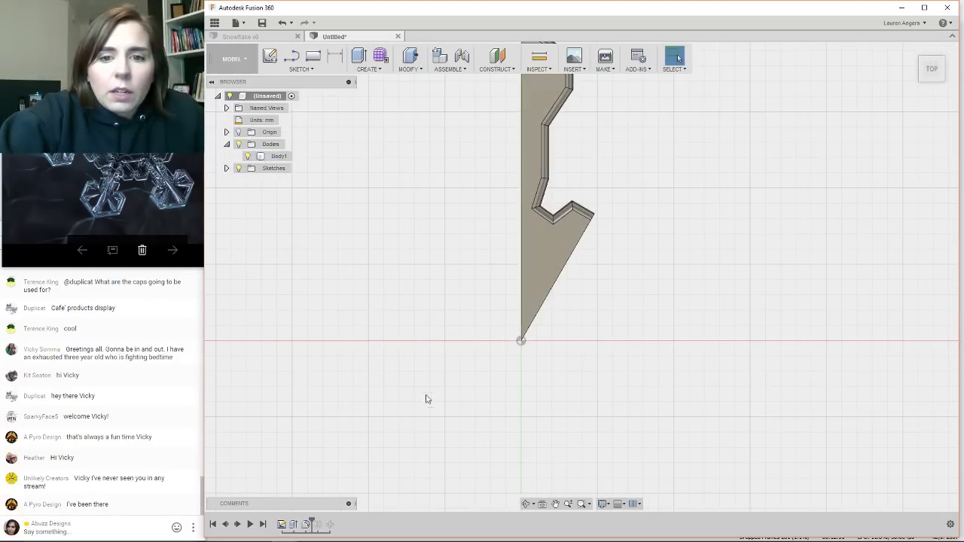
scroll(426, 399, "down", 2)
scroll(537, 183, "up", 1)
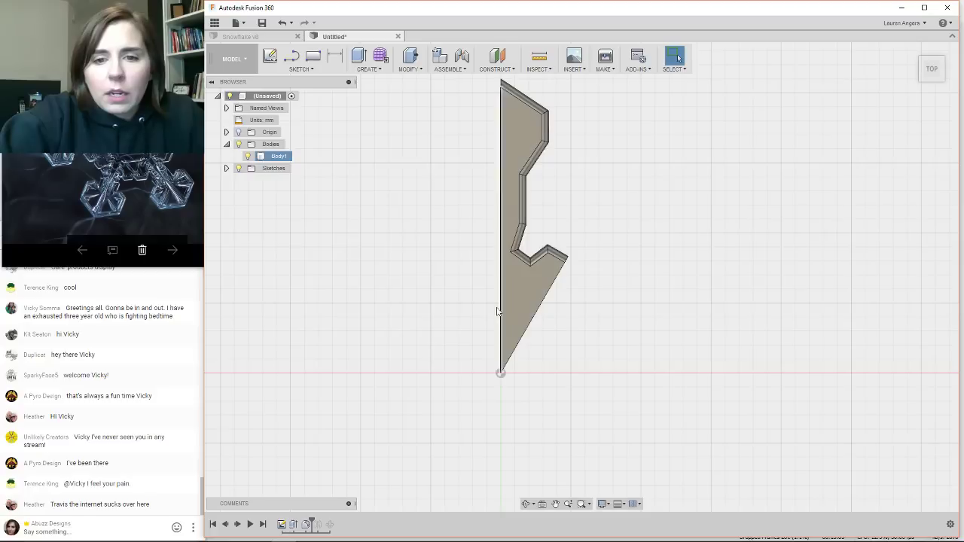
left_click(270, 56)
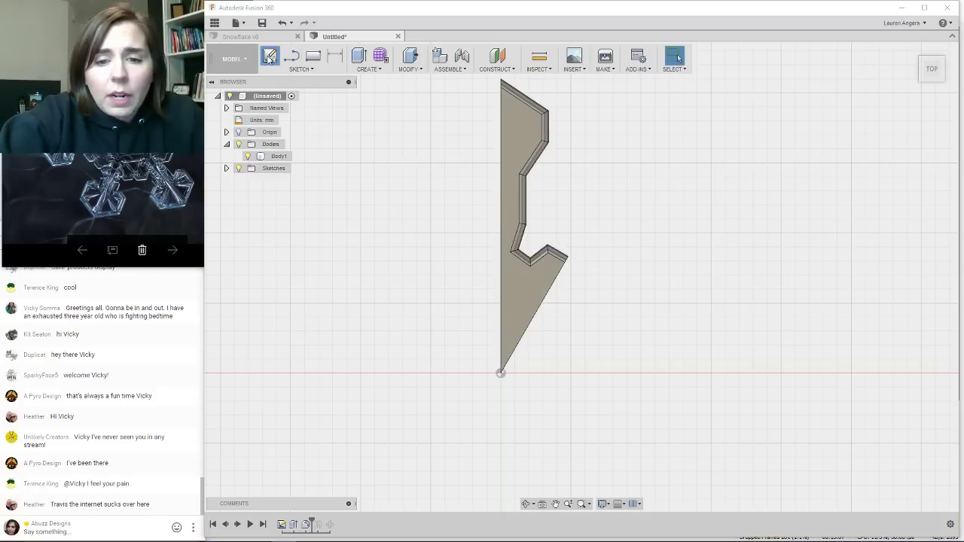
left_click(521, 336)
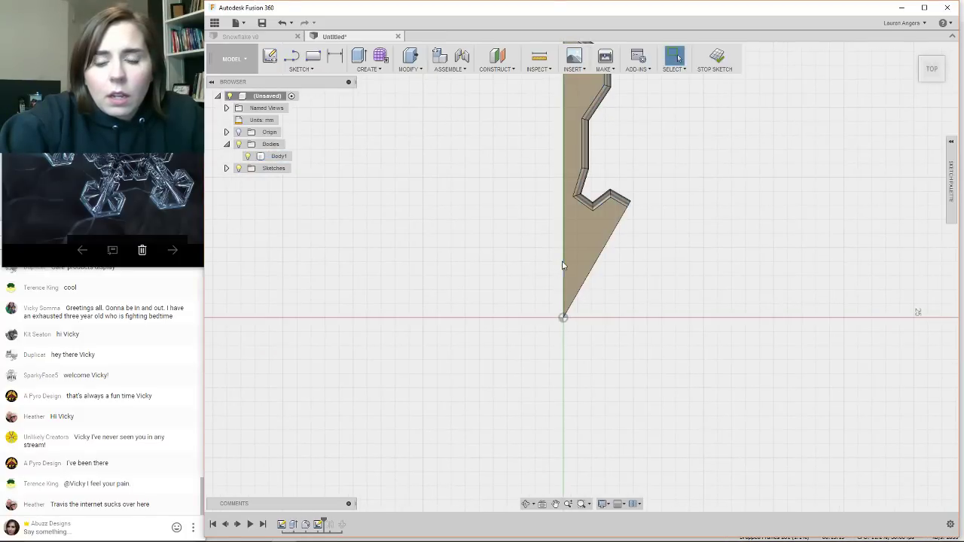
key("l")
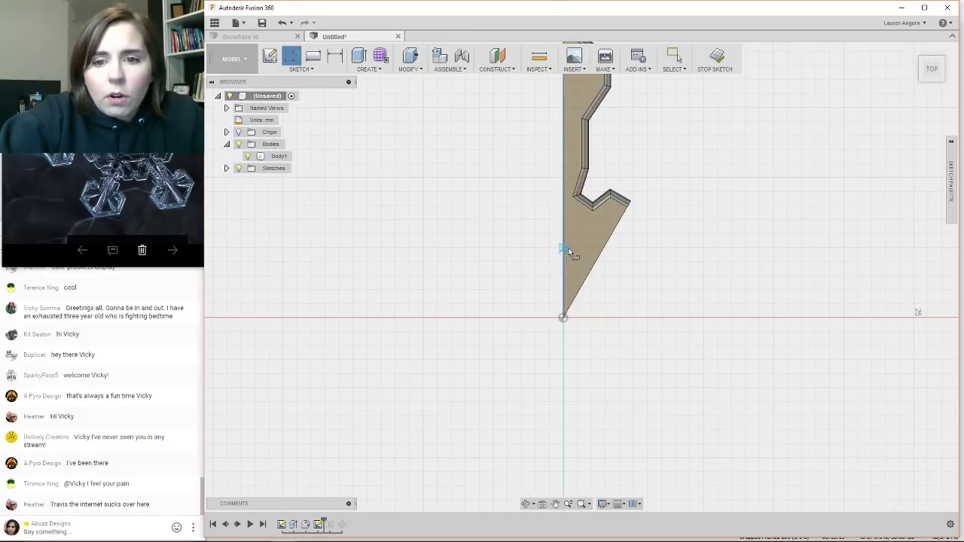
left_click(565, 248)
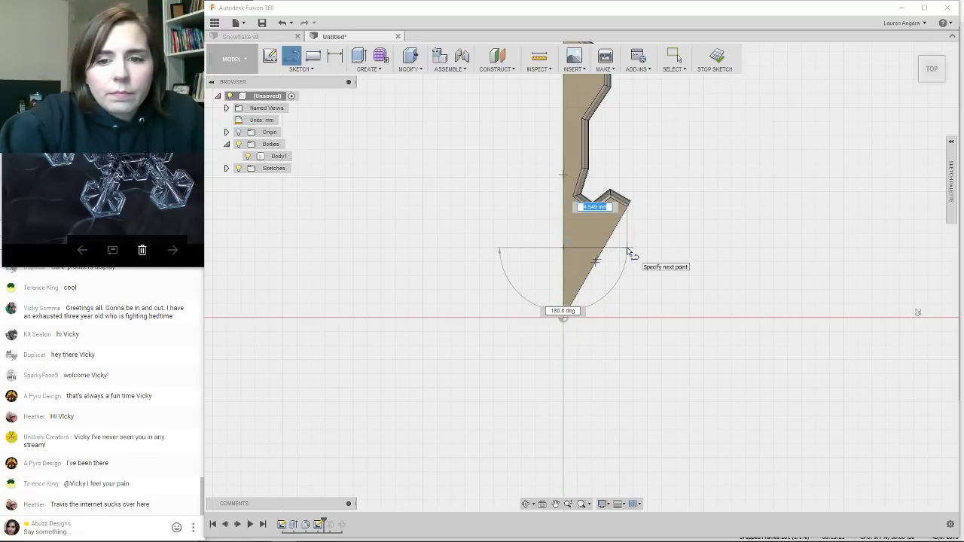
right_click(625, 260)
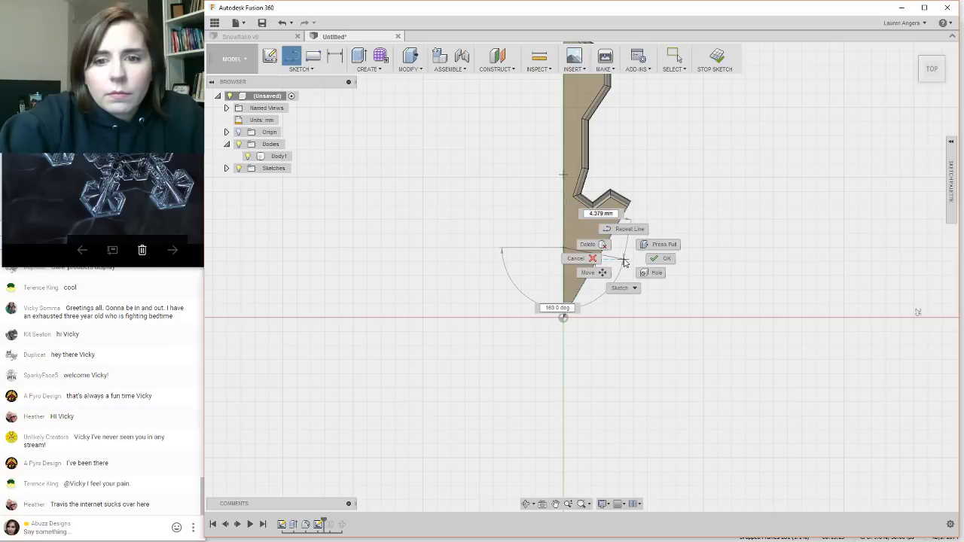
left_click(573, 258)
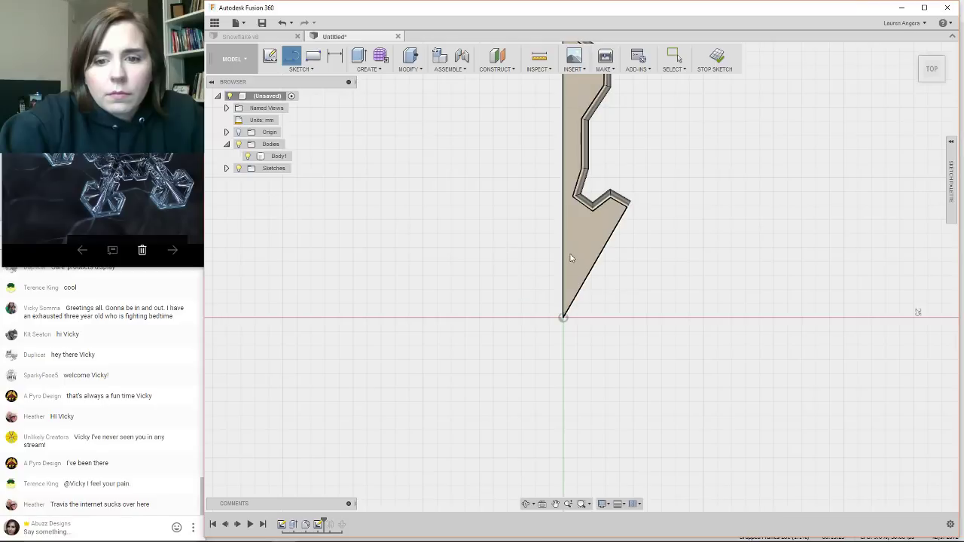
Draw two parallel lines across the half arm's inner wedge, square to the slanted edge, about 3 mm and, nearer the origin, about 2.5 mm long.
key("l")
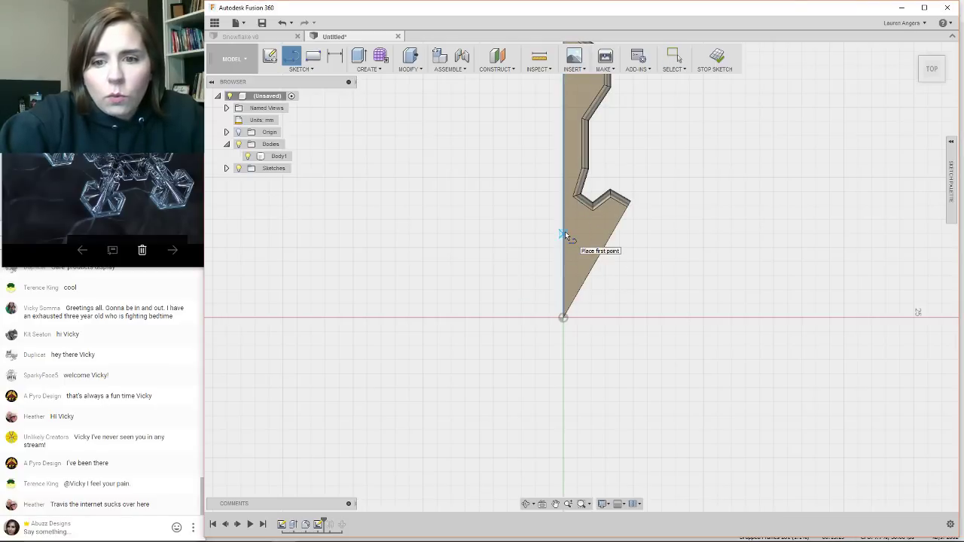
left_click(564, 234)
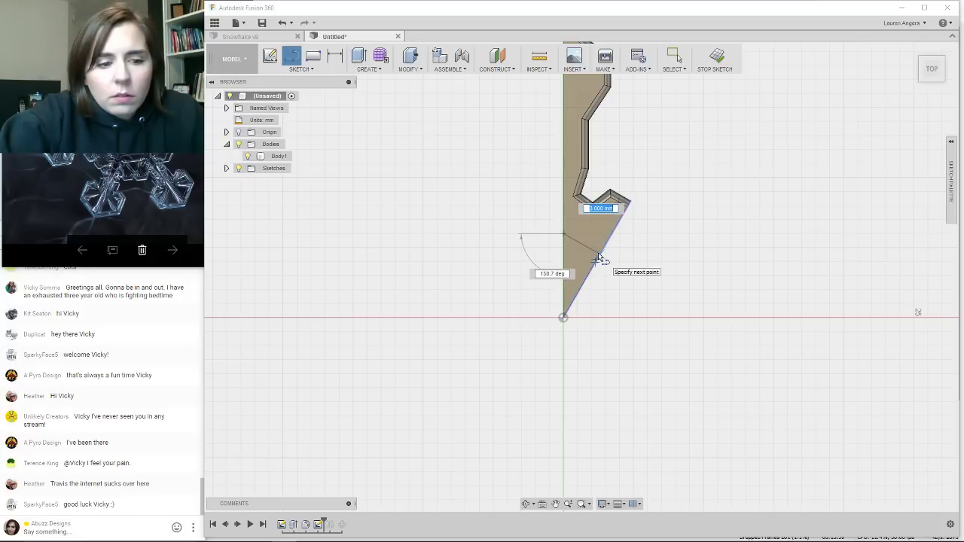
left_click(599, 256)
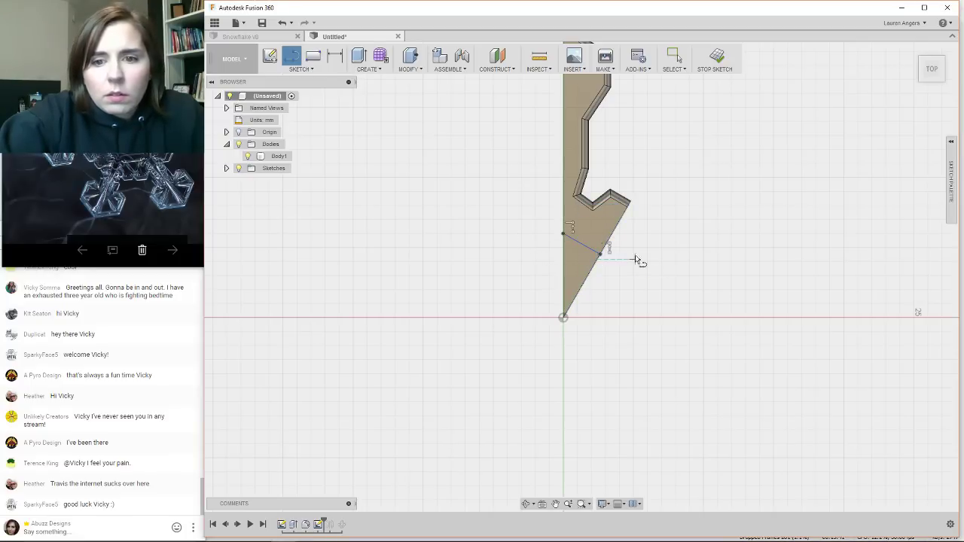
scroll(589, 232, "up", 2)
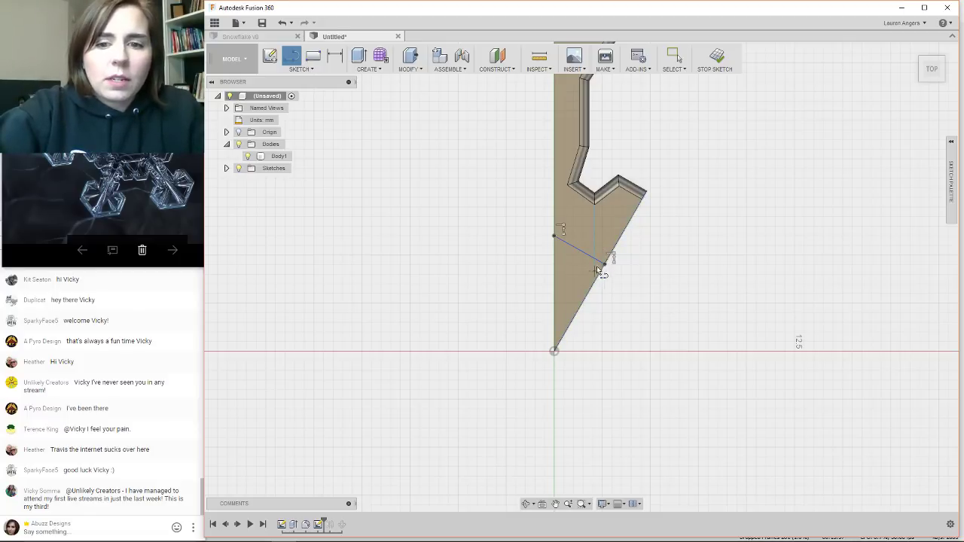
left_click(554, 254)
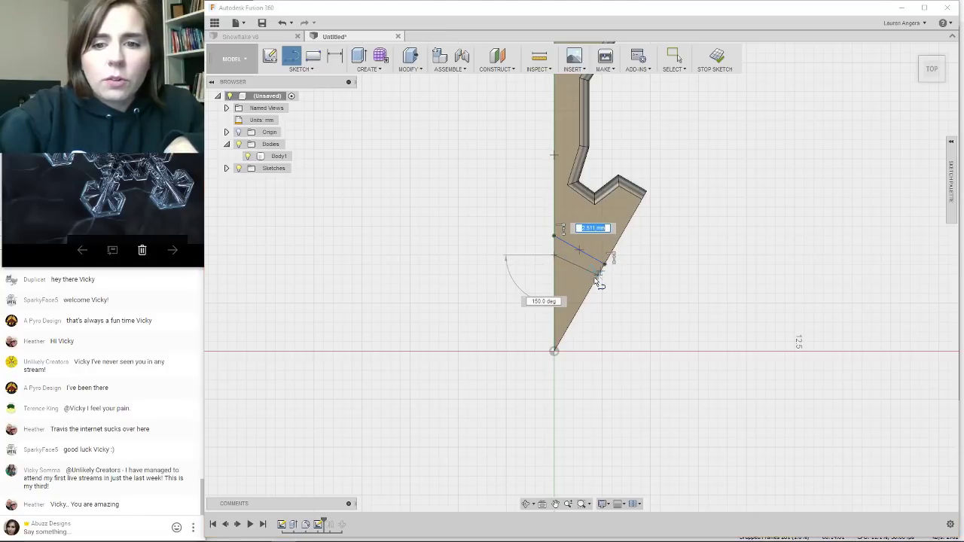
scroll(600, 279, "up", 5)
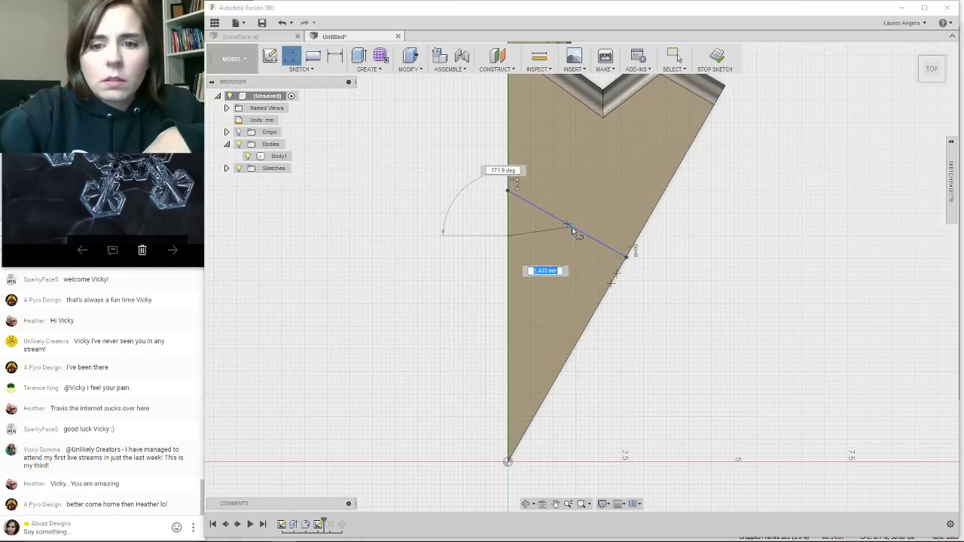
double_click(605, 291)
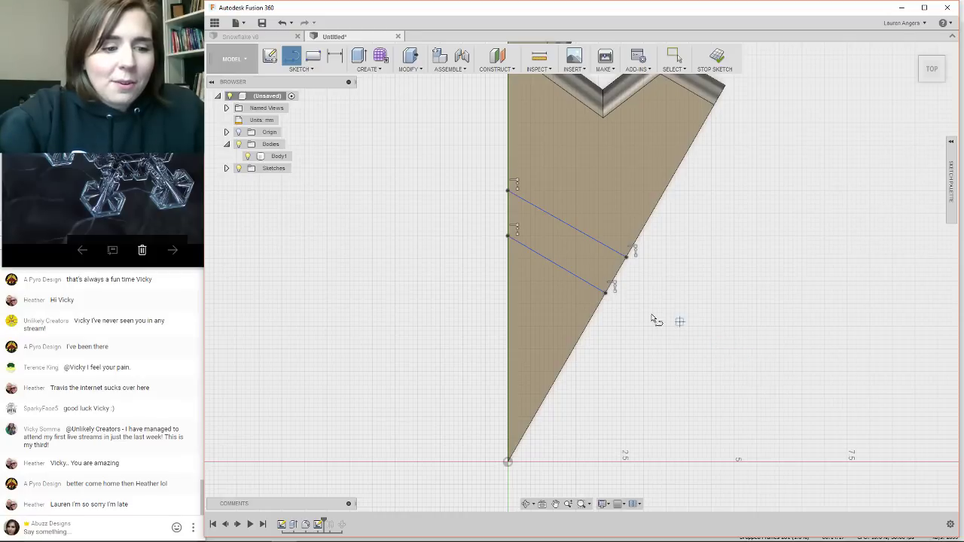
Draw a third, shorter line across the wedge, closer to the origin and roughly parallel to the first two.
scroll(577, 185, "down", 1)
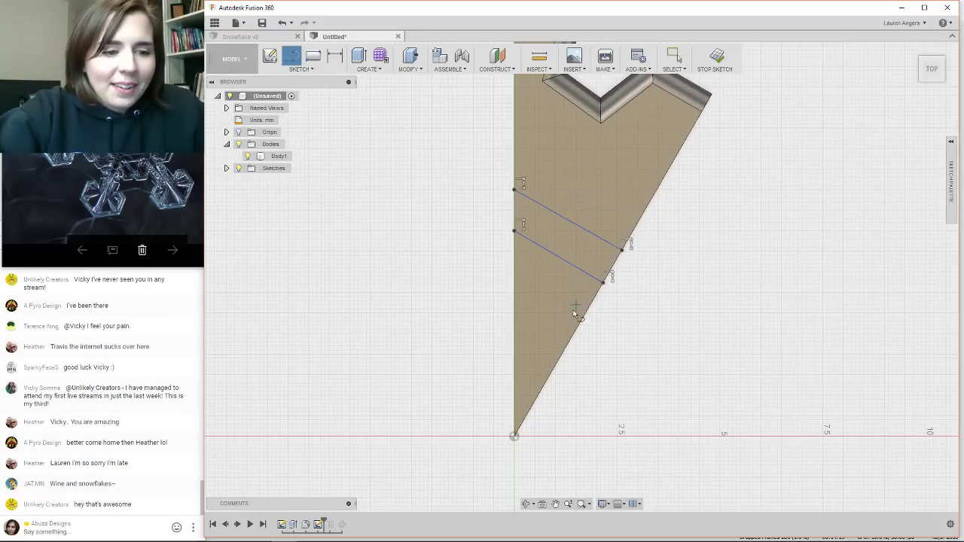
scroll(574, 324, "up", 2)
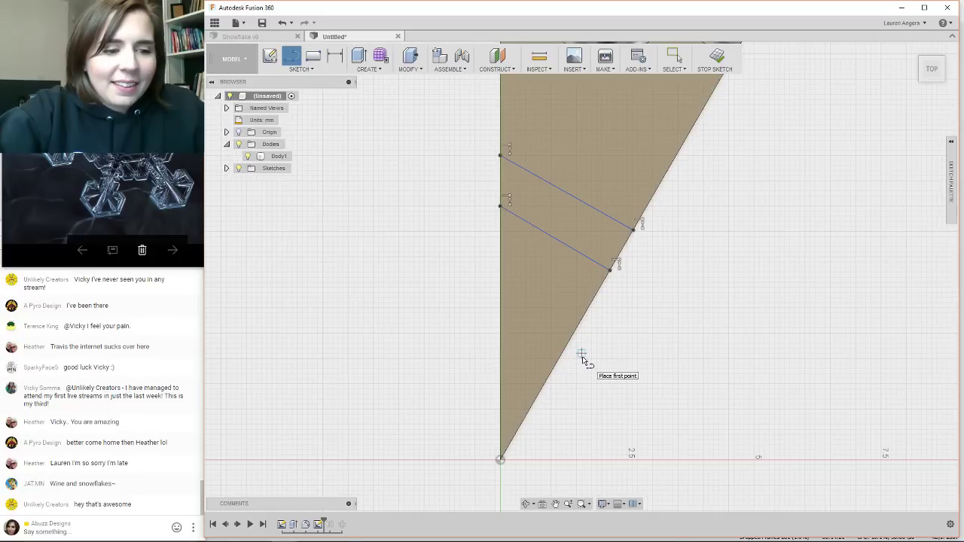
scroll(581, 356, "up", 1)
scroll(572, 216, "down", 1)
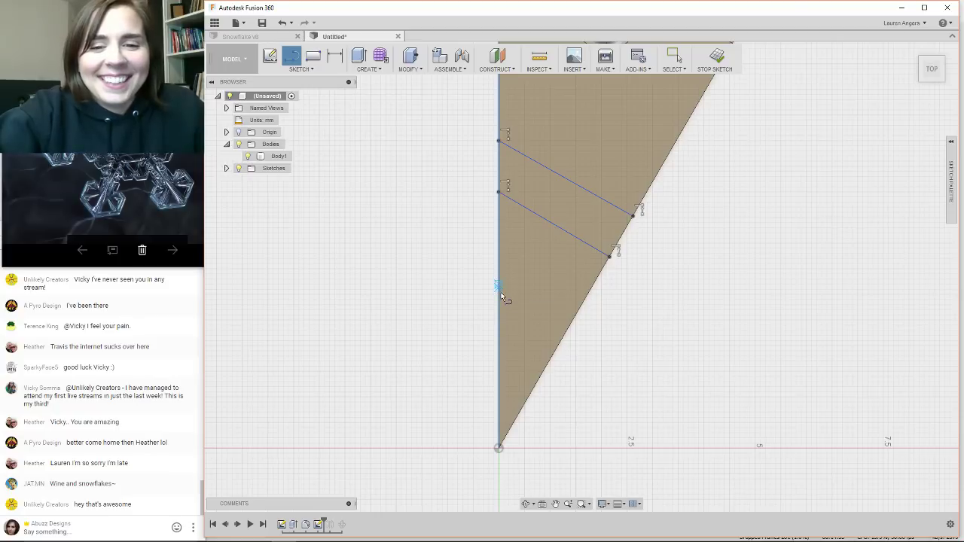
left_click(497, 249)
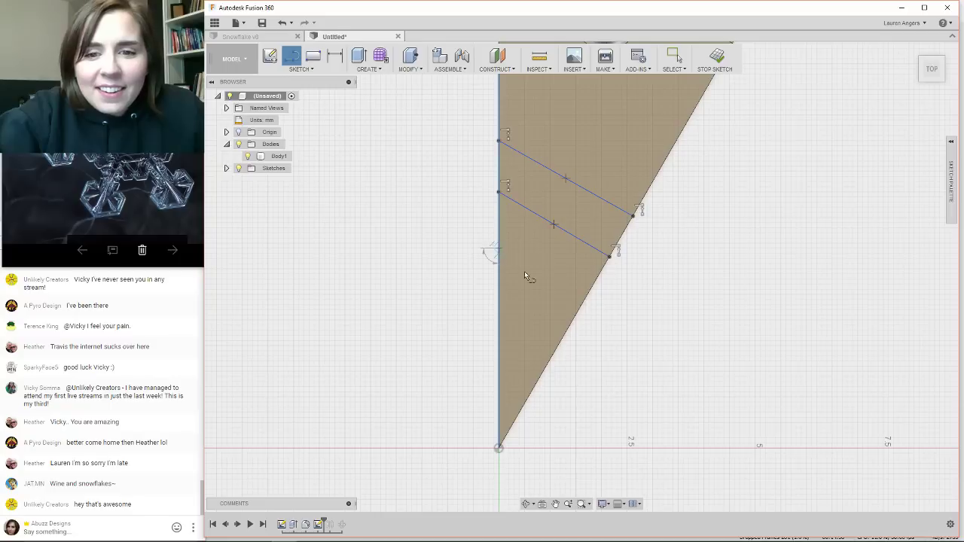
double_click(583, 302)
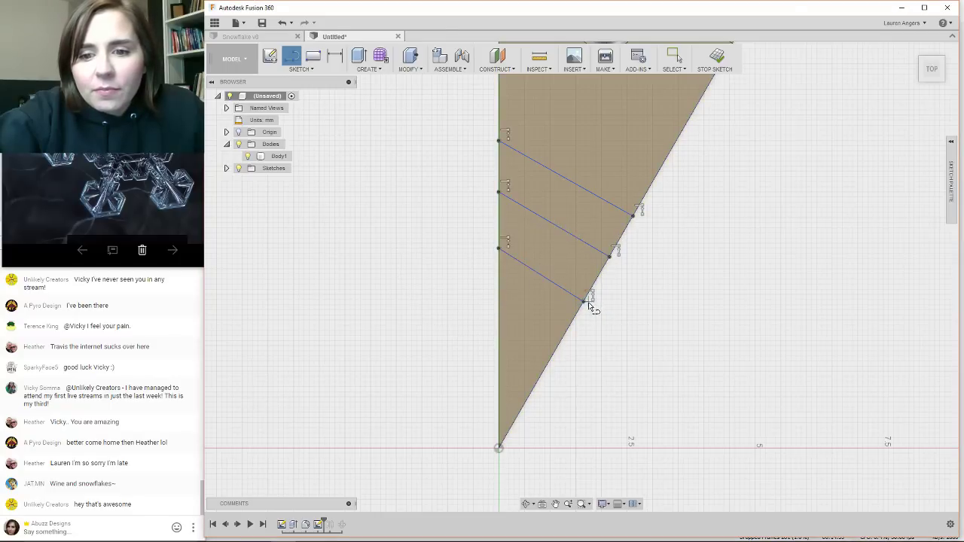
Connect the ends of the three cross lines along both the slanted and the straight edge to close two bands.
left_click(584, 301)
double_click(610, 258)
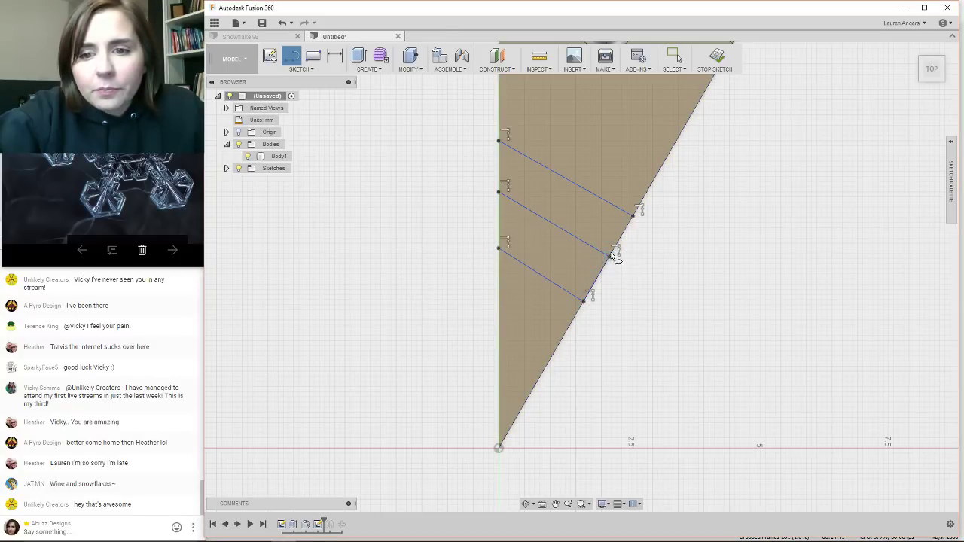
left_click(611, 257)
double_click(632, 215)
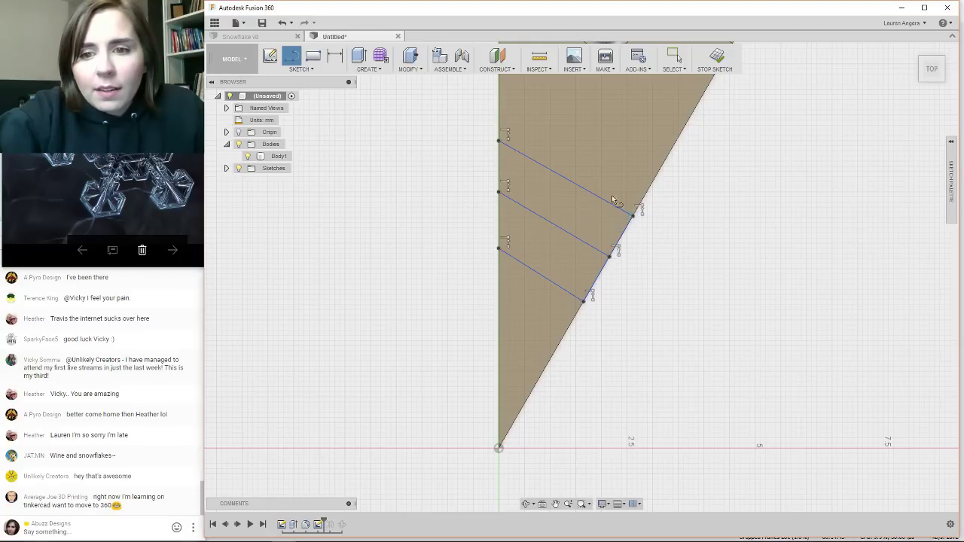
left_click(498, 141)
double_click(499, 192)
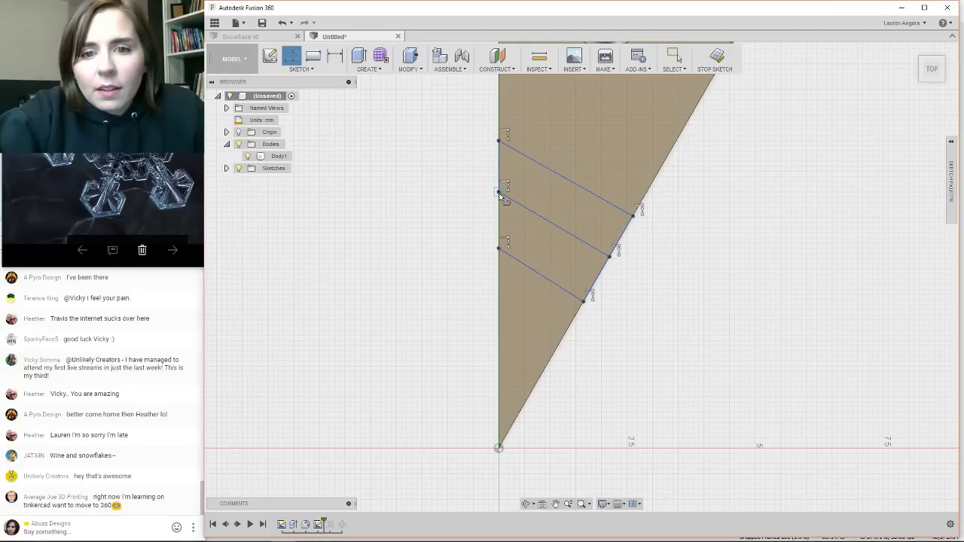
left_click(499, 192)
double_click(498, 248)
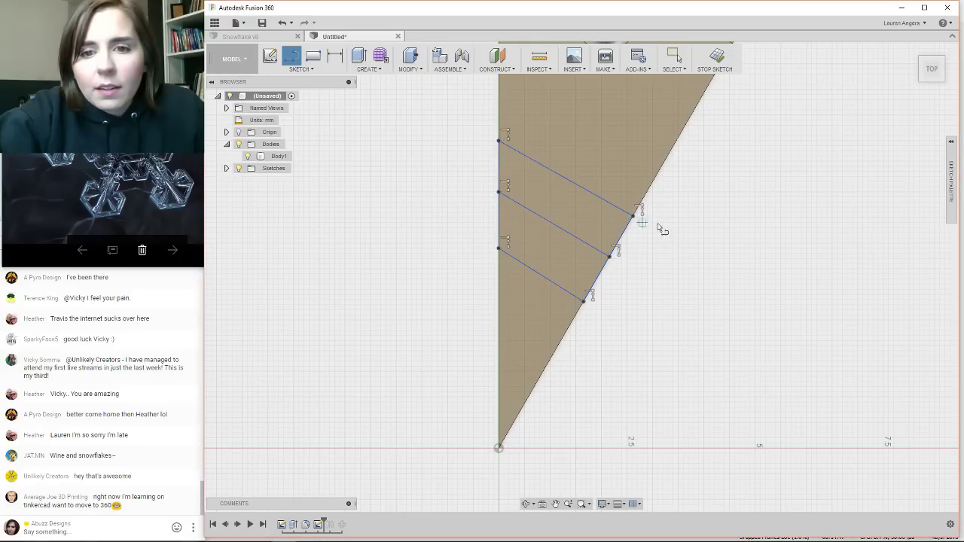
Finish the sketch and expand the list of sketches in the design tree.
left_click(717, 57)
scroll(471, 400, "down", 2)
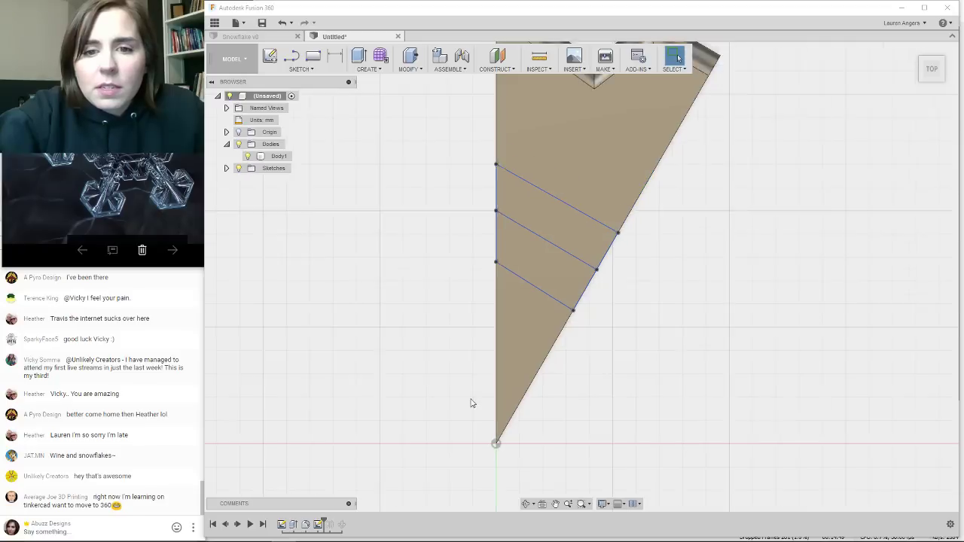
left_click(227, 168)
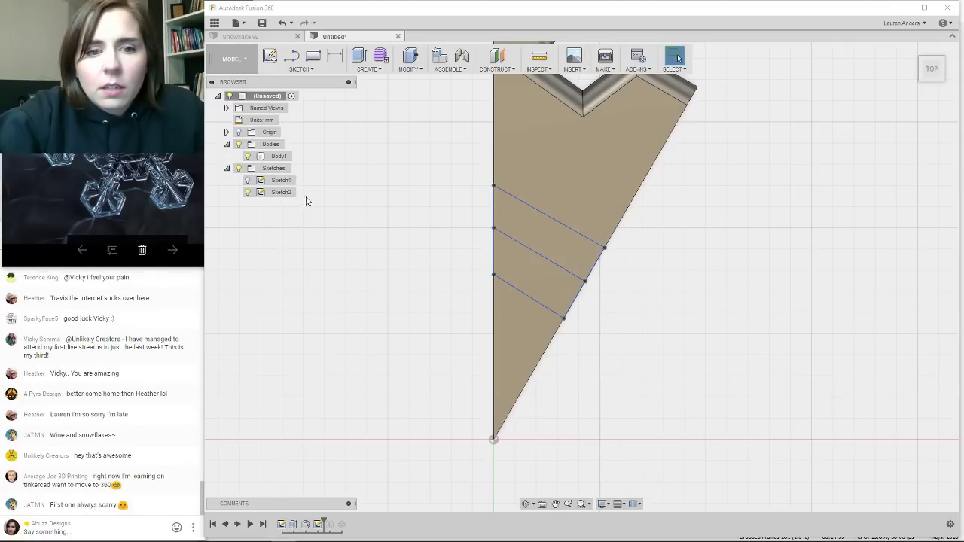
scroll(525, 318, "down", 2)
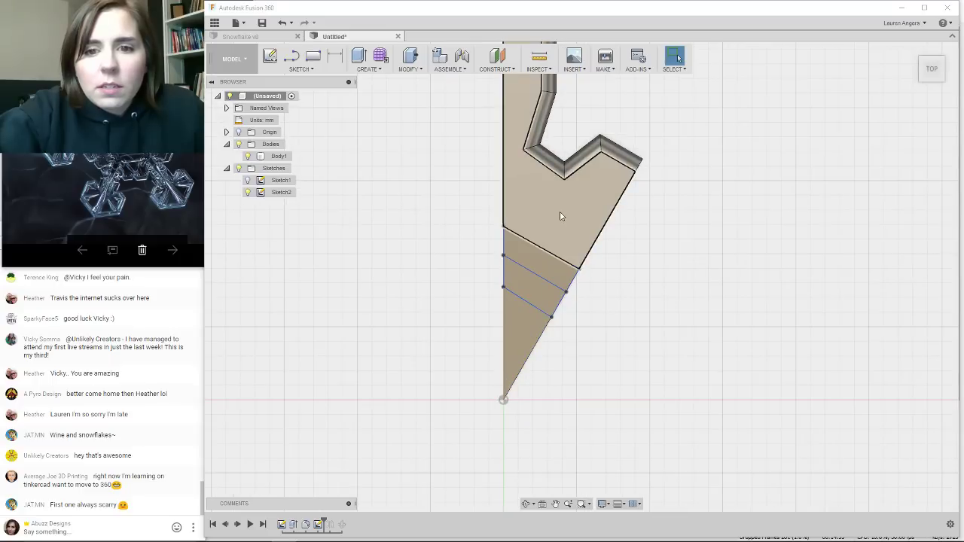
Extrude the band farther from the origin by -0.25 mm as a cut into the half arm's top face.
left_click(523, 285)
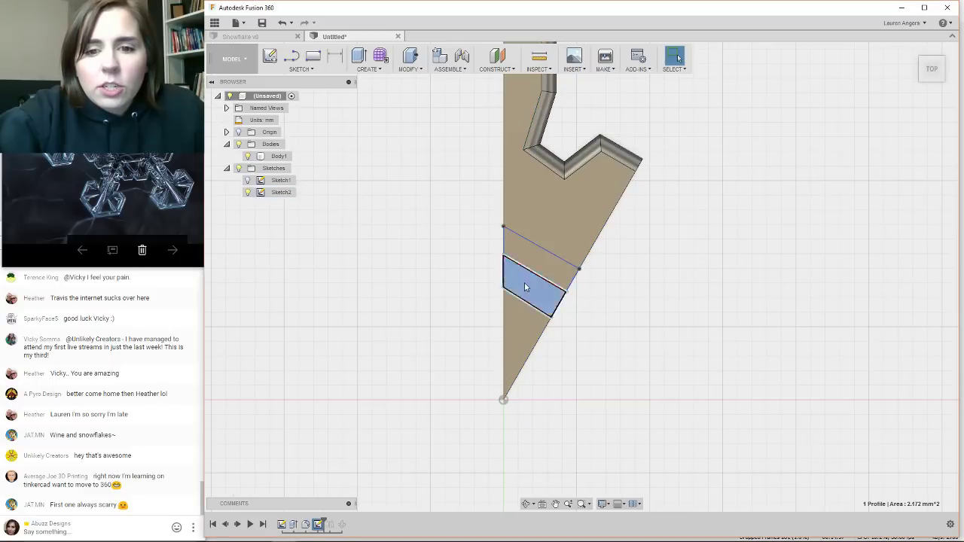
left_click(625, 292)
left_click(540, 255)
key("e")
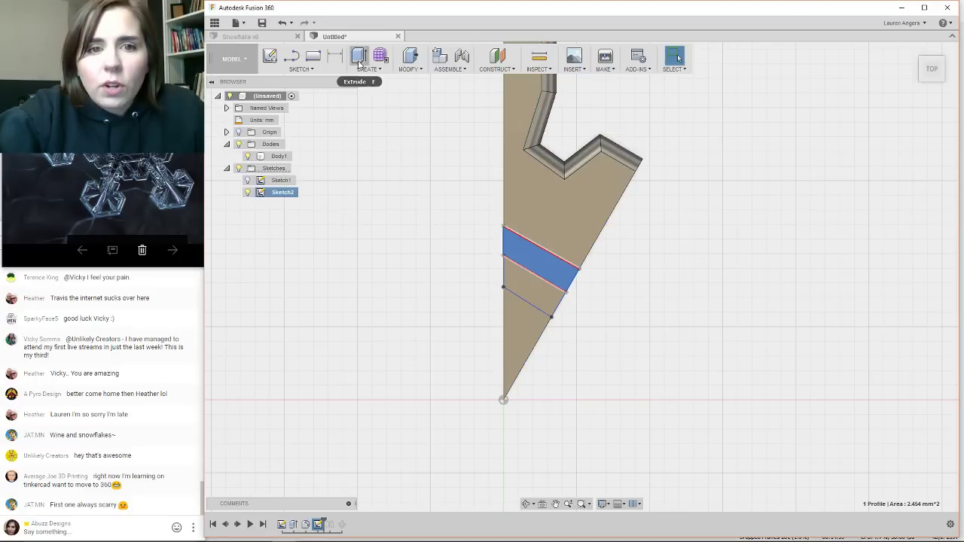
left_click(545, 255)
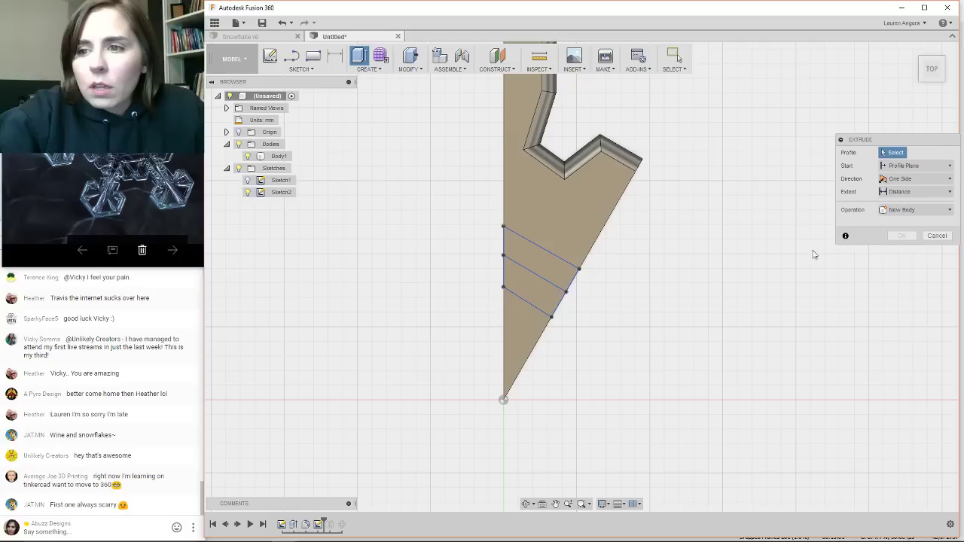
scroll(477, 329, "down", 1)
scroll(516, 280, "up", 2)
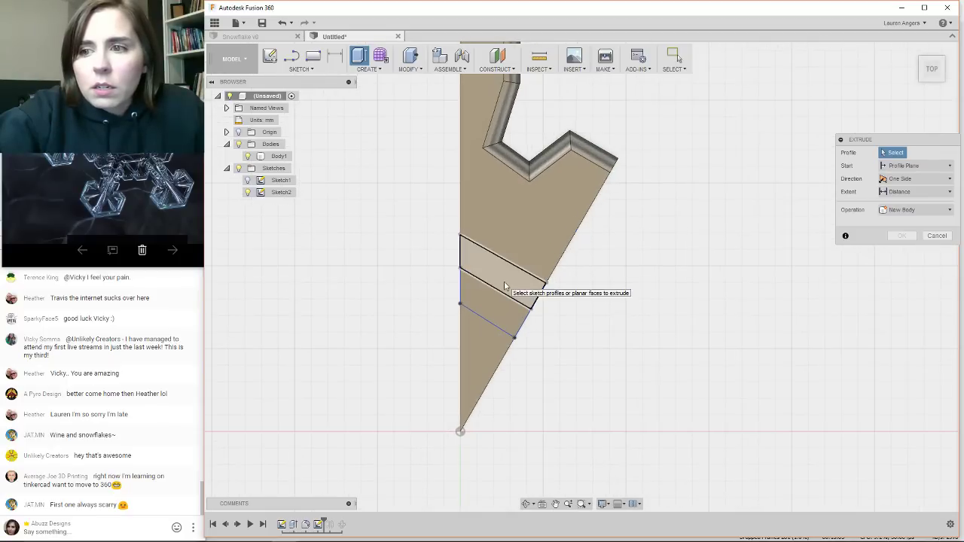
left_click(504, 275)
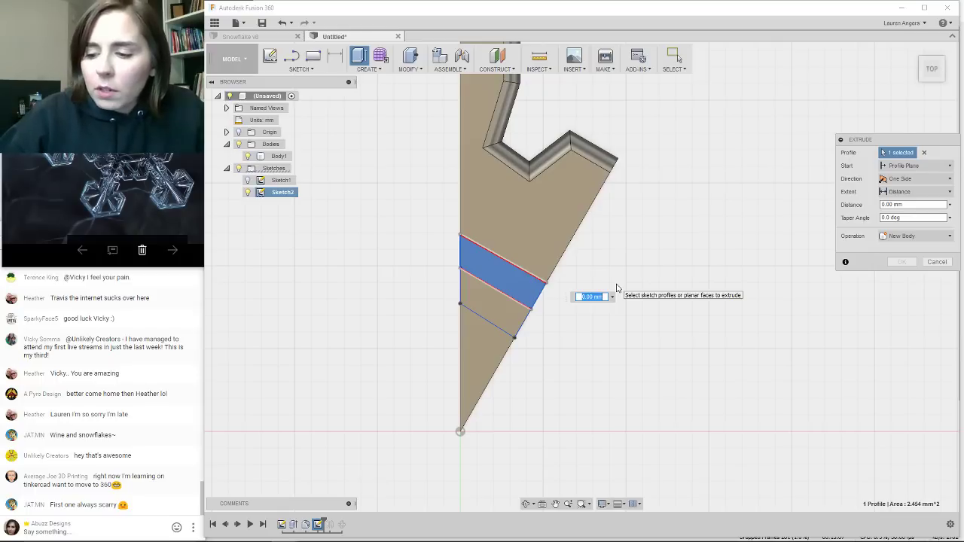
key("BackSpace")
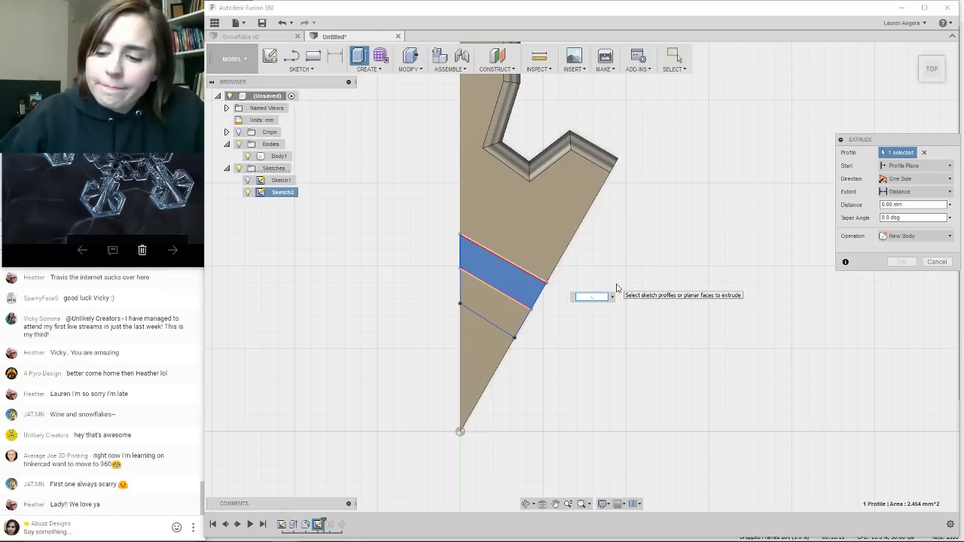
key("Tab")
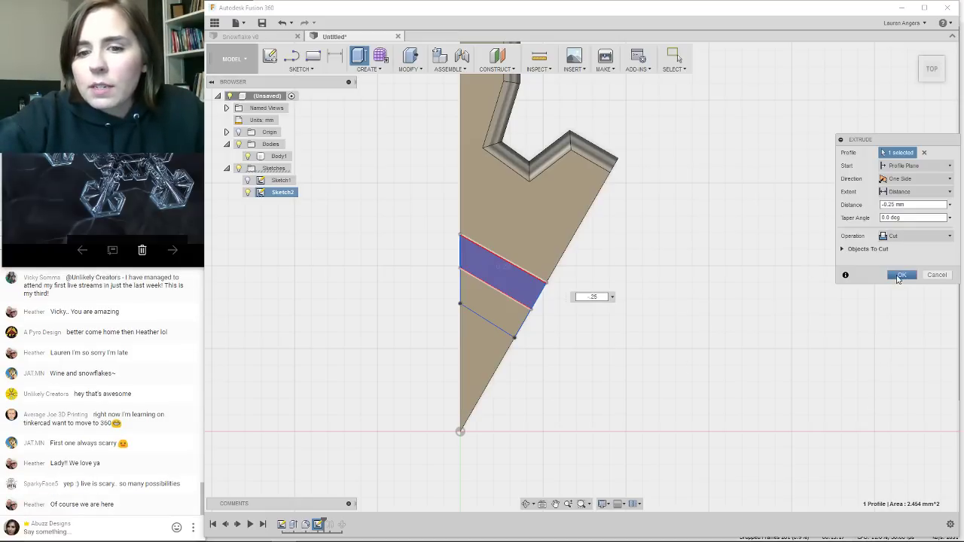
left_click(899, 276)
Show Sketch2 again and extrude the triangular tip profile at the snowflake's centre by -0.25 mm, cutting it into the body.
middle_click_drag(564, 390, 531, 365, "shift")
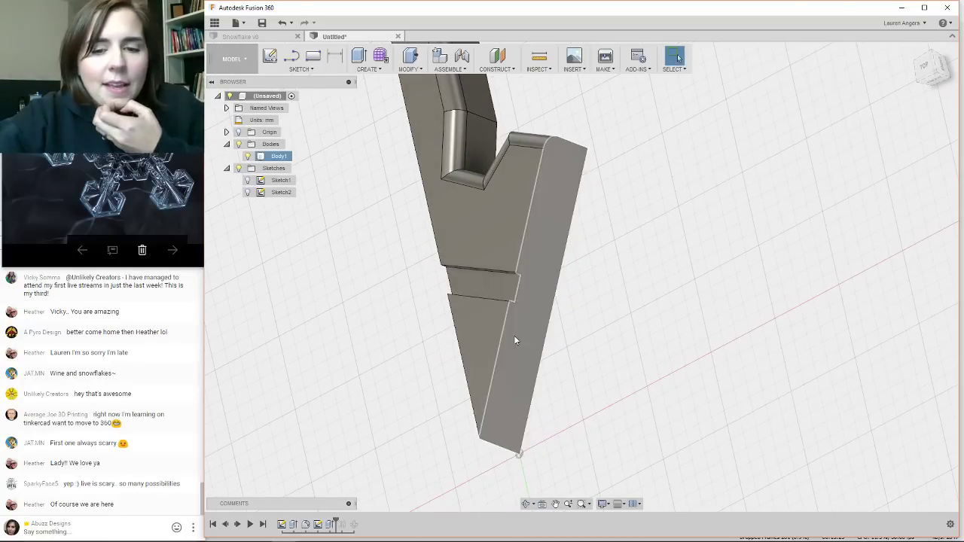
left_click(247, 192)
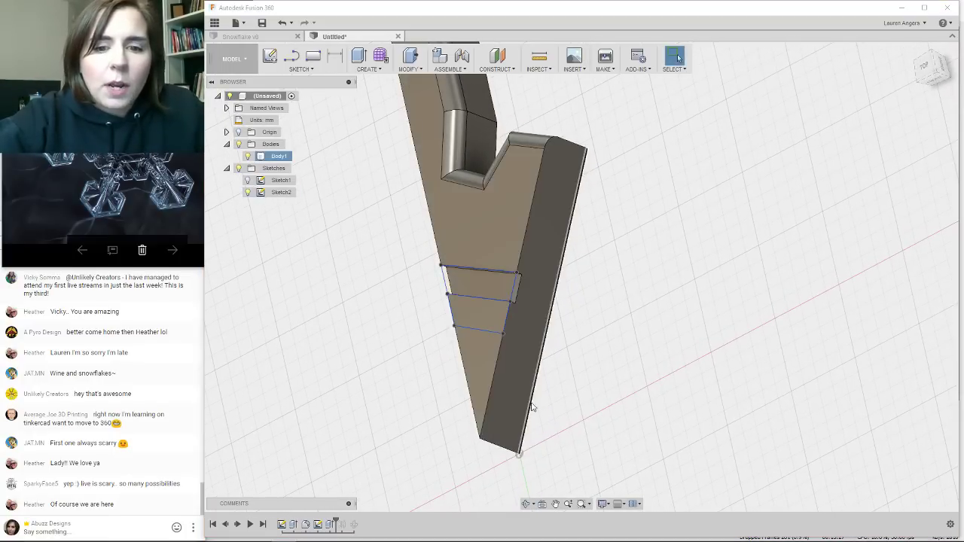
left_click(482, 354)
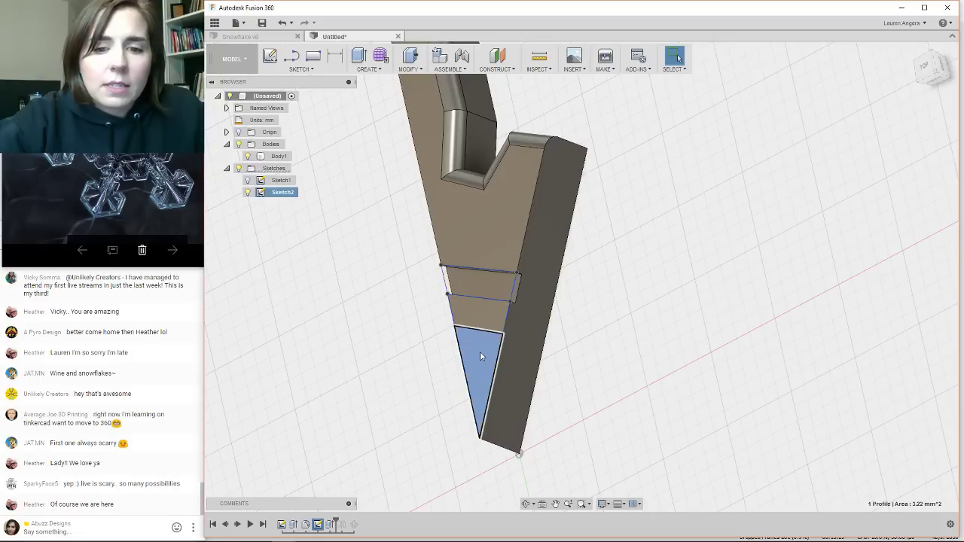
left_click(413, 66)
left_click(418, 78)
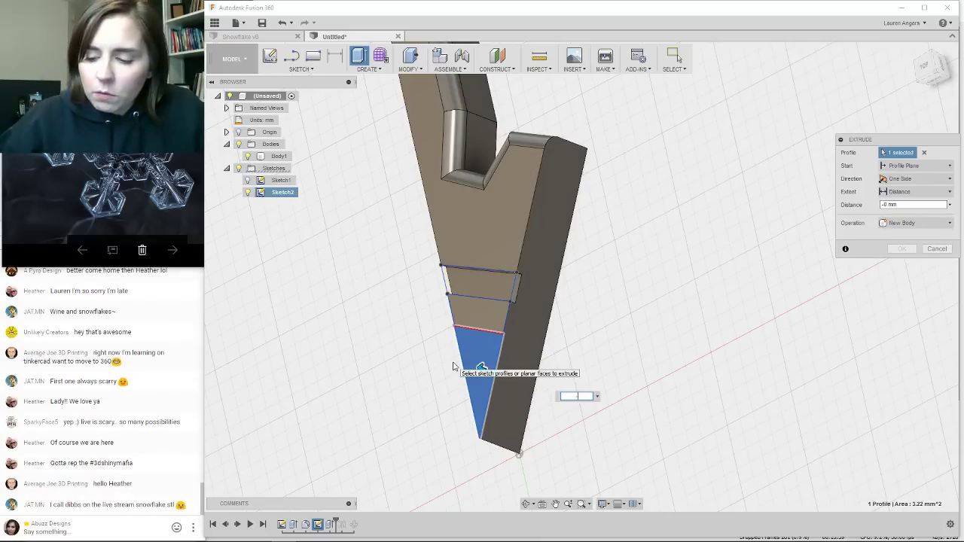
type("-.25")
key("Return")
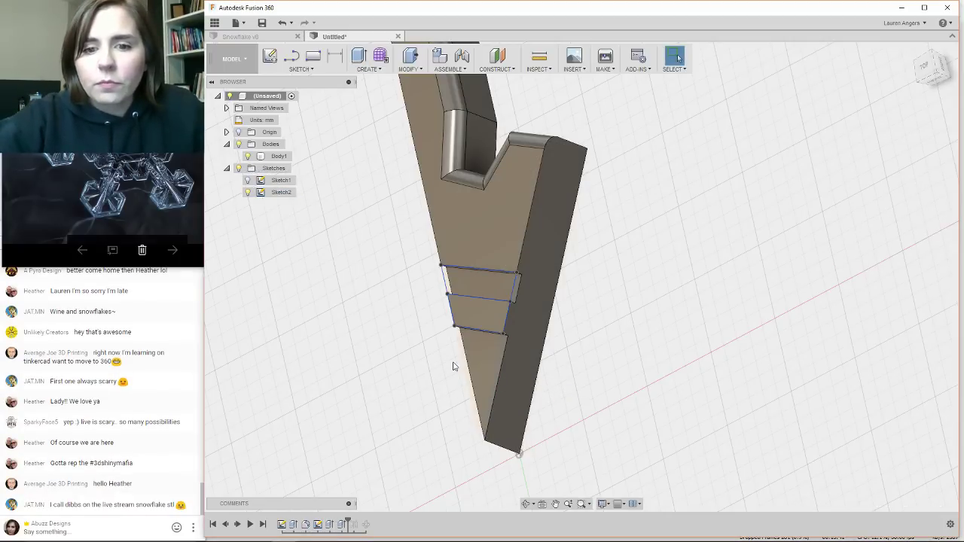
Hide Sketch2 to view the cut bands on the half arm's top face without the sketch lines.
scroll(842, 302, "down", 3)
scroll(589, 292, "up", 2)
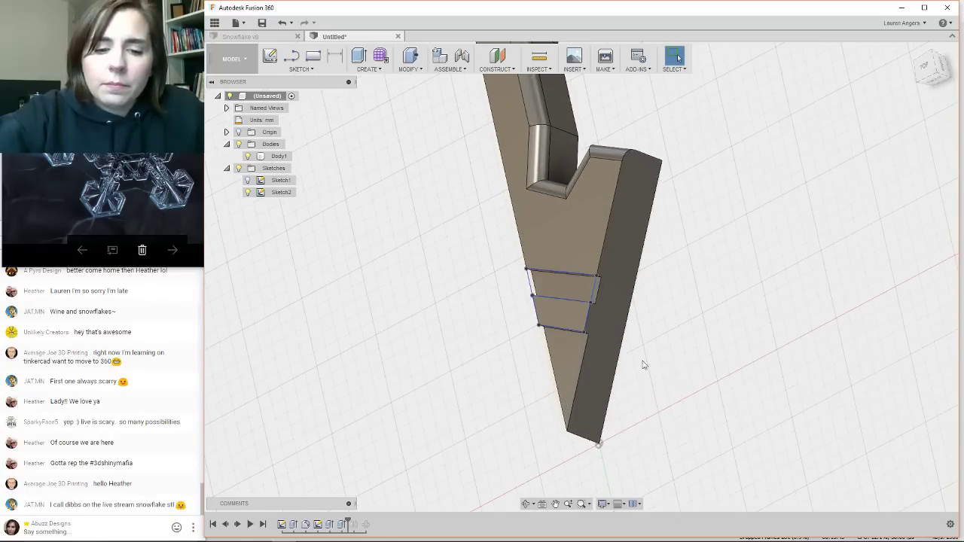
left_click(249, 194)
scroll(758, 284, "down", 2)
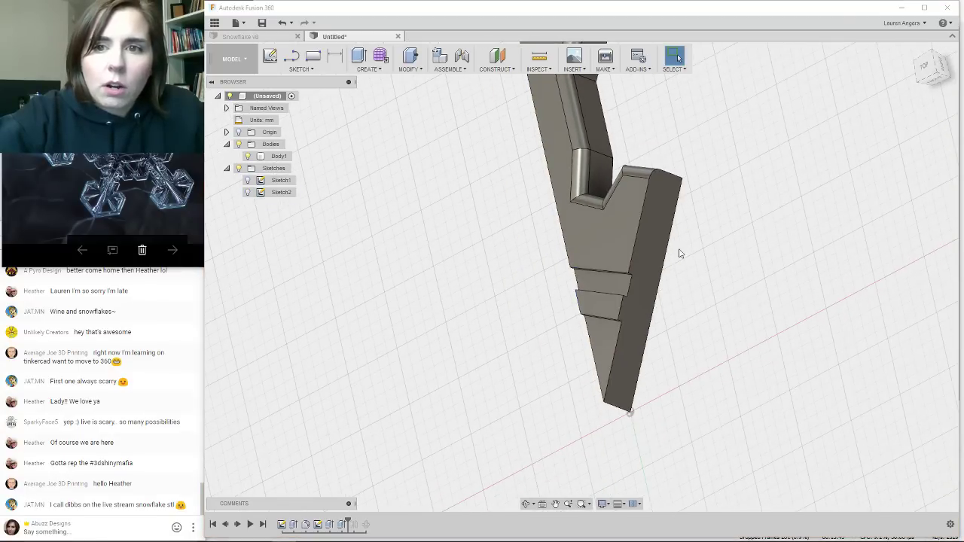
mouse_move(767, 250)
middle_mouse_down("shift")
mouse_move(788, 249)
mouse_move(817, 293)
mouse_move(824, 278)
mouse_move(649, 297)
mouse_move(711, 200)
mouse_move(678, 187)
mouse_move(695, 140)
mouse_move(695, 172)
mouse_move(592, 231)
middle_mouse_up("shift")
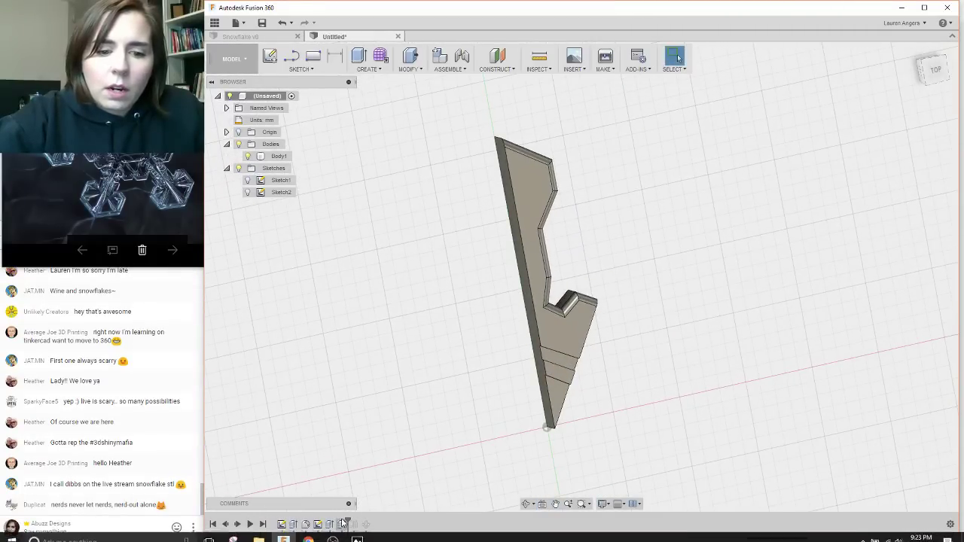
Roll the timeline forward past the mirror and circular pattern and examine the recessed bands at the full snowflake's centre.
left_click_drag(348, 522, 370, 521)
scroll(394, 113, "down", 5)
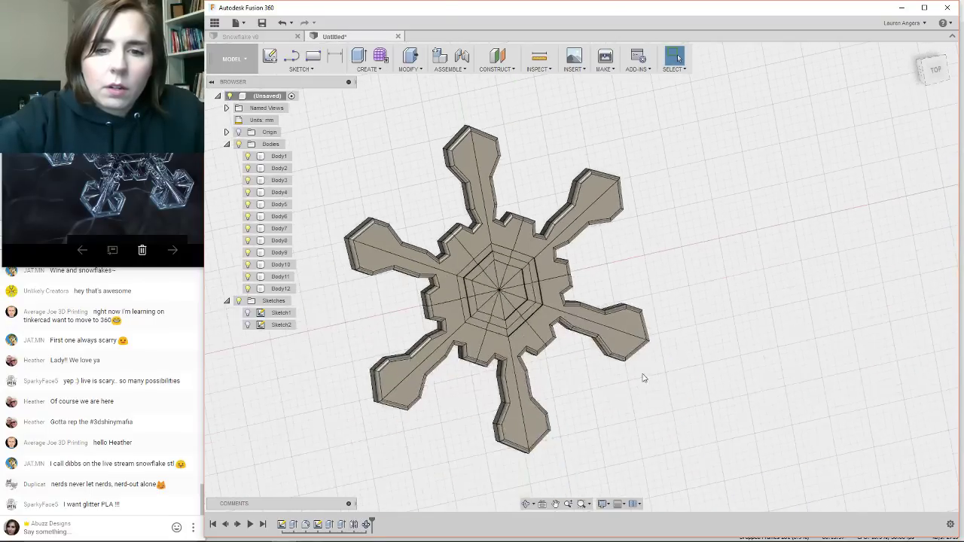
mouse_move(644, 379)
middle_mouse_down("shift")
mouse_move(614, 357)
mouse_move(609, 338)
mouse_move(626, 367)
middle_mouse_up("shift")
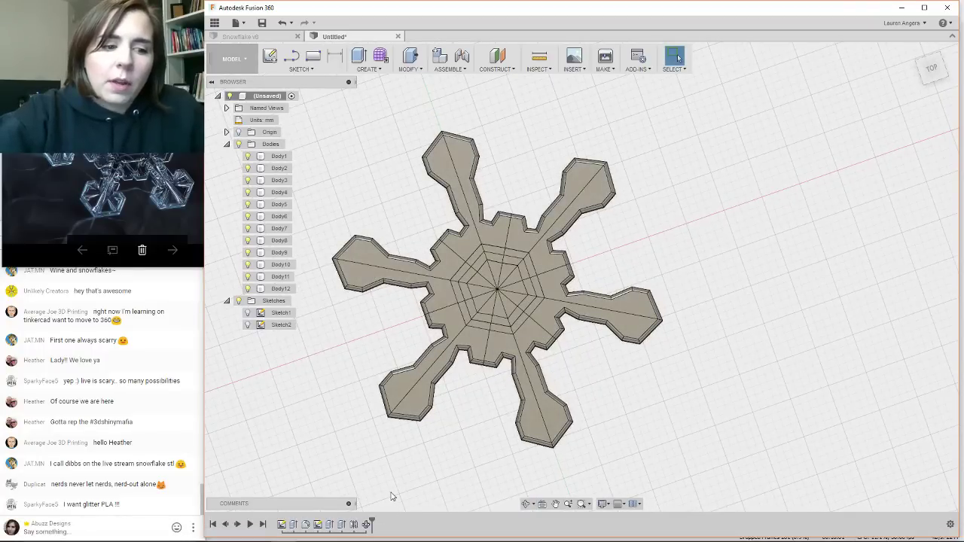
middle_click_drag(591, 388, 379, 337, "shift")
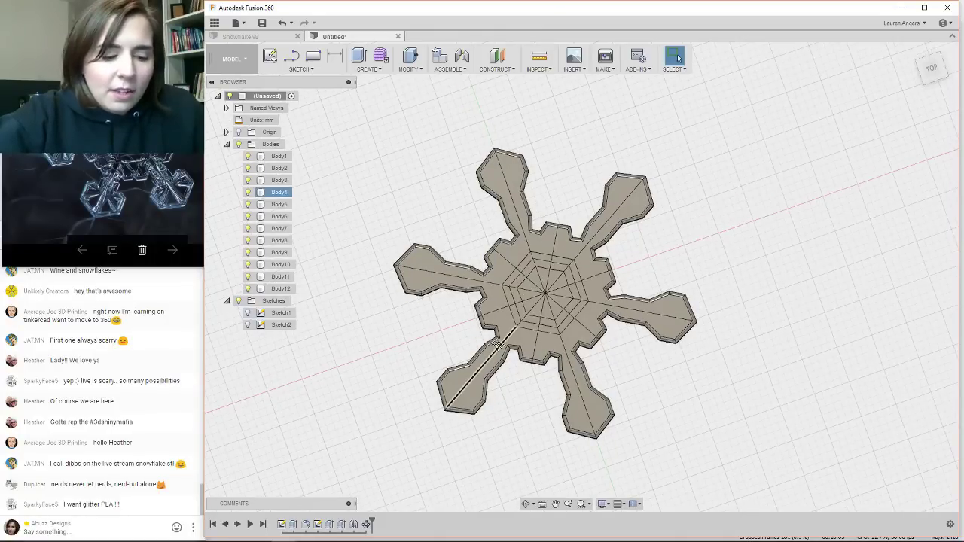
mouse_move(499, 345)
middle_mouse_down("shift")
mouse_move(503, 361)
mouse_move(507, 337)
middle_mouse_up("shift")
scroll(541, 260, "up", 8)
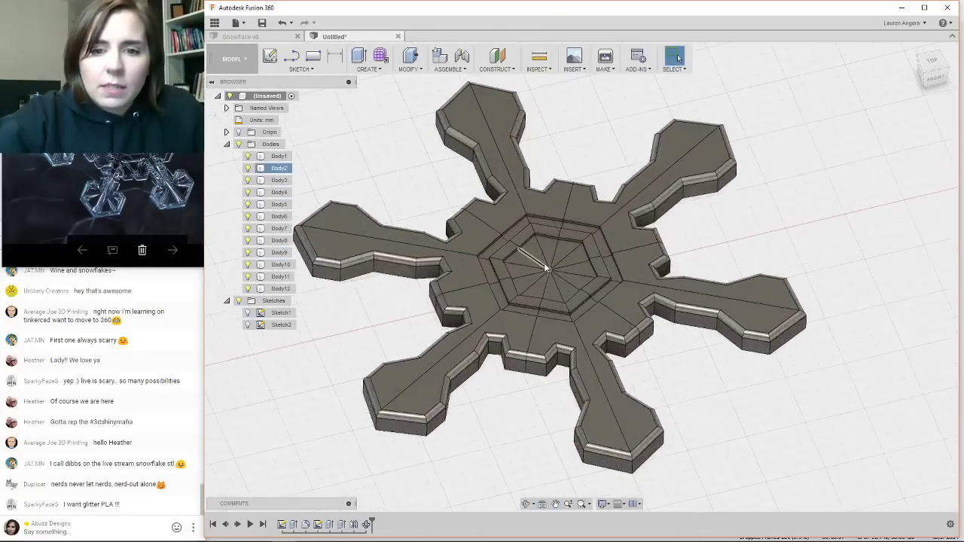
scroll(505, 223, "up", 2)
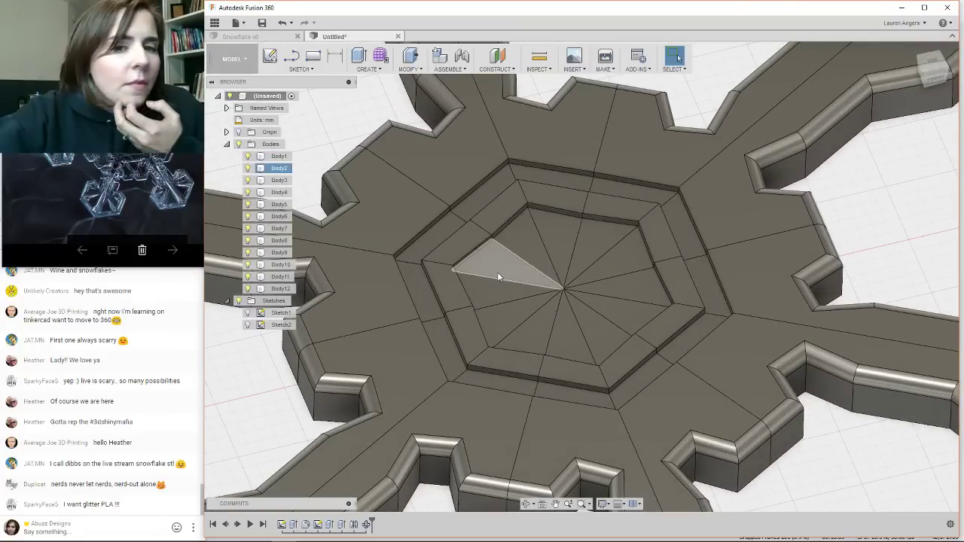
scroll(540, 367, "down", 1)
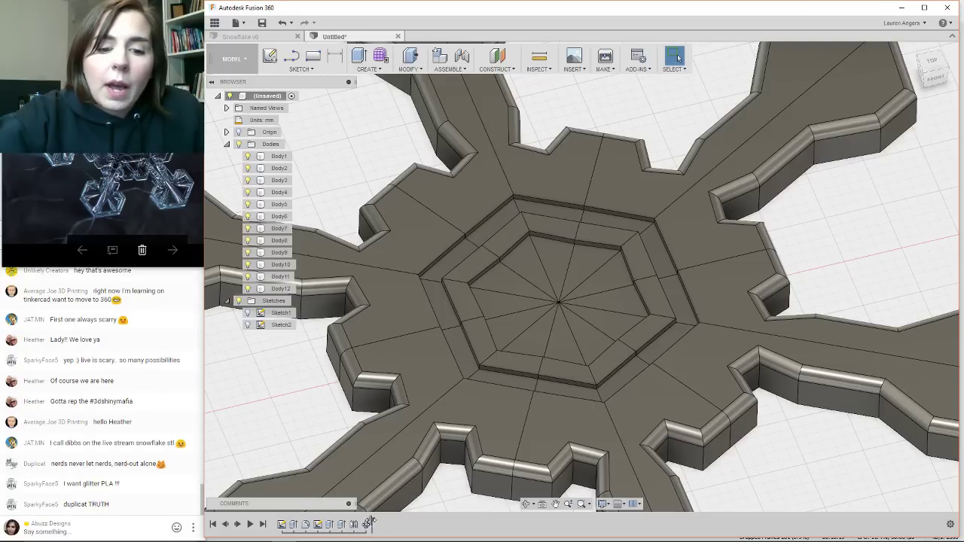
Roll the timeline back to before the mirror and chamfer the upper edges of the three band steps with an equal distance of 0.25 mm.
left_click_drag(370, 522, 351, 536)
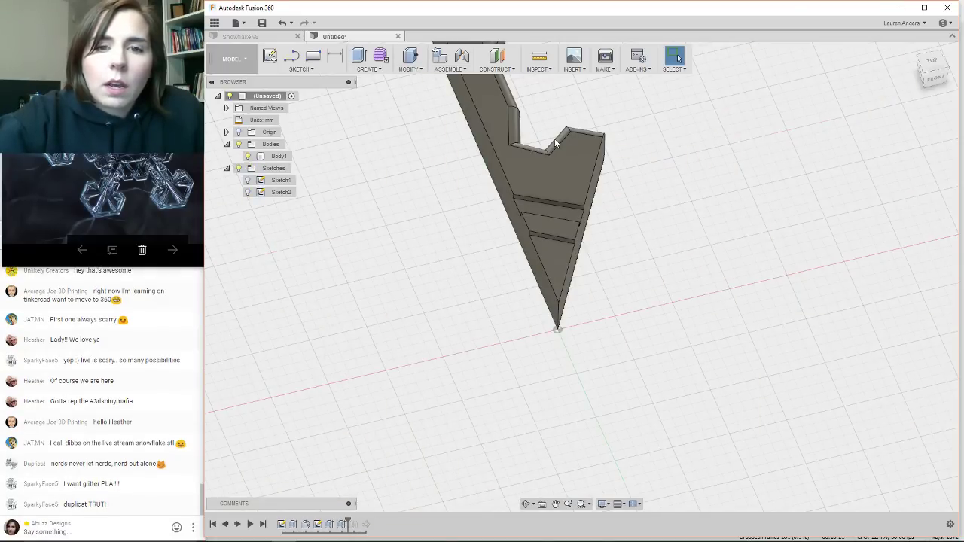
scroll(555, 144, "up", 3)
left_click(410, 67)
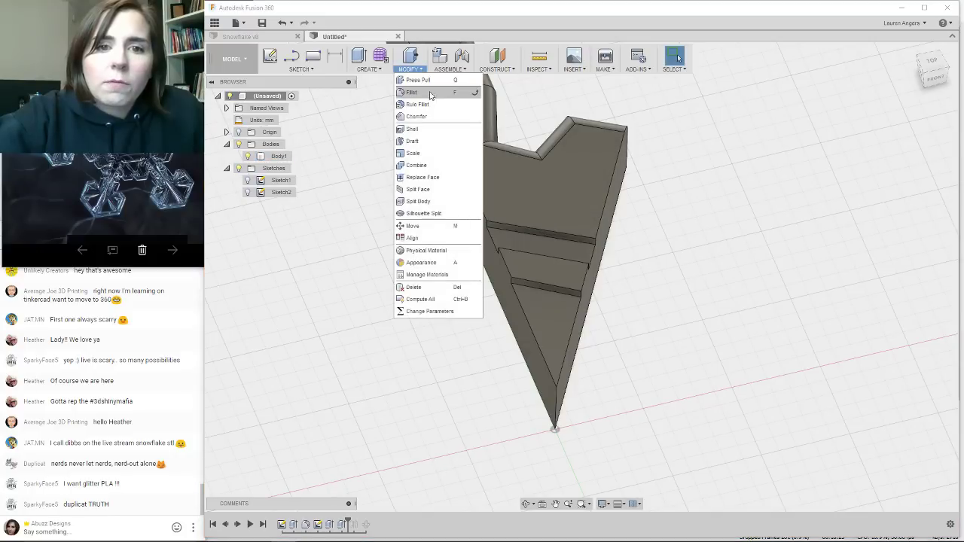
left_click(416, 116)
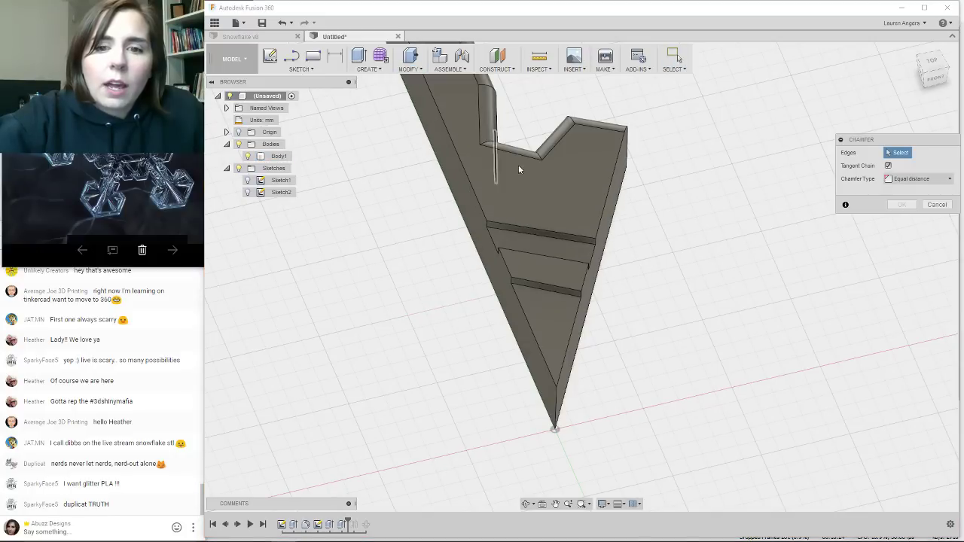
left_click(532, 228)
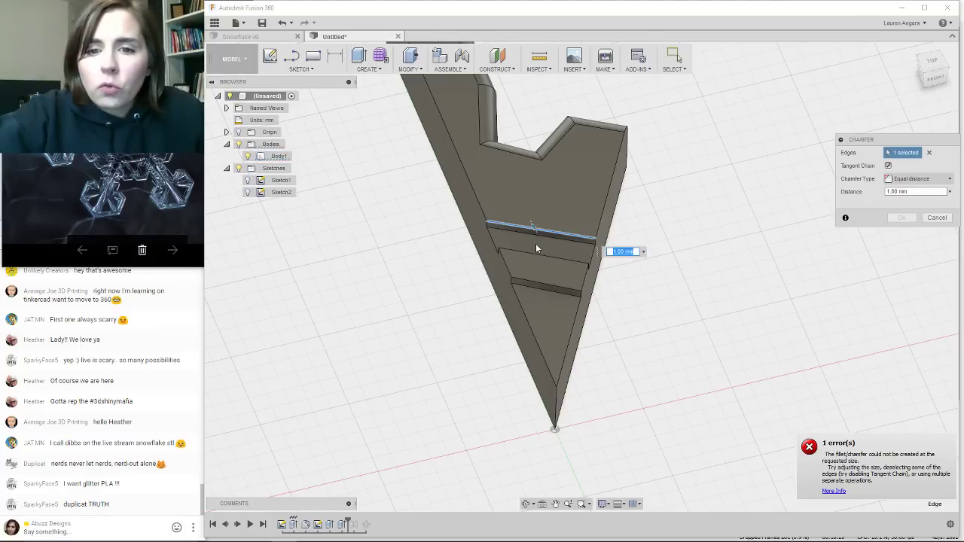
left_click(541, 257)
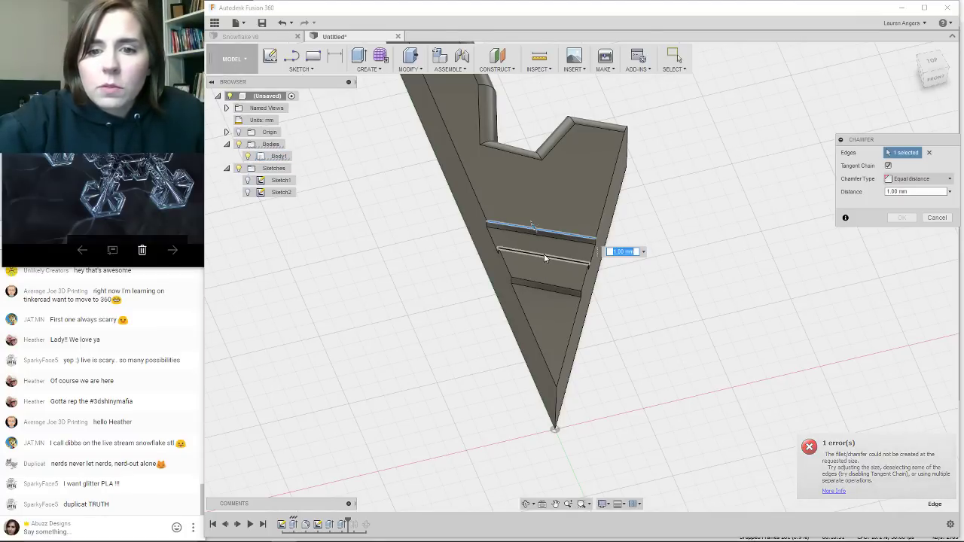
left_click(554, 284)
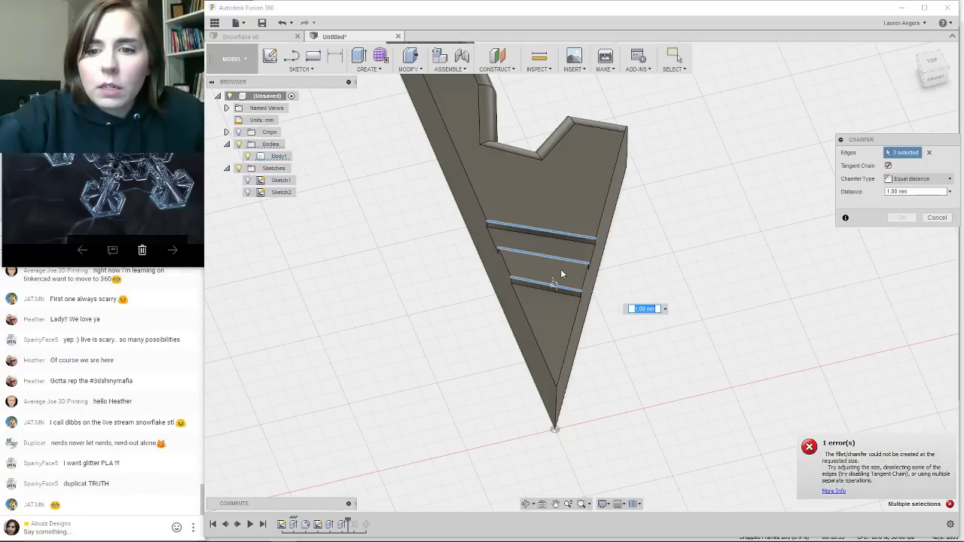
type(".25")
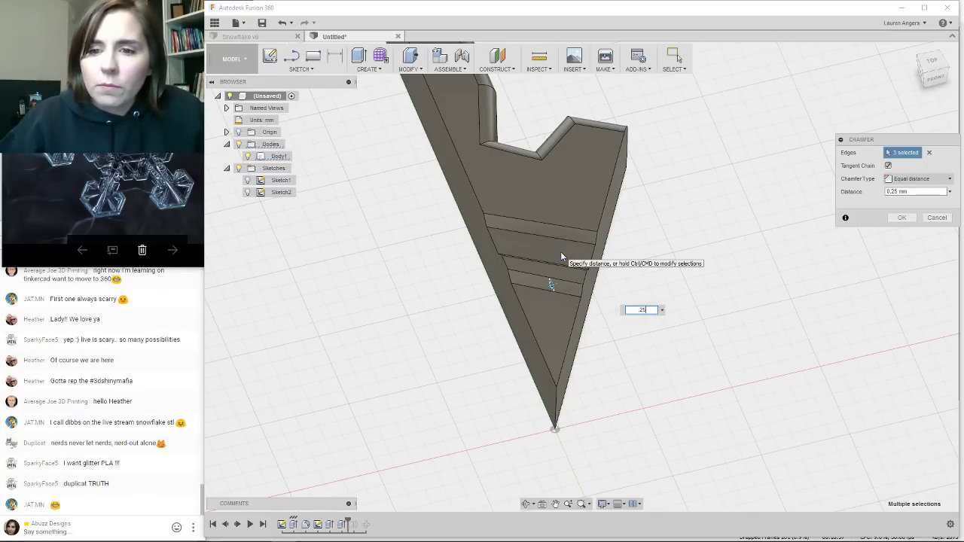
key("Return")
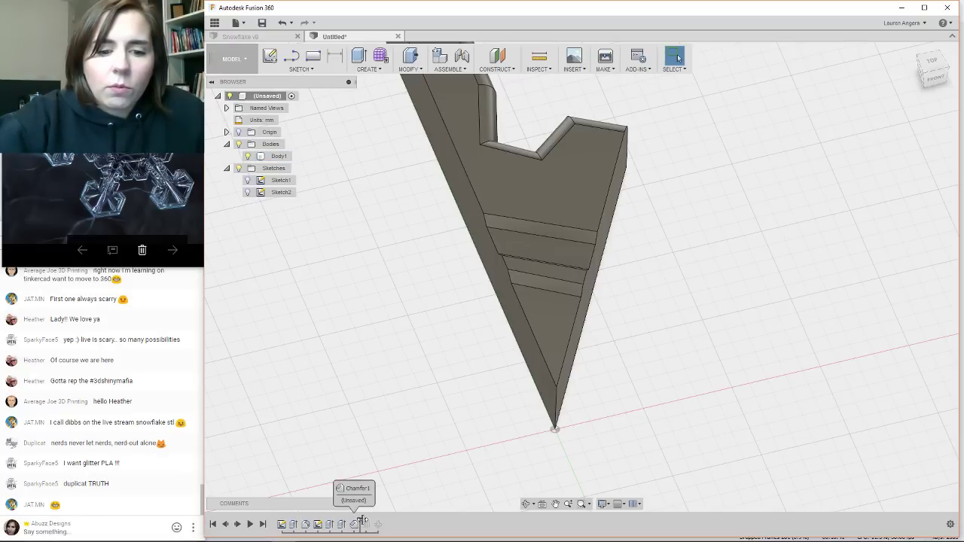
Roll the timeline forward to the end so the chamfered half arm is mirrored and patterned into the full snowflake.
left_click_drag(378, 522, 382, 521)
scroll(437, 270, "down", 6)
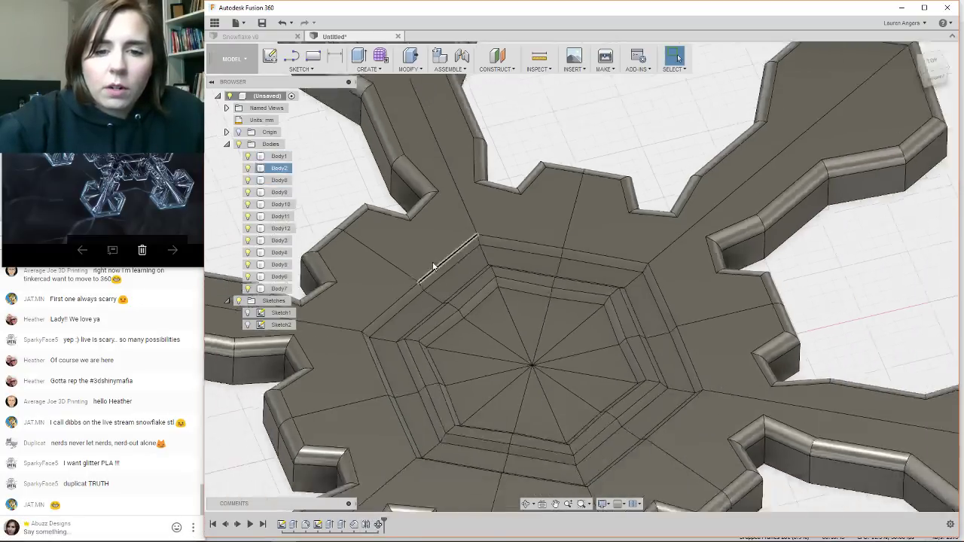
middle_click_drag(520, 341, 512, 380, "shift")
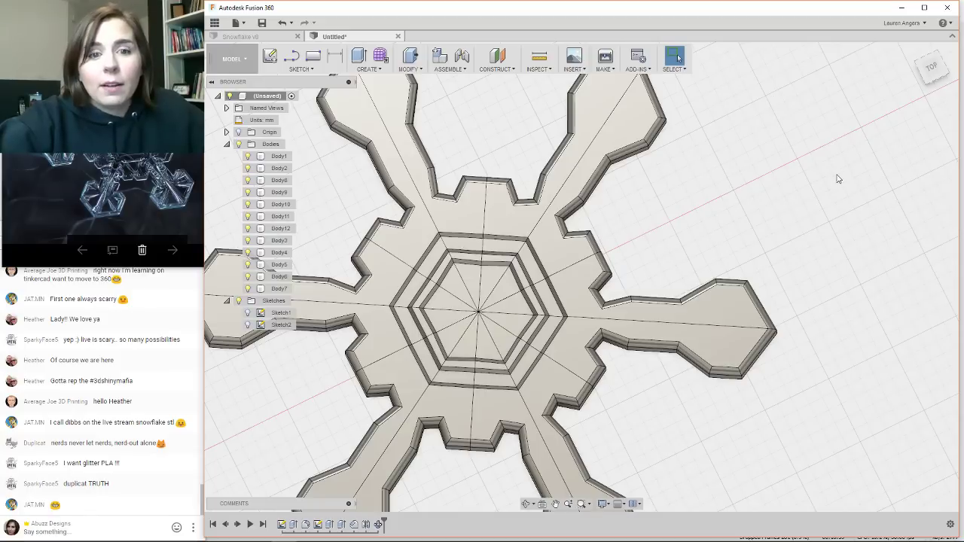
Examine the full snowflake from several angles, checking the chamfered hexagonal bands at the centre and the arm outlines.
scroll(742, 226, "down", 3)
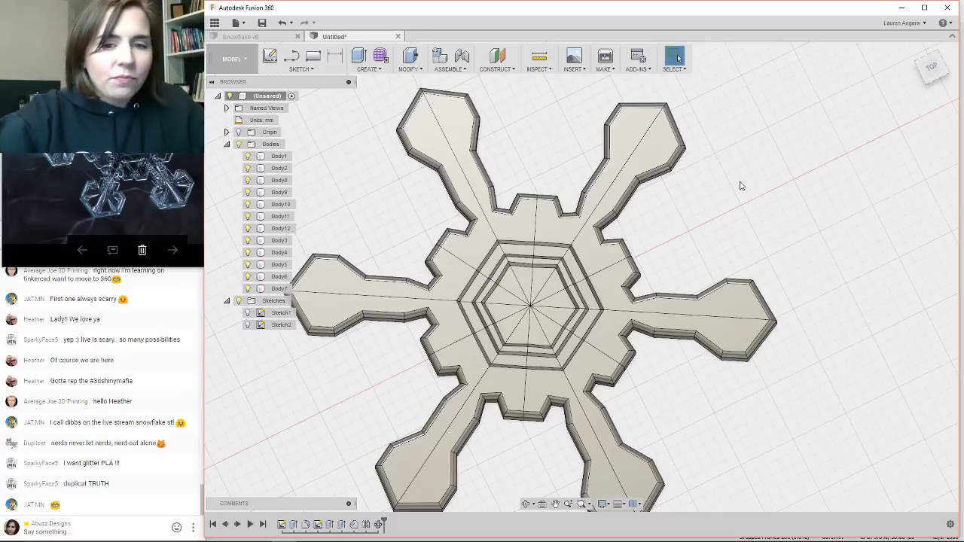
scroll(585, 271, "down", 4)
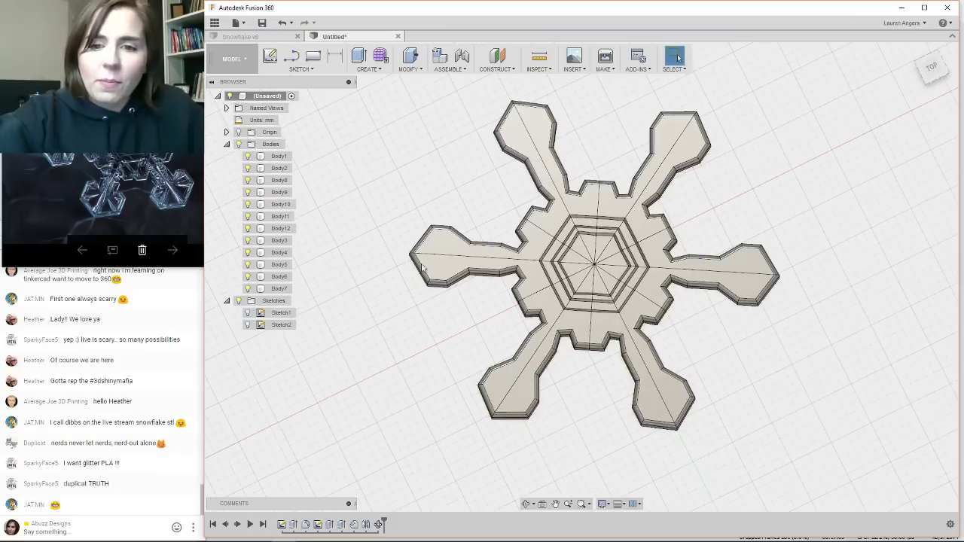
scroll(588, 279, "up", 3)
scroll(625, 293, "down", 3)
scroll(582, 347, "up", 3)
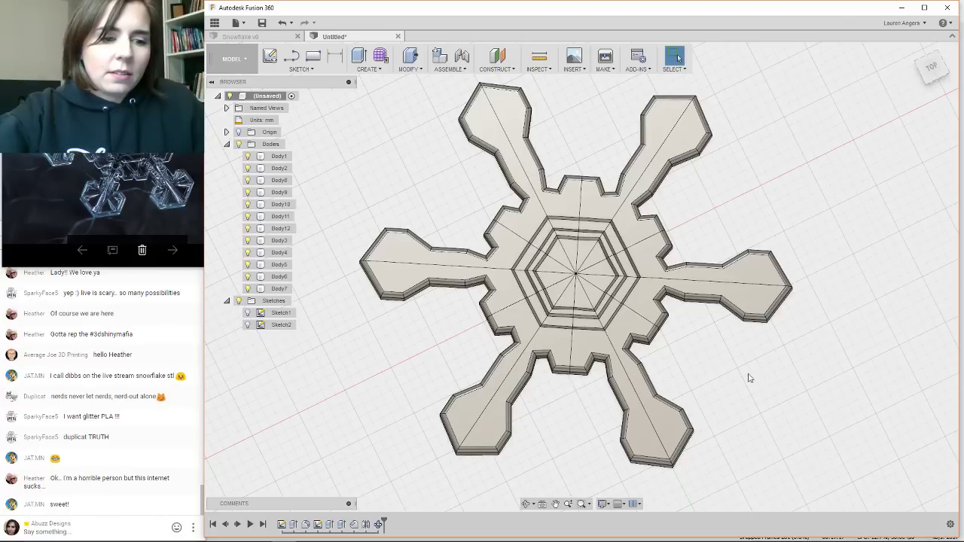
mouse_move(754, 273)
middle_mouse_down("shift")
mouse_move(759, 262)
mouse_move(749, 271)
middle_mouse_up("shift")
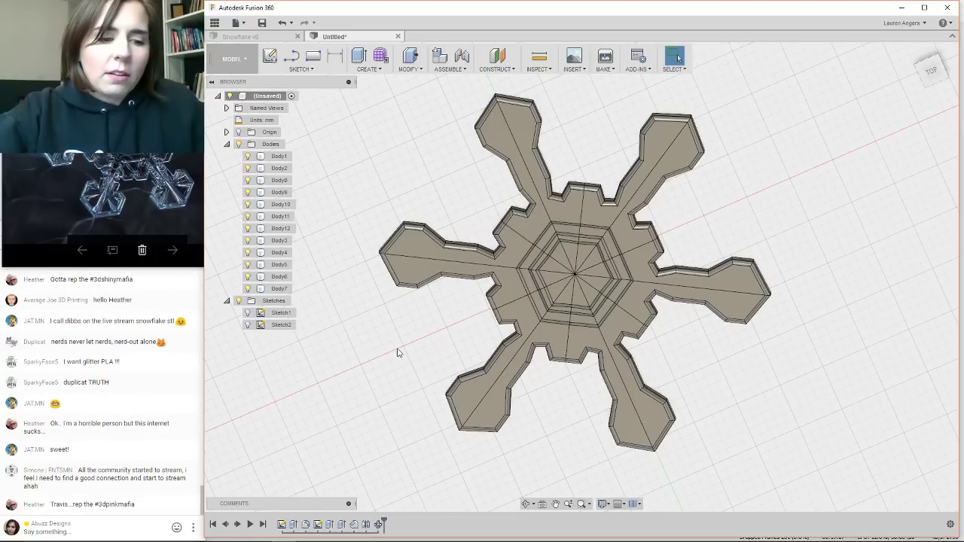
scroll(673, 219, "up", 3)
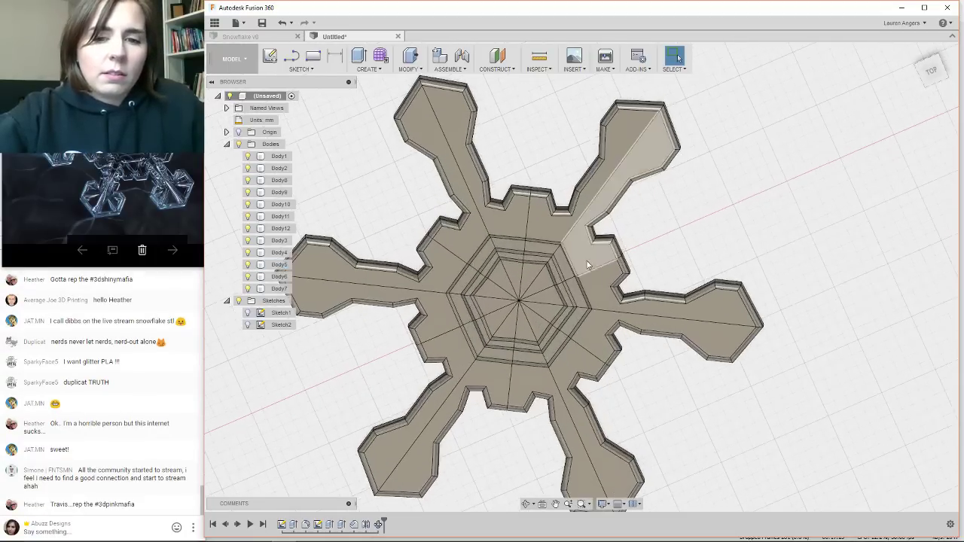
scroll(678, 240, "down", 3)
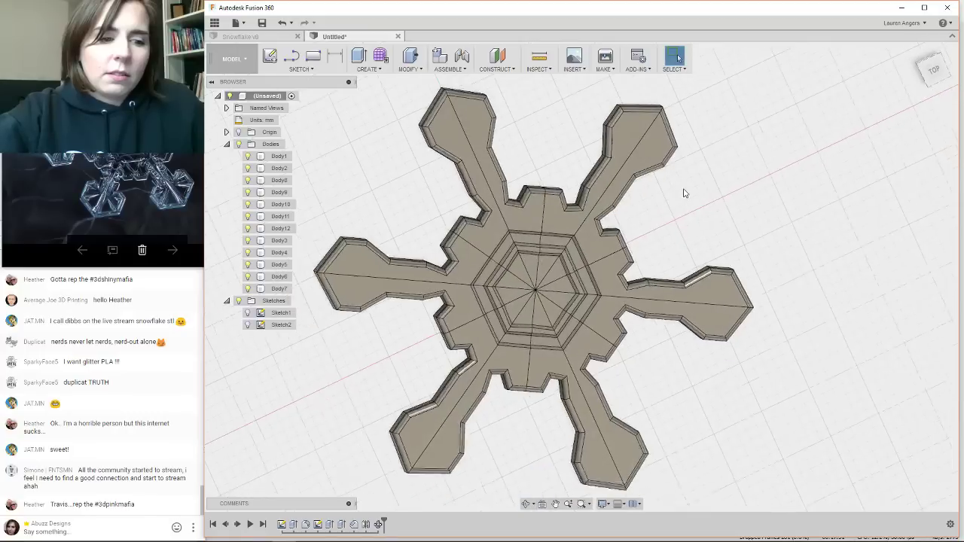
scroll(486, 373, "up", 3)
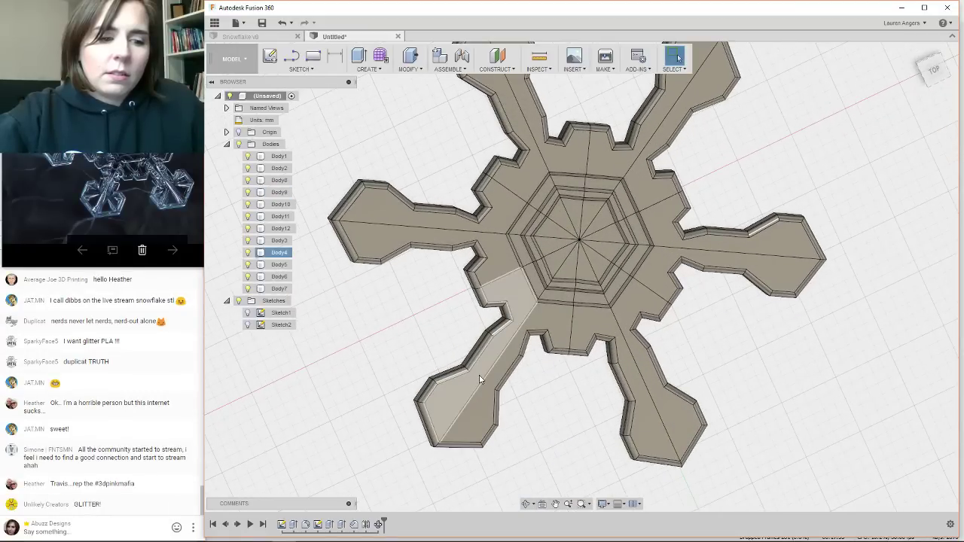
middle_click_drag(540, 381, 521, 387, "shift")
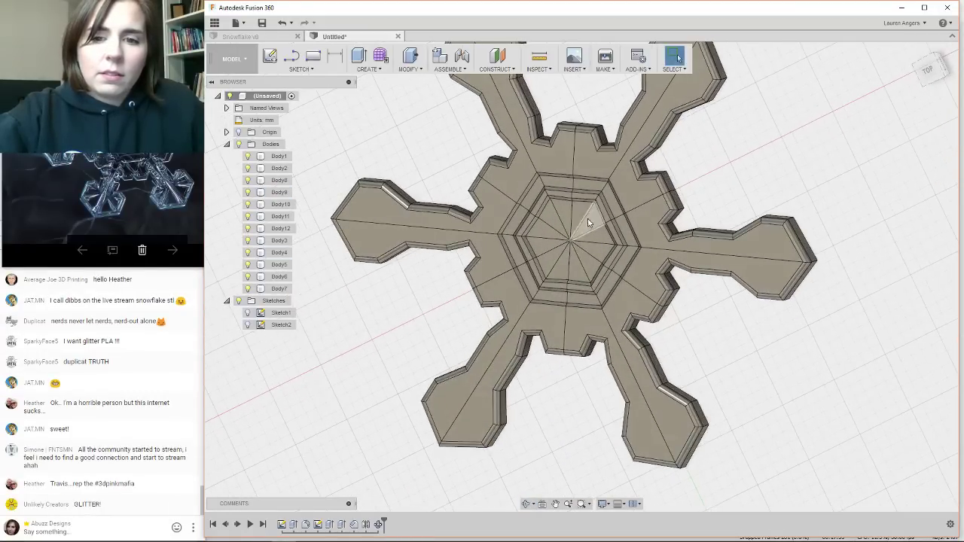
scroll(591, 216, "up", 5)
middle_click_drag(518, 324, 483, 339, "shift")
scroll(476, 333, "down", 3)
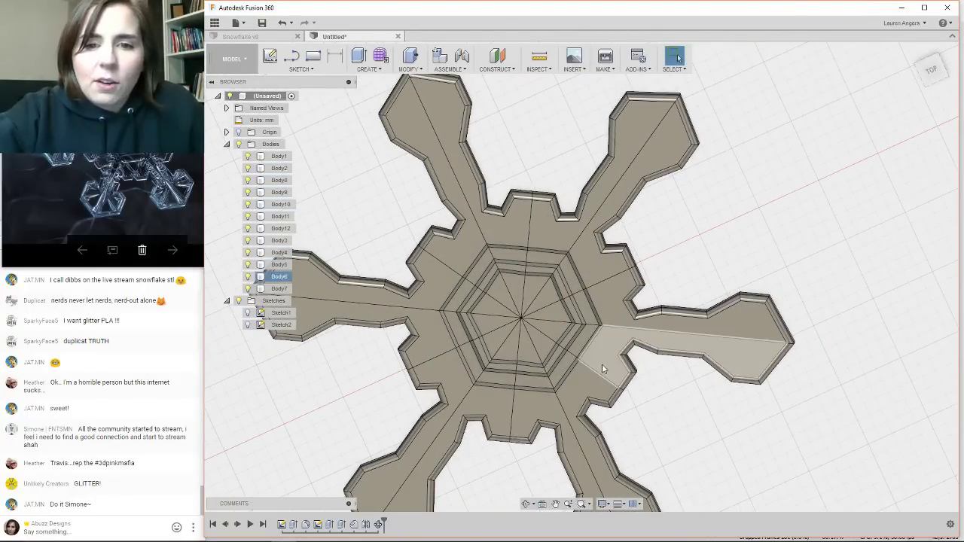
middle_click_drag(601, 363, 622, 414, "shift")
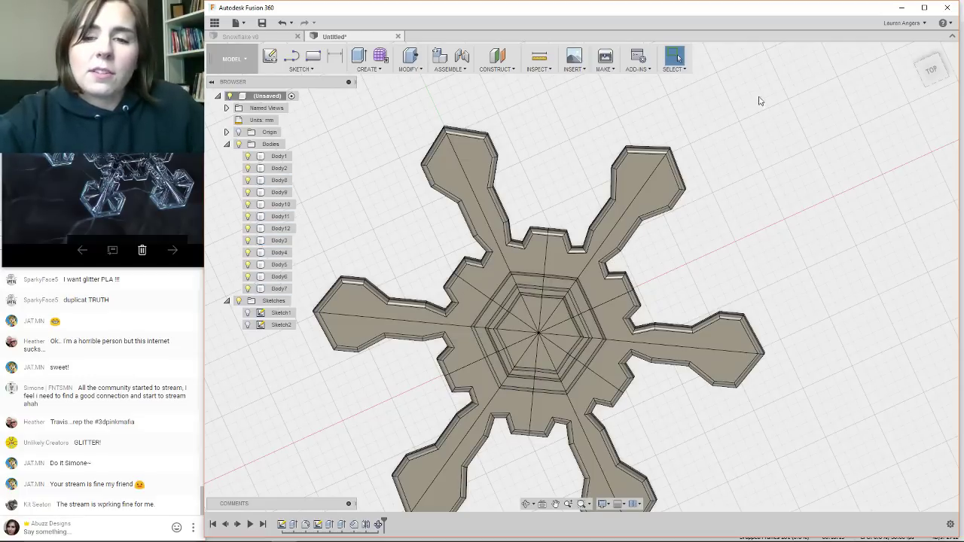
scroll(760, 101, "down", 2)
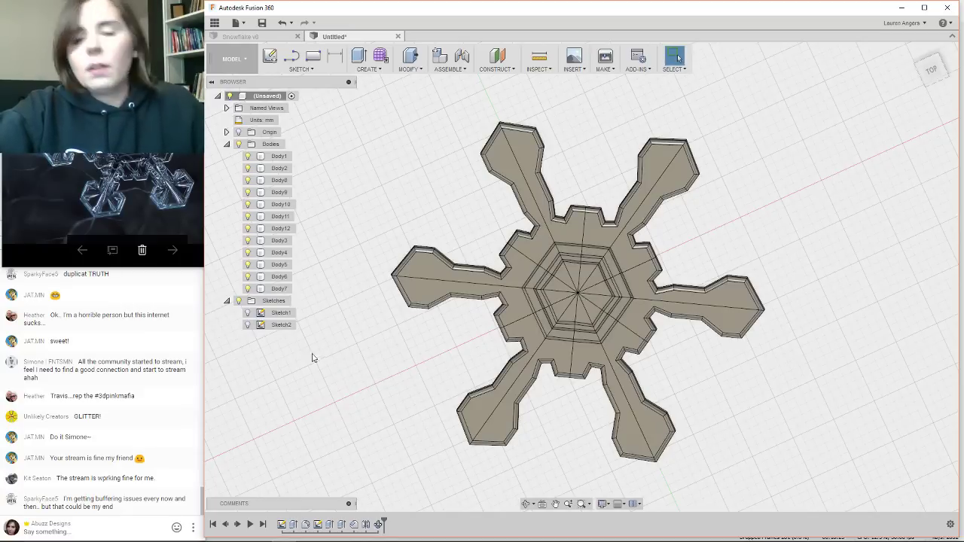
mouse_move(384, 539)
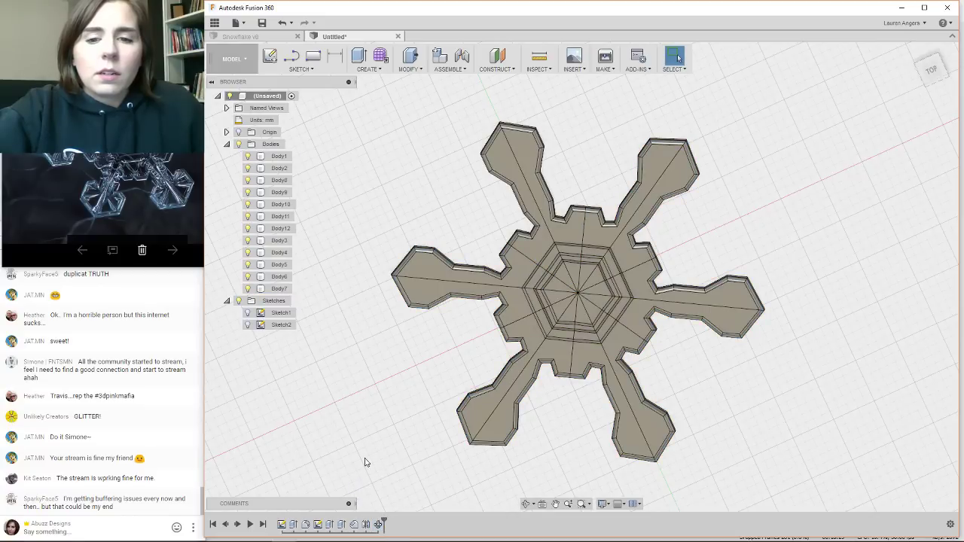
scroll(469, 353, "down", 2)
scroll(476, 354, "up", 3)
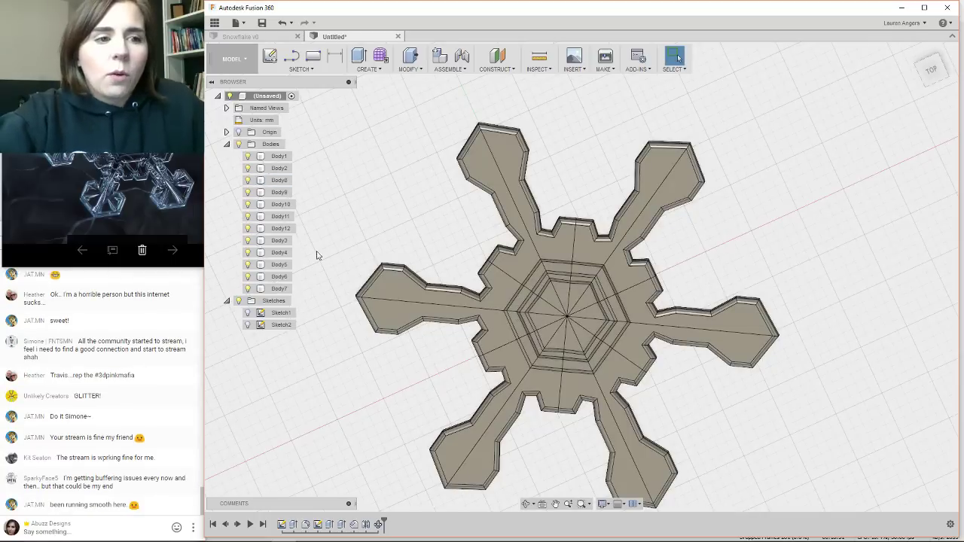
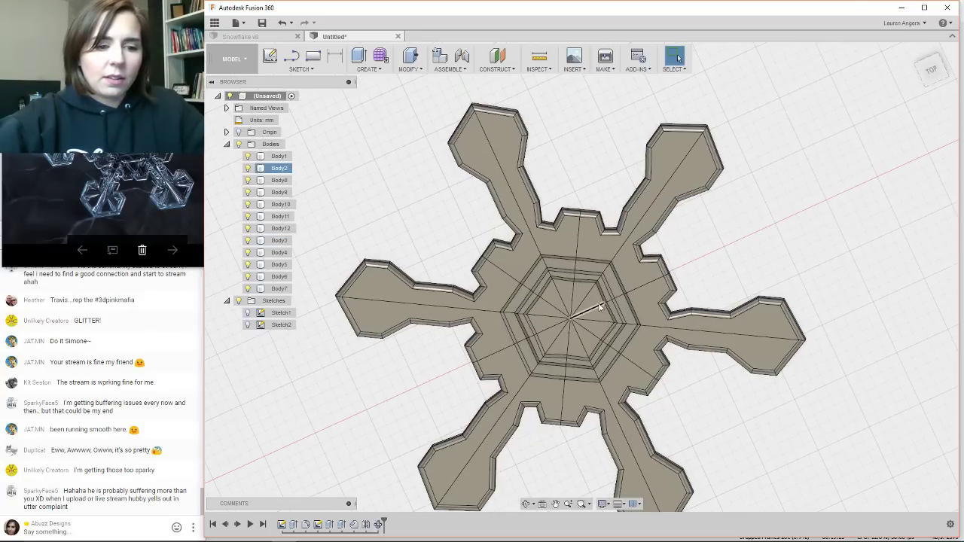
scroll(600, 306, "up", 1)
scroll(600, 303, "up", 2)
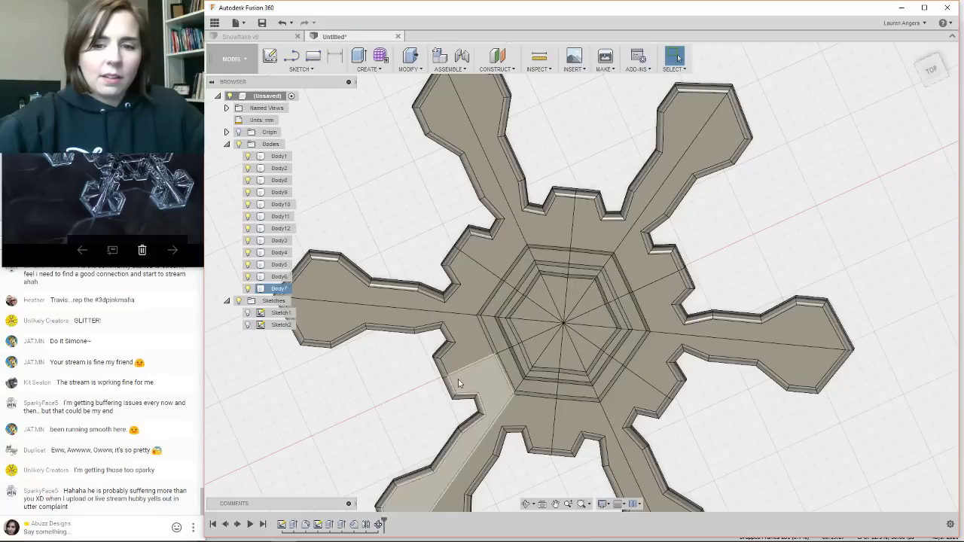
middle_click_drag(458, 378, 463, 359, "shift")
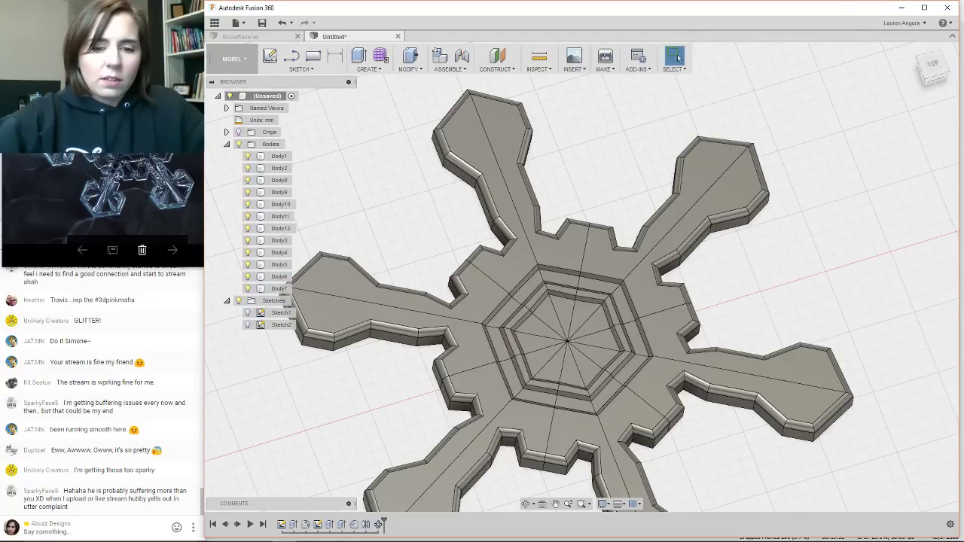
Roll the timeline back to before the band chamfer, mirror and circular pattern, leaving only the half arm.
scroll(346, 430, "down", 2)
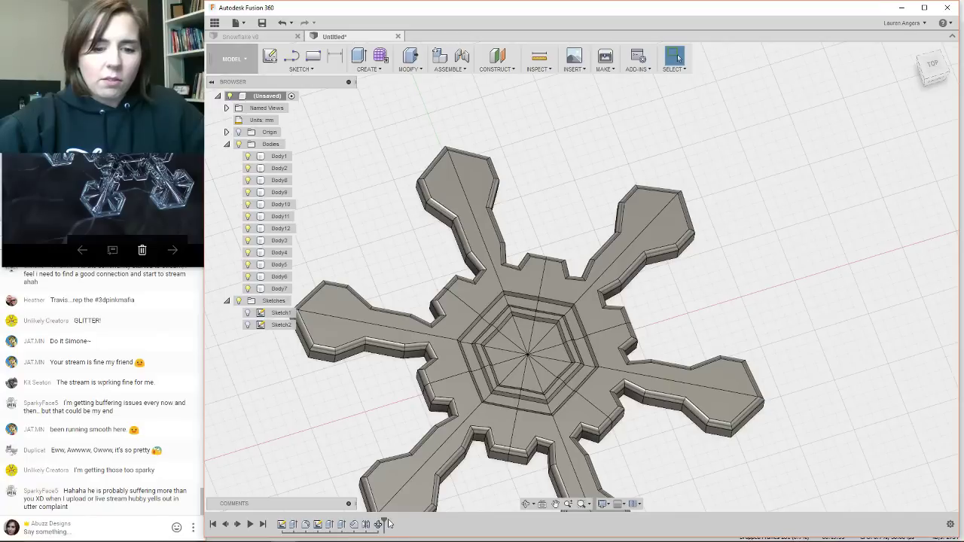
left_click_drag(389, 524, 347, 513)
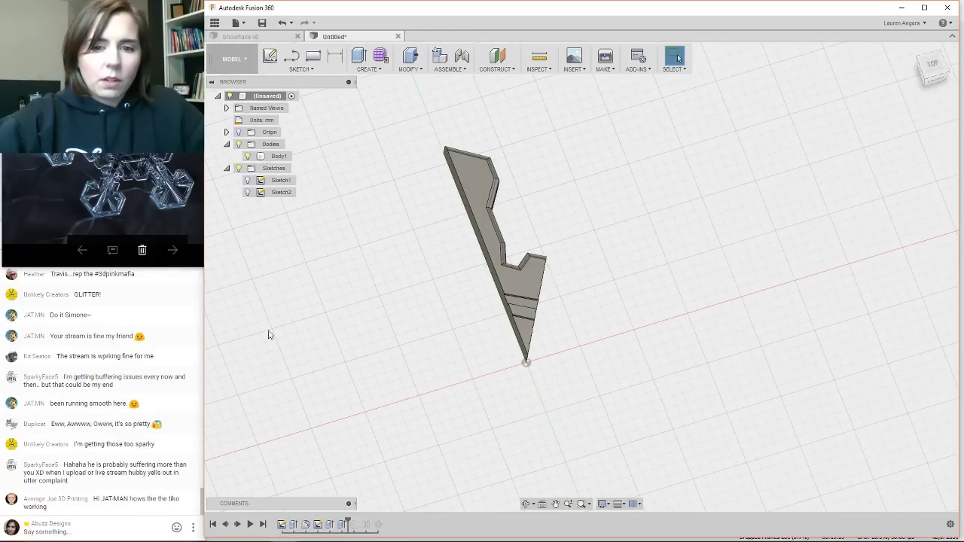
scroll(430, 381, "up", 3)
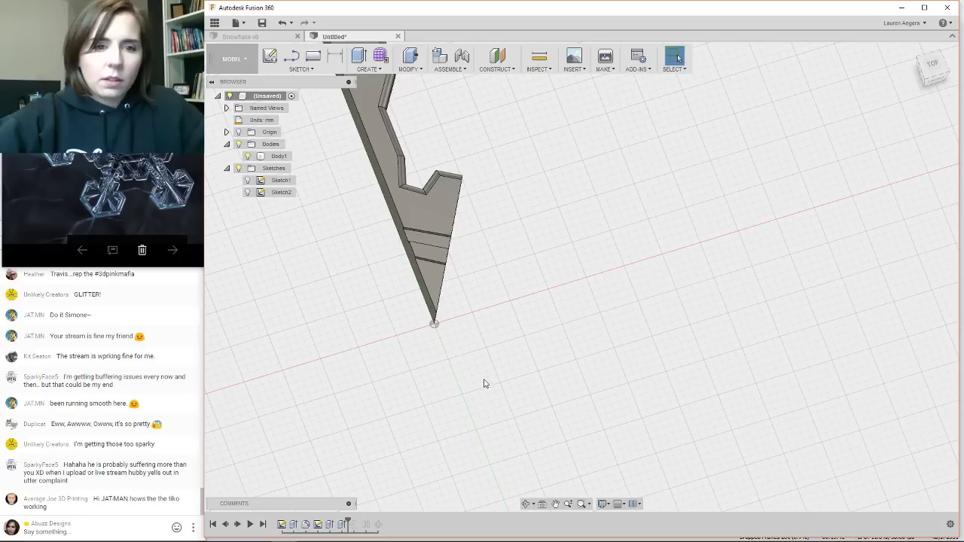
middle_click_drag(484, 383, 562, 415, "shift")
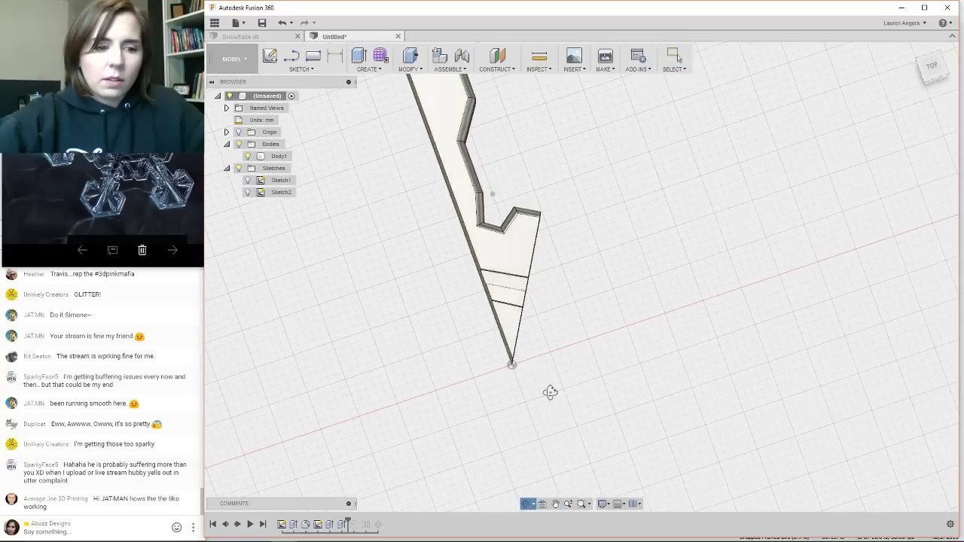
scroll(454, 323, "up", 1)
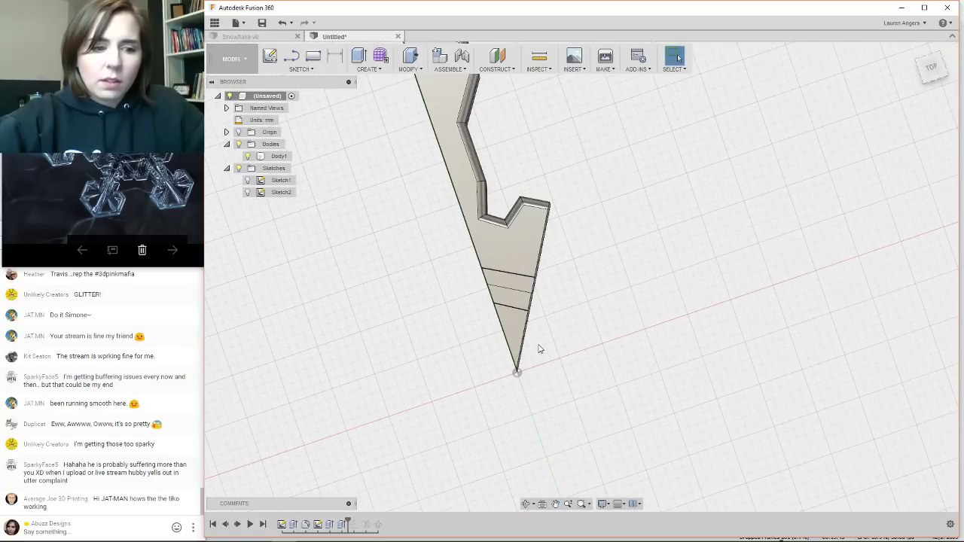
scroll(539, 349, "up", 1)
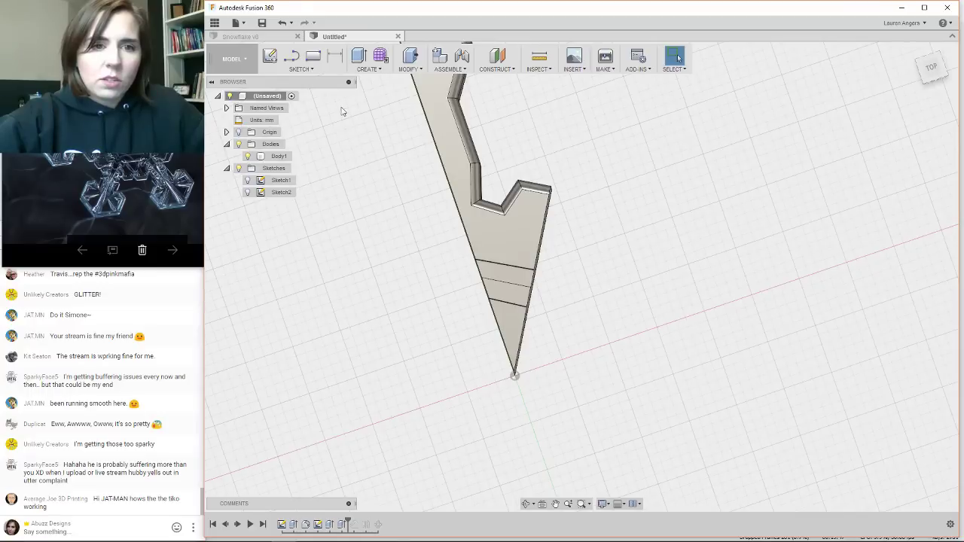
Start a sketch on the half arm's innermost recessed face and draw a short slanted line from its straight edge, continued by a vertical line towards the centre.
left_click(272, 58)
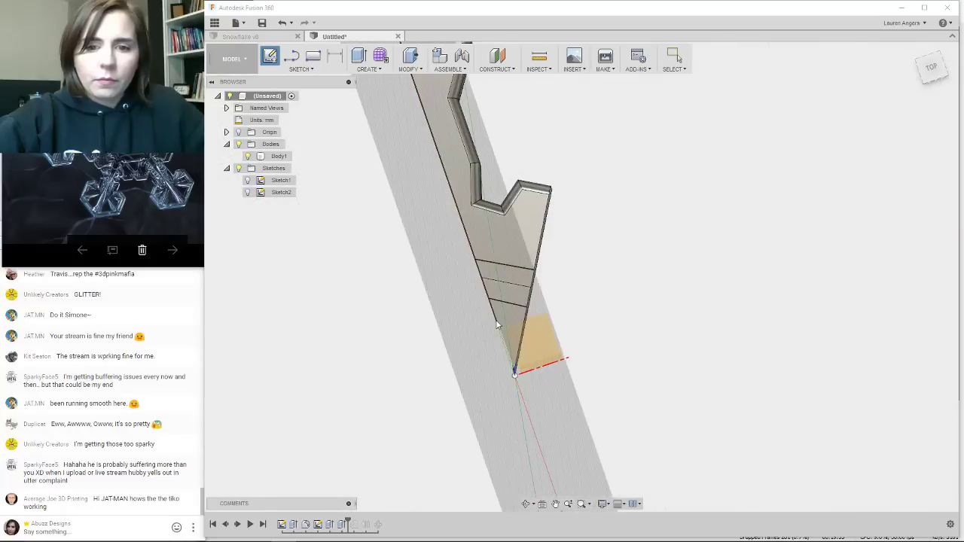
left_click(498, 326)
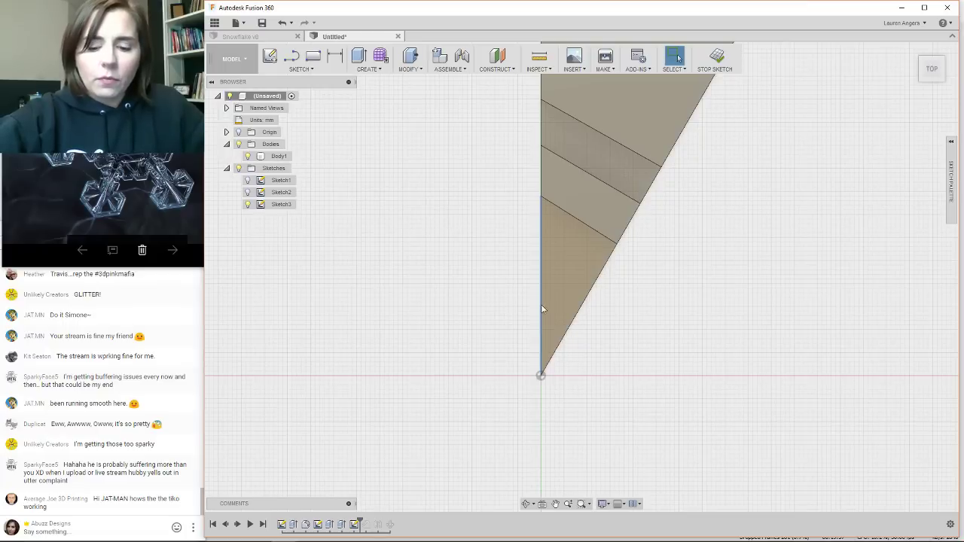
key("l")
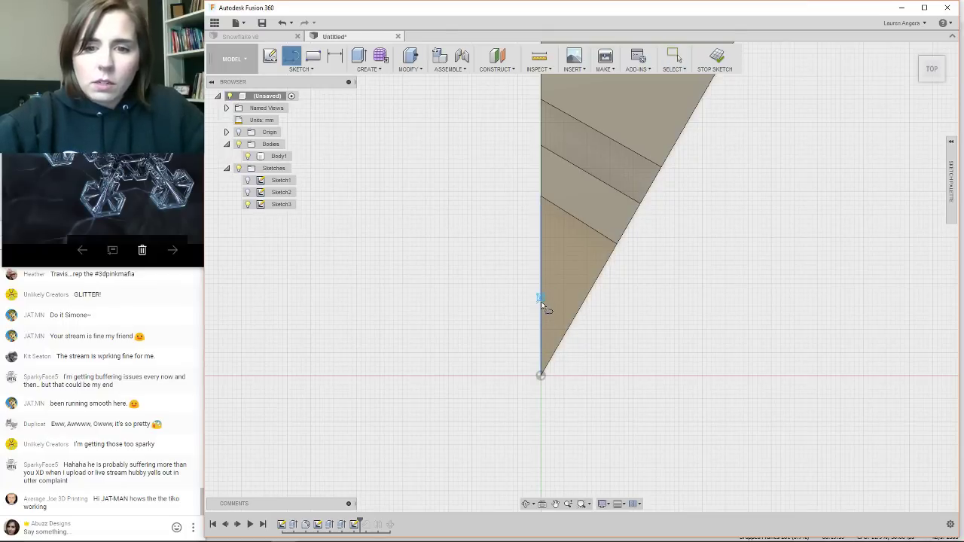
left_click(541, 246)
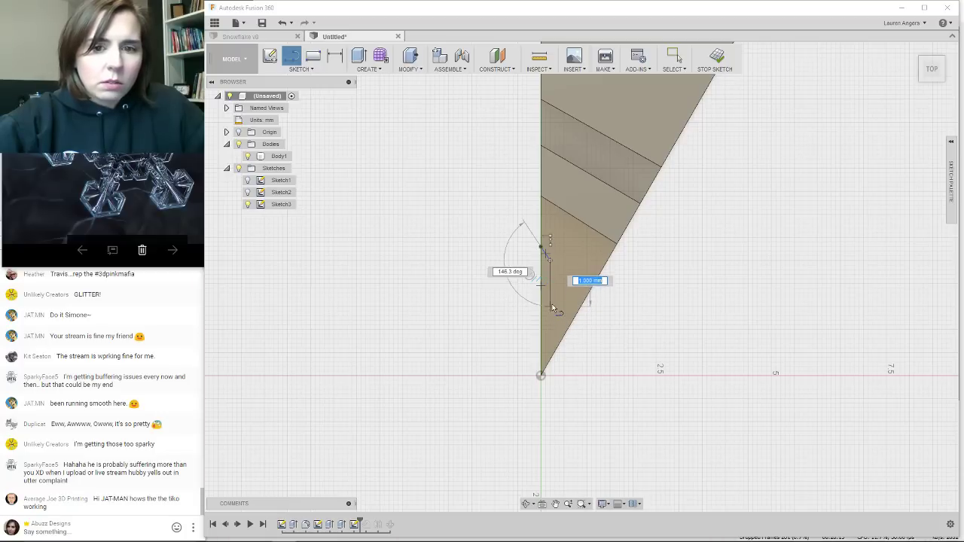
left_click(551, 300)
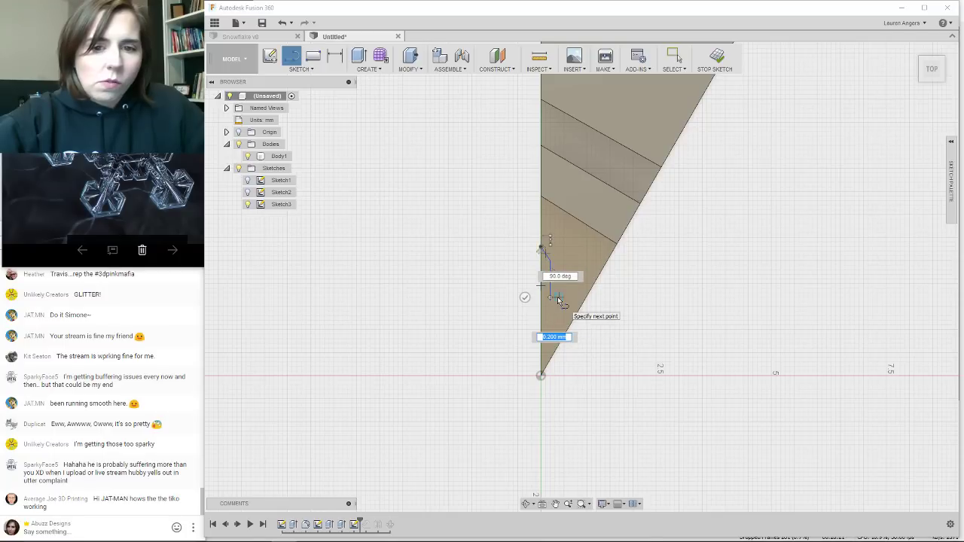
right_click(555, 300)
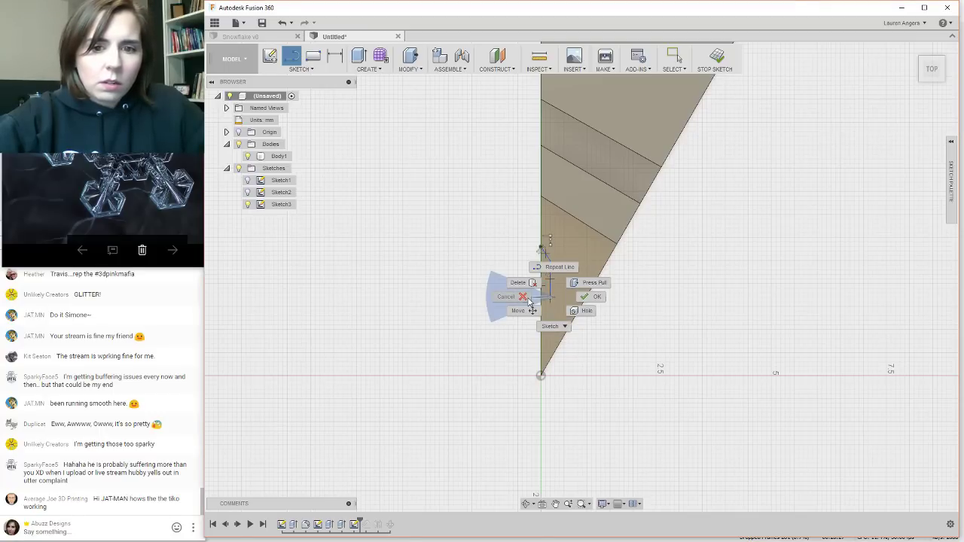
left_click(529, 301)
Draw a three-point arc bulging outward from the vertical line's lower end to the half arm's slanted edge.
left_click(301, 69)
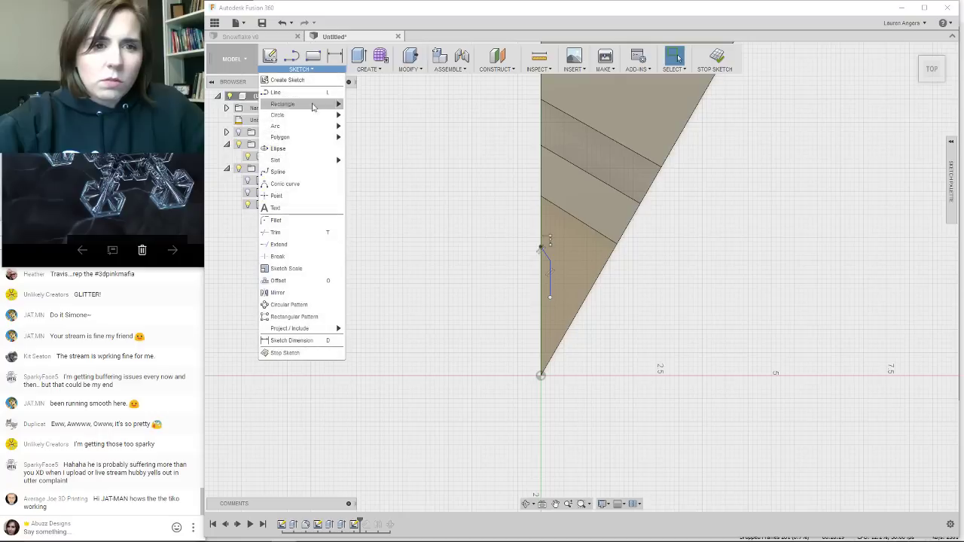
mouse_move(315, 127)
left_click(369, 129)
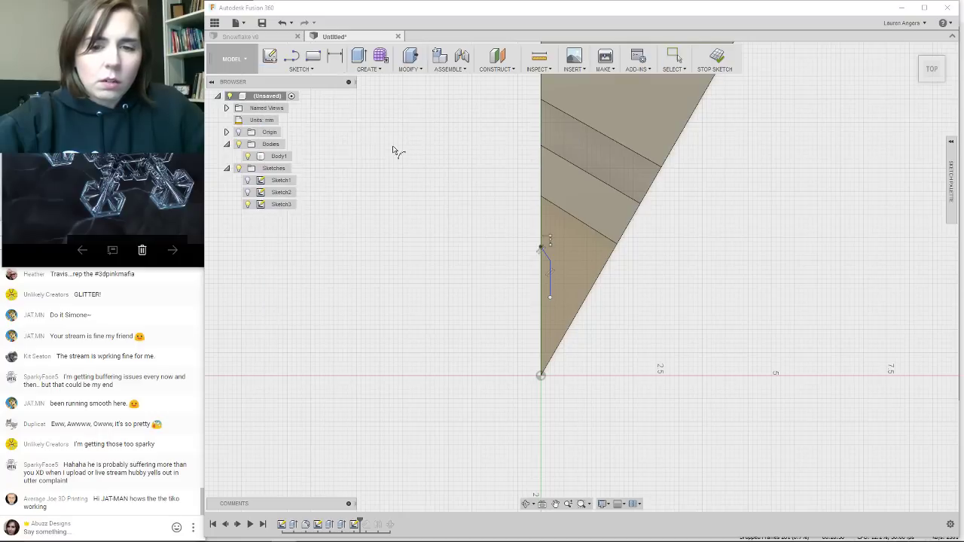
left_click(551, 297)
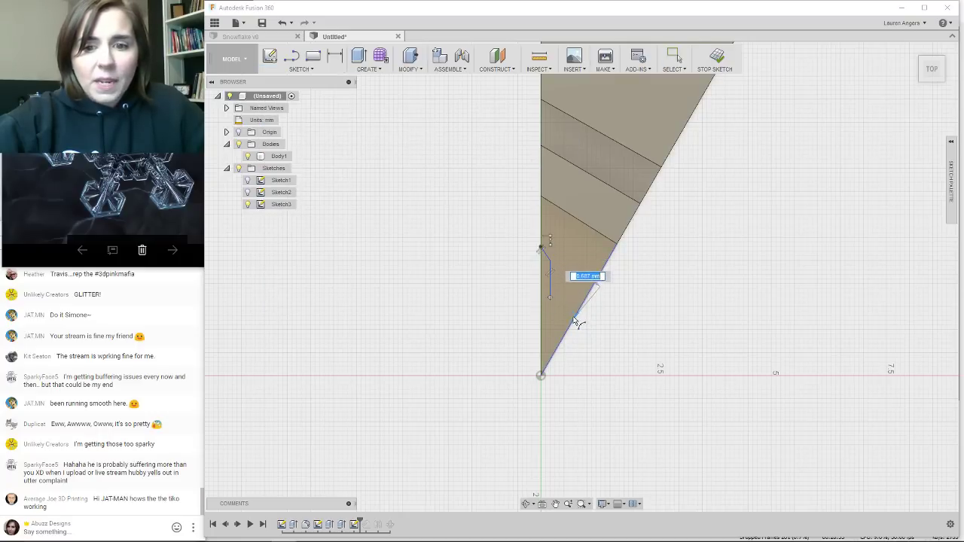
left_click(578, 315)
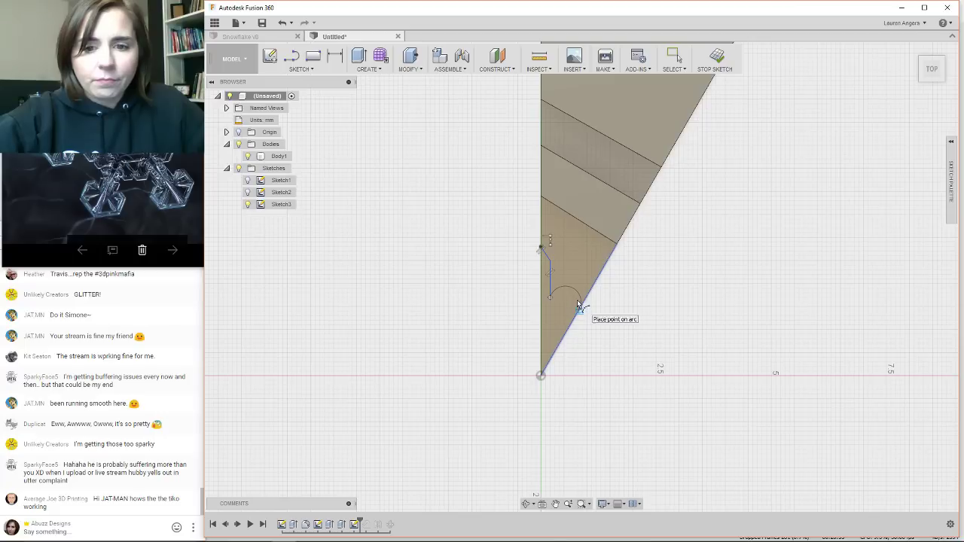
left_click(577, 301)
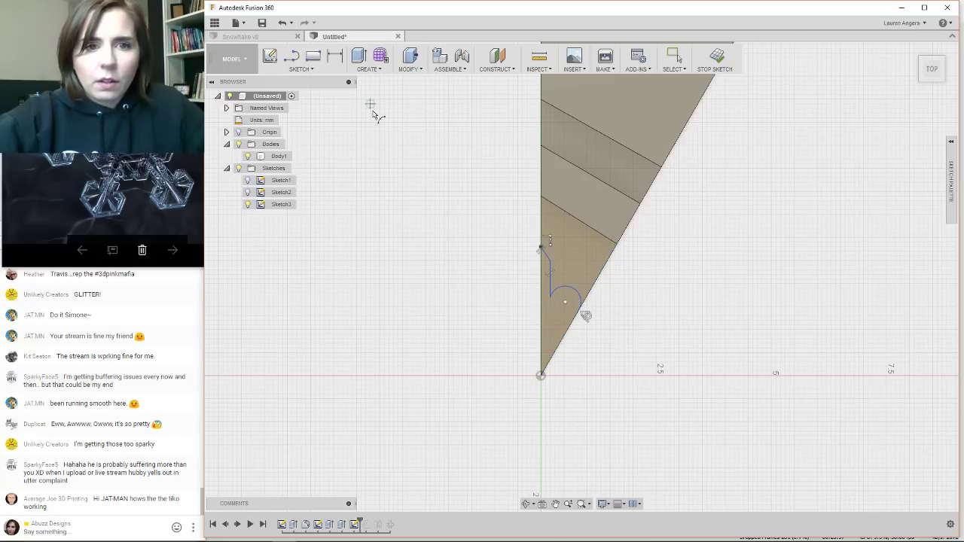
Close the petal profile with lines from the arc's end to the origin and from the first line's start to the origin.
key("t")
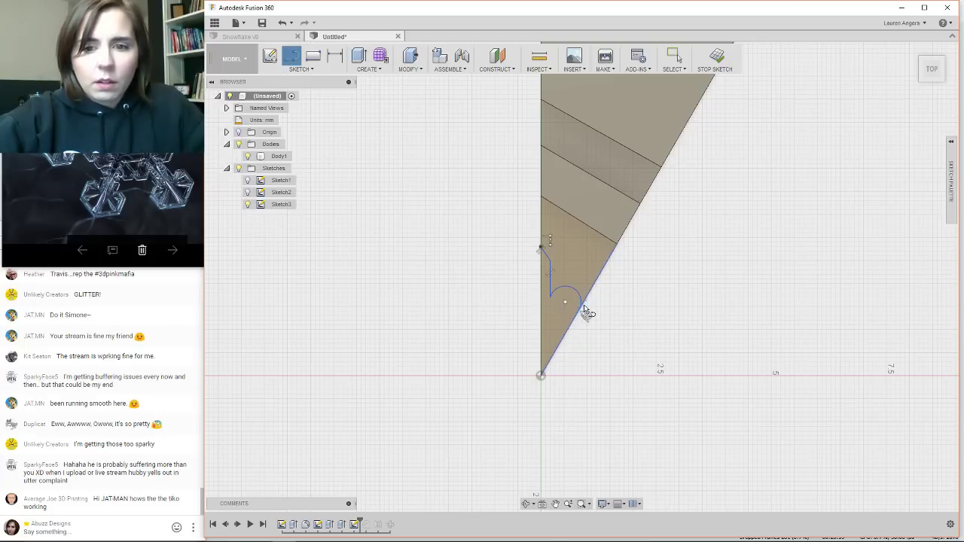
left_click(580, 308)
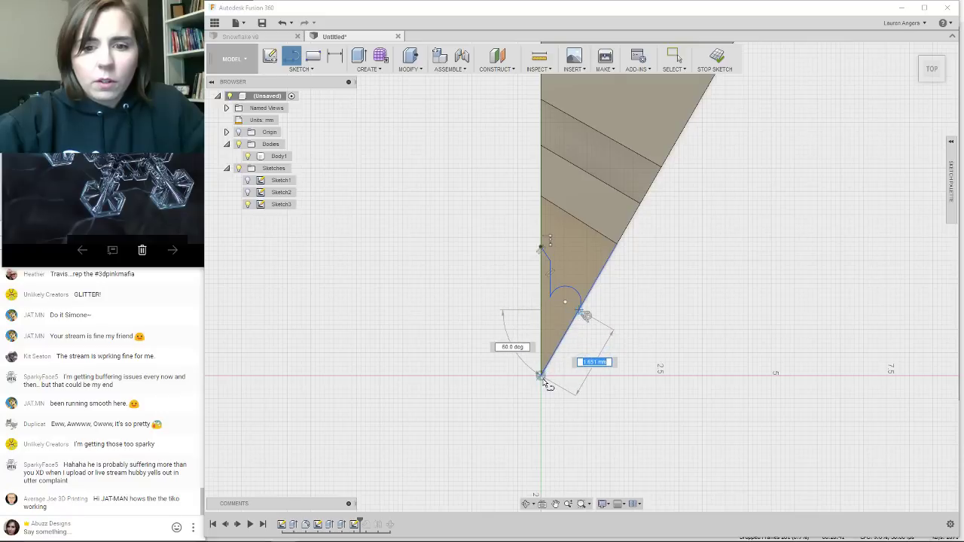
left_click(541, 376)
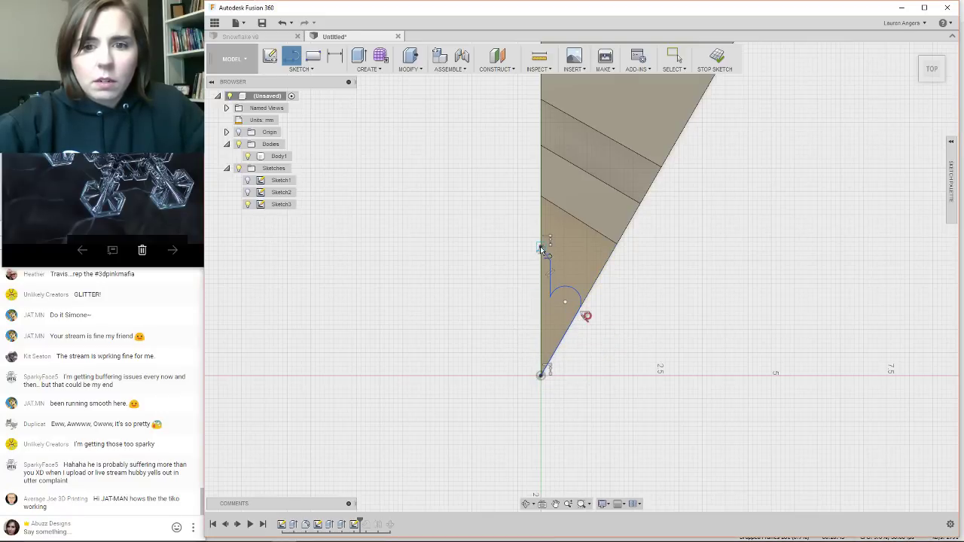
left_click(540, 247)
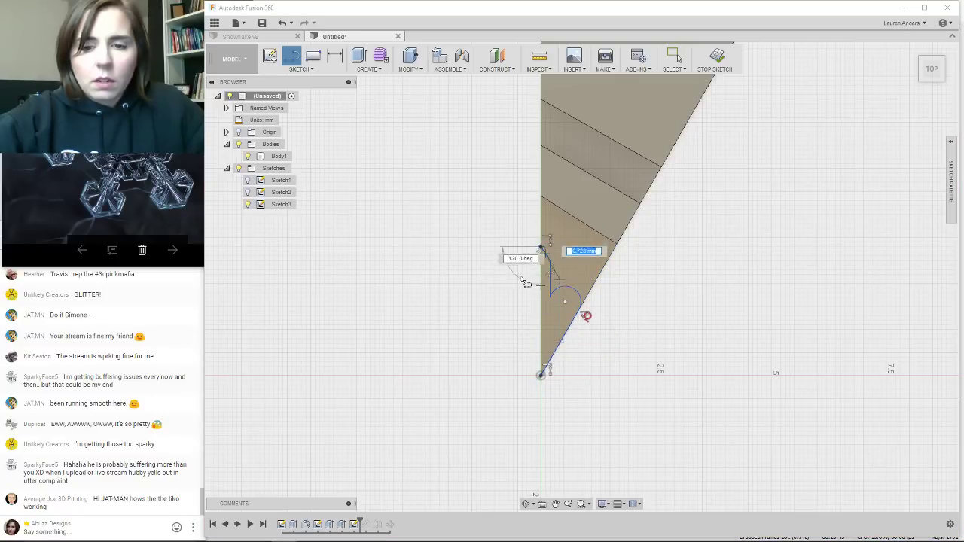
left_click(539, 374)
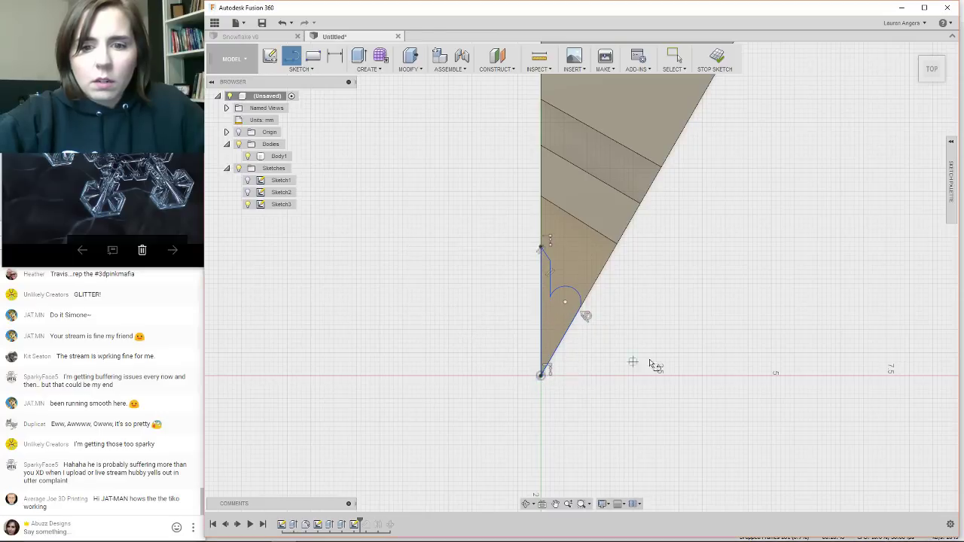
right_click(645, 296)
left_click(641, 329)
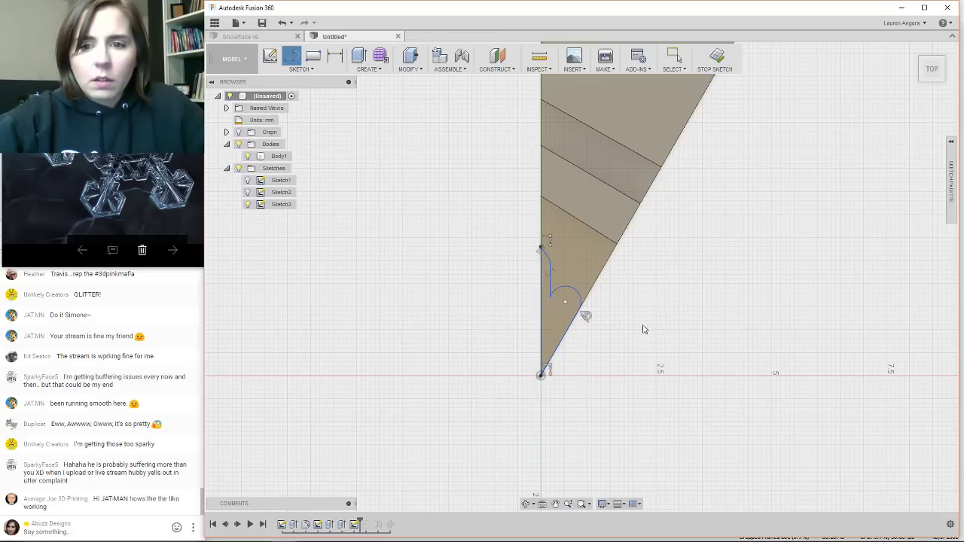
Finish the sketch and extrude the petal profile by -0.25 mm as a cut into the half arm.
left_click(717, 58)
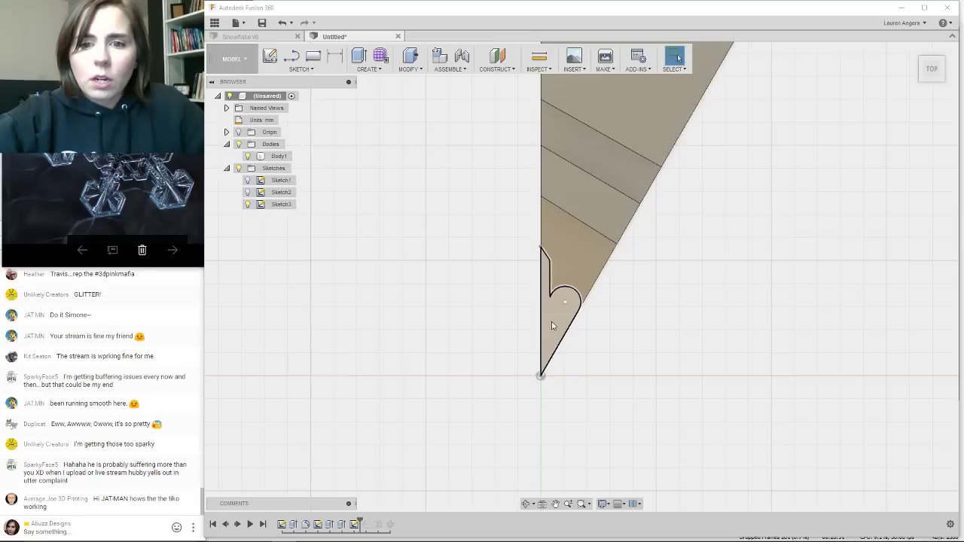
mouse_move(526, 336)
middle_mouse_down("shift")
mouse_move(500, 343)
mouse_move(531, 340)
middle_mouse_up("shift")
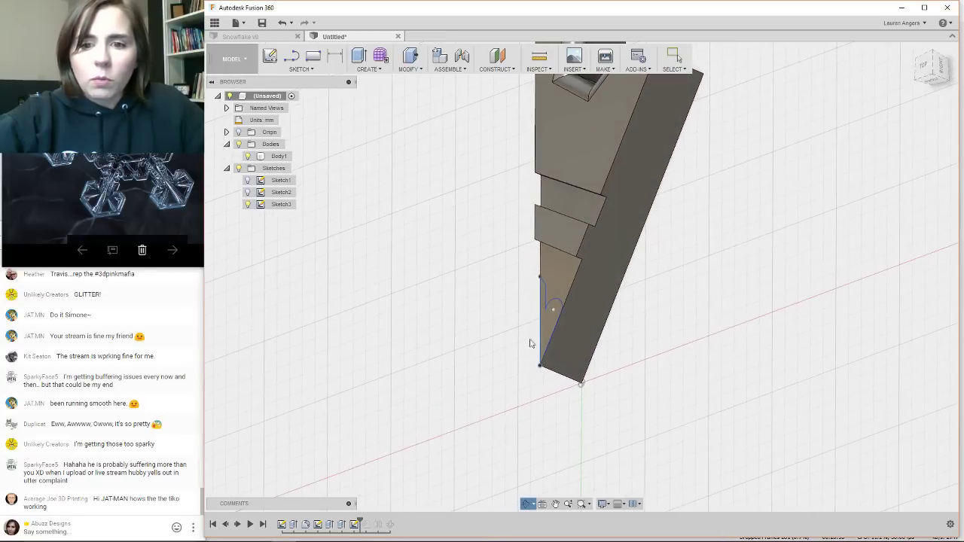
left_click(410, 57)
left_click(359, 56)
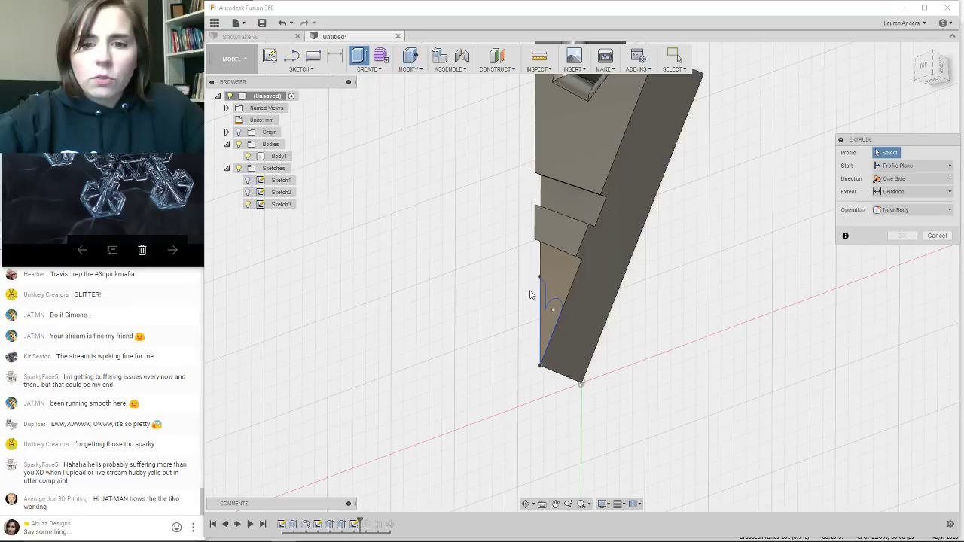
left_click(549, 316)
type("-.25")
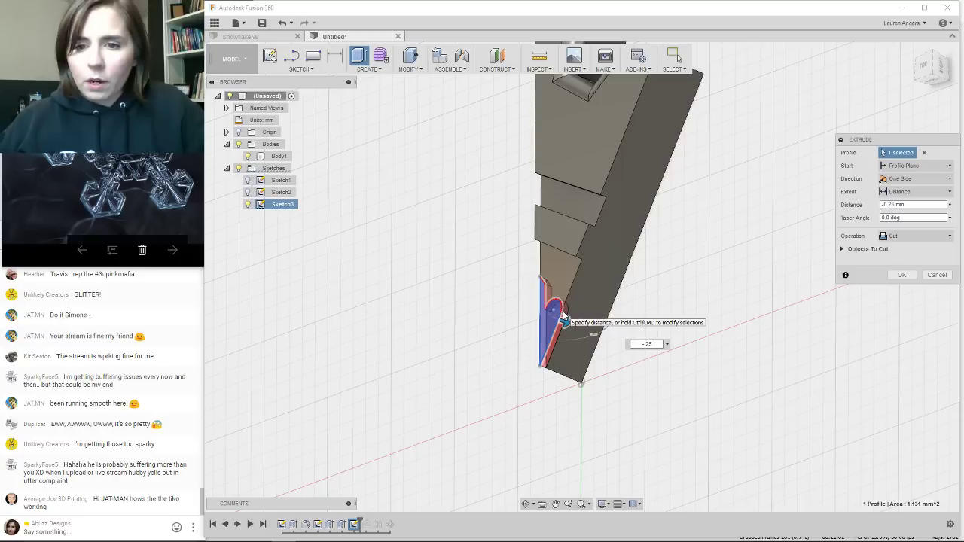
key("Return")
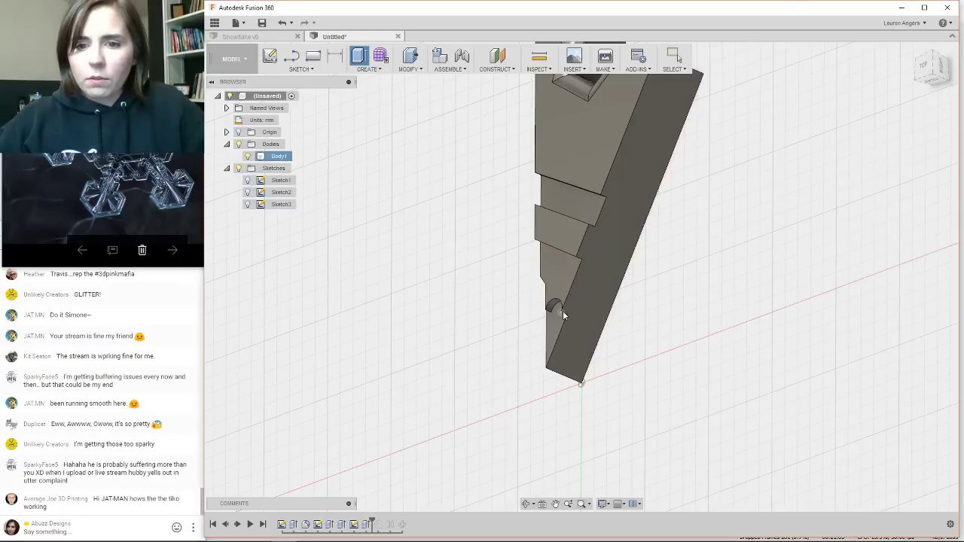
Roll the timeline forward past the mirror and circular pattern and examine the petal cut at the full snowflake's centre.
middle_click_drag(686, 417, 719, 423, "shift")
middle_click_drag(635, 379, 626, 373, "shift")
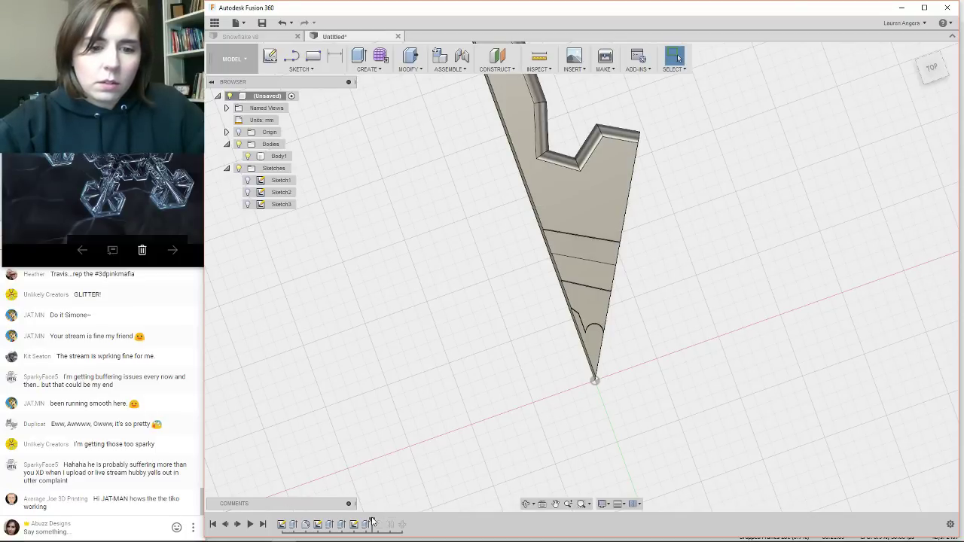
left_click_drag(372, 521, 397, 523)
scroll(529, 263, "down", 5)
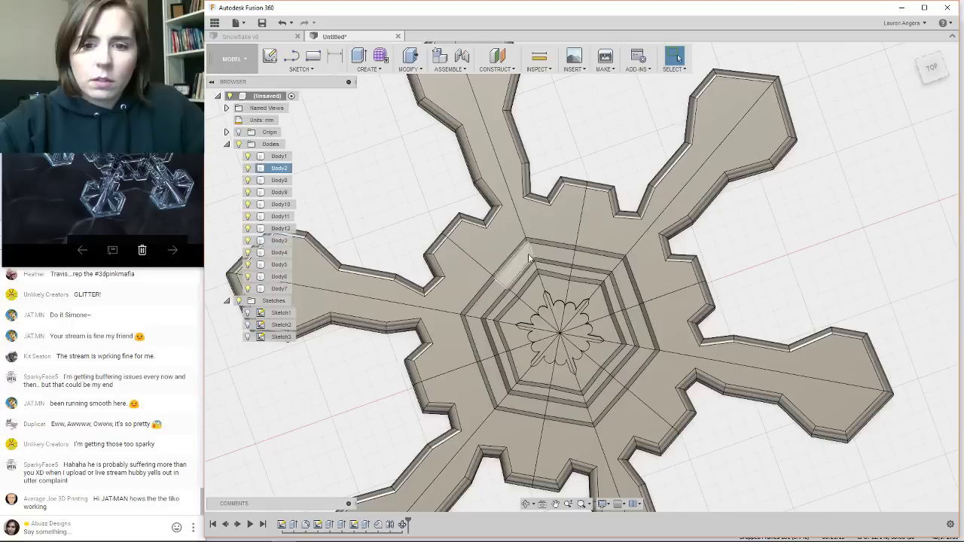
mouse_move(601, 358)
middle_mouse_down("shift")
mouse_move(605, 367)
mouse_move(592, 369)
middle_mouse_up("shift")
key("Escape")
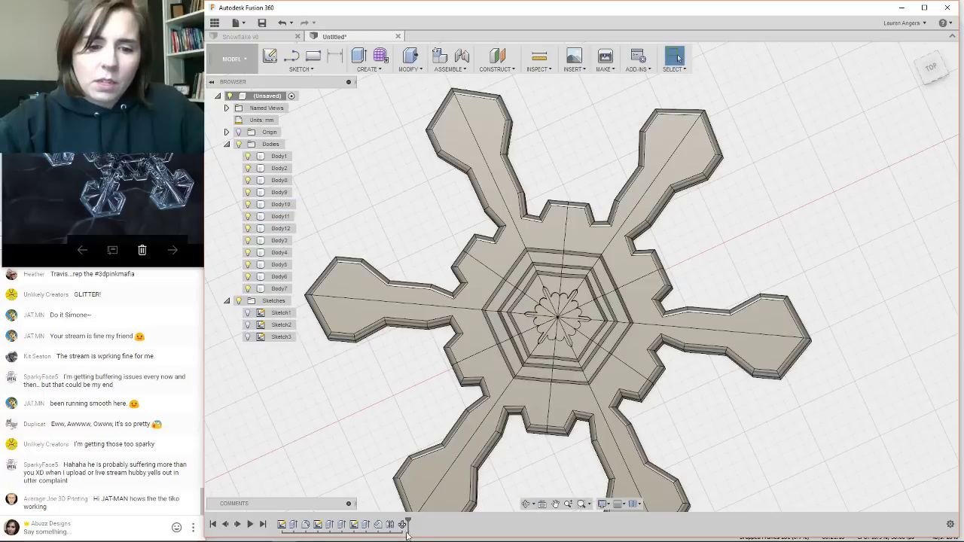
Roll the timeline back to before the chamfer, mirror and circular pattern and open the petal sketch for editing.
right_click(356, 525)
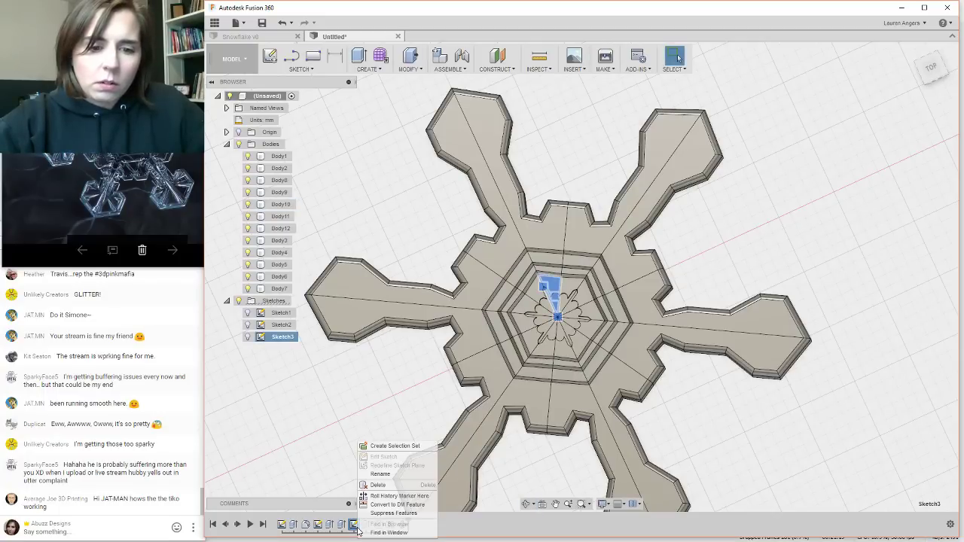
key("Escape")
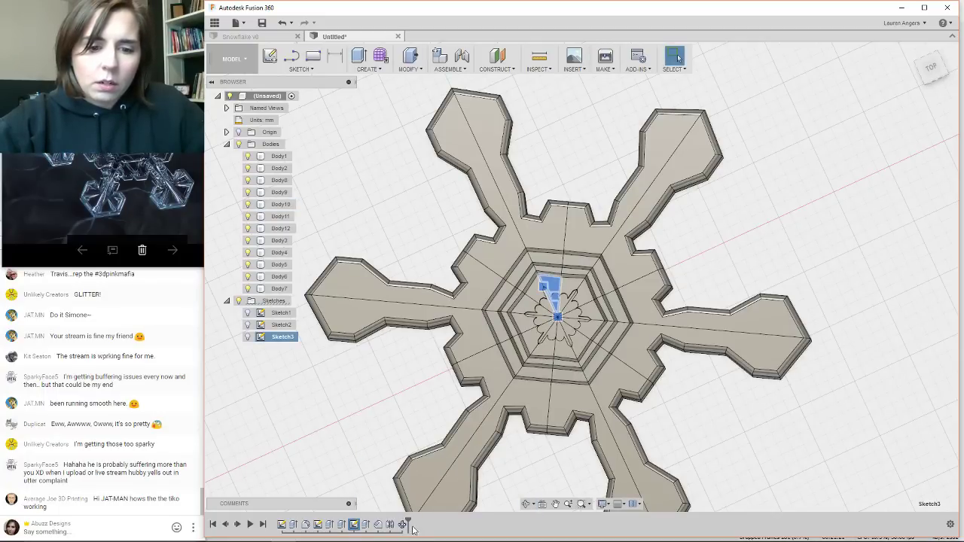
left_click_drag(405, 522, 371, 524)
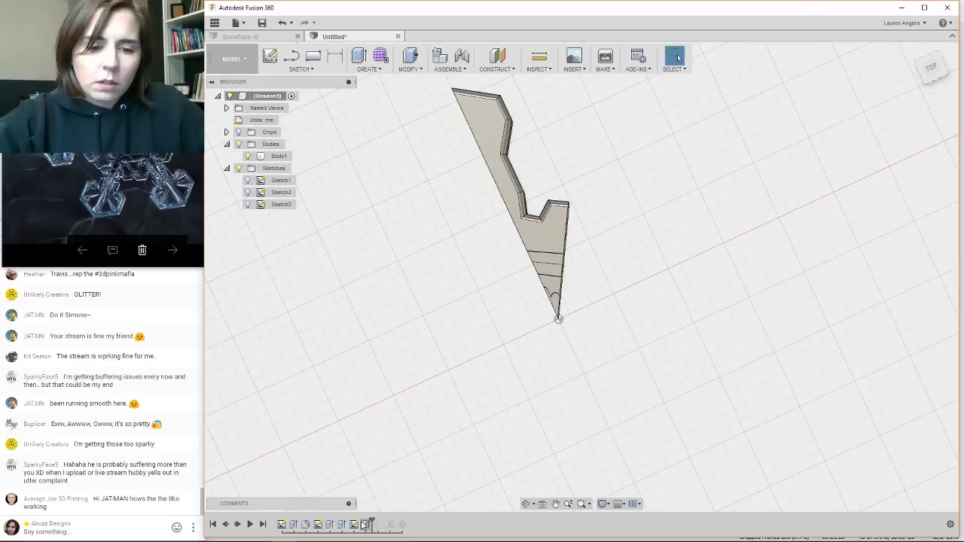
left_click(355, 528)
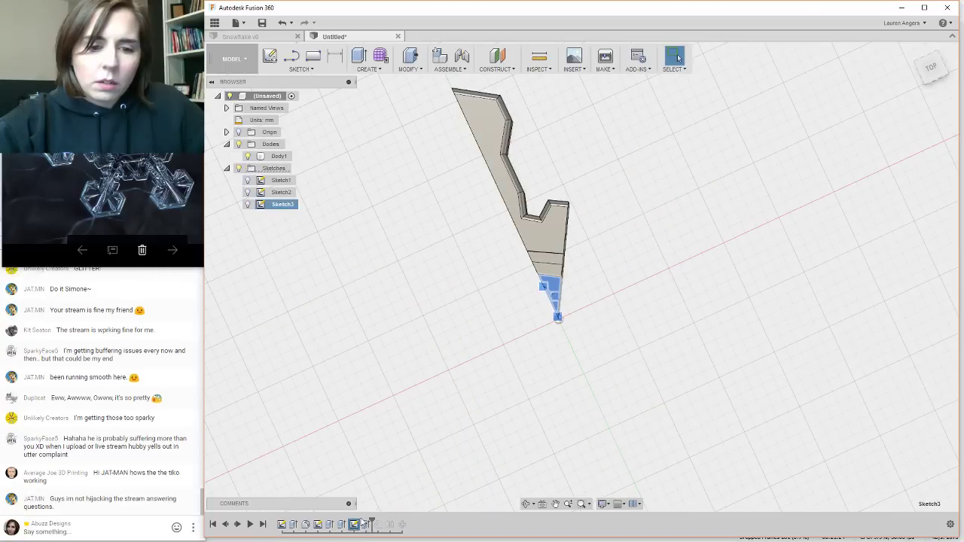
right_click(355, 527)
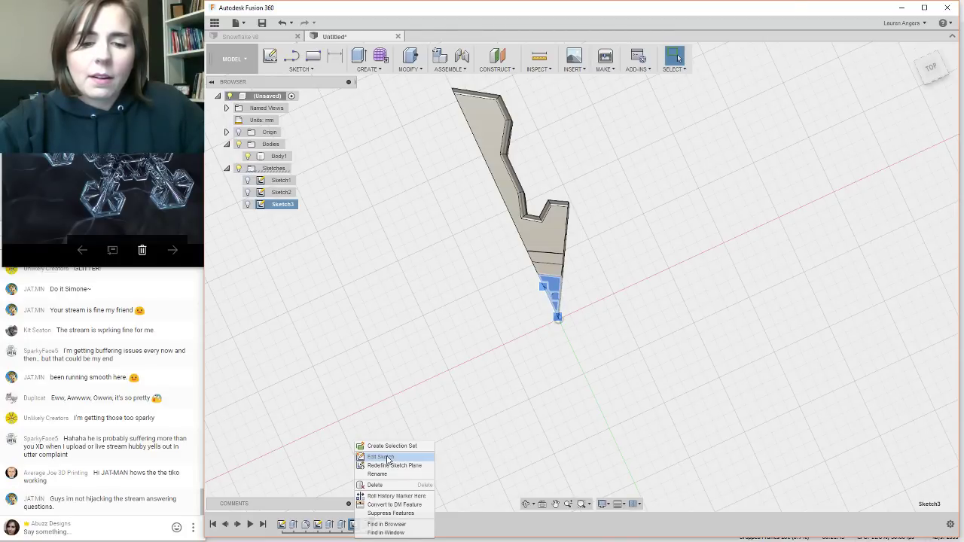
left_click(388, 458)
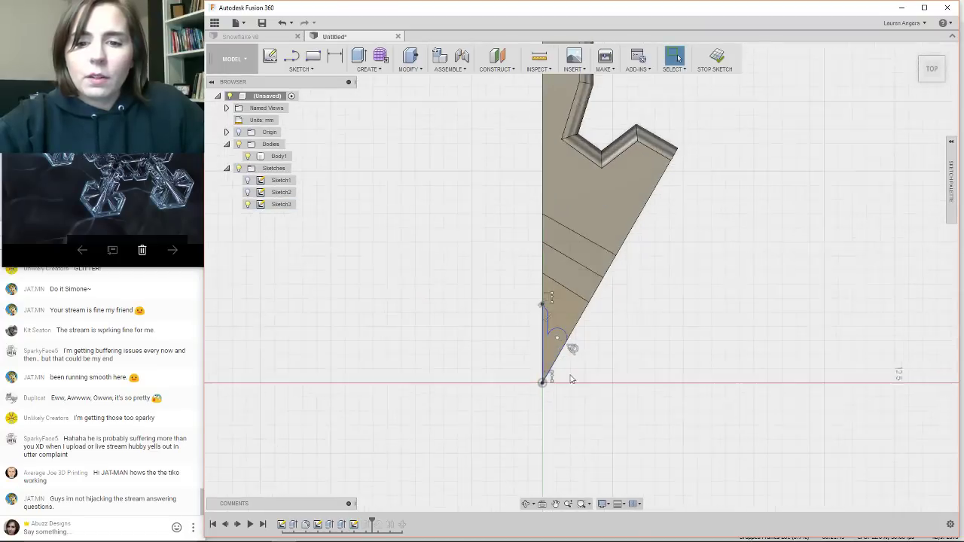
scroll(531, 302, "up", 3)
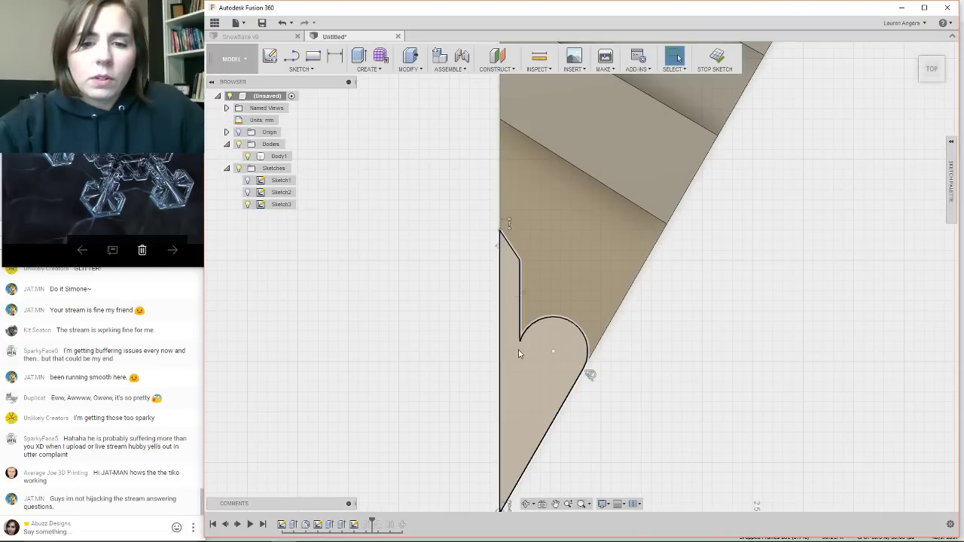
Try a centre-point arc centred on the half arm's slanted edge, starting at the vertical line's lower end and ending beyond the edge.
left_click(320, 74)
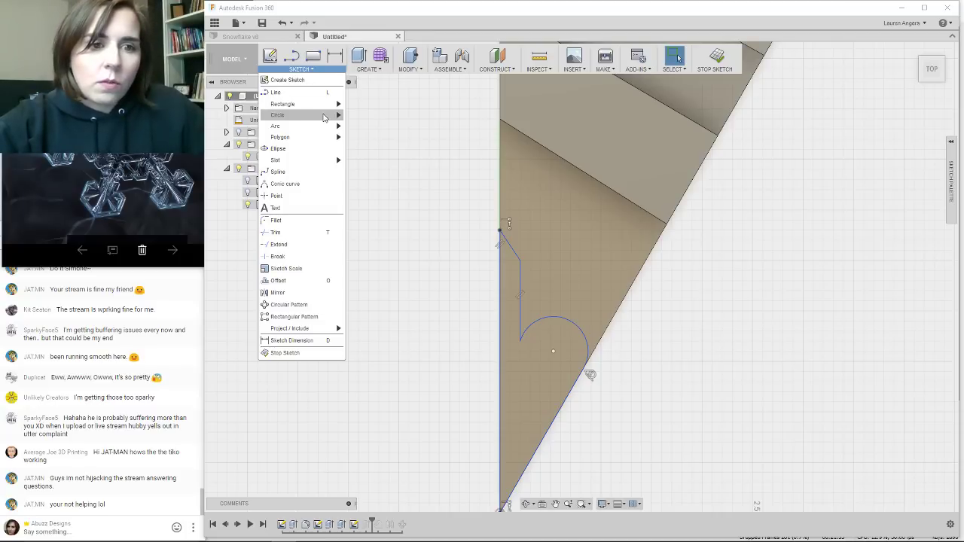
mouse_move(324, 127)
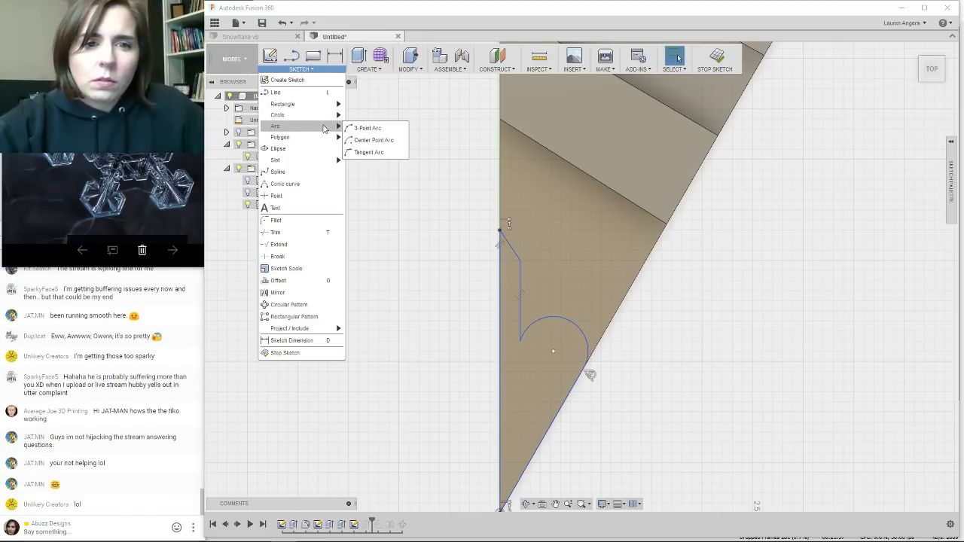
left_click(352, 141)
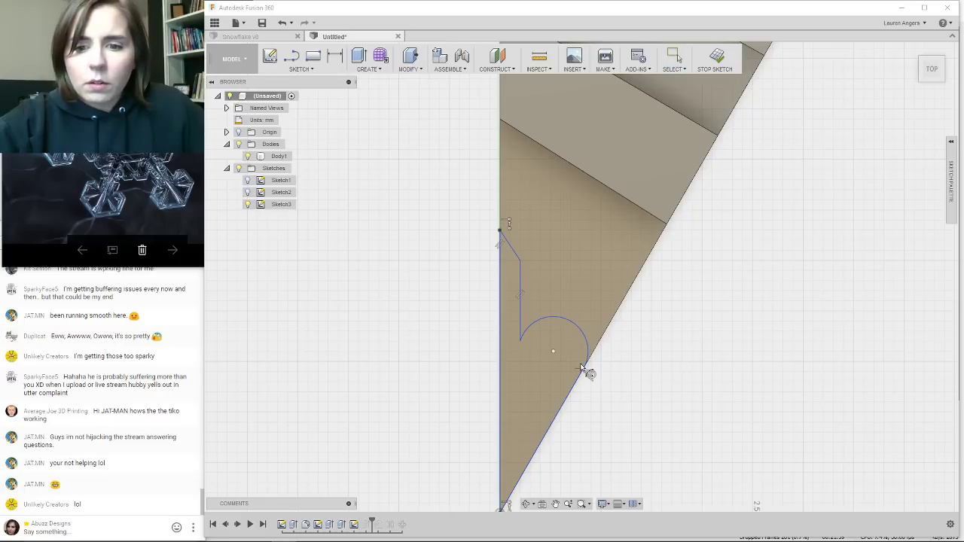
left_click(588, 373)
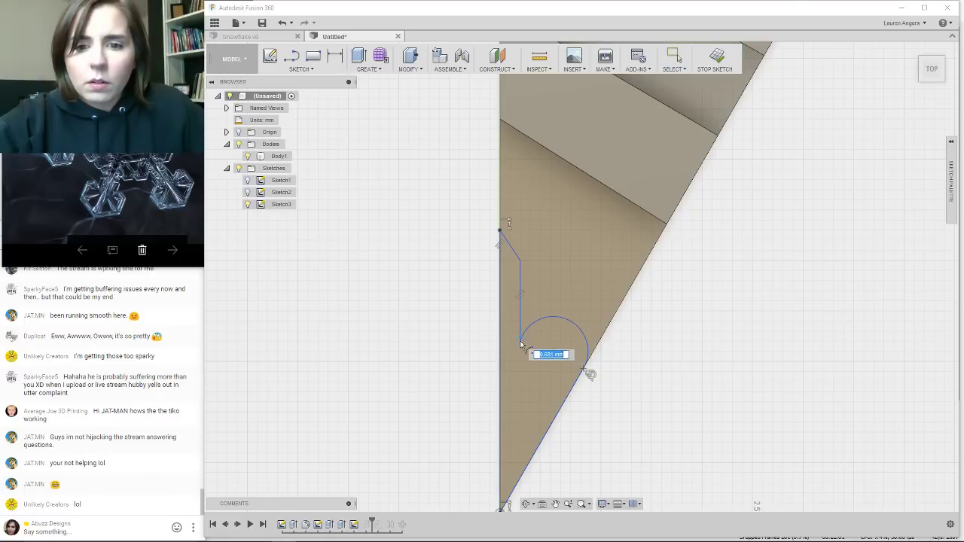
left_click(520, 340)
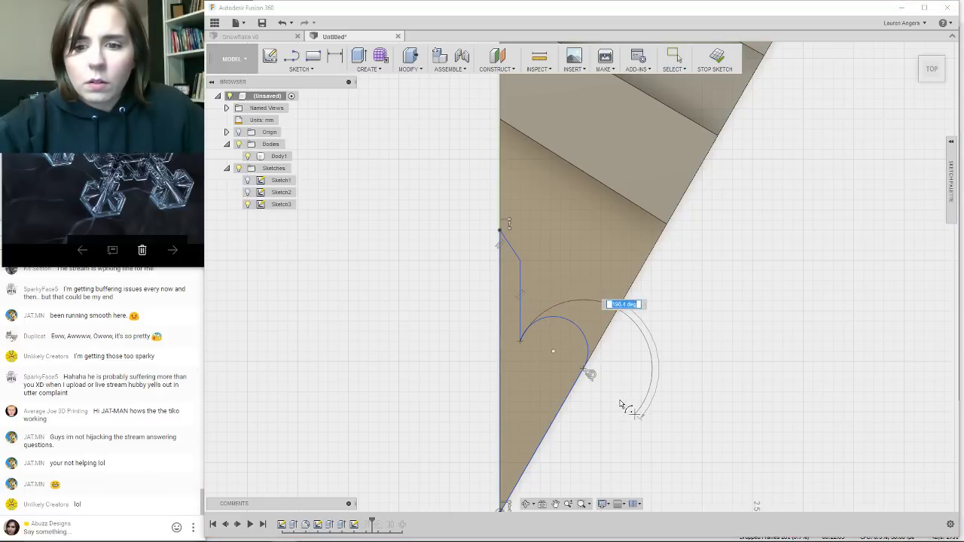
left_click(634, 417)
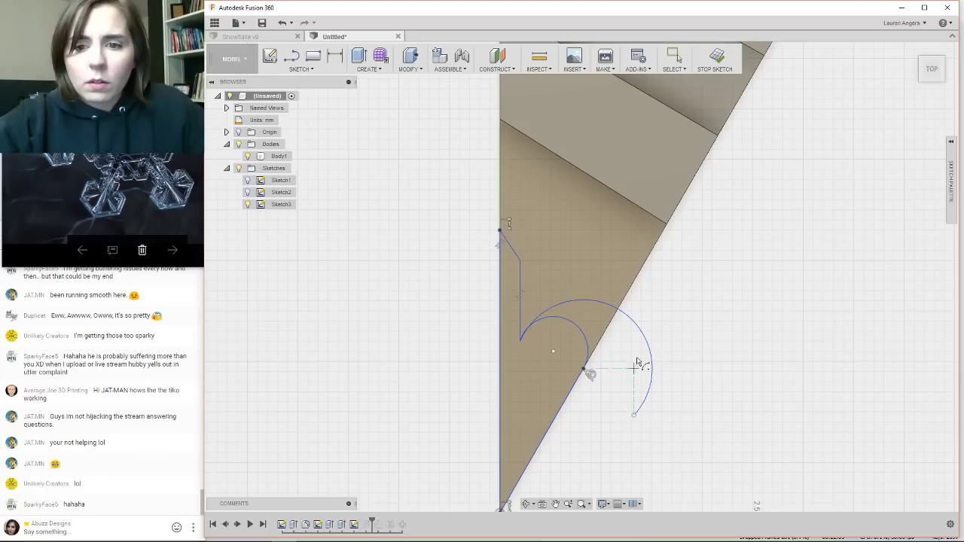
right_click(626, 319)
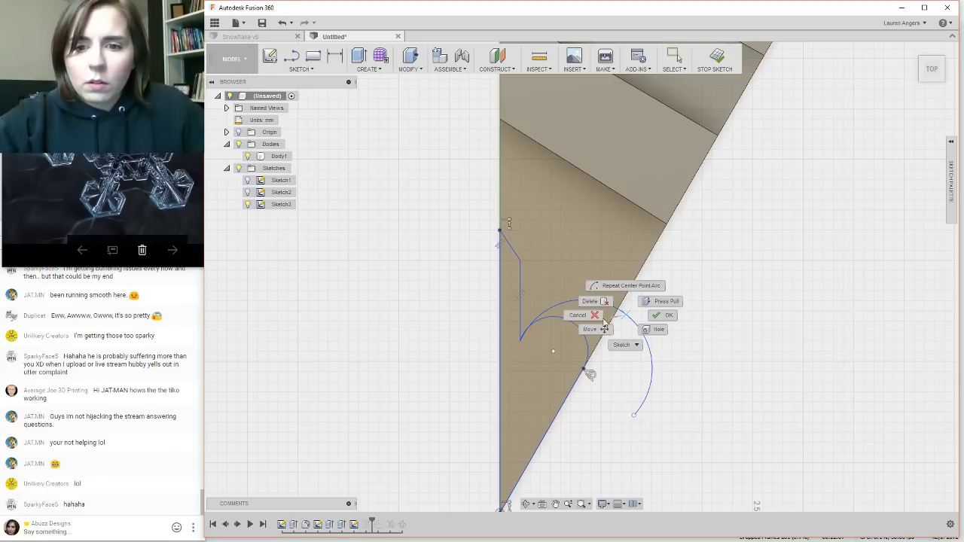
left_click(578, 315)
Try dragging the new arc to a smaller radius, and undo both the drag and the centre-point arc.
mouse_move(625, 315)
left_mouse_down()
mouse_move(617, 330)
mouse_move(629, 326)
left_mouse_up()
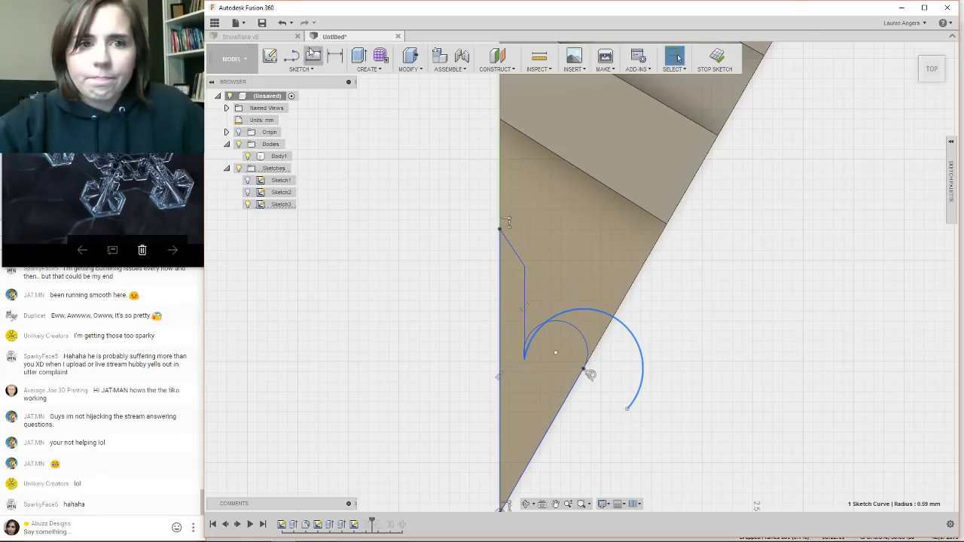
left_click(290, 24)
left_click(291, 24)
left_click(283, 24)
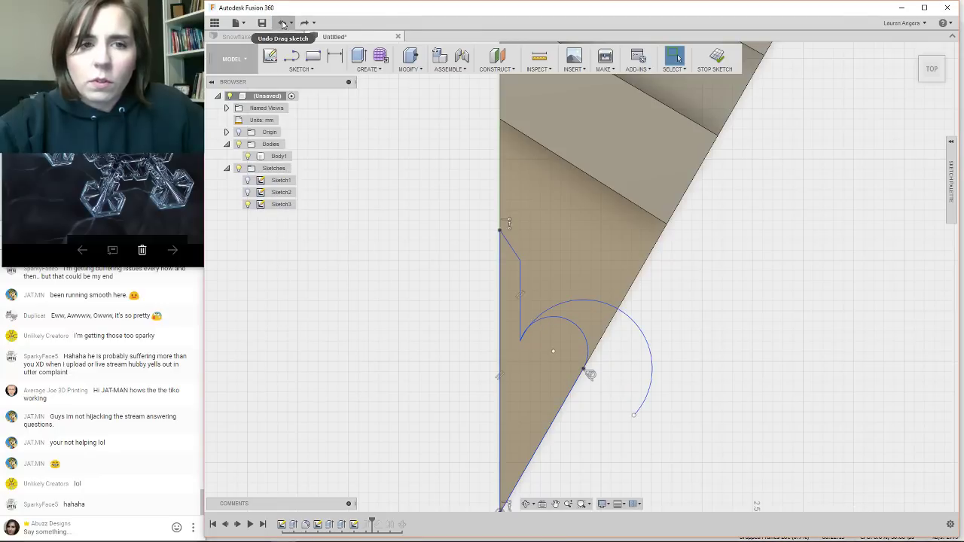
left_click(283, 24)
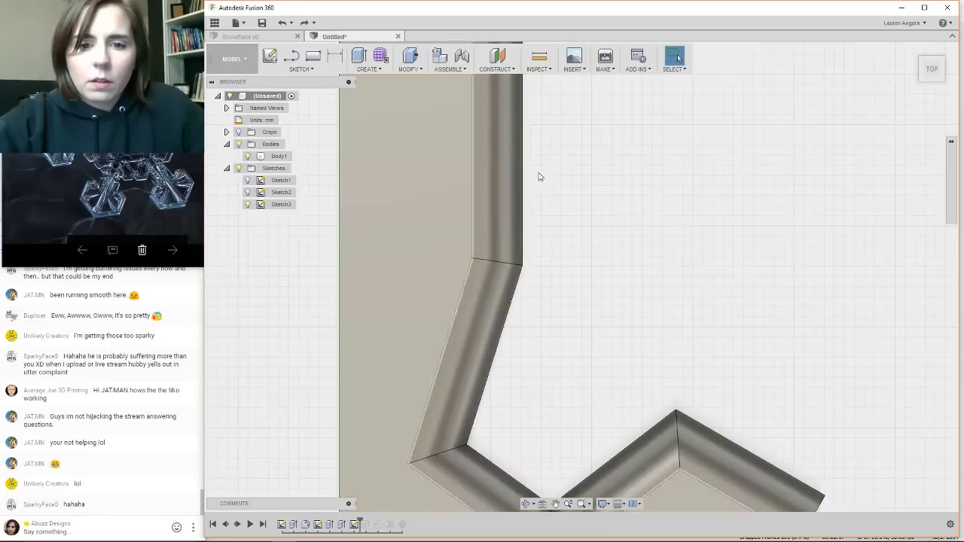
Delete the petal's original arc between the vertical line's lower end and the slanted edge.
scroll(554, 434, "up", 5)
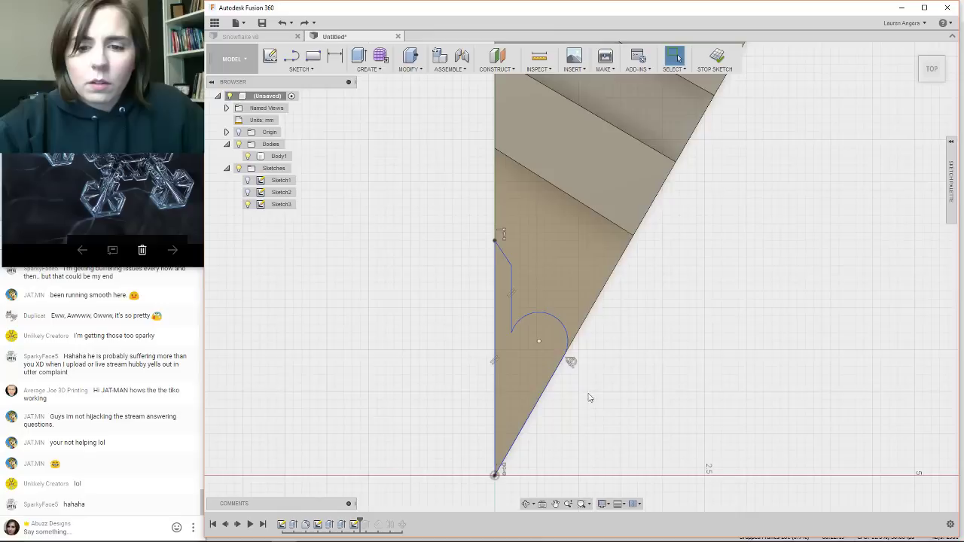
left_click(552, 286)
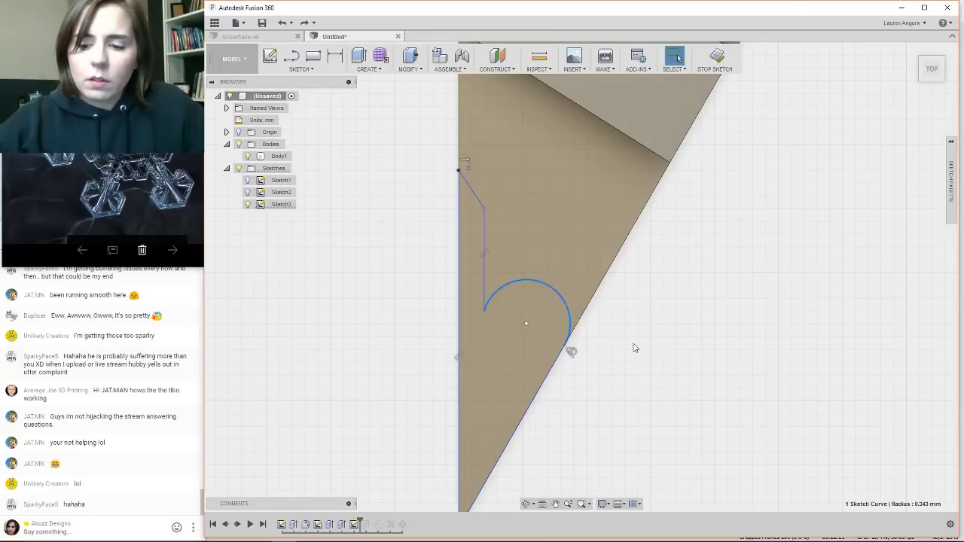
key("Delete")
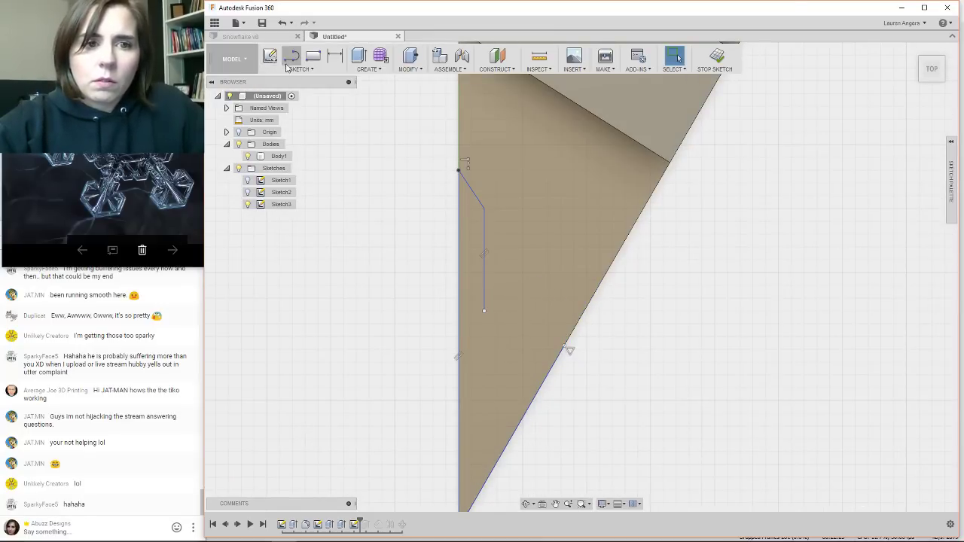
Draw a wider three-point arc from the vertical line's lower end to a point beyond the slanted edge, and finish the sketch.
left_click(298, 69)
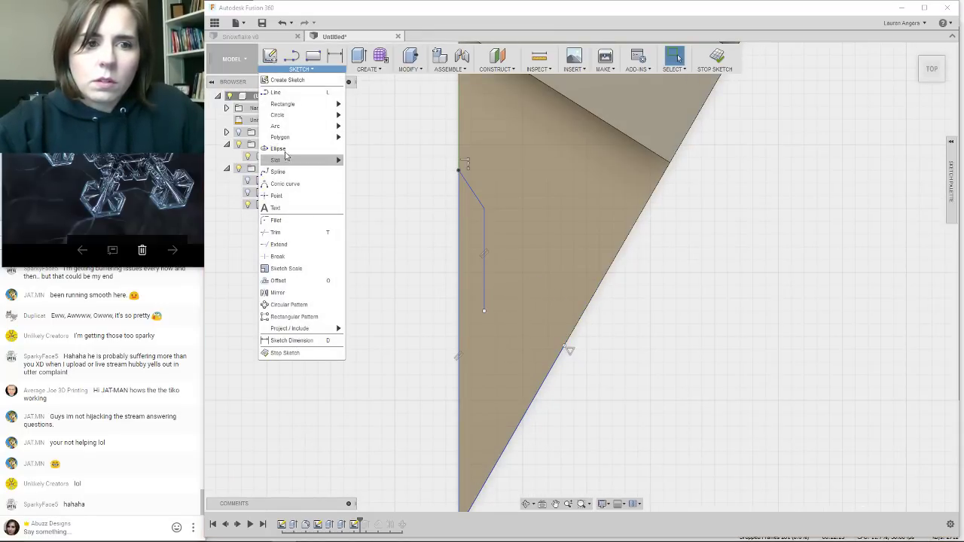
mouse_move(292, 128)
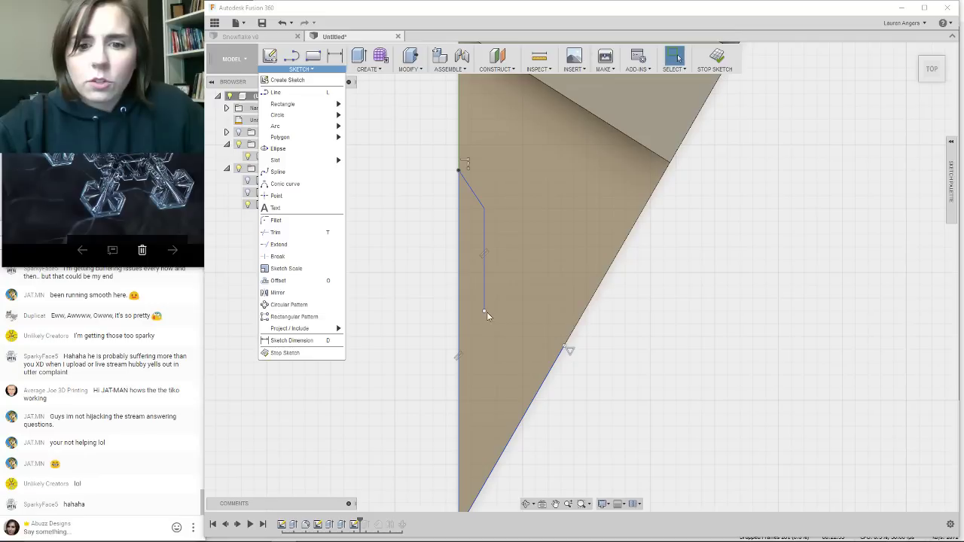
left_click(367, 129)
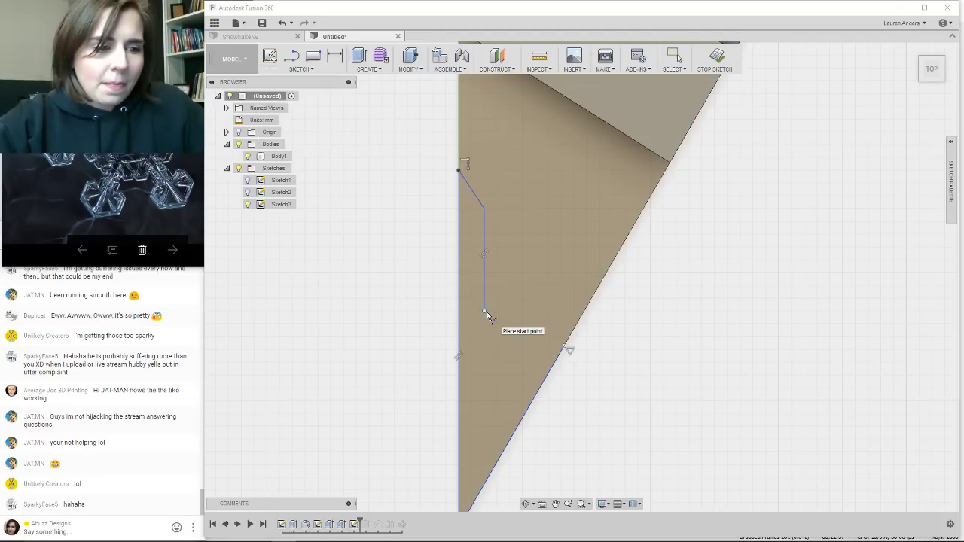
left_click(485, 311)
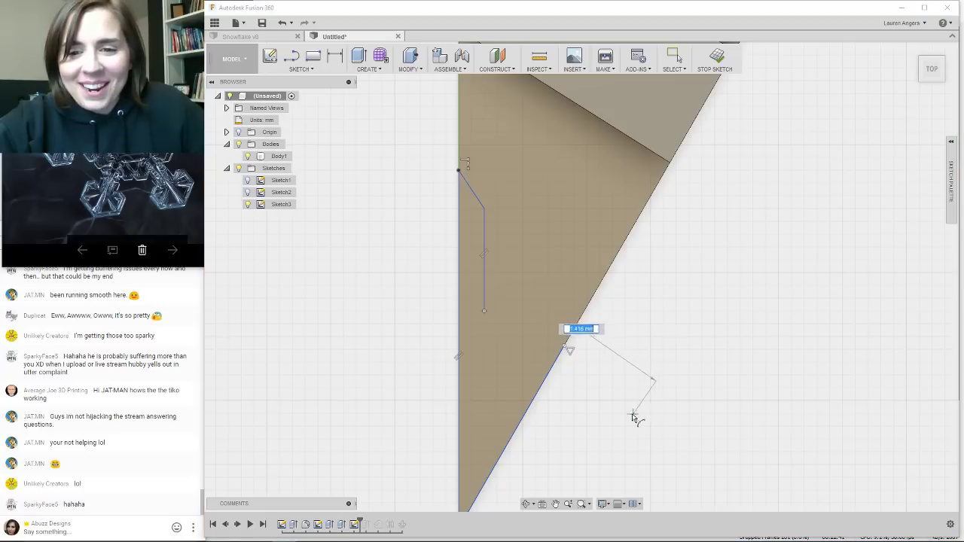
left_click(612, 400)
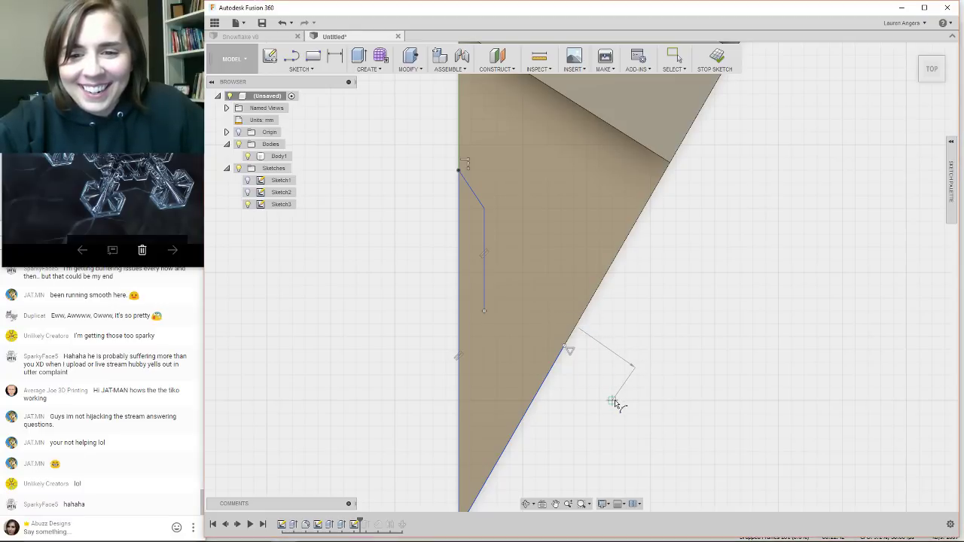
left_click(589, 319)
scroll(553, 321, "down", 3)
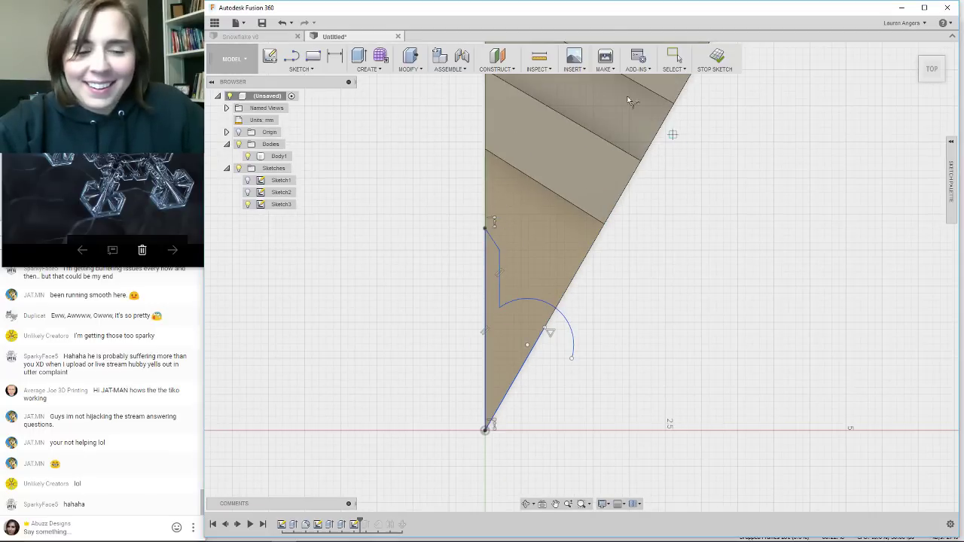
left_click(709, 64)
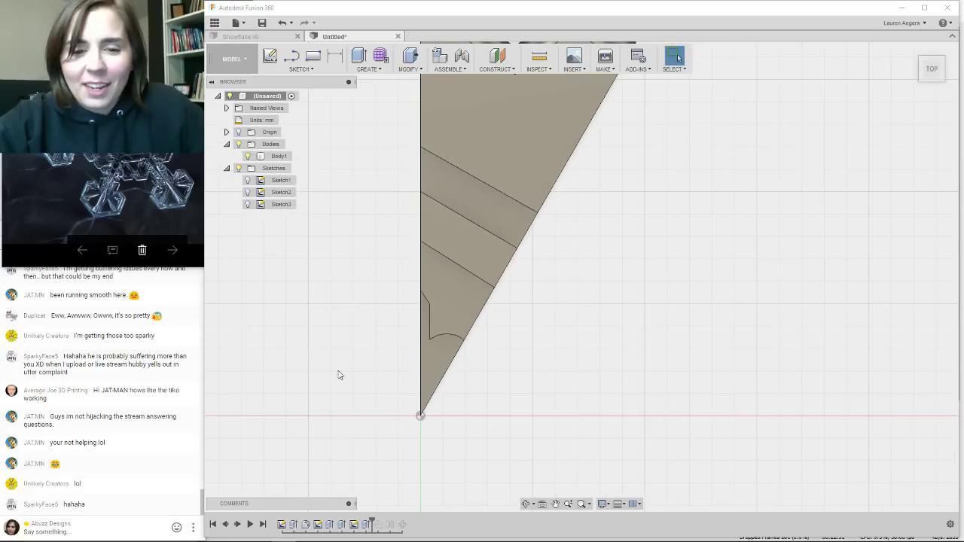
Roll the timeline forward past the circular pattern and inspect the reshaped petals on the full snowflake from above and at an angle.
scroll(631, 343, "down", 3)
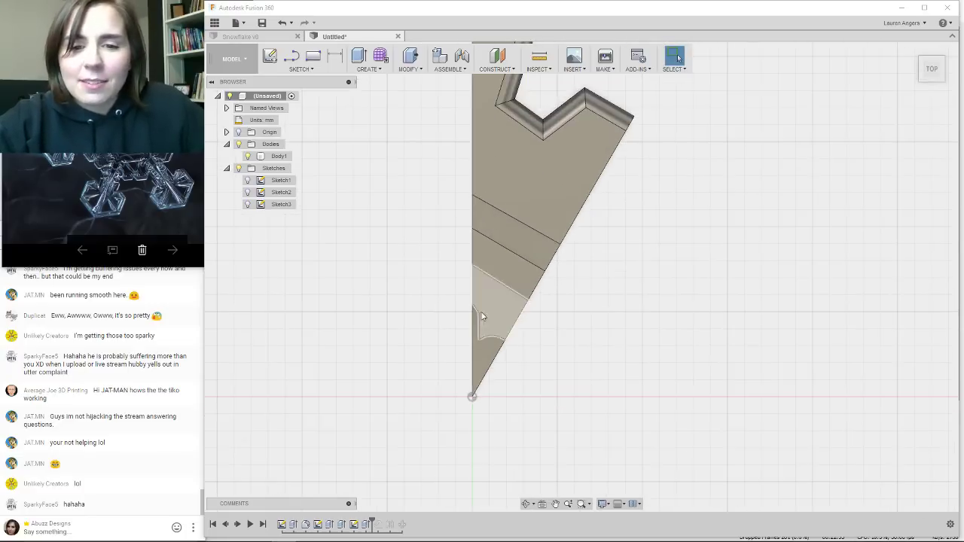
scroll(447, 338, "up", 2)
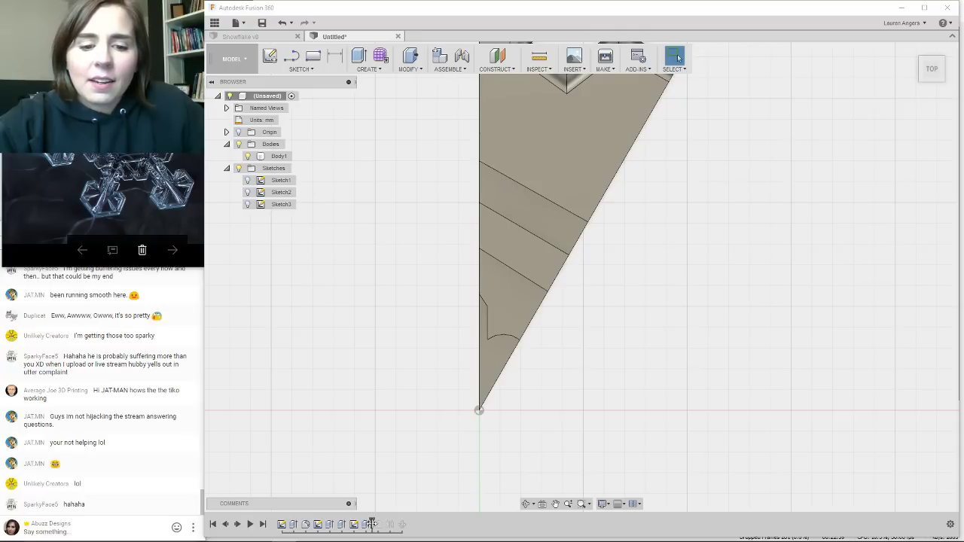
left_click_drag(378, 527, 407, 527)
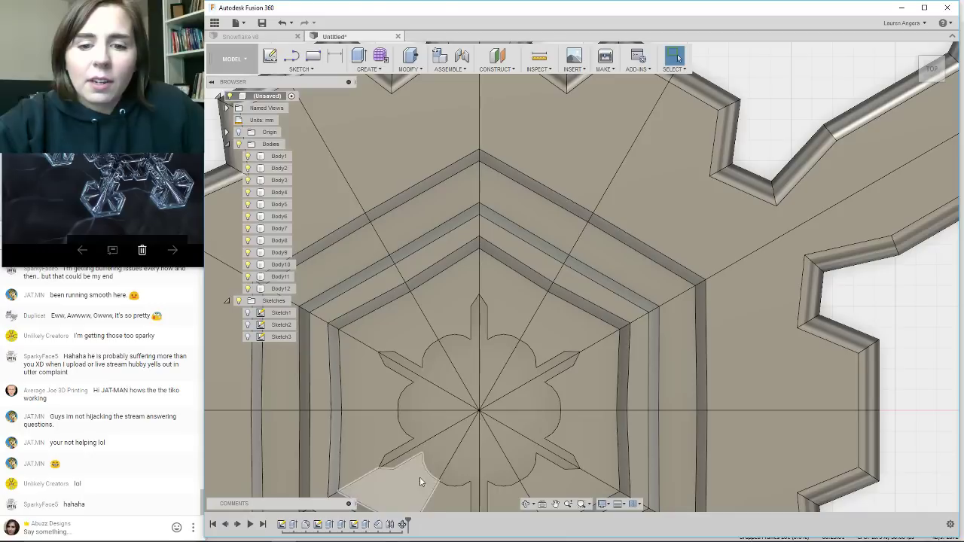
scroll(475, 321, "down", 6)
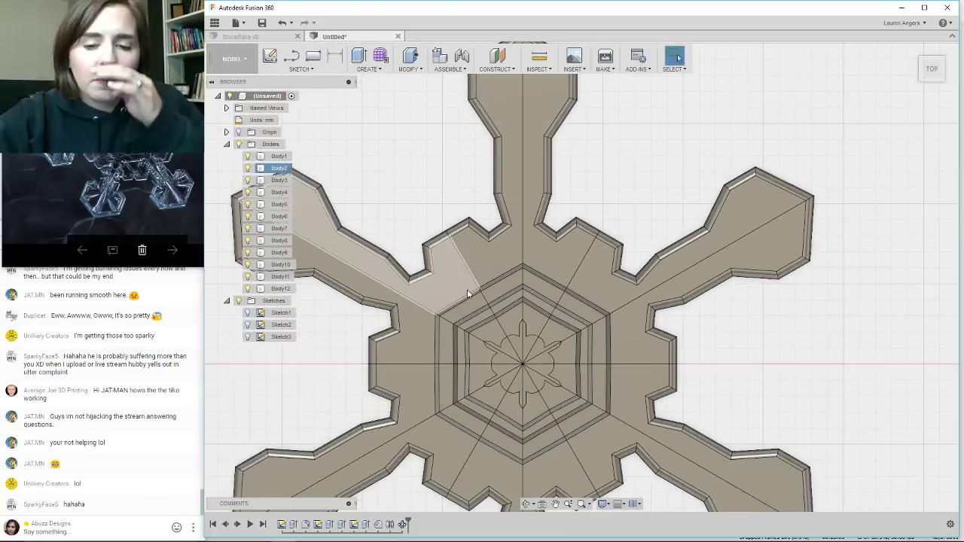
scroll(424, 225, "up", 1)
scroll(424, 225, "down", 1)
middle_click_drag(488, 431, 513, 367)
key("Escape")
scroll(527, 301, "down", 2)
scroll(519, 296, "up", 4)
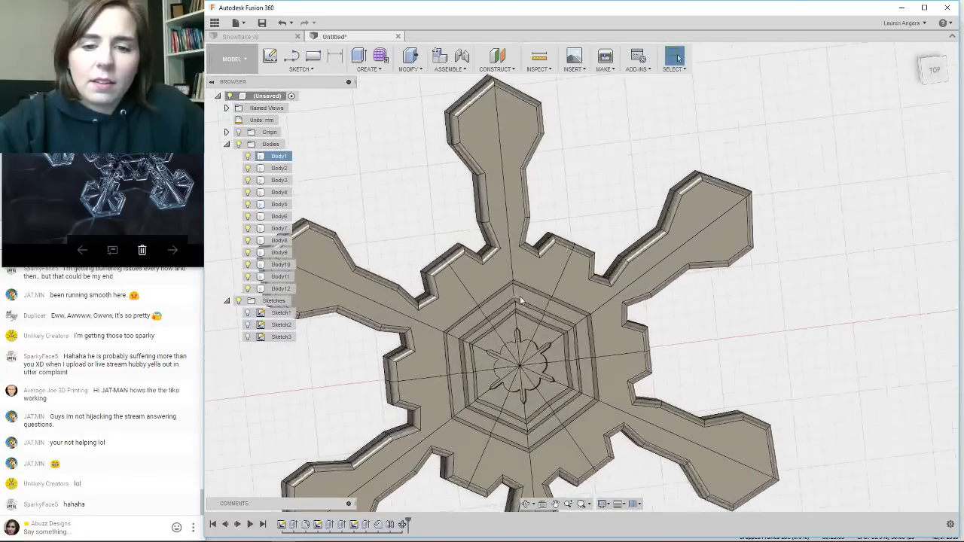
scroll(625, 277, "down", 2)
scroll(520, 311, "up", 2)
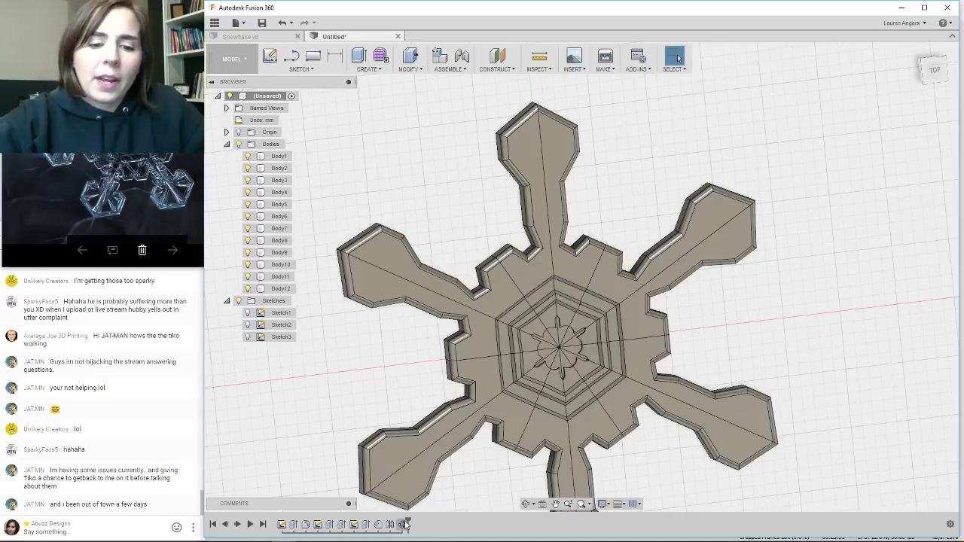
Roll the timeline back to just after the petal sketch, before its cut, and view the half arm.
left_click_drag(405, 523, 353, 524)
scroll(389, 334, "down", 2)
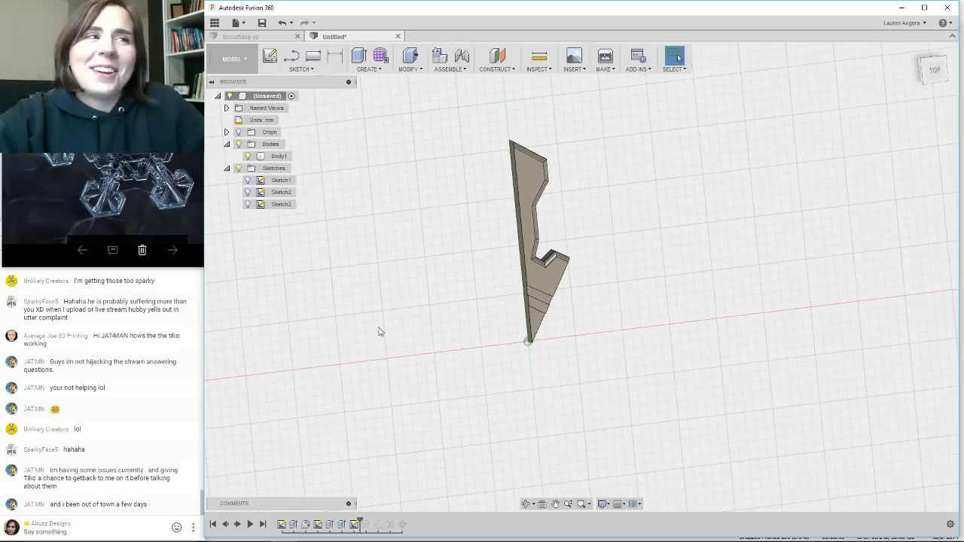
scroll(498, 141, "up", 3)
scroll(539, 197, "up", 2)
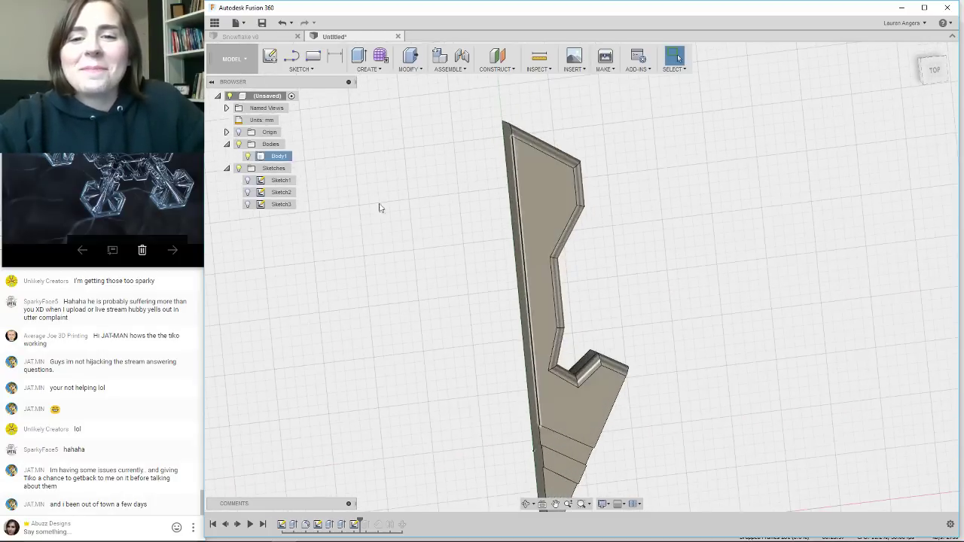
Start a new line sketch on the half arm's flat top face, viewed from above.
scroll(333, 188, "down", 3)
left_click(935, 69)
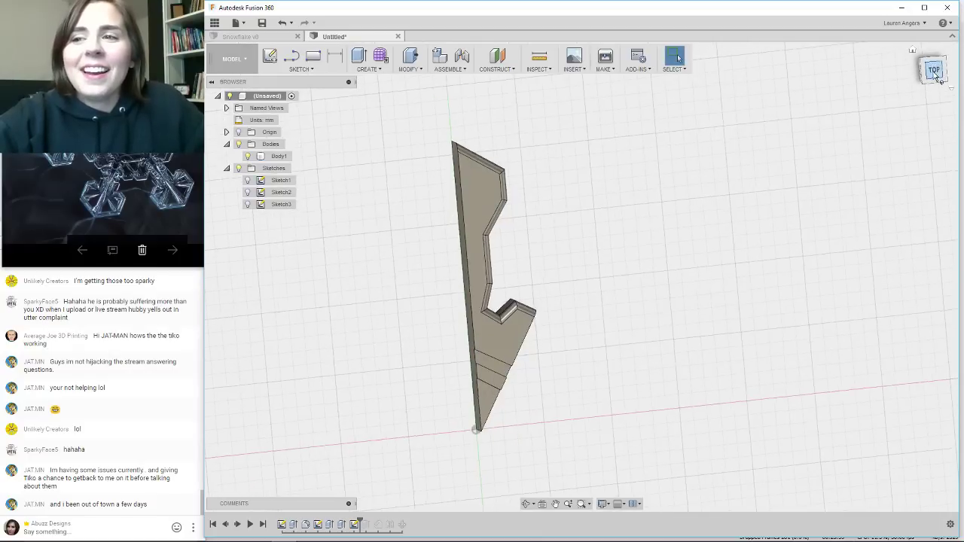
scroll(326, 140, "down", 2)
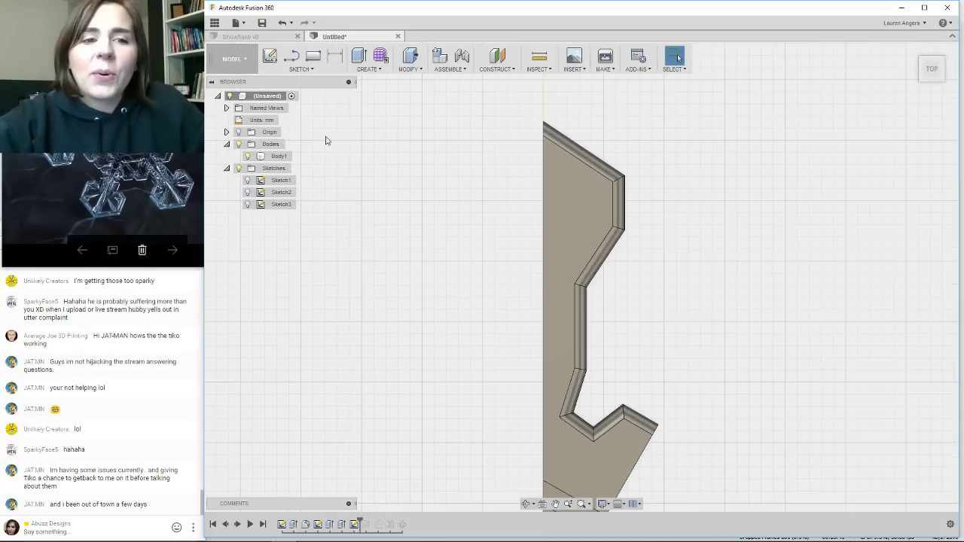
left_click(270, 56)
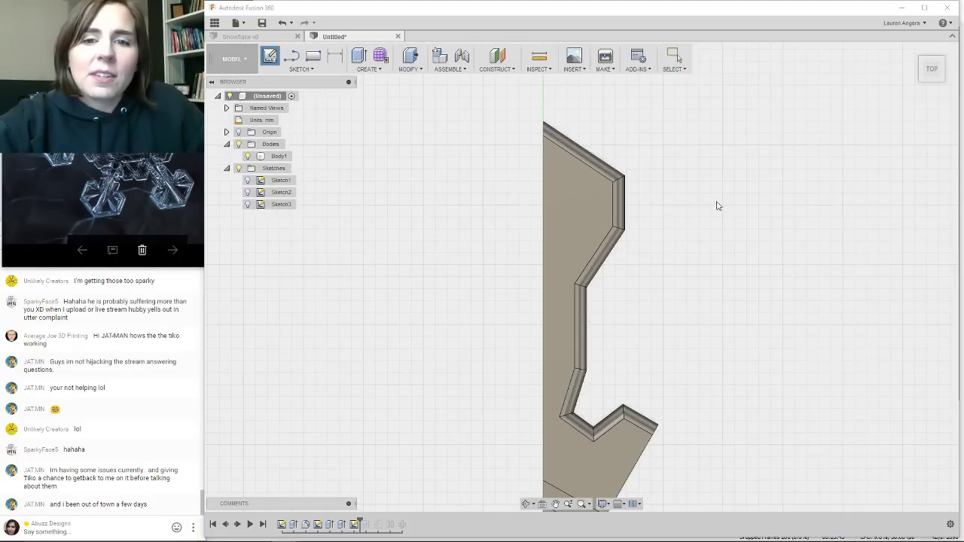
key("l")
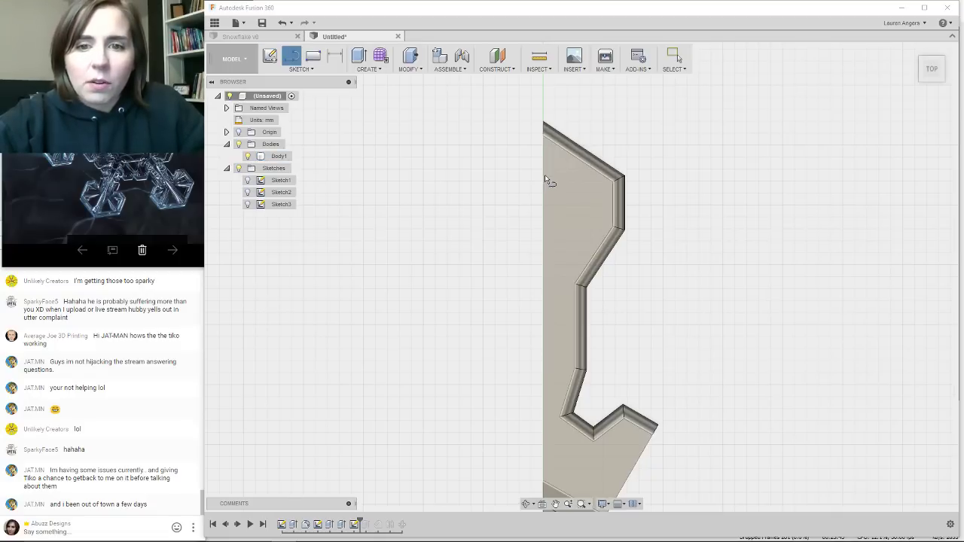
left_click(556, 146)
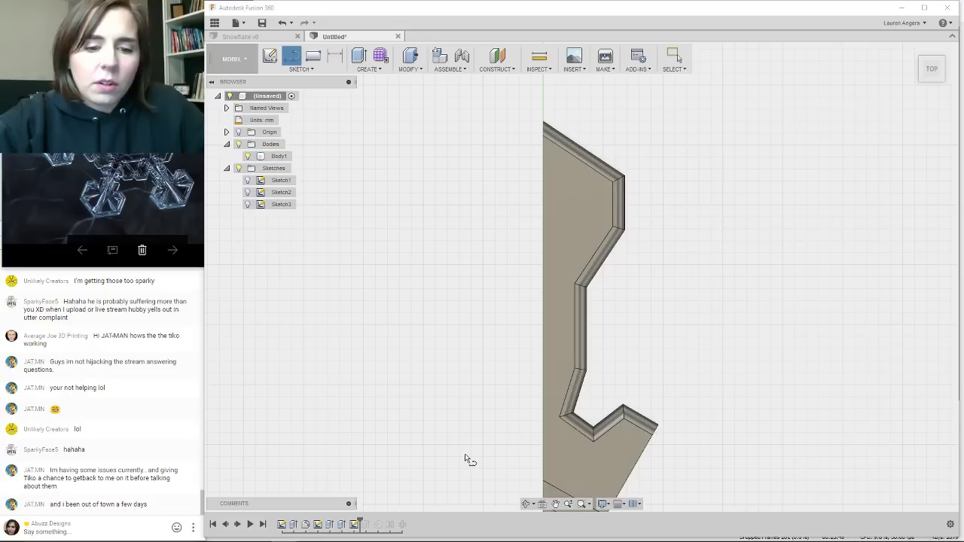
left_click(541, 139)
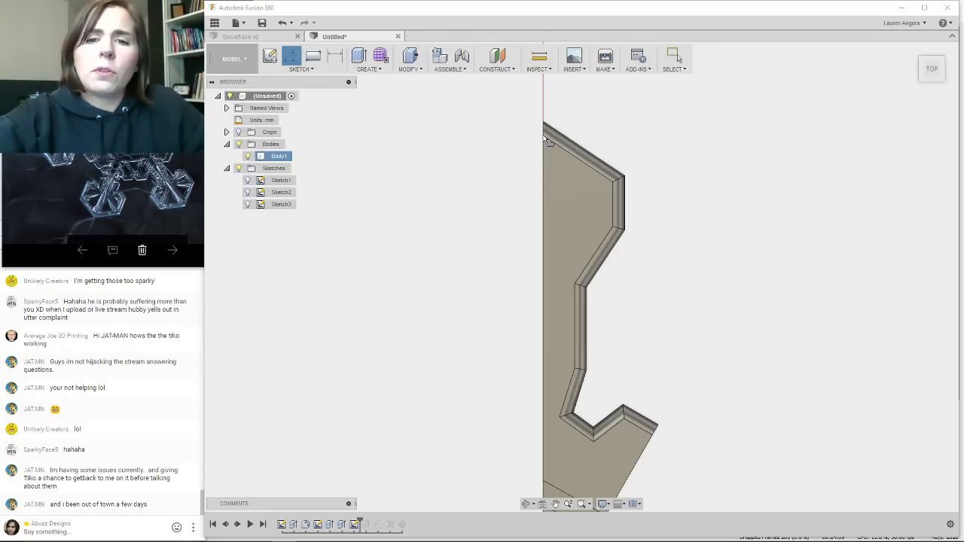
left_click(562, 196)
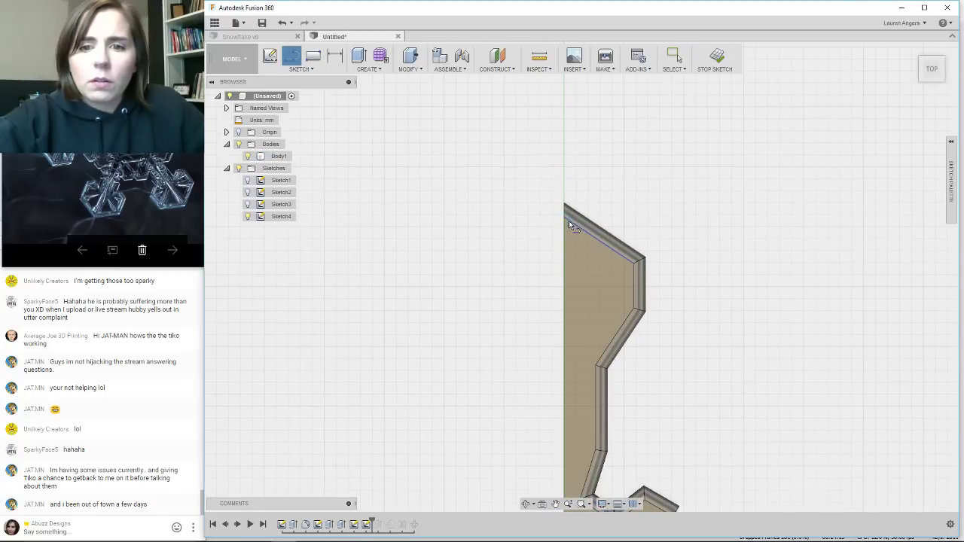
Draw a 0.75 mm line along the tip's slanted inner edge, starting where that edge meets the centreline.
left_click(564, 218)
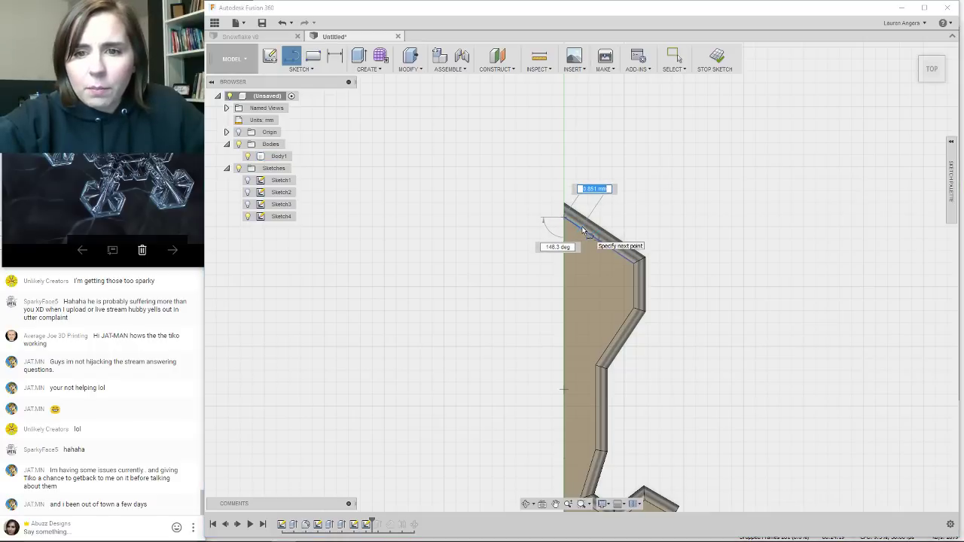
key("BackSpace")
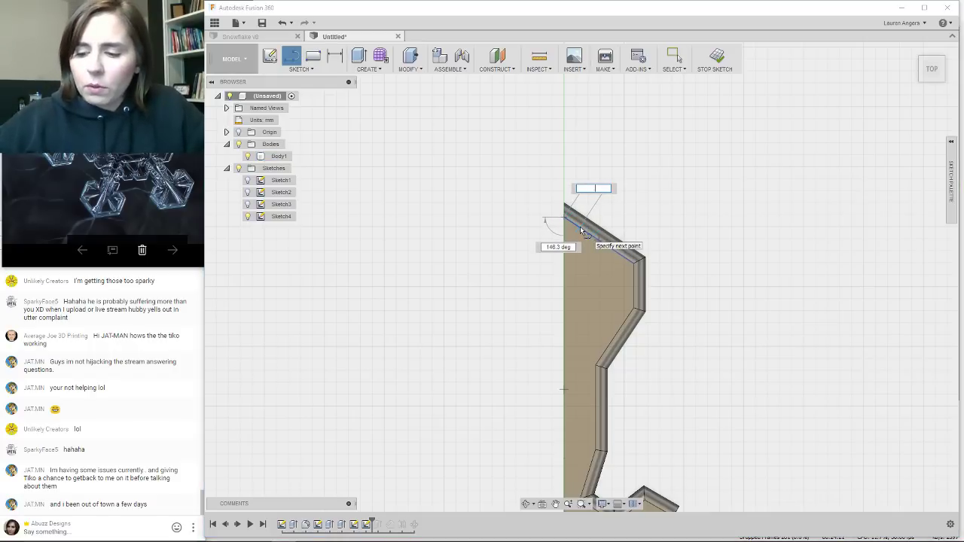
type(".75")
key("Return")
key("Escape")
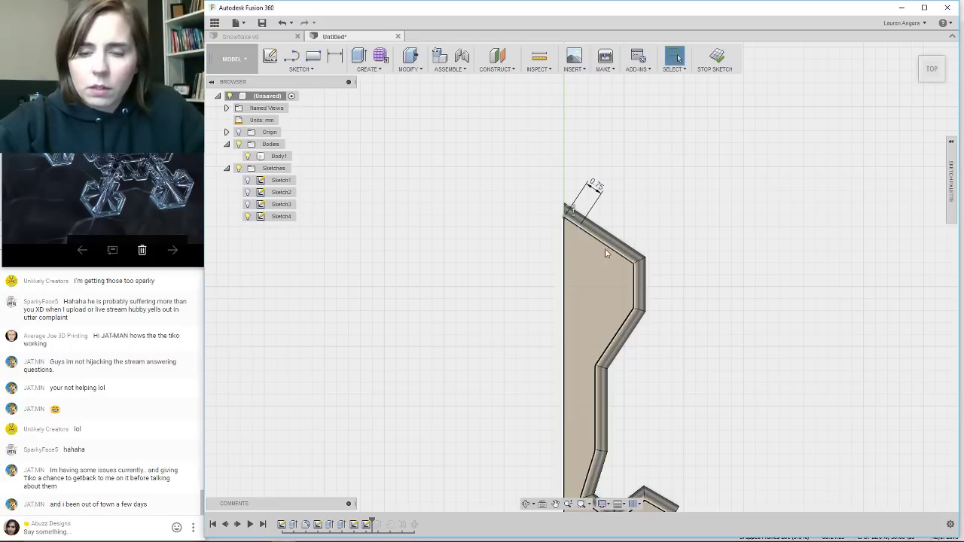
Draw a line about 6 mm long from the 0.75 mm line's end down to a point close to the centreline, and end the line chain.
key("l")
left_click(585, 221)
scroll(589, 225, "down", 4)
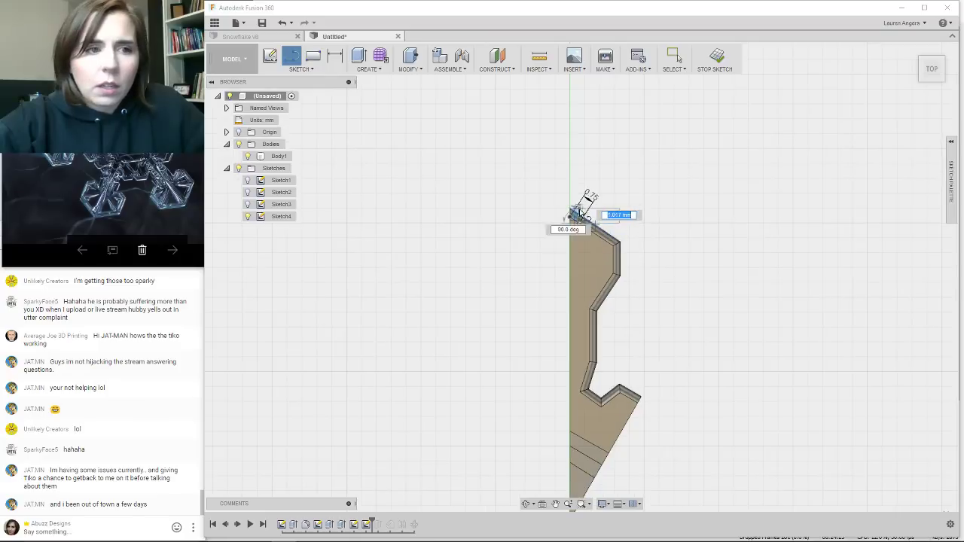
scroll(565, 244, "up", 5)
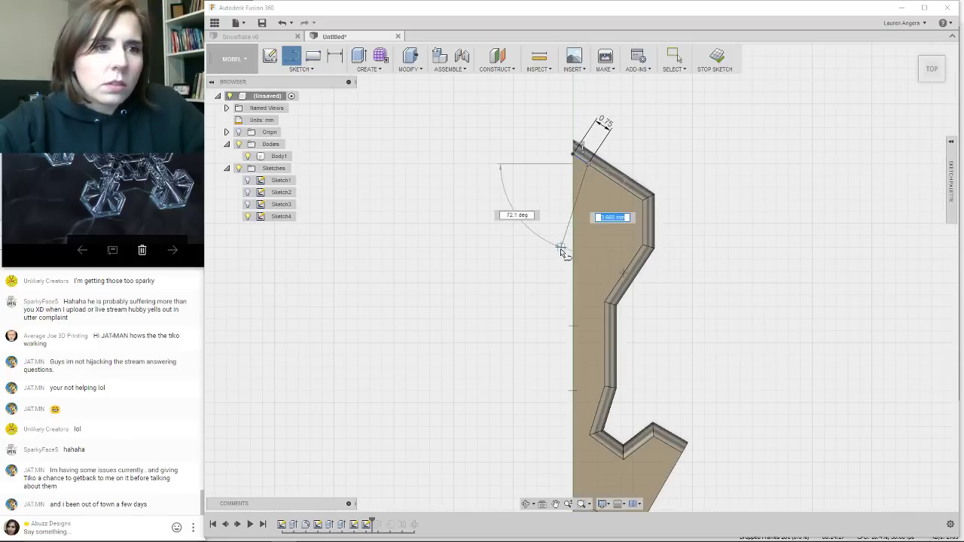
scroll(562, 251, "up", 3)
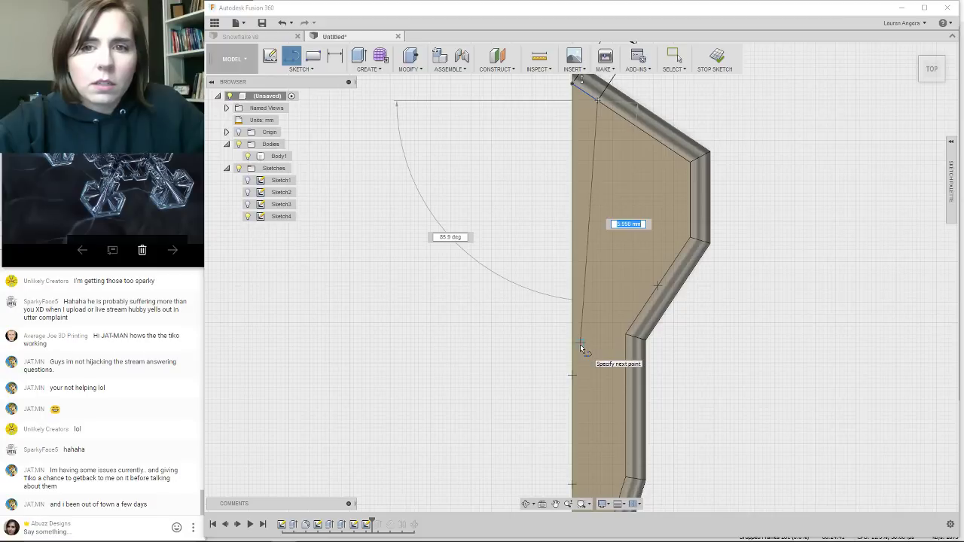
left_click(580, 345)
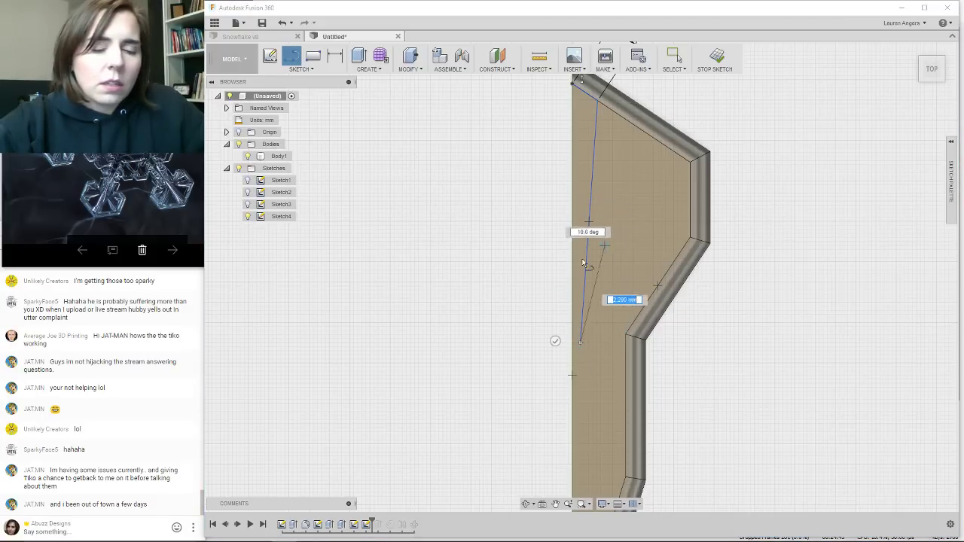
left_click(586, 344)
scroll(586, 344, "down", 1)
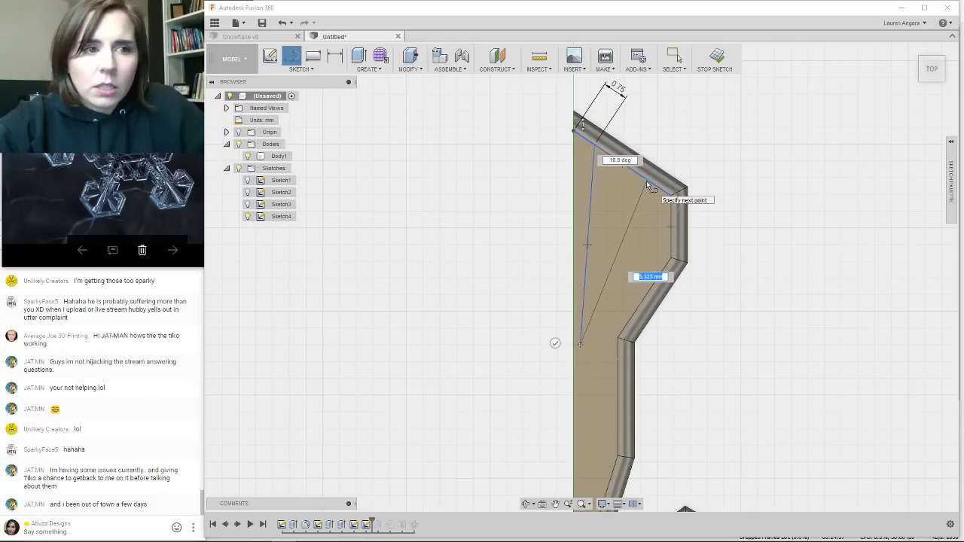
right_click(597, 332)
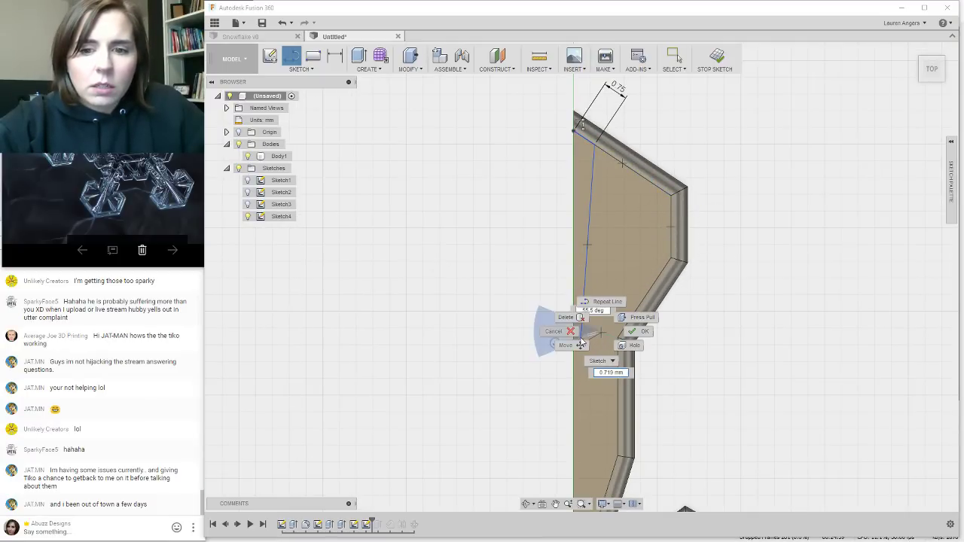
left_click(573, 333)
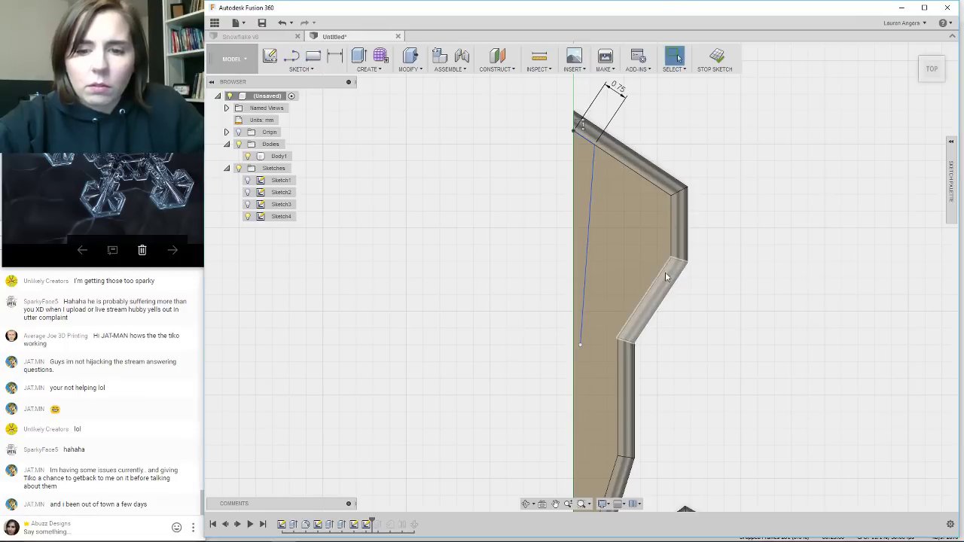
Draw two facet lines about 4.5 mm long, from the slanted edge to the long line, and from the tip's vertical edge midpoint to its lower end.
left_click(640, 179)
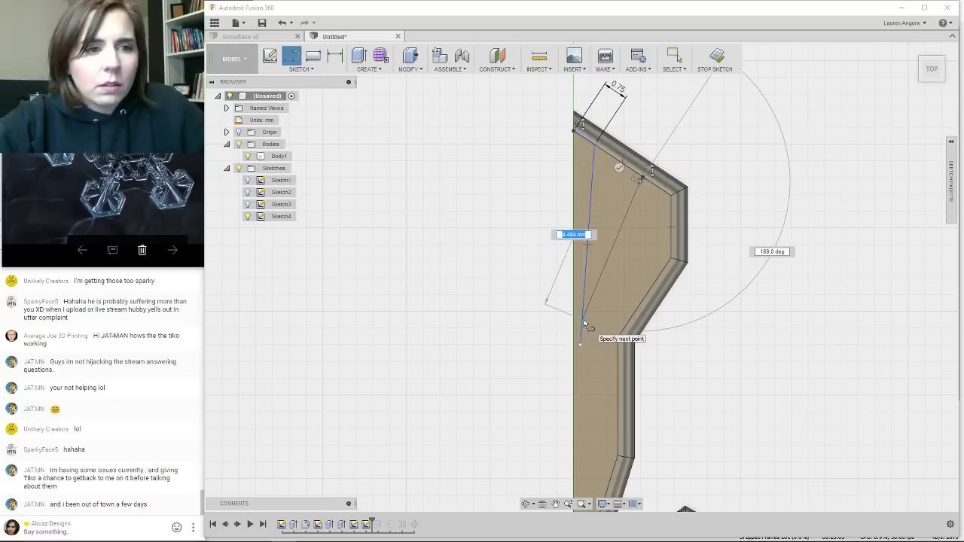
double_click(584, 319)
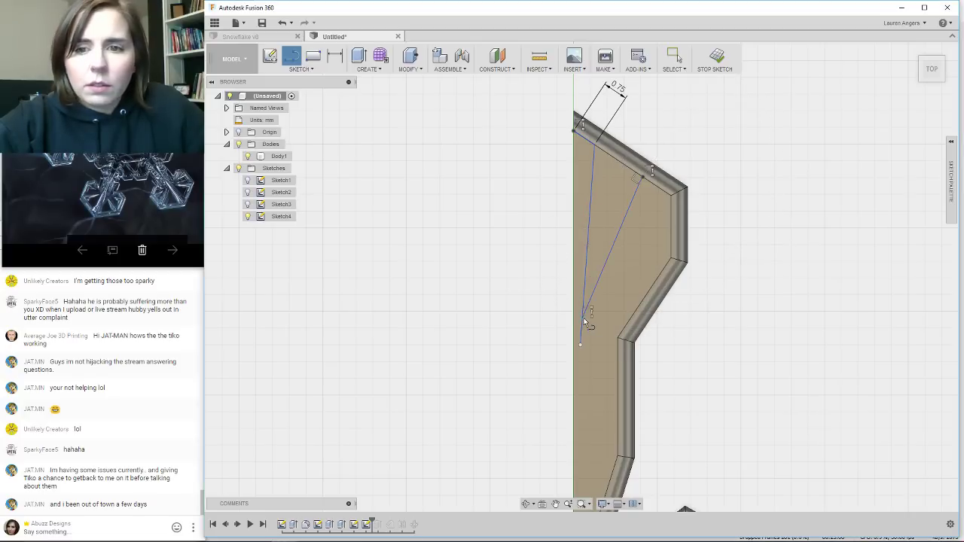
left_click(670, 226)
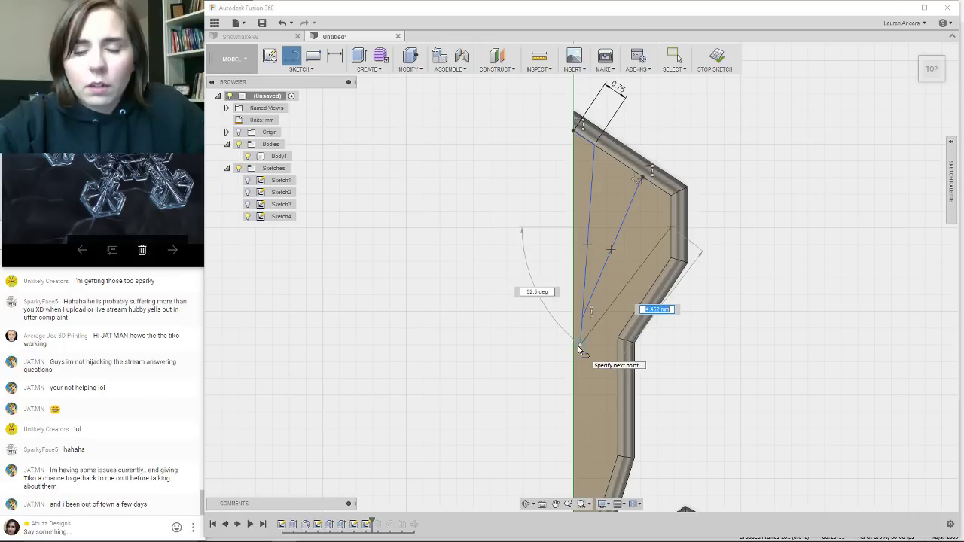
double_click(580, 344)
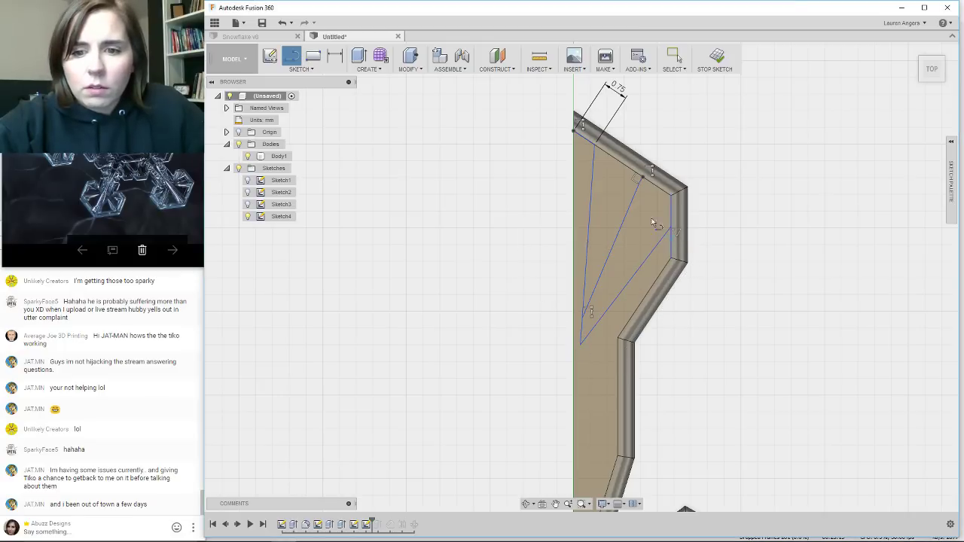
Draw a line about 1.17 mm long from the facet lines' shared lower point to the narrow neck's inner edge.
scroll(652, 222, "down", 2)
scroll(602, 323, "up", 3)
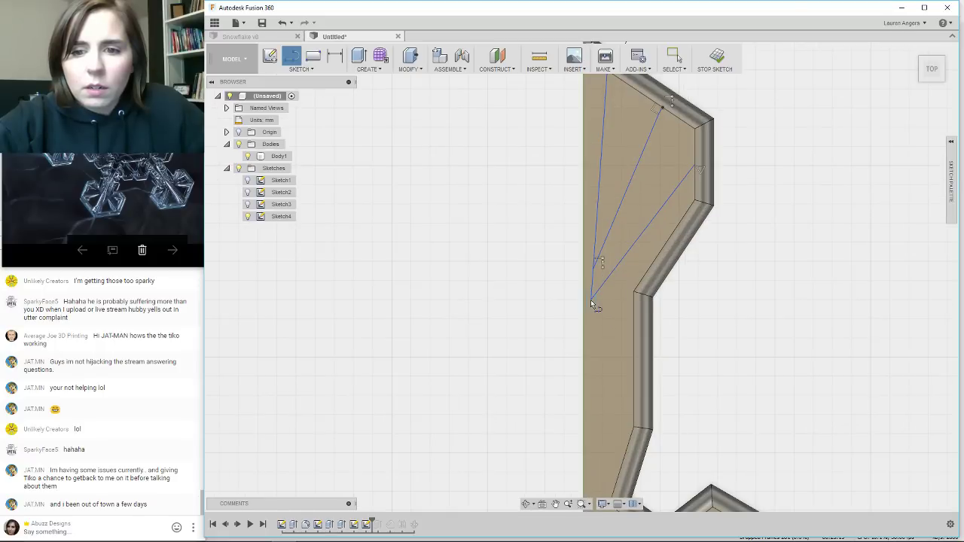
left_click(592, 301)
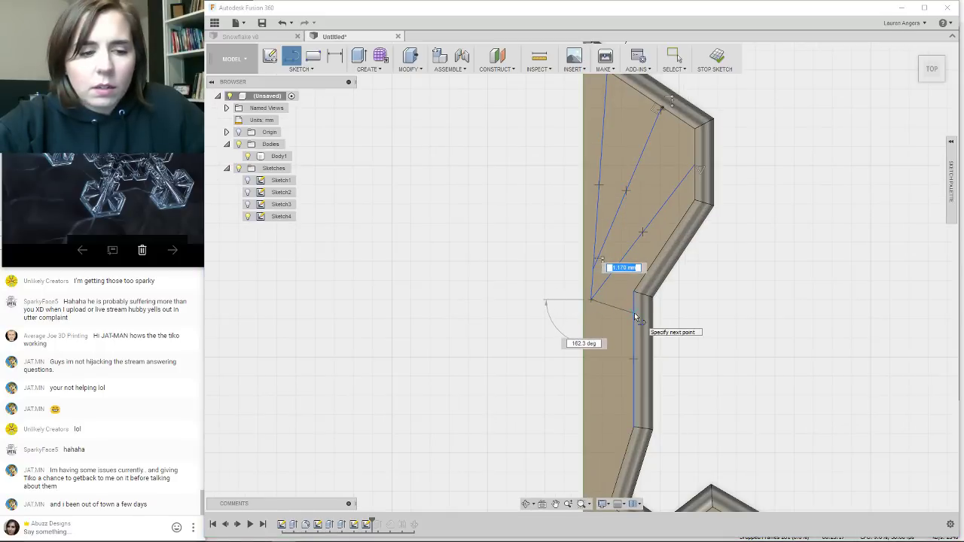
double_click(635, 316)
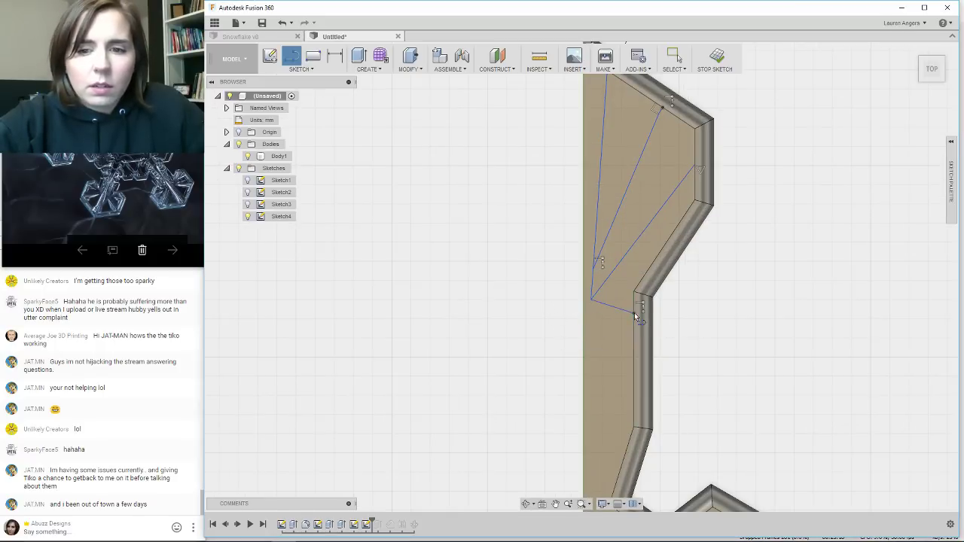
Draw a line from the shared lower point to the lower slanted edge, and close the small facet along the edges around the neck corner.
left_click(593, 300)
left_click(645, 276)
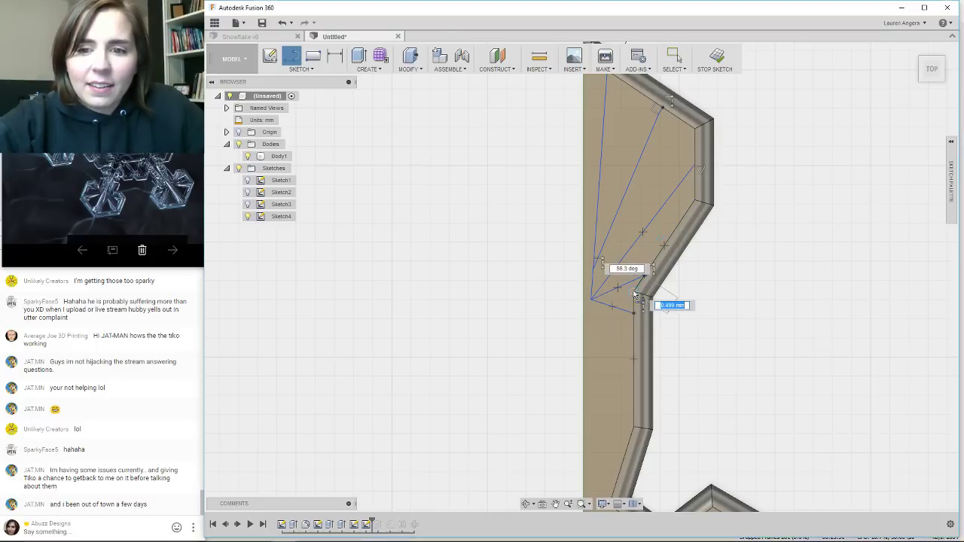
left_click(635, 292)
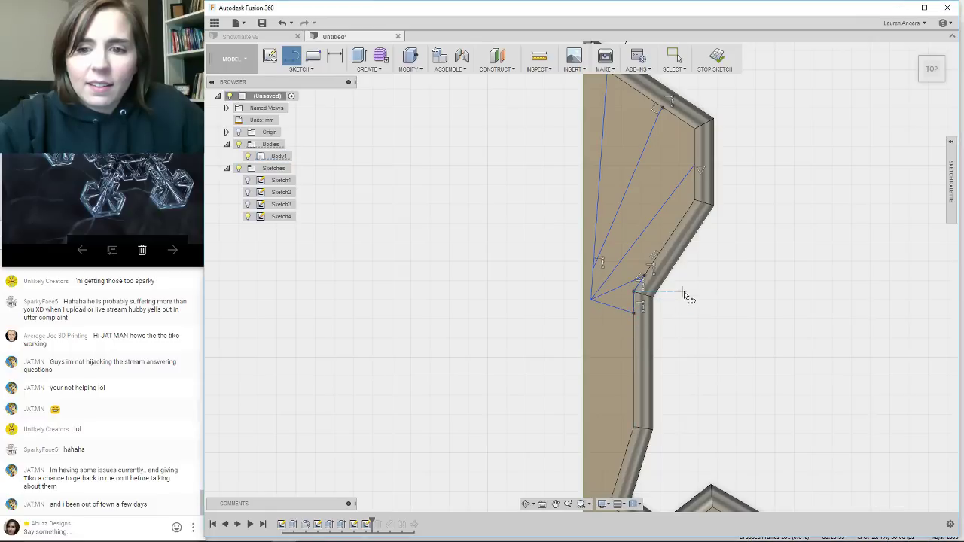
Close the upper facet with lines from the slanted edge around the inner corner and about 0.93 mm down to the vertical edge's midpoint.
scroll(648, 431, "down", 2)
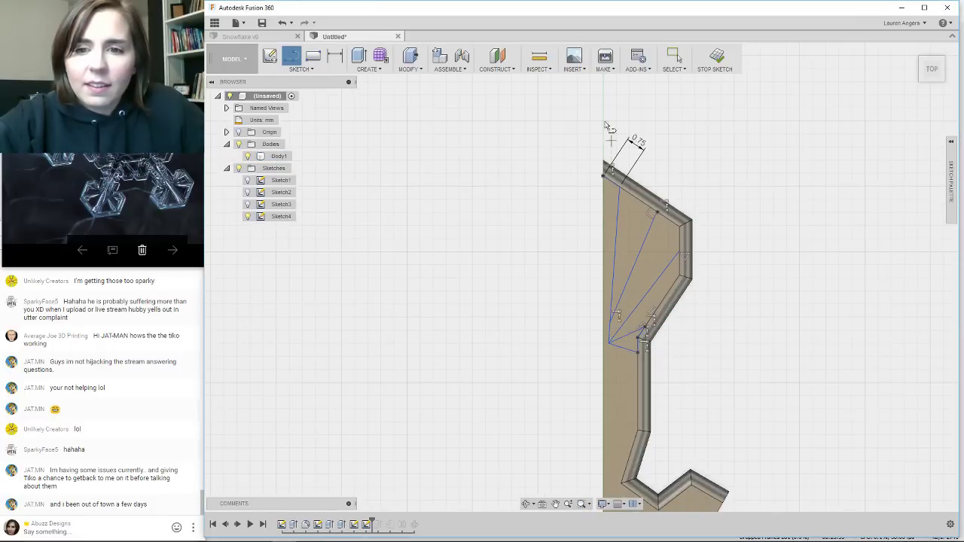
scroll(609, 127, "up", 2)
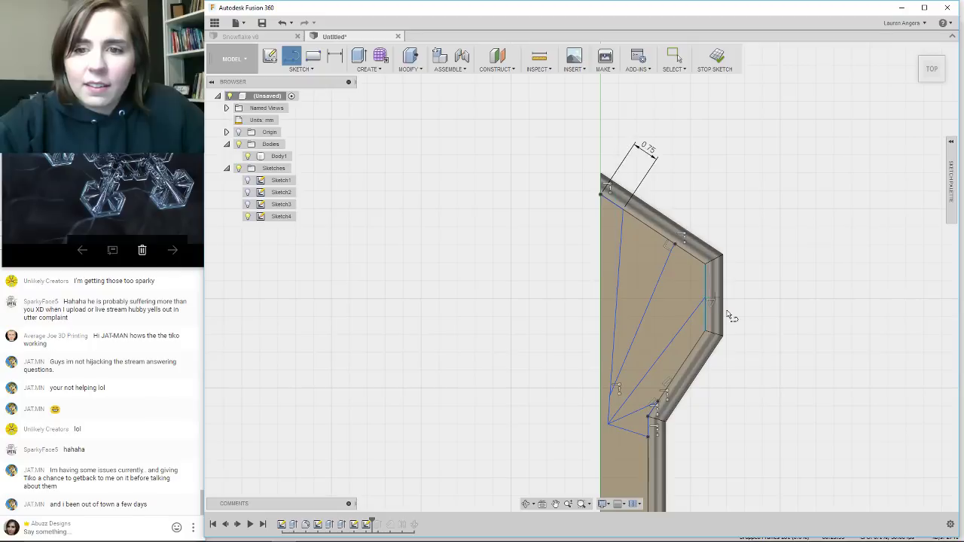
left_click(706, 263)
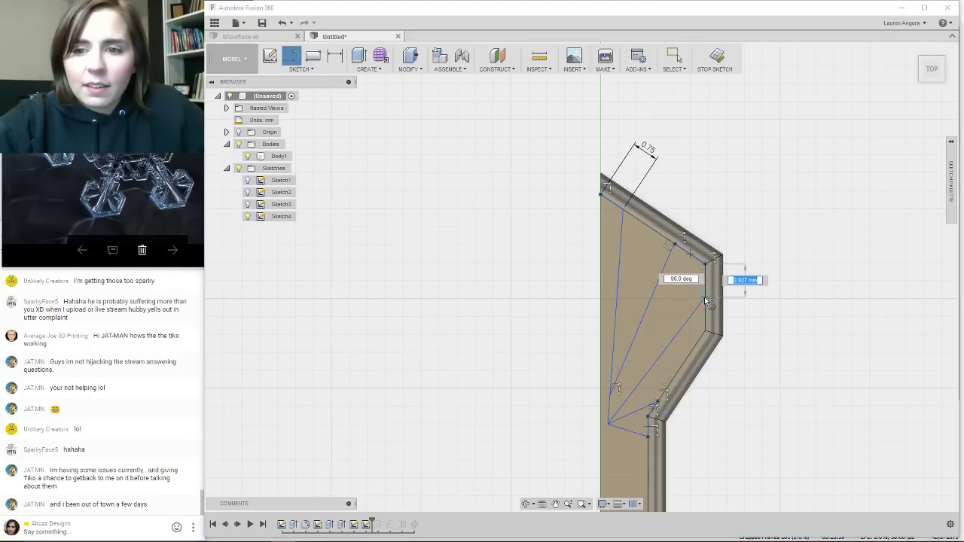
key("Escape")
Draw a line along the centreline from the inner edge's top to the neck's lower end, and continue with a short line slanting away about 7.5 degrees.
scroll(636, 181, "down", 2)
scroll(630, 179, "up", 1)
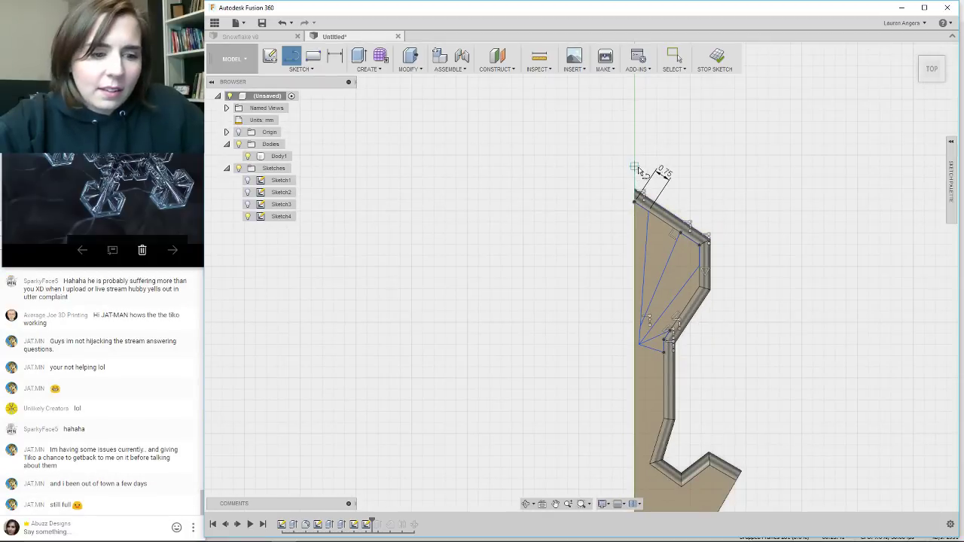
scroll(618, 121, "down", 3)
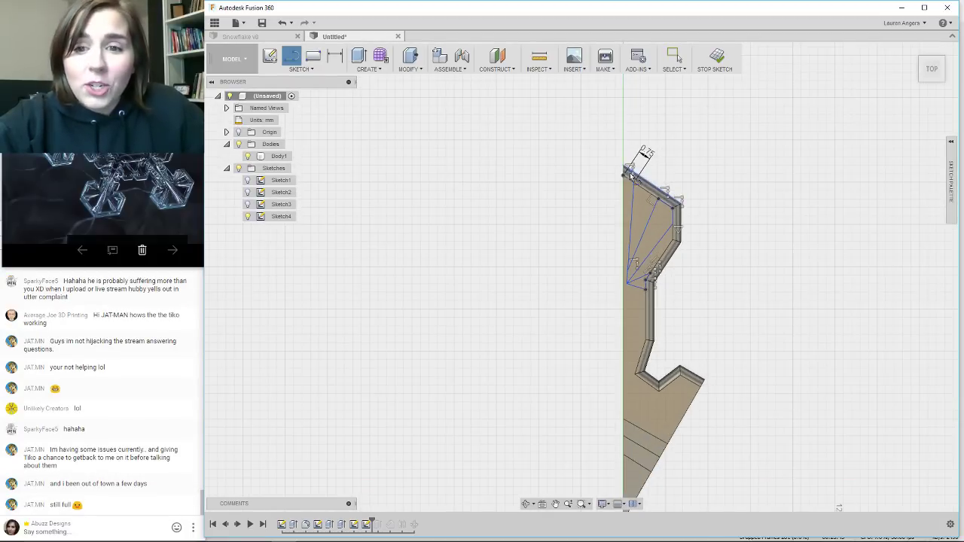
scroll(626, 176, "up", 1)
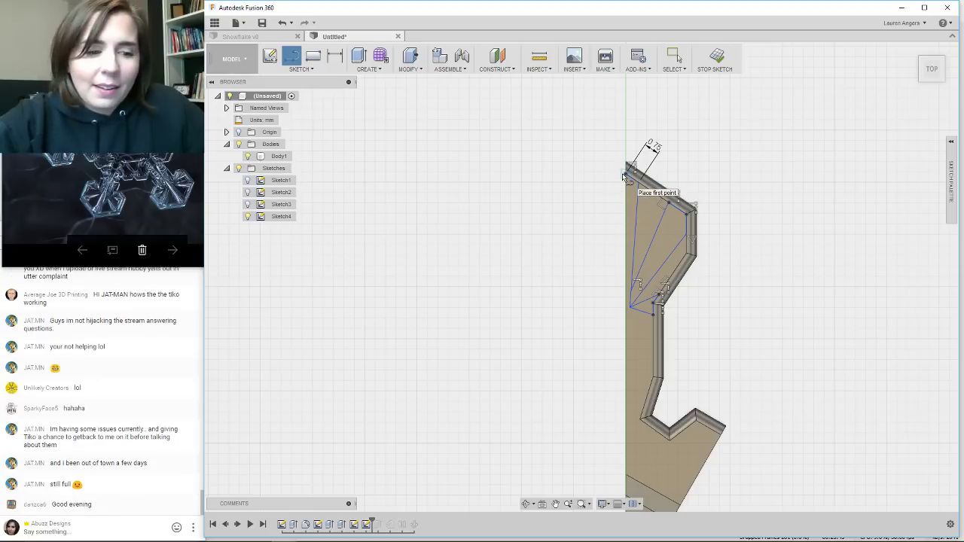
scroll(669, 95, "down", 1)
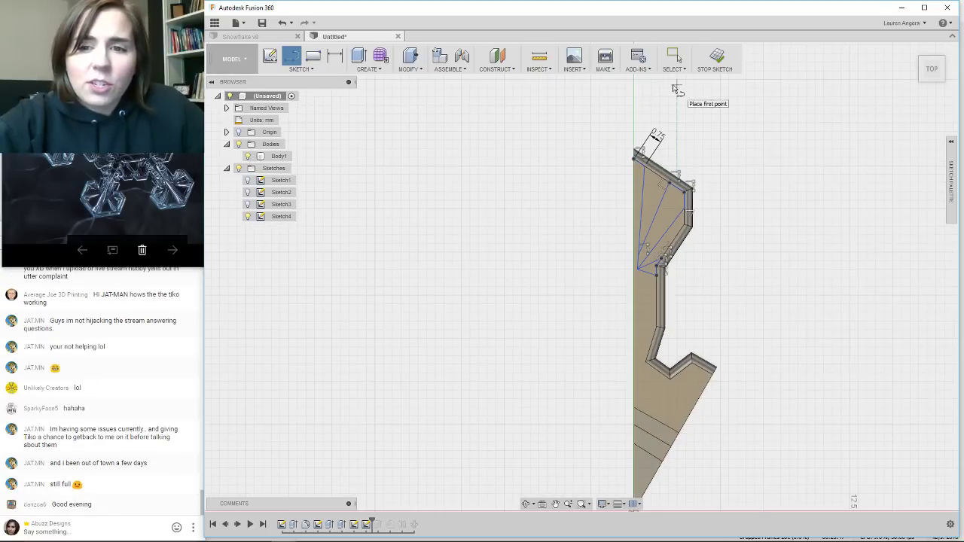
left_click(636, 158)
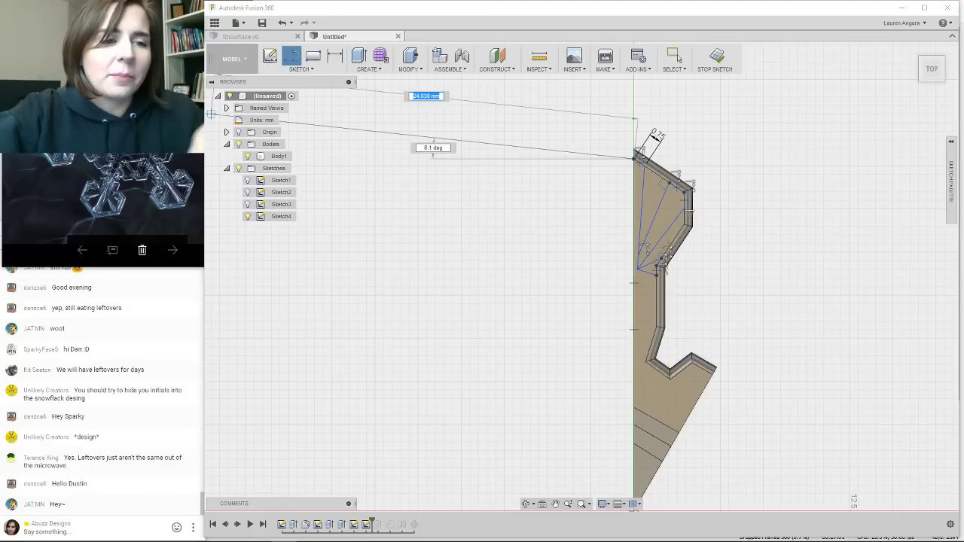
left_click(632, 335)
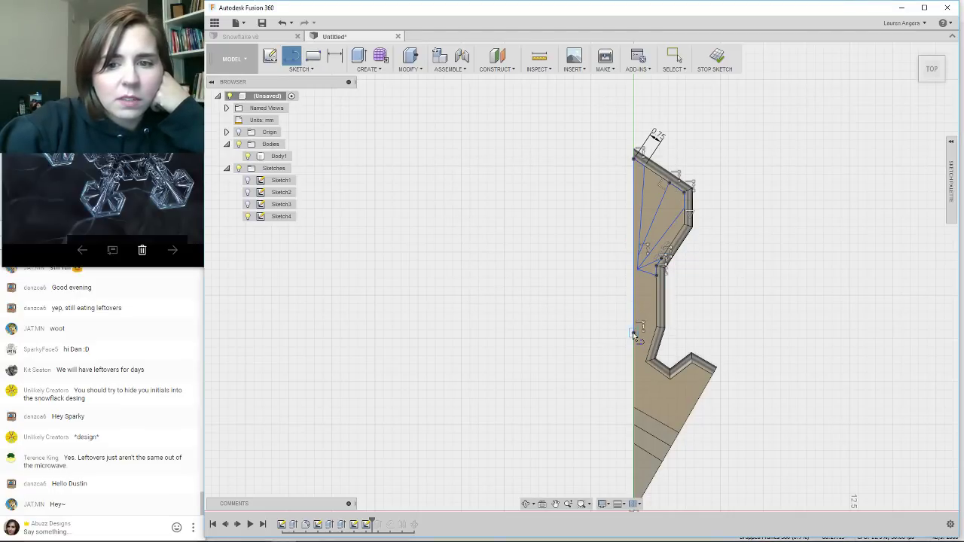
left_click(634, 334)
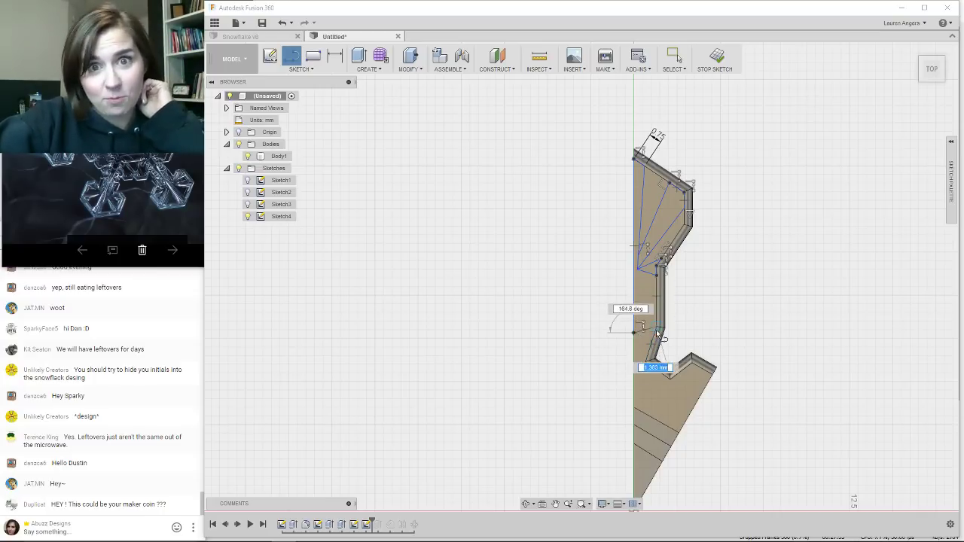
left_click(642, 400)
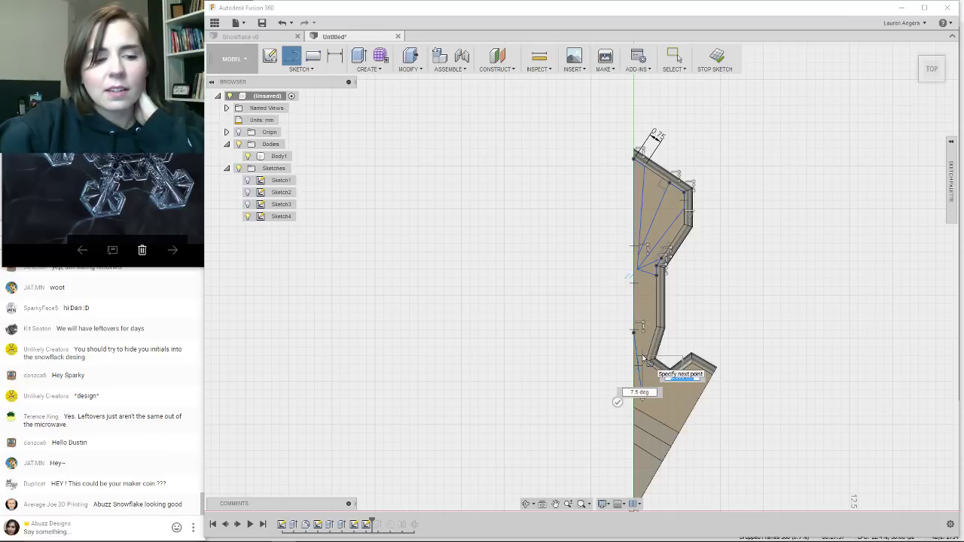
Continue the sketch outline from the lower notch up to the bevelled border, and line the stem's inner edge up to the small triangle's corner.
left_click(644, 358)
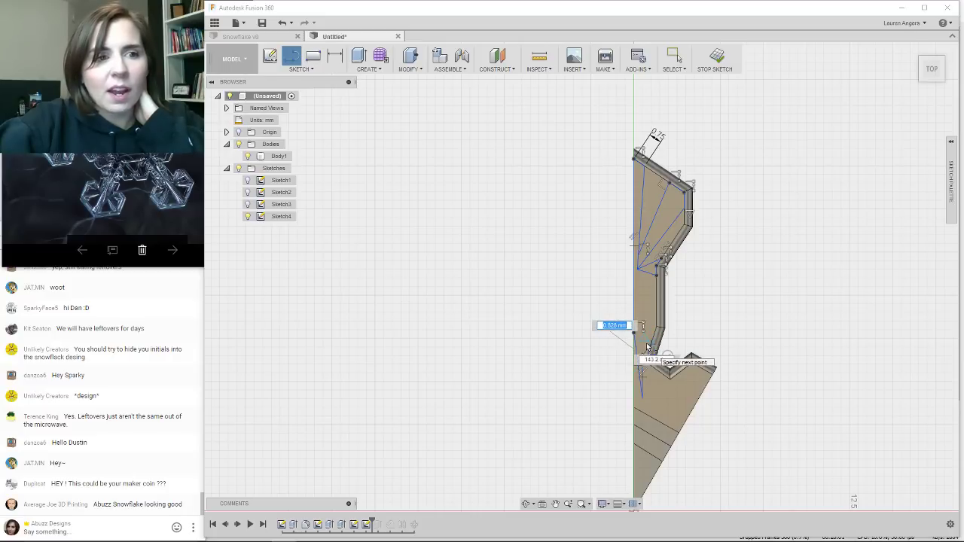
scroll(647, 348, "down", 2)
scroll(644, 339, "up", 5)
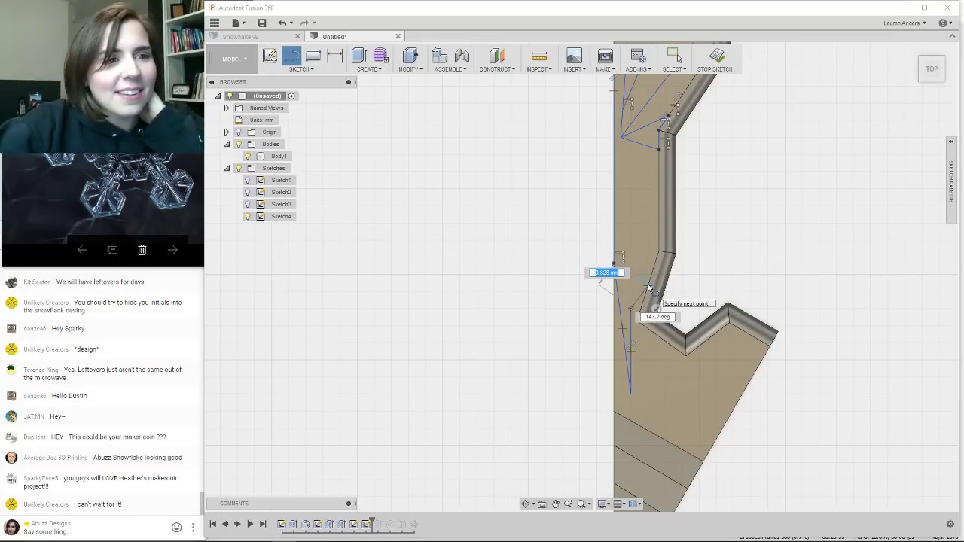
left_click(648, 287)
left_click(659, 254)
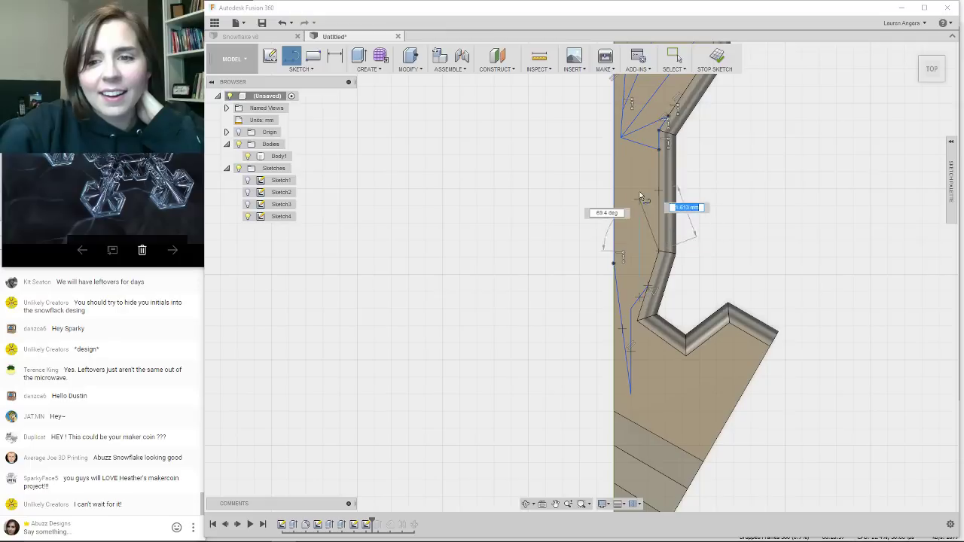
left_click(657, 151)
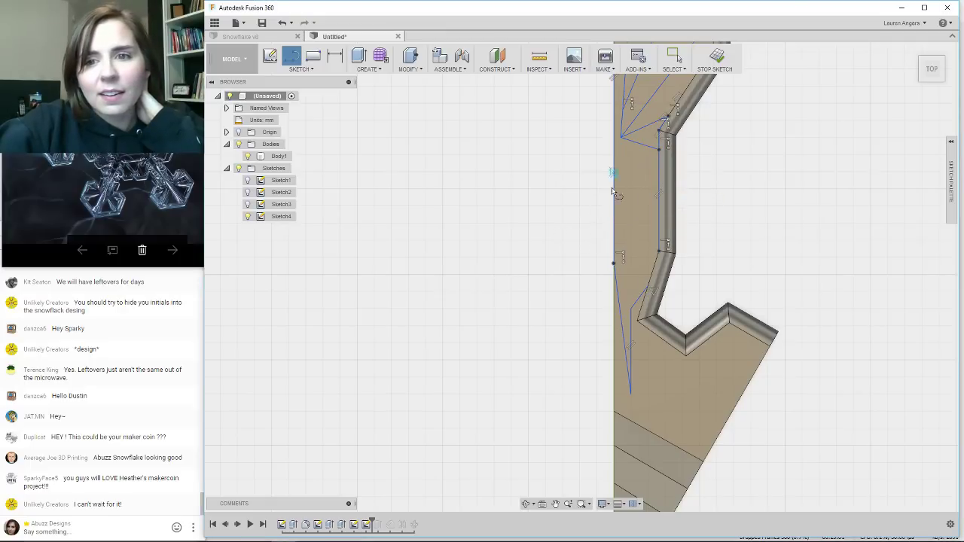
Hide Body1 and draw short connecting lines that close the gap between the lower diagonal and the stem's vertical line.
scroll(631, 250, "down", 3)
scroll(630, 254, "down", 2)
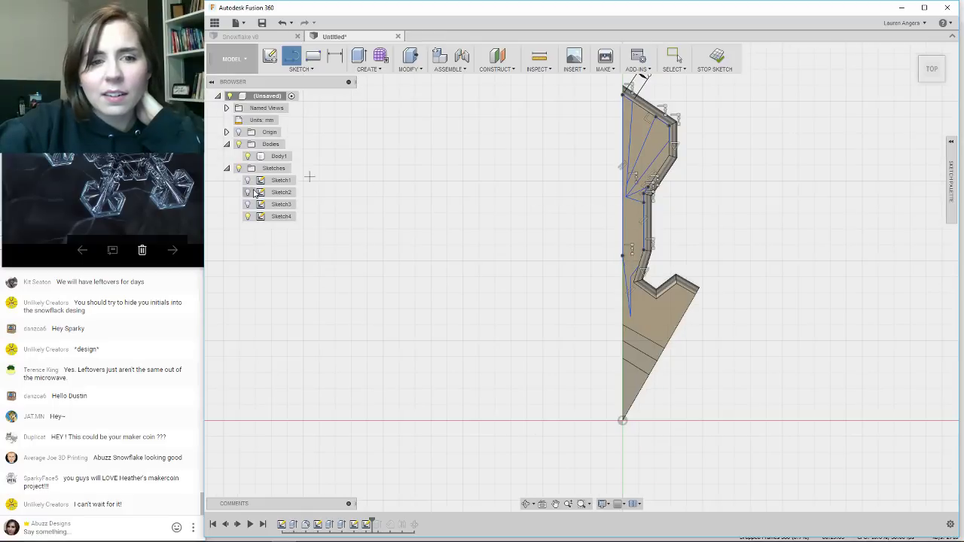
left_click(249, 156)
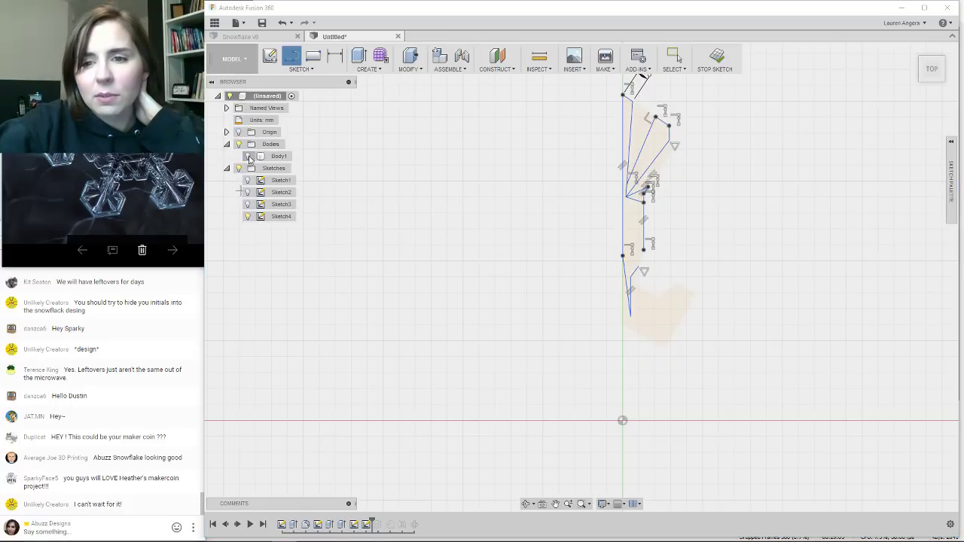
scroll(631, 211, "up", 5)
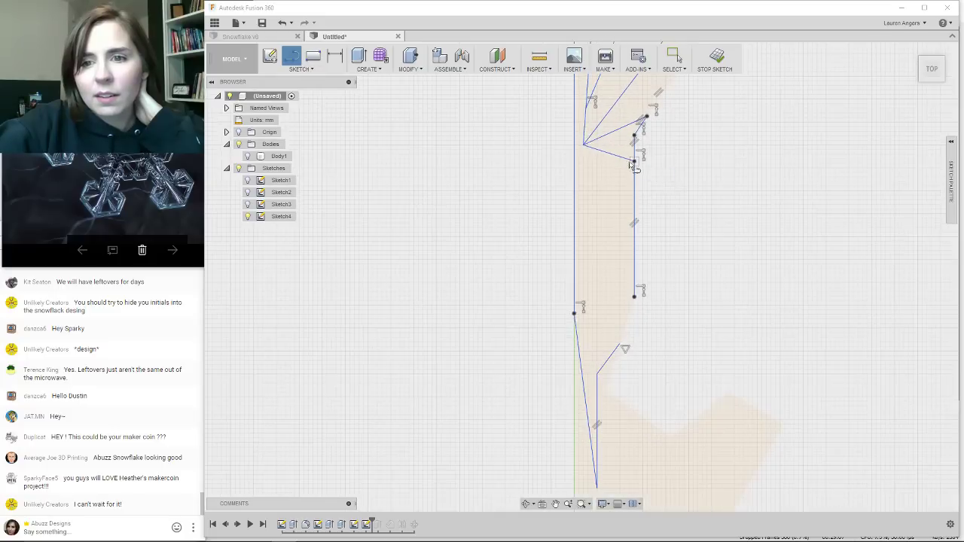
scroll(555, 331, "down", 3)
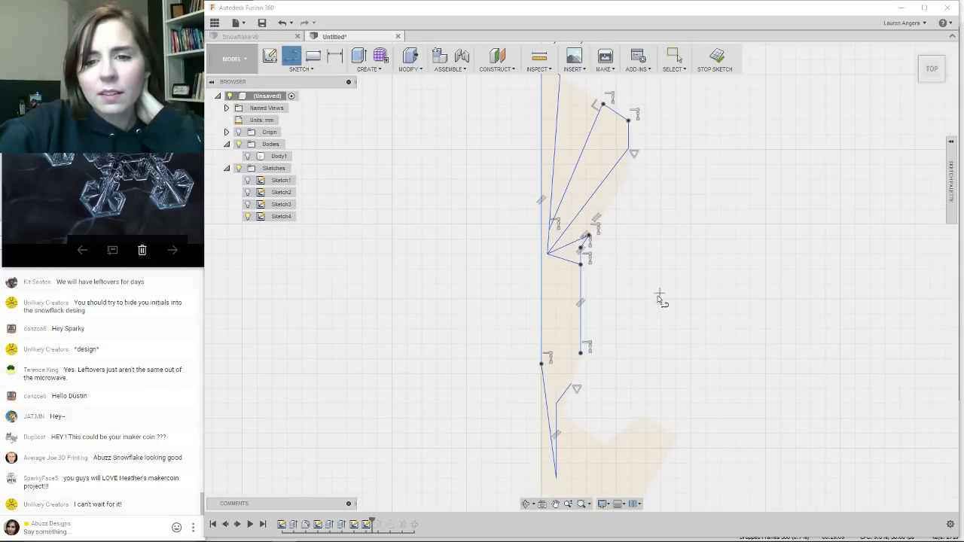
scroll(644, 309, "down", 1)
scroll(584, 120, "down", 2)
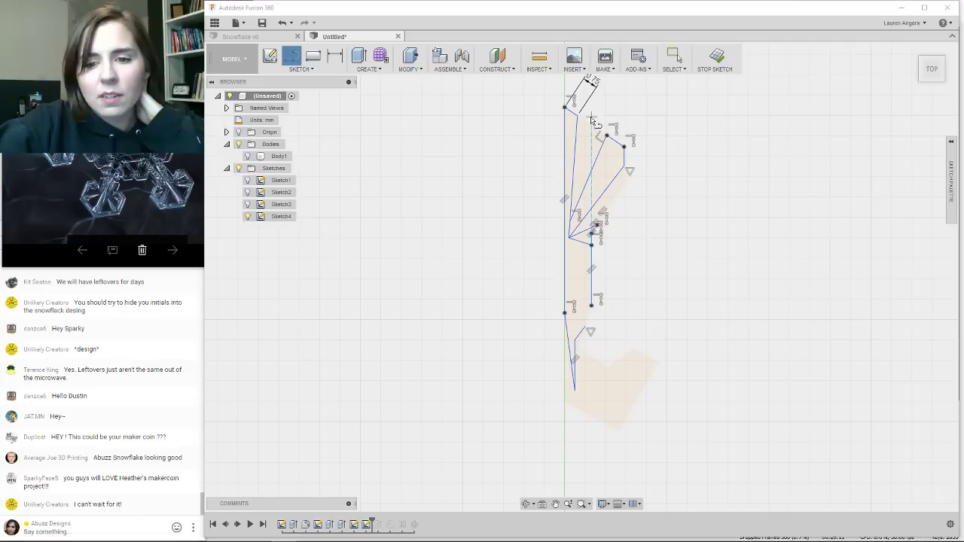
scroll(597, 327, "up", 2)
scroll(590, 330, "up", 2)
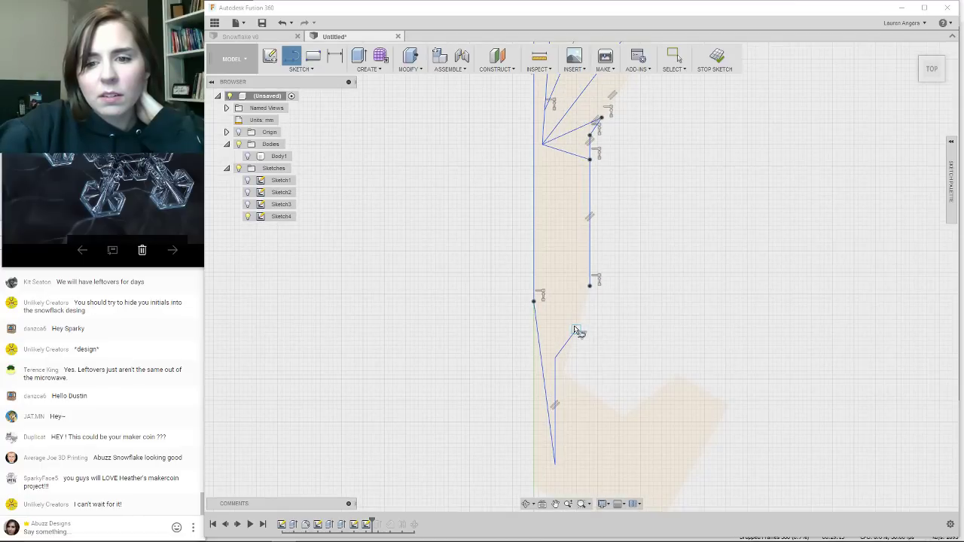
left_click_drag(575, 328, 579, 319)
left_click(590, 286)
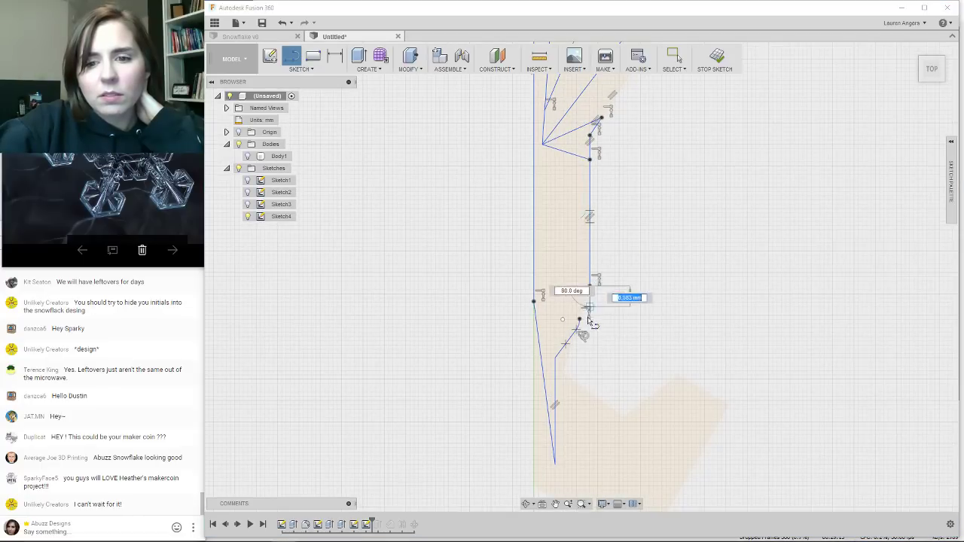
Finish the sketch and make Body1 visible again.
scroll(652, 293, "down", 2)
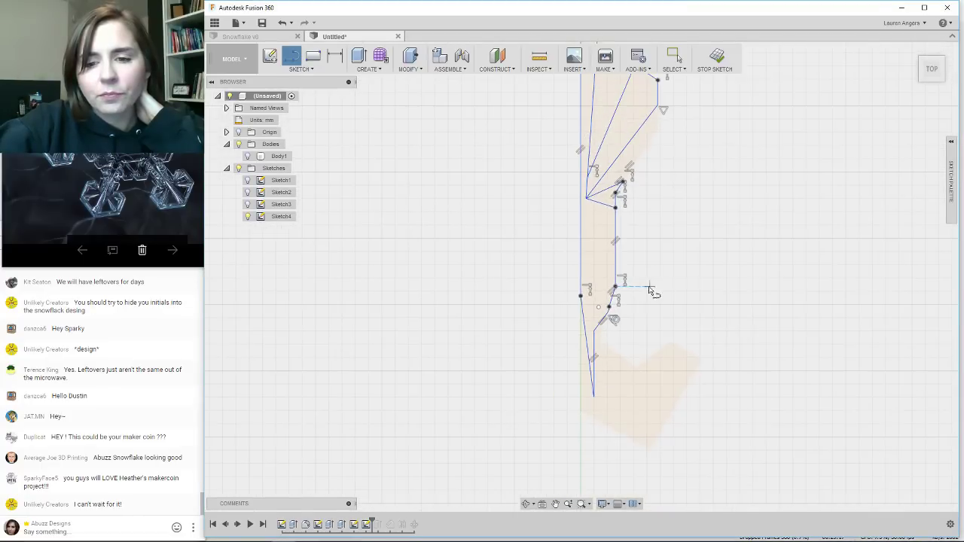
scroll(577, 399, "down", 1)
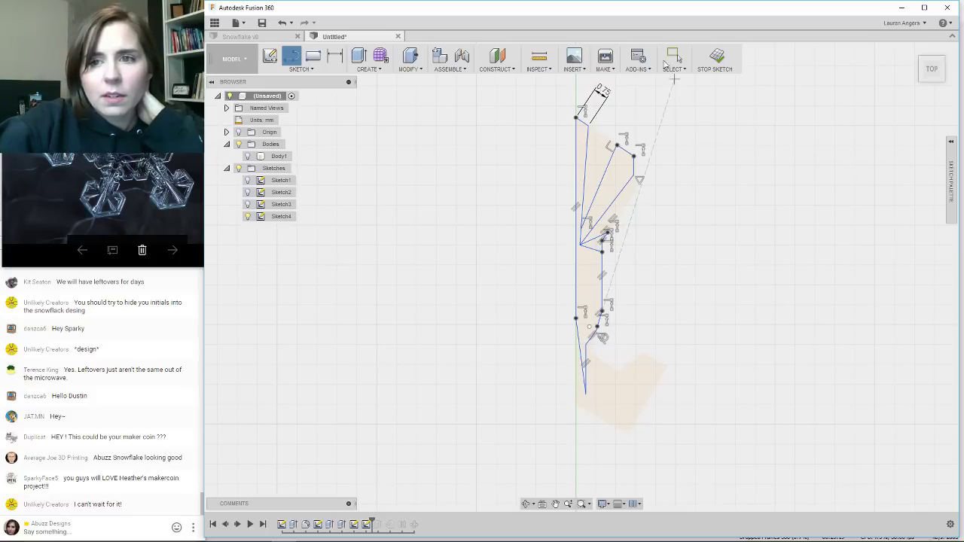
left_click(717, 60)
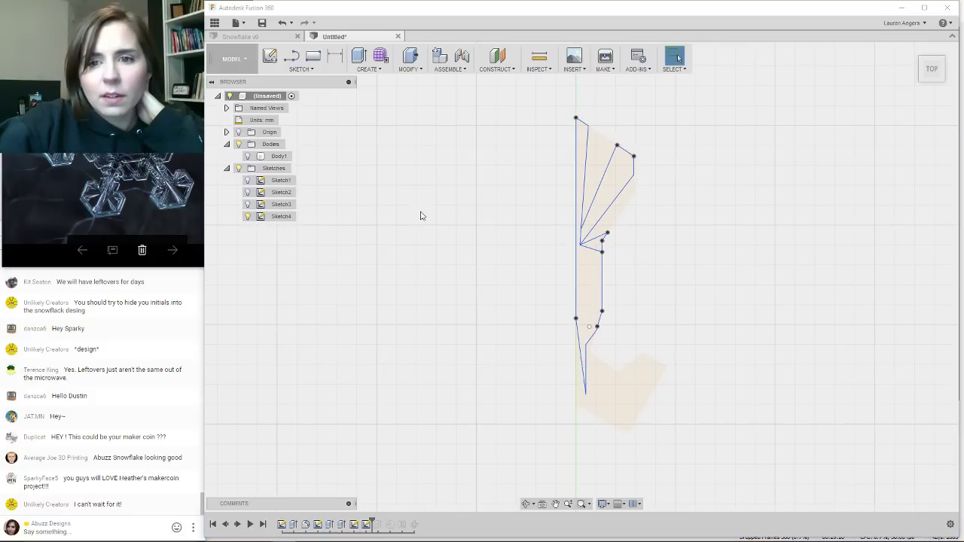
left_click(247, 157)
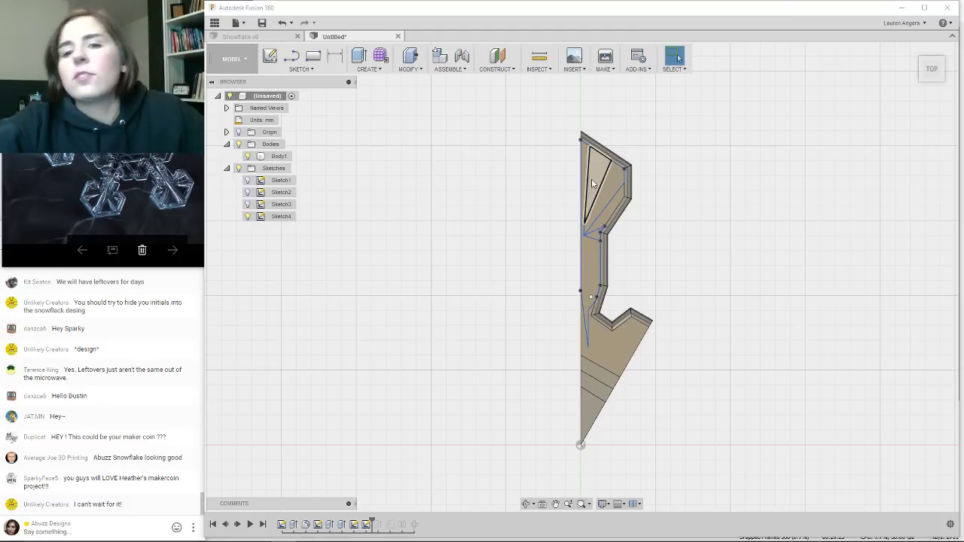
Extrude the long stem profile and the upper facet profile of Sketch4 by 0.75 mm, joined to the body.
left_click(359, 56)
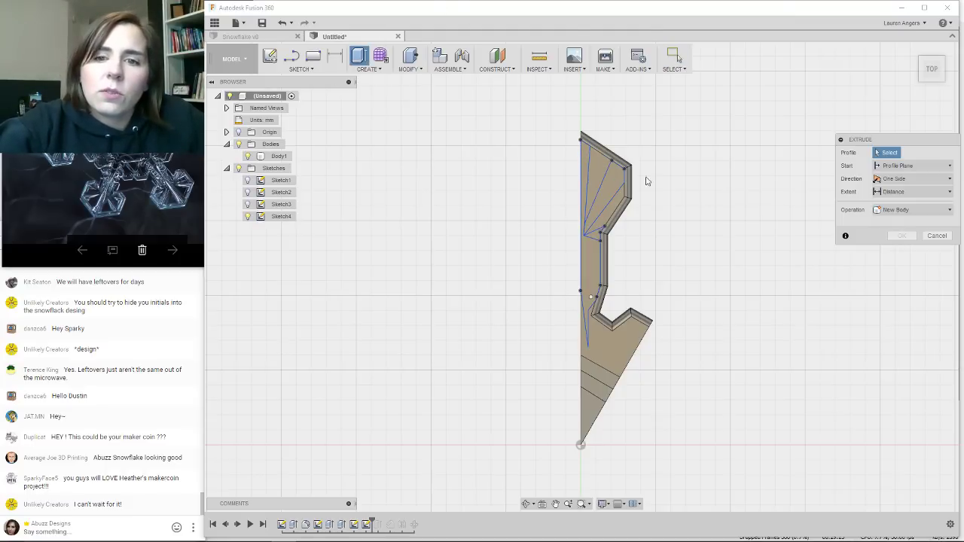
left_click(587, 185)
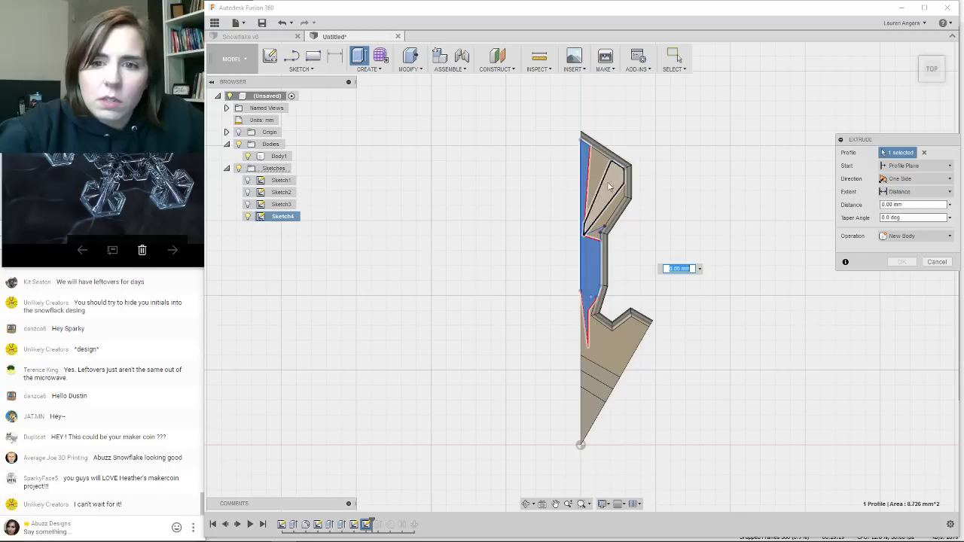
left_click(613, 189)
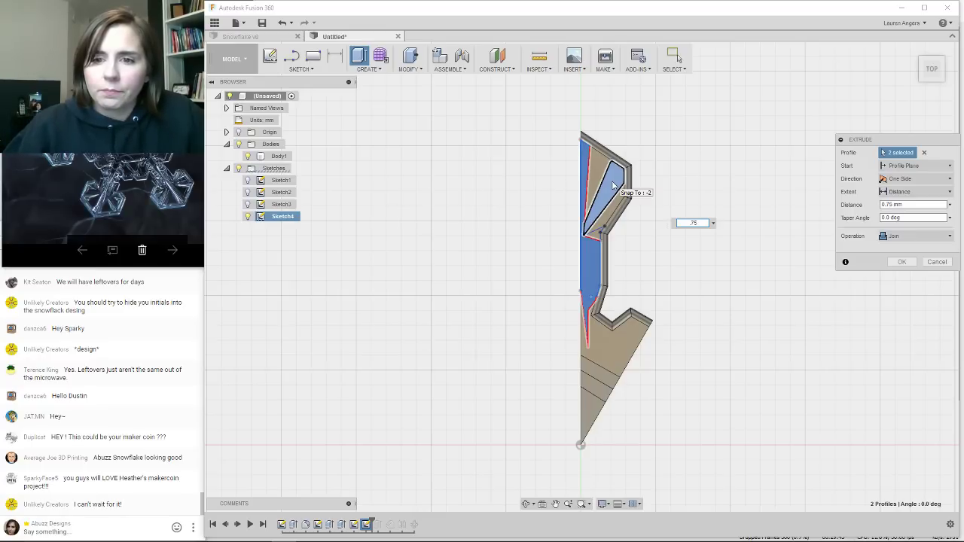
key("Return")
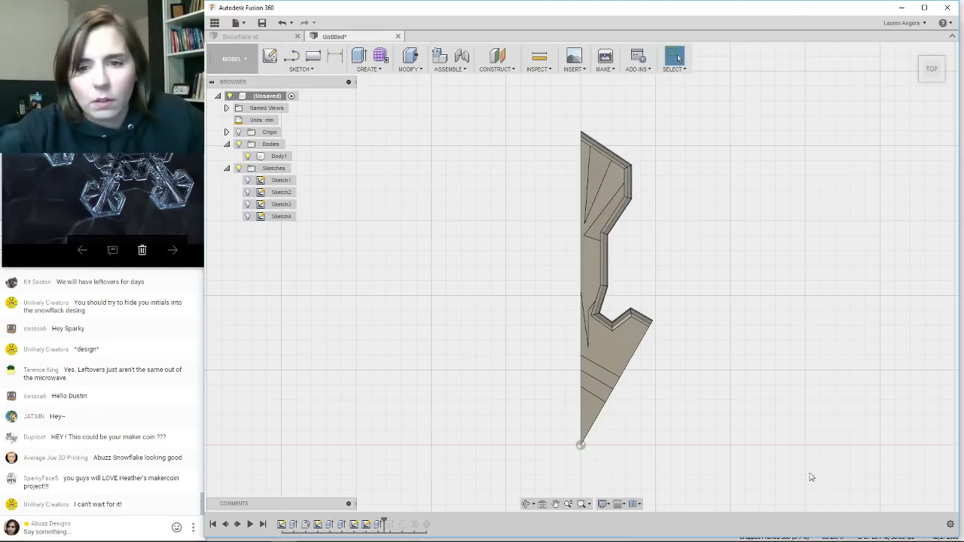
Show Sketch4 again and extrude its small triangular profile at the neck of the arm.
middle_click_drag(809, 477, 768, 463, "shift")
scroll(525, 370, "down", 3)
scroll(697, 208, "up", 5)
scroll(579, 393, "down", 1)
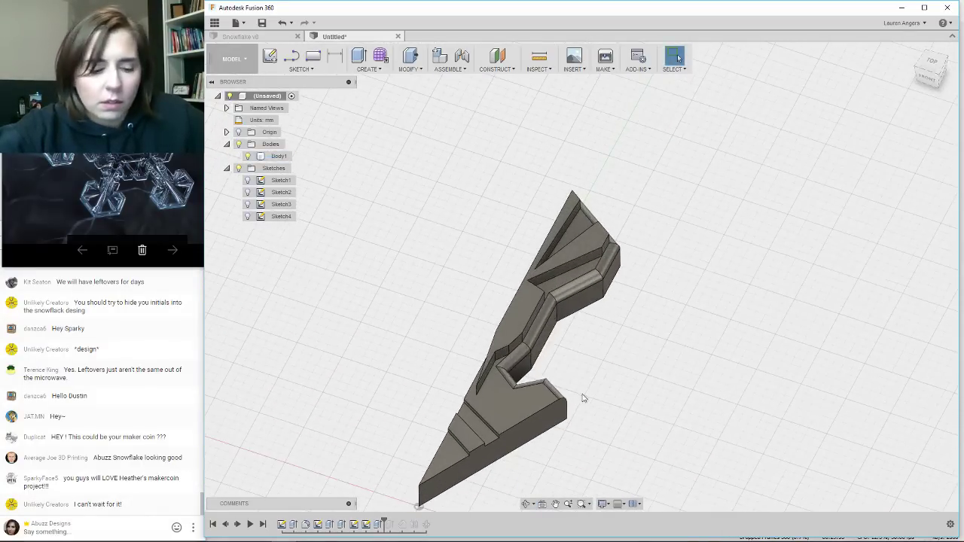
middle_click_drag(581, 397, 581, 426, "shift")
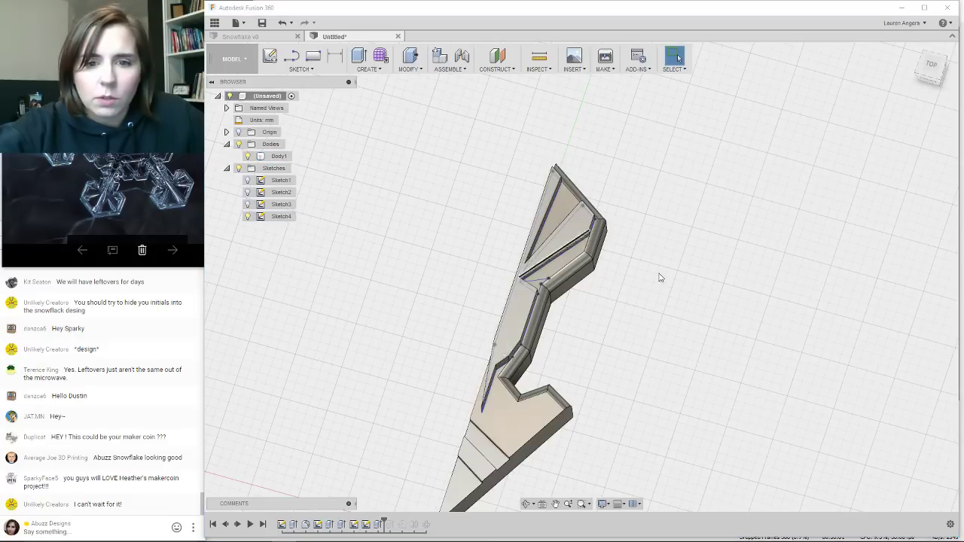
left_click(364, 61)
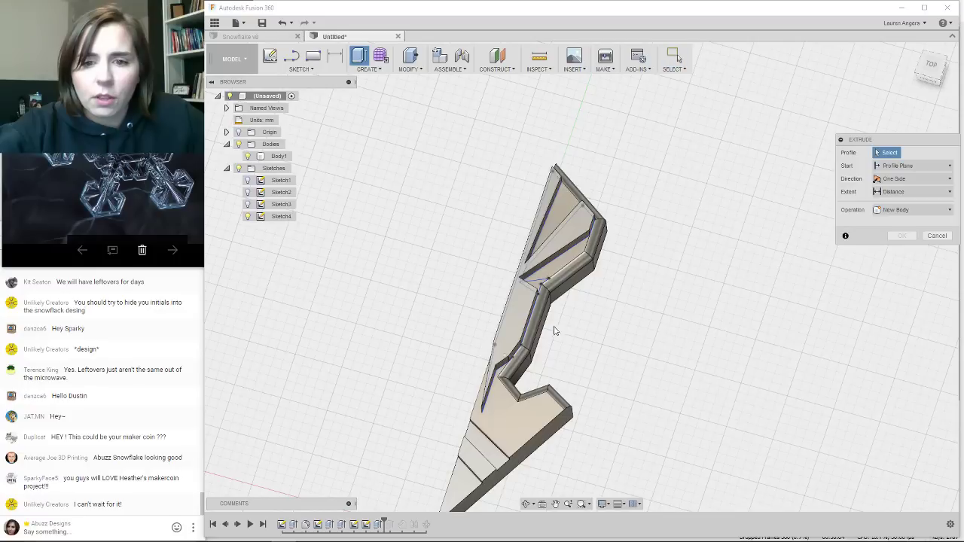
left_click(536, 281)
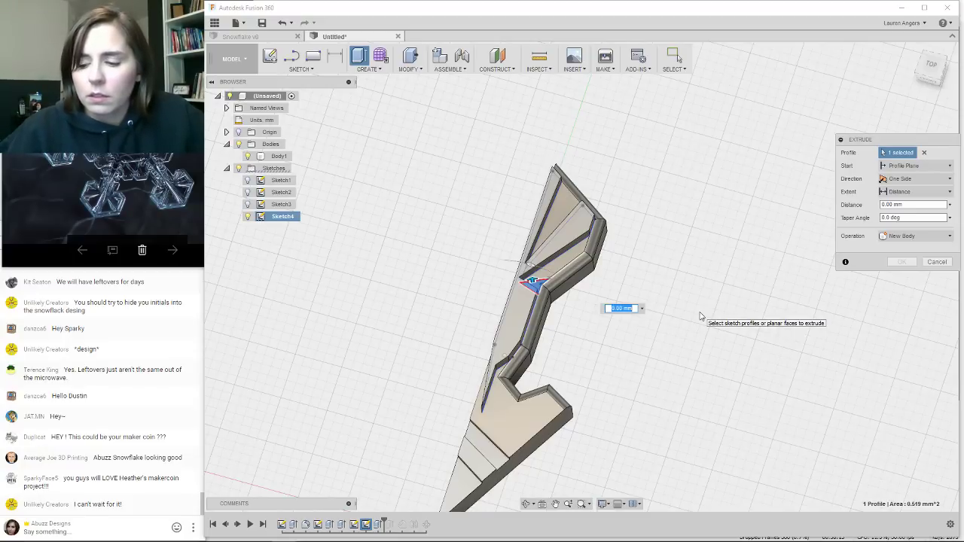
key("Escape")
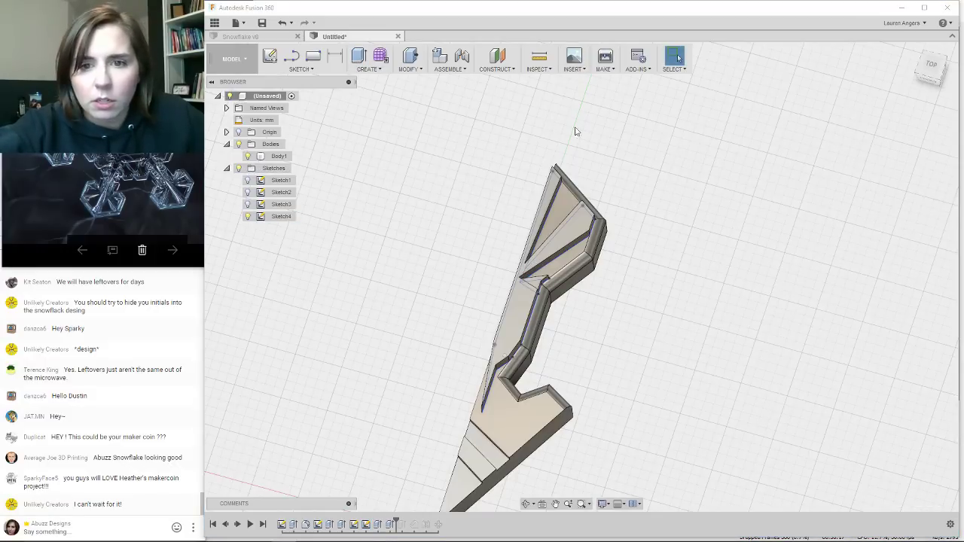
Roll the timeline forward to the end and examine the facets on the complete snowflake.
middle_click_drag(575, 132, 603, 214, "shift")
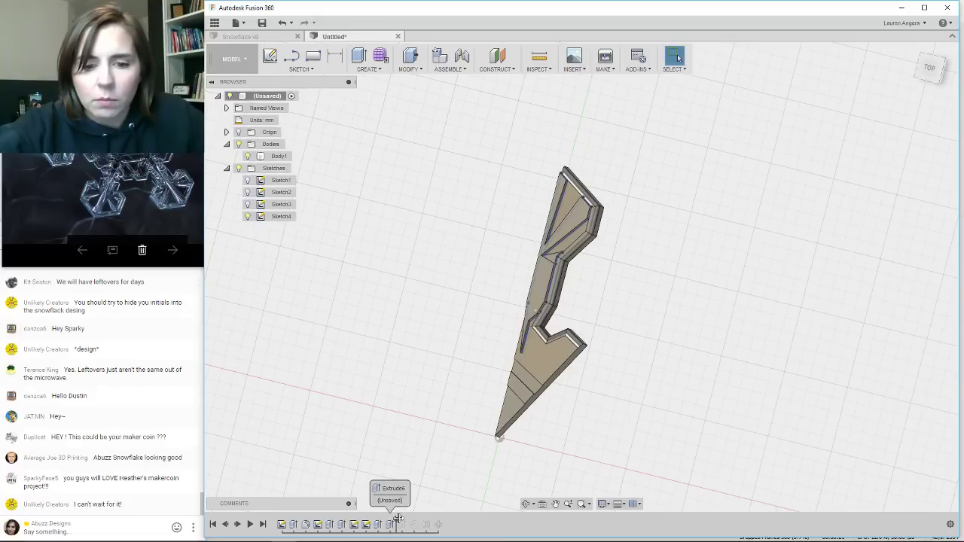
left_click_drag(394, 520, 445, 520)
scroll(610, 264, "down", 4)
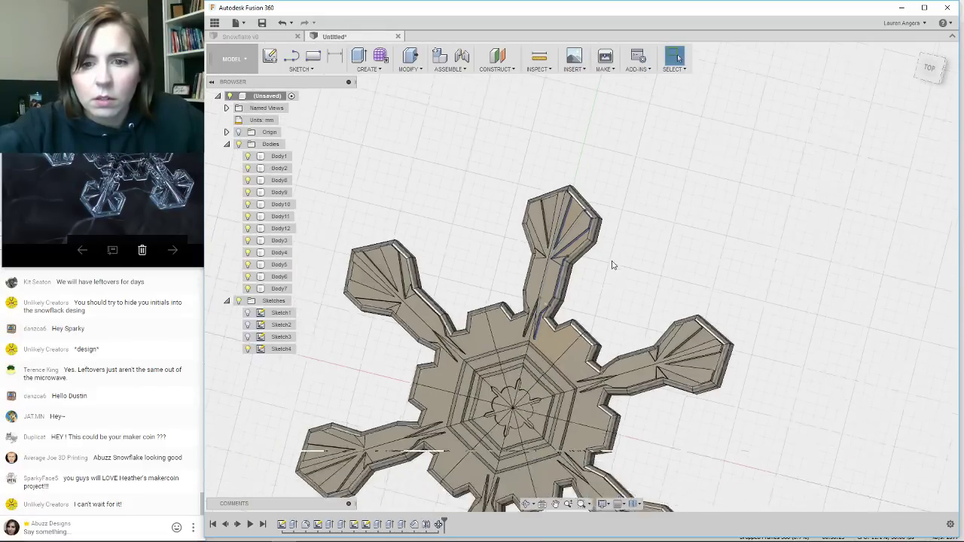
scroll(484, 296, "up", 5)
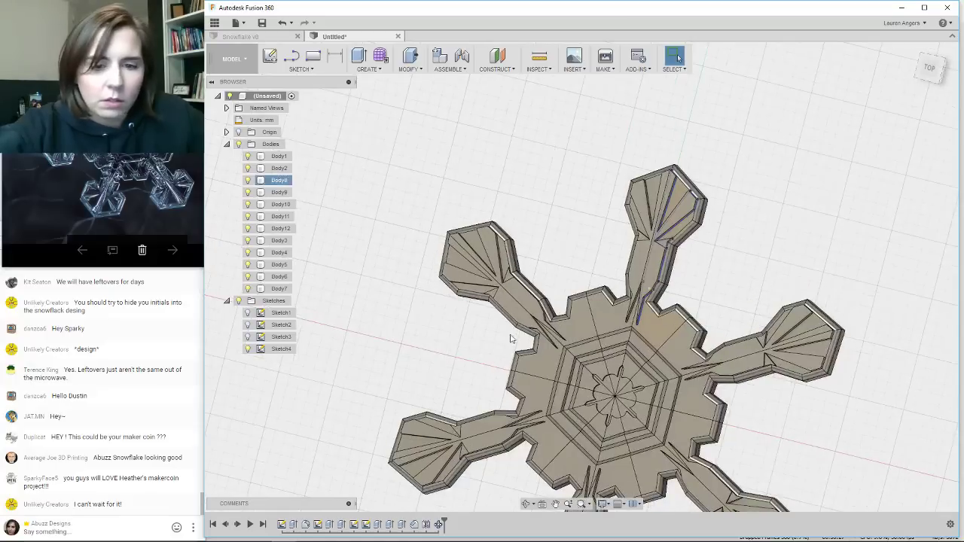
mouse_move(512, 338)
middle_mouse_down("shift")
mouse_move(493, 319)
mouse_move(522, 299)
mouse_move(539, 324)
mouse_move(498, 338)
mouse_move(514, 349)
middle_mouse_up("shift")
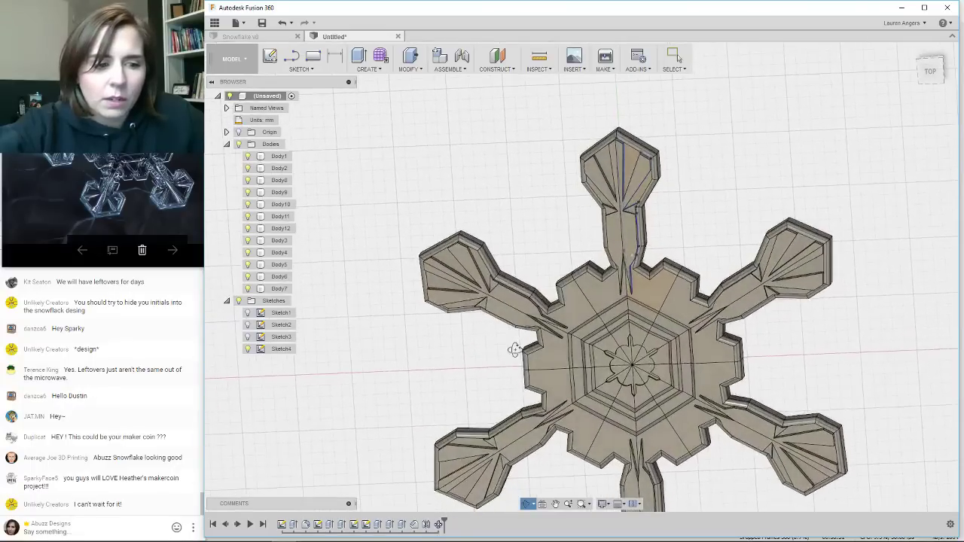
scroll(515, 322, "down", 3)
scroll(610, 185, "up", 6)
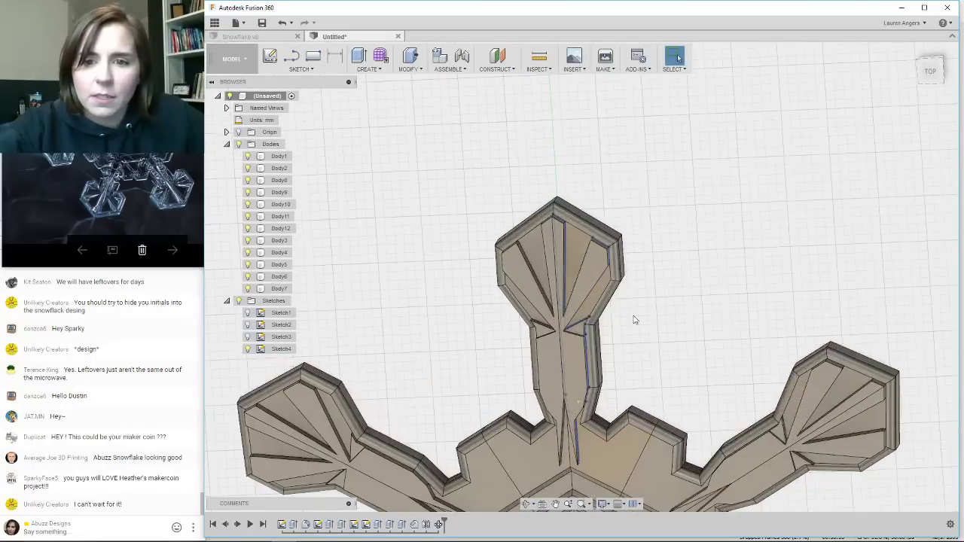
Roll the timeline back to just after Extrude4, ahead of the mirror and circular pattern features.
left_click(440, 524)
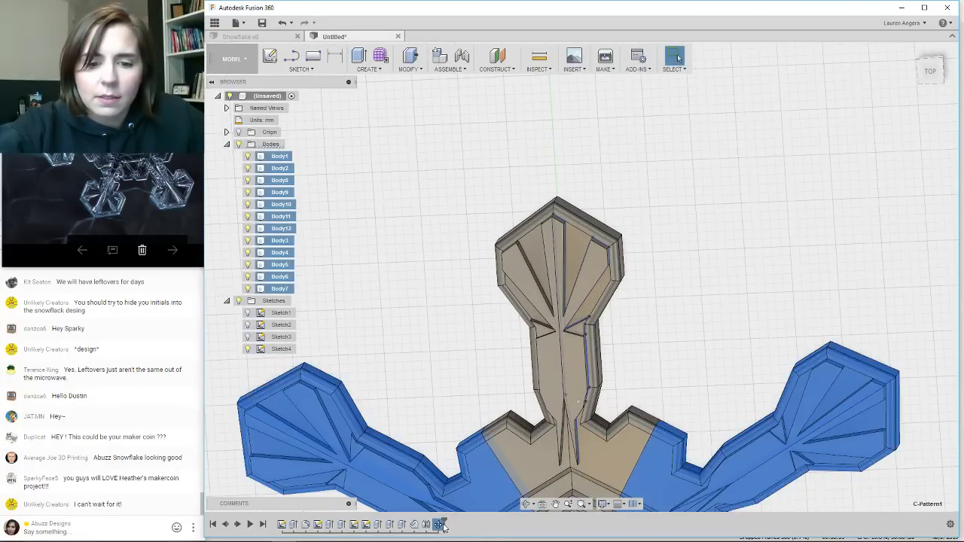
left_click(432, 373)
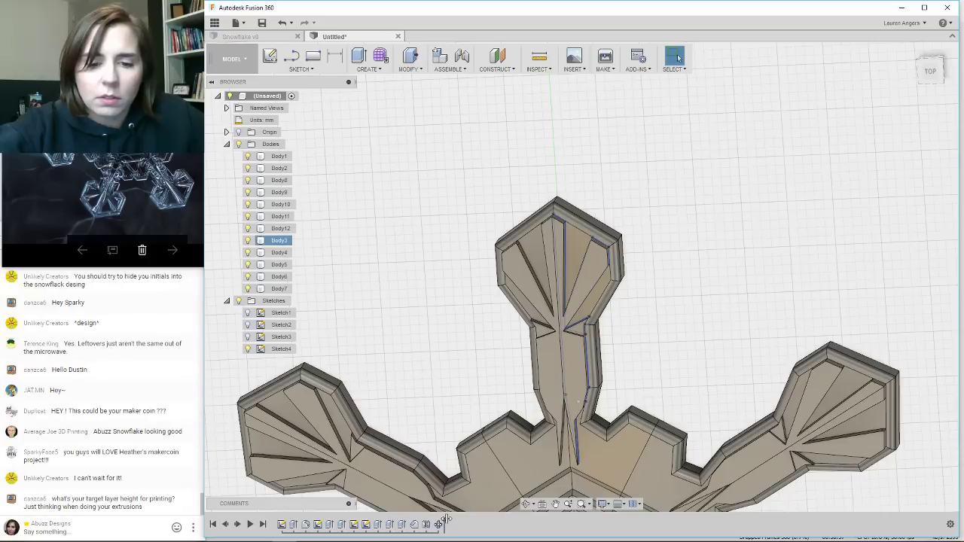
left_click_drag(436, 523, 404, 521)
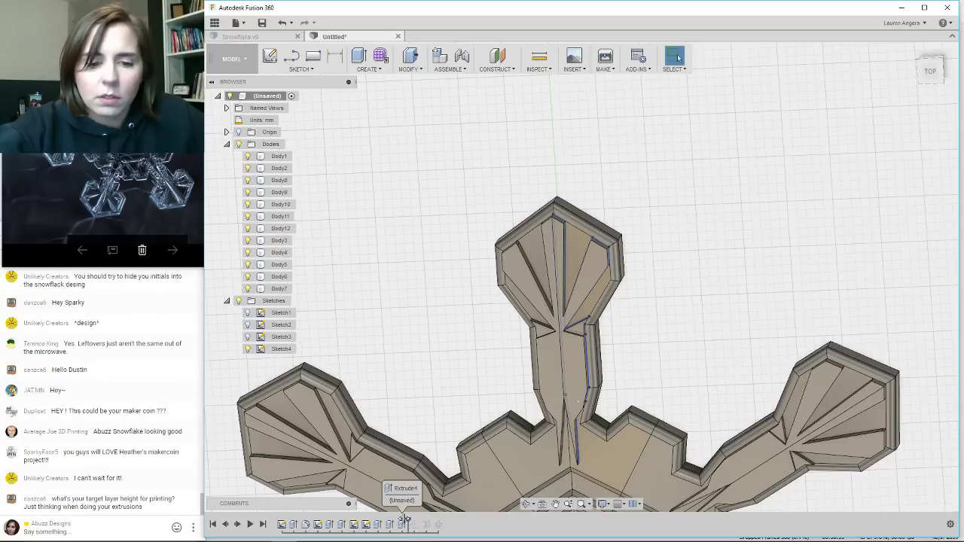
Set up an equal-distance 0.25 mm chamfer on the raised edges of the upper facets at the arm's tip.
scroll(512, 265, "down", 1)
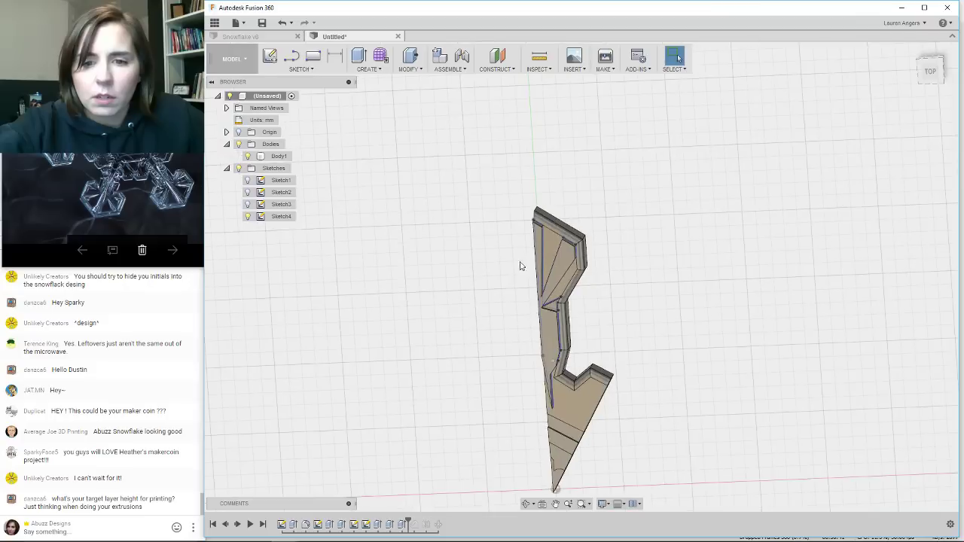
scroll(586, 311, "up", 2)
scroll(554, 283, "up", 1)
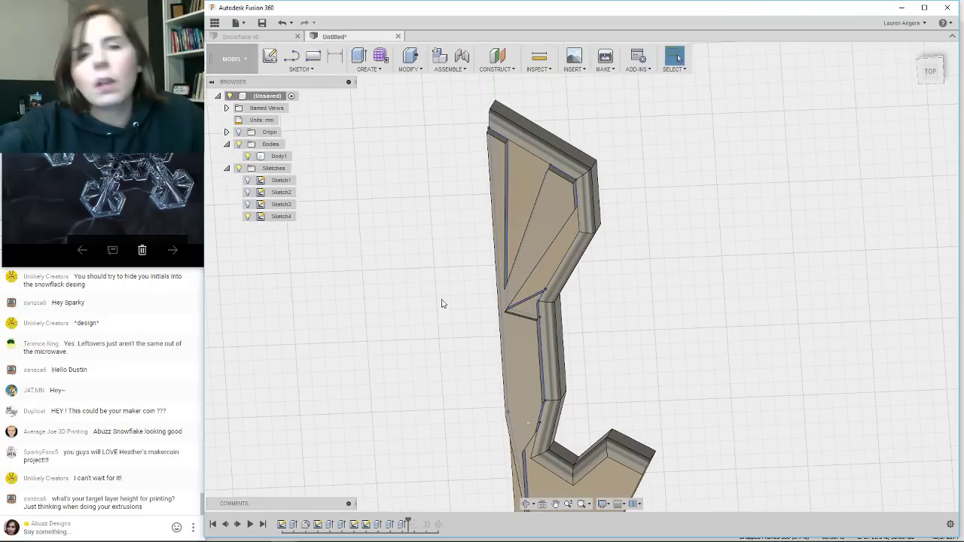
left_click(423, 71)
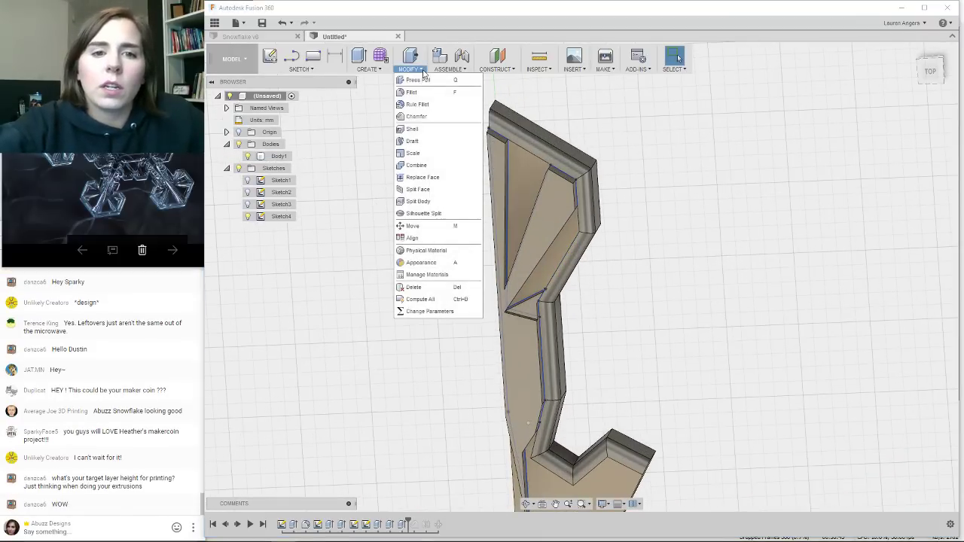
left_click(449, 119)
left_click(497, 140)
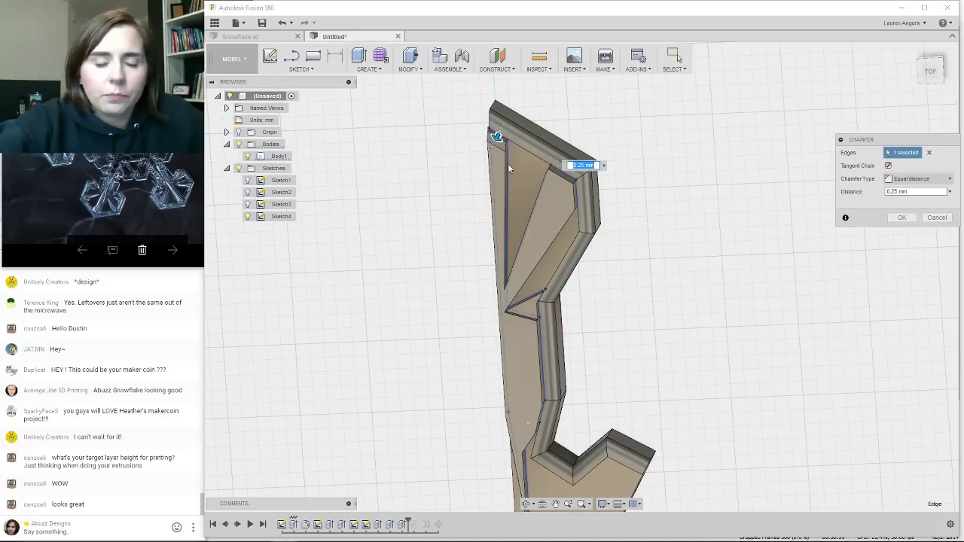
left_click(506, 215)
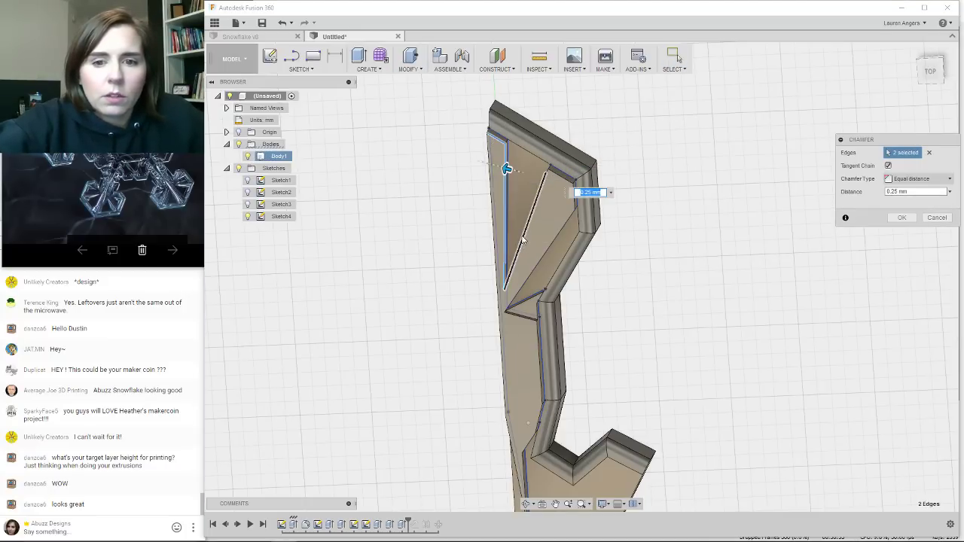
left_click(524, 239)
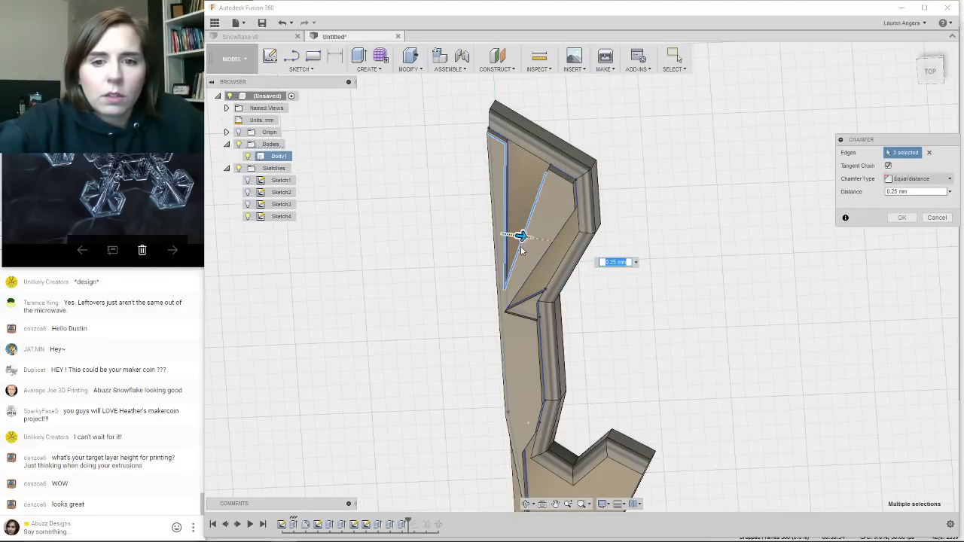
left_click(568, 183)
left_click(572, 213)
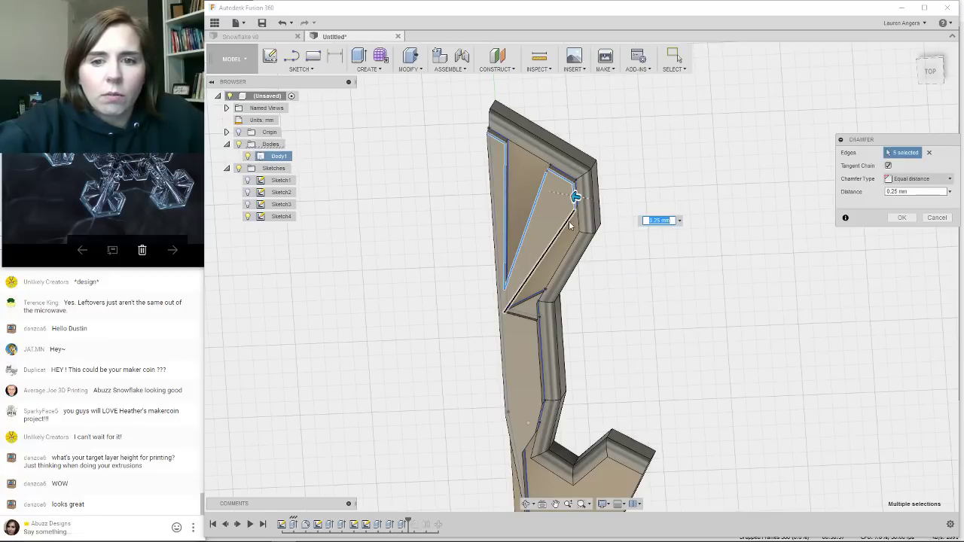
left_click(571, 225)
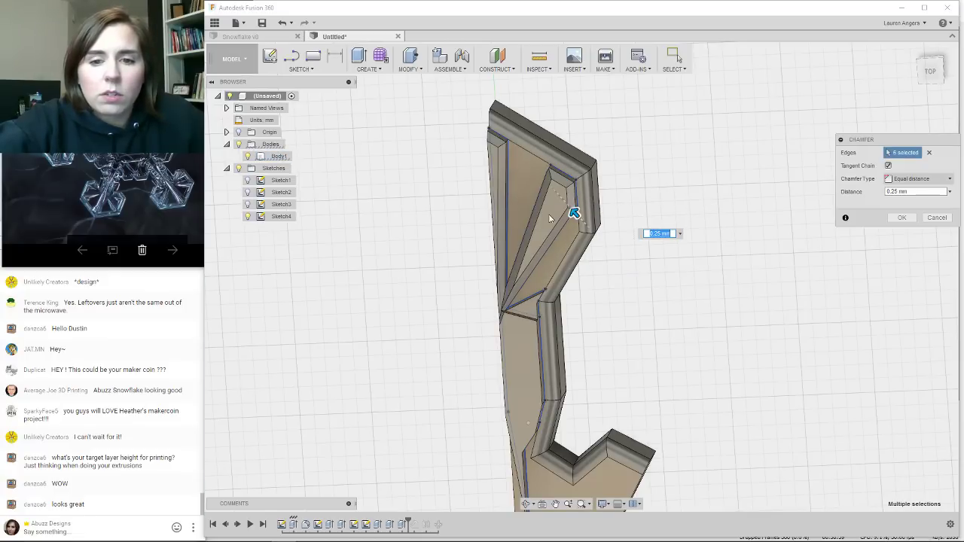
Add the raised stem facet's edges, down to its pointed lower part, to the chamfer and apply it at 0.25 mm.
scroll(593, 147, "down", 3)
scroll(541, 290, "up", 4)
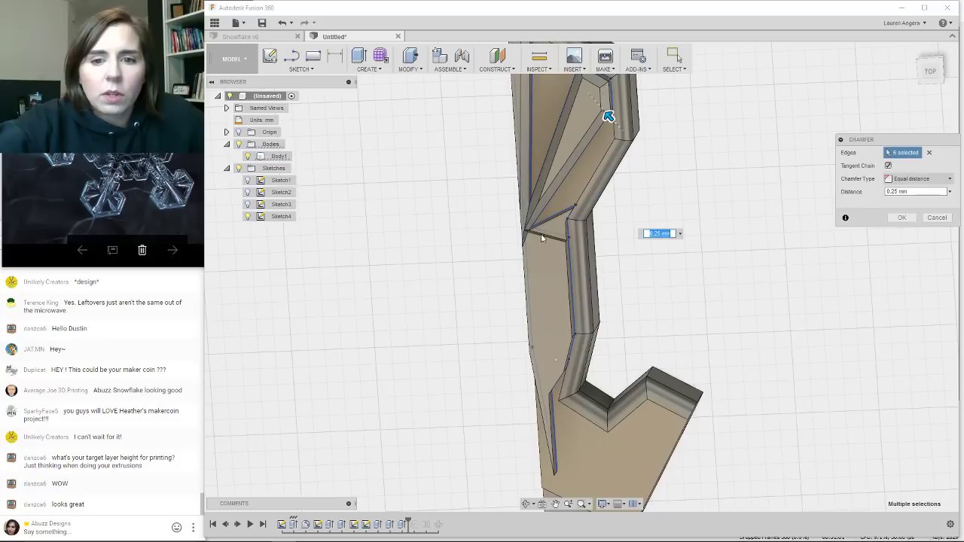
left_click(541, 238)
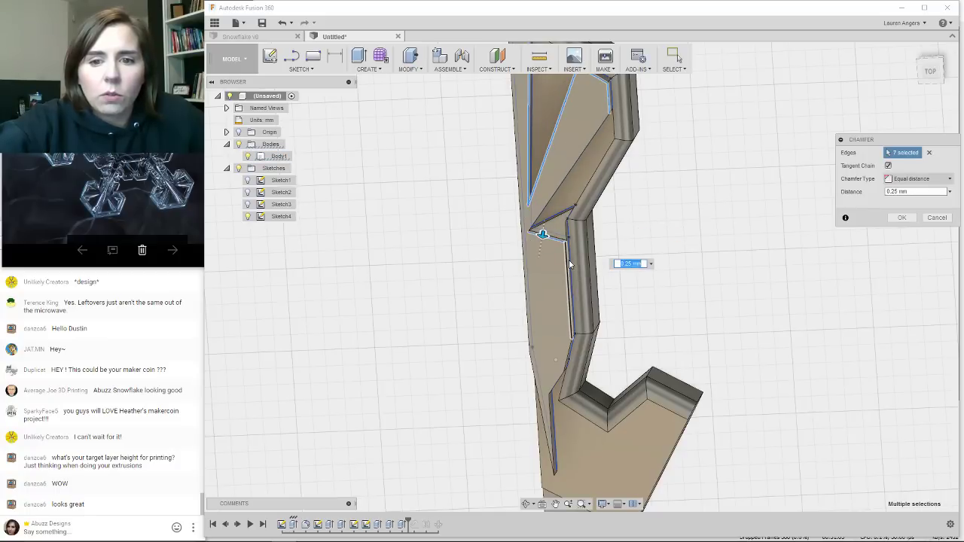
left_click(567, 269)
scroll(577, 244, "down", 2)
scroll(612, 320, "up", 2)
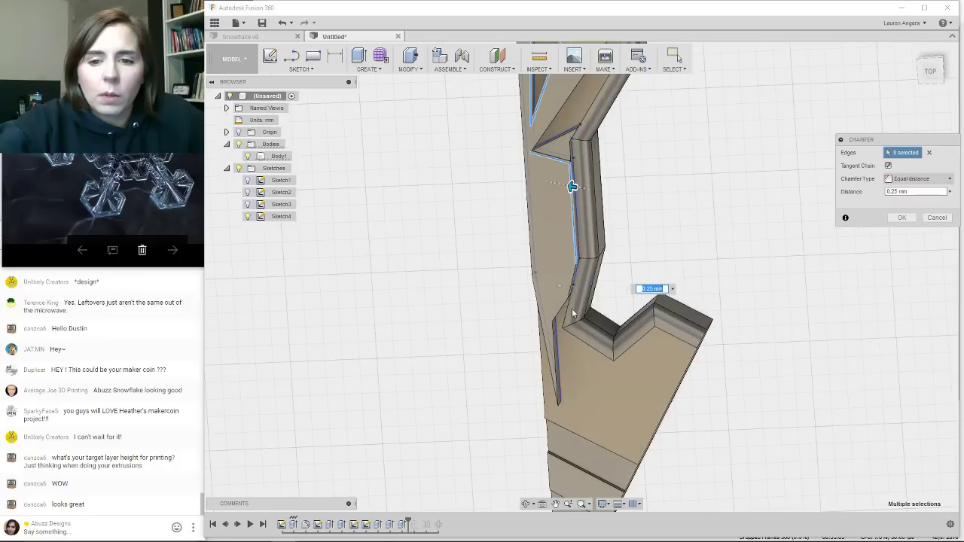
left_click(561, 307)
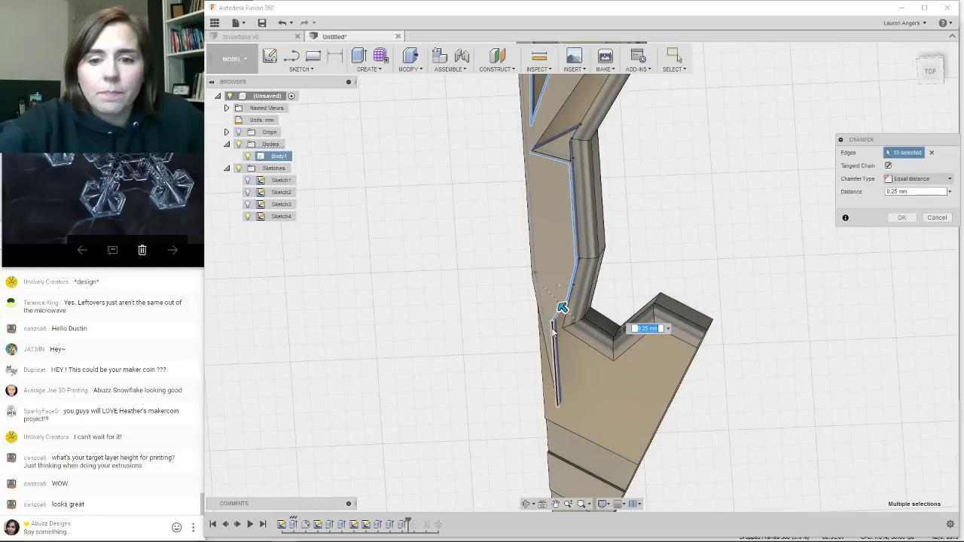
left_click(555, 333)
scroll(639, 179, "down", 2)
scroll(568, 252, "up", 2)
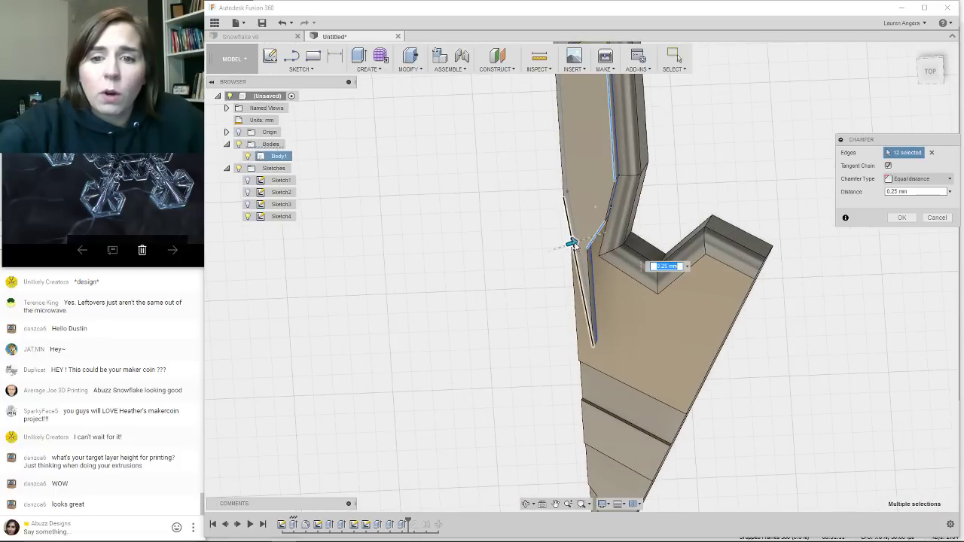
left_click(574, 249)
scroll(723, 222, "down", 2)
scroll(700, 183, "up", 2)
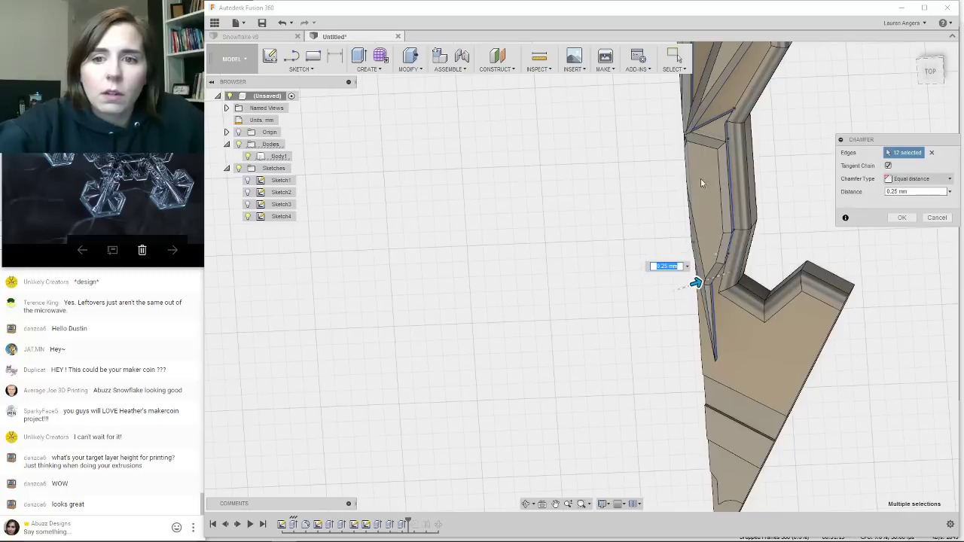
middle_click_drag(656, 287, 849, 226)
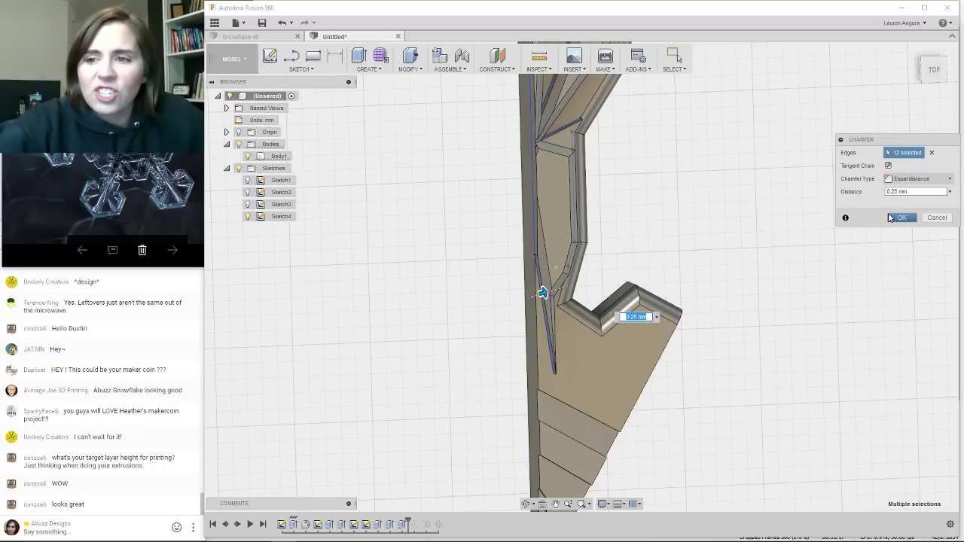
left_click(897, 217)
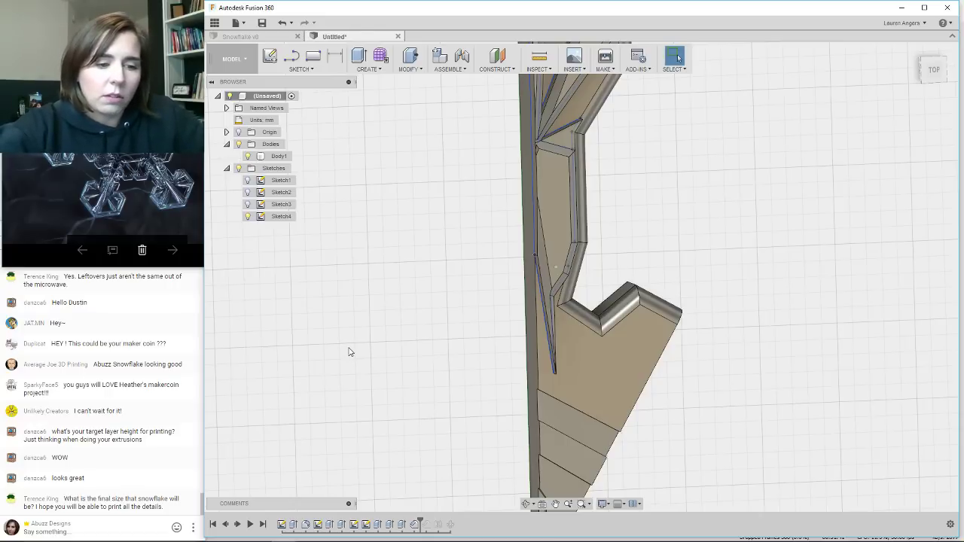
Examine the chamfered segment along its full length, from the arm's tip to the snowflake's centre.
scroll(350, 347, "down", 5)
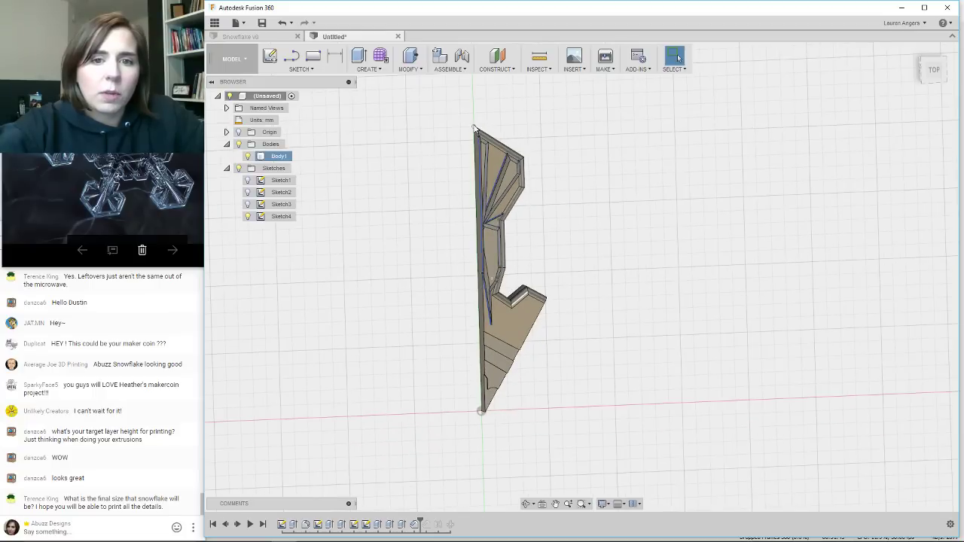
scroll(498, 203, "down", 2)
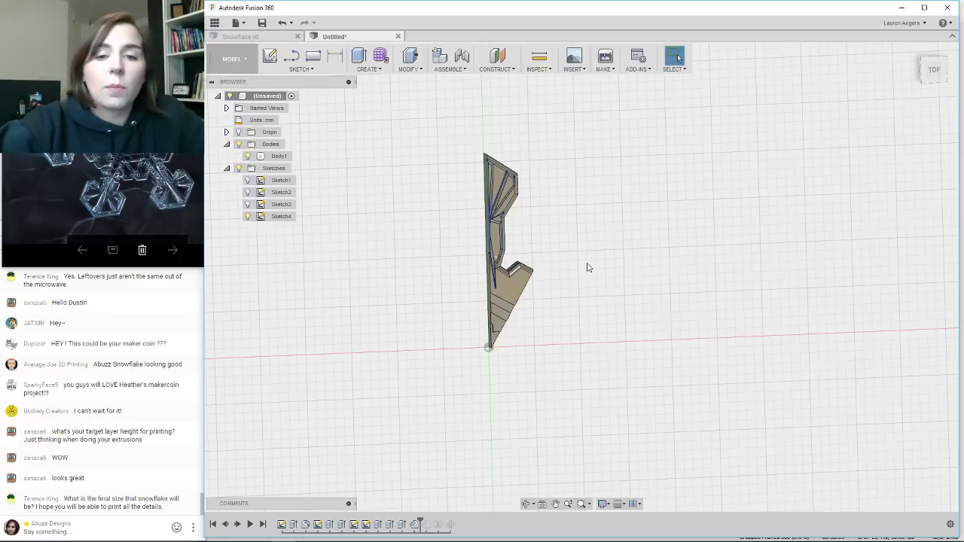
scroll(477, 250, "up", 3)
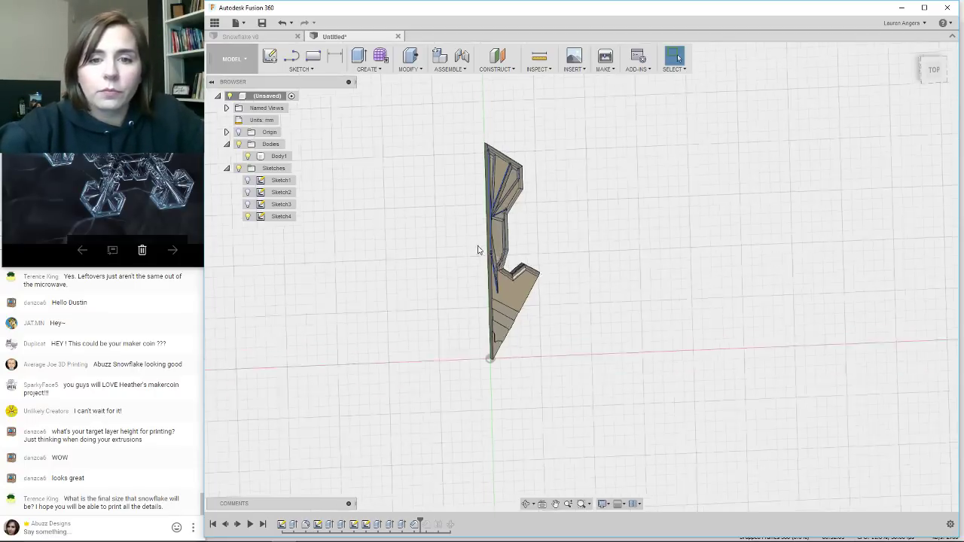
scroll(512, 462, "up", 2)
scroll(495, 400, "down", 2)
scroll(494, 398, "down", 3)
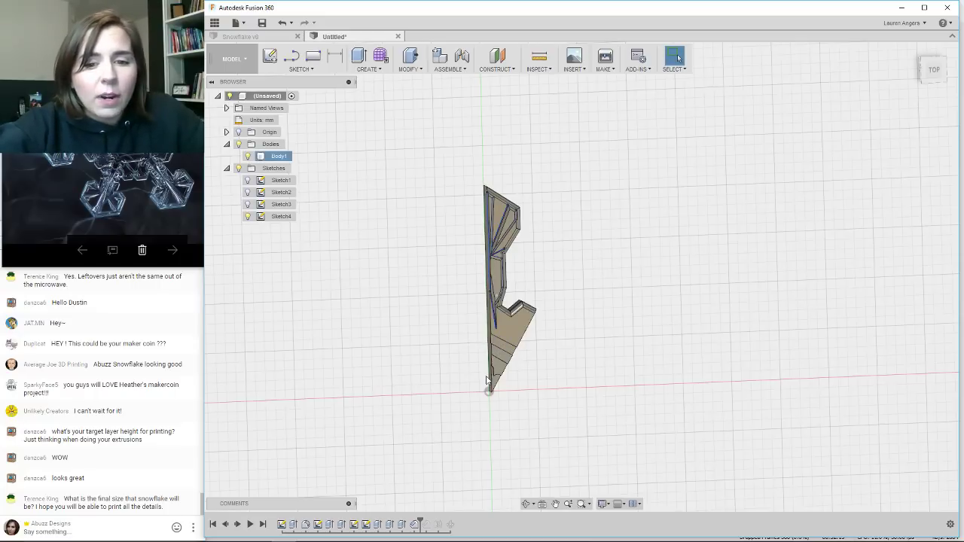
scroll(491, 380, "up", 3)
scroll(496, 379, "up", 3)
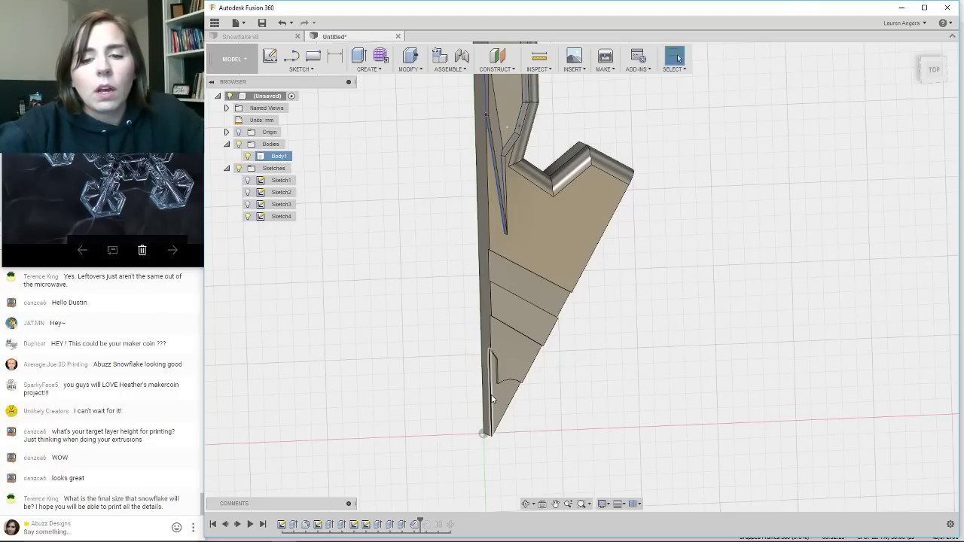
scroll(491, 400, "down", 5)
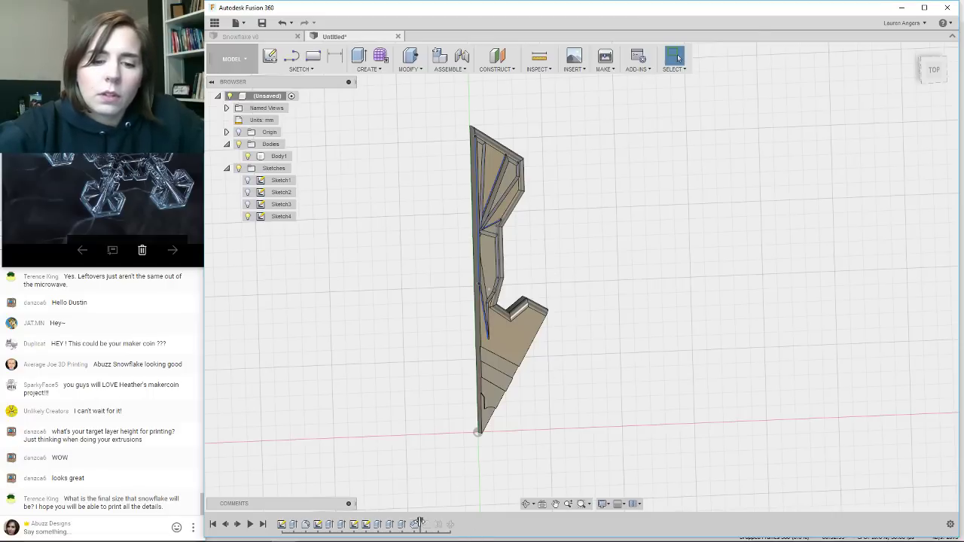
Roll the timeline forward past the mirror and circular pattern and inspect the chamfered facets on the snowflake's arms.
left_click(423, 526)
left_click_drag(421, 521, 454, 523)
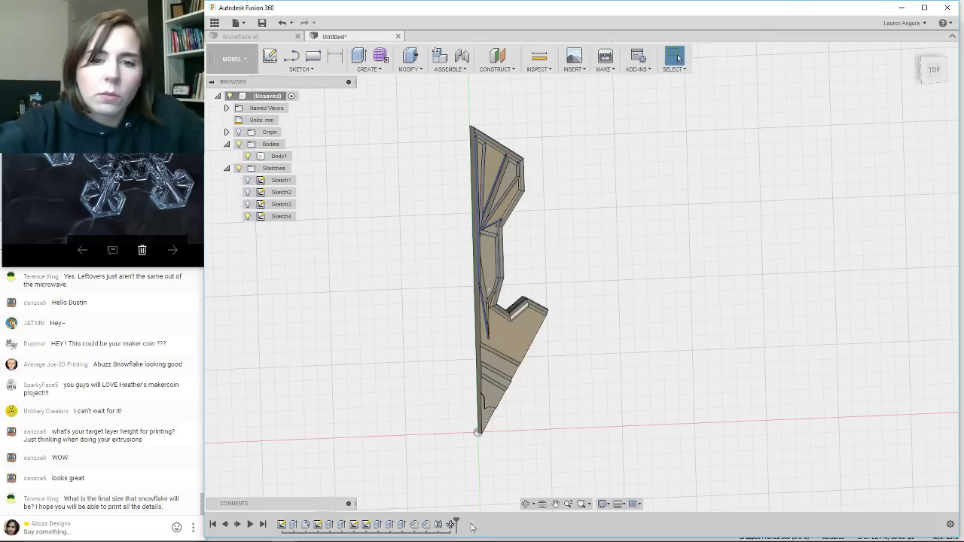
scroll(498, 270, "down", 2)
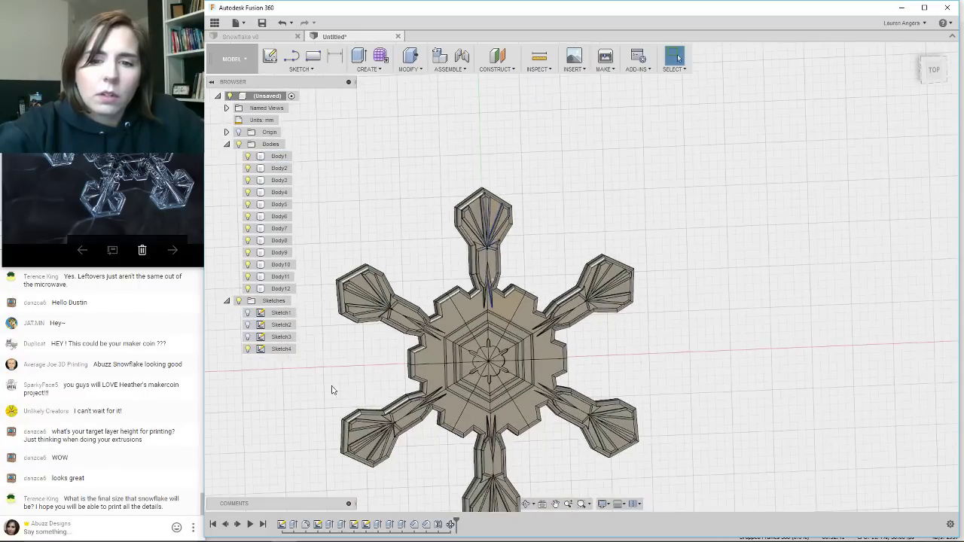
mouse_move(334, 390)
middle_mouse_down("shift")
mouse_move(305, 381)
mouse_move(317, 363)
mouse_move(321, 378)
middle_mouse_up("shift")
scroll(673, 301, "up", 3)
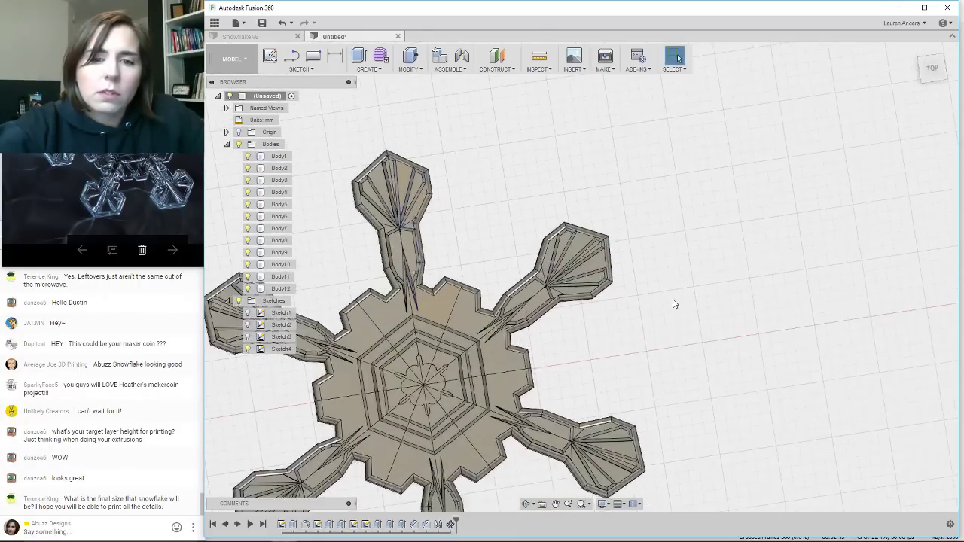
scroll(782, 299, "down", 1)
scroll(403, 218, "up", 5)
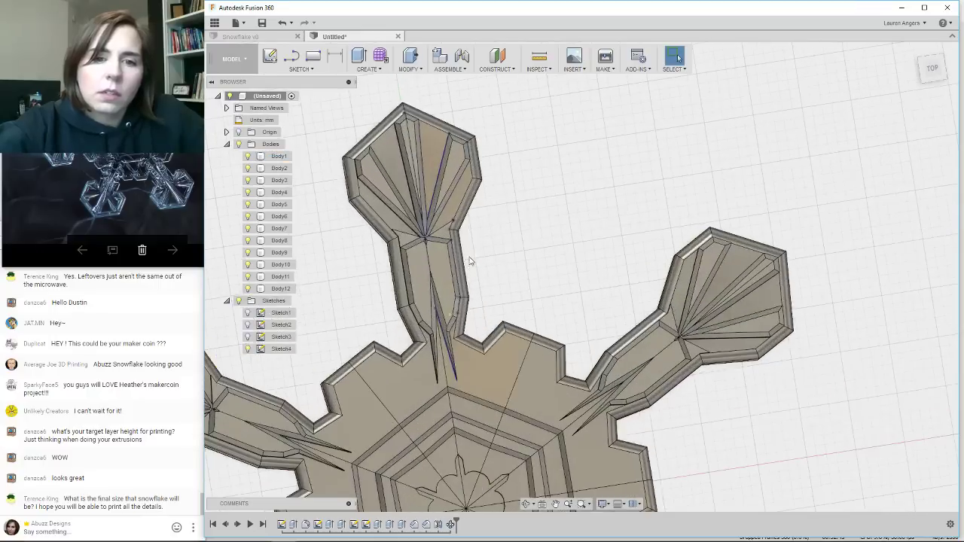
middle_click_drag(411, 274, 410, 248, "shift")
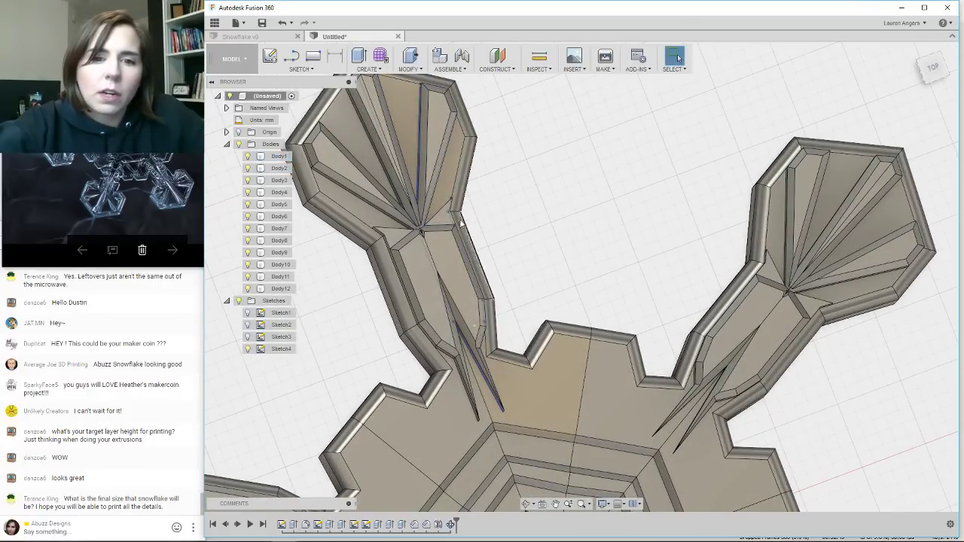
scroll(442, 311, "down", 1)
scroll(400, 207, "up", 1)
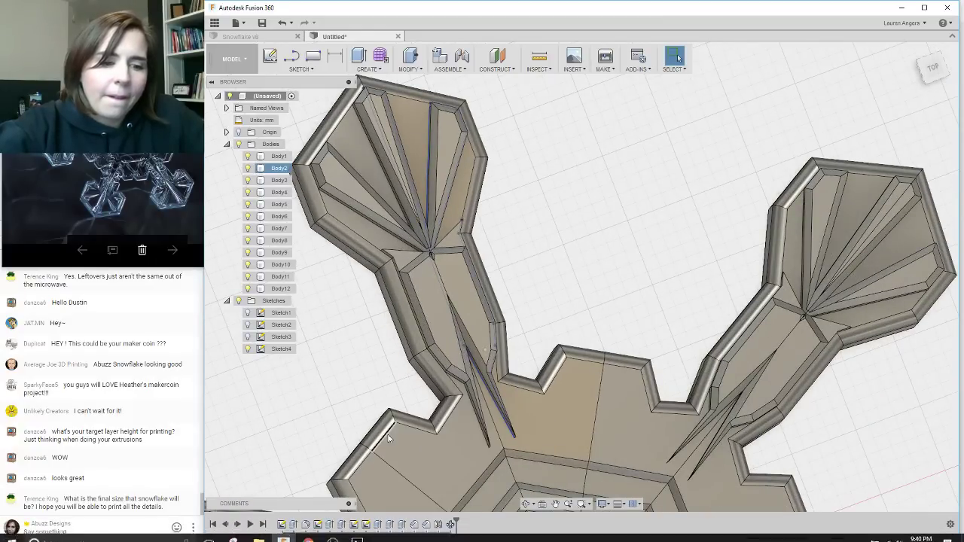
scroll(416, 324, "down", 1)
scroll(417, 324, "down", 1)
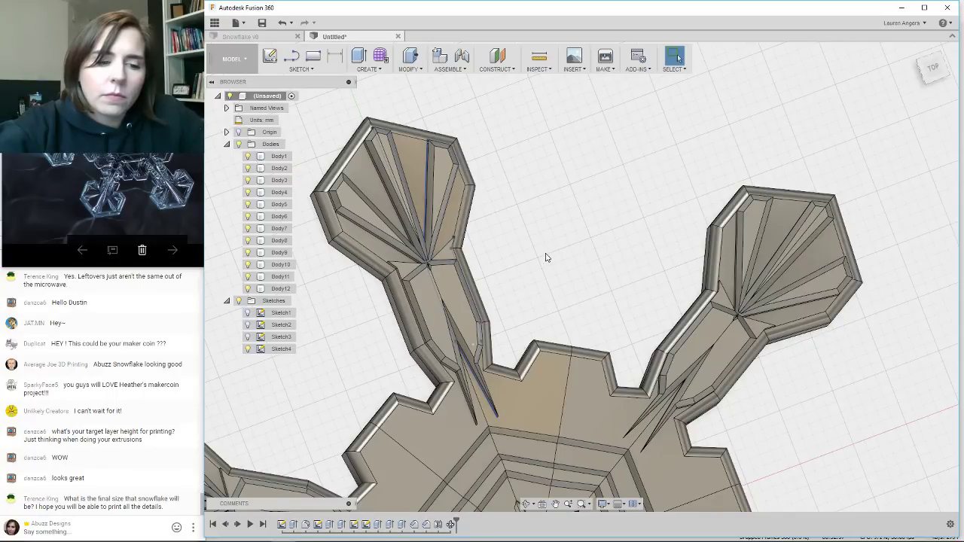
scroll(546, 258, "down", 1)
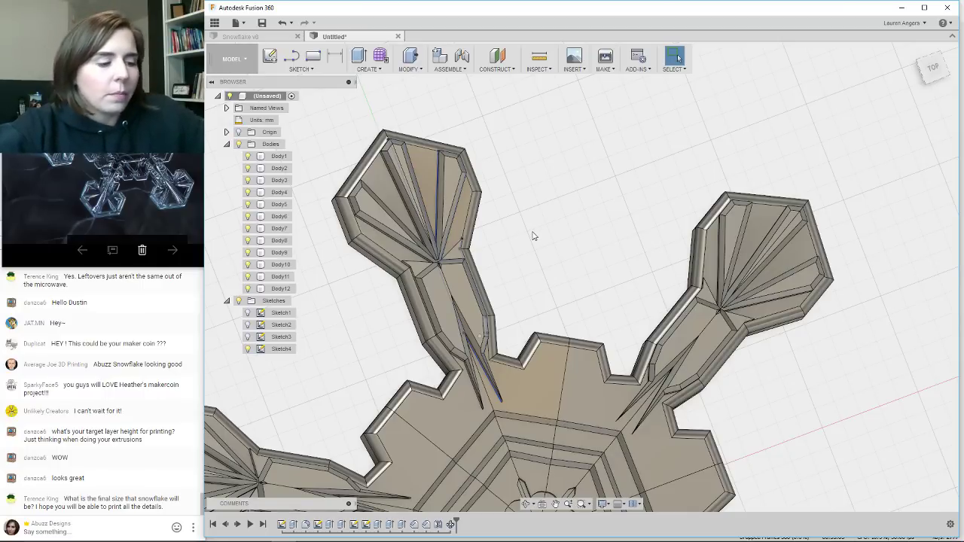
Switch to the Snowflake v8 design, examine its full shape, and return to the untitled snowflake design.
left_click(271, 36)
scroll(663, 331, "up", 4)
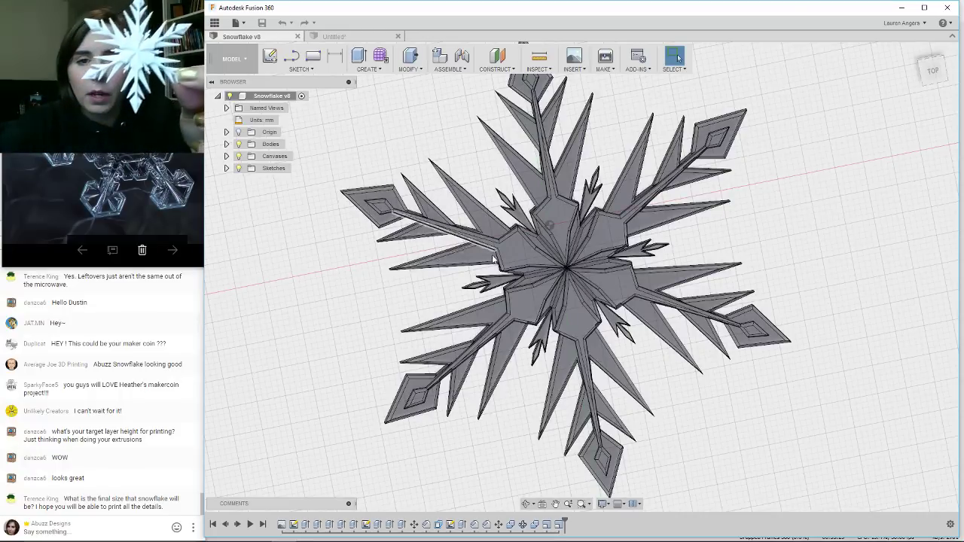
scroll(499, 357, "down", 3)
scroll(494, 225, "up", 4)
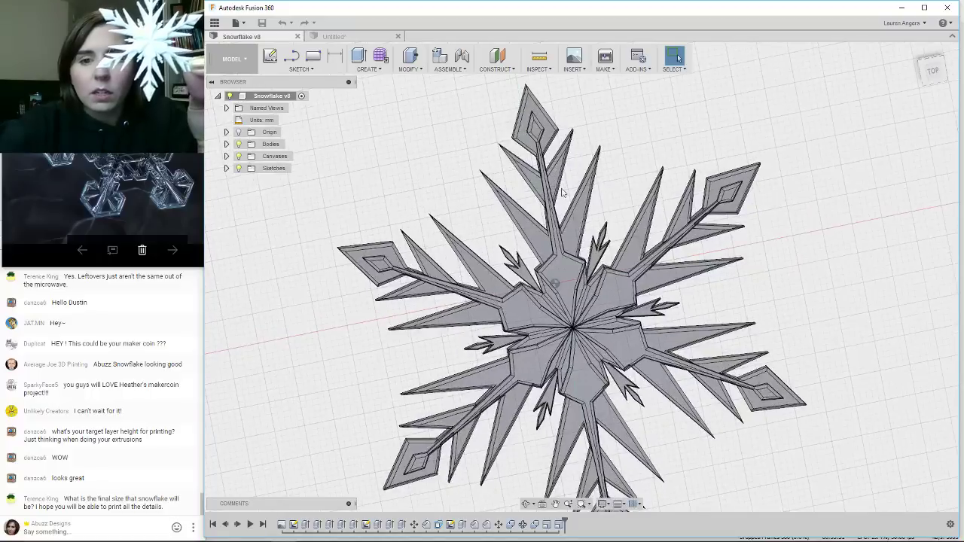
scroll(474, 125, "down", 2)
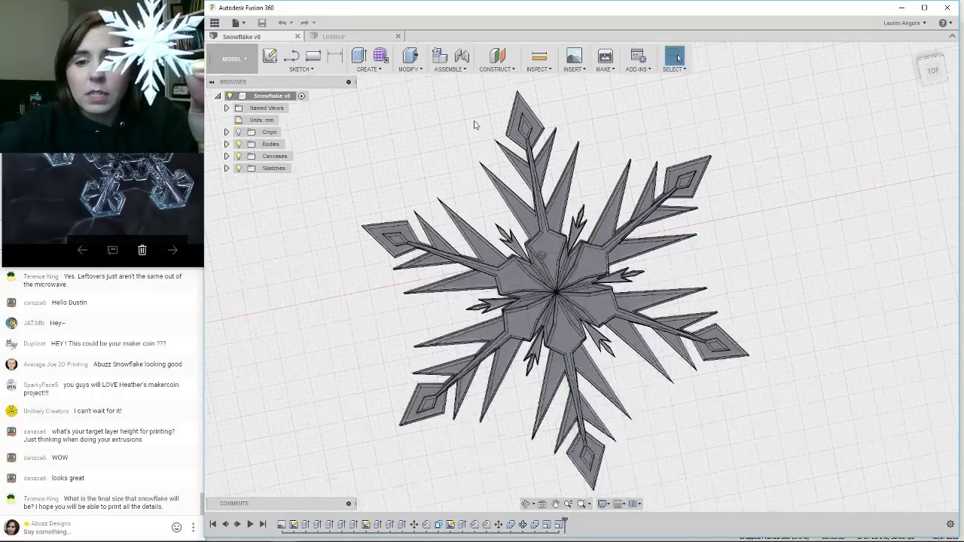
scroll(474, 125, "down", 1)
scroll(493, 224, "up", 1)
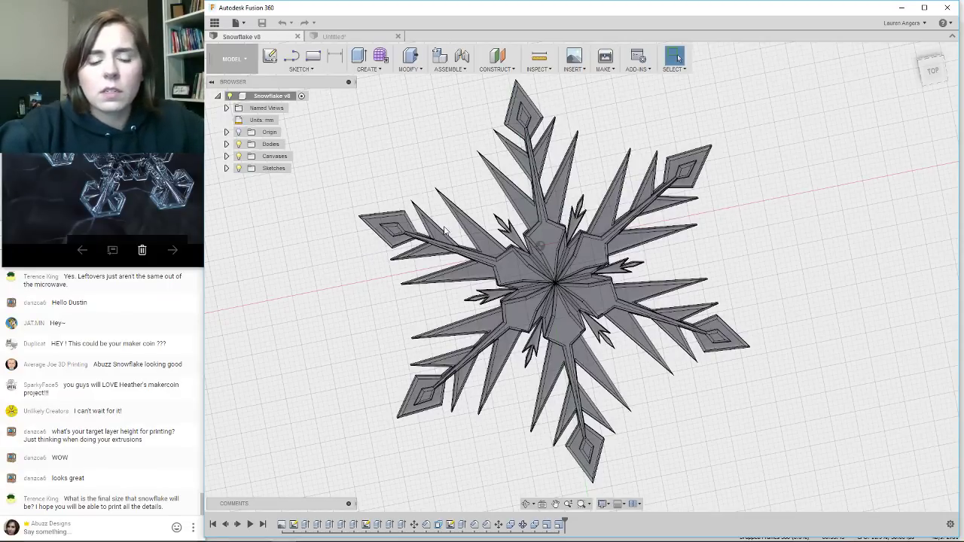
left_click(328, 34)
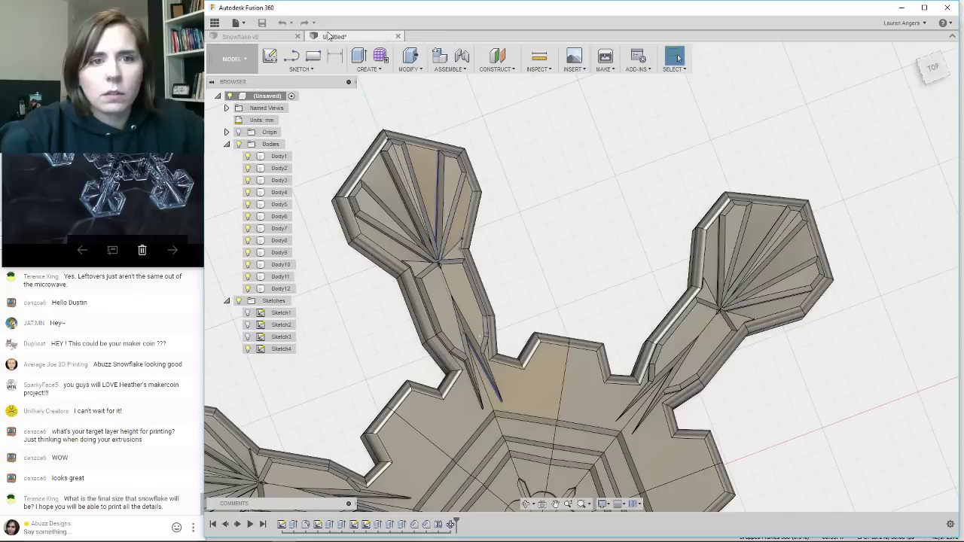
Roll the timeline back past the circular pattern, the mirror and the last chamfer to the single snowflake segment.
scroll(553, 125, "down", 5)
scroll(565, 99, "up", 3)
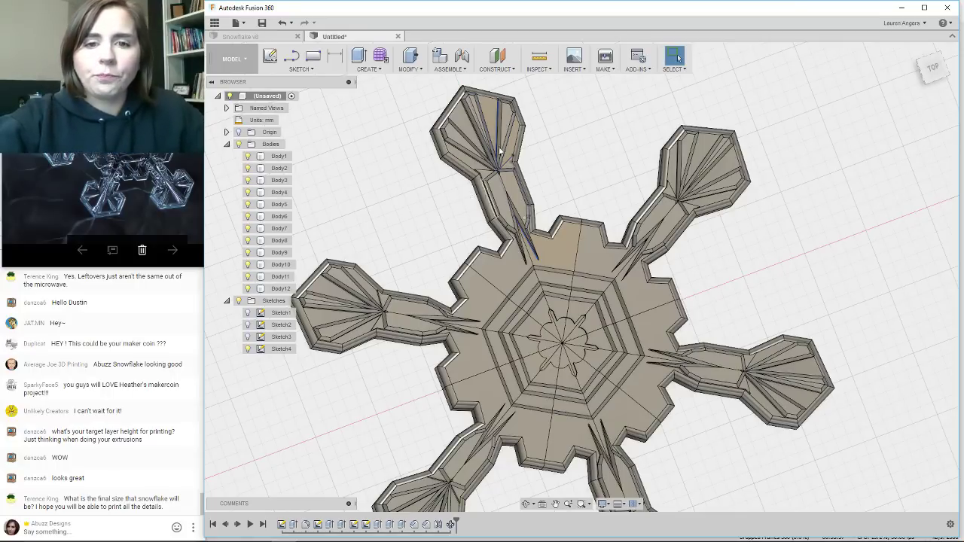
scroll(516, 171, "up", 5)
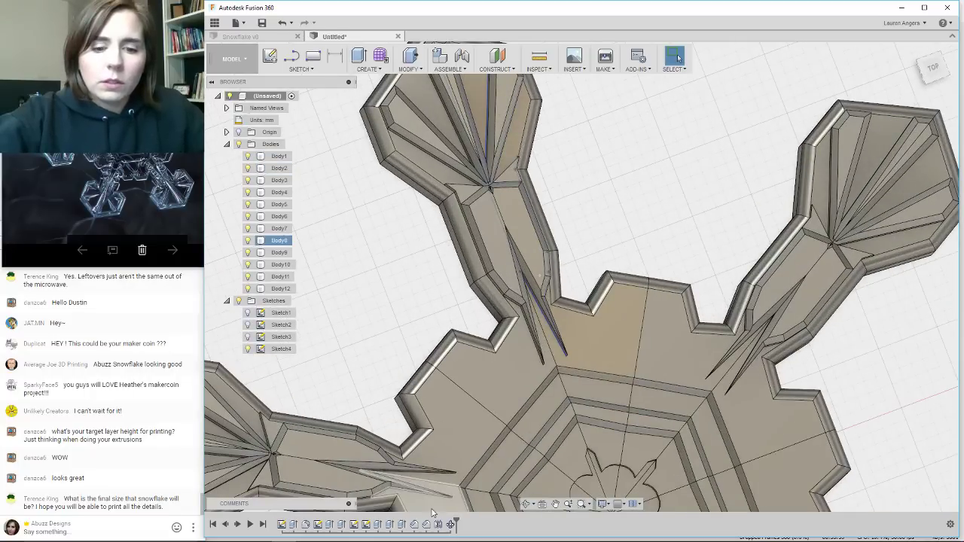
left_click_drag(453, 525, 421, 522)
scroll(525, 274, "up", 5)
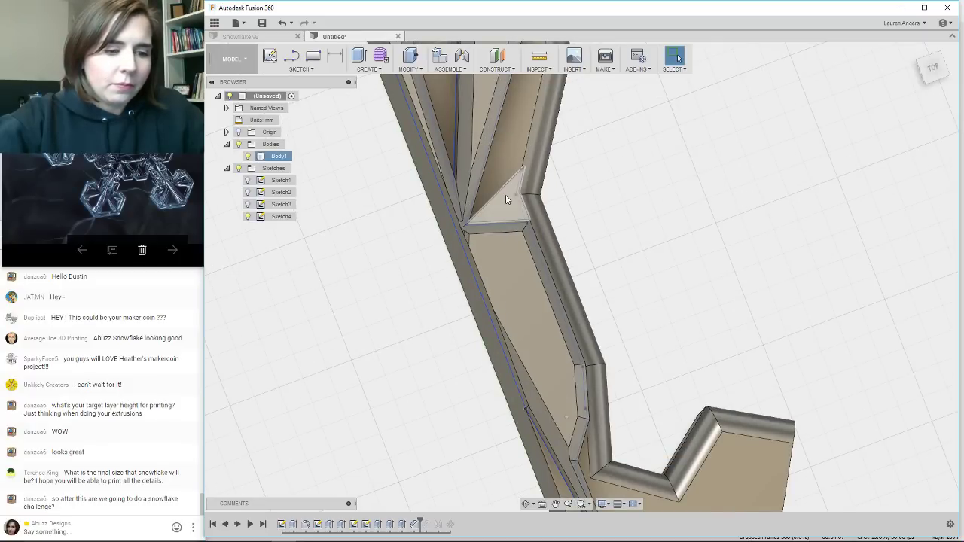
scroll(518, 192, "down", 1)
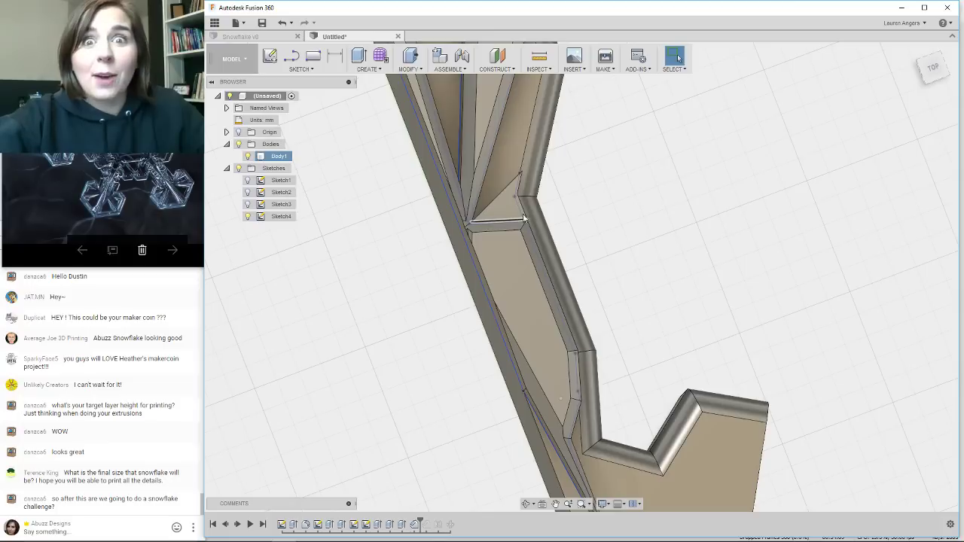
Chamfer three edges of the small triangular facet between the fan and the stem with an equal distance of 0.1 mm.
left_click(517, 196)
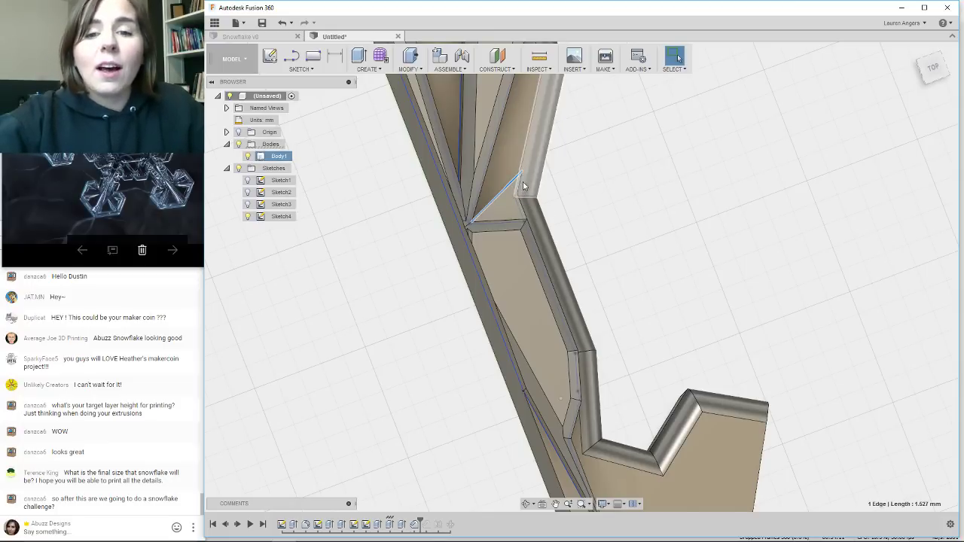
left_click(517, 192, "shift")
left_click(519, 199, "shift")
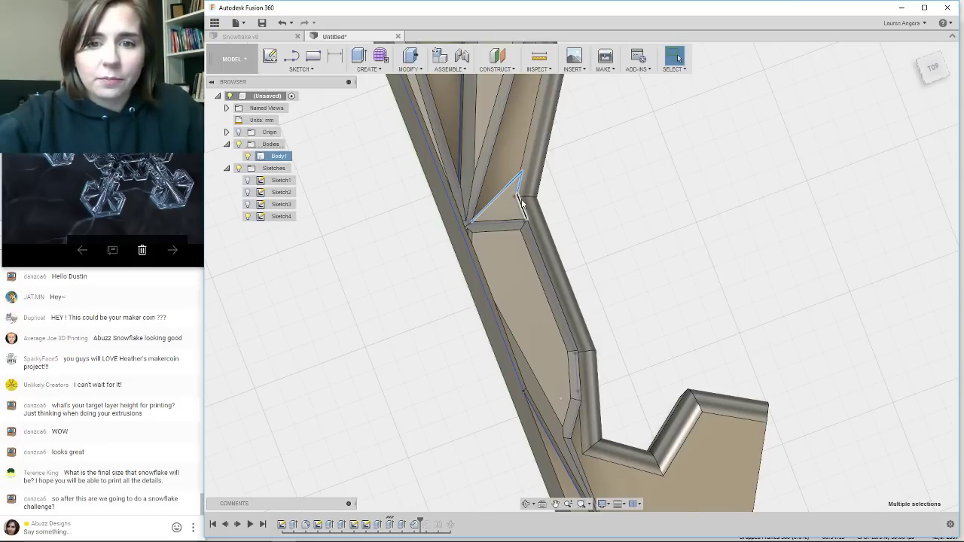
left_click(421, 69)
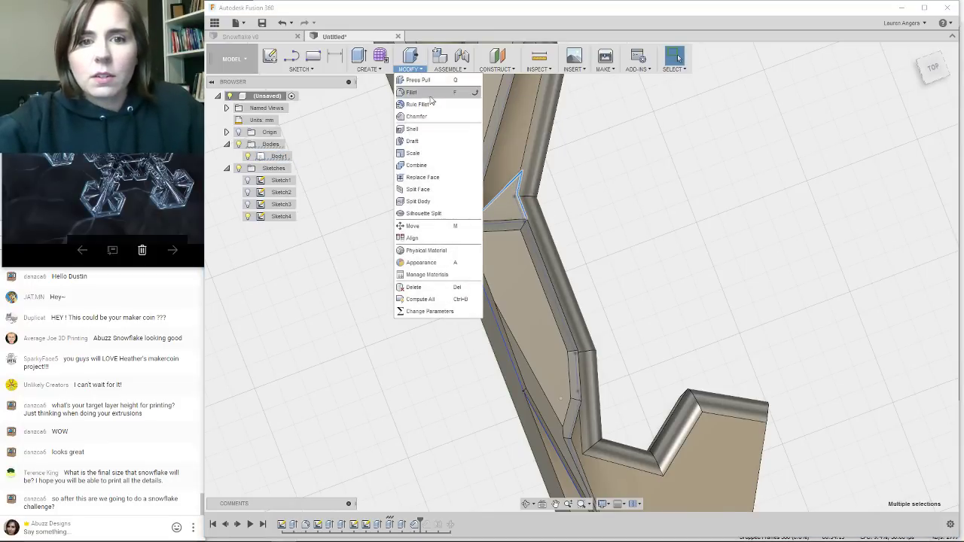
left_click(416, 116)
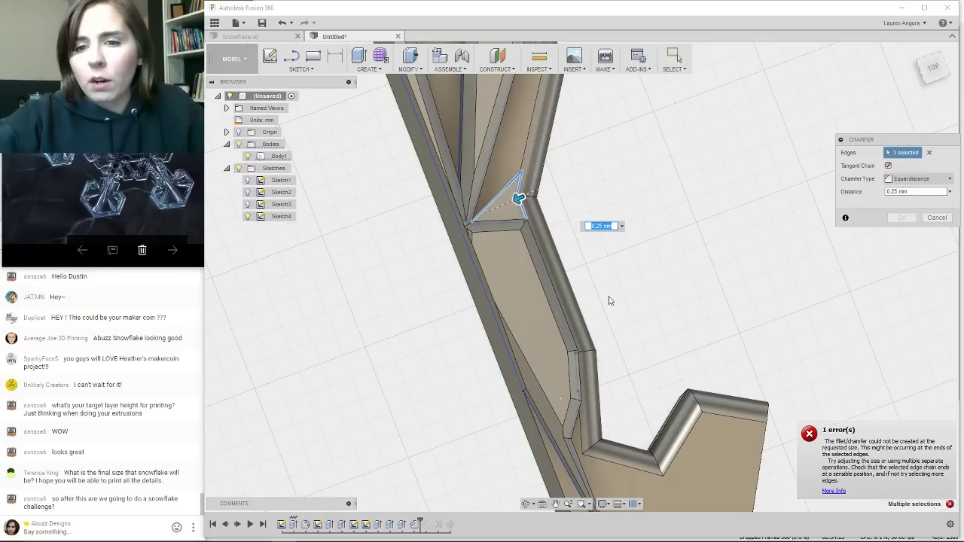
type(".1")
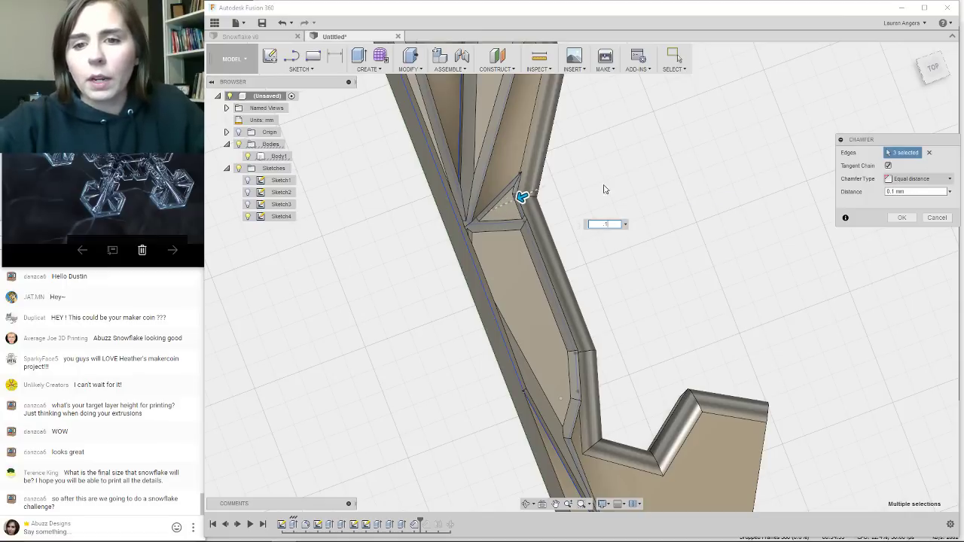
left_click(900, 219)
Examine the chamfered triangular facet and the rest of the segment from tilted and top views.
middle_click_drag(675, 196, 612, 251, "shift")
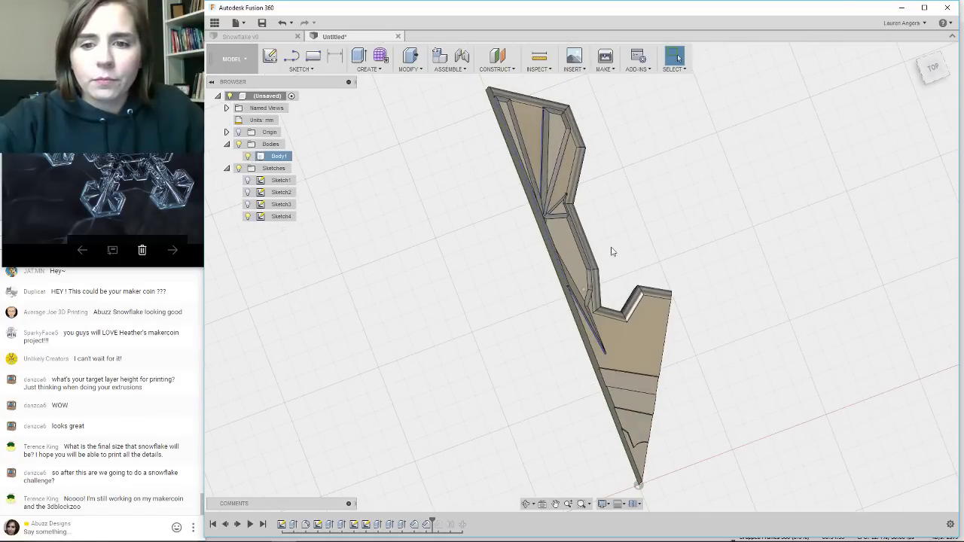
scroll(611, 252, "up", 5)
middle_click_drag(685, 223, 666, 172, "shift")
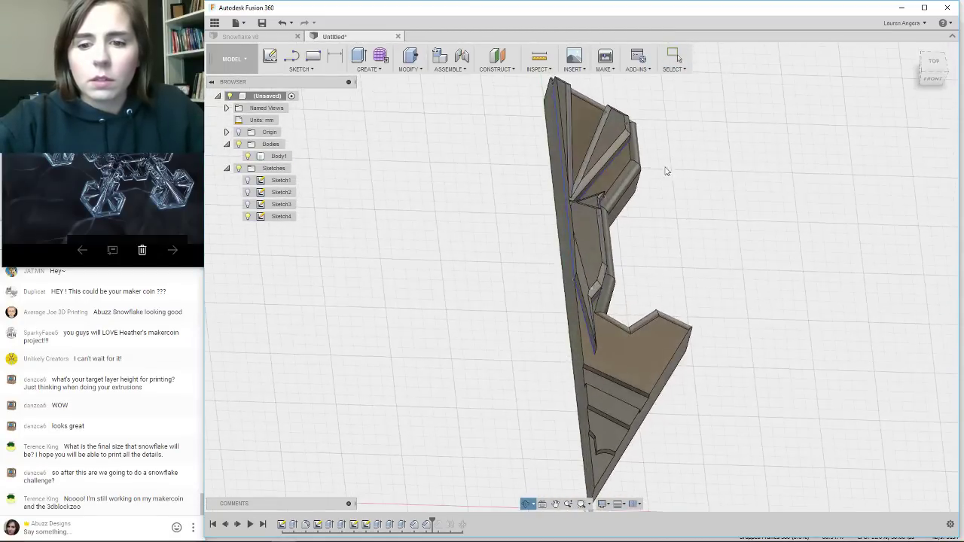
scroll(505, 228, "down", 2)
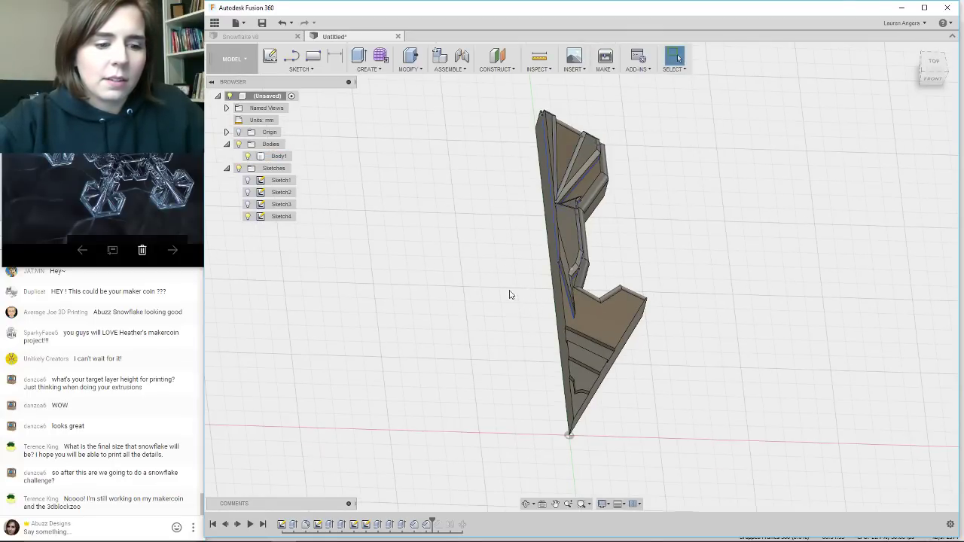
scroll(592, 269, "up", 3)
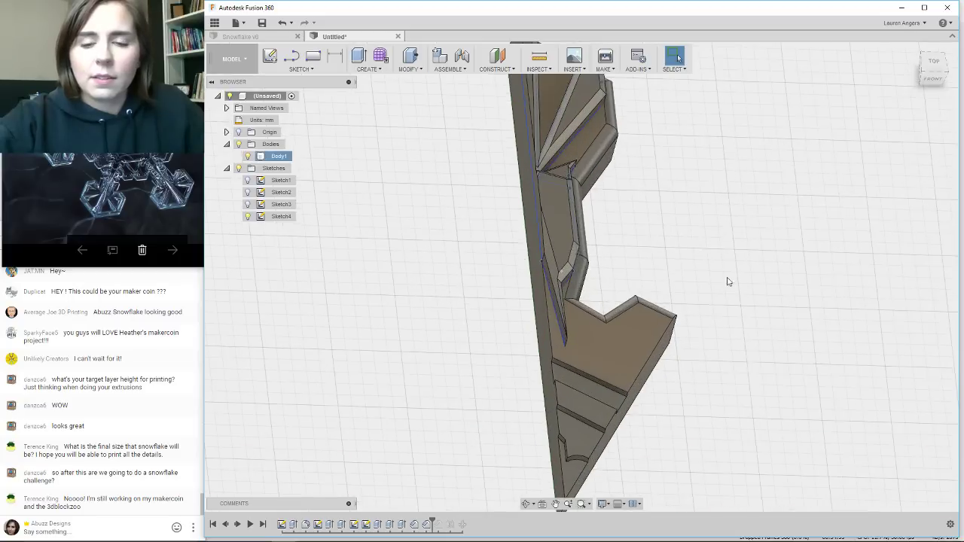
middle_click_drag(713, 272, 714, 296, "shift")
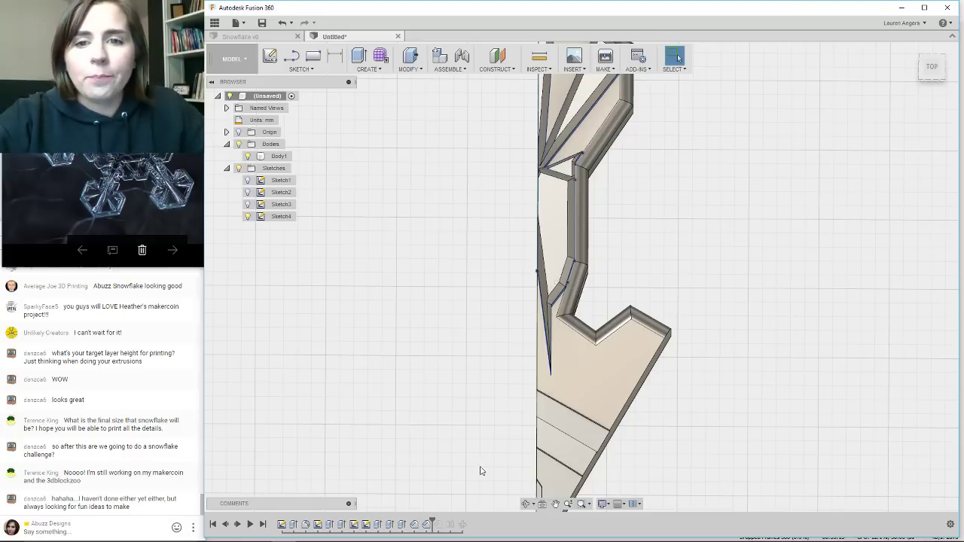
scroll(482, 471, "down", 3)
scroll(572, 323, "up", 4)
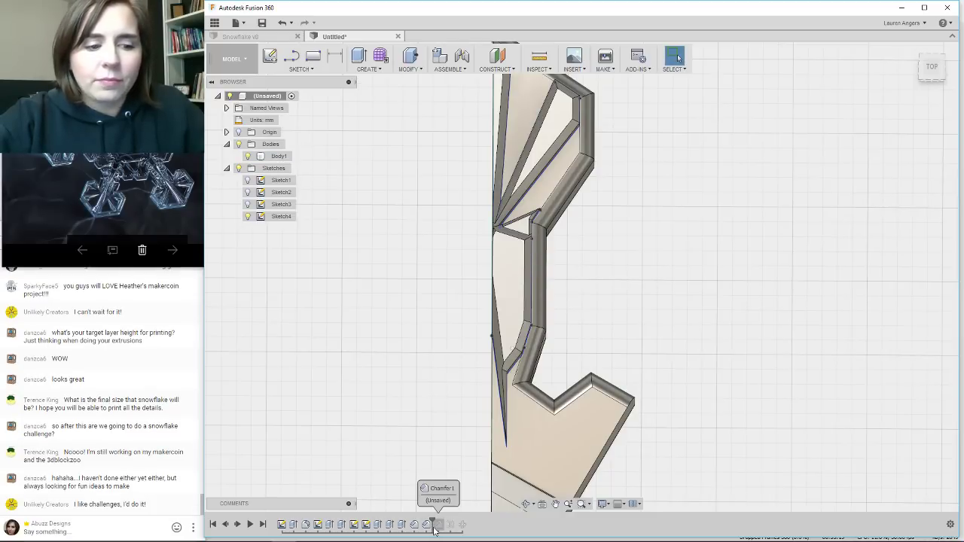
Roll the timeline forward past the mirror and circular pattern and inspect the small chamfered facets at the base of the fans.
left_click_drag(434, 527, 465, 521)
scroll(448, 271, "down", 5)
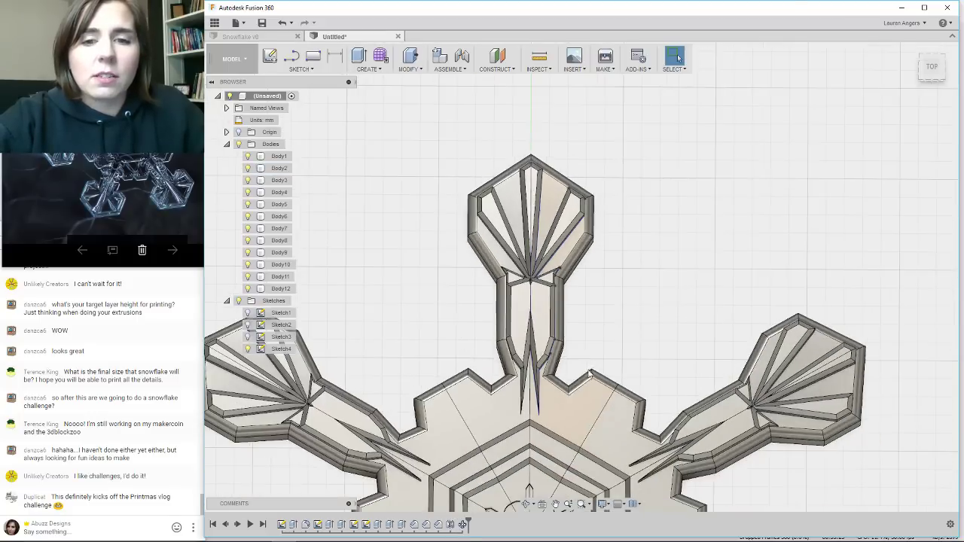
scroll(509, 213, "up", 2)
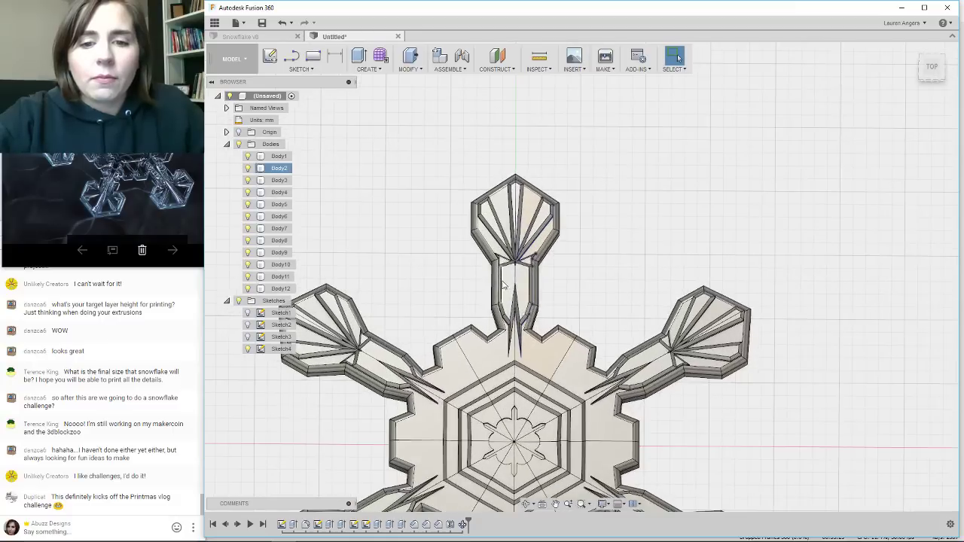
scroll(470, 275, "up", 2)
scroll(467, 272, "up", 2)
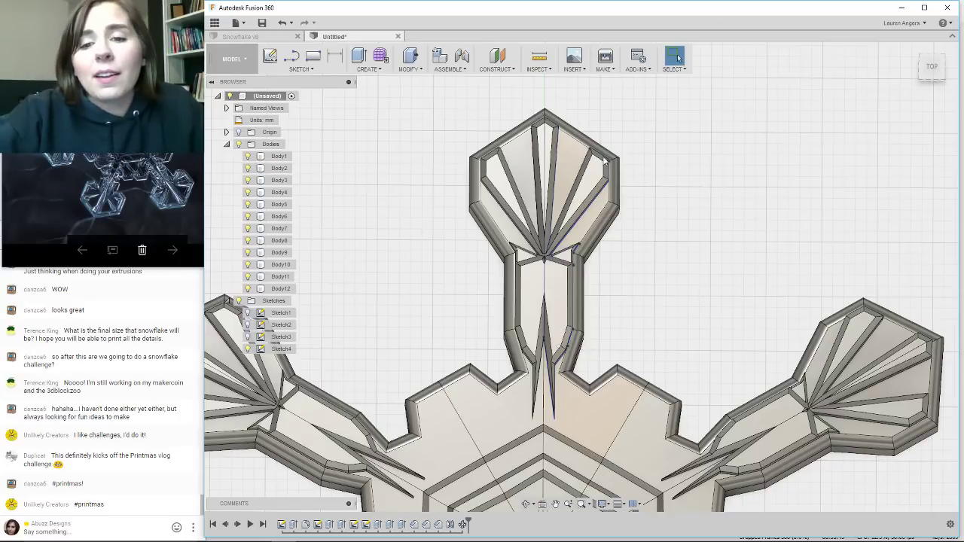
middle_click_drag(450, 344, 471, 367, "shift")
scroll(564, 267, "down", 4)
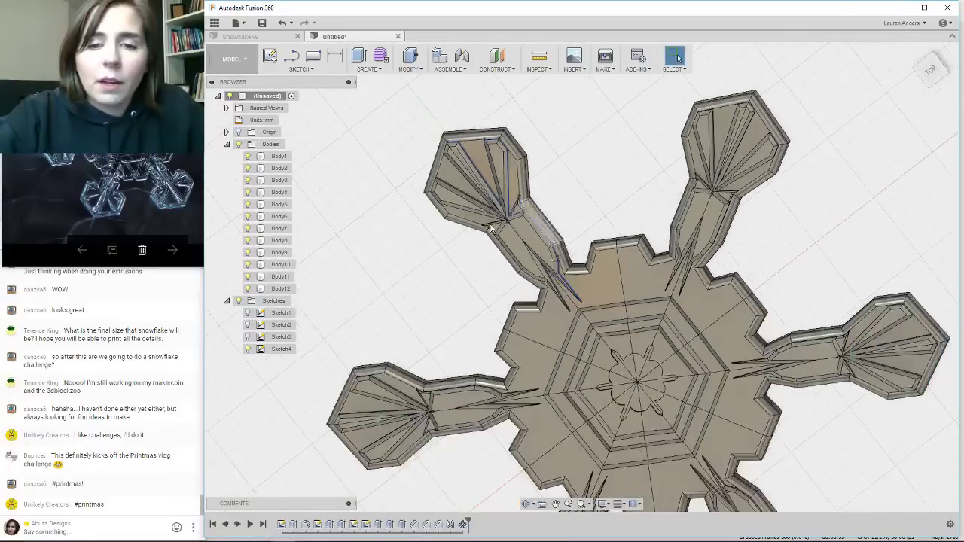
scroll(543, 238, "up", 5)
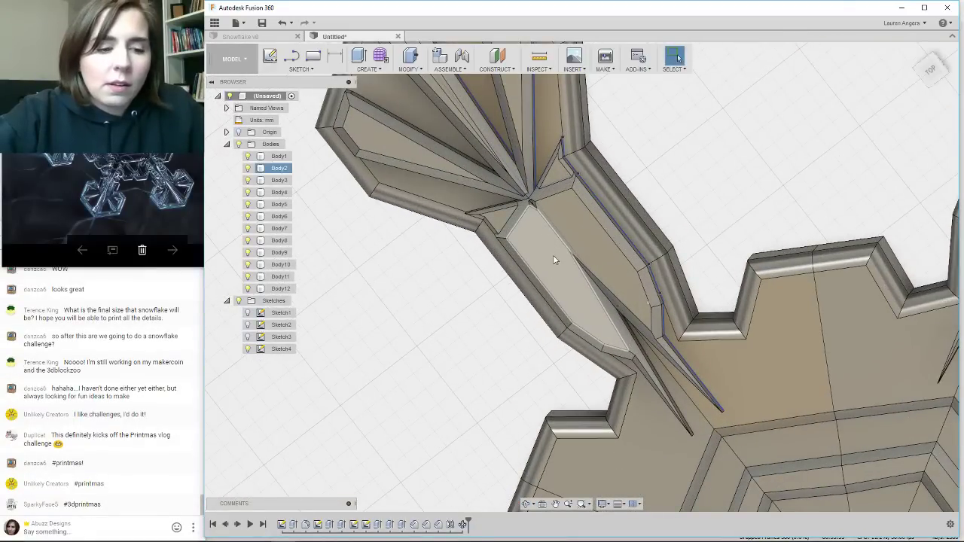
left_click(373, 70)
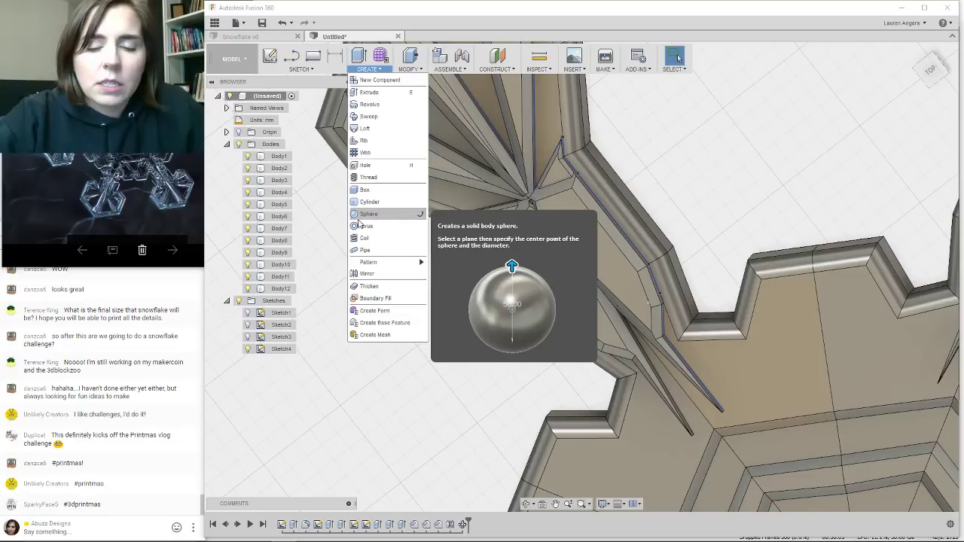
left_click(346, 475)
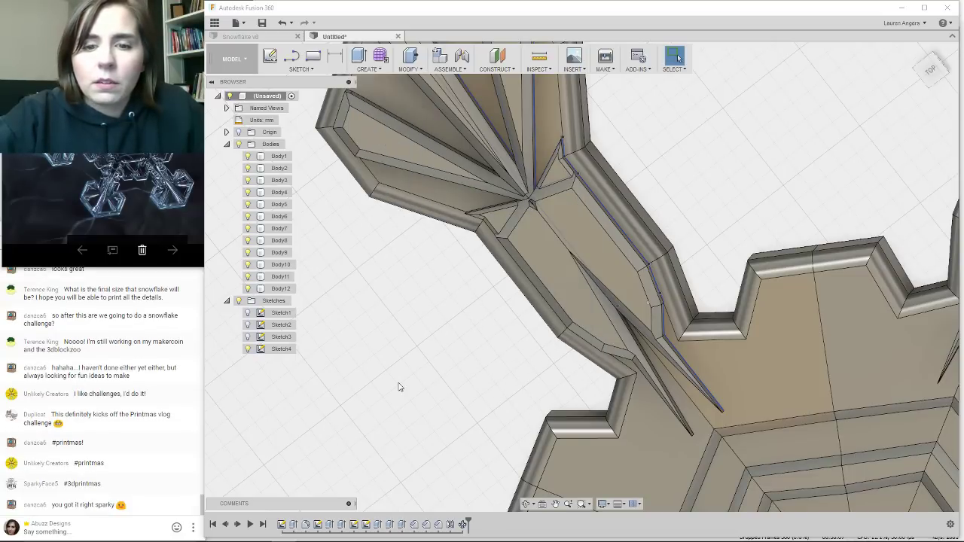
Examine the snowflake's notched rim, its central hexagon details and the overall shape of all six arms.
scroll(384, 221, "down", 5)
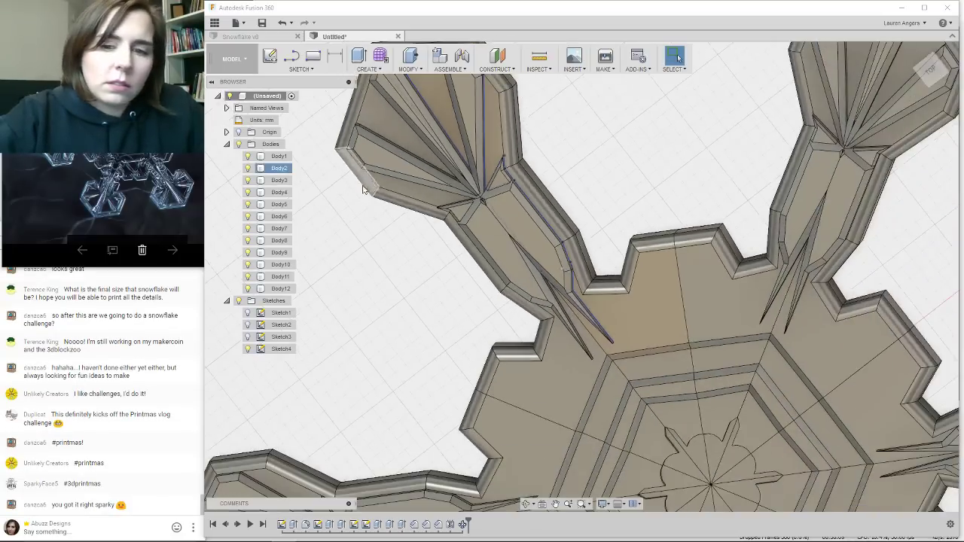
scroll(461, 405, "up", 5)
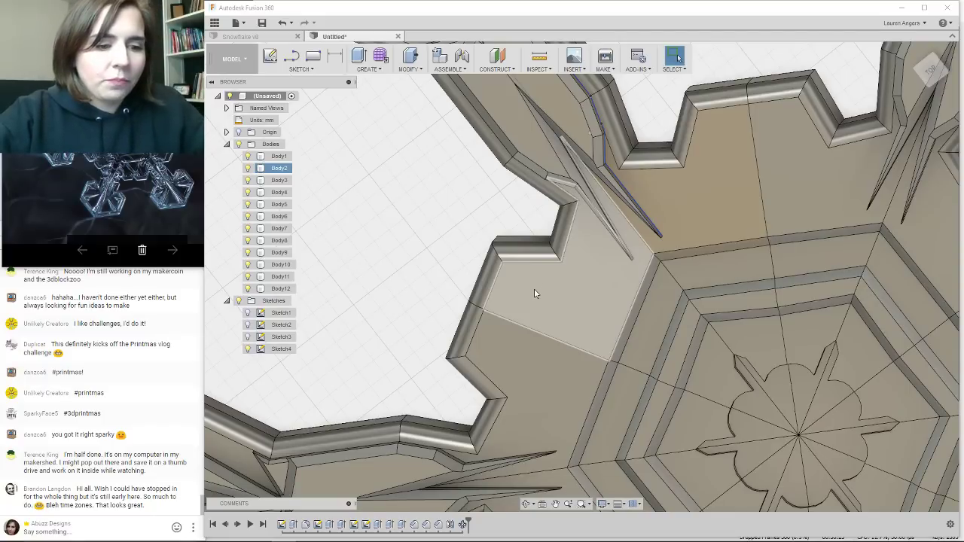
scroll(492, 204, "down", 1)
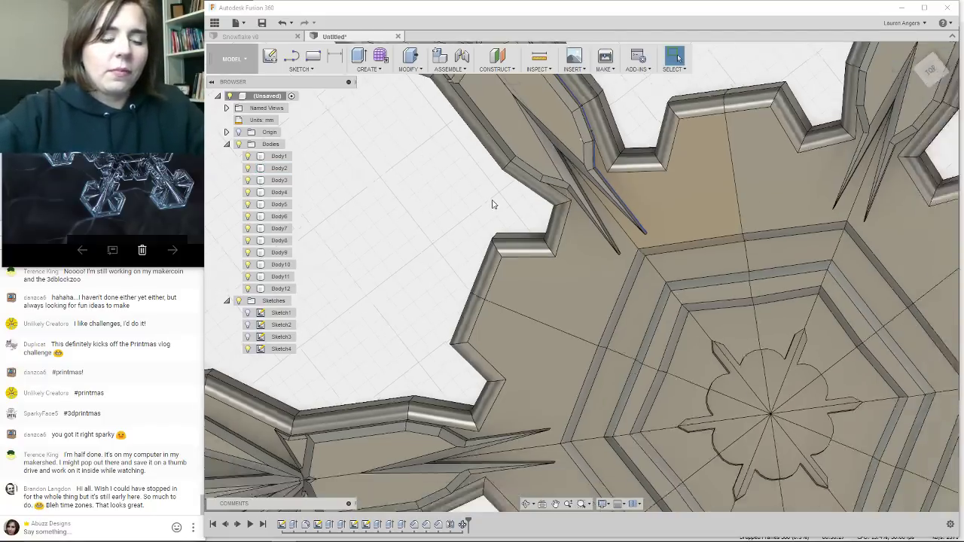
scroll(482, 211, "down", 2)
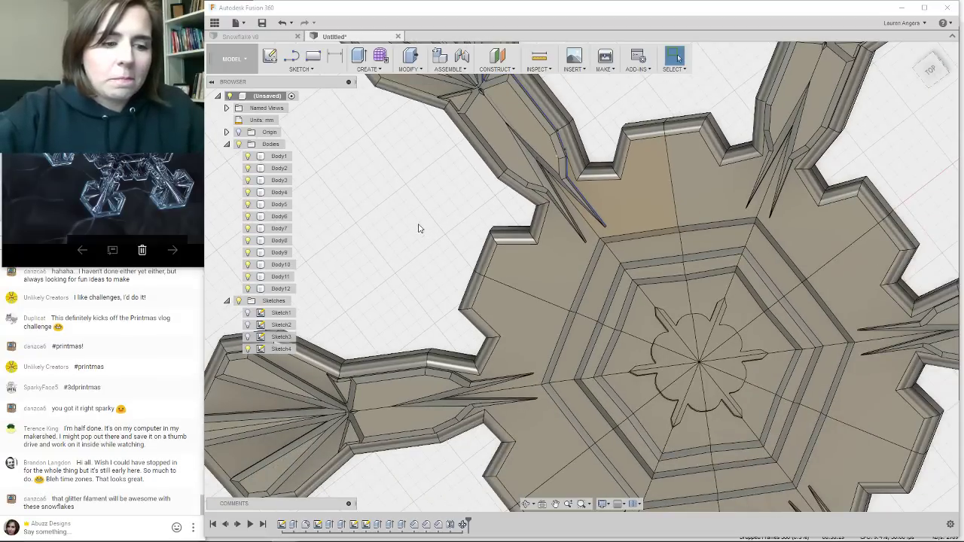
scroll(398, 250, "down", 3)
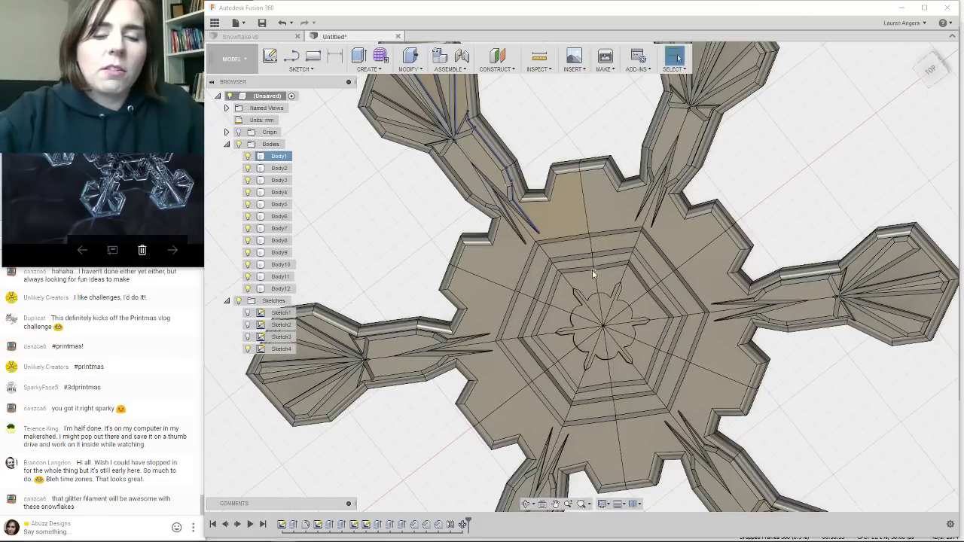
scroll(592, 269, "down", 3)
scroll(601, 287, "down", 1)
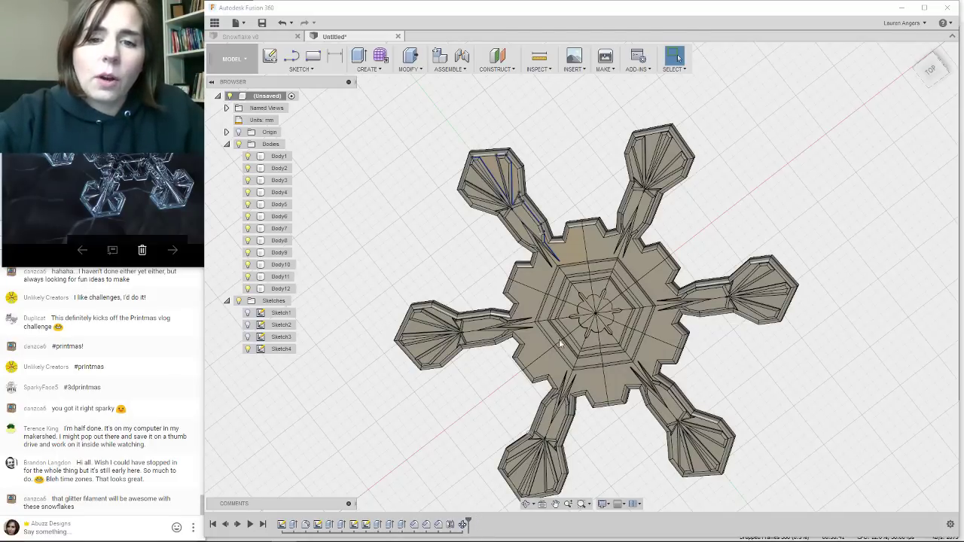
scroll(524, 211, "up", 4)
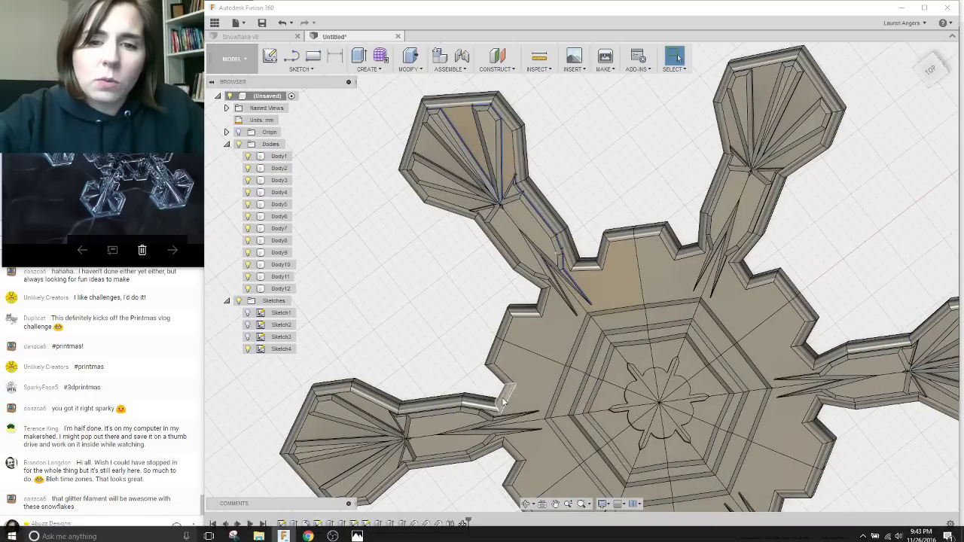
Roll the timeline back to the single segment with its triangular facet chamfered, and view the stem facet from directly above.
left_click_drag(454, 523, 429, 518)
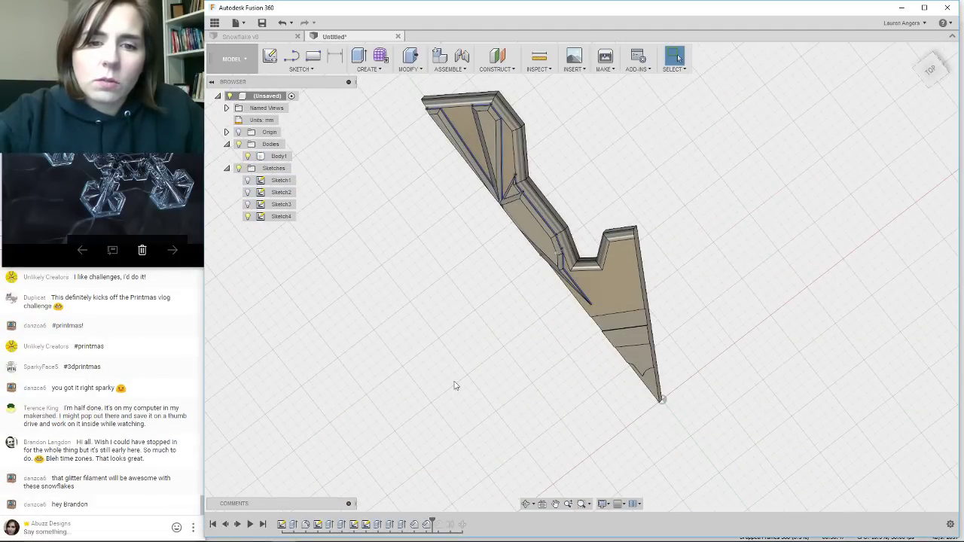
scroll(568, 264, "up", 2)
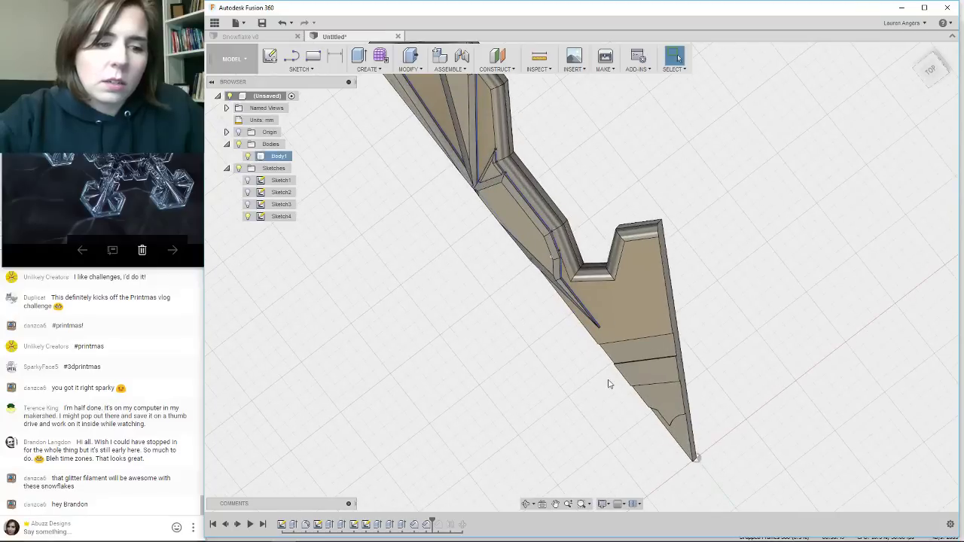
mouse_move(581, 387)
middle_mouse_down("shift")
mouse_move(581, 359)
mouse_move(576, 371)
middle_mouse_up("shift")
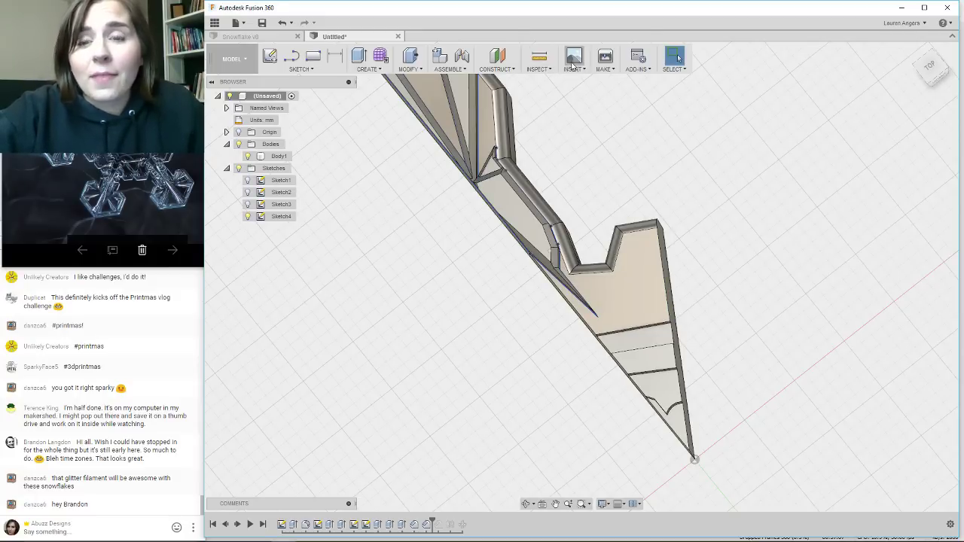
left_click(926, 69)
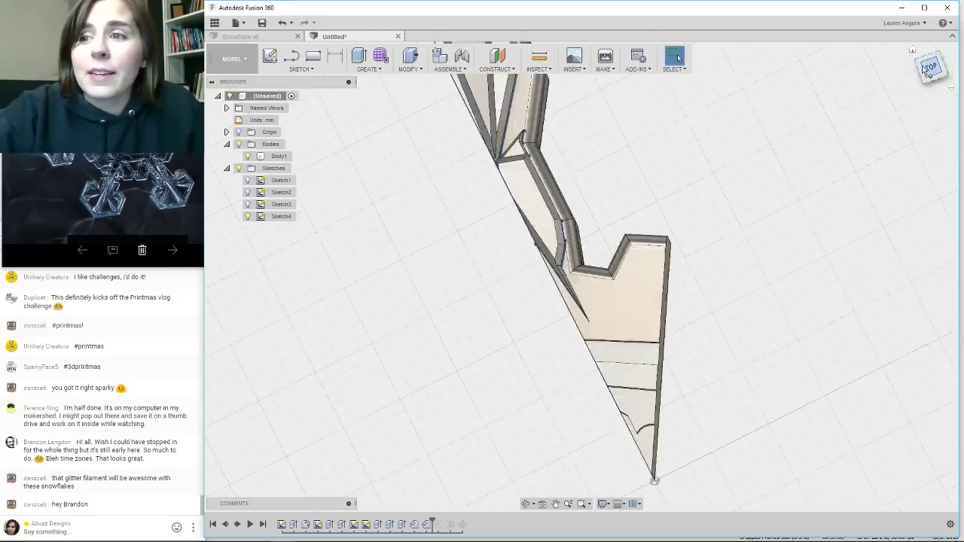
left_click(559, 211)
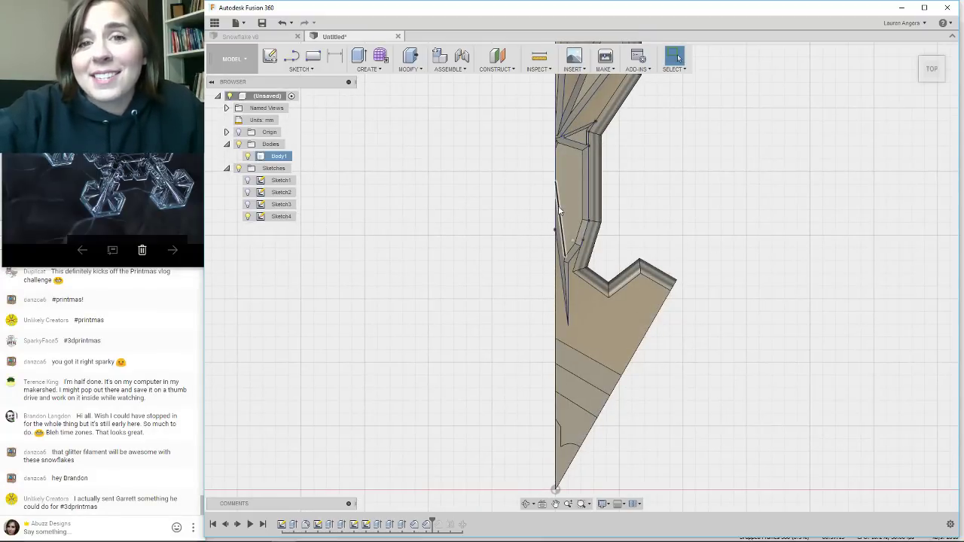
scroll(569, 153, "up", 4)
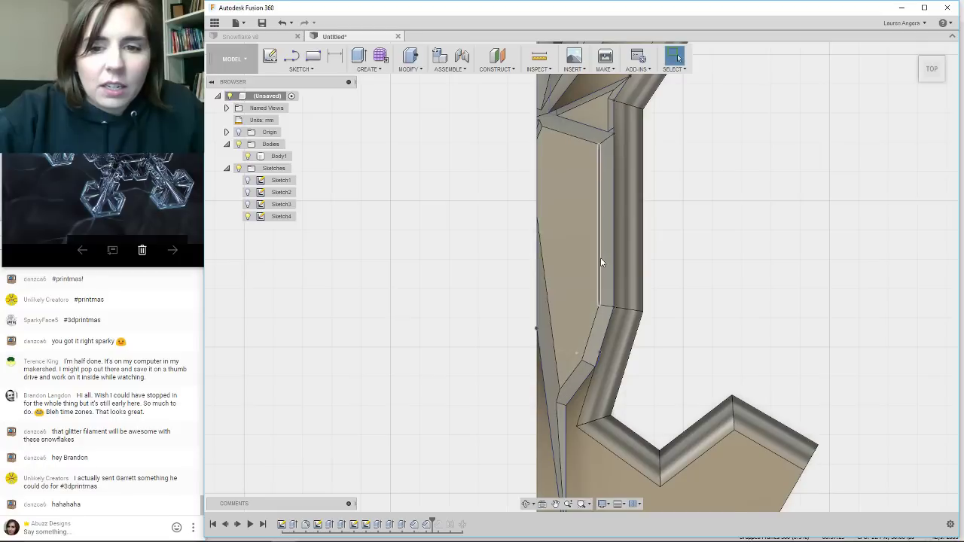
Sketch a narrow inverted triangle on the stem facet's face, about 0.5 mm wide with long sides of about 3 mm.
left_click(568, 236)
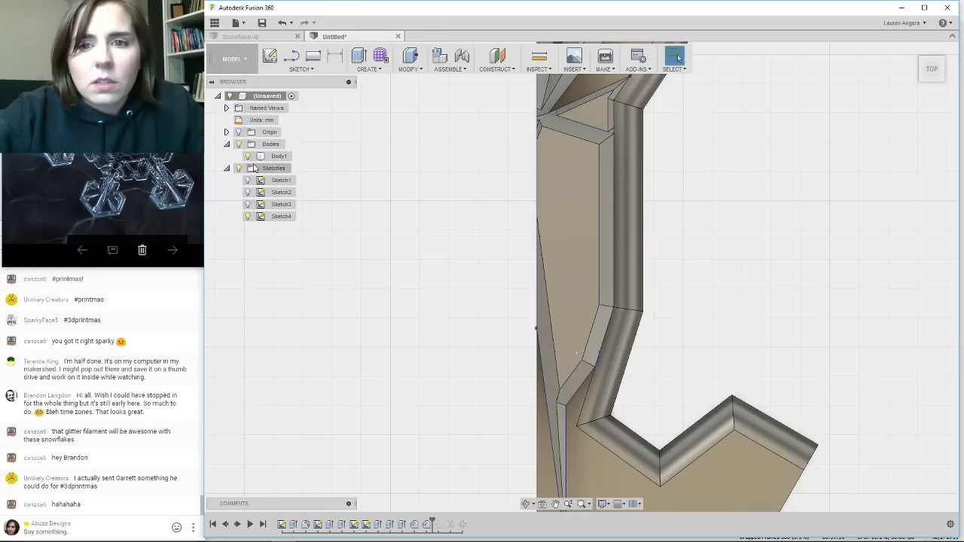
left_click(269, 55)
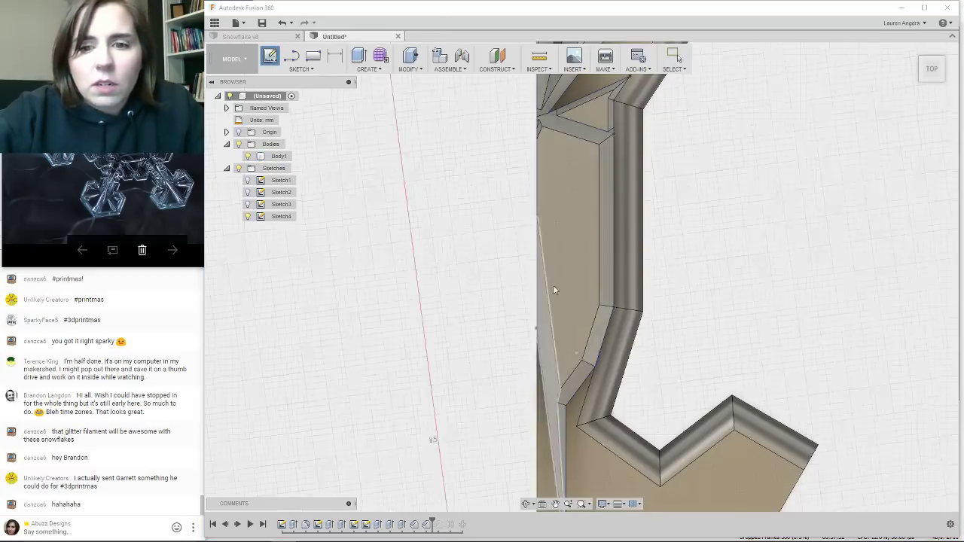
left_click(563, 243)
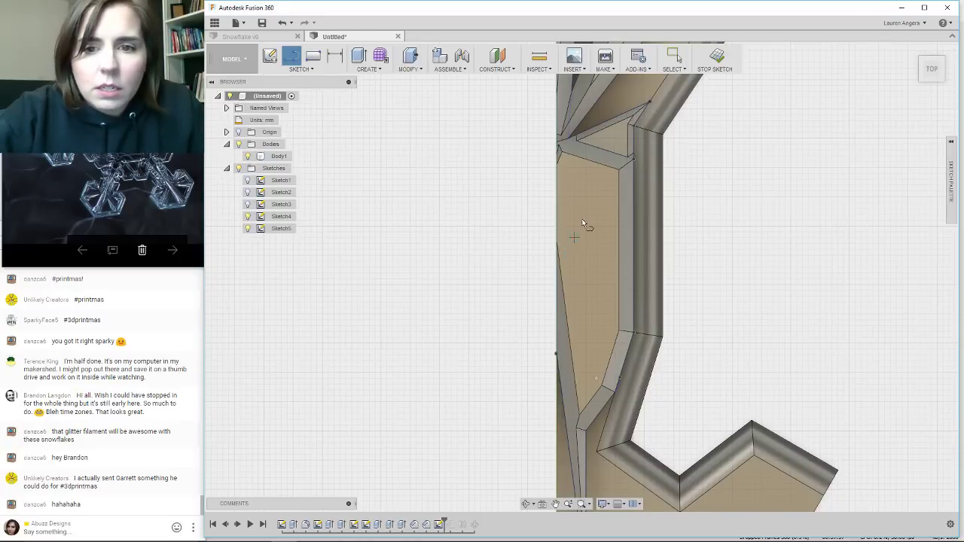
left_click(573, 197)
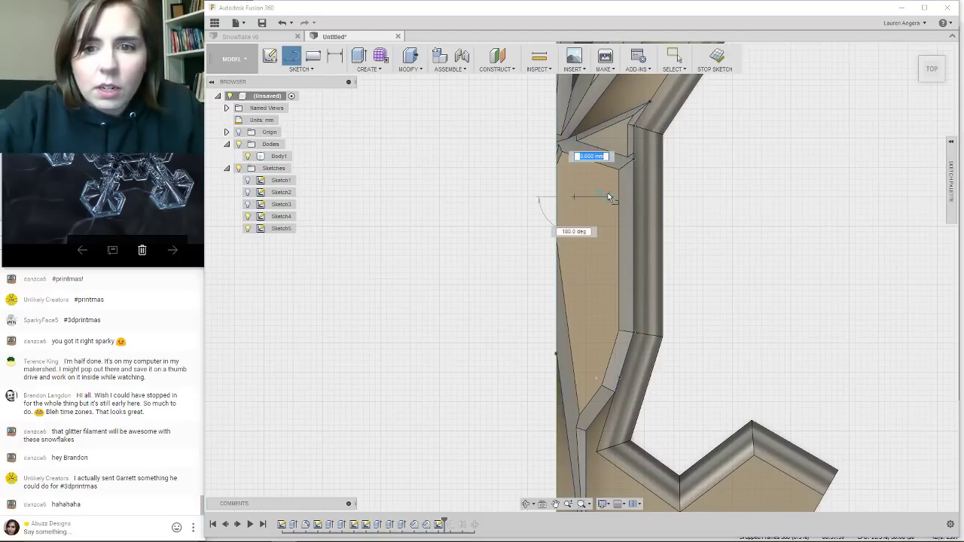
left_click(602, 196)
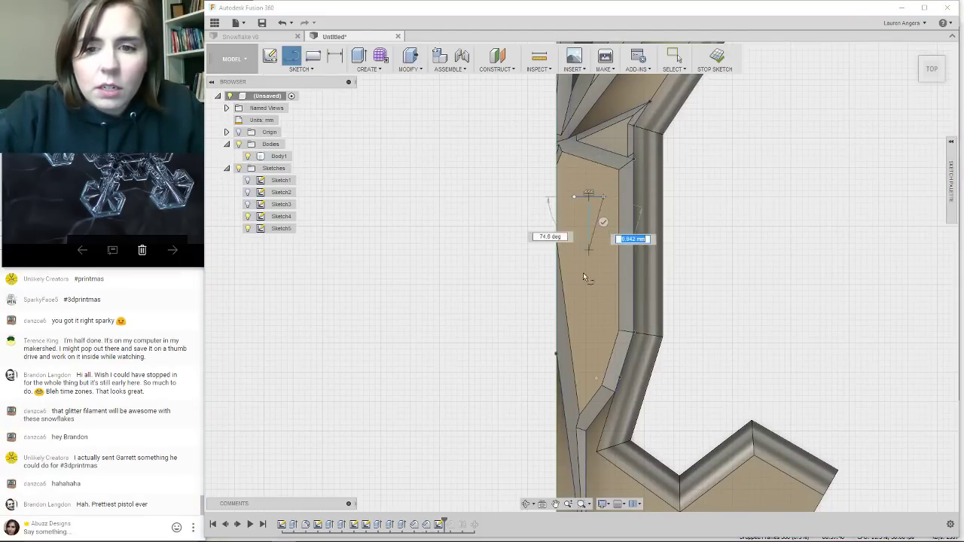
left_click(590, 370)
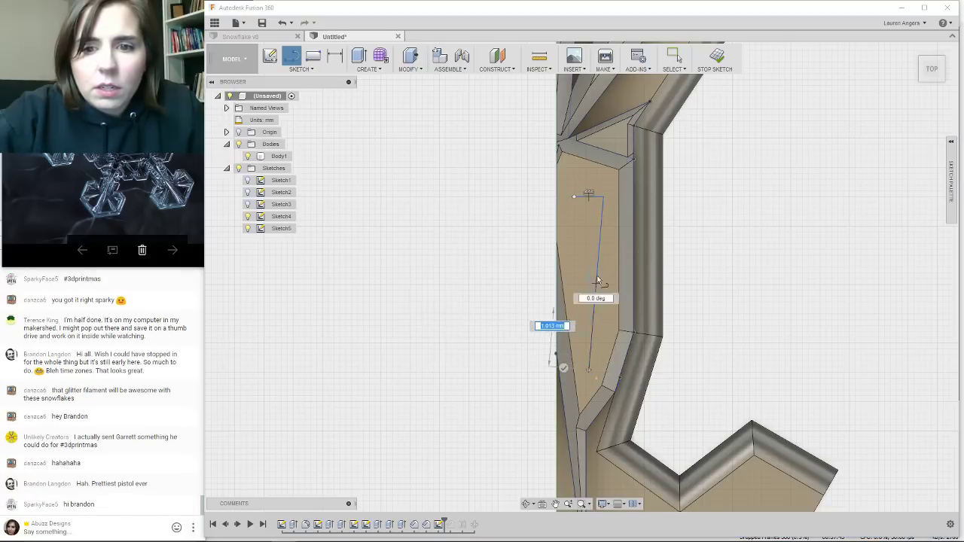
left_click(575, 201)
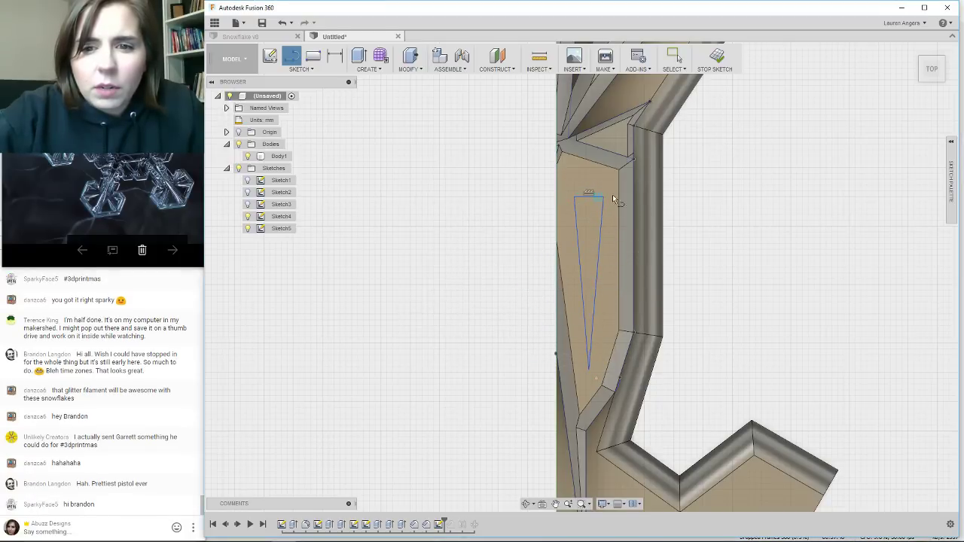
left_click(716, 57)
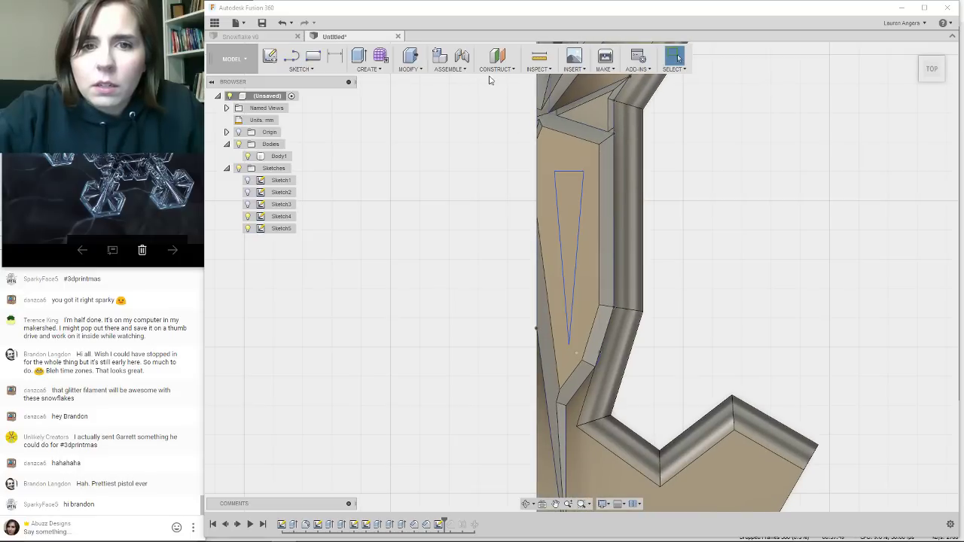
Extrude the narrow triangle profile by -0.25 mm as a cut into the stem facet.
left_click(410, 56)
left_click(565, 218)
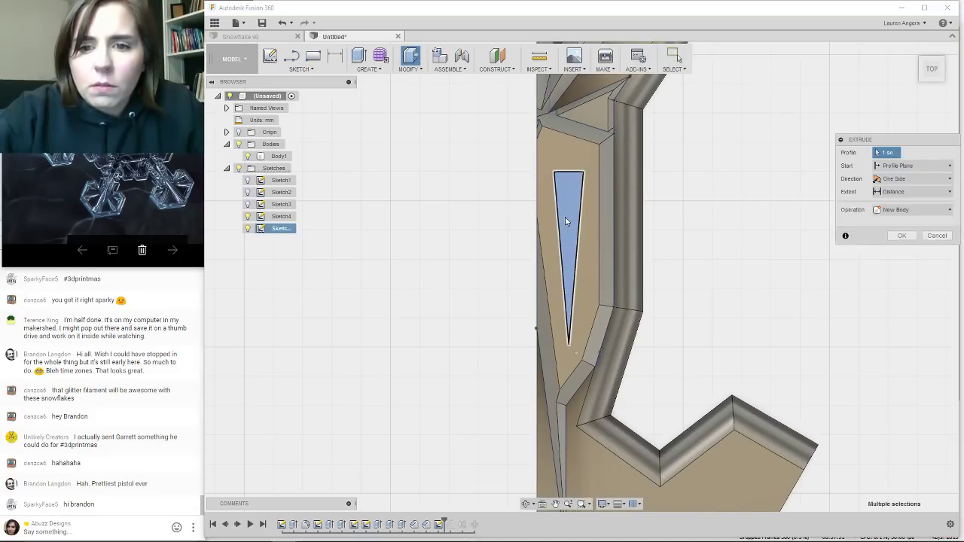
key("BackSpace")
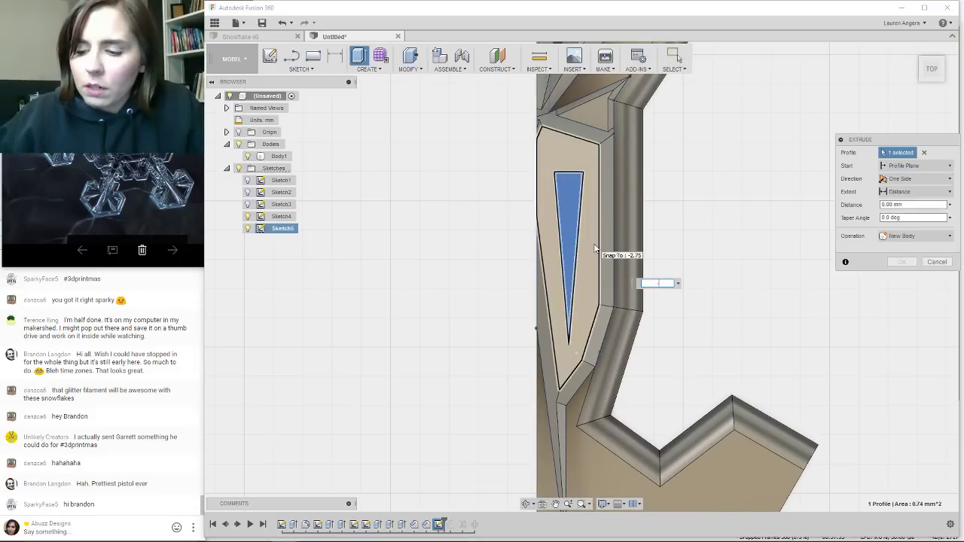
type("-.25")
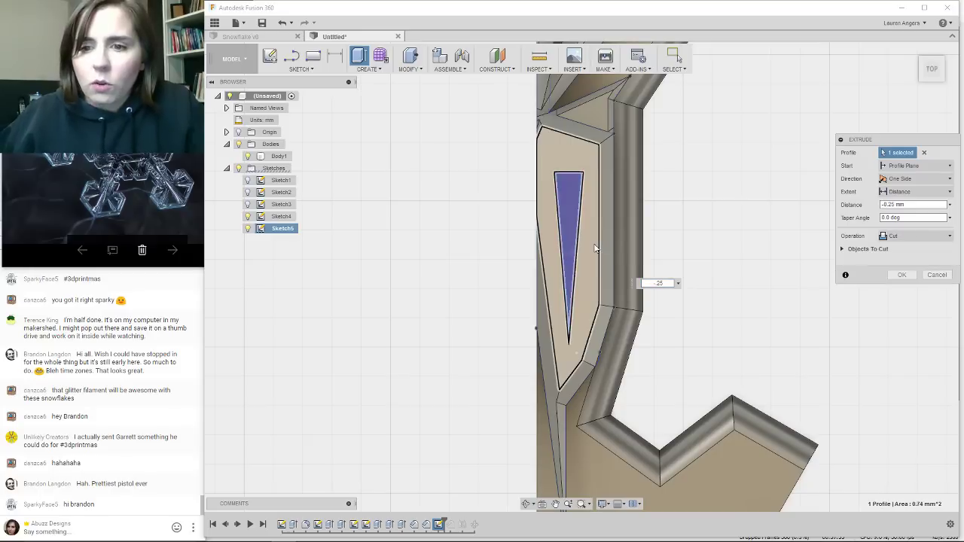
key("Return")
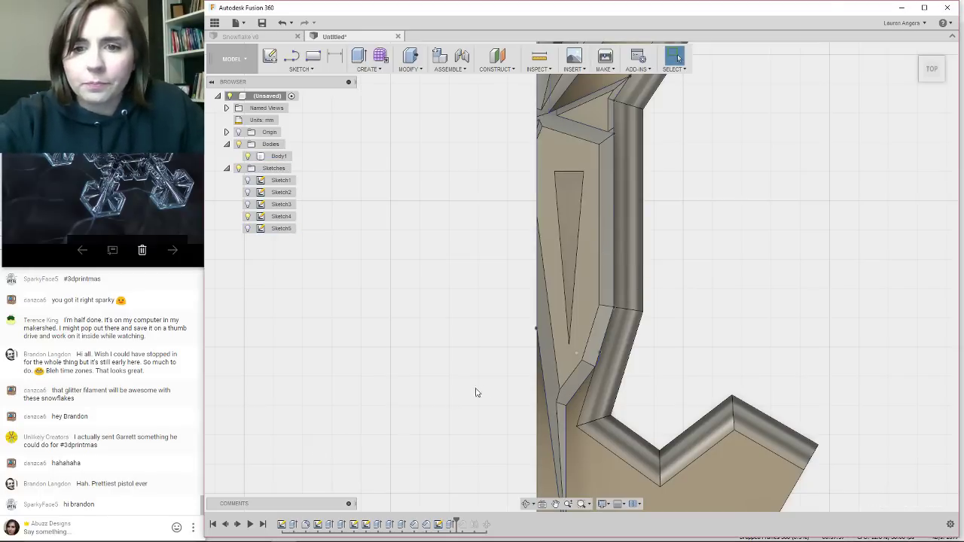
middle_click_drag(477, 390, 517, 339, "shift")
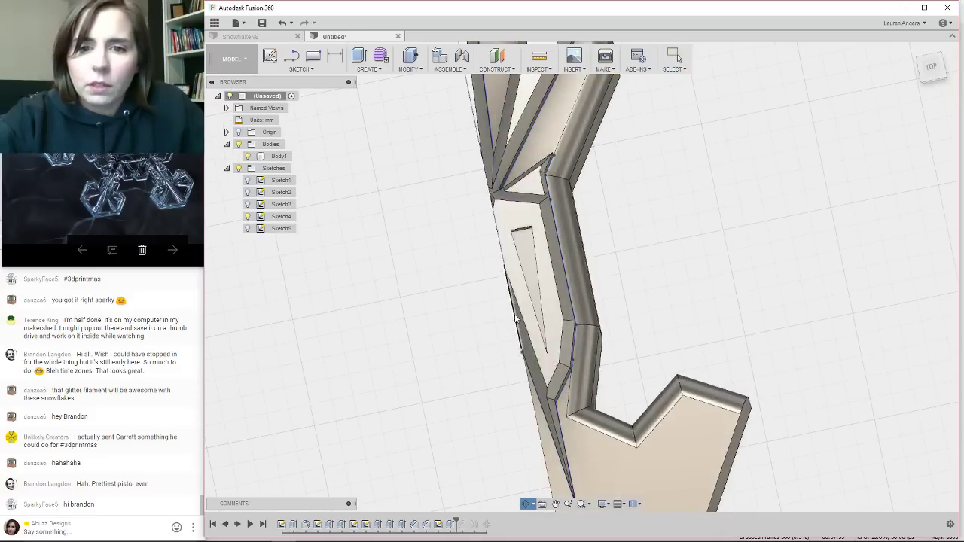
left_click(517, 235)
left_click(522, 229)
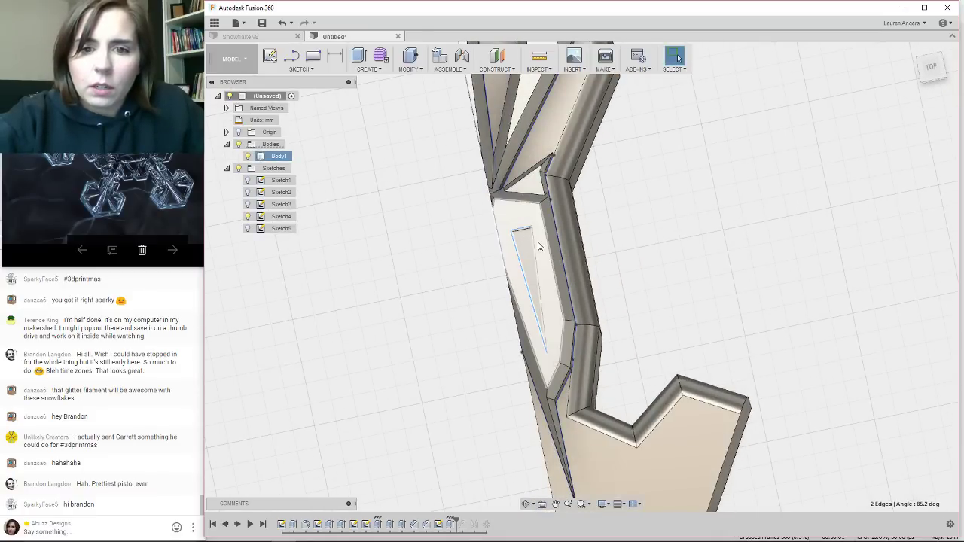
left_click(416, 525)
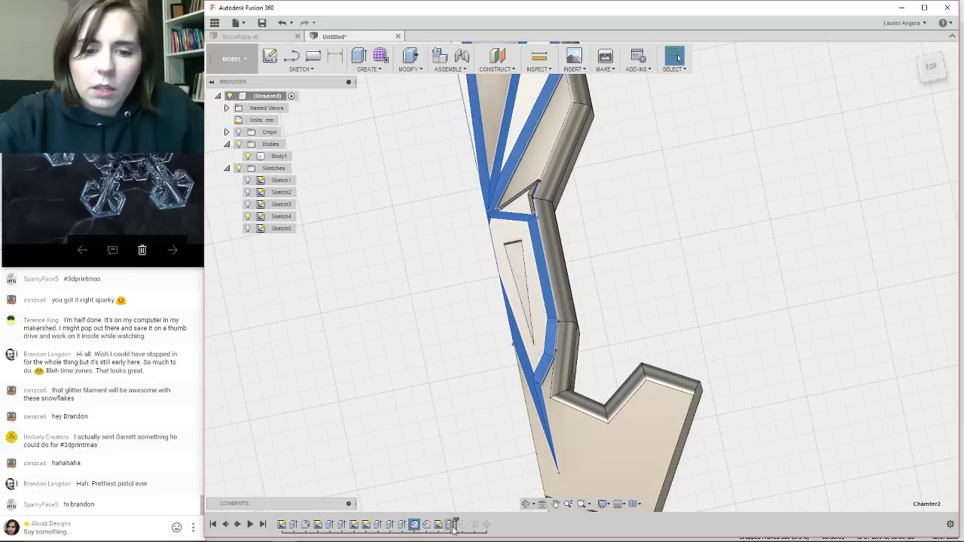
left_click(516, 243)
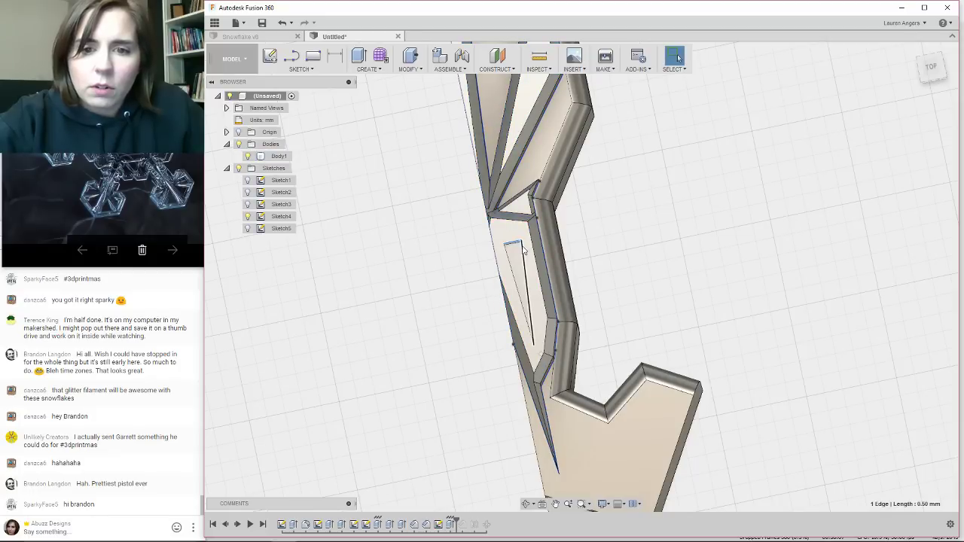
left_click(522, 248, "ctrl")
left_click(509, 260, "ctrl")
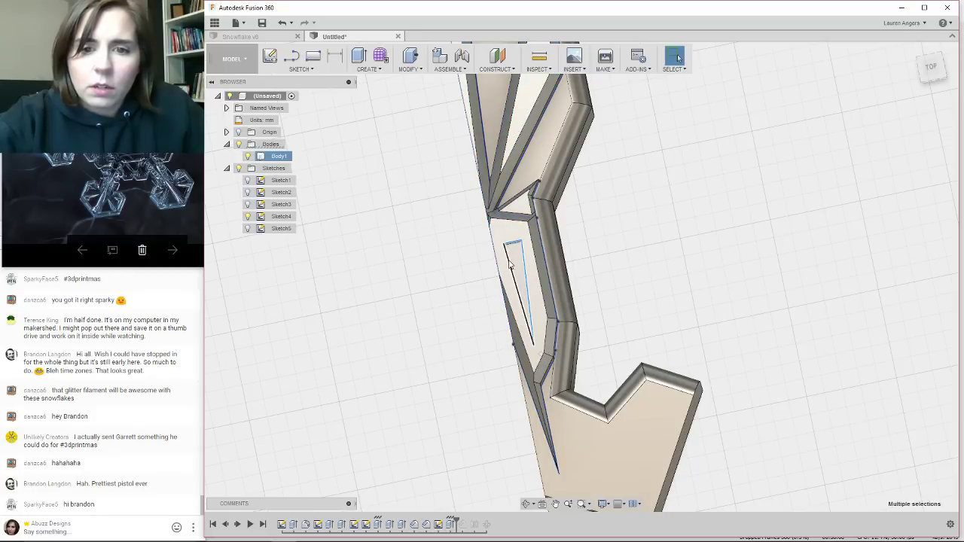
left_click(410, 67)
left_click(434, 119)
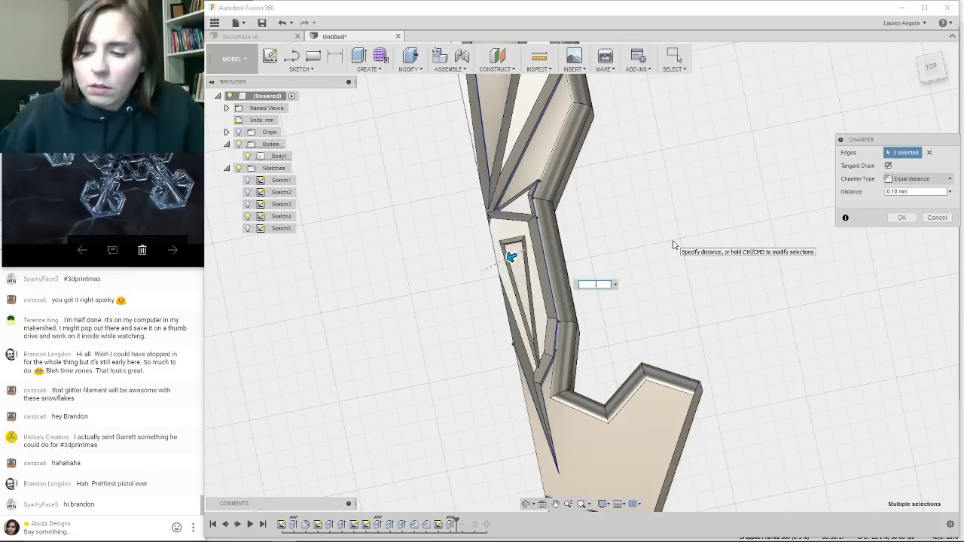
type(".05")
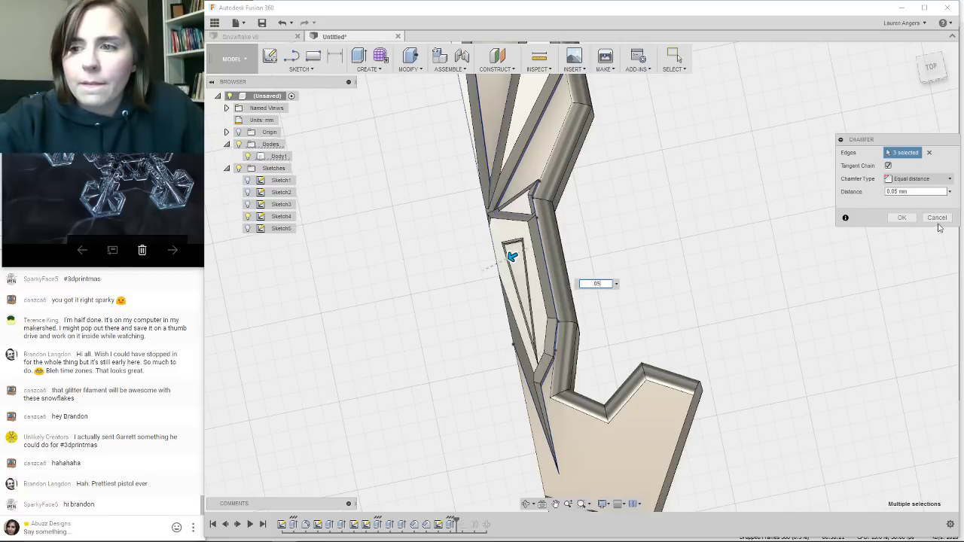
left_click(937, 218)
Fillet the three upper edges of the triangular recess in the stem facet with a 0.1 mm constant radius.
scroll(495, 237, "up", 3)
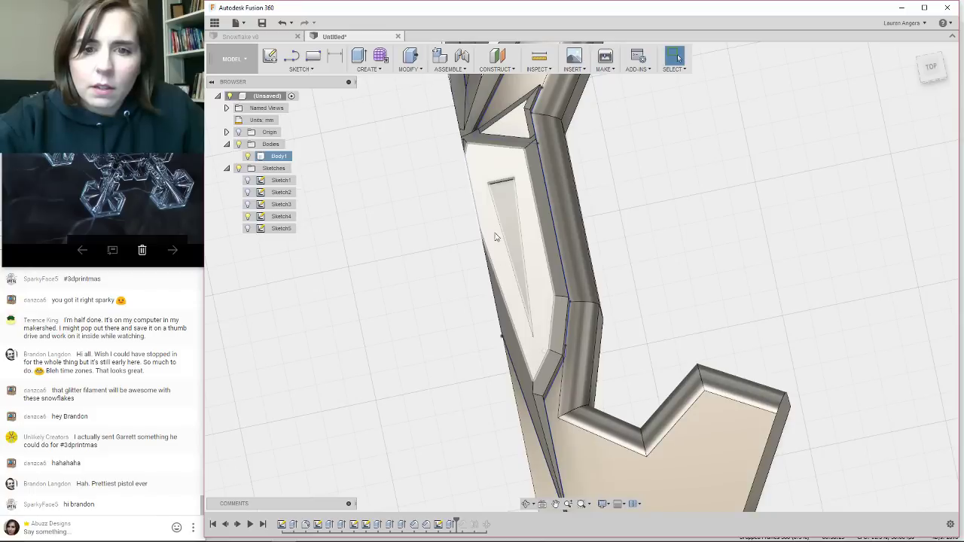
left_click(498, 192)
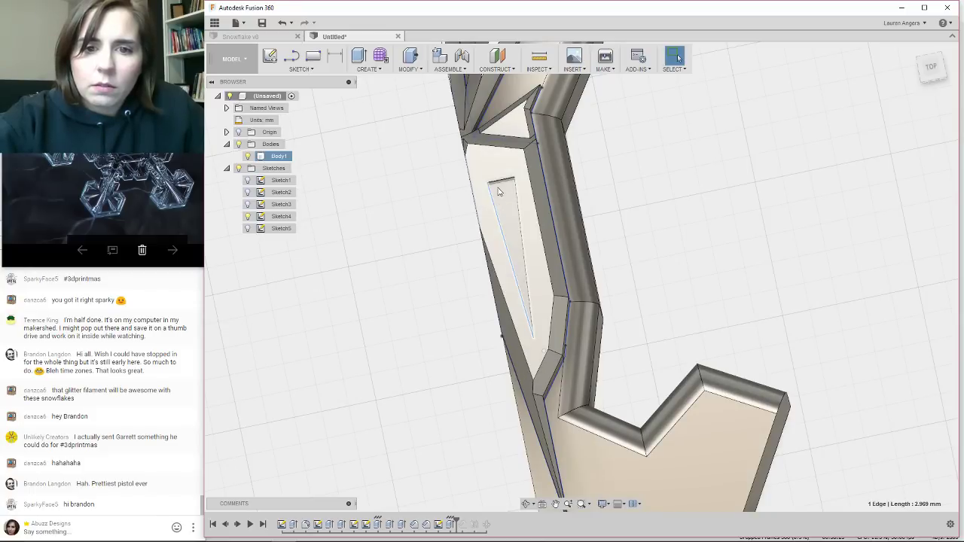
left_click(503, 181, "ctrl")
left_click(517, 196, "ctrl")
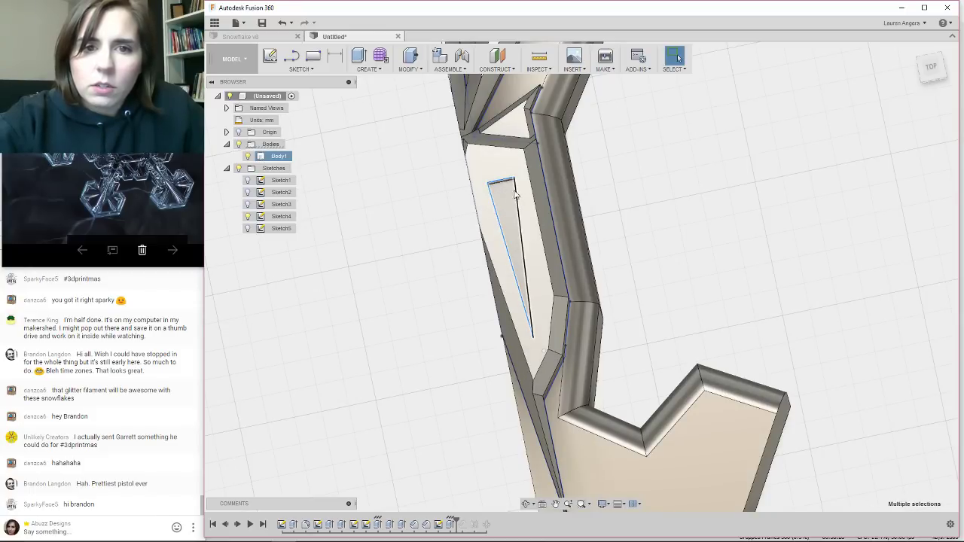
left_click(411, 65)
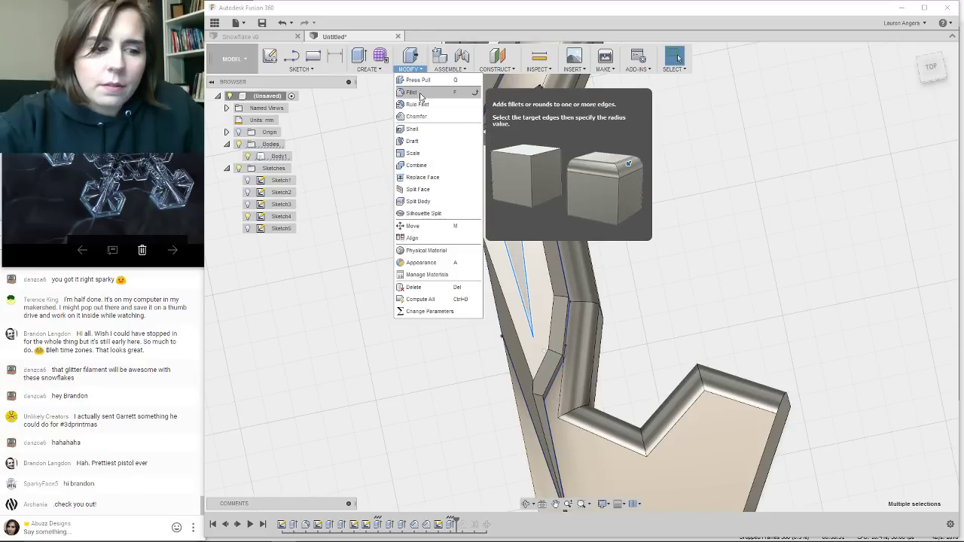
left_click(420, 93)
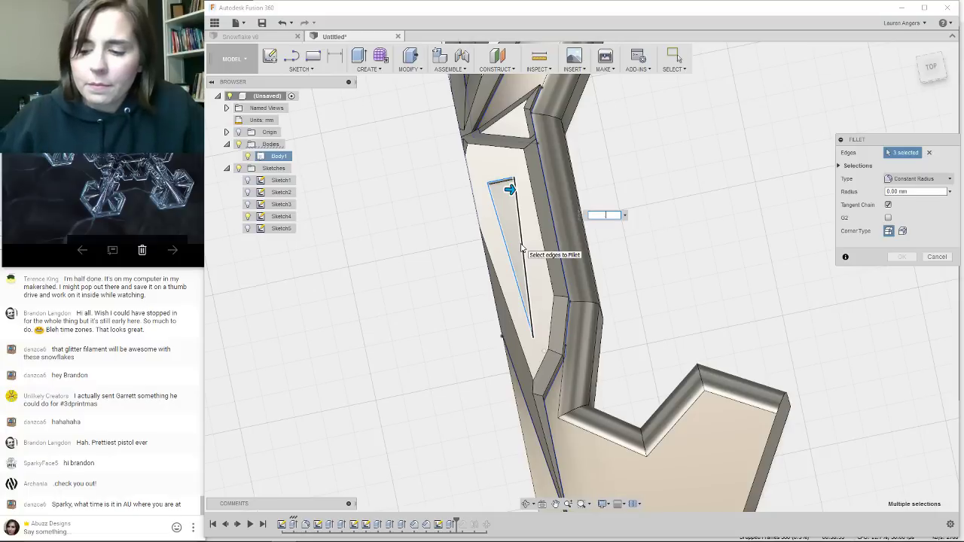
type(".1")
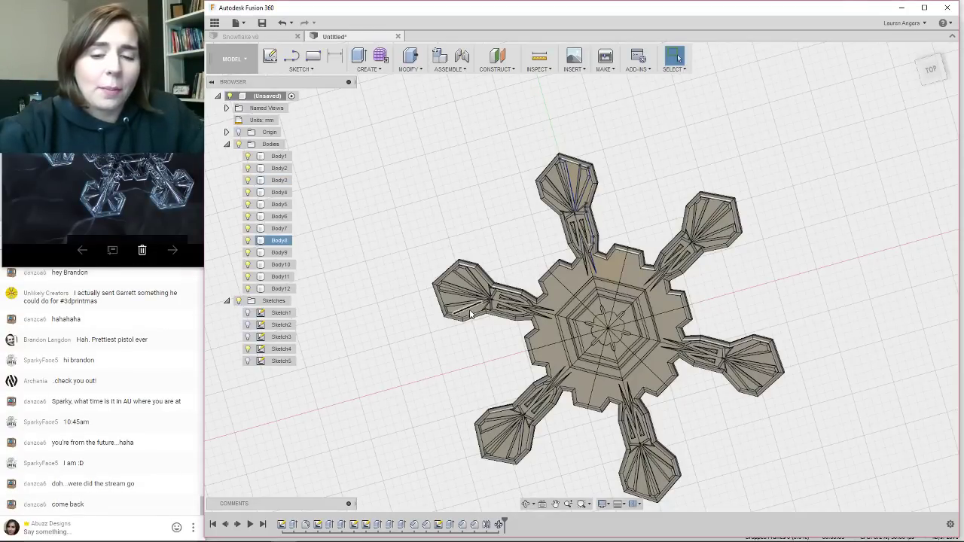
Examine the full patterned snowflake, checking the recessed triangles on the arm stems and the central hexagon from near and far.
scroll(449, 326, "down", 2)
scroll(492, 325, "up", 1)
scroll(549, 241, "up", 5)
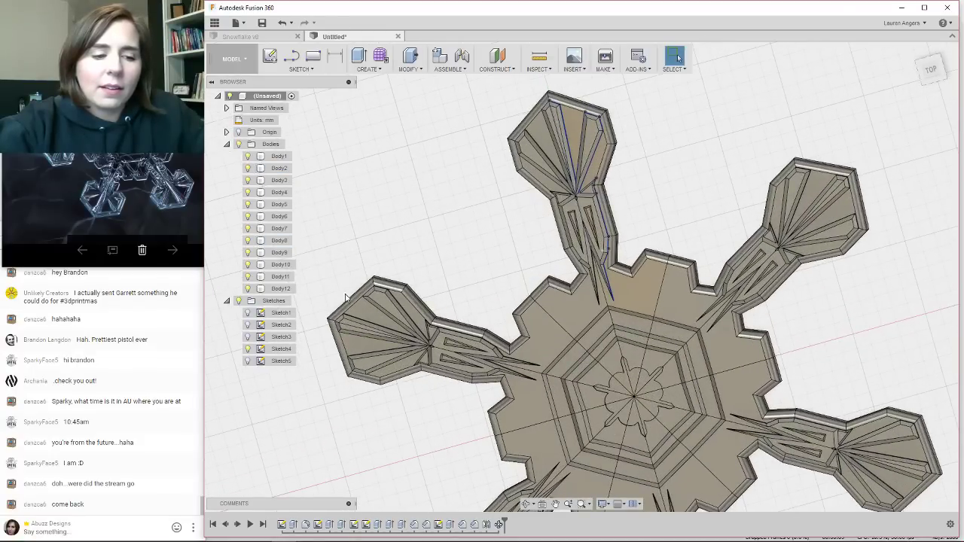
mouse_move(363, 333)
middle_mouse_down("shift")
mouse_move(366, 324)
mouse_move(368, 340)
middle_mouse_up("shift")
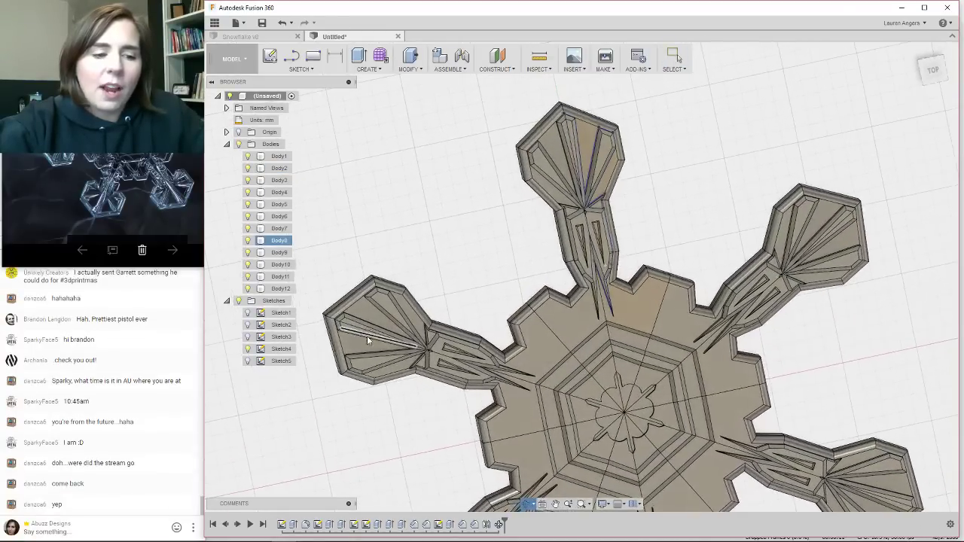
scroll(392, 331, "down", 5)
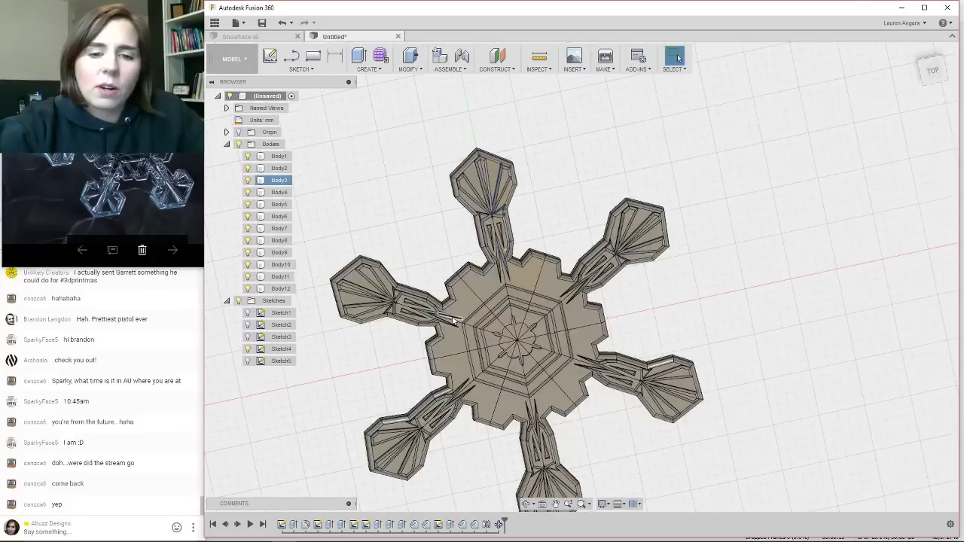
scroll(453, 321, "up", 3)
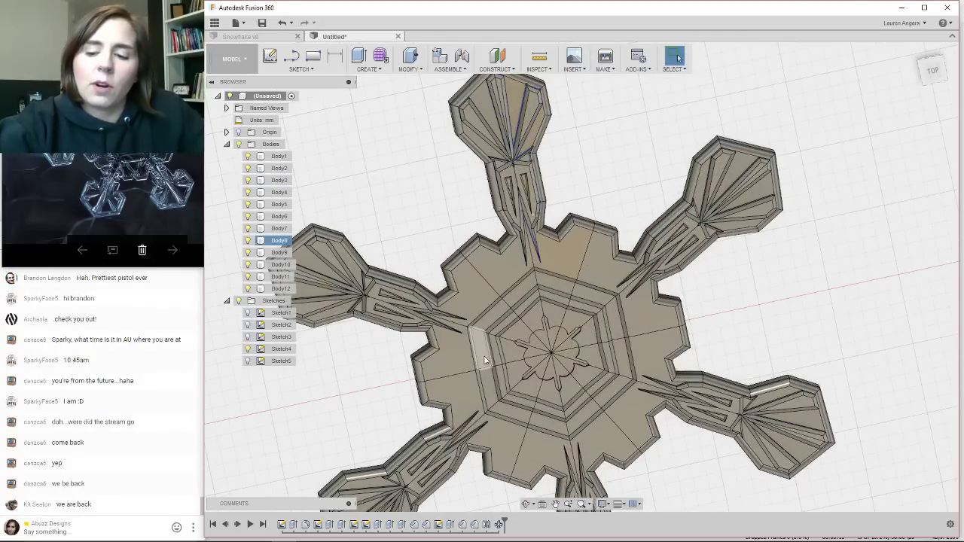
scroll(485, 360, "down", 2)
scroll(570, 213, "down", 2)
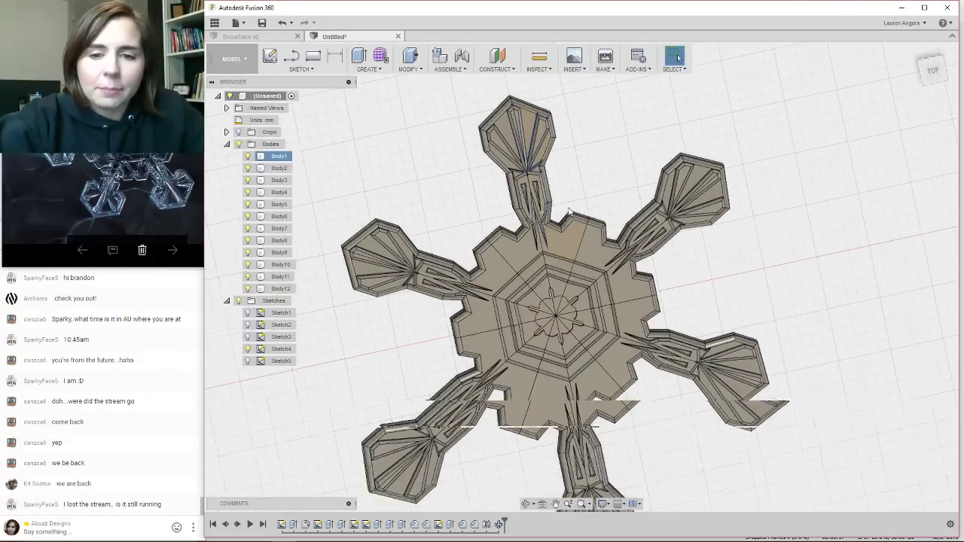
scroll(537, 254, "up", 3)
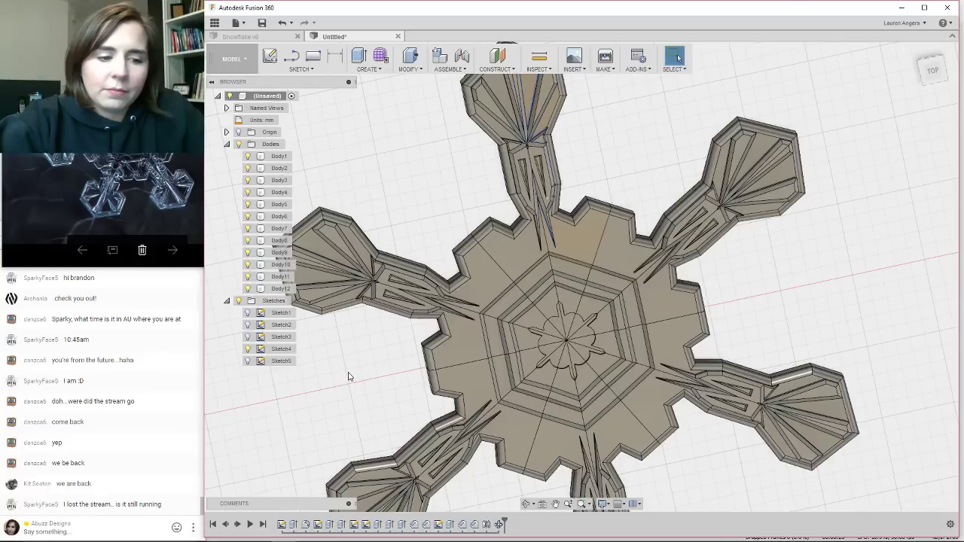
Switch to Chrome to compare with the ice crown snowflake photo, and return to Fusion 360 to view the whole model.
mouse_move(313, 538)
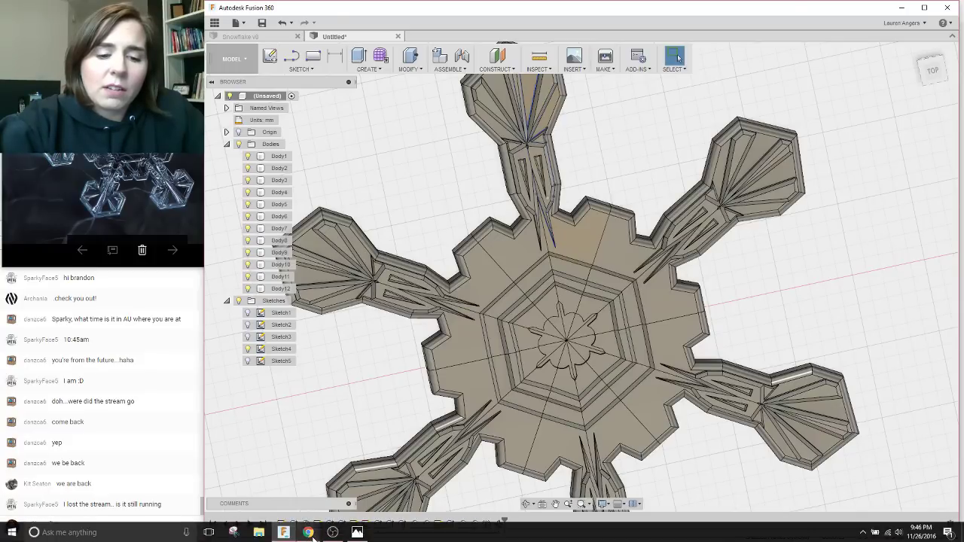
left_click(289, 488)
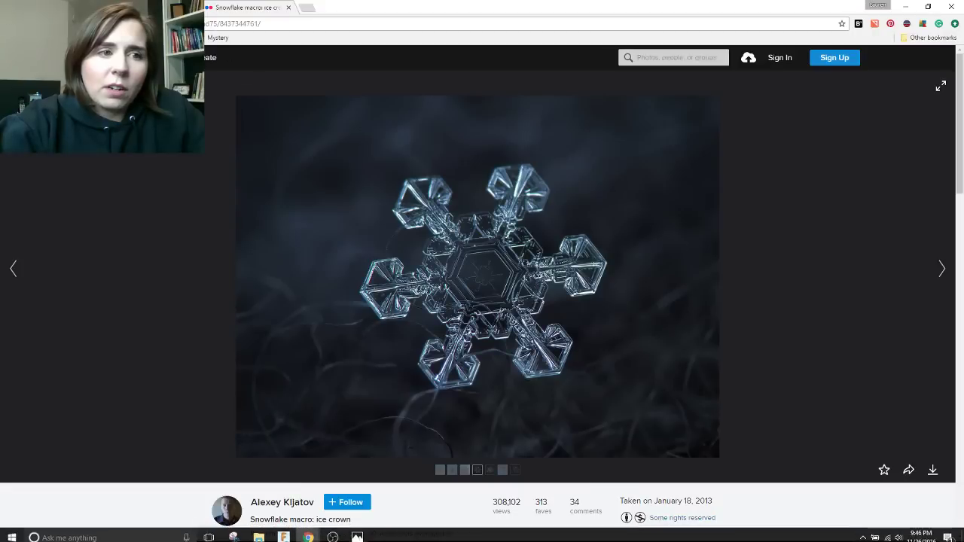
left_click(169, 5)
left_click(254, 3)
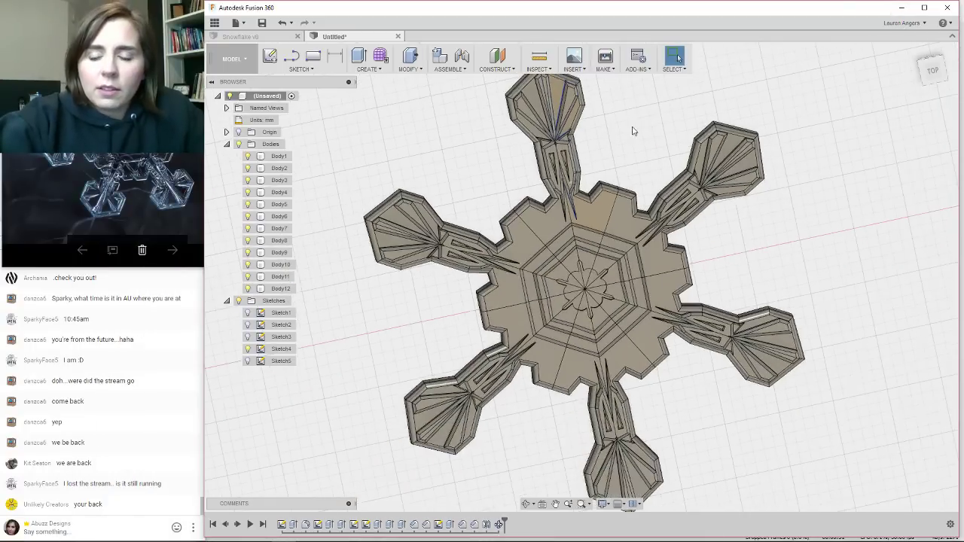
middle_click_drag(413, 401, 433, 404, "shift")
scroll(493, 441, "down", 3)
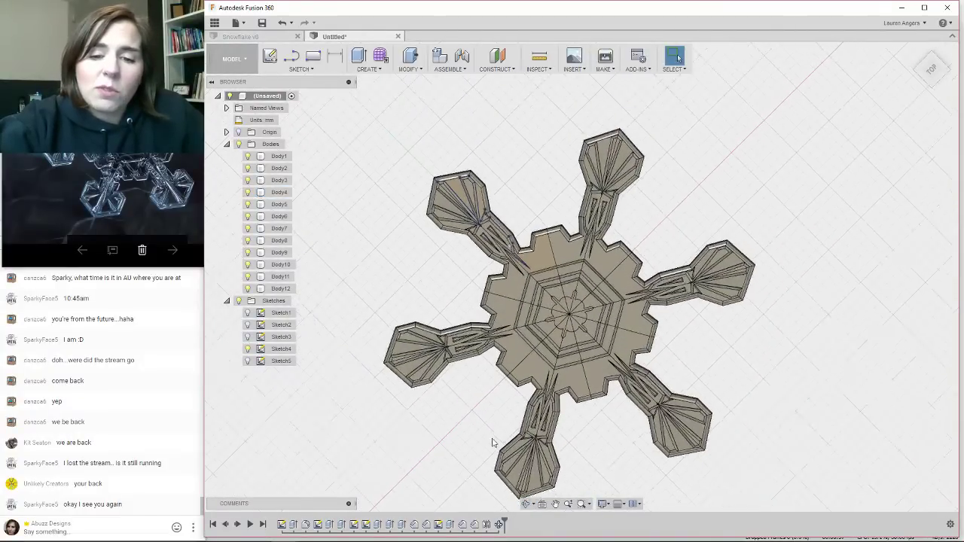
Examine the arm and central hexagon details of the patterned snowflake, and compare with the separate Snowflake v8 design.
scroll(502, 329, "up", 4)
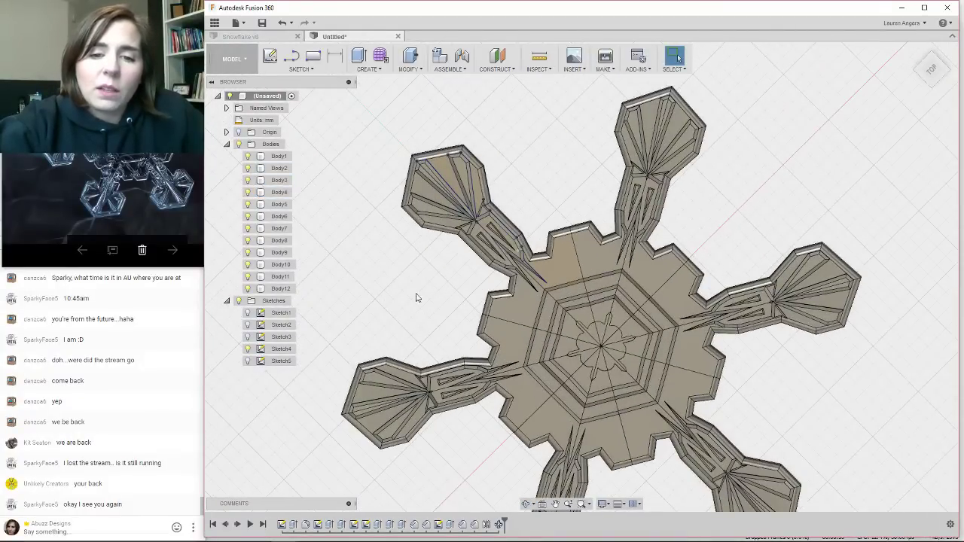
scroll(445, 264, "up", 2)
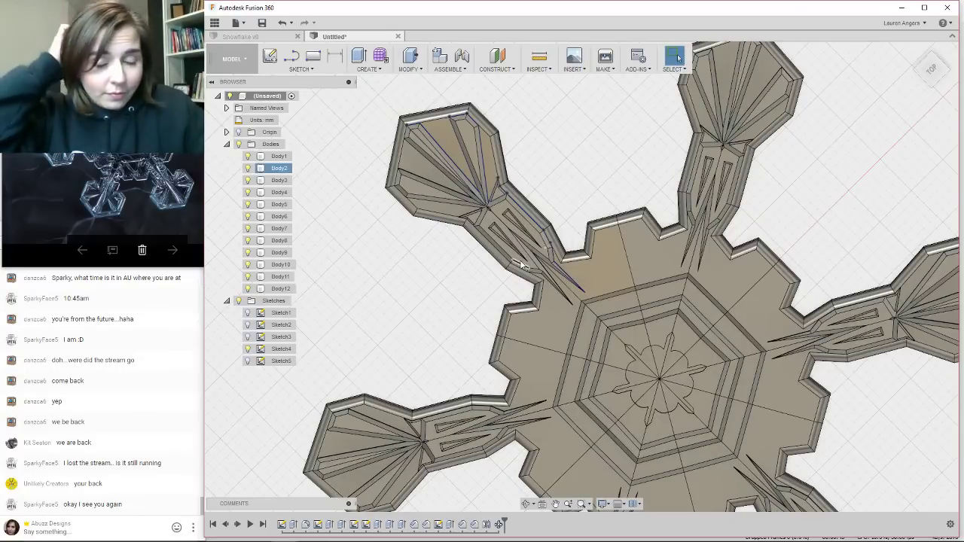
key("f")
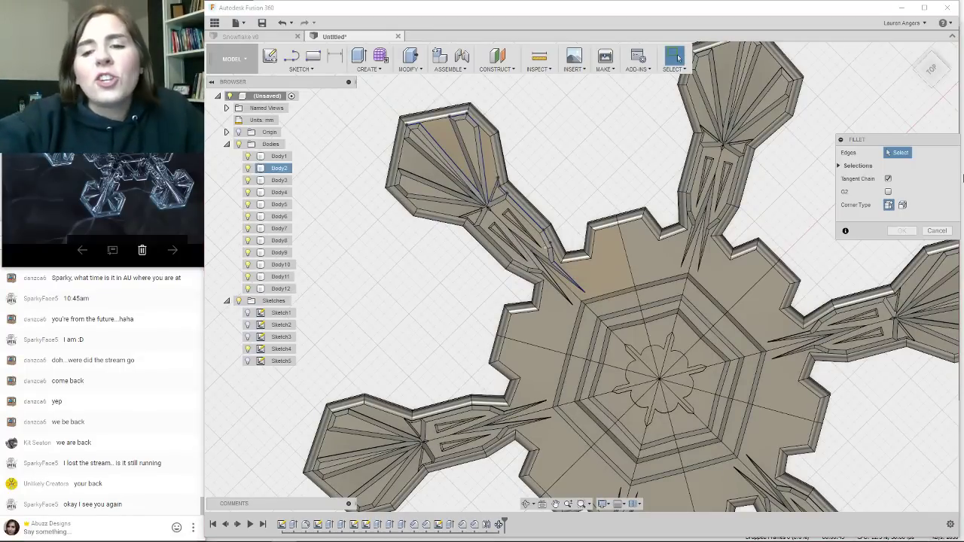
left_click(937, 230)
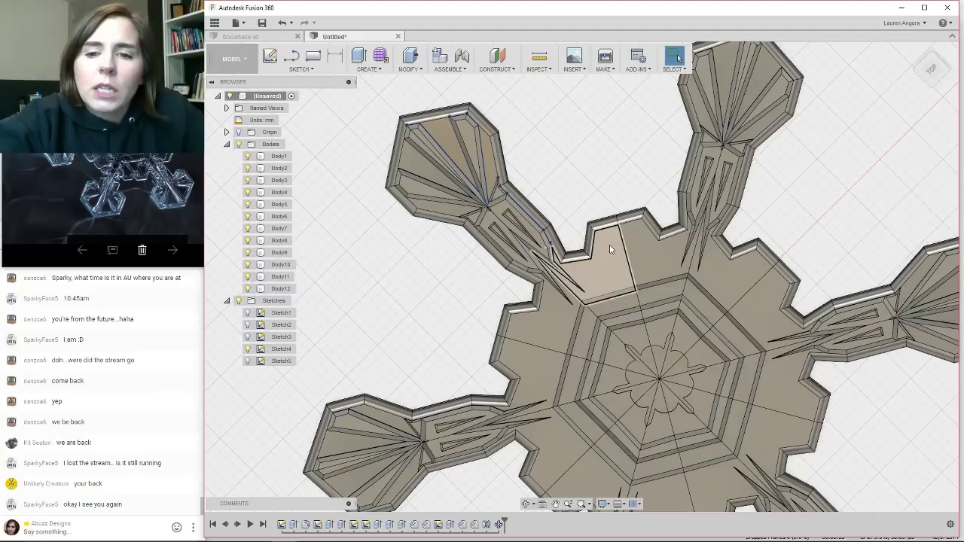
scroll(628, 234, "down", 5)
scroll(585, 317, "up", 5)
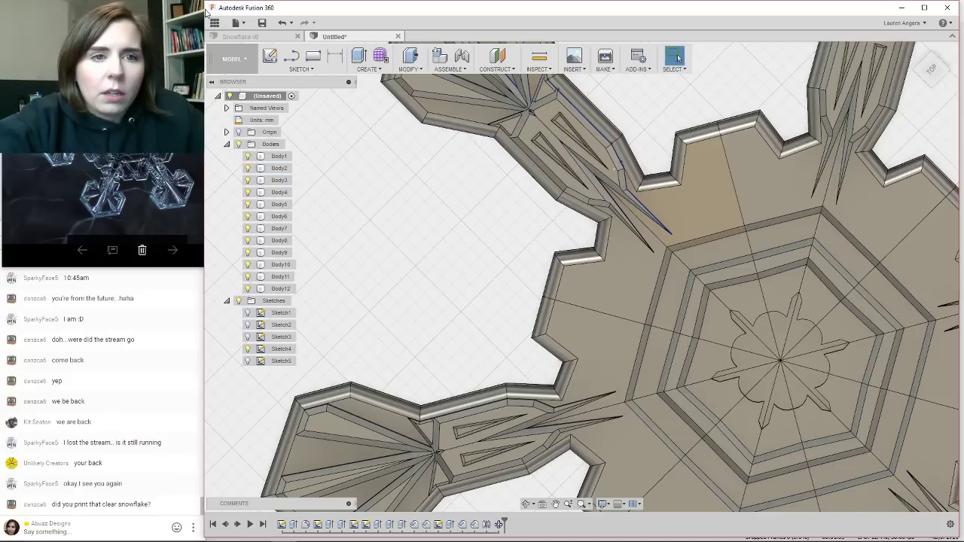
left_click(241, 36)
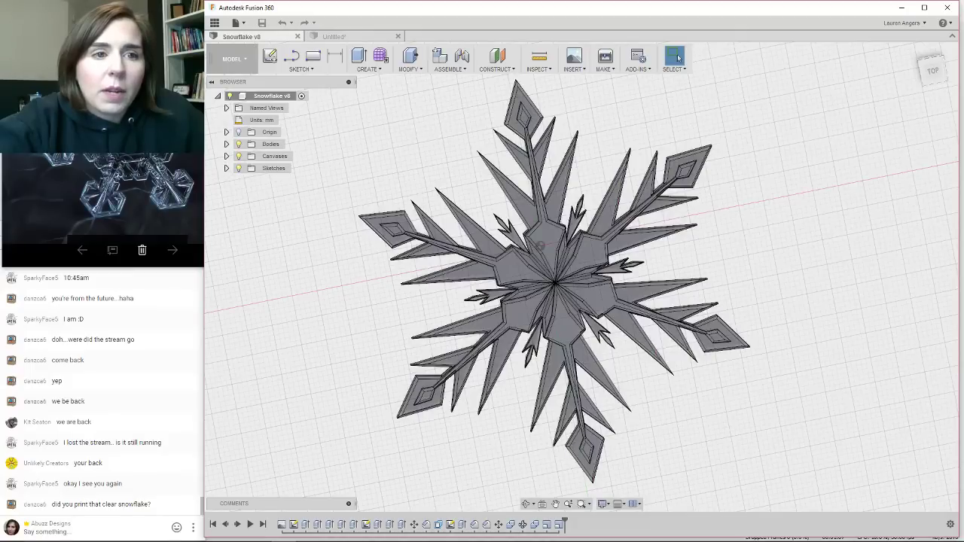
left_click(390, 36)
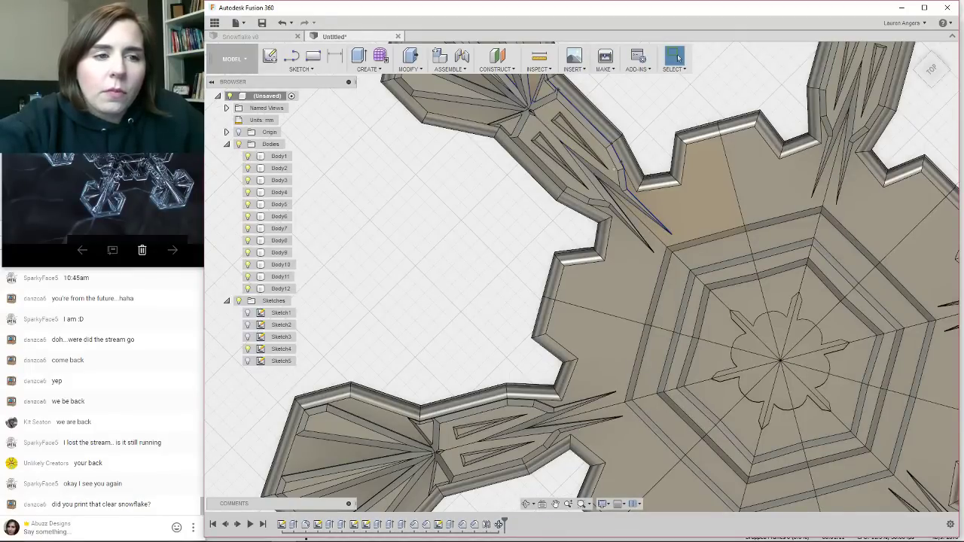
Switch to Chrome, examine the snowflake photos in the Digital Photography School article and the ice crown photo, and return to Fusion 360.
mouse_move(313, 532)
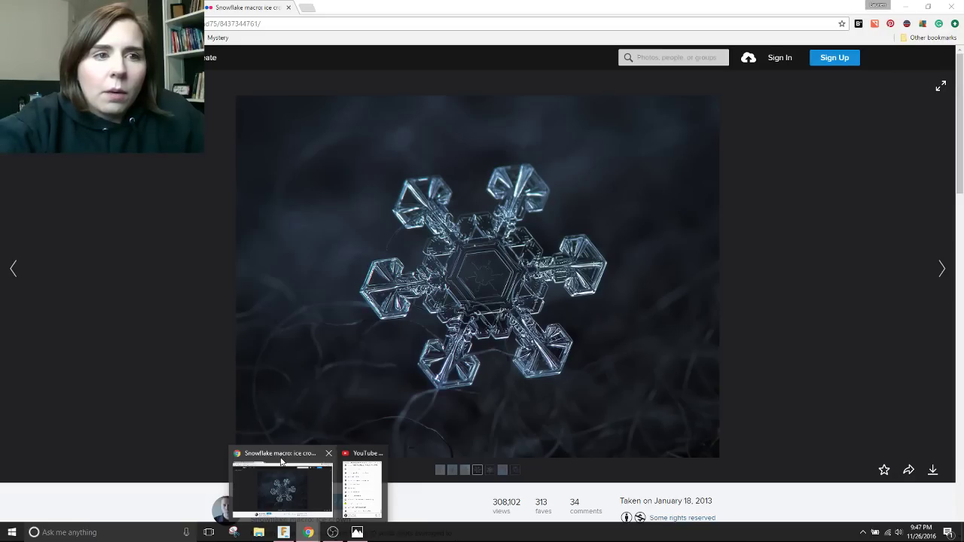
left_click(280, 458)
left_click(154, 8)
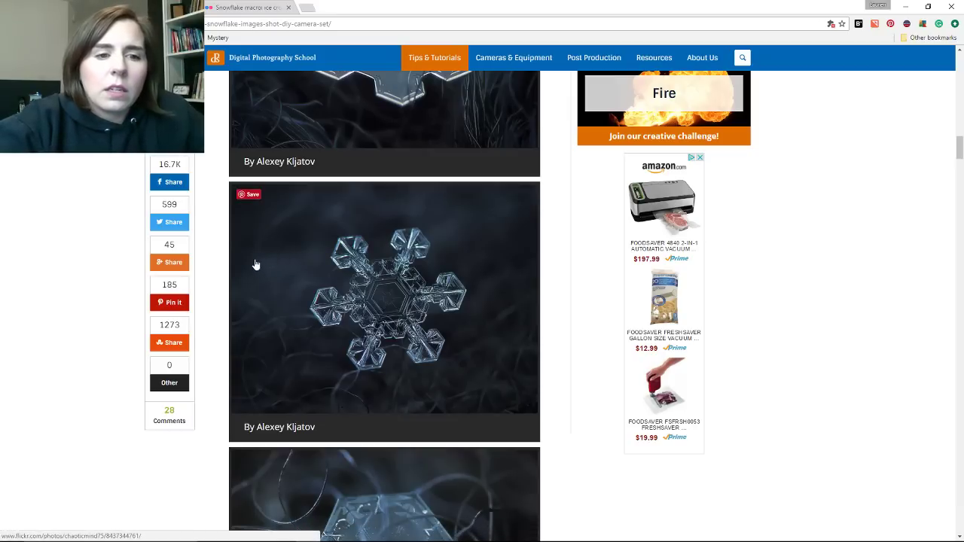
scroll(253, 261, "up", 6)
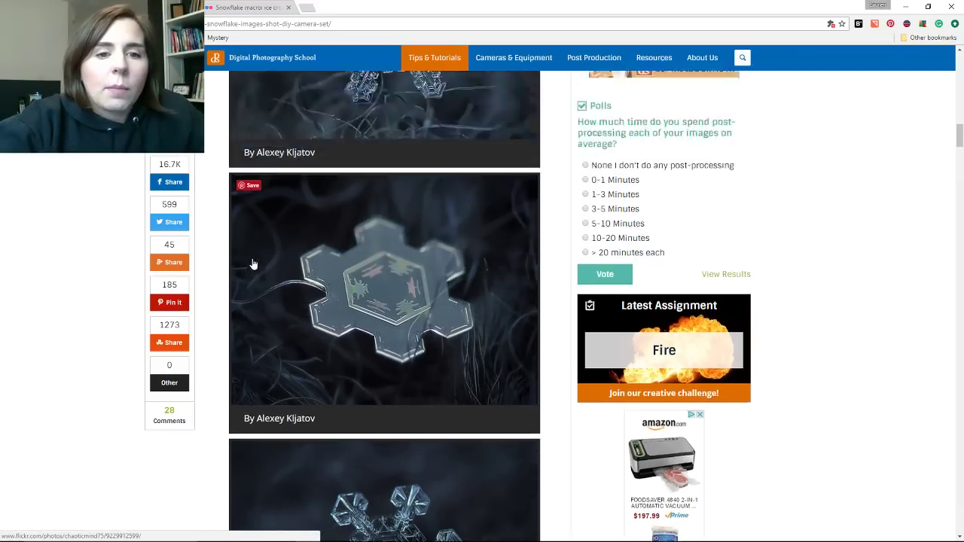
scroll(267, 261, "up", 8)
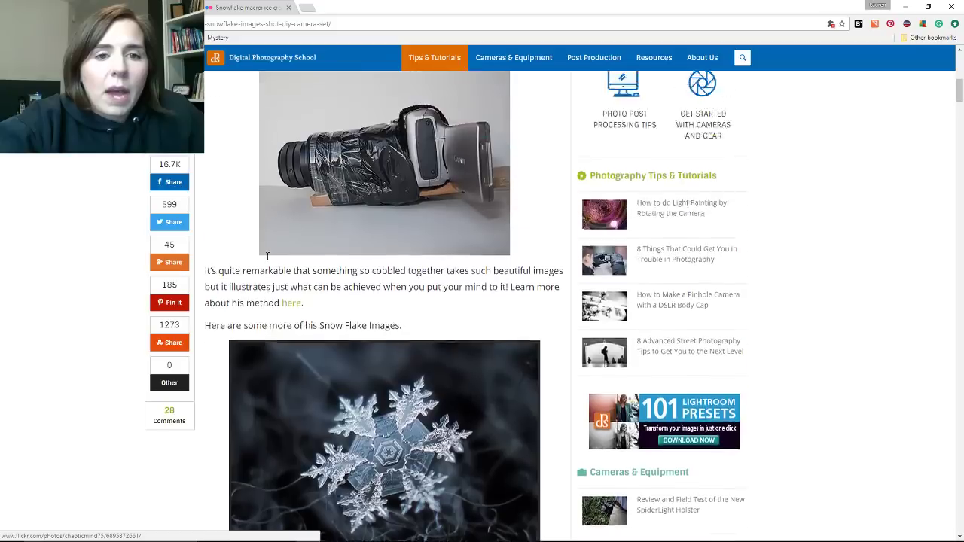
scroll(268, 261, "up", 3)
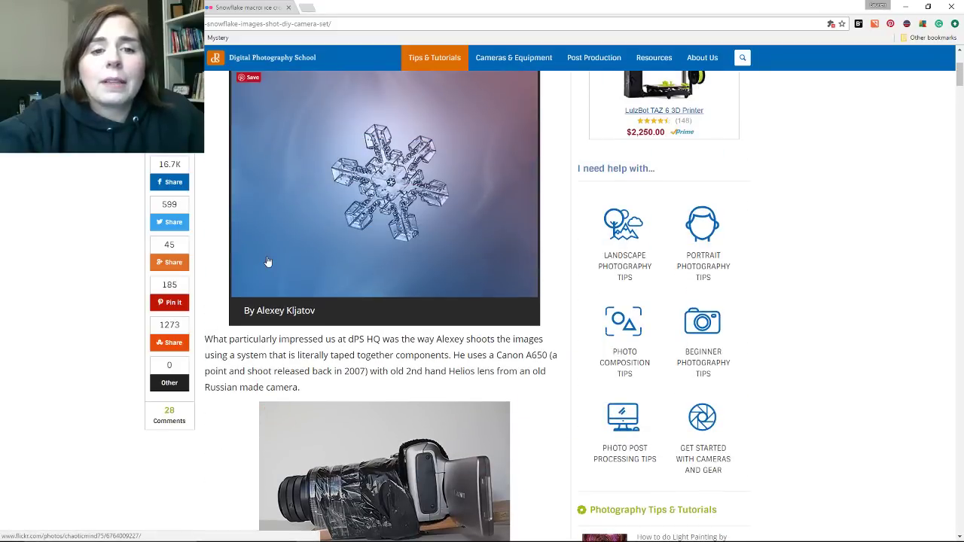
scroll(266, 264, "down", 4)
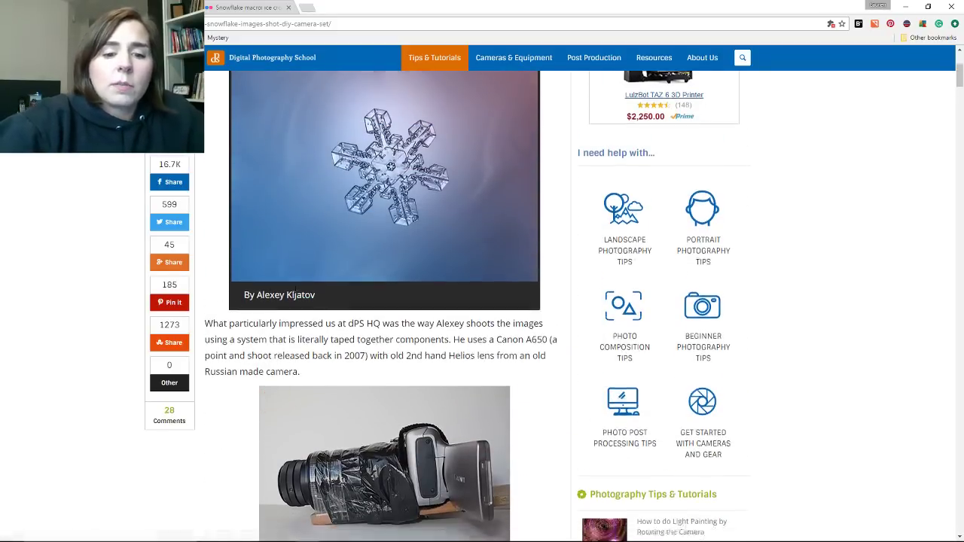
scroll(252, 257, "down", 7)
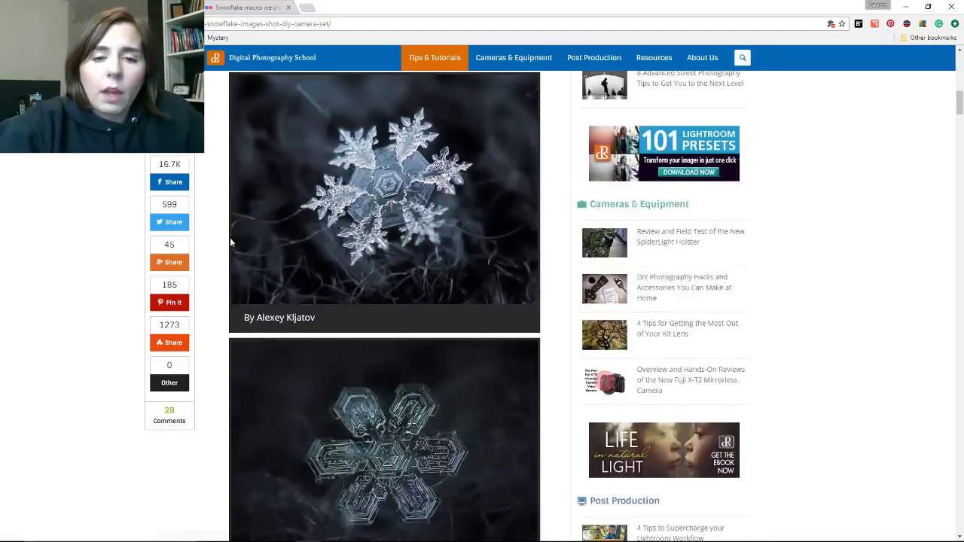
scroll(235, 237, "down", 8)
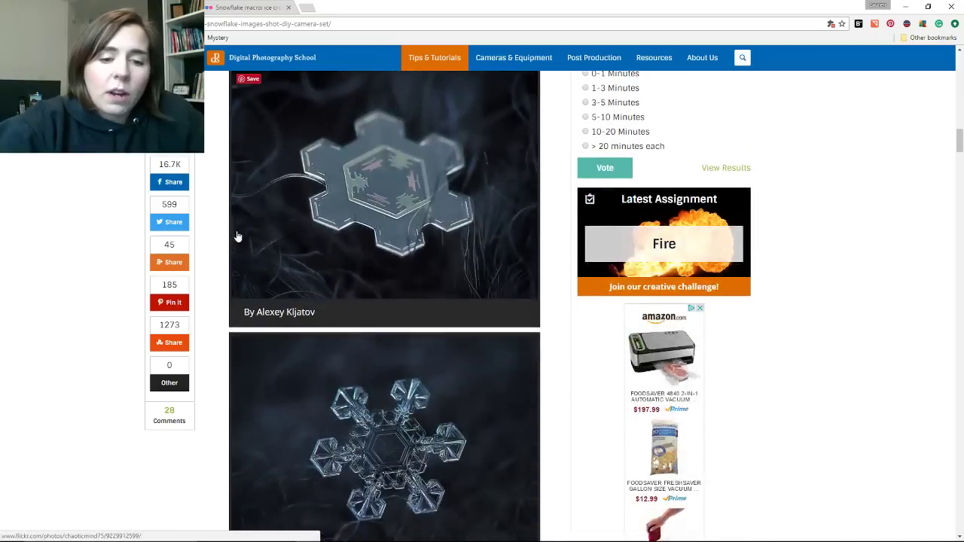
scroll(235, 236, "down", 6)
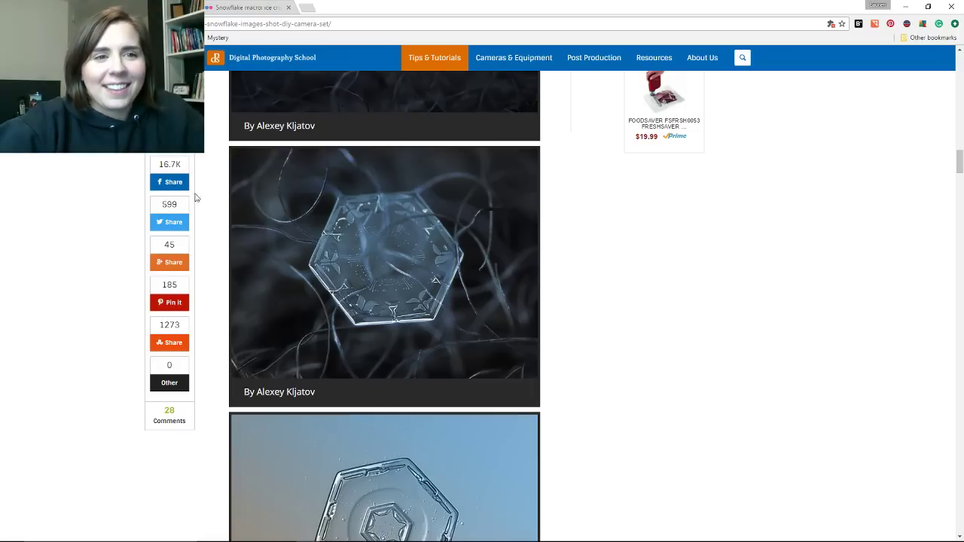
left_click(256, 9)
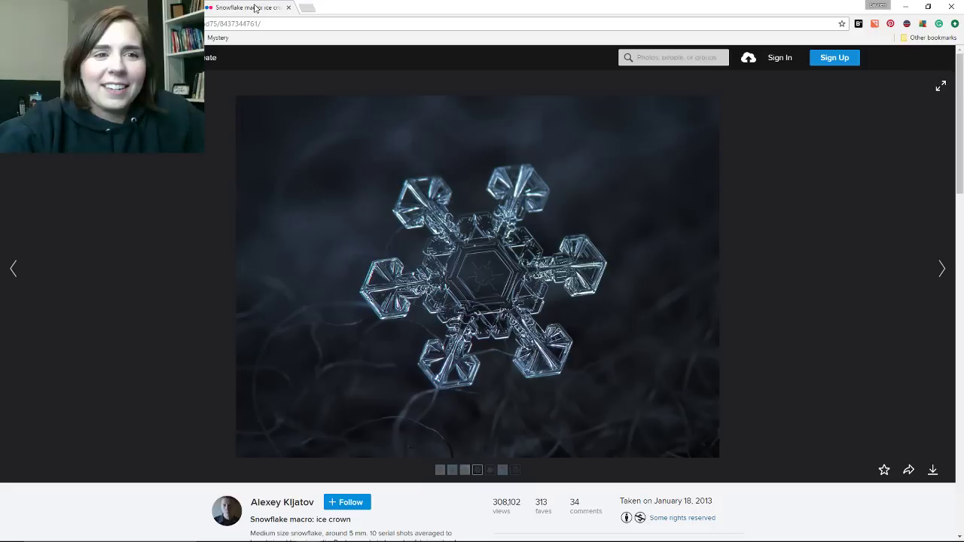
left_click(929, 6)
left_click(908, 11)
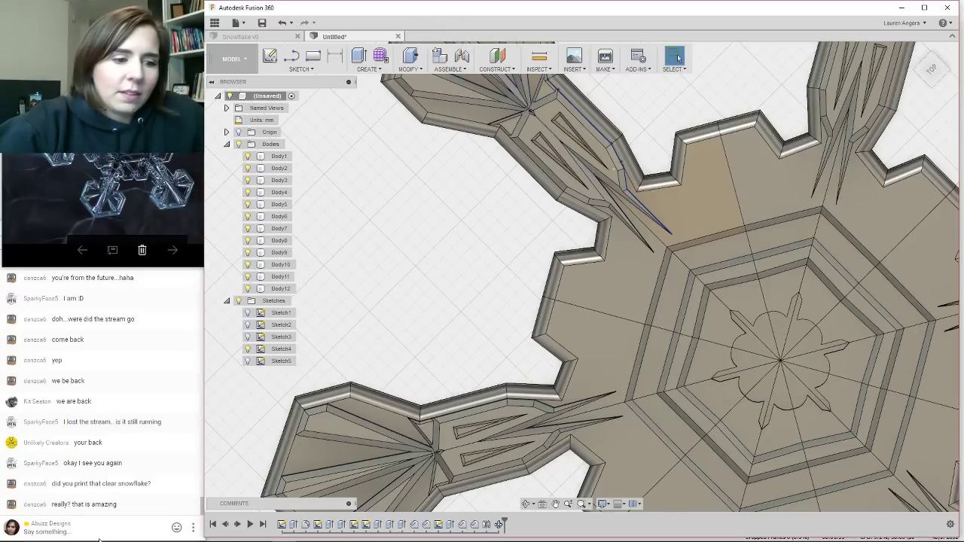
Roll the design history back to before the mirror and circular pattern so only the single snowflake segment remains.
scroll(402, 153, "down", 2)
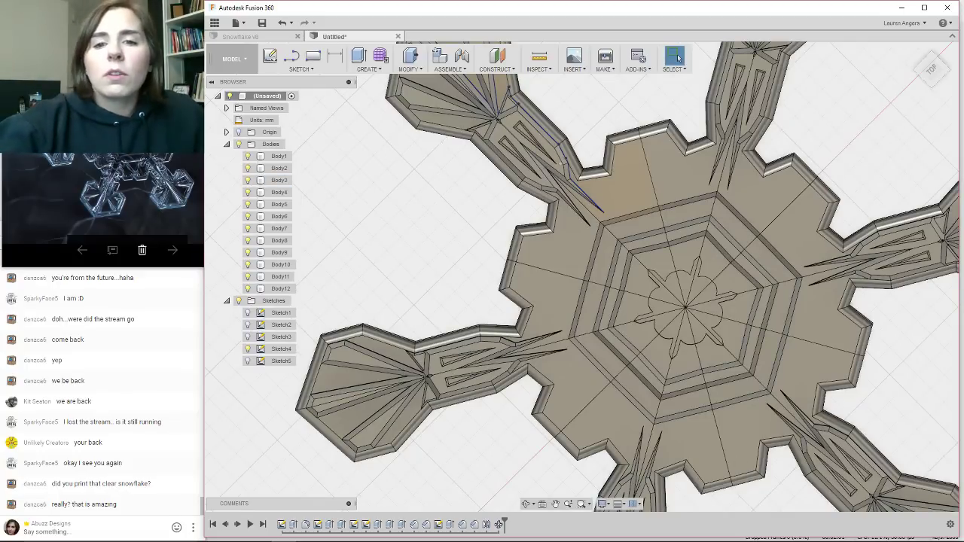
scroll(369, 332, "down", 1)
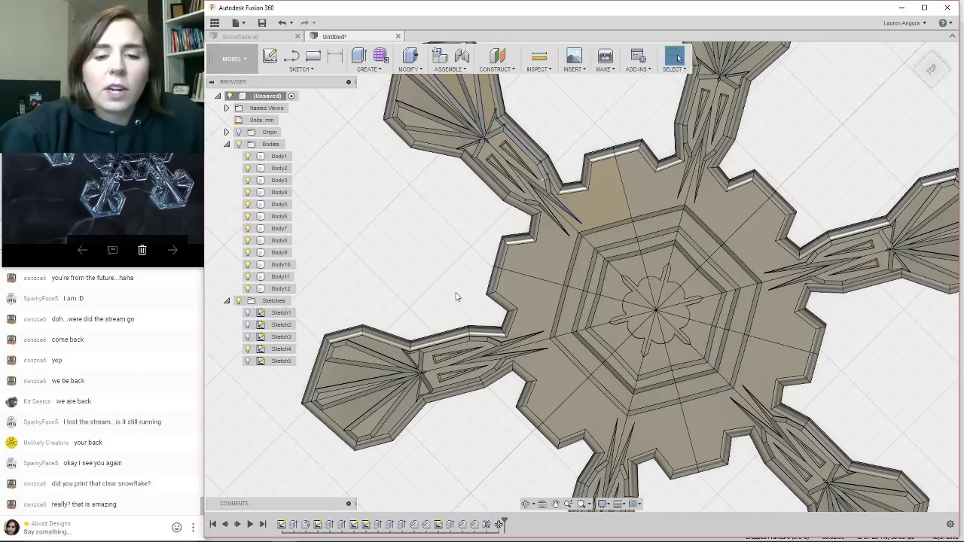
scroll(538, 250, "up", 3)
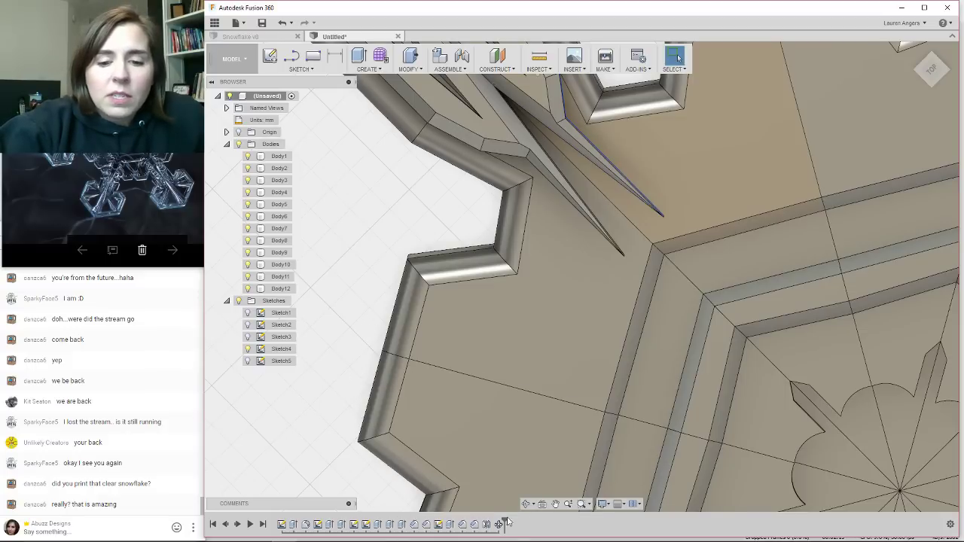
left_click_drag(503, 525, 476, 520)
scroll(473, 471, "down", 3)
scroll(648, 244, "up", 5)
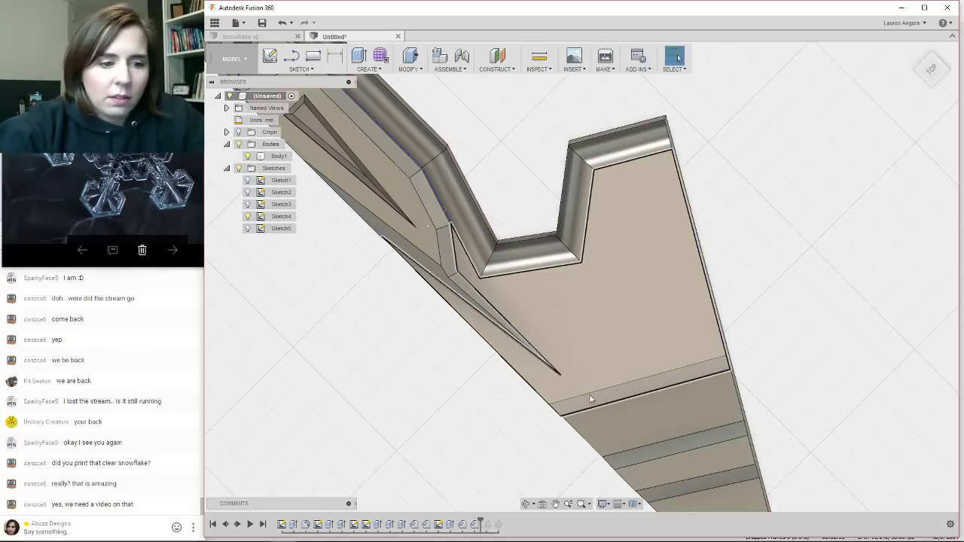
Start a new sketch on the segment's flat top face between the notched outer rim and the outer hexagon ridge.
key("l")
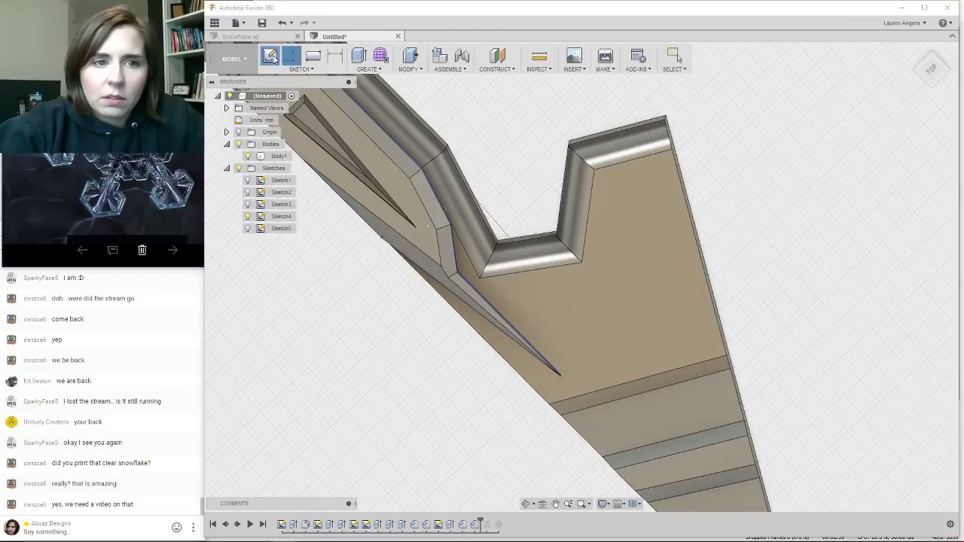
left_click(271, 57)
left_click(638, 296)
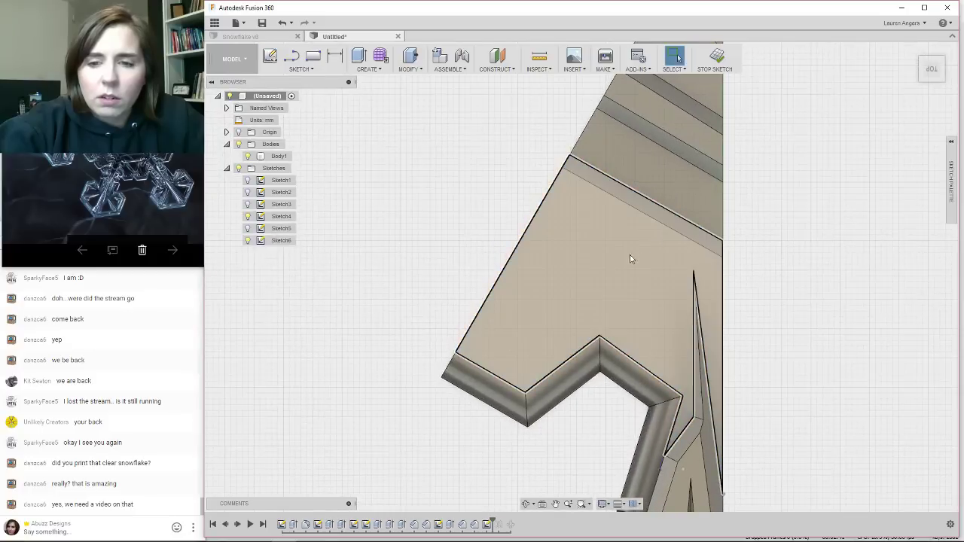
scroll(595, 316, "down", 4)
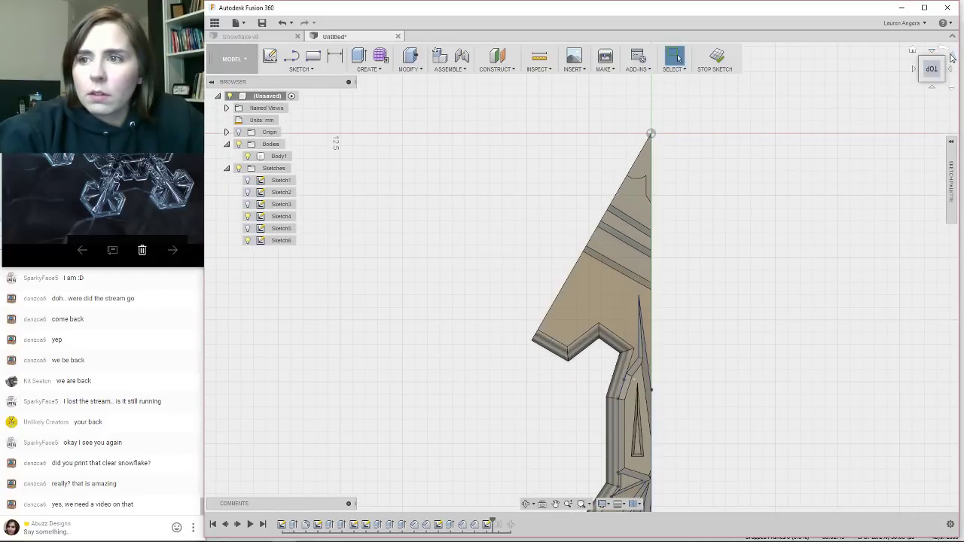
left_click(953, 58)
left_click(953, 58)
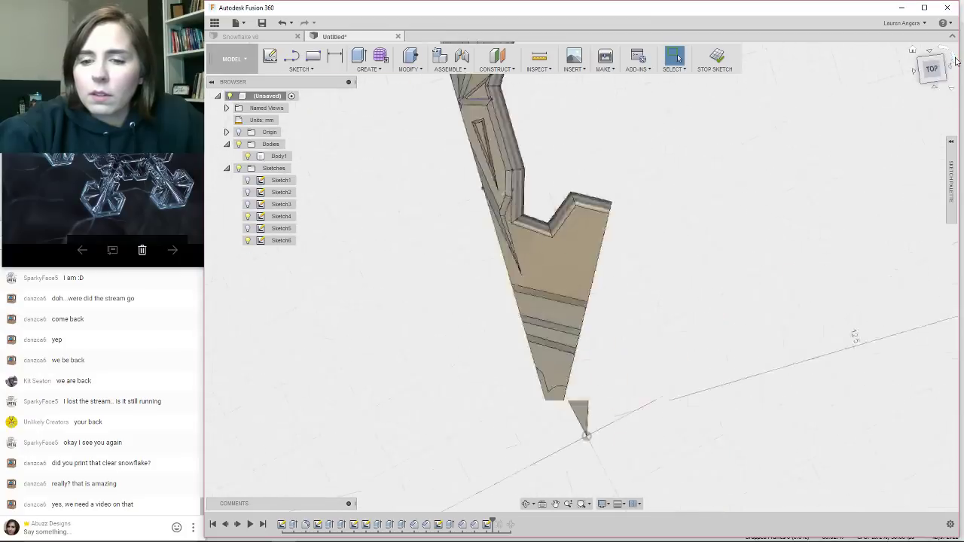
scroll(602, 223, "up", 6)
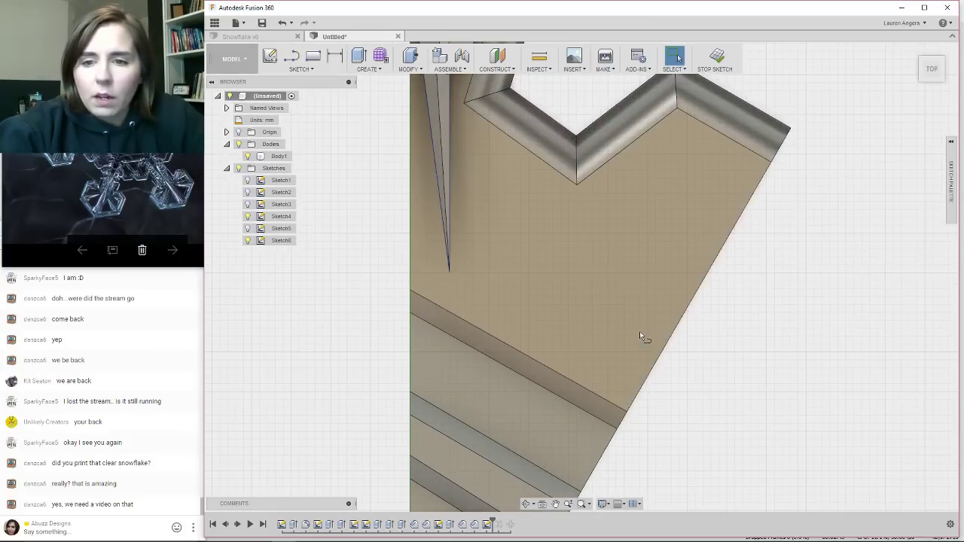
Sketch a triangle with two lines from the segment's slanted side edge to the outer hexagon ridge and along it to their shared corner.
key("l")
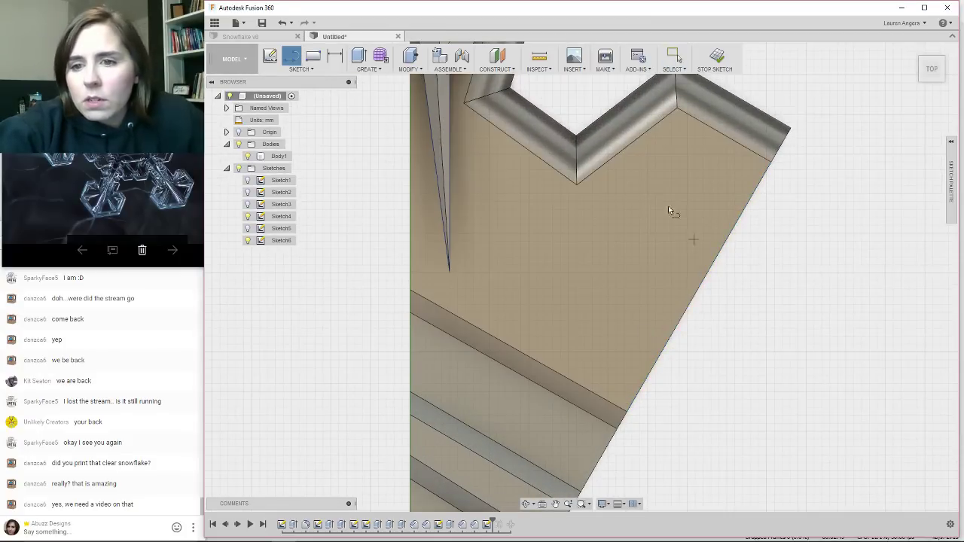
left_click(733, 225)
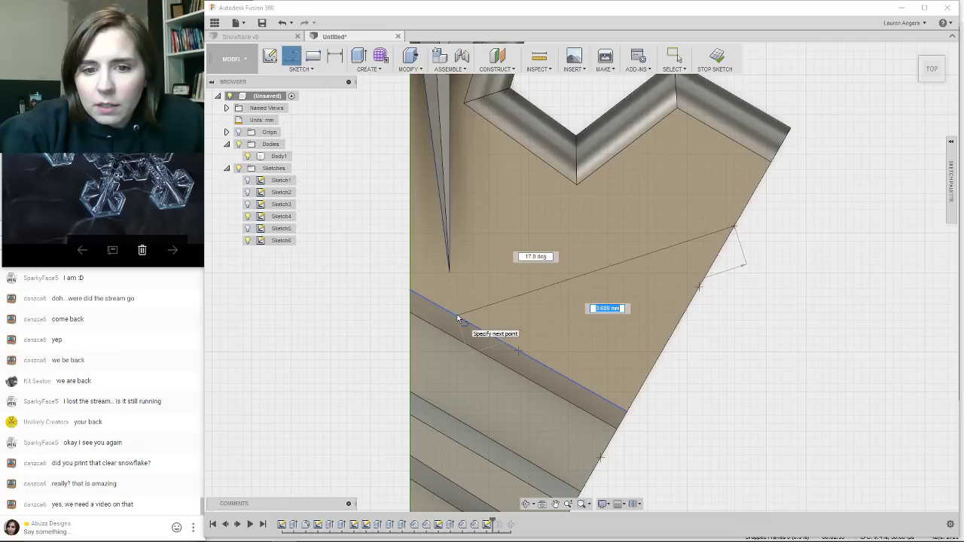
left_click(498, 336)
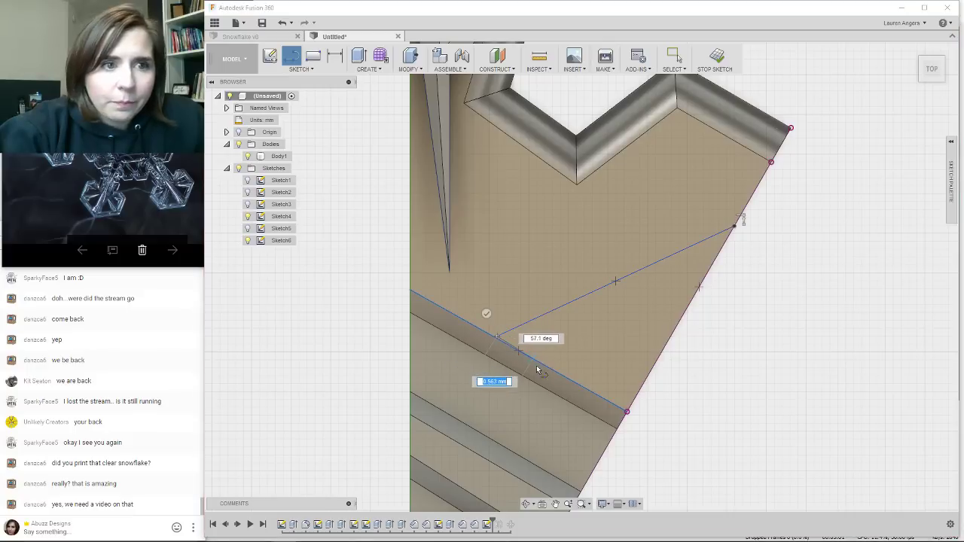
left_click(628, 414)
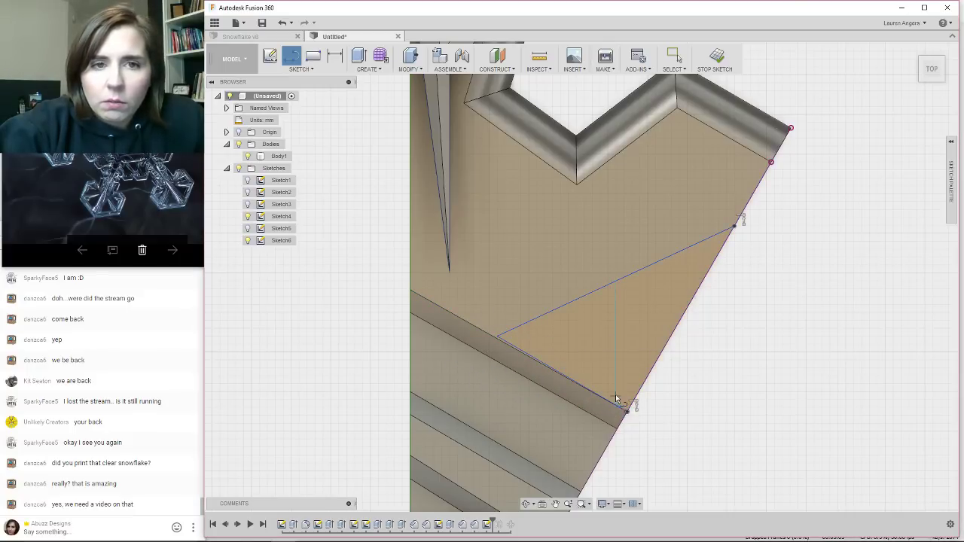
right_click(608, 383)
key("Escape")
key("Escape")
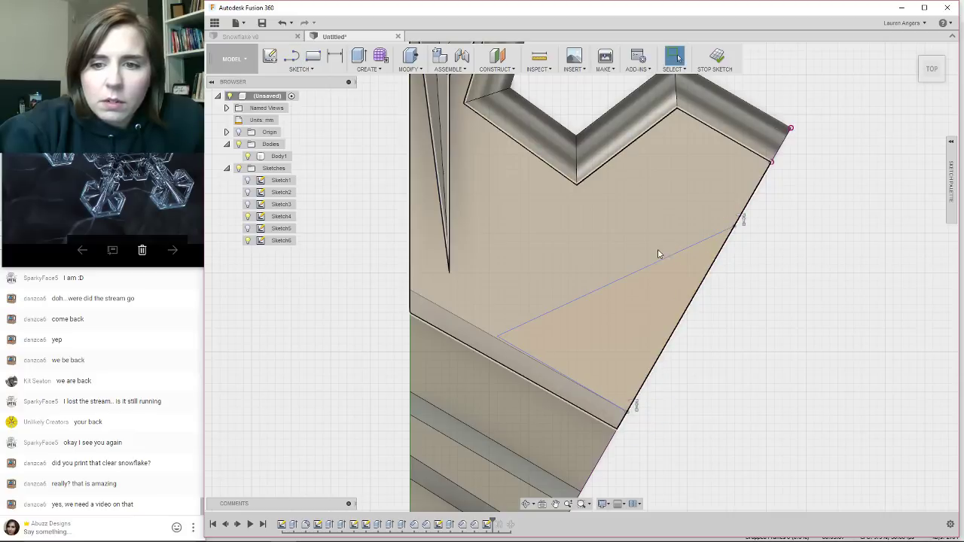
Undo both lines of the triangle sketched on the segment's flat face.
left_click(291, 23)
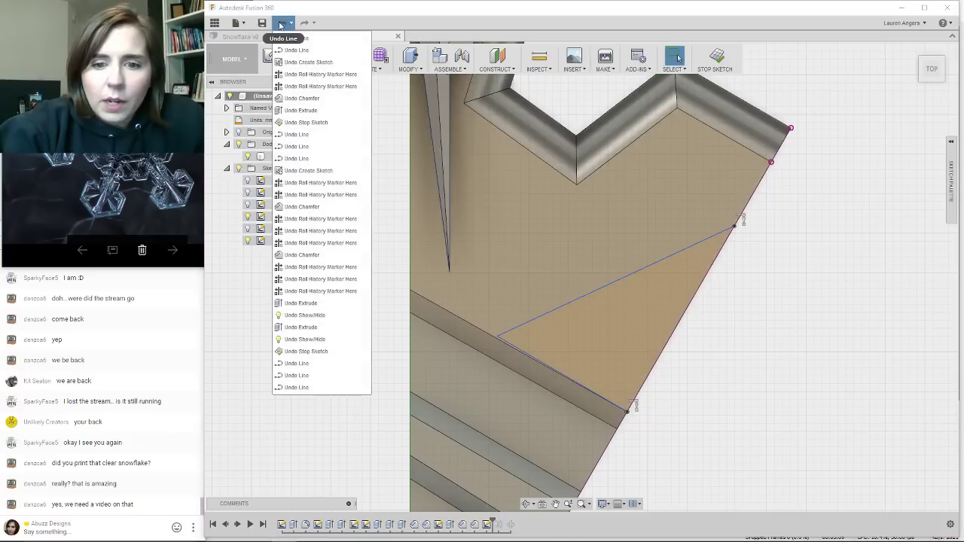
left_click(282, 24)
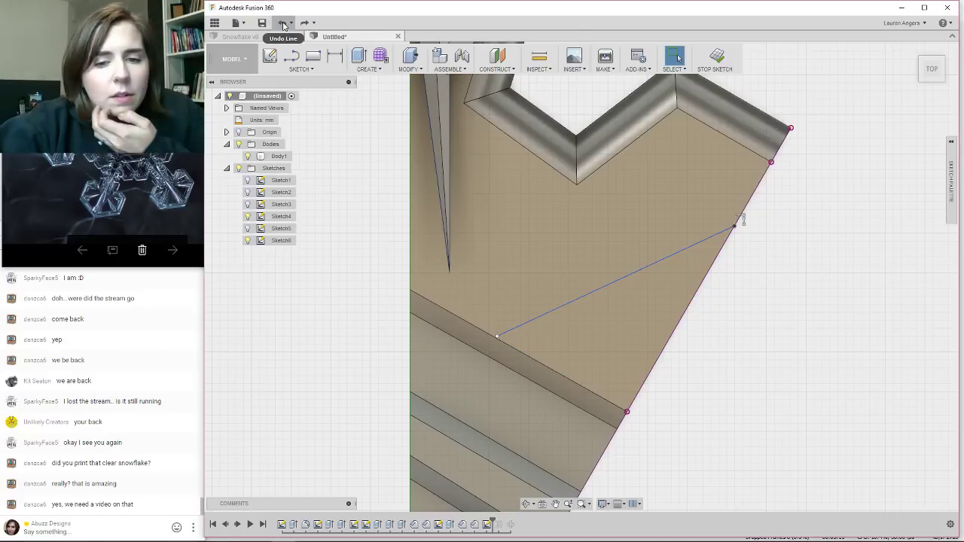
left_click(282, 25)
Sketch a closed triangle between the segment's slanted side edge and the outer hexagon ridge, about 2.5 mm long on the side edge.
key("l")
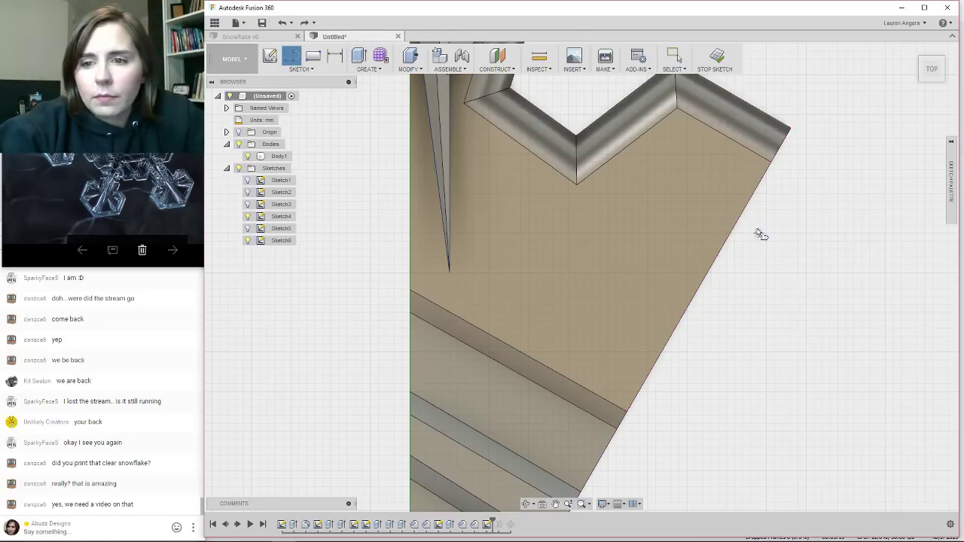
left_click(729, 242)
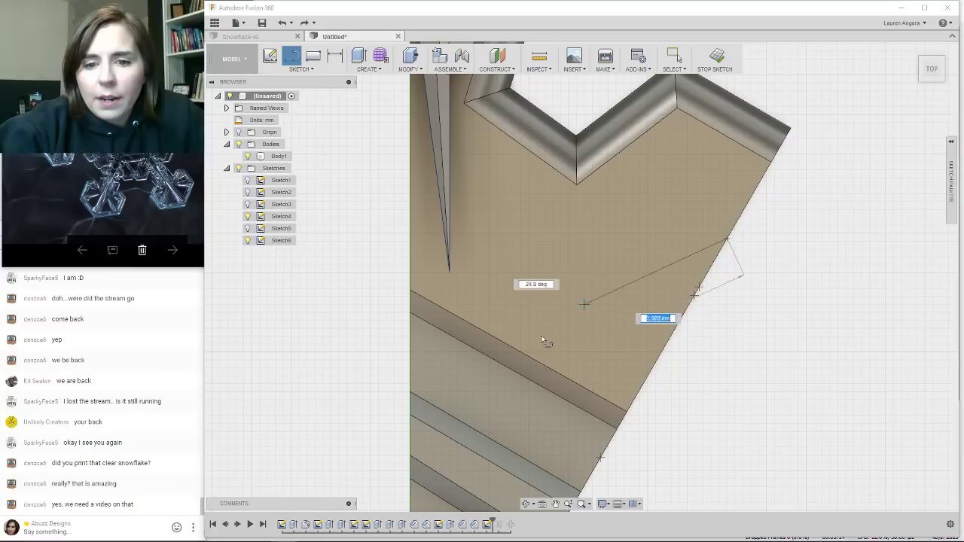
double_click(490, 335)
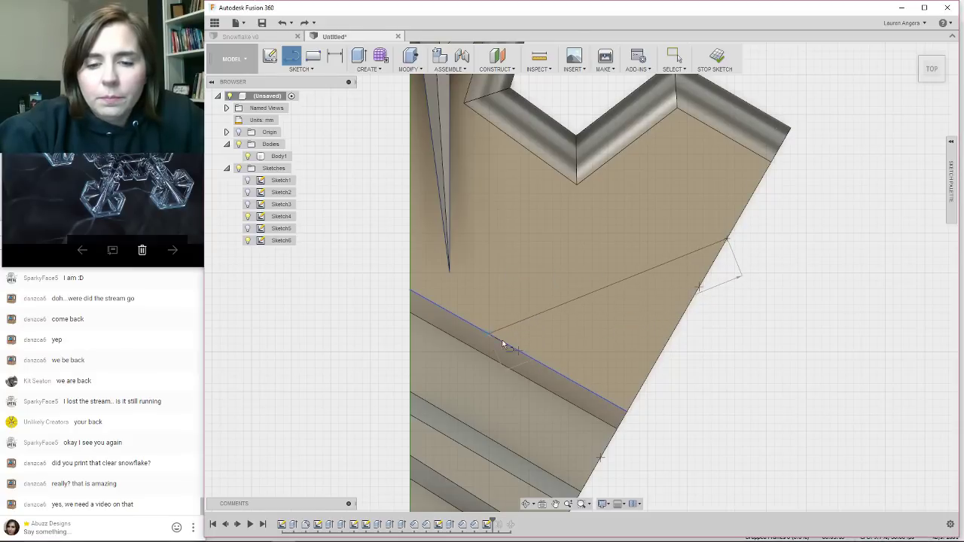
left_click(628, 412)
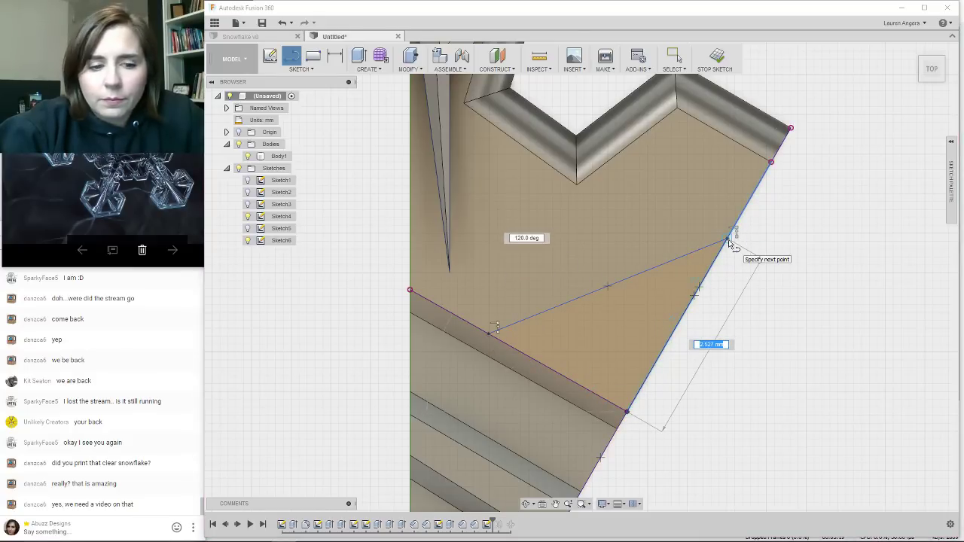
double_click(729, 240)
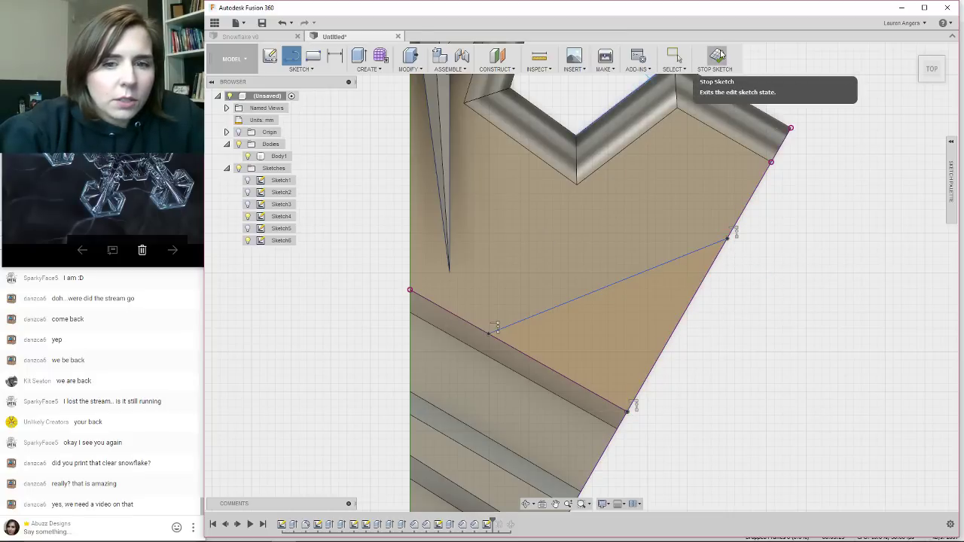
Add a narrow triangle from the first triangle's ridge corner to the rim's inner corner and back to its upper line, and finish the sketch.
left_click(491, 331)
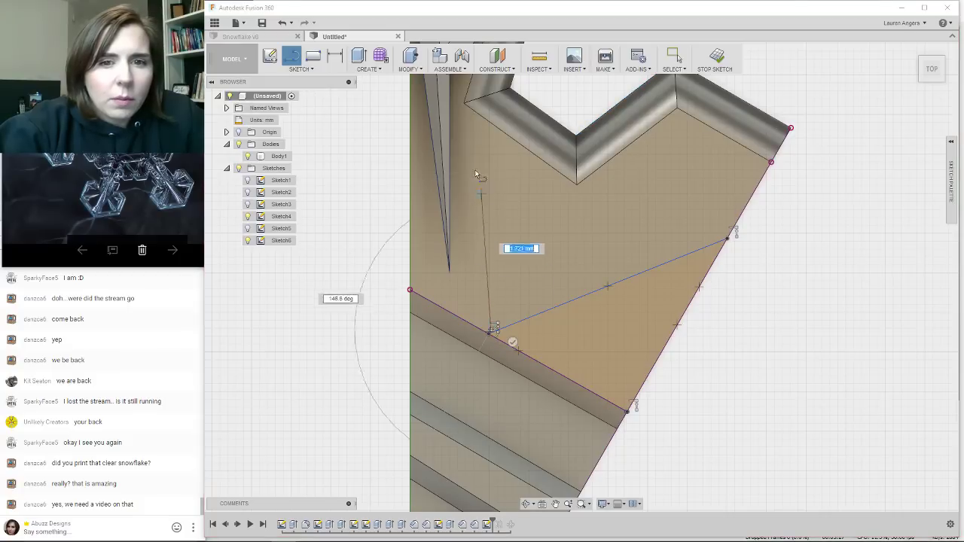
left_click(464, 102)
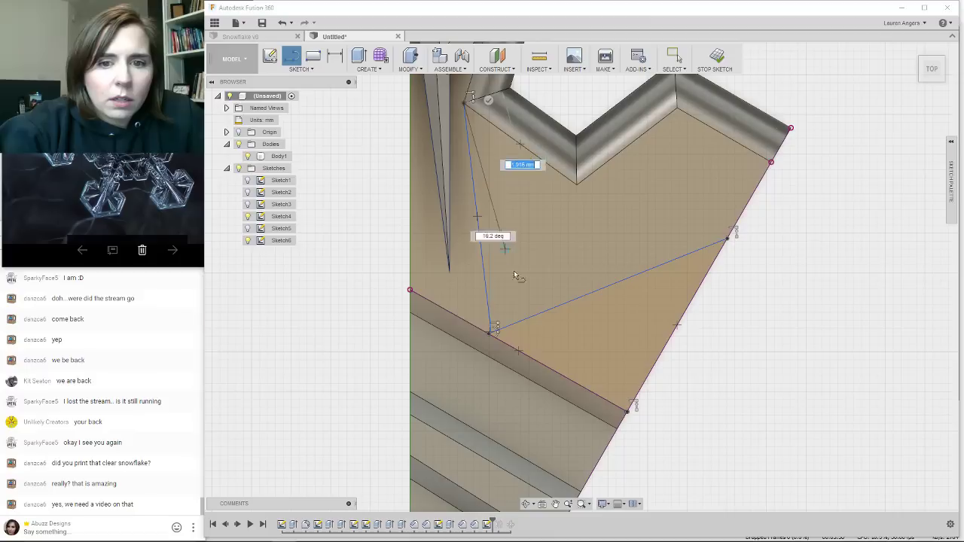
left_click(530, 321)
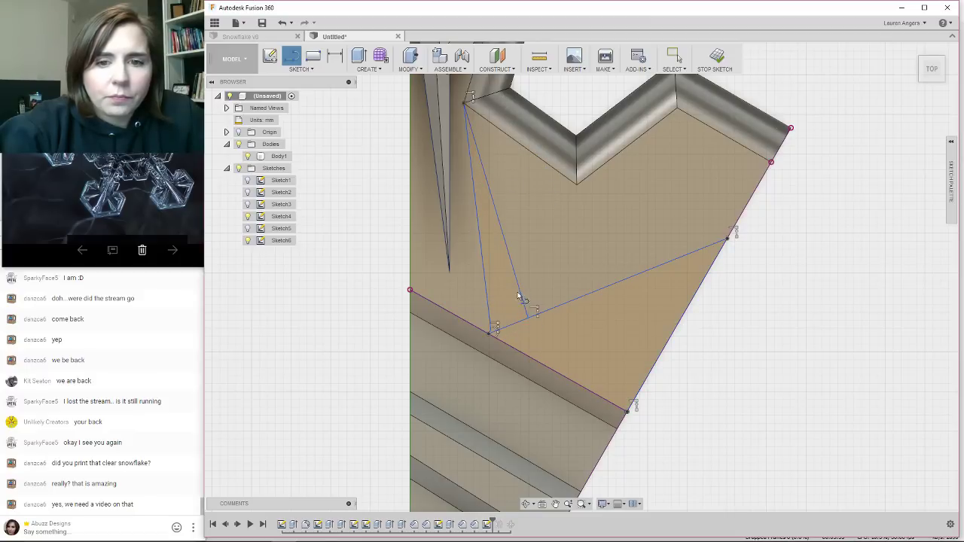
scroll(518, 294, "down", 2)
left_click(716, 57)
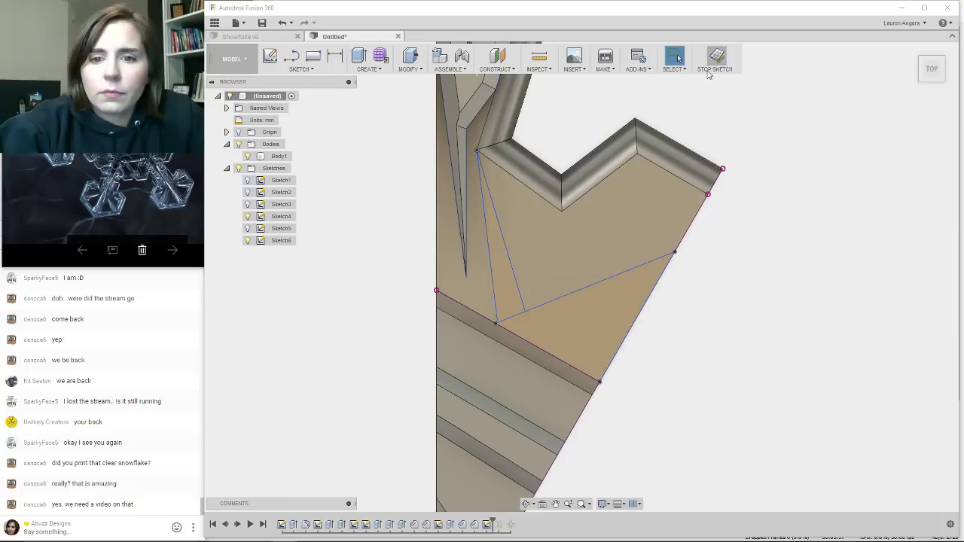
Extrude the larger triangle beside the slanted side edge upward by 0.2 mm.
middle_click_drag(601, 338, 575, 331, "shift")
left_click(576, 331)
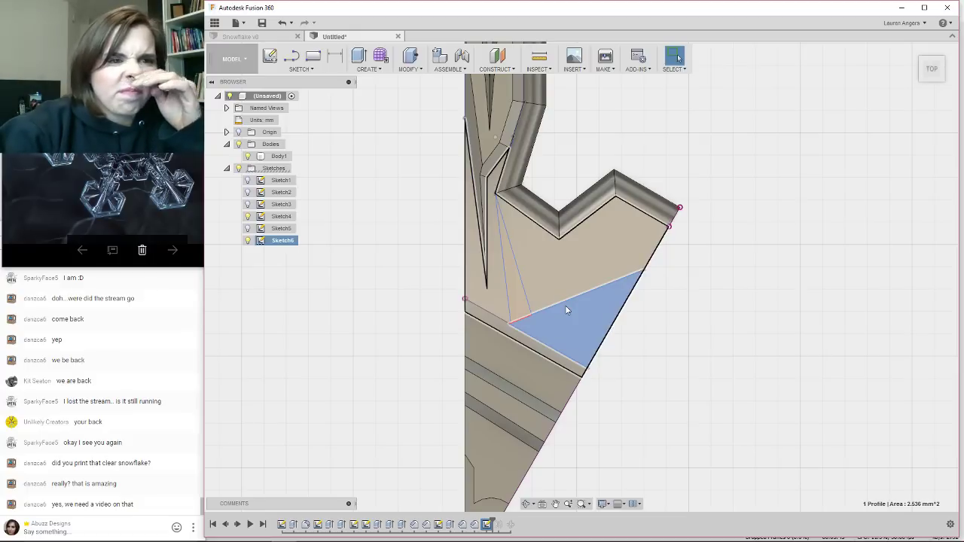
right_click(565, 321)
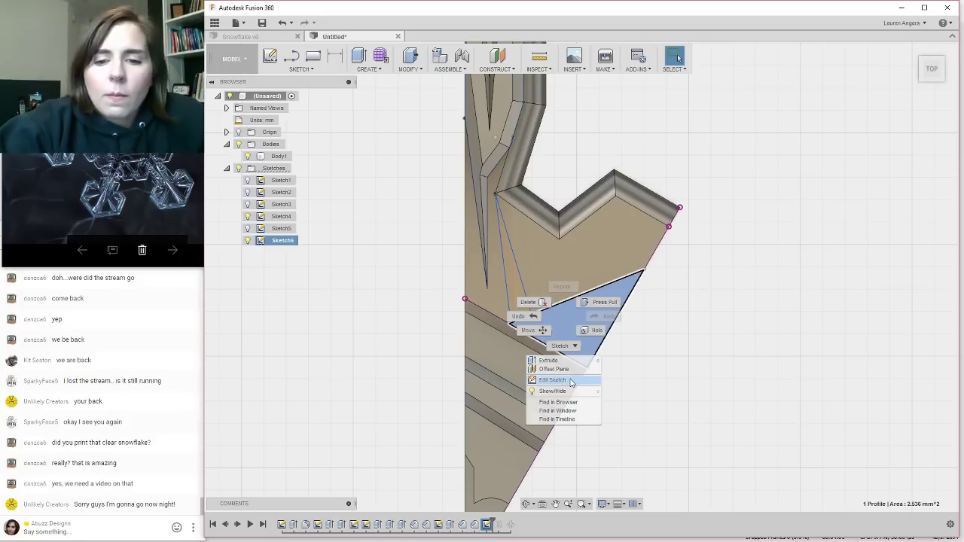
left_click(549, 360)
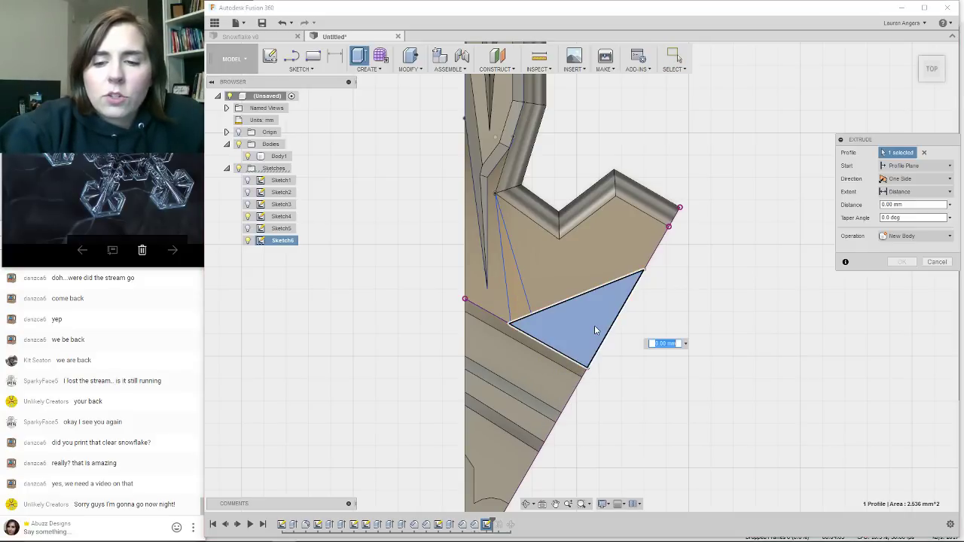
type(".2")
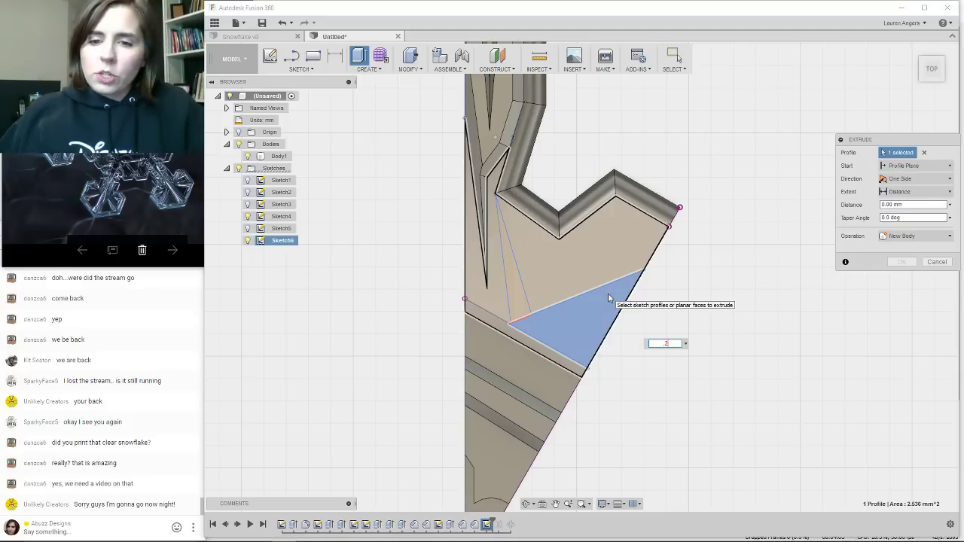
key("Return")
middle_click_drag(572, 301, 646, 370, "shift")
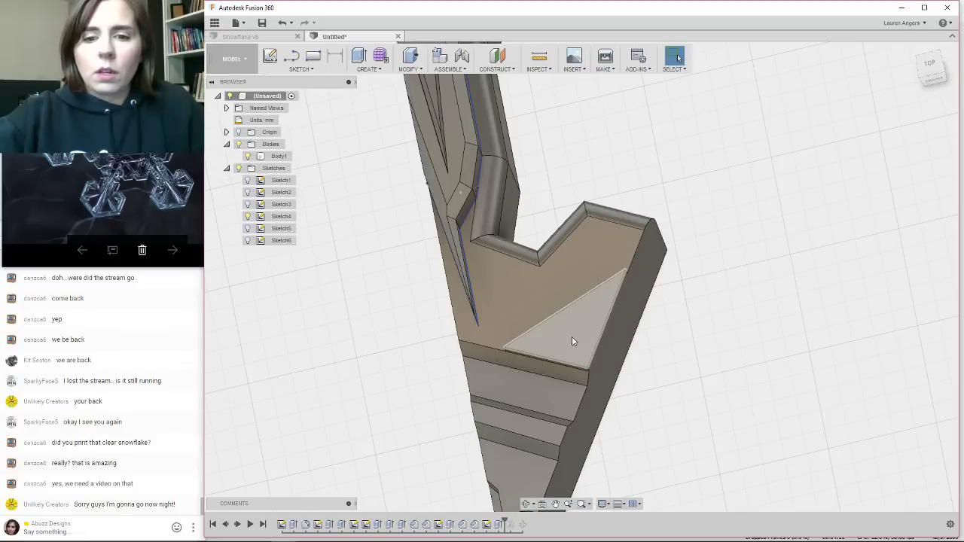
Show the triangle sketch again and edit the triangle's extrusion to include the narrow triangle as a second profile.
left_click(248, 241)
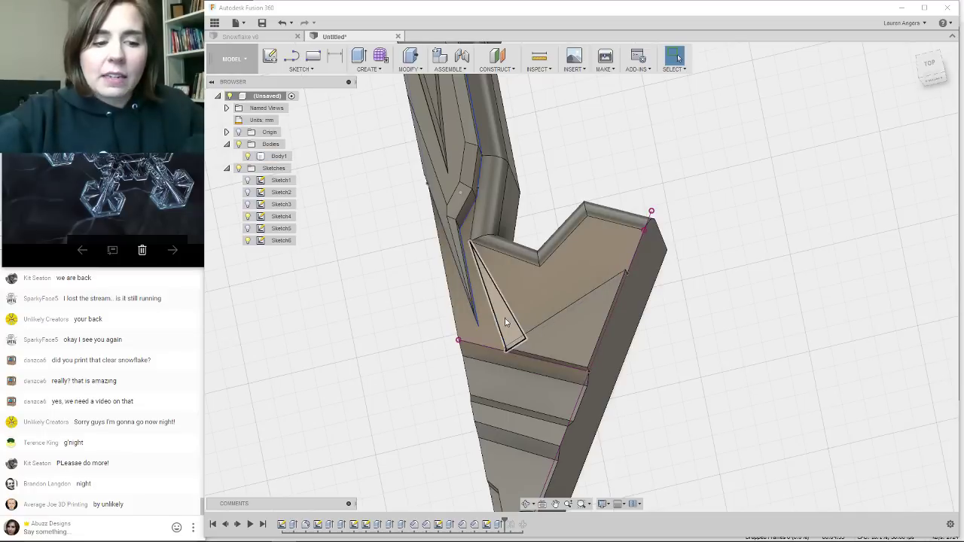
left_click(550, 335)
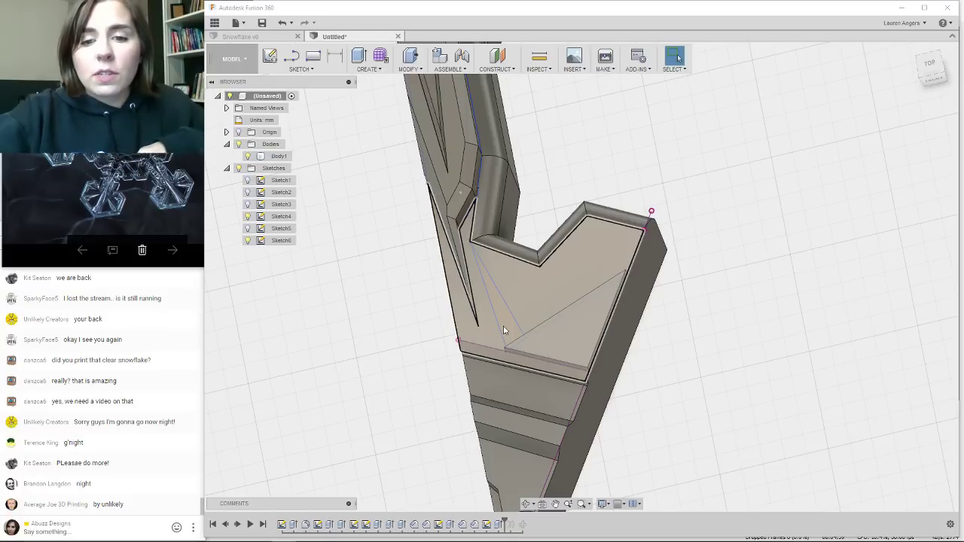
right_click(501, 525)
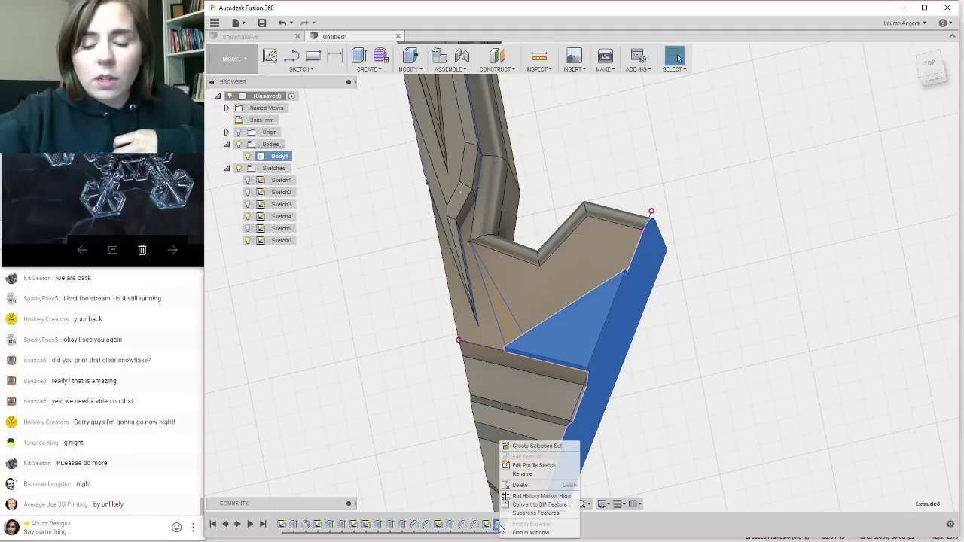
left_click(424, 464)
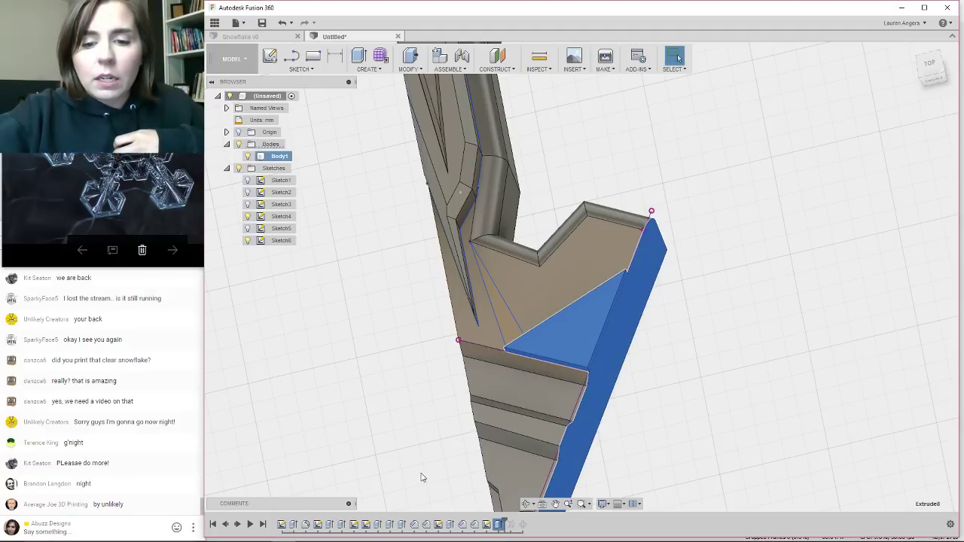
left_click(421, 475)
left_click(500, 526)
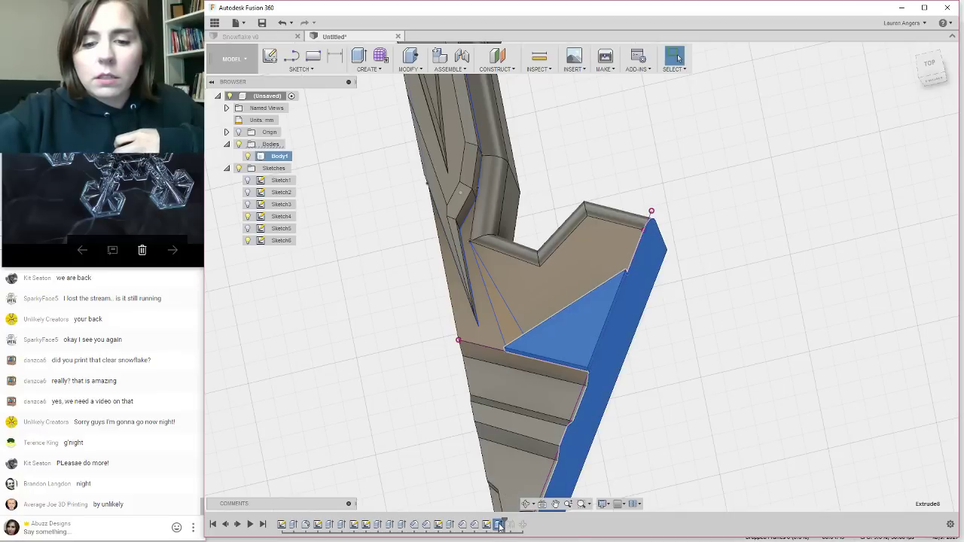
right_click(500, 526)
left_click(521, 457)
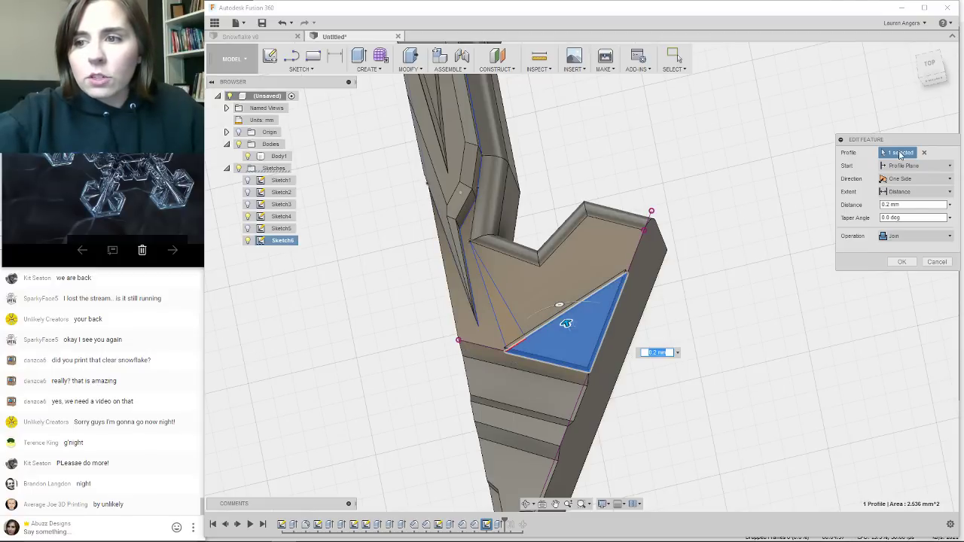
left_click(509, 327)
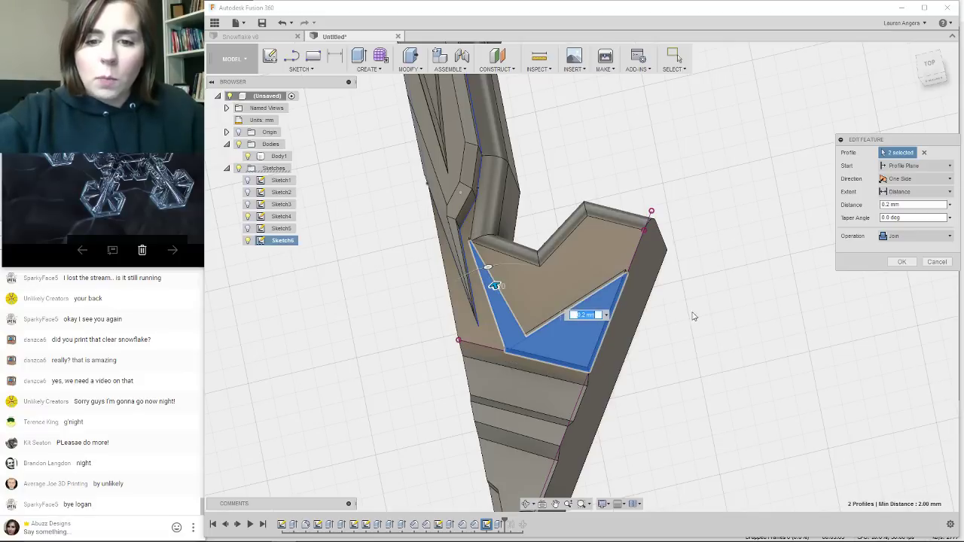
left_click(898, 263)
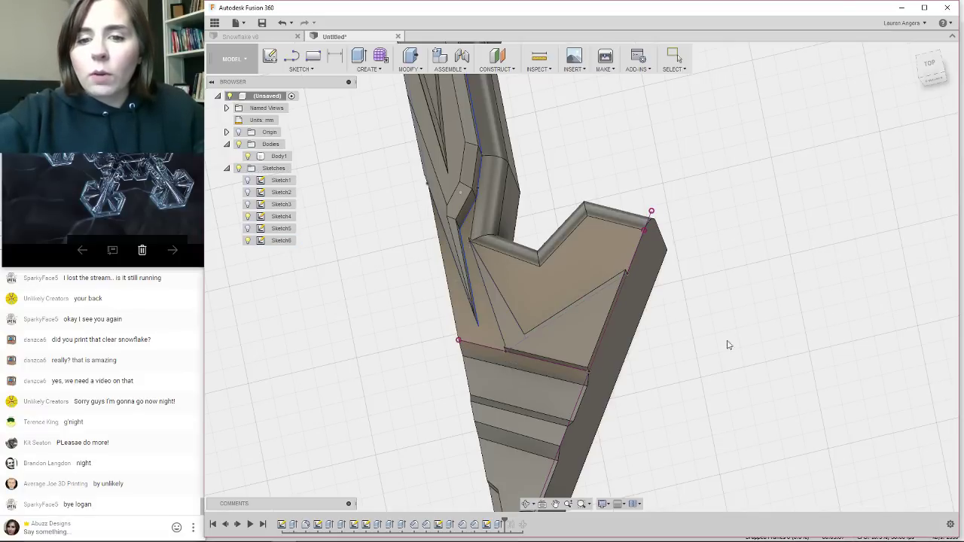
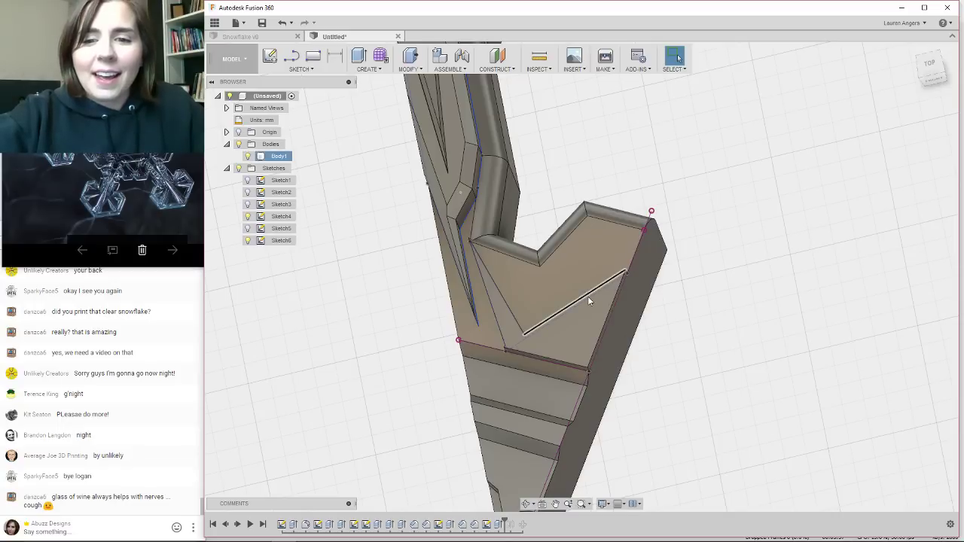
Fillet both long edges of the raised sliver, the large triangle's upper edge and the short corner edge at the ridge with a 0.1 mm radius.
left_click(411, 60)
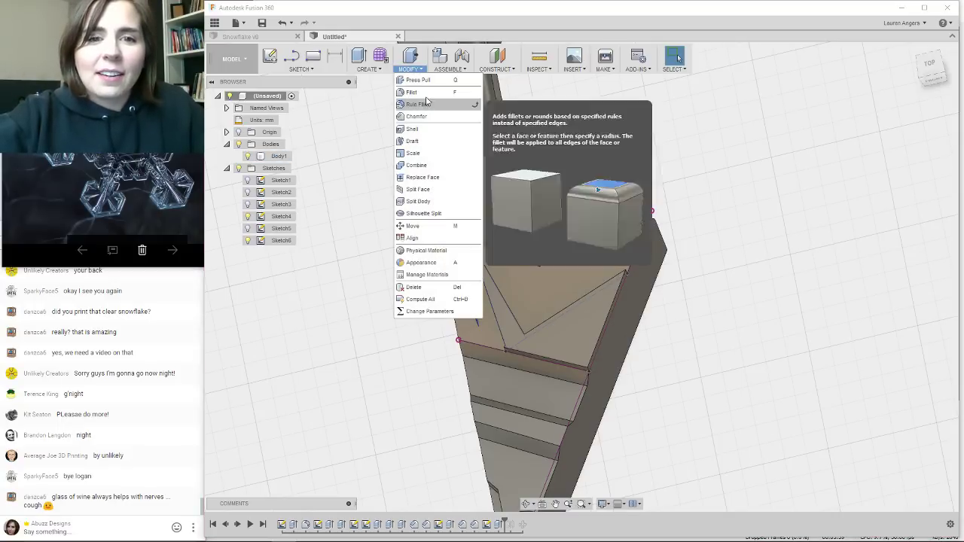
left_click(426, 91)
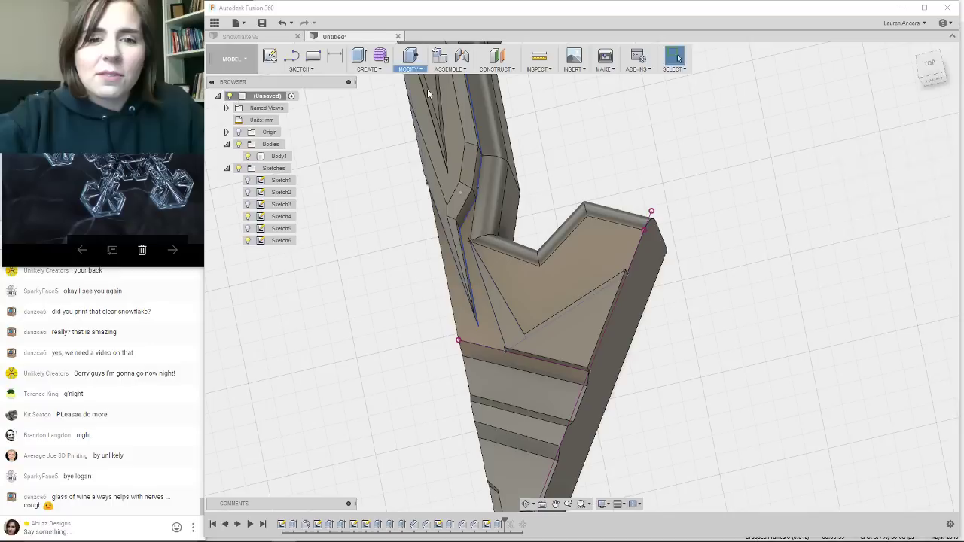
left_click(503, 303)
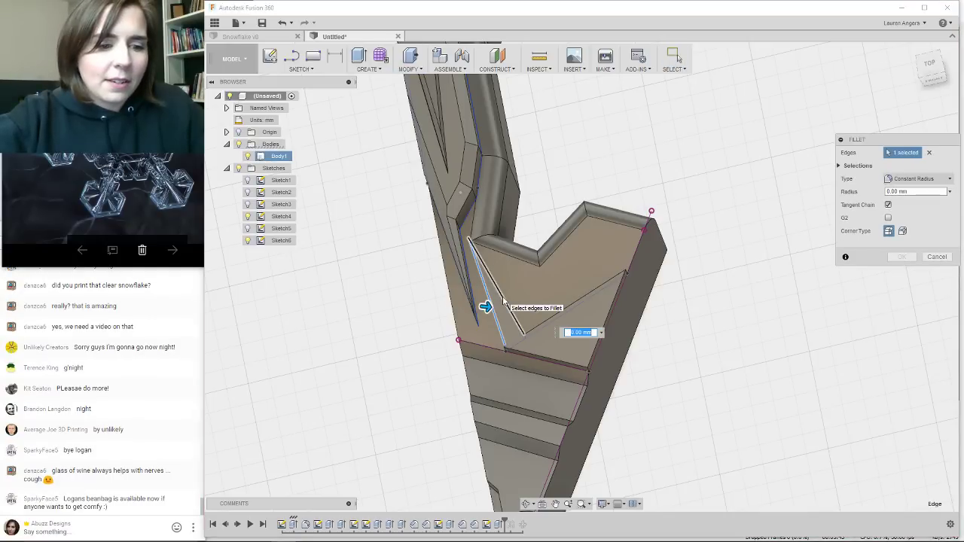
left_click(577, 307)
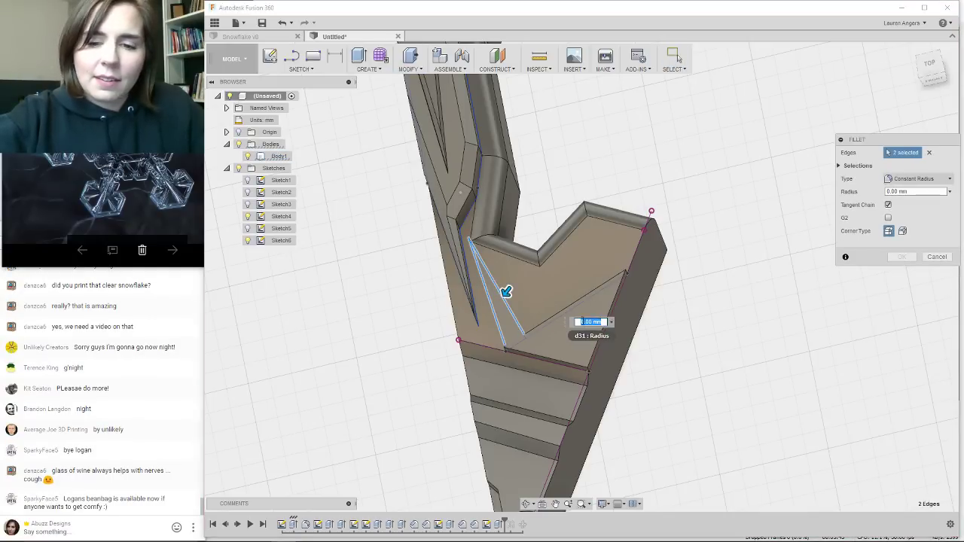
left_click(577, 308)
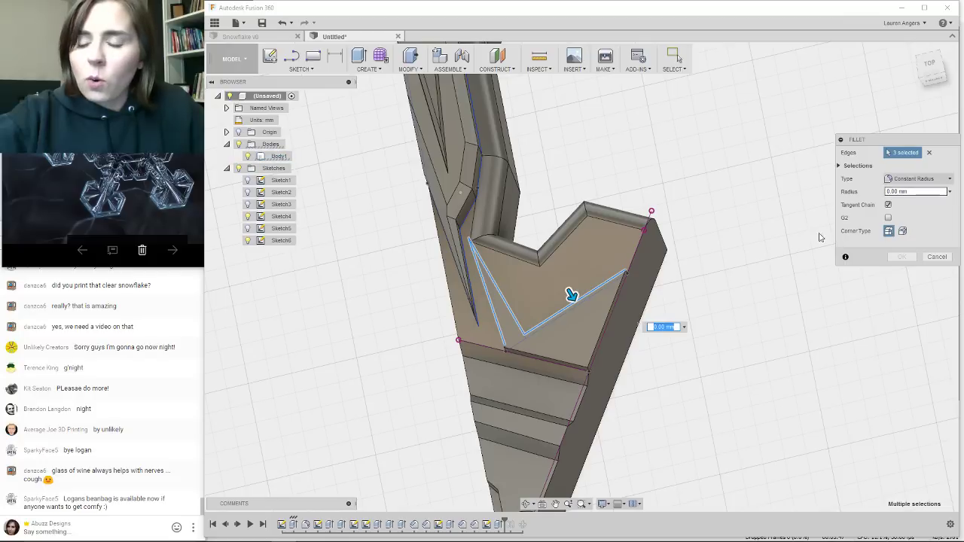
key("BackSpace")
type(".1")
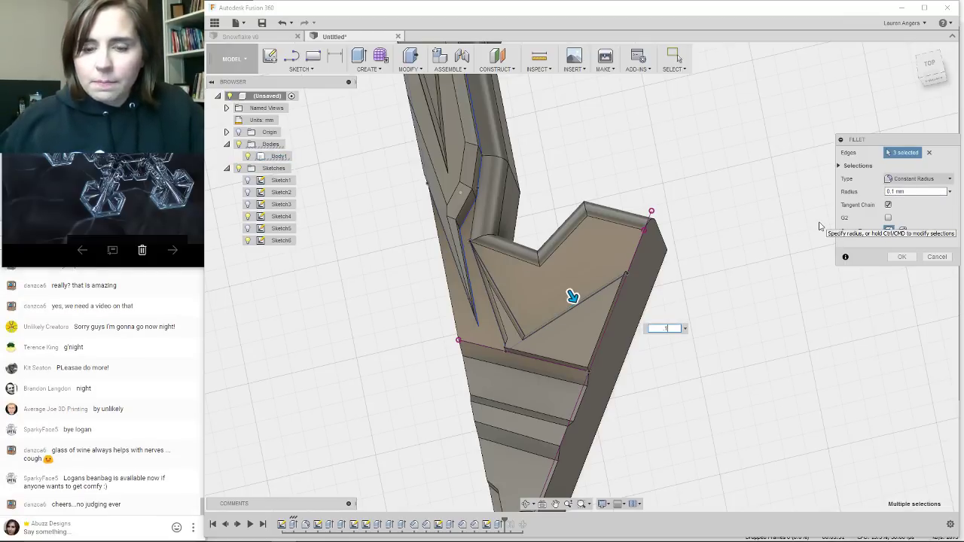
scroll(498, 357, "up", 6)
left_click(498, 357)
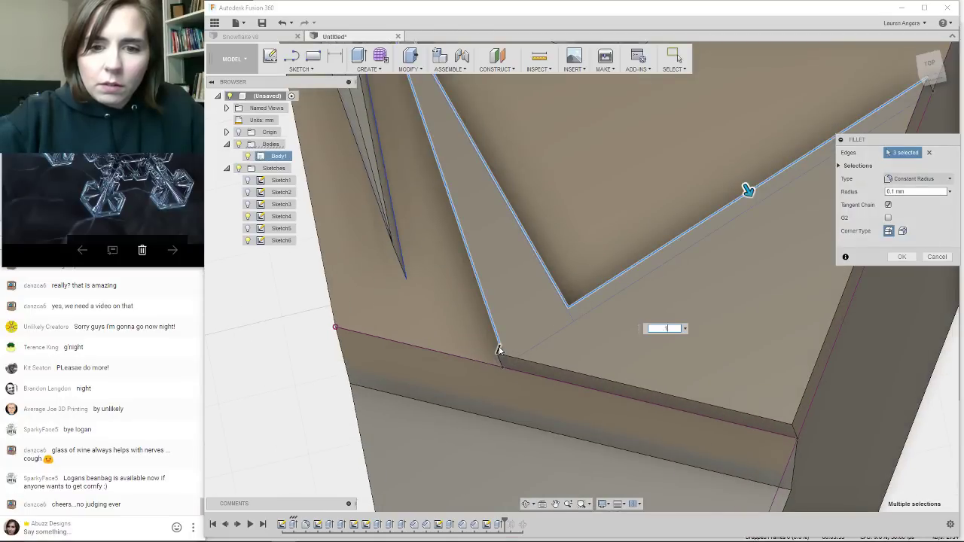
scroll(577, 280, "down", 4)
scroll(558, 316, "down", 2)
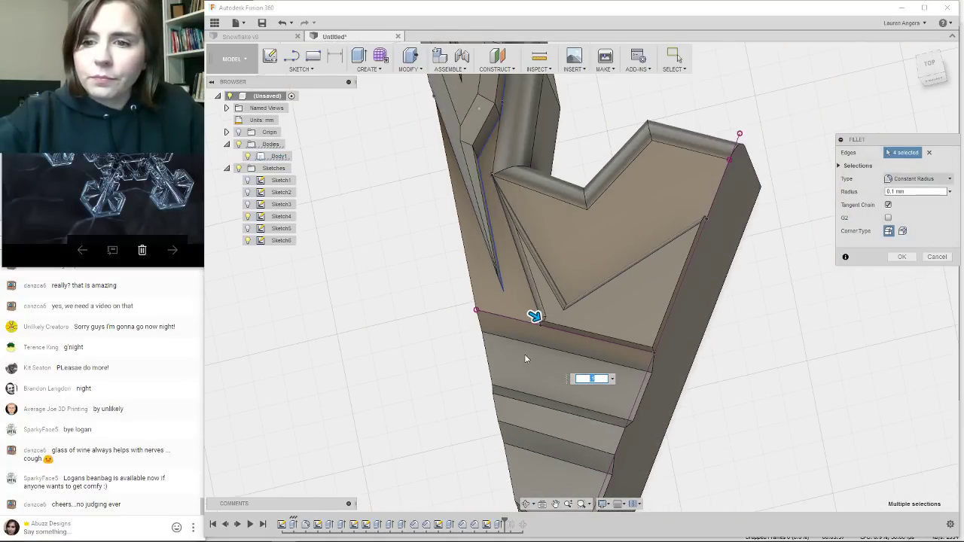
left_click(902, 257)
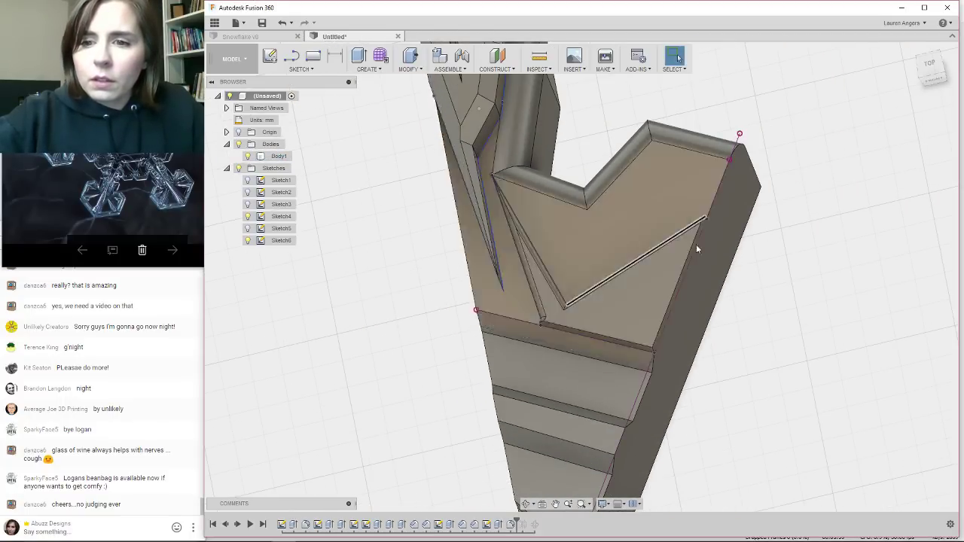
middle_click_drag(697, 248, 751, 340, "shift")
scroll(654, 322, "up", 2)
scroll(744, 227, "up", 3)
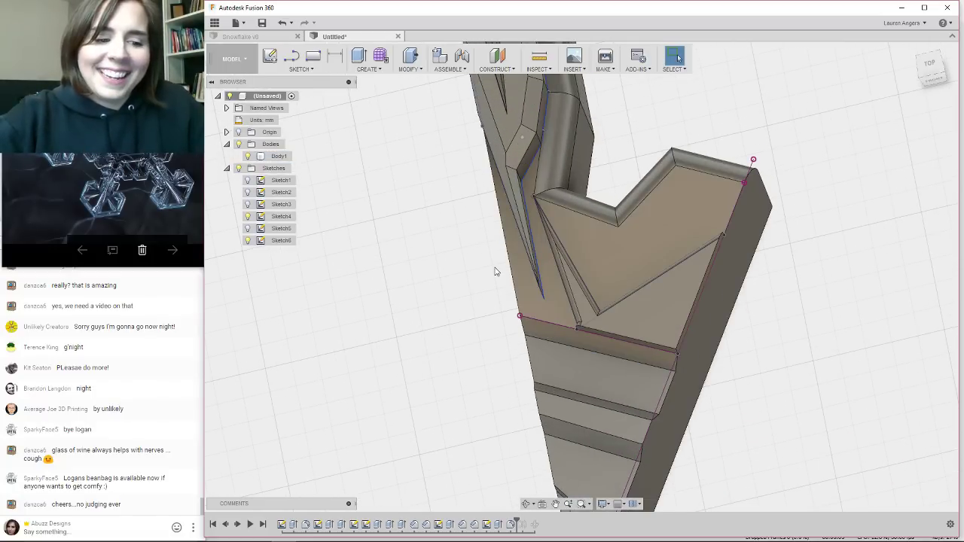
scroll(512, 262, "down", 2)
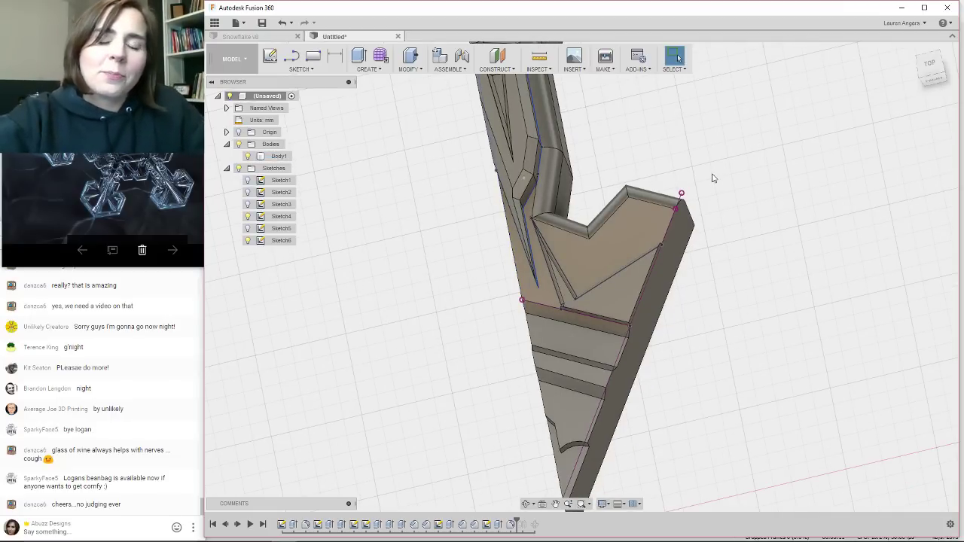
scroll(610, 177, "up", 3)
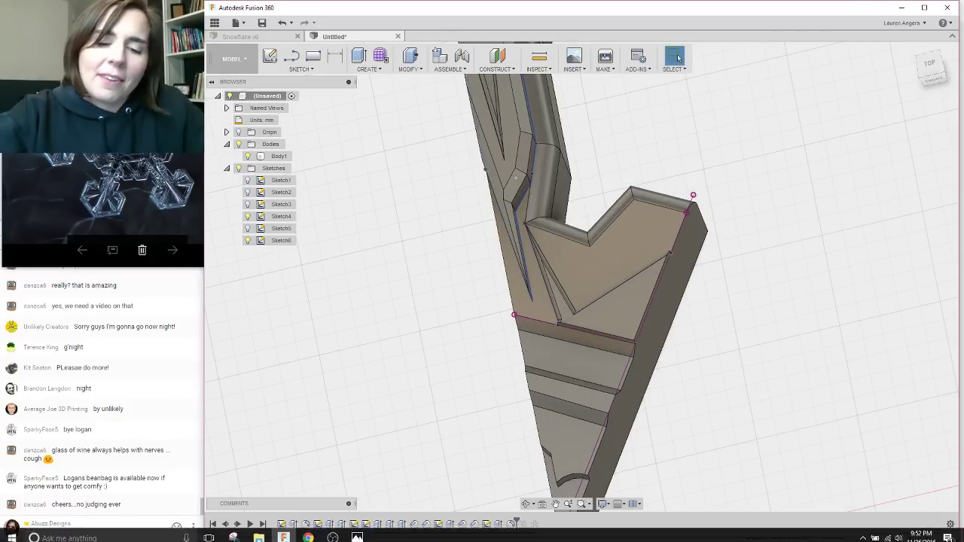
Roll the design history forward past the mirror and pattern to view the full snowflake.
left_click_drag(516, 520, 537, 523)
scroll(637, 196, "down", 4)
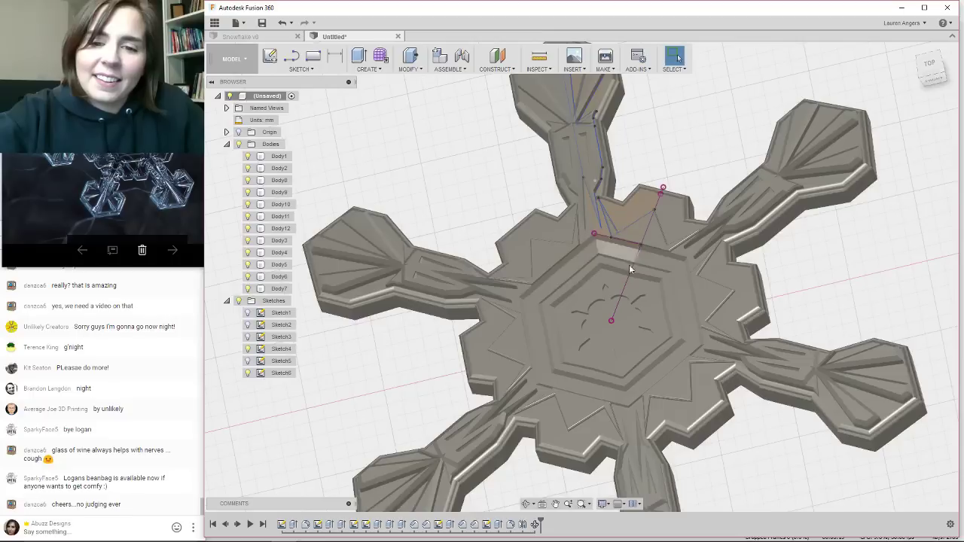
middle_click_drag(629, 265, 626, 307, "shift")
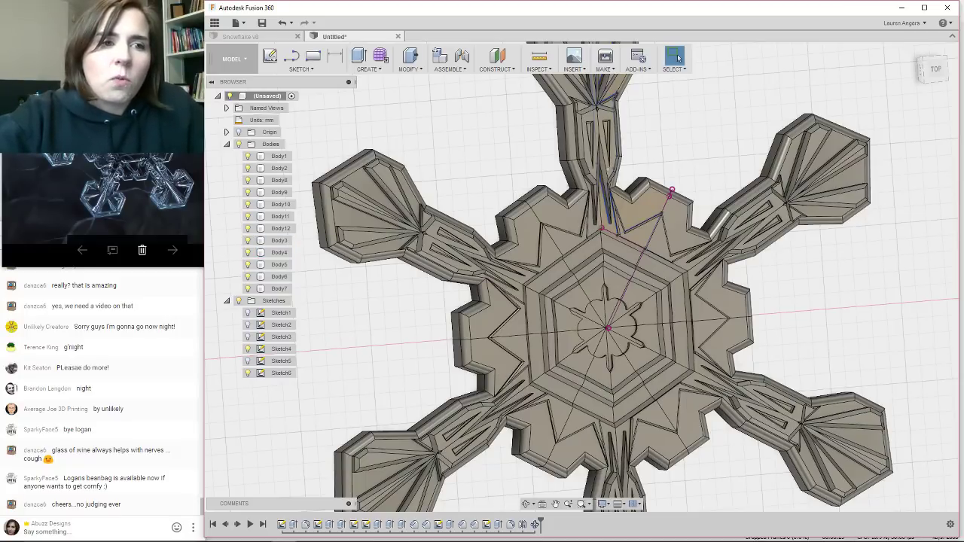
Switch to the enlarged reference photo to compare its details with the model, and return to Fusion 360.
left_click(180, 90)
left_click(219, 9)
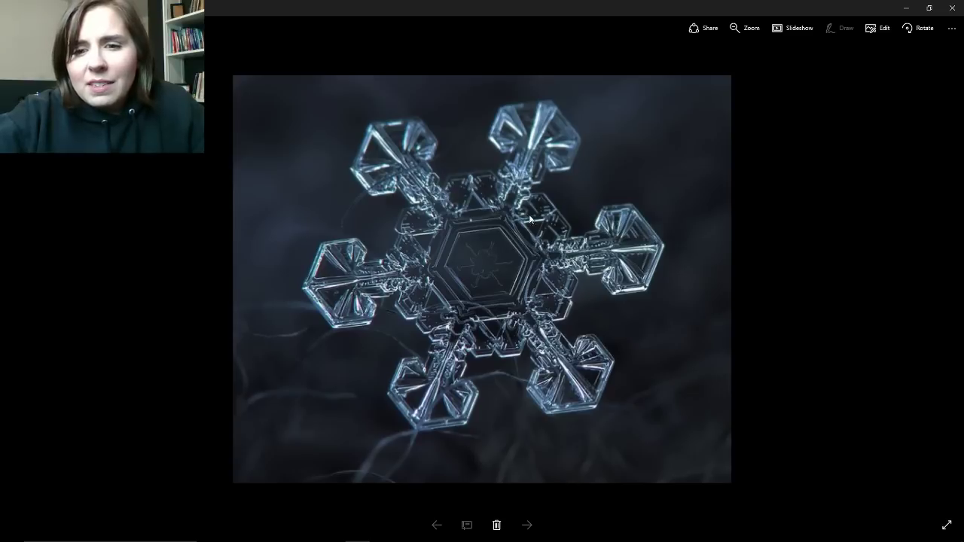
left_click(930, 8)
left_click(587, 11)
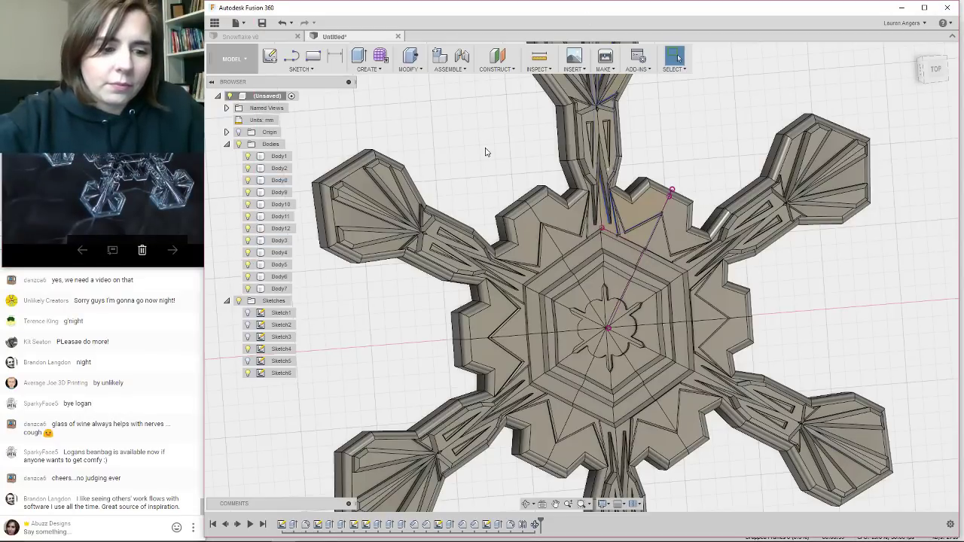
Examine the full snowflake and the facets around its central hexagon.
scroll(486, 143, "down", 1)
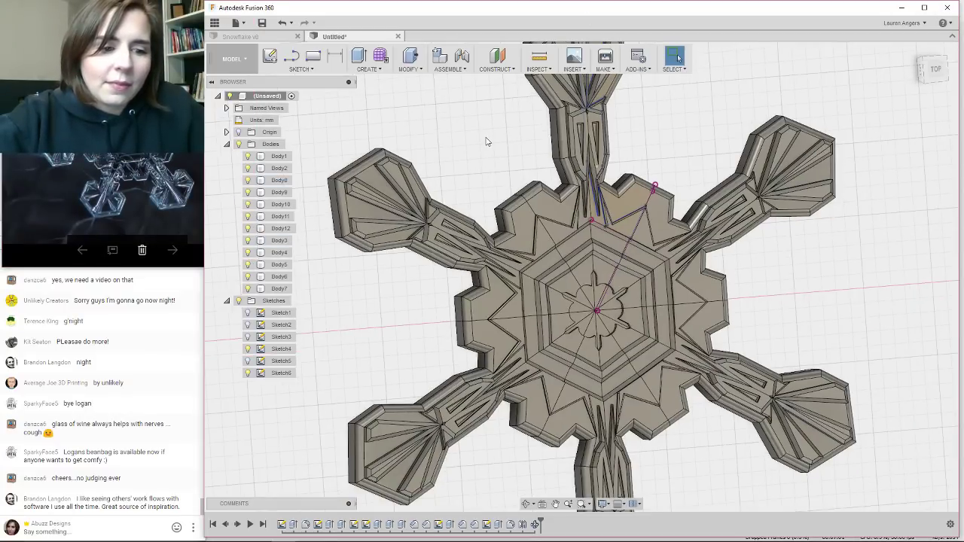
scroll(486, 143, "down", 1)
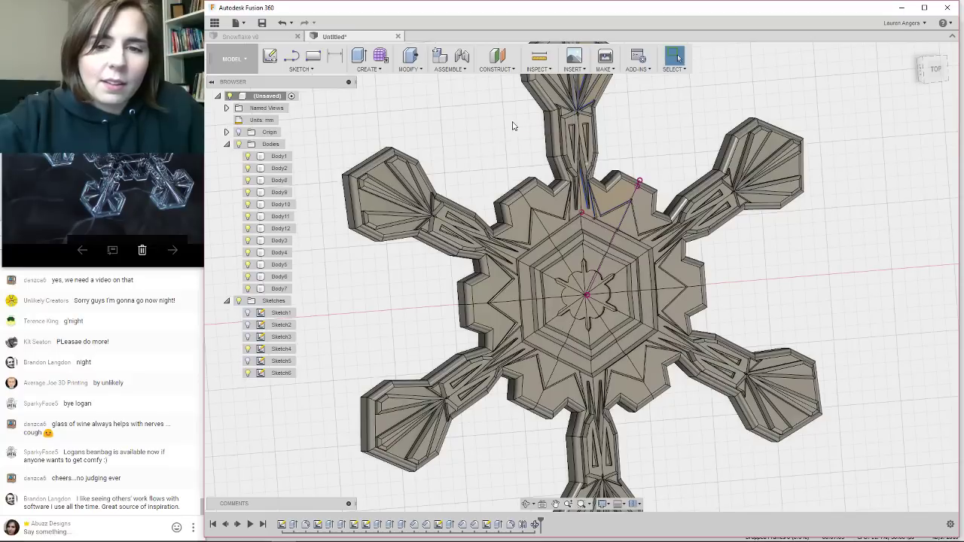
scroll(512, 125, "down", 3)
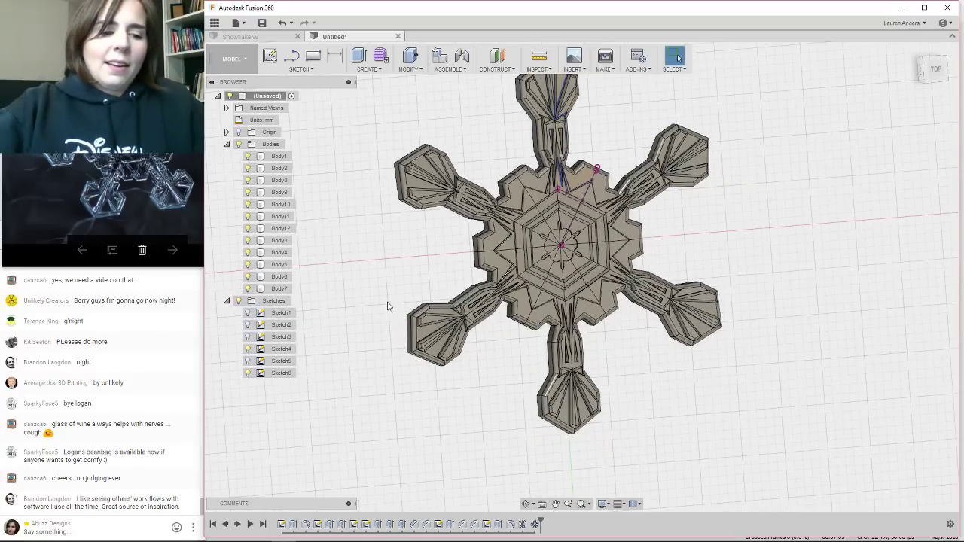
left_click(496, 264)
middle_click_drag(496, 264, 491, 251, "shift")
middle_click_drag(544, 220, 551, 249)
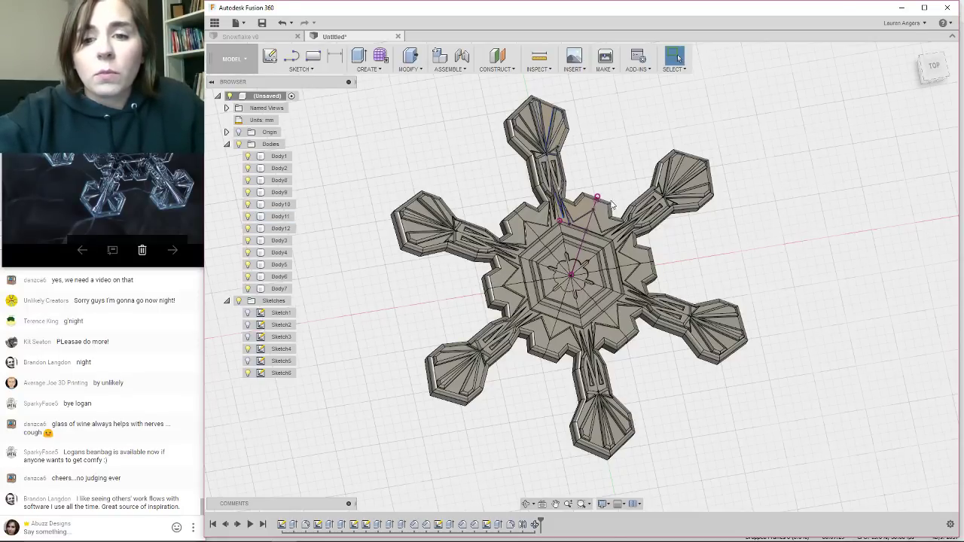
scroll(612, 203, "up", 10)
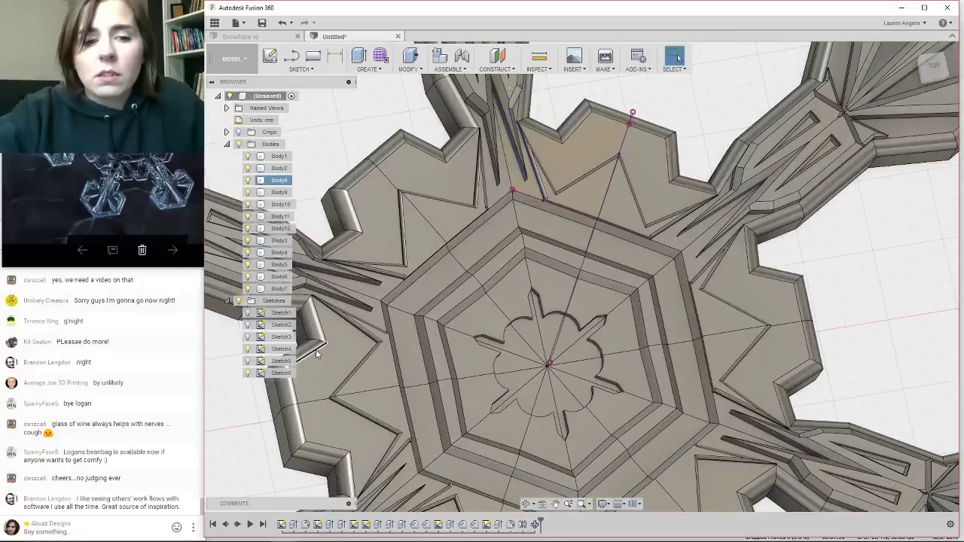
middle_click_drag(577, 336, 569, 364, "shift")
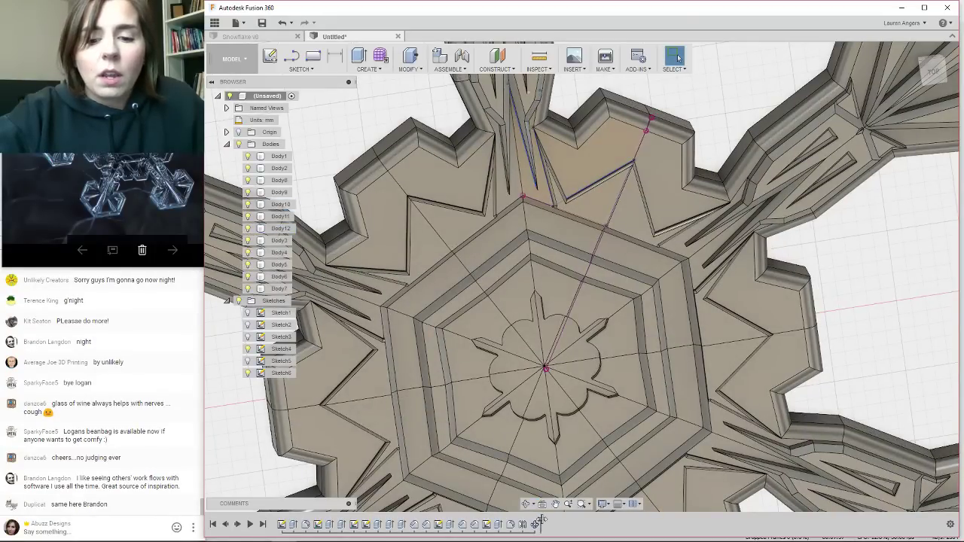
Roll the design history back to between the last fillet and the mirror to work on the single segment.
mouse_move(541, 520)
left_mouse_down()
mouse_move(498, 525)
mouse_move(518, 525)
left_mouse_up()
scroll(424, 417, "down", 2)
scroll(423, 413, "down", 1)
scroll(602, 189, "up", 3)
scroll(415, 258, "up", 2)
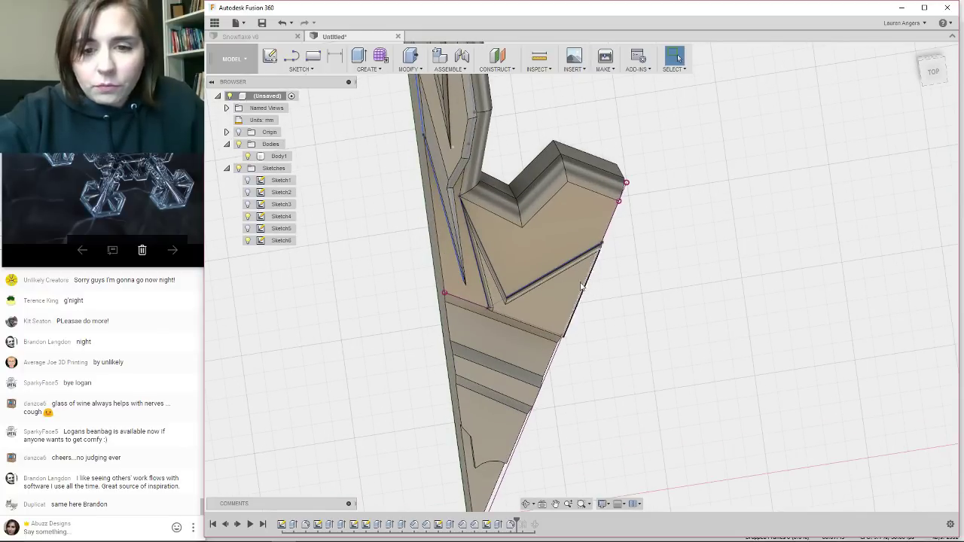
scroll(580, 283, "up", 3)
scroll(650, 316, "down", 1)
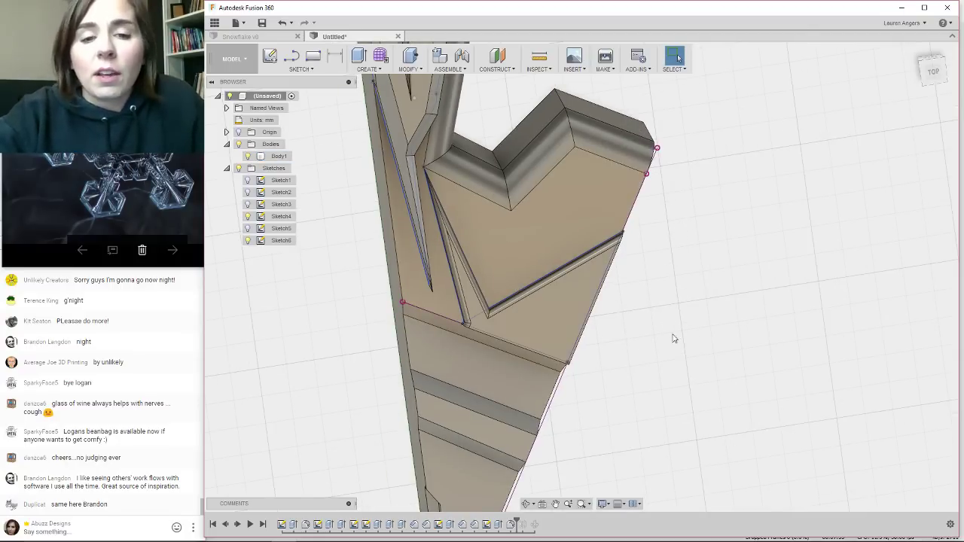
scroll(629, 397, "down", 2)
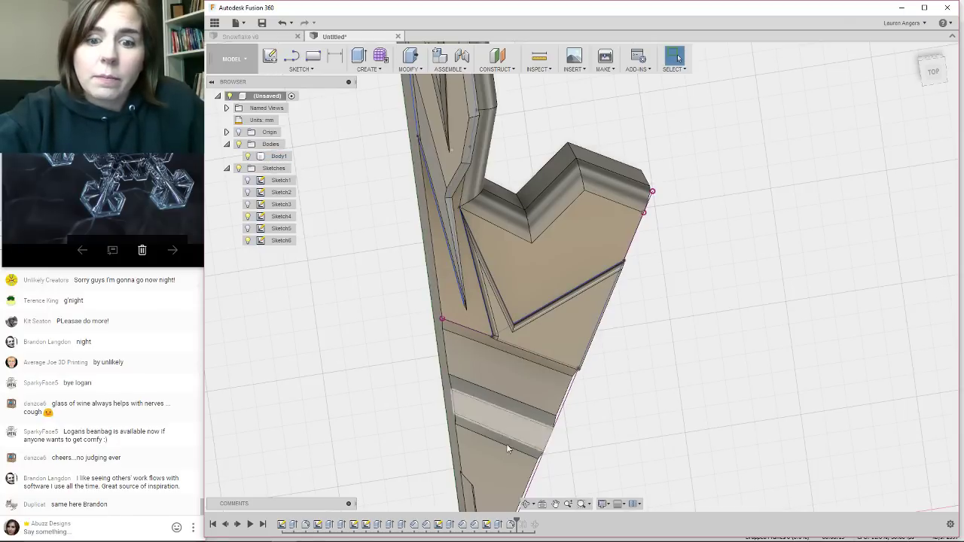
Edit the last fillet to include the raised triangle's upper edge along the hexagonal rim at 0.1 mm radius.
middle_click_drag(506, 444, 460, 355, "shift")
scroll(461, 362, "up", 3)
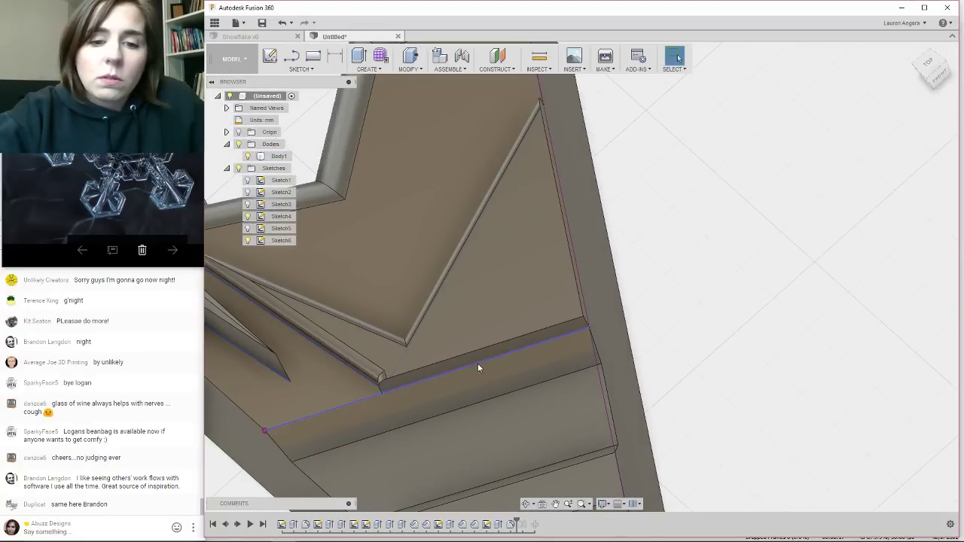
left_click(473, 354)
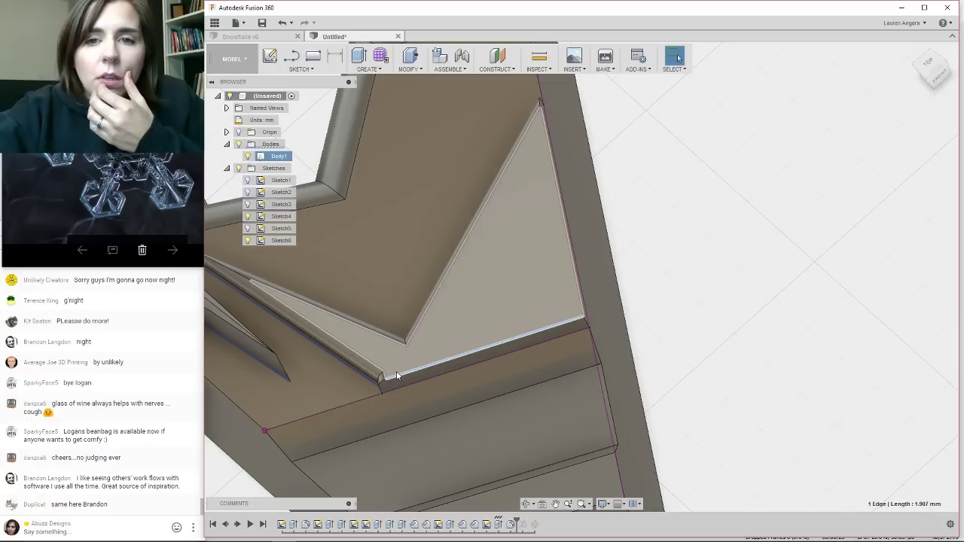
left_click(509, 524)
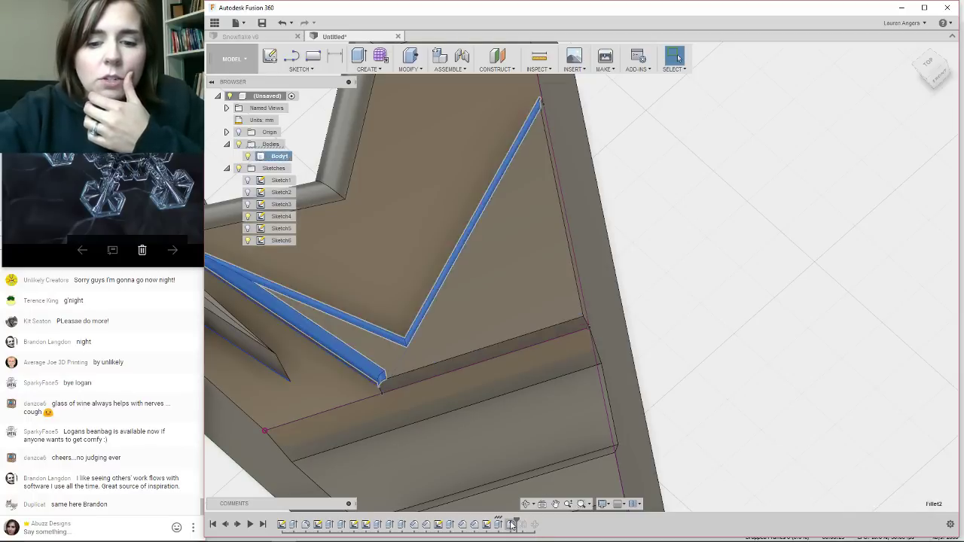
right_click(509, 525)
left_click(554, 469)
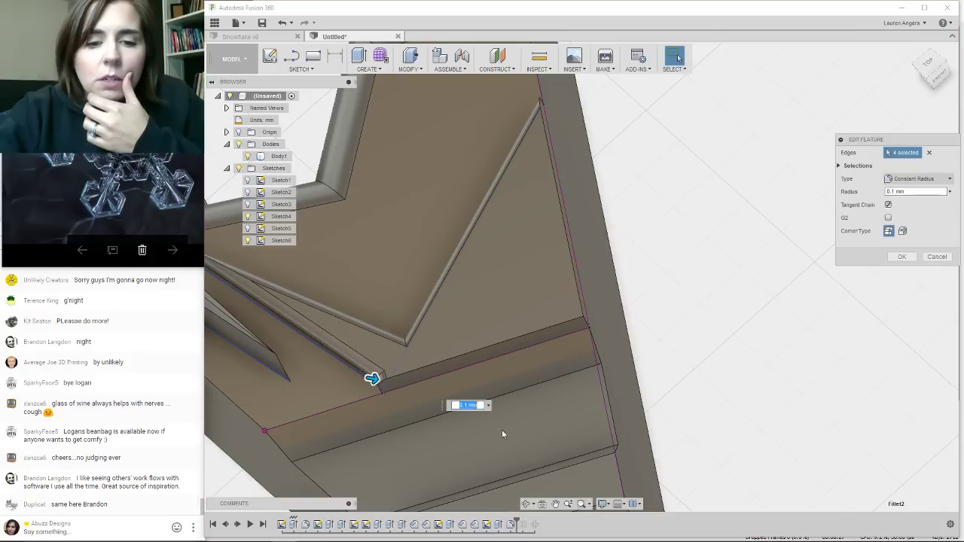
left_click(489, 351)
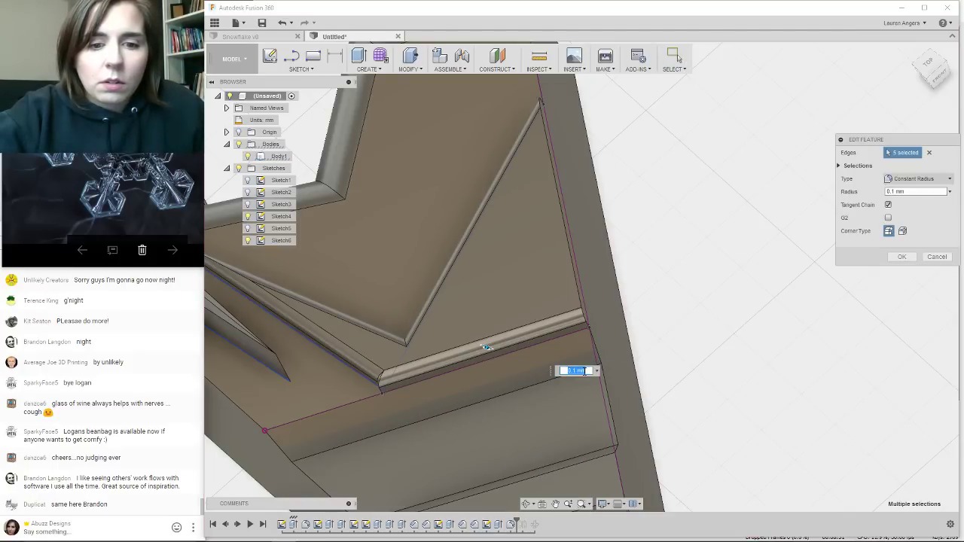
scroll(361, 398, "up", 5)
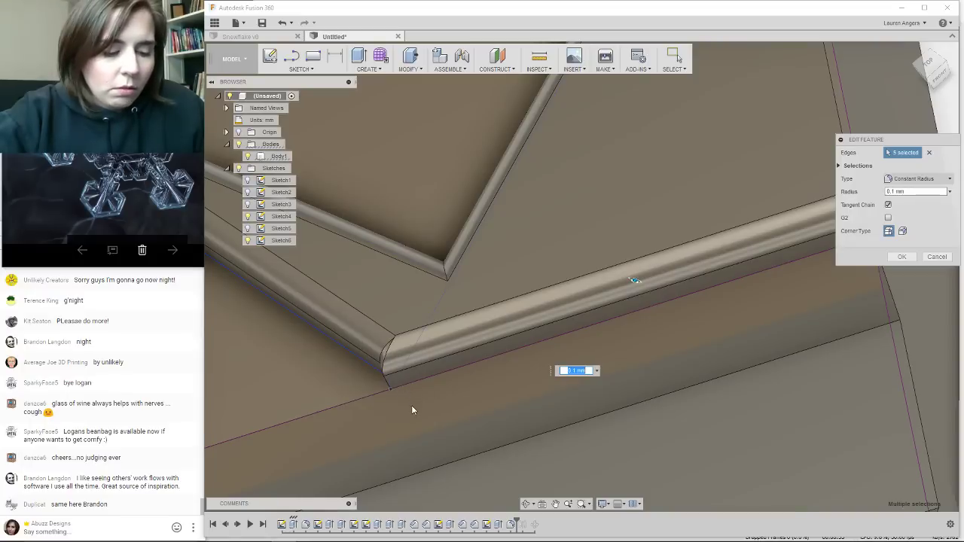
middle_click_drag(413, 412, 421, 382, "shift")
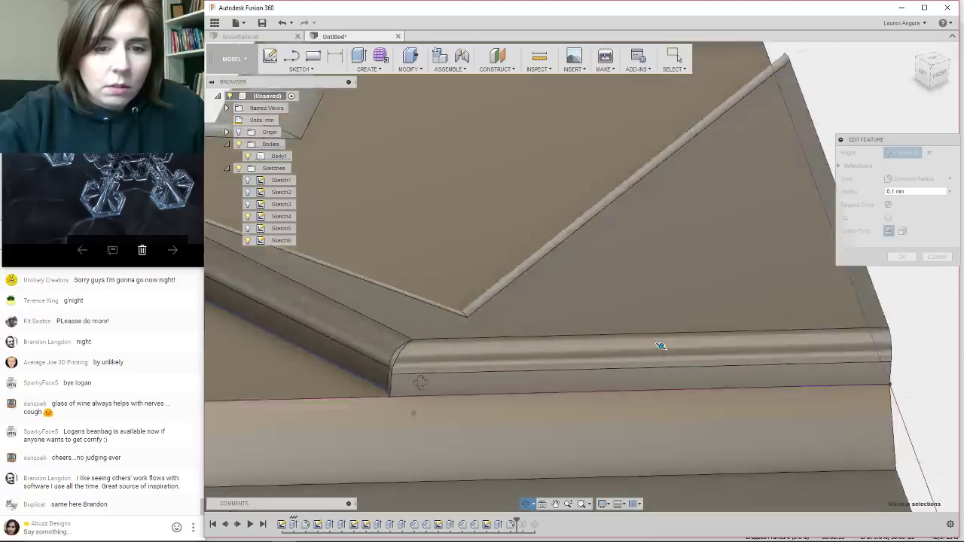
middle_click_drag(661, 346, 652, 324, "shift")
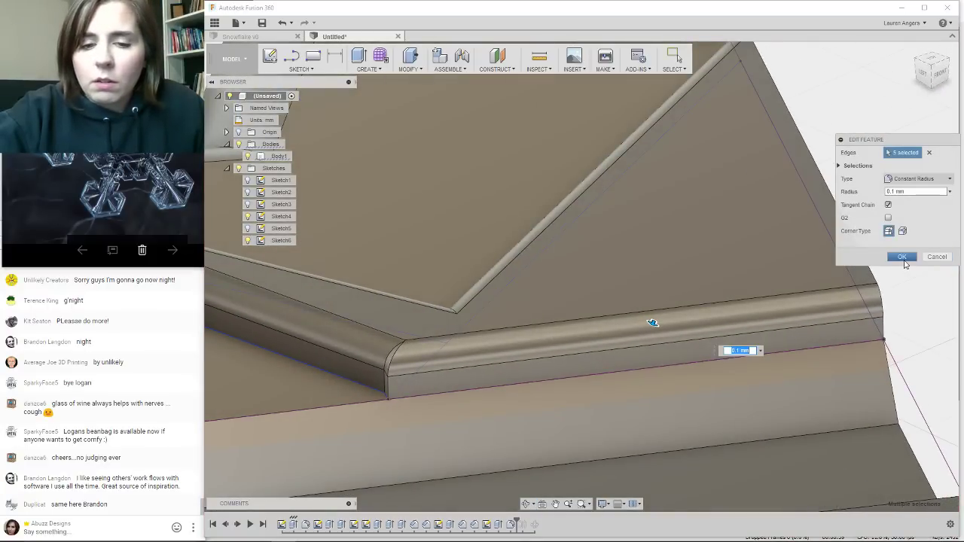
left_click(902, 258)
left_click(908, 258)
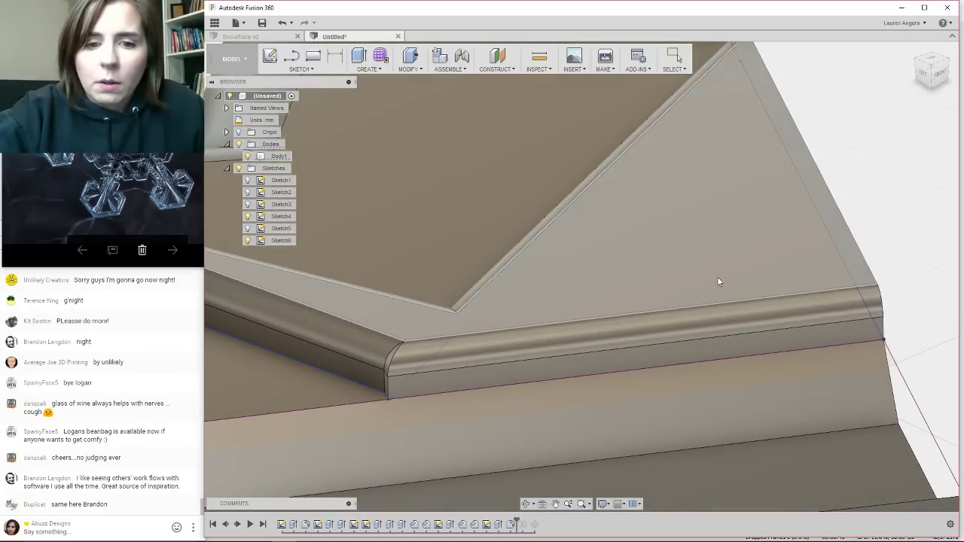
Inspect the filleted segment and roll the design history forward to its end to rebuild the full snowflake.
scroll(663, 334, "down", 4)
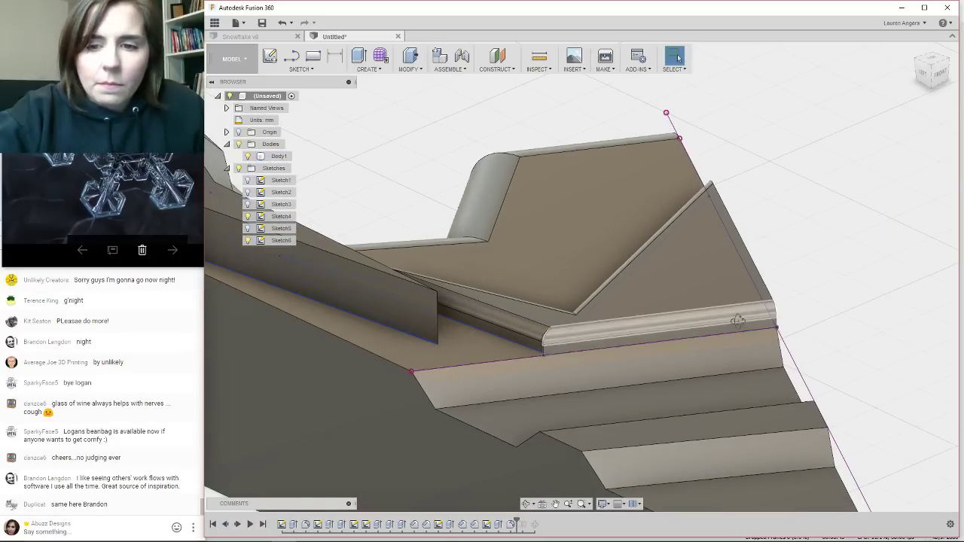
middle_click_drag(685, 336, 639, 398, "shift")
scroll(639, 399, "down", 3)
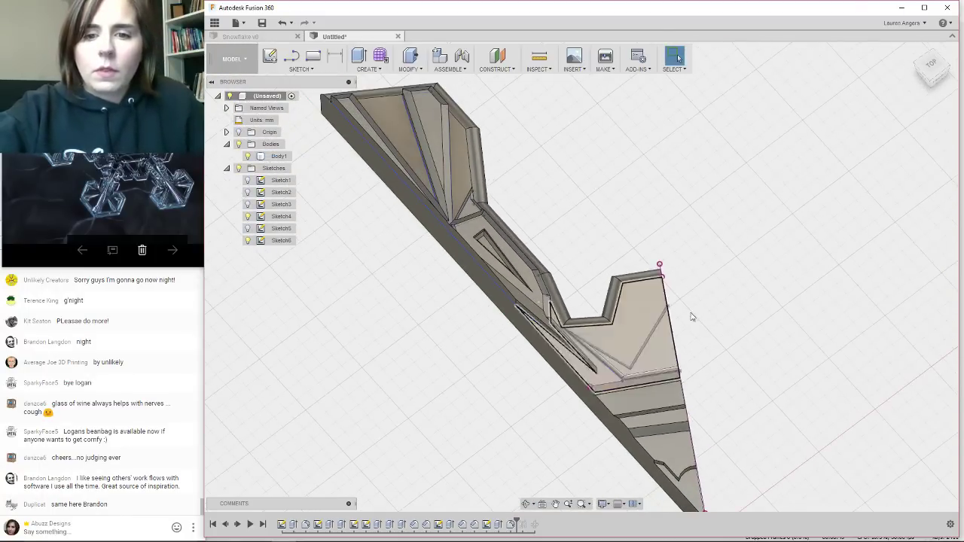
scroll(588, 347, "up", 3)
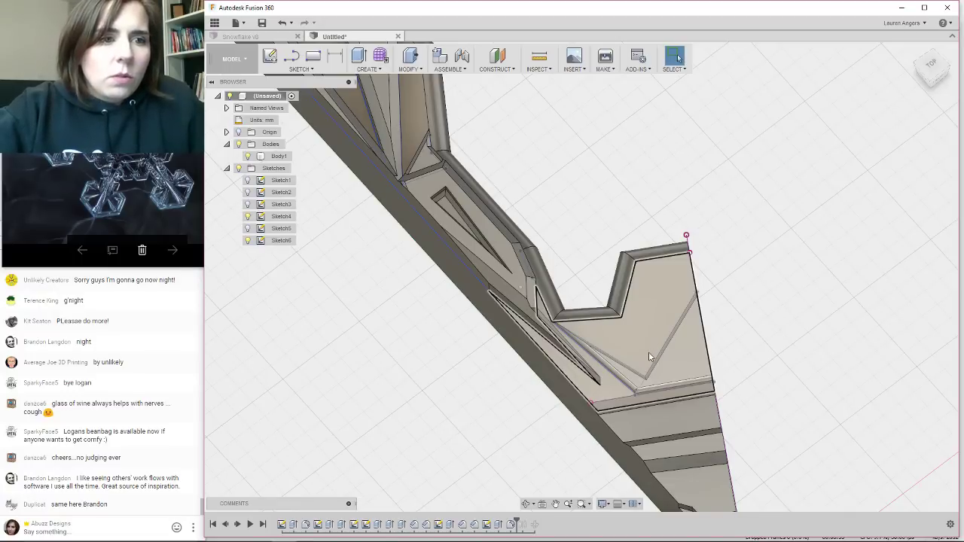
scroll(629, 302, "down", 2)
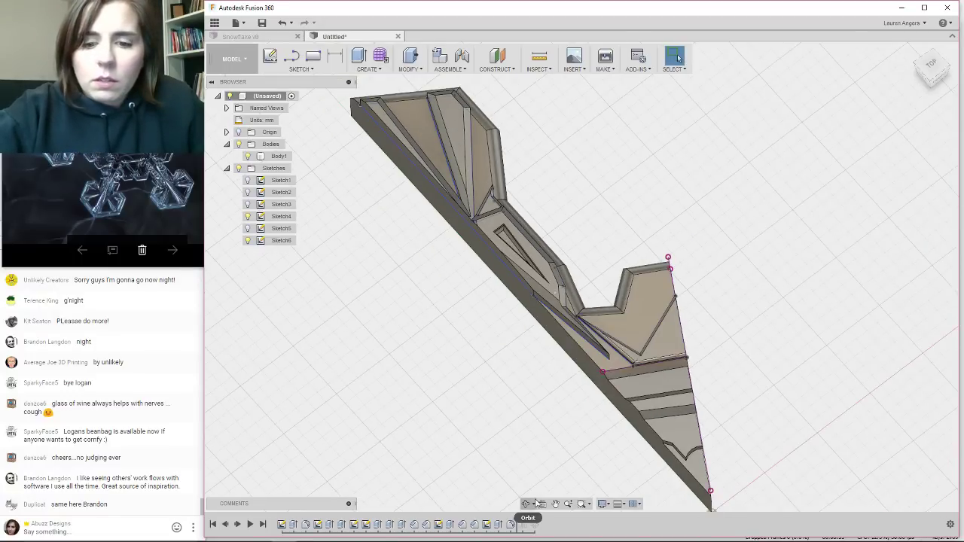
left_click_drag(517, 521, 538, 523)
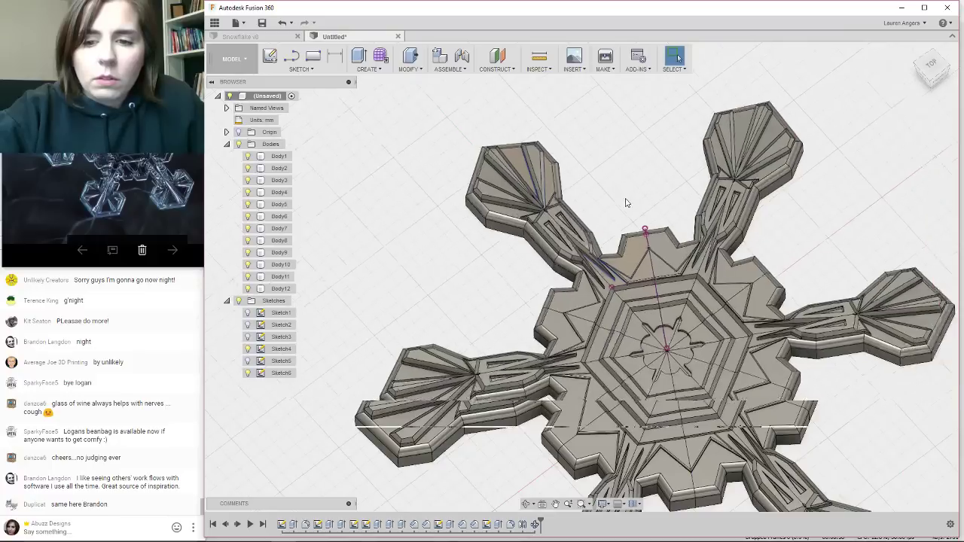
Examine the rounded triangle facets between the arms on the full snowflake.
middle_click_drag(625, 203, 556, 354, "shift")
key("Escape")
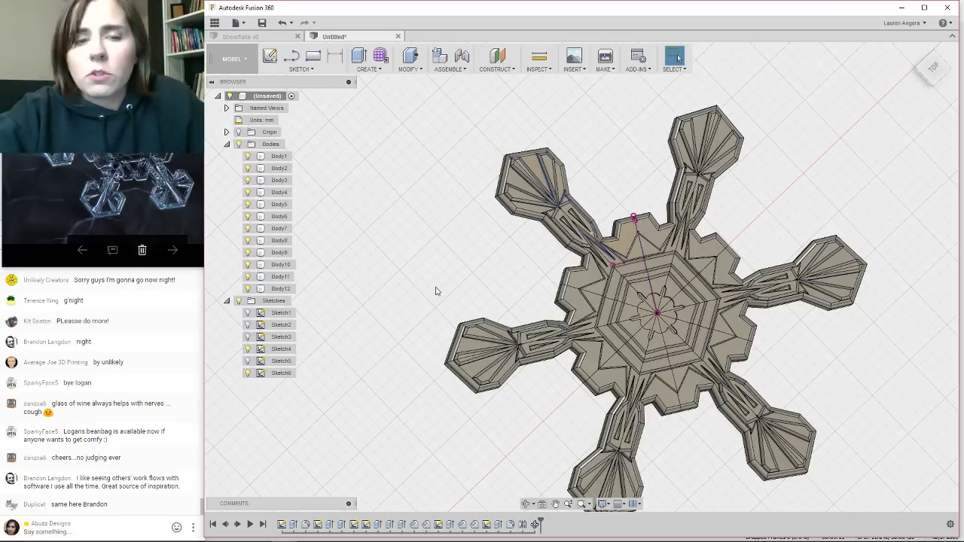
scroll(689, 279, "up", 4)
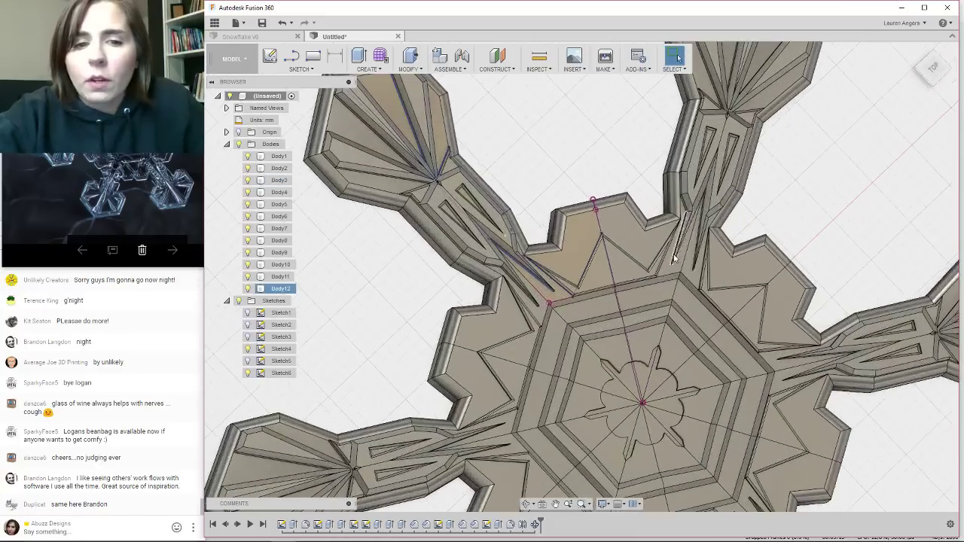
scroll(695, 282, "down", 5)
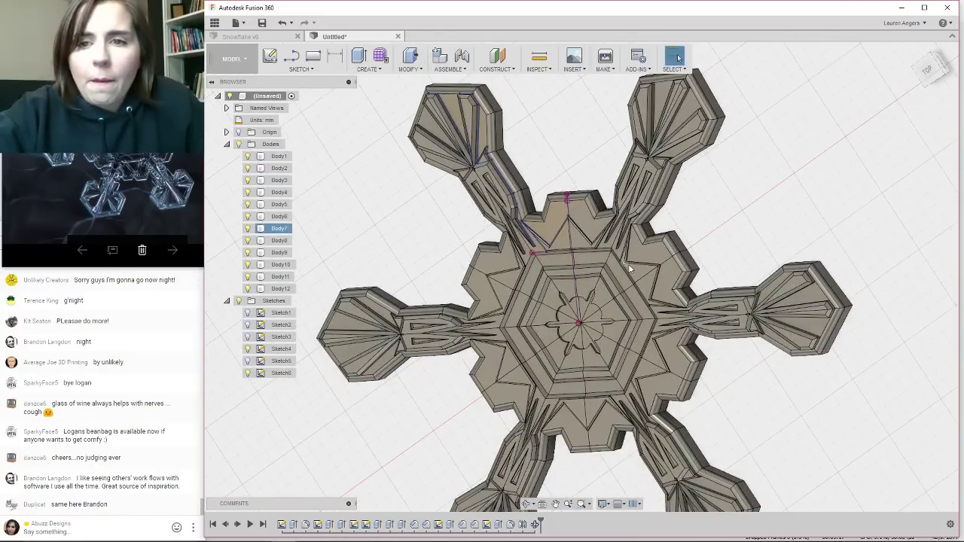
scroll(628, 264, "down", 2)
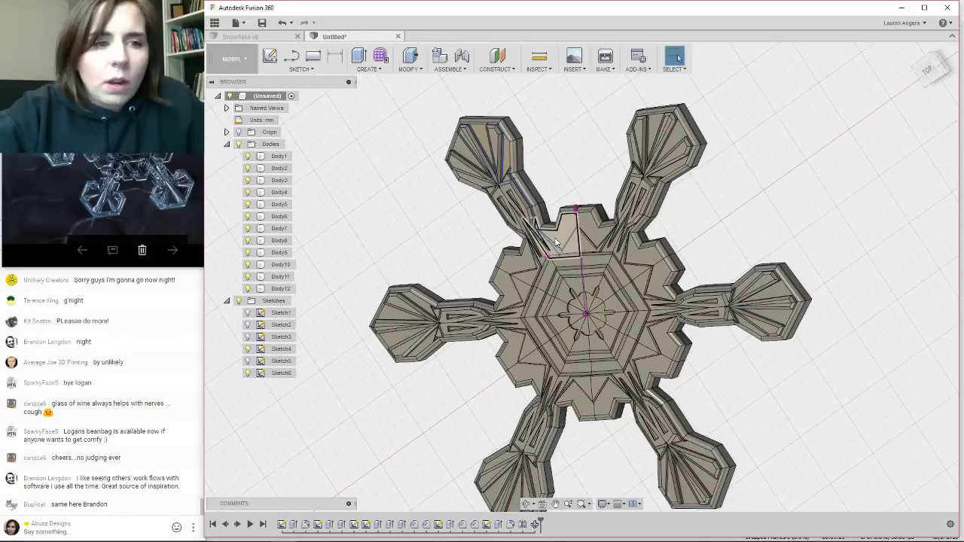
scroll(582, 219, "up", 1)
scroll(582, 219, "up", 3)
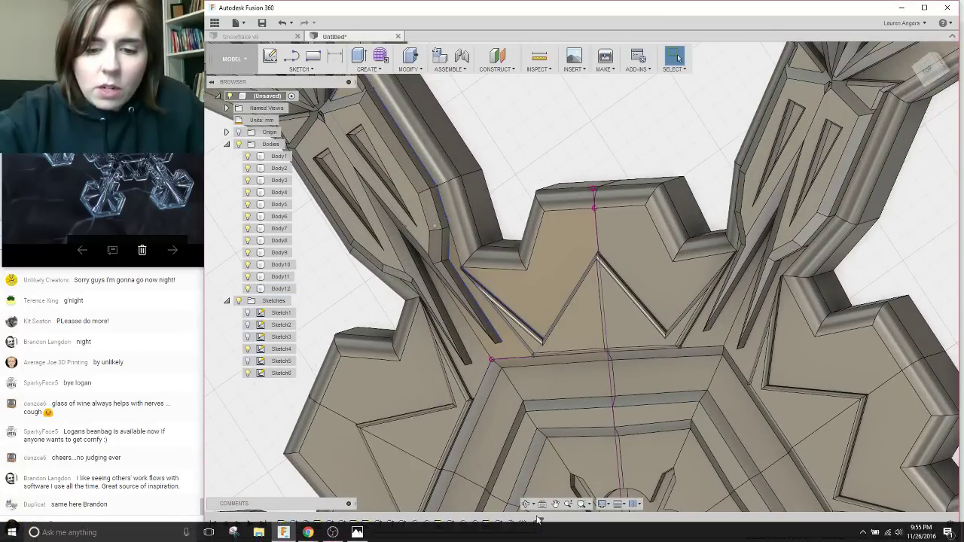
Roll the design history back to just before the mirror feature and bring the single segment's triangle facets into view.
left_click_drag(540, 522, 510, 523)
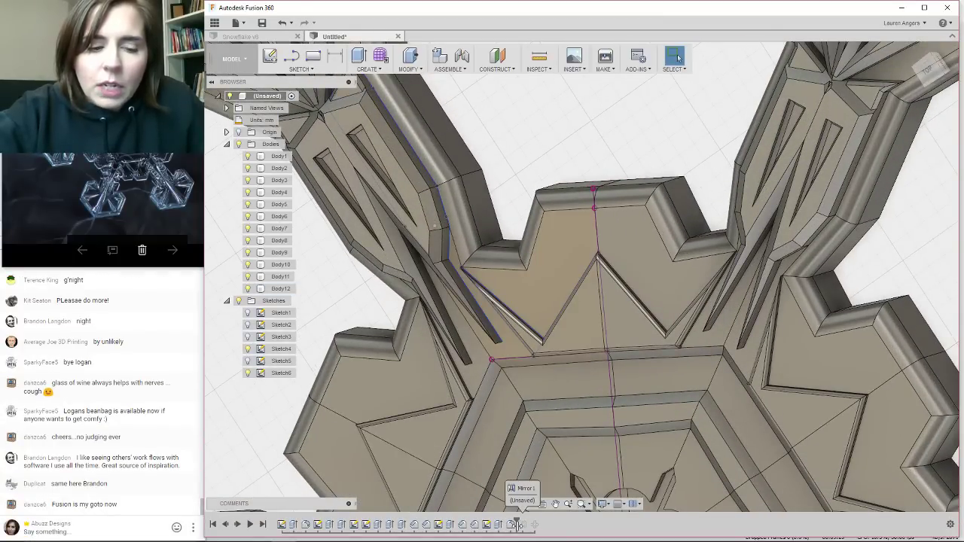
middle_click_drag(708, 332, 665, 314, "shift")
middle_click_drag(568, 456, 591, 307, "shift")
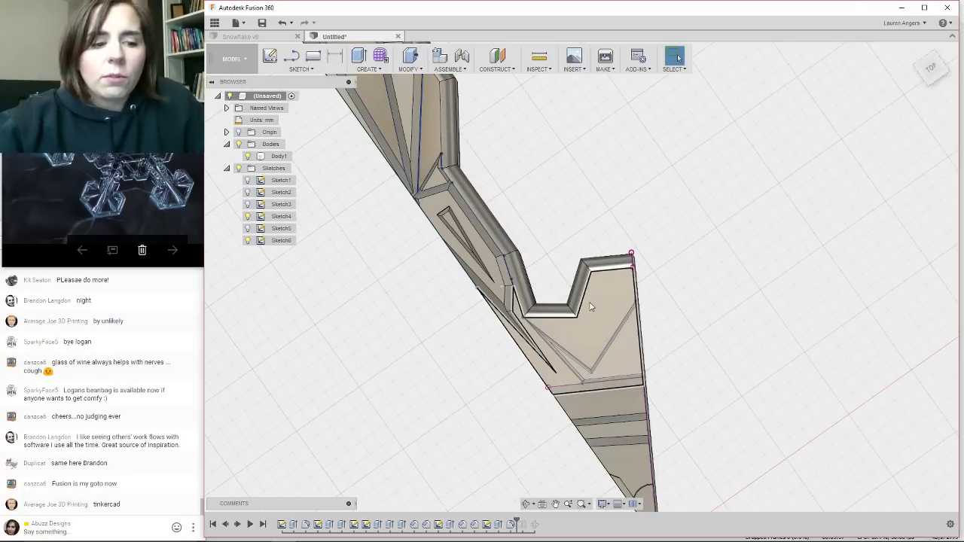
middle_click_drag(608, 236, 629, 264, "shift")
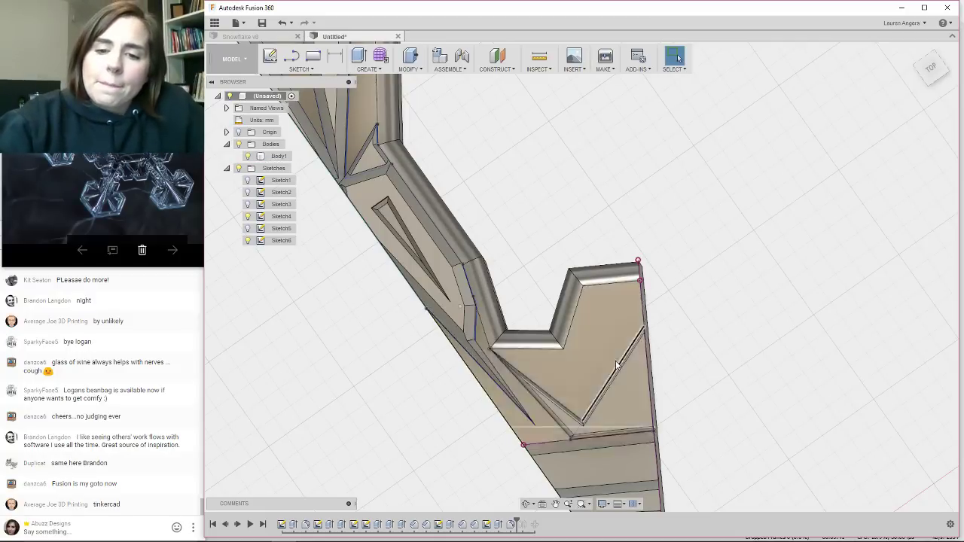
Cut a cylindrical recess of 0.4 mm diameter and -0.1 mm height into the large flat facet, near its outer end beside the rounded rim.
middle_click_drag(638, 330, 613, 338, "shift")
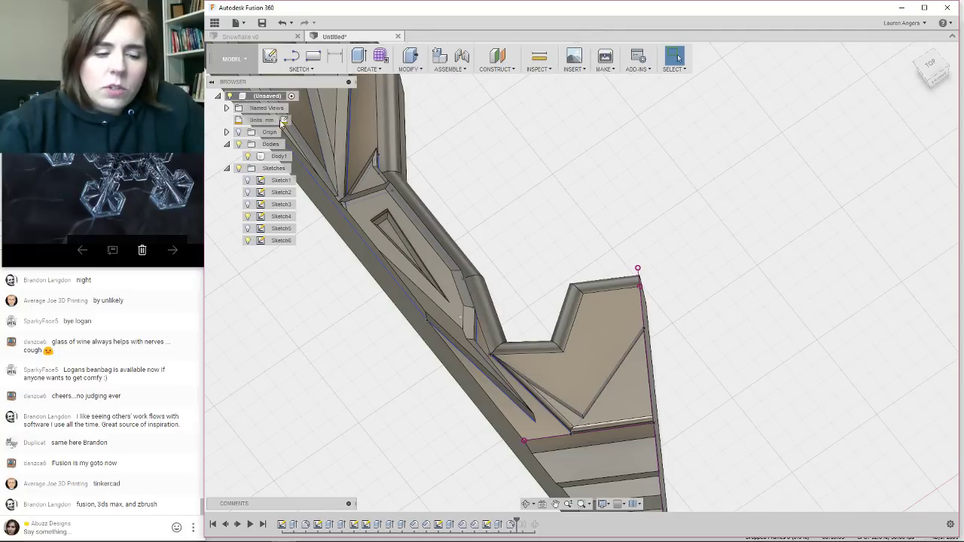
left_click(368, 68)
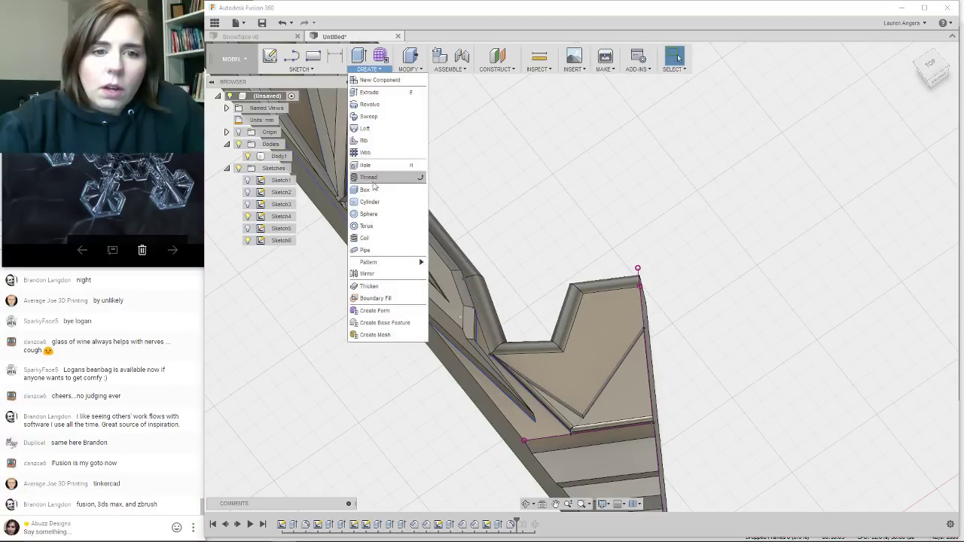
left_click(597, 326)
scroll(603, 328, "up", 5)
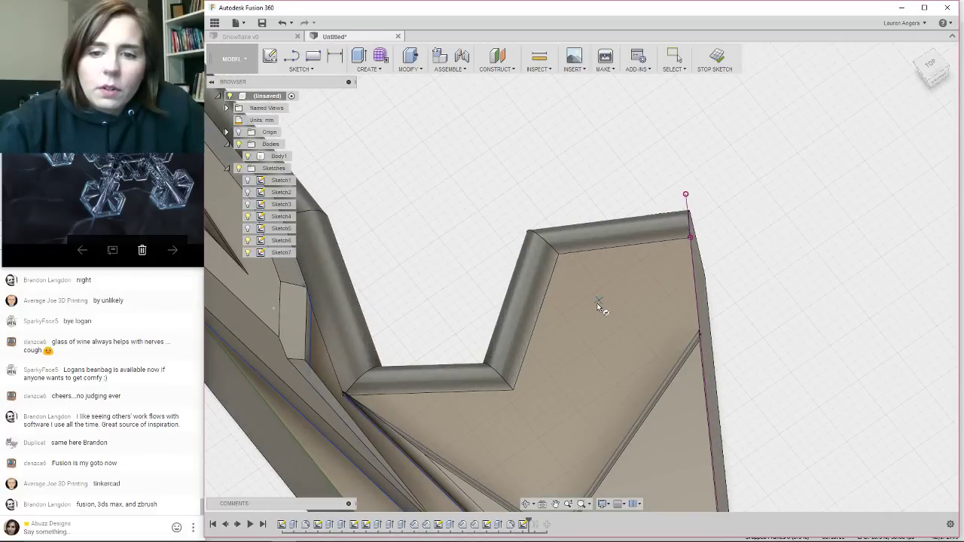
key("c")
left_click(598, 300)
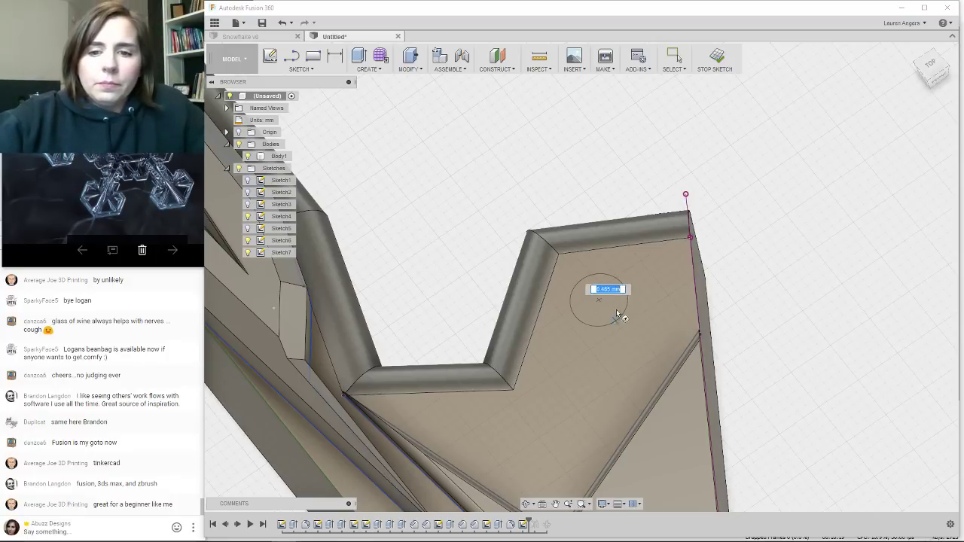
type("4")
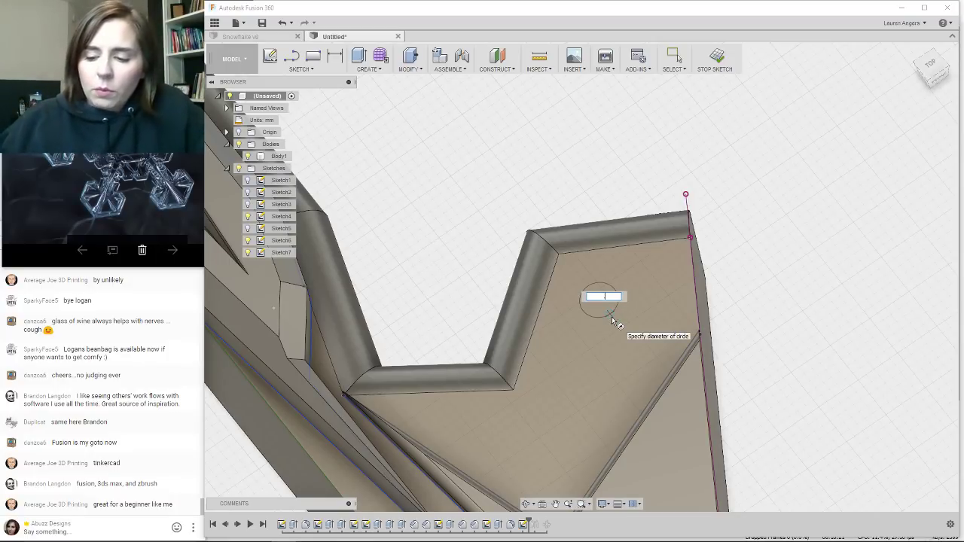
key("Return")
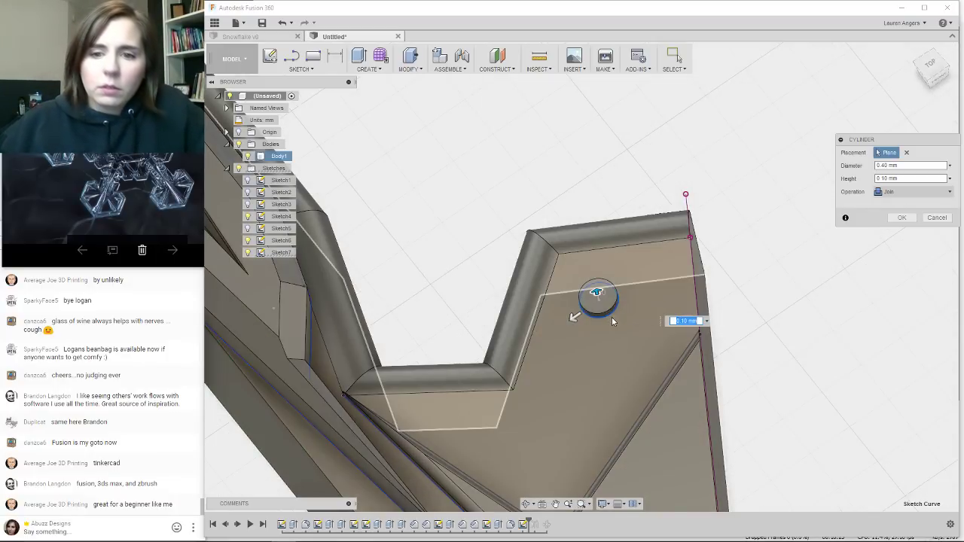
key("BackSpace")
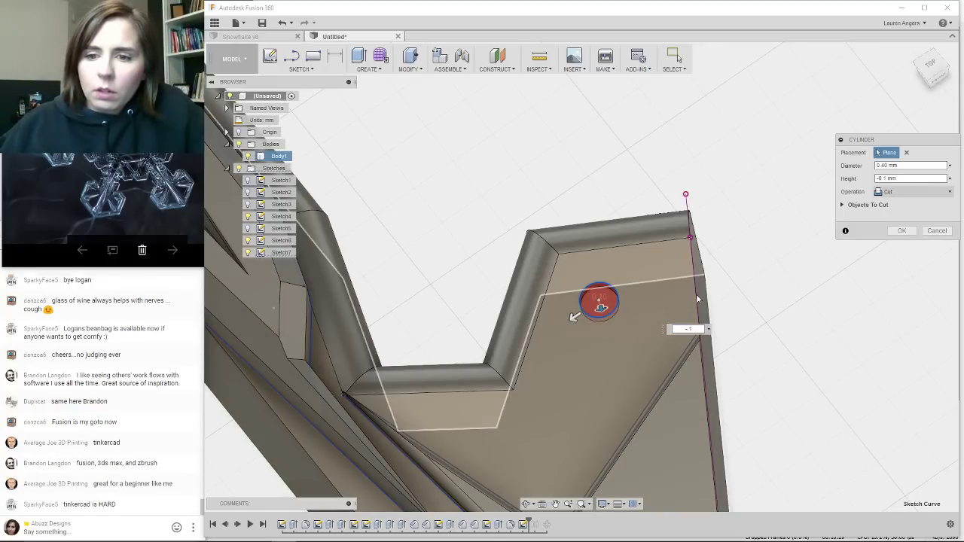
key("Return")
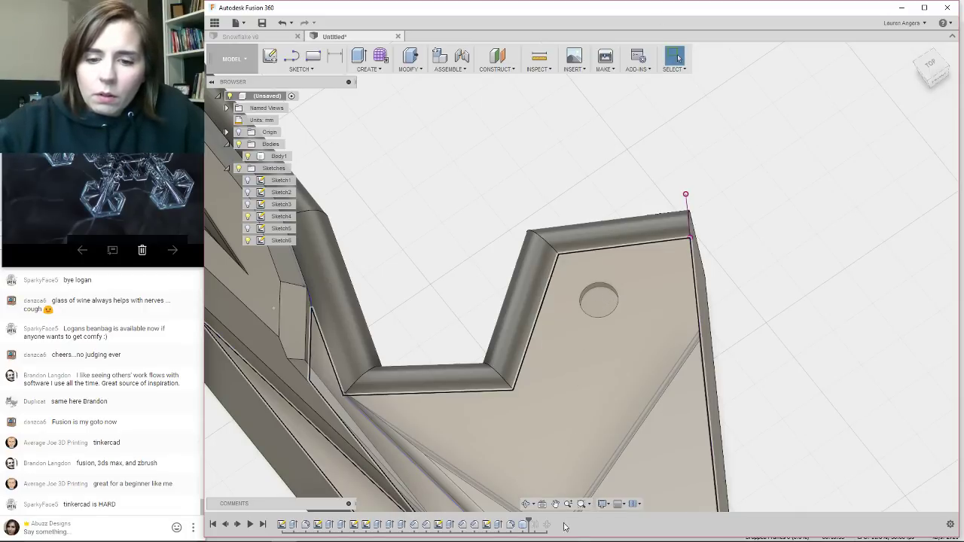
Edit the round recess so its cut height is -0.2 mm.
right_click(524, 525)
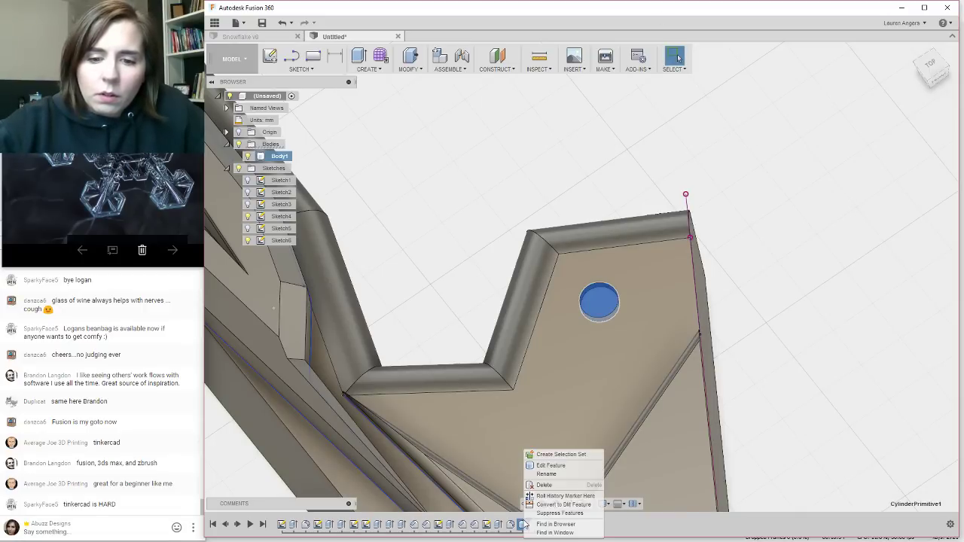
left_click(550, 465)
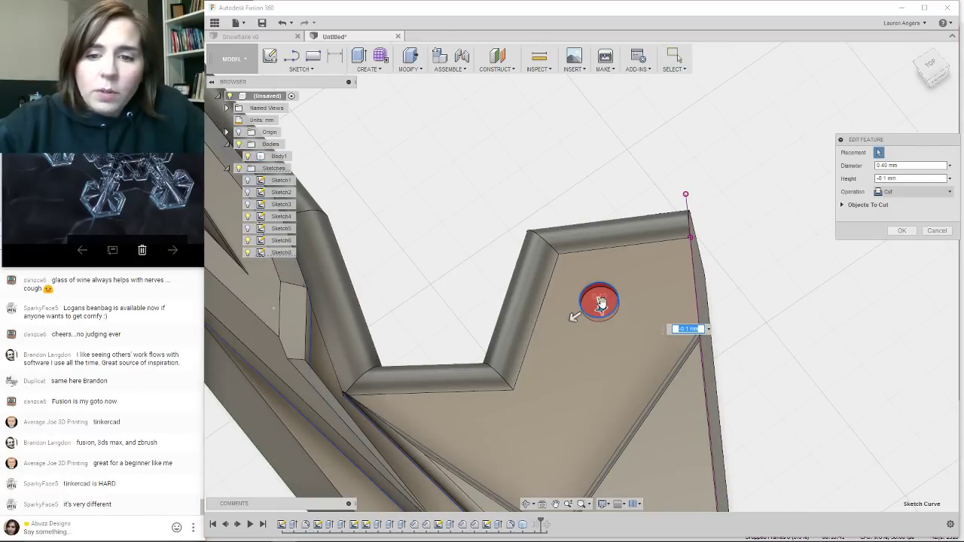
left_click(663, 315)
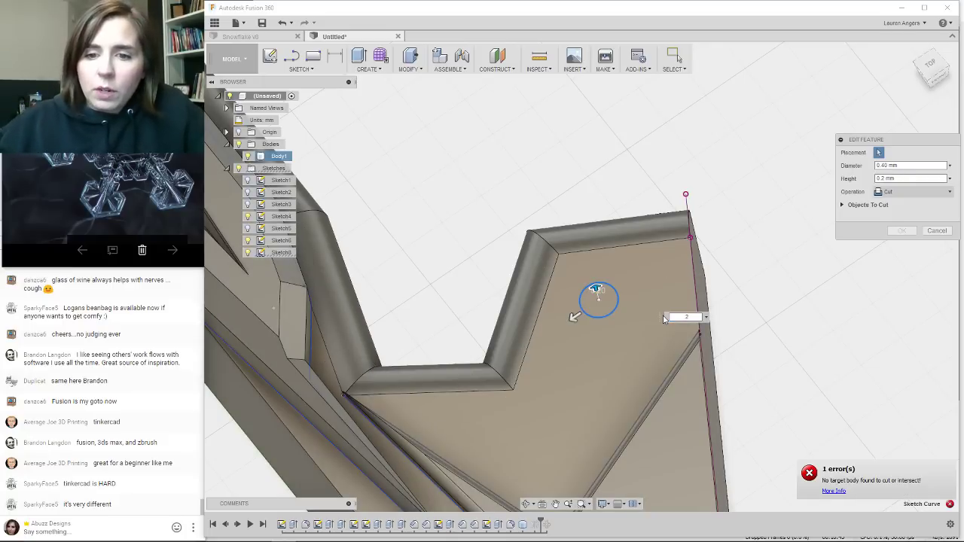
left_click_drag(681, 315, 706, 318)
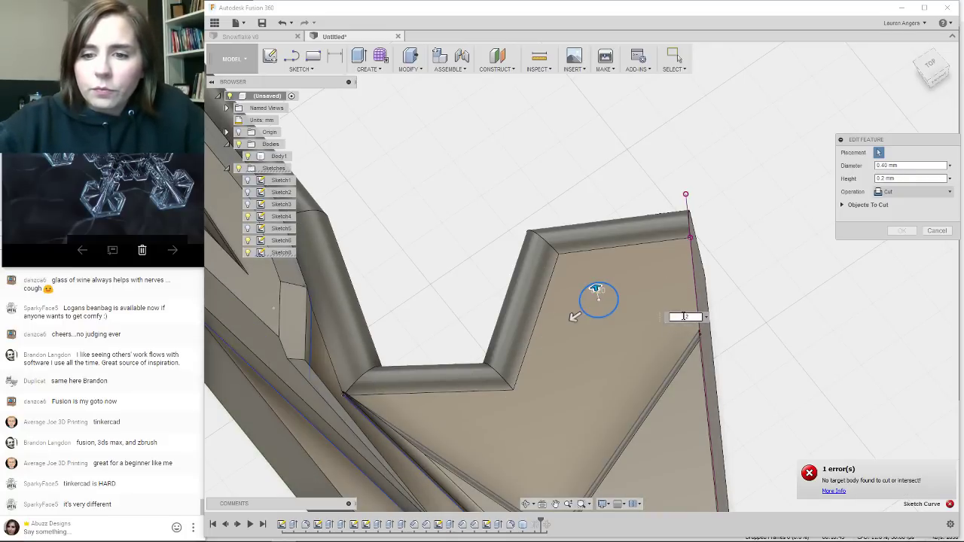
type("-.2")
key("Return")
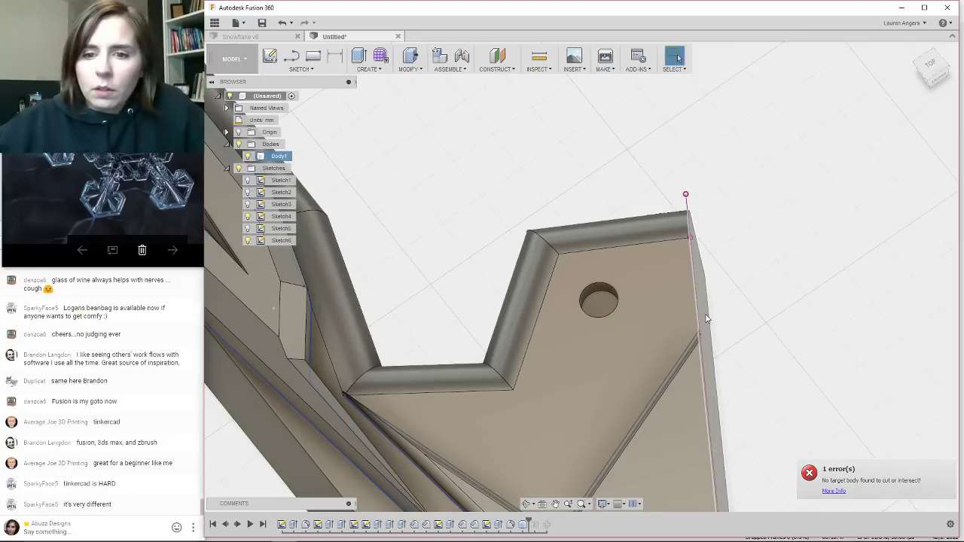
mouse_move(708, 318)
middle_mouse_down("shift")
mouse_move(721, 263)
mouse_move(737, 292)
mouse_move(726, 278)
mouse_move(646, 317)
middle_mouse_up("shift")
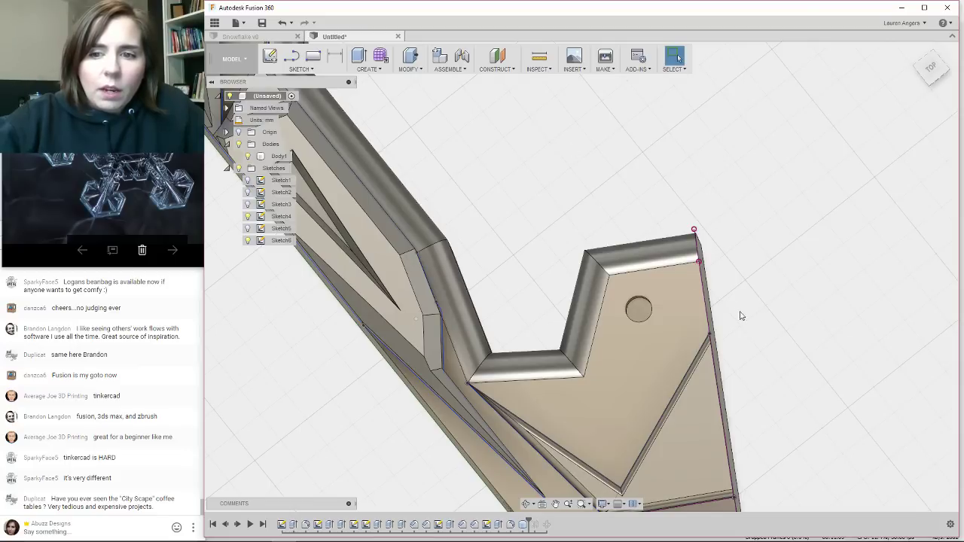
scroll(684, 341, "up", 2)
scroll(724, 194, "down", 1)
scroll(580, 387, "up", 2)
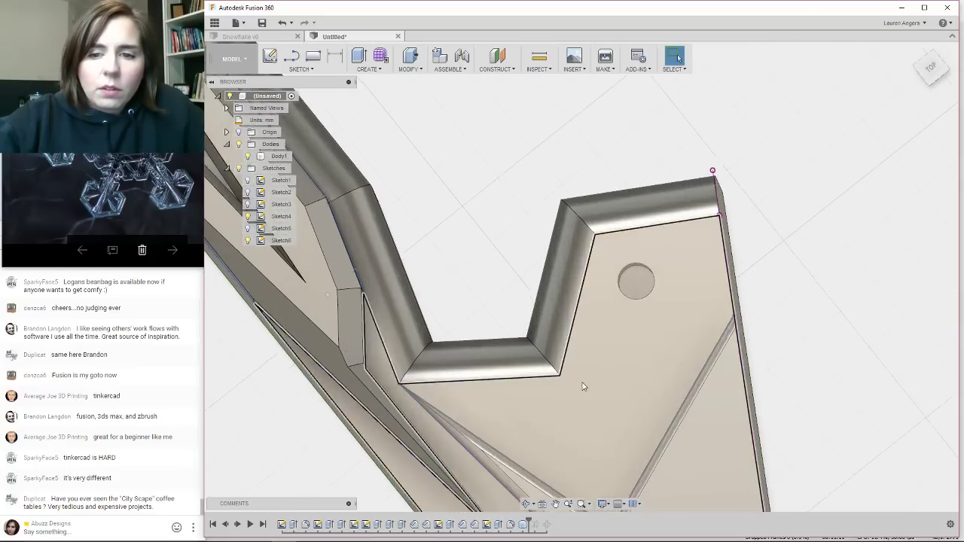
left_click(414, 68)
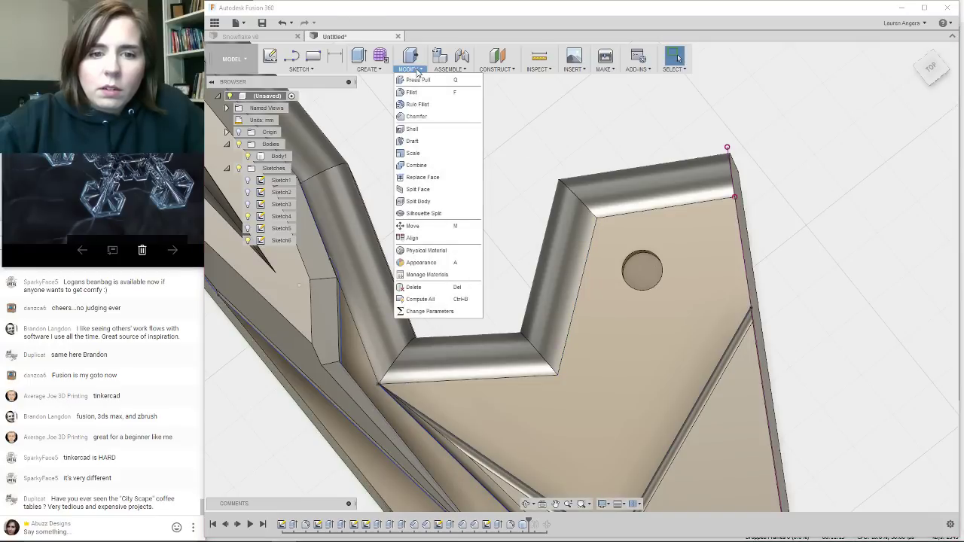
left_click(381, 70)
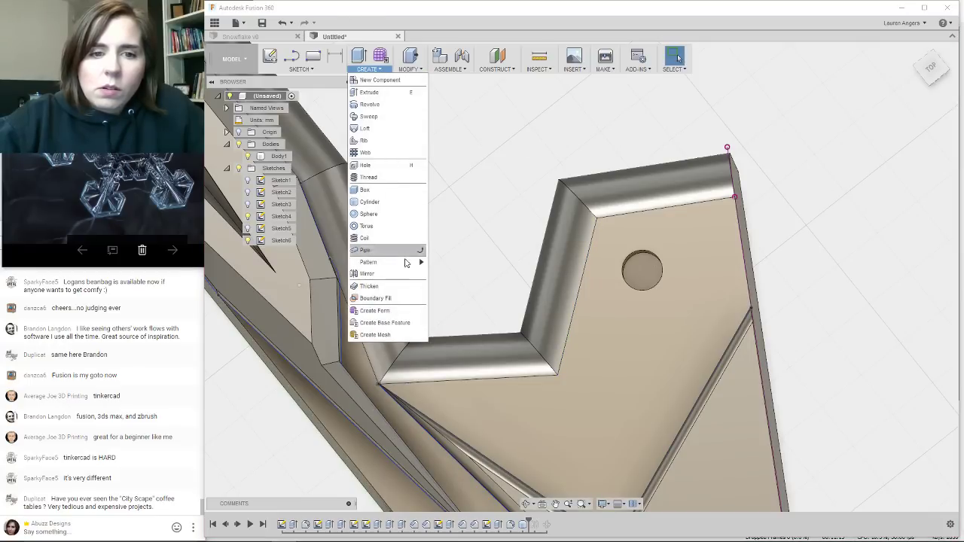
left_click(368, 190)
left_click(654, 366)
left_click(654, 366)
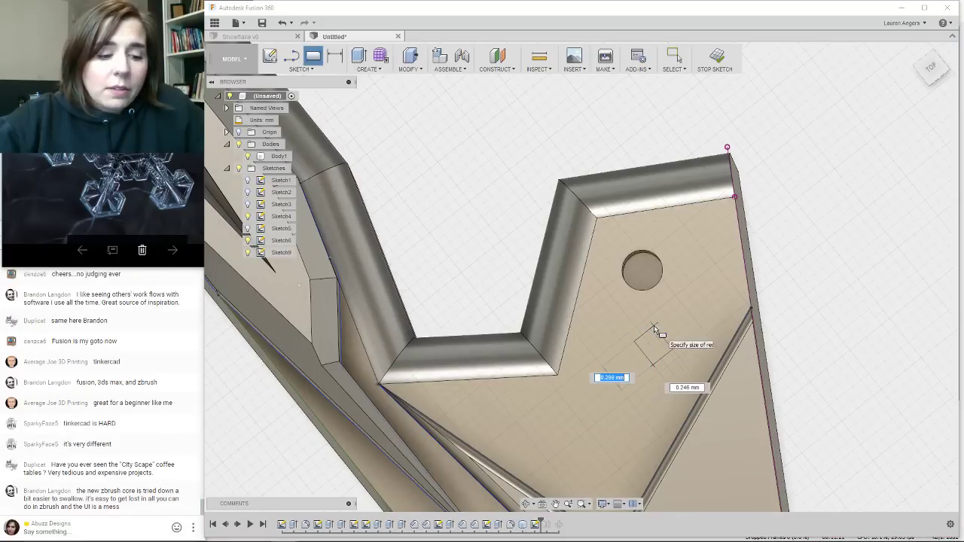
right_click(661, 331)
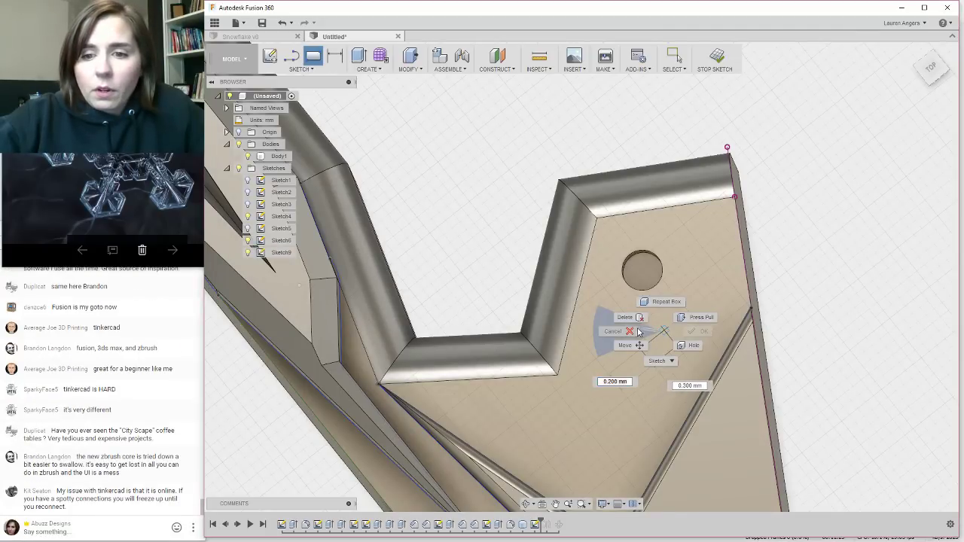
left_click(638, 332)
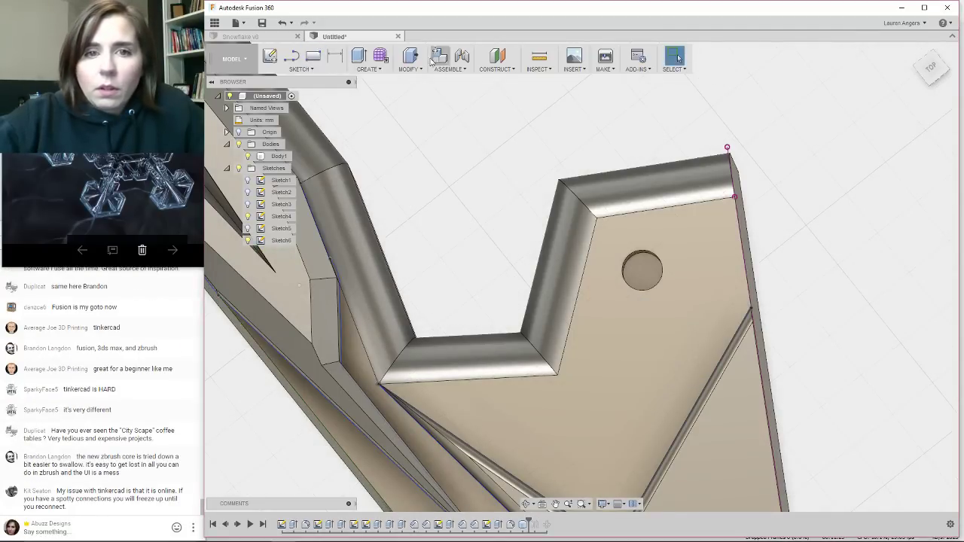
Cut a second cylindrical recess of 0.4 mm diameter and -0.2 mm height into the same facet, inward from the first beside the notch corner.
left_click(371, 69)
left_click(401, 203)
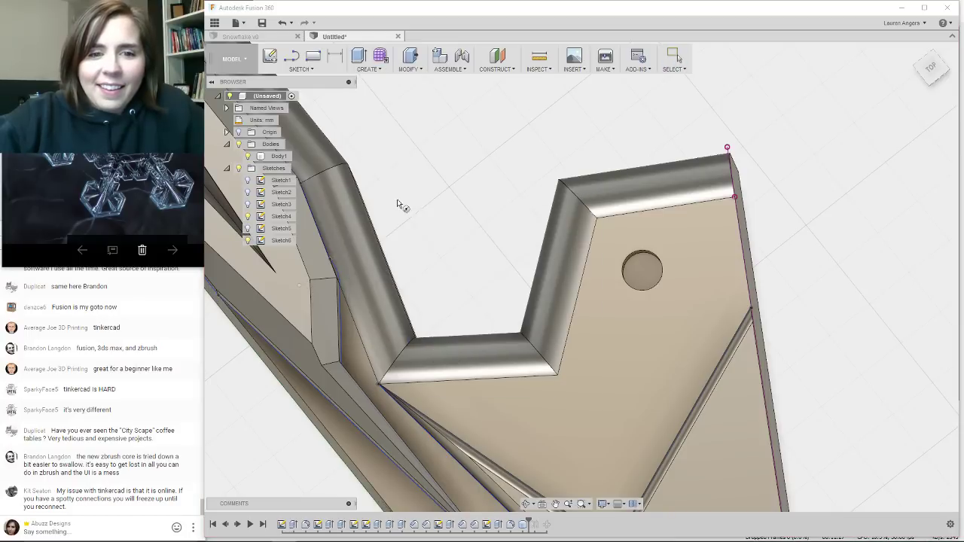
left_click(635, 354)
left_click(626, 362)
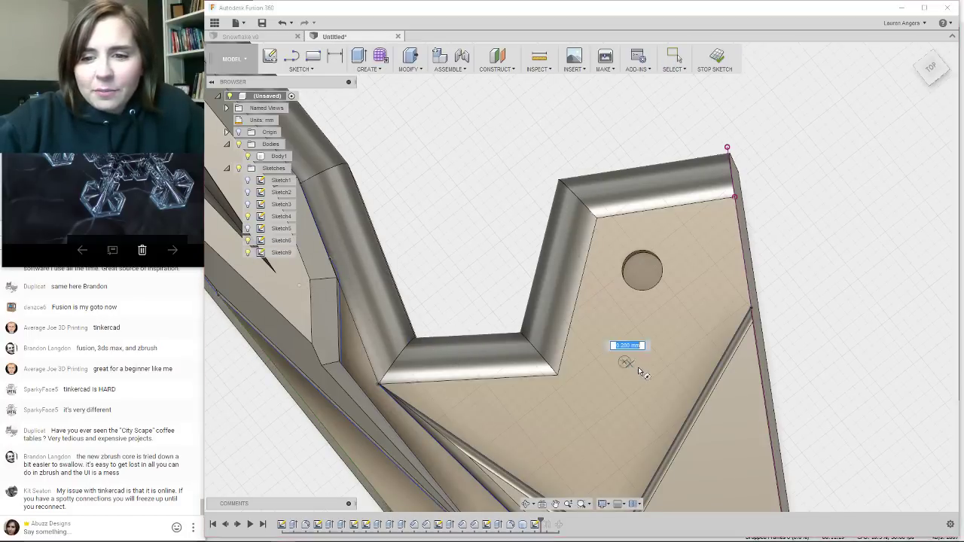
type("4")
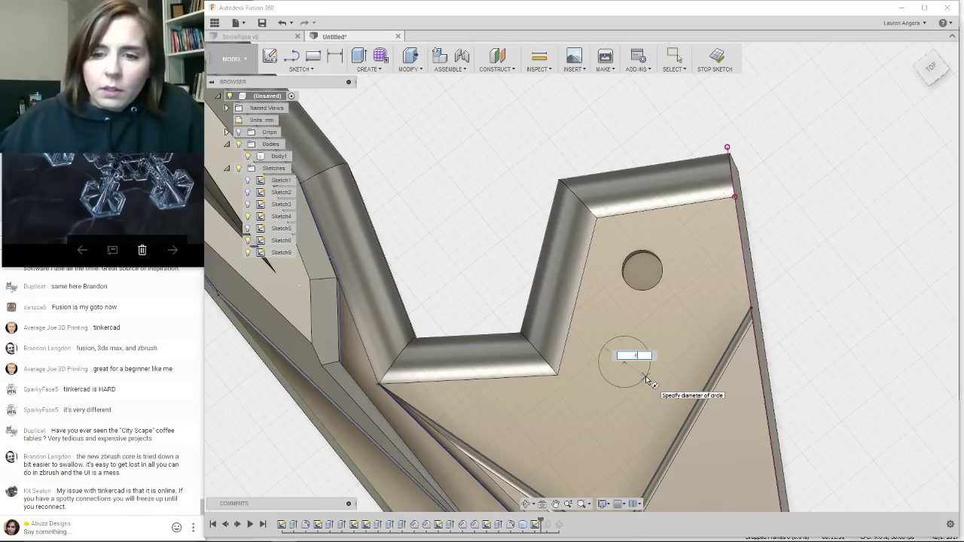
key("Return")
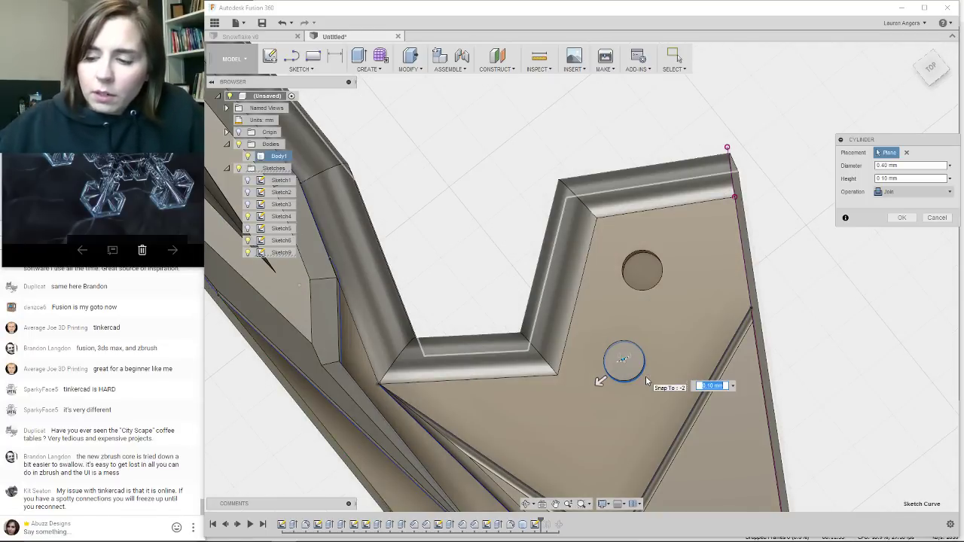
type("-.2")
key("Return")
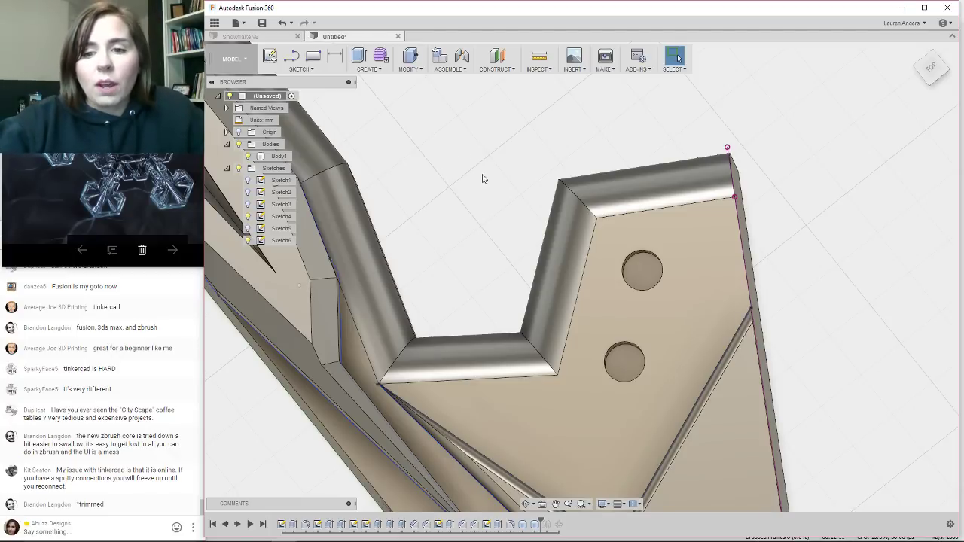
Cut a third cylindrical recess of 0.4 mm diameter and -0.2 mm height between the notch's straight rim and the V-shaped groove.
scroll(528, 185, "down", 2)
left_click(571, 370)
scroll(571, 371, "up", 4)
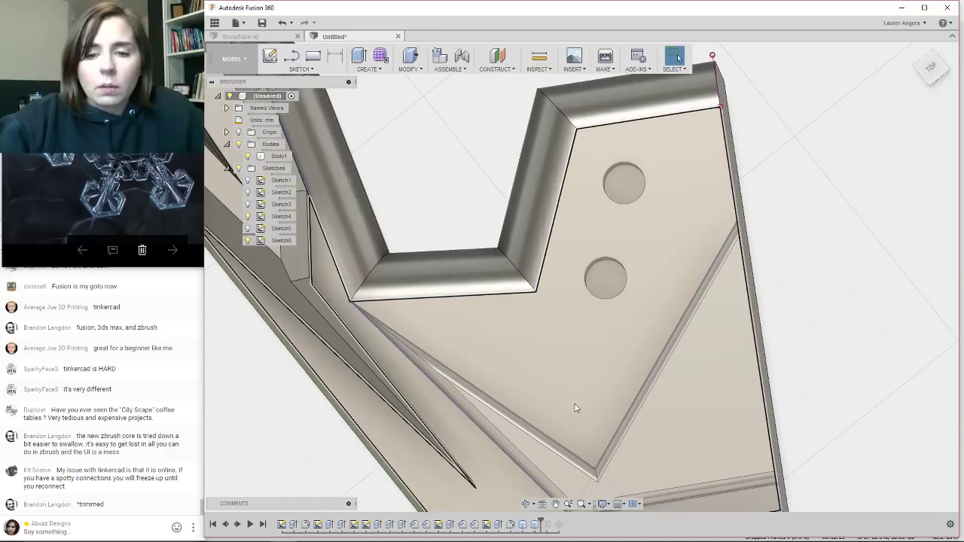
key("Escape")
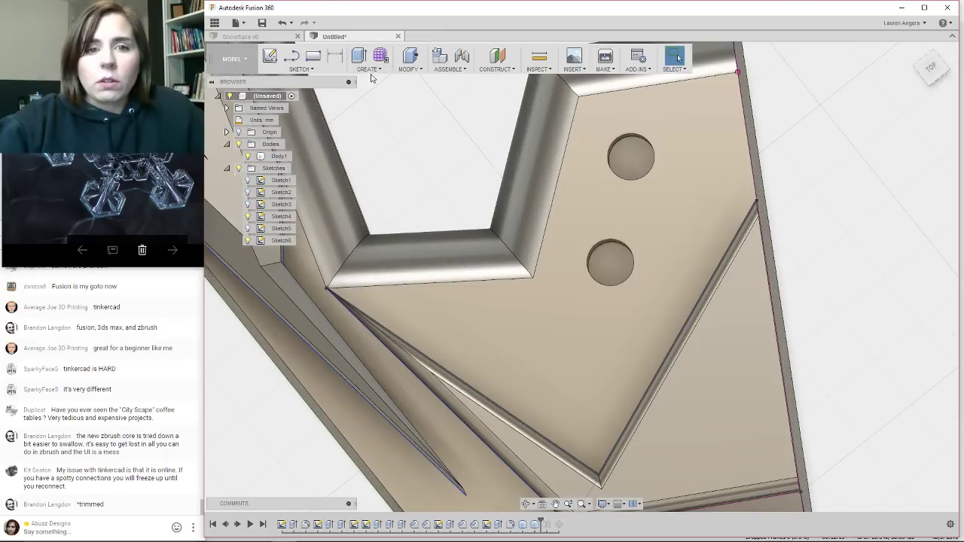
left_click(368, 69)
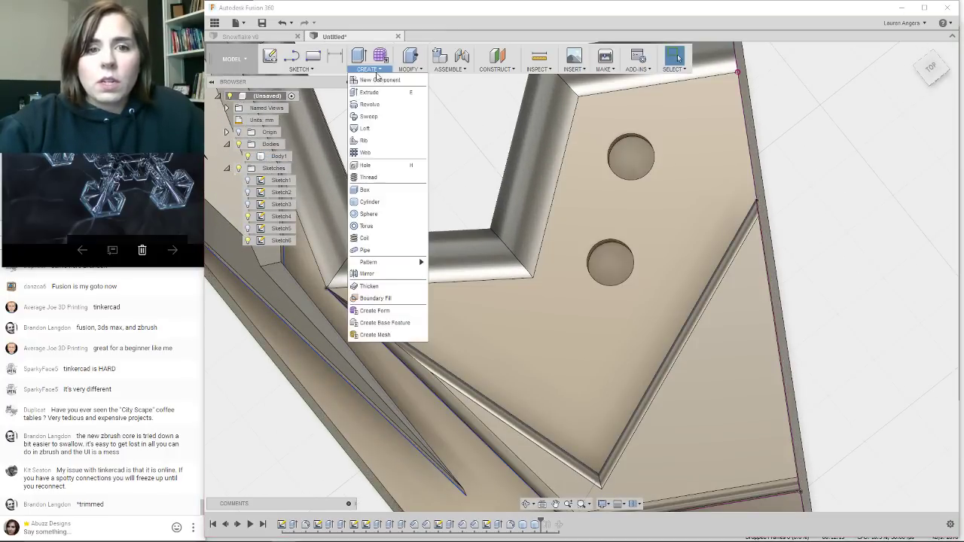
left_click(373, 204)
left_click(511, 351)
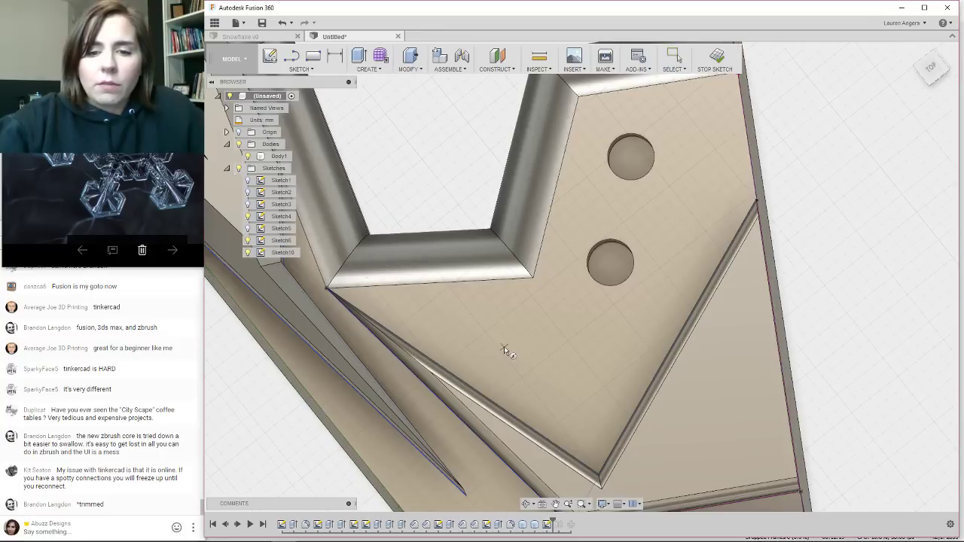
left_click(506, 348)
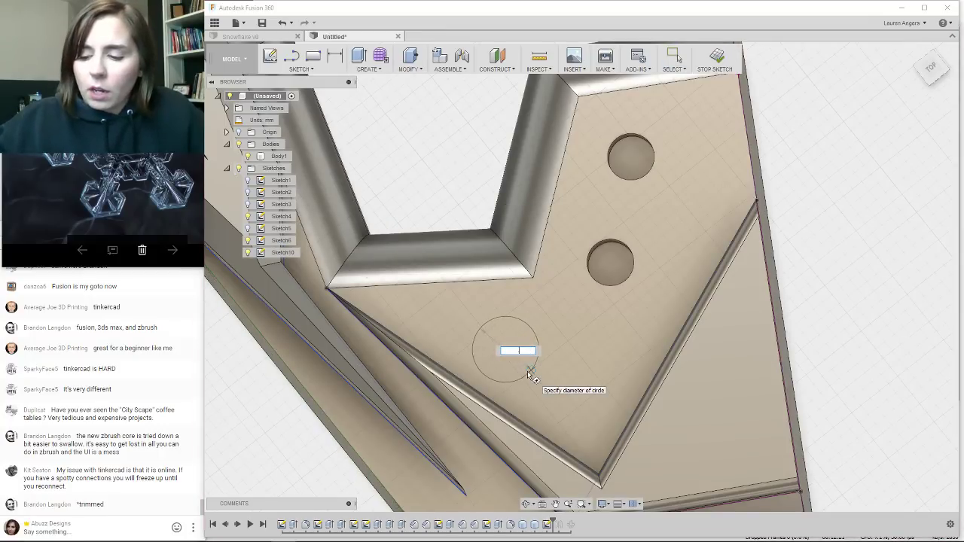
left_click(528, 372)
type("-2")
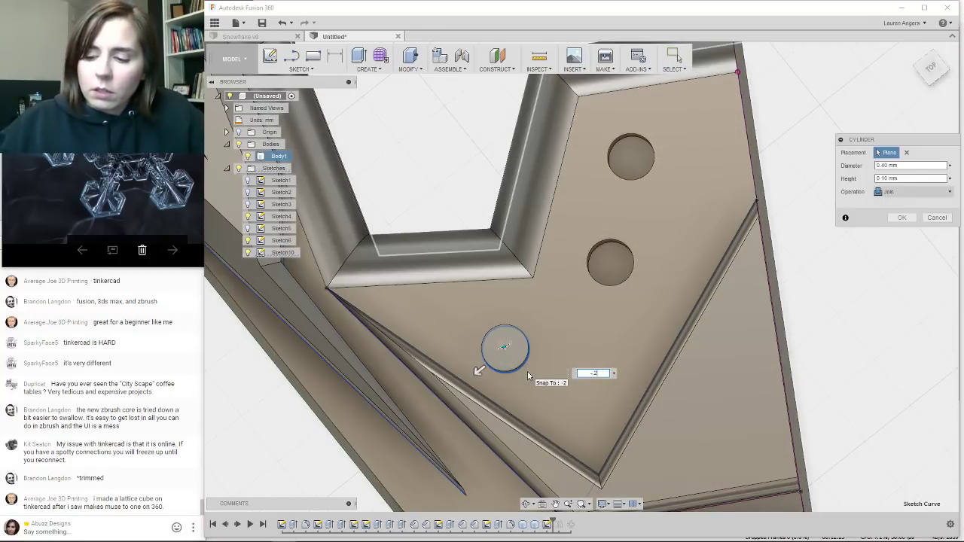
key("Return")
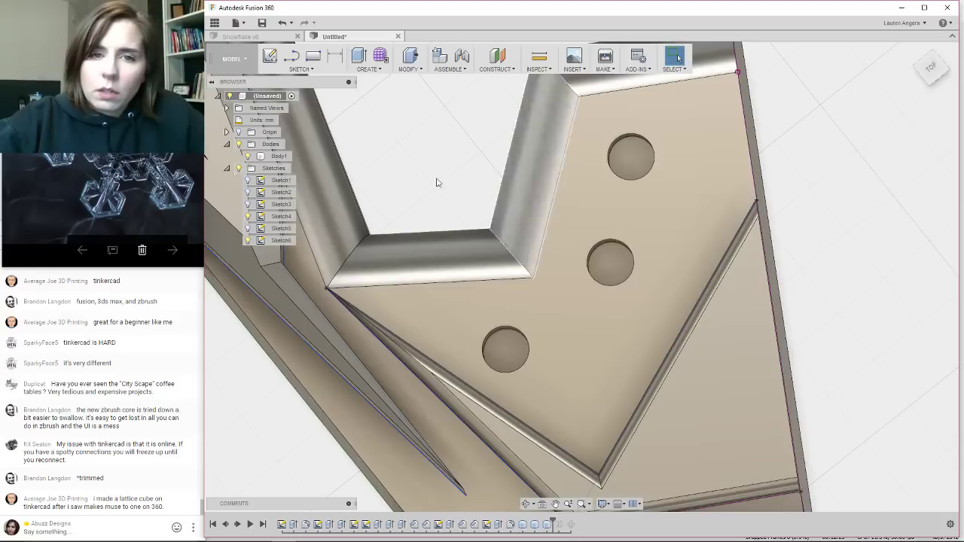
Cut a fourth cylindrical recess of 0.4 mm diameter and -0.2 mm height beside the third, toward the V-shaped groove's longer arm.
left_click(368, 68)
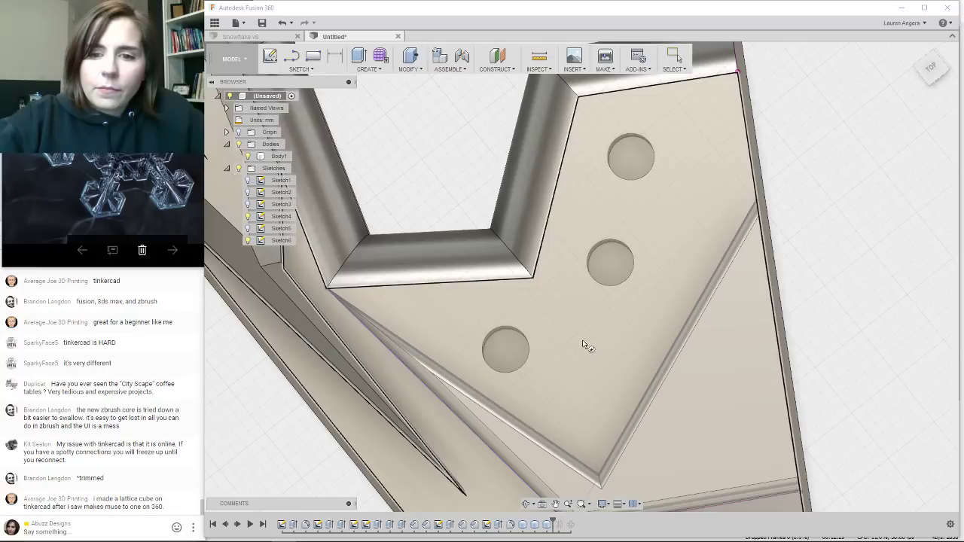
left_click(583, 341)
left_click(585, 343)
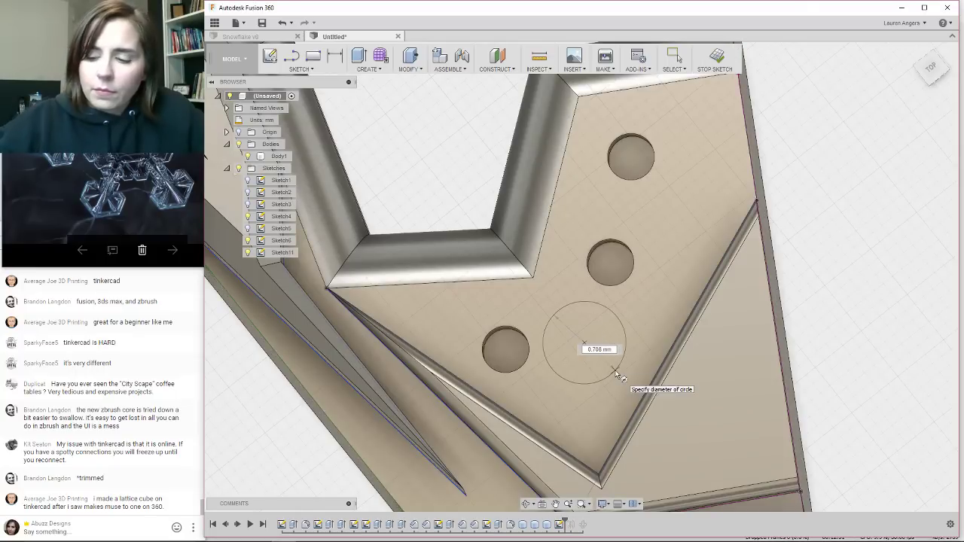
left_click(616, 372)
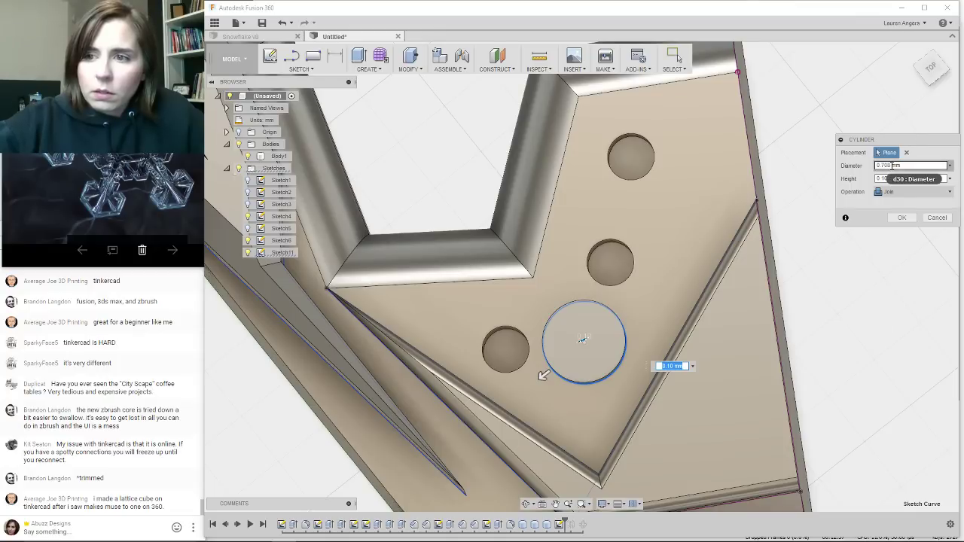
left_click(887, 165)
type("0.4")
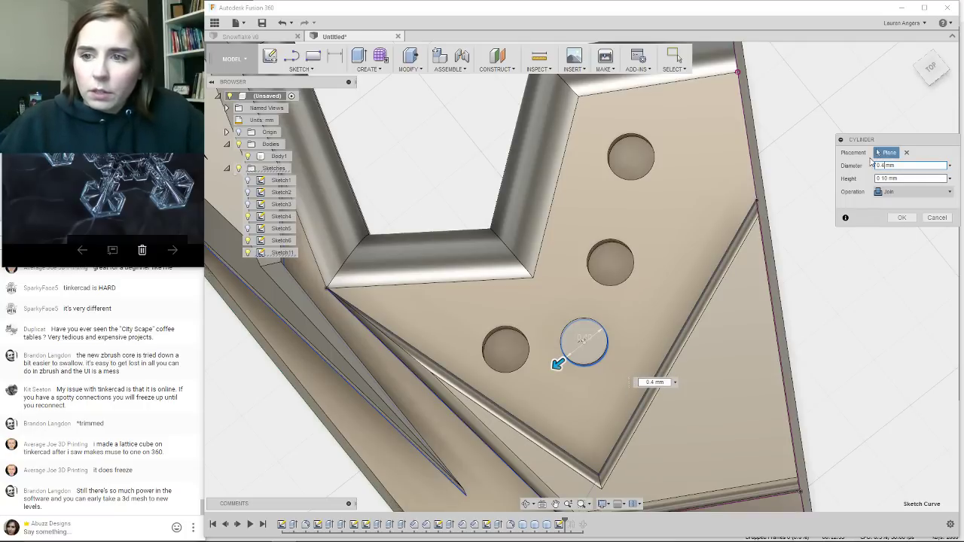
left_click(880, 178)
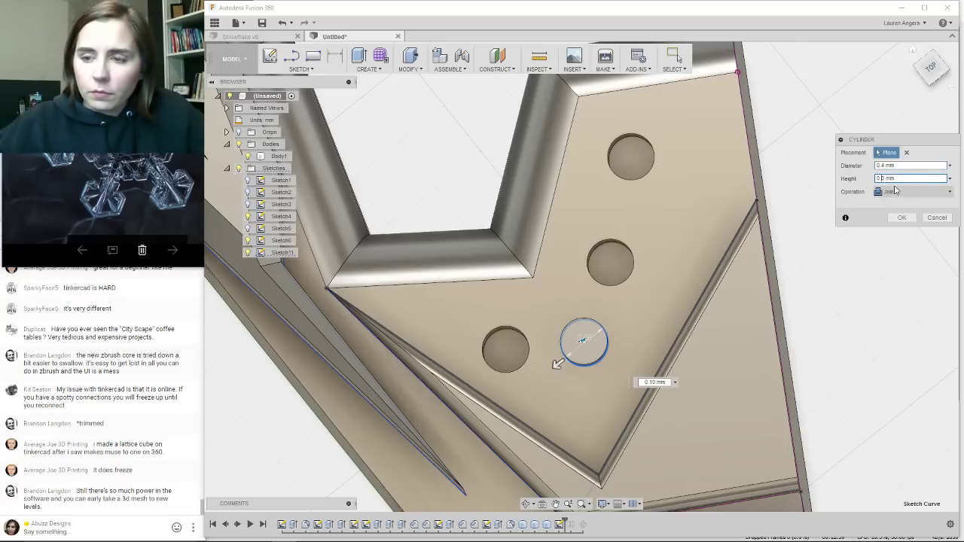
type("0")
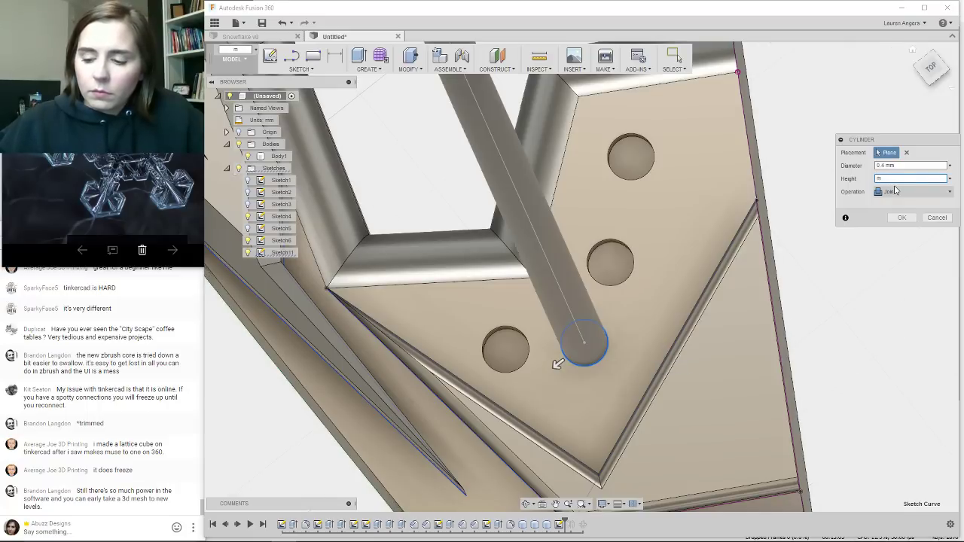
type("2")
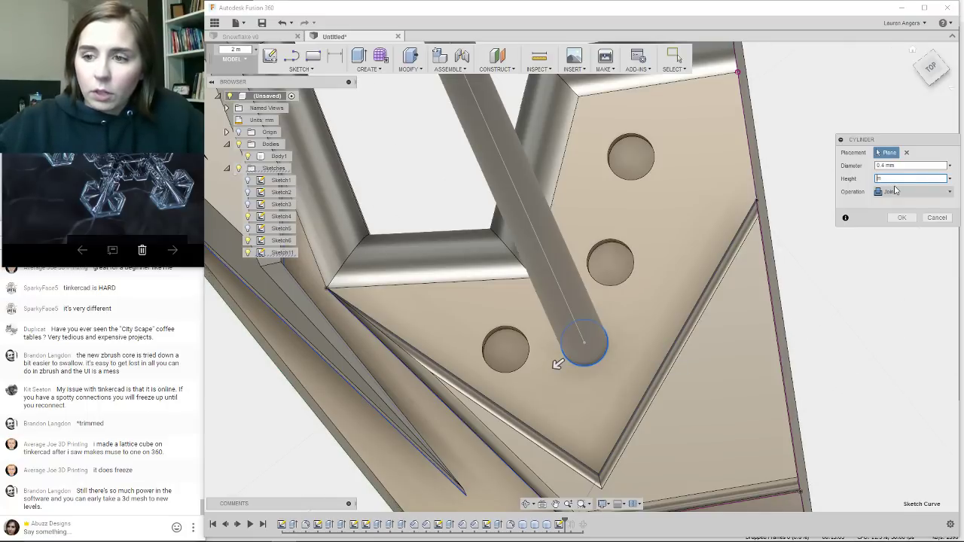
key("BackSpace")
key("Tab")
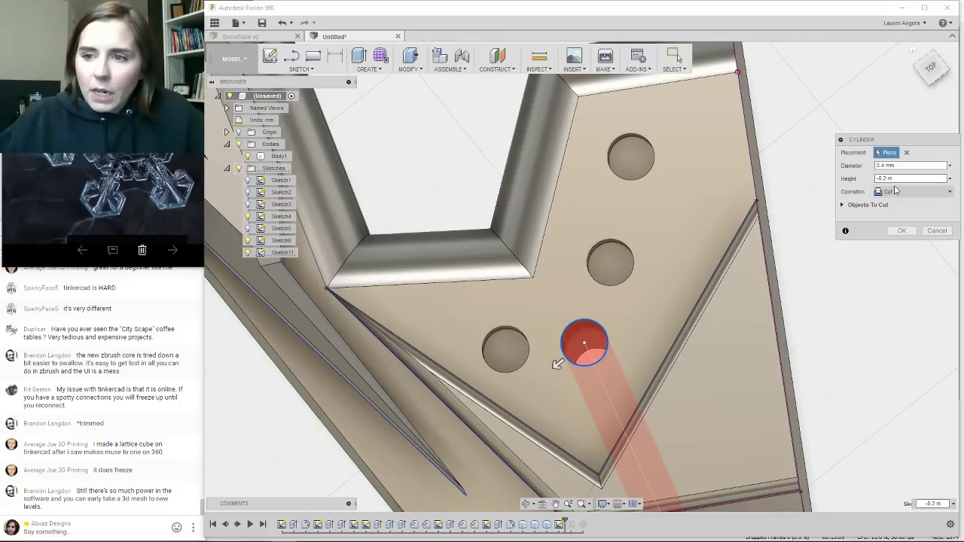
left_click(896, 180)
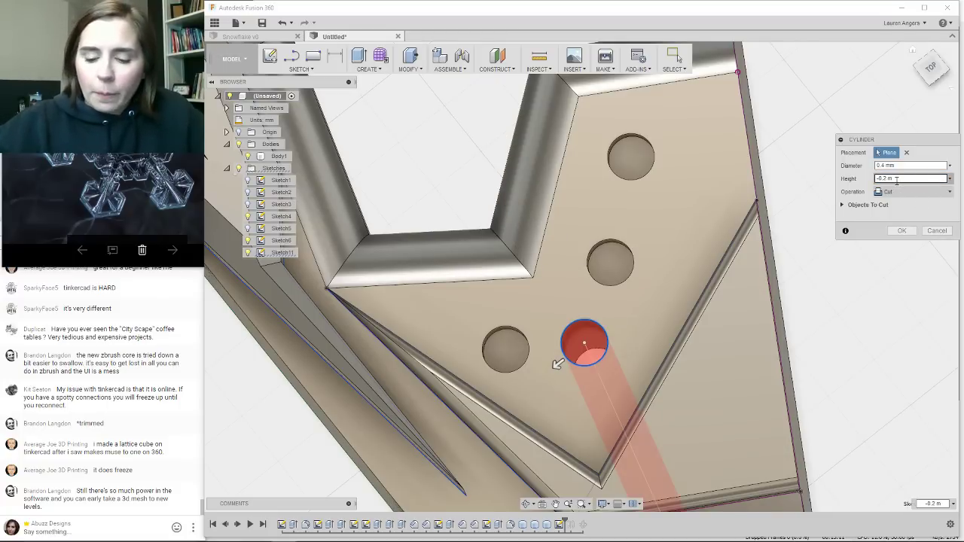
key("Return")
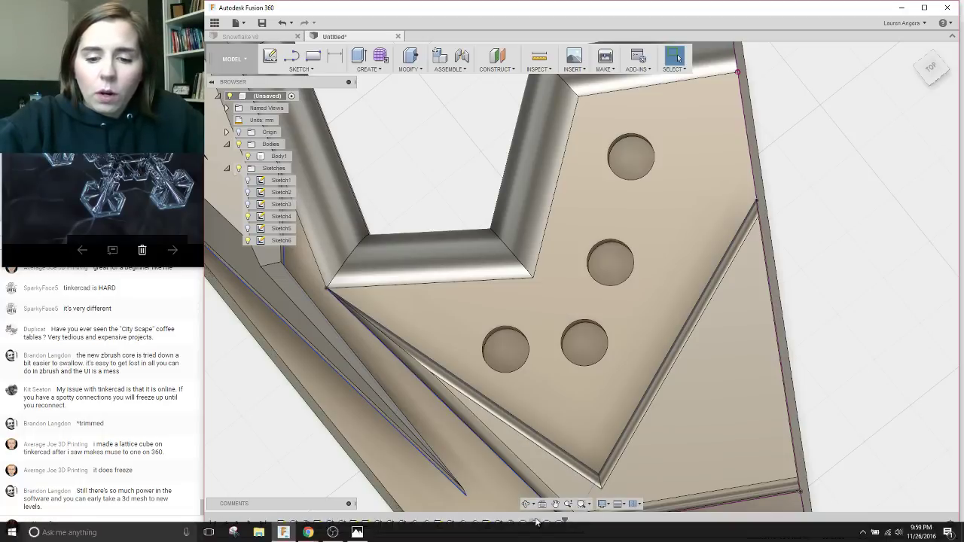
Try to move the fourth round recess slightly within the large flat facet.
scroll(588, 364, "down", 2)
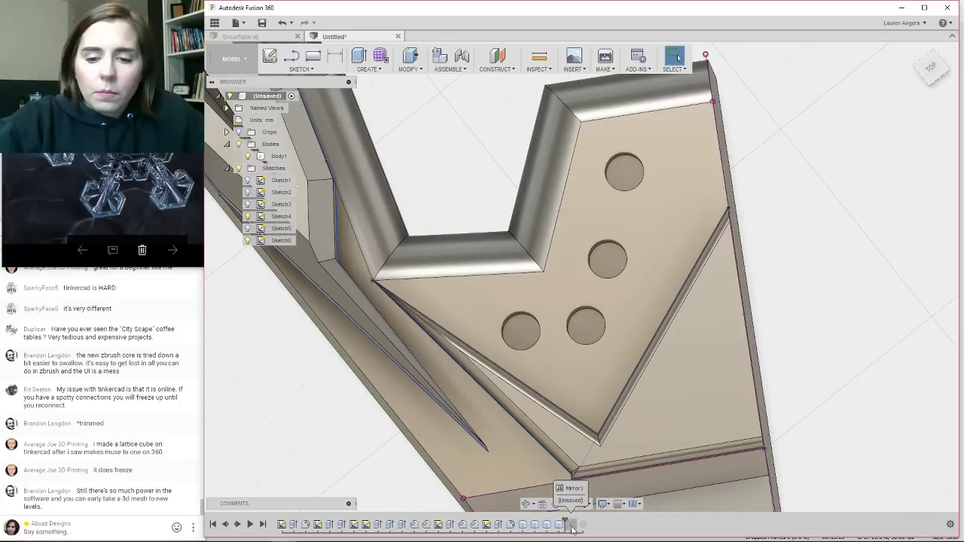
right_click(563, 524)
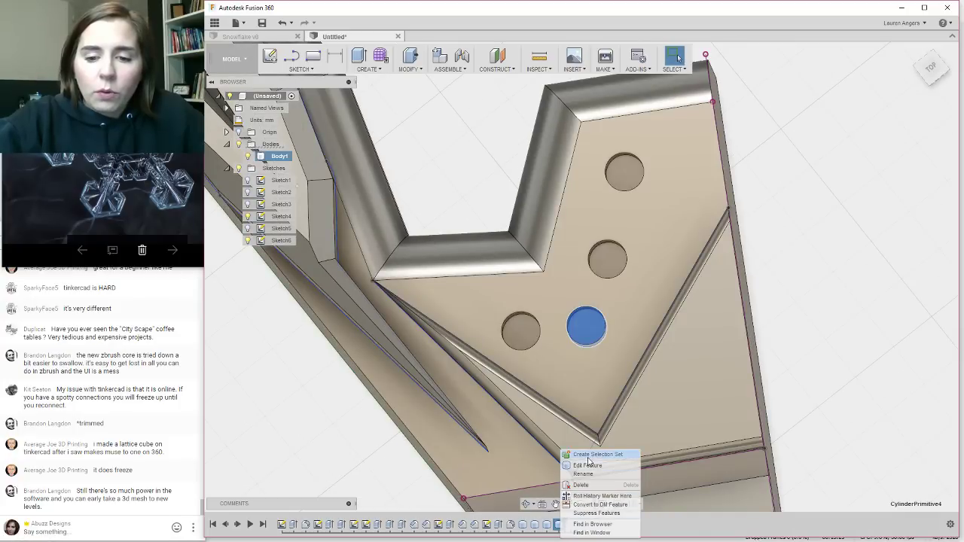
left_click(589, 323)
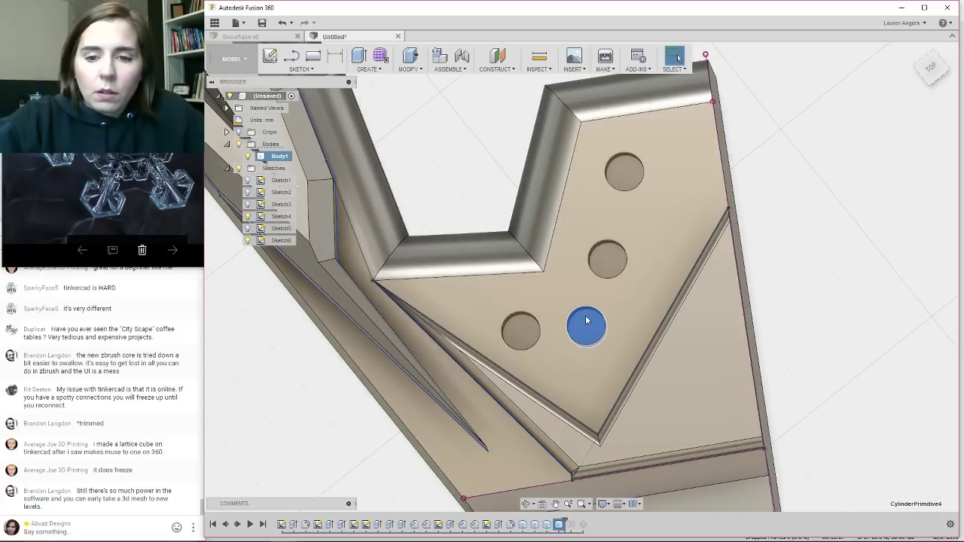
right_click(592, 324)
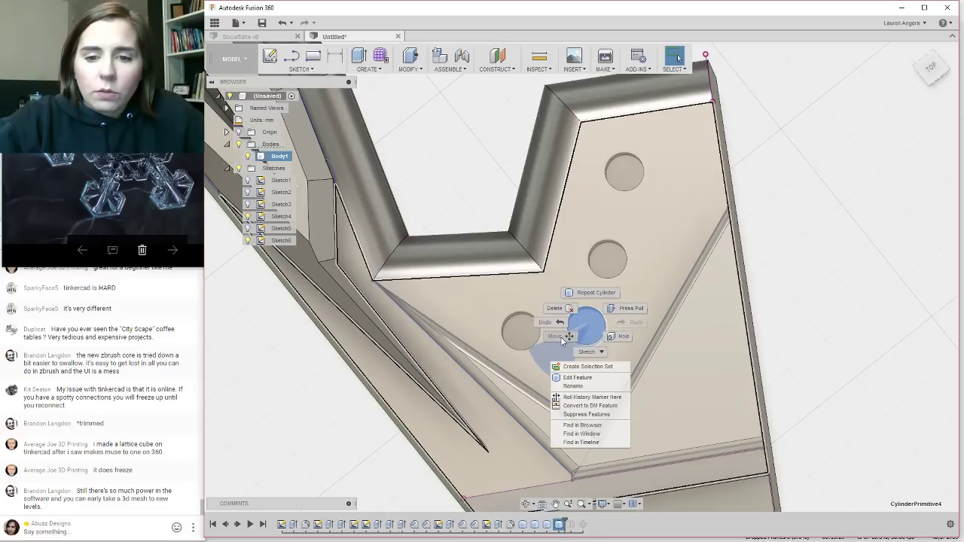
left_click(559, 337)
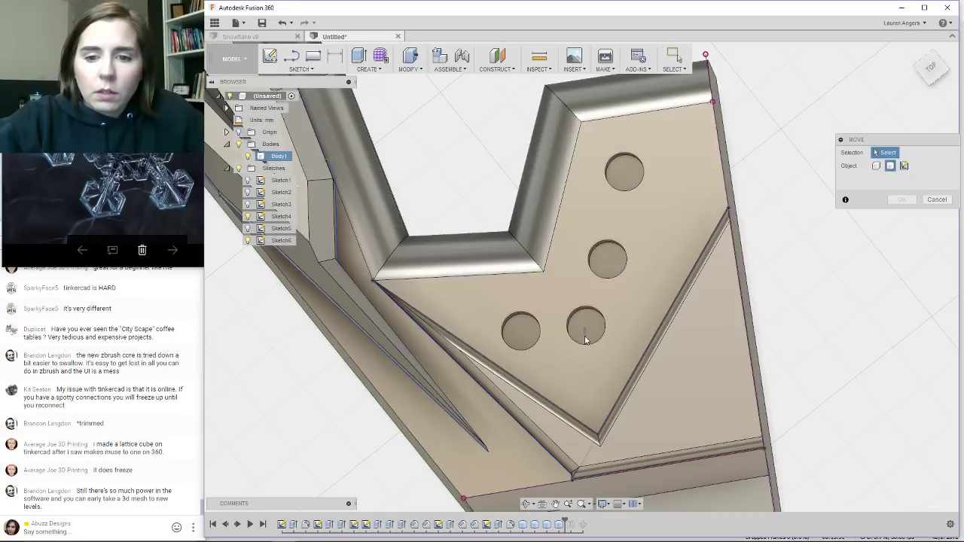
left_click(587, 337)
left_click_drag(586, 328, 583, 329)
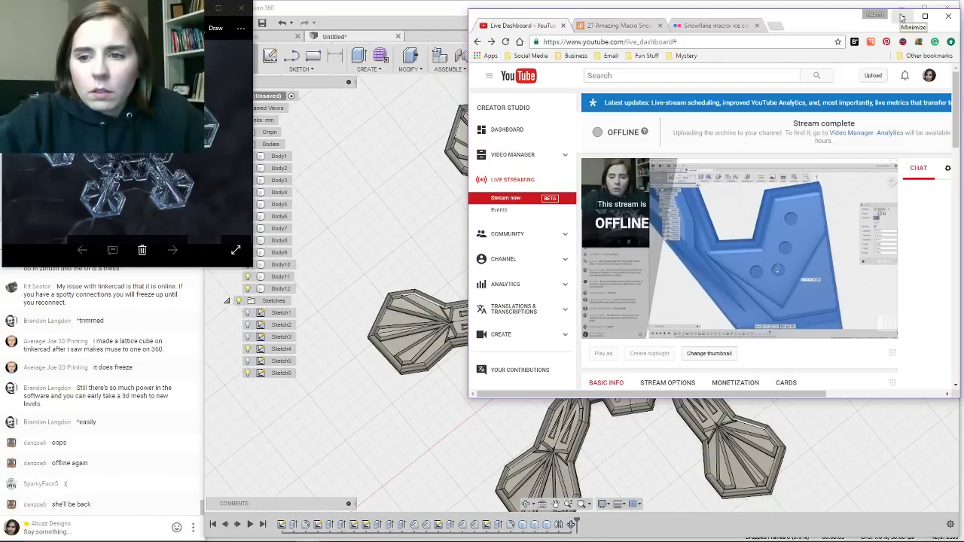
left_click(902, 17)
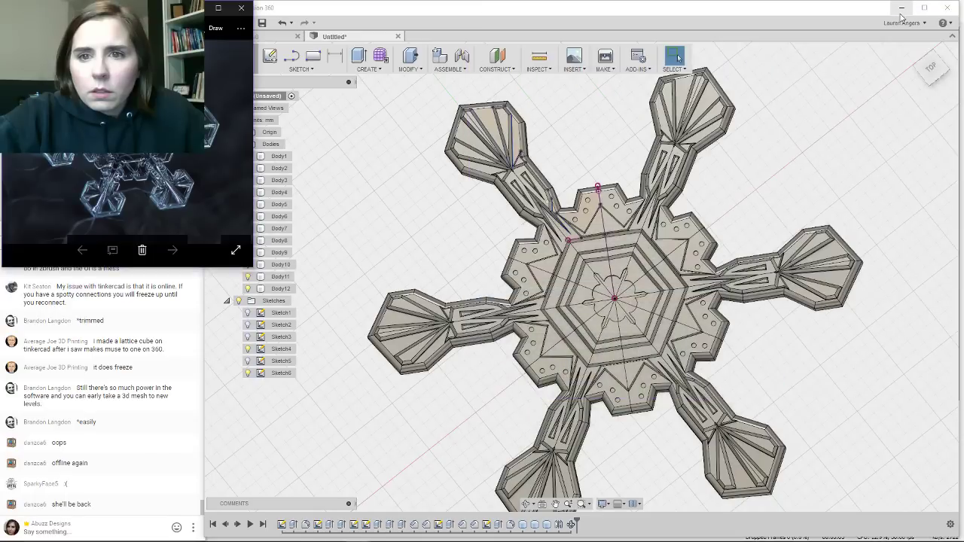
left_click(332, 533)
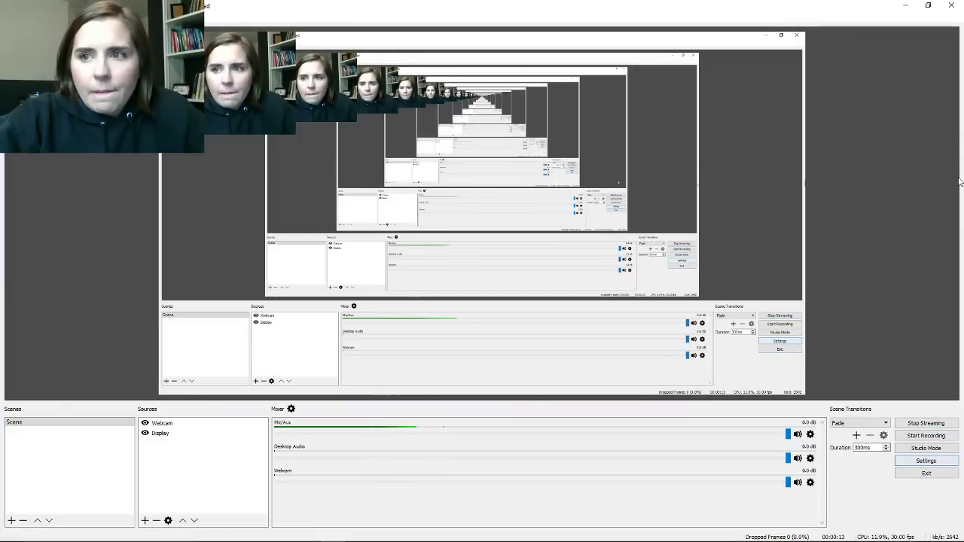
left_click(904, 8)
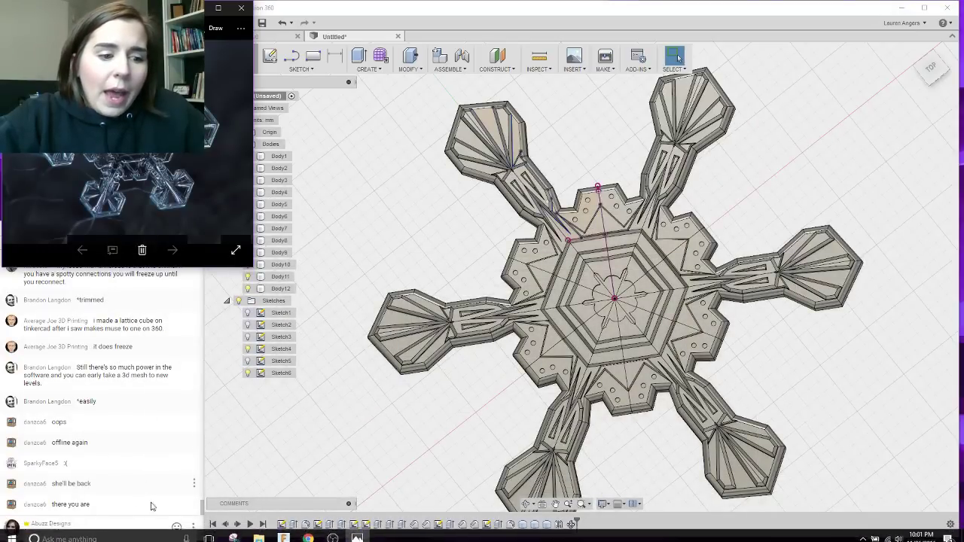
mouse_move(132, 539)
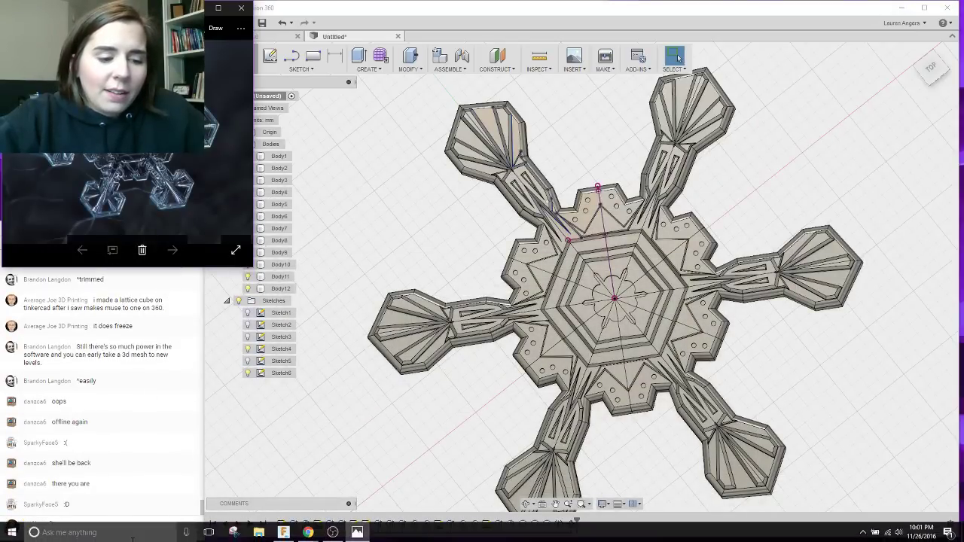
left_click(294, 4)
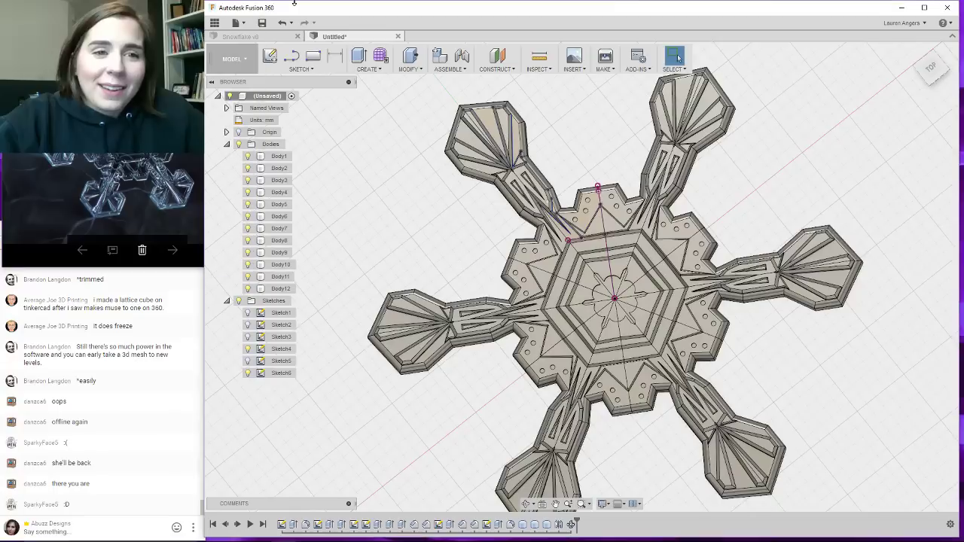
Examine the whole snowflake to check how the facet details and round recesses repeat across all six arms.
scroll(573, 181, "up", 5)
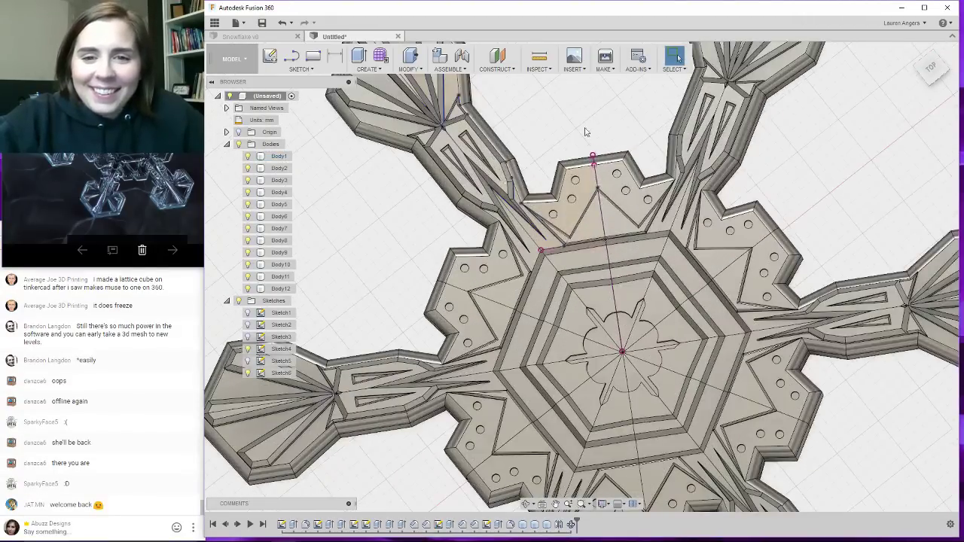
scroll(545, 253, "down", 2)
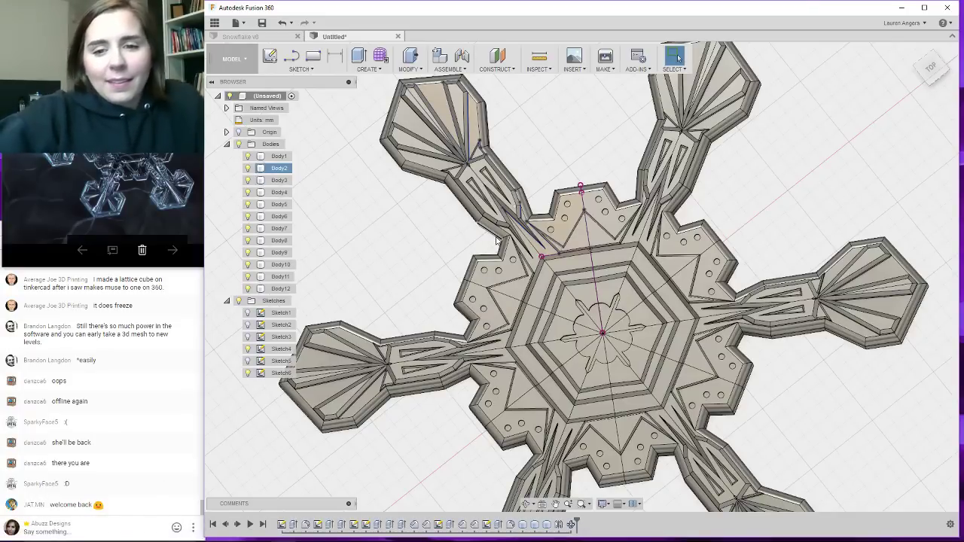
scroll(497, 240, "down", 2)
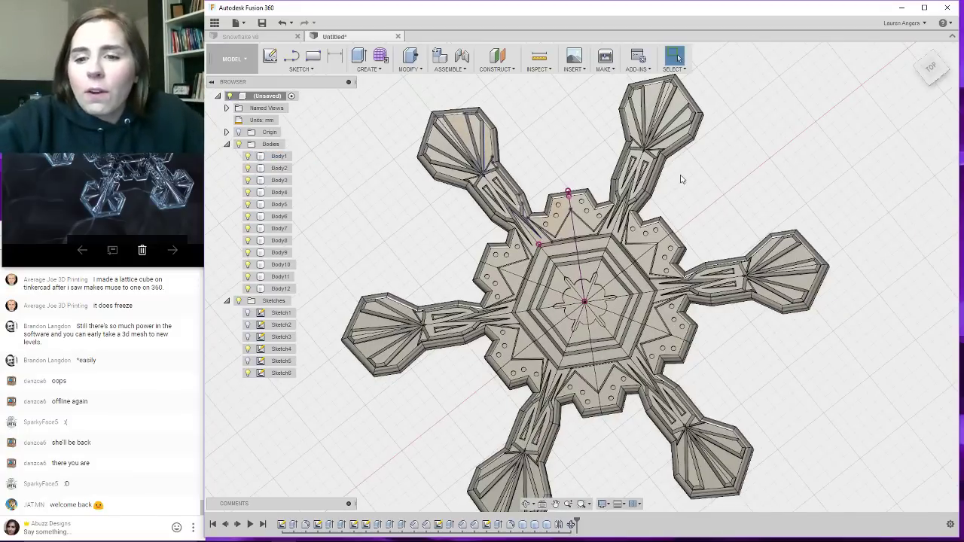
scroll(681, 178, "down", 2)
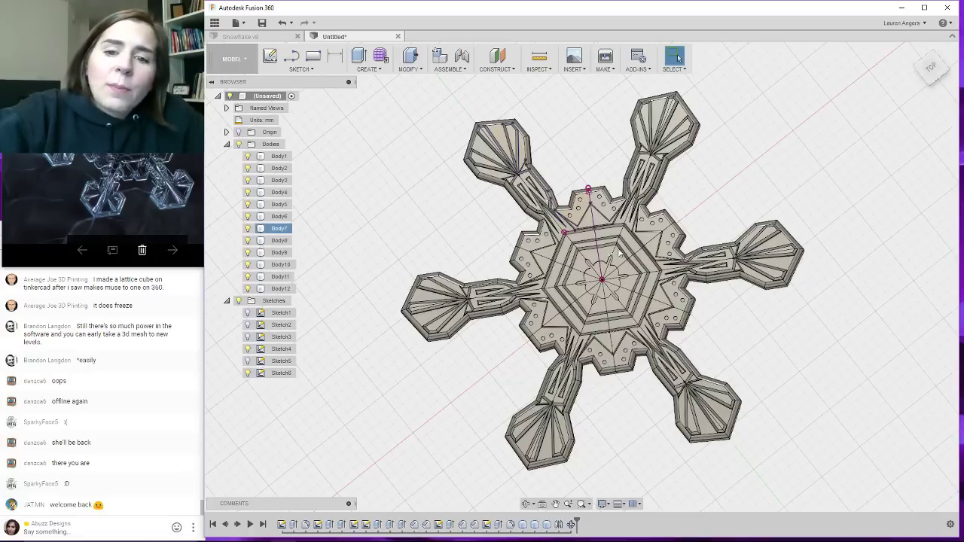
mouse_move(258, 537)
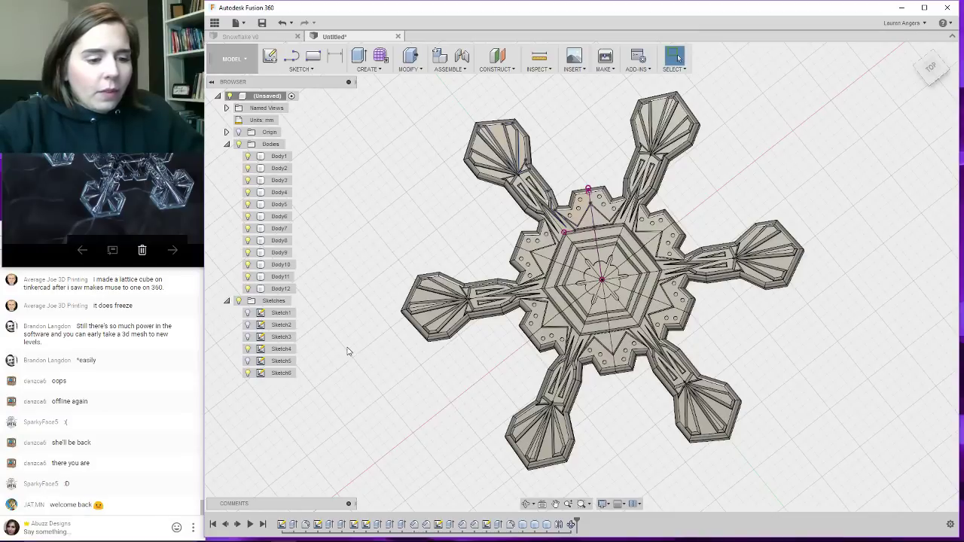
left_click(252, 349)
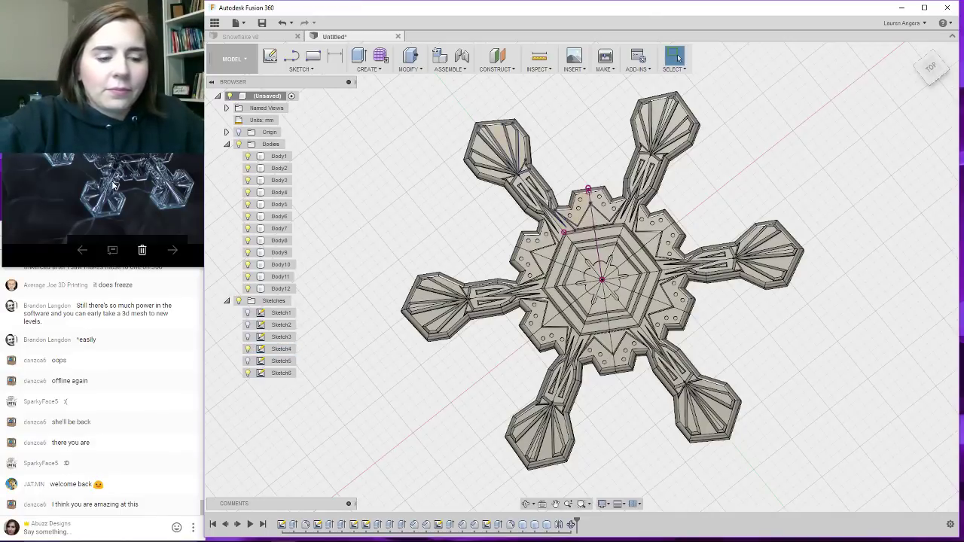
scroll(437, 237, "down", 2)
scroll(433, 239, "up", 3)
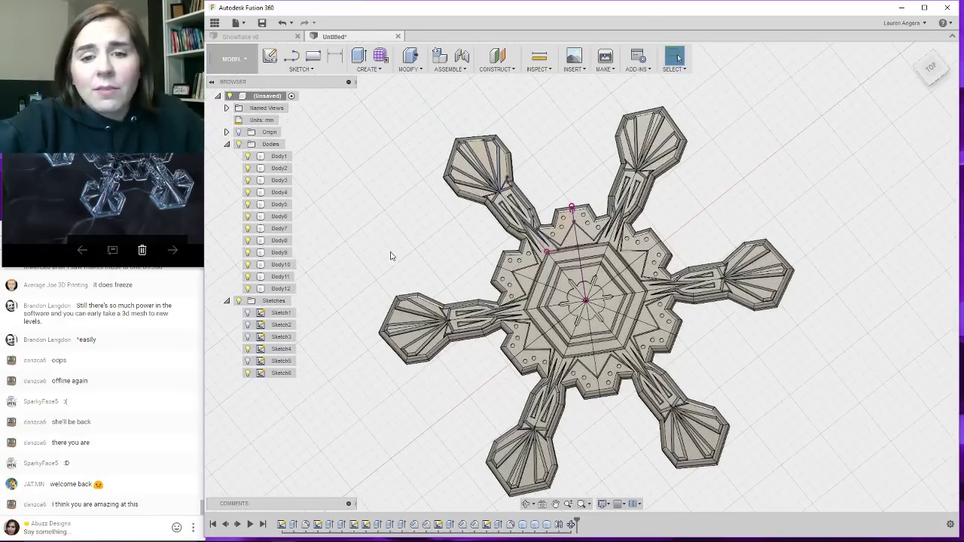
mouse_move(413, 415)
middle_mouse_down("shift")
mouse_move(452, 355)
mouse_move(422, 351)
mouse_move(414, 372)
mouse_move(424, 415)
mouse_move(399, 402)
mouse_move(401, 420)
mouse_move(416, 415)
middle_mouse_up("shift")
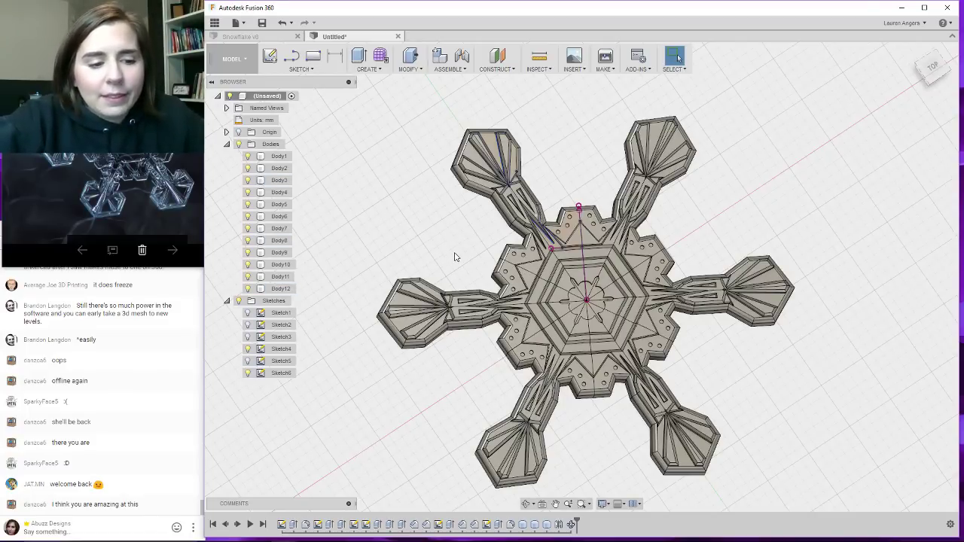
scroll(409, 207, "down", 3)
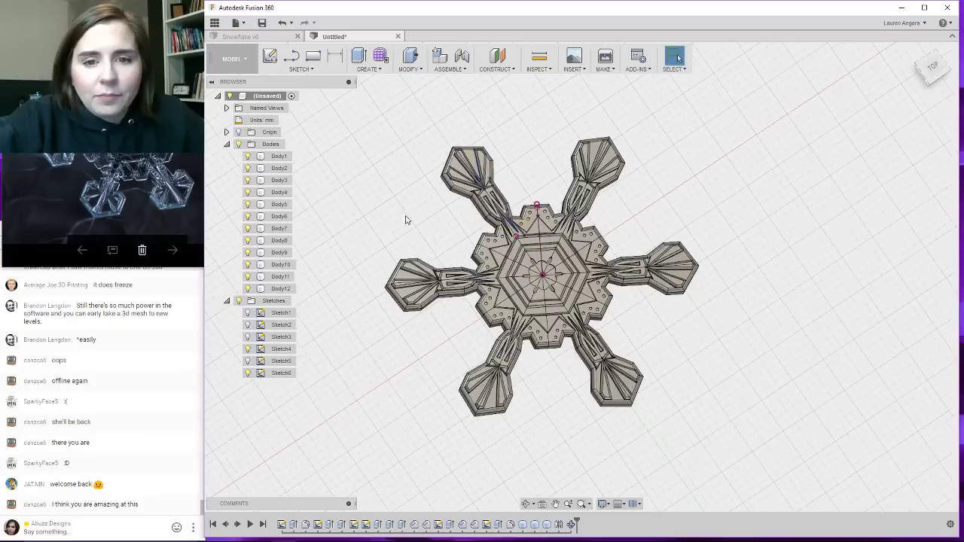
scroll(358, 270, "up", 2)
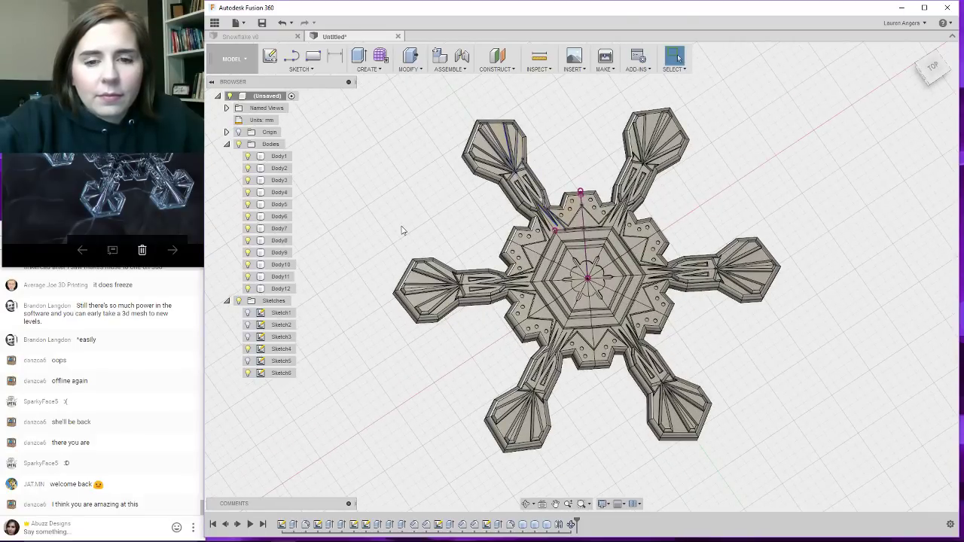
scroll(402, 230, "down", 2)
scroll(728, 307, "down", 1)
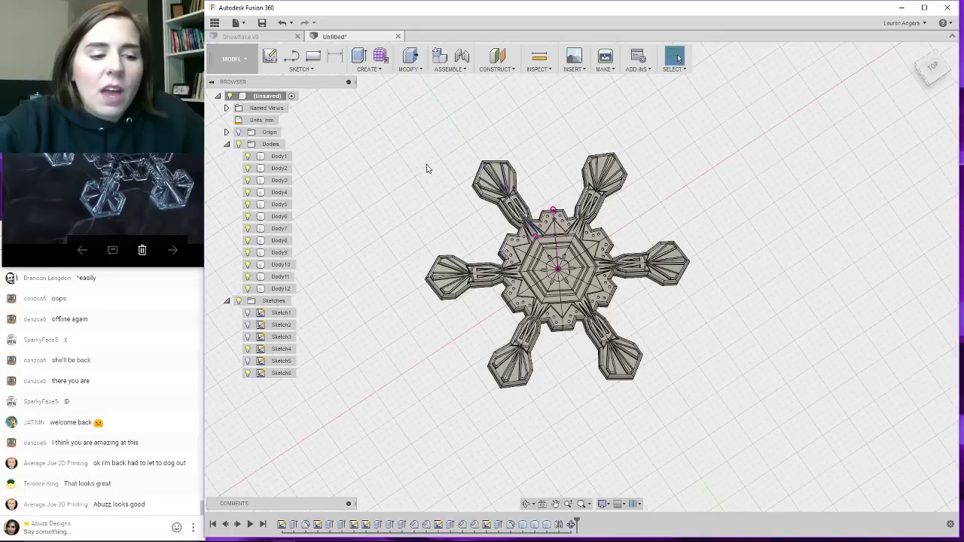
Combine all twelve snowflake bodies into one with the Join operation, without keeping the tool bodies.
left_click(278, 158)
left_click(288, 288, "shift")
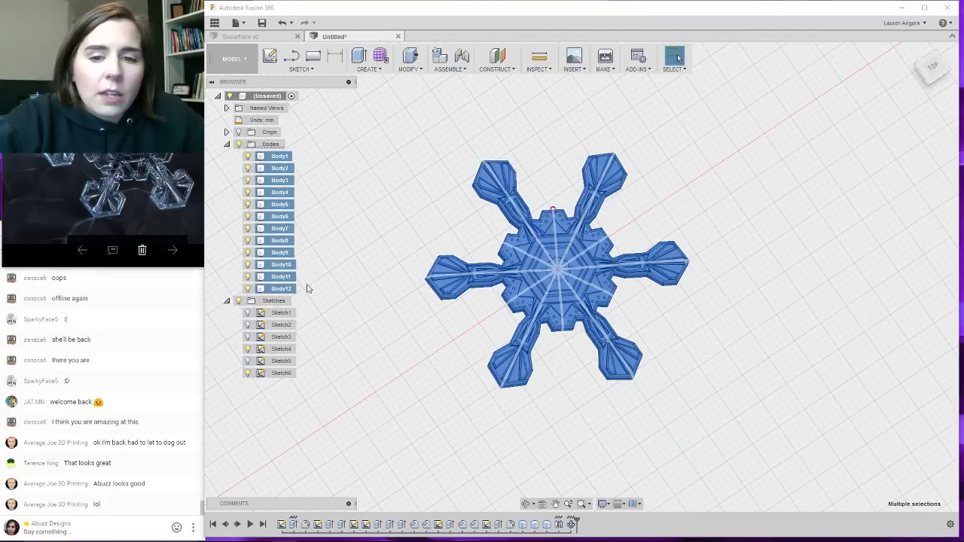
left_click(413, 73)
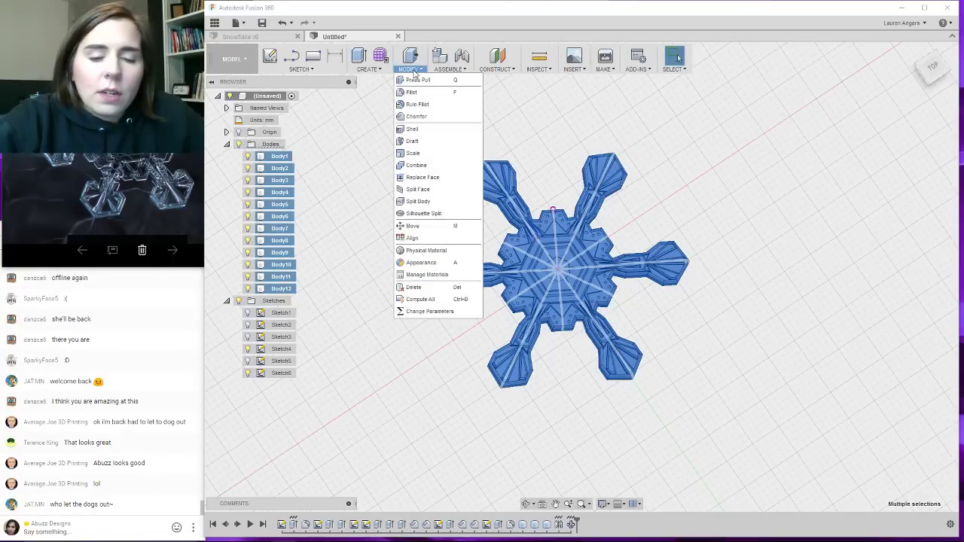
left_click(442, 168)
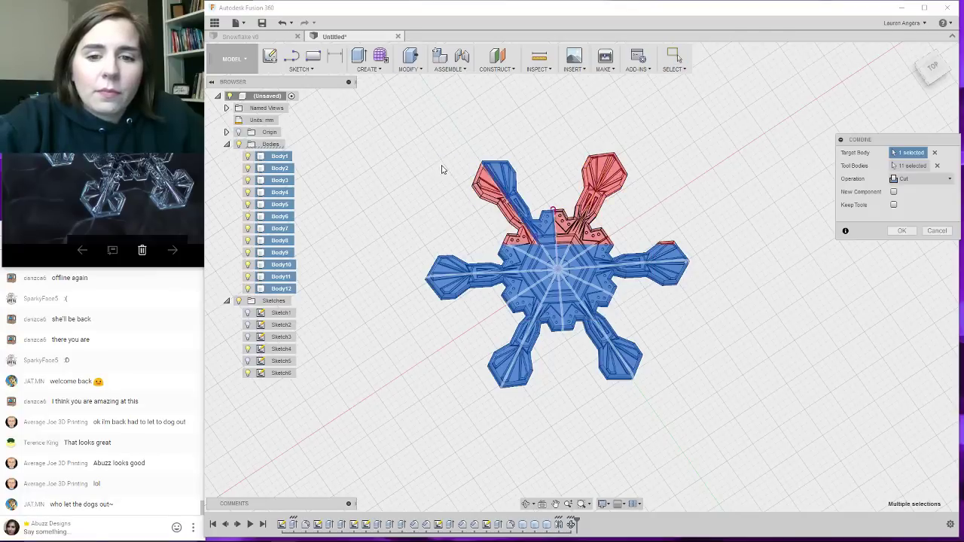
left_click(935, 181)
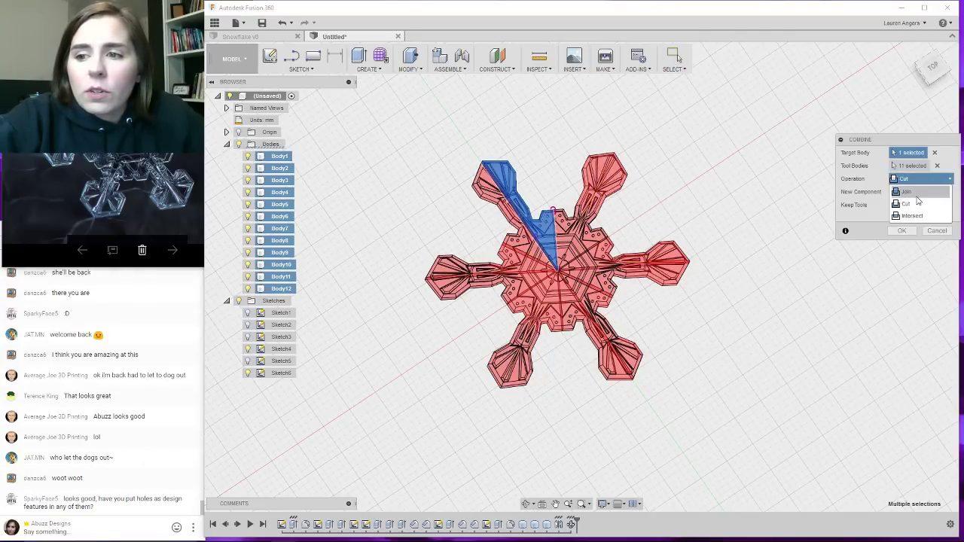
left_click(917, 199)
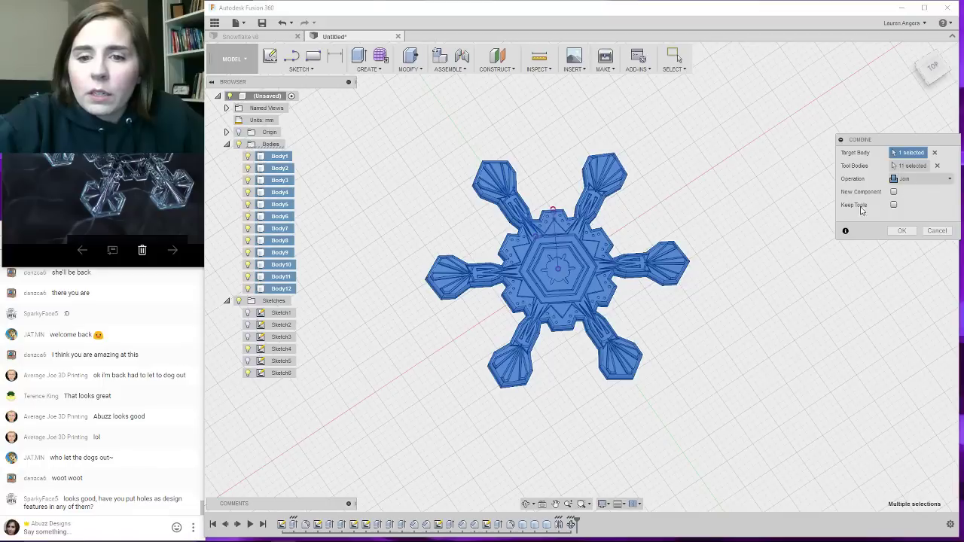
left_click(902, 231)
scroll(567, 318, "up", 2)
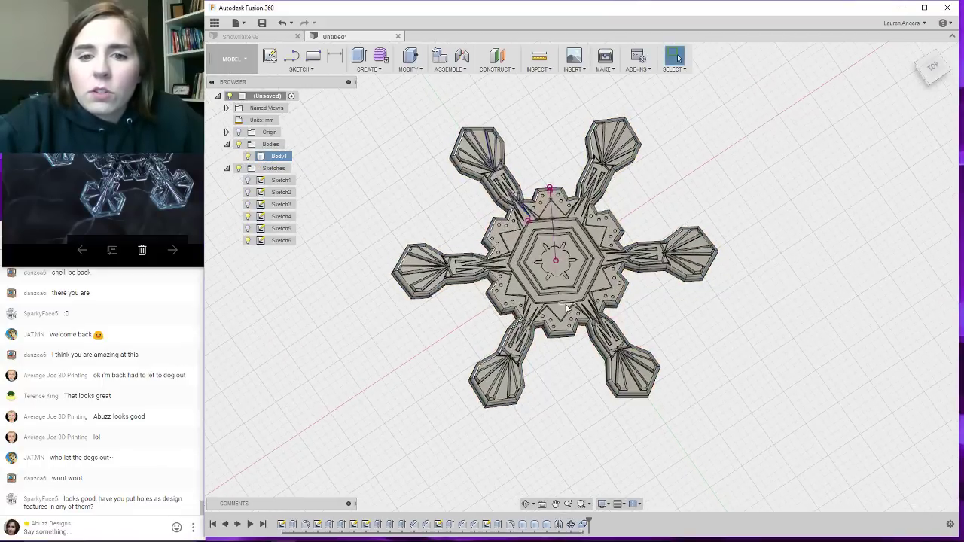
Examine the joined snowflake body from above and at an angle, including its surface facets and round recesses.
left_click(280, 158)
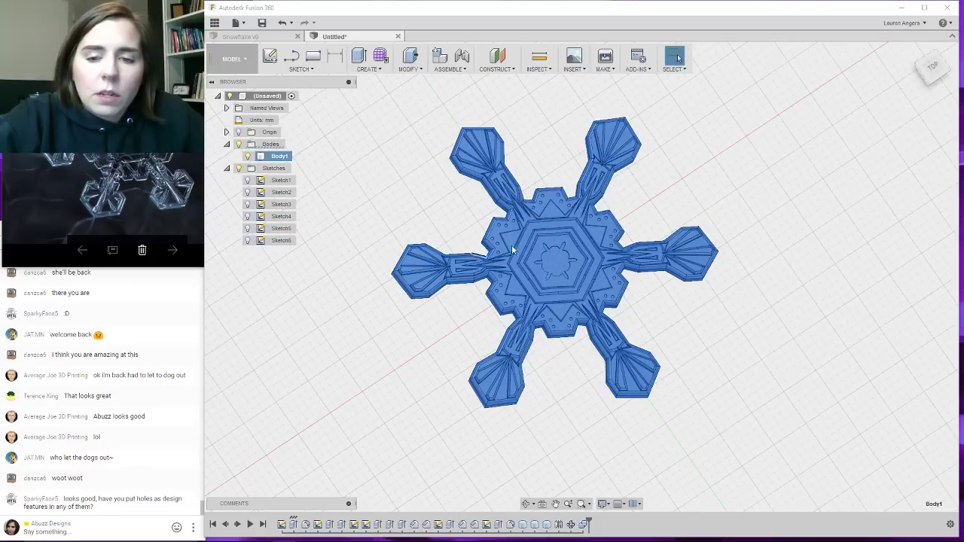
scroll(513, 246, "up", 1)
left_click(388, 153)
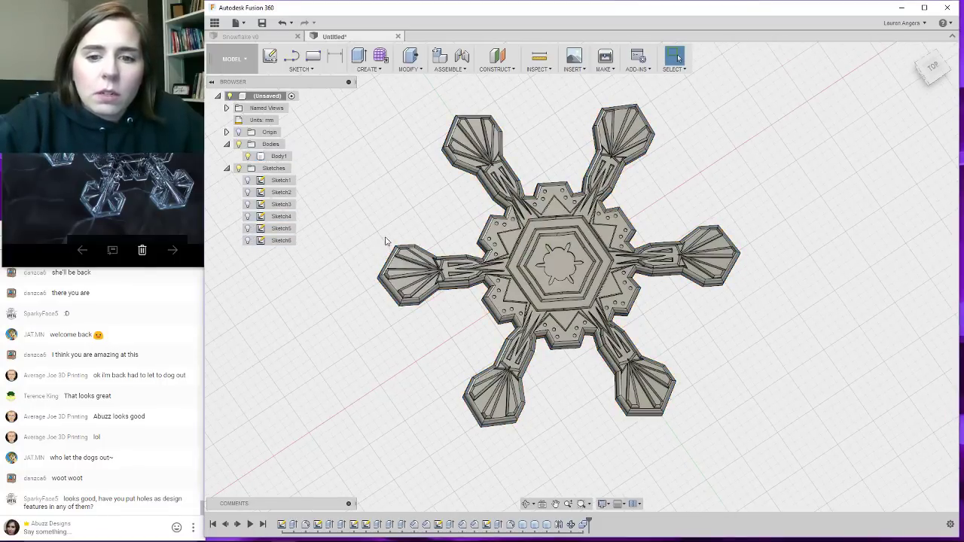
scroll(385, 244, "down", 1)
middle_click_drag(490, 273, 520, 222, "shift")
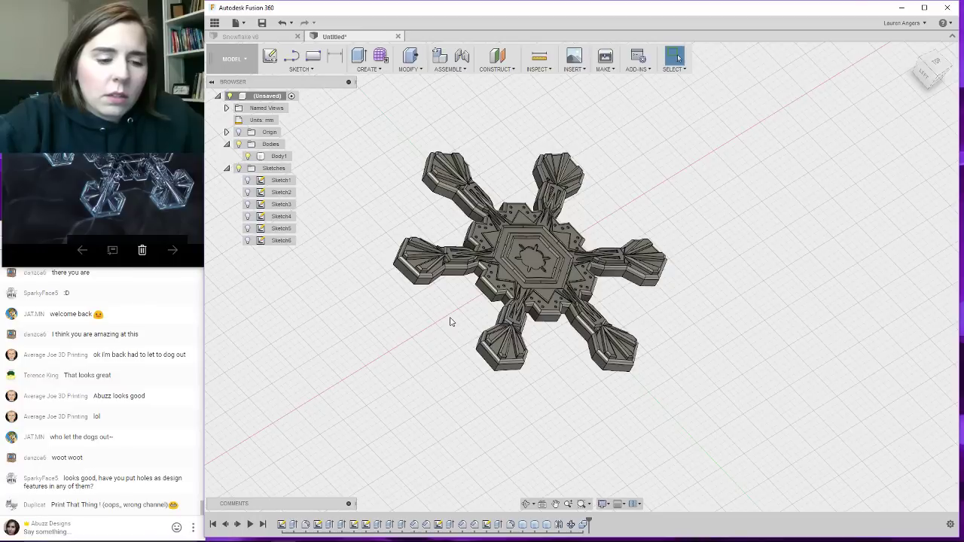
left_click(444, 273)
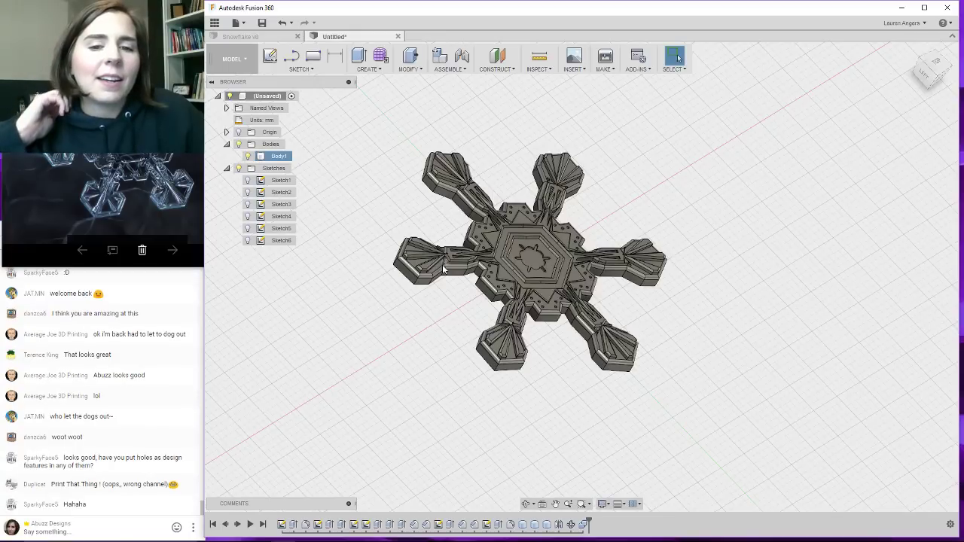
scroll(498, 201, "up", 3)
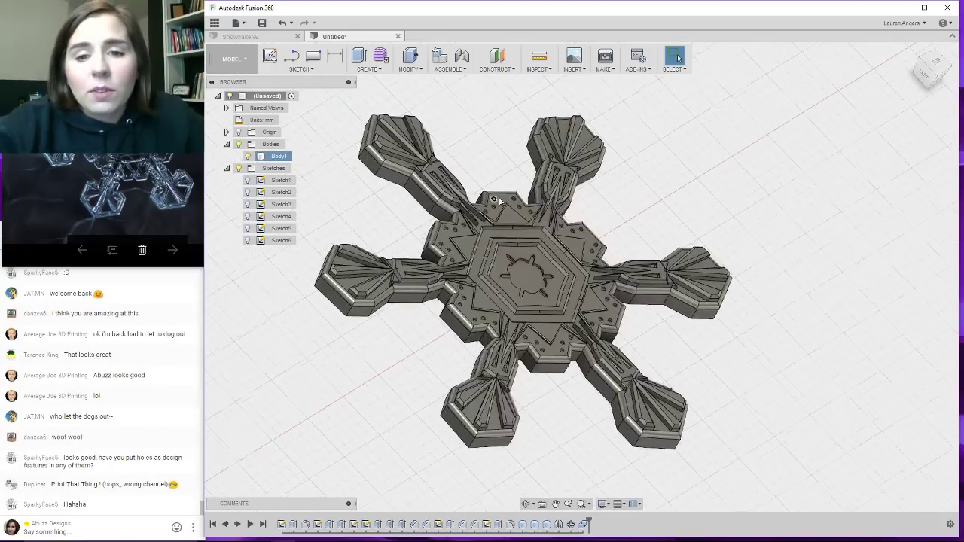
scroll(499, 201, "up", 3)
middle_click_drag(498, 201, 491, 253, "shift")
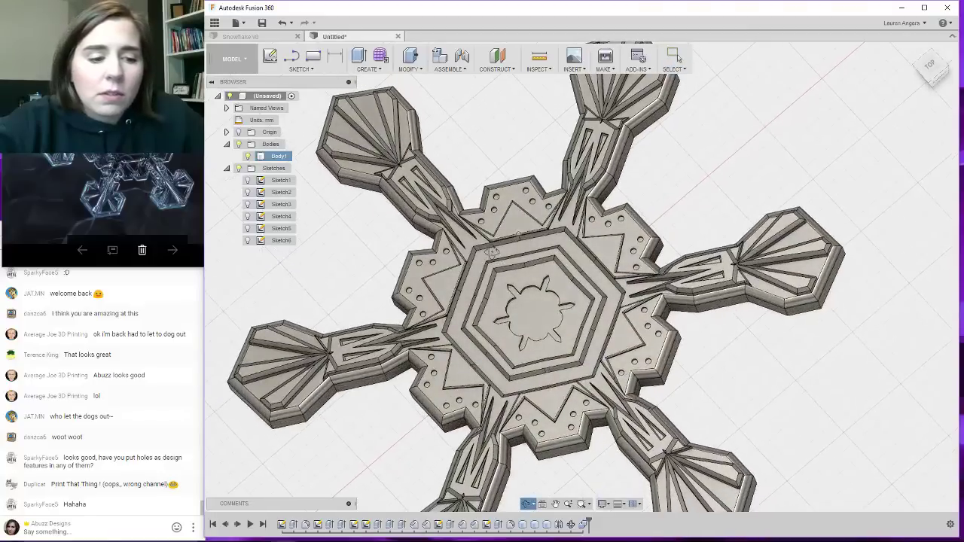
key("Escape")
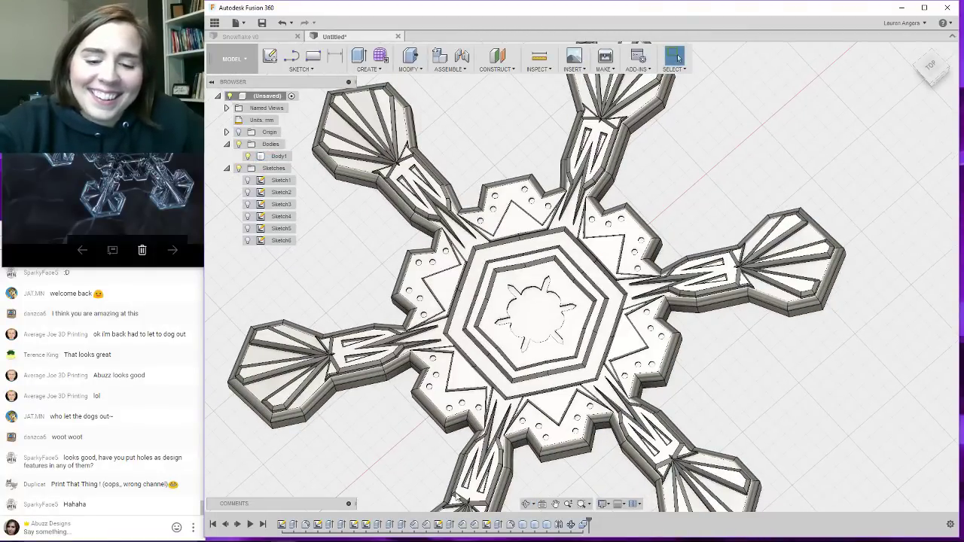
Roll the history back to before the pattern and deepen the round recess nearest the outer rim to a height of -3.50 mm.
left_click_drag(587, 525, 548, 521)
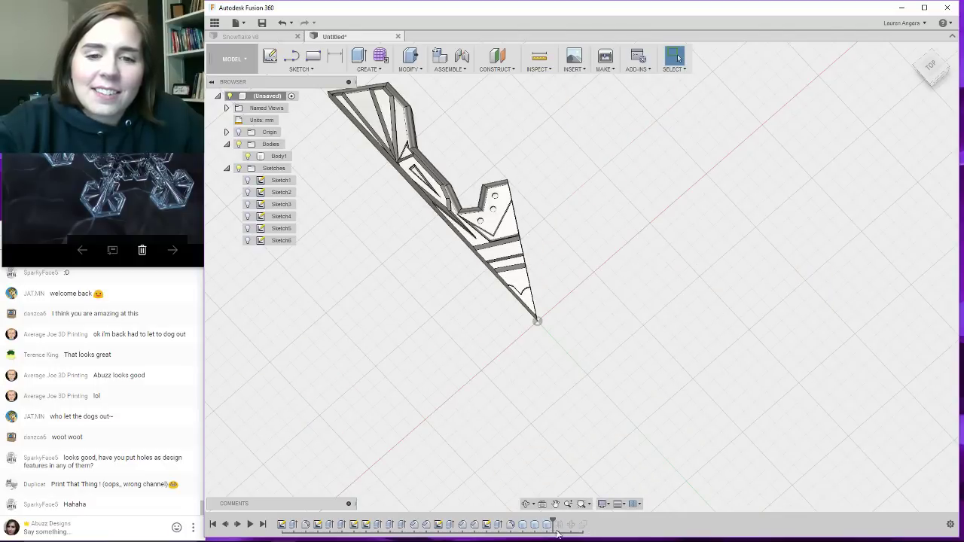
scroll(492, 162, "up", 1)
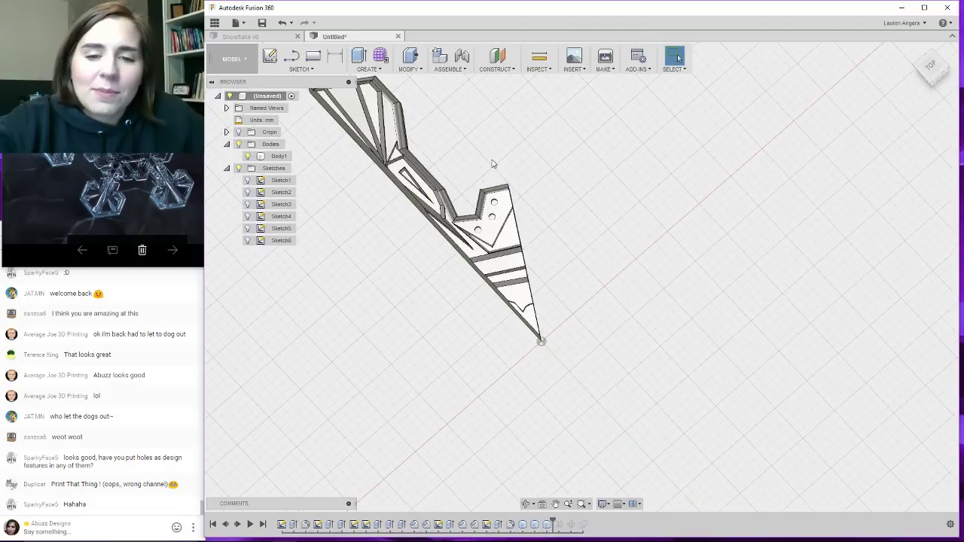
right_click(526, 531)
left_click(555, 463)
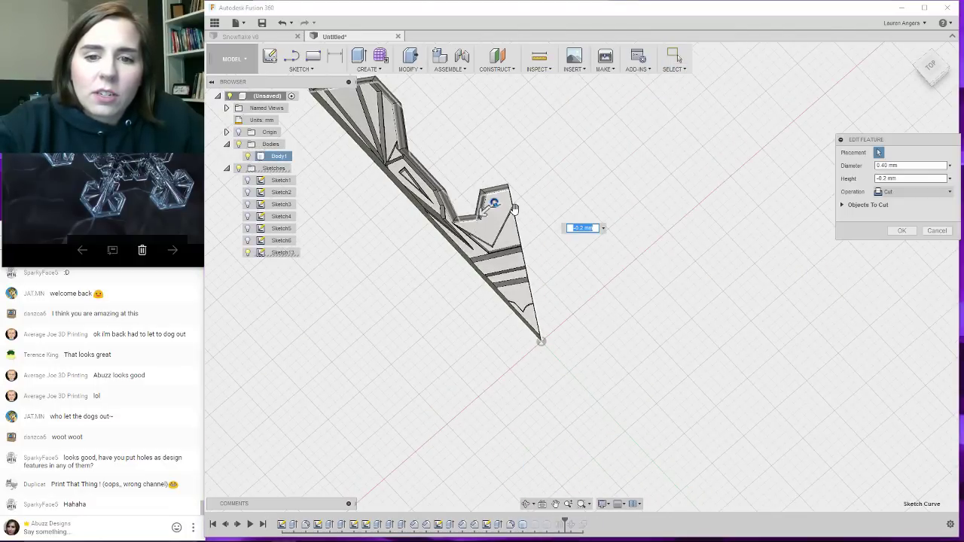
scroll(514, 207, "up", 5)
middle_click_drag(533, 215, 516, 262, "shift")
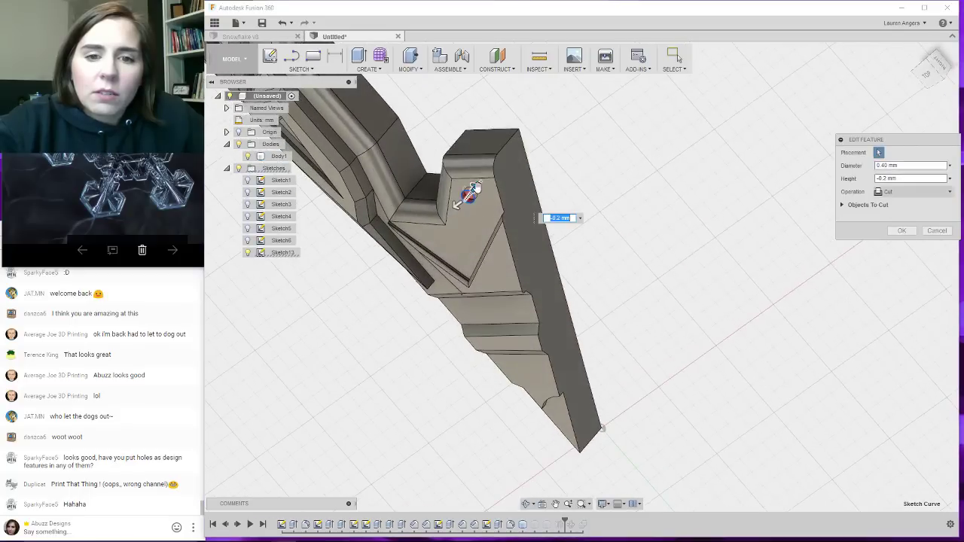
left_click_drag(474, 186, 539, 150)
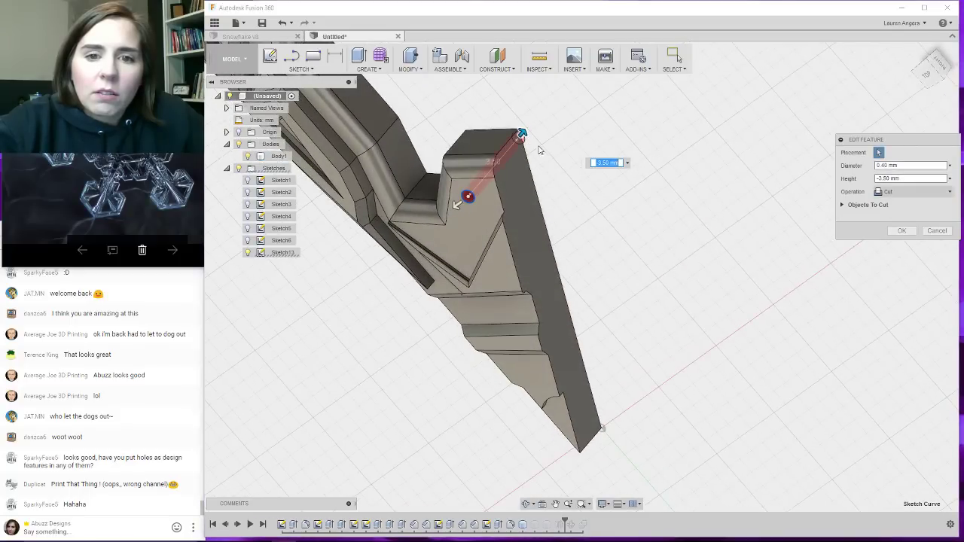
left_click(903, 230)
Deepen the middle round recess on the segment's flat facet to a height of -5.00 mm.
middle_click_drag(405, 327, 490, 286, "shift")
left_click(532, 526)
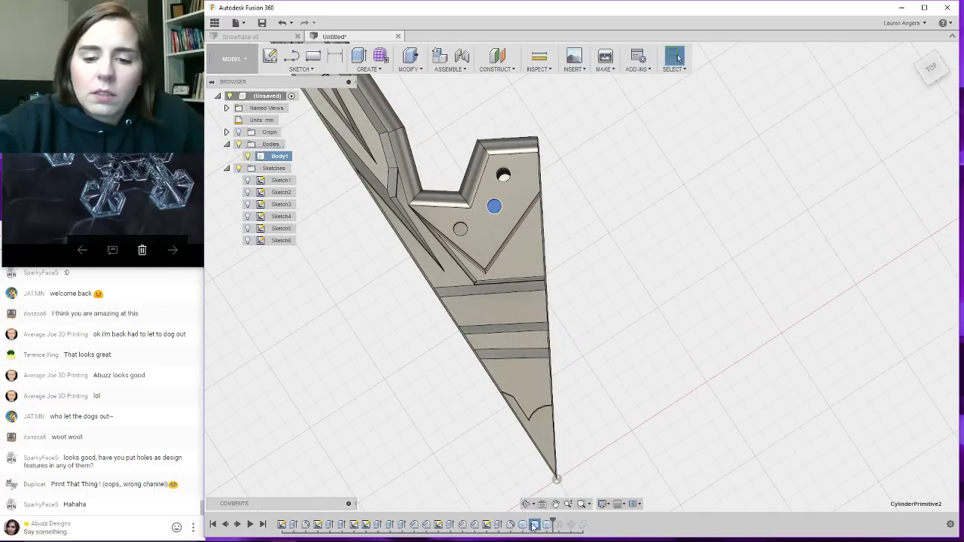
right_click(532, 526)
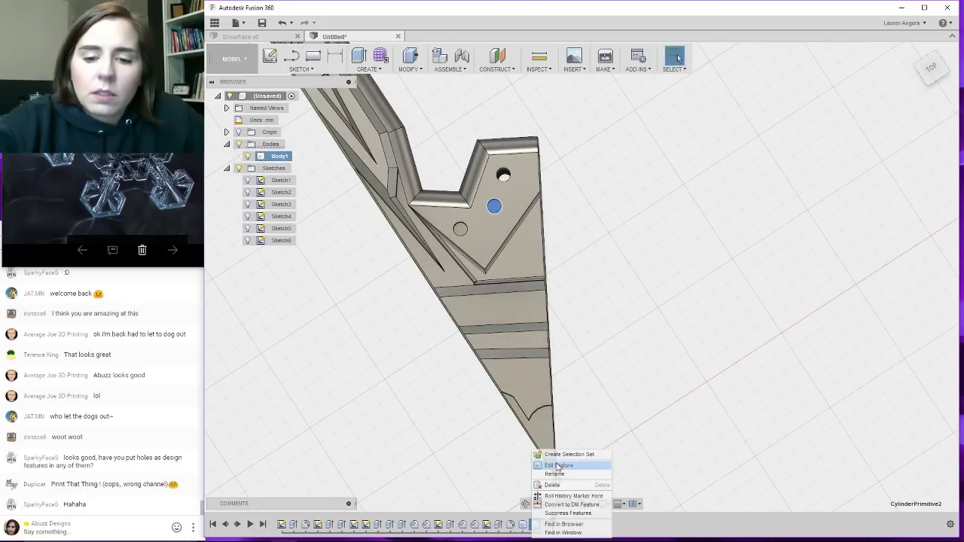
left_click(557, 462)
middle_click_drag(538, 217, 473, 235, "shift")
left_click_drag(473, 236, 545, 143)
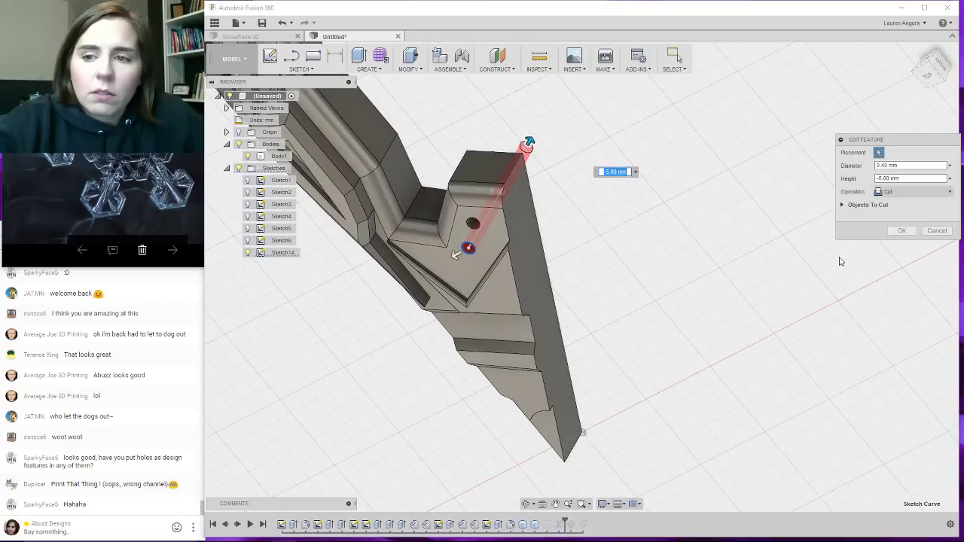
left_click(901, 230)
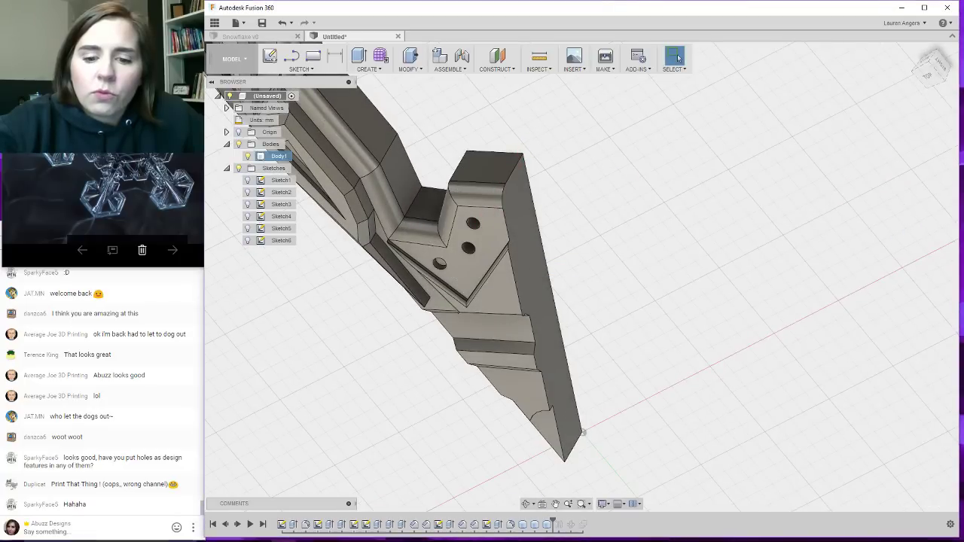
Deepen the remaining round recess, beside the notch, so it cuts through the full thickness of the segment.
right_click(550, 525)
left_click(577, 465)
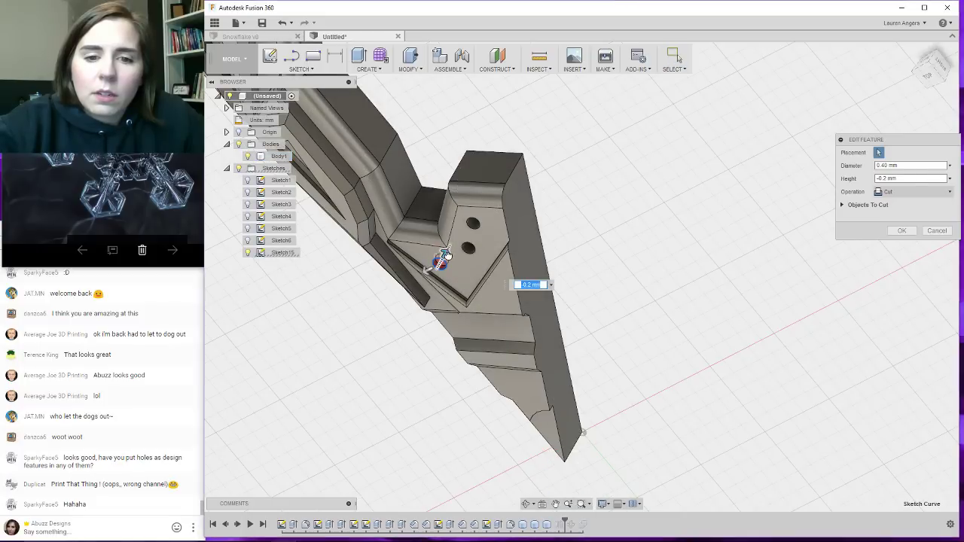
left_click_drag(444, 254, 501, 156)
left_click(910, 233)
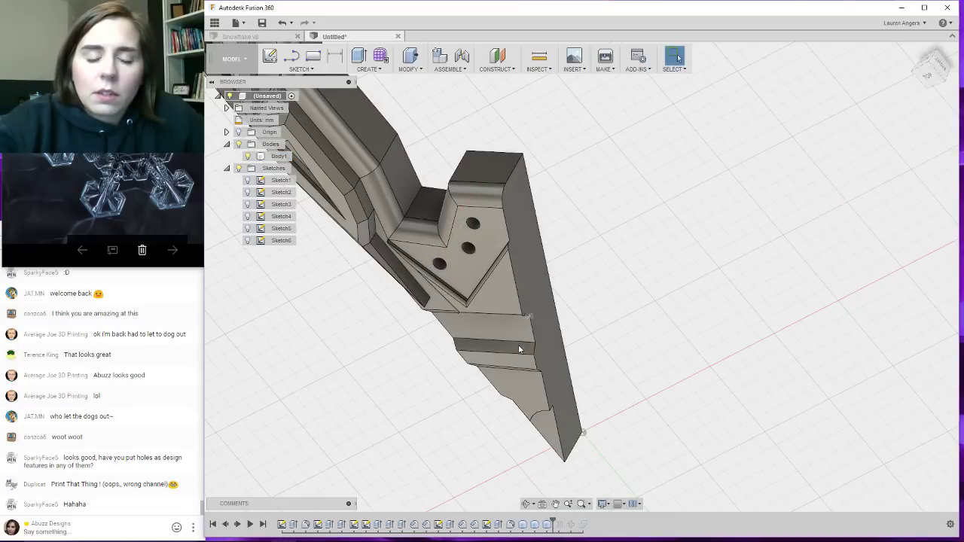
Roll the history forward to the end and check the through holes across the whole snowflake.
middle_click_drag(519, 349, 555, 295, "shift")
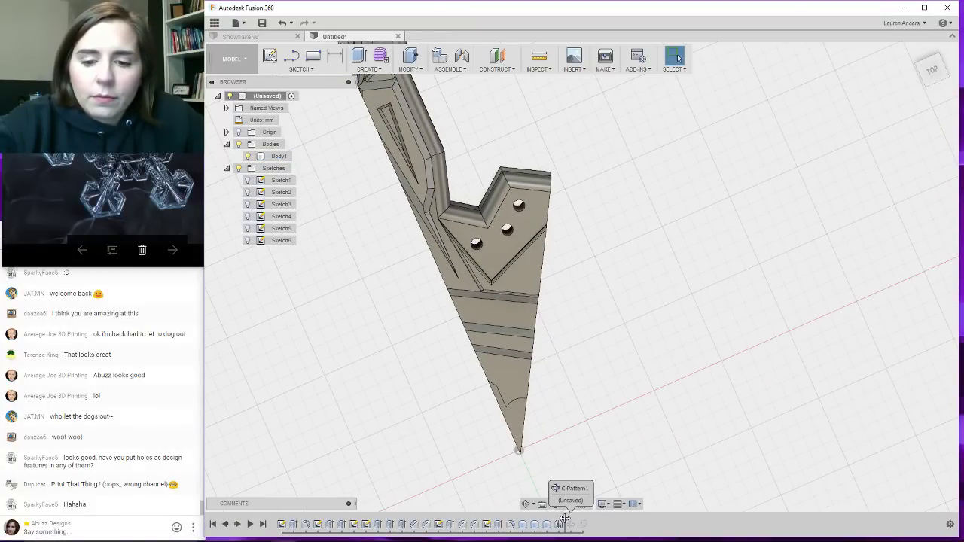
left_click_drag(554, 519, 588, 521)
scroll(575, 309, "down", 2)
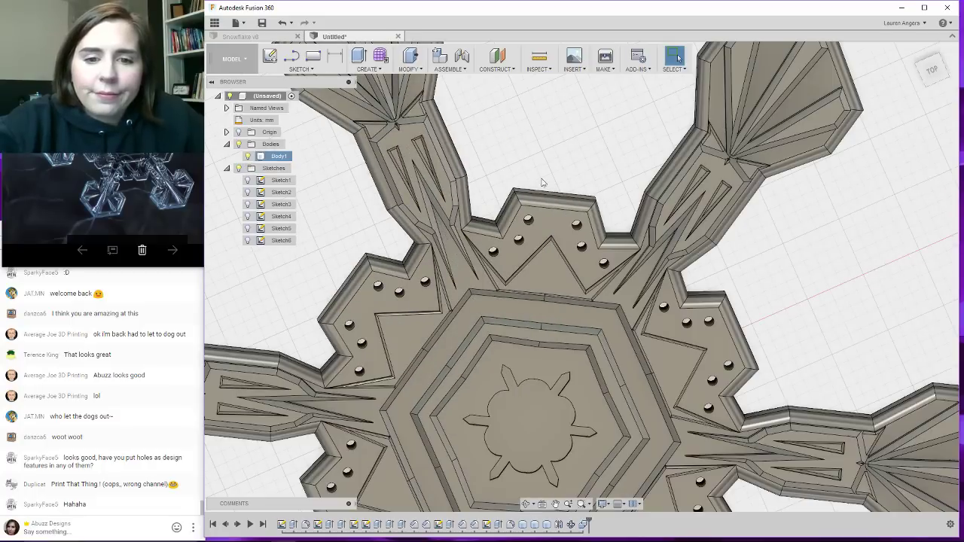
scroll(566, 177, "down", 4)
middle_click_drag(522, 349, 543, 304, "shift")
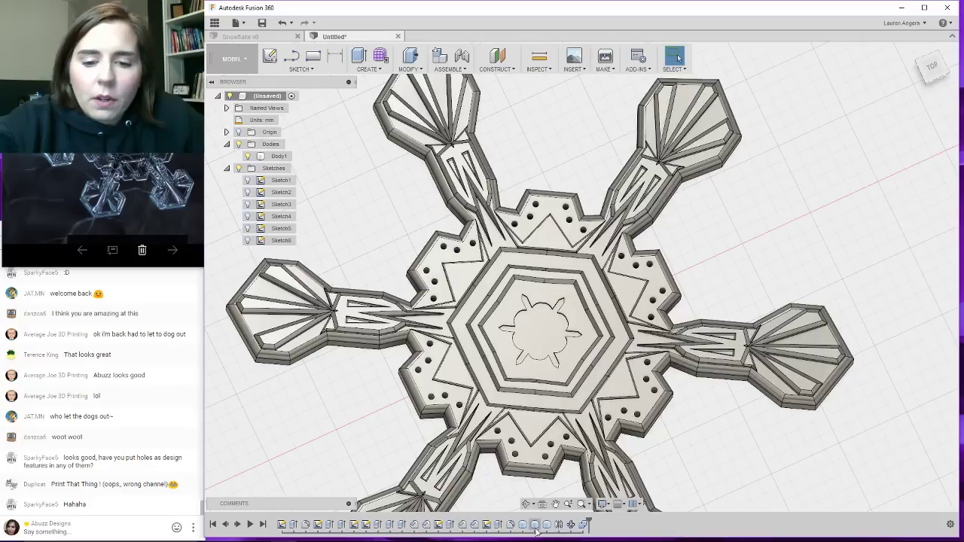
Examine the earlier extrudes and the arm sketch in the history to identify which cuts each one makes.
left_click(452, 526)
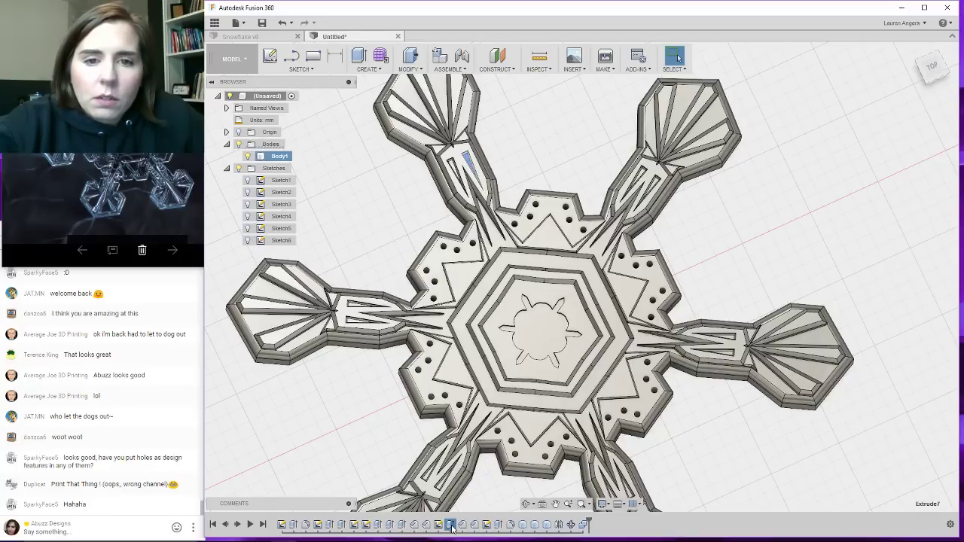
left_click(402, 525)
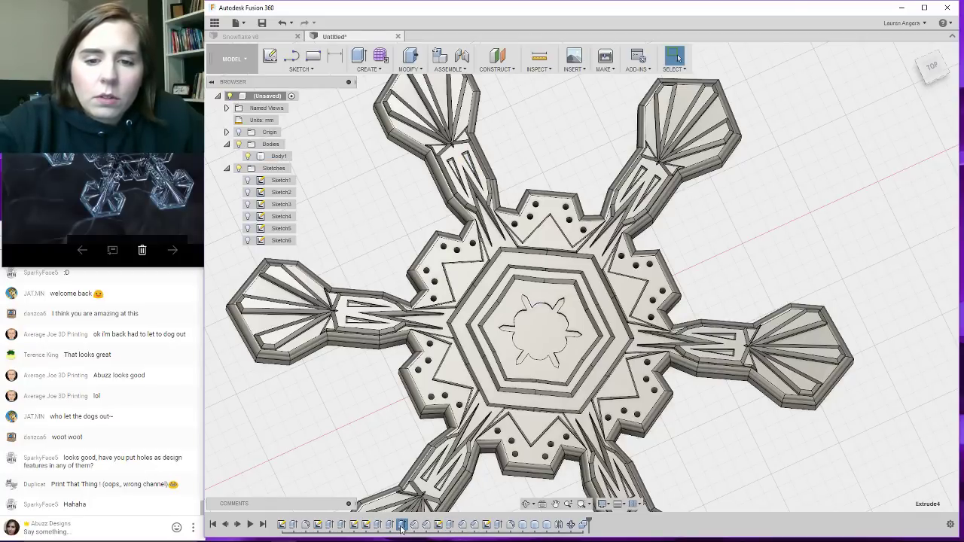
left_click(392, 526)
left_click(378, 526)
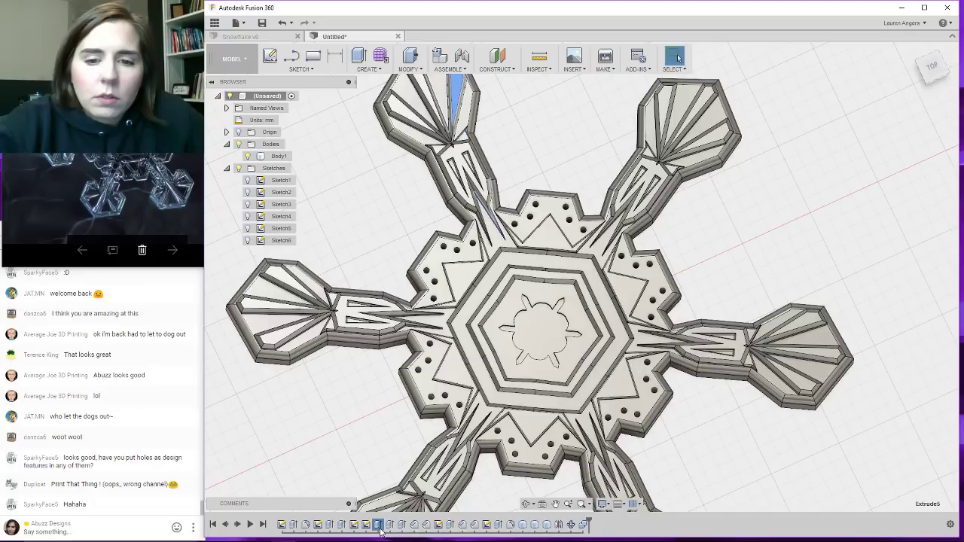
left_click(437, 525)
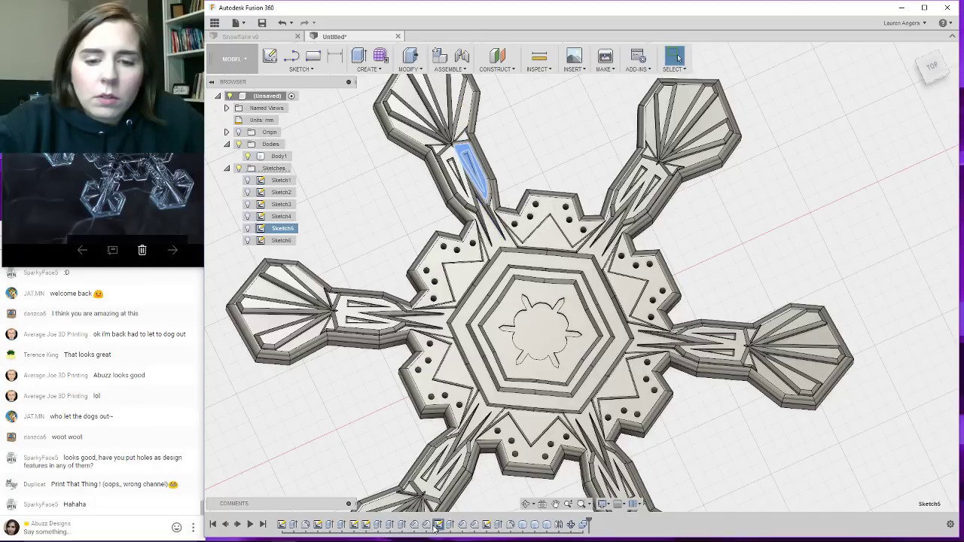
left_click(450, 525)
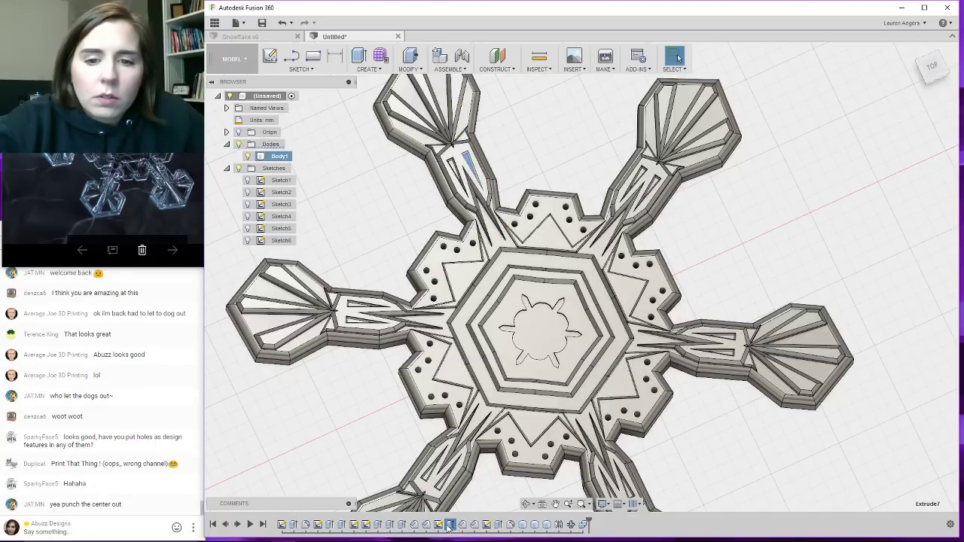
left_click(341, 526)
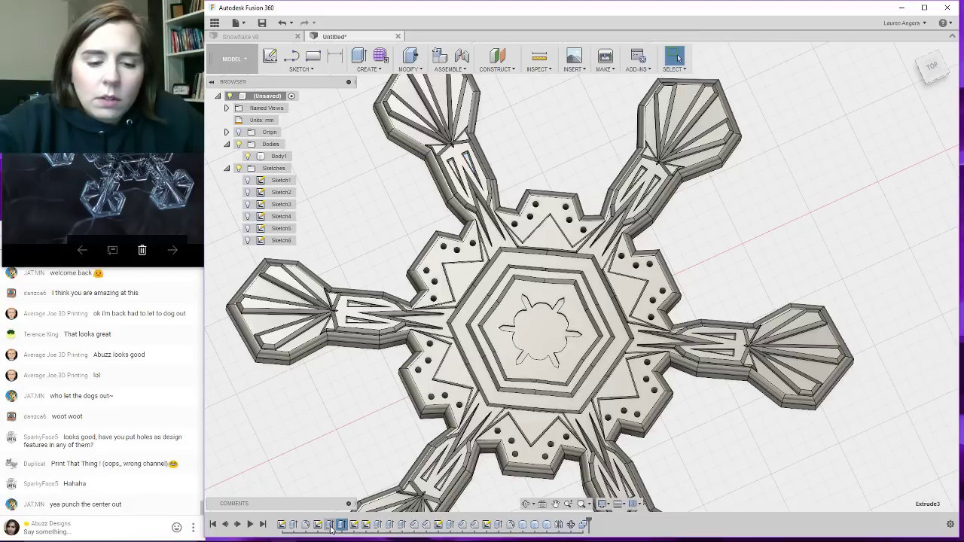
left_click(330, 525)
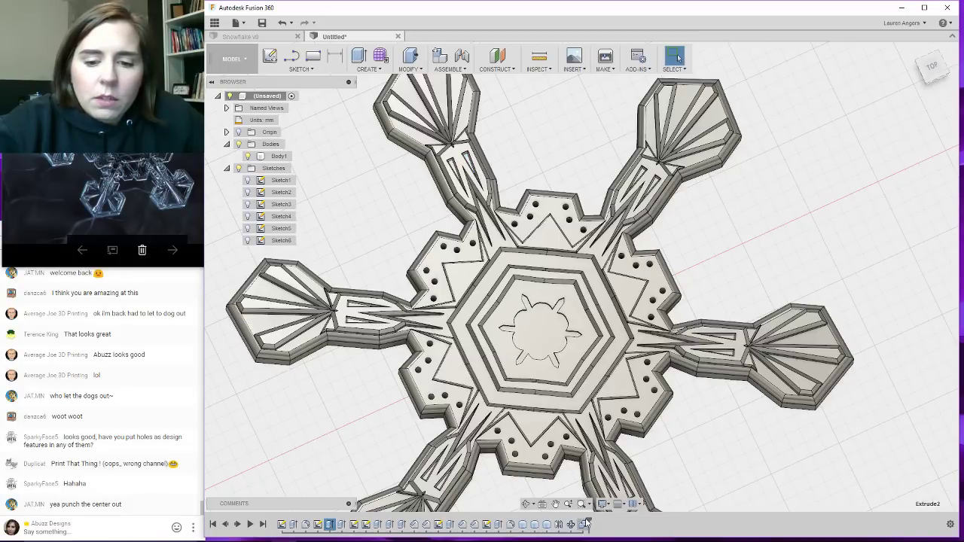
Roll the history back to the extrude of the centre recess and deepen it to cut through the segment's full thickness.
left_click_drag(587, 523, 484, 525)
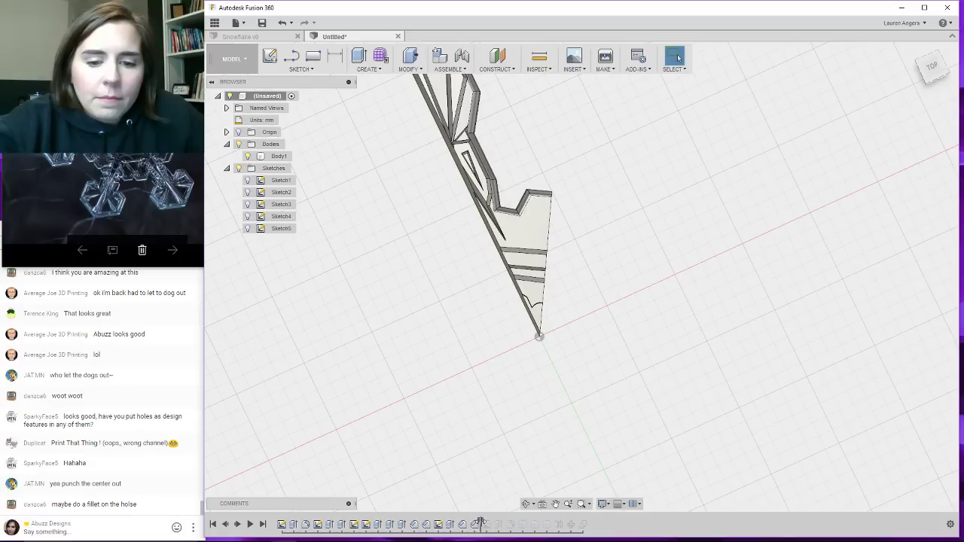
left_click(486, 525)
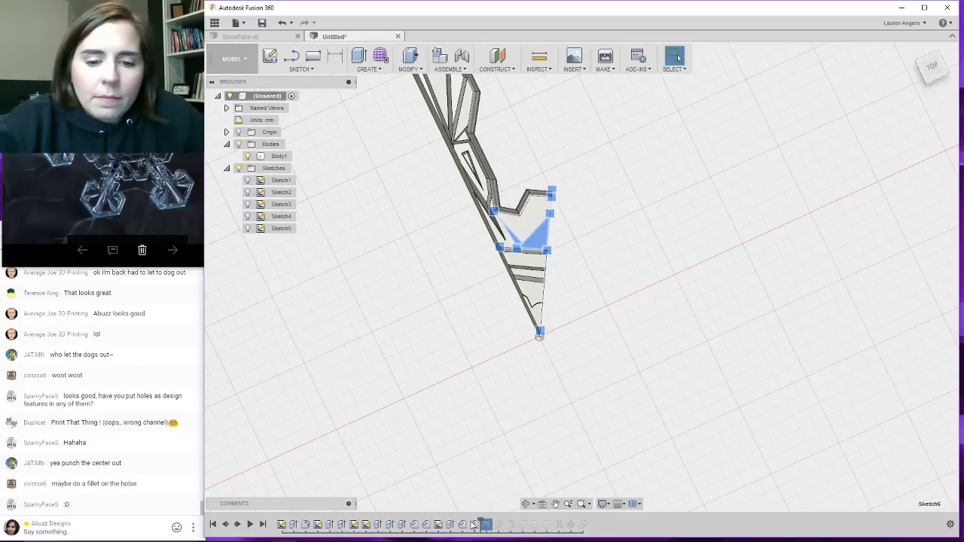
mouse_move(480, 521)
left_mouse_down()
mouse_move(392, 525)
mouse_move(407, 523)
left_mouse_up()
scroll(527, 313, "up", 3)
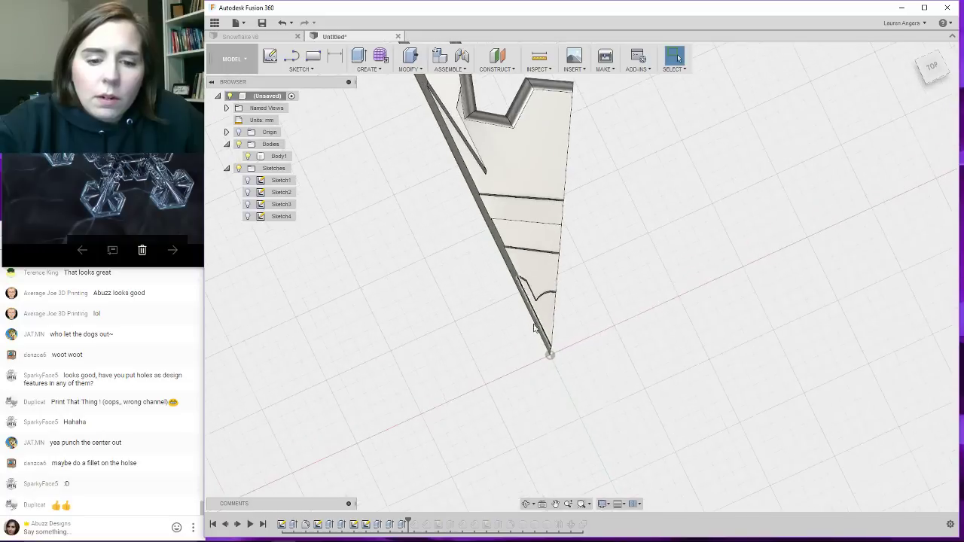
right_click(404, 523)
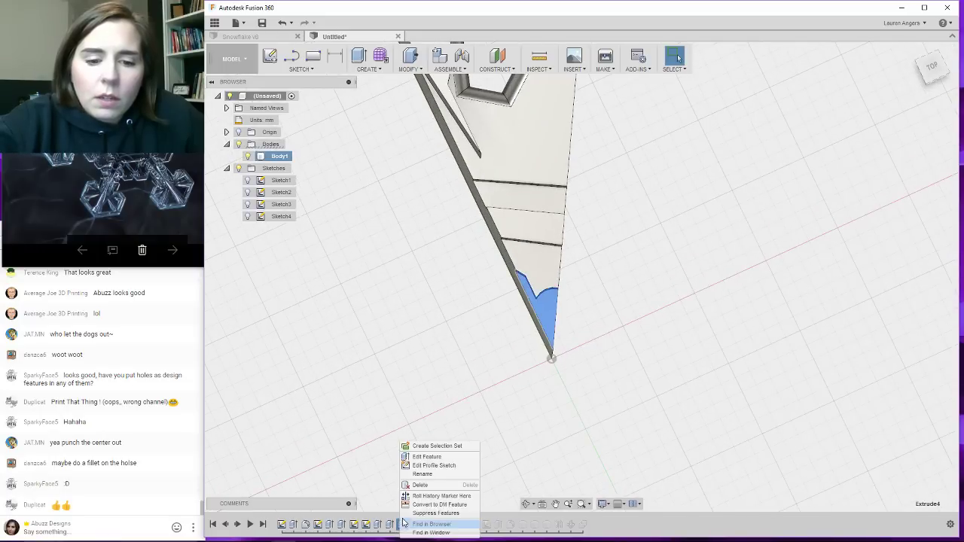
left_click(425, 457)
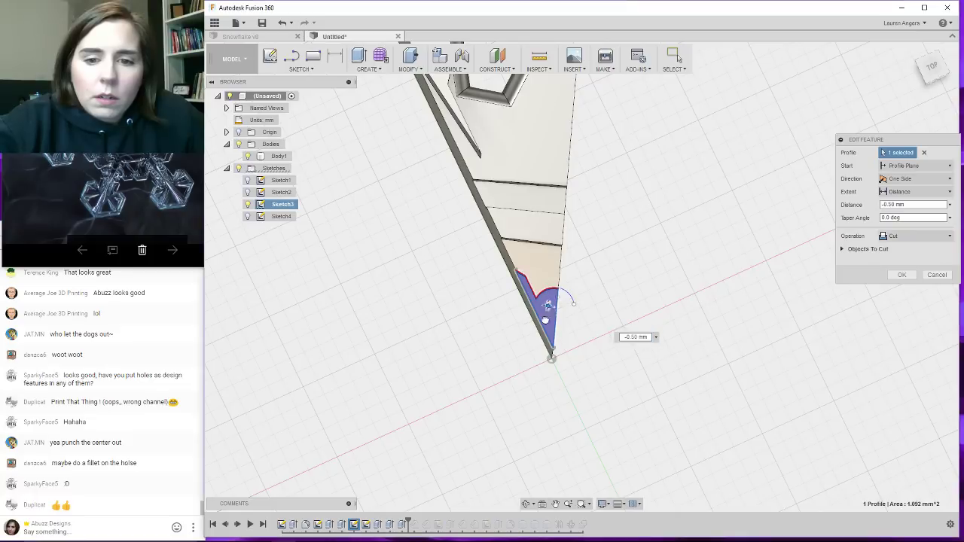
left_click_drag(550, 304, 534, 390)
left_click(899, 276)
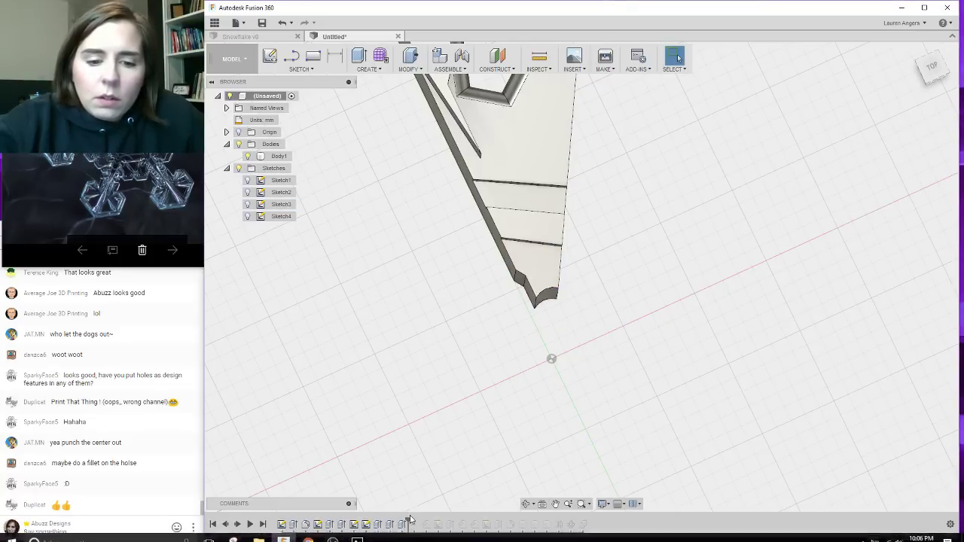
Roll the history forward to just before the pattern and fillet the top edges of the three round holes with a 0.15 mm radius.
mouse_move(407, 520)
left_mouse_down()
mouse_move(562, 516)
mouse_move(550, 519)
left_mouse_up()
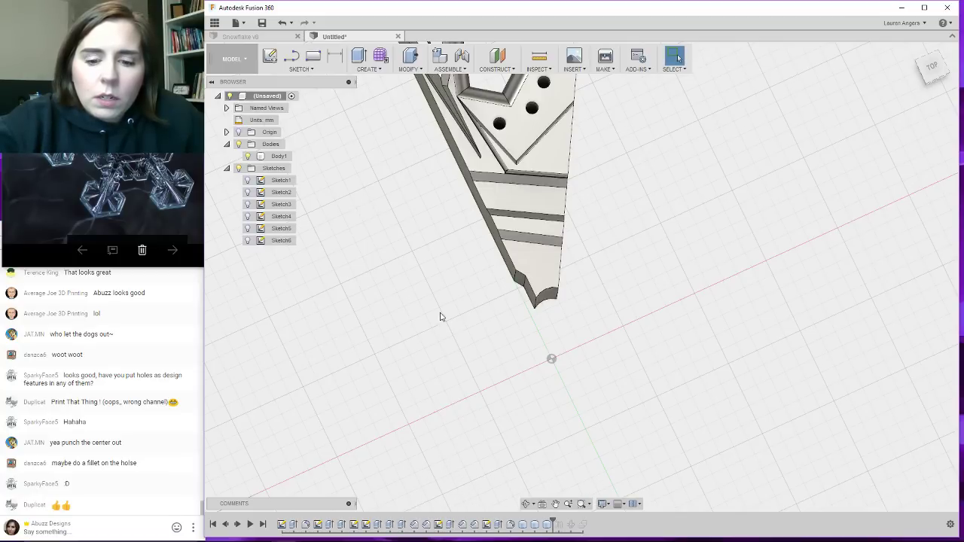
scroll(495, 377, "down", 3)
scroll(476, 294, "up", 6)
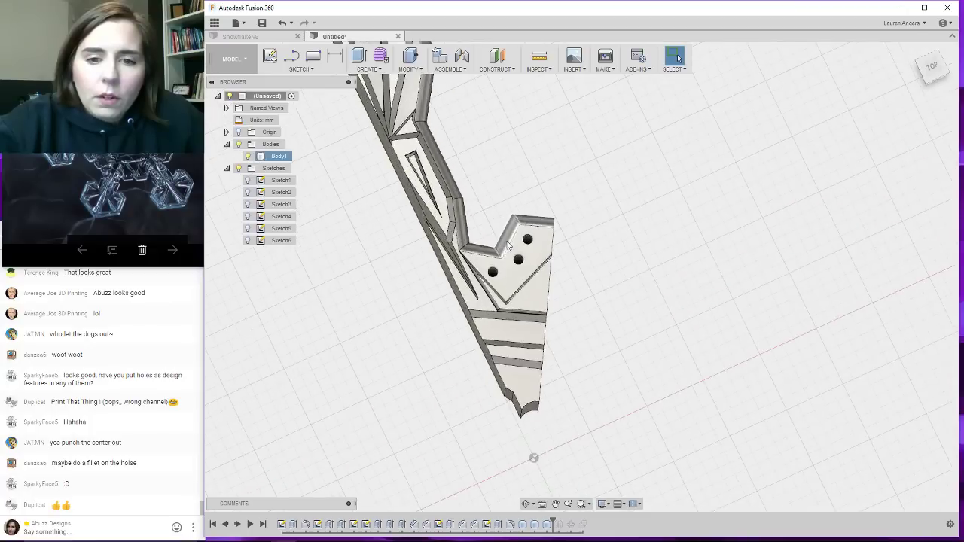
left_click(479, 296)
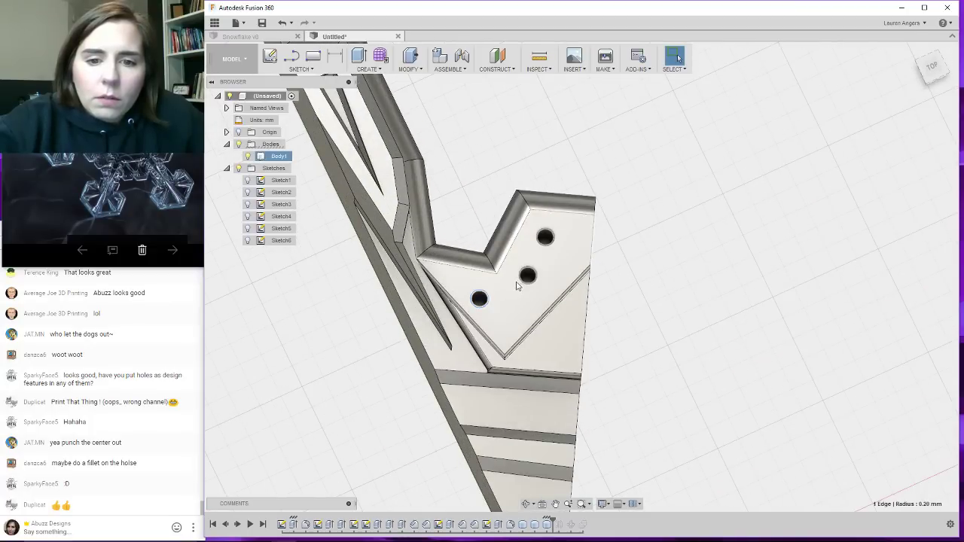
left_click(527, 276)
left_click(543, 247)
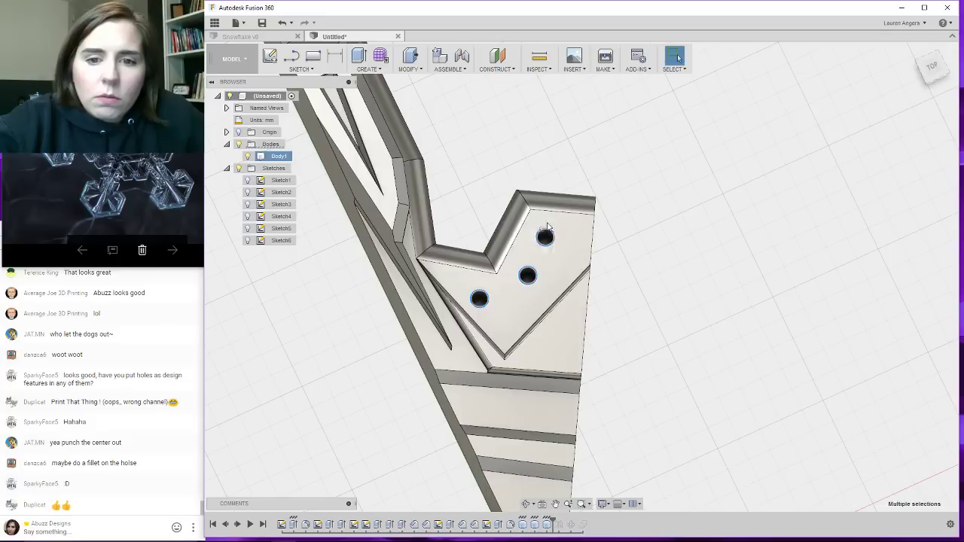
left_click(410, 68)
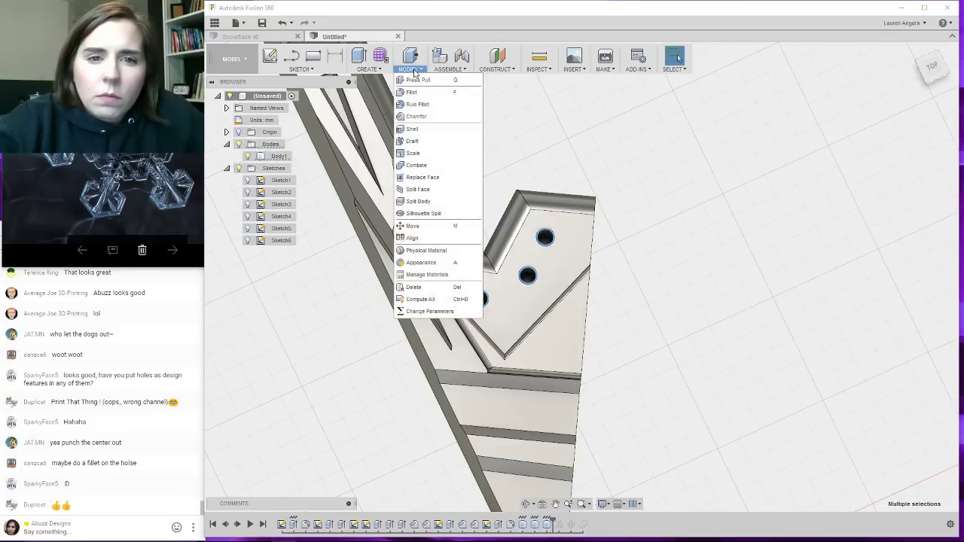
left_click(413, 92)
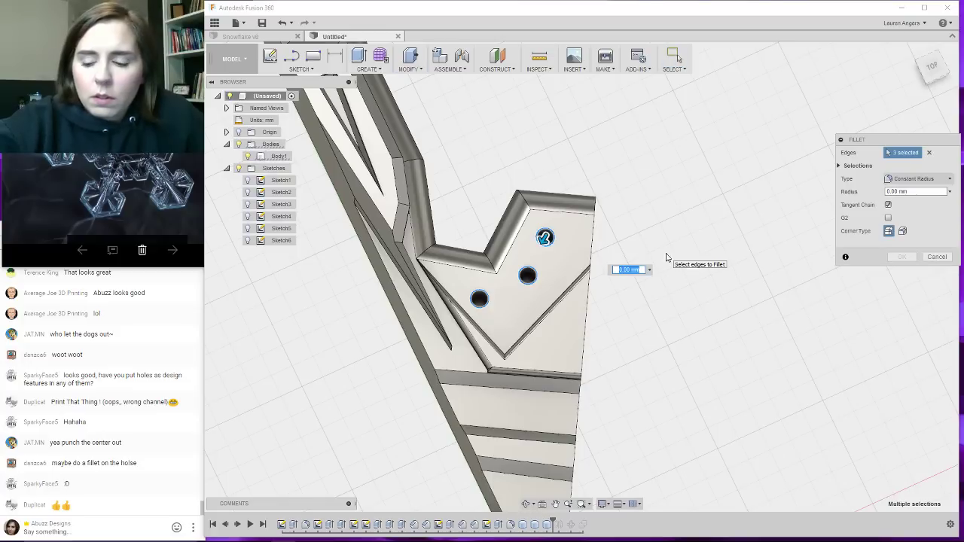
type("2")
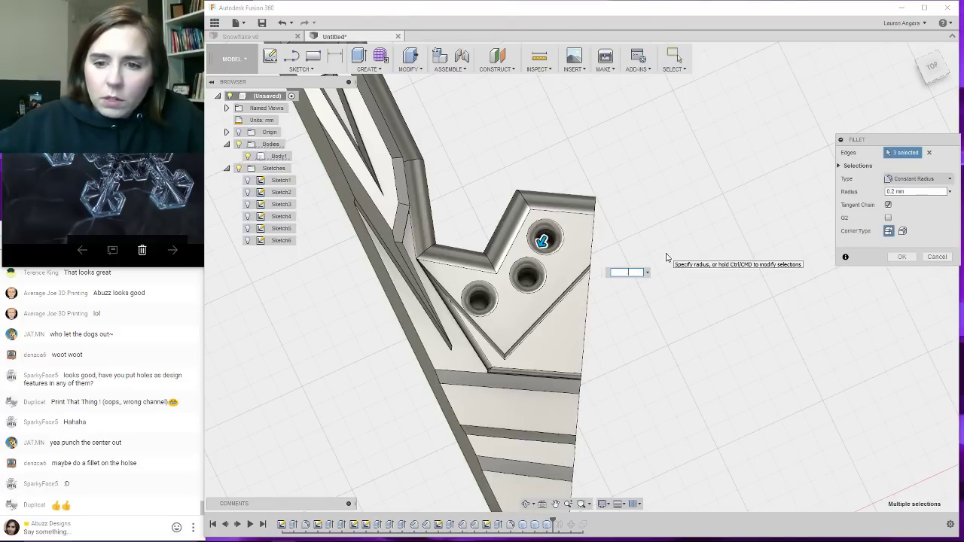
type("5")
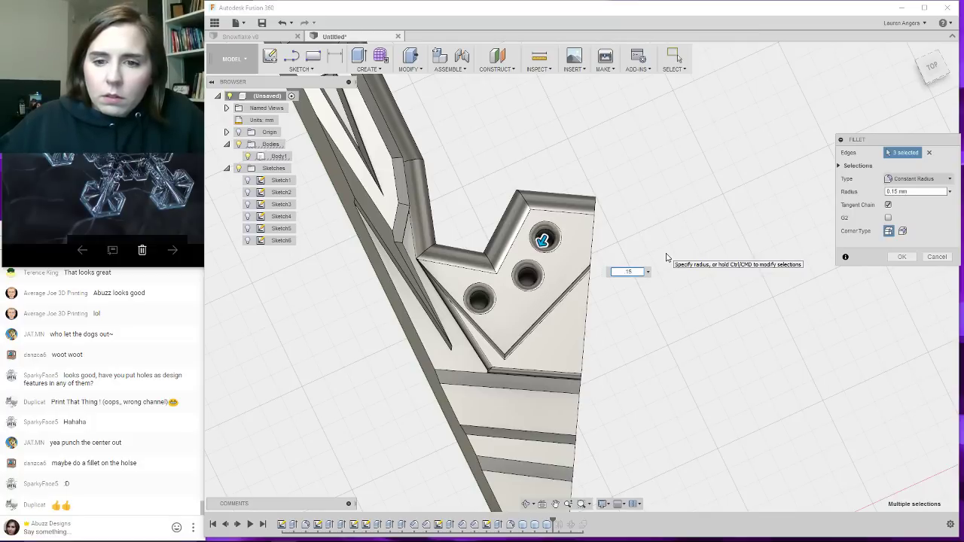
key("Return")
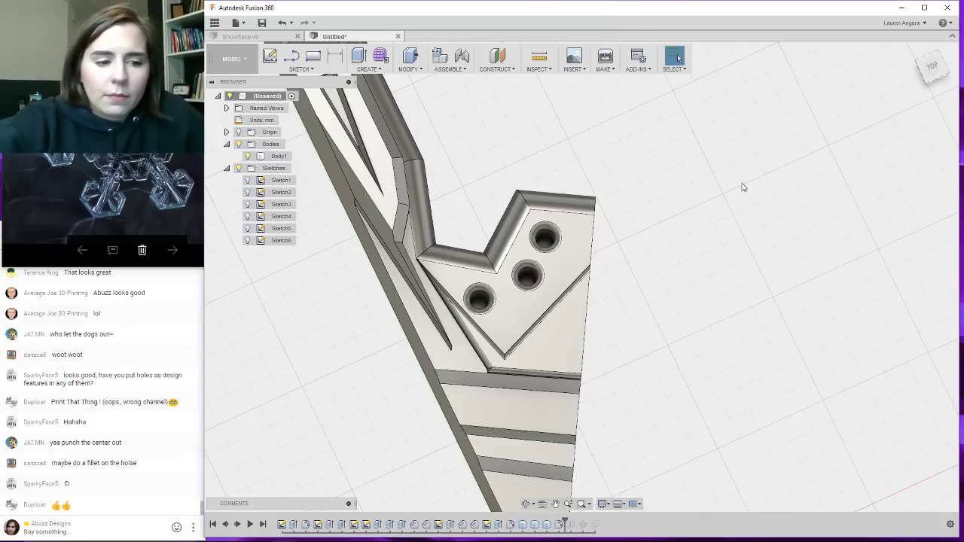
Roll the history forward to the end and check the filleted holes and centre cutout across the whole snowflake.
scroll(744, 187, "down", 3)
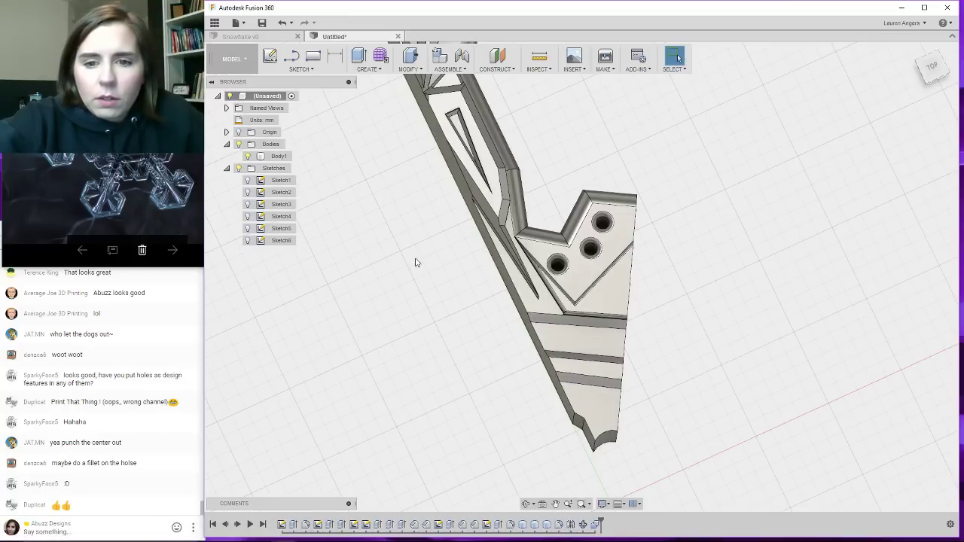
scroll(491, 230, "down", 3)
scroll(594, 358, "up", 1)
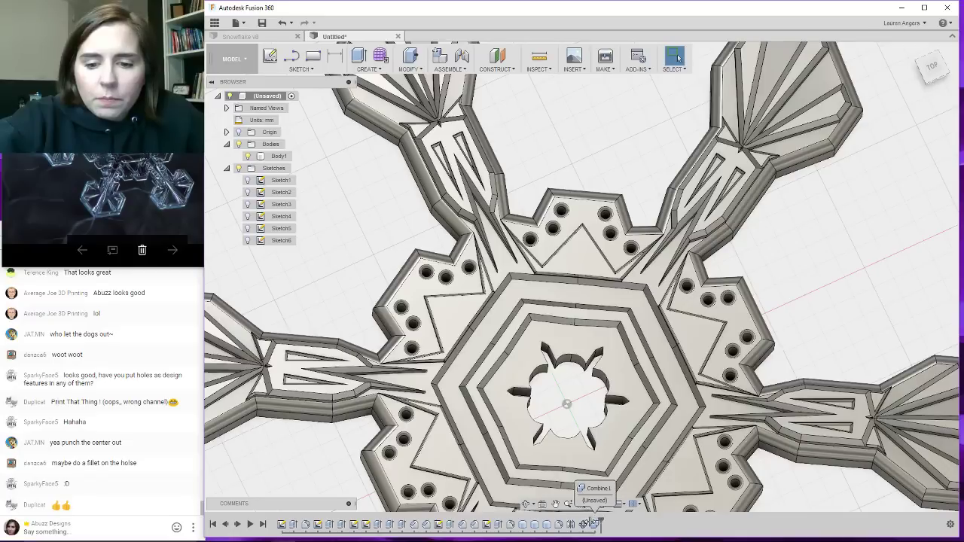
Roll the history back to the hole fillet and add the top edges of the centre cutout to it, keeping the 0.15 mm radius.
left_click_drag(594, 522, 562, 520)
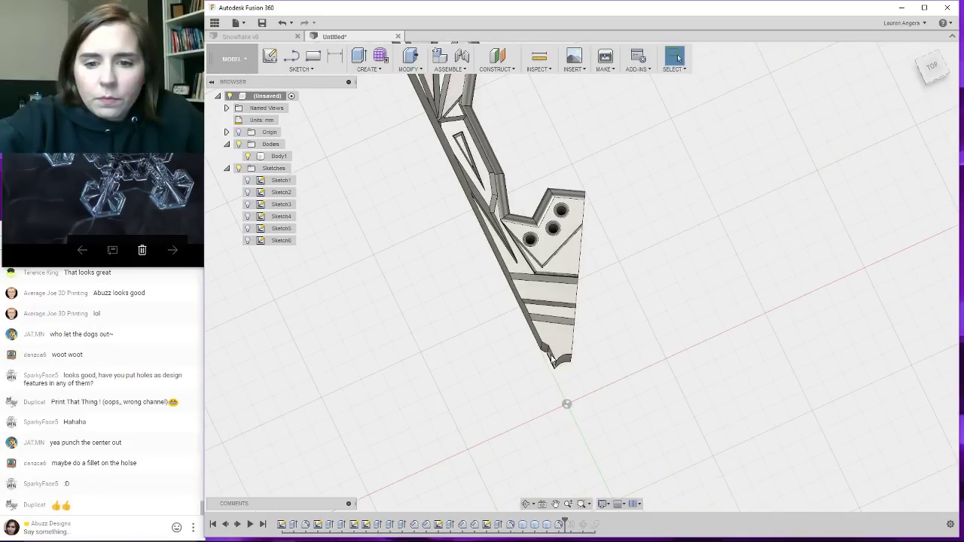
scroll(545, 352, "up", 3)
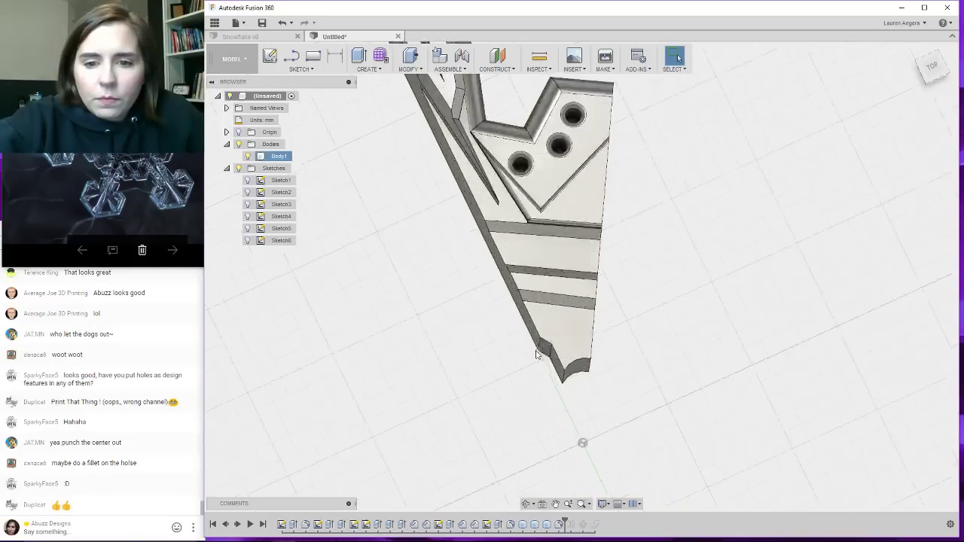
right_click(559, 528)
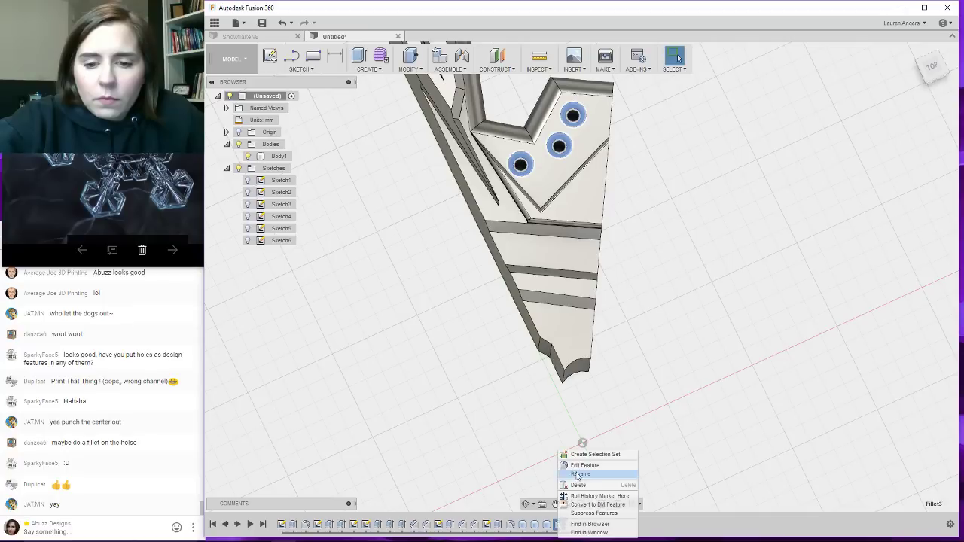
left_click(560, 416)
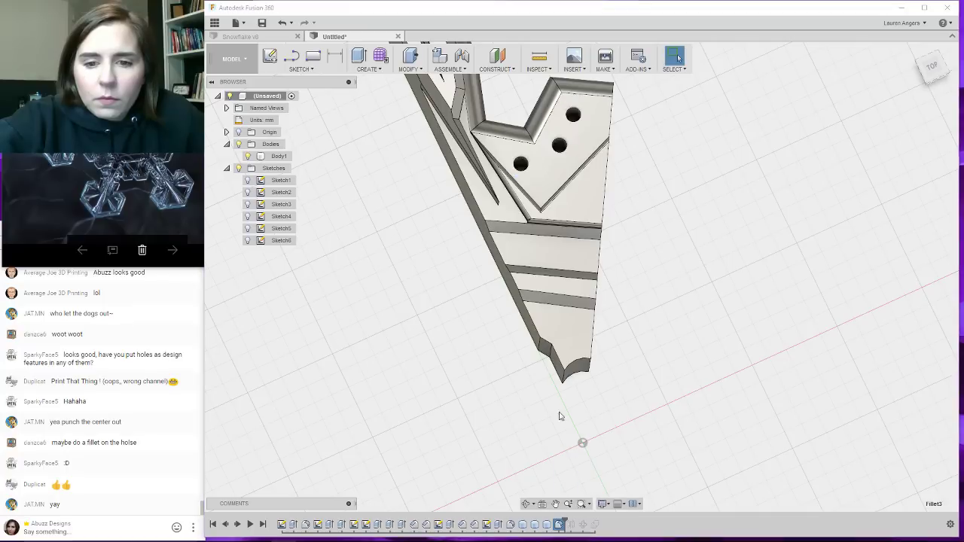
left_click(561, 363)
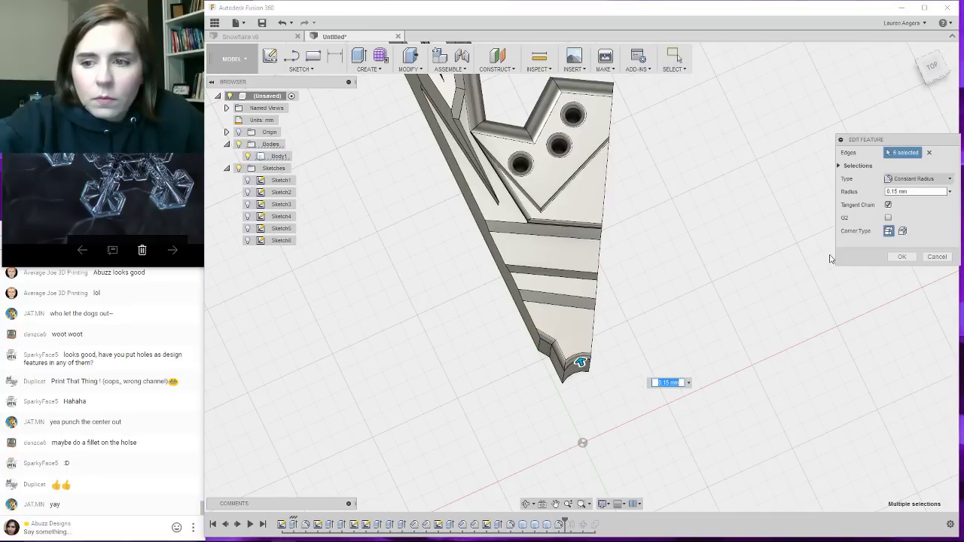
left_click(902, 257)
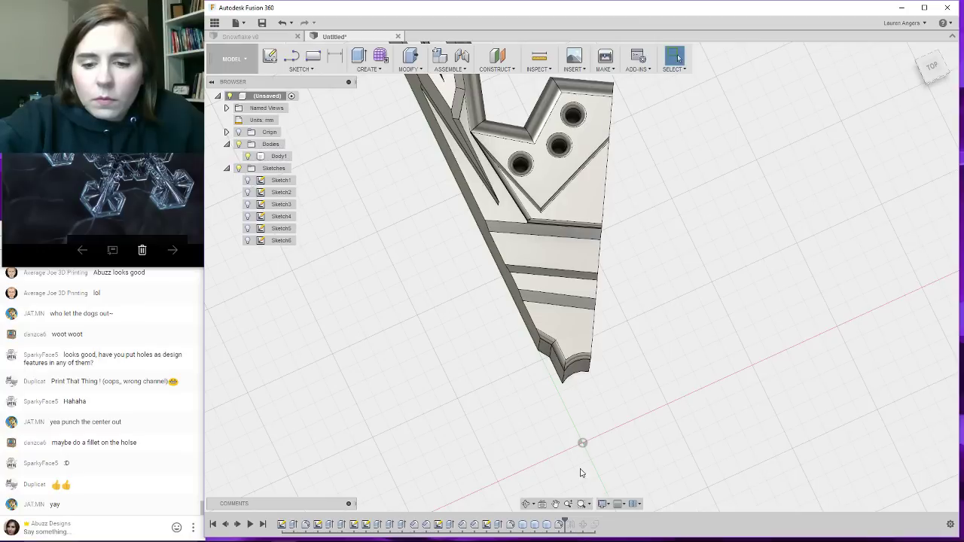
Roll the history forward past the pattern and combine, and review the complete snowflake with its filleted centre opening.
left_click_drag(565, 524, 603, 523)
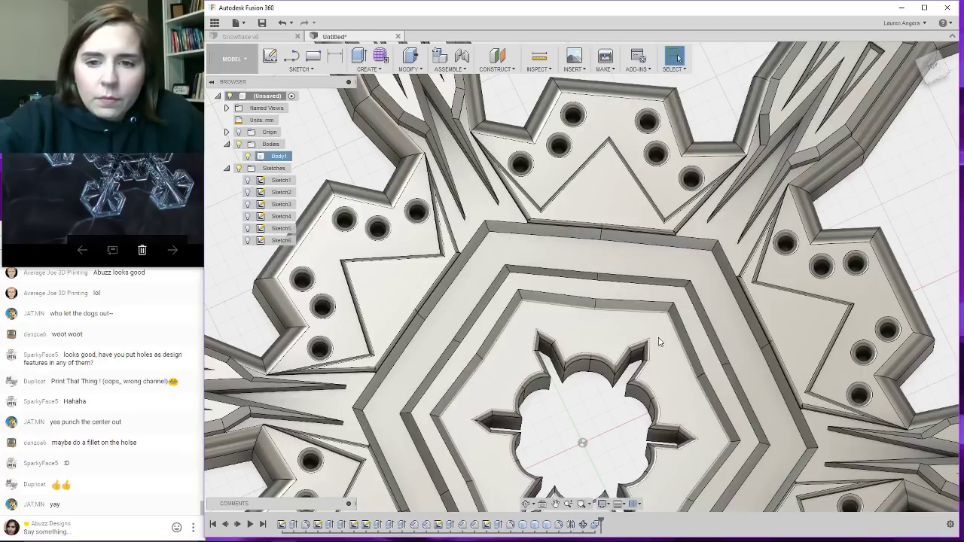
scroll(539, 221, "down", 3)
scroll(539, 220, "down", 3)
middle_click_drag(539, 221, 563, 340, "shift")
scroll(561, 344, "down", 3)
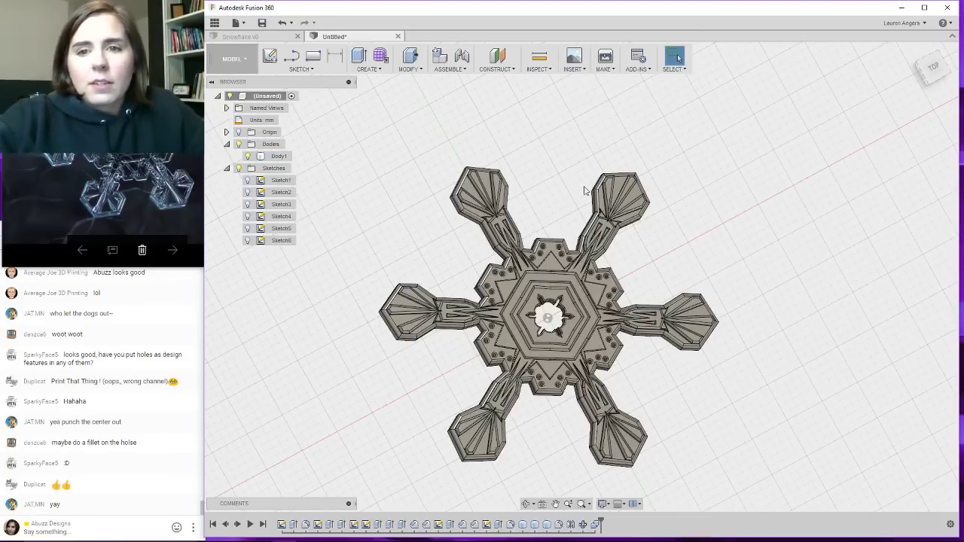
scroll(707, 145, "down", 2)
scroll(589, 224, "up", 2)
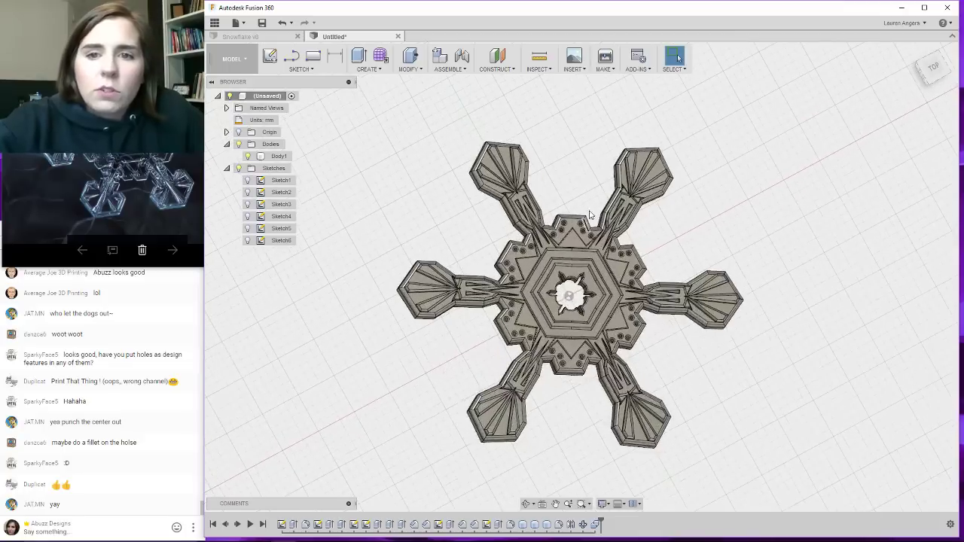
Set up a 3D Print output of the snowflake body with High refinement and mesh preview, and inspect the mesh.
left_click(604, 67)
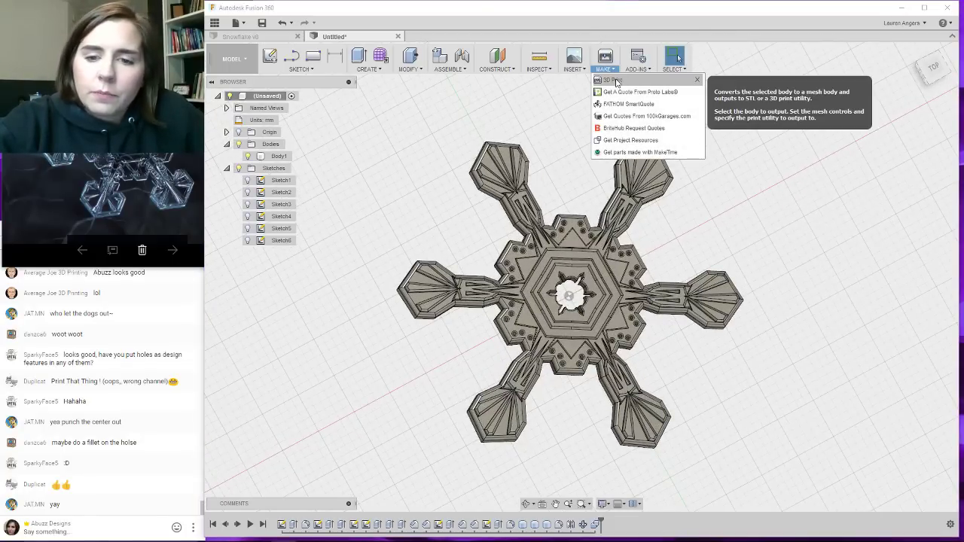
left_click(617, 81)
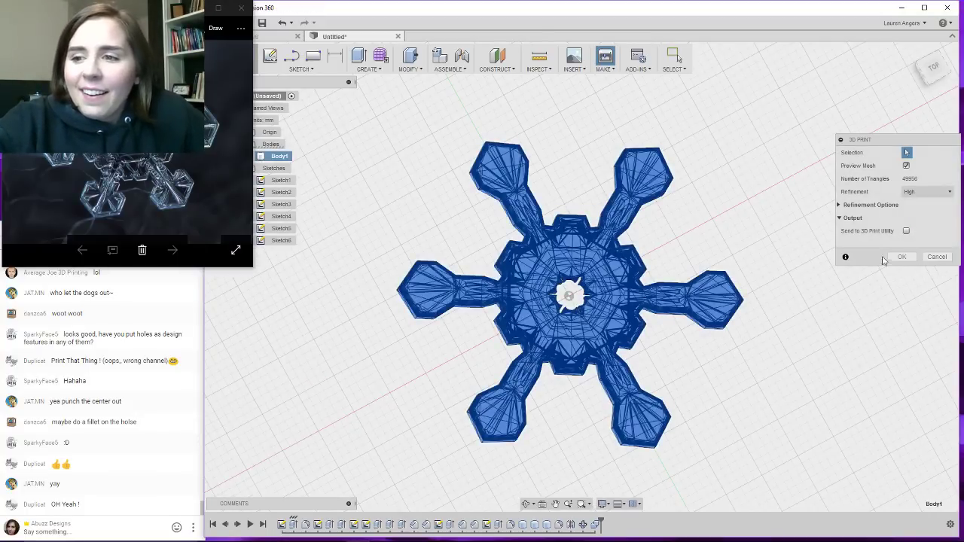
left_click(950, 192)
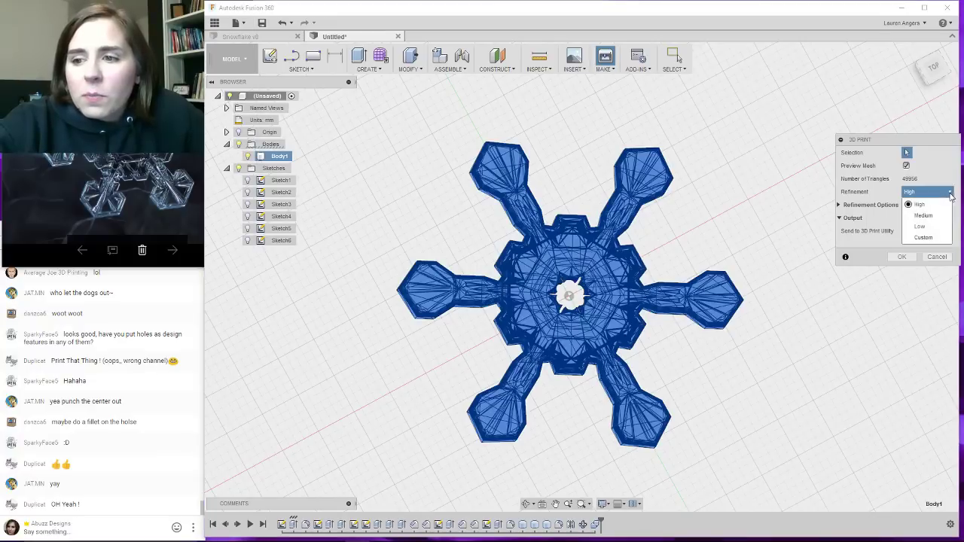
left_click(949, 182)
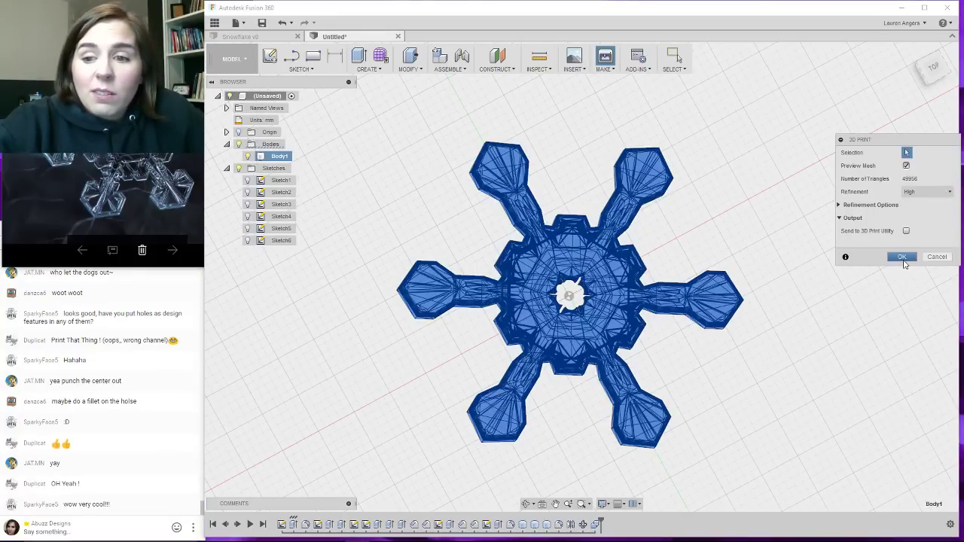
scroll(499, 238, "up", 5)
scroll(590, 252, "up", 3)
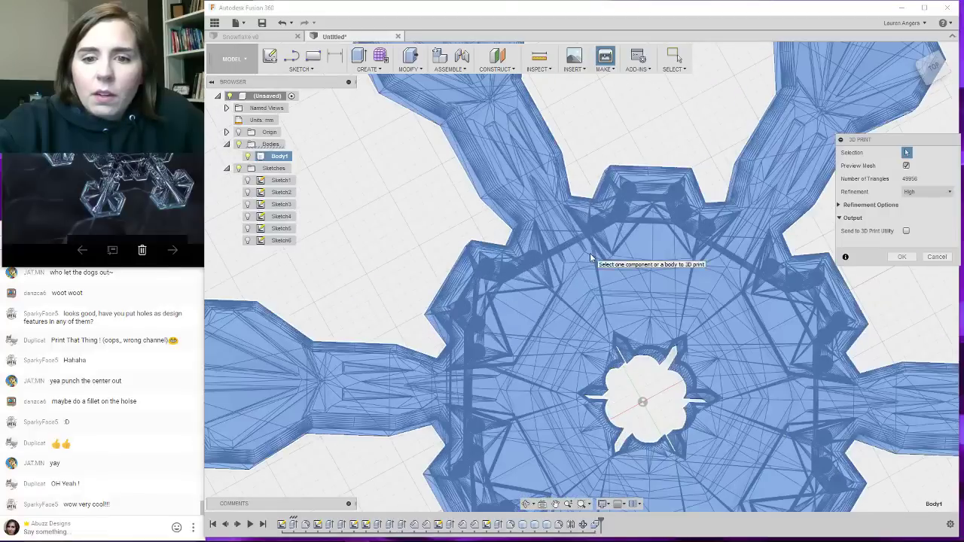
scroll(590, 253, "down", 4)
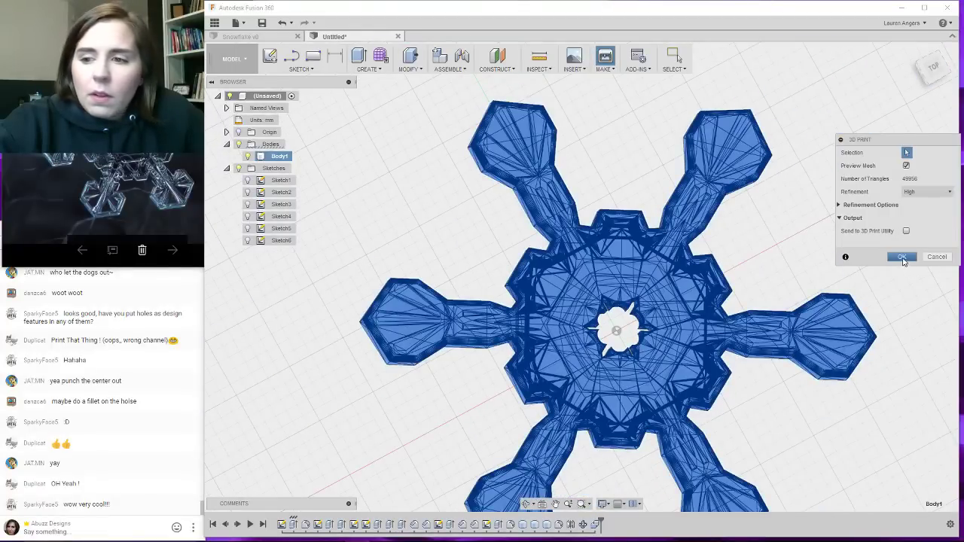
Accept the high-refinement 3D print export of the snowflake body and choose the desktop Snowflakes folder as its destination.
left_click(903, 258)
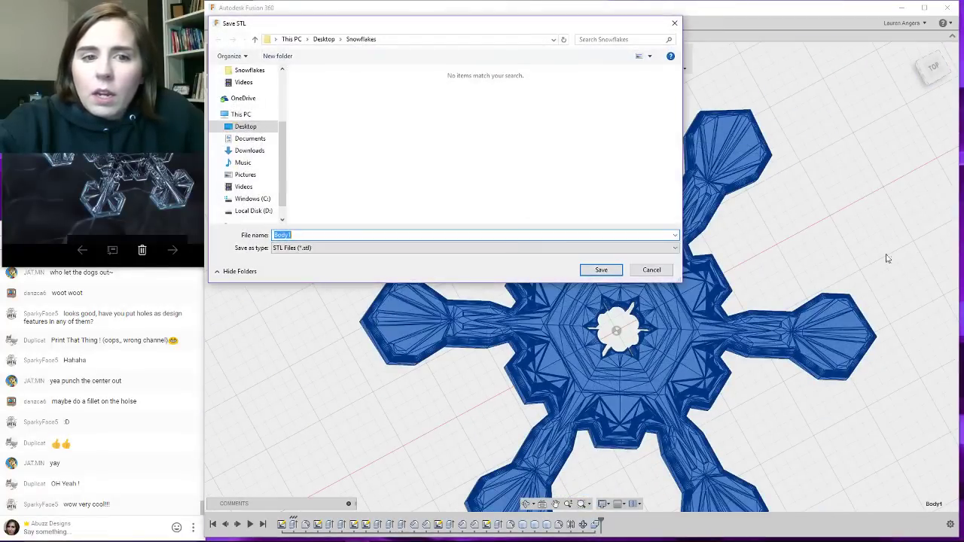
scroll(257, 124, "up", 1)
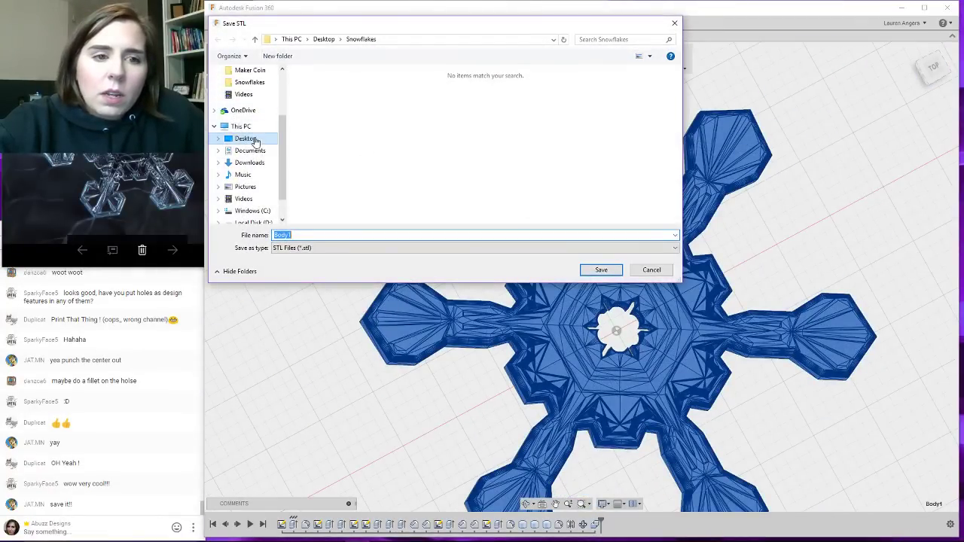
left_click(260, 83)
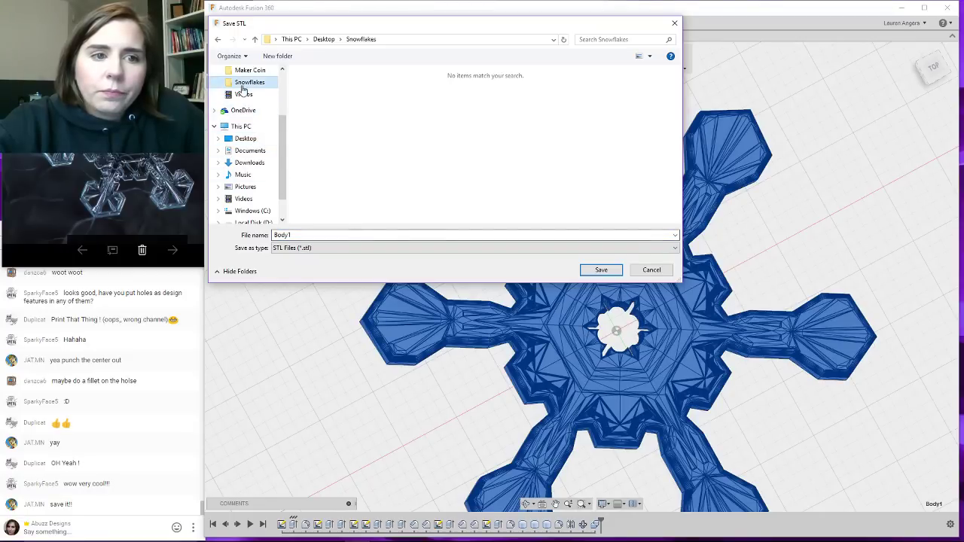
scroll(247, 142, "up", 2)
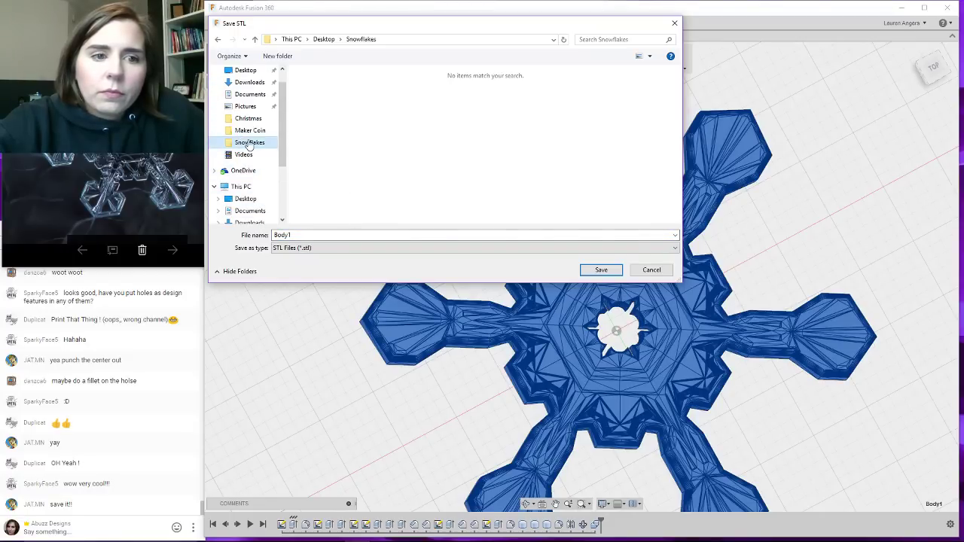
scroll(248, 188, "down", 1)
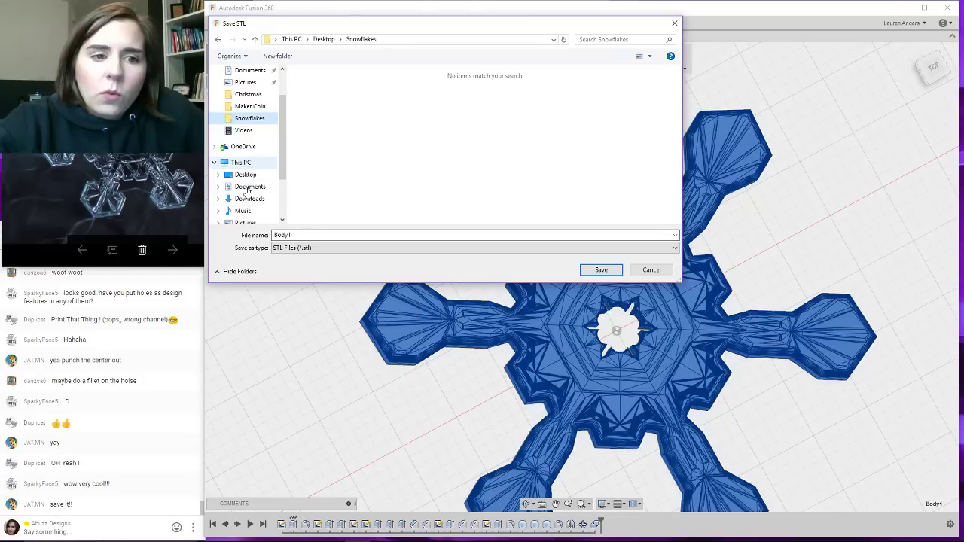
Name the STL file "Live Stream Snowflake" and save it.
left_click_drag(304, 236, 216, 247)
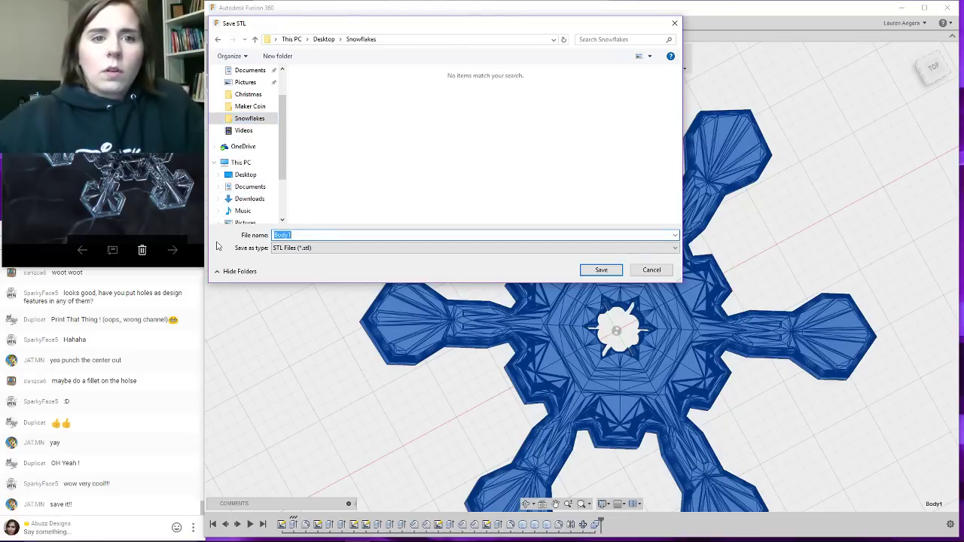
key("BackSpace")
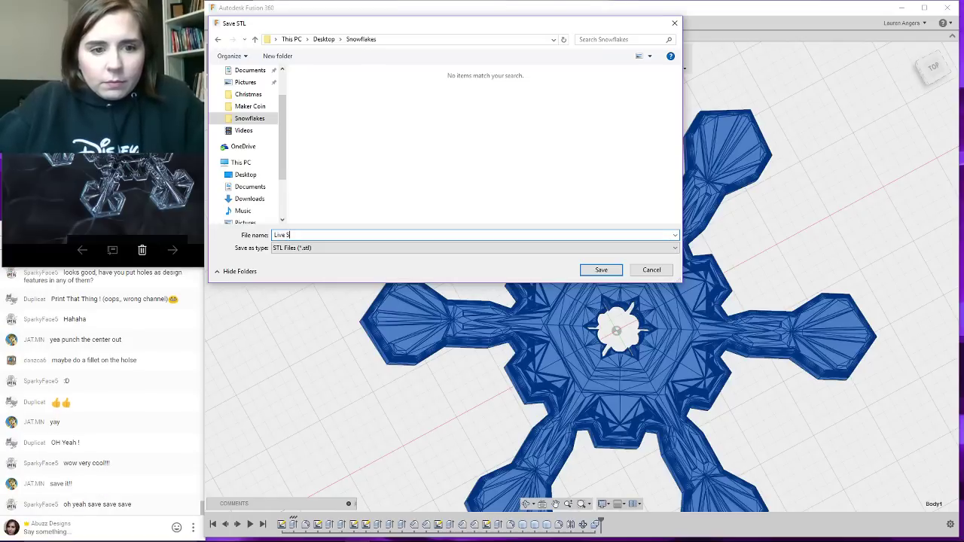
type("tream sn")
key("BackSpace")
type("Snowflake")
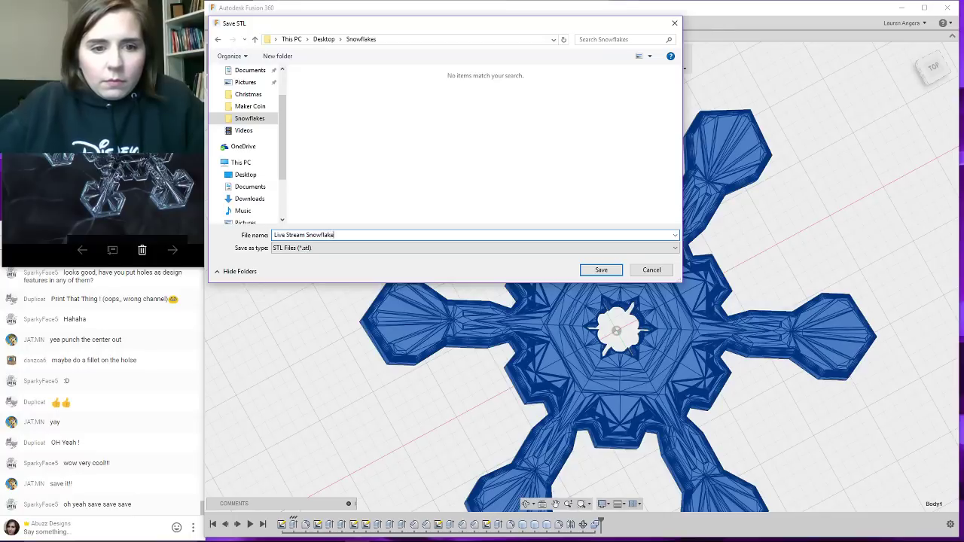
left_click(609, 274)
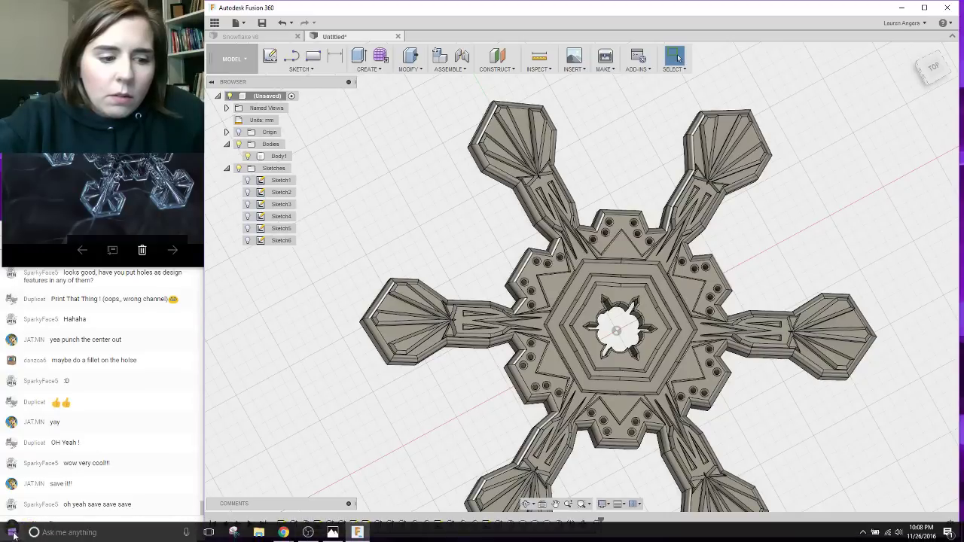
Switch to Simplify3D and remove the existing snowflake model from the build plate.
key("super")
left_click(245, 332)
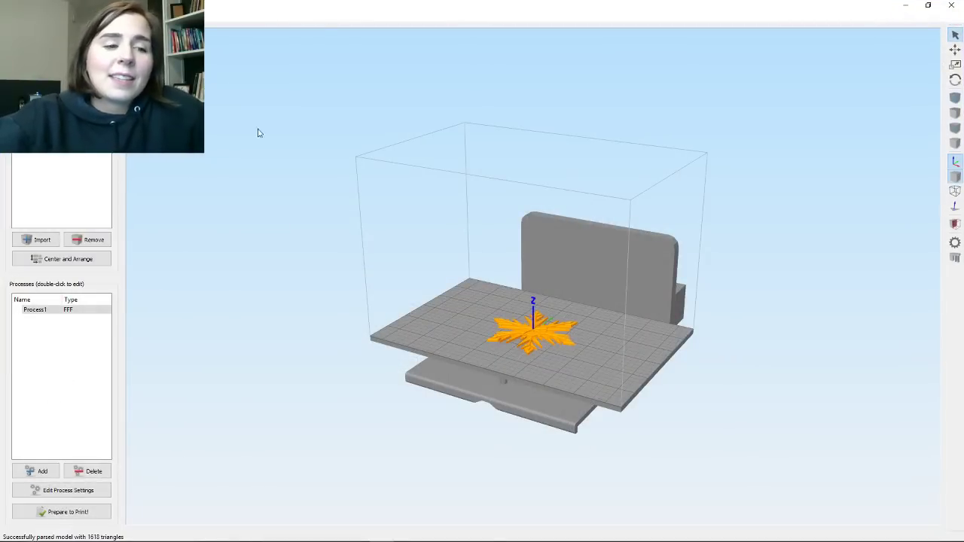
left_click(96, 241)
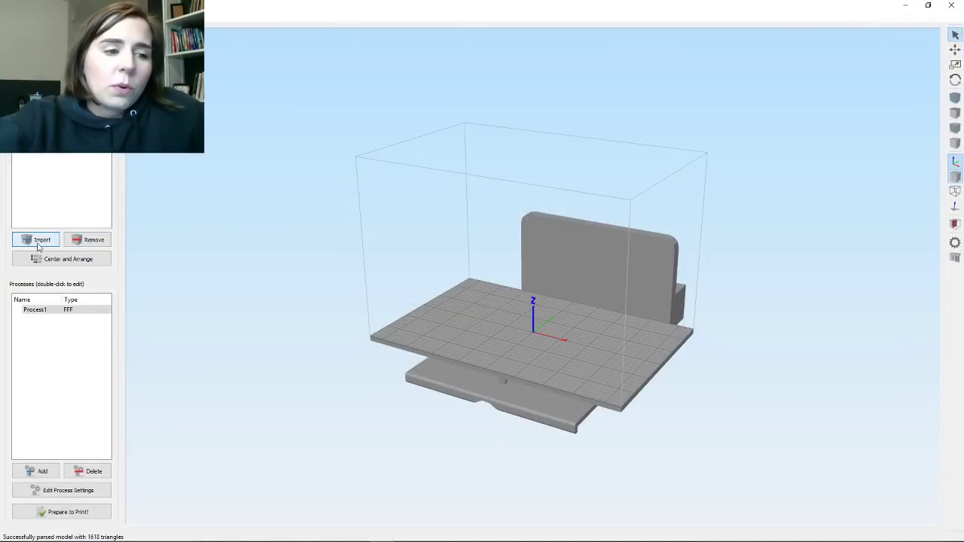
Import the Live Stream Snowflake STL model onto the build plate.
left_click(39, 243)
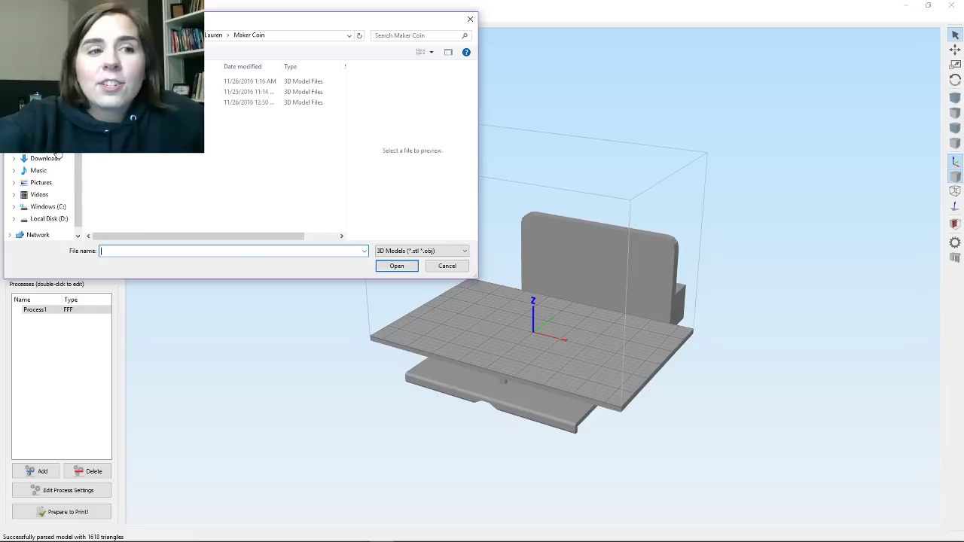
scroll(42, 193, "up", 1)
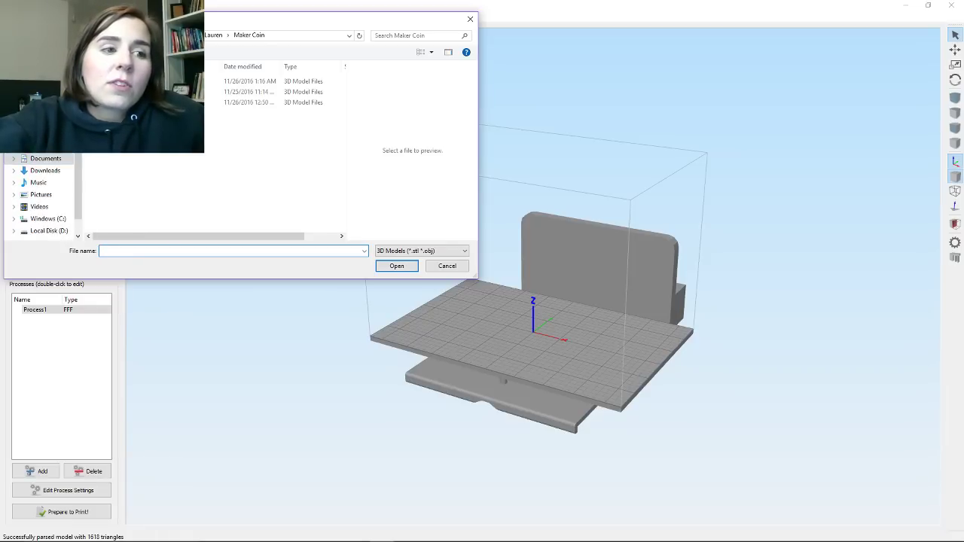
left_click(42, 121)
double_click(128, 82)
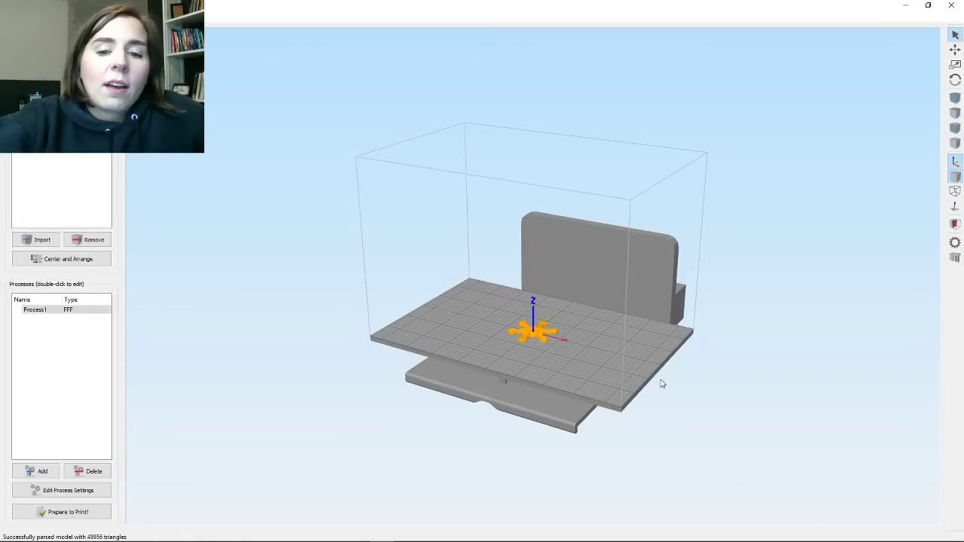
Examine the imported snowflake's surface detail and its size on the build plate, from close up and from above.
scroll(661, 384, "up", 3)
scroll(448, 370, "down", 3)
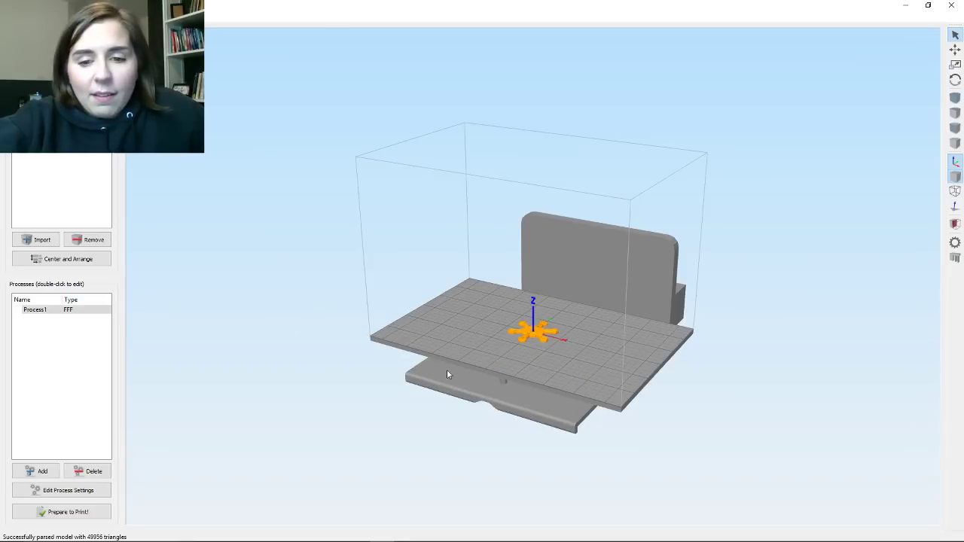
scroll(456, 373, "up", 3)
scroll(445, 360, "down", 1)
scroll(512, 411, "down", 2)
left_click_drag(512, 411, 531, 334)
scroll(538, 409, "up", 5)
scroll(532, 334, "up", 3)
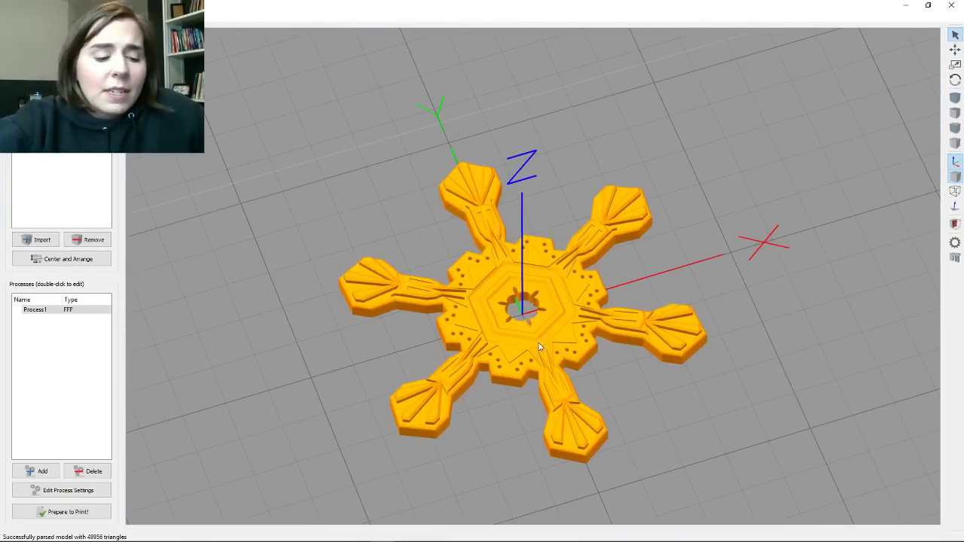
scroll(452, 313, "down", 5)
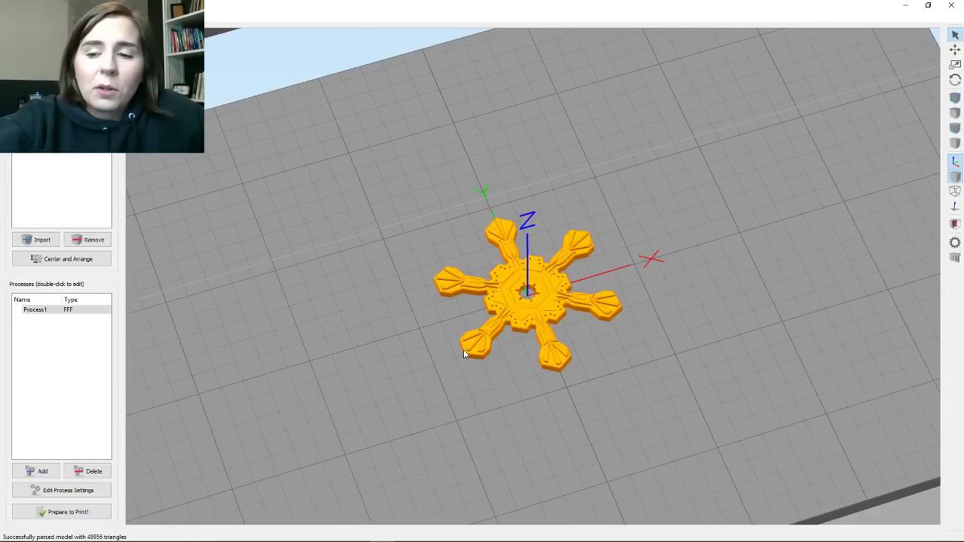
key("Home")
scroll(521, 400, "up", 6)
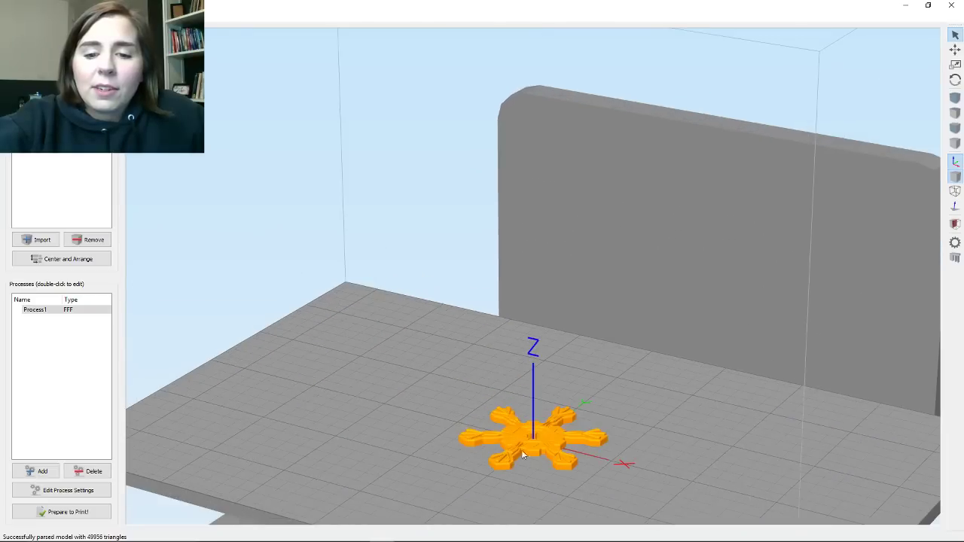
scroll(523, 455, "up", 3)
left_click_drag(410, 332, 532, 426)
right_click_drag(544, 383, 540, 319)
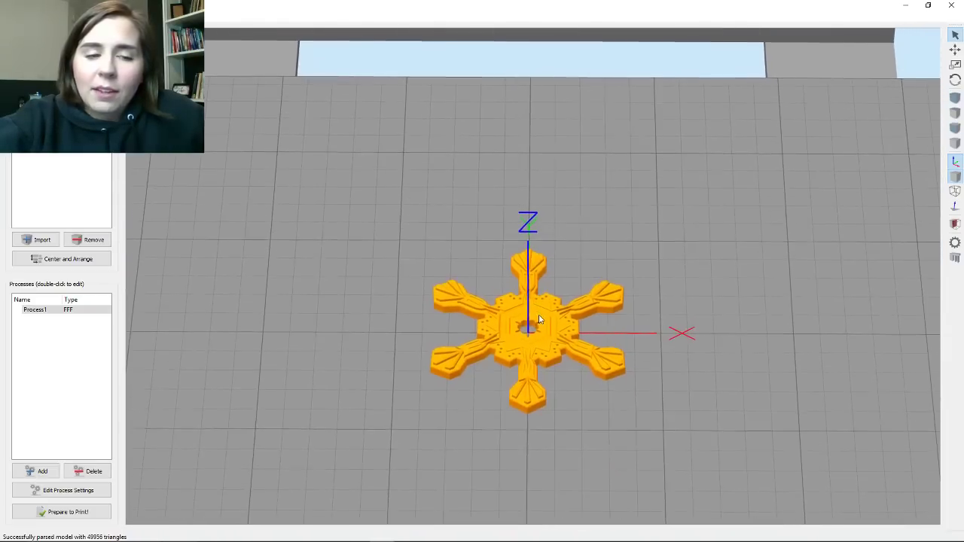
Restore the slicer window from maximized, move it clear of the webcam area and enlarge it to fill the space beside the chat.
left_click(928, 5)
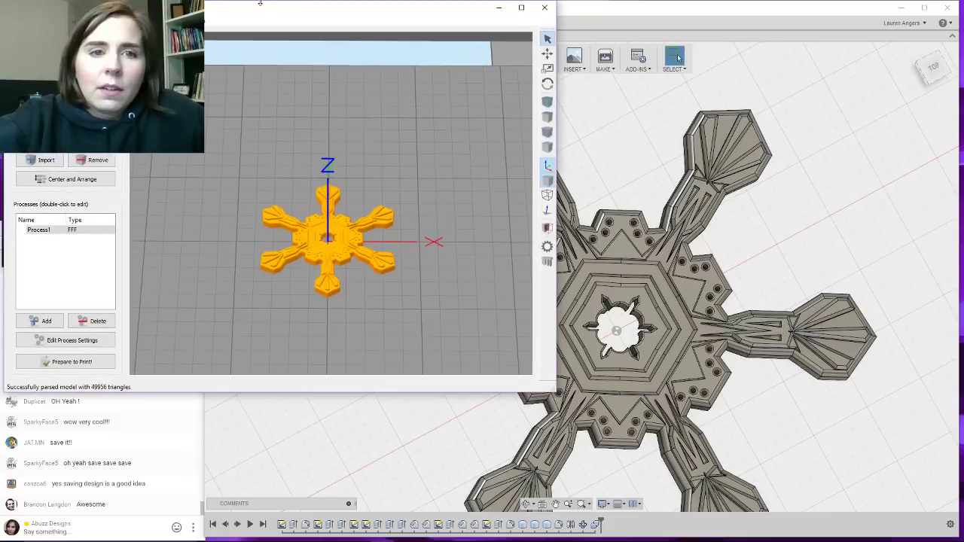
left_click_drag(260, 4, 800, 17)
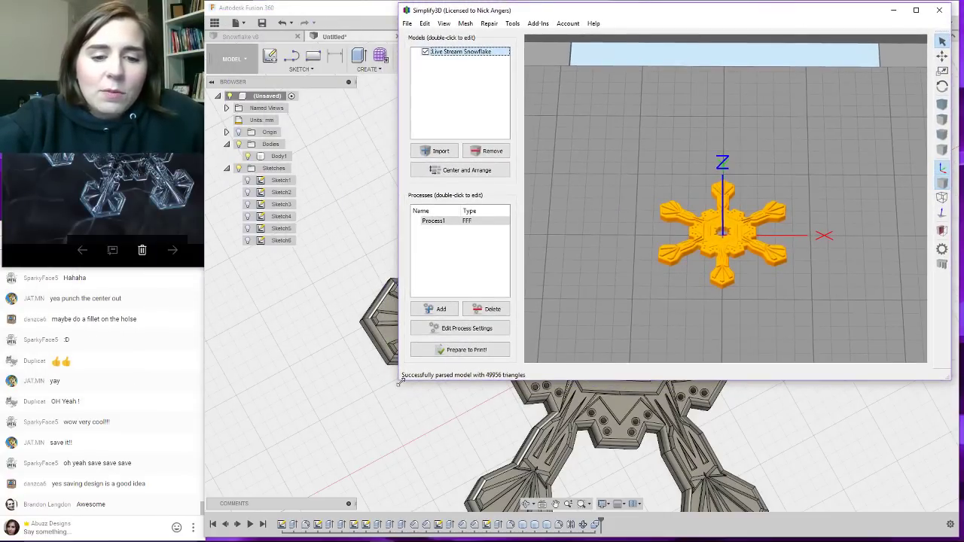
left_click_drag(400, 381, 188, 534)
scroll(471, 384, "up", 2)
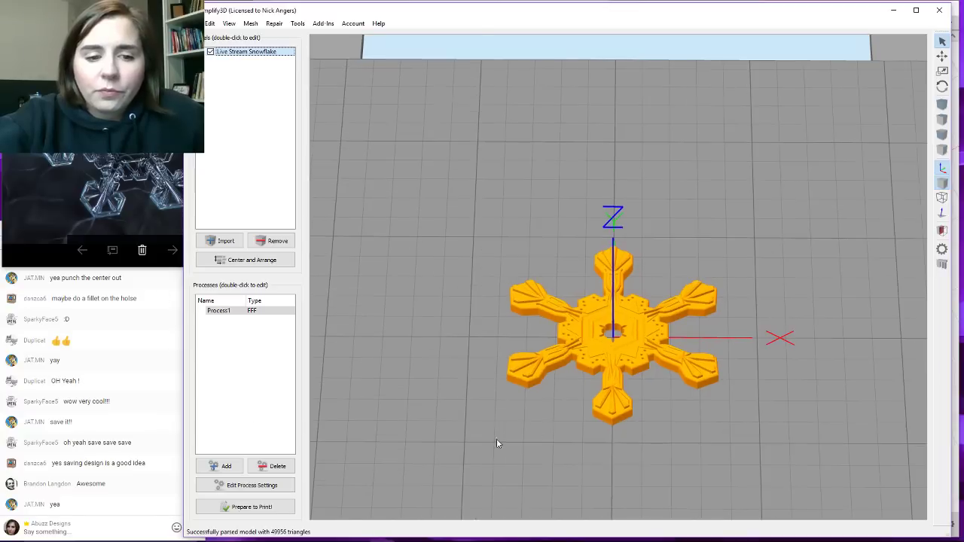
Prepare the snowflake for printing and inspect the sliced toolpaths of its arm tips, centre and surrounding skirt.
left_click(245, 506)
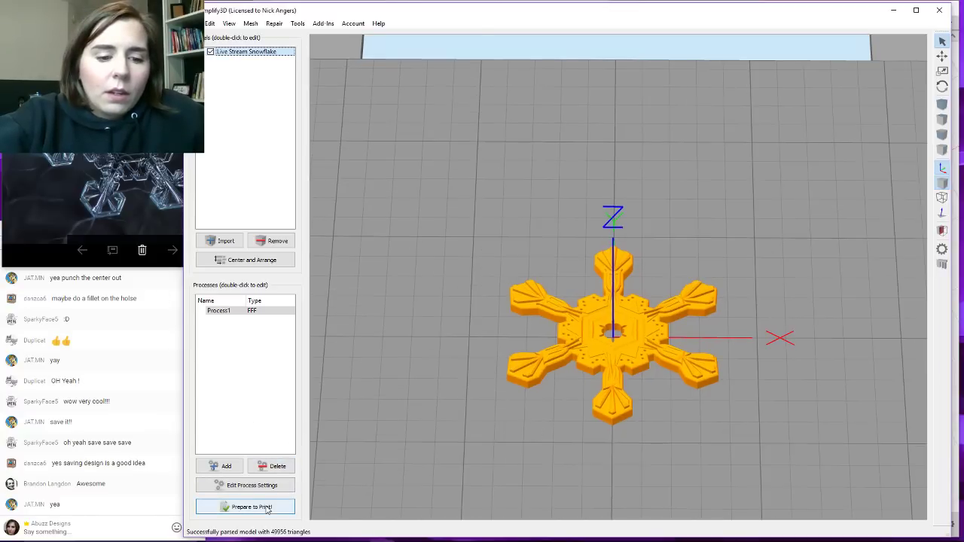
scroll(538, 324, "up", 3)
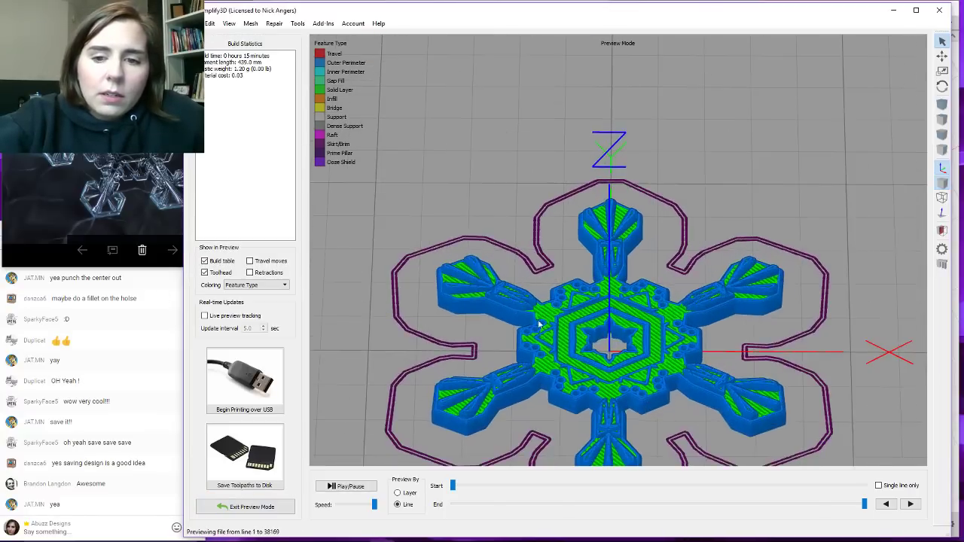
left_click_drag(482, 314, 636, 454)
scroll(636, 454, "up", 5)
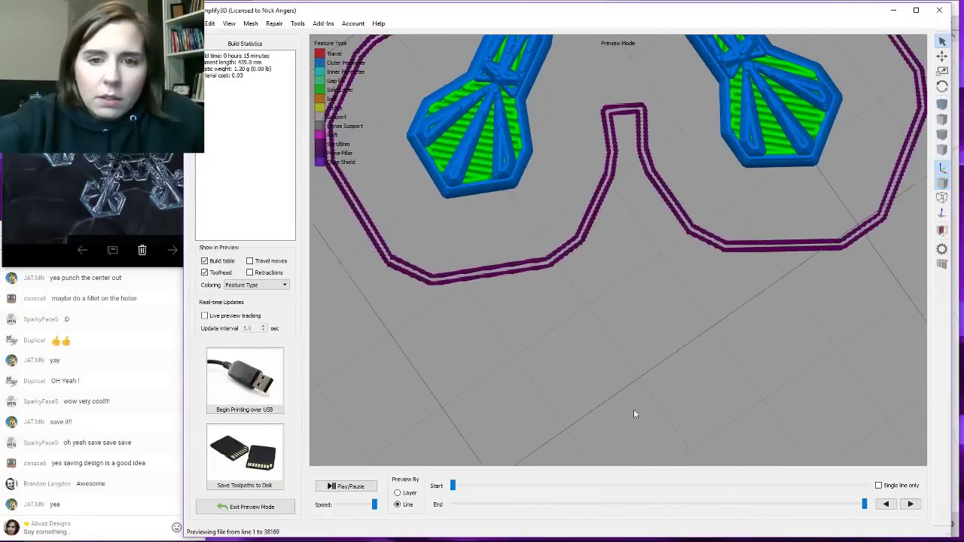
scroll(491, 375, "down", 2)
scroll(605, 111, "up", 2)
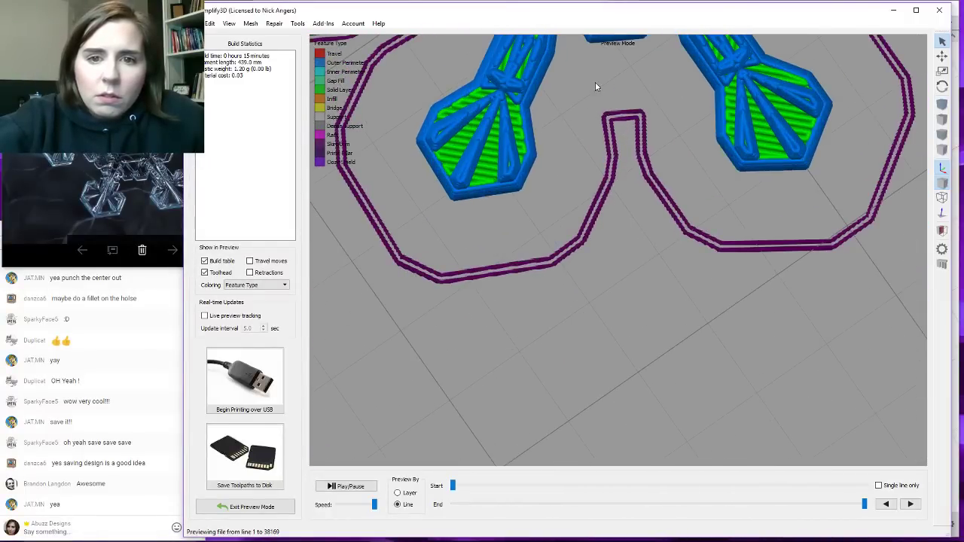
mouse_move(595, 167)
middle_mouse_down()
mouse_move(574, 216)
mouse_move(598, 179)
middle_mouse_up()
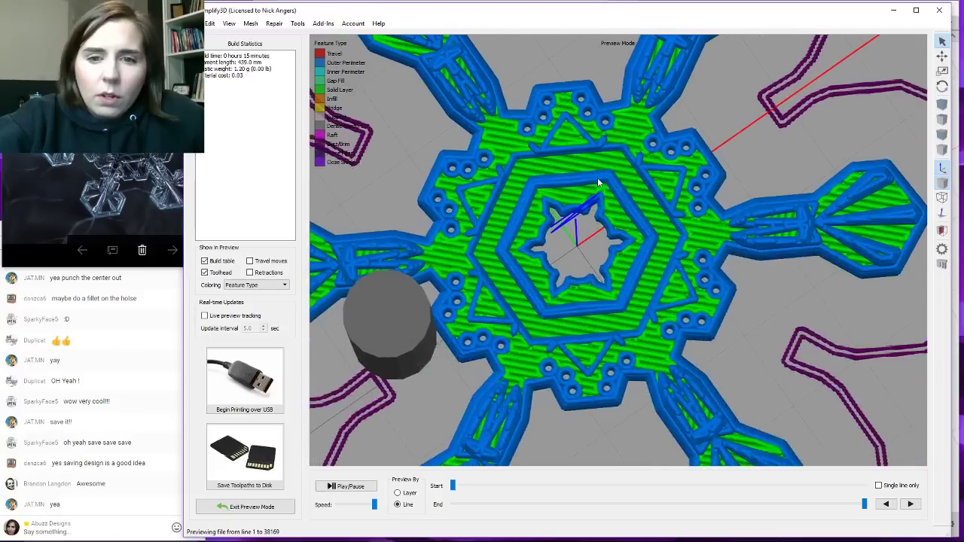
scroll(598, 182, "down", 5)
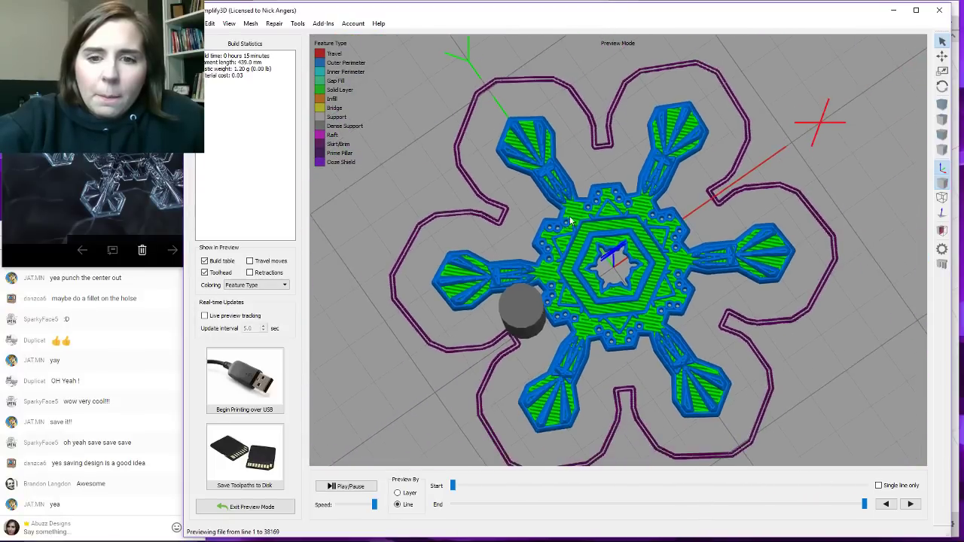
middle_click_drag(570, 212, 573, 157)
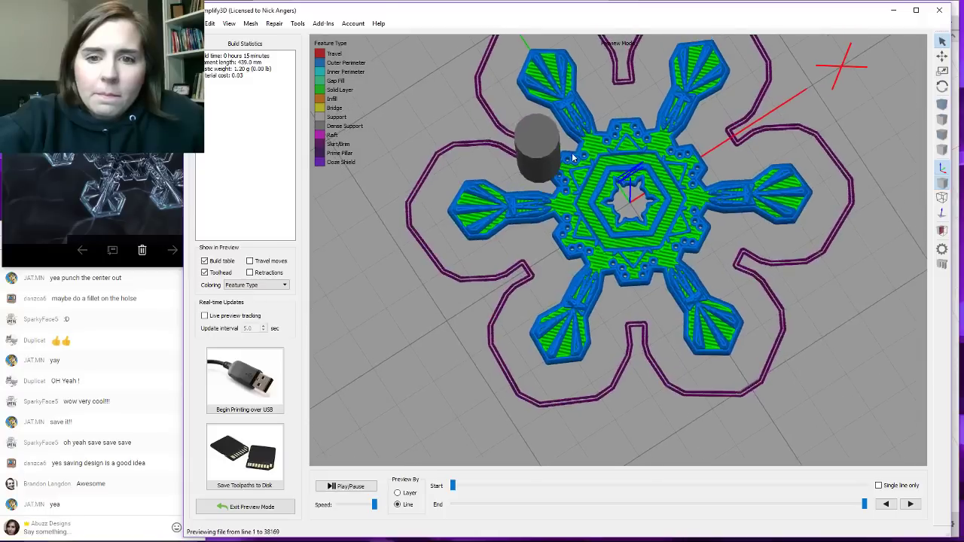
left_click_drag(573, 157, 513, 158)
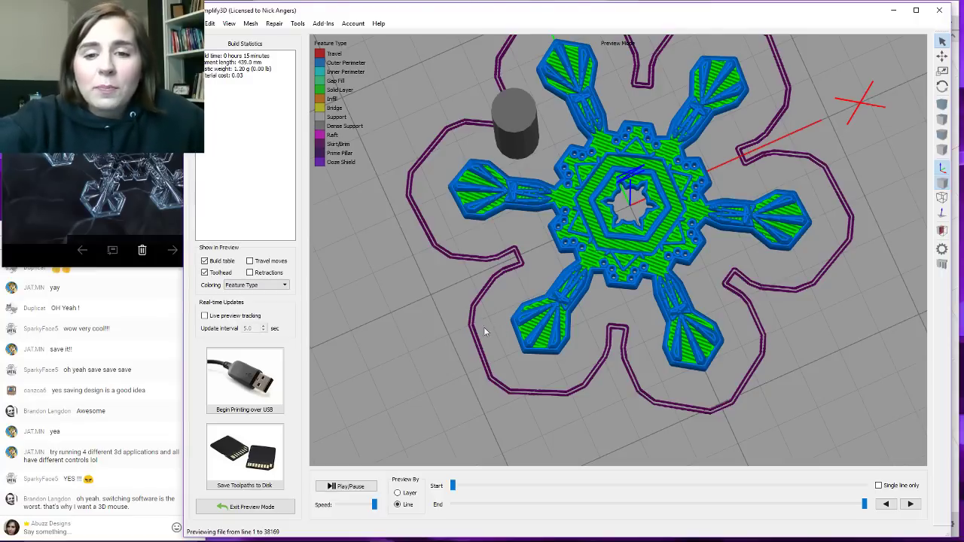
Play the print simulation by layer at the slowest speed and examine the upper layers of the snowflake's centre and arms.
left_click(351, 486)
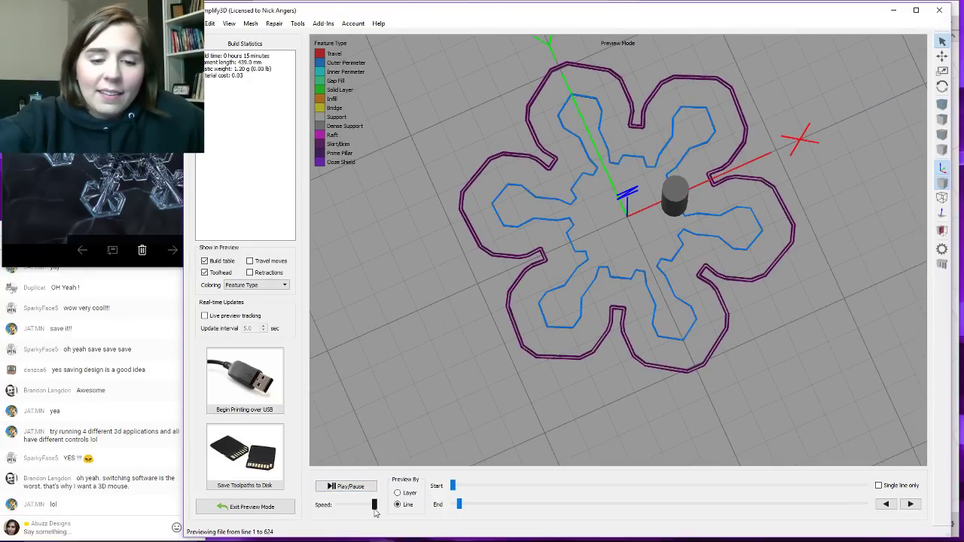
left_click_drag(374, 504, 337, 504)
left_click(407, 494)
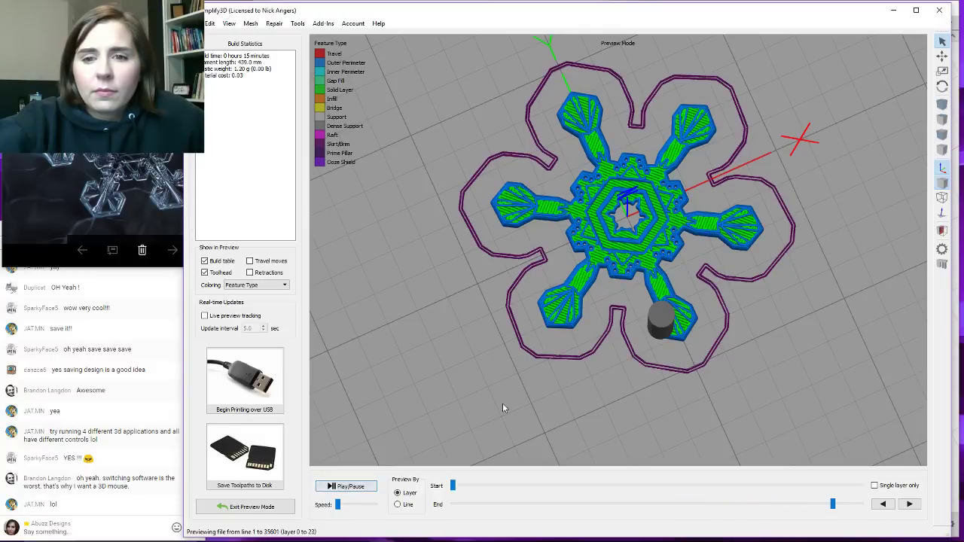
scroll(520, 301, "up", 5)
scroll(572, 195, "up", 4)
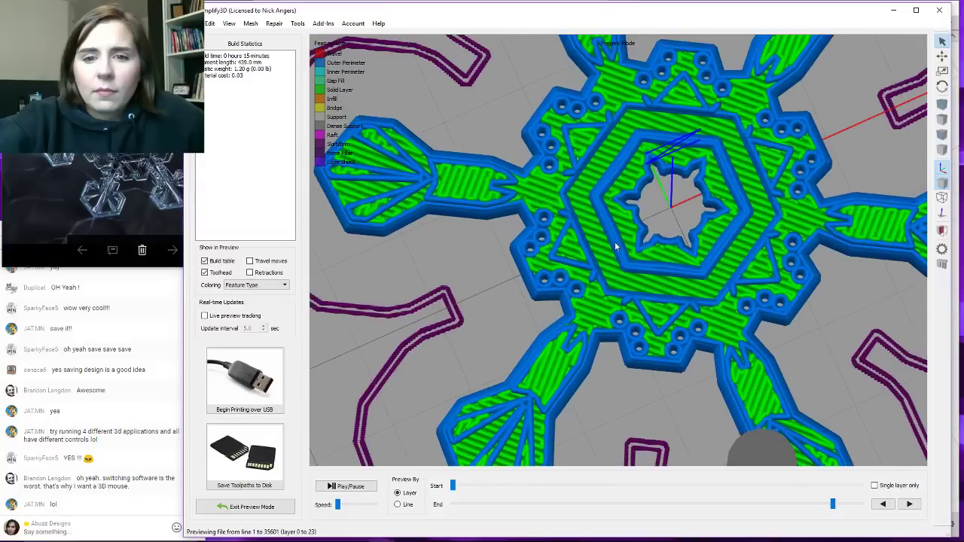
scroll(585, 221, "up", 2)
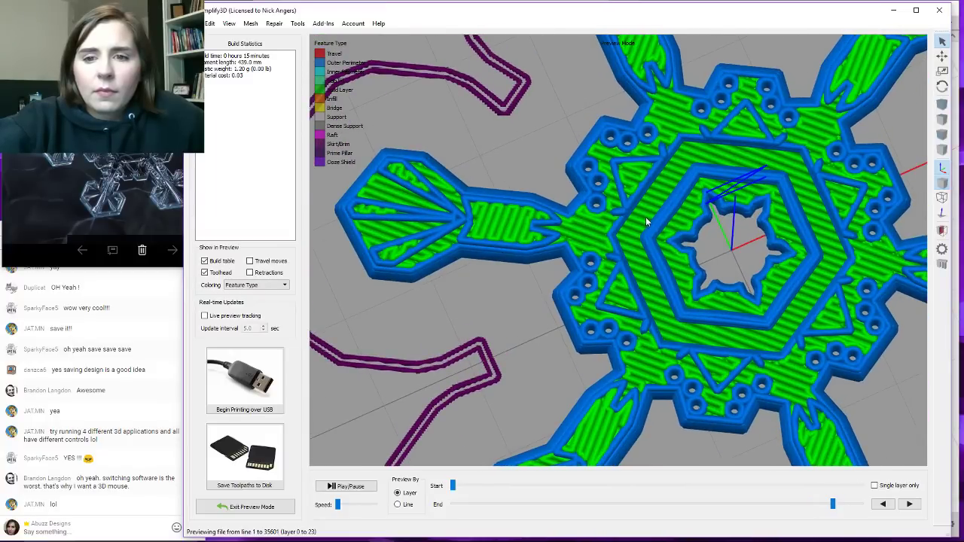
scroll(596, 215, "up", 2)
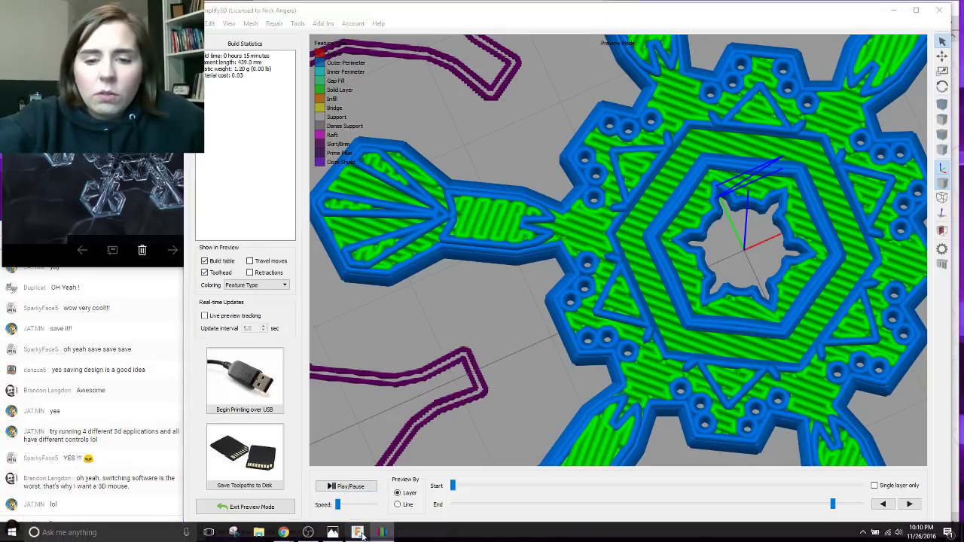
Switch to Fusion 360 and examine the snowflake's arm grooves, stepped hexagon and centre cutout for comparison with the sliced toolpaths.
left_click(361, 533)
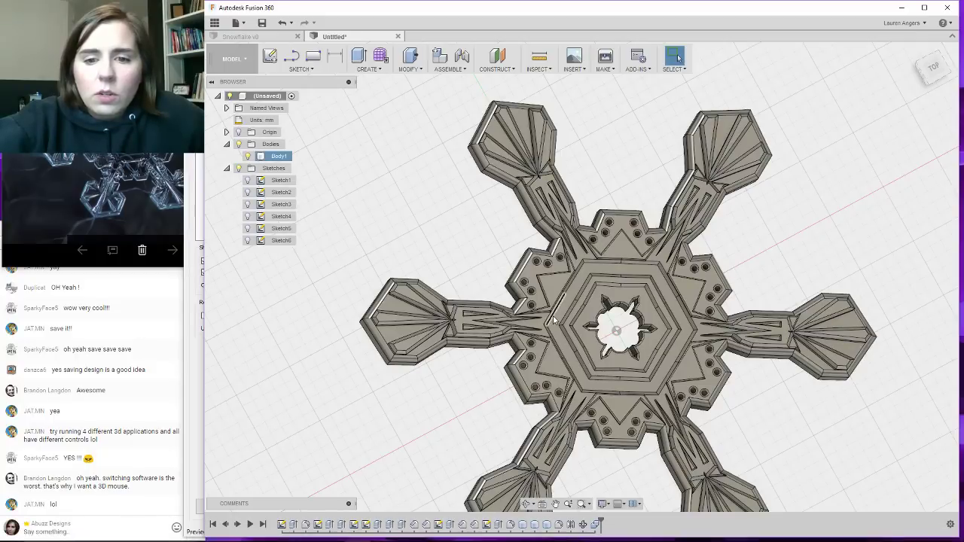
scroll(530, 315, "up", 4)
scroll(531, 315, "up", 1)
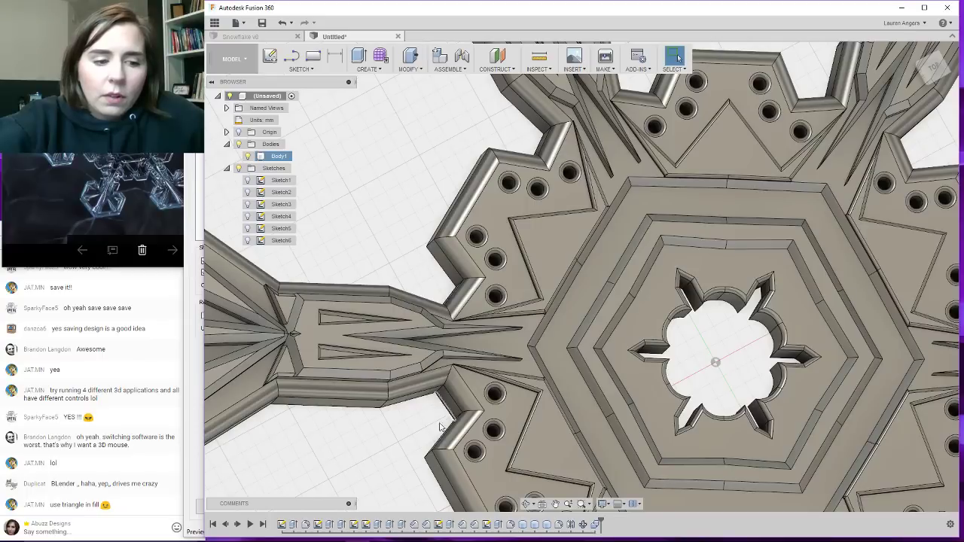
mouse_move(420, 538)
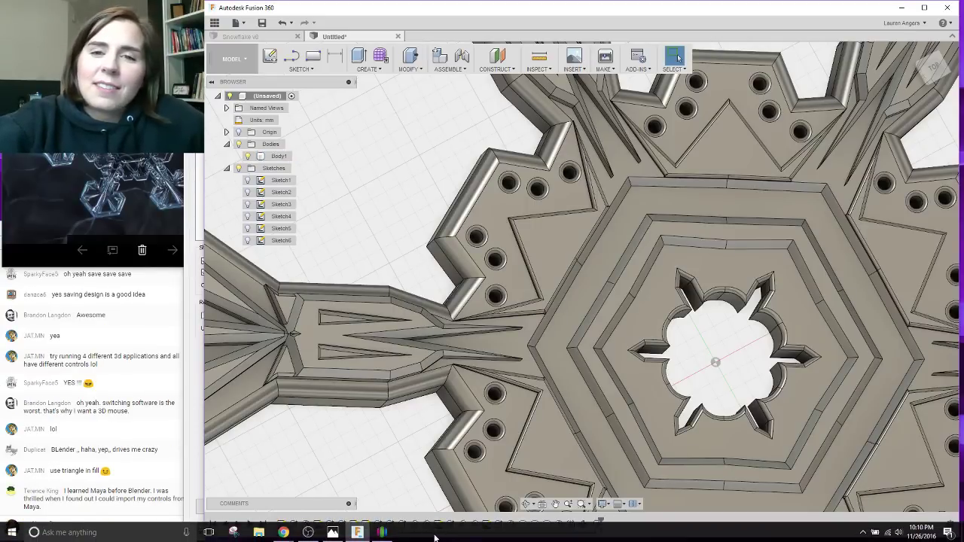
scroll(533, 207, "down", 3)
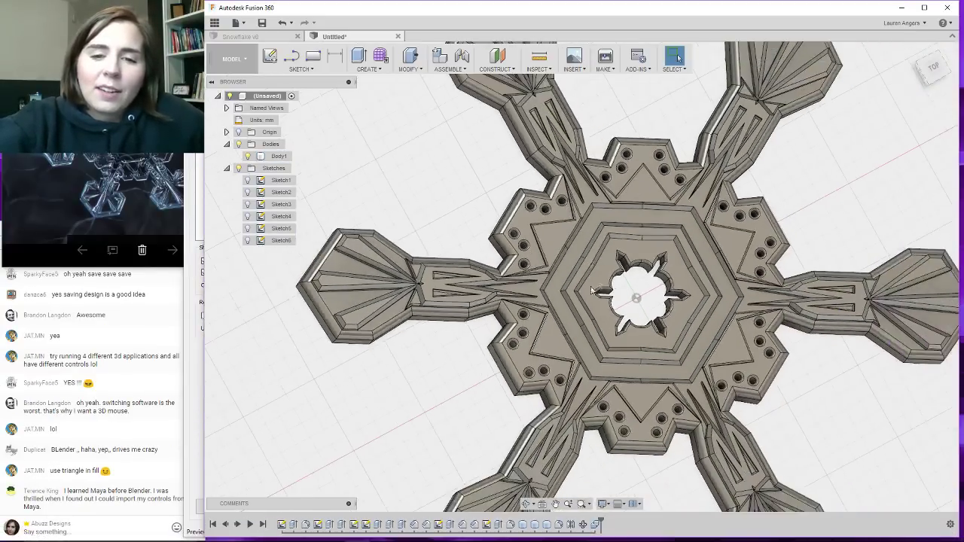
scroll(422, 226, "up", 4)
scroll(479, 271, "down", 3)
scroll(532, 294, "up", 3)
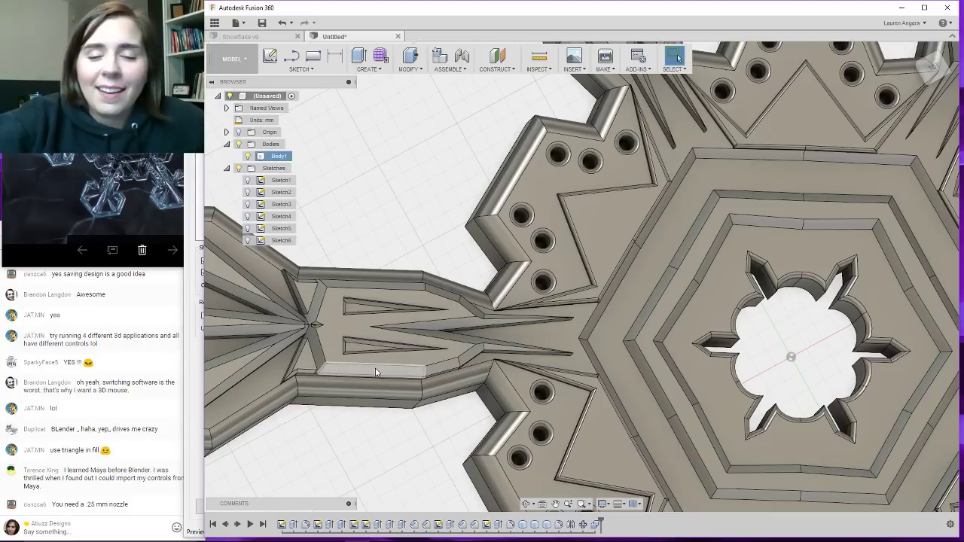
scroll(399, 418, "down", 2)
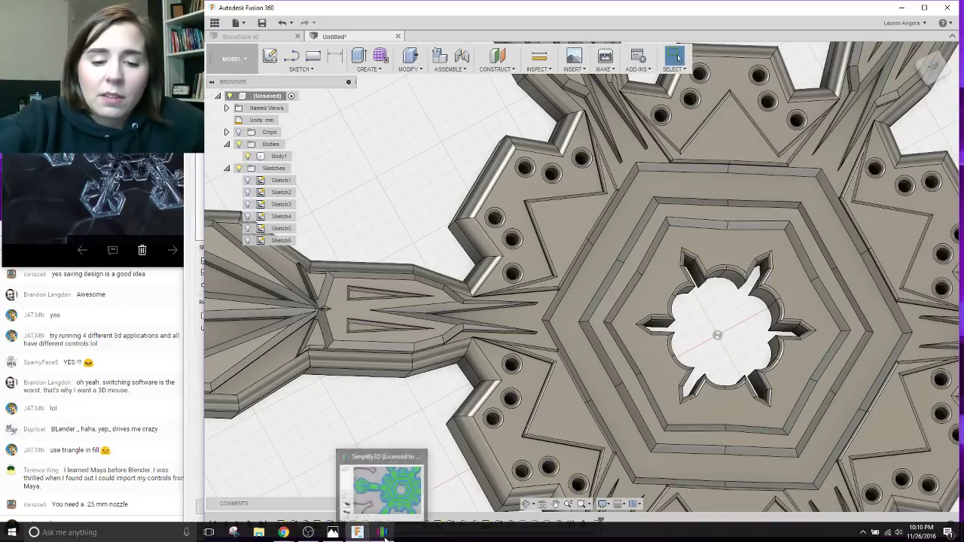
Switch back to Simplify3D, run the print simulation to its last layer and view the whole snowflake with its skirt.
left_click(386, 533)
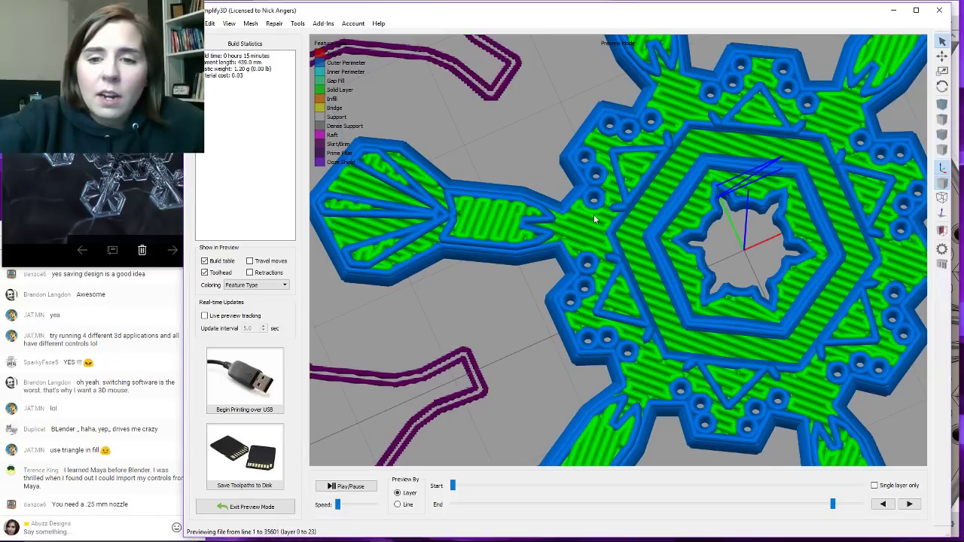
left_click_drag(580, 218, 478, 327)
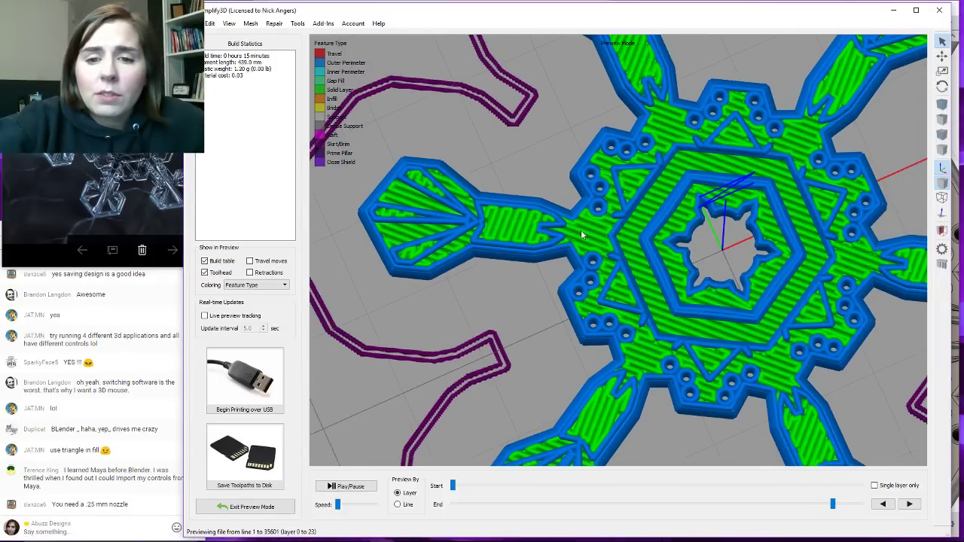
left_click(348, 486)
scroll(420, 301, "down", 2)
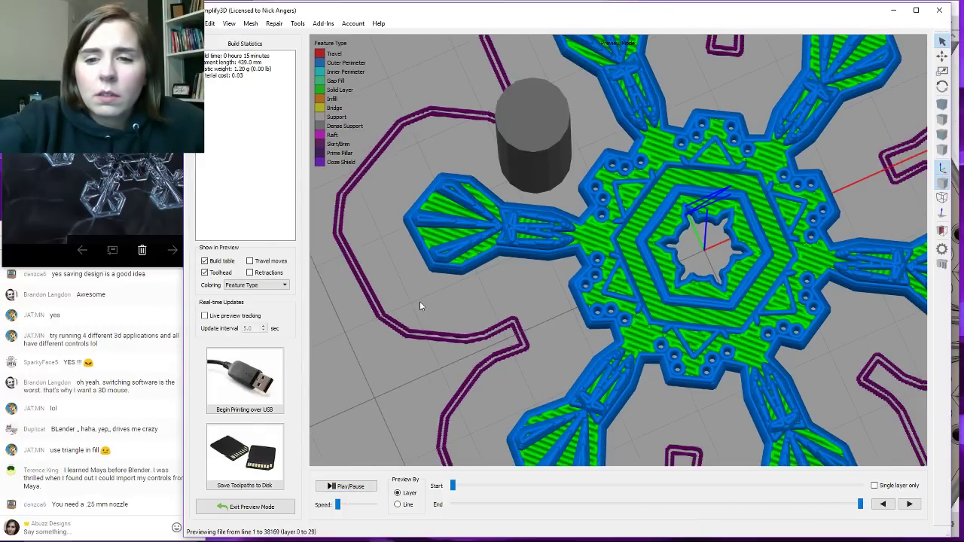
scroll(377, 298, "down", 4)
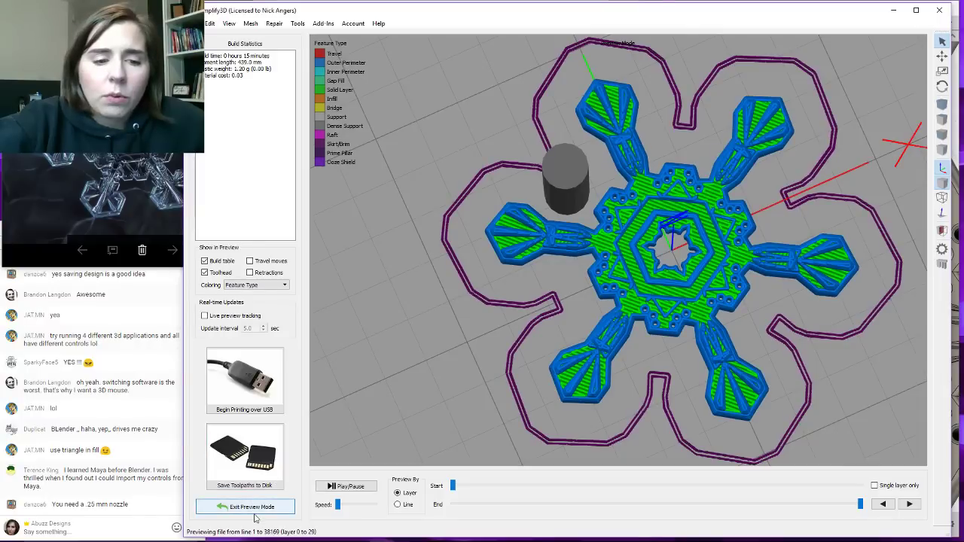
Leave the toolpath preview and scale the snowflake uniformly to 200%.
left_click(252, 507)
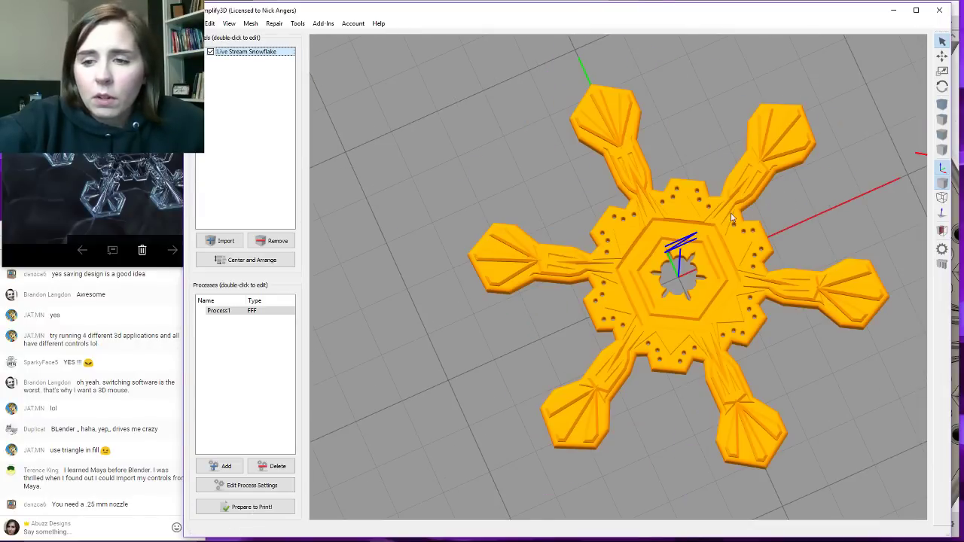
double_click(763, 154)
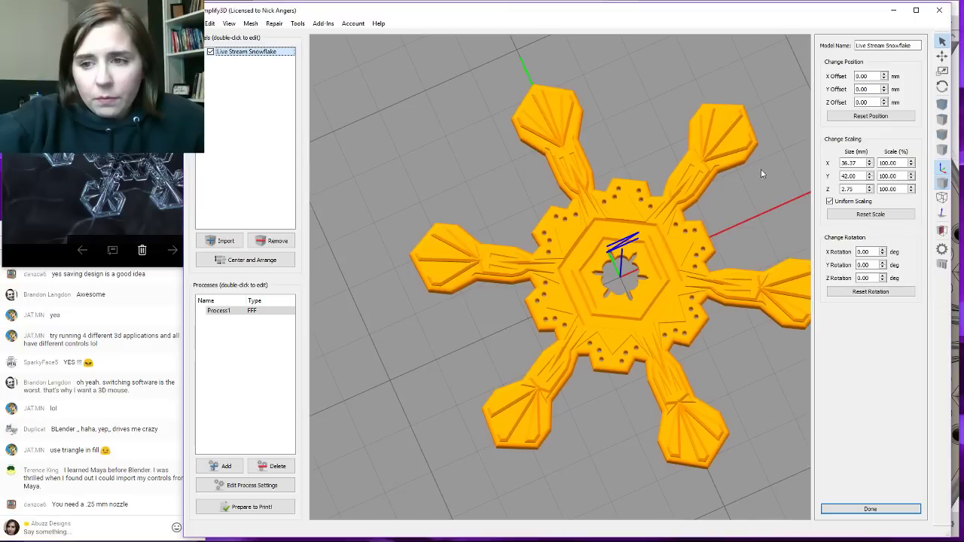
left_click(887, 163)
type("200")
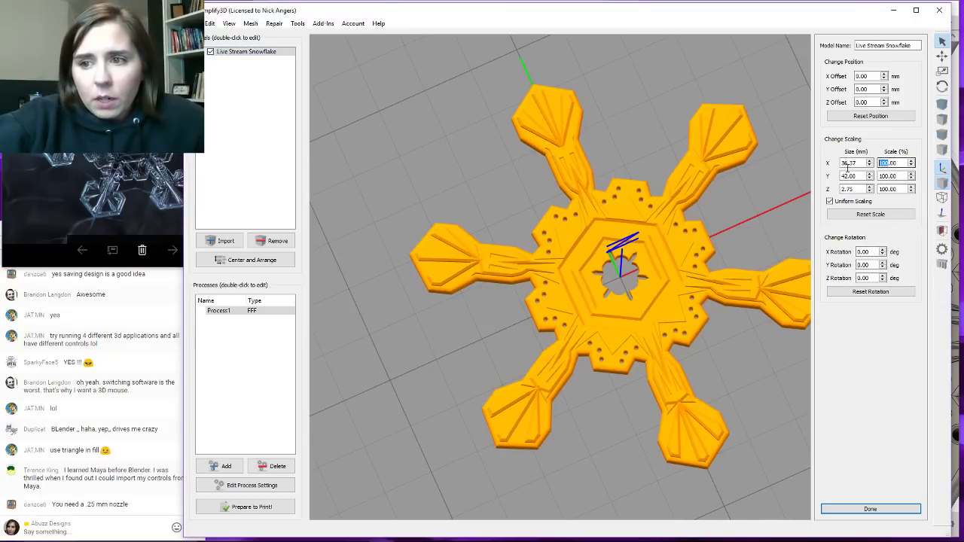
key("Return")
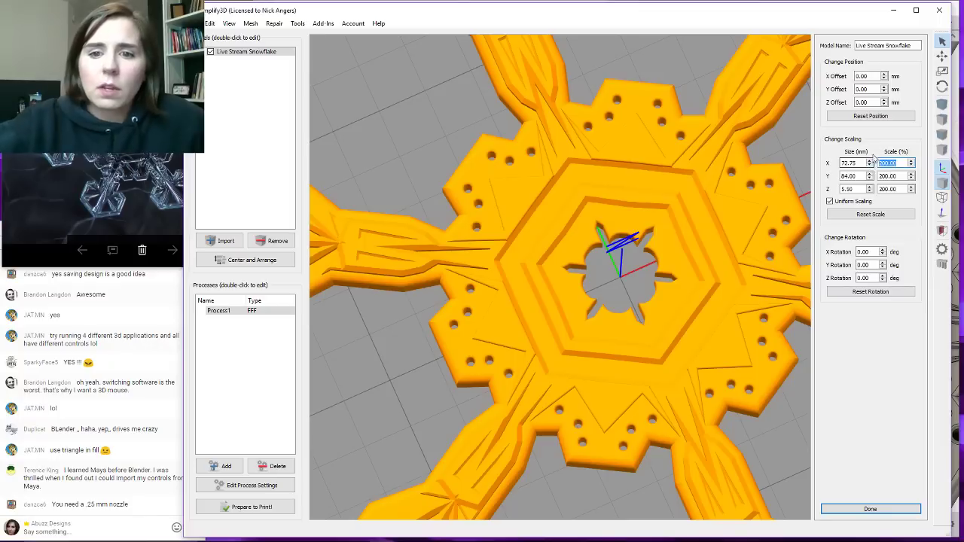
scroll(507, 244, "down", 3)
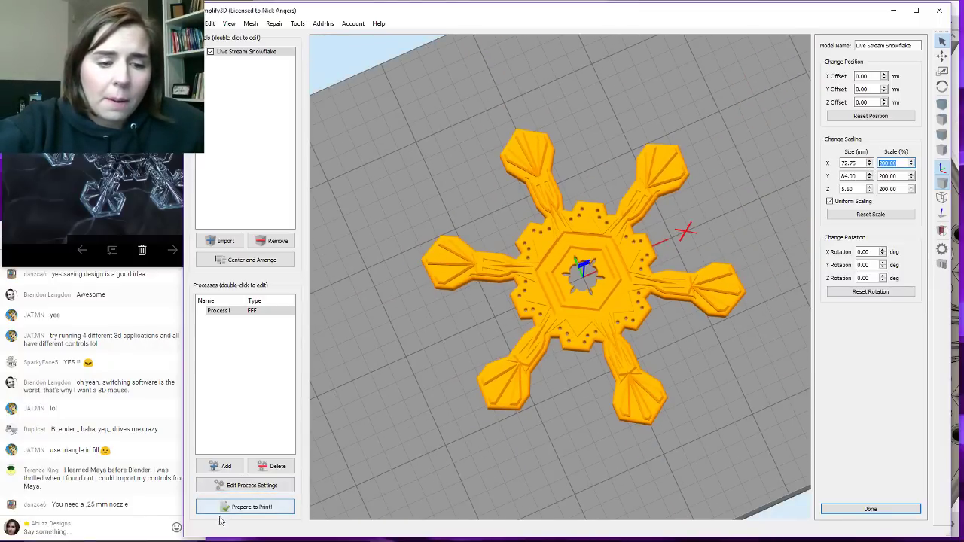
Prepare the enlarged snowflake for printing and narrow the slicer window so the build statistics are clear of the webcam area.
left_click(241, 509)
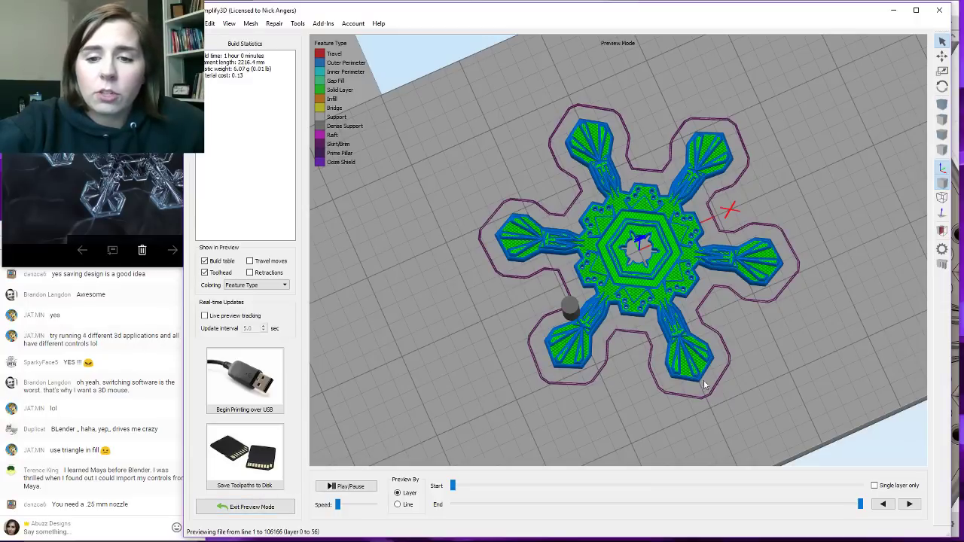
scroll(684, 263, "up", 5)
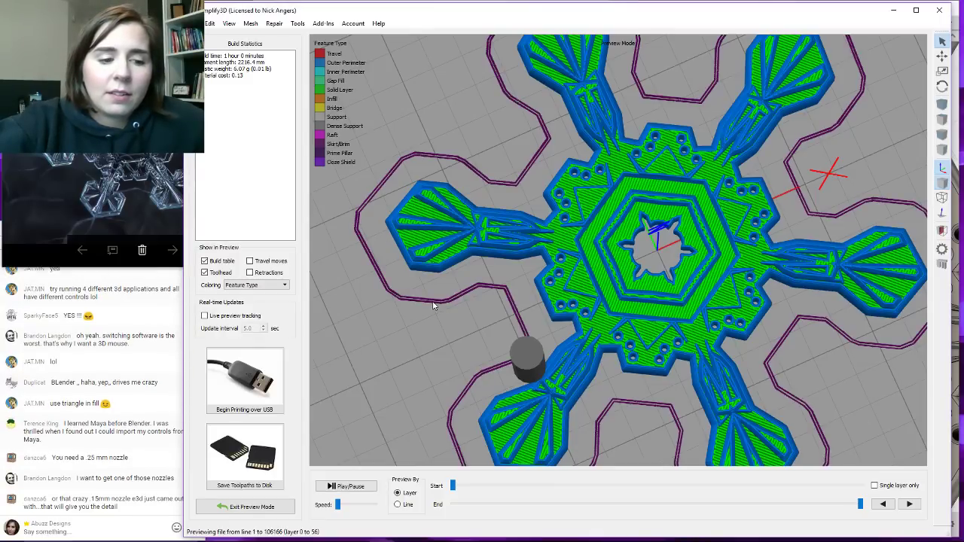
left_click_drag(179, 233, 200, 256)
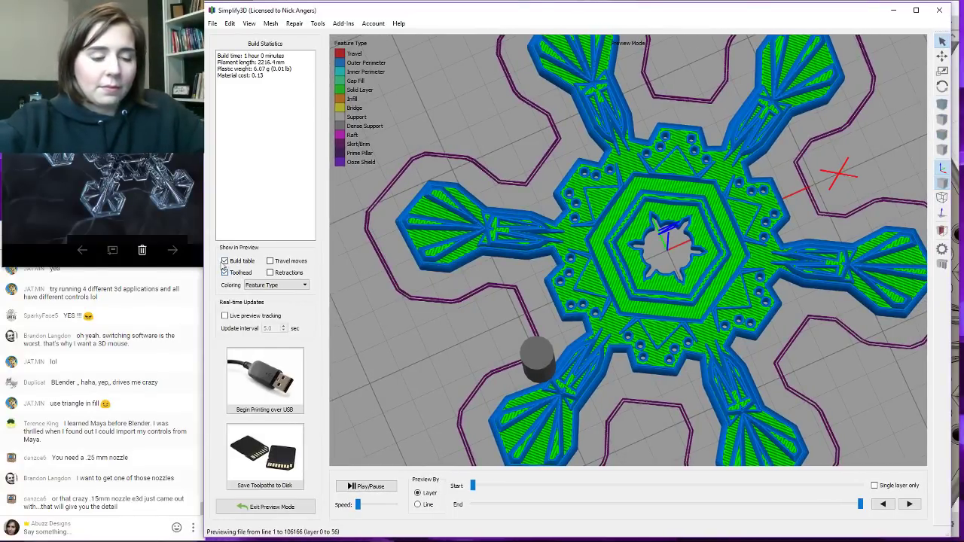
Examine the enlarged snowflake's toolpaths from above, comparing the arms, small holes and central hexagon close up and on the whole build plate.
scroll(468, 366, "down", 2)
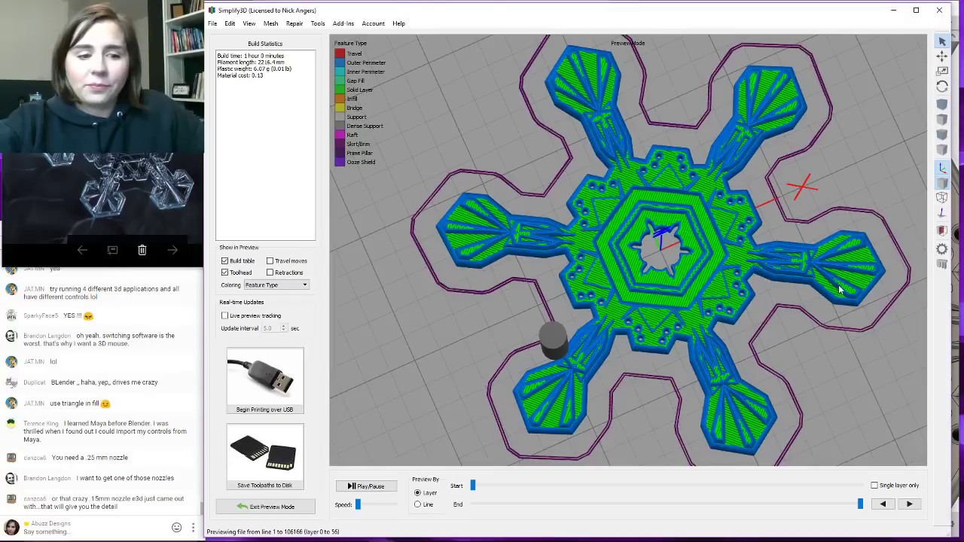
scroll(433, 263, "down", 2)
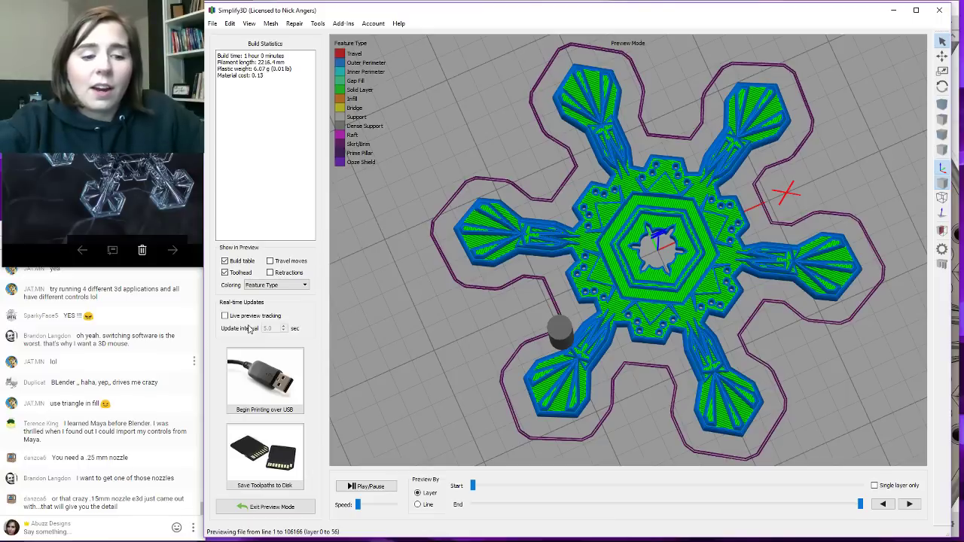
scroll(857, 266, "up", 2)
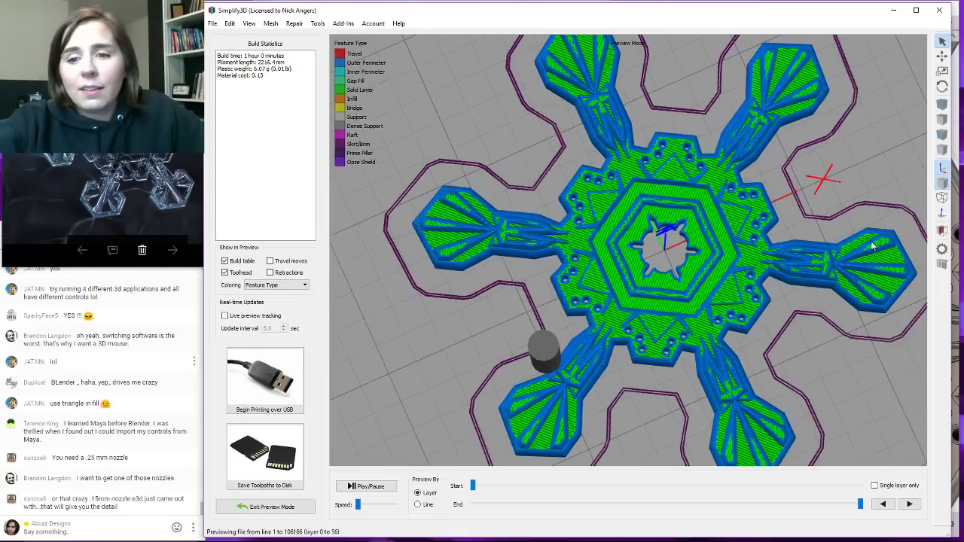
right_click_drag(809, 232, 783, 236)
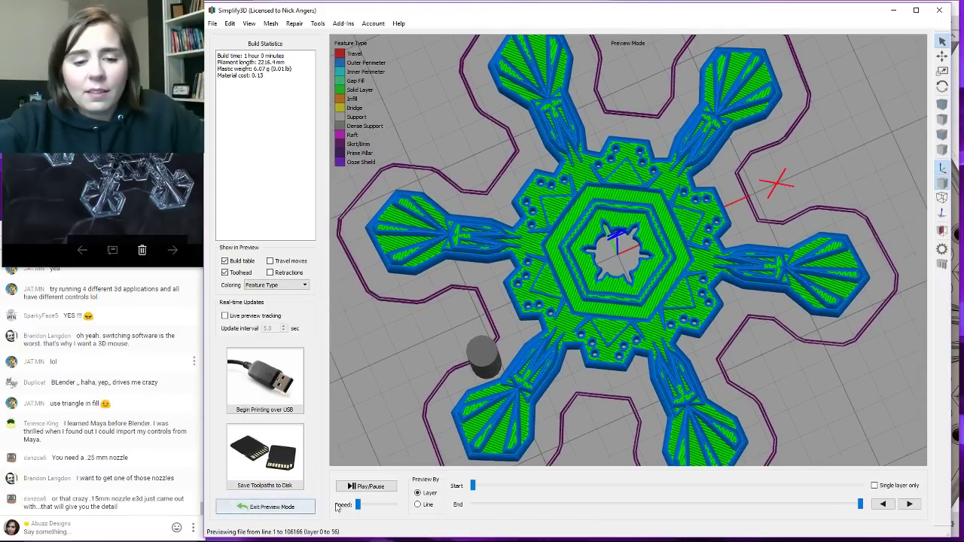
left_click(392, 490)
scroll(383, 350, "down", 3)
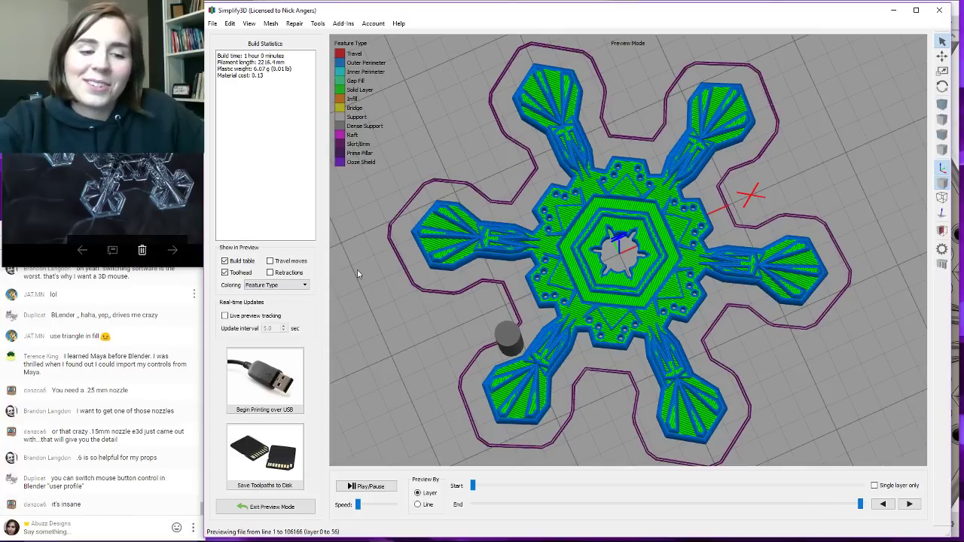
scroll(657, 275, "up", 5)
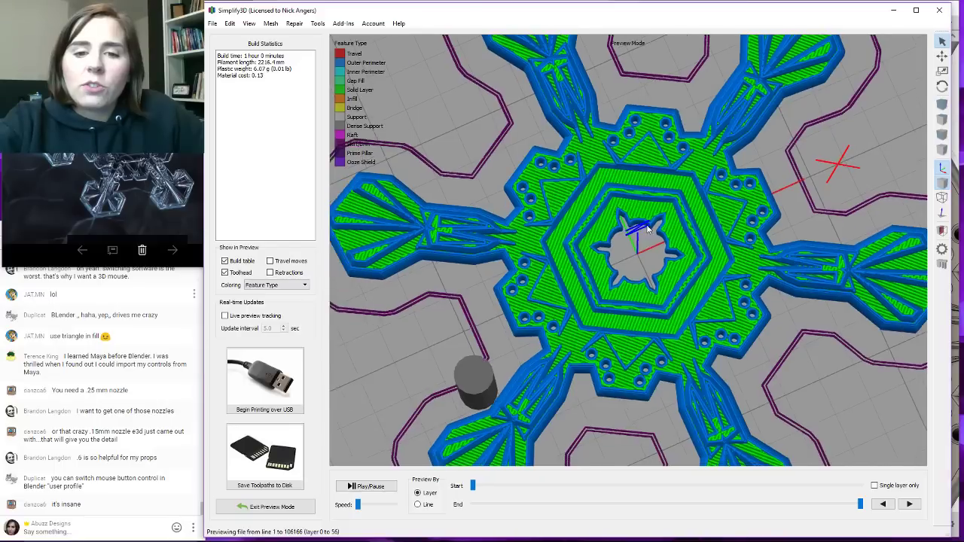
scroll(670, 250, "up", 4)
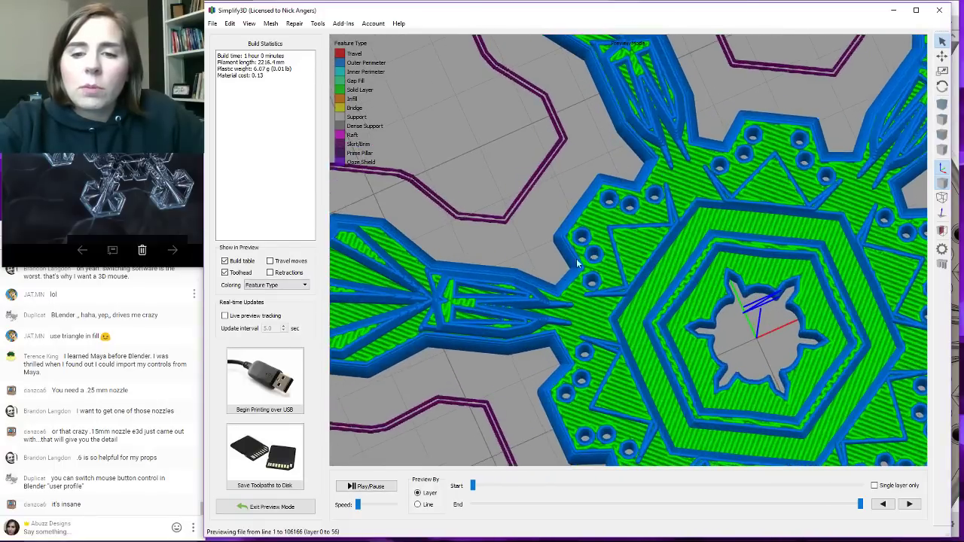
scroll(546, 302, "down", 8)
scroll(544, 296, "down", 5)
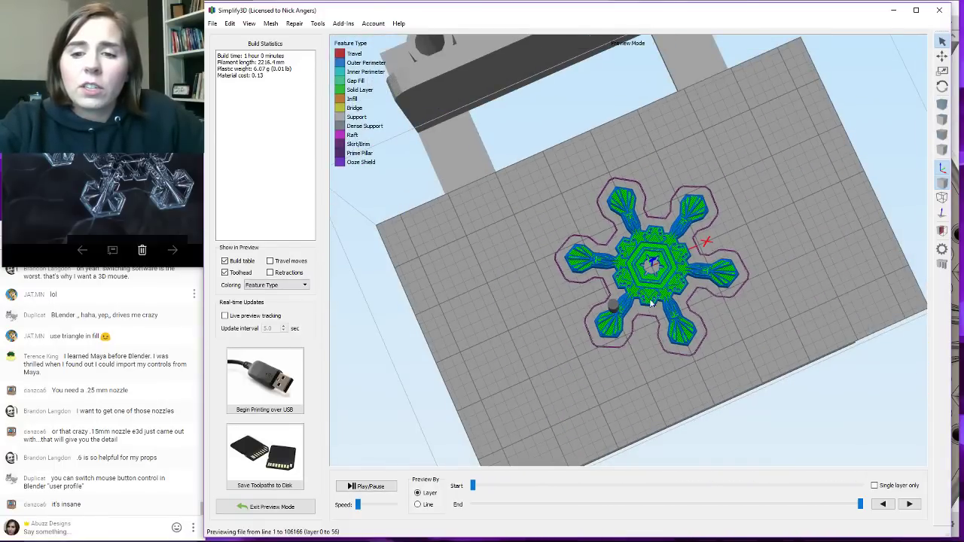
scroll(652, 303, "up", 10)
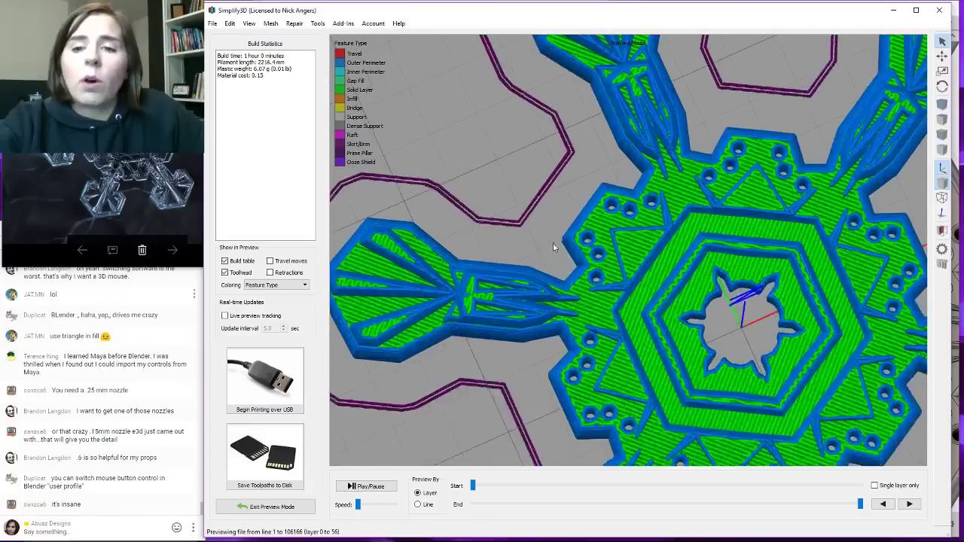
scroll(554, 247, "up", 2)
scroll(689, 266, "down", 2)
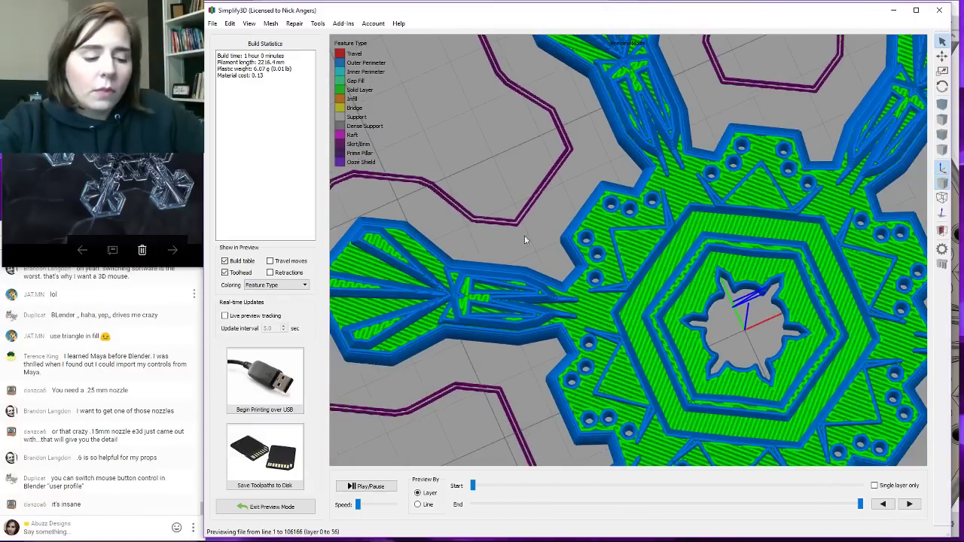
Inspect the thickness of the sliced snowflake on the build plate from a low side angle.
scroll(525, 239, "down", 3)
scroll(526, 321, "down", 5)
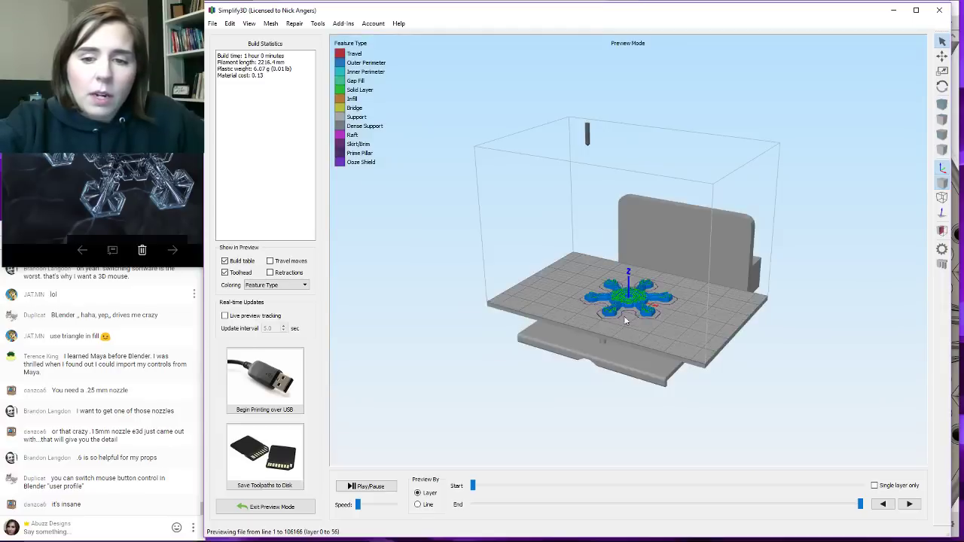
scroll(624, 316, "up", 5)
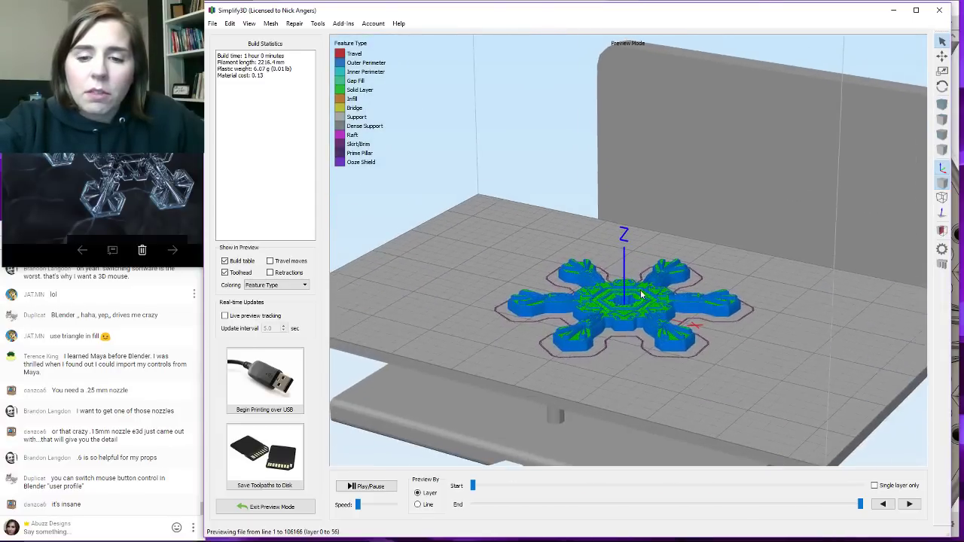
scroll(633, 299, "up", 2)
right_click_drag(621, 324, 638, 272)
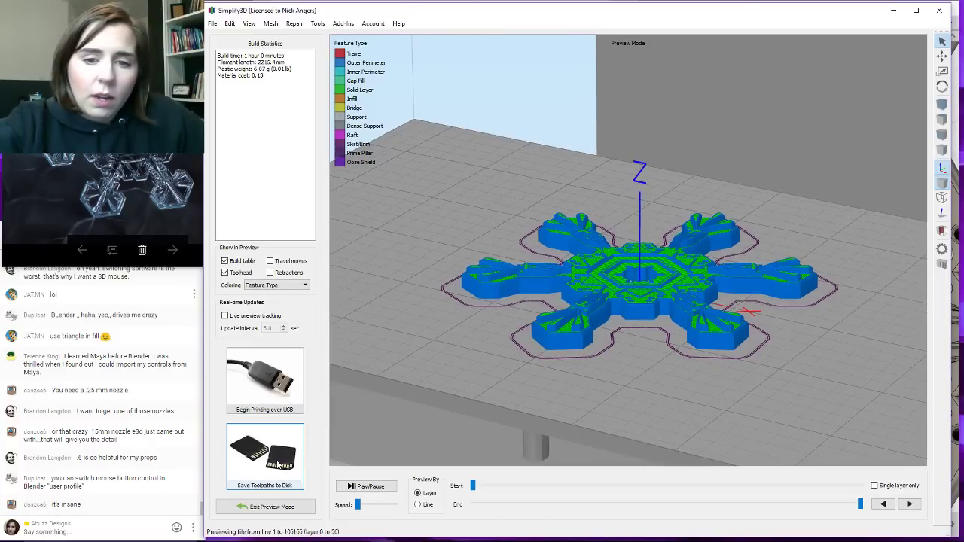
Turn off uniform scaling, set the snowflake's Z scale to 100% and prepare it for printing again.
left_click(265, 507)
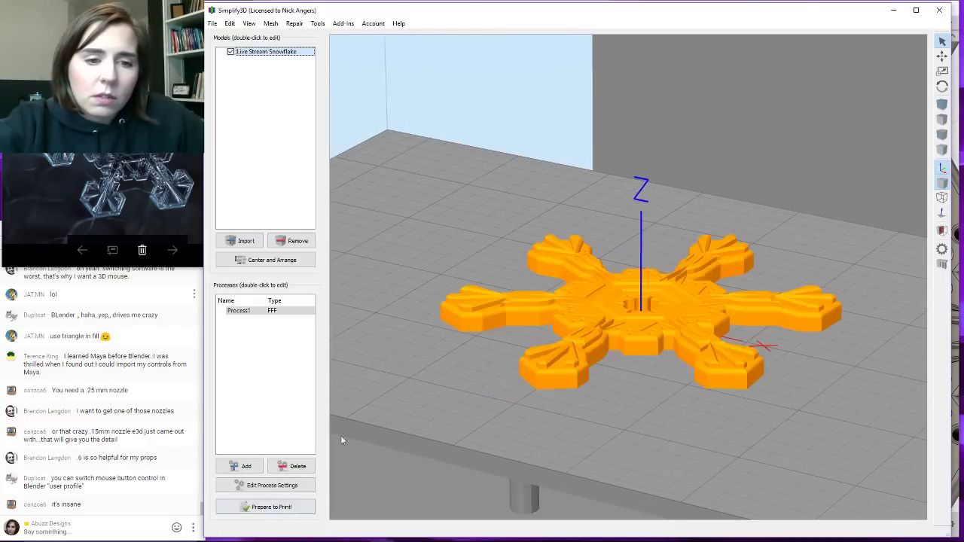
double_click(710, 329)
left_click(887, 189)
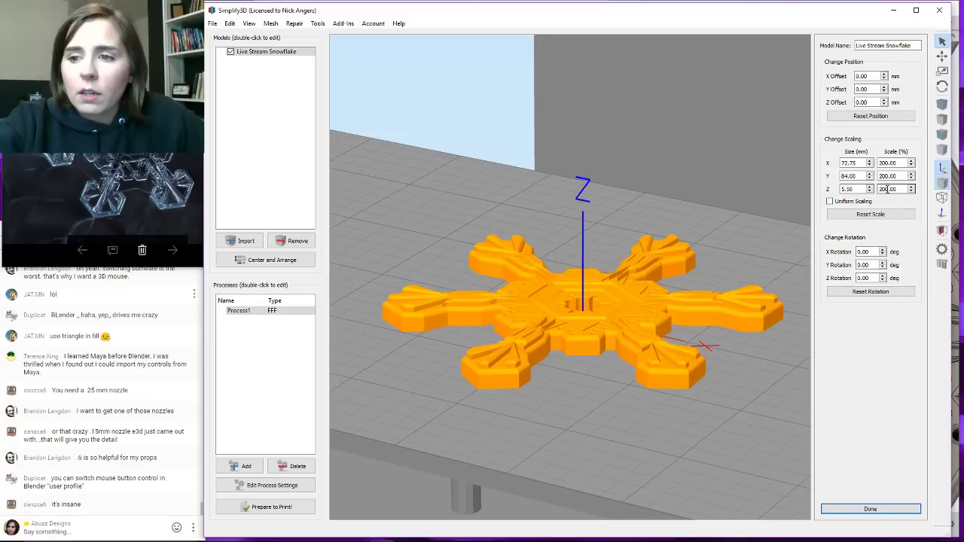
type("100")
key("Return")
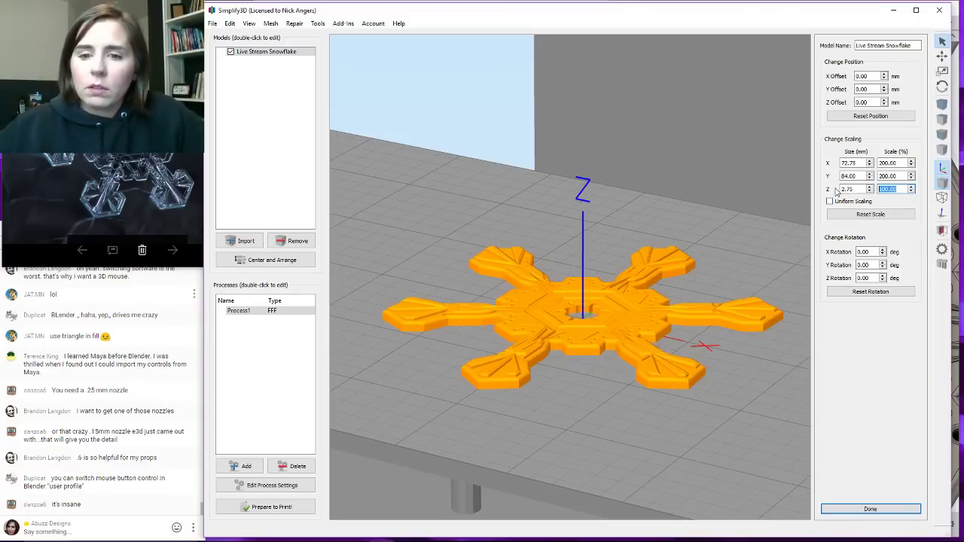
left_click(290, 510)
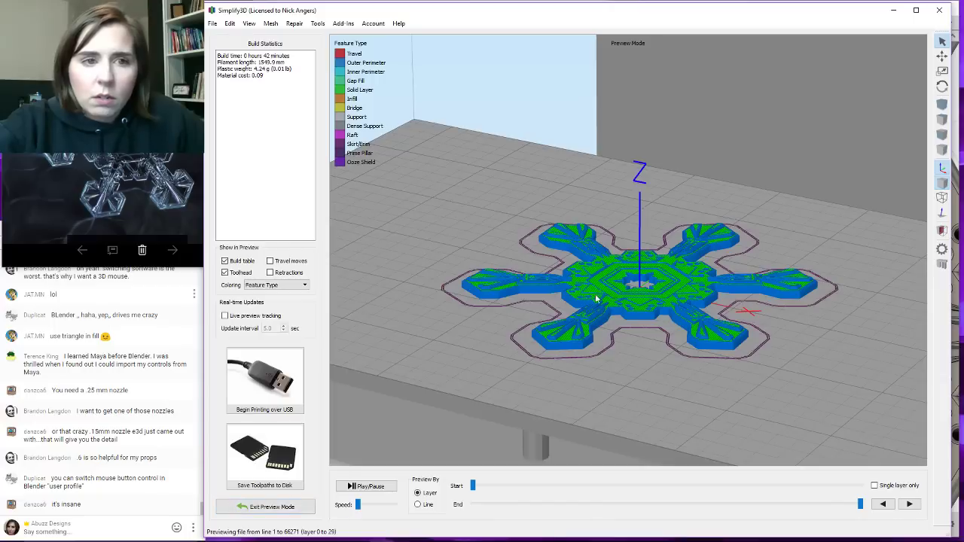
Examine the rescaled snowflake's toolpaths from above, checking the arms, small holes and central hexagon close up and from farther out.
key("Home")
scroll(651, 342, "up", 7)
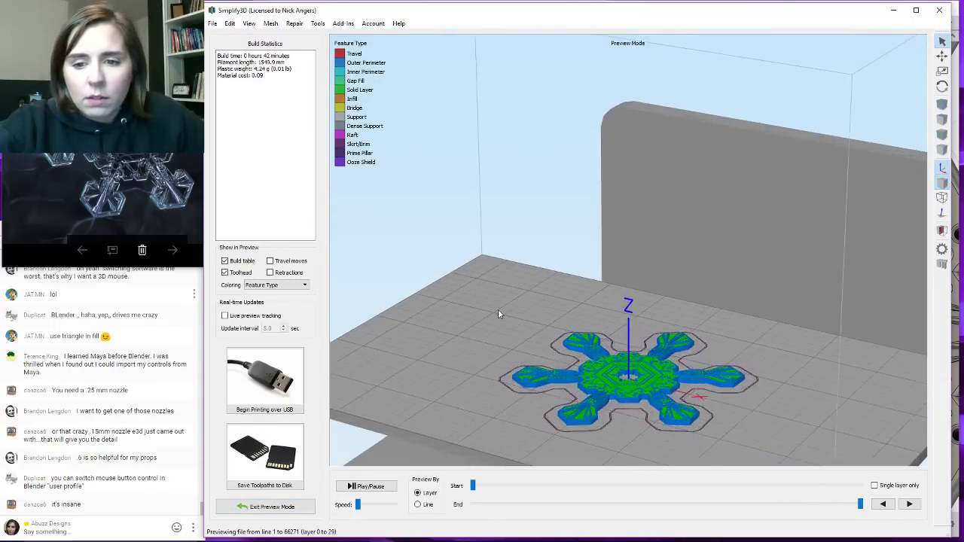
left_click_drag(498, 309, 629, 409)
scroll(624, 413, "up", 6)
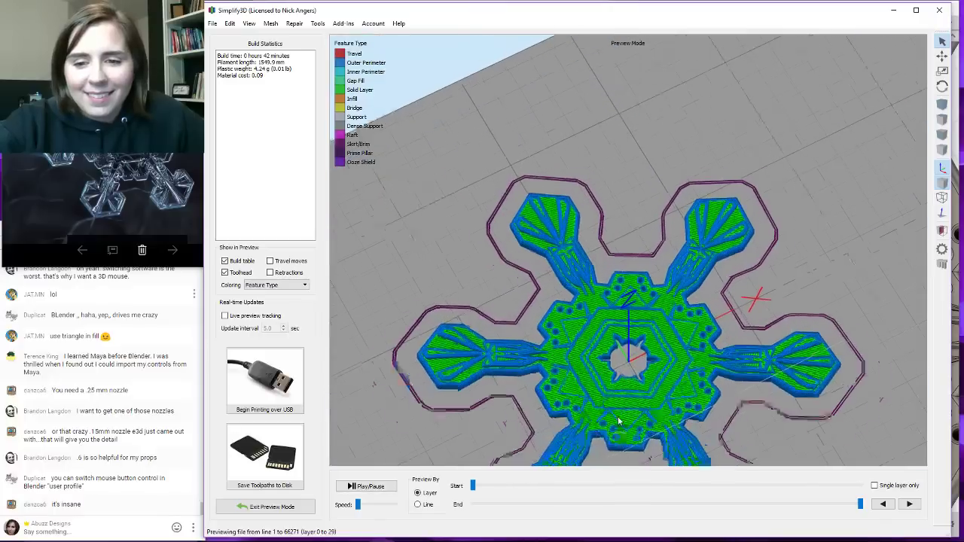
right_click_drag(660, 288, 658, 258)
left_click_drag(604, 365, 518, 253)
scroll(538, 278, "down", 3)
scroll(592, 301, "up", 6)
right_click_drag(603, 305, 606, 281)
scroll(595, 290, "down", 2)
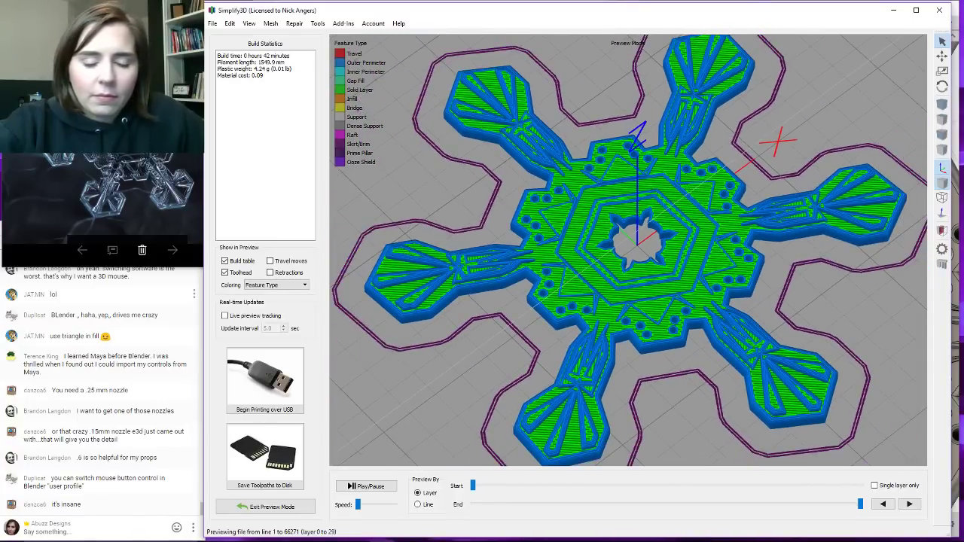
left_click(370, 490)
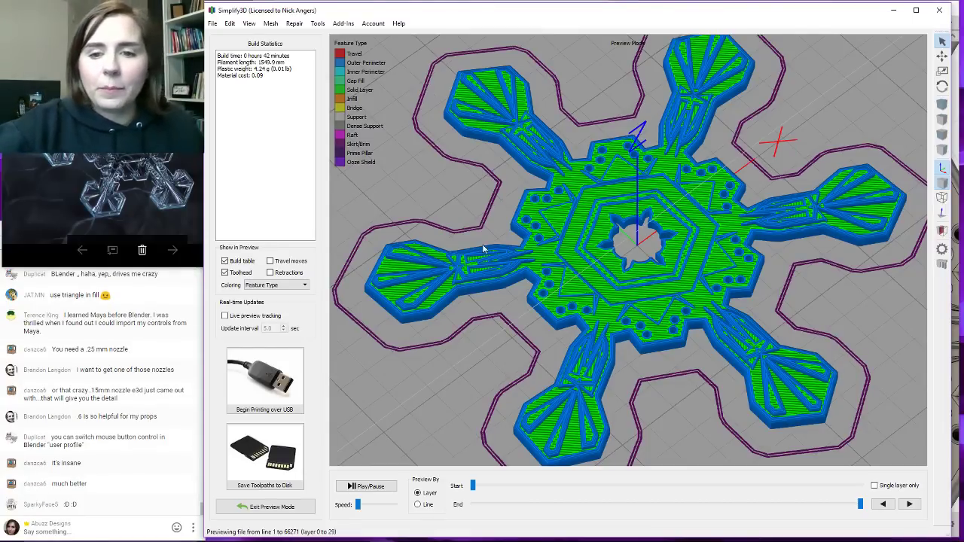
left_click_drag(483, 249, 470, 244)
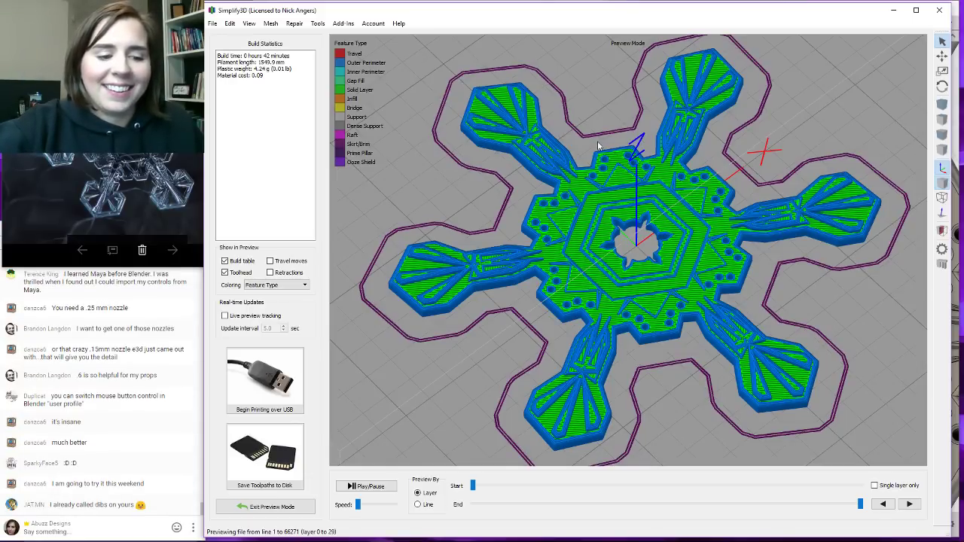
scroll(663, 234, "up", 3)
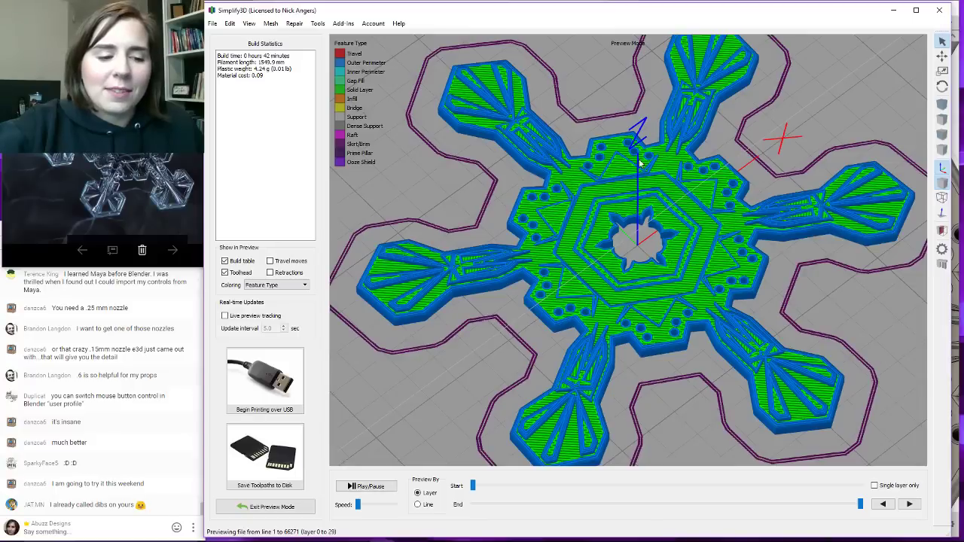
scroll(613, 137, "down", 5)
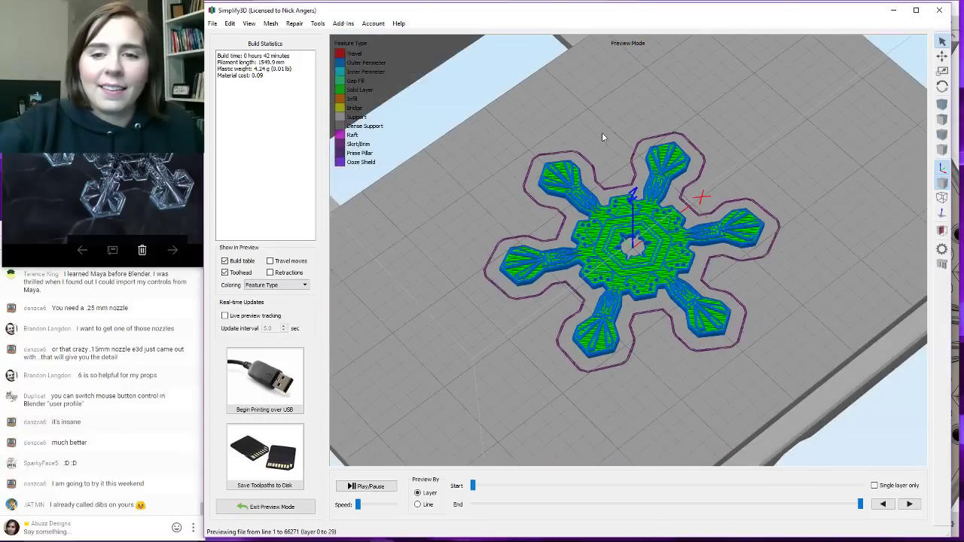
scroll(618, 360, "up", 3)
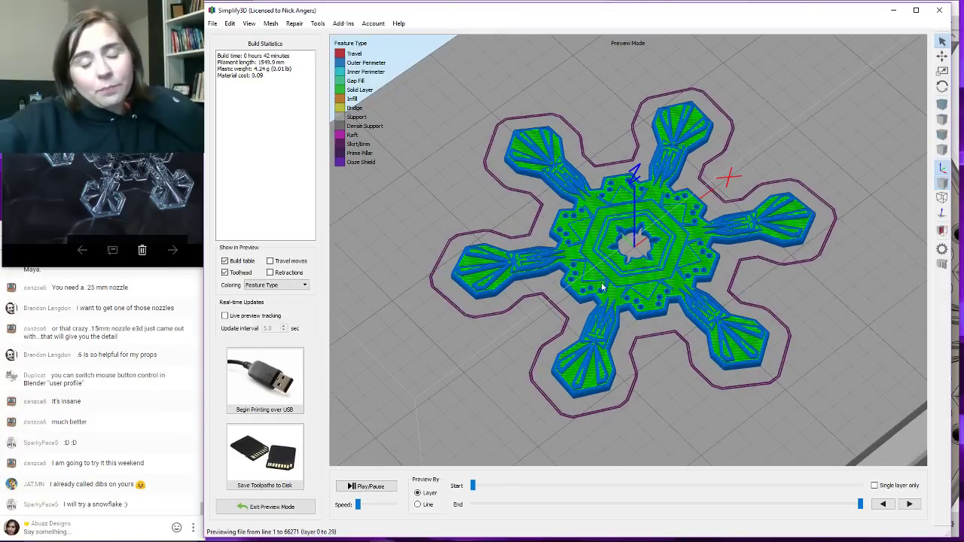
Open the Front card image from the desktop's Snowflakes folder in File Explorer, then enlarge its window and move it clear of the webcam area.
mouse_move(257, 536)
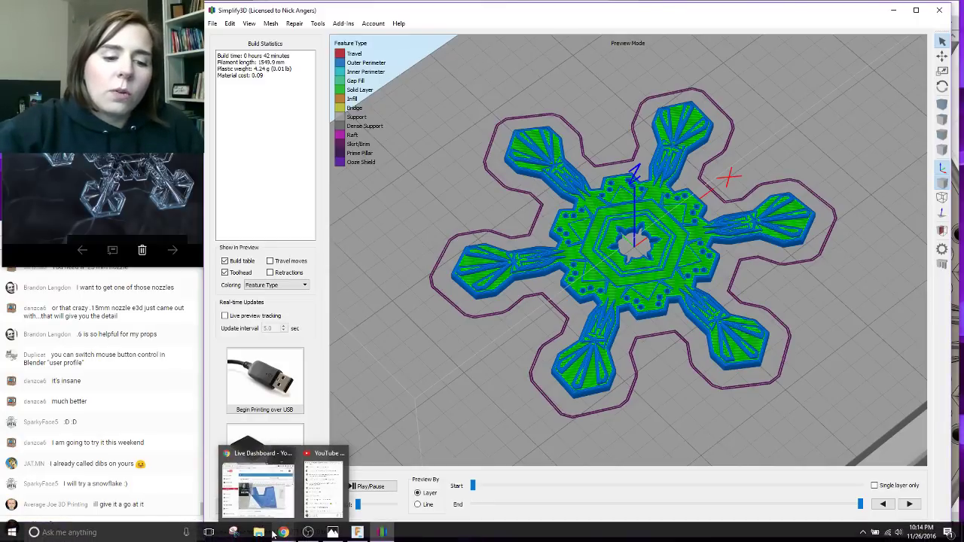
left_click(282, 533)
left_click(259, 532)
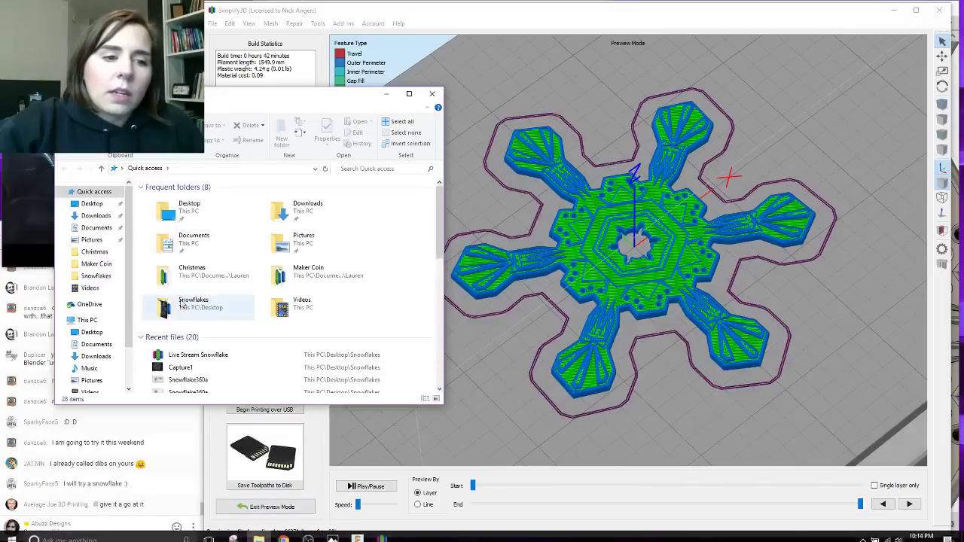
left_click(95, 276)
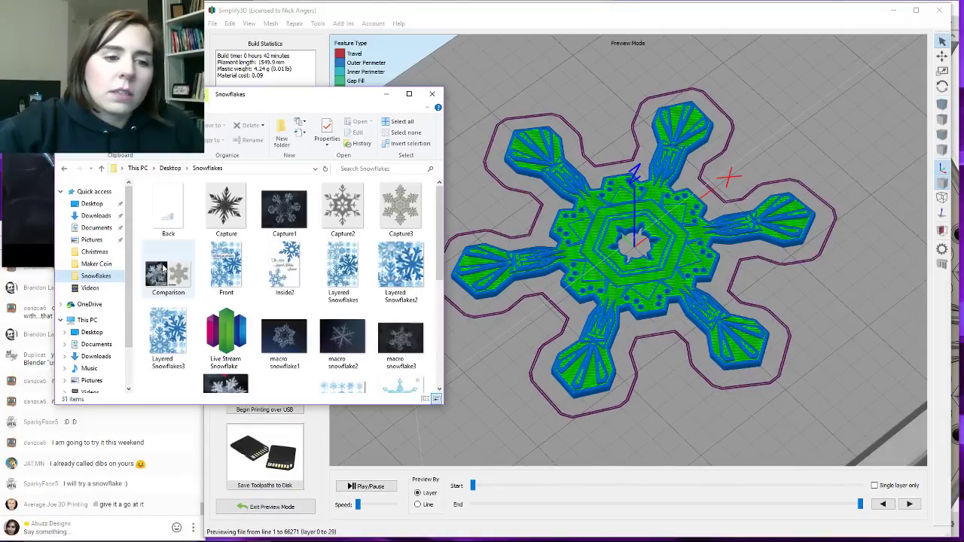
double_click(221, 271)
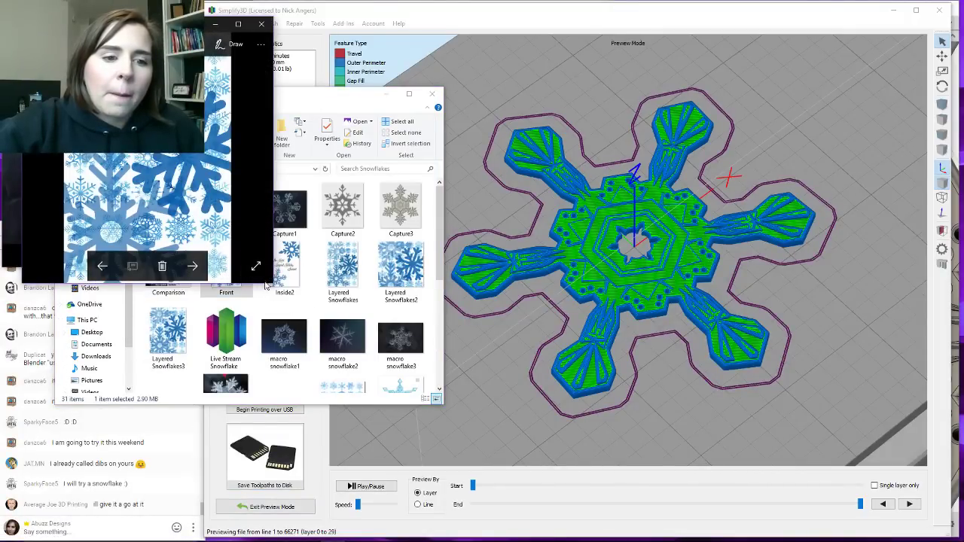
left_click_drag(272, 284, 423, 480)
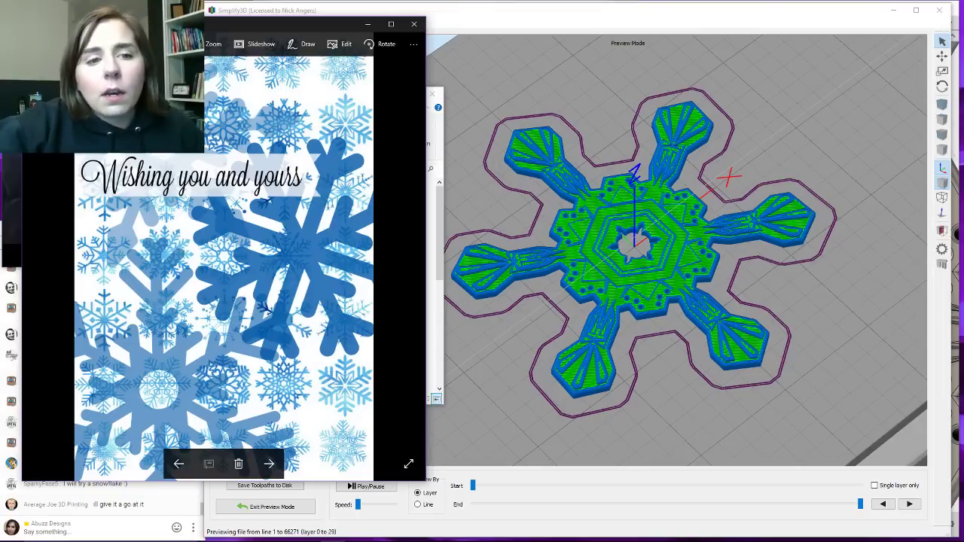
left_click_drag(188, 30, 566, 15)
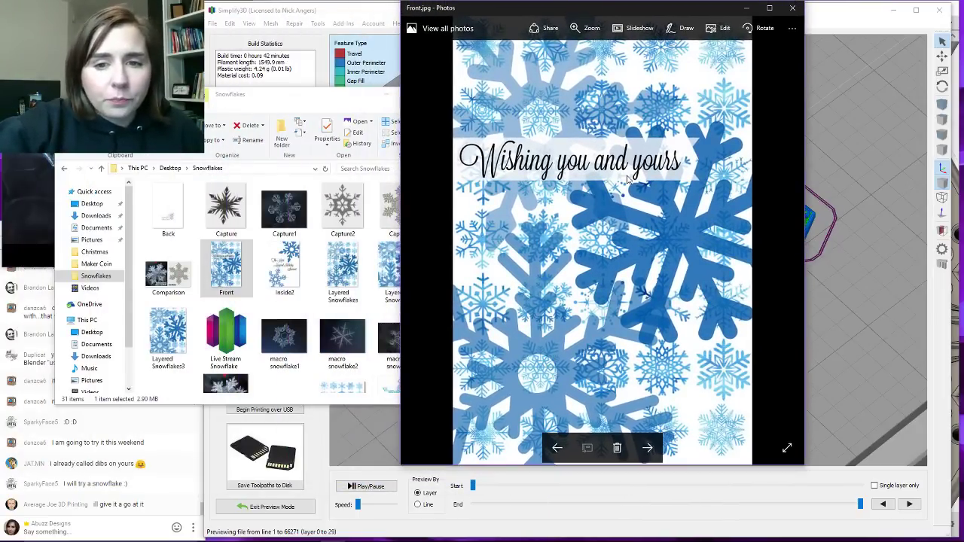
View the Inside2 card image side by side with the enlarged Front image, and close both images.
left_click(278, 268)
double_click(278, 267)
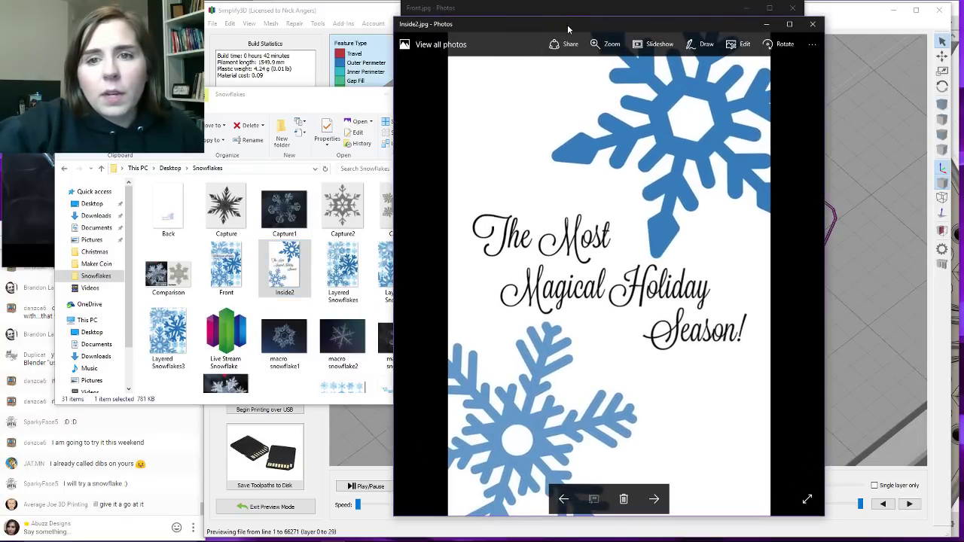
left_click_drag(568, 29, 678, 23)
left_click(482, 14)
left_click_drag(482, 13, 316, 19)
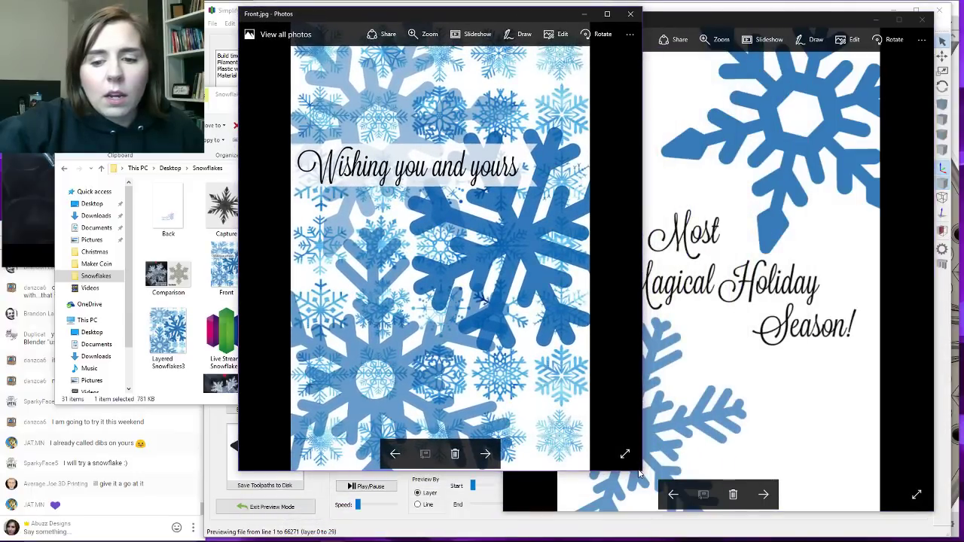
left_click_drag(644, 473, 660, 516)
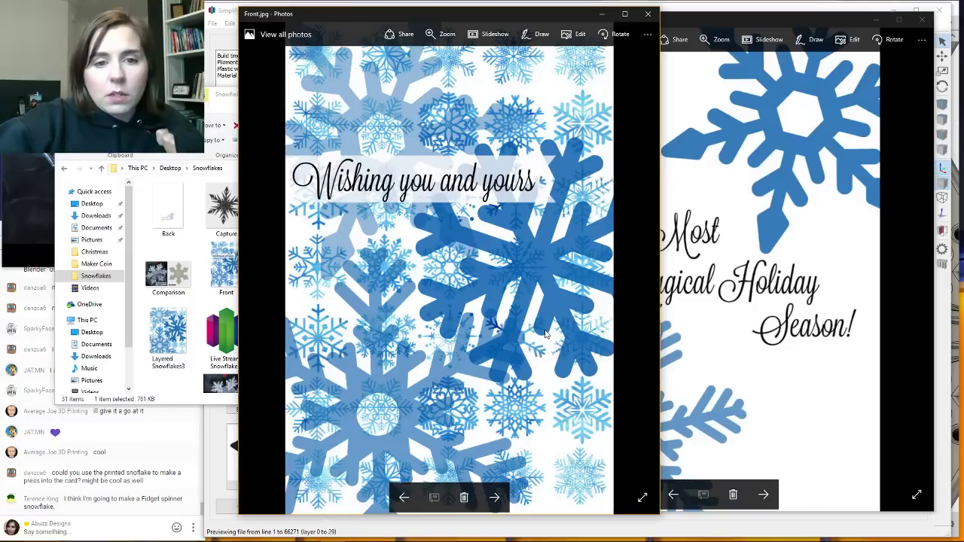
left_click(646, 15)
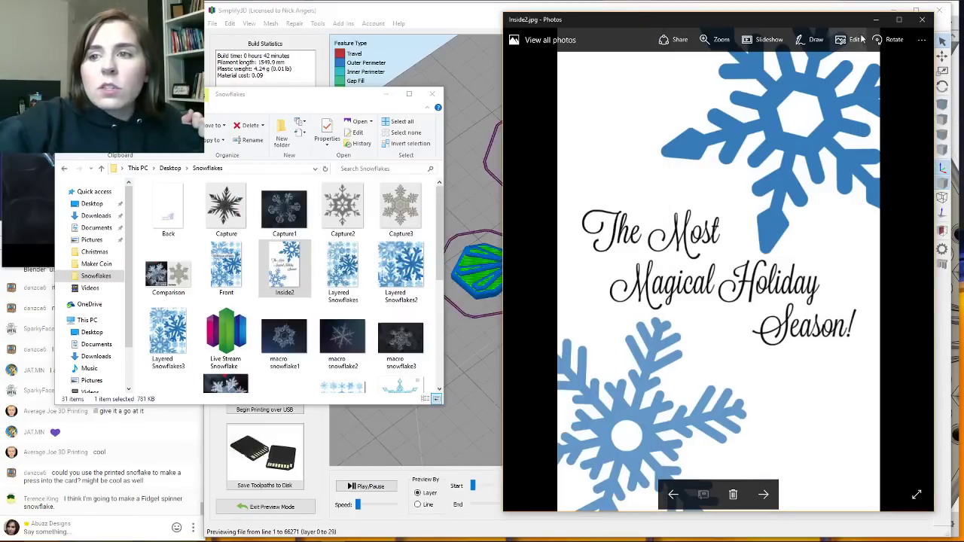
left_click(922, 19)
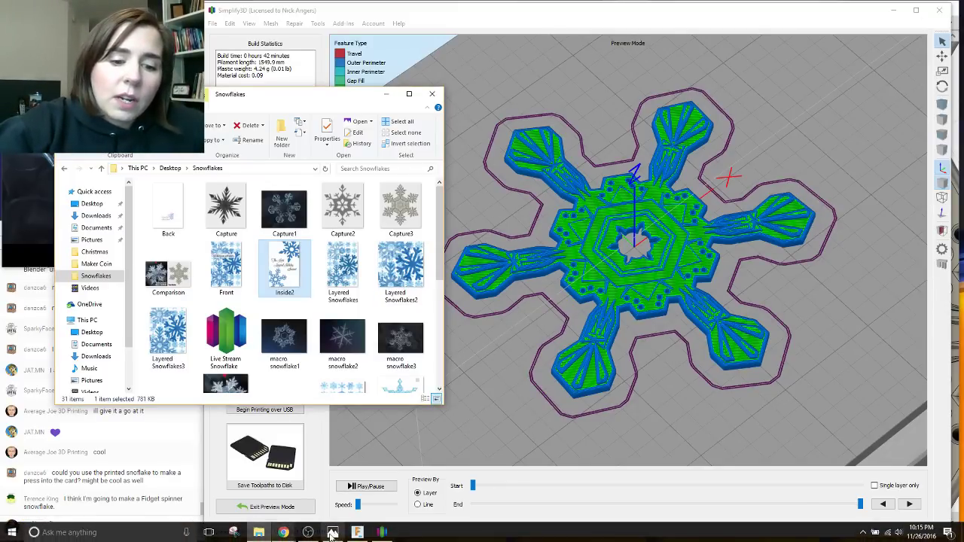
Switch to Fusion 360 and open the Snowflake 1 ring design from the Christmas project's Snowflakes folder.
left_click(333, 533)
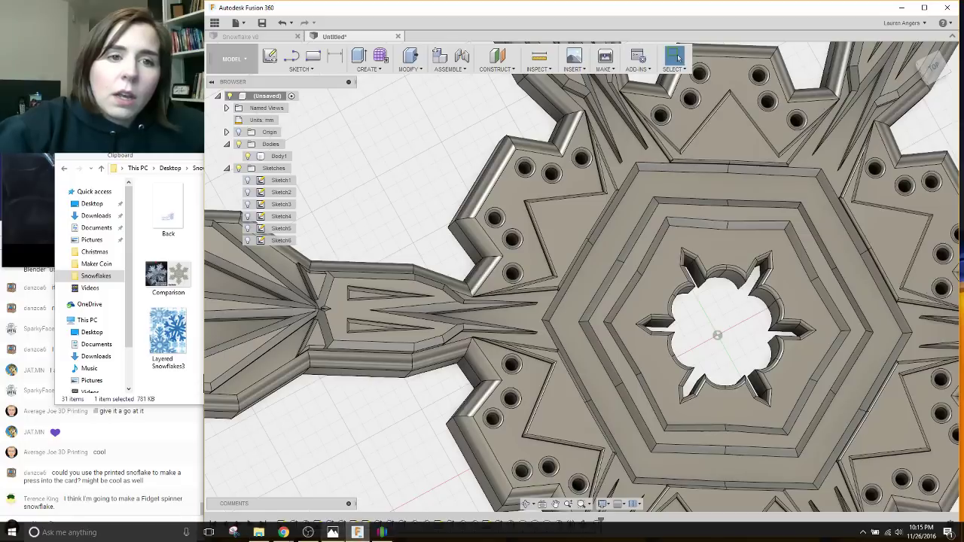
left_click(280, 37)
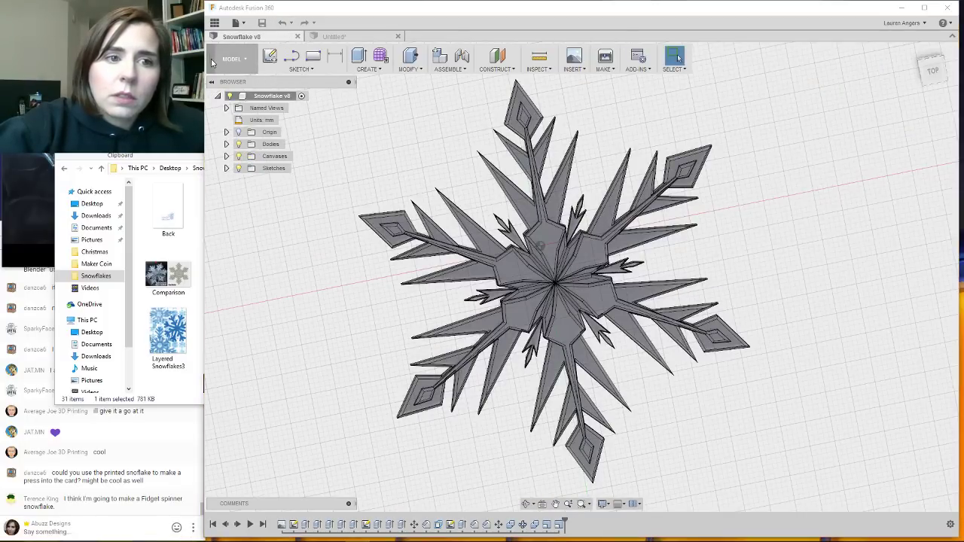
left_click(211, 84)
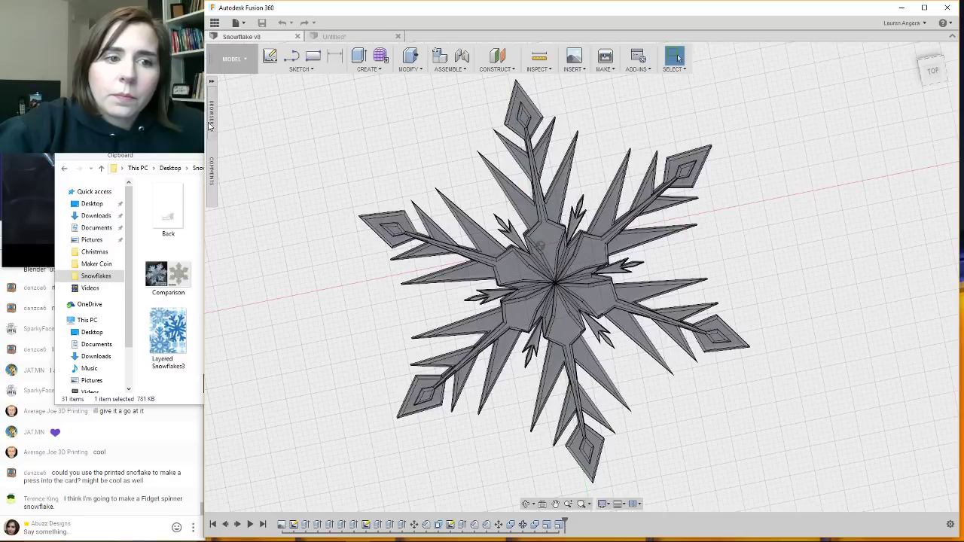
left_click(215, 22)
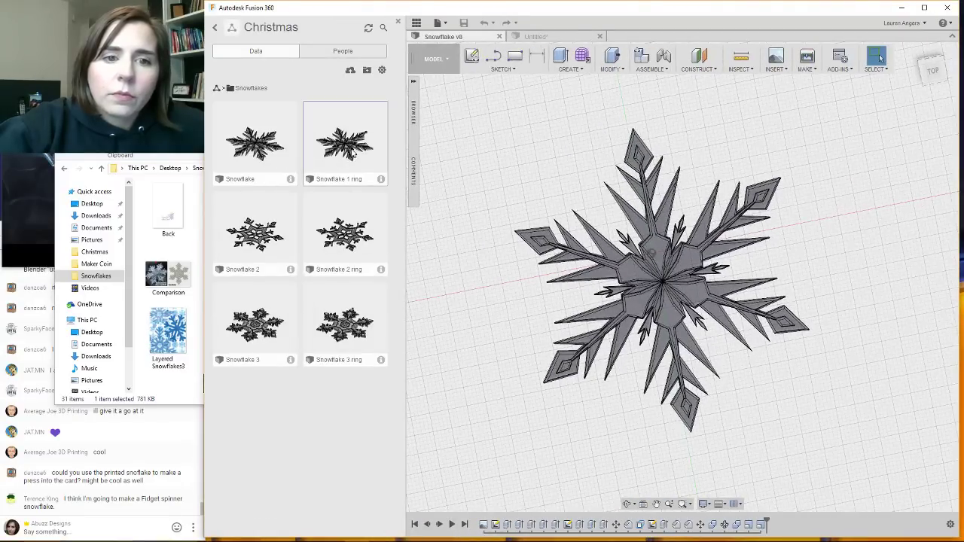
double_click(351, 151)
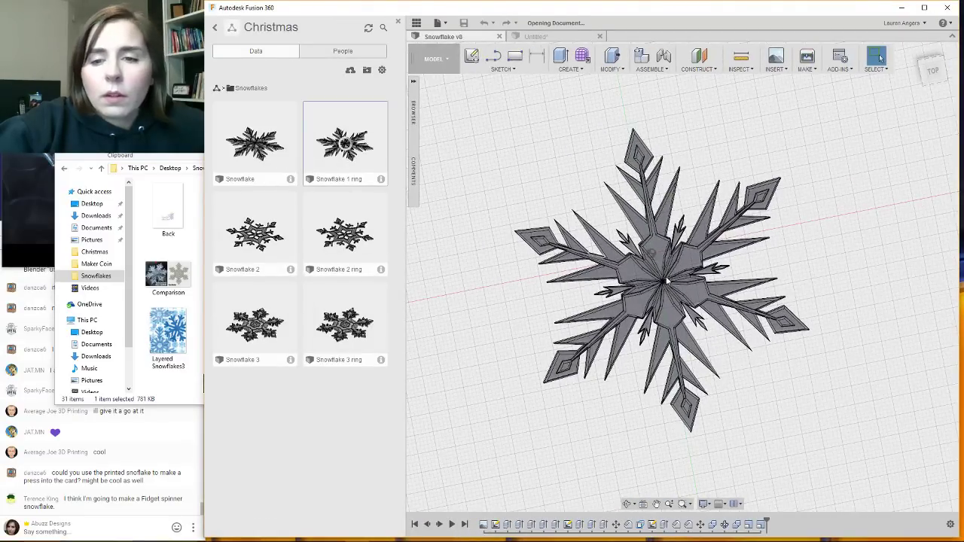
left_click(556, 38)
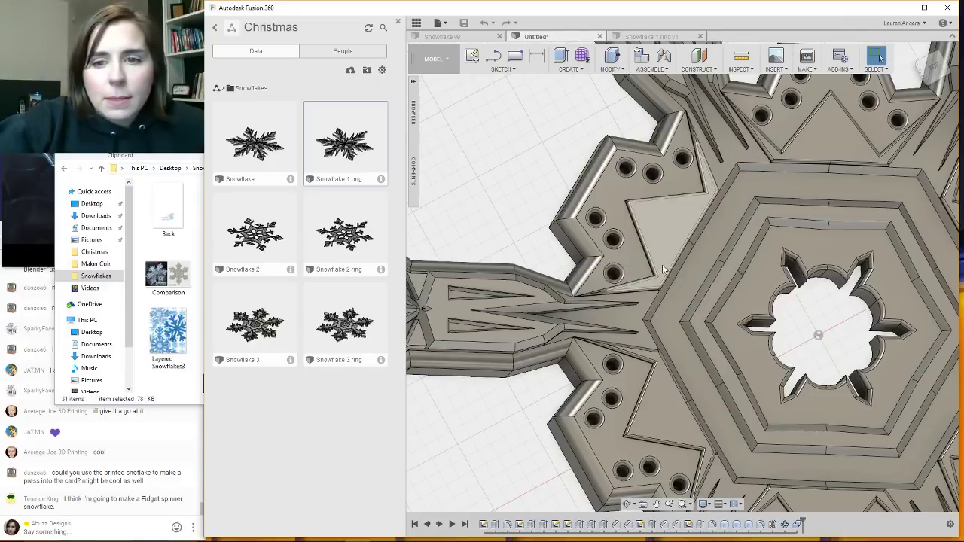
left_click(639, 37)
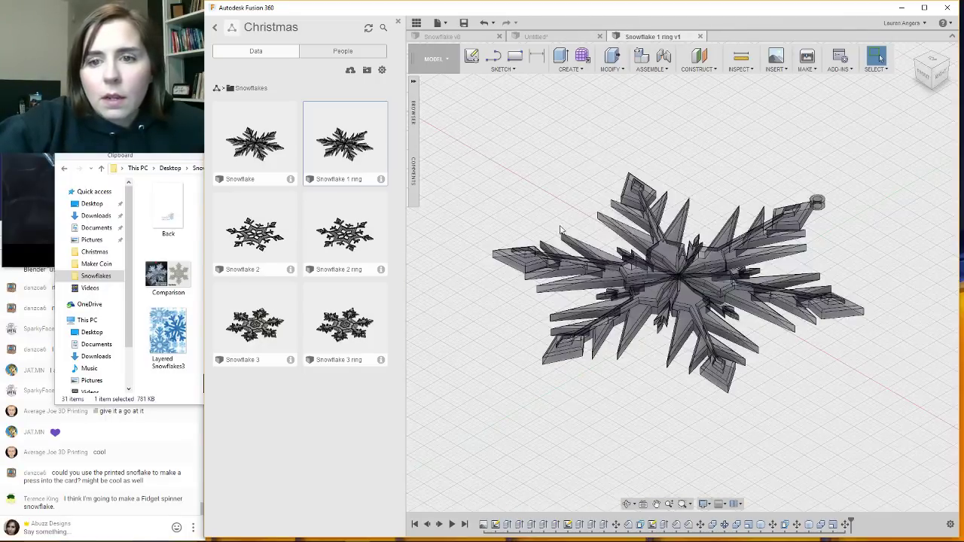
Examine the hanging ring on the arm tip of the Snowflake 1 ring design close up, and view the whole ornament from above.
scroll(618, 207, "up", 3)
middle_click_drag(618, 207, 678, 335, "shift")
scroll(628, 136, "down", 2)
scroll(631, 140, "up", 4)
middle_click_drag(656, 184, 635, 213, "shift")
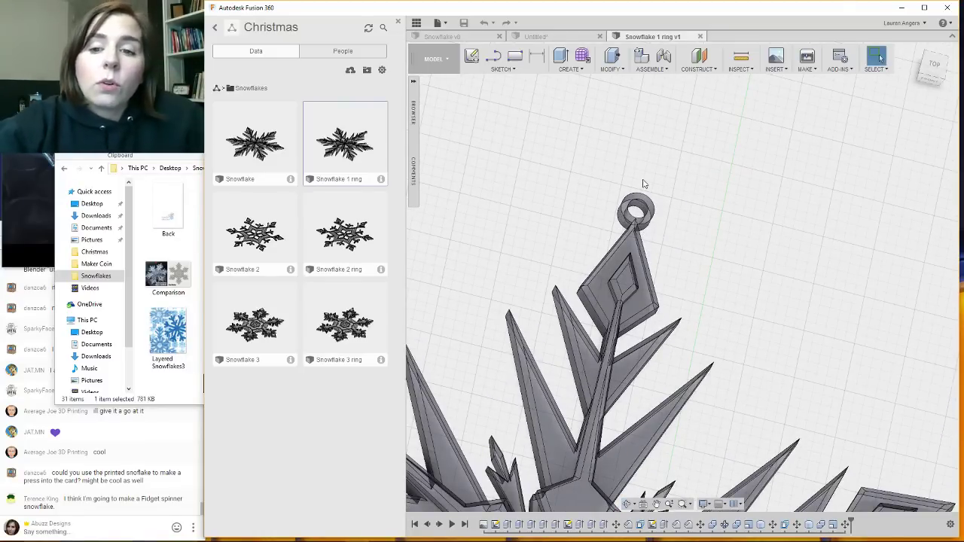
scroll(682, 167, "down", 4)
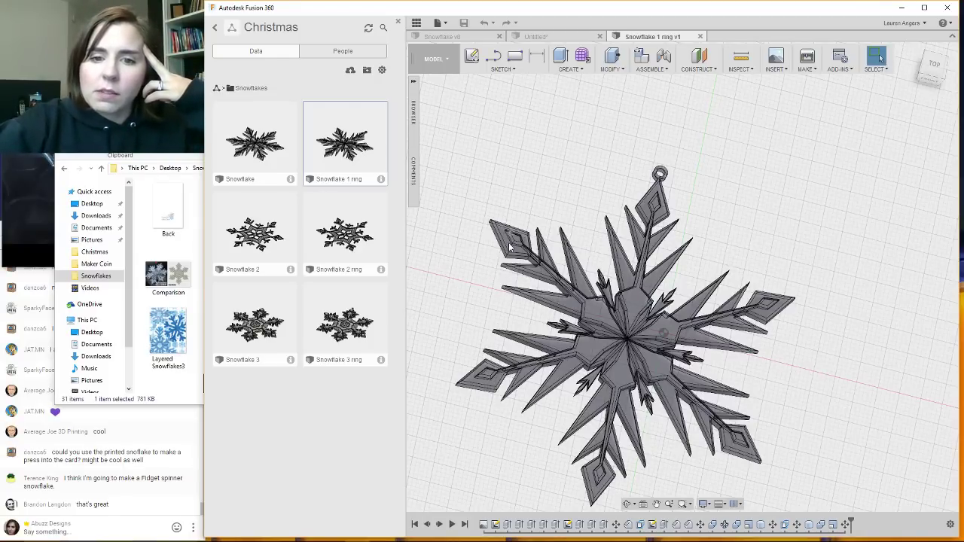
scroll(700, 233, "down", 2)
scroll(770, 163, "down", 1)
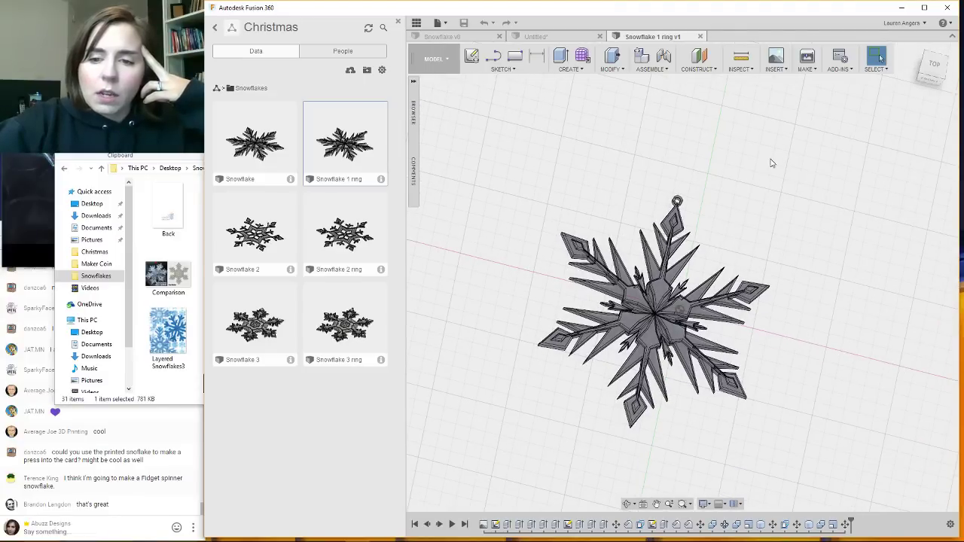
scroll(618, 360, "up", 1)
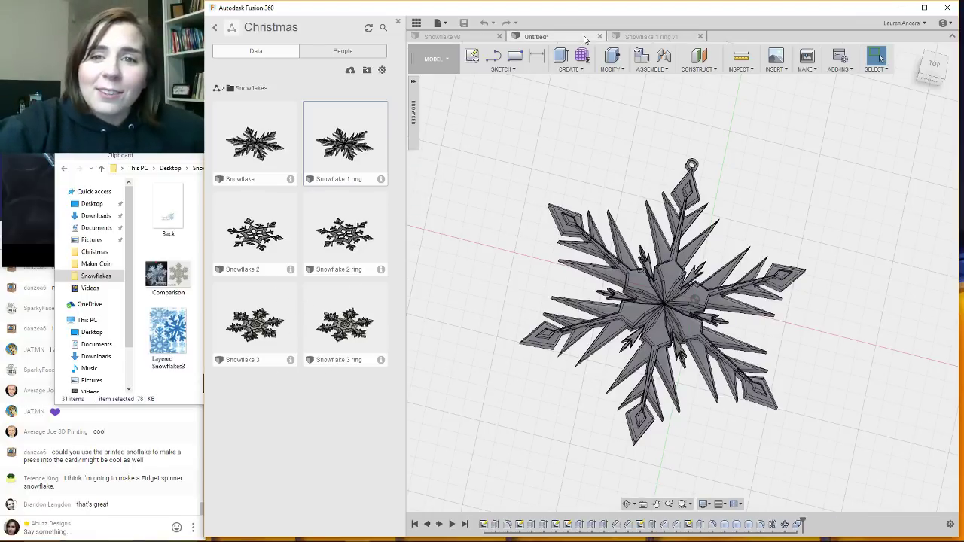
Save the untitled snowflake design as "LiveStream Snowflake #4" in the Christmas project's Snowflakes folder.
left_click(536, 36)
scroll(663, 220, "down", 5)
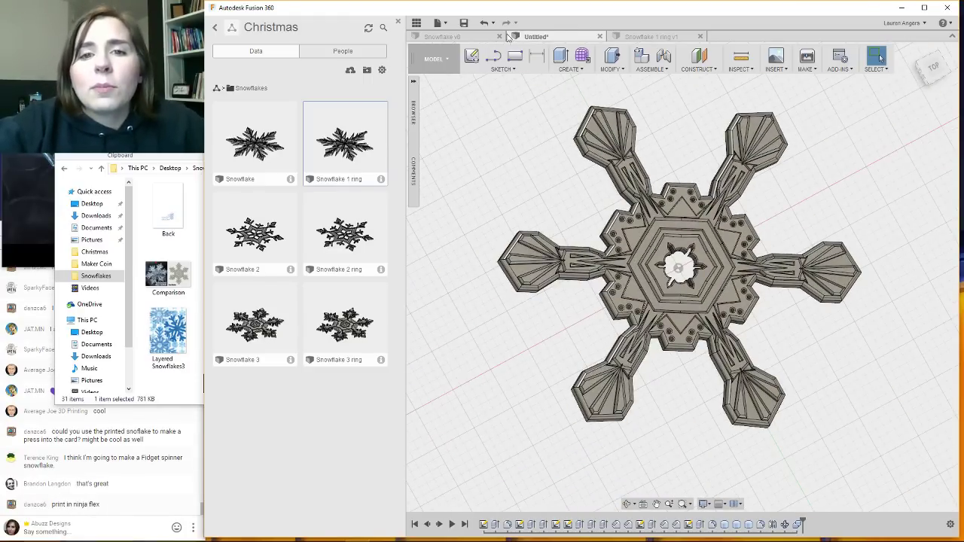
left_click(464, 22)
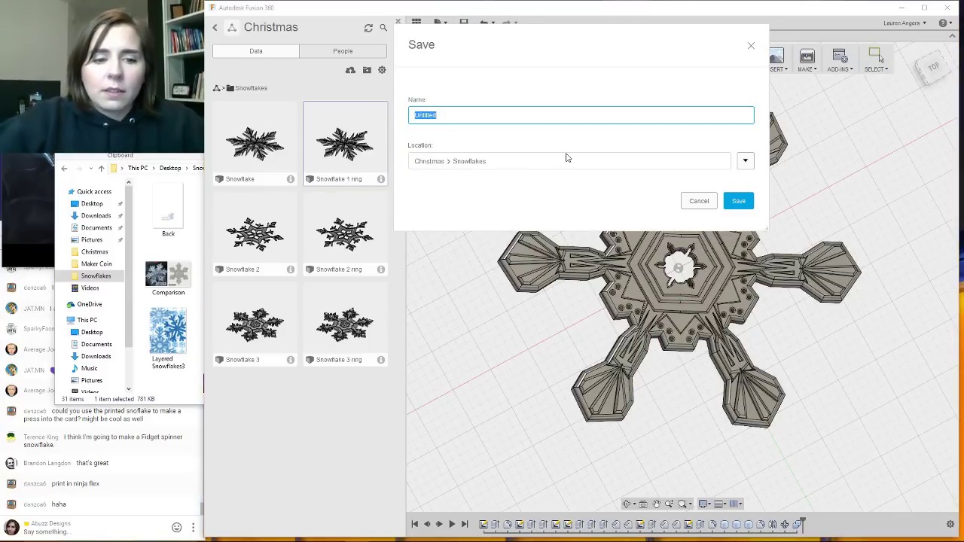
key("BackSpace")
type("LiveStream Snowflake #")
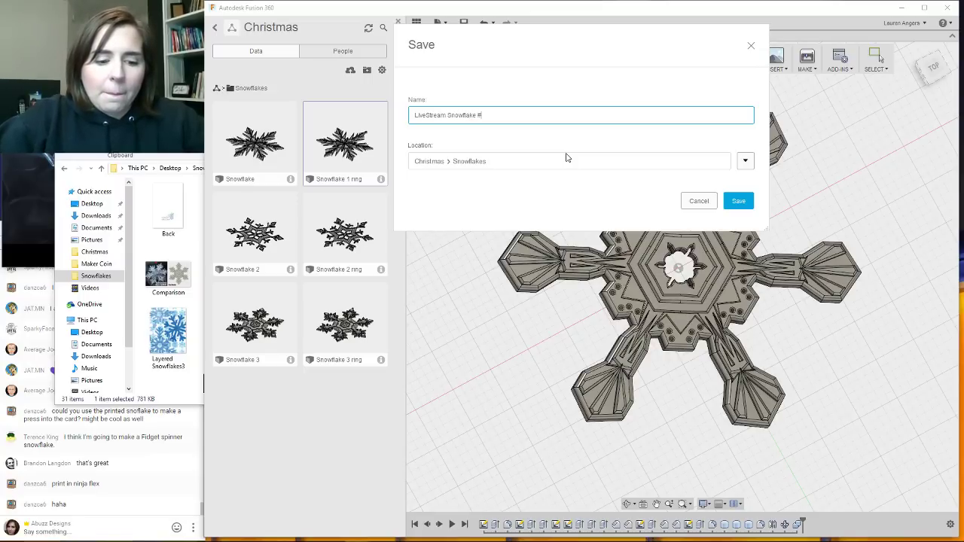
type("4")
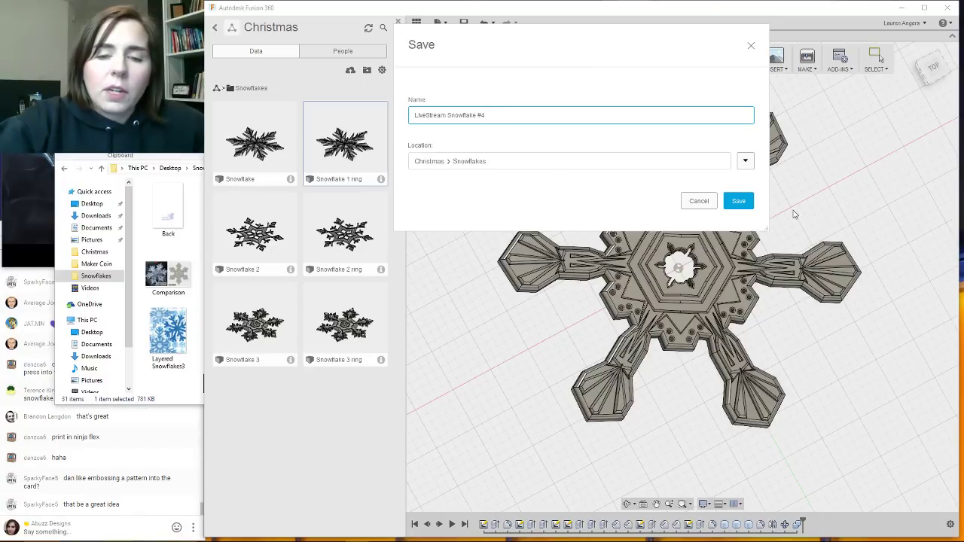
left_click(739, 201)
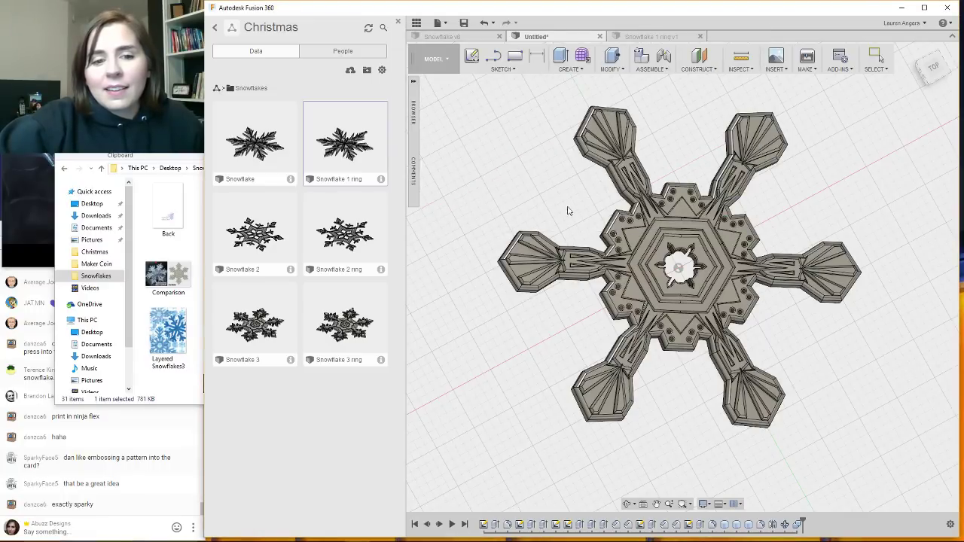
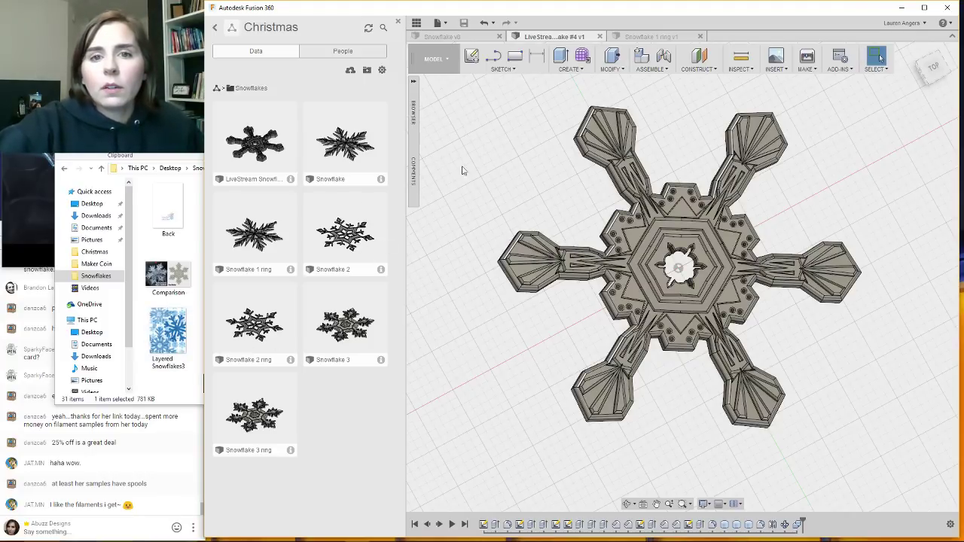
Examine the tips of the snowflake's arms from above, close up and in relation to the whole model.
scroll(422, 339, "down", 2)
scroll(534, 94, "up", 4)
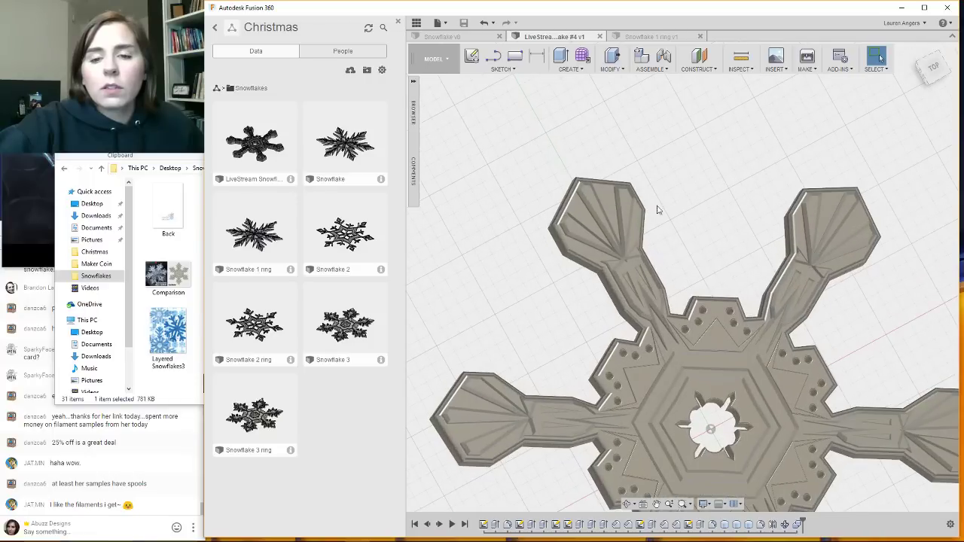
scroll(657, 210, "down", 3)
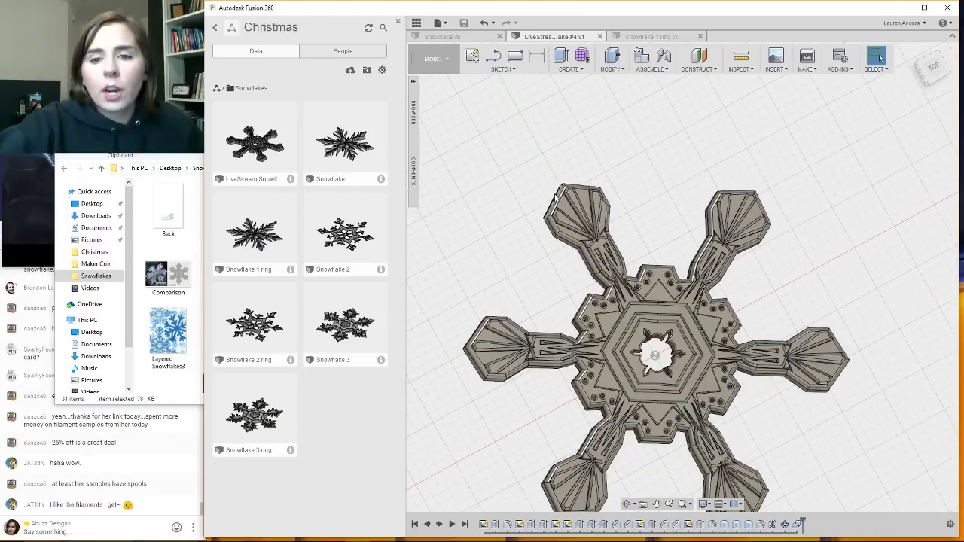
scroll(567, 210, "up", 2)
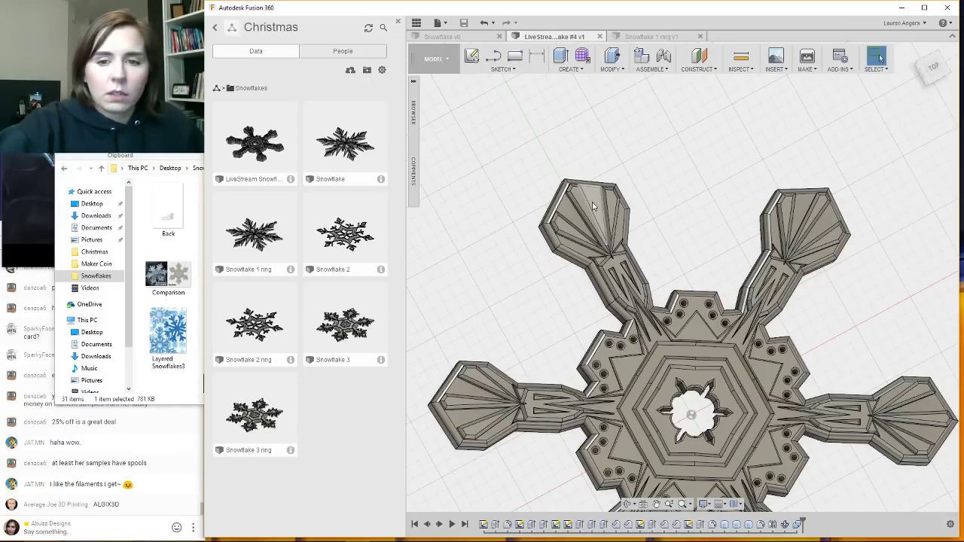
scroll(574, 175, "down", 2)
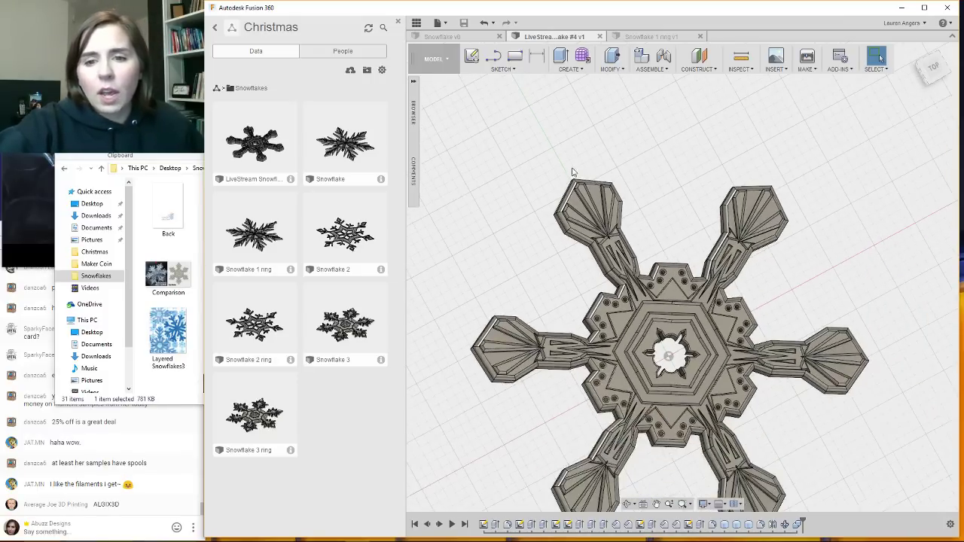
scroll(573, 173, "up", 3)
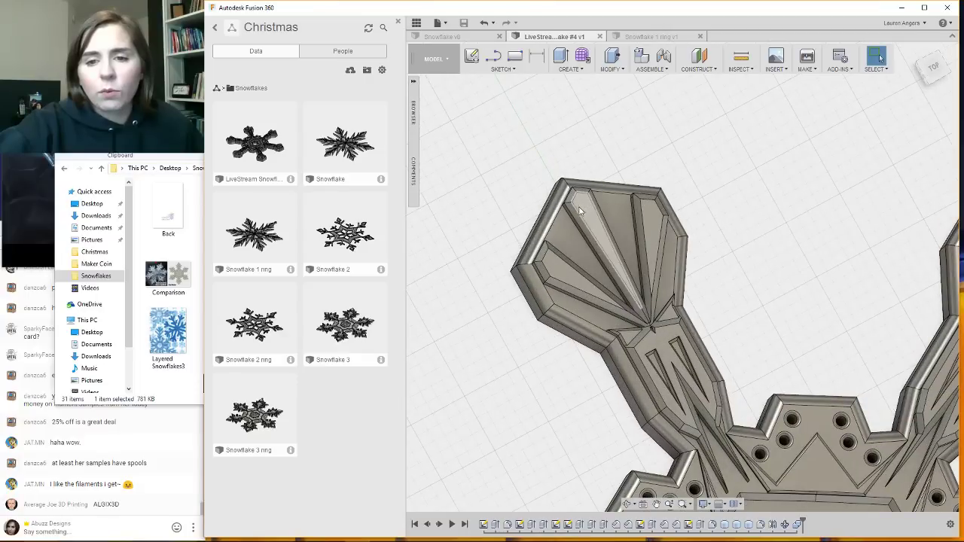
scroll(591, 215, "down", 3)
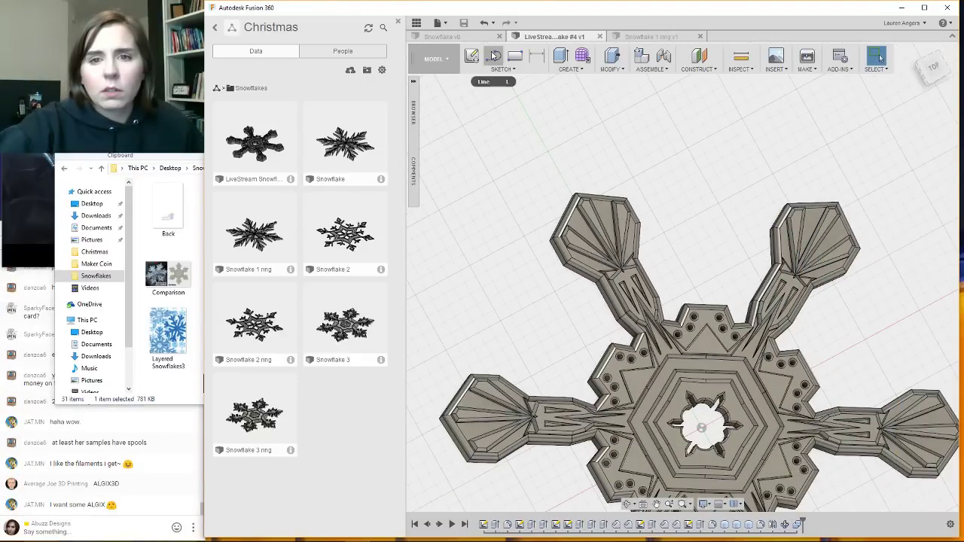
left_click(562, 57)
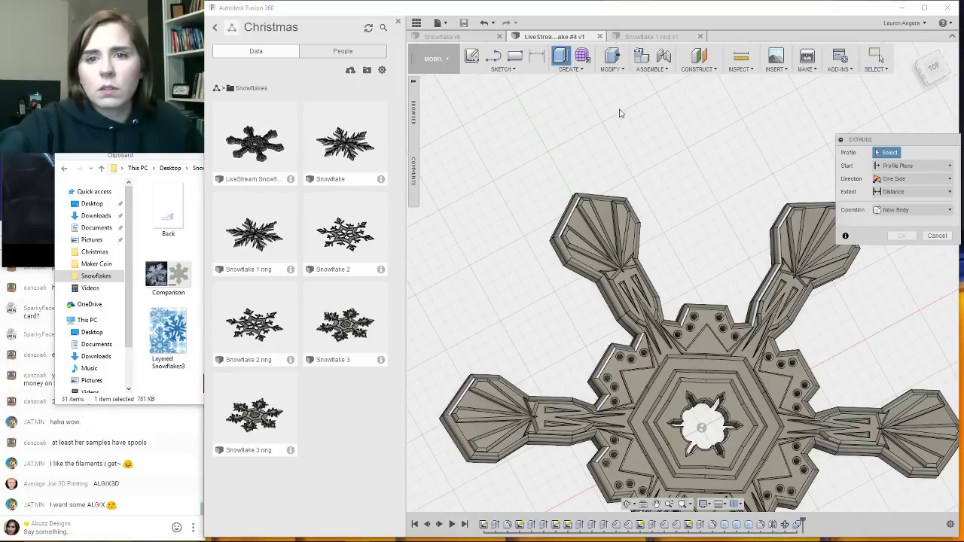
left_click(570, 68)
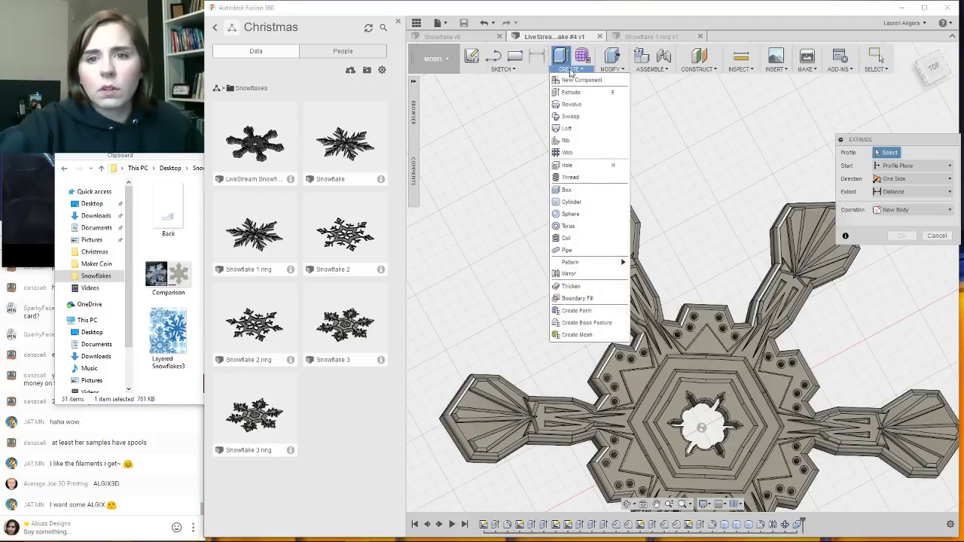
left_click(937, 236)
left_click(582, 59)
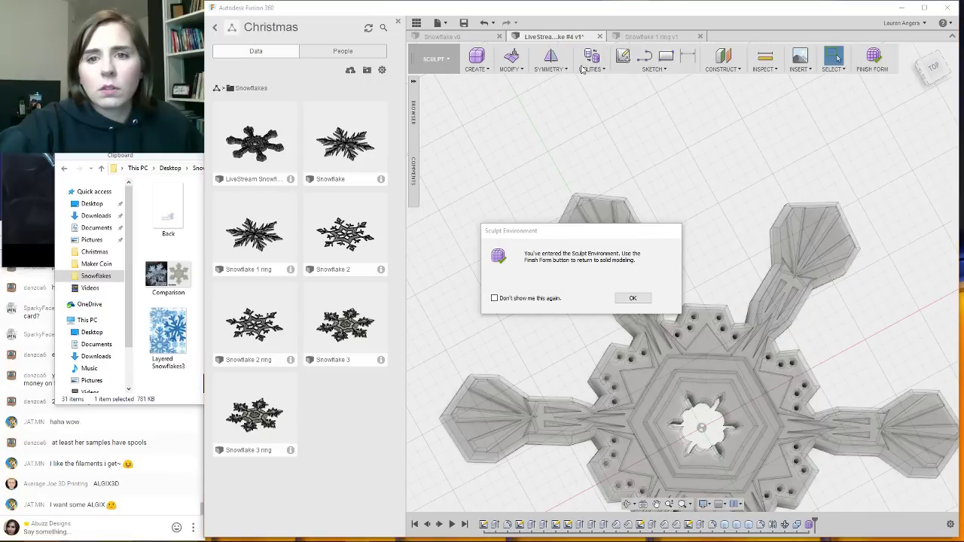
left_click(633, 298)
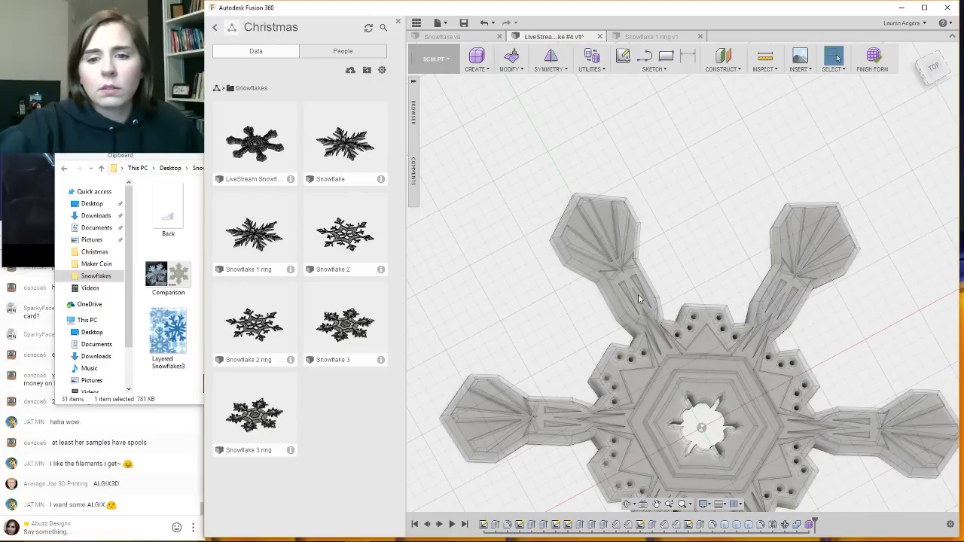
left_click(872, 61)
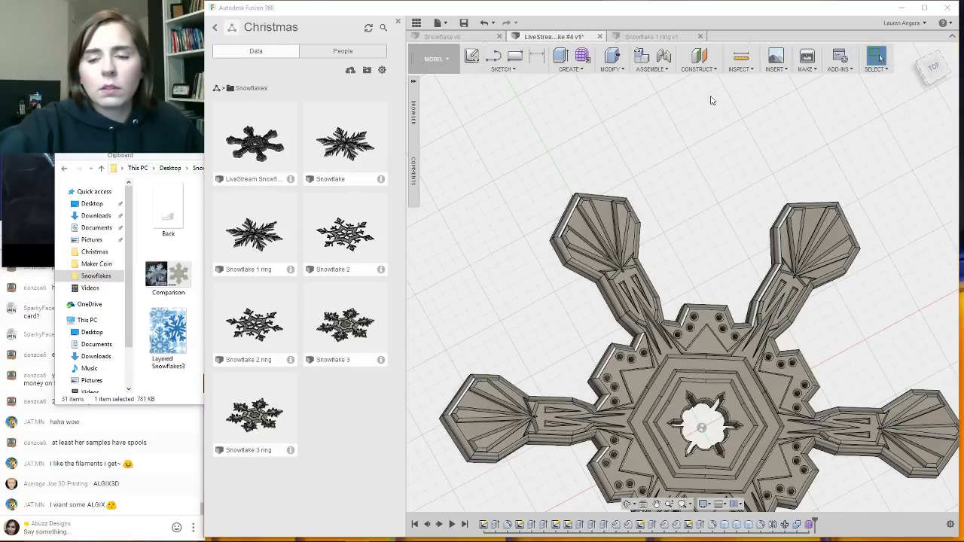
left_click(567, 69)
left_click(574, 205)
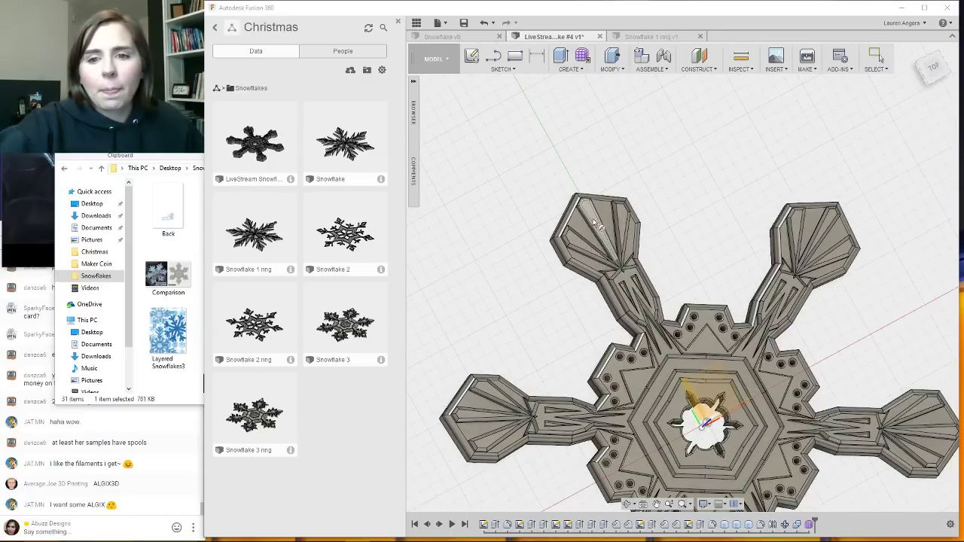
left_click(593, 218)
scroll(590, 214, "up", 5)
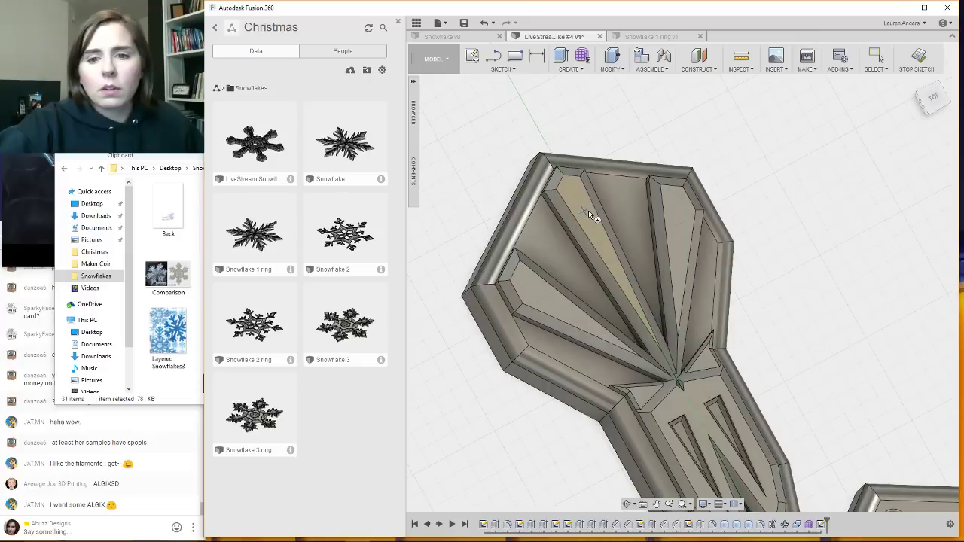
scroll(589, 210, "up", 1)
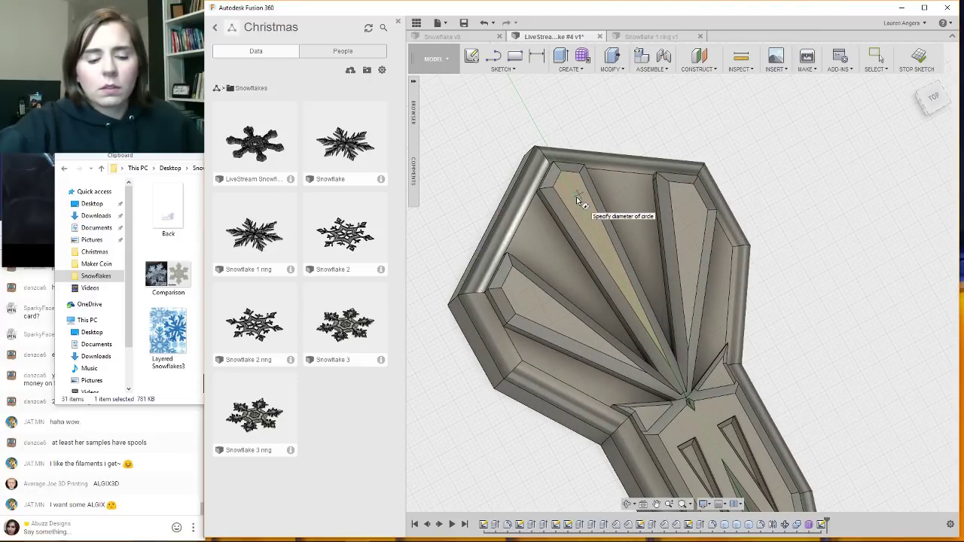
left_click(576, 196)
right_click(576, 196)
left_click(536, 199)
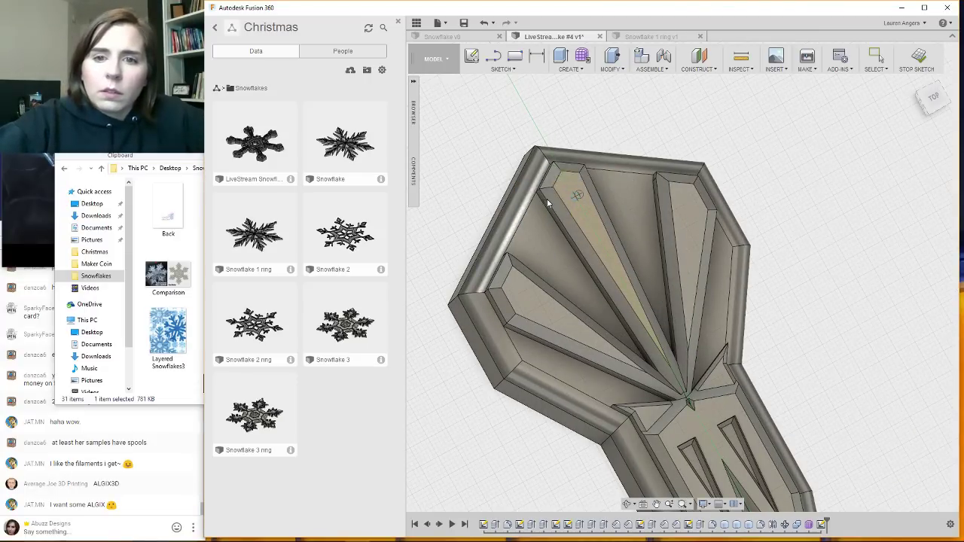
Cut a cylindrical hole 1 mm in diameter and 15.50 mm deep into the ridge face near the upper-left arm's tip.
left_click(570, 69)
left_click(571, 202)
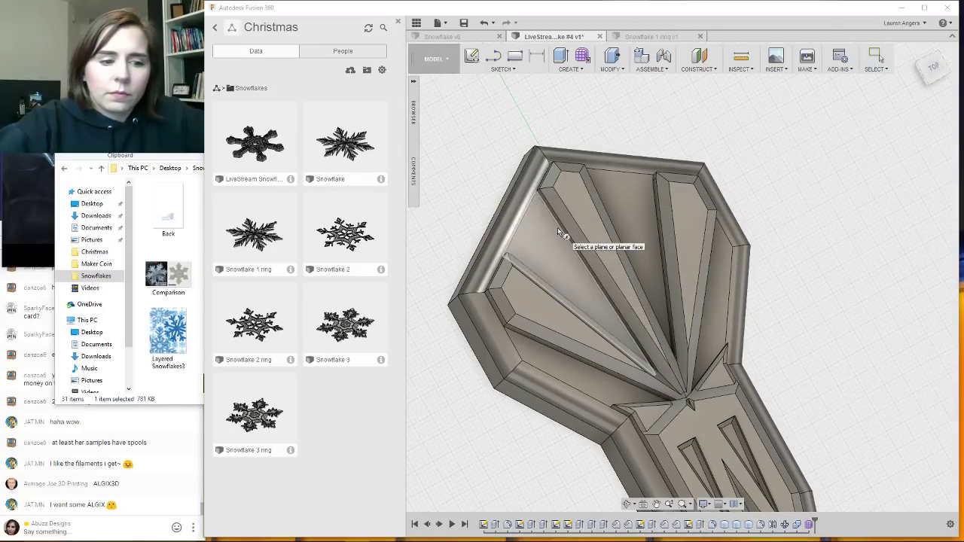
left_click(561, 230)
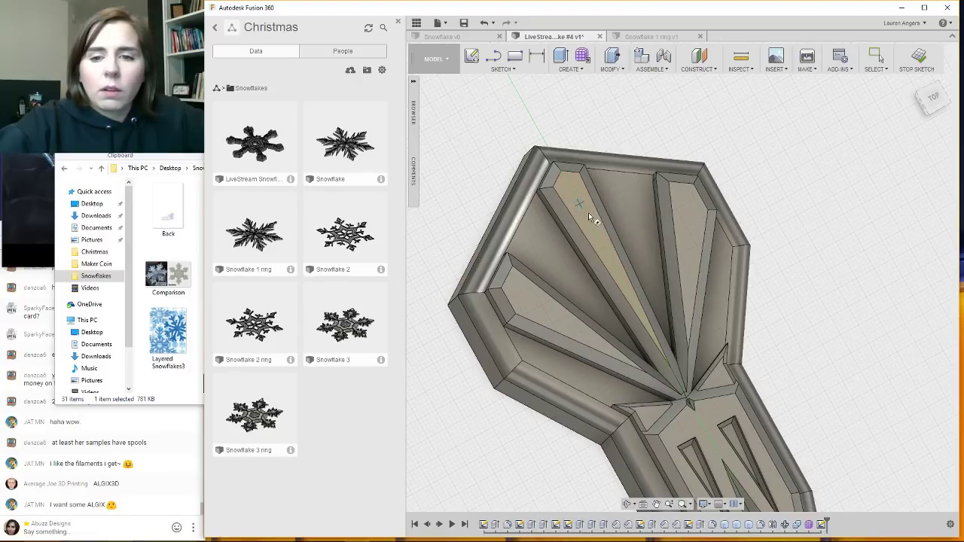
left_click(579, 208)
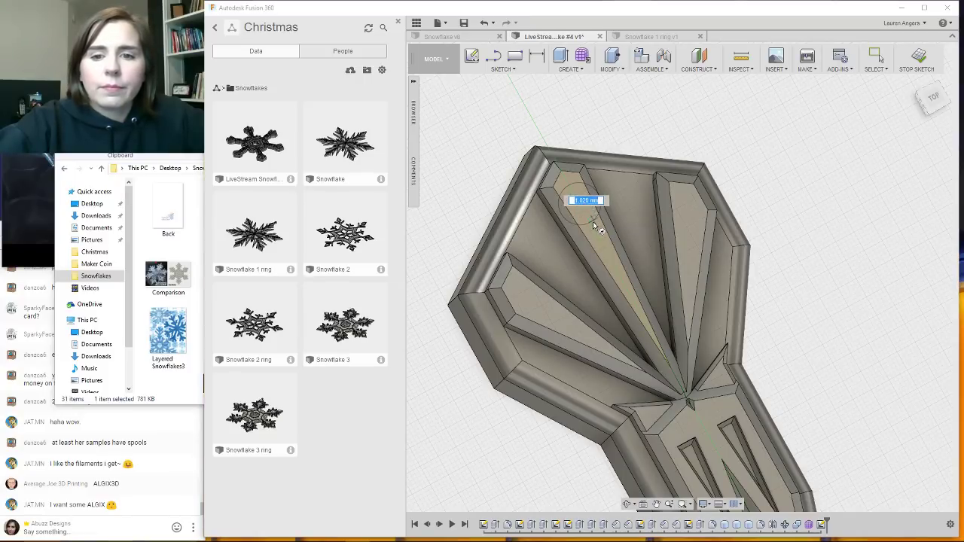
type("1")
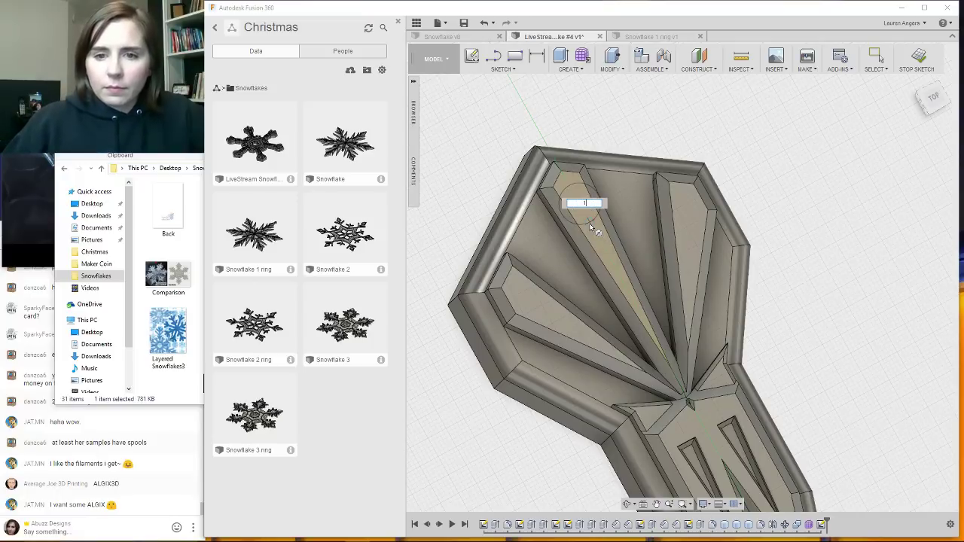
key("BackSpace")
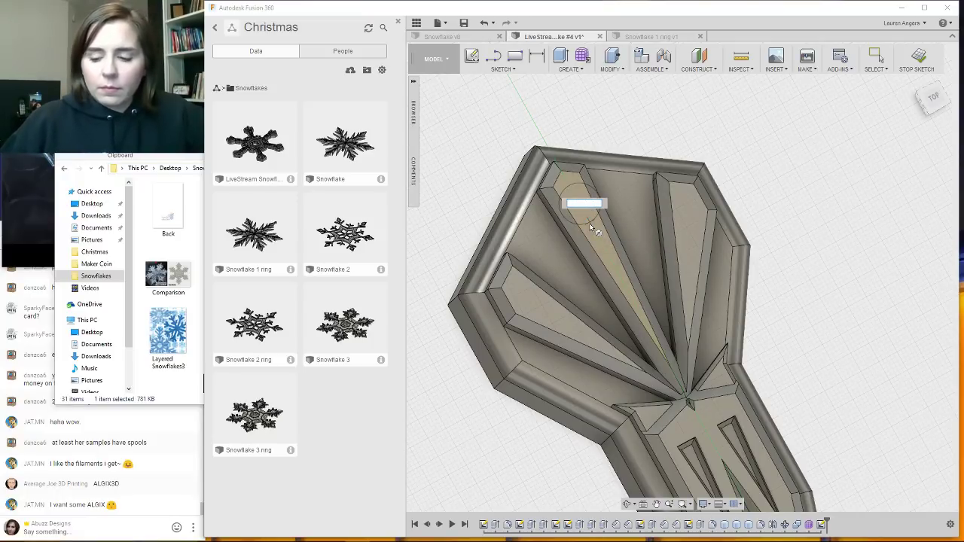
key("Return")
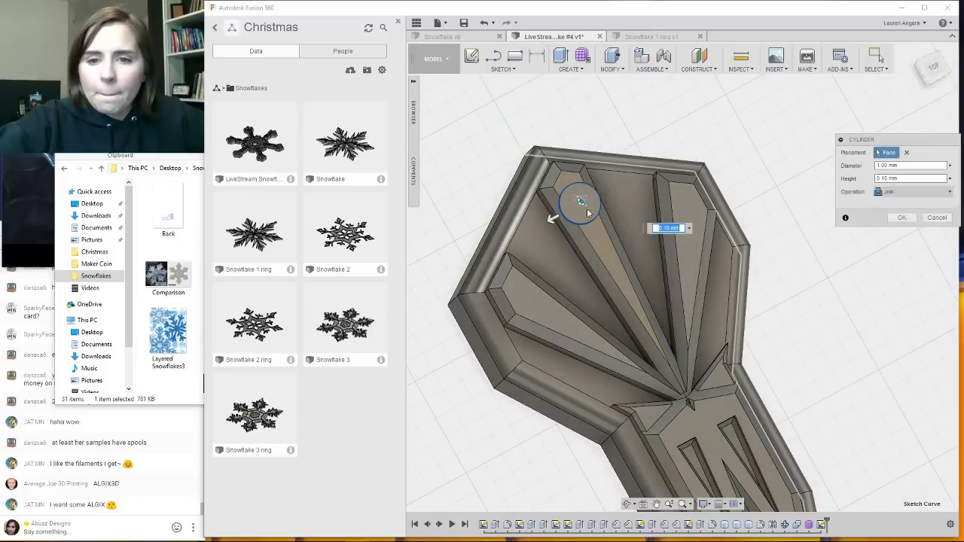
left_click_drag(553, 218, 455, 275)
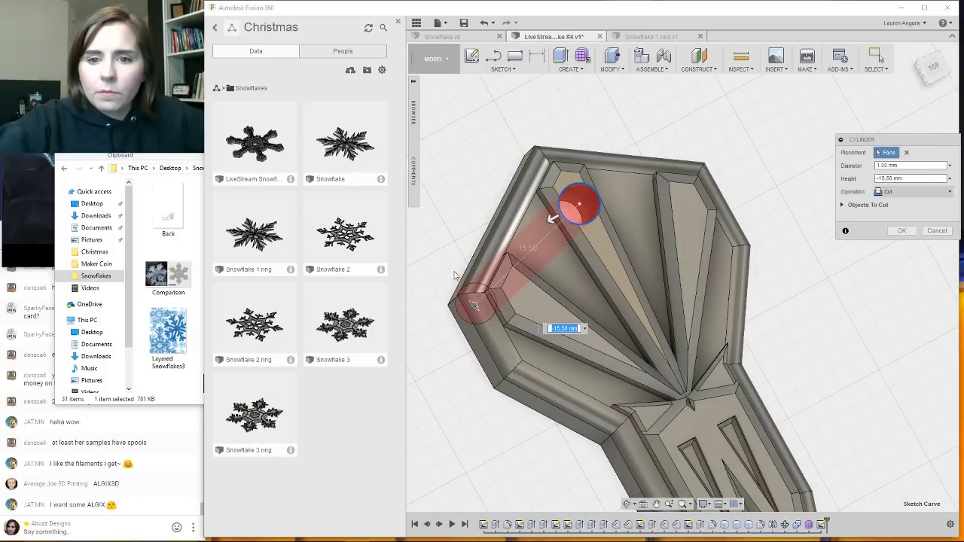
left_click(902, 230)
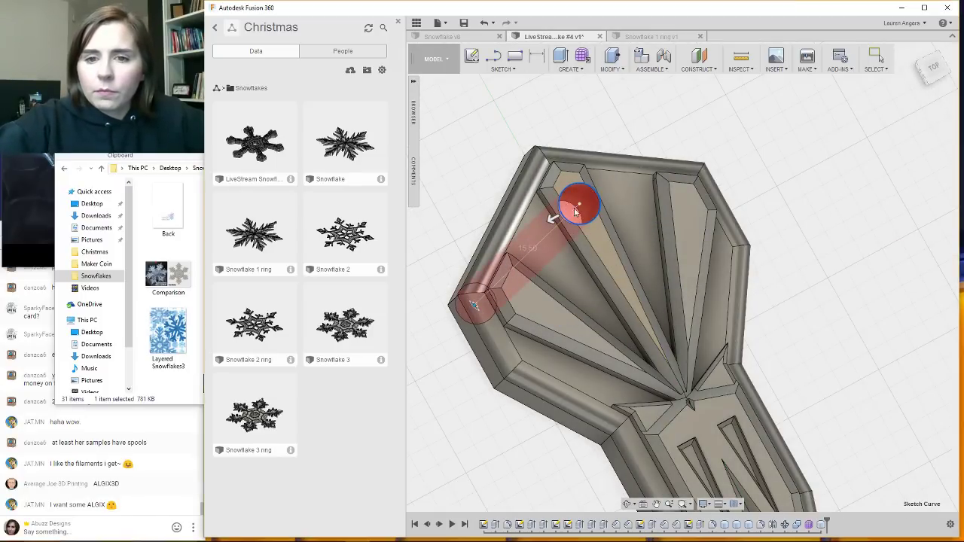
Examine the hole in the arm tip from several angles and view the whole snowflake from above.
scroll(514, 219, "down", 3)
scroll(658, 271, "up", 1)
middle_click_drag(728, 291, 717, 299, "shift")
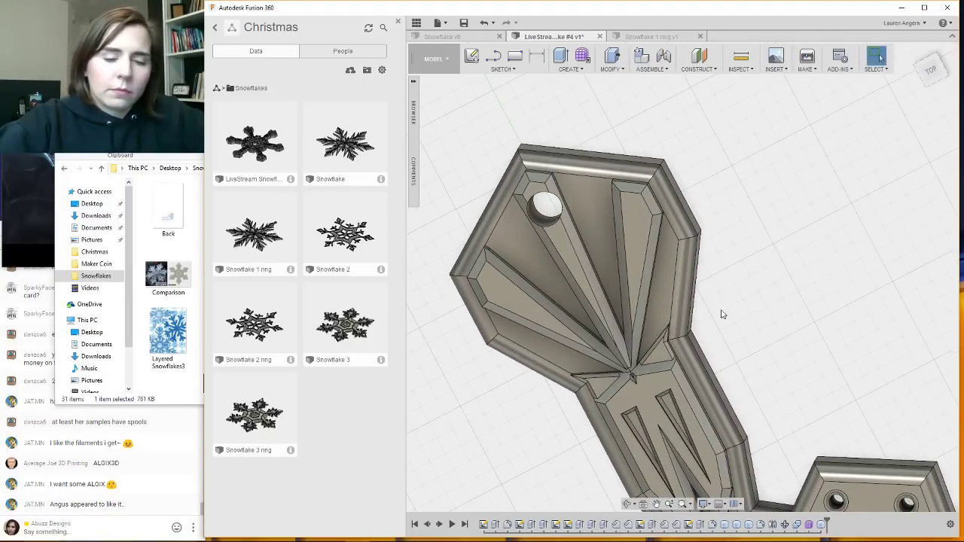
middle_click_drag(719, 313, 730, 248, "shift")
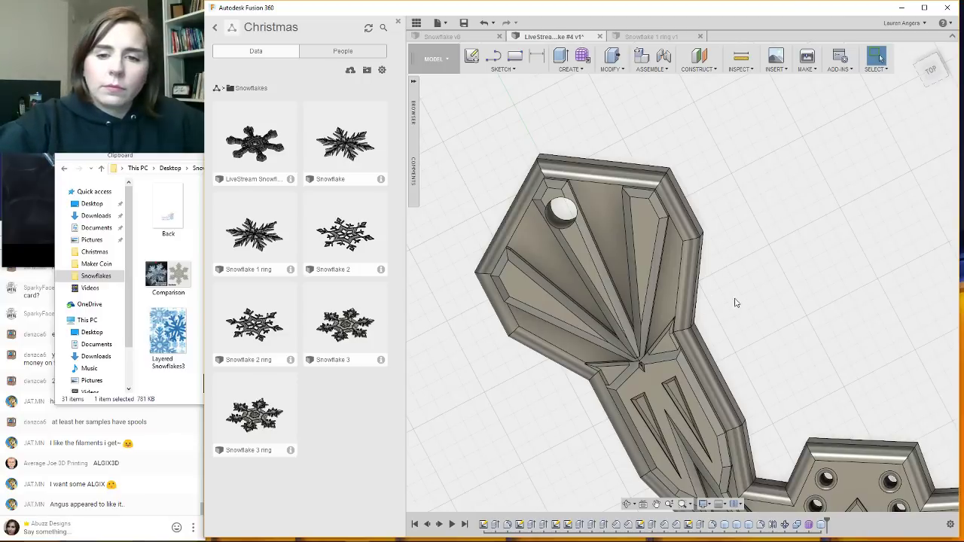
middle_click_drag(848, 217, 627, 235, "shift")
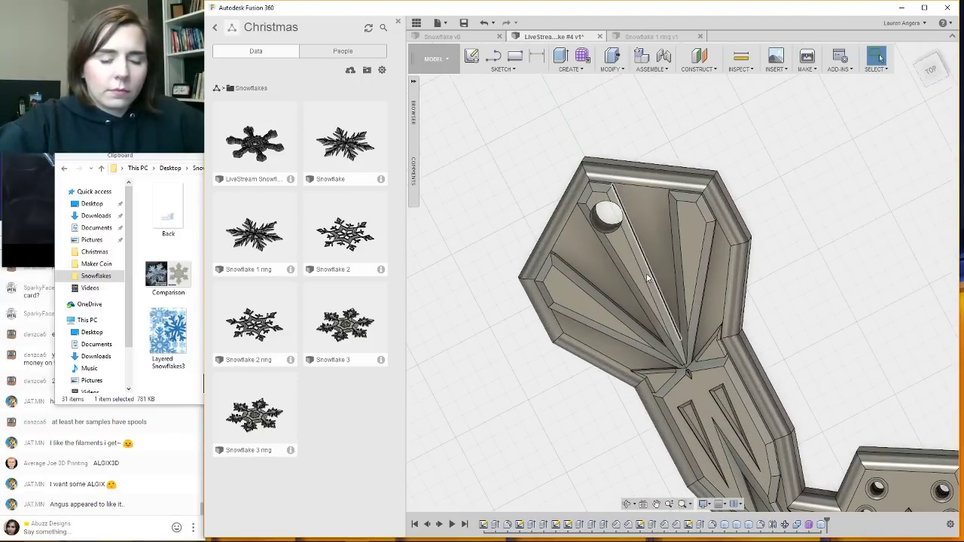
mouse_move(651, 277)
middle_mouse_down("shift")
mouse_move(665, 269)
mouse_move(666, 278)
middle_mouse_up("shift")
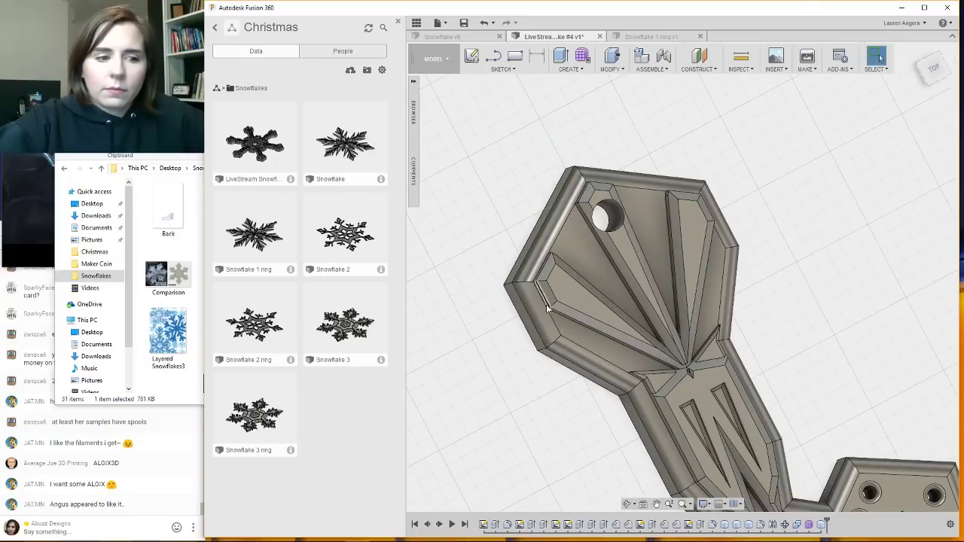
scroll(510, 332, "down", 1)
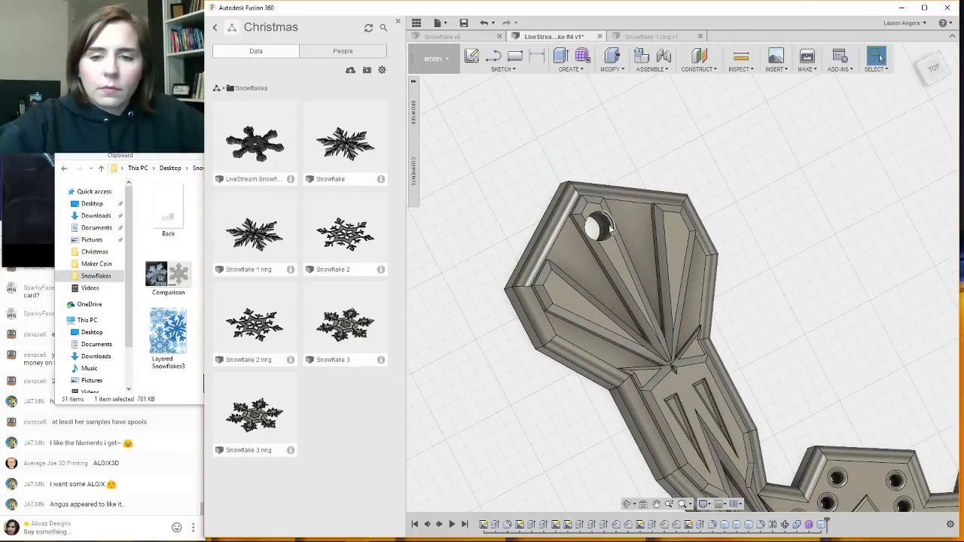
mouse_move(668, 276)
middle_mouse_down("shift")
mouse_move(670, 287)
mouse_move(667, 272)
middle_mouse_up("shift")
scroll(650, 155, "down", 6)
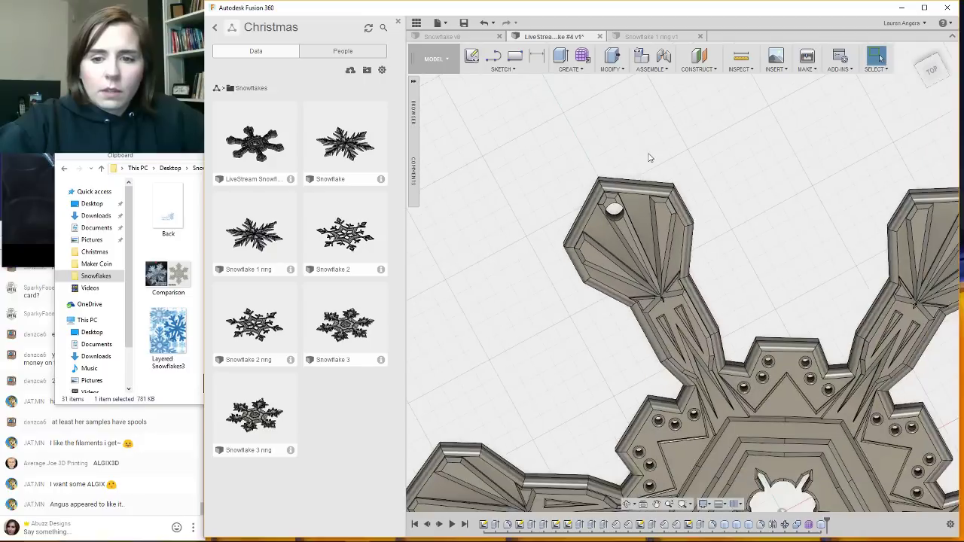
mouse_move(574, 269)
middle_mouse_down("shift")
mouse_move(560, 257)
mouse_move(570, 263)
middle_mouse_up("shift")
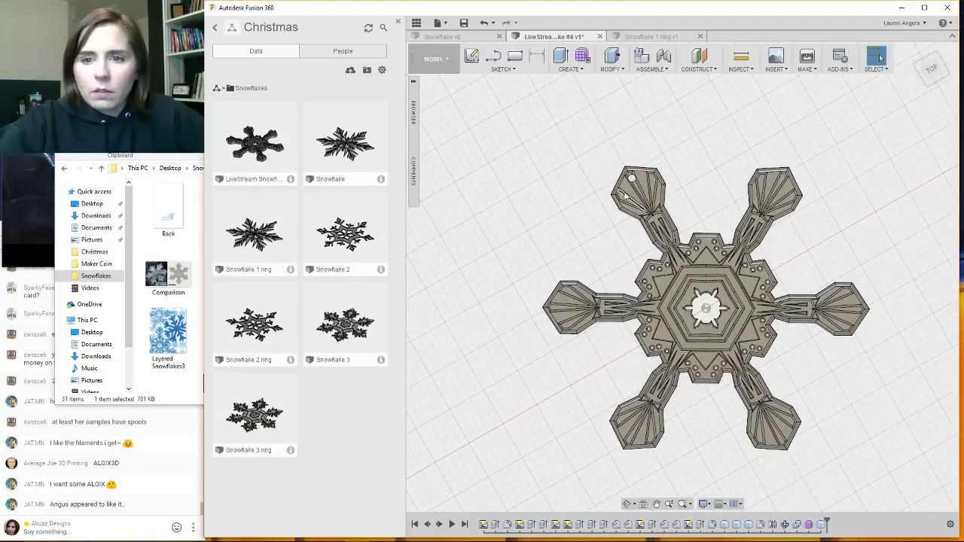
Fillet the edges of the hole on the upper side of the arm tip with a 0.05 mm constant radius.
scroll(635, 161, "up", 5)
scroll(652, 179, "up", 2)
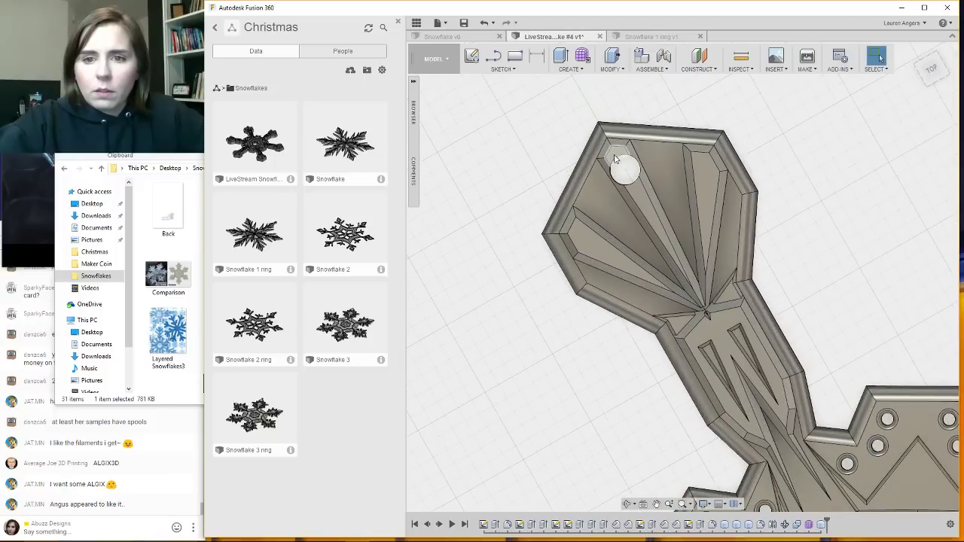
scroll(622, 162, "up", 4)
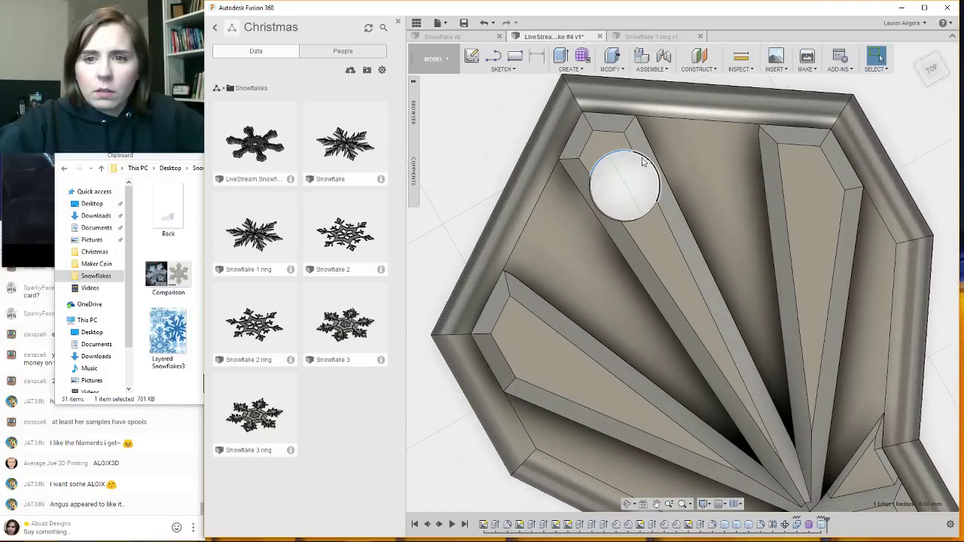
left_click(646, 214)
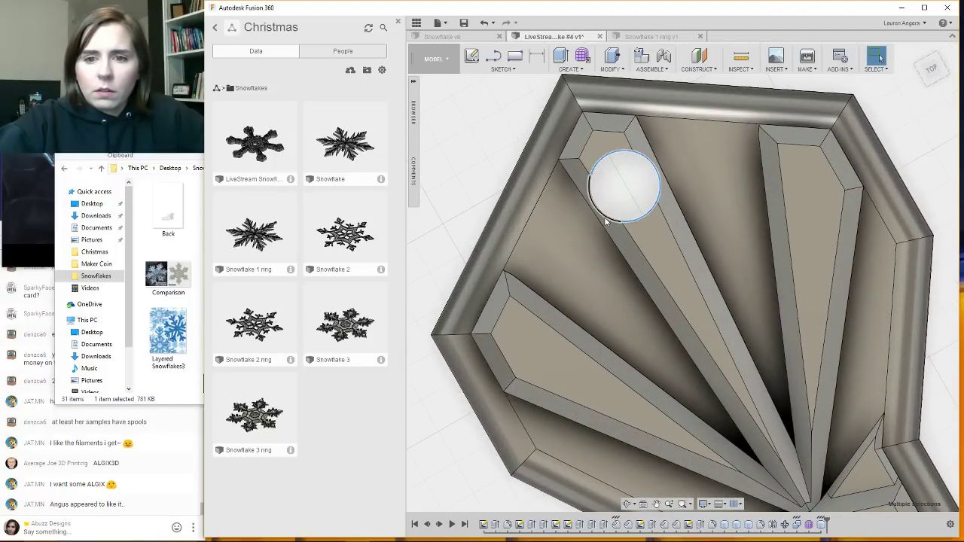
middle_click_drag(621, 241, 640, 243, "shift")
left_click(612, 69)
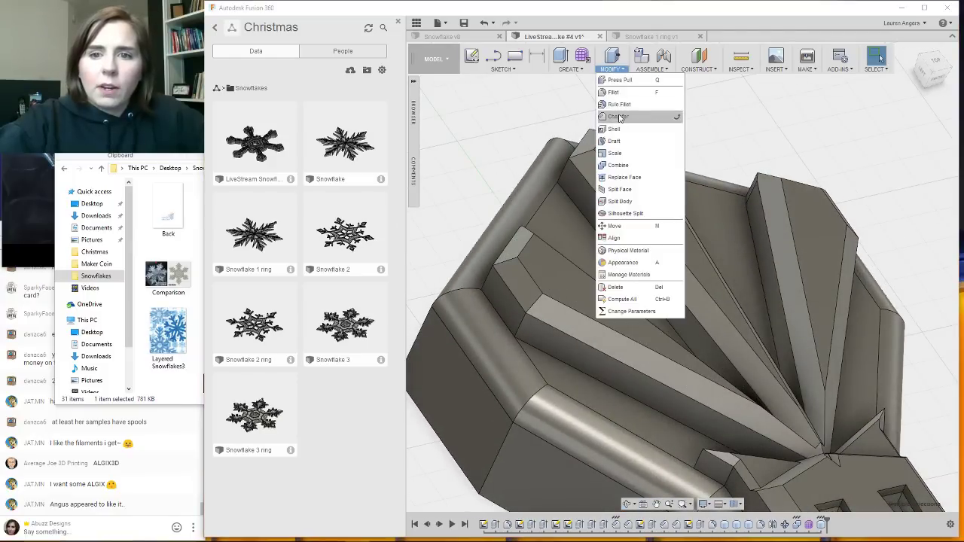
left_click(614, 91)
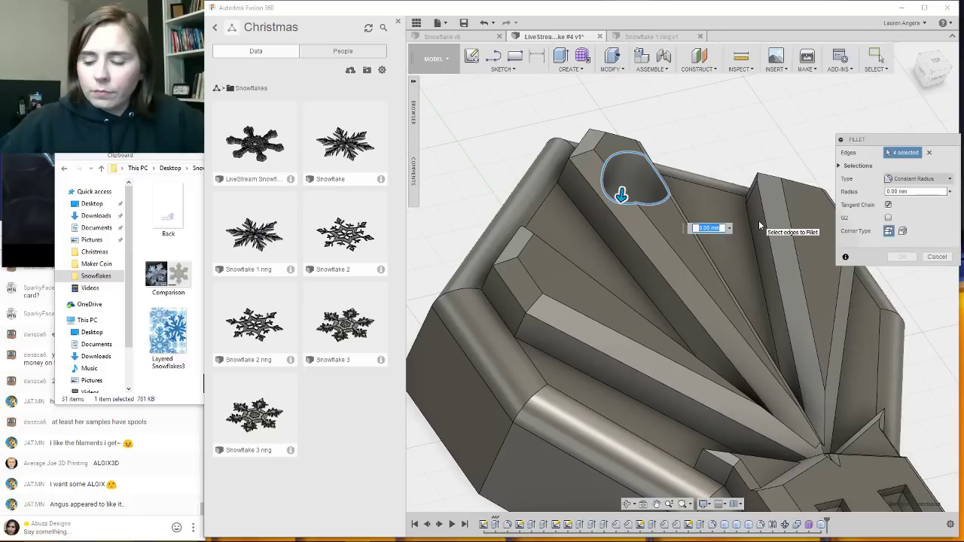
type(".1")
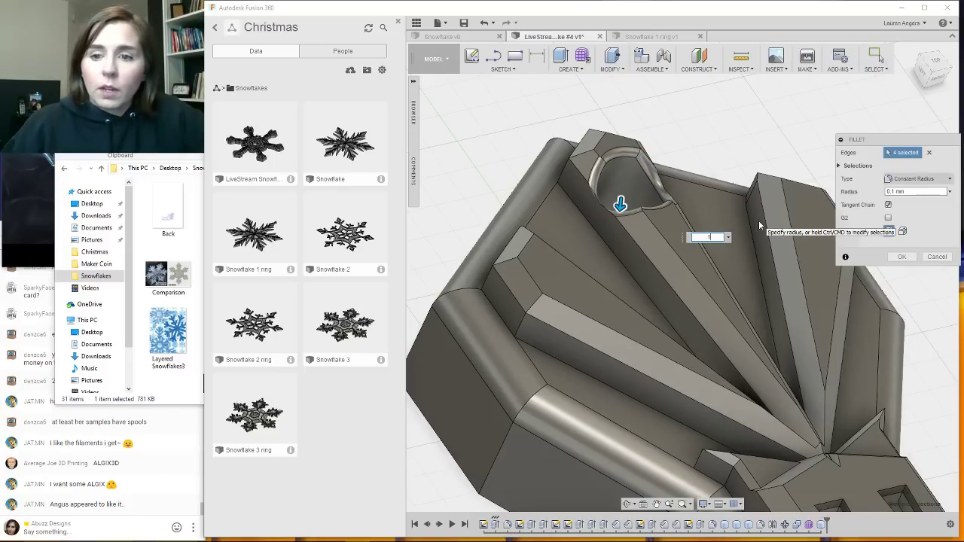
key("BackSpace")
type("5")
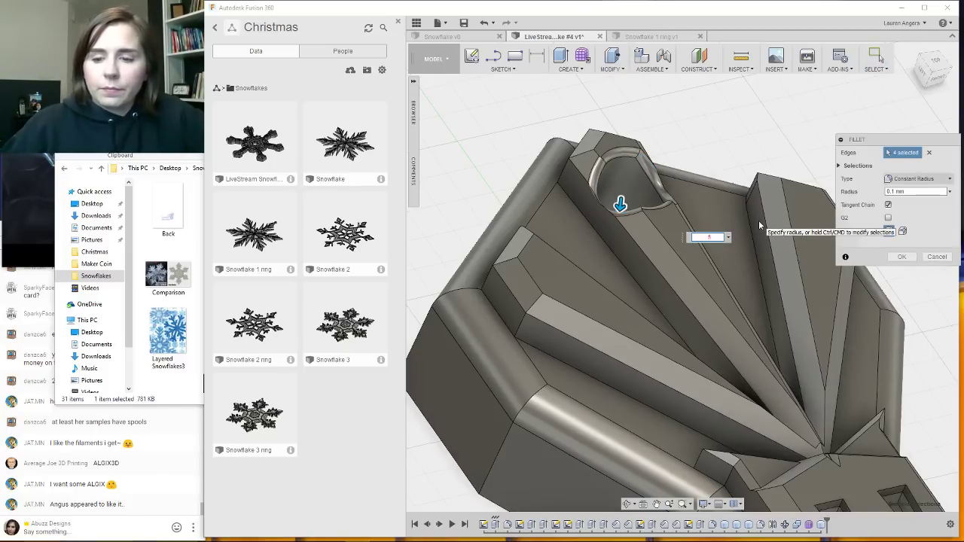
key("BackSpace")
type(".05")
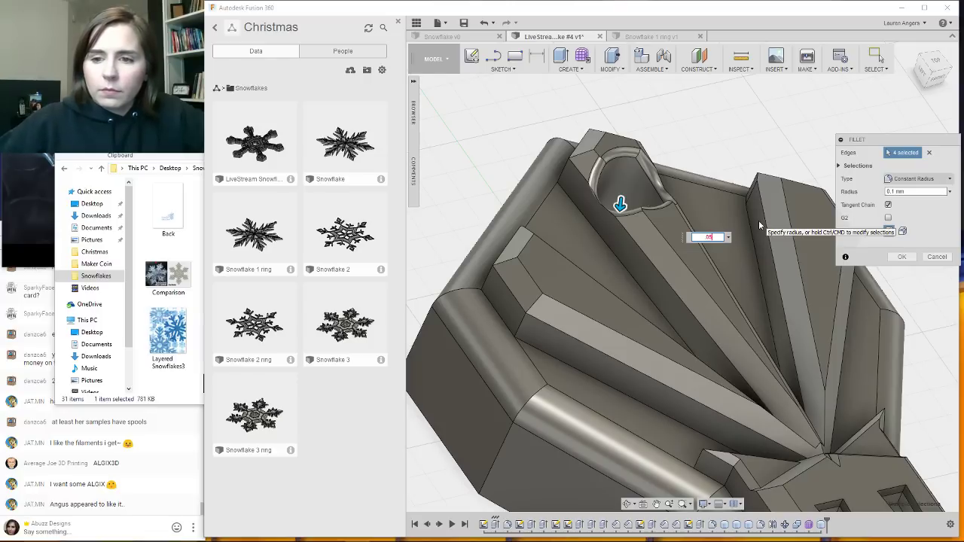
key("Return")
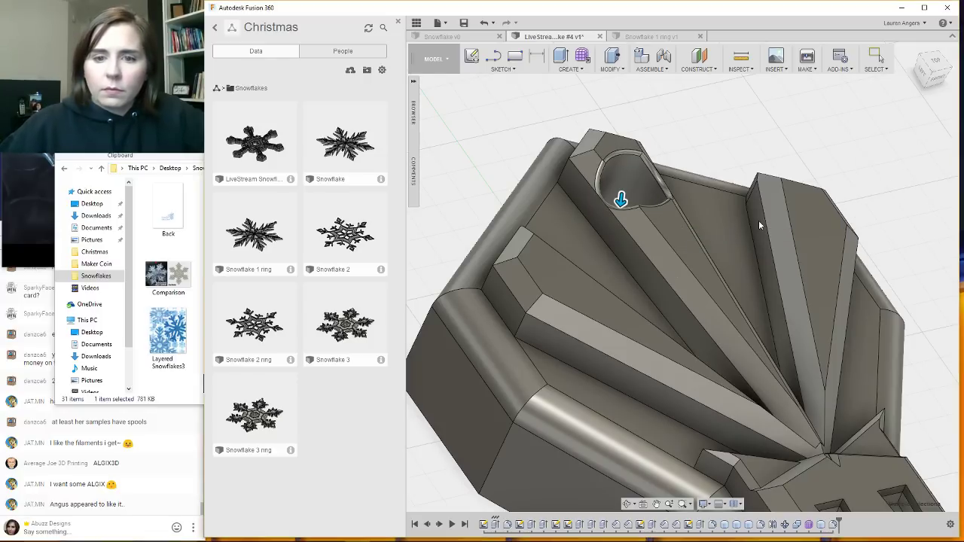
Delete the Form feature that precedes the hole in the design history.
middle_click_drag(592, 246, 718, 212, "shift")
scroll(674, 237, "down", 2)
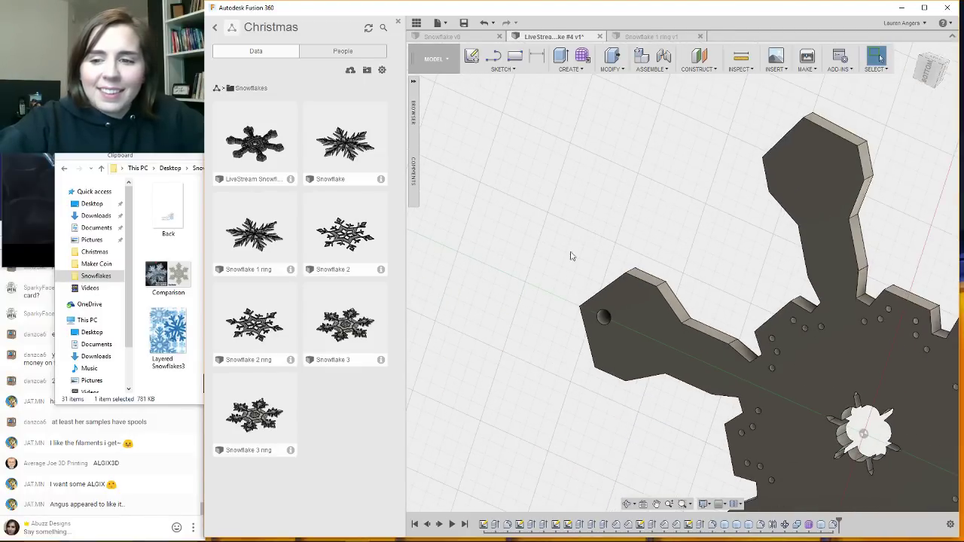
scroll(571, 256, "down", 2)
scroll(595, 287, "up", 5)
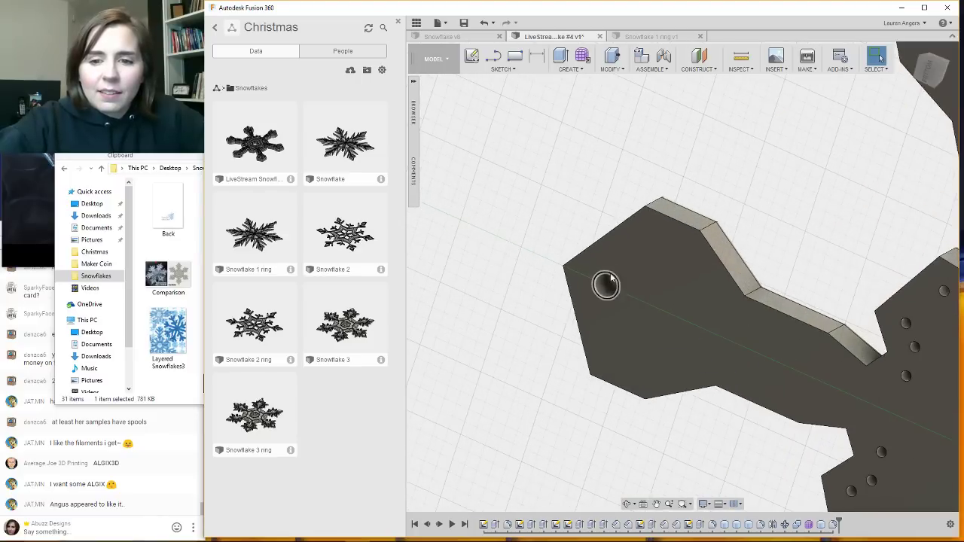
right_click(614, 281)
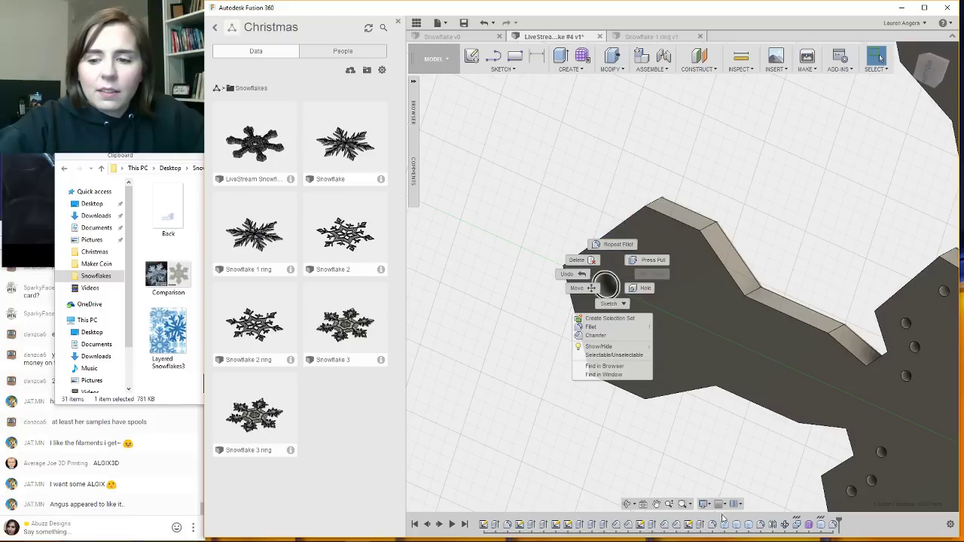
left_click(808, 526)
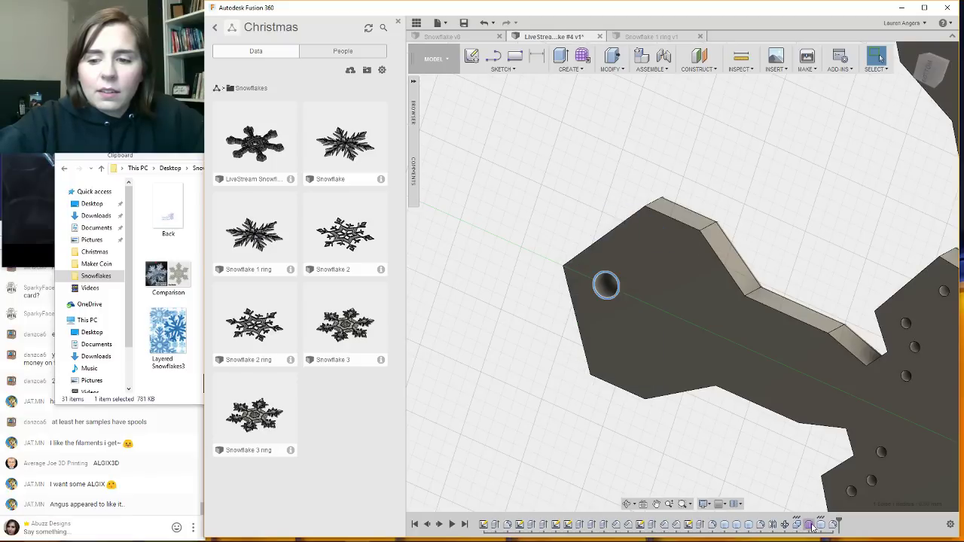
right_click(810, 526)
left_click(837, 485)
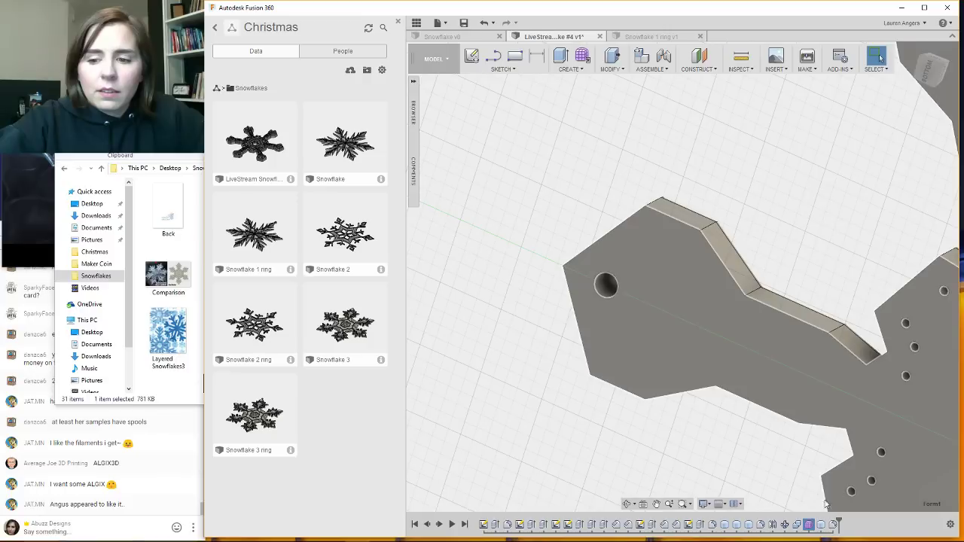
right_click(812, 525)
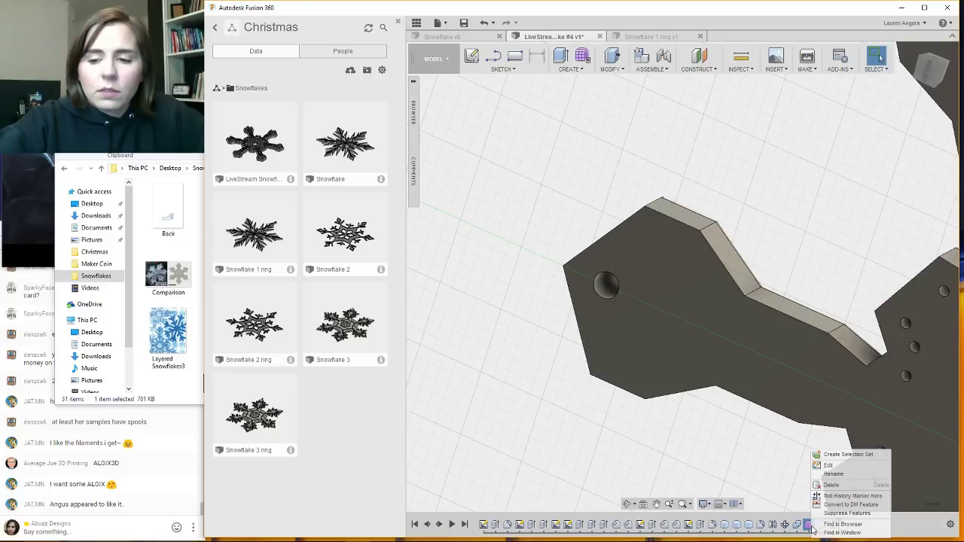
left_click(841, 489)
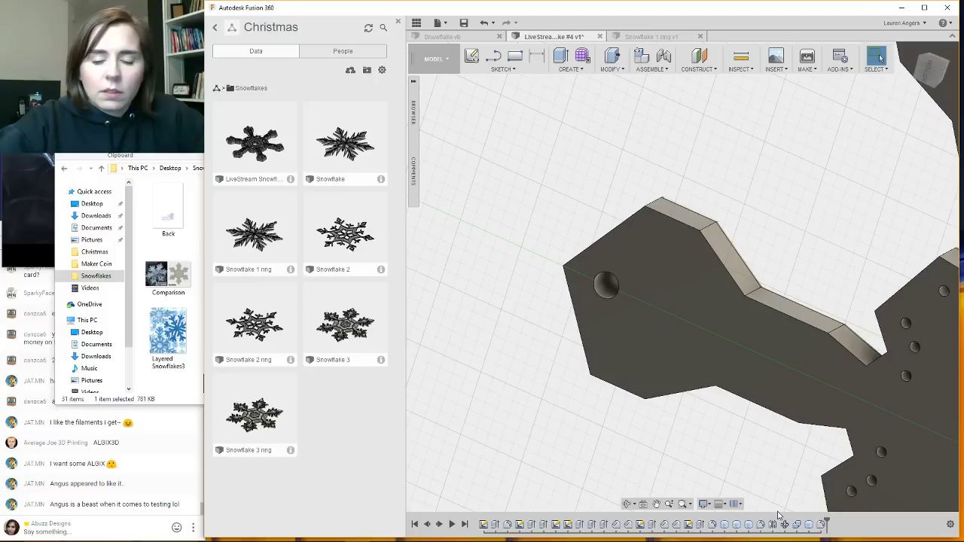
Edit the hole's fillet to include the hole's edge on the snowflake's flat underside.
right_click(820, 528)
left_click(838, 467)
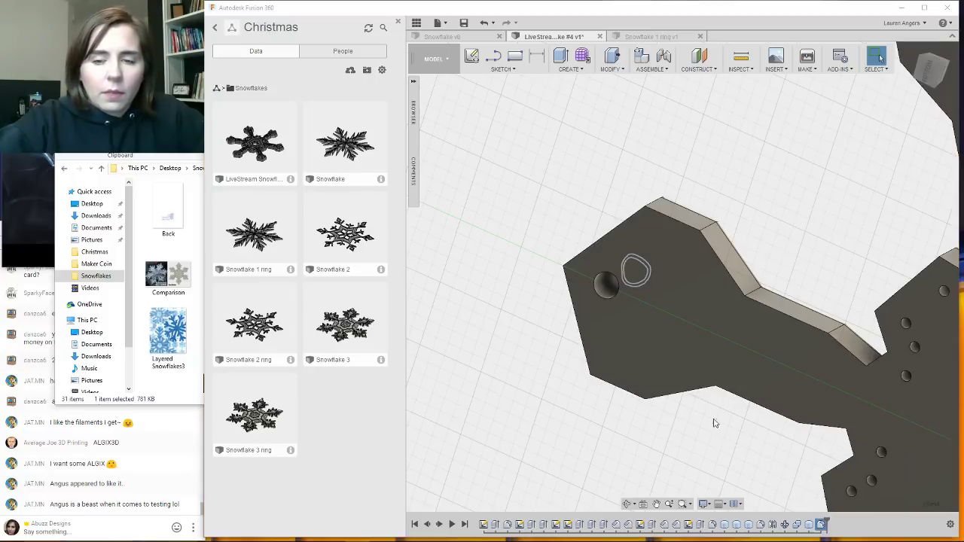
left_click(616, 285)
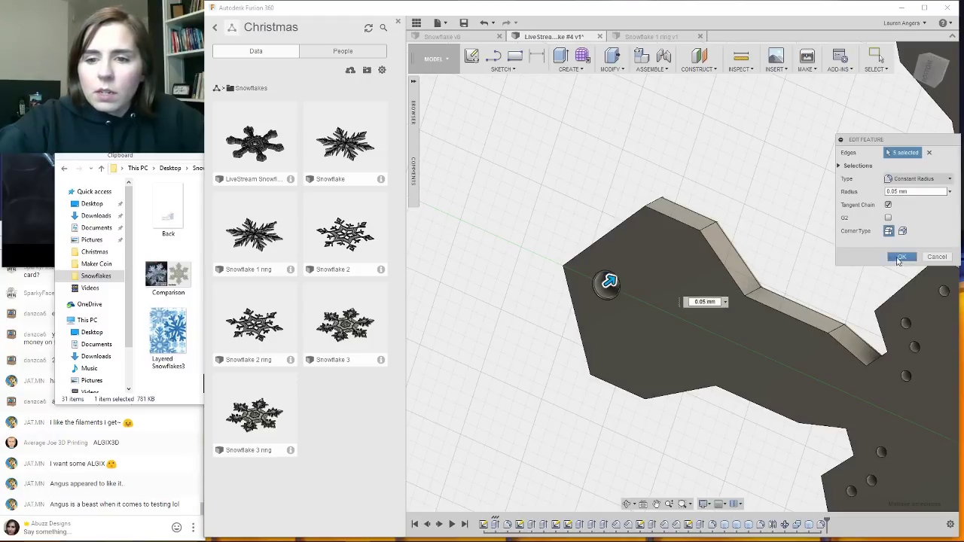
left_click(897, 261)
Examine the filleted hole in the arm tip close up and in relation to the whole snowflake.
scroll(535, 327, "down", 3)
middle_click_drag(630, 294, 556, 258, "shift")
scroll(548, 257, "down", 3)
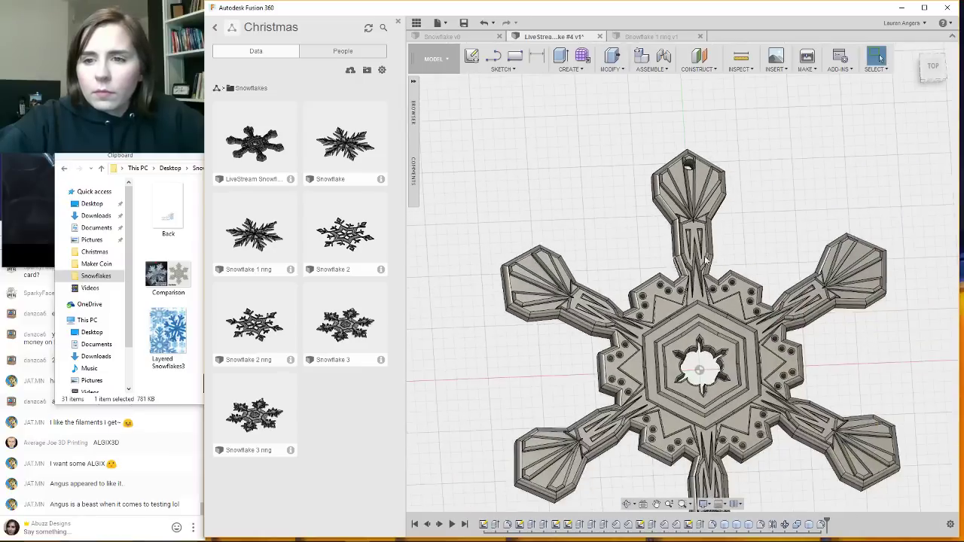
scroll(707, 259, "up", 2)
scroll(726, 143, "up", 3)
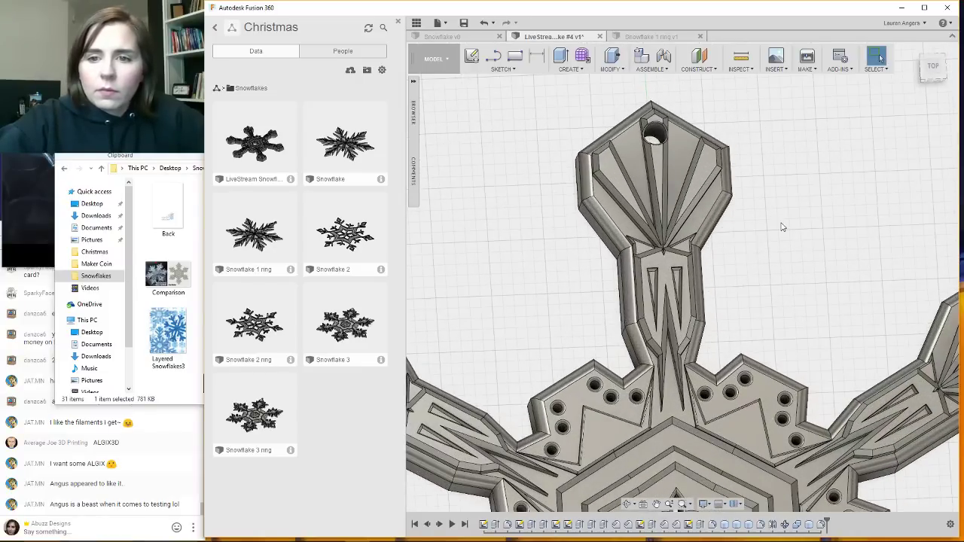
mouse_move(782, 224)
middle_mouse_down("shift")
mouse_move(777, 248)
mouse_move(777, 231)
middle_mouse_up("shift")
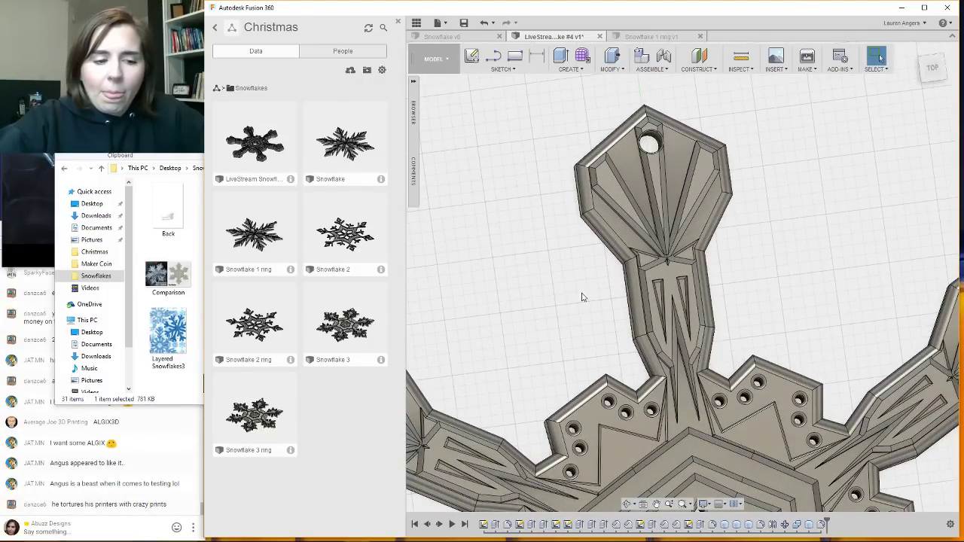
scroll(577, 302, "down", 3)
scroll(778, 278, "down", 2)
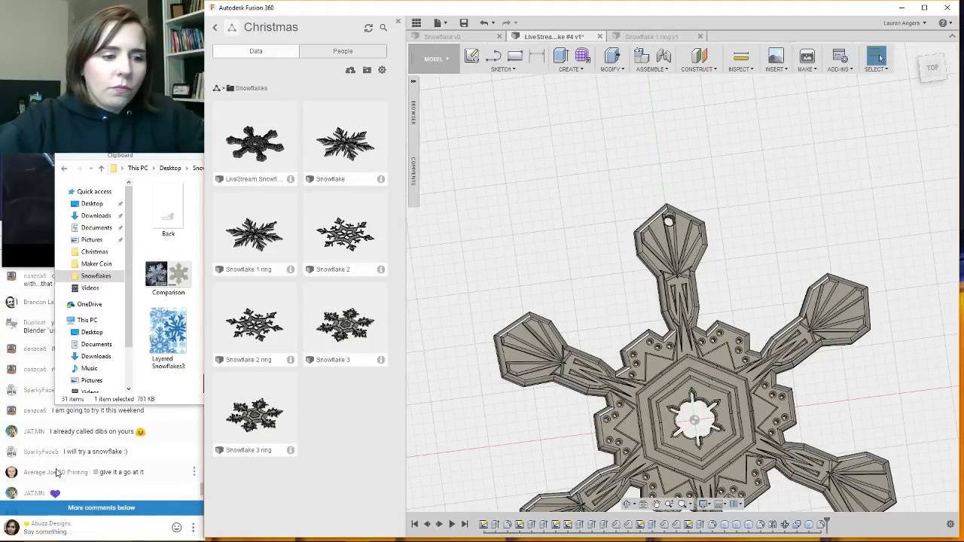
scroll(66, 455, "down", 6)
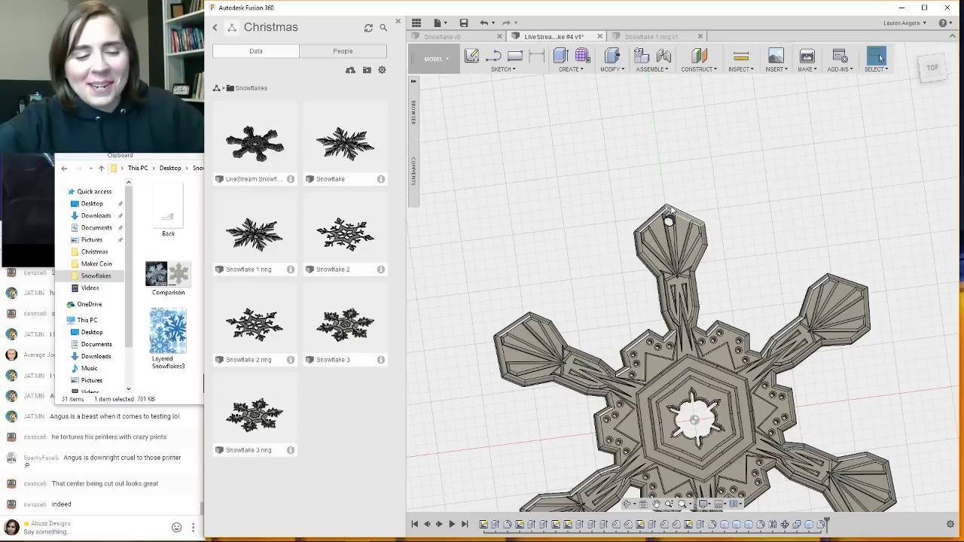
scroll(672, 207, "down", 4)
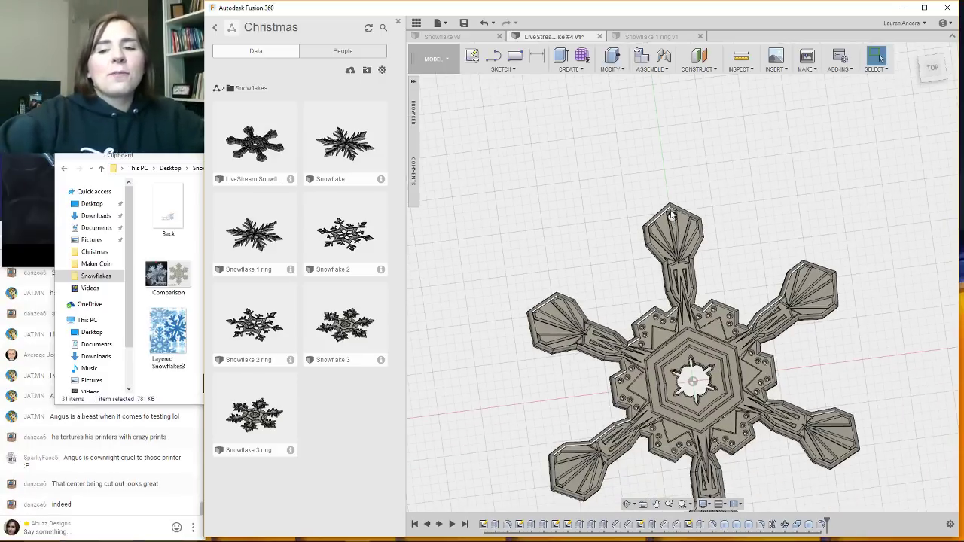
scroll(739, 324, "up", 2)
scroll(753, 315, "up", 3)
scroll(878, 189, "down", 3)
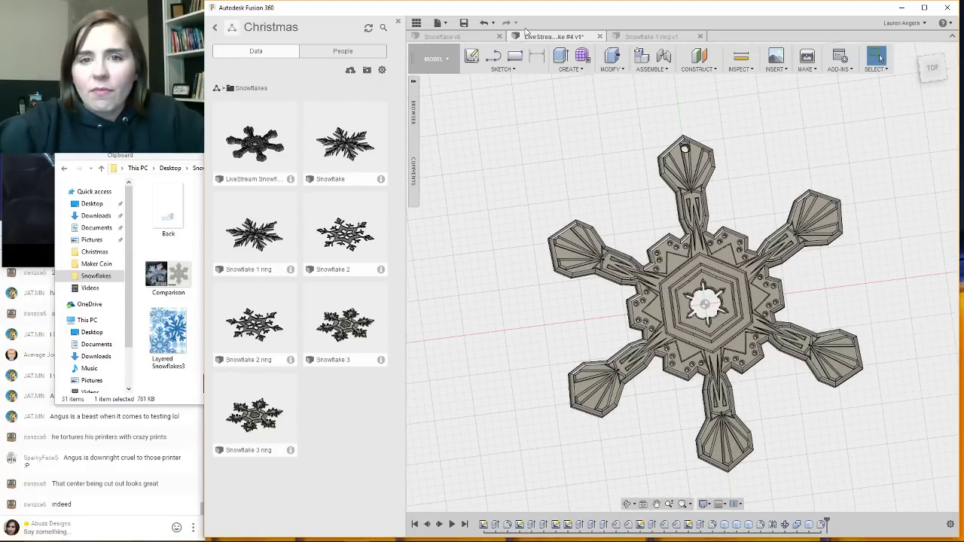
Orient the snowflake straight from the top and save a copy as "LiveStream Snowflake #4 Ring" in the Christmas project's Snowflakes folder.
left_click(927, 73)
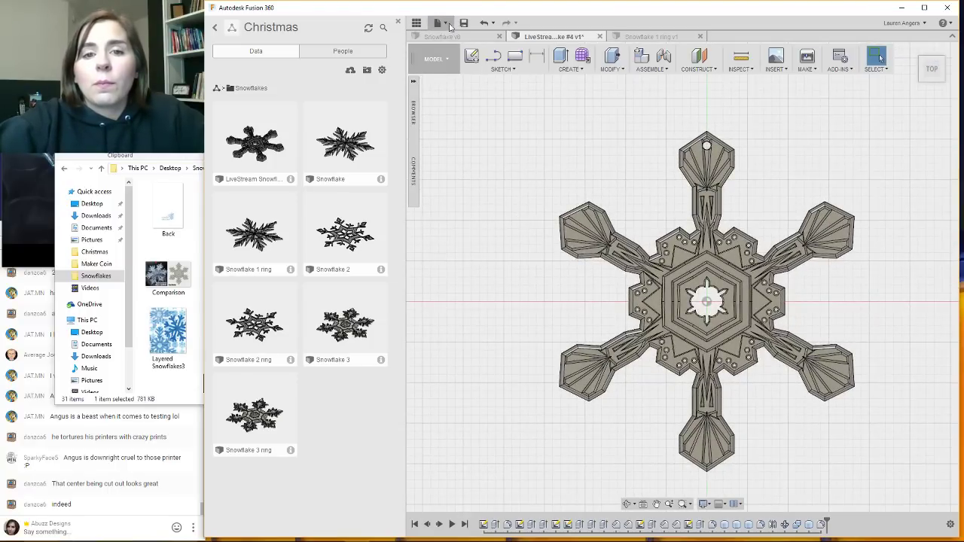
left_click(447, 23)
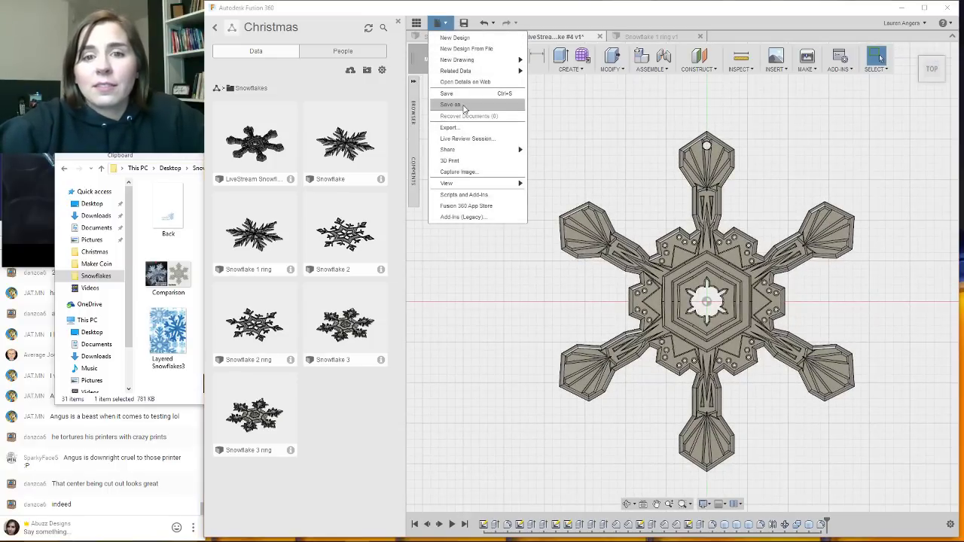
left_click(451, 104)
key("End")
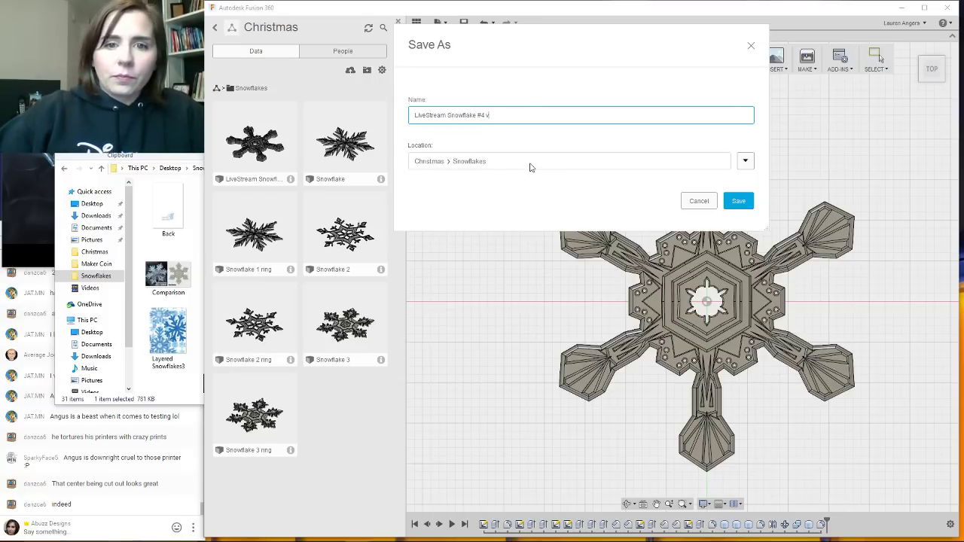
key("BackSpace")
type("Ring")
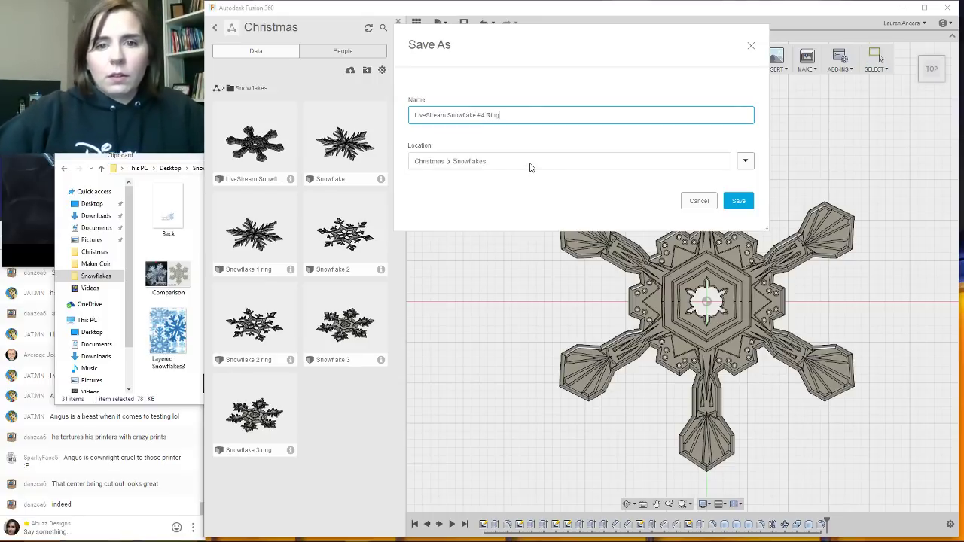
left_click(738, 201)
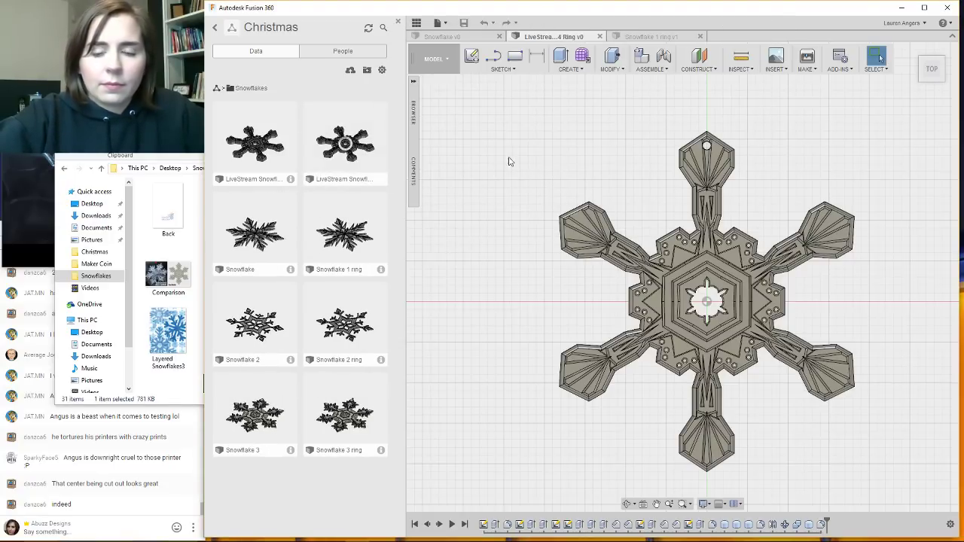
Examine the saved ring version's center, arms and hanging hole from above.
scroll(858, 387, "up", 3)
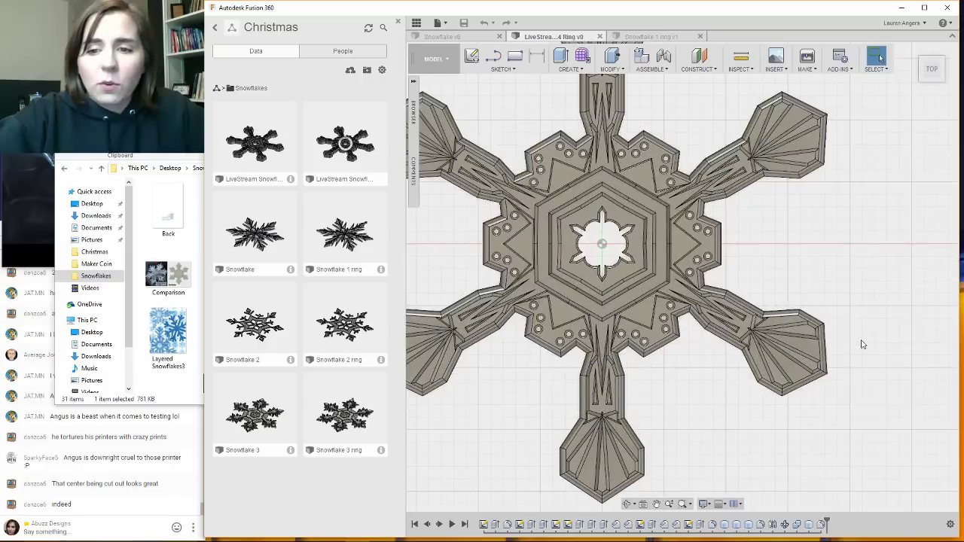
scroll(861, 340, "down", 2)
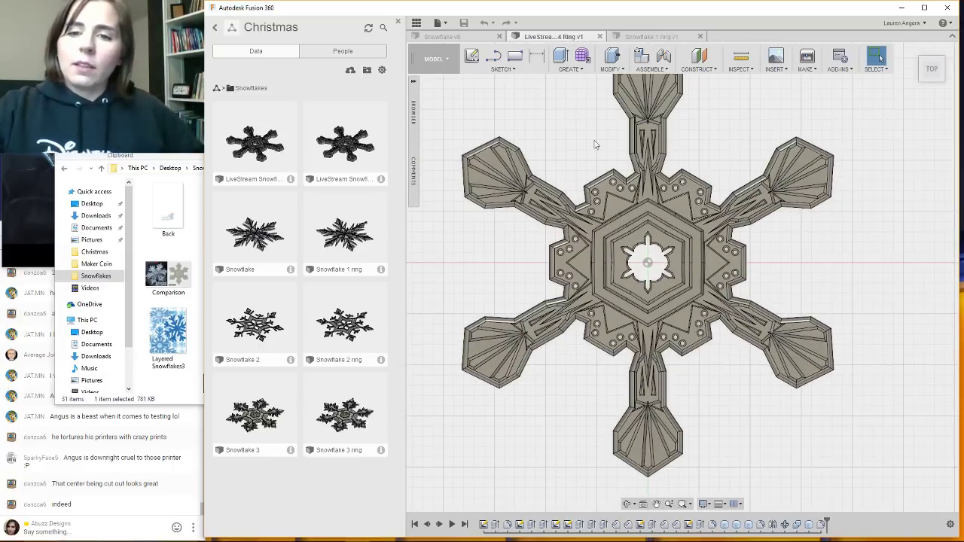
scroll(687, 345, "up", 1)
scroll(677, 316, "down", 3)
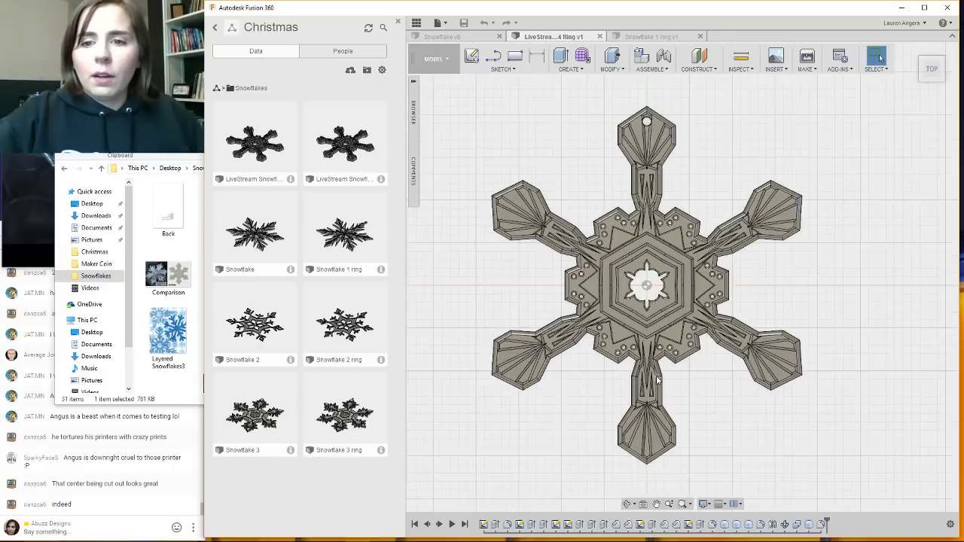
scroll(633, 207, "up", 3)
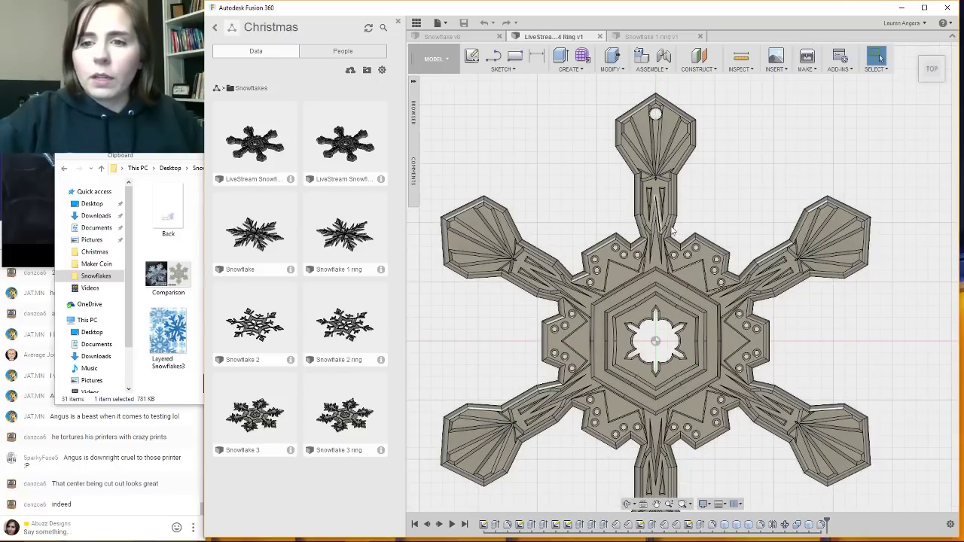
scroll(640, 181, "up", 5)
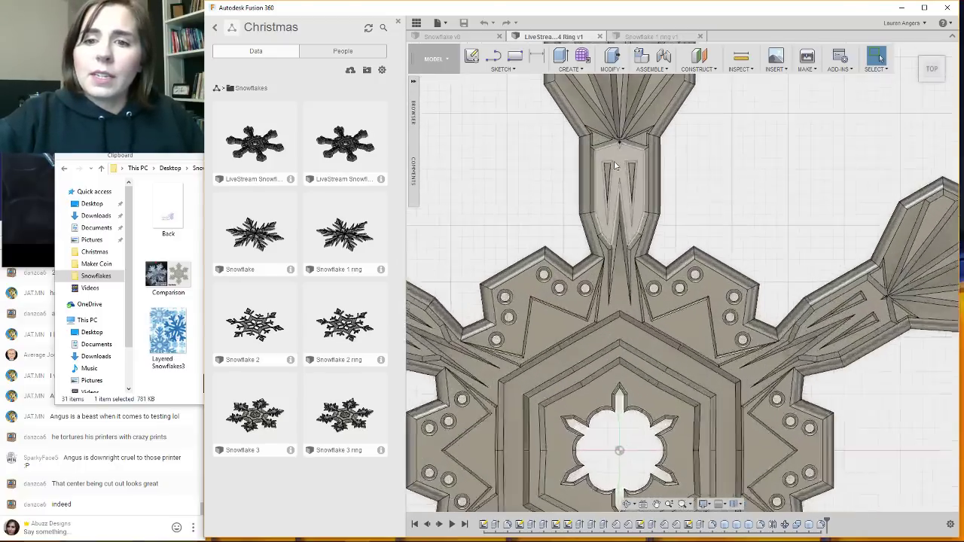
left_click(640, 183)
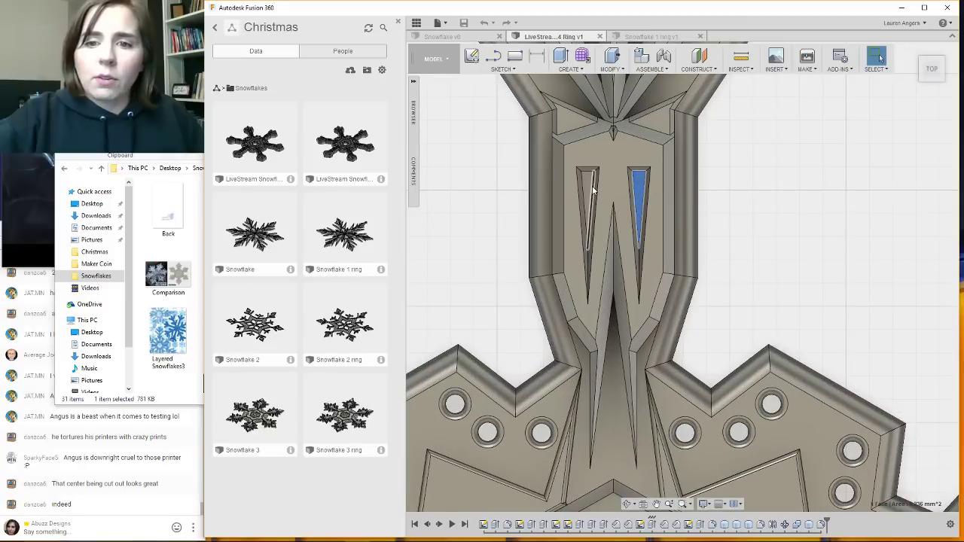
left_click(590, 190)
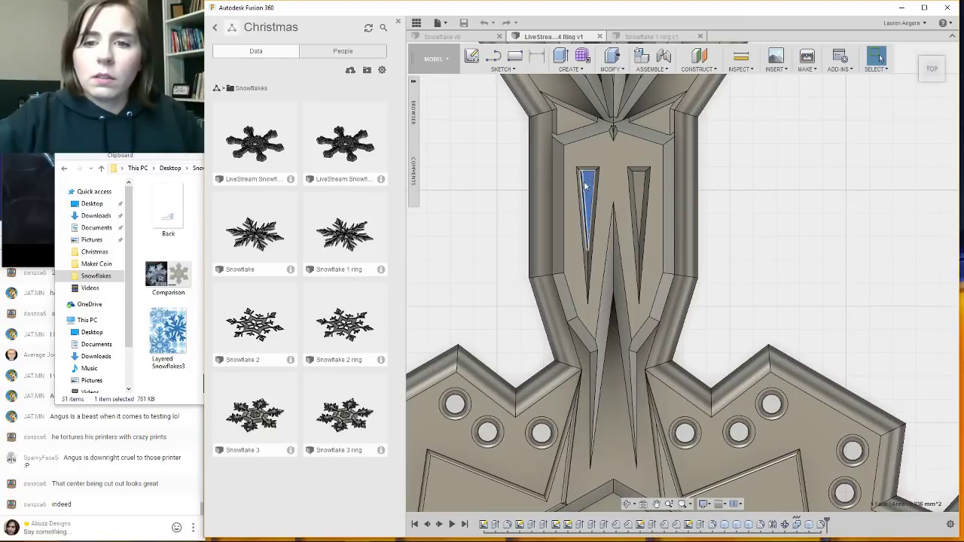
left_click(641, 183)
right_click(641, 184)
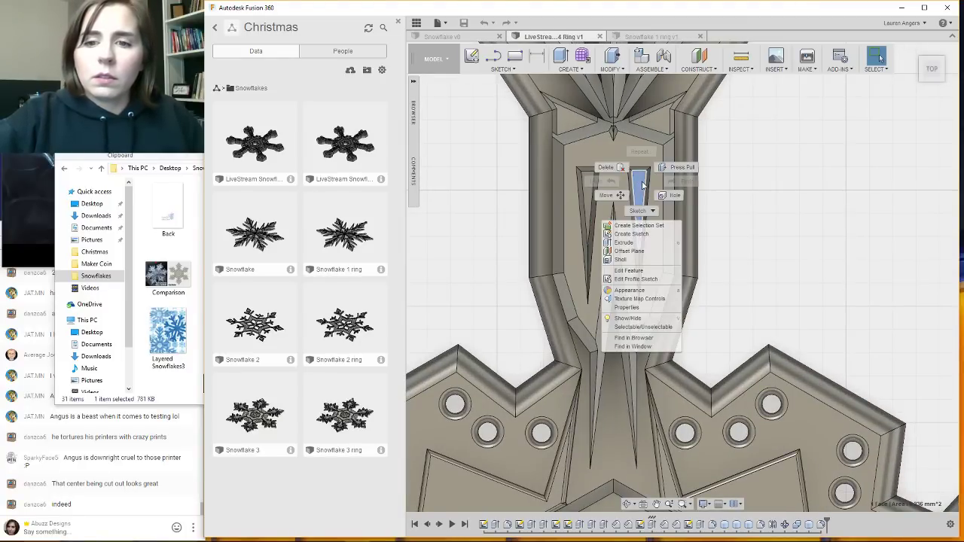
left_click(624, 243)
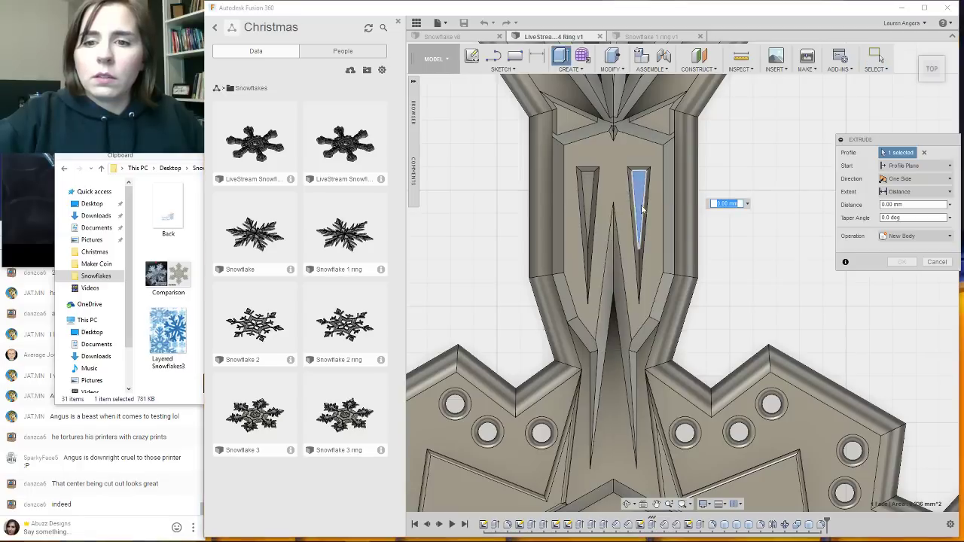
middle_click_drag(786, 265, 714, 299, "shift")
left_click(943, 263)
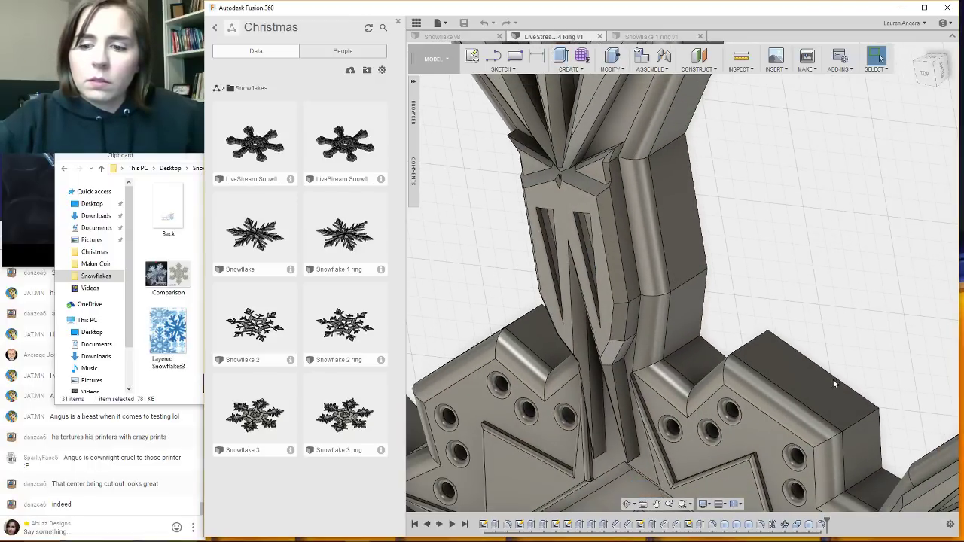
Try to push the floor of one triangular arm recess through the snowflake's underside with Press Pull, offsetting it -3.40 mm.
left_click(612, 66)
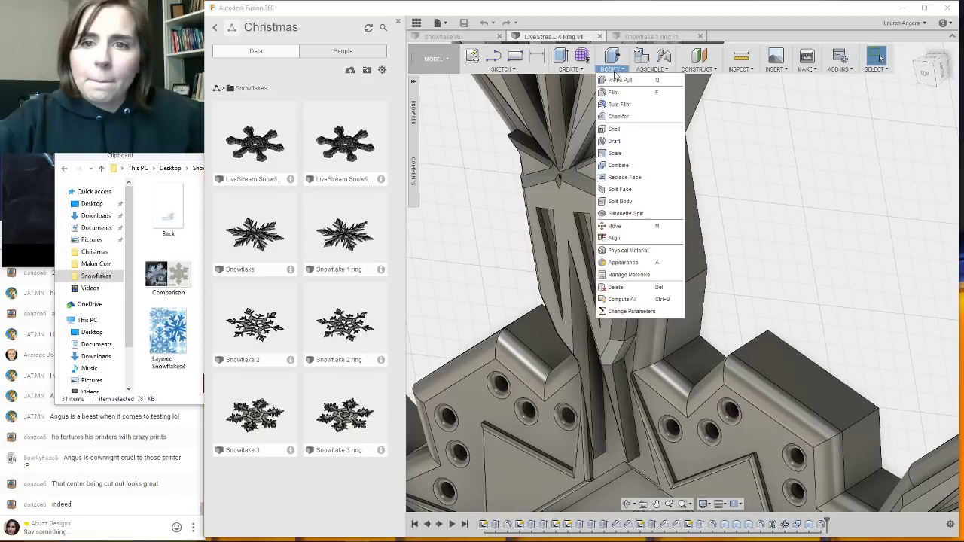
left_click(630, 85)
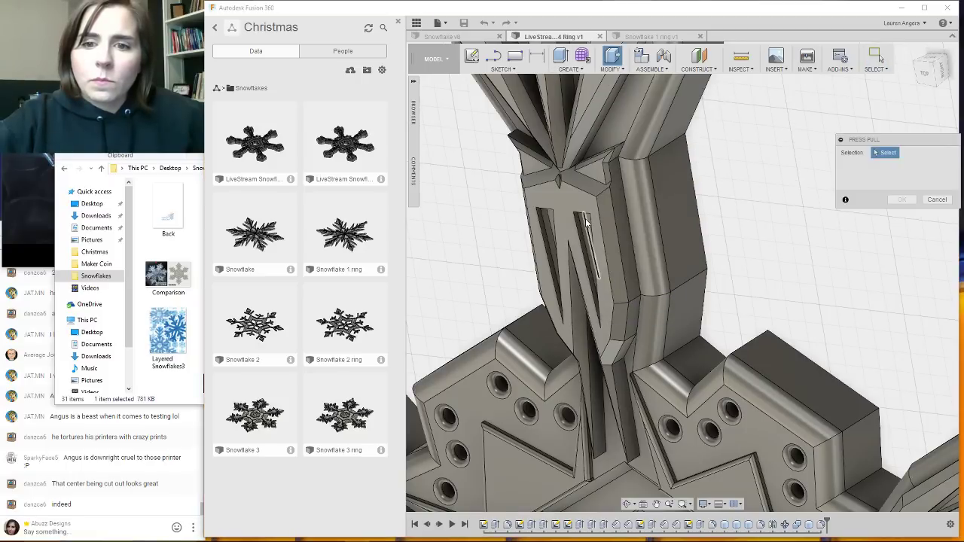
scroll(583, 227, "up", 3)
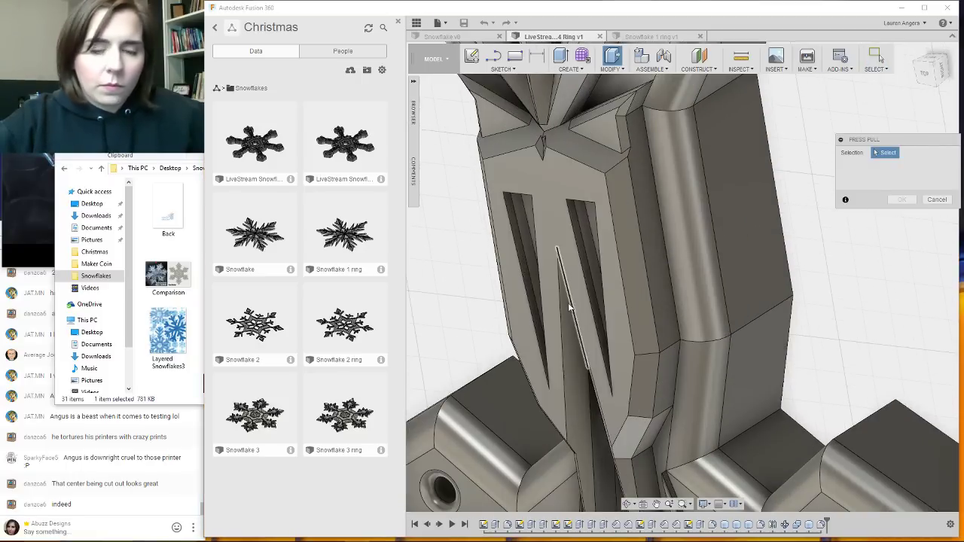
middle_click_drag(570, 304, 614, 279, "shift")
left_click(614, 222)
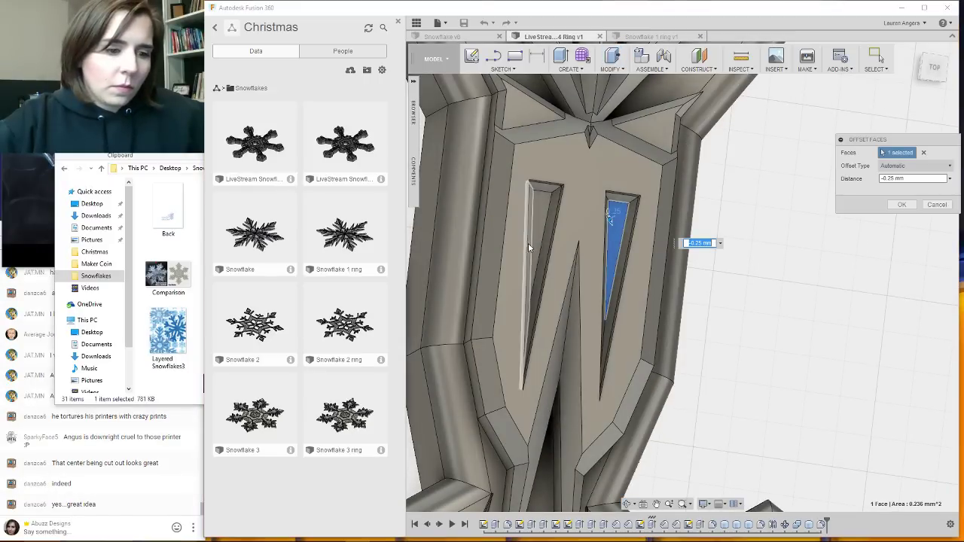
middle_click_drag(528, 243, 577, 282, "shift")
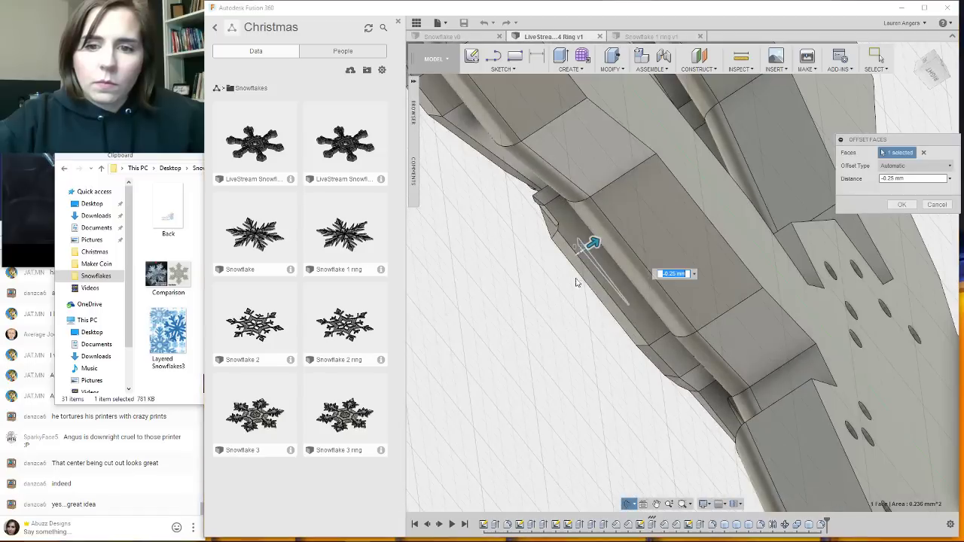
left_click_drag(593, 244, 712, 181)
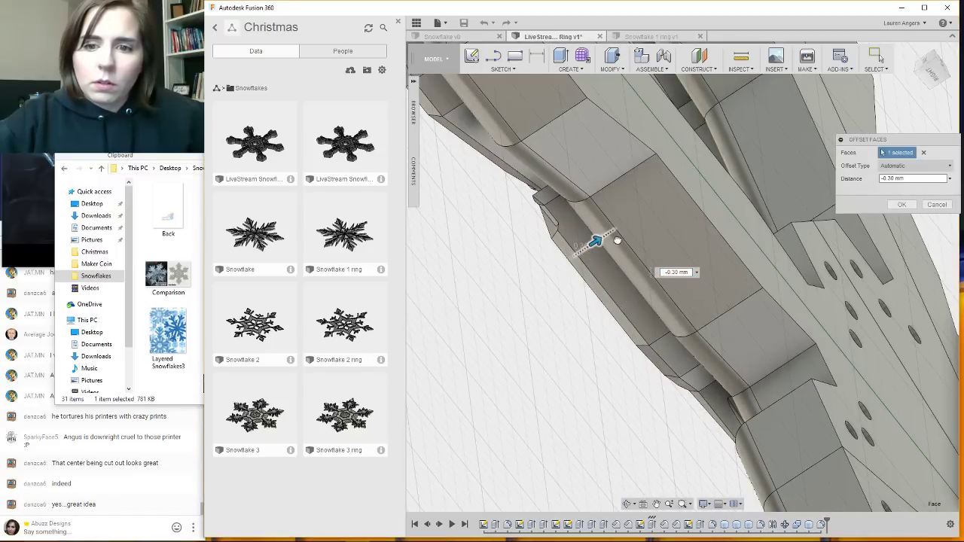
middle_click_drag(687, 266, 577, 256, "shift")
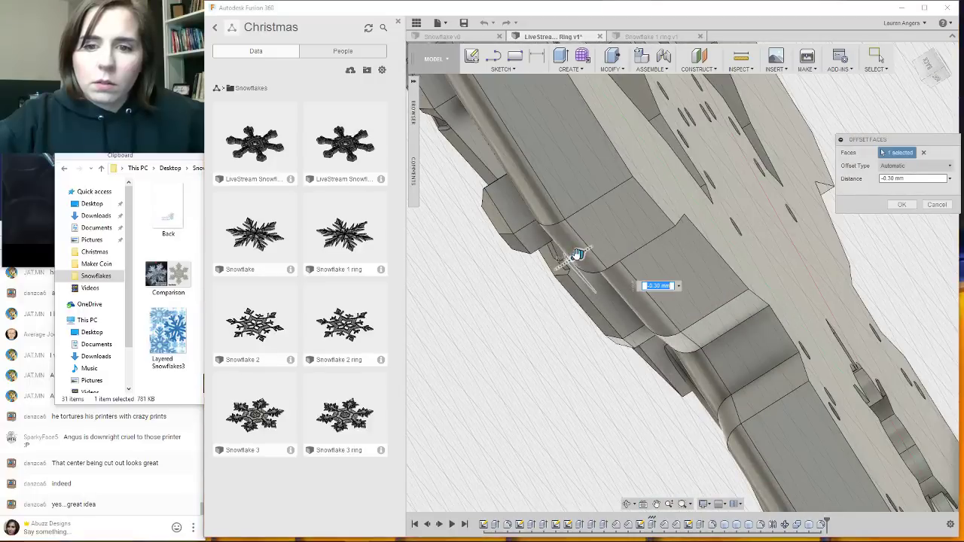
left_click_drag(577, 256, 579, 255)
left_click_drag(706, 175, 722, 168)
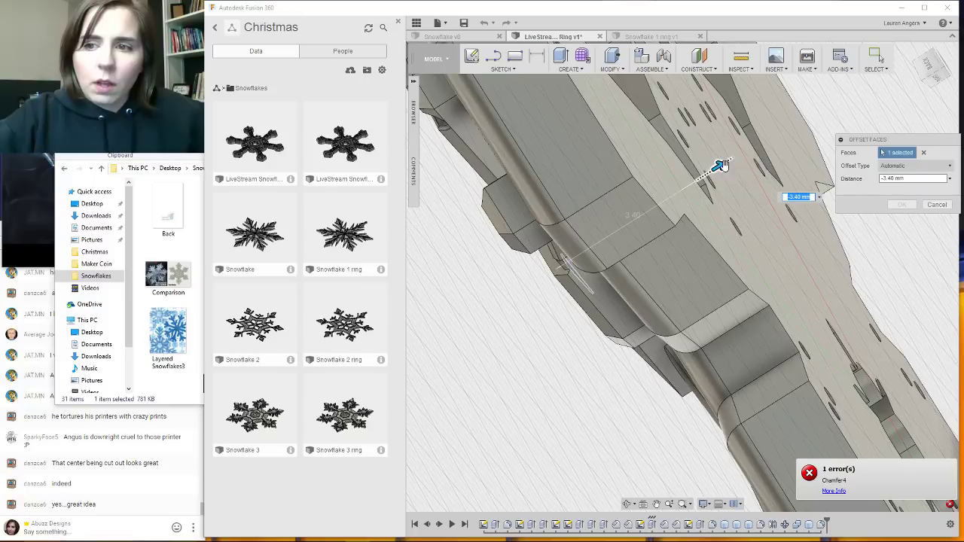
left_click(943, 207)
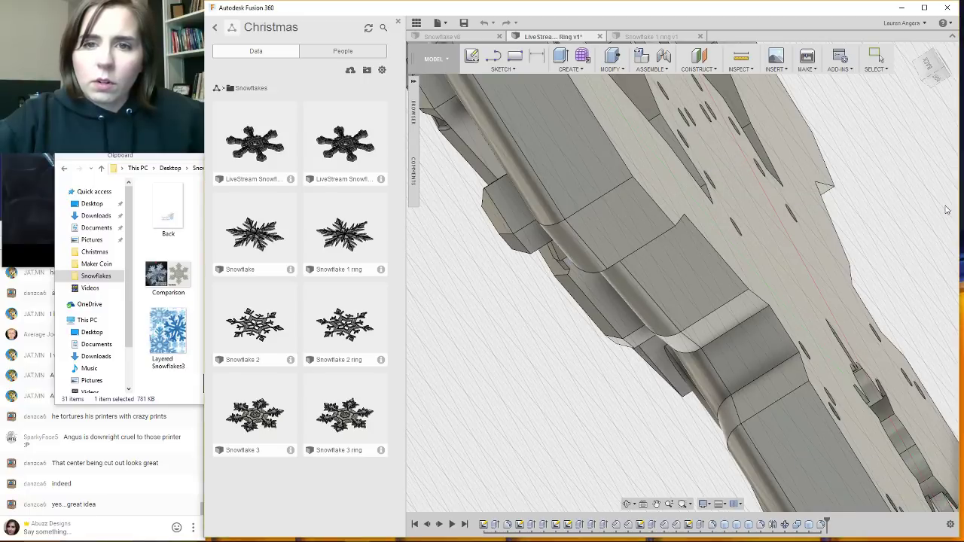
middle_click_drag(497, 367, 573, 316, "shift")
left_click(562, 264)
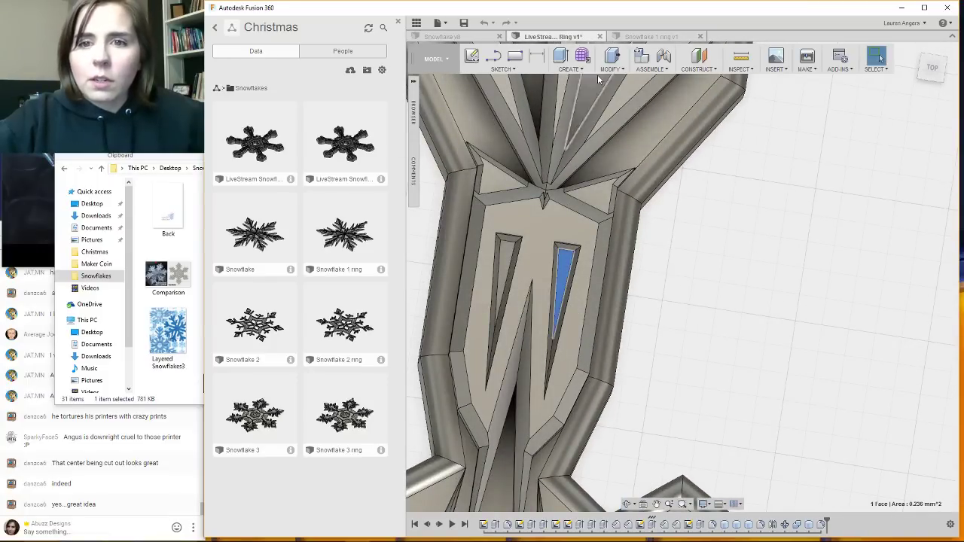
left_click(612, 57)
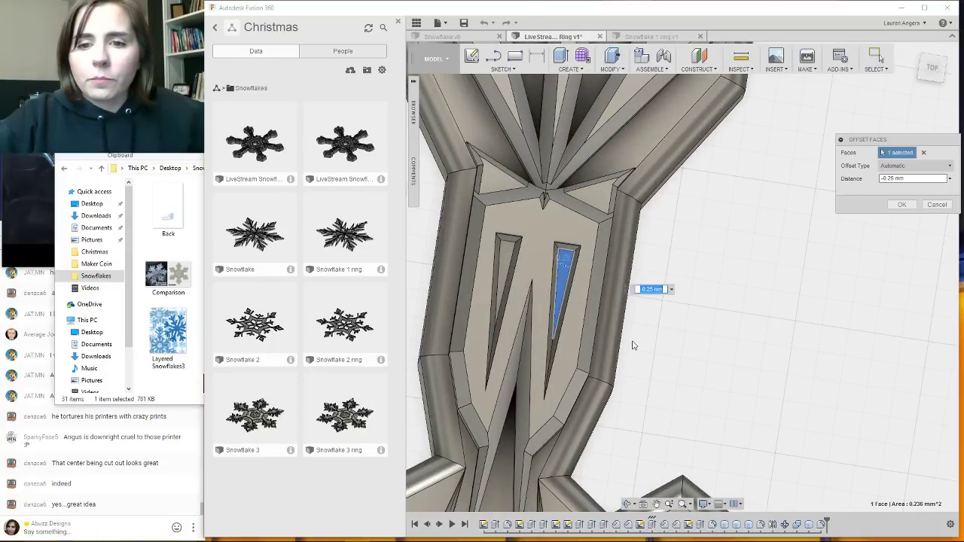
middle_click_drag(626, 329, 663, 310, "shift")
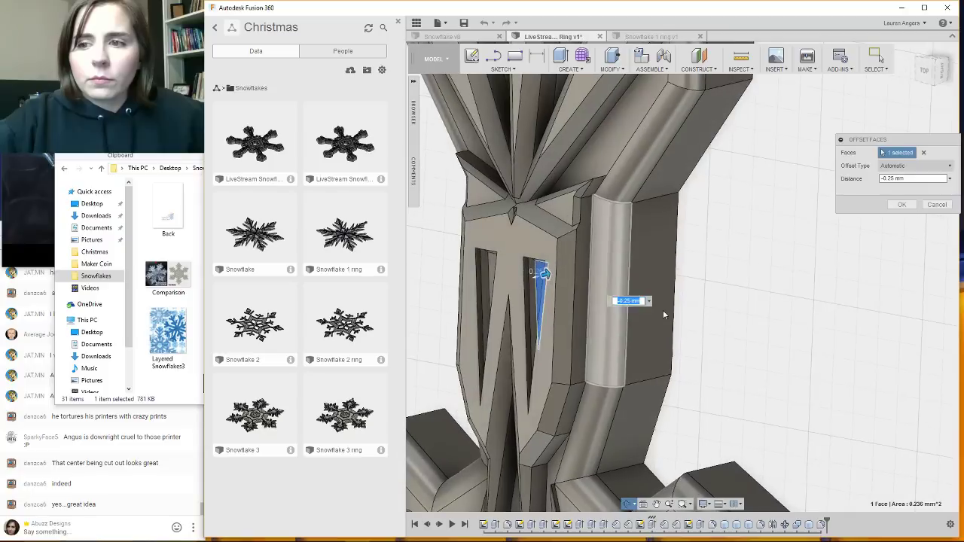
key("Return")
Extrude the floor of one triangular recess on the hanging-hole arm down through the body as a cut.
left_click(561, 57)
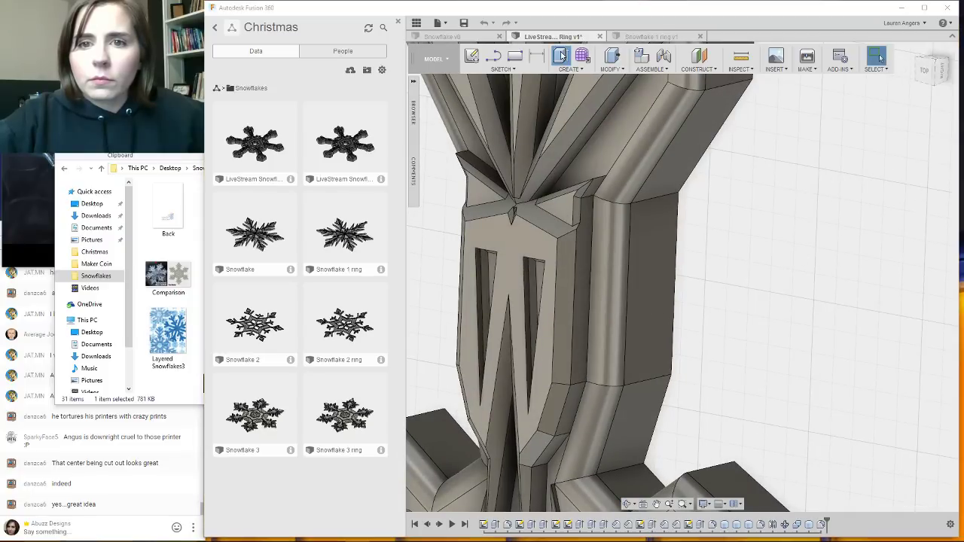
left_click(539, 271)
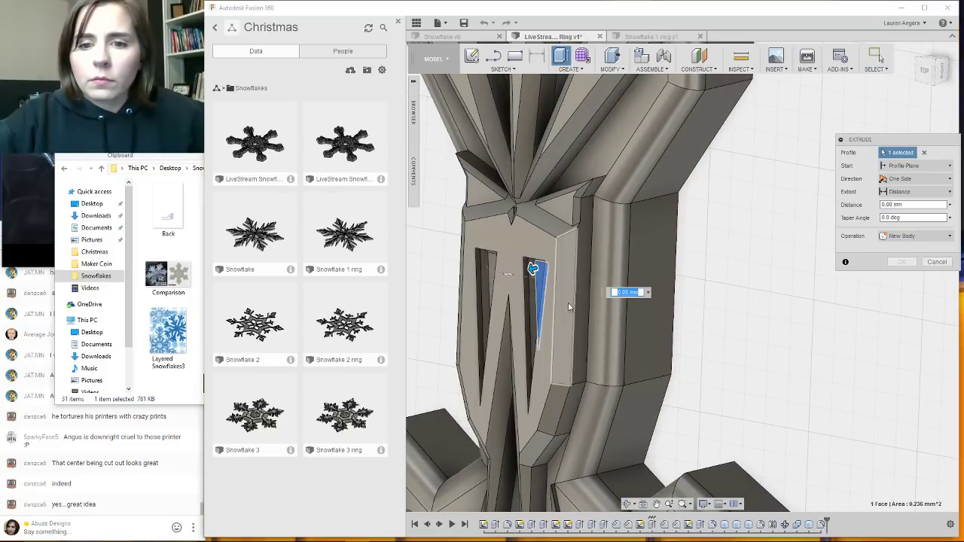
left_click_drag(532, 267, 734, 221)
left_click(902, 275)
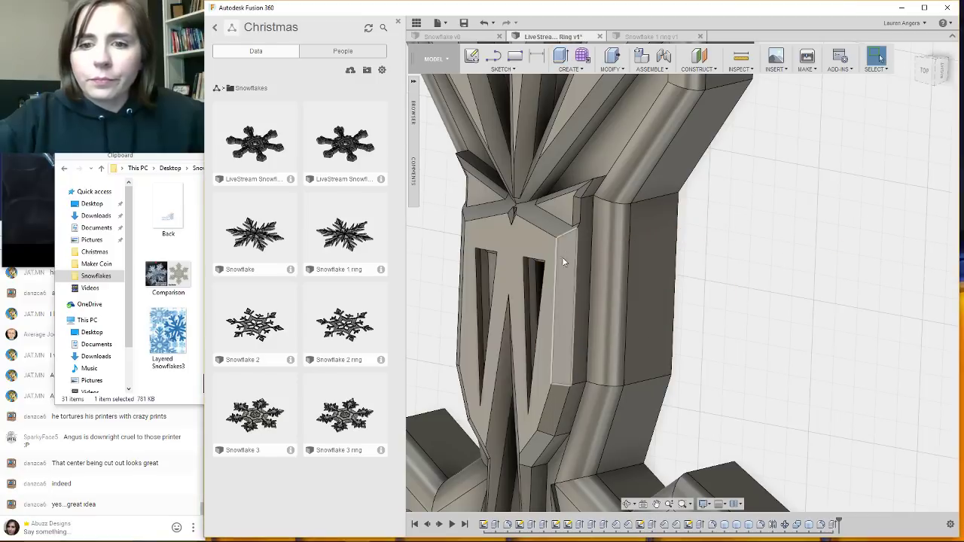
Compare the cut-through recess with the other arms from above and undo the extruded cut.
middle_click_drag(562, 257, 620, 377, "shift")
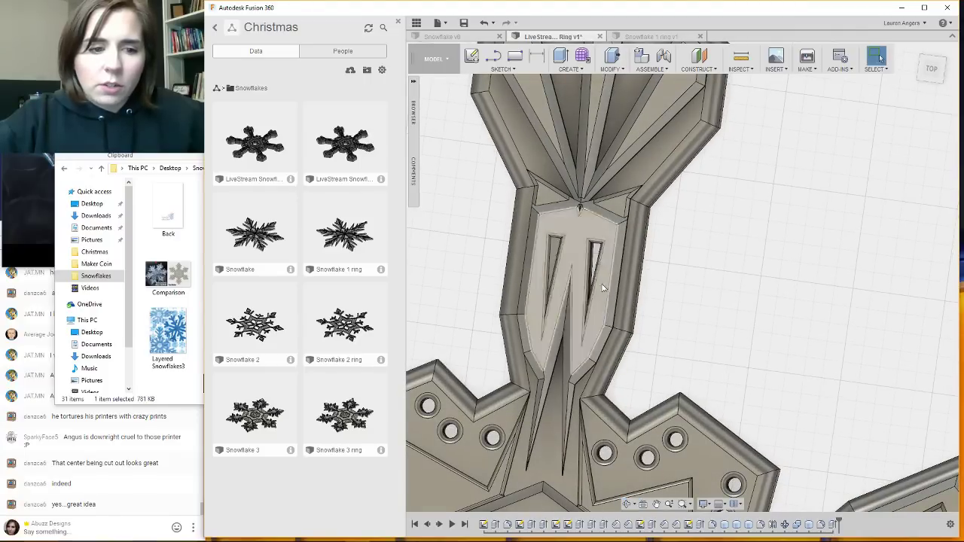
scroll(654, 226, "down", 5)
scroll(668, 226, "down", 3)
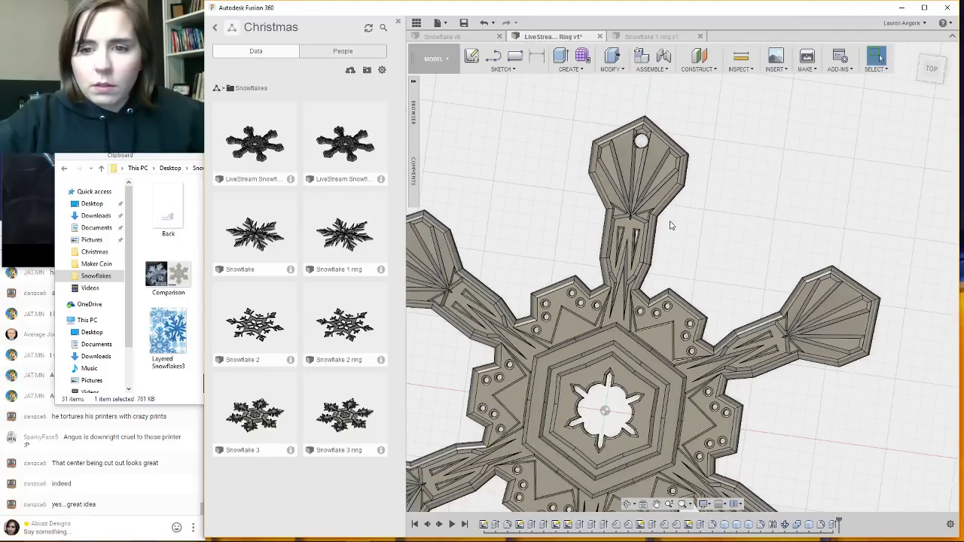
scroll(568, 176, "up", 1)
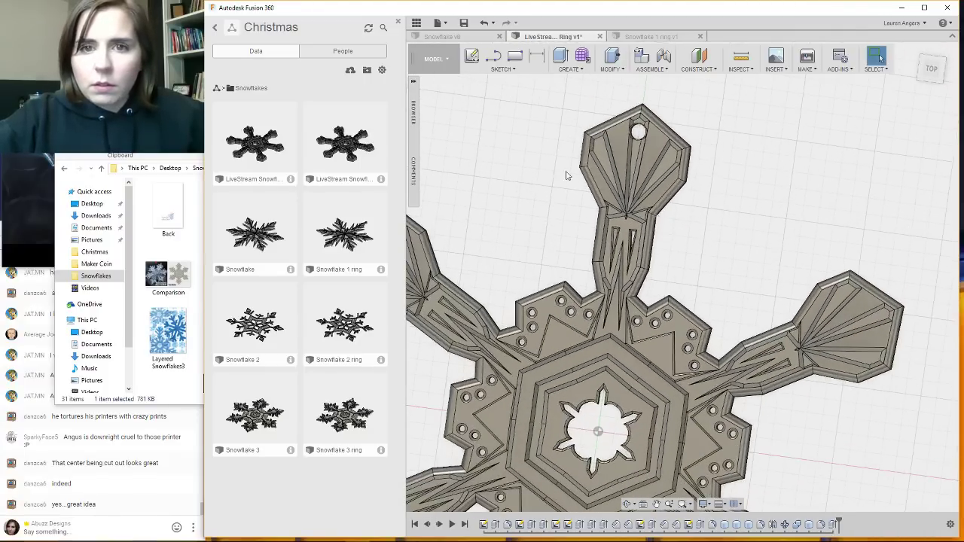
left_click(492, 25)
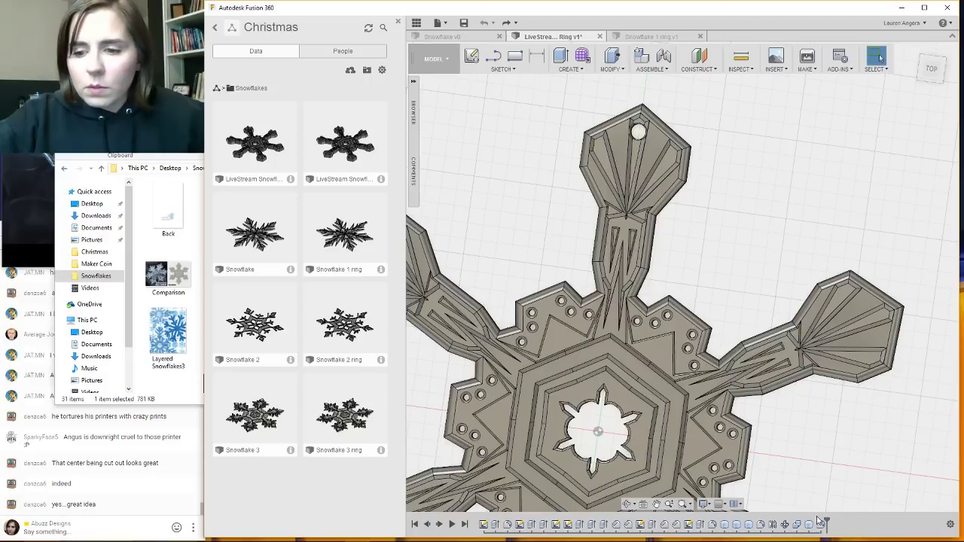
Roll the design history back to before the mirror and extrude the half-arm's triangular recess floor through the body as a cut.
left_click_drag(827, 520, 767, 523)
scroll(676, 250, "up", 5)
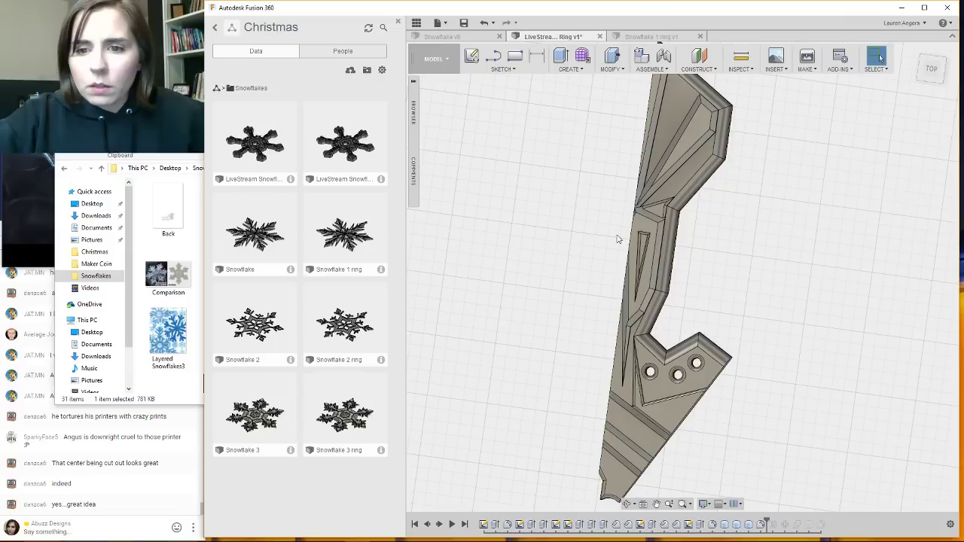
right_click(629, 232)
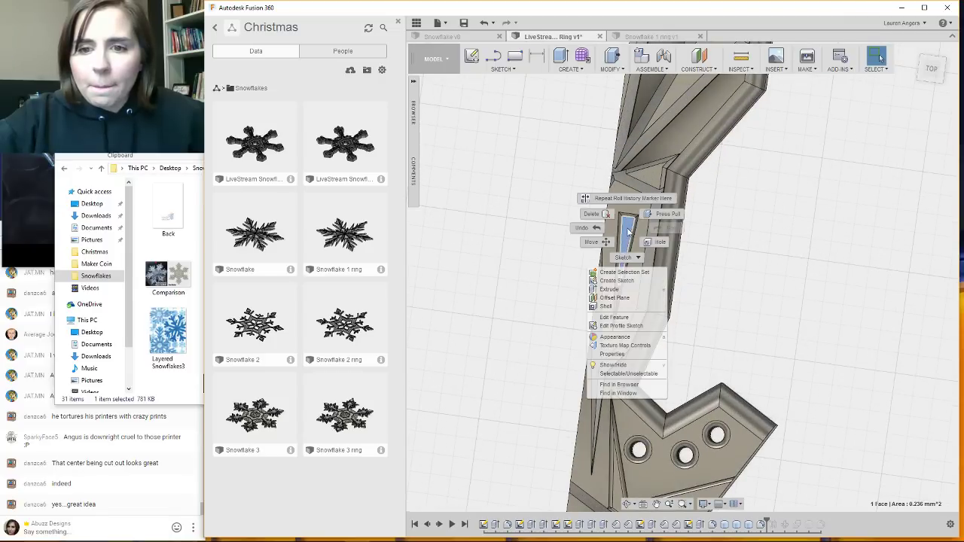
key("e")
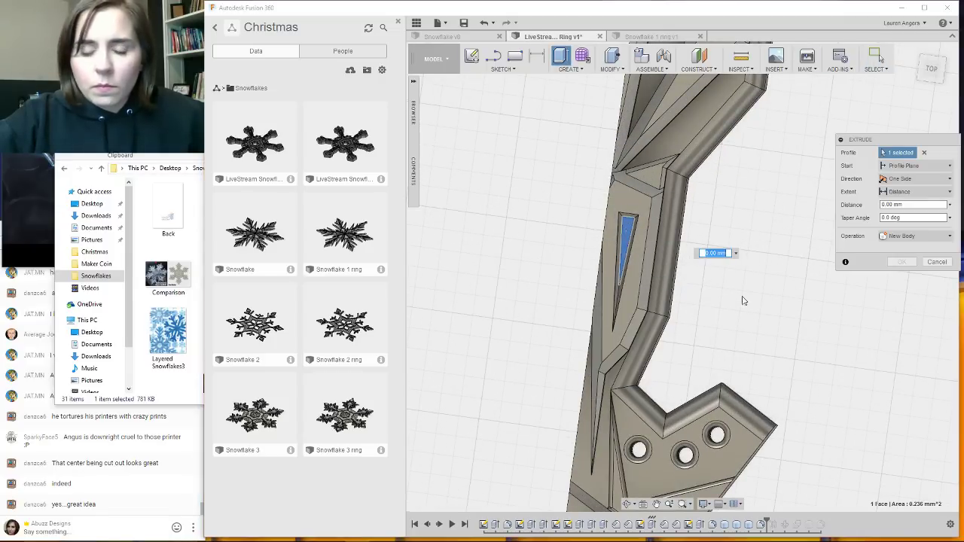
middle_click_drag(764, 320, 725, 350, "shift")
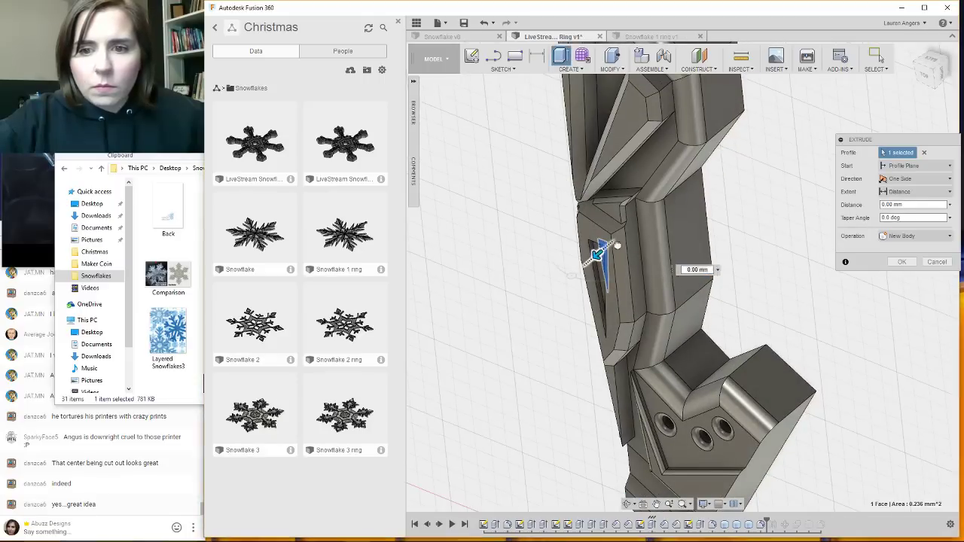
left_click_drag(605, 263, 716, 154)
left_click(902, 275)
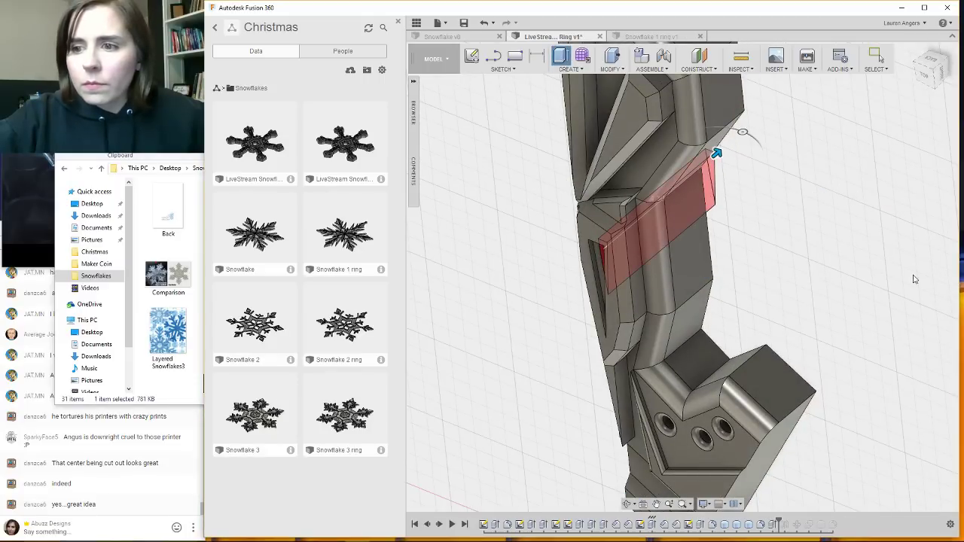
Roll the design history forward to its end and check the cut-through recesses across the whole snowflake.
middle_click_drag(663, 331, 674, 306, "shift")
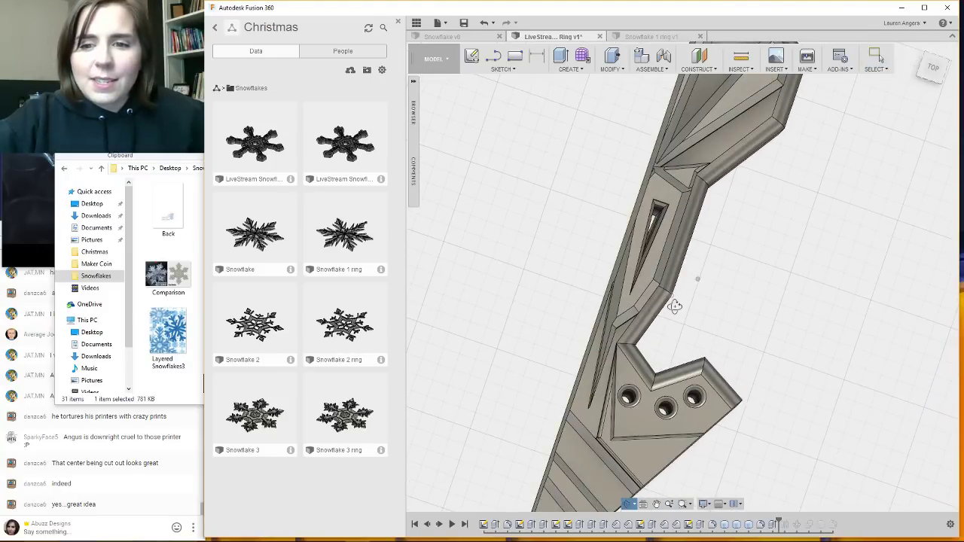
scroll(514, 267, "down", 2)
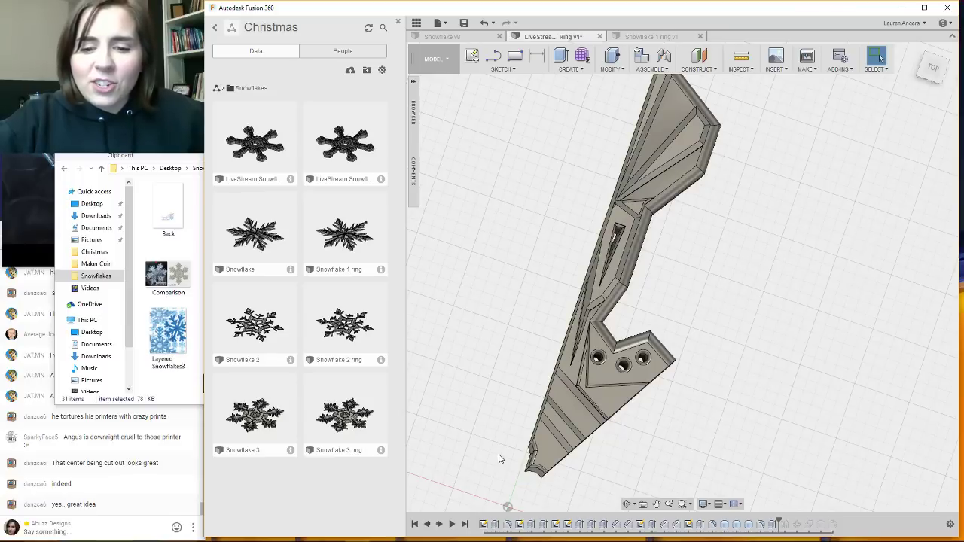
left_click_drag(779, 522, 838, 522)
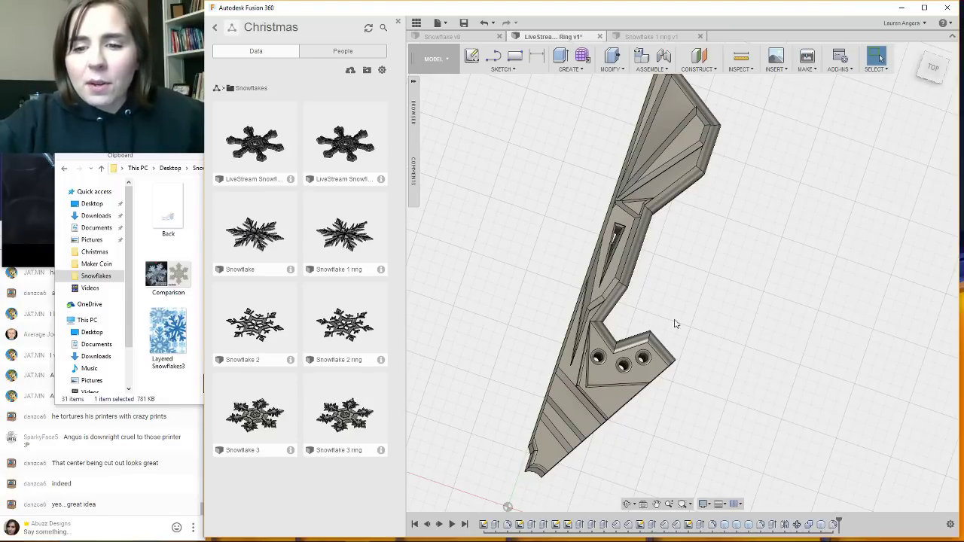
scroll(715, 361, "down", 4)
scroll(697, 367, "down", 2)
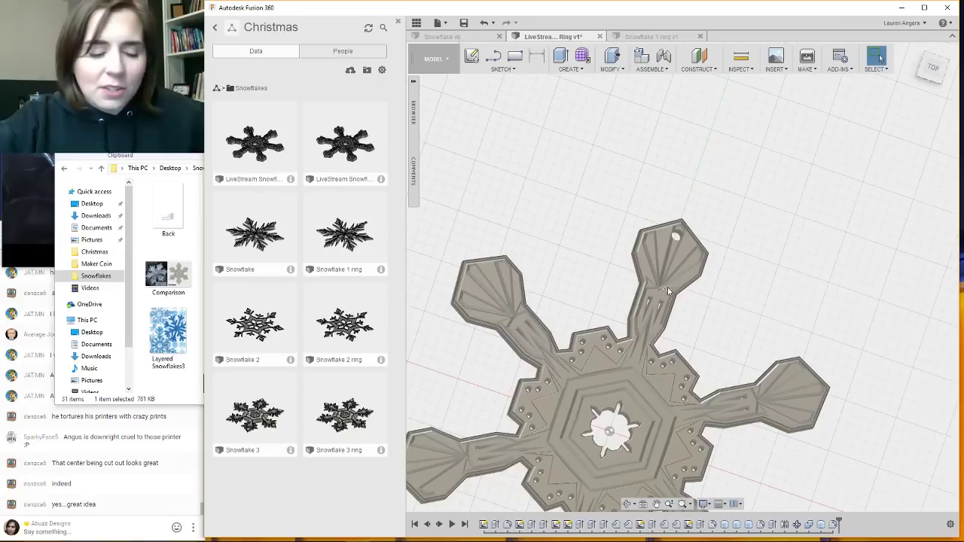
middle_click_drag(546, 367, 632, 383, "shift")
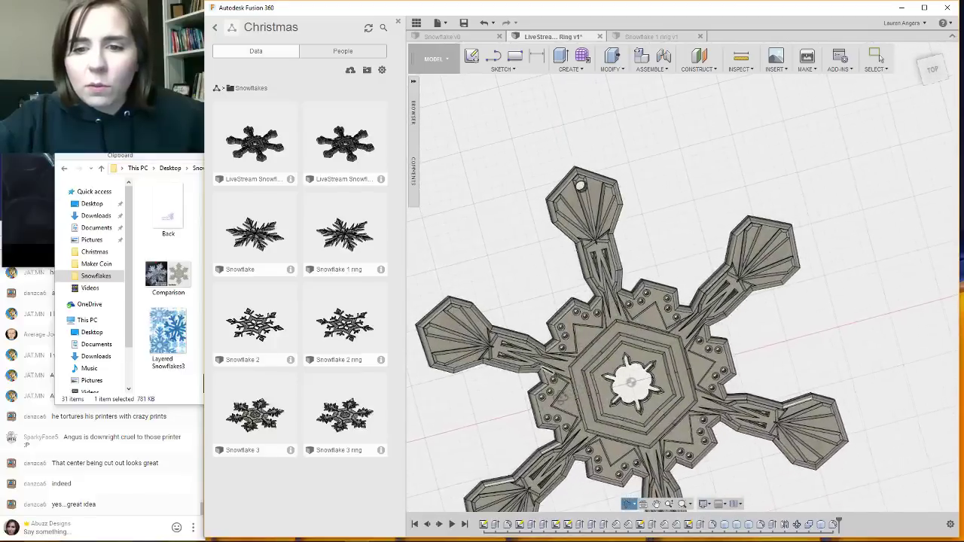
scroll(565, 272, "down", 2)
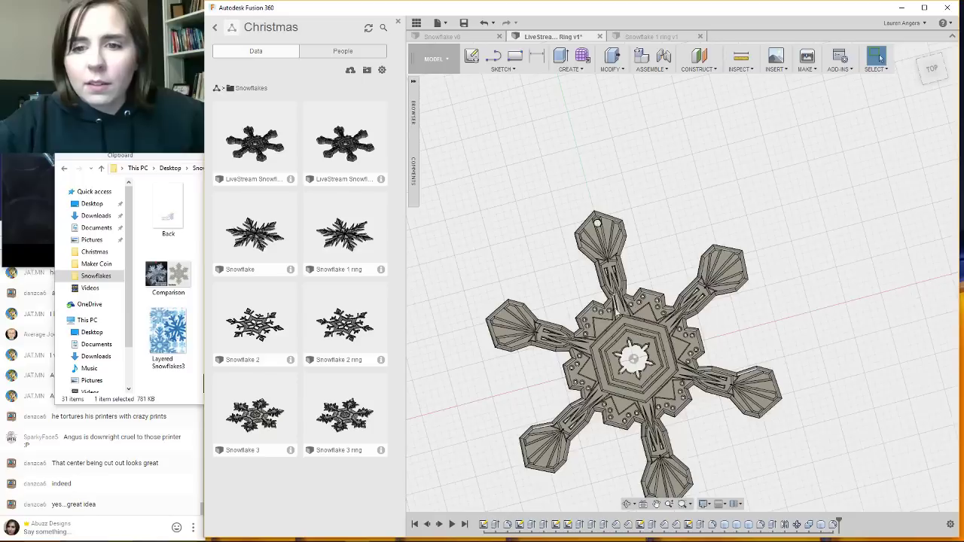
Inspect the cut-through recesses, the arms and the open centre of the whole snowflake from above.
scroll(565, 273, "down", 1)
scroll(606, 313, "up", 3)
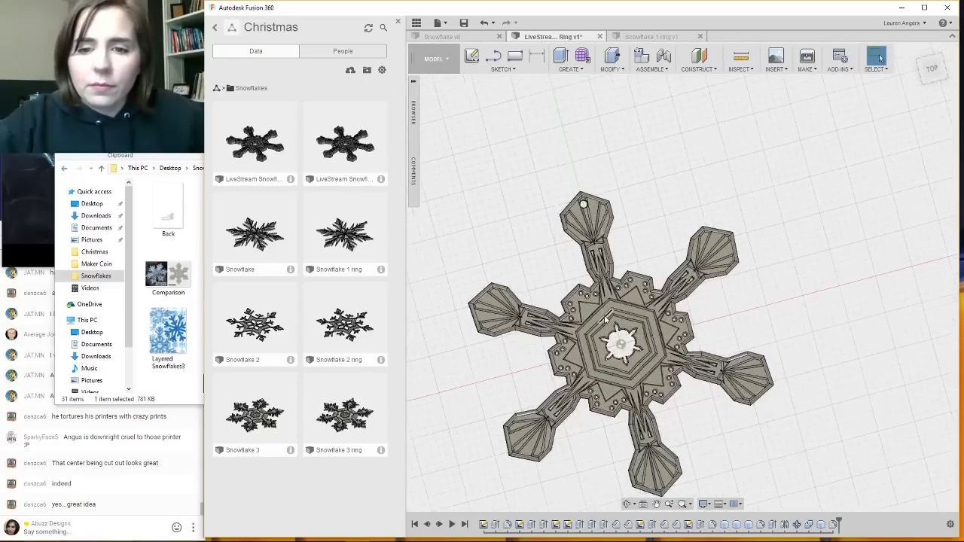
scroll(549, 329, "up", 3)
scroll(502, 351, "down", 1)
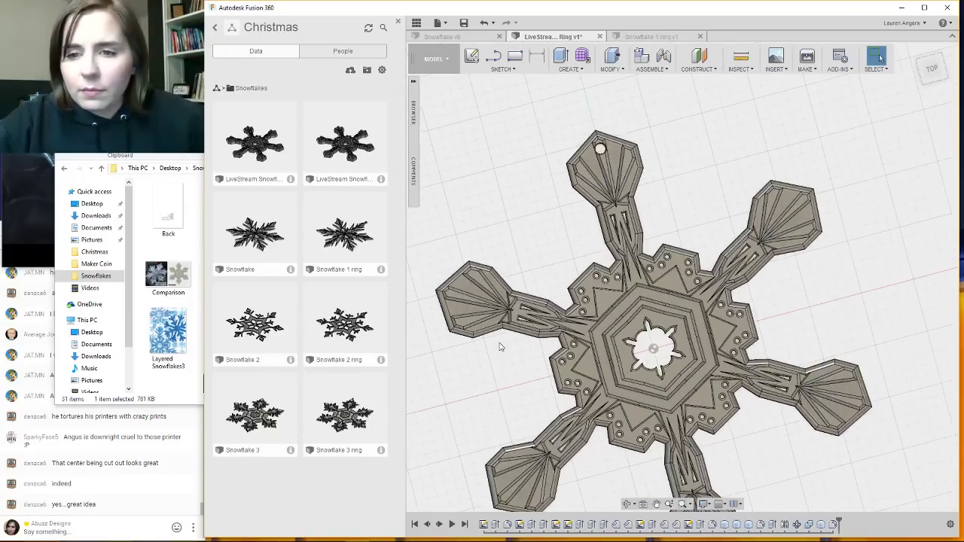
scroll(468, 392, "down", 1)
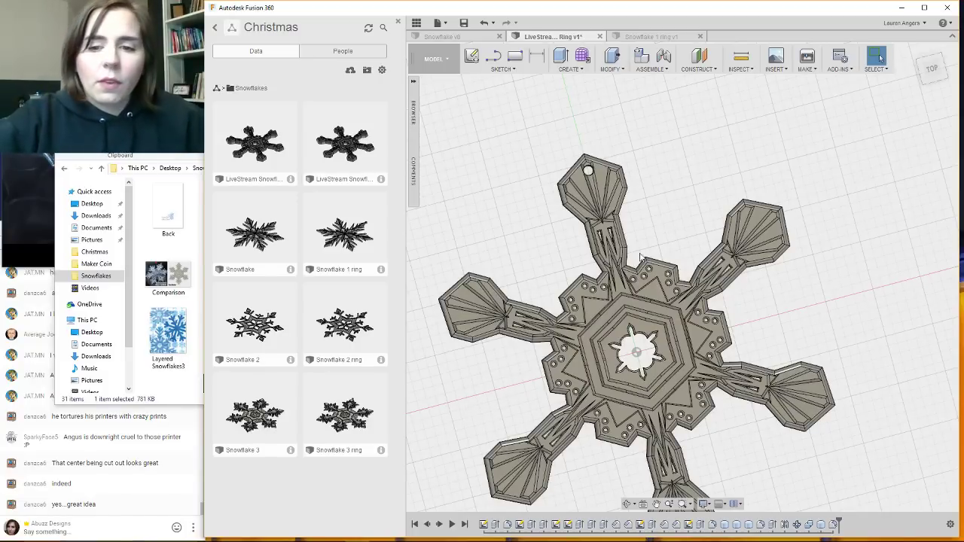
scroll(697, 169, "down", 2)
scroll(697, 169, "down", 2)
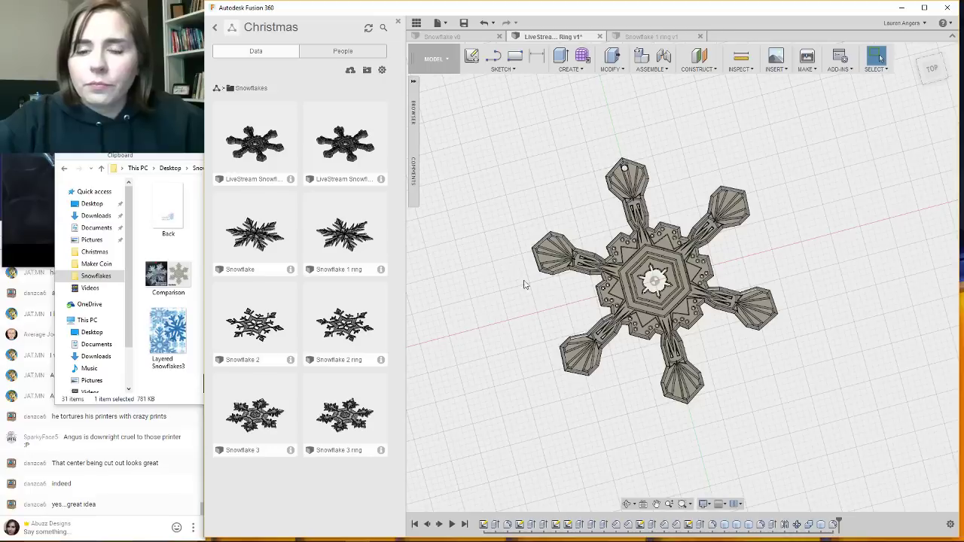
Save a new version of the design with the description "LiveStream Snowflake #4 Ring".
left_click(464, 22)
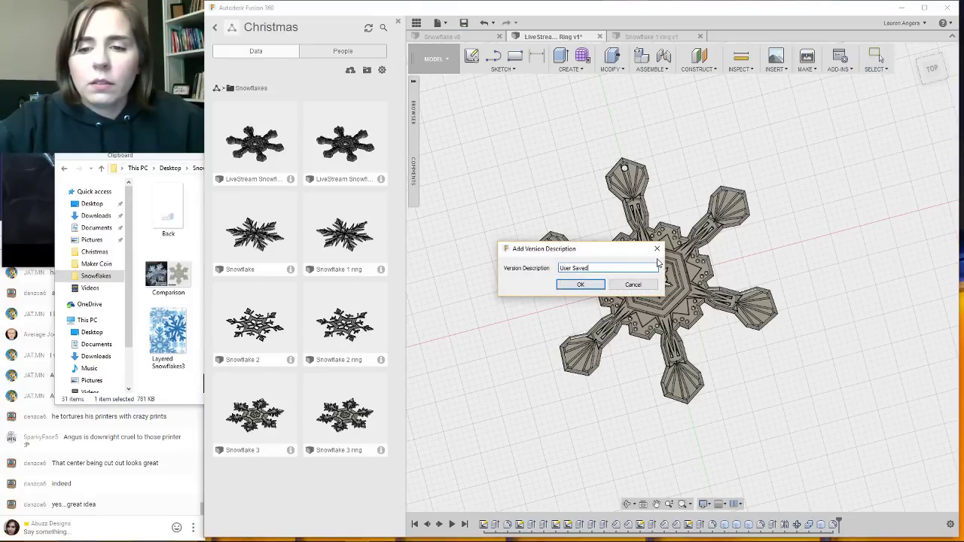
left_click_drag(620, 268, 388, 303)
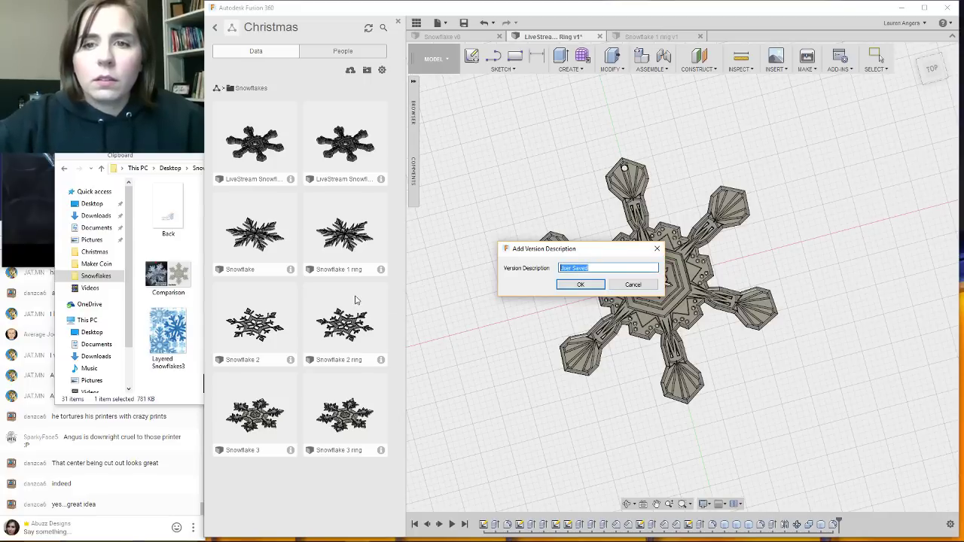
type("LiveStream")
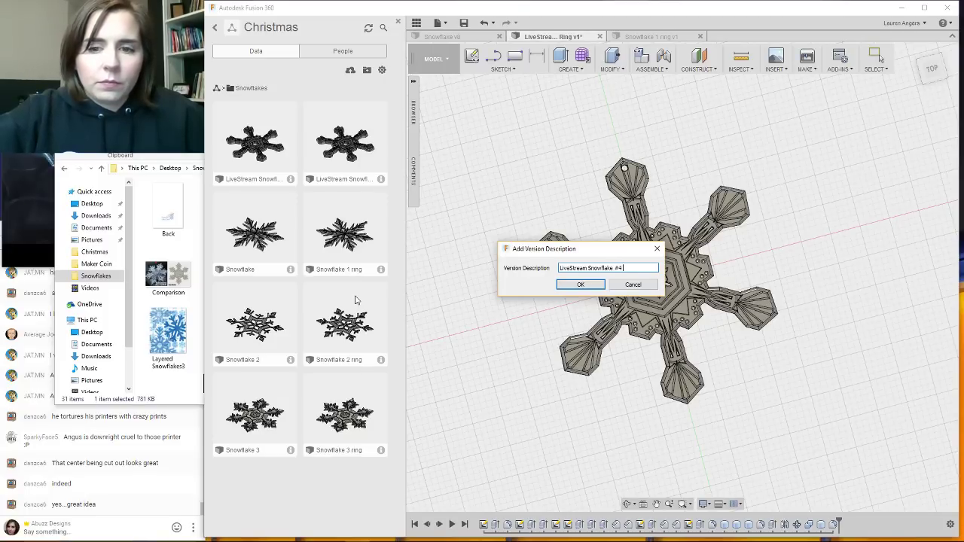
type("g")
key("Return")
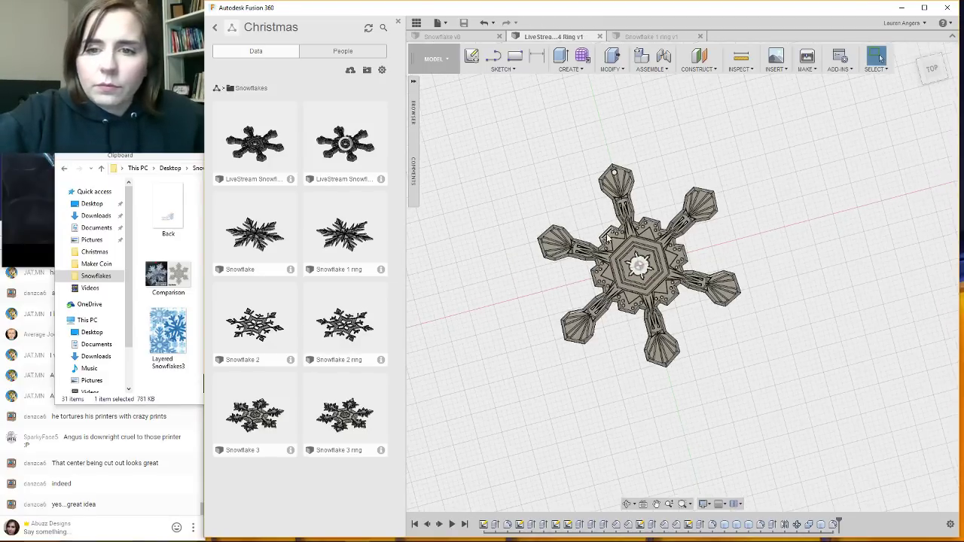
Examine the saved snowflake's arms and centre from above and from a slightly tilted angle.
scroll(609, 233, "up", 3)
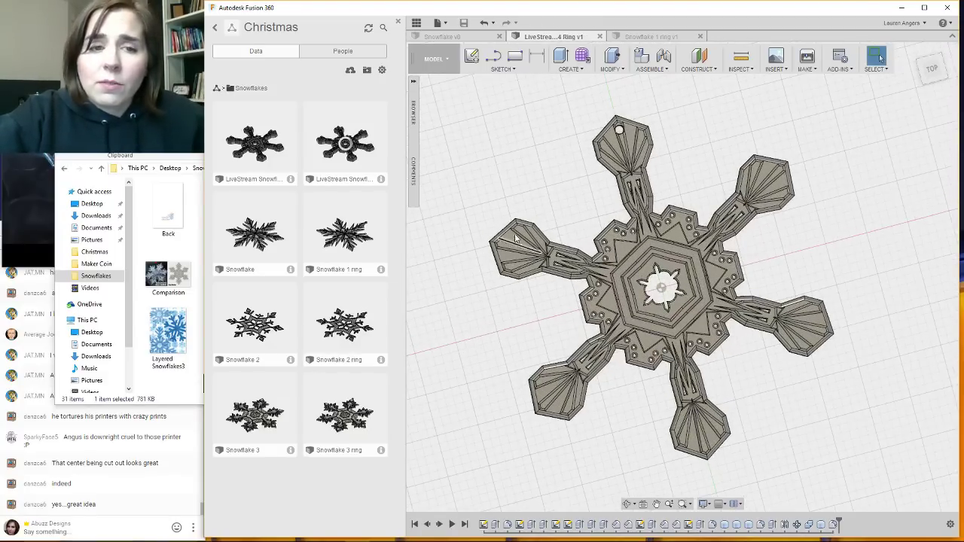
scroll(530, 217, "down", 2)
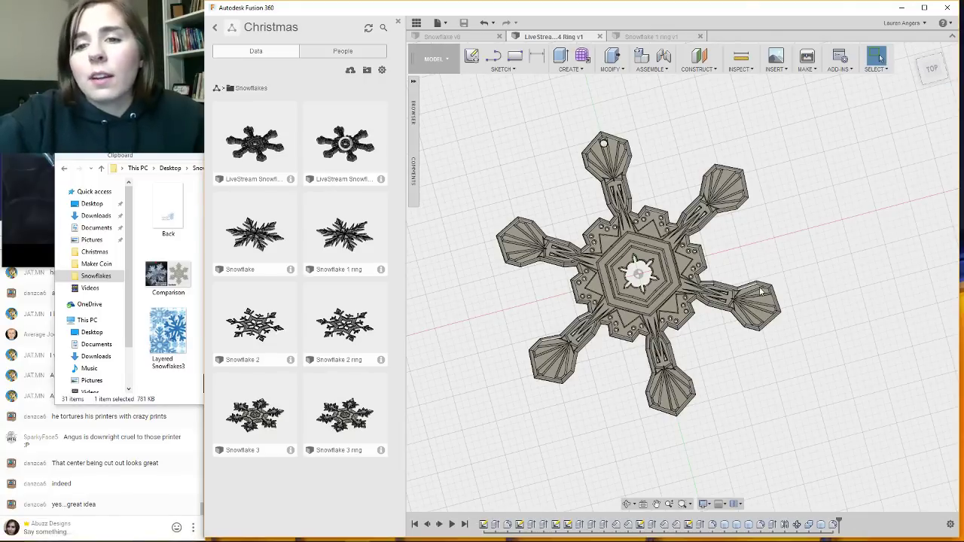
scroll(899, 338, "down", 3)
scroll(885, 341, "up", 4)
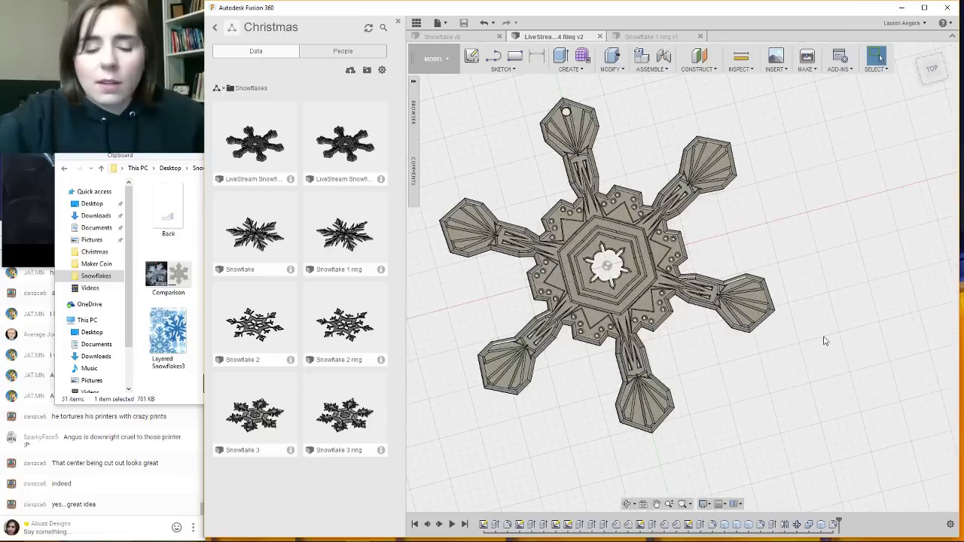
middle_click_drag(929, 349, 917, 324, "shift")
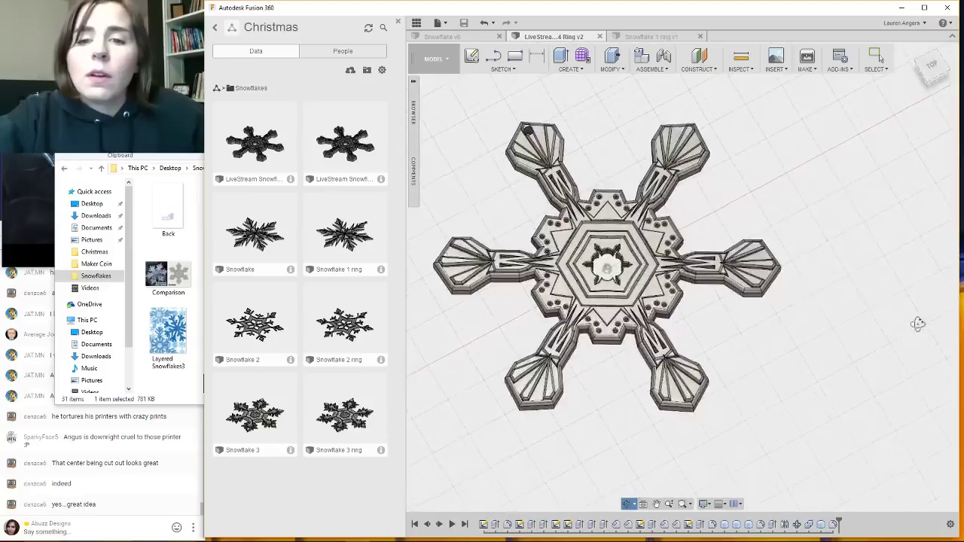
left_click(876, 58)
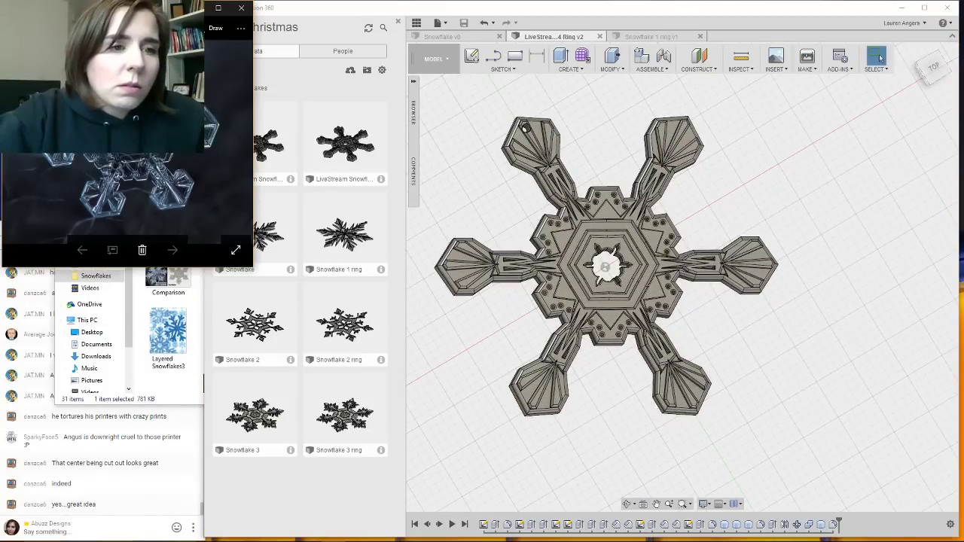
Compare the finished snowflake with the macro reference photo, and close the photo.
left_click_drag(113, 8, 138, 13)
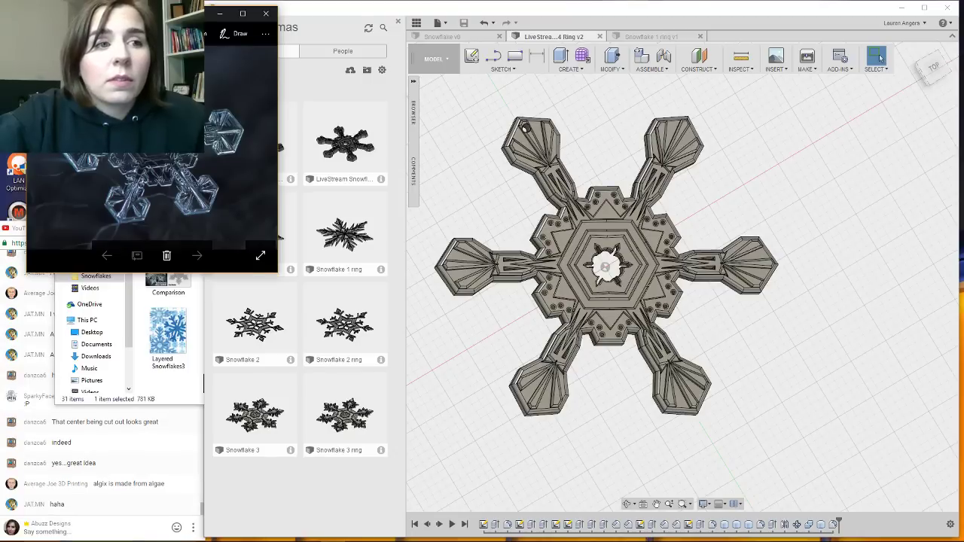
left_click_drag(138, 14, 114, 11)
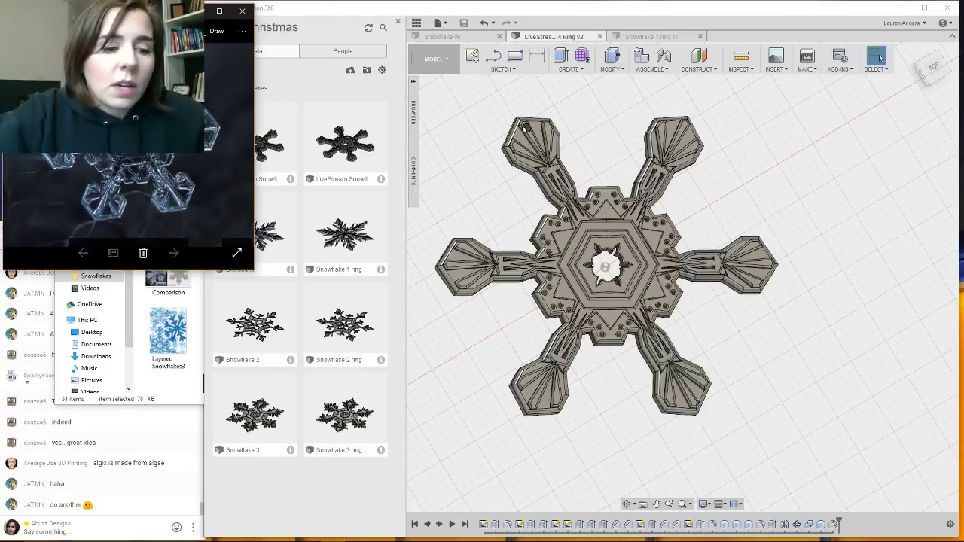
scroll(818, 213, "down", 3)
left_click(818, 218)
scroll(822, 218, "up", 2)
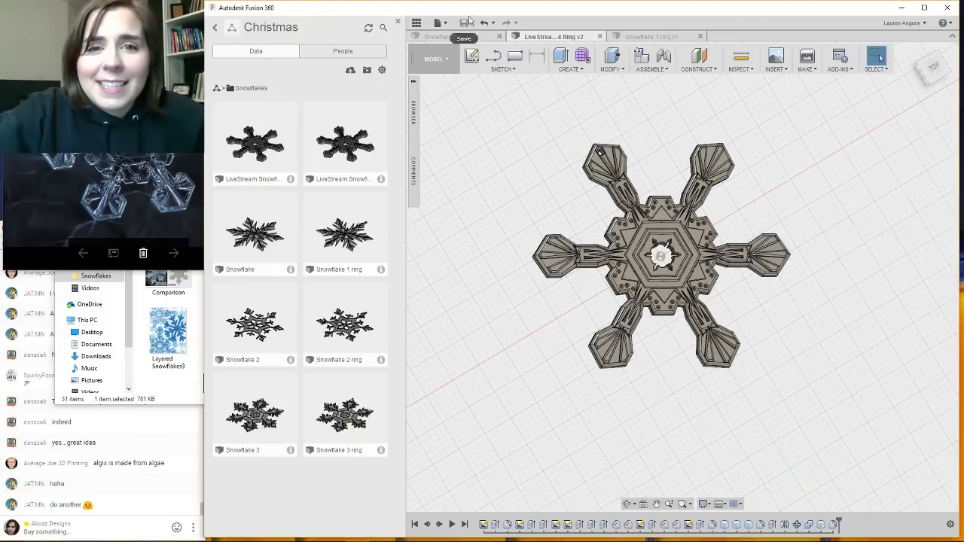
left_click(200, 28)
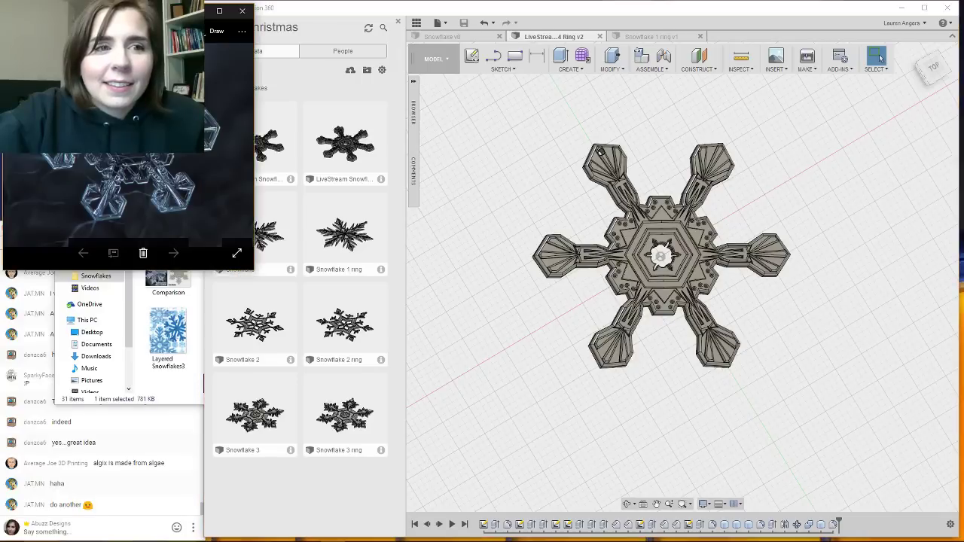
left_click(241, 13)
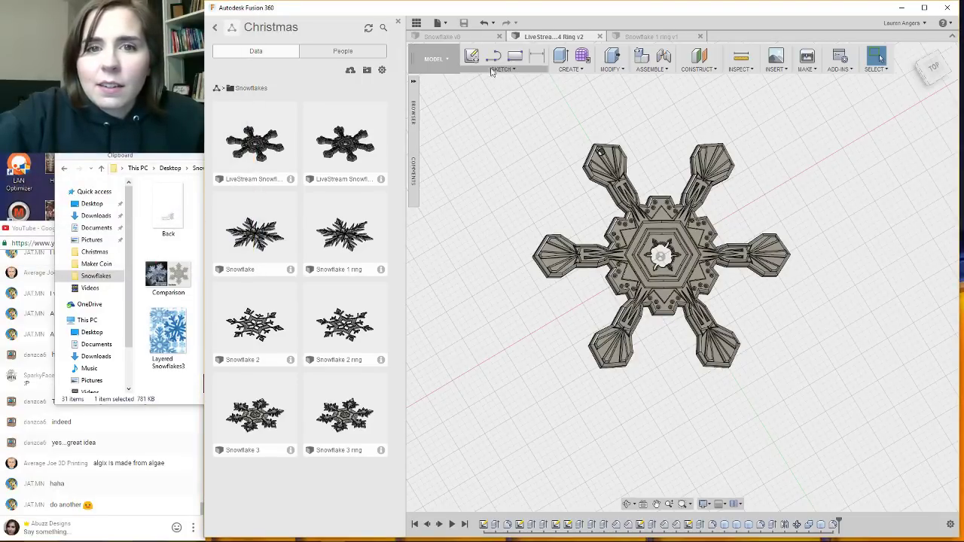
Close the LiveStream Snowflake #4 Ring, Snowflake and Snowflake 1 ring designs.
left_click(599, 37)
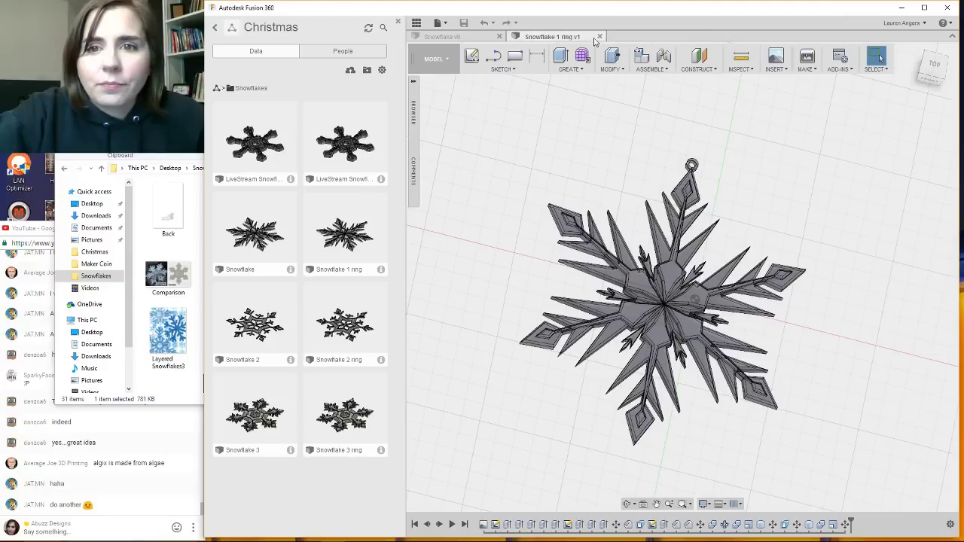
left_click(499, 36)
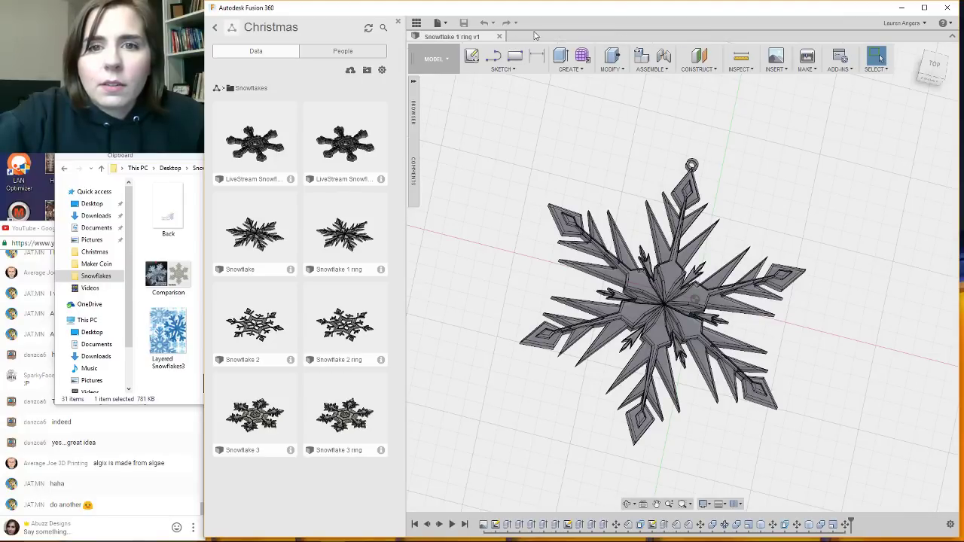
left_click(499, 36)
Switch to File Explorer, open the snowflake5 picture from the Snowflakes folder and enlarge its window to show the full image.
key("alt+Tab")
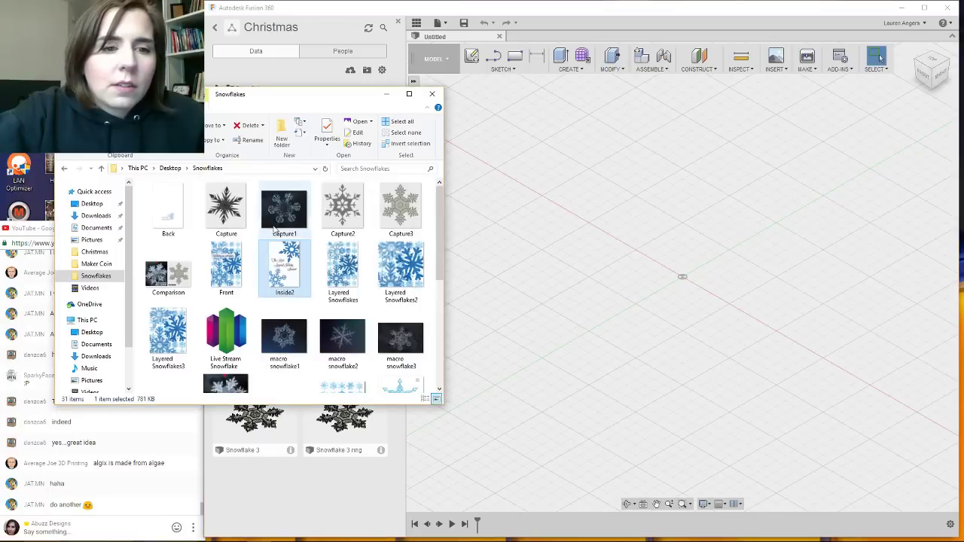
scroll(339, 219, "down", 2)
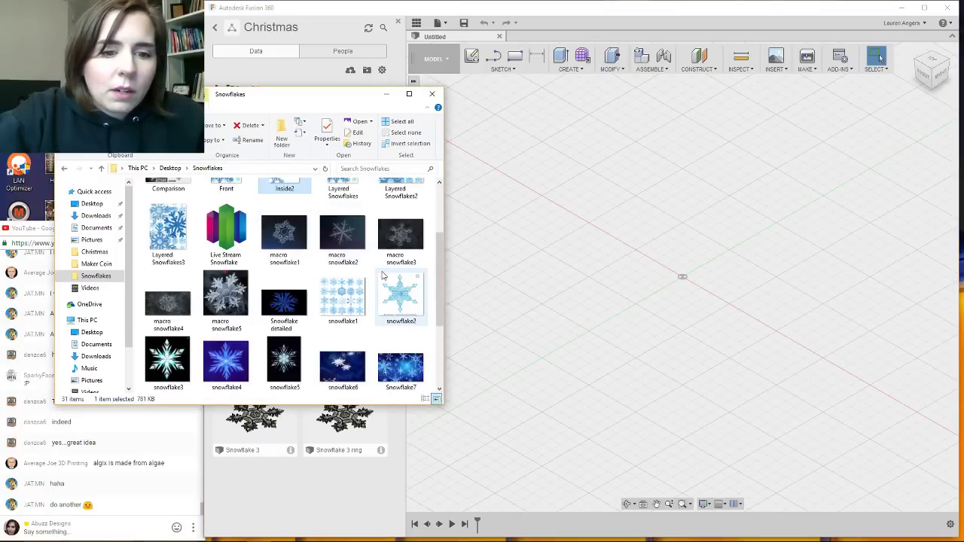
scroll(385, 285, "down", 3)
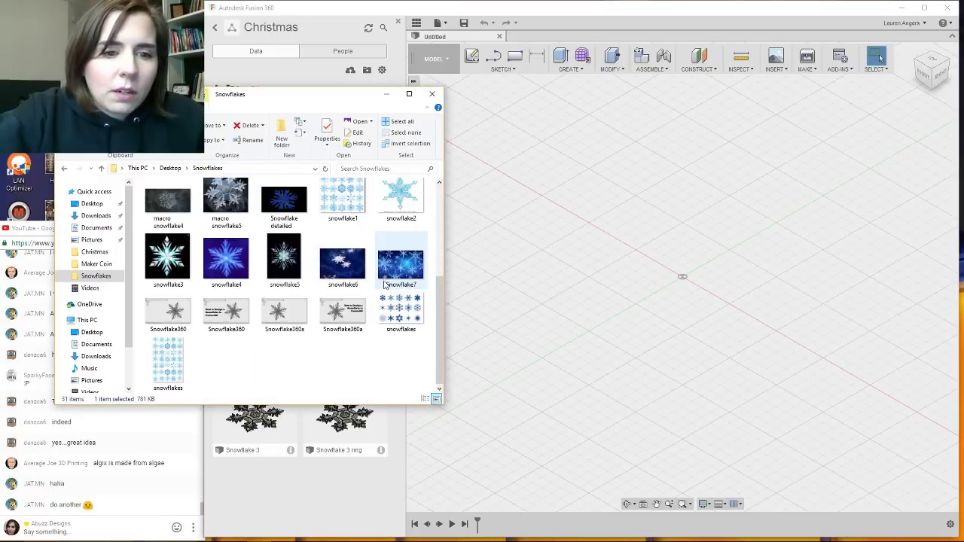
left_click(289, 259)
double_click(289, 259)
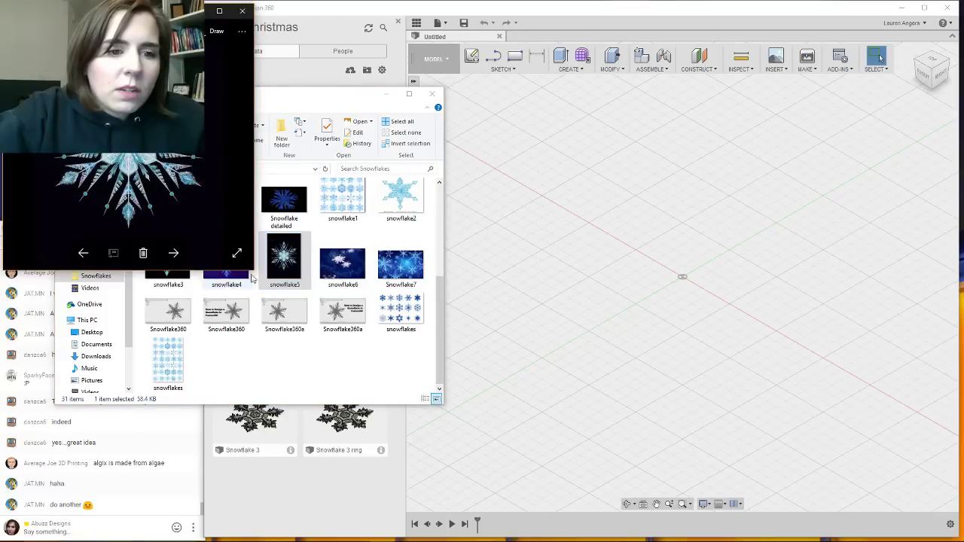
left_click_drag(253, 273, 473, 417)
left_click_drag(195, 17, 506, 65)
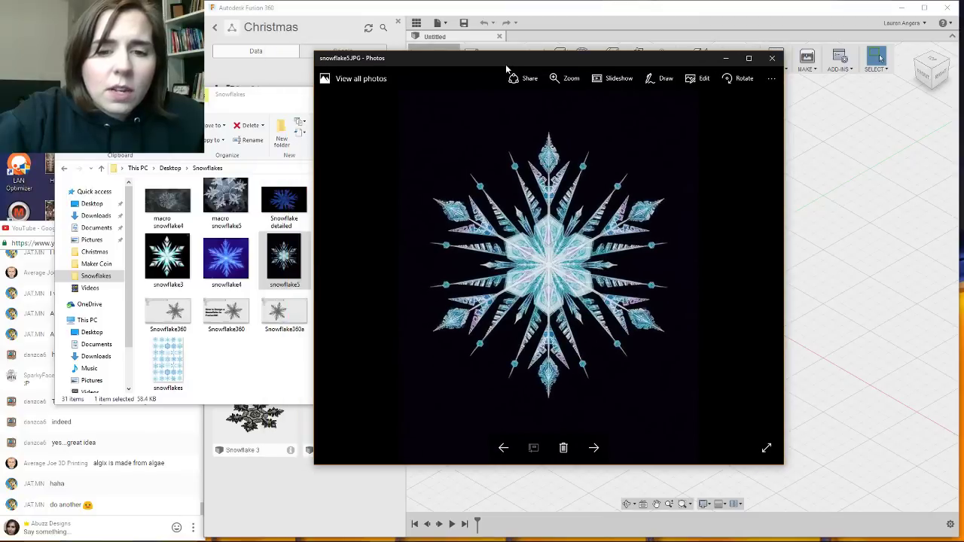
Open the snowflake3 picture from the same folder and set it beside the snowflake5 picture.
left_click(177, 272)
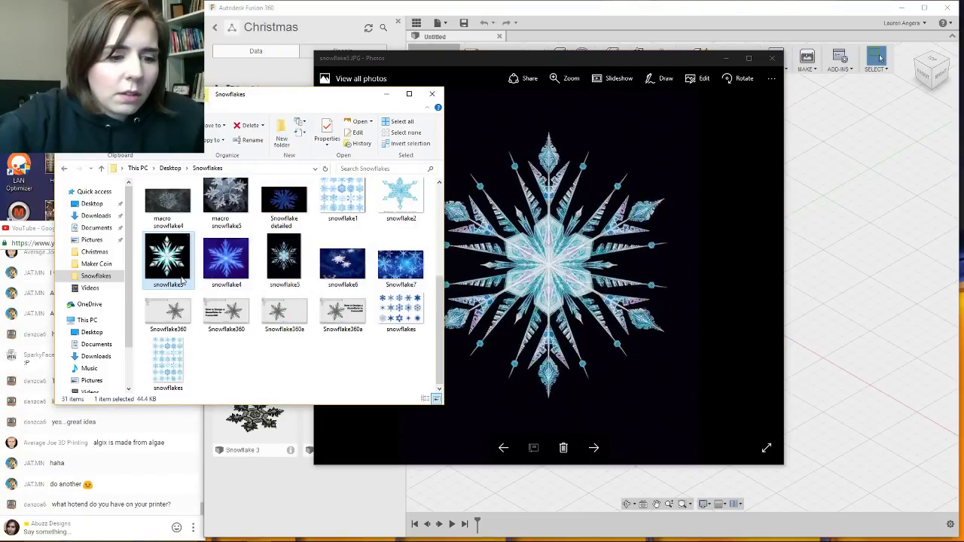
double_click(173, 259)
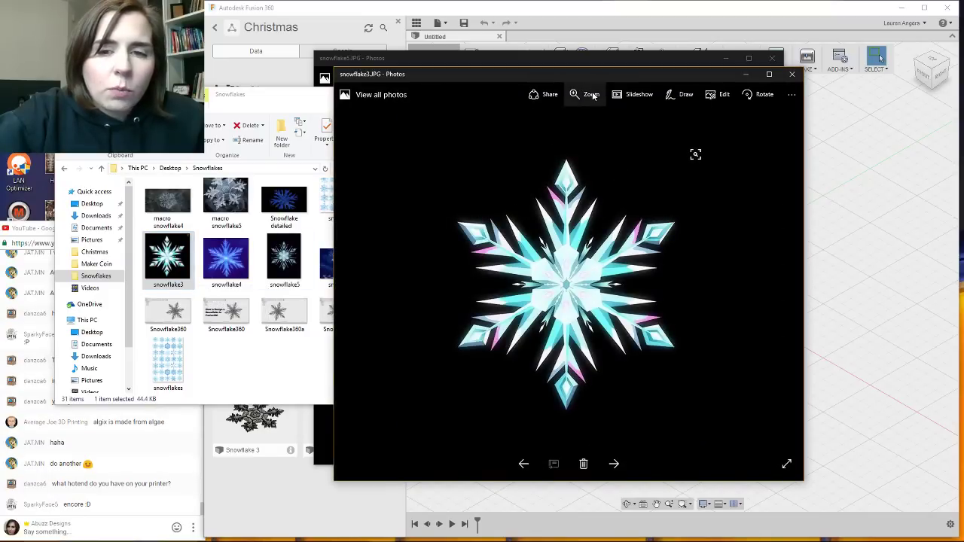
left_click_drag(591, 76, 710, 71)
left_click(404, 68)
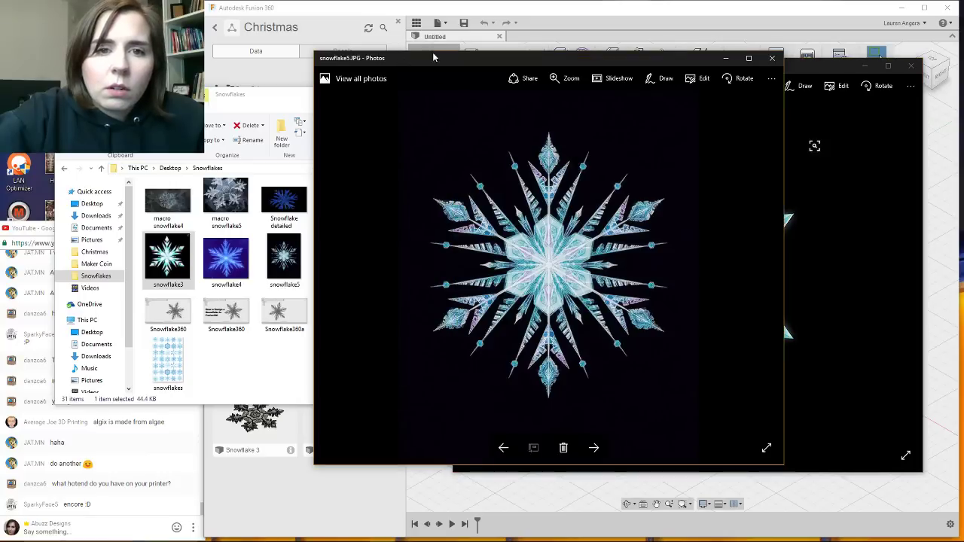
left_click_drag(404, 68, 212, 38)
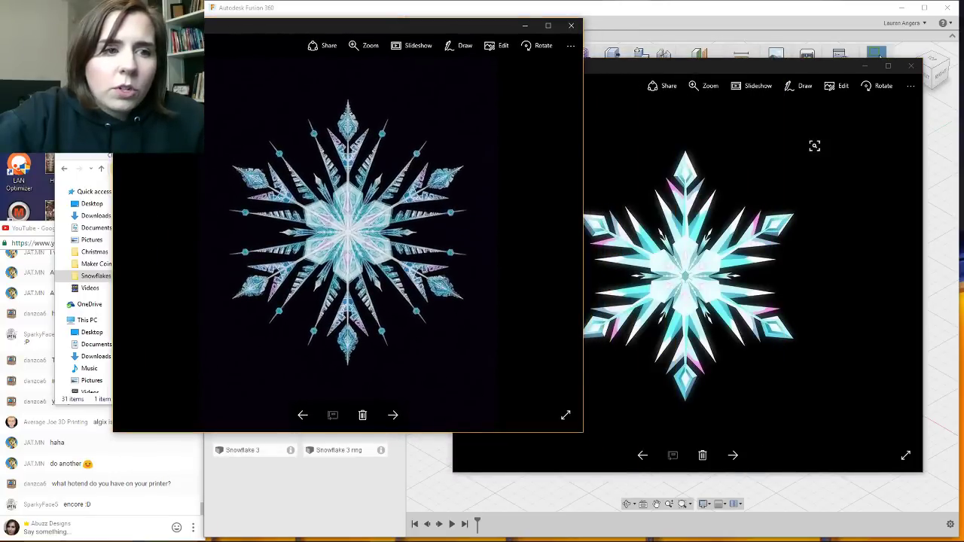
Close the Snowflakes folder window and line up the snowflake5 and snowflake3 pictures side by side for comparison.
left_click_drag(98, 96, 53, 22)
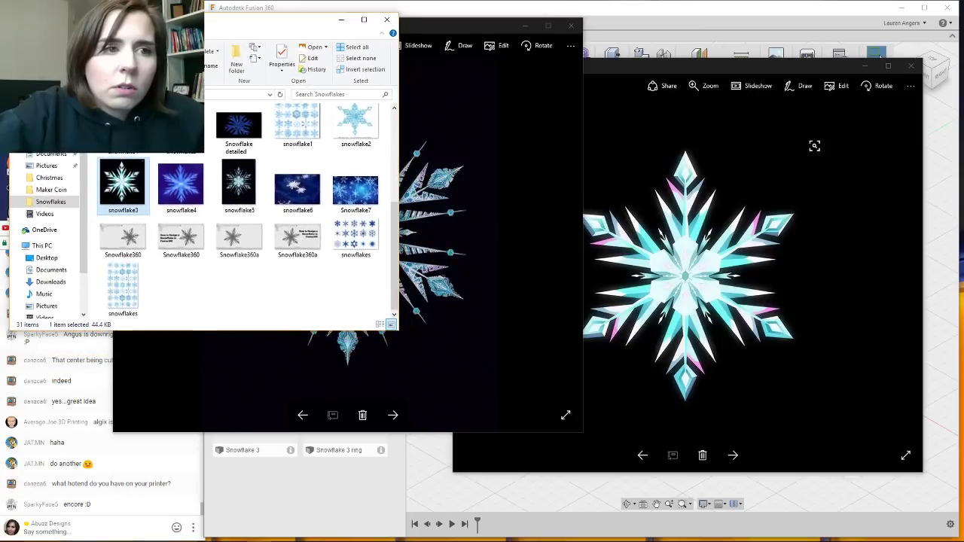
left_click(387, 19)
left_click_drag(434, 31, 351, 28)
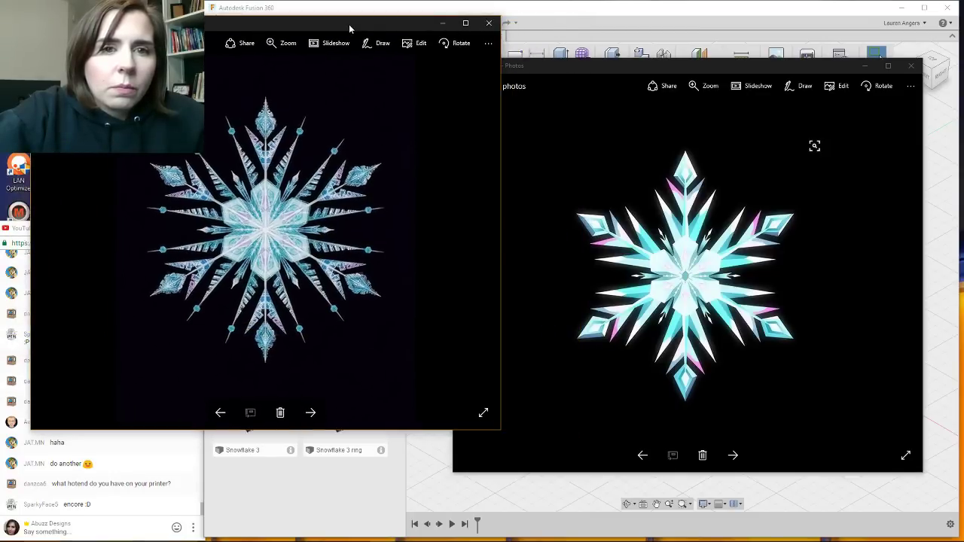
left_click(584, 67)
left_click_drag(584, 67, 610, 42)
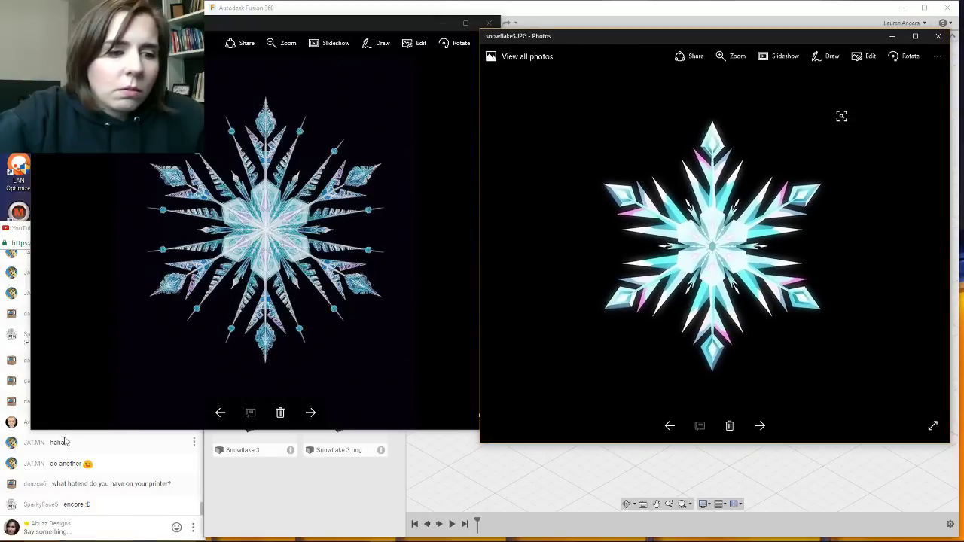
left_click_drag(31, 431, 24, 445)
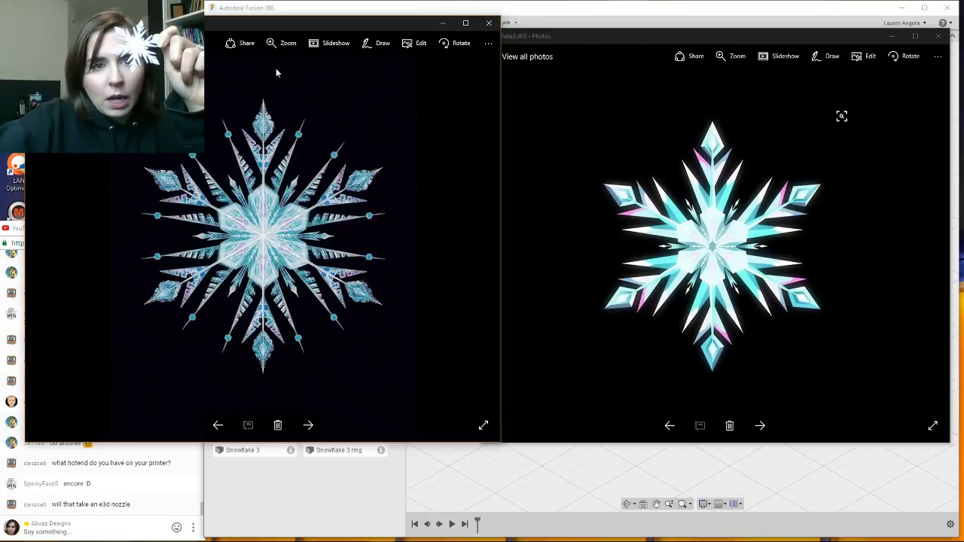
Close the snowflake3 picture, switch to Chrome and show the 27 Amazing Macro Snowflake Images page in a maximized window.
left_click(938, 36)
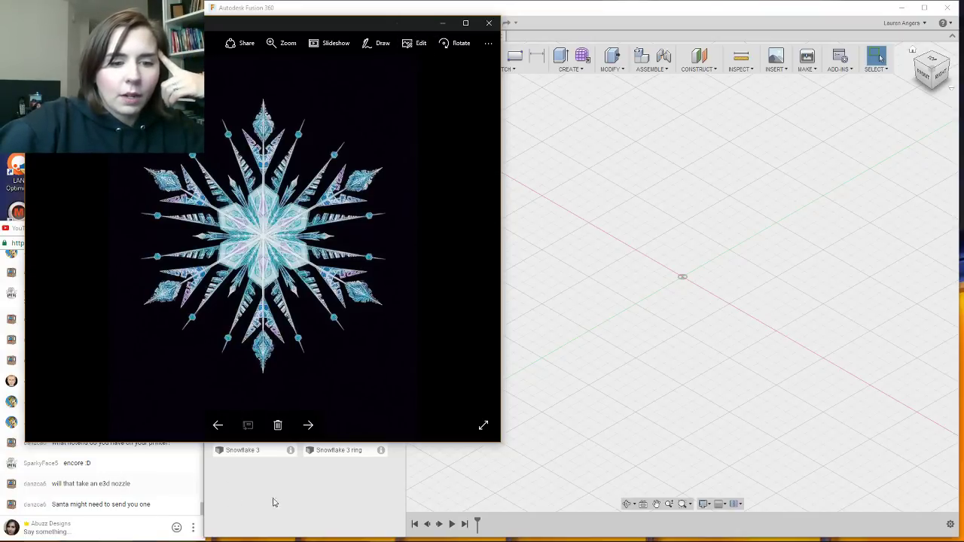
mouse_move(263, 535)
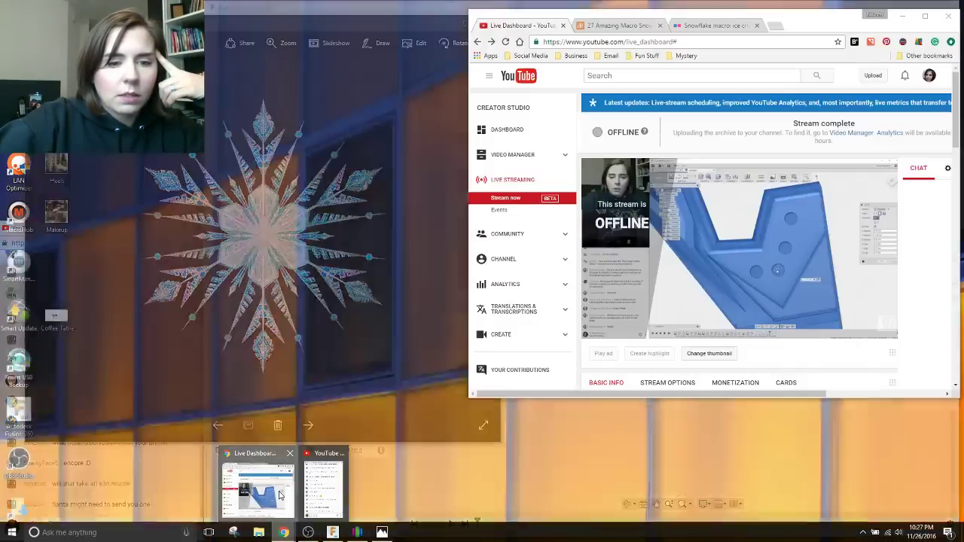
left_click(252, 481)
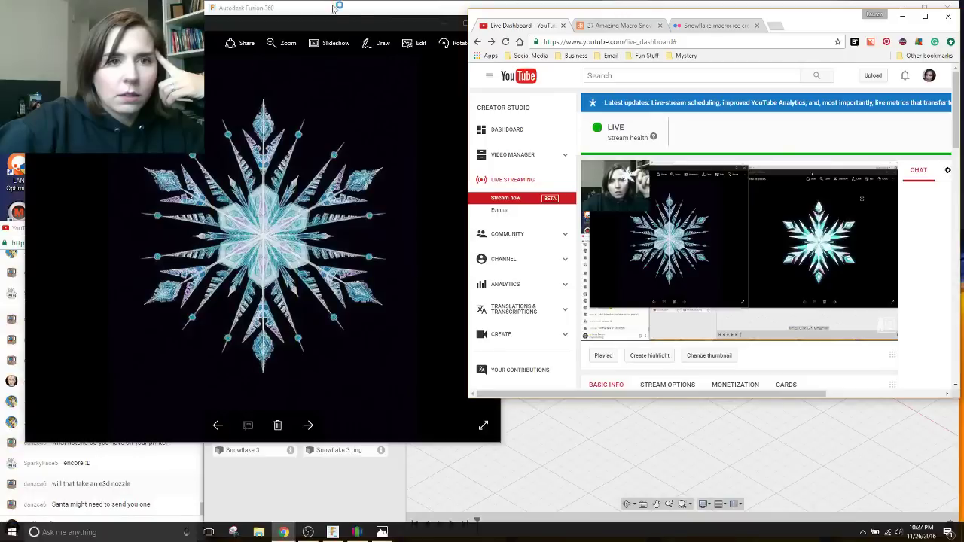
left_click(612, 26)
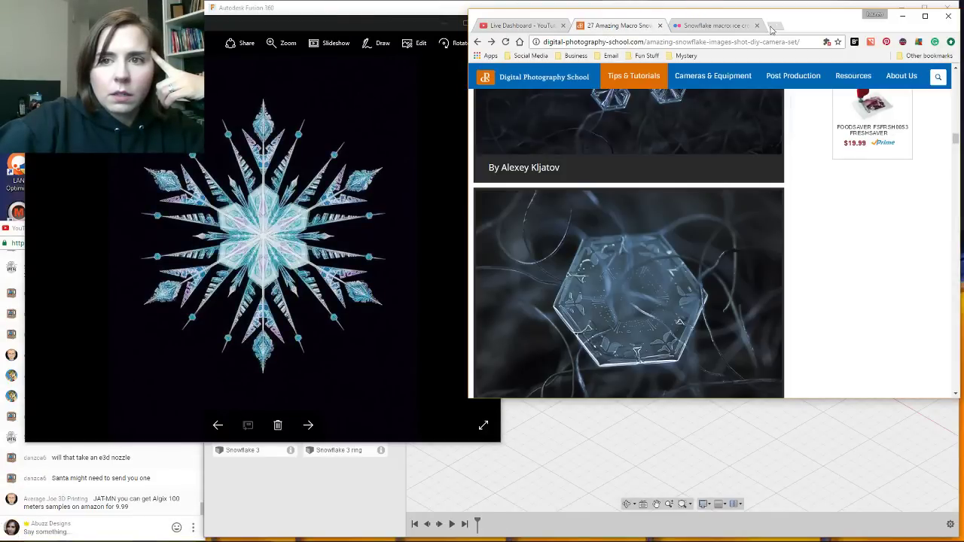
left_click(925, 15)
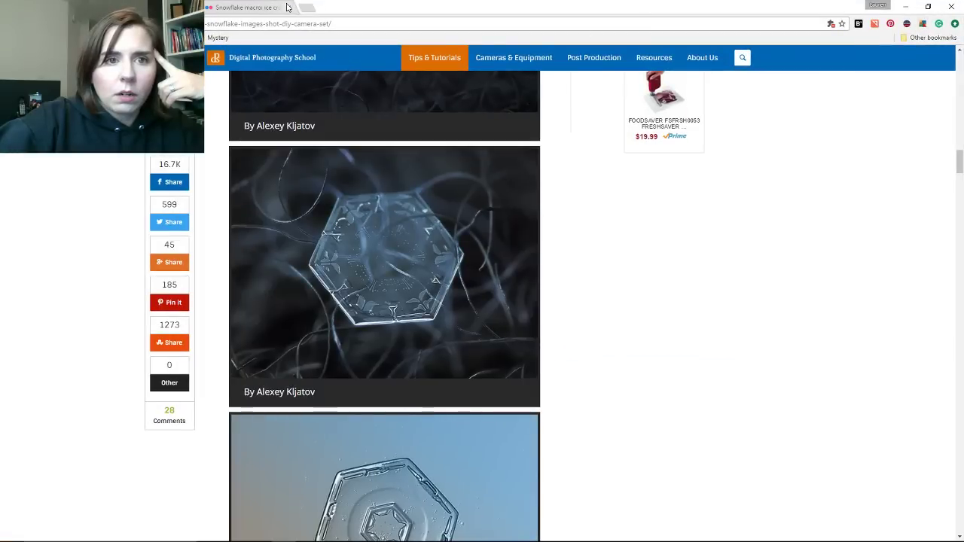
left_click(288, 7)
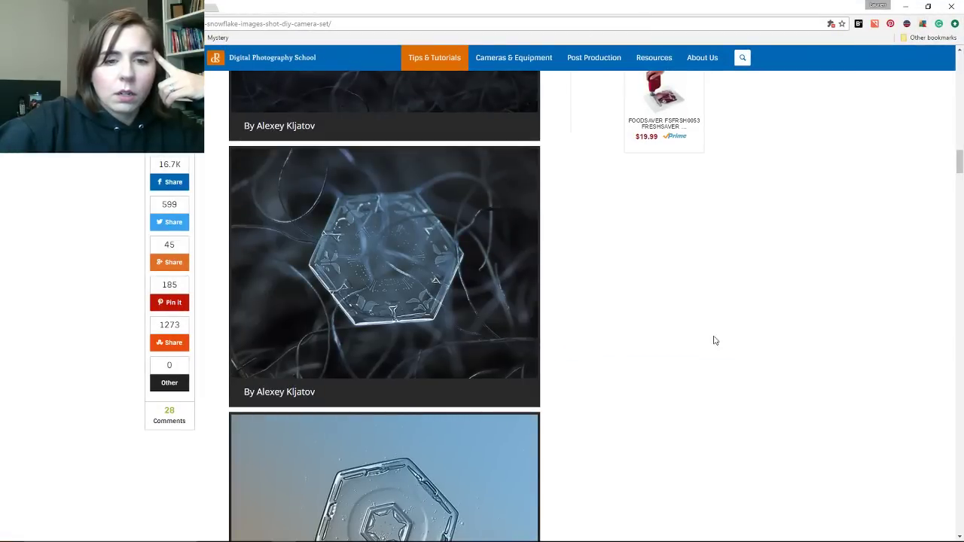
Bring the YouTube live chat pop-up window in front of the snowflake photo page.
scroll(691, 355, "up", 3)
mouse_move(354, 535)
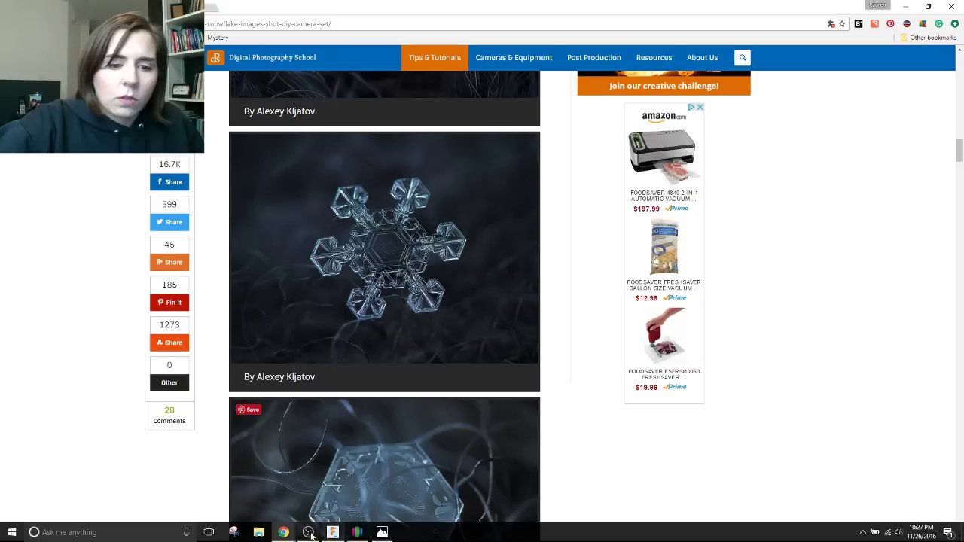
mouse_move(357, 533)
left_click(256, 482)
Browse the macro snowflake photos on the Digital Photography School page for shapes detailed enough to compare with the modelled ornaments.
scroll(495, 295, "down", 3)
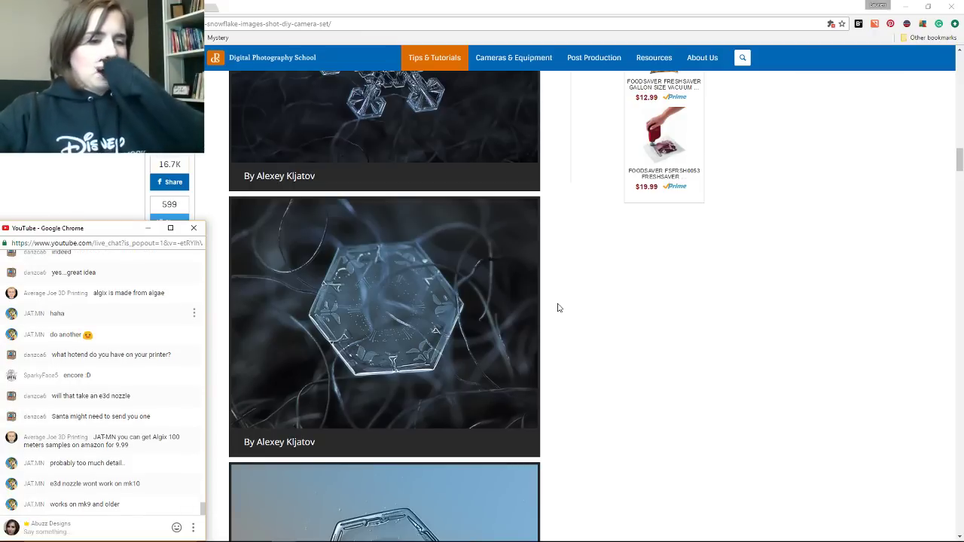
scroll(576, 289, "up", 1)
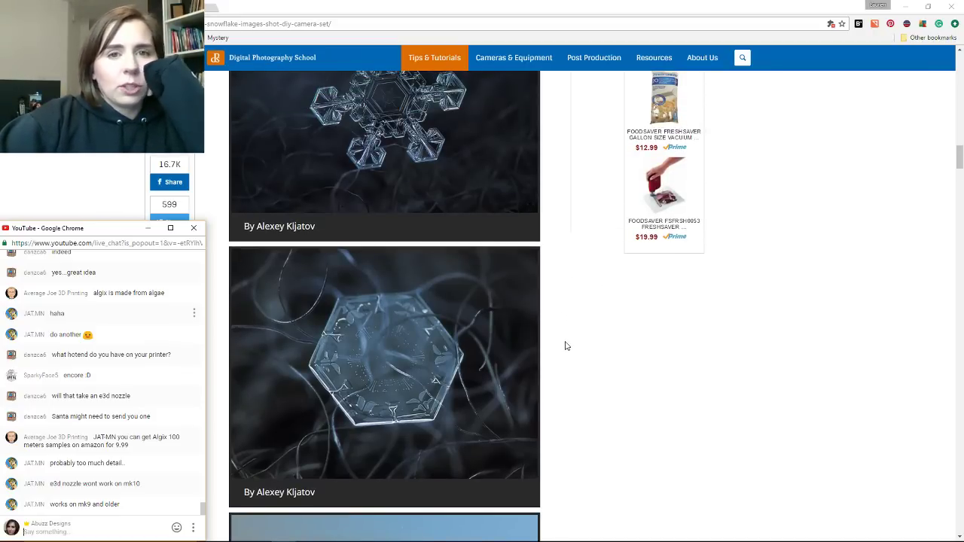
scroll(574, 341, "up", 15)
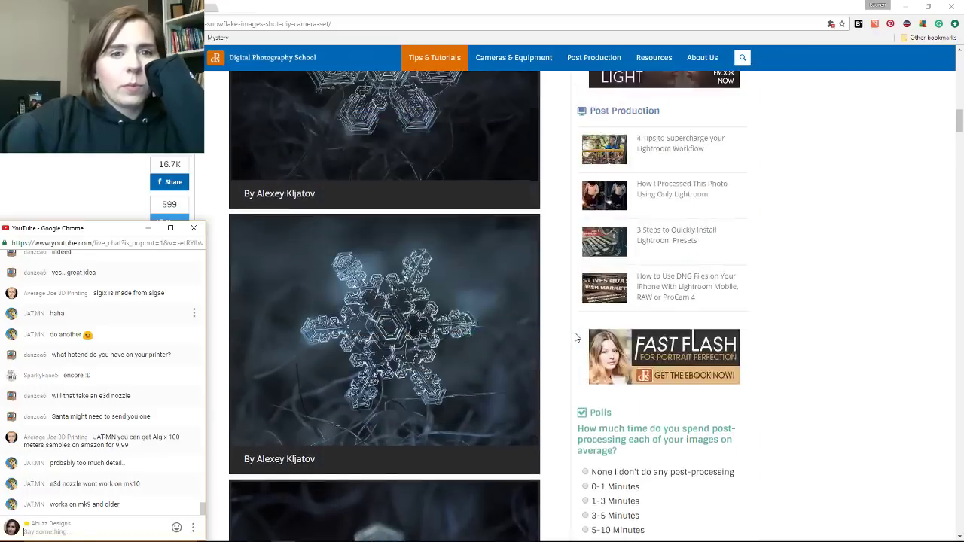
scroll(574, 339, "up", 10)
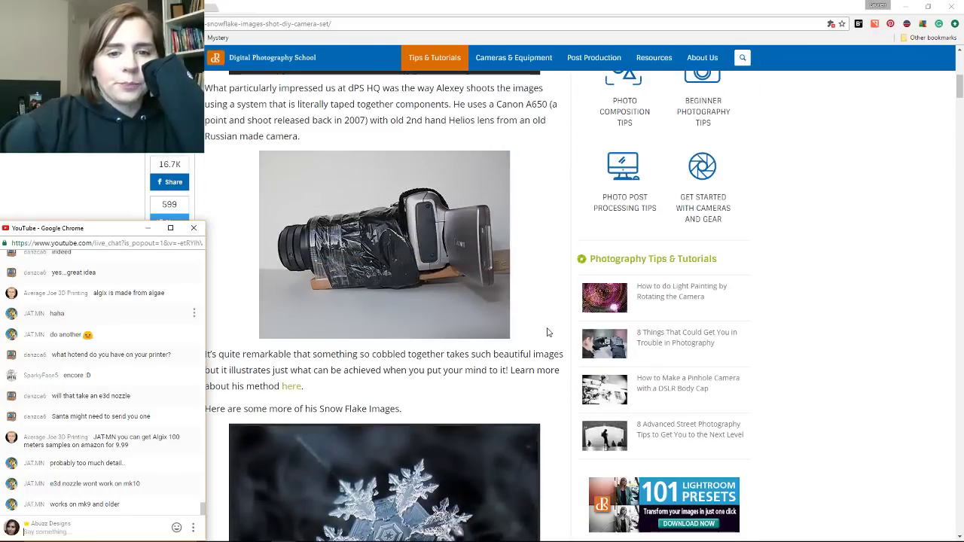
scroll(548, 333, "down", 4)
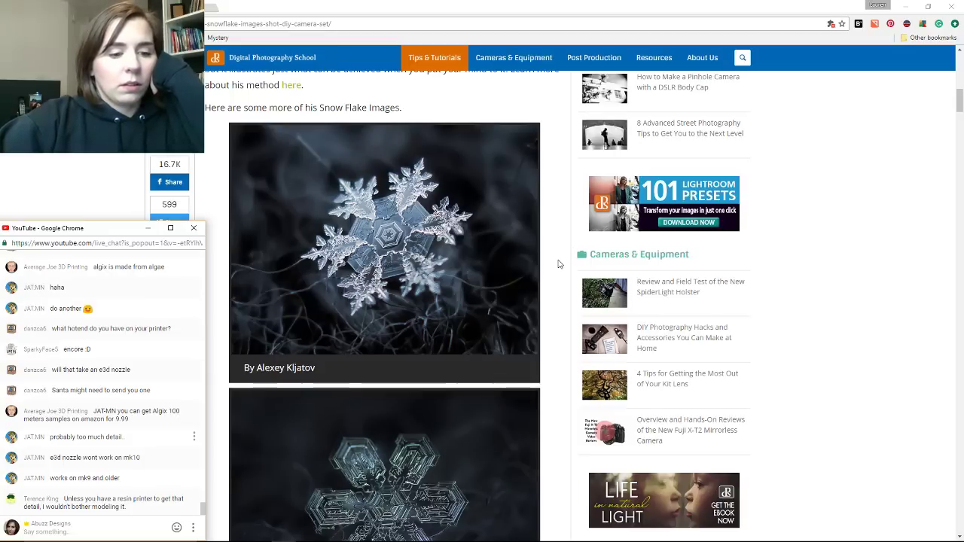
scroll(558, 264, "down", 1)
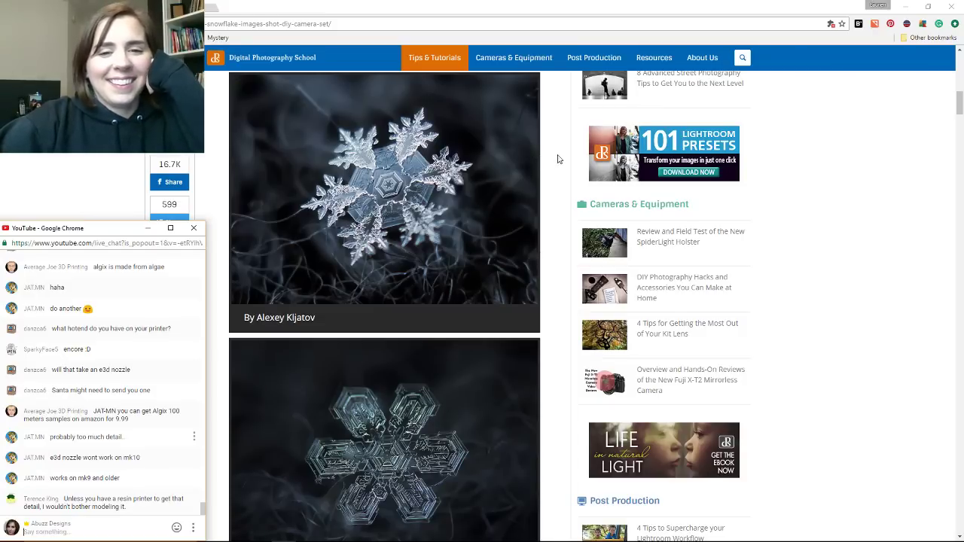
scroll(562, 167, "down", 2)
scroll(554, 176, "up", 2)
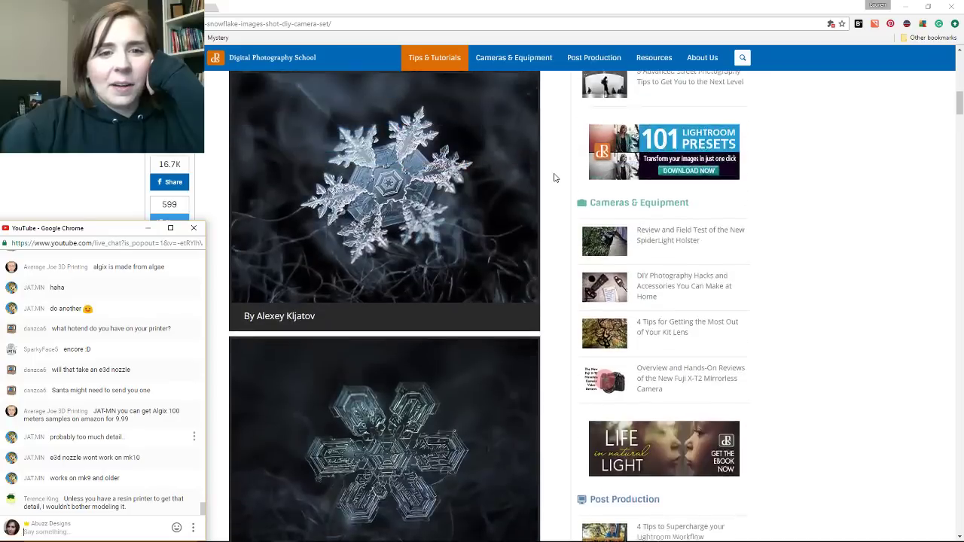
scroll(554, 178, "up", 1)
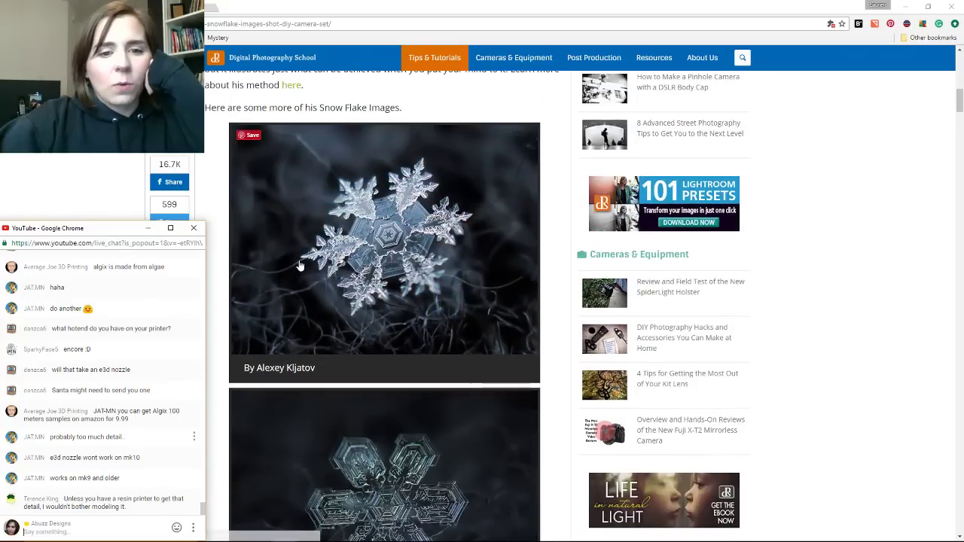
Switch to Fusion 360, open the Snowflake 3 design from the Snowflakes folder and inspect it from above.
left_click(331, 535)
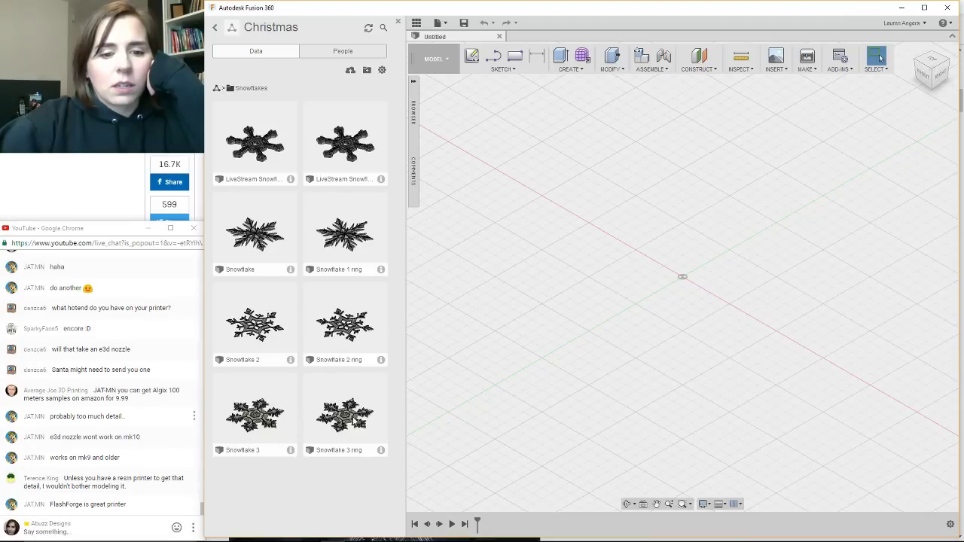
double_click(275, 414)
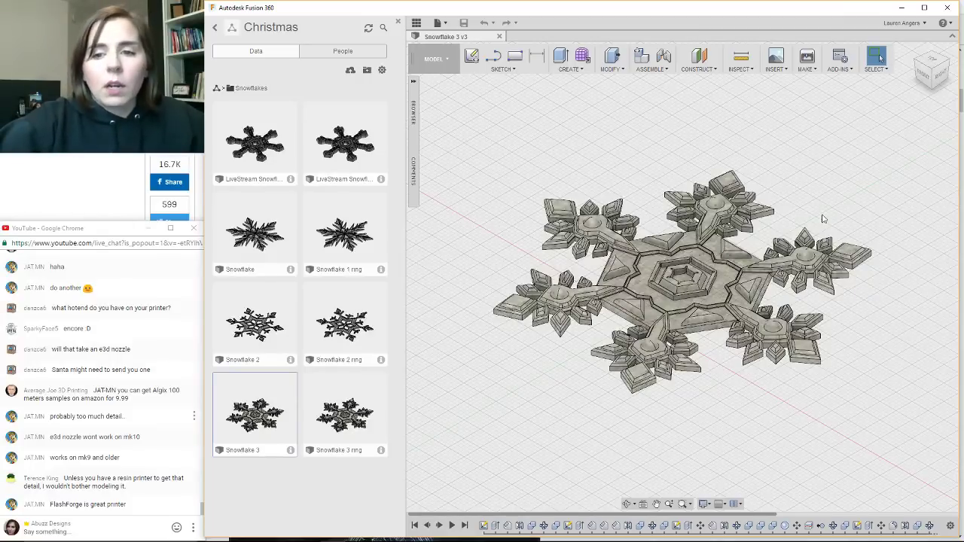
middle_click_drag(837, 184, 833, 240, "shift")
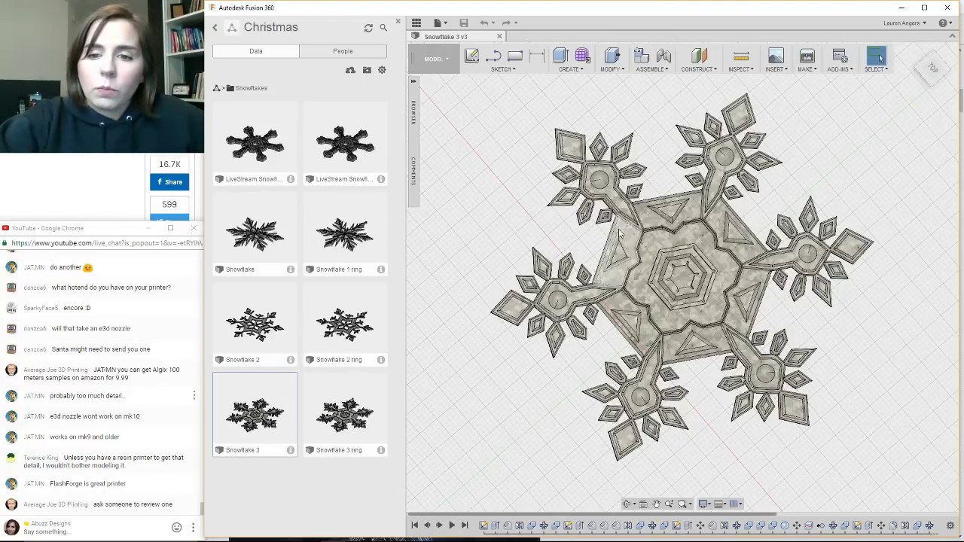
scroll(542, 226, "down", 3)
scroll(542, 226, "up", 4)
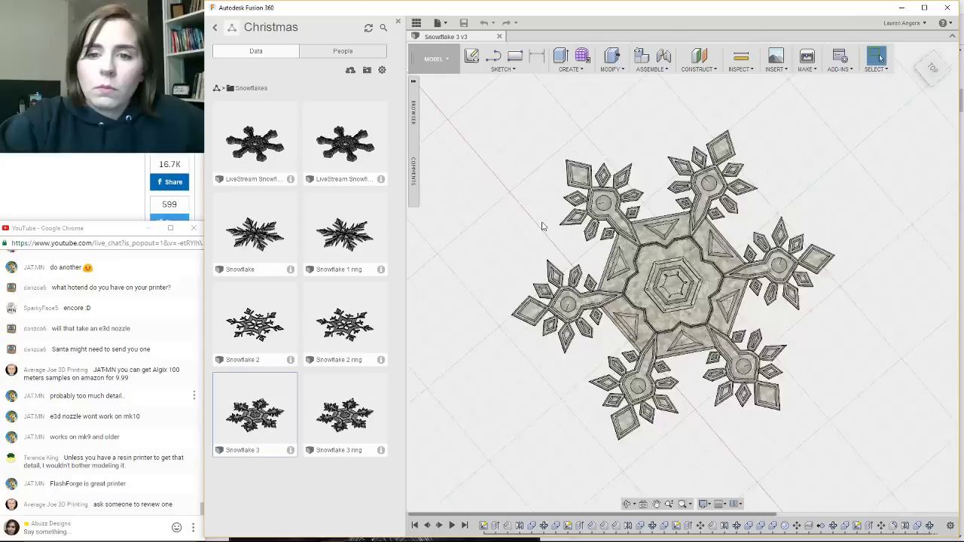
scroll(542, 226, "down", 1)
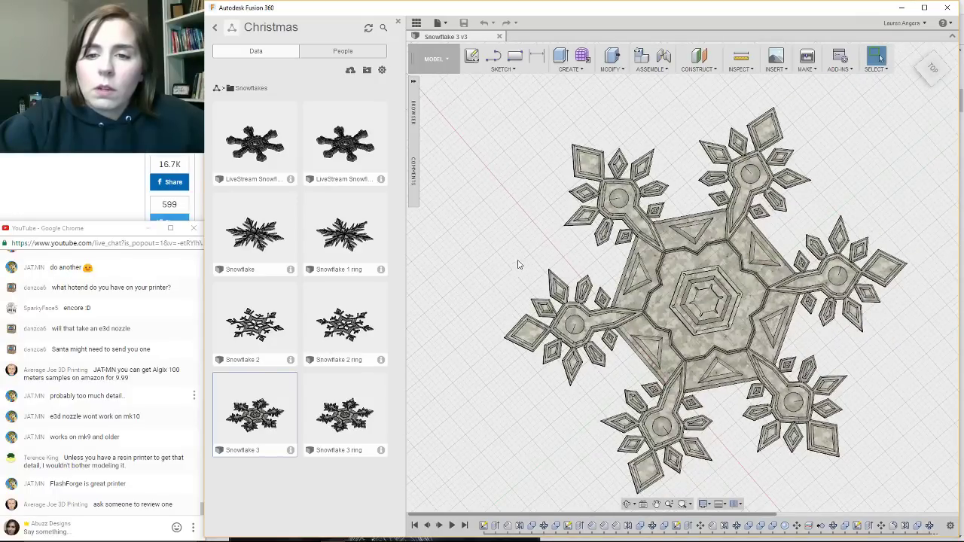
Bring up the other open program window and close it, returning to the Snowflake 3 design.
mouse_move(307, 537)
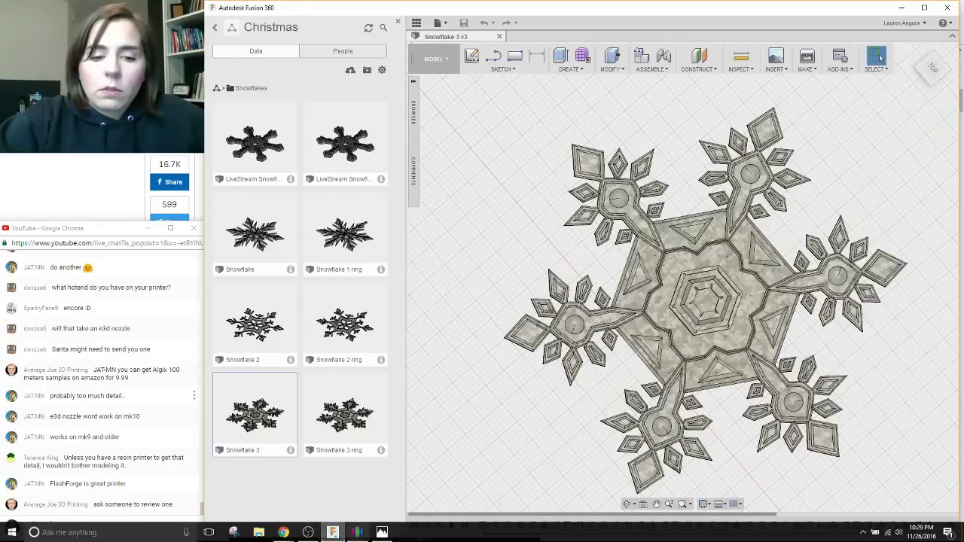
left_click(286, 538)
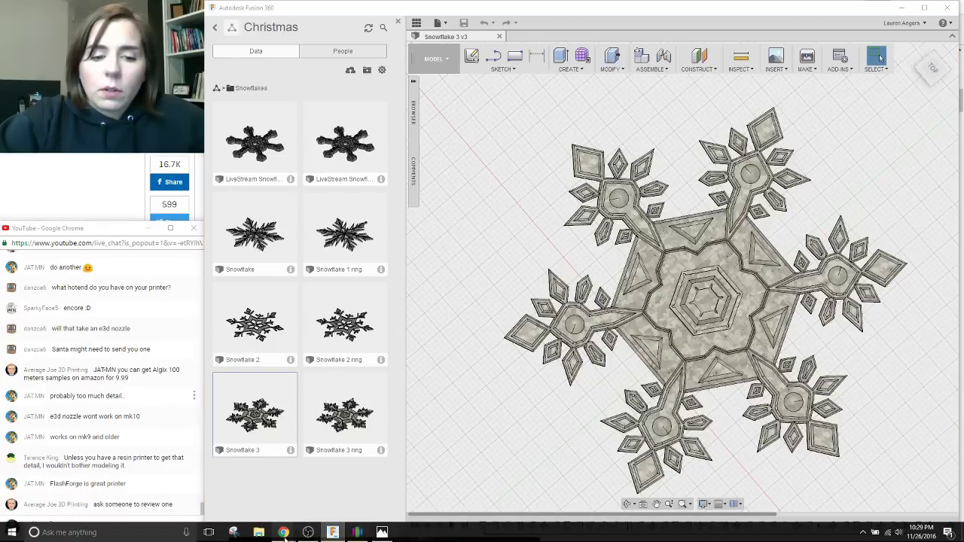
left_click(358, 535)
left_click(941, 10)
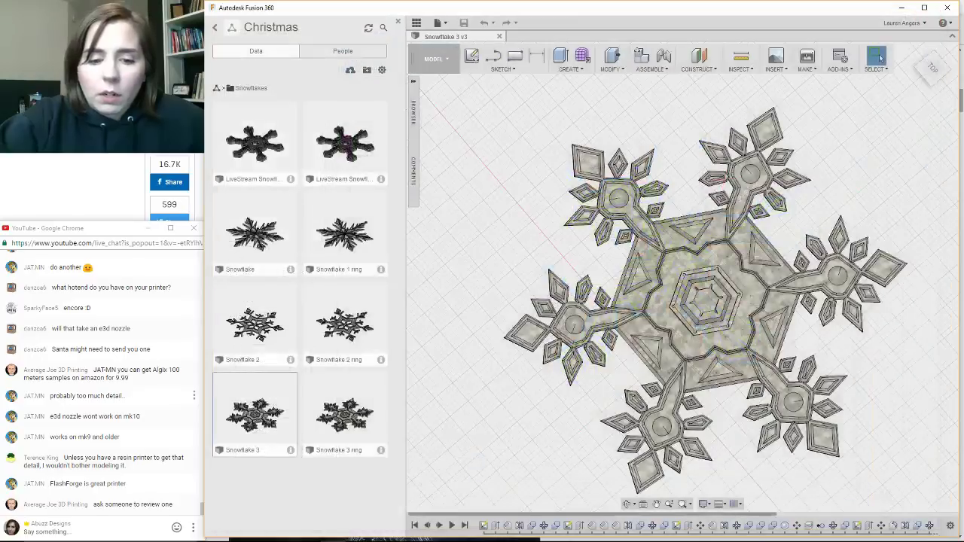
Switch to the Chrome snowflake photo page, restore its window and place it, slightly taller, beside the Snowflake 3 model.
mouse_move(295, 540)
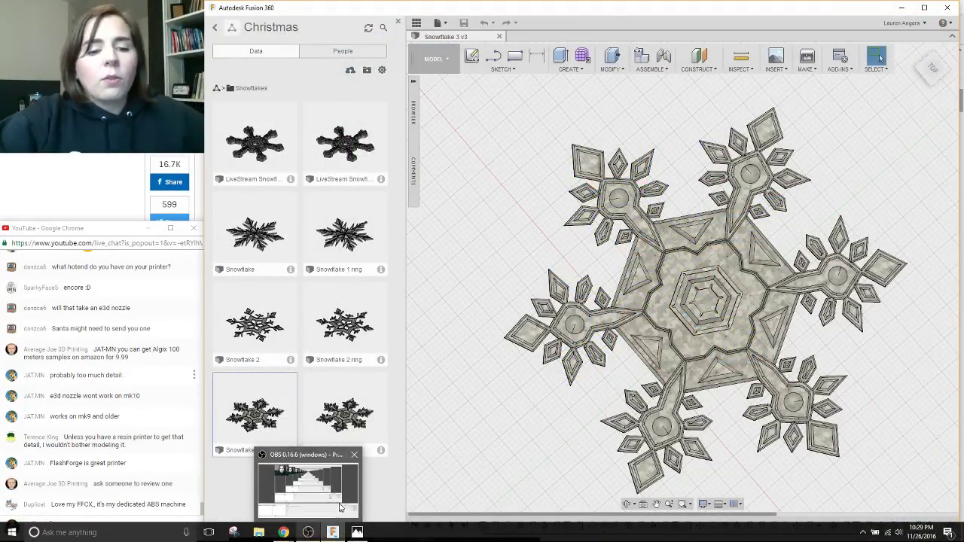
mouse_move(339, 508)
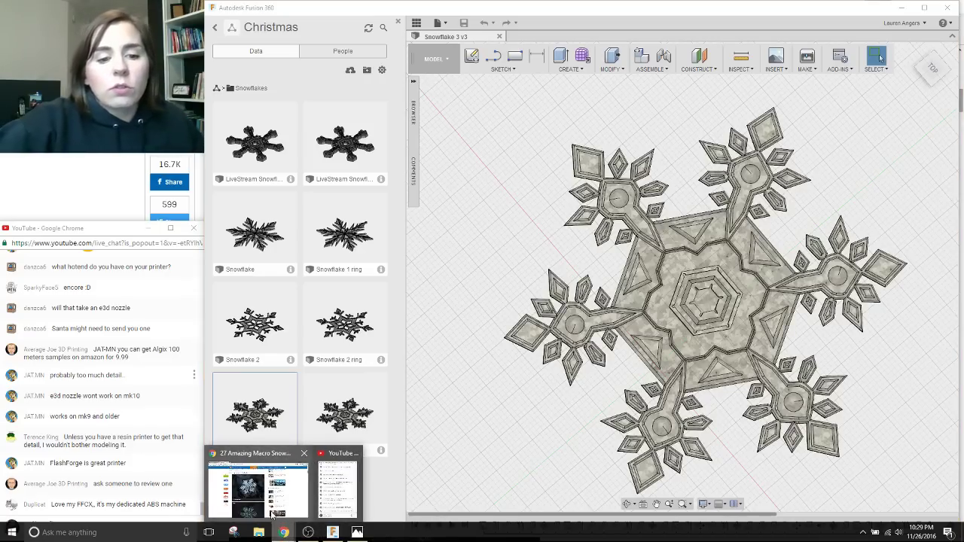
mouse_move(277, 513)
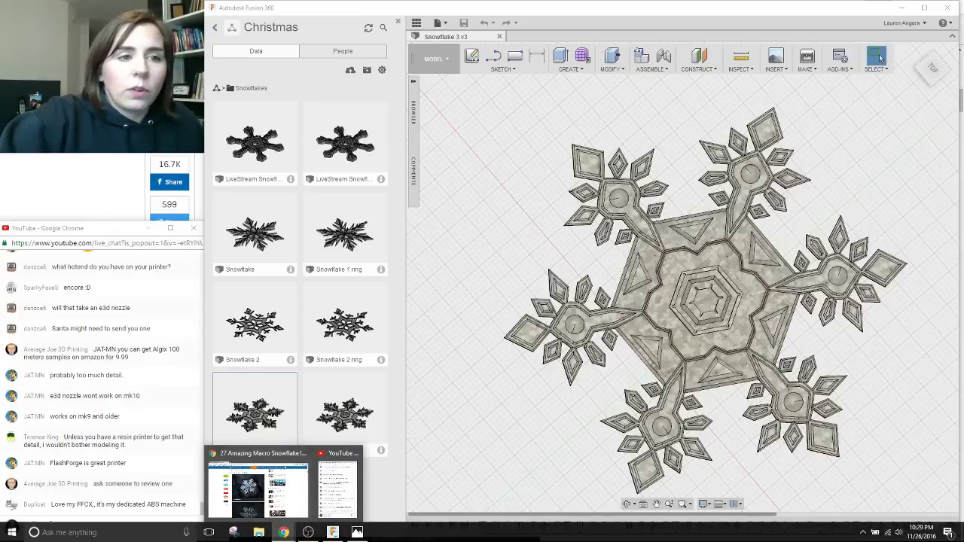
left_click(273, 504)
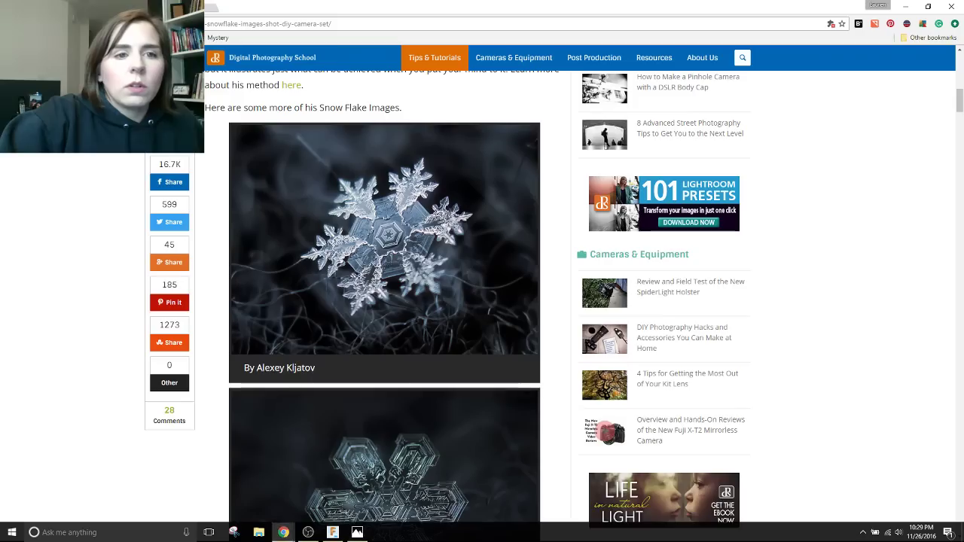
left_click(929, 6)
left_click_drag(728, 17, 273, 12)
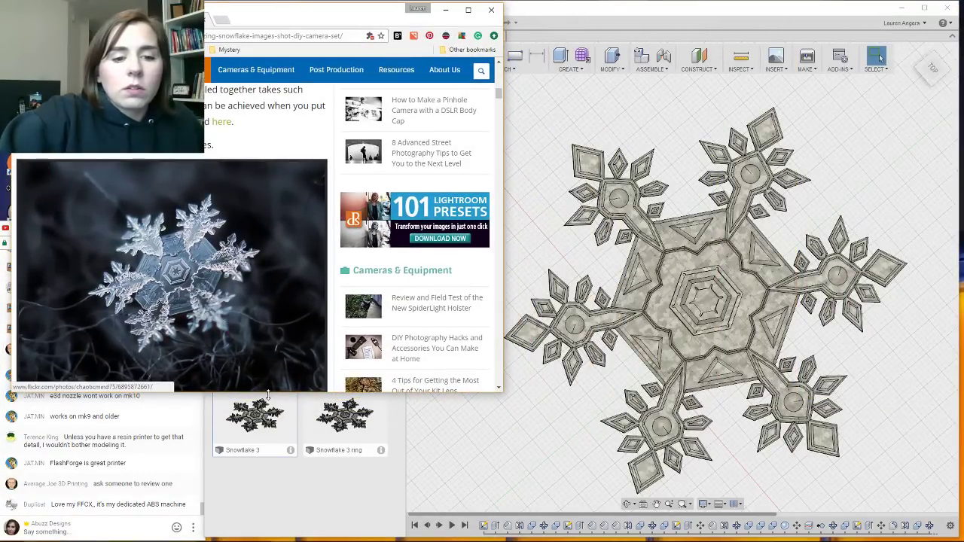
left_click_drag(271, 393, 276, 427)
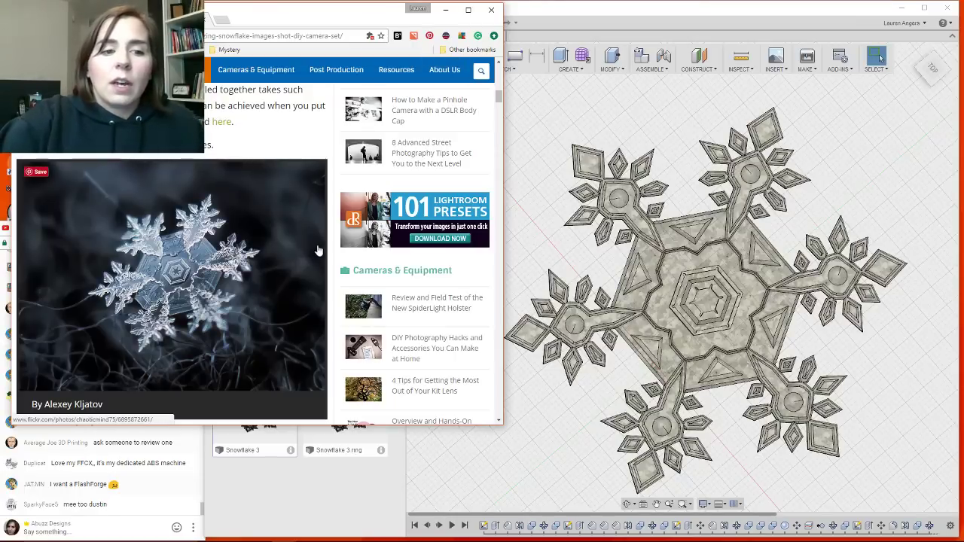
Examine the macro snowflake photos next to the Snowflake 3 model, comparing the centre hexagon and arm shapes.
scroll(305, 271, "down", 1)
scroll(294, 277, "up", 1)
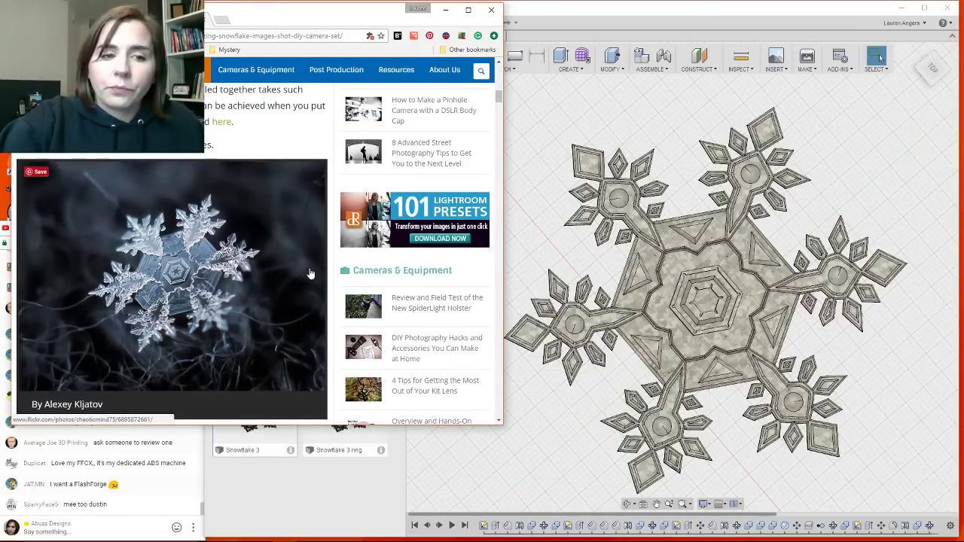
scroll(302, 279, "down", 1)
scroll(305, 275, "down", 4)
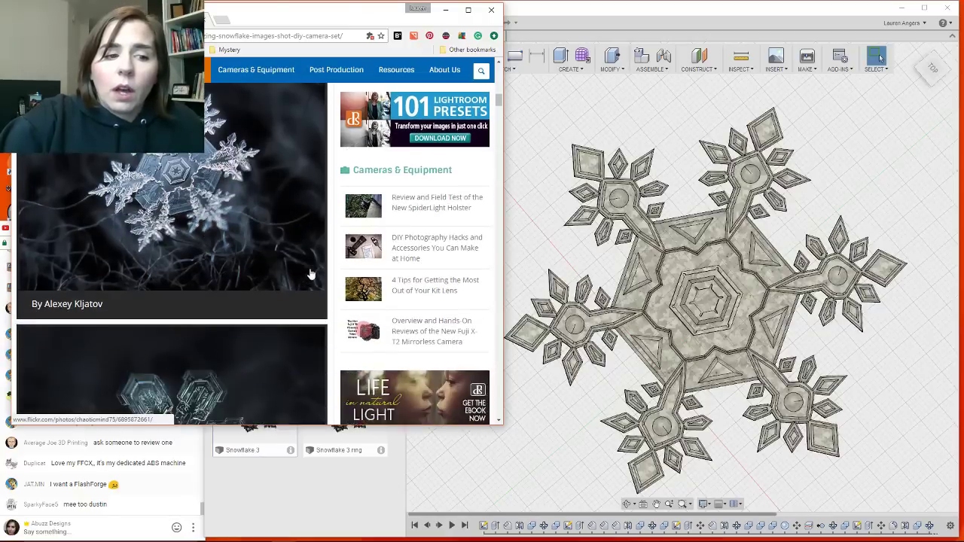
scroll(312, 267, "down", 2)
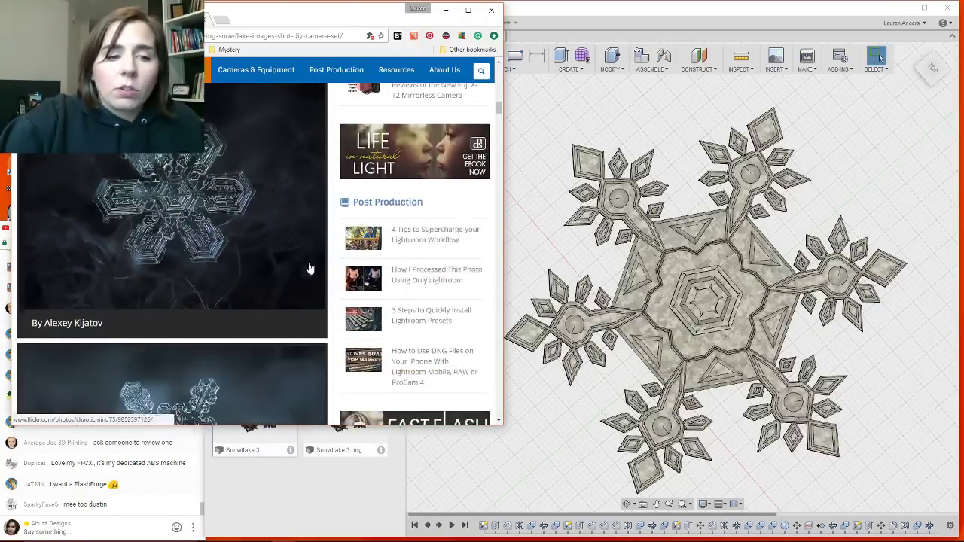
scroll(282, 294, "up", 1)
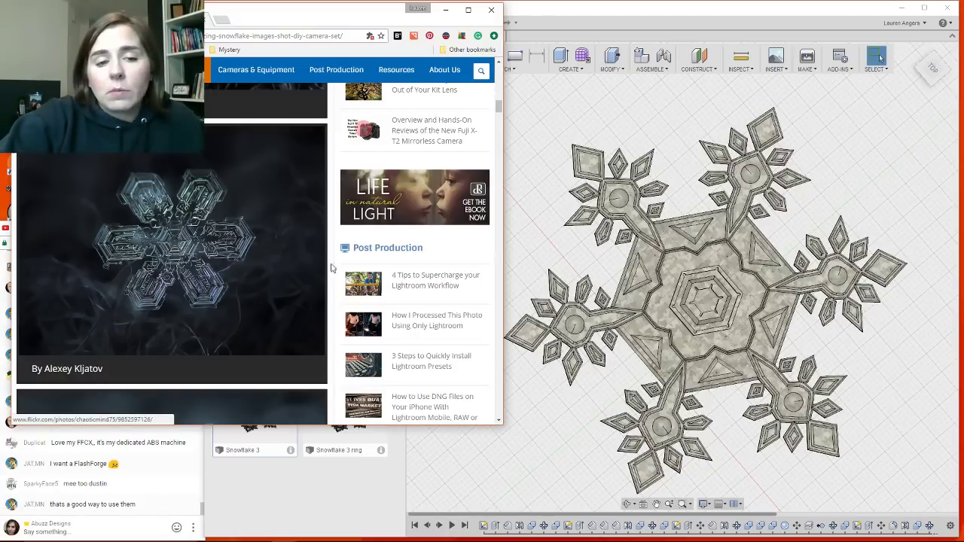
scroll(259, 259, "down", 1)
scroll(260, 254, "up", 1)
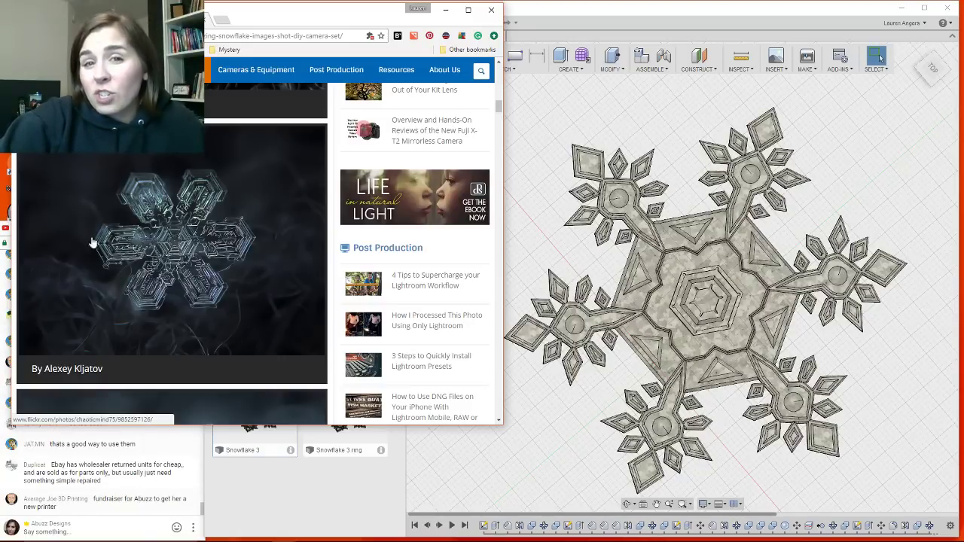
scroll(221, 243, "down", 3)
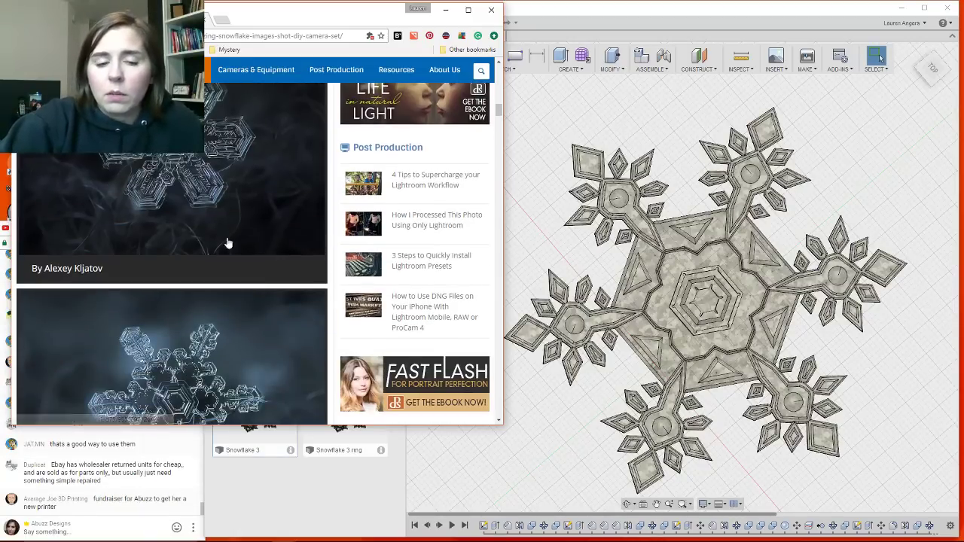
Examine the dark macro photos from the broad-armed snowflake to the one with fan-shaped arm tips as design references.
scroll(136, 305, "up", 3)
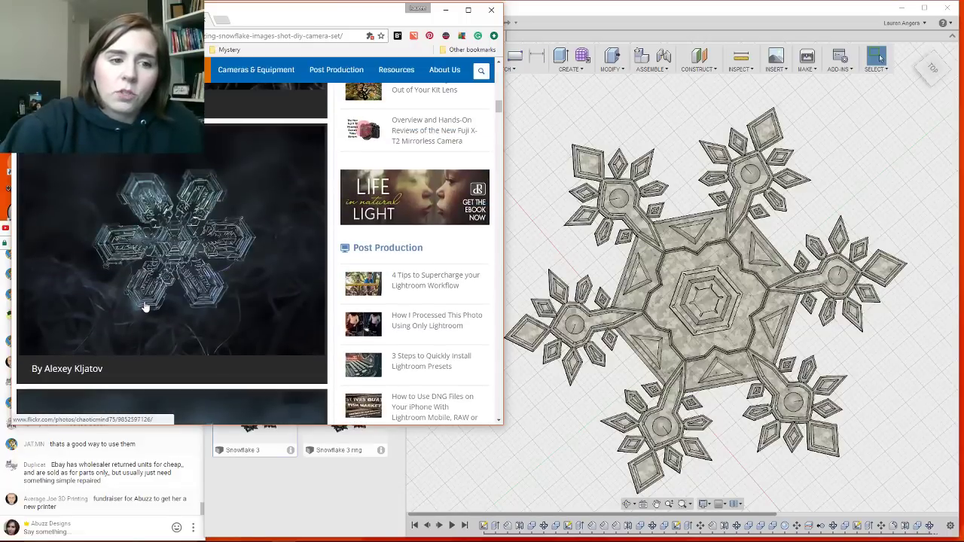
scroll(189, 277, "down", 3)
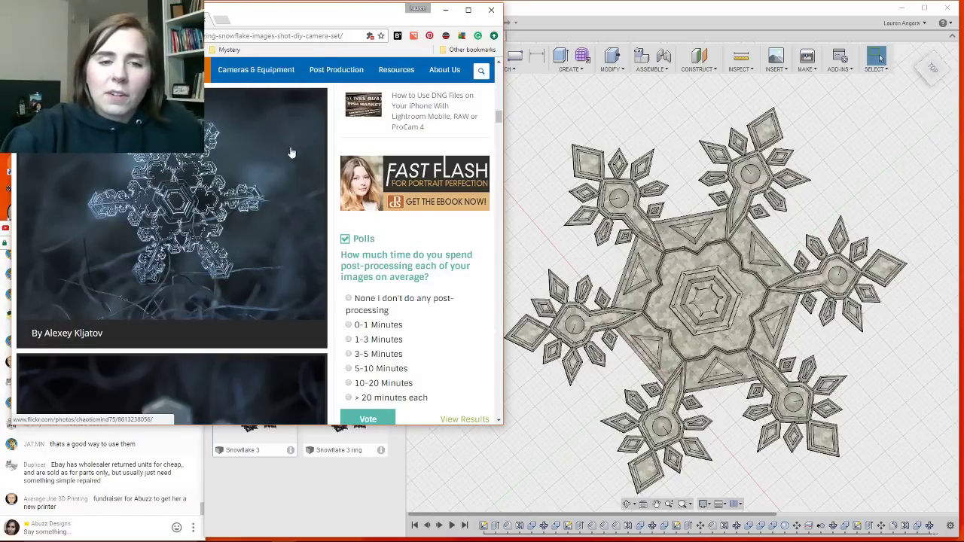
scroll(223, 266, "down", 3)
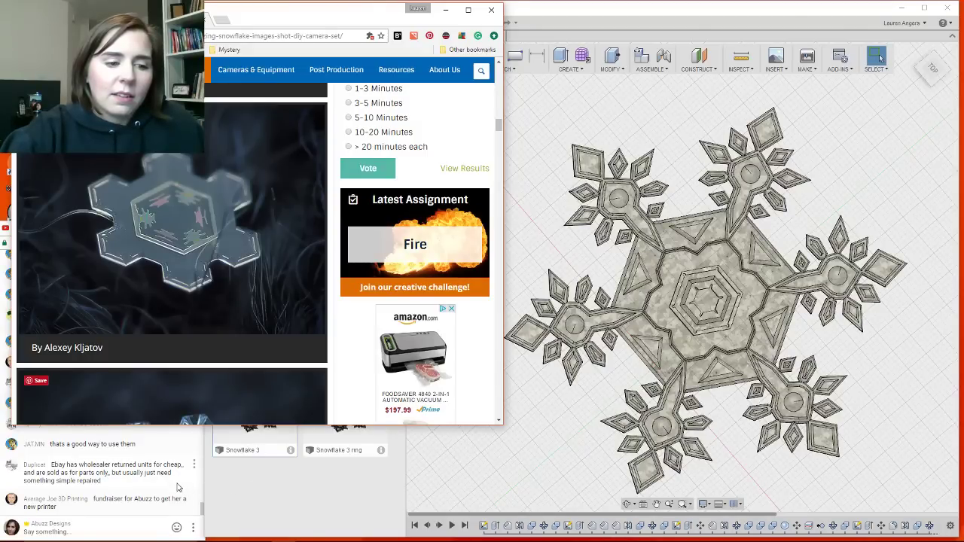
scroll(208, 303, "down", 3)
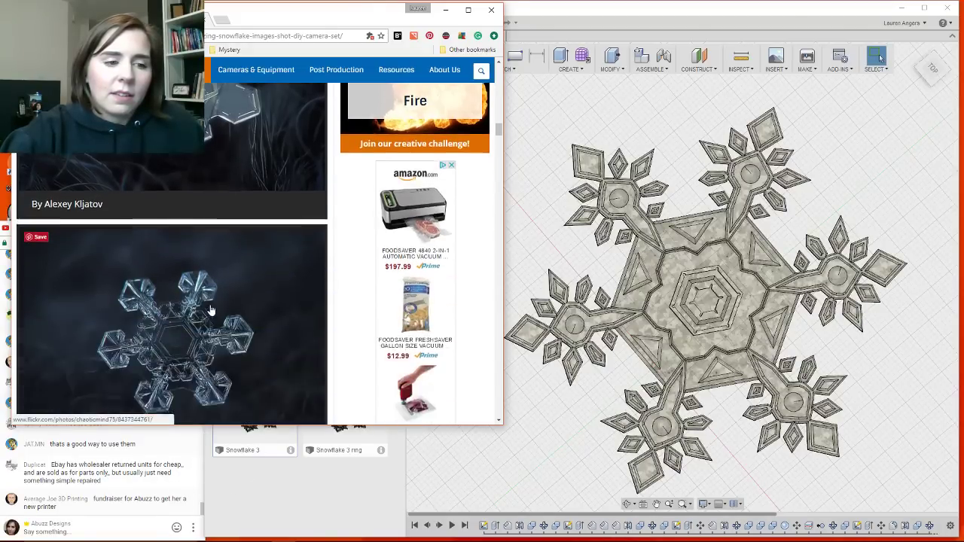
scroll(210, 311, "down", 1)
scroll(208, 312, "down", 2)
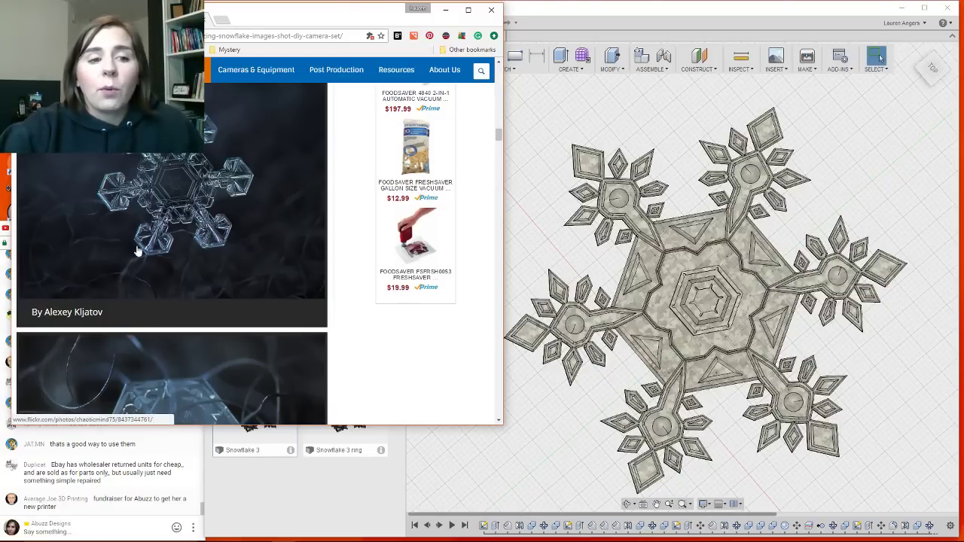
scroll(137, 253, "up", 1)
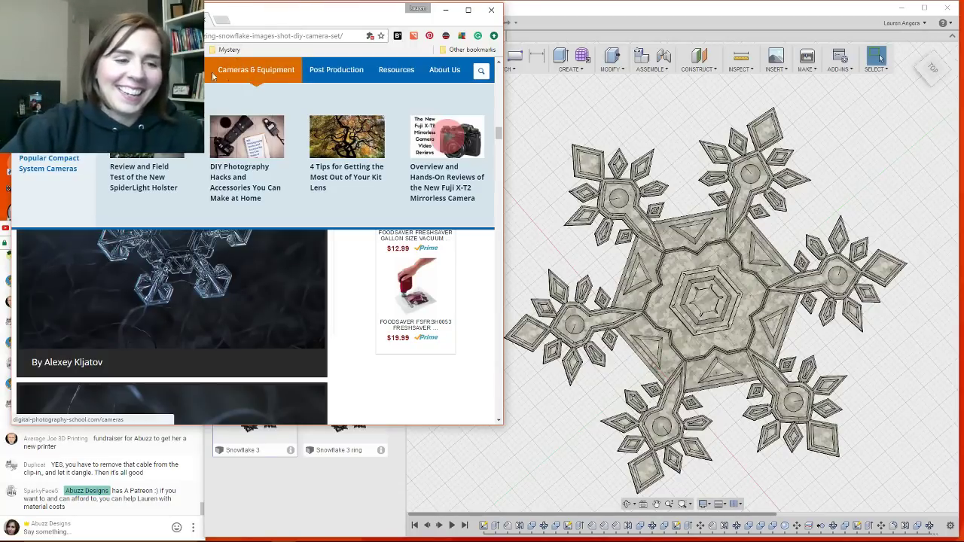
scroll(253, 331, "down", 1)
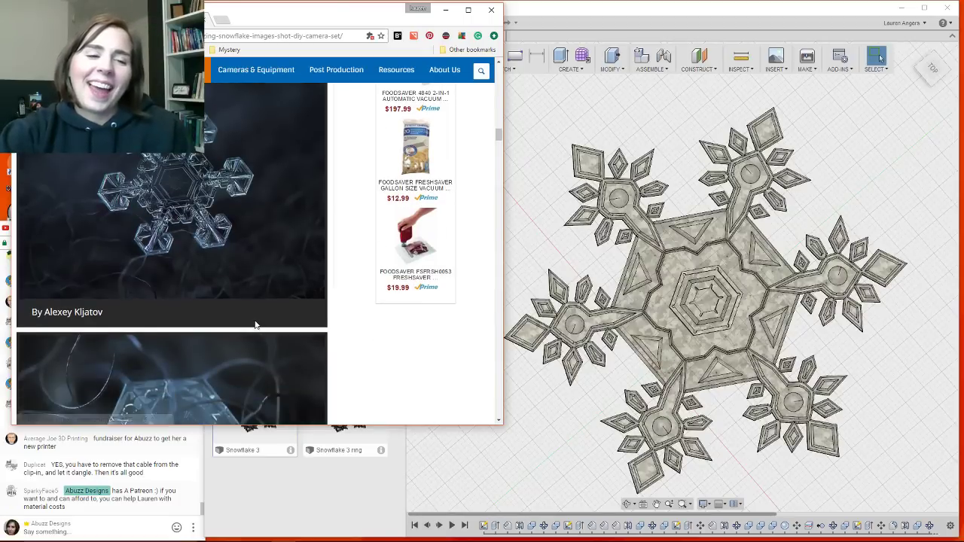
scroll(258, 325, "up", 1)
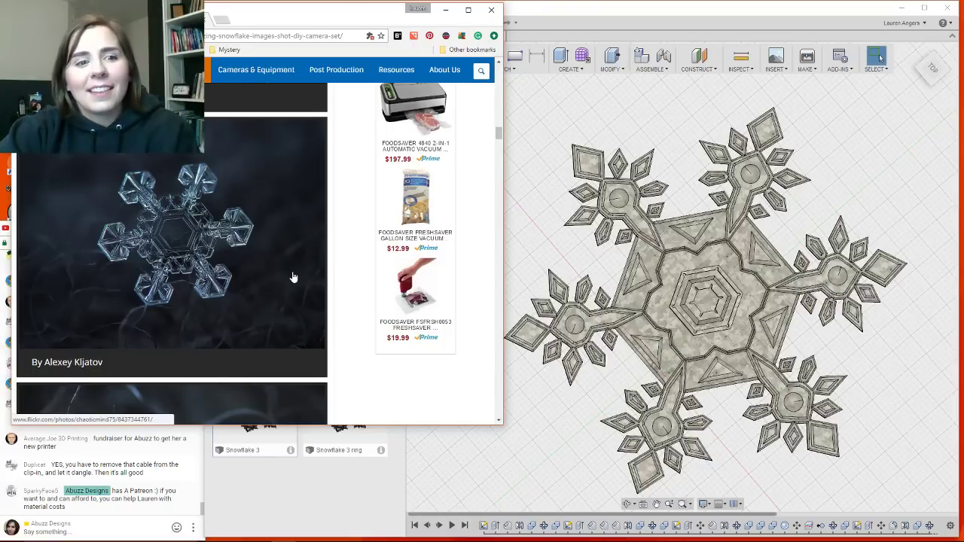
Review the earlier broad-armed, notched-plate and fan-tipped snowflake photos again for shapes comparable to the Snowflake 3 model.
scroll(305, 279, "down", 5)
scroll(300, 281, "down", 3)
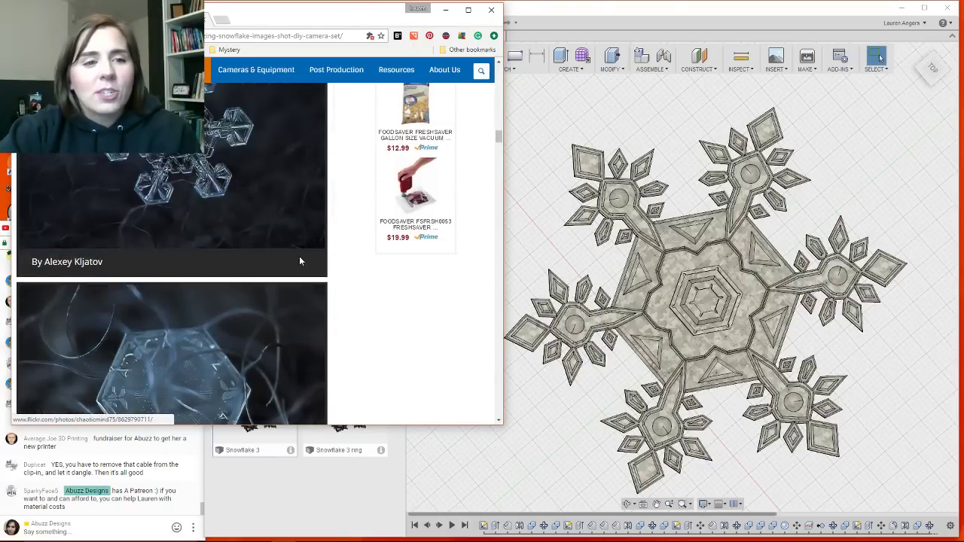
scroll(321, 282, "up", 5)
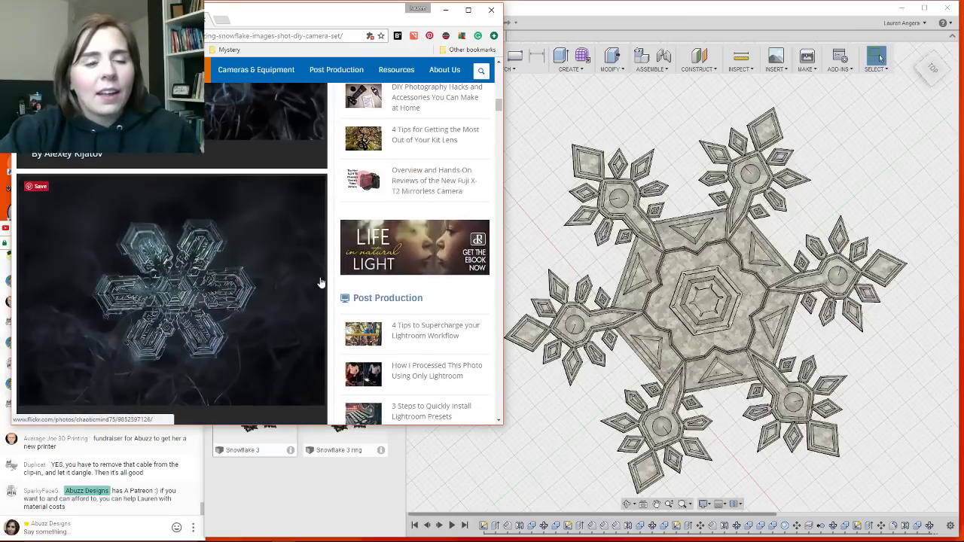
scroll(322, 289, "down", 4)
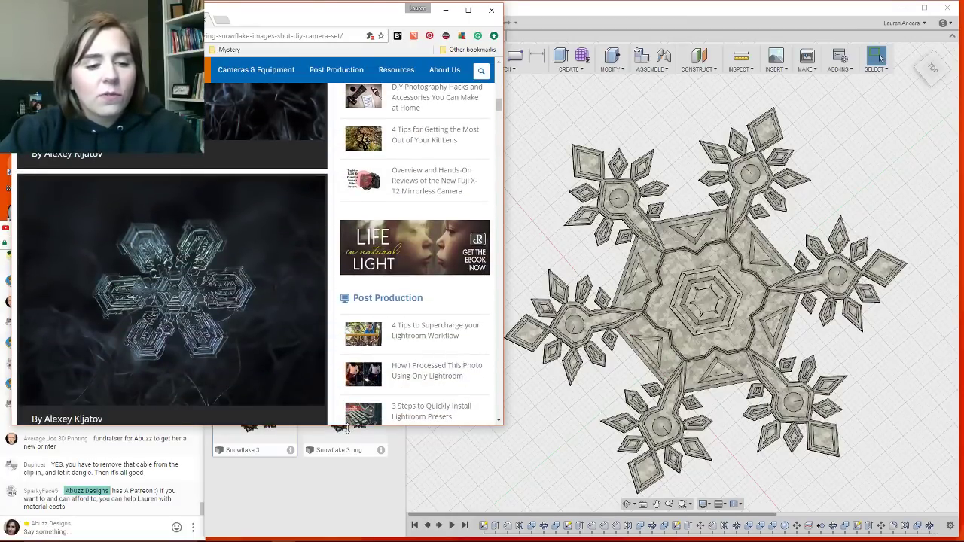
scroll(247, 327, "down", 3)
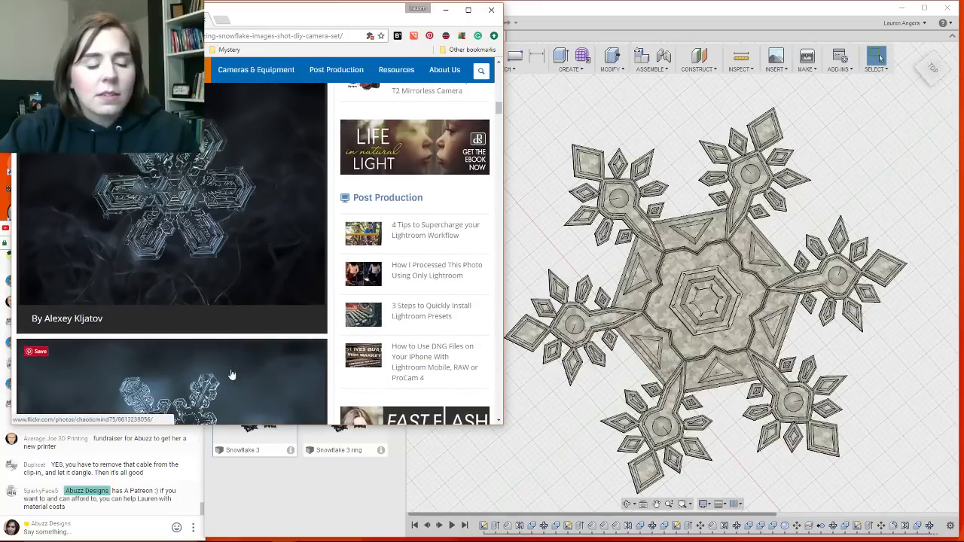
scroll(249, 347, "down", 6)
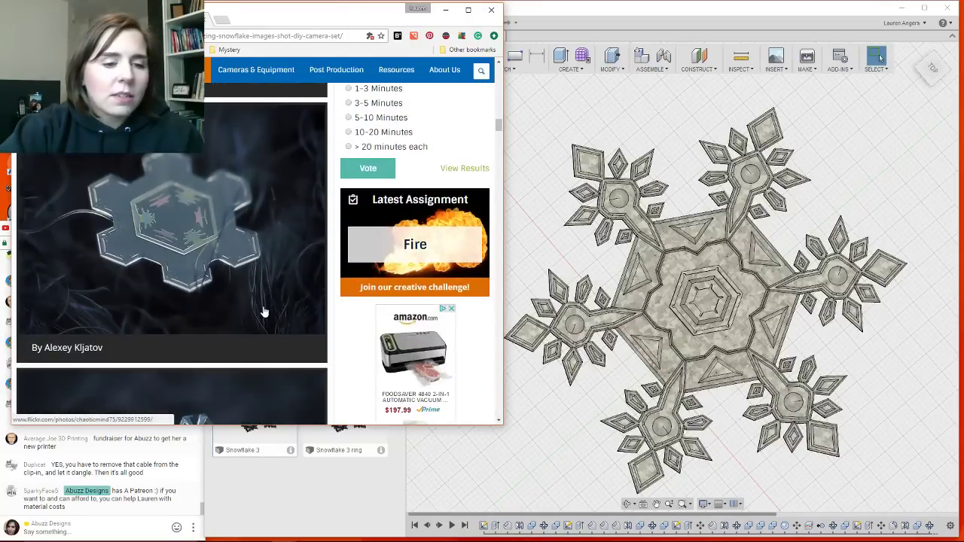
scroll(268, 303, "down", 5)
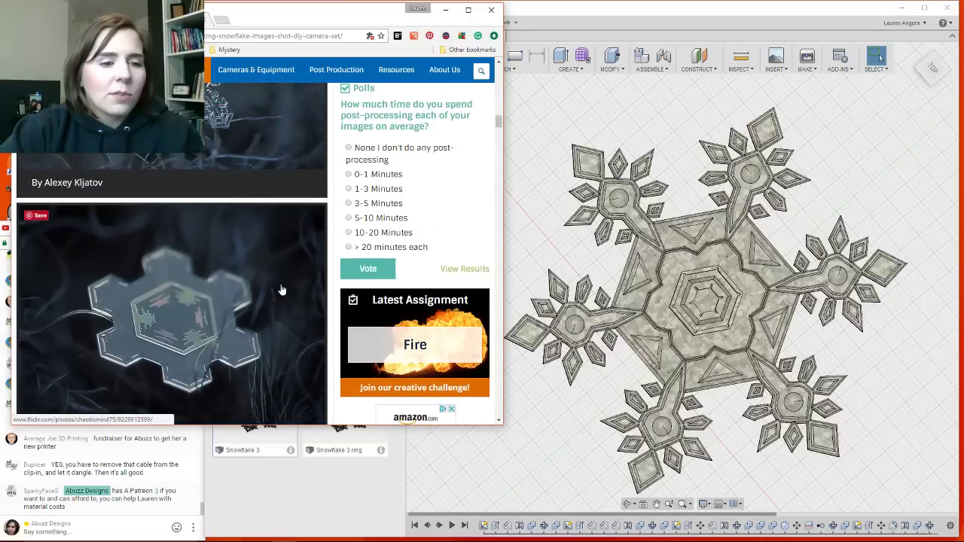
scroll(281, 290, "down", 1)
scroll(281, 290, "down", 1)
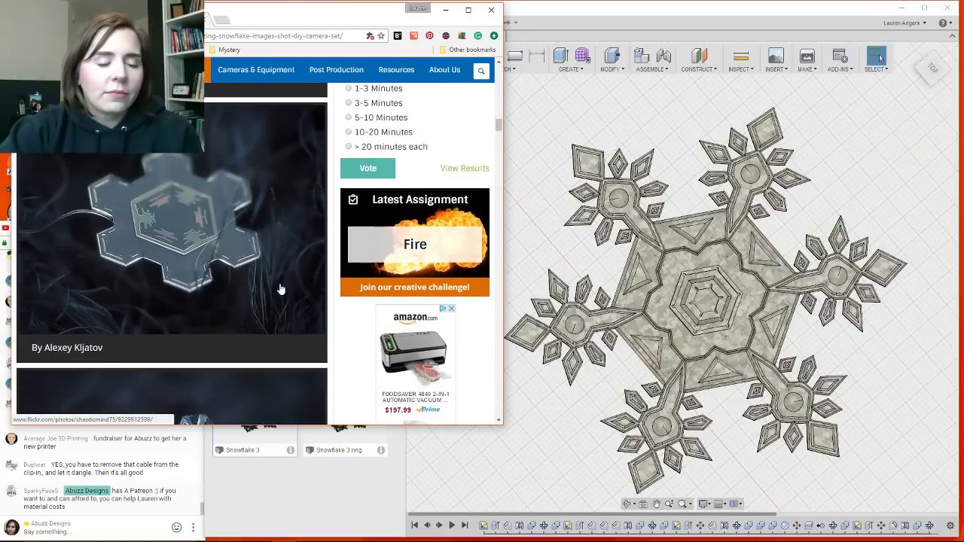
scroll(280, 289, "down", 5)
scroll(278, 298, "down", 6)
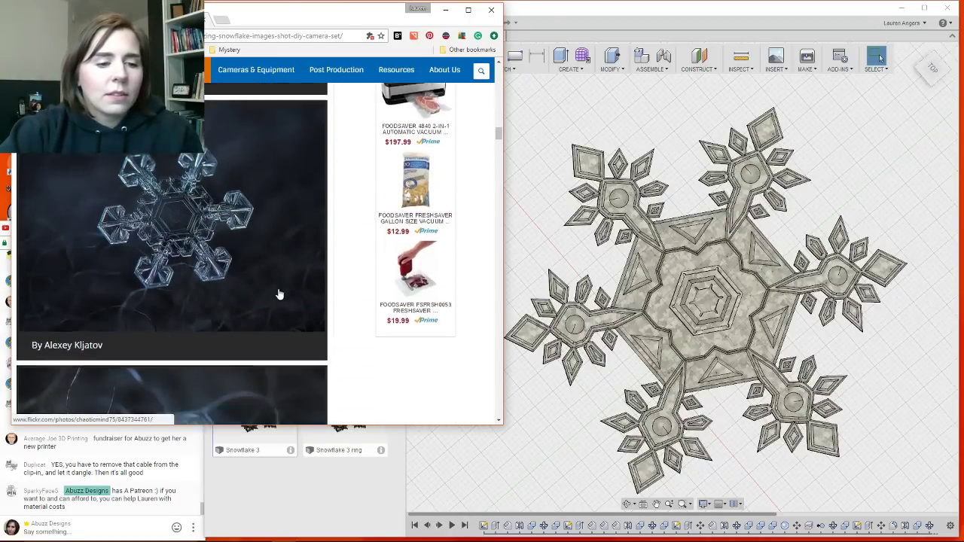
scroll(278, 293, "up", 1)
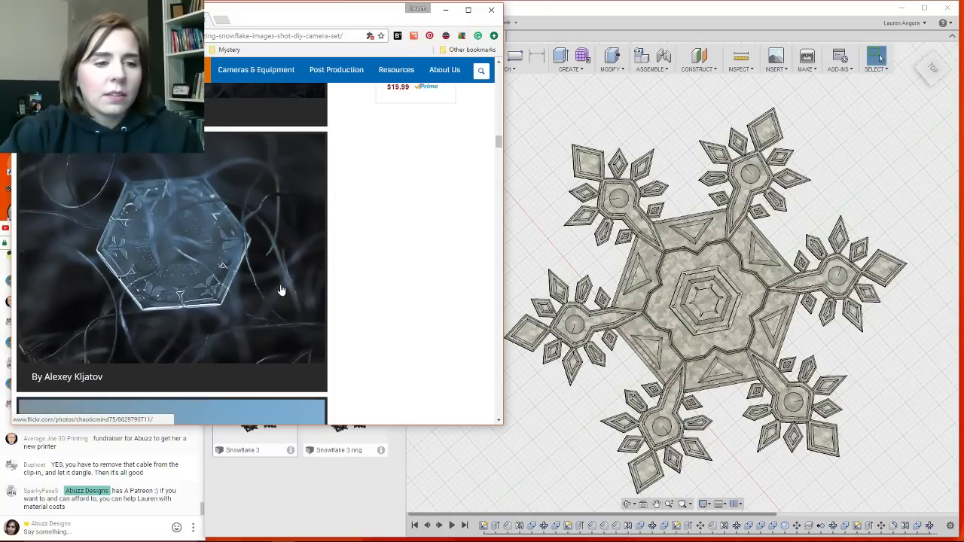
Study the hexagonal plate snowflake photos, including the blue one with a star centre, and the column-shaped crystal.
scroll(277, 296, "down", 3)
scroll(278, 298, "down", 1)
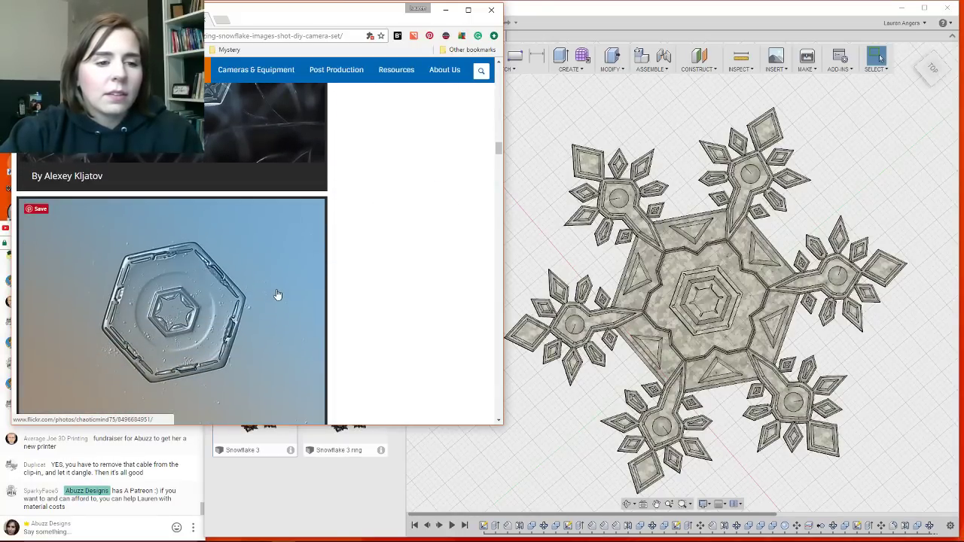
scroll(282, 291, "up", 2)
scroll(293, 303, "down", 3)
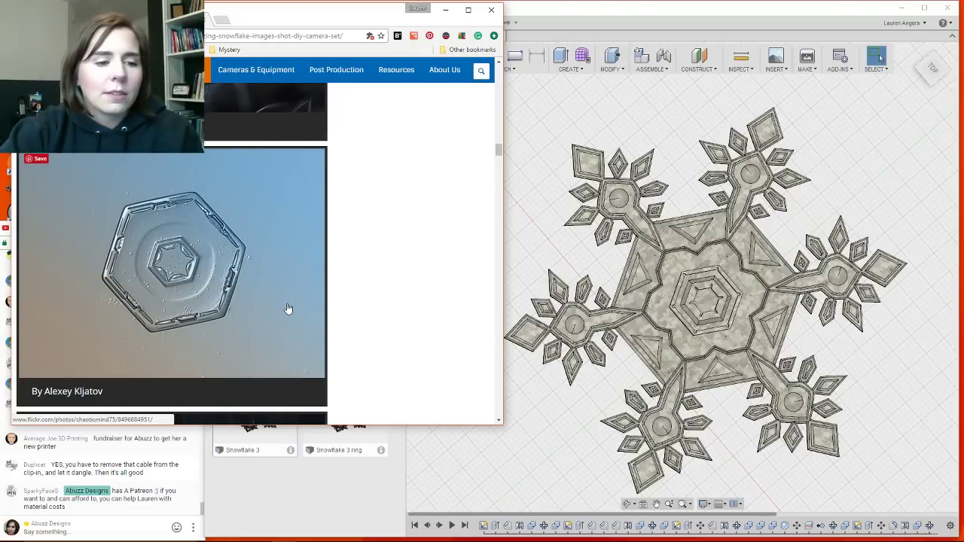
scroll(290, 307, "down", 1)
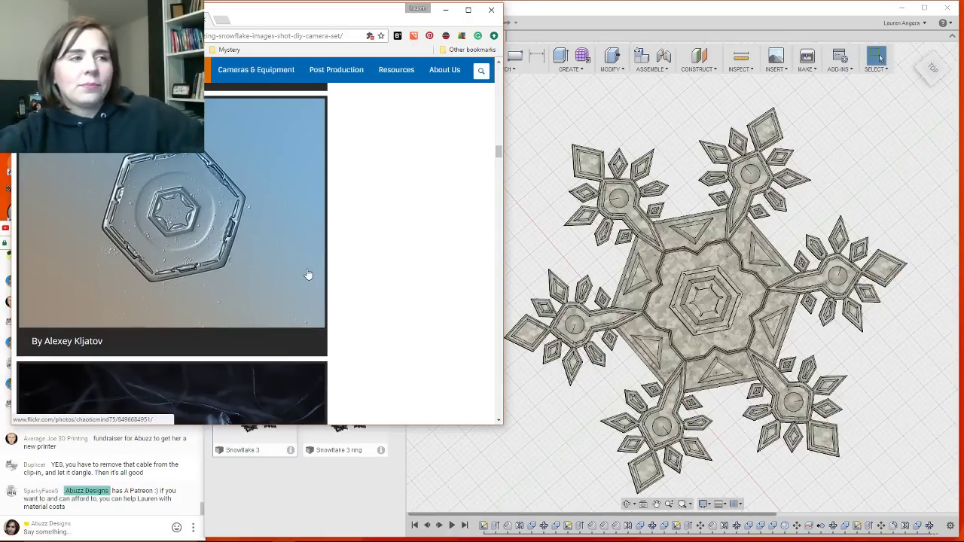
scroll(304, 273, "down", 1)
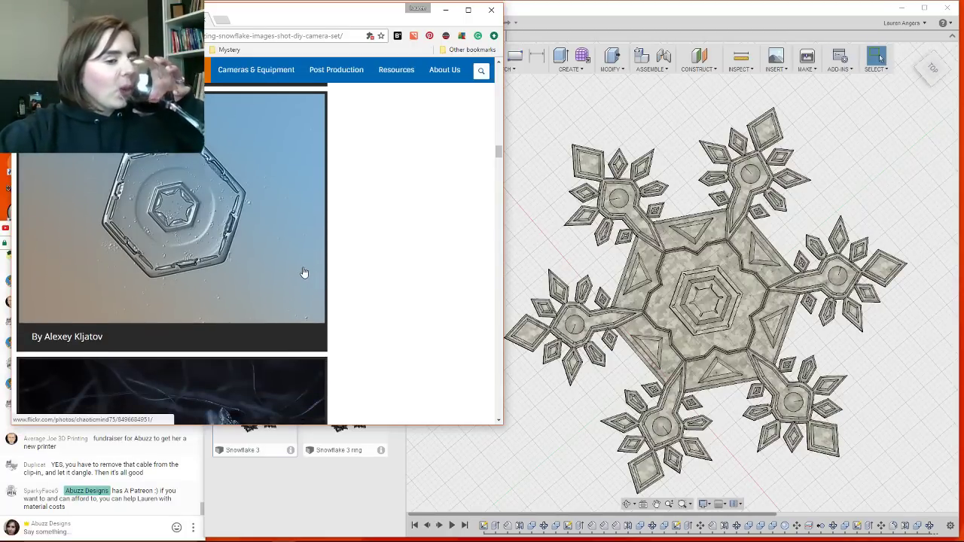
scroll(304, 273, "down", 3)
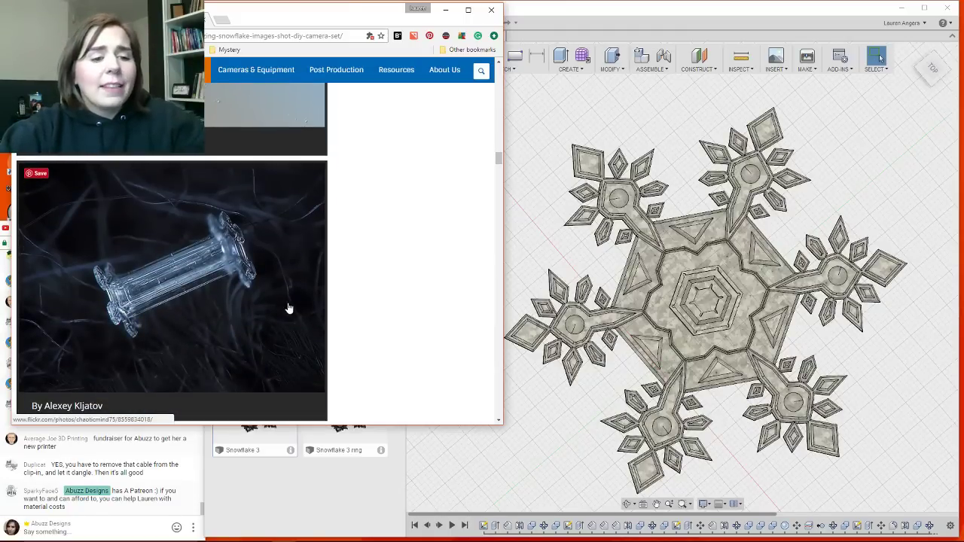
scroll(288, 309, "down", 1)
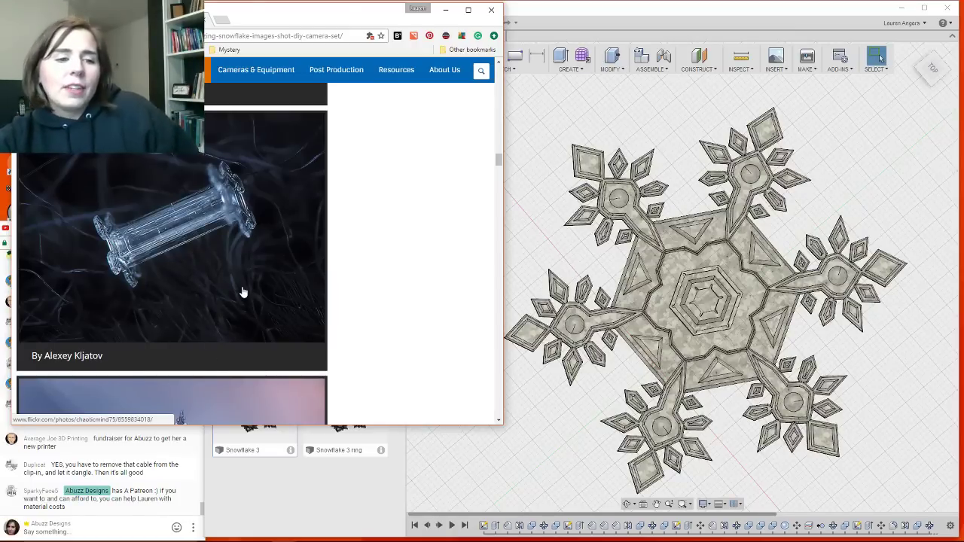
scroll(241, 271, "down", 1)
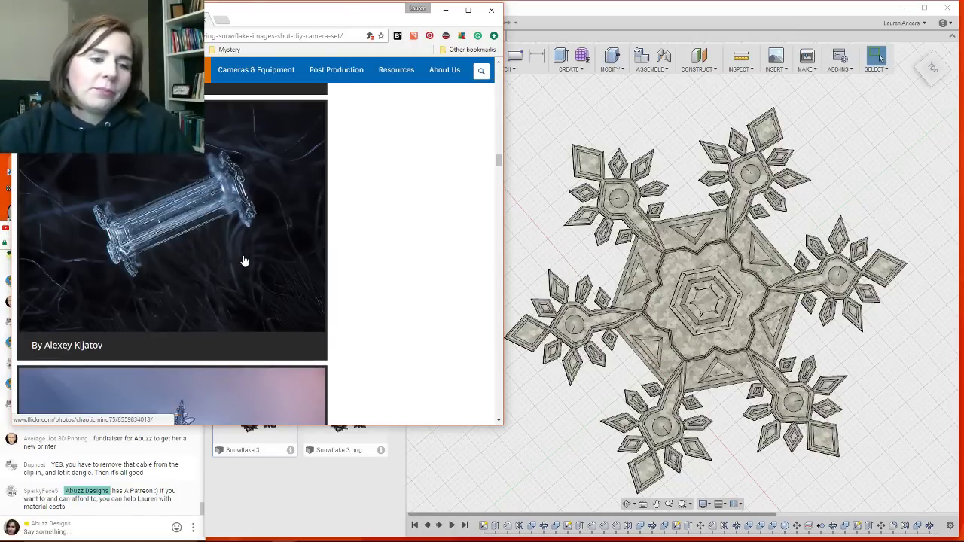
Look through the remaining photos, from the fern-like star snowflake past the web-like hexagon to the group of small crystals.
scroll(243, 262, "down", 2)
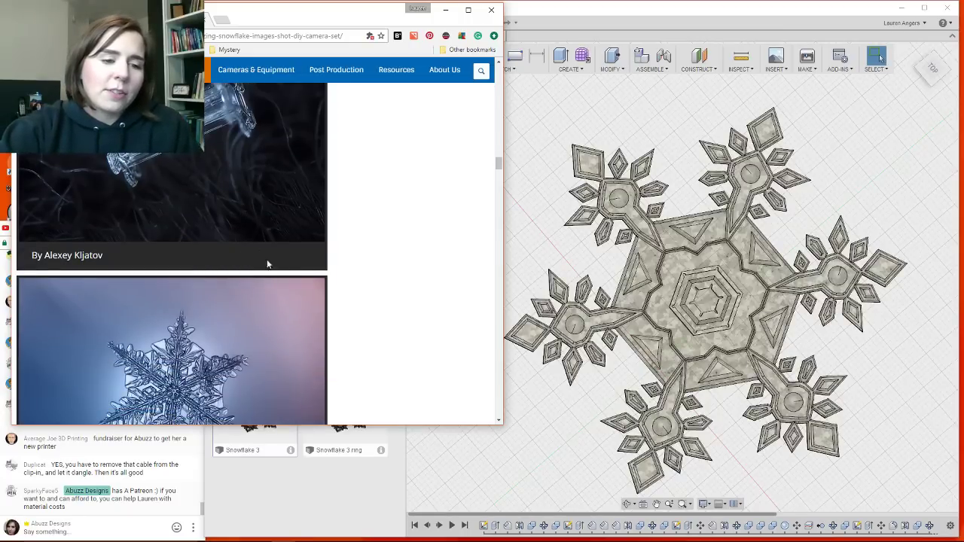
scroll(268, 277, "down", 2)
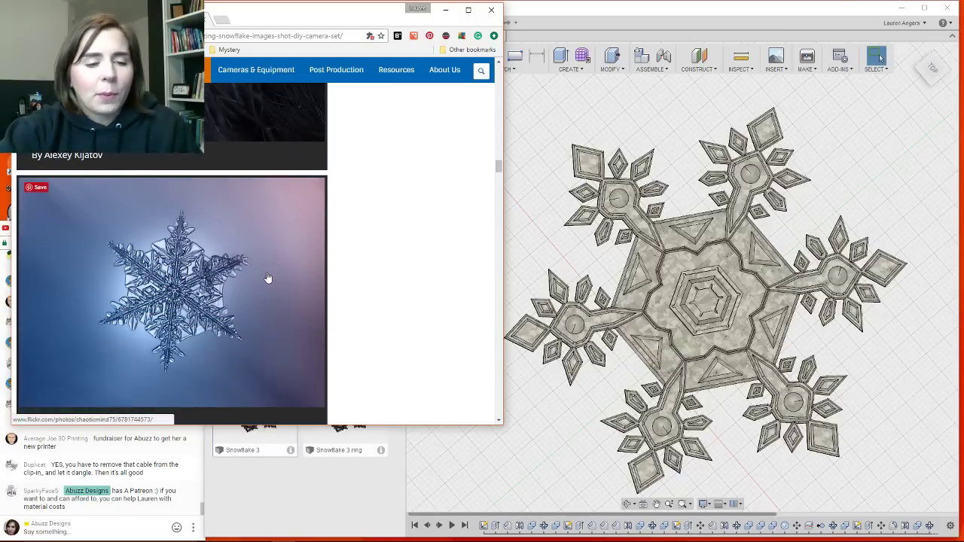
scroll(257, 262, "down", 1)
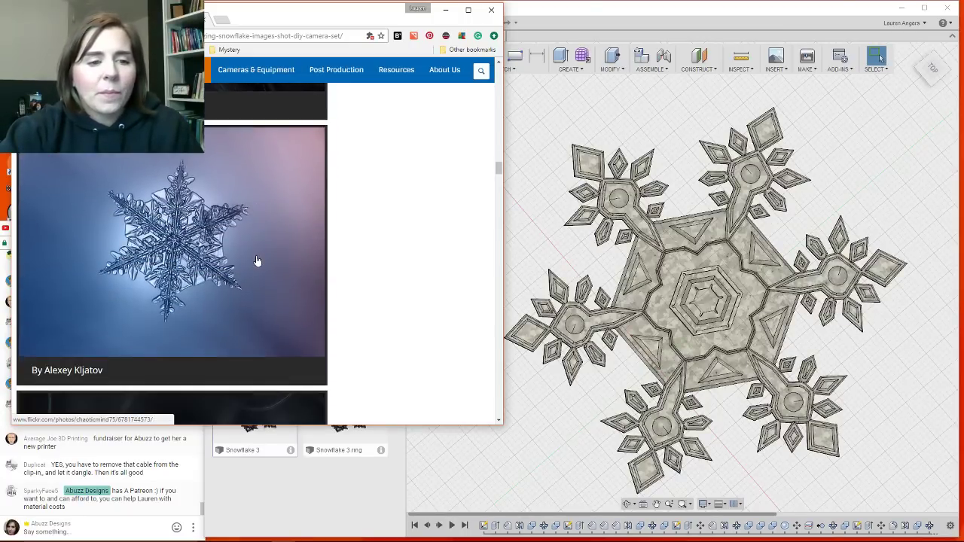
scroll(242, 377, "down", 5)
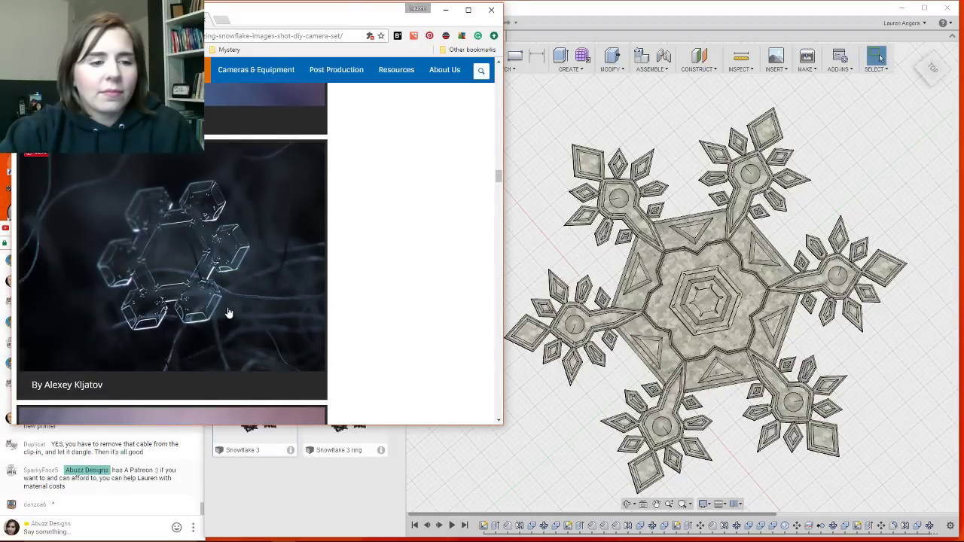
scroll(226, 308, "down", 1)
scroll(225, 303, "down", 2)
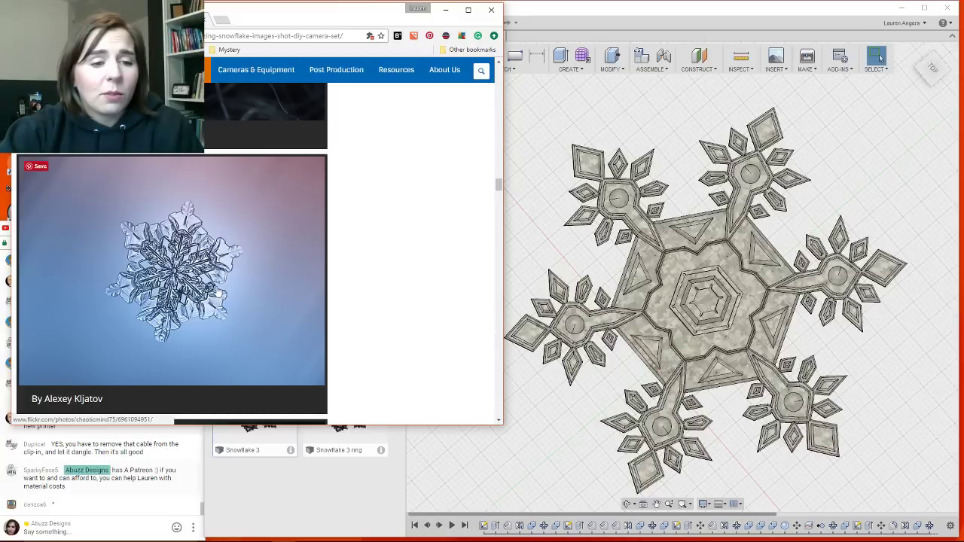
scroll(211, 282, "down", 1)
scroll(202, 268, "down", 2)
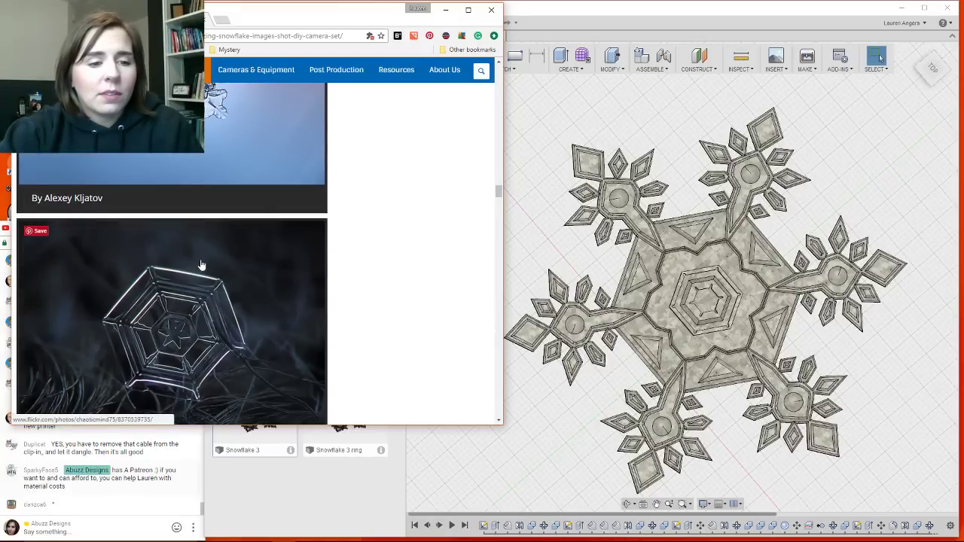
scroll(201, 265, "down", 2)
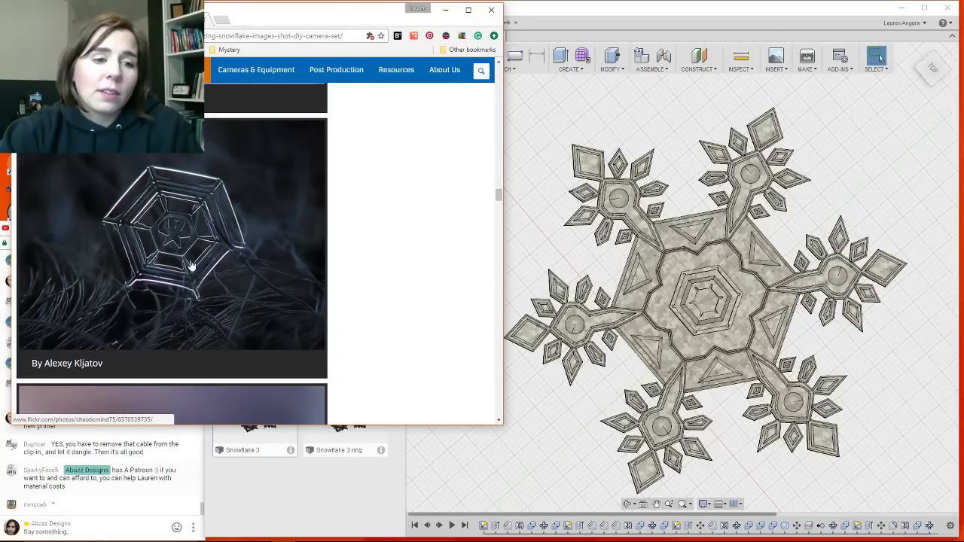
scroll(181, 269, "down", 1)
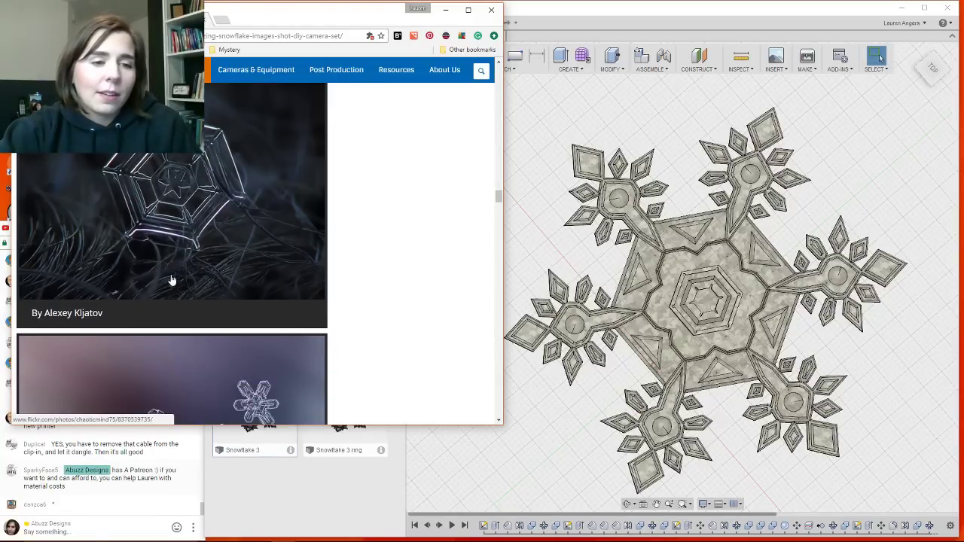
scroll(166, 226, "down", 1)
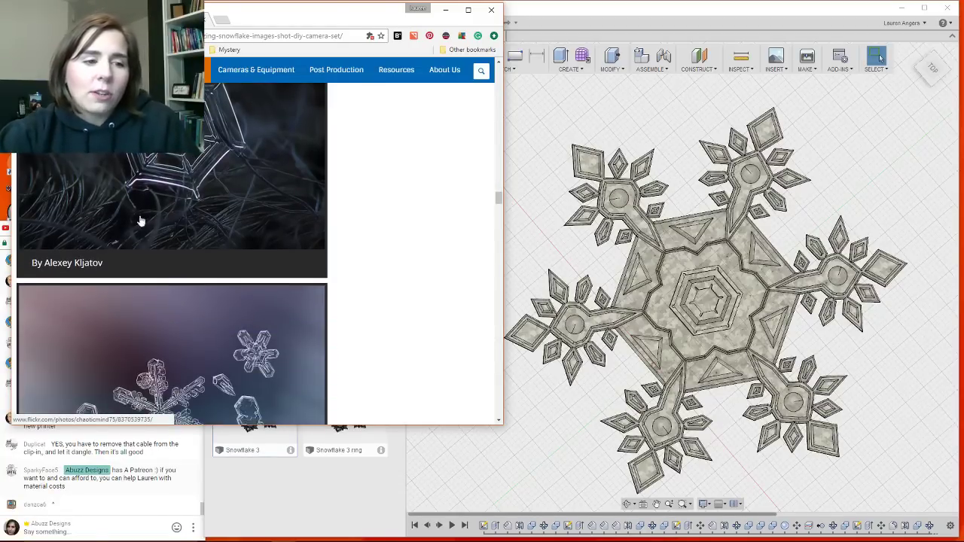
scroll(162, 237, "down", 1)
scroll(121, 208, "down", 1)
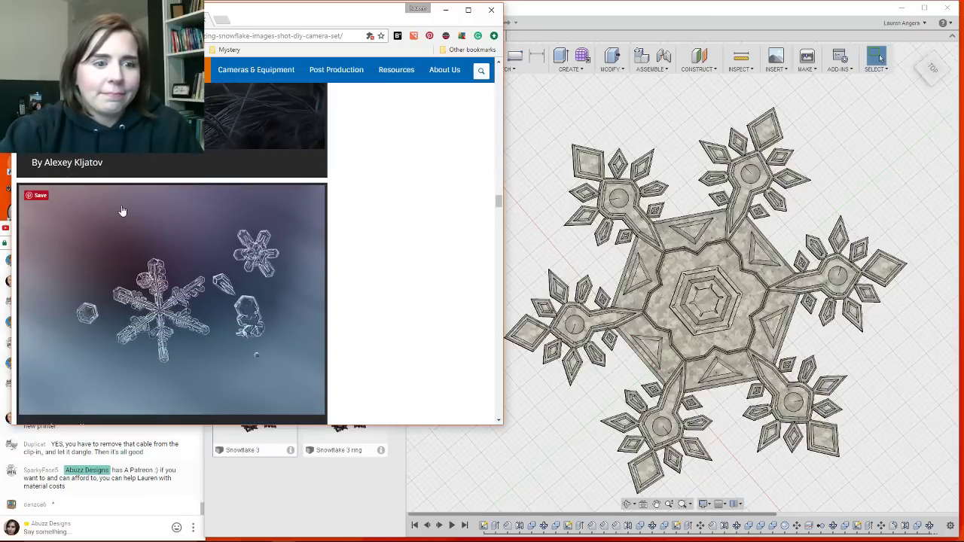
scroll(111, 215, "down", 2)
scroll(107, 215, "up", 1)
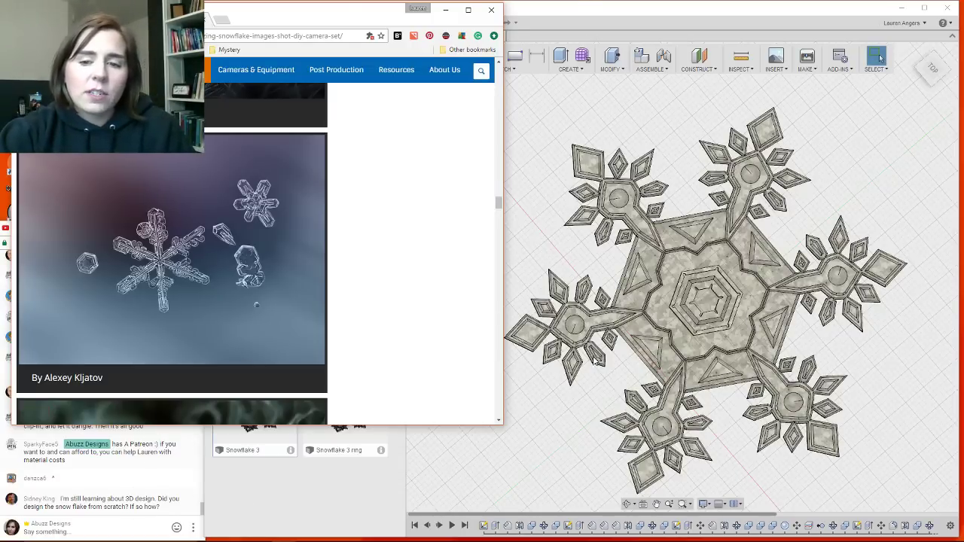
Switch to Fusion 360, open the LiveStream Snowflake #4 design from the Snowflakes folder and view it from above.
left_click(249, 441)
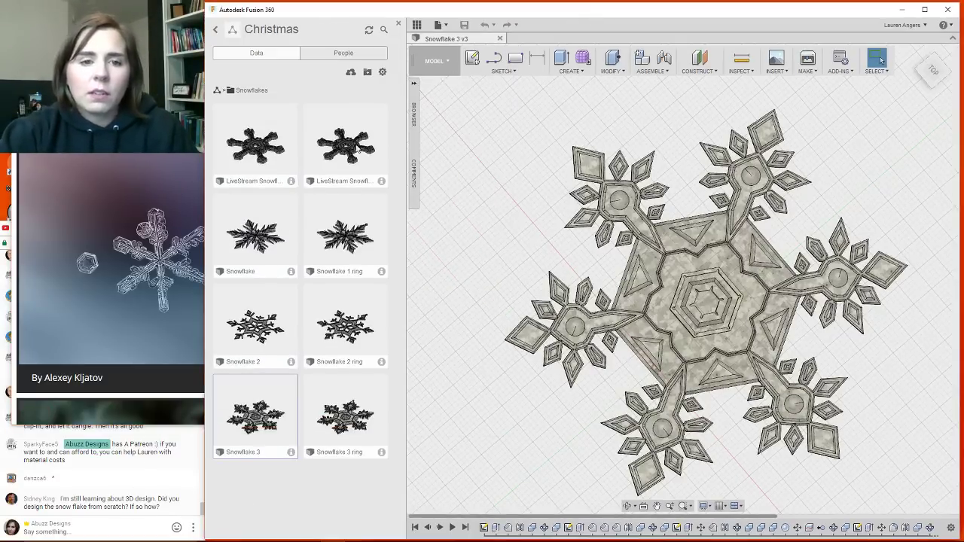
double_click(278, 143)
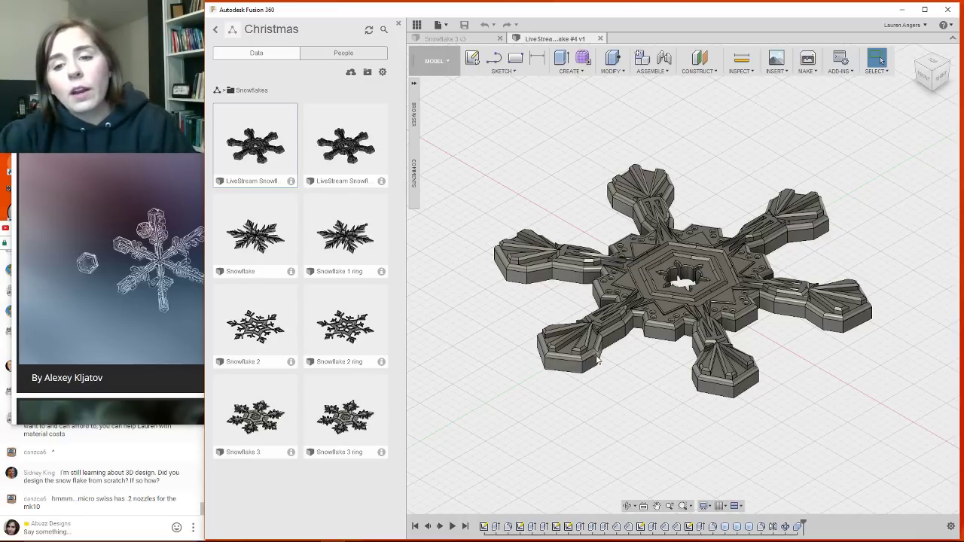
middle_click_drag(646, 382, 633, 361)
middle_click_drag(614, 322, 614, 363, "shift")
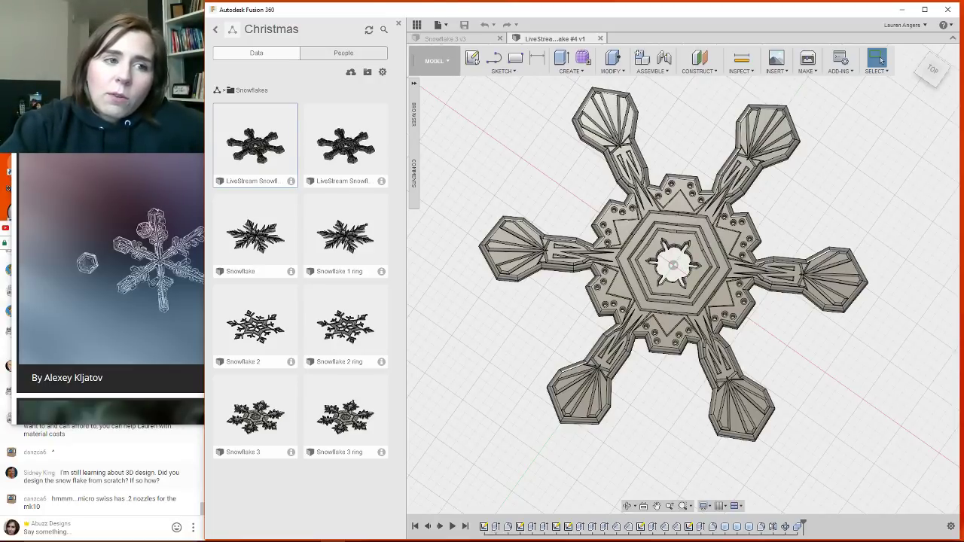
Return to the browser and examine the photos from the small crystal group past the clustered snowflakes to the outlined hexagonal plate.
key("alt+Tab")
scroll(234, 314, "down", 2)
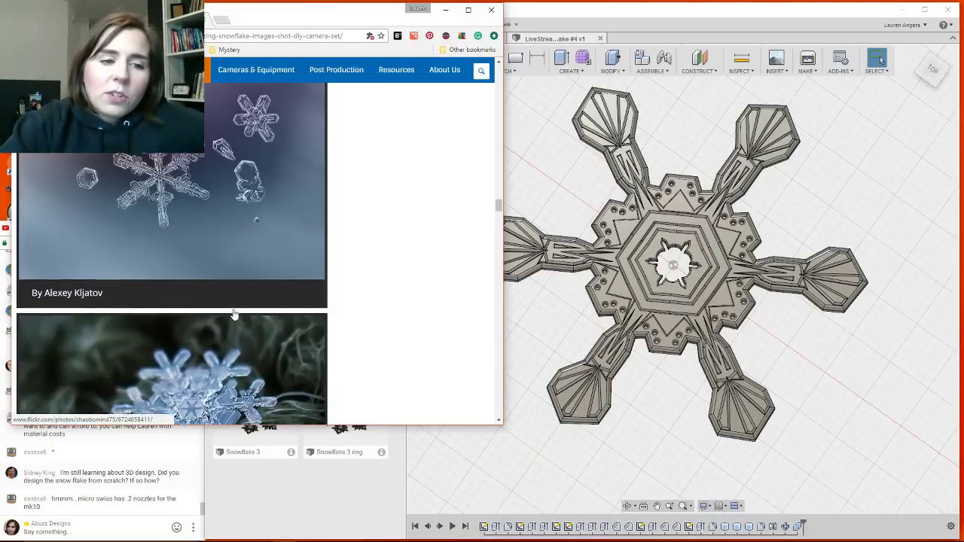
scroll(237, 314, "down", 2)
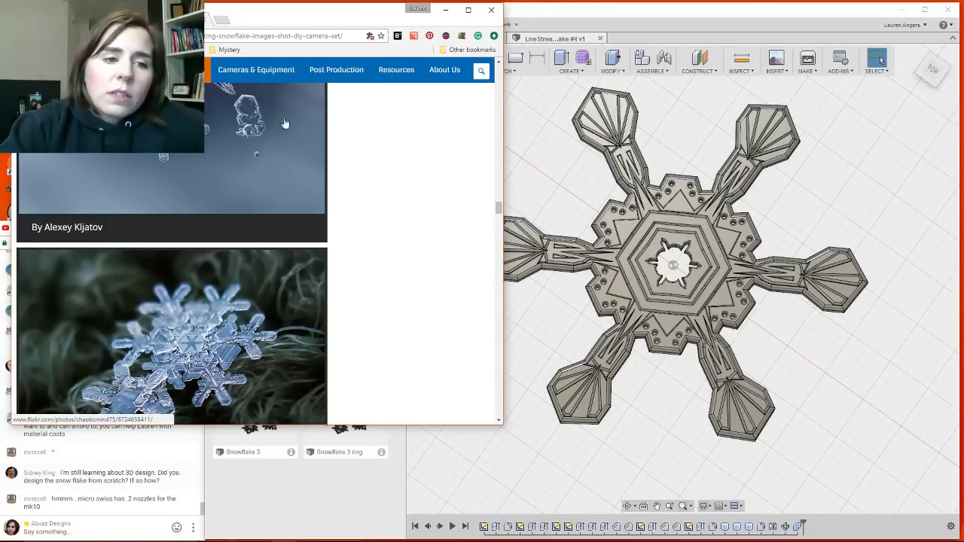
scroll(260, 203, "down", 1)
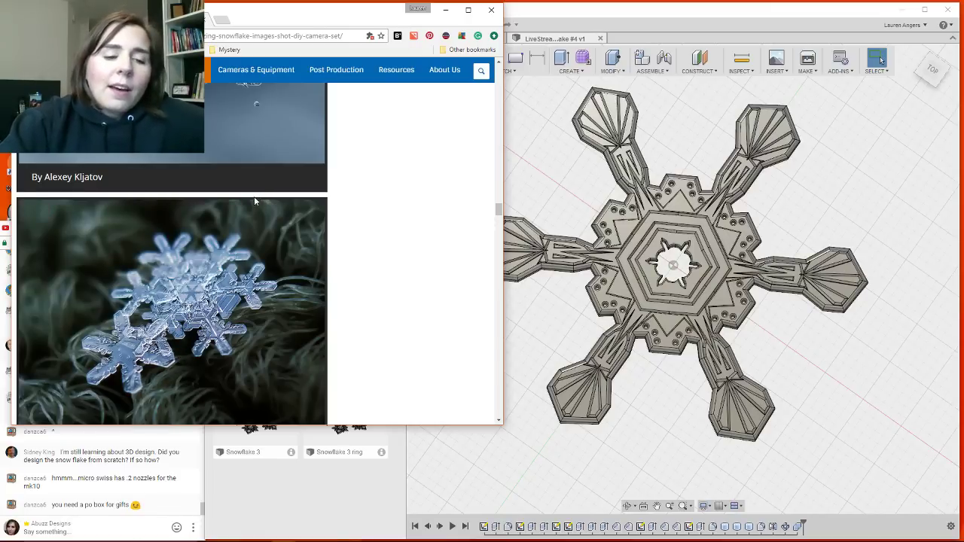
scroll(255, 201, "down", 2)
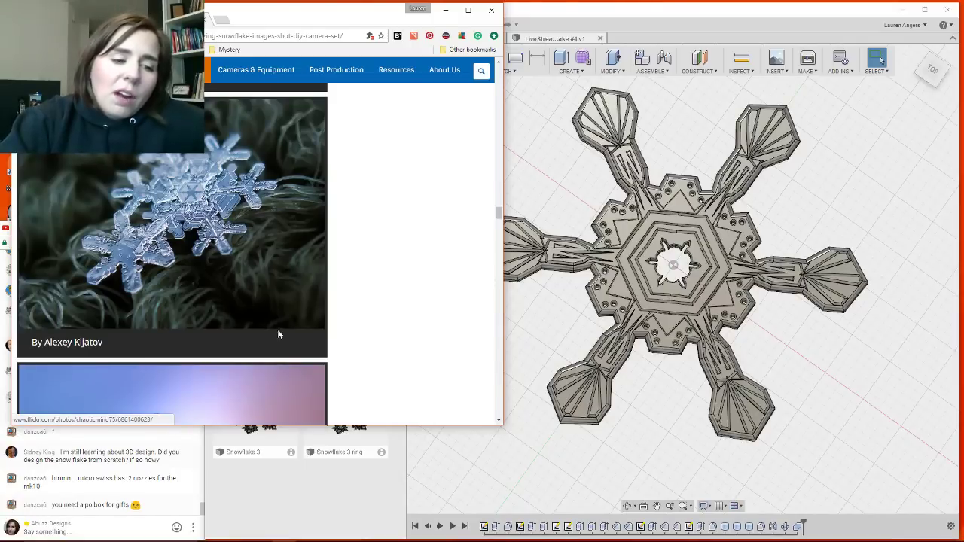
scroll(254, 235, "down", 4)
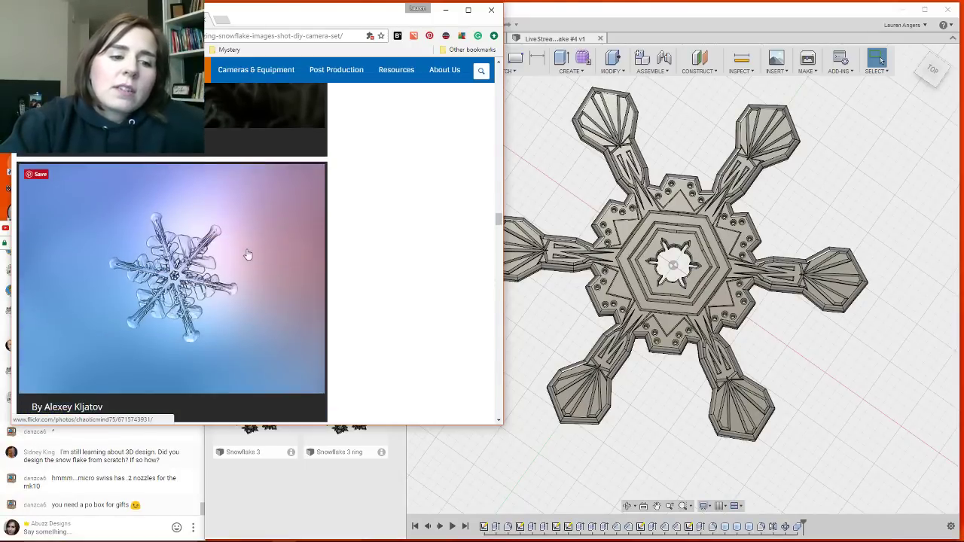
scroll(250, 256, "down", 10)
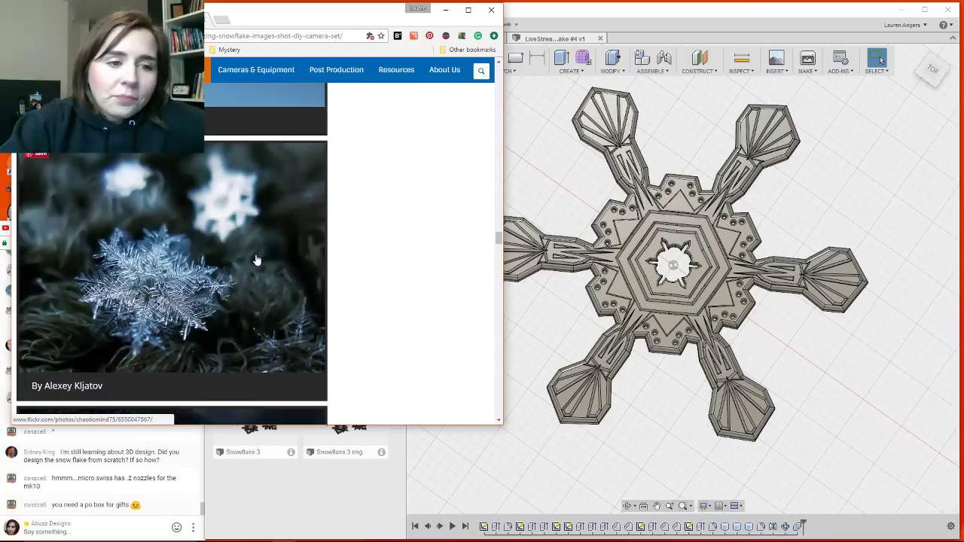
scroll(252, 278, "down", 4)
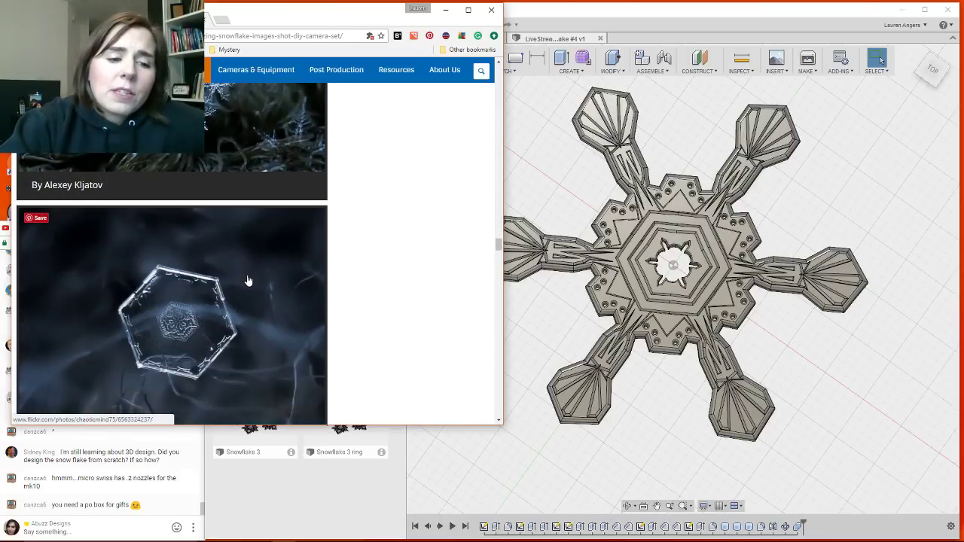
scroll(244, 288, "down", 2)
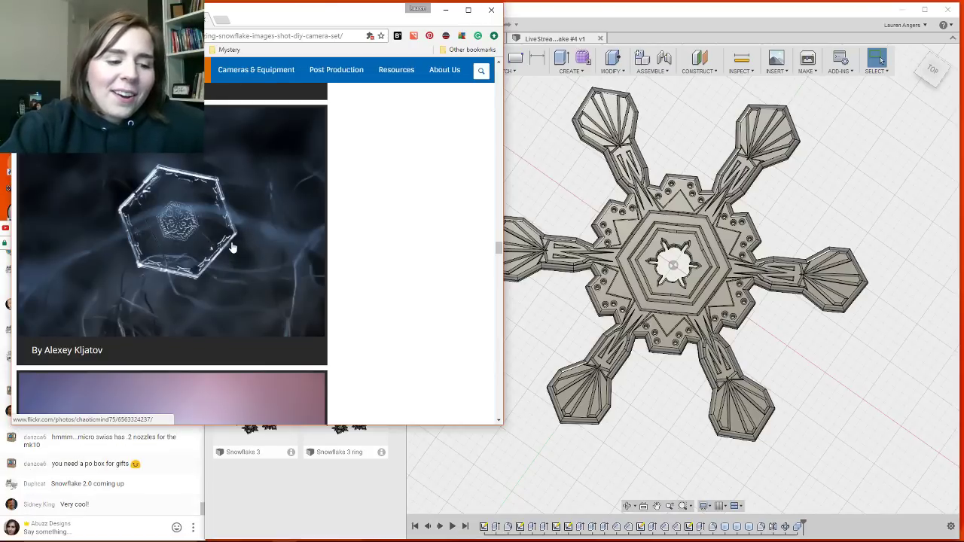
Compare the blue six-lobed, fern-armed plate and fan-tipped snowflake photos with the LiveStream Snowflake #4 model.
scroll(234, 248, "down", 2)
scroll(235, 249, "down", 2)
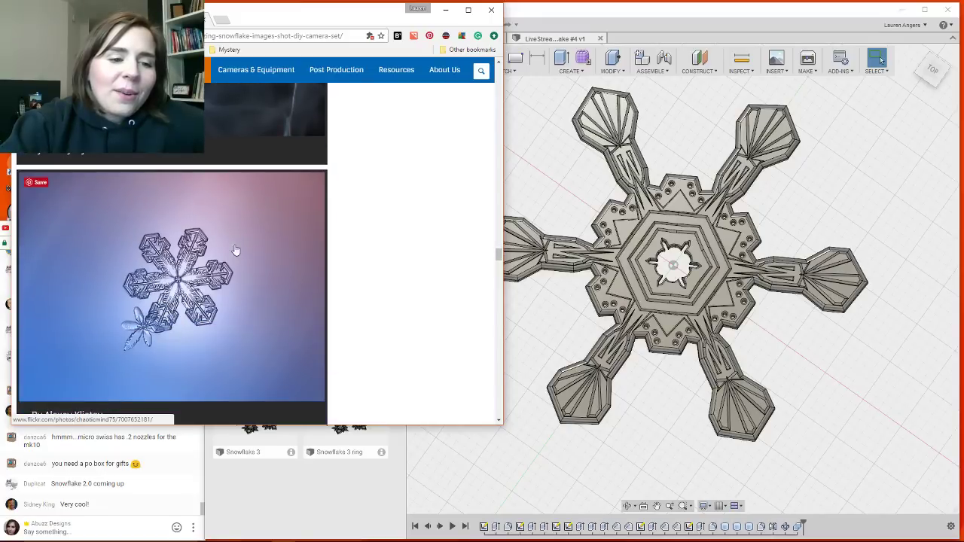
scroll(234, 249, "down", 3)
scroll(240, 257, "down", 2)
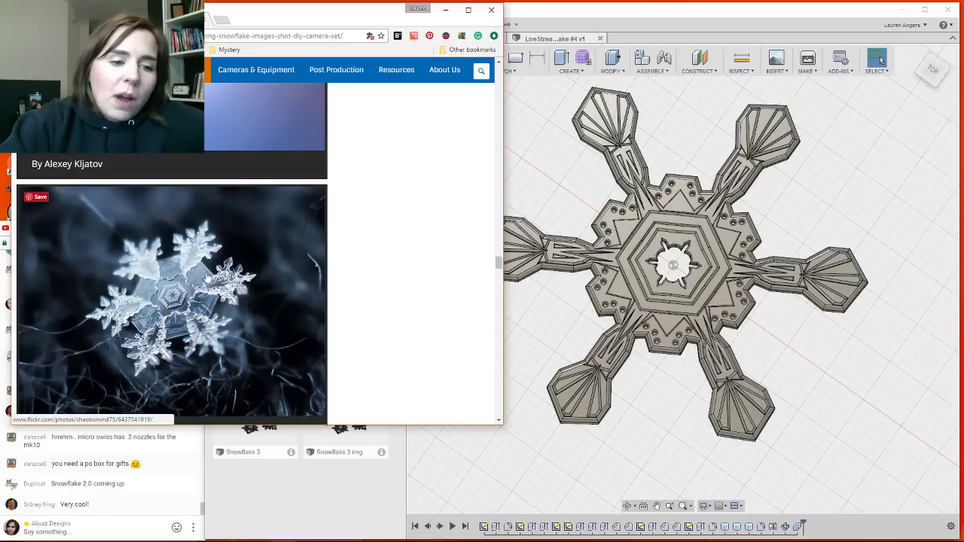
scroll(202, 275, "down", 5)
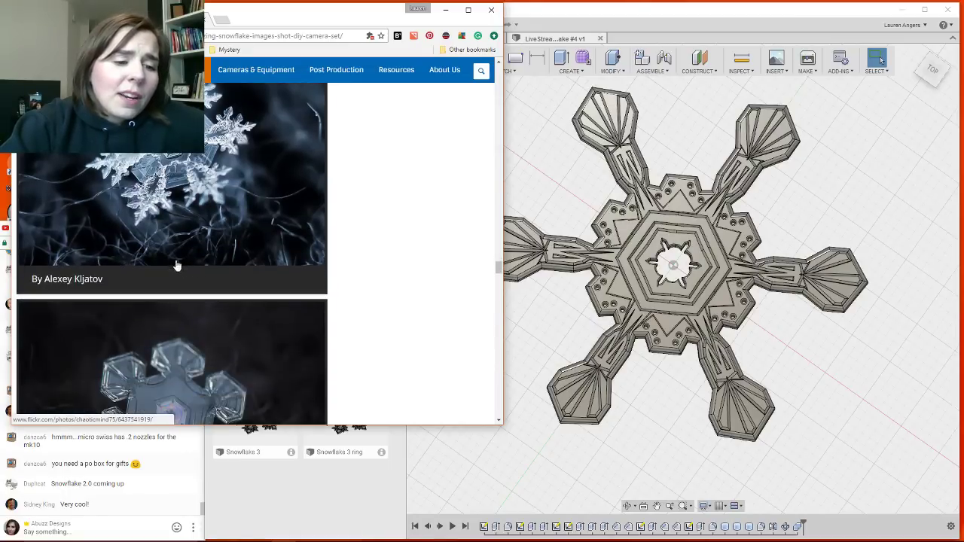
scroll(220, 265, "up", 3)
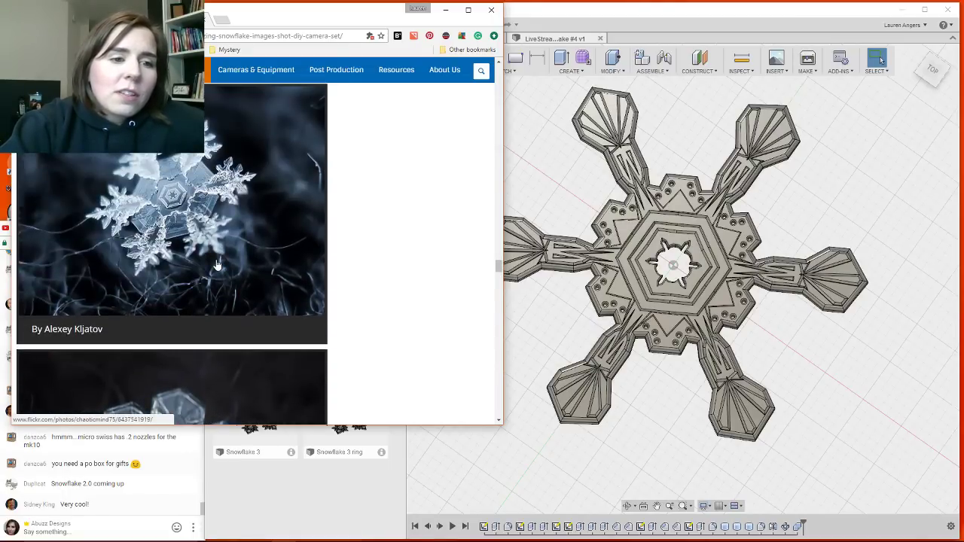
scroll(219, 260, "down", 7)
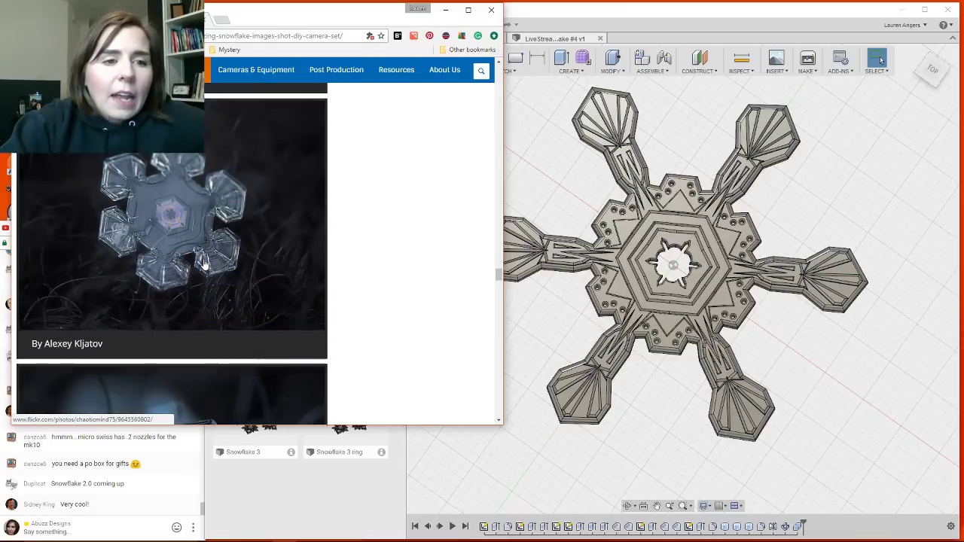
Look through the remaining photos to the end of the article and return to the branched snowflake on the pink and blue background.
scroll(200, 274, "down", 10)
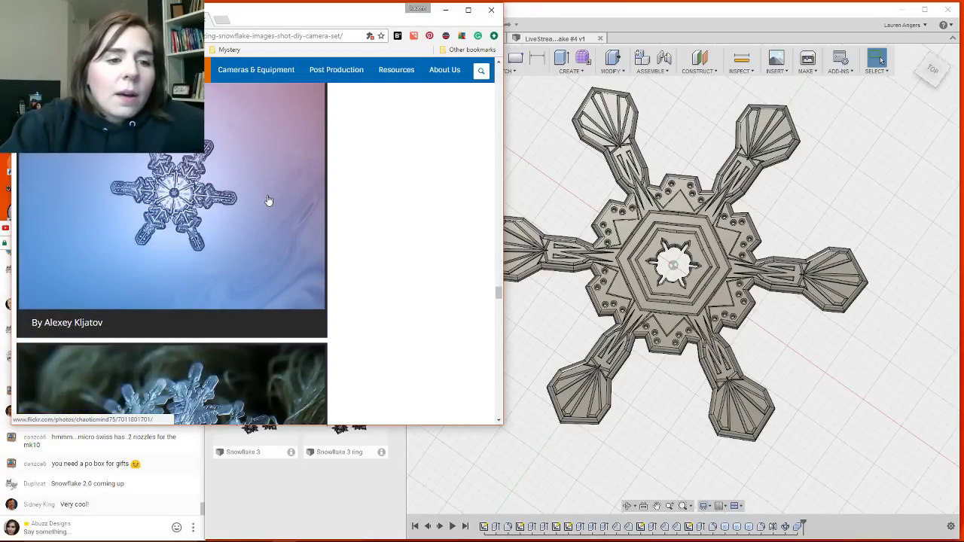
scroll(260, 211, "down", 4)
scroll(261, 218, "down", 15)
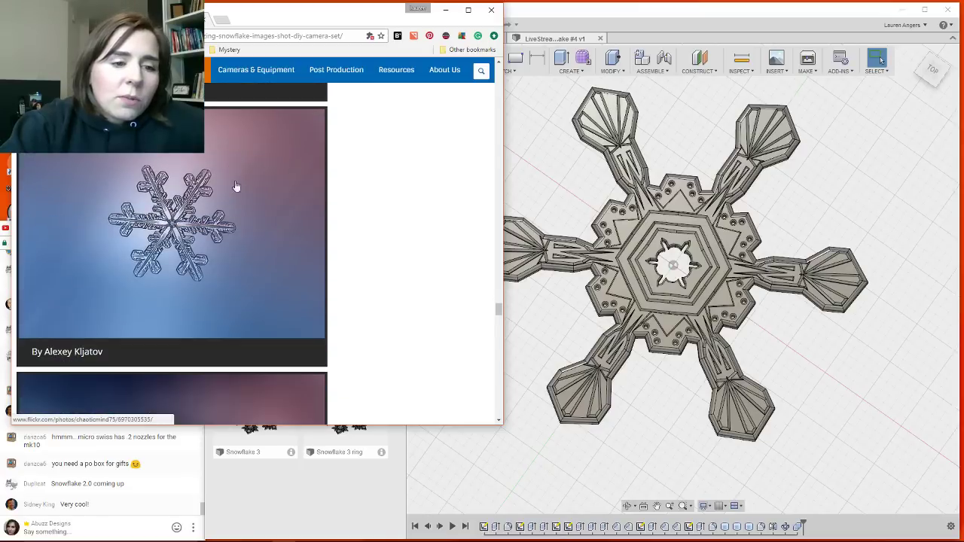
scroll(236, 183, "down", 3)
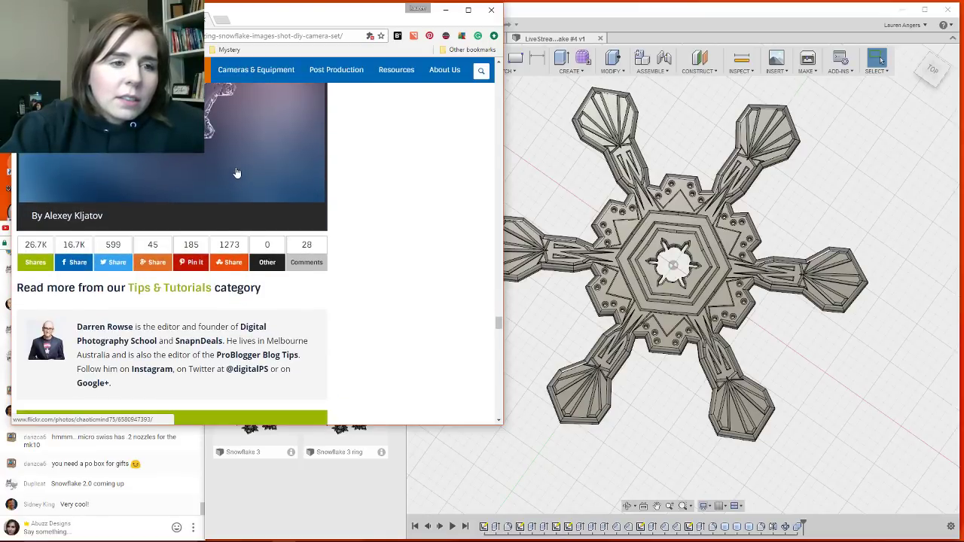
scroll(238, 177, "up", 1)
scroll(240, 174, "up", 8)
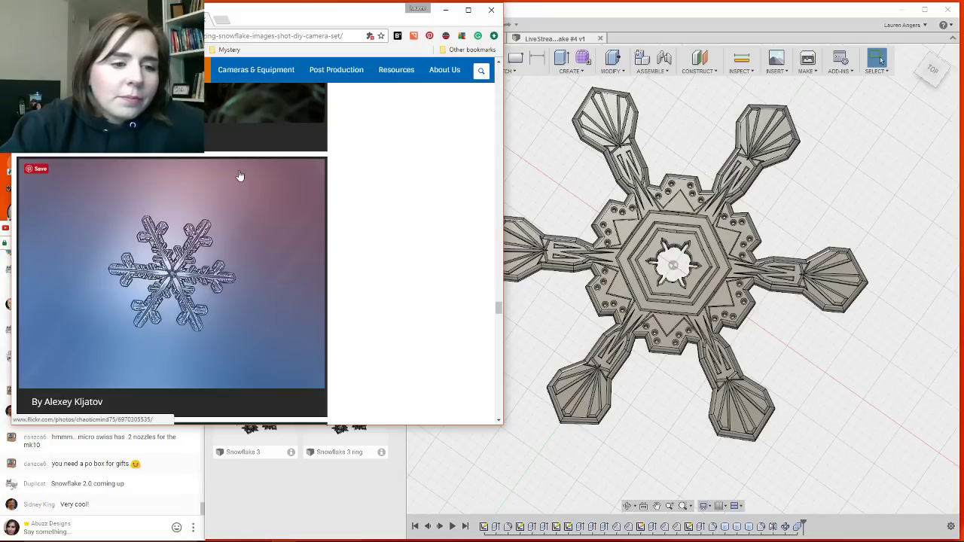
Open the enlarged branched snowflake photo on Flickr, place its shortened window beside the modelling canvas, and return to Fusion 360.
left_click(198, 283)
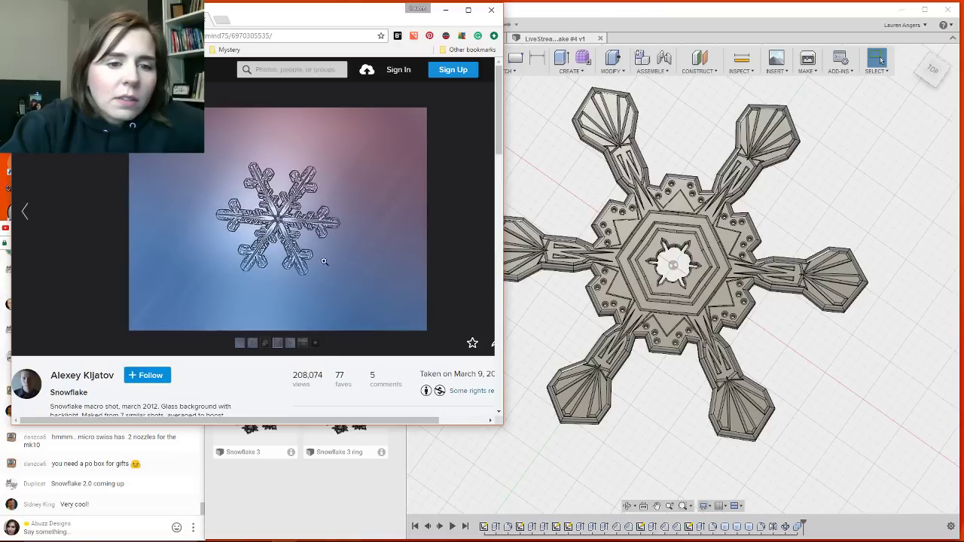
left_click(299, 233)
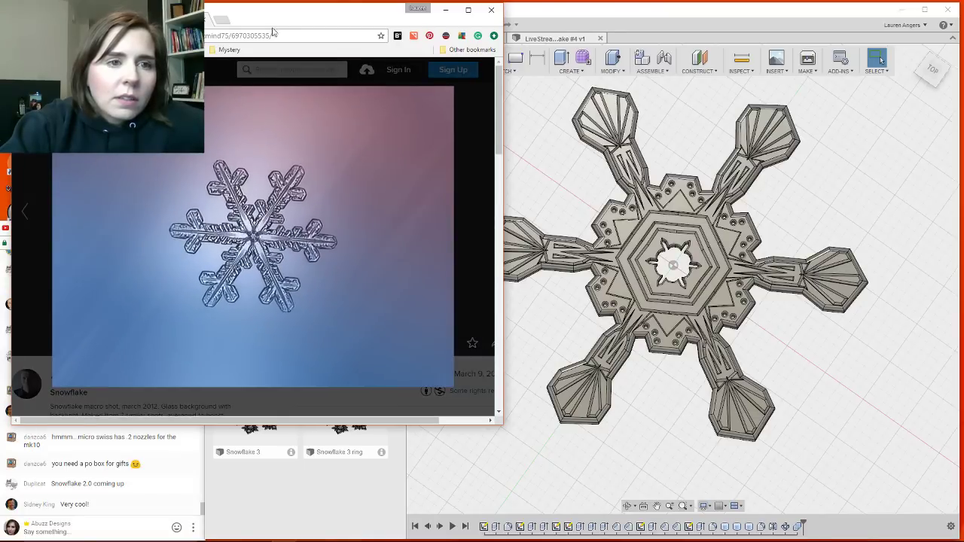
left_click_drag(299, 12, 198, 19)
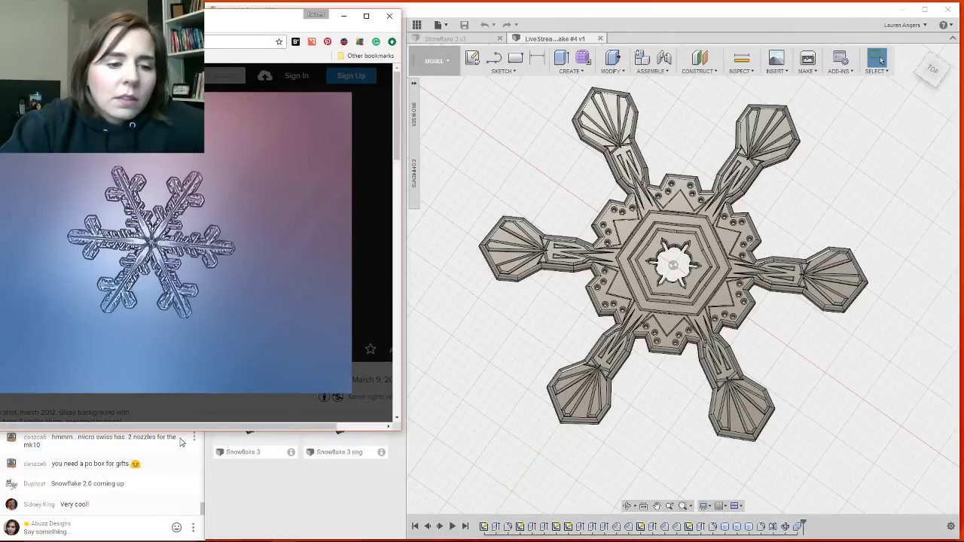
left_click_drag(181, 430, 181, 364)
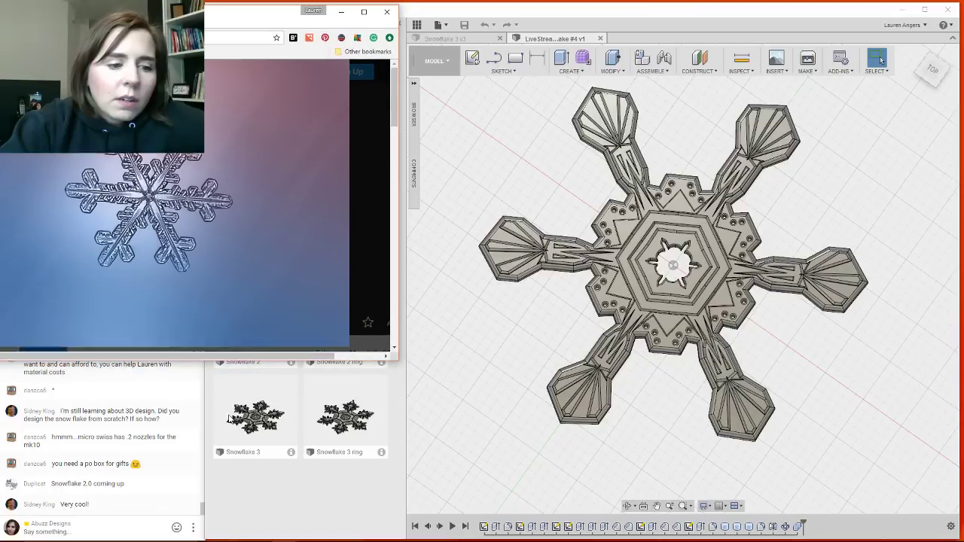
left_click(534, 174)
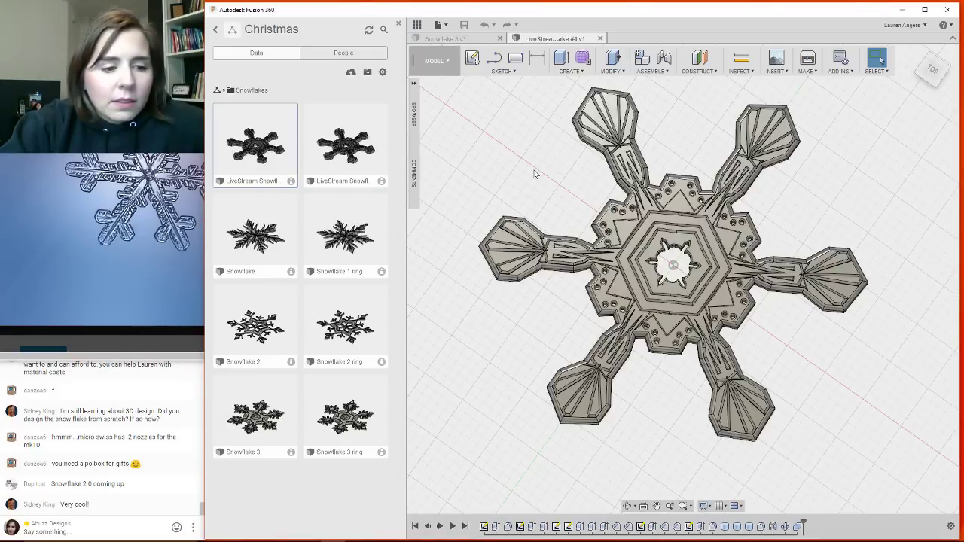
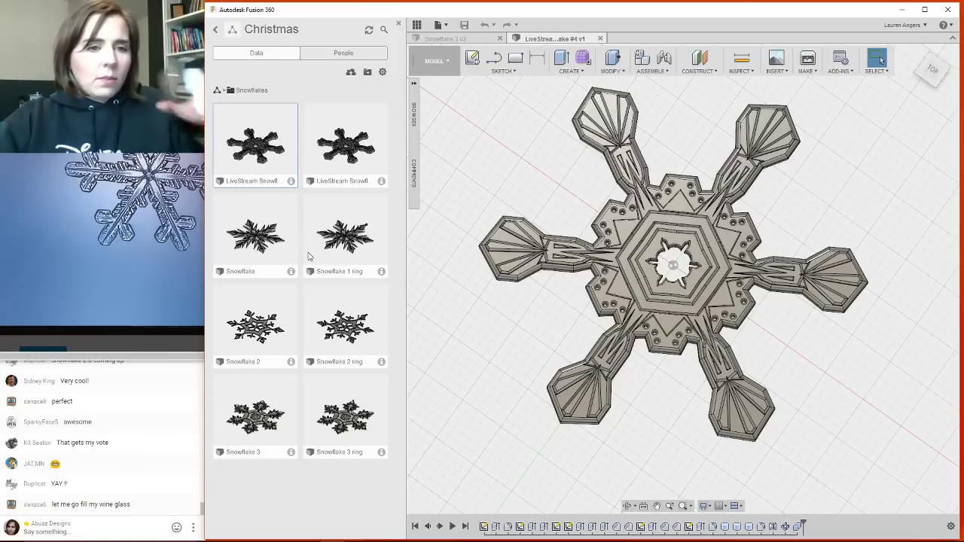
Create a new empty design and close the Snowflake 3 and LiveStream Snowflake #4 designs.
left_click(441, 25)
left_click(453, 40)
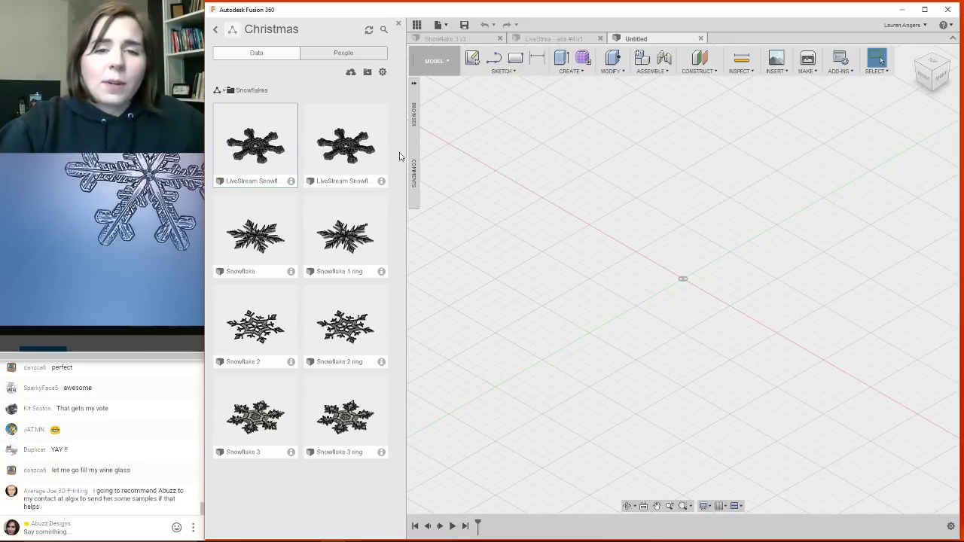
left_click(500, 39)
left_click(500, 39)
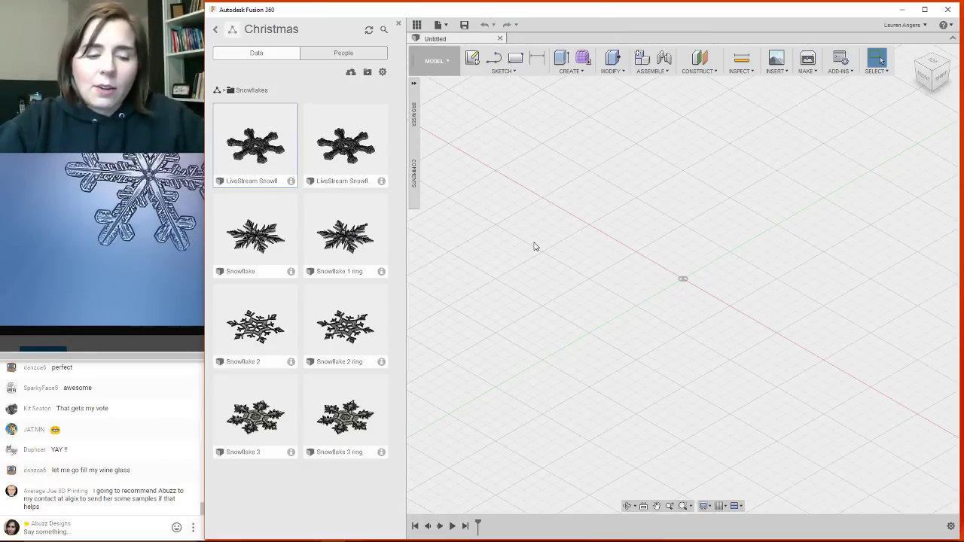
scroll(537, 246, "down", 3)
scroll(584, 254, "up", 2)
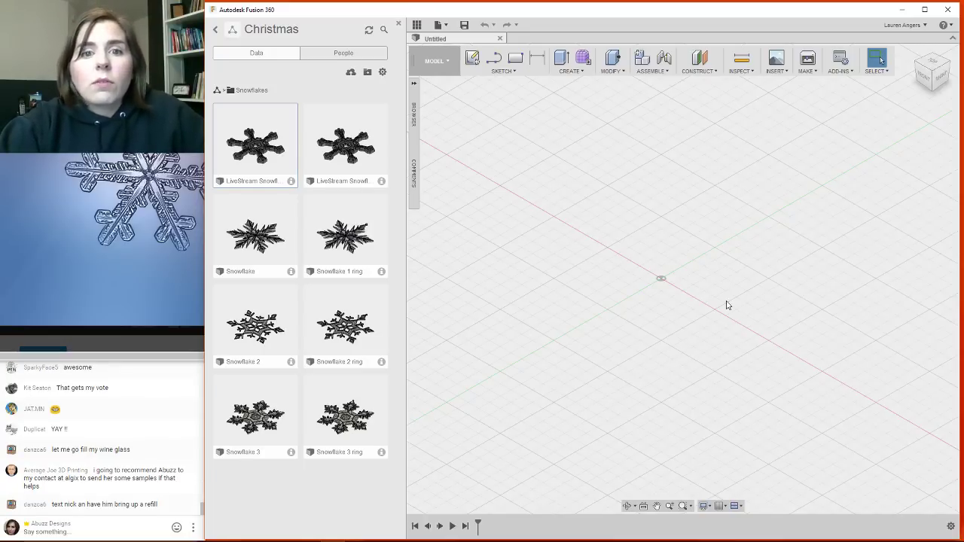
scroll(668, 278, "up", 2)
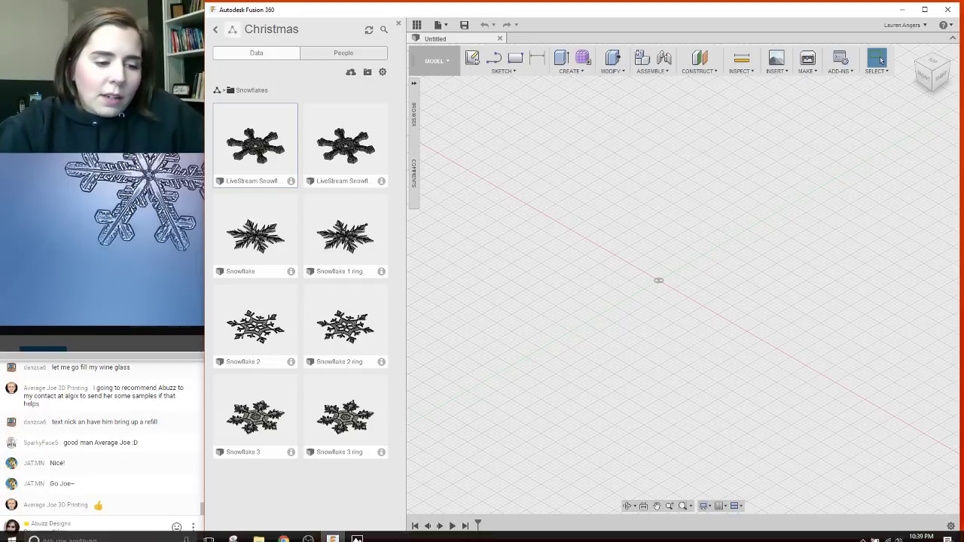
Switch to OBS, open its hotkey settings and set the Start Streaming hotkey to F2.
left_click(308, 539)
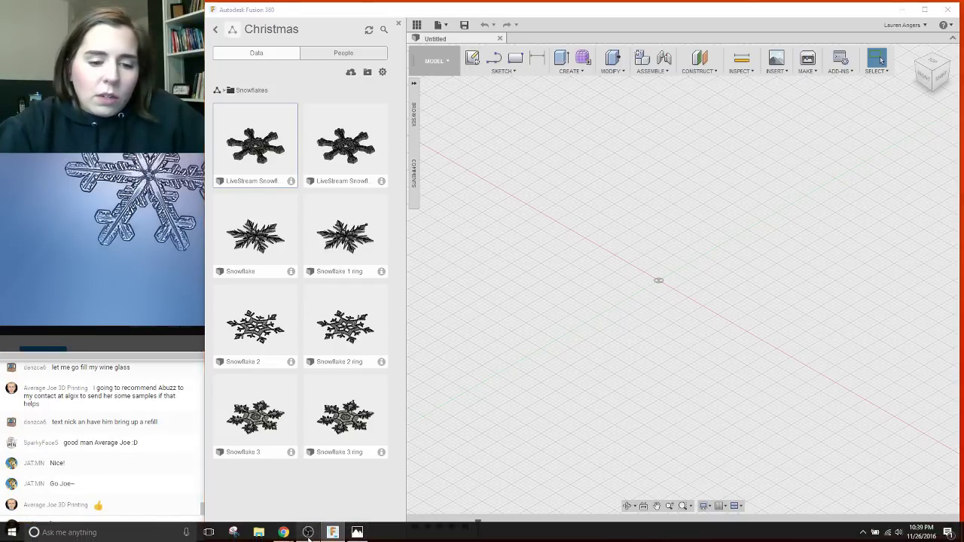
left_click(928, 6)
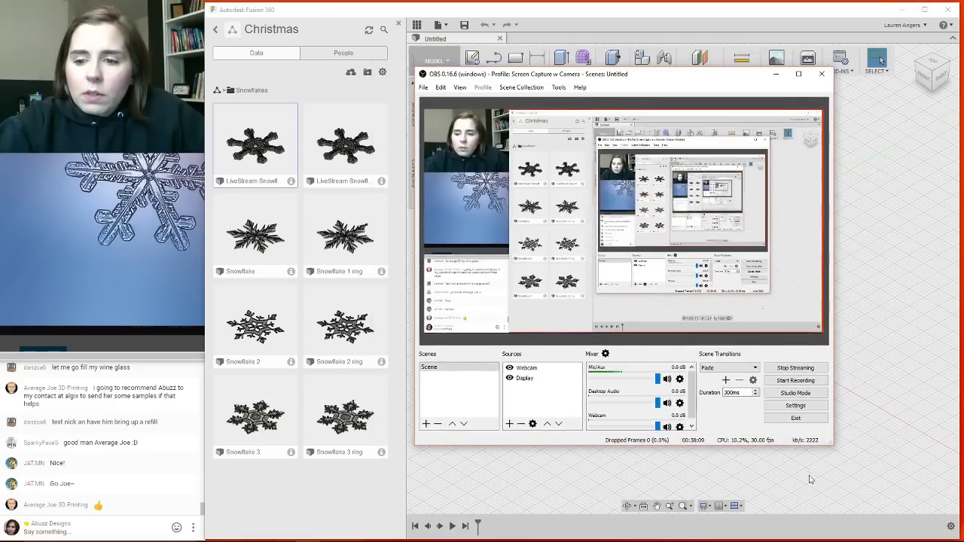
left_click(796, 405)
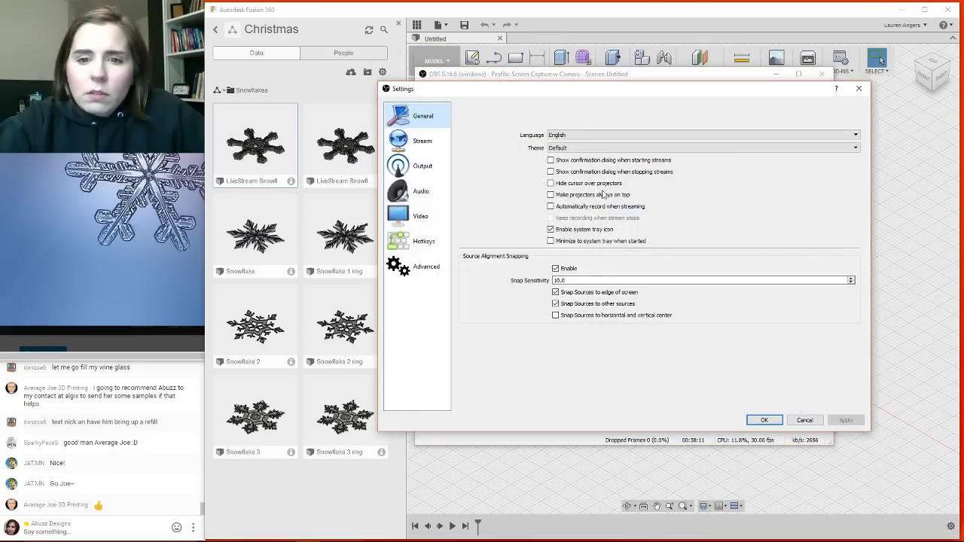
left_click(422, 241)
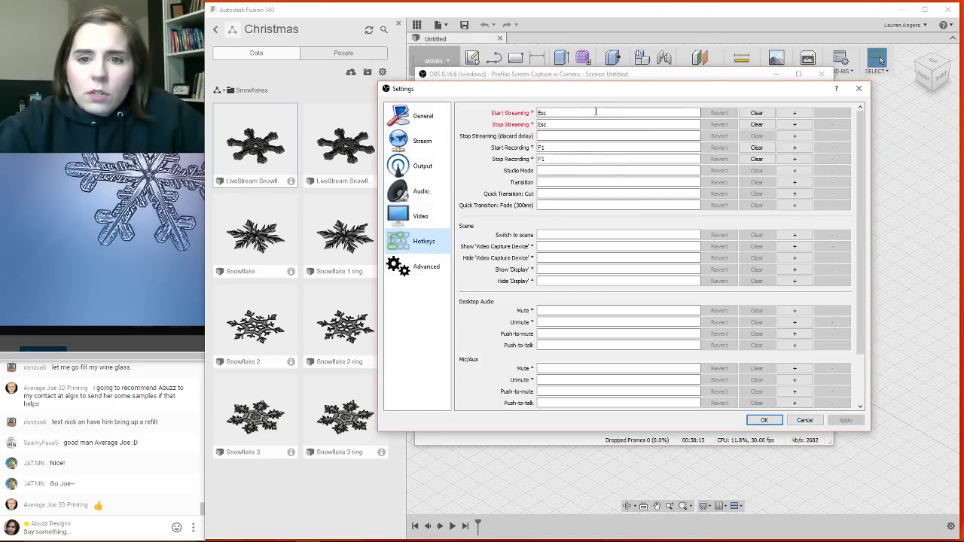
key("BackSpace")
key("F2")
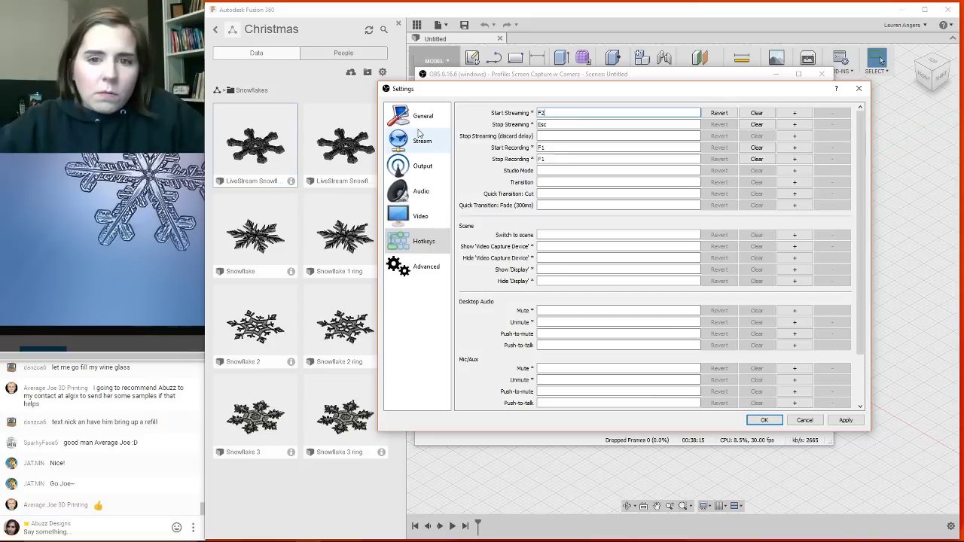
Set the Stop Streaming hotkey to F2 as well, apply the change and close the settings.
key("Tab")
key("Tab")
key("Tab")
key("Tab")
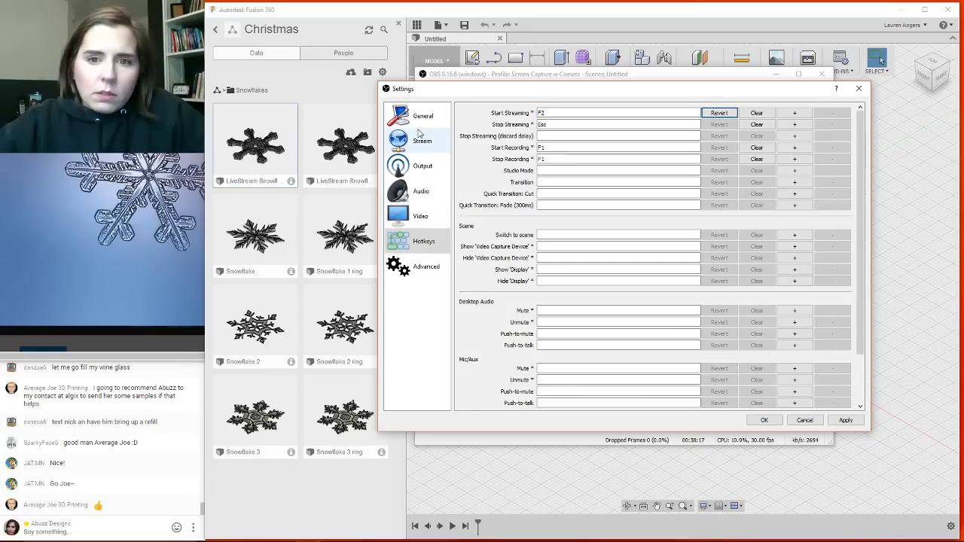
key("F2")
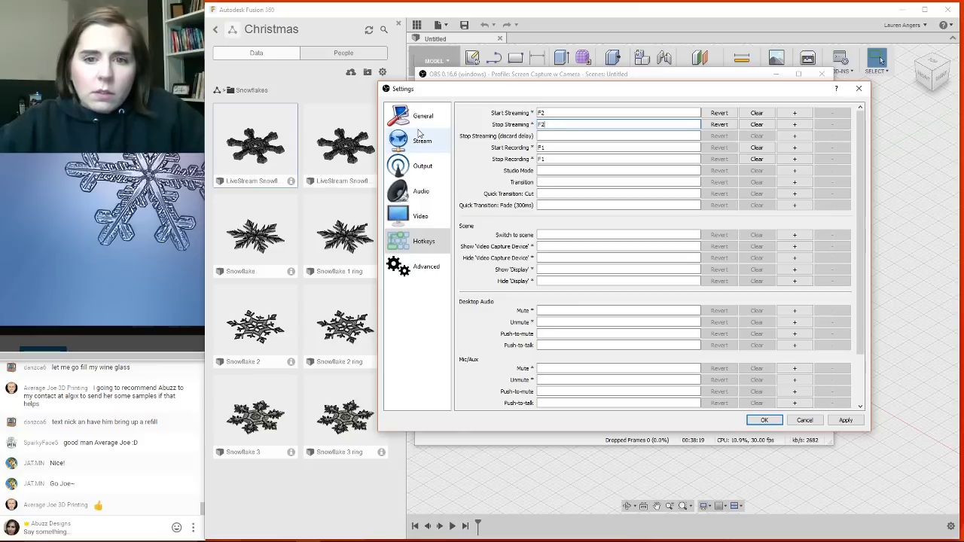
left_click(845, 419)
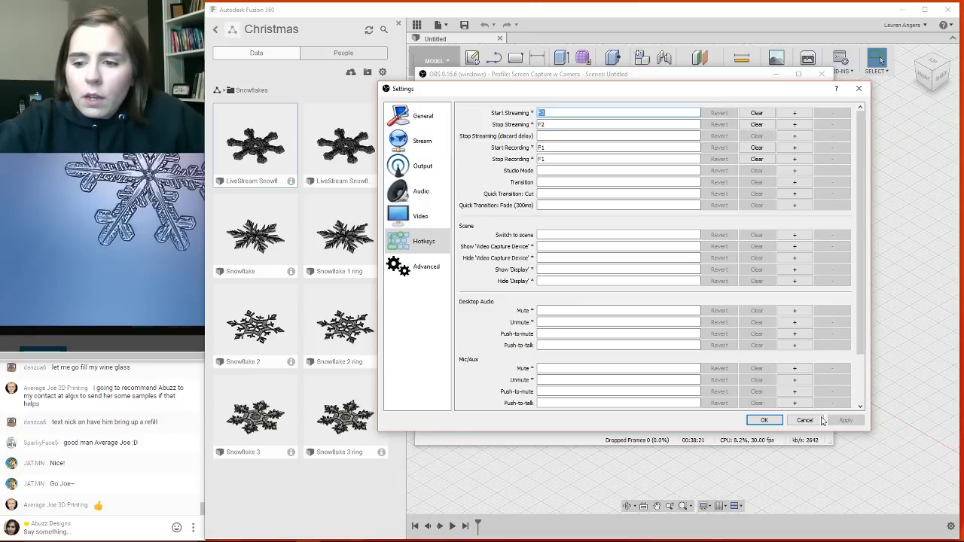
left_click(764, 419)
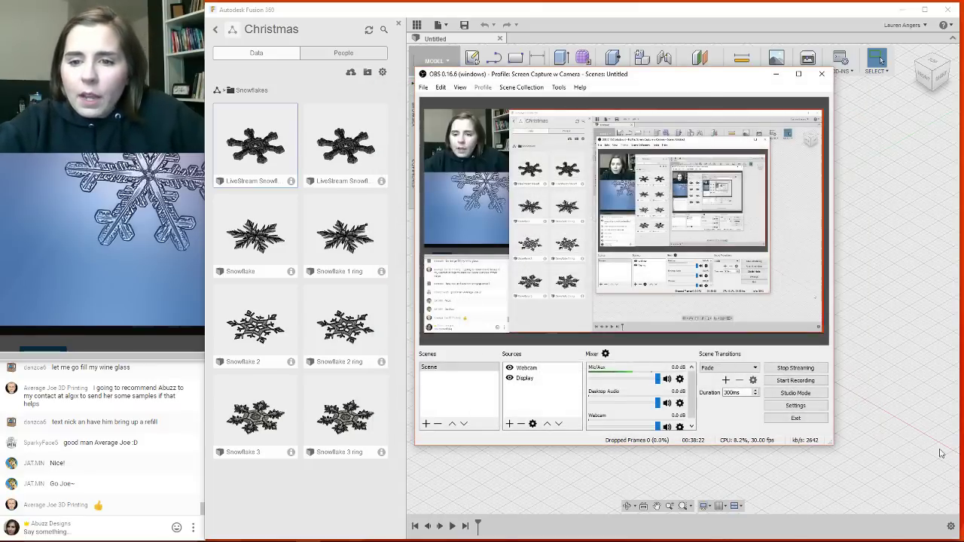
Keep OBS running by declining to exit, minimise its window and return to Fusion 360.
left_click(821, 74)
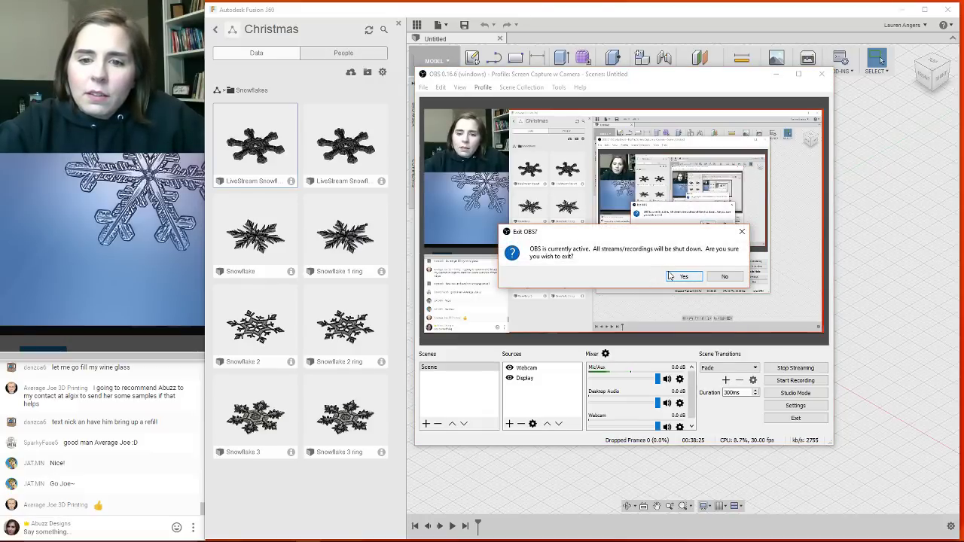
left_click(724, 277)
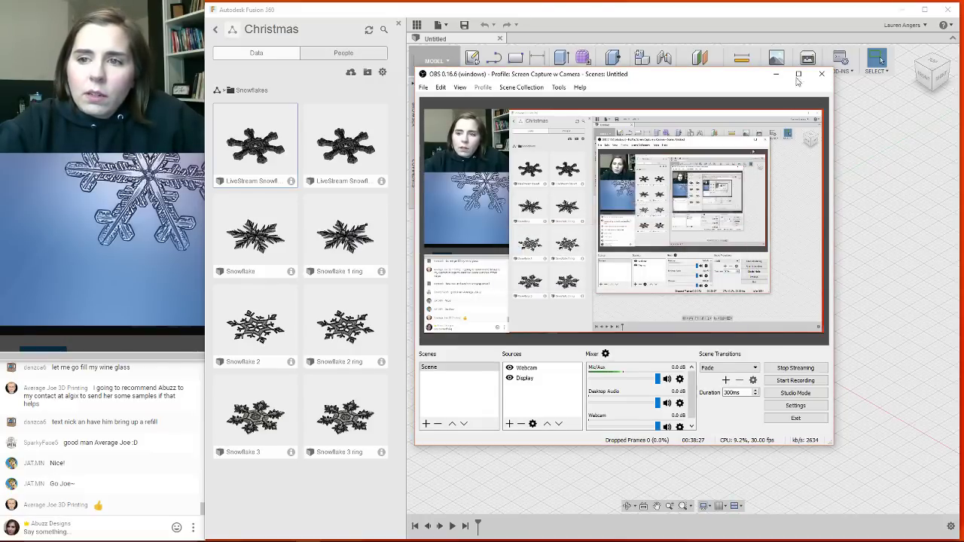
left_click(775, 73)
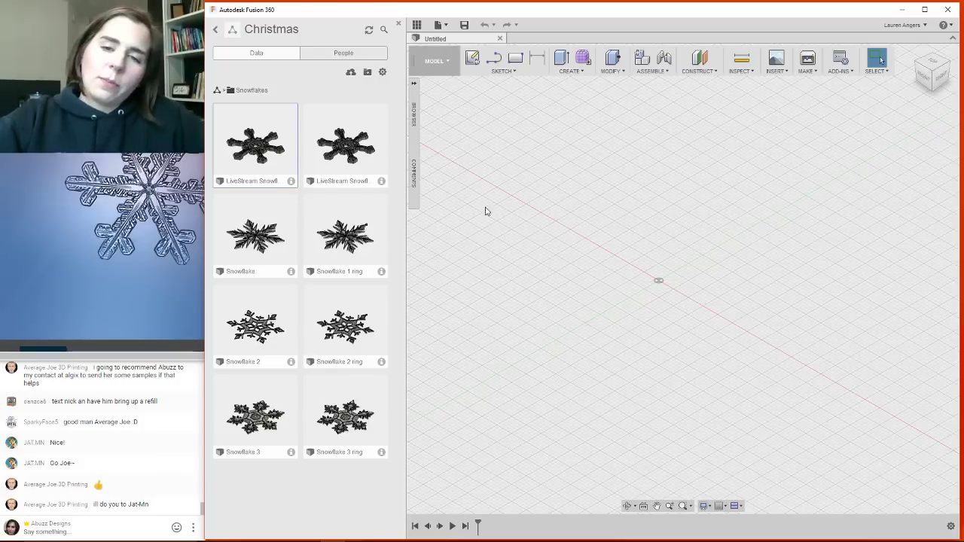
Create a new sketch on the horizontal origin plane of the empty design.
left_click(475, 60)
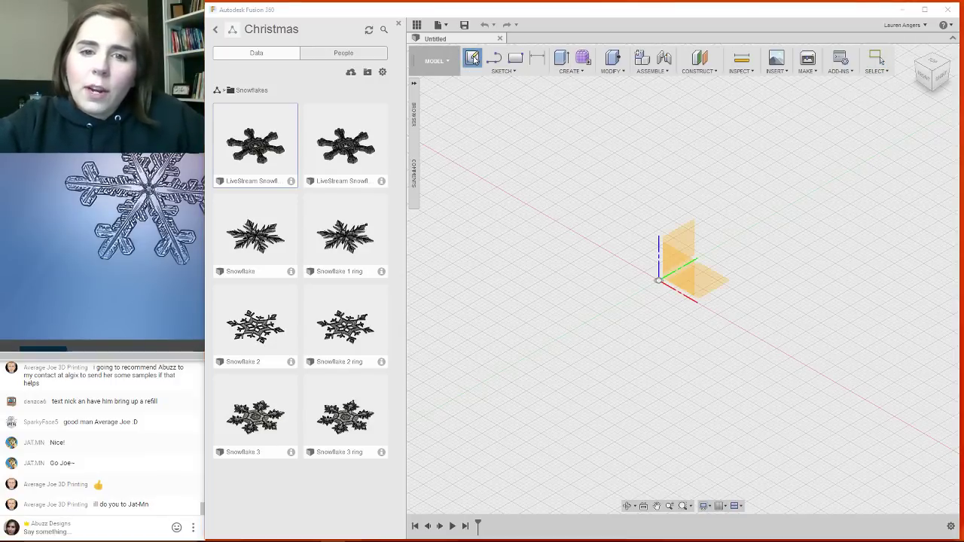
left_click(696, 297)
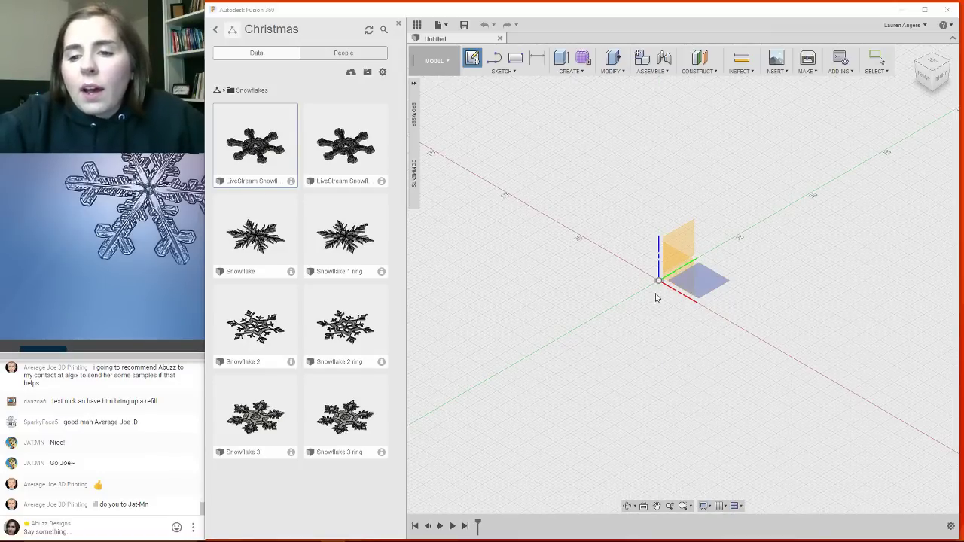
left_click(697, 284)
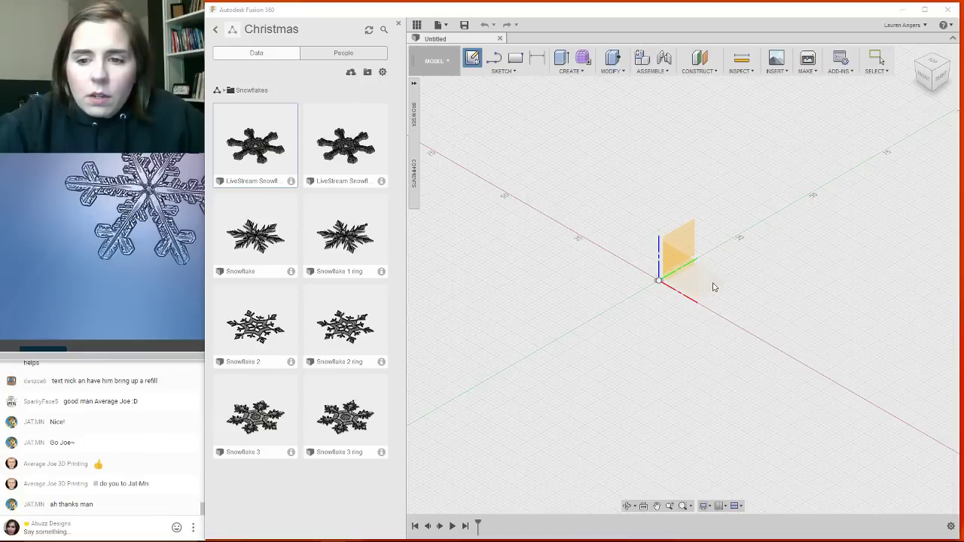
left_click(716, 284)
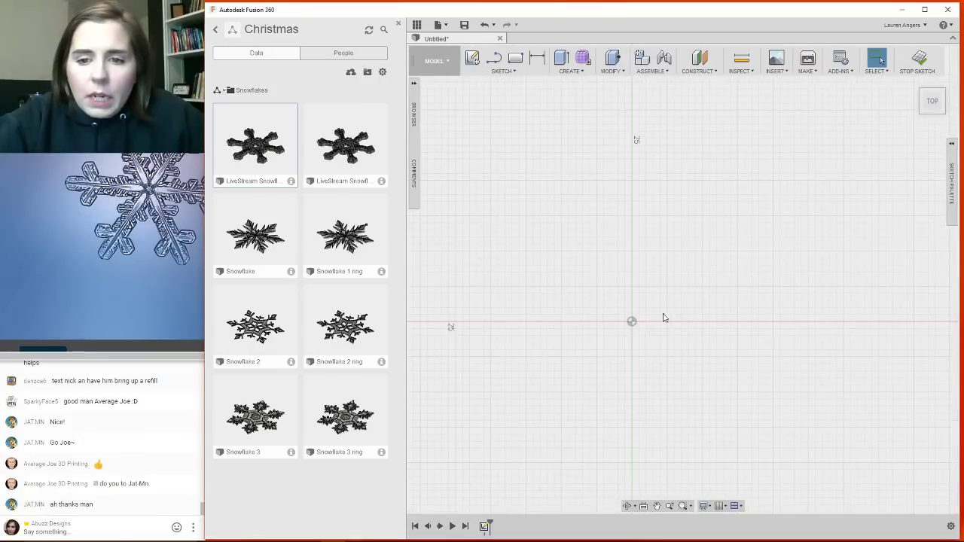
Draw a vertical line about 40 mm long upward from the sketch origin.
key("l")
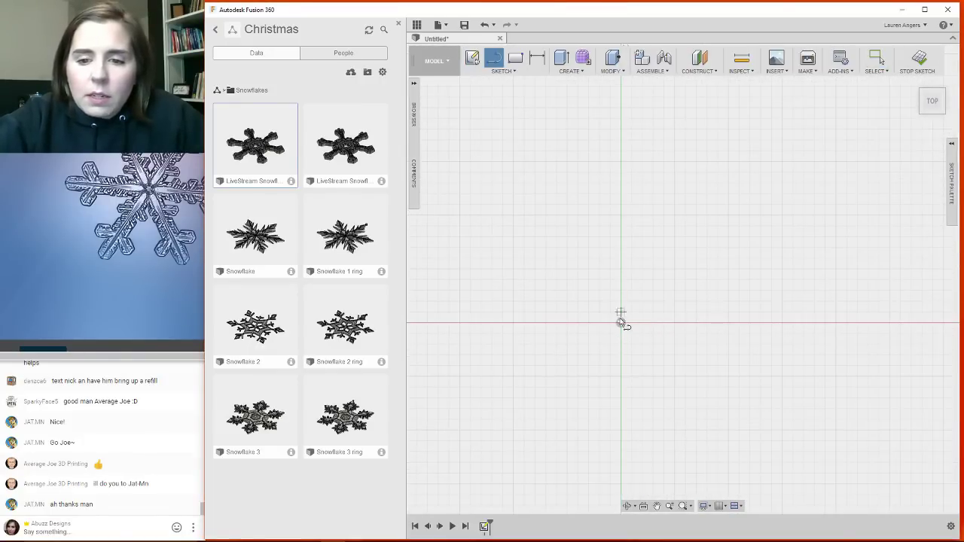
left_click(621, 322)
scroll(636, 374, "down", 2)
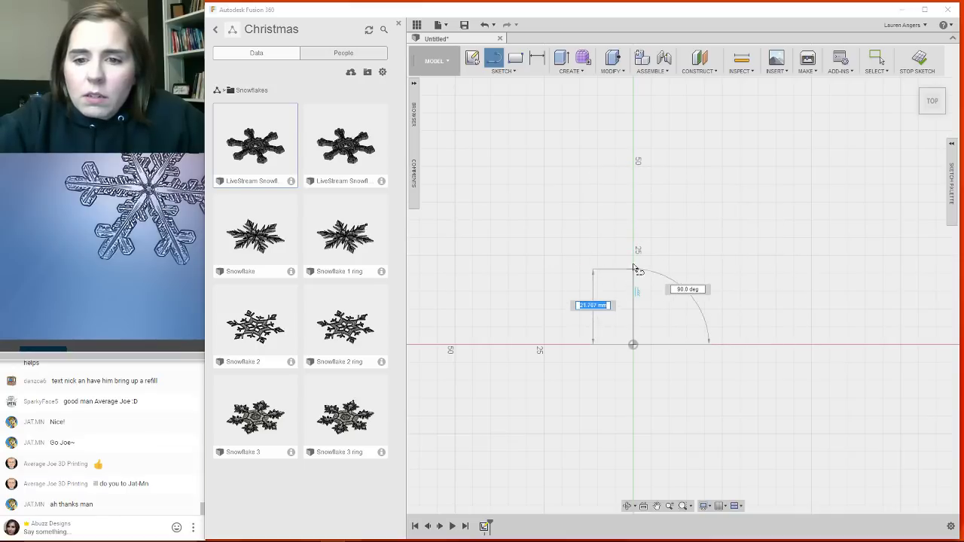
left_click(634, 204)
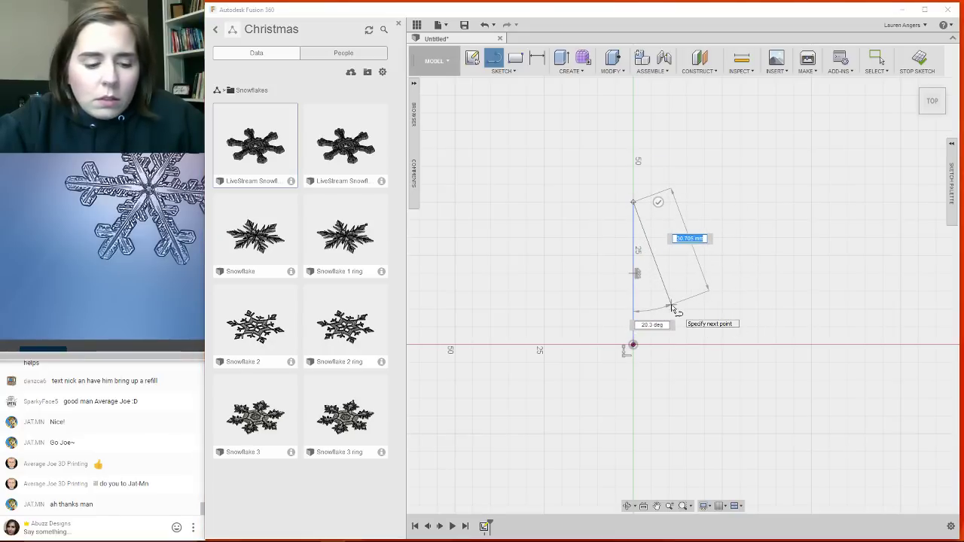
key("Escape")
Draw a second line from the origin at 60 degrees to the horizontal axis, extending higher than the vertical line.
key("l")
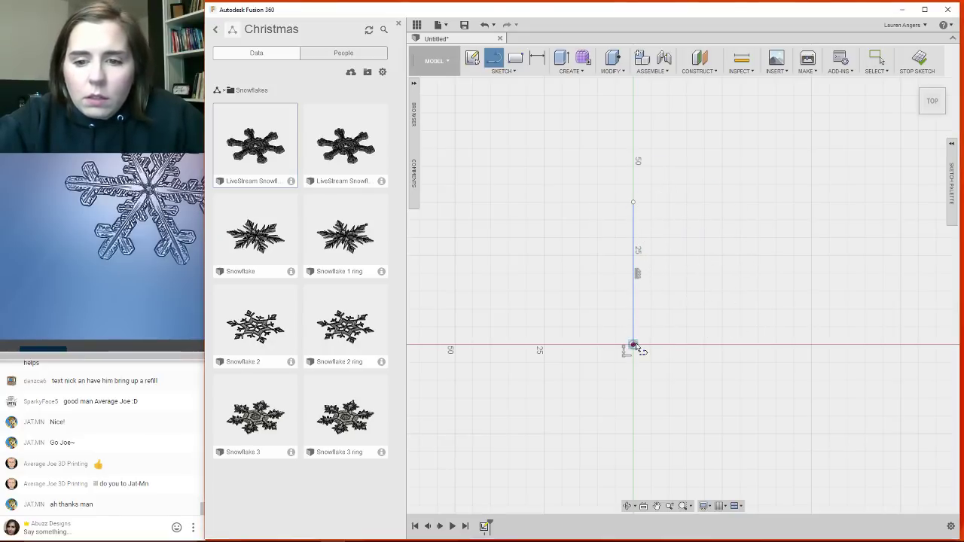
left_click(633, 345)
key("Tab")
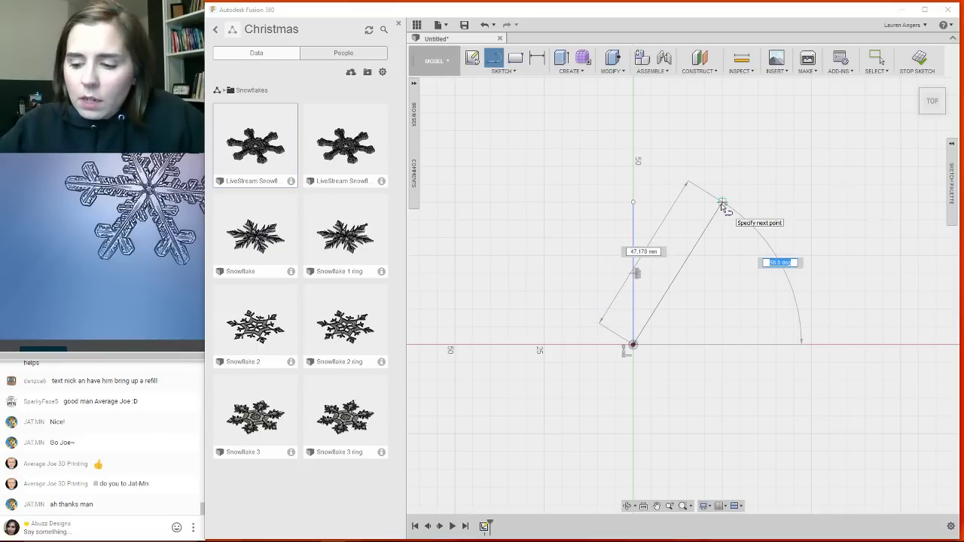
type("60")
key("Tab")
type("60")
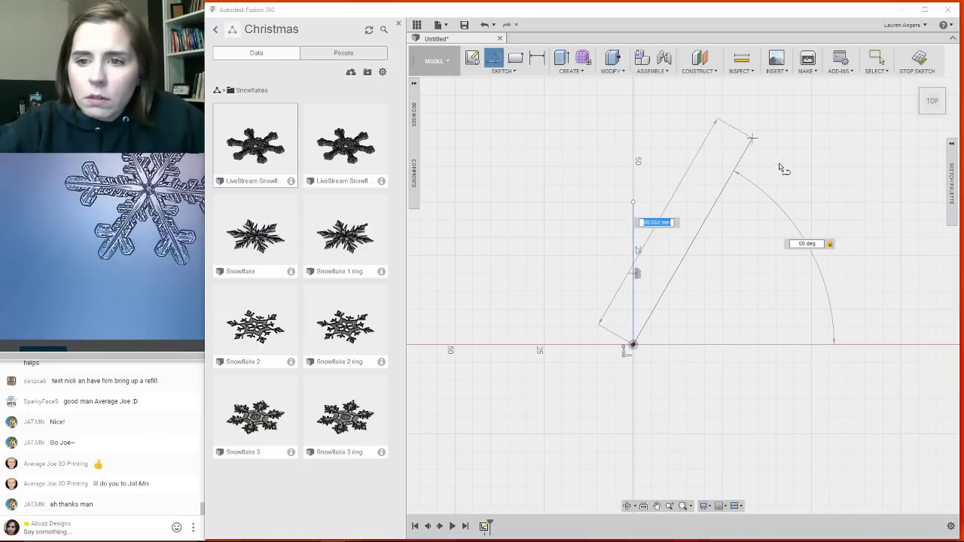
key("Return")
key("Escape")
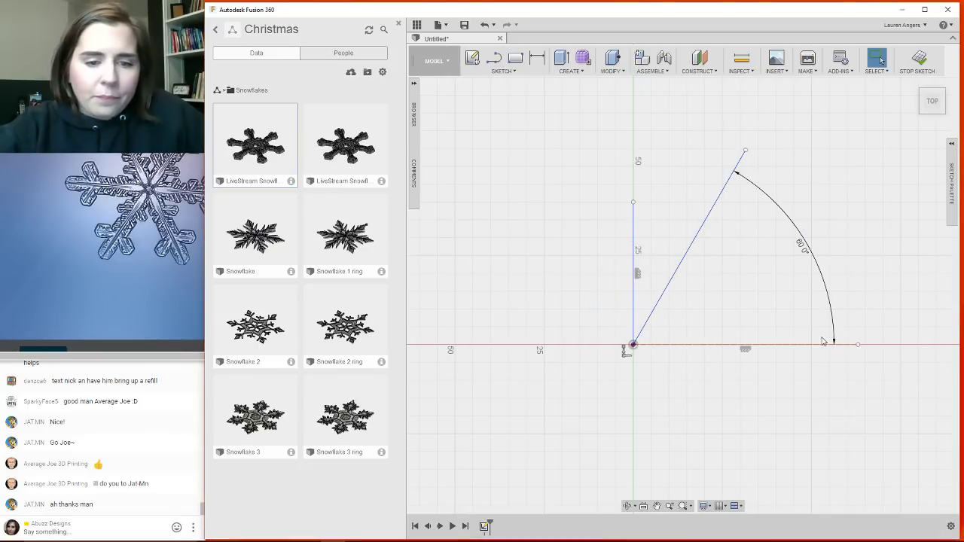
Hide the project data listing and narrow the modelling window so more of the reference snowflake photo shows beside it.
scroll(761, 307, "down", 2)
scroll(676, 282, "up", 2)
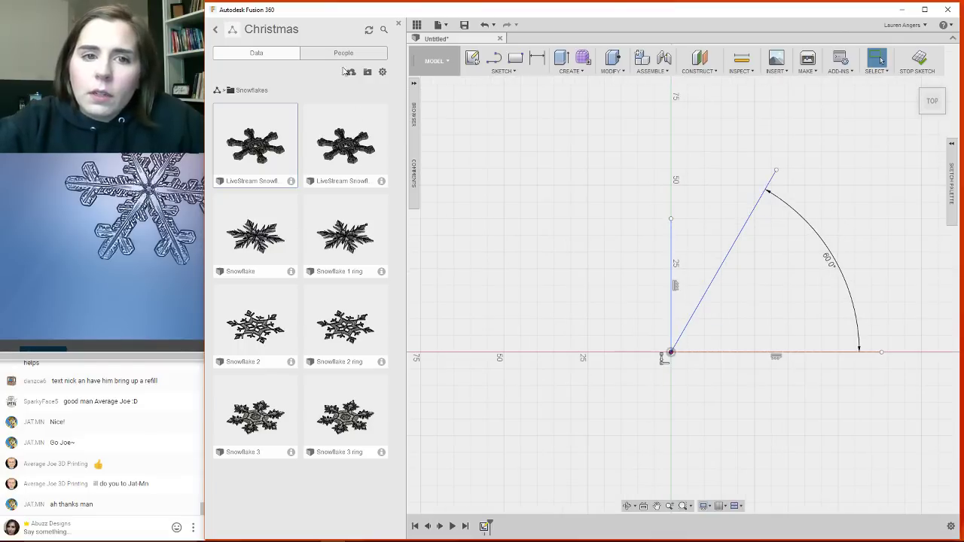
left_click(417, 25)
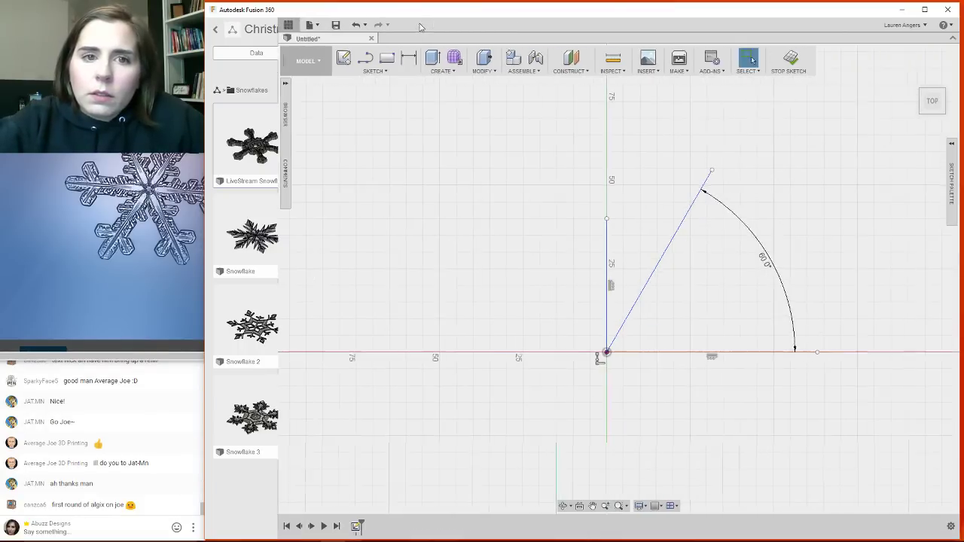
scroll(549, 342, "down", 2)
scroll(322, 274, "up", 3)
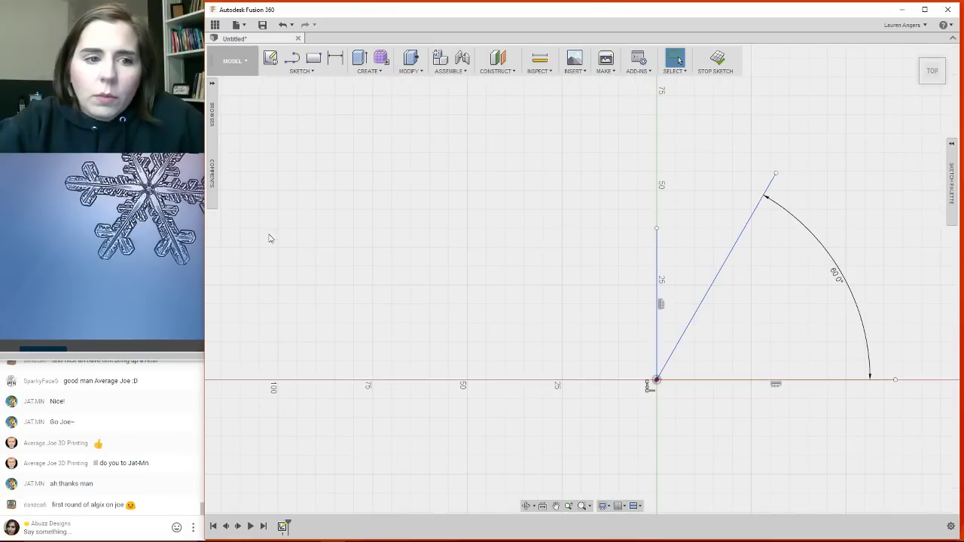
left_click_drag(204, 250, 231, 249)
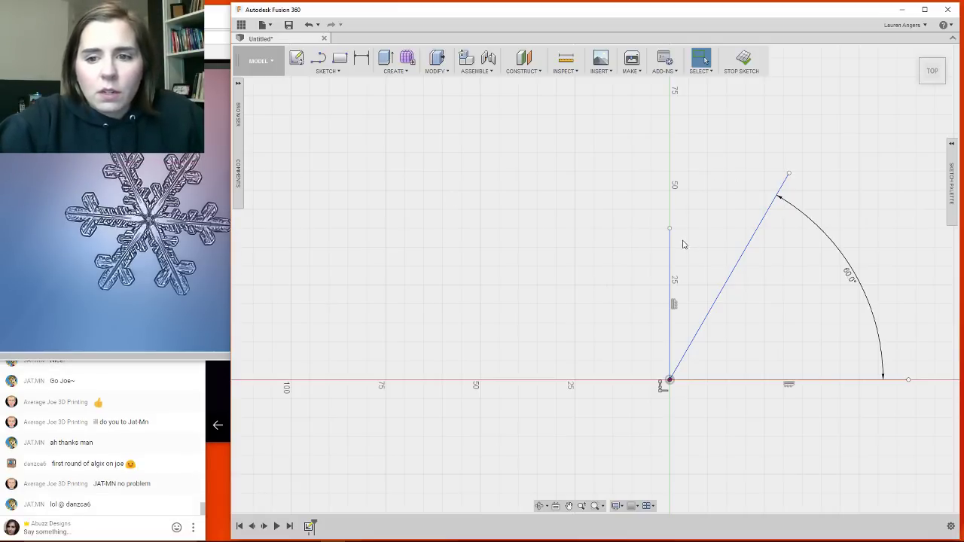
Start a 3-Point Arc in the sketch with the vertical and 60-degree lines in view.
scroll(694, 338, "up", 2)
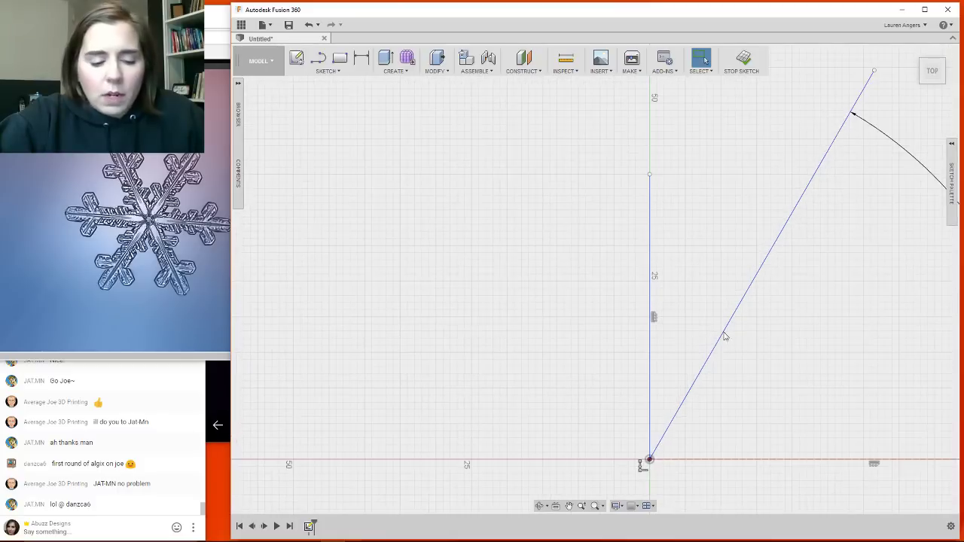
mouse_move(736, 330)
middle_mouse_down()
mouse_move(635, 317)
mouse_move(630, 325)
middle_mouse_up()
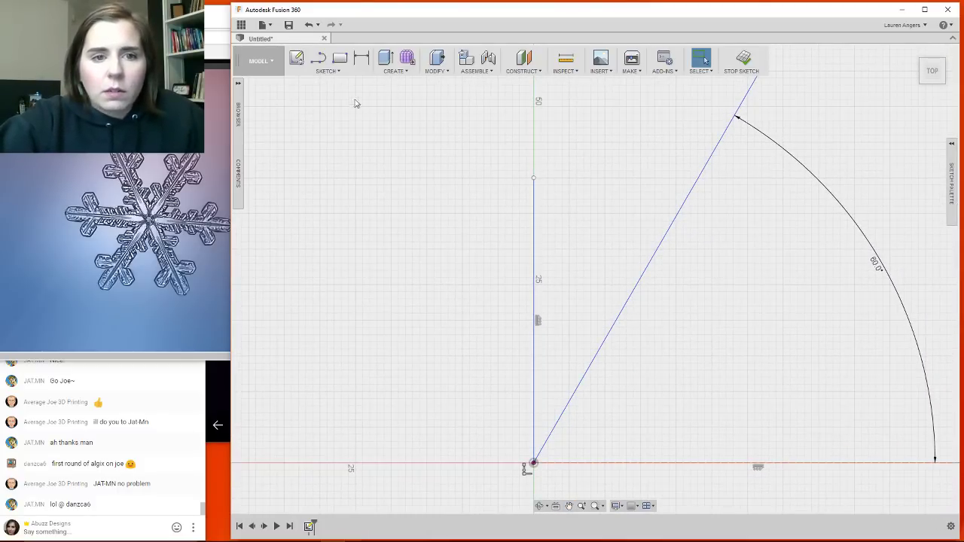
left_click(329, 71)
mouse_move(321, 128)
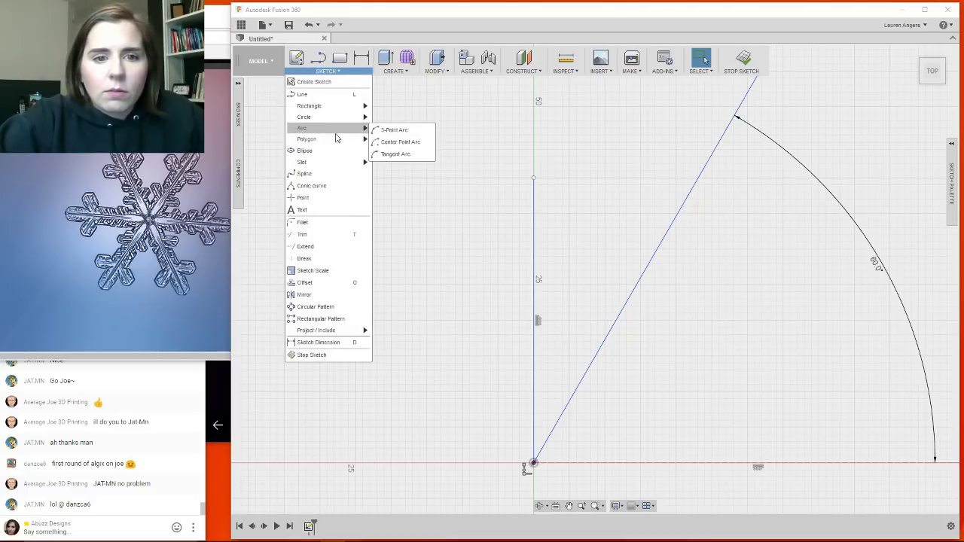
left_click(393, 130)
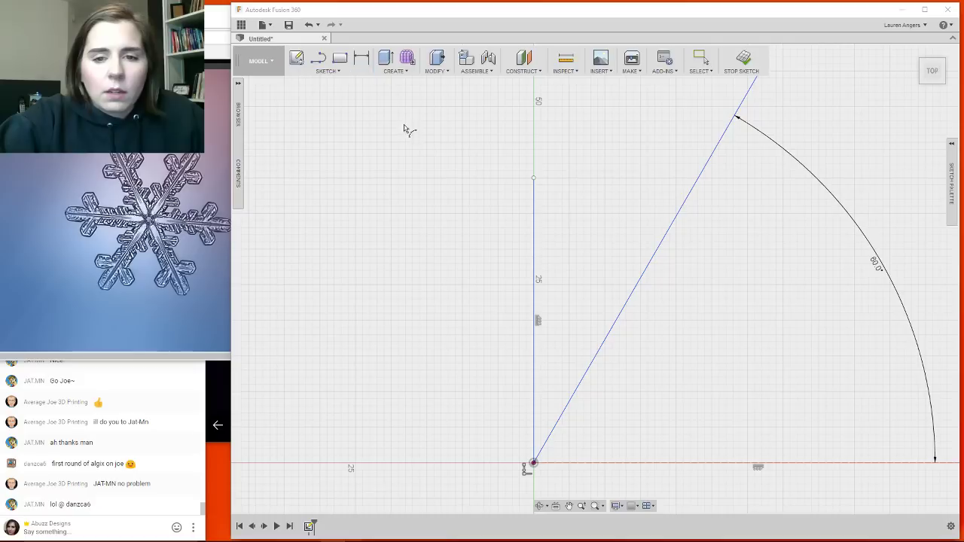
Draw a three-point arc about 4 mm wide, centred over and passing through the upper end of the vertical line.
left_click(548, 193)
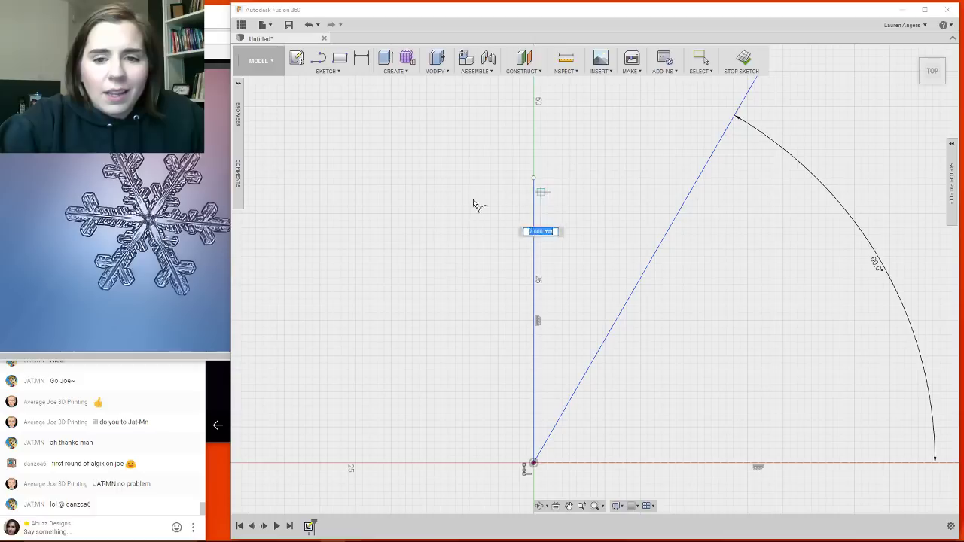
left_click(520, 193)
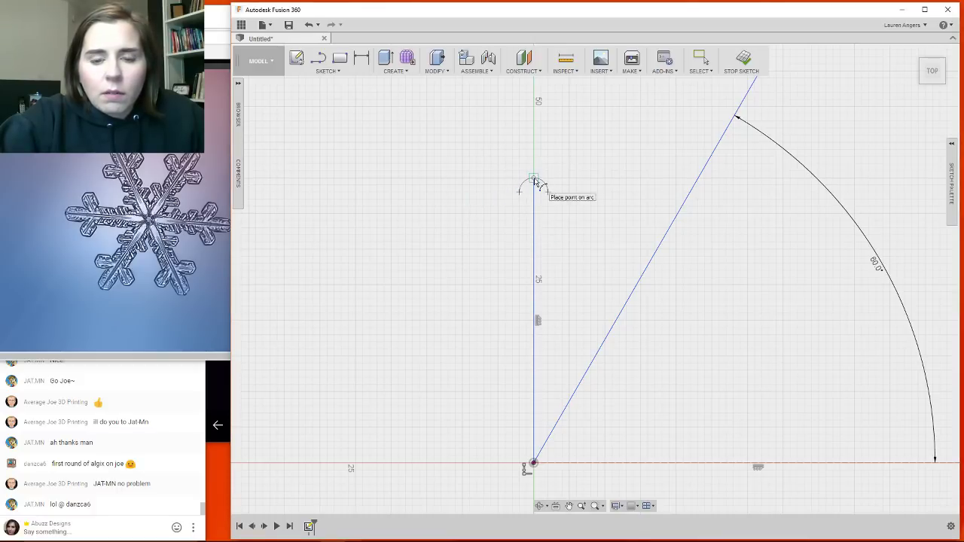
left_click(537, 181)
scroll(552, 199, "up", 2)
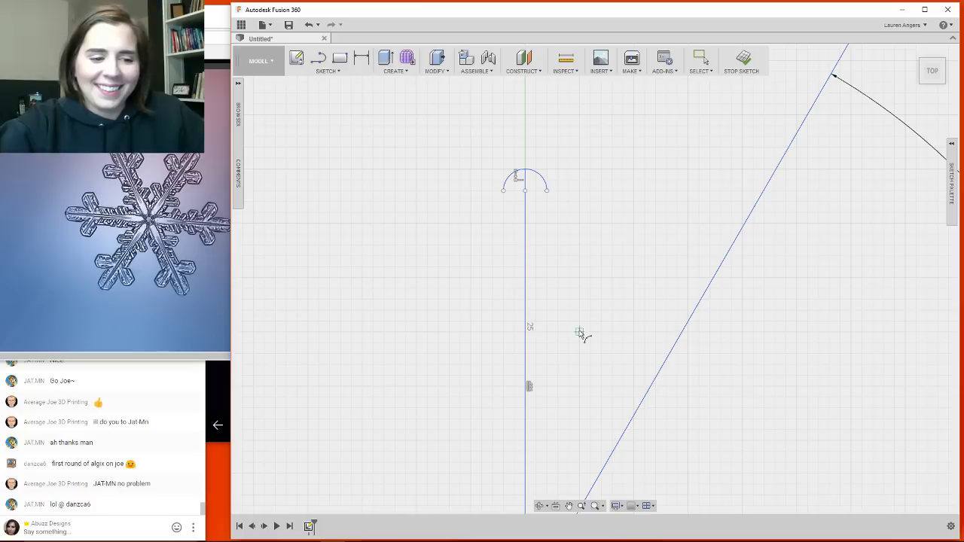
Draw a vertical line about 8 mm long downward from the right end of the arc.
key("l")
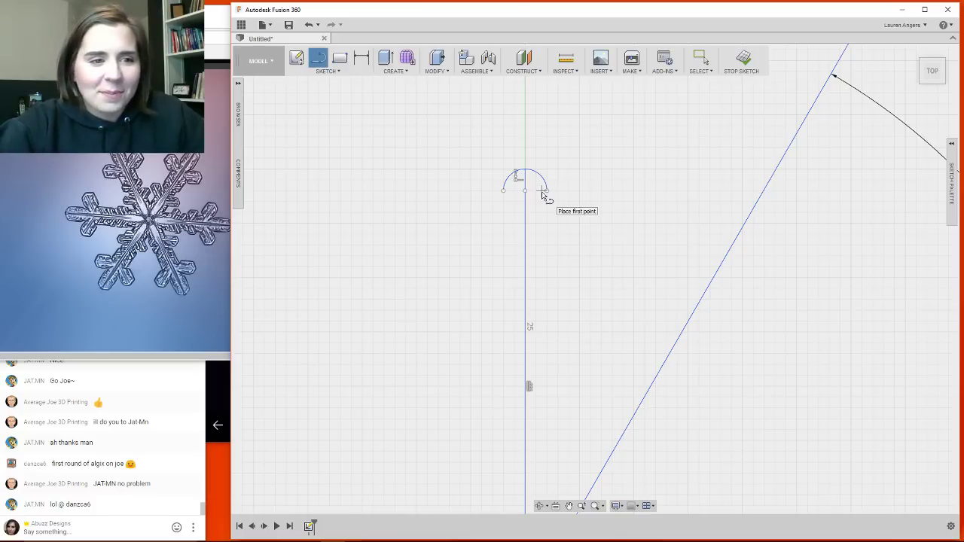
left_click(548, 193)
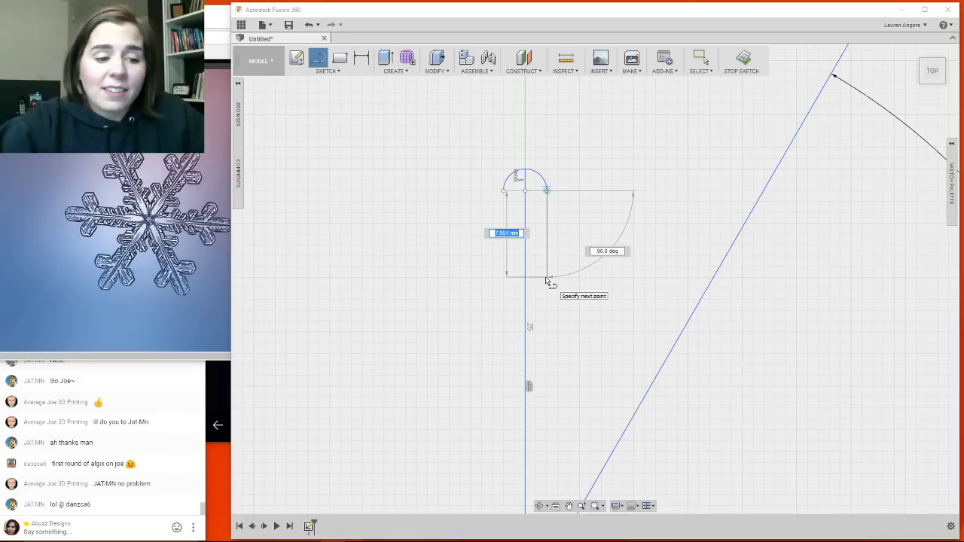
left_click(548, 279)
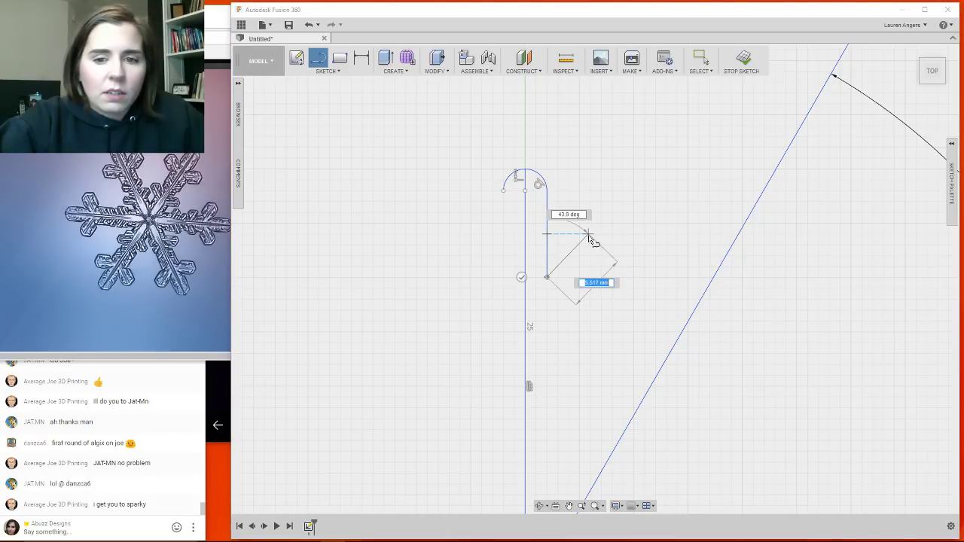
Add a line from the vertical line's lower end, angled outward at 40 degrees and 6 mm long.
key("Tab")
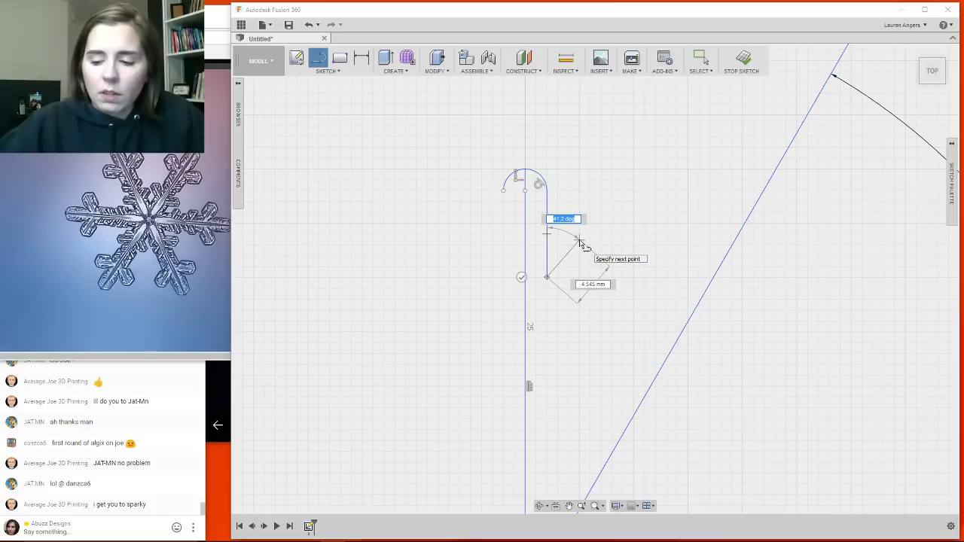
type("40")
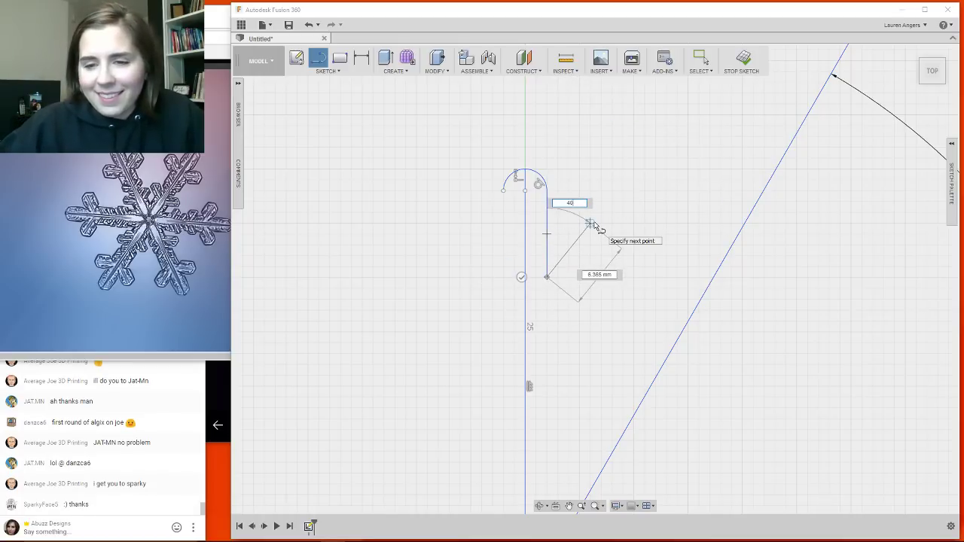
key("Tab")
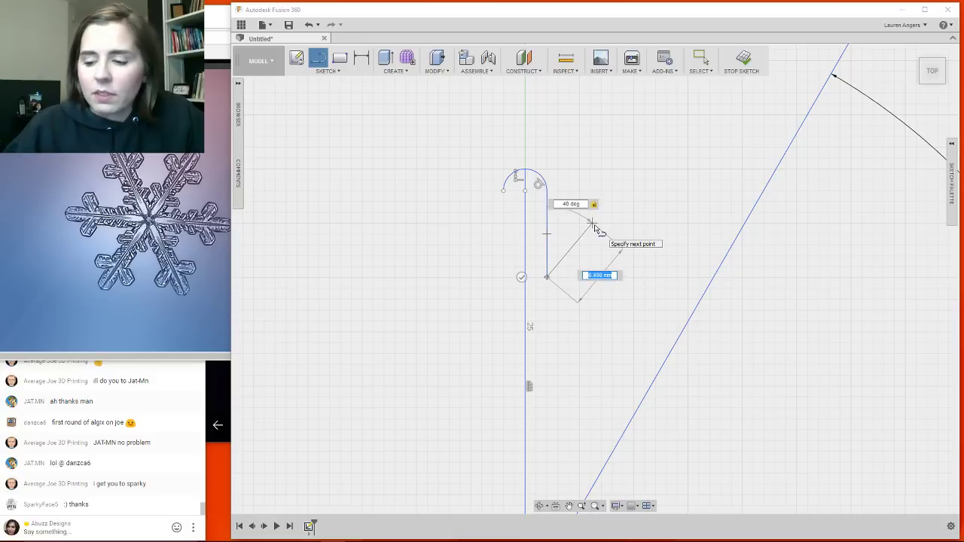
type("6")
key("Return")
key("Escape")
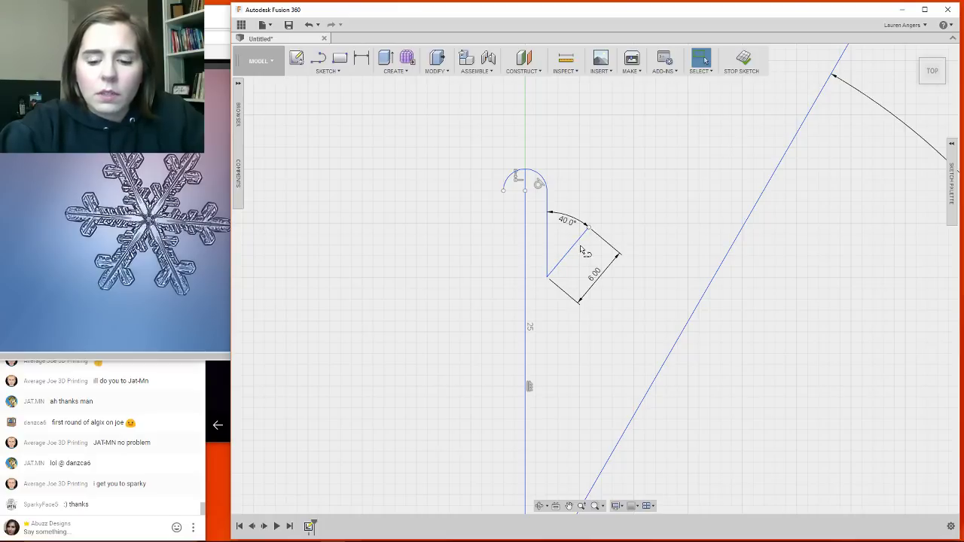
Draw a line about 3.6 mm long from the outer end of the 6 mm line, perpendicular to it.
key("l")
left_click(589, 227)
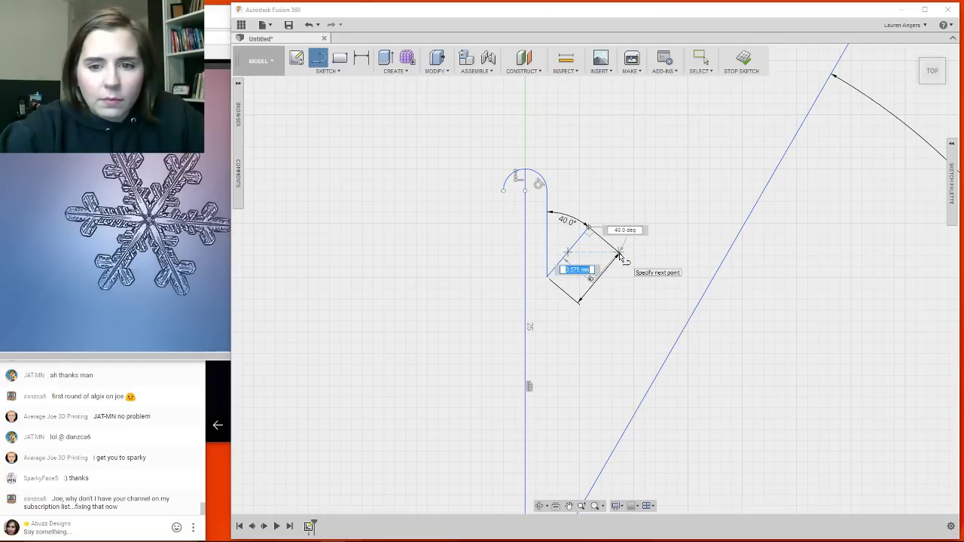
type("6")
key("Return")
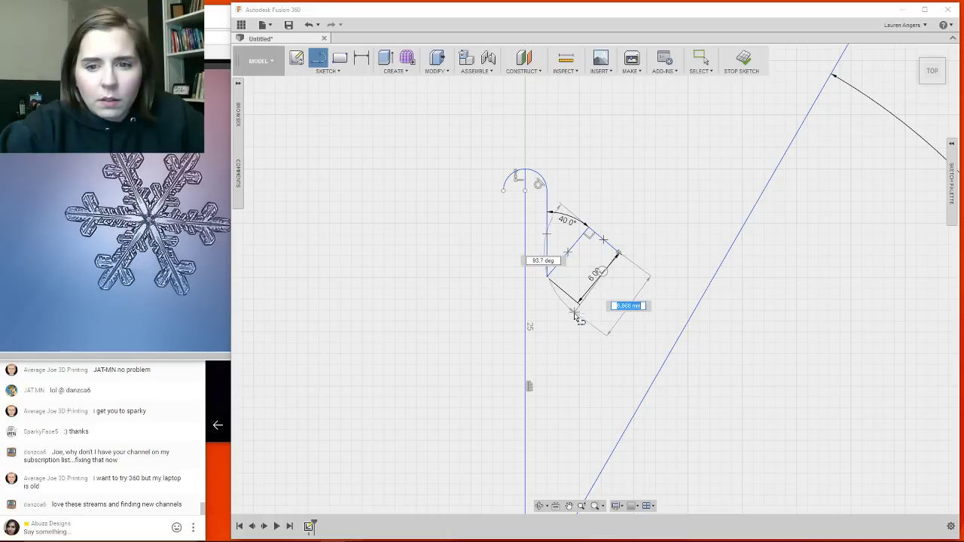
Continue the branch outline with a line about 7 mm long back toward the stem and a vertical line about 6.8 mm downward.
left_click(569, 312)
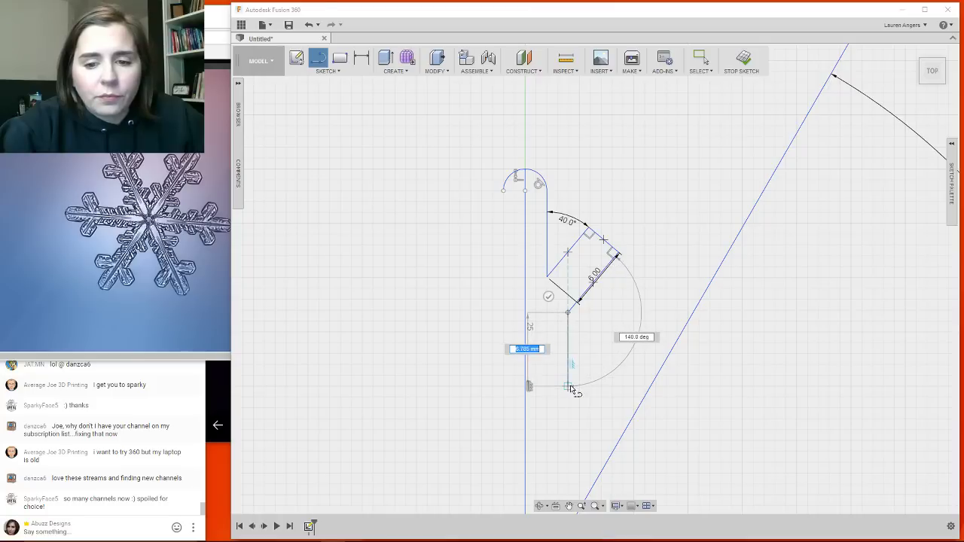
left_click(569, 385)
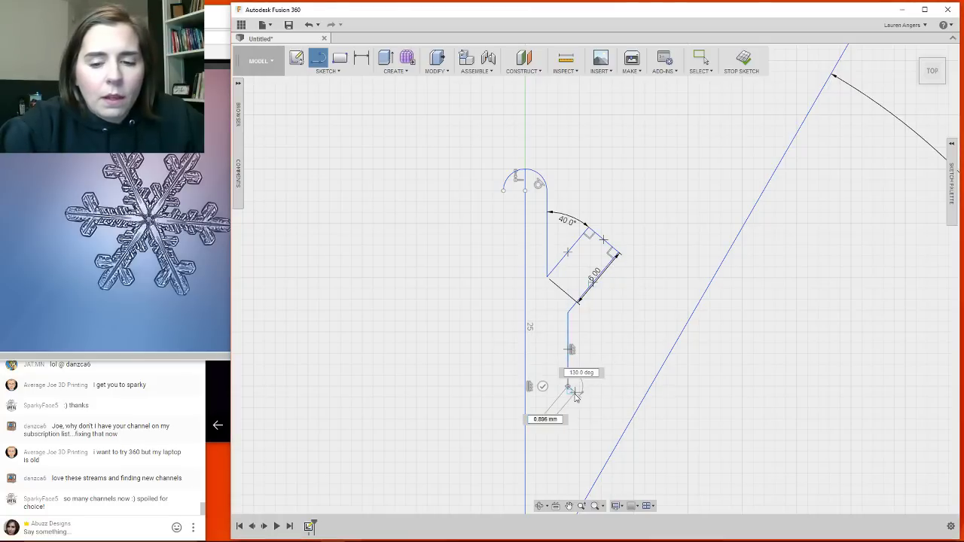
right_click(574, 392)
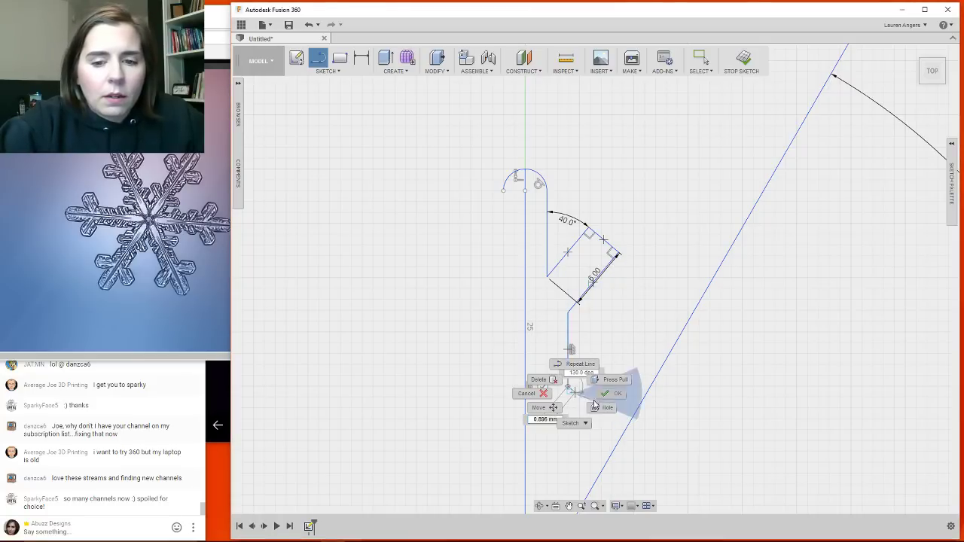
left_click(527, 395)
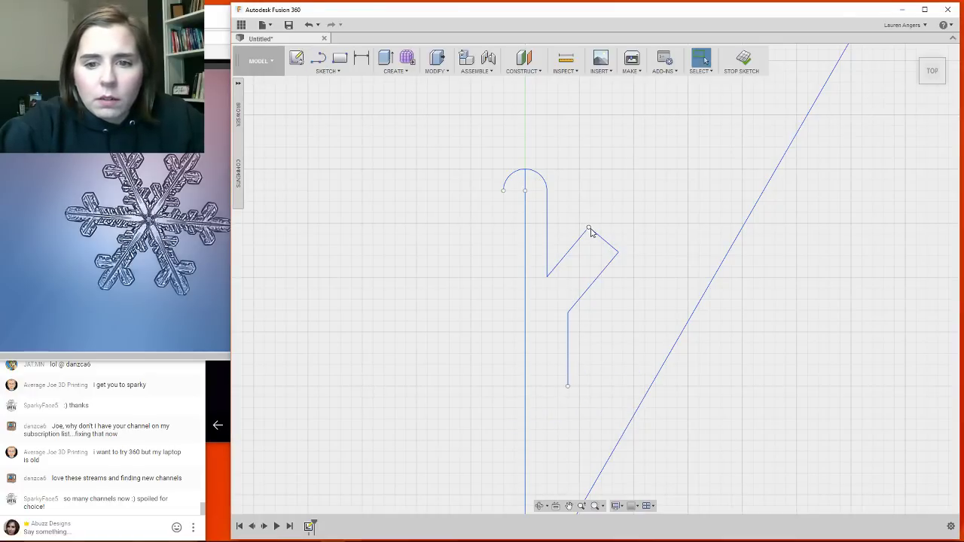
key("a")
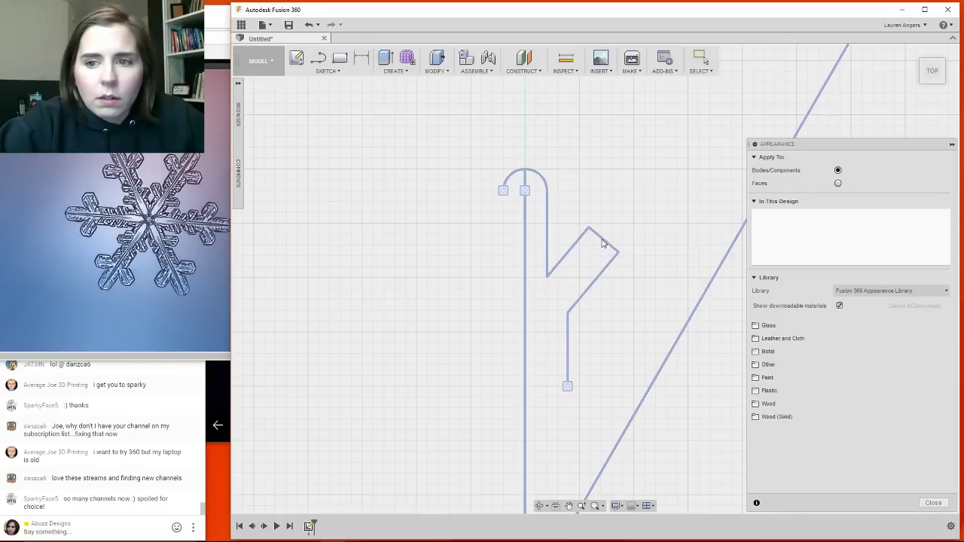
left_click(602, 243)
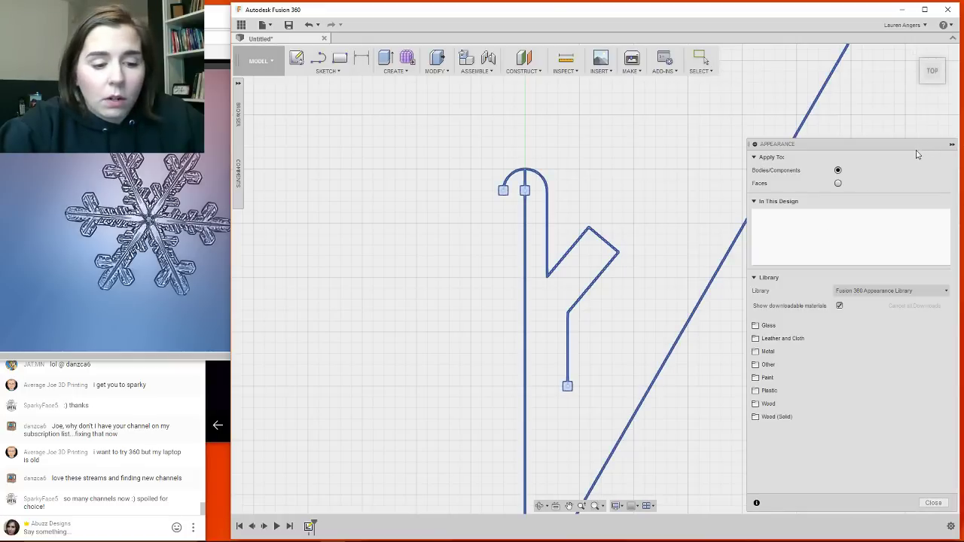
key("Escape")
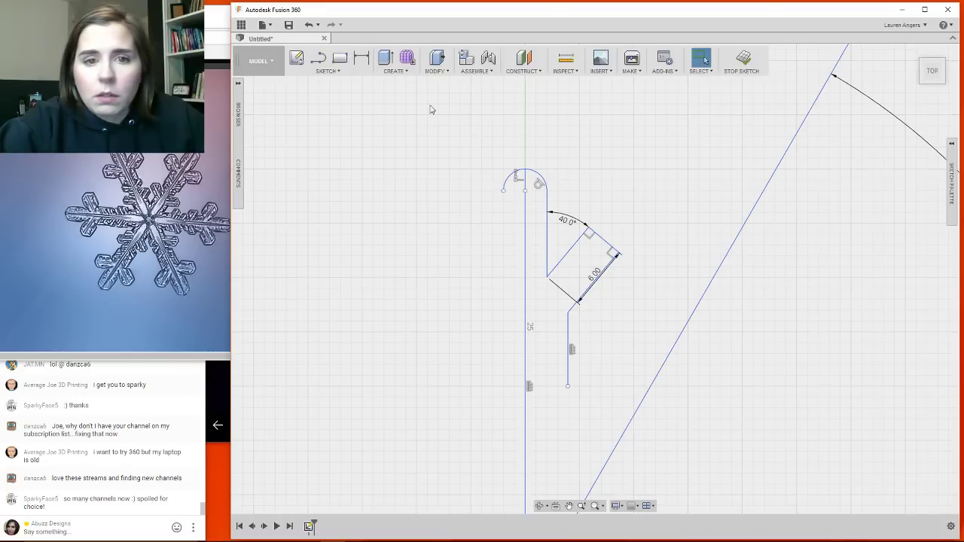
Round the branch tip with an outward three-point arc joining the two ends of its short perpendicular line.
left_click(325, 71)
mouse_move(346, 140)
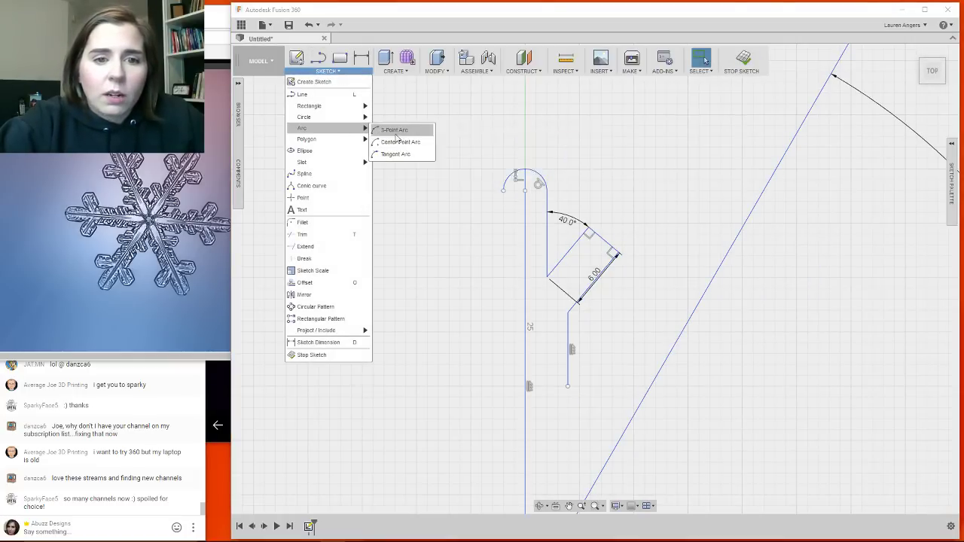
left_click(399, 131)
left_click(591, 228)
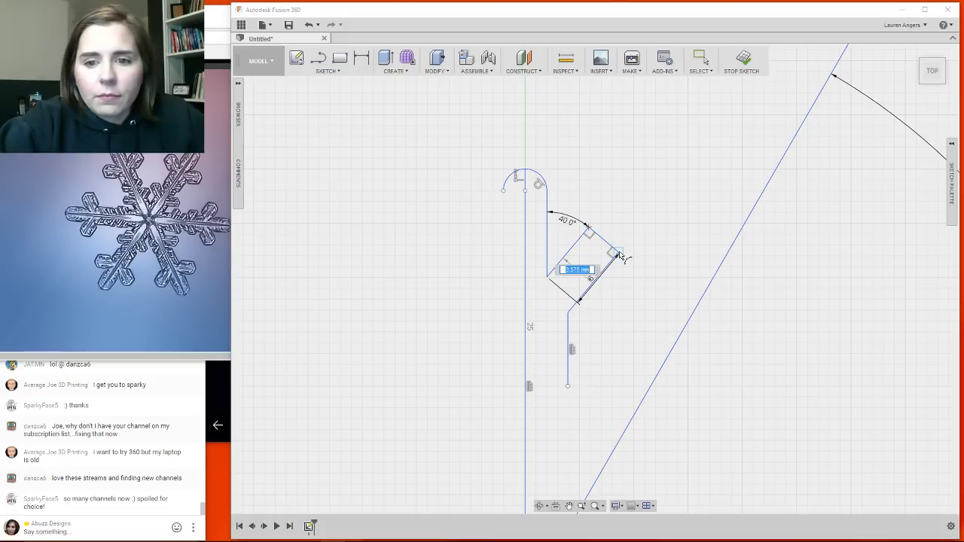
scroll(617, 252, "up", 6)
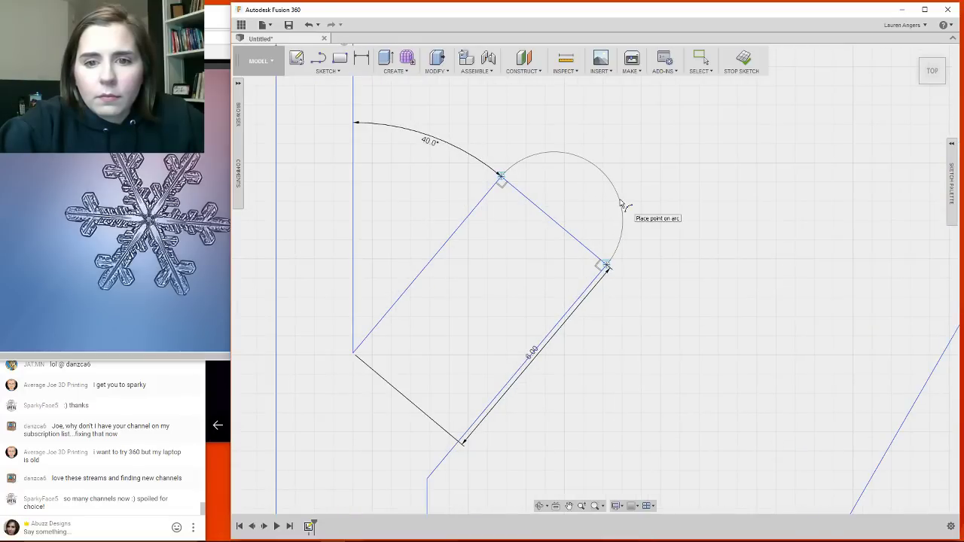
left_click(622, 204)
scroll(689, 196, "down", 6)
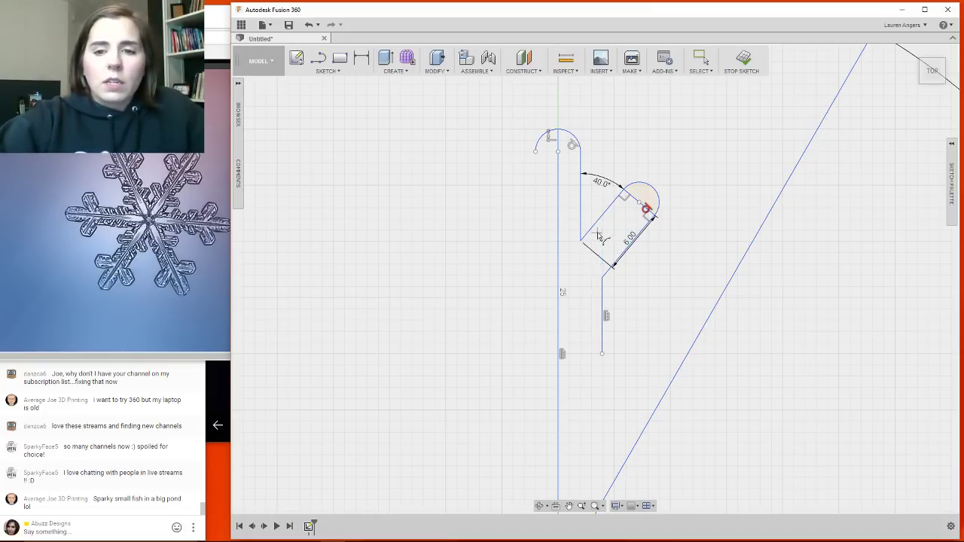
left_click(644, 207)
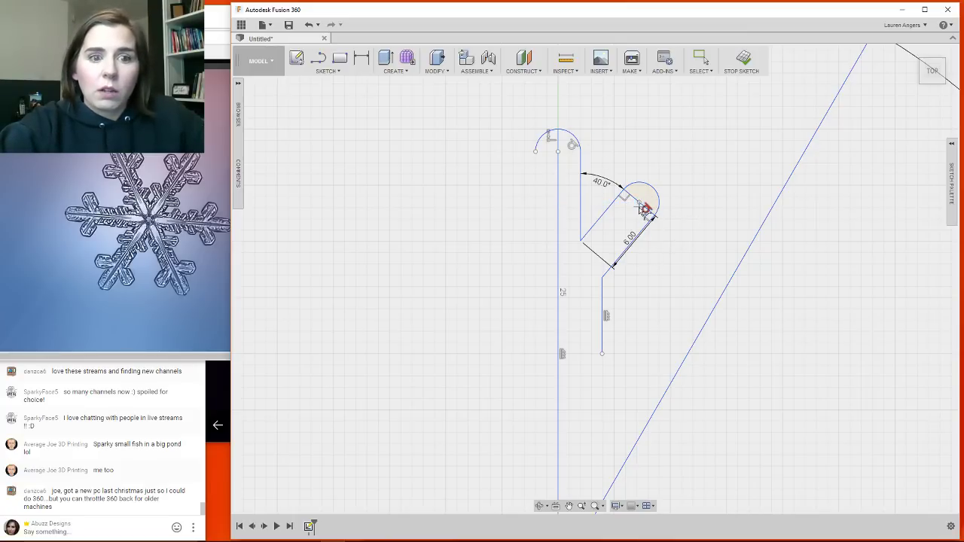
scroll(558, 295, "up", 2)
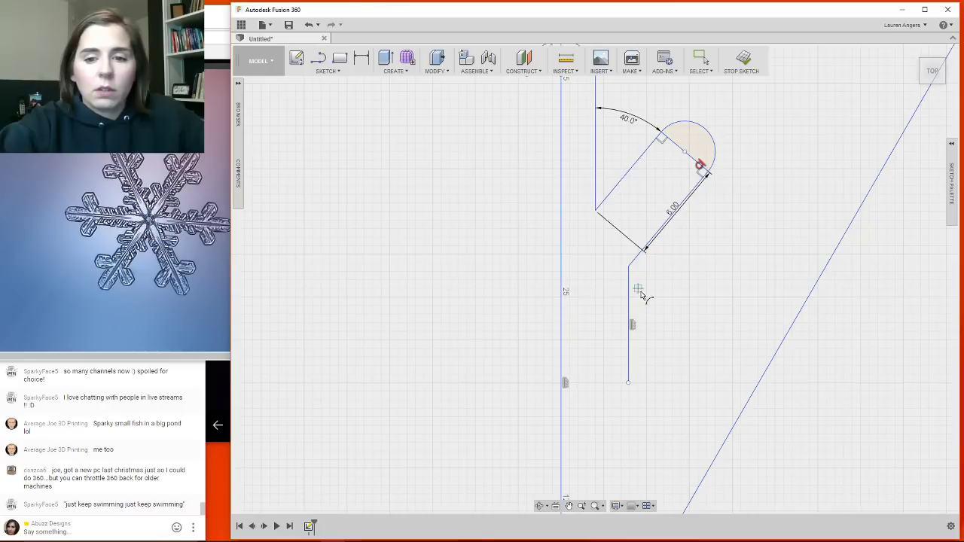
left_click(629, 293)
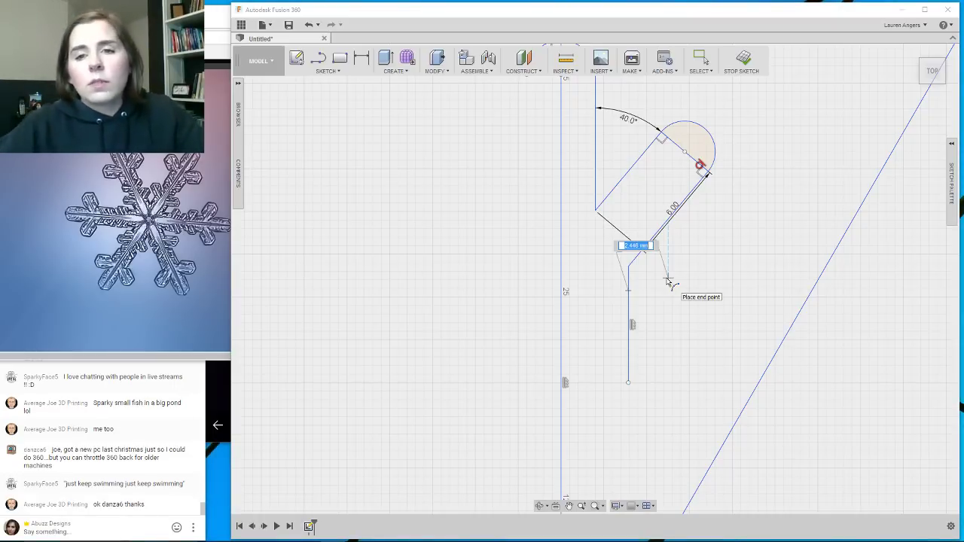
left_click(629, 290)
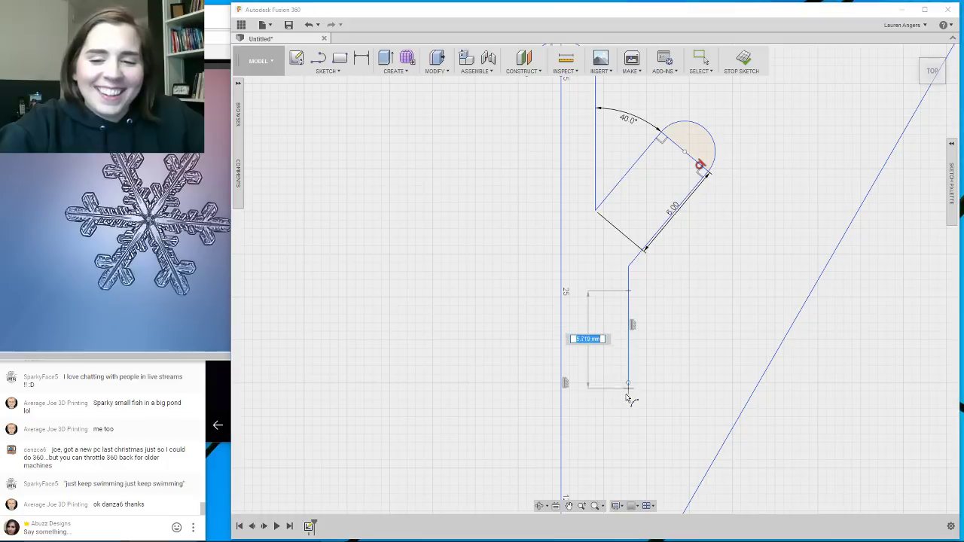
left_click(629, 354)
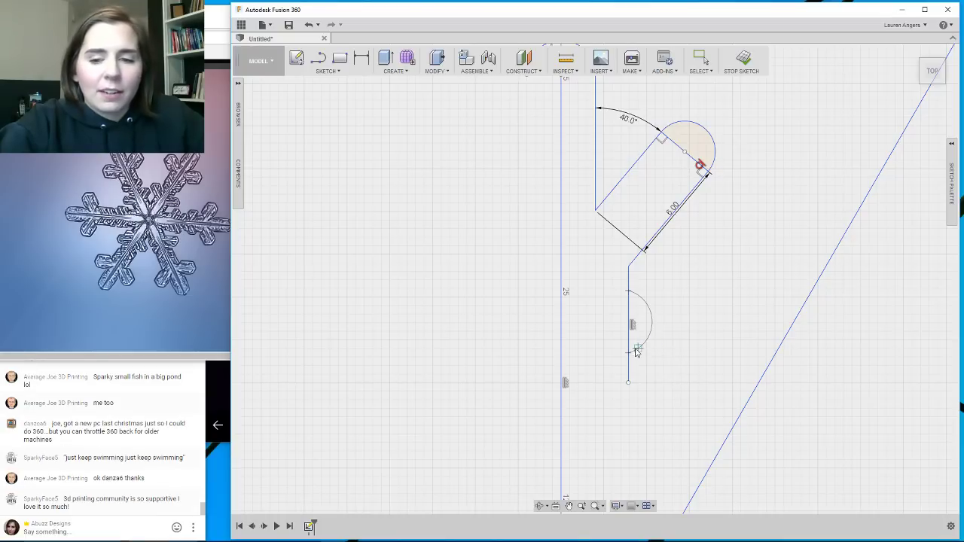
key("Escape")
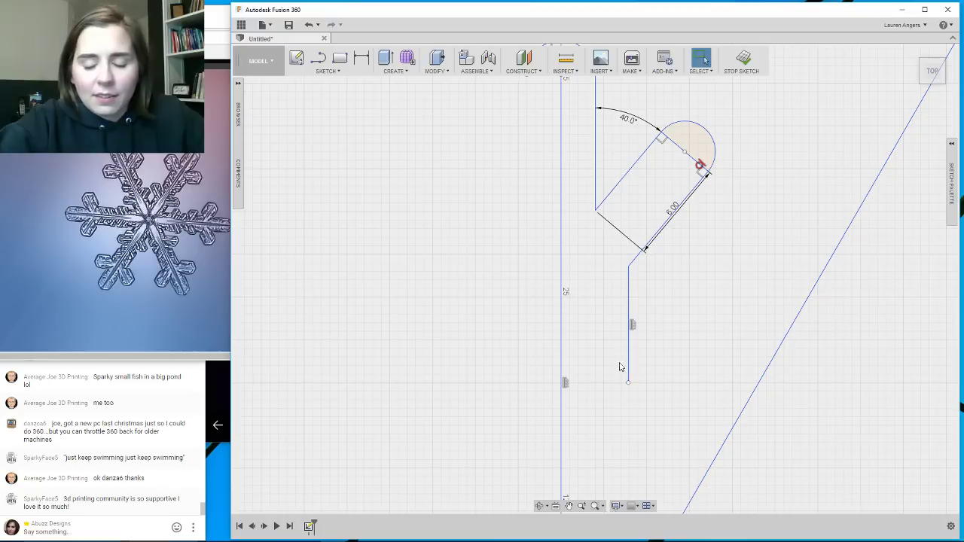
Draw a small three-point arc bulging outward from the lower vertical line, with its ends about 2.4 mm apart on that line.
left_click(329, 72)
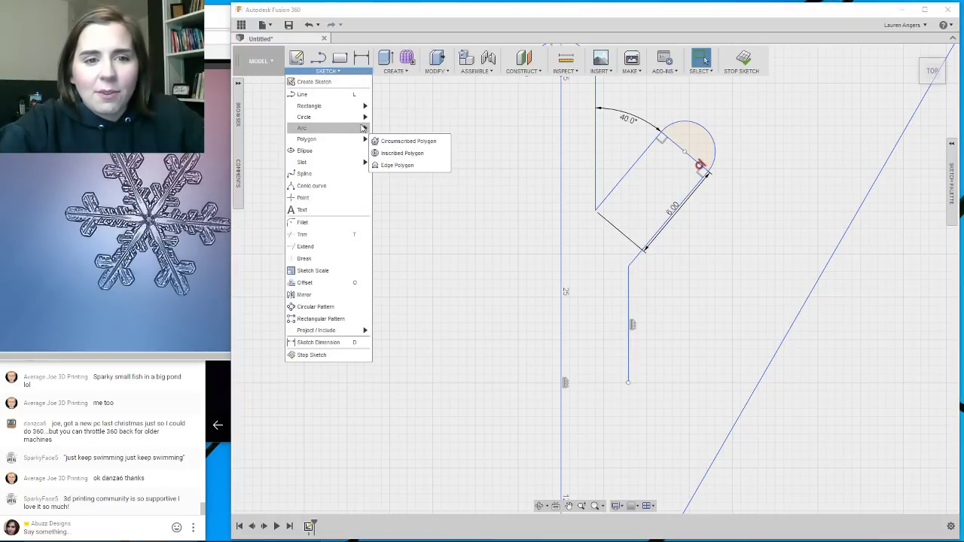
mouse_move(363, 128)
left_click(407, 129)
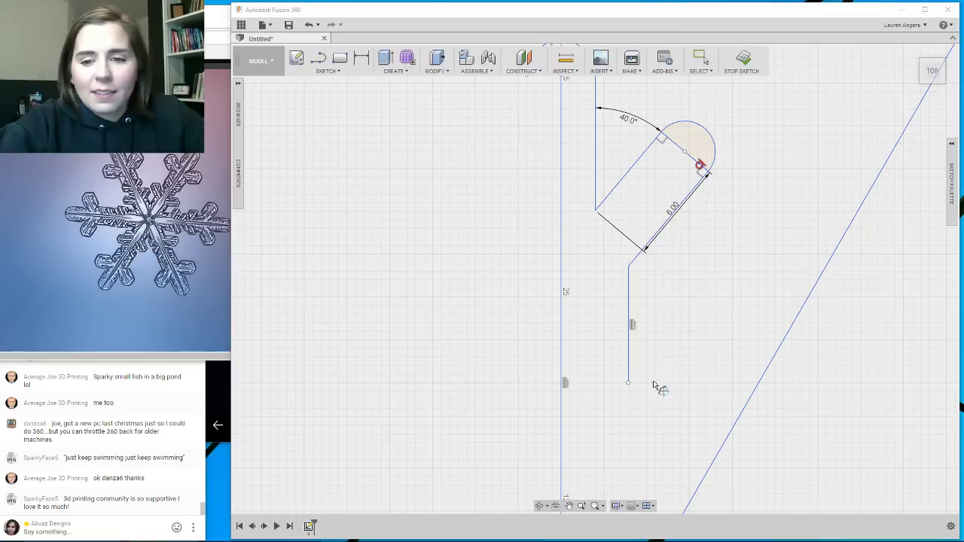
left_click(628, 318)
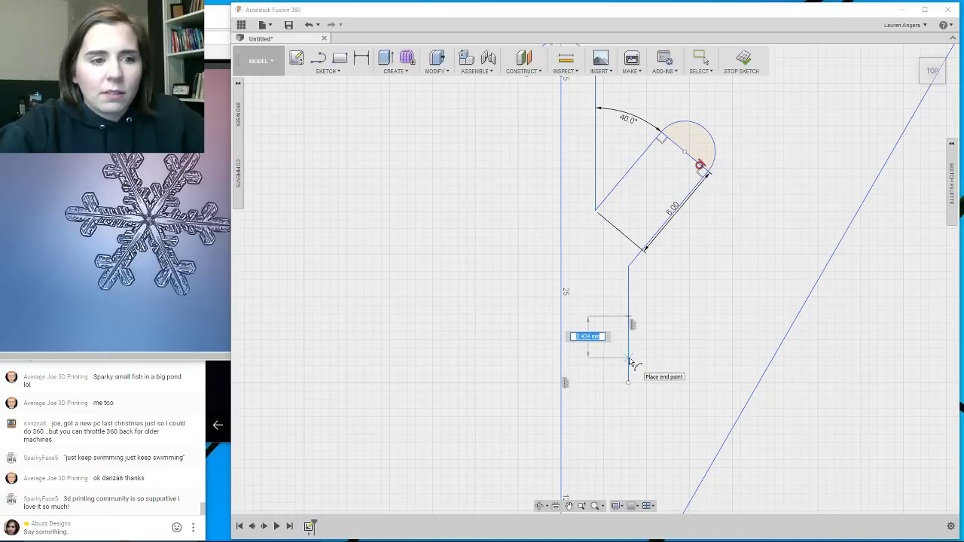
left_click(629, 359)
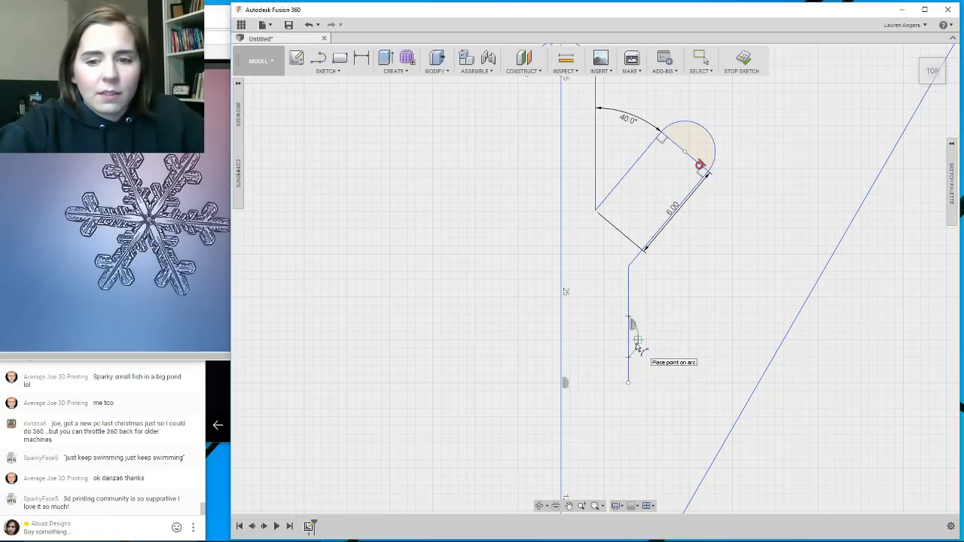
left_click(642, 350)
scroll(634, 358, "down", 3)
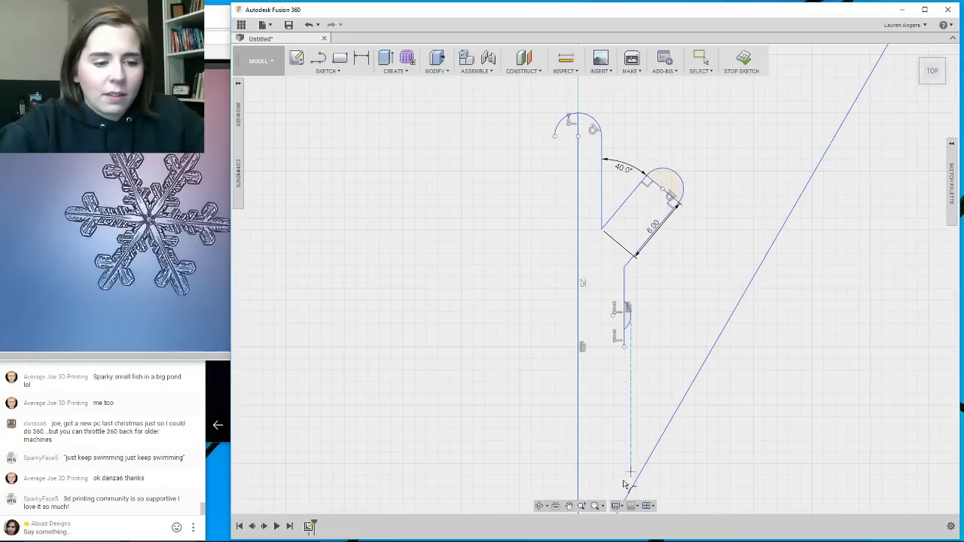
scroll(622, 452, "up", 3)
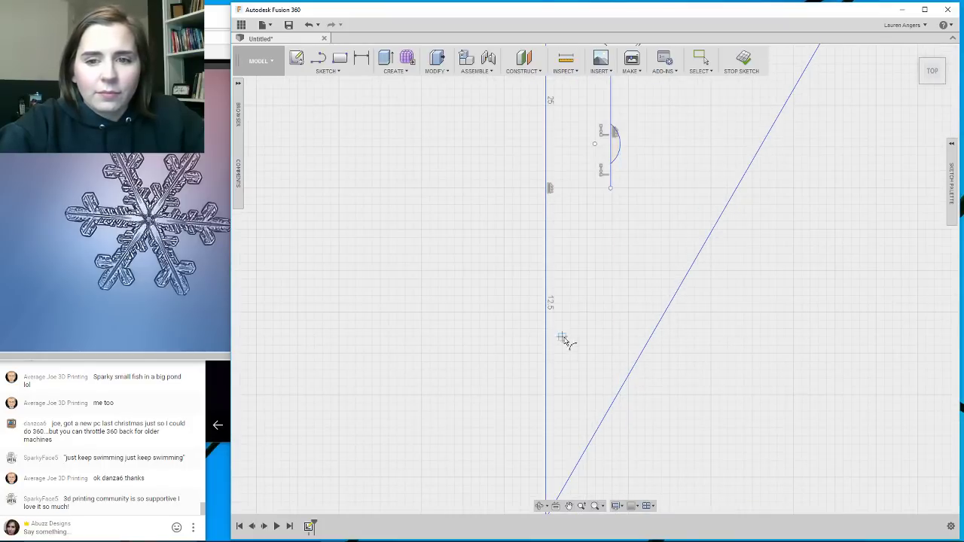
Draw a short line from the lower end of the small arc, tangent to it and slanting inward toward the stem.
scroll(564, 339, "down", 2)
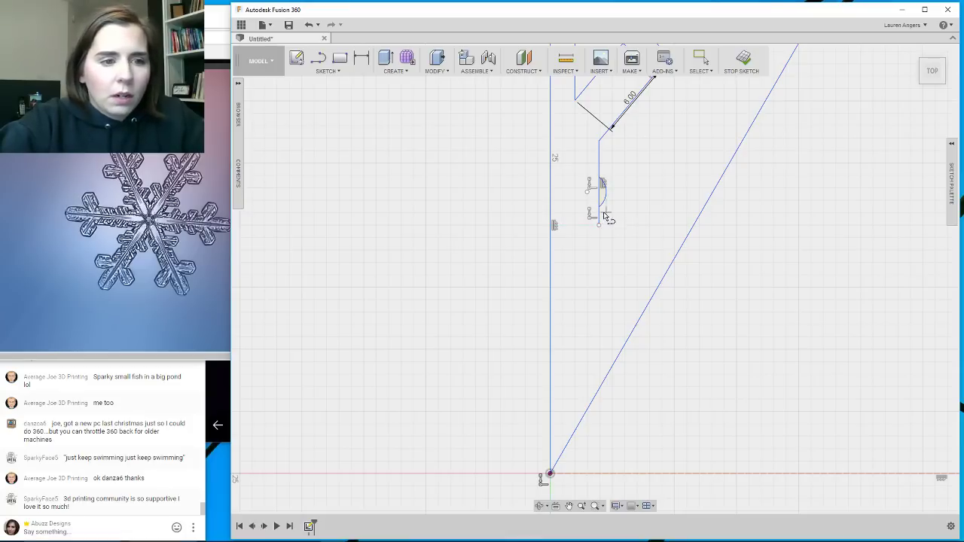
key("l")
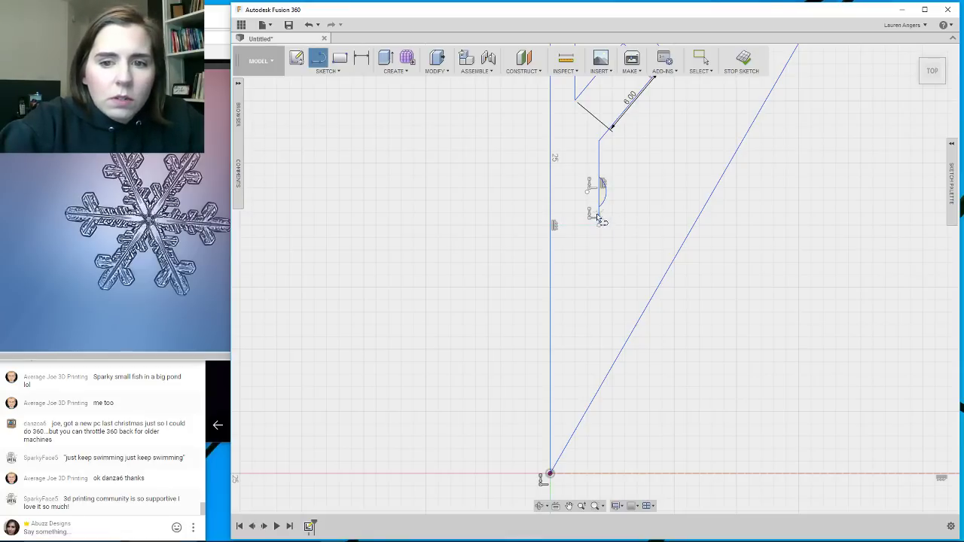
scroll(598, 218, "up", 2)
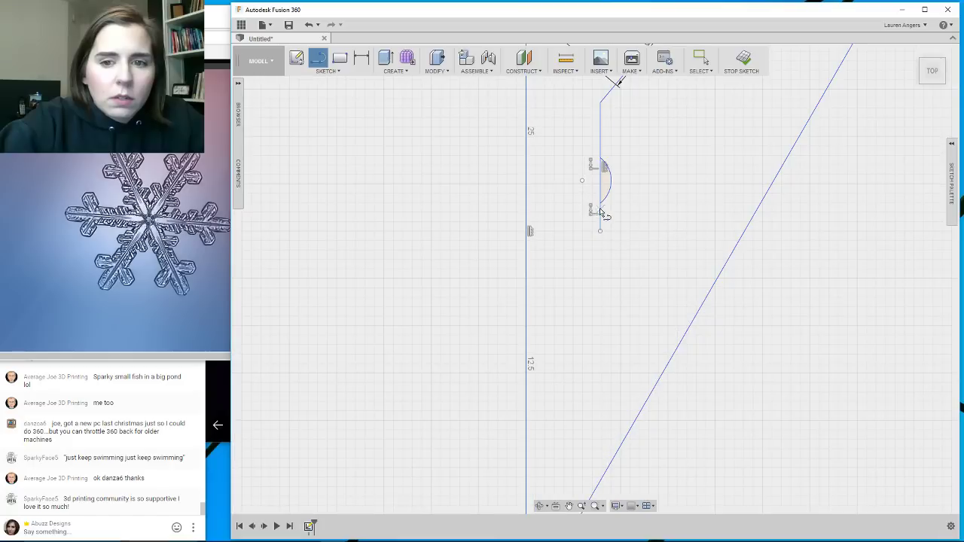
left_click(335, 72)
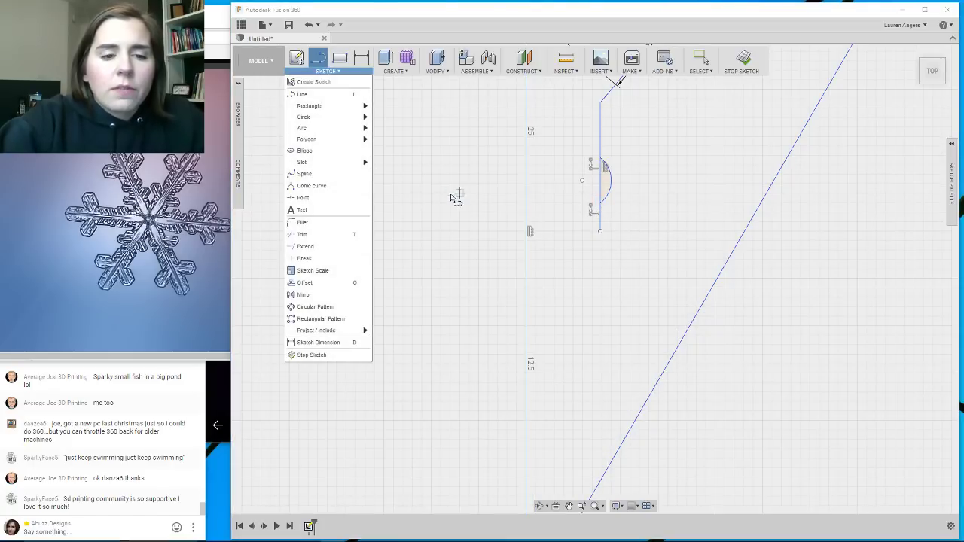
scroll(542, 266, "down", 3)
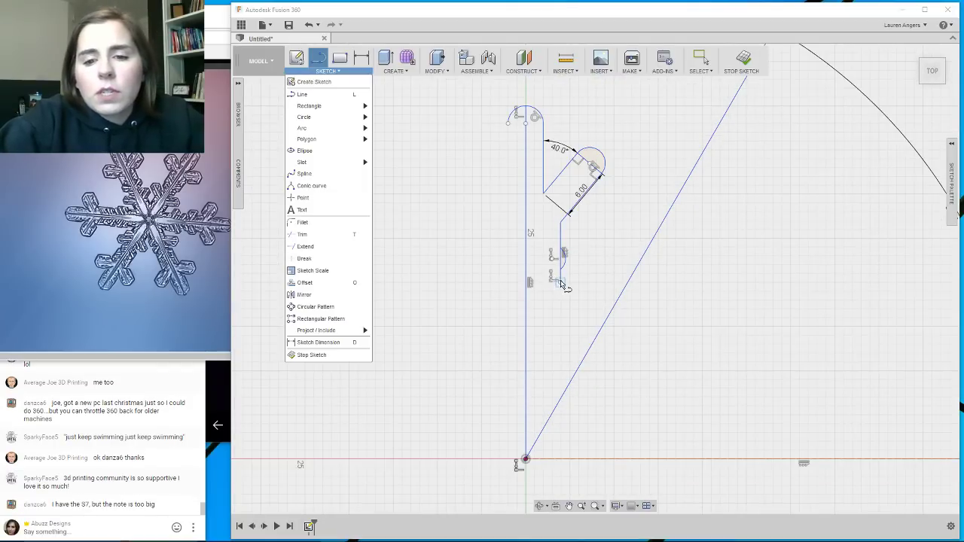
scroll(569, 289, "up", 1)
scroll(577, 282, "up", 2)
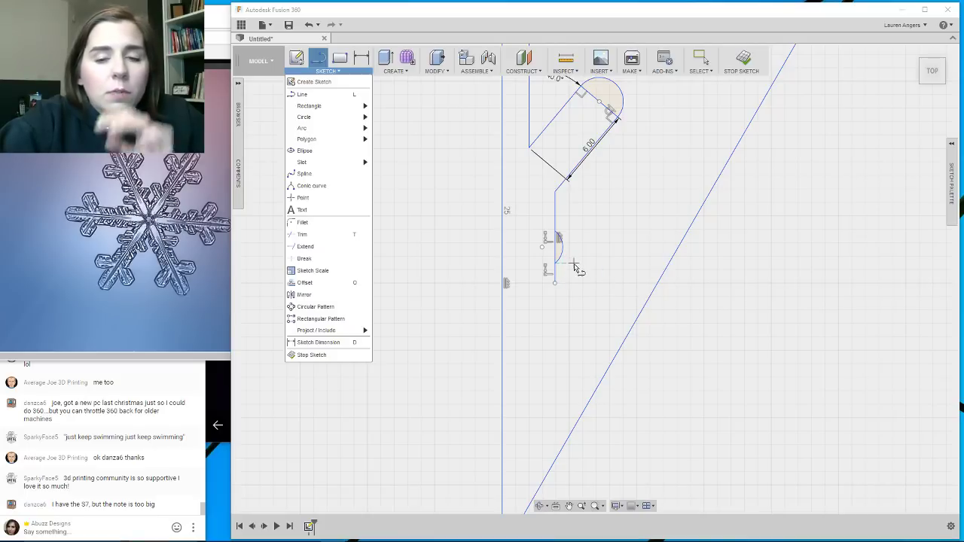
scroll(573, 273, "up", 3)
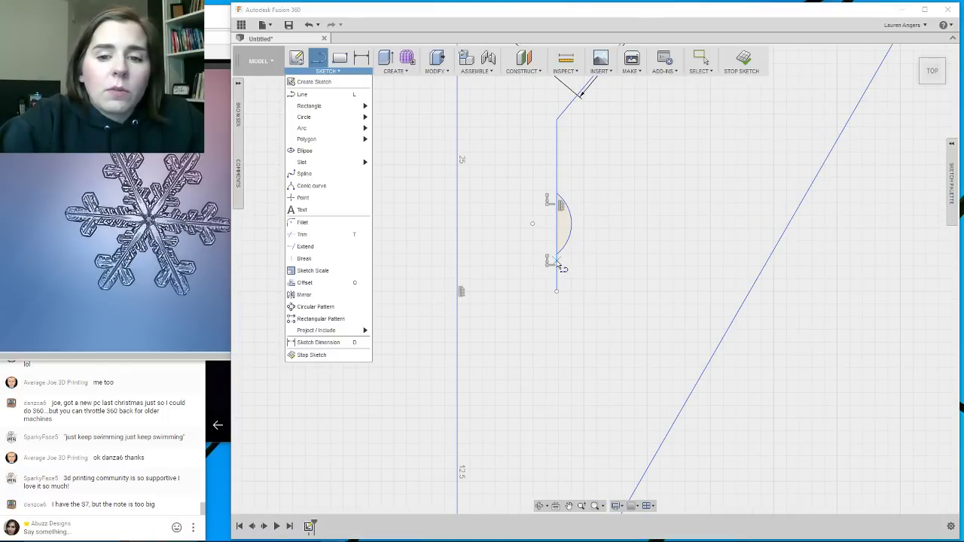
scroll(563, 264, "up", 2)
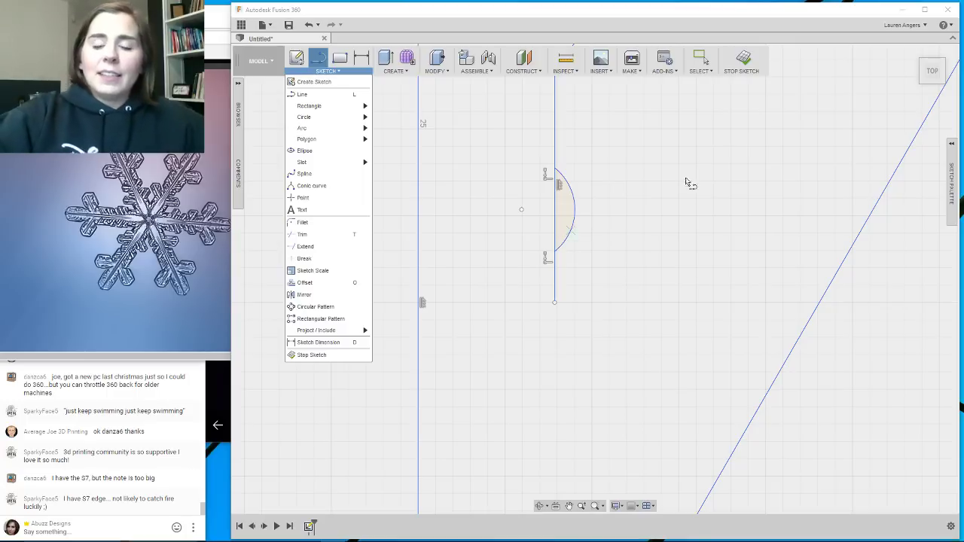
left_click(549, 255)
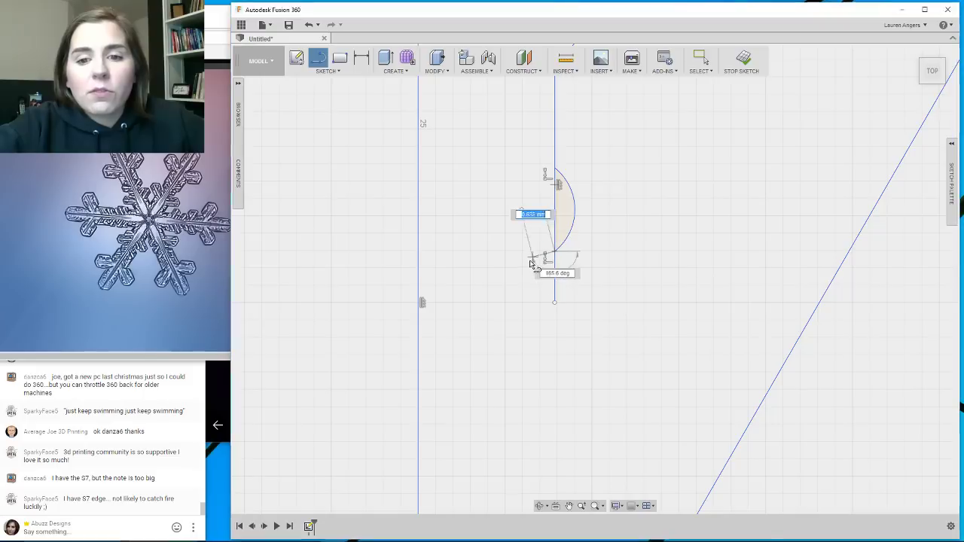
left_click(534, 268)
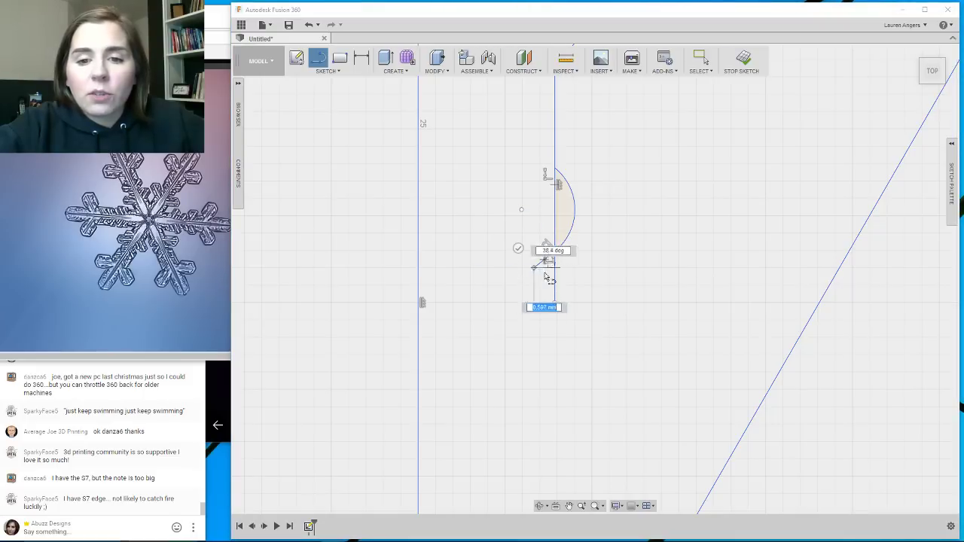
Draw a line perpendicular to the short inward line, slanting downward and away from the stem.
scroll(537, 407, "down", 3)
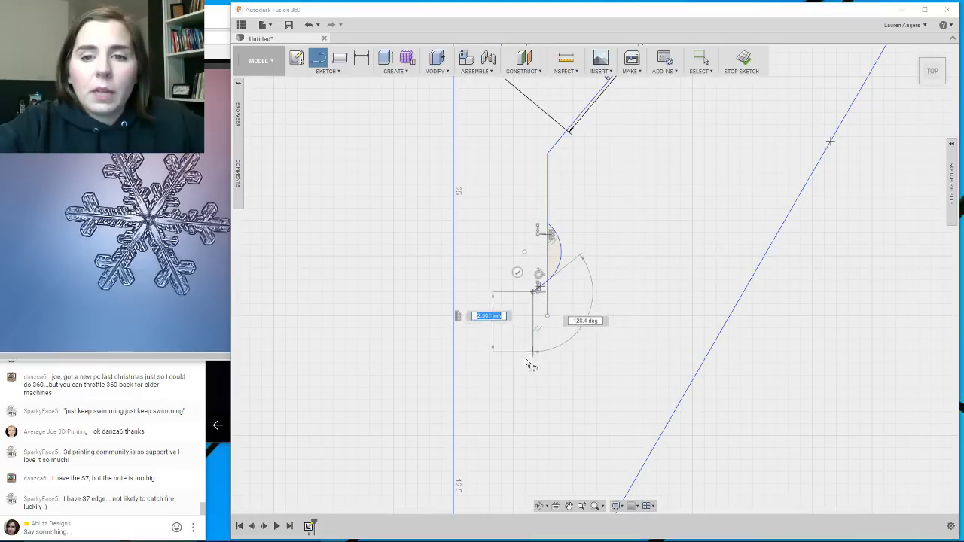
scroll(532, 373, "up", 3)
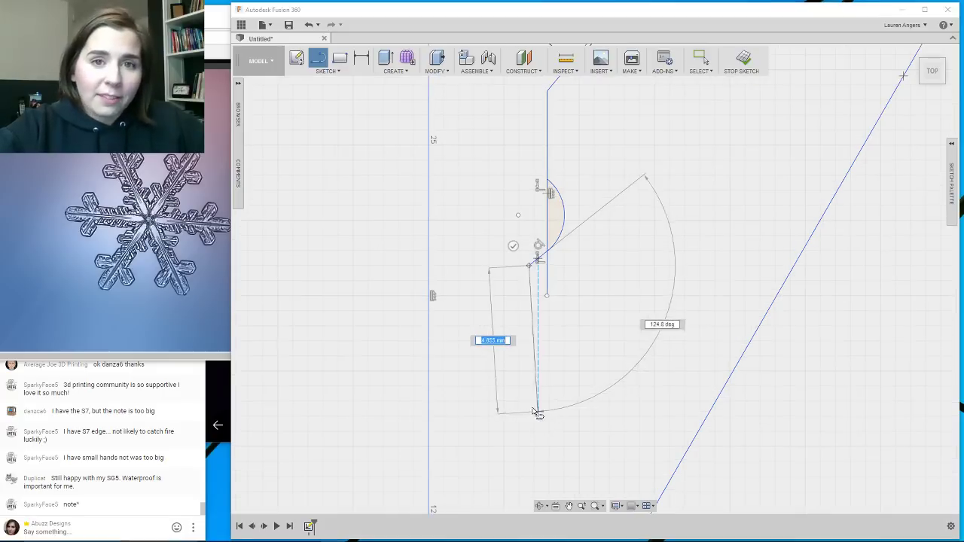
scroll(528, 415, "up", 1)
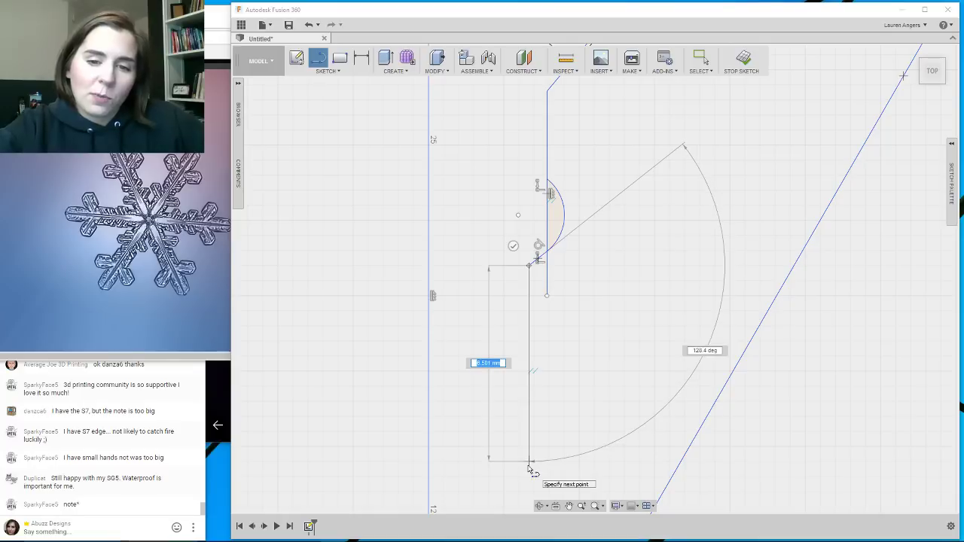
scroll(554, 204, "down", 3)
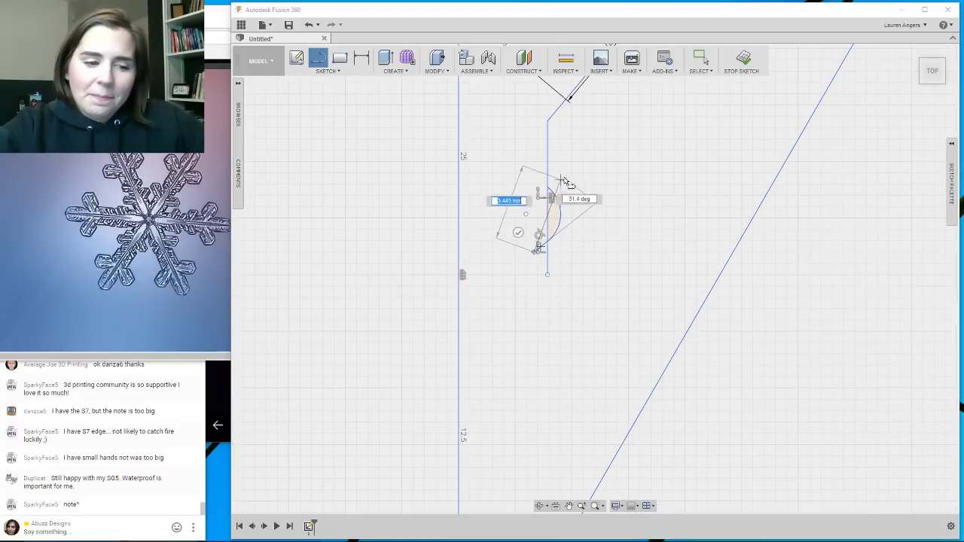
scroll(538, 339, "up", 3)
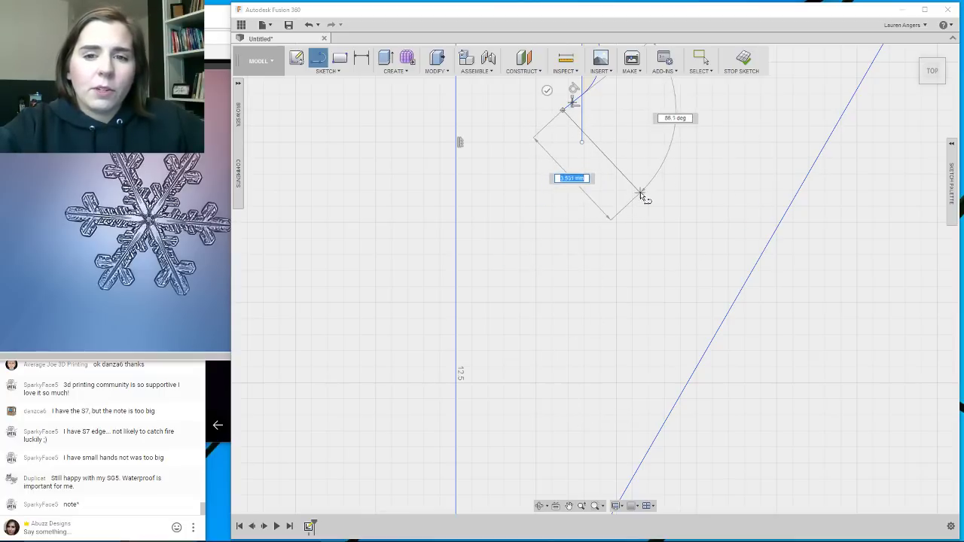
scroll(646, 182, "down", 5)
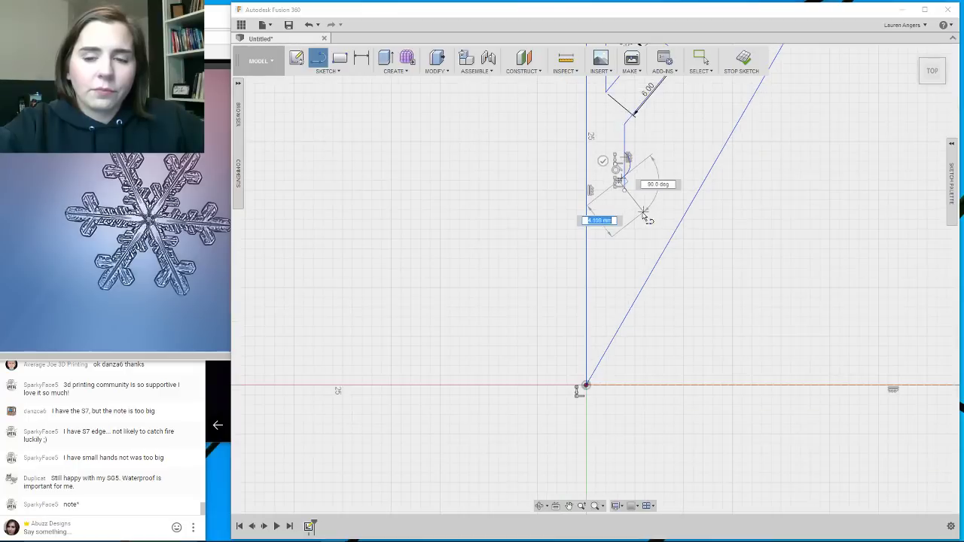
scroll(636, 207, "up", 4)
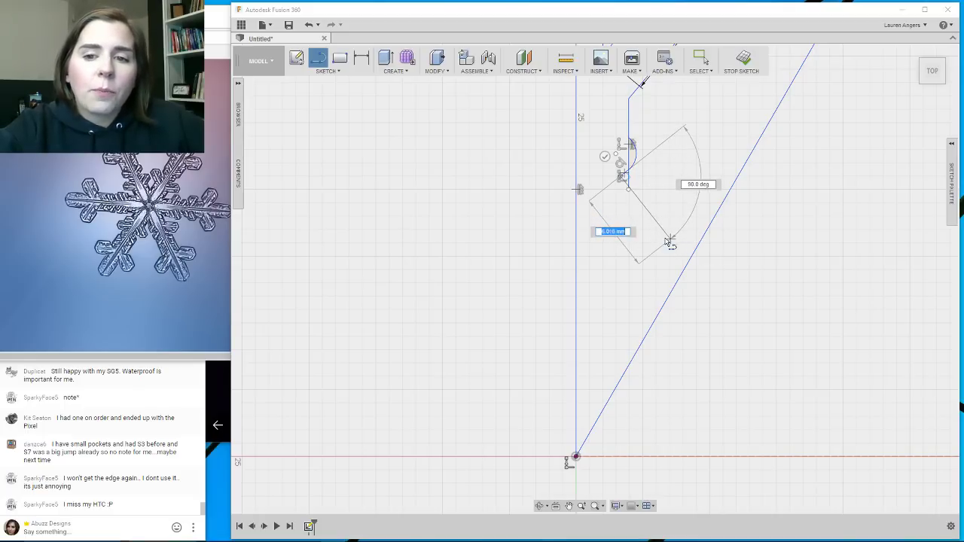
left_click(637, 197)
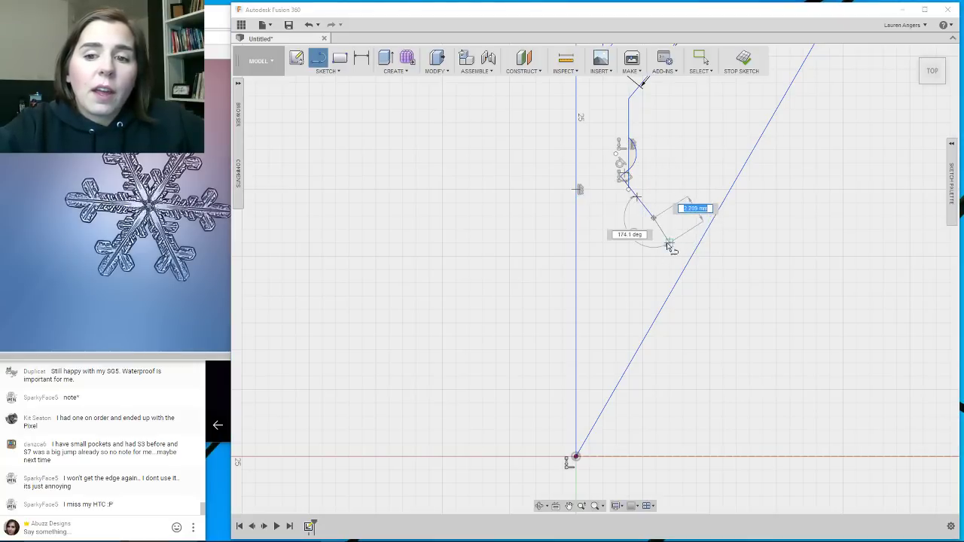
left_click(653, 218)
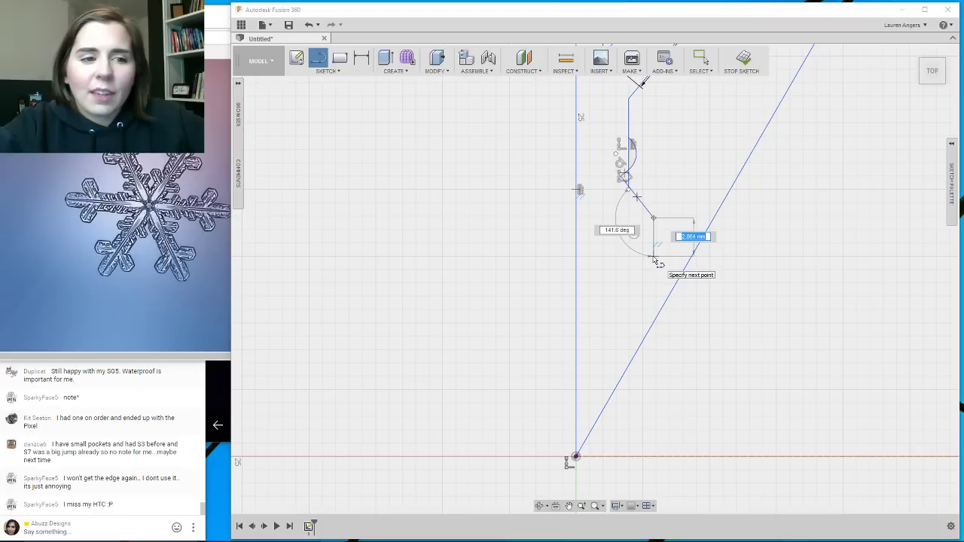
Continue the outline with a vertical line about 2.9 mm long, a diagonal about 3.1 mm back inward, and a vertical down to the 60° line.
left_click(653, 257)
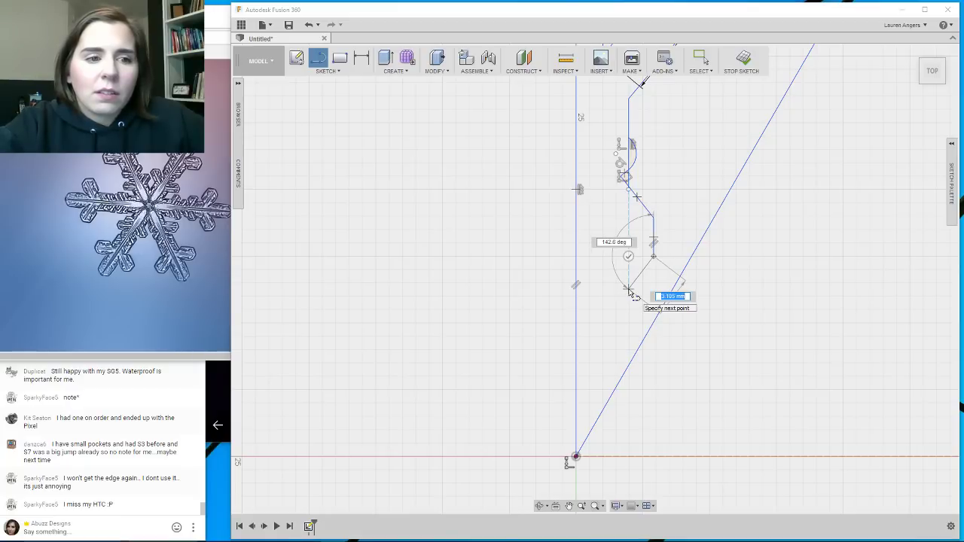
left_click(629, 291)
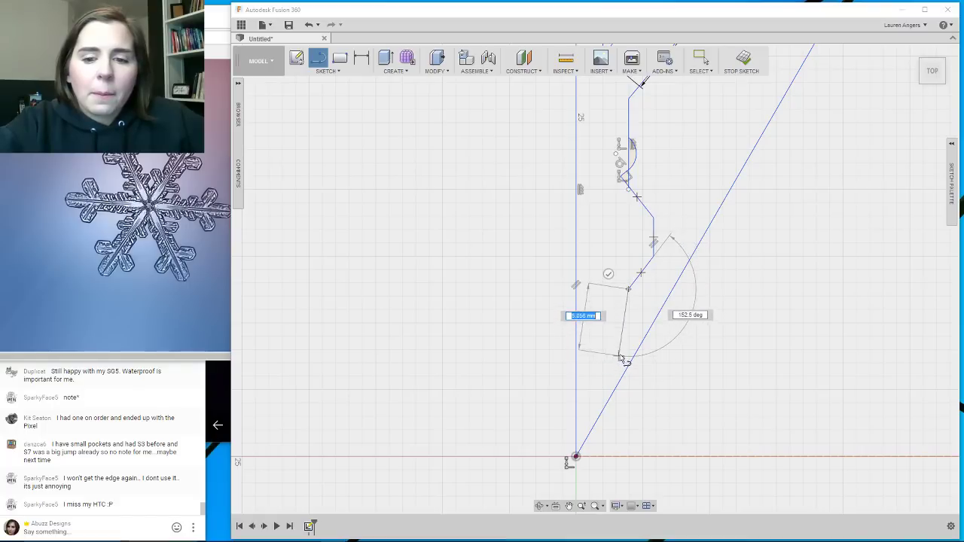
left_click(626, 370)
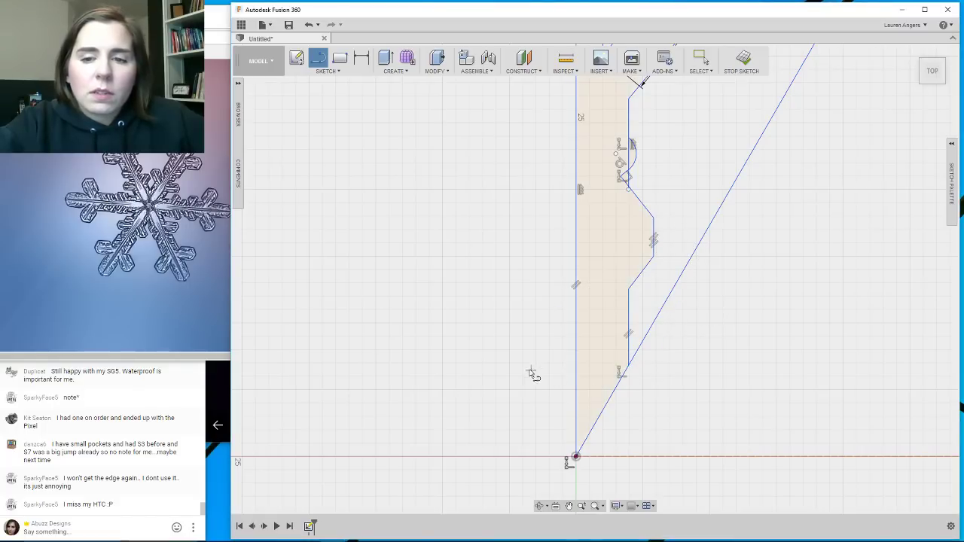
Finish the sketch and reopen it for editing.
scroll(531, 374, "down", 5)
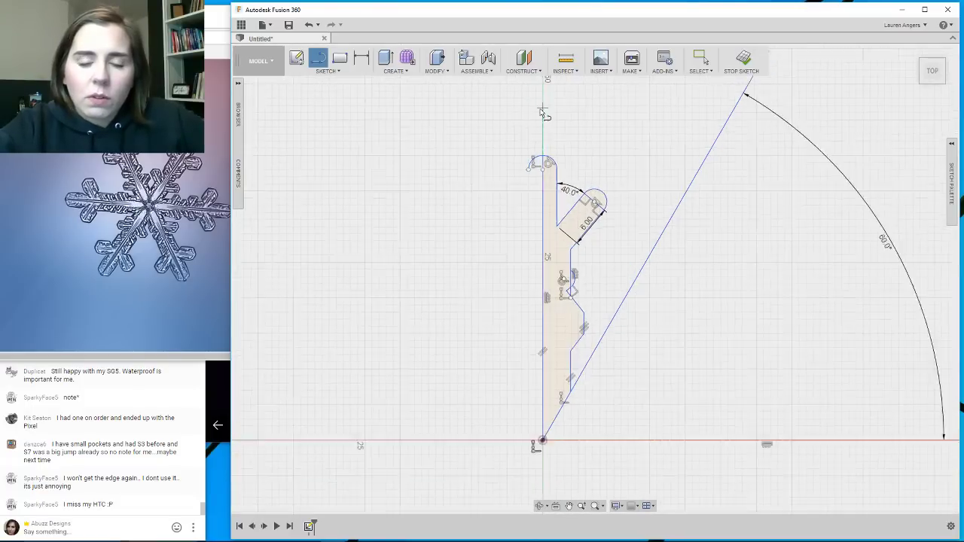
scroll(542, 113, "down", 2)
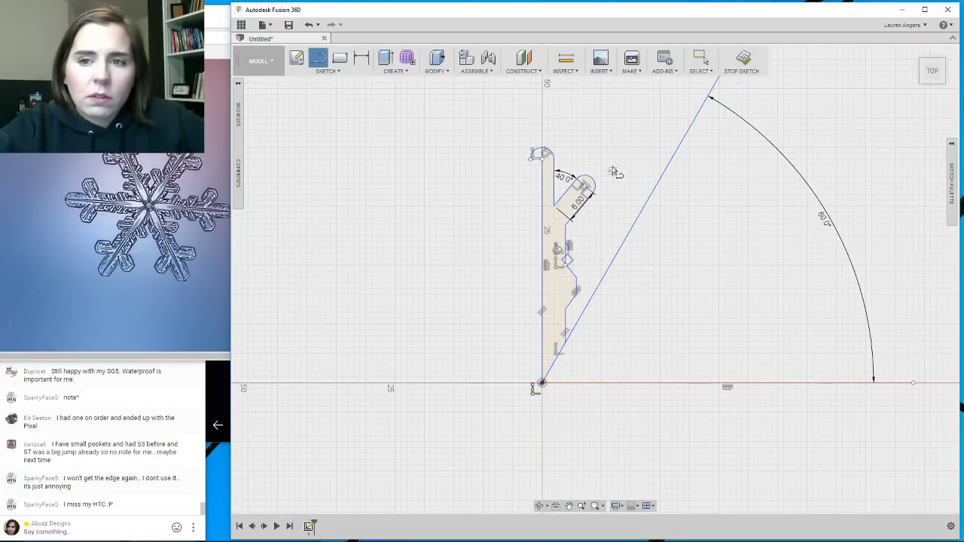
left_click(742, 60)
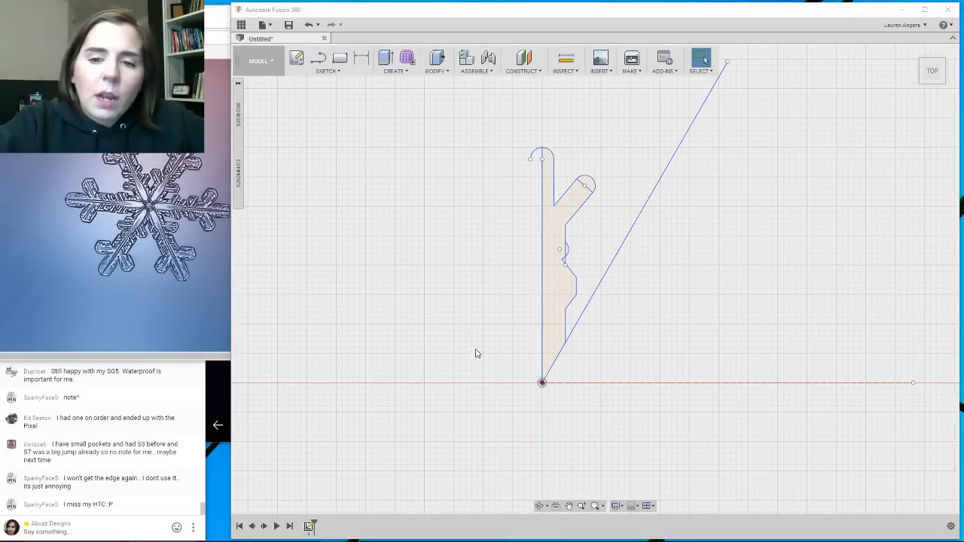
scroll(476, 354, "down", 2)
scroll(530, 222, "up", 7)
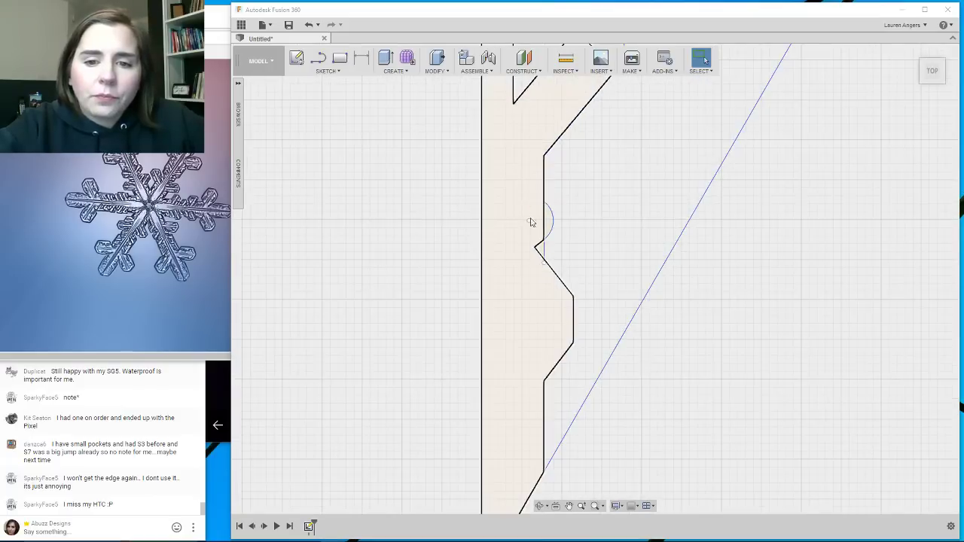
scroll(530, 222, "up", 1)
scroll(533, 260, "up", 5)
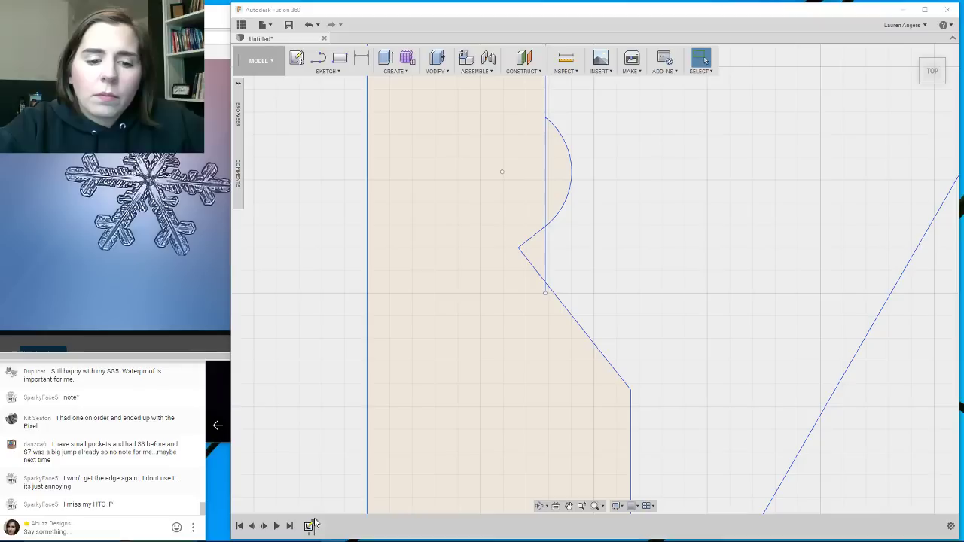
left_click(308, 527)
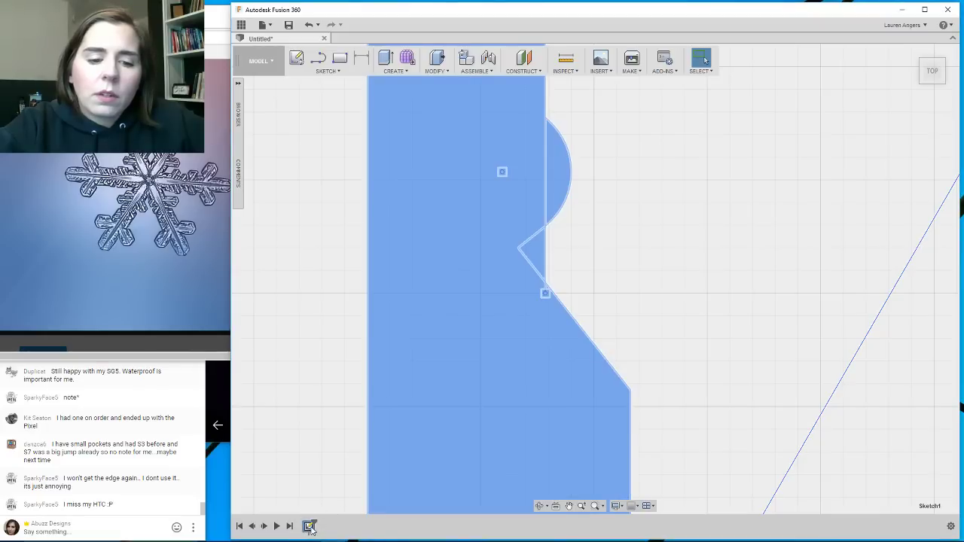
right_click(309, 527)
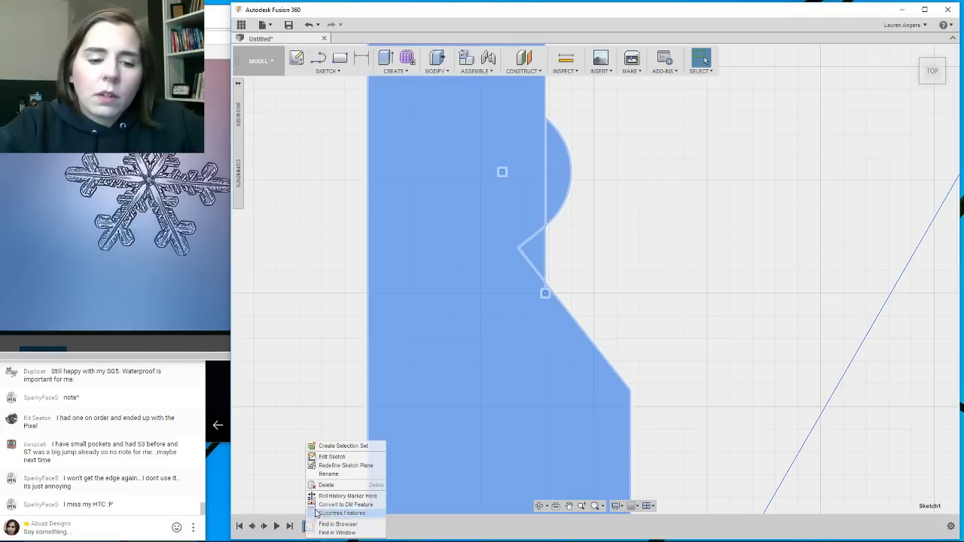
left_click(351, 458)
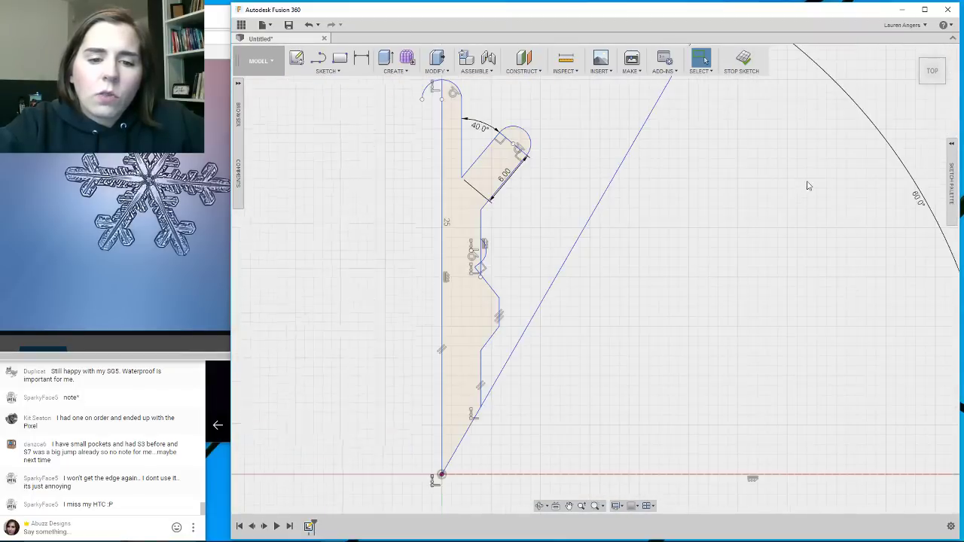
Examine the overlapping lines where the small arc, the short inward line and the stem's vertical edge meet.
scroll(808, 186, "down", 2)
scroll(561, 301, "up", 5)
scroll(491, 405, "down", 2)
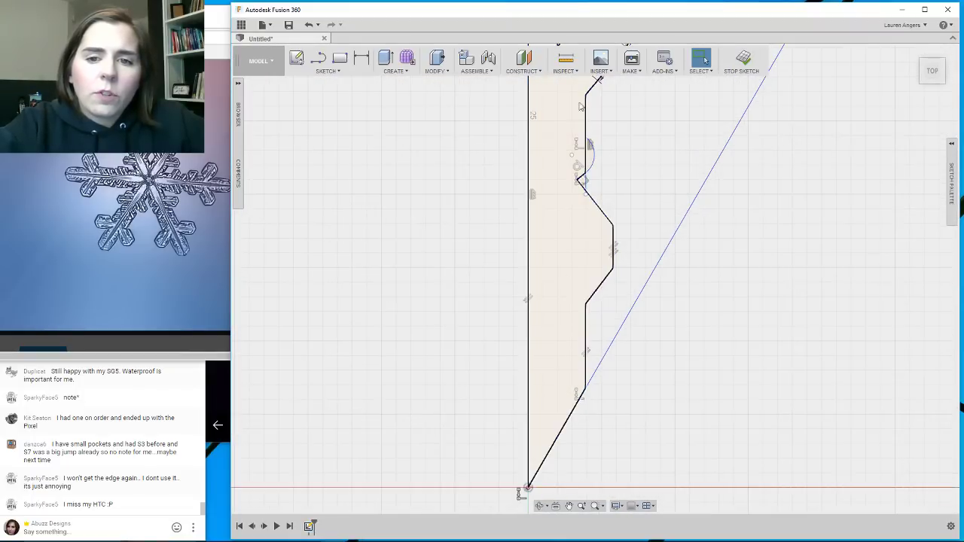
scroll(580, 107, "up", 6)
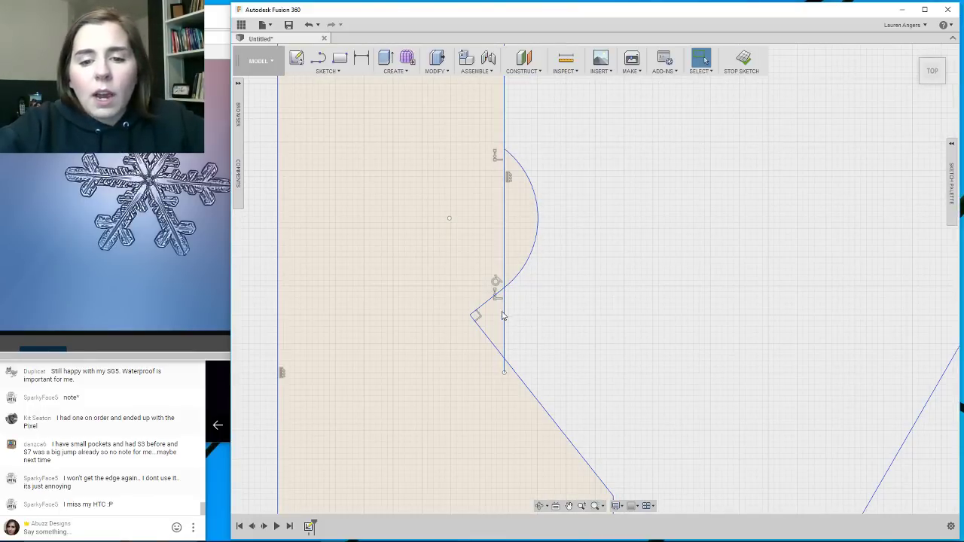
scroll(528, 380, "down", 3)
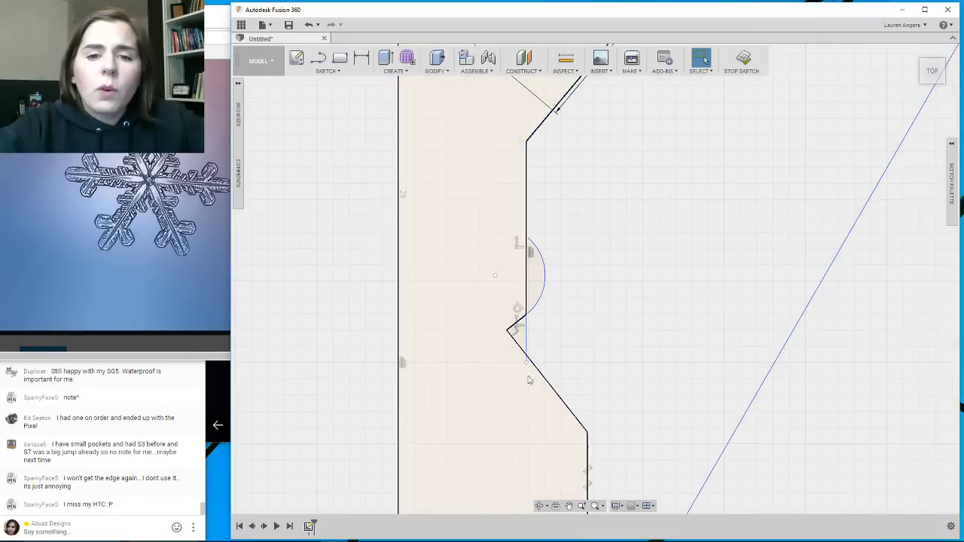
scroll(528, 381, "down", 2)
scroll(510, 320, "up", 3)
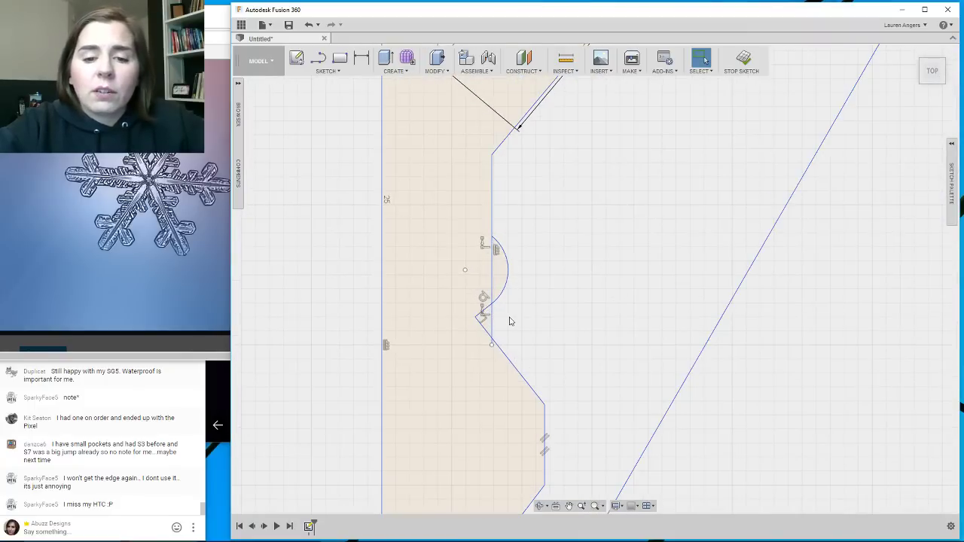
scroll(518, 321, "down", 4)
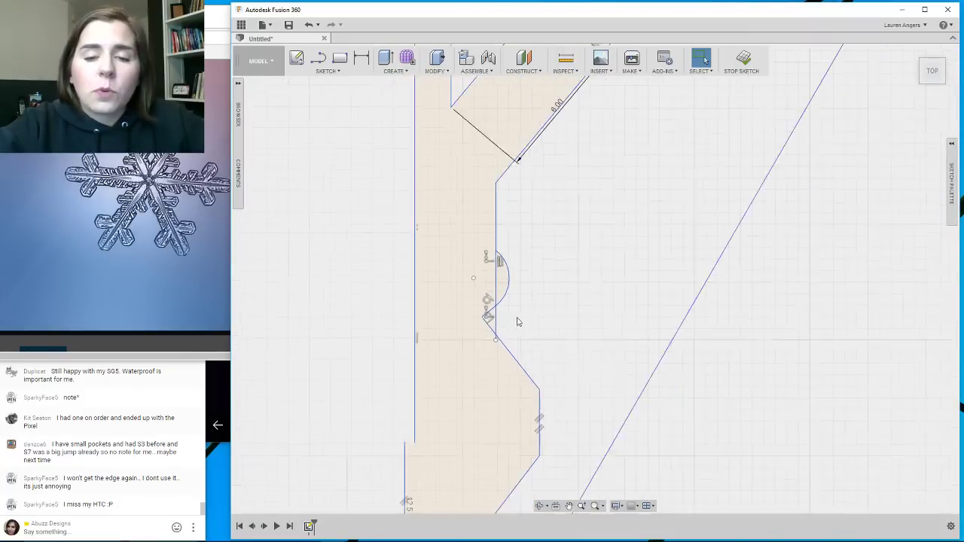
Trim the stem's vertical edge between the small arc and the slanted line, including the leftover stub below it.
left_click(329, 71)
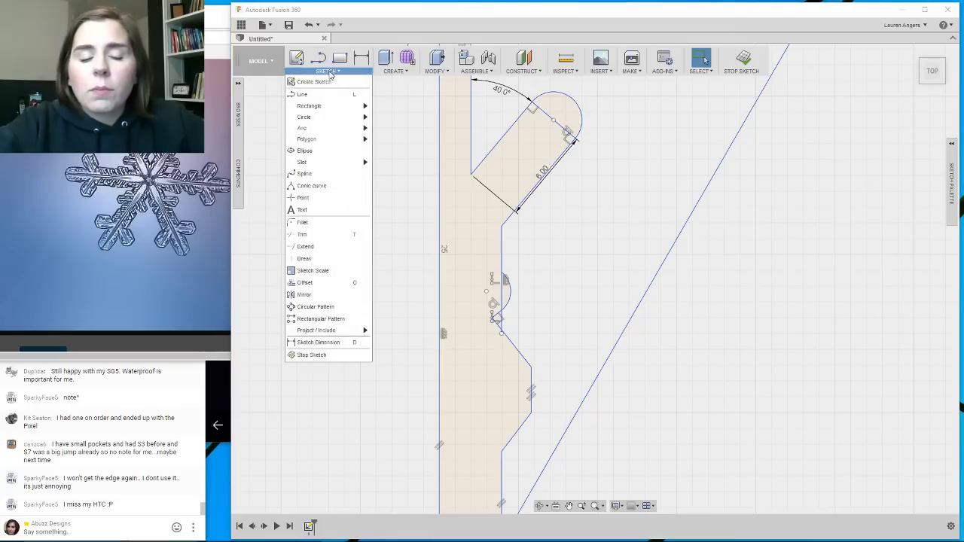
left_click(338, 240)
scroll(511, 317, "up", 4)
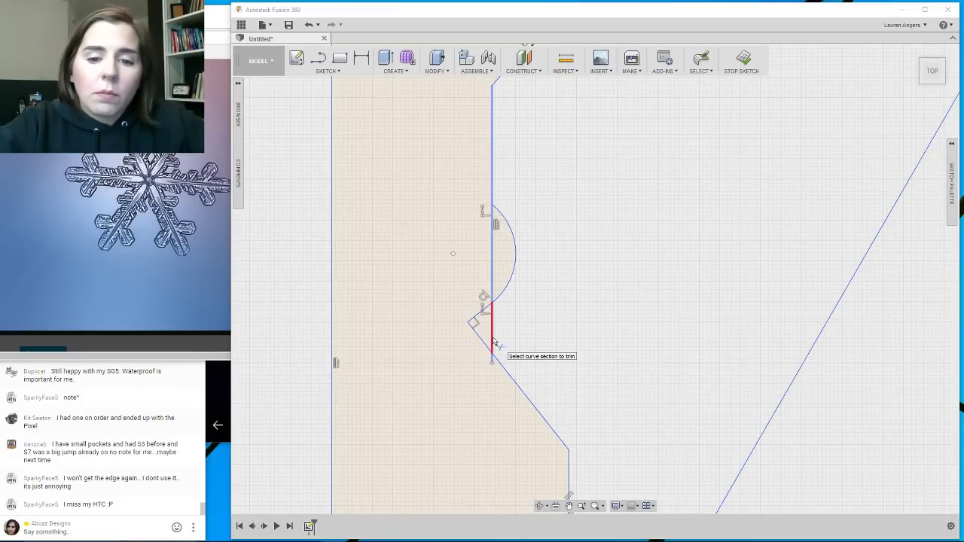
left_click(494, 343)
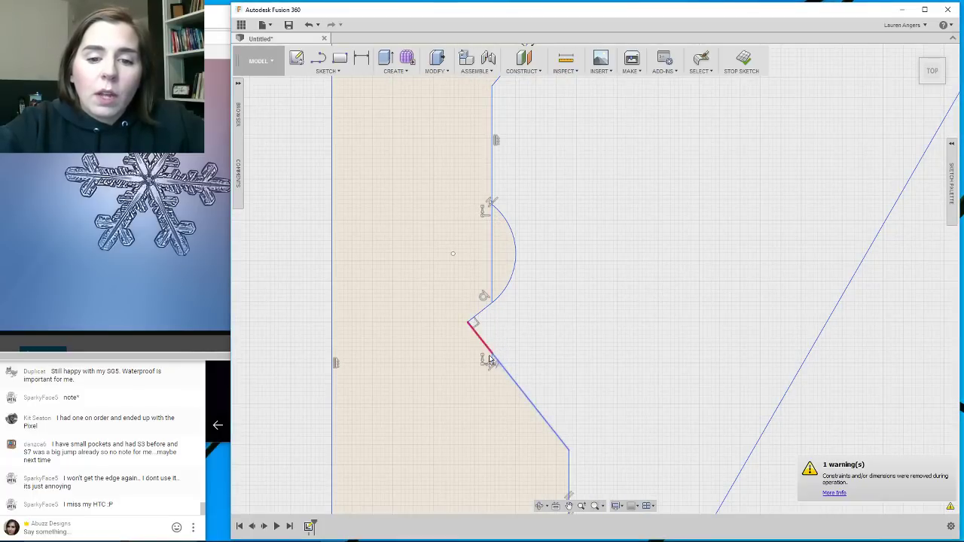
left_click(492, 364)
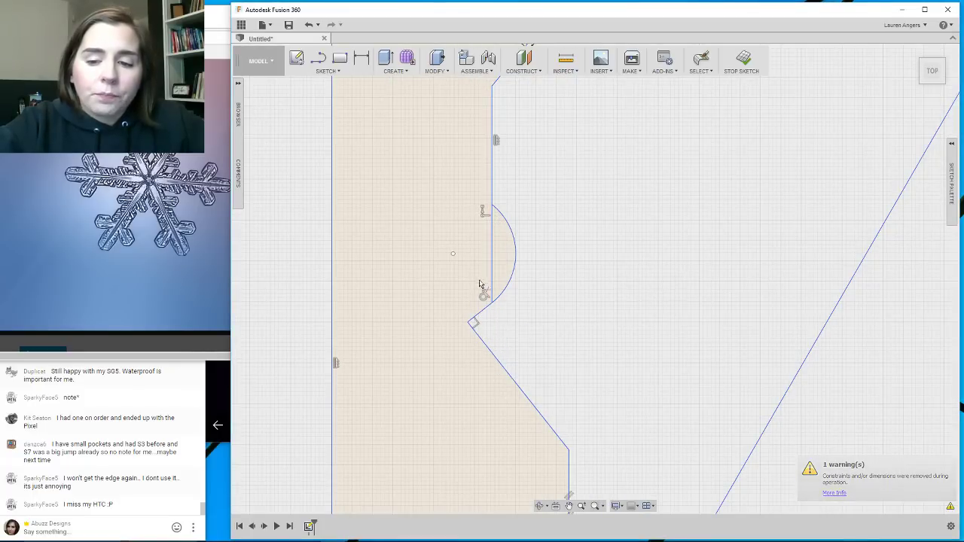
Trim the vertical segment closing off the small arc so the bump joins the stem, and finish the sketch.
scroll(478, 279, "down", 2)
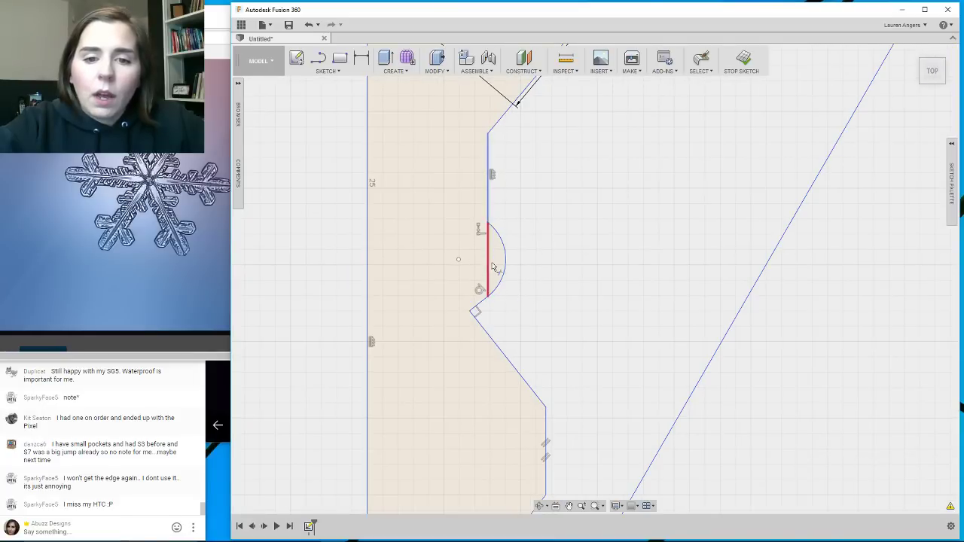
left_click(491, 273)
scroll(550, 316, "down", 2)
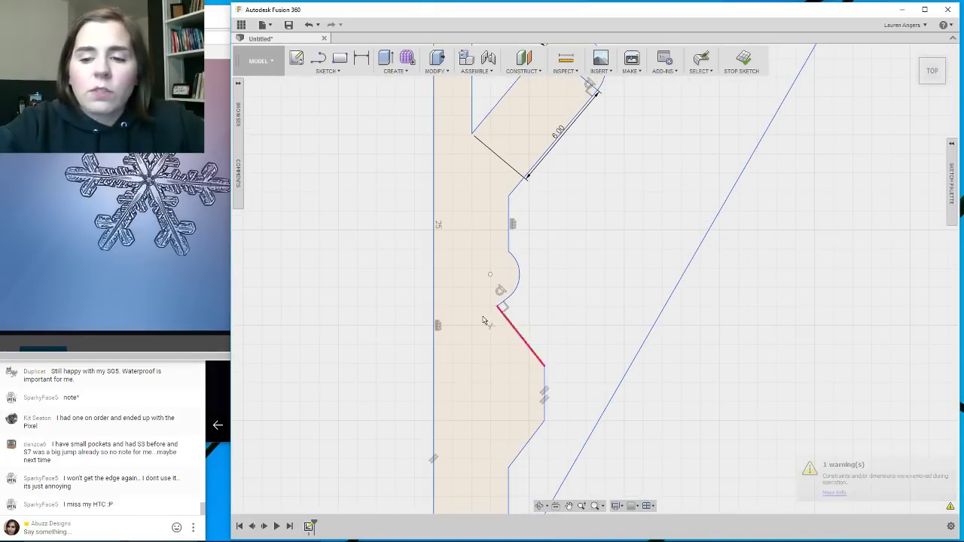
scroll(351, 334, "down", 2)
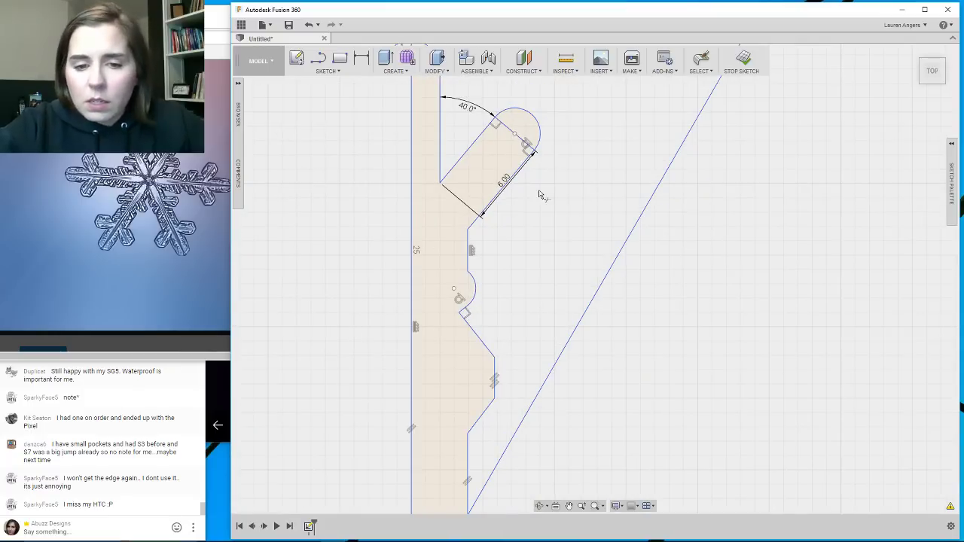
scroll(455, 301, "up", 3)
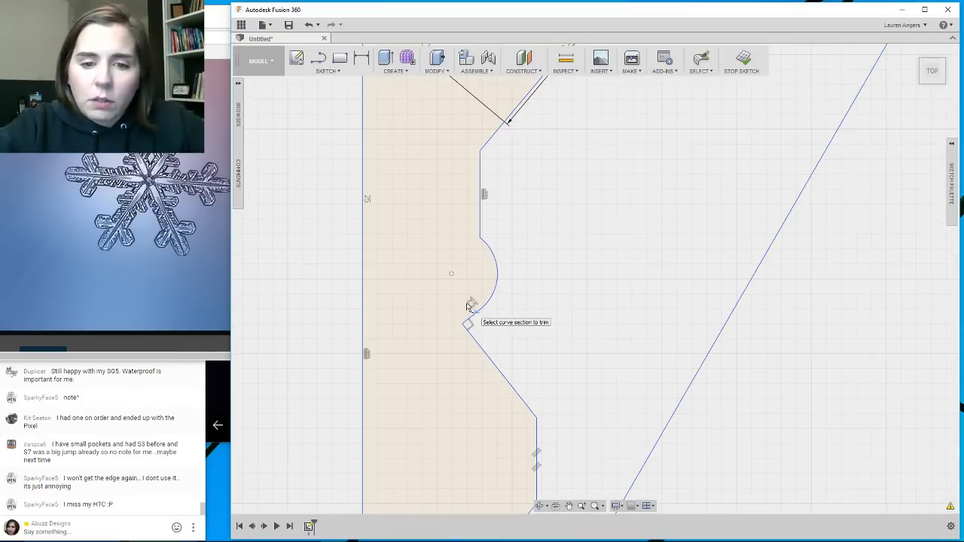
left_click(743, 60)
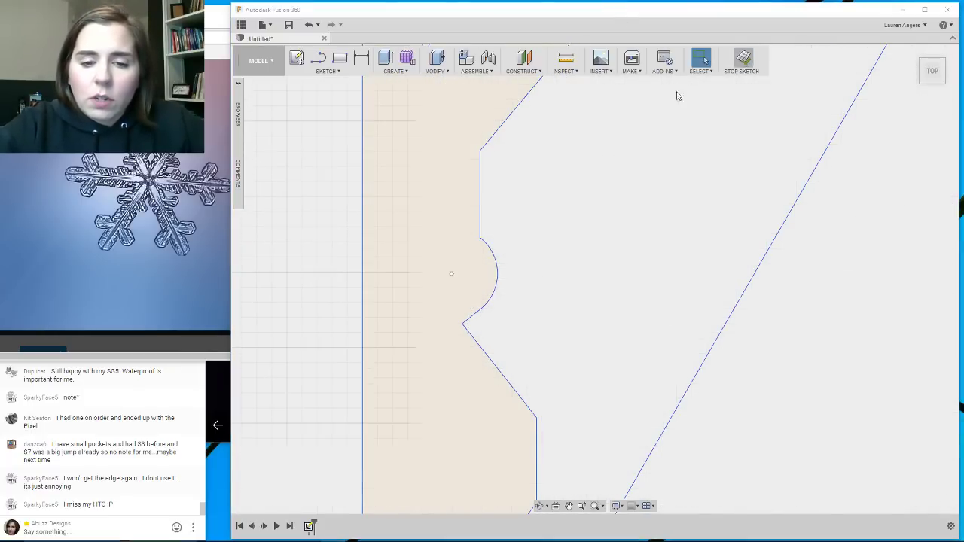
Extrude both closed profiles of the half arm, including the rounded branch tip, 1.5 mm as a new body.
scroll(508, 299, "down", 5)
scroll(534, 263, "up", 3)
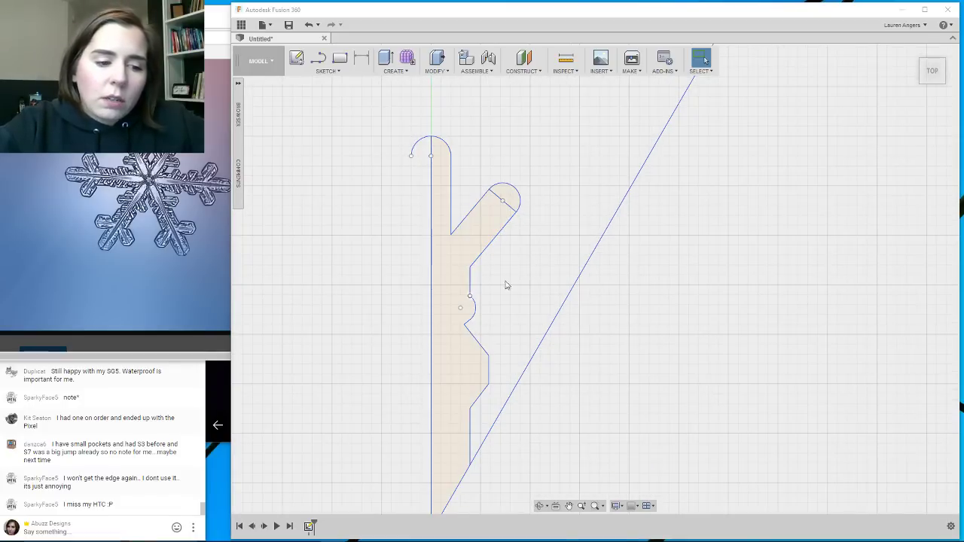
scroll(596, 188, "down", 2)
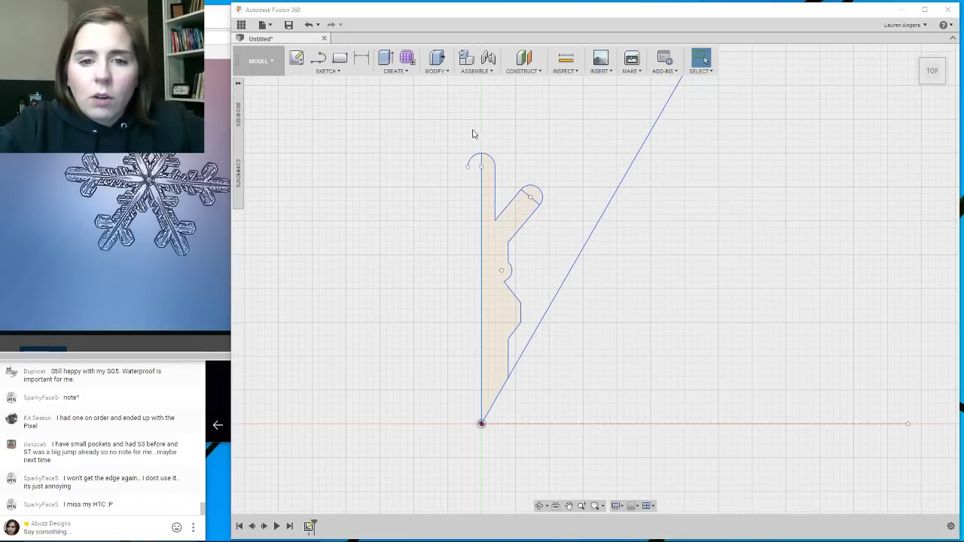
mouse_move(471, 128)
left_mouse_down()
mouse_move(575, 434)
mouse_move(540, 487)
mouse_move(556, 478)
left_mouse_up()
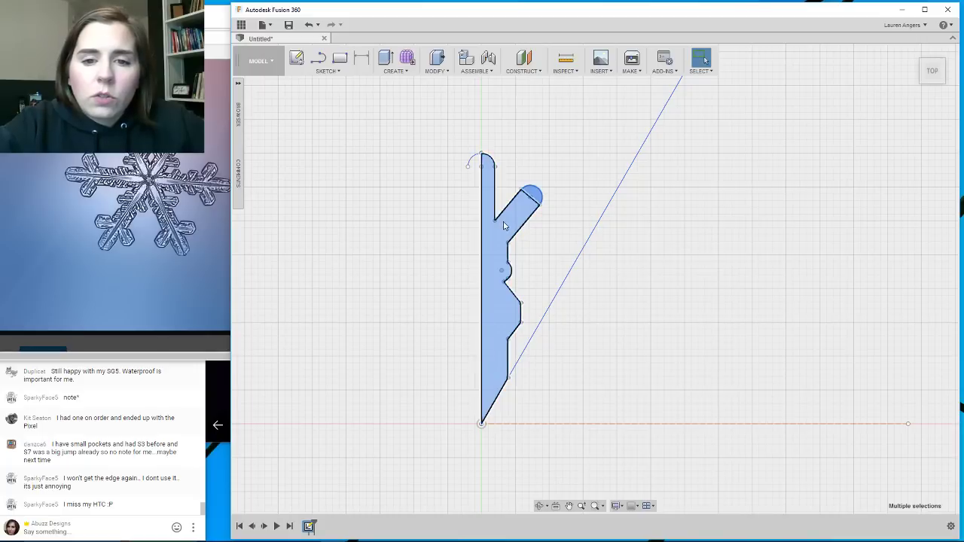
left_click(384, 58)
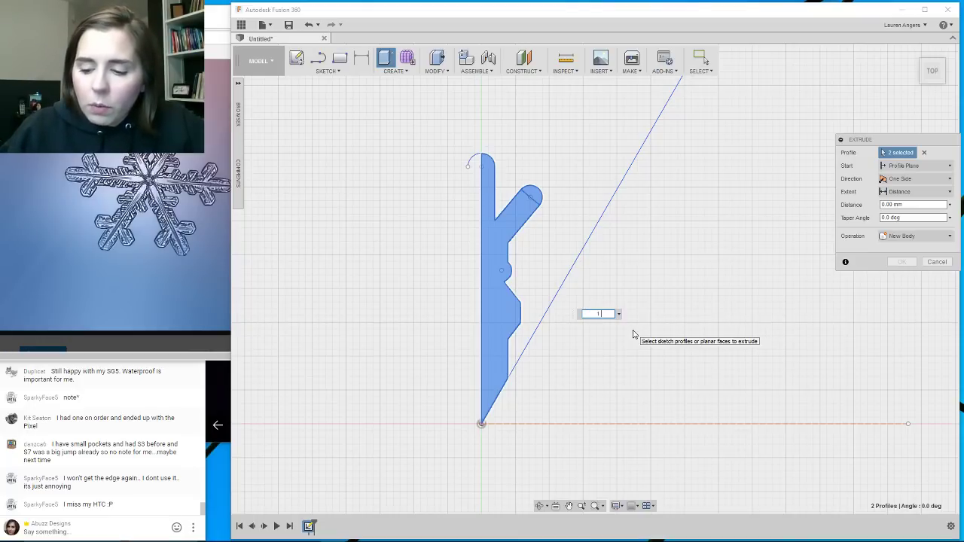
type("1.5")
key("Return")
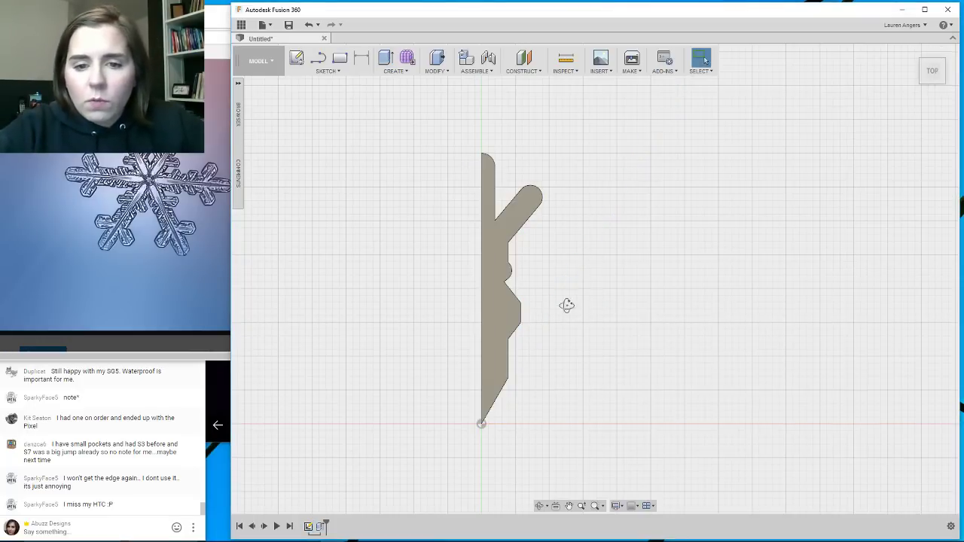
Mirror the half-arm body across the origin plane that runs along its straight edge to complete the arm.
mouse_move(566, 306)
middle_mouse_down("shift")
mouse_move(540, 339)
mouse_move(568, 275)
mouse_move(550, 267)
mouse_move(565, 310)
middle_mouse_up("shift")
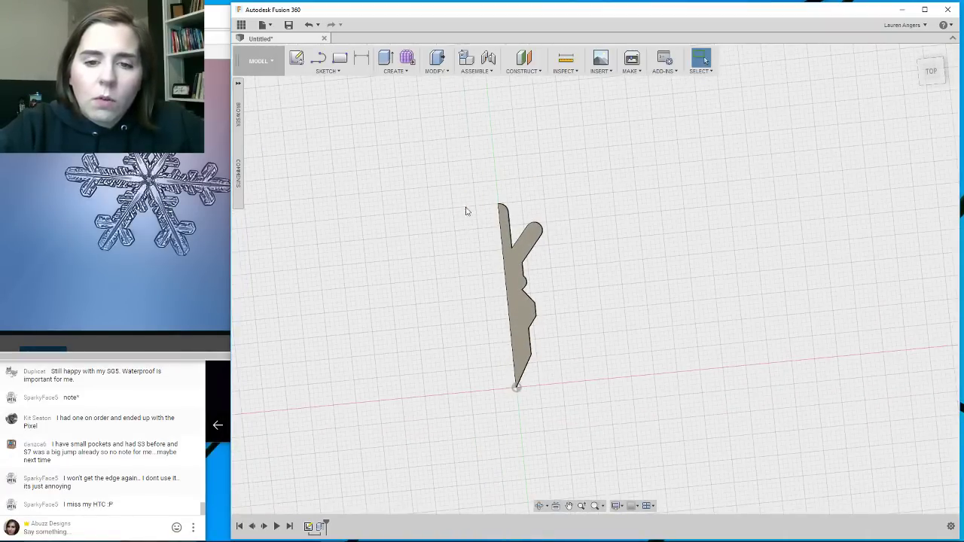
left_click(238, 84)
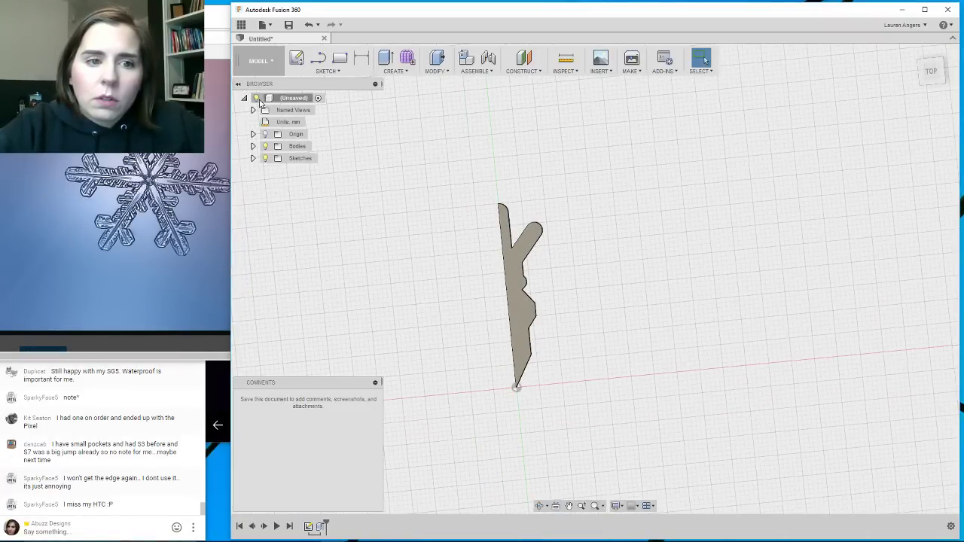
left_click(376, 384)
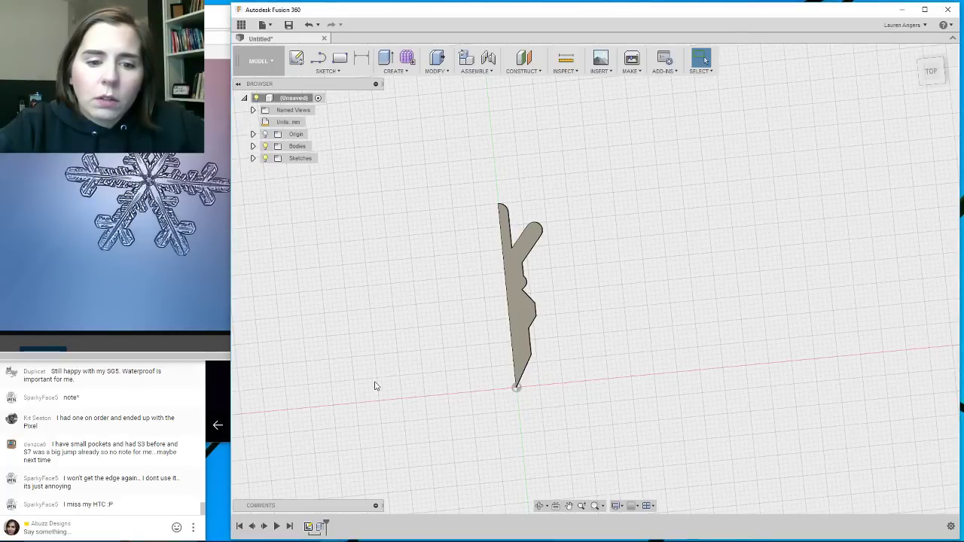
left_click(254, 147)
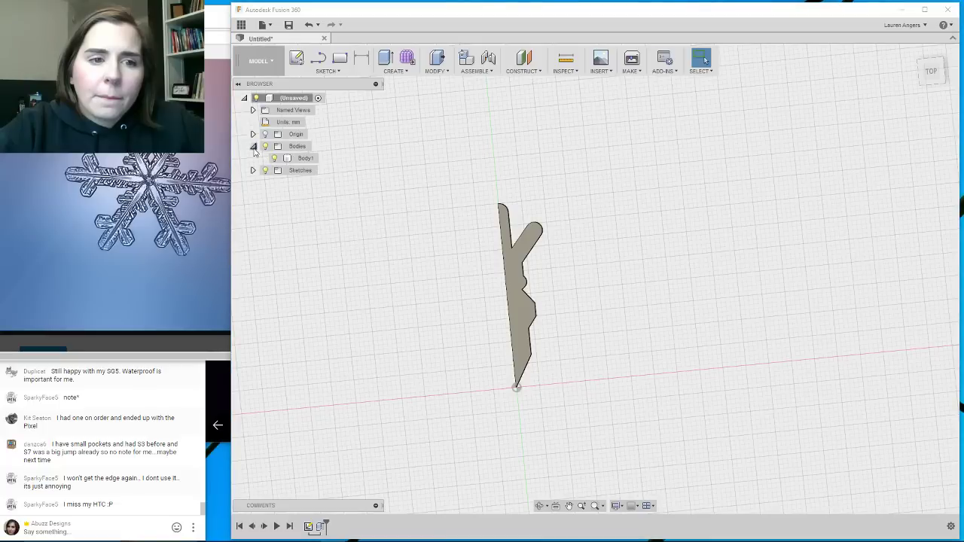
left_click(307, 159)
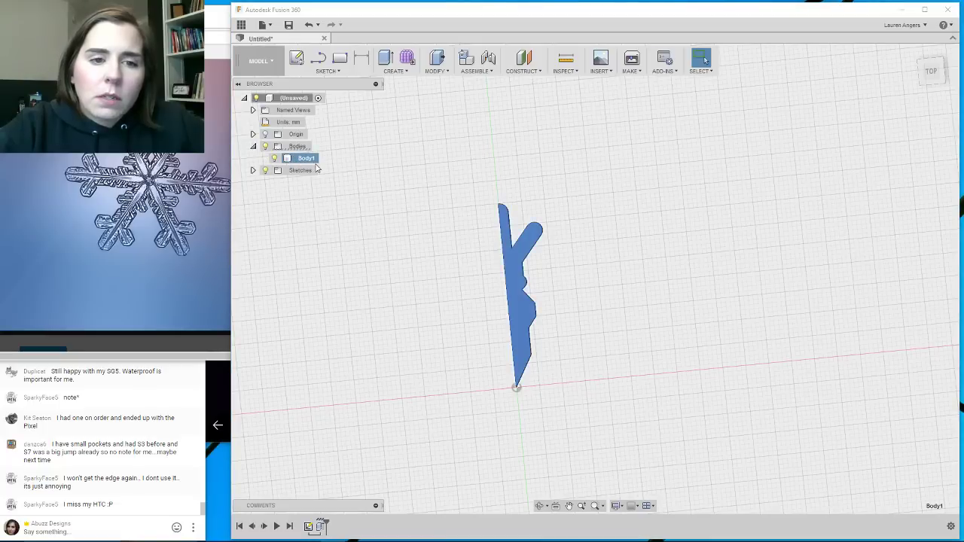
left_click(395, 71)
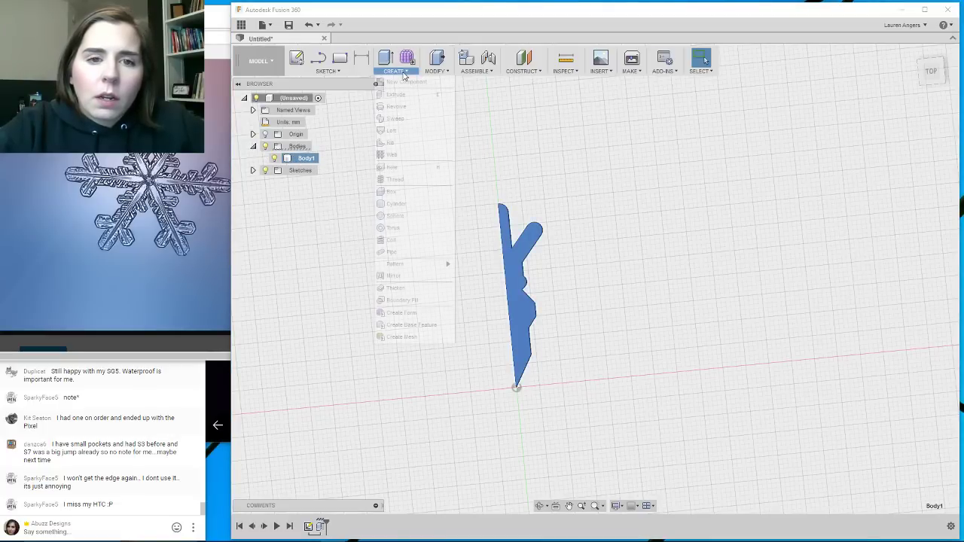
left_click(416, 279)
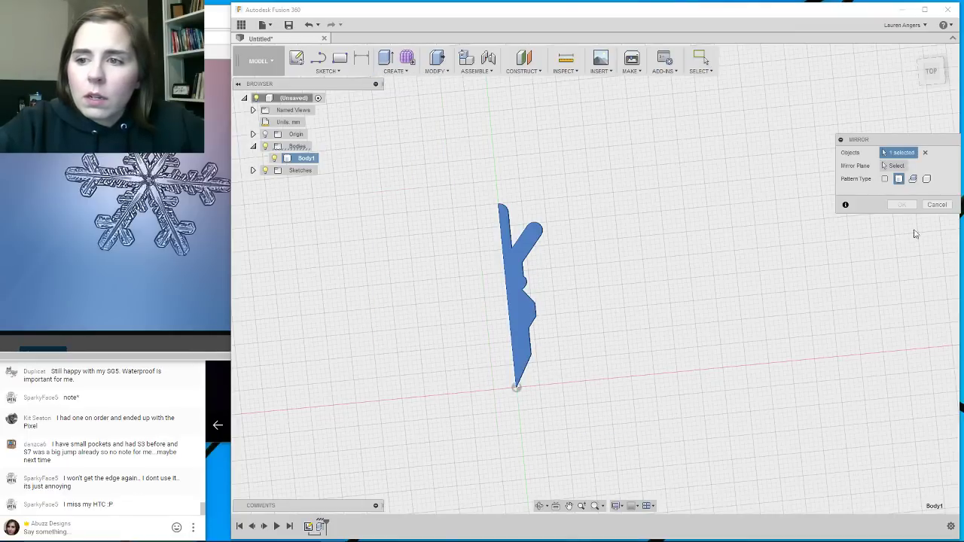
left_click(895, 166)
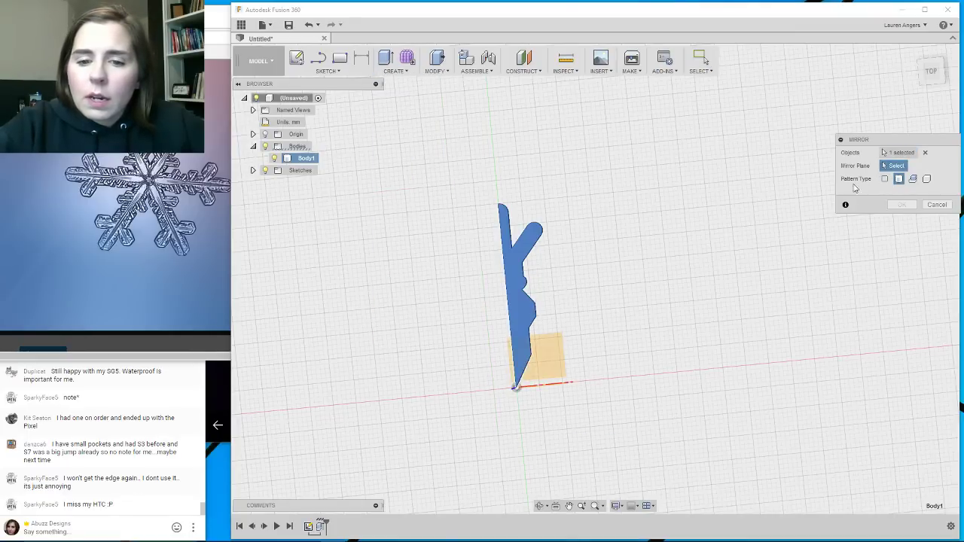
left_click(511, 363)
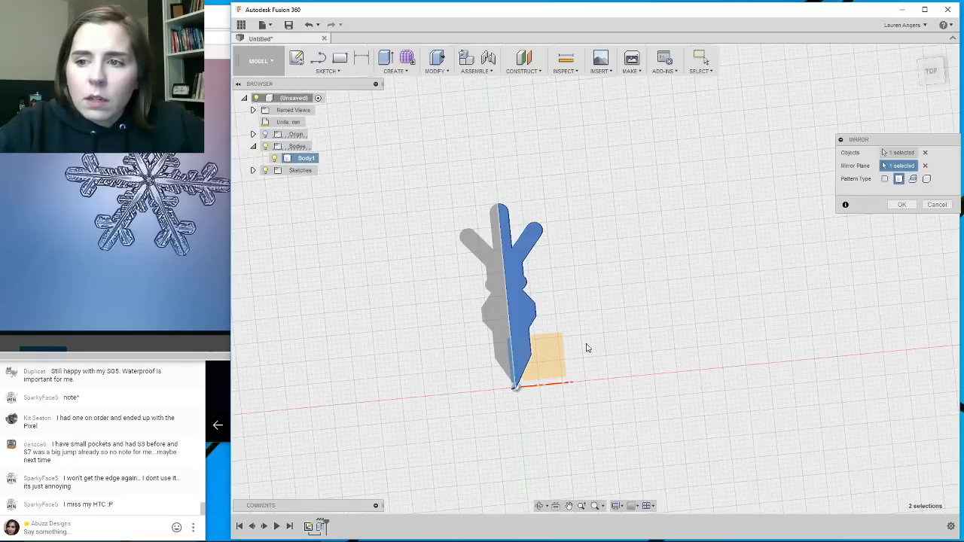
left_click(902, 205)
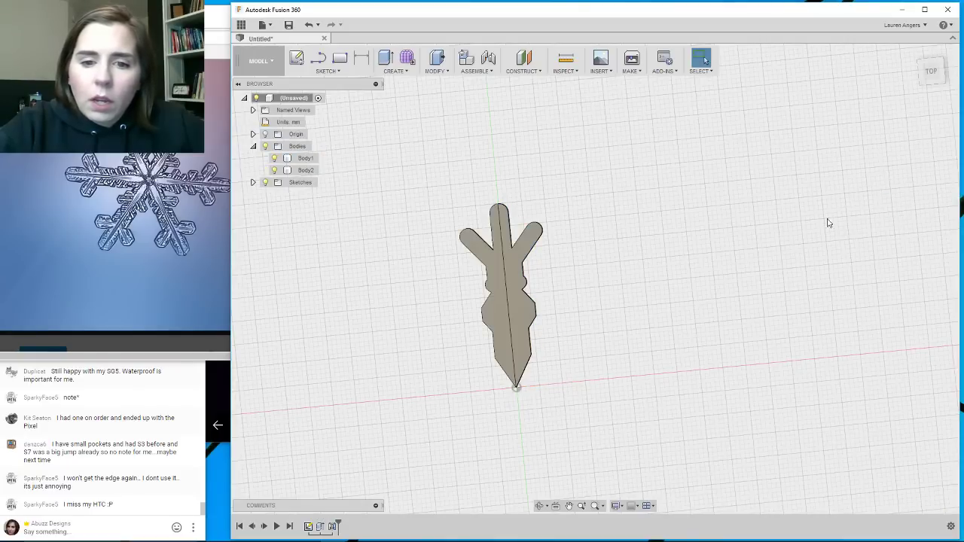
Create a full circular pattern of both arm bodies around the vertical axis at the origin, with a quantity of 6.
left_click(305, 159)
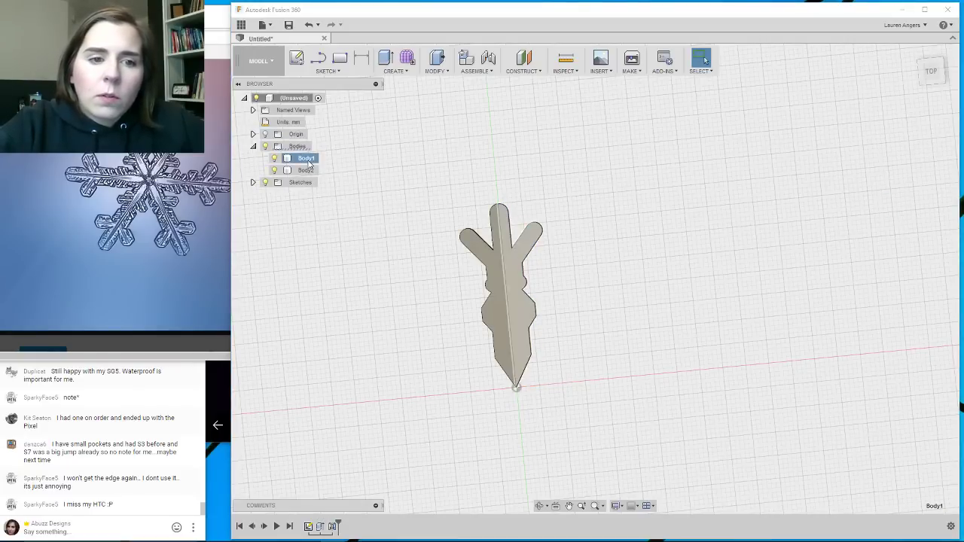
left_click(311, 171, "ctrl")
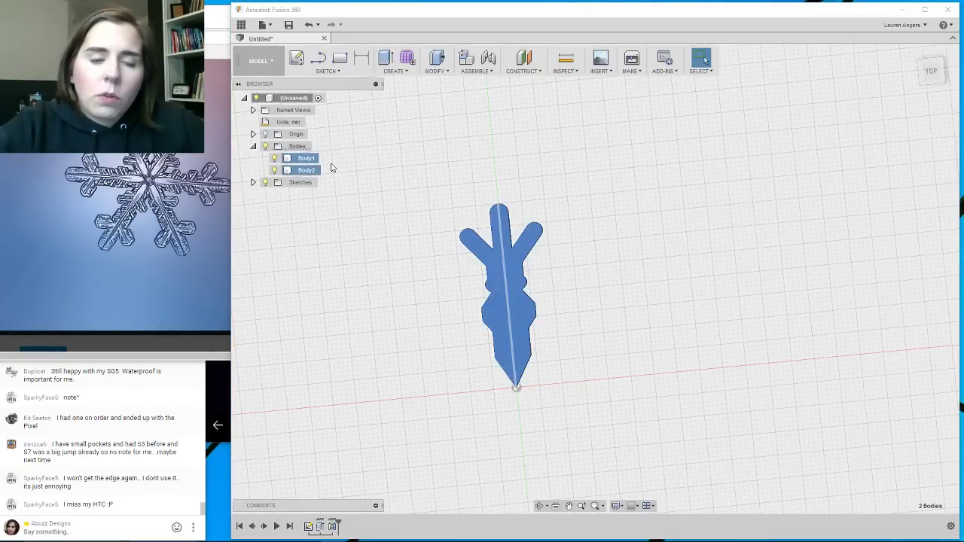
left_click(396, 71)
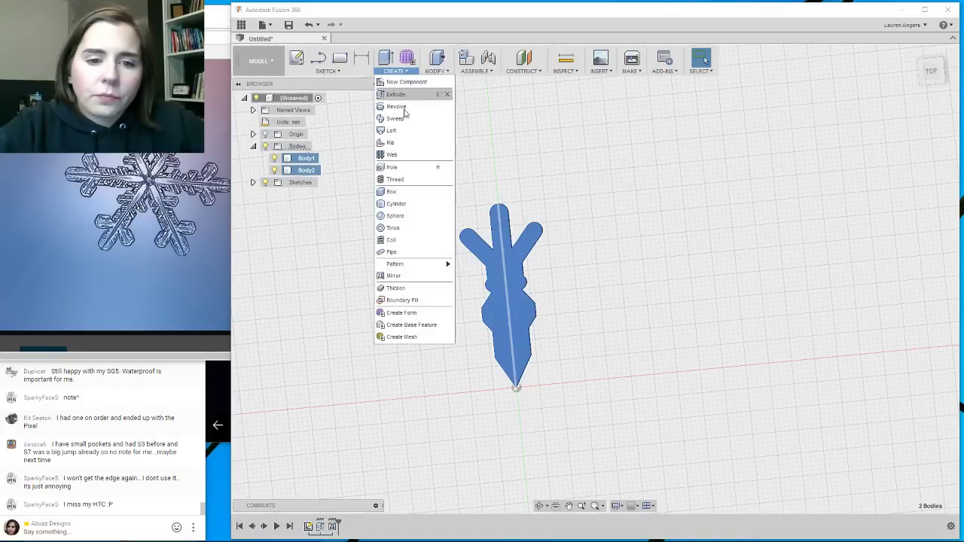
mouse_move(414, 266)
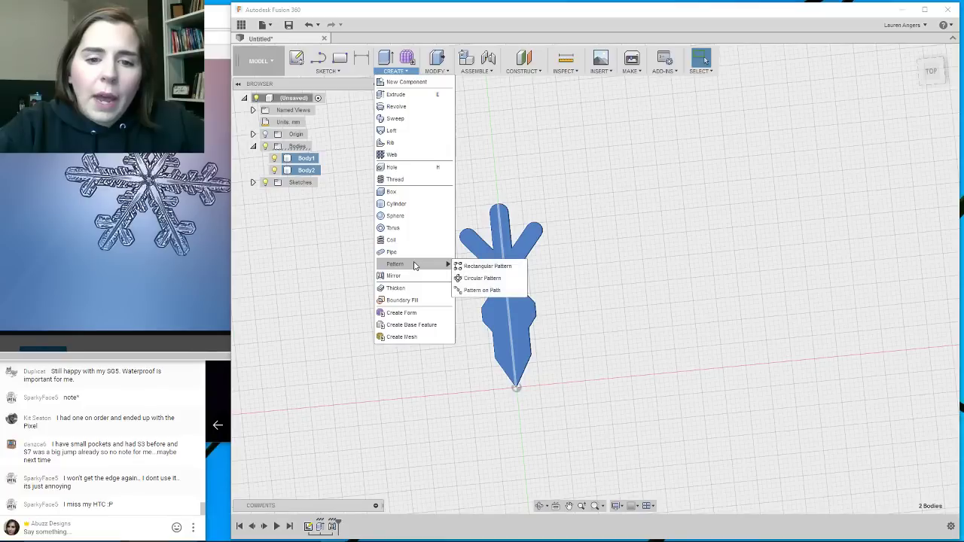
left_click(490, 277)
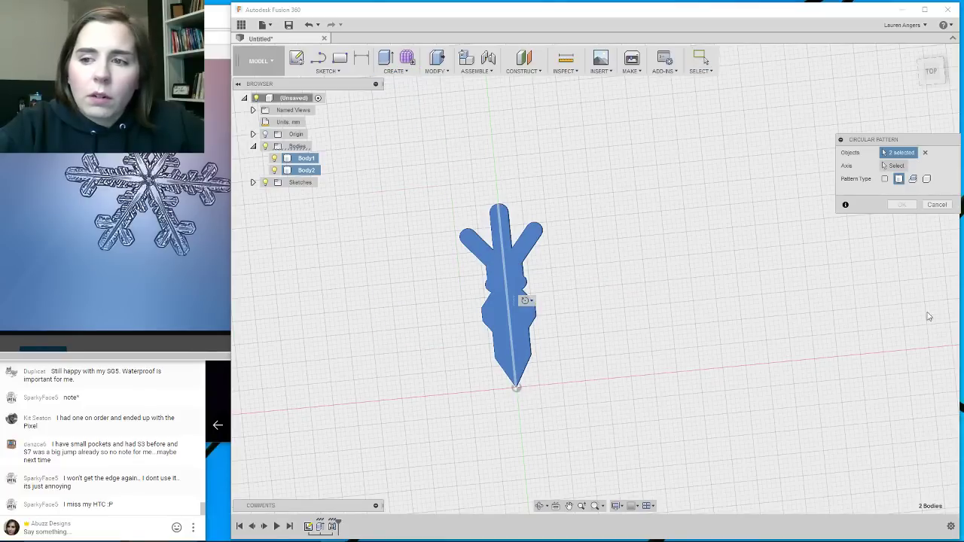
left_click(896, 165)
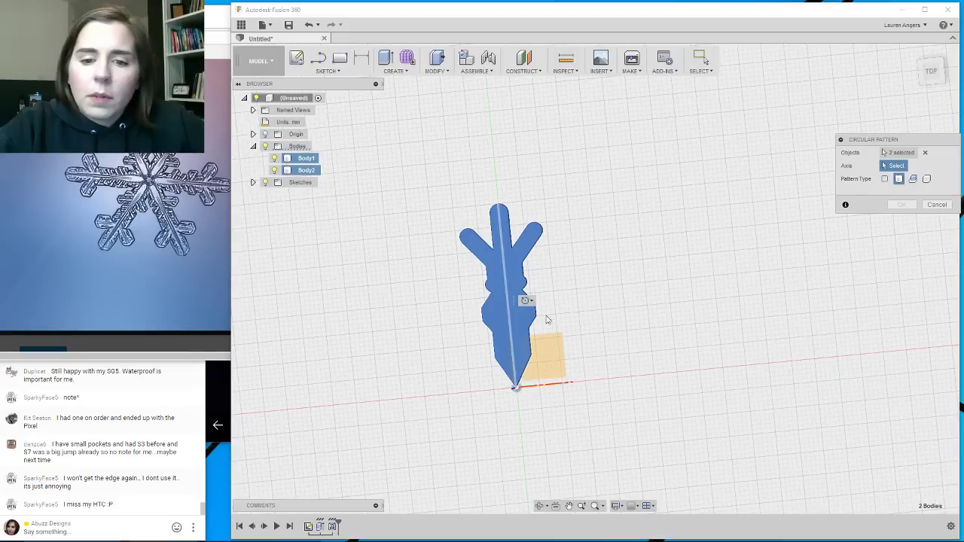
left_click(513, 389)
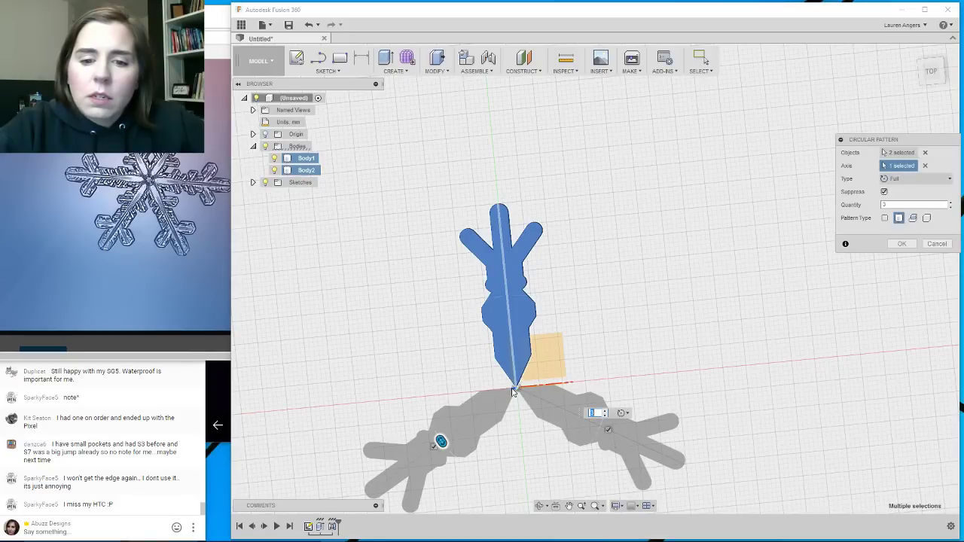
left_click(913, 205)
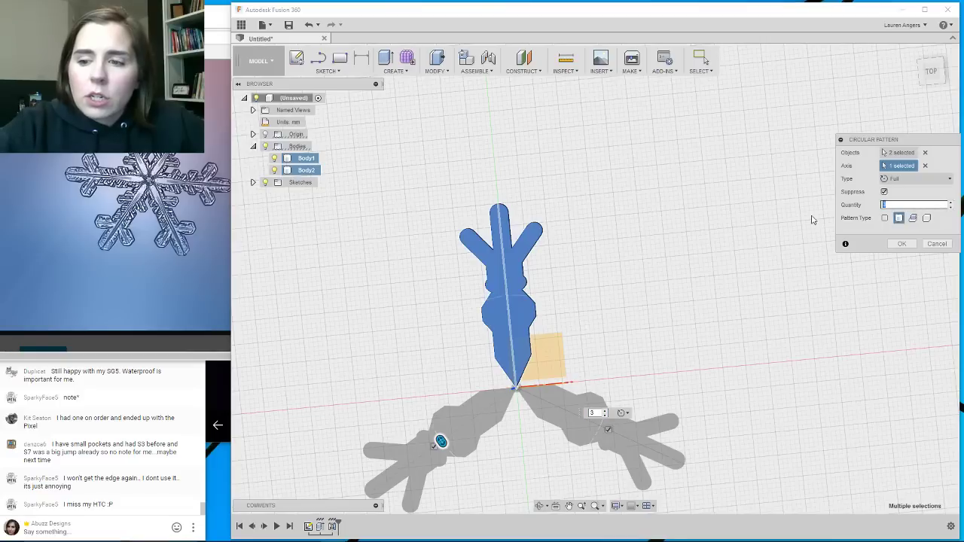
type("6")
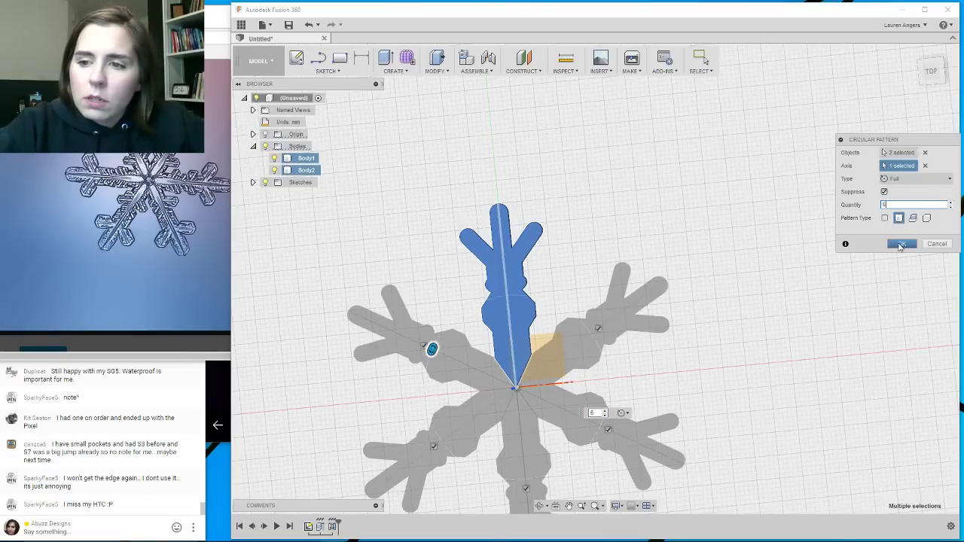
left_click(901, 244)
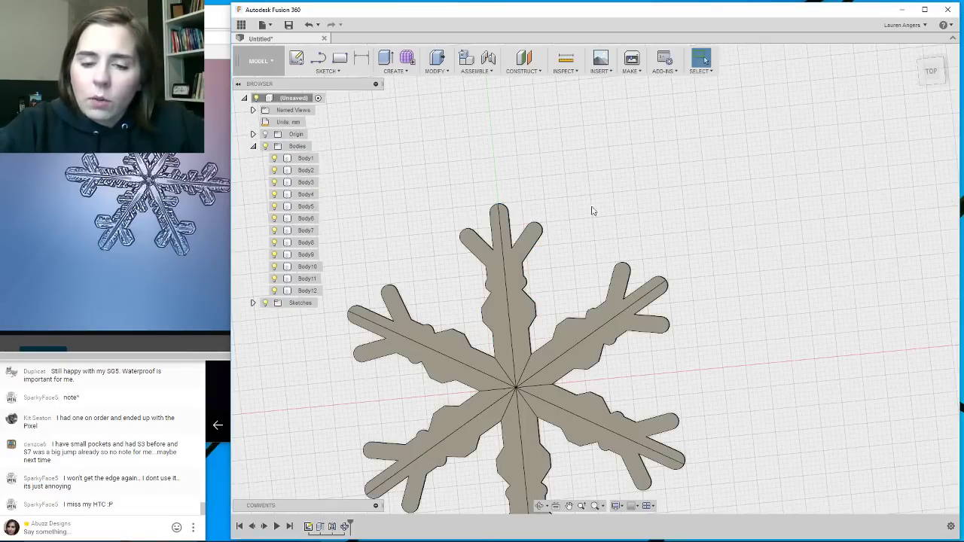
scroll(667, 166, "down", 3)
middle_click_drag(667, 166, 525, 261, "shift")
scroll(525, 260, "up", 2)
scroll(538, 264, "up", 4)
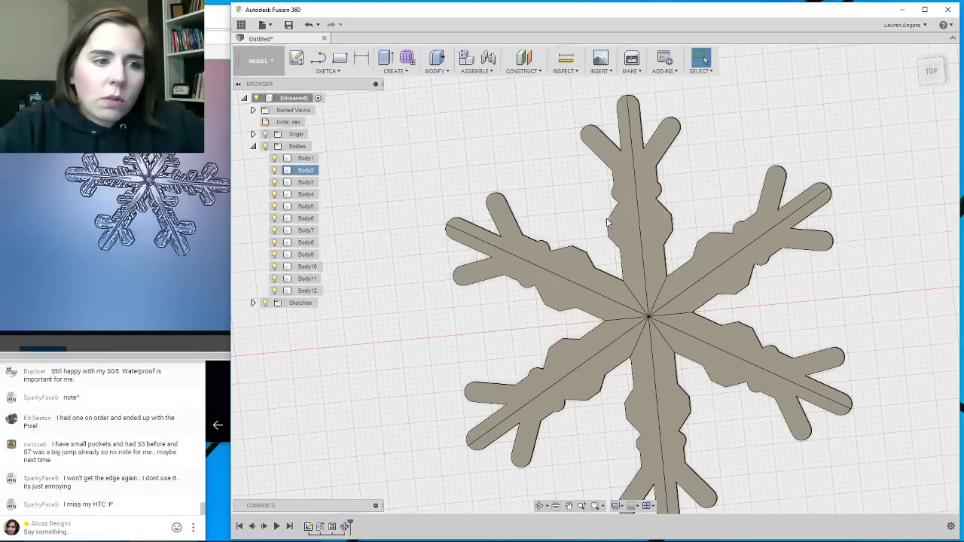
Roll the model history back to just after the extrusion, and return it to the end with the full snowflake.
scroll(588, 199, "up", 4)
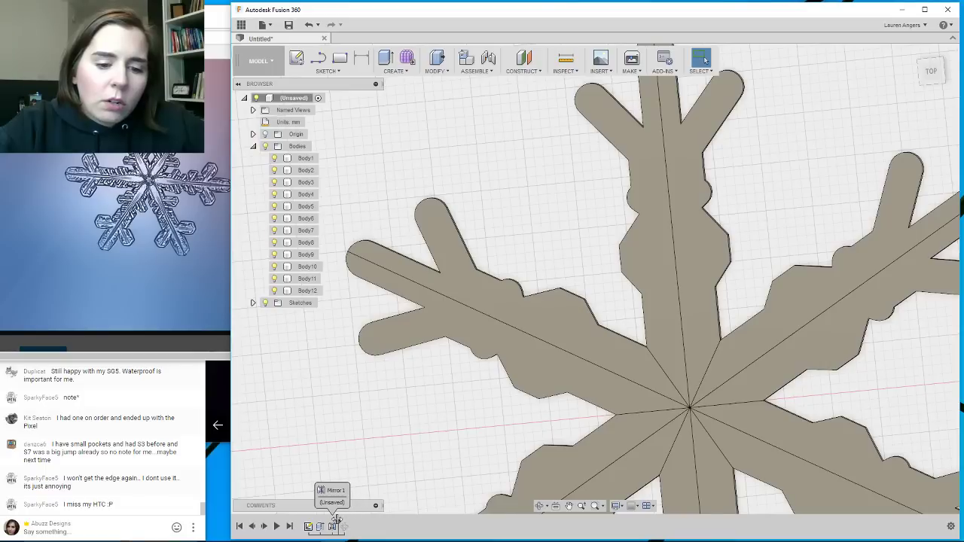
left_click_drag(337, 520, 324, 520)
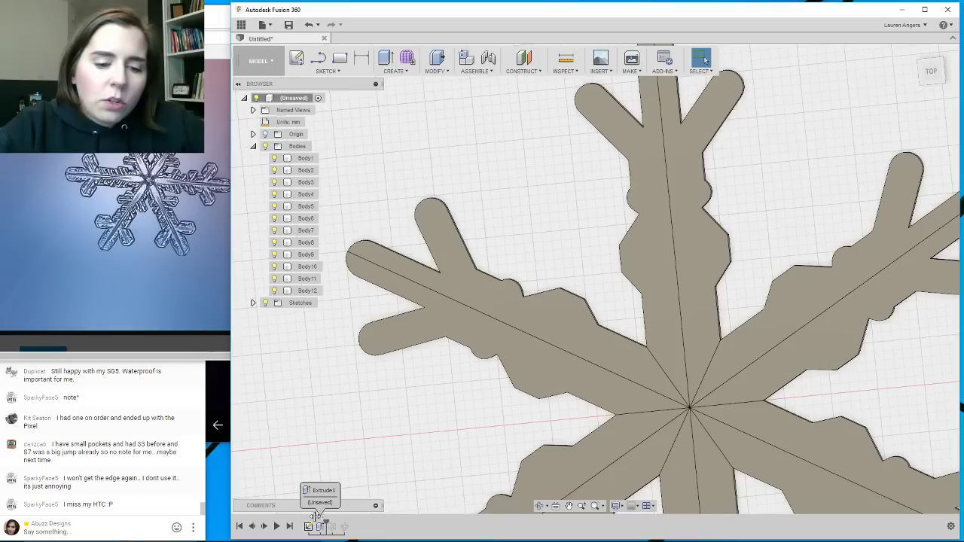
left_click_drag(315, 516, 324, 525)
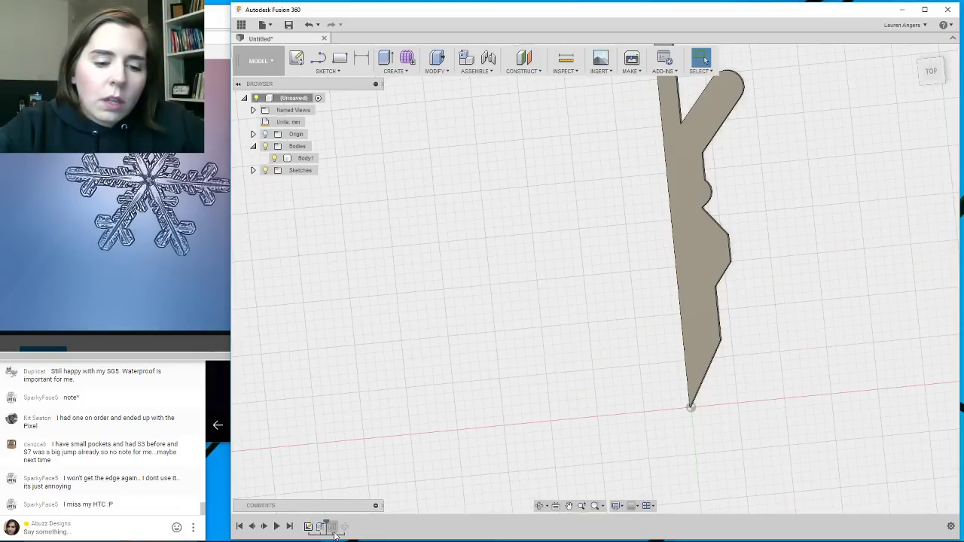
scroll(519, 444, "down", 3)
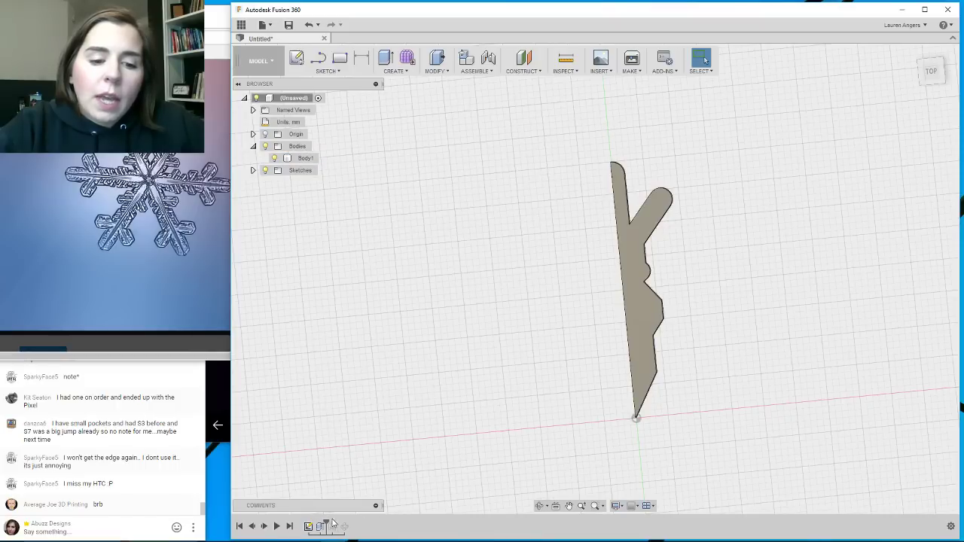
left_click_drag(334, 523, 349, 525)
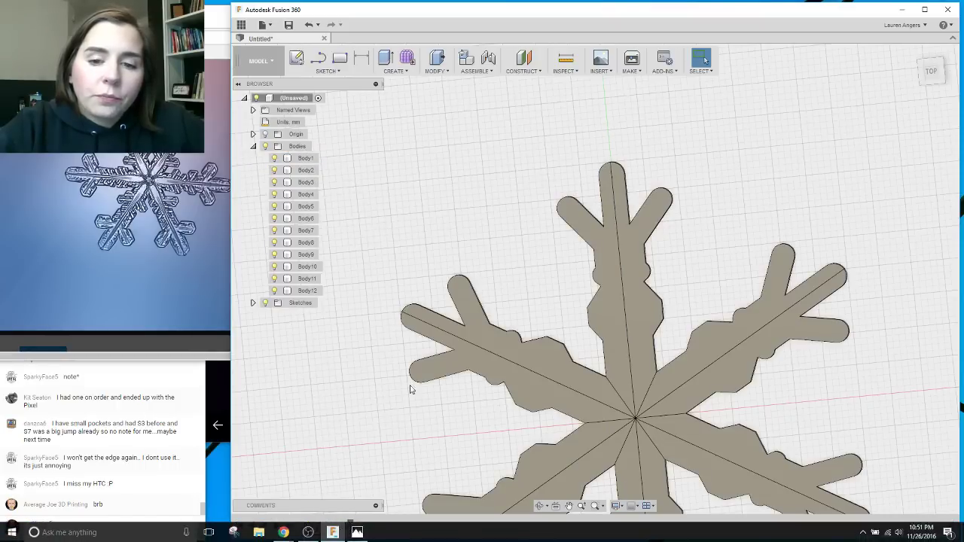
scroll(520, 150, "down", 2)
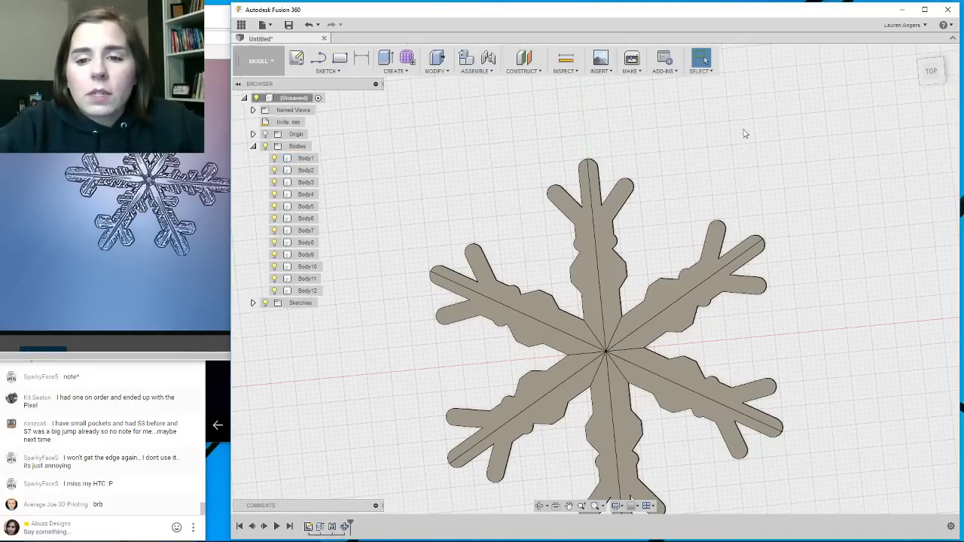
scroll(745, 133, "down", 1)
scroll(593, 356, "up", 1)
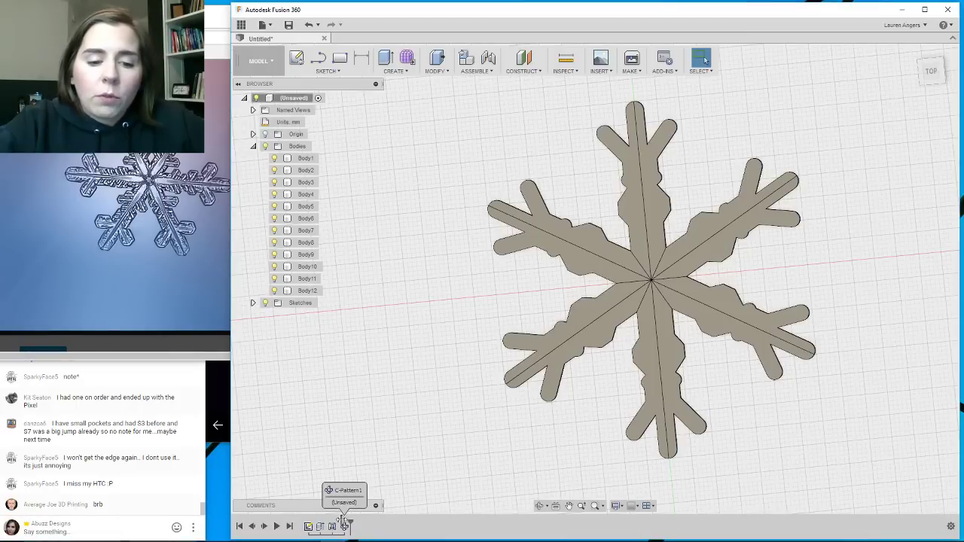
Roll the model history back to just after the extrusion and open the half-arm sketch for editing.
left_click_drag(324, 517, 325, 516)
scroll(403, 402, "down", 3)
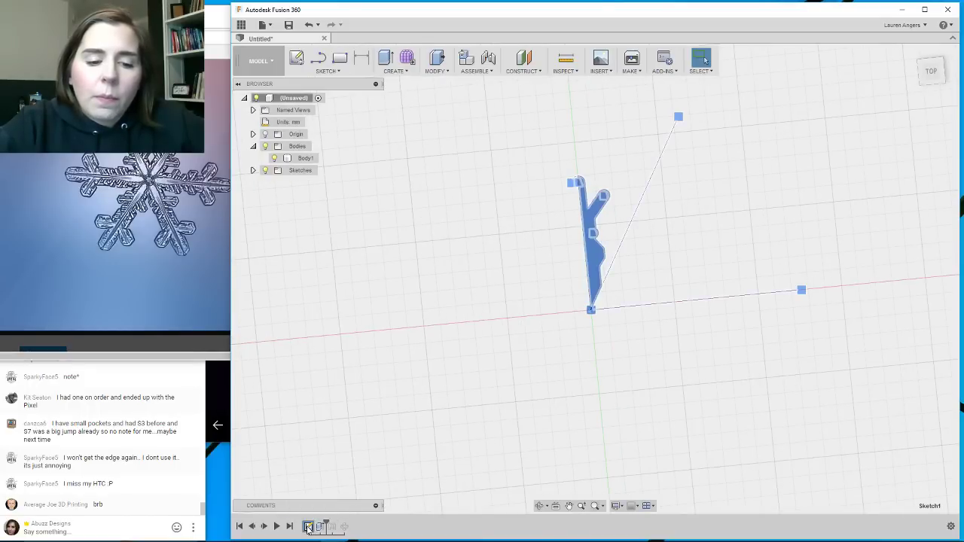
right_click(308, 527)
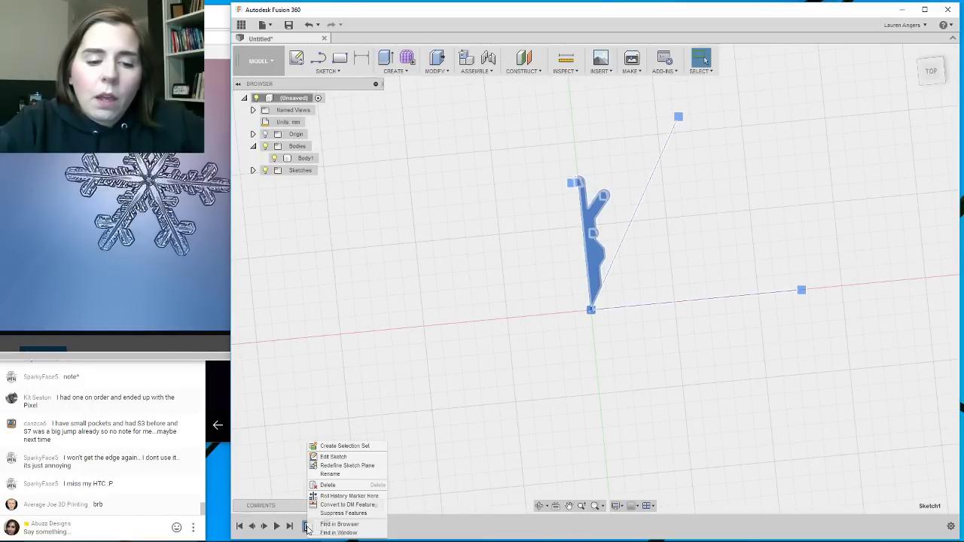
left_click(333, 457)
scroll(514, 322, "up", 6)
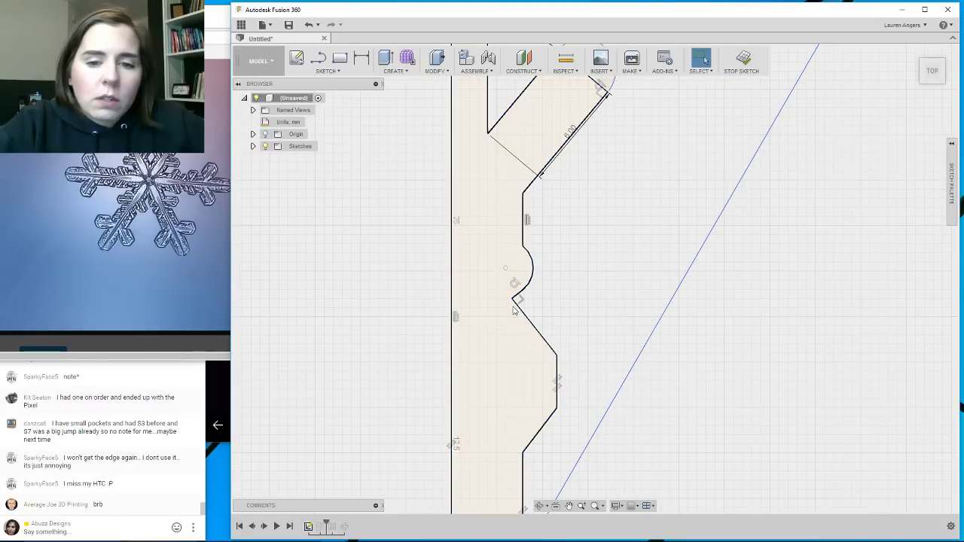
Draw a vertical line down from the small arc's lower end and an about 2.6 mm sloped line to the bump's upper corner, replacing the old diagonal.
key("l")
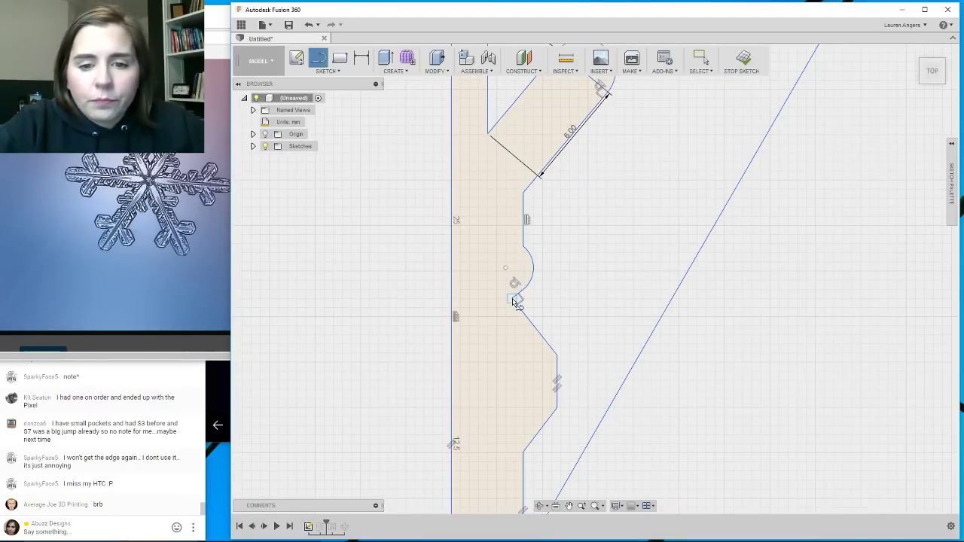
left_click(514, 299)
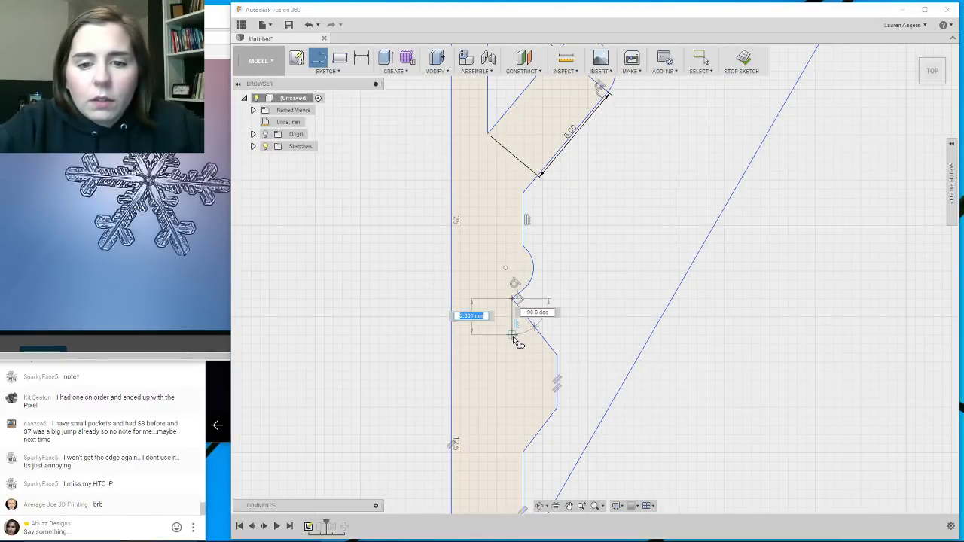
left_click(514, 346)
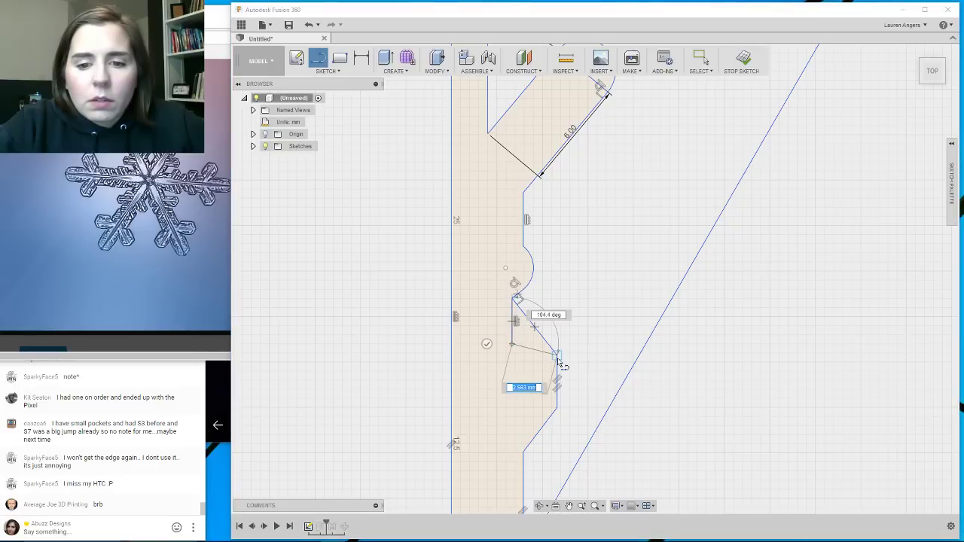
left_click(558, 354)
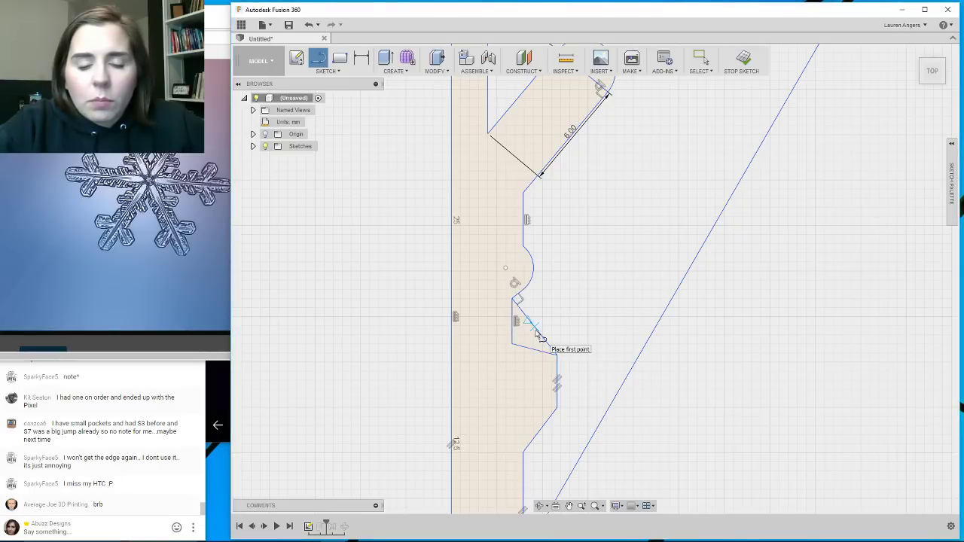
key("Escape")
left_click(538, 333)
key("Delete")
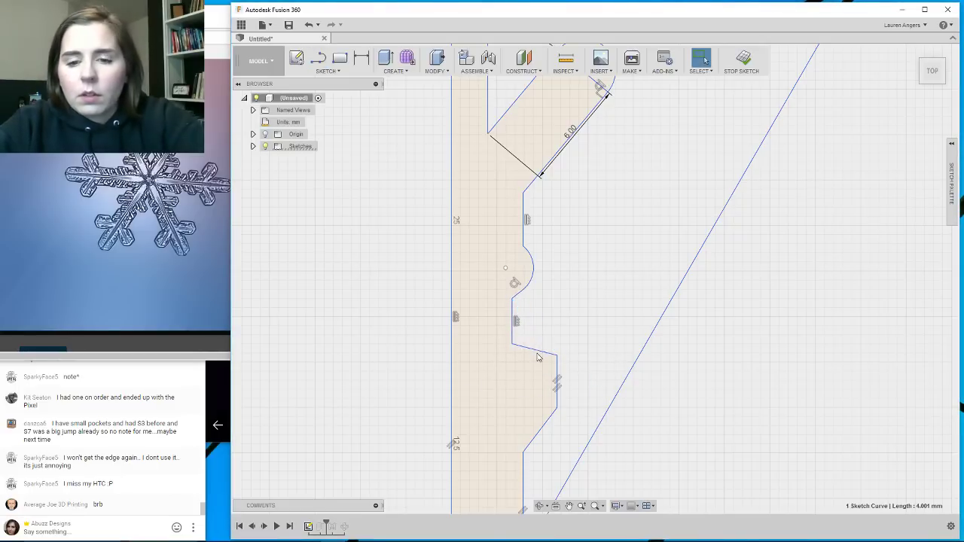
Finish the sketch and roll the model history forward to the end to rebuild all six arms.
scroll(524, 301, "down", 2)
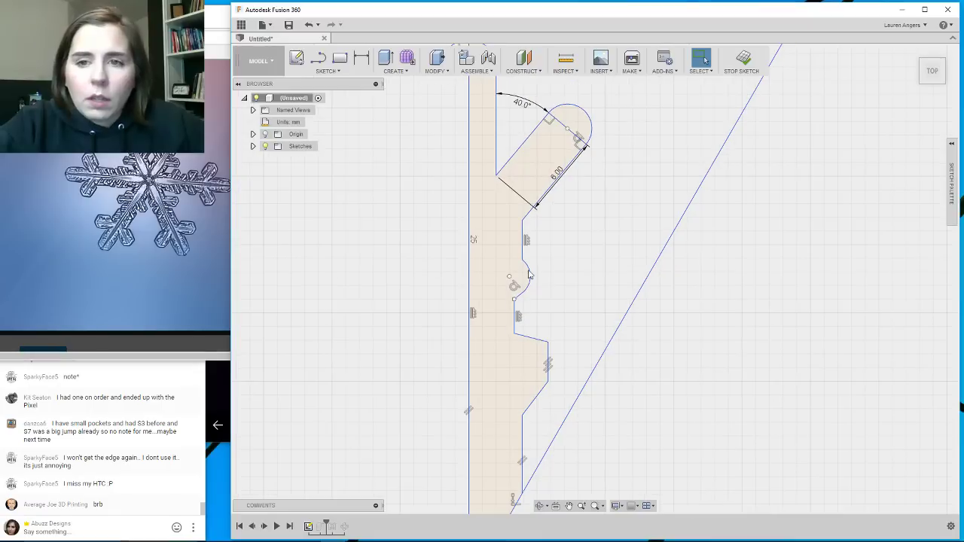
left_click(742, 62)
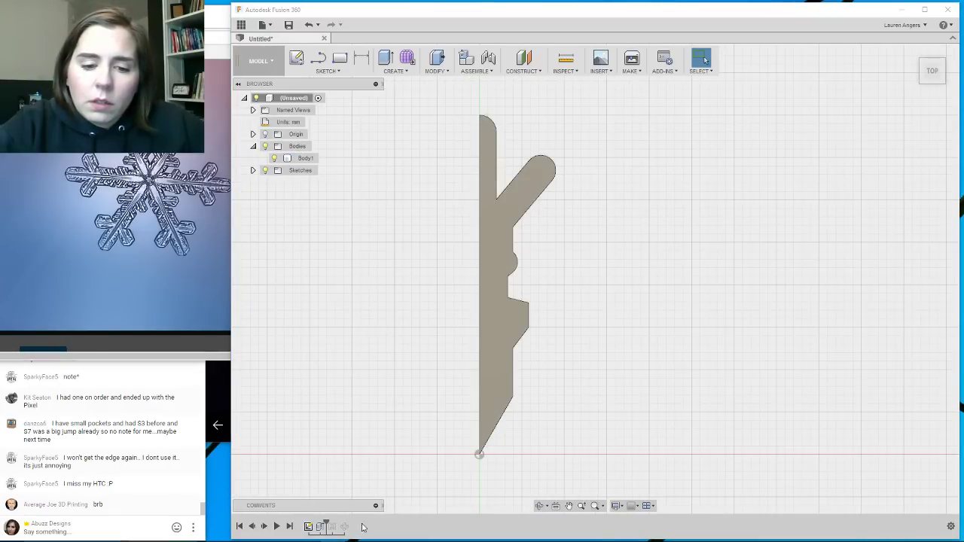
left_click_drag(327, 525, 350, 524)
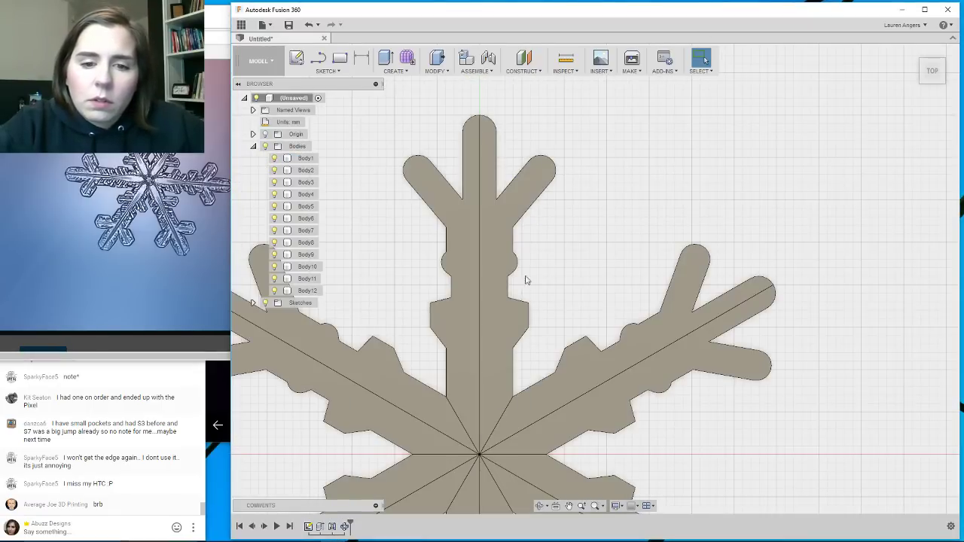
scroll(622, 229, "down", 2)
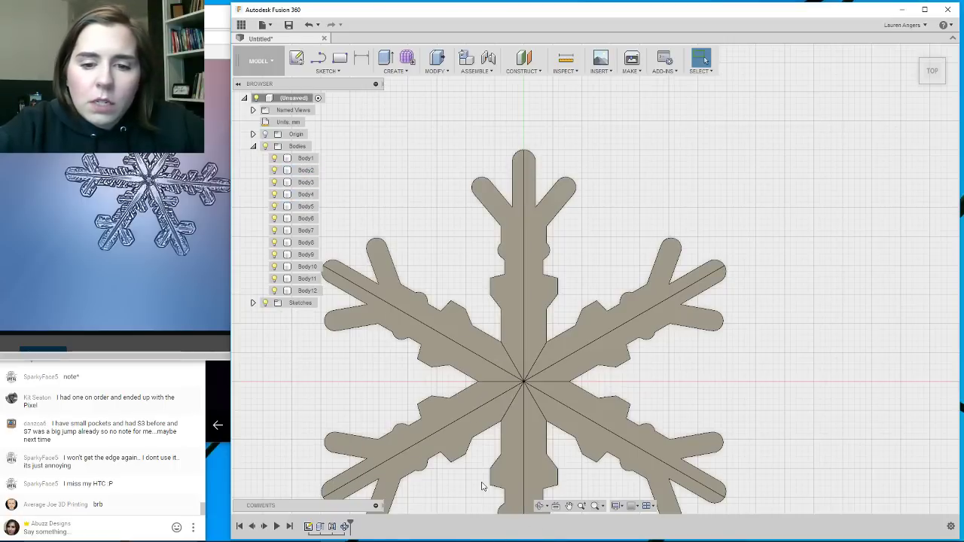
Close the Photos window showing the snowflake5.JPG reference picture, leaving no face of the snowflake selected.
mouse_move(329, 536)
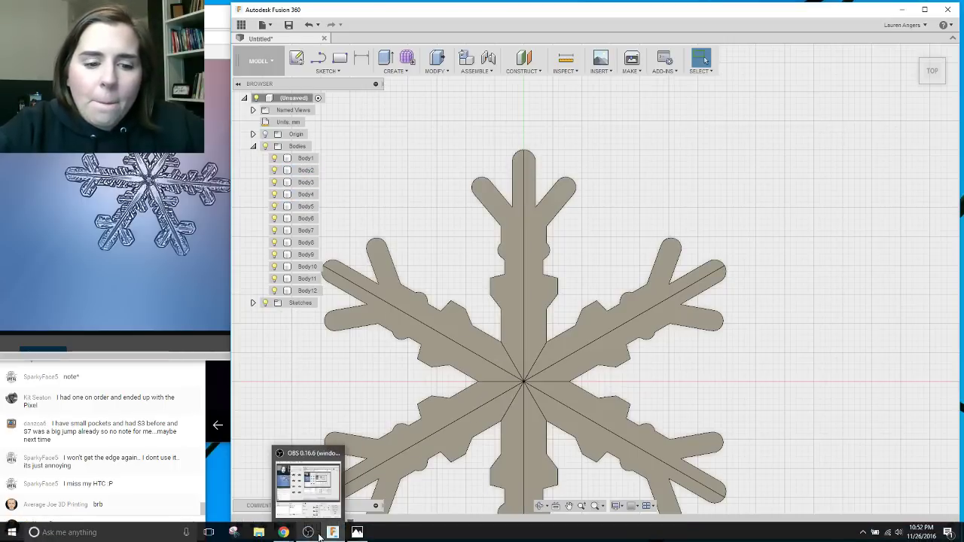
mouse_move(361, 537)
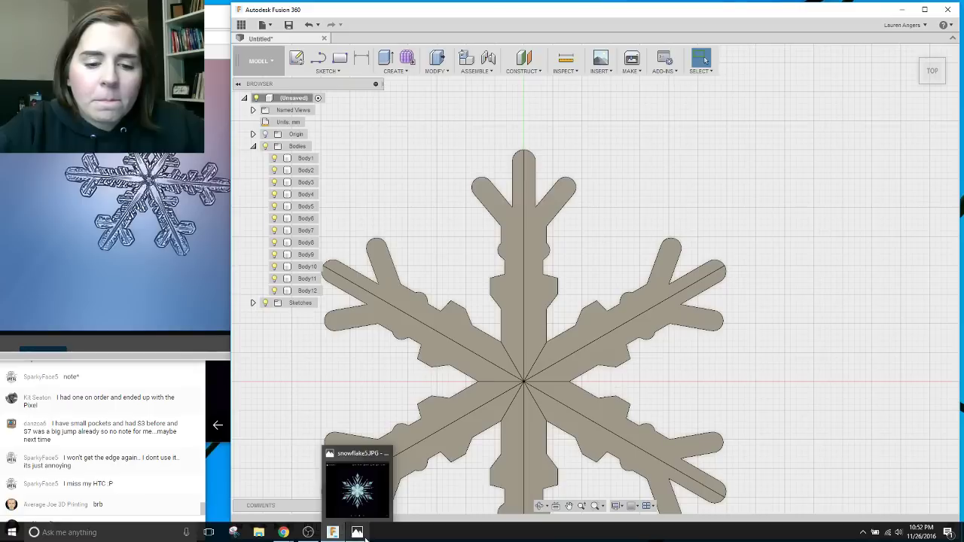
right_click(348, 535)
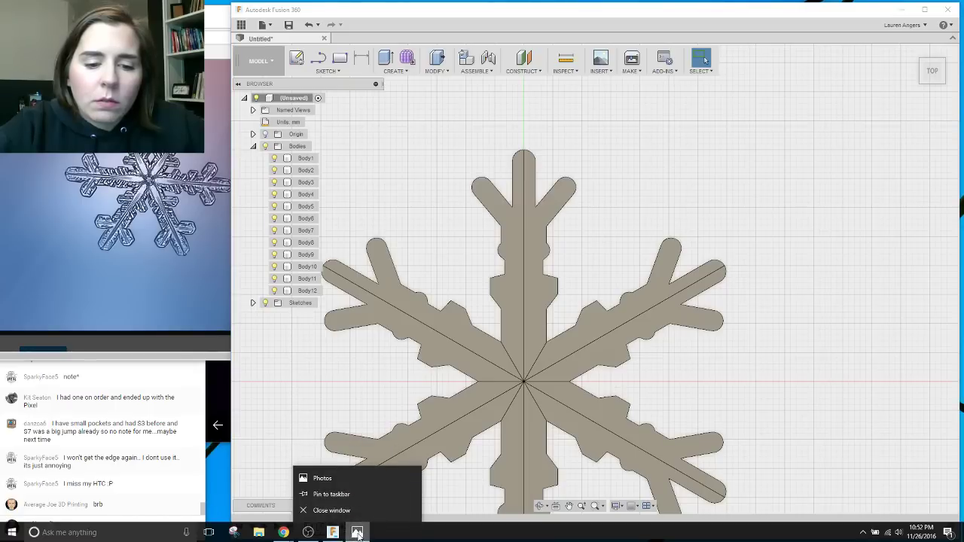
left_click(331, 510)
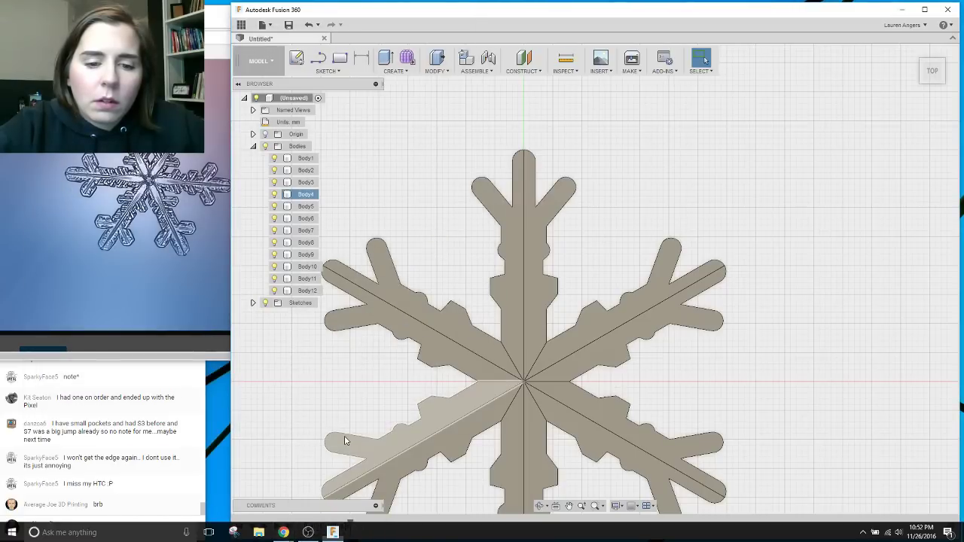
left_click(422, 437)
scroll(360, 314, "down", 1)
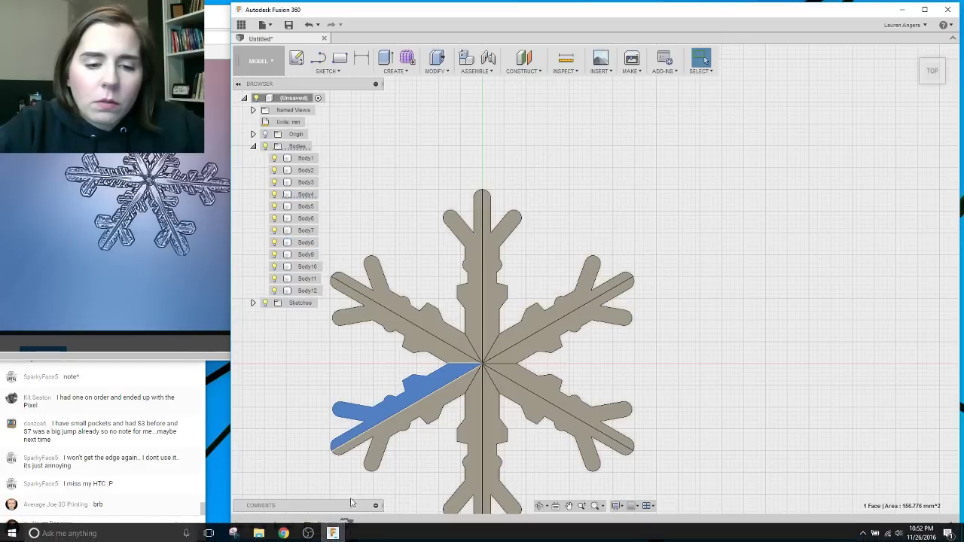
left_click(329, 419)
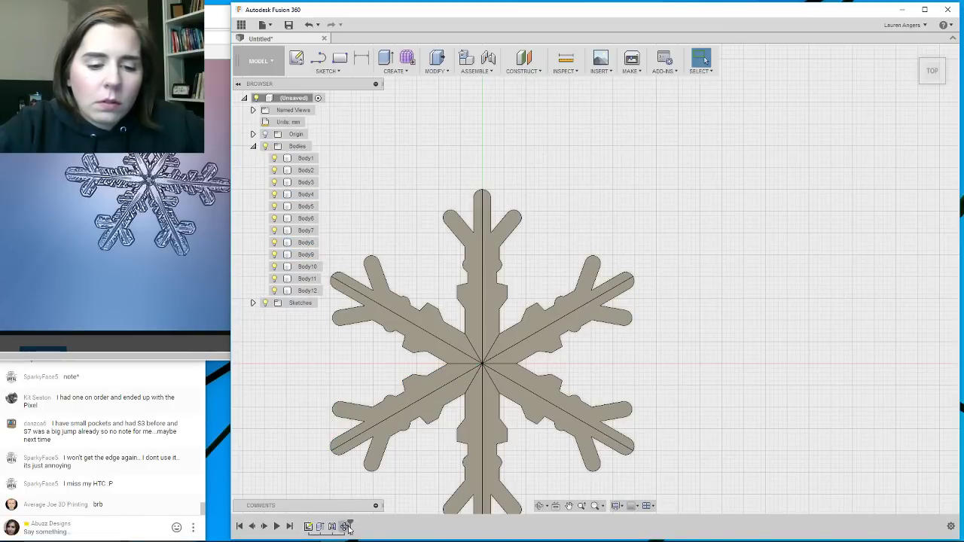
Return the history marker to the point after the extrusion and reopen the half-arm sketch, framing the lower bump.
left_click_drag(350, 523, 318, 530)
right_click(309, 527)
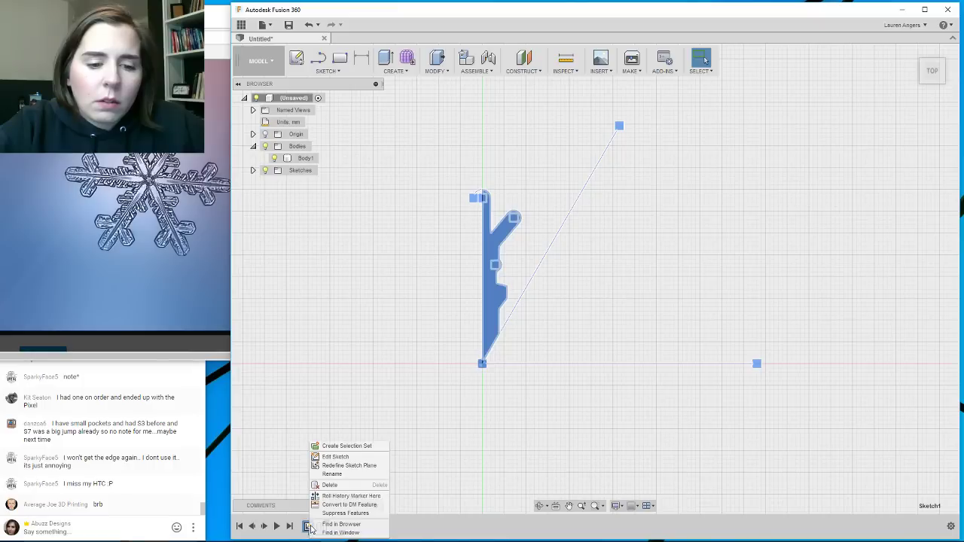
left_click(336, 457)
scroll(486, 217, "up", 8)
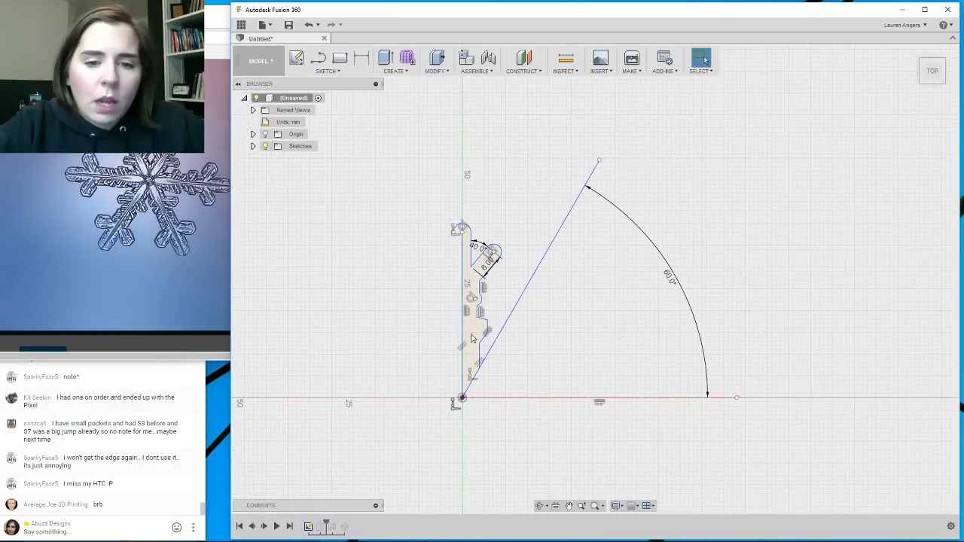
scroll(700, 150, "down", 4)
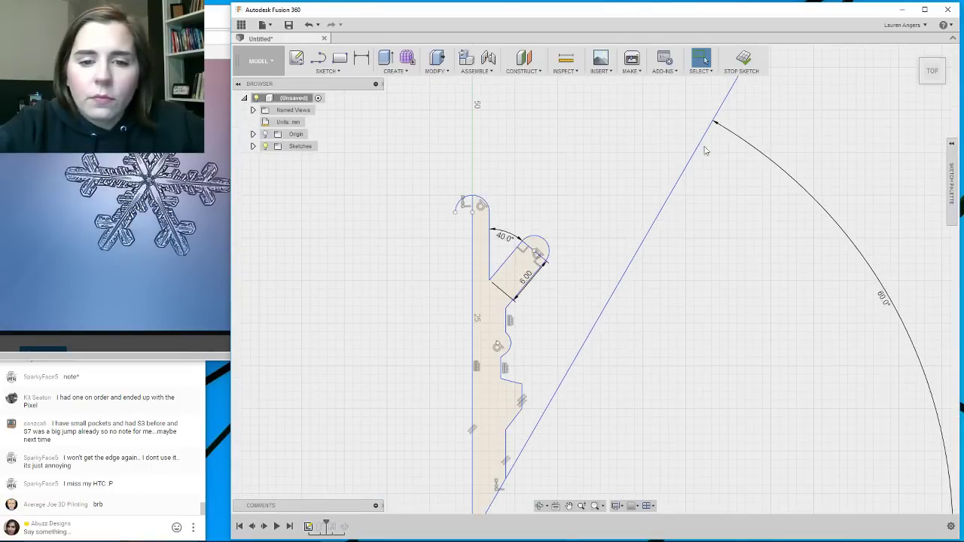
scroll(551, 266, "up", 4)
scroll(587, 177, "down", 3)
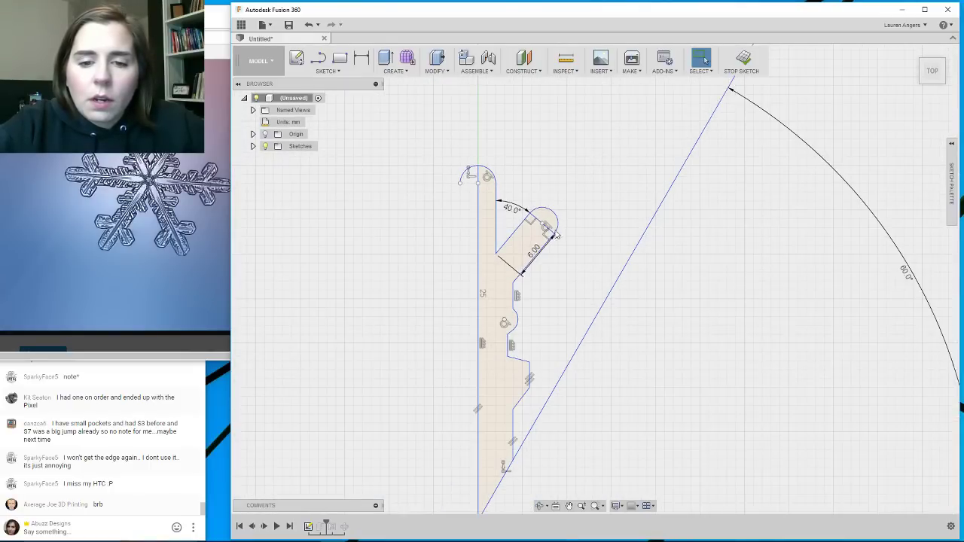
scroll(542, 286, "up", 3)
scroll(520, 354, "down", 3)
scroll(497, 424, "up", 2)
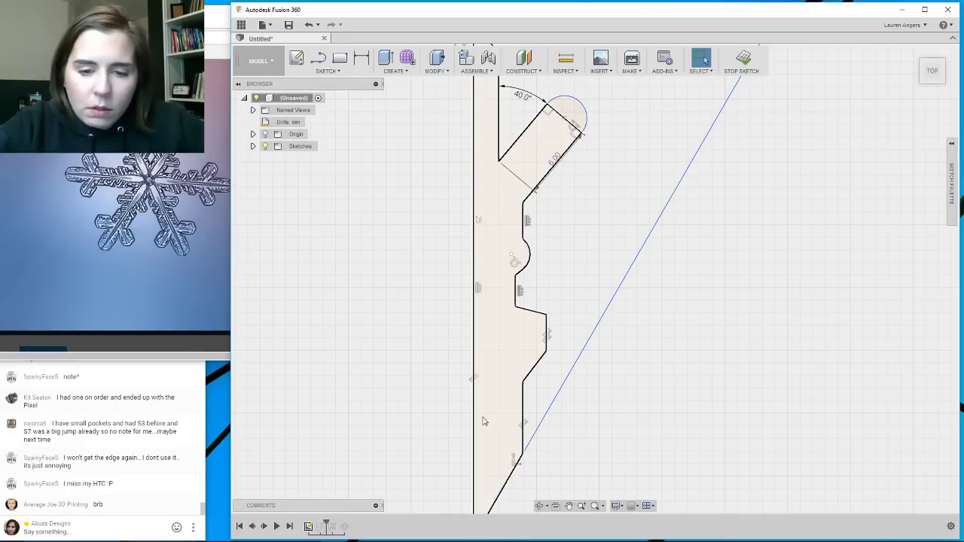
Draw a short horizontal line inward from the half arm's straight edge, continuing with a slanted line up past the bump's vertical side.
key("l")
left_click(498, 368)
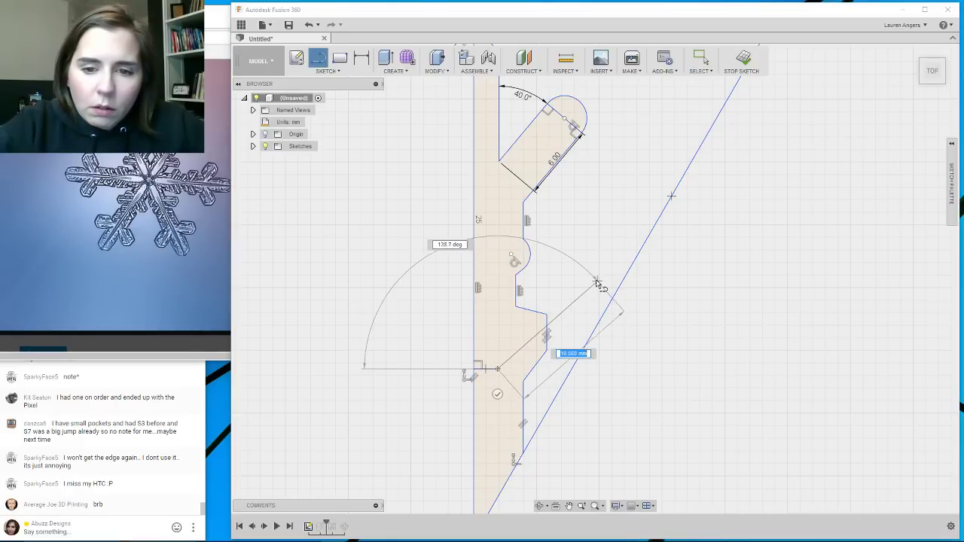
left_click(561, 314)
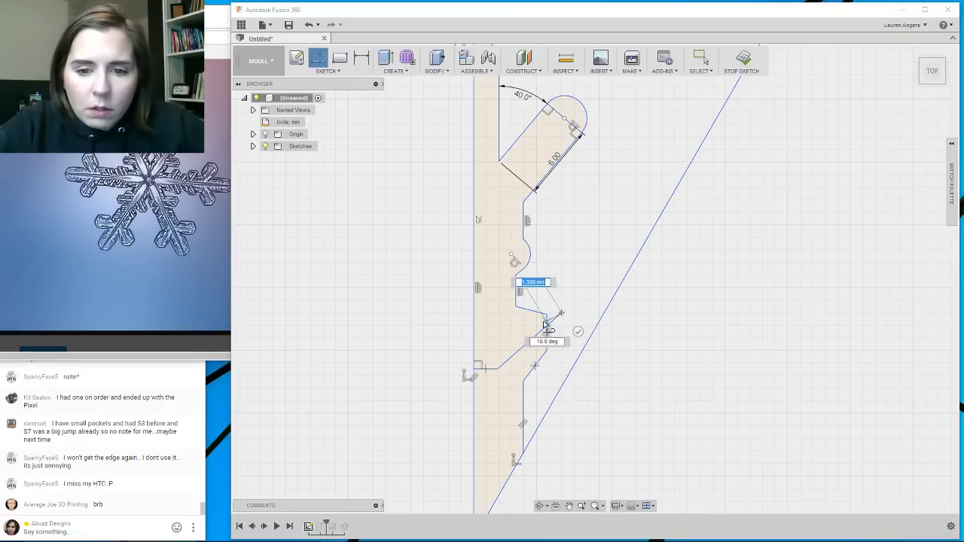
key("Escape")
Draw a new top edge for the lower bump, running inward, slanting down, and rising to the adjacent corner, and remove the old slanted edge.
key("l")
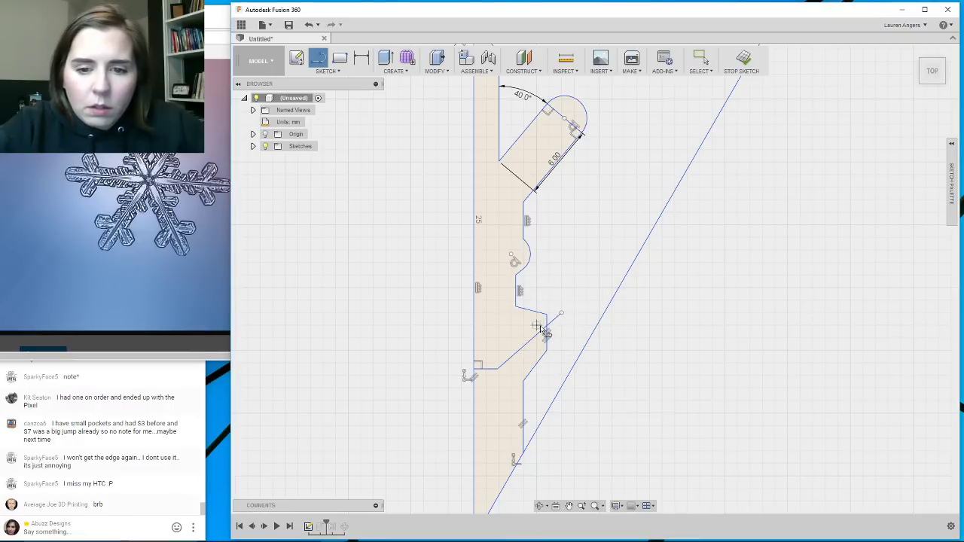
left_click(547, 328)
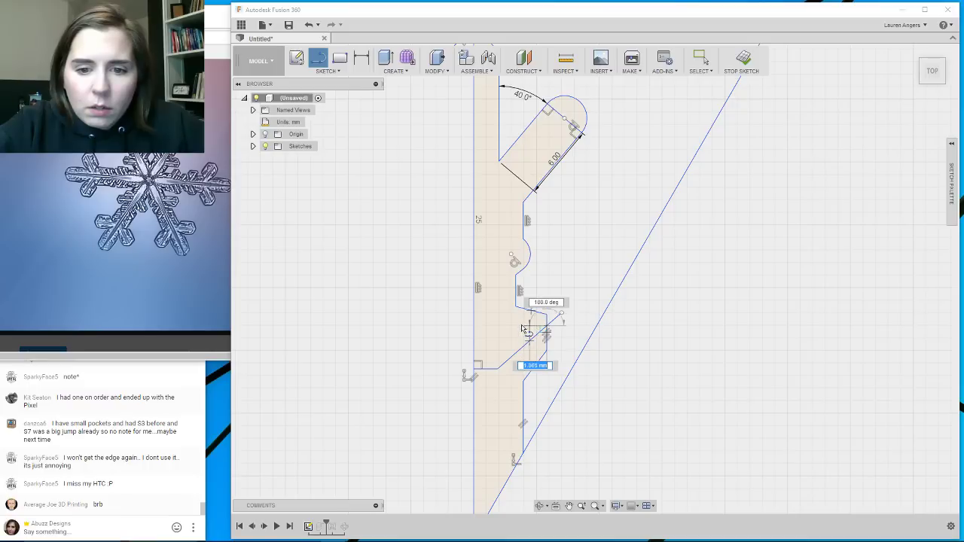
left_click(524, 326)
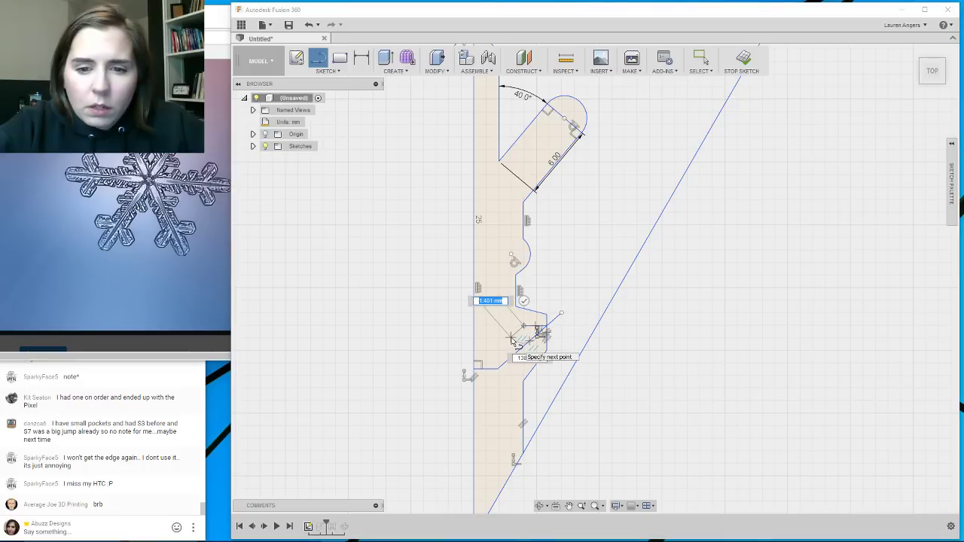
left_click(517, 309)
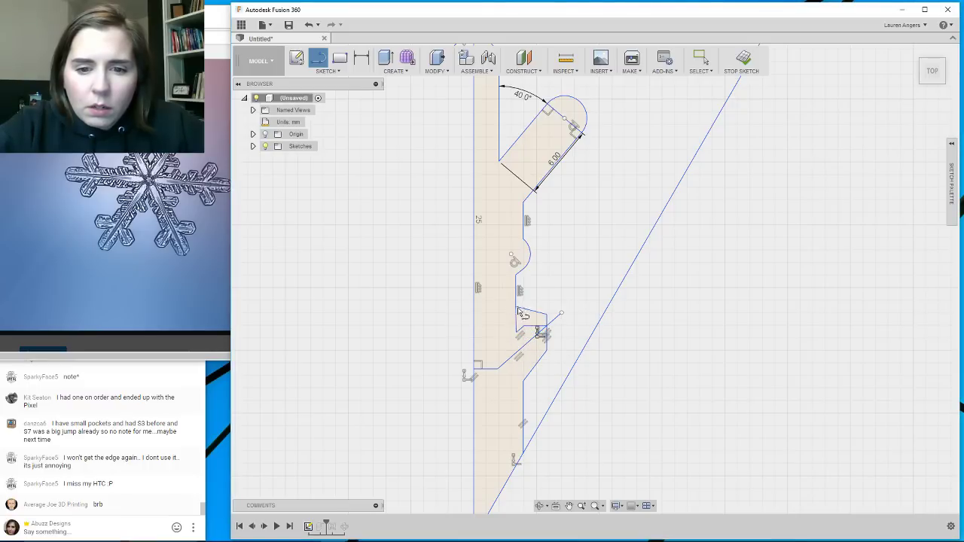
key("Escape")
scroll(539, 310, "up", 2)
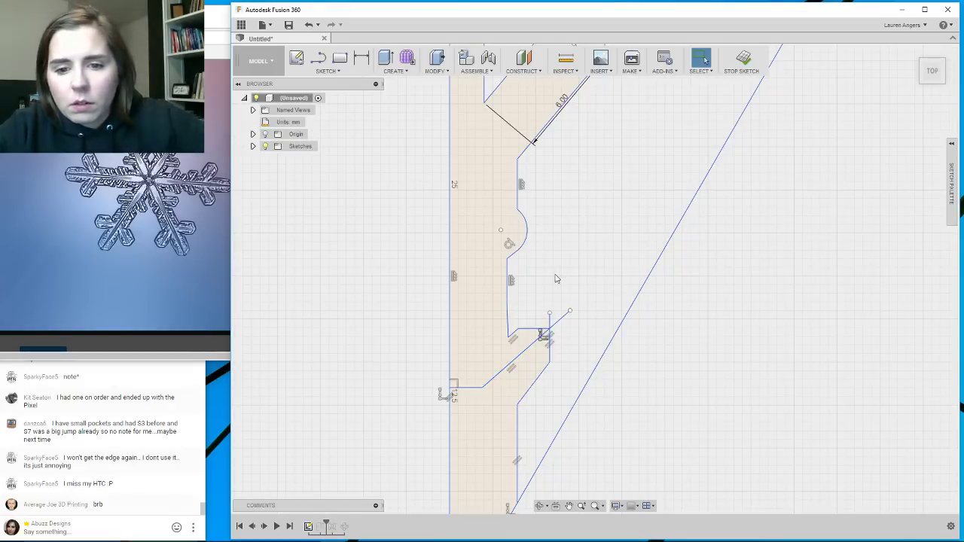
scroll(561, 306, "down", 2)
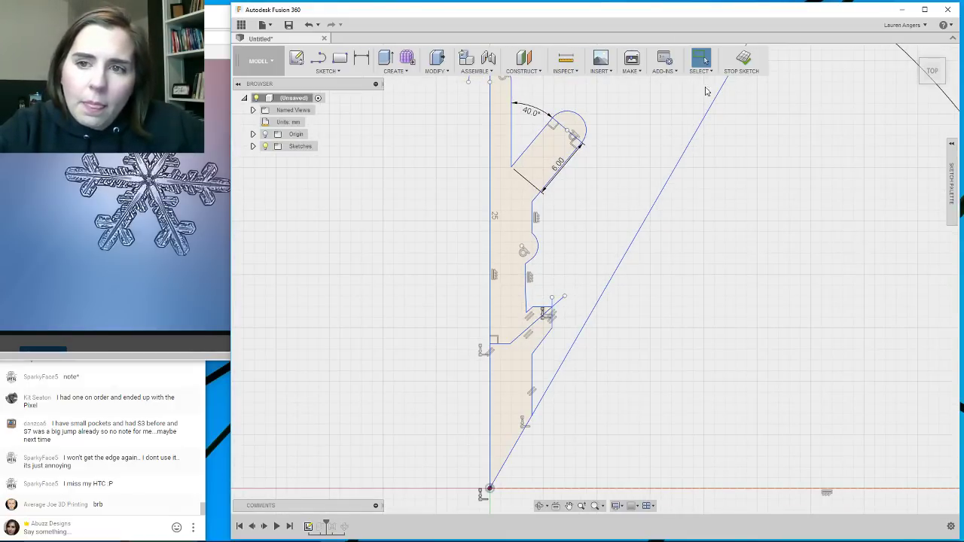
Return to the half-arm sketch by undoing its completion, and delete the long slanted line crossing the lower bump.
left_click(740, 61)
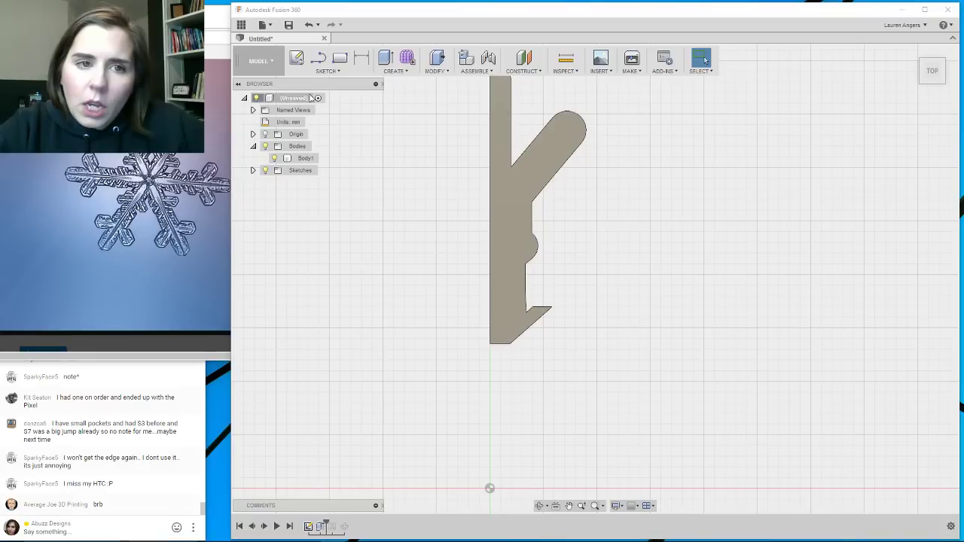
left_click(309, 24)
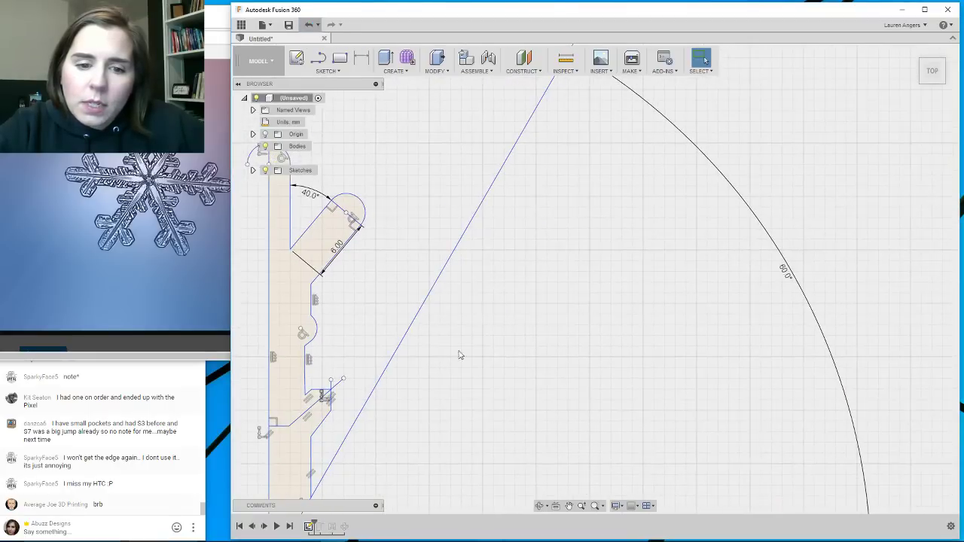
scroll(451, 309, "up", 3)
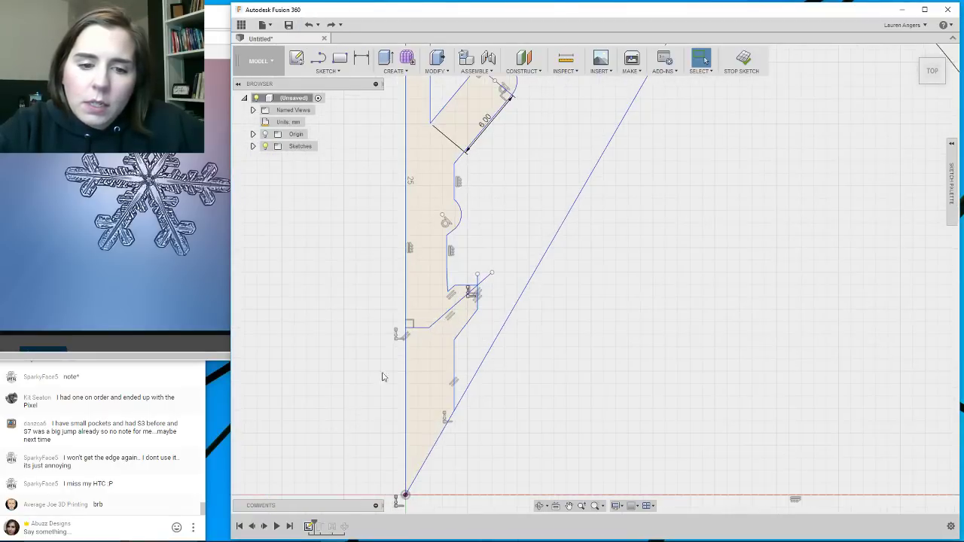
left_click(451, 309)
key("Delete")
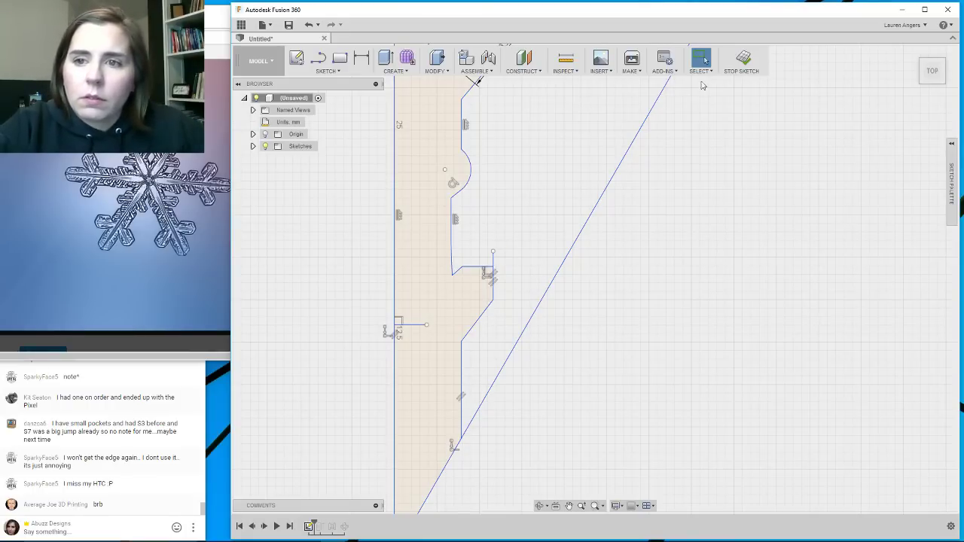
Finish the sketch and roll the model history forward to its end to regenerate the full six-armed snowflake.
left_click(741, 60)
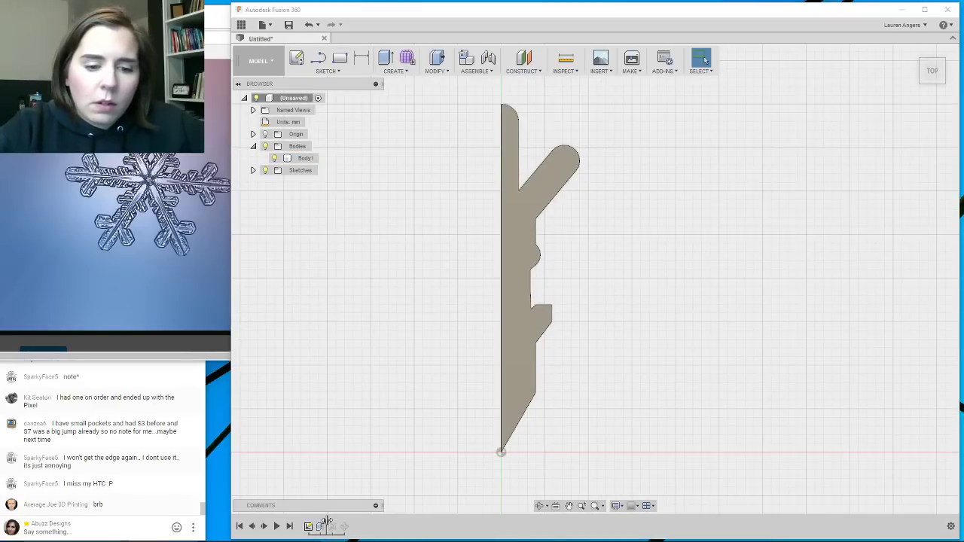
left_click_drag(327, 521, 349, 521)
scroll(660, 155, "down", 3)
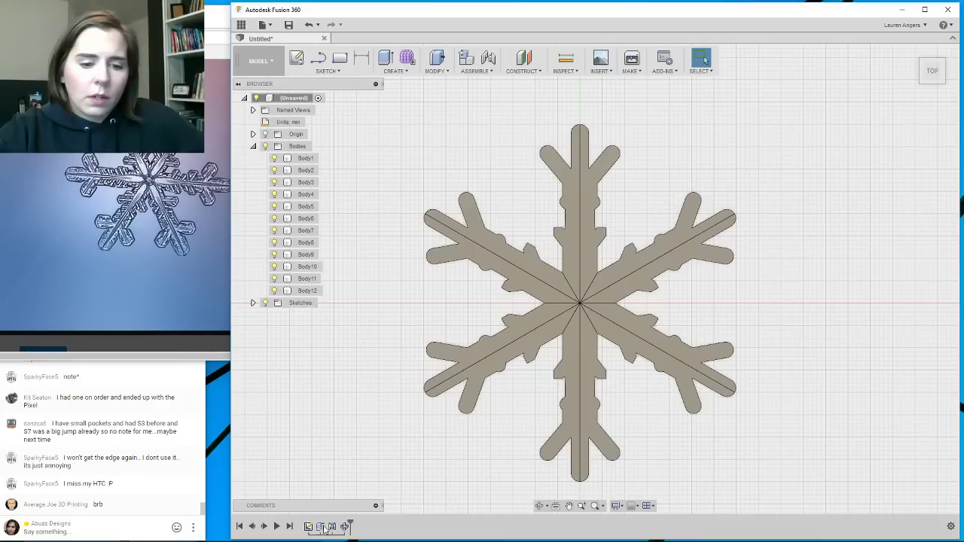
Roll the history back to just after the extrusion and reopen the half-arm sketch, framing the tip and side branch.
left_click_drag(351, 527, 325, 527)
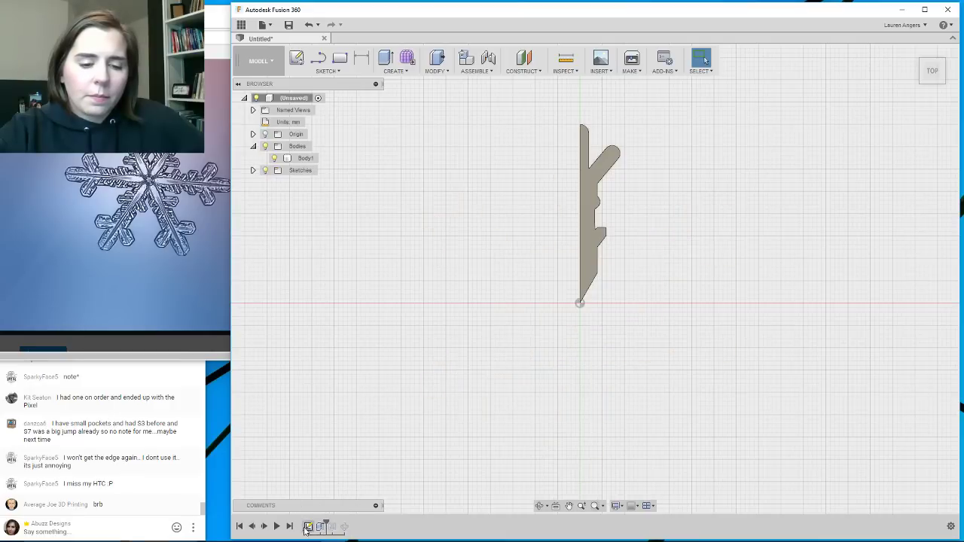
right_click(309, 527)
left_click(343, 450)
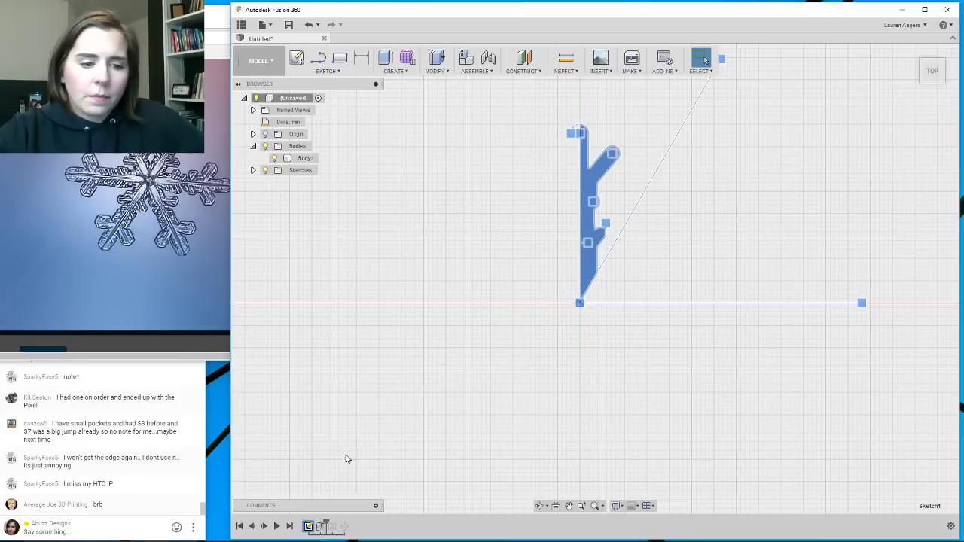
scroll(446, 254, "up", 5)
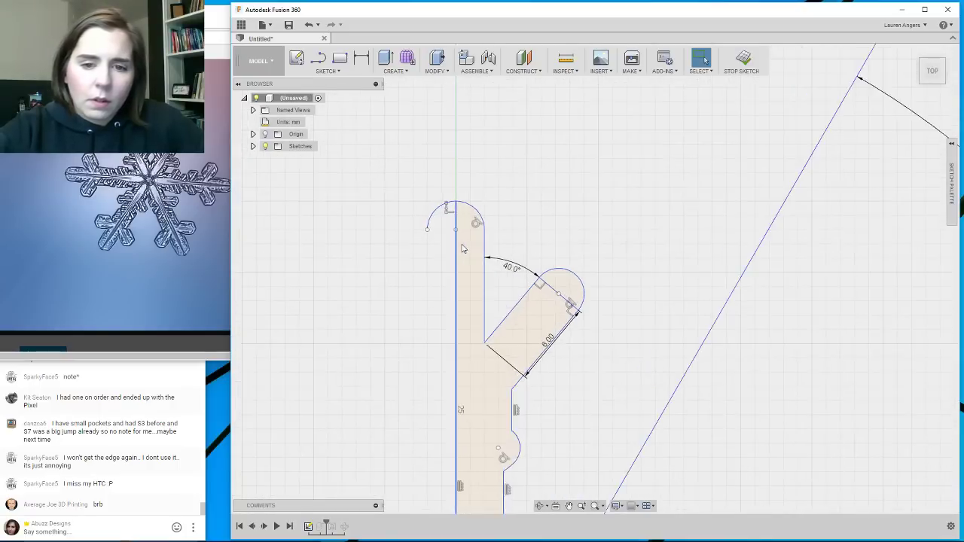
scroll(576, 365, "up", 1)
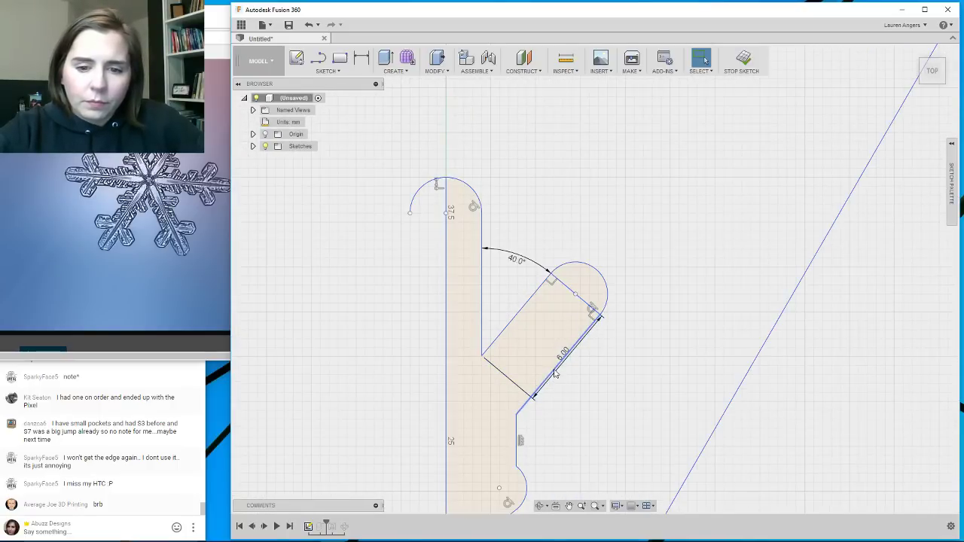
Remove the perpendicular and tangent constraints around the side branch's rounded end.
left_click(561, 387)
left_click_drag(561, 387, 576, 347)
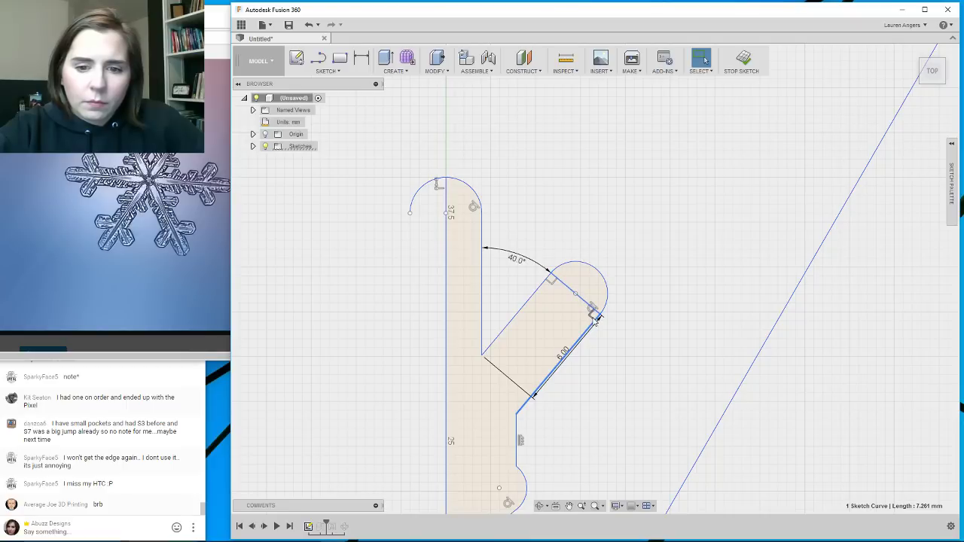
left_click(595, 317)
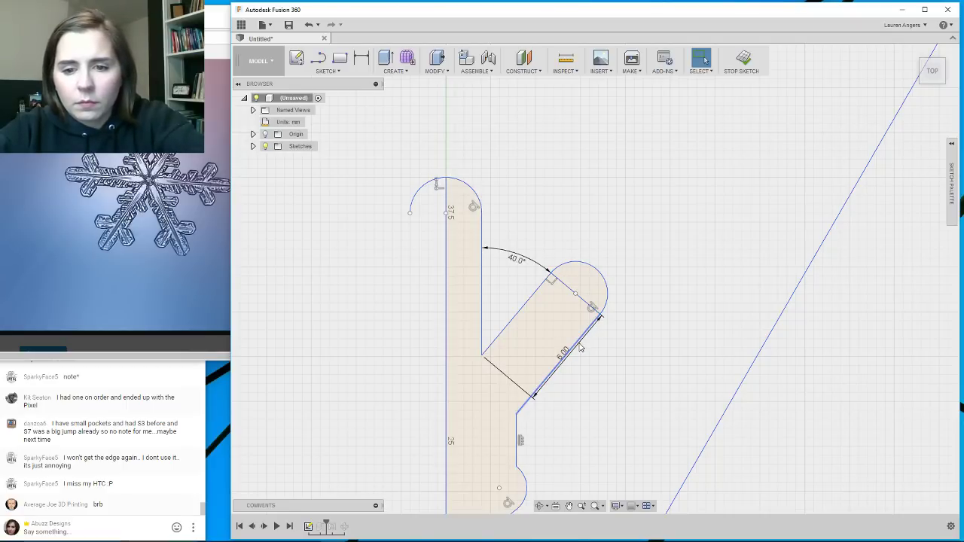
left_click(589, 329)
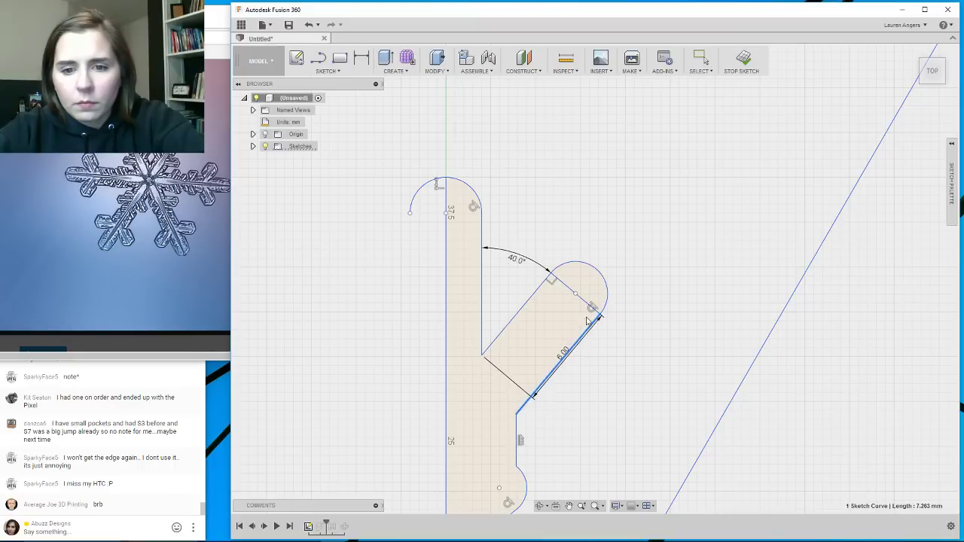
key("Escape")
left_click(591, 314)
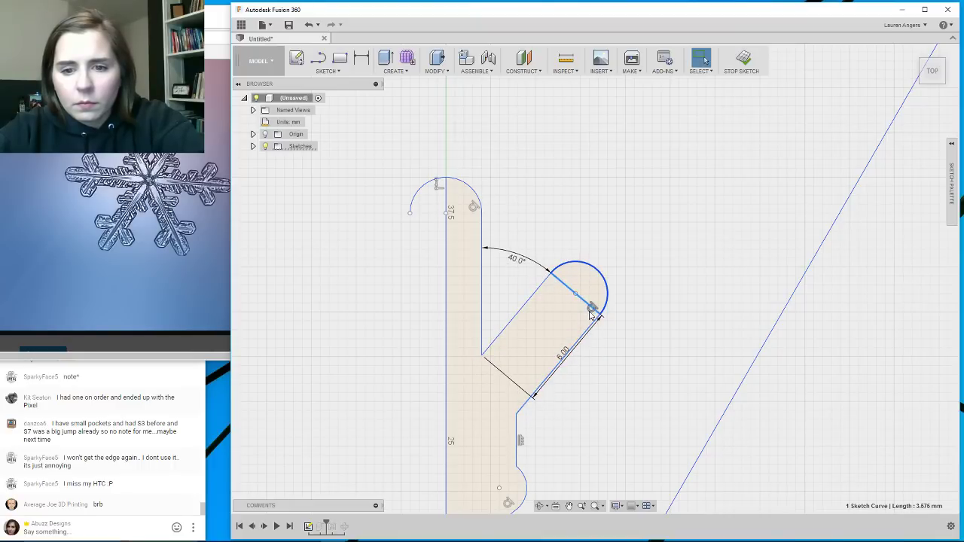
left_click(587, 339)
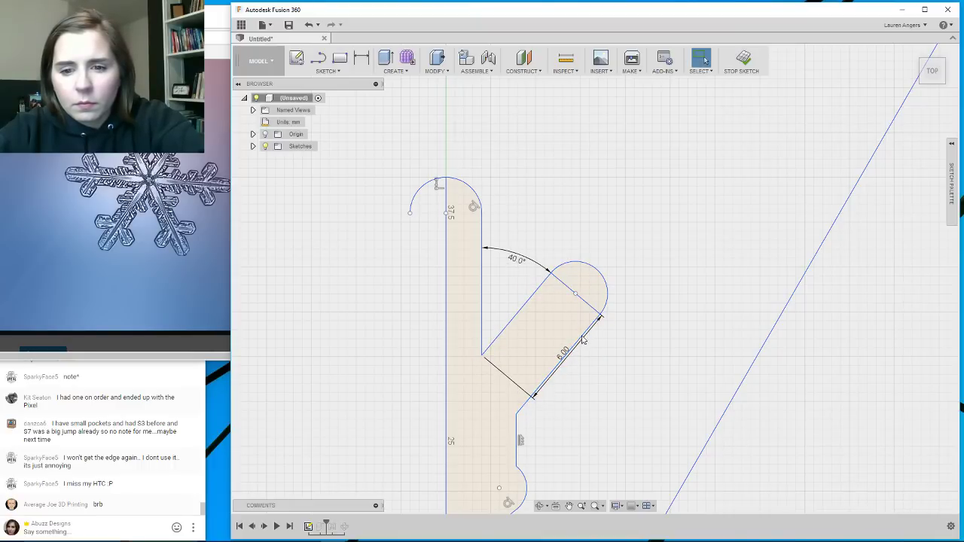
Try to shift the side branch's outer edge and the centre of its rounded end, and undo the last move.
left_click(581, 337)
left_click(585, 339)
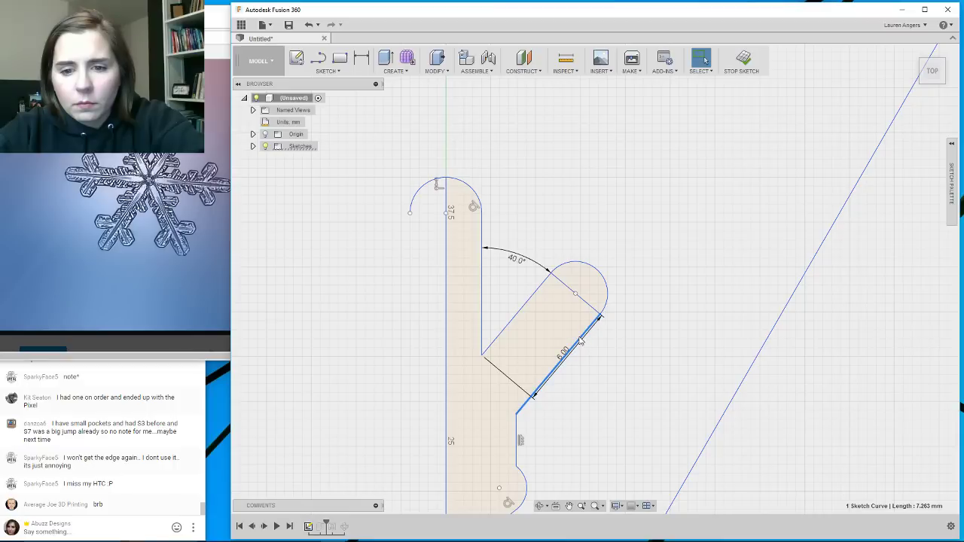
mouse_move(580, 338)
left_mouse_down()
mouse_move(587, 352)
mouse_move(581, 338)
left_mouse_up()
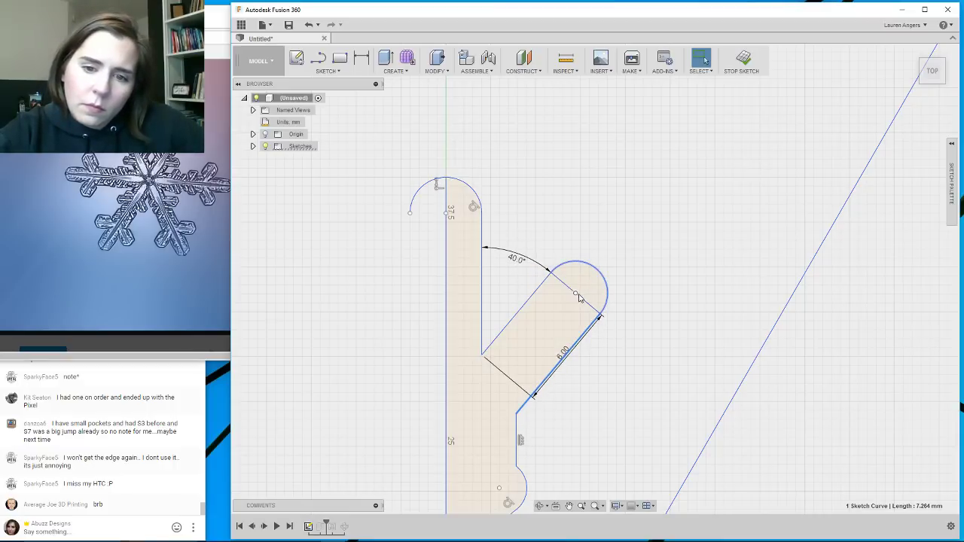
mouse_move(579, 298)
left_mouse_down()
mouse_move(593, 293)
mouse_move(571, 294)
left_mouse_up()
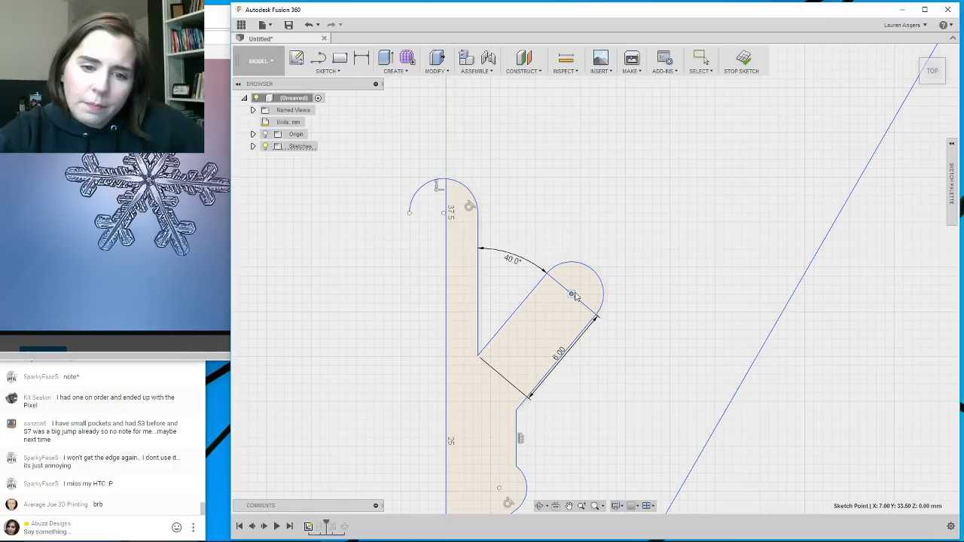
left_click(305, 24)
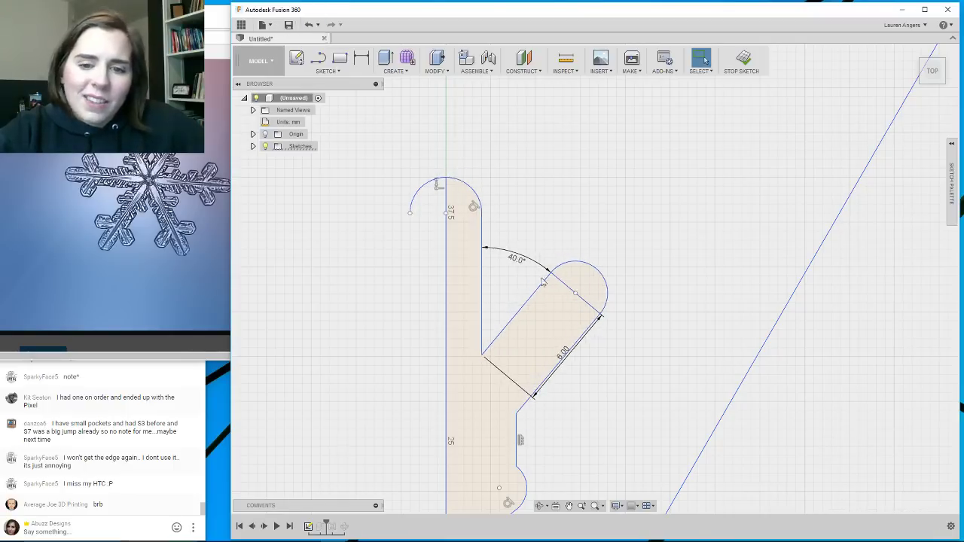
Move the upper corner of the side branch's end to about X 5.8, Y 35.2 mm and delete the end's arc and closing line.
key("l")
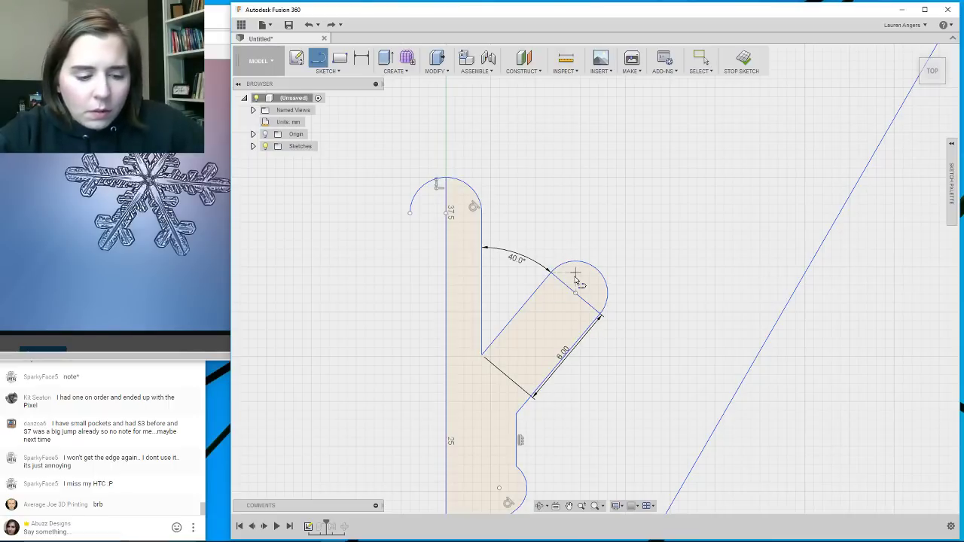
key("Escape")
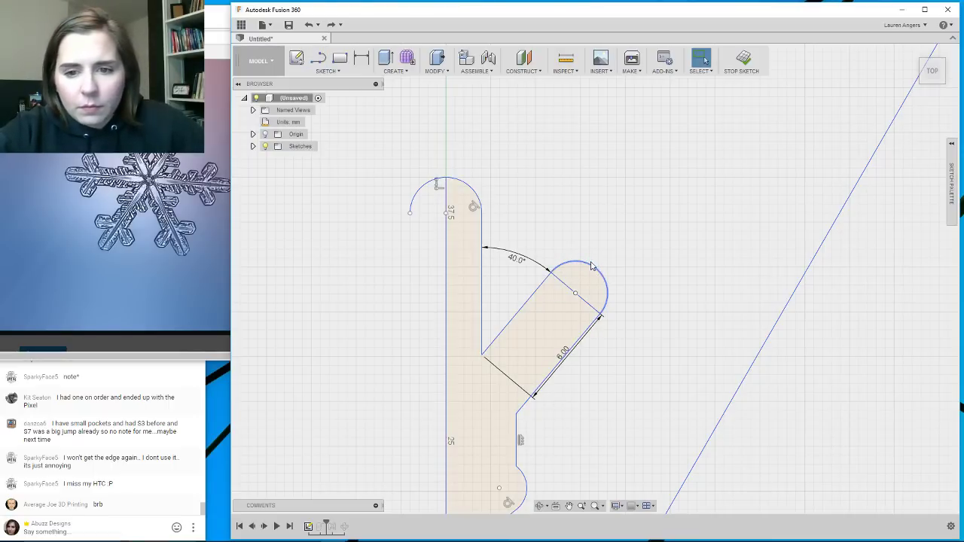
mouse_move(591, 270)
left_mouse_down()
mouse_move(577, 284)
mouse_move(590, 268)
left_mouse_up()
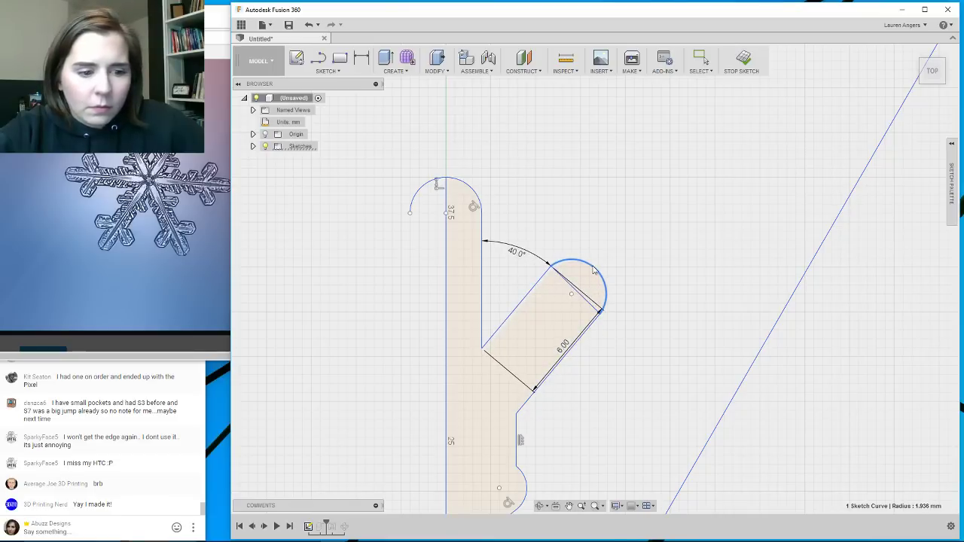
left_click_drag(595, 272, 597, 274)
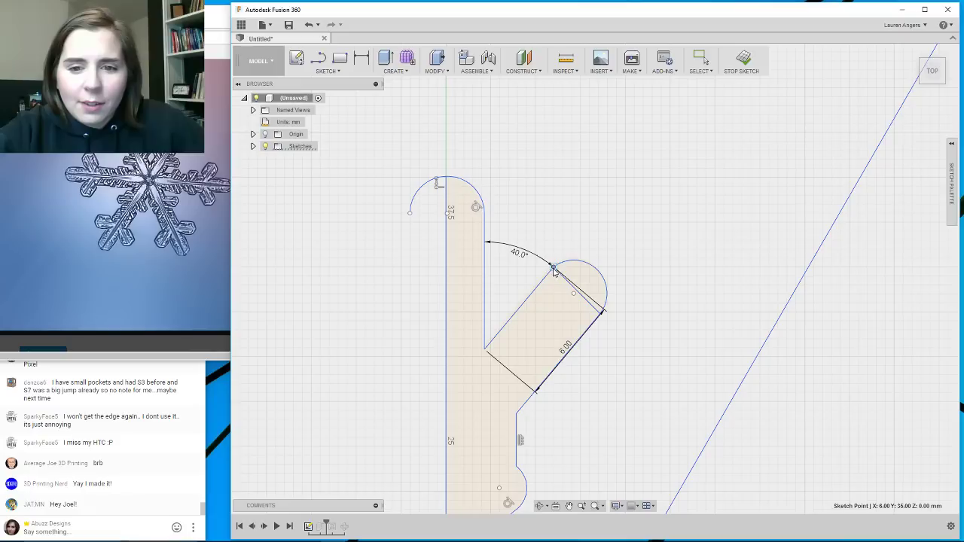
left_click_drag(555, 274, 551, 267)
scroll(621, 251, "down", 3)
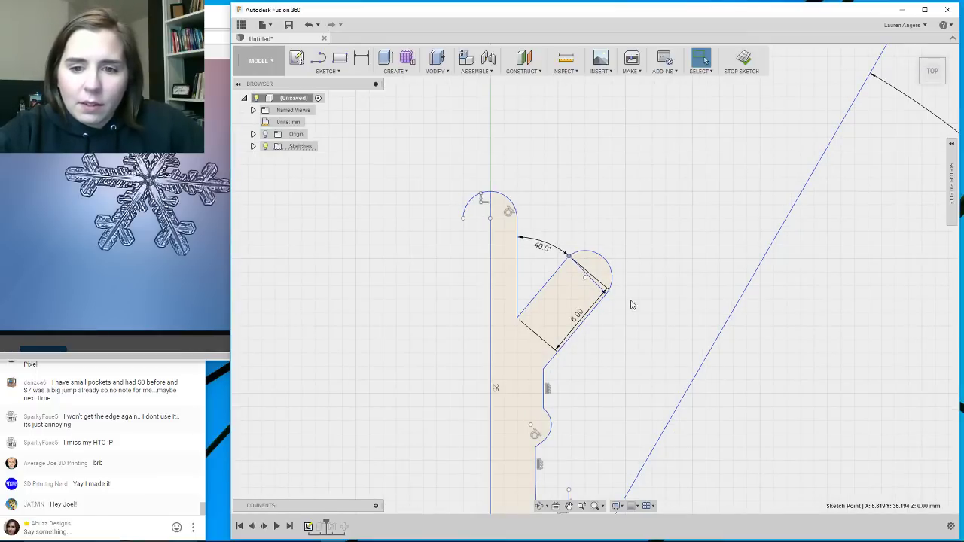
left_click(590, 257)
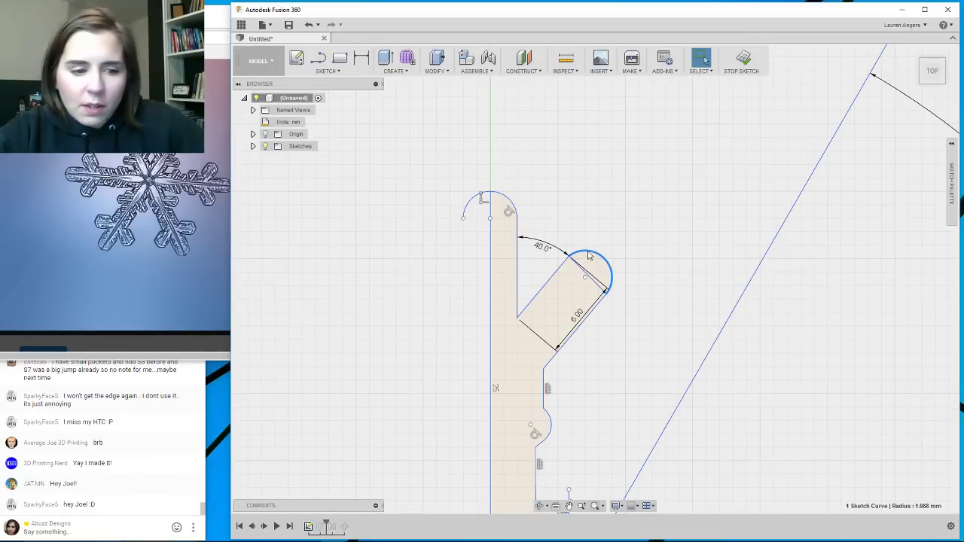
key("Delete")
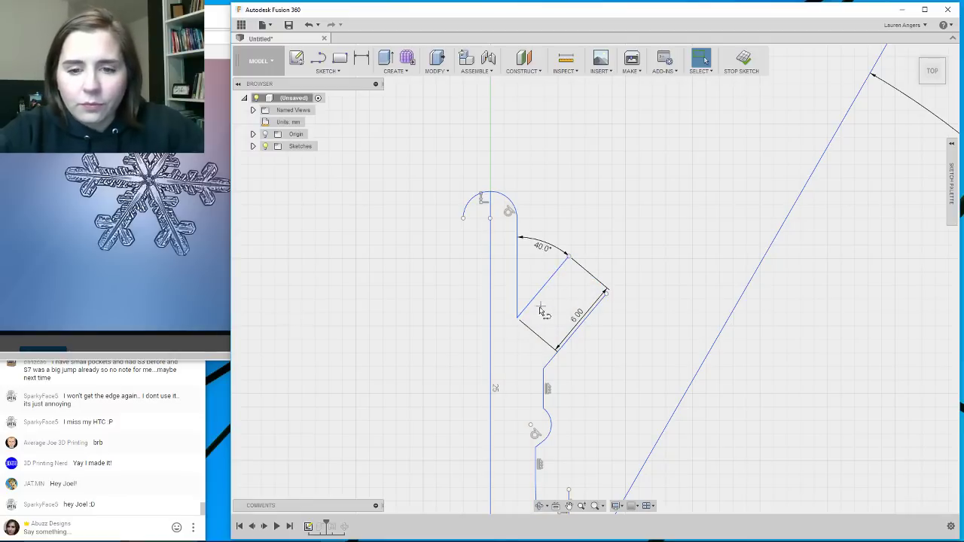
key("l")
key("Escape")
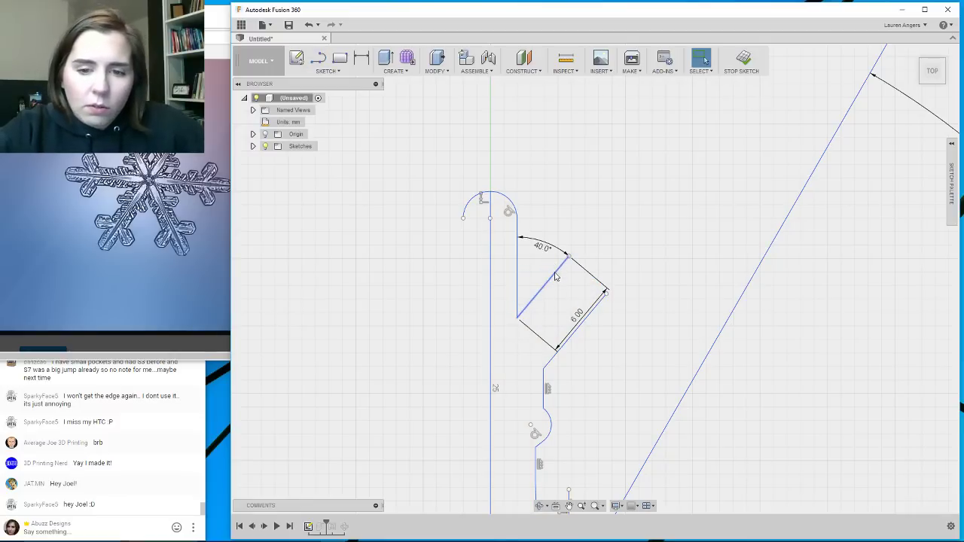
key("a")
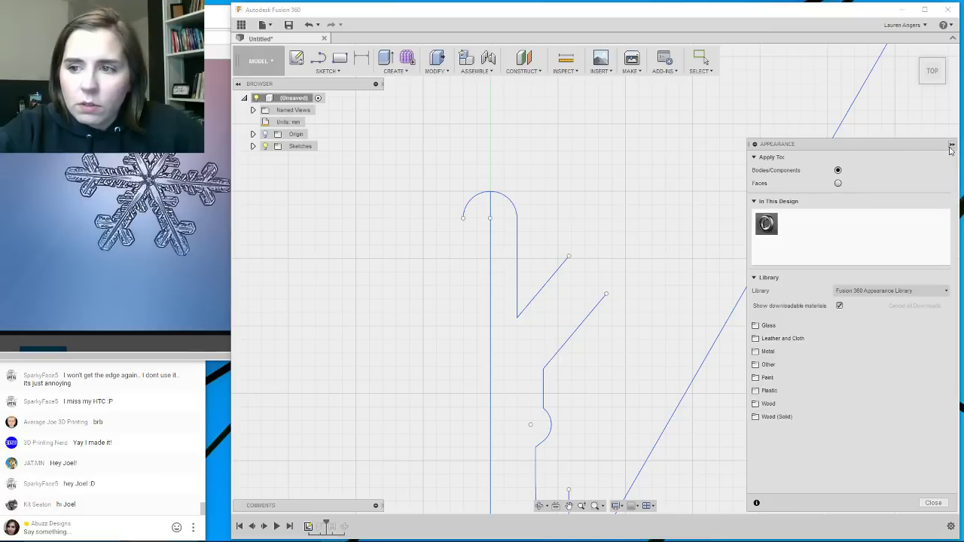
left_click(951, 146)
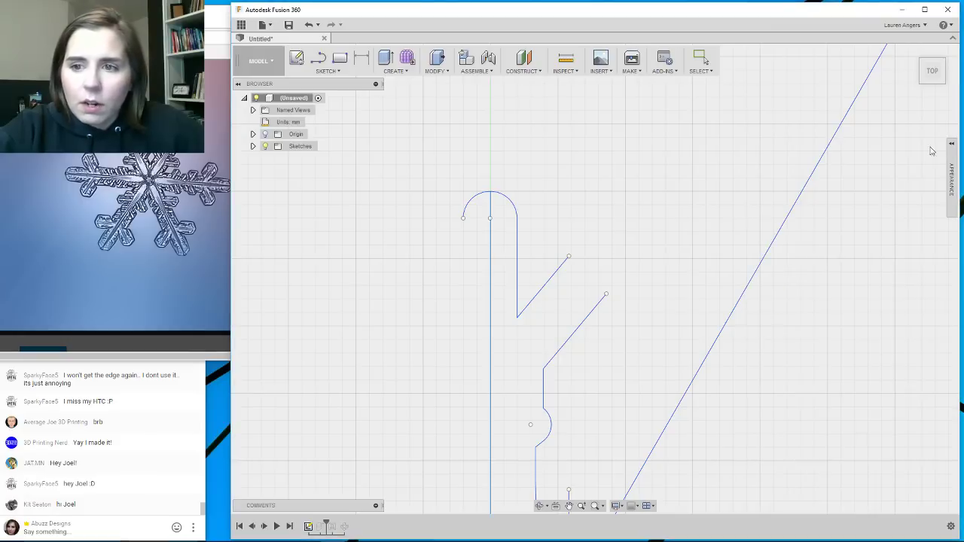
Round off the side branch with a 3-point arc spanning its two slanted edges, and finish the sketch.
left_click(332, 71)
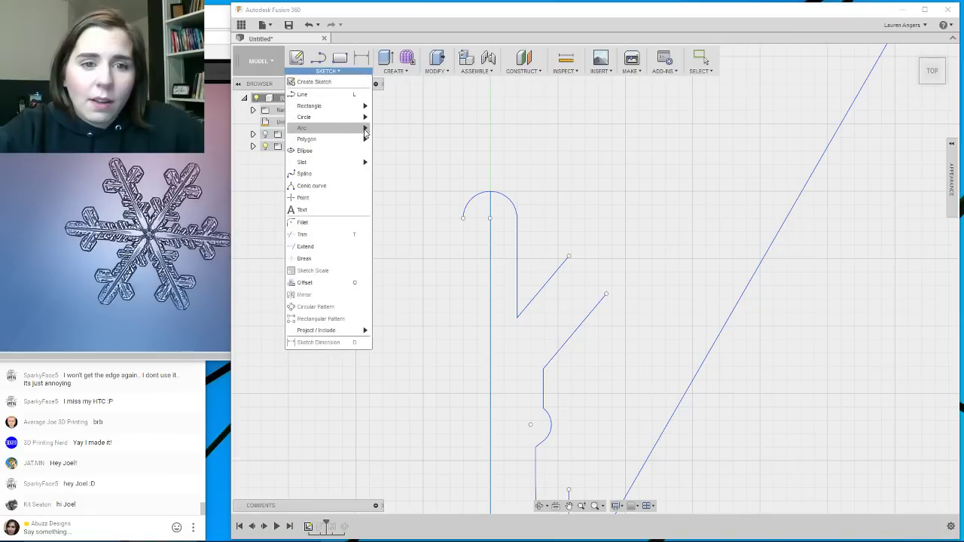
mouse_move(366, 132)
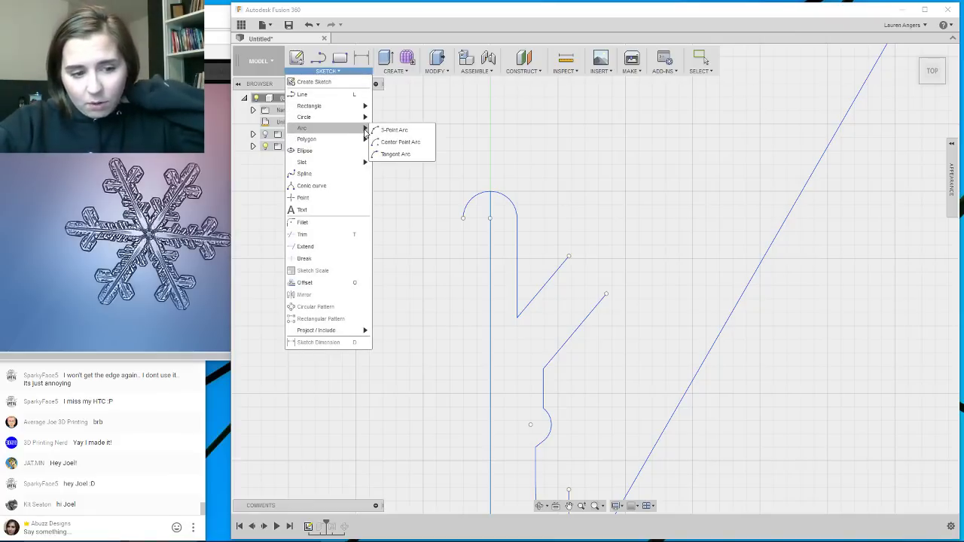
left_click(393, 129)
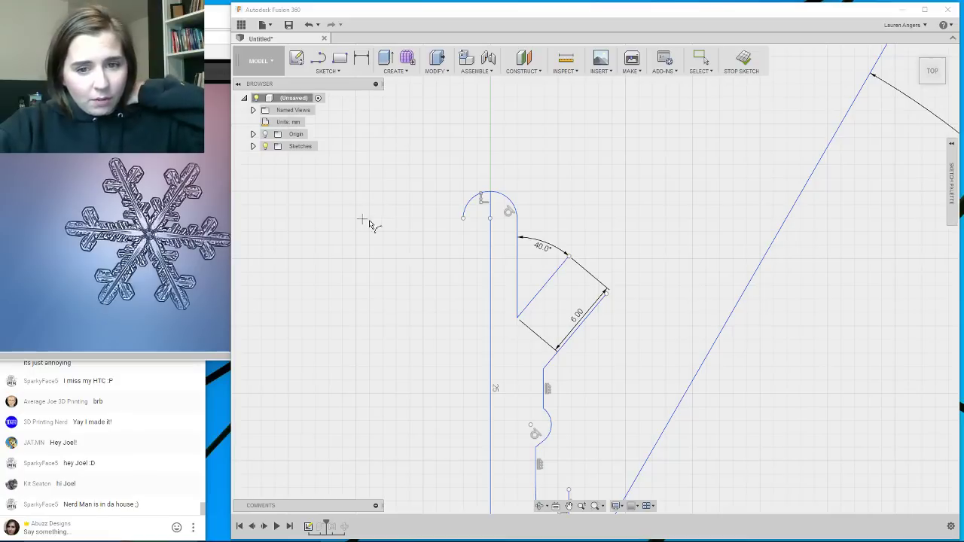
left_click(543, 287)
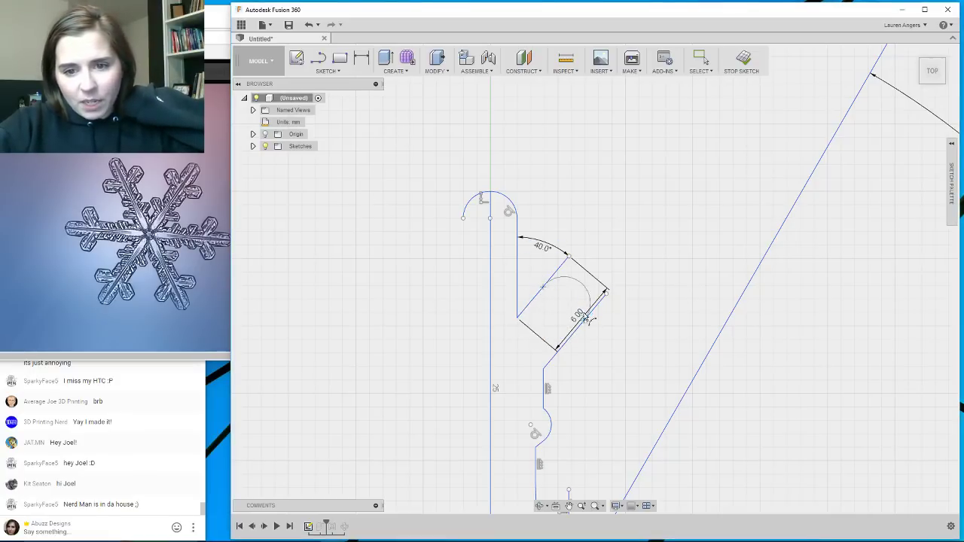
left_click(580, 315)
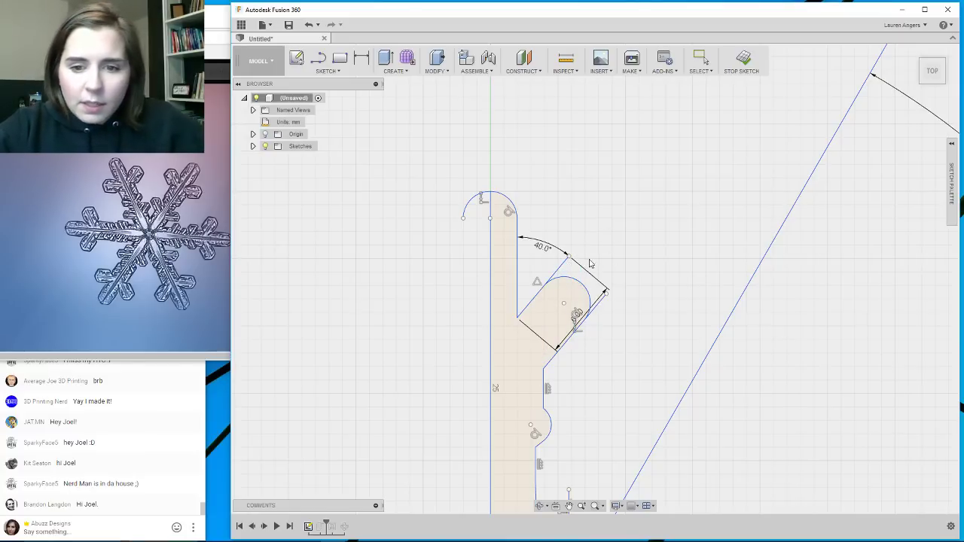
key("Escape")
scroll(598, 239, "down", 1)
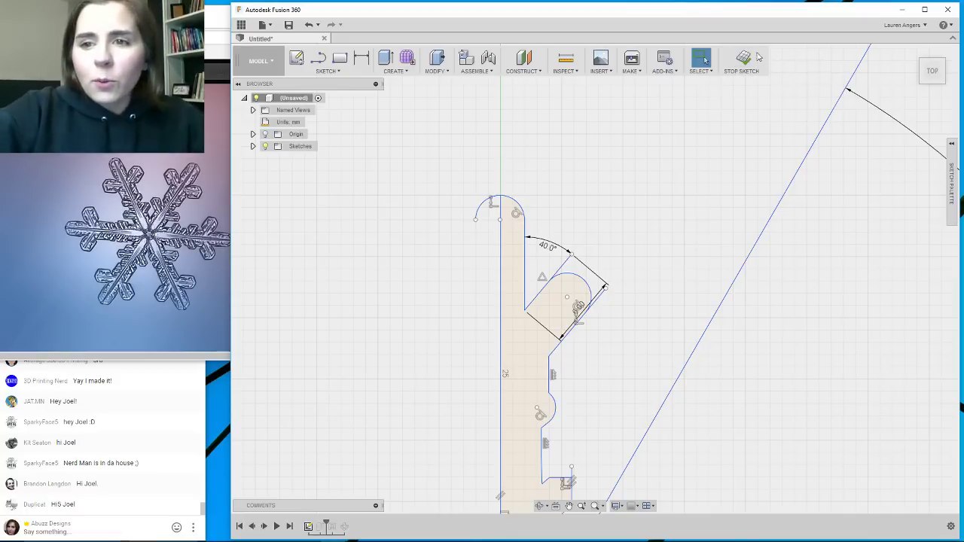
left_click(742, 56)
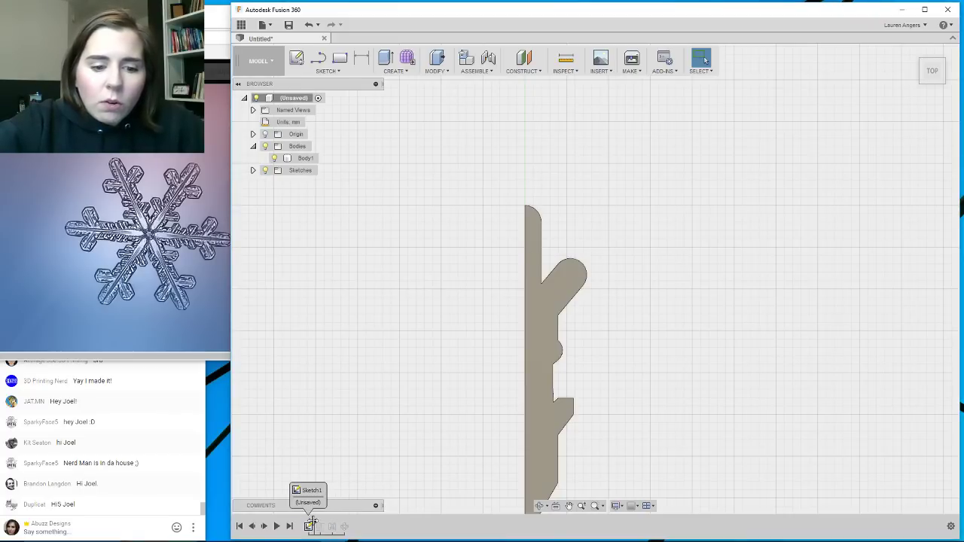
Reopen the half-arm sketch to examine the closed profile and the 60° guide line, and close it without edits.
left_click_drag(312, 521, 326, 522)
scroll(320, 324, "down", 2)
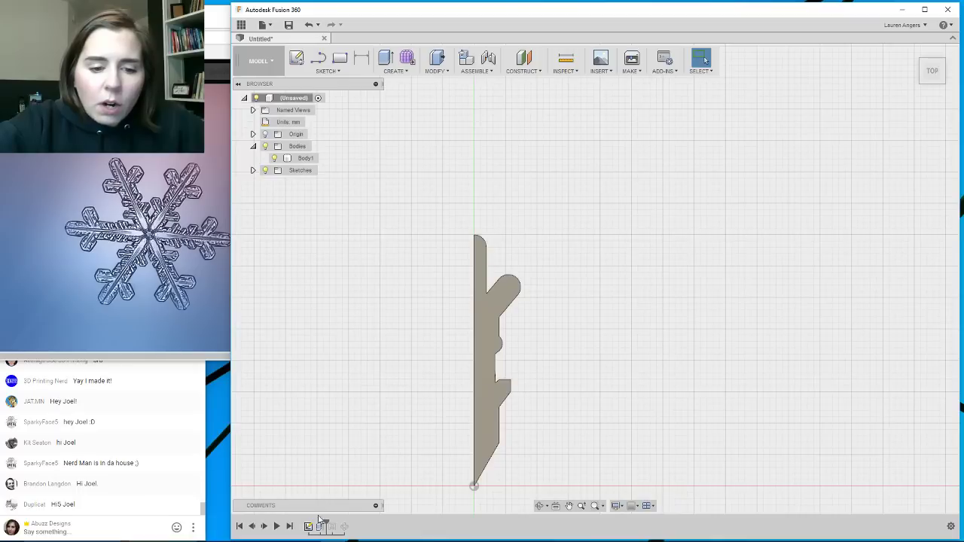
left_click(310, 525)
right_click(309, 529)
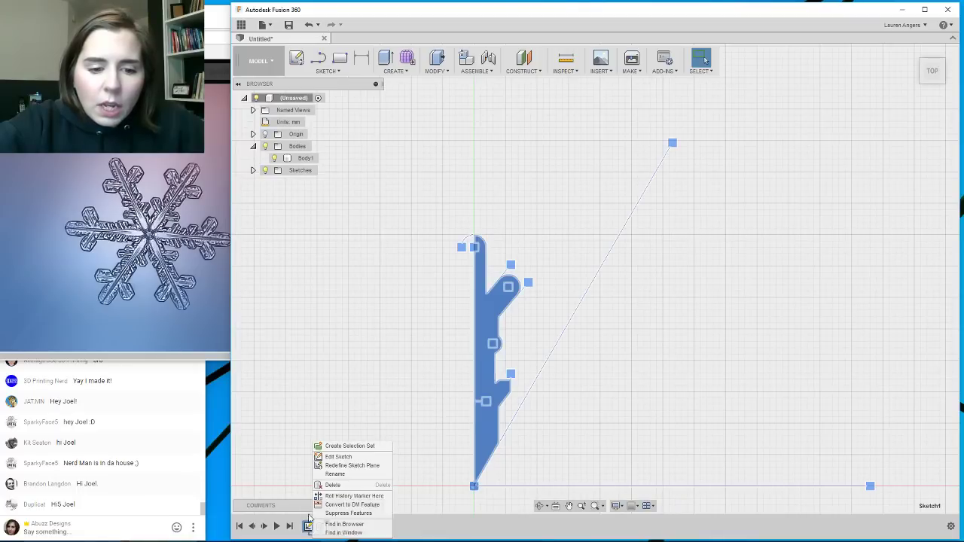
left_click(330, 457)
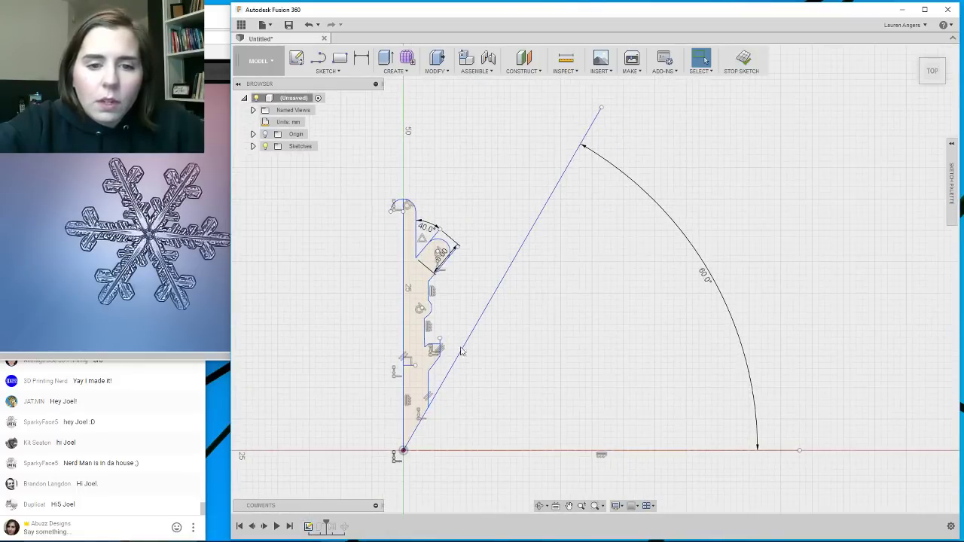
scroll(307, 454, "up", 2)
scroll(405, 402, "down", 1)
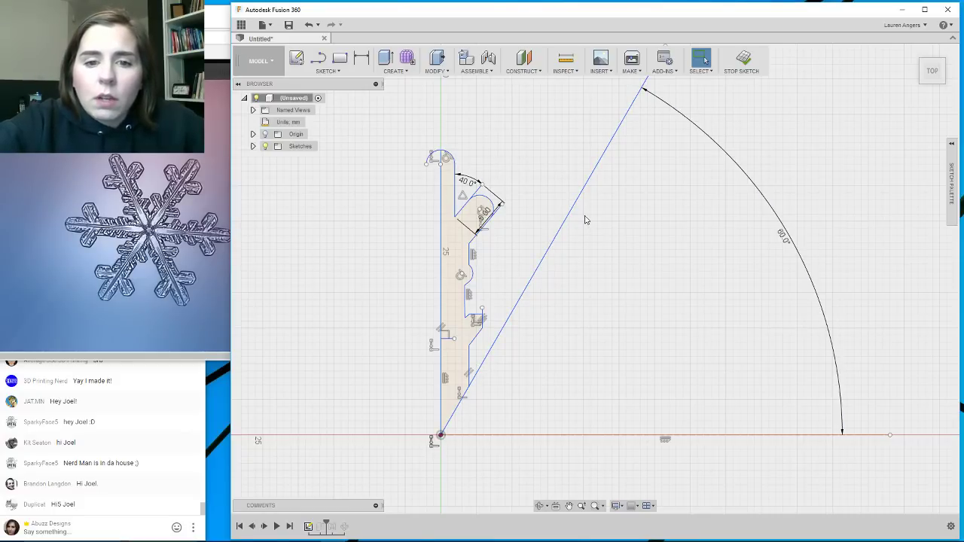
scroll(586, 220, "down", 2)
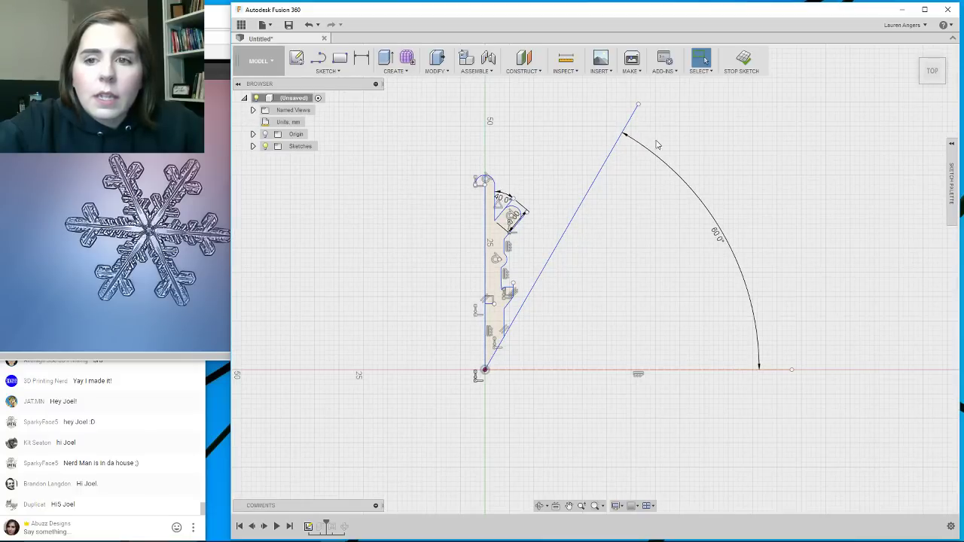
scroll(510, 248, "up", 2)
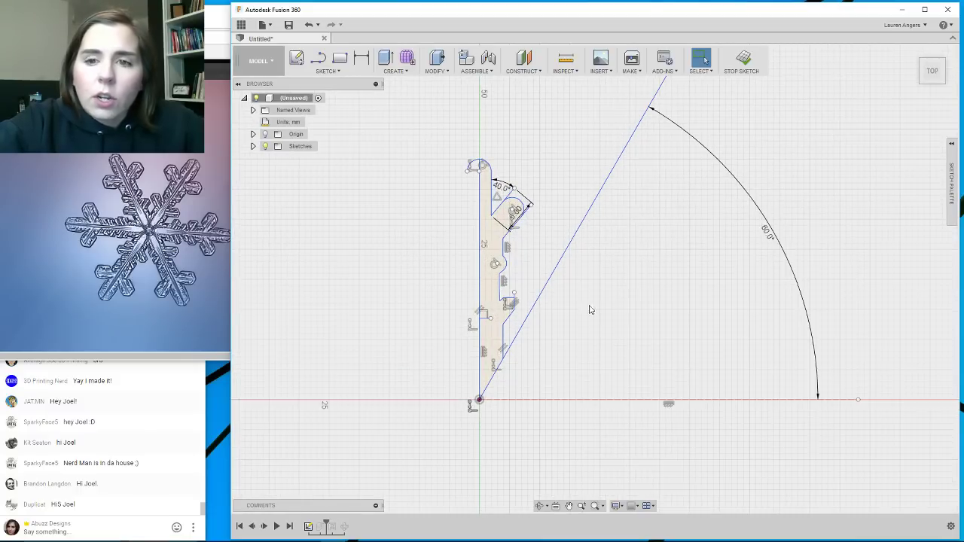
left_click(742, 59)
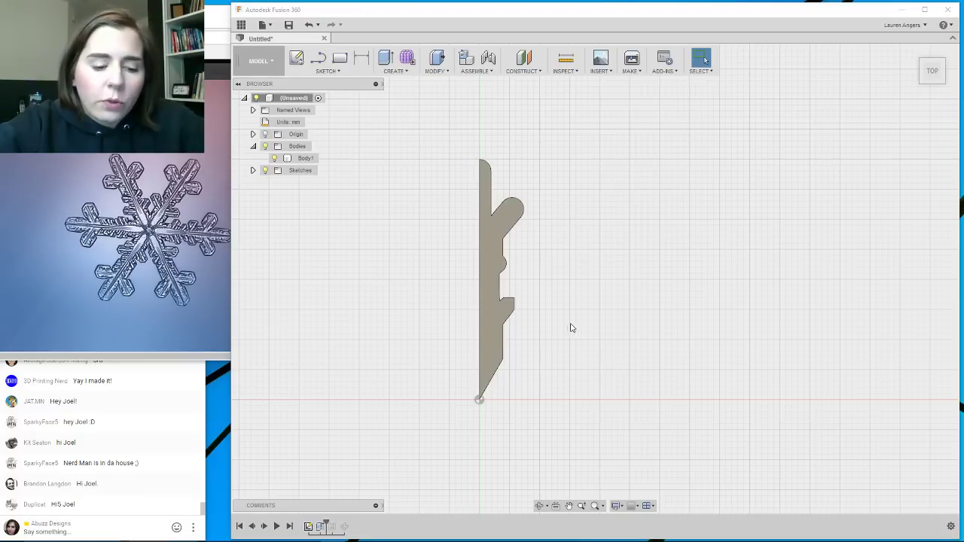
Roll the history forward through the mirror and circular pattern to inspect the complete snowflake.
mouse_move(598, 334)
middle_mouse_down("shift")
mouse_move(562, 351)
mouse_move(553, 316)
mouse_move(542, 327)
mouse_move(542, 338)
mouse_move(564, 344)
mouse_move(575, 326)
mouse_move(582, 338)
middle_mouse_up("shift")
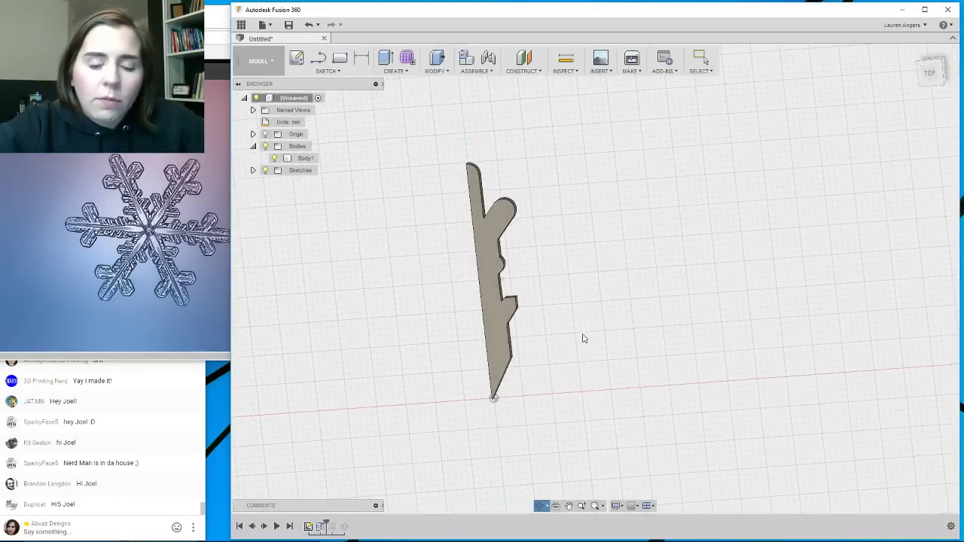
scroll(452, 297, "up", 3)
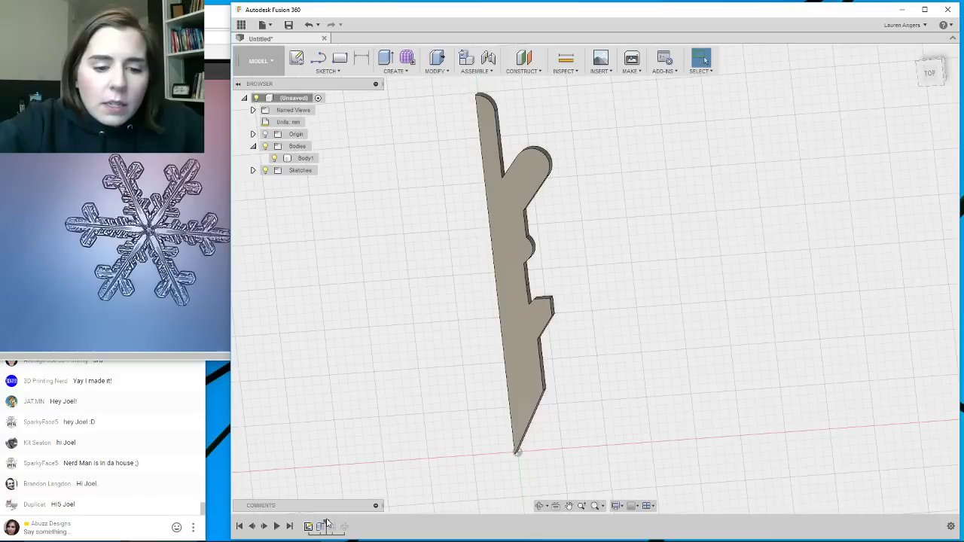
left_click_drag(328, 525, 339, 525)
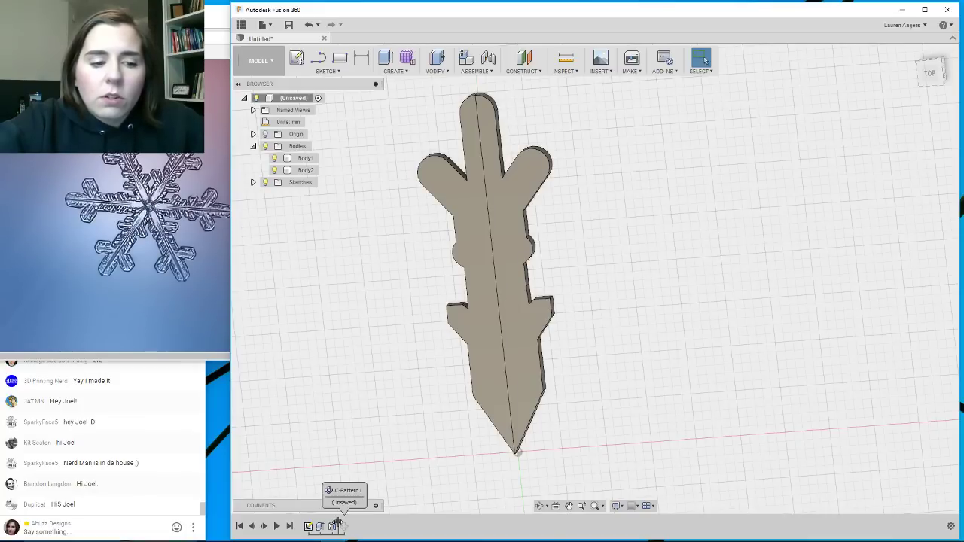
left_click_drag(339, 523, 354, 524)
scroll(655, 203, "down", 5)
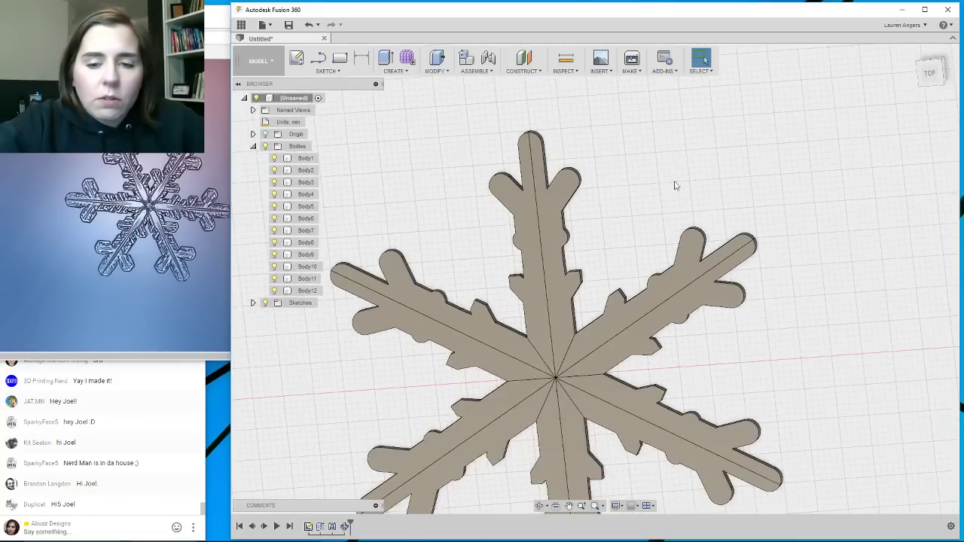
scroll(561, 340, "up", 1)
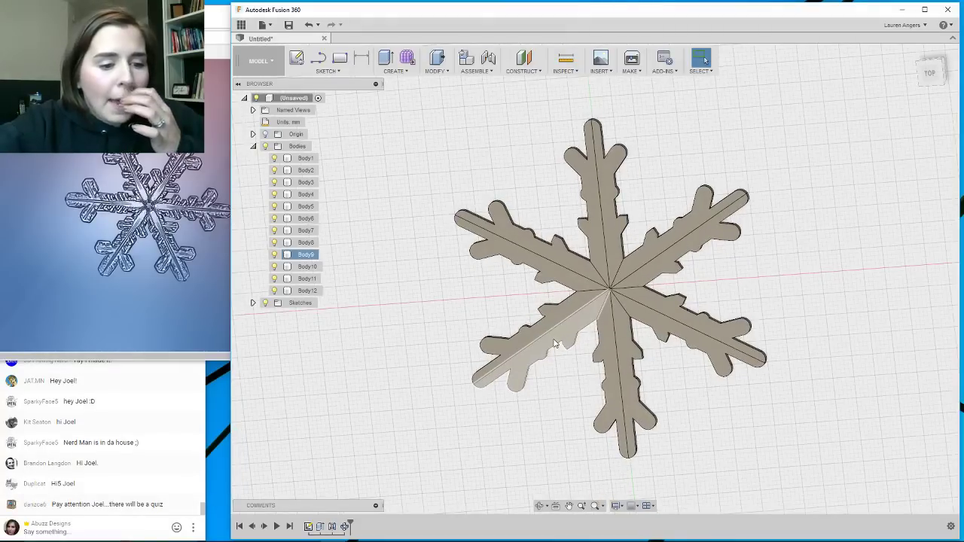
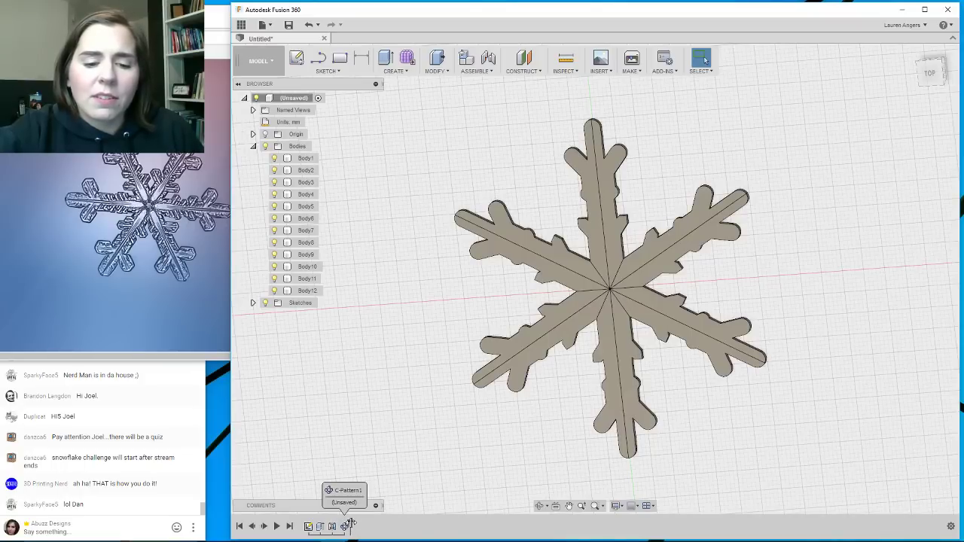
Roll the history back before the circular pattern and mirror, to just after the half arm's extrusion.
left_click_drag(350, 525, 344, 526)
left_click(343, 527)
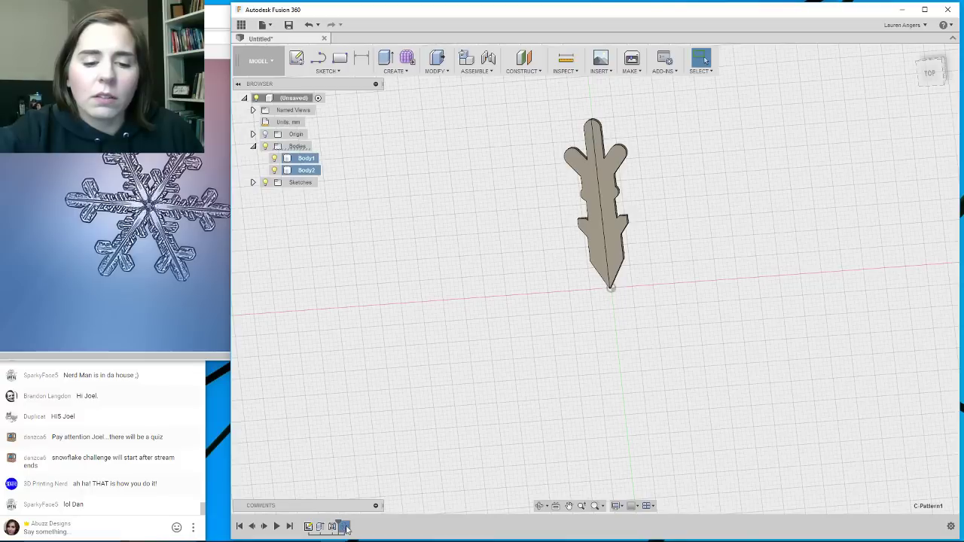
right_click(345, 527)
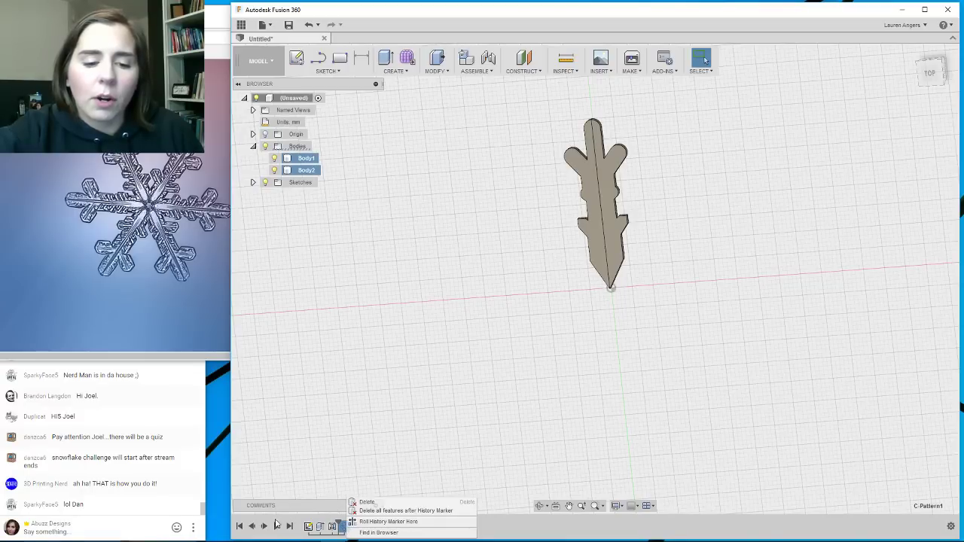
left_click(478, 530)
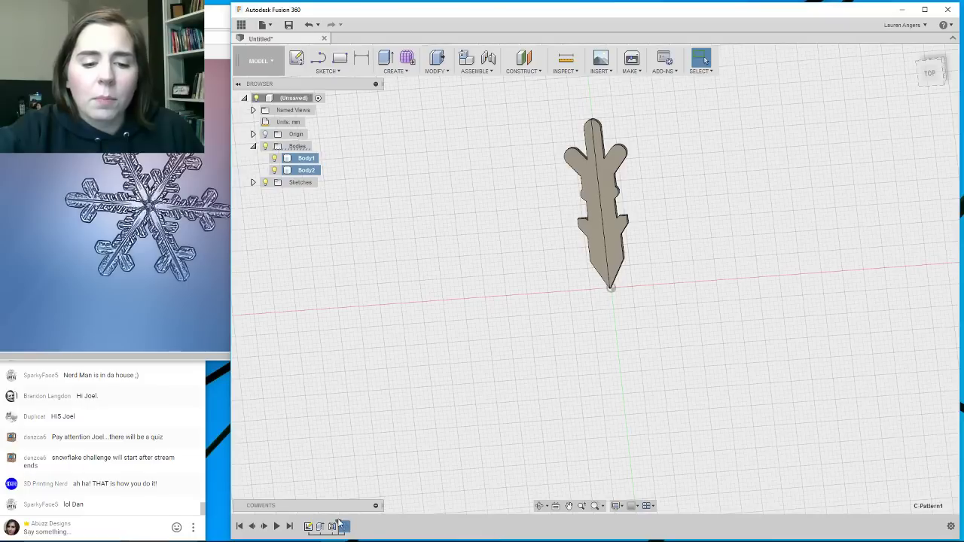
left_click_drag(338, 525, 326, 525)
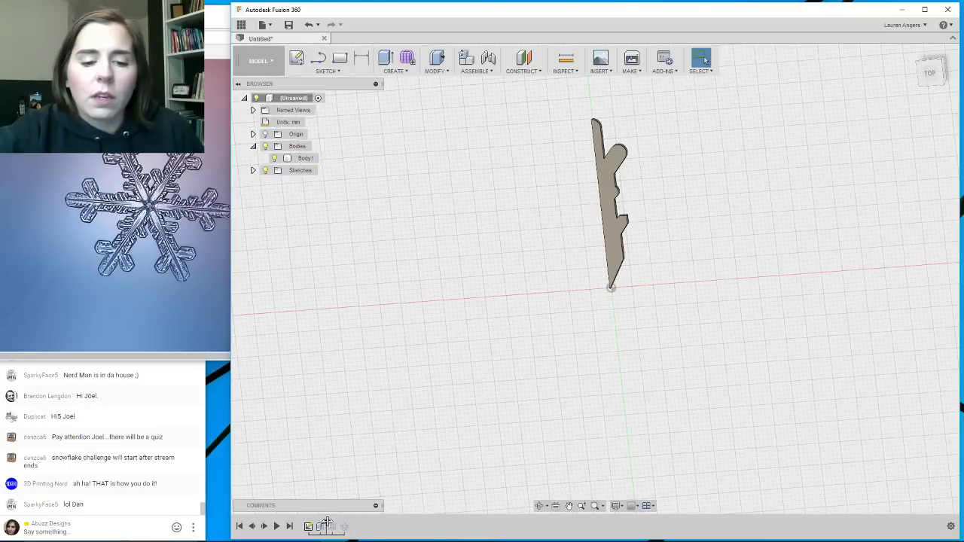
left_click(595, 125)
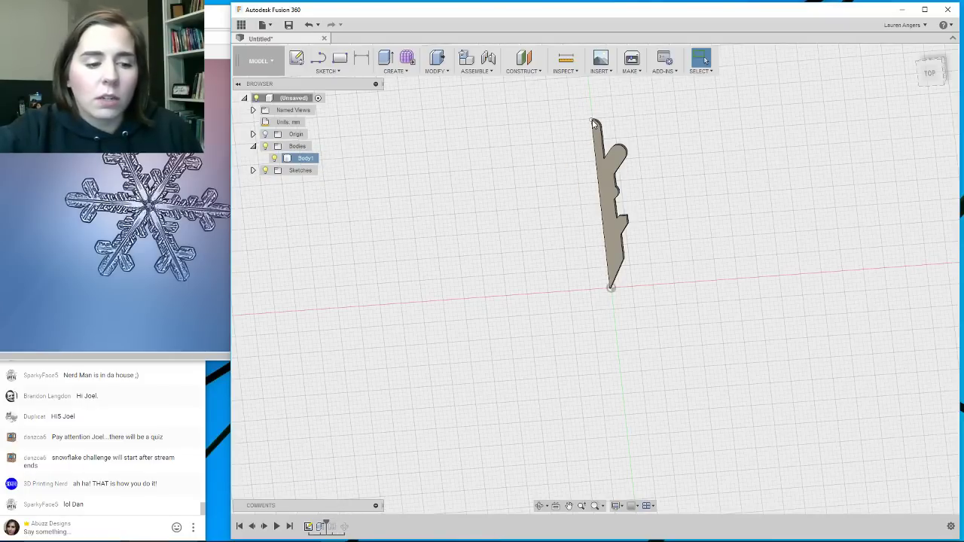
scroll(577, 170, "up", 4)
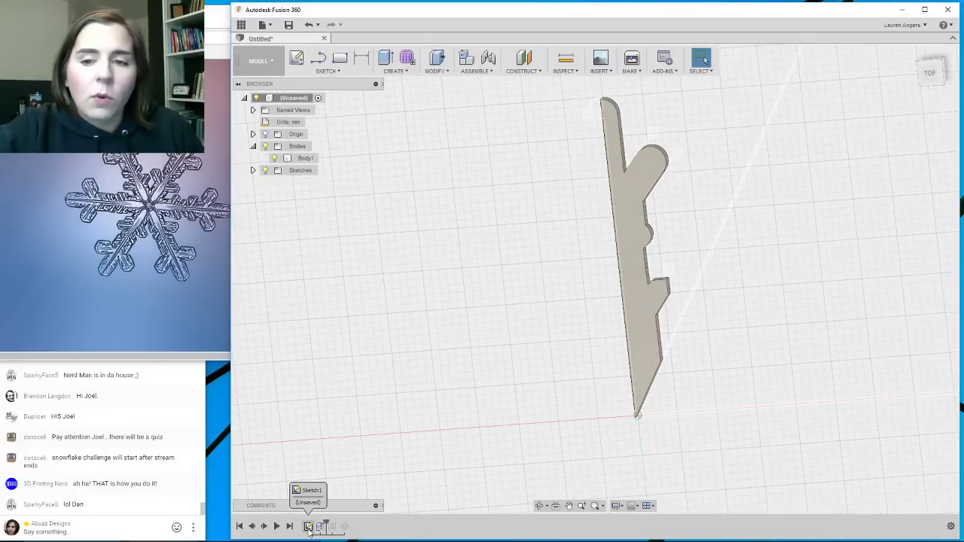
Reopen the half-arm sketch for editing.
left_click(309, 527)
right_click(309, 527)
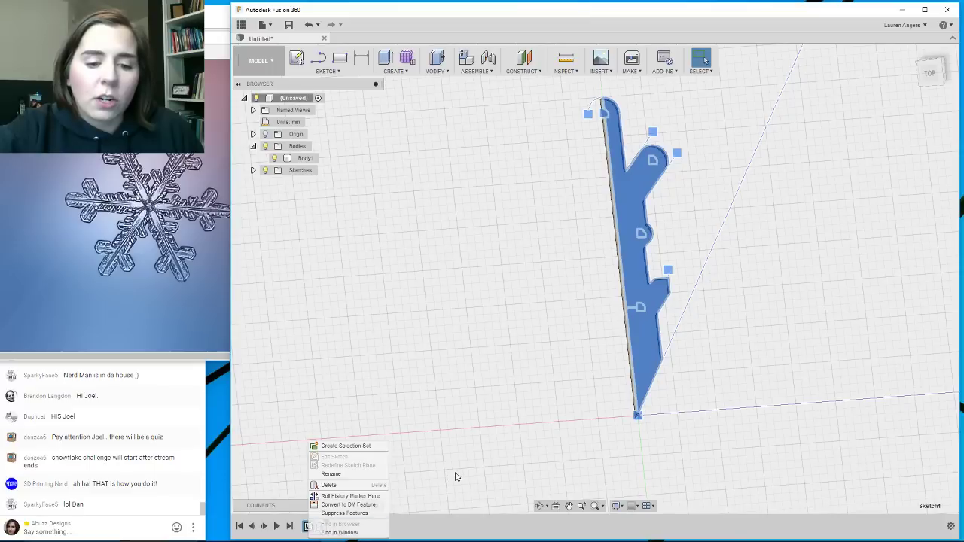
key("Escape")
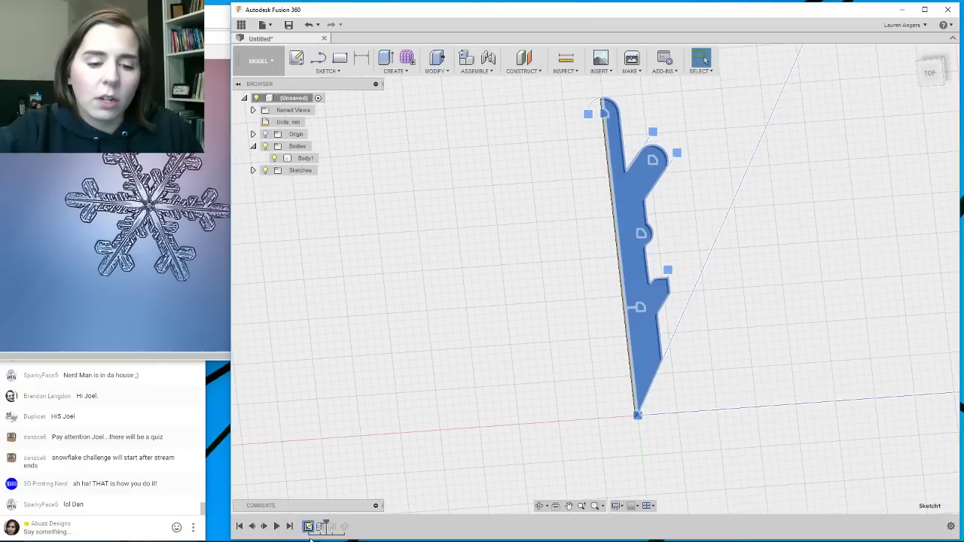
right_click(309, 527)
left_click(340, 458)
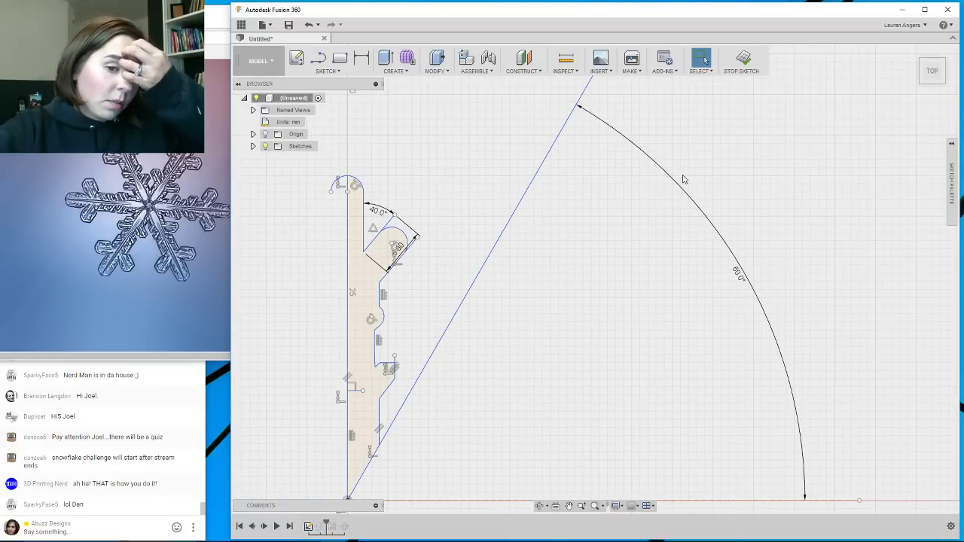
scroll(366, 241, "up", 3)
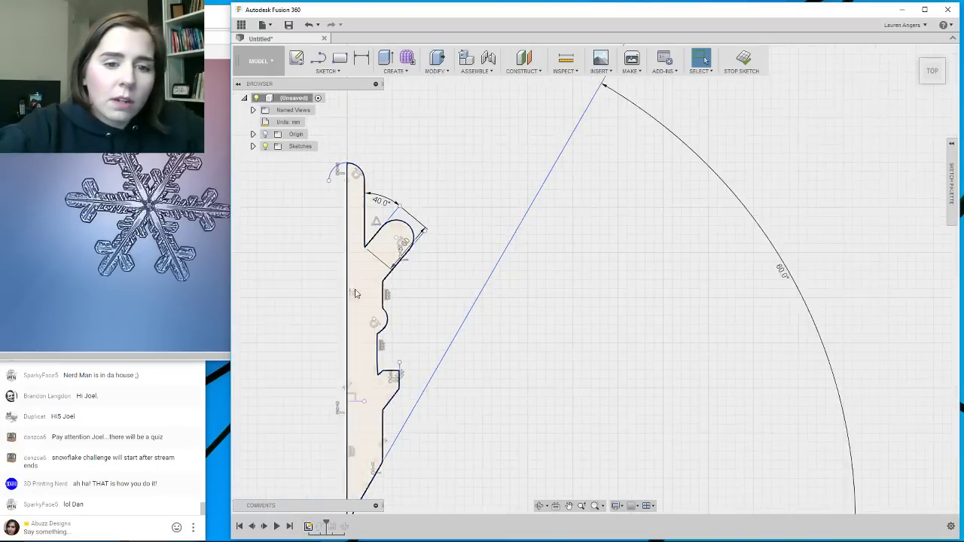
scroll(429, 254, "up", 4)
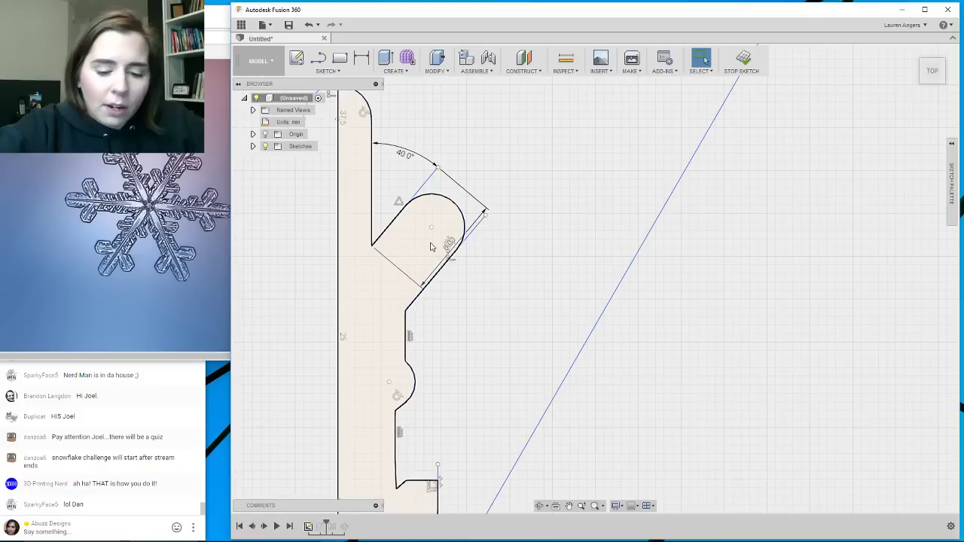
Draw a short line segment along the vertical edge just below the side branch.
key("l")
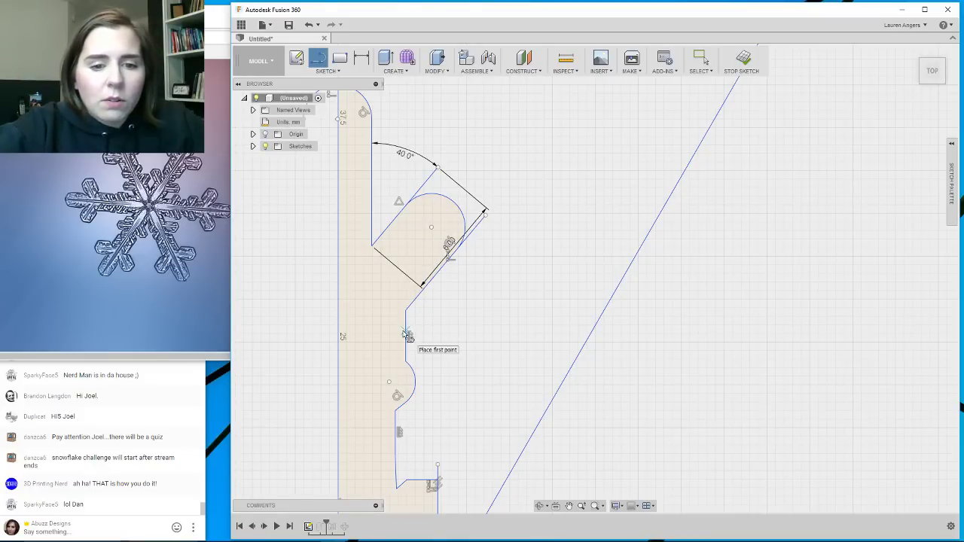
left_click(406, 323)
left_click(408, 332)
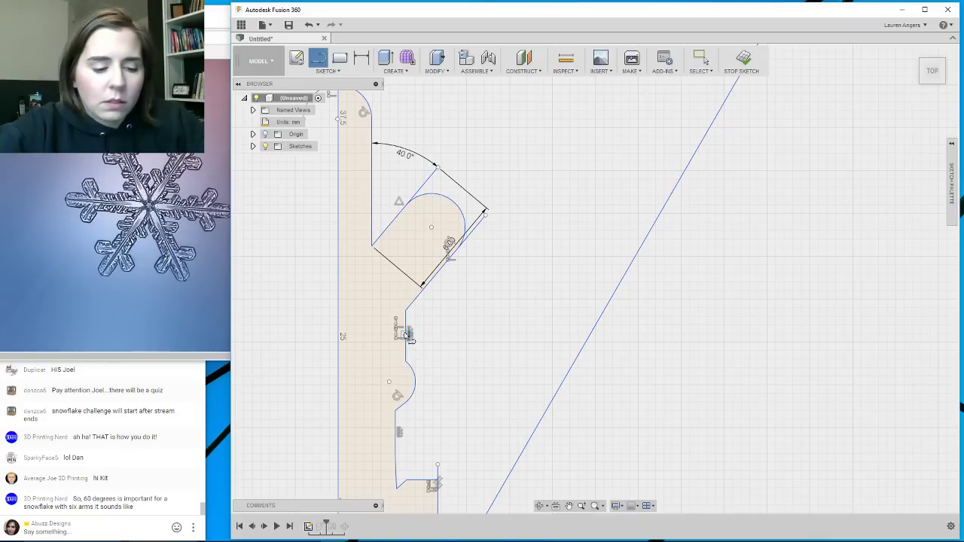
key("Escape")
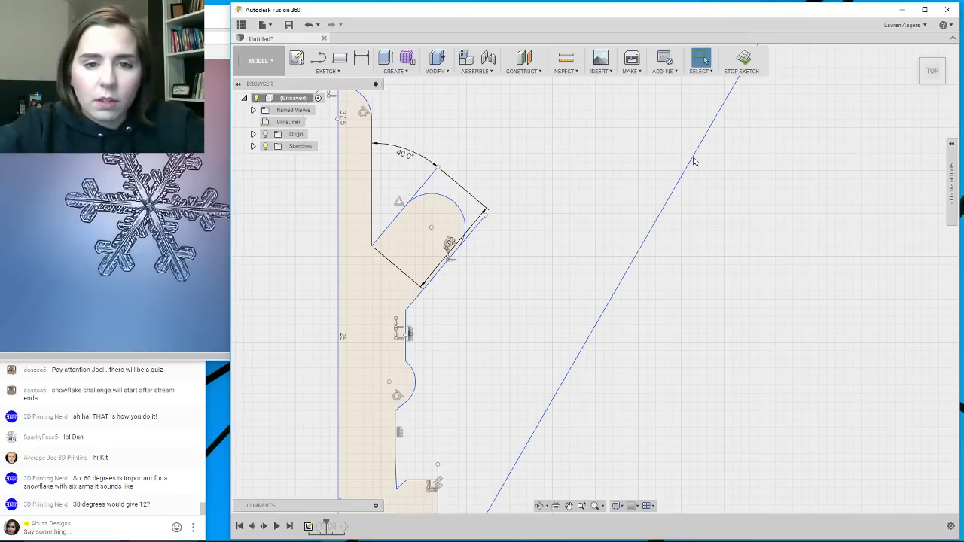
Draw a slanted line from the vertical edge below the side branch outward past its rounded tip, just outside its lower edge.
scroll(692, 159, "down", 6)
scroll(550, 185, "up", 1)
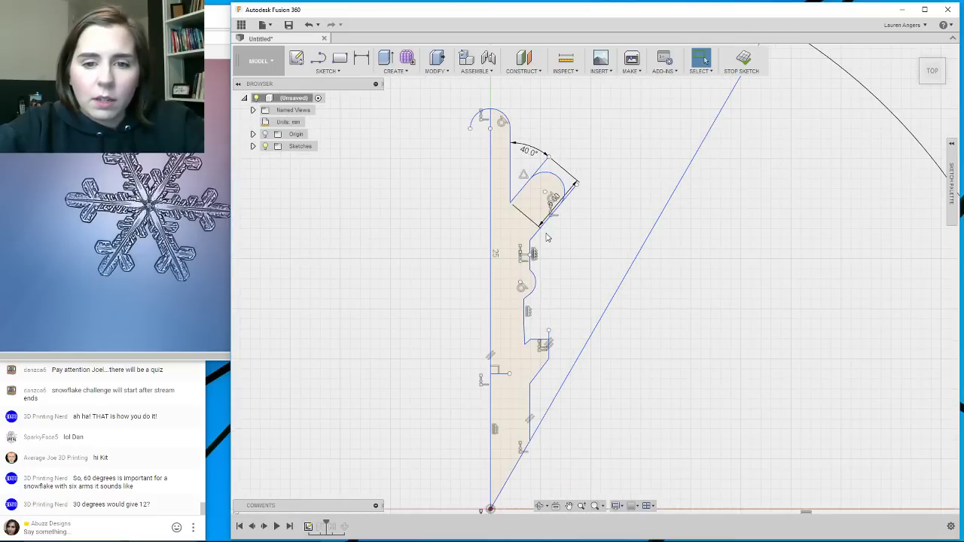
key("l")
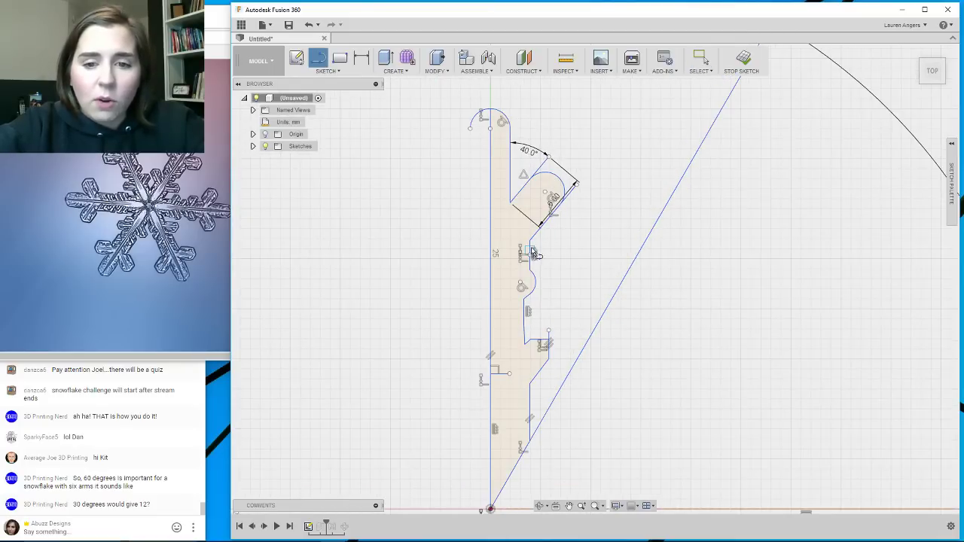
left_click(533, 253)
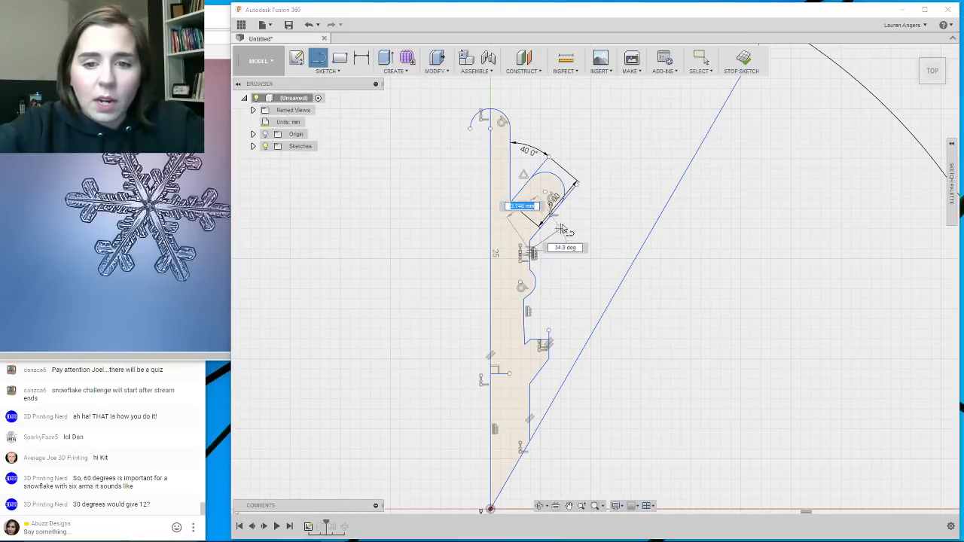
left_click(590, 189)
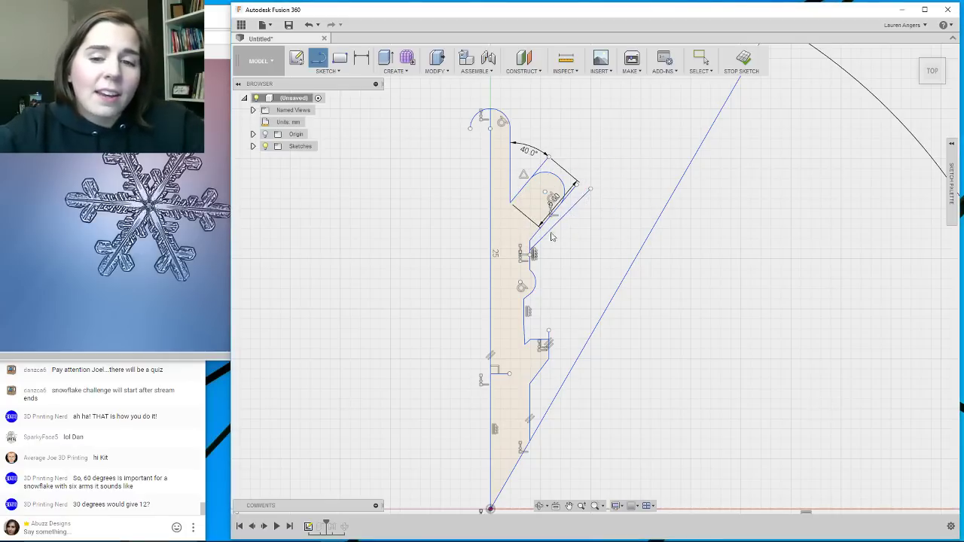
key("Escape")
Draw a wider 3-point arc across the side branch's tip, from its upper slanted edge to the new outer line.
scroll(538, 167, "up", 1)
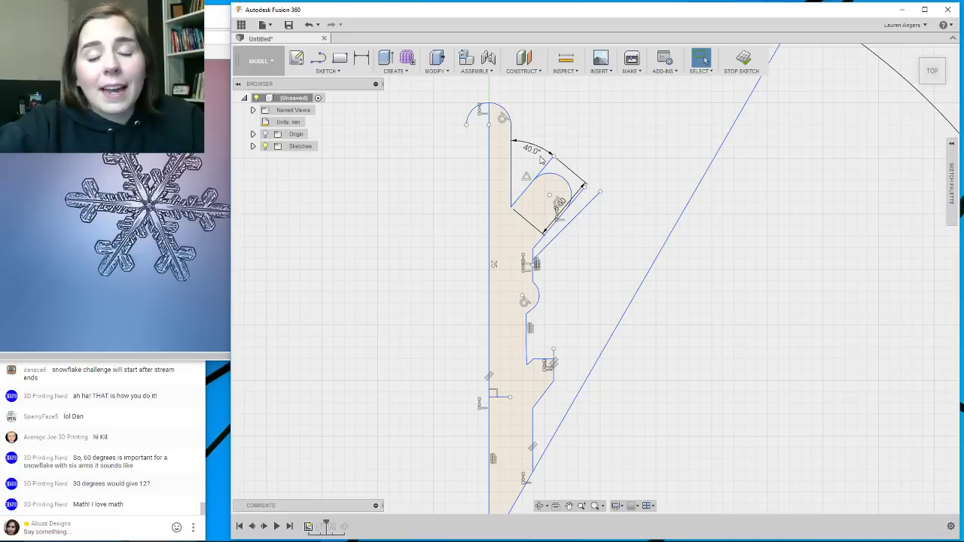
scroll(569, 179, "up", 3)
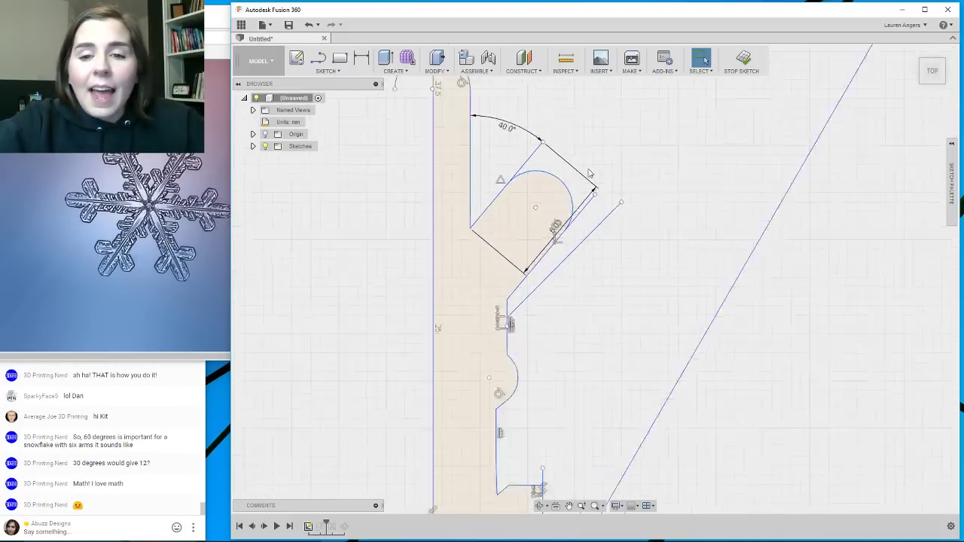
scroll(551, 175, "up", 3)
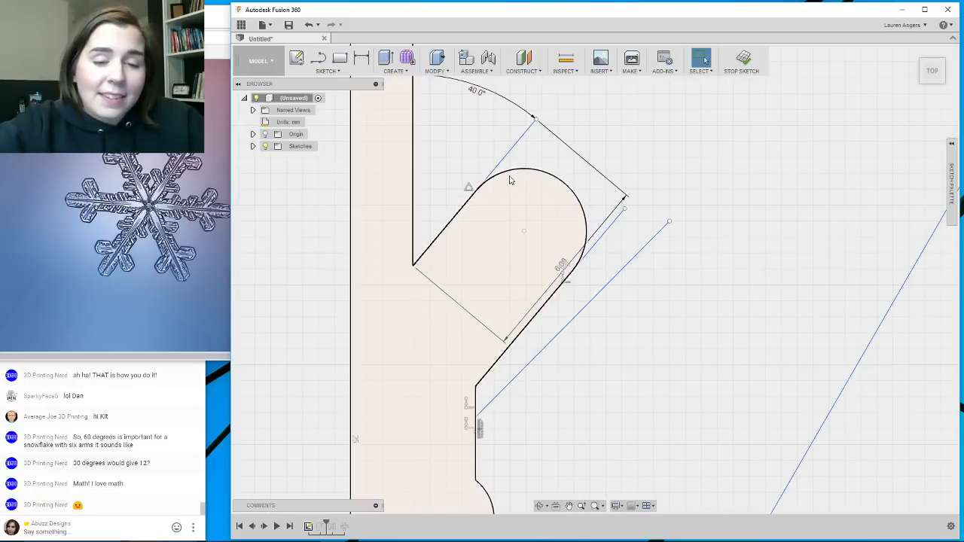
left_click(326, 71)
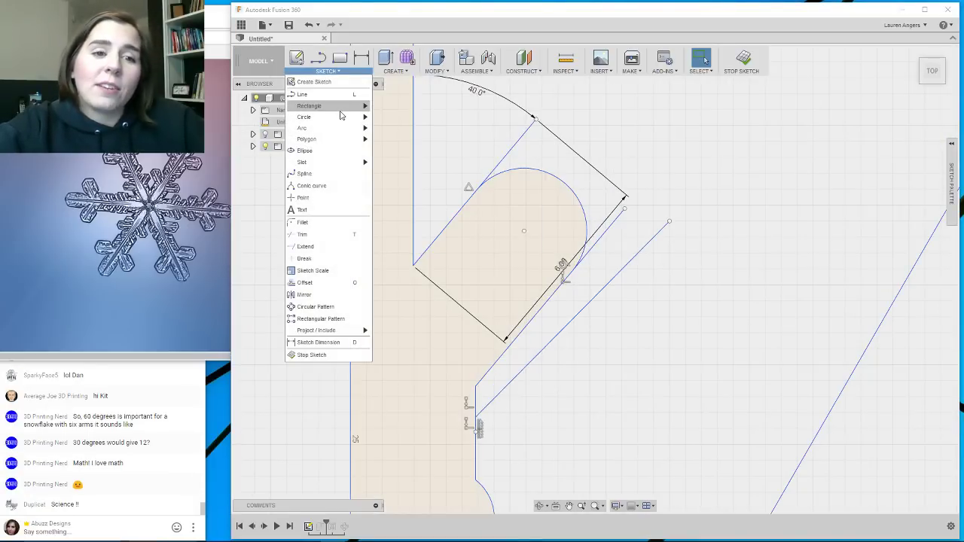
mouse_move(358, 111)
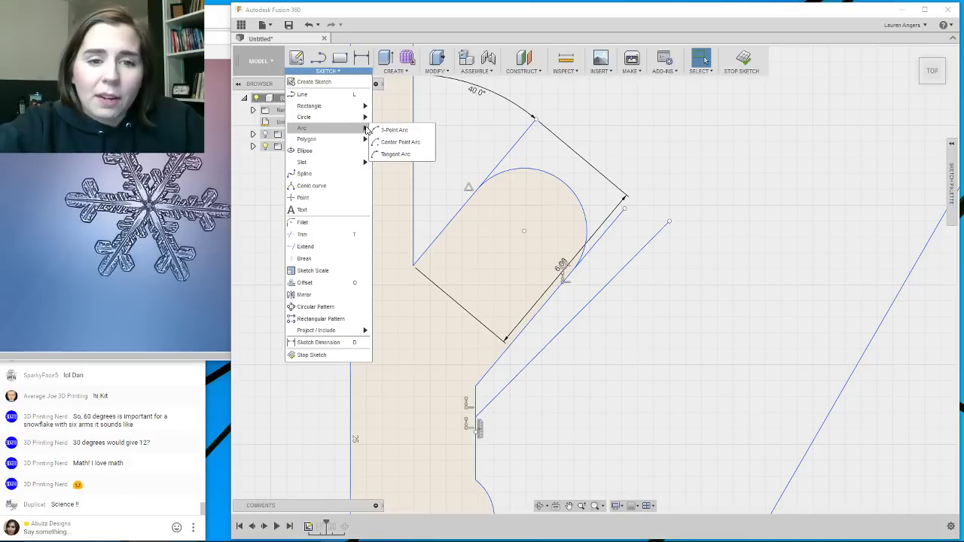
left_click(399, 155)
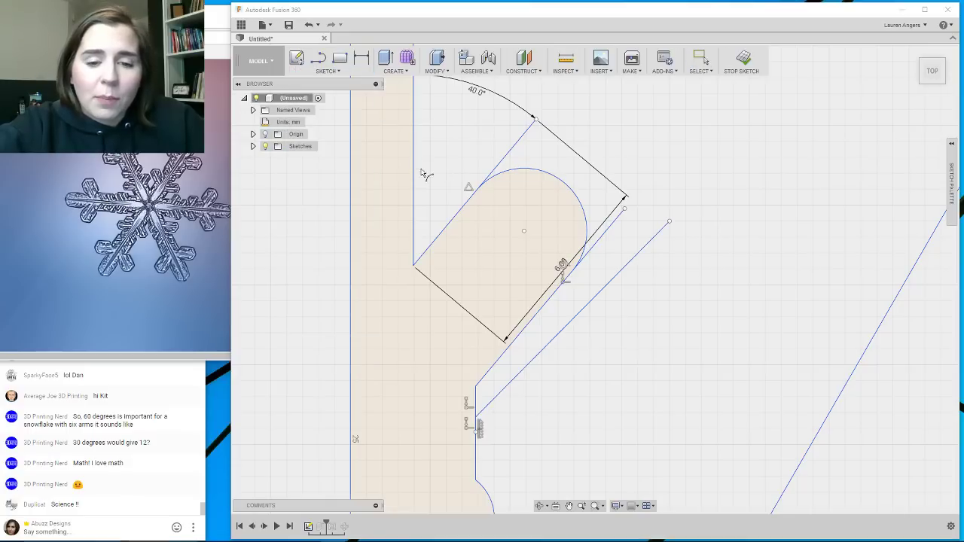
left_click(475, 188)
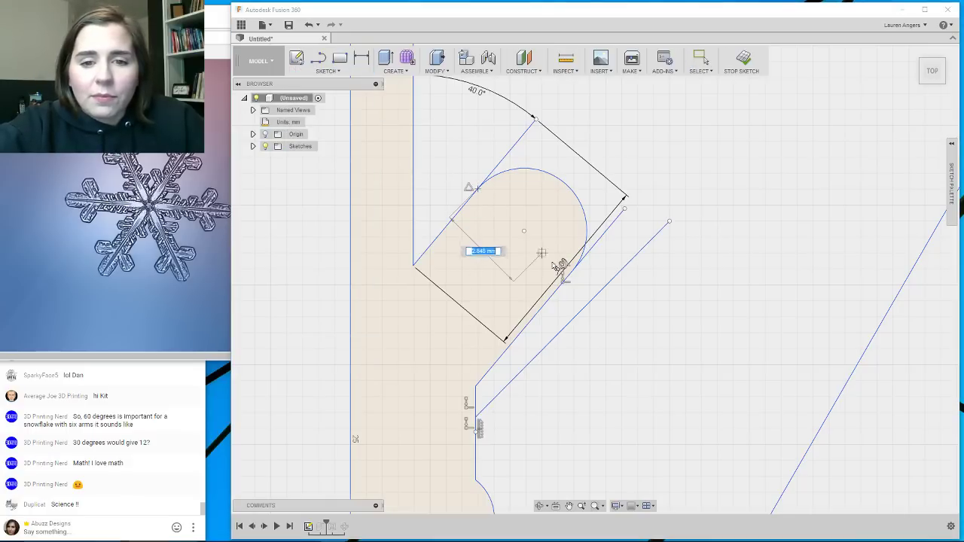
left_click(590, 301)
left_click(608, 245)
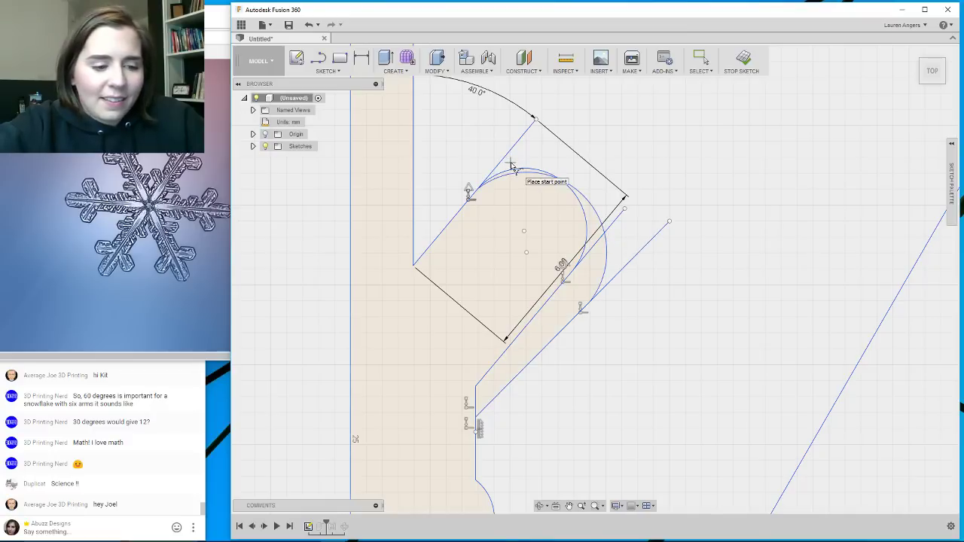
Delete the side branch's former tip arc and its inner lower slanted line.
key("Escape")
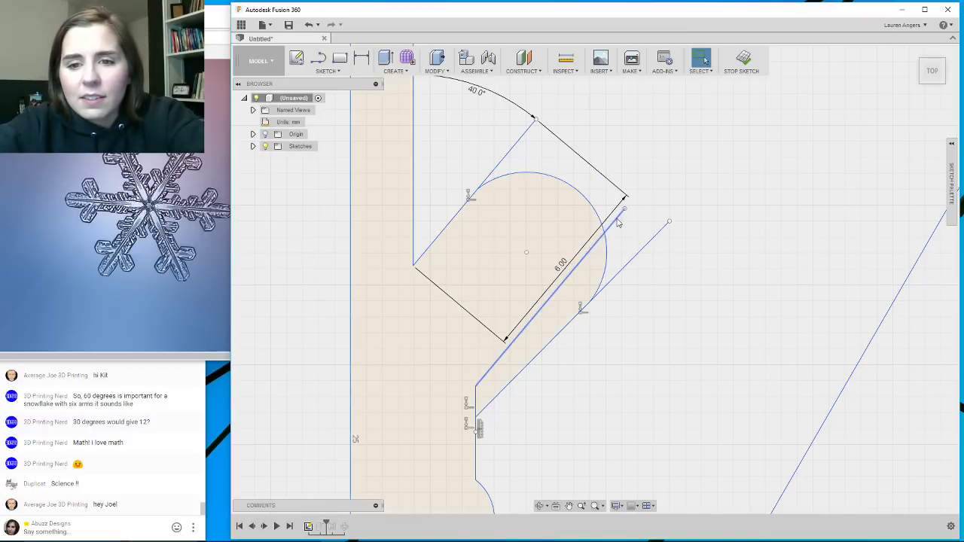
scroll(618, 223, "down", 5)
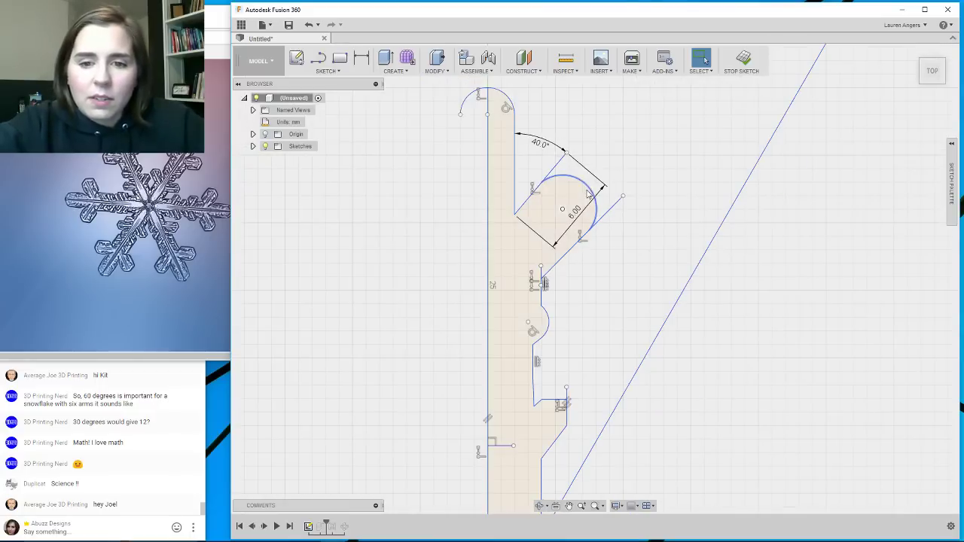
scroll(614, 178, "down", 2)
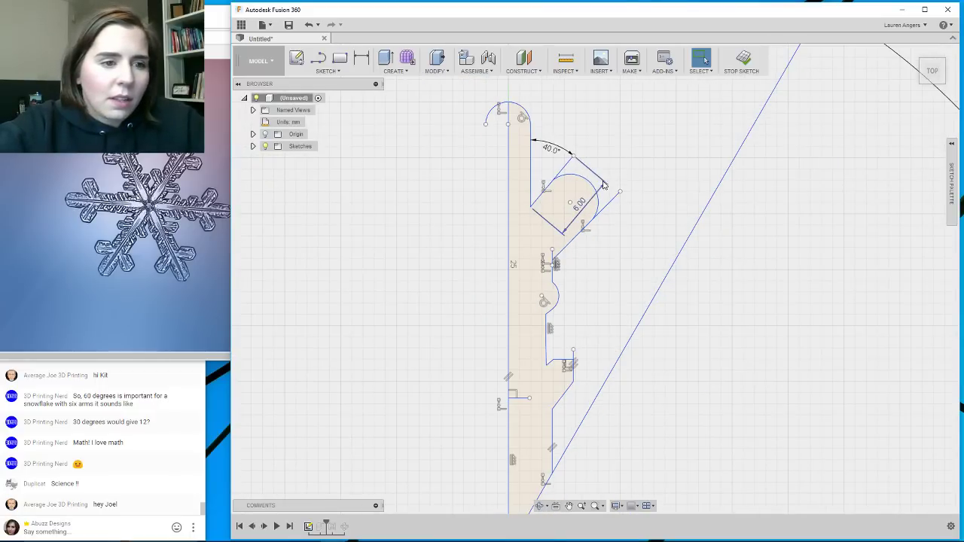
Start a line at the upper end of the small round bump on the arm's edge.
scroll(581, 263, "up", 3)
key("a")
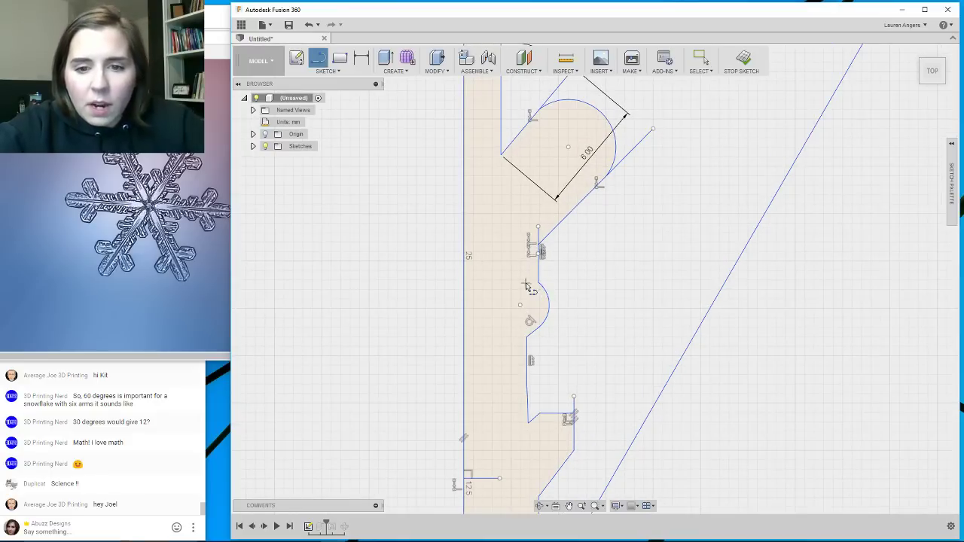
left_click(540, 283)
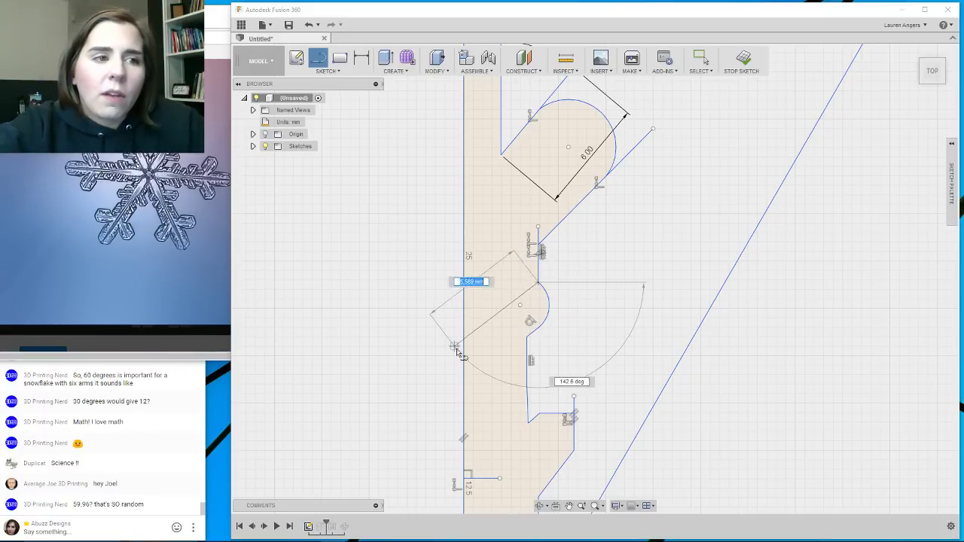
Switch to the browser, maximize its window and view the reference snowflake photo page.
double_click(207, 16)
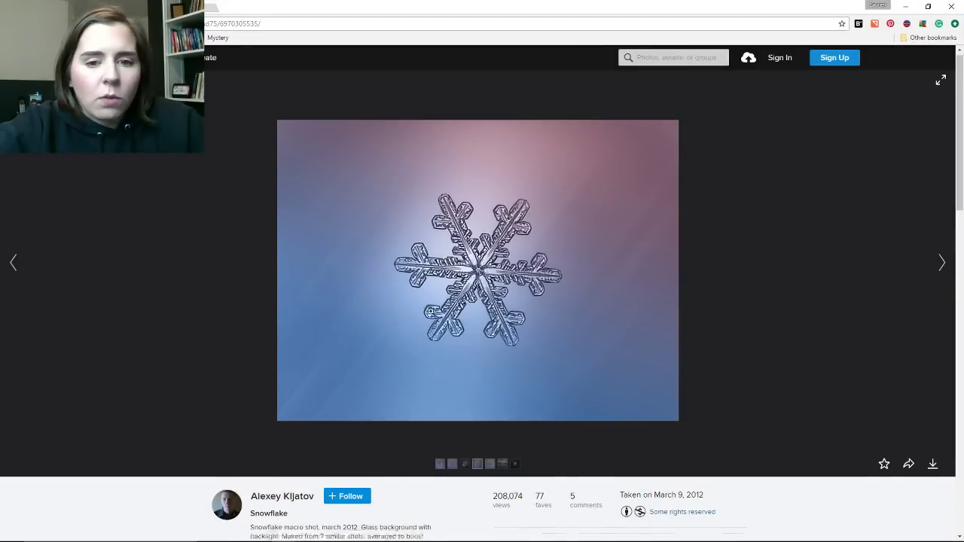
scroll(442, 314, "down", 4)
scroll(441, 311, "up", 4)
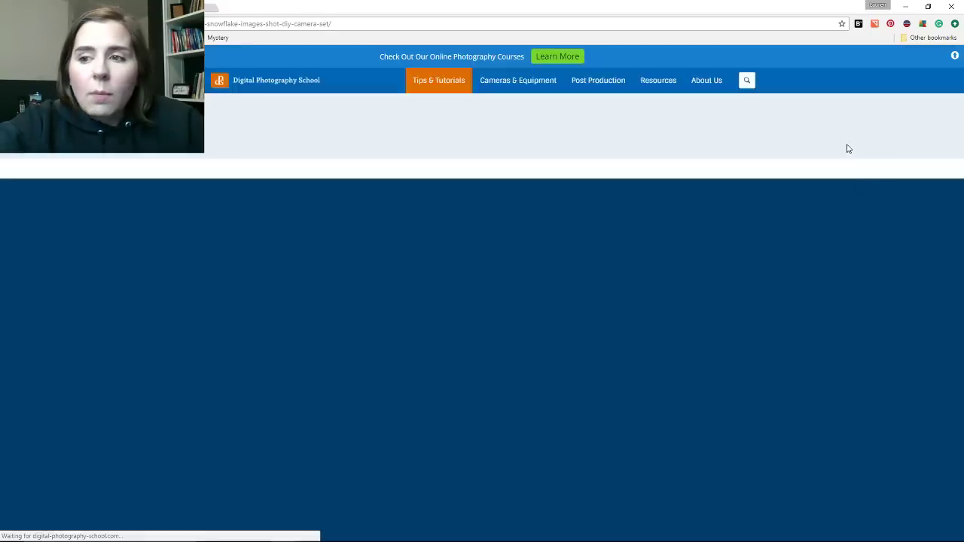
Browse the snowflake photos on the page and open the six-armed one on the pink and blue background.
scroll(520, 322, "up", 10)
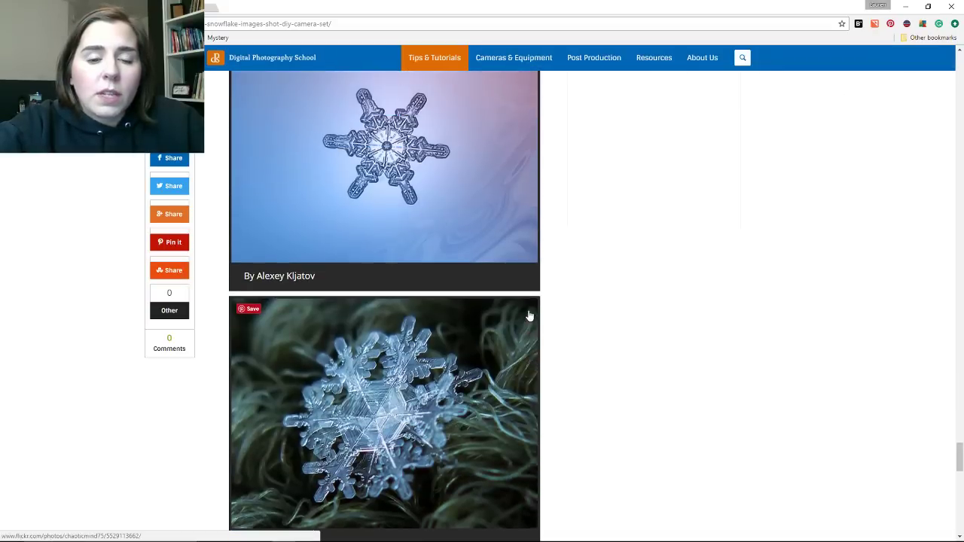
scroll(531, 317, "up", 5)
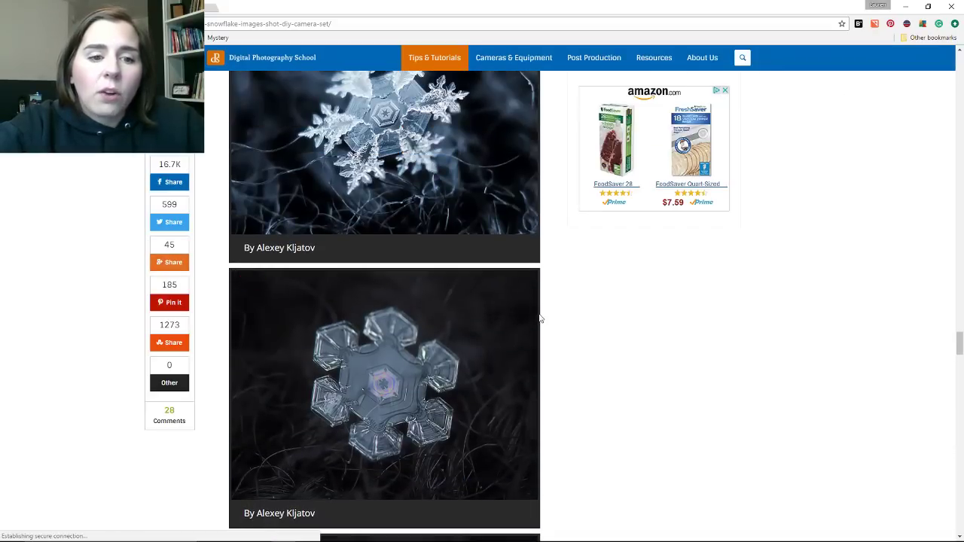
scroll(542, 318, "down", 4)
scroll(544, 316, "down", 10)
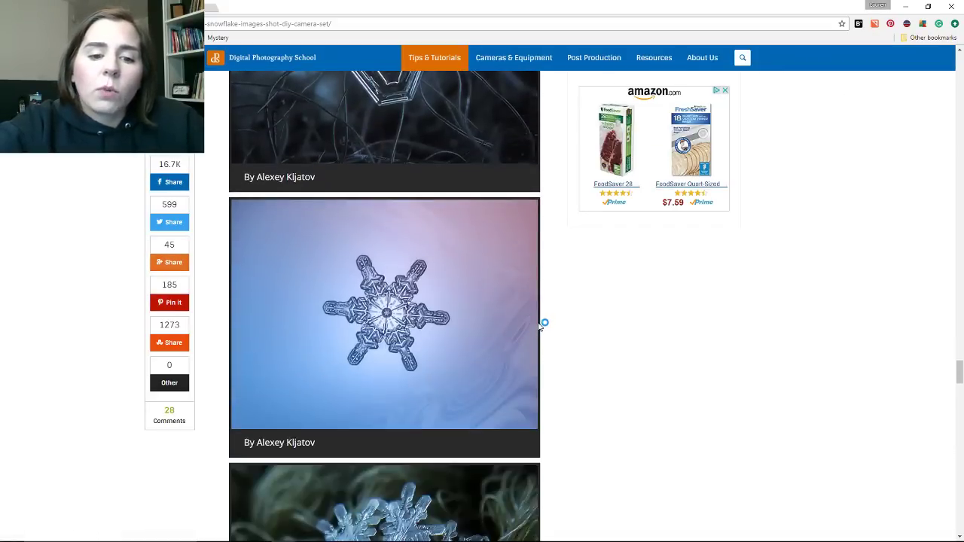
scroll(544, 324, "up", 15)
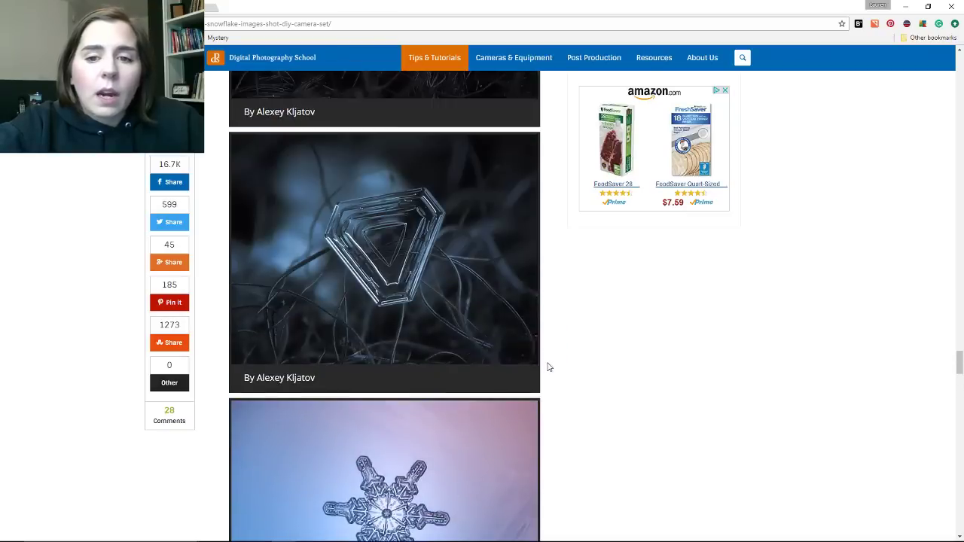
scroll(558, 396, "down", 3)
scroll(565, 403, "down", 15)
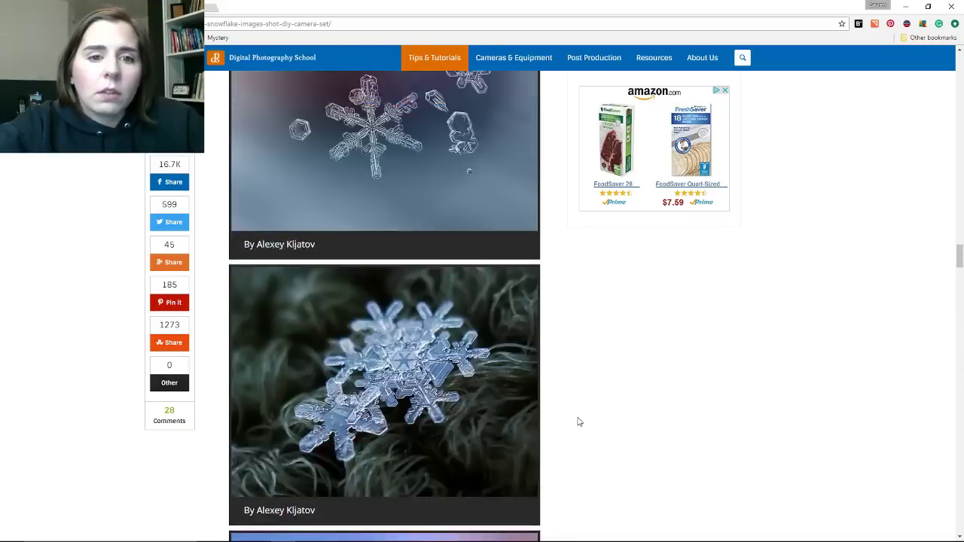
scroll(584, 459, "up", 3)
scroll(589, 486, "up", 20)
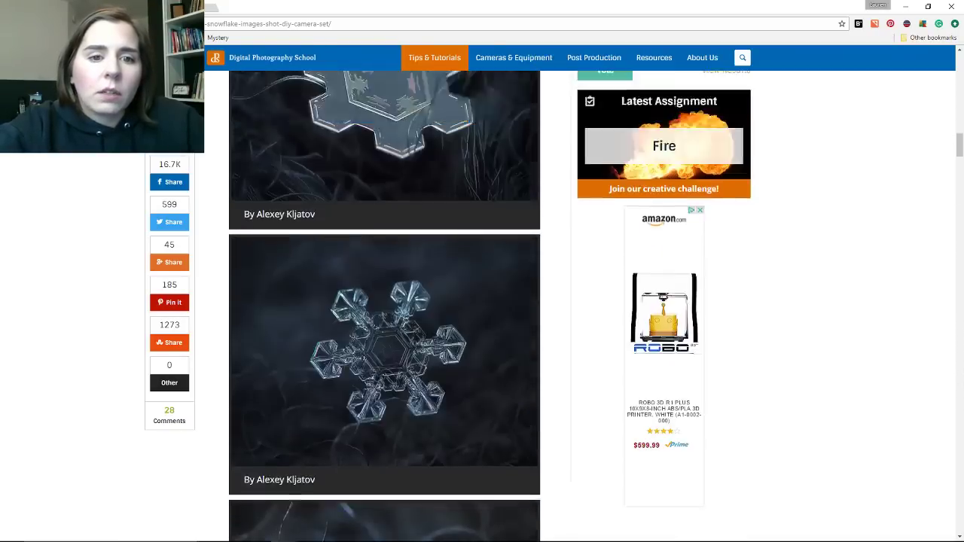
scroll(527, 360, "up", 15)
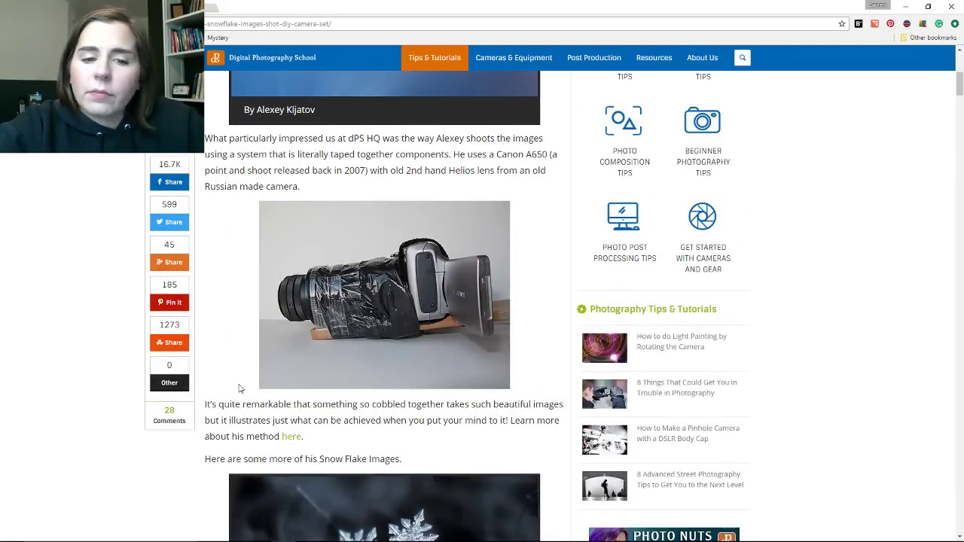
scroll(239, 389, "down", 15)
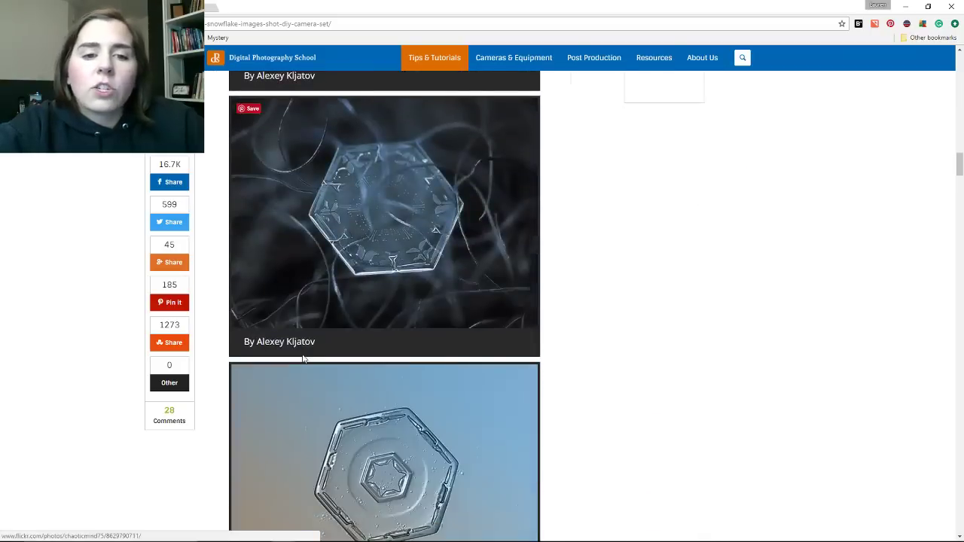
scroll(304, 359, "down", 20)
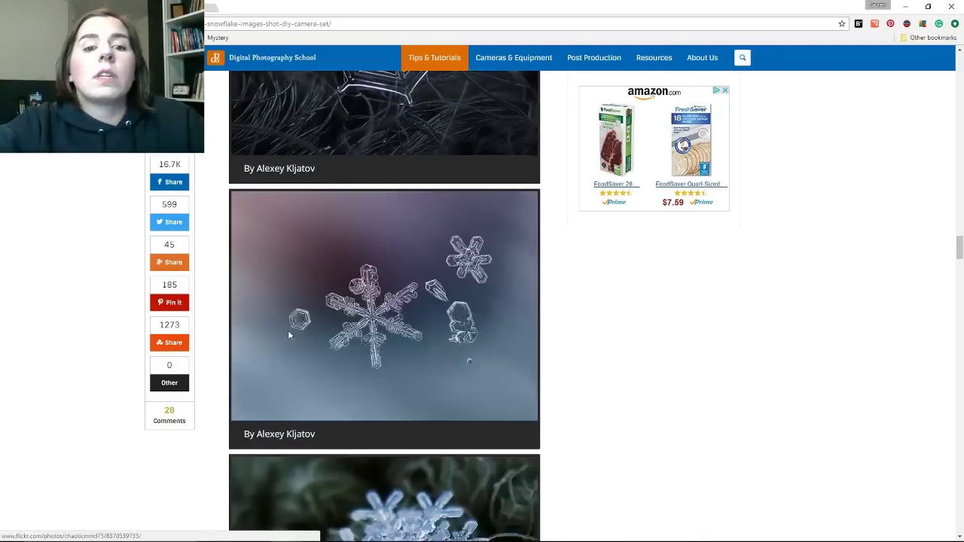
scroll(289, 335, "down", 15)
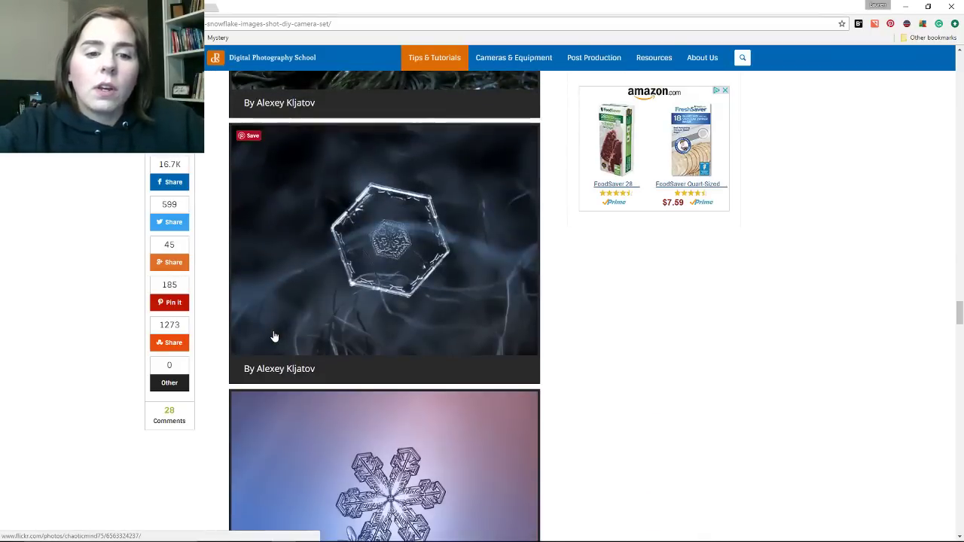
scroll(274, 336, "down", 15)
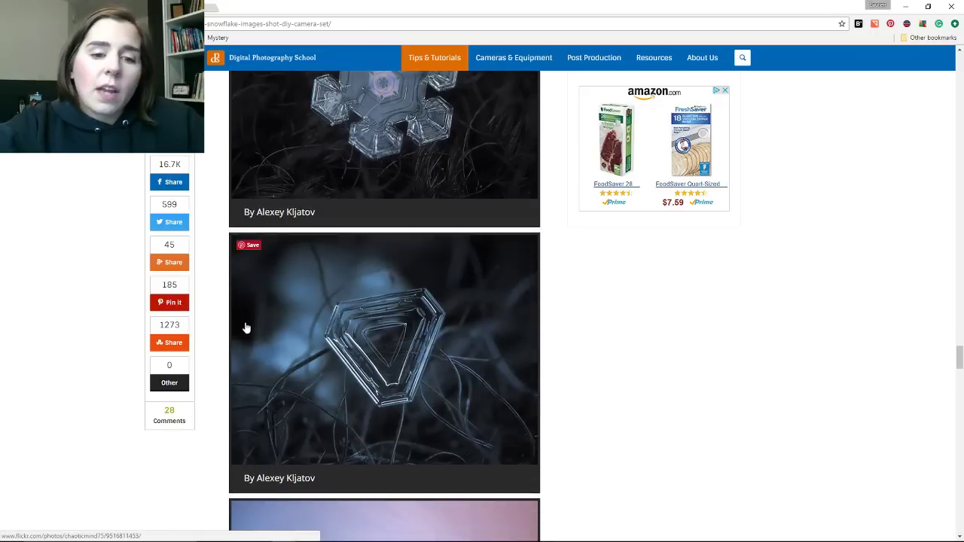
scroll(248, 324, "down", 15)
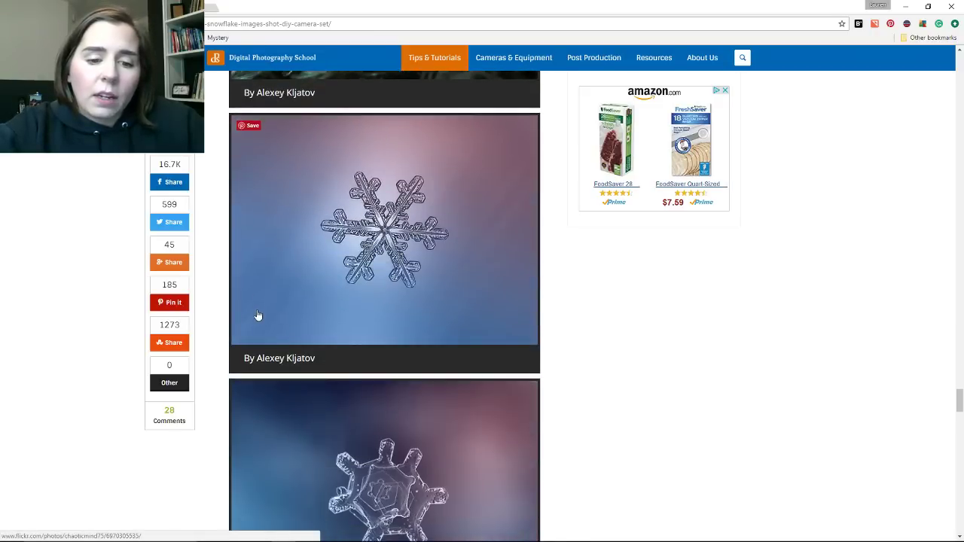
scroll(324, 302, "up", 1)
left_click(427, 267)
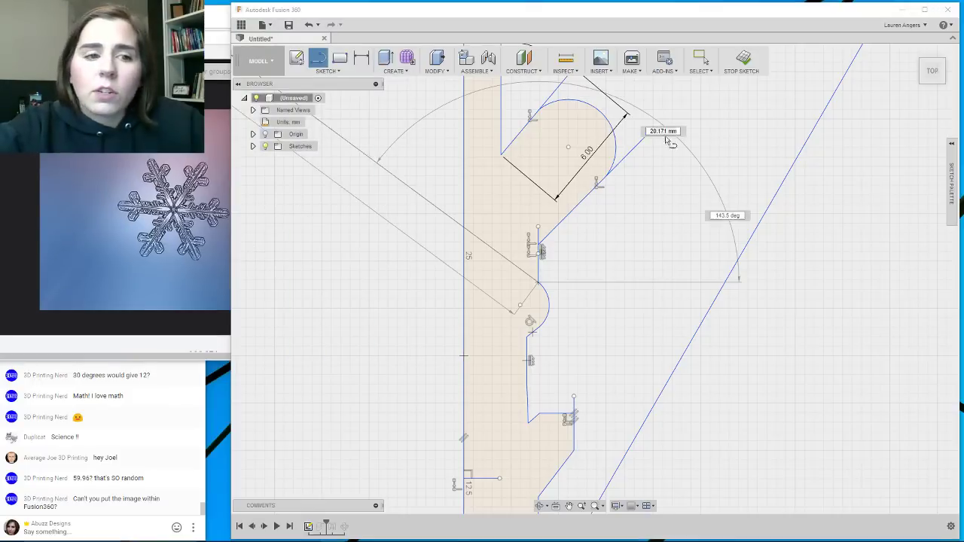
In Fusion 360, replace the arm's small round bump with three straight lines, the first at 30°, and delete its old arc and slanted line.
left_click(538, 282)
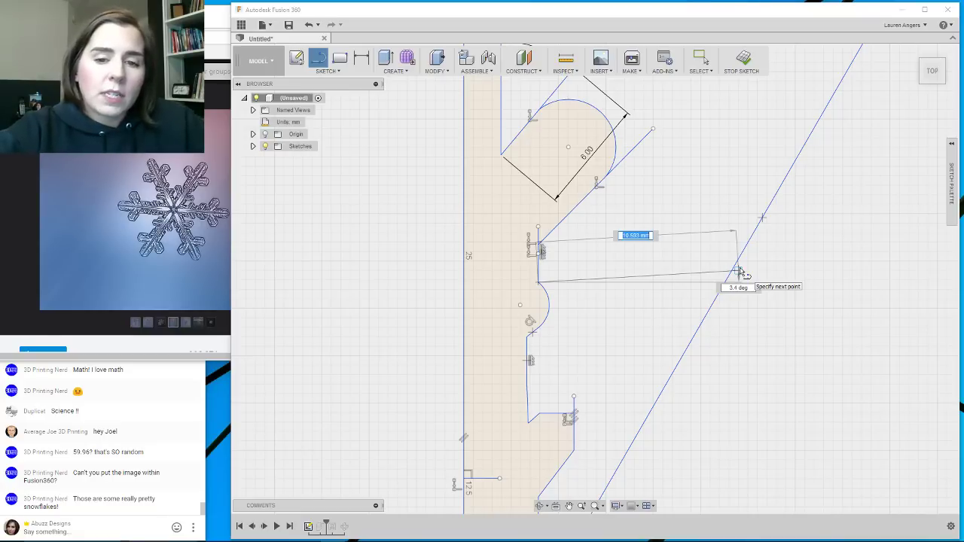
scroll(552, 291, "up", 3)
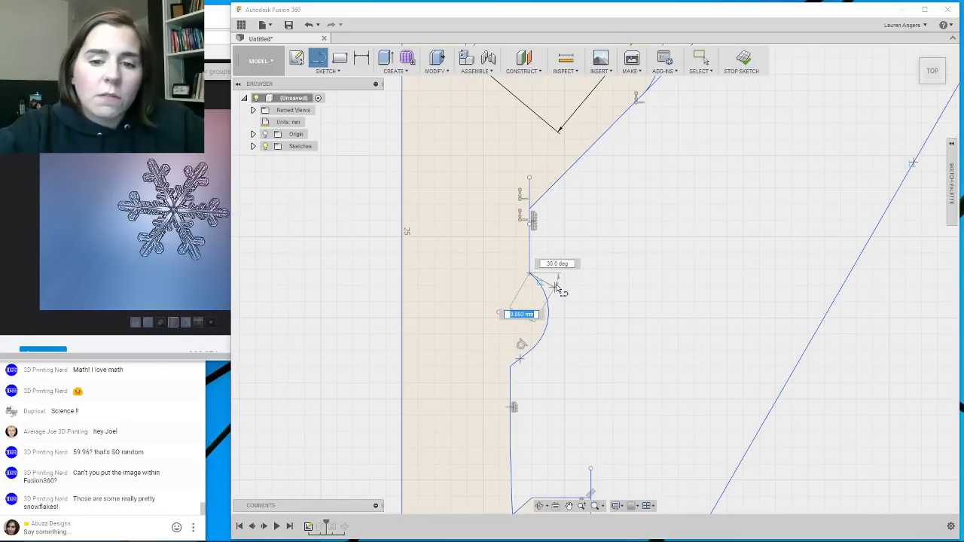
left_click(553, 288)
left_click_drag(555, 291, 512, 385)
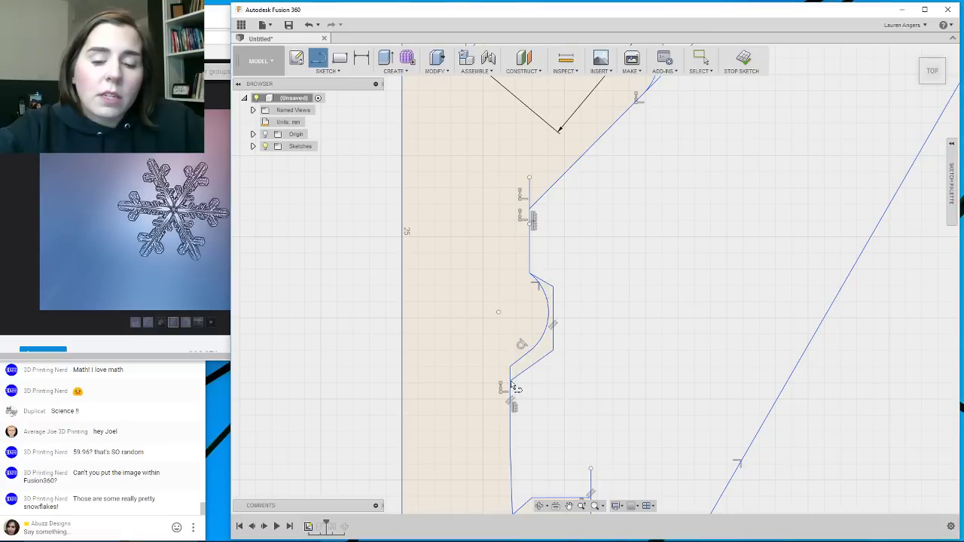
key("Escape")
left_click(552, 308)
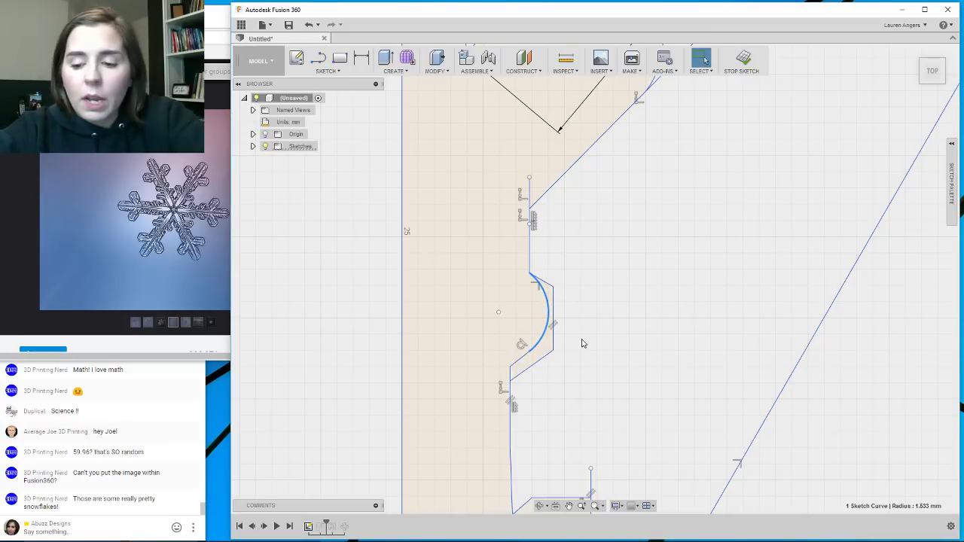
key("Delete")
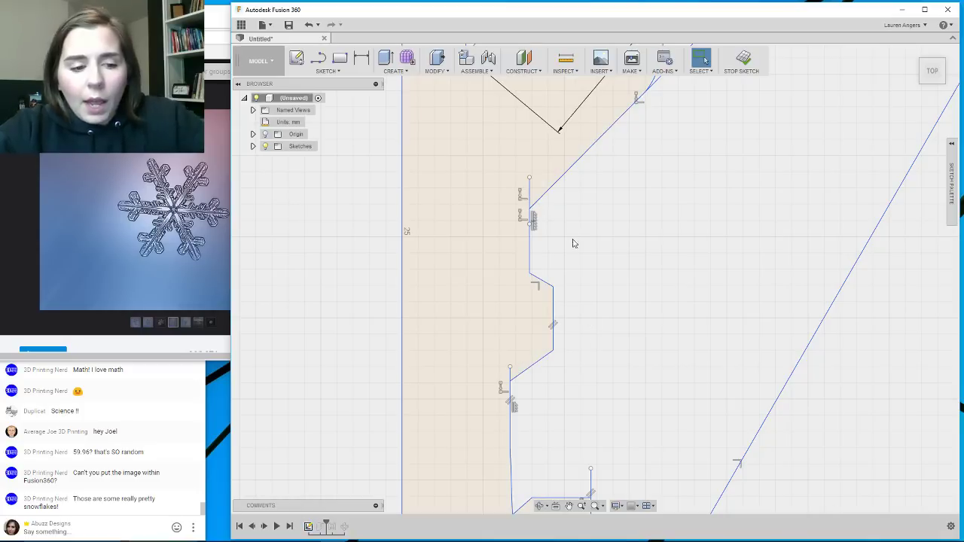
Finish the sketch and roll the model history forward through the mirror and pattern to review the whole snowflake.
scroll(647, 297, "down", 3)
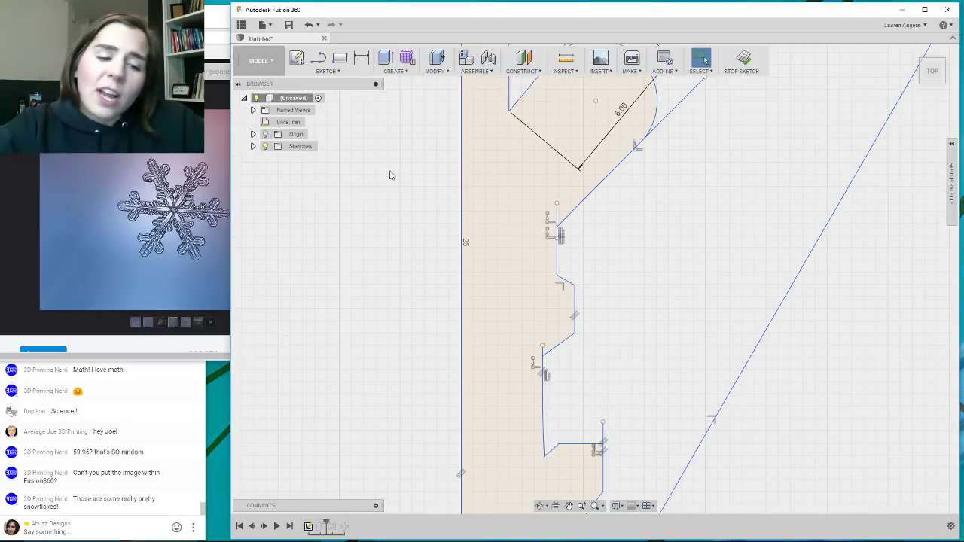
scroll(360, 191, "down", 2)
scroll(630, 364, "down", 3)
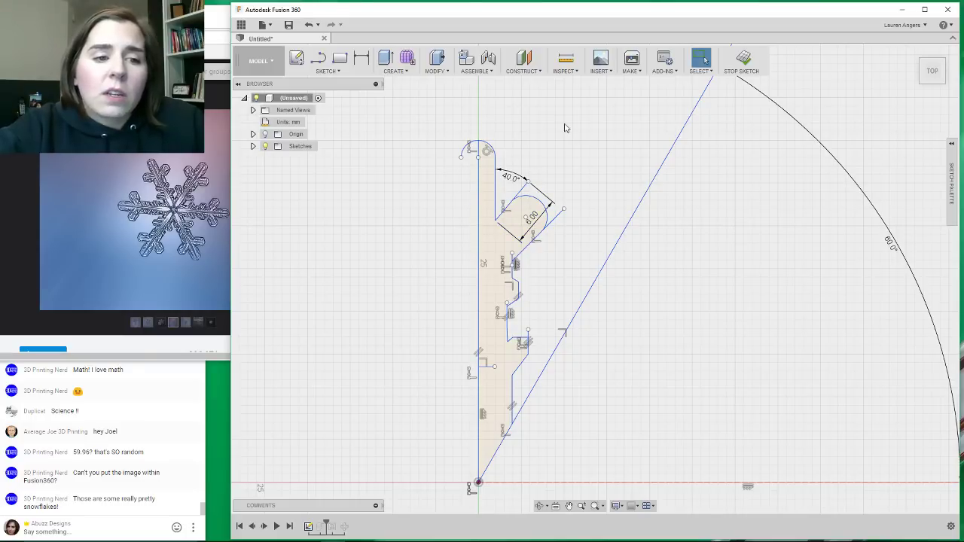
left_click(741, 60)
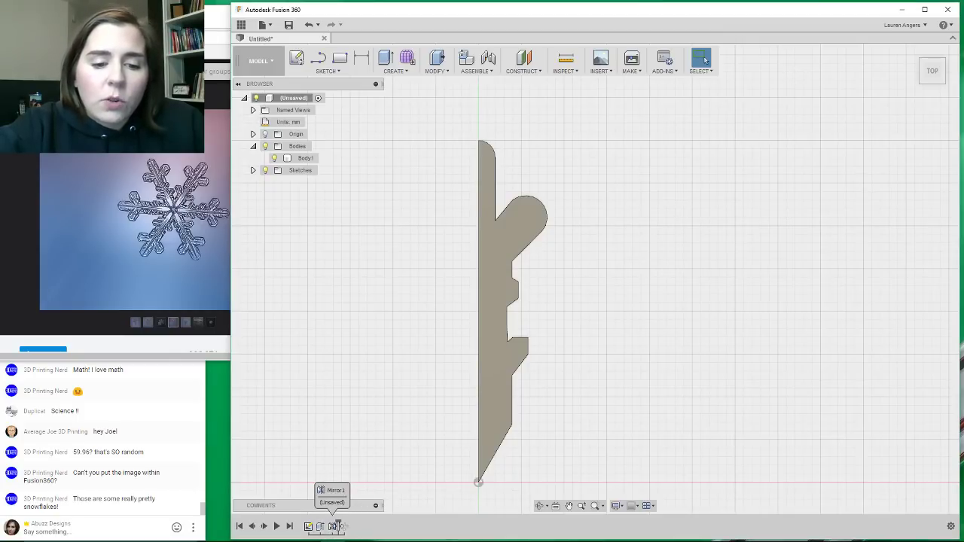
left_click_drag(352, 527, 353, 526)
scroll(667, 200, "down", 5)
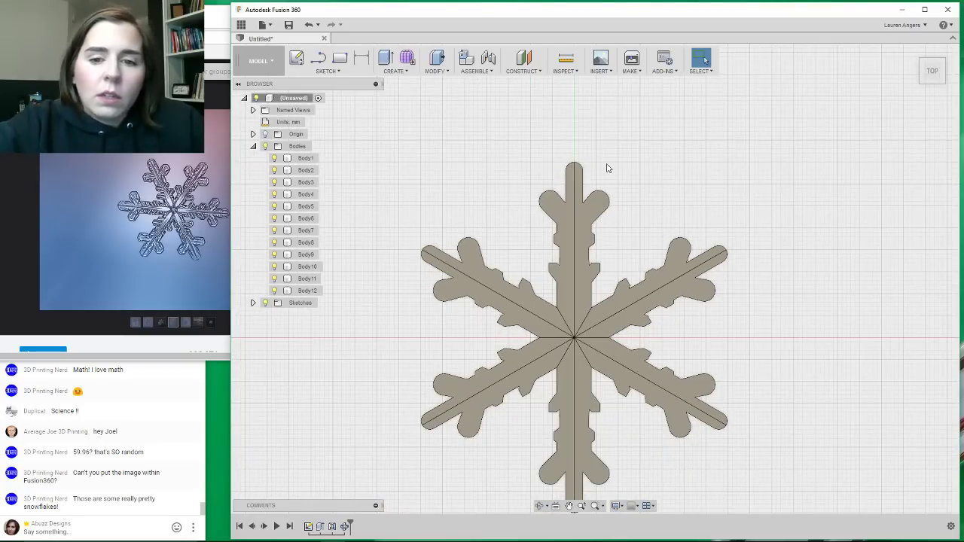
scroll(577, 302, "up", 5)
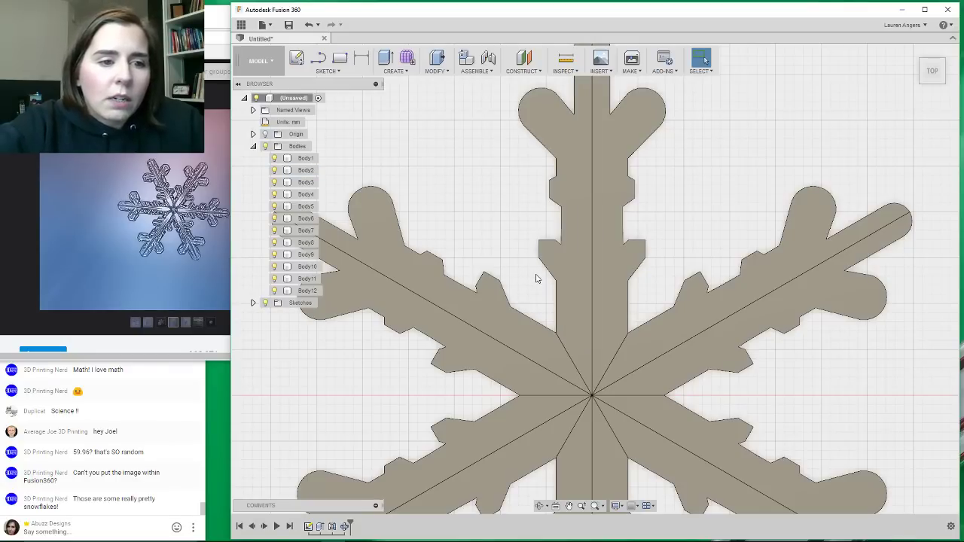
scroll(527, 224, "down", 2)
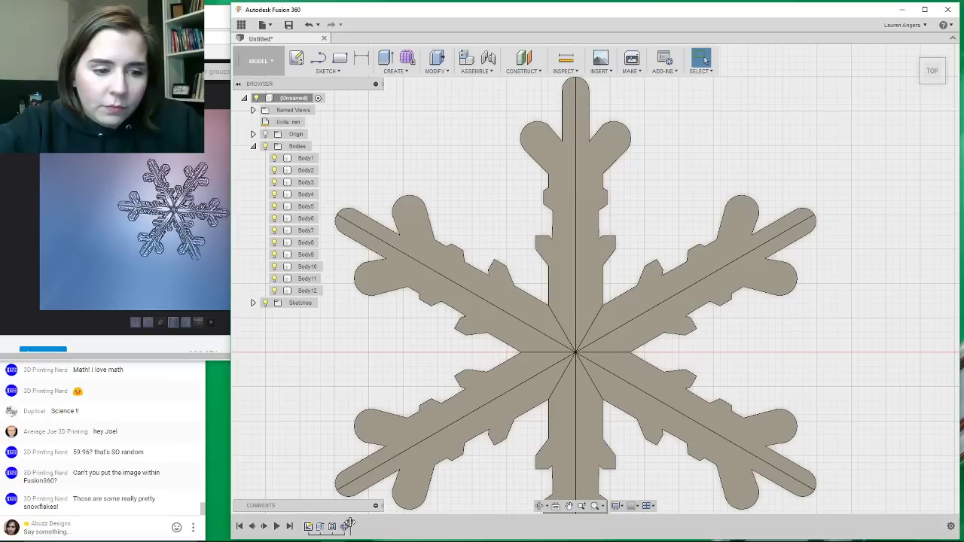
Roll the model history back to just after the extrusion, before the mirror.
left_click_drag(349, 525, 325, 525)
scroll(386, 444, "down", 2)
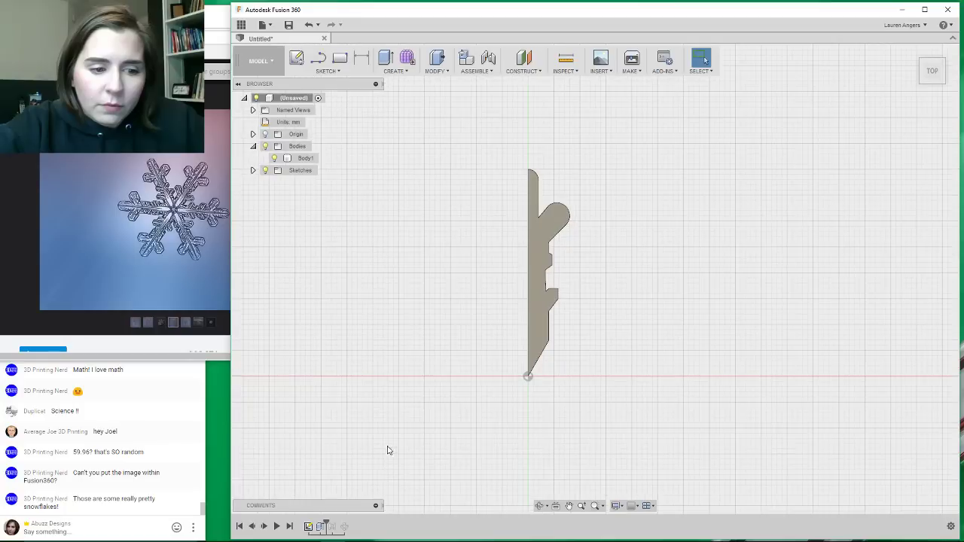
scroll(544, 379, "down", 1)
scroll(520, 257, "up", 3)
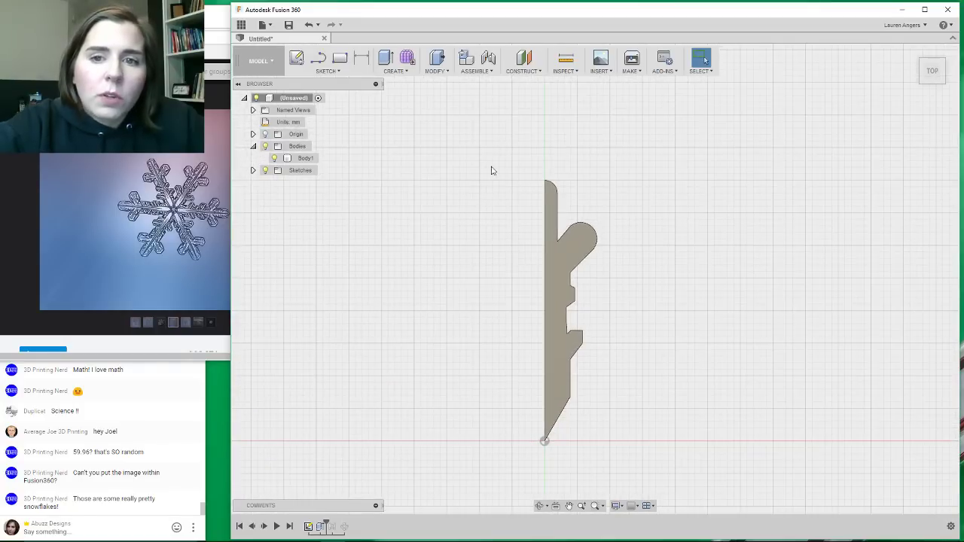
Try attaching the Capture1 snowflake image as a canvas on the XY plane.
left_click(603, 59)
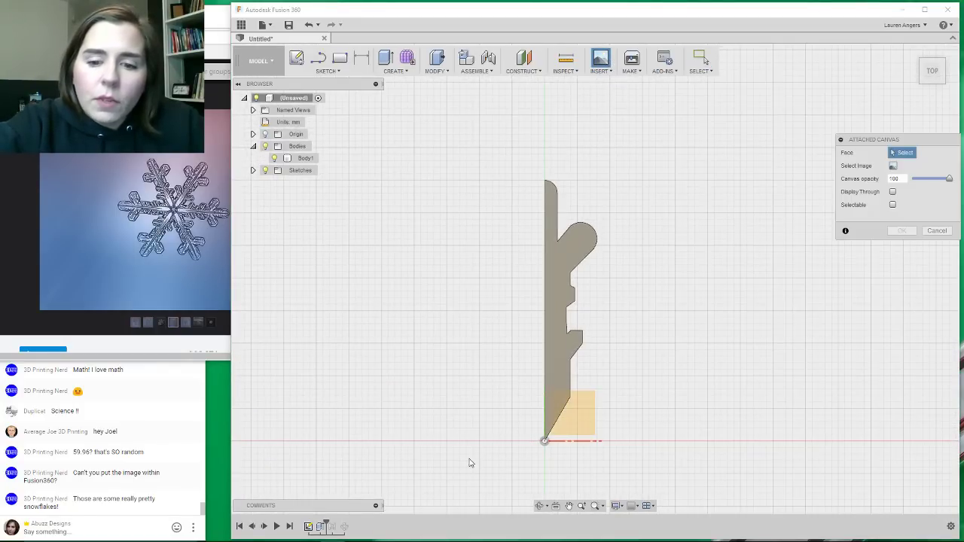
left_click(590, 407)
left_click(893, 166)
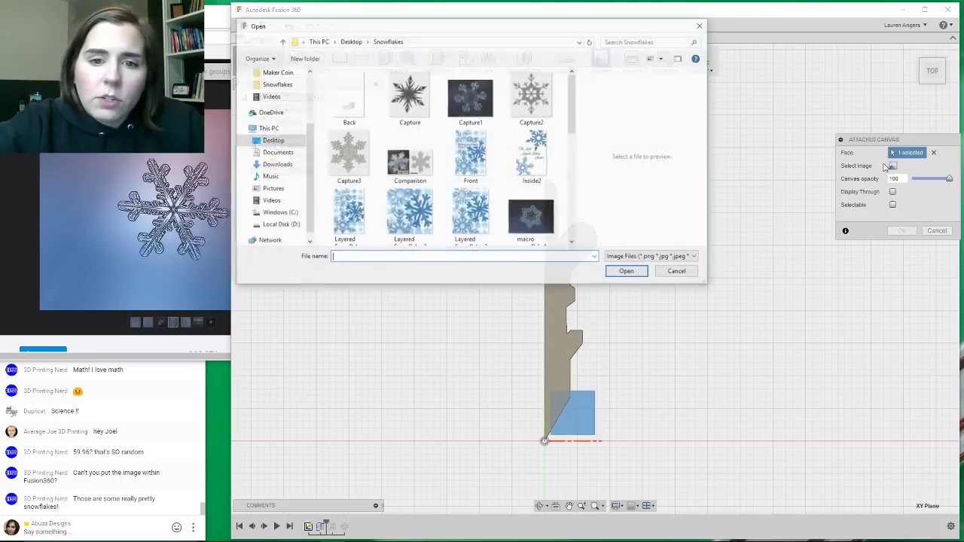
left_click(482, 95)
left_click(628, 272)
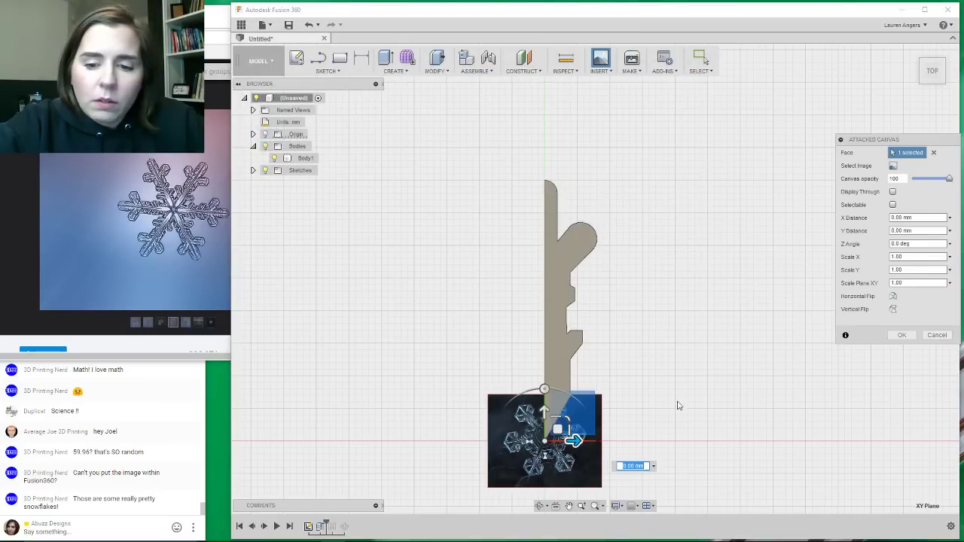
left_click(937, 334)
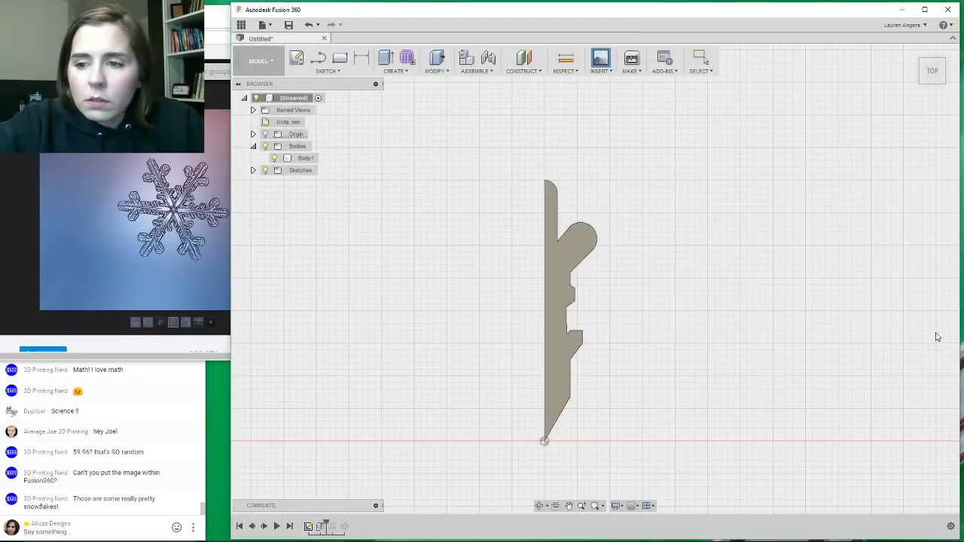
scroll(588, 387, "down", 1)
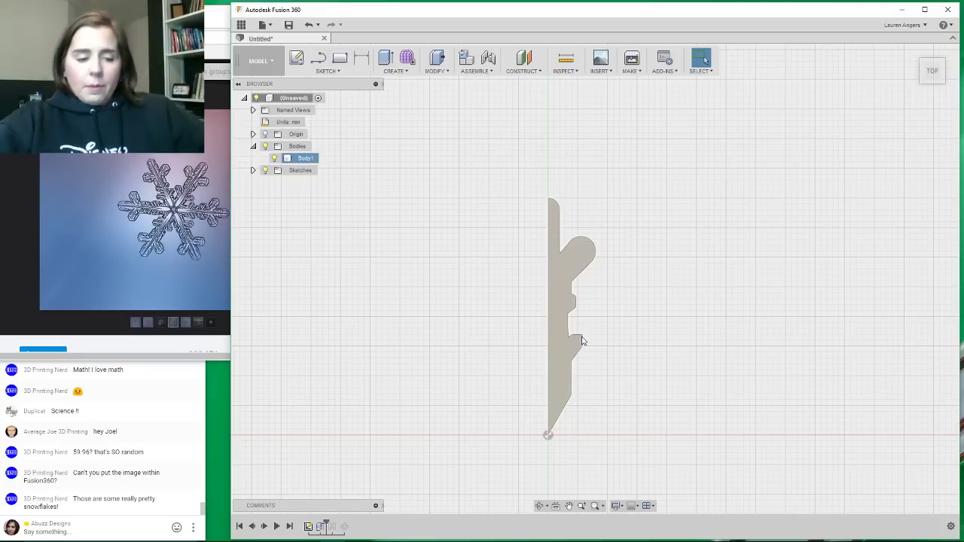
left_click(601, 340)
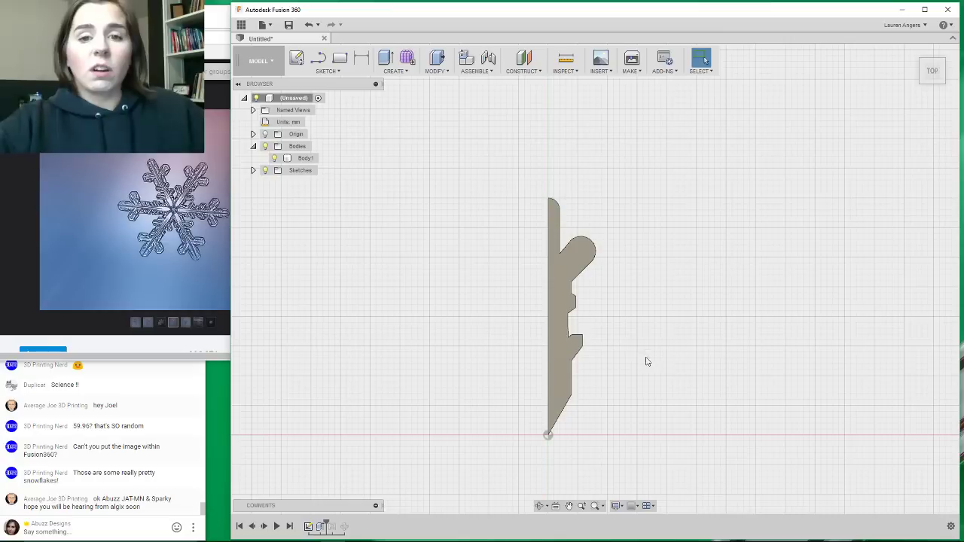
left_click(576, 341)
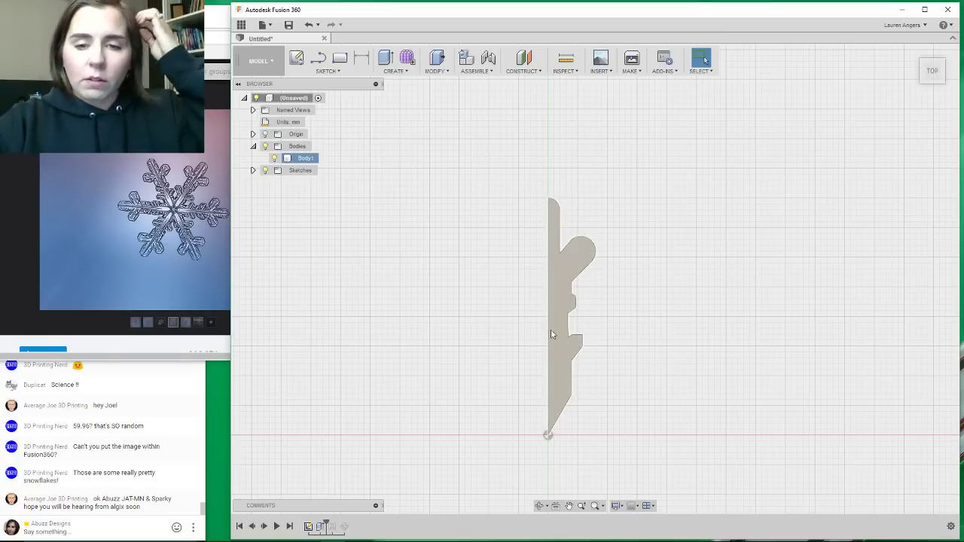
left_click(609, 212)
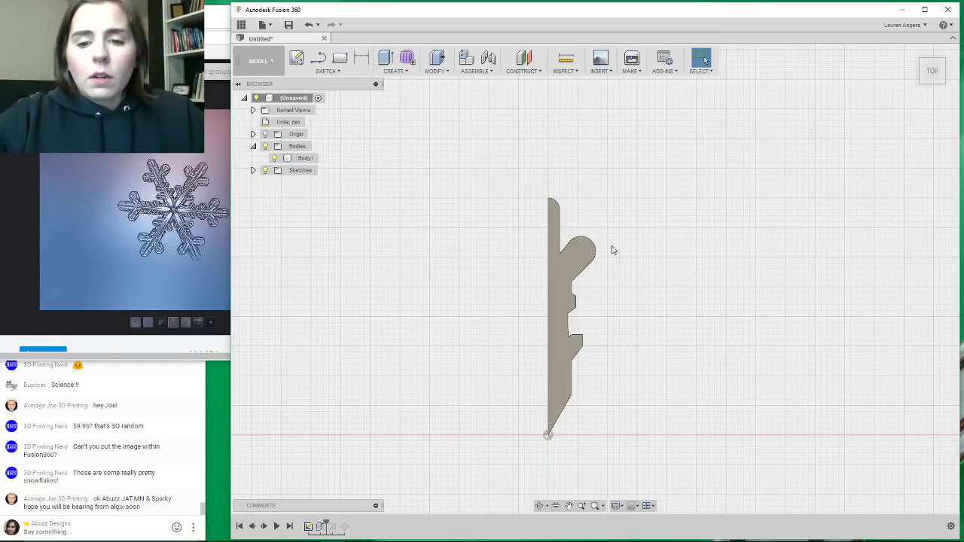
scroll(590, 339, "up", 4)
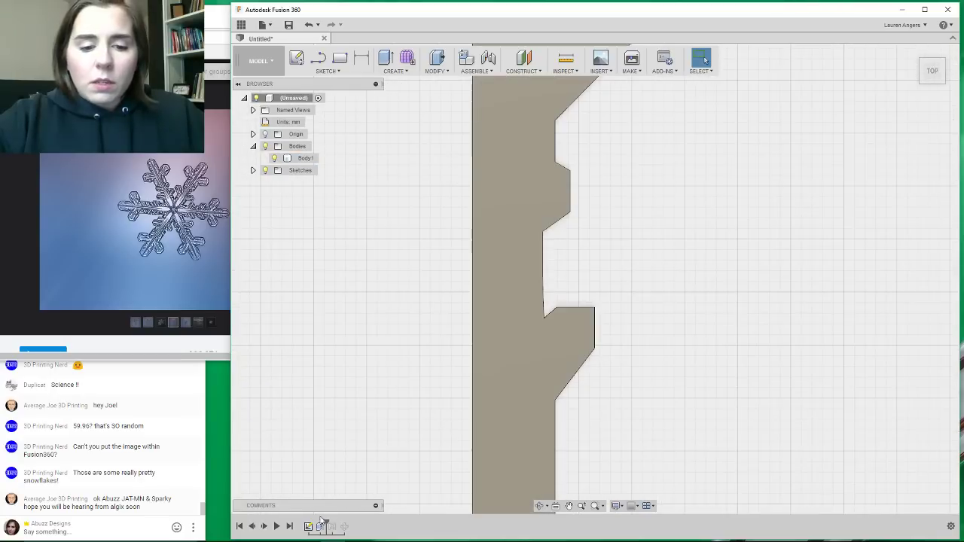
Reopen the arm's original sketch for editing and lengthen the short slanted notch line above the lower branch to about 1.47 mm.
left_click(306, 531)
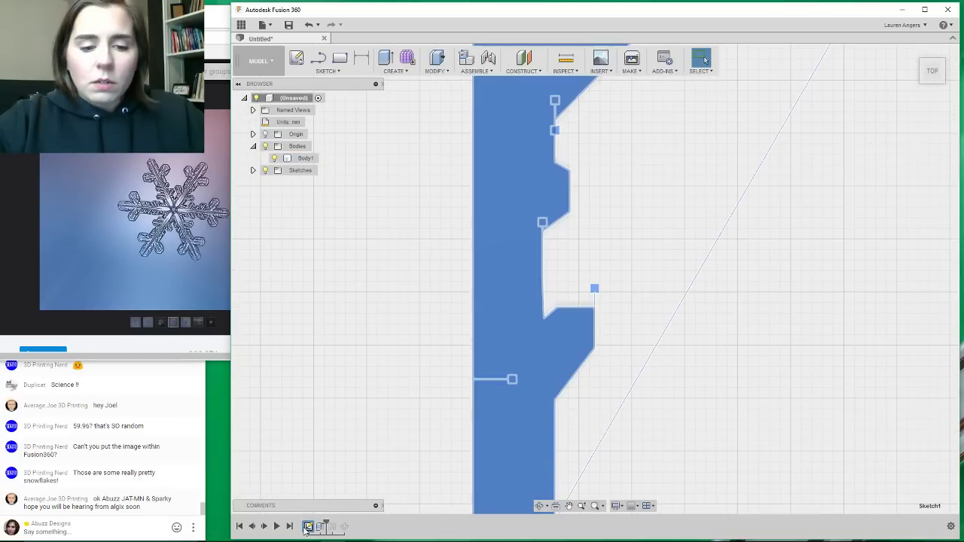
right_click(308, 527)
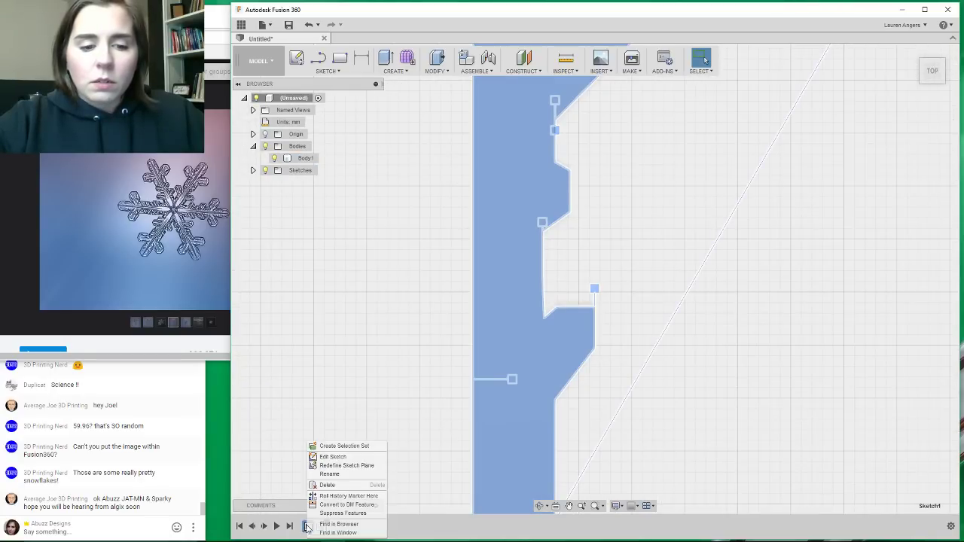
left_click(335, 460)
scroll(733, 291, "down", 5)
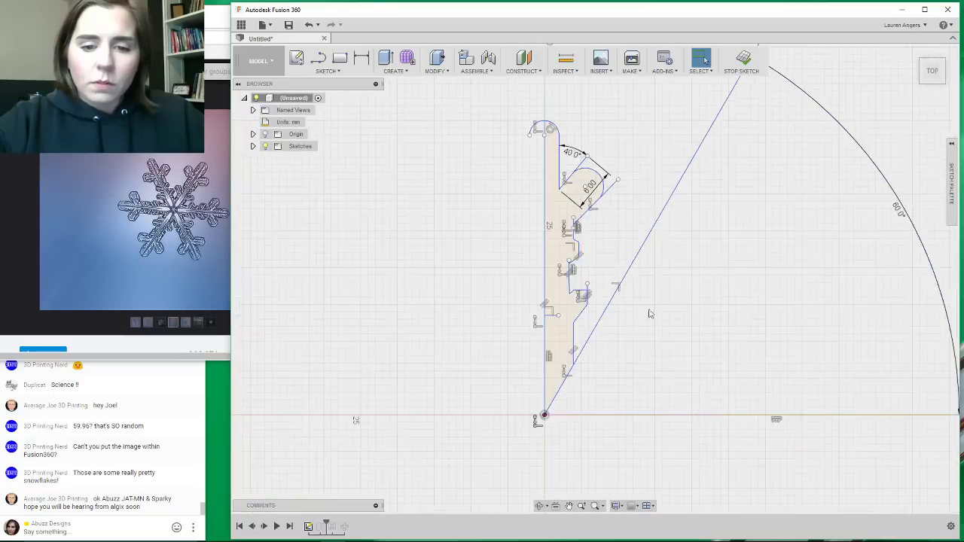
scroll(629, 309, "up", 5)
scroll(557, 266, "up", 5)
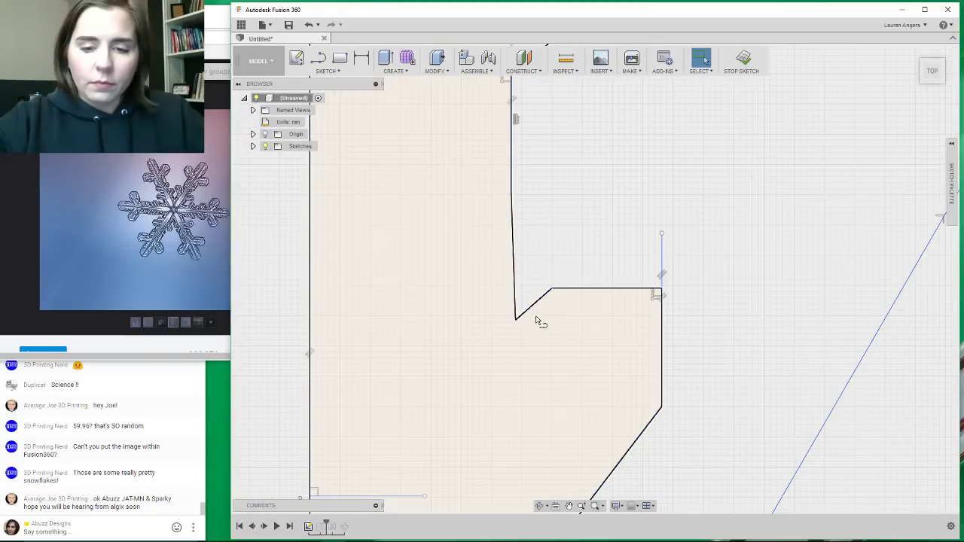
key("l")
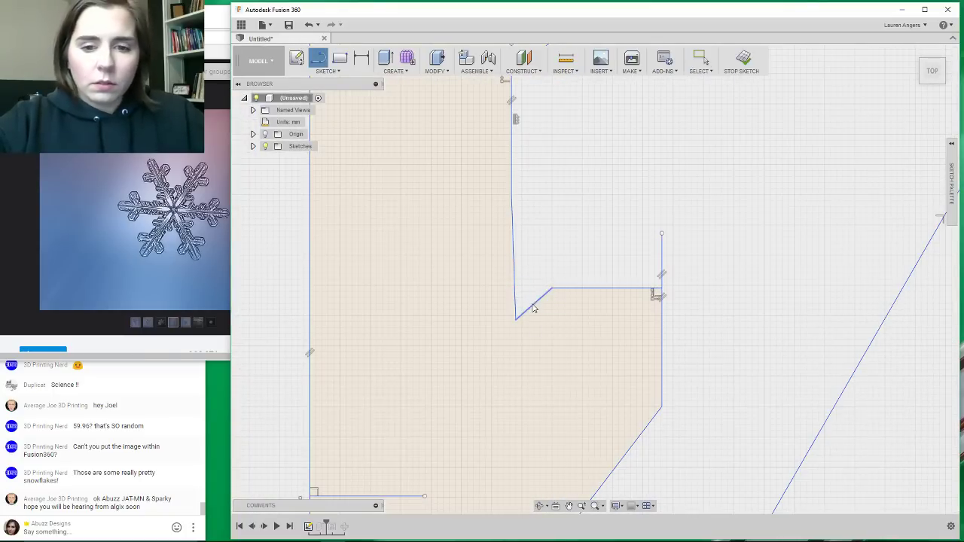
key("Escape")
mouse_move(532, 304)
left_mouse_down()
mouse_move(531, 281)
mouse_move(535, 303)
mouse_move(537, 290)
mouse_move(540, 301)
mouse_move(600, 291)
mouse_move(593, 252)
mouse_move(561, 245)
left_mouse_up()
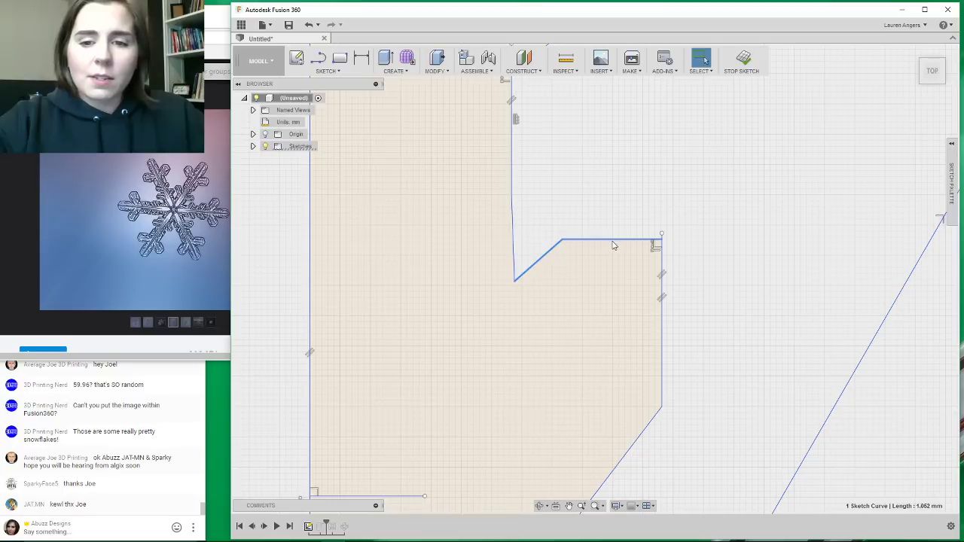
left_click_drag(557, 250, 569, 261)
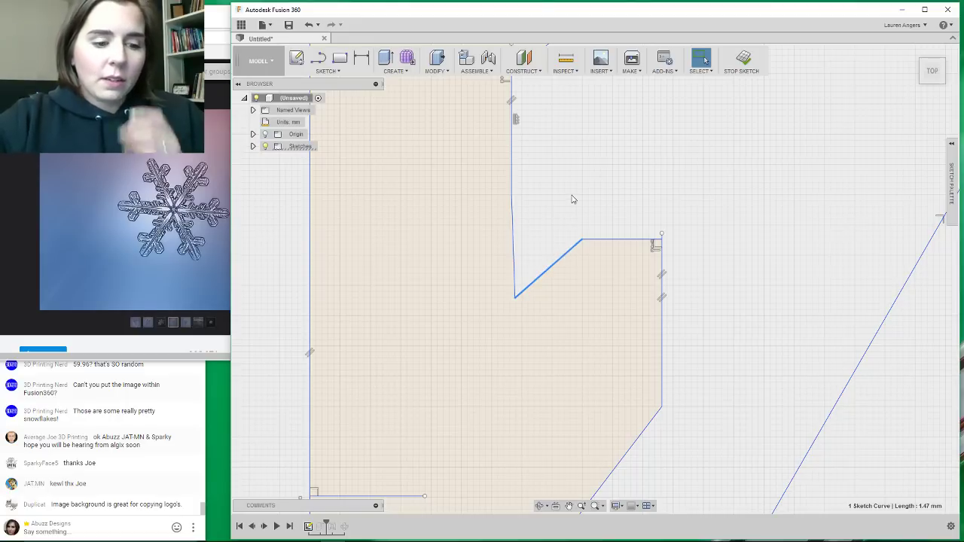
Lower the lower branch's horizontal top line to about 1.77 mm long, raise its diagonal underside slightly, and finish the sketch.
scroll(569, 205, "down", 1)
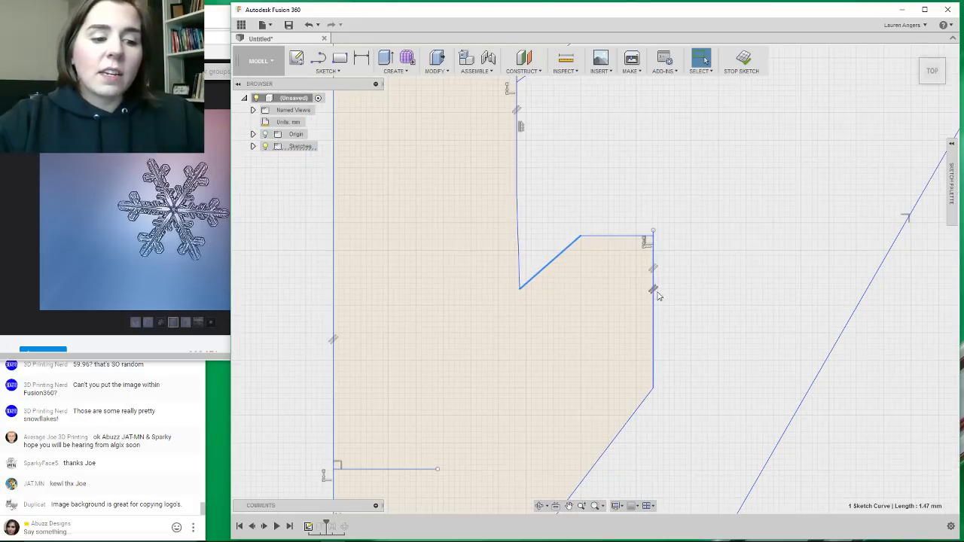
left_click(601, 280)
scroll(596, 265, "down", 4)
scroll(595, 265, "down", 3)
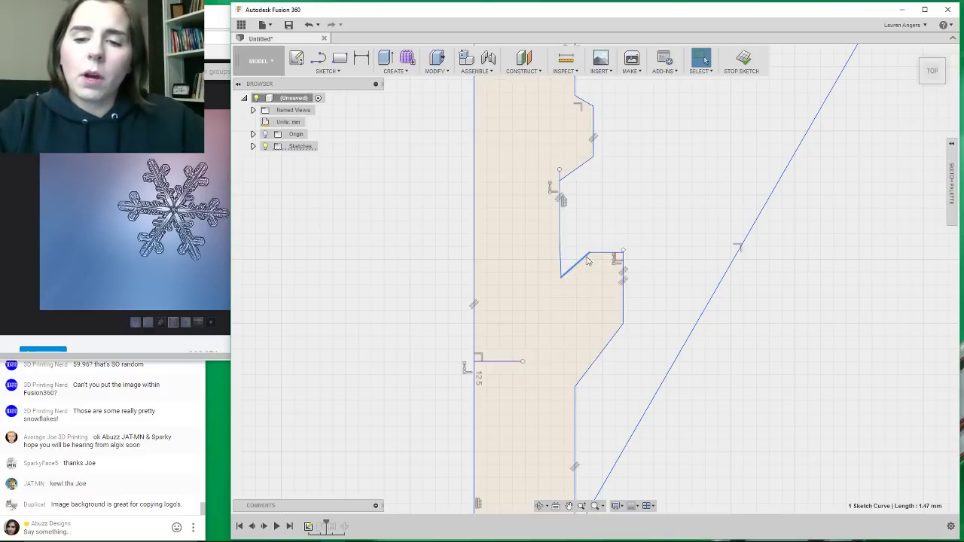
left_click_drag(618, 258, 625, 263)
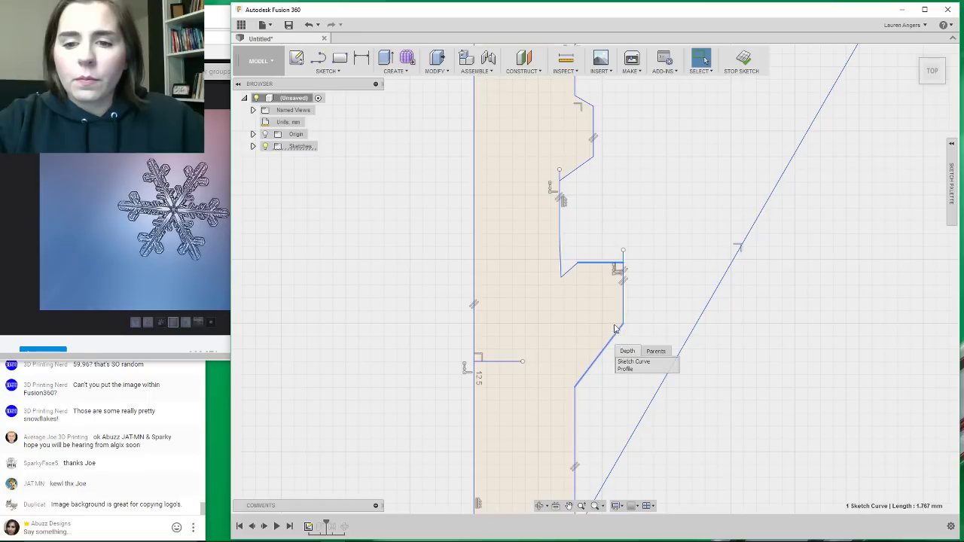
left_click_drag(614, 339, 613, 328)
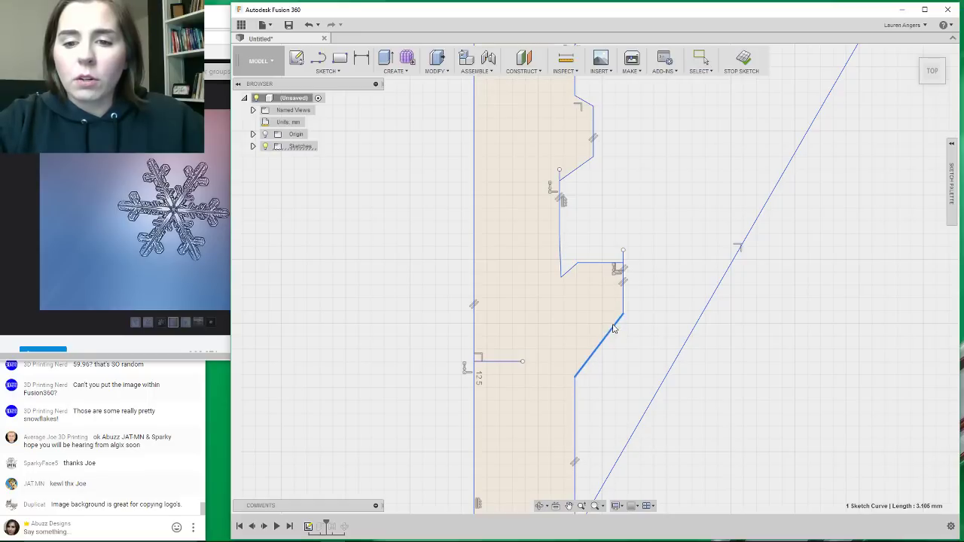
scroll(635, 310, "down", 1)
scroll(606, 265, "up", 2)
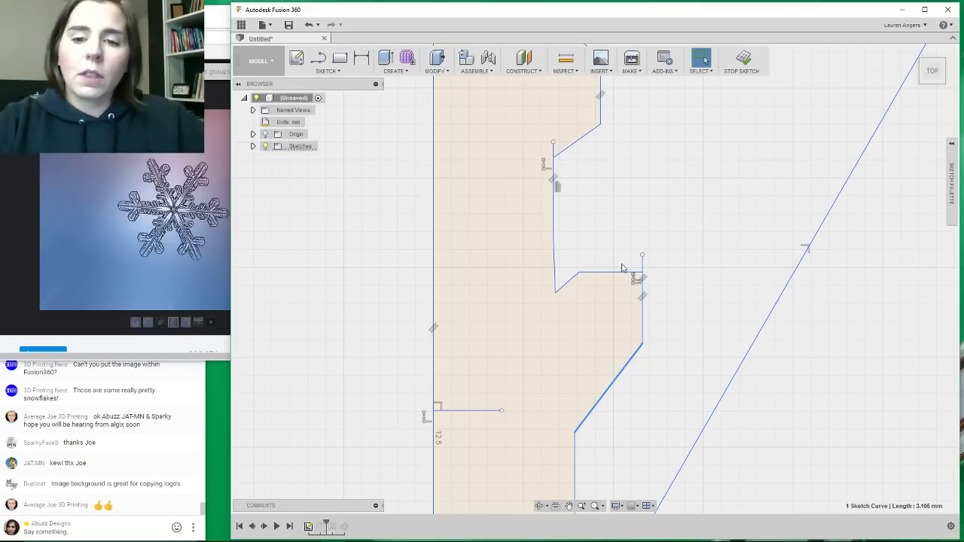
scroll(491, 320, "down", 3)
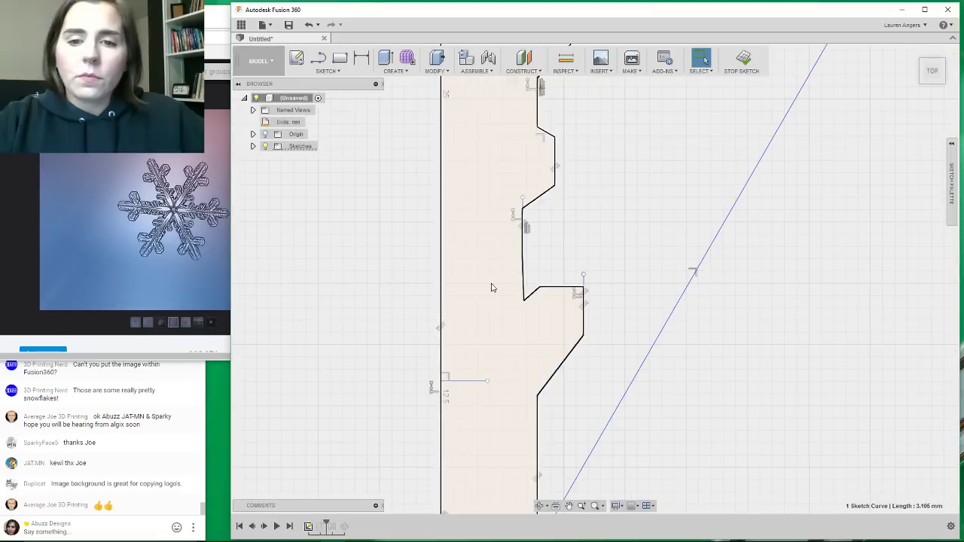
left_click(741, 60)
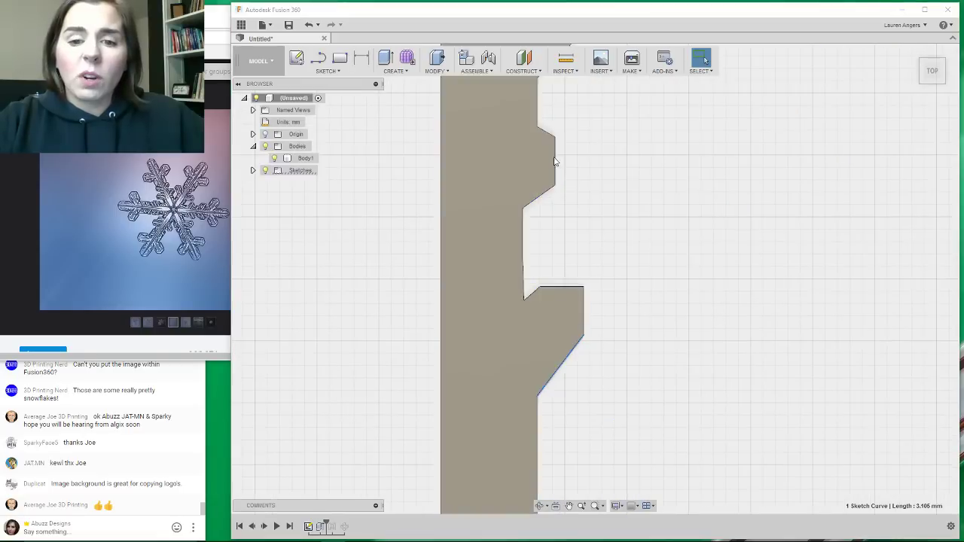
Roll the history forward past the mirror to review the full arm, and return it to just after the extrusion.
scroll(608, 214, "down", 3)
middle_click_drag(600, 331, 623, 338, "shift")
scroll(623, 338, "down", 1)
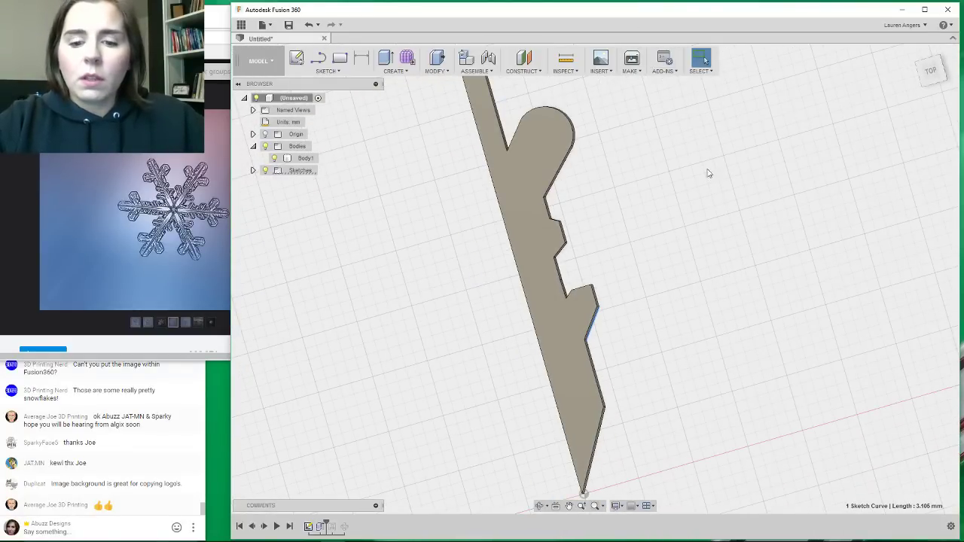
scroll(708, 174, "down", 2)
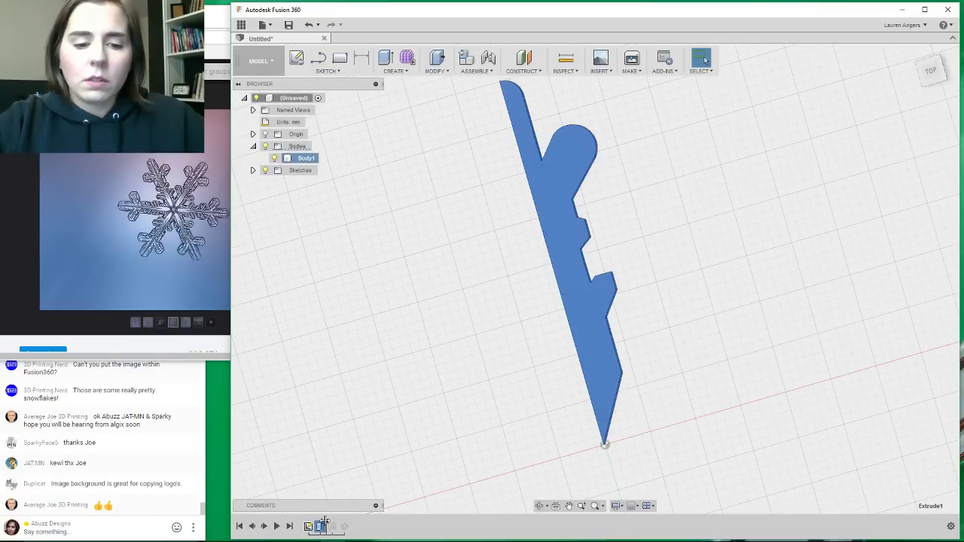
left_click_drag(333, 527, 339, 526)
scroll(729, 292, "down", 2)
scroll(415, 263, "up", 2)
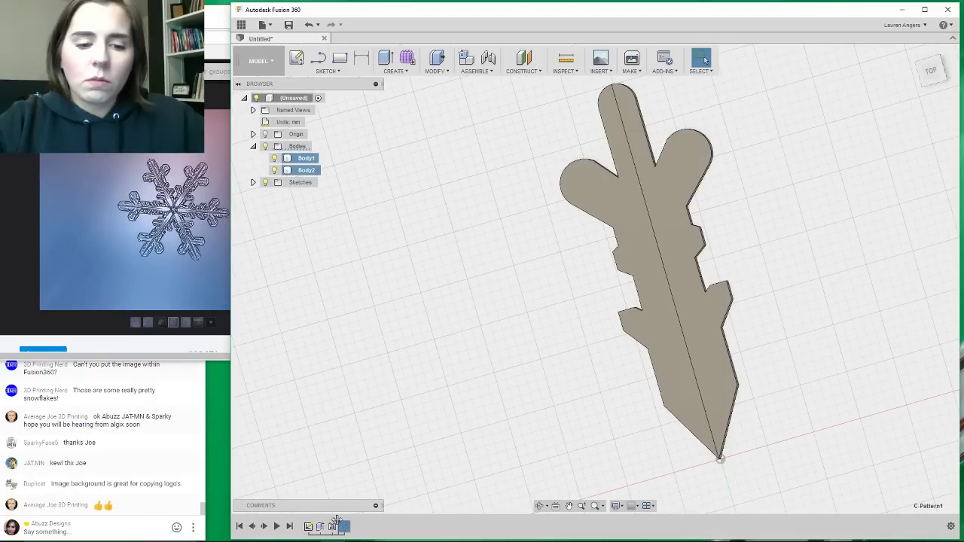
left_click_drag(337, 520, 328, 520)
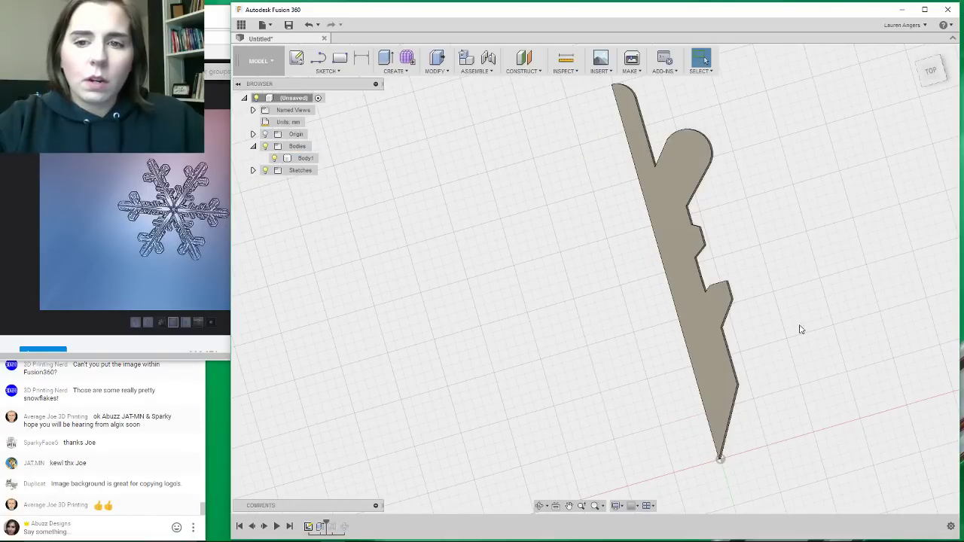
Select the half arm's outer face edges from the rounded tip around the rounded upper branch to the small middle bump.
scroll(640, 85, "up", 2)
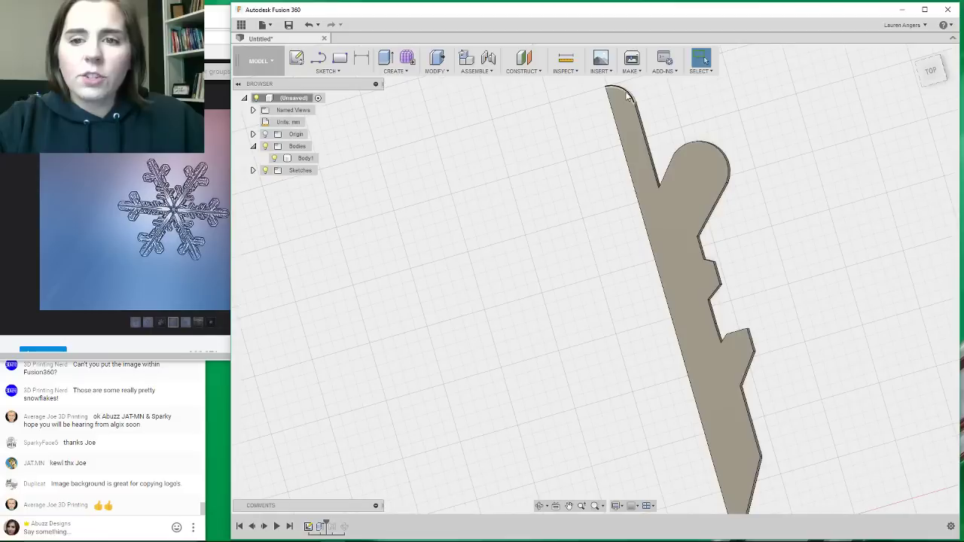
left_click(628, 95)
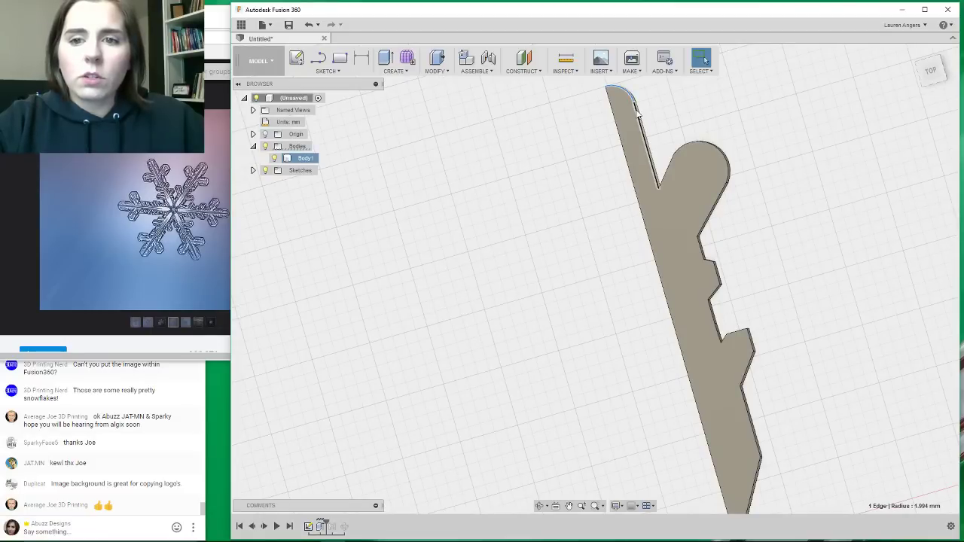
left_click(662, 181, "shift")
left_click(687, 146, "shift")
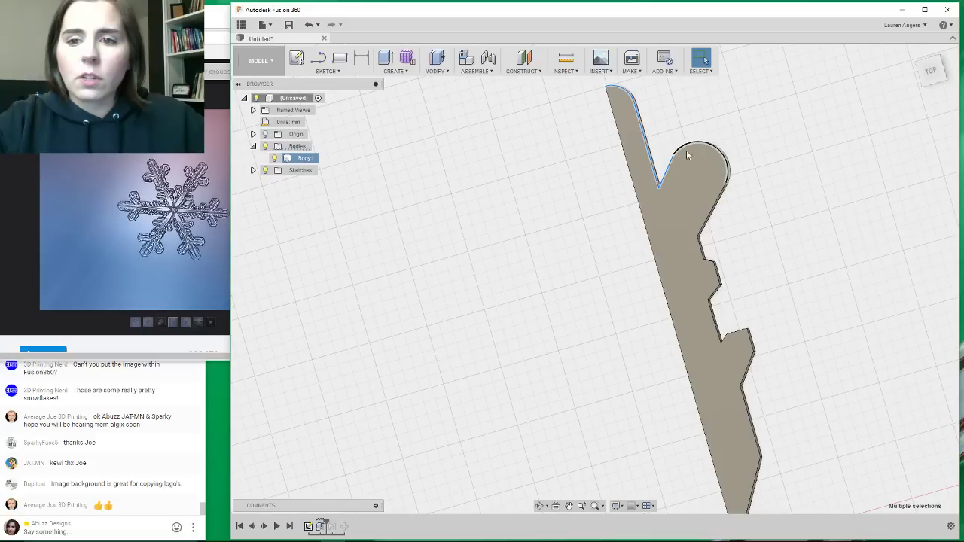
left_click(719, 210, "shift")
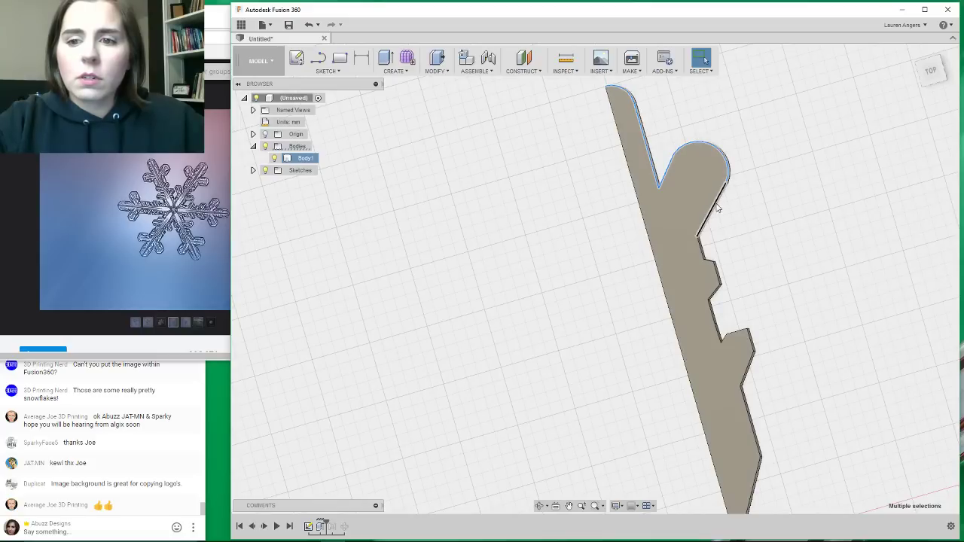
left_click(704, 261, "shift")
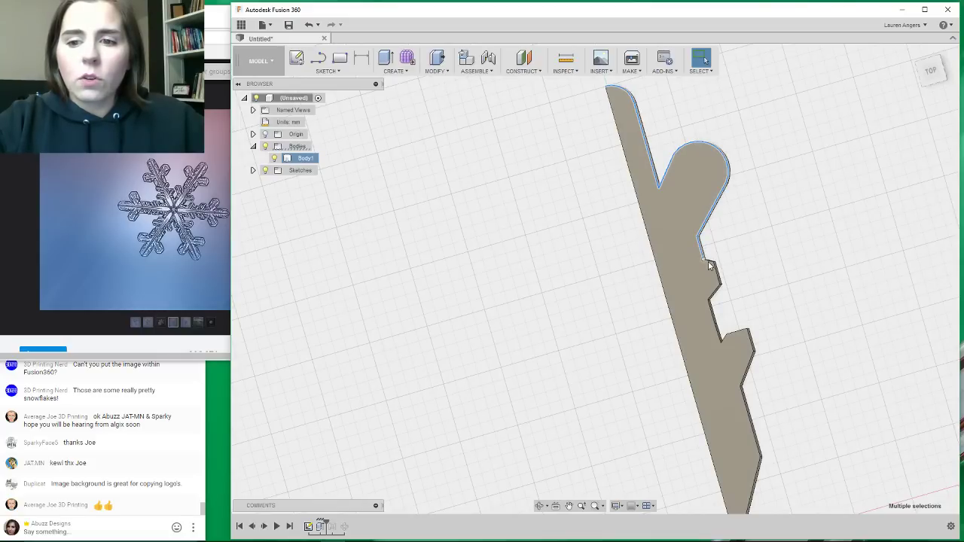
Extend the edge selection along the middle bump, the notch below it, and the lower branch's top and short outer edges.
scroll(711, 264, "up", 4)
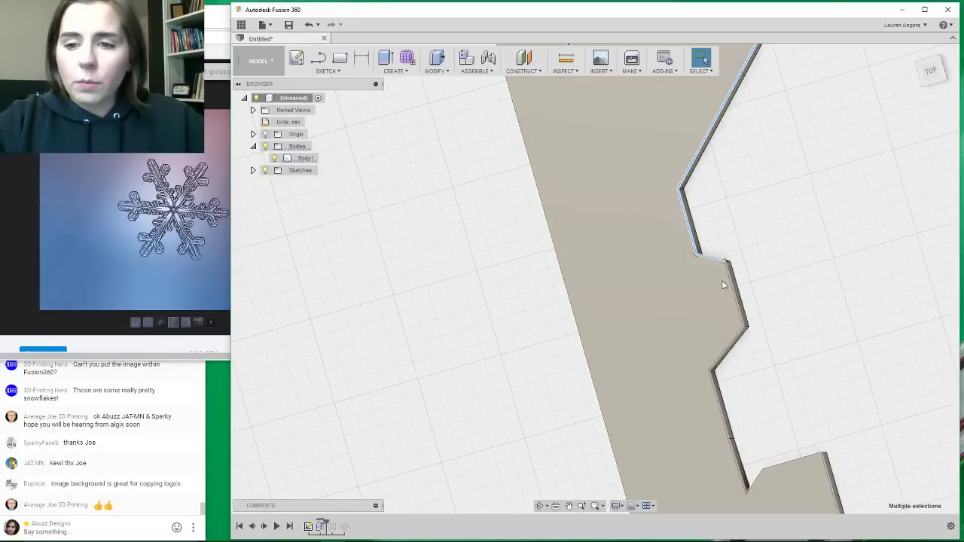
left_click(732, 280, "shift")
left_click(727, 358, "shift")
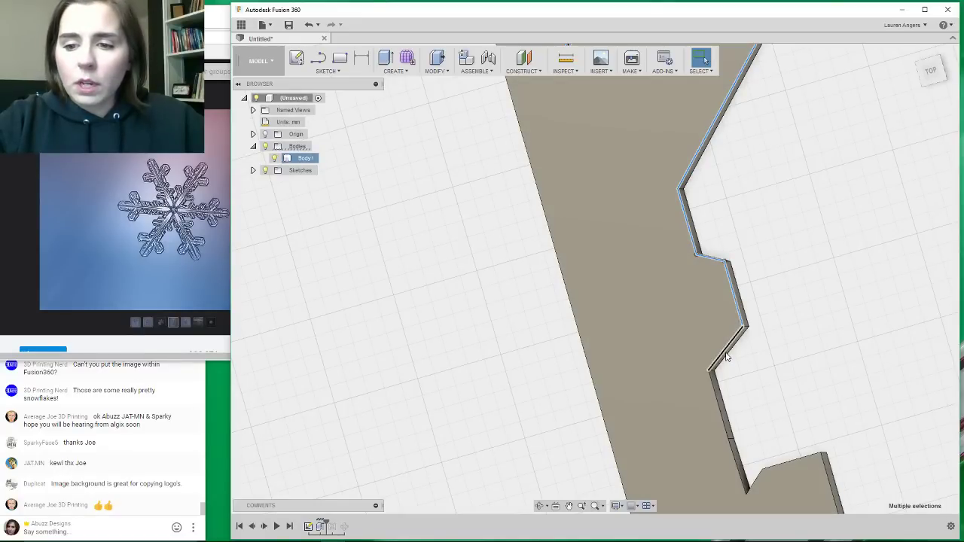
left_click(715, 393, "shift")
scroll(627, 202, "down", 4)
scroll(661, 349, "up", 2)
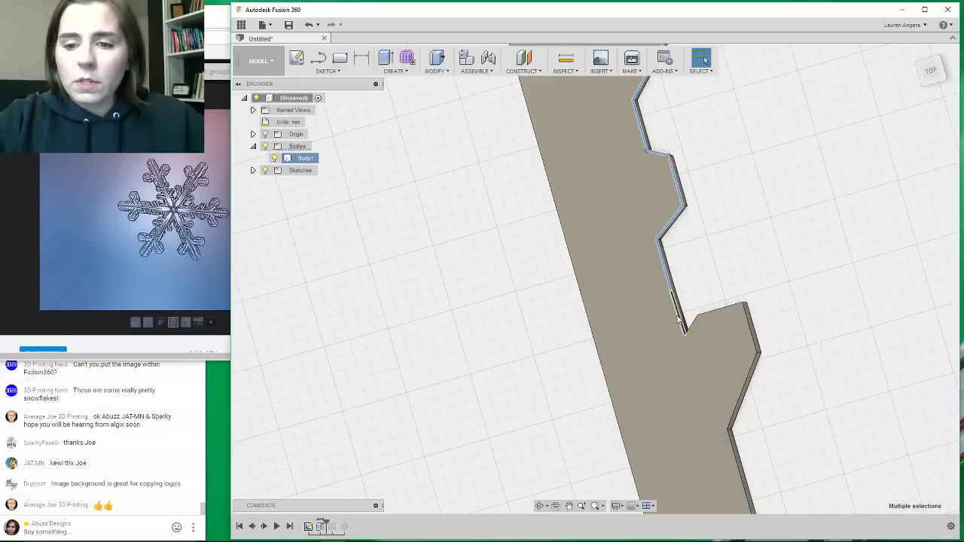
left_click(683, 324, "shift")
left_click(718, 313, "shift")
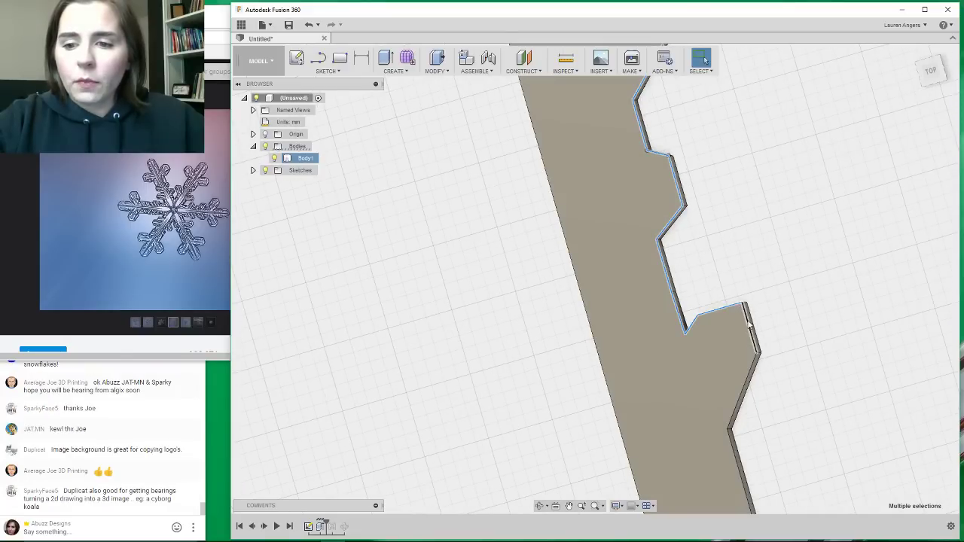
left_click(751, 339, "shift")
Add the lower branch's diagonal underside and the long edge below it to the selection.
scroll(543, 186, "down", 3)
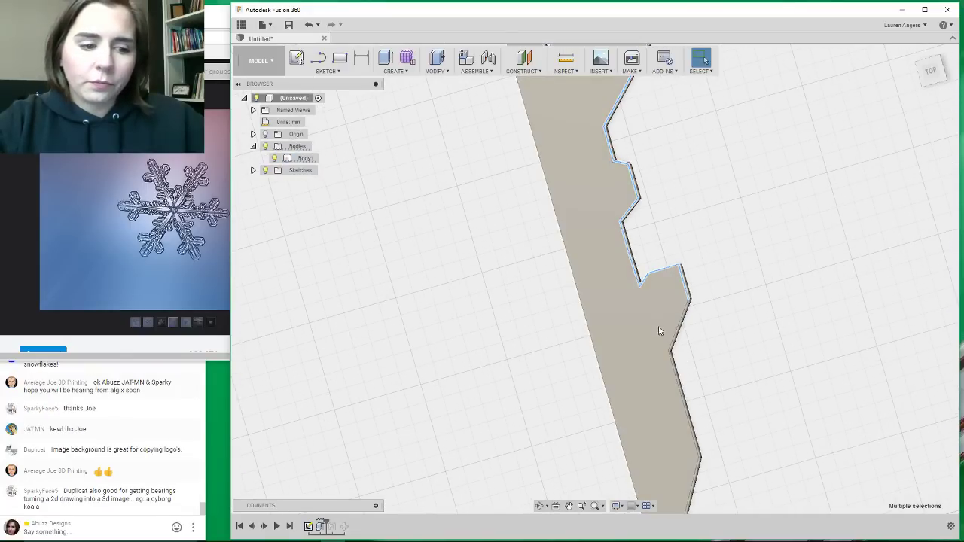
scroll(519, 145, "down", 2)
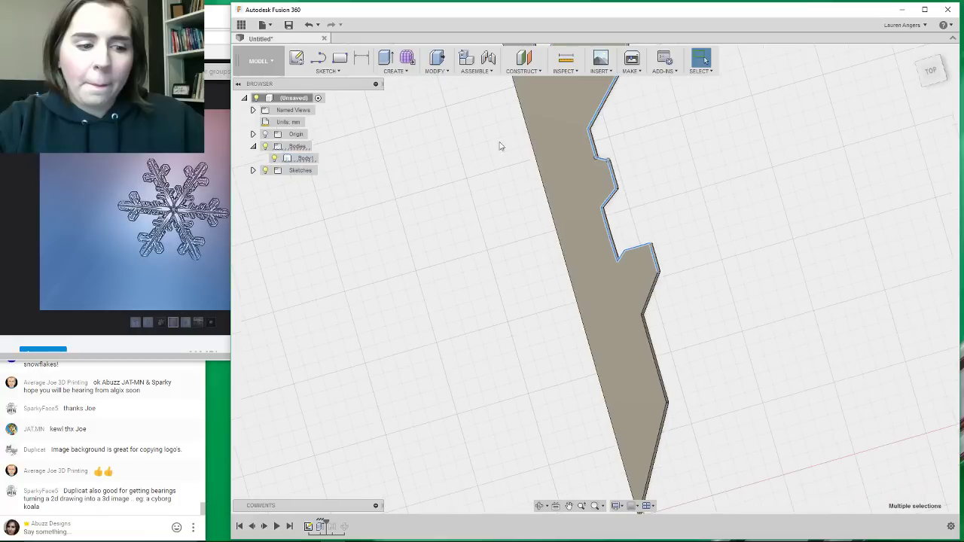
scroll(601, 268, "up", 2)
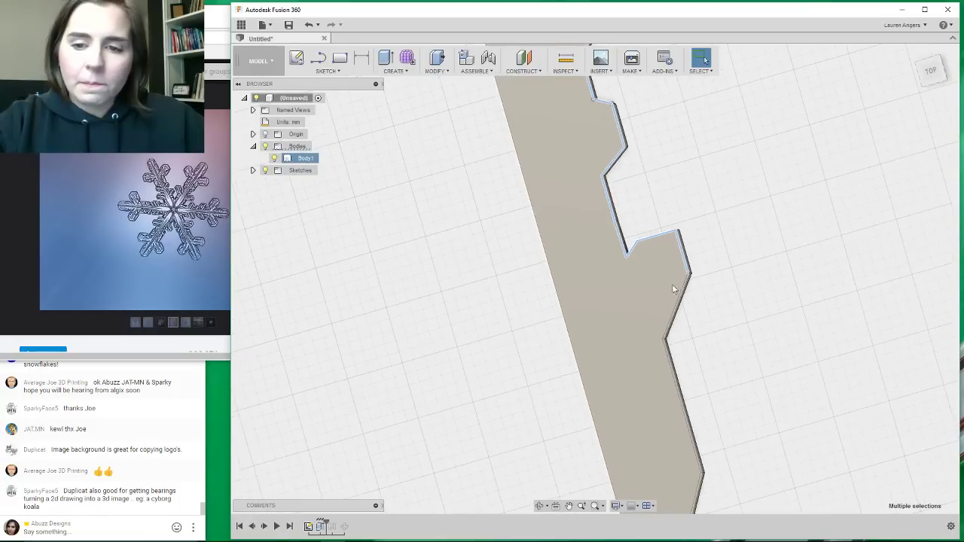
left_click(681, 296, "shift")
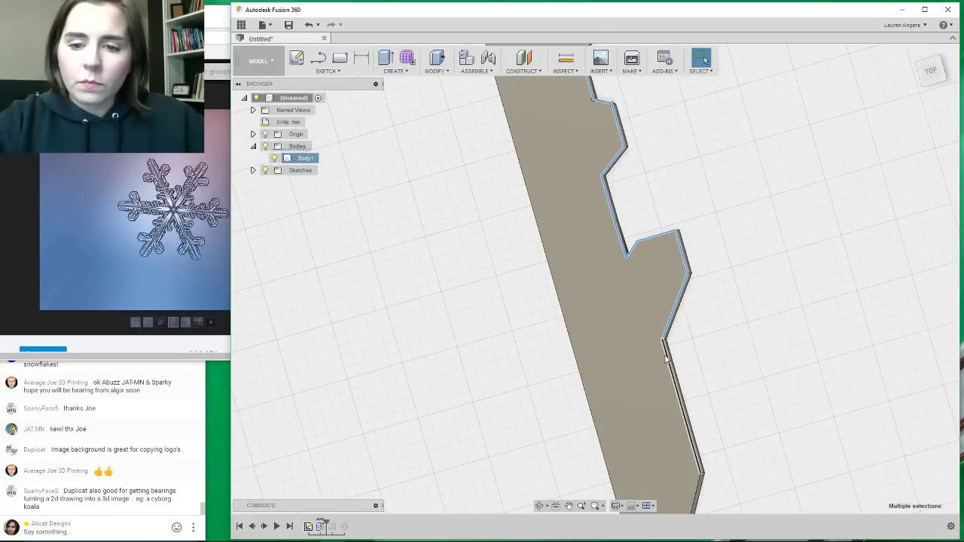
left_click(663, 360, "shift")
scroll(700, 422, "down", 2)
scroll(707, 452, "down", 2)
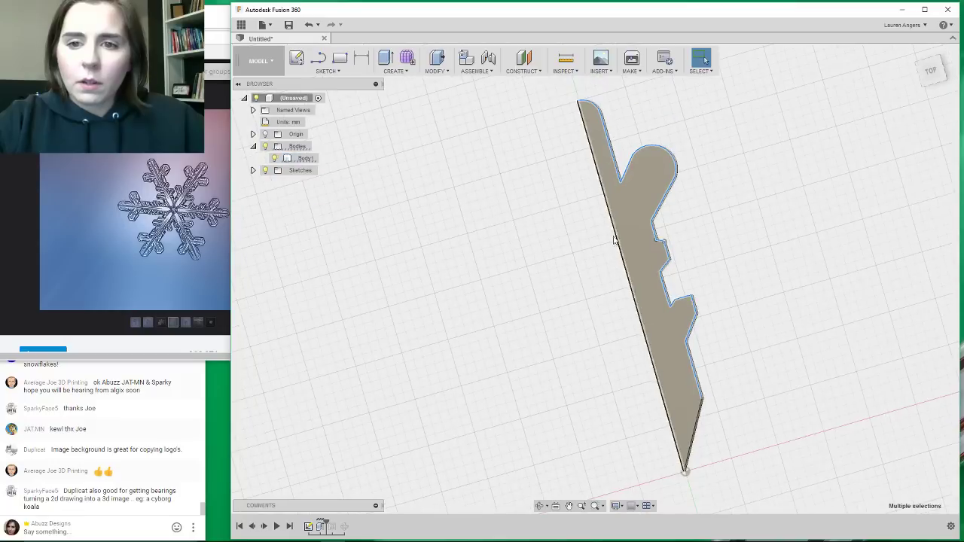
Try a 1 mm constant-radius fillet on the selected outer edges and cancel it.
left_click(440, 73)
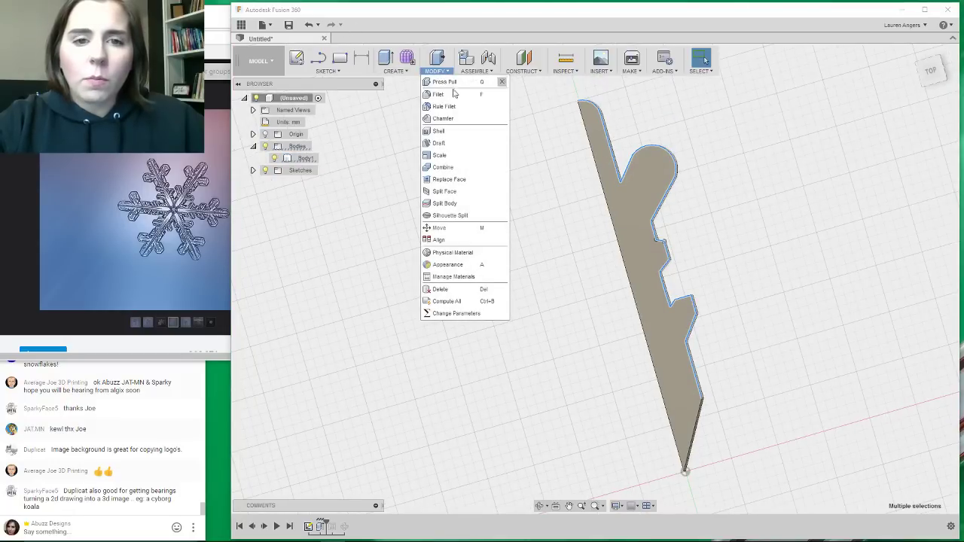
left_click(454, 94)
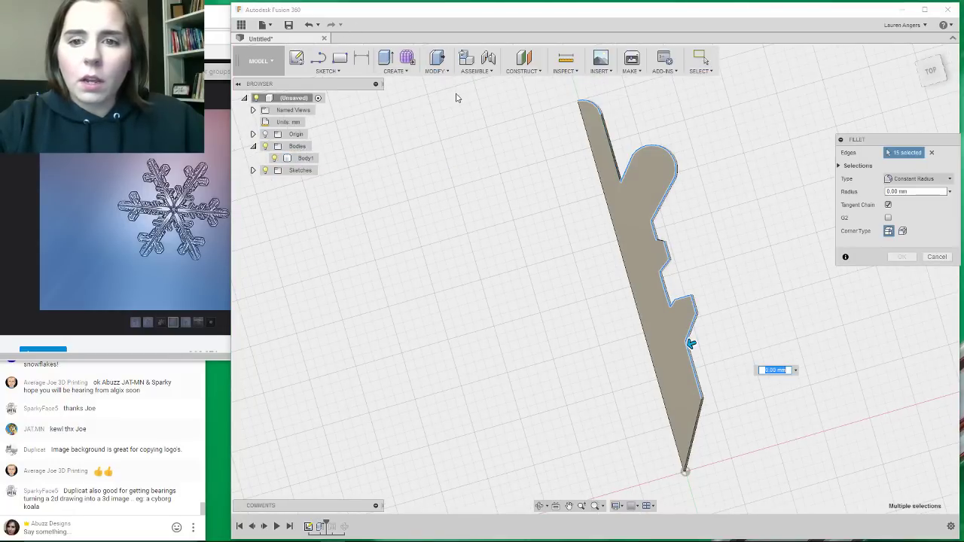
left_click(392, 71)
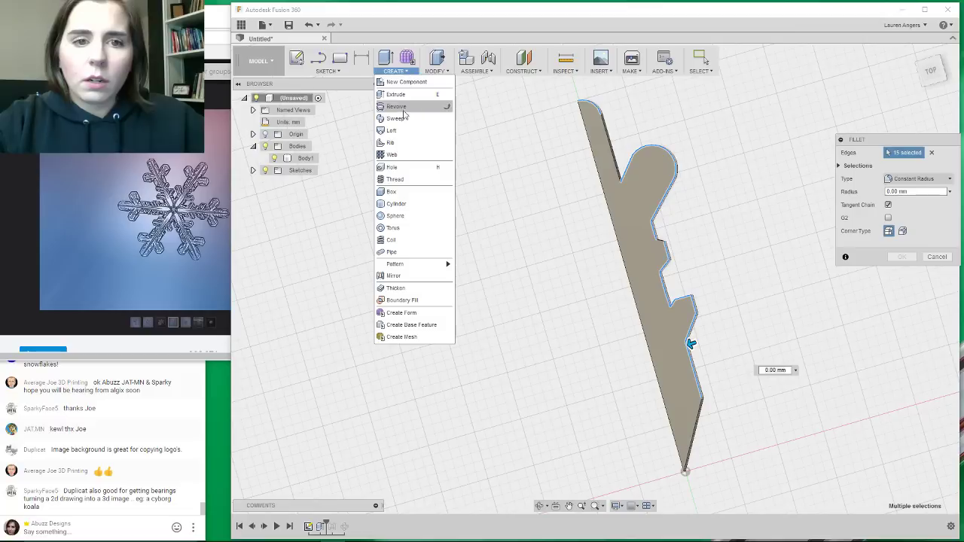
left_click(391, 72)
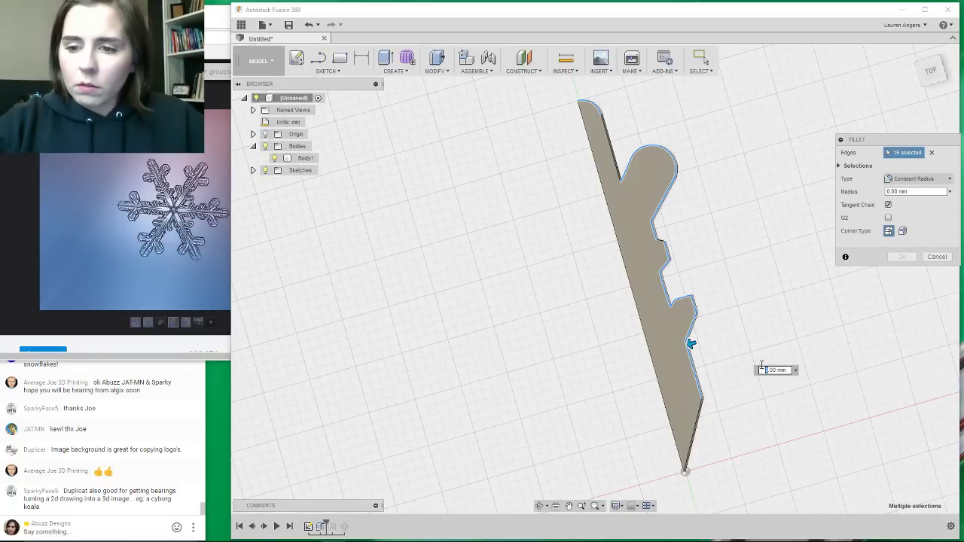
type("1")
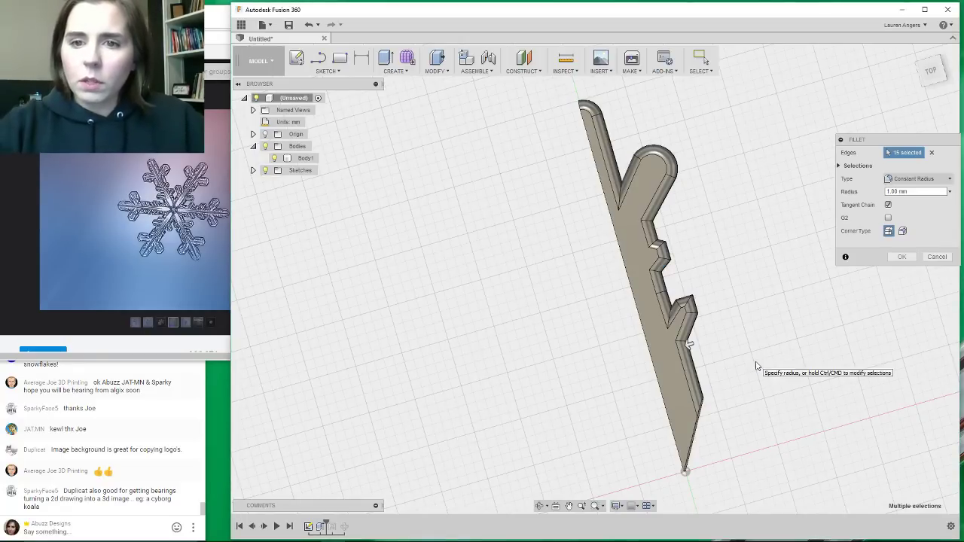
scroll(662, 351, "down", 2)
scroll(554, 193, "up", 2)
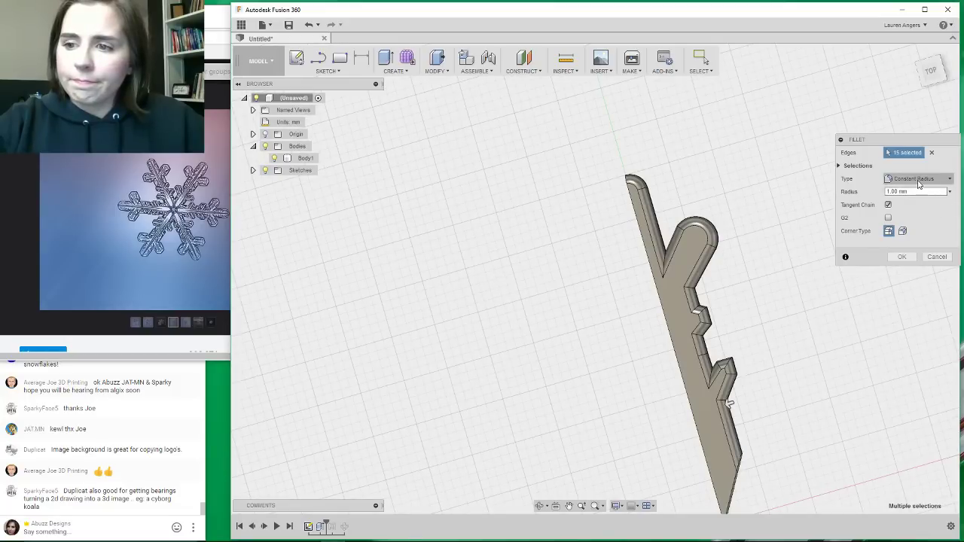
left_click(935, 257)
Start an equal-distance chamfer on the half arm's rounded tip edge with a distance of 1 mm.
left_click(437, 71)
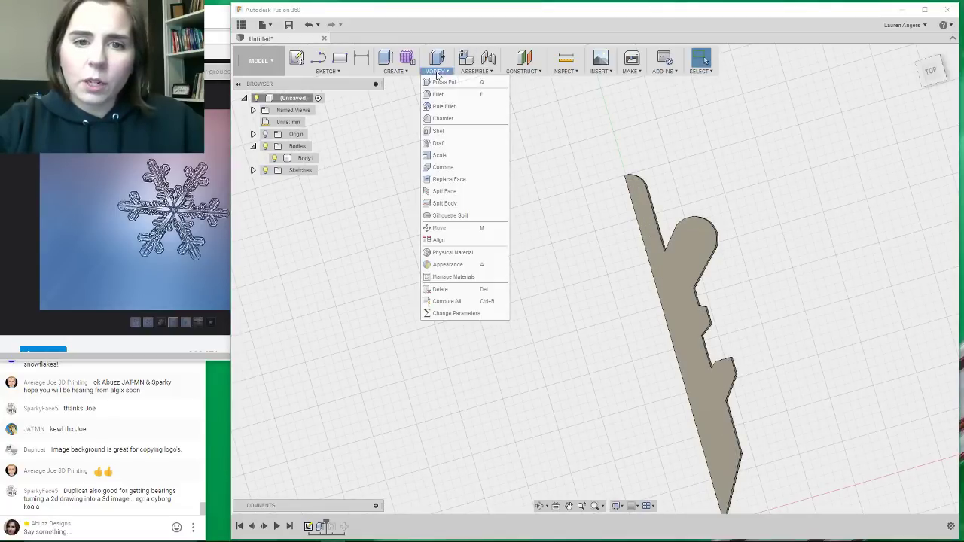
left_click(454, 125)
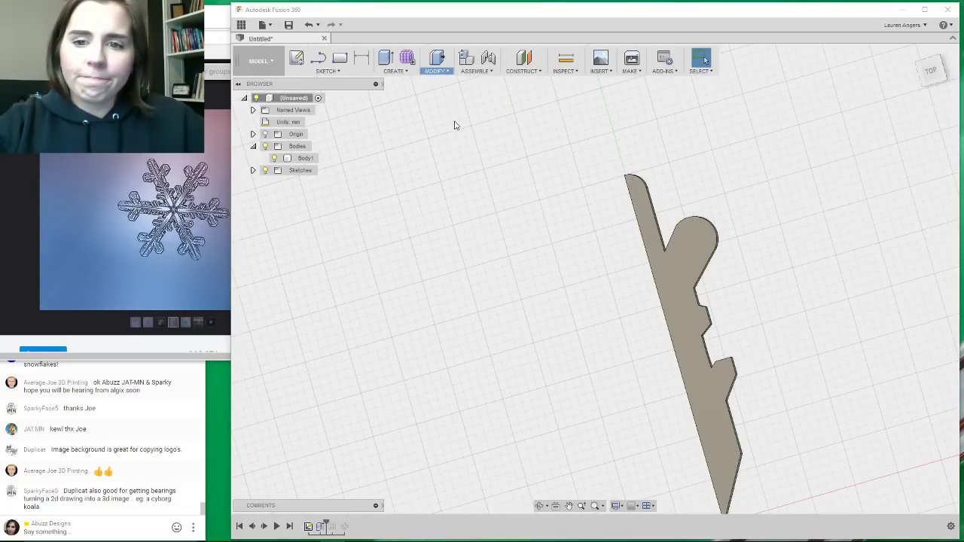
left_click(642, 185)
scroll(660, 222, "up", 3)
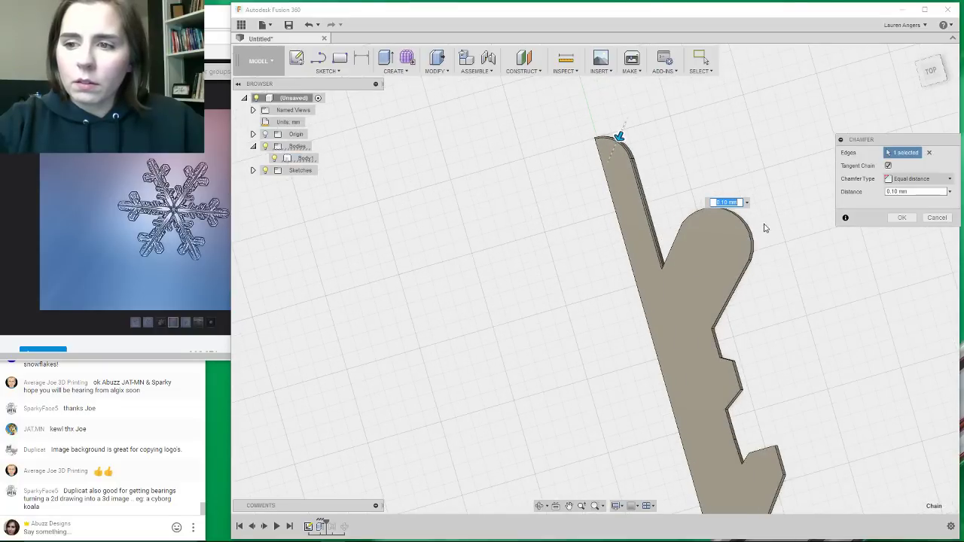
type("1")
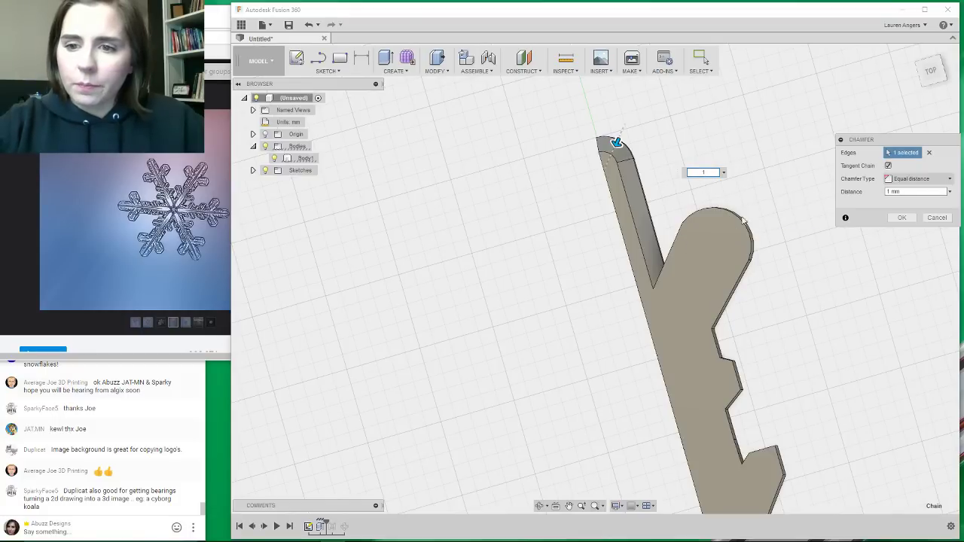
Add the rounded upper branch's edges and the short edge below it to the chamfer.
left_click(690, 217)
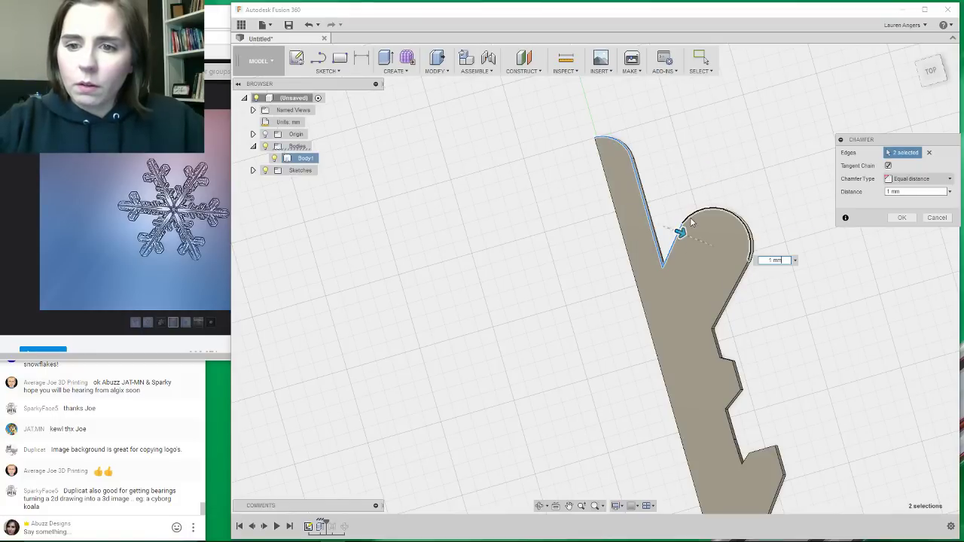
left_click(732, 292)
middle_click_drag(710, 259, 609, 141, "shift")
middle_click_drag(660, 305, 708, 278, "shift")
left_click(719, 309)
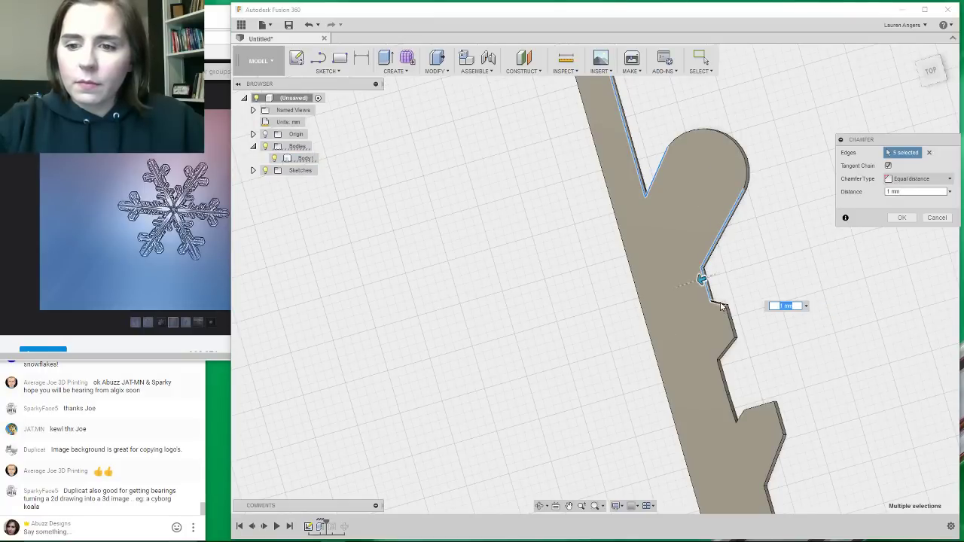
Add the middle bump's edges, the notch edges, and the lower branch's top and short outer edges to the chamfer.
left_click(721, 306)
left_click(730, 341)
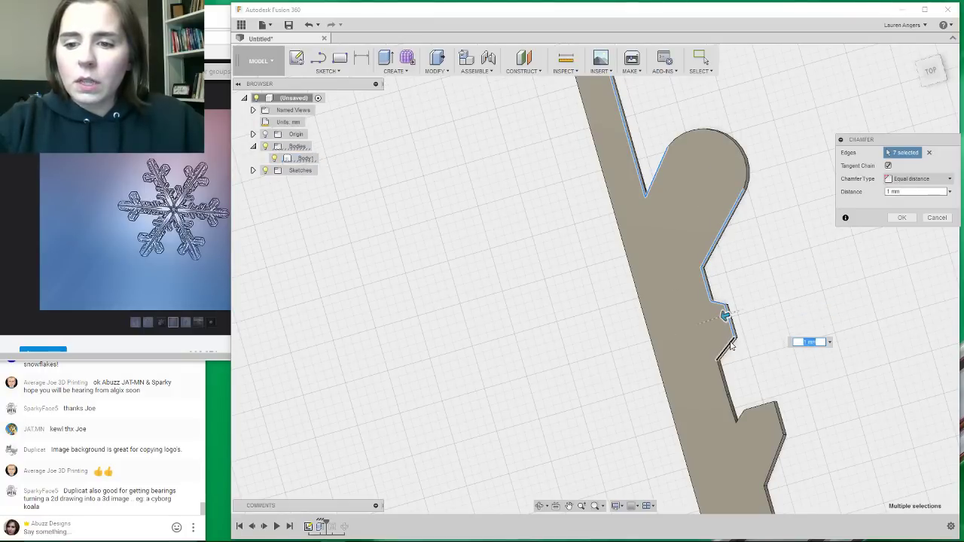
left_click(726, 351)
left_click(719, 371)
left_click(734, 418)
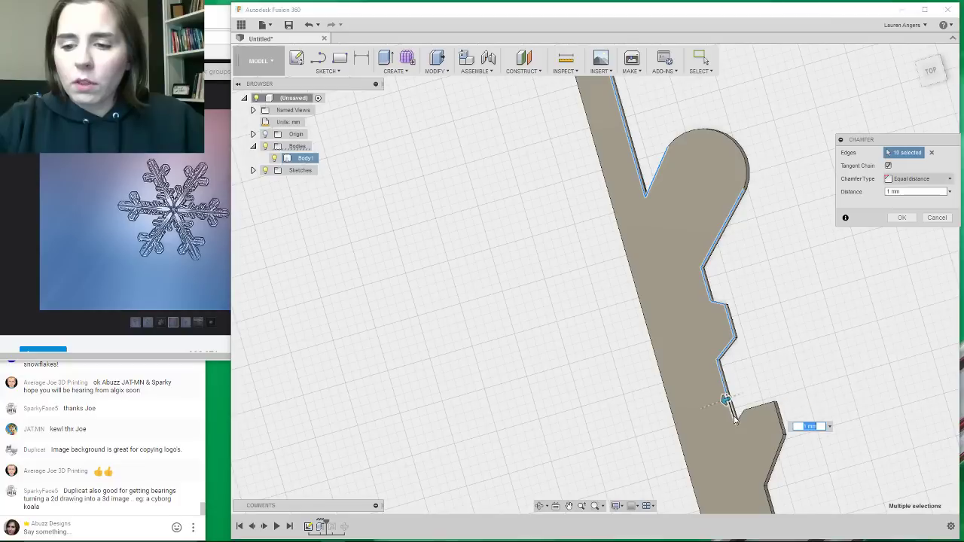
left_click(745, 410)
left_click(759, 409)
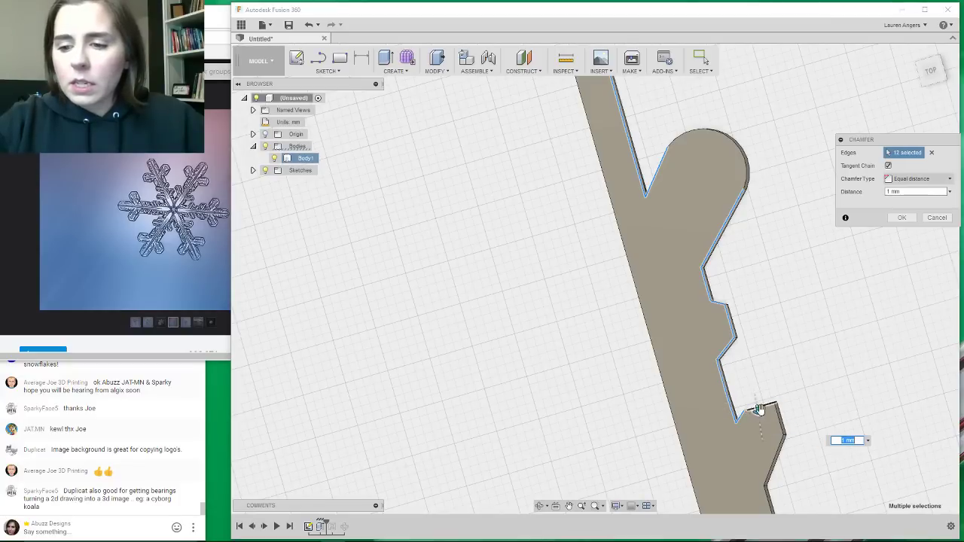
left_click(780, 421)
Add the edge leading down into the notch and the lower branch's outer and sloped lower edges to the chamfer.
scroll(670, 281, "down", 2)
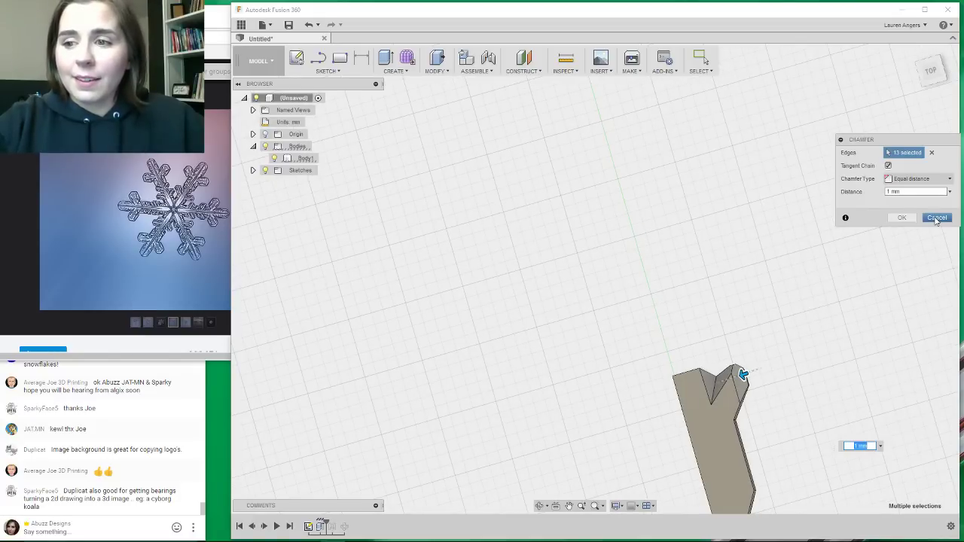
scroll(726, 295, "up", 5)
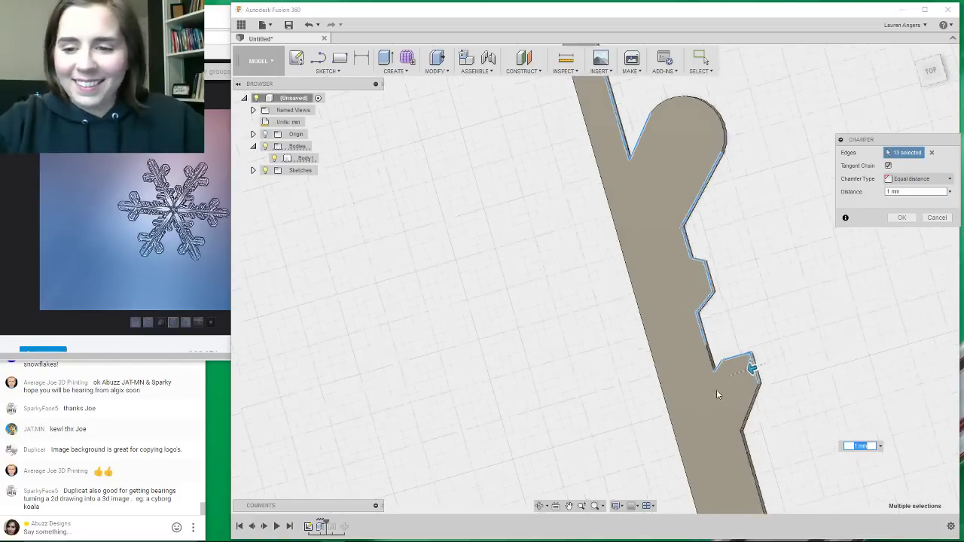
middle_click_drag(721, 363, 769, 369, "shift")
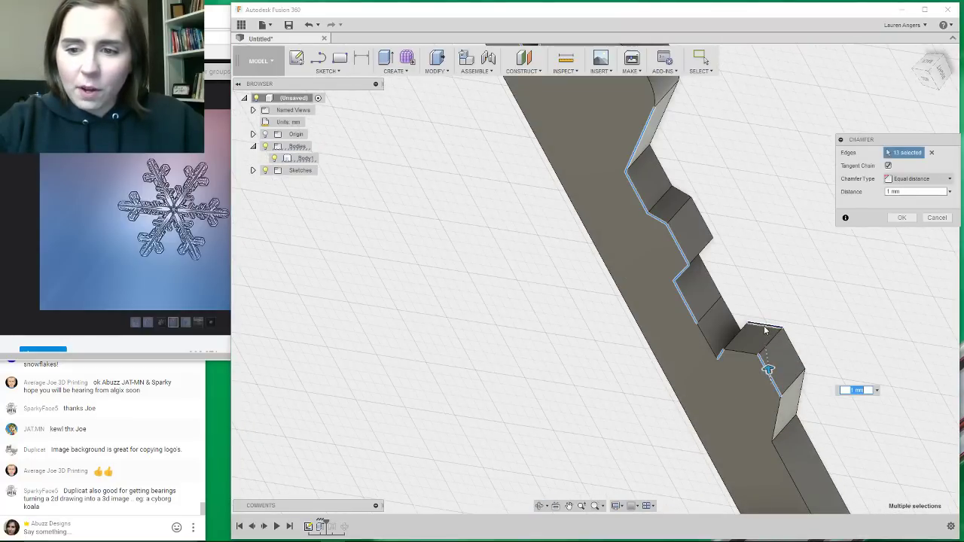
left_click(703, 343)
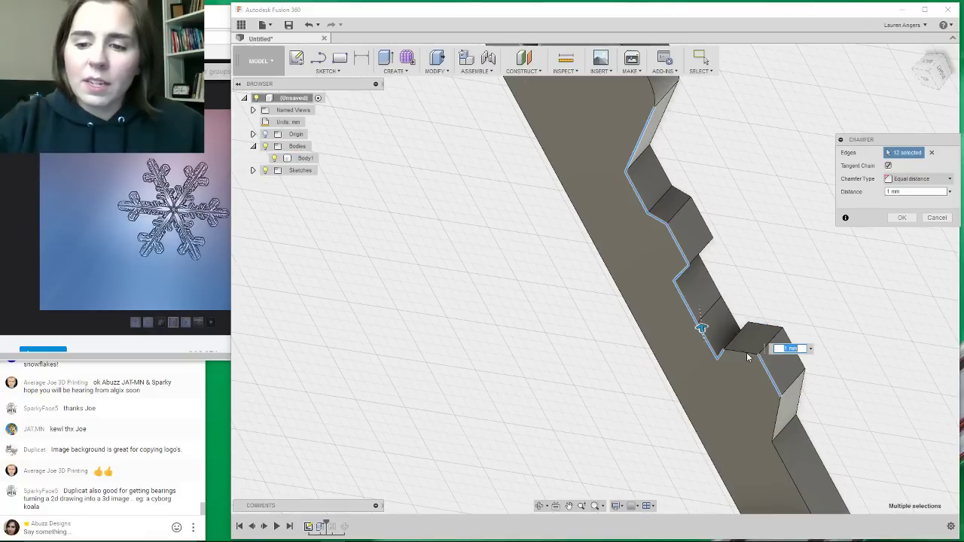
left_click(683, 239)
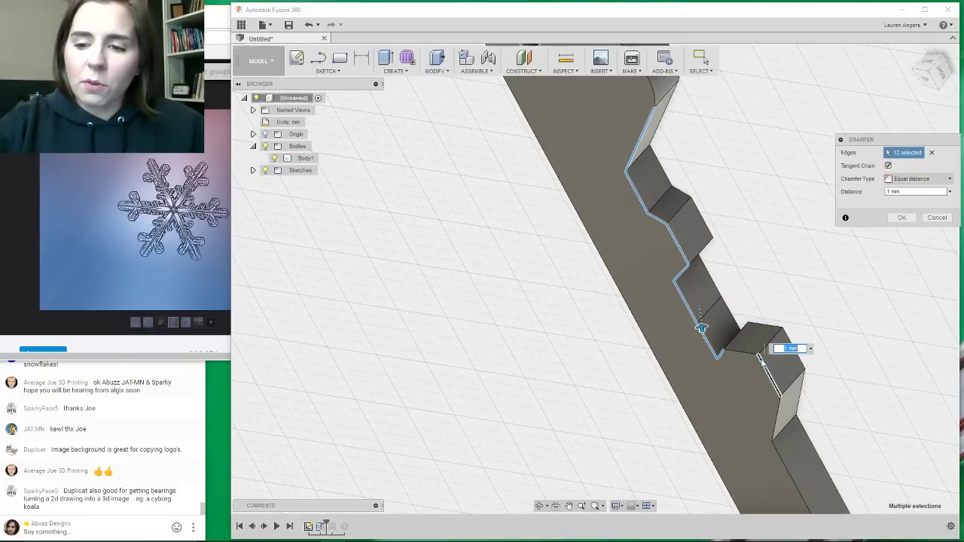
middle_click_drag(726, 283, 677, 274, "shift")
left_click(695, 264)
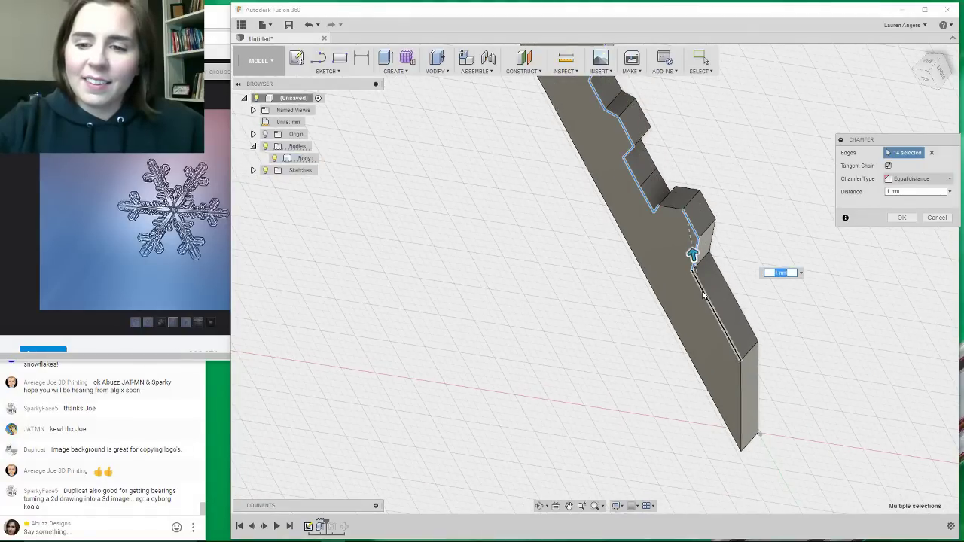
Add the long outer edge below the lower branch and apply the equal-distance chamfer at 1 mm.
left_click(698, 280)
scroll(678, 377, "down", 2)
scroll(655, 480, "down", 2)
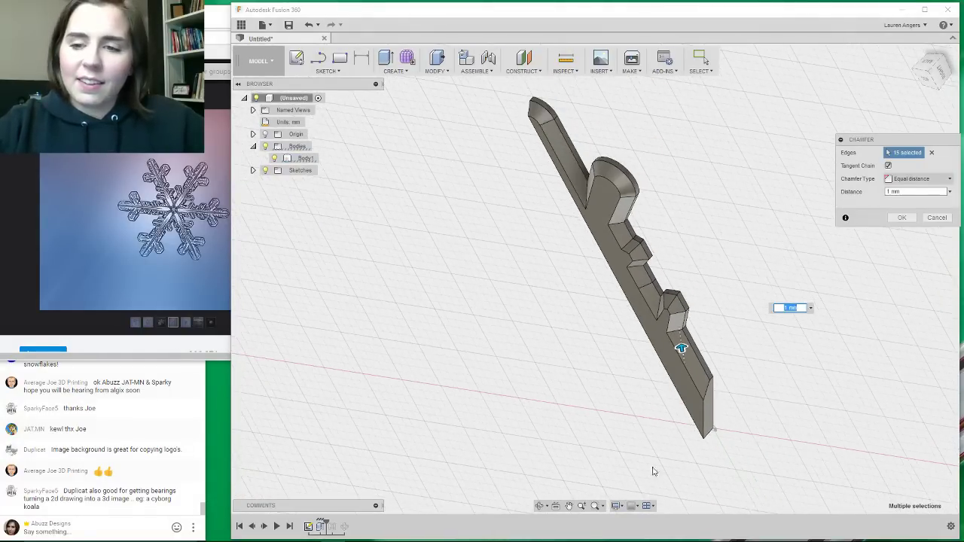
middle_click_drag(655, 288, 582, 304, "shift")
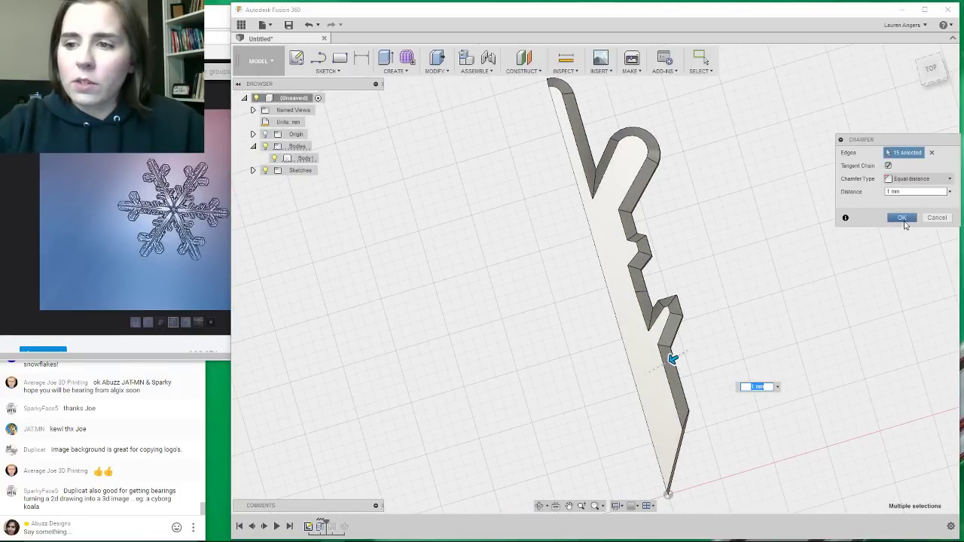
left_click(904, 218)
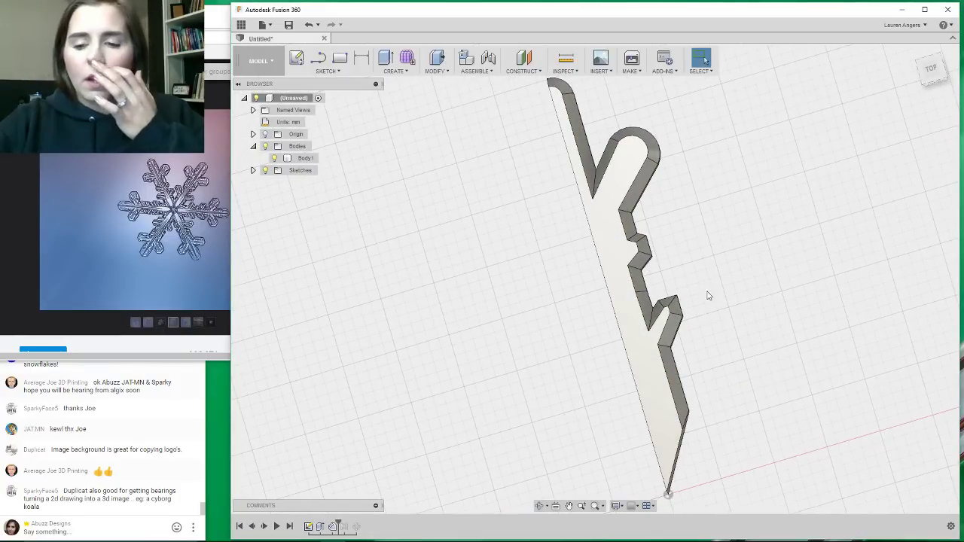
Roll the history forward past the mirror and circular pattern and examine the full chamfered snowflake.
middle_click_drag(708, 296, 549, 432, "shift")
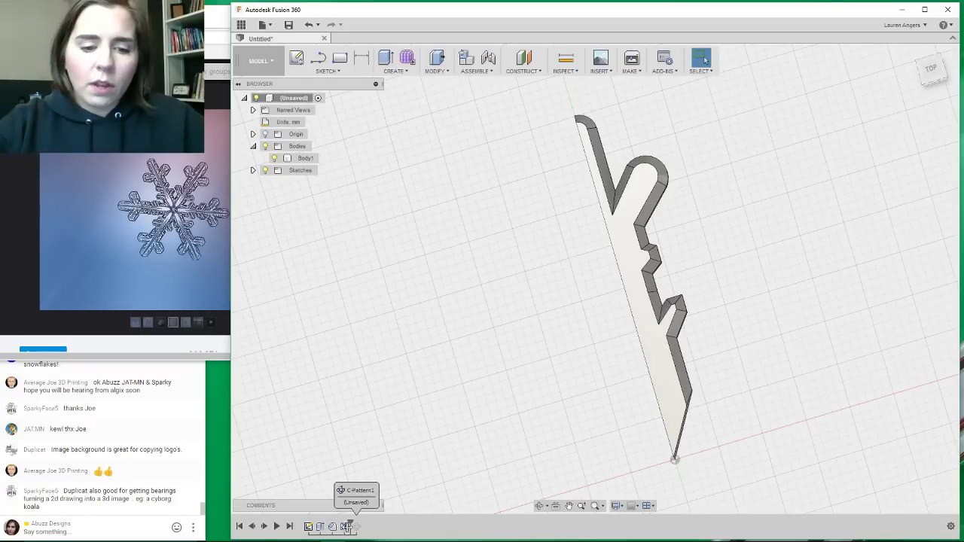
left_click_drag(354, 527, 363, 526)
scroll(675, 390, "down", 5)
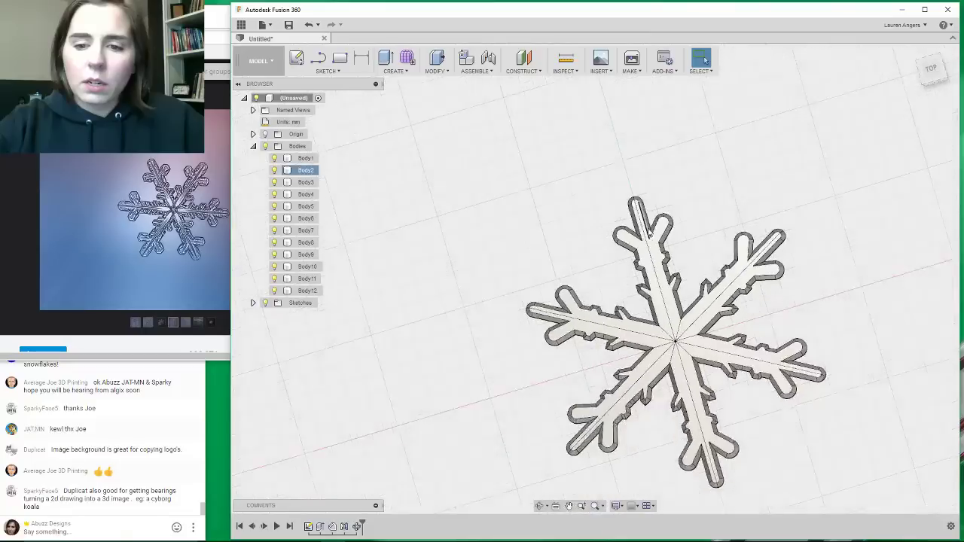
mouse_move(675, 389)
middle_mouse_down("shift")
mouse_move(628, 415)
mouse_move(617, 394)
middle_mouse_up("shift")
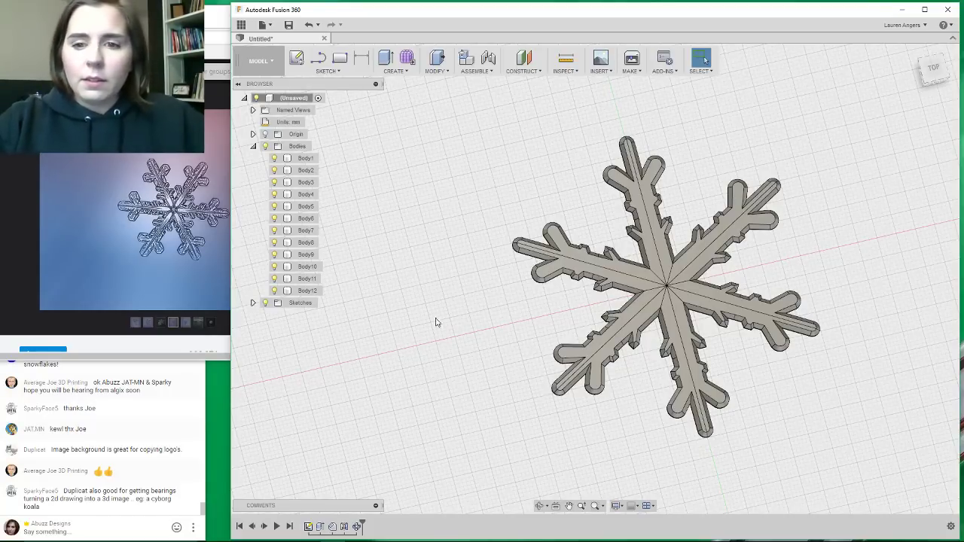
scroll(427, 371, "down", 3)
scroll(517, 317, "up", 4)
left_click_drag(495, 331, 502, 329)
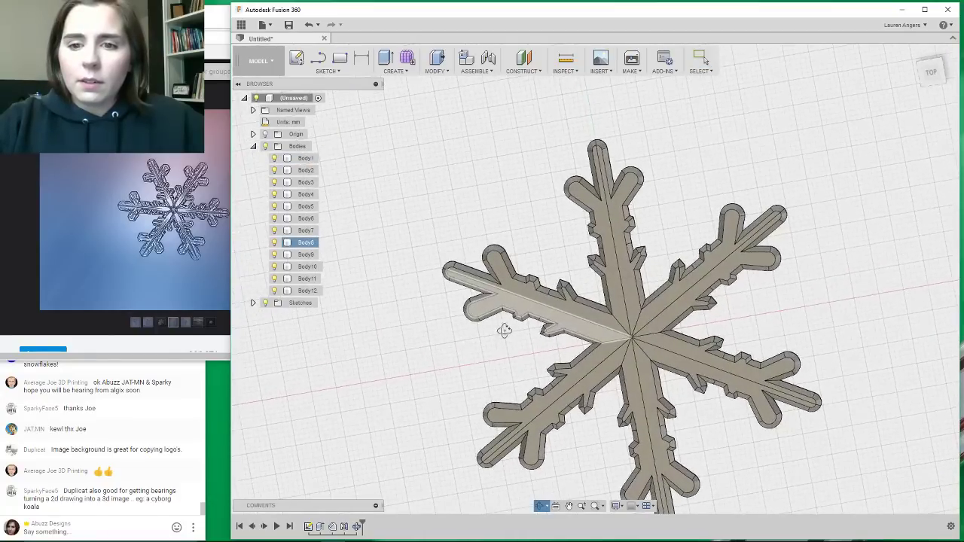
key("Escape")
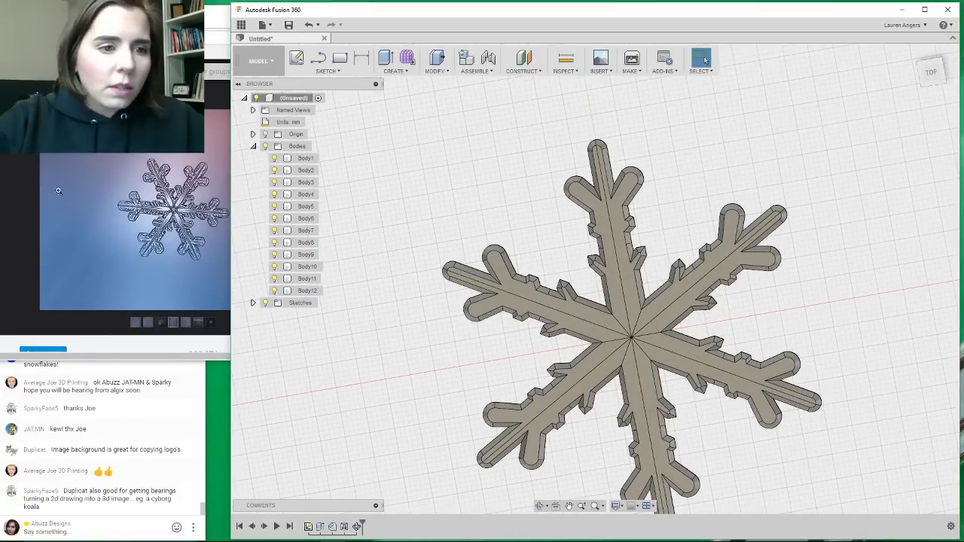
Switch to the browser, enlarge the reference snowflake photo to study its details, and return to Fusion 360.
left_click(185, 128)
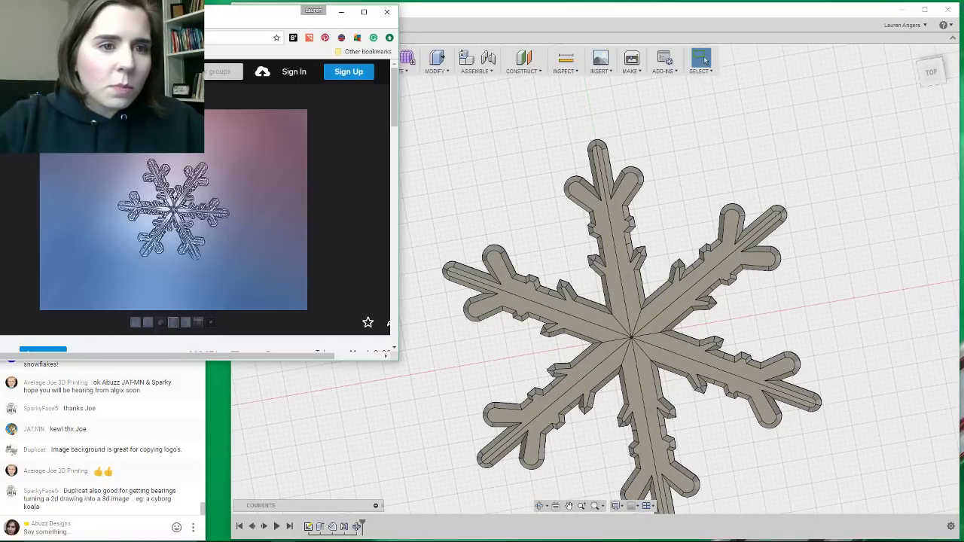
left_click(366, 14)
left_click(468, 275)
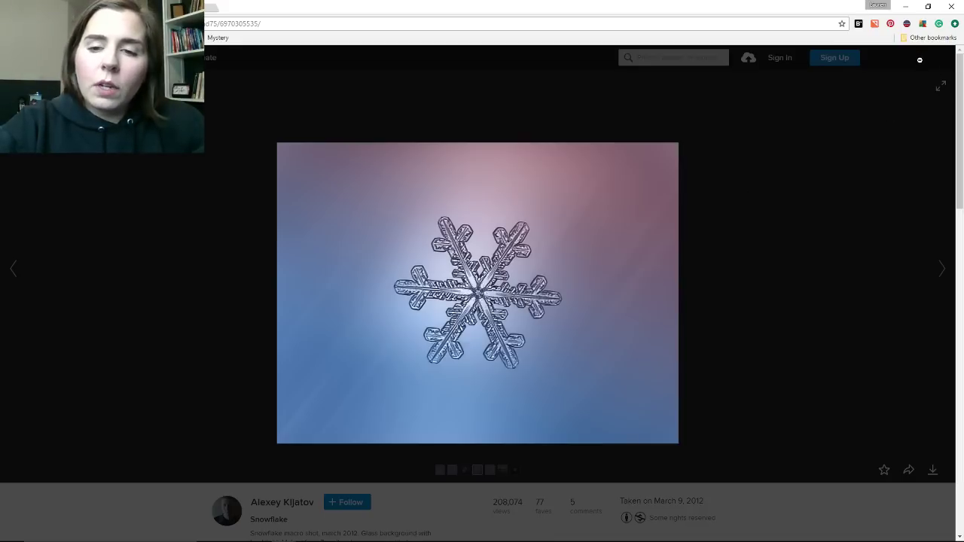
left_click(928, 6)
left_click(387, 395)
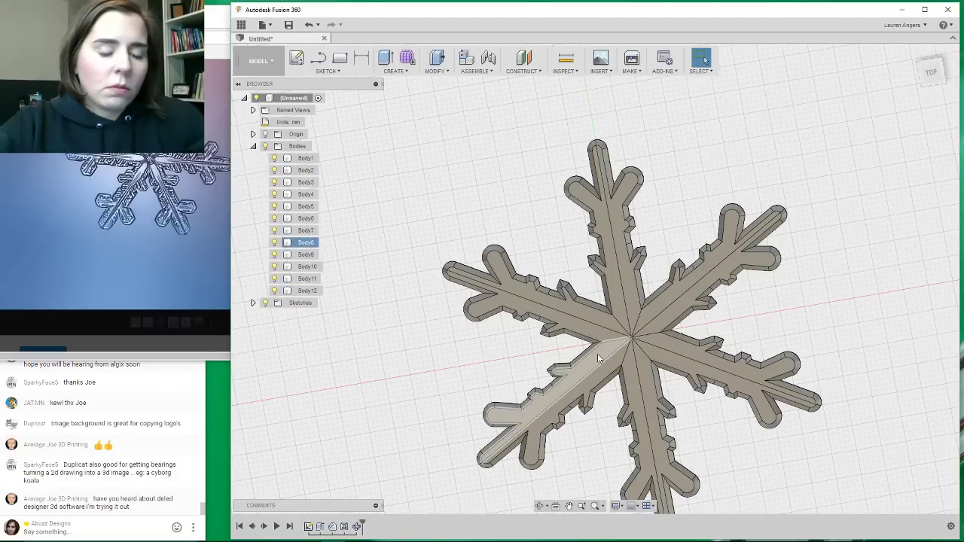
Roll the history back to just after the chamfer, before the mirror and circular pattern.
scroll(620, 341, "up", 6)
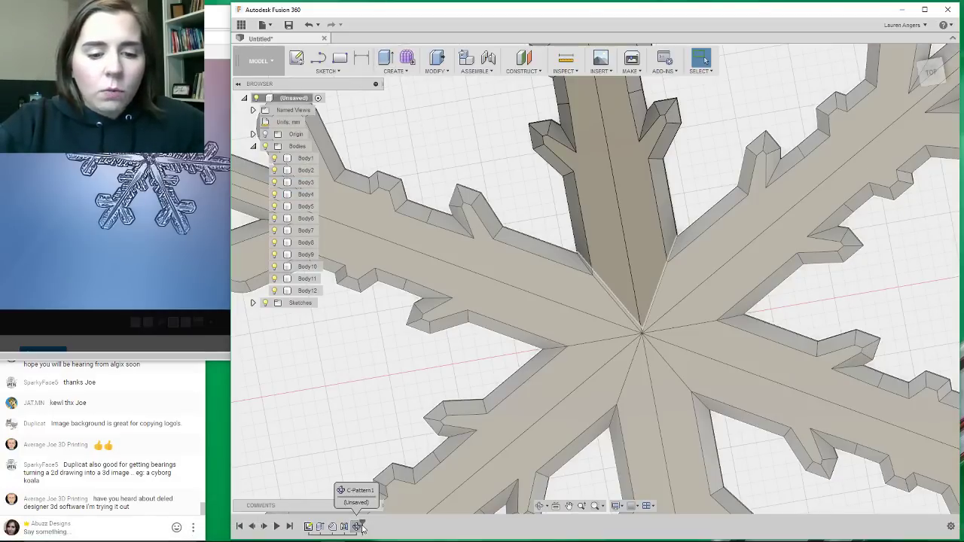
left_click(358, 527)
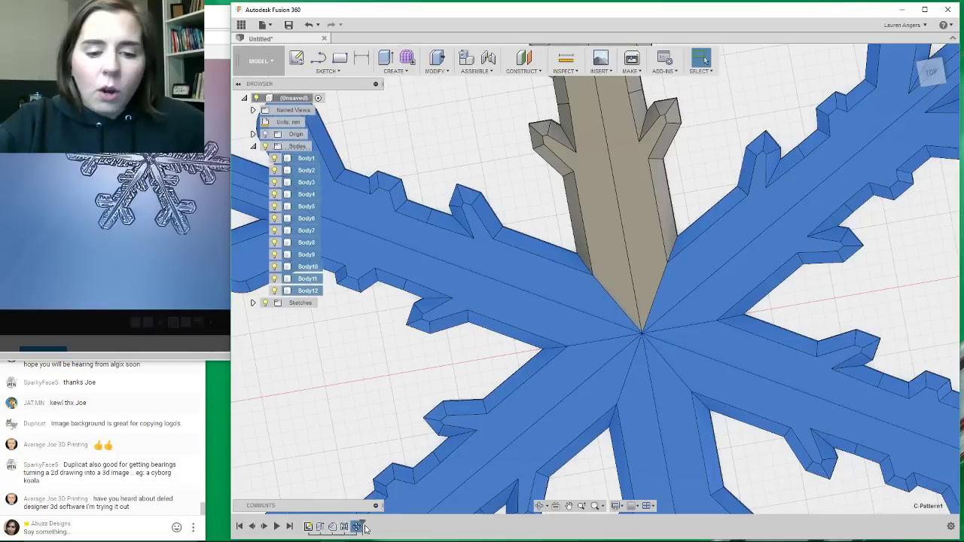
left_click_drag(341, 520, 336, 521)
middle_click_drag(643, 337, 707, 337, "shift")
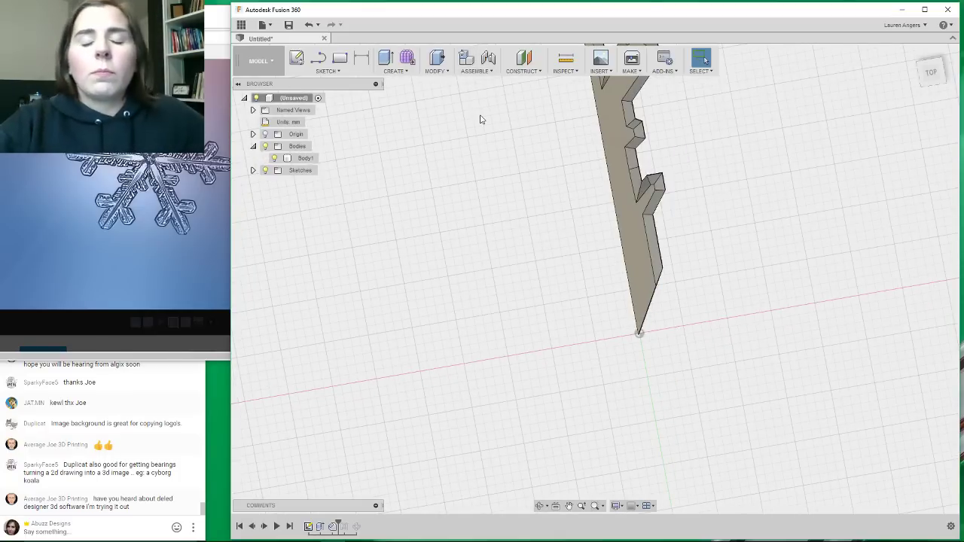
Cut a 4 mm diameter cylinder centred on the origin through the half arm's inner tip.
left_click(400, 70)
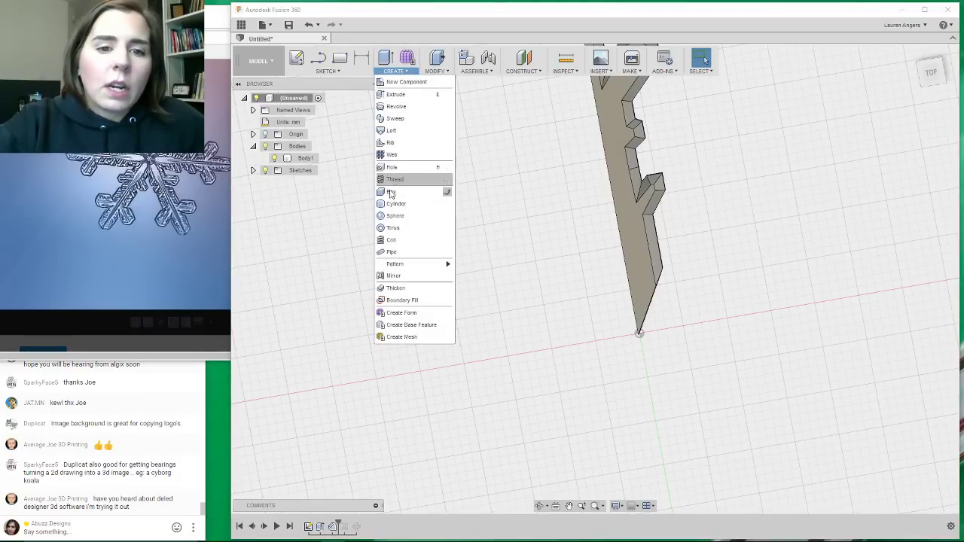
left_click(395, 216)
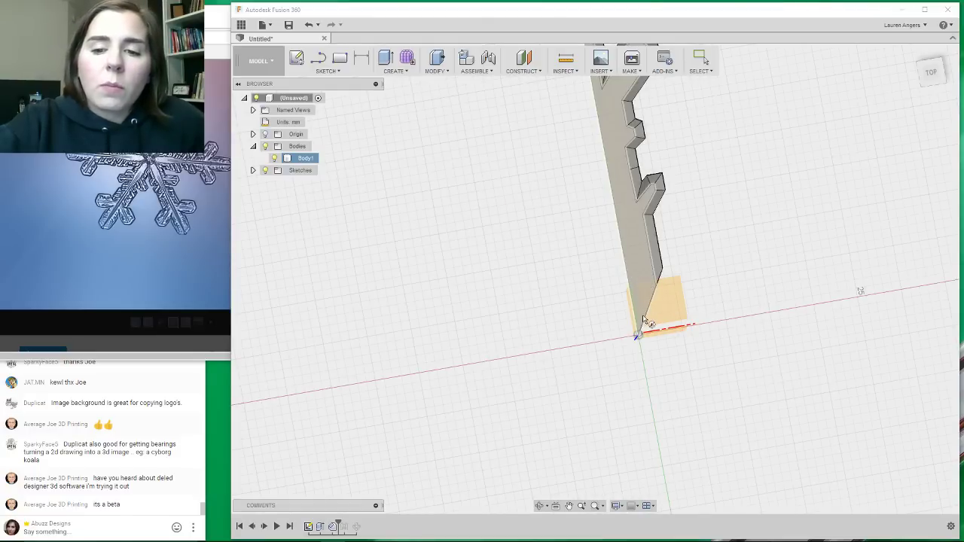
left_click(642, 258)
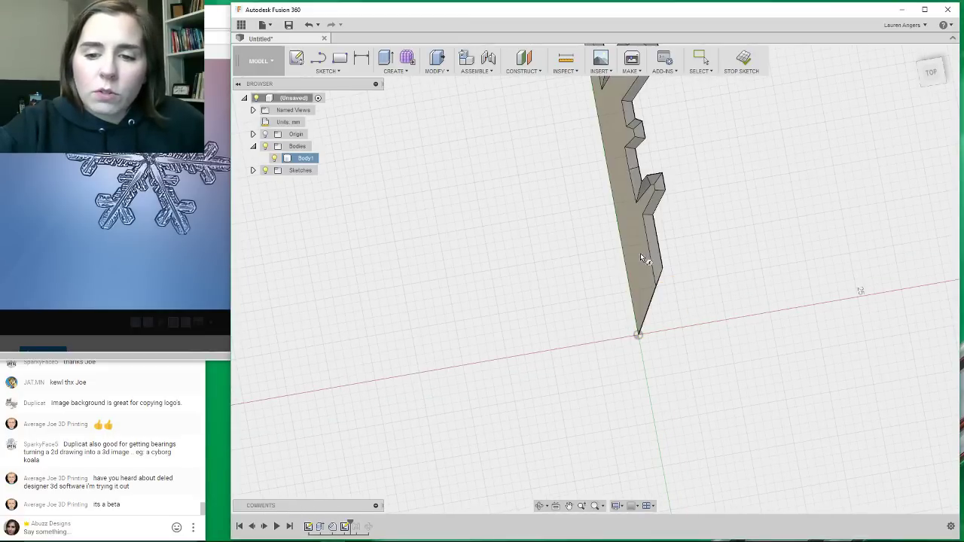
left_click(638, 334)
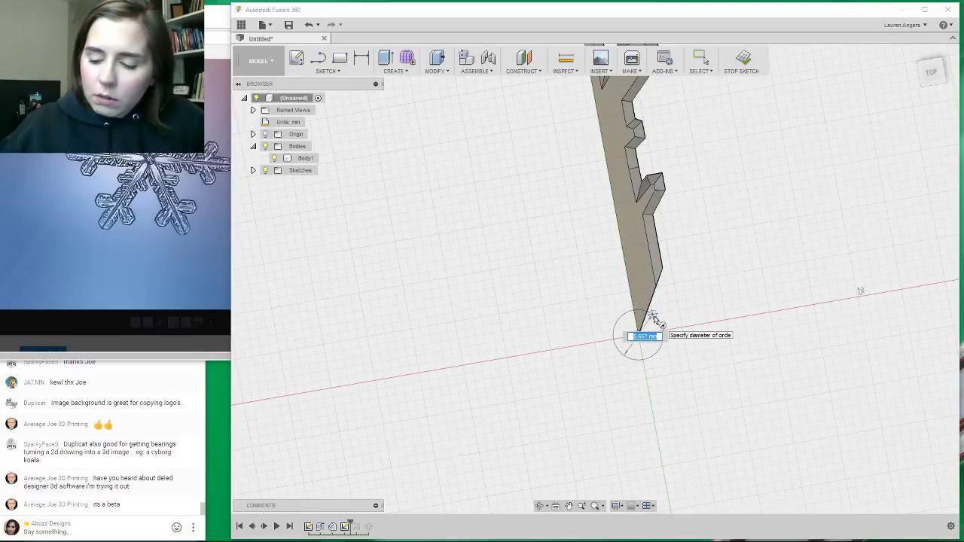
key("Return")
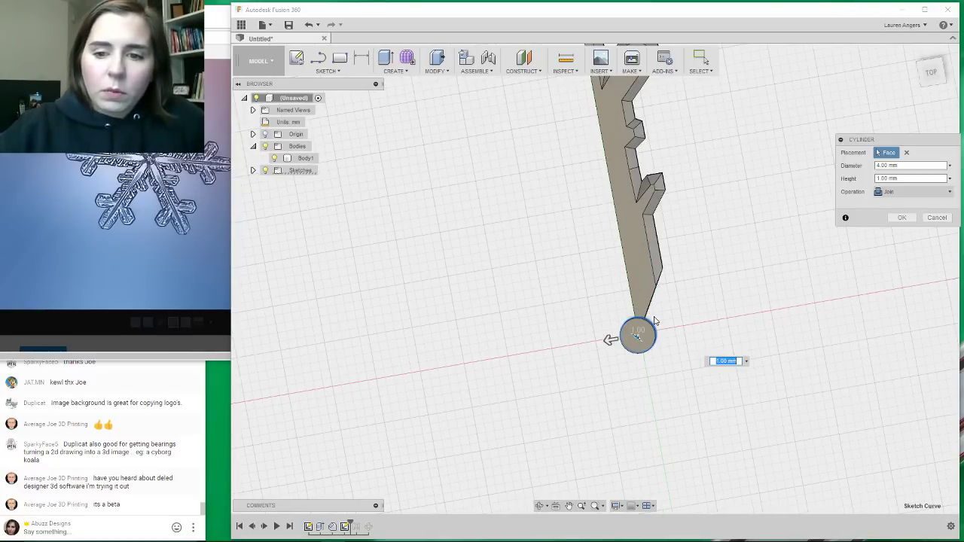
middle_click_drag(703, 294, 637, 328, "shift")
left_click_drag(639, 335, 687, 313)
left_click(902, 231)
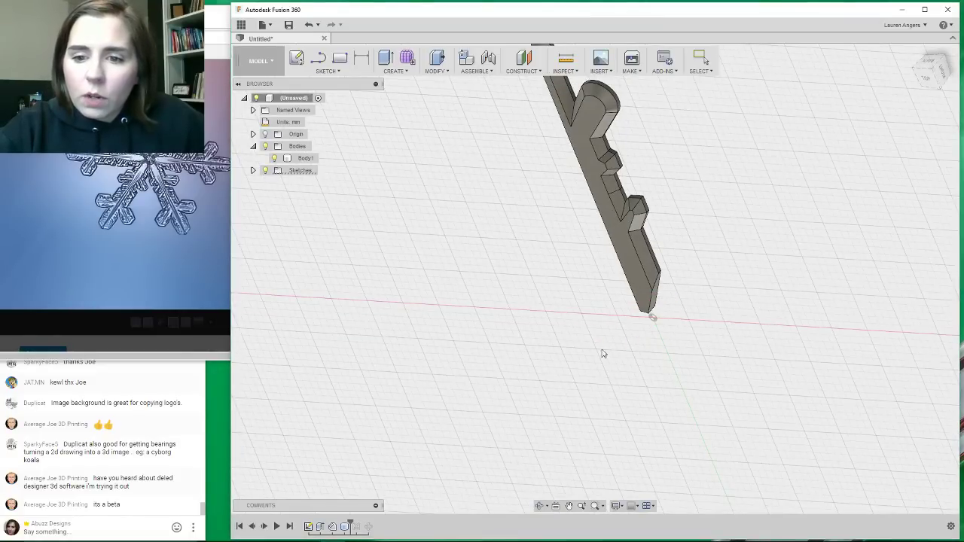
Roll the history forward past the mirror and circular pattern and inspect the hole at the snowflake's centre.
middle_click_drag(572, 383, 638, 240, "shift")
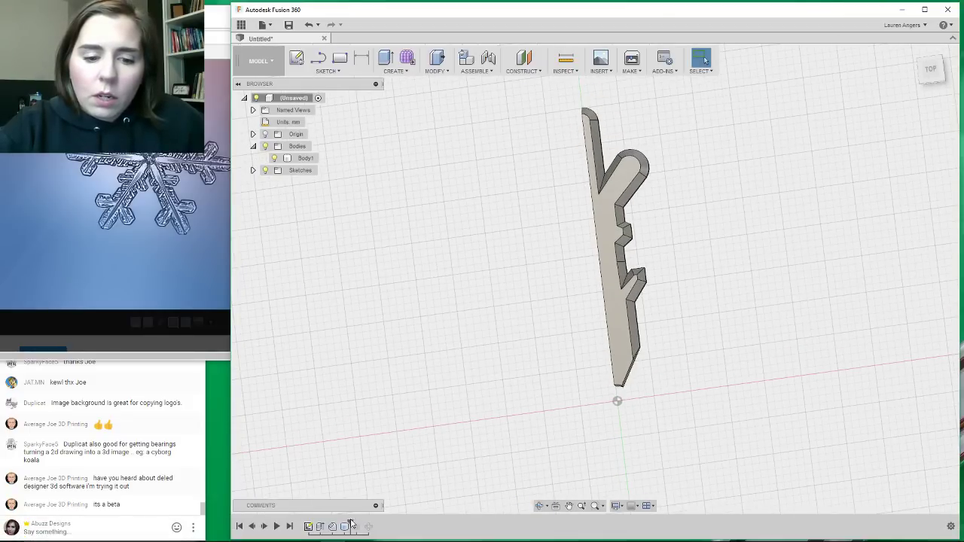
left_click_drag(369, 521, 371, 520)
scroll(716, 331, "down", 3)
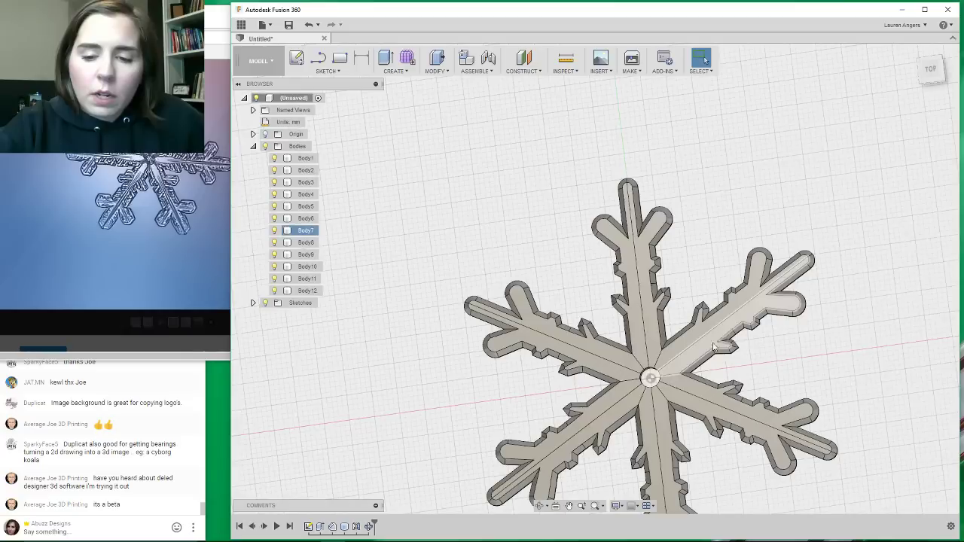
mouse_move(655, 345)
middle_mouse_down("shift")
mouse_move(641, 340)
mouse_move(655, 355)
middle_mouse_up("shift")
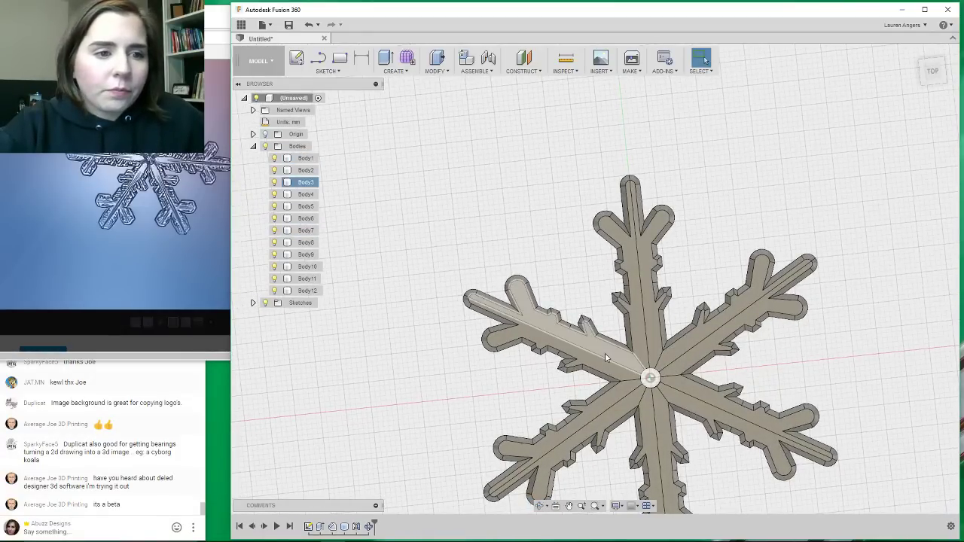
scroll(625, 350, "up", 5)
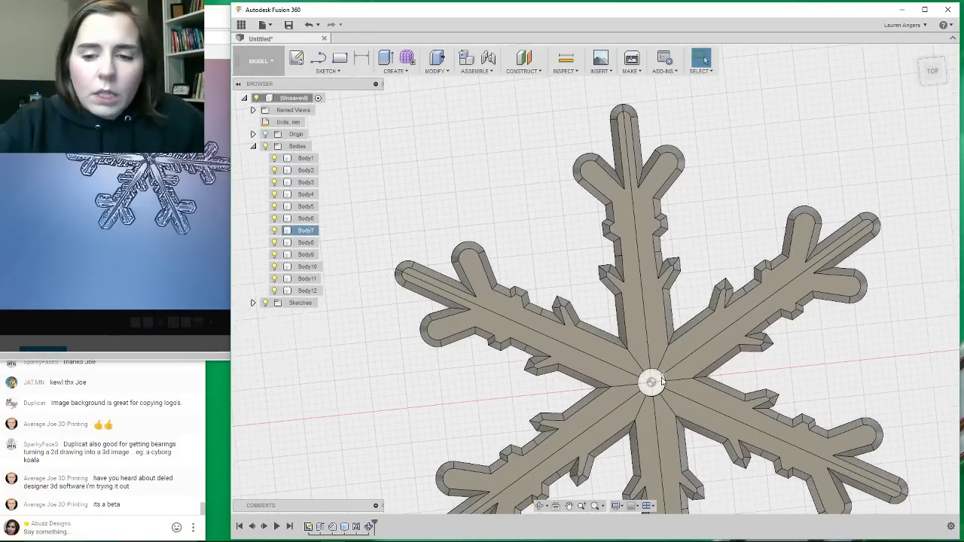
Roll the history back to just after the cylinder cut, before the mirror and circular pattern.
left_click(366, 527)
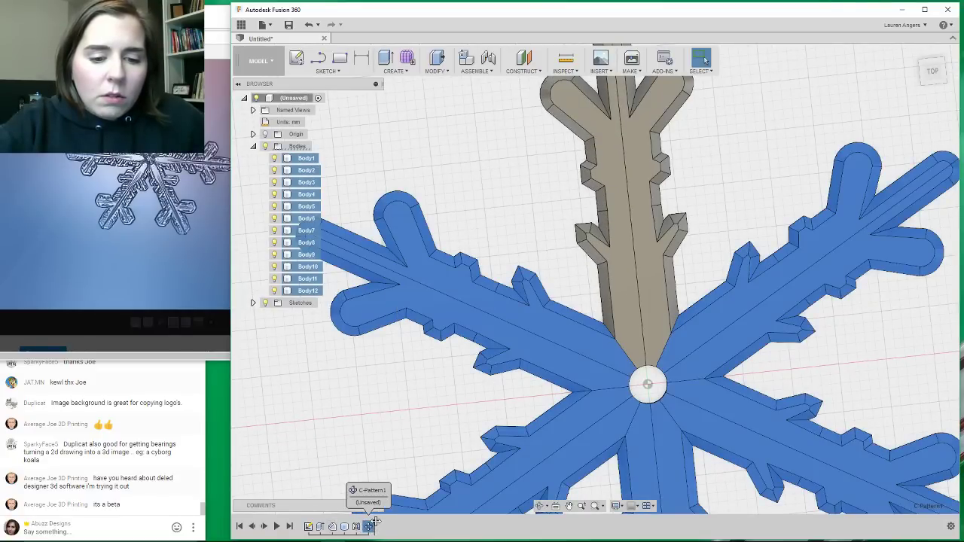
key("Delete")
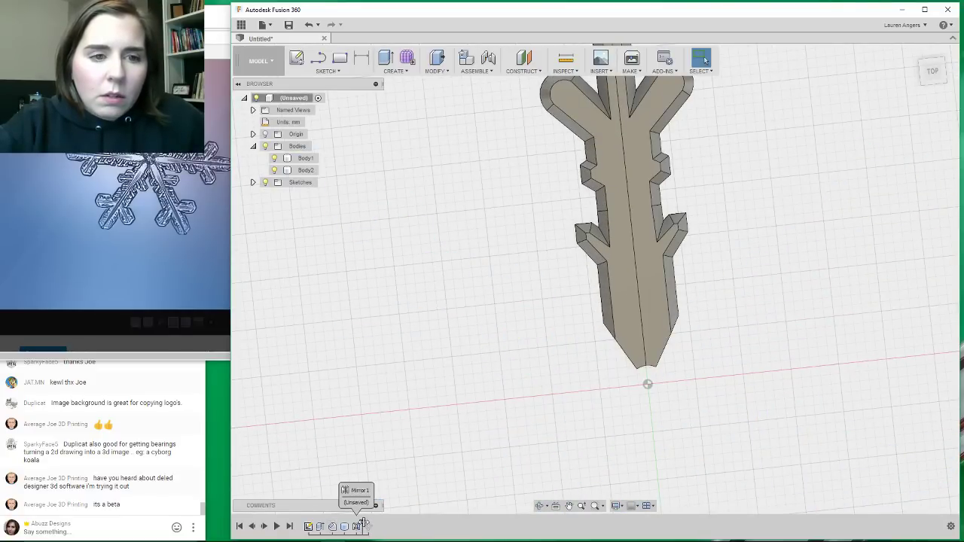
left_click_drag(349, 525, 351, 525)
Start a sketch for offset curves on the half arm's flat upper face, viewed at its inner tip.
scroll(723, 377, "up", 4)
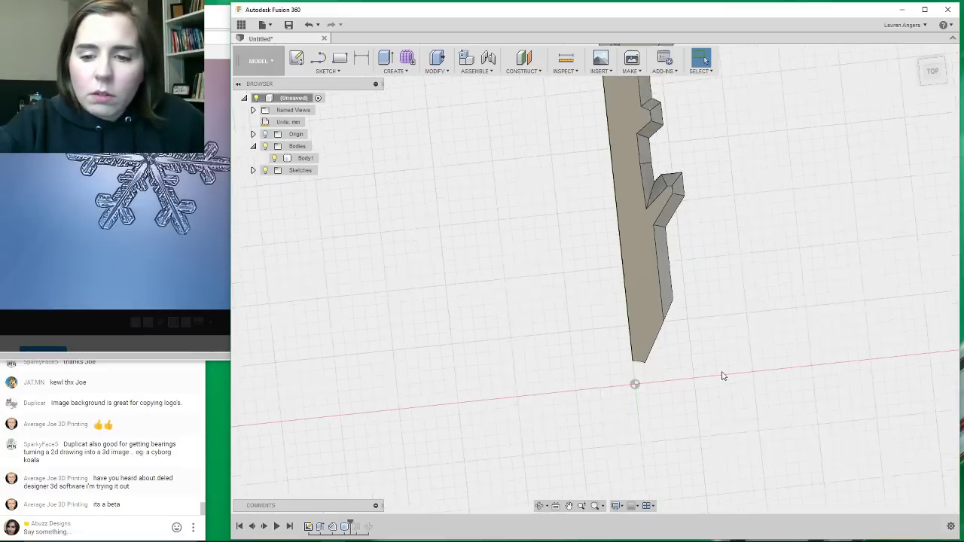
left_click(613, 368)
right_click(612, 368)
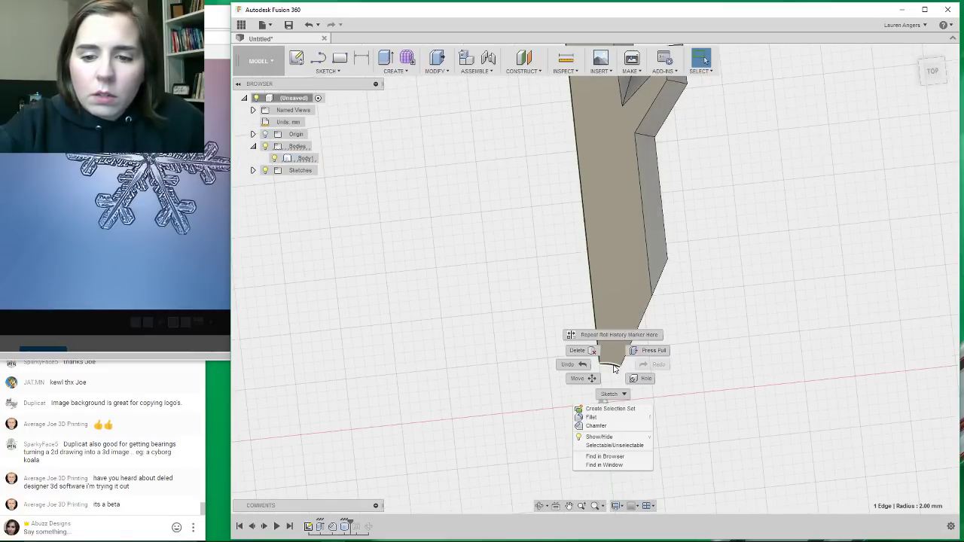
left_click(612, 397)
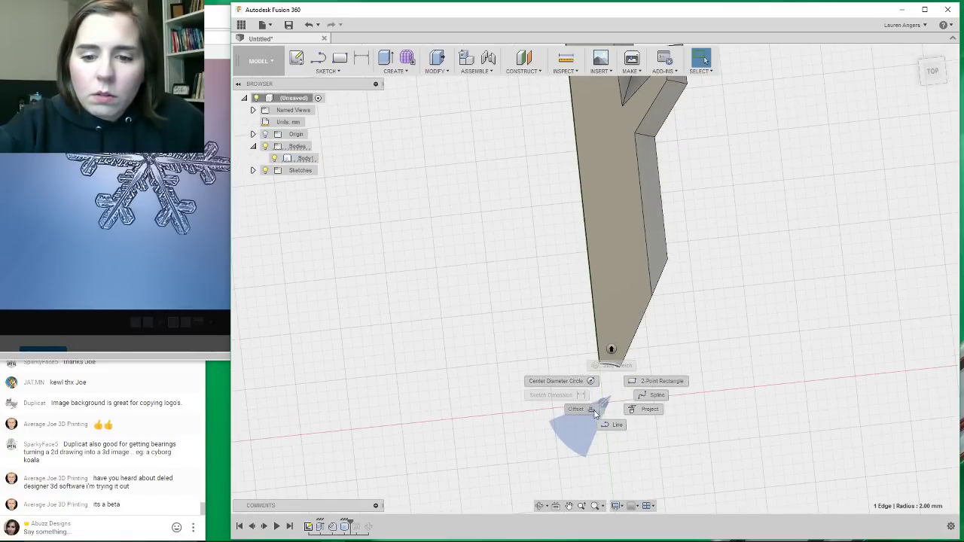
left_click(571, 432)
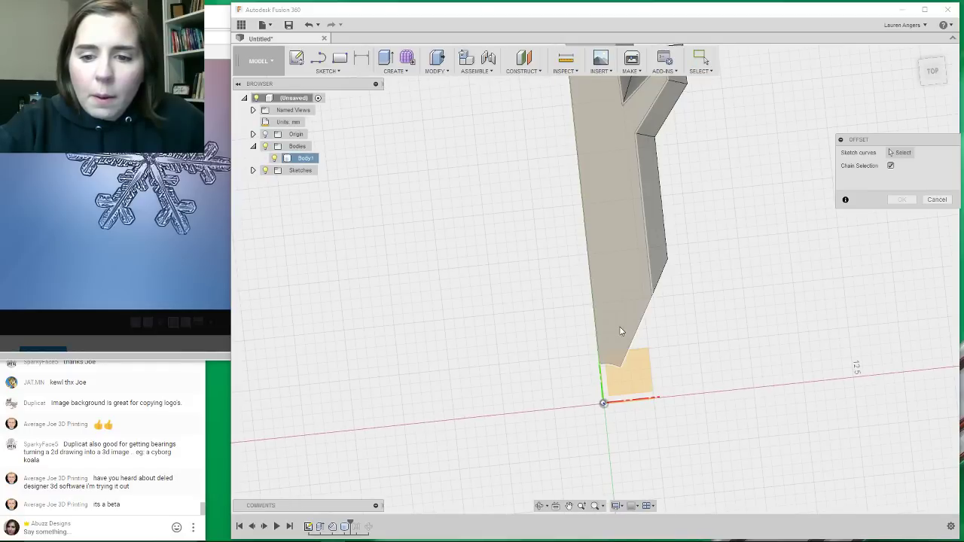
left_click(621, 328)
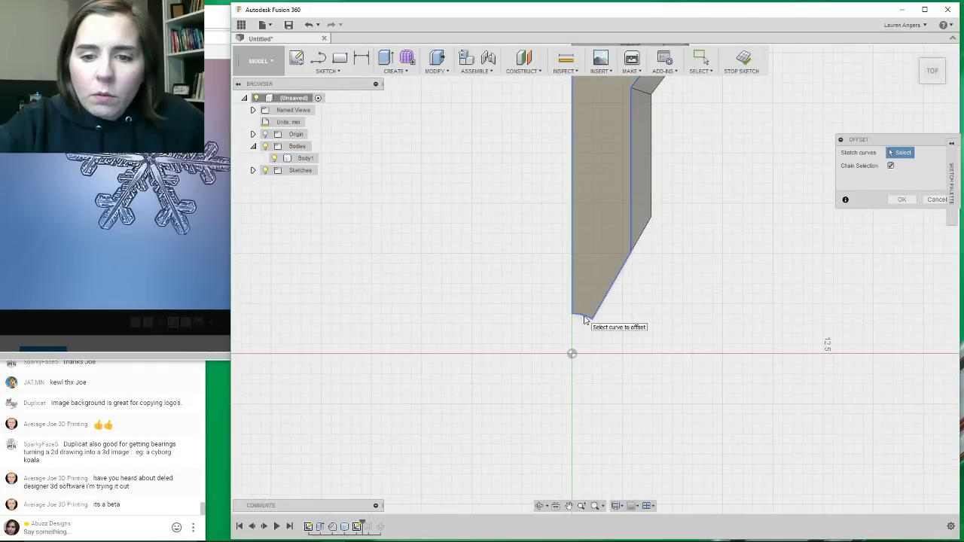
left_click(586, 318)
right_click(585, 316)
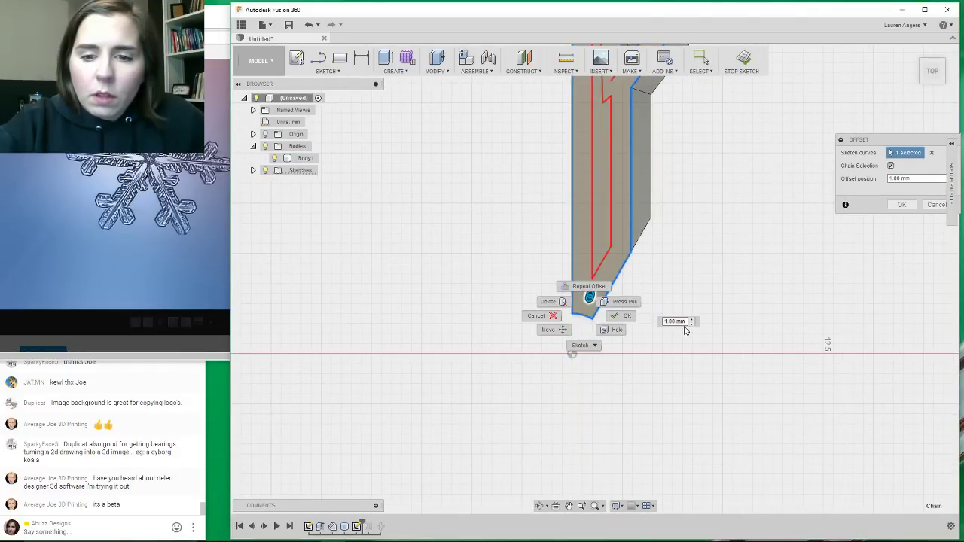
key("Escape")
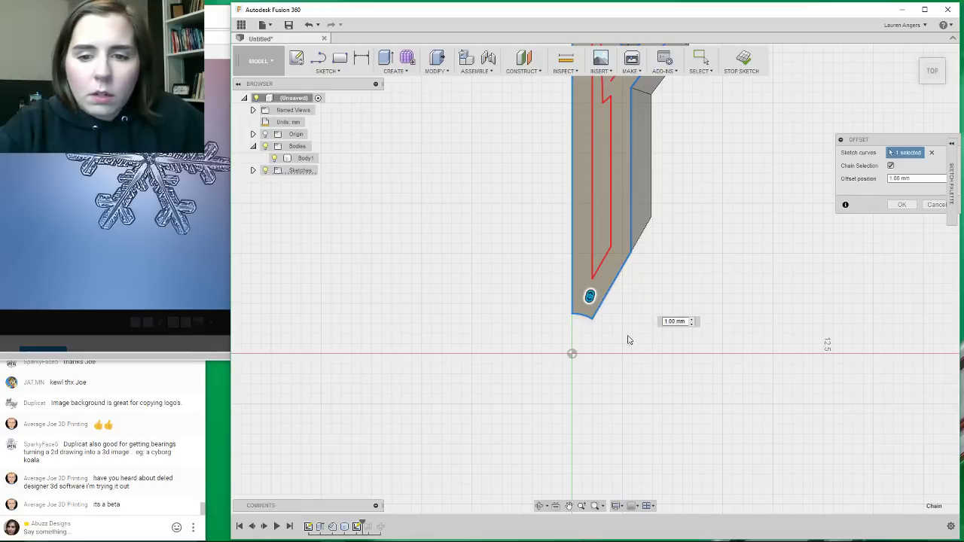
key("Escape")
Draw a 3-point arc along the curved edge at the half arm's inner tip, from corner to corner.
scroll(572, 305, "up", 2)
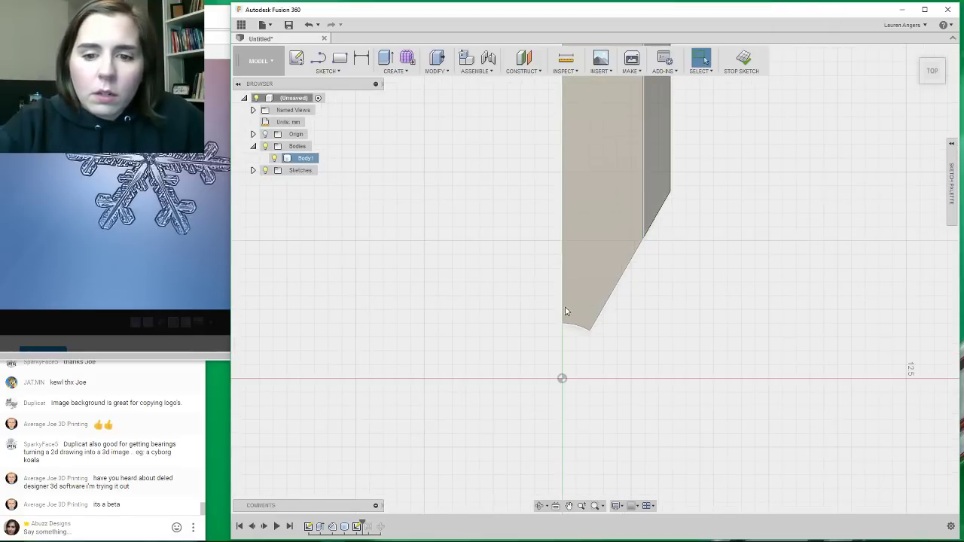
left_click(319, 73)
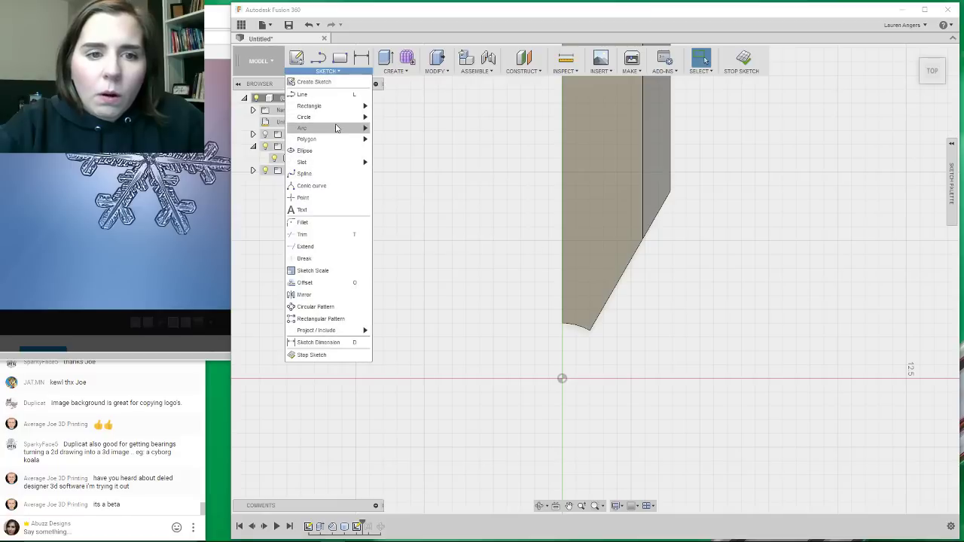
mouse_move(335, 128)
left_click(391, 132)
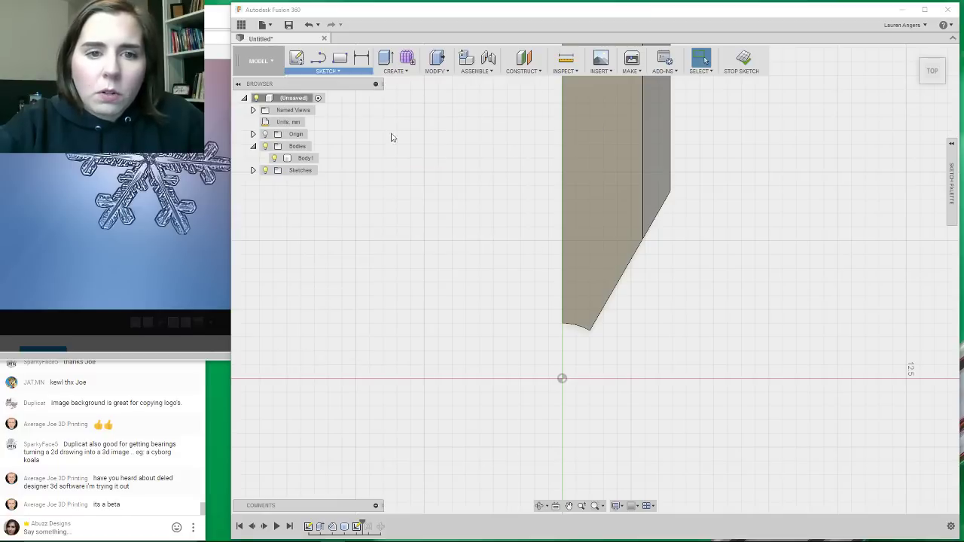
left_click(563, 323)
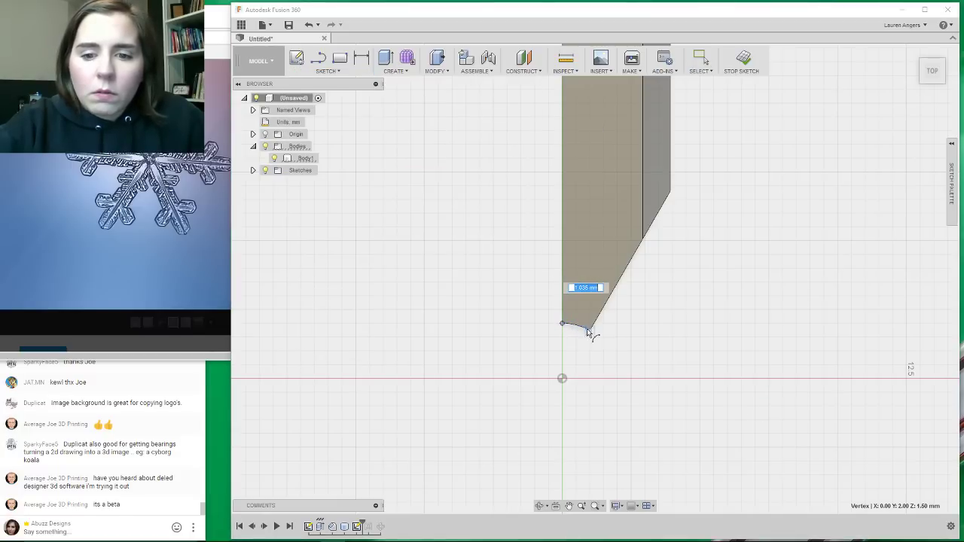
left_click(591, 330)
scroll(580, 329, "up", 5)
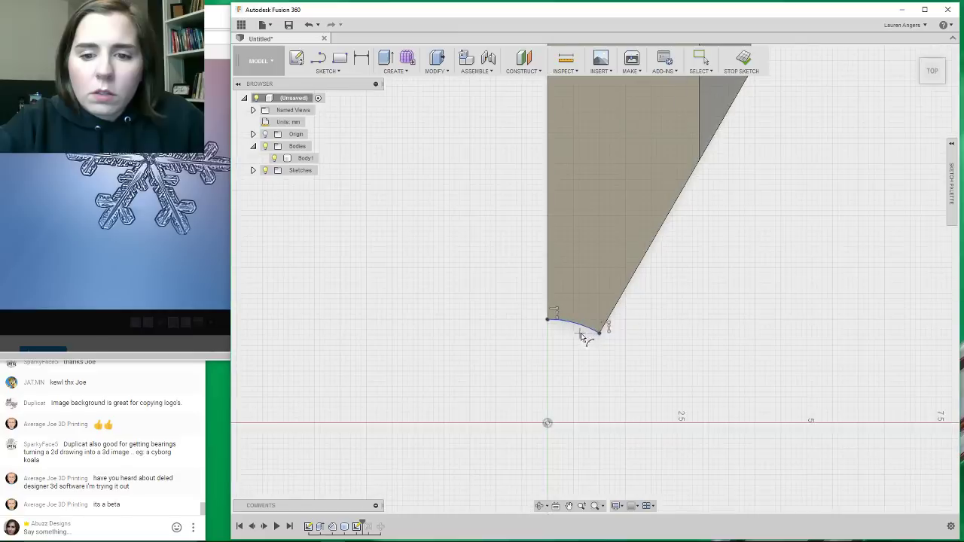
left_click(580, 341)
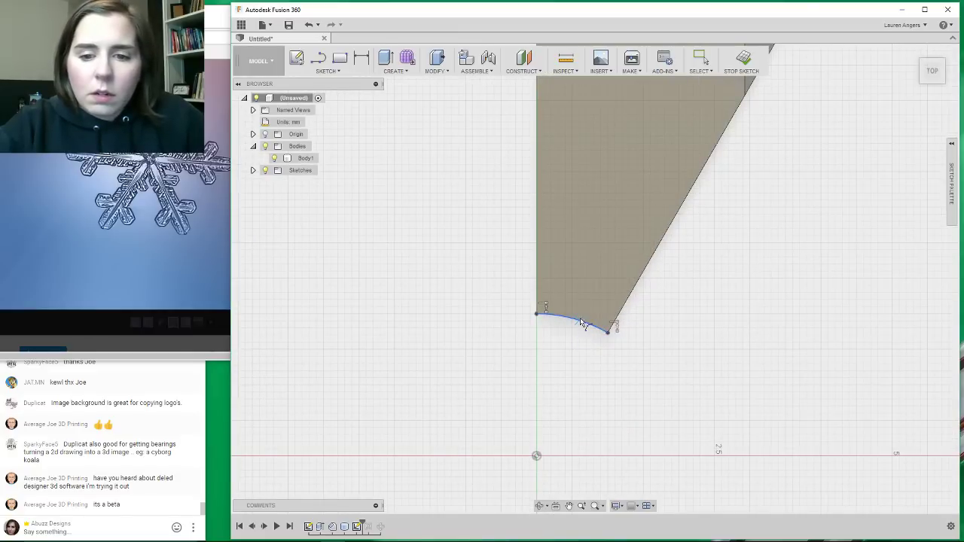
Offset the tip arc 0.5 mm outward from the origin, into the half arm.
right_click(582, 324)
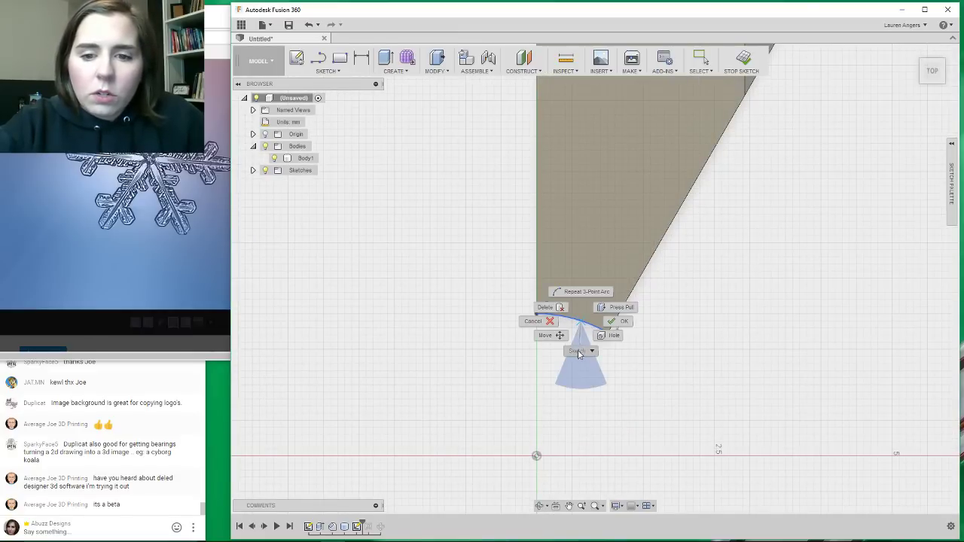
left_click(578, 351)
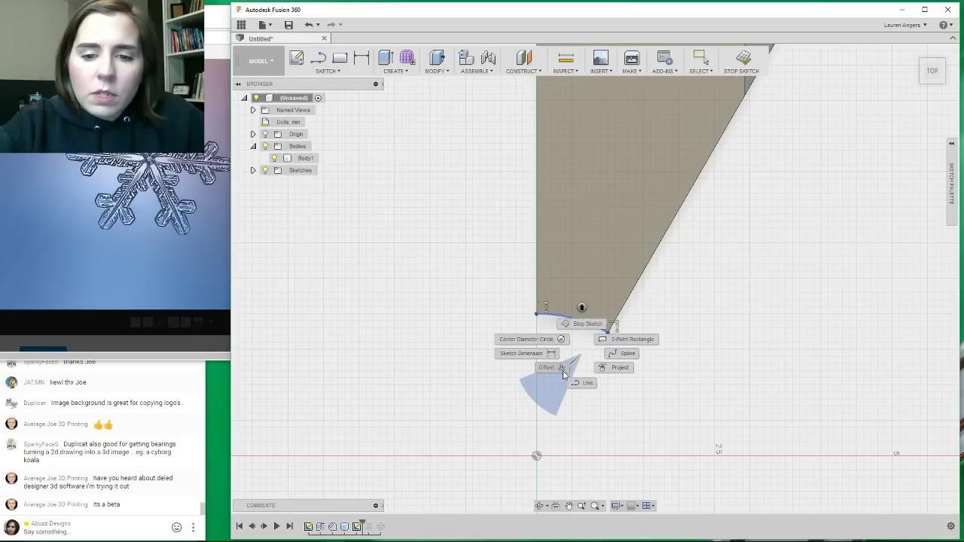
left_click(563, 374)
scroll(613, 399, "down", 5)
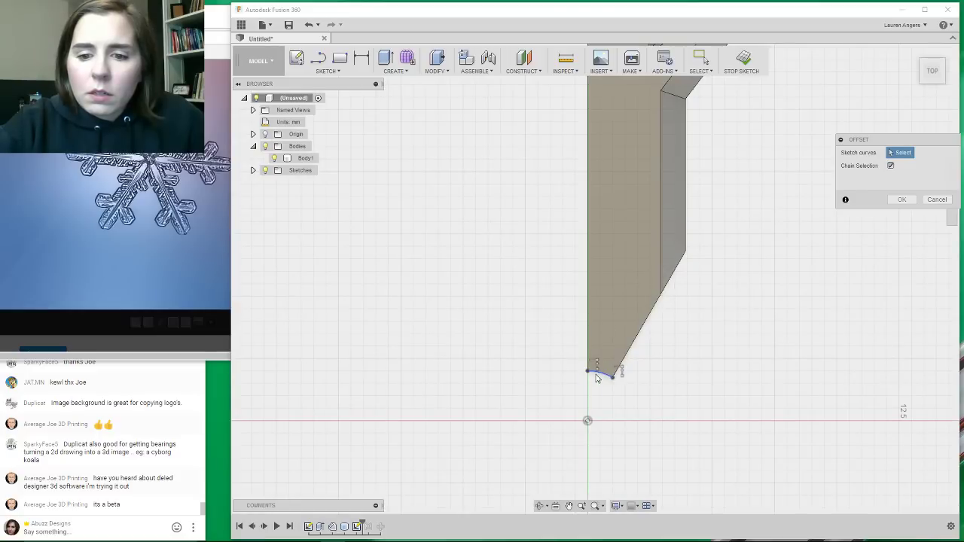
left_click(600, 376)
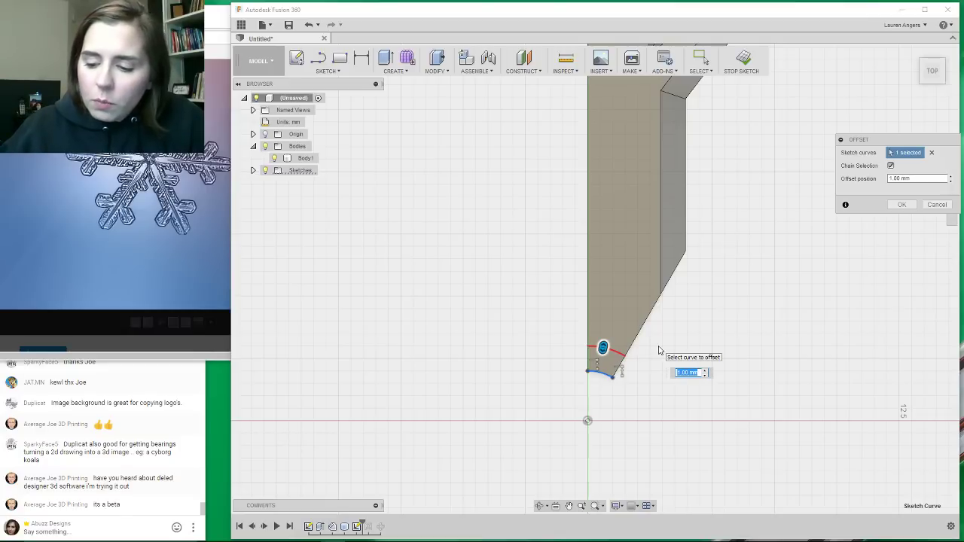
key("BackSpace")
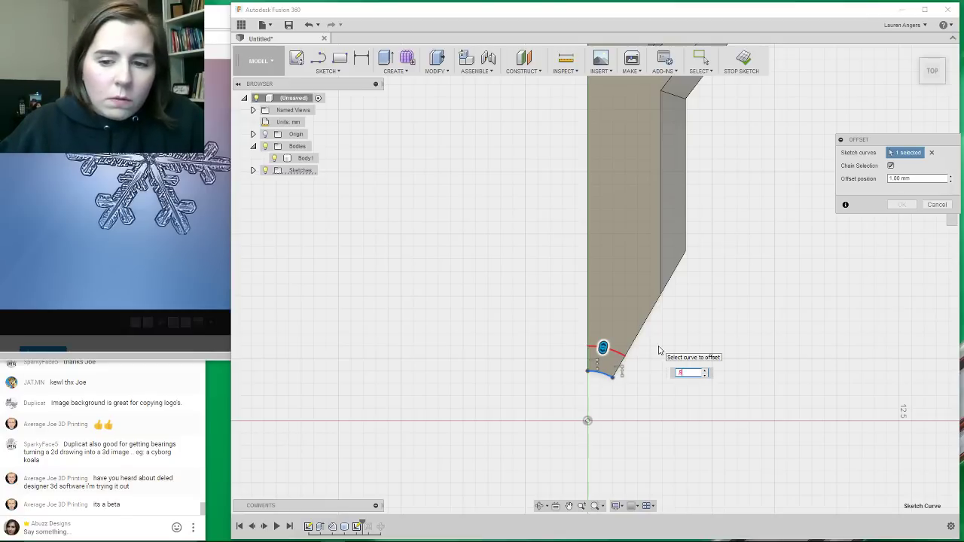
key("Return")
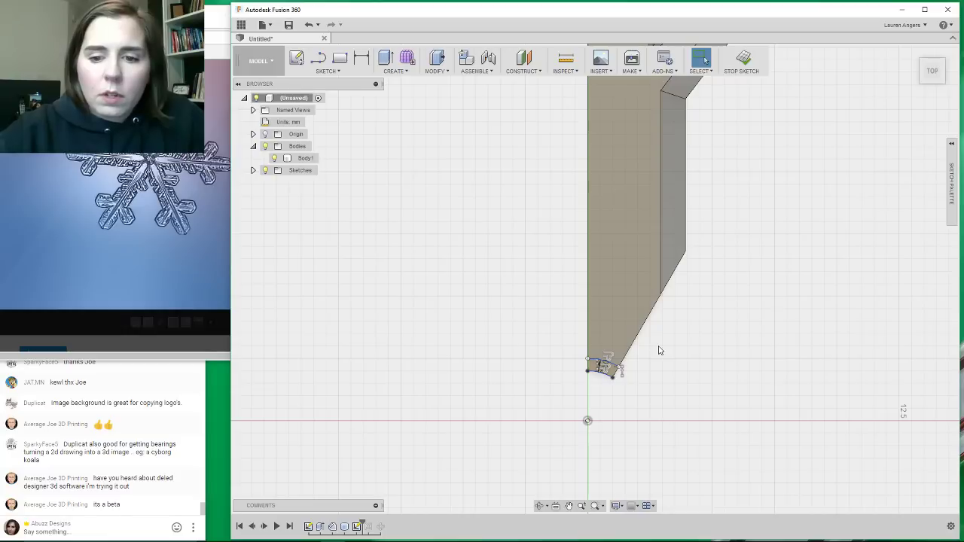
Try to offset the 0.5 mm offset arc by another 0.5 mm into the half arm.
right_click(604, 363)
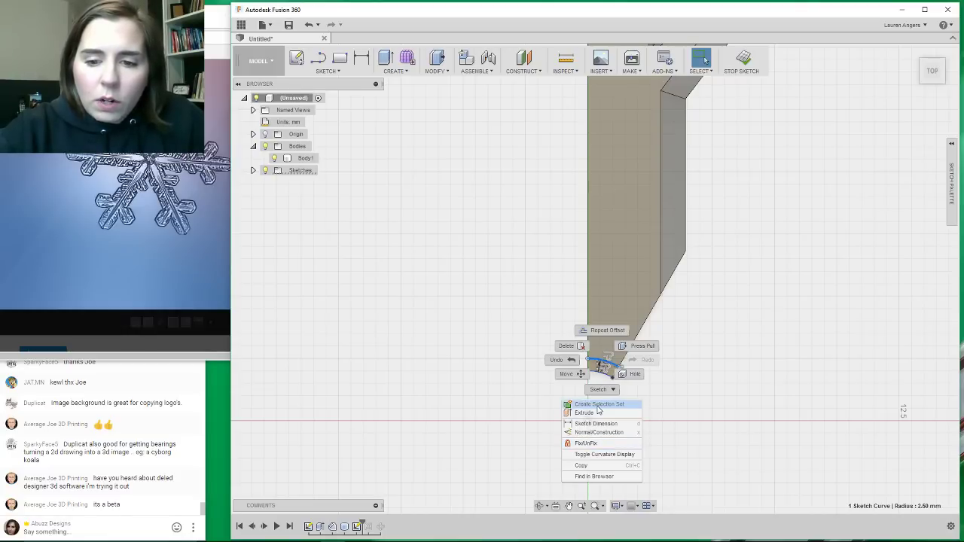
left_click(614, 330)
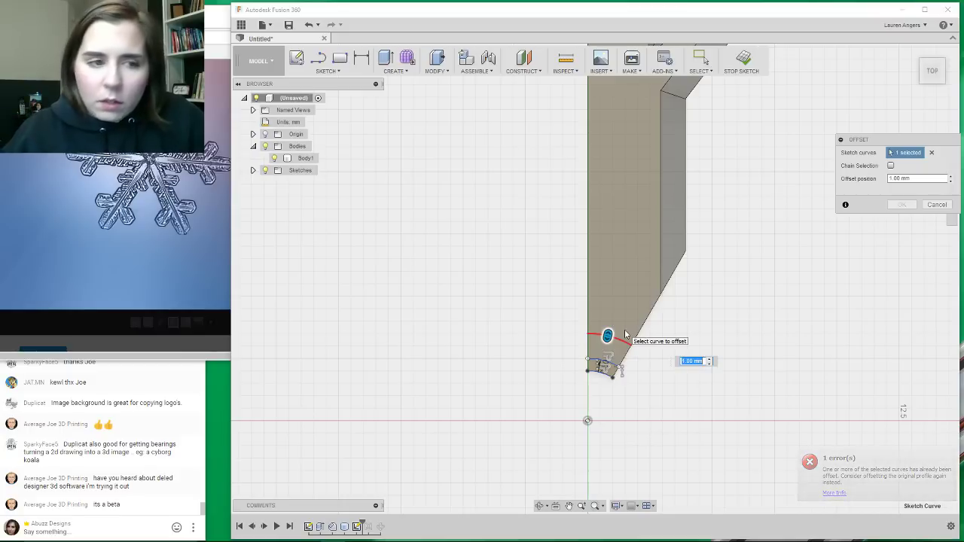
type(".5")
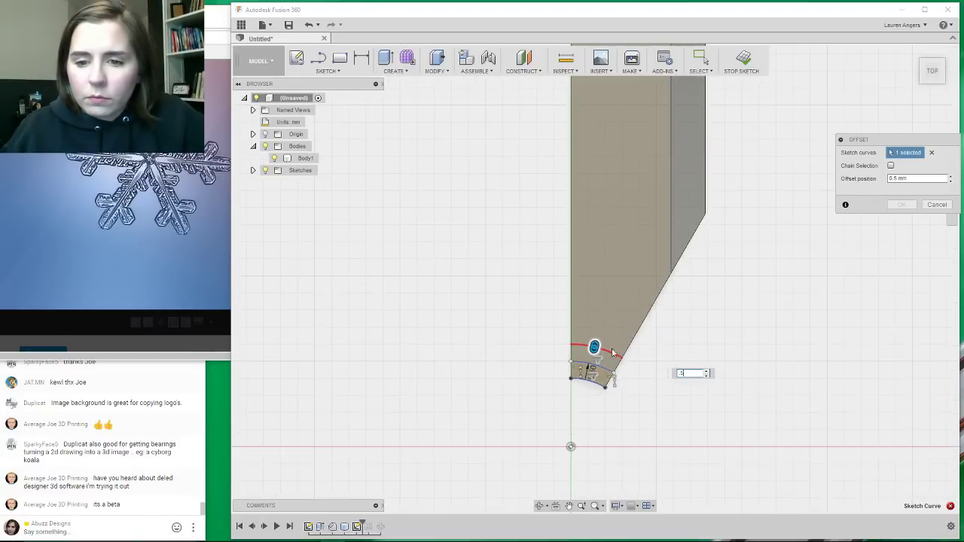
scroll(565, 345, "up", 5)
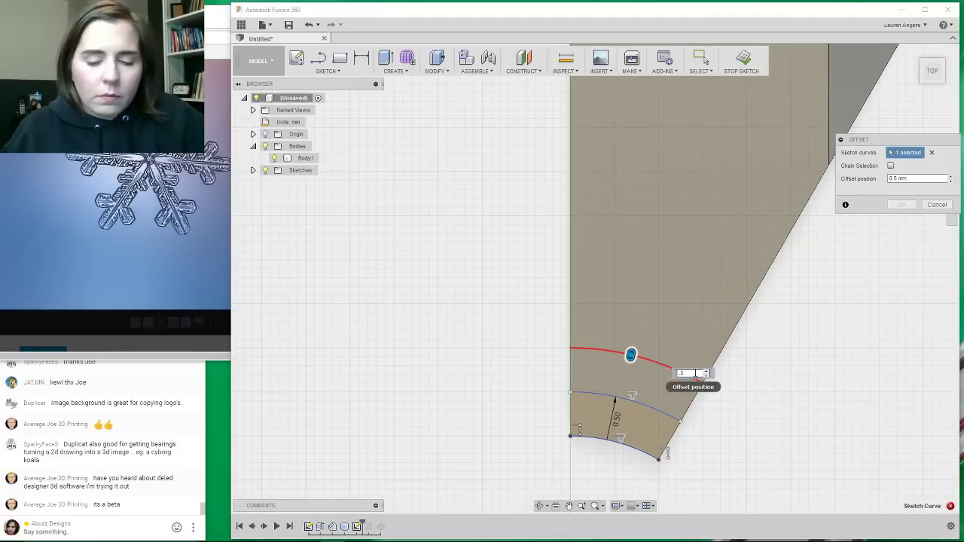
key("Escape")
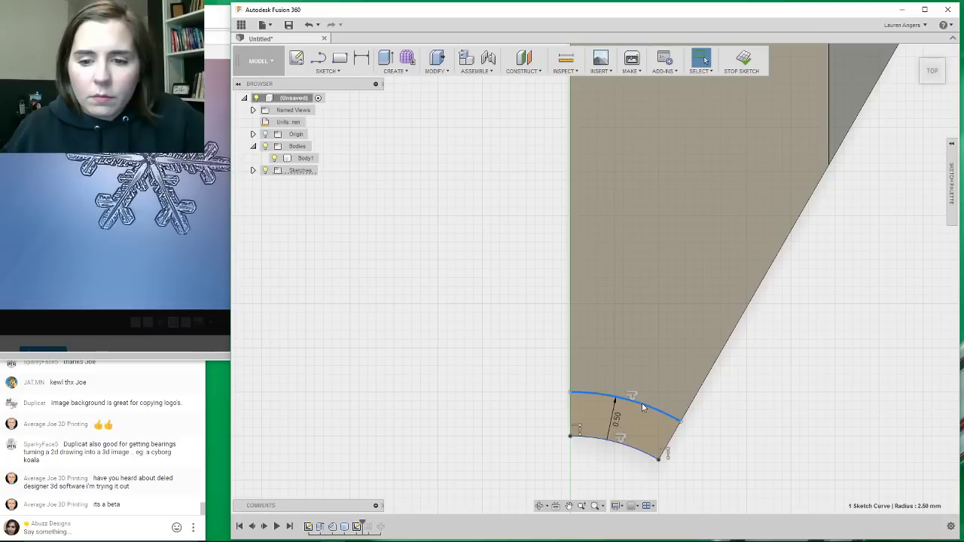
right_click(642, 407)
left_click(650, 352)
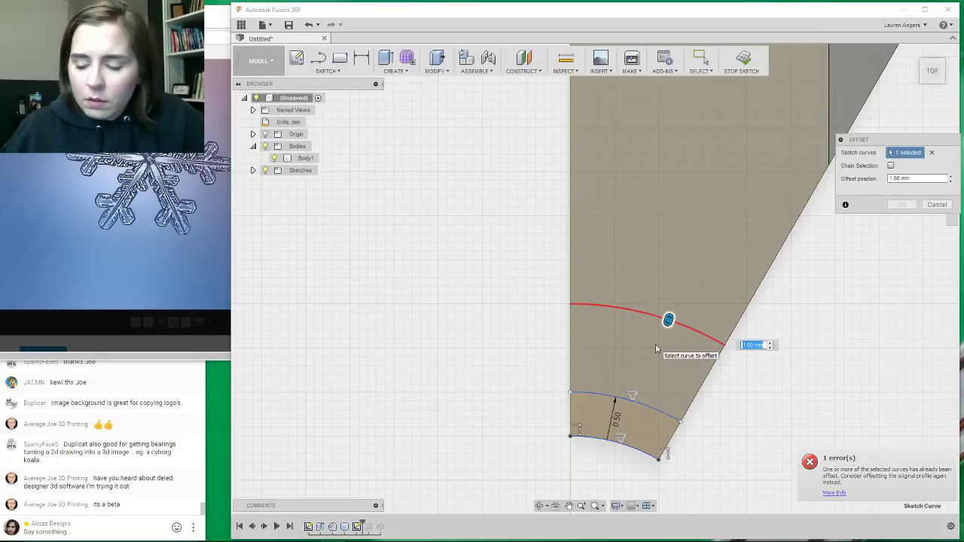
type(".5")
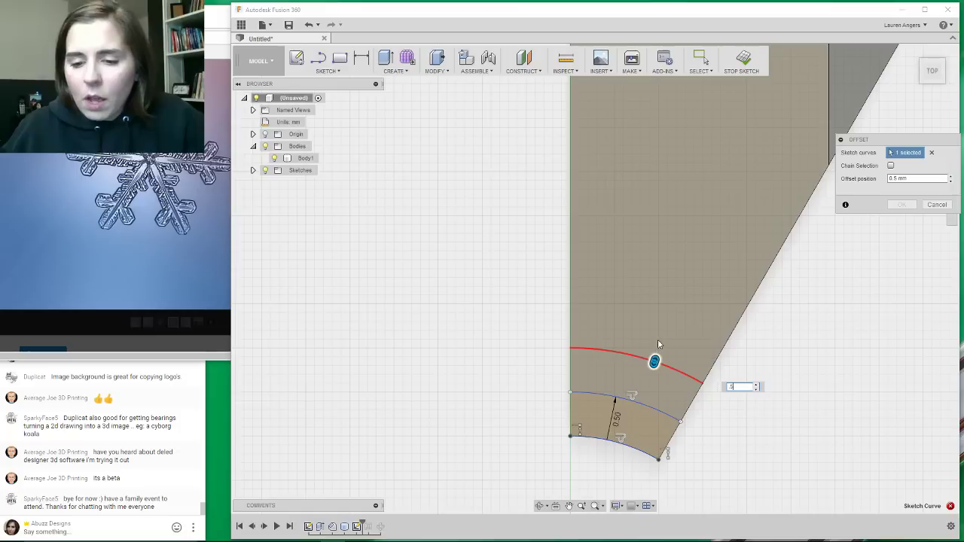
key("Return")
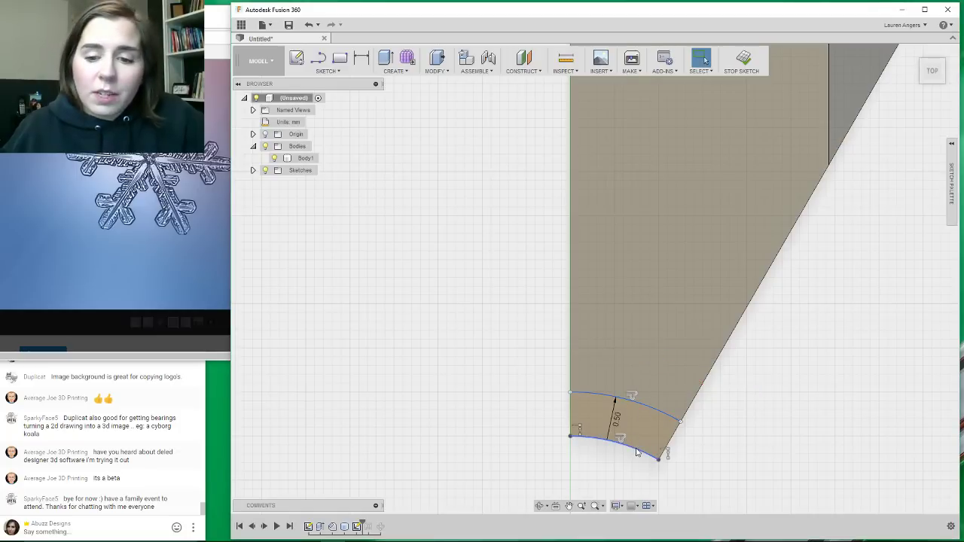
Offset the original tip arc 1 mm into the half arm.
right_click(638, 451)
left_click(644, 418)
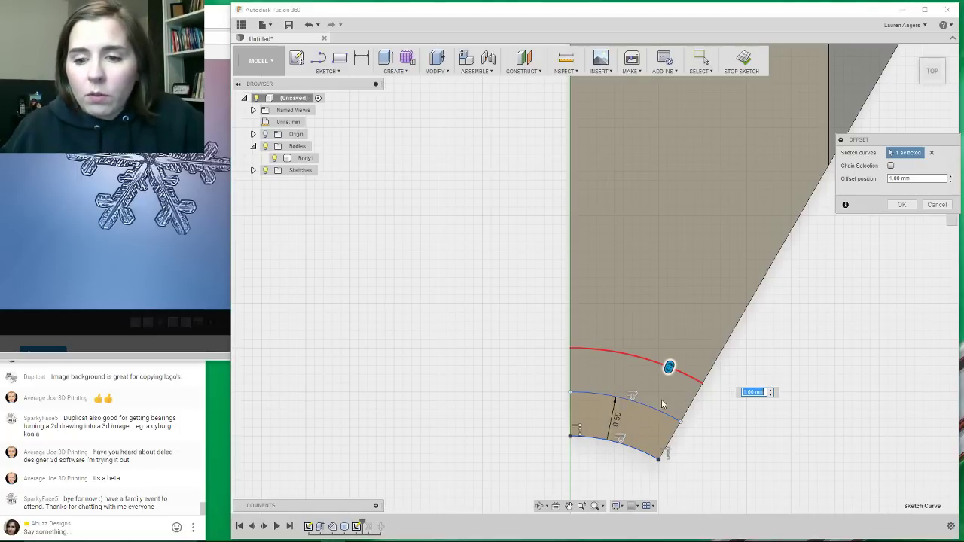
key("Return")
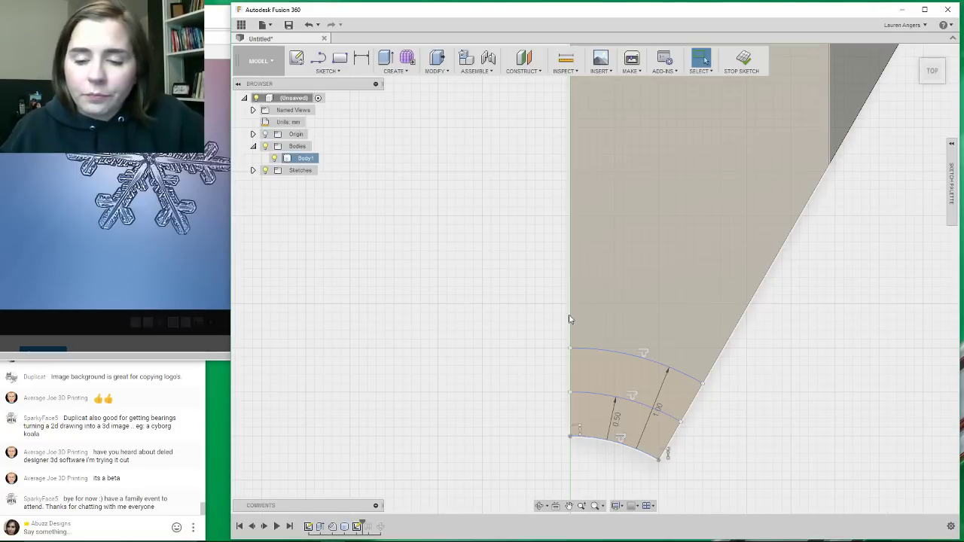
Select the band profile between the 0.5 mm and 1 mm offset arcs.
scroll(565, 329, "down", 4)
scroll(589, 374, "up", 3)
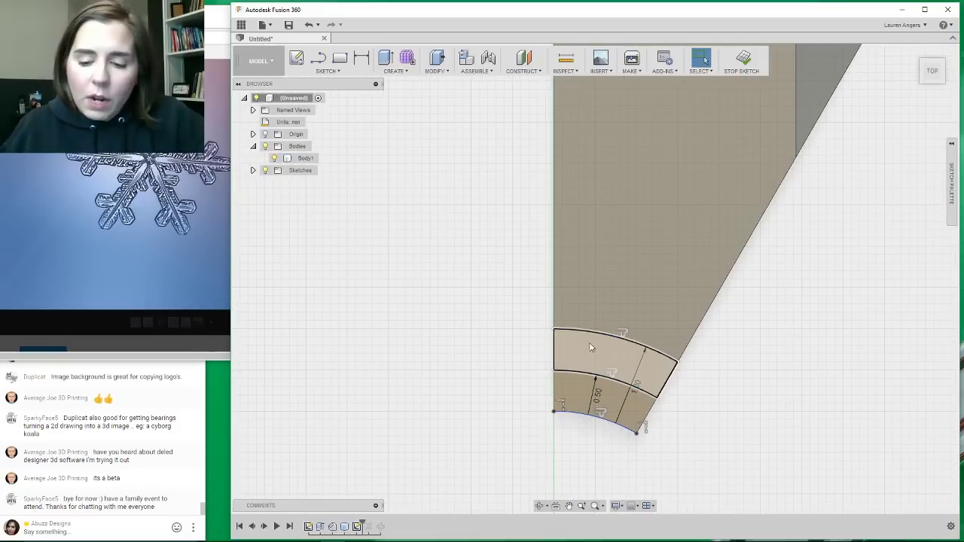
left_click(584, 349)
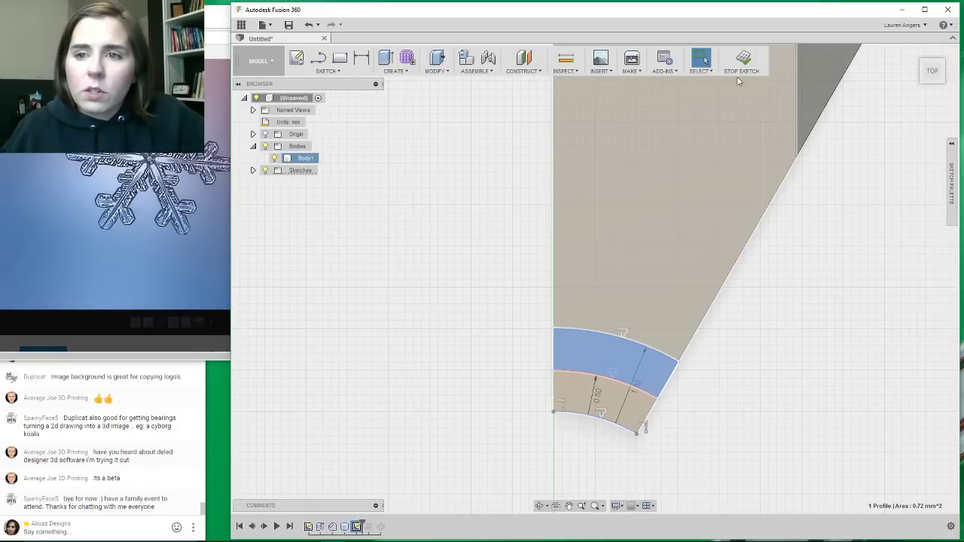
Finish the sketch and extrude the upper curved band at the arm's narrow end -0.30 mm as a cut.
left_click(742, 60)
scroll(485, 381, "down", 2)
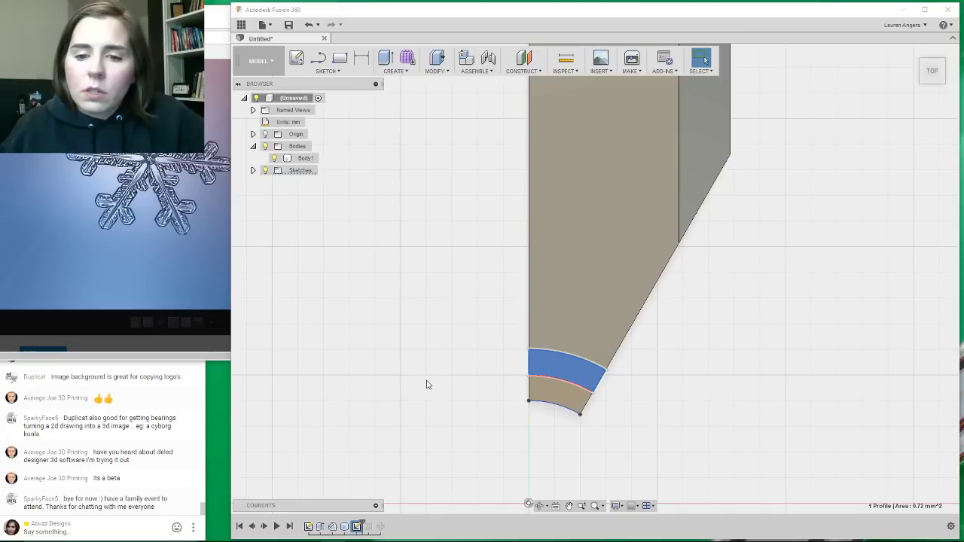
right_click(546, 370)
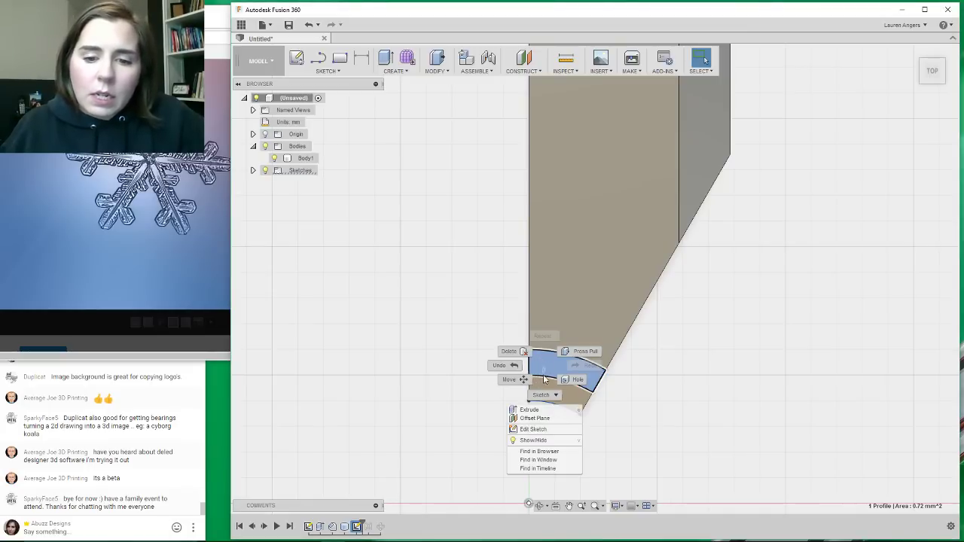
left_click(527, 409)
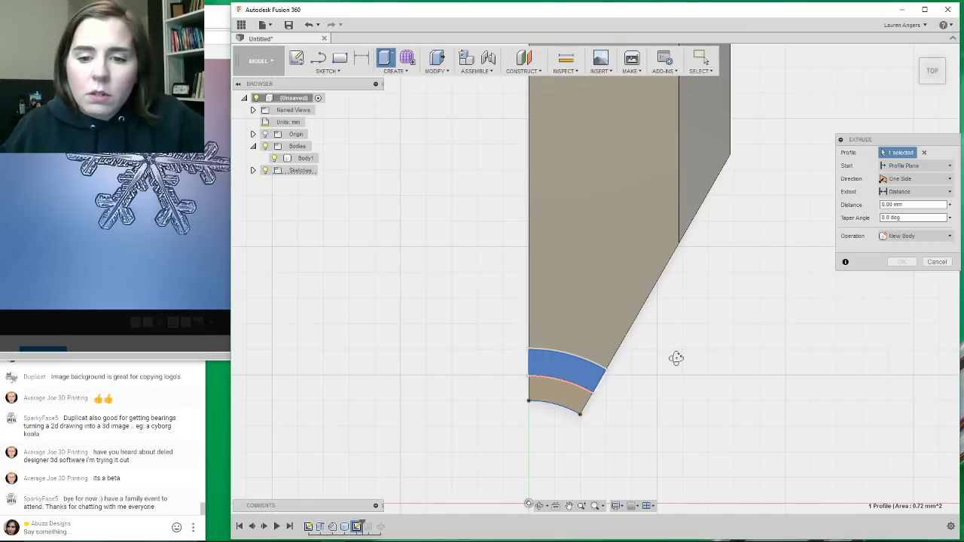
middle_click_drag(676, 359, 595, 348, "shift")
left_click_drag(543, 360, 555, 363)
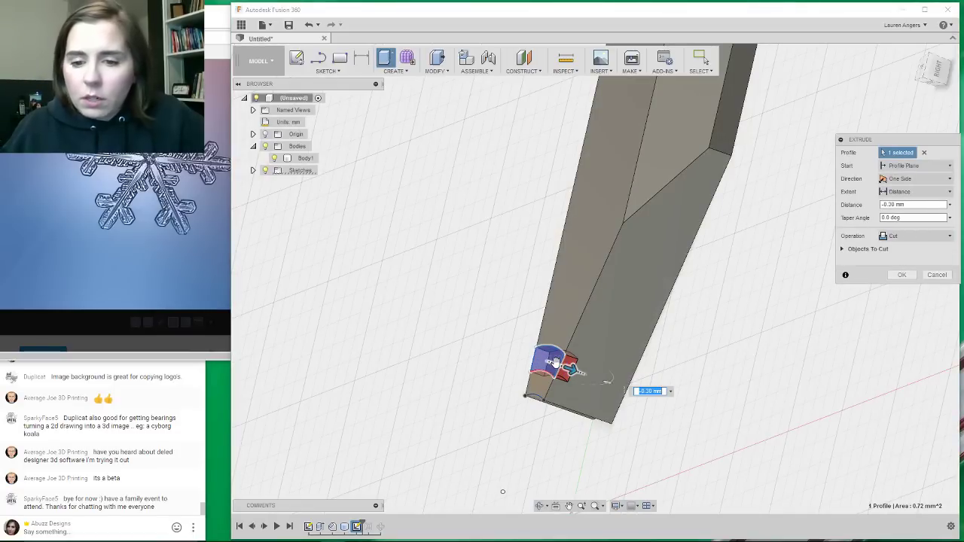
key("Return")
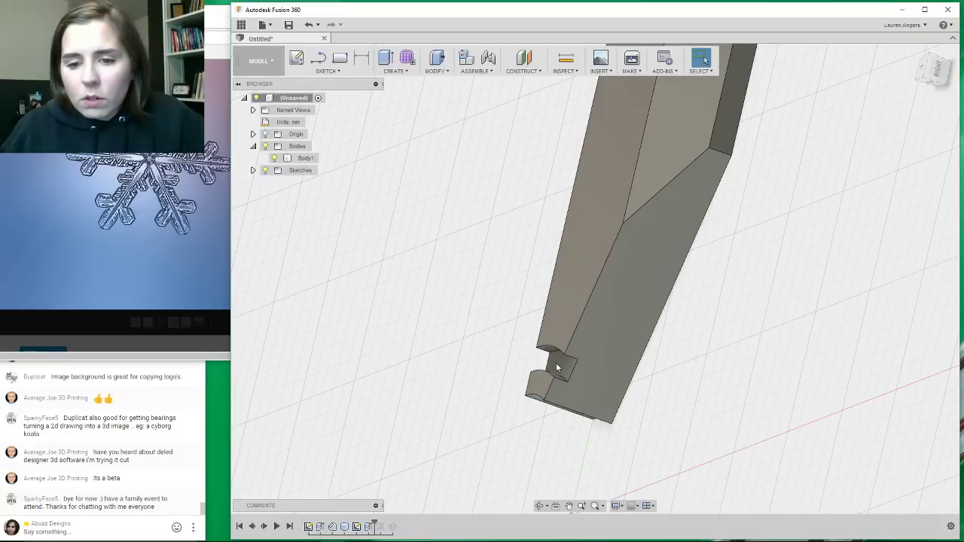
middle_click_drag(561, 381, 592, 428, "shift")
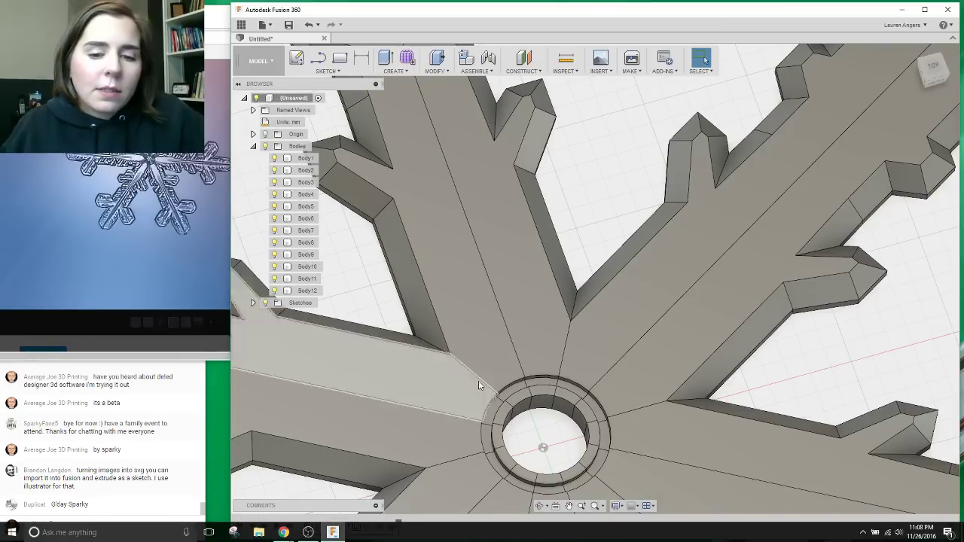
Examine the patterned snowflake's arms and the ring groove around its centre hole from several distances.
scroll(528, 377, "down", 4)
scroll(548, 365, "down", 5)
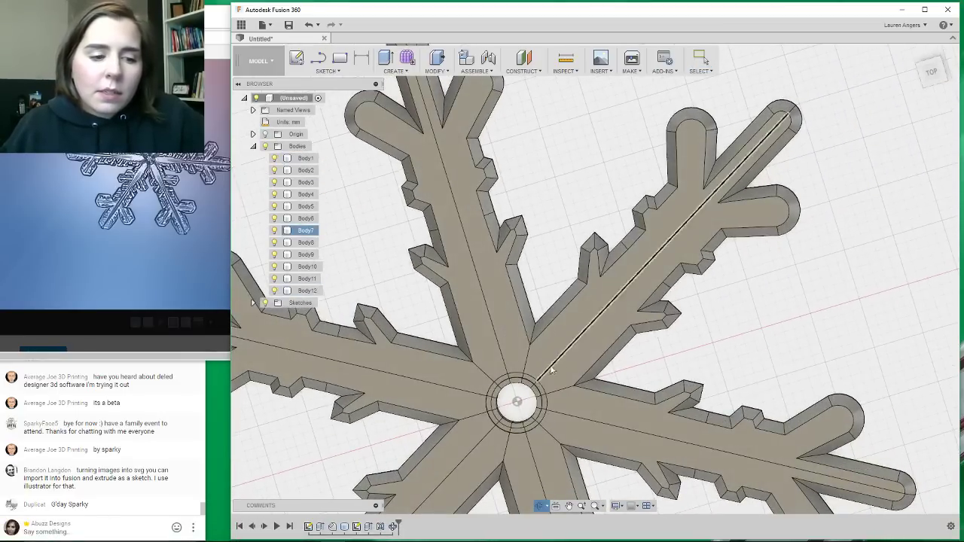
scroll(531, 376, "up", 3)
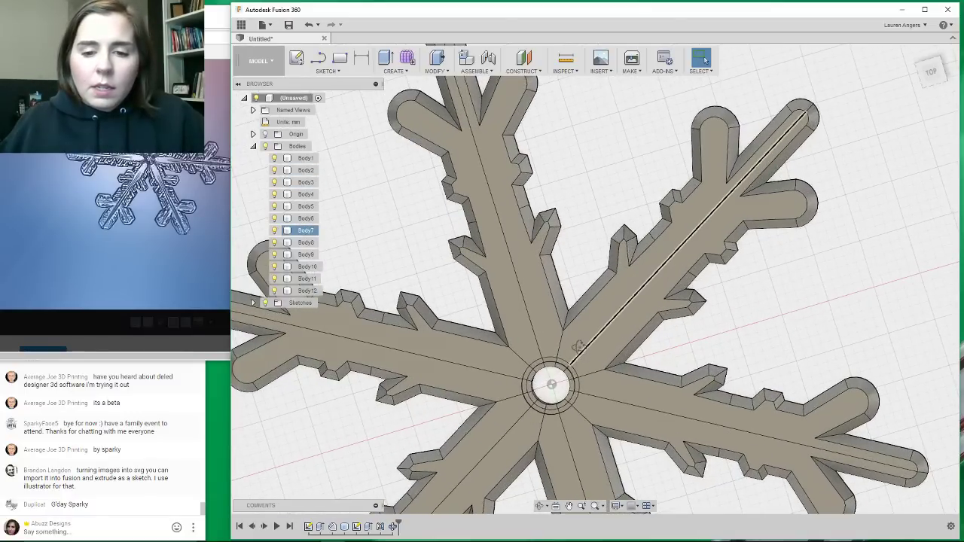
mouse_move(577, 349)
middle_mouse_down("shift")
mouse_move(601, 326)
mouse_move(573, 335)
middle_mouse_up("shift")
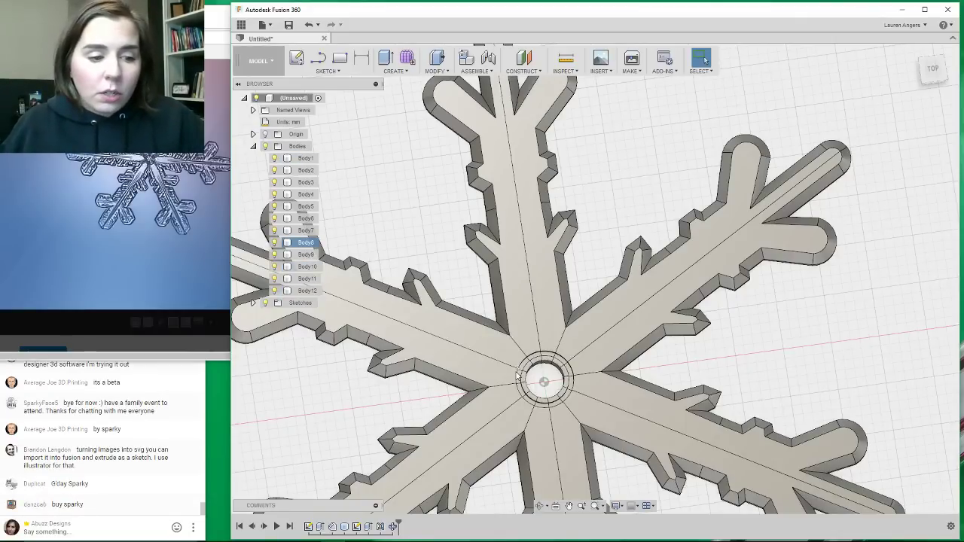
scroll(518, 376, "down", 4)
scroll(573, 399, "up", 6)
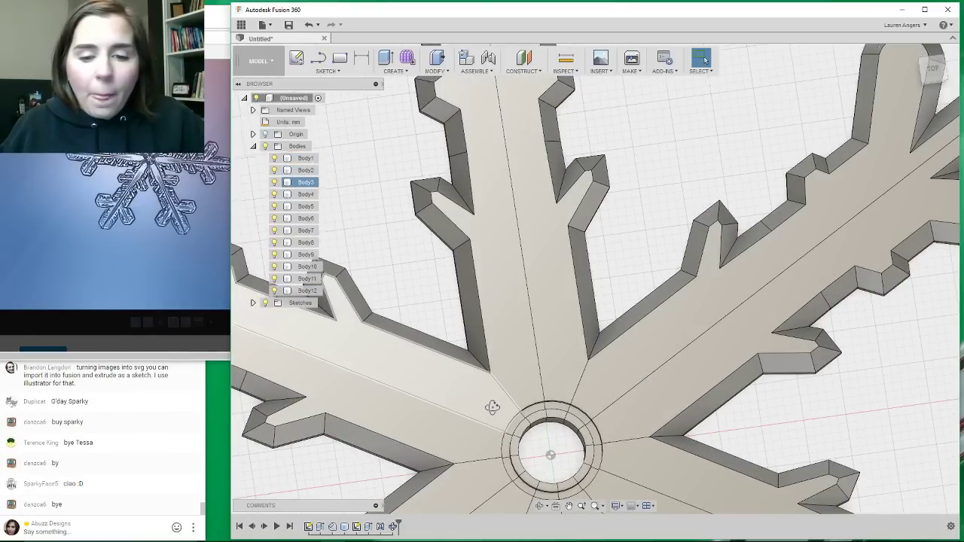
middle_click_drag(492, 407, 481, 412, "shift")
left_click(700, 58)
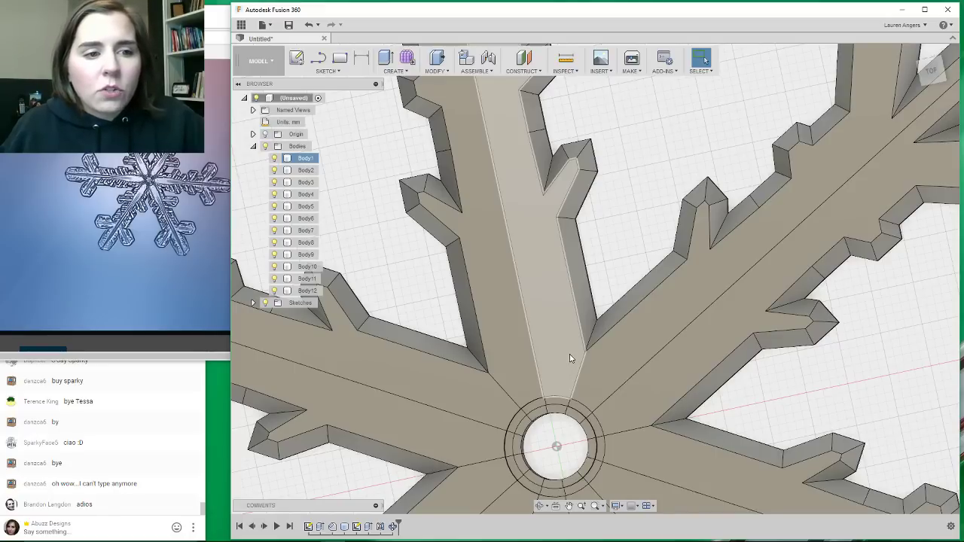
scroll(562, 362, "down", 5)
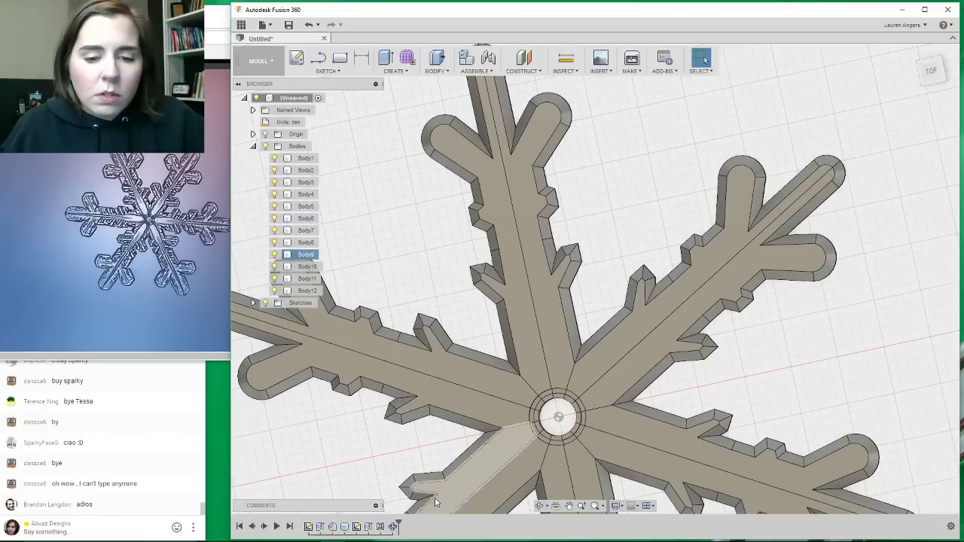
Roll the design history back to just after the groove cut, before the mirror and circular pattern.
left_click(397, 527)
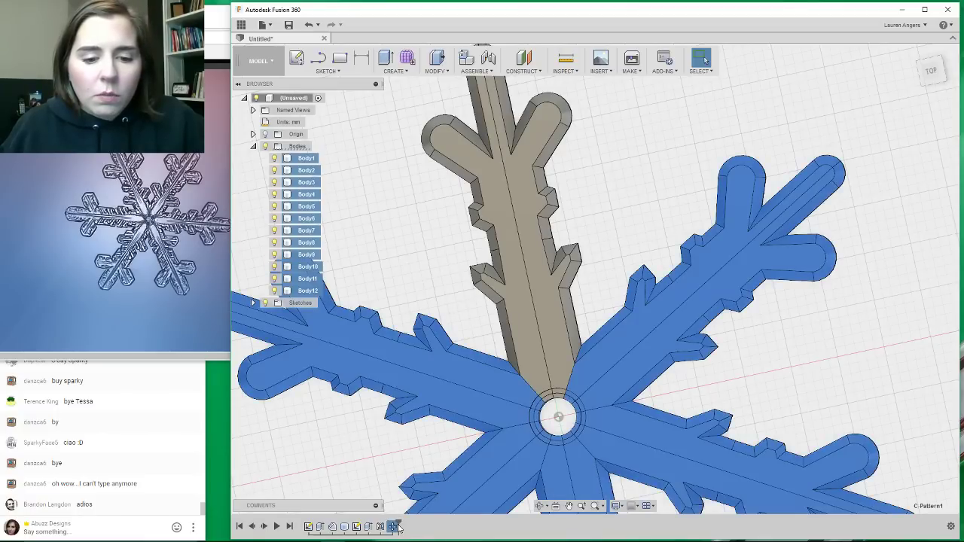
left_click(400, 500)
left_click_drag(398, 523, 375, 522)
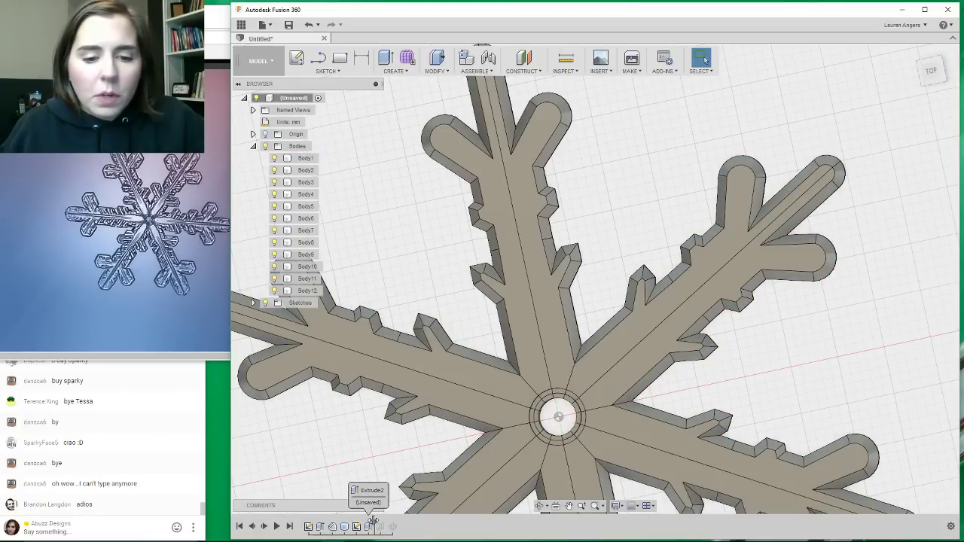
scroll(642, 471, "down", 2)
scroll(551, 369, "up", 4)
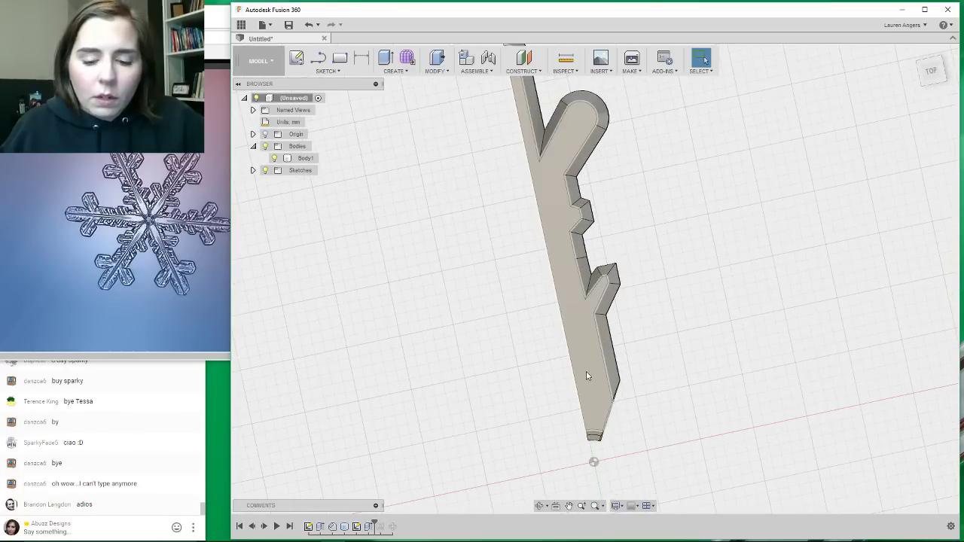
On the arm's top face, sketch a line about 32 mm long from the tip's centreline vertex, slanting slightly away from the straight edge.
scroll(582, 388, "down", 3)
key("l")
scroll(527, 151, "up", 4)
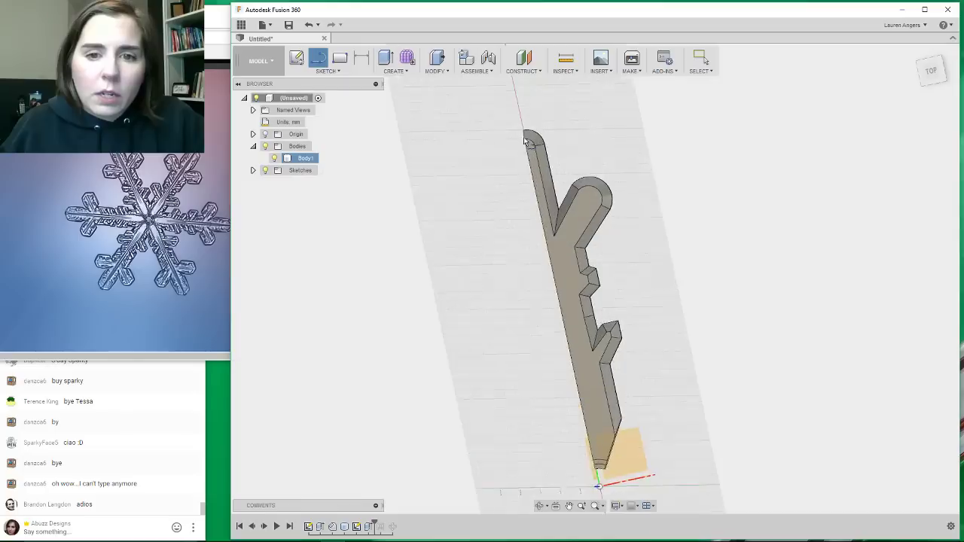
scroll(571, 318, "down", 2)
left_click(572, 305)
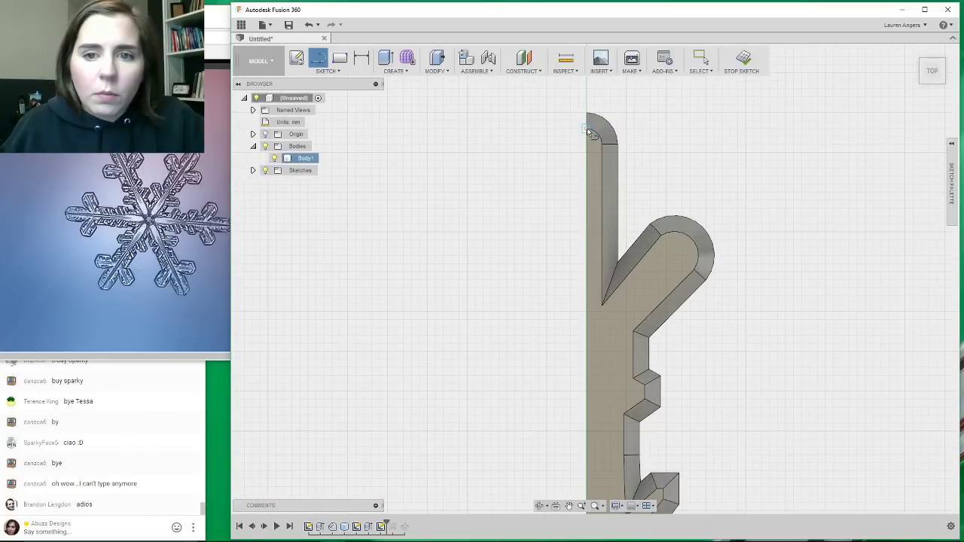
scroll(590, 133, "down", 2)
scroll(587, 130, "down", 2)
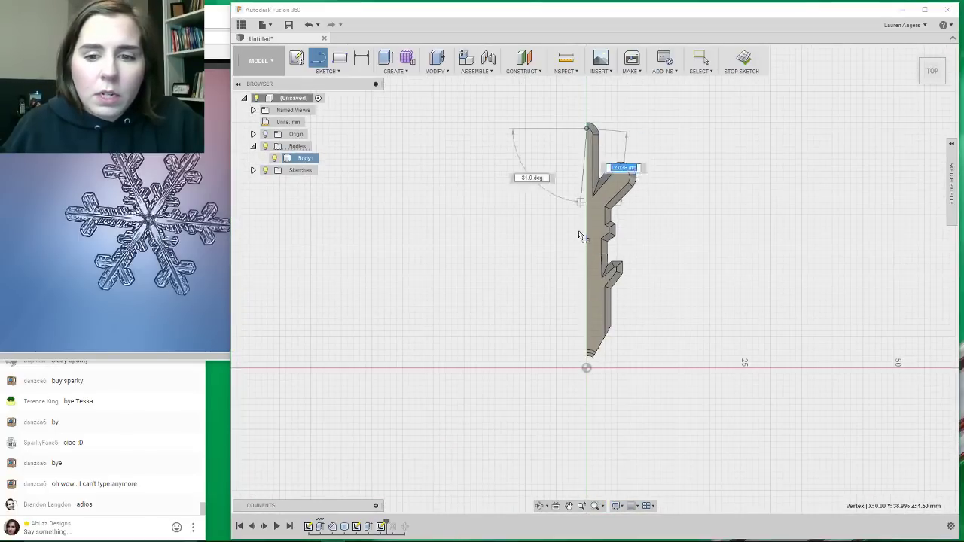
scroll(590, 336, "up", 5)
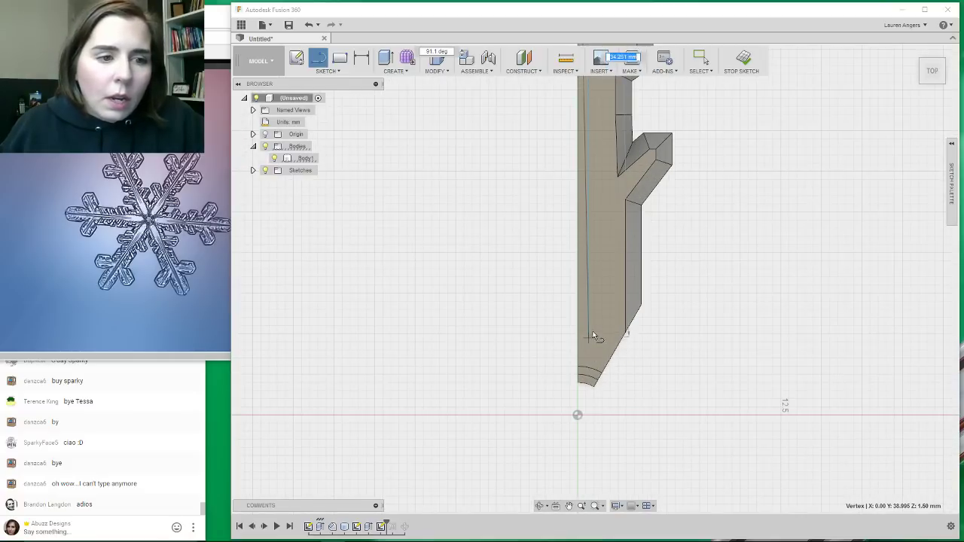
scroll(598, 324, "up", 2)
scroll(597, 330, "down", 3)
scroll(597, 330, "down", 2)
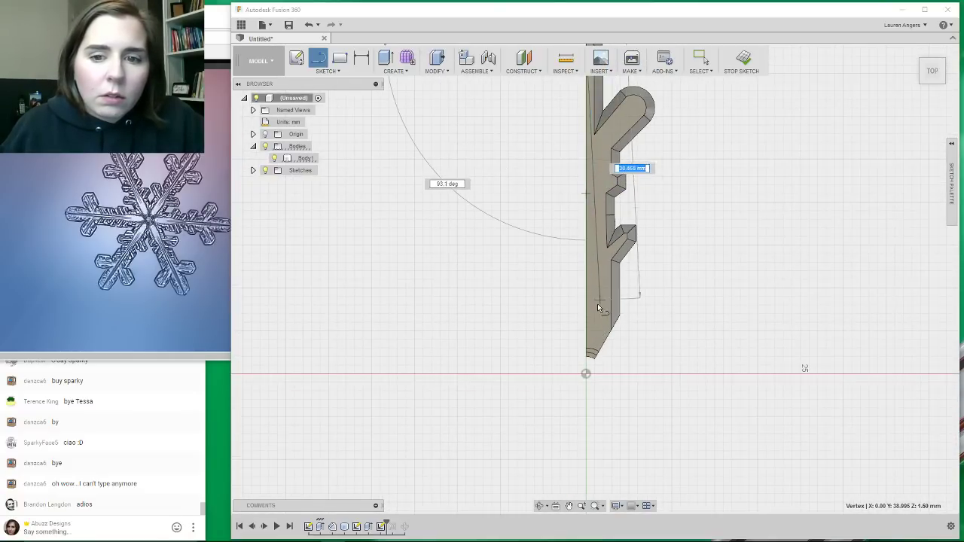
scroll(597, 308, "up", 4)
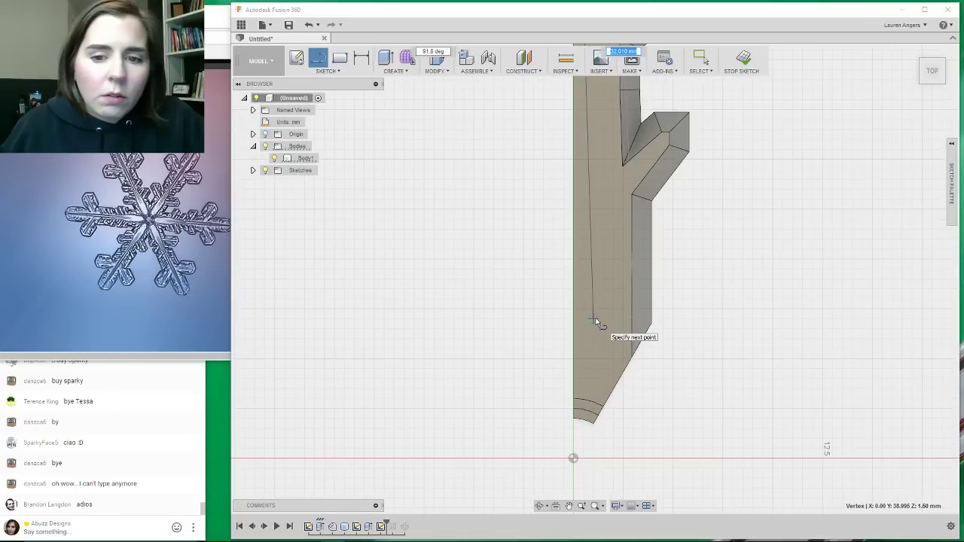
scroll(597, 322, "up", 1)
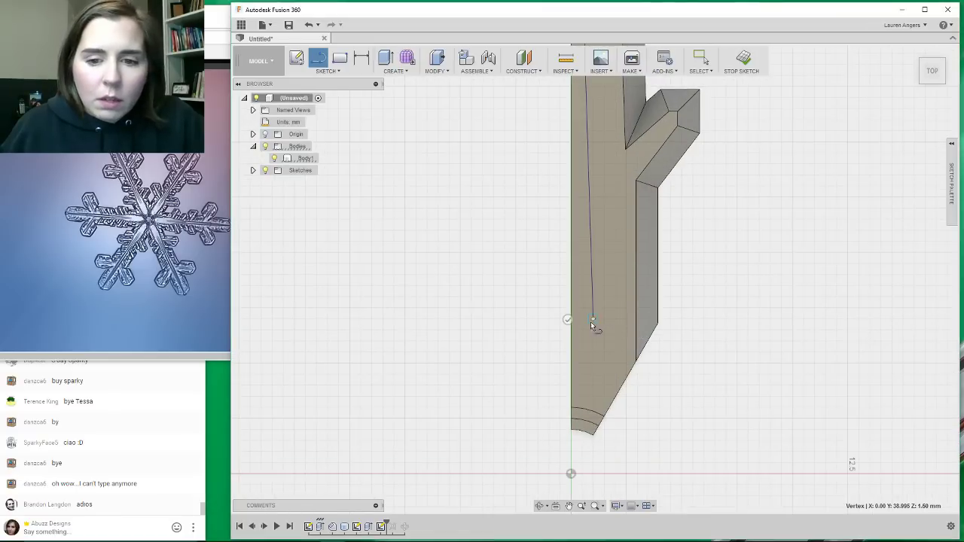
left_click(593, 319)
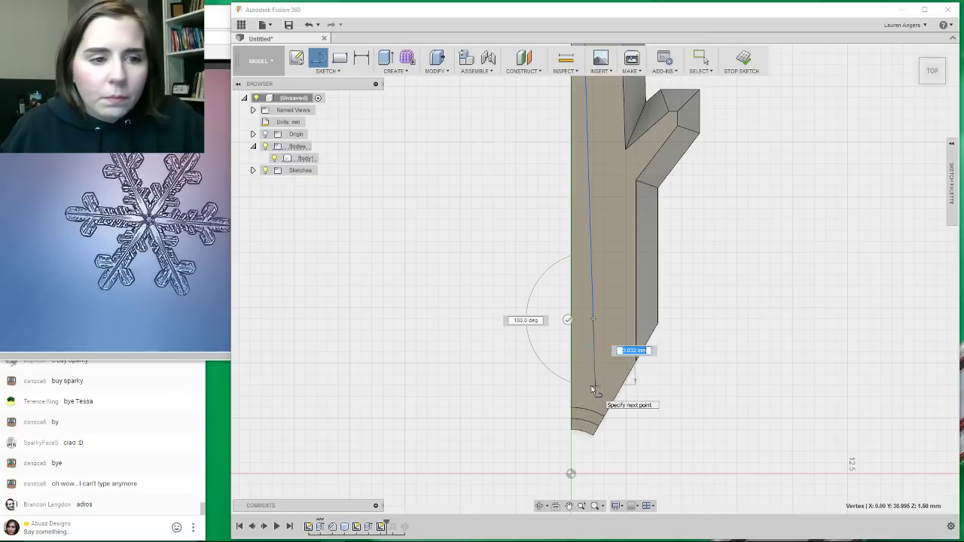
Continue the line about 3 mm in the same direction, angle a short segment to the groove's edge, and finish the sketch.
left_click(593, 388)
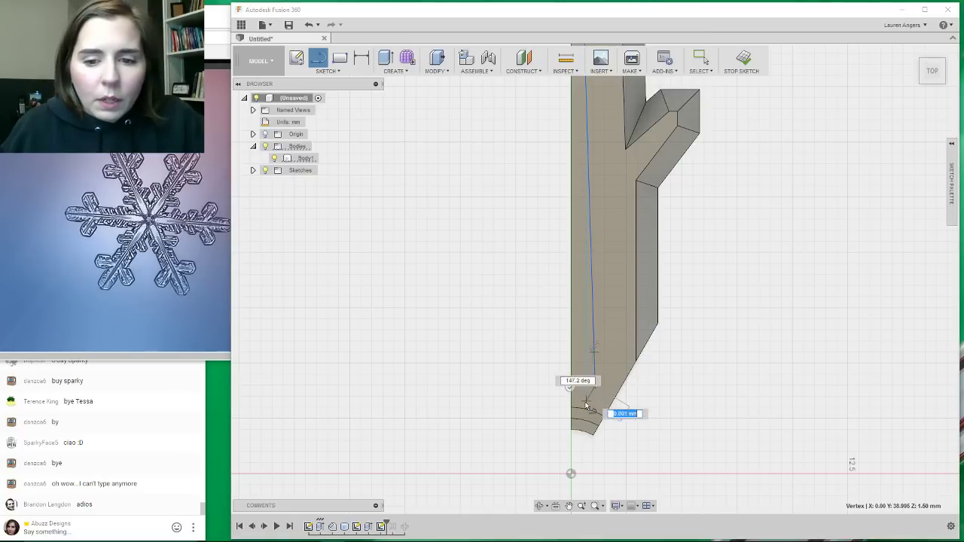
scroll(591, 412, "down", 4)
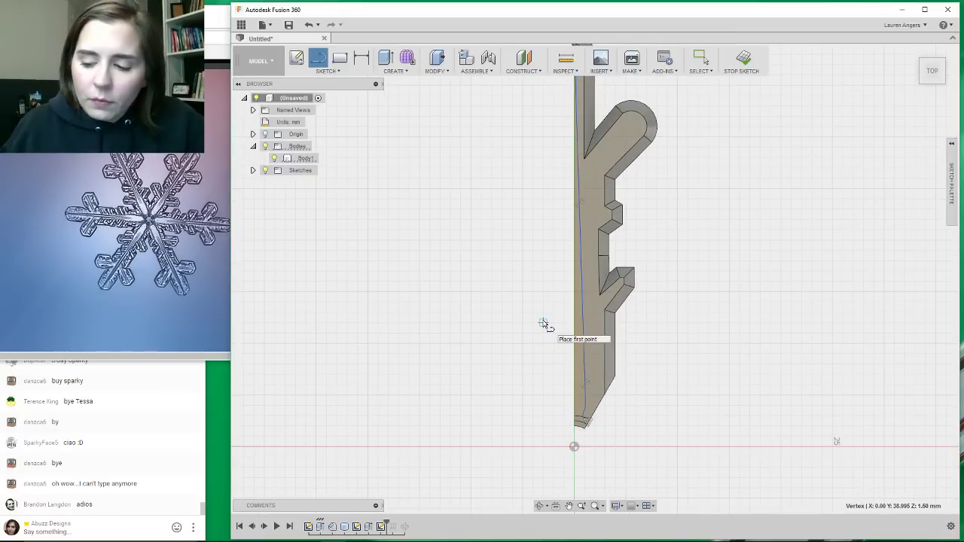
key("Escape")
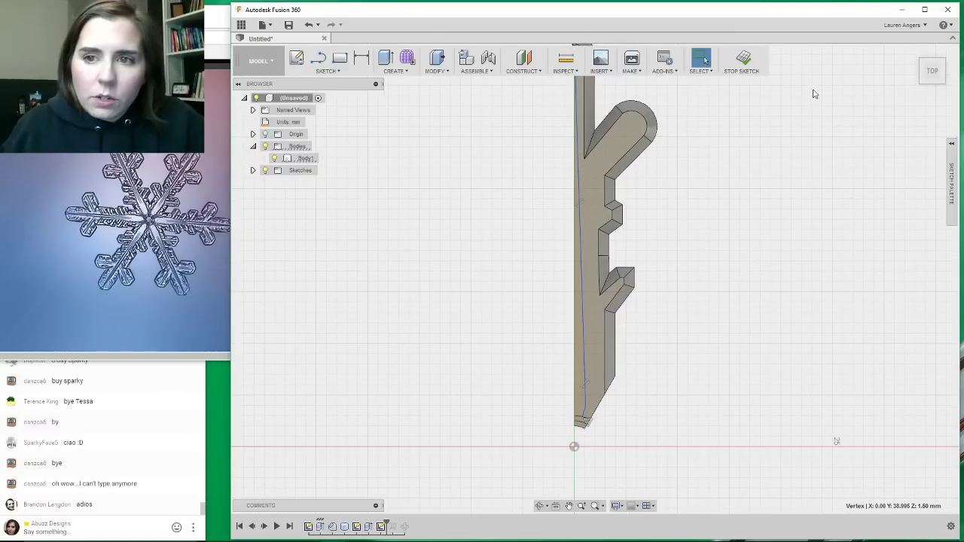
left_click(743, 61)
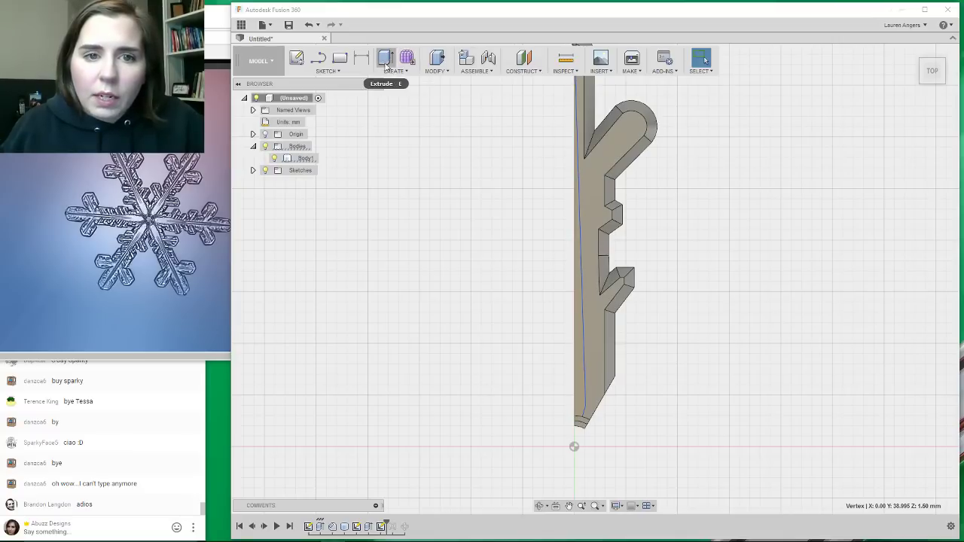
Extrude the narrow profile along the arm's straight edge 0.5 mm upward, joined to the body.
left_click(579, 248)
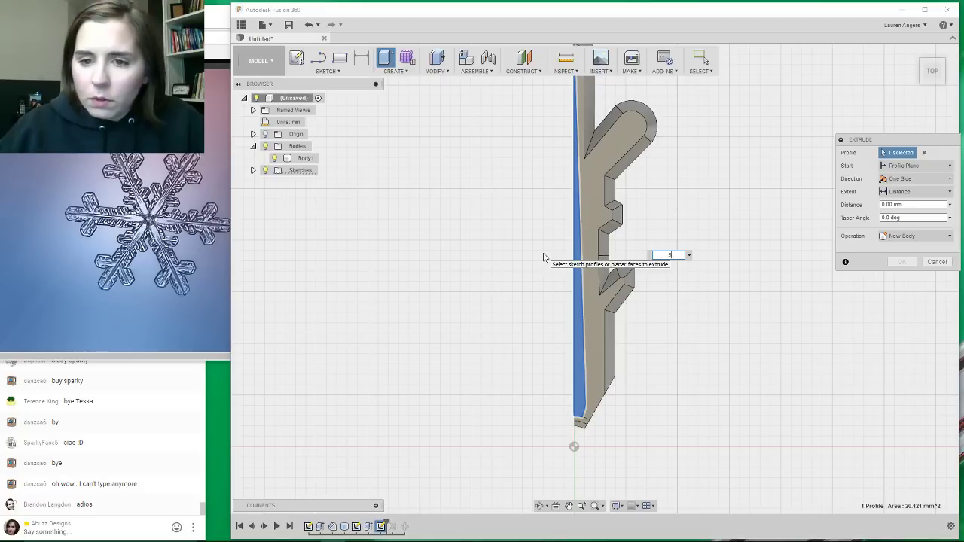
type("5")
key("Return")
mouse_move(681, 340)
middle_mouse_down("shift")
mouse_move(640, 357)
mouse_move(635, 326)
mouse_move(652, 281)
mouse_move(658, 297)
mouse_move(643, 301)
mouse_move(661, 318)
middle_mouse_up("shift")
right_click(635, 380)
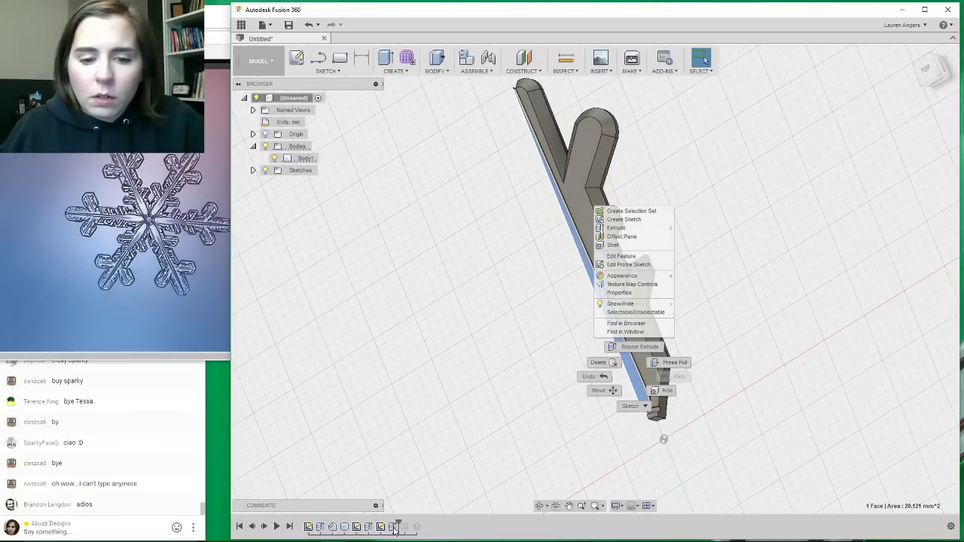
key("Escape")
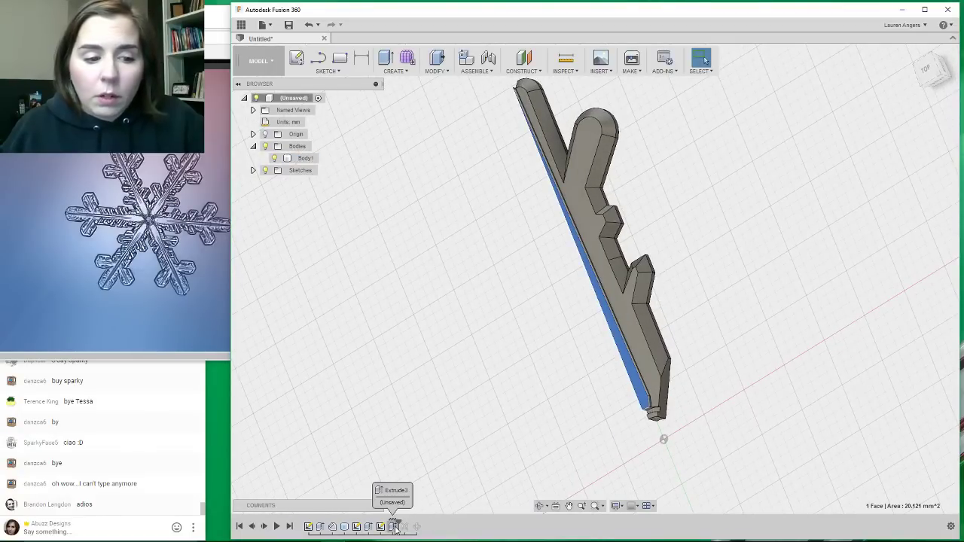
left_click(395, 527)
right_click(394, 527)
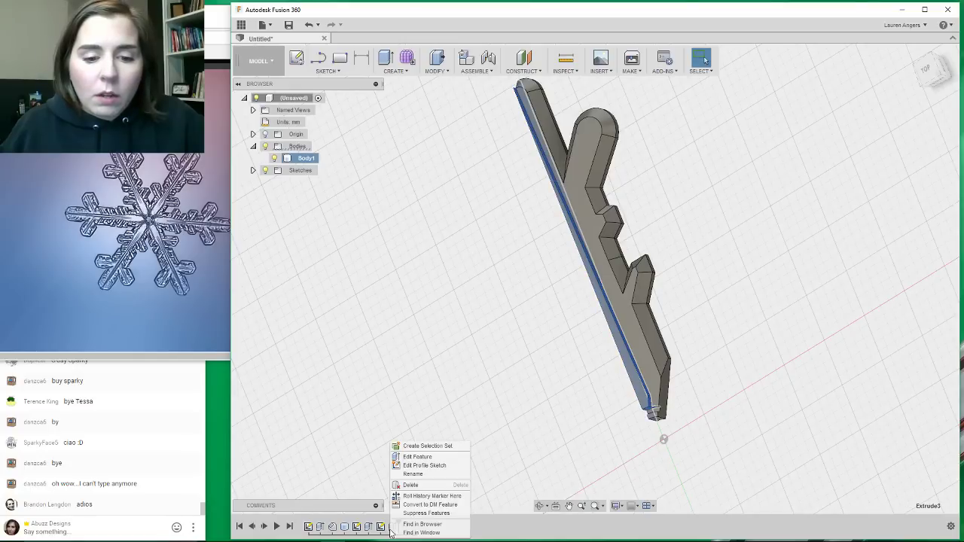
left_click(416, 457)
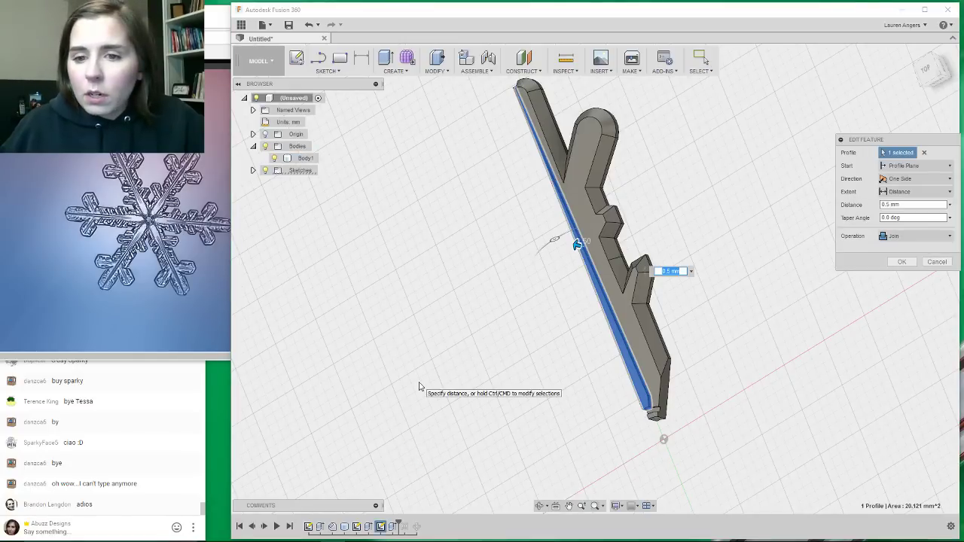
key("Escape")
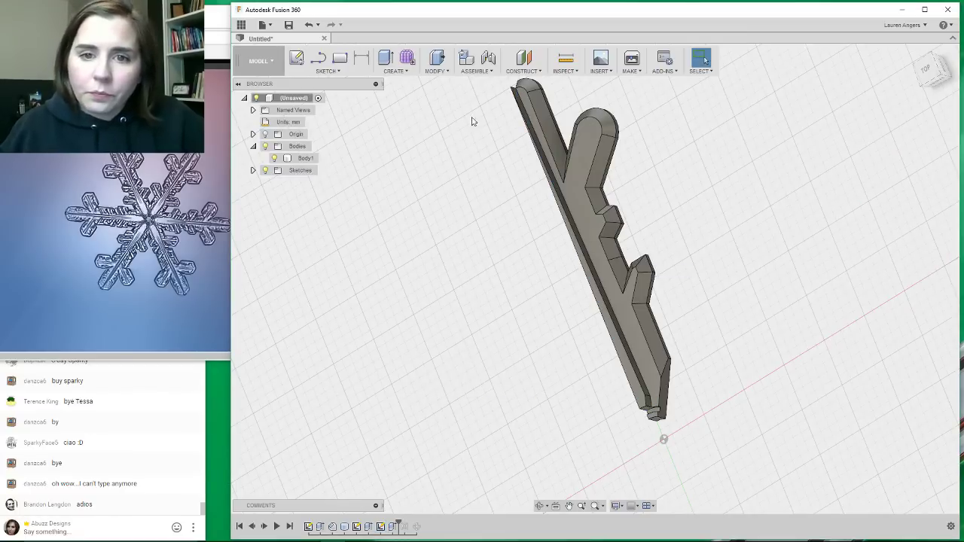
Chamfer the ridge's long top edge and the short angled edge at its inner end with an equal distance of 1 mm.
middle_click_drag(802, 256, 613, 124, "shift")
left_click(437, 71)
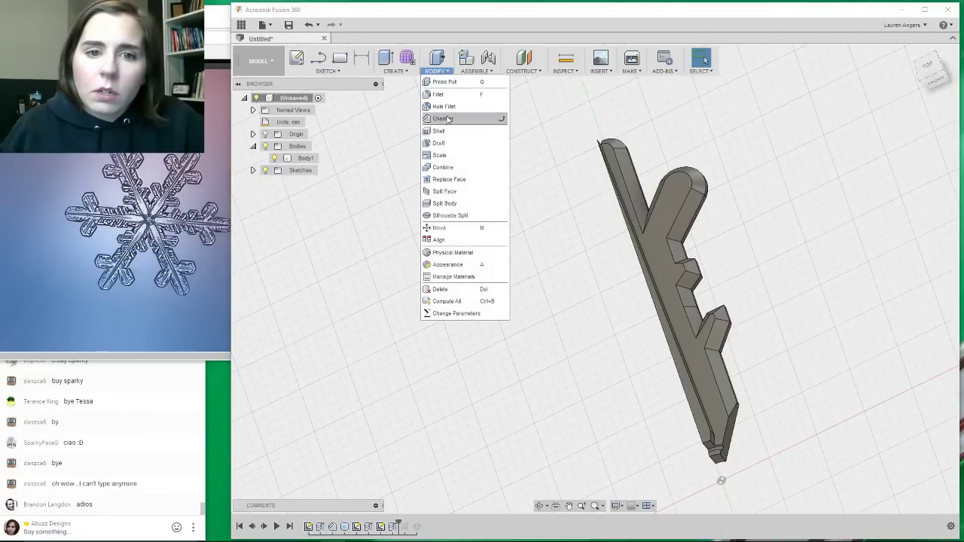
left_click(461, 118)
left_click(622, 210)
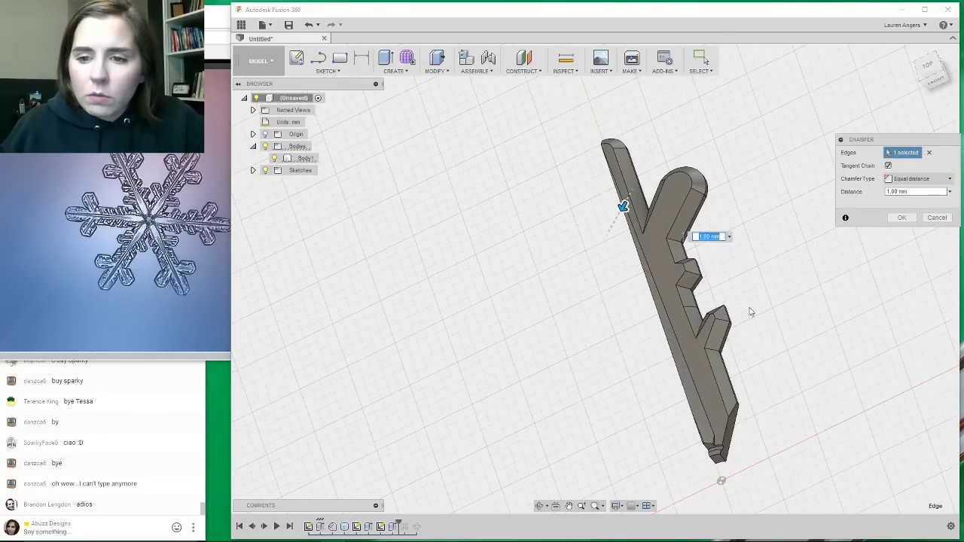
middle_click_drag(753, 311, 724, 316, "shift")
middle_click_drag(601, 224, 623, 215, "shift")
scroll(730, 473, "up", 3)
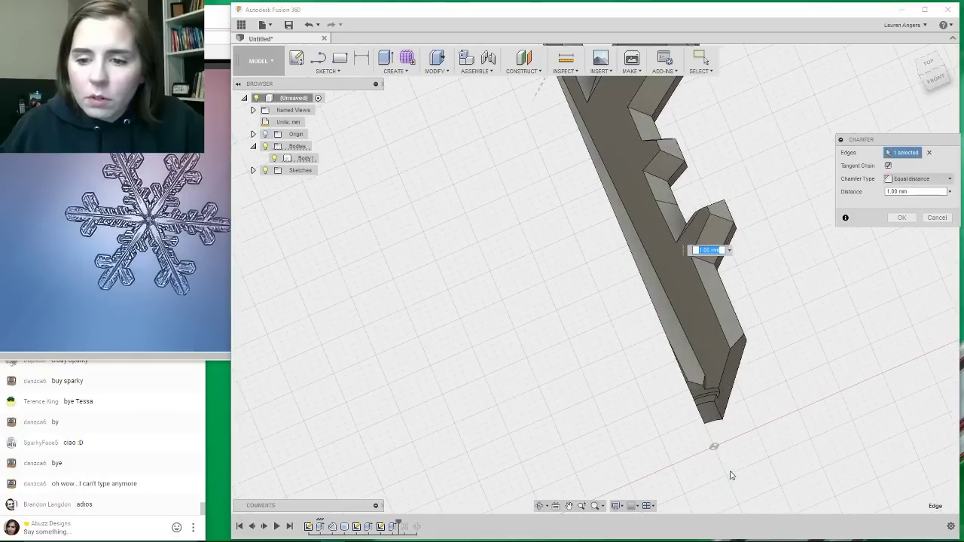
left_click(685, 335)
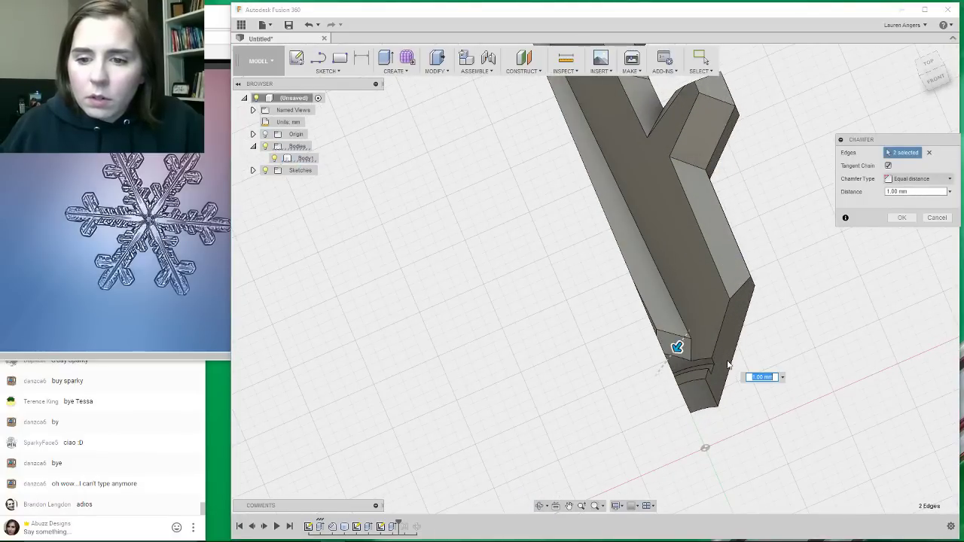
left_click(902, 219)
Roll the design history forward past the mirror and circular pattern to view the whole snowflake.
scroll(625, 354, "down", 5)
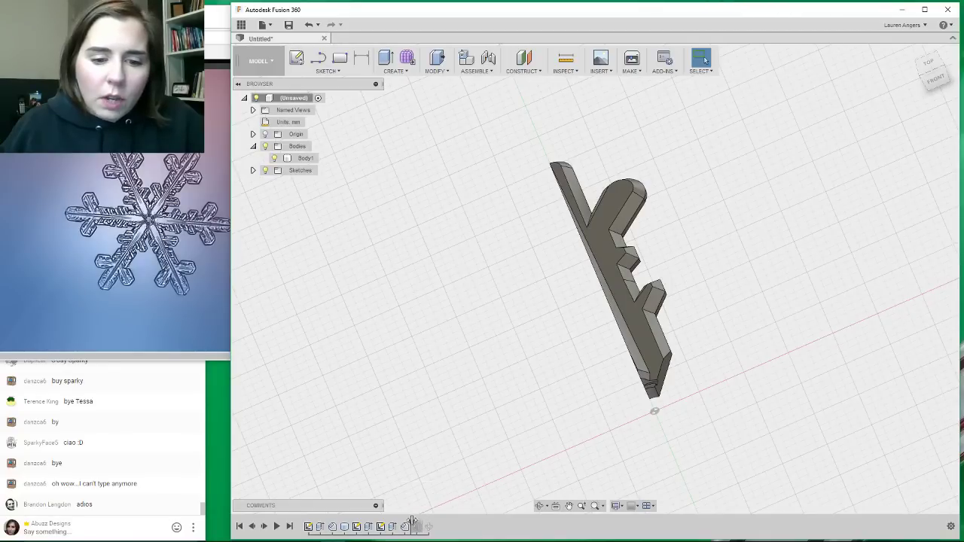
left_click_drag(411, 522, 431, 520)
left_click(929, 62)
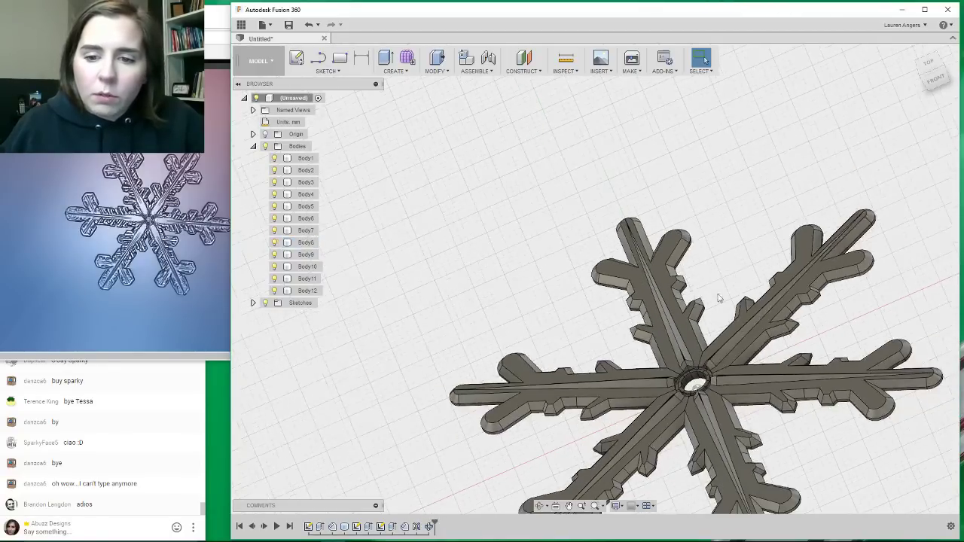
left_click(700, 59)
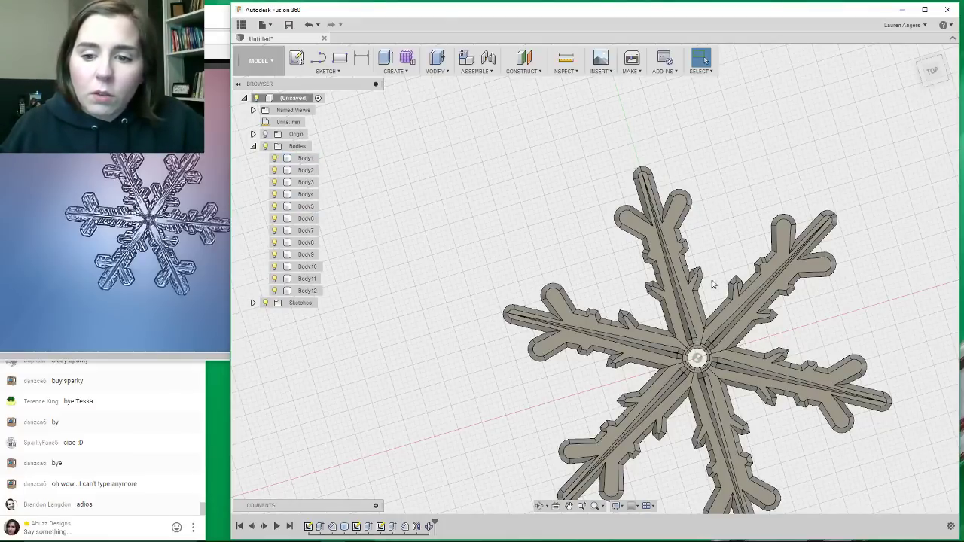
Examine the chamfered ridges in the arm grooves, their inner ends around the central hole, and the overall snowflake from above.
scroll(693, 354, "up", 10)
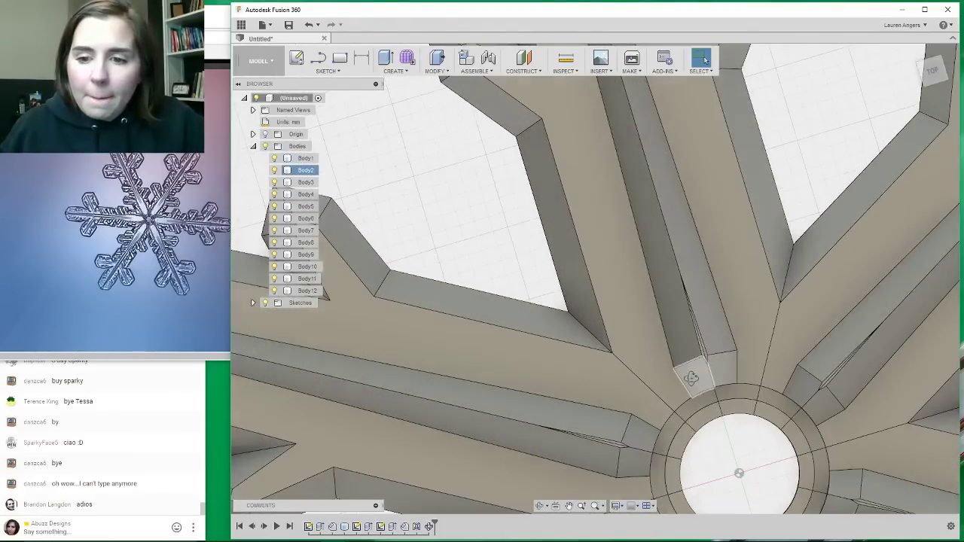
mouse_move(692, 378)
middle_mouse_down("shift")
mouse_move(670, 354)
mouse_move(695, 372)
mouse_move(689, 382)
middle_mouse_up("shift")
scroll(610, 423, "down", 5)
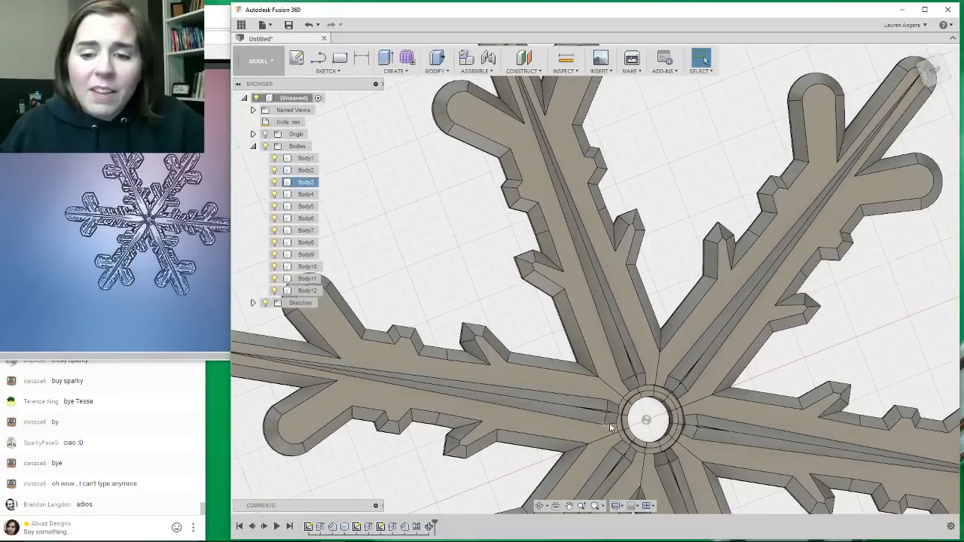
scroll(609, 423, "down", 5)
middle_click_drag(609, 423, 648, 422, "shift")
scroll(649, 320, "up", 1)
middle_click_drag(651, 356, 623, 300)
scroll(624, 303, "down", 1)
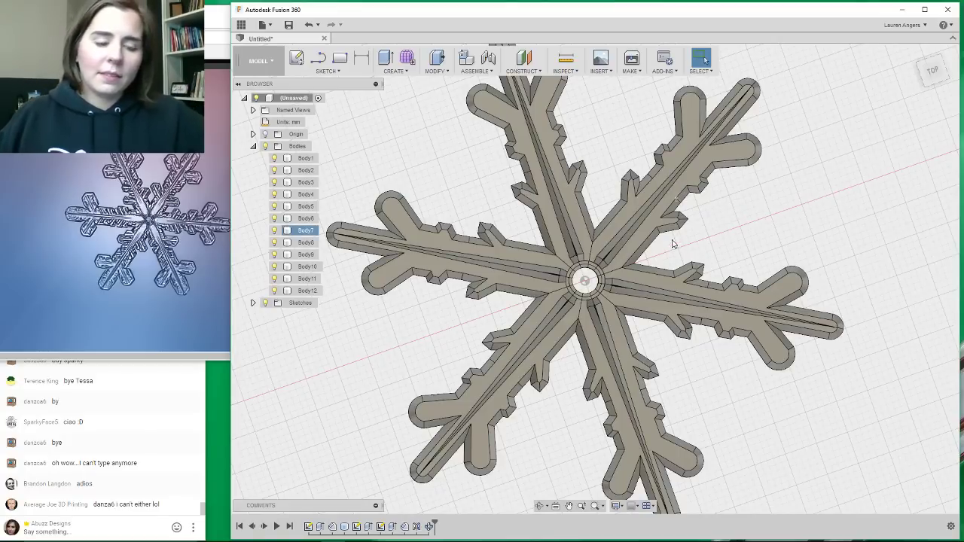
scroll(649, 303, "down", 5)
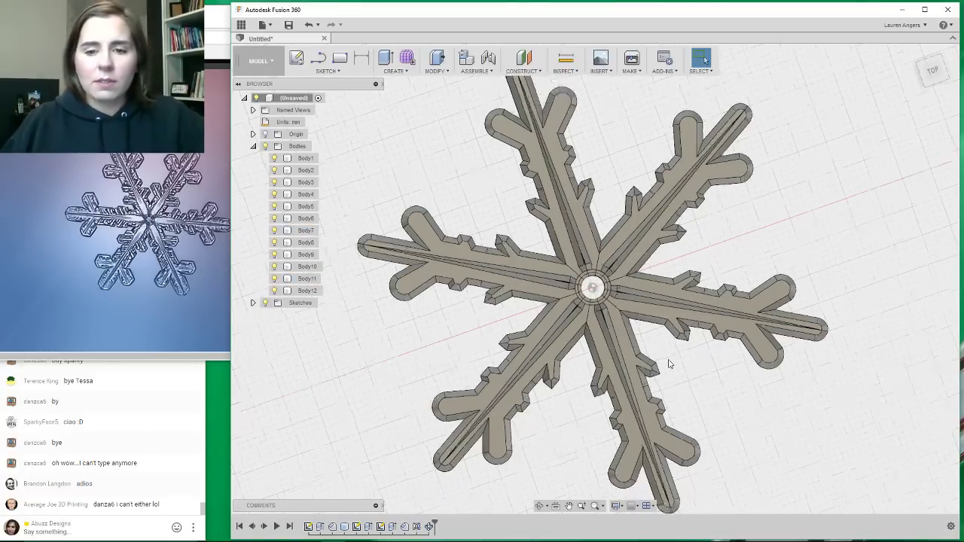
scroll(573, 331, "up", 7)
scroll(538, 337, "down", 3)
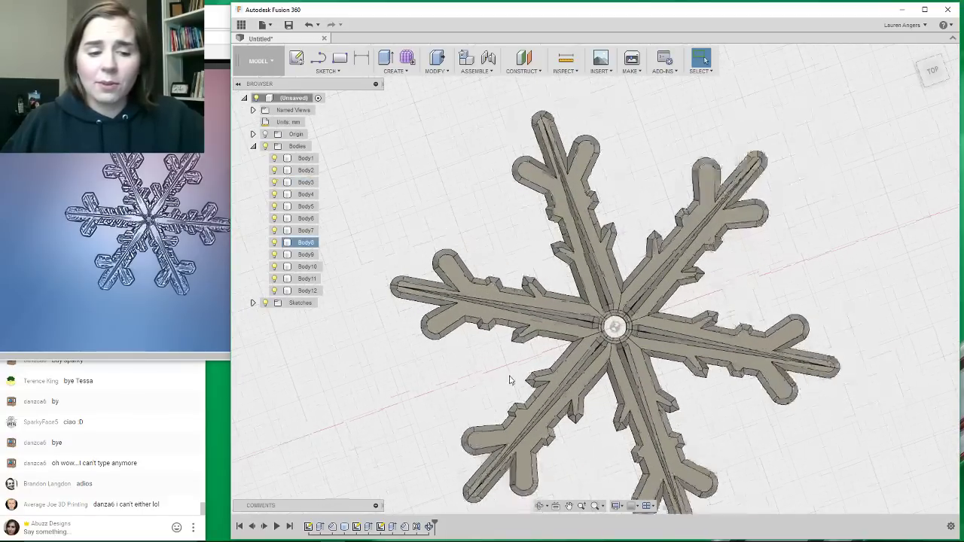
scroll(570, 339, "up", 7)
scroll(573, 331, "up", 8)
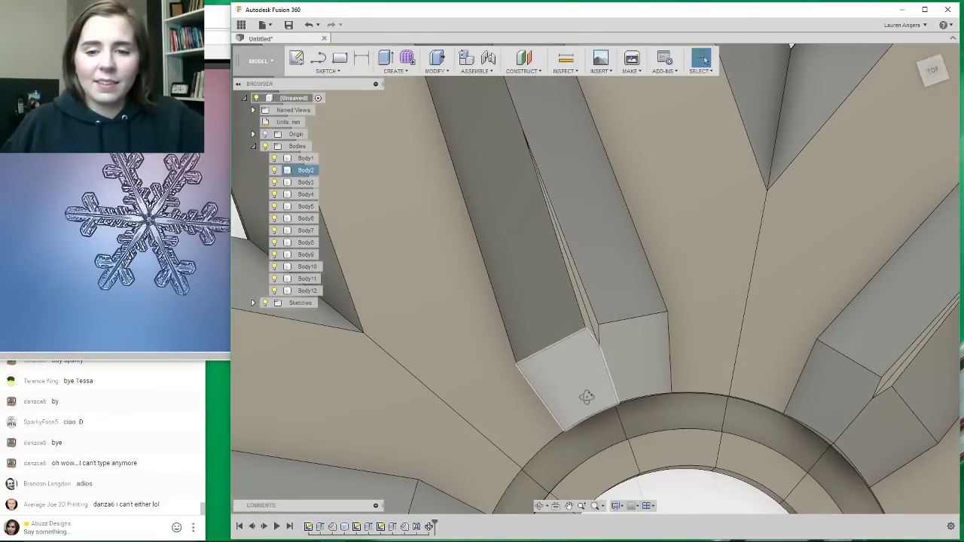
middle_click_drag(587, 397, 548, 360, "shift")
scroll(548, 359, "down", 8)
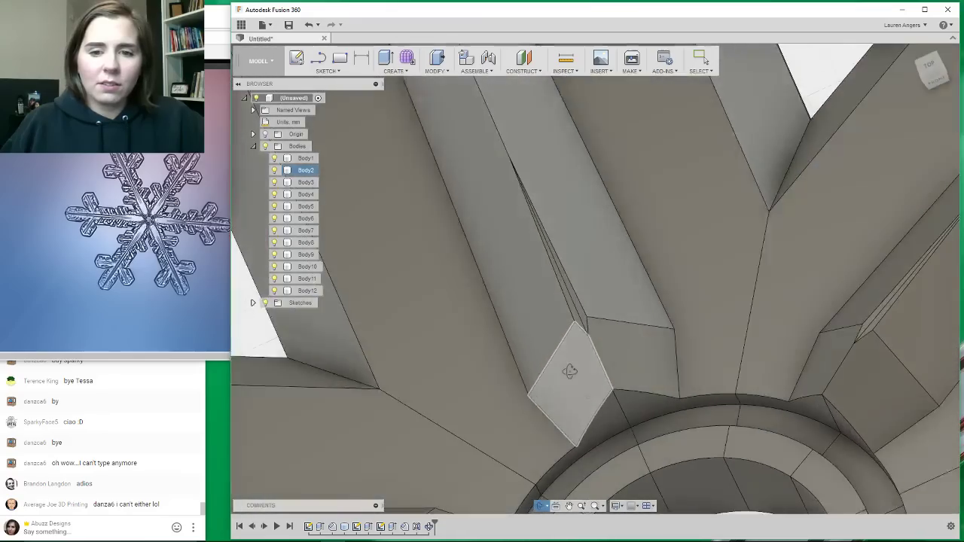
scroll(554, 380, "down", 10)
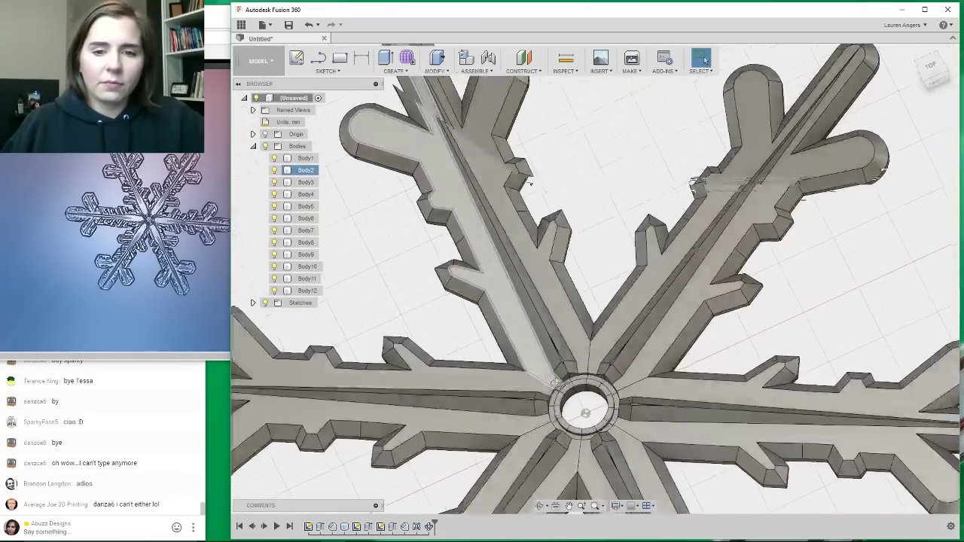
scroll(489, 355, "up", 2)
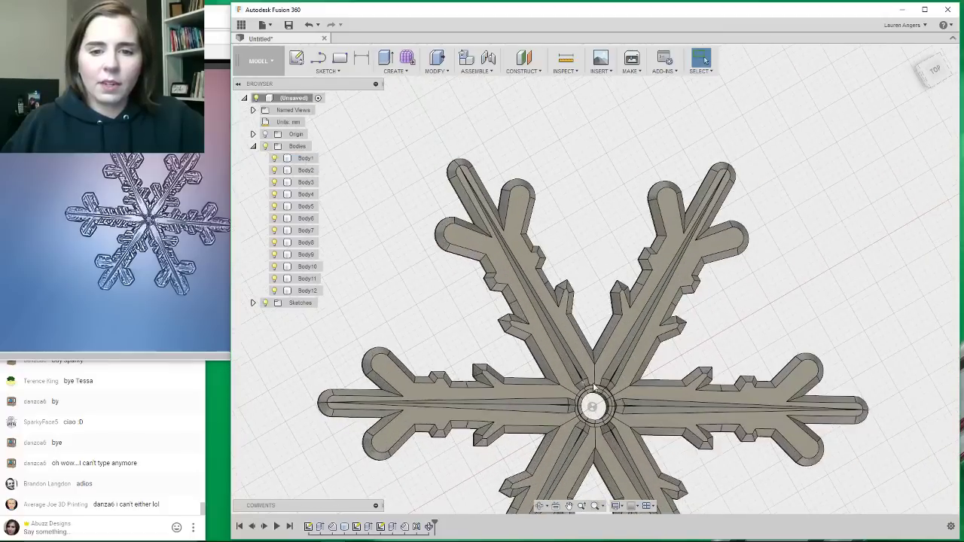
scroll(612, 190, "down", 2)
scroll(617, 185, "up", 2)
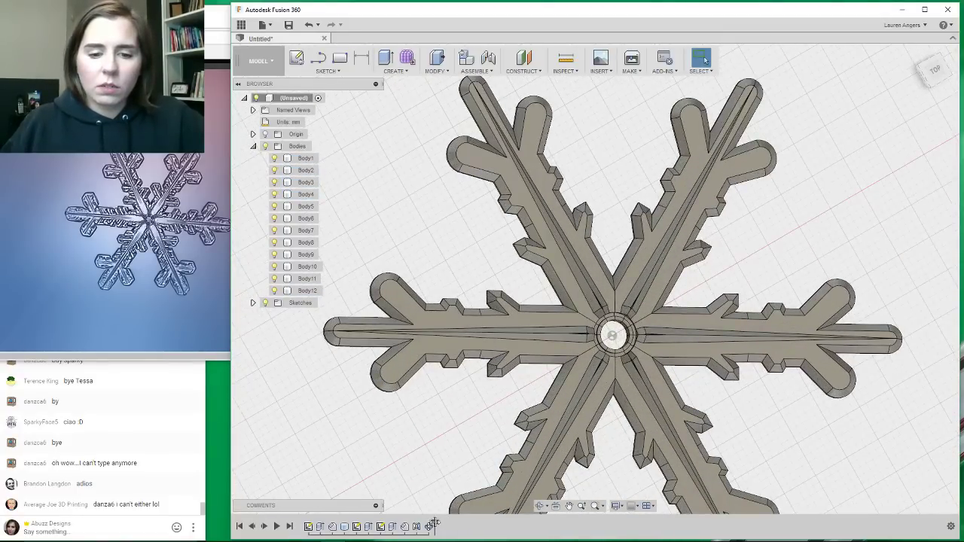
Roll the design history back to just after the ridge chamfer, before the mirror and circular pattern.
left_click_drag(433, 525, 411, 525)
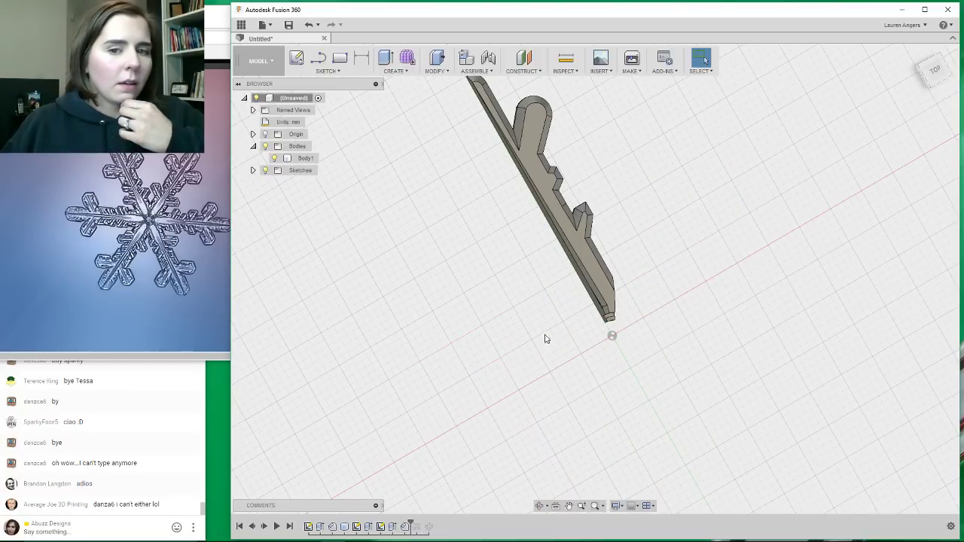
scroll(563, 255, "up", 3)
On the half-arm's top face, sketch a slanted line from the tip vertex of the innermost small branch to the groove's edge.
left_click(577, 242)
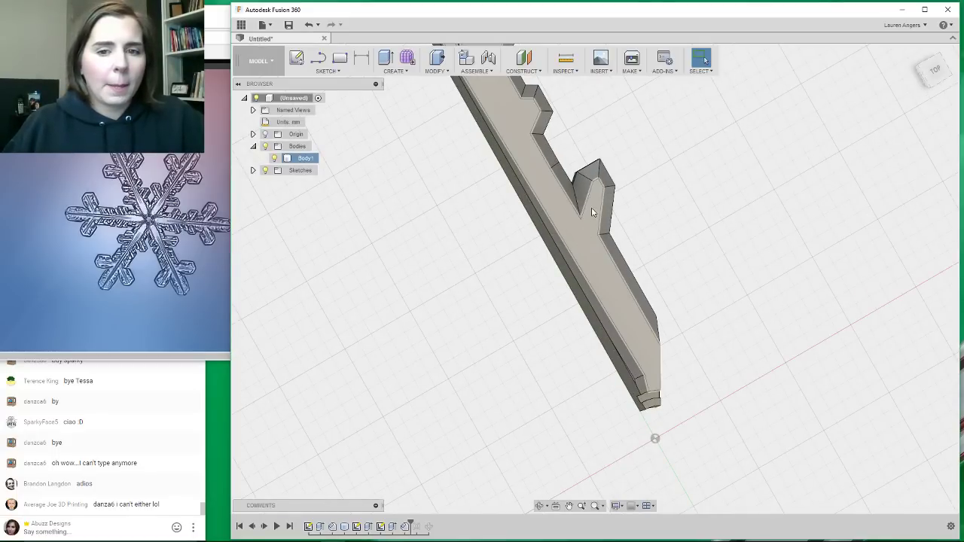
key("l")
scroll(595, 202, "up", 2)
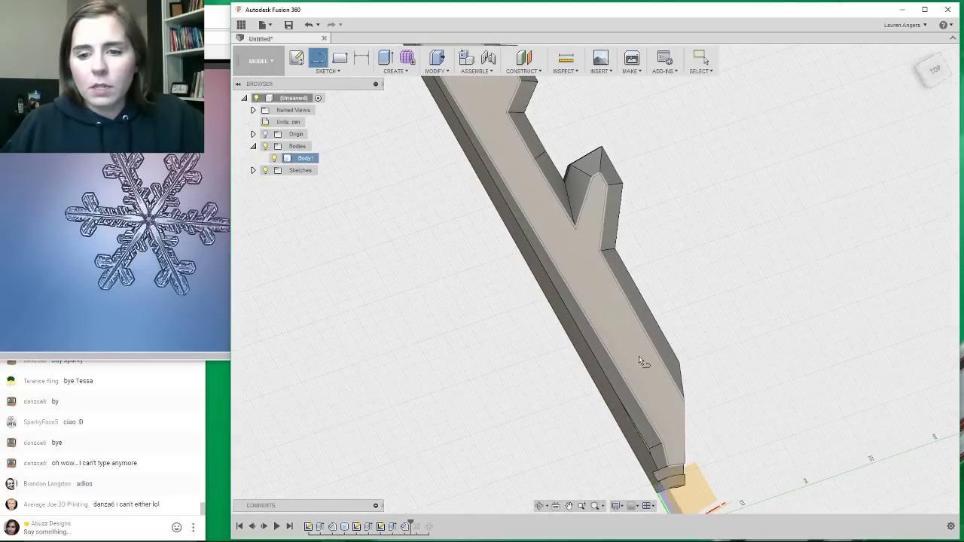
left_click(640, 362)
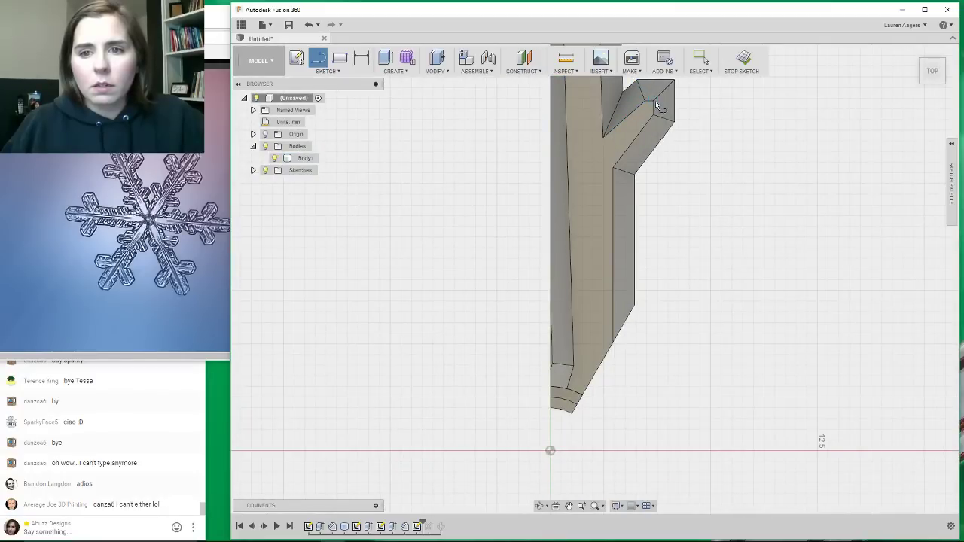
left_click(654, 101)
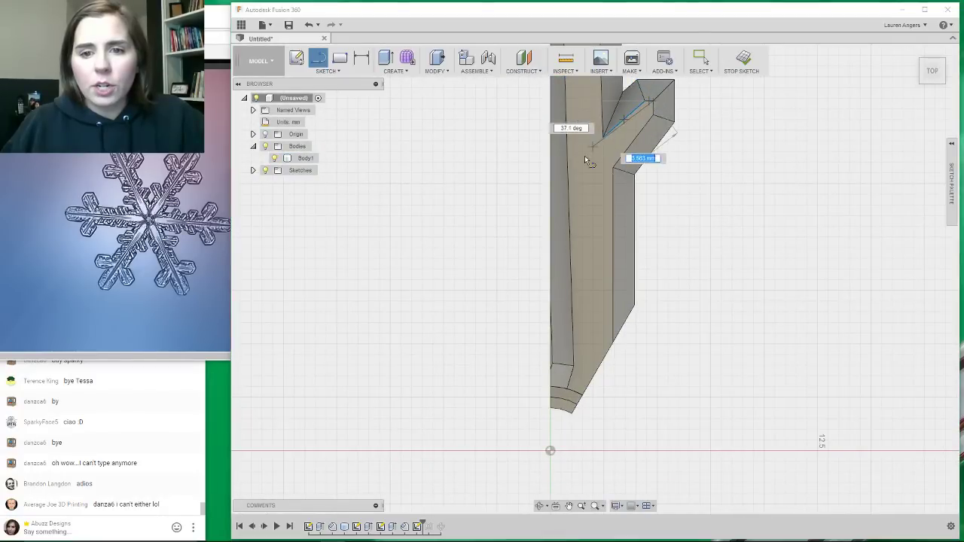
left_click(566, 202)
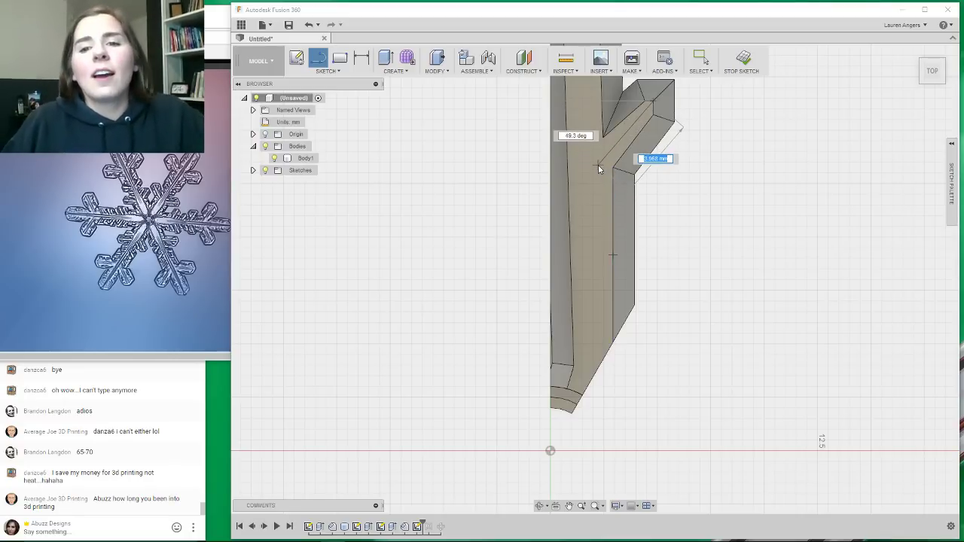
left_click(571, 196)
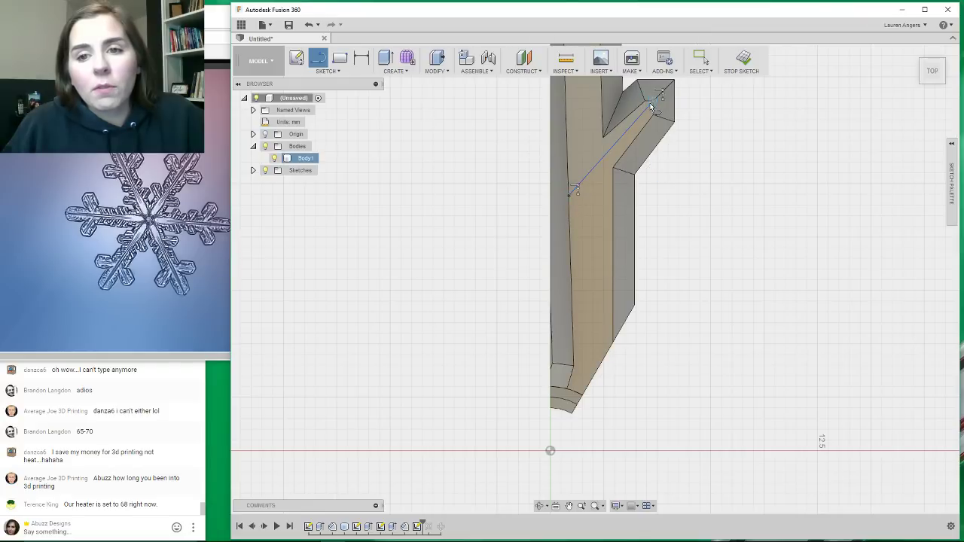
Try a second line about 5.3 mm long from the groove's edge to the same branch tip vertex, and undo it.
left_click(571, 183)
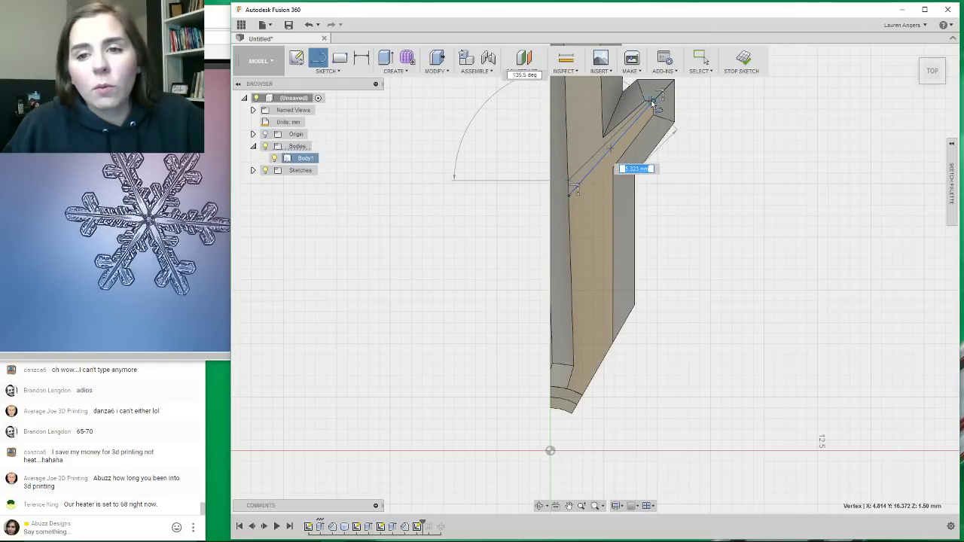
left_click(653, 100)
scroll(653, 106, "up", 2)
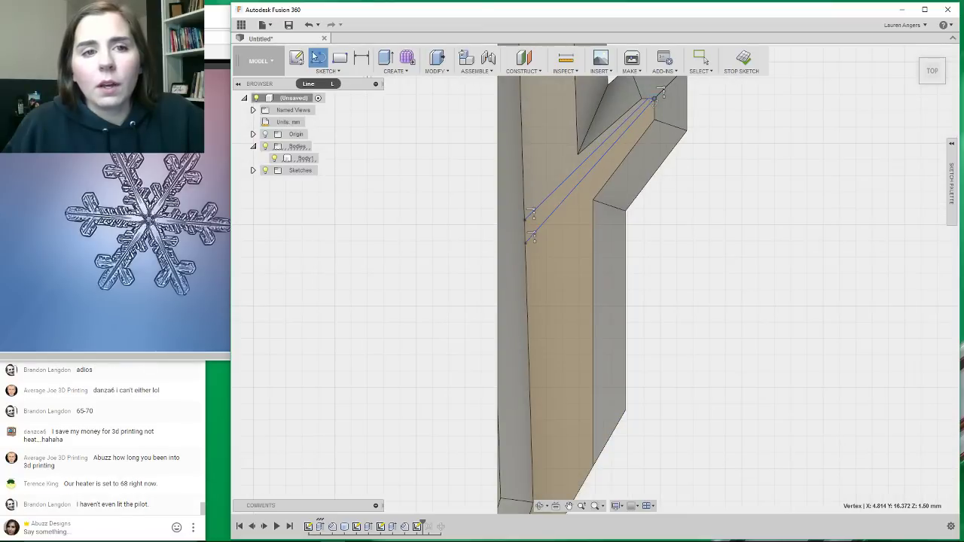
key("Escape")
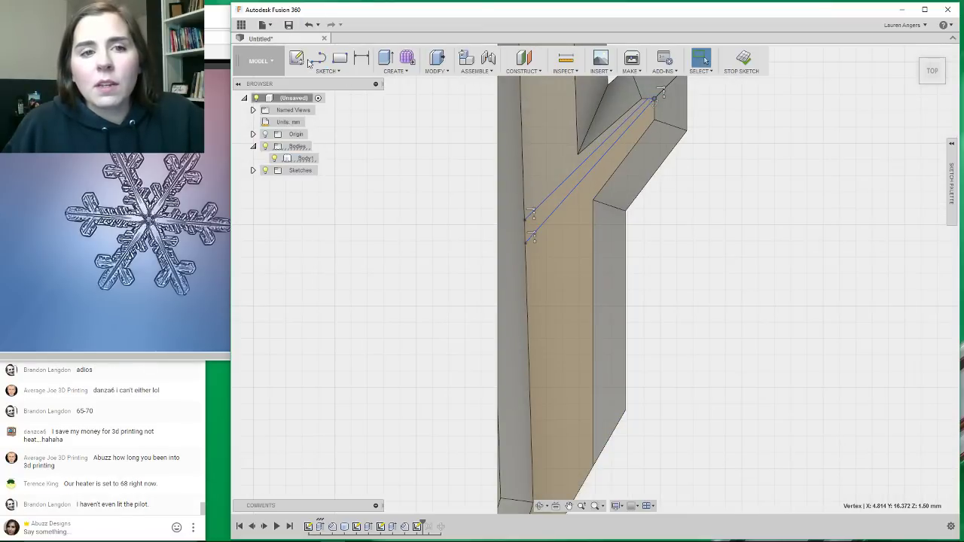
left_click(310, 27)
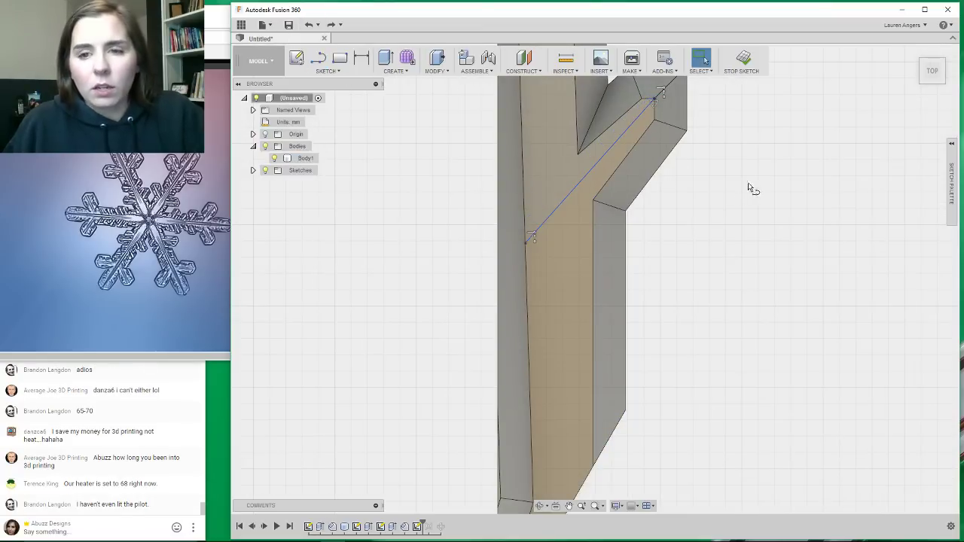
Sketch lines about 5.4 mm and 6.5 mm long from the branch tip vertex to the groove's edge, on either side of the first line.
key("l")
left_click(655, 102)
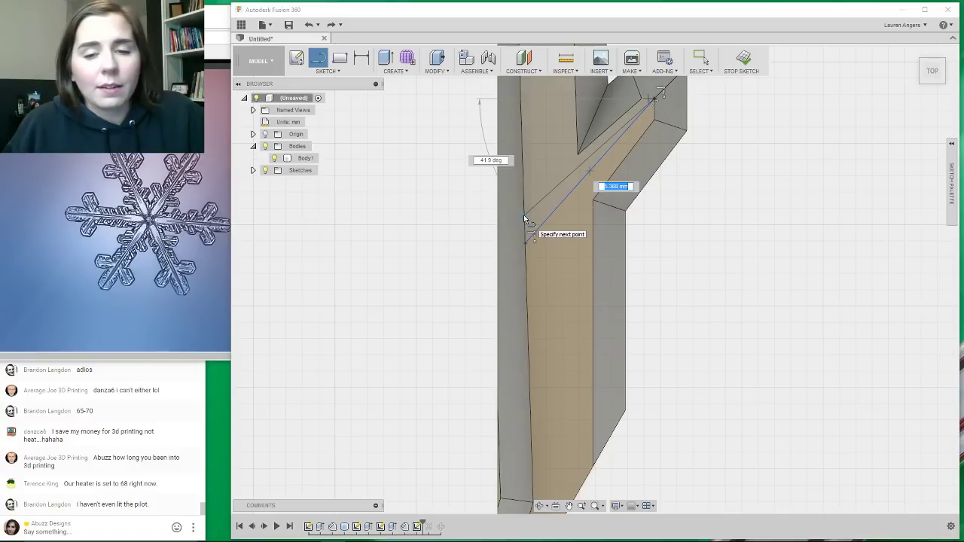
double_click(524, 216)
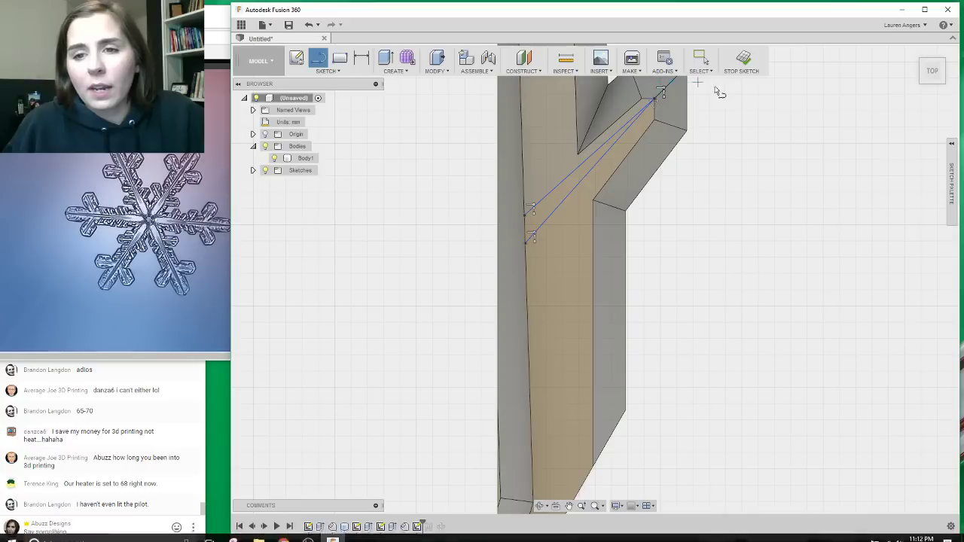
left_click(654, 101)
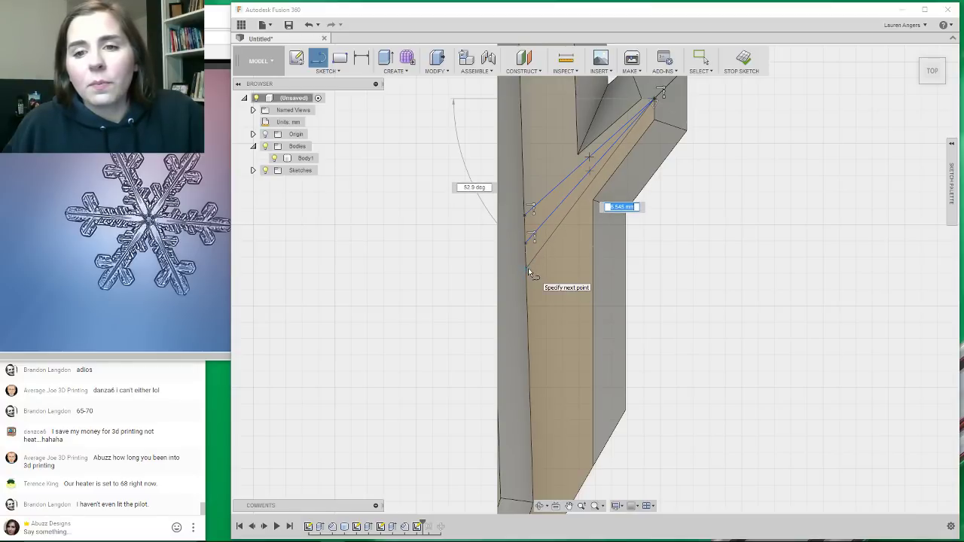
double_click(528, 270)
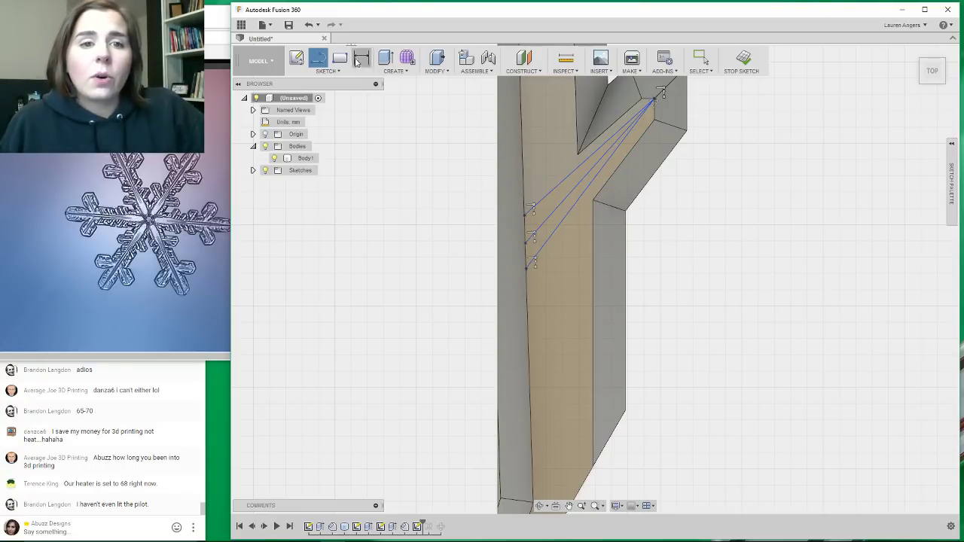
Delete the middle of the three slanted lines and finish the sketch.
key("Escape")
left_click(586, 174)
key("Delete")
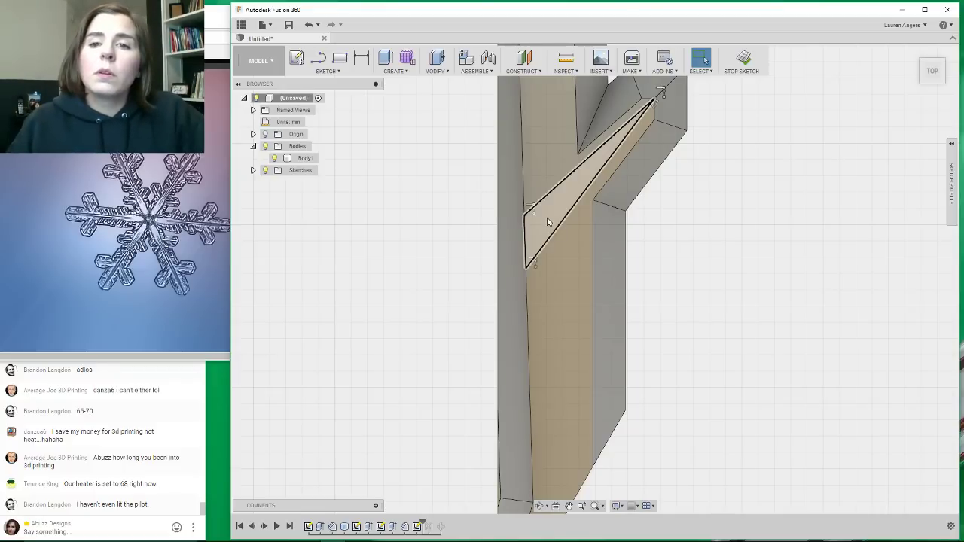
left_click(739, 59)
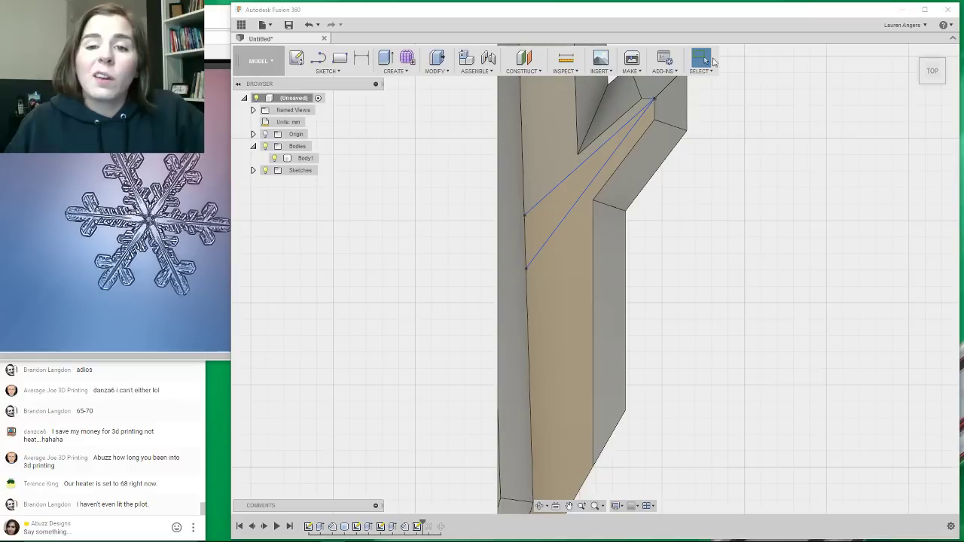
Extrude the narrow triangular profile between the innermost small branch's tip and the groove by 1 mm.
right_click(560, 203)
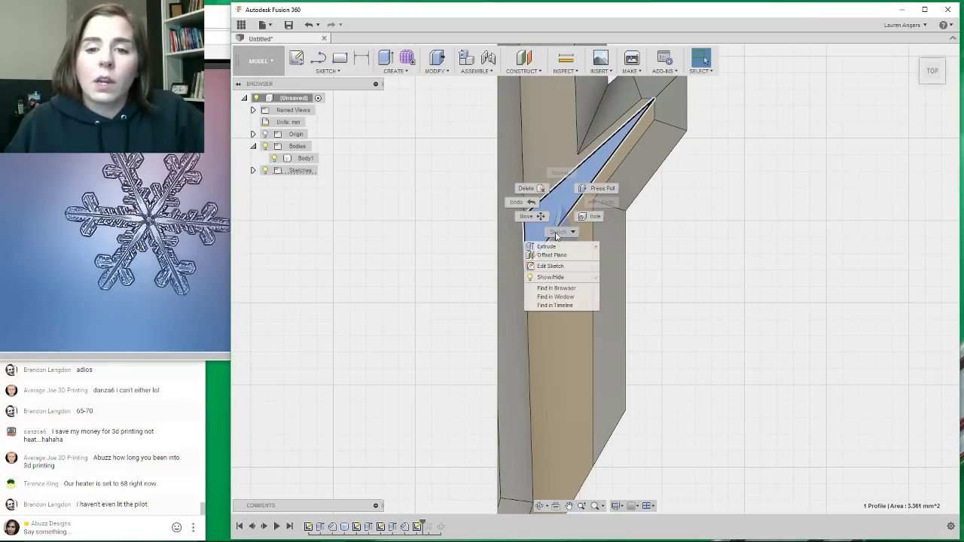
left_click(441, 189)
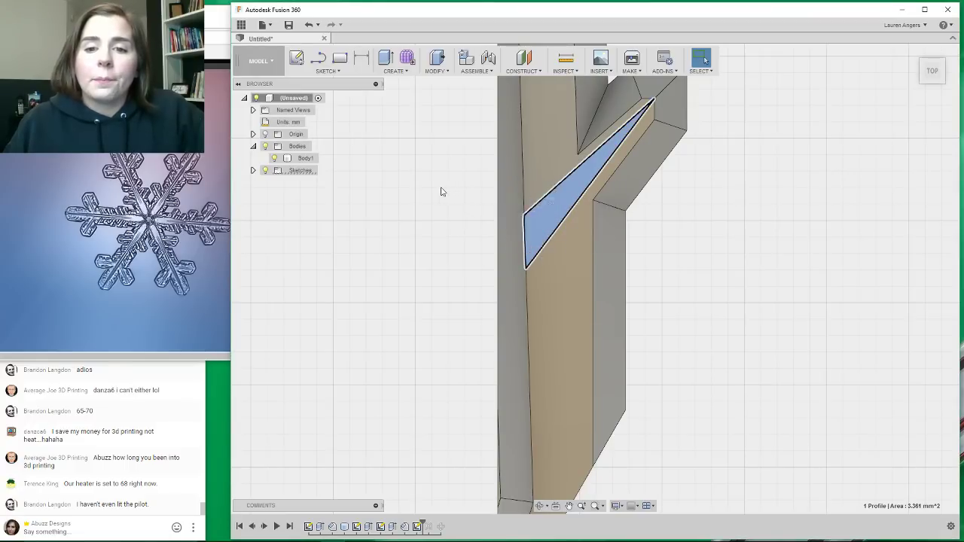
right_click(548, 211)
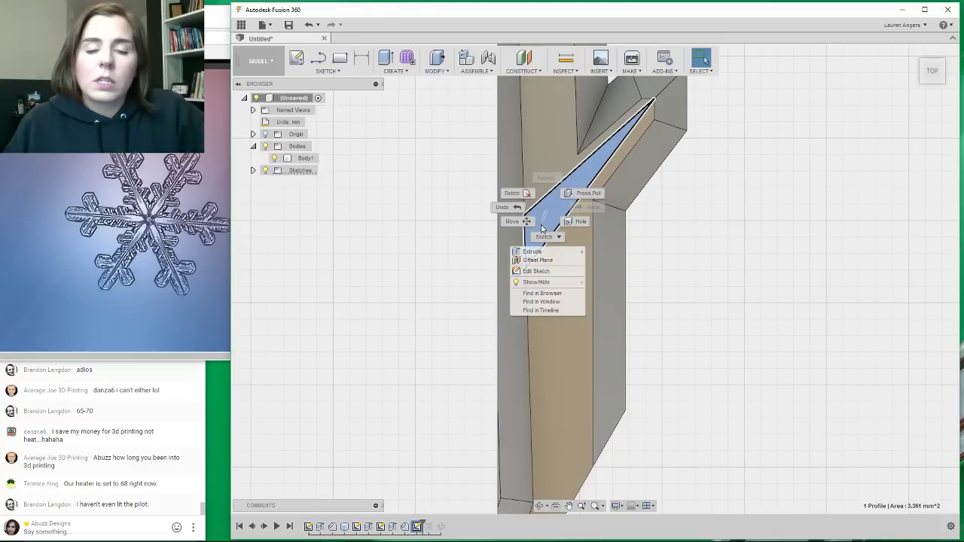
left_click(544, 253)
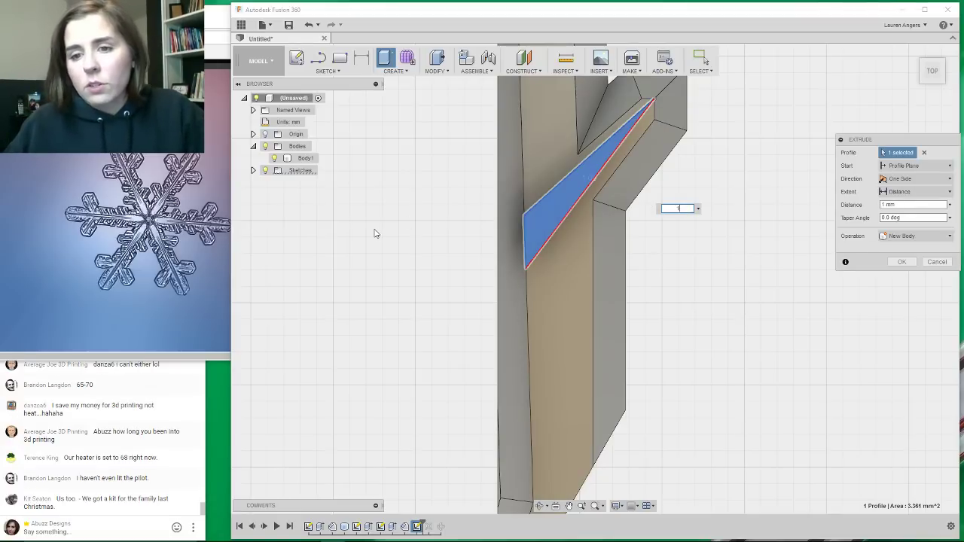
key("Return")
Chamfer the two long top edges of the extruded triangular ridge using the equal distance type.
scroll(377, 234, "up", 1)
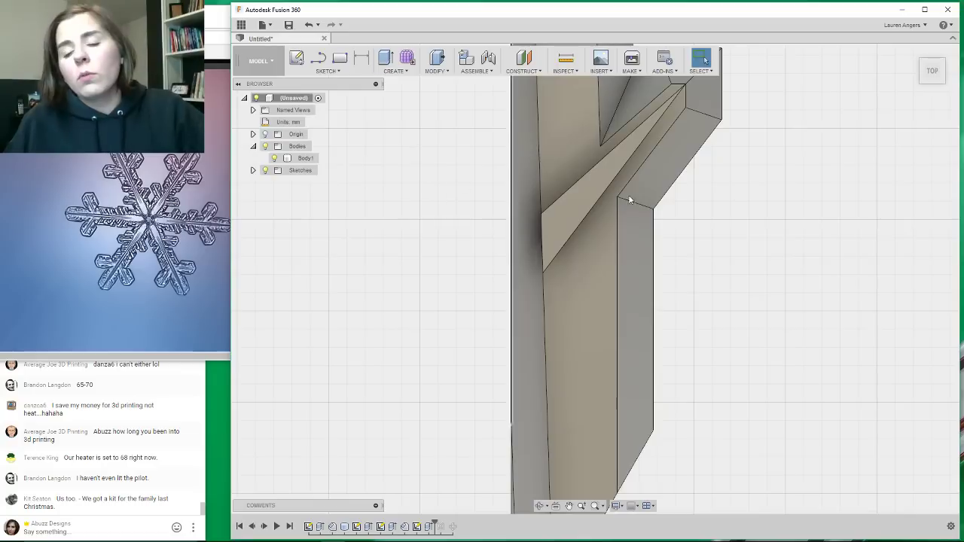
left_click(612, 149)
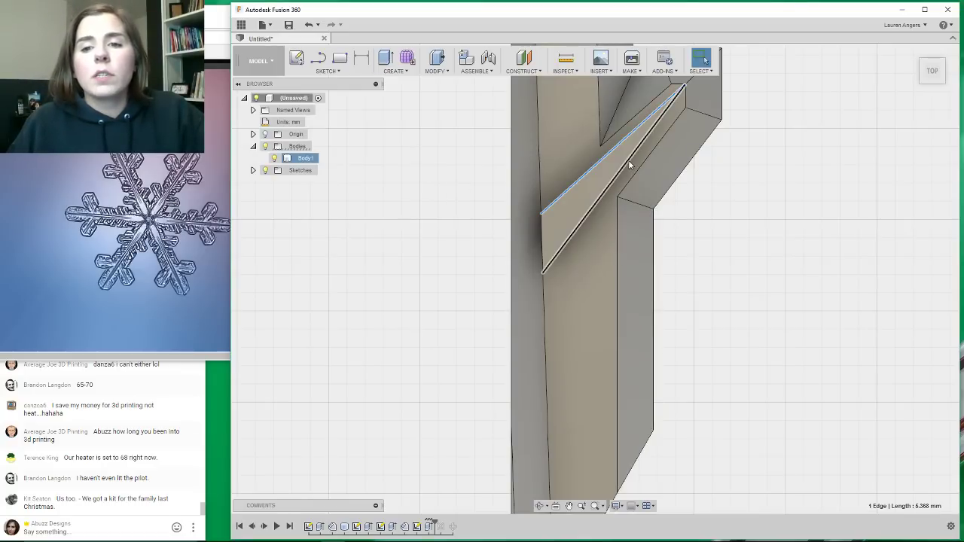
left_click(630, 164, "shift")
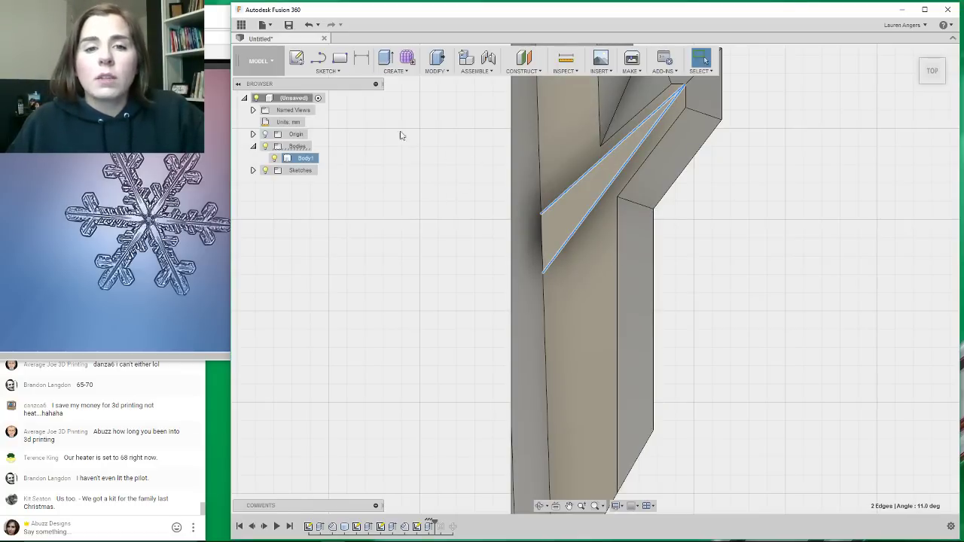
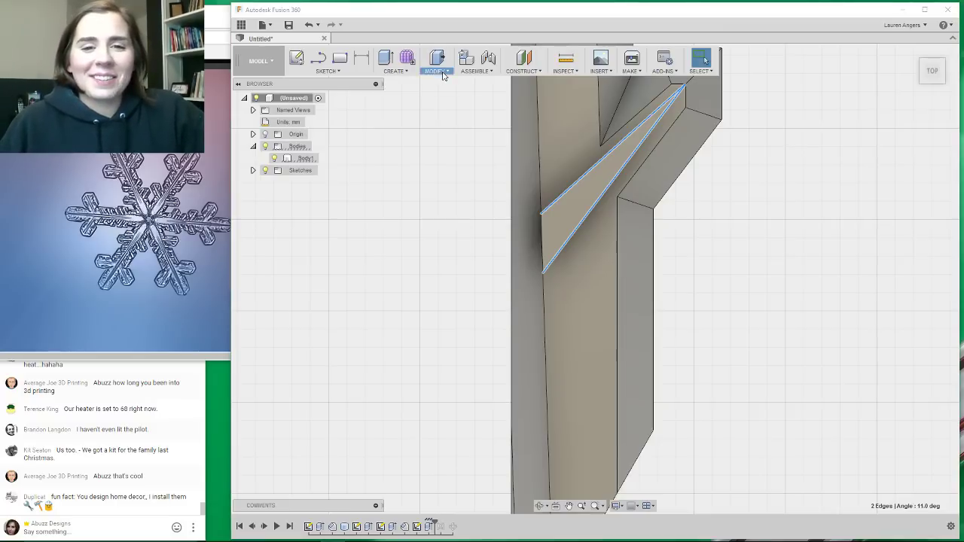
left_click(439, 72)
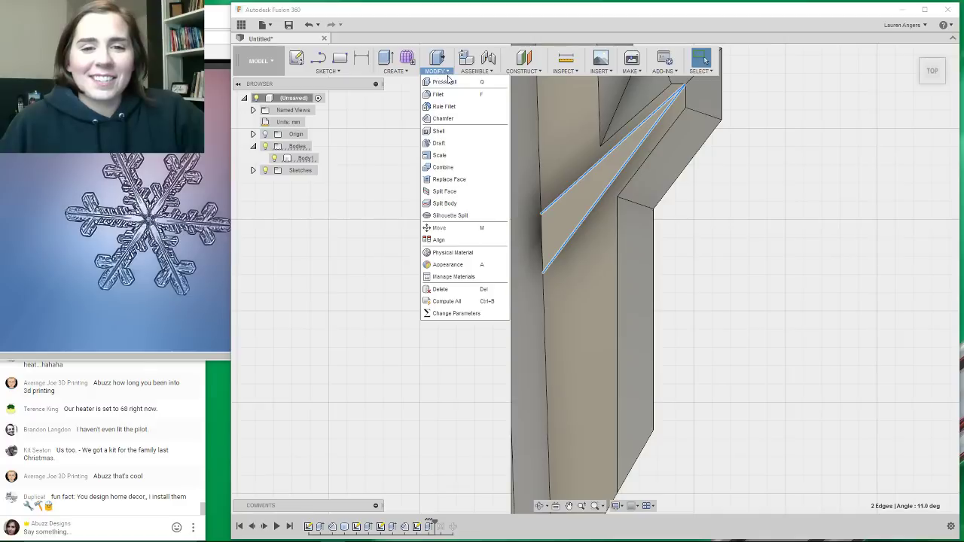
left_click(452, 118)
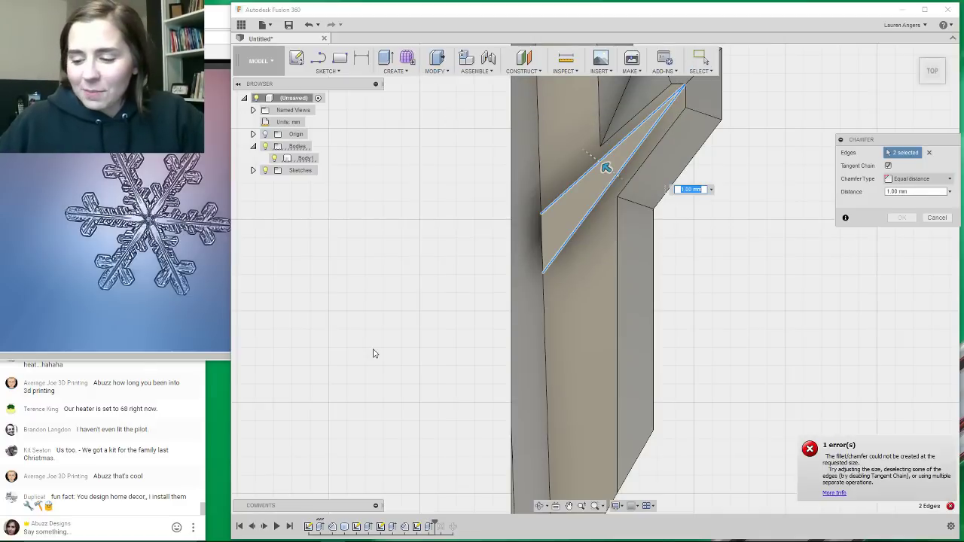
key("Escape")
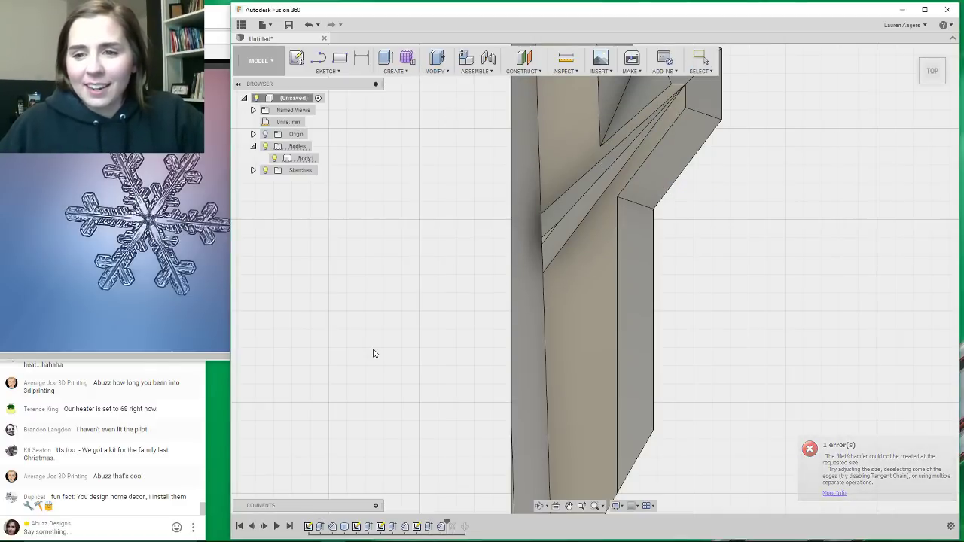
Roll the timeline forward past the mirror and pattern, and examine the new branch ridges on the full snowflake.
scroll(448, 357, "down", 2)
scroll(495, 269, "down", 2)
scroll(574, 261, "down", 2)
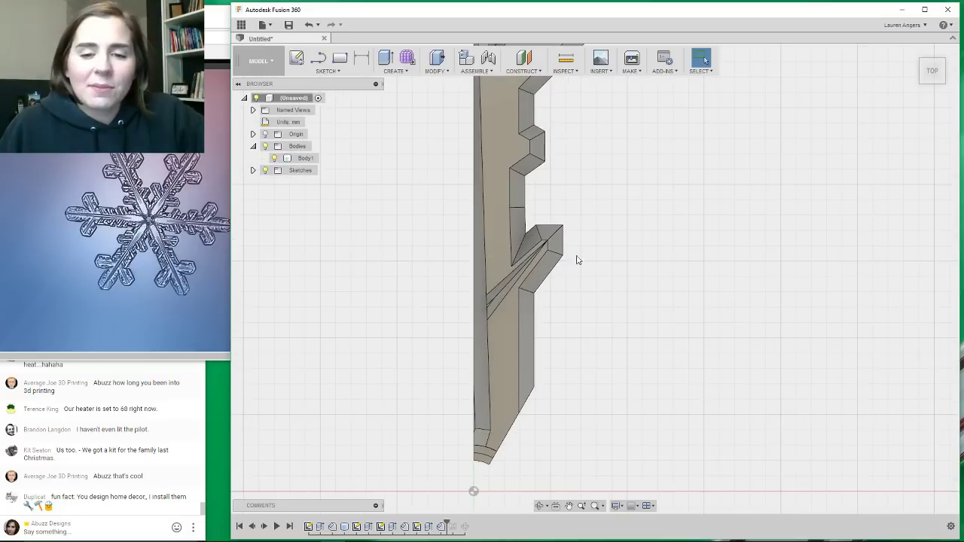
scroll(606, 273, "down", 2)
scroll(585, 389, "down", 2)
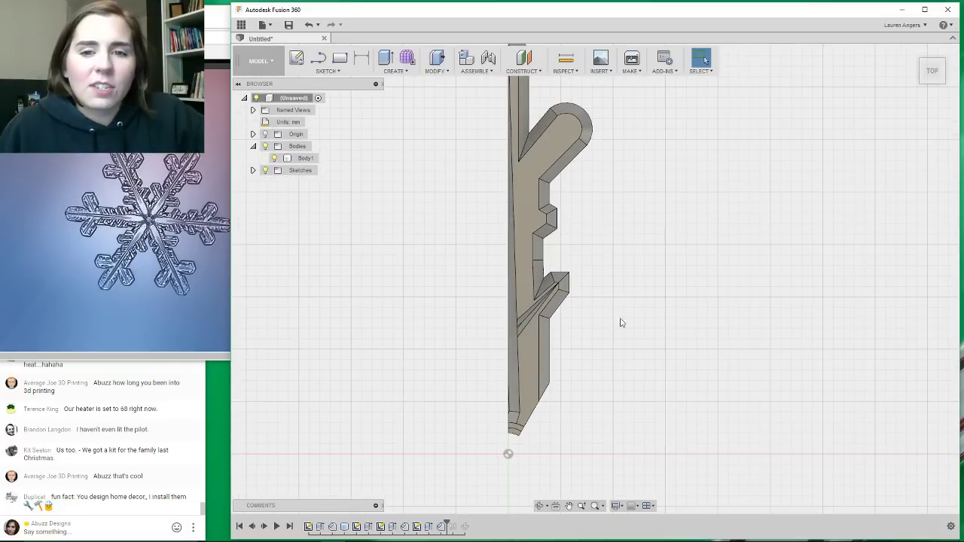
scroll(622, 323, "down", 2)
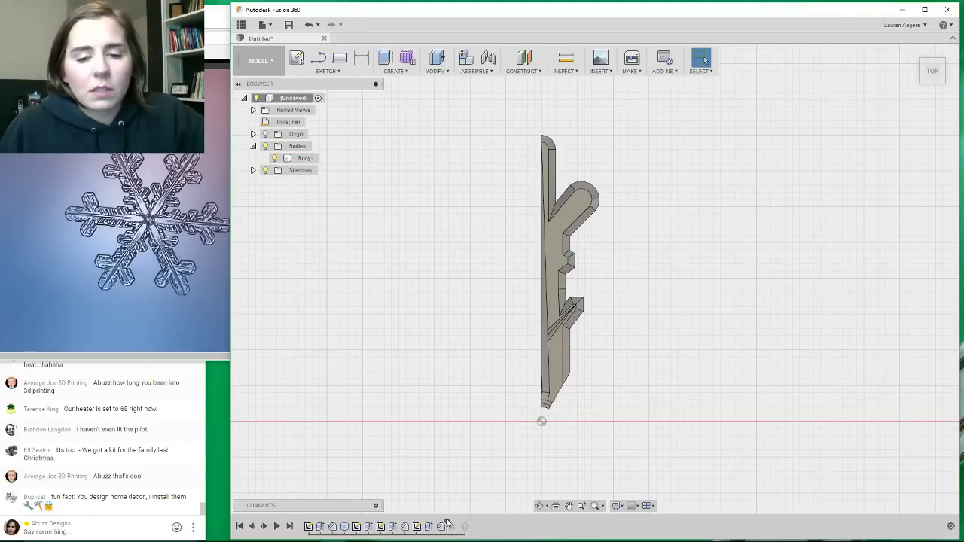
left_click_drag(445, 526, 470, 525)
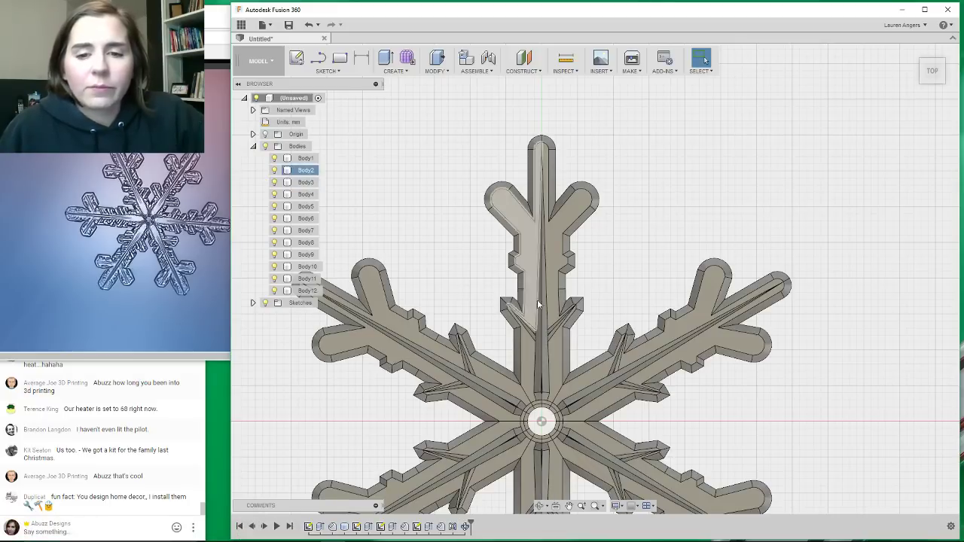
scroll(543, 300, "down", 5)
scroll(536, 249, "up", 10)
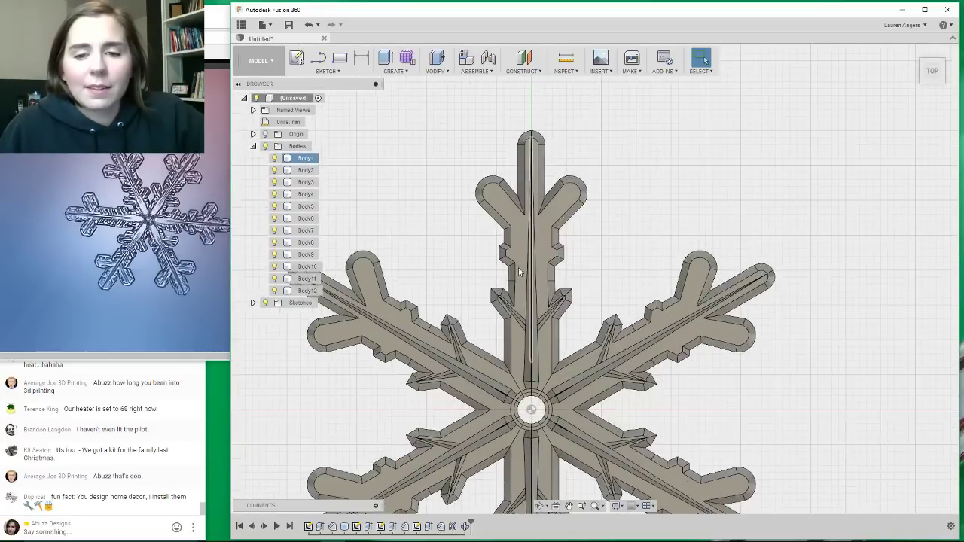
scroll(536, 261, "up", 2)
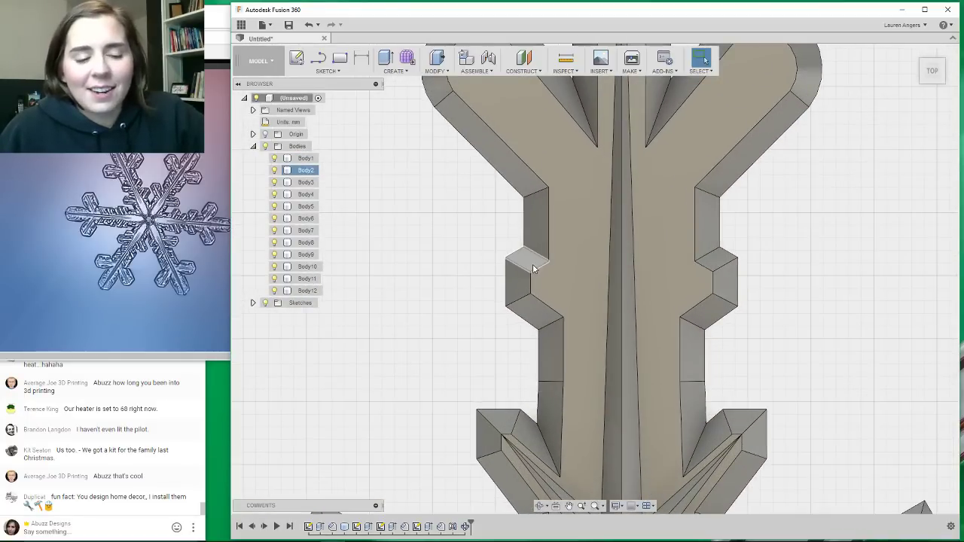
scroll(529, 275, "down", 4)
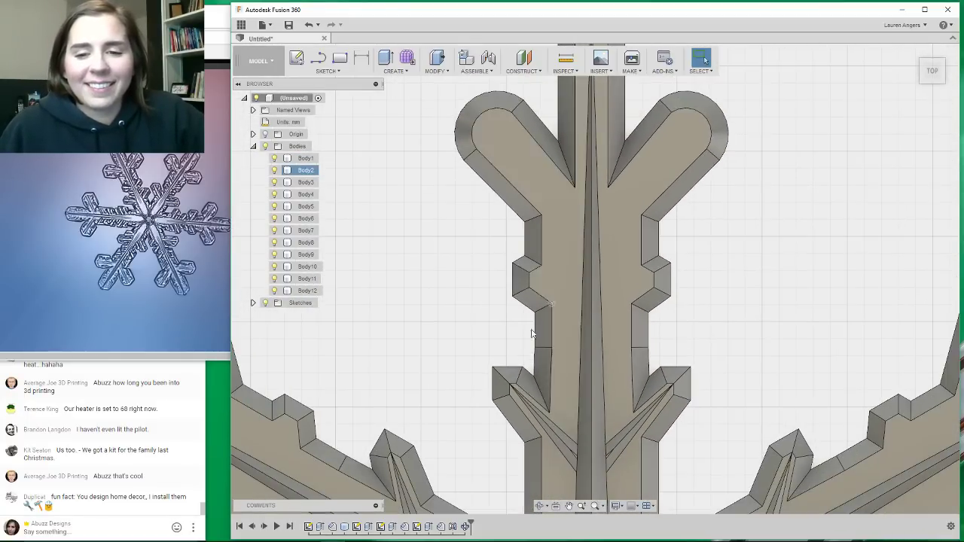
scroll(532, 333, "down", 2)
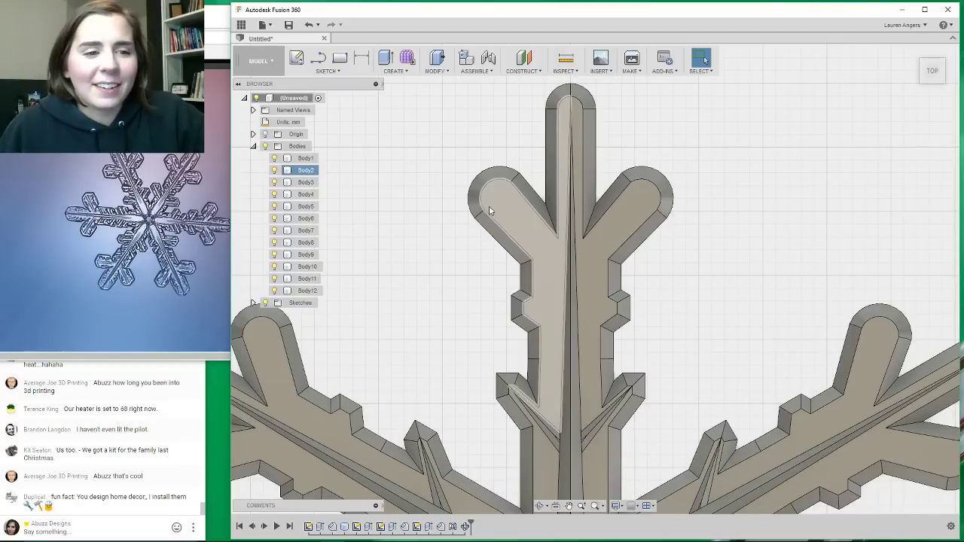
scroll(561, 264, "up", 1)
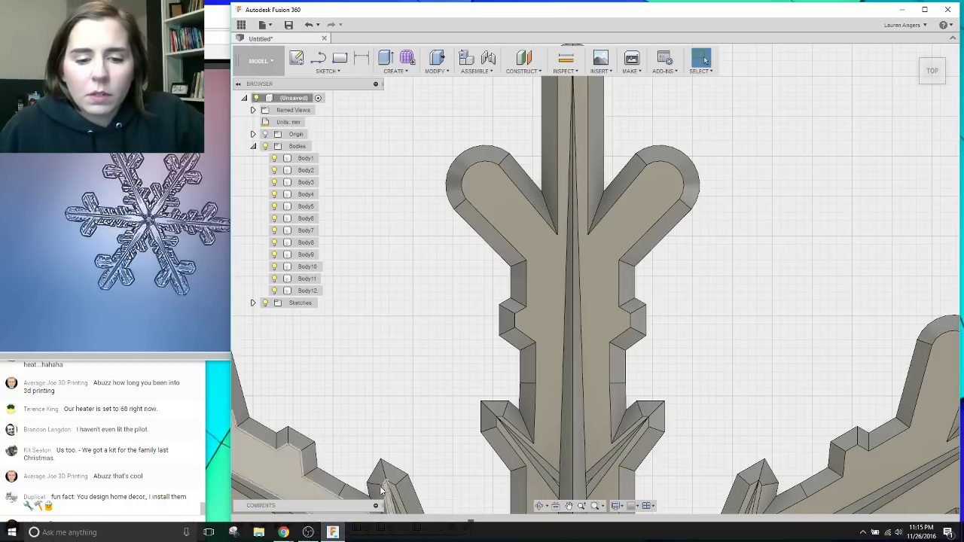
Roll the timeline back to just after the ridge chamfer, before the mirror and pattern features.
left_click_drag(469, 522, 447, 525)
scroll(501, 287, "down", 3)
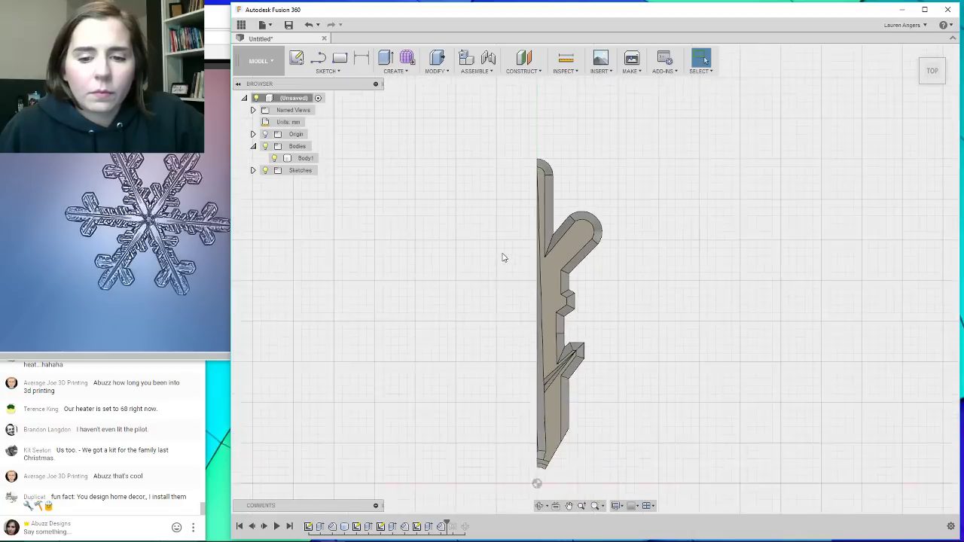
scroll(506, 291, "up", 2)
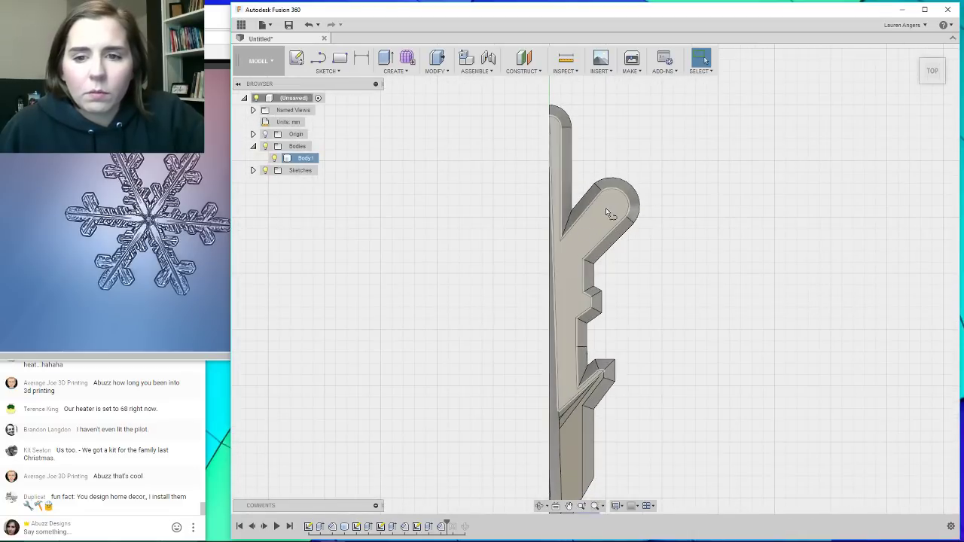
On the half-arm's top face, sketch a slanted line from the upper tip vertex of the middle small bump to the groove's edge.
key("l")
scroll(589, 300, "up", 3)
scroll(590, 302, "up", 2)
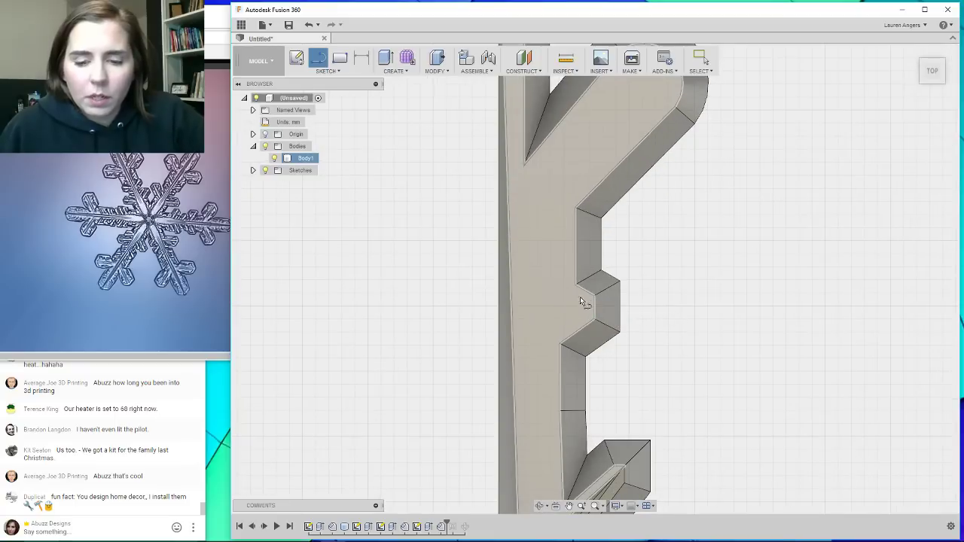
left_click(591, 296)
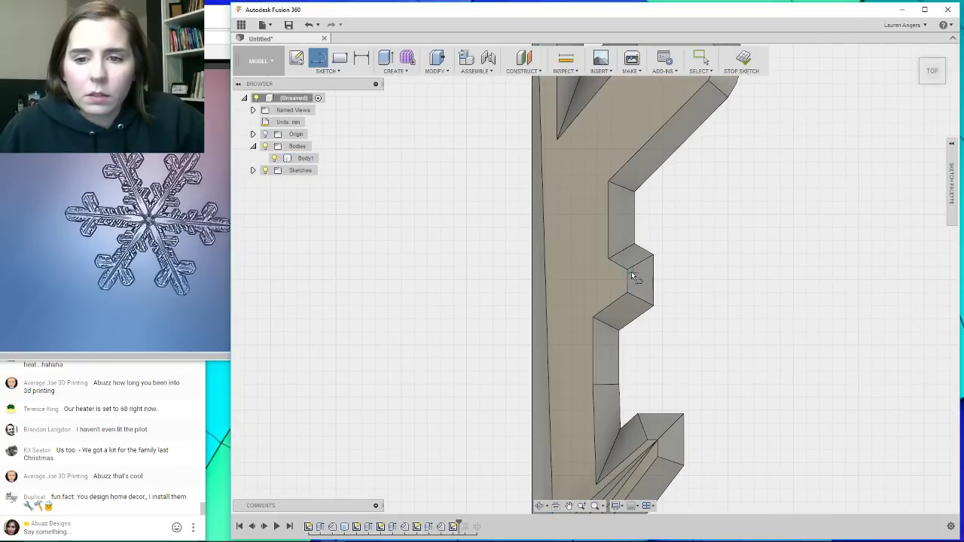
left_click(626, 271)
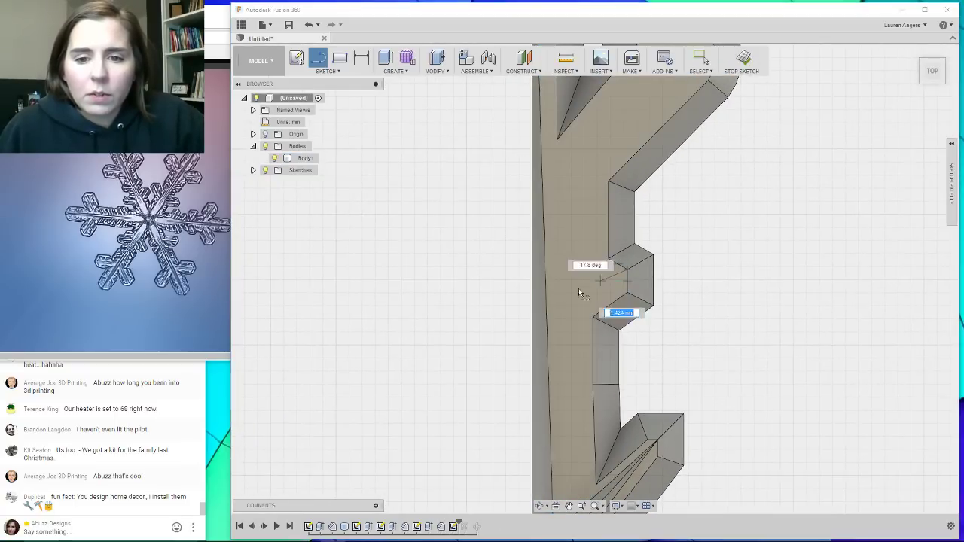
left_click(549, 322)
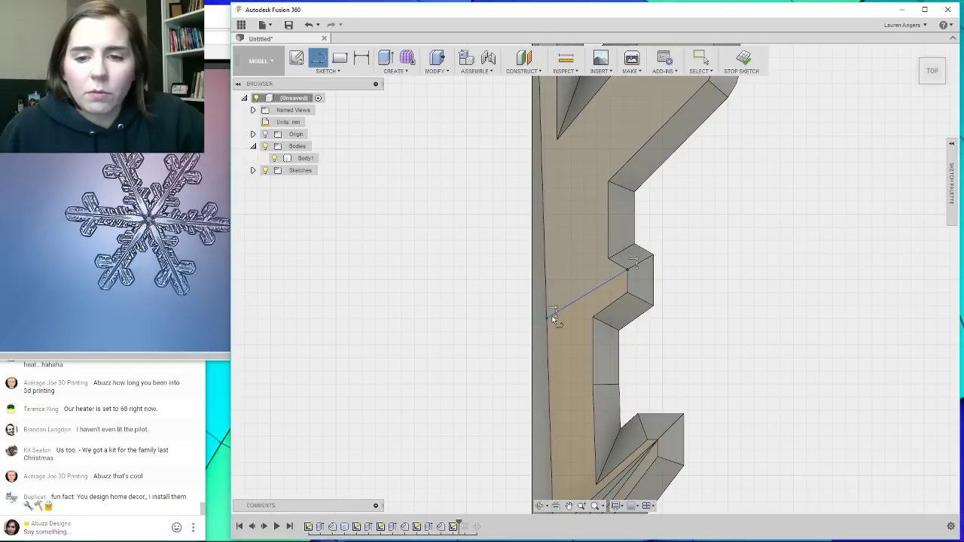
Sketch two more lines from the bump's tip vertex to the groove's edge on either side of the first, the lower one about 3.9 mm long.
left_click(627, 272)
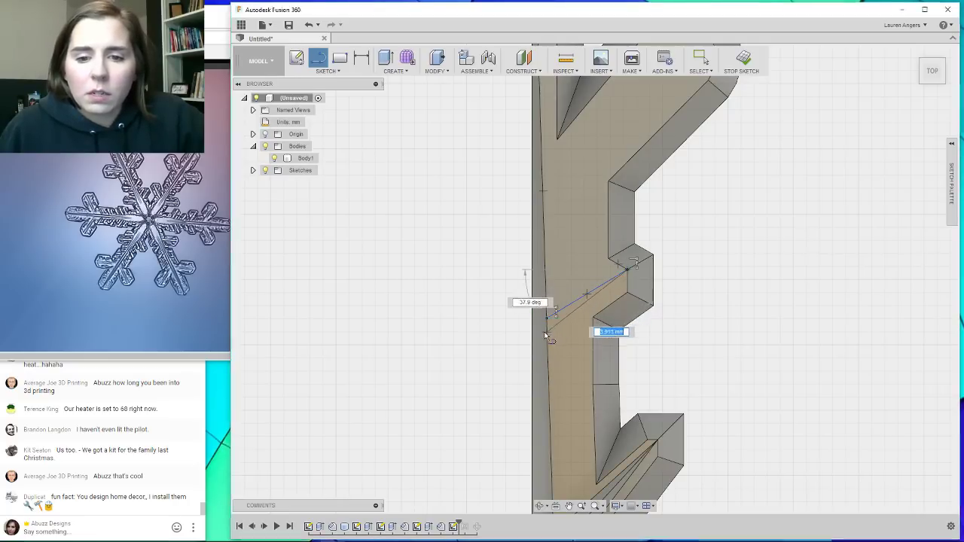
left_click(549, 337)
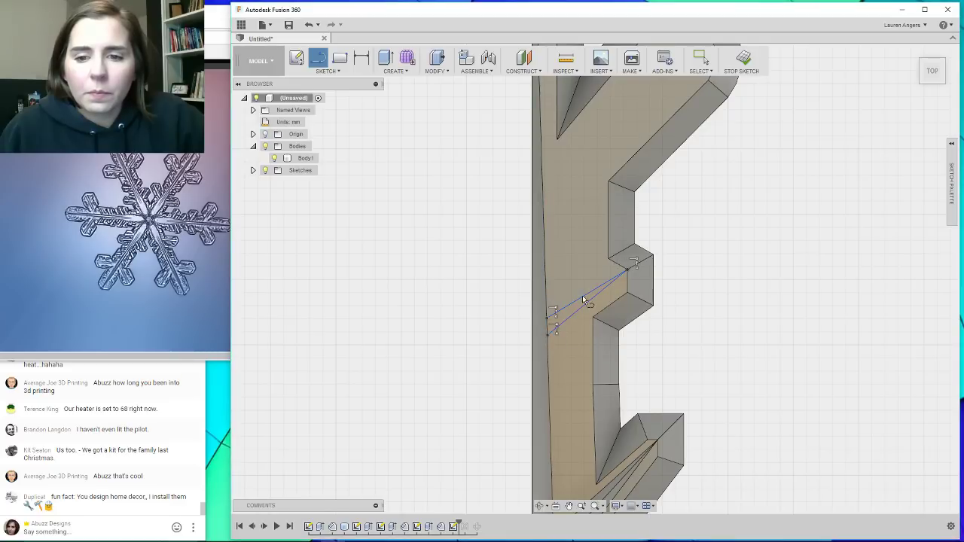
left_click(627, 272)
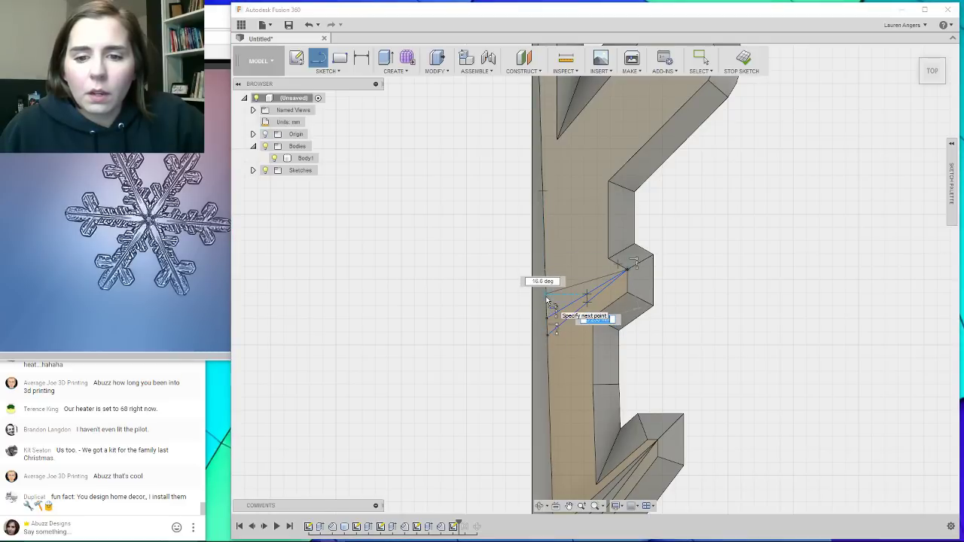
left_click(548, 309)
scroll(582, 288, "up", 2)
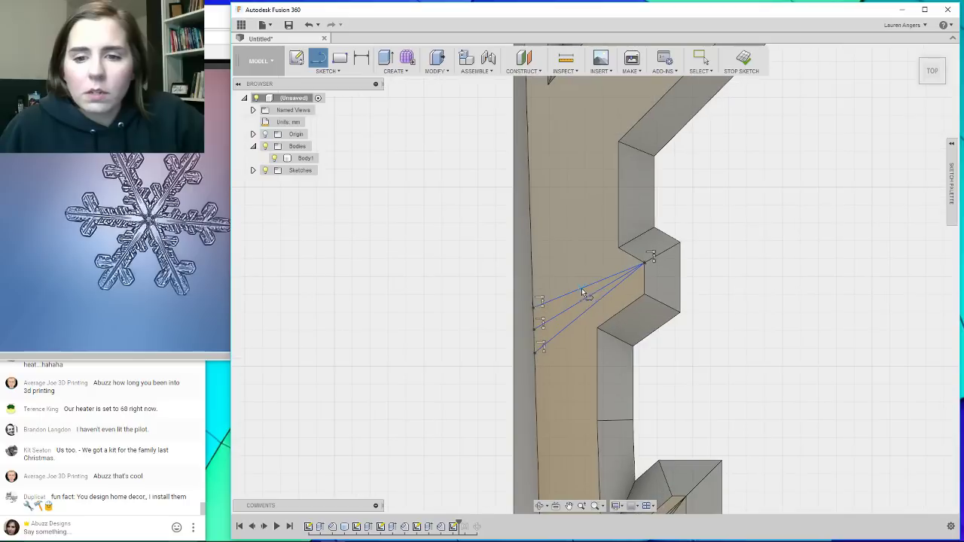
key("Escape")
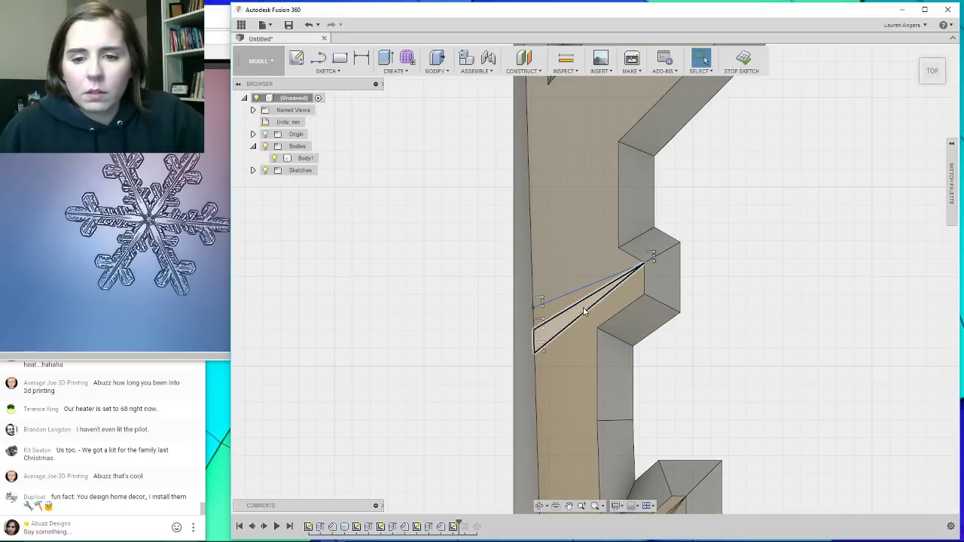
Delete the middle of the three slanted lines at the small bump, leaving a triangular profile against the groove.
left_click(580, 300)
key("Delete")
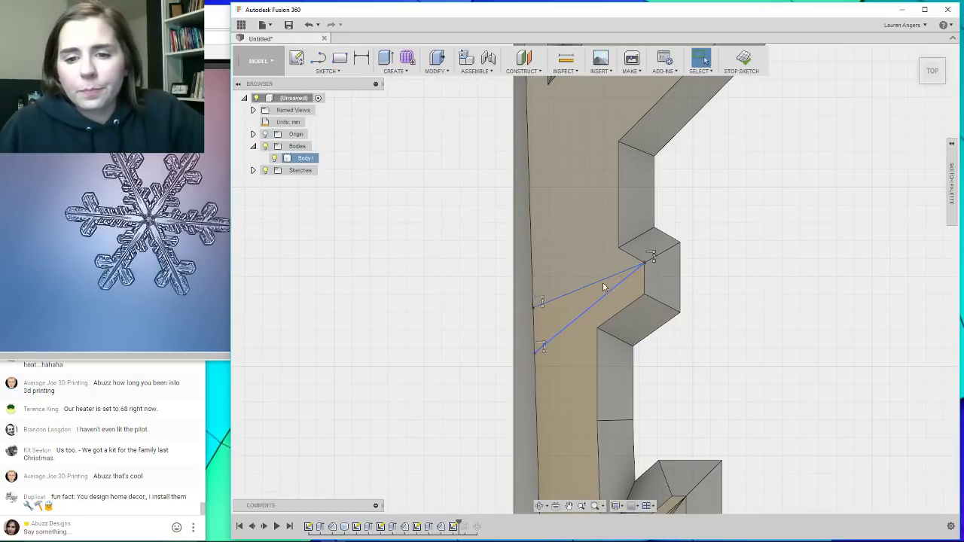
scroll(556, 193, "down", 3)
scroll(616, 209, "down", 1)
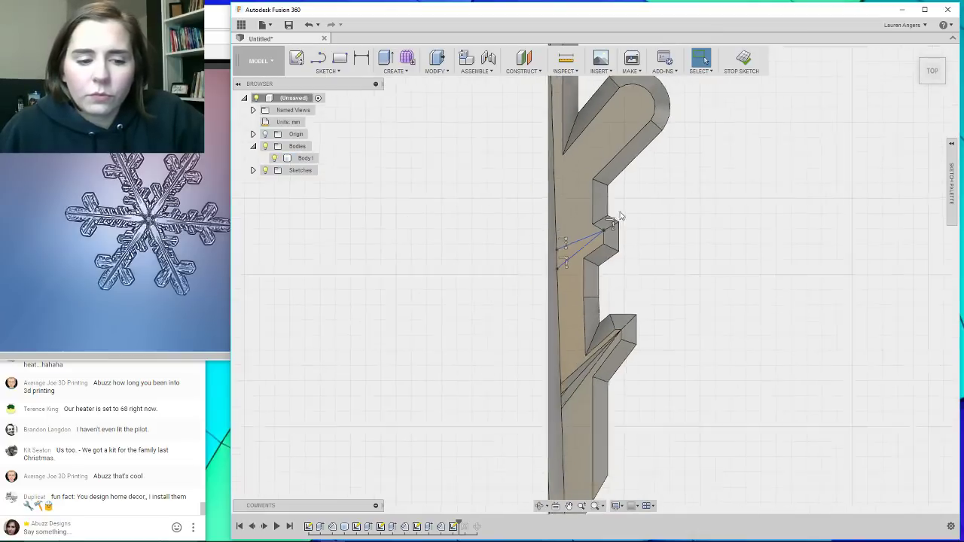
scroll(592, 262, "up", 2)
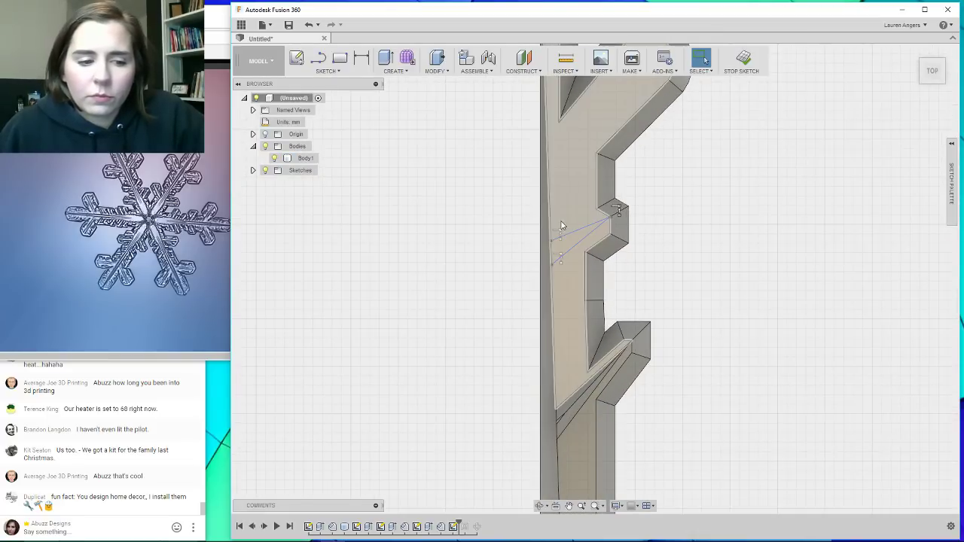
scroll(560, 257, "up", 2)
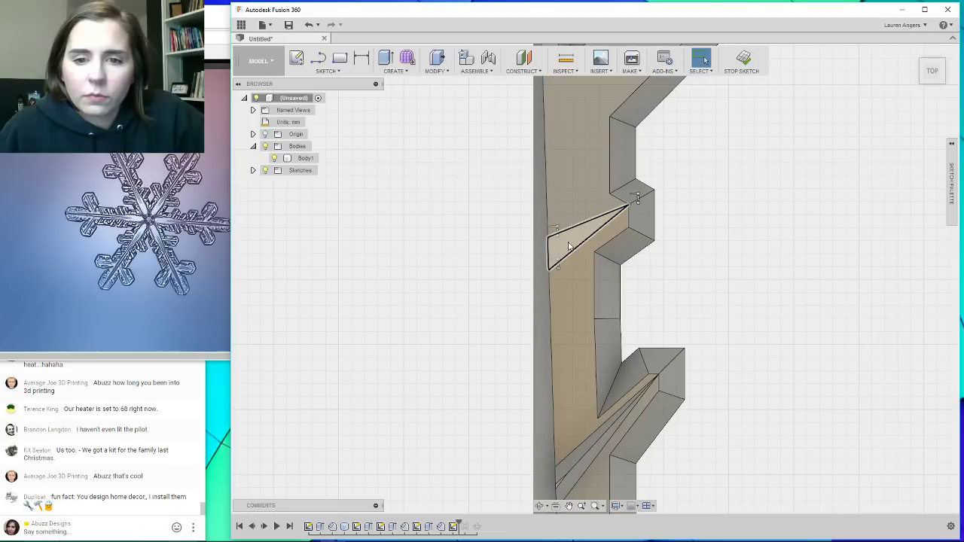
Finish the sketch and extrude the triangular profile at the middle small bump 1 mm.
left_click(569, 247)
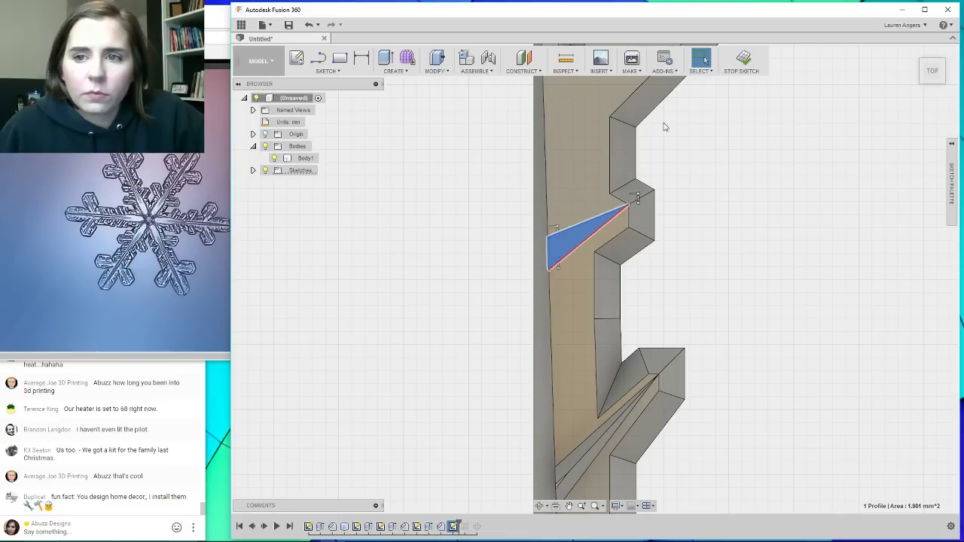
left_click(742, 60)
right_click(573, 242)
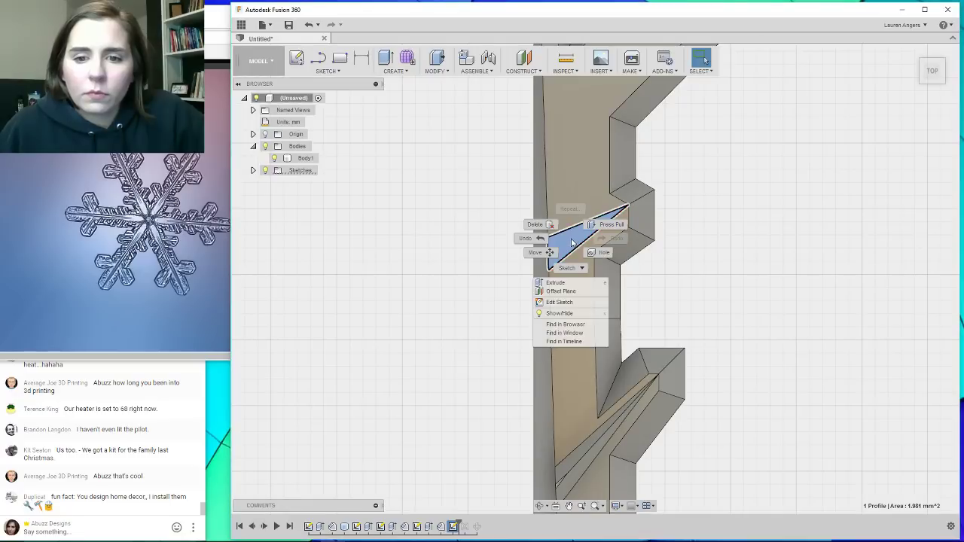
left_click(557, 283)
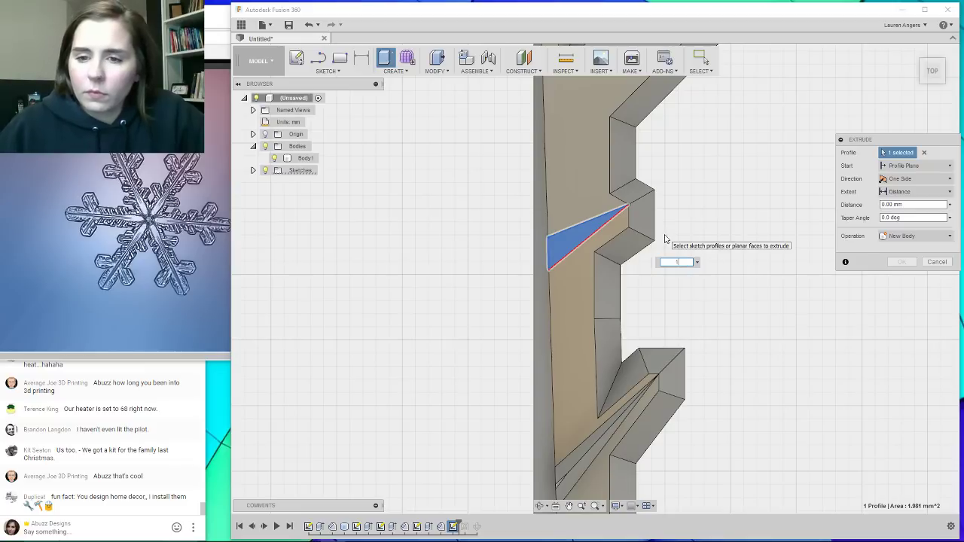
key("Escape")
Move the existing ridge chamfer in the timeline to after the small bump's ridge extrusion.
middle_click_drag(518, 252, 519, 162, "shift")
left_click(569, 213)
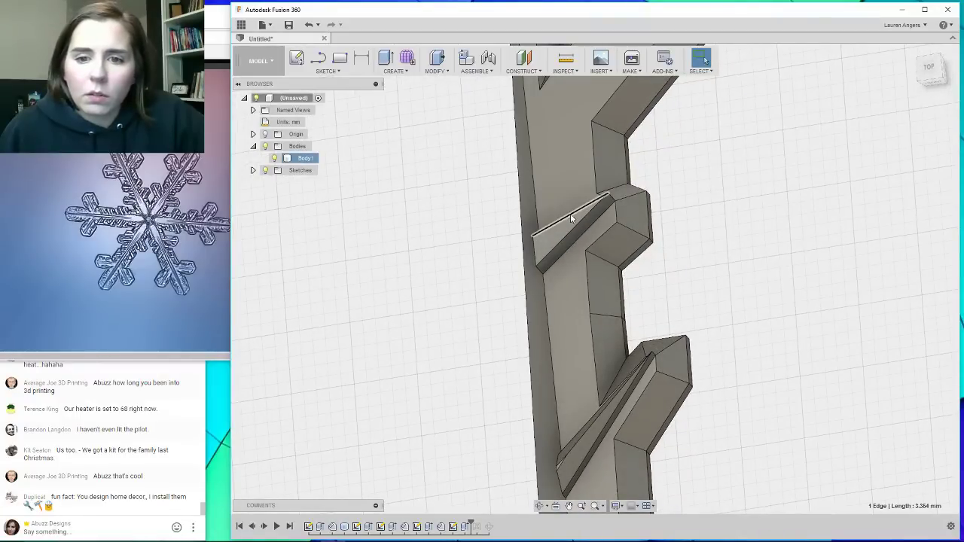
left_click(579, 223, "shift")
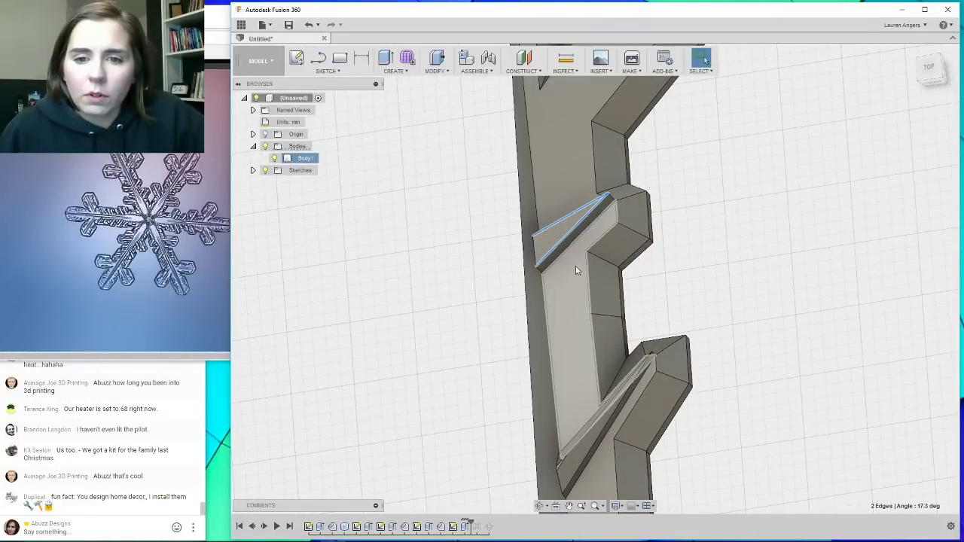
left_click(441, 527)
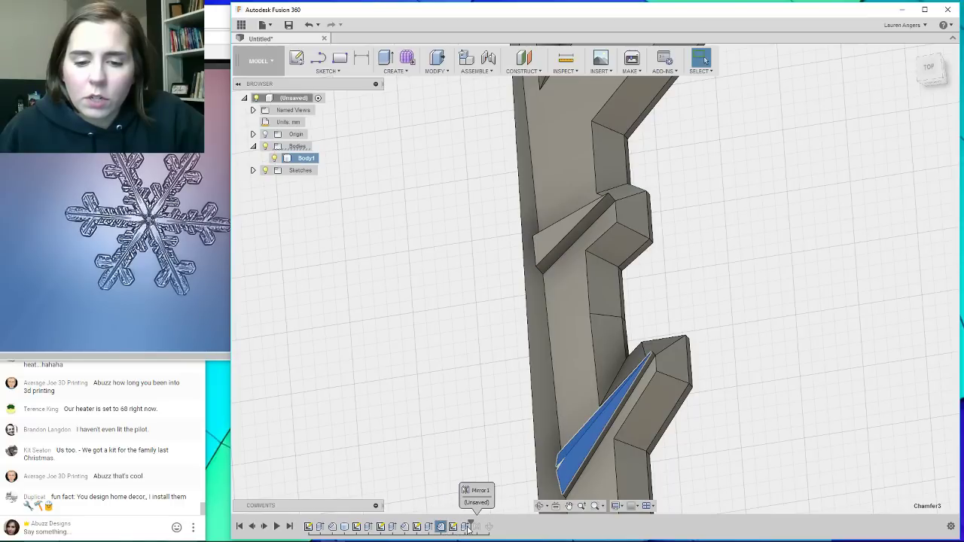
left_click_drag(441, 527, 472, 527)
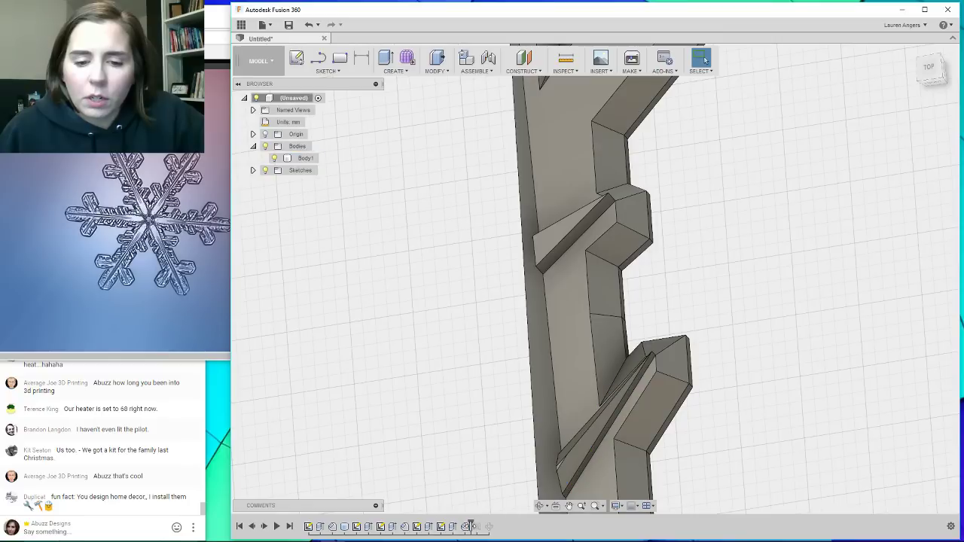
Edit the ridge chamfer to include the two slanted top edges of the small bump's ridge, using an equal distance of 0.5 mm.
left_click(465, 527)
right_click(465, 528)
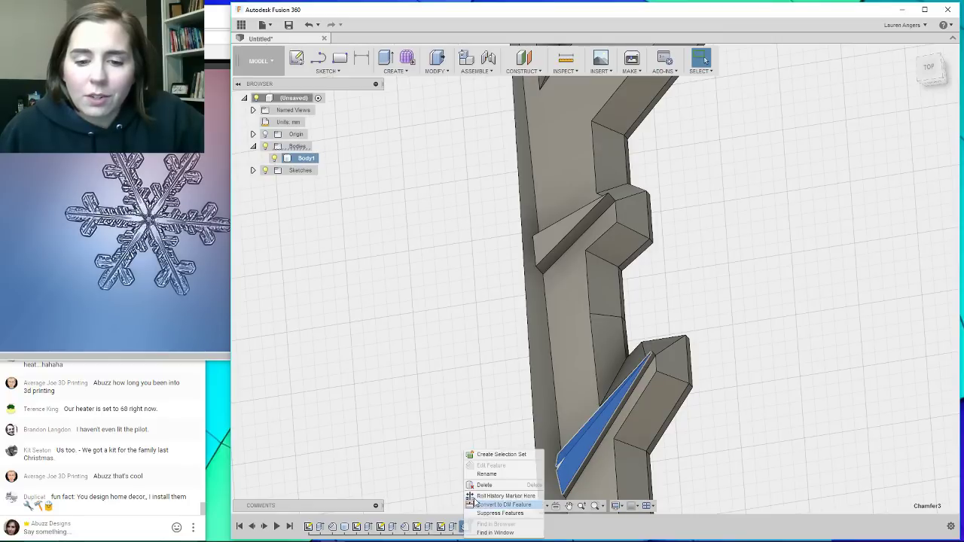
left_click(396, 401)
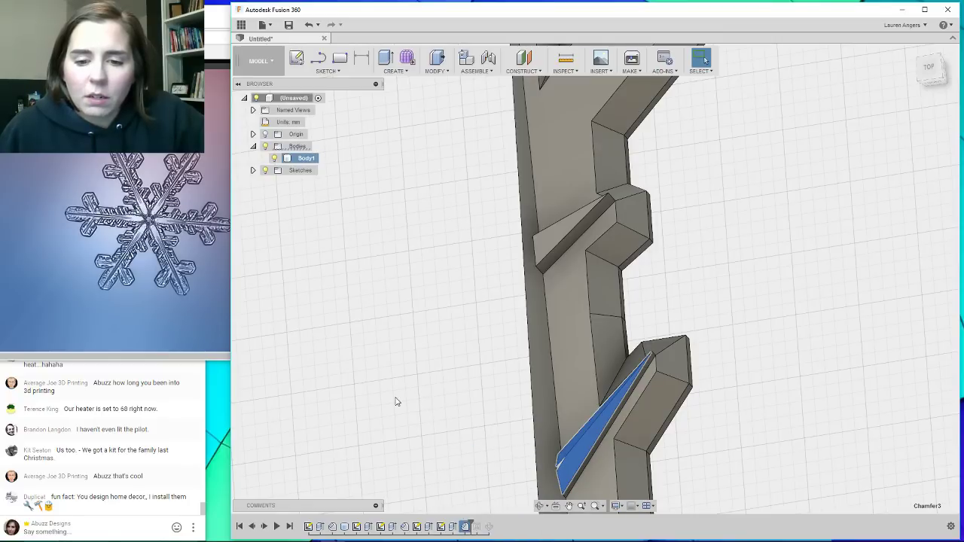
left_click(465, 527)
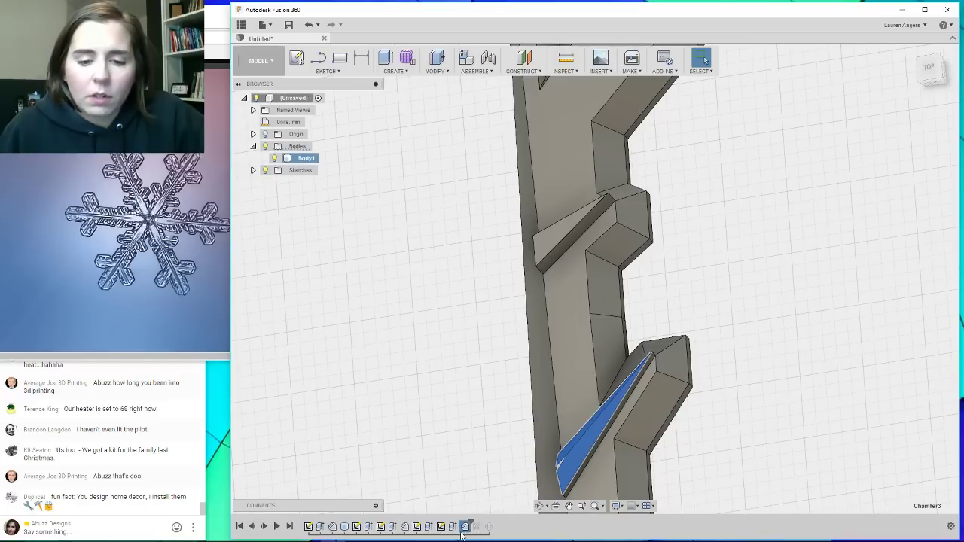
right_click(466, 527)
left_click(485, 468)
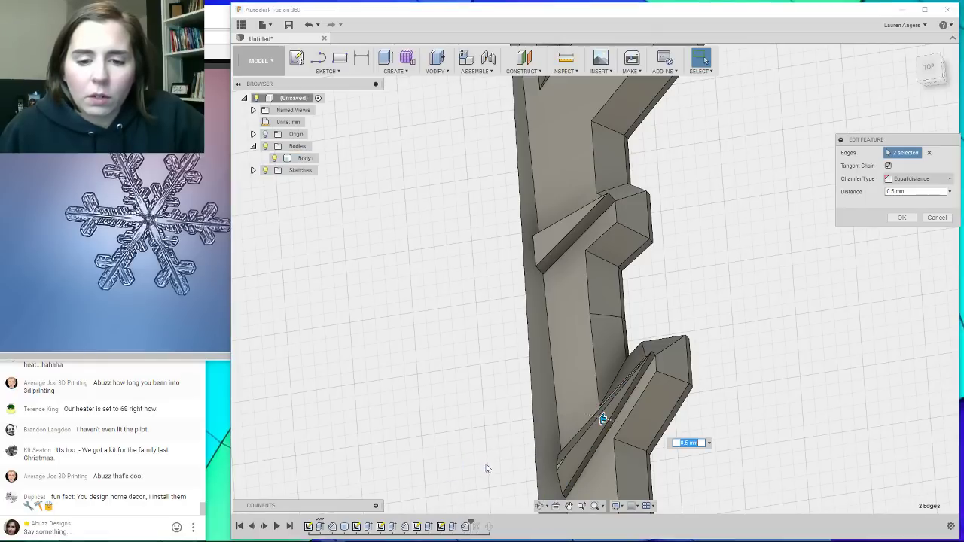
left_click(578, 218)
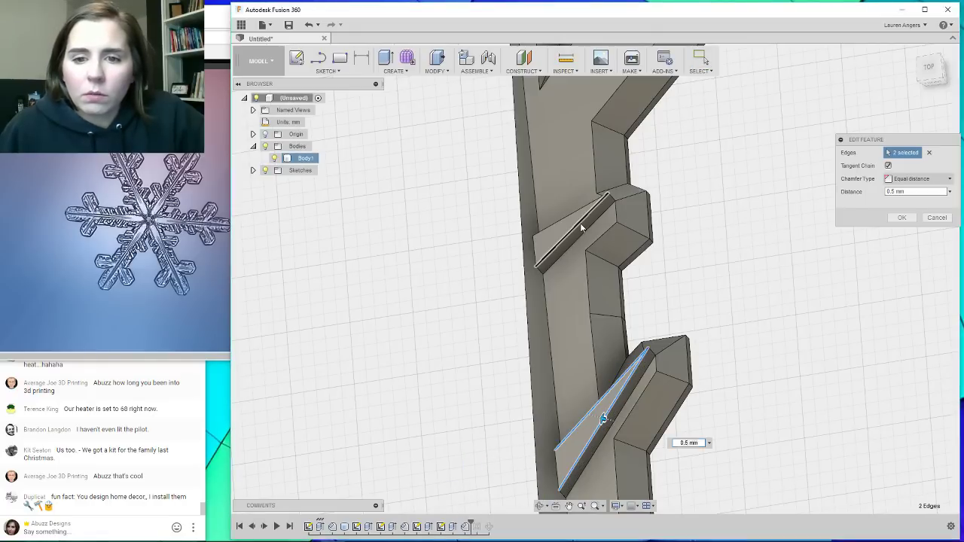
left_click(561, 222)
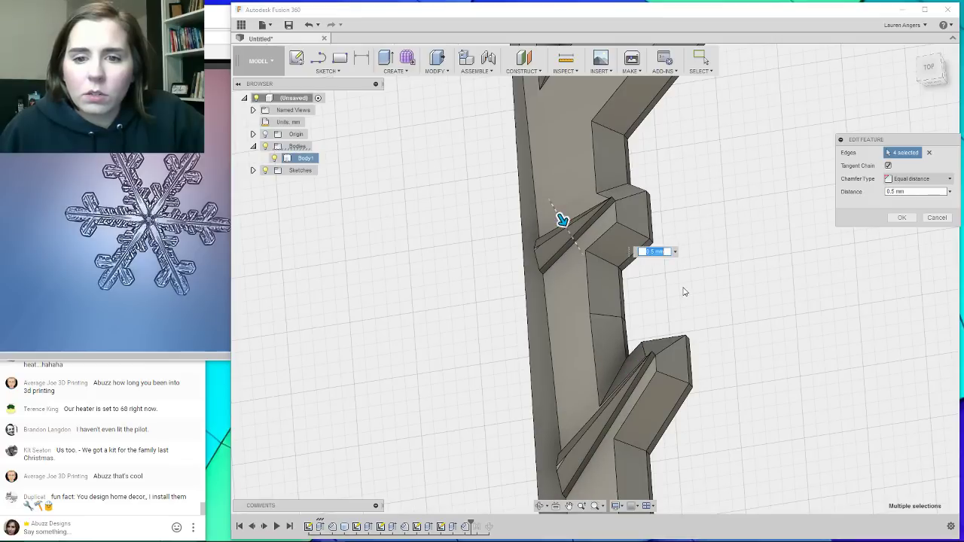
left_click(900, 217)
Roll the timeline forward past the mirror and circular pattern and examine where the ridges meet the central groove.
middle_click_drag(813, 224, 676, 341, "shift")
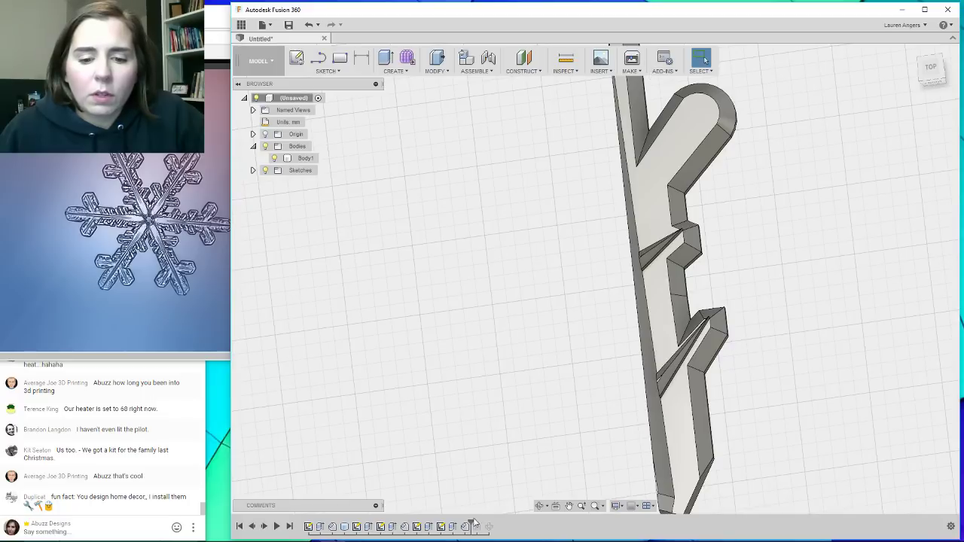
left_click_drag(473, 522, 491, 526)
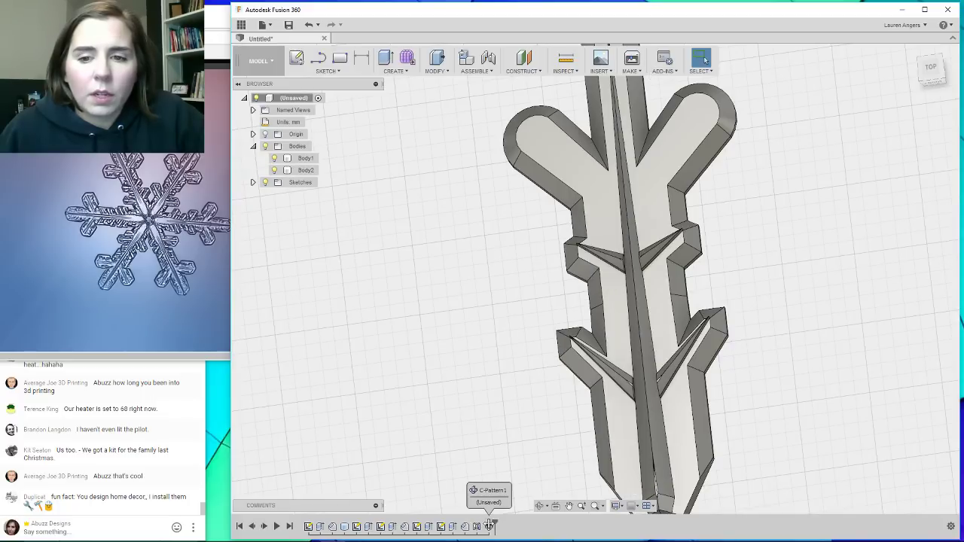
scroll(451, 390, "down", 3)
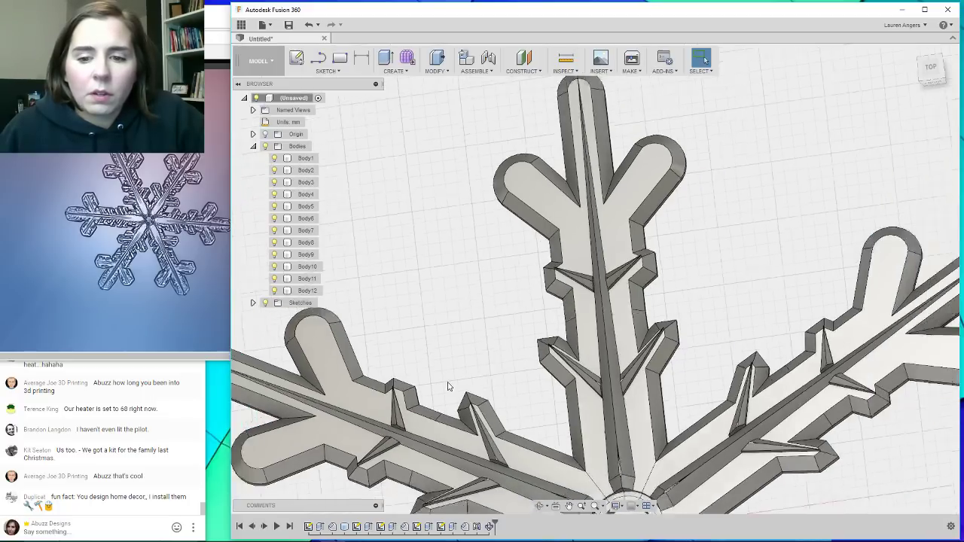
left_click(516, 380)
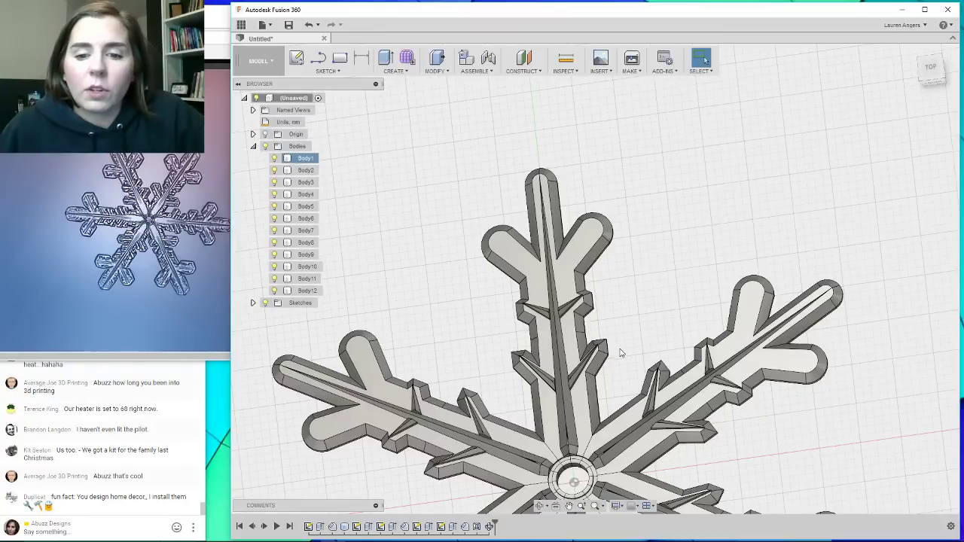
scroll(563, 381, "up", 2)
middle_click_drag(536, 387, 543, 457, "shift")
scroll(514, 384, "up", 5)
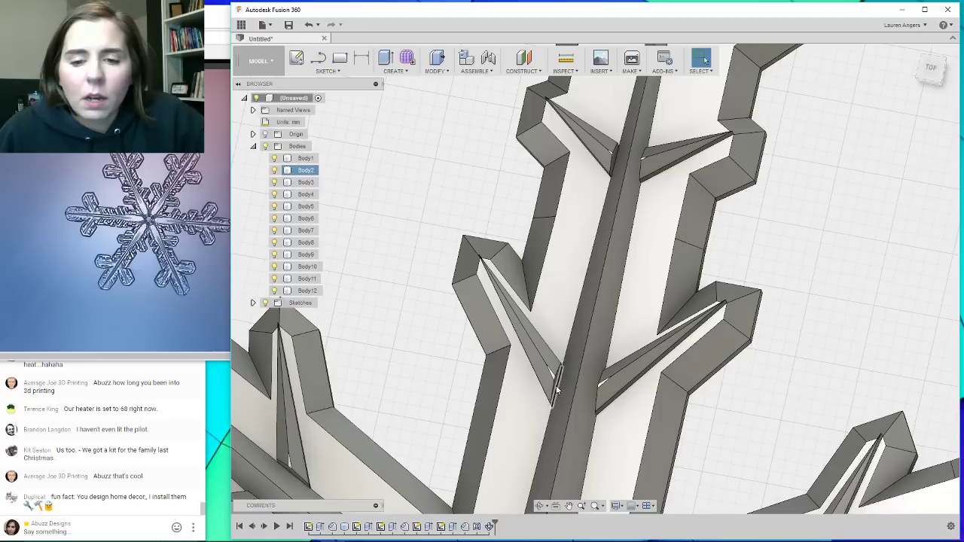
left_click(633, 180)
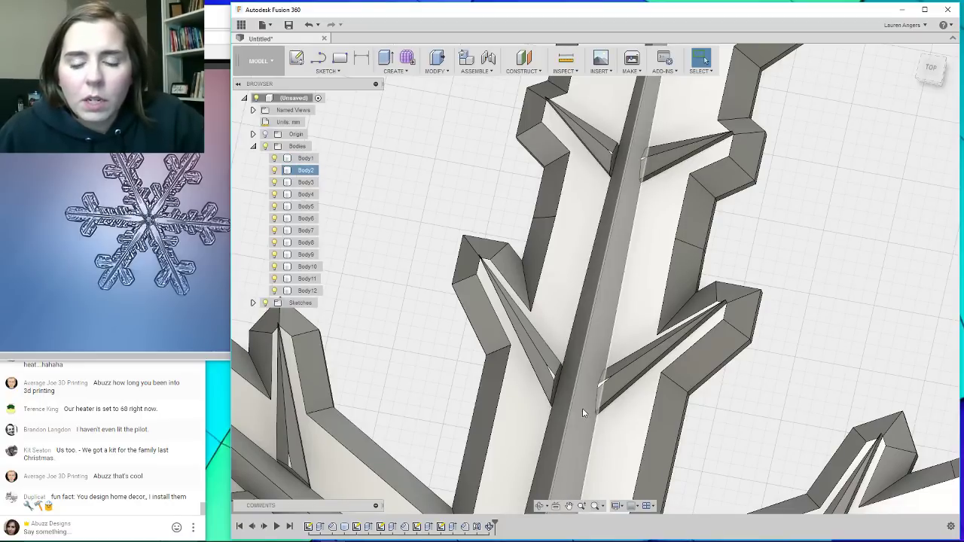
middle_click_drag(604, 395, 509, 458, "shift")
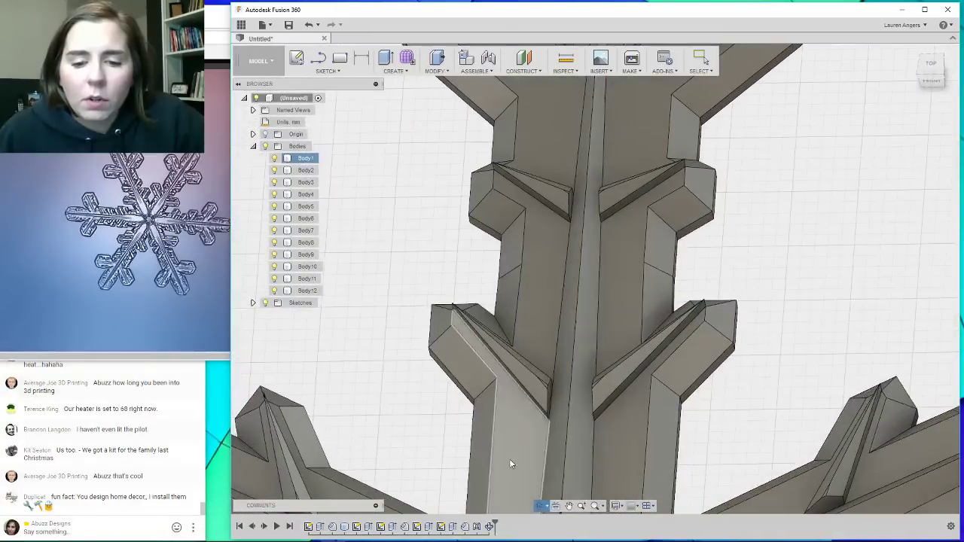
Roll the timeline back to before the mirror and delete the chamfer on the two ridges.
left_click_drag(497, 522, 470, 518)
middle_click_drag(536, 417, 505, 456, "shift")
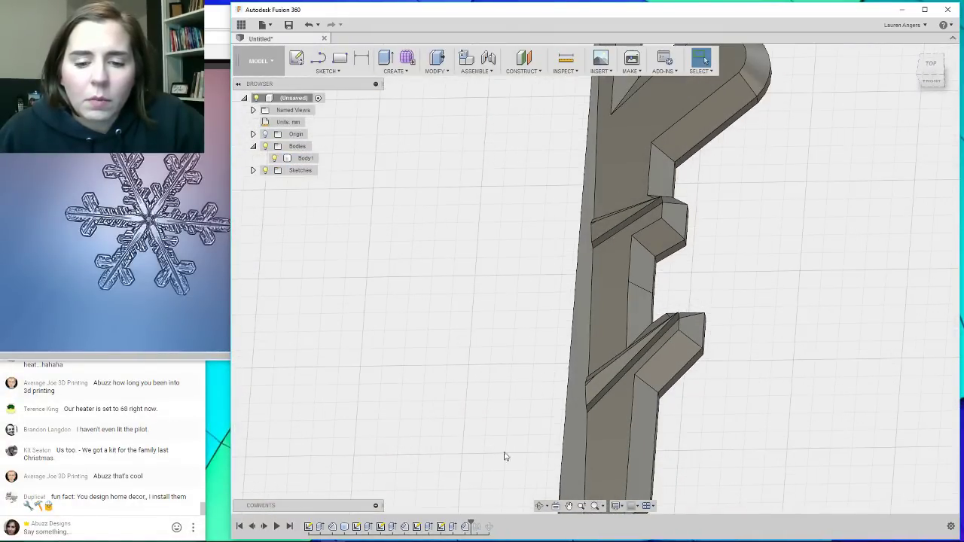
left_click(465, 526)
right_click(465, 526)
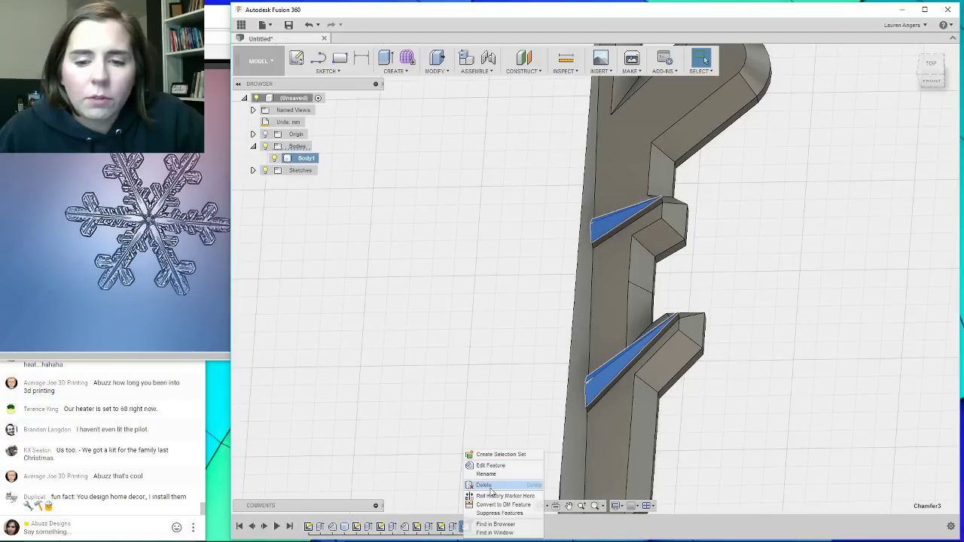
left_click(486, 485)
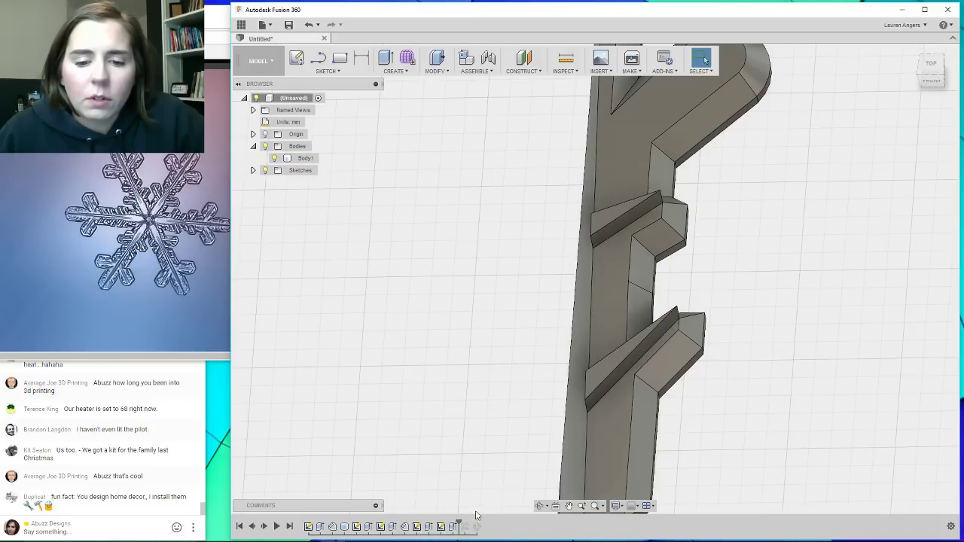
Move the groove chamfer in the timeline to after both ridge extrusions, just before the mirror.
left_click(405, 527)
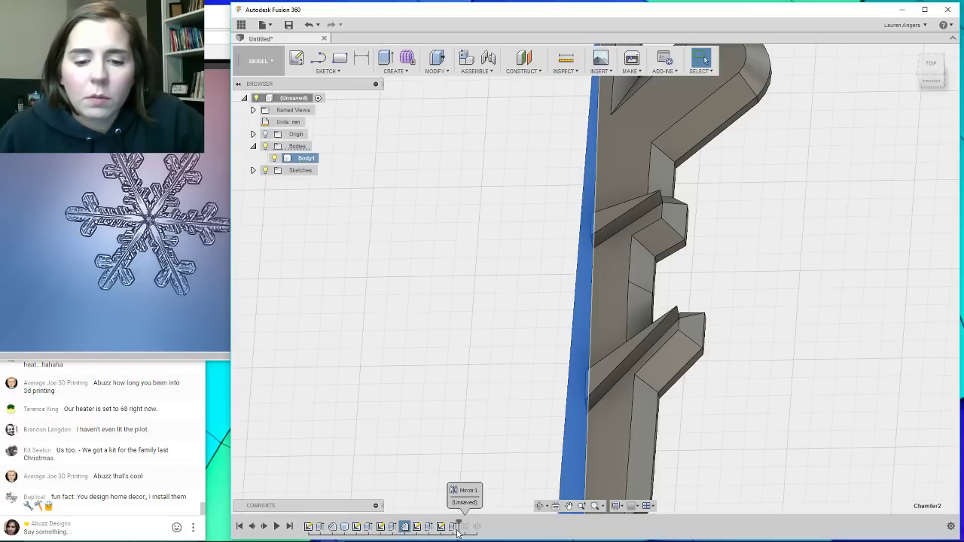
left_click_drag(457, 530, 458, 532)
scroll(625, 439, "down", 2)
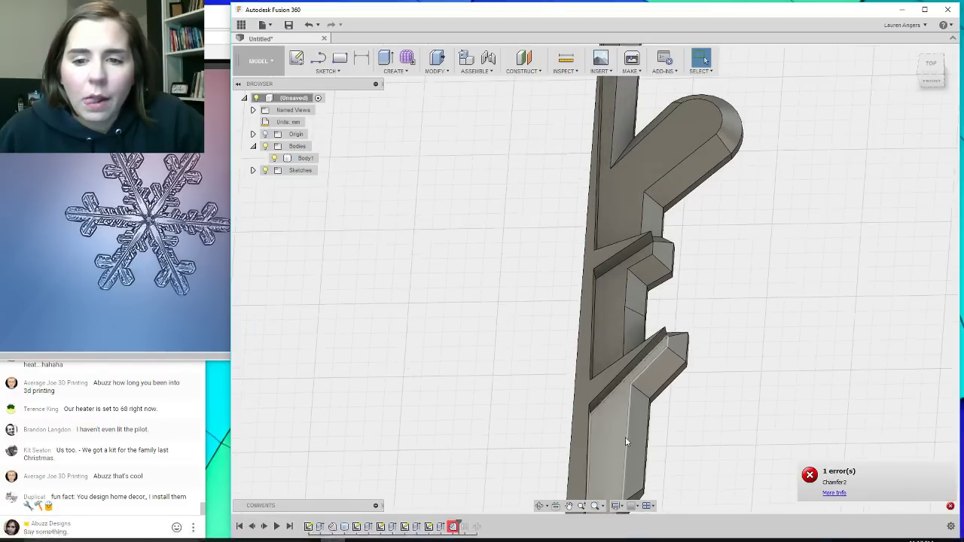
scroll(625, 442, "down", 1)
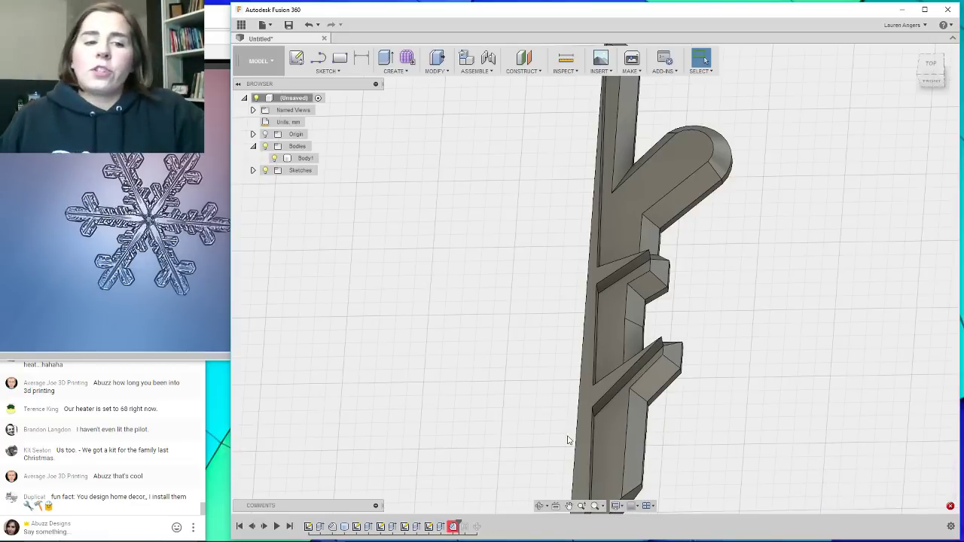
middle_click_drag(711, 351, 637, 253, "shift")
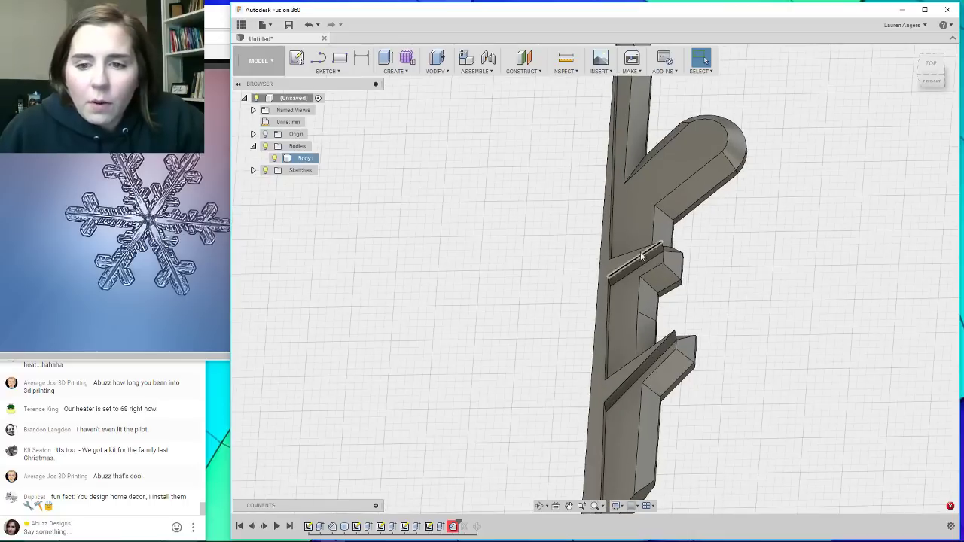
Delete both triangular ridge extrusions from the timeline, keeping their sketches.
left_click(441, 528)
right_click(442, 527)
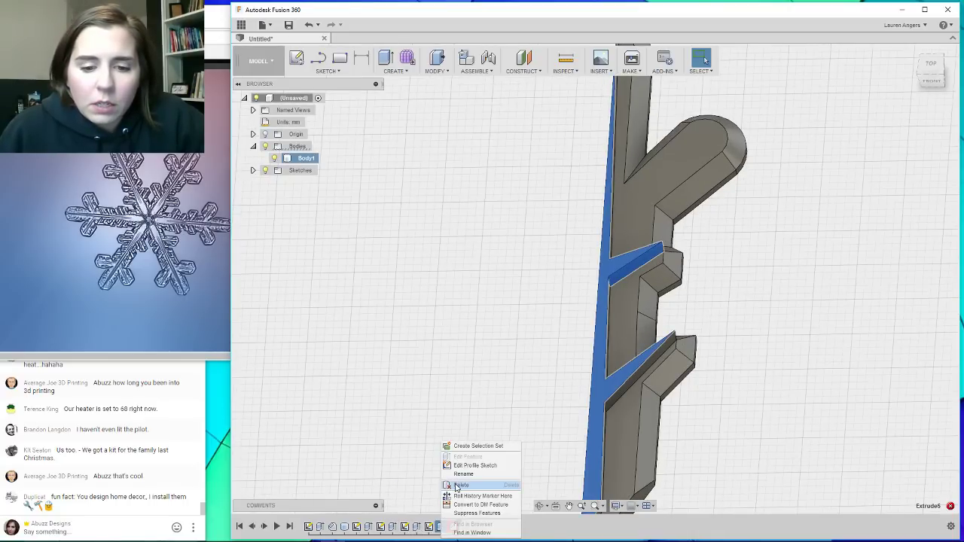
left_click(458, 486)
right_click(415, 528)
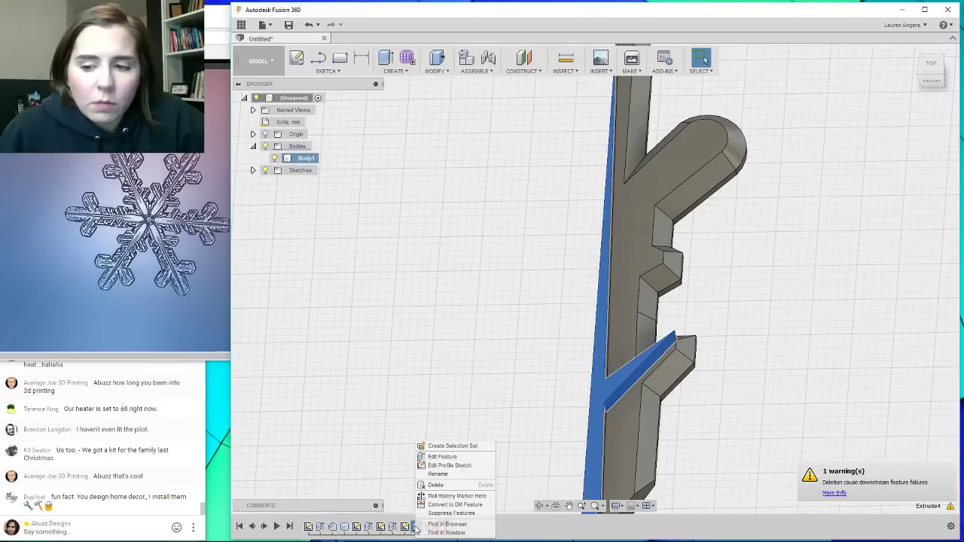
left_click(443, 488)
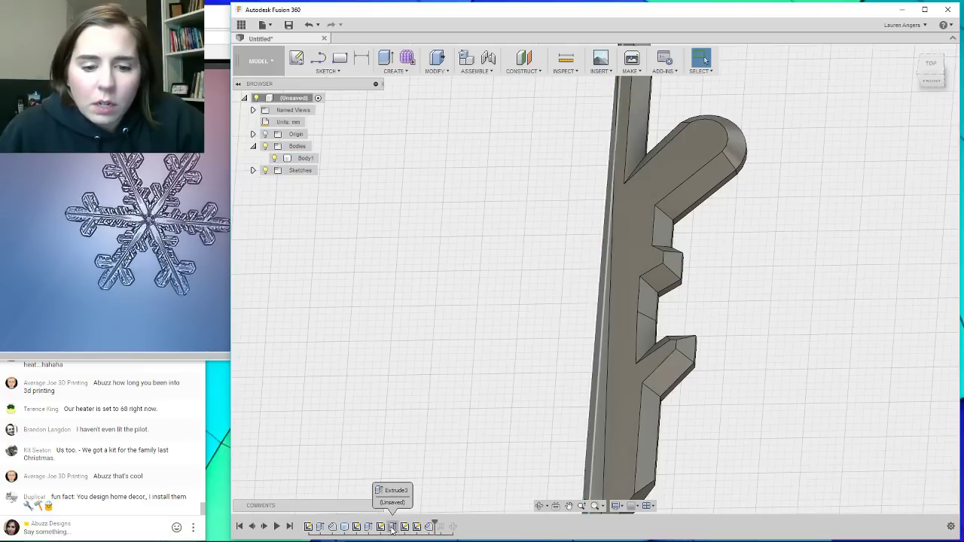
Move the groove extrusion after the two ridge sketches in the timeline and make Sketch4, Sketch5 and Sketch6 visible.
left_click(392, 528)
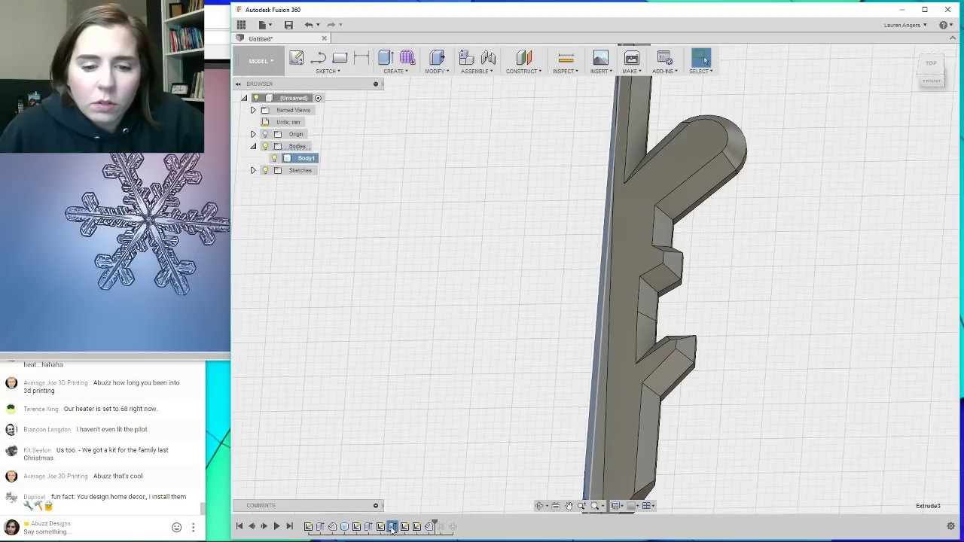
left_click(254, 171)
left_click(274, 231)
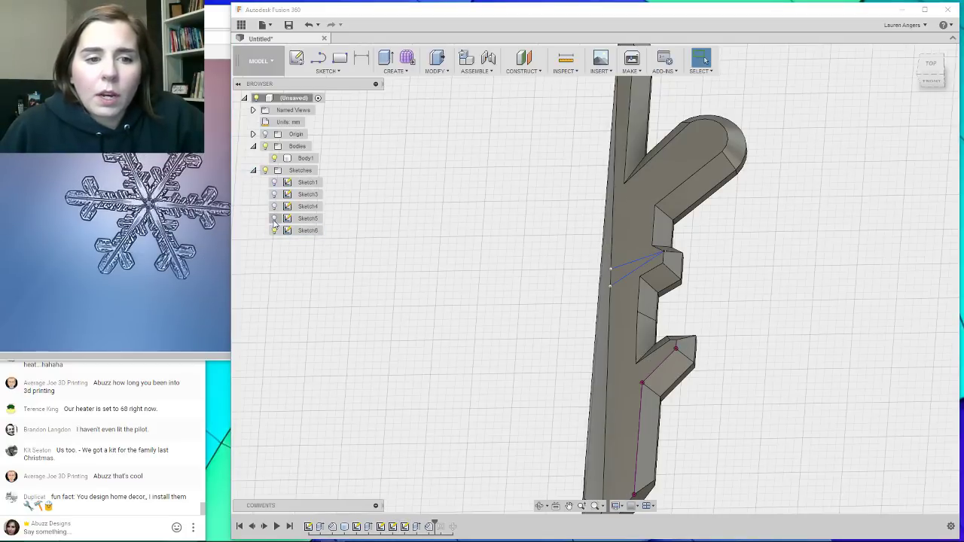
left_click(274, 219)
left_click(275, 206)
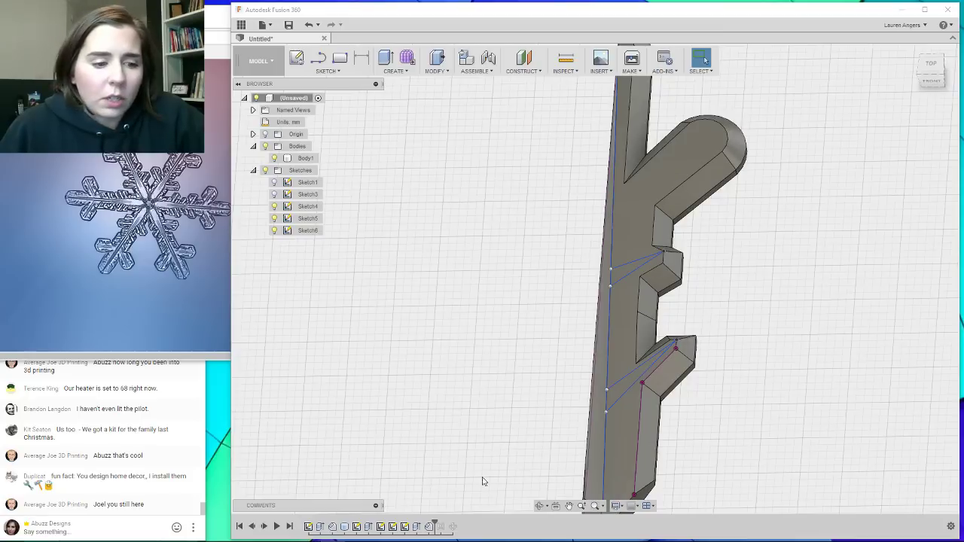
right_click(417, 530)
left_click(382, 435)
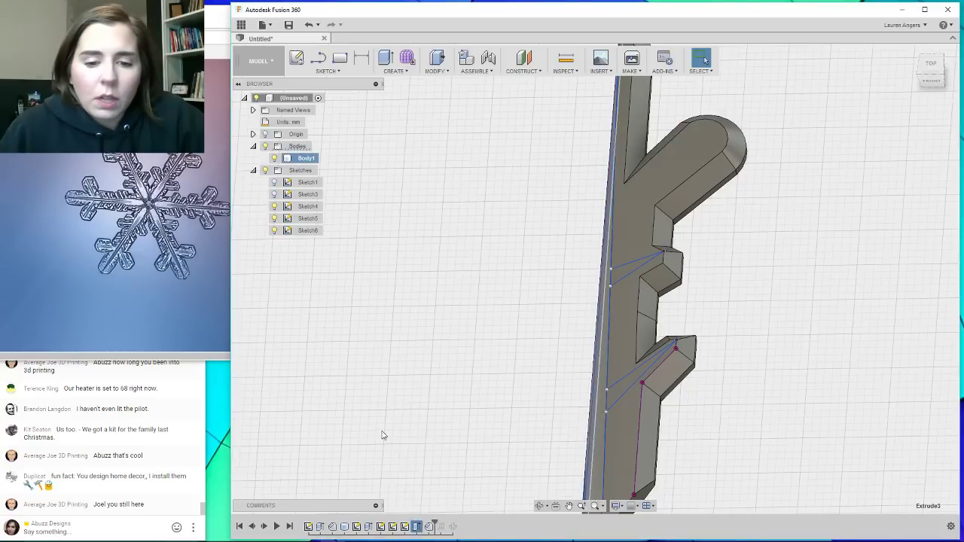
right_click(418, 527)
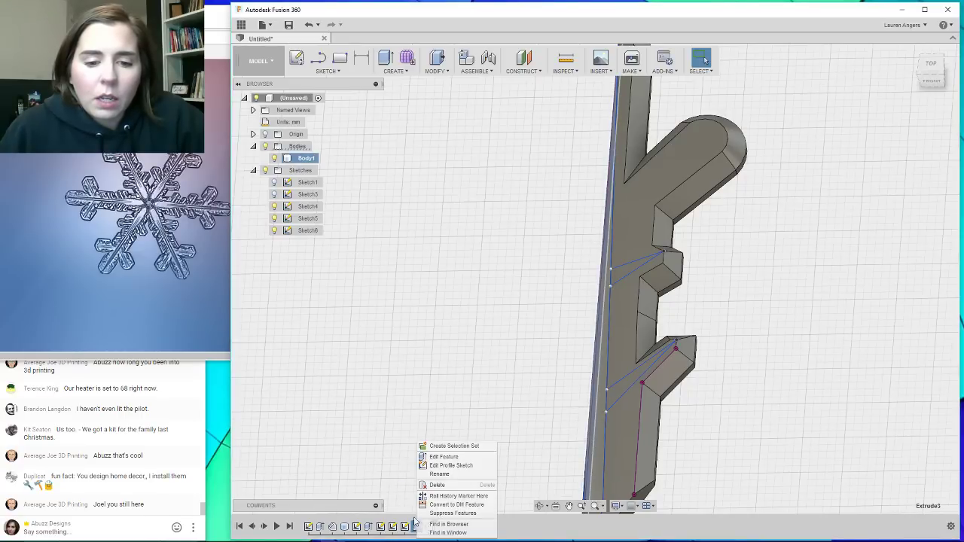
left_click(452, 459)
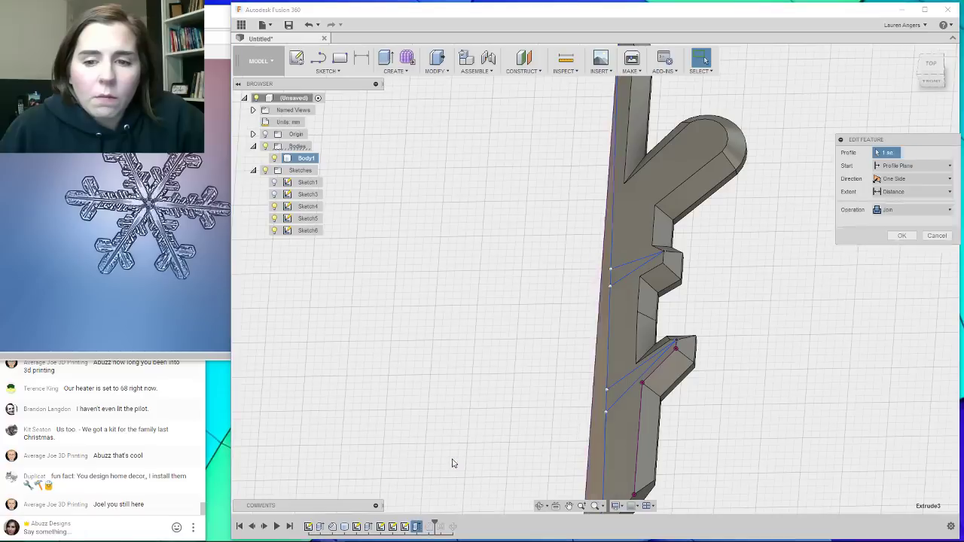
left_click(617, 271)
left_click(618, 271)
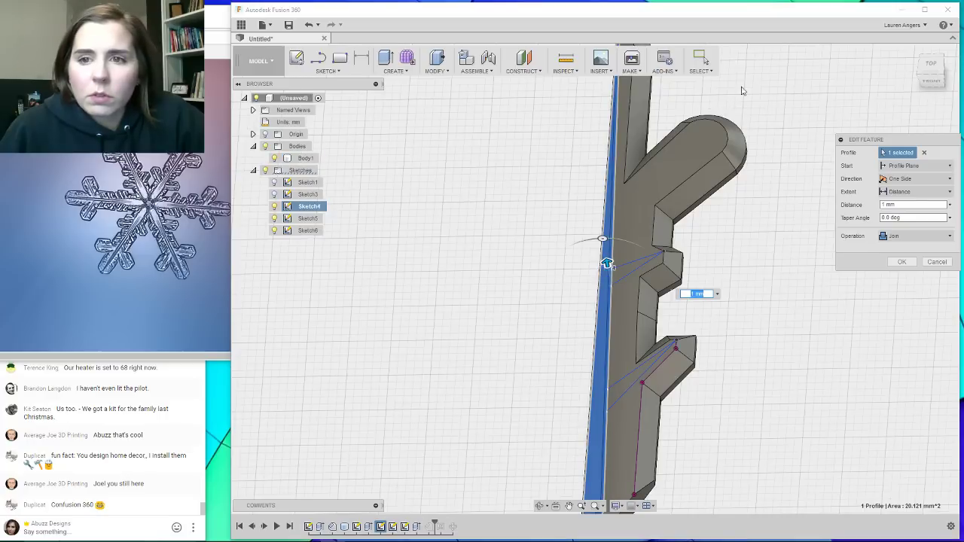
left_click(936, 261)
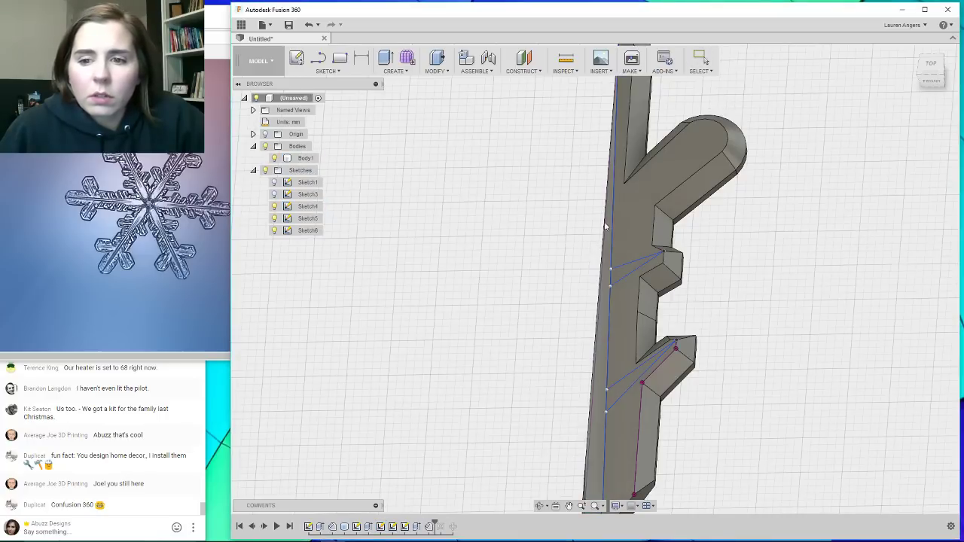
Roll the timeline back to before the groove chamfer and try to edit the groove extrusion's profile selection.
mouse_move(586, 378)
middle_mouse_down()
mouse_move(615, 362)
mouse_move(581, 375)
middle_mouse_up()
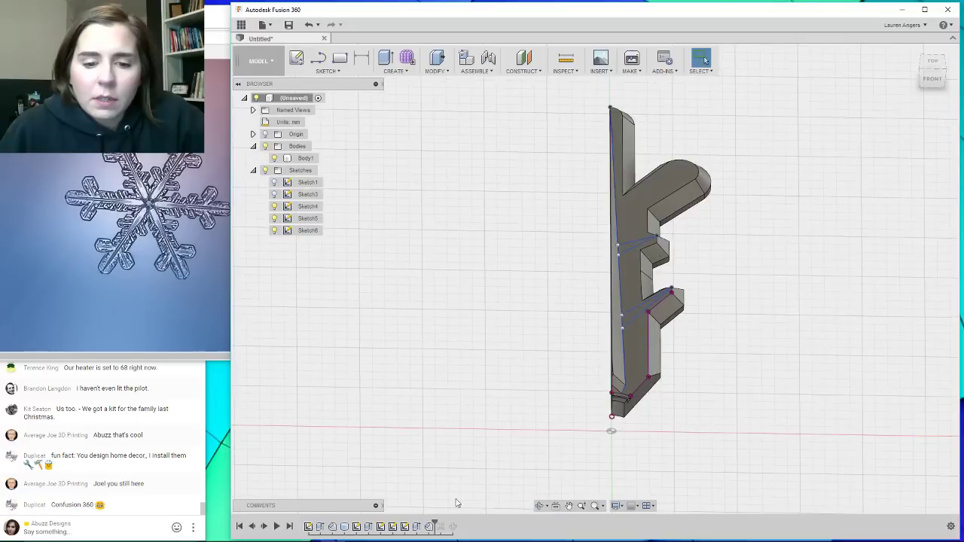
left_click_drag(435, 525, 423, 524)
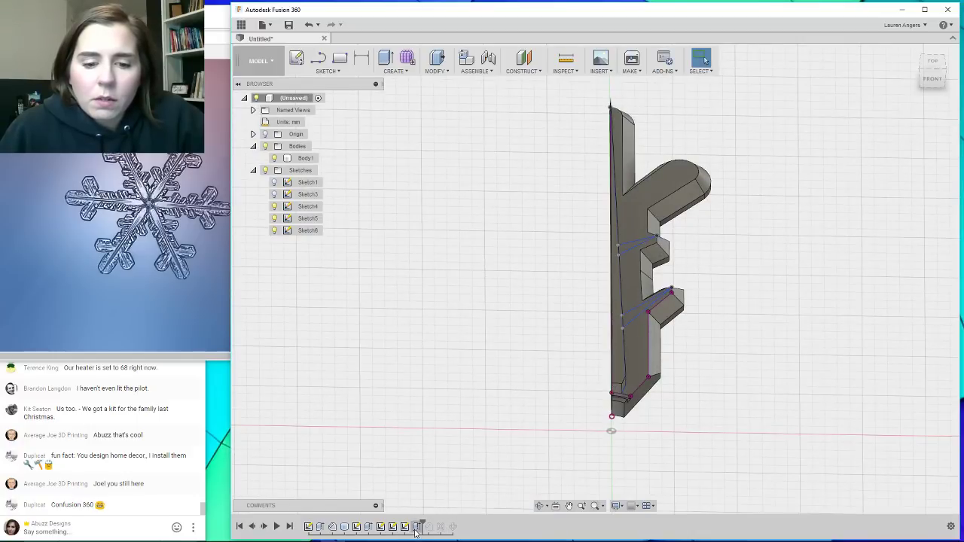
right_click(415, 527)
left_click(437, 459)
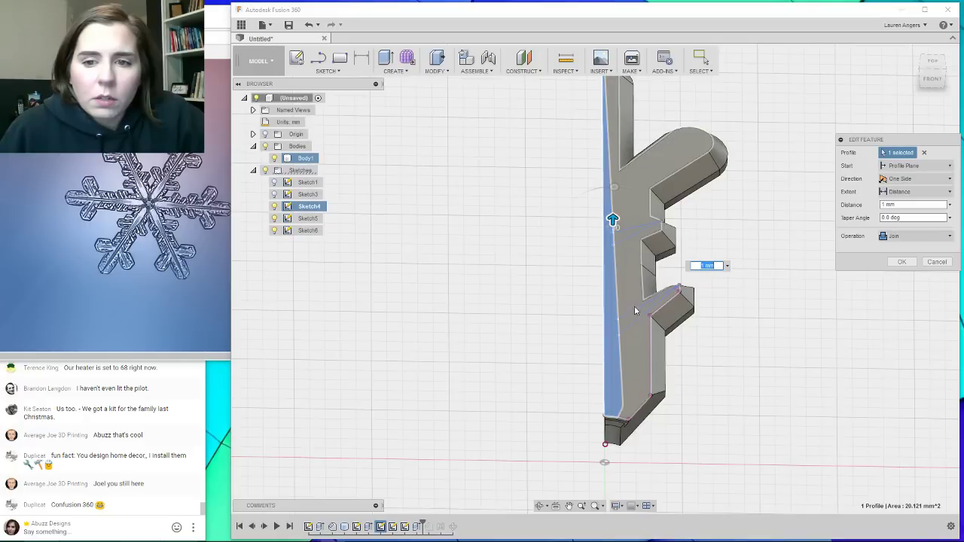
left_click(932, 263)
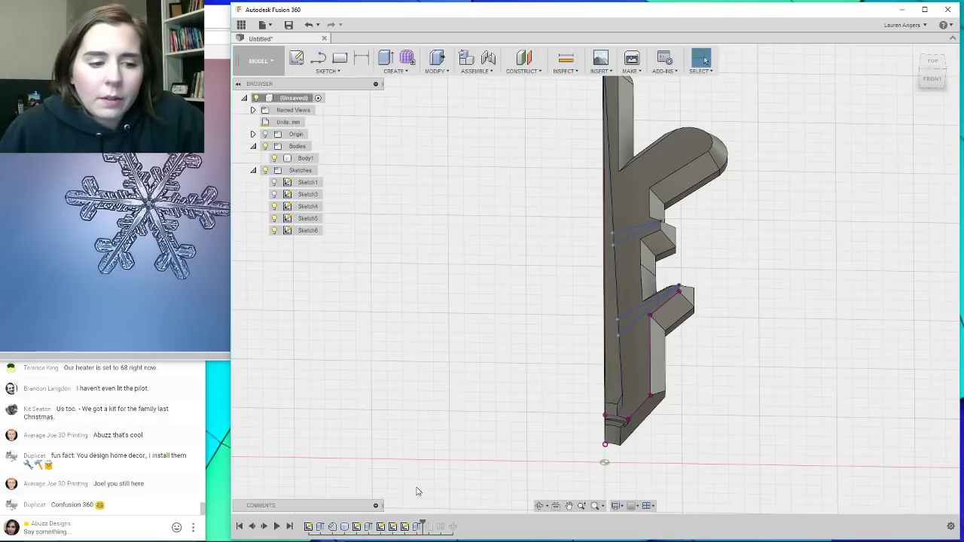
Delete the groove extrusion (Extrude3) from the timeline despite its dependent features.
left_click(419, 526)
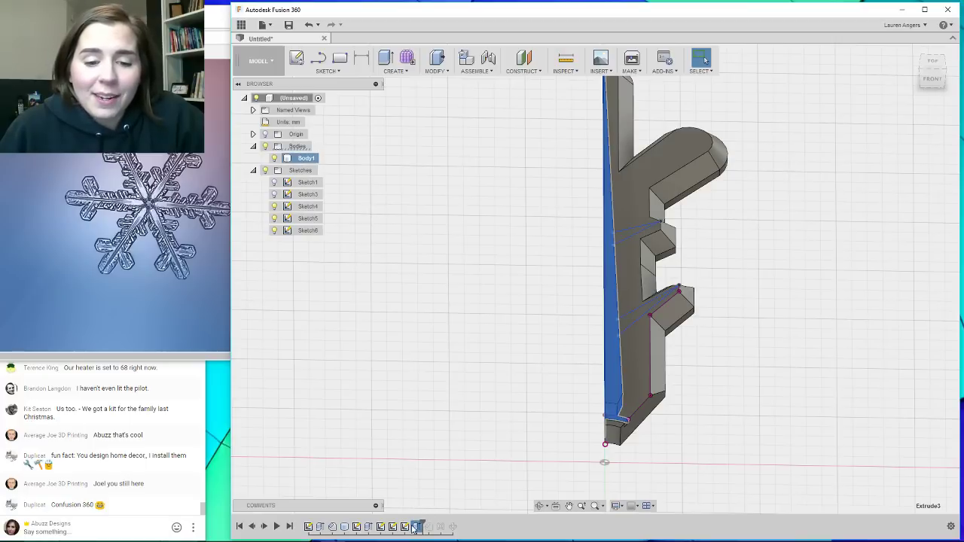
right_click(414, 526)
left_click(413, 526)
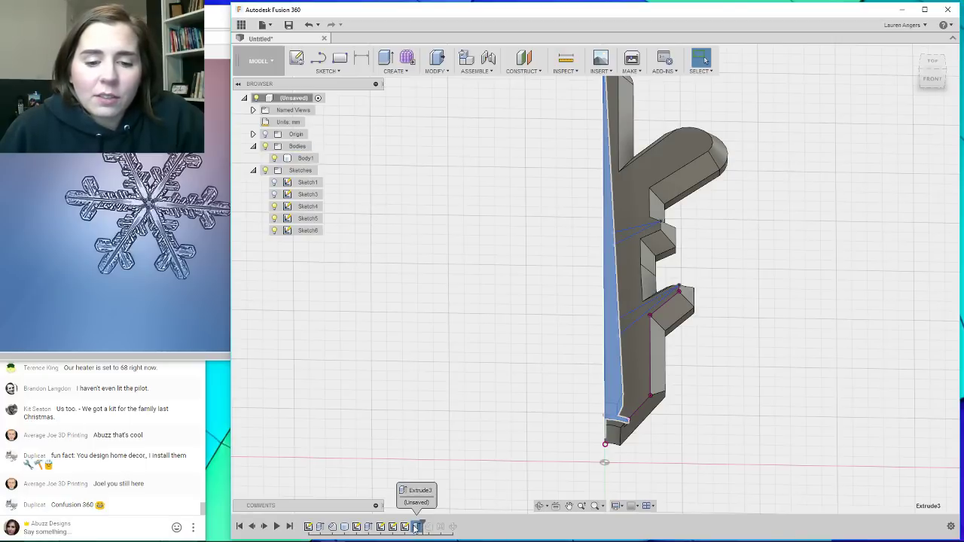
right_click(415, 527)
left_click(437, 485)
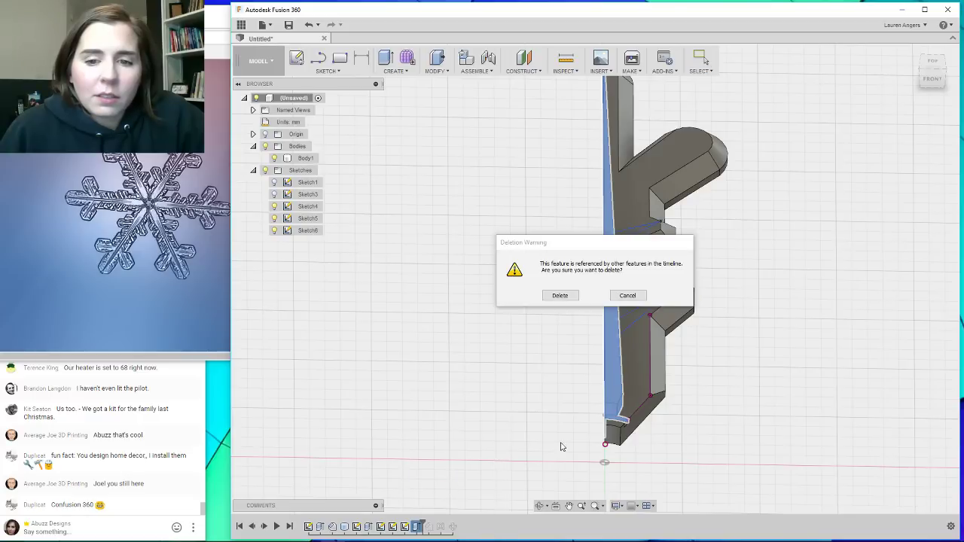
left_click(567, 298)
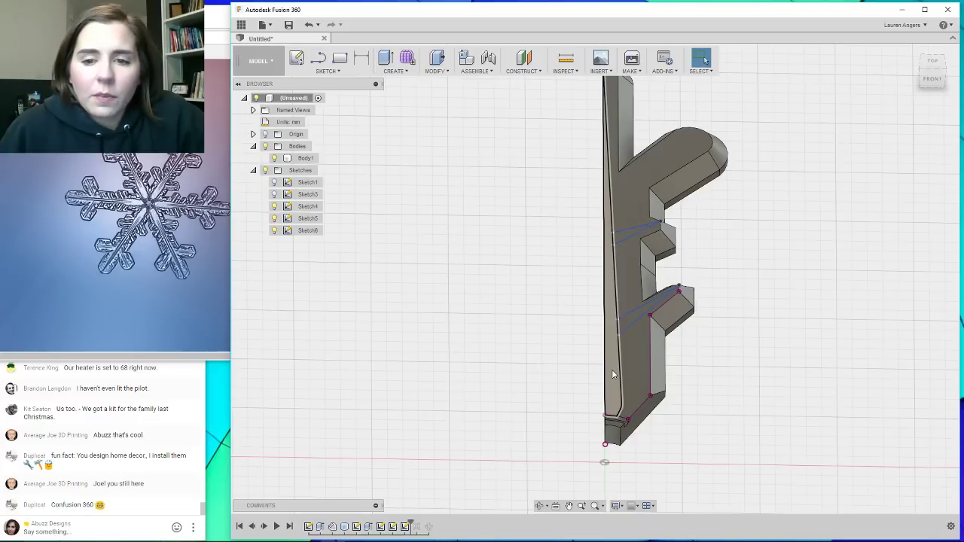
Check the profiles of the groove and ridge sketches, and open the groove sketch, Sketch4, for editing.
left_click(611, 300)
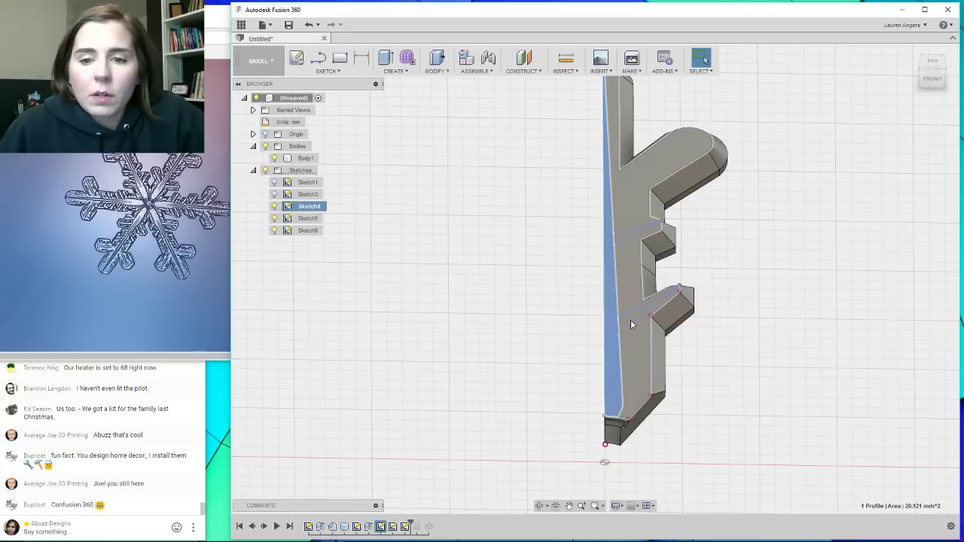
left_click(308, 218)
scroll(767, 333, "up", 3)
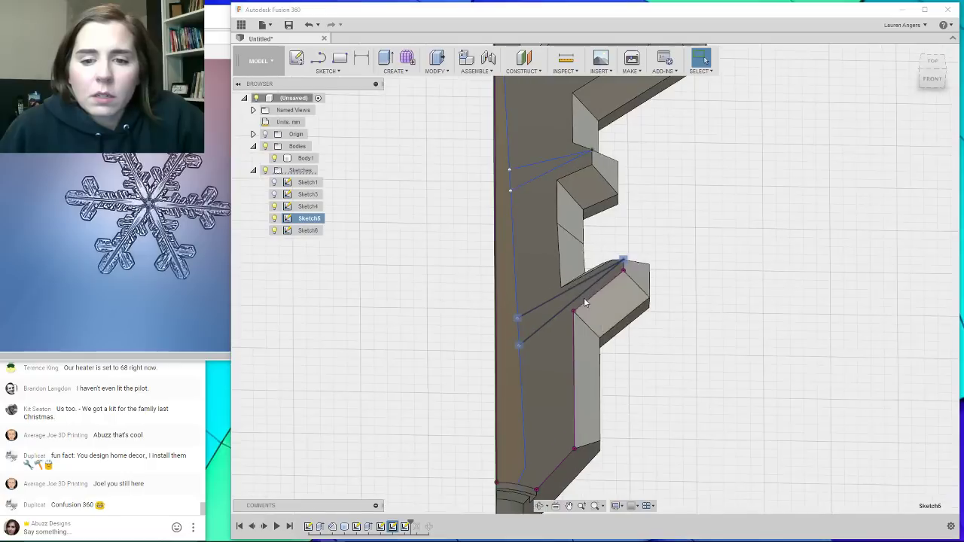
scroll(583, 298, "up", 2)
middle_click_drag(584, 298, 506, 385, "shift")
key("Escape")
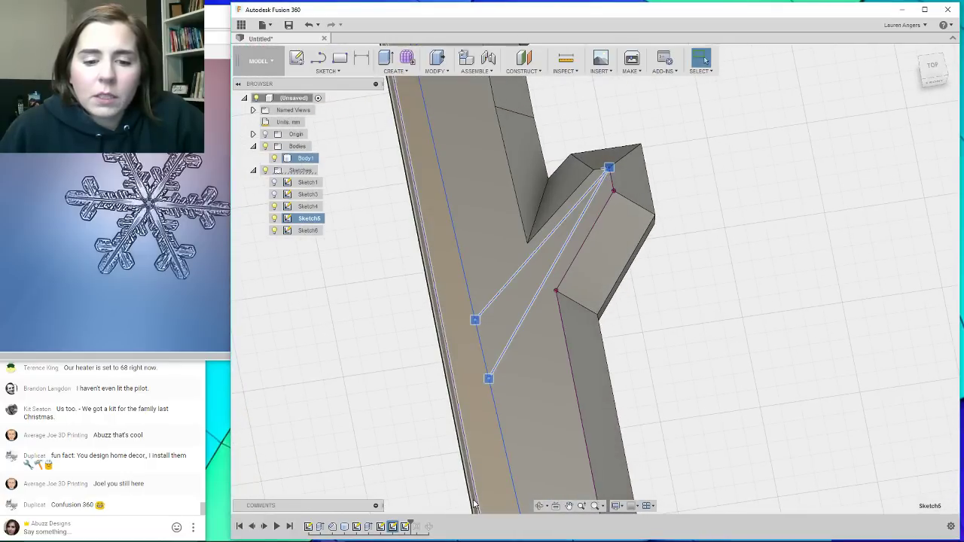
left_click(405, 527)
left_click(393, 527)
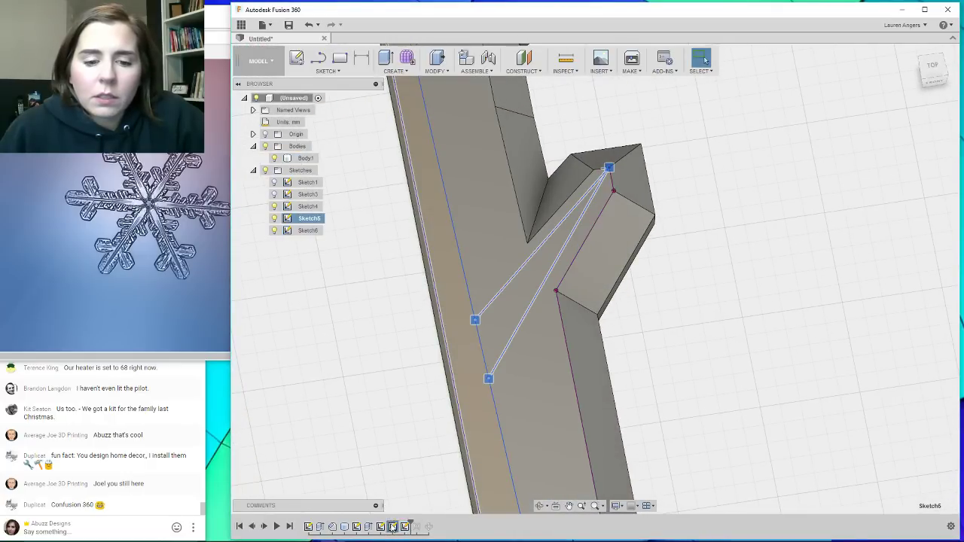
left_click(381, 526)
right_click(380, 527)
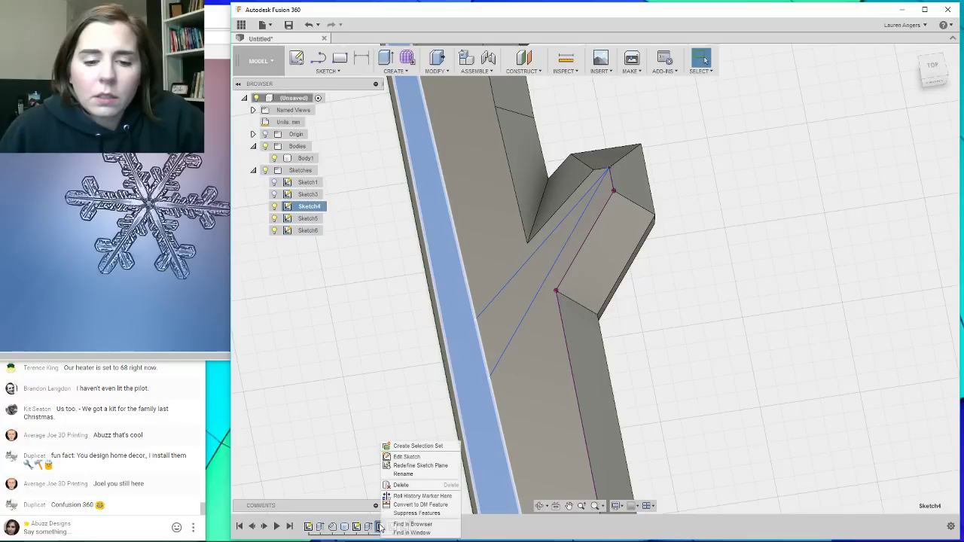
left_click(424, 470)
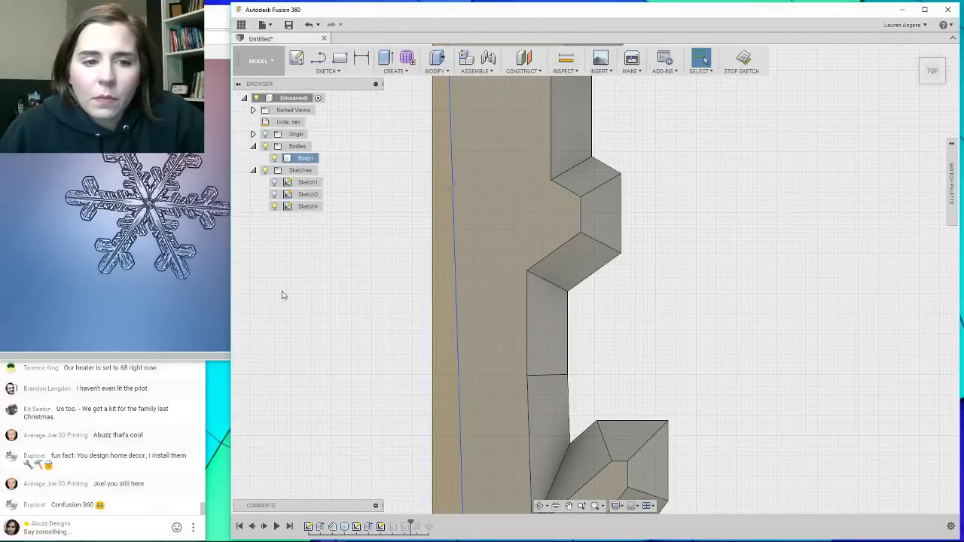
left_click(272, 207)
scroll(349, 209, "down", 5)
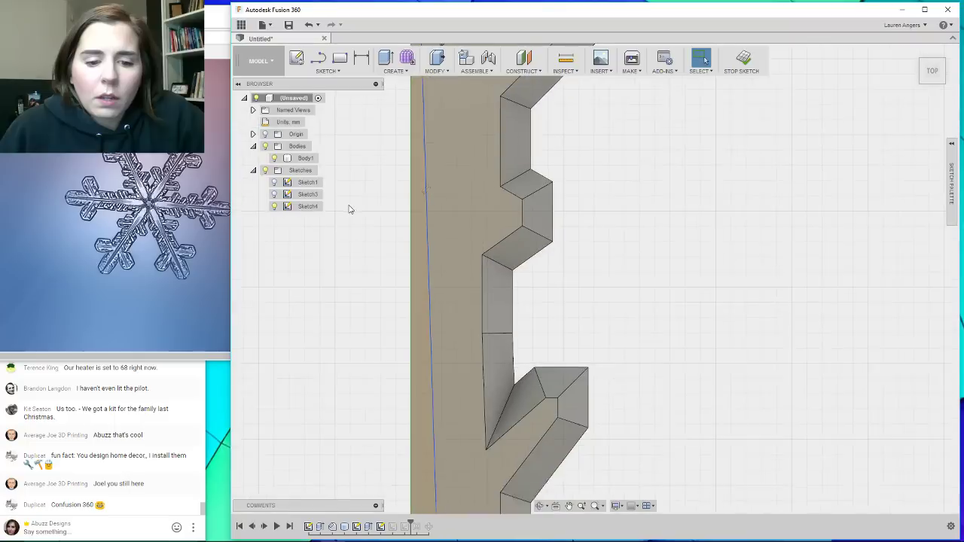
Draw three lines fanning from the lower branch's tip corner to the groove line, the outer two about 6.8 and 5.3 mm long.
key("l")
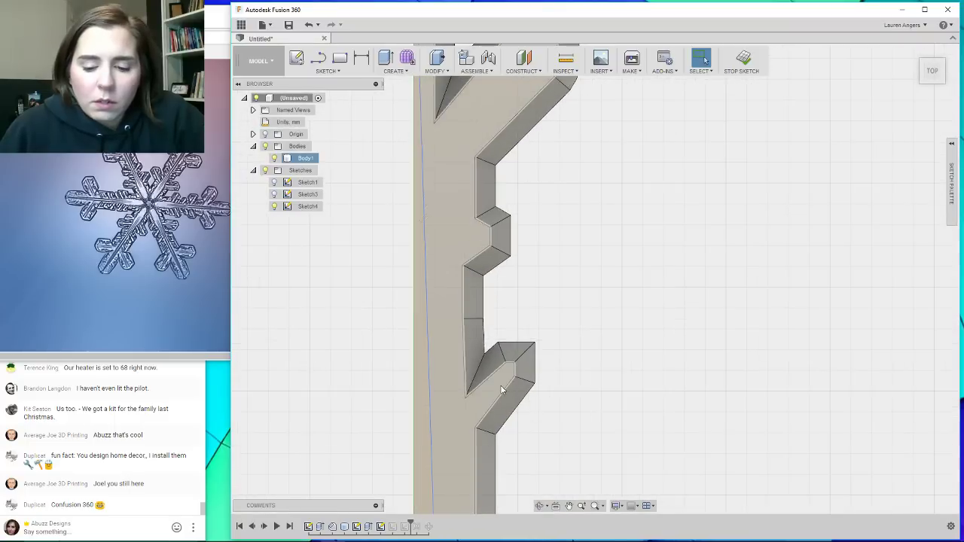
left_click(512, 361)
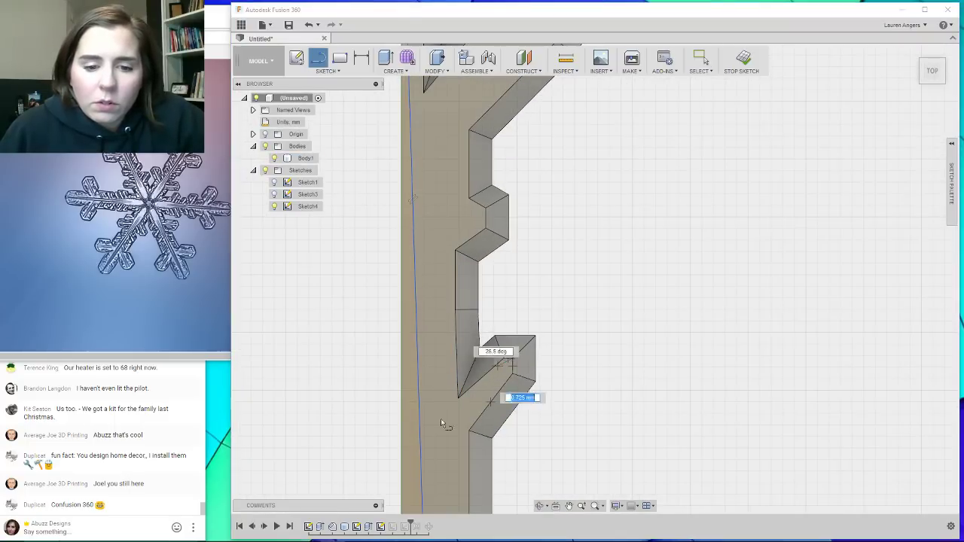
double_click(424, 463)
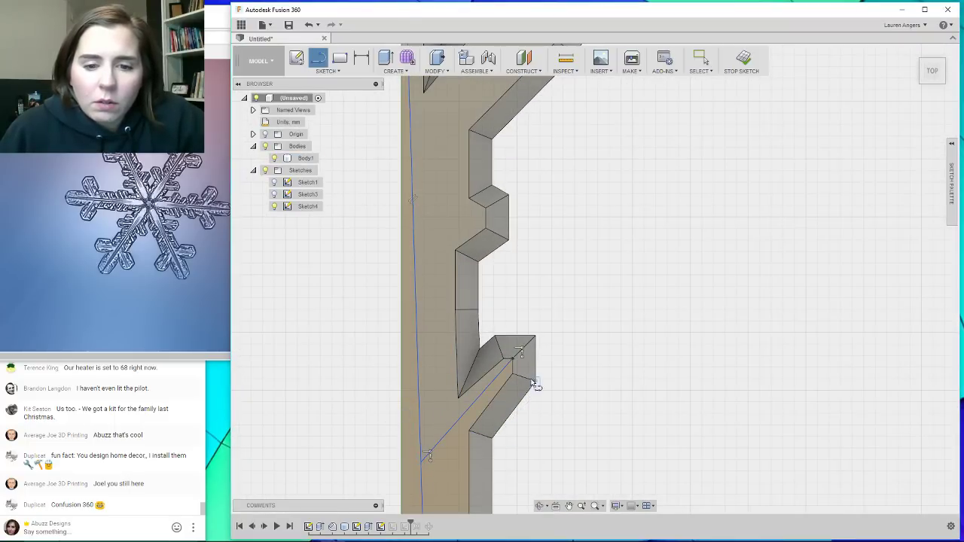
left_click(512, 364)
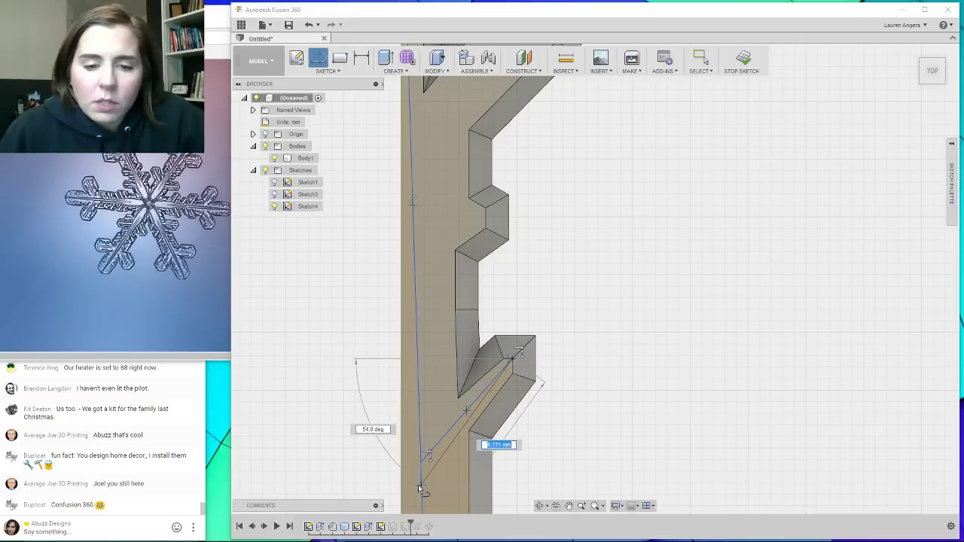
double_click(420, 485)
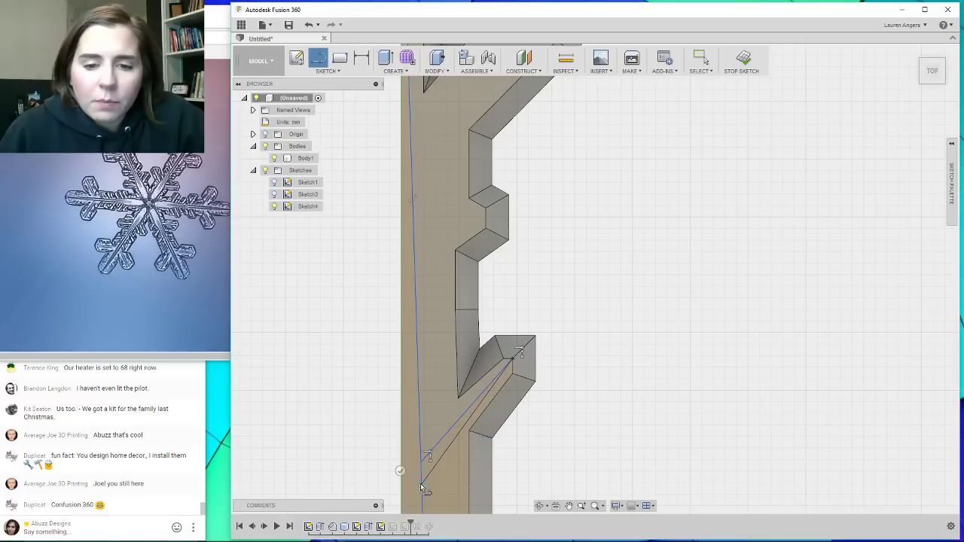
left_click(512, 362)
double_click(512, 362)
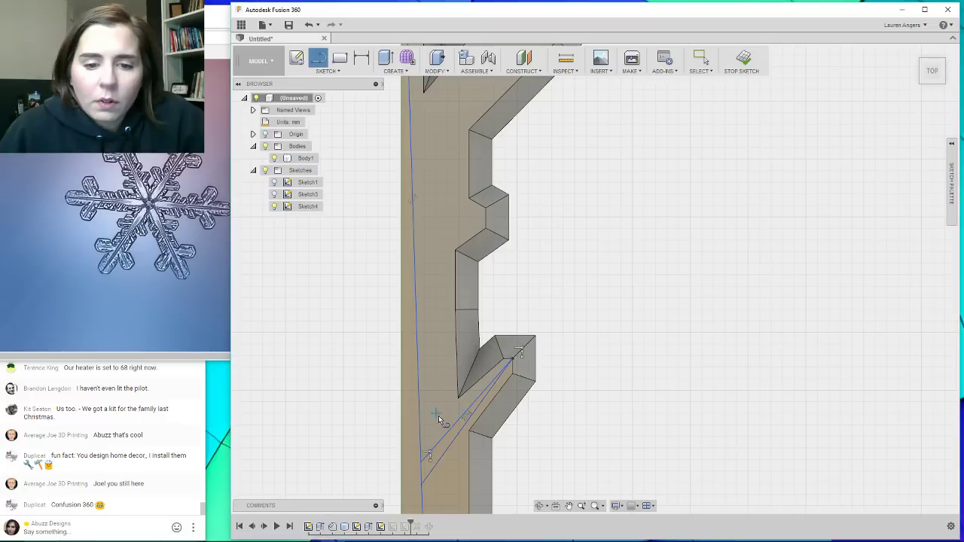
left_click(513, 362)
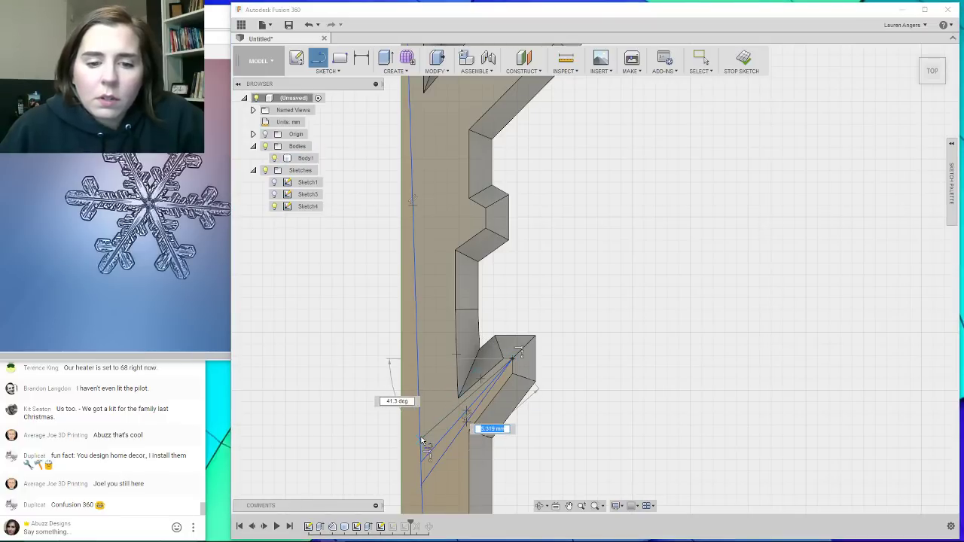
double_click(422, 440)
Draw three lines fanning from the small middle branch's upper corner to the groove line, the central one about 3.8 mm long, and finish the sketch.
scroll(514, 449, "down", 4)
scroll(474, 331, "up", 2)
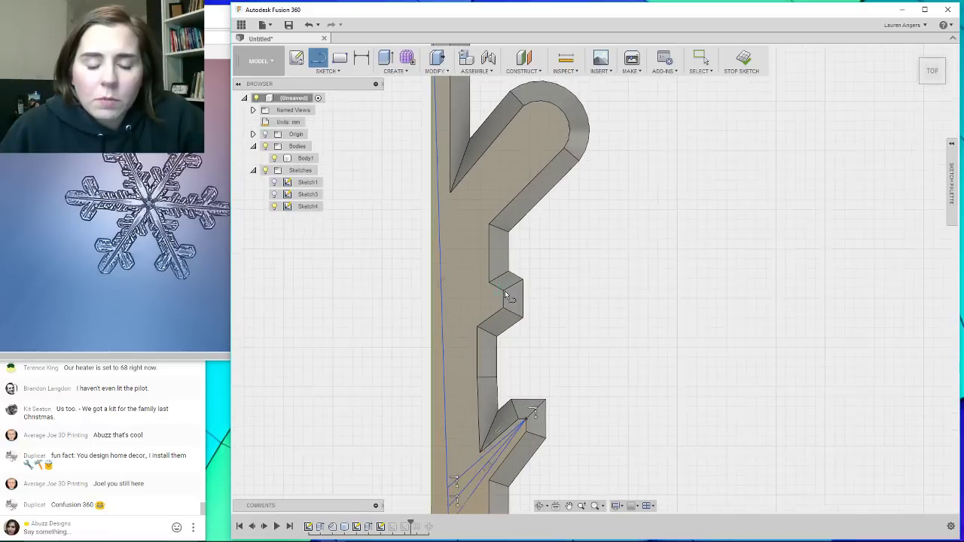
scroll(507, 296, "up", 1)
left_click(503, 296)
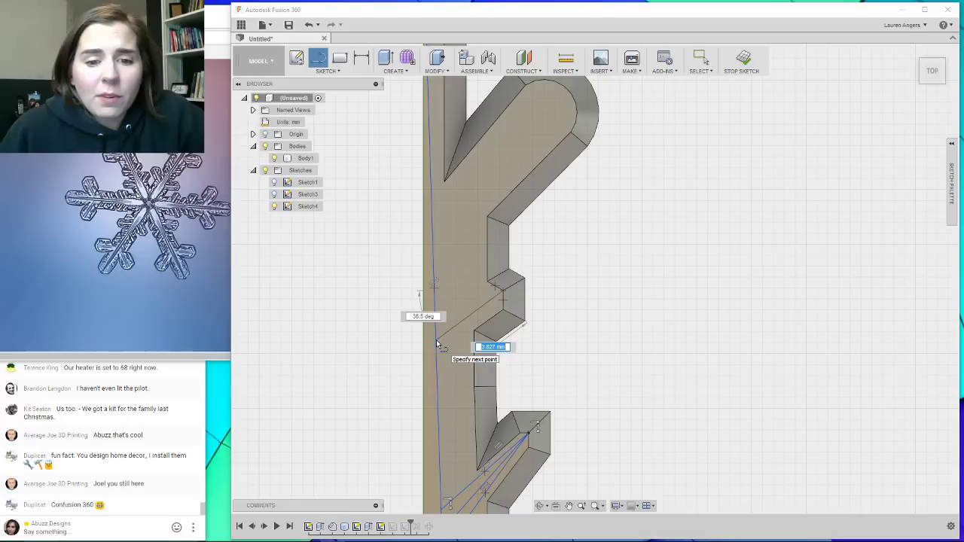
double_click(438, 338)
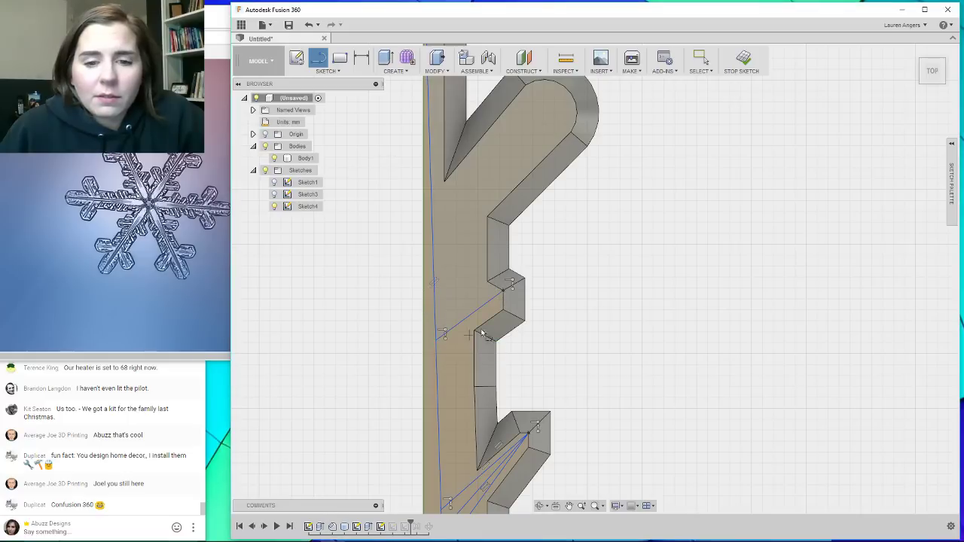
left_click(503, 291)
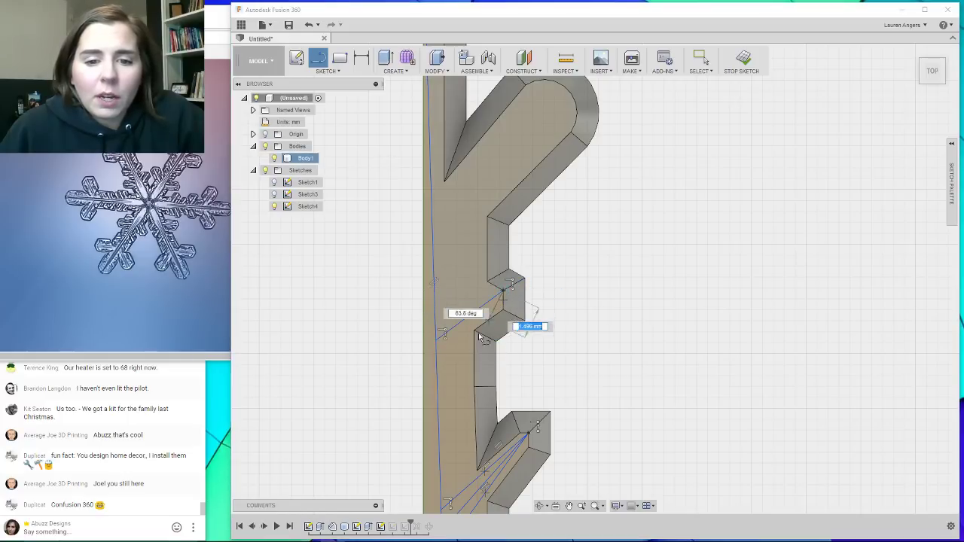
double_click(440, 355)
left_click(503, 291)
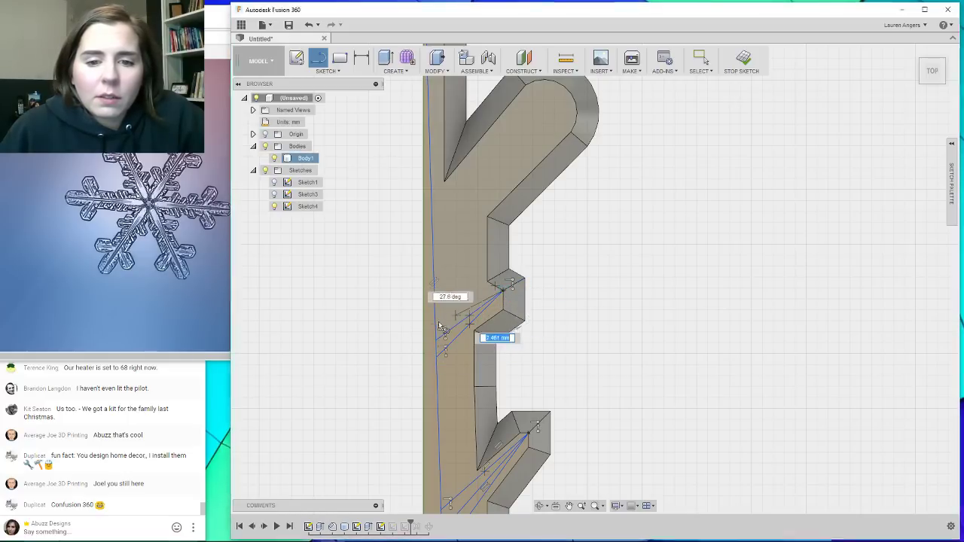
double_click(436, 328)
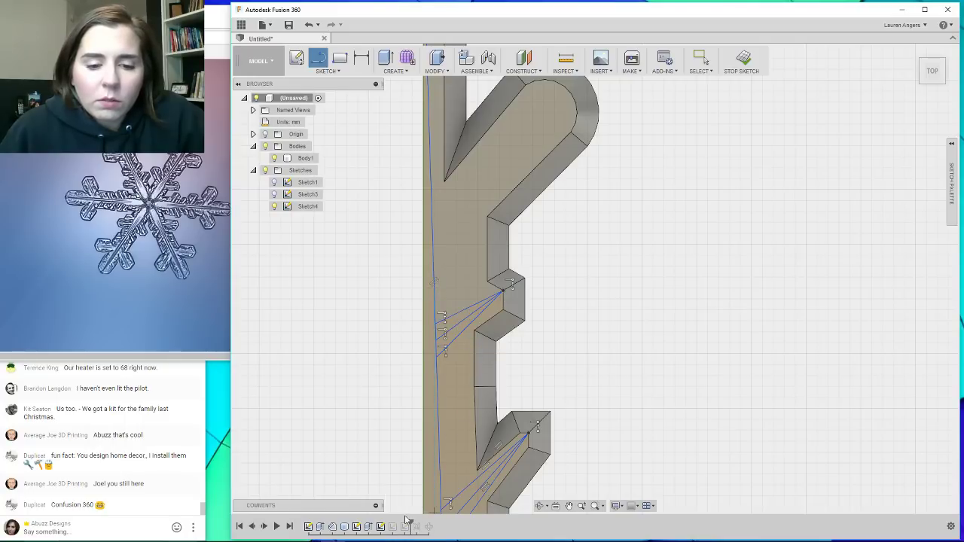
left_click(743, 60)
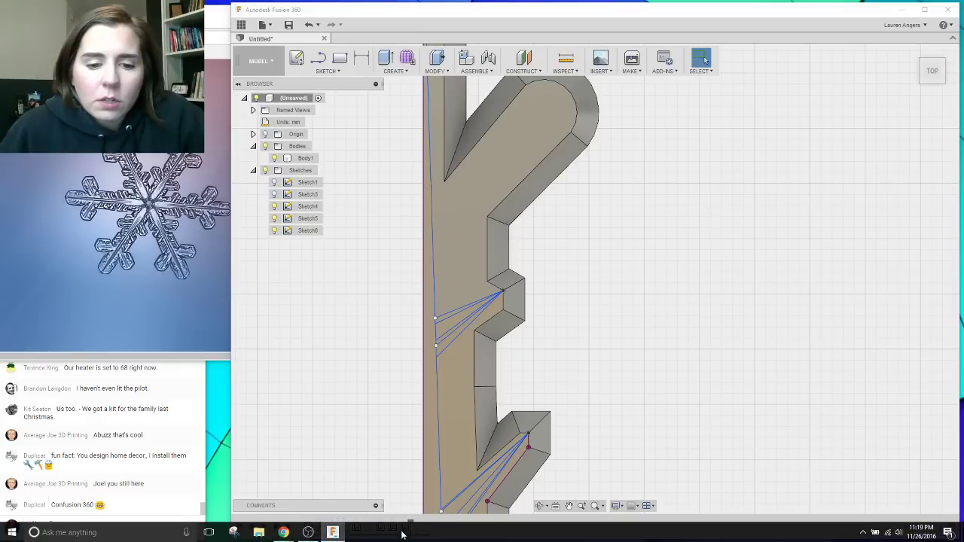
Delete the two separate ridge sketches, Sketch5 and Sketch6, from the timeline.
left_click(402, 528)
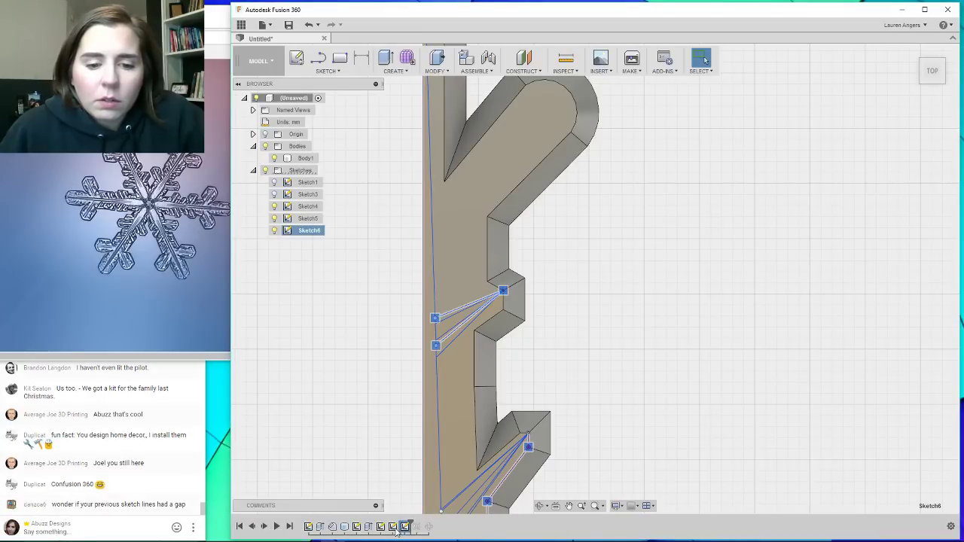
right_click(393, 527)
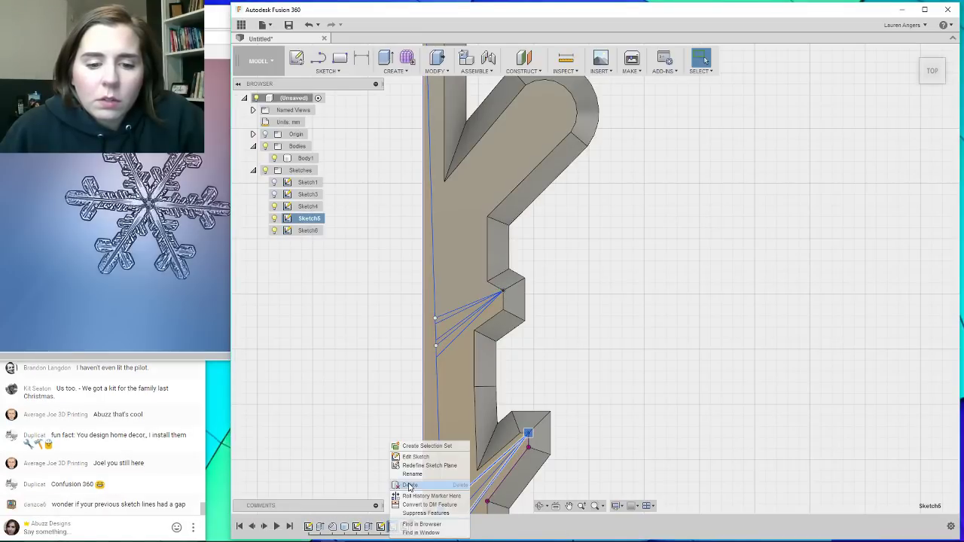
left_click(407, 488)
left_click(392, 527)
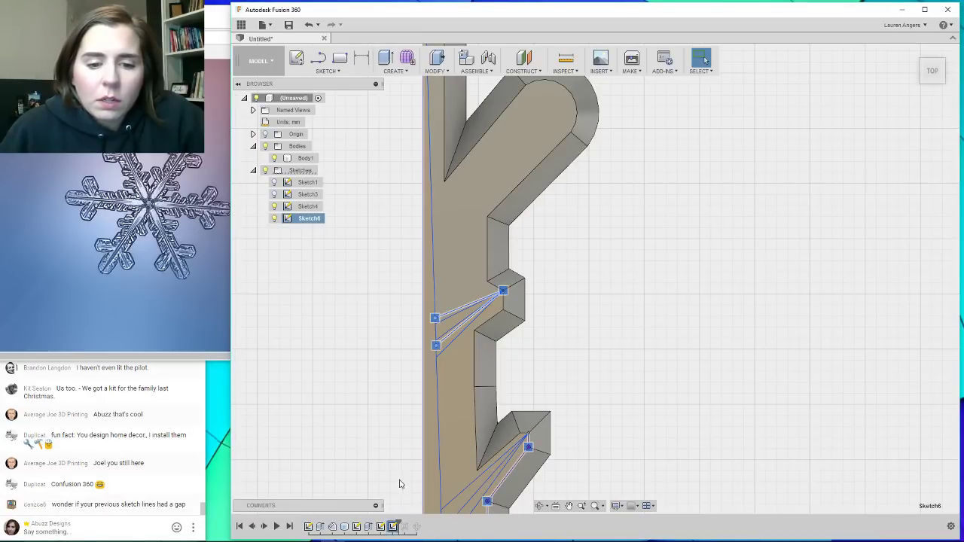
right_click(393, 530)
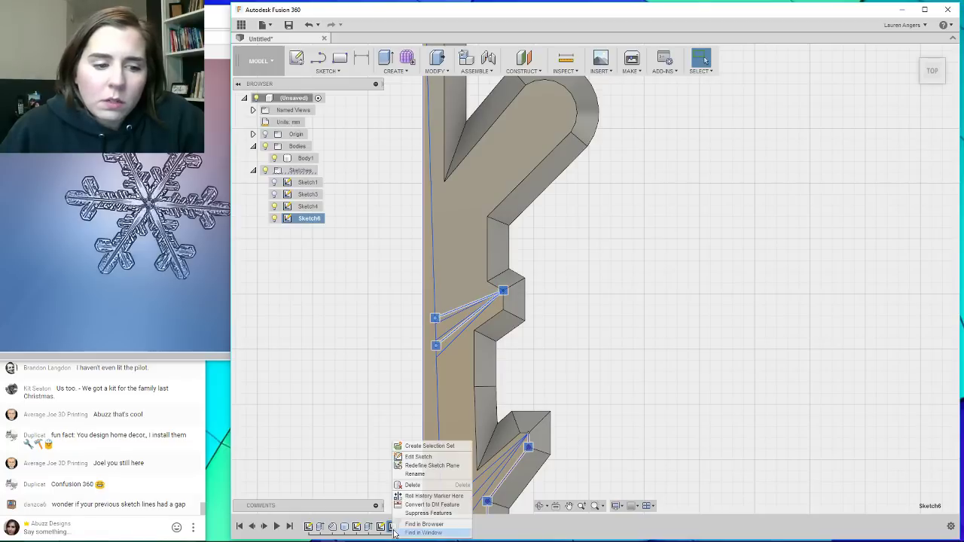
left_click(436, 486)
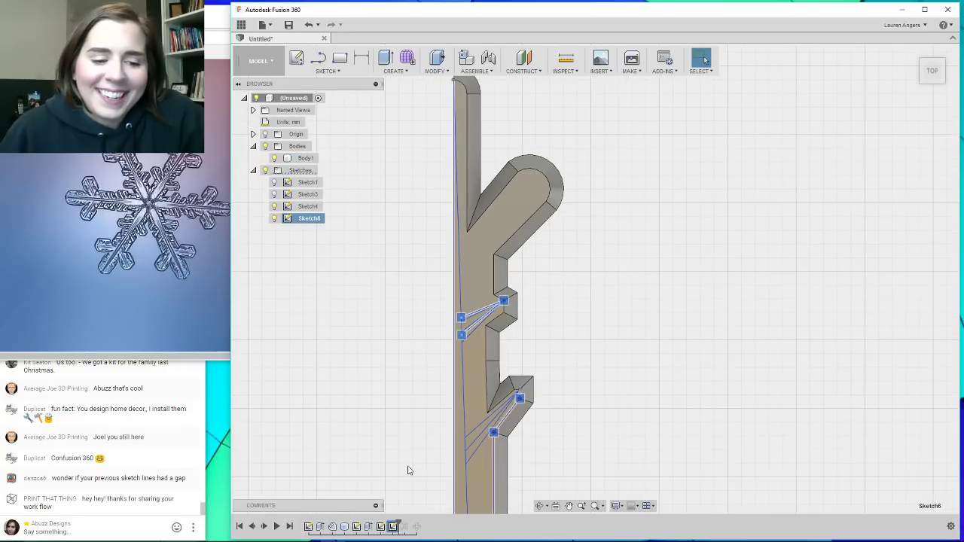
right_click(394, 527)
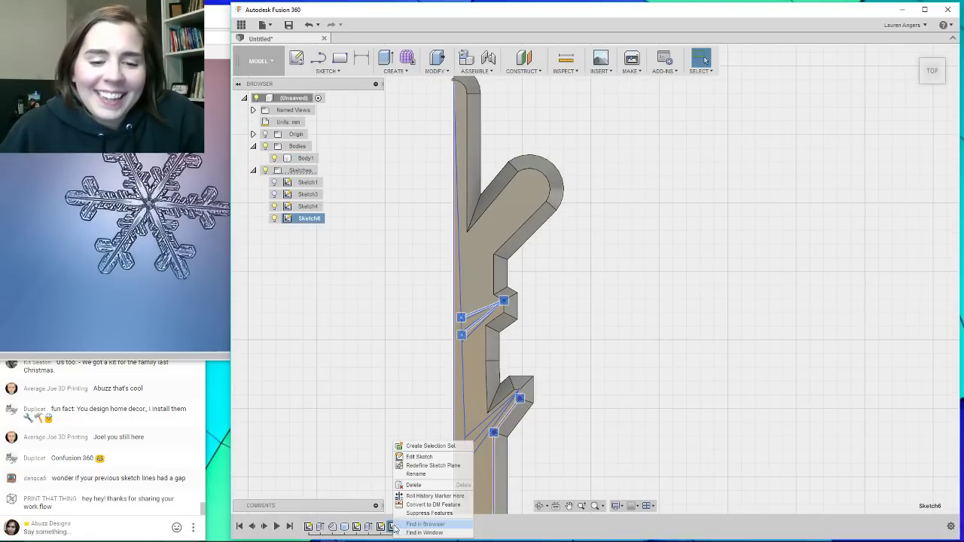
left_click(417, 486)
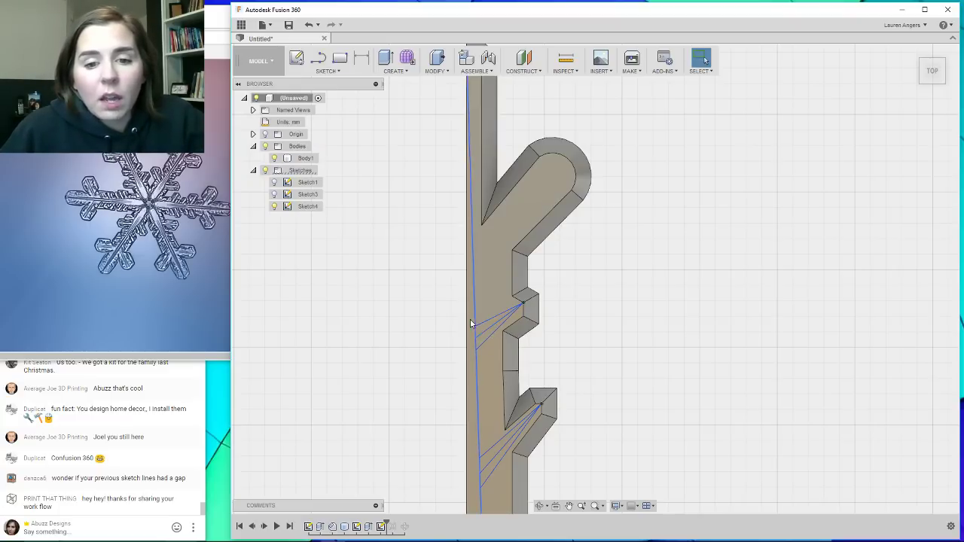
Extrude the groove strip and the four narrow triangle profiles of Sketch4 together in one operation.
left_click(486, 331)
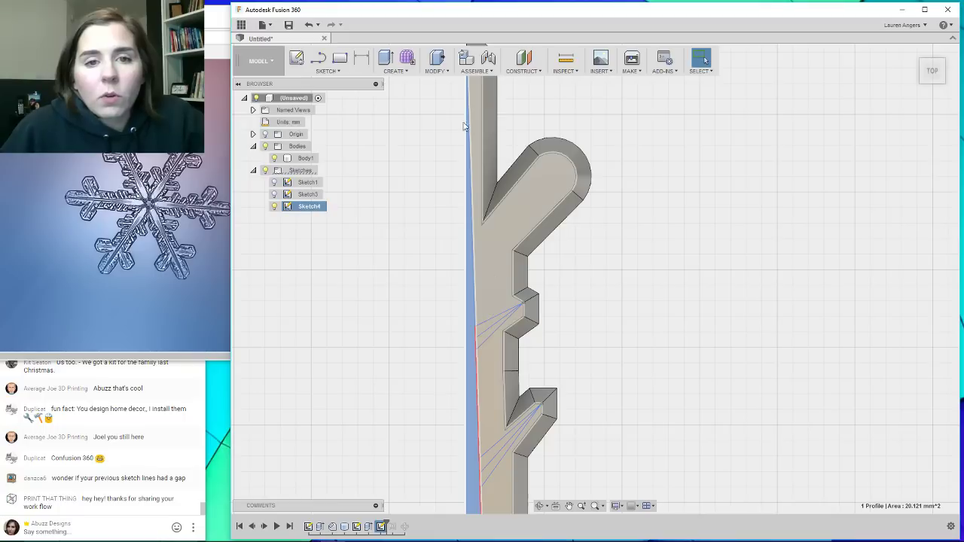
left_click(385, 58)
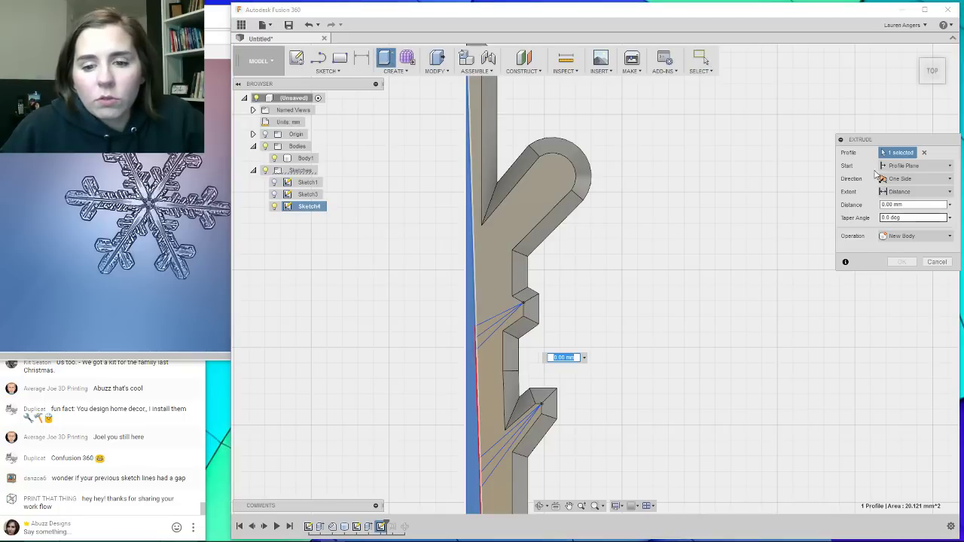
left_click(500, 321)
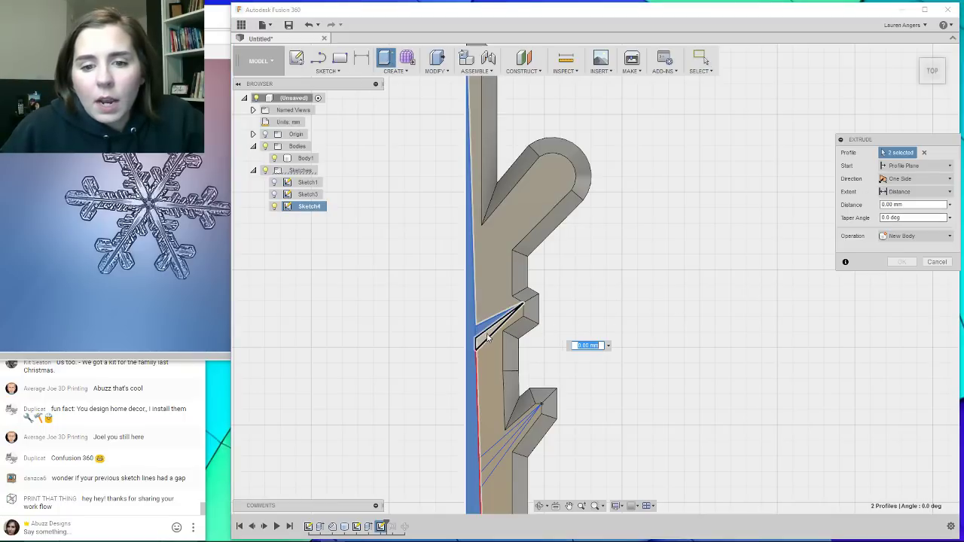
left_click(487, 339)
left_click(498, 447)
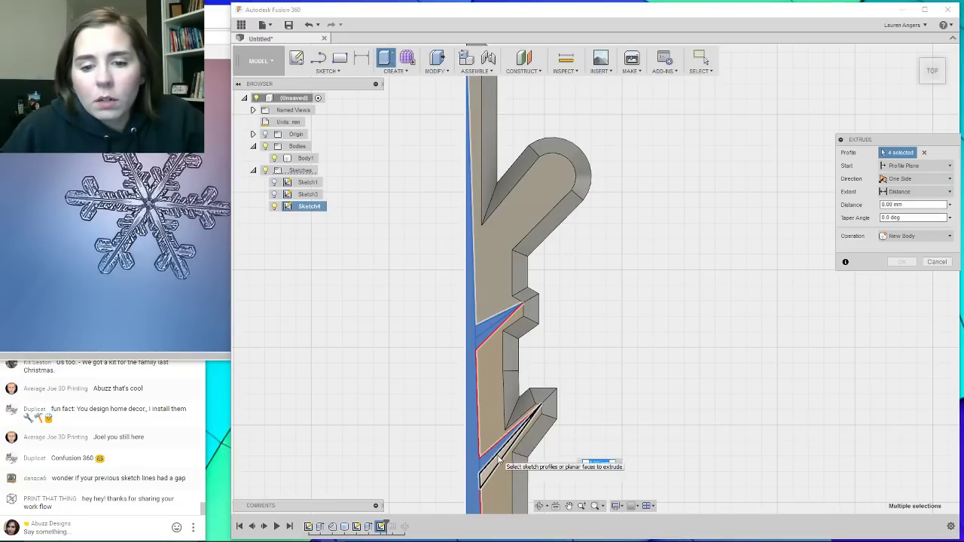
left_click(498, 458)
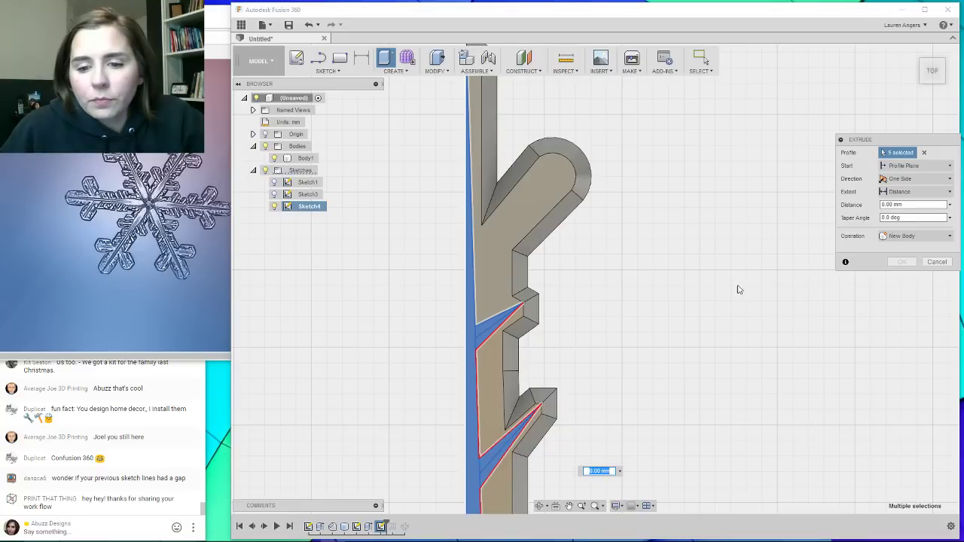
key("Escape")
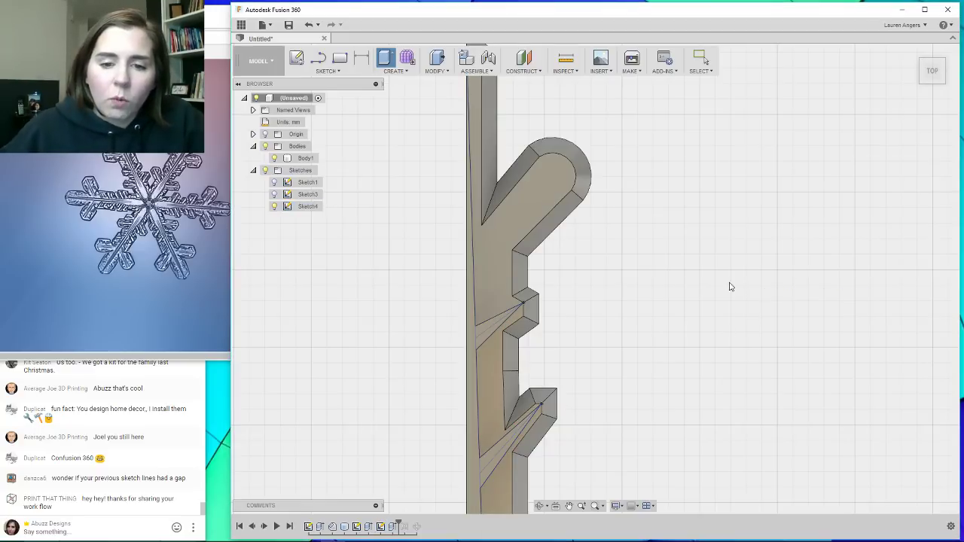
Set up a 0.50 mm equal-distance chamfer on the upper groove edge, both middle ridge edges and the groove edge between the ridges.
scroll(547, 342, "down", 2)
mouse_move(542, 375)
middle_mouse_down("shift")
mouse_move(513, 370)
mouse_move(529, 379)
mouse_move(580, 281)
middle_mouse_up("shift")
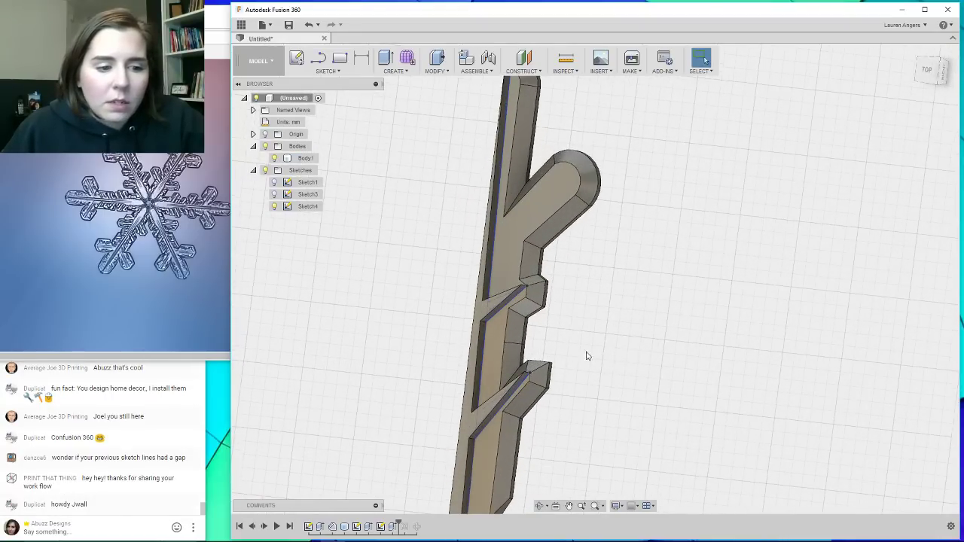
middle_click_drag(588, 356, 603, 361, "shift")
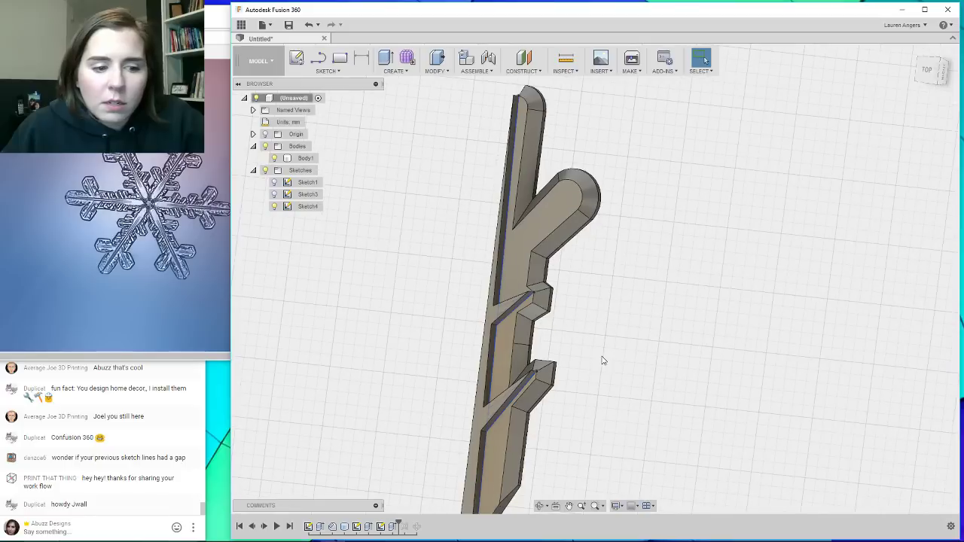
left_click(503, 238)
scroll(499, 268, "up", 1)
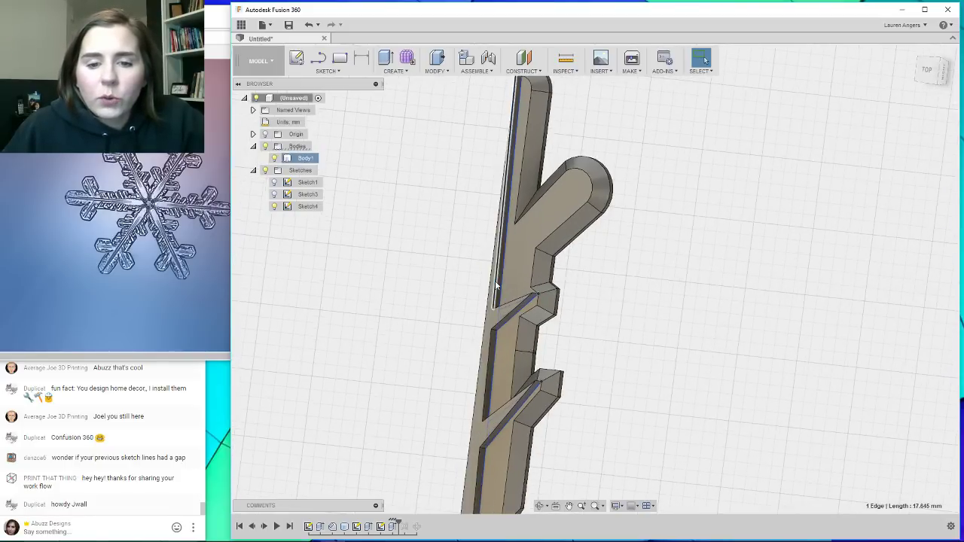
left_click(447, 72)
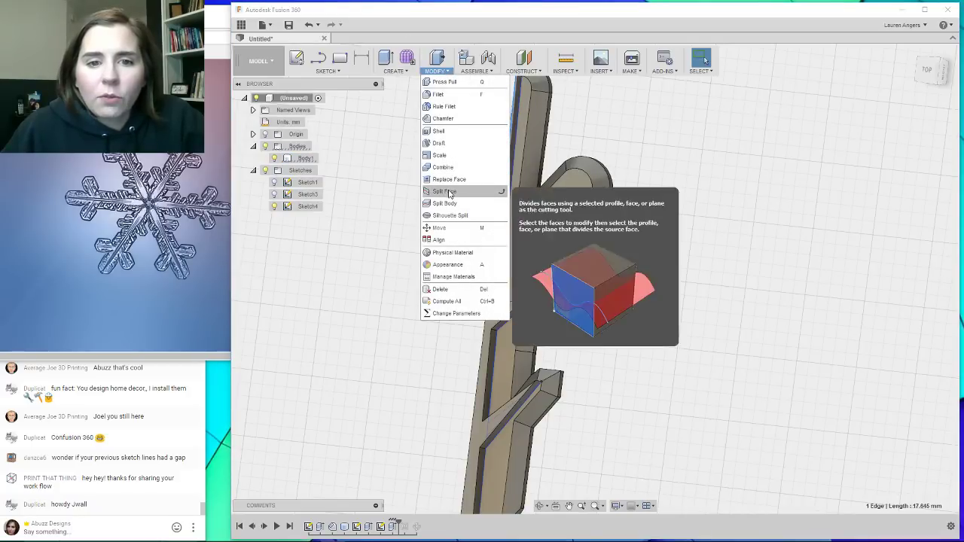
left_click(443, 119)
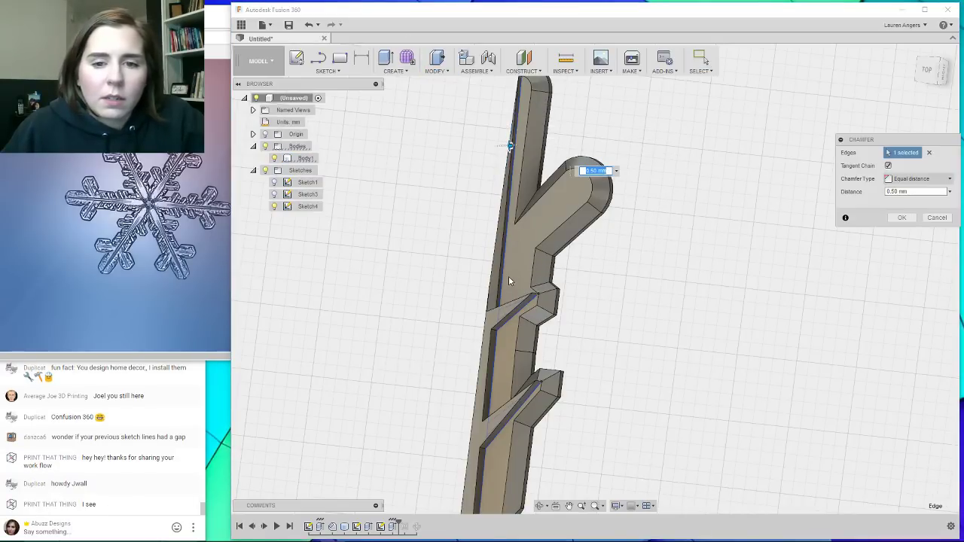
middle_click_drag(522, 315, 467, 287, "shift")
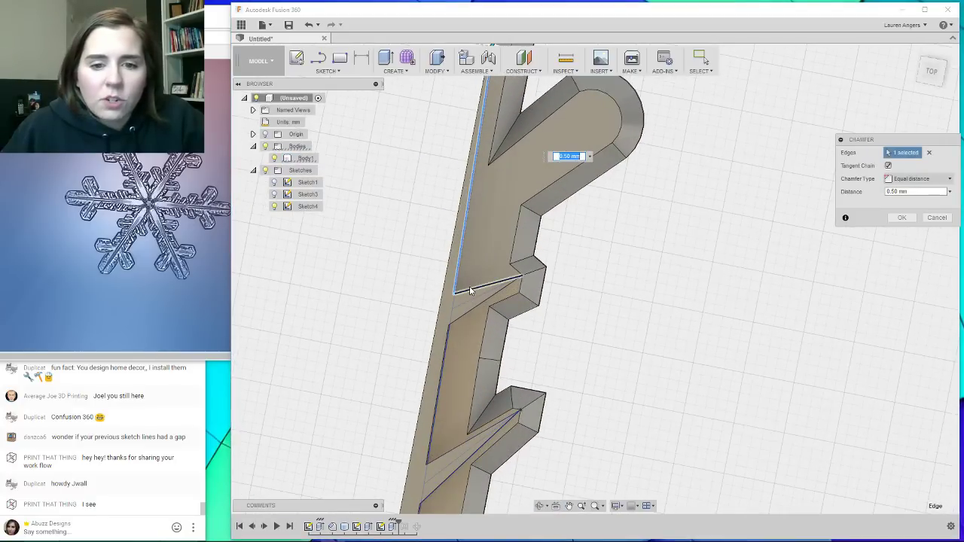
left_click(470, 287)
left_click(476, 309)
middle_click_drag(490, 244, 468, 299, "shift")
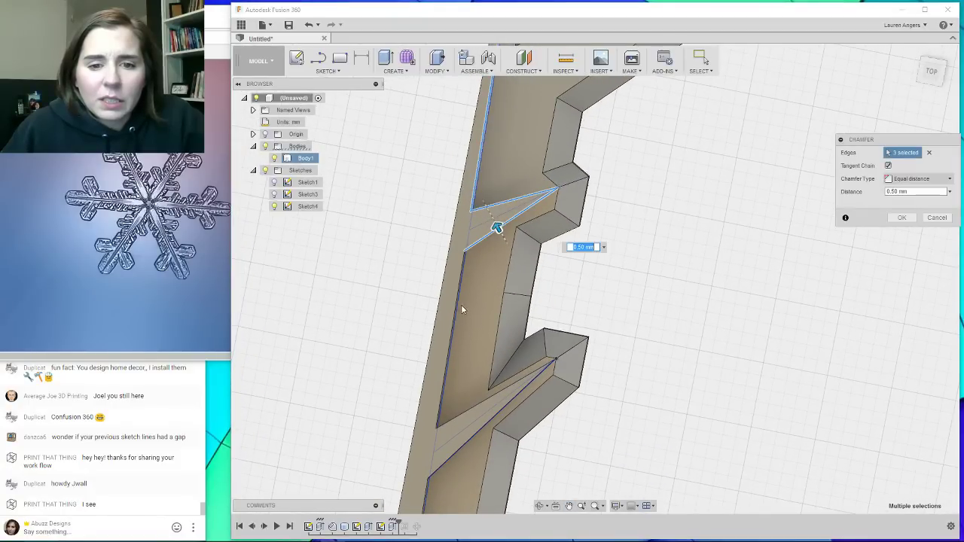
left_click(455, 302)
Add both lower ridge edges, another middle ridge edge and the long groove edge below the ridges to the chamfer selection.
scroll(503, 203, "down", 2)
scroll(484, 305, "up", 1)
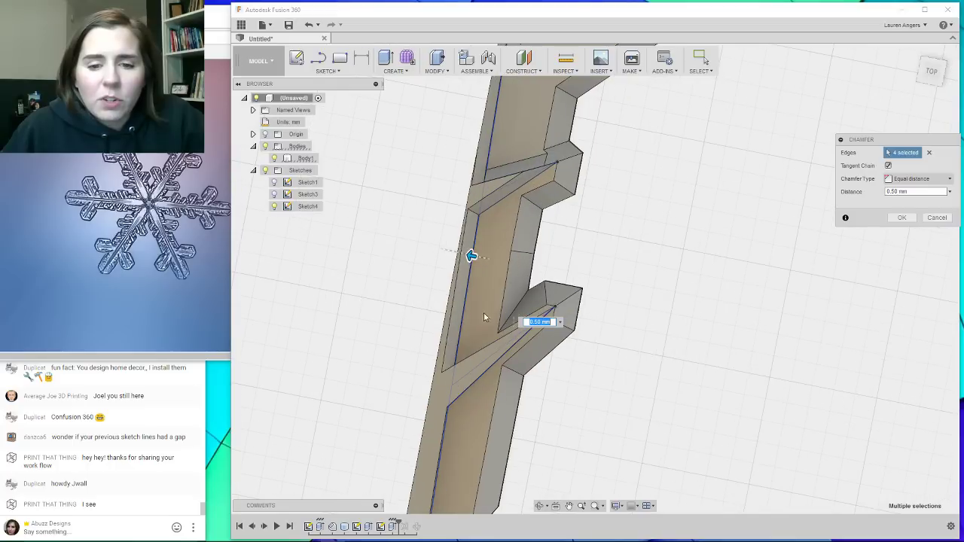
left_click(480, 357)
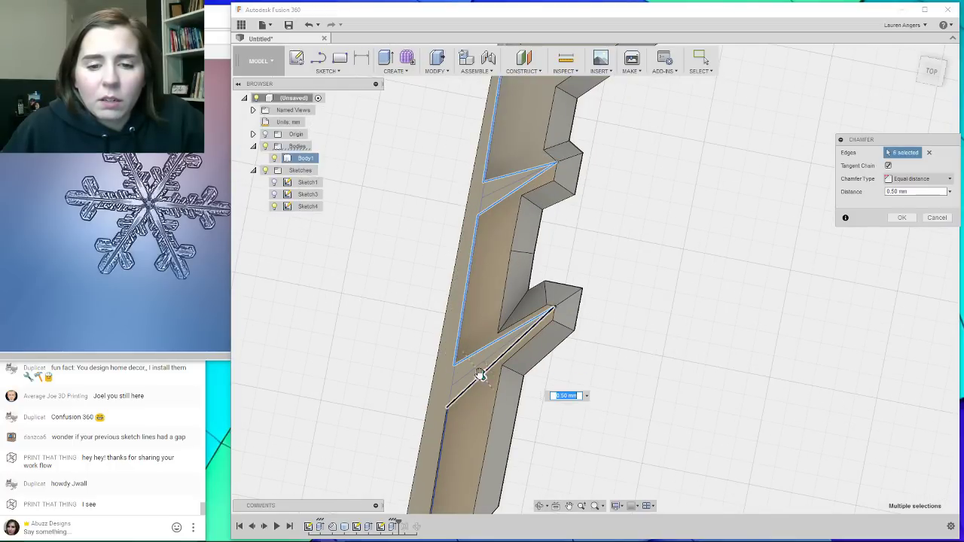
scroll(554, 235, "down", 3)
scroll(532, 181, "up", 4)
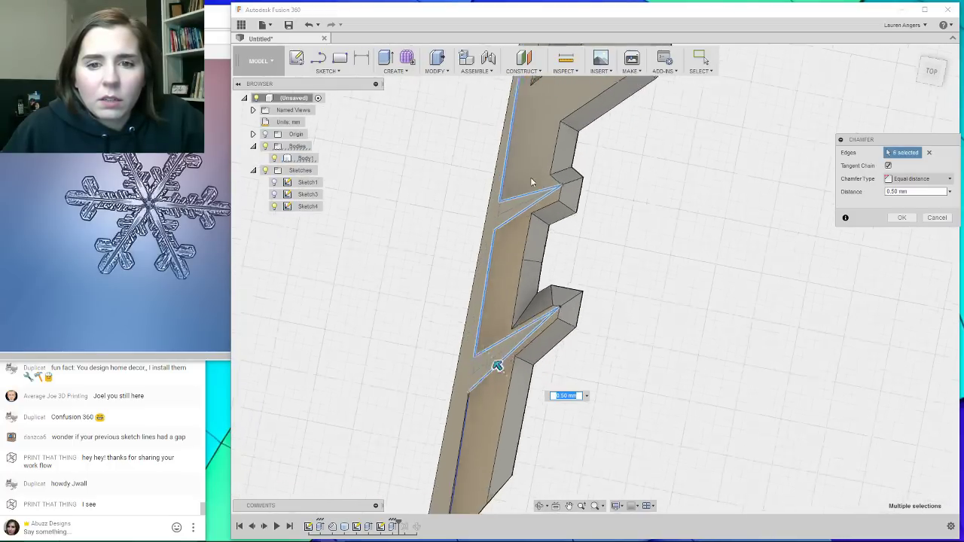
left_click(525, 202)
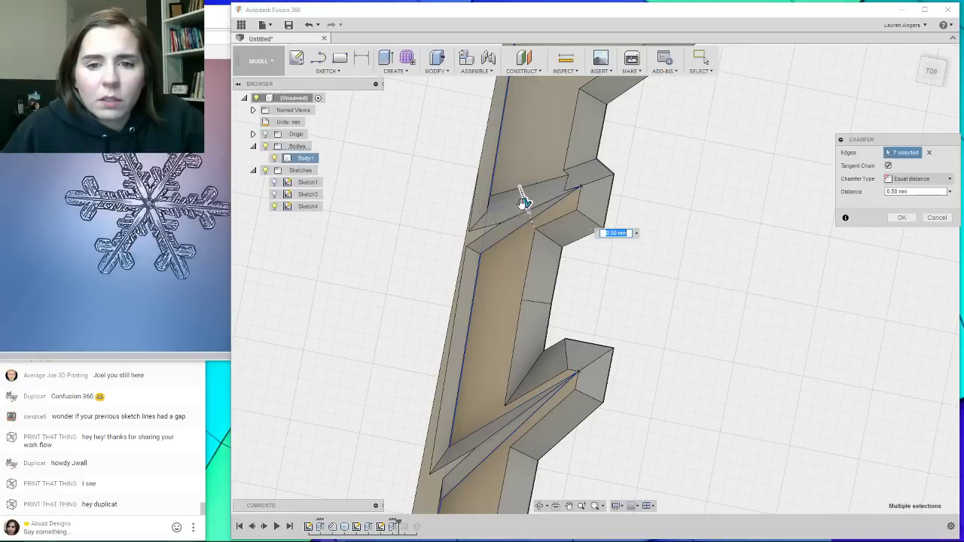
scroll(613, 155, "down", 4)
scroll(534, 291, "up", 2)
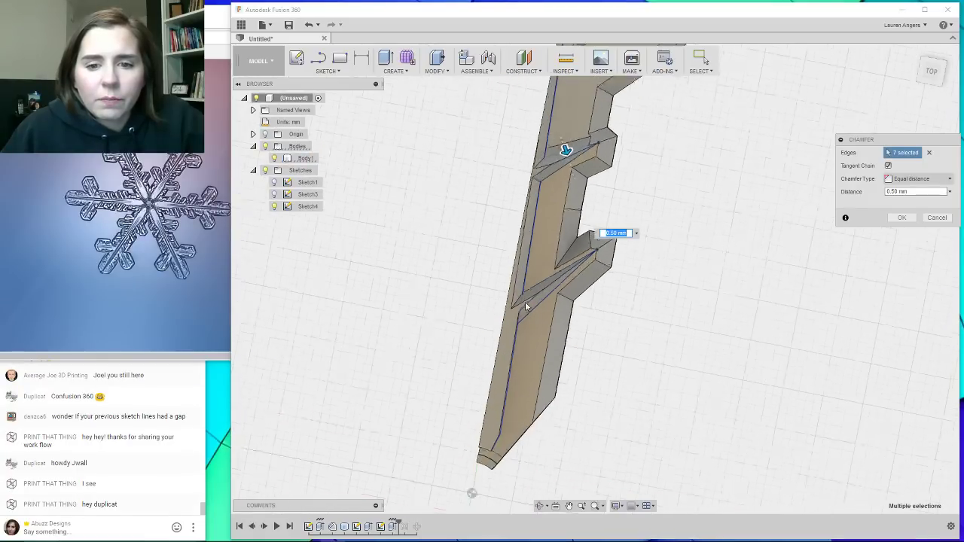
left_click(511, 352)
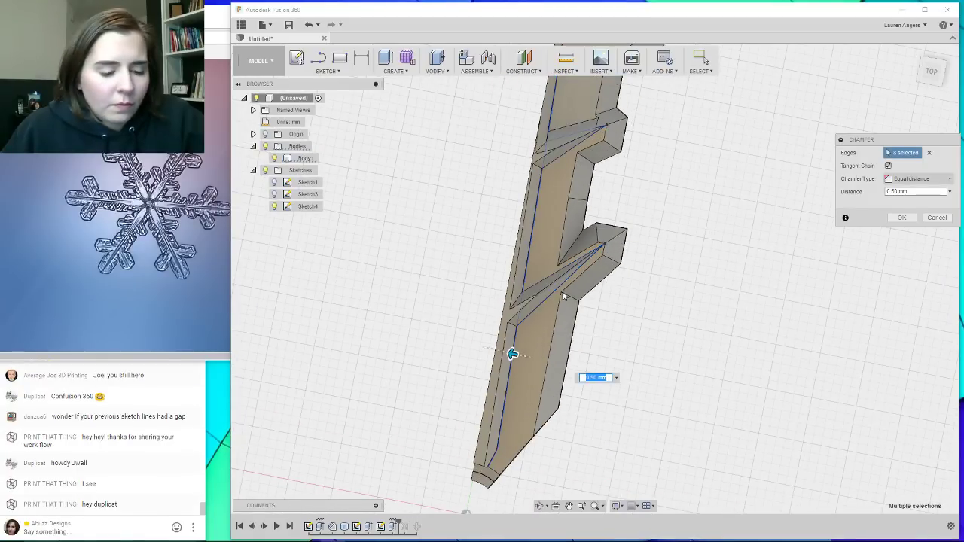
Swap the extra middle ridge edge for the short groove edge near the snowflake's centre and apply the 0.50 mm chamfer.
middle_click_drag(513, 351, 528, 325, "shift")
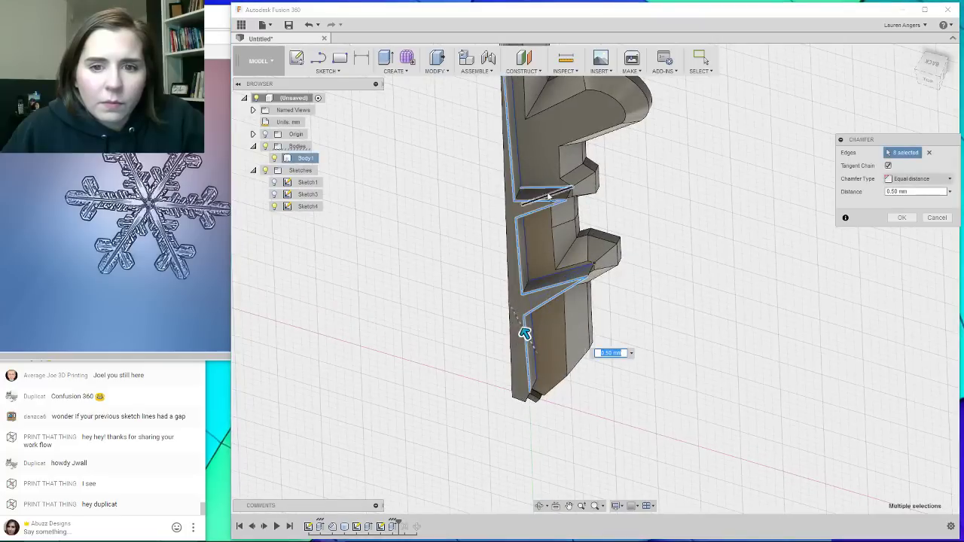
scroll(570, 224, "up", 2)
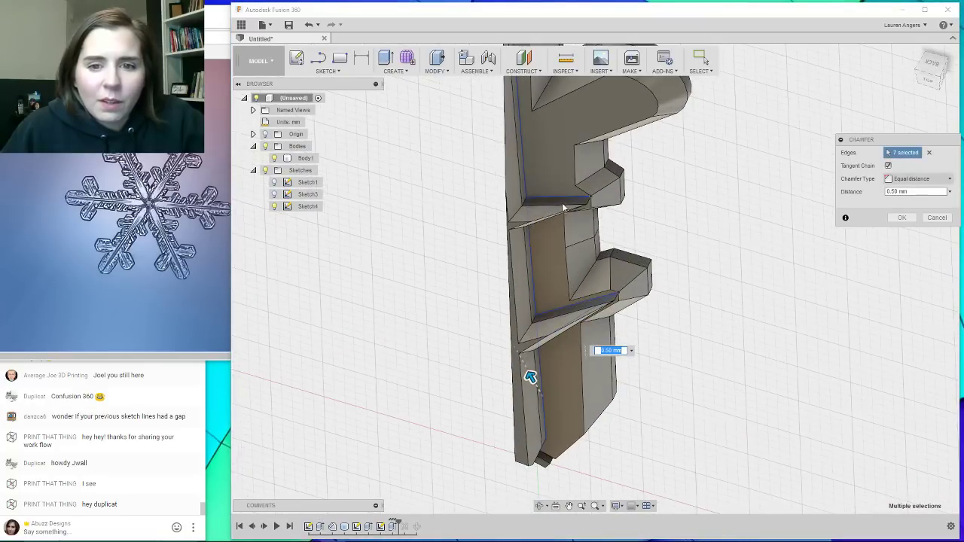
middle_click_drag(614, 236, 570, 359, "shift")
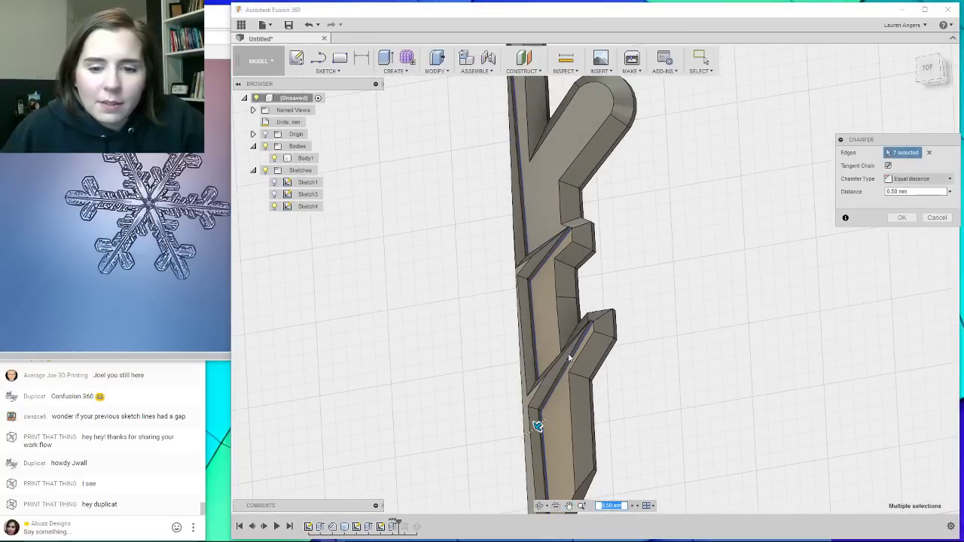
middle_click_drag(619, 298, 582, 449, "shift")
middle_click_drag(586, 443, 613, 452, "shift")
left_click(610, 446)
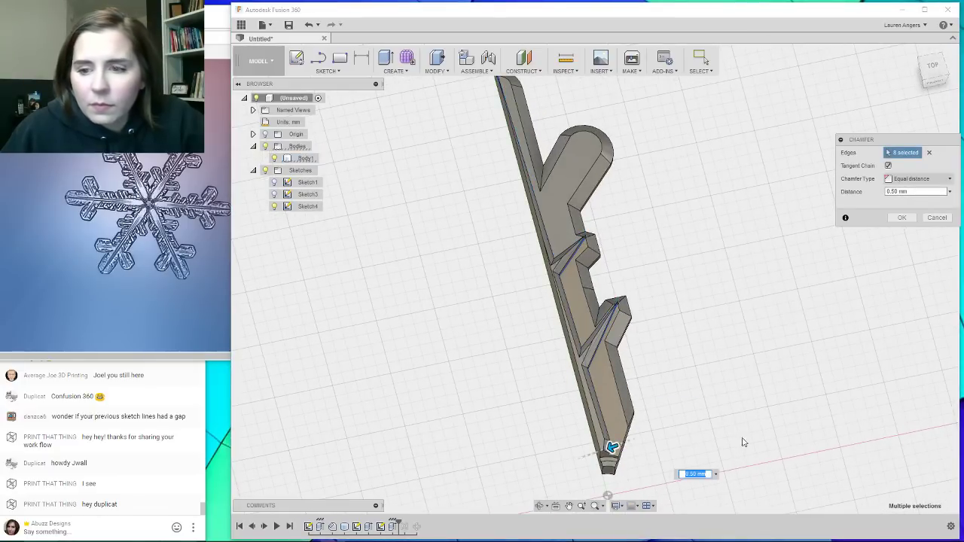
left_click(901, 218)
Roll the timeline marker to the end to restore the mirrored and patterned arms, and hide Sketch4.
middle_click_drag(724, 244, 528, 399, "shift")
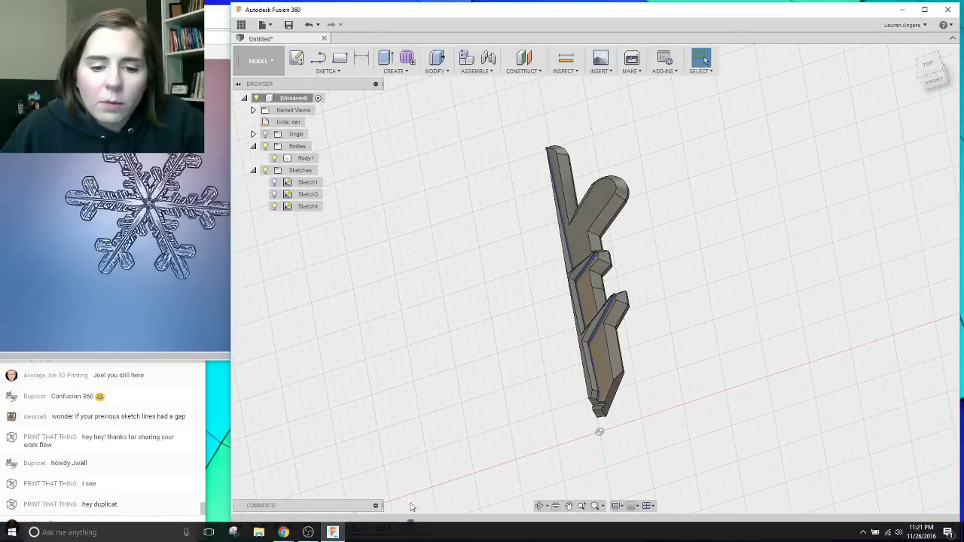
left_click_drag(412, 521, 431, 521)
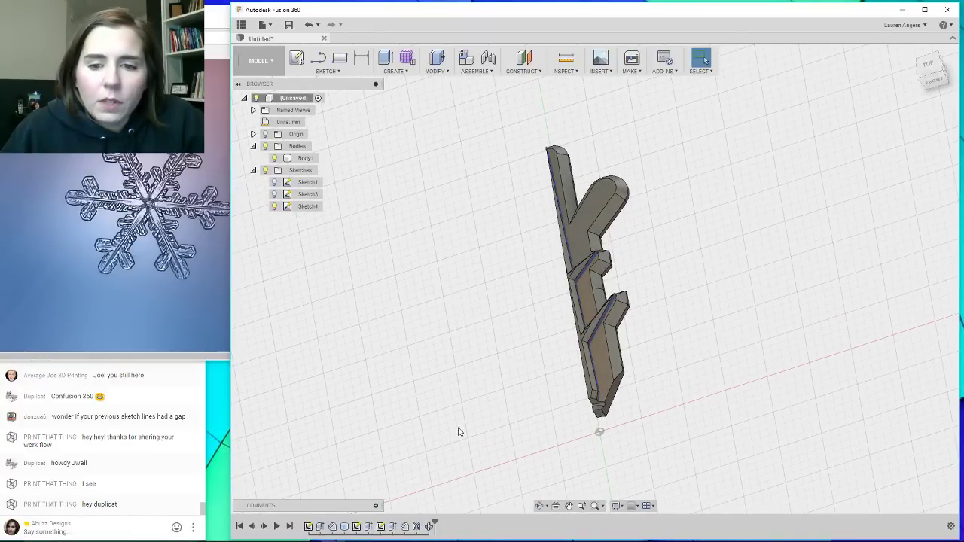
scroll(671, 291, "down", 3)
middle_click_drag(608, 301, 596, 282, "shift")
scroll(561, 286, "up", 4)
scroll(525, 293, "up", 2)
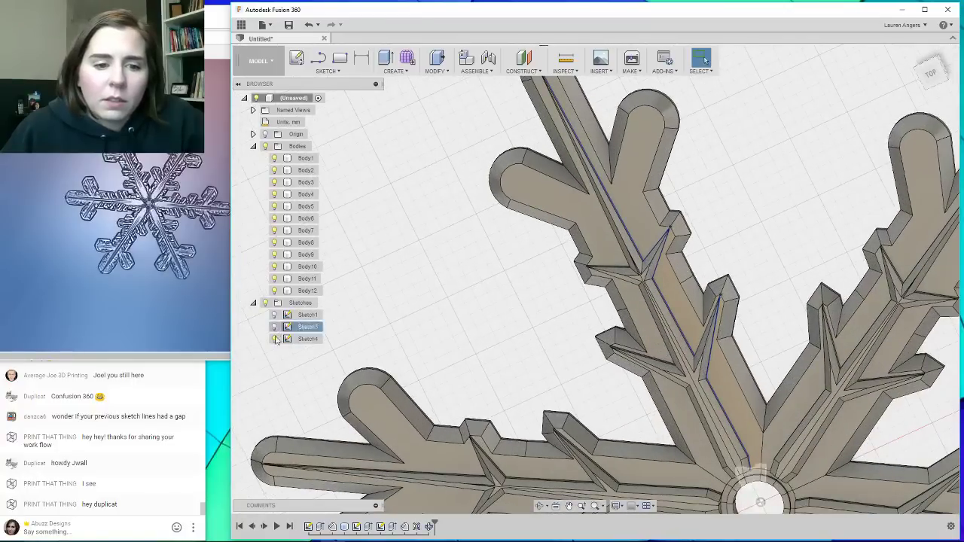
scroll(489, 262, "down", 5)
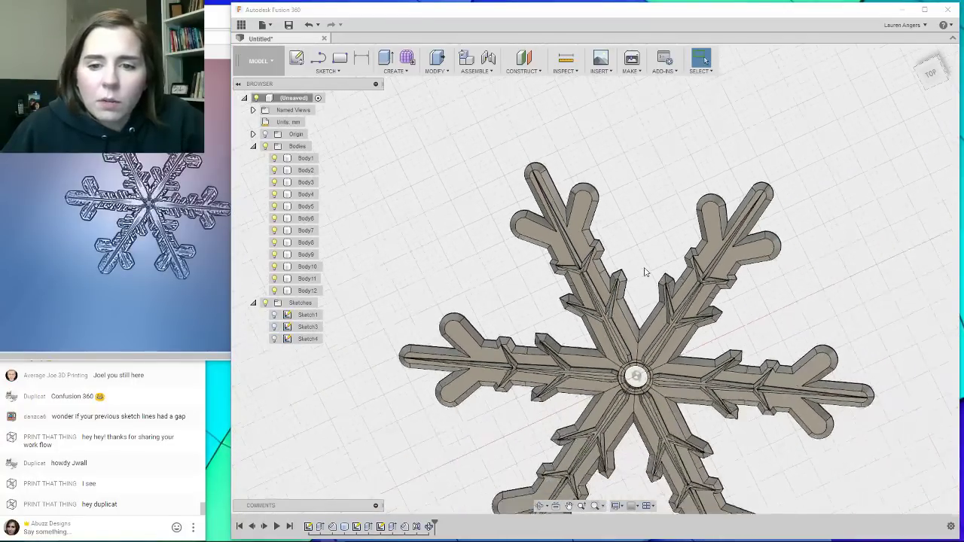
scroll(624, 300, "up", 4)
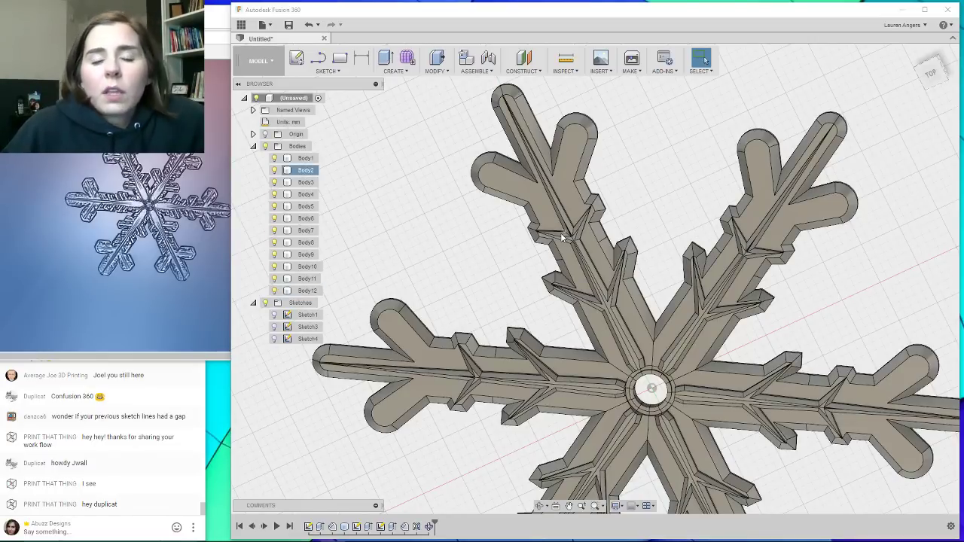
Roll the timeline marker back to just before the mirror so that only the chamfered half-arm is shown.
scroll(484, 275, "down", 2)
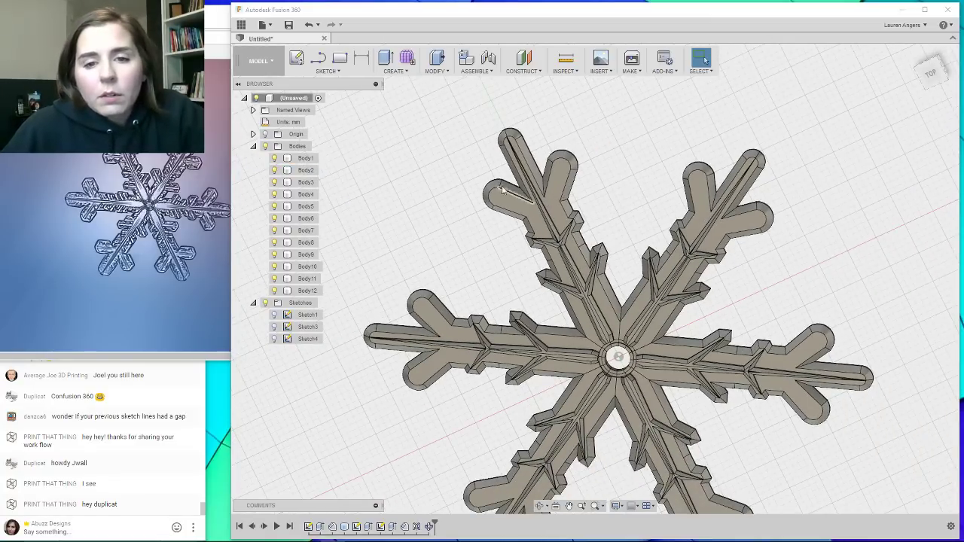
scroll(502, 190, "up", 3)
scroll(508, 184, "down", 1)
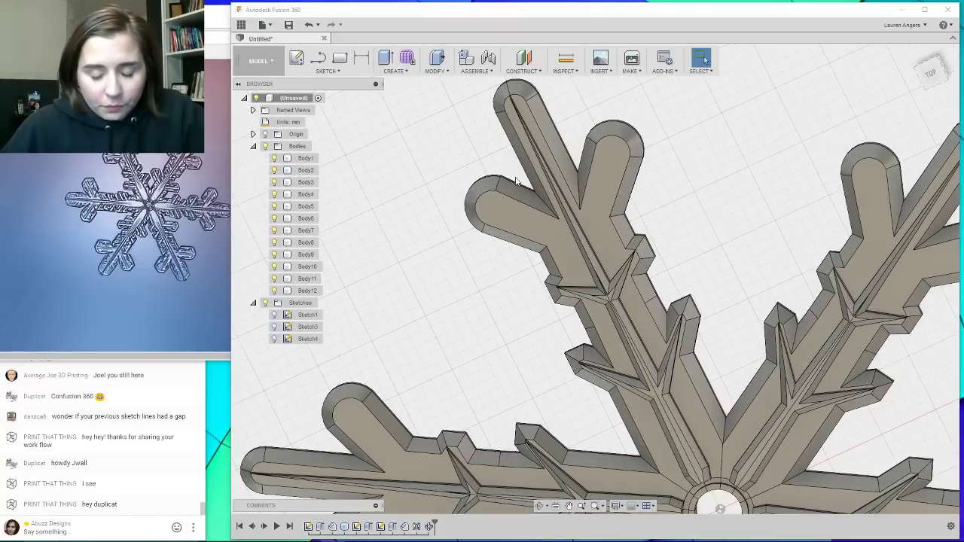
scroll(484, 266, "up", 2)
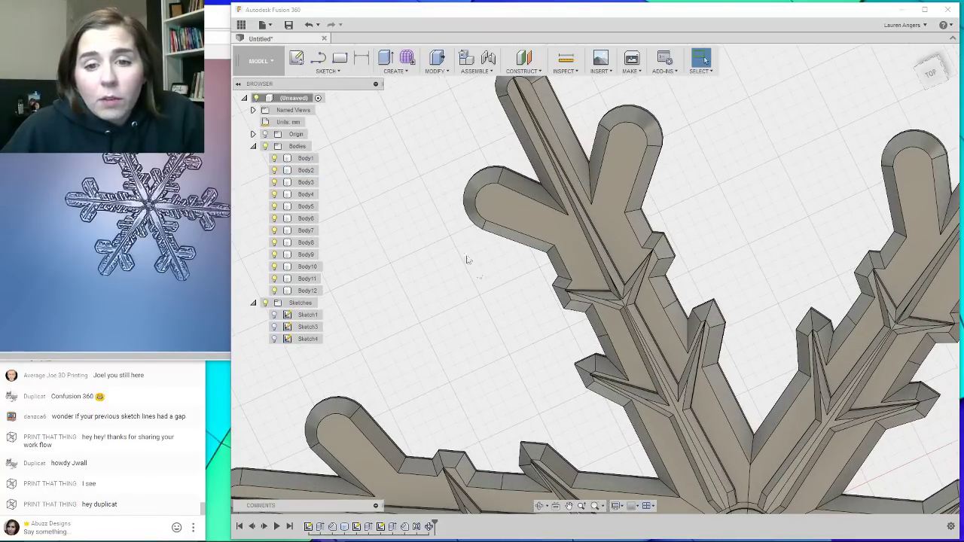
scroll(481, 303, "down", 2)
scroll(467, 207, "down", 3)
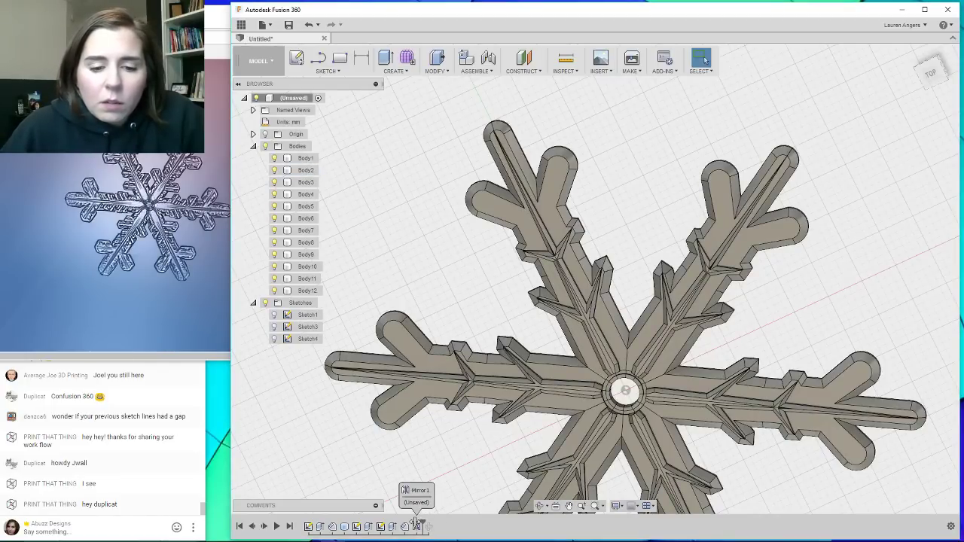
left_click_drag(418, 525, 411, 525)
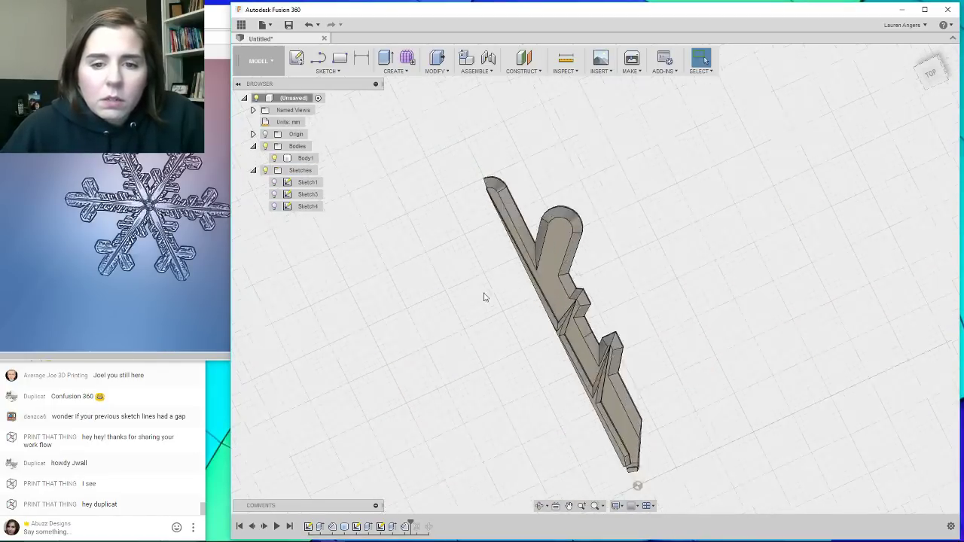
middle_click_drag(484, 297, 437, 338, "shift")
scroll(519, 232, "up", 5)
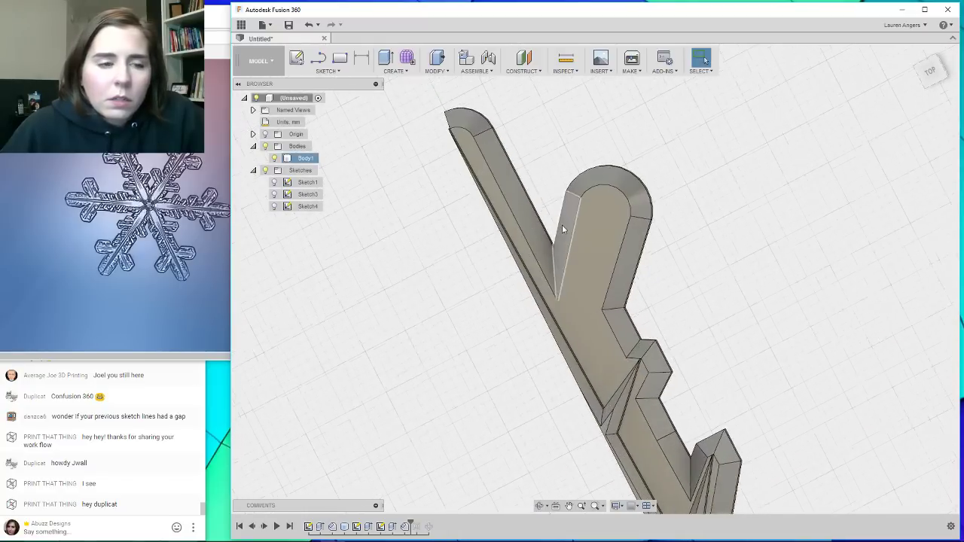
scroll(562, 229, "up", 1)
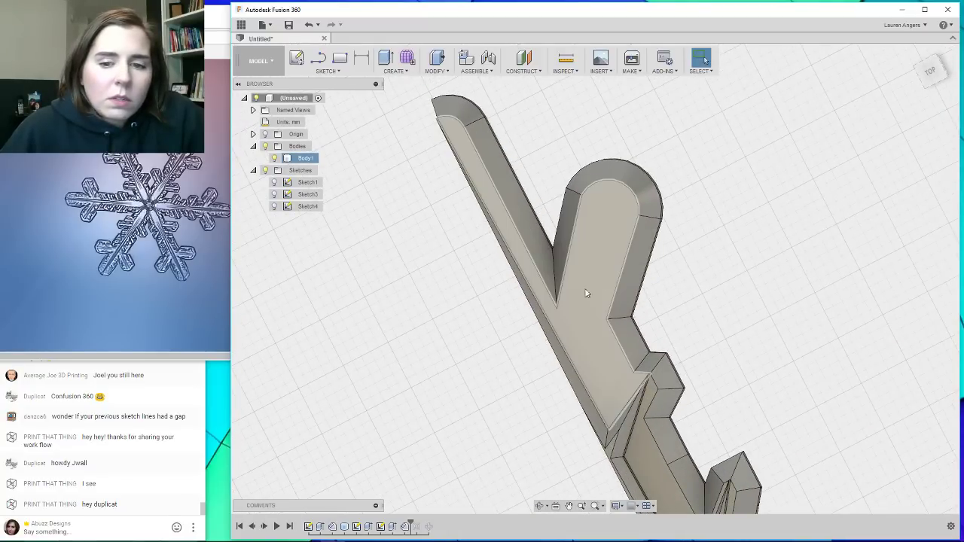
mouse_move(516, 369)
middle_mouse_down("shift")
mouse_move(523, 299)
mouse_move(540, 309)
mouse_move(517, 338)
mouse_move(522, 356)
middle_mouse_up("shift")
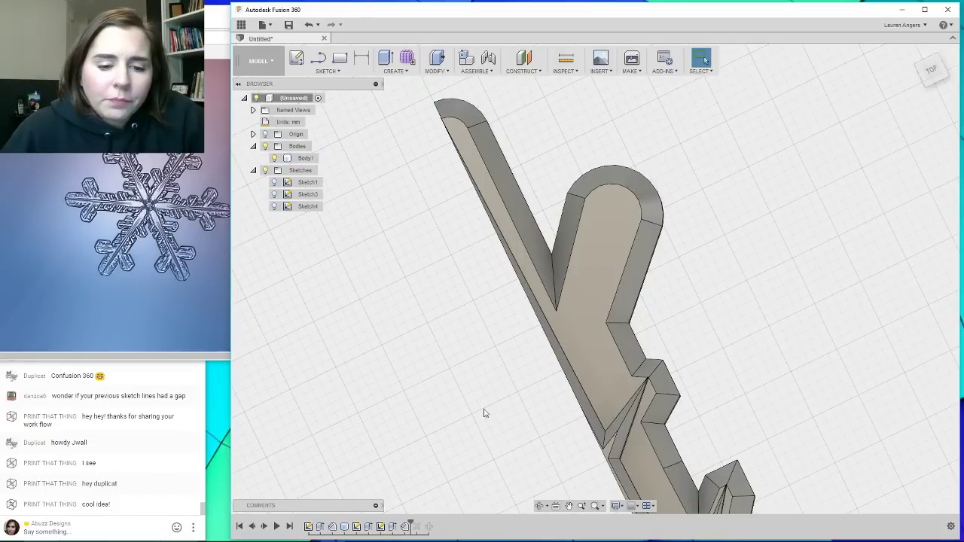
Edit Sketch4 and draw two lines from the side branch's rounded tip to the groove line, the first about 9 mm long and the second ending above it.
right_click(380, 527)
left_click(407, 456)
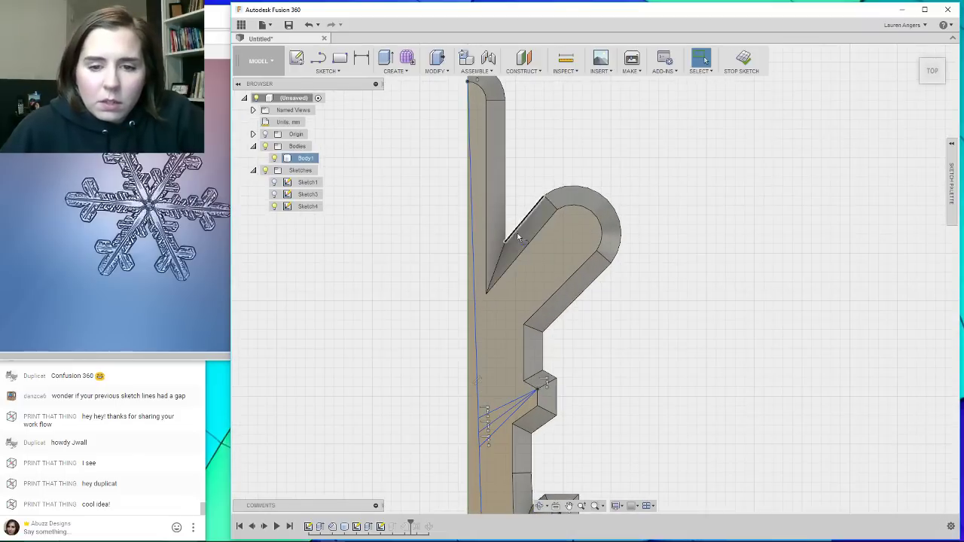
key("l")
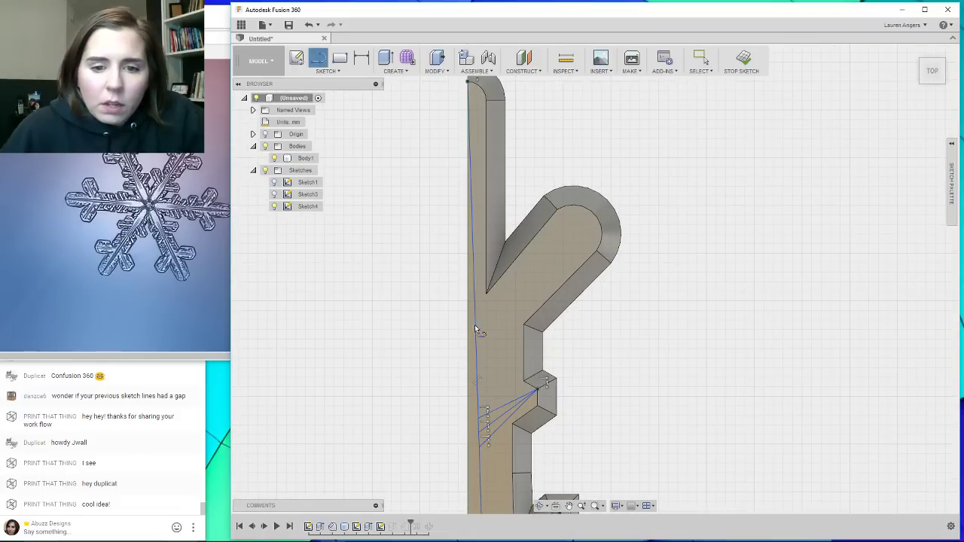
left_click(593, 213)
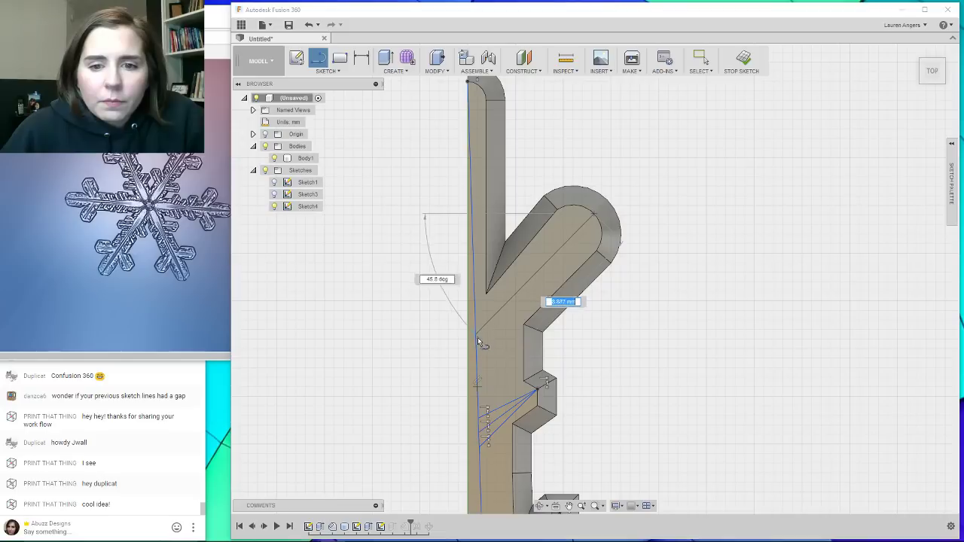
left_click(474, 337)
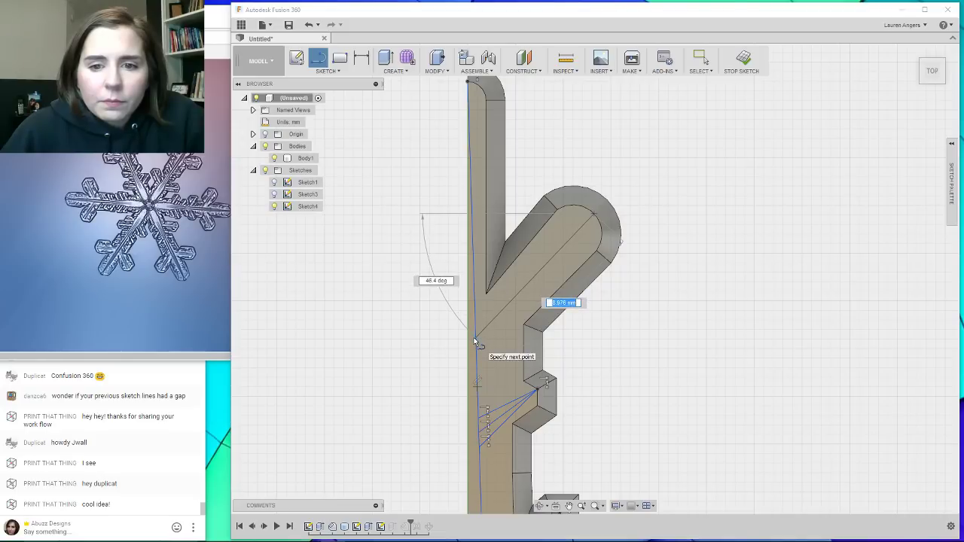
scroll(542, 252, "up", 1)
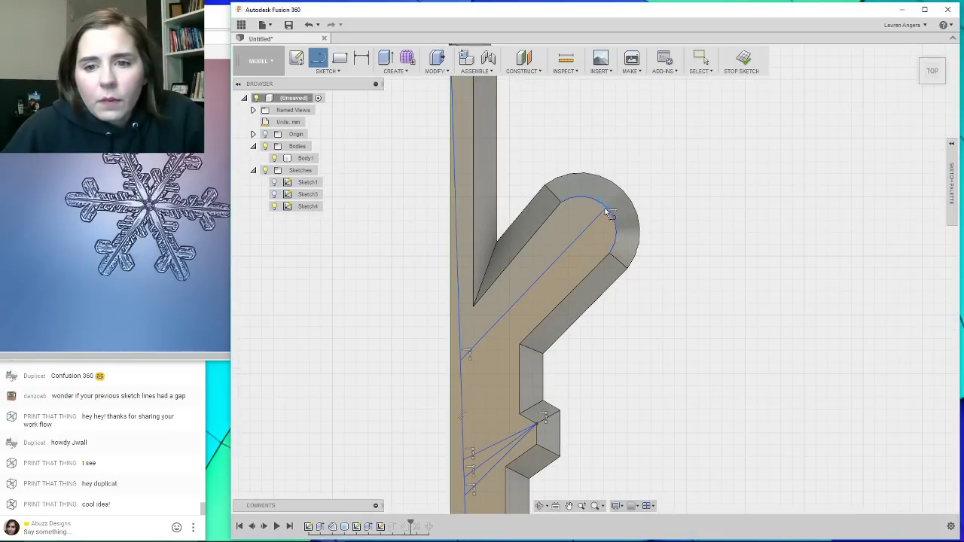
left_click(609, 214)
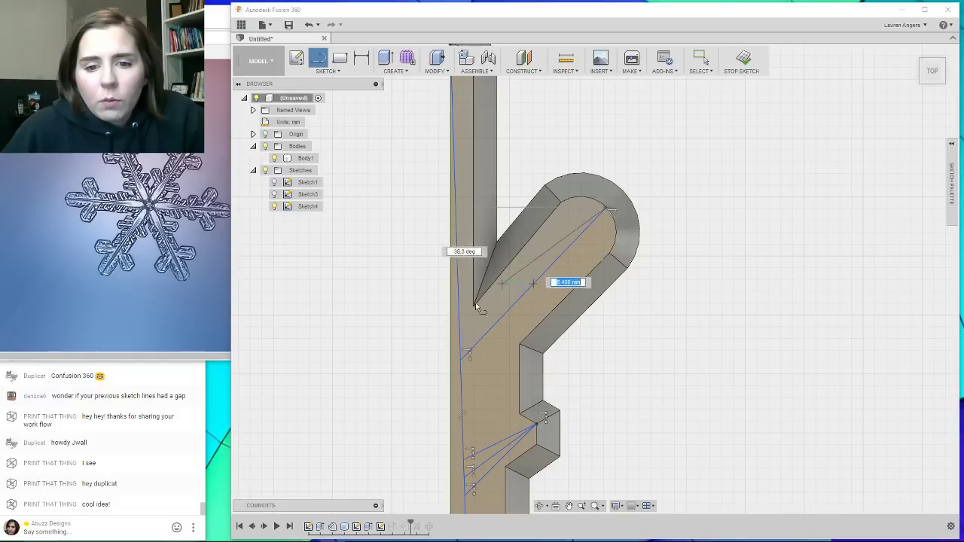
double_click(457, 341)
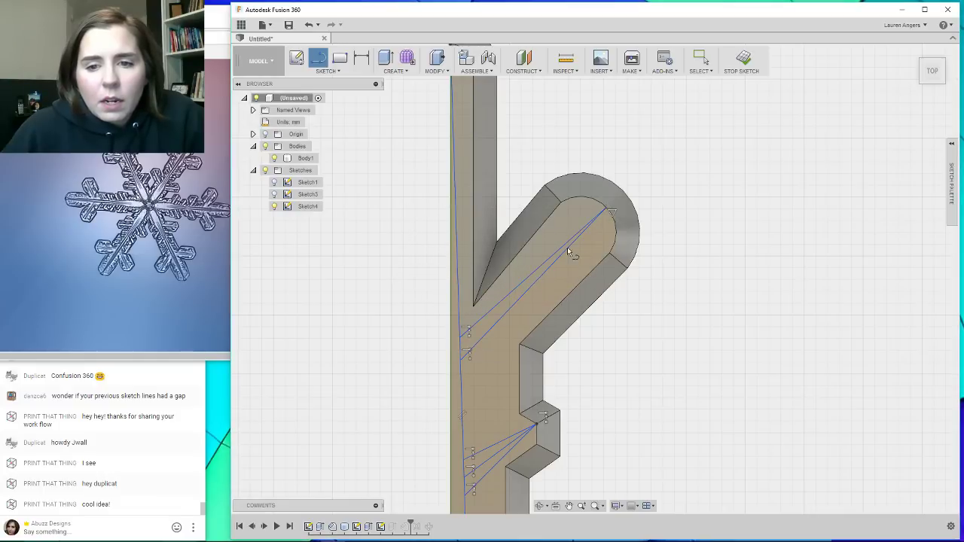
Try a third line from the branch tip to a lower point on the groove line, and delete it.
left_click(608, 214)
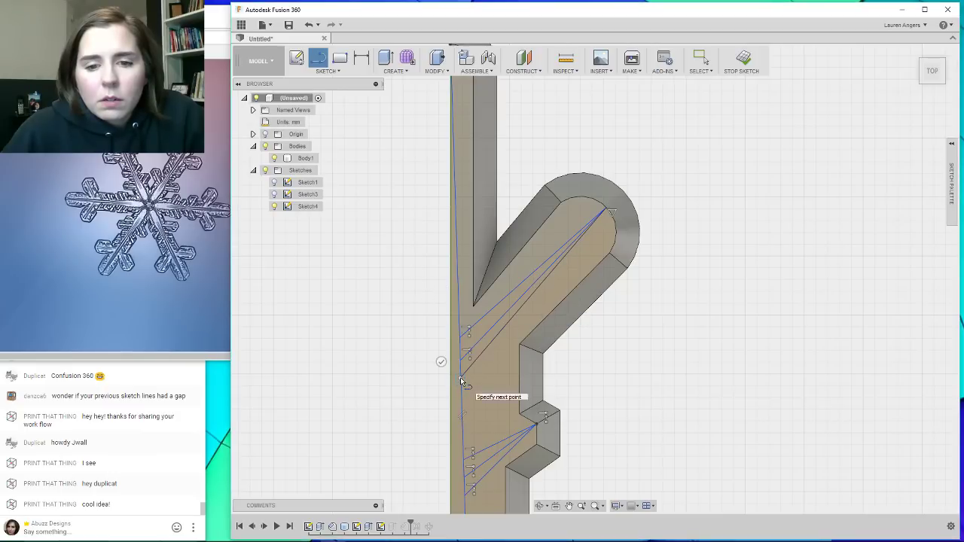
left_click(462, 380)
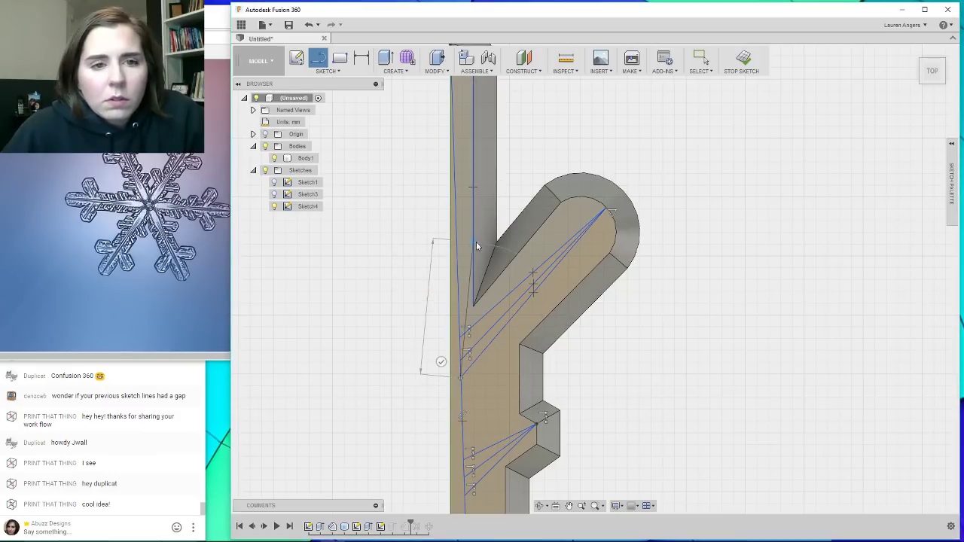
key("Escape")
left_click(520, 309)
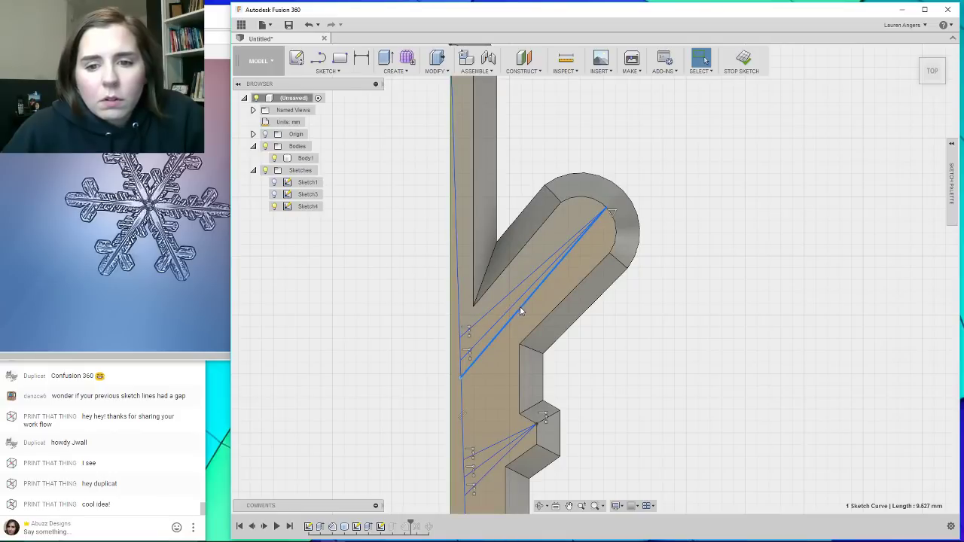
key("Delete")
Draw the lower line from the branch tip to the groove line, about 9.6 mm long, delete the middle line and finish the sketch.
key("l")
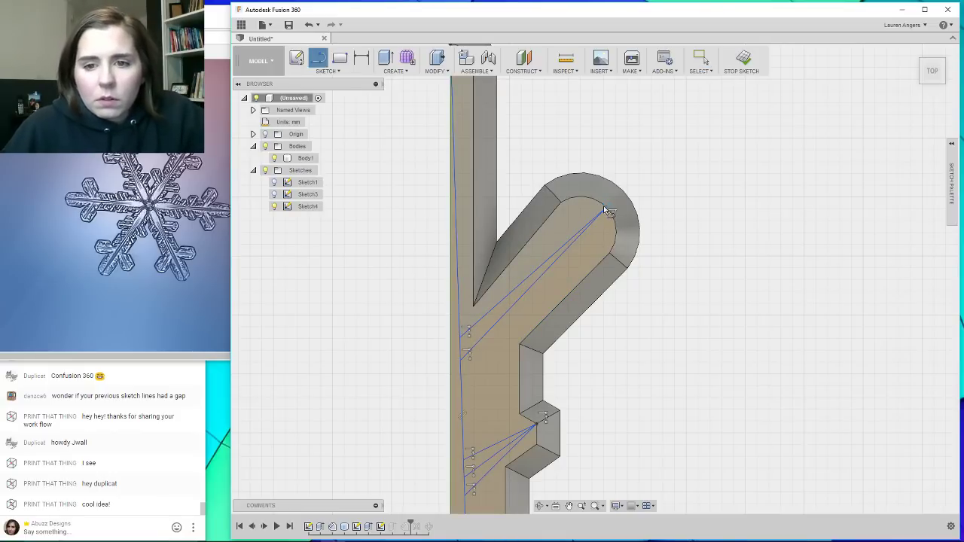
left_click(609, 213)
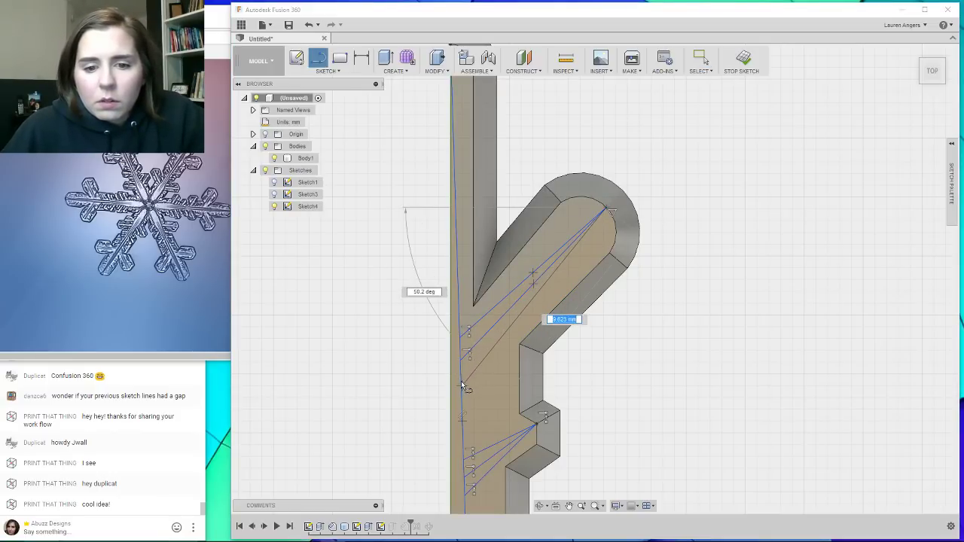
double_click(461, 382)
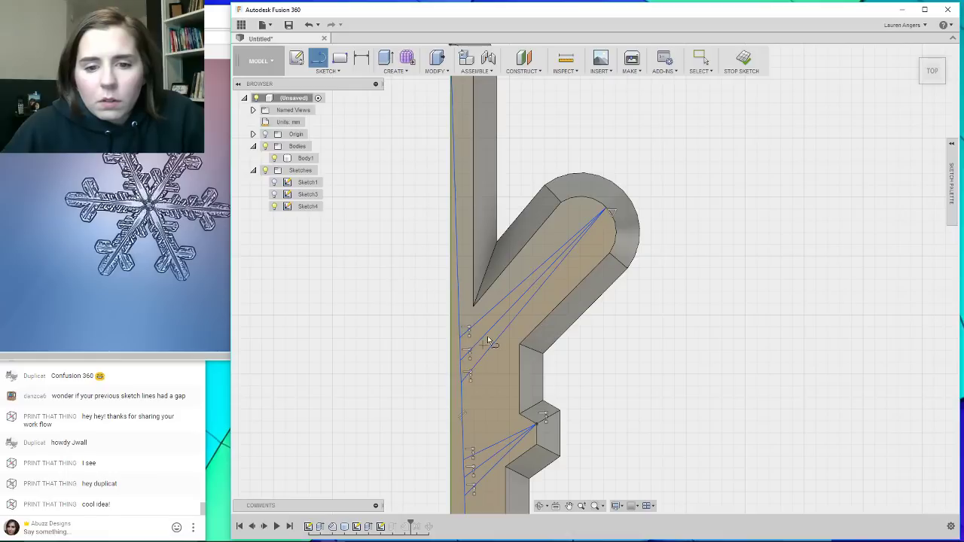
key("Escape")
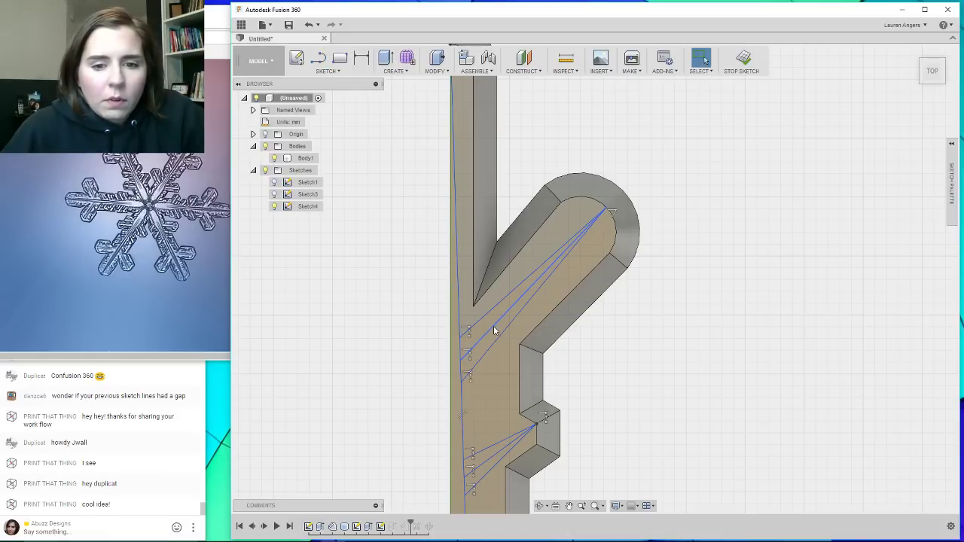
left_click(494, 326)
key("Delete")
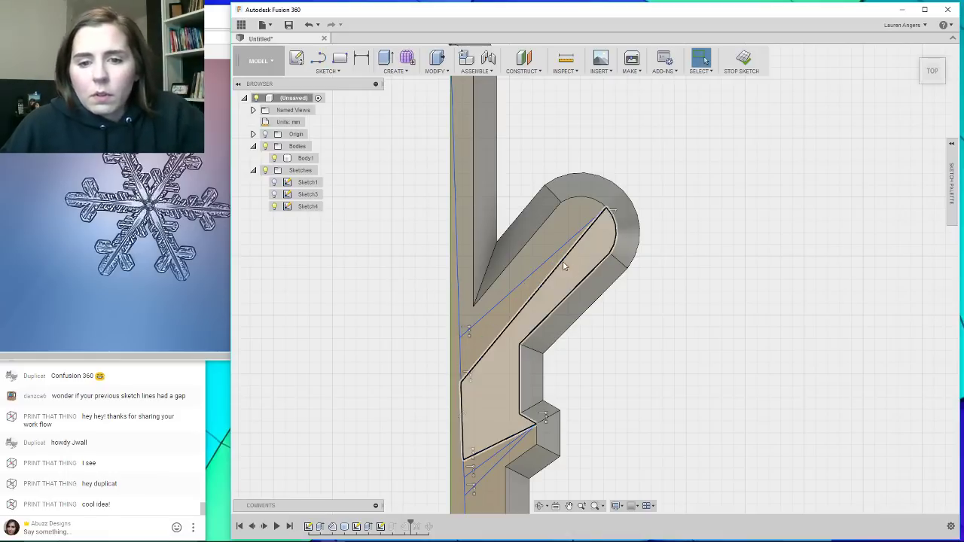
scroll(553, 257, "down", 2)
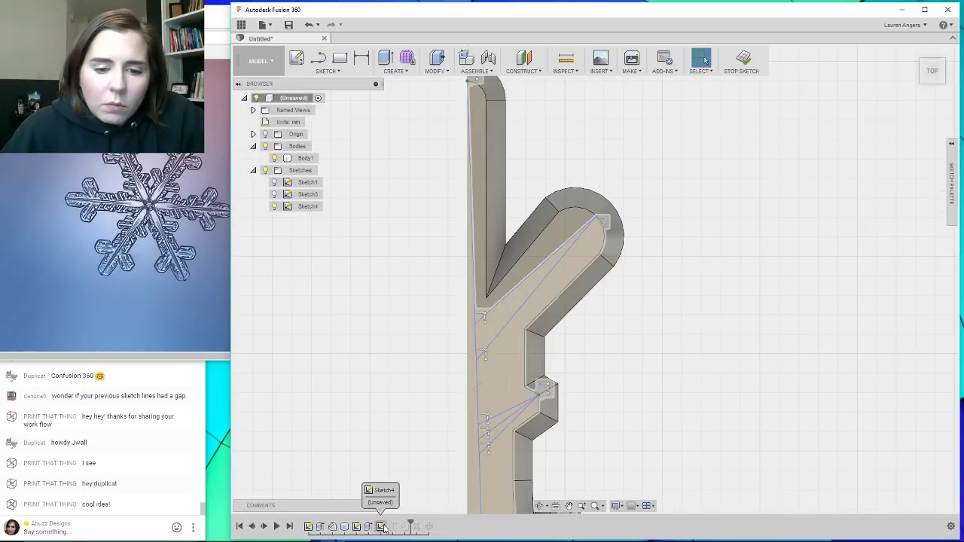
left_click(735, 67)
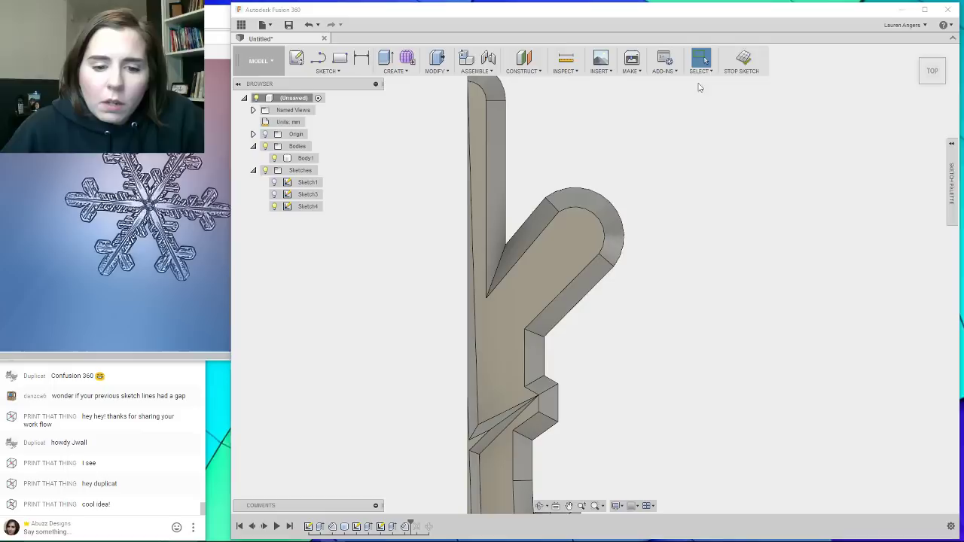
right_click(393, 532)
left_click(435, 459)
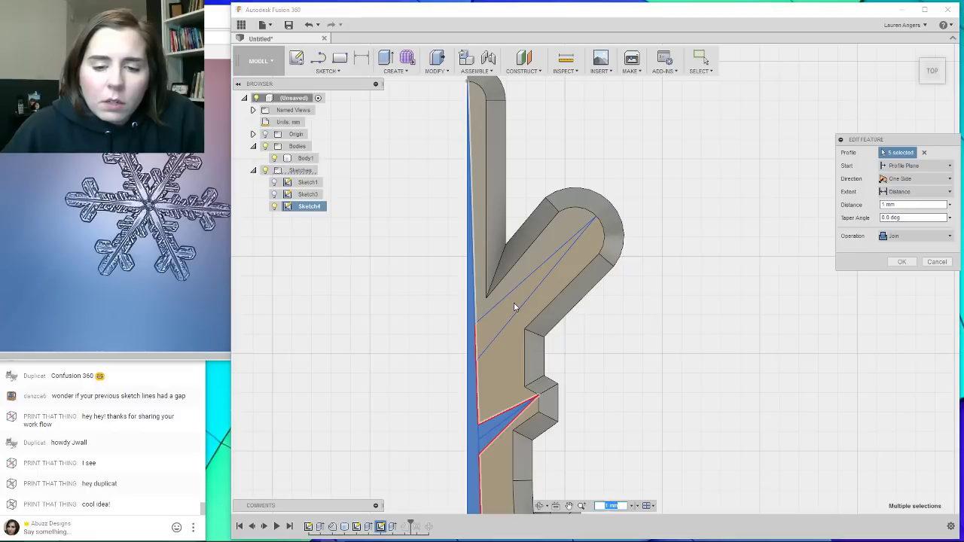
scroll(602, 354, "down", 1)
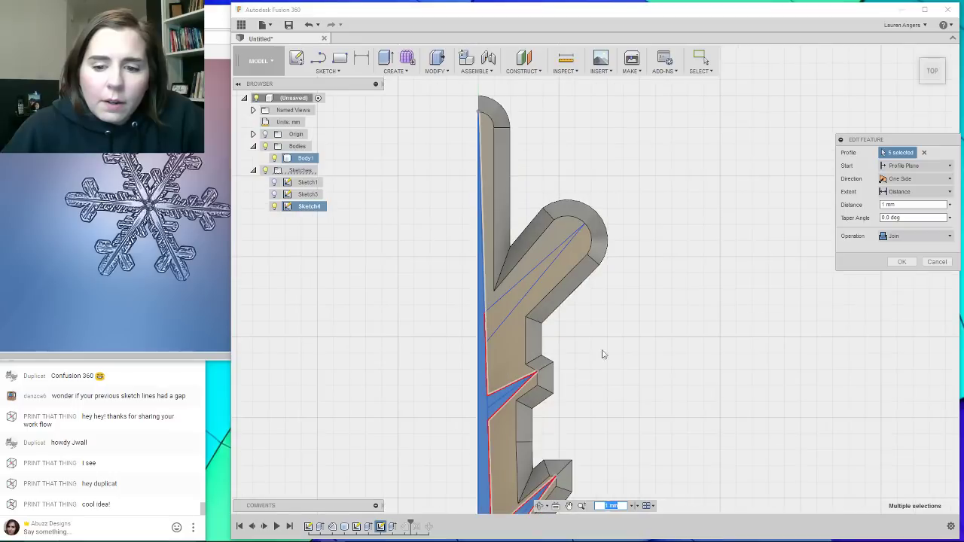
scroll(614, 308, "down", 1)
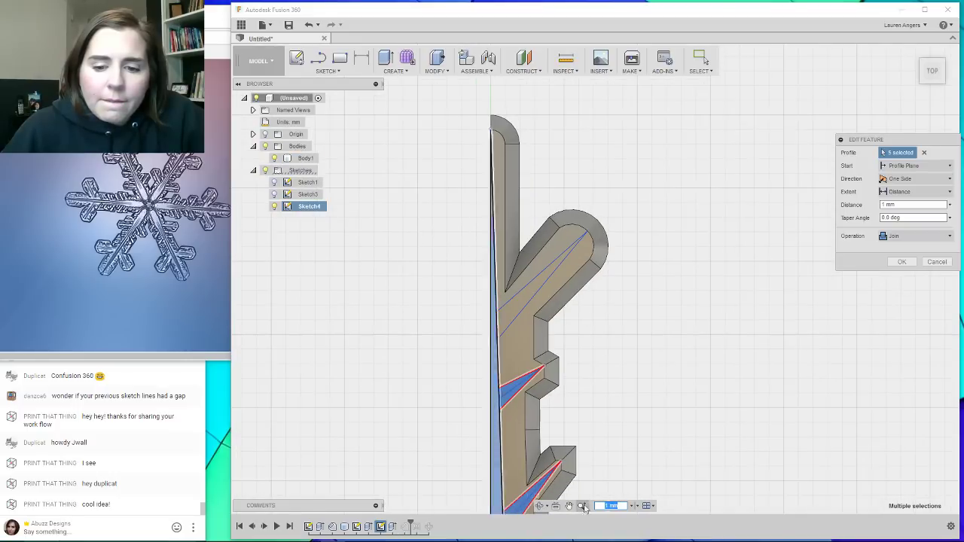
left_click(937, 263)
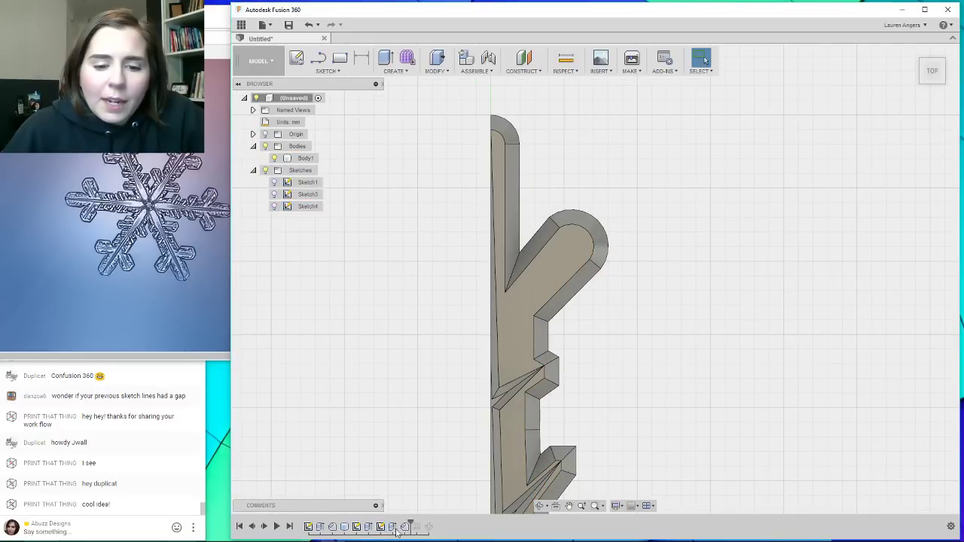
Roll the timeline marker back to just before the ridge chamfer and add the side branch's triangular profiles to the 1 mm joined extrusion.
left_click_drag(413, 522, 395, 526)
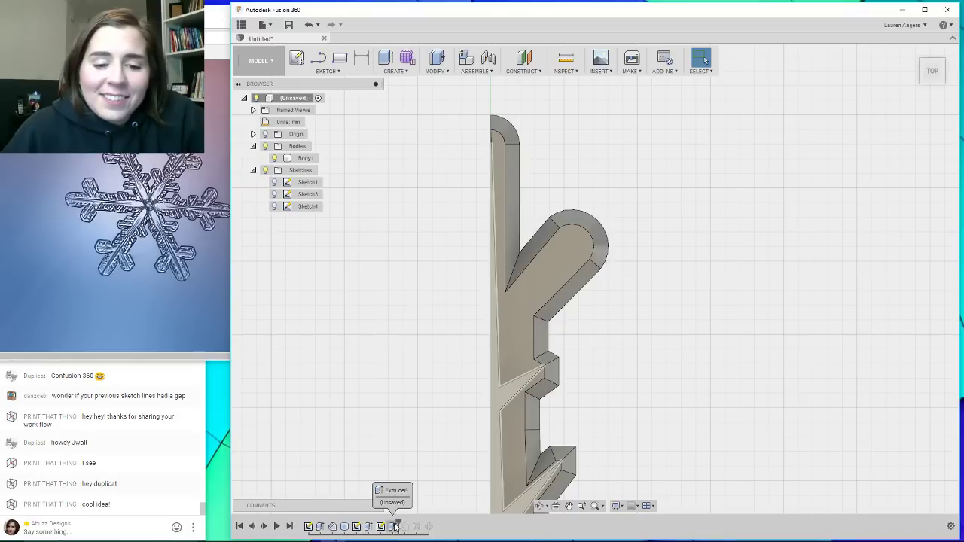
left_click(395, 527)
right_click(393, 527)
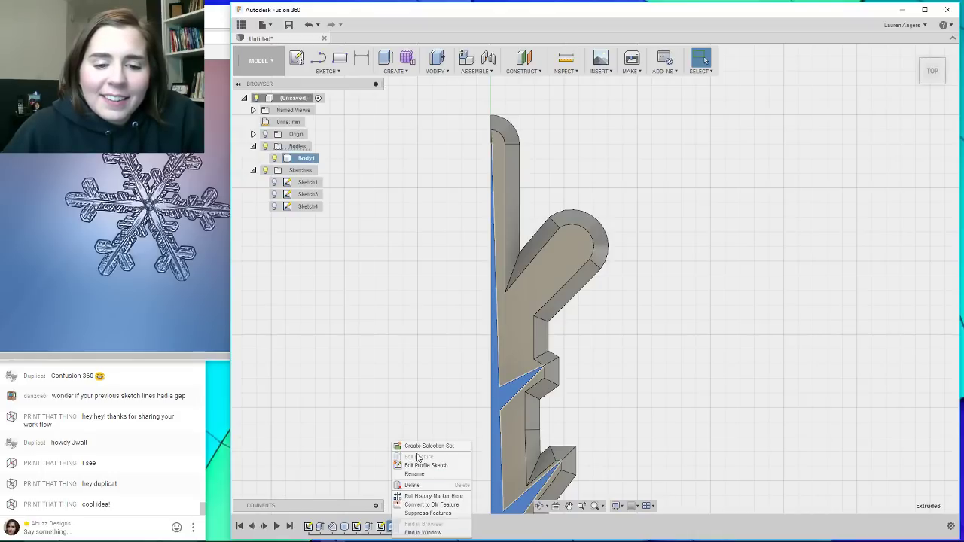
left_click(360, 478)
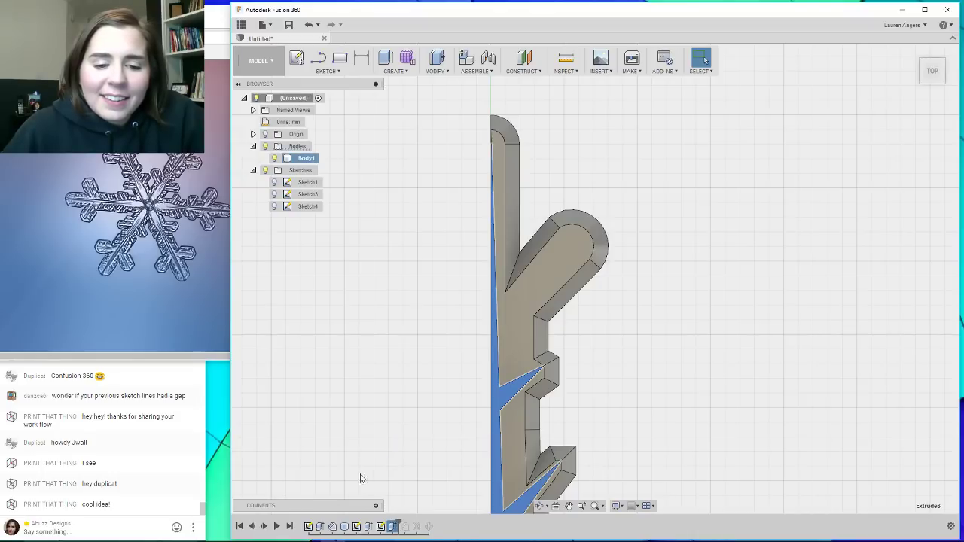
right_click(392, 526)
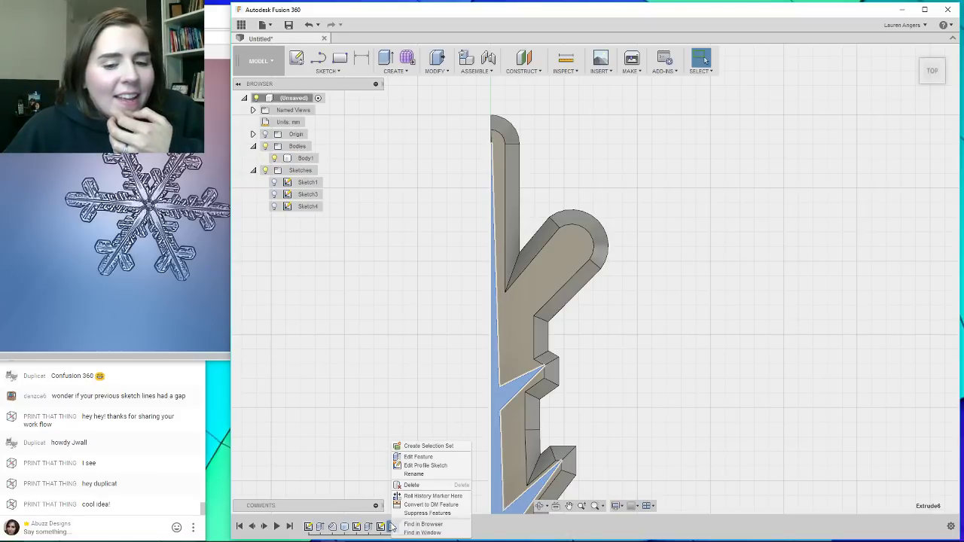
left_click(418, 456)
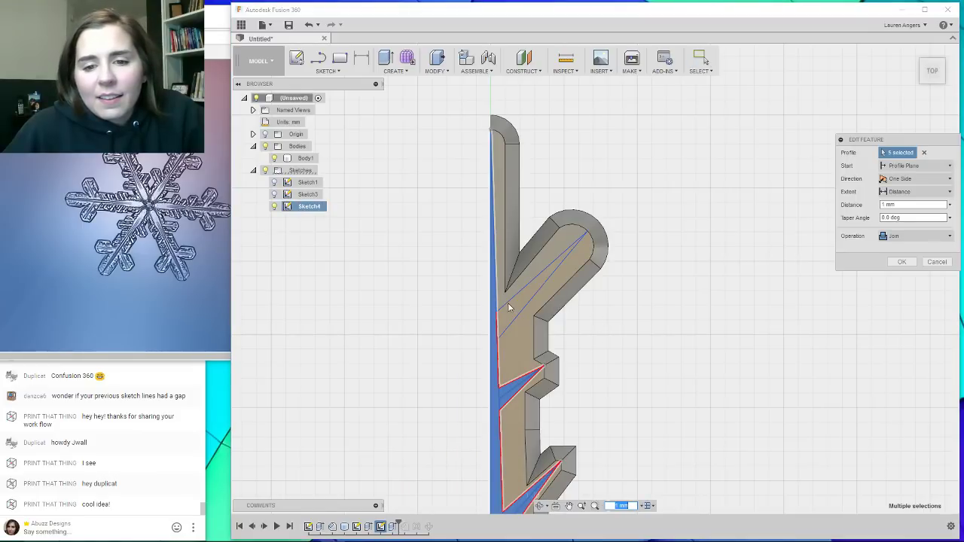
left_click(497, 326)
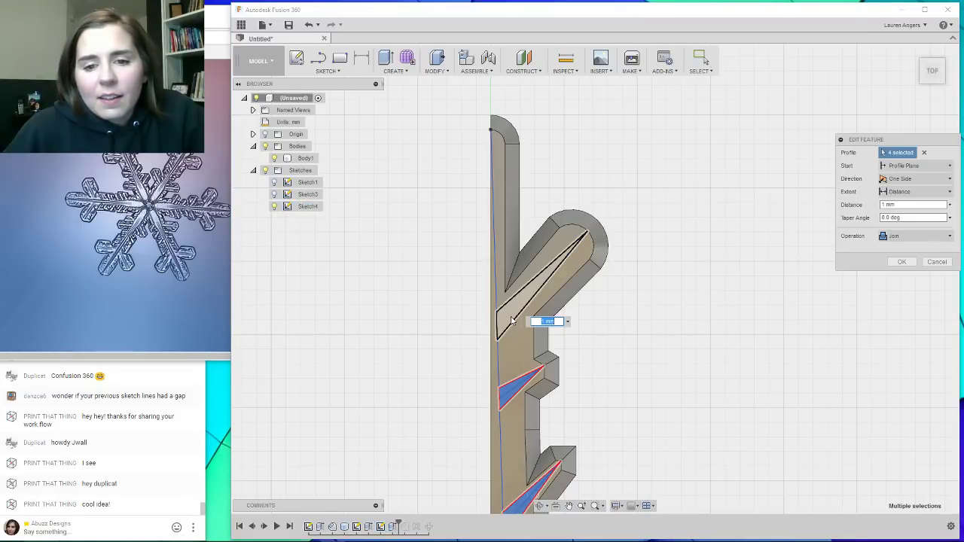
left_click(511, 321)
left_click(495, 339)
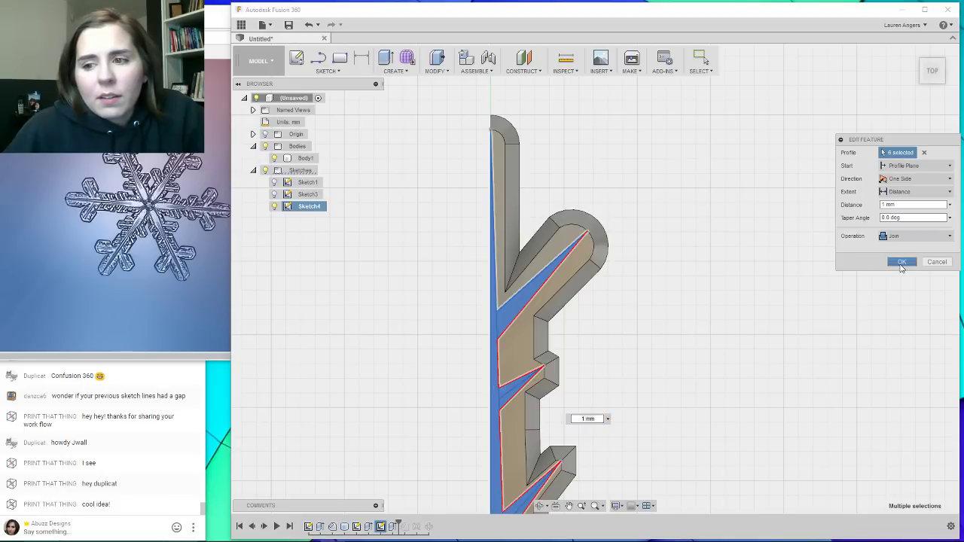
left_click(902, 262)
Roll the timeline marker forward past the ridge chamfer, open the chamfer for editing and add the side branch ridge's edges.
middle_click_drag(658, 209, 605, 298, "shift")
left_click_drag(398, 522, 409, 523)
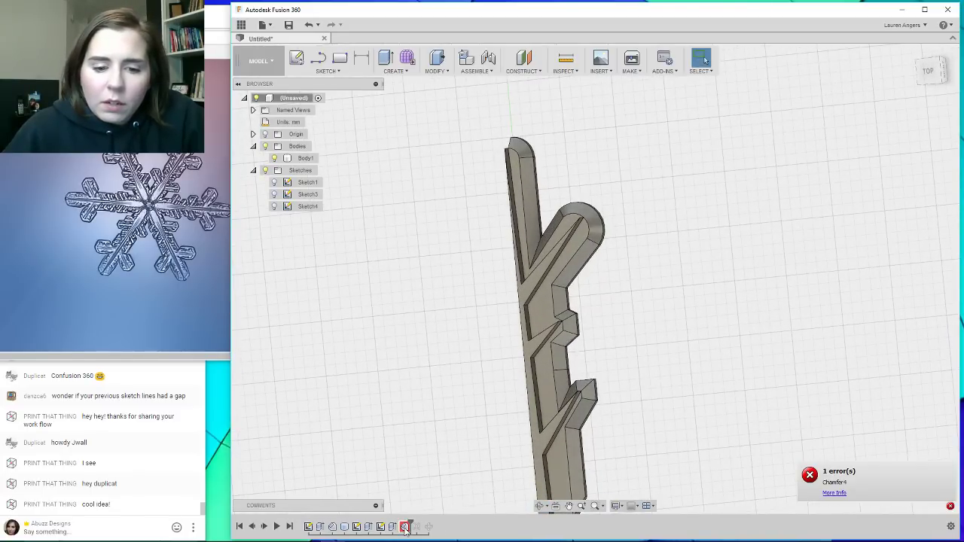
right_click(405, 529)
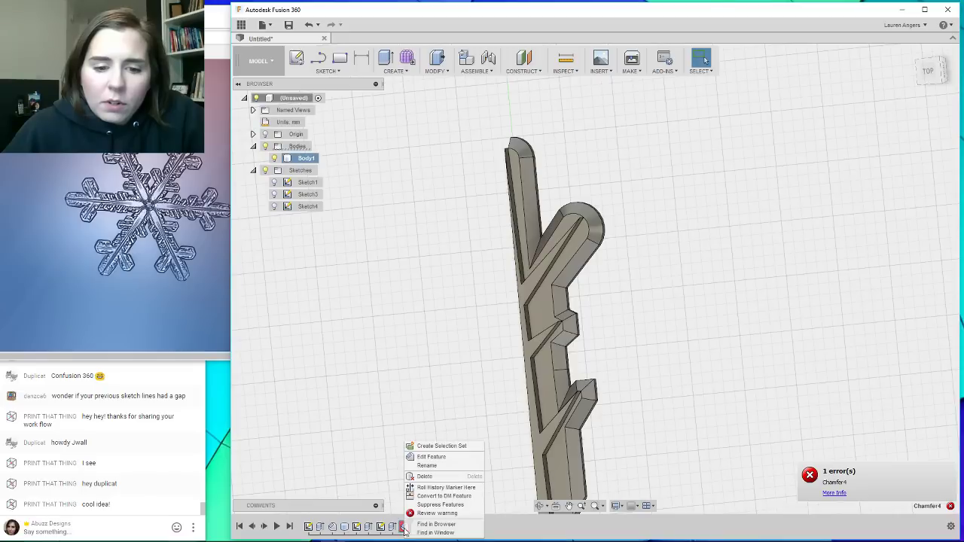
left_click(442, 457)
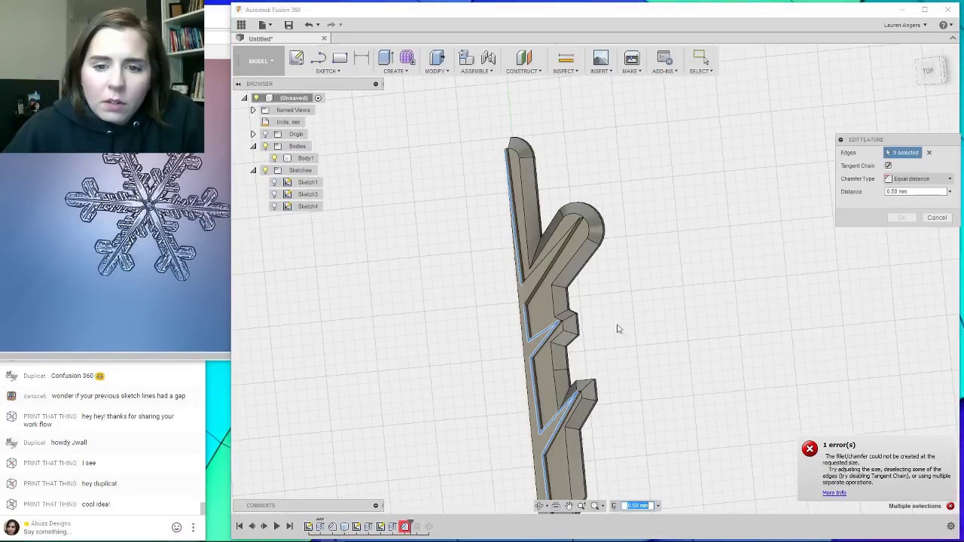
left_click(530, 284)
scroll(535, 314, "up", 5)
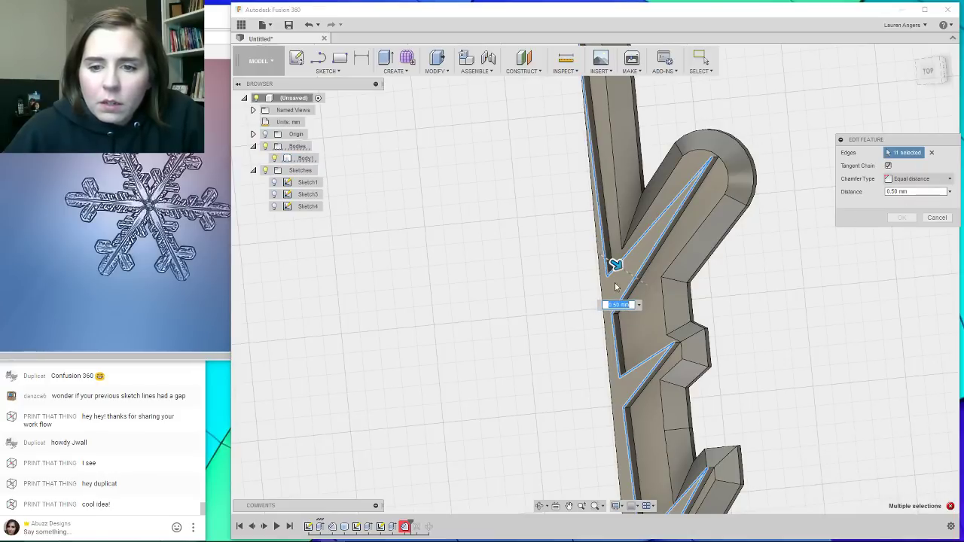
Reselect the groove and side branch ridge edges so the whole outline is included, and set the chamfer distance to 0.45 mm.
left_click(627, 255)
left_click(613, 320)
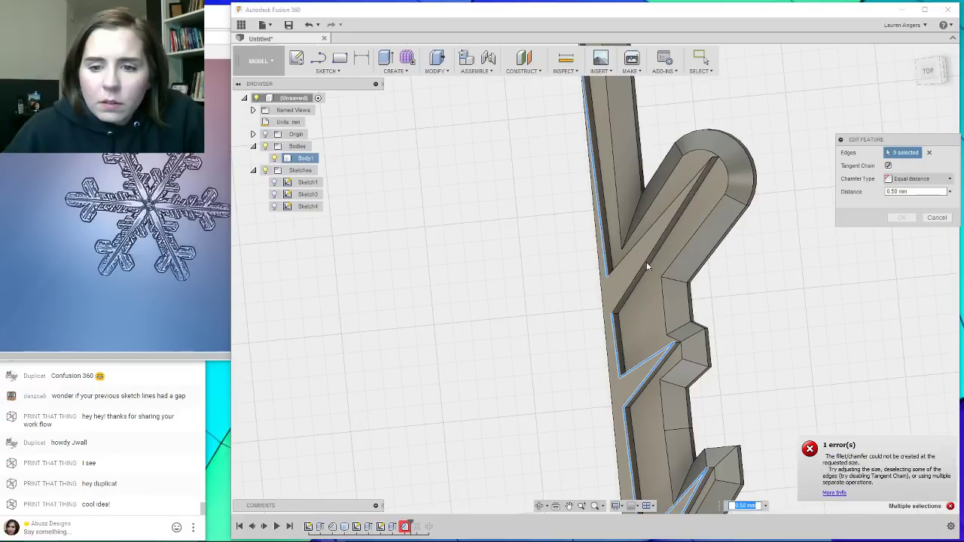
left_click(606, 272)
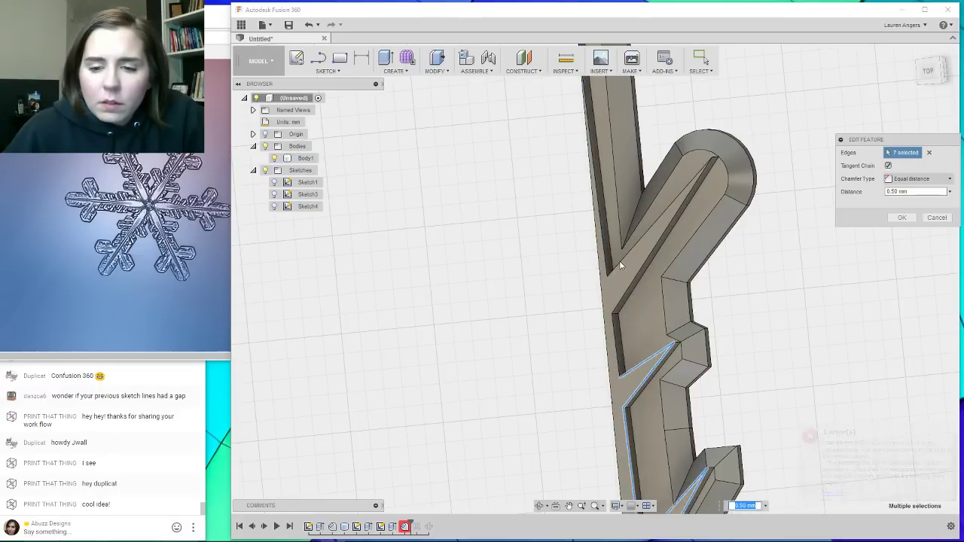
left_click(619, 354)
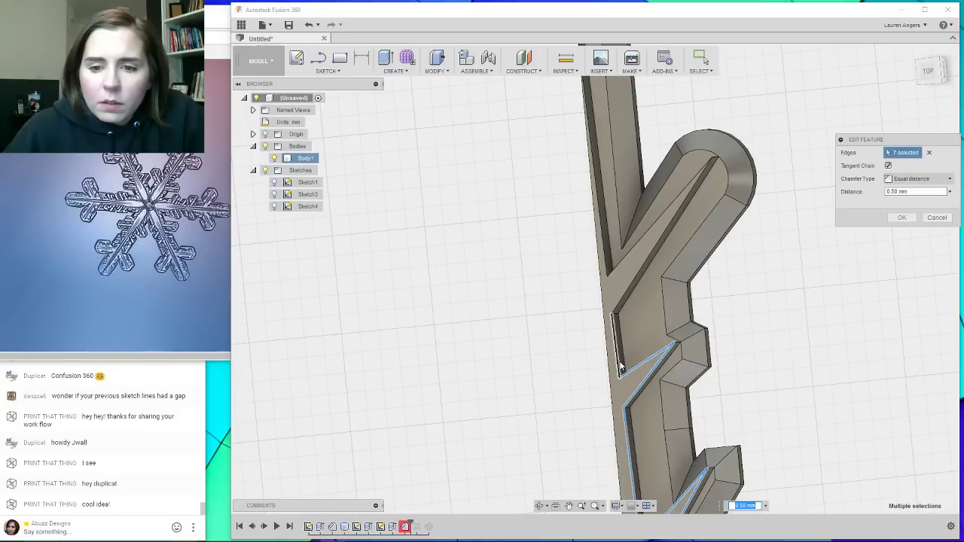
left_click(614, 315)
left_click(609, 277)
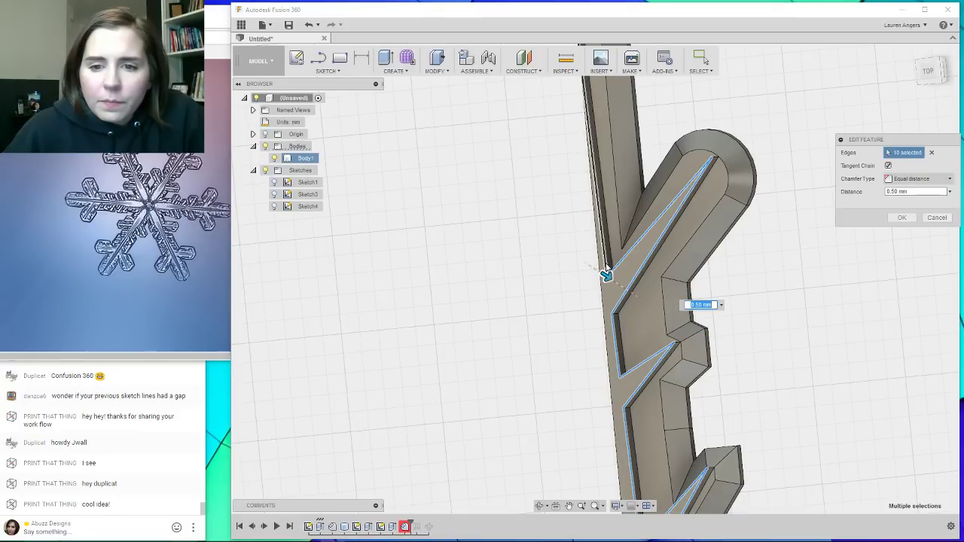
scroll(575, 340, "down", 4)
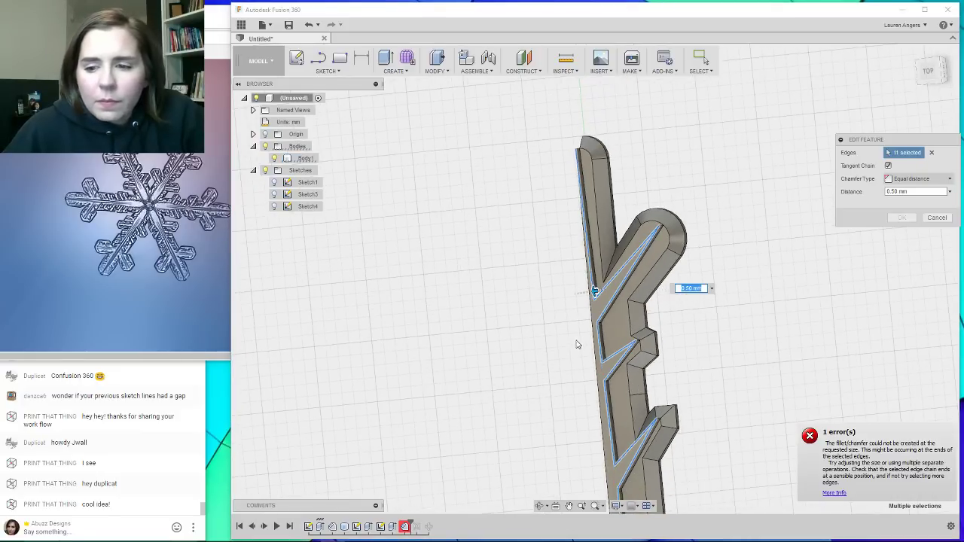
middle_click_drag(593, 316, 605, 288, "shift")
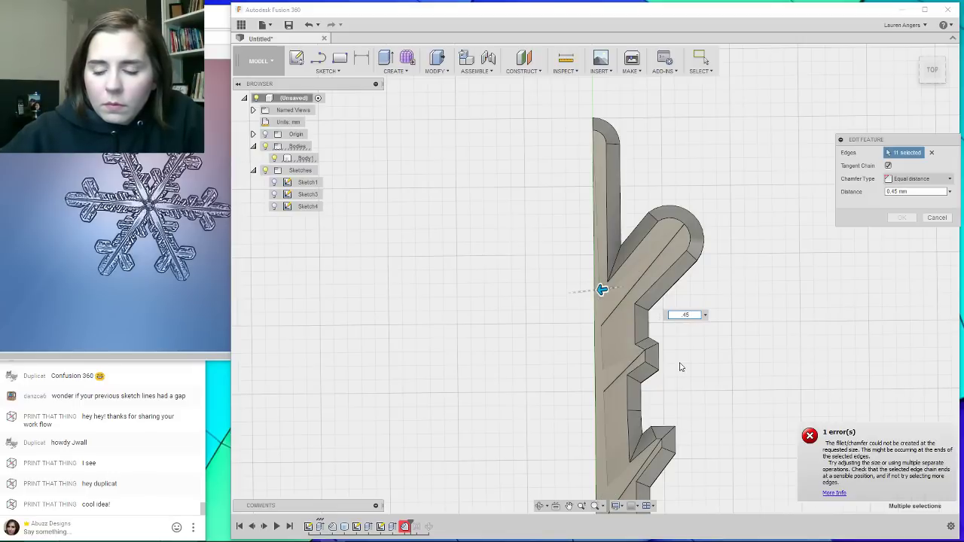
key("Escape")
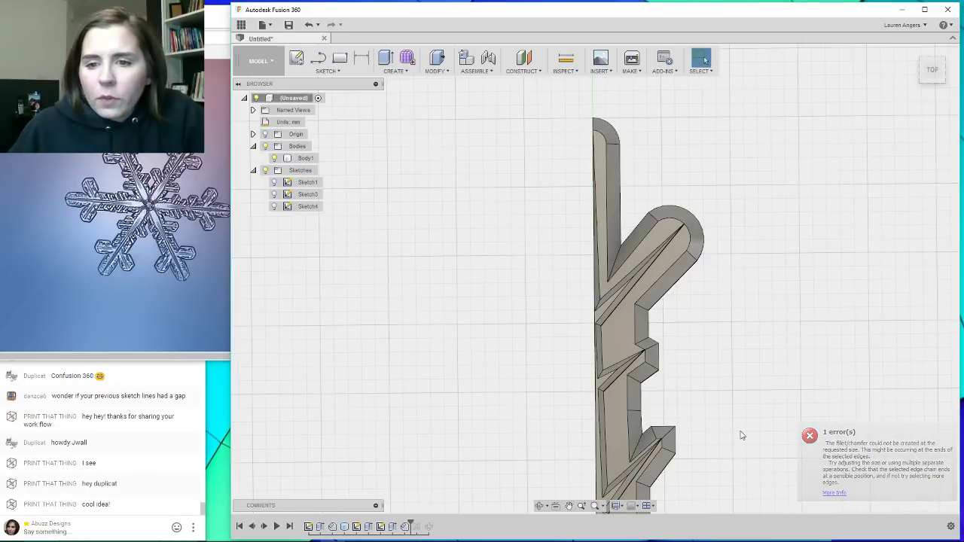
Start a line sketch on the side branch's flat top face, above the chamfered ridge.
scroll(719, 343, "down", 1)
scroll(652, 314, "down", 2)
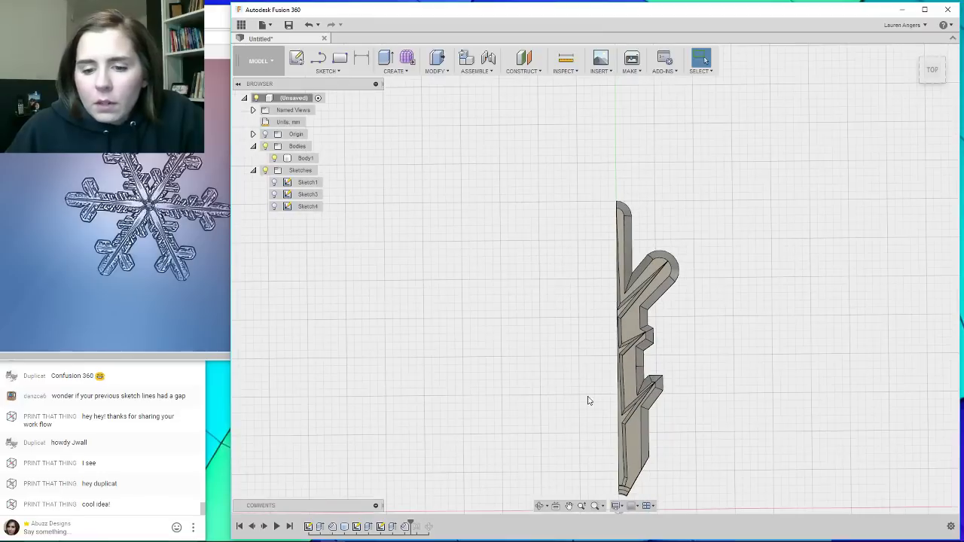
scroll(662, 260, "up", 5)
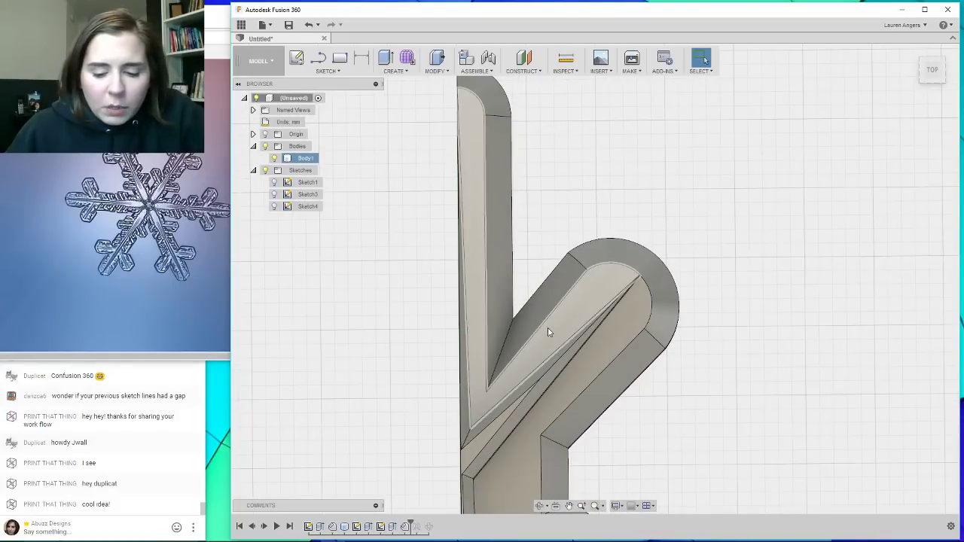
left_click(612, 214)
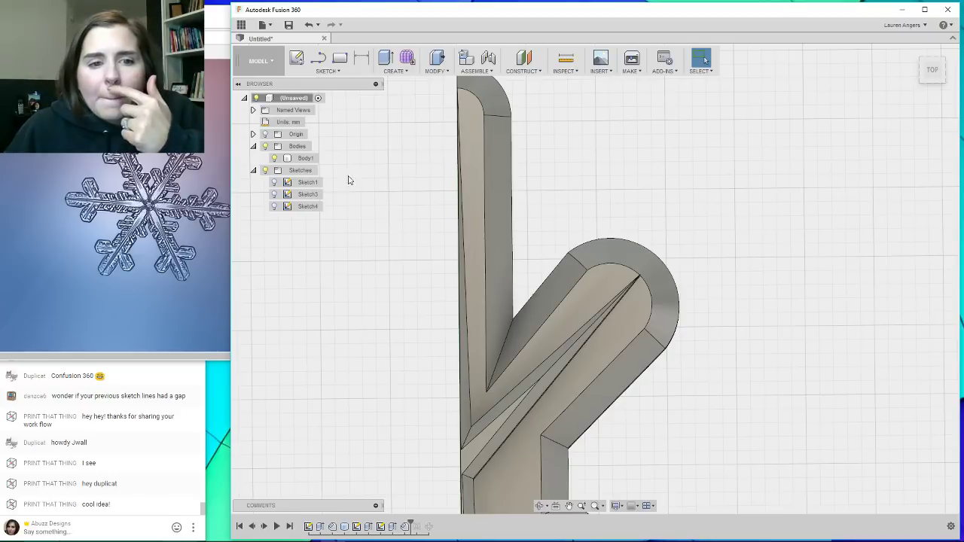
key("l")
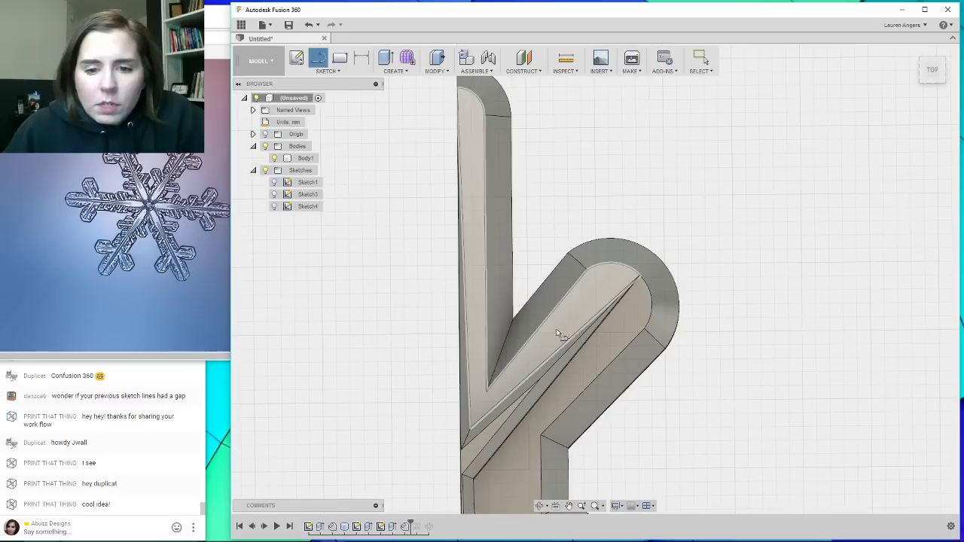
left_click(574, 323)
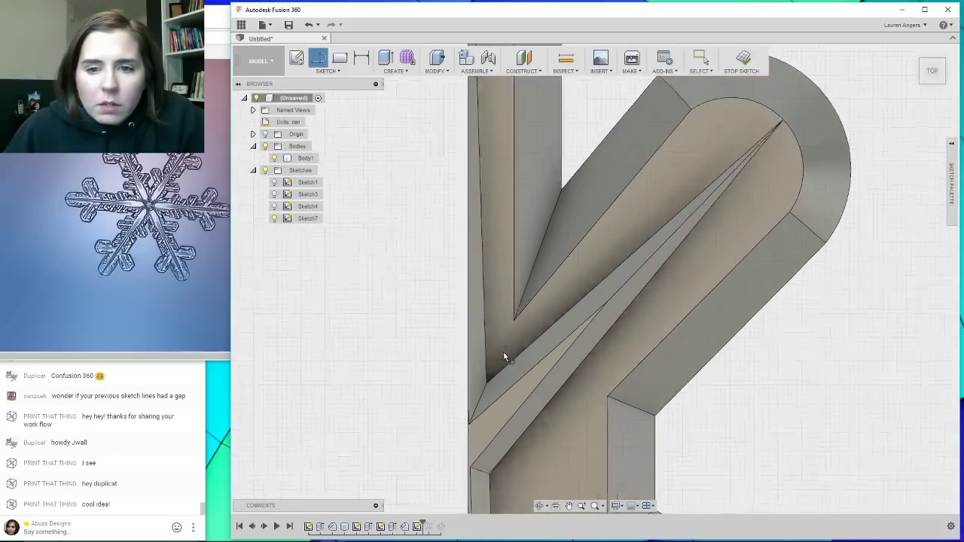
Draw a jagged chain of short lines from the face's inner corner along its upper edge to near the branch's rounded tip.
left_click(513, 324)
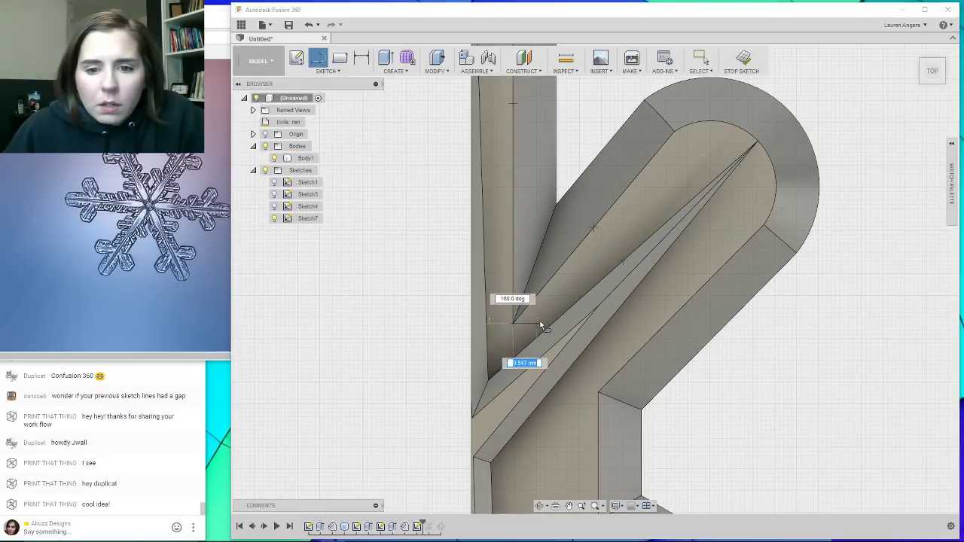
left_click(541, 323)
left_click(566, 293)
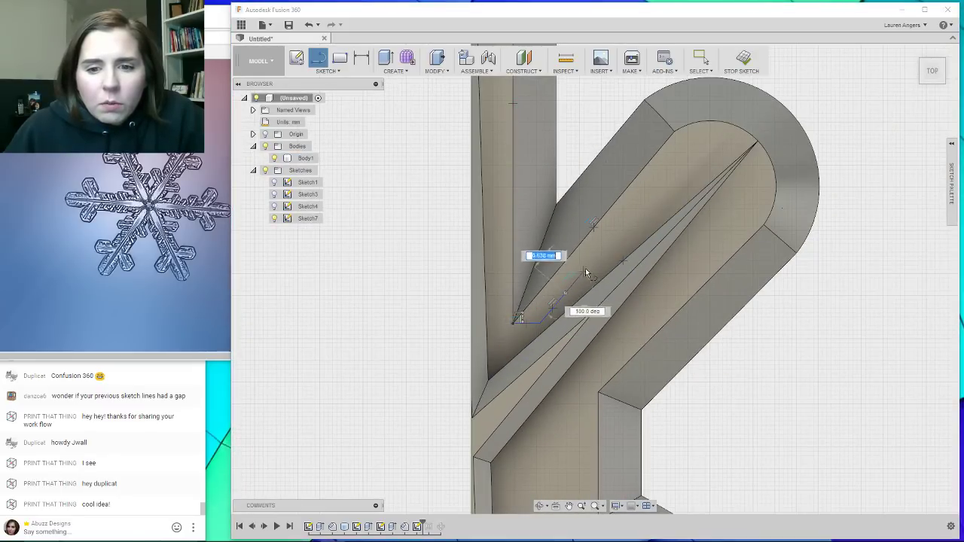
left_click(574, 260)
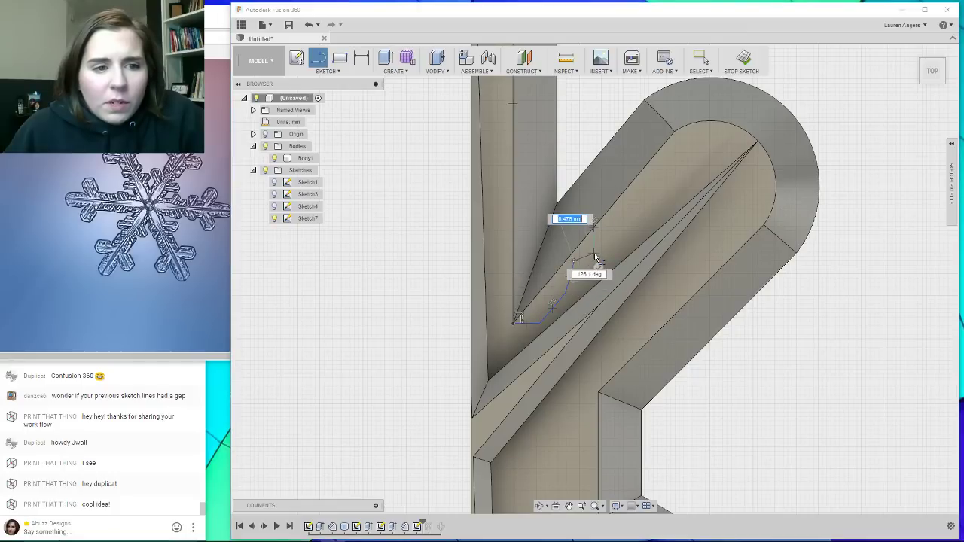
left_click(593, 254)
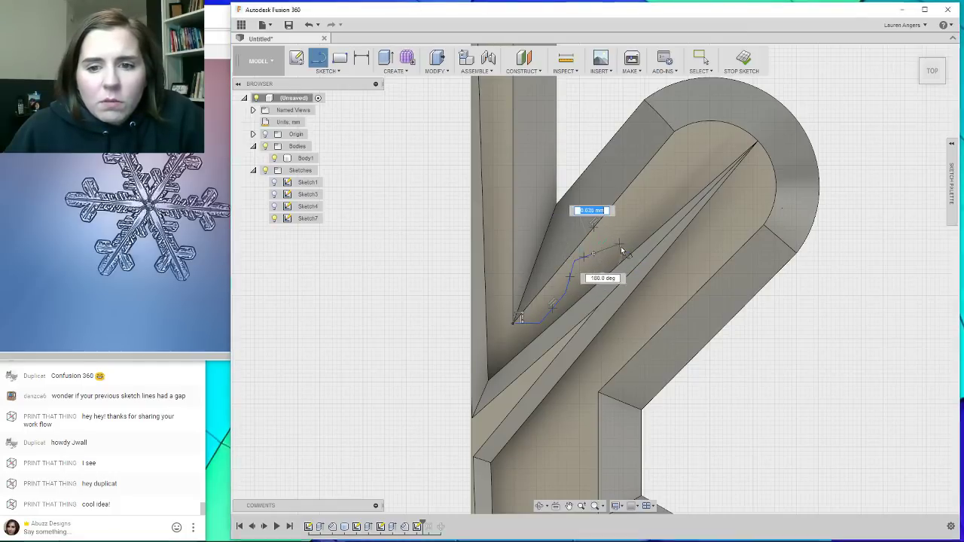
left_click(622, 239)
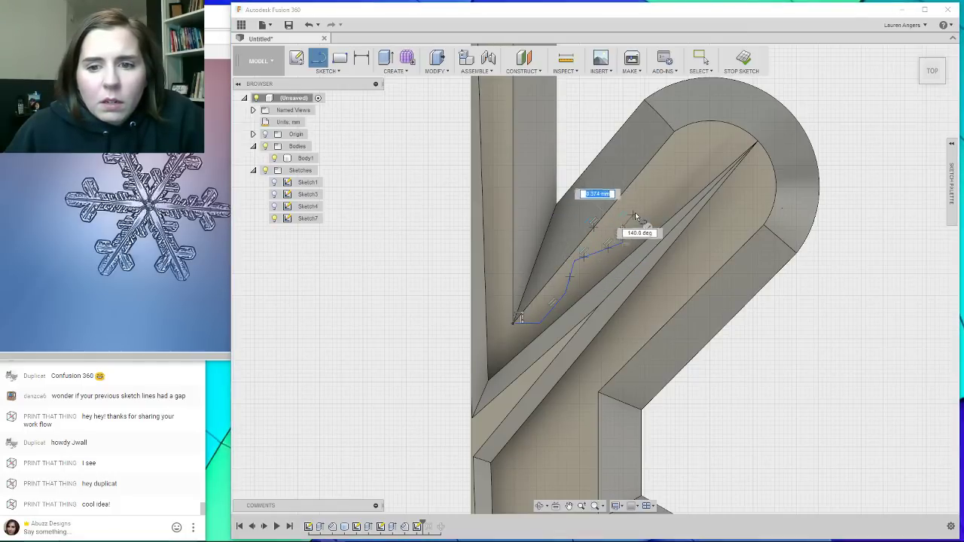
left_click(635, 216)
left_click(639, 189)
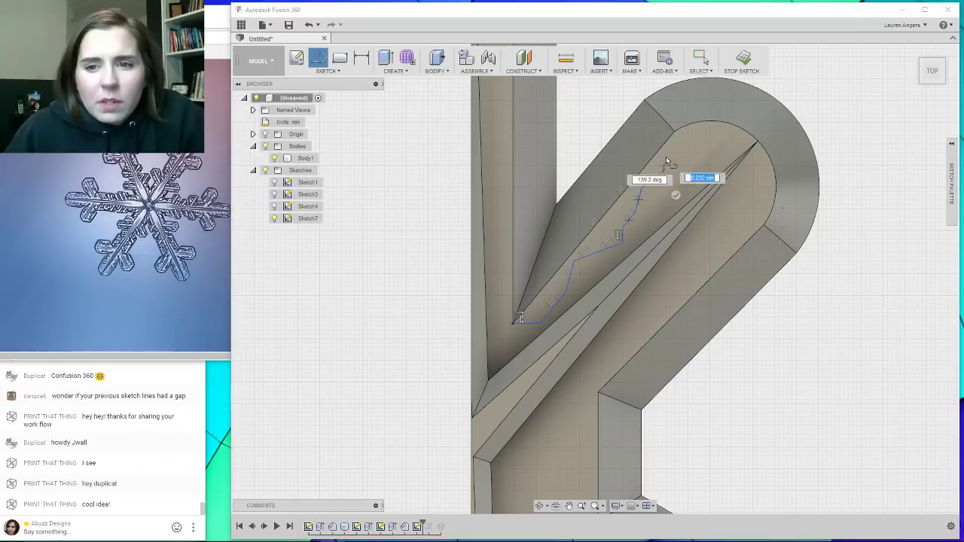
left_click(668, 153)
left_click(693, 144)
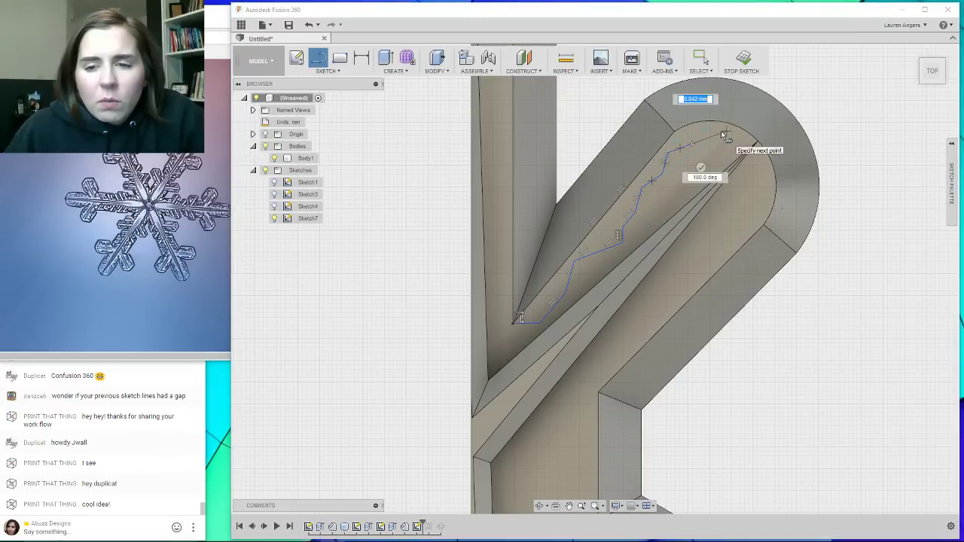
left_click(710, 136)
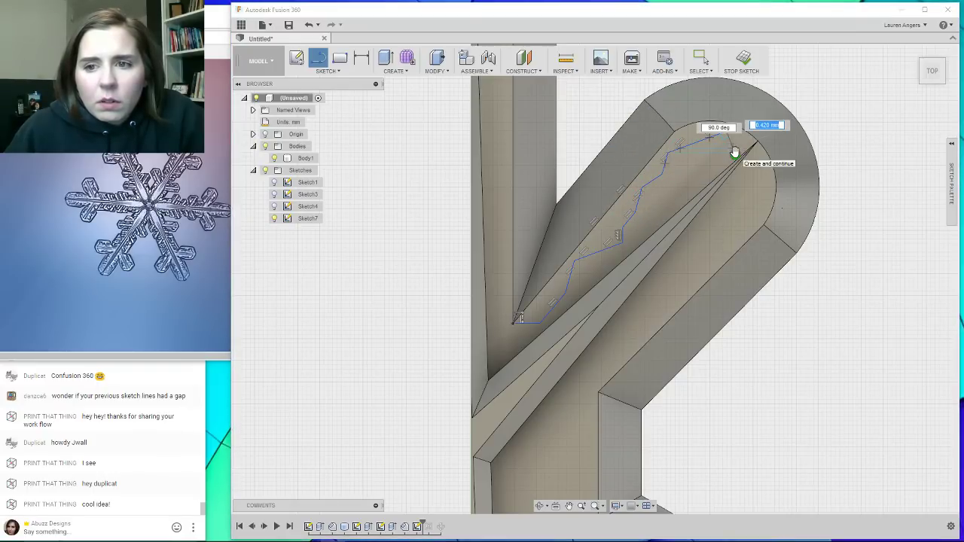
Close the jagged outline with a perpendicular line about 0.5 mm long, a long line back beside the ridge, and a short line to the first segment.
left_click(735, 153)
scroll(735, 153, "up", 2)
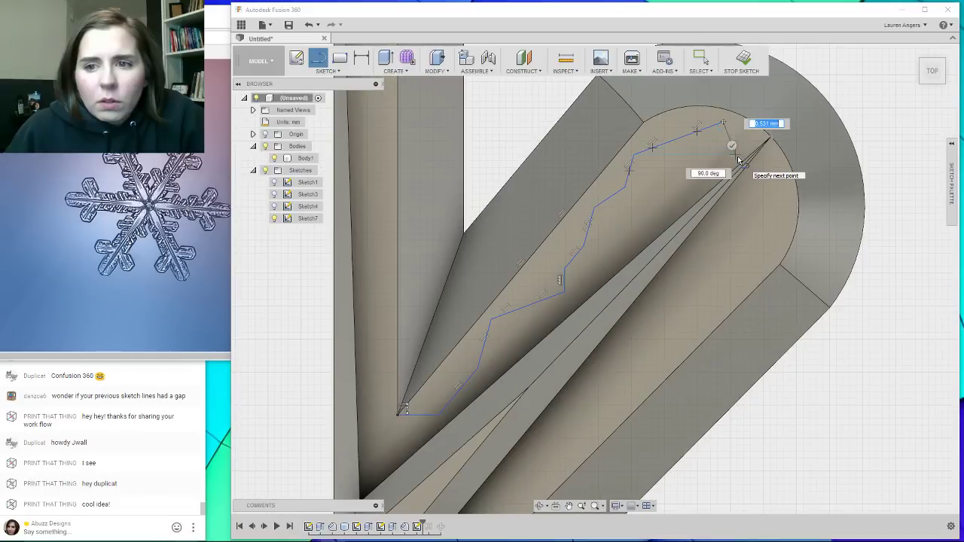
left_click(735, 155)
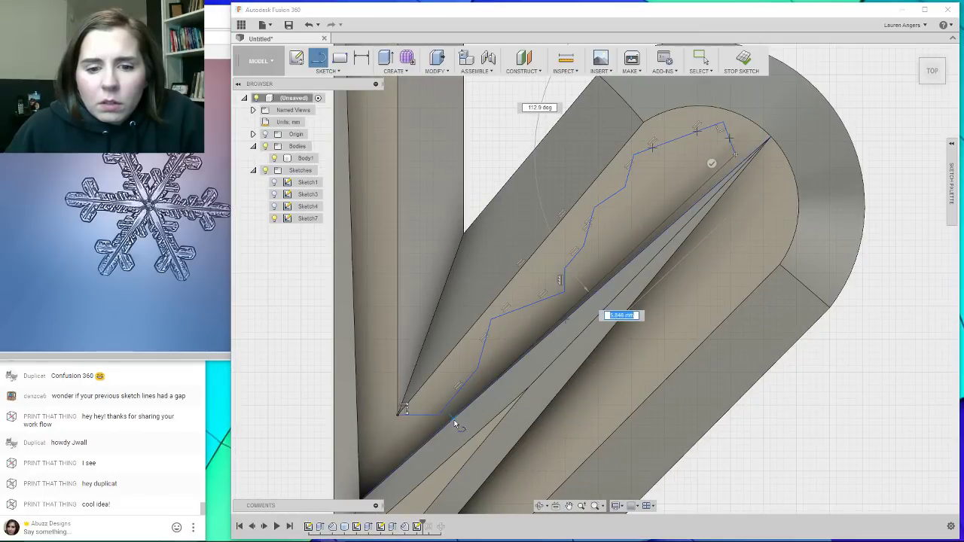
left_click(404, 445)
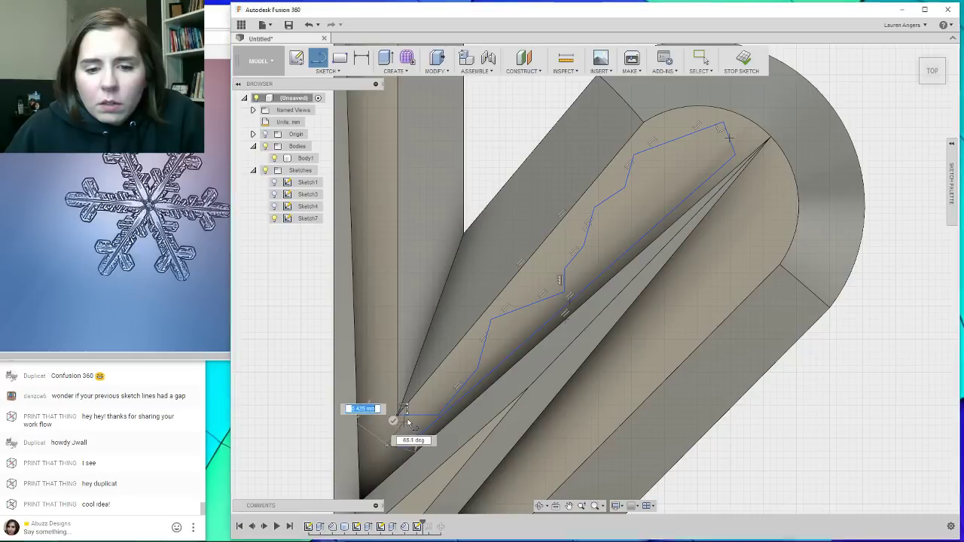
left_click(411, 419)
scroll(508, 339, "down", 5)
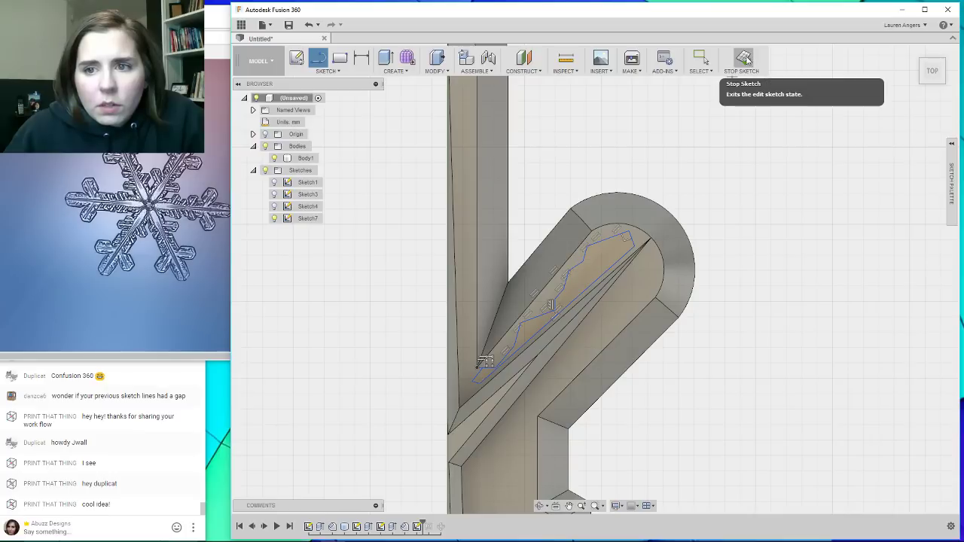
key("Escape")
left_click(602, 249)
right_click(602, 250)
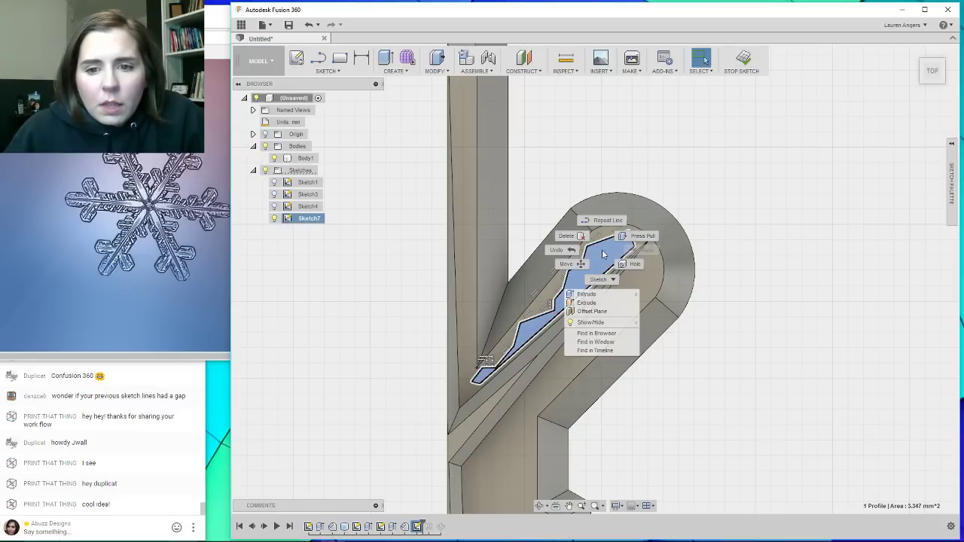
left_click(328, 71)
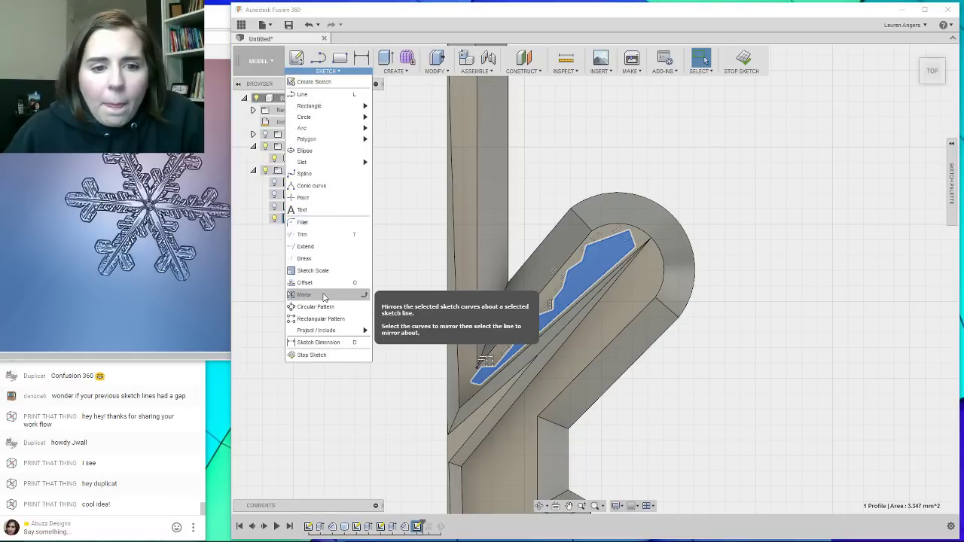
left_click(324, 296)
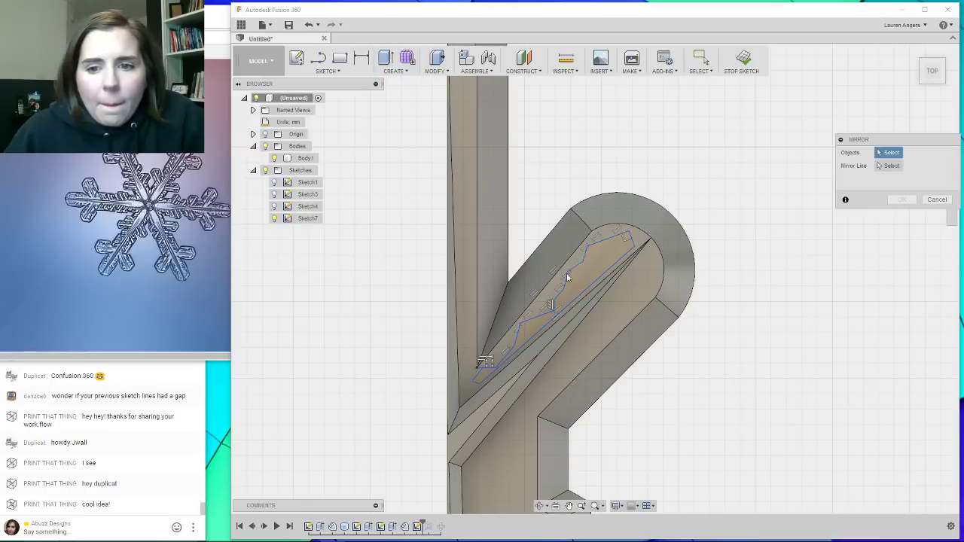
left_click(655, 240)
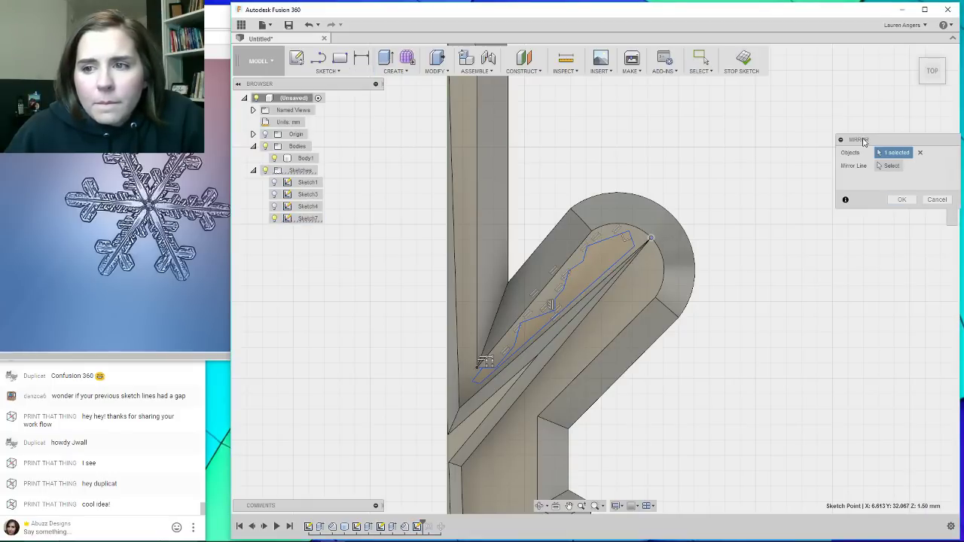
left_click(617, 237)
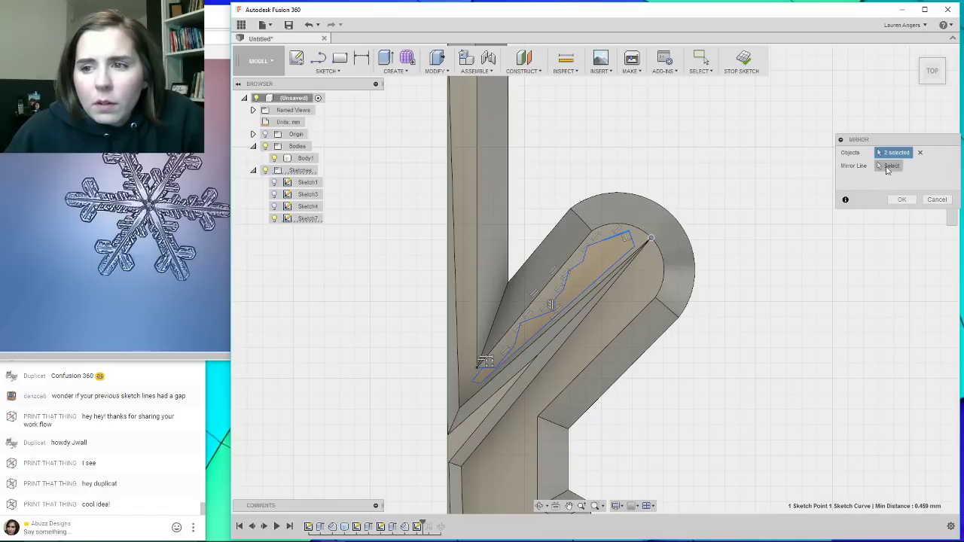
left_click_drag(407, 207, 644, 404)
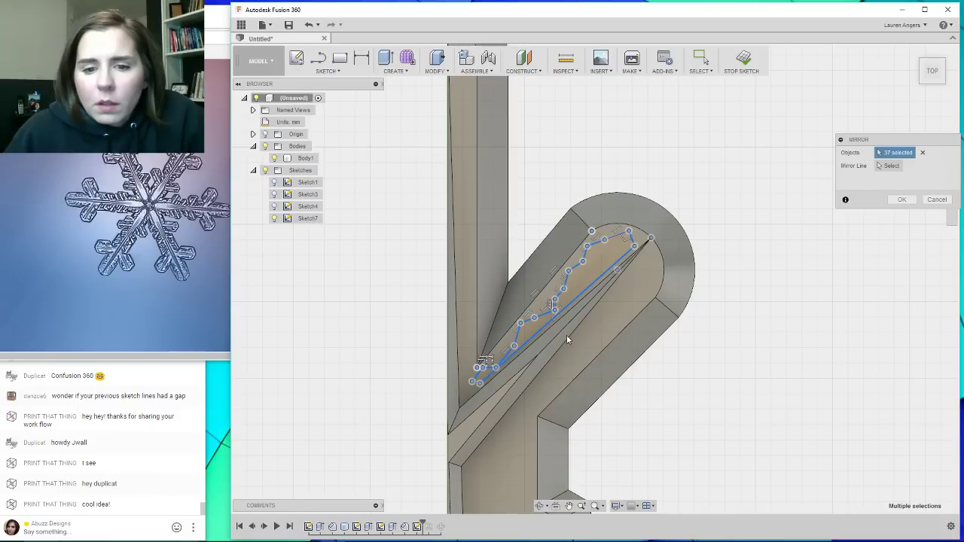
scroll(496, 368, "up", 5)
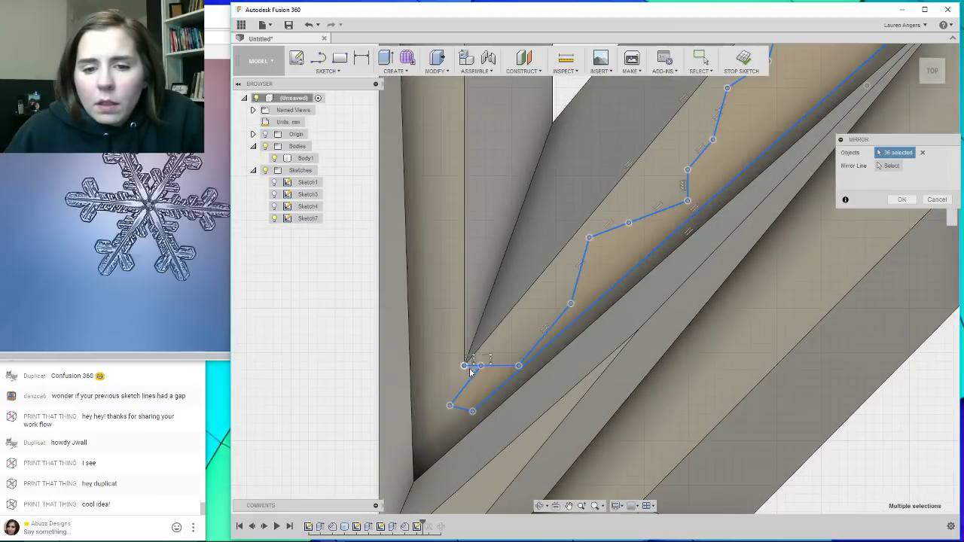
scroll(475, 367, "down", 3)
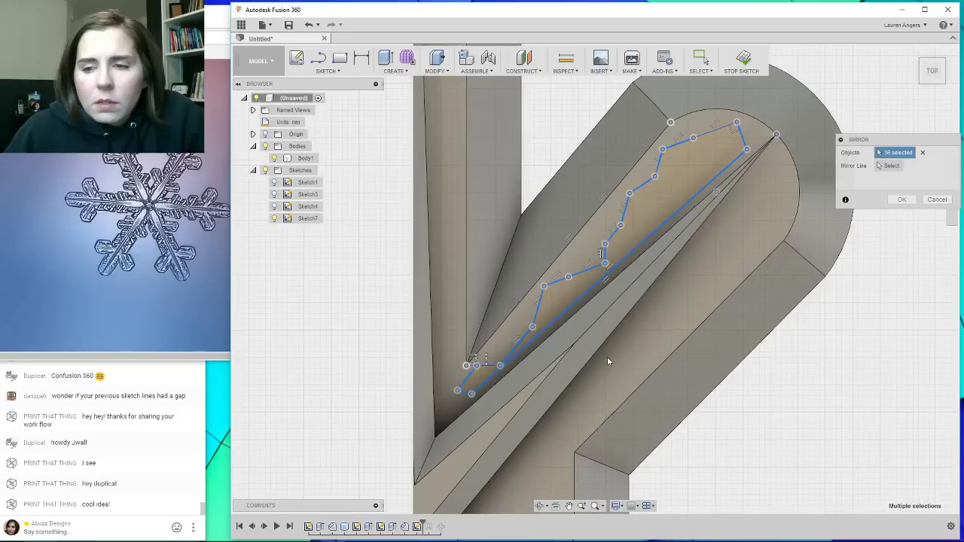
left_click(890, 166)
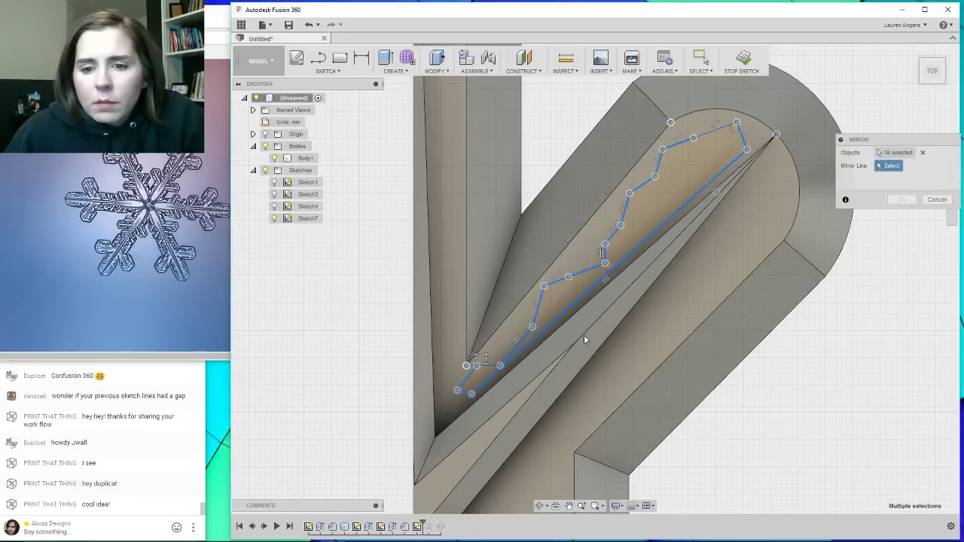
left_click(770, 142)
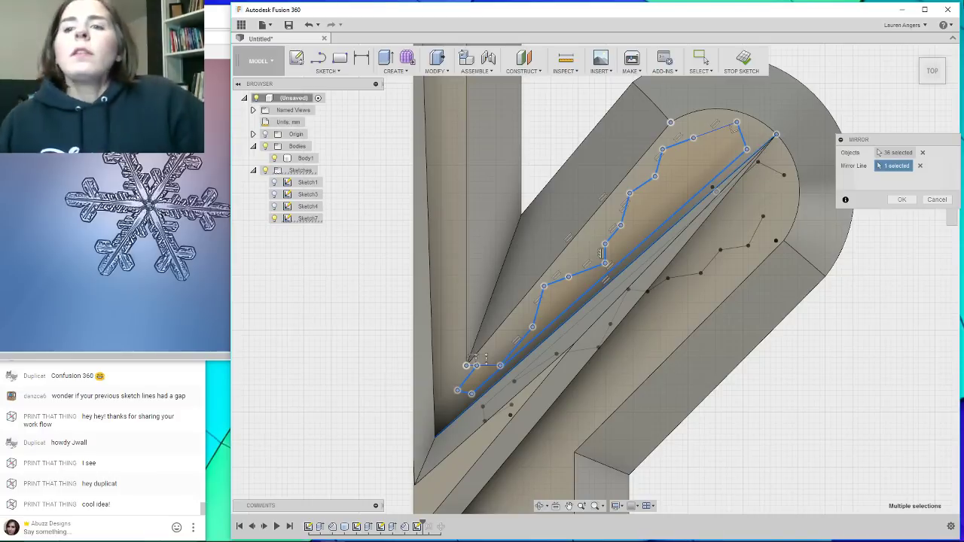
left_click(937, 200)
Draw a centre line about 5.3 mm long along the side branch ridge, from its pointed tip to the point where the ridge splits.
key("l")
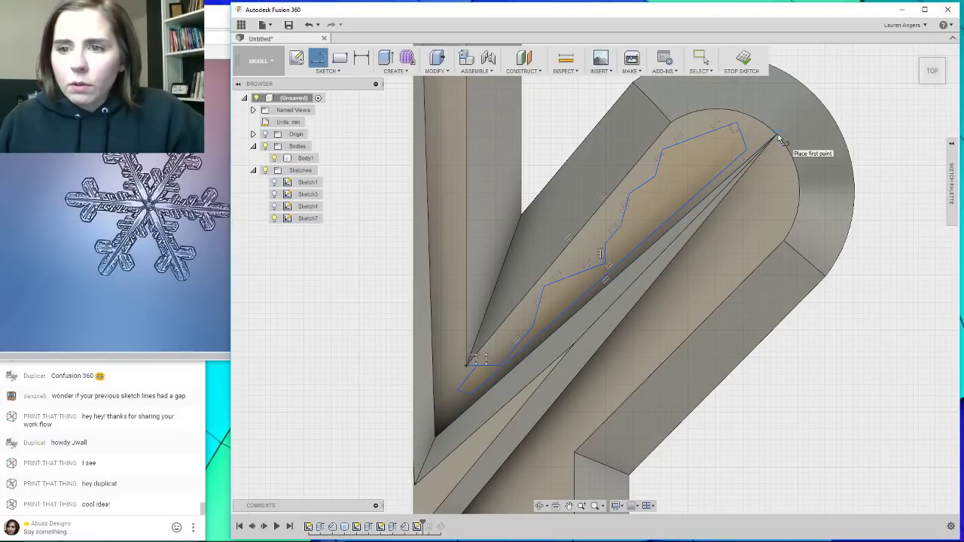
left_click(779, 139)
scroll(561, 338, "down", 3)
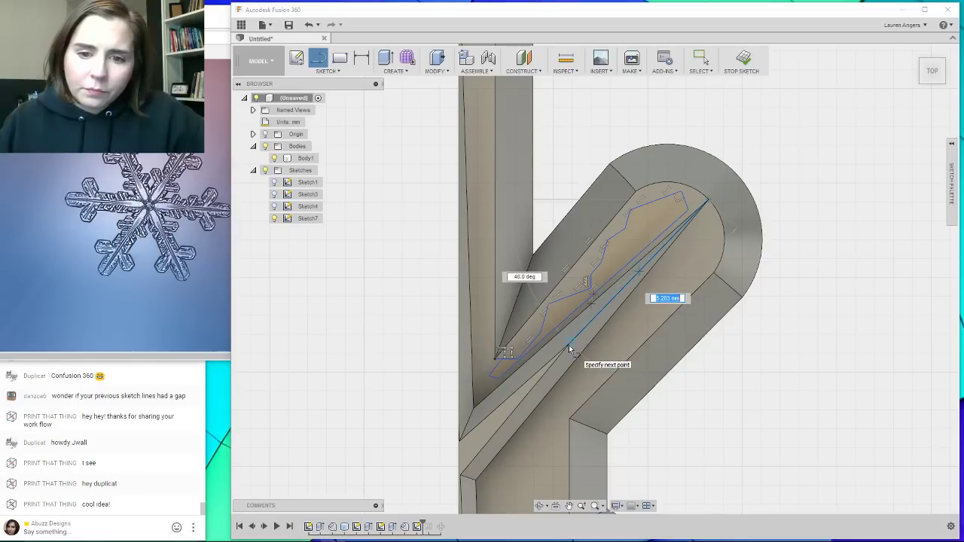
scroll(570, 343, "up", 5)
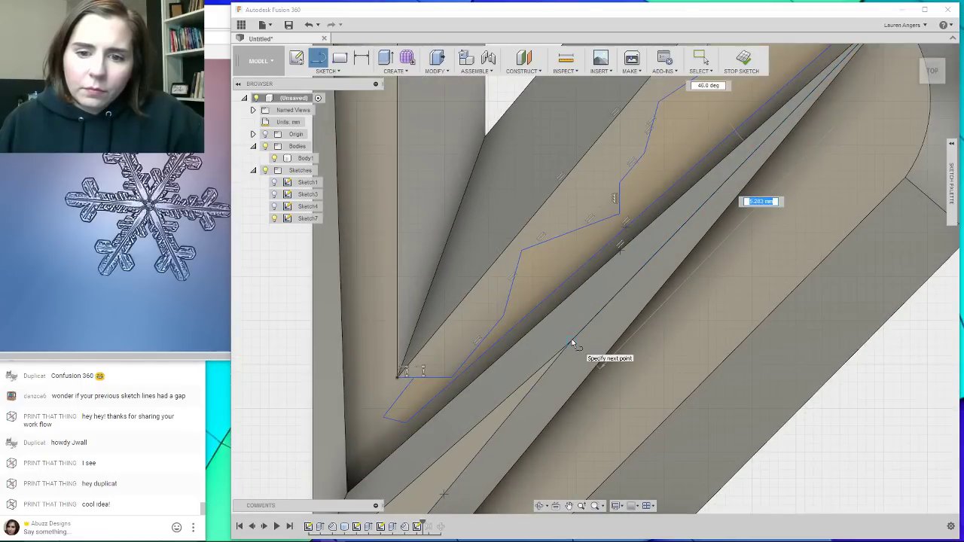
scroll(570, 344, "down", 3)
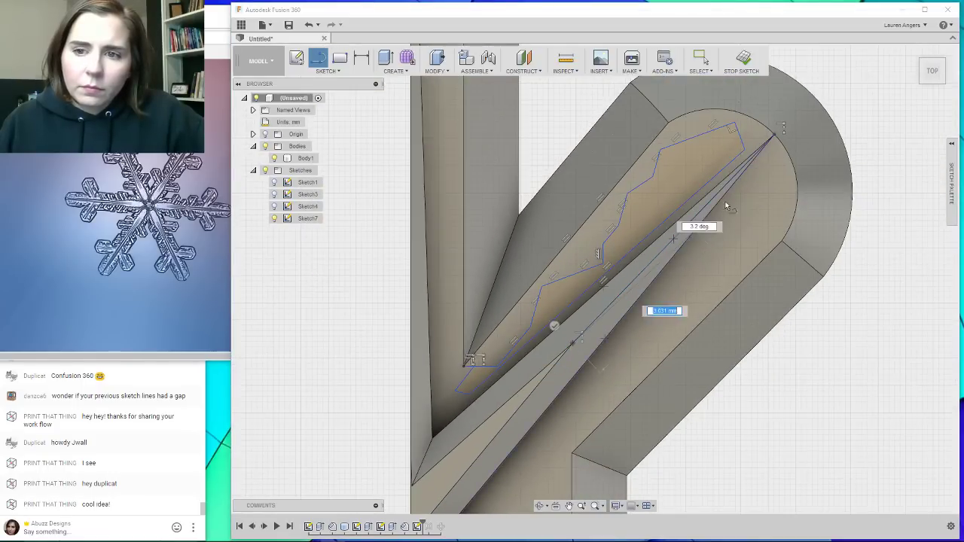
left_click(774, 135)
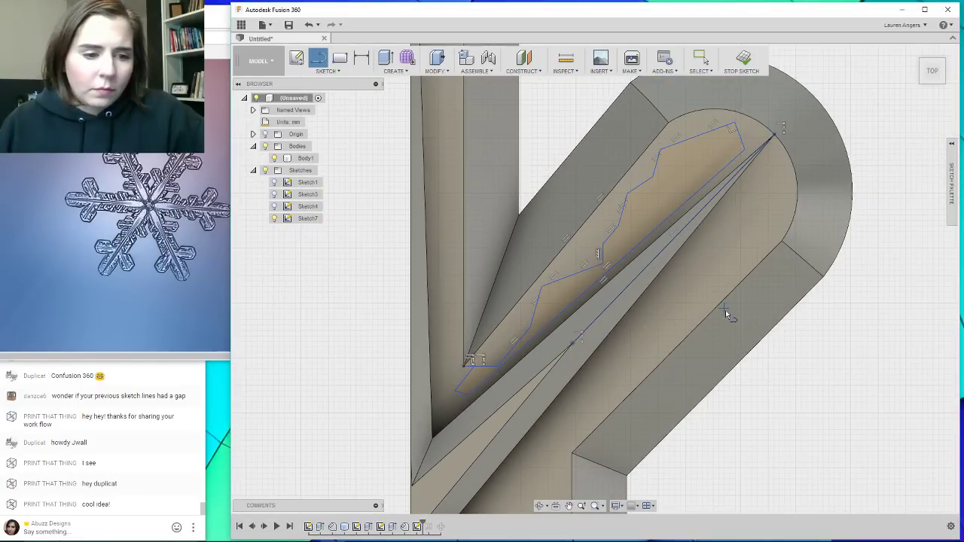
key("Escape")
Mirror the whole jagged outline about the ridge's centre line onto the other side of the branch and finish the sketch.
left_click(633, 235)
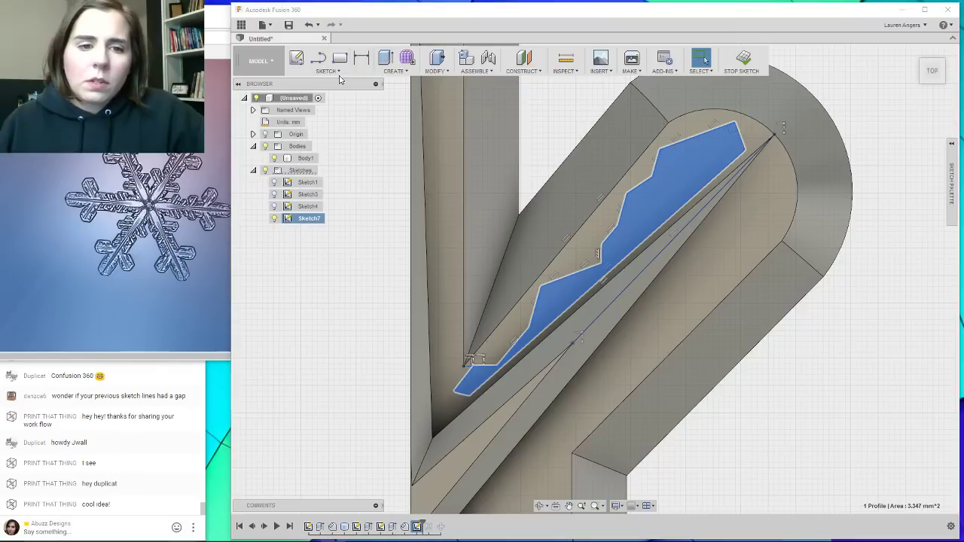
left_click(326, 71)
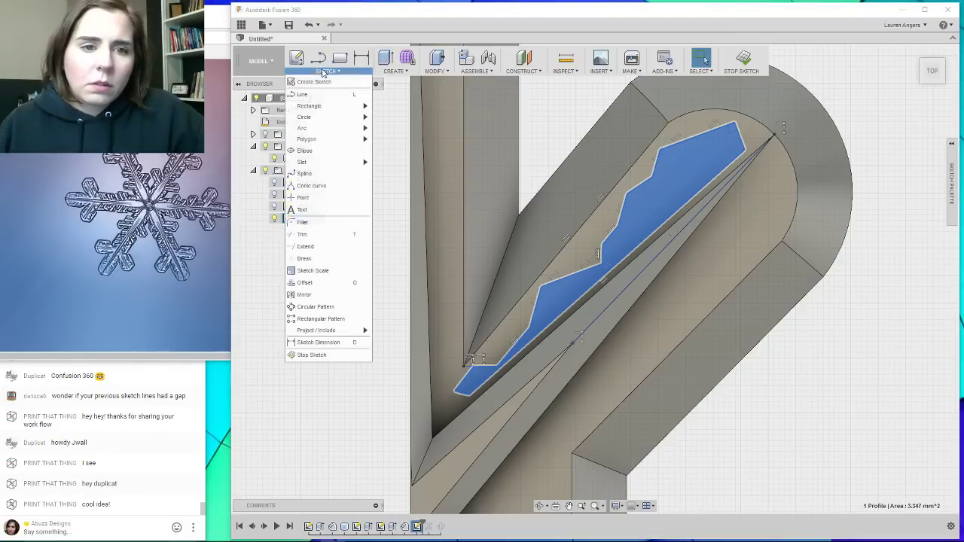
left_click(340, 297)
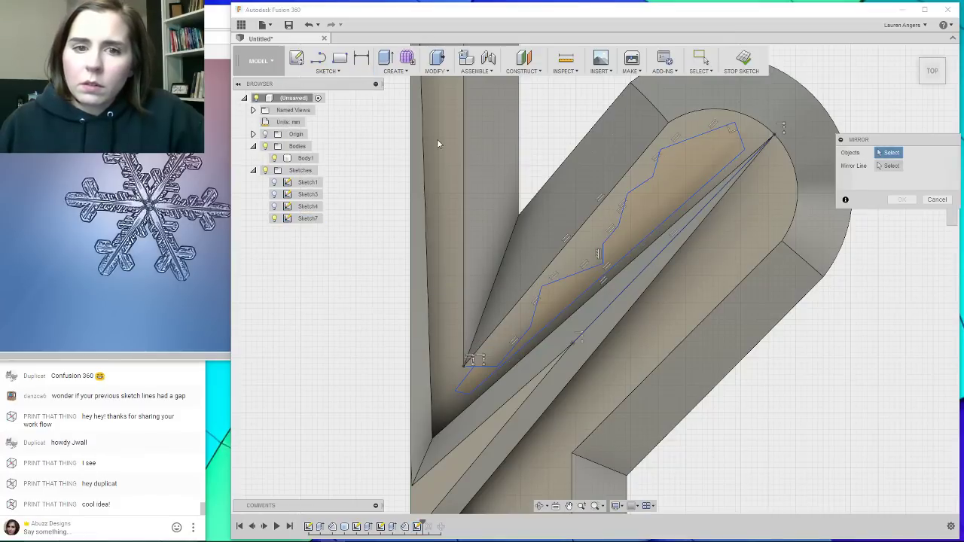
mouse_move(437, 139)
left_mouse_down()
mouse_move(559, 202)
mouse_move(757, 343)
mouse_move(764, 411)
left_mouse_up()
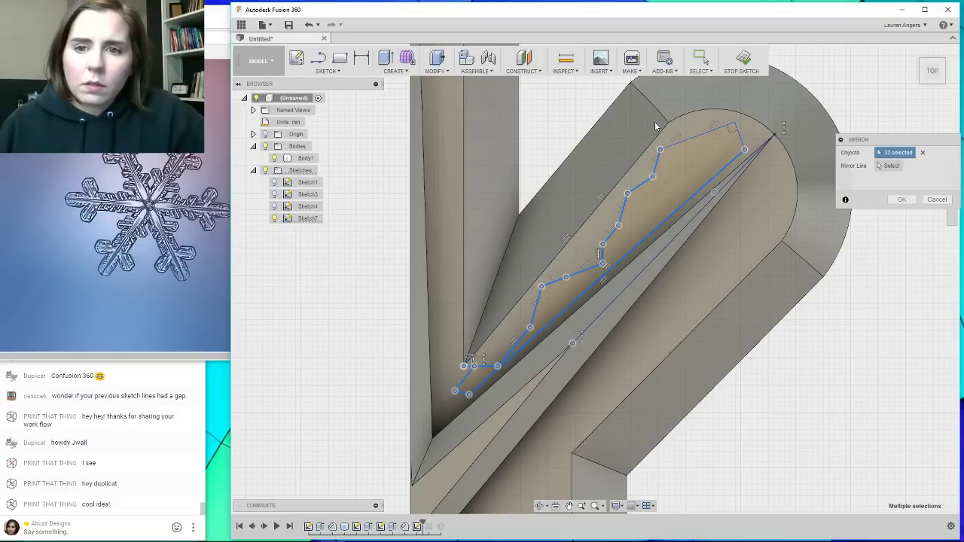
left_click_drag(642, 113, 756, 181)
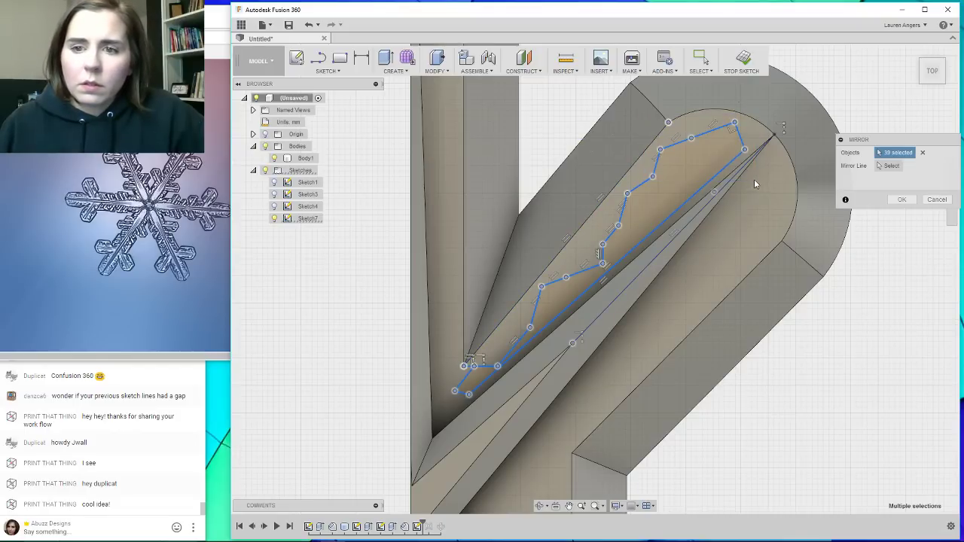
mouse_move(497, 539)
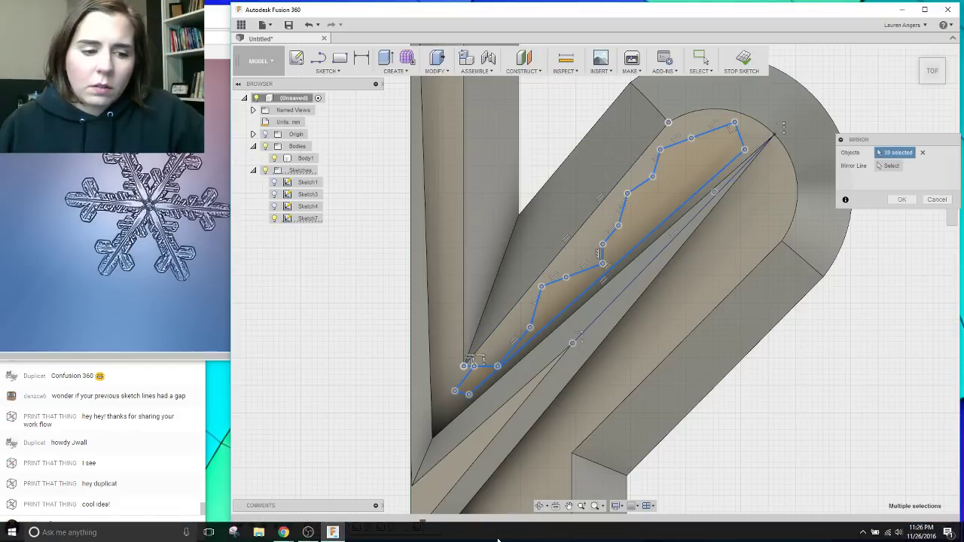
left_click(890, 167)
left_click(675, 237)
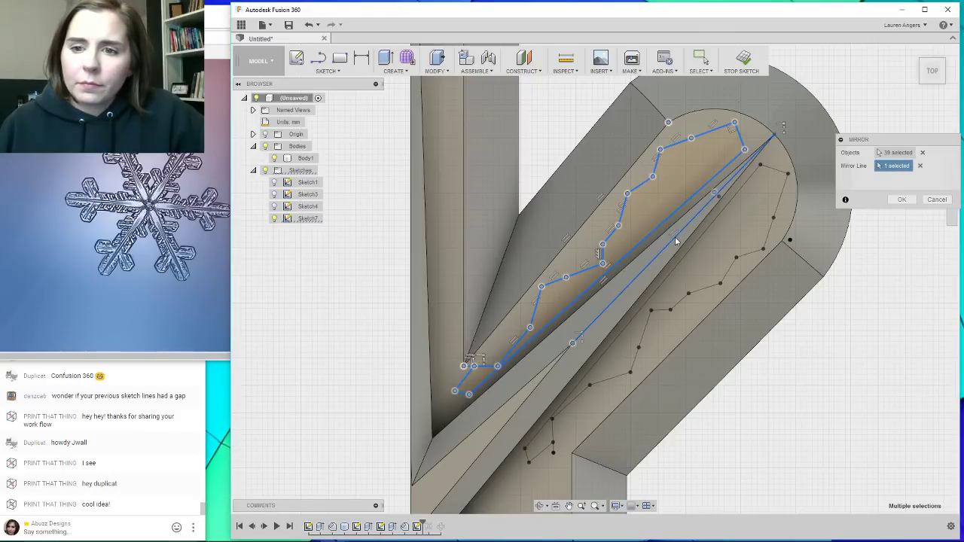
left_click(904, 200)
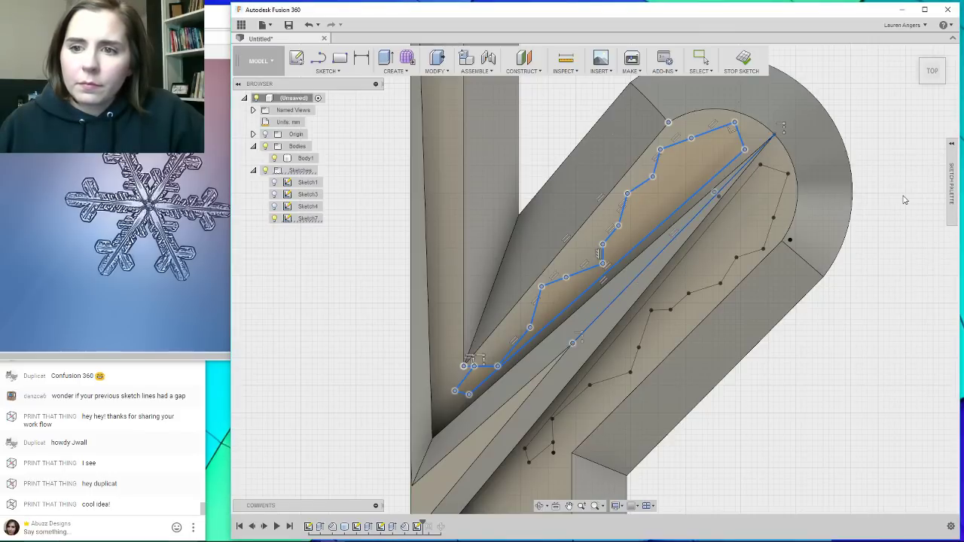
scroll(711, 168, "down", 3)
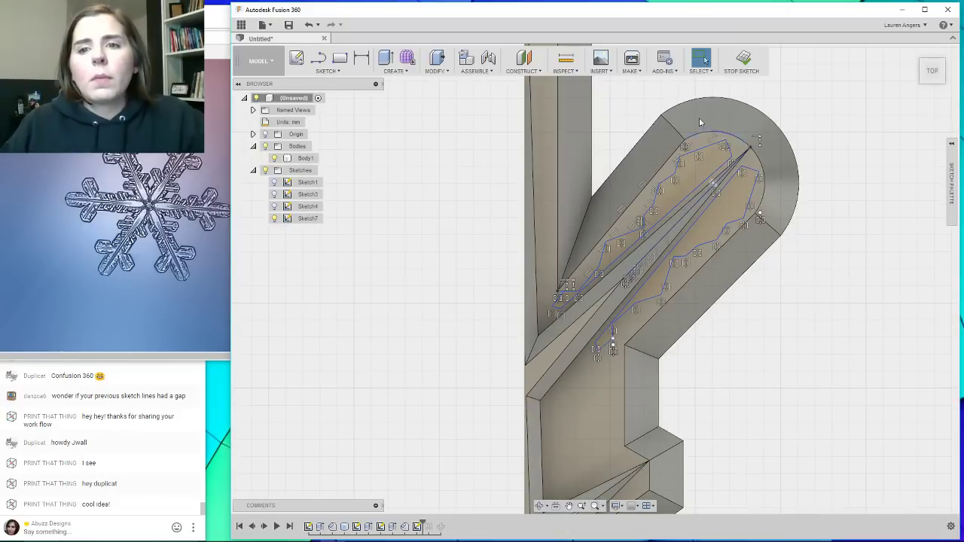
left_click(744, 61)
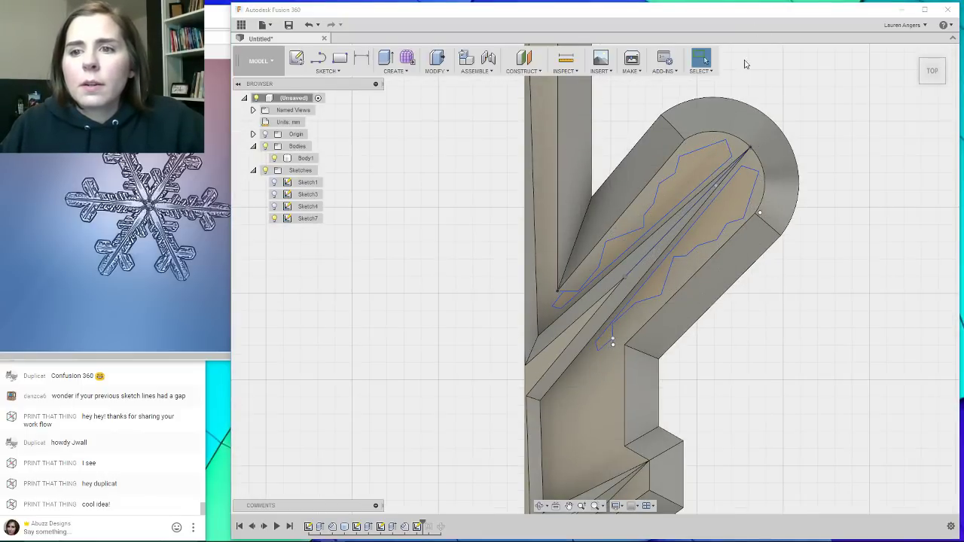
Extrude both jagged profiles on either side of the ridge by -0.2 mm as a cut into the body.
left_click(709, 206)
left_click(713, 211, "shift")
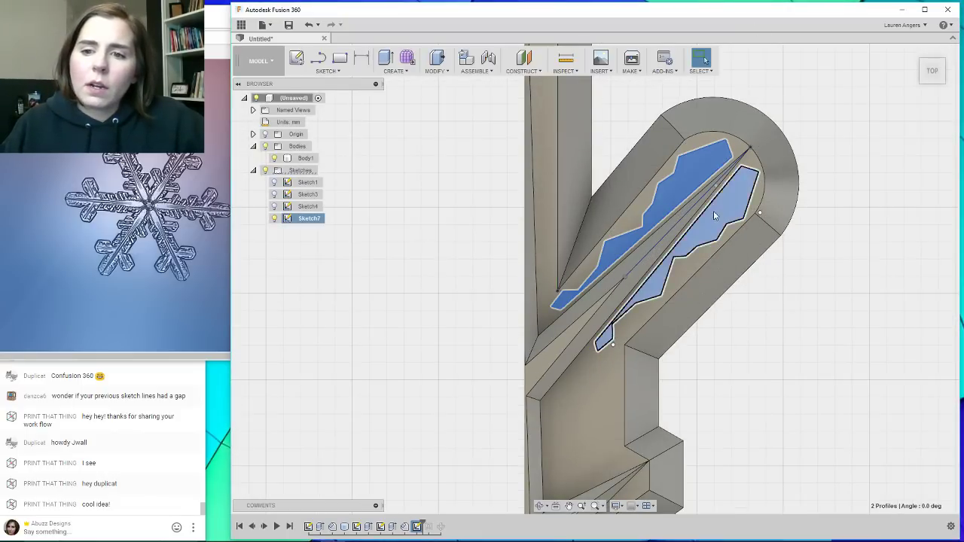
left_click(384, 58)
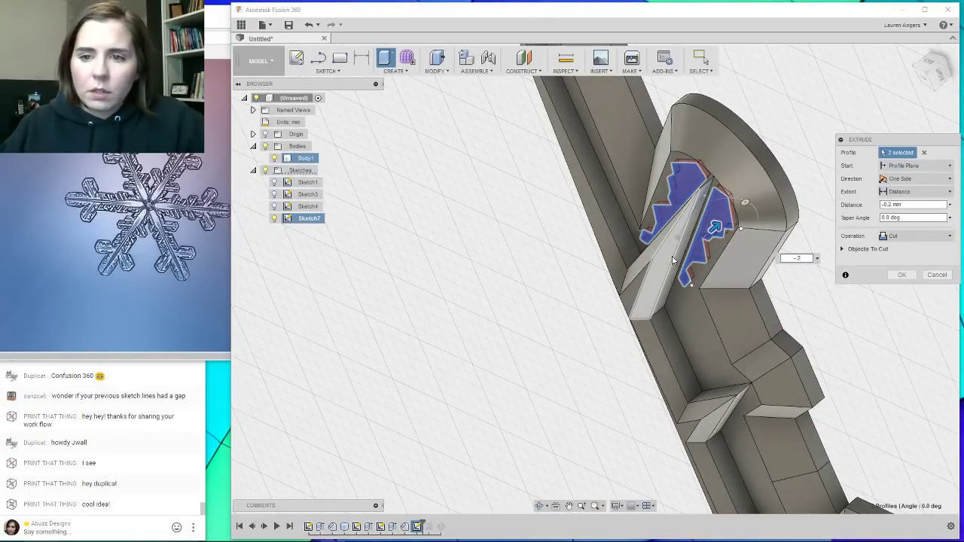
key("Return")
middle_click_drag(673, 260, 712, 245, "shift")
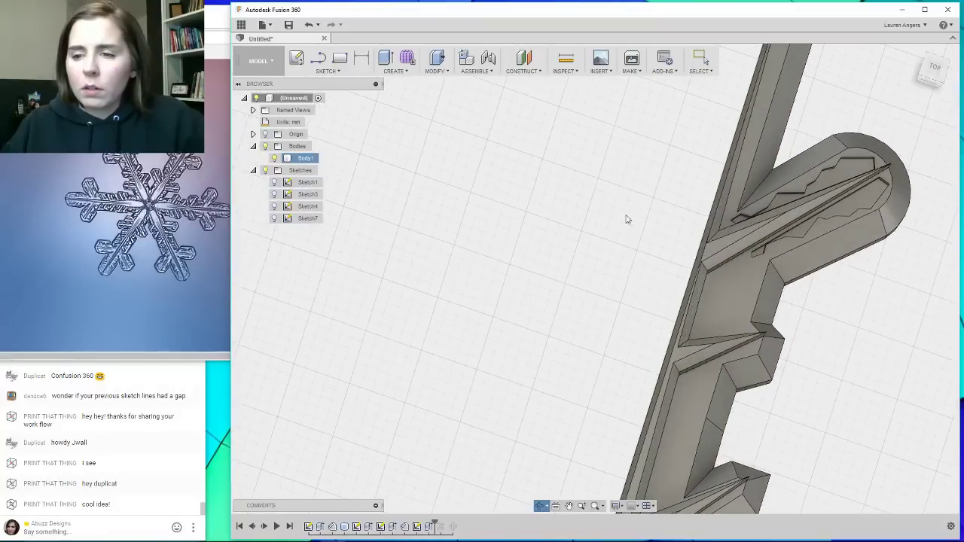
scroll(586, 279, "down", 3)
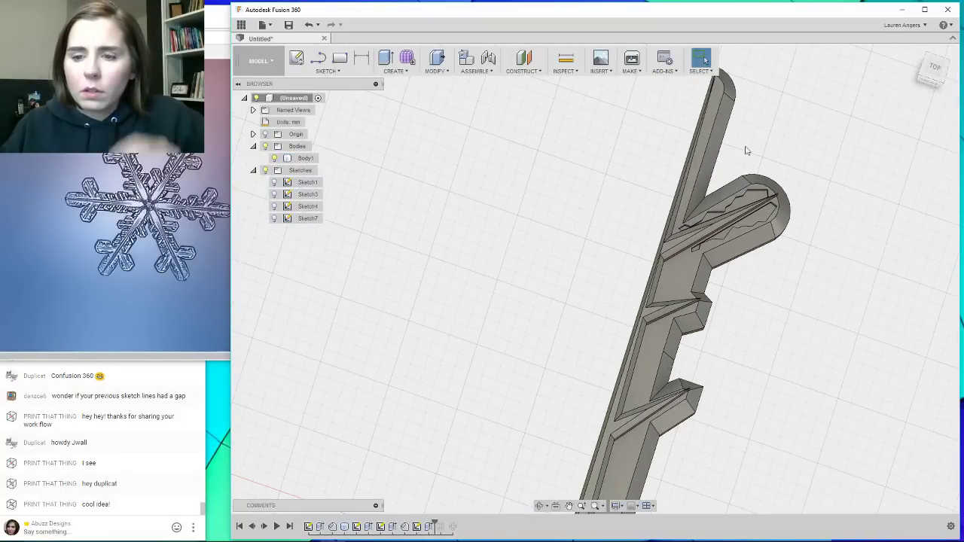
scroll(746, 195, "up", 3)
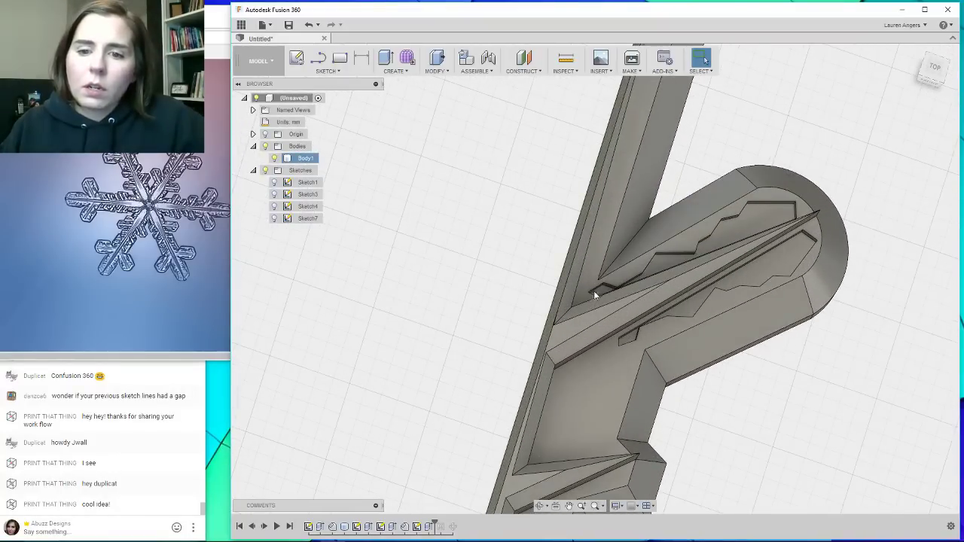
scroll(600, 288, "up", 2)
scroll(486, 310, "down", 2)
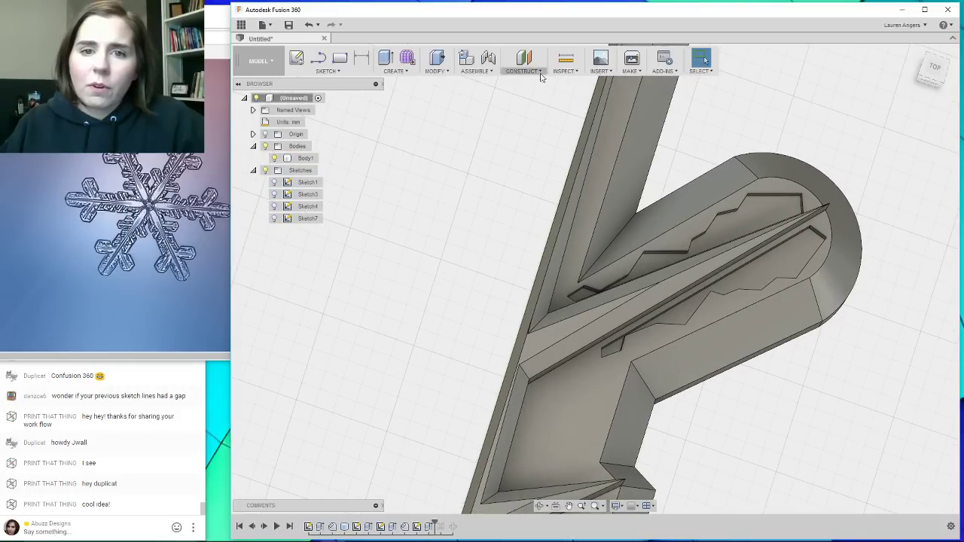
left_click(437, 66)
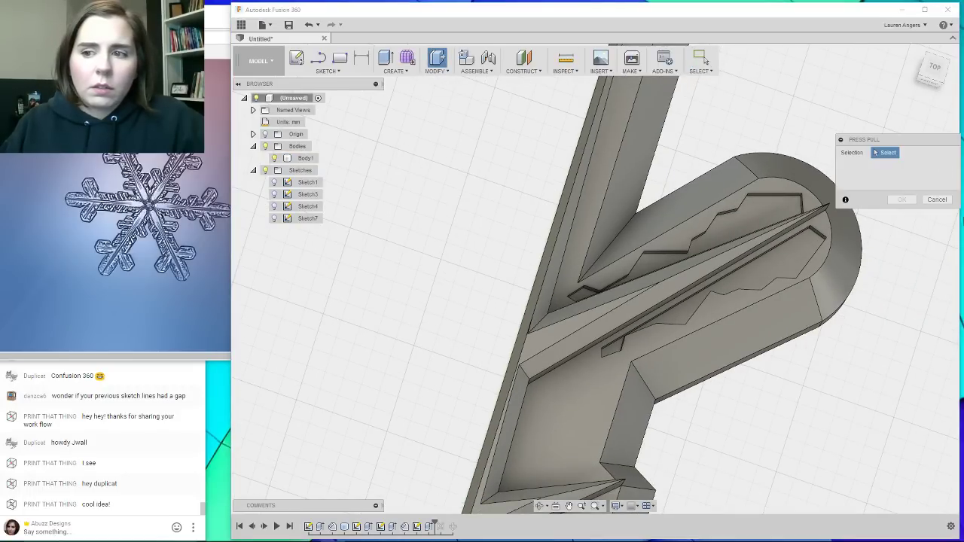
left_click(937, 201)
left_click(415, 71)
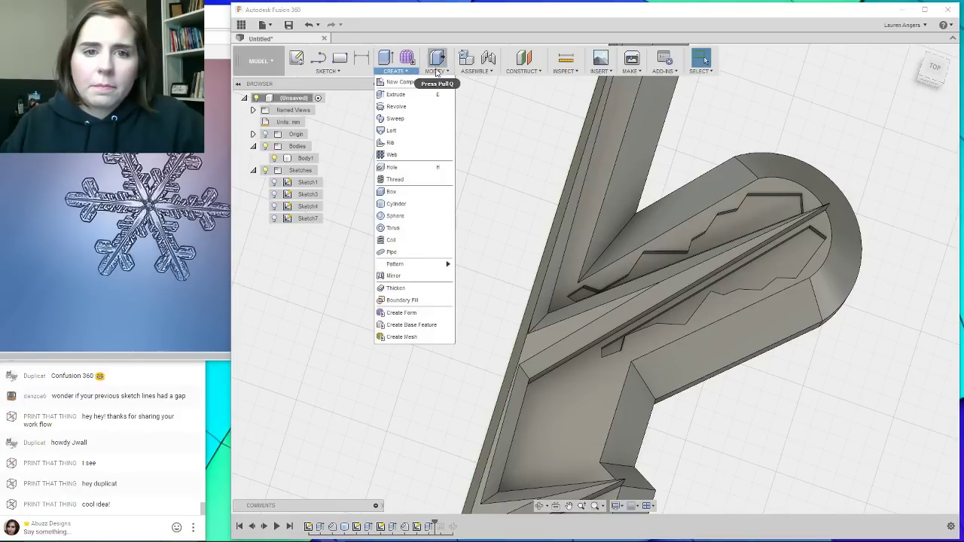
Start a 0.1 mm equal-distance chamfer on the first three edges at the narrow inner end of the recess facing the arm's tip.
left_click(436, 71)
left_click(443, 118)
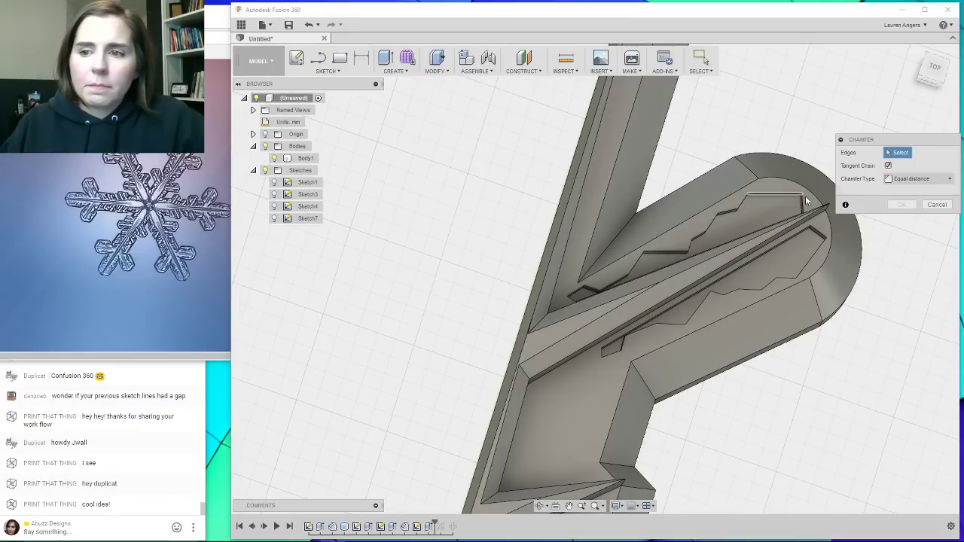
left_click(581, 289)
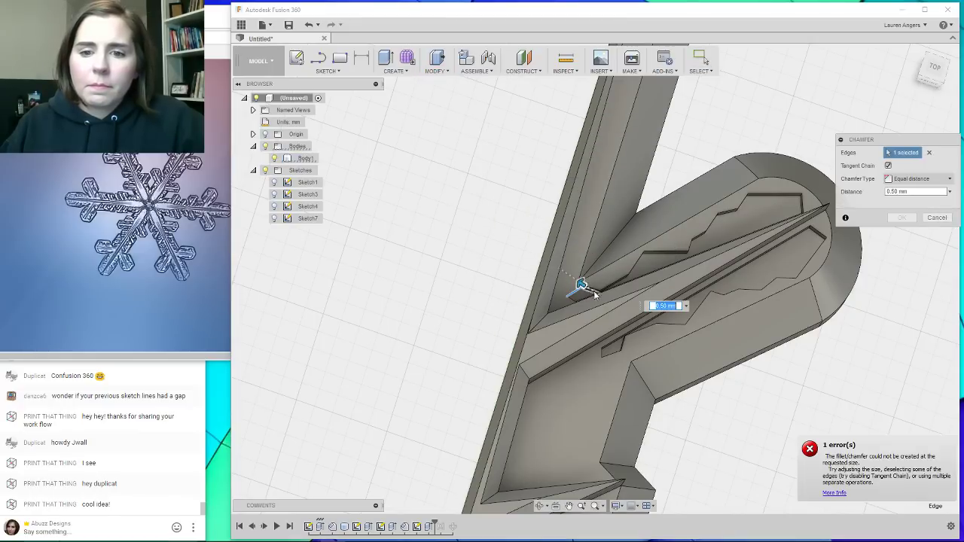
scroll(593, 292, "up", 5)
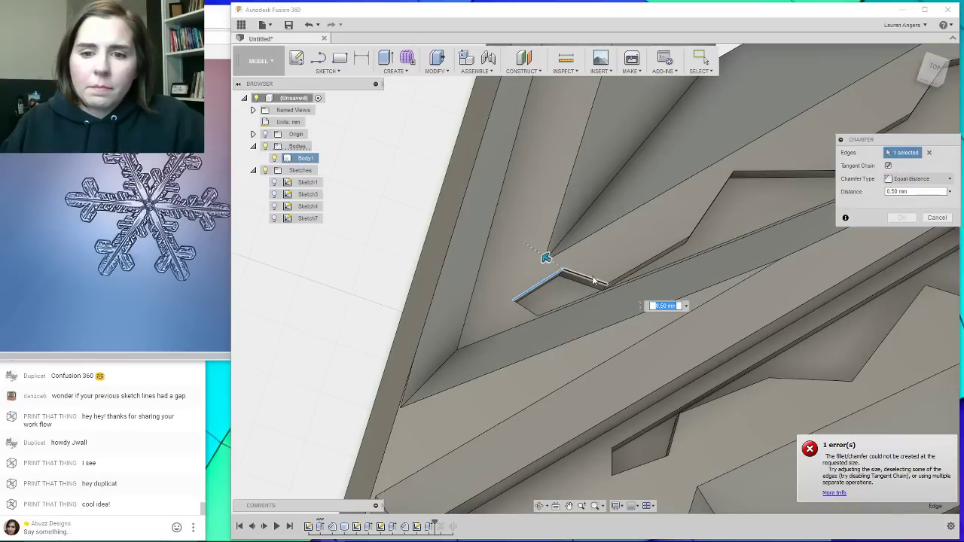
left_click(609, 284)
left_click(626, 274)
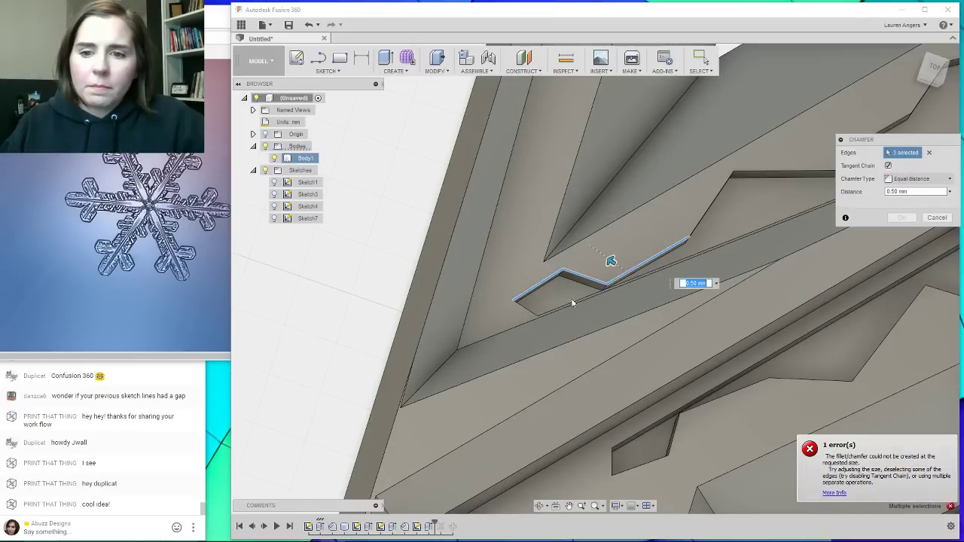
type("0.1")
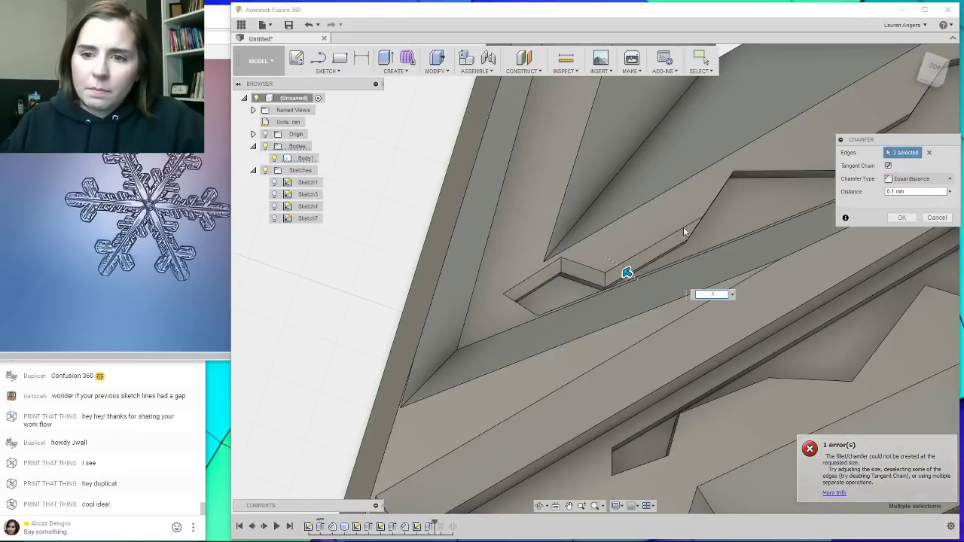
Add the remaining jagged edges of this recess to the chamfer, up to its short end edge near the branch's rounded end.
left_click(707, 212)
left_click(753, 176)
middle_click_drag(754, 176, 577, 269, "shift")
left_click(577, 269)
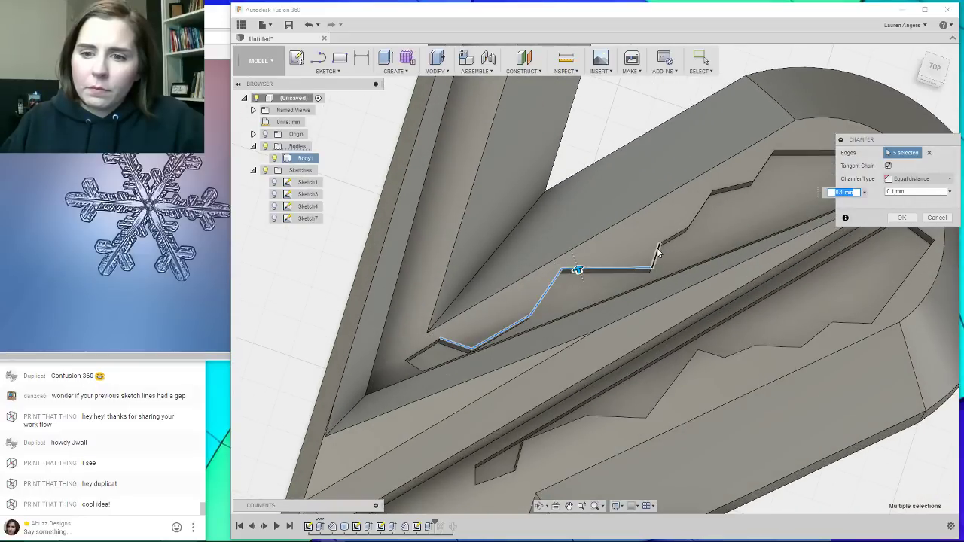
left_click(671, 236)
left_click(697, 214)
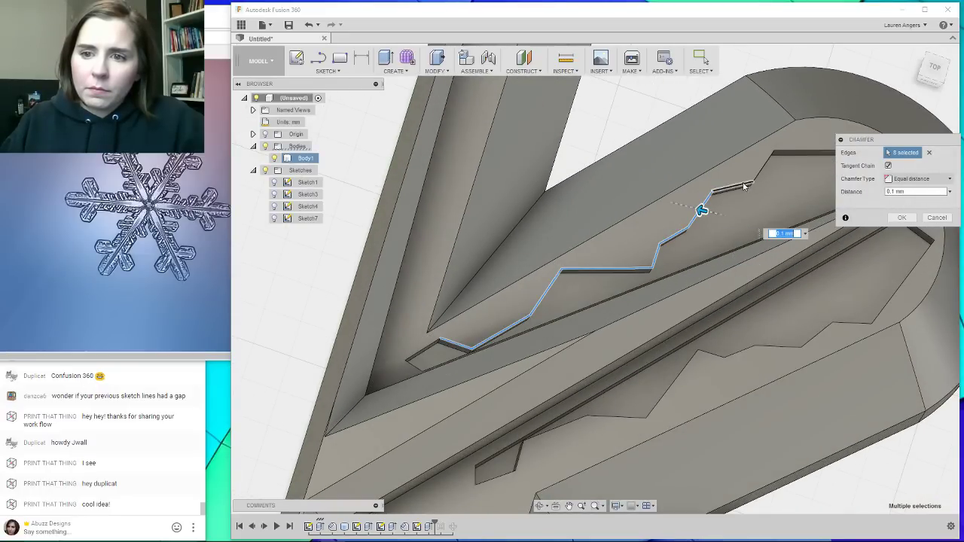
left_click(744, 186)
left_click(765, 161)
left_click(798, 153)
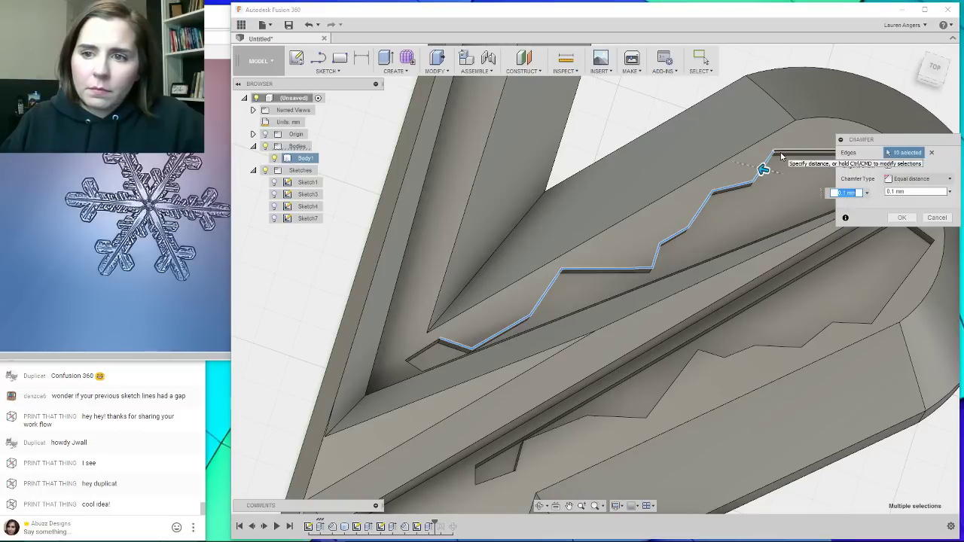
middle_click_drag(779, 155, 762, 172, "shift")
left_click(757, 182)
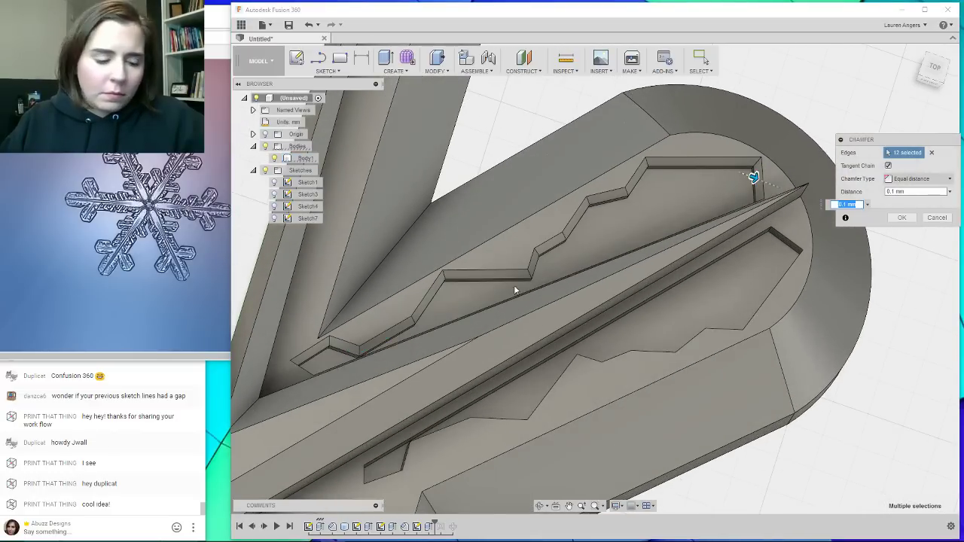
Add the long edge beside the ridge and the short edge at the inner end of the same recess to the chamfer.
middle_click_drag(496, 290, 675, 235, "shift")
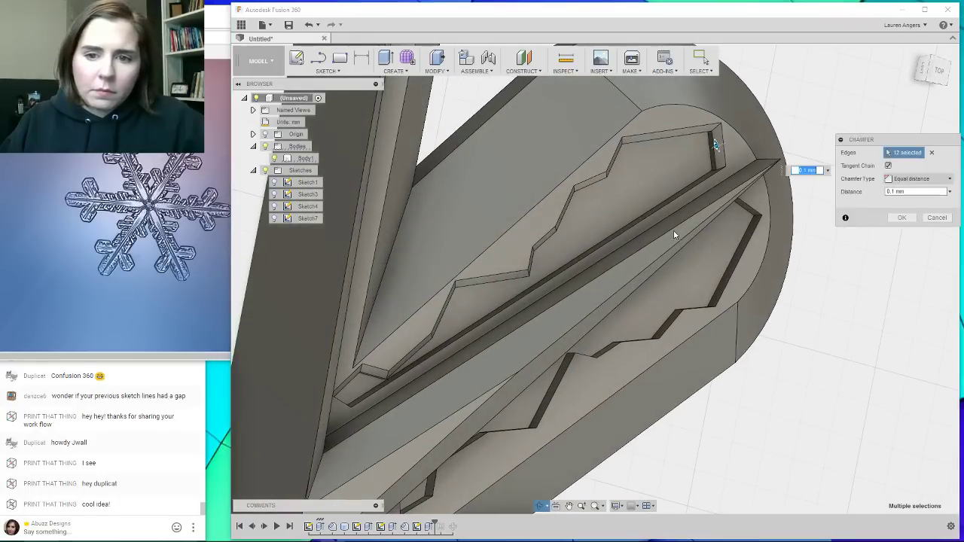
left_click(652, 213)
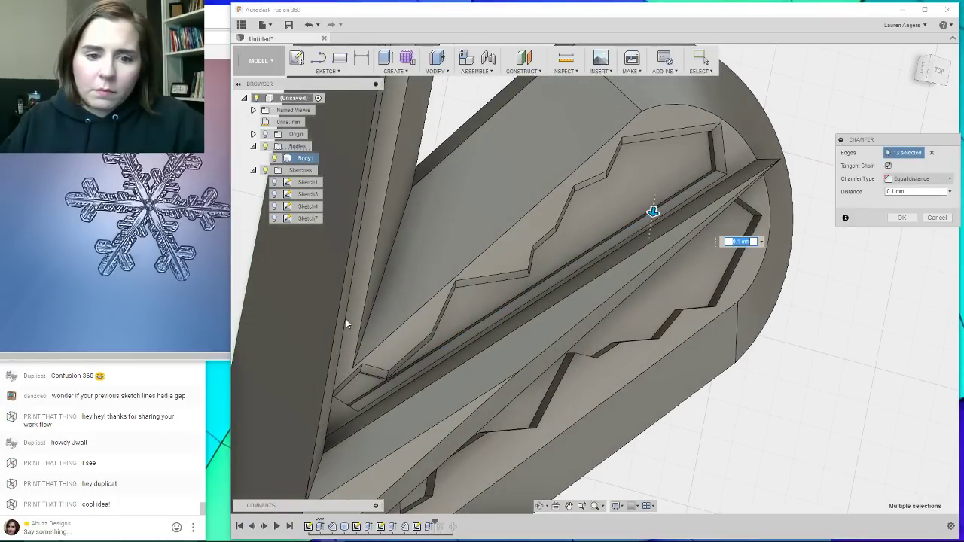
left_click(345, 396)
left_click(343, 403)
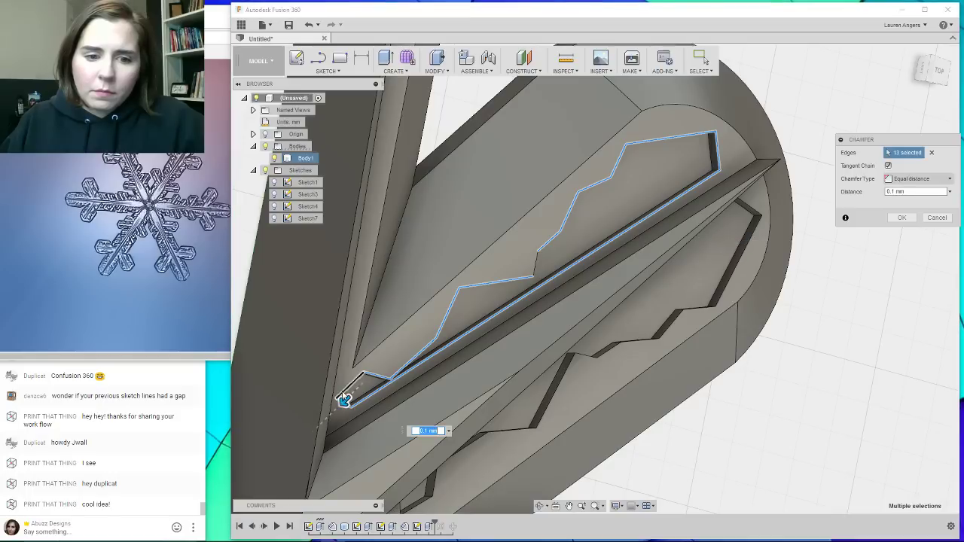
scroll(359, 389, "down", 4)
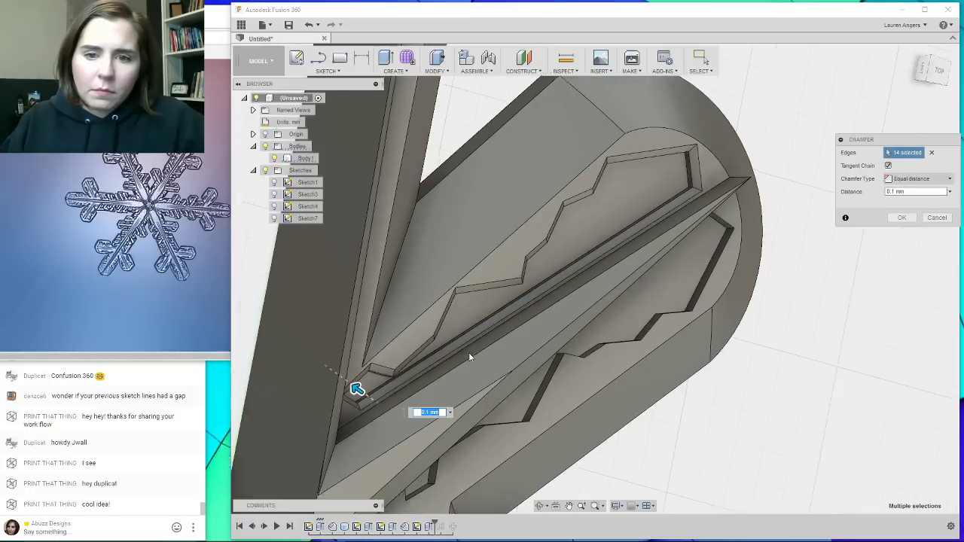
middle_click_drag(464, 341, 442, 341, "shift")
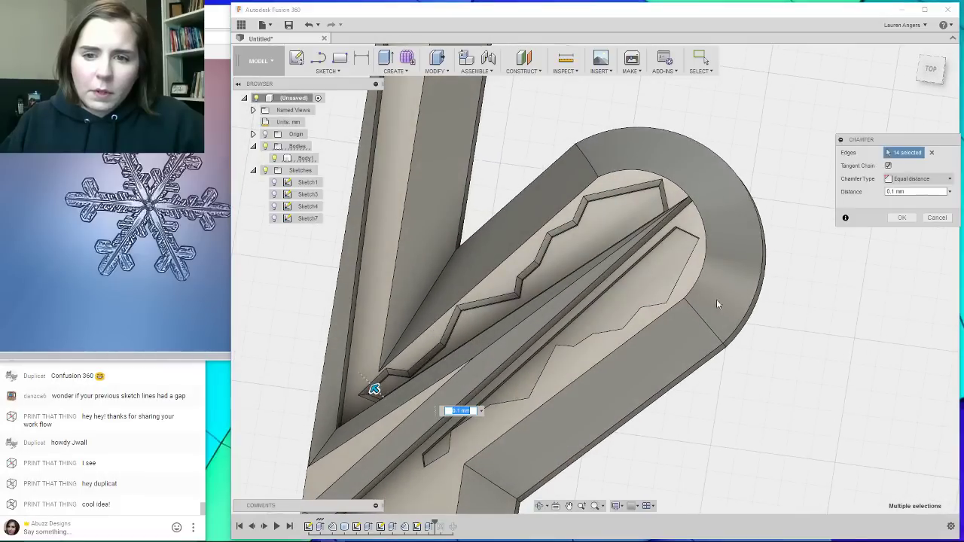
Extend the chamfer to the recess on the ridge's other side, selecting the edges around its narrow inner end and the adjoining jagged edge.
scroll(747, 239, "down", 2)
scroll(536, 408, "up", 2)
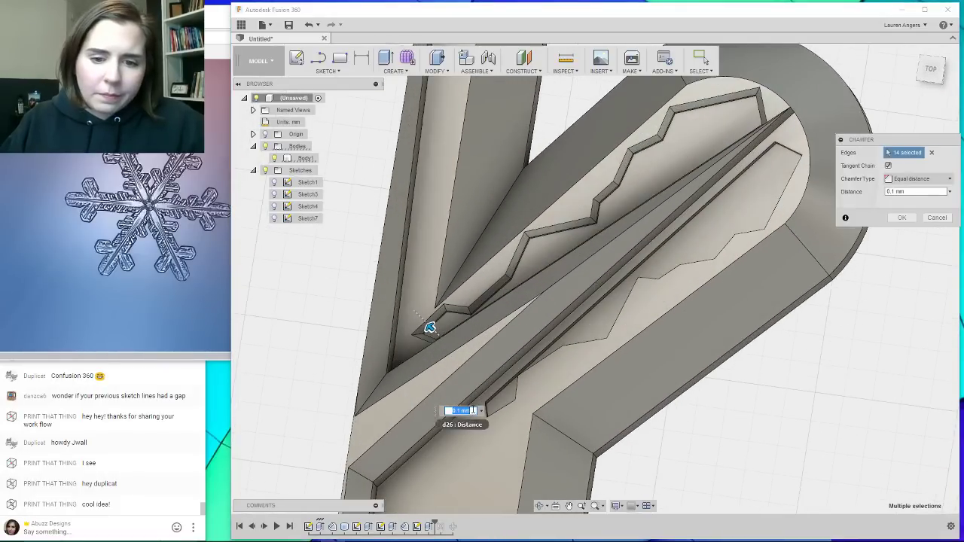
left_click(471, 411)
scroll(486, 411, "up", 3)
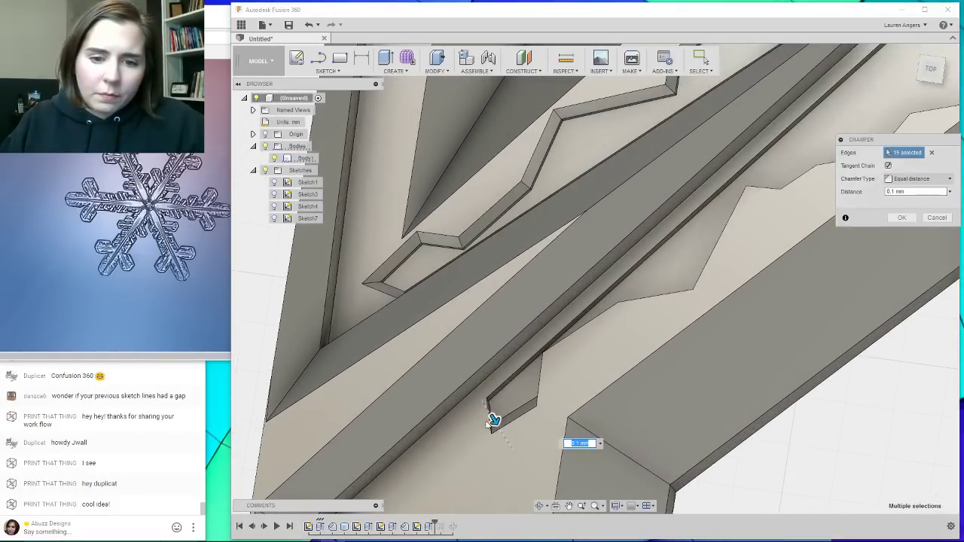
left_click(490, 413)
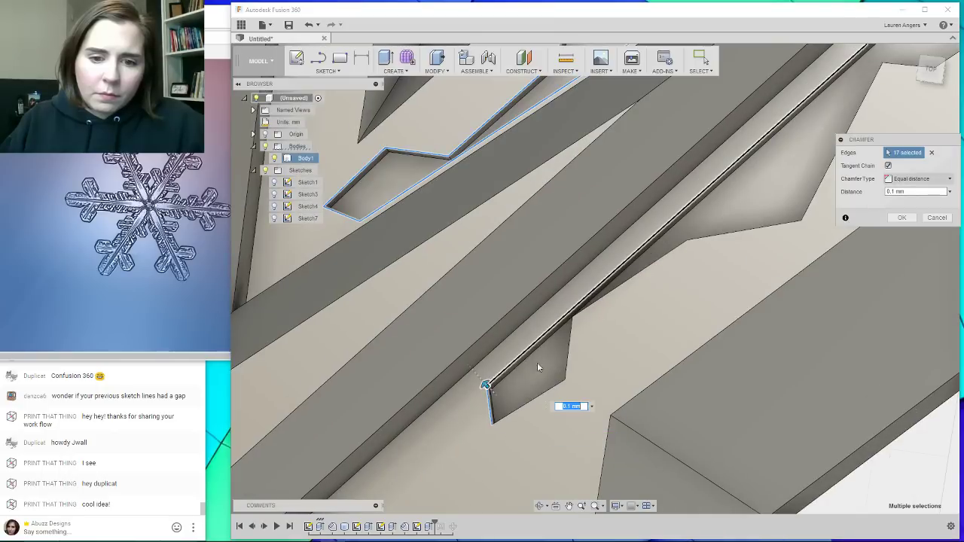
left_click(570, 363)
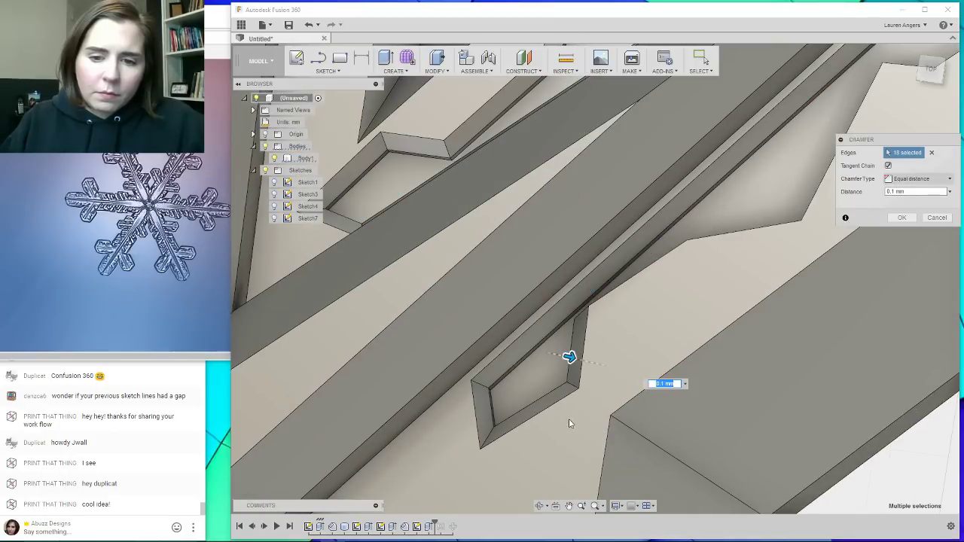
left_click(620, 292)
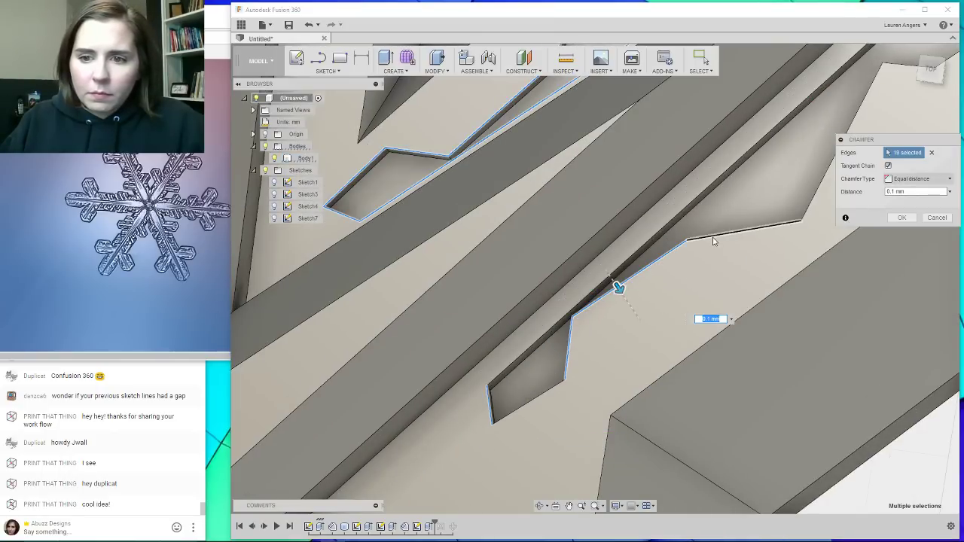
Add the second recess's middle jagged edges and its long edge beside the ridge to the chamfer.
middle_click_drag(743, 302, 486, 494)
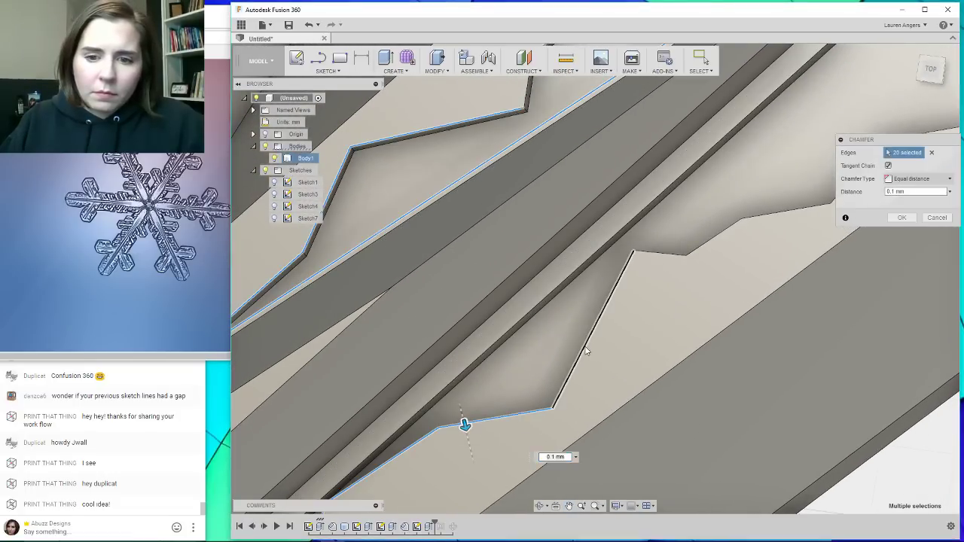
left_click(586, 351)
left_click(647, 254)
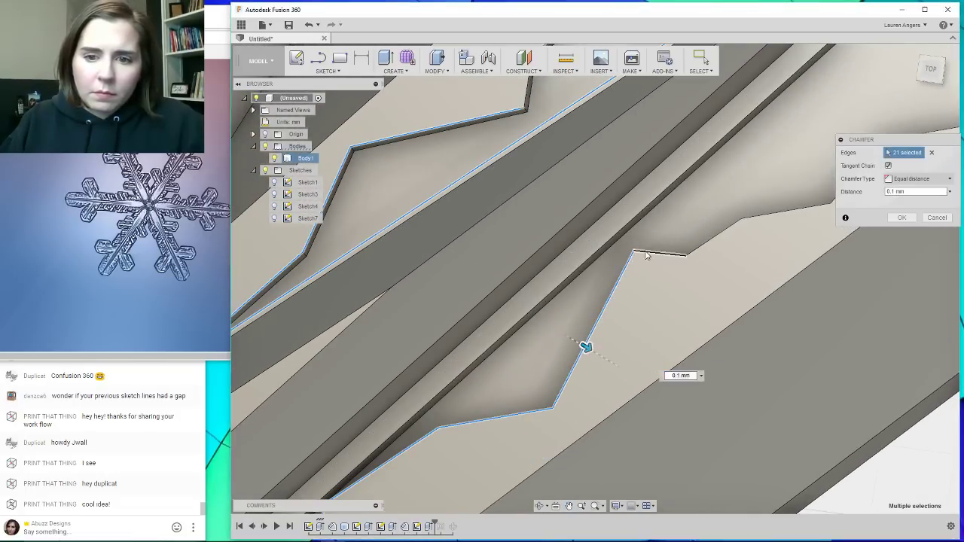
left_click(575, 272)
scroll(705, 304, "down", 3)
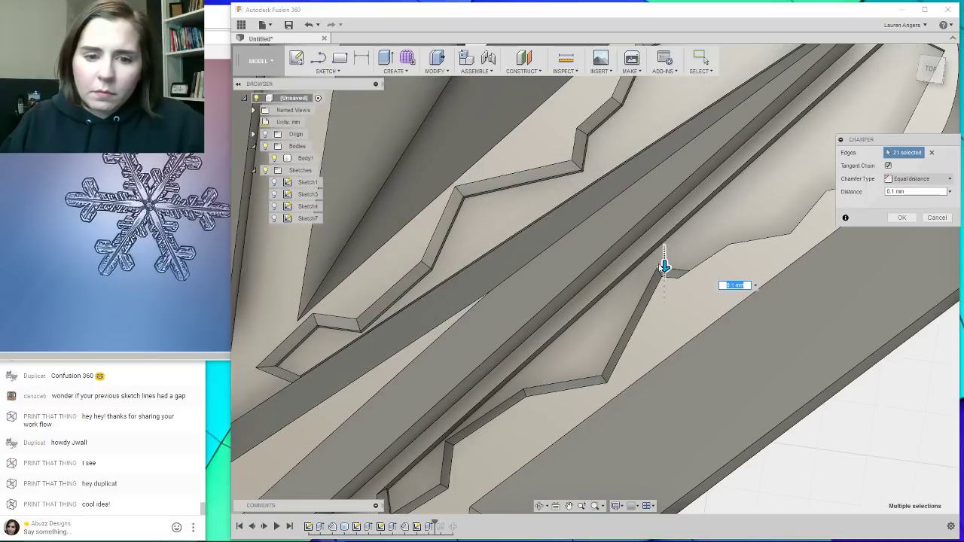
left_click(554, 341)
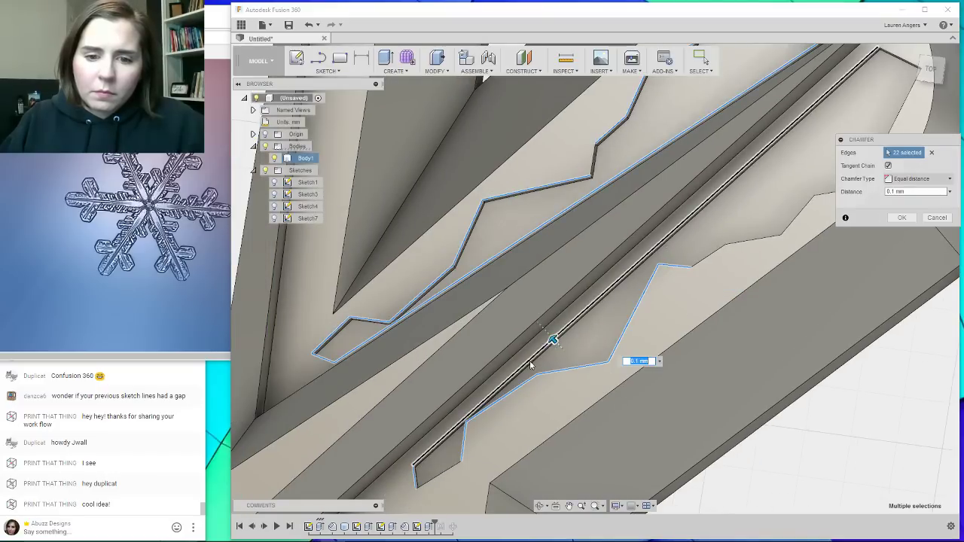
left_click(699, 261)
left_click(739, 247)
scroll(735, 252, "down", 3)
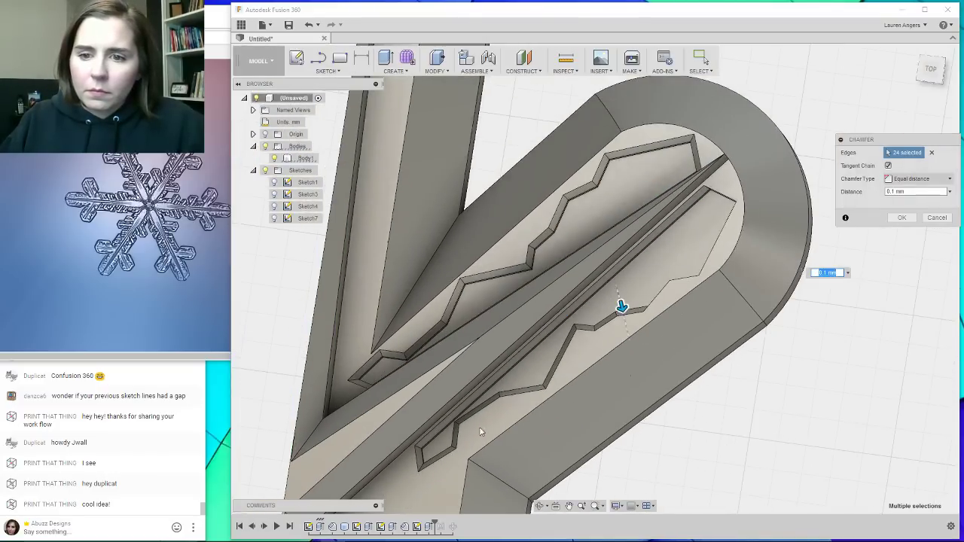
Add the second recess's last edges near the branch's rounded end and apply the 0.1 mm chamfer to both recesses.
scroll(687, 285, "up", 2)
left_click(686, 284)
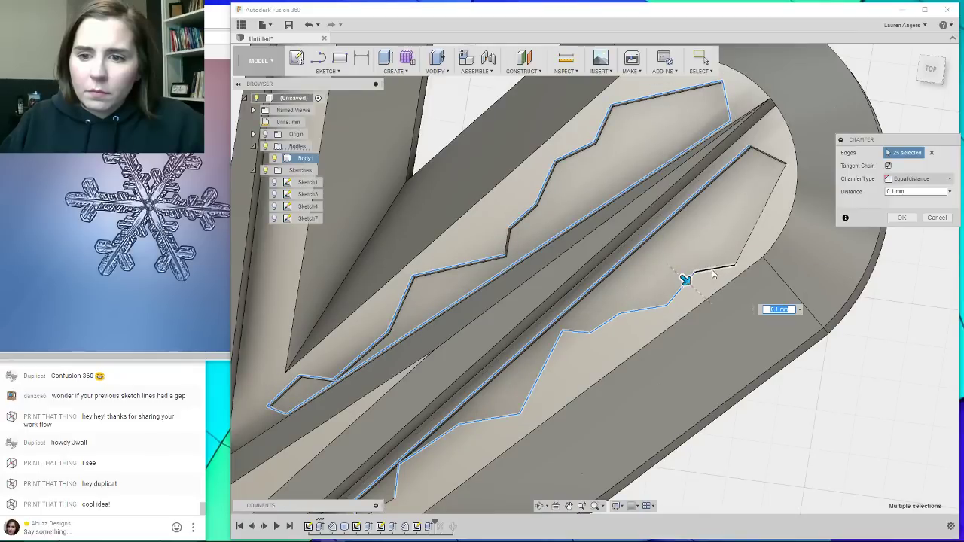
left_click(713, 271)
left_click(760, 215)
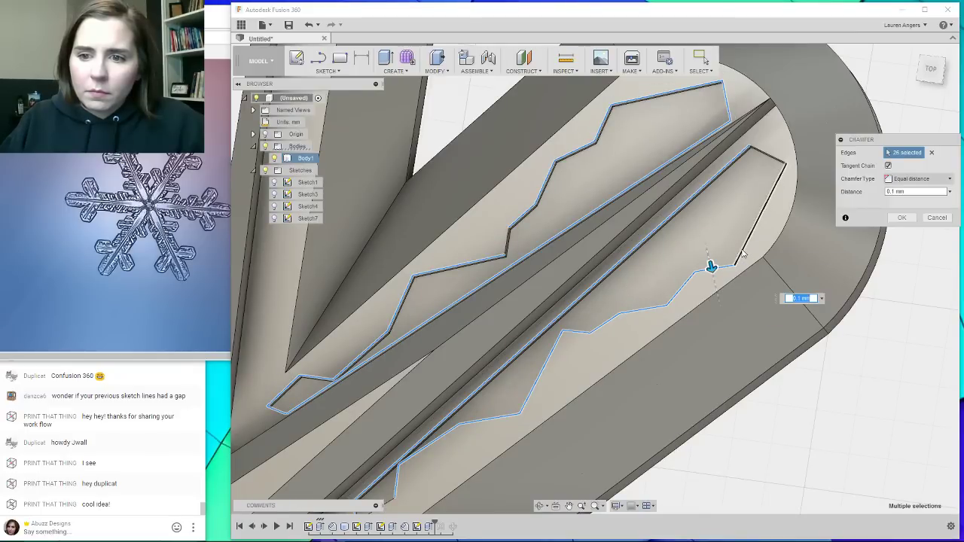
left_click(778, 159)
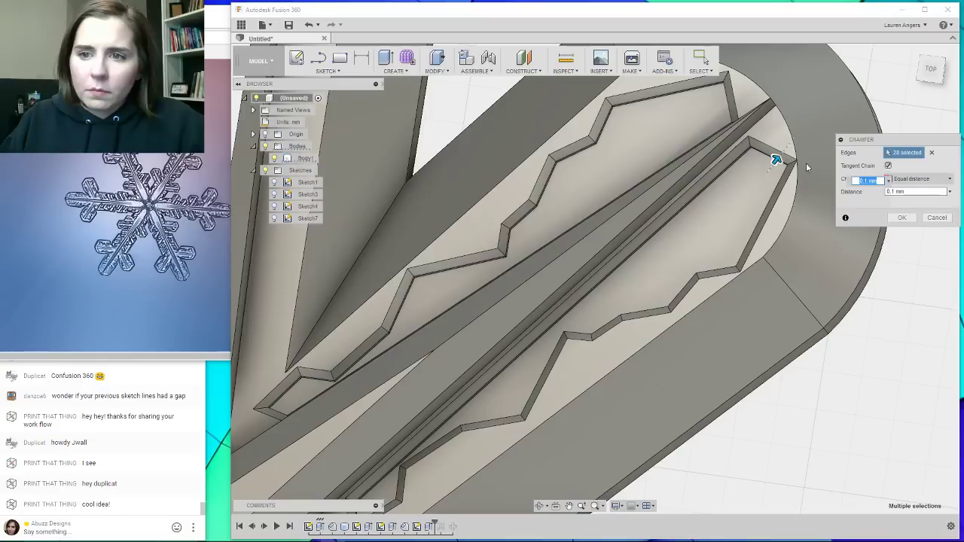
scroll(818, 162, "down", 3)
left_click(908, 220)
scroll(552, 262, "down", 5)
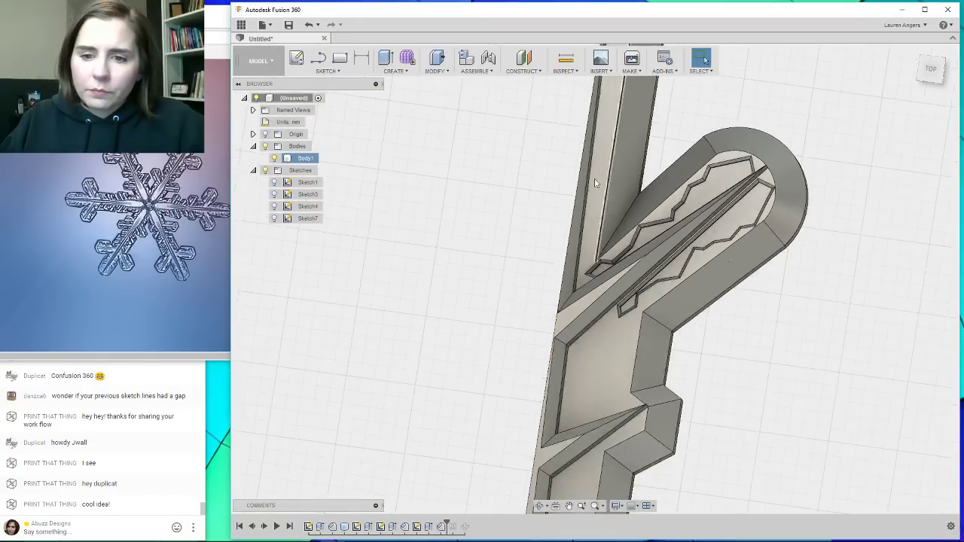
scroll(552, 262, "down", 2)
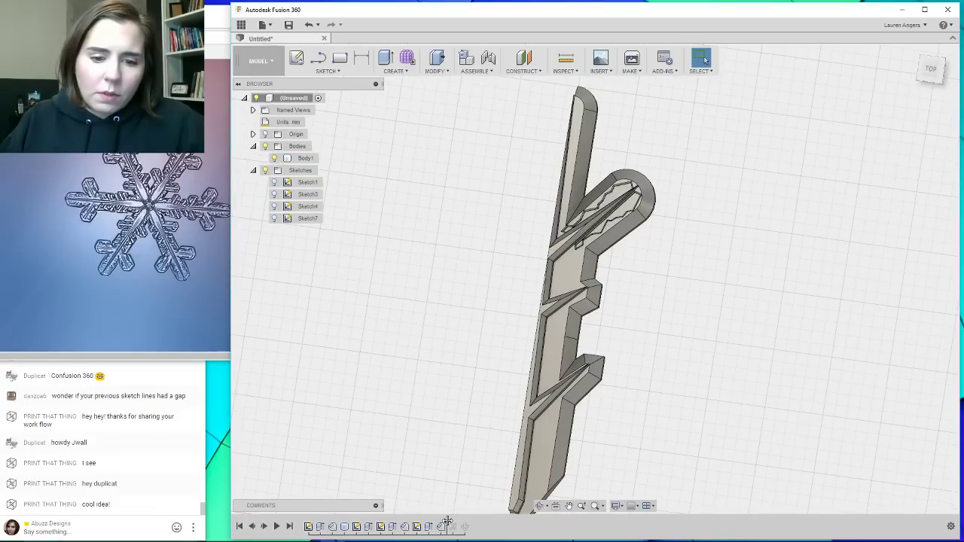
Roll the timeline forward to its end so the mirrored and patterned snowflake is shown in full.
left_click_drag(467, 521, 468, 520)
scroll(777, 273, "down", 6)
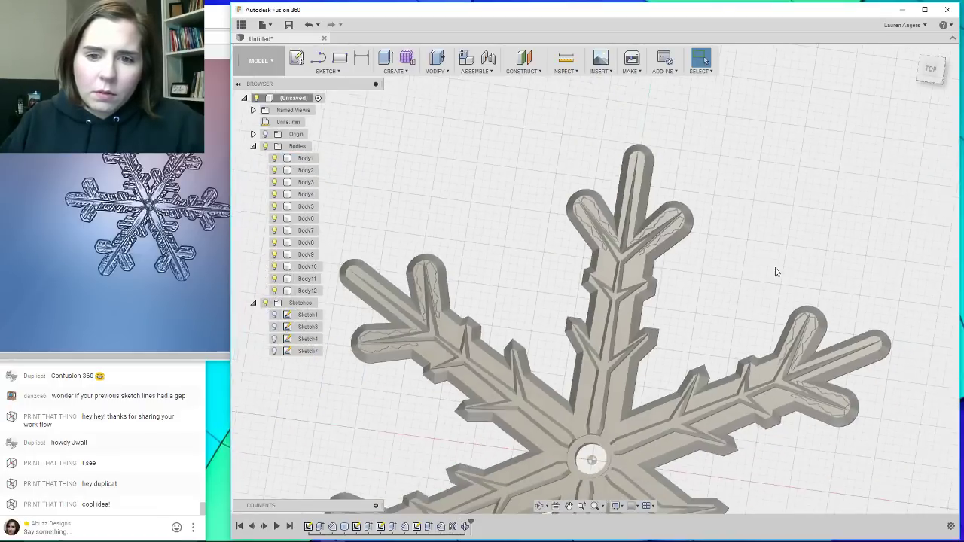
Switch to Chrome, check the live stream dashboard's settings, elapsed time and viewer count, and minimize the browser window.
mouse_move(313, 538)
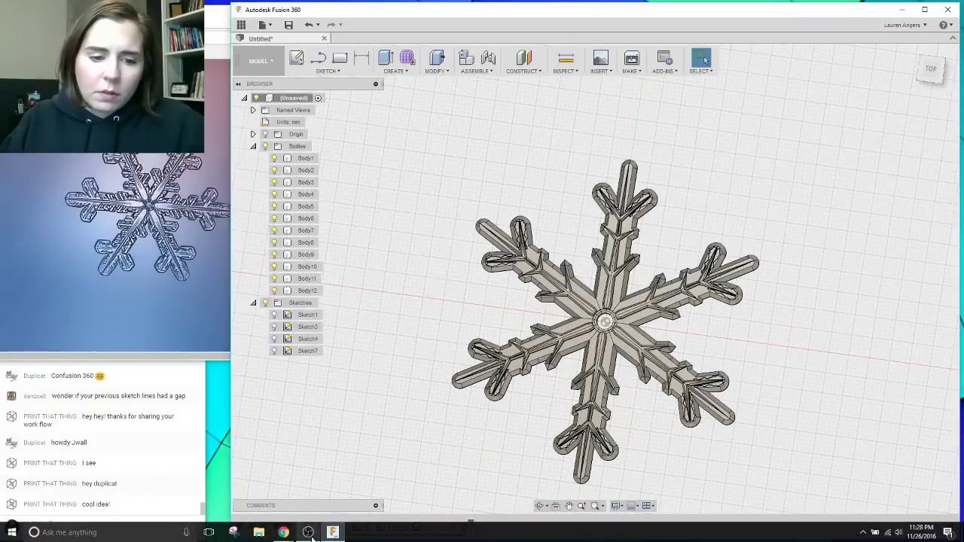
mouse_move(284, 532)
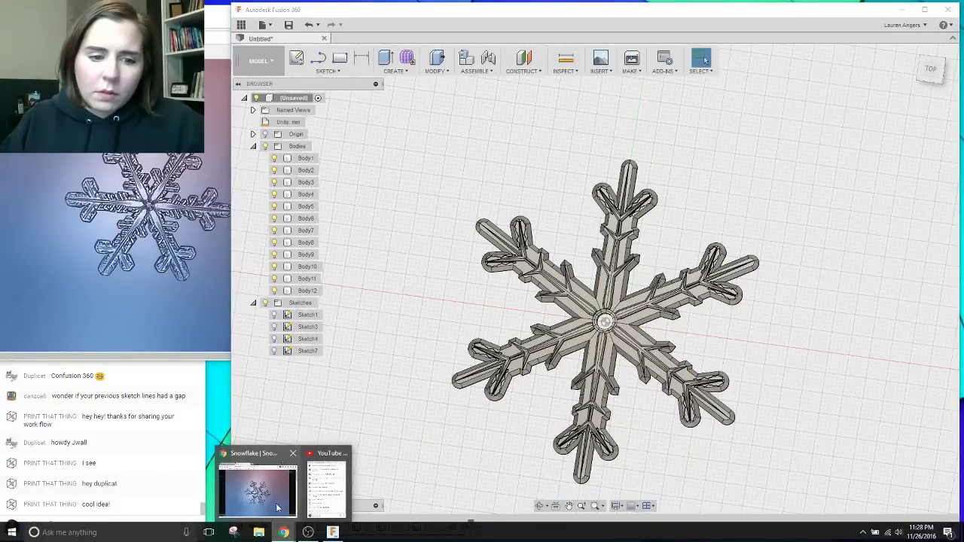
mouse_move(305, 517)
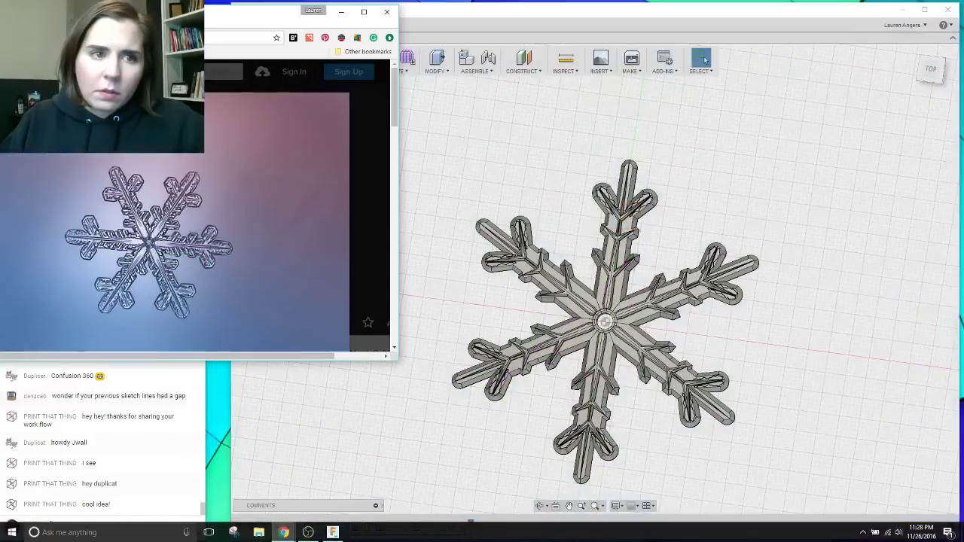
left_click(256, 489)
left_click(226, 26)
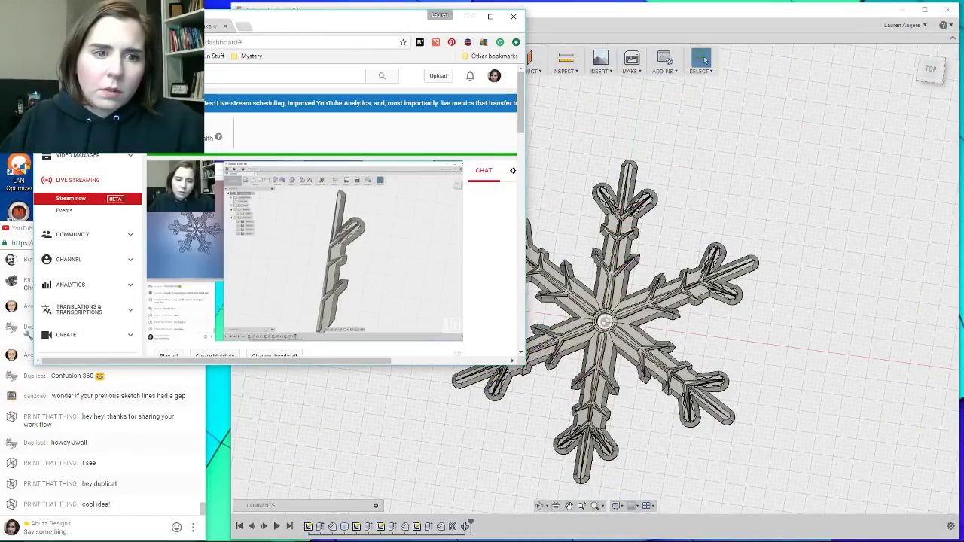
scroll(217, 72, "down", 6)
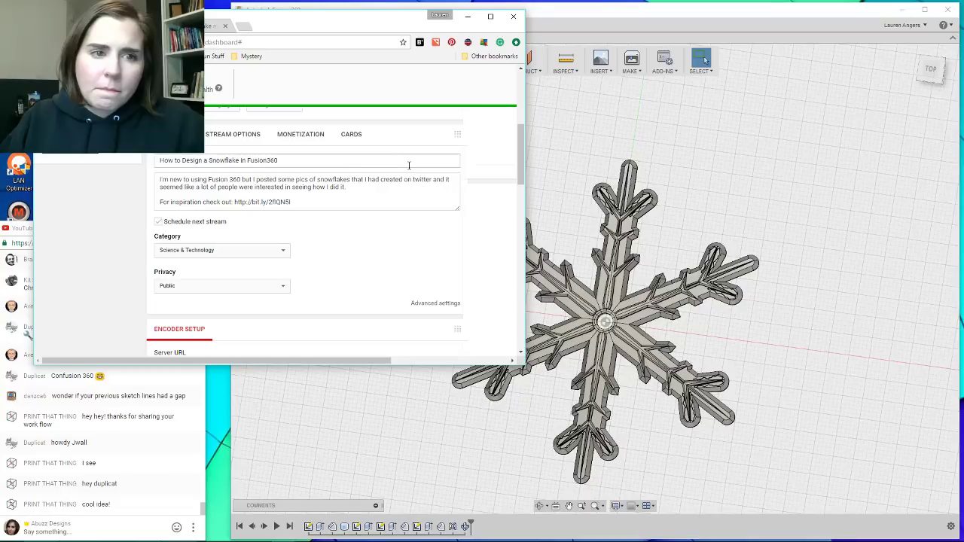
left_click_drag(306, 361, 418, 349)
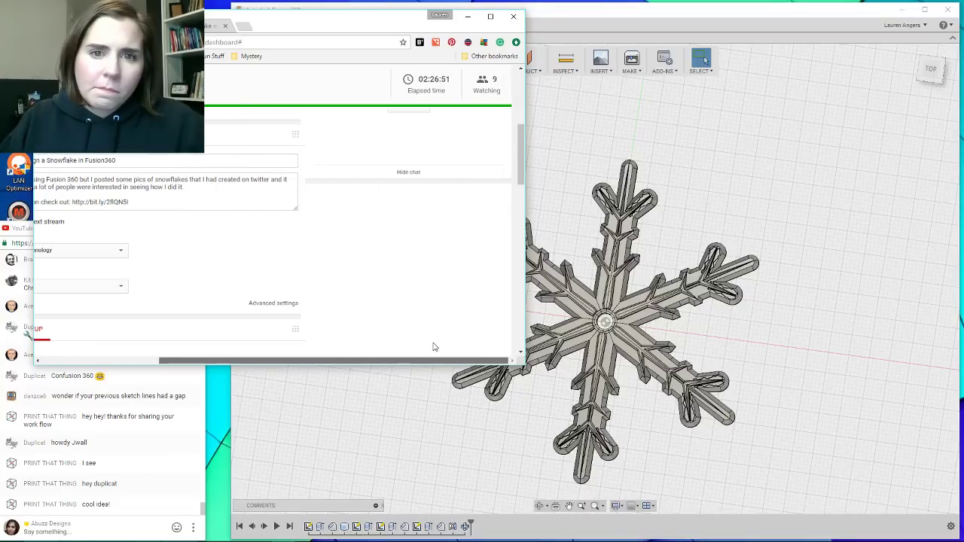
left_click(467, 15)
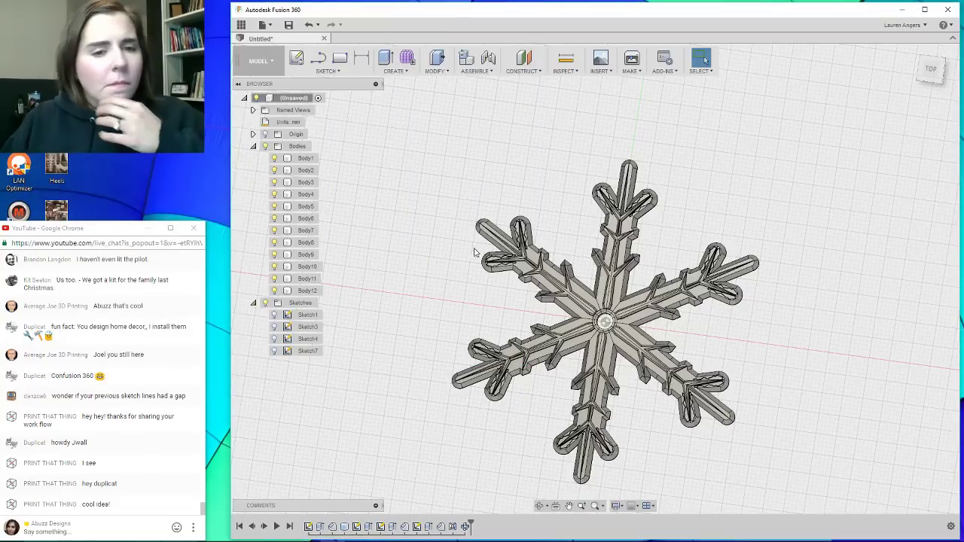
Examine the complete snowflake's arms and the chamfered recesses on the side branches.
left_click(305, 159)
scroll(585, 179, "down", 2)
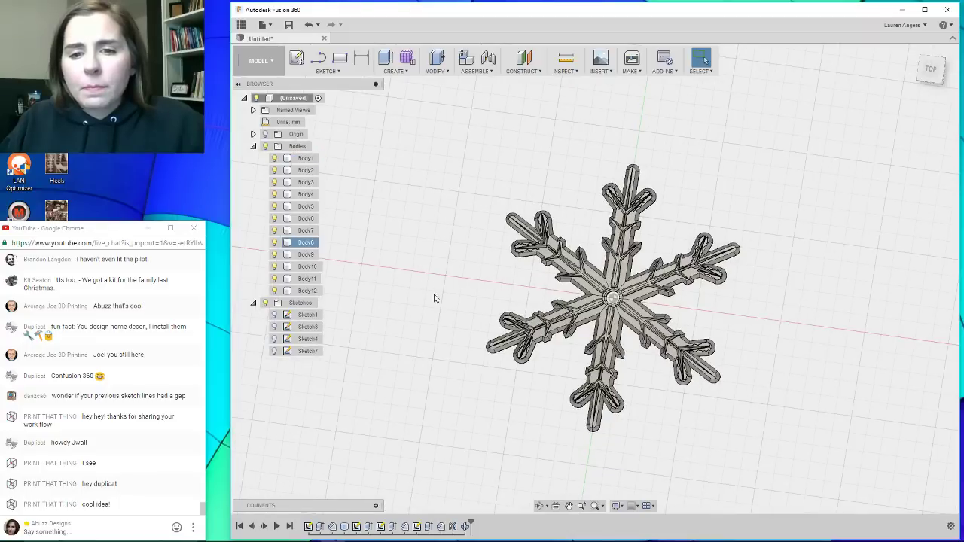
scroll(437, 304, "up", 3)
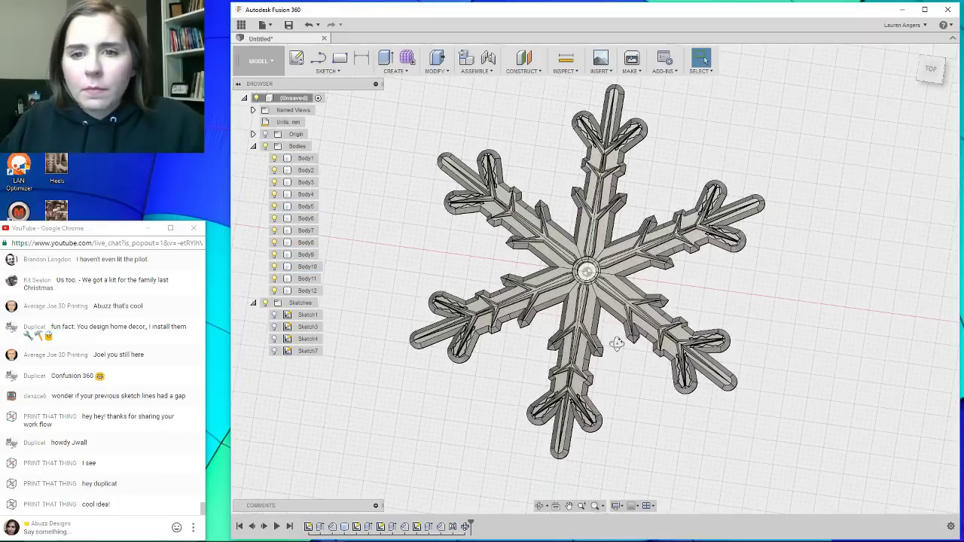
mouse_move(617, 344)
middle_mouse_down("shift")
mouse_move(622, 362)
mouse_move(625, 342)
middle_mouse_up("shift")
scroll(584, 85, "up", 4)
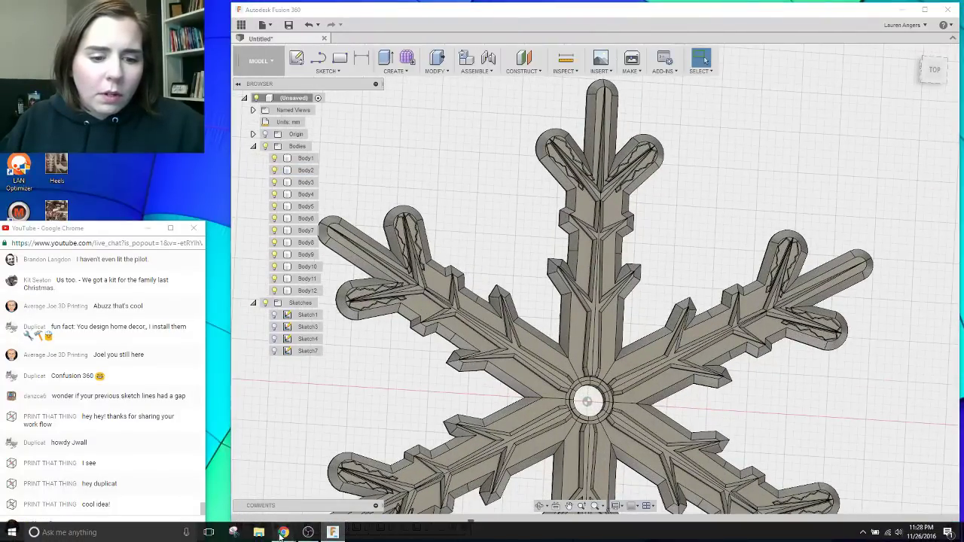
Bring back the snowflake reference photo in Chrome, place its window beside the model, and return to Fusion 360.
mouse_move(307, 533)
left_click(252, 489)
left_click(188, 25)
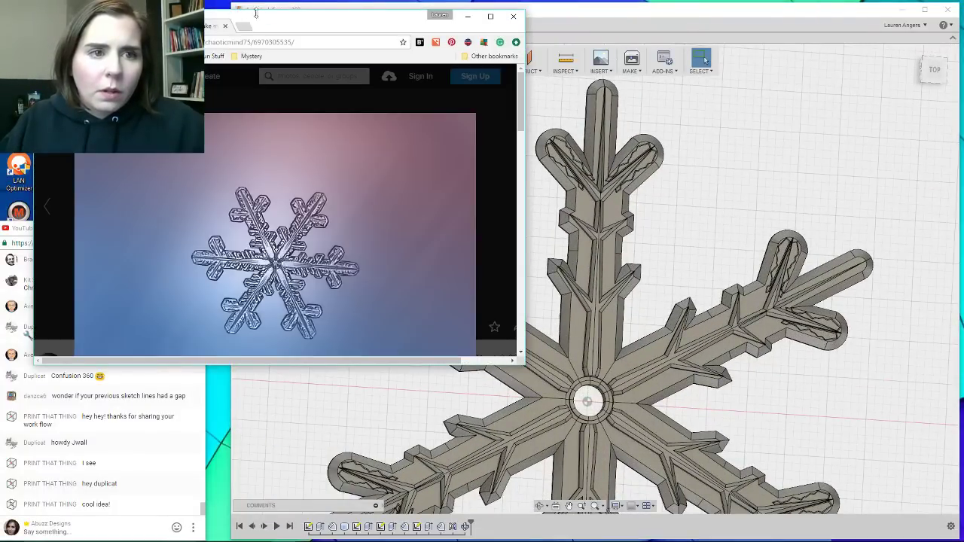
left_click_drag(264, 15, 110, 0)
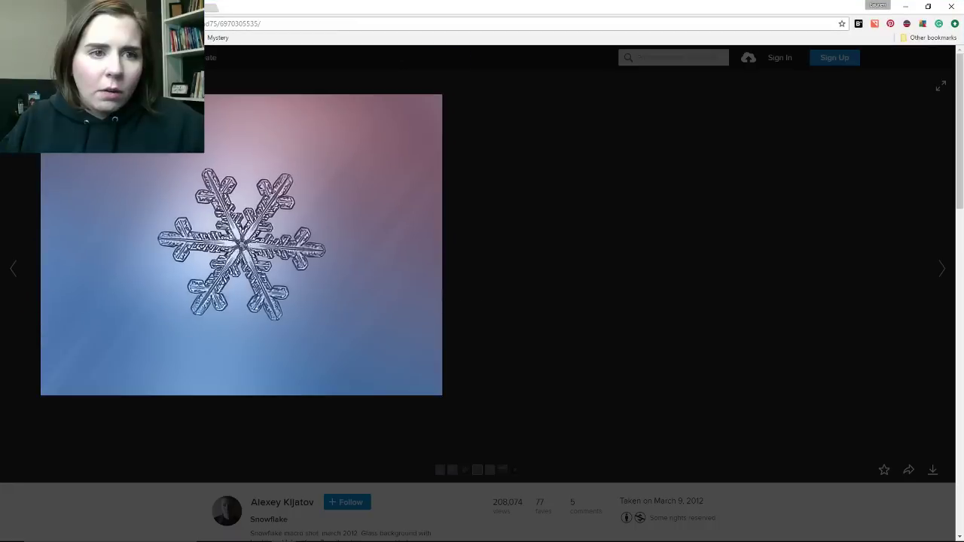
double_click(892, 6)
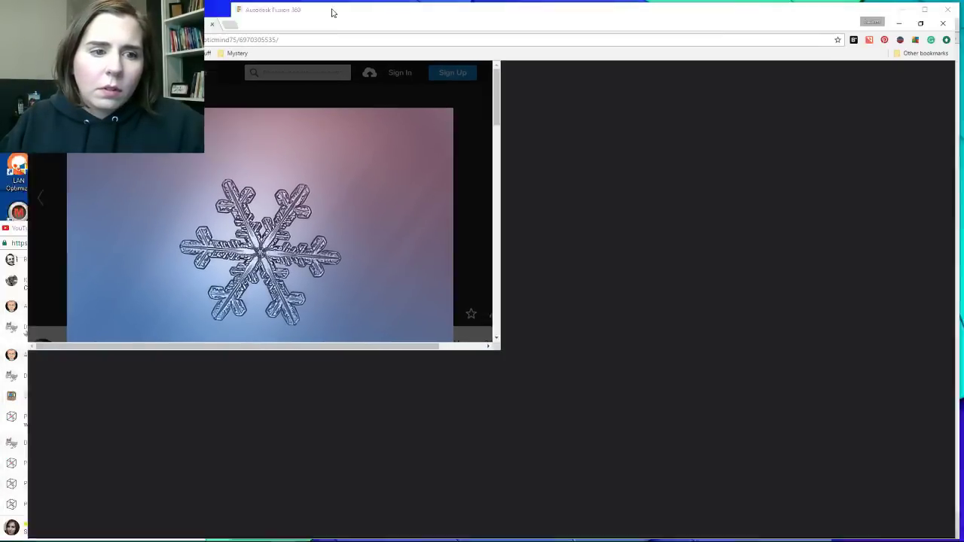
double_click(331, 13)
left_click(928, 8)
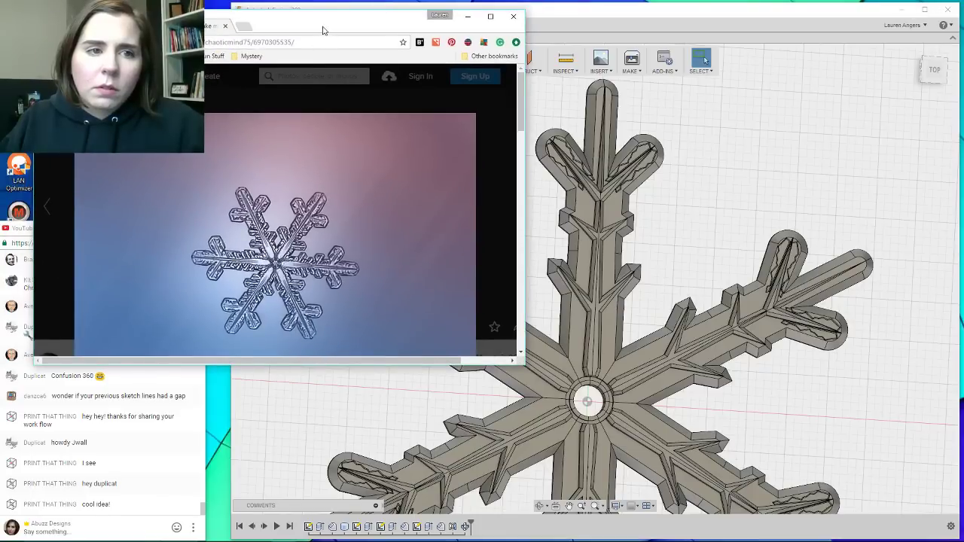
left_click_drag(322, 30, 292, 25)
left_click(831, 179)
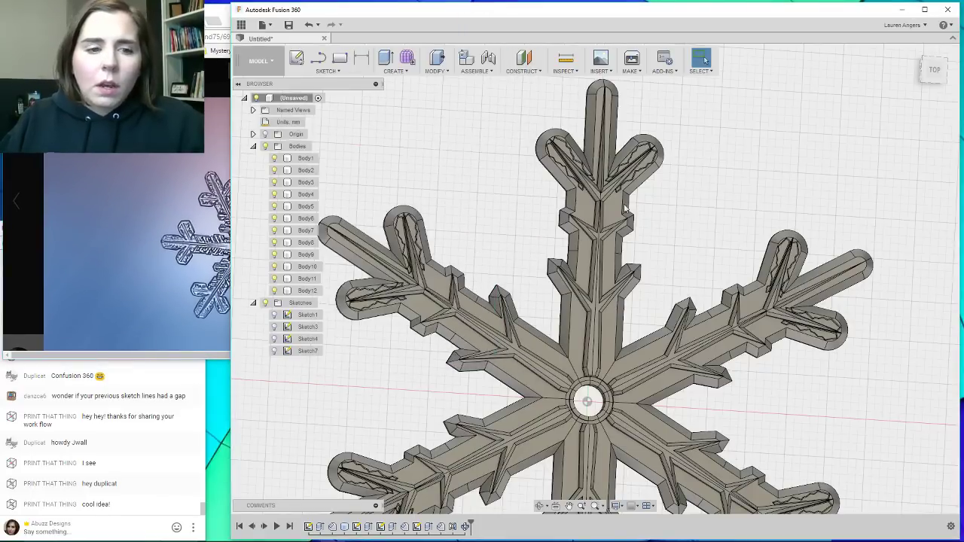
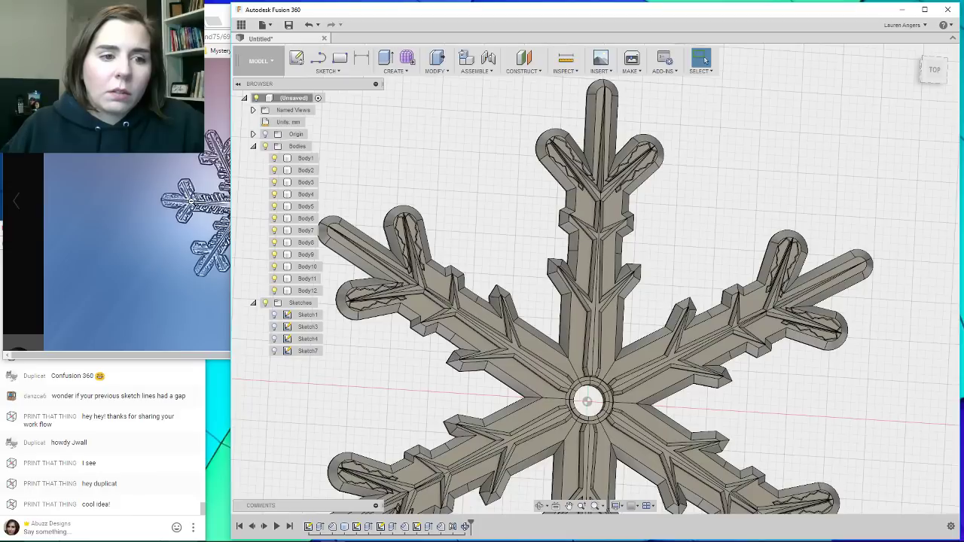
Roll the timeline back to just after the recess chamfer, before the mirror and circular pattern.
scroll(676, 180, "up", 1)
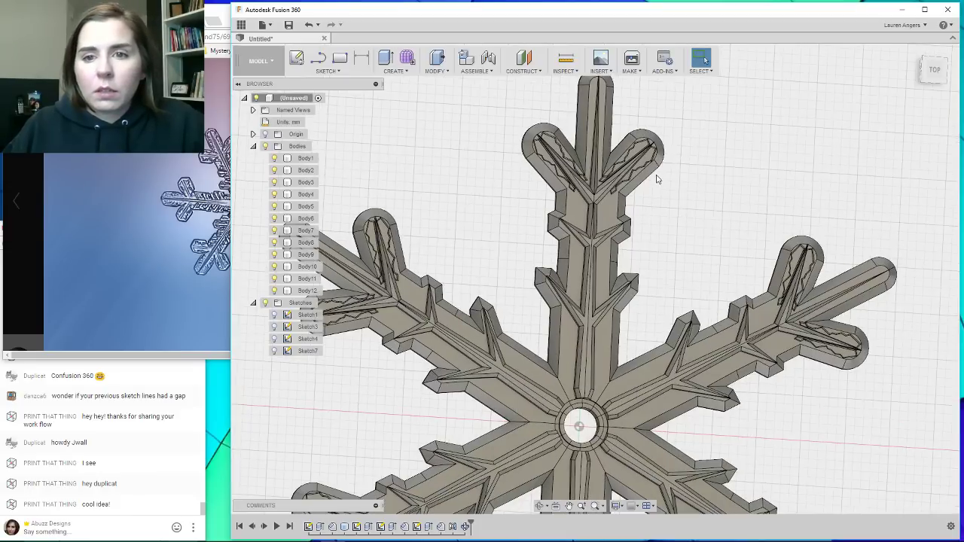
scroll(512, 325, "down", 2)
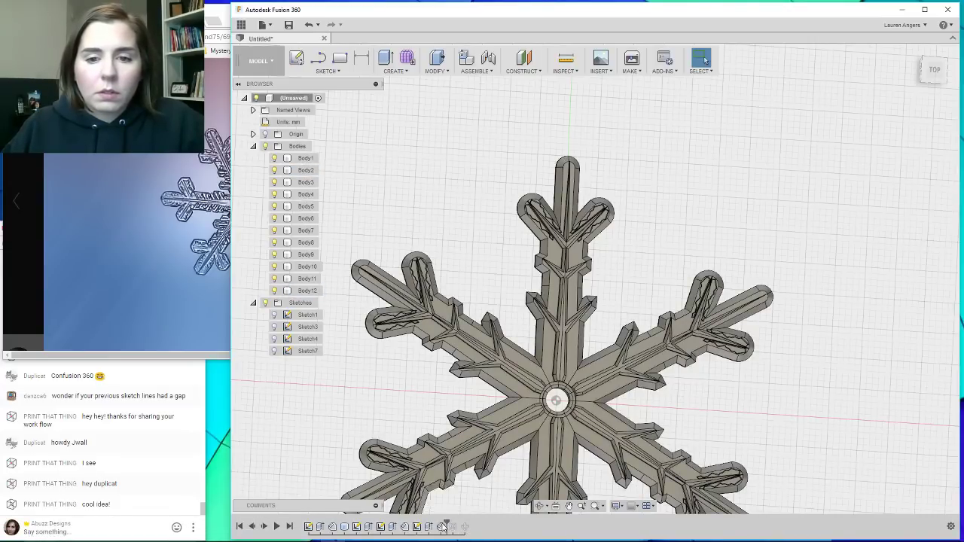
left_click_drag(455, 525, 447, 525)
Start a sketch on the flat top face of the arm's tip and draw a long straight line down beside the central ridge.
scroll(573, 175, "up", 5)
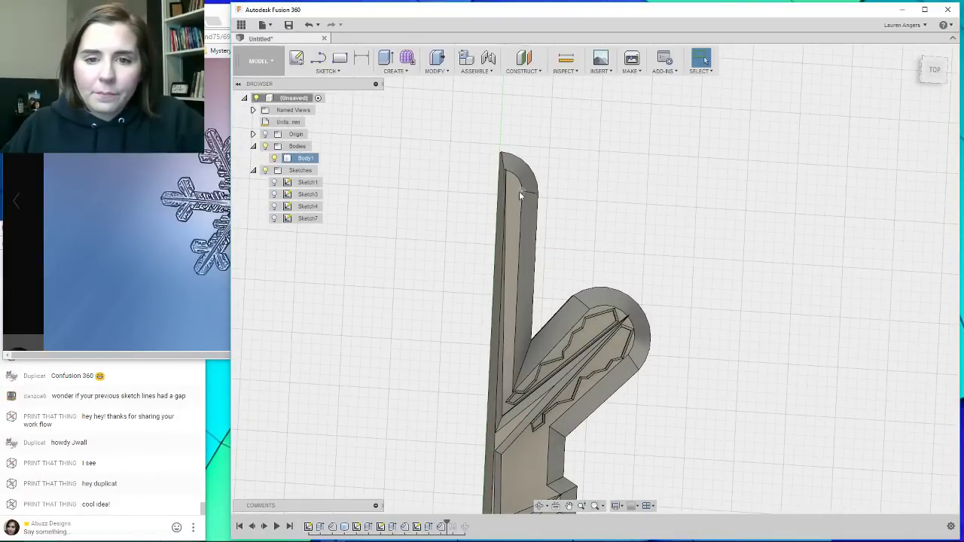
key("l")
left_click(514, 196)
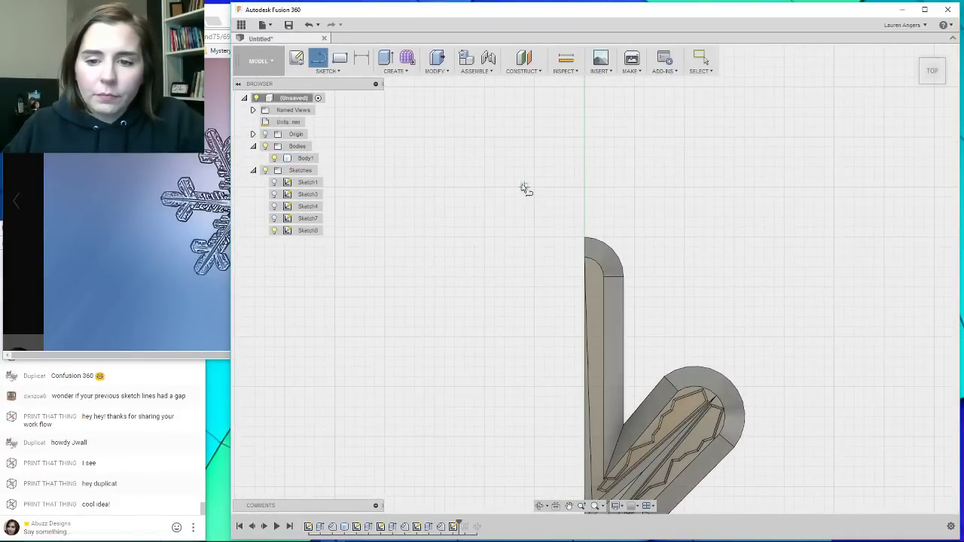
scroll(558, 259, "up", 4)
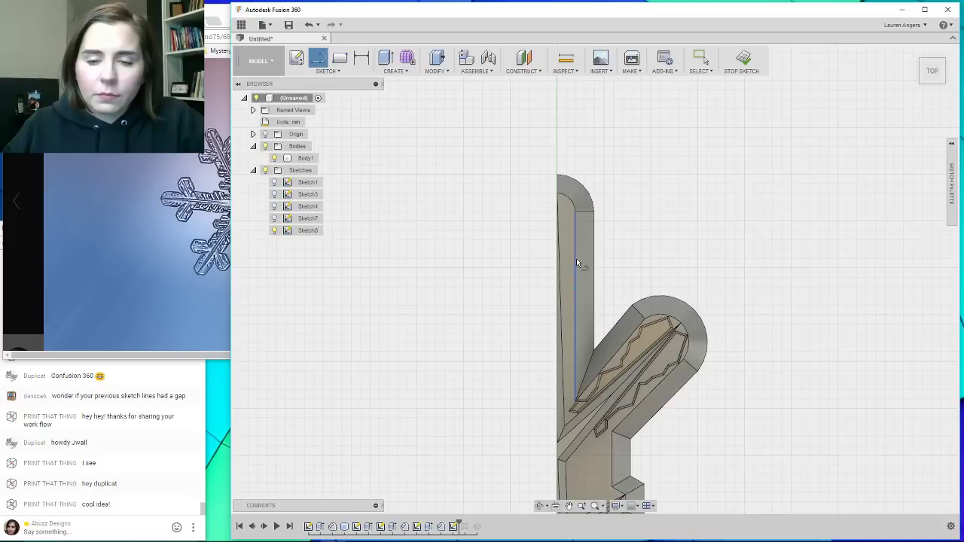
left_click(561, 199)
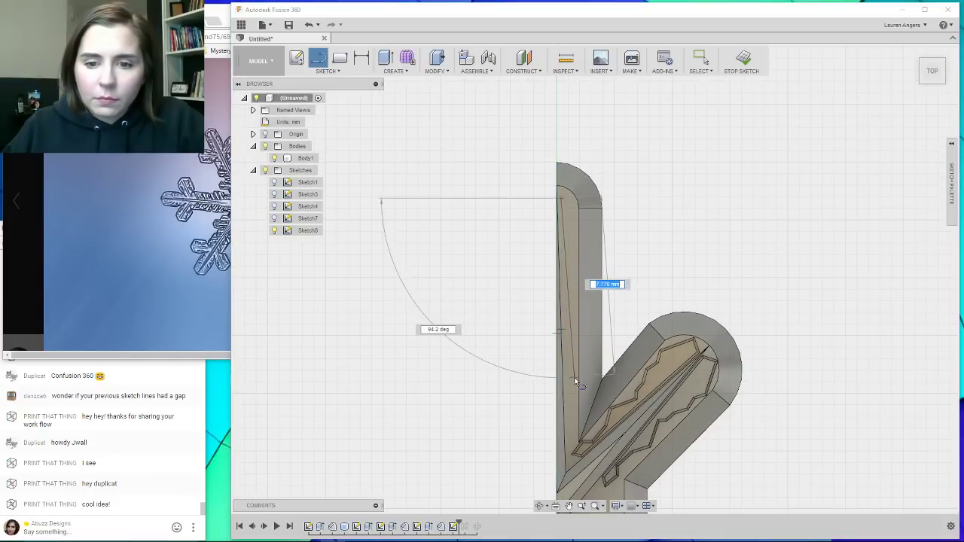
left_click(570, 370)
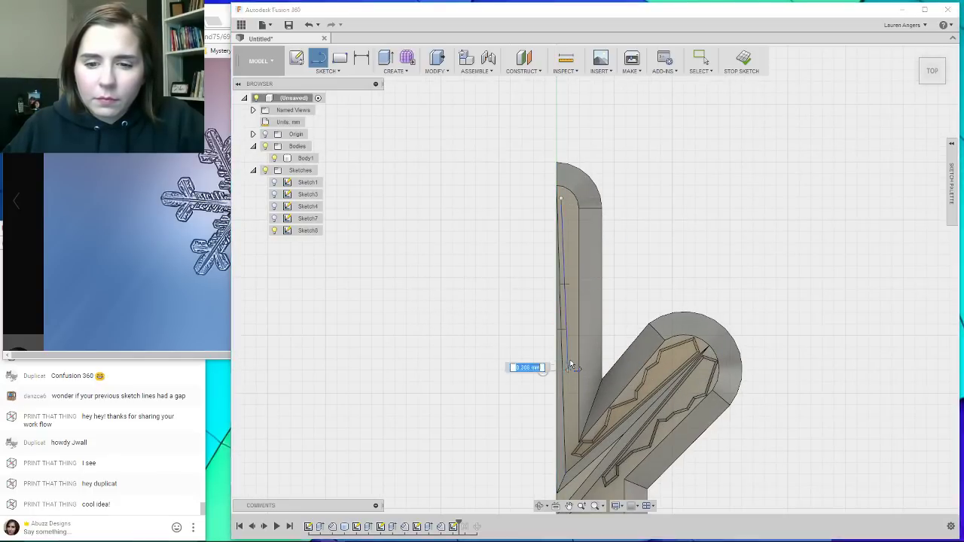
Draw short jagged line segments from the long line's lower end back up along the outer side of the tip face.
scroll(572, 362, "up", 3)
left_click(574, 326)
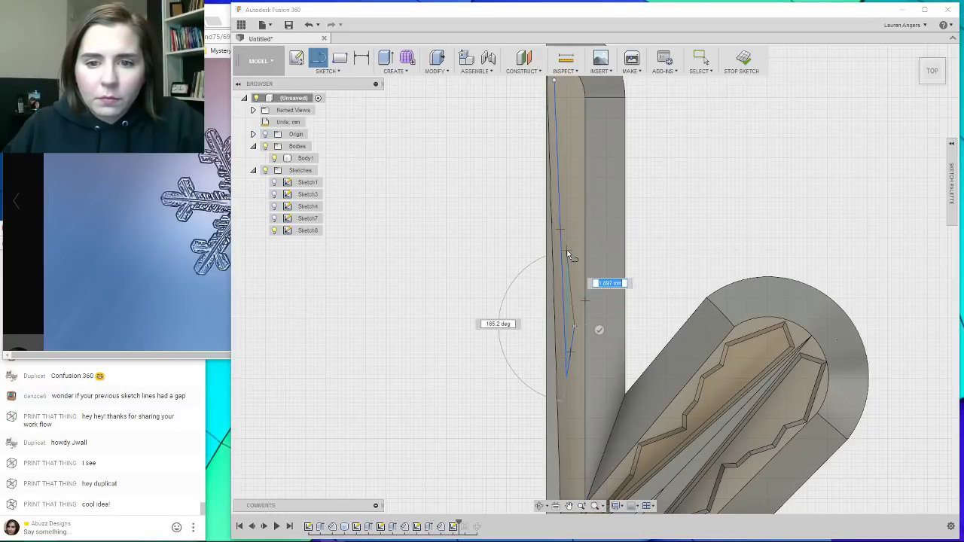
left_click(574, 273)
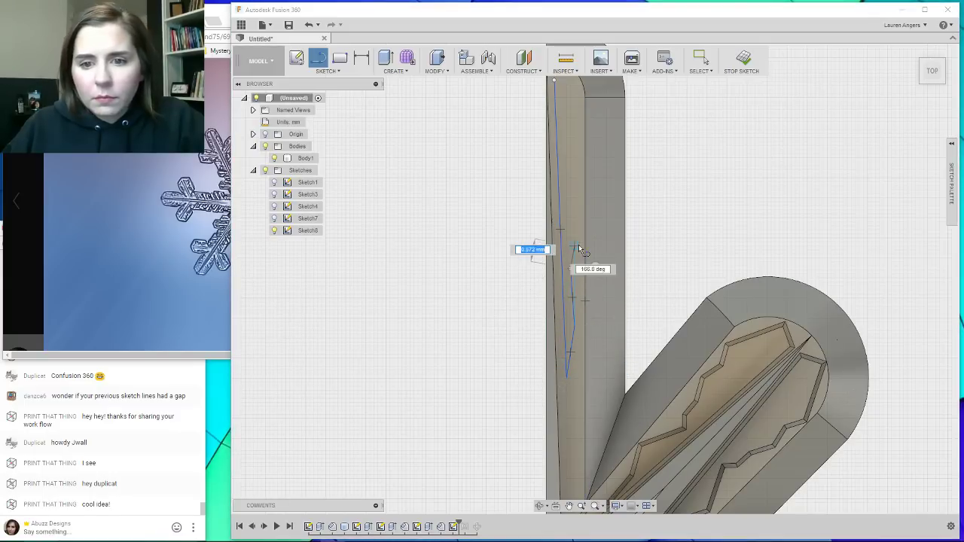
left_click(576, 251)
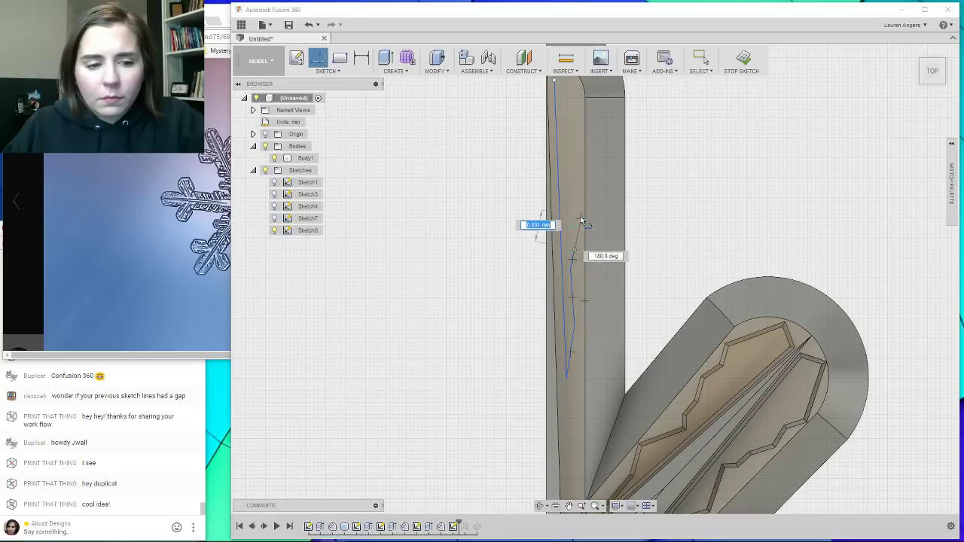
left_click(581, 220)
scroll(578, 204, "up", 2)
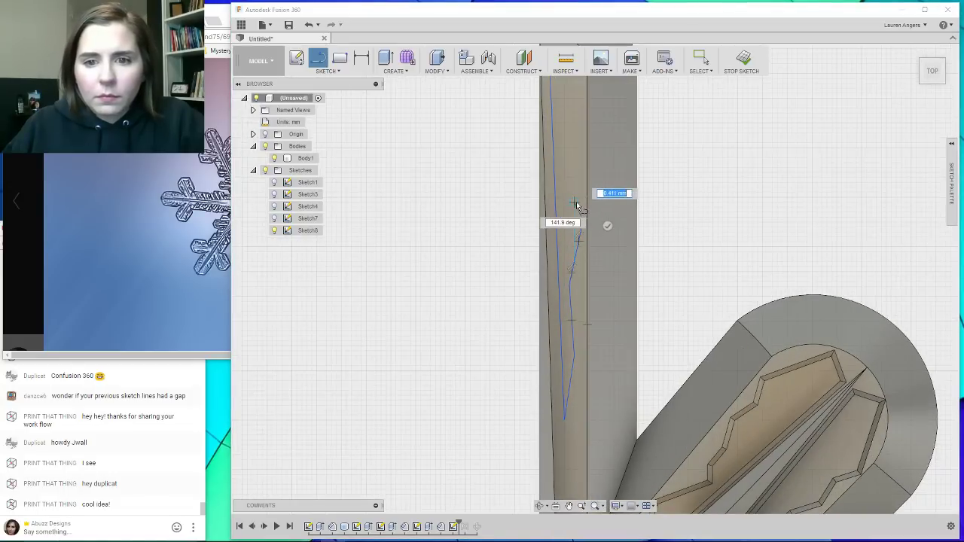
scroll(565, 263, "down", 3)
scroll(562, 171, "up", 3)
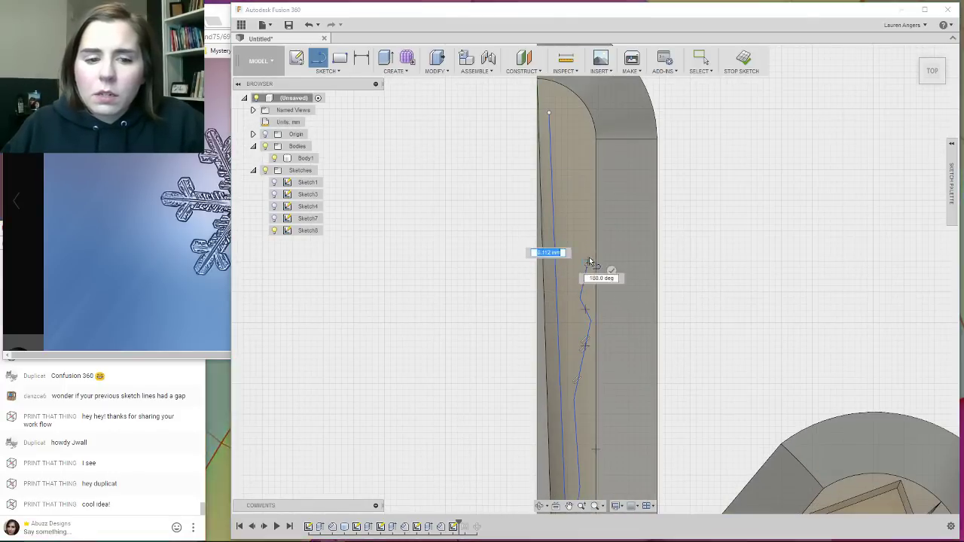
Continue the jagged line up to the rounded tip and close the recess outline at the long line's starting point.
left_click(590, 265)
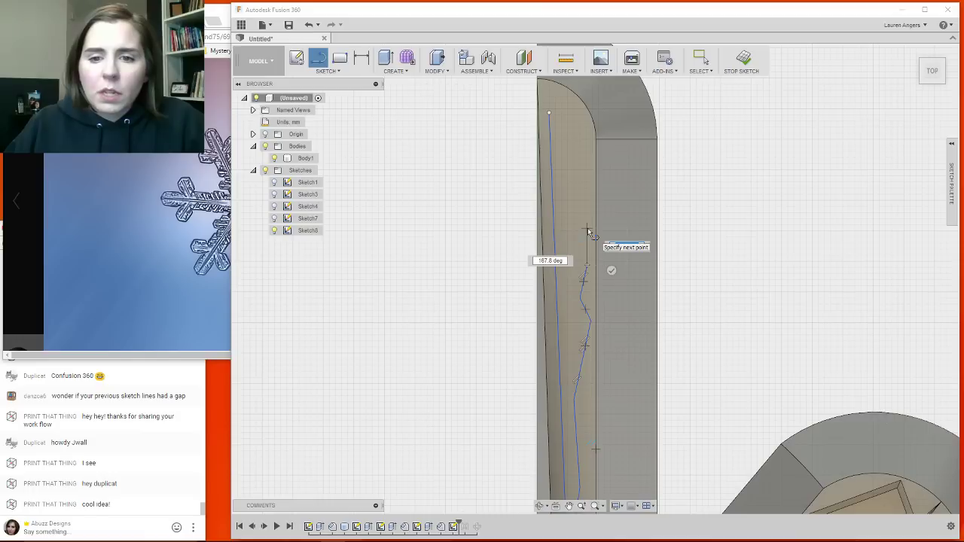
left_click(588, 227)
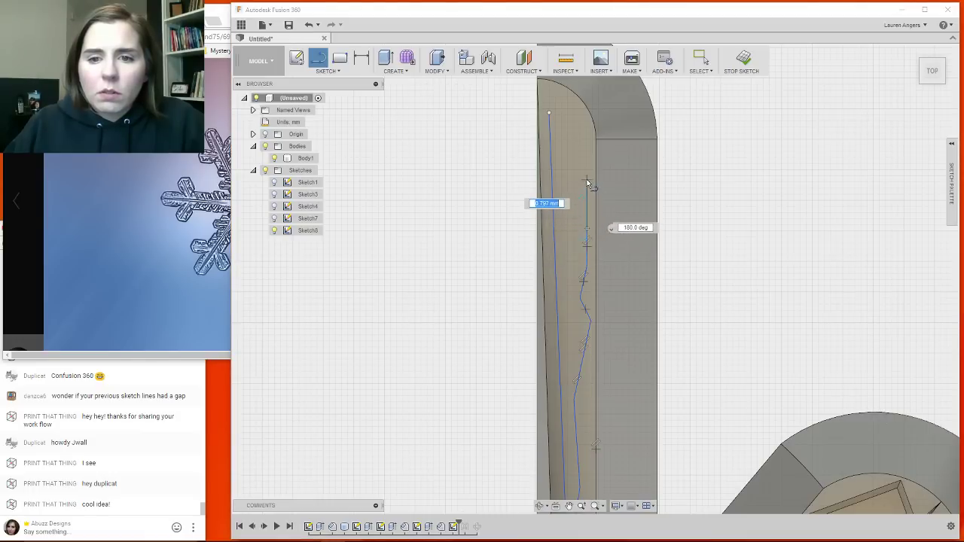
left_click(580, 195)
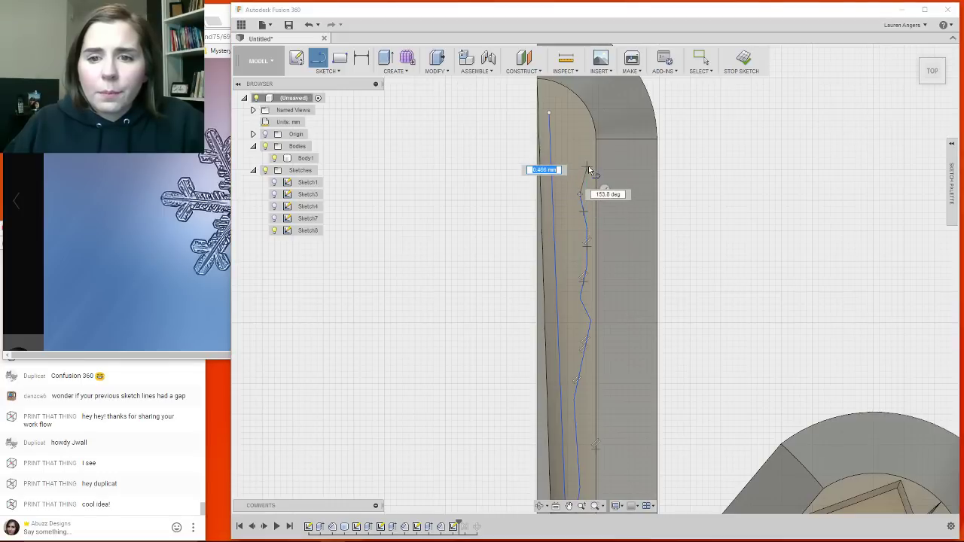
left_click(588, 161)
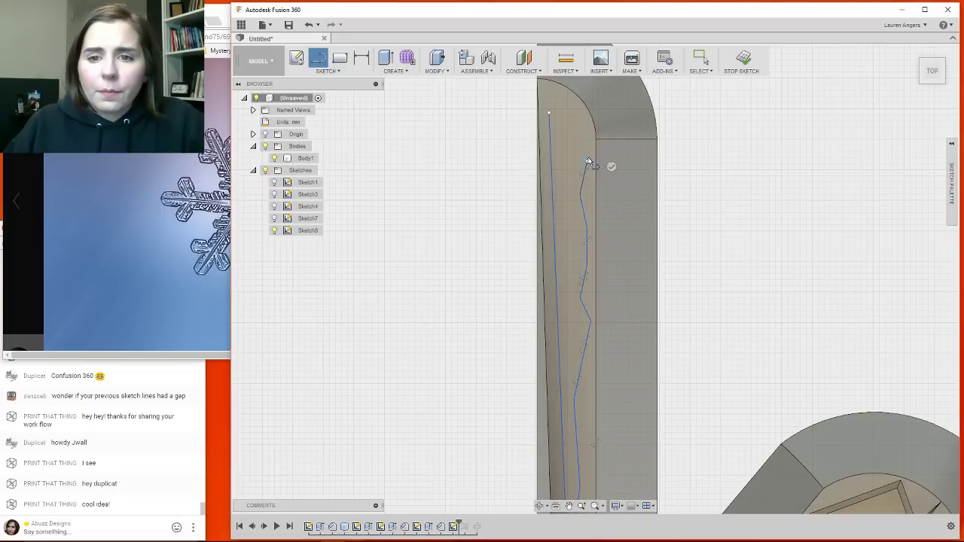
left_click(587, 122)
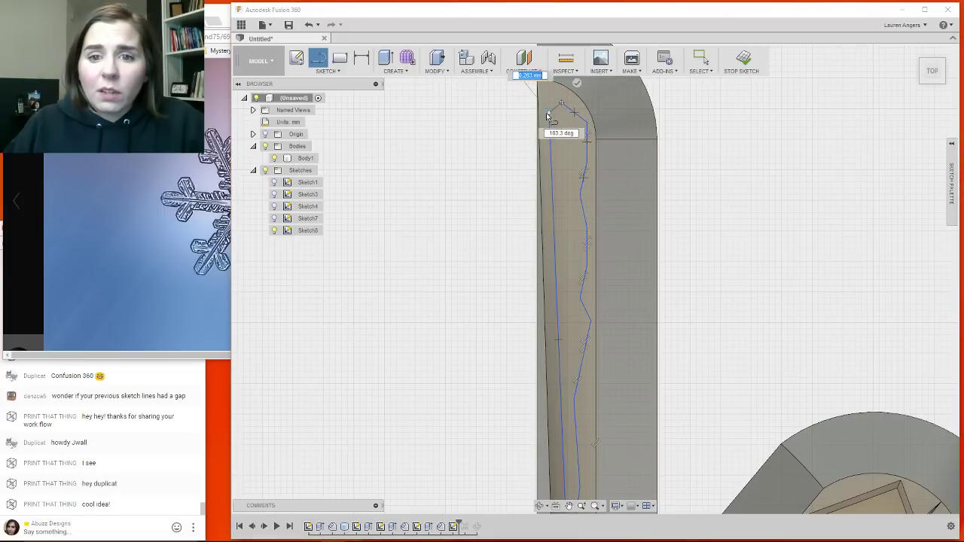
left_click(548, 113)
scroll(603, 140, "down", 4)
scroll(644, 189, "down", 3)
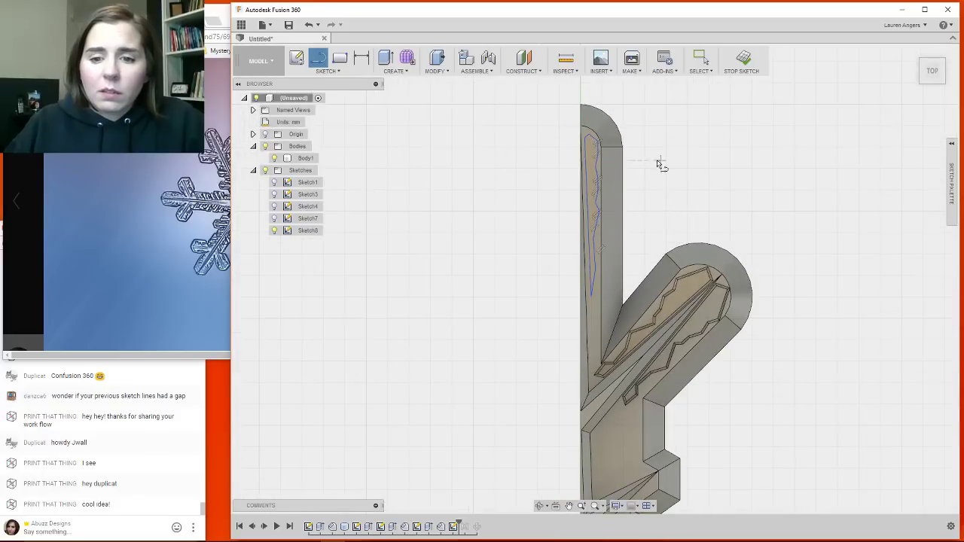
scroll(633, 167, "up", 2)
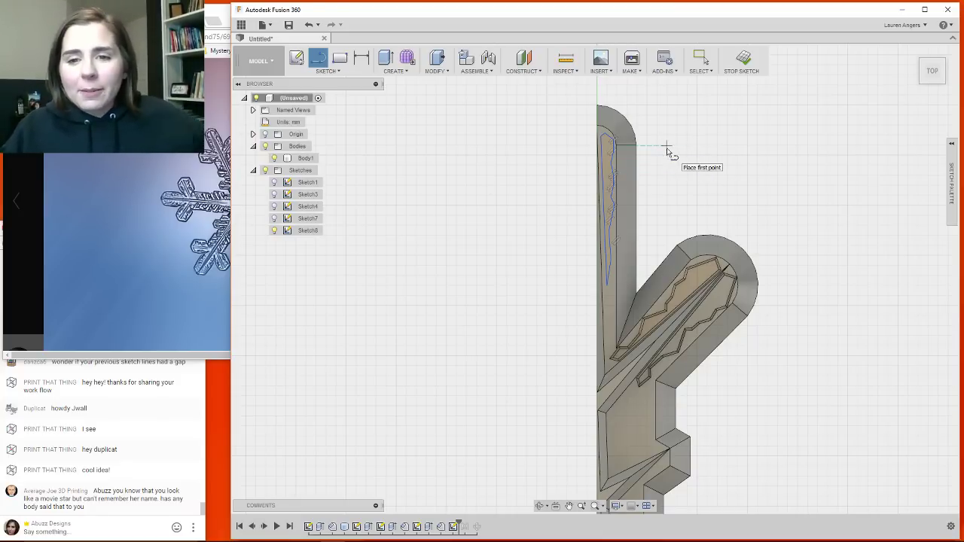
scroll(550, 140, "down", 3)
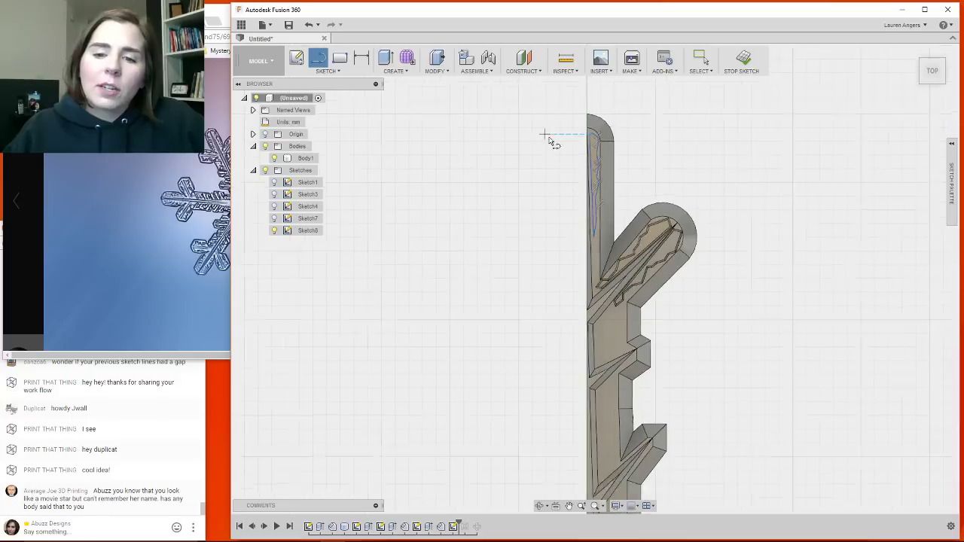
scroll(549, 140, "down", 2)
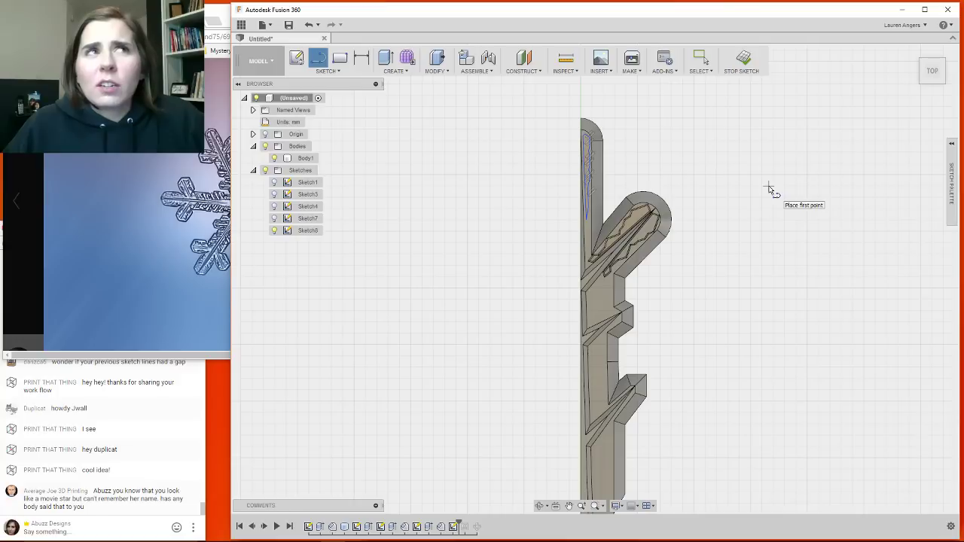
scroll(765, 177, "down", 2)
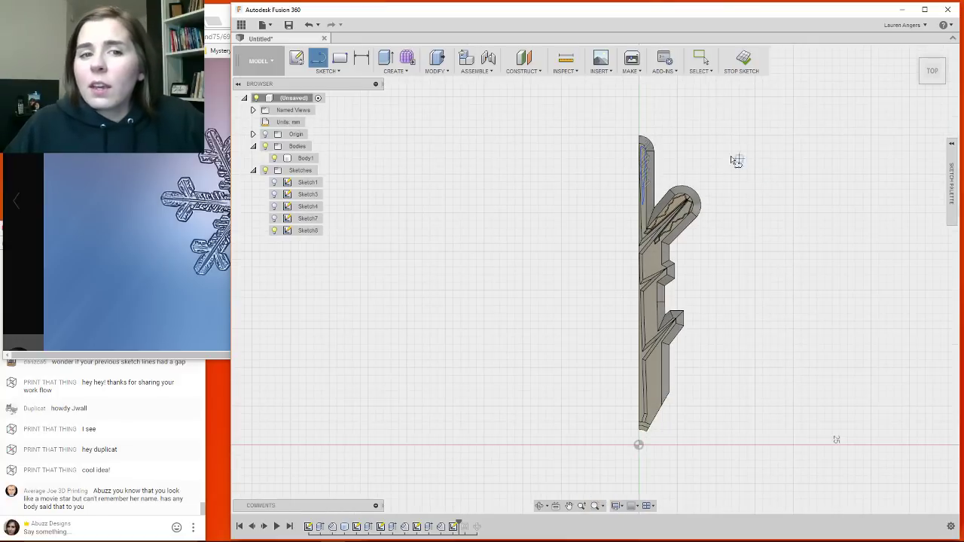
scroll(619, 322, "up", 6)
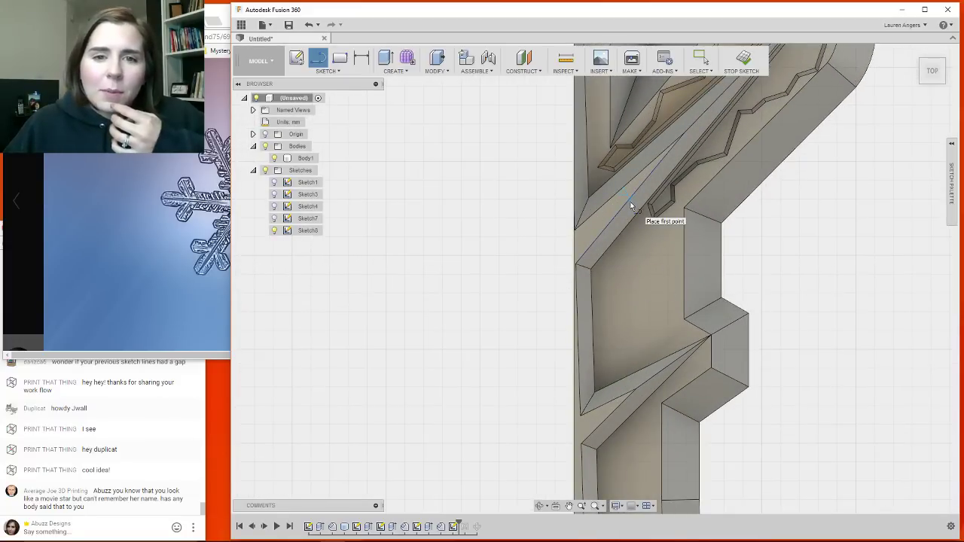
Finish the sketch and roll the timeline forward past the circular pattern.
scroll(509, 240, "down", 3)
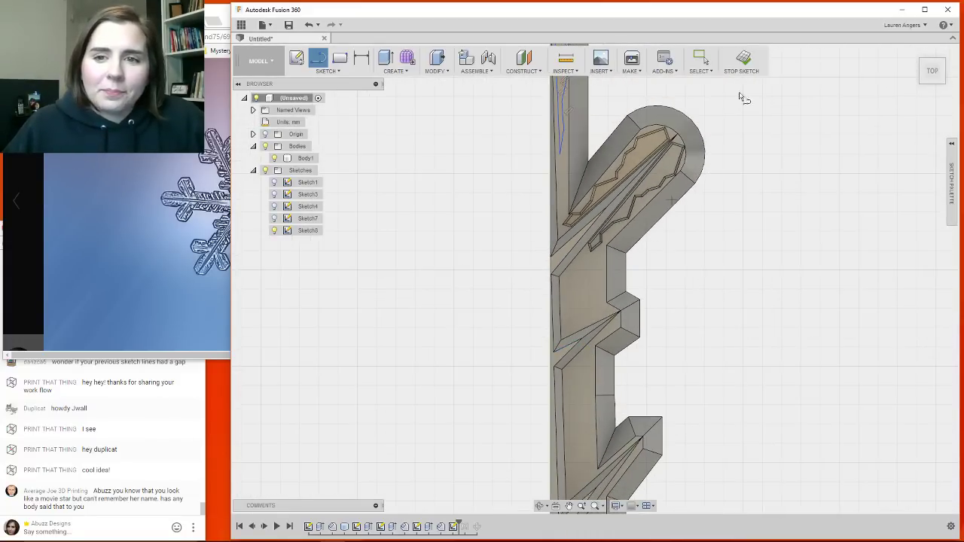
left_click(744, 60)
scroll(510, 379, "down", 2)
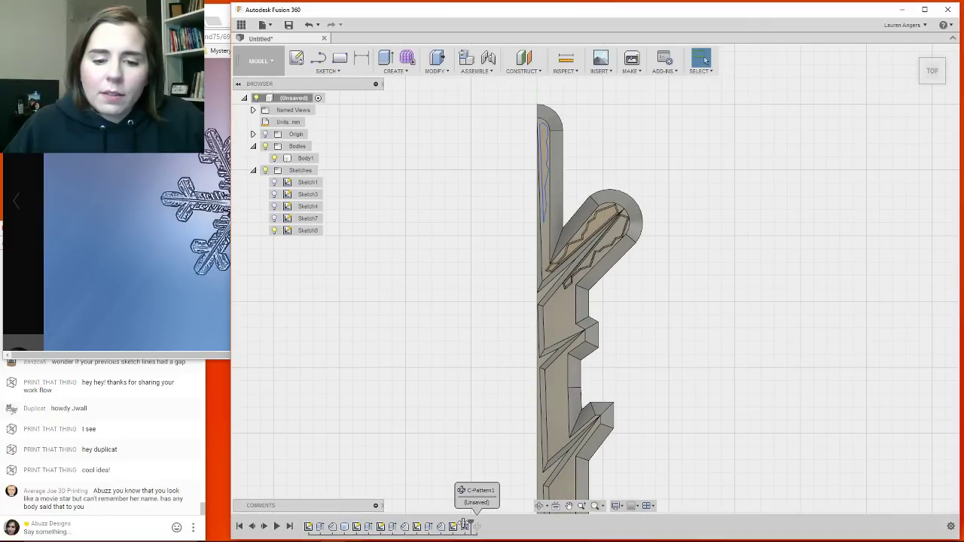
left_click_drag(460, 527, 471, 526)
scroll(556, 126, "up", 3)
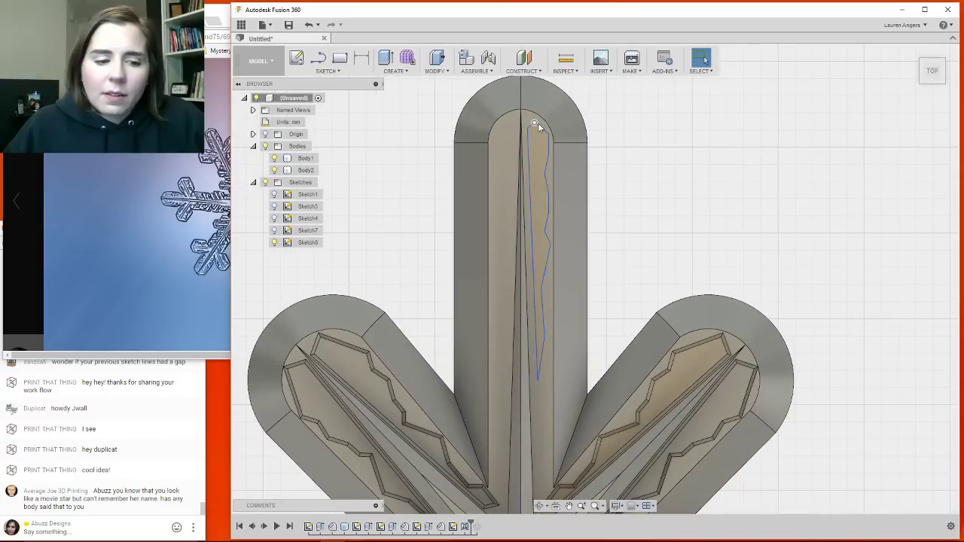
Extrude the jagged sketch profile on the vertical arm as a cut with a distance of -0.1 mm.
scroll(538, 126, "down", 2)
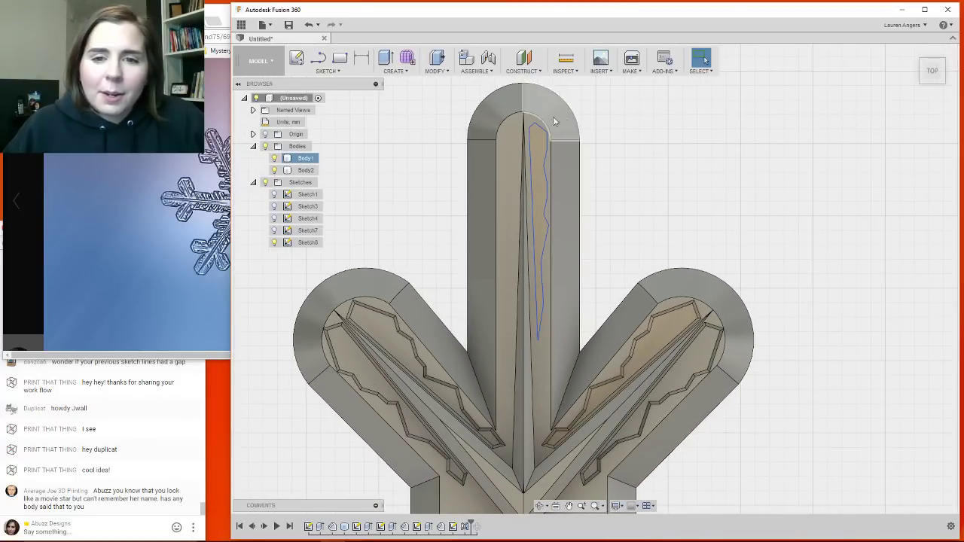
scroll(556, 128, "down", 1)
scroll(558, 132, "up", 3)
scroll(559, 132, "up", 1)
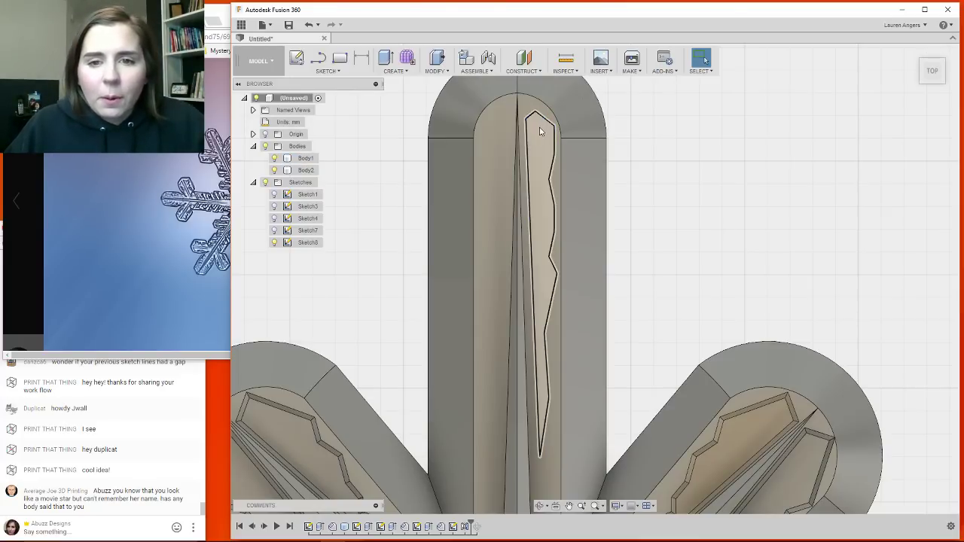
left_click(540, 132)
scroll(556, 133, "down", 3)
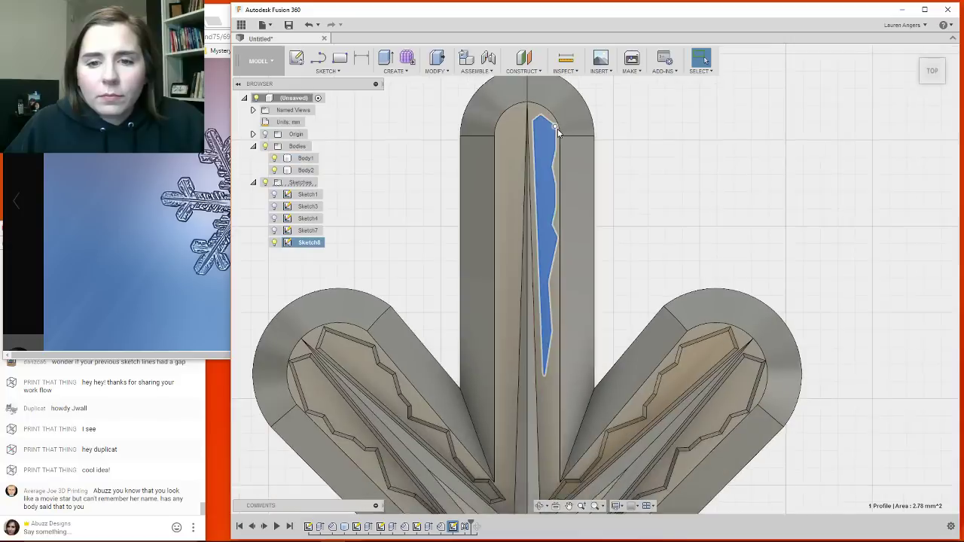
scroll(543, 129, "up", 2)
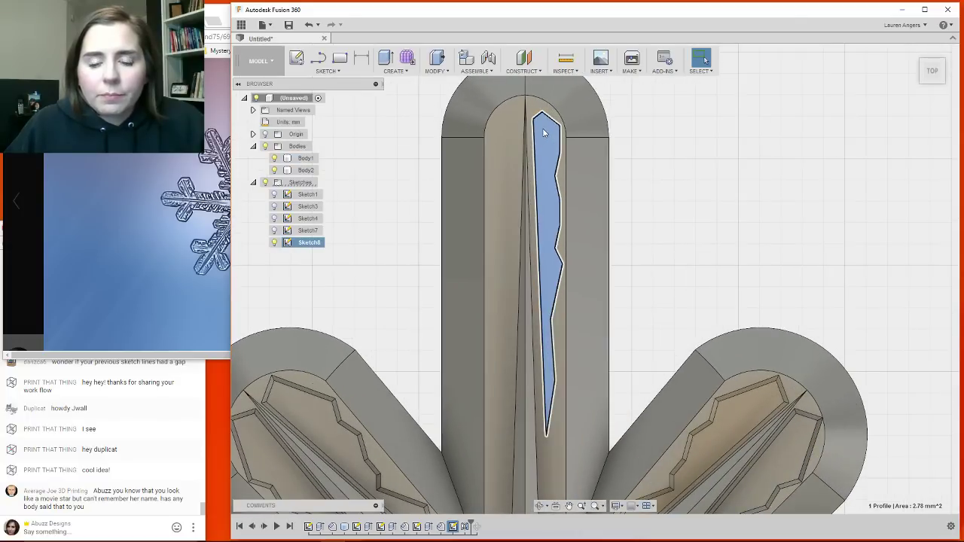
key("e")
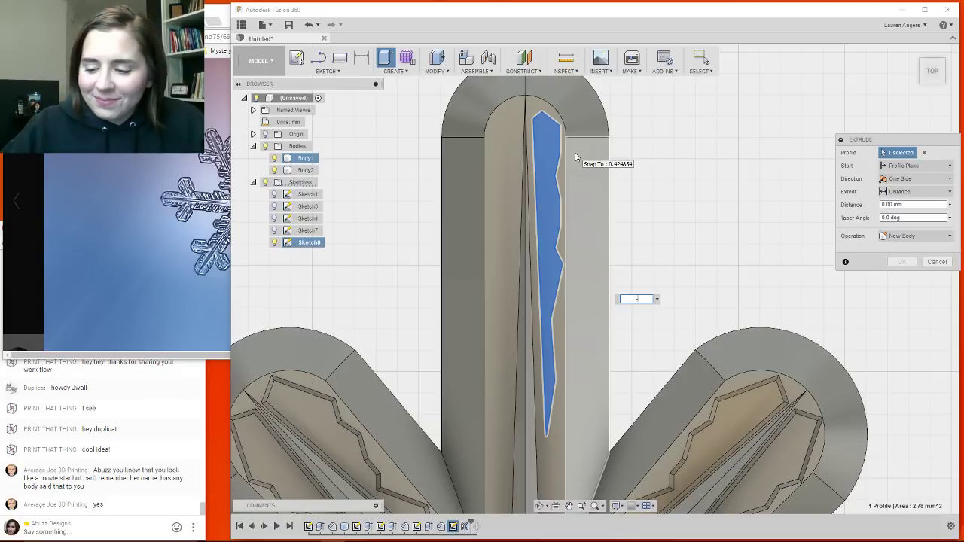
type(".1")
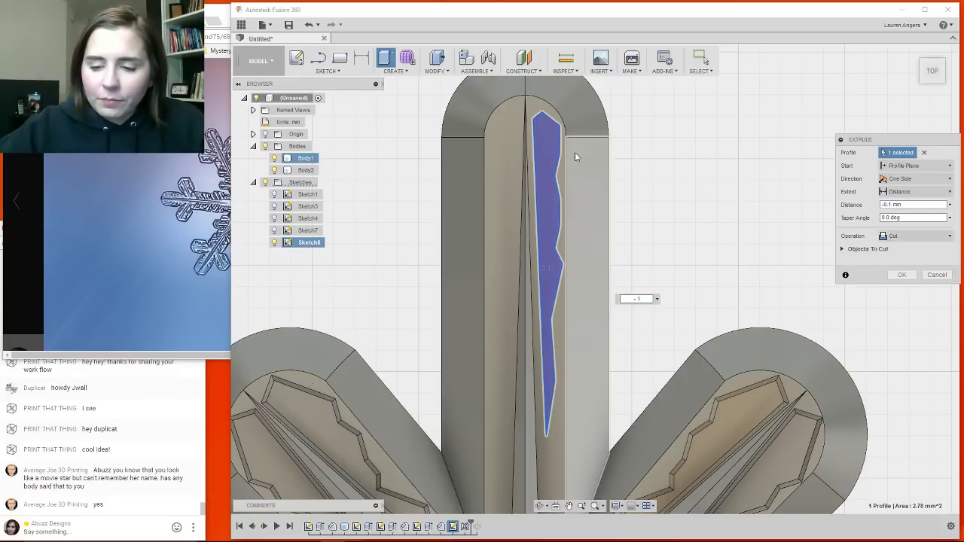
key("Return")
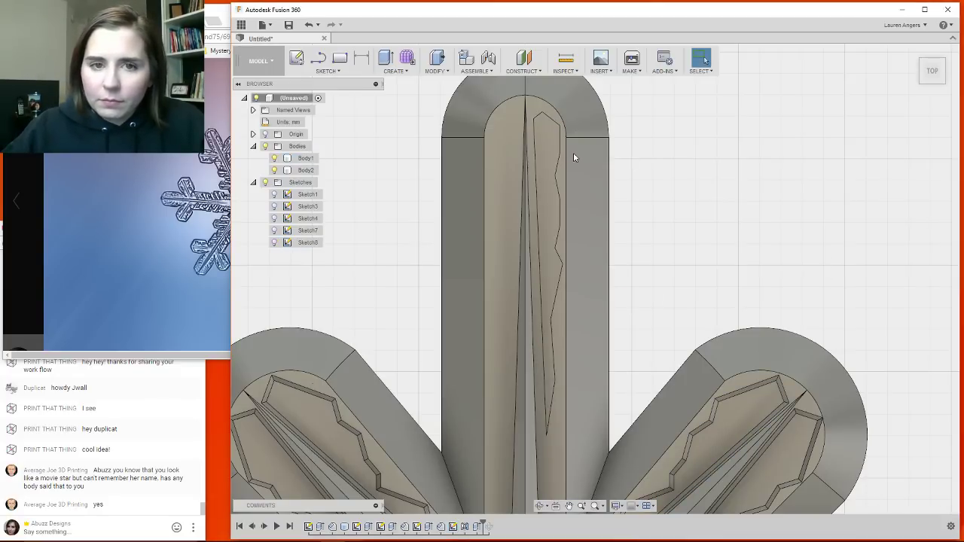
Check the cut distance of the existing recess extrusion on the angled side arm, leaving it unedited.
middle_click_drag(686, 338, 667, 367, "shift")
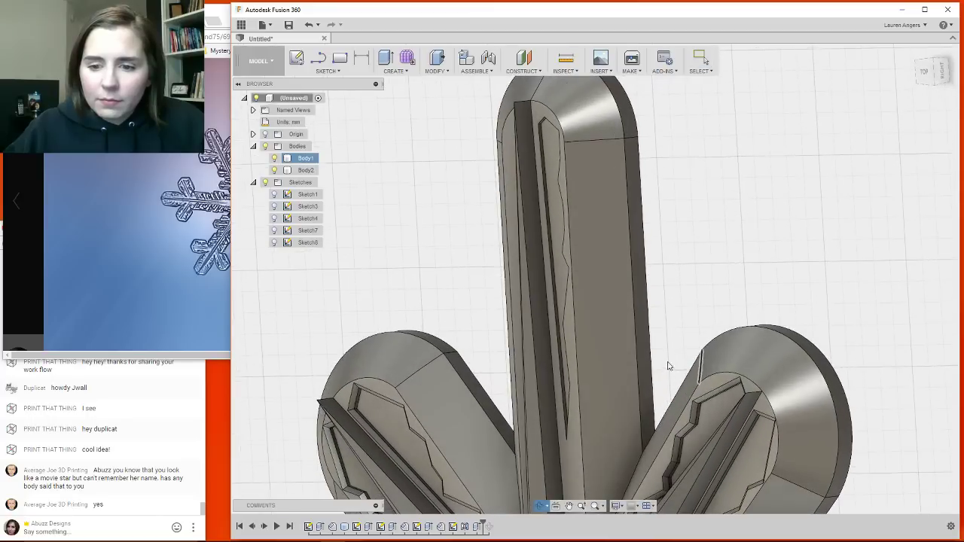
right_click(427, 529)
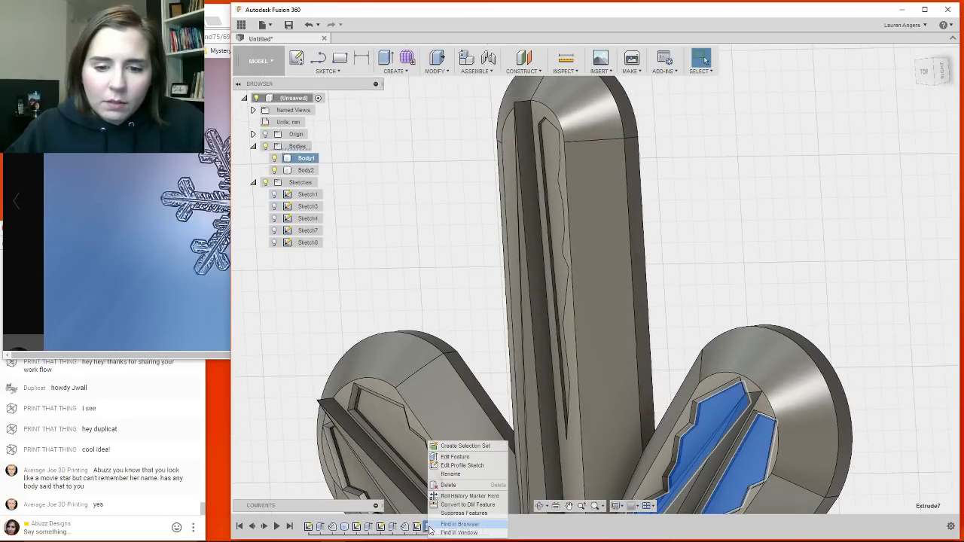
left_click(449, 459)
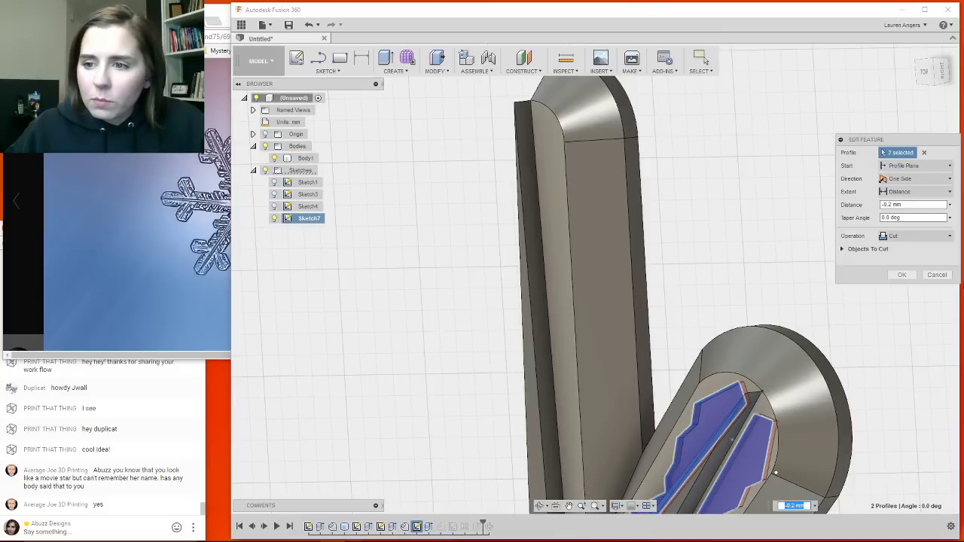
left_click(937, 274)
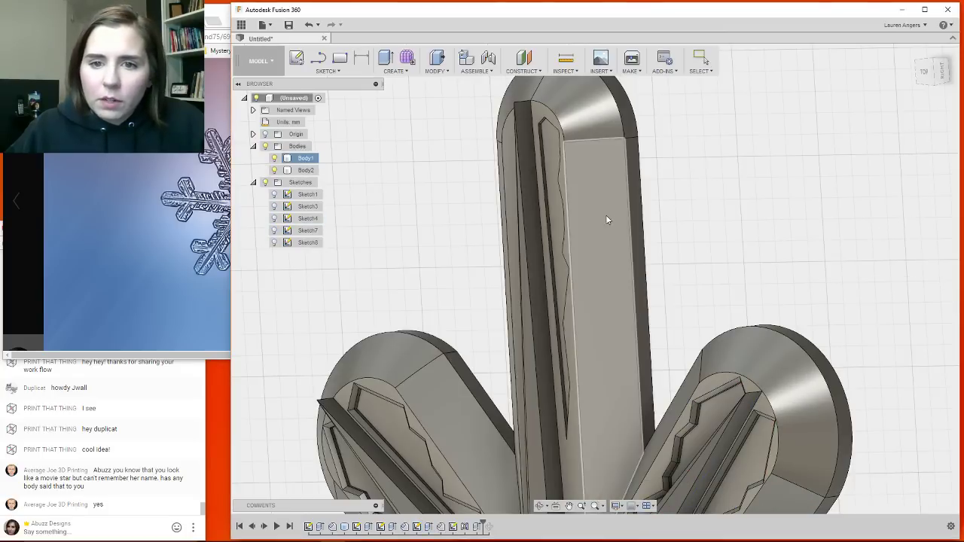
Edit the vertical arm's jagged recess extrusion and set its cut distance to -0.2 mm.
left_click(554, 151)
right_click(553, 150)
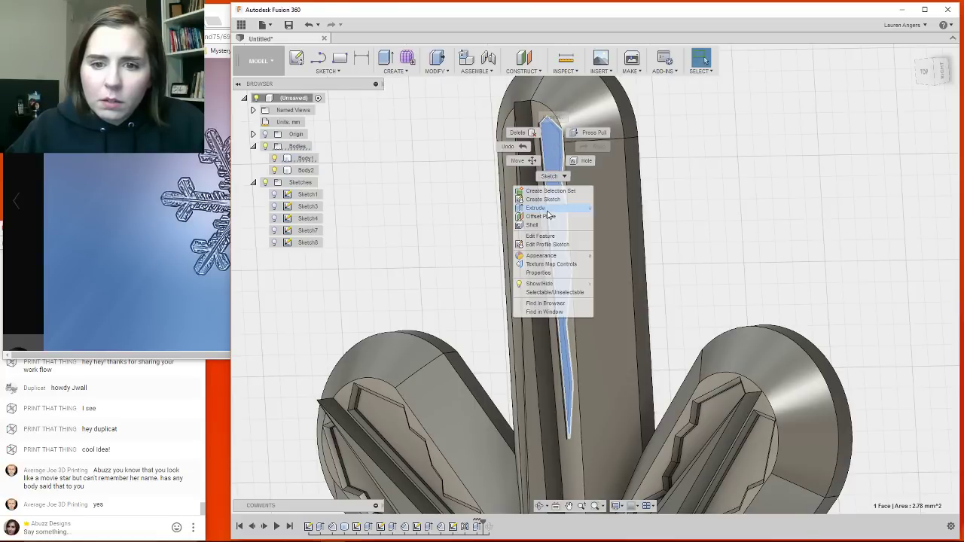
left_click(474, 529)
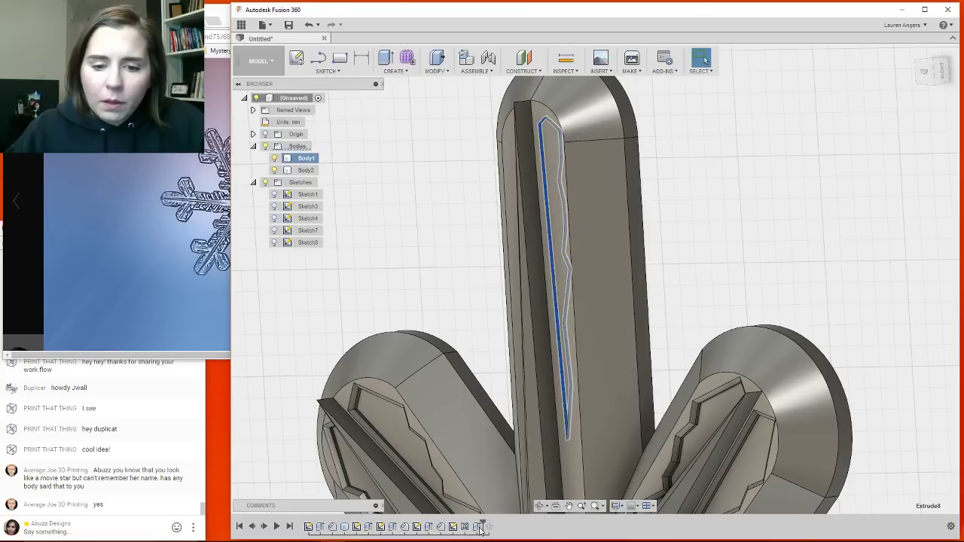
right_click(477, 529)
left_click(508, 456)
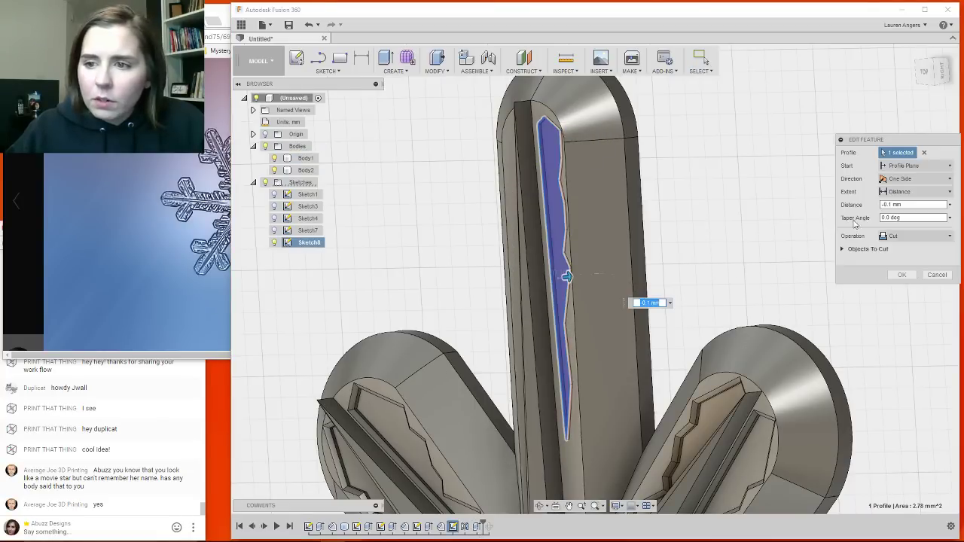
key("BackSpace")
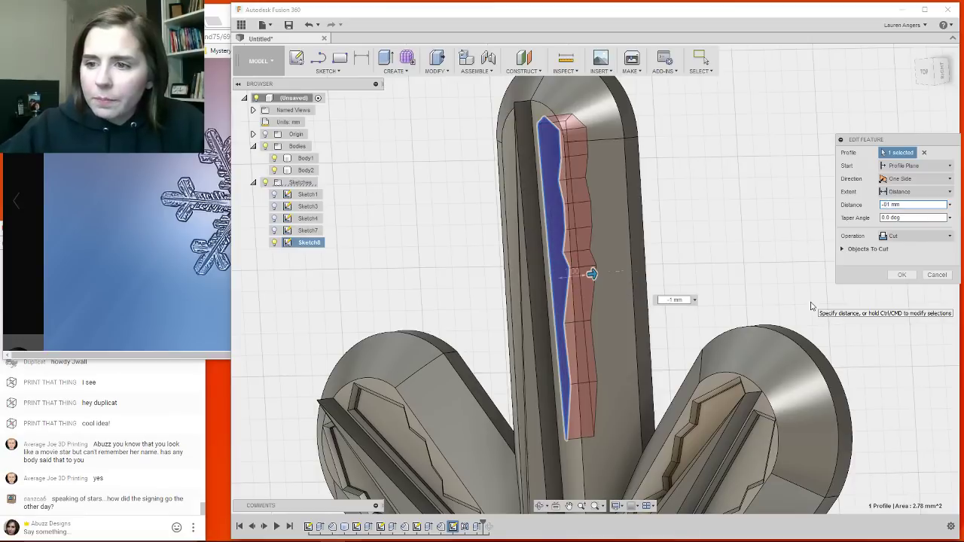
key("Delete")
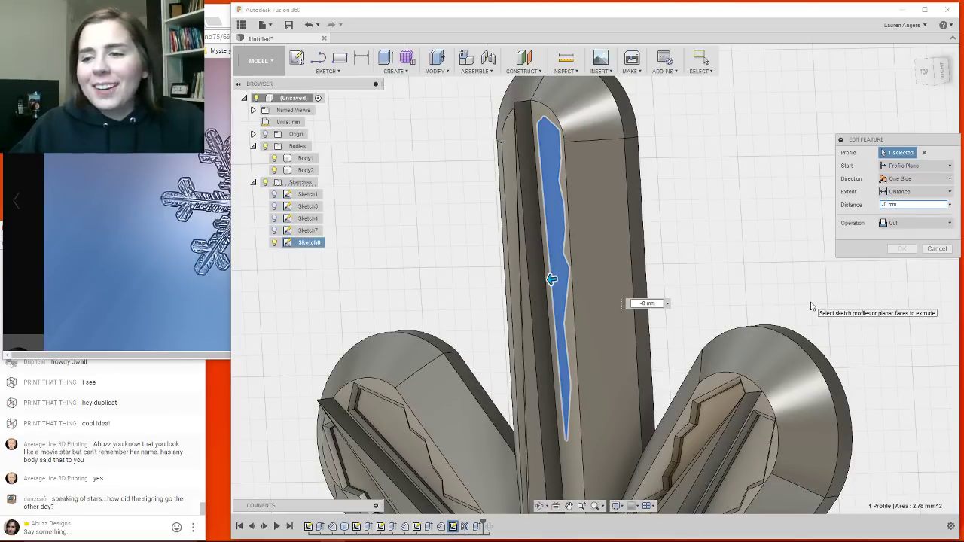
type(".")
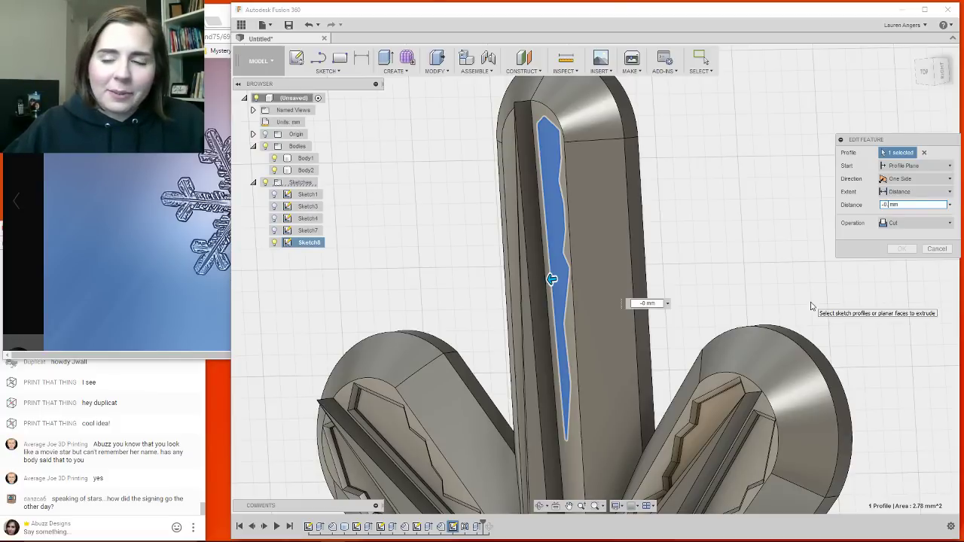
type("2")
key("Return")
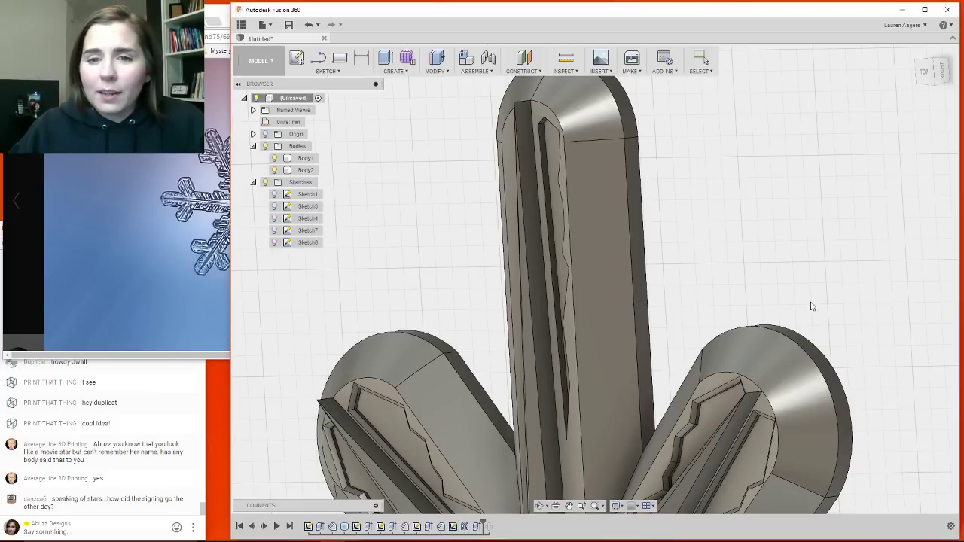
Chamfer all upper edges around the vertical arm's jagged recess with an equal distance of 0.10 mm.
middle_click_drag(811, 306, 623, 296, "shift")
left_click_drag(623, 296, 628, 296, "shift")
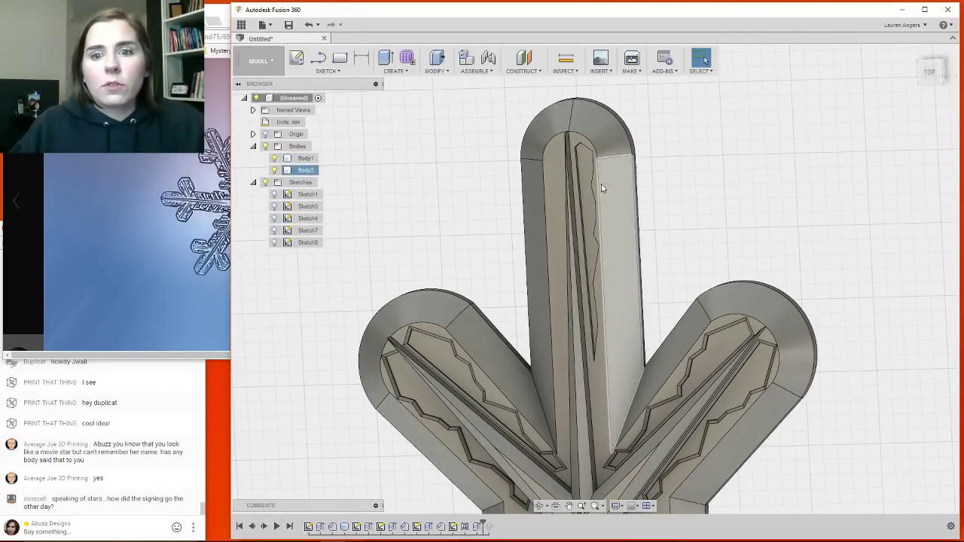
scroll(571, 146, "up", 3)
scroll(572, 146, "up", 3)
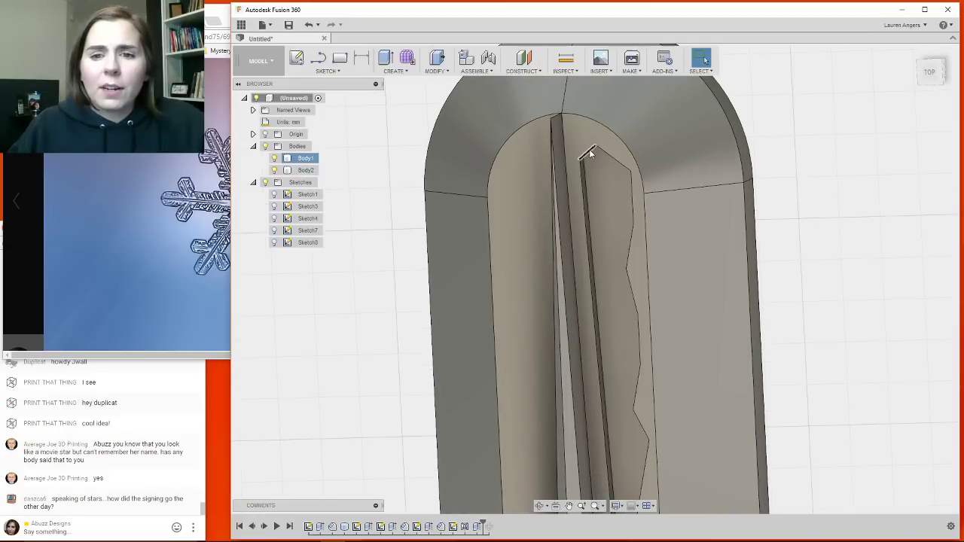
left_click(610, 155)
left_click(613, 158, "shift")
scroll(603, 132, "down", 2)
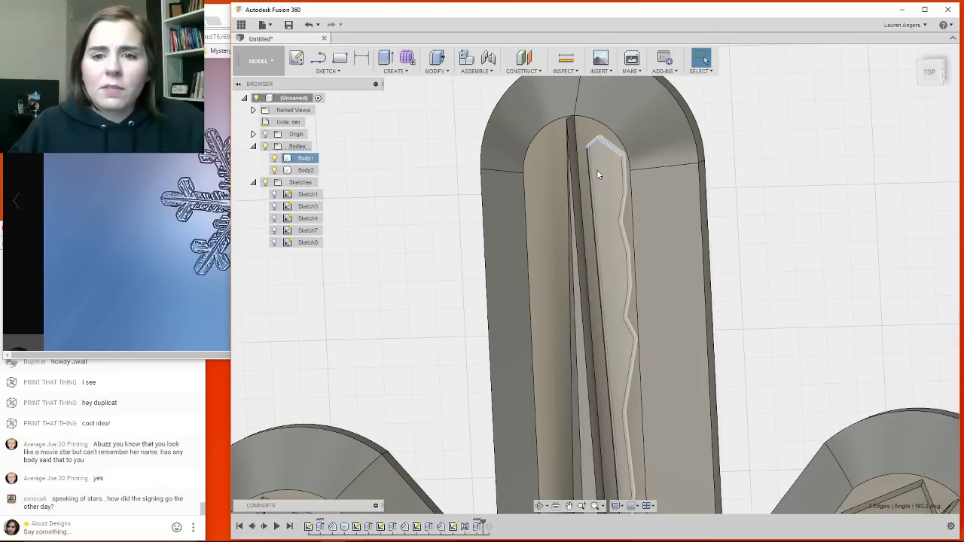
left_click(590, 174, "shift")
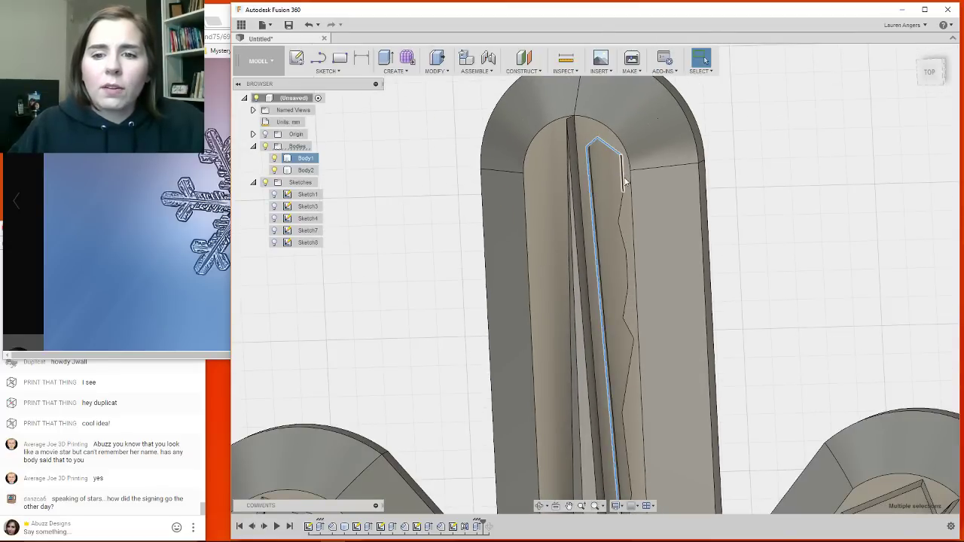
left_click(625, 183, "shift")
scroll(621, 198, "down", 2)
scroll(621, 189, "up", 4)
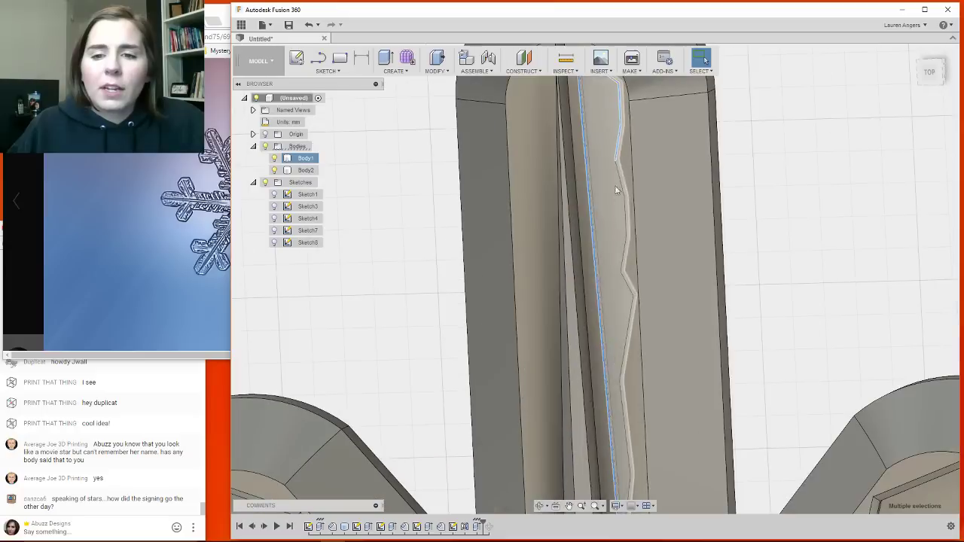
left_click(622, 183, "shift")
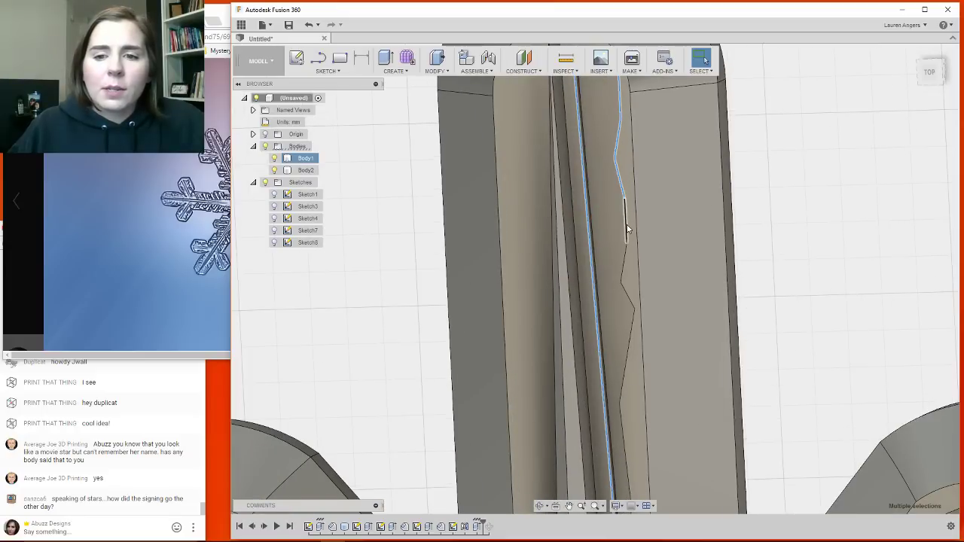
left_click(626, 225, "shift")
left_click(624, 260, "shift")
left_click(628, 294, "shift")
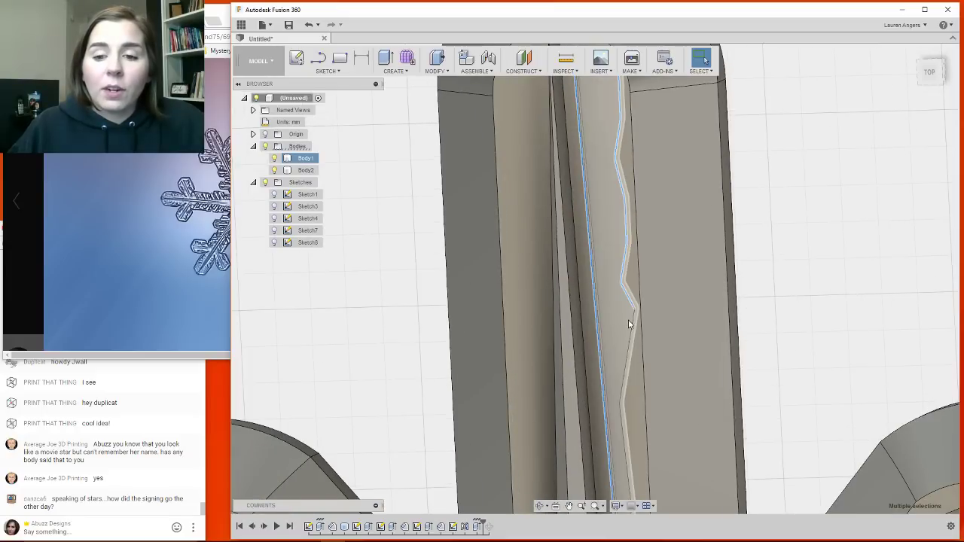
left_click(632, 327, "shift")
scroll(636, 157, "down", 3)
scroll(629, 331, "up", 2)
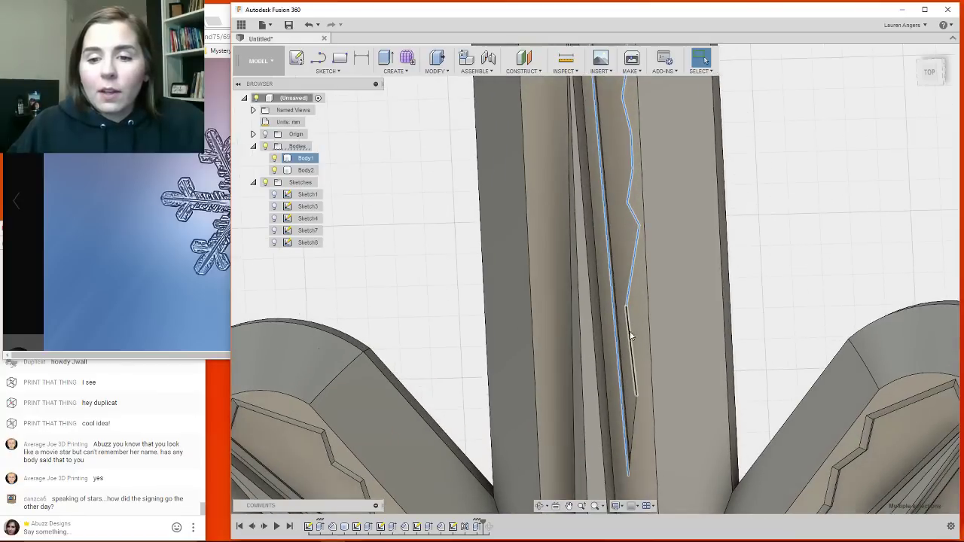
left_click(631, 333, "shift")
scroll(648, 249, "down", 1)
left_click(638, 393, "shift")
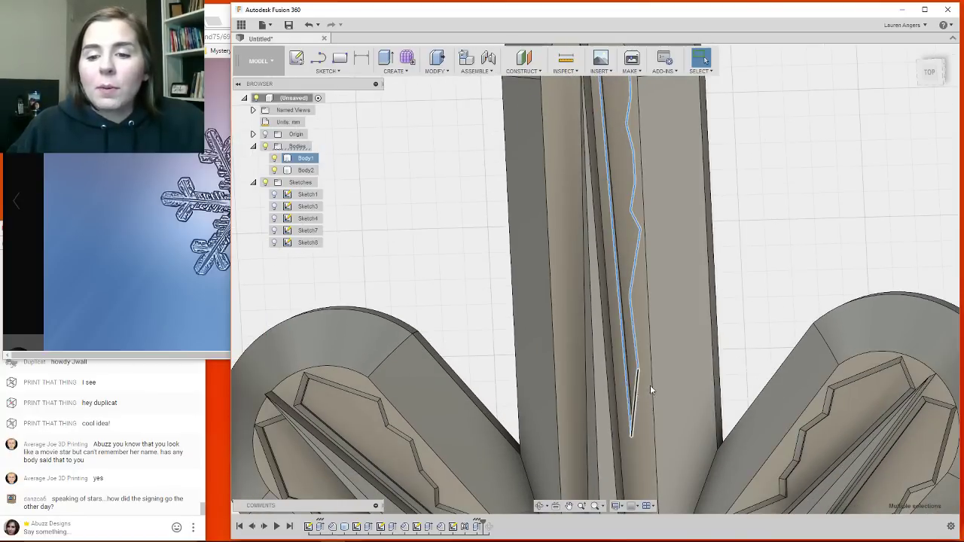
scroll(629, 378, "down", 3)
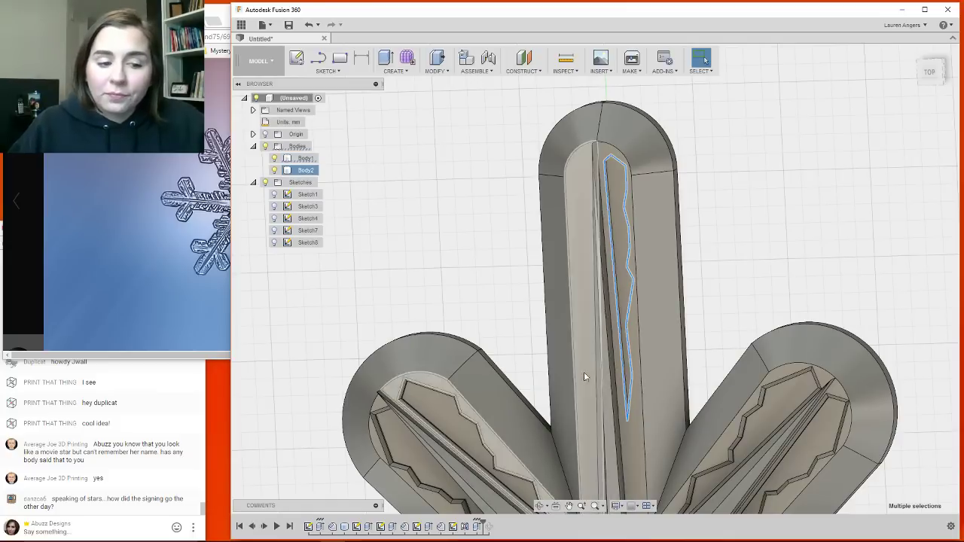
left_click(450, 71)
left_click(449, 122)
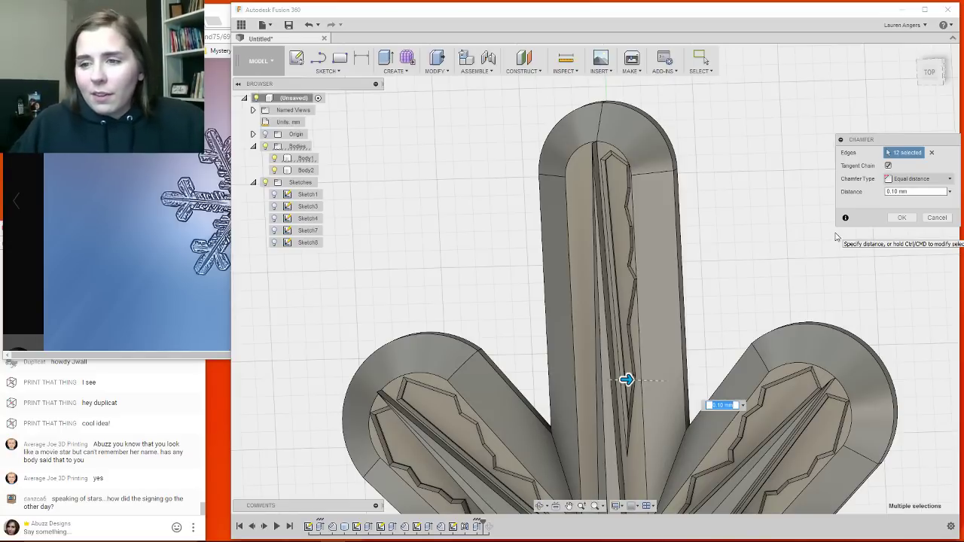
left_click(901, 217)
middle_click_drag(785, 220, 629, 286, "shift")
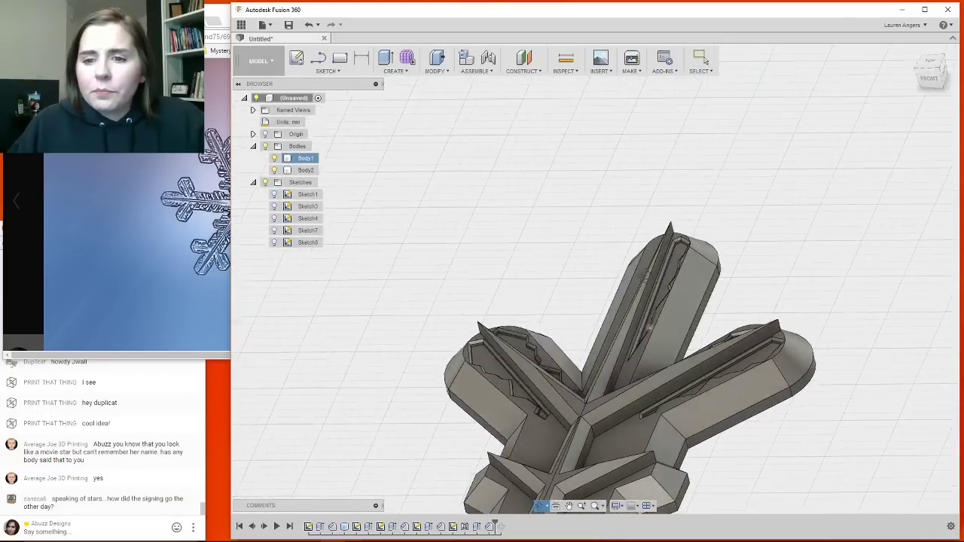
scroll(667, 256, "up", 8)
scroll(724, 214, "down", 3)
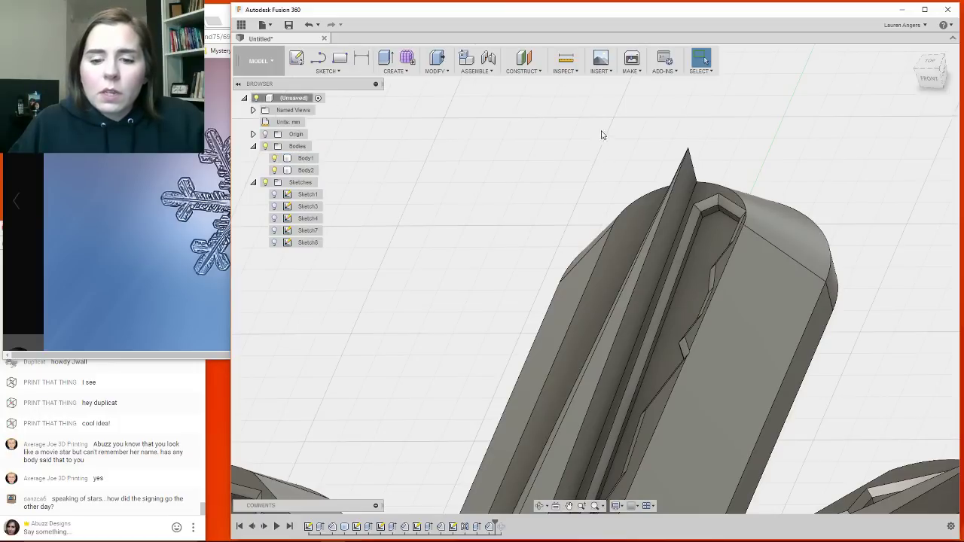
scroll(584, 132, "down", 2)
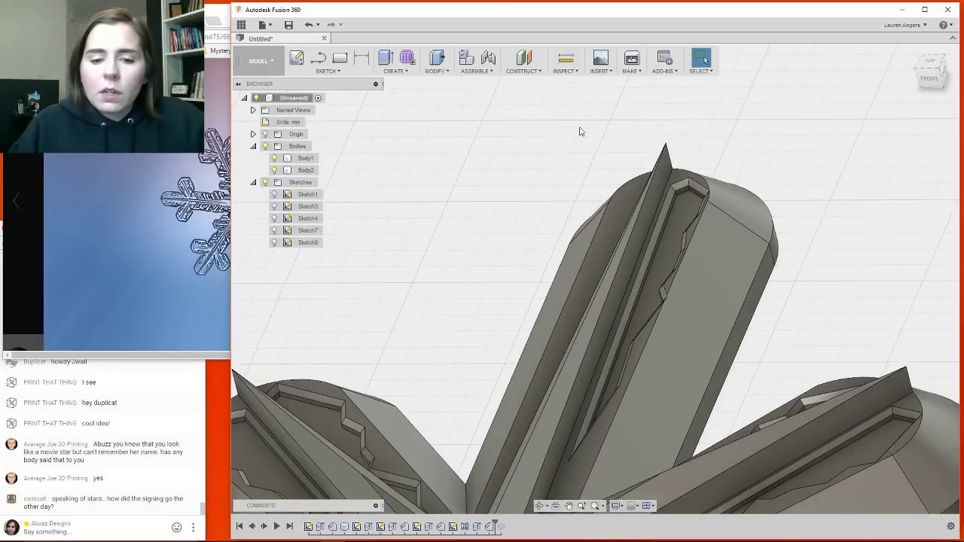
right_click(488, 527)
left_click(514, 467)
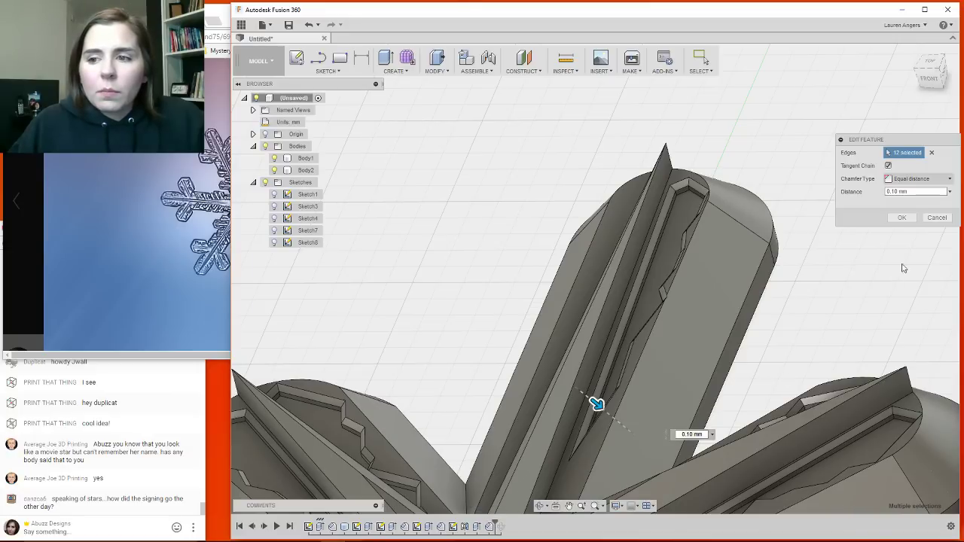
left_click(937, 218)
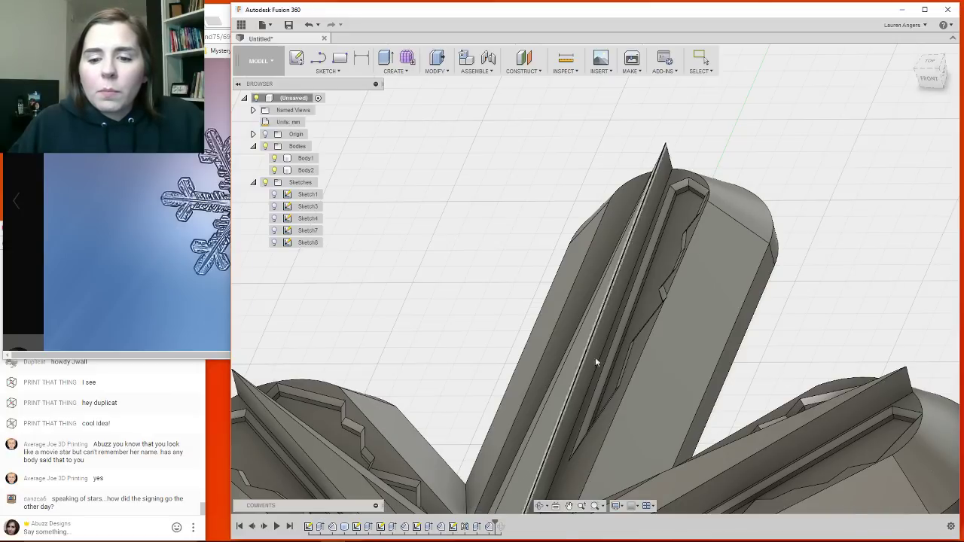
Delete the chamfer around the upper edges of the vertical arm's jagged recess.
right_click(492, 529)
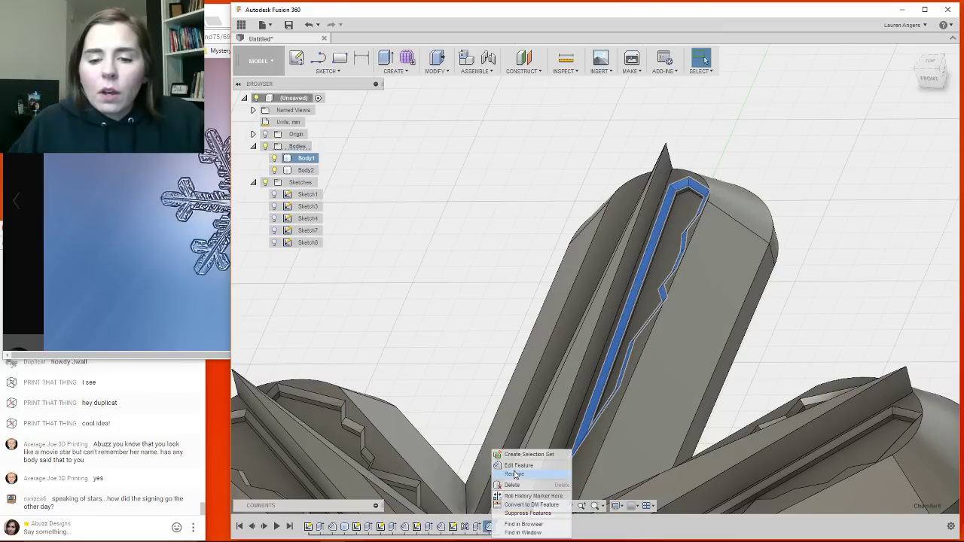
left_click(546, 450)
left_click(868, 172)
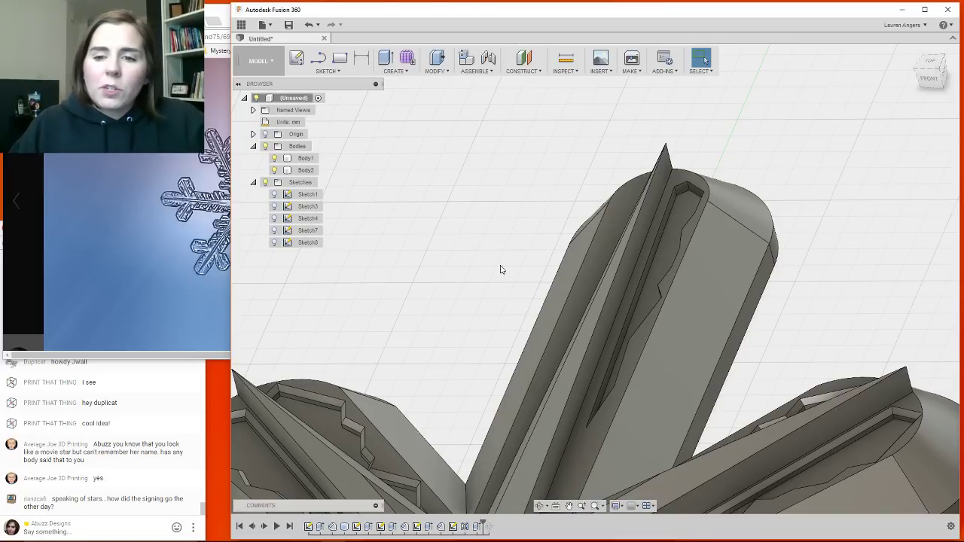
Chamfer all twelve floor edges of the vertical arm's jagged recess with an equal distance of 0.10 mm.
mouse_move(501, 265)
middle_mouse_down("shift")
mouse_move(505, 276)
mouse_move(493, 276)
middle_mouse_up("shift")
scroll(546, 139, "down", 3)
scroll(600, 265, "up", 3)
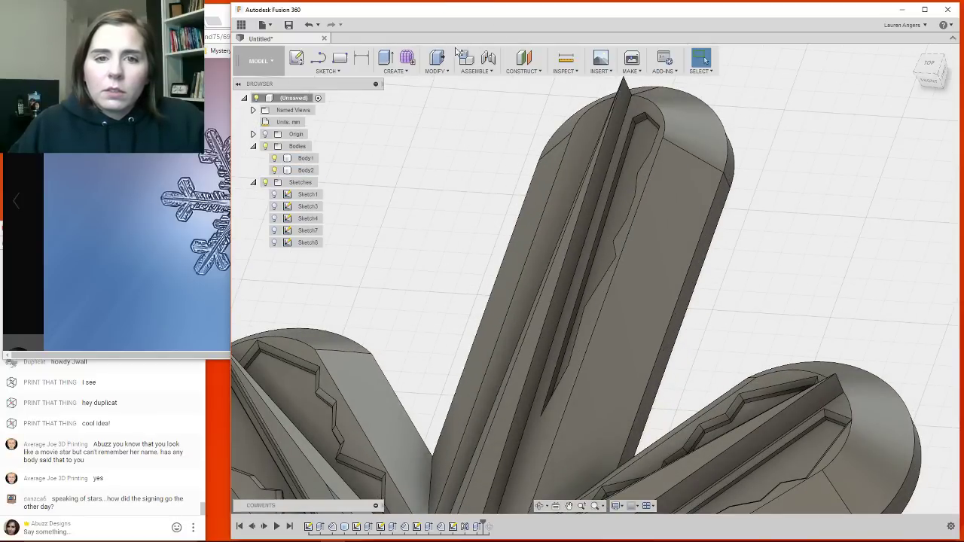
left_click(448, 70)
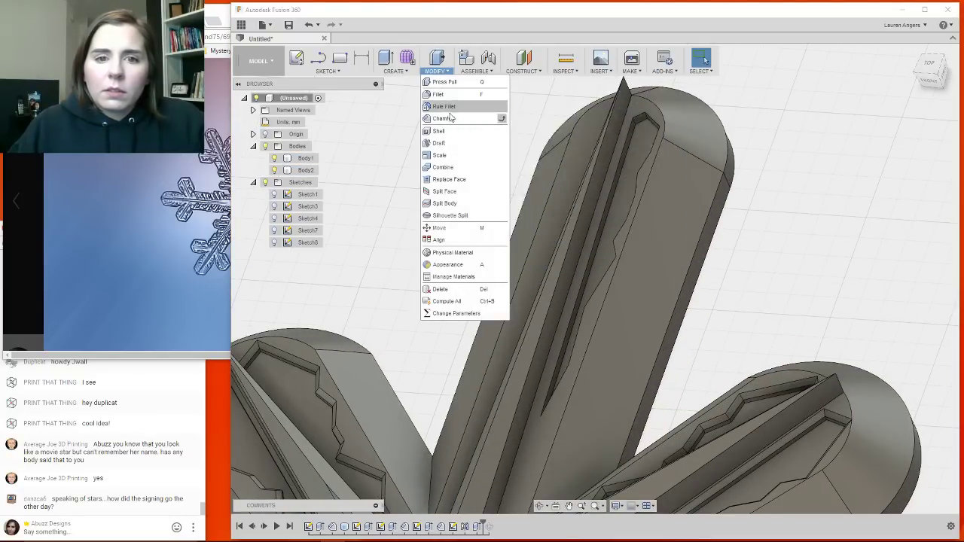
left_click(451, 118)
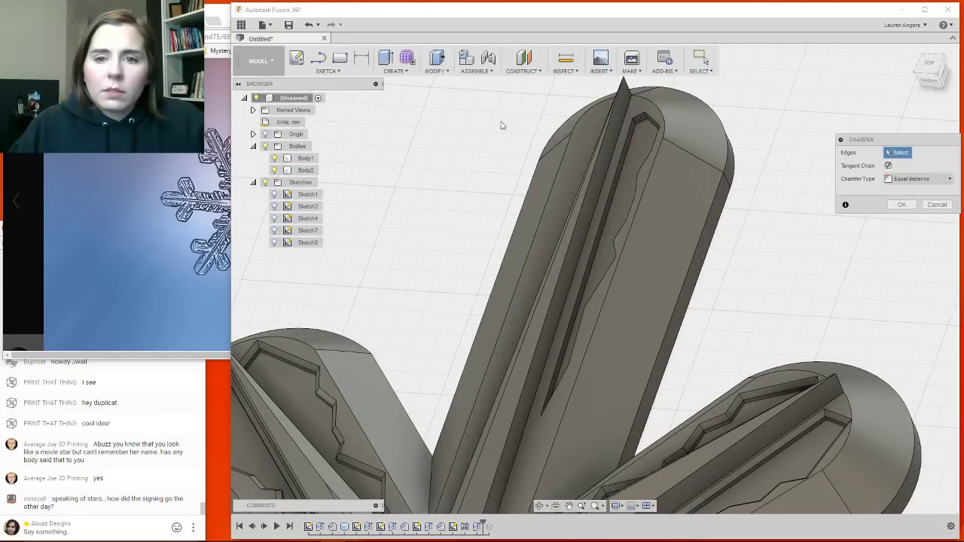
left_click(634, 136)
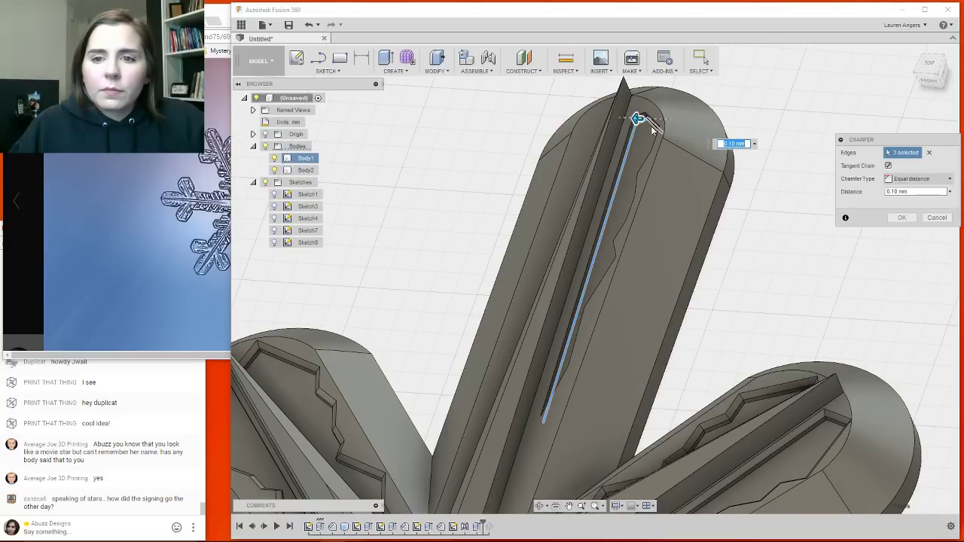
middle_click_drag(541, 262, 574, 259, "shift")
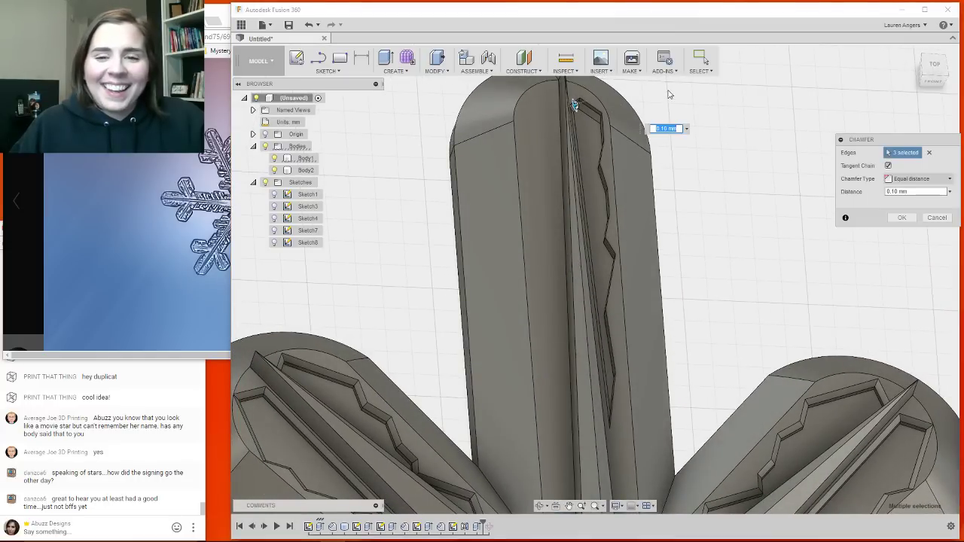
left_click(601, 126)
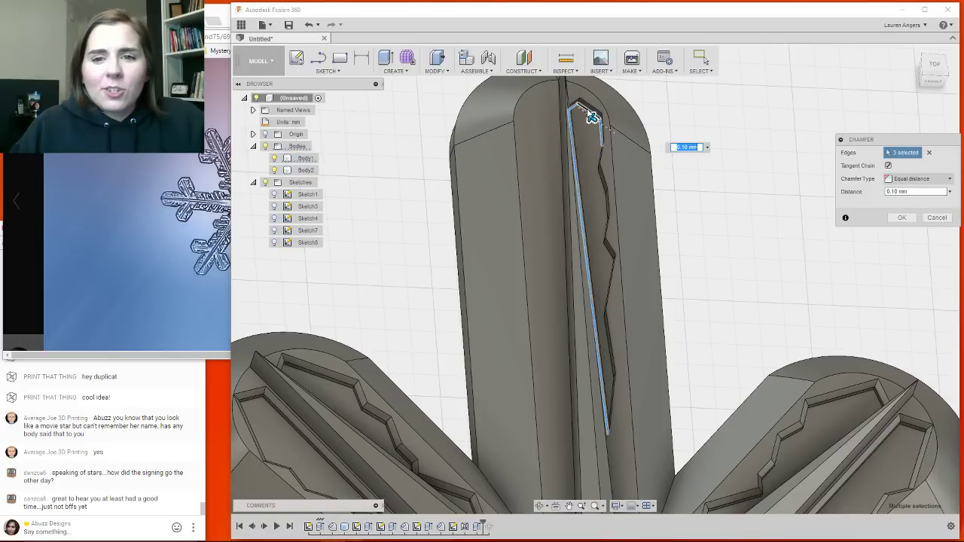
left_click(589, 112)
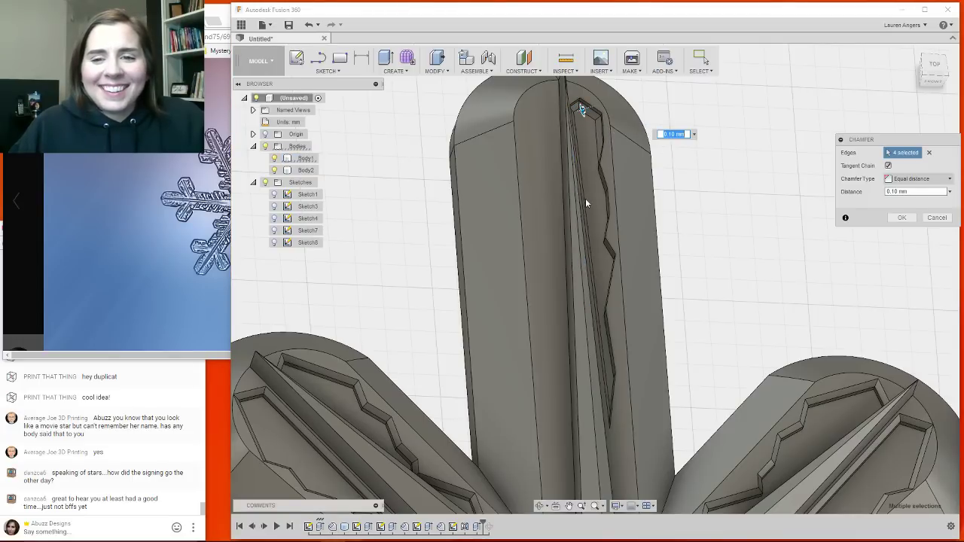
middle_click_drag(577, 202, 582, 120, "shift")
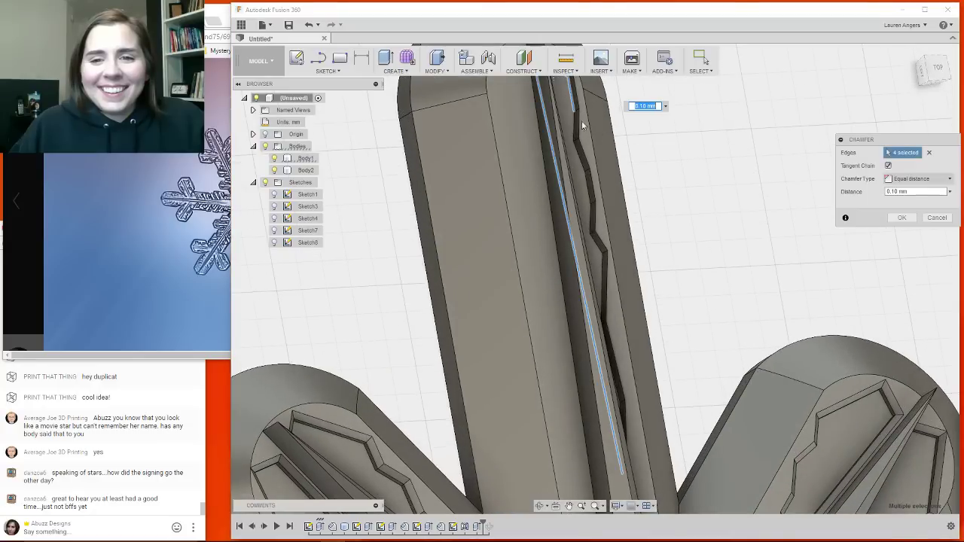
left_click(575, 117)
left_click(586, 179)
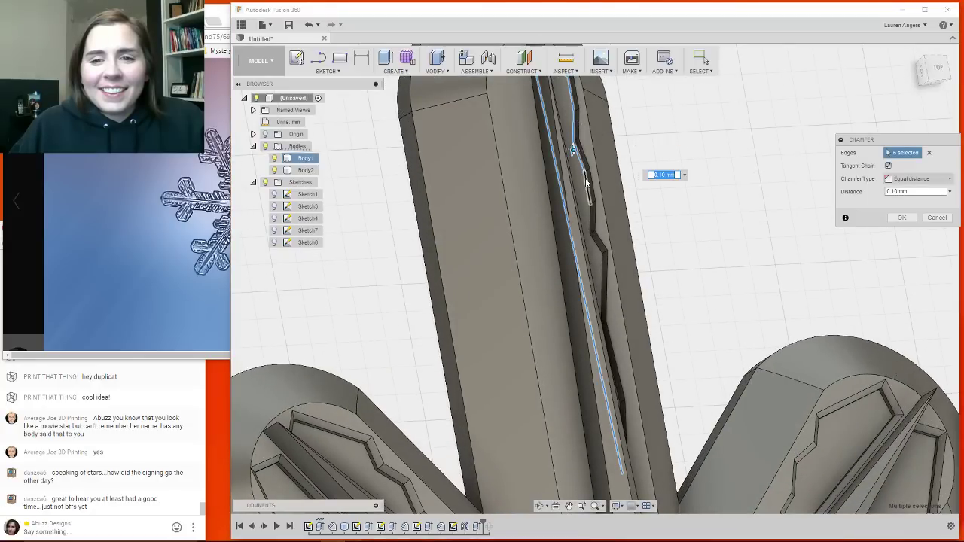
left_click(592, 200)
left_click(600, 243)
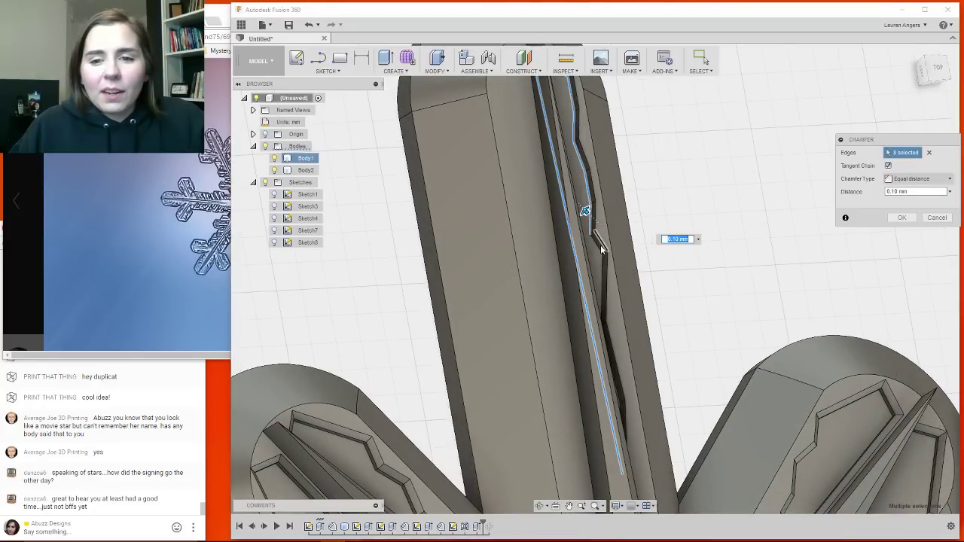
left_click(598, 252)
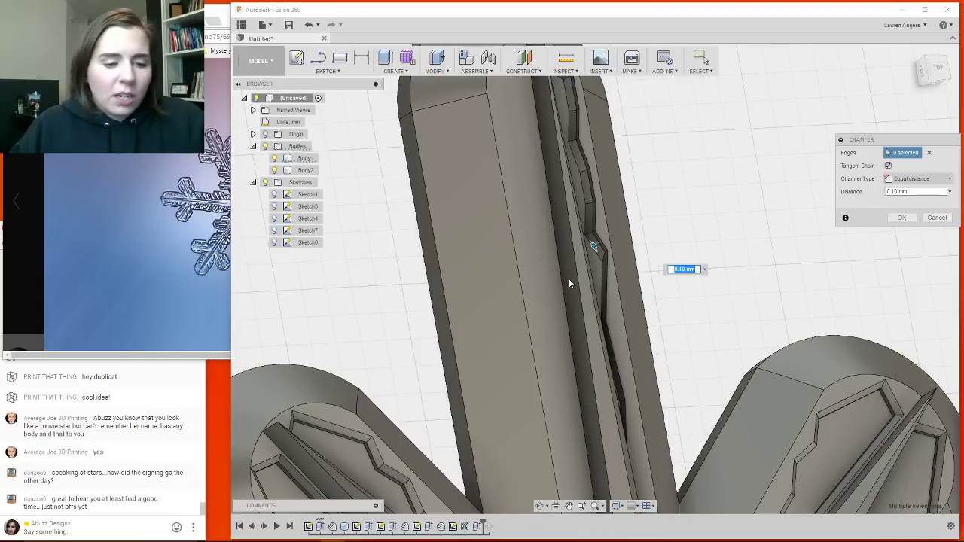
middle_click_drag(577, 291, 621, 299, "shift")
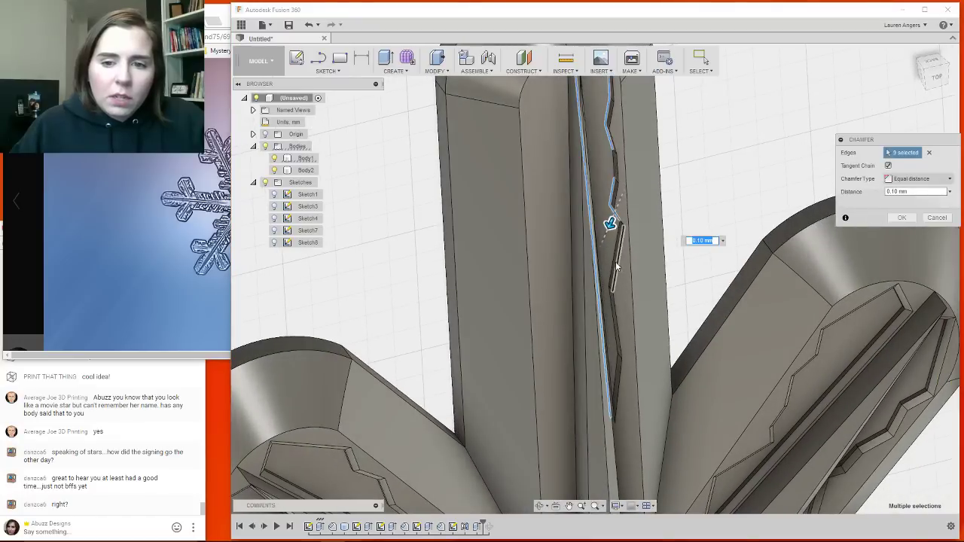
left_click(615, 273)
left_click(614, 358)
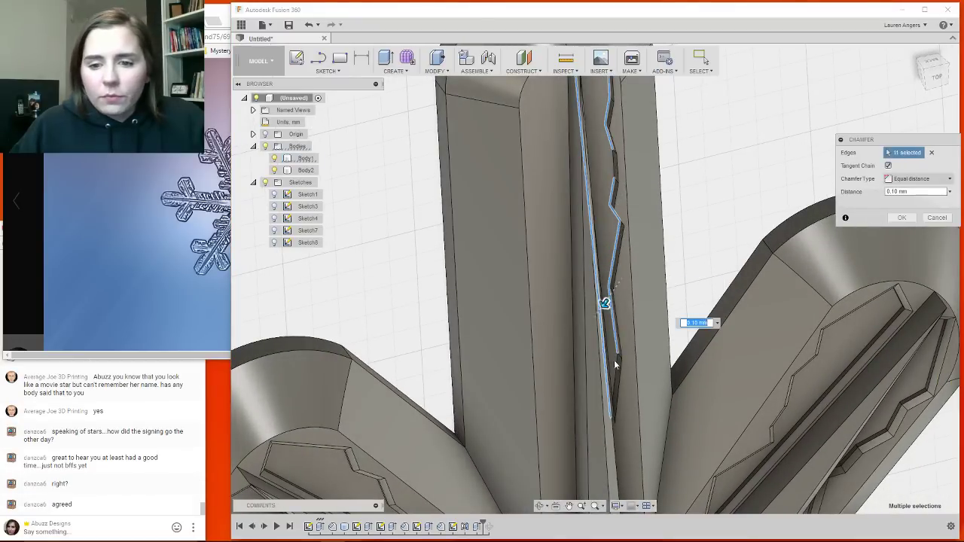
left_click(615, 364)
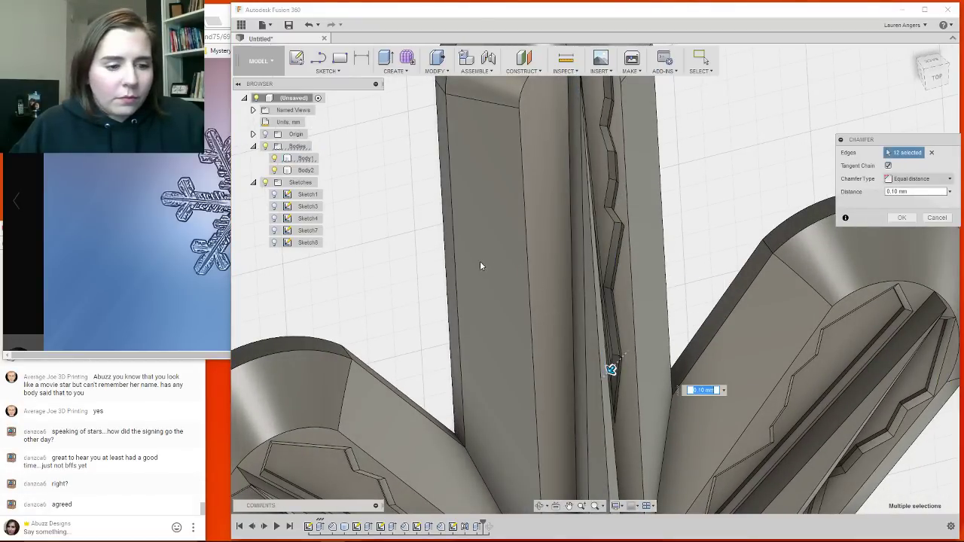
scroll(452, 263, "down", 2)
middle_click_drag(593, 292, 568, 263, "shift")
scroll(581, 297, "down", 3)
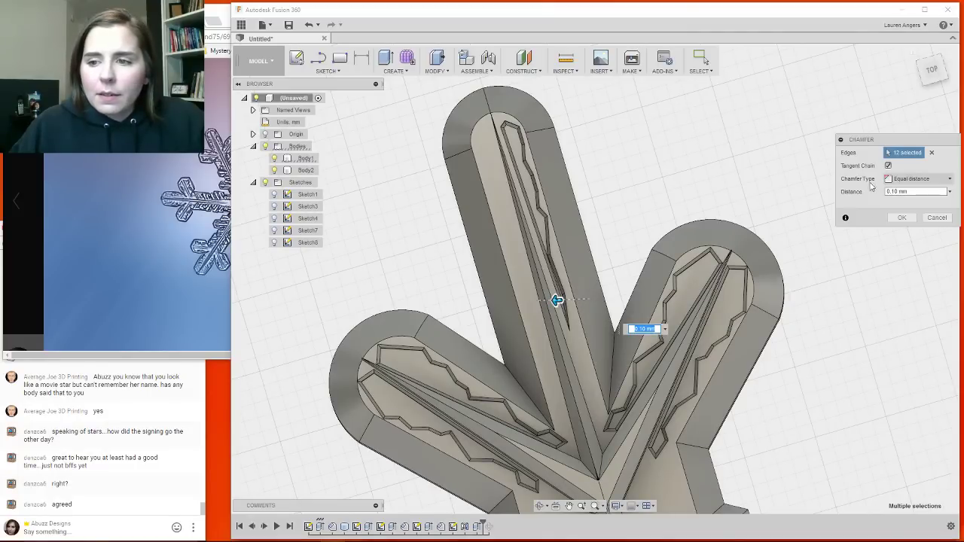
left_click(901, 217)
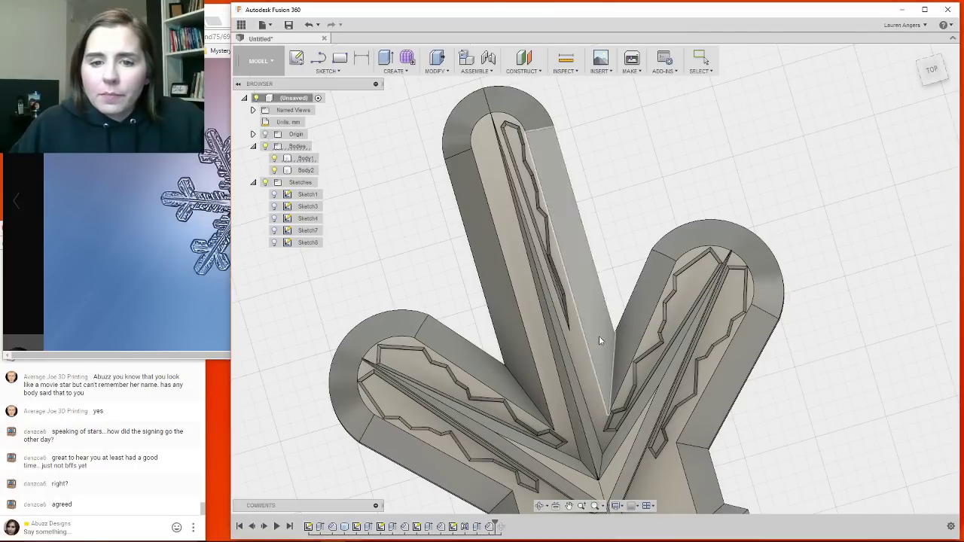
Reorder the mirror feature after the vertical arm's recess cut and chamfer so the mirrored half includes the recess.
left_click(466, 528)
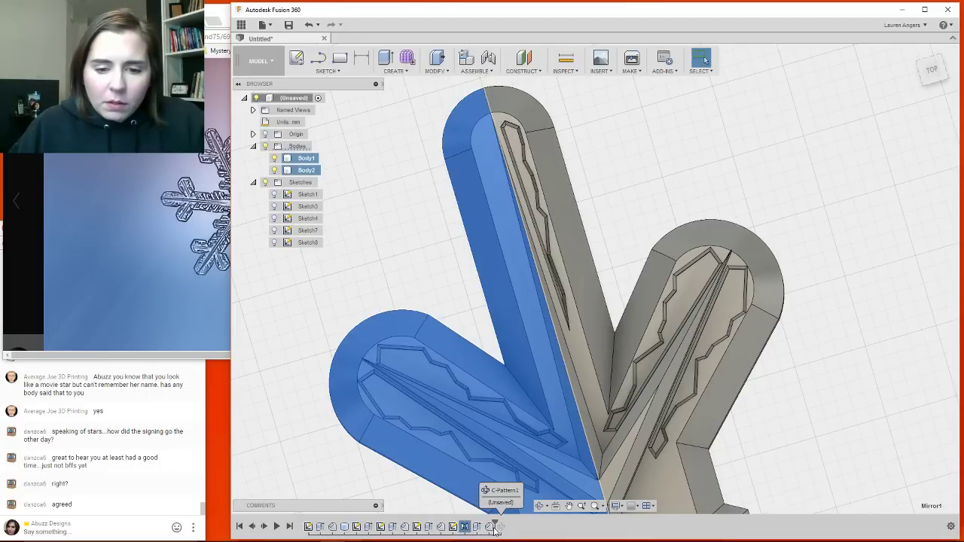
left_click_drag(494, 528, 495, 528)
scroll(542, 339, "down", 2)
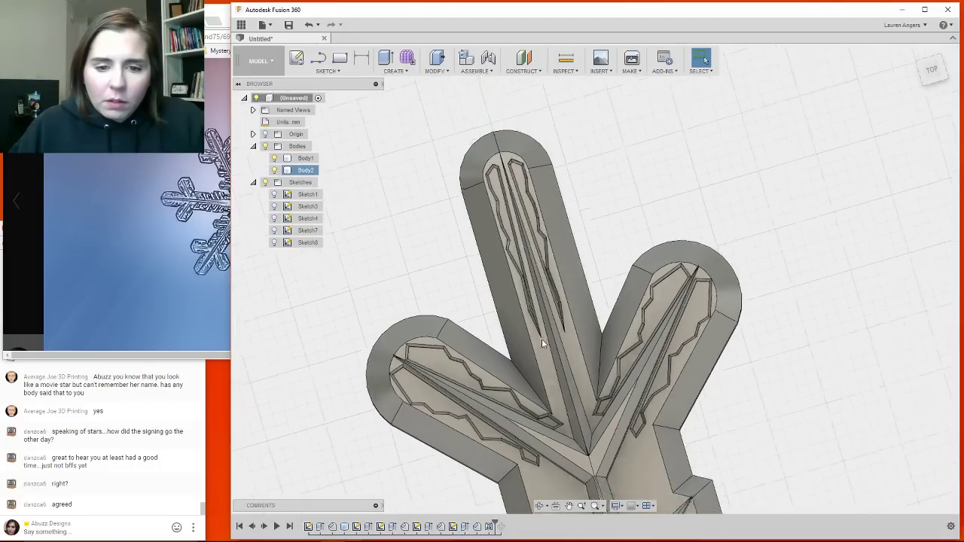
scroll(542, 343, "down", 3)
scroll(511, 407, "up", 3)
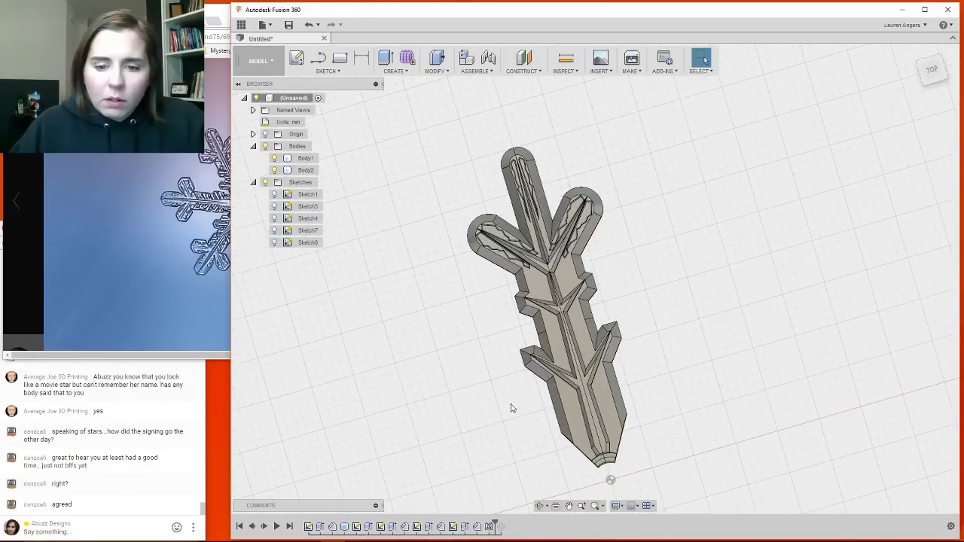
Roll the history forward past the circular pattern and examine the recess detail across the full snowflake.
left_click_drag(496, 528, 502, 527)
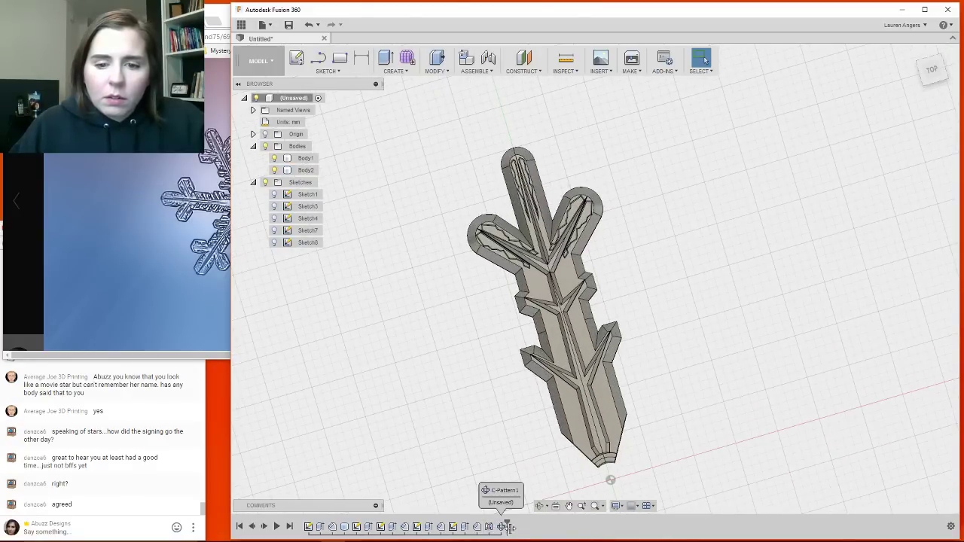
scroll(578, 315, "down", 5)
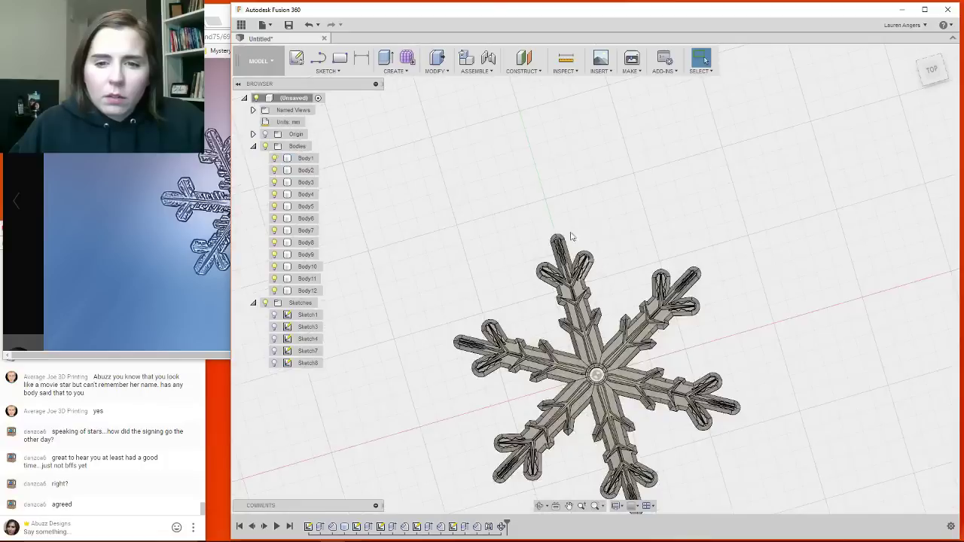
scroll(560, 232, "up", 3)
scroll(560, 232, "up", 1)
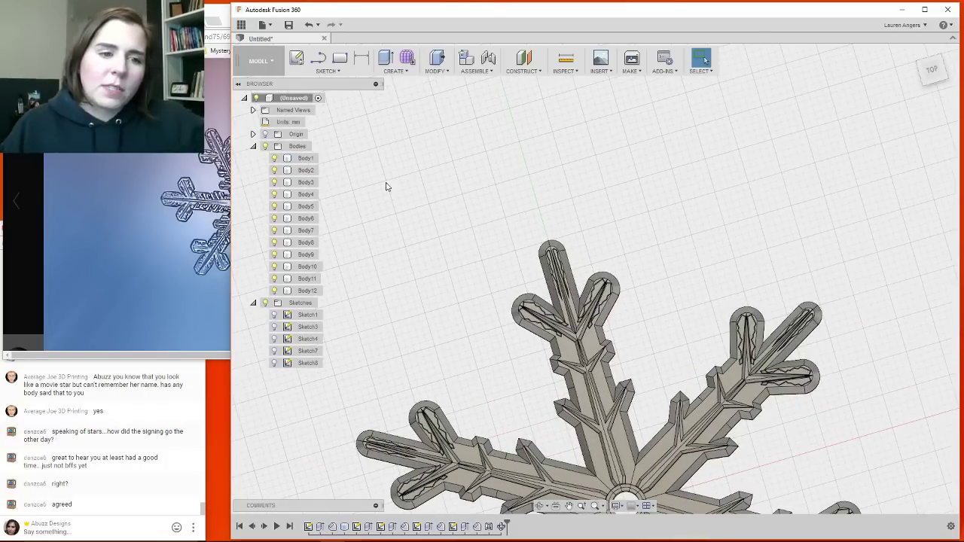
scroll(595, 305, "down", 3)
left_click(546, 249)
scroll(552, 305, "up", 4)
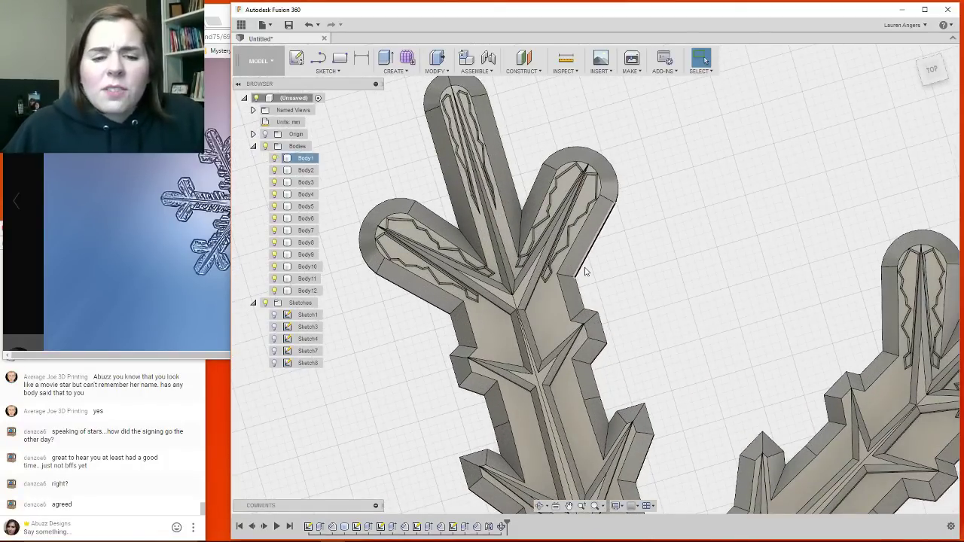
scroll(599, 450, "down", 3)
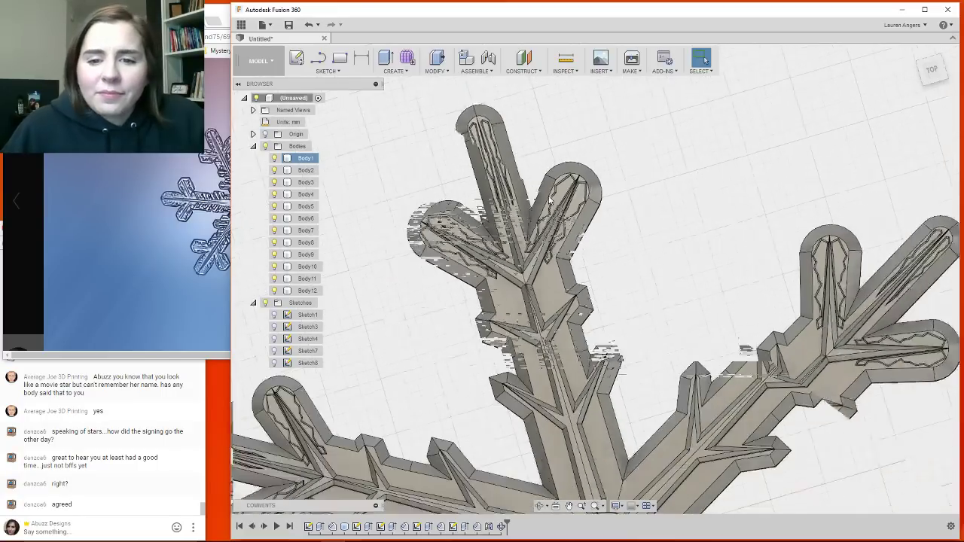
Roll the history back to before the mirror and create a sketch on the flat face below the side arm's recess.
left_click_drag(507, 523, 480, 515)
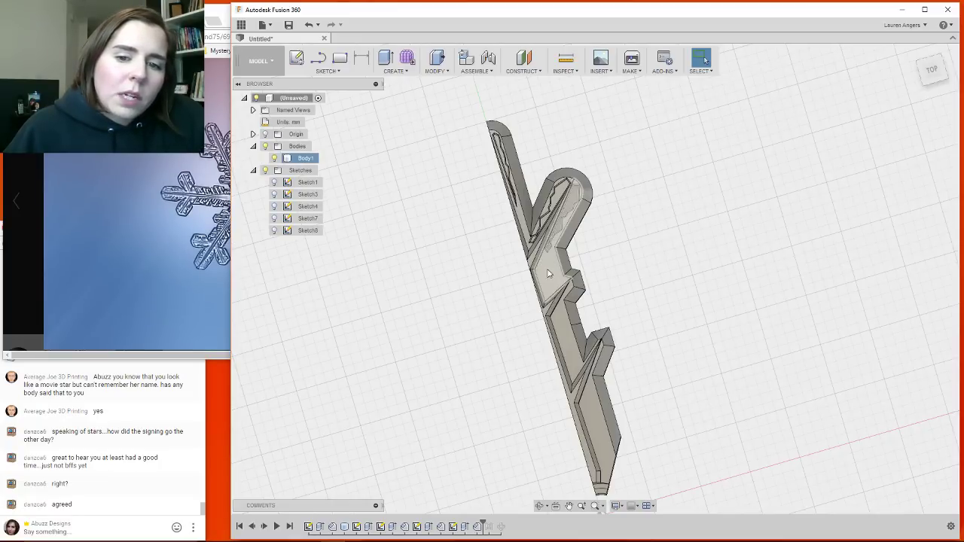
scroll(543, 262, "up", 6)
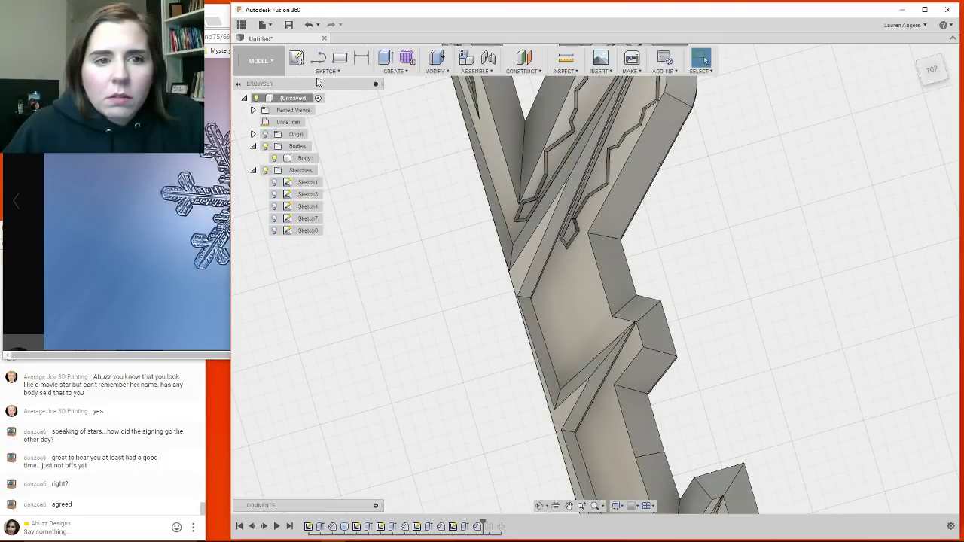
left_click(296, 58)
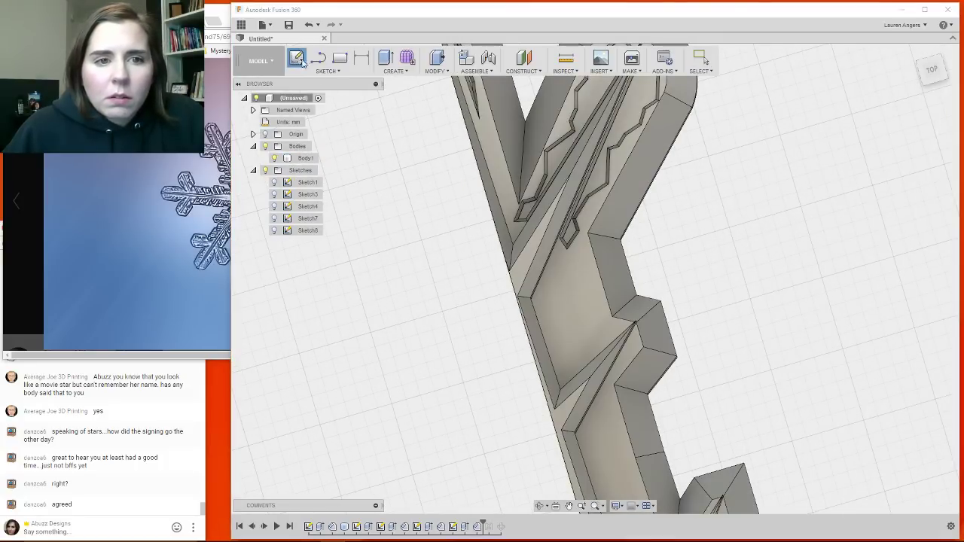
left_click(540, 303)
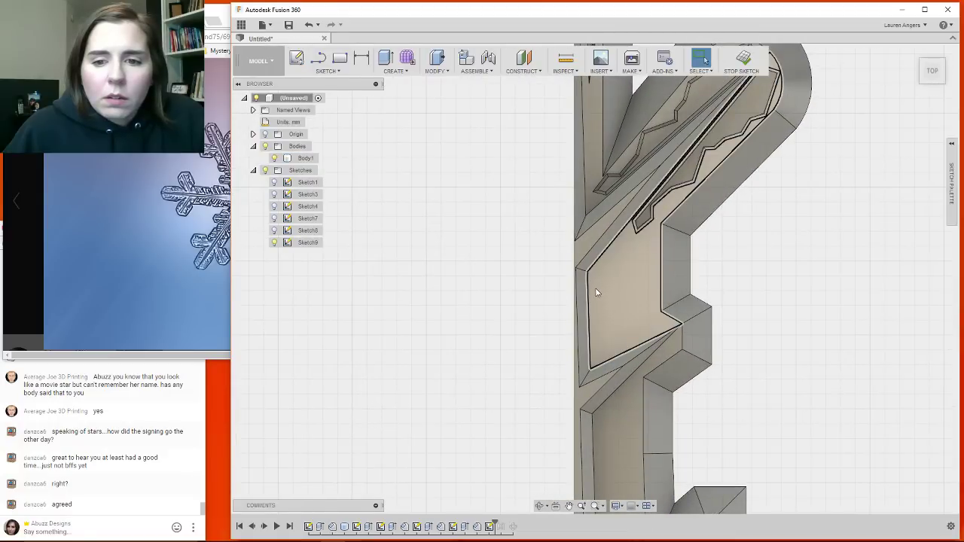
Sketch a closed slanted parallelogram on the flat face just below the side arm's recess, with long sides about 2.1 mm at about 45°.
key("l")
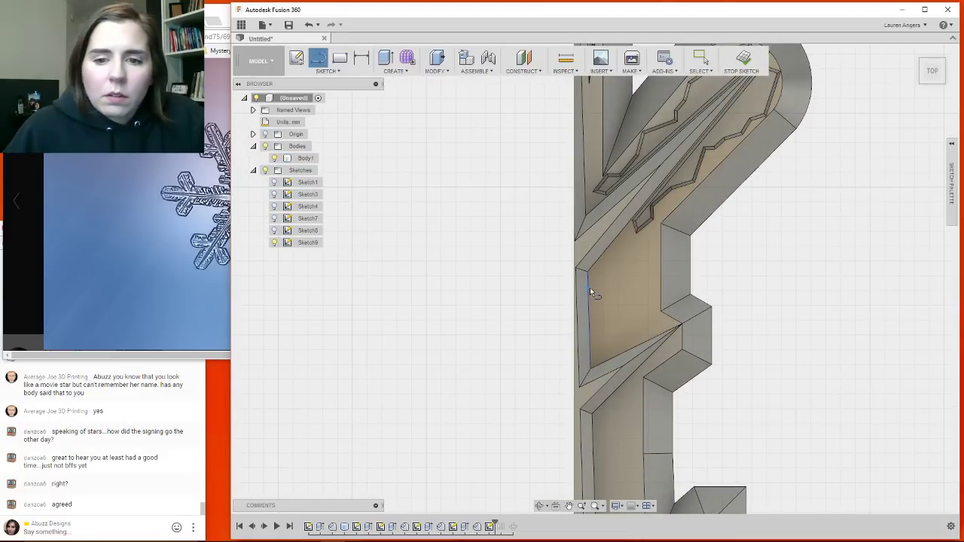
left_click(598, 285)
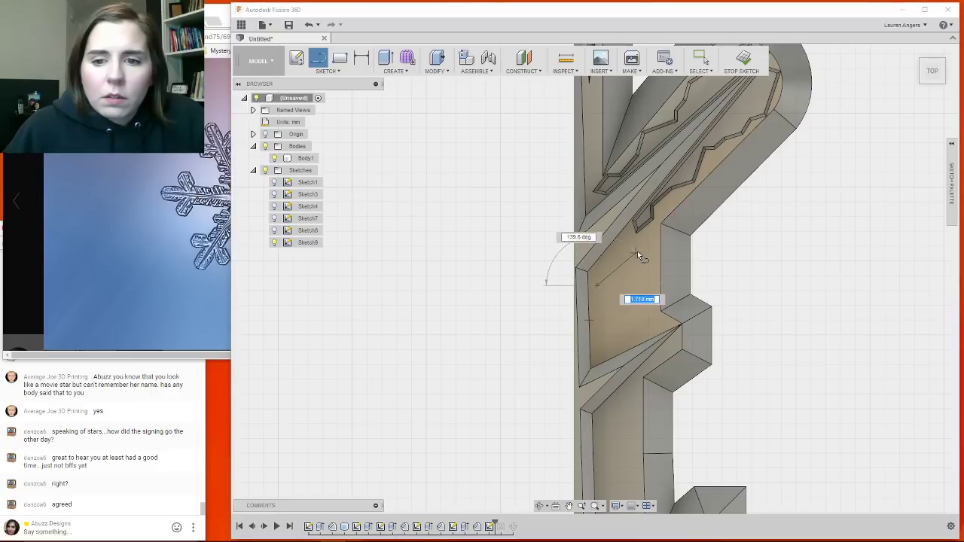
left_click(641, 242)
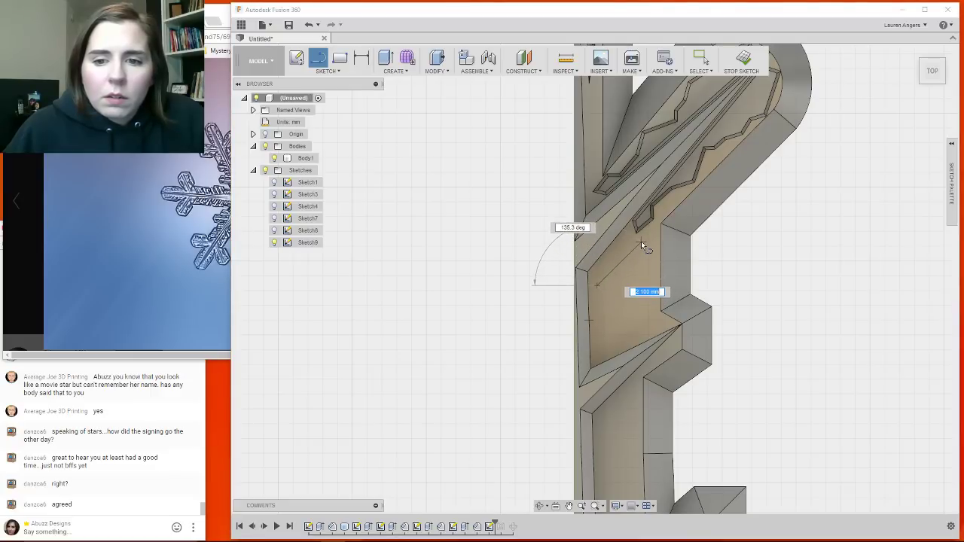
left_click(642, 268)
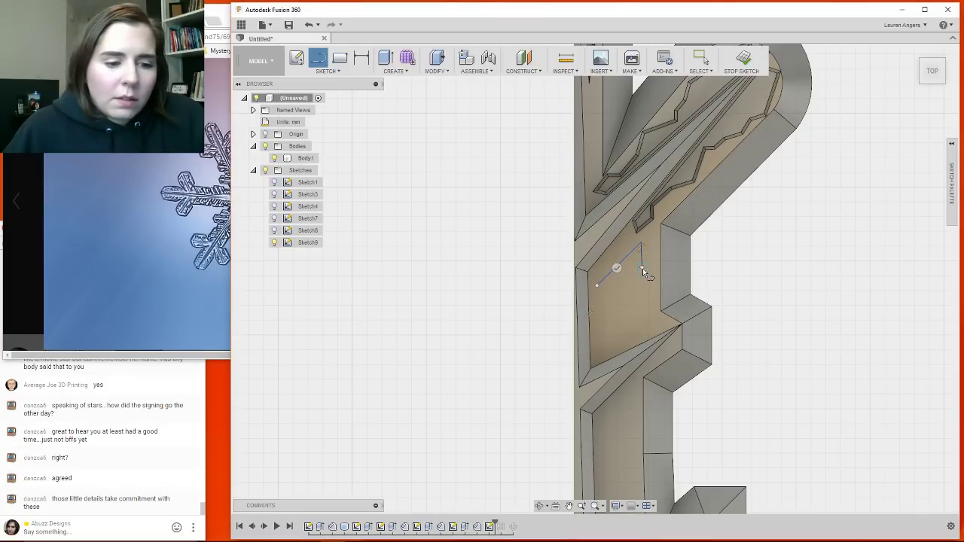
left_click(597, 285)
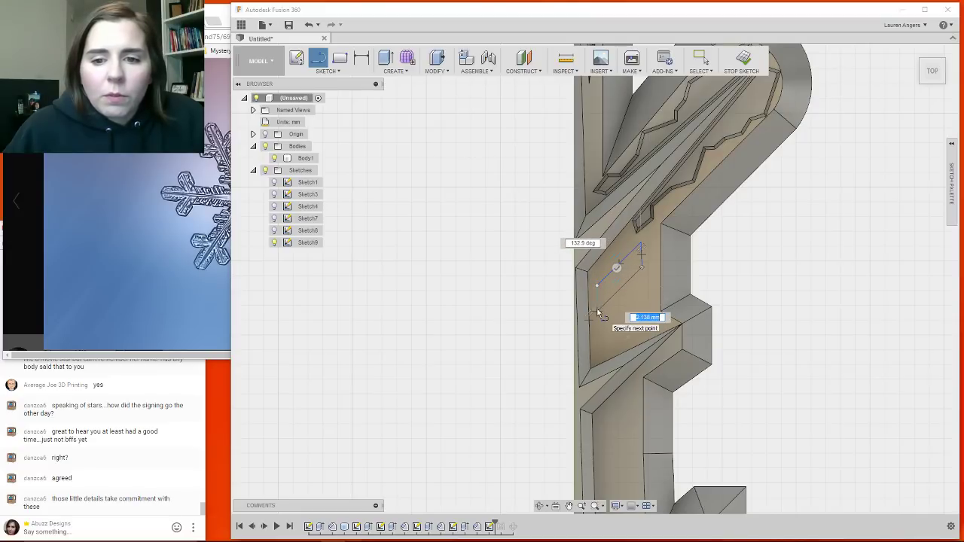
left_click(597, 310)
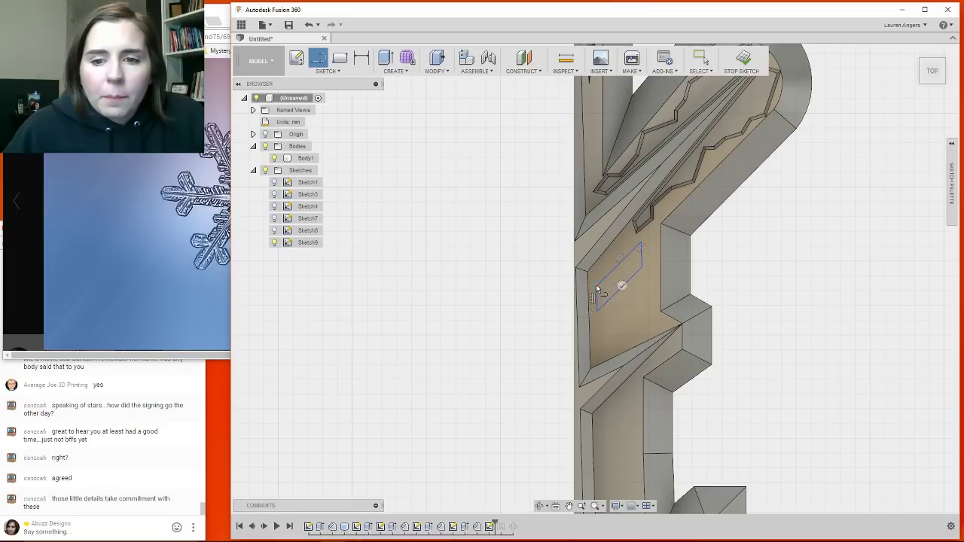
Sketch a second parallelogram below and parallel to the first, with vertical ends about 0.9 mm long, and finish the sketch.
left_click(597, 332)
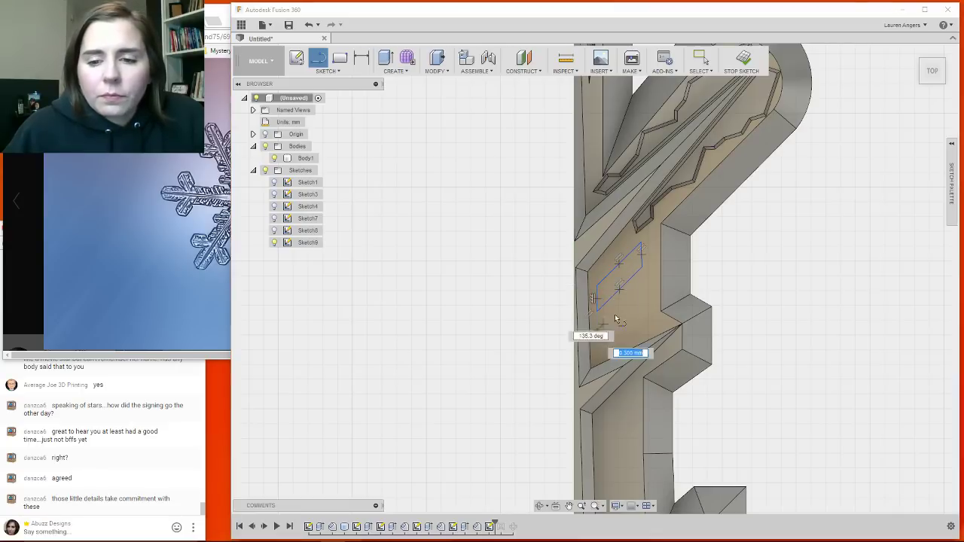
left_click(654, 277)
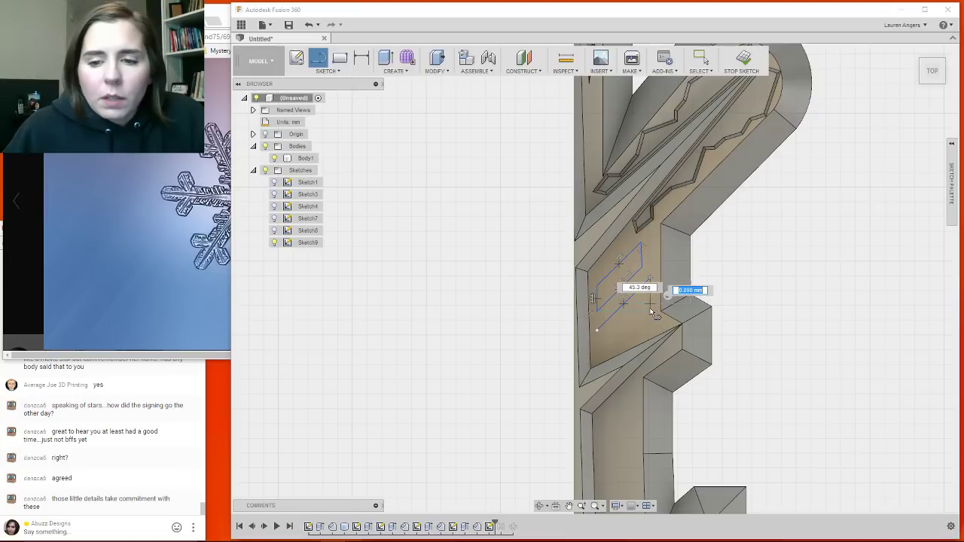
left_click(651, 306)
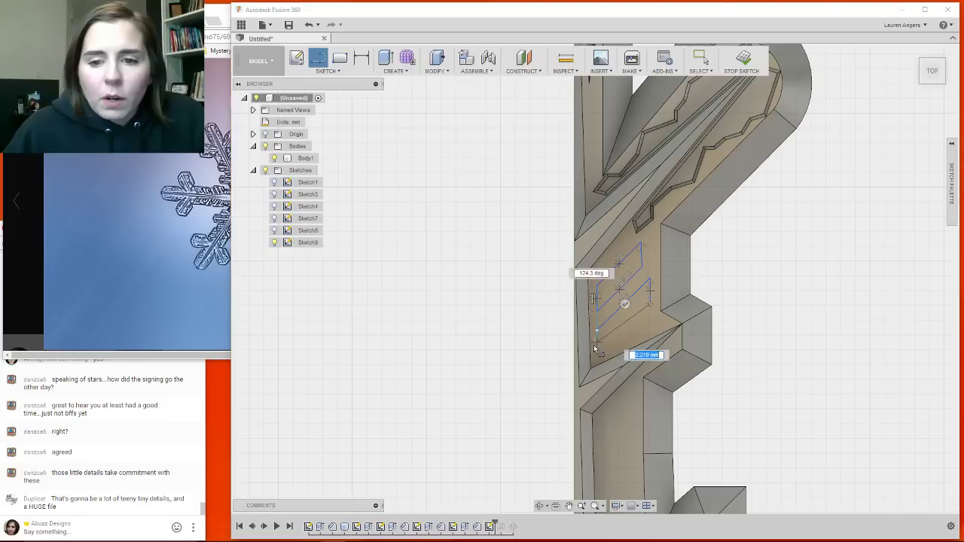
left_click(596, 360)
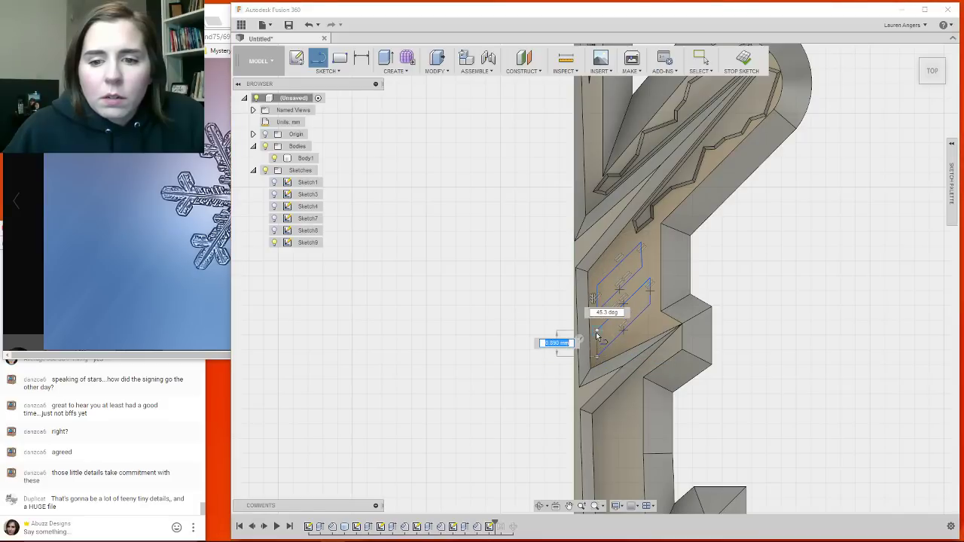
left_click(597, 330)
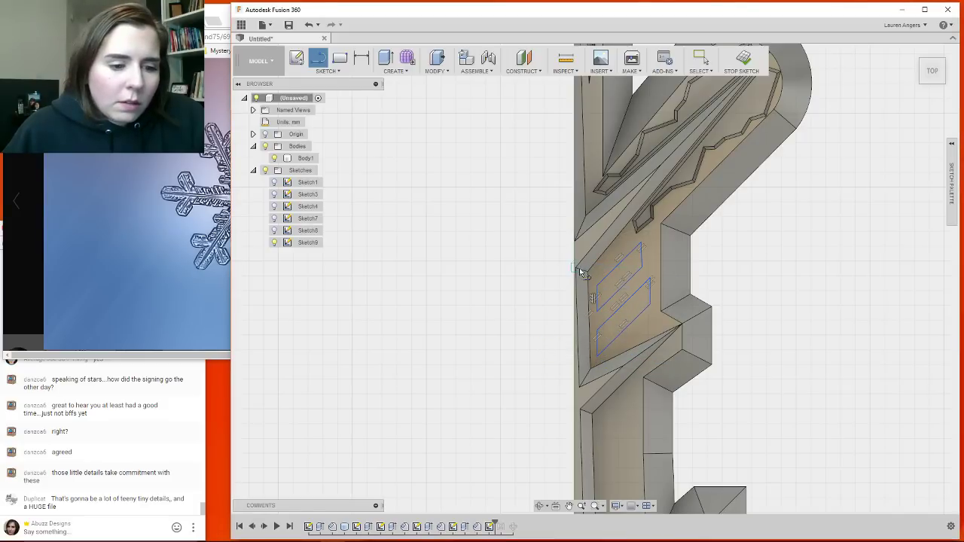
scroll(530, 262, "down", 1)
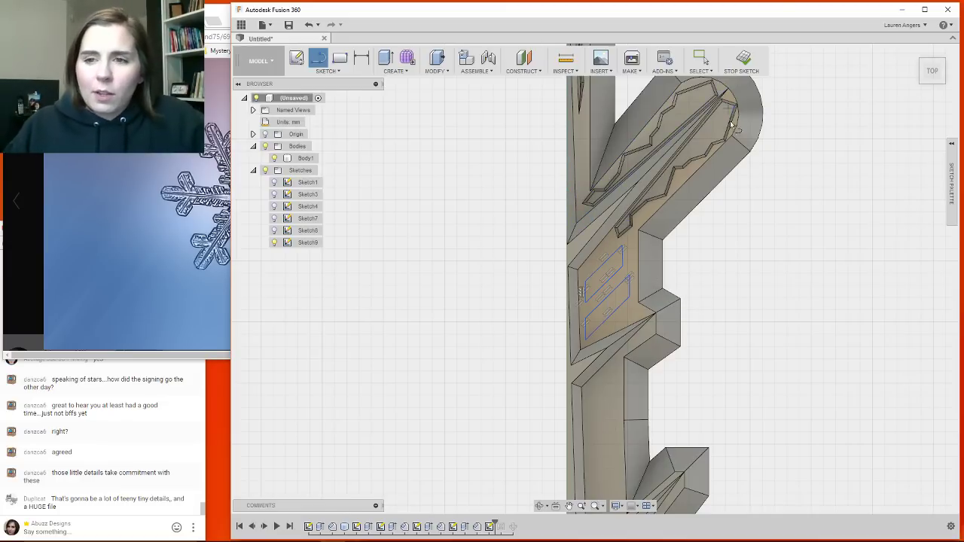
left_click(754, 68)
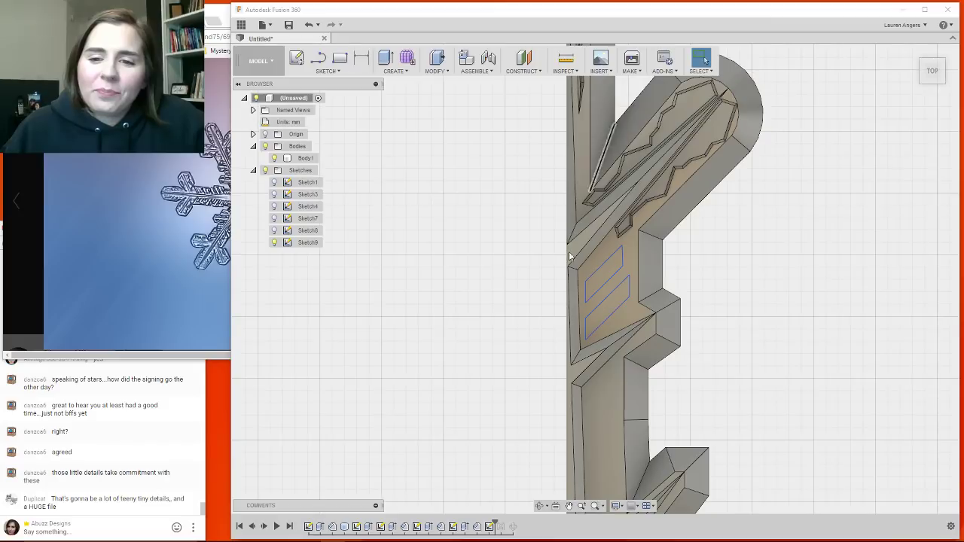
Try to extrude both parallelogram profiles by -2 mm as a cut, and undo the extrusion.
left_click(609, 284)
left_click(618, 300, "shift")
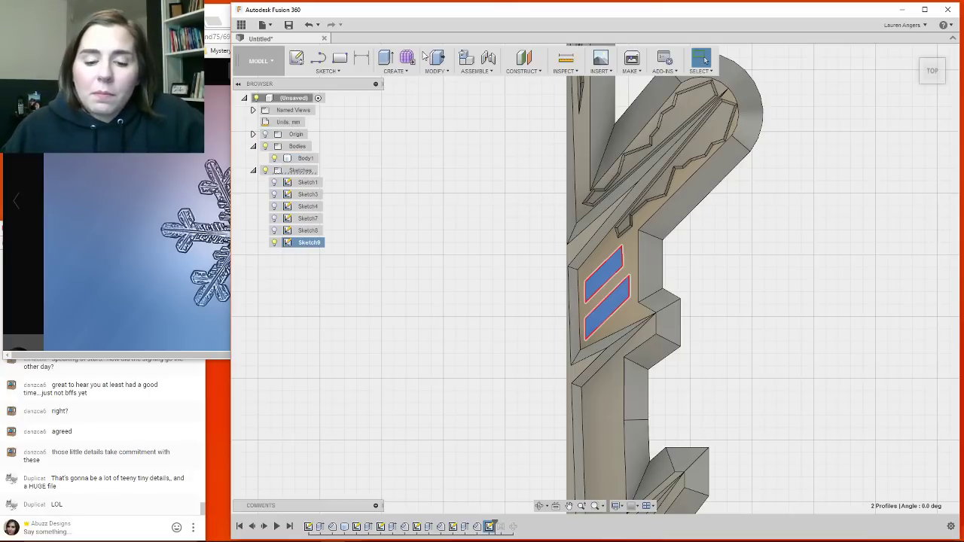
left_click(385, 58)
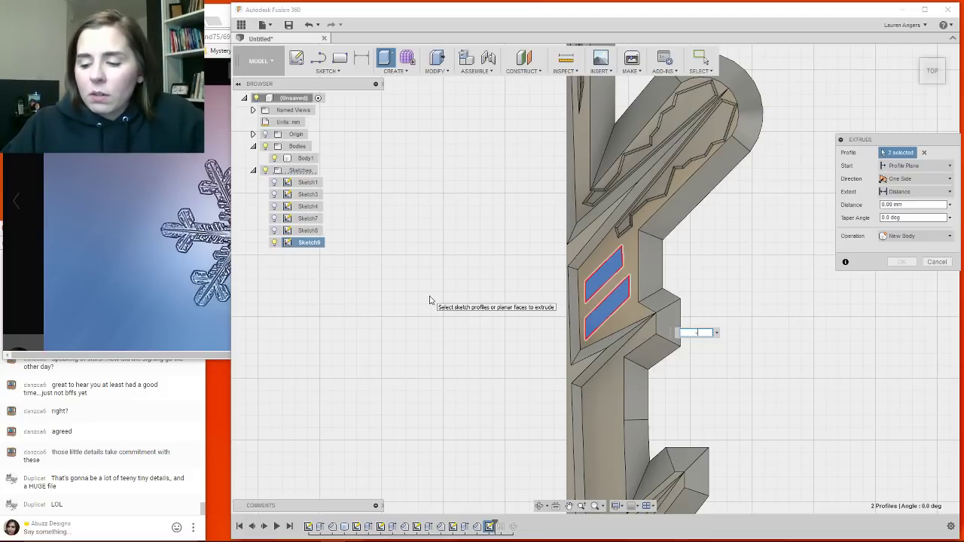
type("-2")
key("Return")
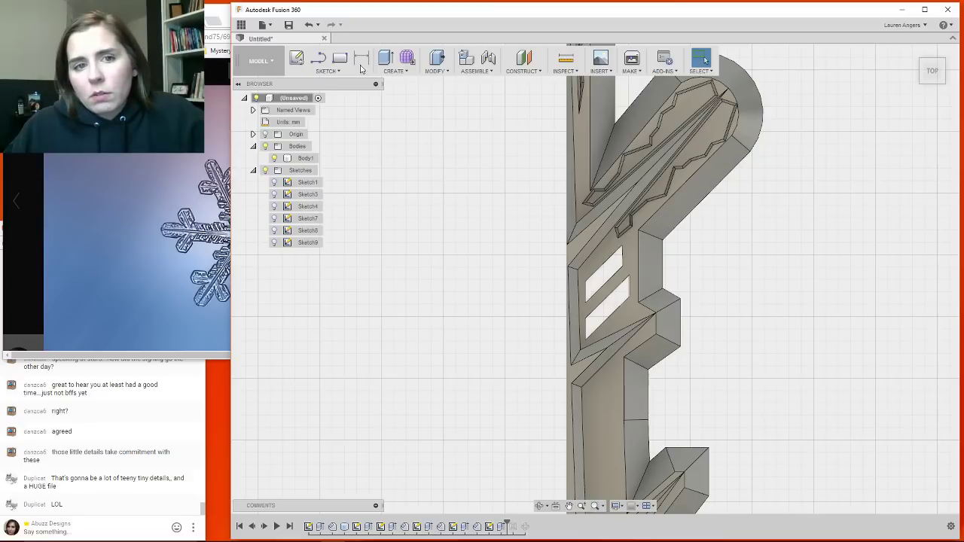
left_click(311, 24)
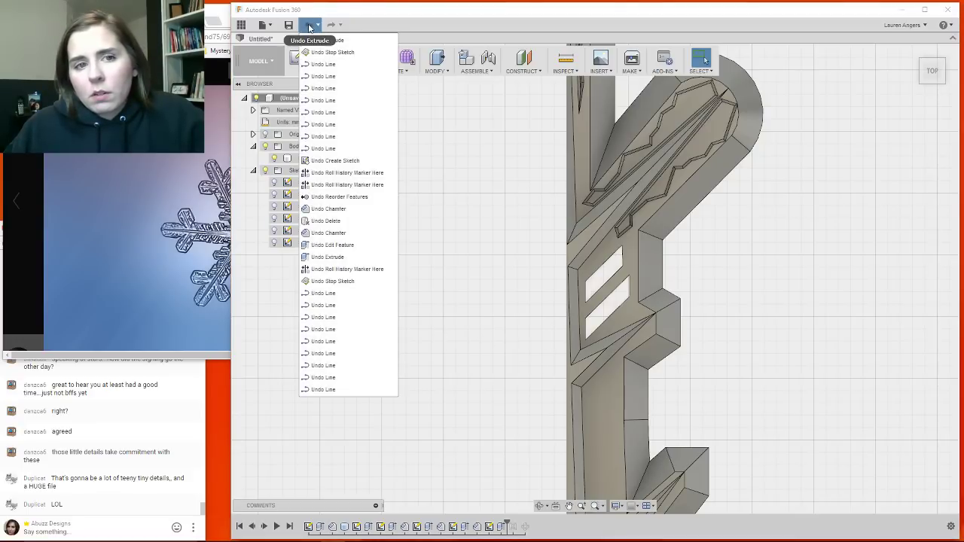
left_click(324, 40)
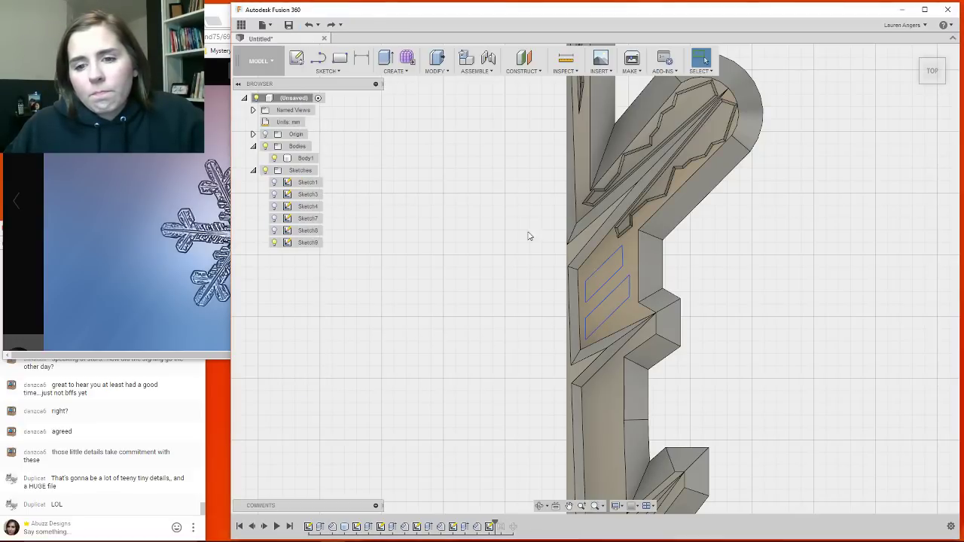
Extrude both parallelogram profiles by -0.2 mm as a cut into the flat face.
left_click(611, 273)
left_click(616, 305, "ctrl")
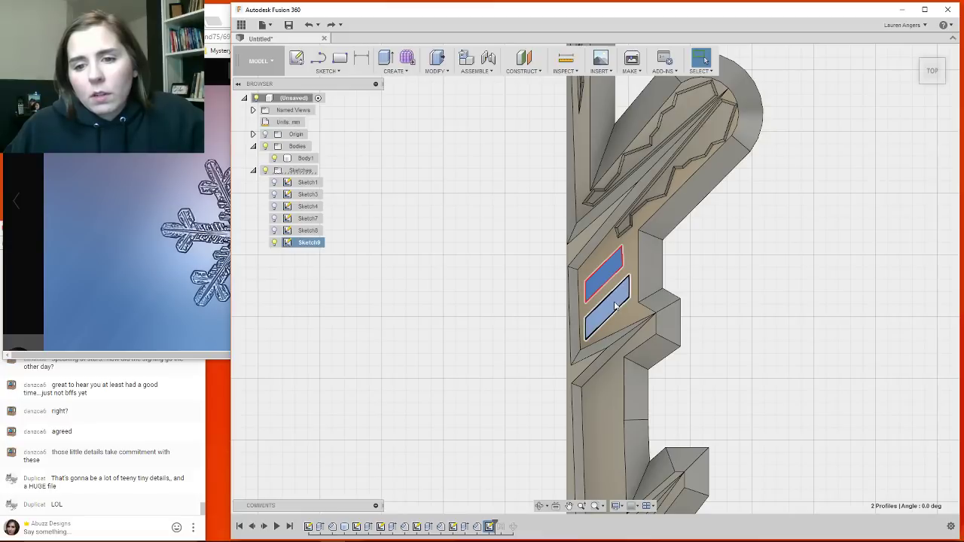
key("e")
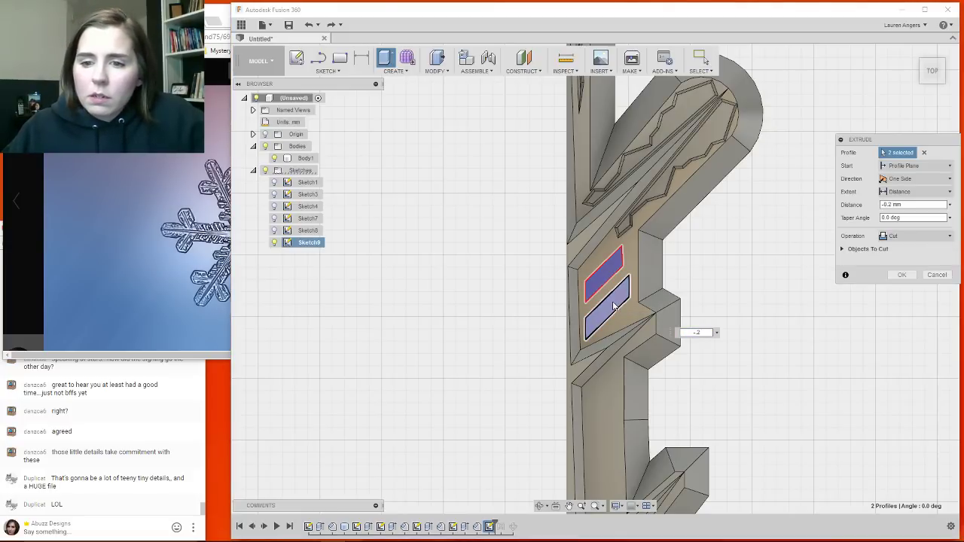
key("Return")
Chamfer the four floor edges of the upper parallelogram recess with an equal distance of 0.15 mm.
middle_click_drag(631, 303, 639, 202, "shift")
scroll(614, 277, "up", 5)
left_click(592, 239)
left_click(552, 271, "shift")
left_click(649, 205, "shift")
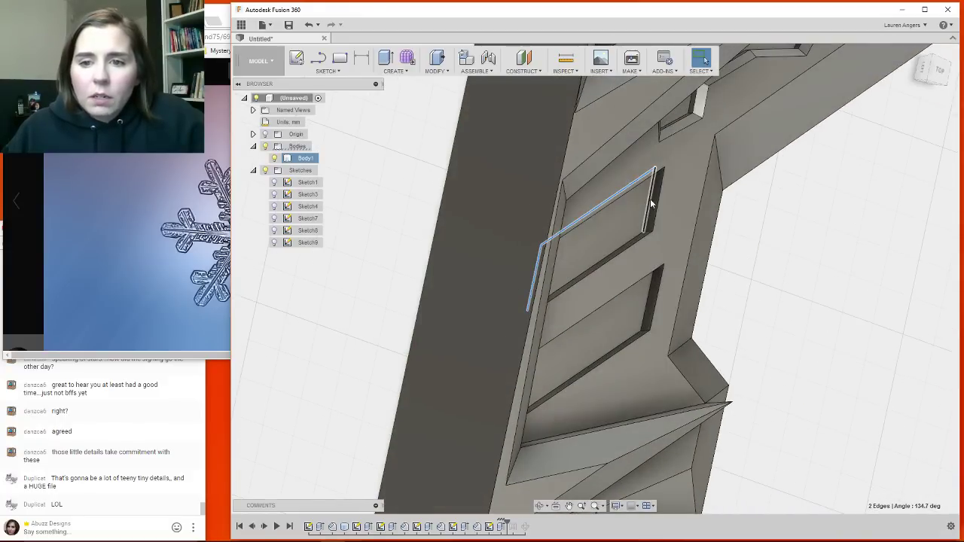
left_click(627, 242, "shift")
middle_click_drag(567, 315, 546, 222, "shift")
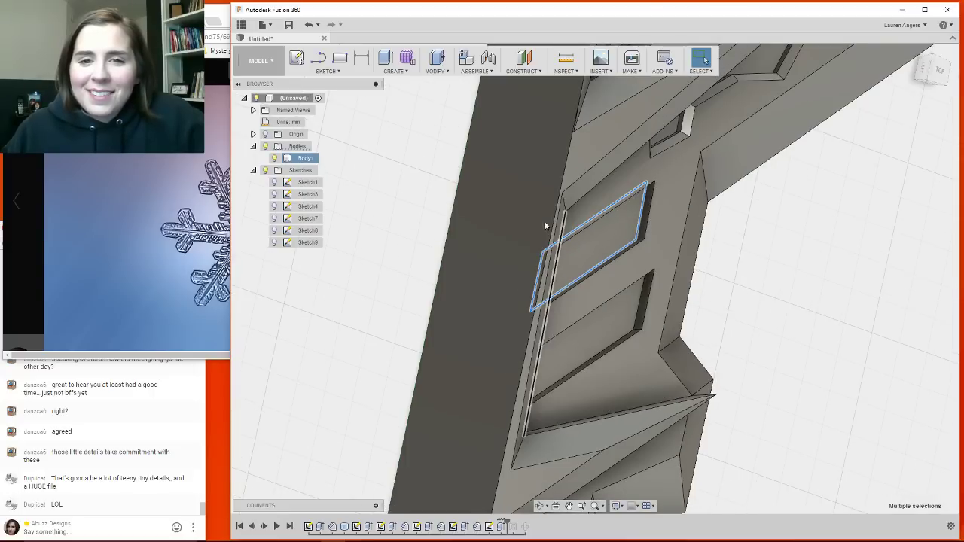
left_click(445, 71)
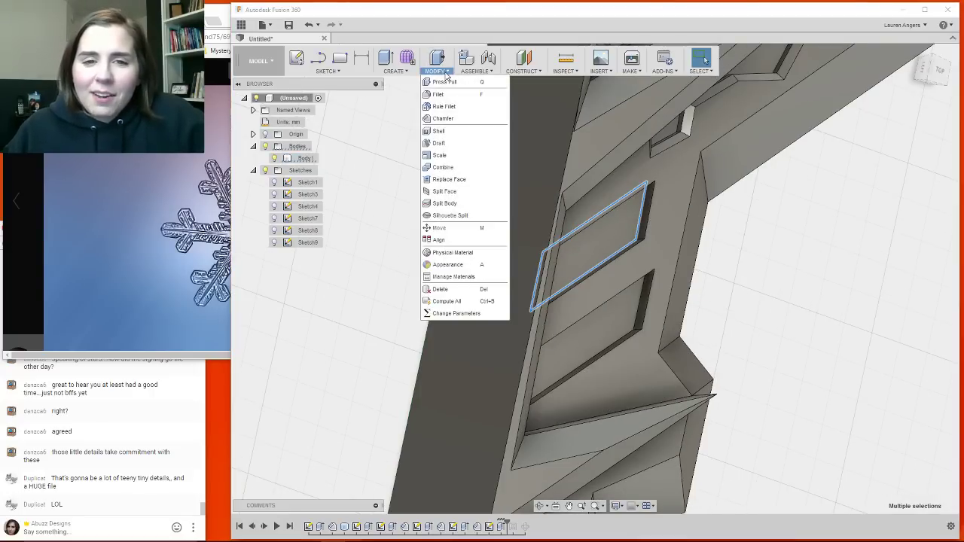
left_click(443, 118)
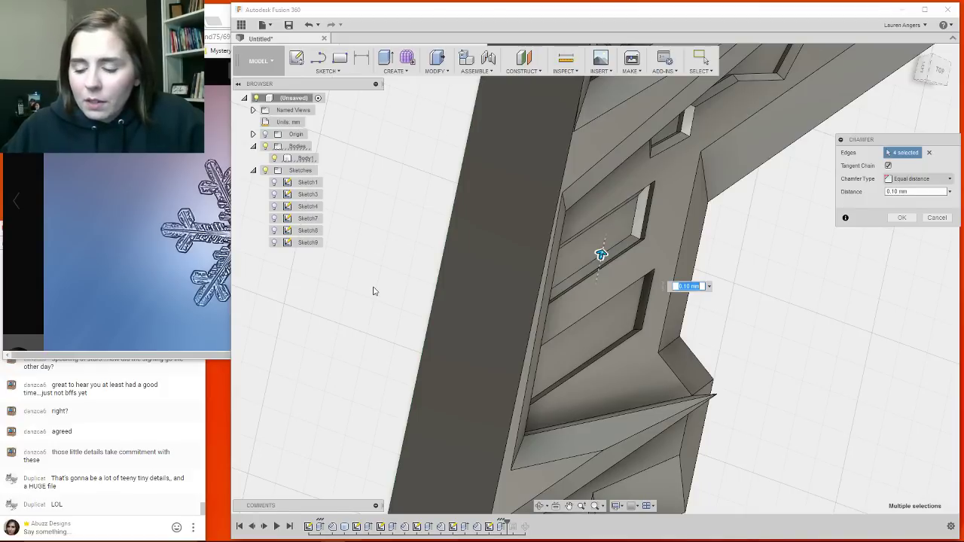
type(".15")
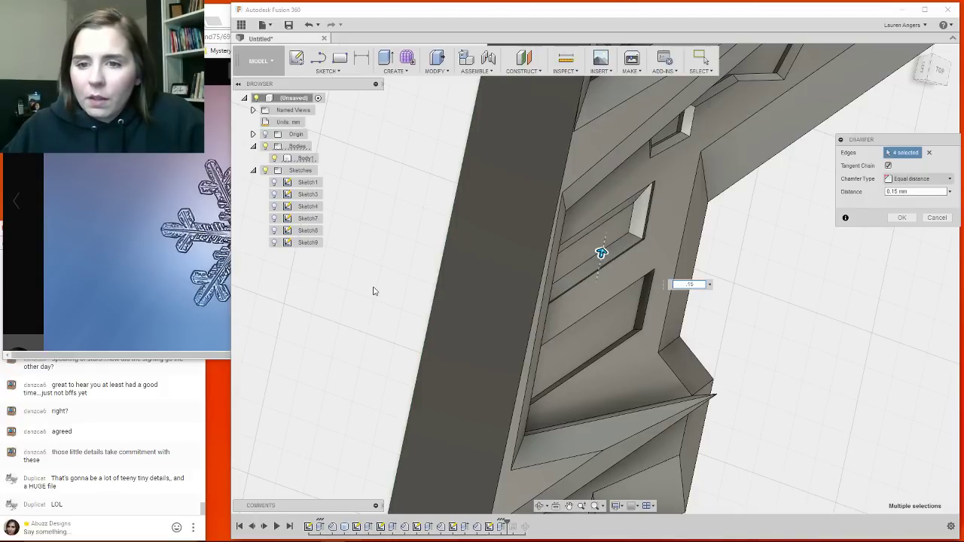
key("Return")
mouse_move(564, 307)
middle_mouse_down("shift")
mouse_move(593, 269)
mouse_move(563, 262)
mouse_move(576, 315)
mouse_move(572, 302)
middle_mouse_up("shift")
scroll(575, 314, "up", 2)
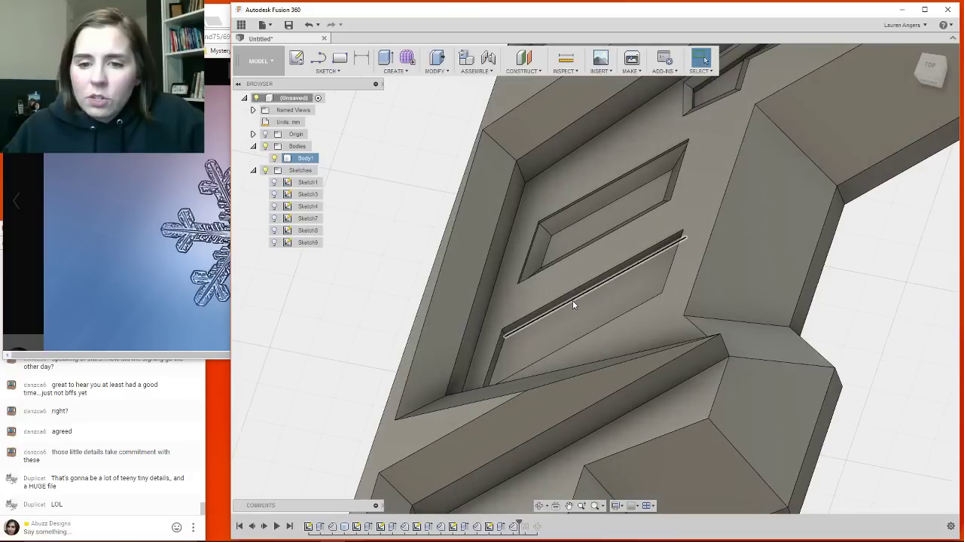
left_click(503, 338)
left_click(501, 345, "ctrl")
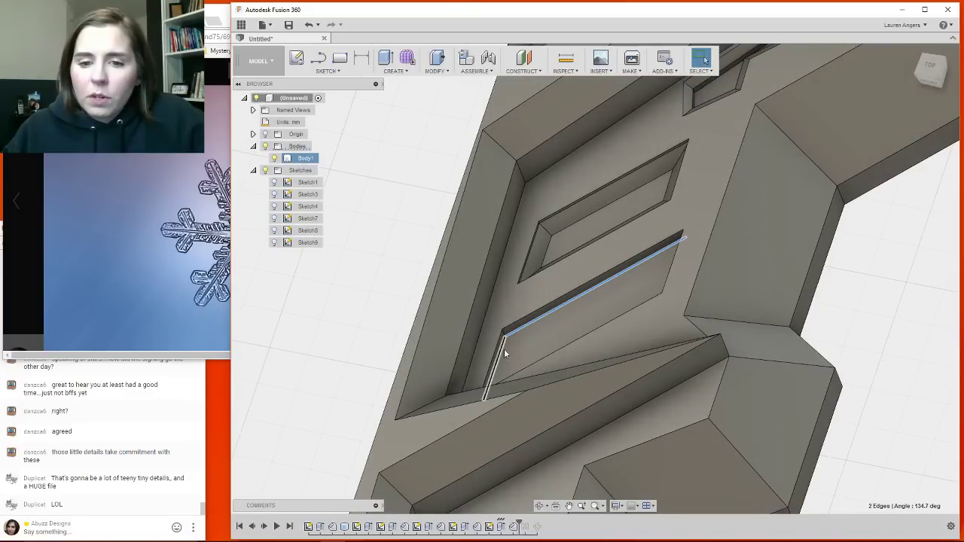
middle_click_drag(590, 333, 603, 336, "shift")
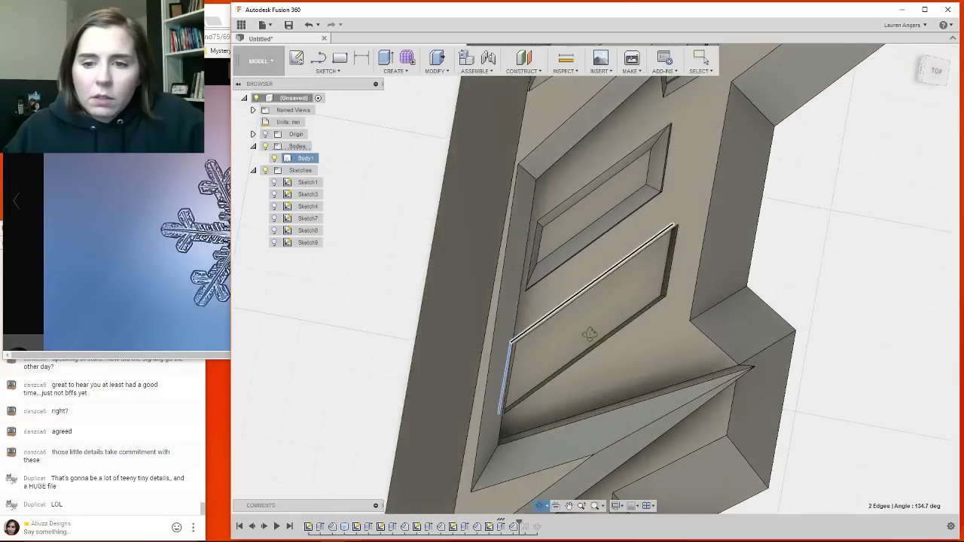
left_click(662, 276, "ctrl")
left_click(652, 305, "ctrl")
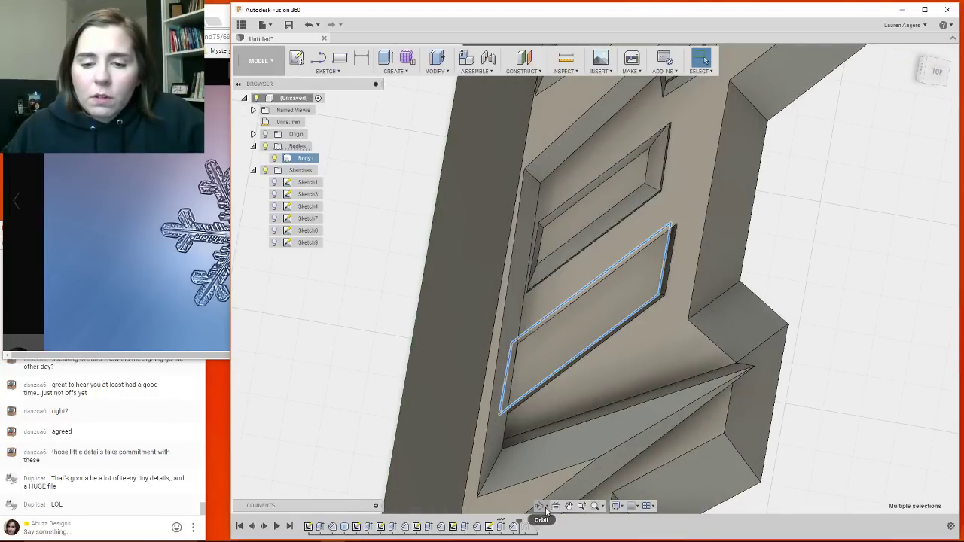
Edit the upper parallelogram recess's chamfer to also include the four floor edges of the lower parallelogram recess.
right_click(514, 526)
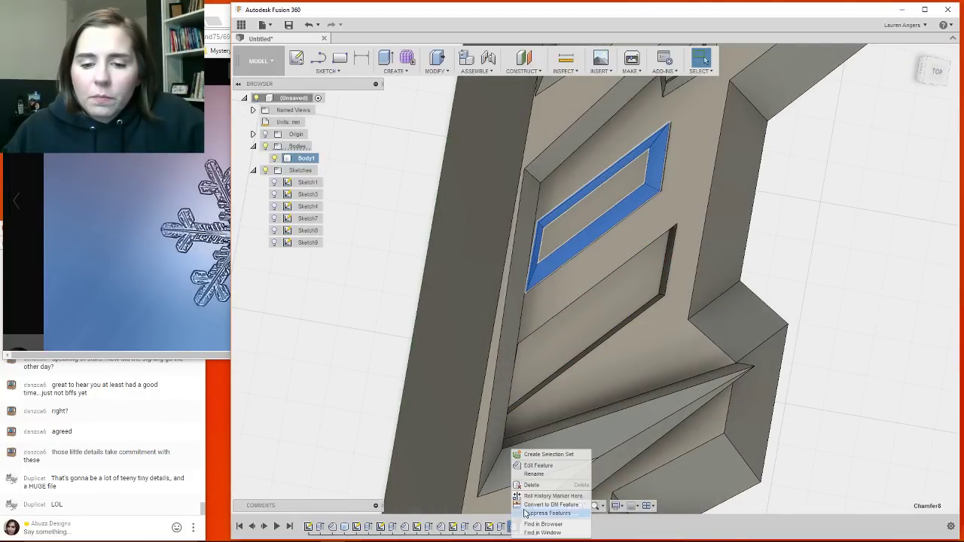
left_click(537, 466)
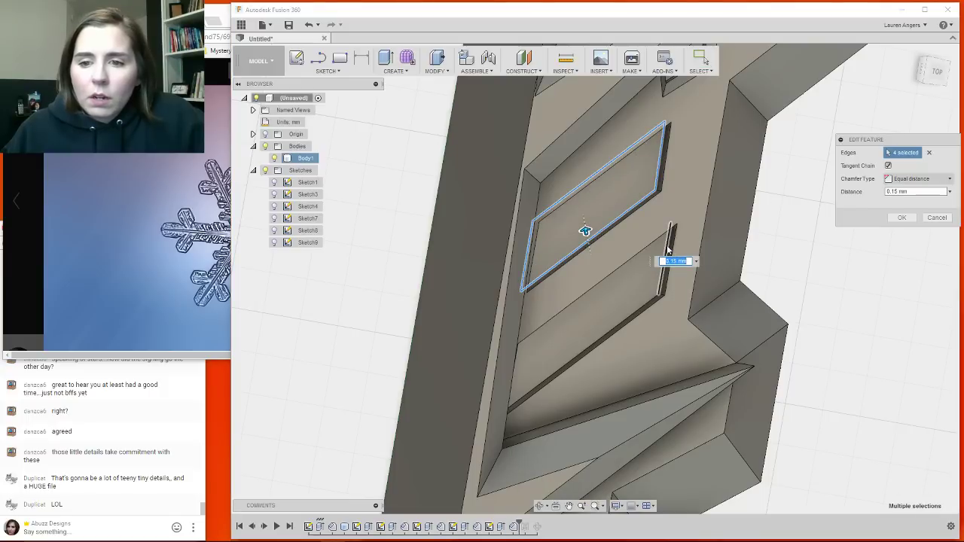
left_click(663, 245)
left_click(644, 299)
left_click(633, 315)
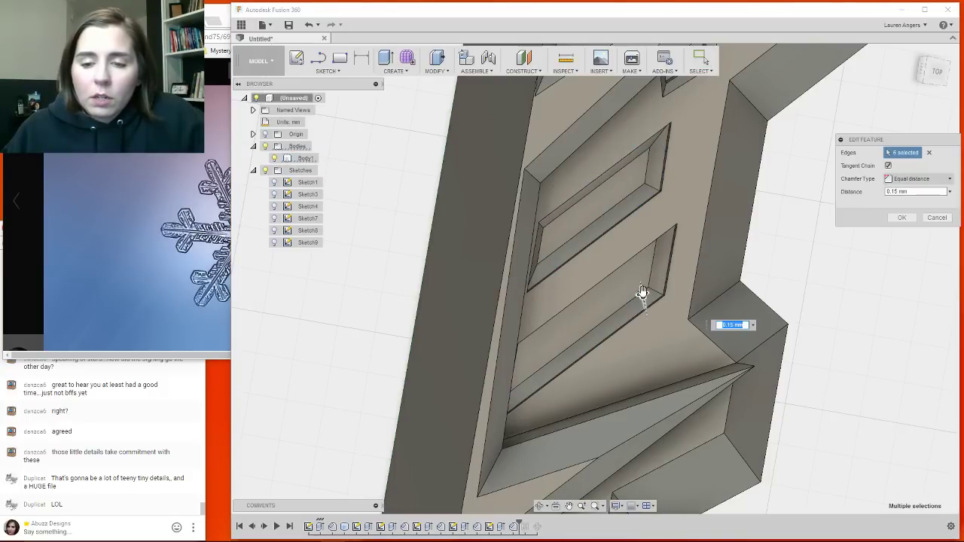
middle_click_drag(633, 315, 538, 368, "shift")
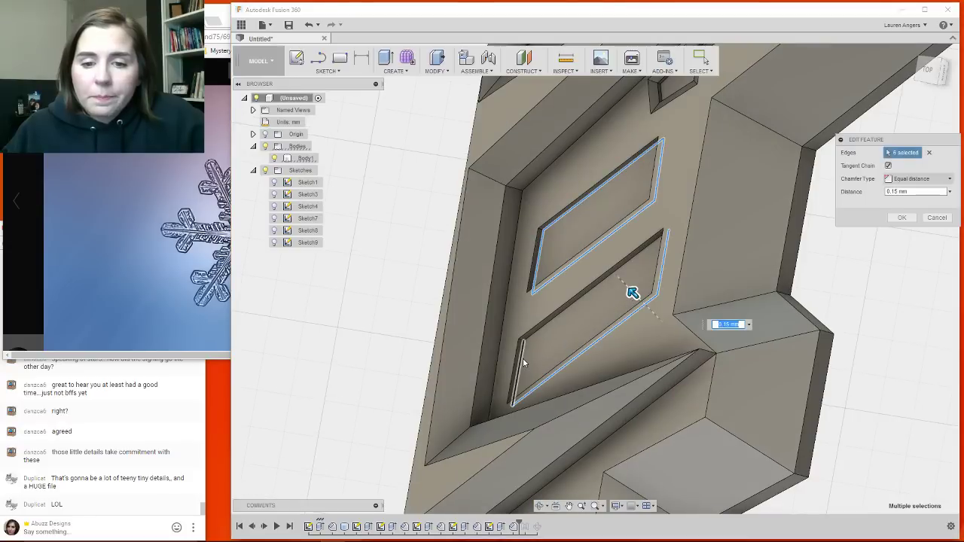
left_click(524, 363)
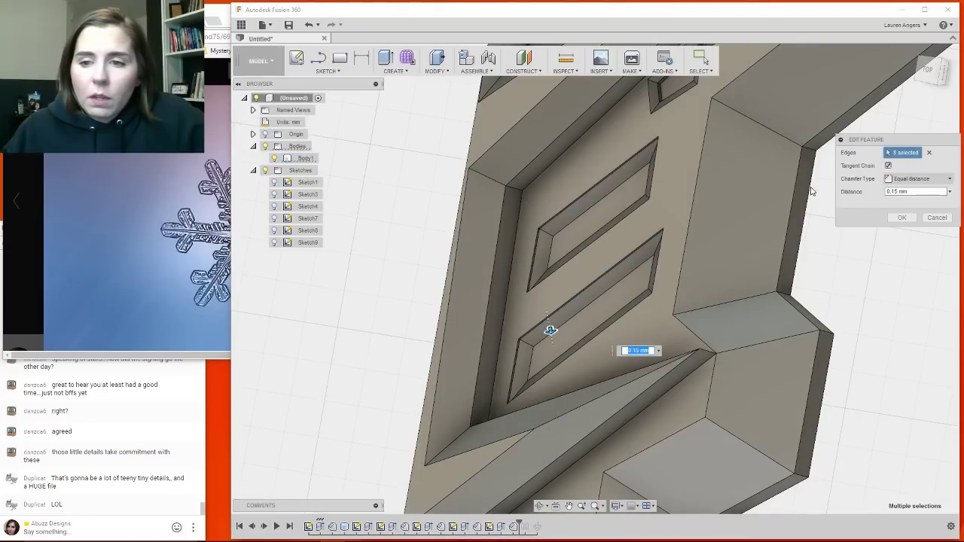
left_click(901, 218)
middle_click_drag(721, 228, 648, 102, "shift")
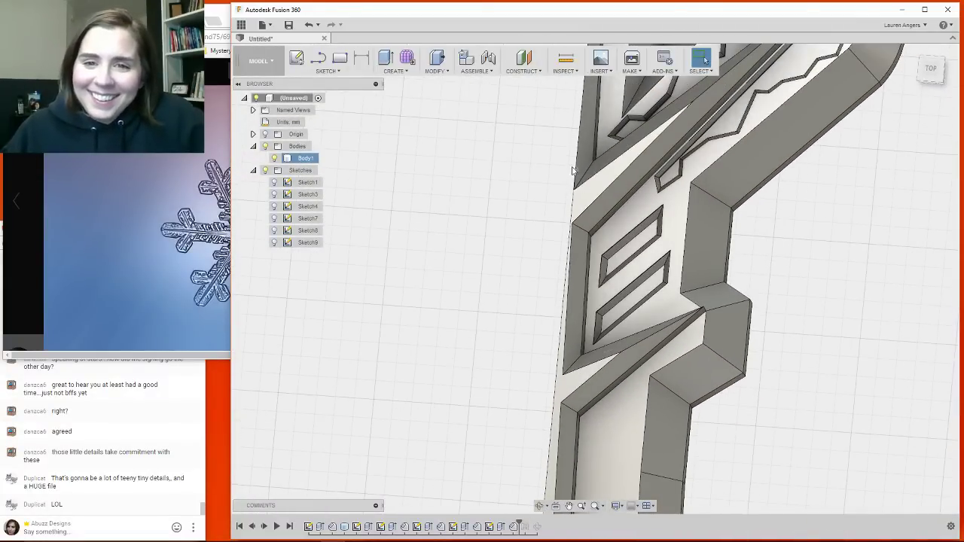
left_click(534, 126)
left_click(770, 132)
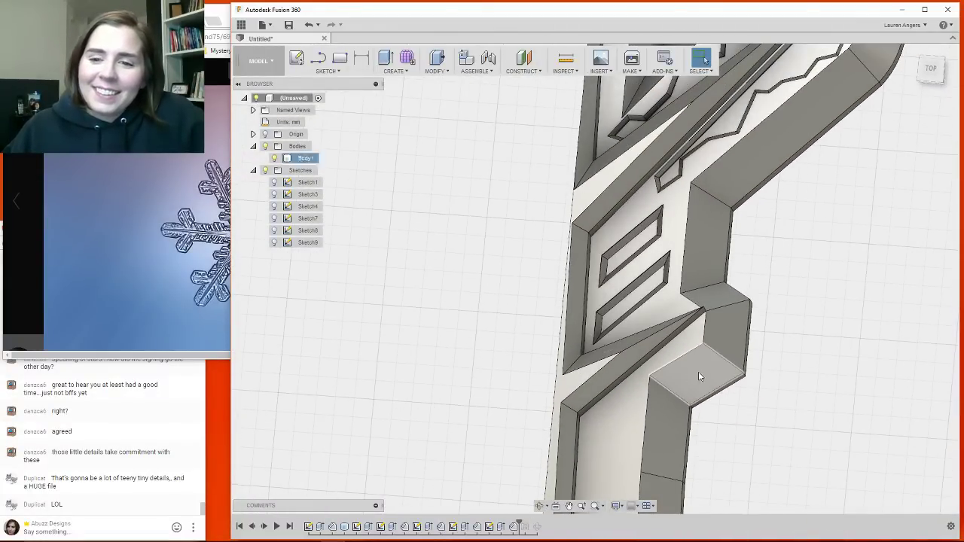
scroll(698, 371, "down", 2)
scroll(708, 355, "up", 2)
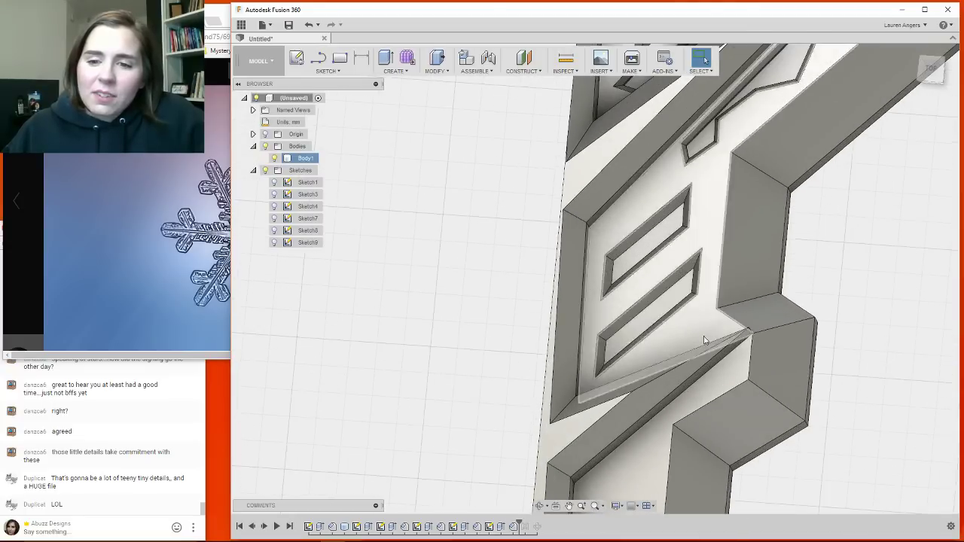
left_click(584, 109)
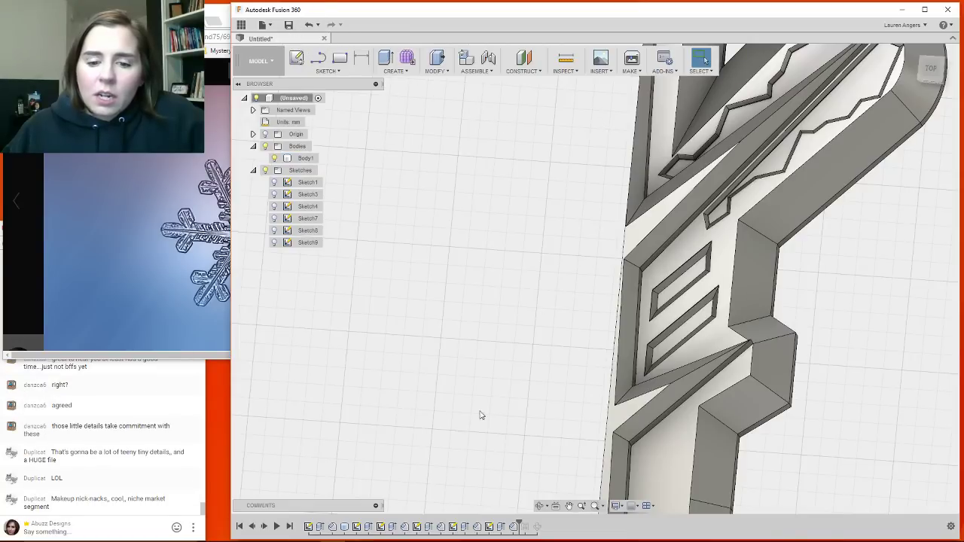
Roll the history forward past the circular pattern and examine the parallelogram recesses on the complete snowflake arm.
left_click_drag(520, 526, 539, 526)
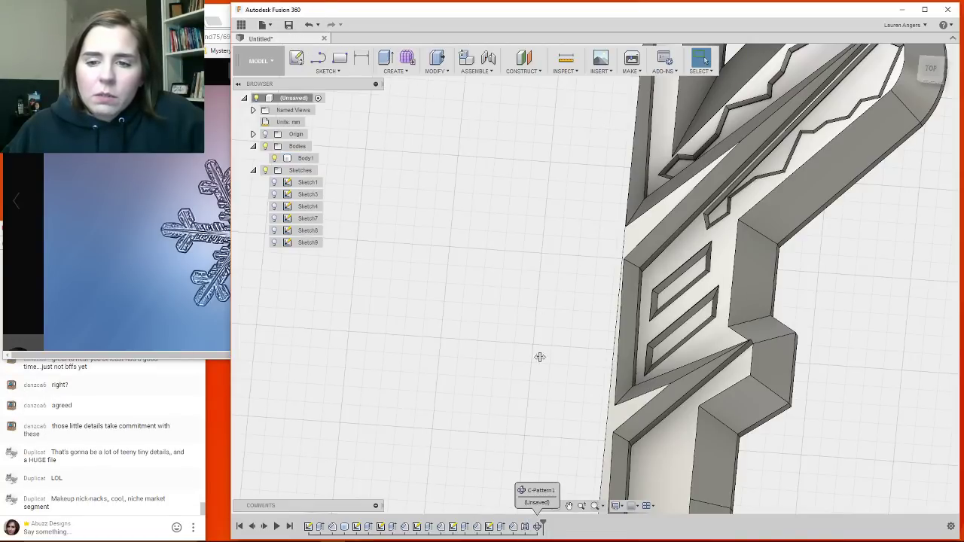
scroll(602, 309, "down", 6)
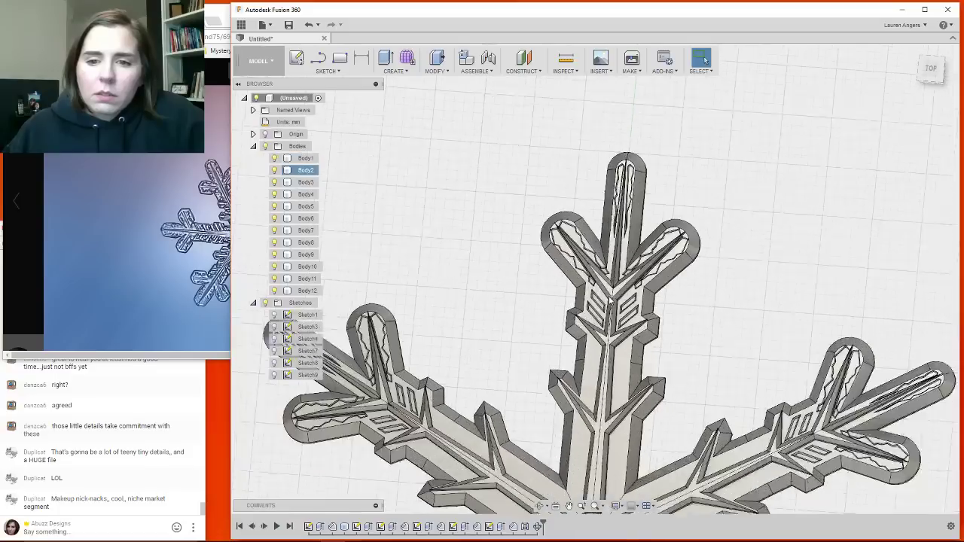
scroll(623, 289, "up", 4)
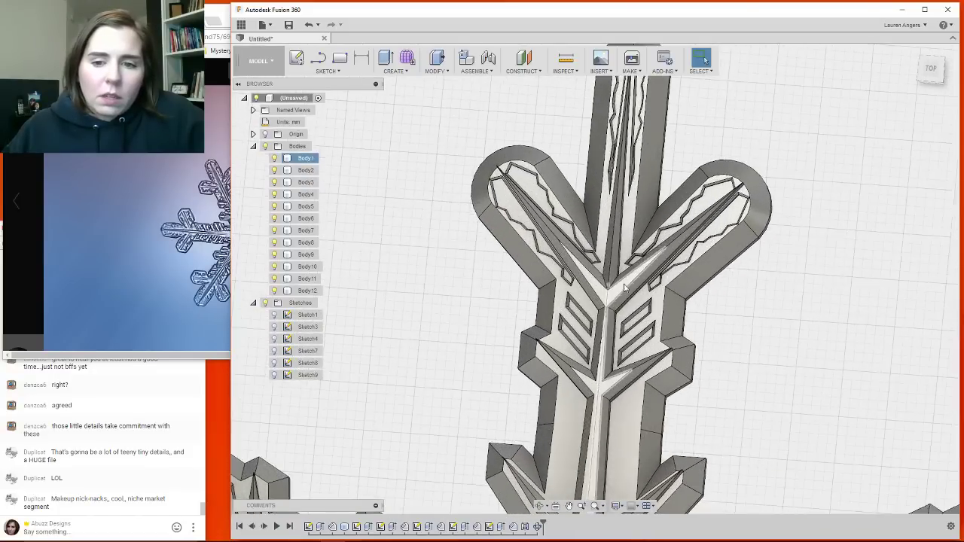
scroll(624, 289, "up", 2)
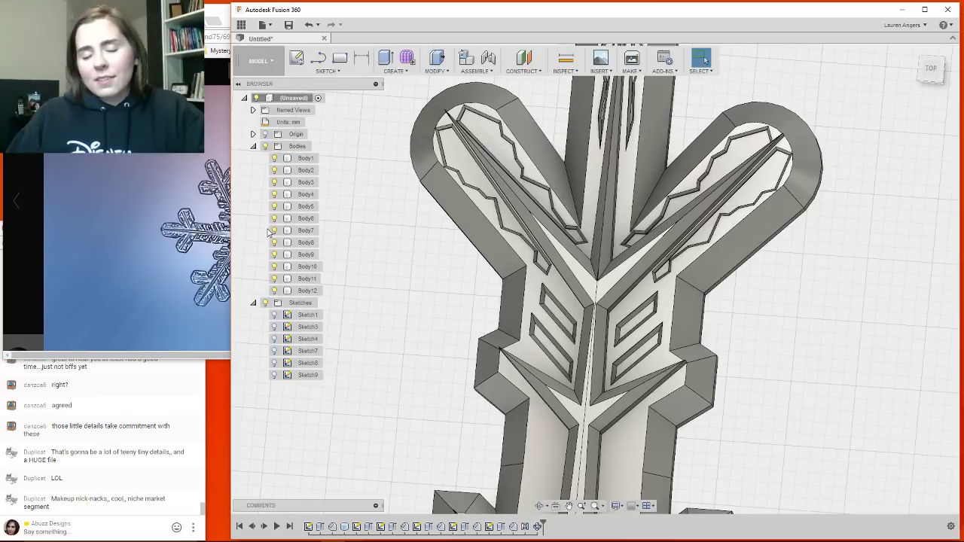
left_click(305, 171)
left_click(452, 318)
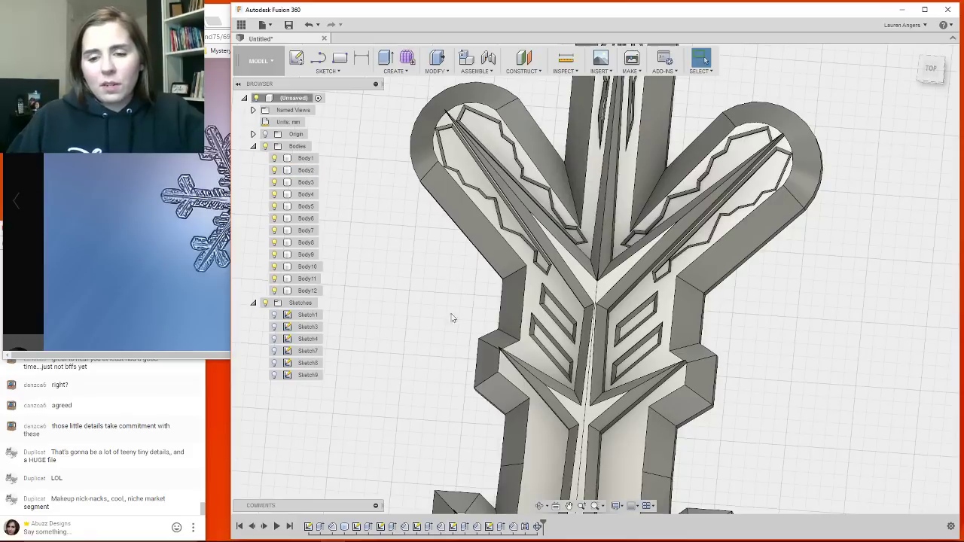
Roll the history back to just before the mirror and open the parallelogram recesses' sketch for editing.
left_click_drag(541, 526, 519, 526)
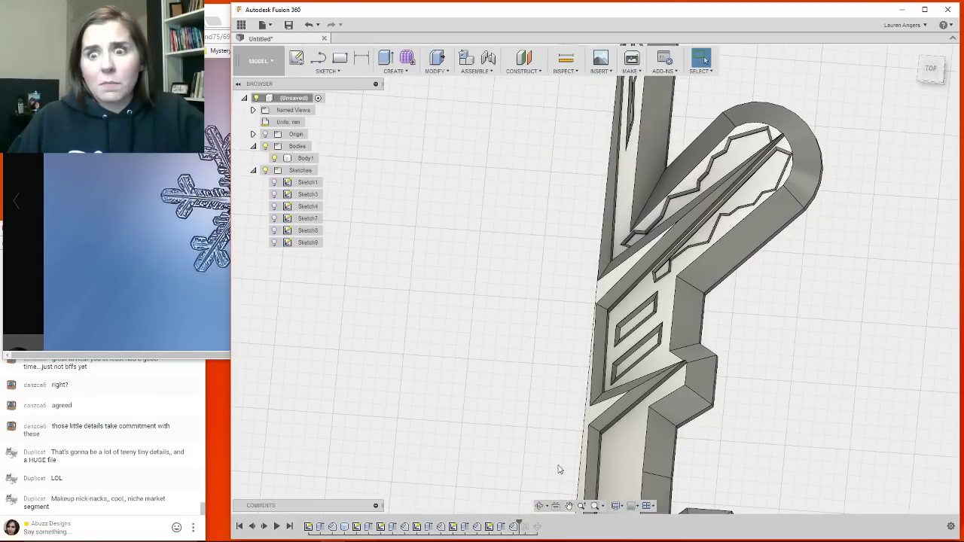
scroll(638, 312, "up", 3)
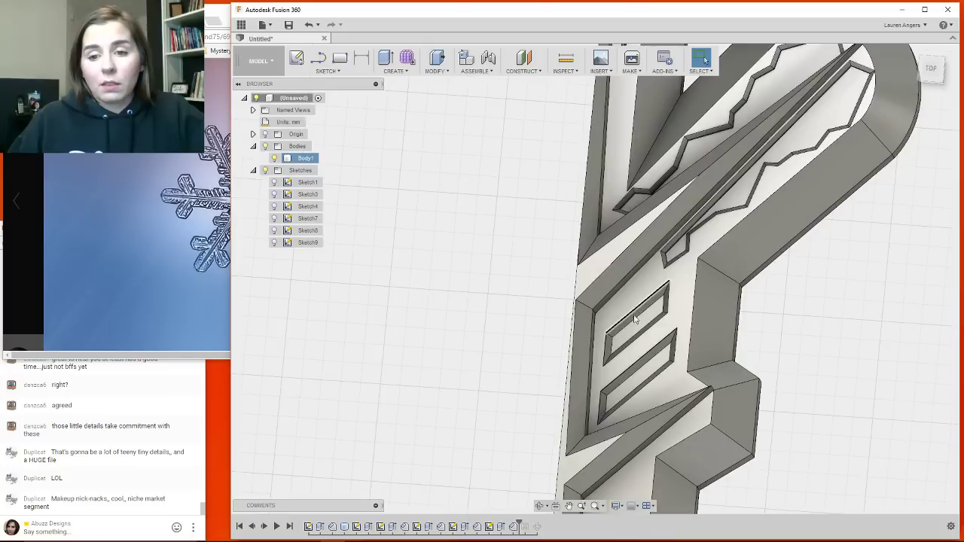
right_click(491, 528)
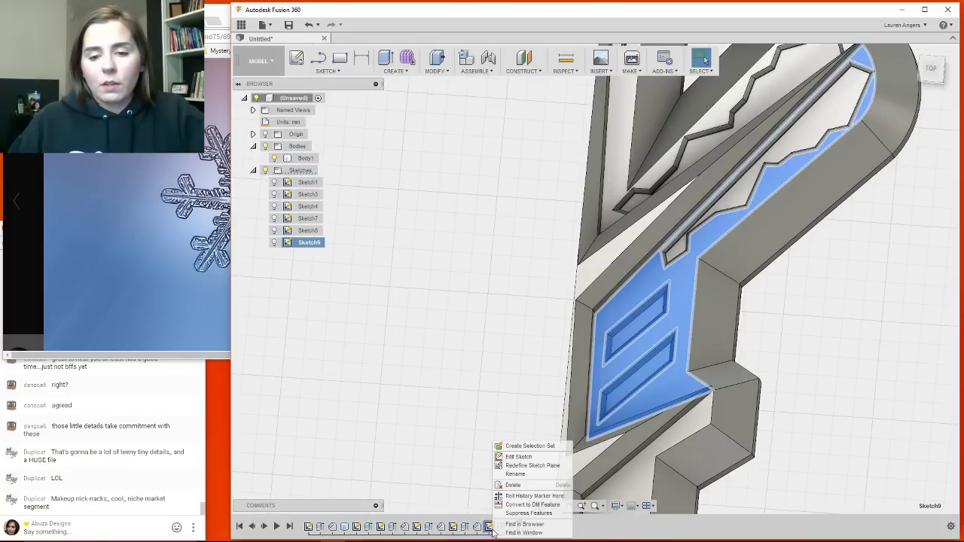
left_click(518, 458)
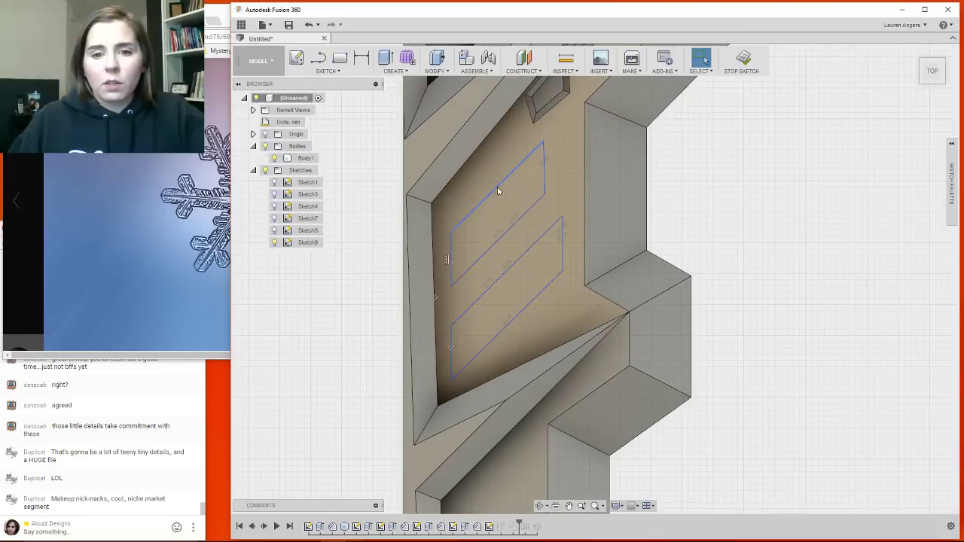
Move the four lines of the upper parallelogram by -0.30 mm in Y, away from the lower one.
left_click(498, 211)
right_click(497, 210)
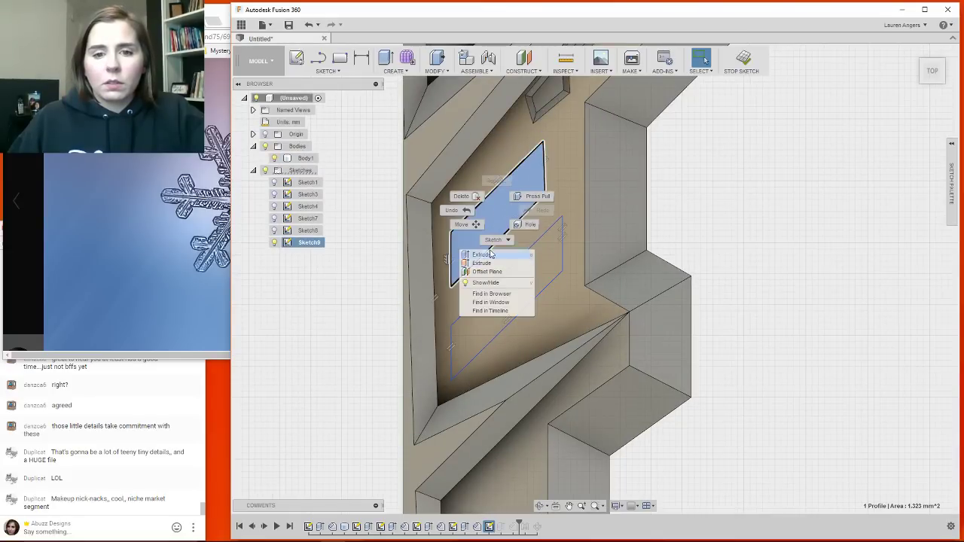
left_click(461, 224)
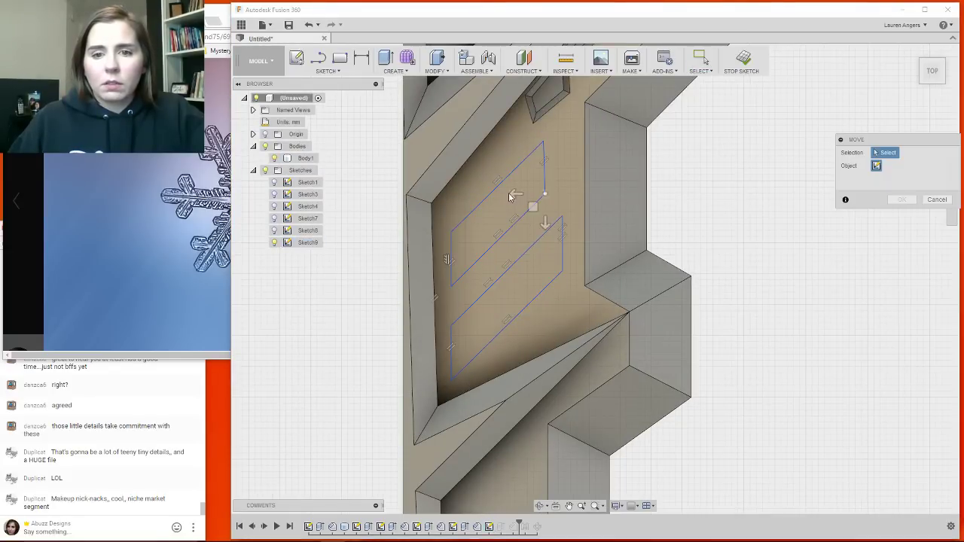
left_click(449, 284)
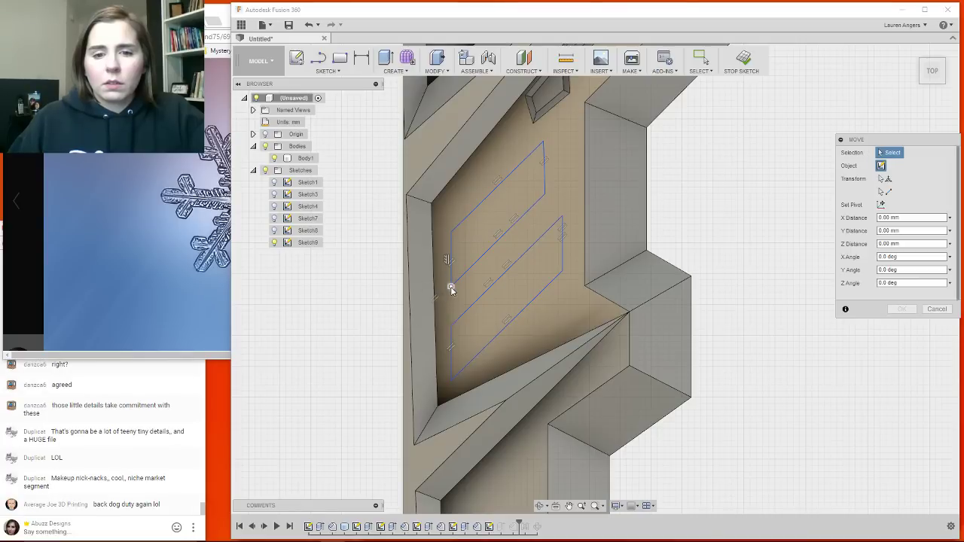
left_click(451, 243)
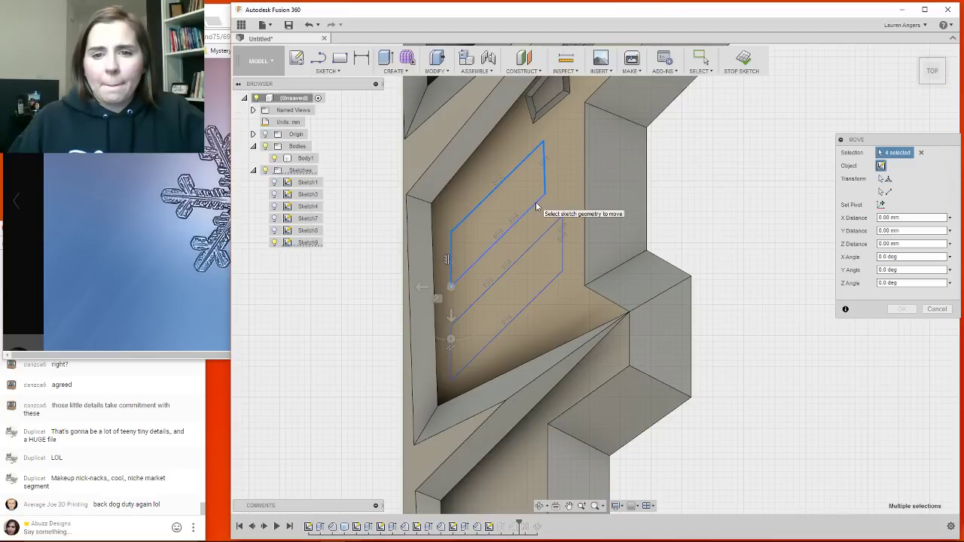
left_click(483, 254)
left_click_drag(451, 318, 452, 299)
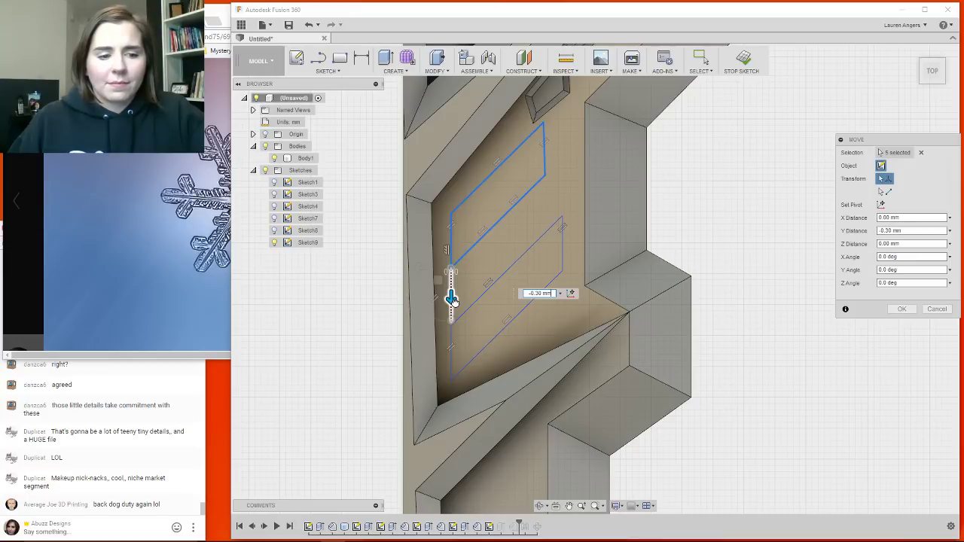
left_click(455, 302)
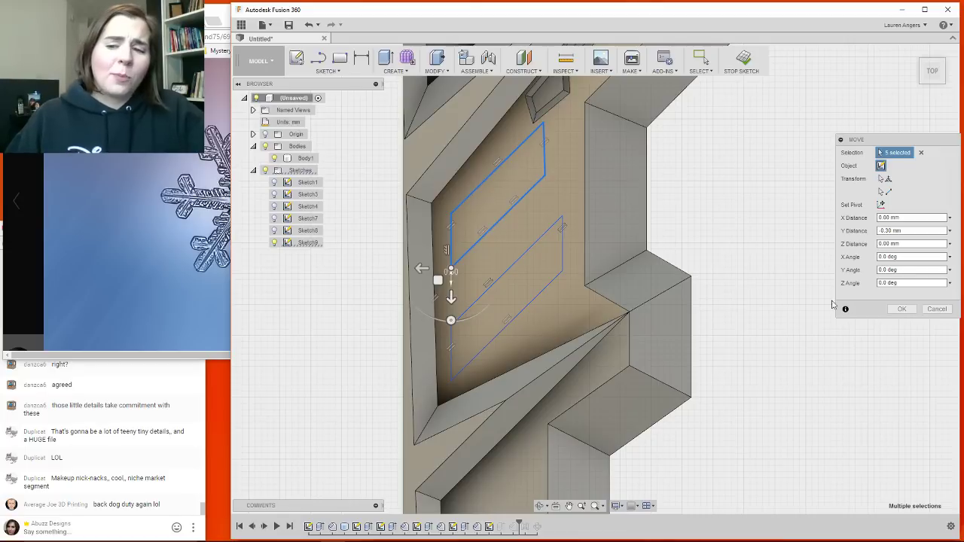
left_click(902, 309)
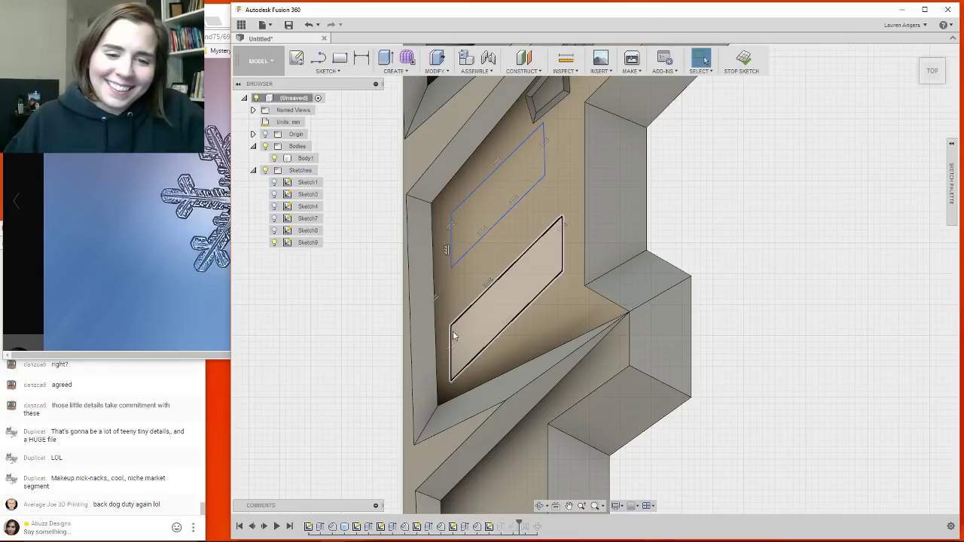
left_click(453, 331)
left_click(461, 313)
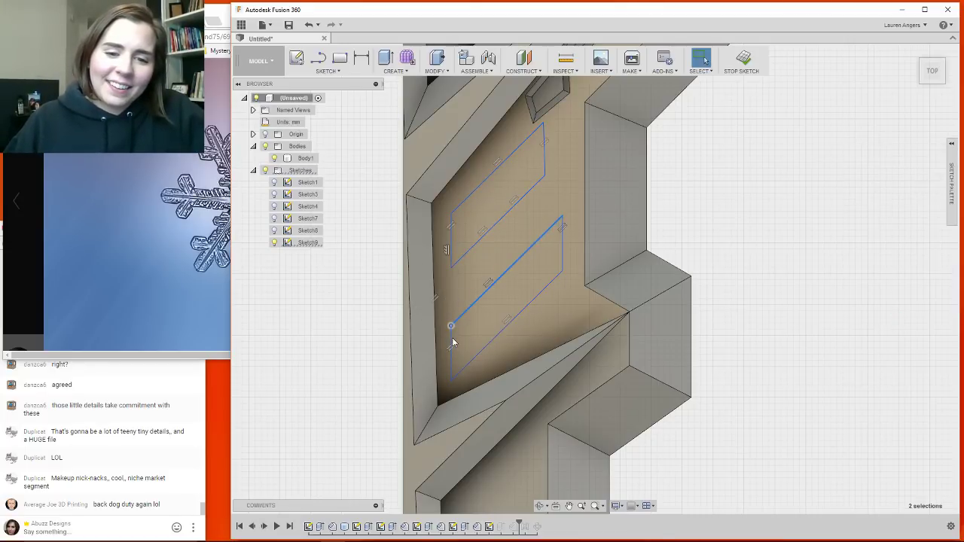
double_click(451, 338)
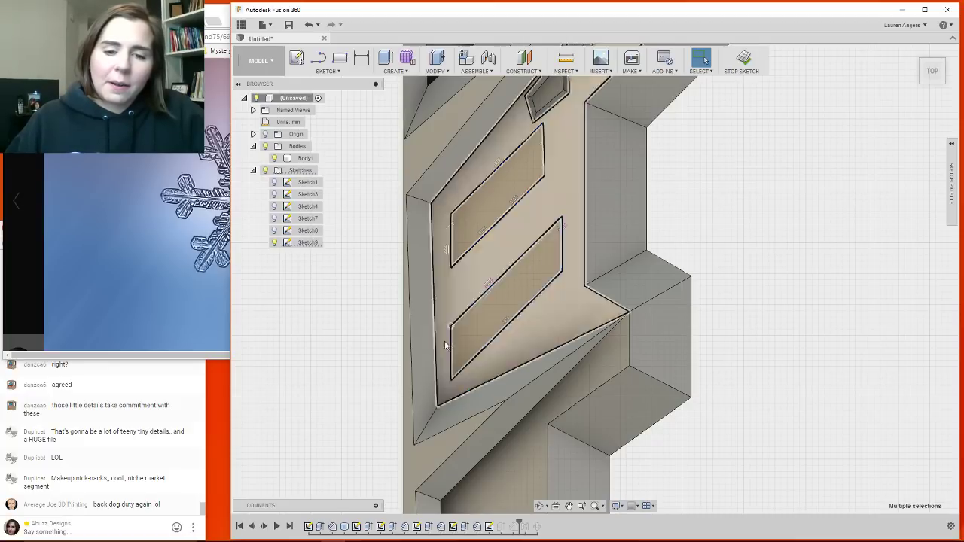
right_click(452, 327)
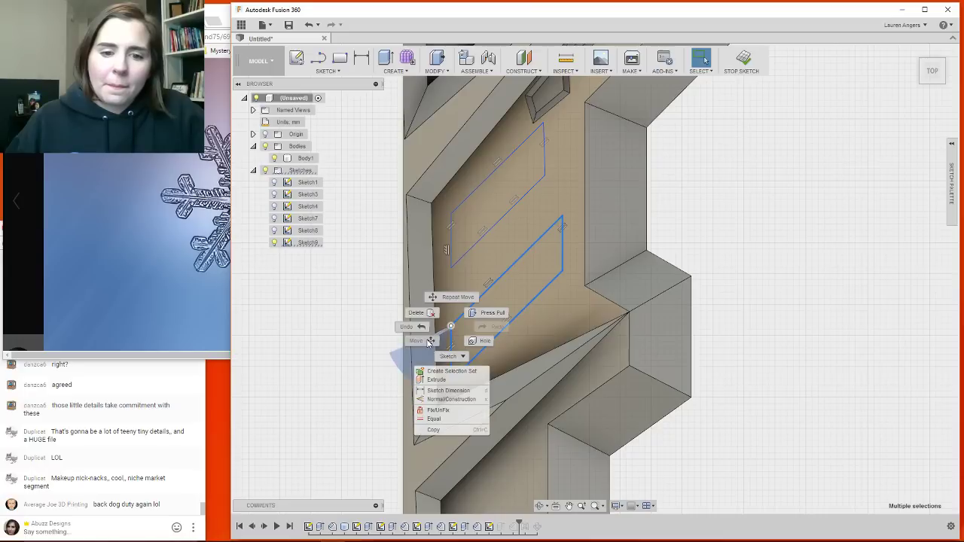
left_click(419, 341)
left_click_drag(451, 326, 453, 337)
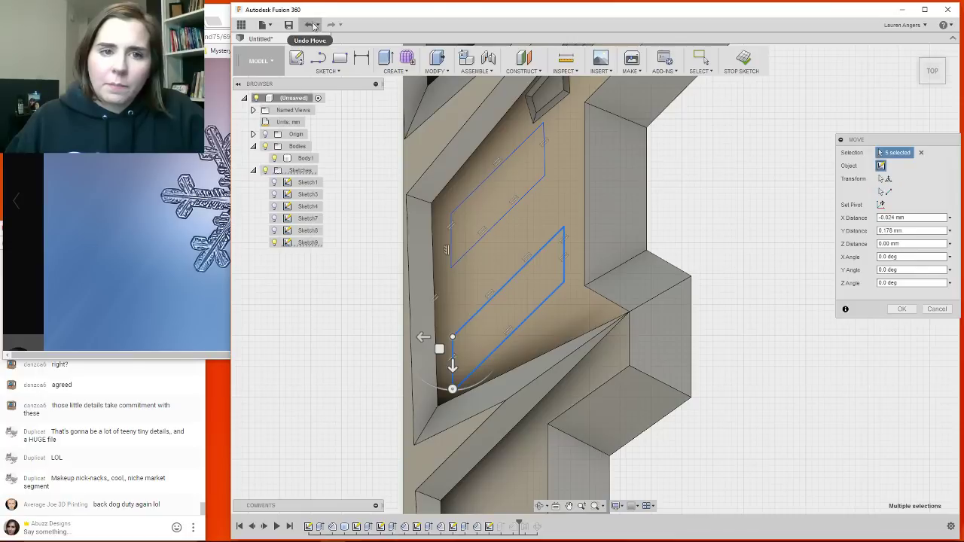
left_click(307, 25)
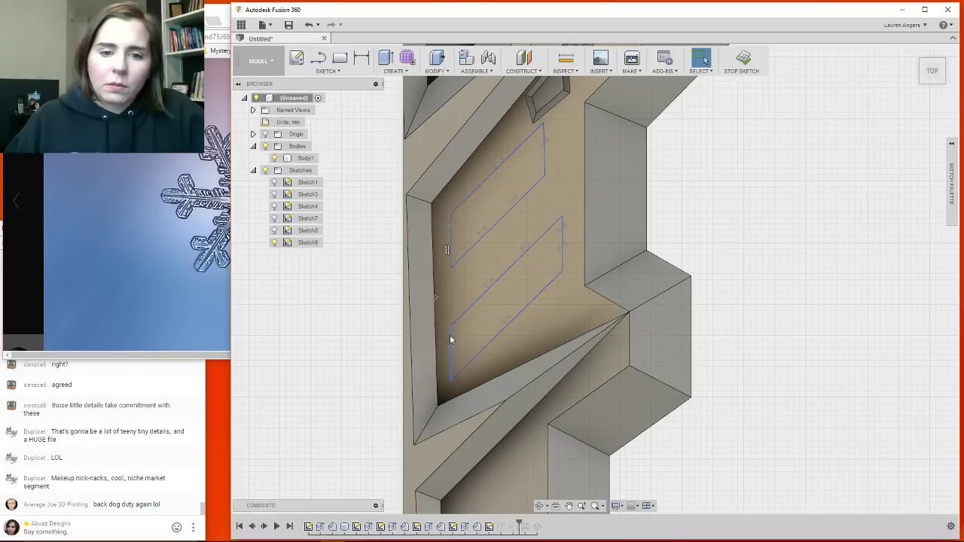
Move the four lines of the lower parallelogram by 0.20 mm in Y, away from the upper one.
left_click(449, 335)
left_click(463, 315, "ctrl")
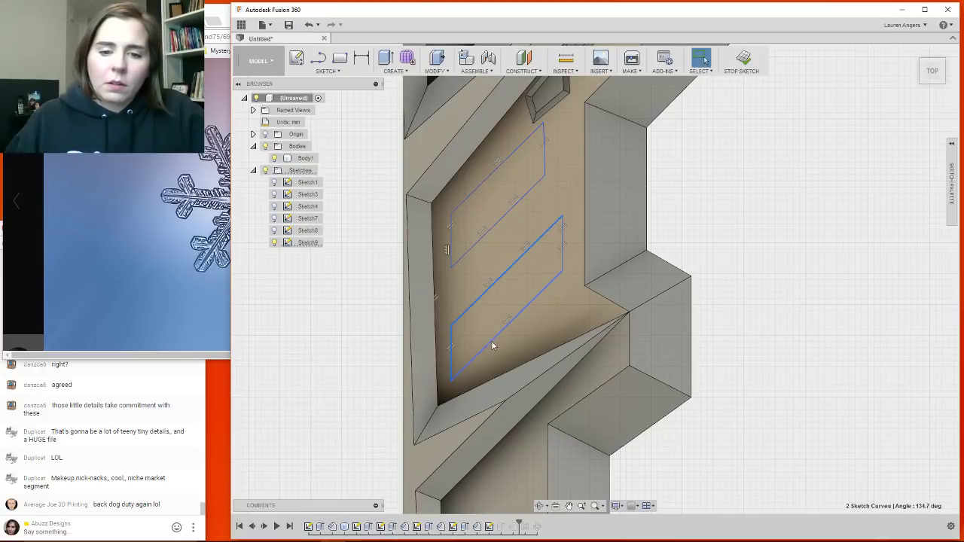
left_click(492, 341, "ctrl")
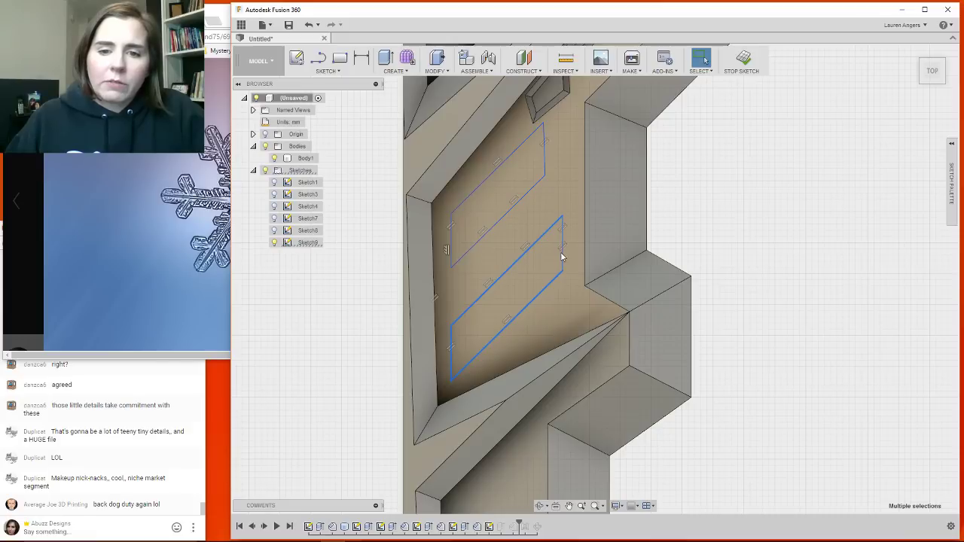
left_click(564, 262, "ctrl")
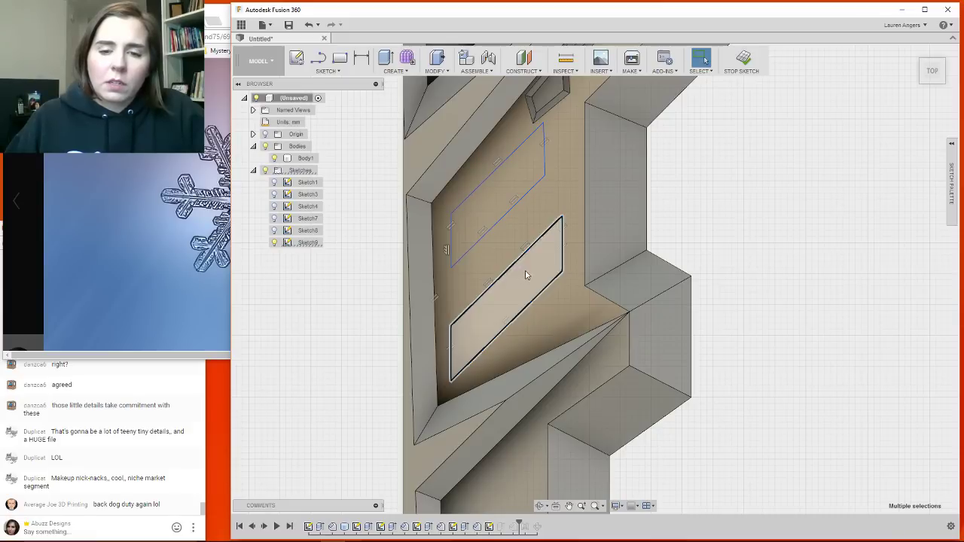
right_click(454, 339)
left_click(417, 346)
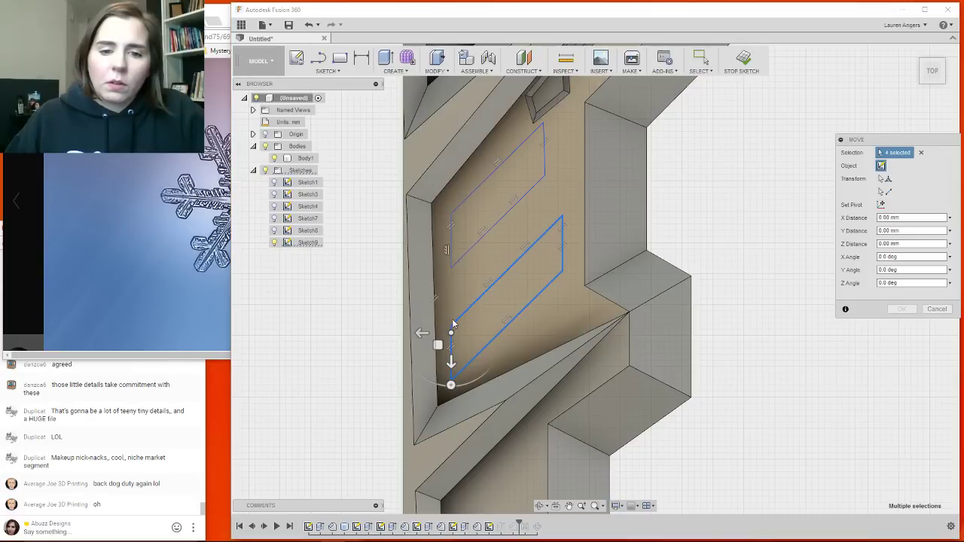
left_click_drag(452, 362, 451, 378)
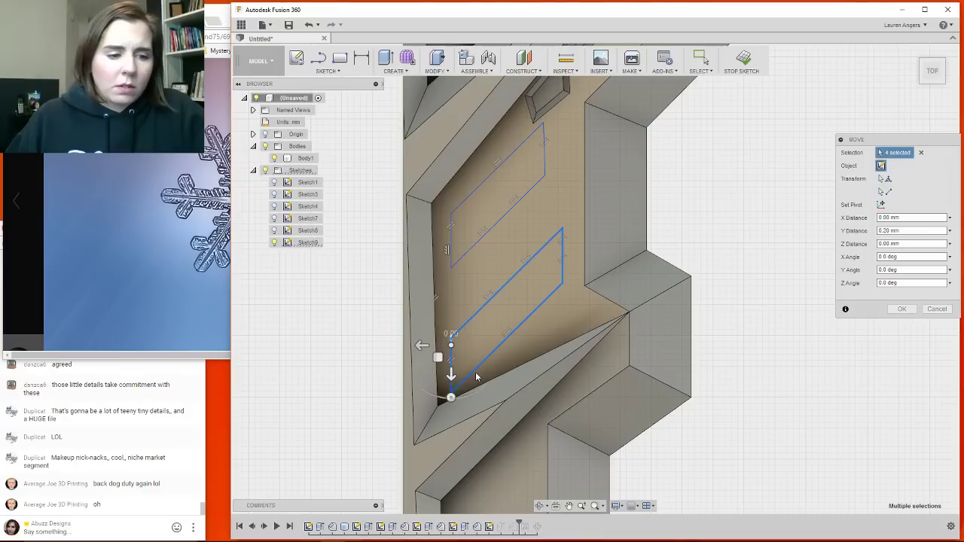
left_click(903, 308)
Narrow both parallelograms by shifting their facing long edges apart to widen the gap between them.
left_click(503, 205)
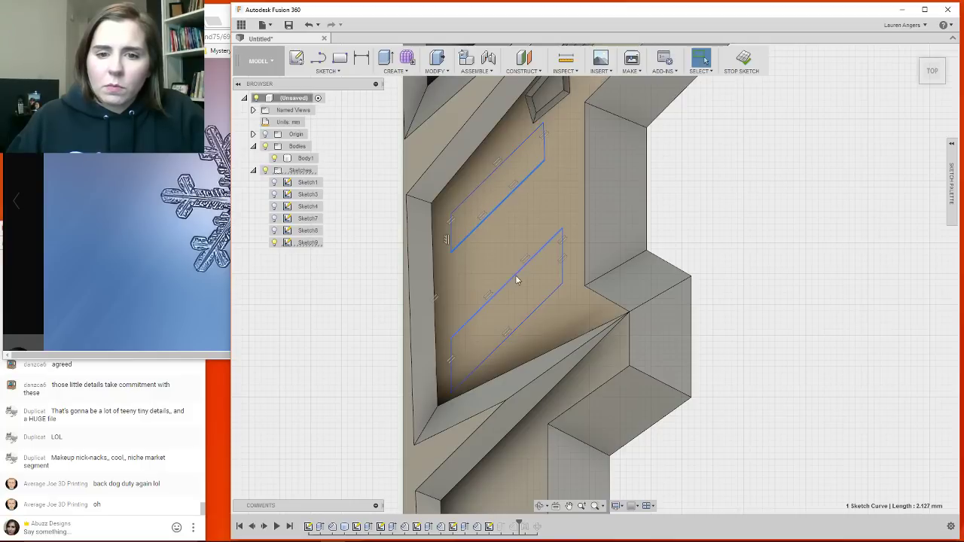
left_click_drag(514, 275, 516, 286)
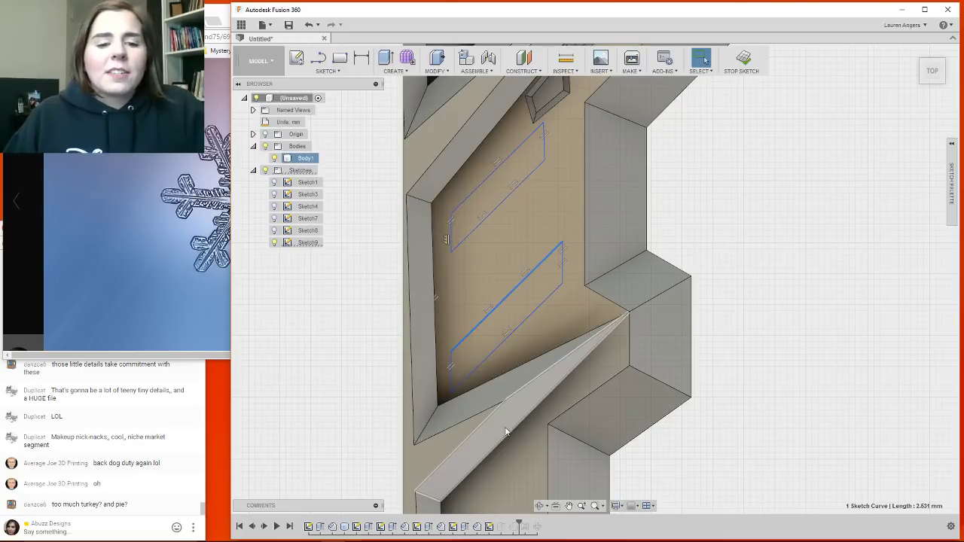
Draw a third parallelogram with long edges about 2.2 mm between the two existing ones, finish the sketch and show it.
scroll(468, 311, "up", 2)
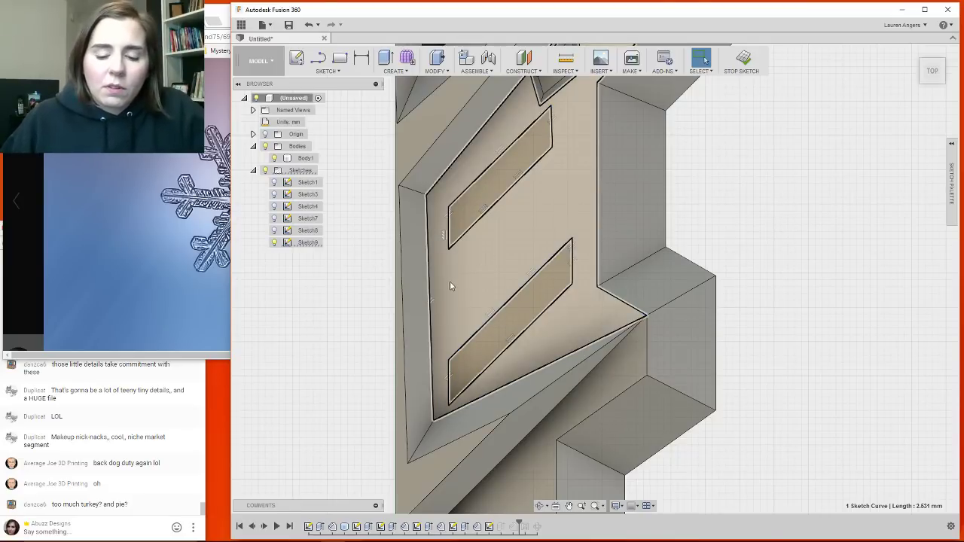
key("l")
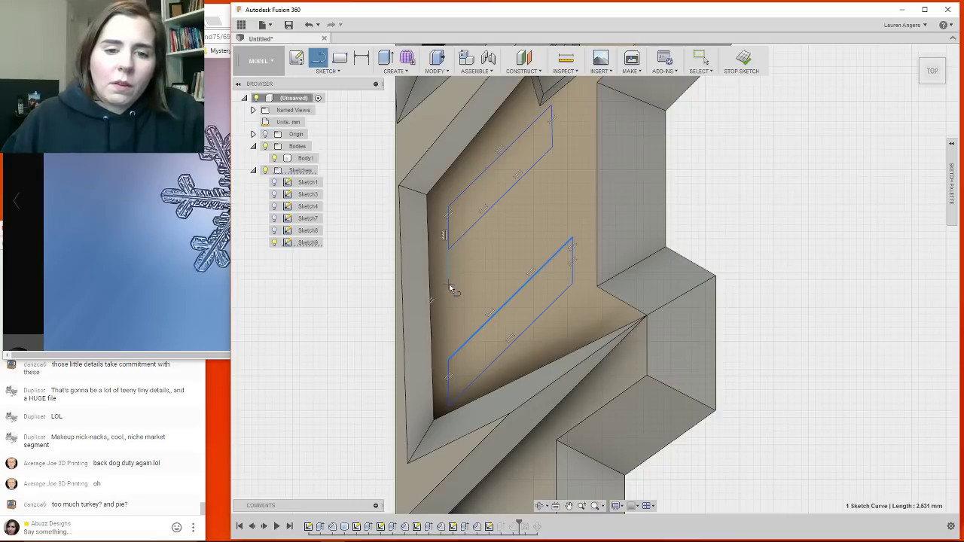
left_click(449, 276)
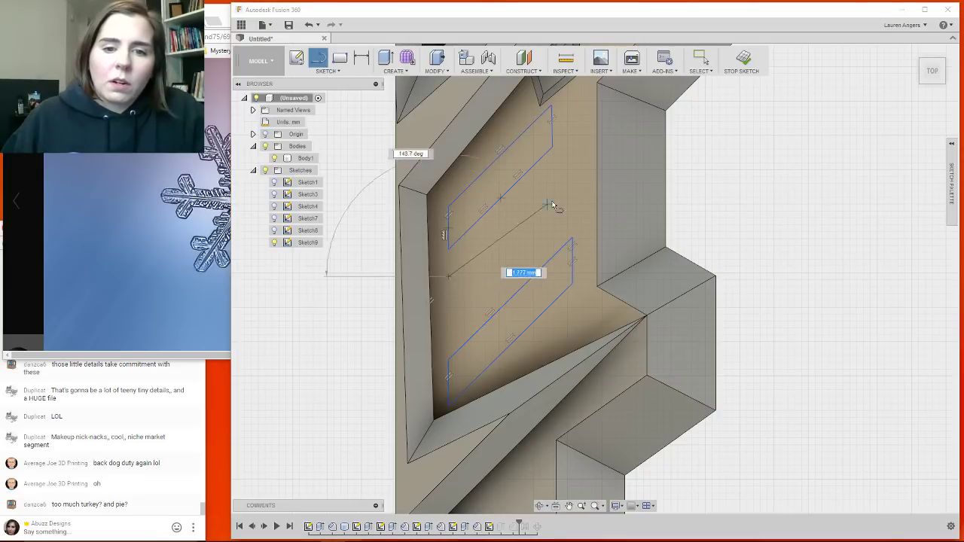
left_click(558, 168)
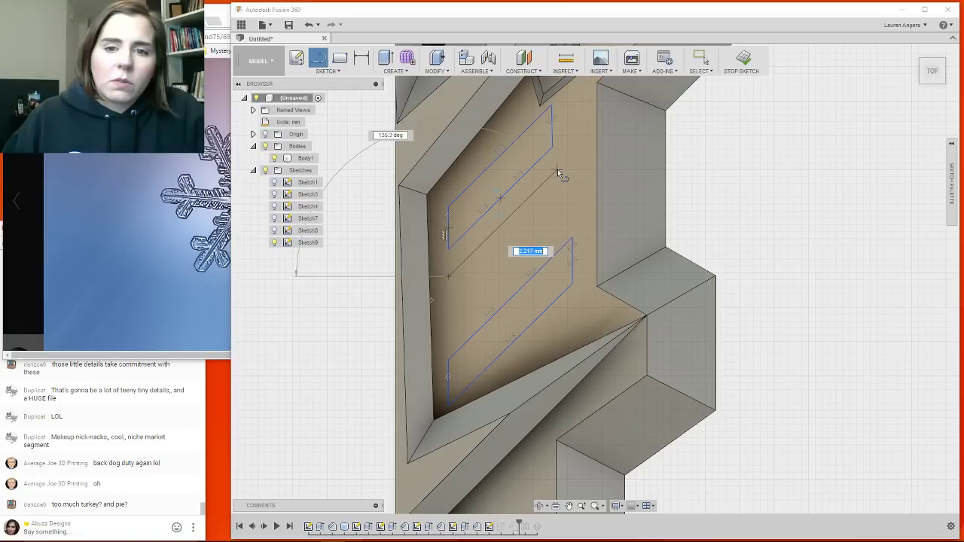
left_click(558, 224)
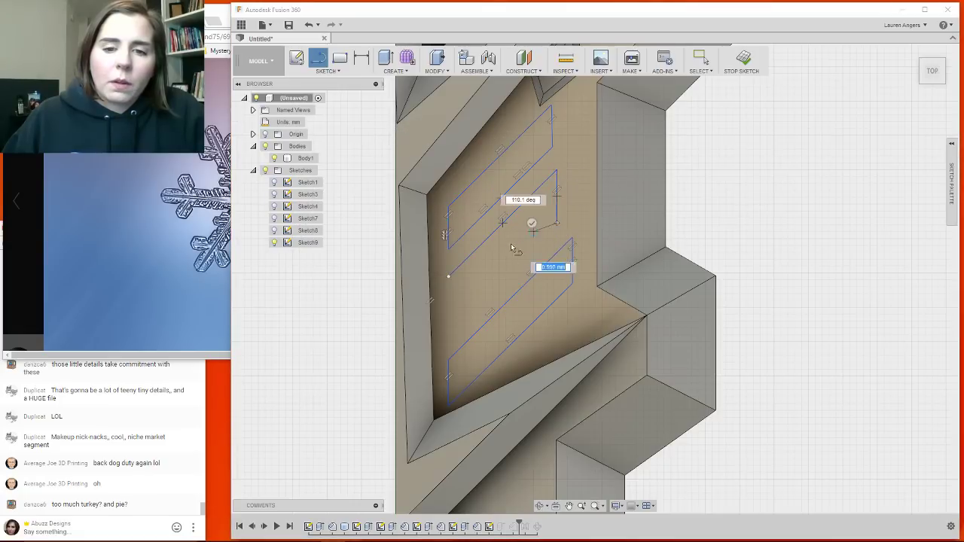
left_click(449, 331)
left_click(448, 276)
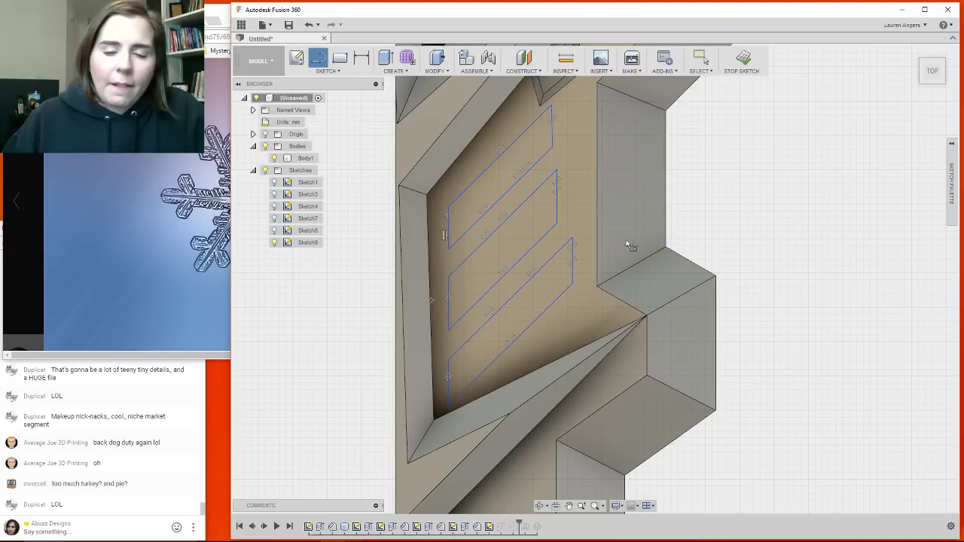
left_click(742, 60)
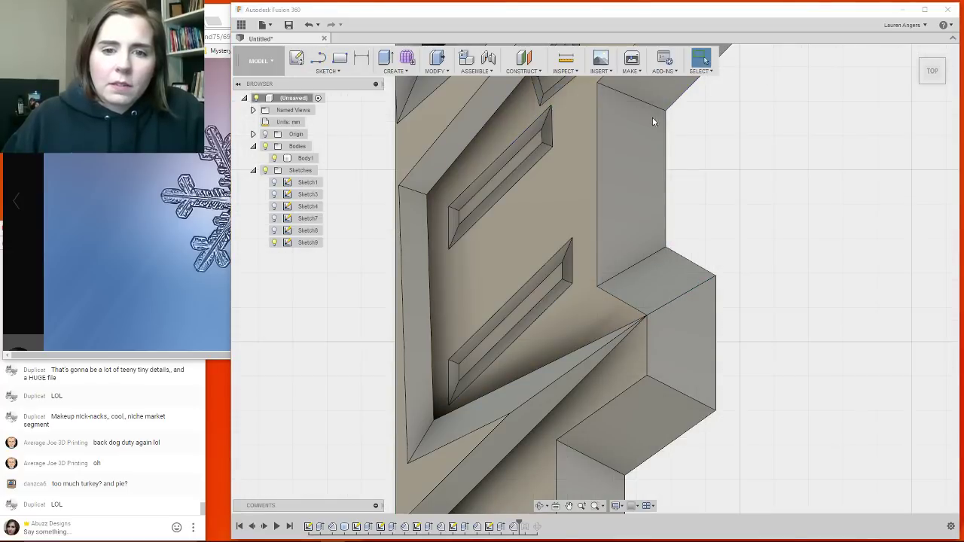
left_click(274, 244)
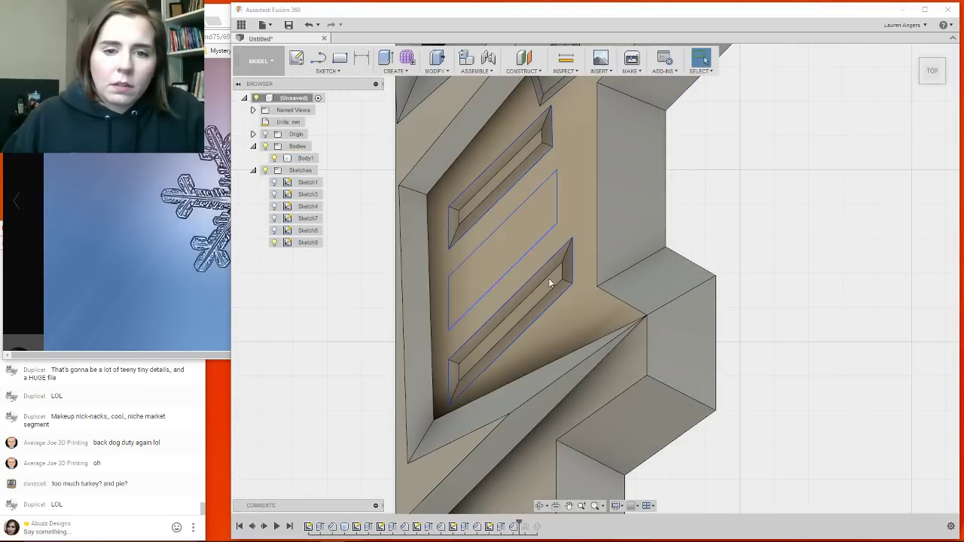
Try to add the middle parallelogram profile to the existing cut extrusion of the recesses.
scroll(623, 288, "down", 2)
left_click(501, 527)
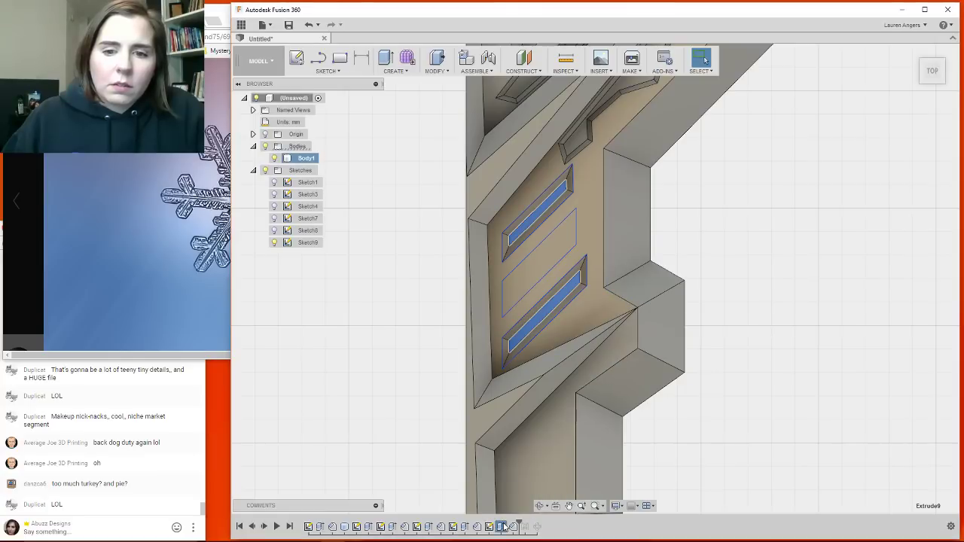
right_click(506, 528)
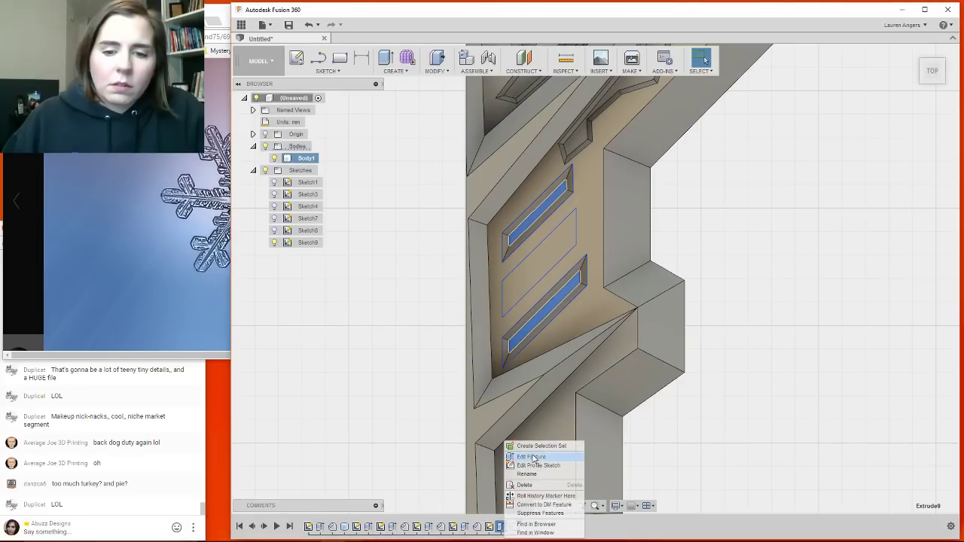
left_click(535, 461)
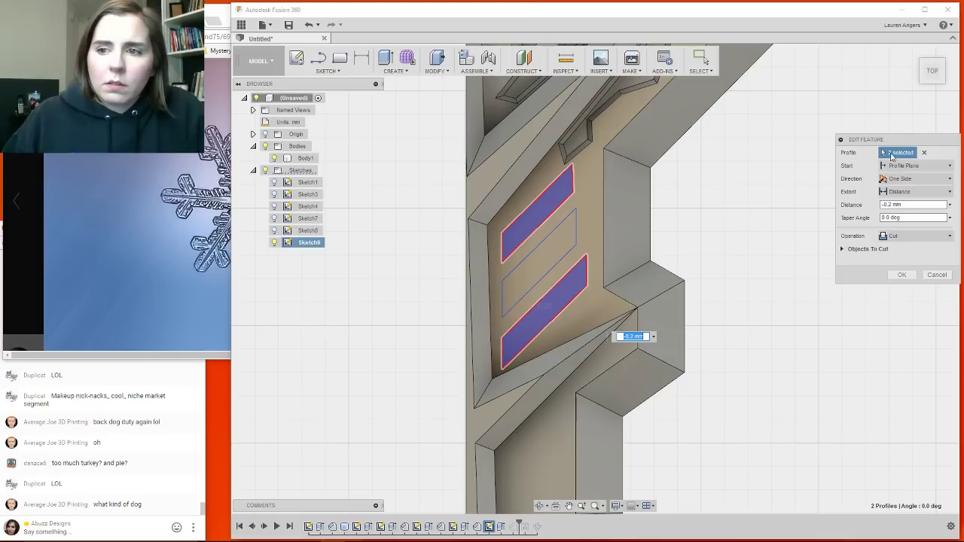
left_click(521, 275)
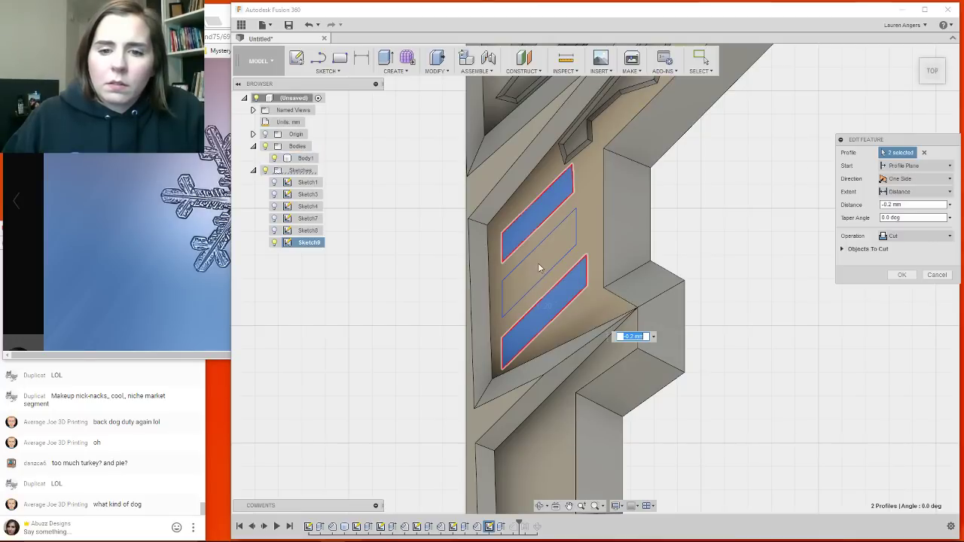
left_click(904, 275)
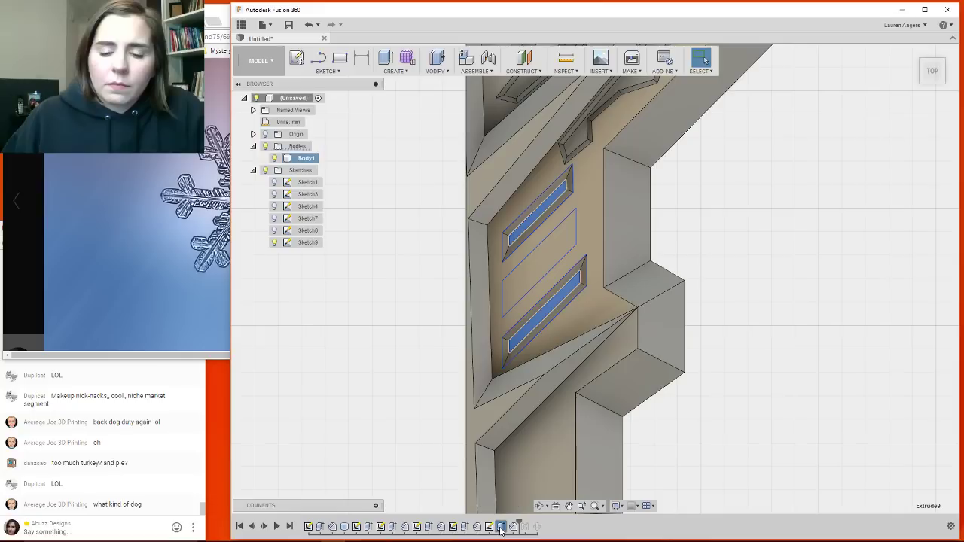
Roll the history back to just after the recess extrusion and add the middle parallelogram to its -0.2 mm cut.
right_click(498, 527)
left_click(520, 486)
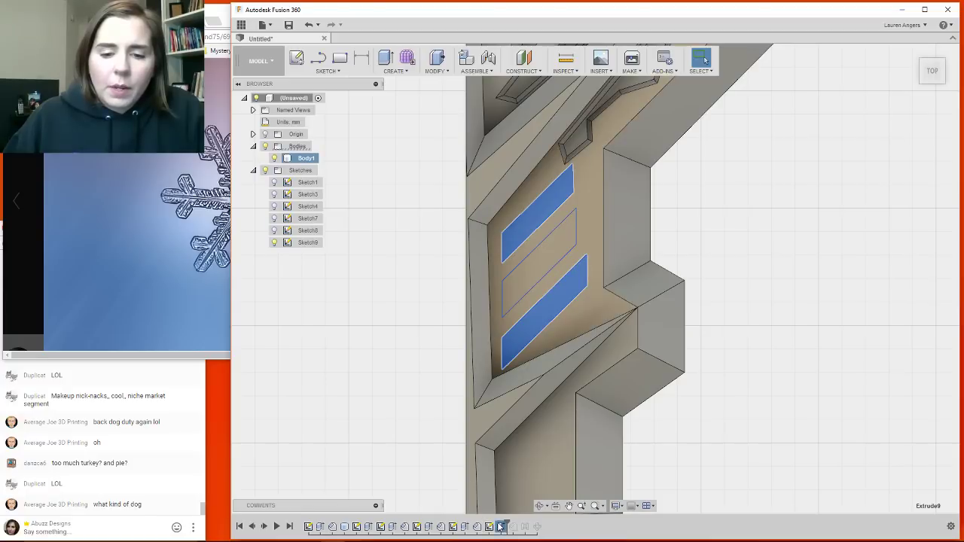
right_click(501, 527)
left_click(532, 459)
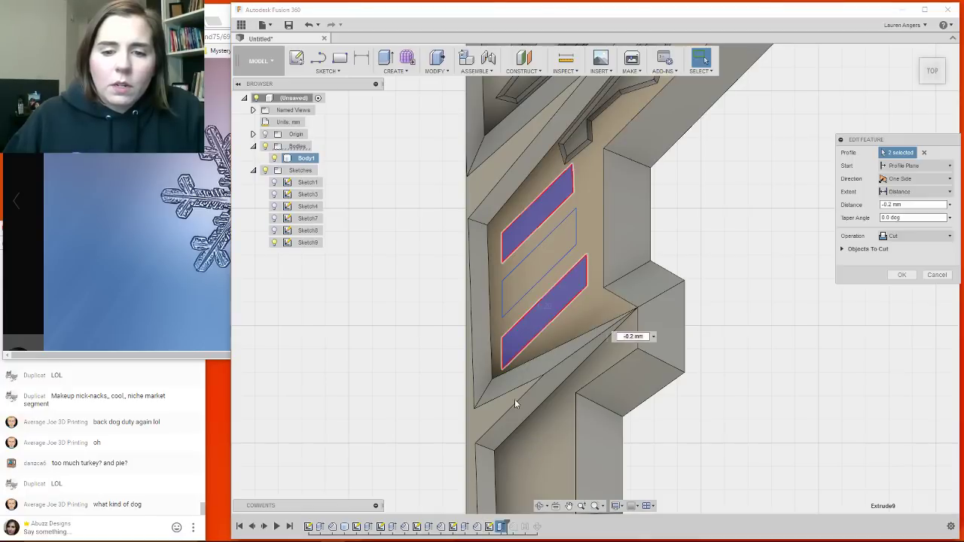
left_click(532, 287)
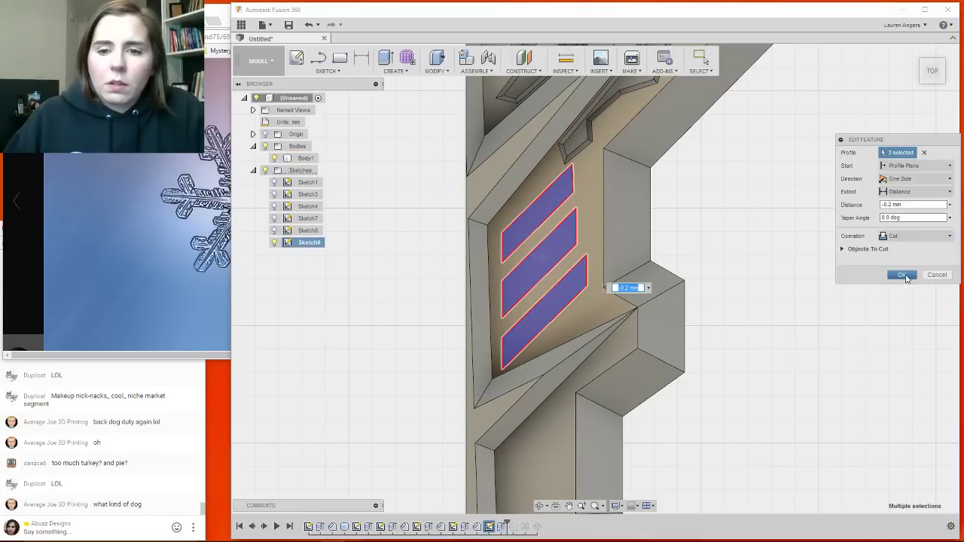
left_click(903, 276)
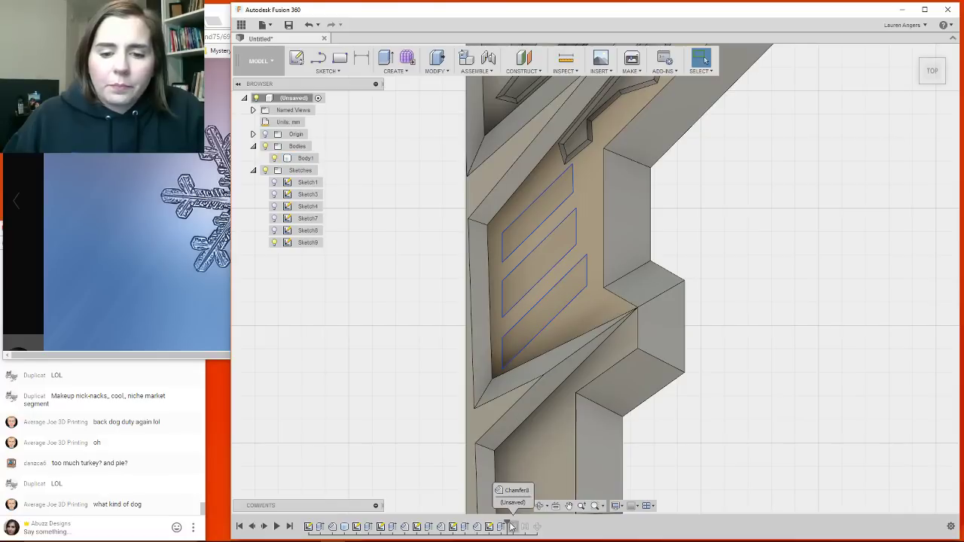
Roll the history forward past the recess chamfer and open that chamfer for editing.
left_click_drag(509, 526, 519, 527)
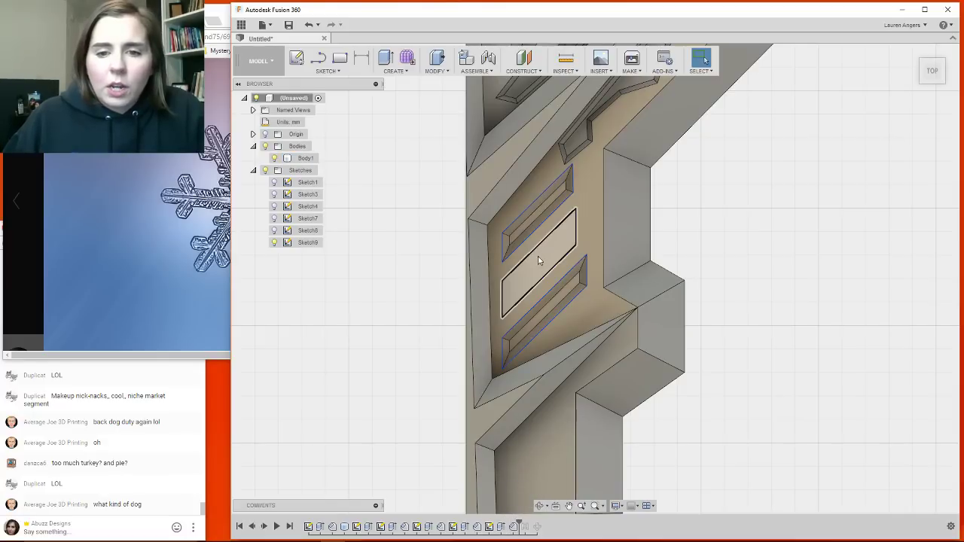
right_click(515, 526)
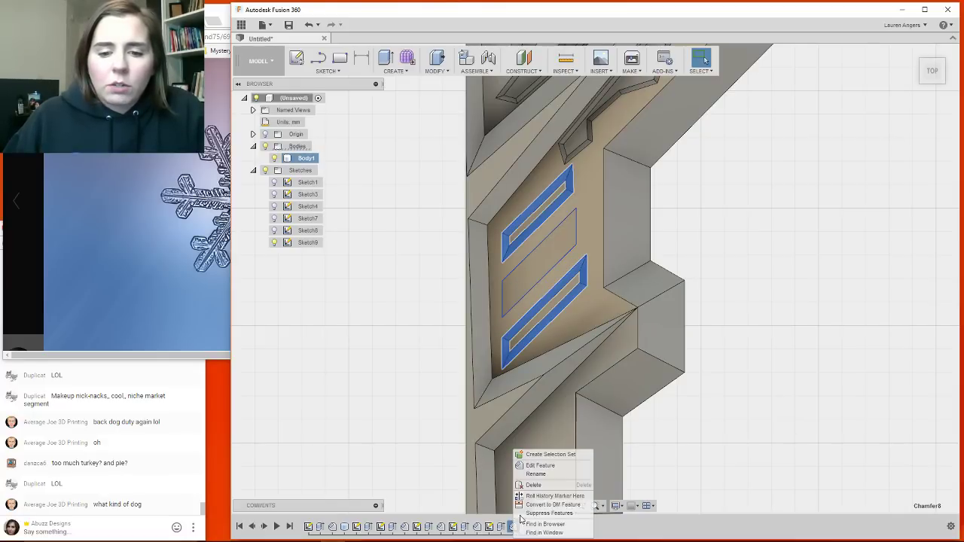
left_click(540, 466)
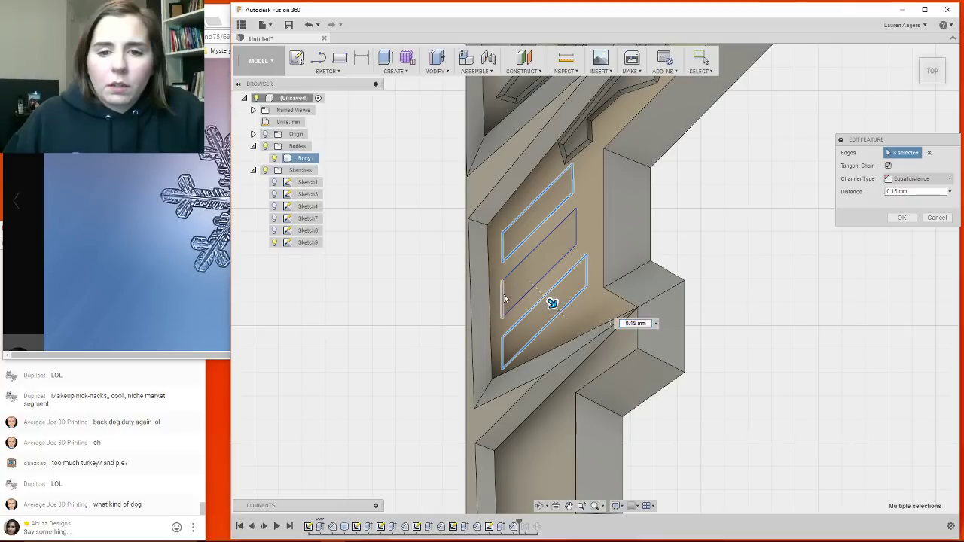
Try adding the middle recess's four upper rim edges to the chamfer, and deselect them again.
left_click(502, 298)
left_click(500, 267)
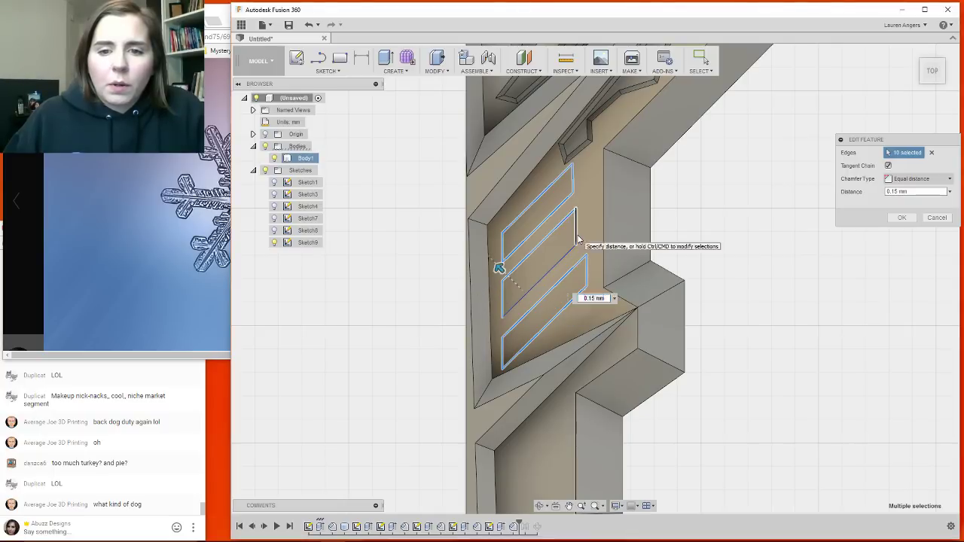
left_click(577, 239)
left_click(565, 260)
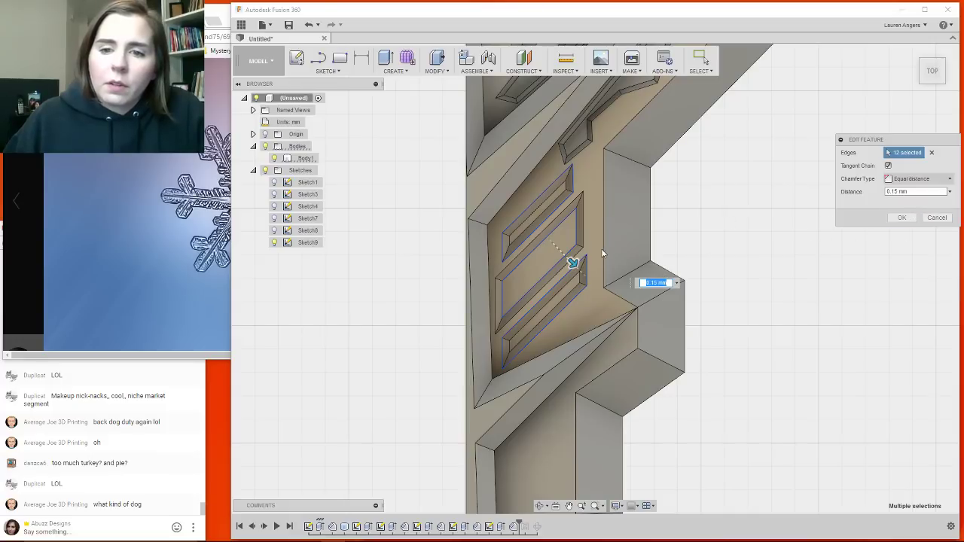
left_click(577, 230)
left_click(568, 218)
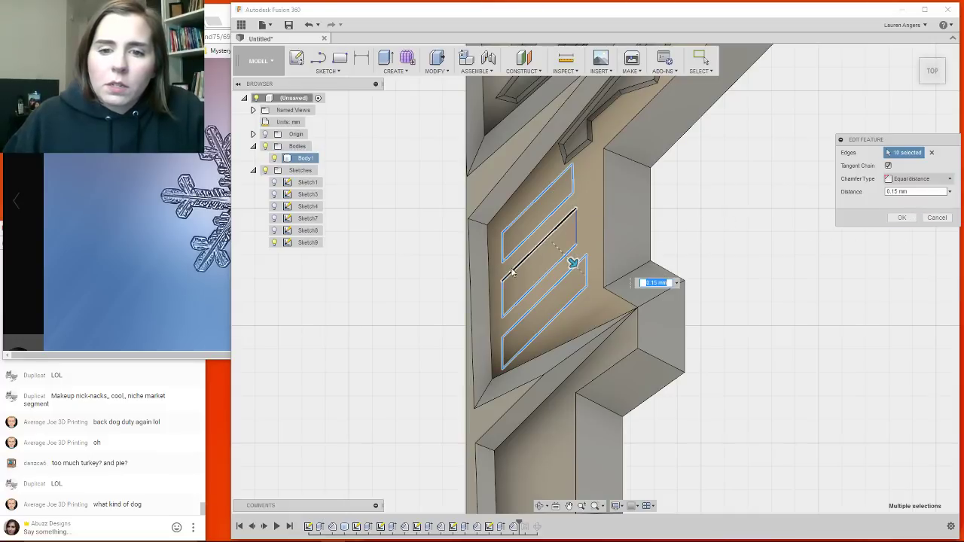
left_click(502, 289)
left_click(522, 299)
Add the four floor edges of the middle recess to the 0.15 mm chamfer.
scroll(512, 281, "up", 5)
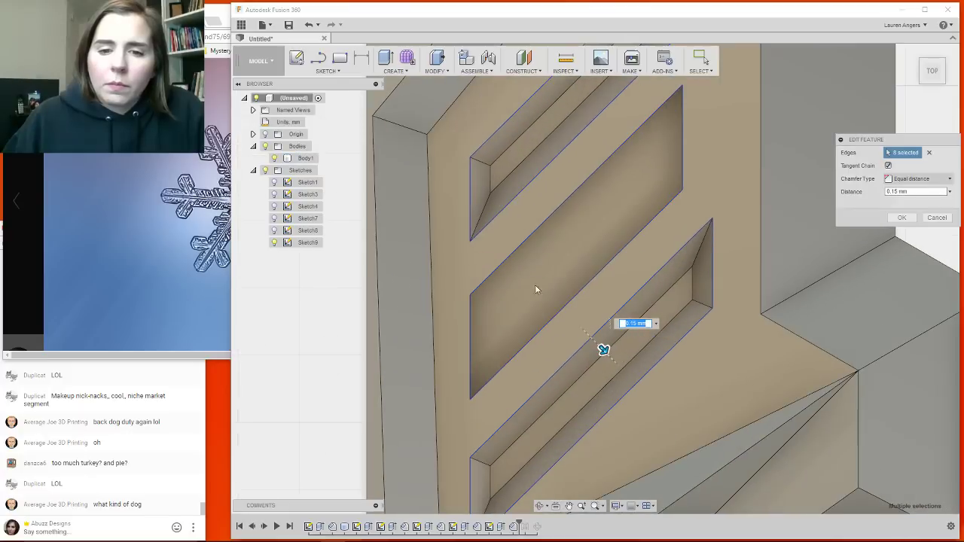
middle_click_drag(551, 284, 625, 288, "shift")
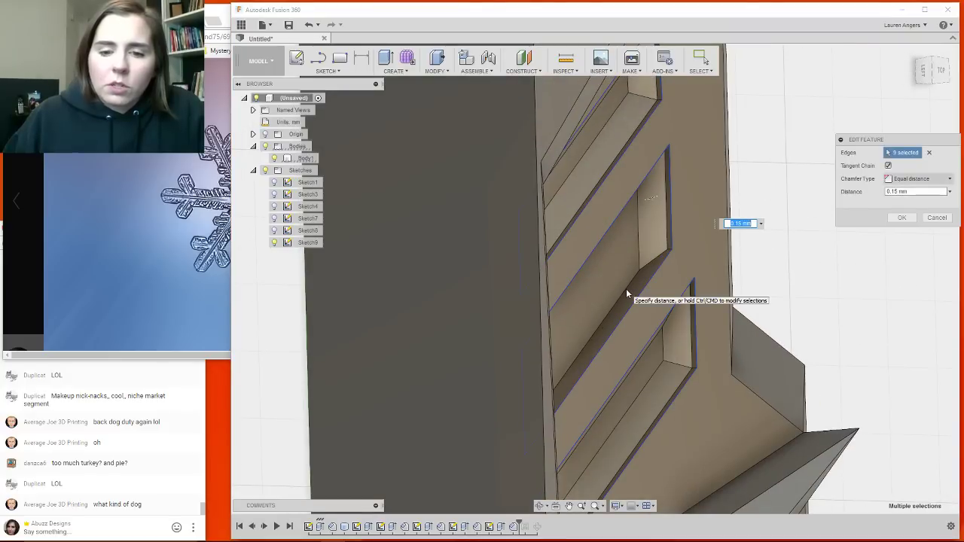
left_click(624, 286)
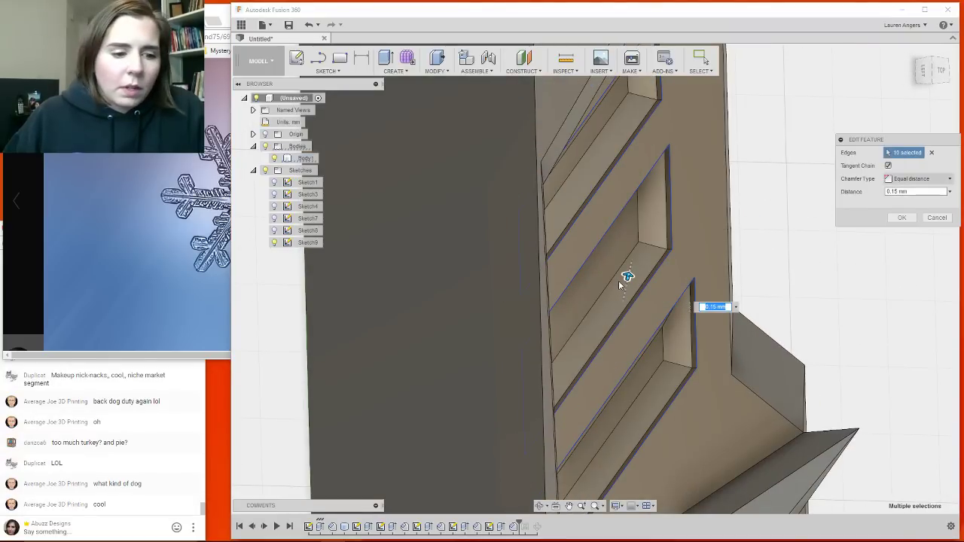
middle_click_drag(623, 271, 555, 318, "shift")
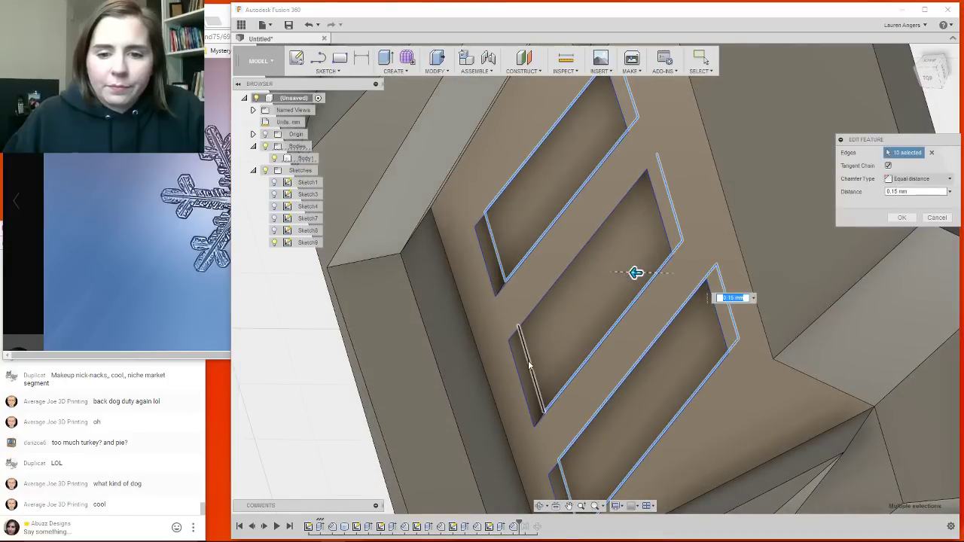
middle_click_drag(532, 366, 522, 317, "shift")
left_click(532, 237)
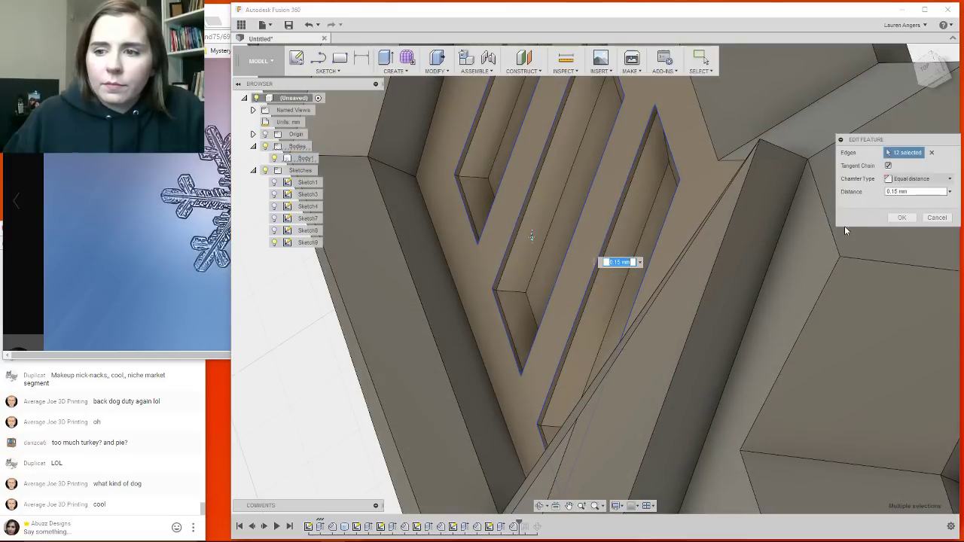
left_click(902, 218)
Inspect the recesses on the full snowflake by rolling the history to its end, and return it to just before the mirror.
scroll(717, 286, "down", 3)
middle_click_drag(715, 301, 615, 438, "shift")
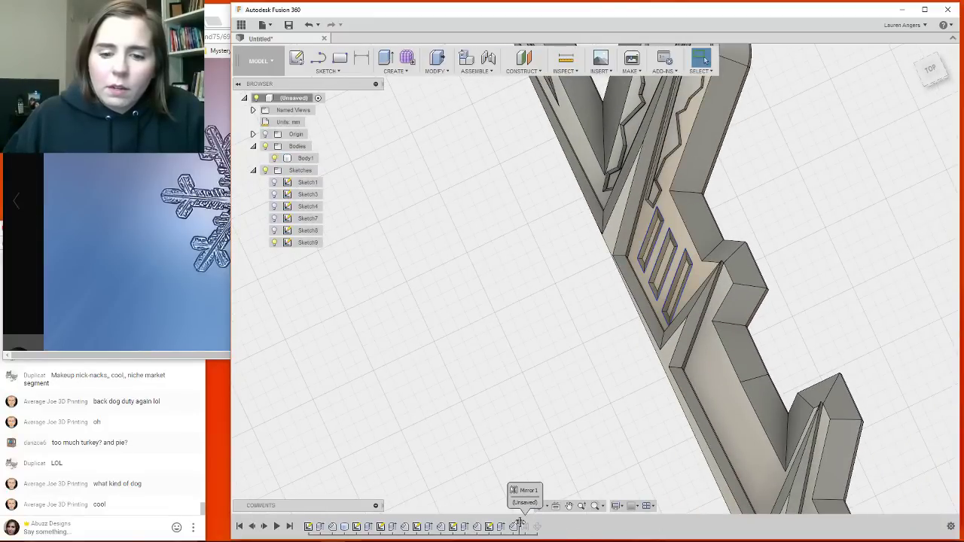
left_click_drag(519, 527, 540, 528)
scroll(667, 332, "down", 5)
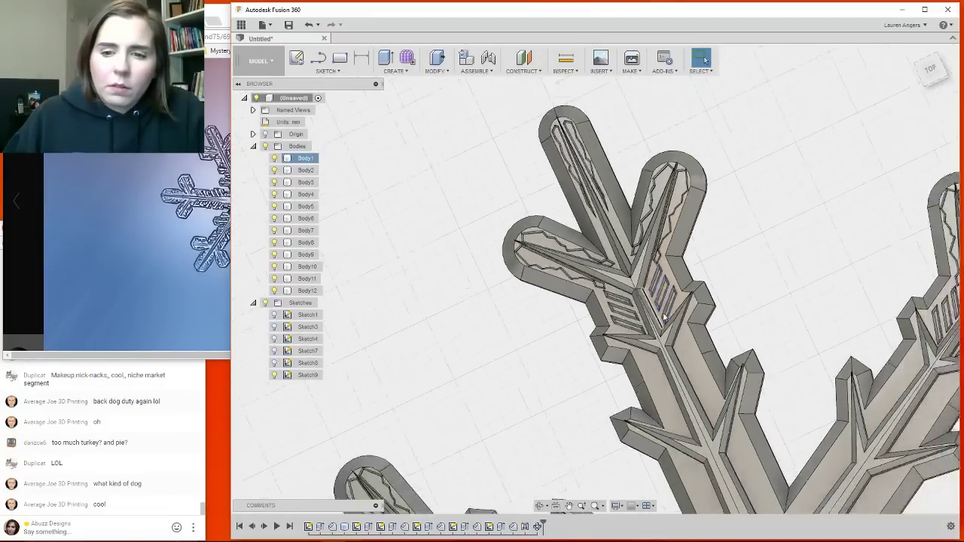
scroll(616, 292, "up", 8)
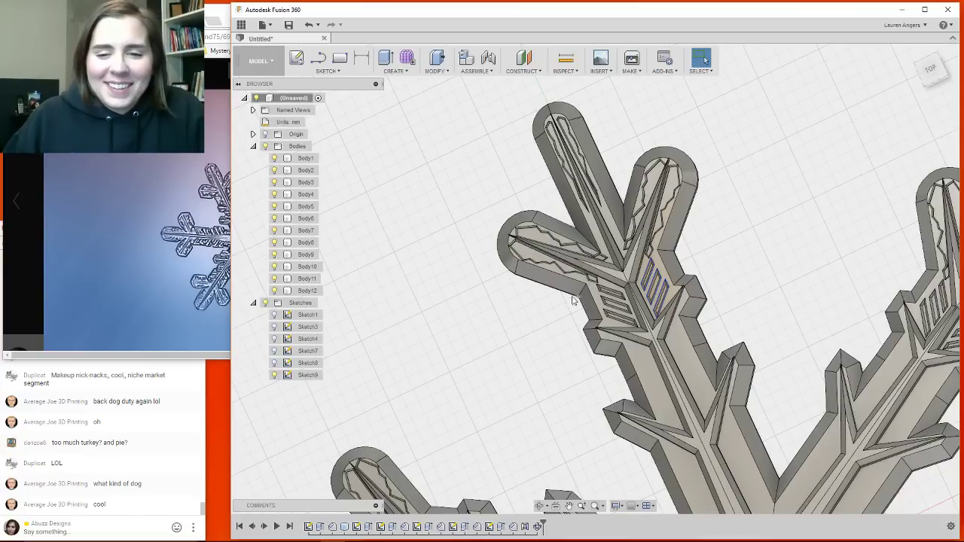
middle_click_drag(482, 297, 434, 305, "shift")
scroll(717, 388, "up", 4)
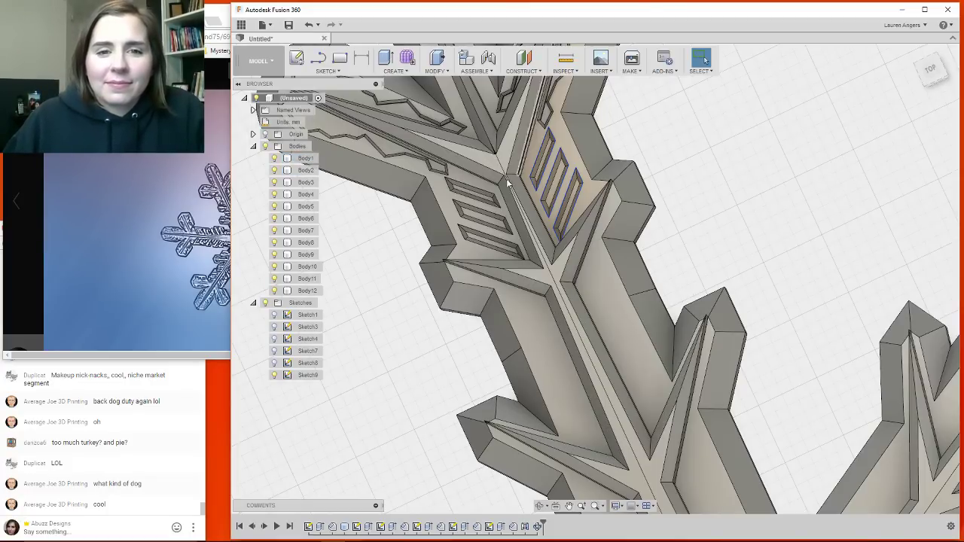
left_click(524, 226)
scroll(729, 158, "down", 2)
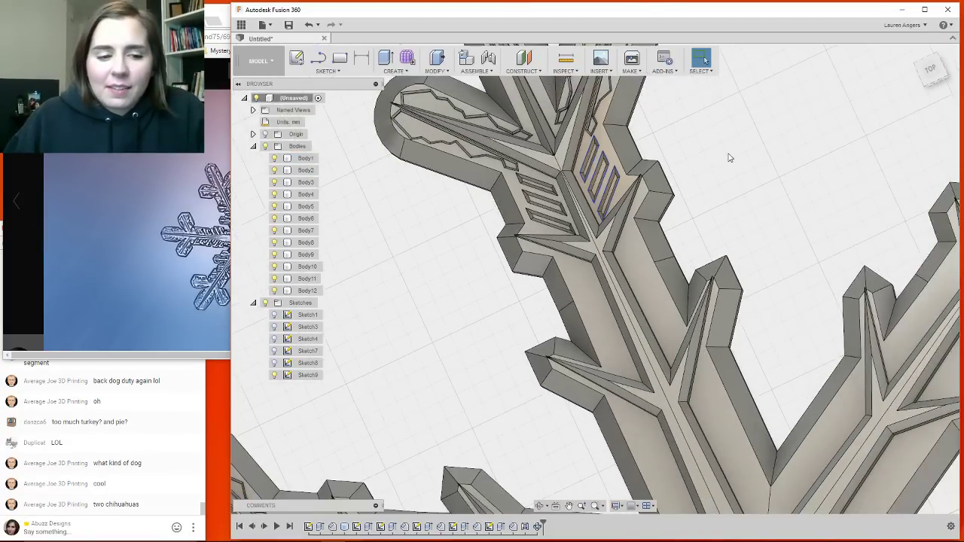
left_click(592, 265)
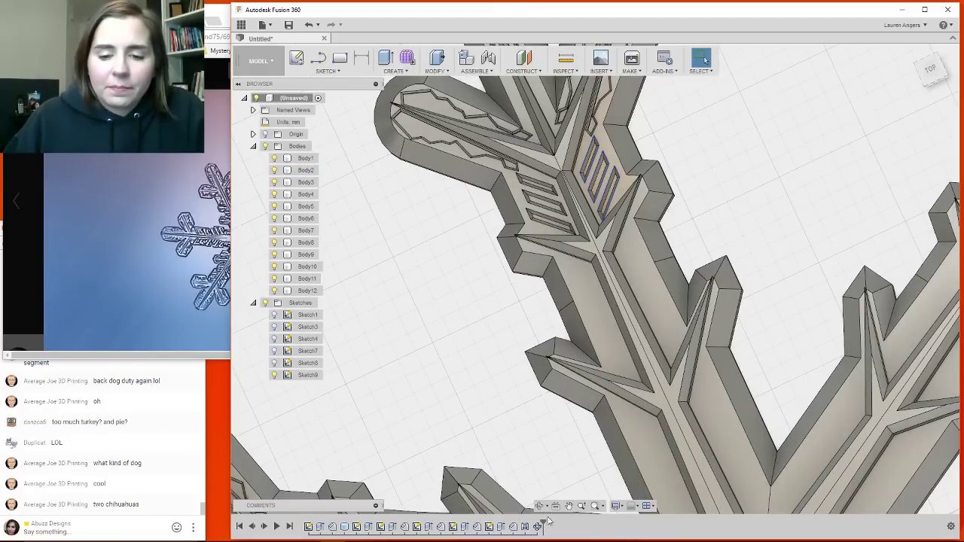
left_click_drag(541, 525, 518, 525)
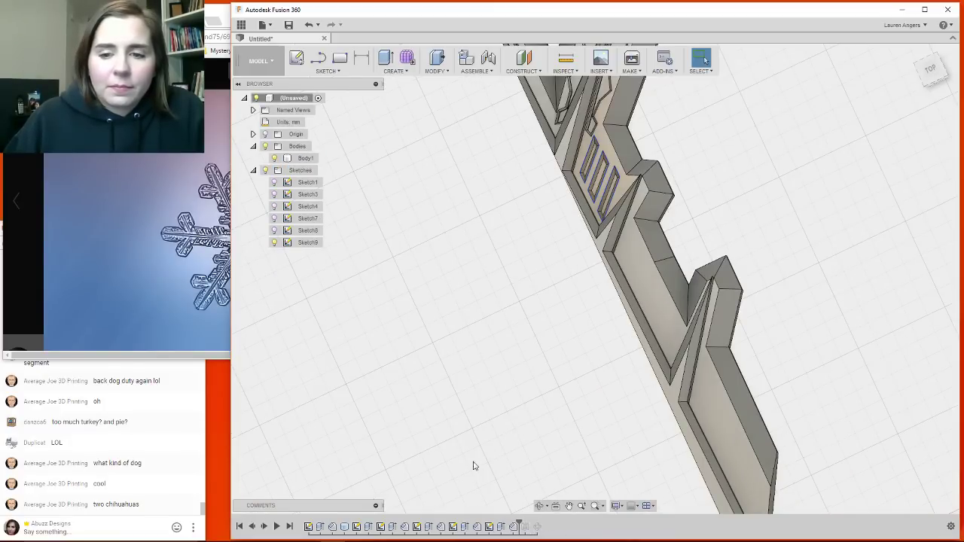
Start a line sketch on the floor face of the long recessed panel directly below the slotted one.
scroll(449, 379, "down", 2)
scroll(549, 303, "up", 4)
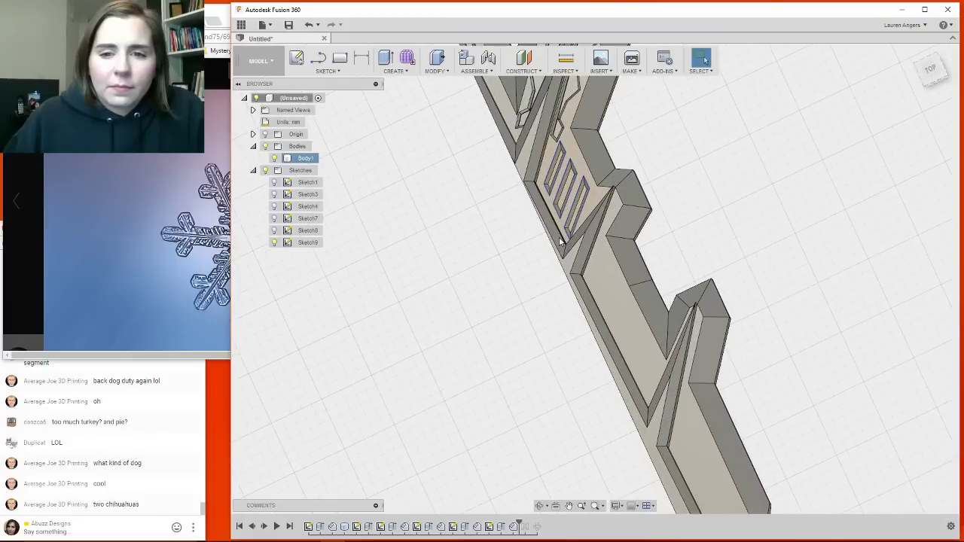
scroll(544, 173, "down", 1)
scroll(543, 173, "up", 2)
scroll(593, 294, "down", 2)
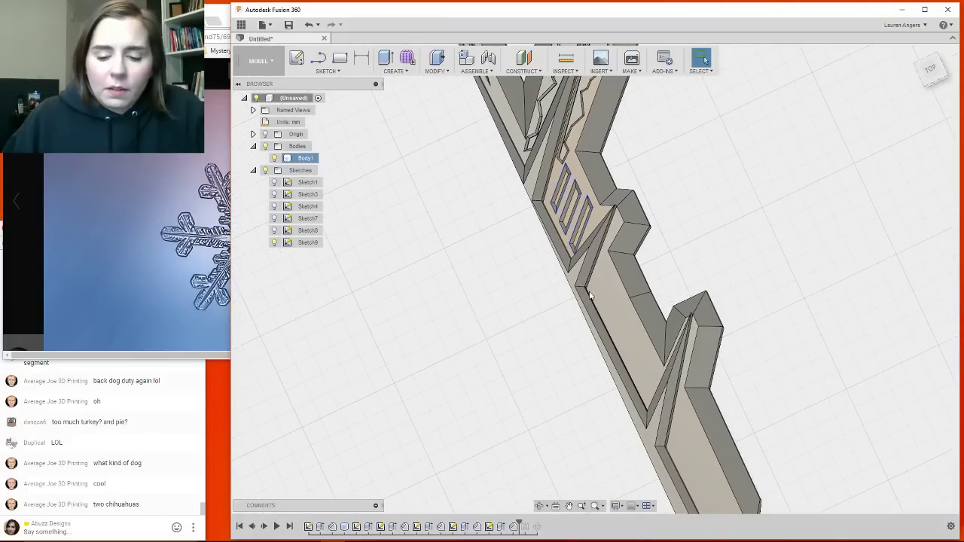
scroll(598, 294, "up", 2)
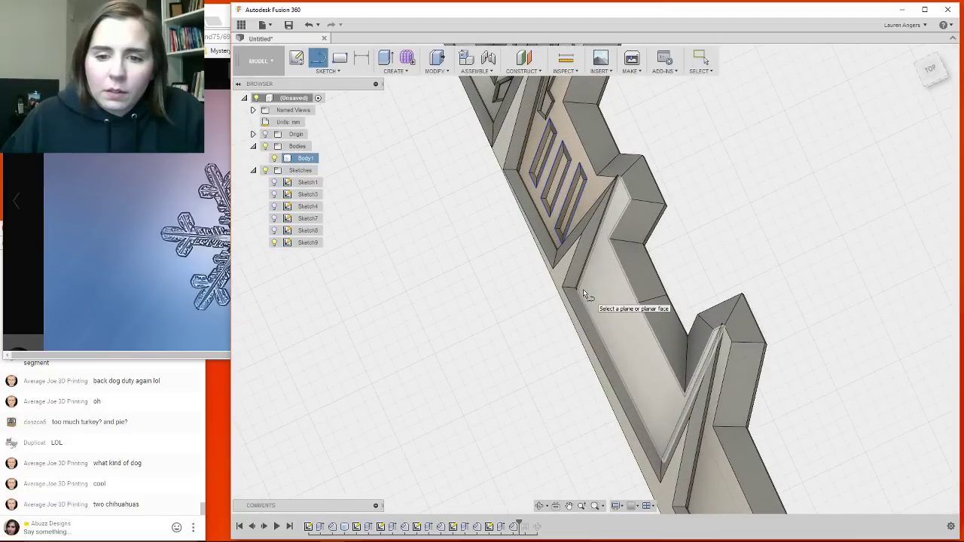
left_click(593, 294)
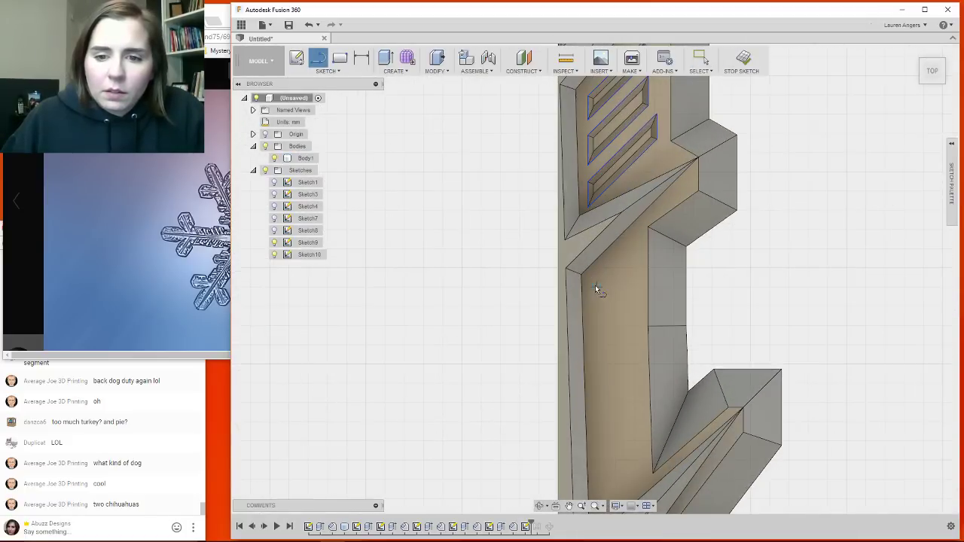
Draw a closed irregular, jagged outline of about 1.1 mm² near the upper end of the long panel's floor.
left_click(607, 267)
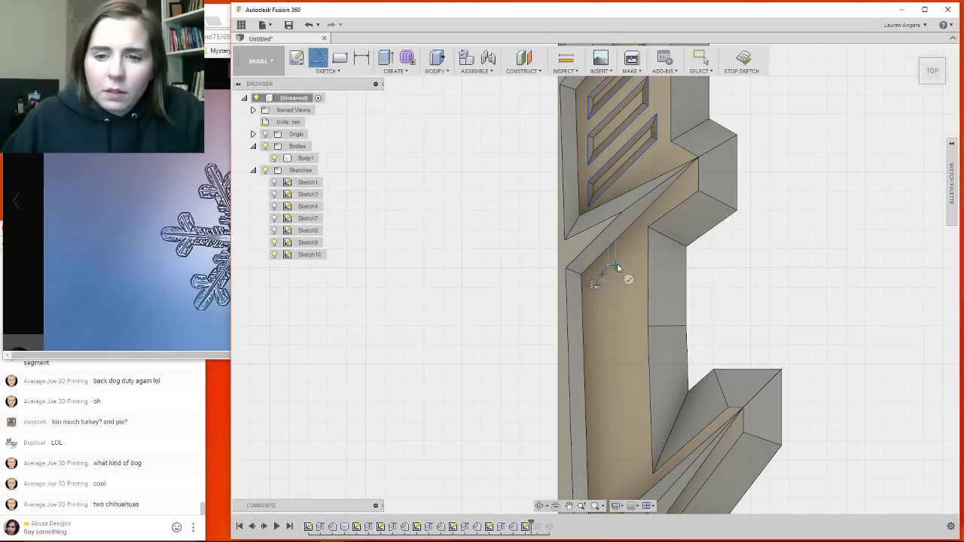
left_click(620, 265)
left_click(635, 248)
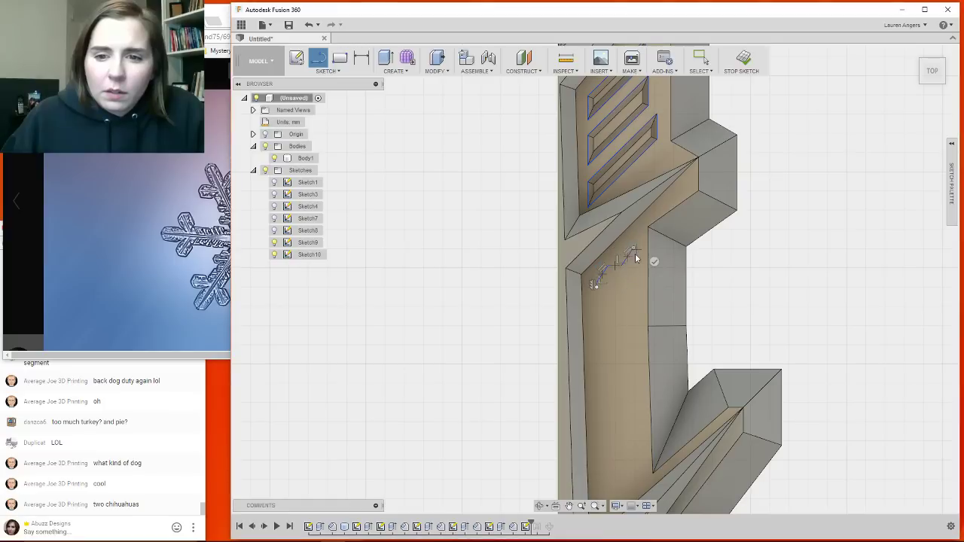
left_click(641, 293)
left_click(624, 301)
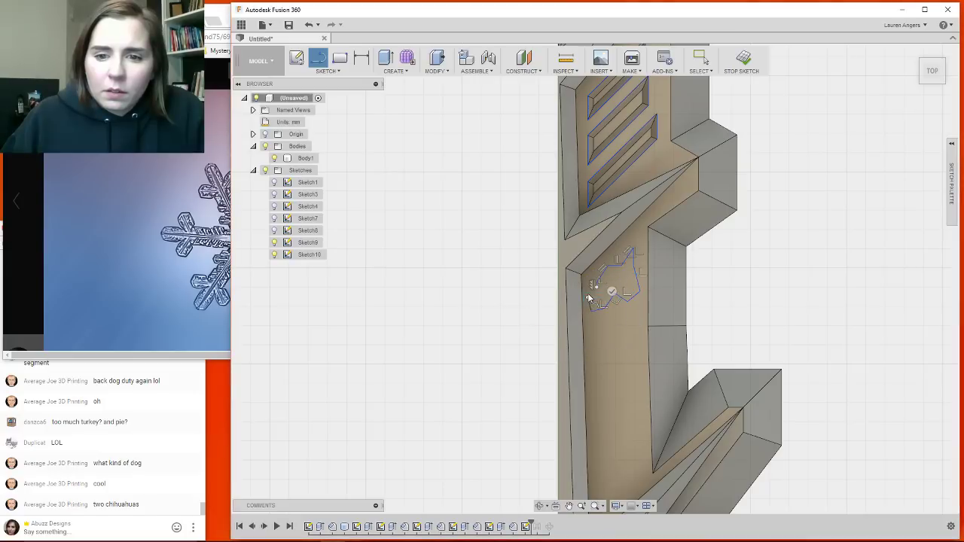
scroll(599, 287, "up", 10)
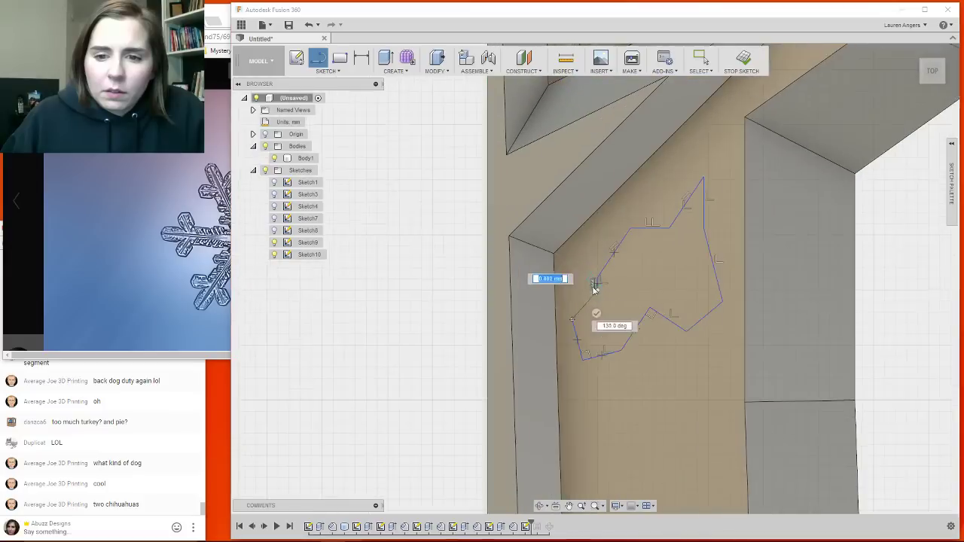
left_click(563, 268)
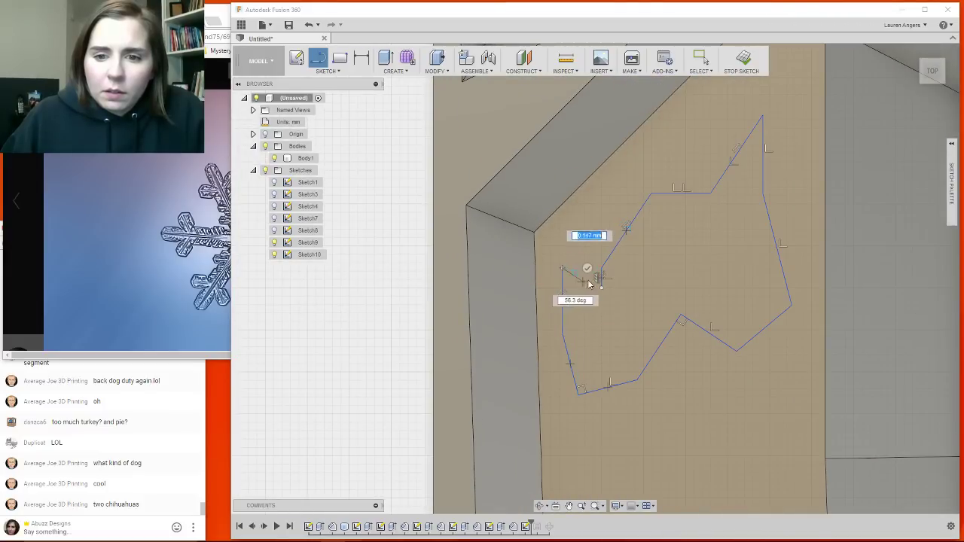
left_click(601, 277)
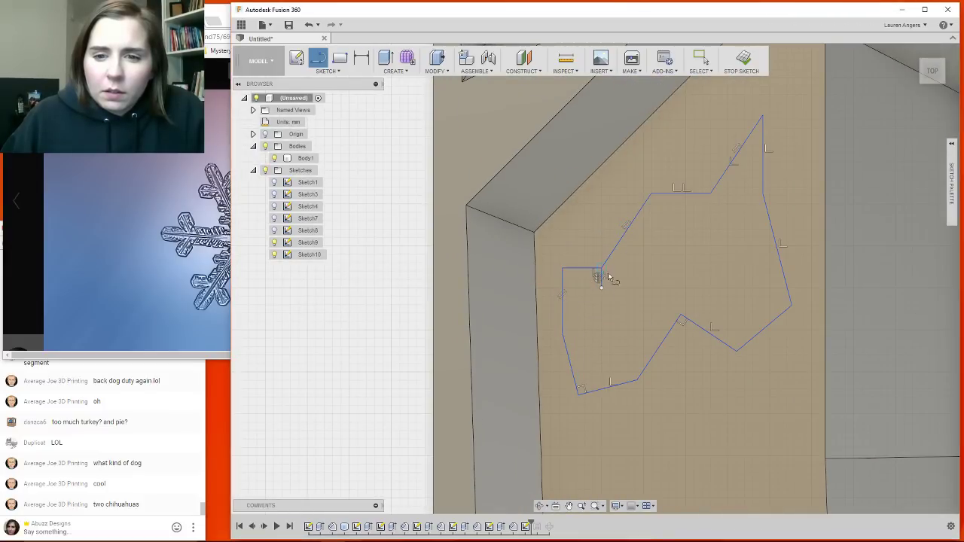
scroll(629, 279, "down", 5)
key("Escape")
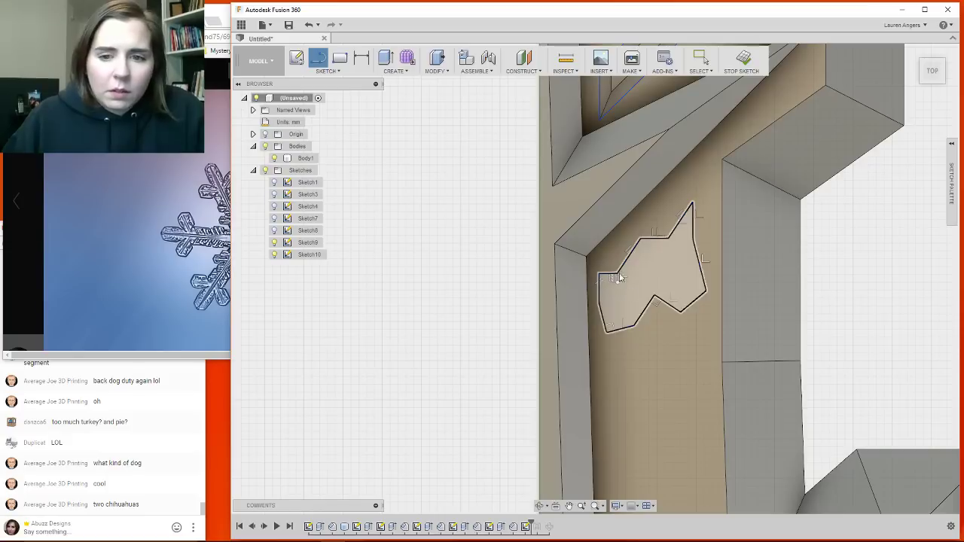
scroll(641, 241, "down", 6)
scroll(648, 324, "down", 4)
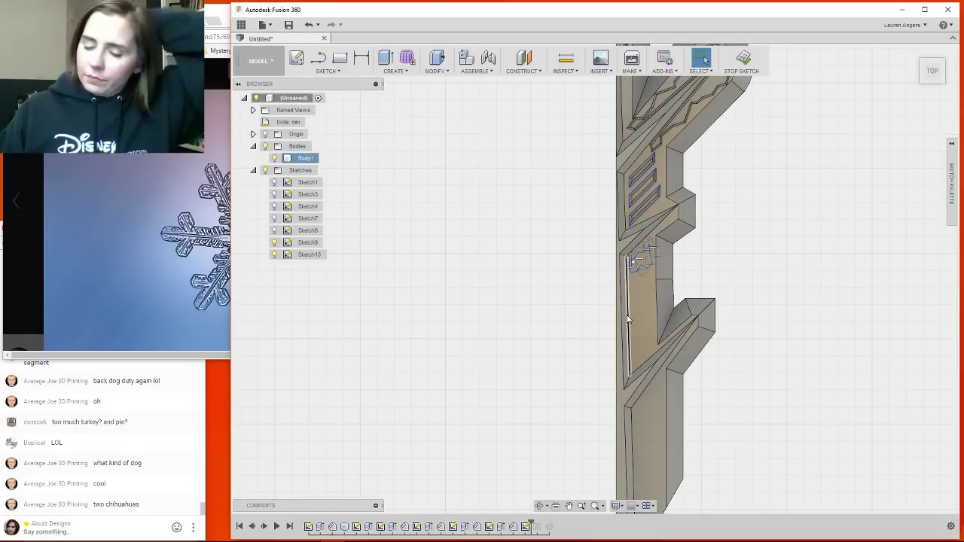
scroll(629, 297, "up", 5)
left_click(653, 242)
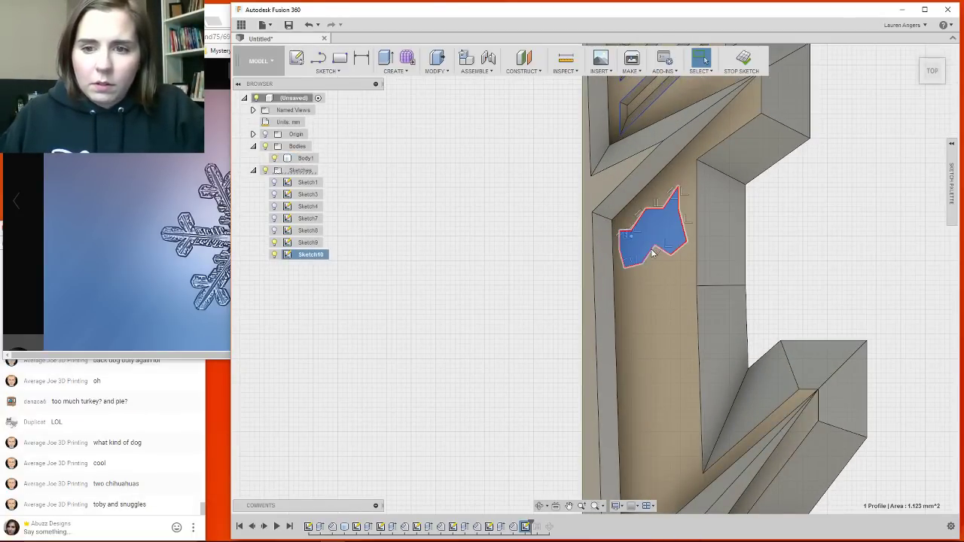
left_click(654, 246)
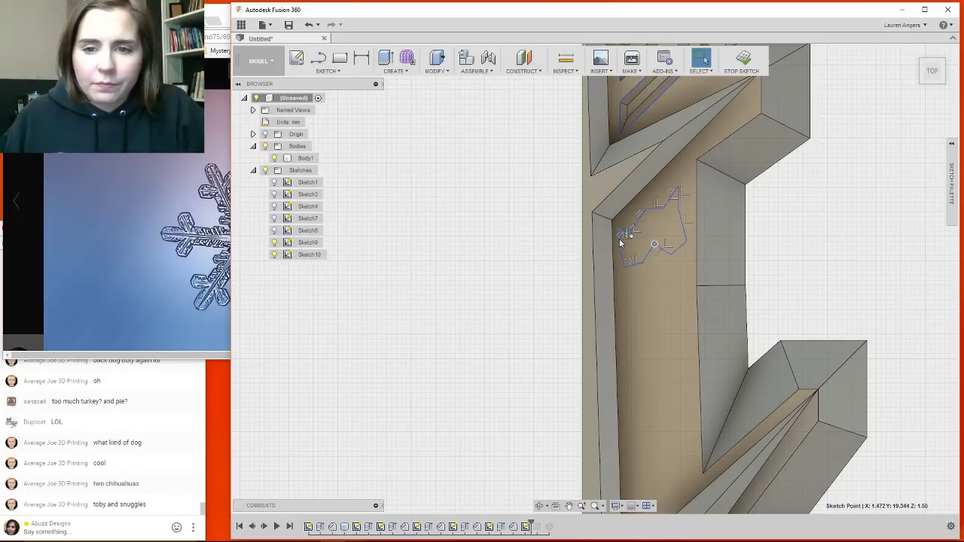
left_click(639, 225)
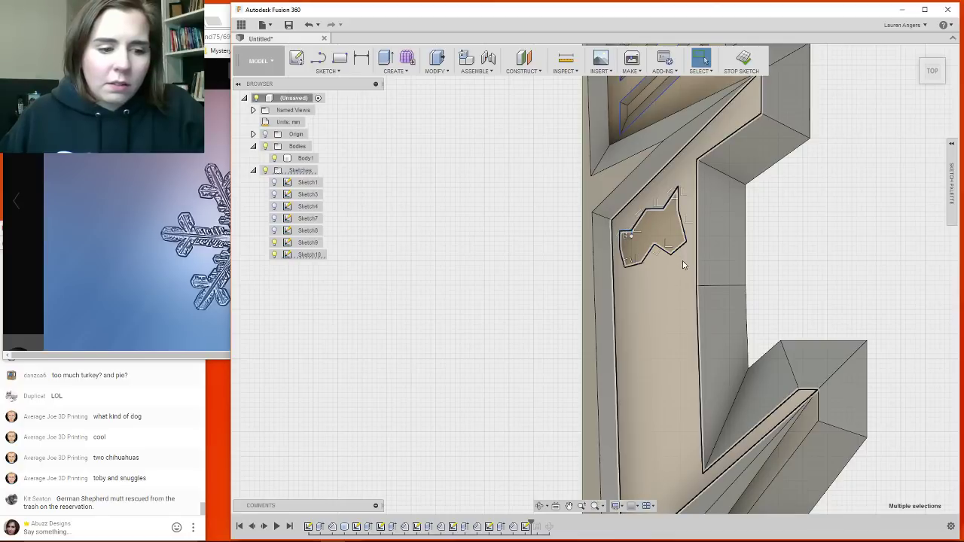
mouse_move(704, 218)
middle_mouse_down("shift")
mouse_move(699, 205)
mouse_move(673, 218)
middle_mouse_up("shift")
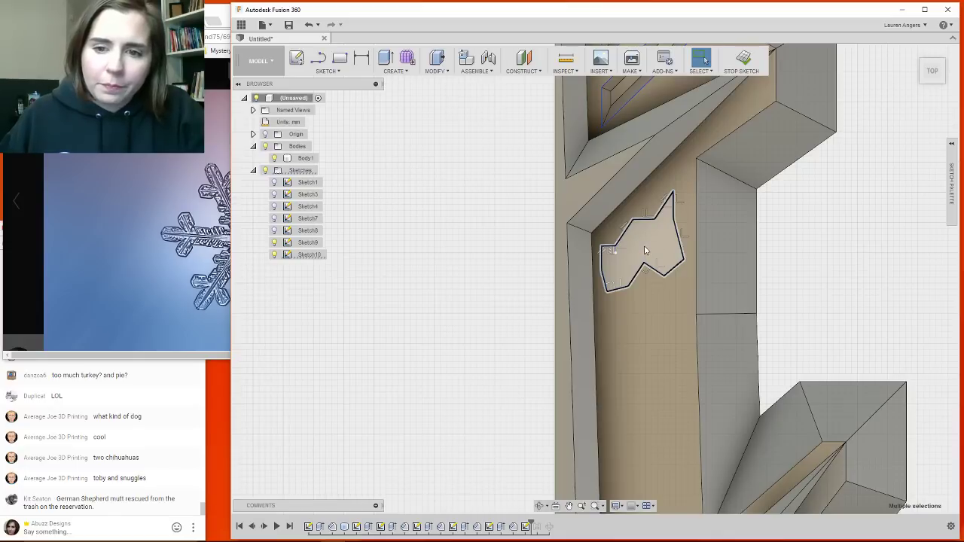
right_click(645, 250)
left_click(602, 247)
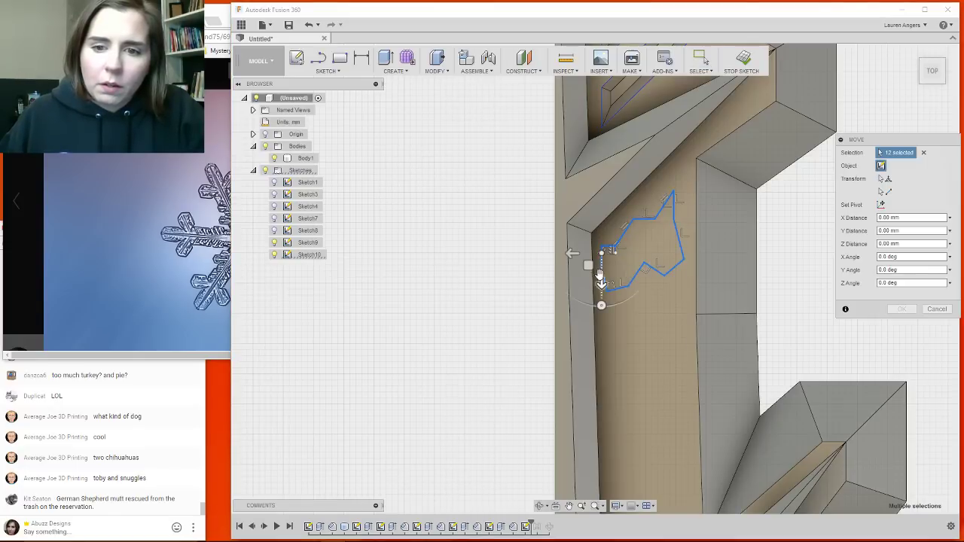
mouse_move(601, 280)
left_mouse_down()
mouse_move(603, 327)
mouse_move(603, 286)
mouse_move(616, 282)
left_mouse_up()
right_click(644, 270)
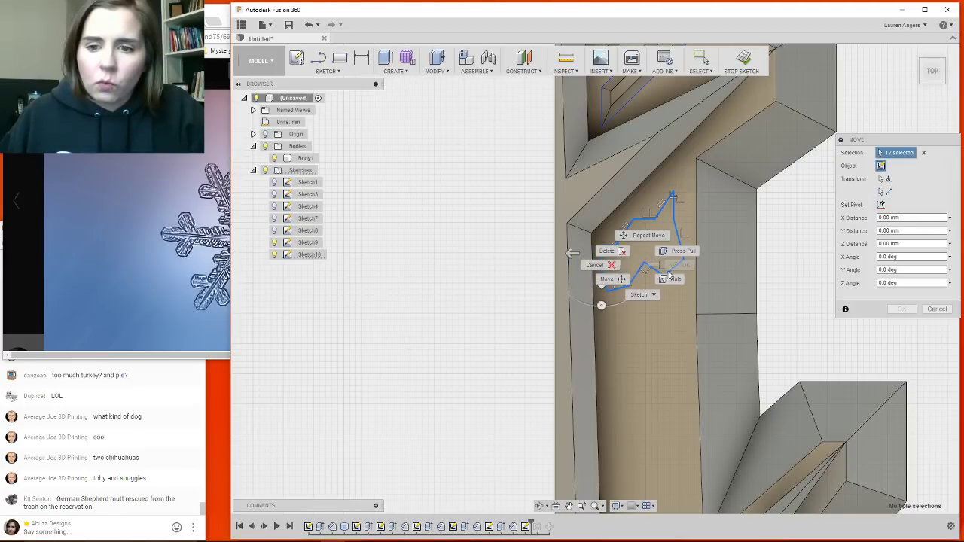
right_click(655, 298)
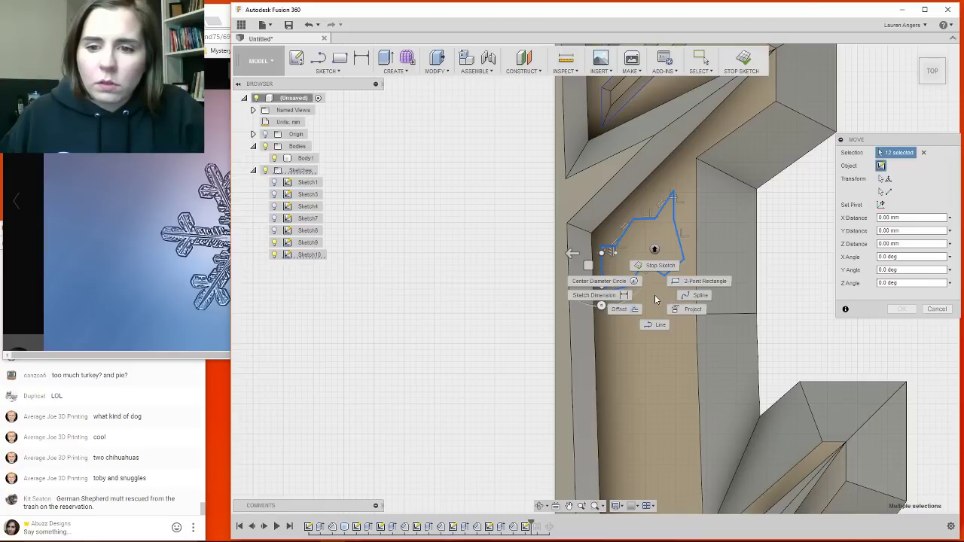
left_click(667, 412)
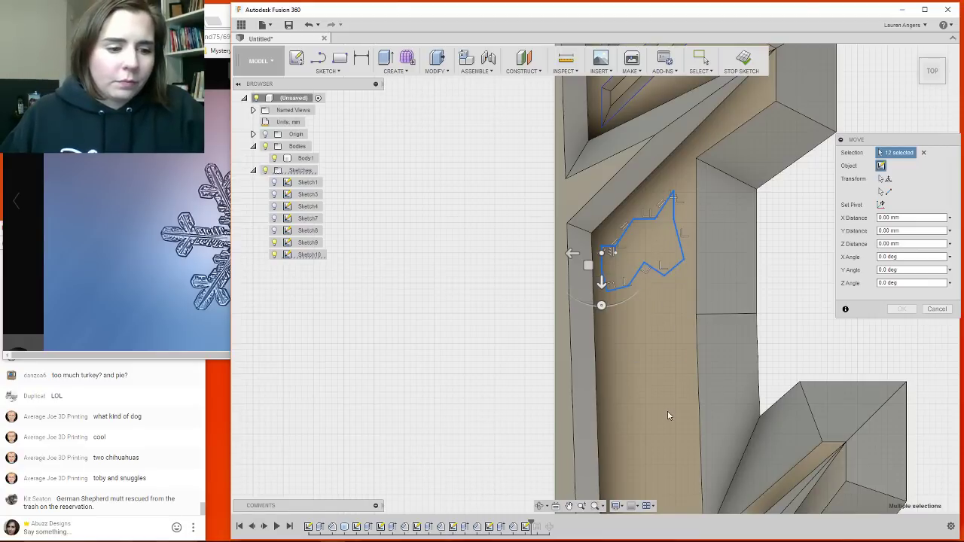
left_click(935, 310)
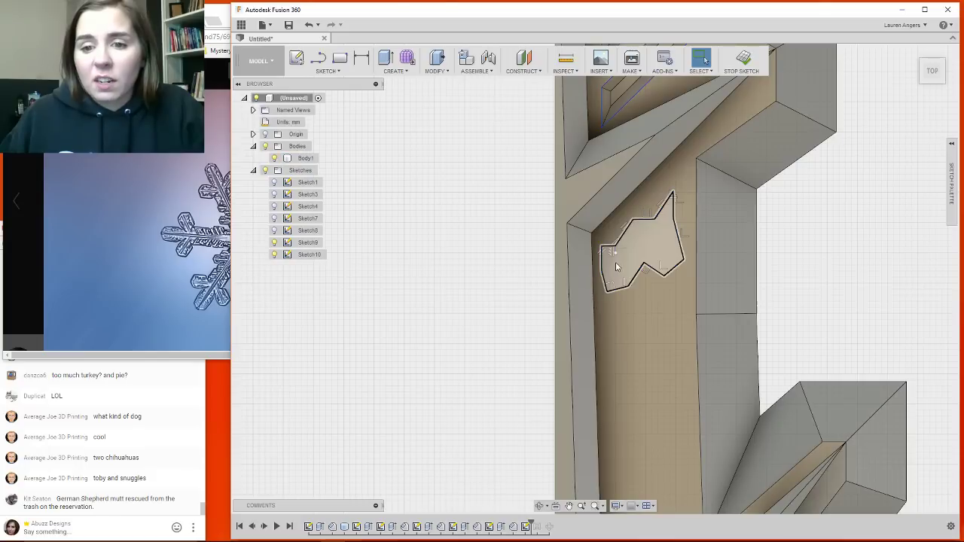
left_click(617, 266)
right_click(616, 266)
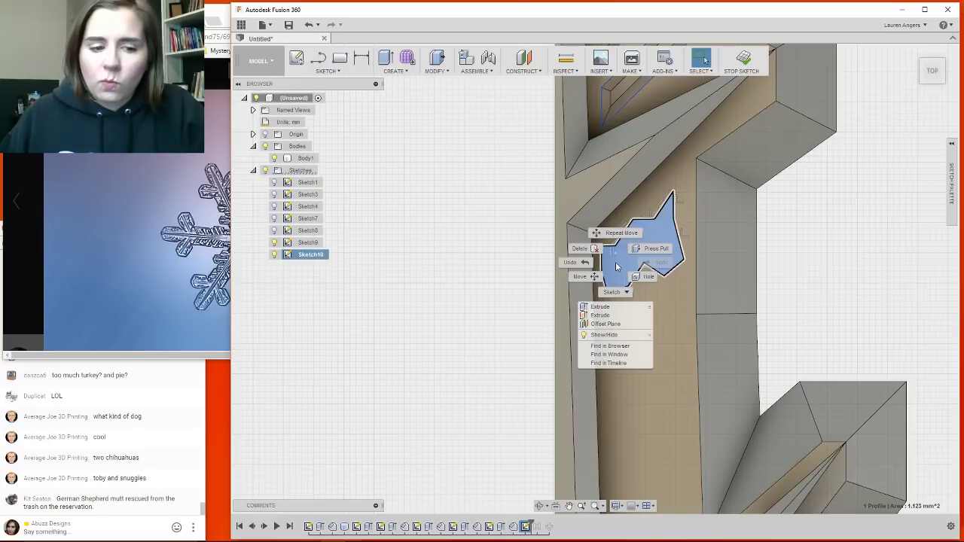
left_click(669, 313)
left_click(661, 324)
left_click(635, 262)
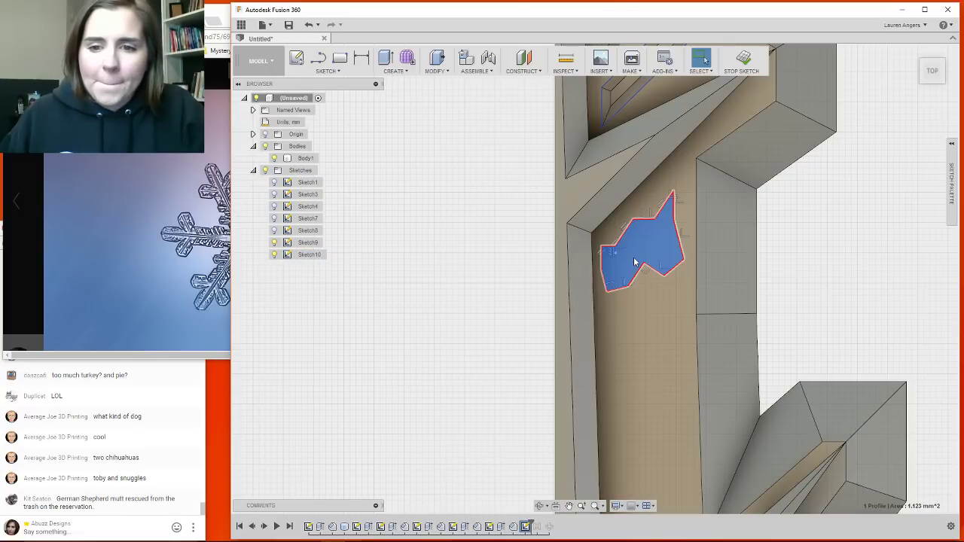
Draw the upper and outer edges of a second jagged line outline just below the first one.
scroll(619, 205, "down", 3)
scroll(641, 323, "up", 3)
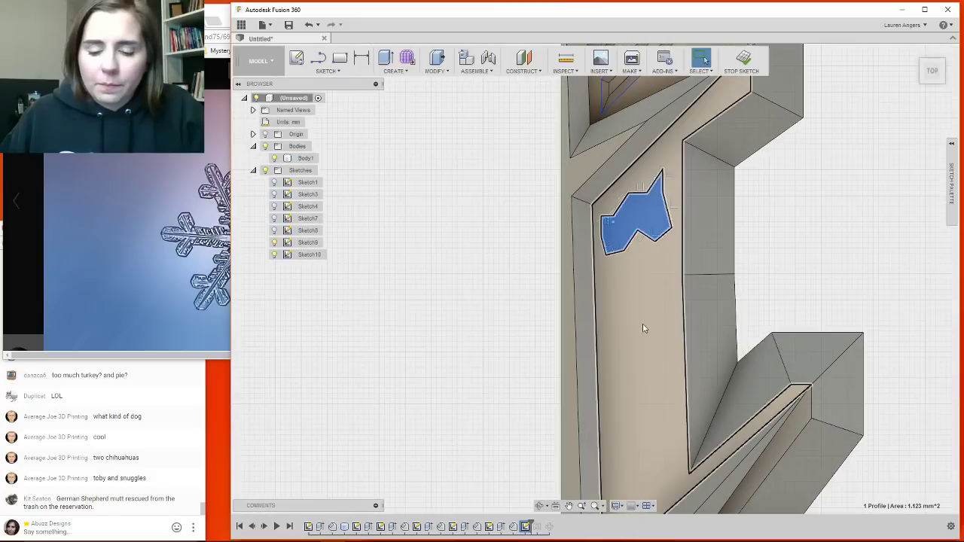
key("l")
left_click(604, 262)
left_click(611, 262)
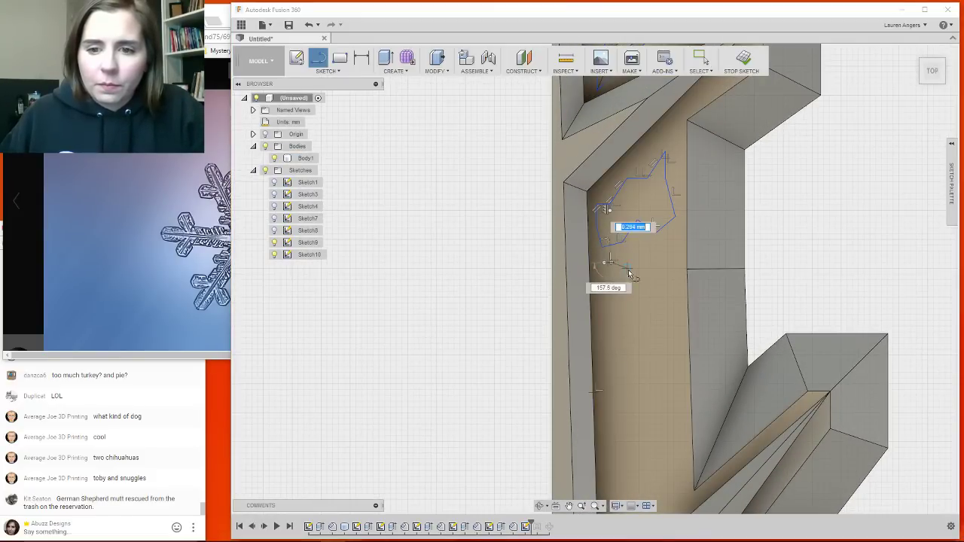
left_click(634, 273)
left_click(650, 262)
key("Escape")
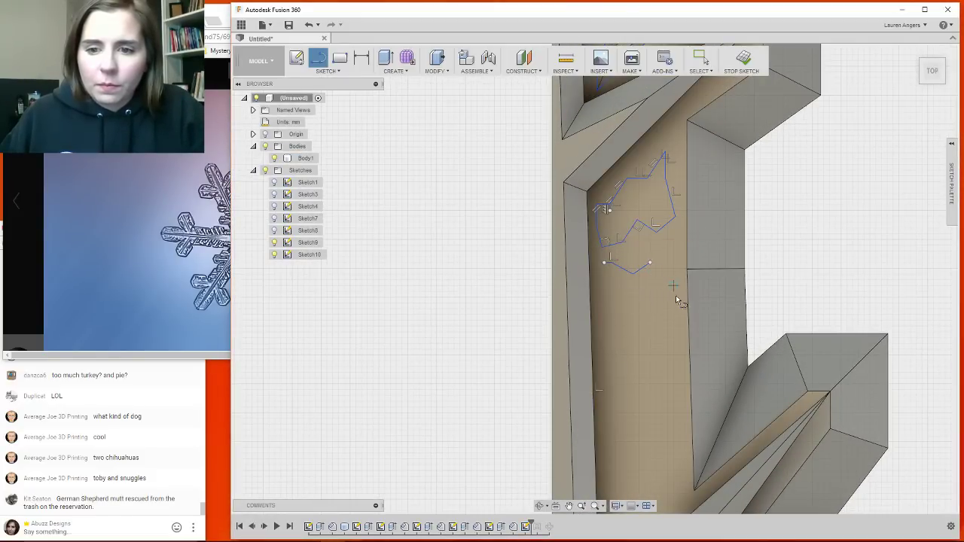
left_click(653, 265)
left_click(674, 316)
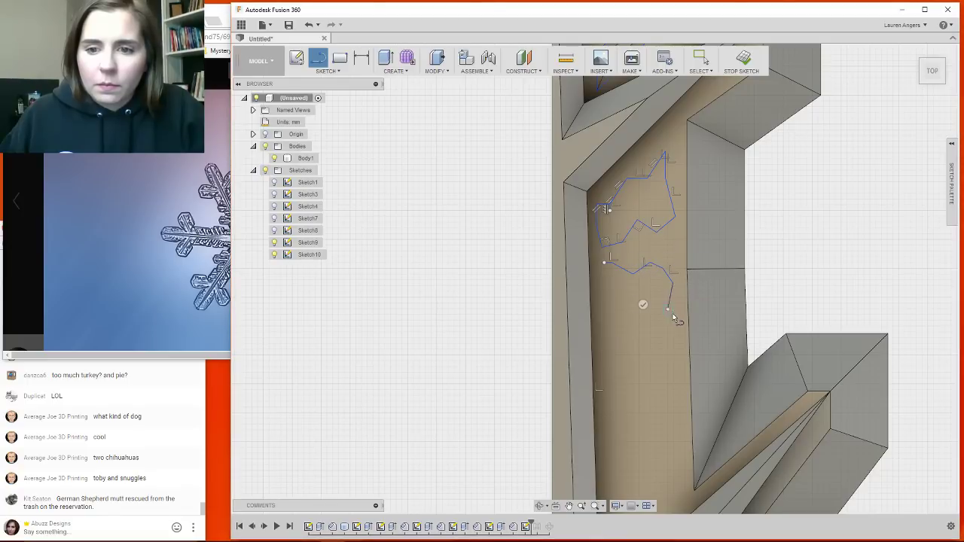
Complete the second outline with jagged lower and inner edges, closing it at its starting point.
left_click(651, 331)
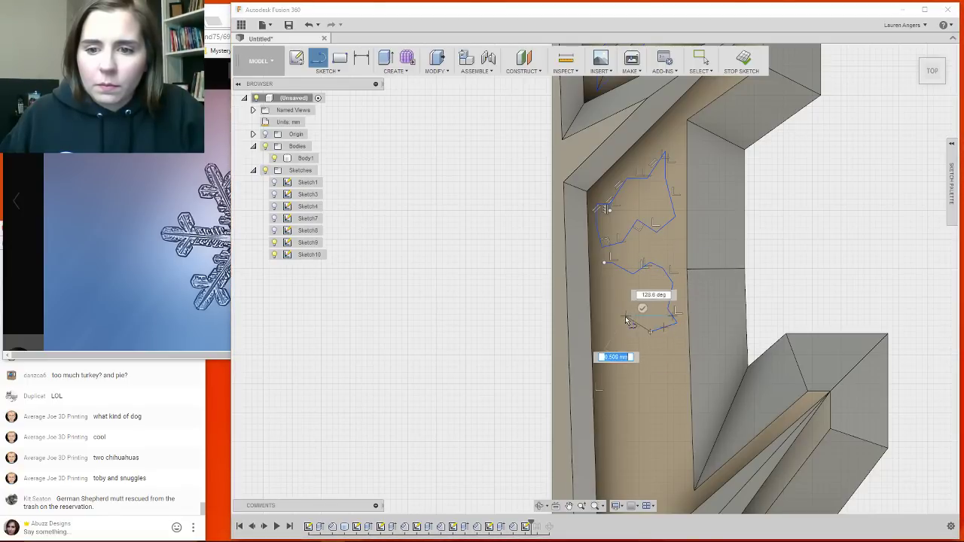
left_click(621, 316)
left_click(613, 324)
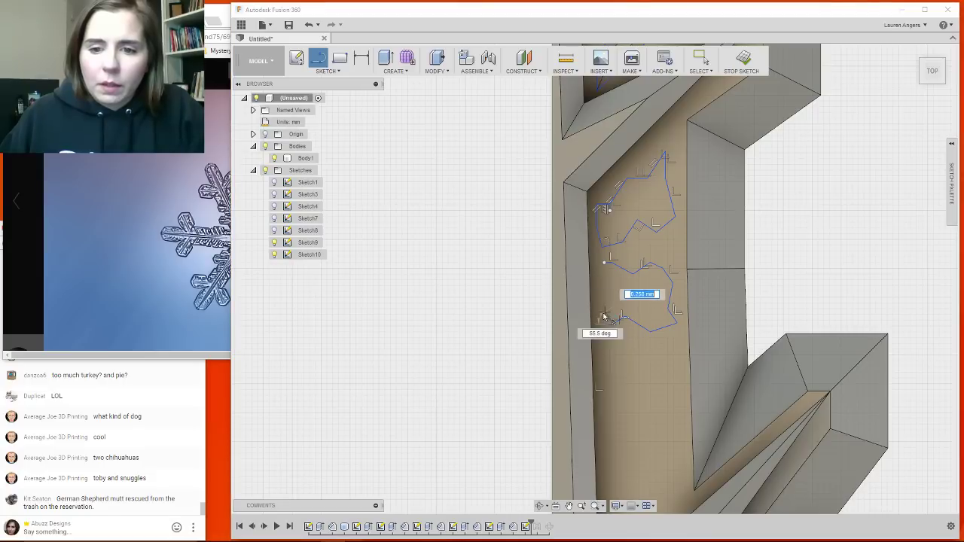
left_click(605, 309)
left_click(609, 305)
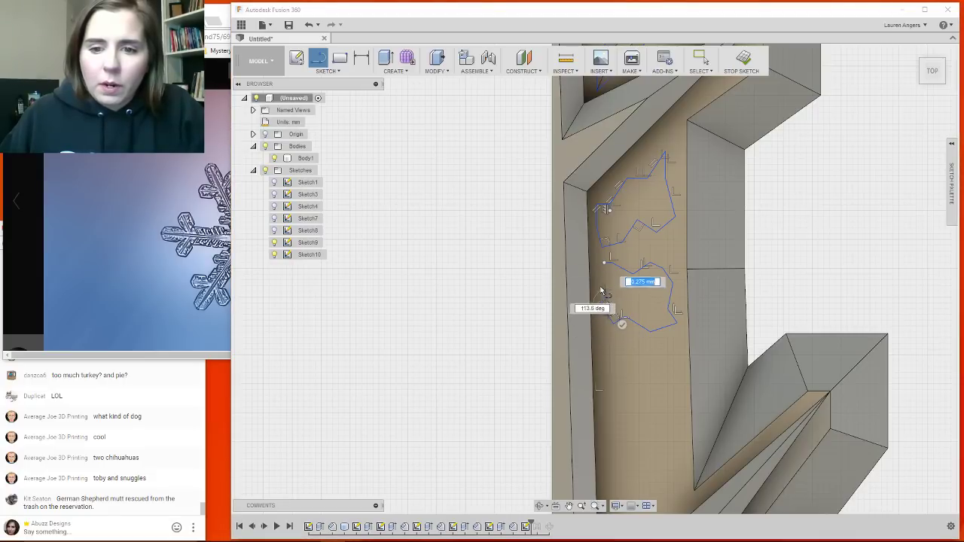
left_click(611, 280)
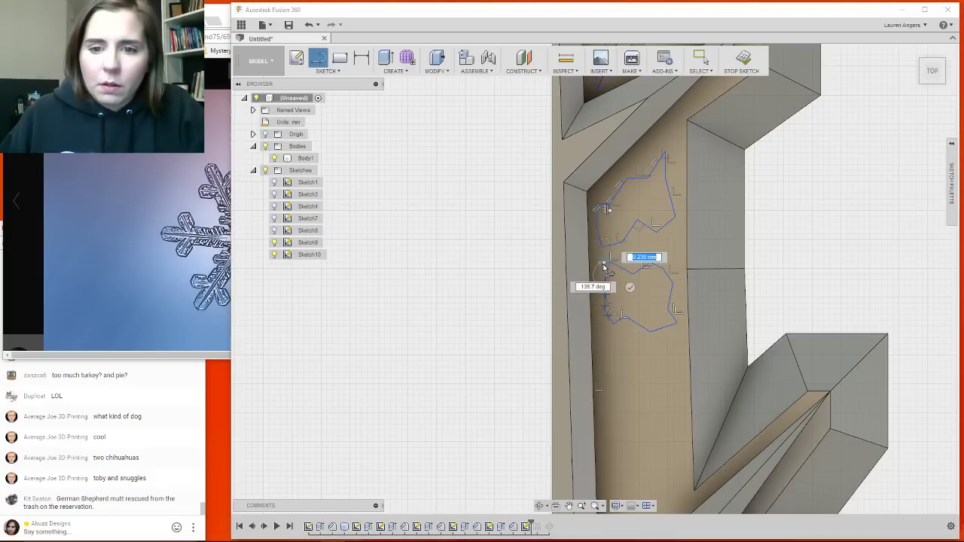
left_click(602, 264)
Draw the upper and outer edges of a third irregular line outline on the long panel's floor, just below the second one.
scroll(601, 278, "down", 2)
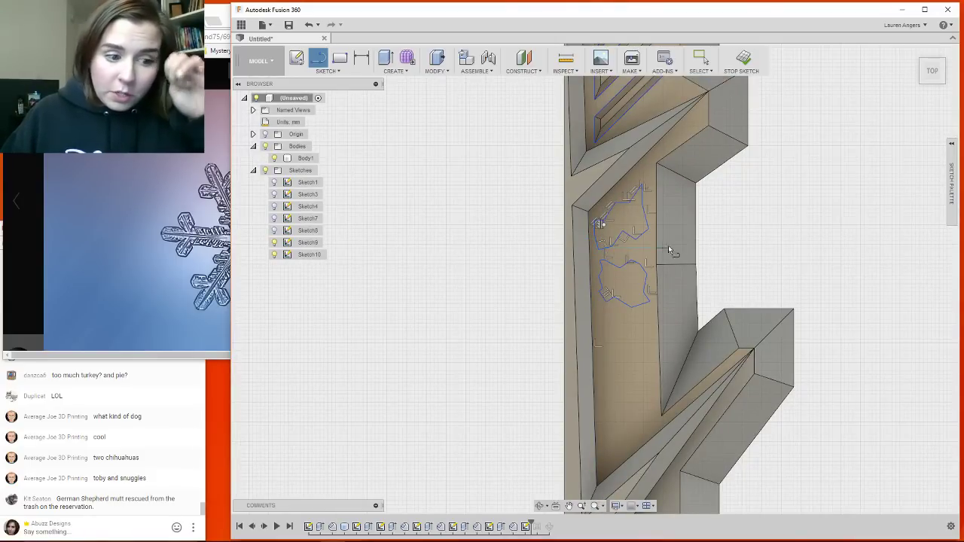
scroll(595, 271, "up", 2)
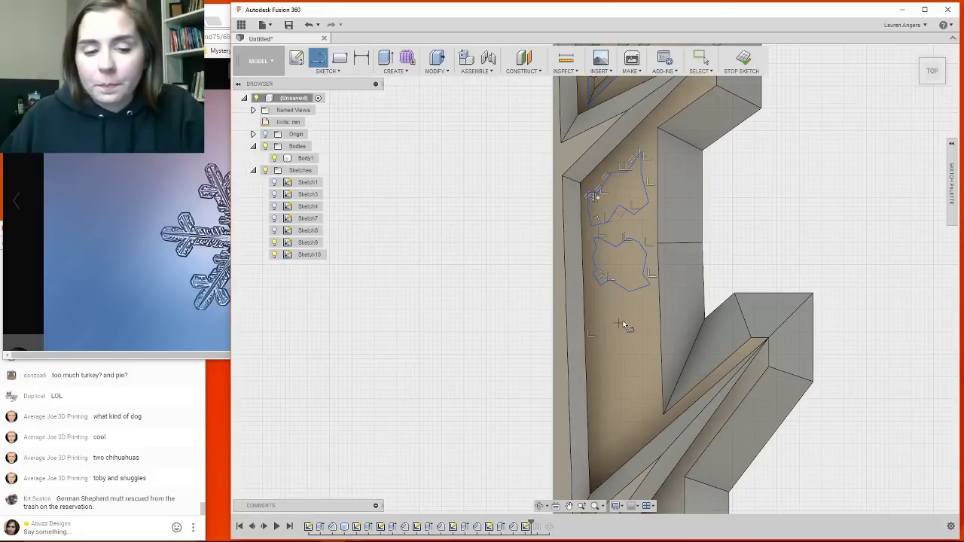
scroll(607, 322, "up", 1)
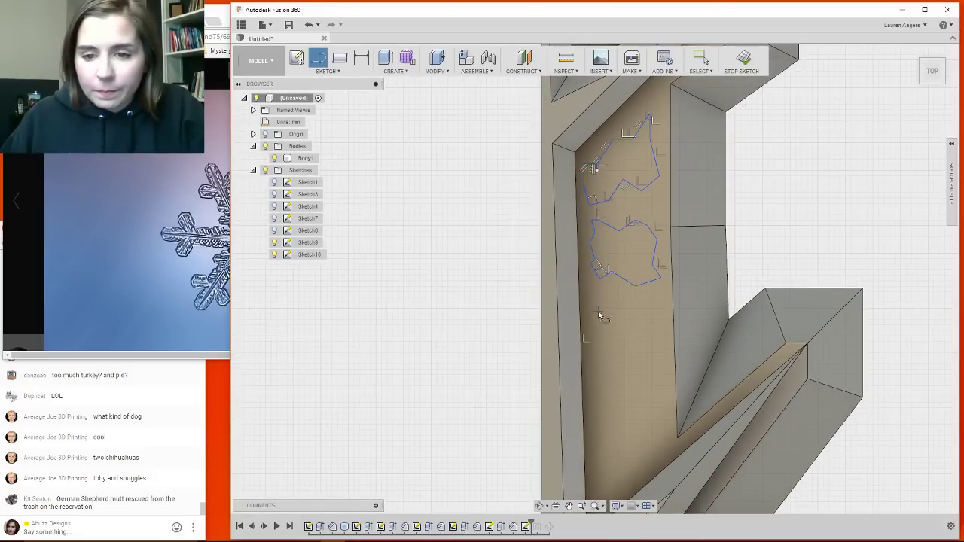
left_click(594, 303)
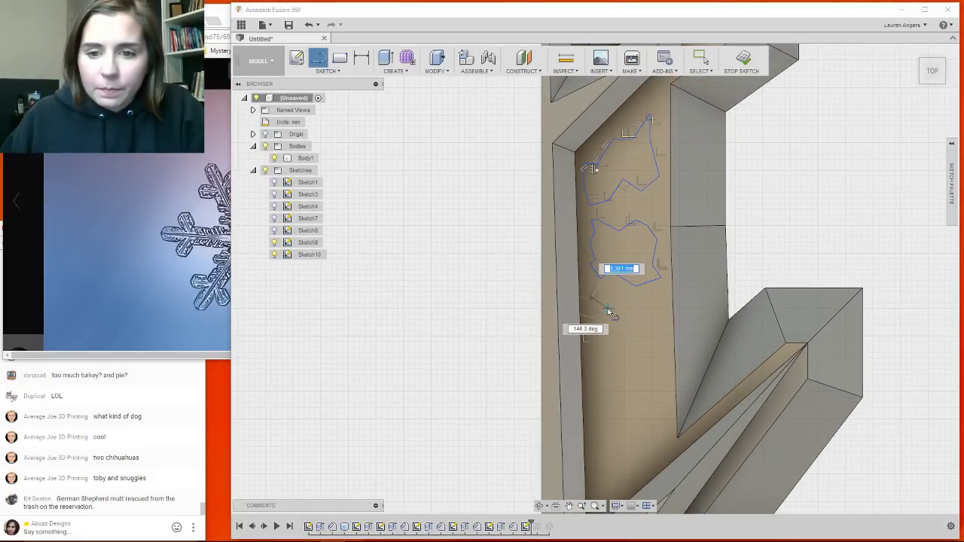
left_click(649, 305)
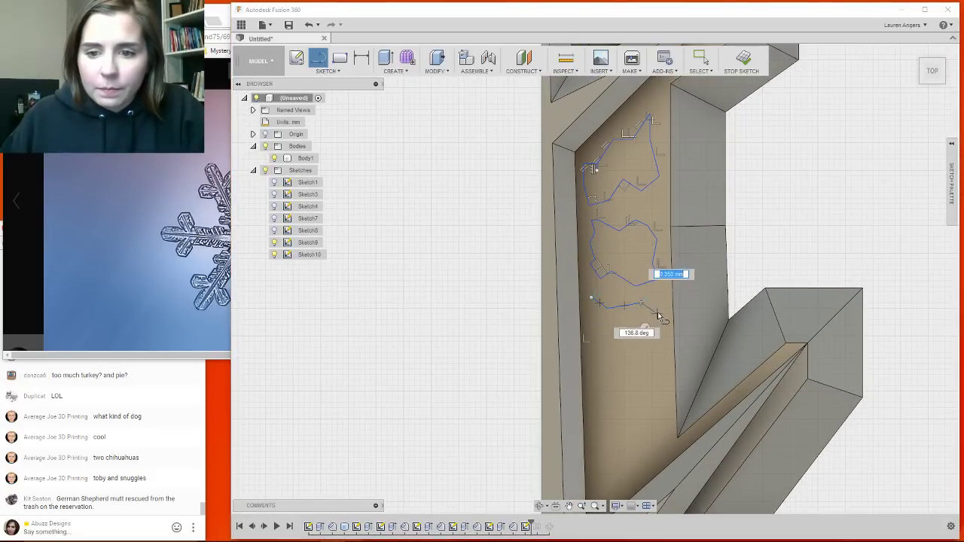
left_click(663, 343)
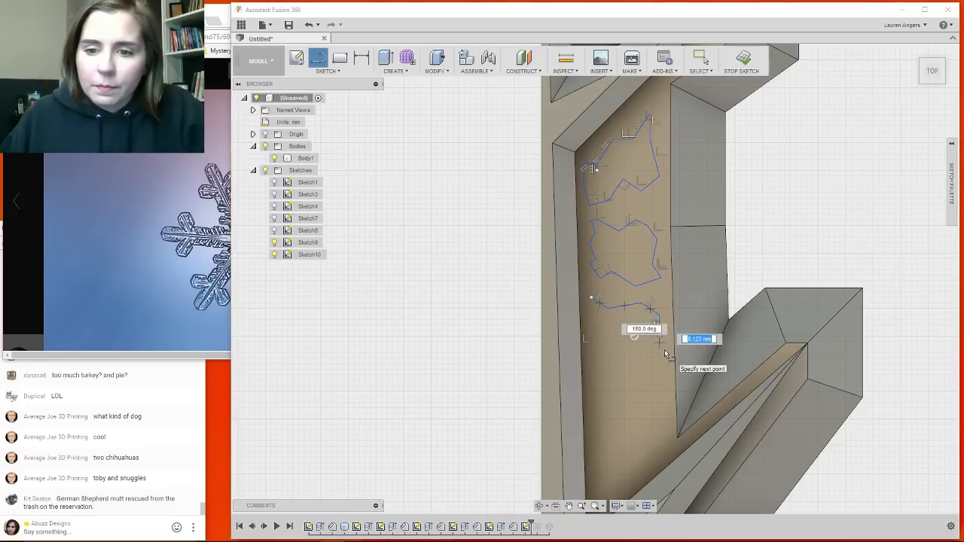
Complete the third outline with an angular lower edge reaching the inner wall and a straight closing line back to its starting point.
scroll(664, 354, "up", 3)
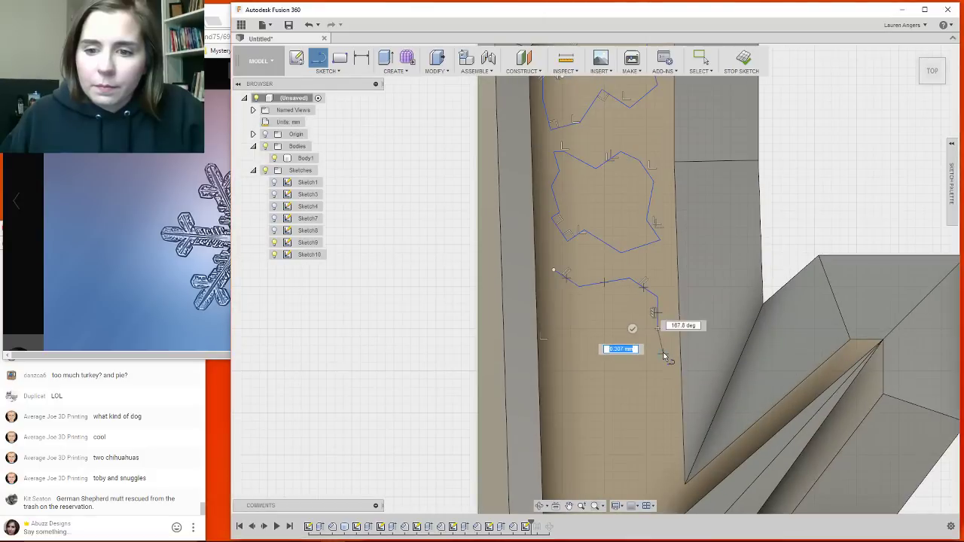
left_click(634, 361)
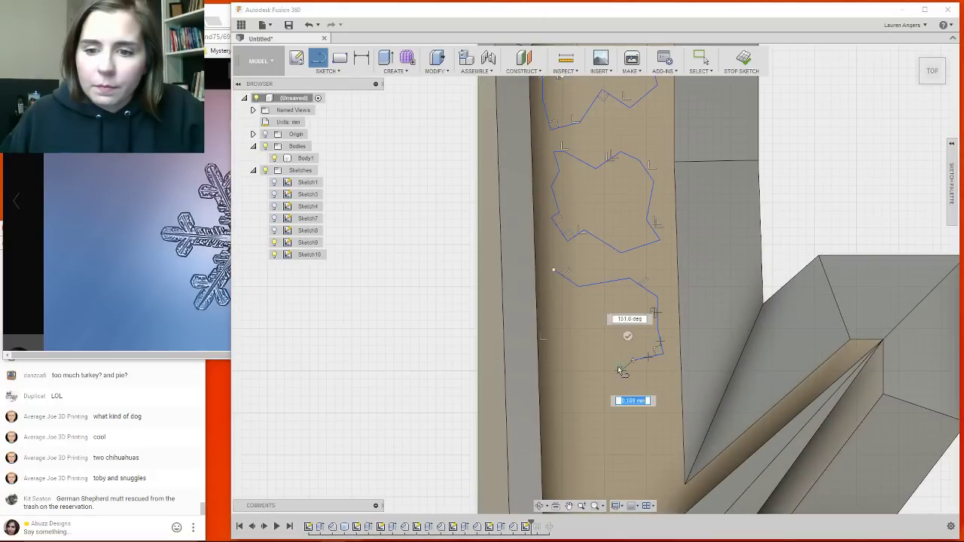
left_click(614, 365)
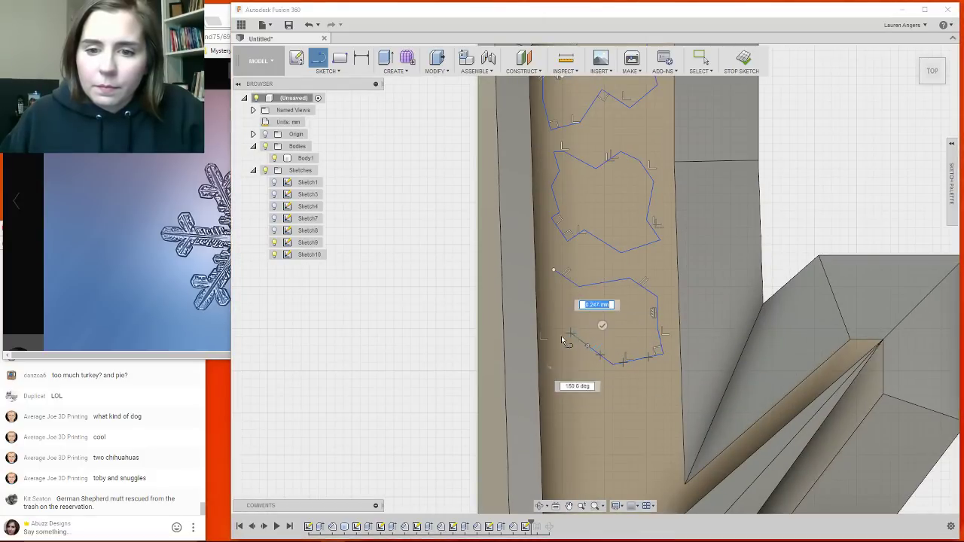
left_click(566, 342)
key("Escape")
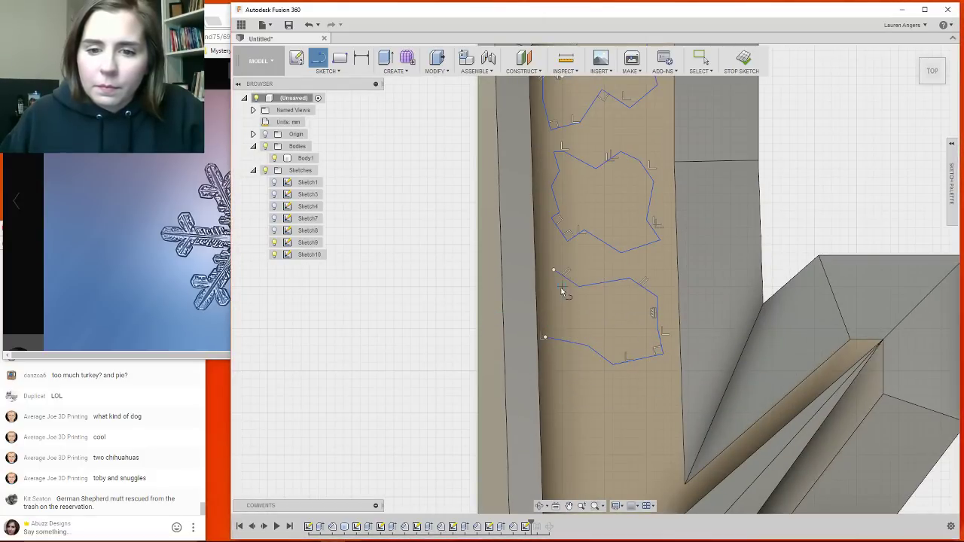
left_click(545, 337)
left_click(554, 271)
scroll(610, 256, "down", 2)
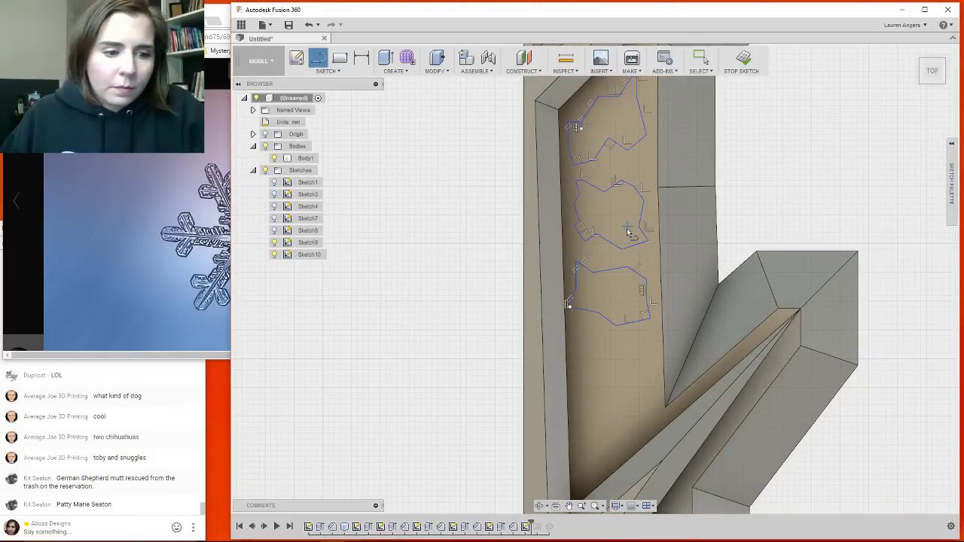
scroll(614, 168, "down", 1)
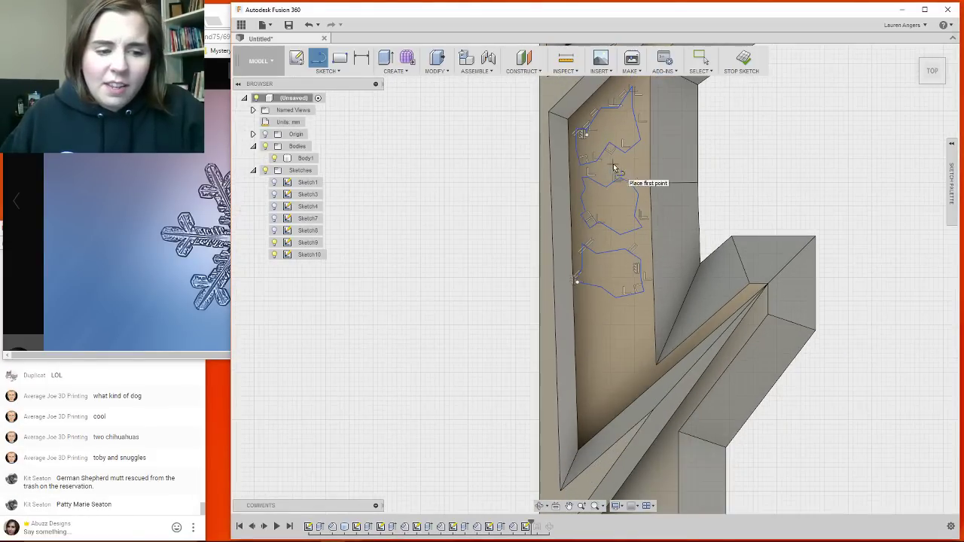
Draw the inner and lower edges of a fourth jagged line outline below the third one on the panel floor.
scroll(607, 350, "up", 2)
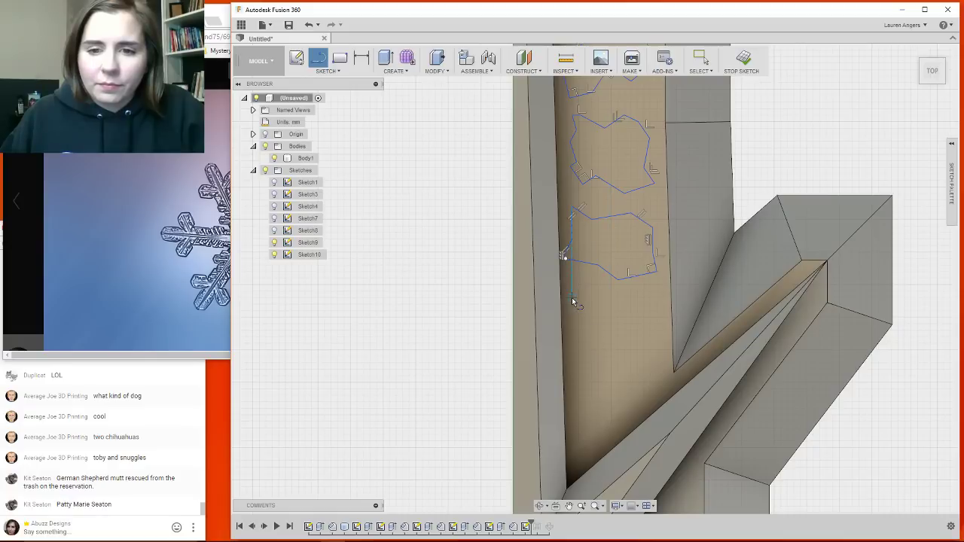
left_click(571, 298)
left_click(576, 359)
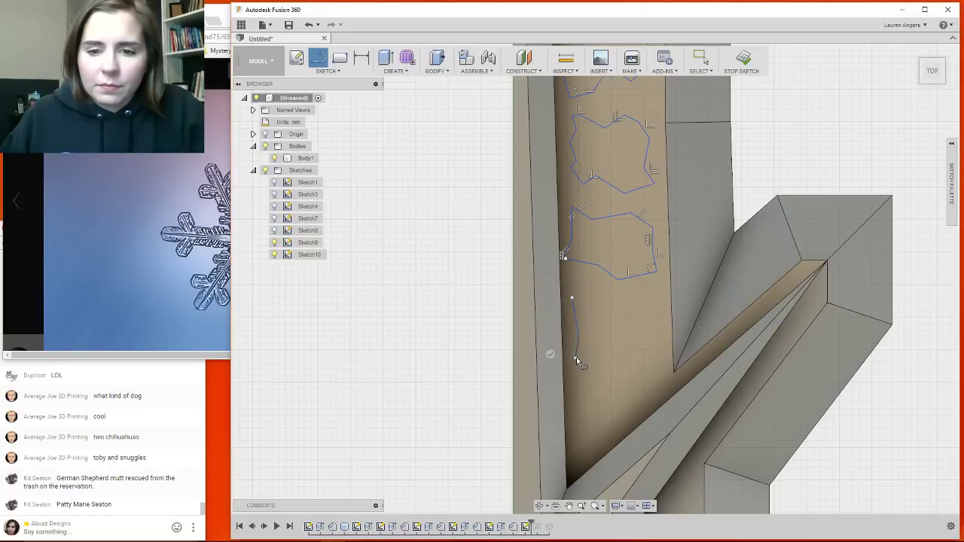
left_click(588, 377)
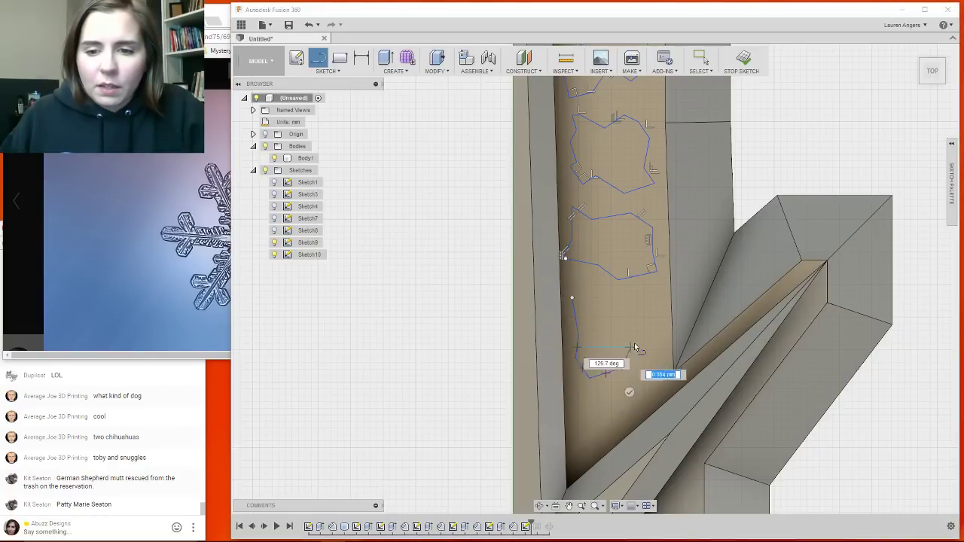
left_click(630, 358)
left_click(649, 345)
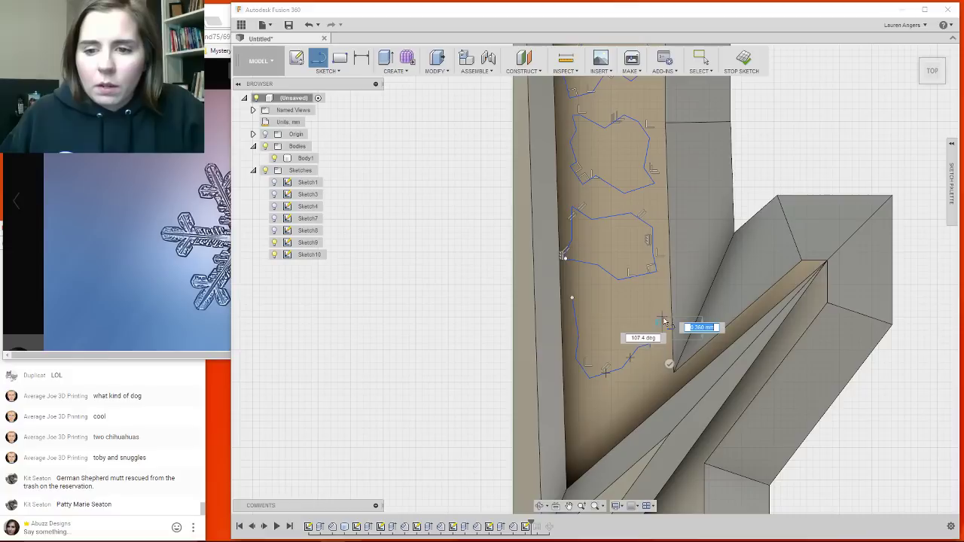
Complete the fourth outline with jagged outer and upper edges, closing it at its starting point.
left_click(663, 330)
left_click(662, 290)
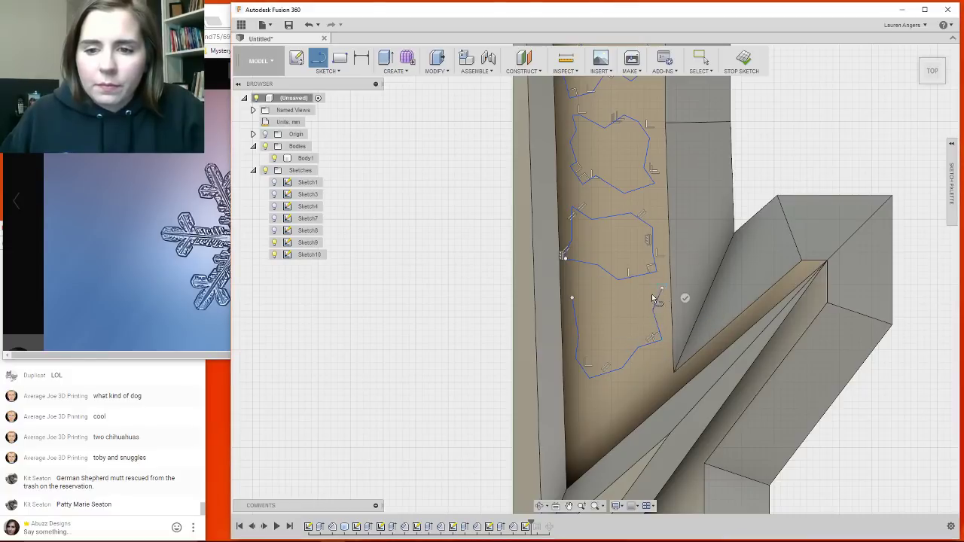
left_click(636, 299)
left_click(618, 288)
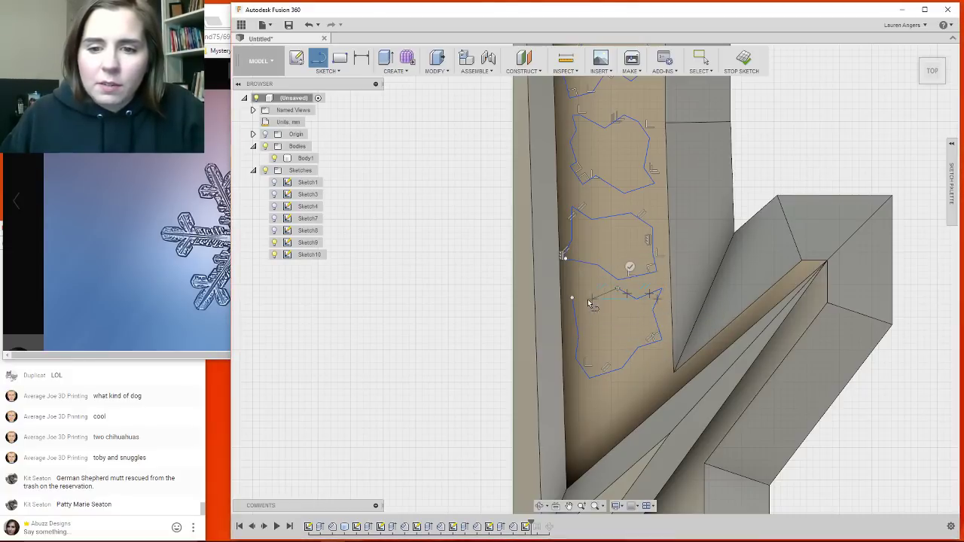
left_click(572, 298)
scroll(606, 278, "down", 3)
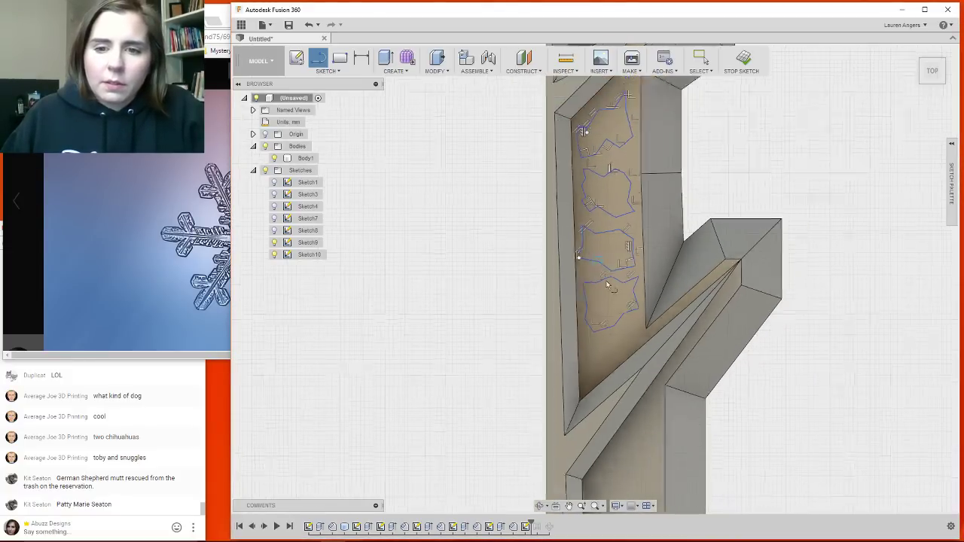
Finish the sketch and extrude all four irregular outlines downward as shallow recesses in the long panel's floor.
scroll(626, 437, "down", 3)
scroll(644, 253, "up", 4)
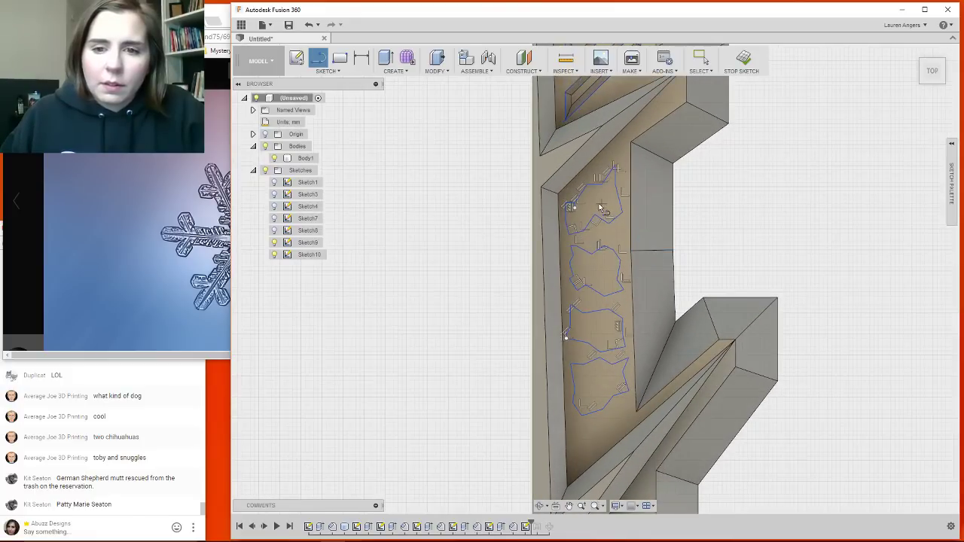
left_click(742, 59)
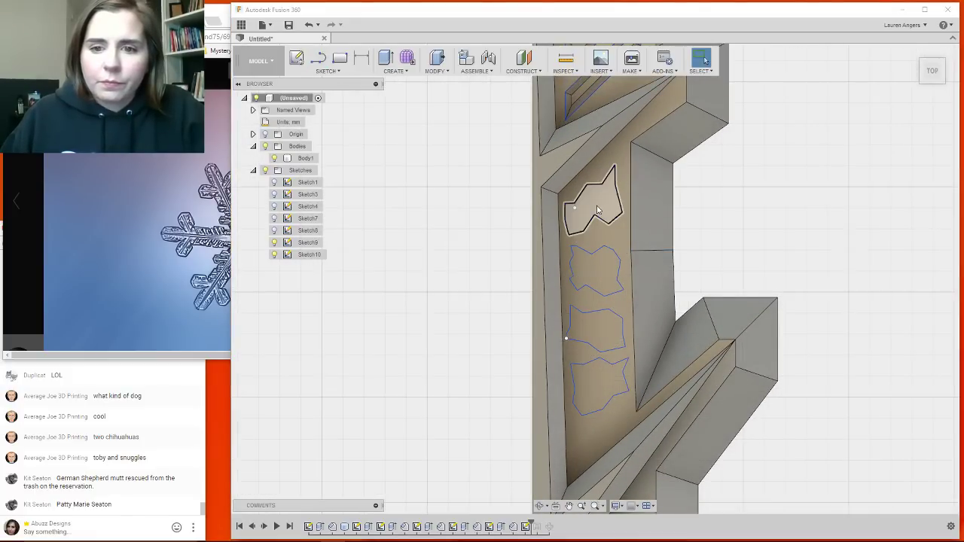
left_click(597, 210)
left_click(595, 272)
left_click(595, 328)
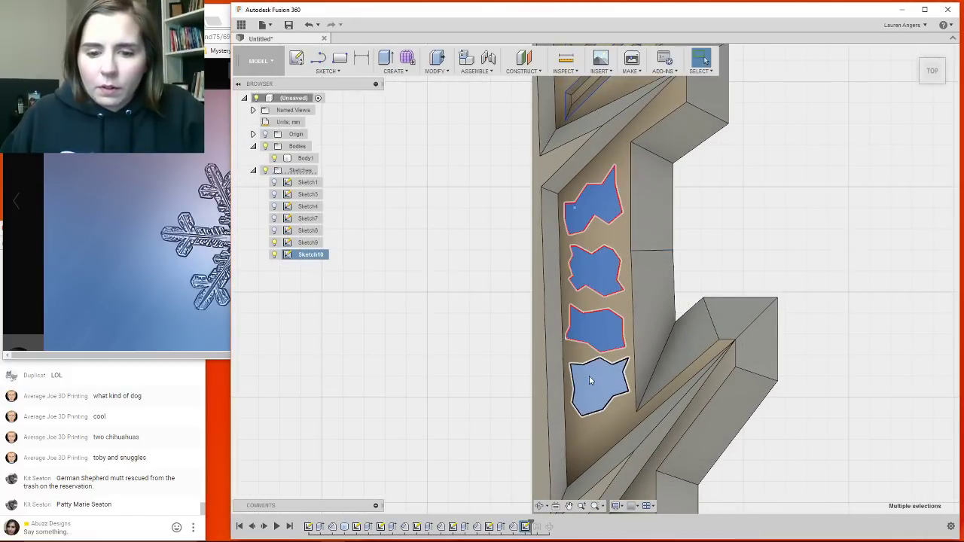
type("e")
type("-")
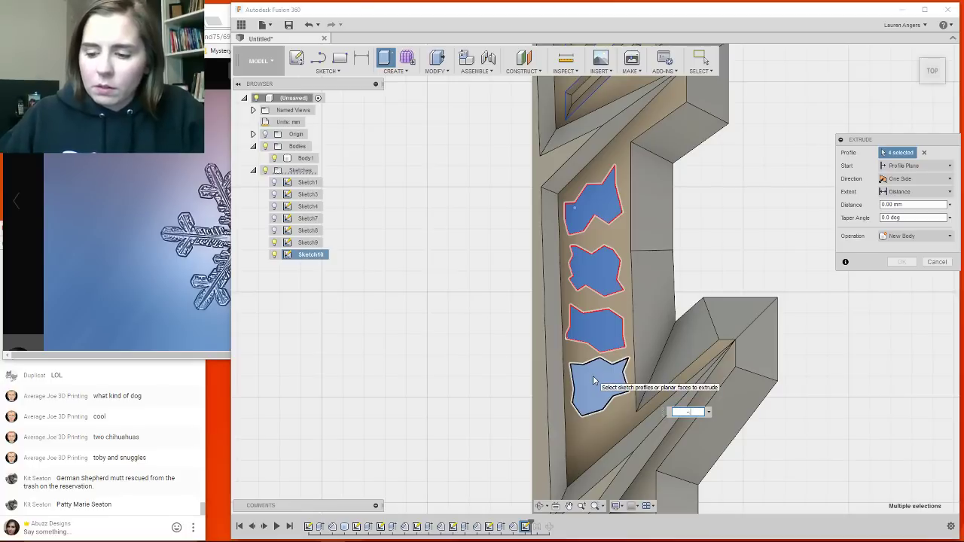
type("1")
key("Return")
Examine the four irregular recesses in the long panel from several angles, focusing on the side walls of the uppermost one.
middle_click_drag(593, 375, 702, 457, "shift")
scroll(701, 456, "down", 6)
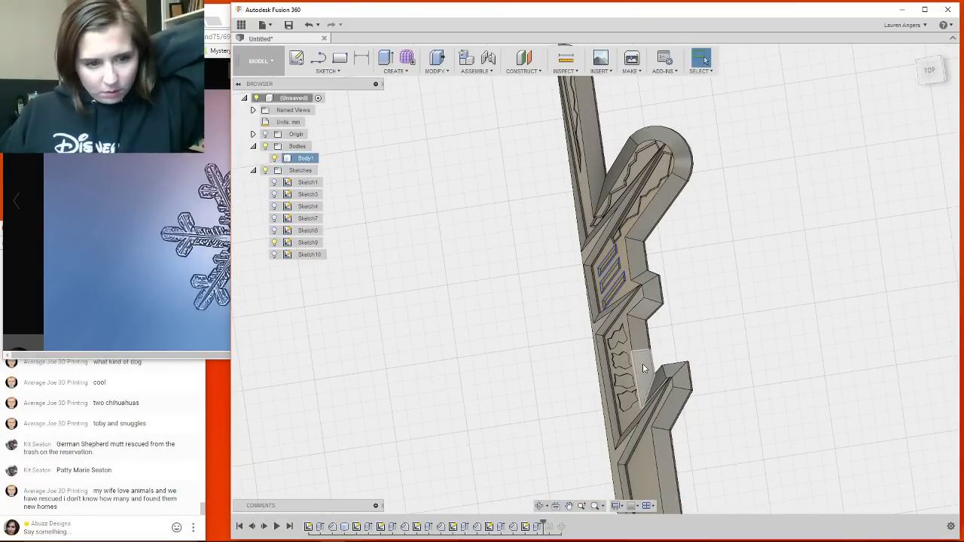
scroll(639, 365, "up", 1)
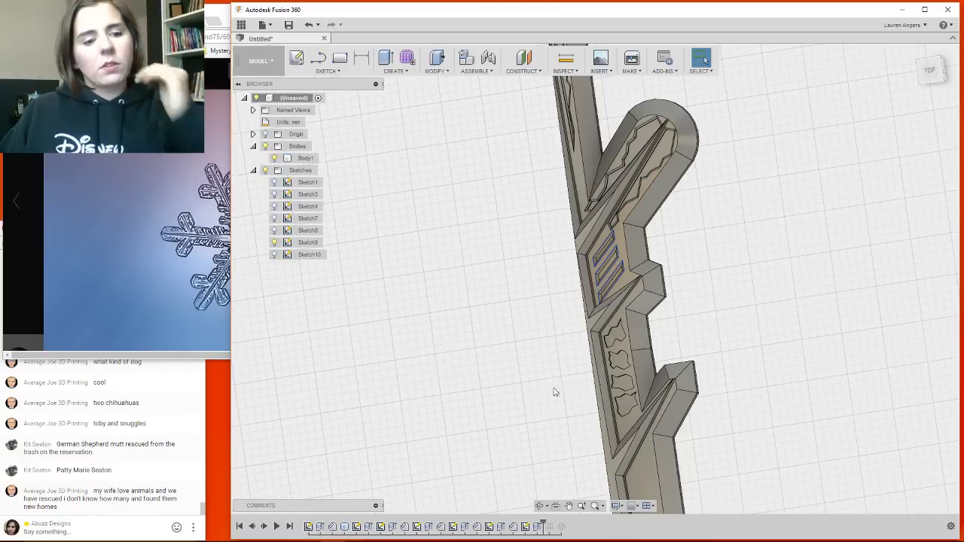
scroll(592, 403, "up", 2)
scroll(633, 348, "up", 2)
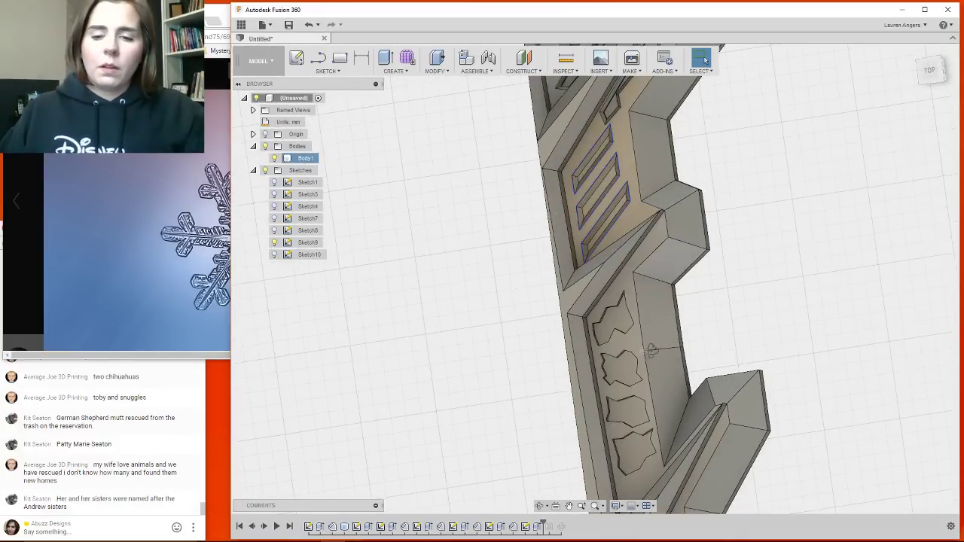
middle_click_drag(651, 351, 629, 339, "shift")
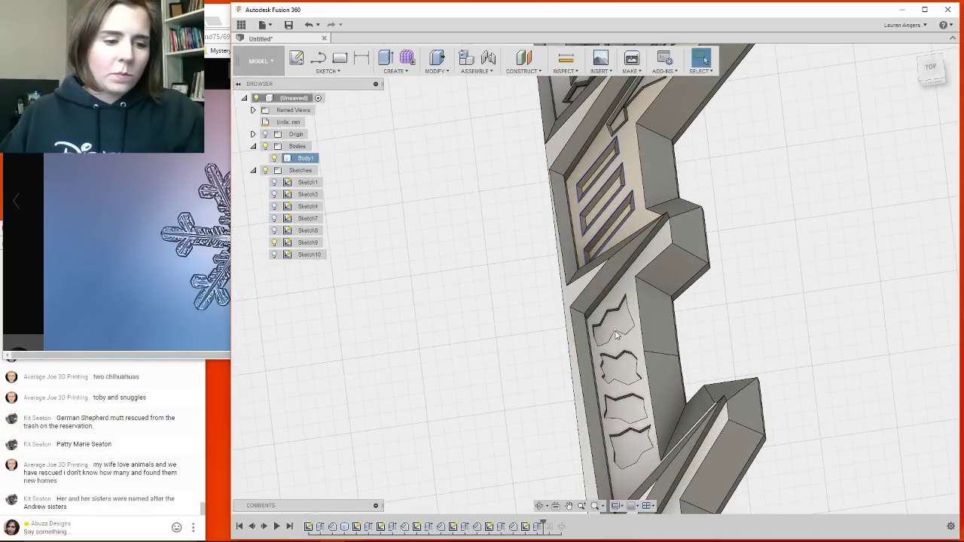
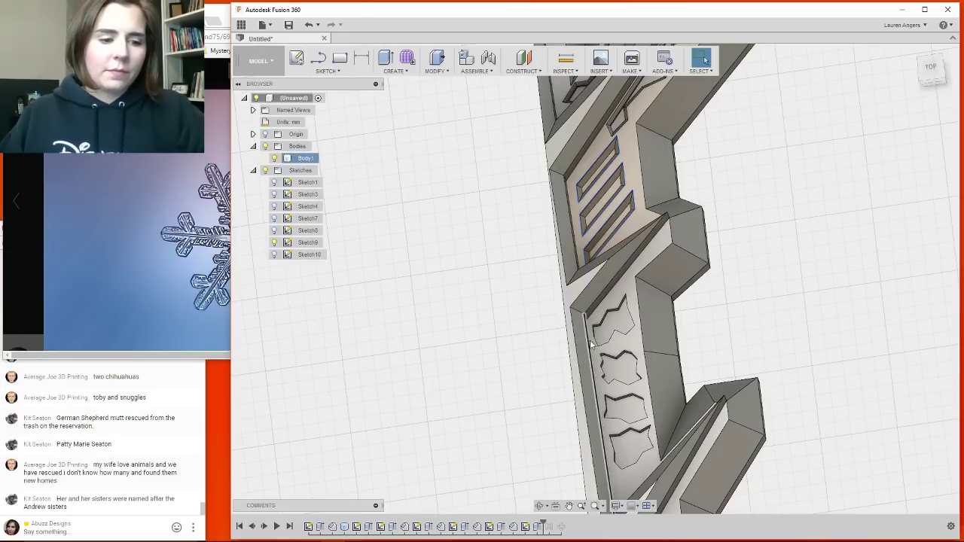
scroll(593, 347, "up", 5)
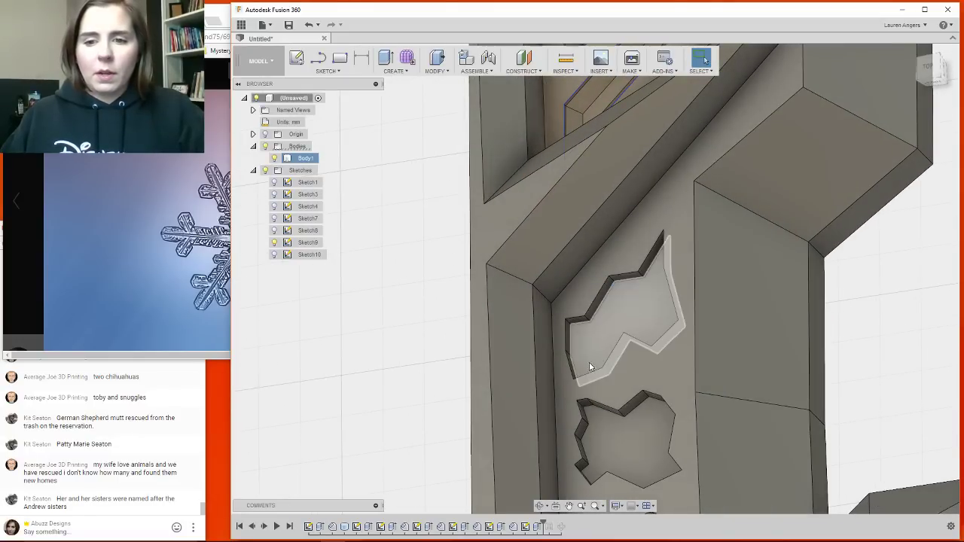
middle_click_drag(573, 384, 604, 286, "shift")
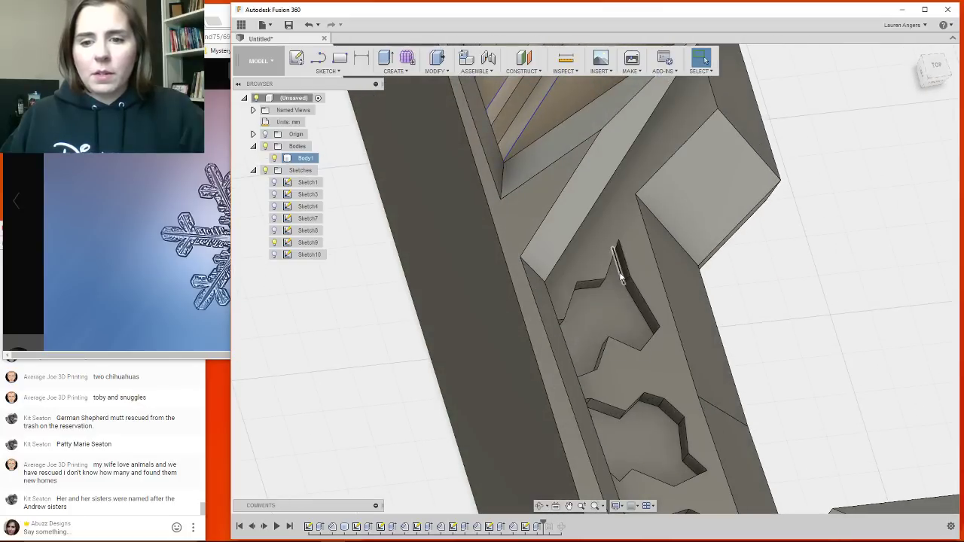
middle_click_drag(594, 347, 564, 363)
middle_click_drag(552, 362, 577, 344, "shift")
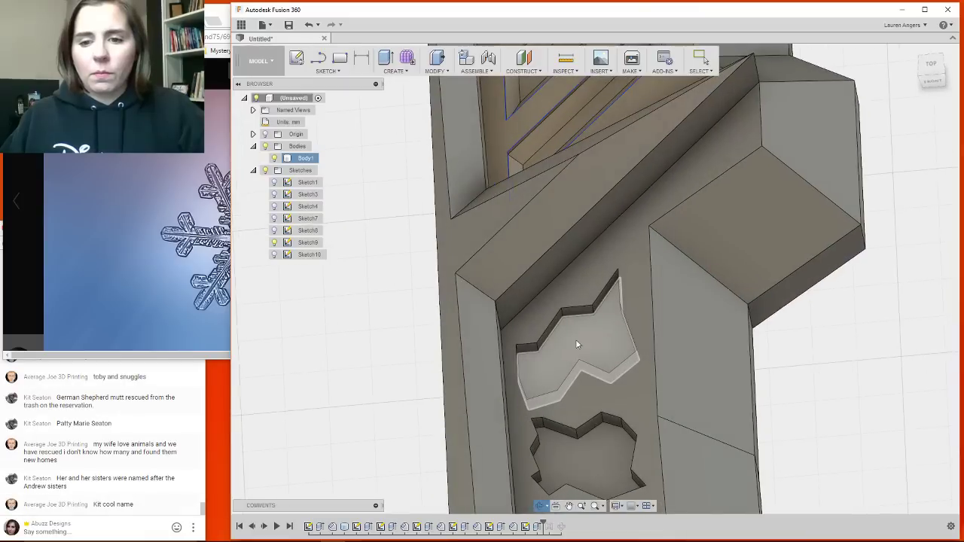
Start an equal-distance chamfer on the uppermost recess, selecting the floor edges along its upper side and around the pointed tip.
left_click(400, 71)
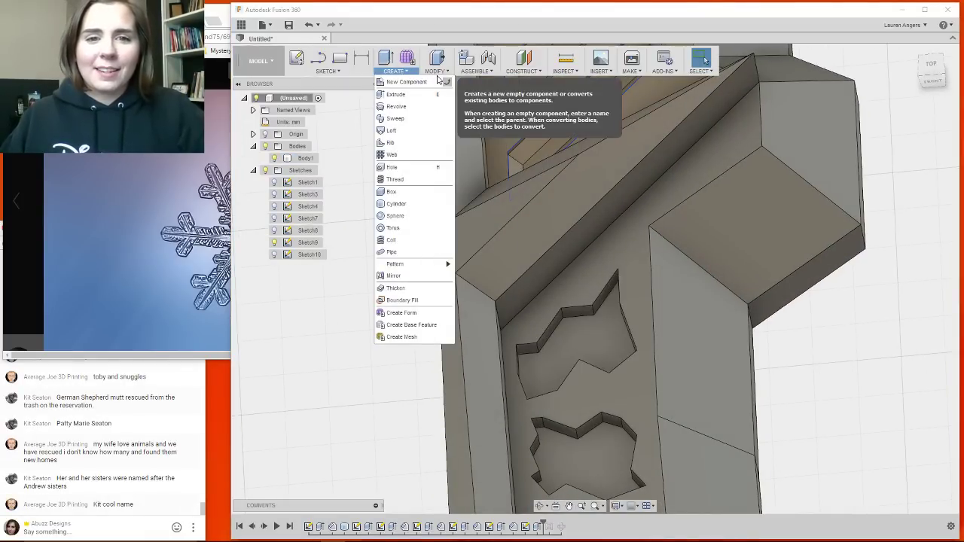
mouse_move(439, 73)
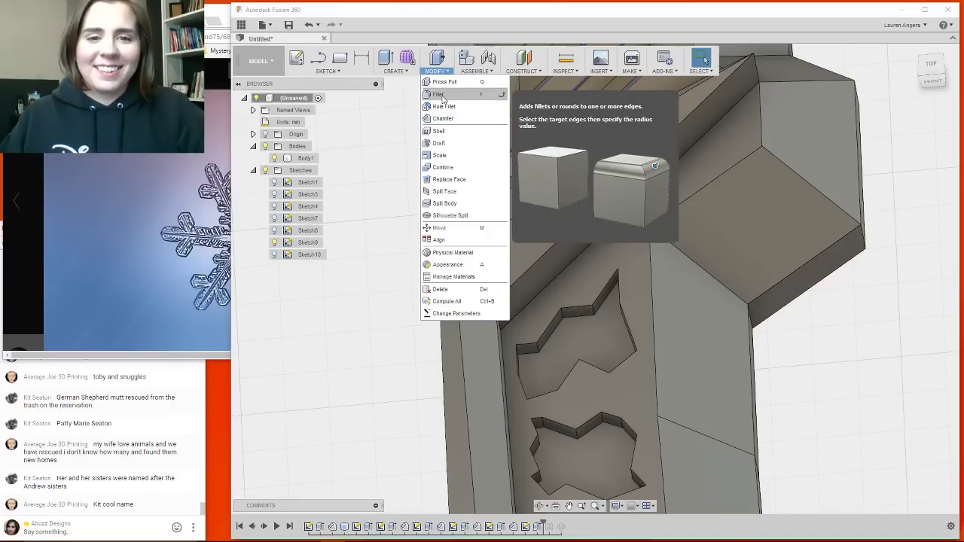
left_click(450, 119)
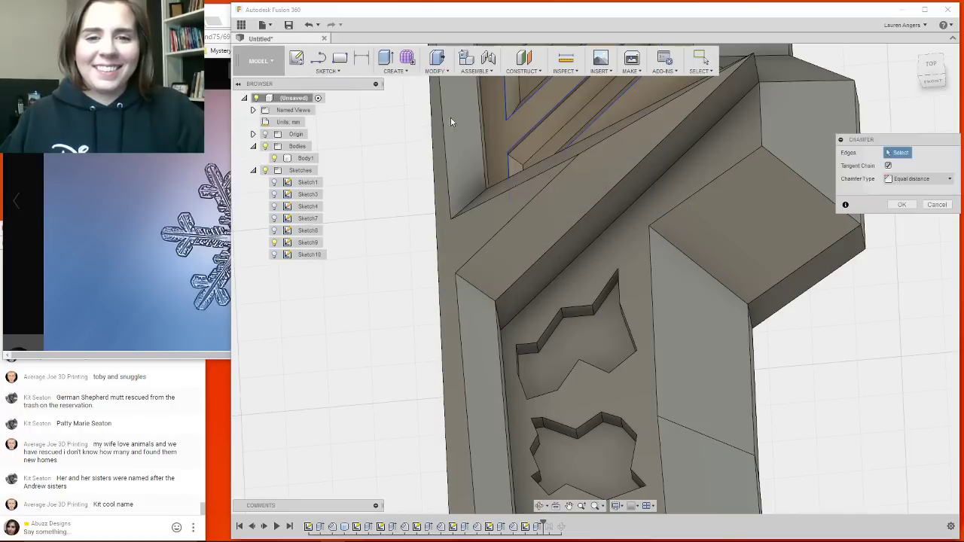
left_click(553, 330)
left_click(580, 313)
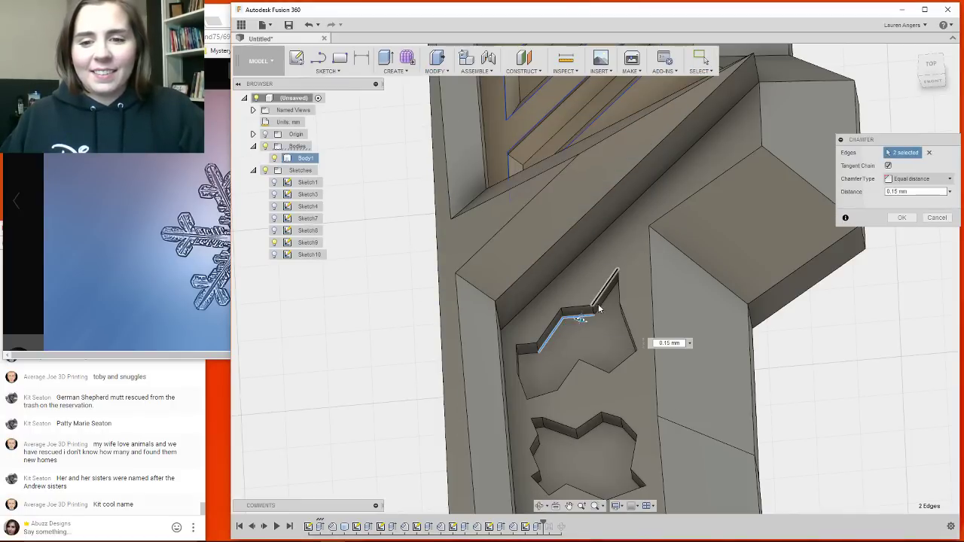
left_click(600, 308)
middle_click_drag(594, 372, 625, 379, "shift")
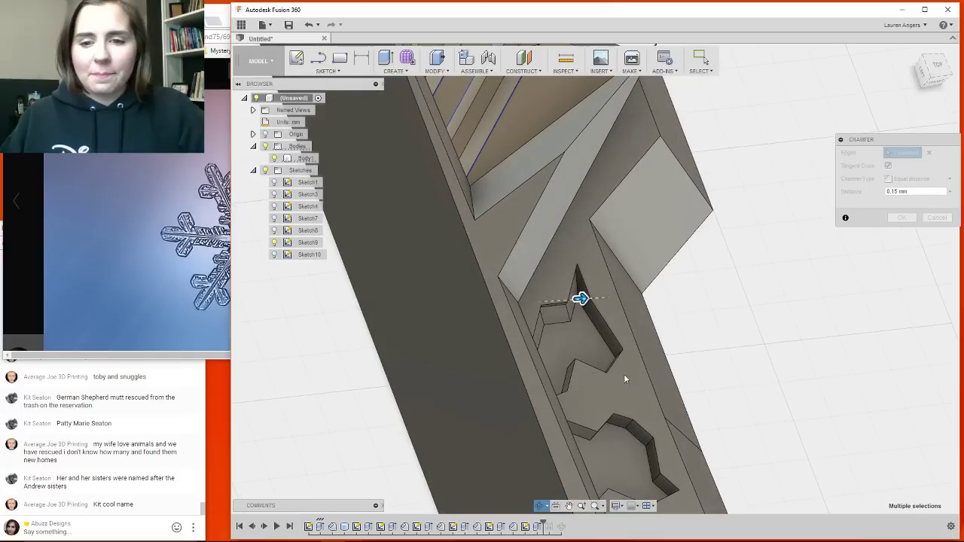
left_click(587, 306)
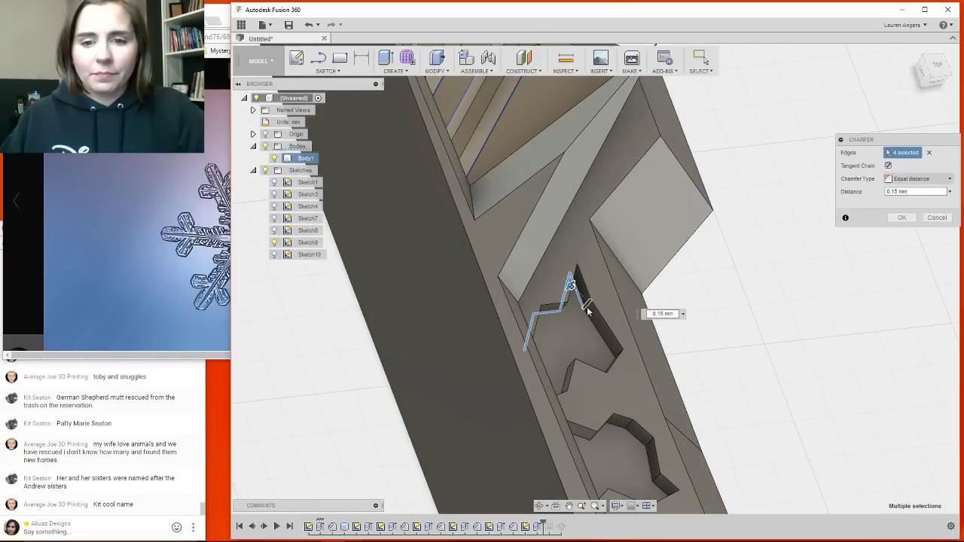
left_click(594, 326)
Add the outer and lower floor edges of the uppermost recess to the chamfer selection.
middle_click_drag(595, 387, 605, 440, "shift")
left_click(634, 406)
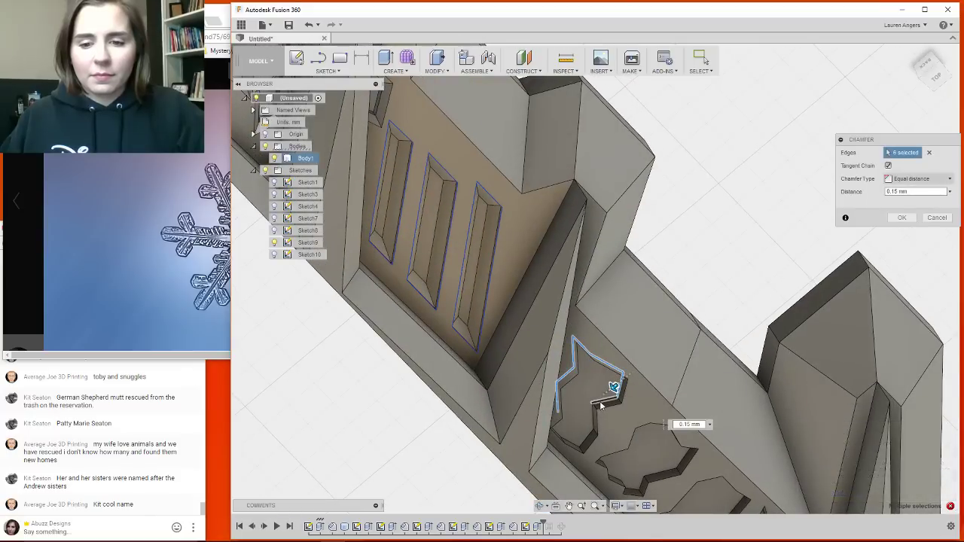
left_click(597, 413)
left_click(588, 442)
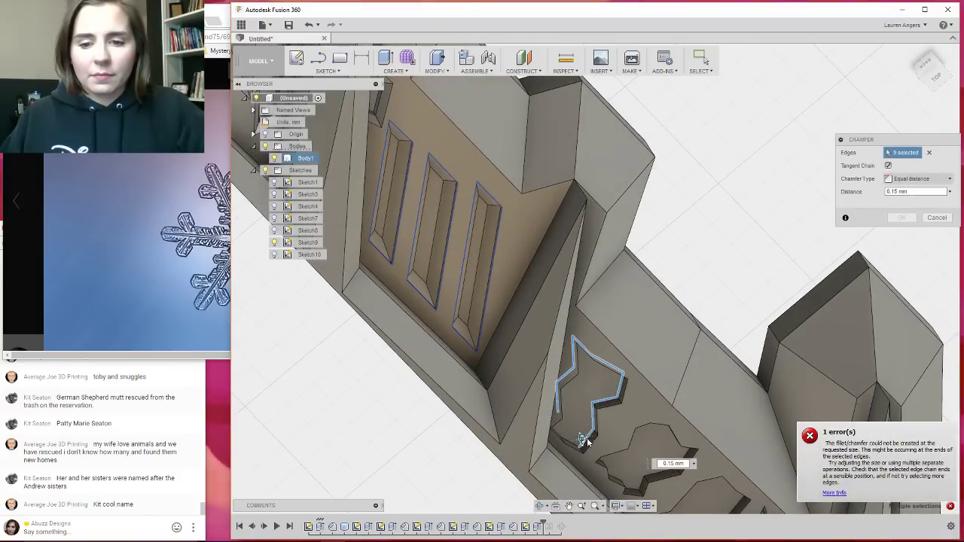
left_click(586, 442)
middle_click_drag(586, 443, 538, 445, "shift")
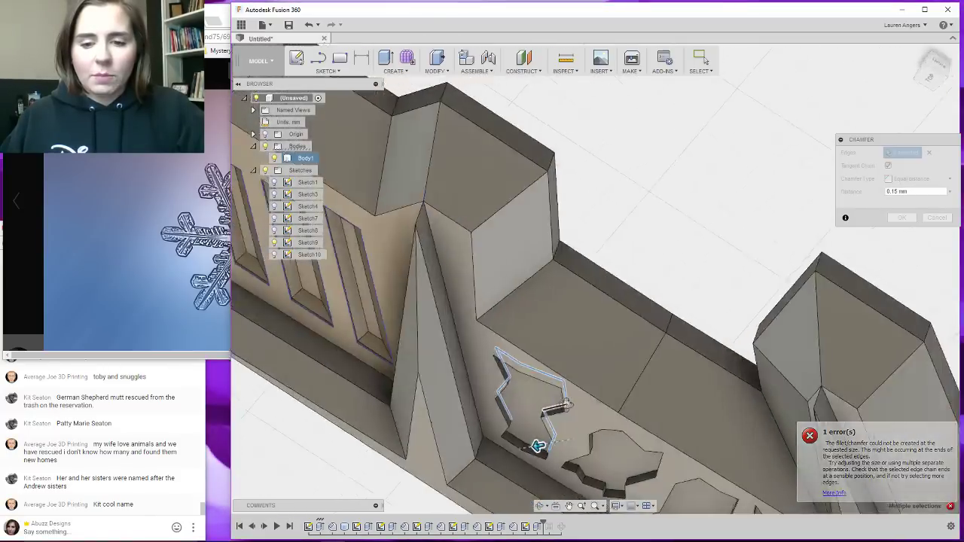
left_click(529, 443)
left_click(469, 434)
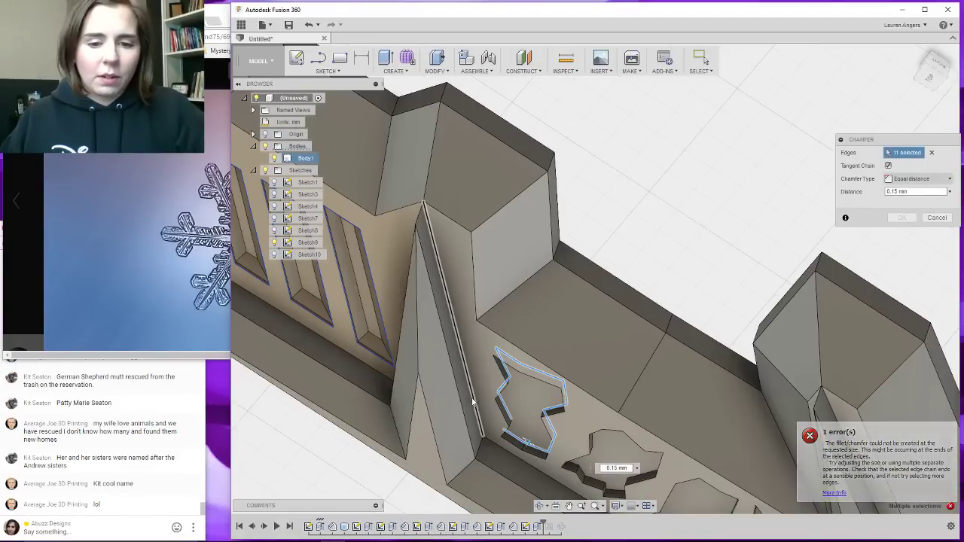
Complete the uppermost recess's edge loop with its last inner floor edge and chamfer it by 0.1 mm.
middle_click_drag(469, 434, 509, 427, "shift")
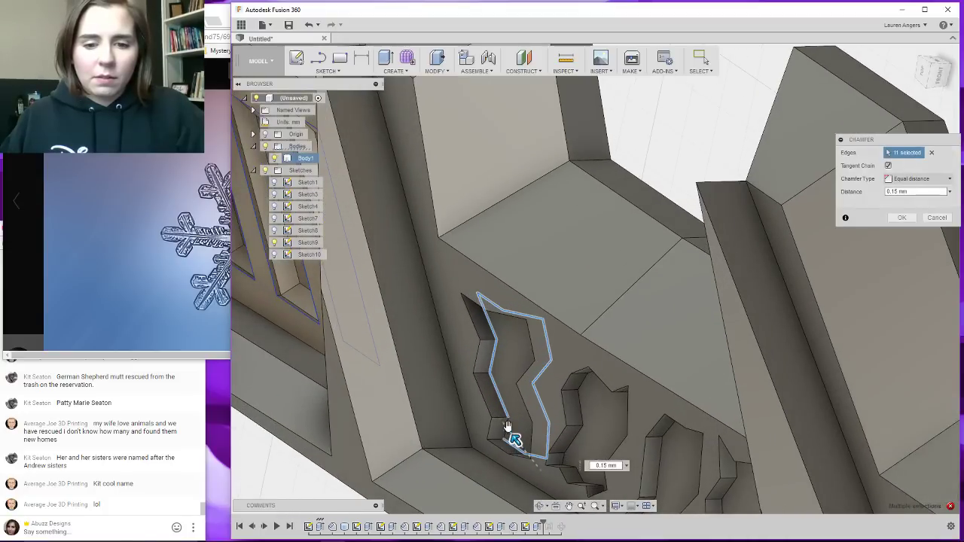
left_click(509, 437)
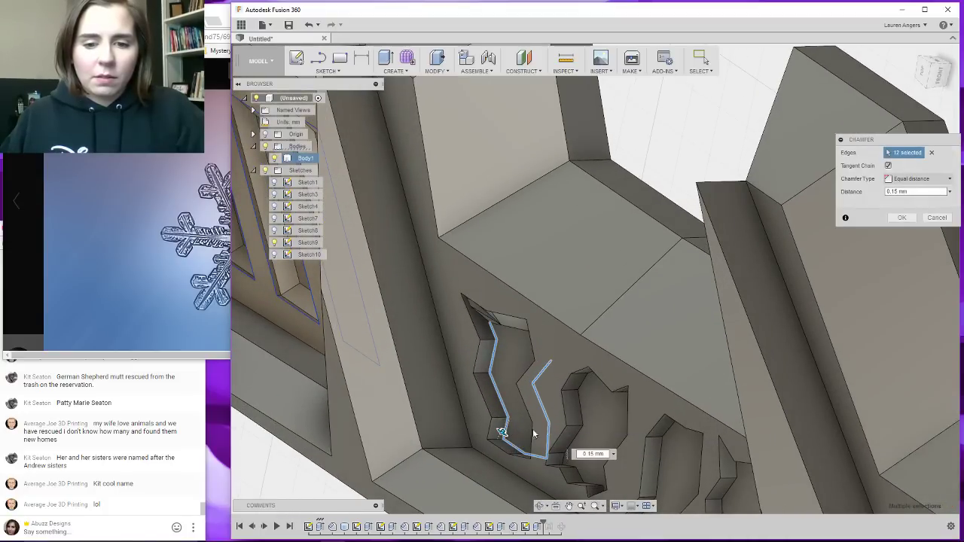
left_click(602, 455)
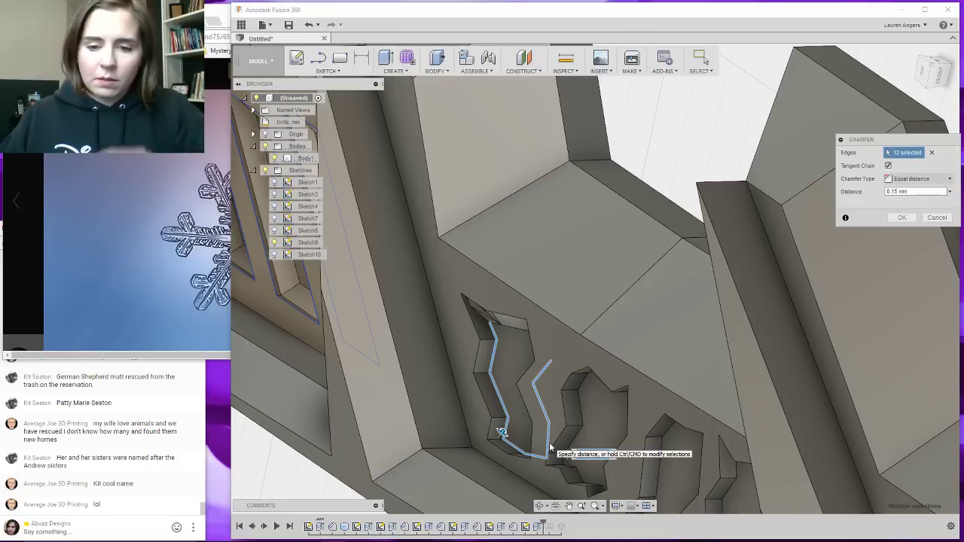
type(".1")
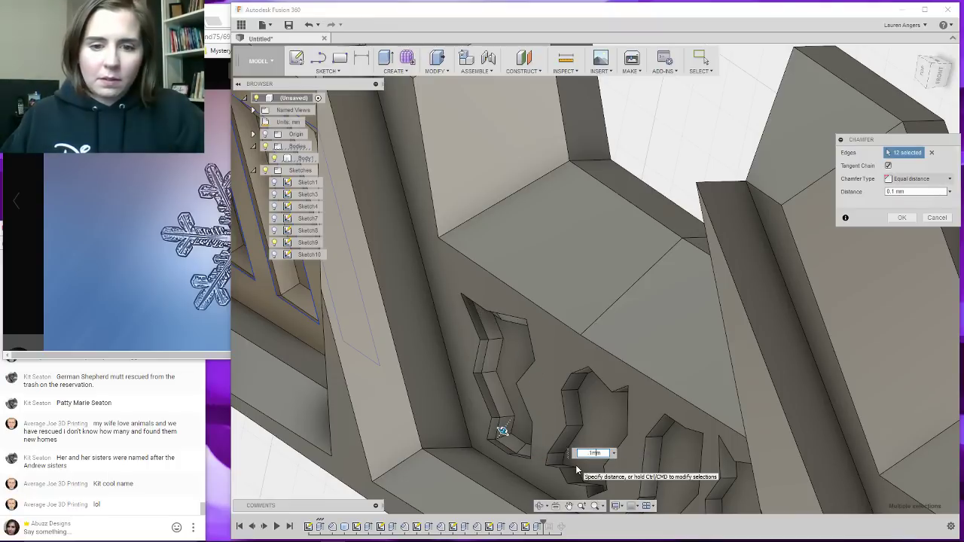
key("Return")
middle_click_drag(576, 437, 577, 398, "shift")
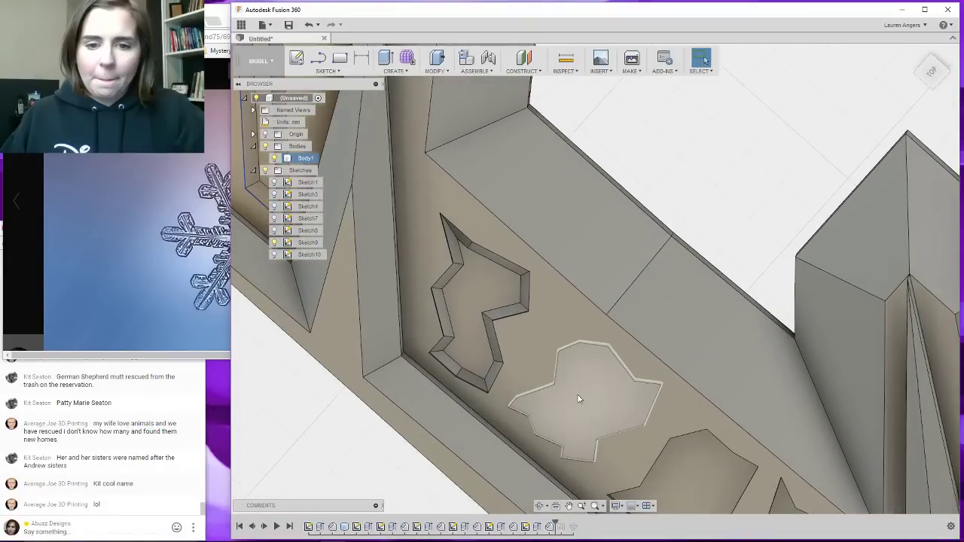
Edit the recess chamfer and add the upper floor edges of the second recess.
right_click(551, 527)
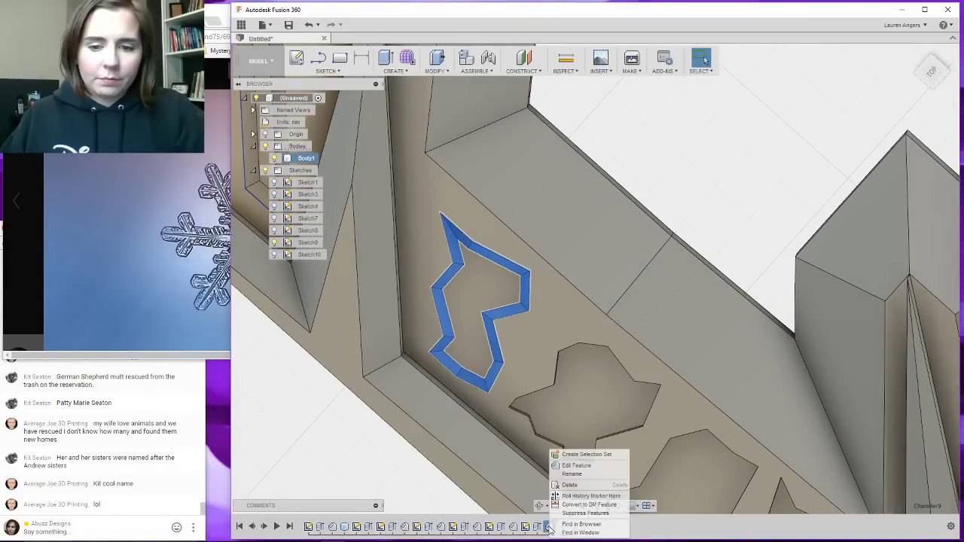
left_click(571, 465)
middle_click_drag(443, 351, 567, 336, "shift")
left_click(566, 336)
left_click(577, 312)
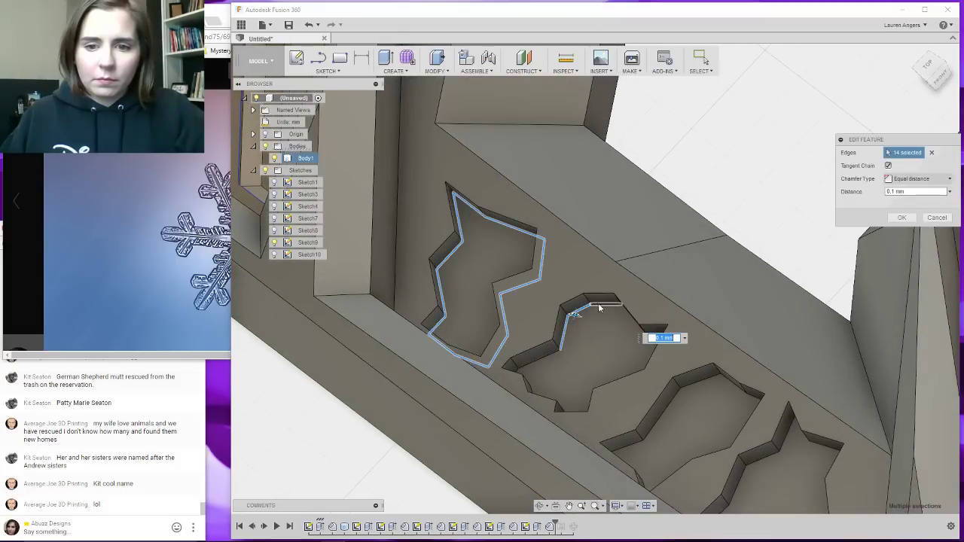
left_click(604, 305)
left_click(552, 356)
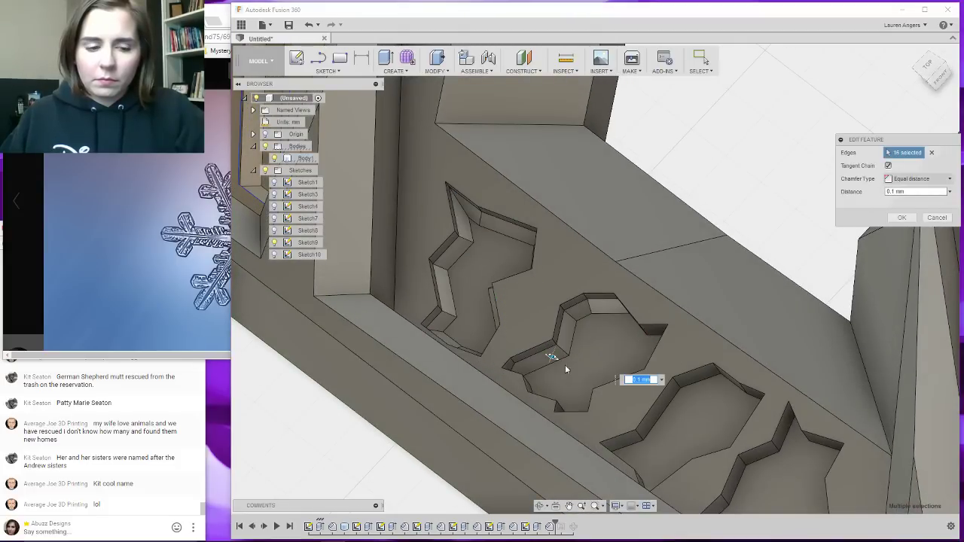
Add the jagged inner floor edges of the second recess to the chamfer.
middle_click_drag(610, 343, 543, 352, "shift")
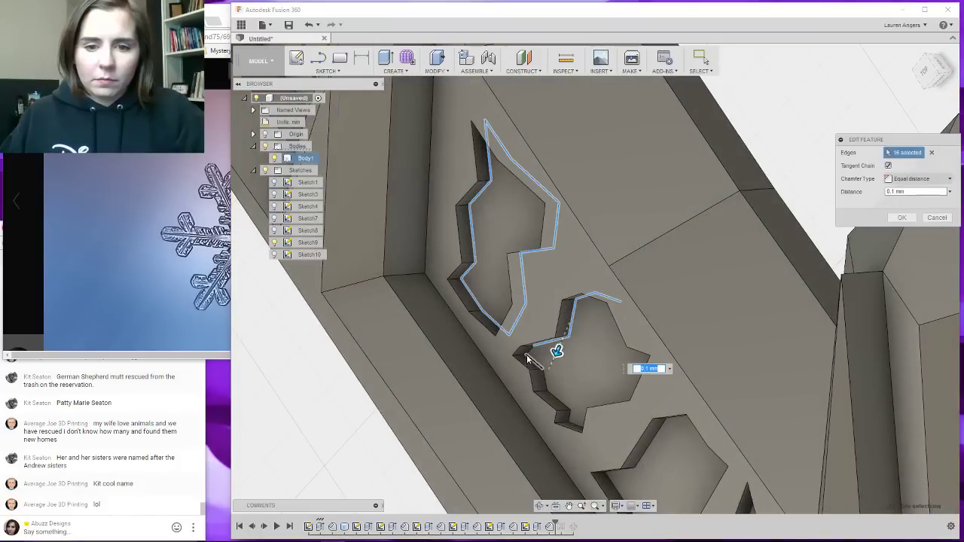
left_click(532, 352)
left_click(535, 363)
left_click(546, 382)
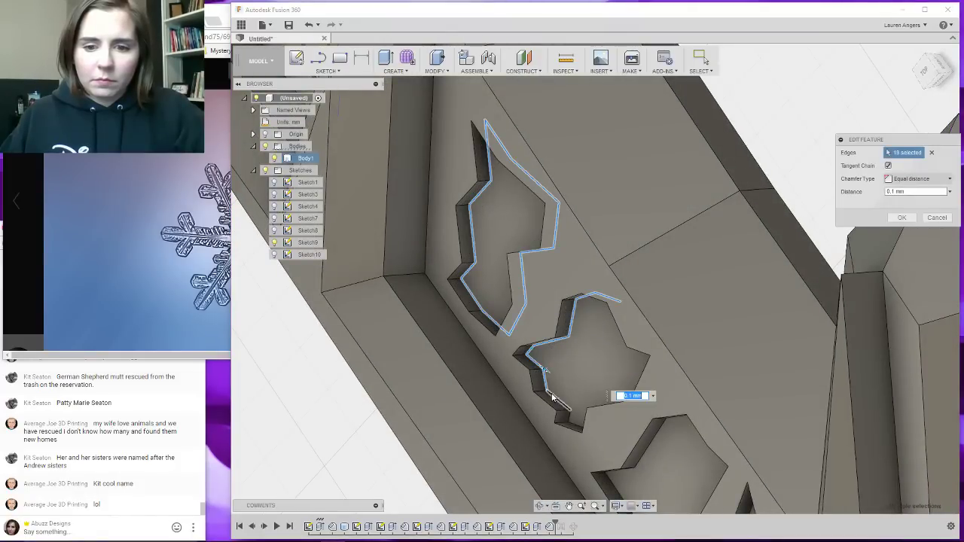
left_click(560, 407)
left_click(572, 421)
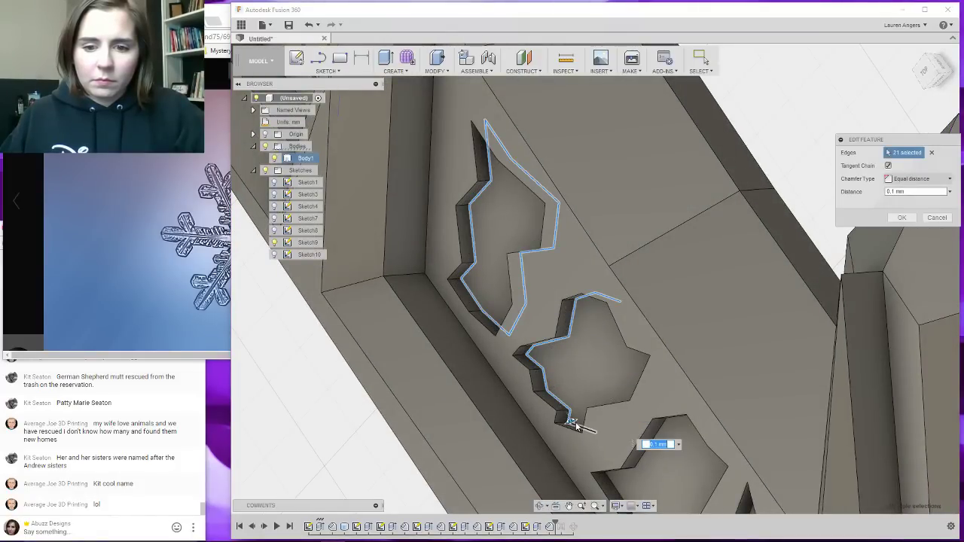
Add the lower and outer floor edges of the second recess and apply the edited 0.1 mm chamfer.
middle_click_drag(592, 374, 619, 404, "shift")
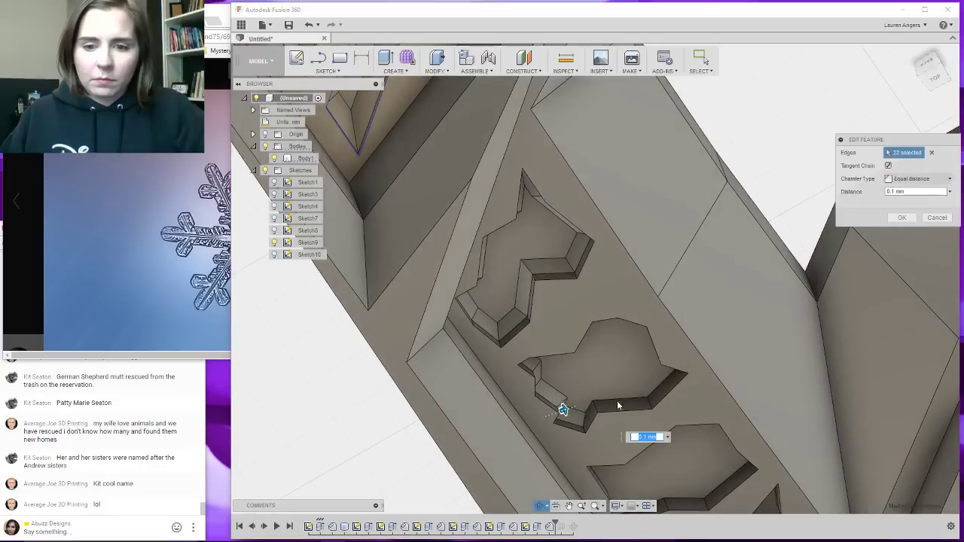
left_click(590, 413)
left_click(607, 402)
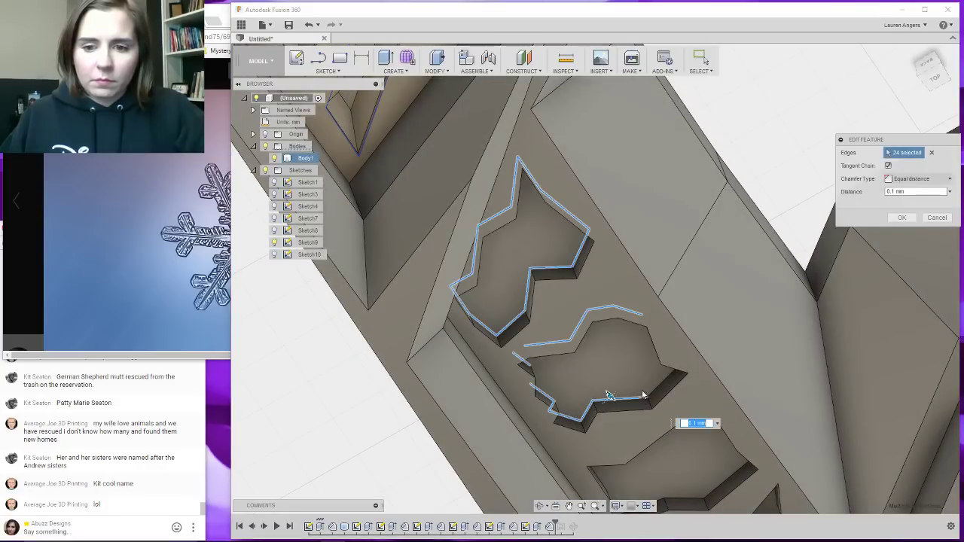
left_click(662, 387)
middle_click_drag(636, 374, 648, 357, "shift")
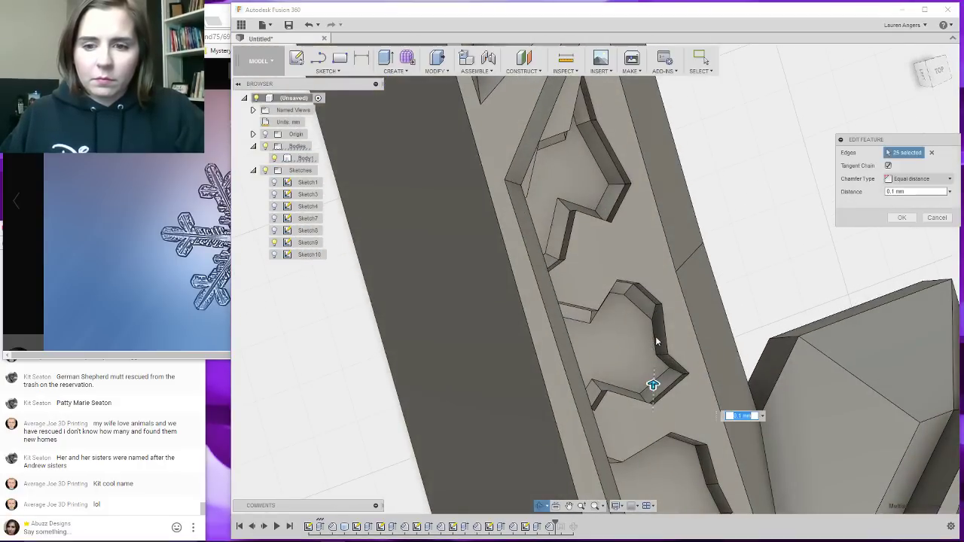
left_click(661, 361)
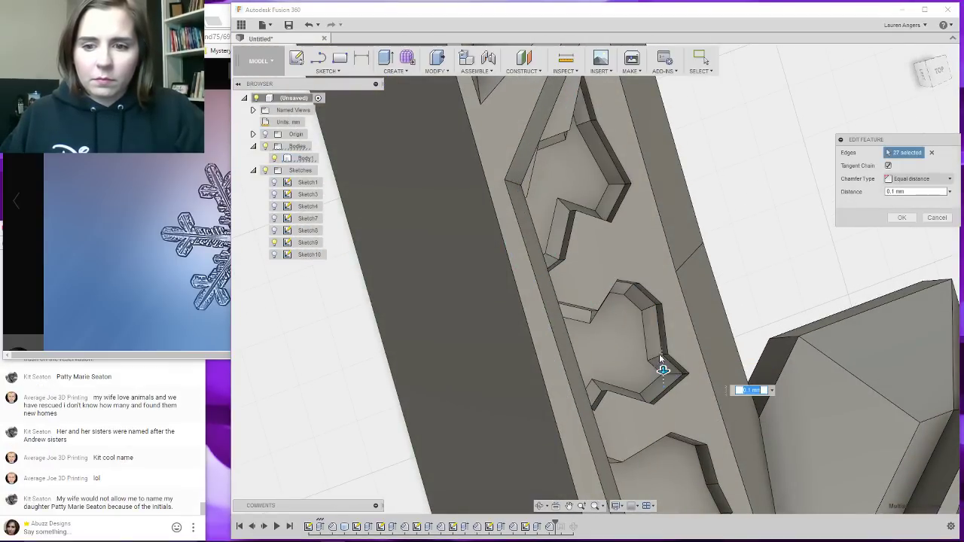
left_click(902, 218)
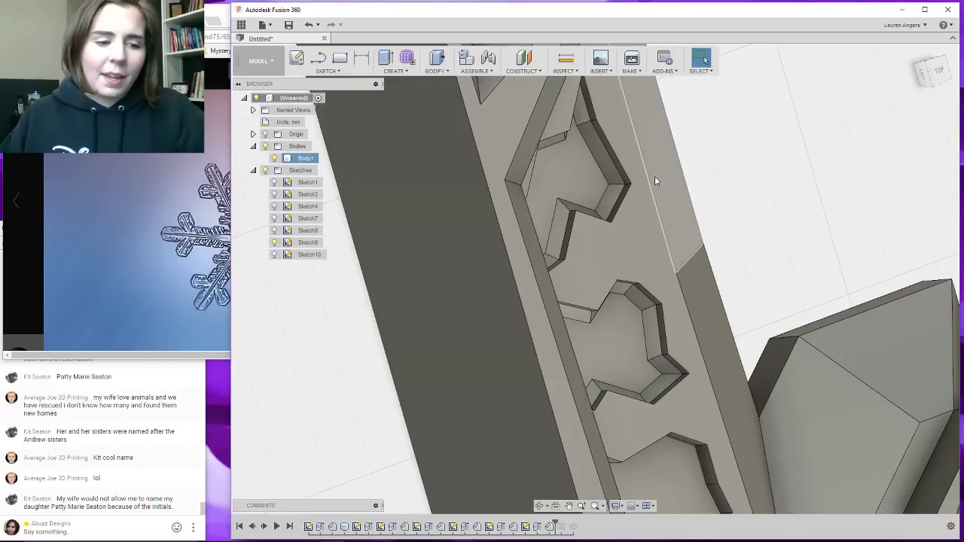
Reopen the recess chamfer for editing and add the upper floor edges of the third recess.
middle_click_drag(608, 189, 595, 177, "shift")
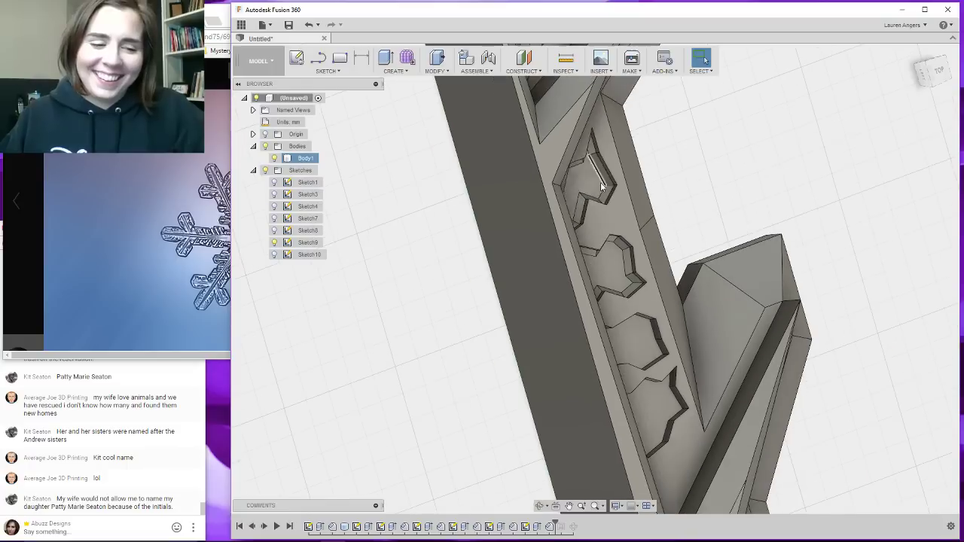
middle_click_drag(606, 268, 547, 317, "shift")
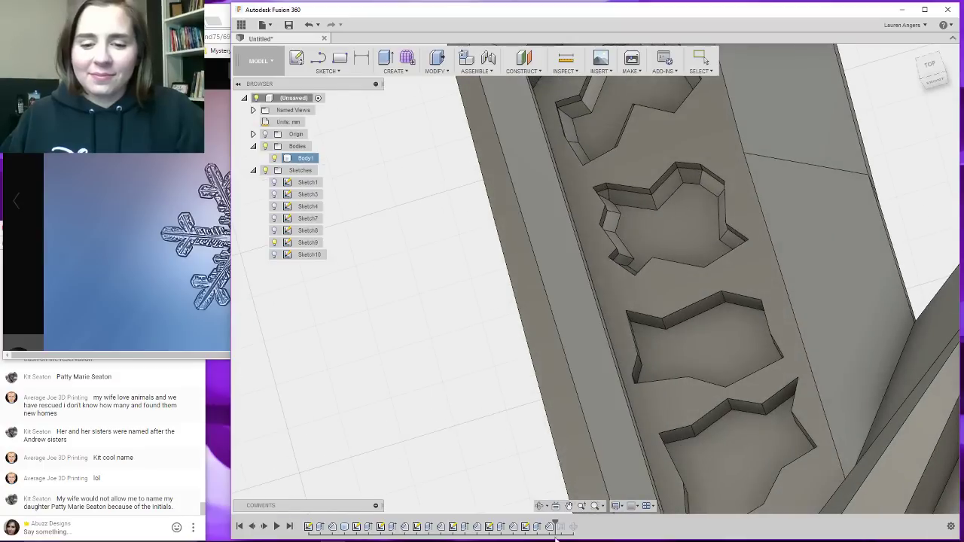
left_click(547, 527)
right_click(548, 527)
left_click(570, 466)
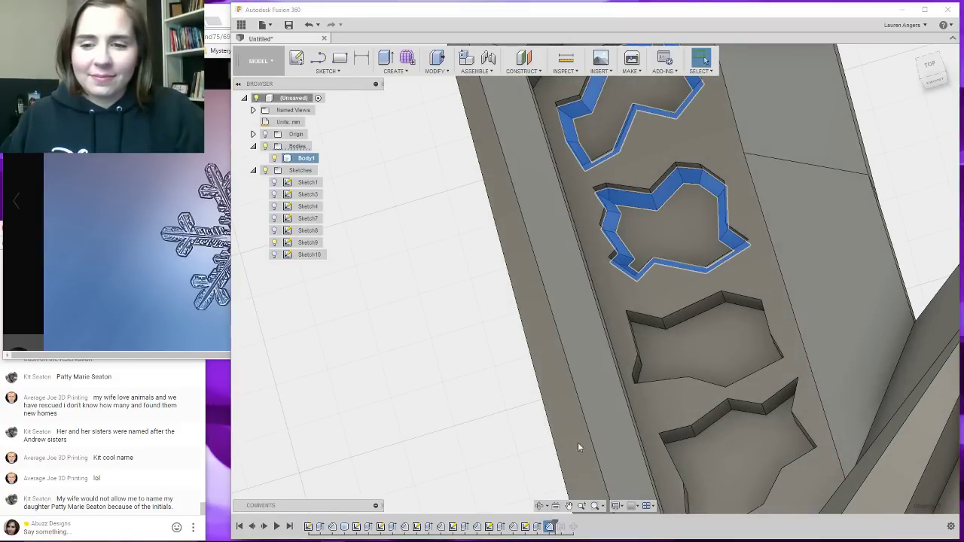
left_click(700, 319)
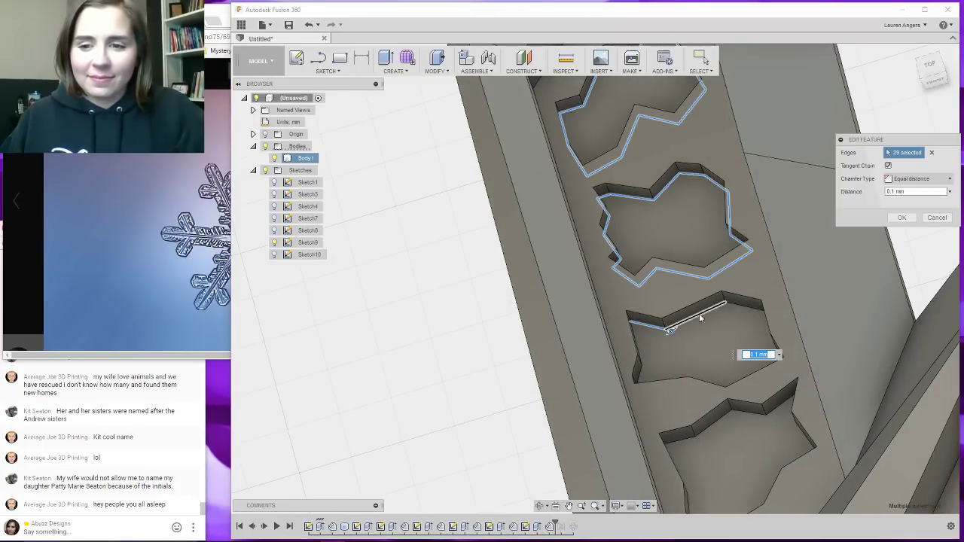
left_click(734, 307)
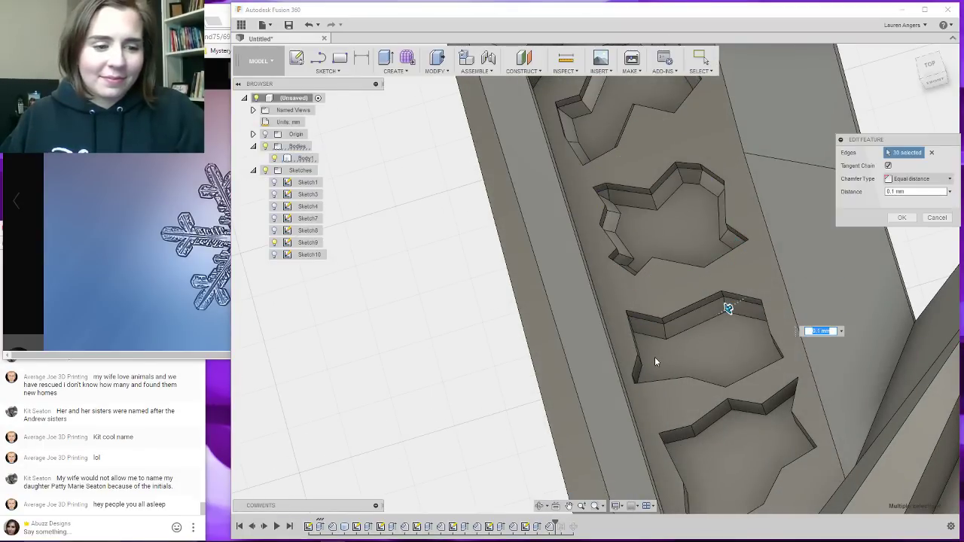
Add floor edges along the outer end and lower side of the third recess to the chamfer.
middle_click_drag(656, 358, 672, 363, "shift")
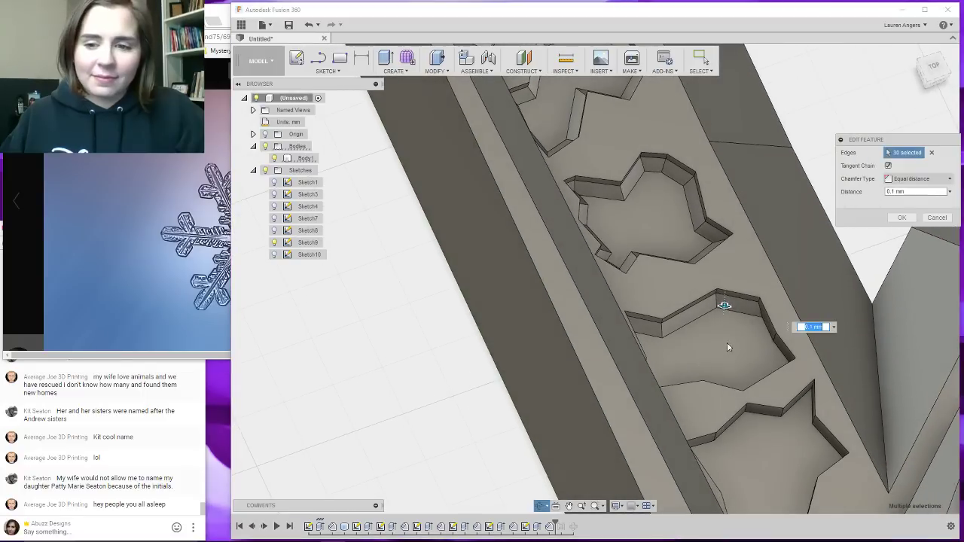
left_click(765, 331)
left_click(778, 351)
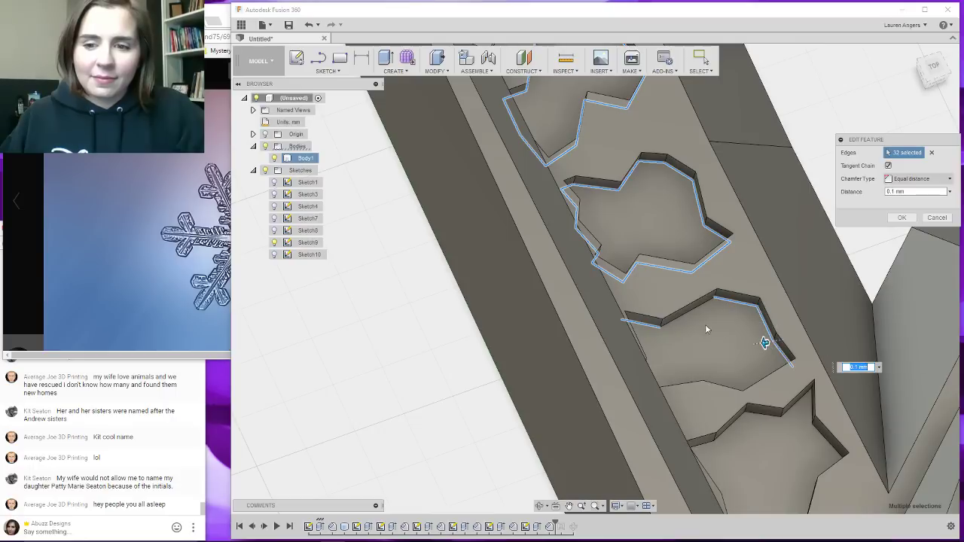
left_click(696, 311)
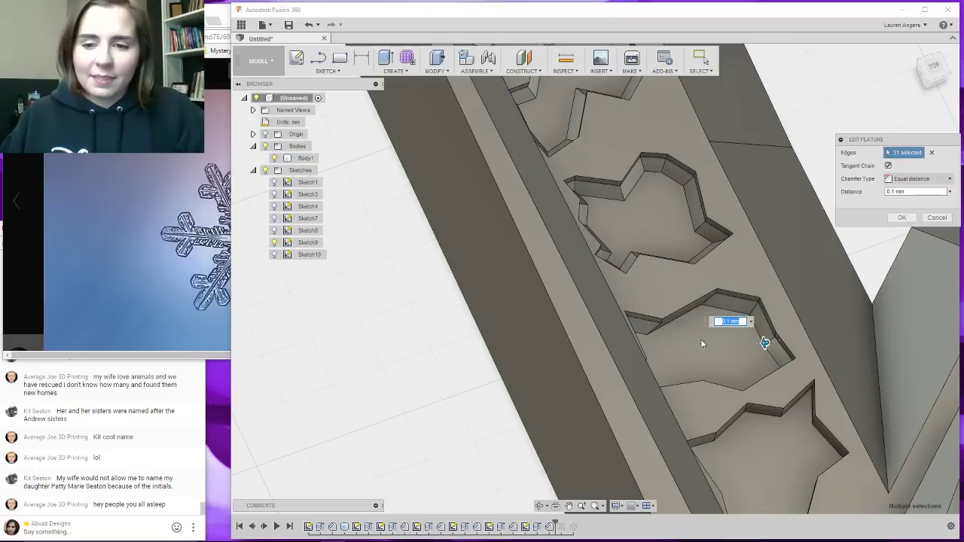
middle_click_drag(677, 339, 713, 409, "shift")
left_click(654, 327)
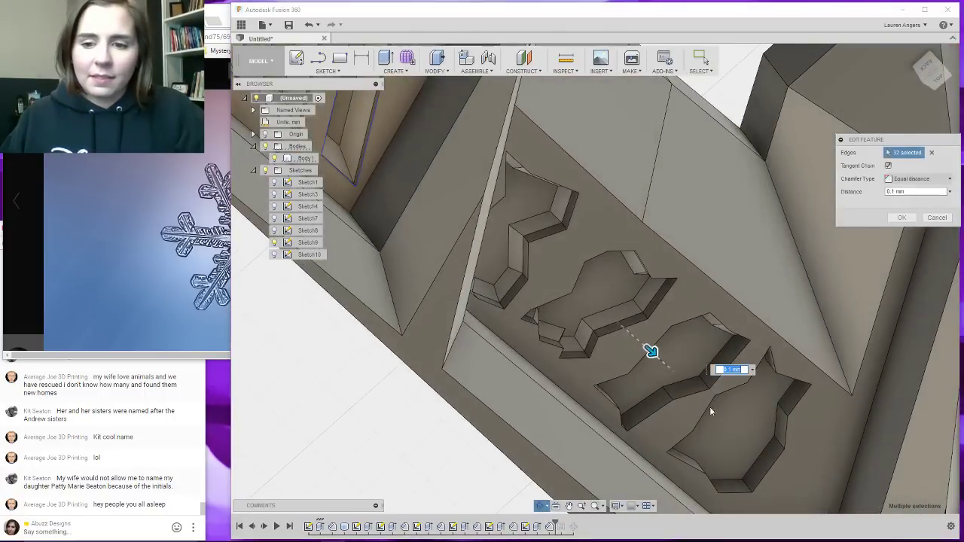
left_click(721, 352)
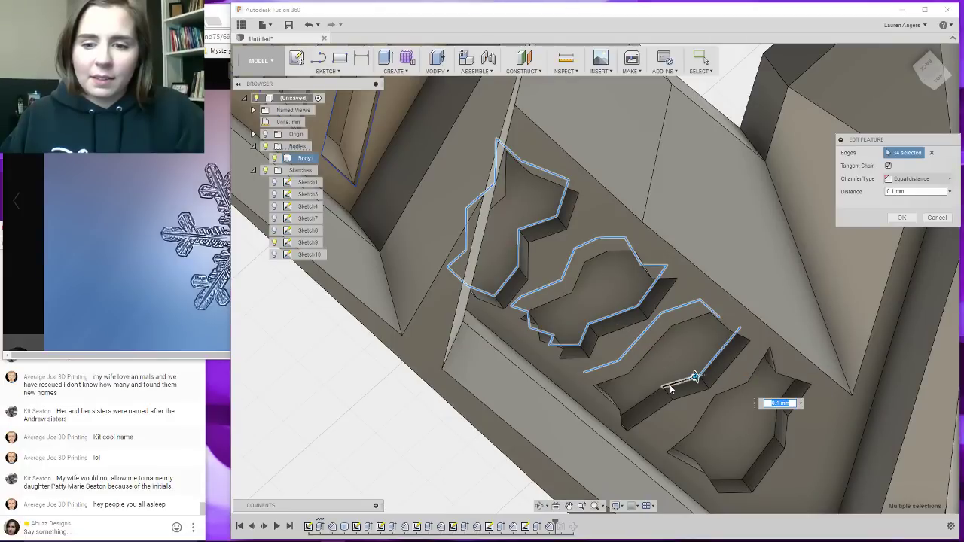
Add the short inner-end floor edges and the remaining lower edge of the third recess to the chamfer.
middle_click_drag(635, 410, 598, 396, "shift")
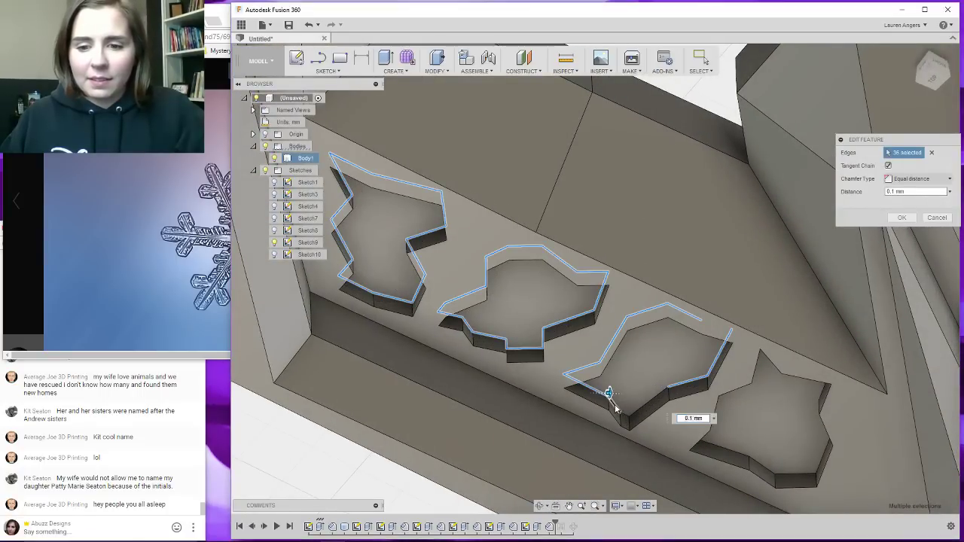
left_click(616, 406)
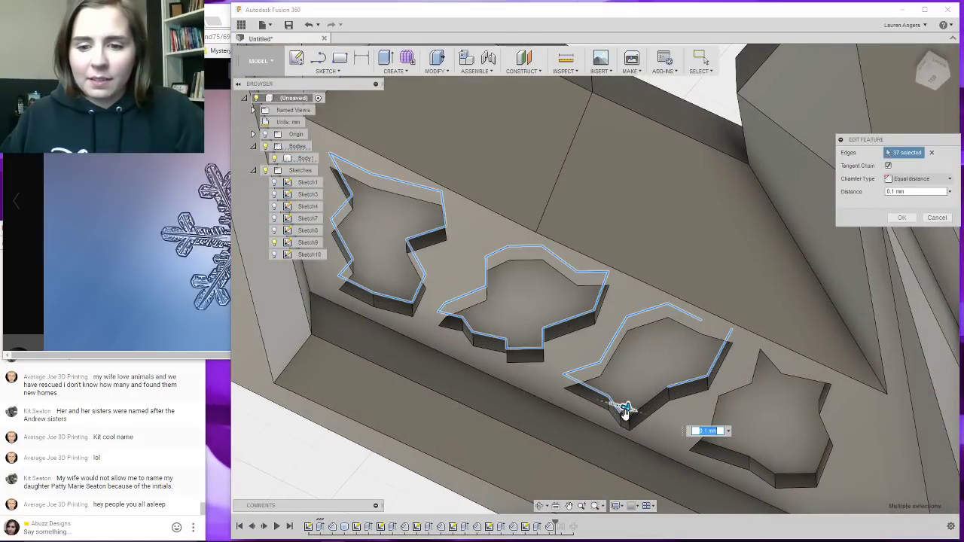
left_click(637, 413)
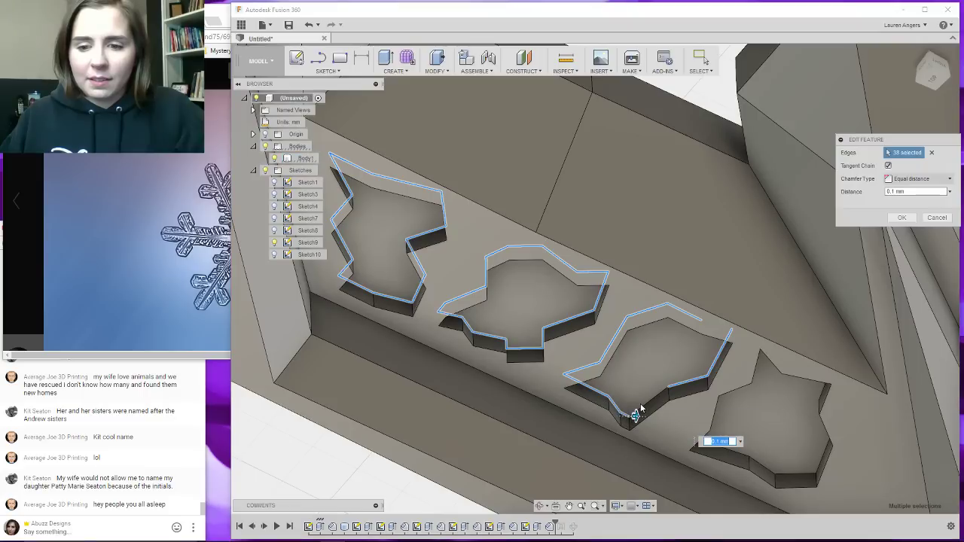
middle_click_drag(644, 407, 670, 388, "shift")
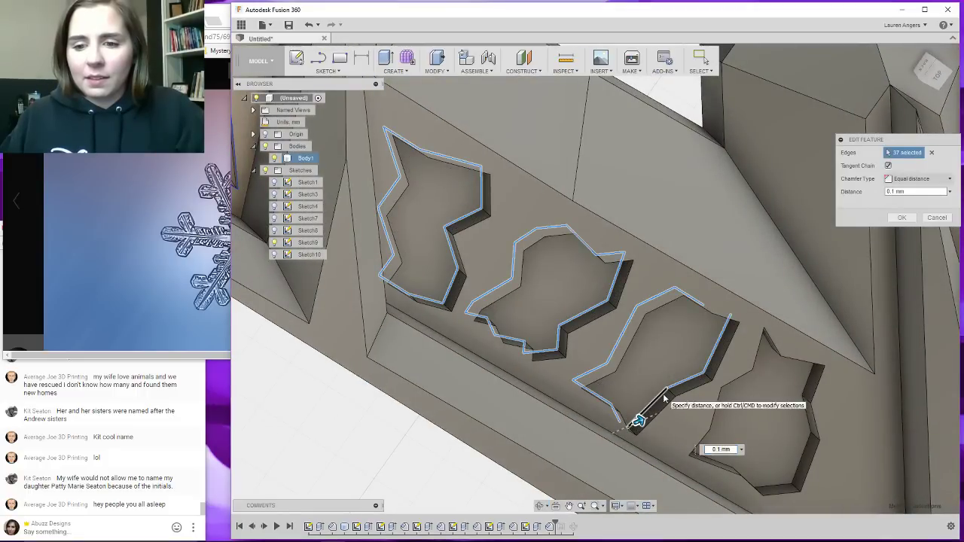
left_click(665, 400)
middle_click_drag(690, 348, 667, 371, "shift")
scroll(665, 356, "down", 10)
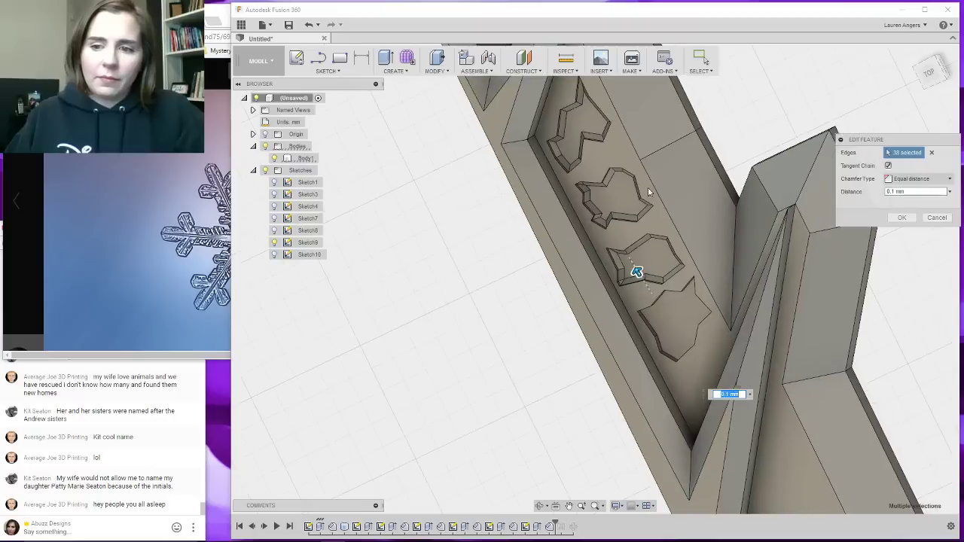
Add the upper floor edges and the inner-side floor edges of the fourth recess to the chamfer.
scroll(648, 195, "up", 10)
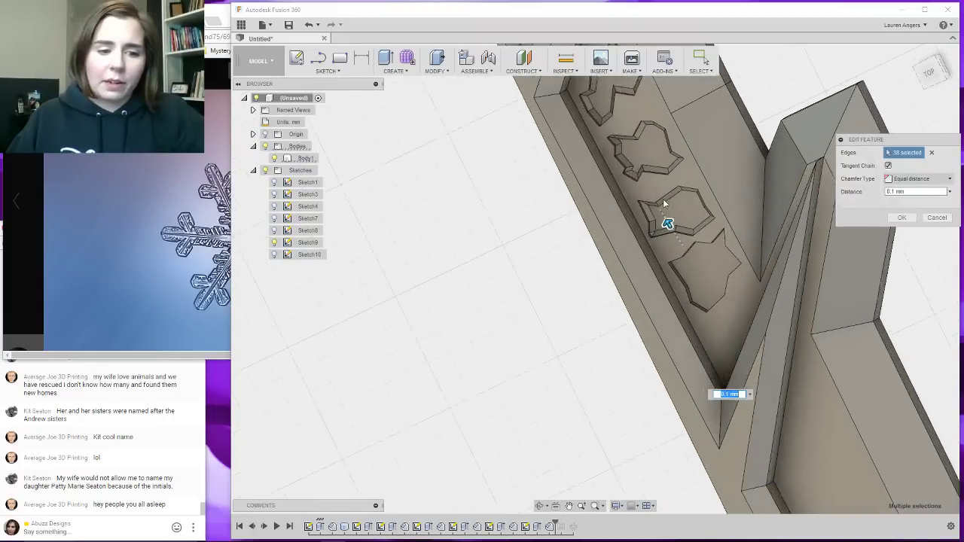
scroll(670, 234, "up", 5)
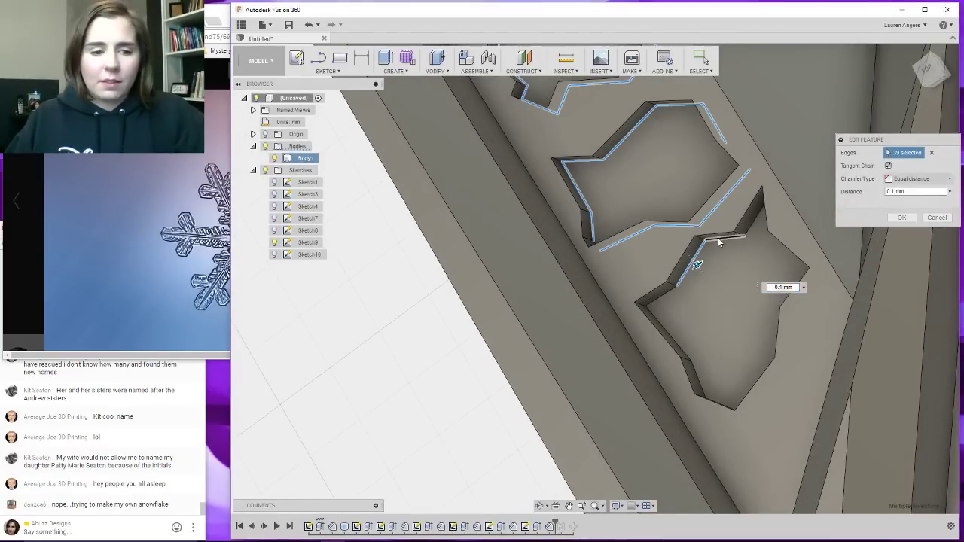
left_click(719, 241)
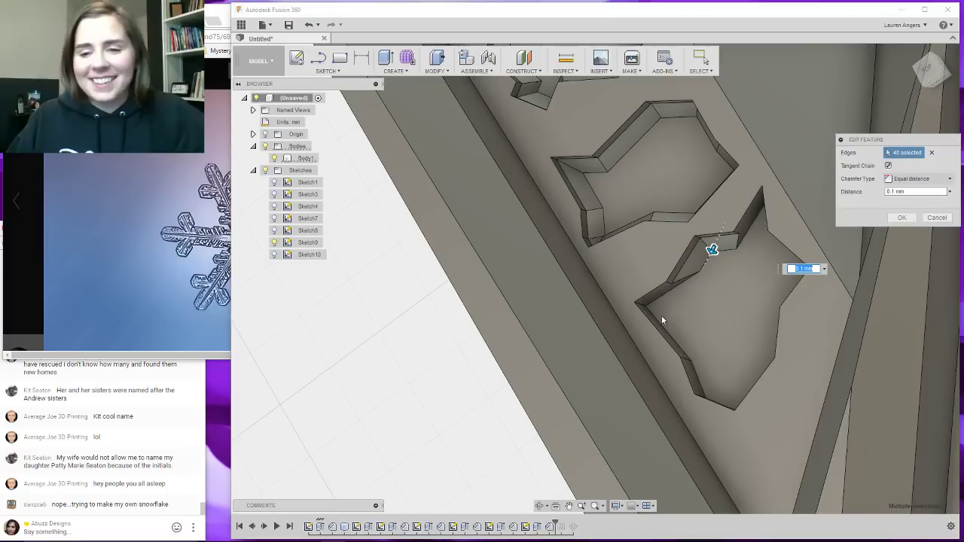
left_click(673, 288)
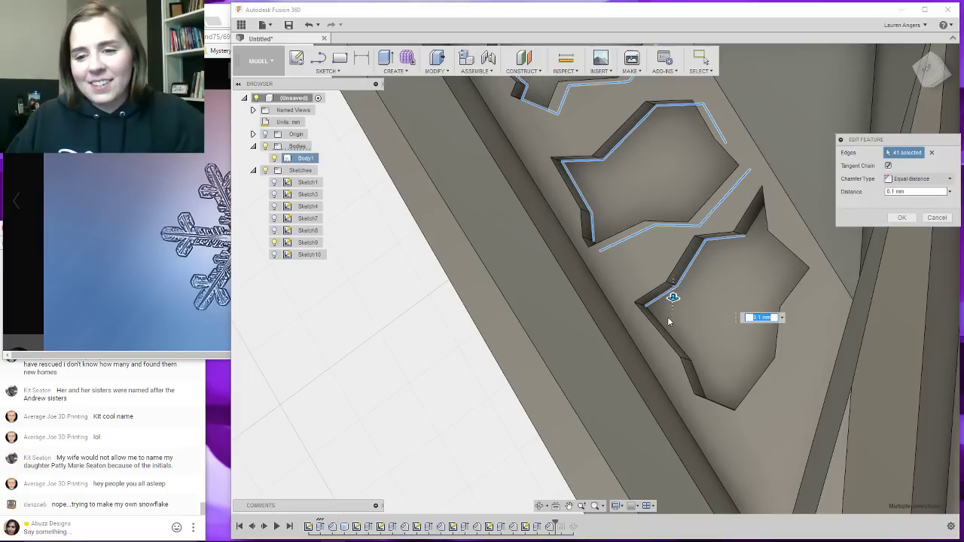
left_click(666, 332)
left_click(697, 372)
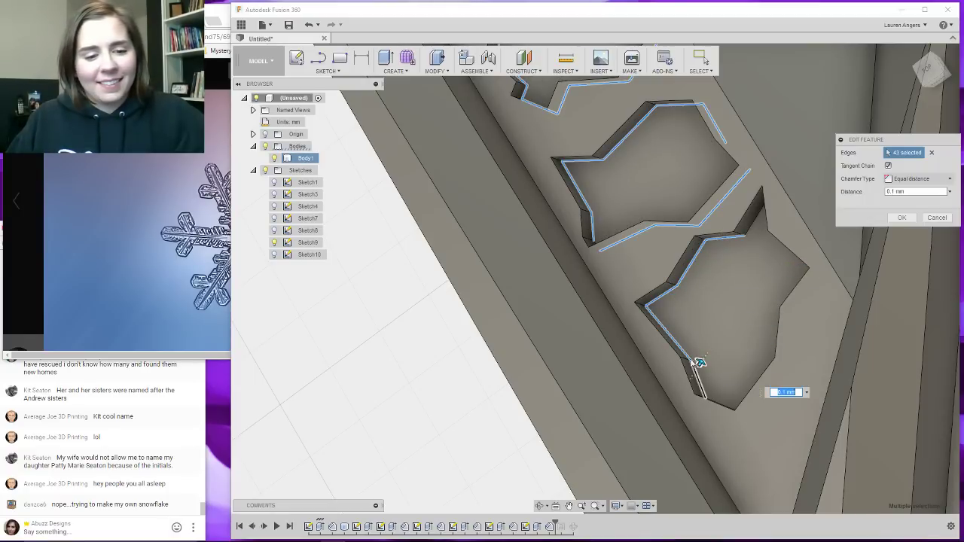
Add the floor edges around the fourth recess's sharp pointed corner to the chamfer.
scroll(663, 241, "down", 2)
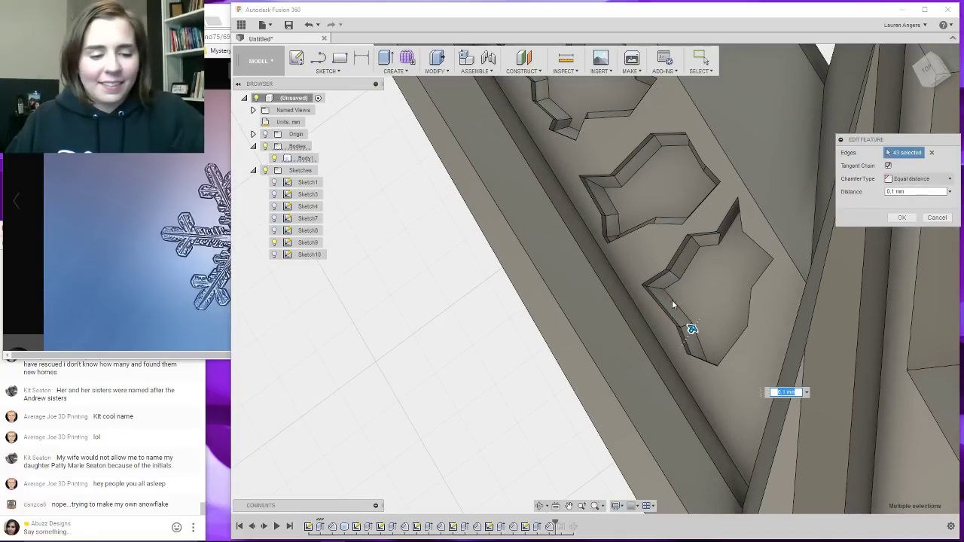
scroll(660, 297, "up", 2)
middle_click_drag(659, 297, 681, 253, "shift")
left_click(768, 219)
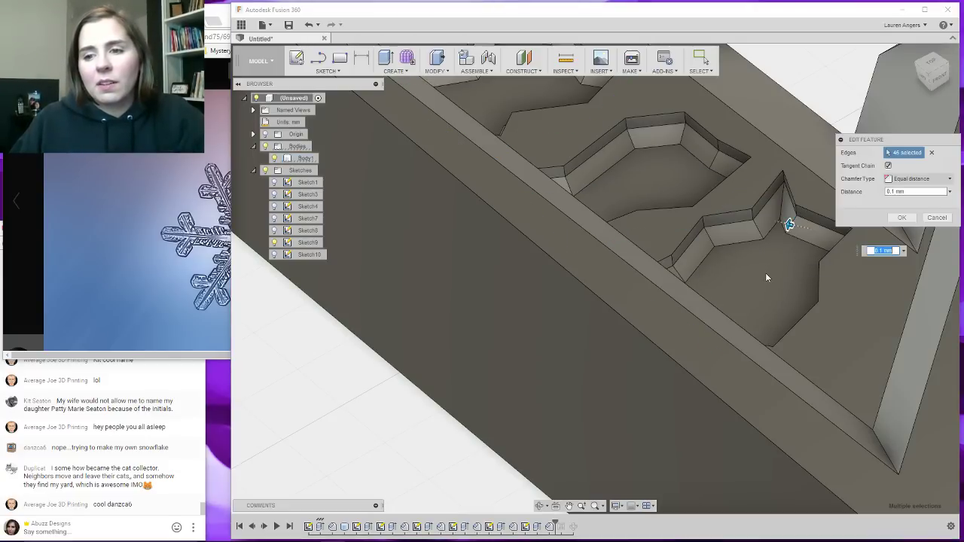
Add the outer and lower floor edges of the fourth recess and apply the edited 0.1 mm chamfer.
scroll(753, 277, "up", 2)
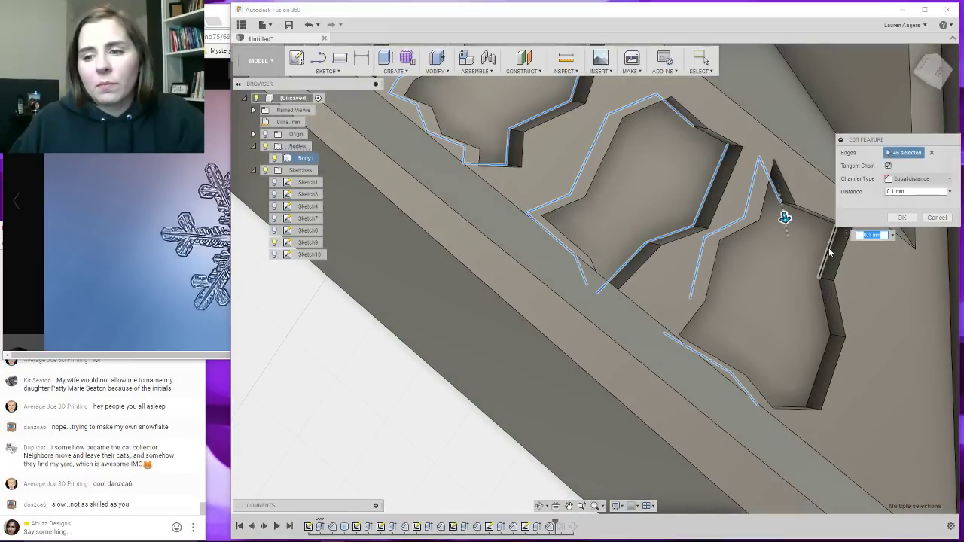
left_click(825, 289)
left_click(821, 351)
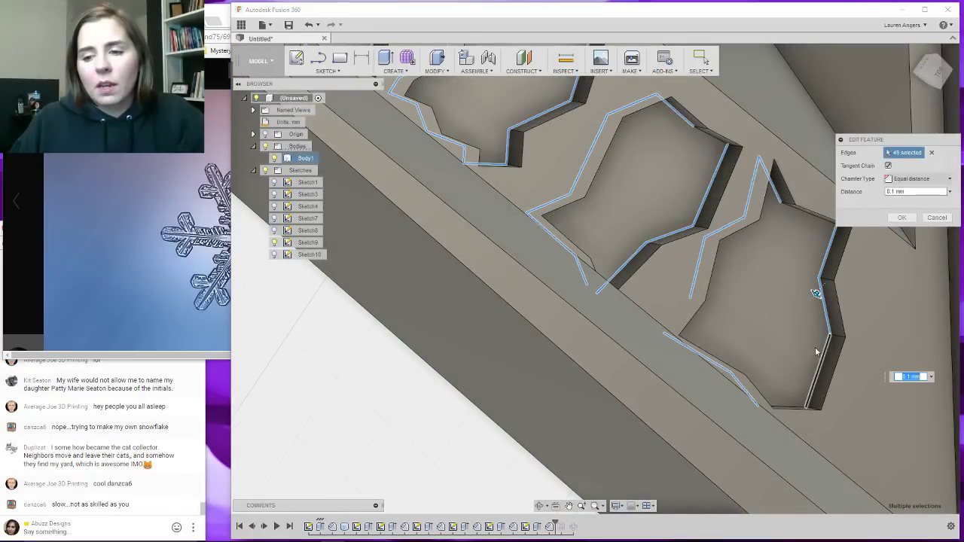
middle_click_drag(746, 319, 803, 305, "shift")
left_click(796, 360)
middle_click_drag(642, 212, 624, 222, "shift")
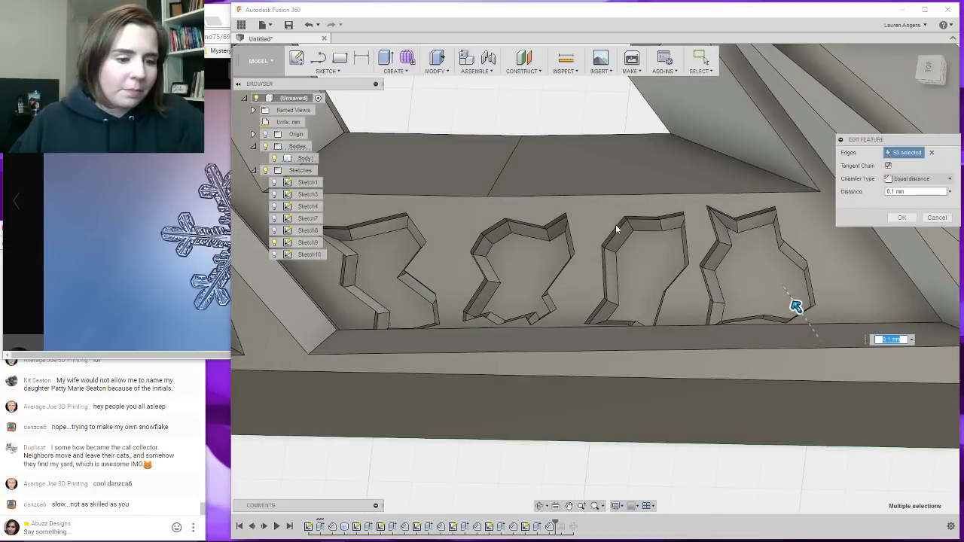
scroll(601, 238, "down", 3)
left_click(898, 219)
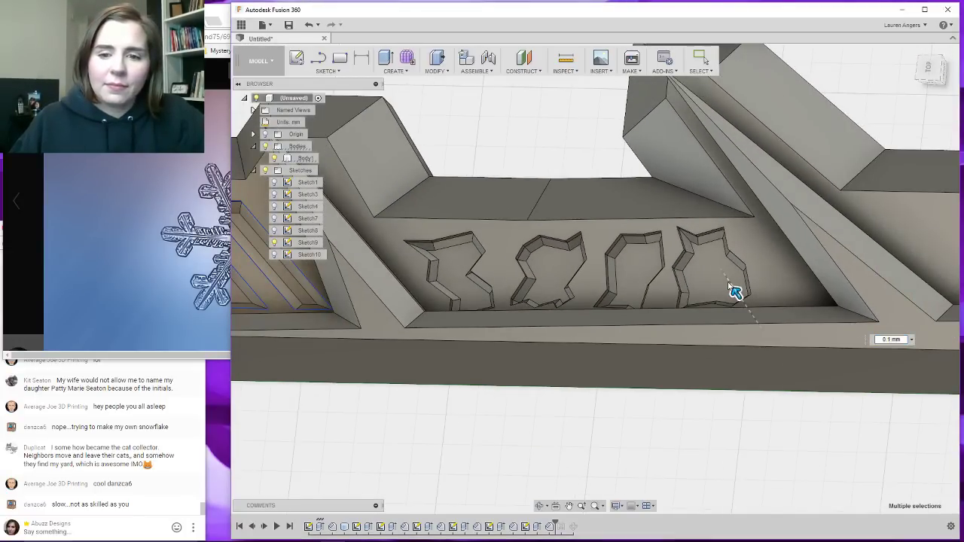
Roll the timeline forward past the mirror and circular pattern and inspect the recess details on the complete snowflake.
scroll(645, 331, "down", 4)
scroll(603, 346, "down", 8)
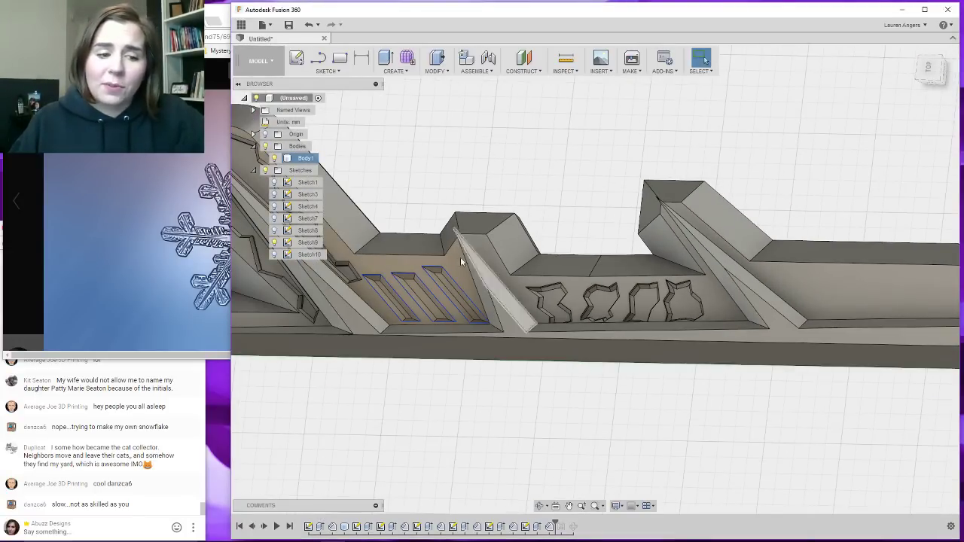
scroll(603, 308, "up", 10)
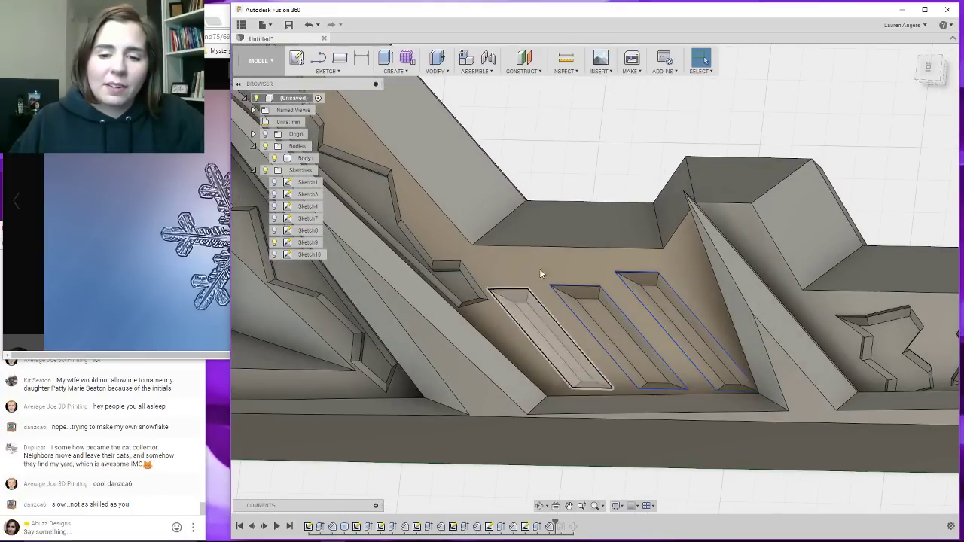
scroll(378, 288, "down", 5)
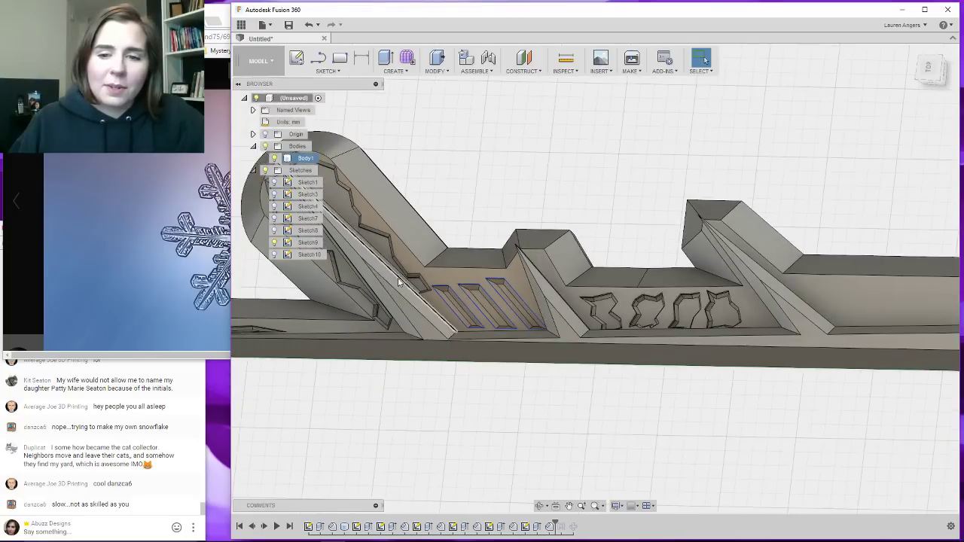
scroll(389, 291, "down", 3)
left_click(521, 294)
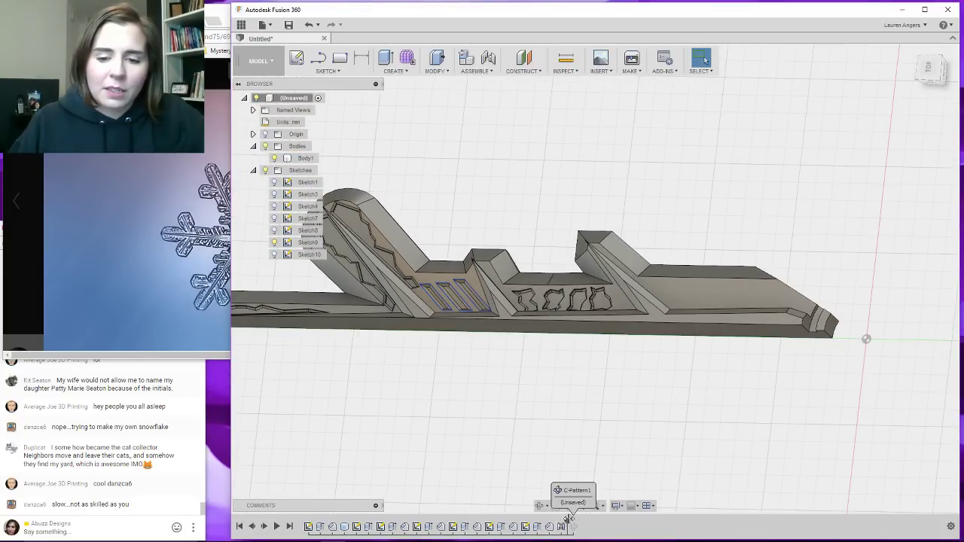
left_click_drag(574, 519, 577, 518)
scroll(648, 285, "down", 5)
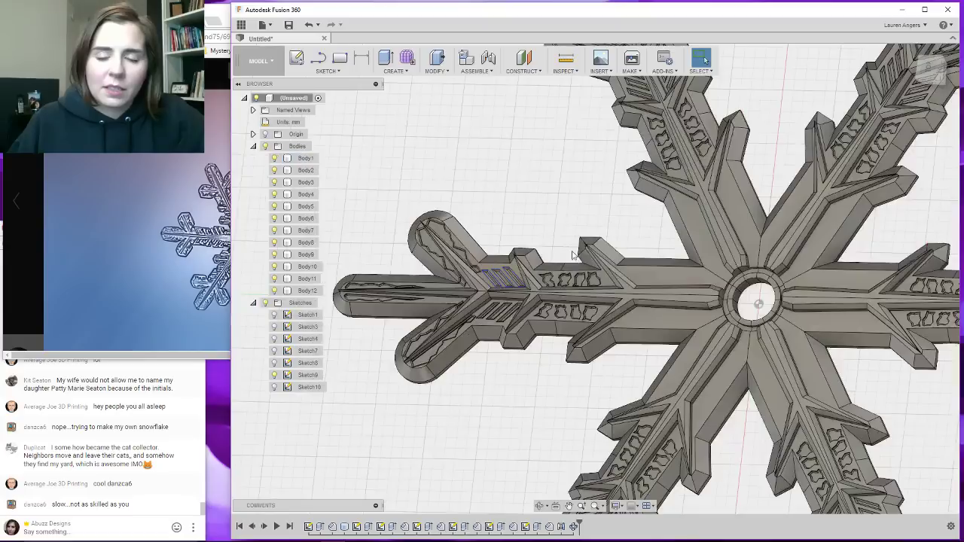
middle_click_drag(647, 285, 856, 340, "shift")
key("Escape")
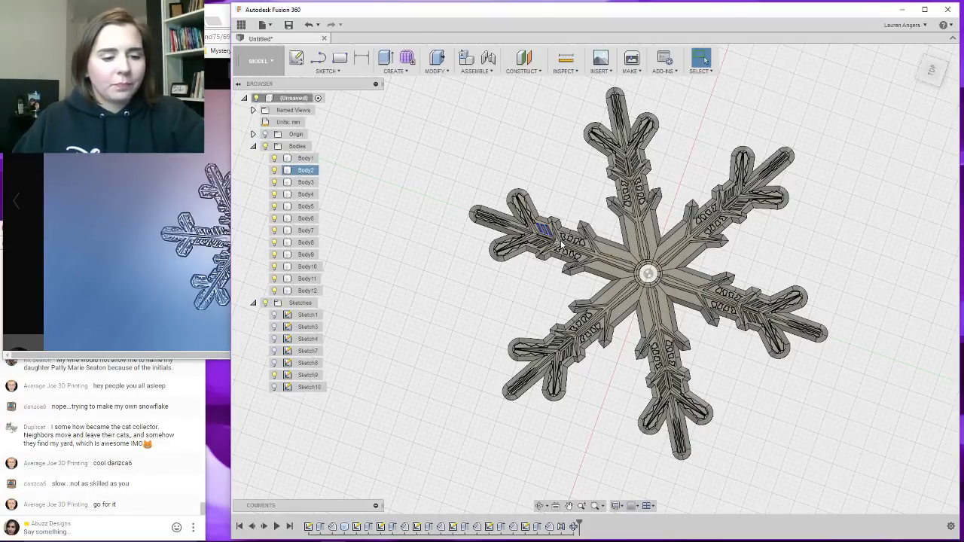
left_click(583, 320)
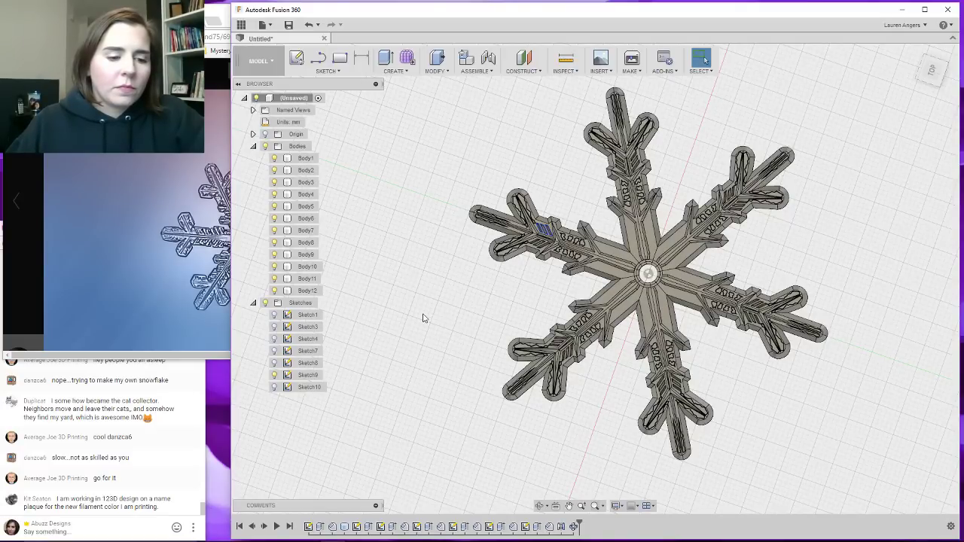
scroll(397, 342, "up", 5)
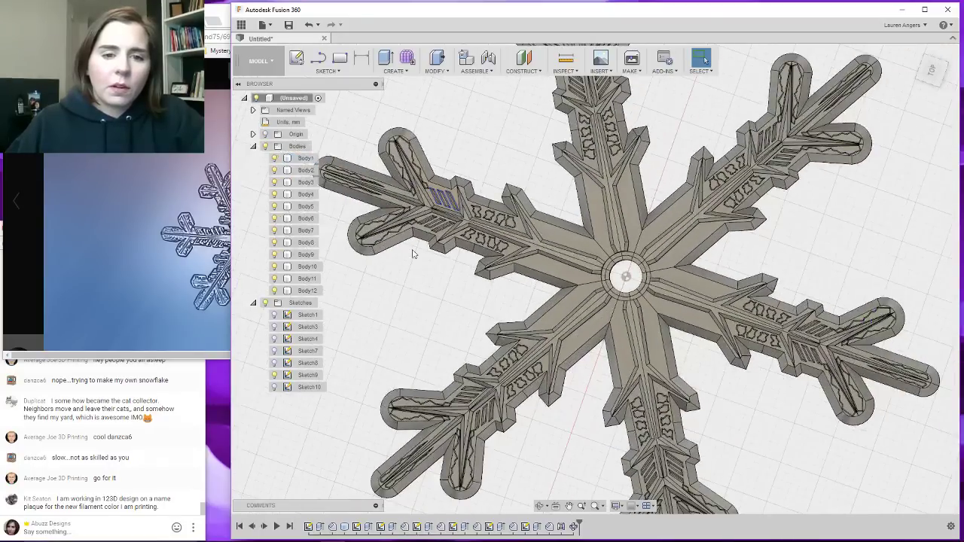
scroll(405, 222, "up", 3)
scroll(466, 173, "down", 3)
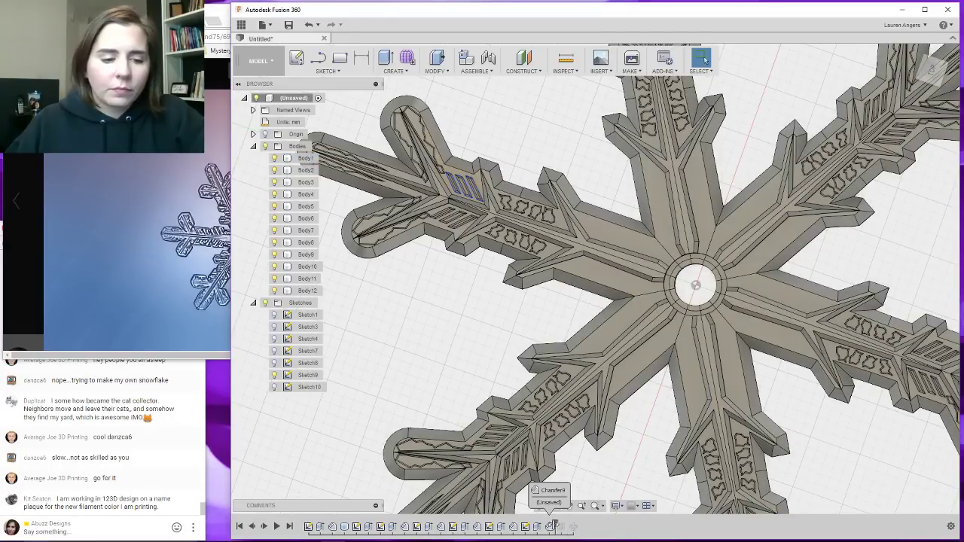
Roll the timeline back to before the mirror and circular pattern, and set a top view with the half arm standing upright.
left_click_drag(556, 525, 554, 525)
scroll(405, 454, "down", 3)
scroll(490, 338, "up", 3)
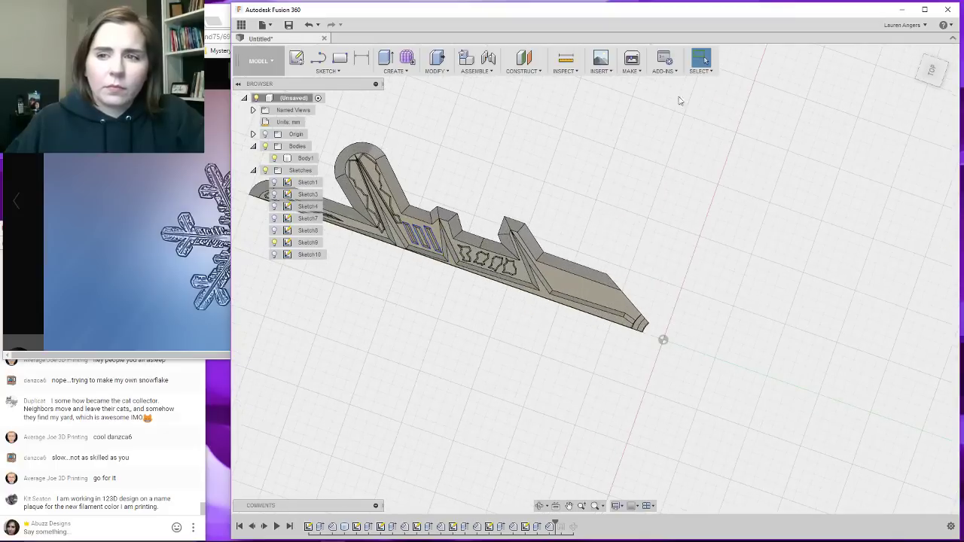
left_click(936, 72)
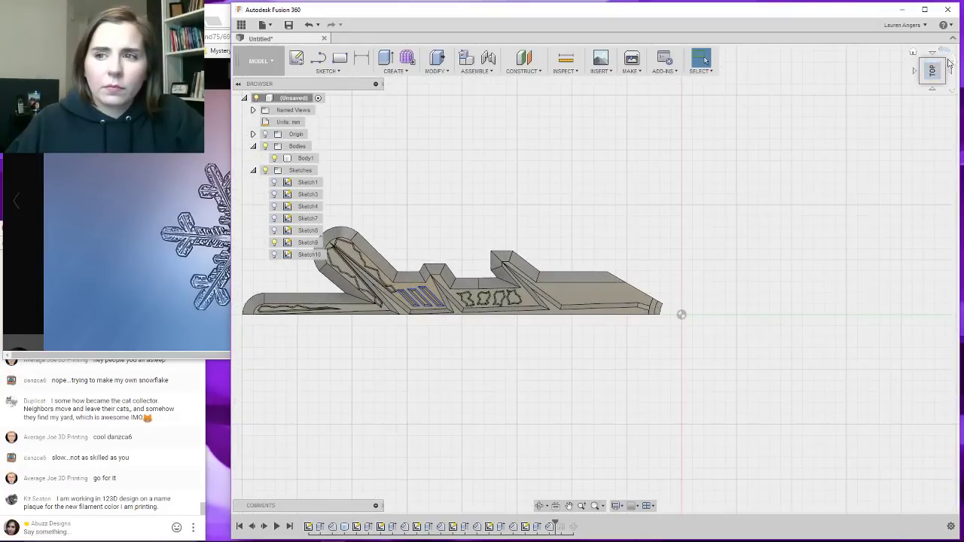
left_click(953, 63)
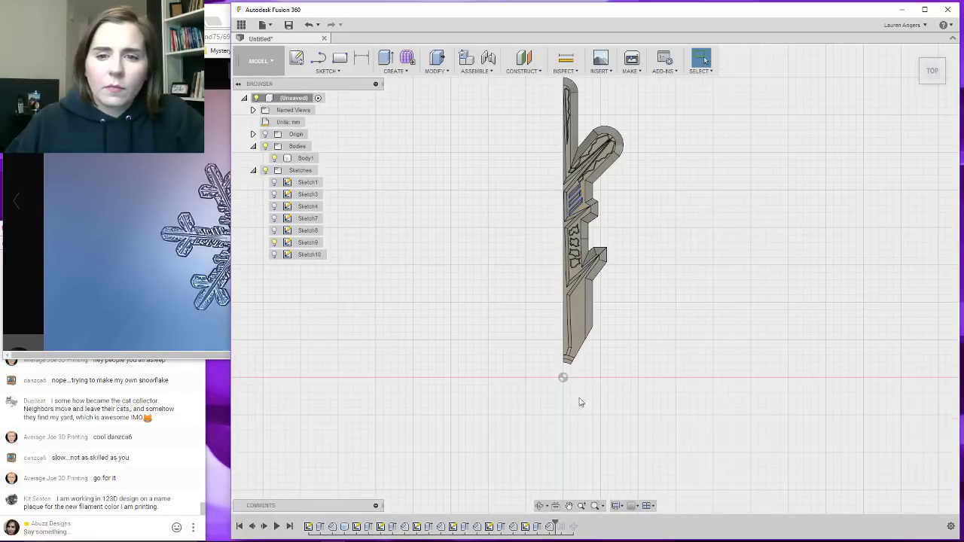
scroll(586, 270, "up", 3)
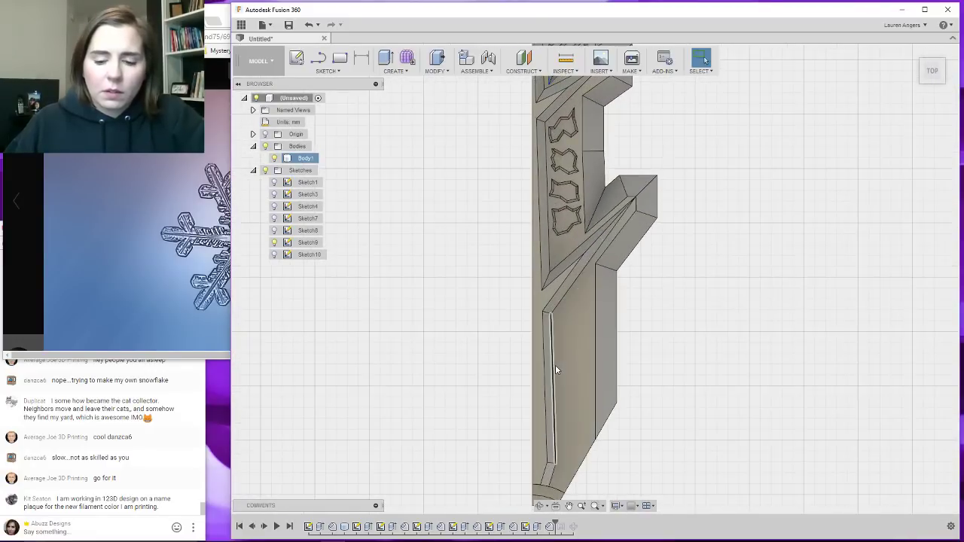
Start a line sketch on the arm's large inner floor face and draw a closed parallelogram with slanted sides about 2.3 mm long near its upper end.
key("l")
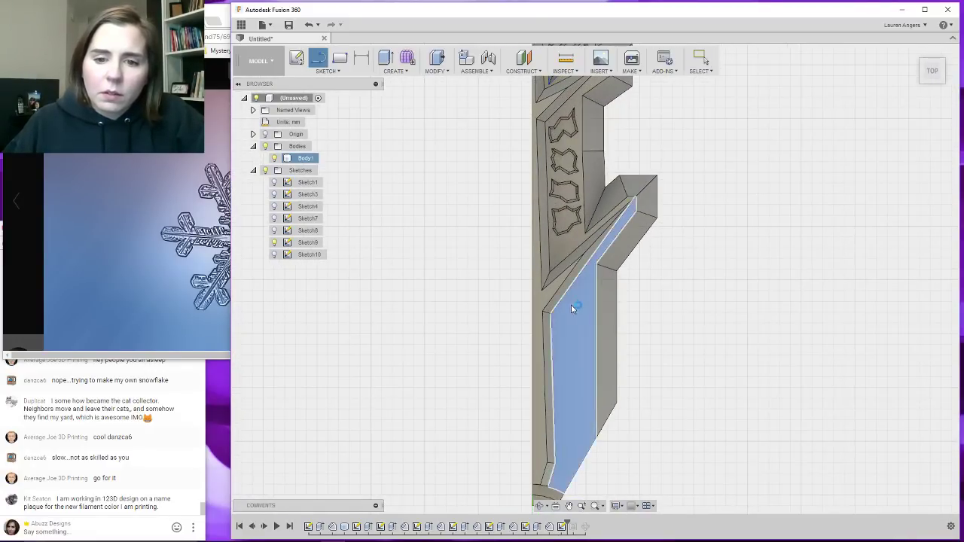
left_click(574, 305)
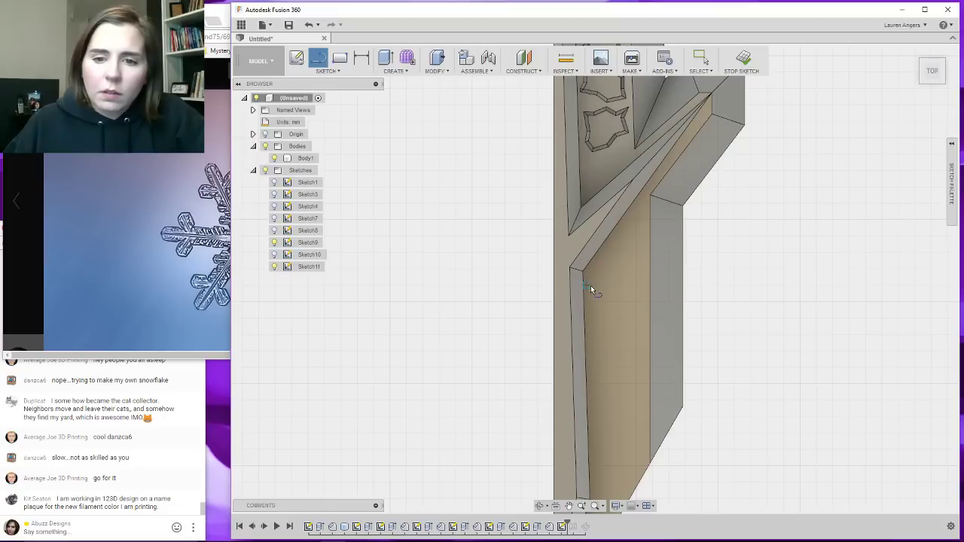
left_click(591, 285)
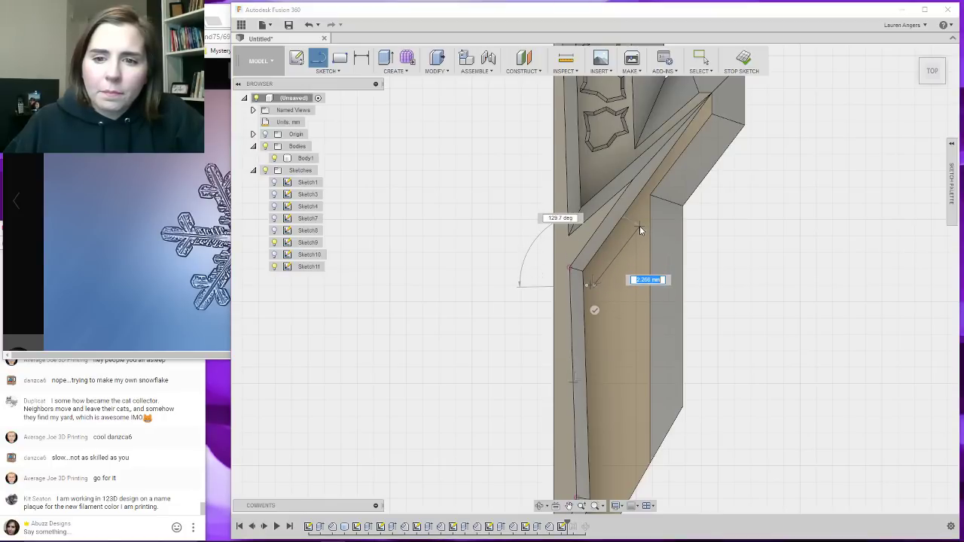
left_click(639, 226)
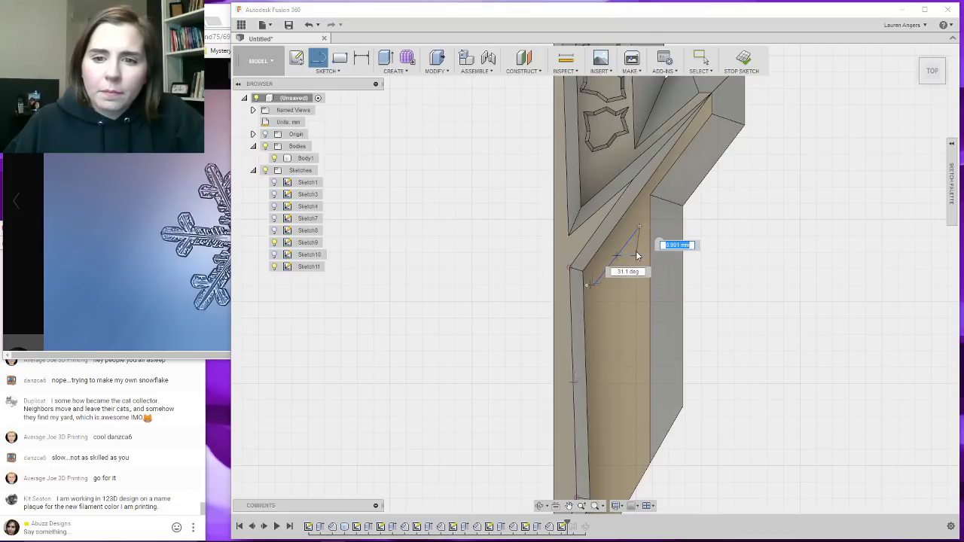
scroll(637, 256, "up", 3)
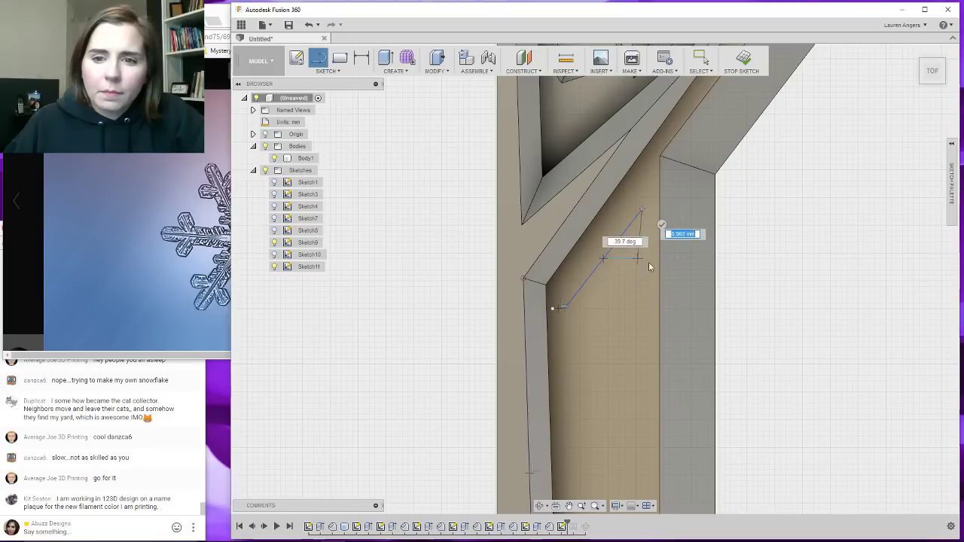
left_click(640, 265)
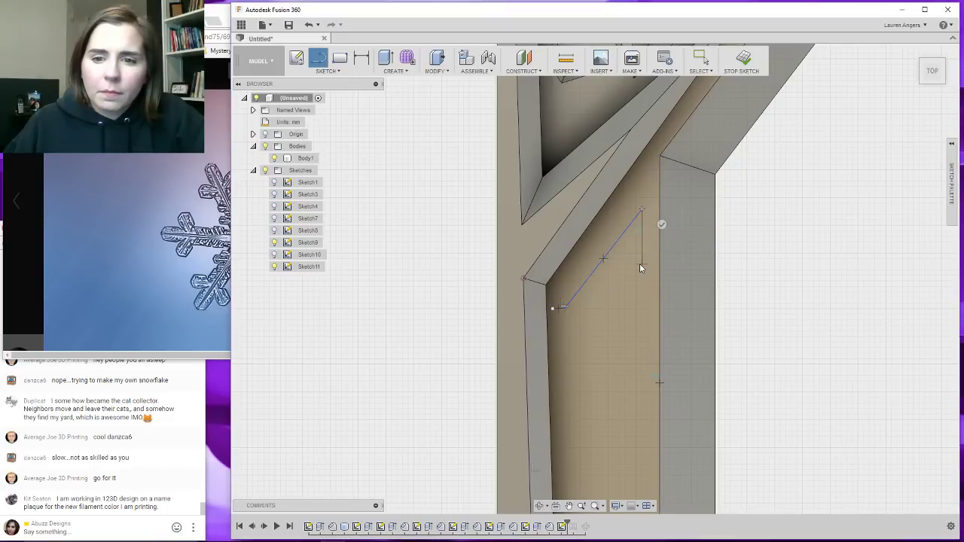
left_click(565, 363)
left_click(565, 308)
scroll(571, 242, "down", 1)
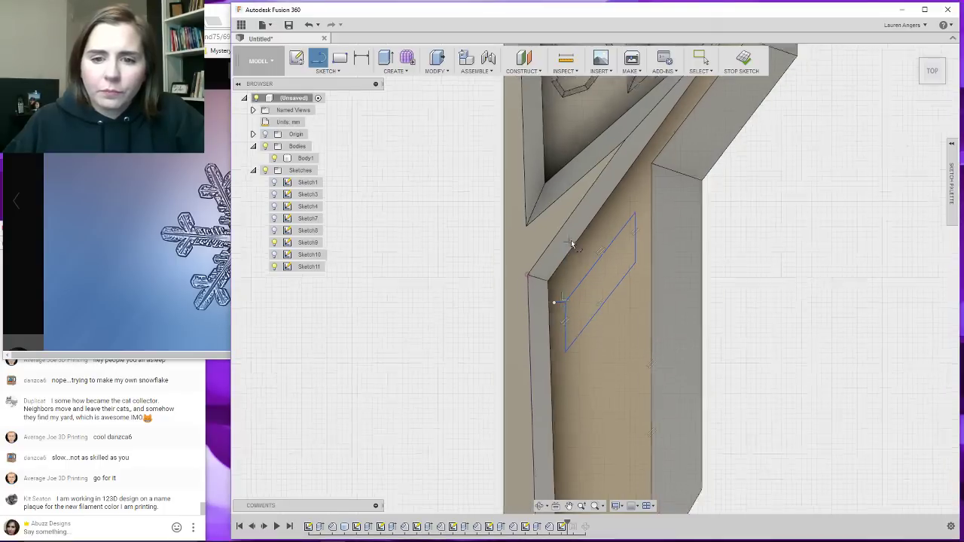
Draw a second, narrower parallelogram below the first, aligned with its vertical sides and with slanted sides parallel to it.
scroll(616, 226, "down", 2)
scroll(572, 287, "up", 10)
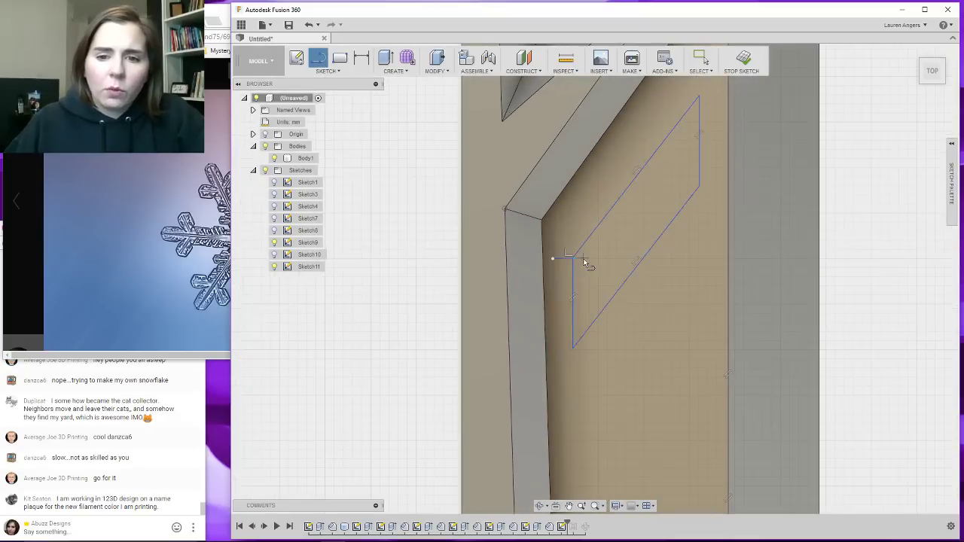
scroll(581, 276, "down", 5)
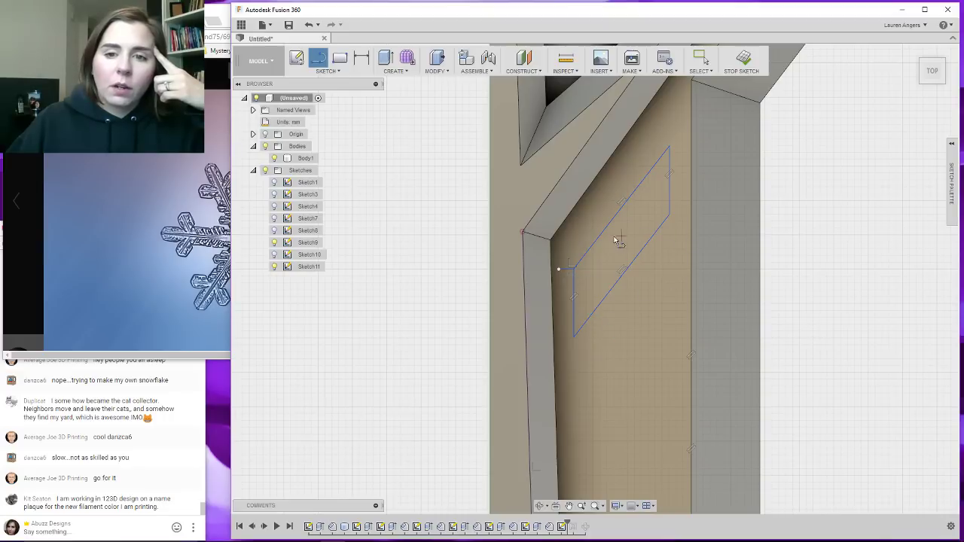
scroll(637, 147, "down", 4)
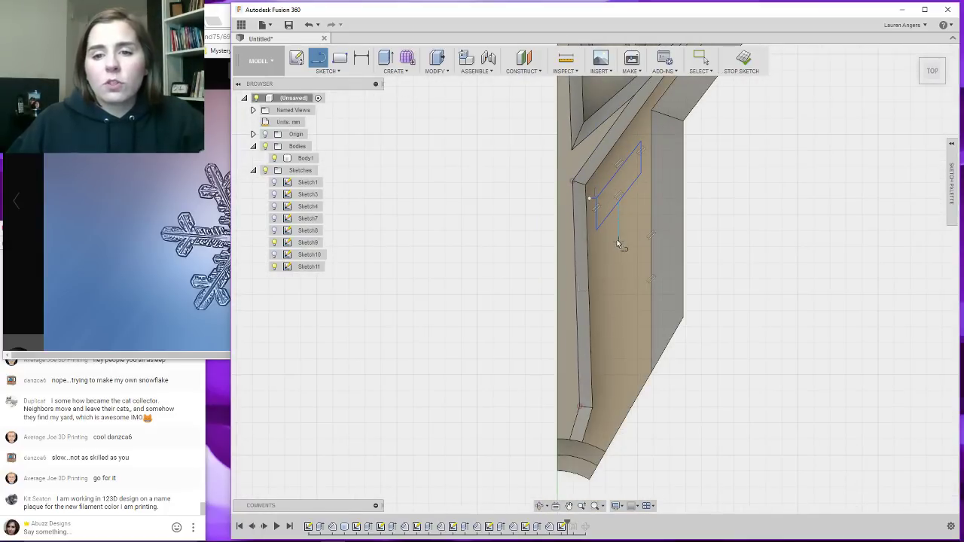
scroll(595, 269, "up", 2)
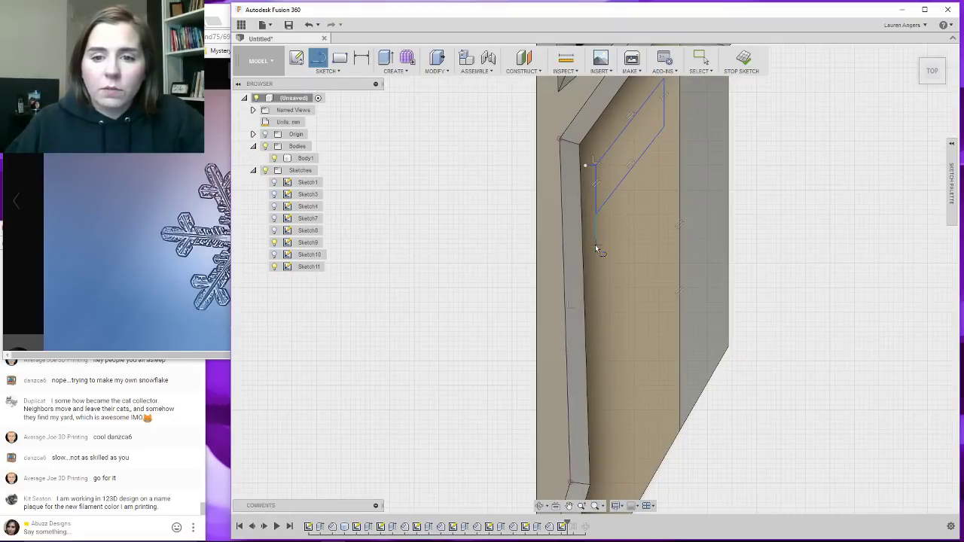
left_click(595, 244)
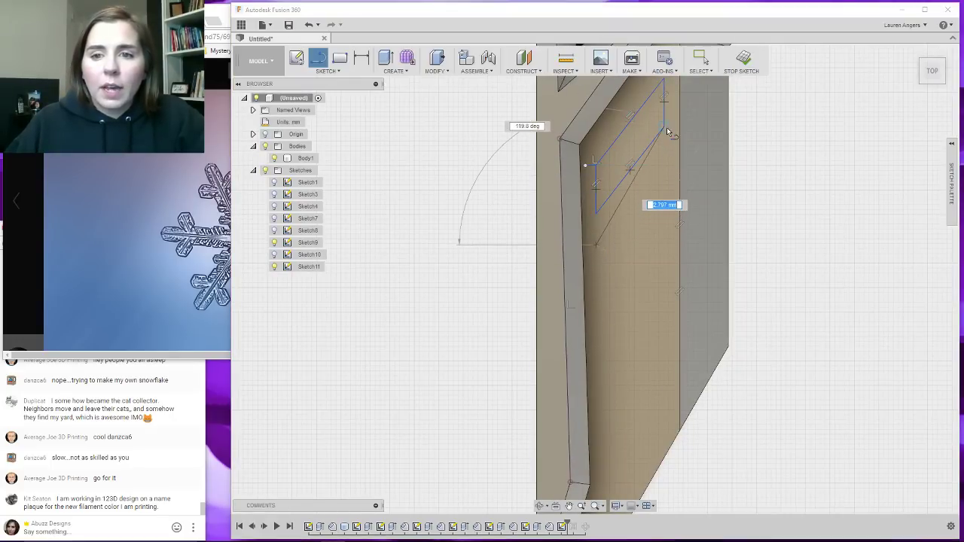
left_click(663, 158)
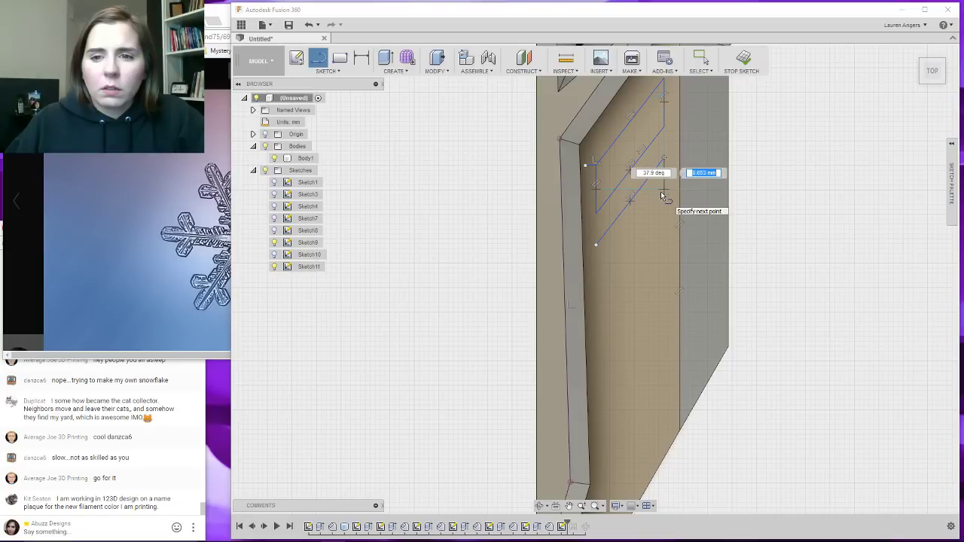
left_click(663, 188)
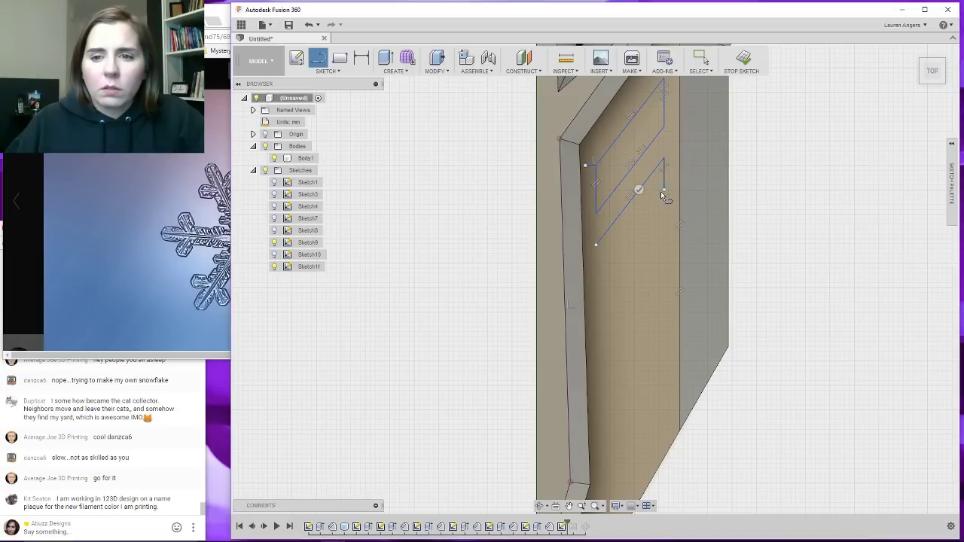
left_click(596, 277)
left_click(596, 245)
scroll(644, 187, "down", 1)
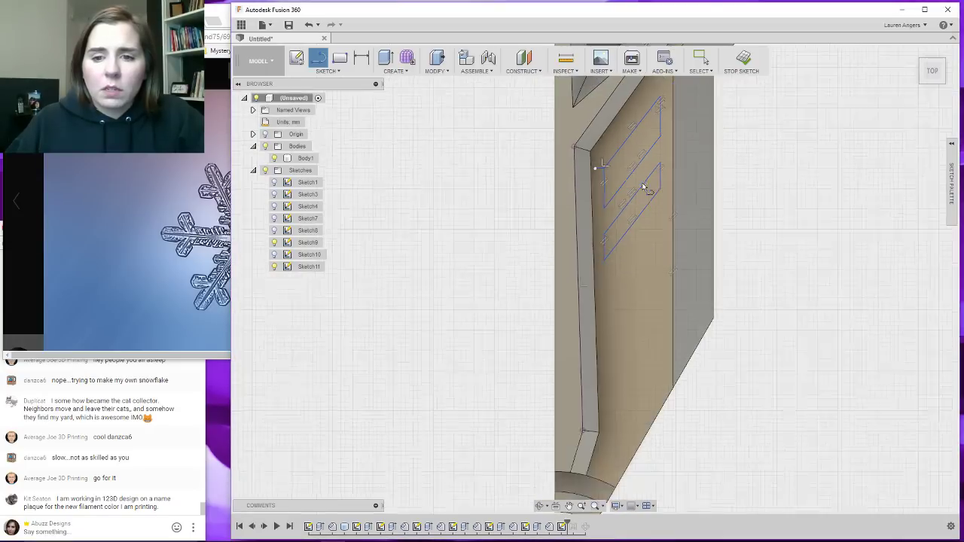
Draw a third closed parallelogram below the second, with parallel slanted sides about 2.3 mm long and aligned vertical sides.
scroll(611, 262, "up", 2)
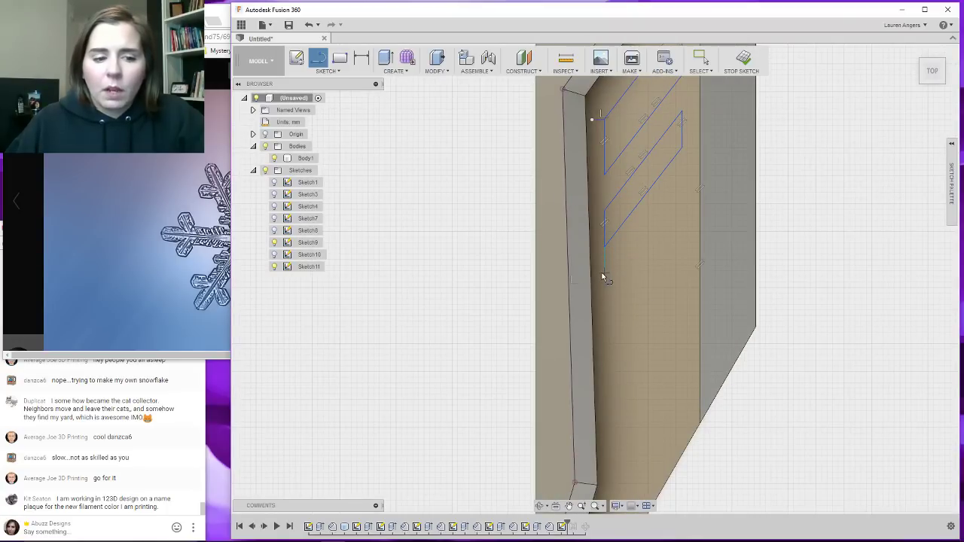
left_click(603, 274)
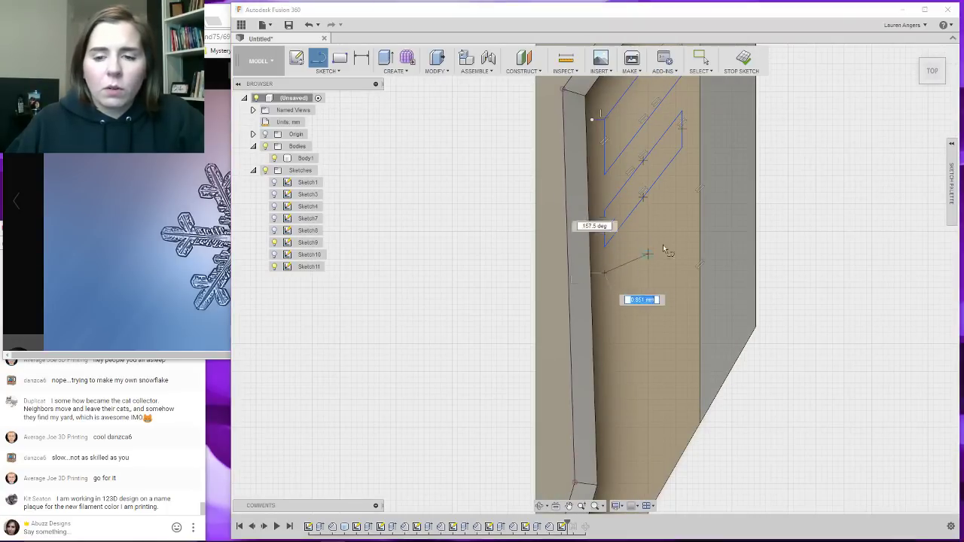
left_click(682, 175)
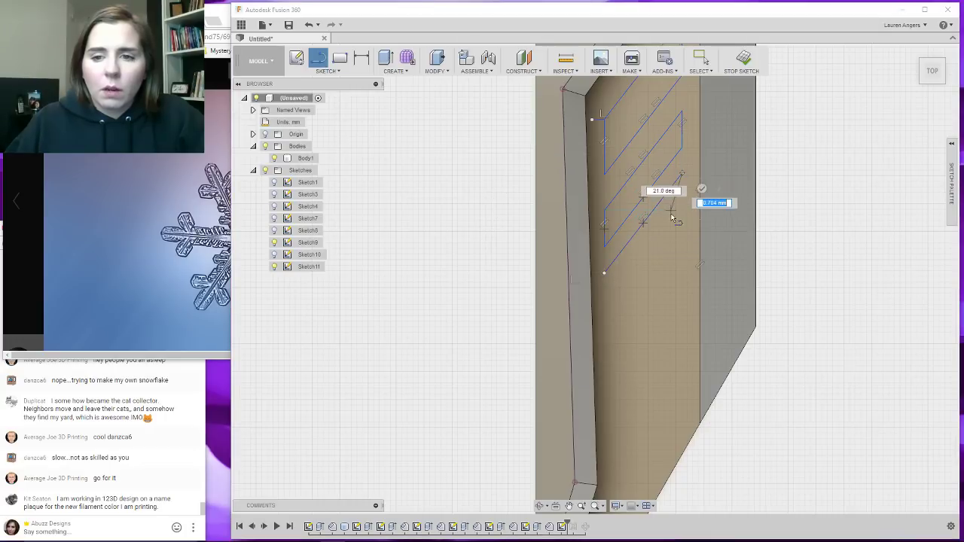
left_click(682, 212)
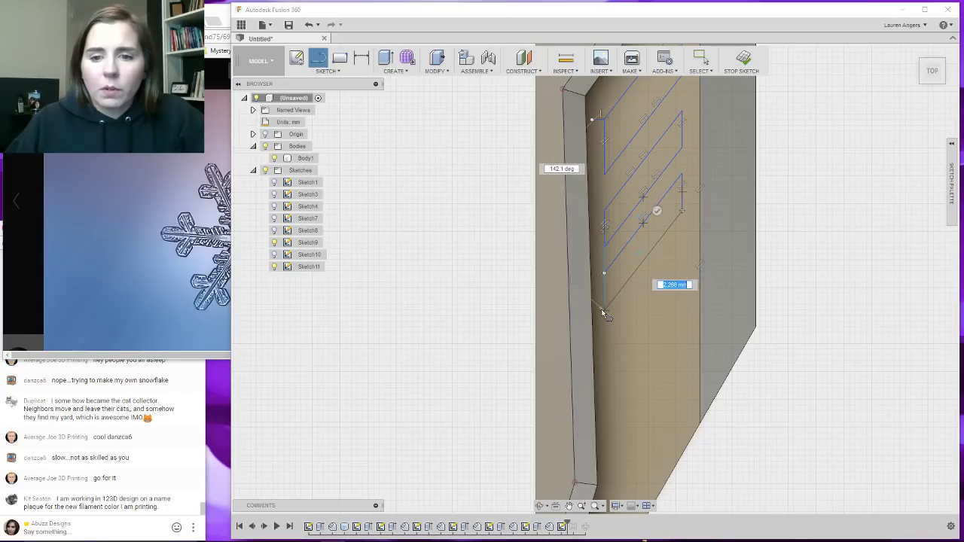
left_click(604, 274)
key("Escape")
scroll(652, 224, "down", 4)
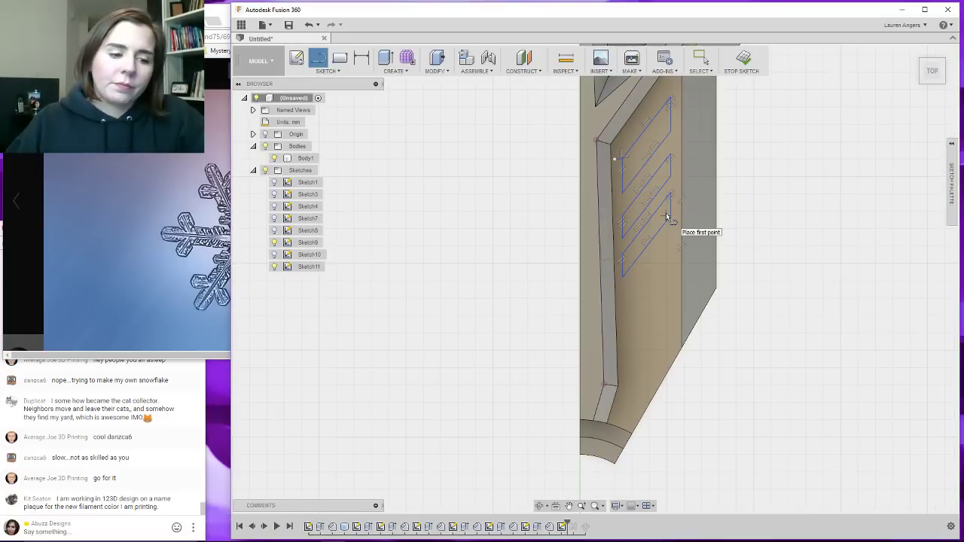
Draw a fourth closed parallelogram below the third, slightly wider than it, with parallel slanted sides about 2.3 mm long.
scroll(666, 228, "down", 2)
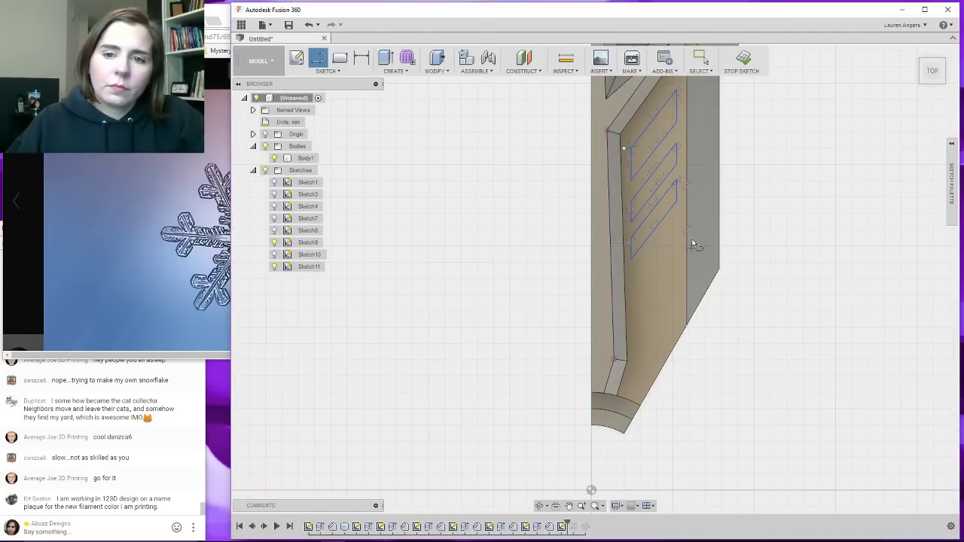
scroll(635, 267, "up", 3)
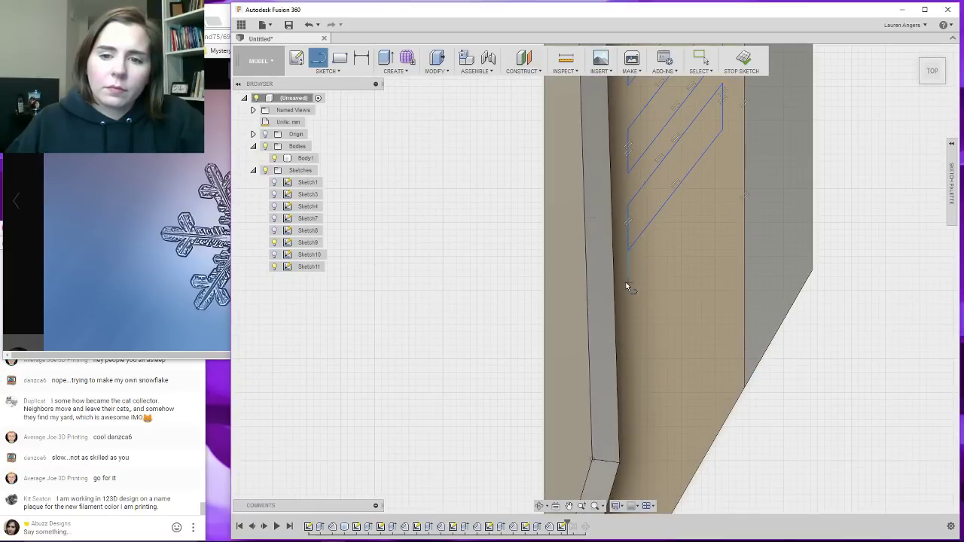
left_click(627, 284)
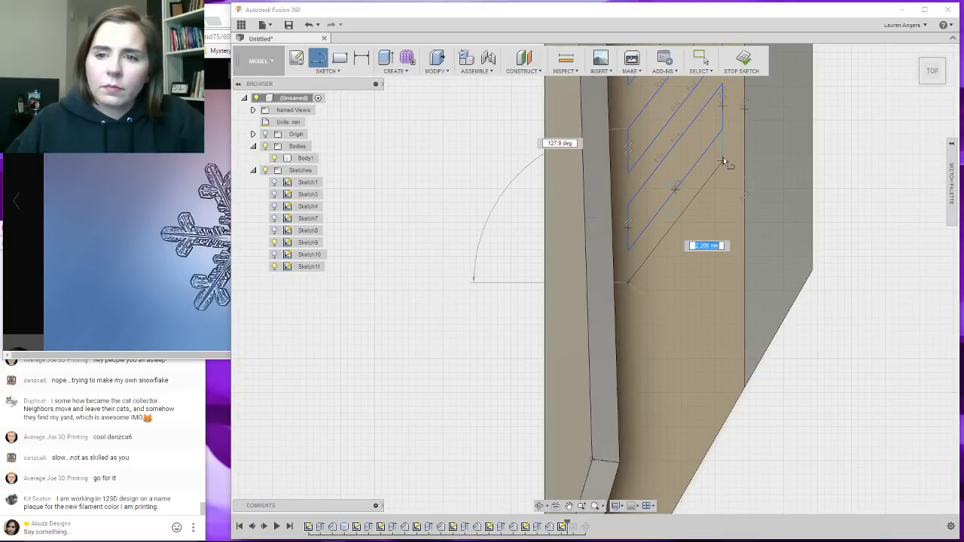
left_click(723, 162)
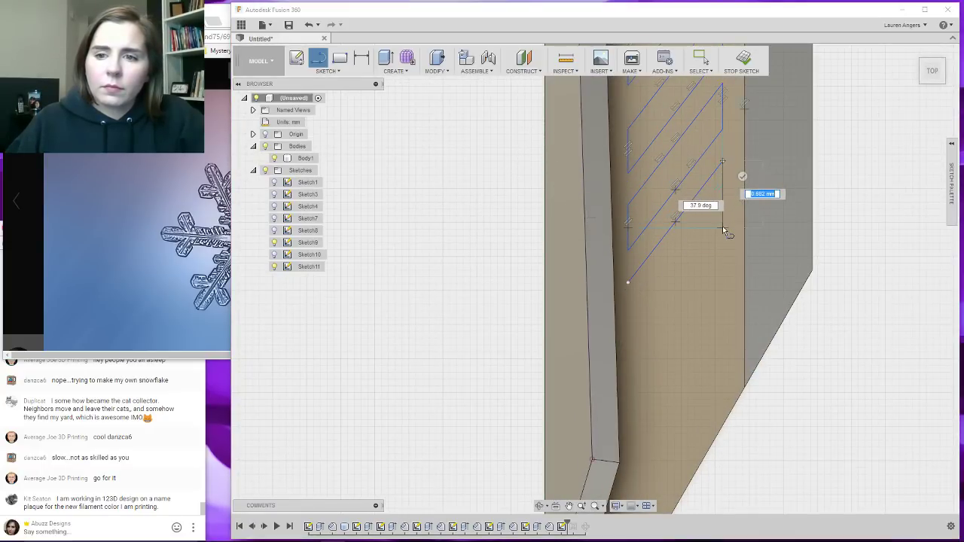
left_click(723, 216)
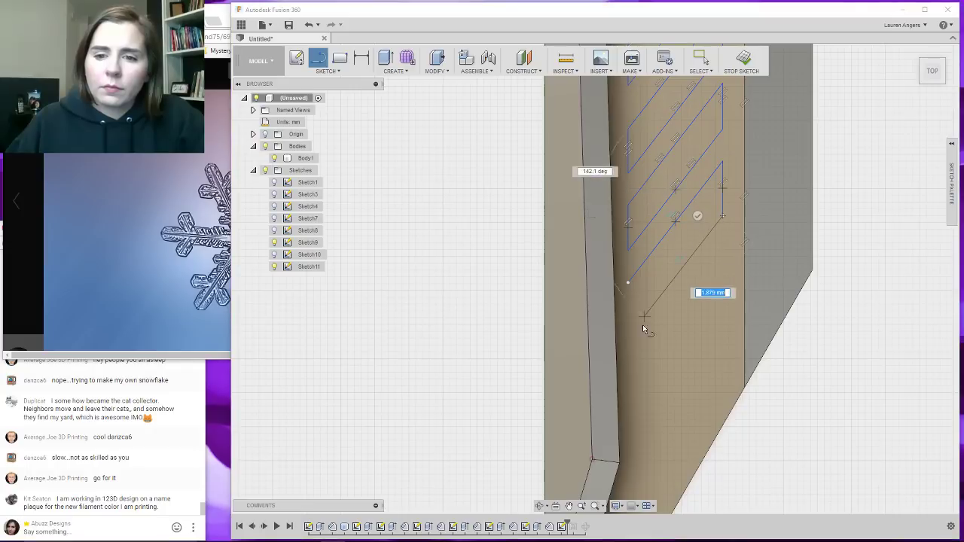
left_click(629, 338)
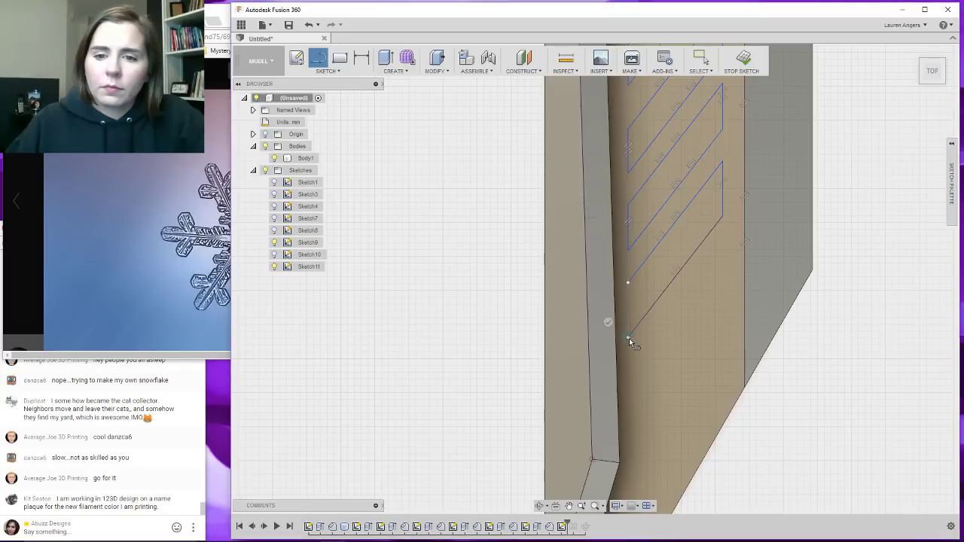
left_click(629, 286)
scroll(680, 172, "down", 2)
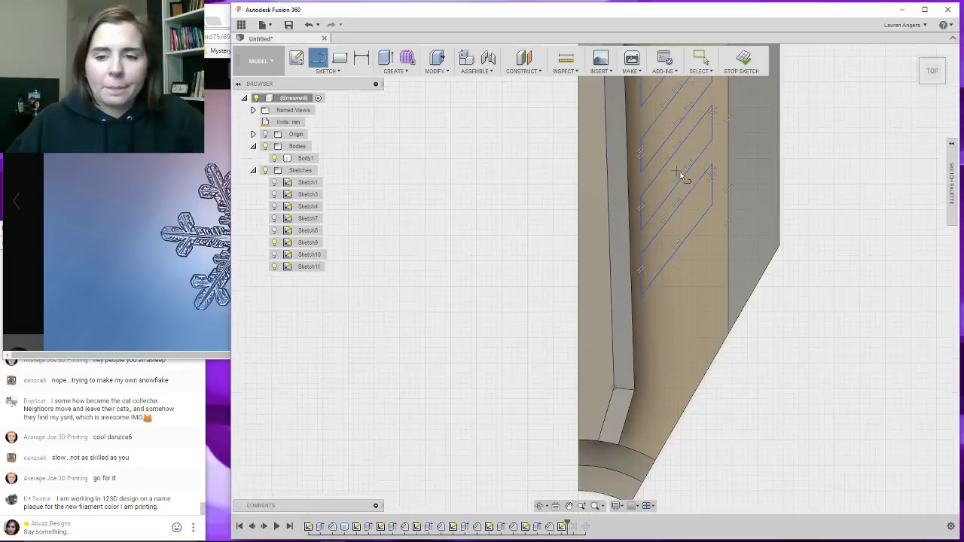
Draw a fifth closed parallelogram below the fourth, with parallel slanted sides about 2.3 mm long and aligned vertical sides.
scroll(680, 175, "down", 2)
scroll(660, 303, "up", 2)
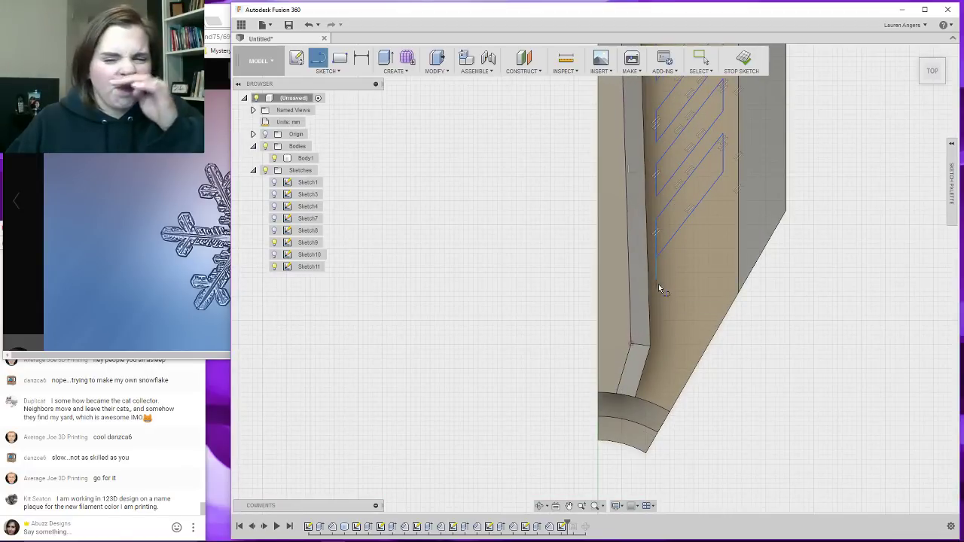
left_click(656, 285)
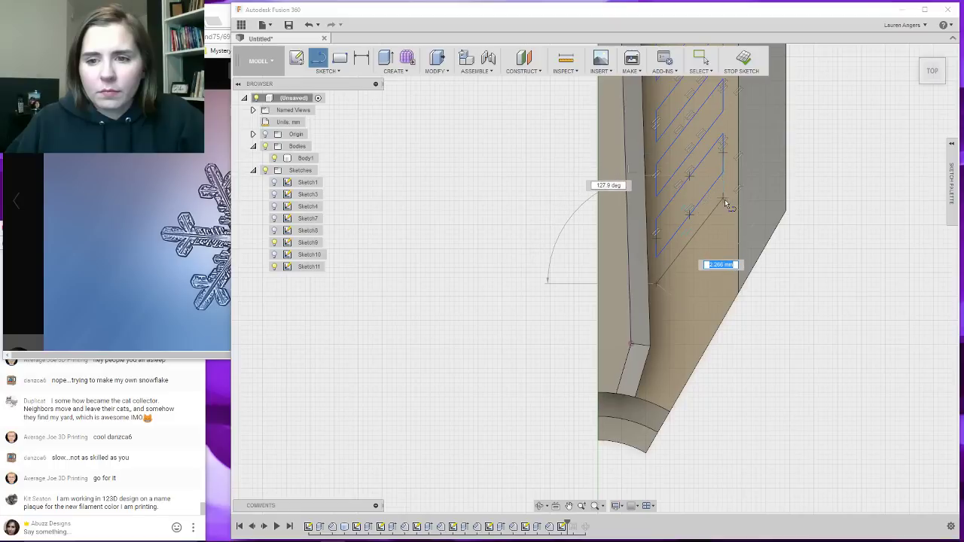
left_click(723, 200)
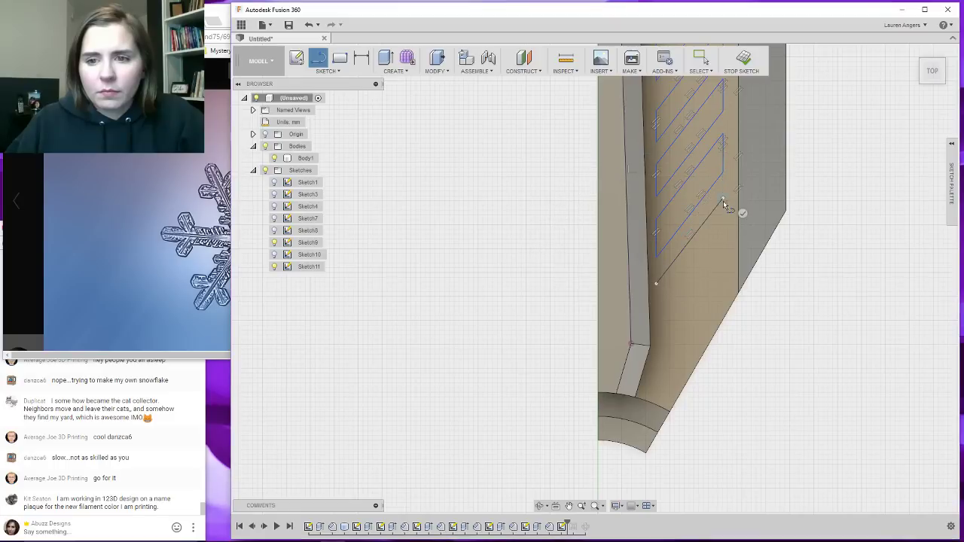
left_click(722, 242)
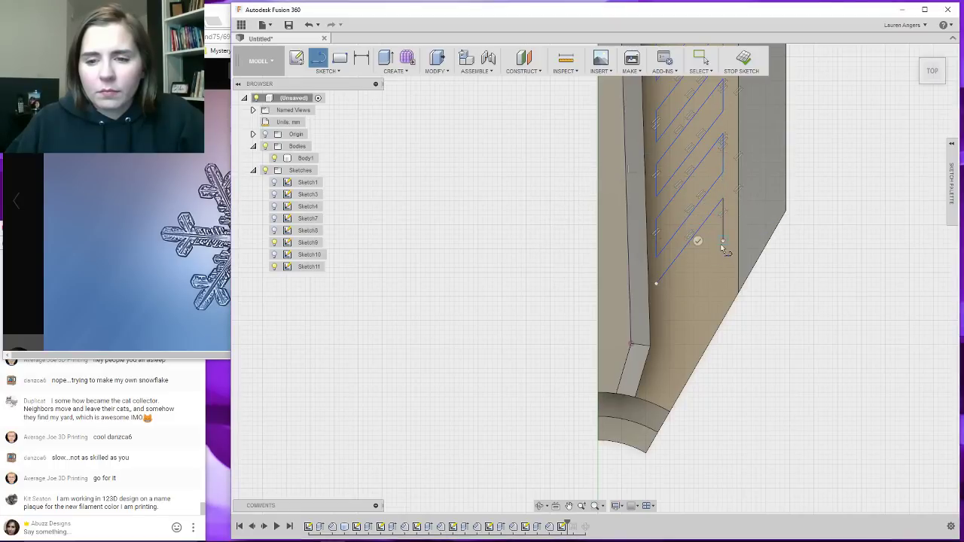
left_click(659, 324)
left_click(656, 284)
scroll(657, 359, "down", 4)
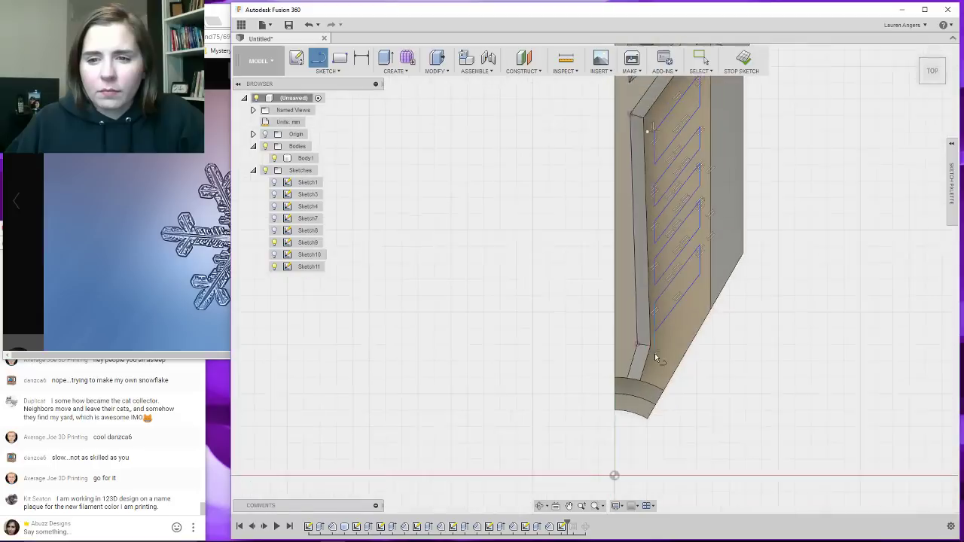
scroll(687, 356, "up", 5)
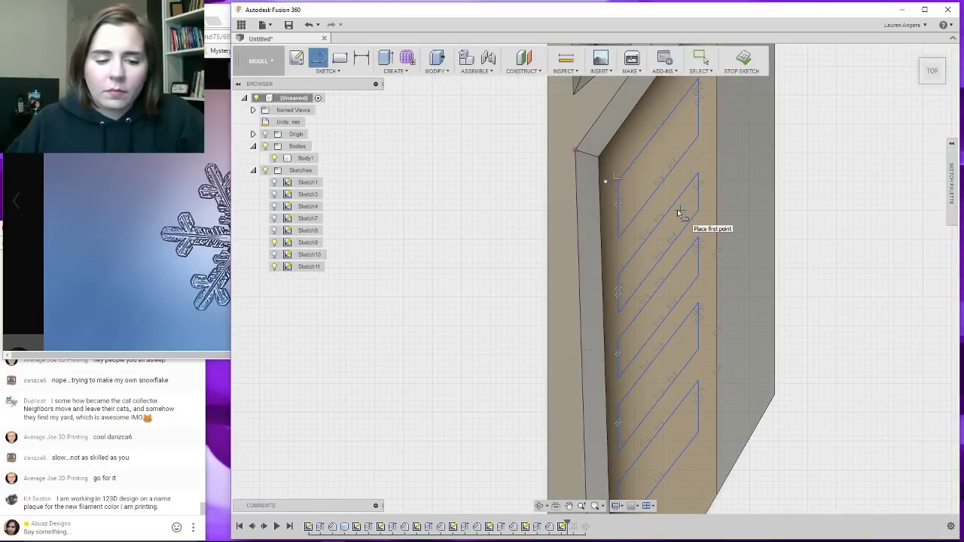
key("Escape")
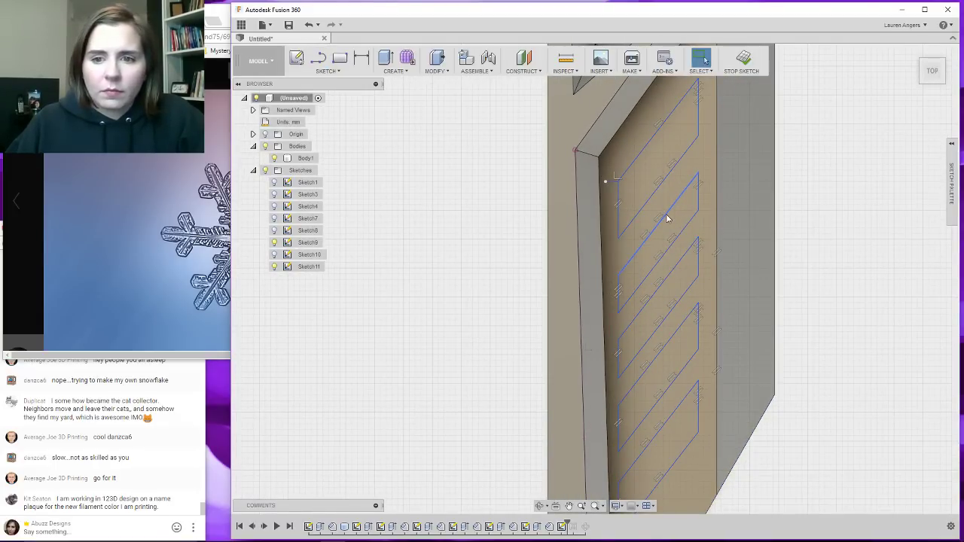
Move the second parallelogram's upper slanted edge slightly up, the fifth's upper edge down, and the fourth's slanted edges slightly down.
left_click(669, 209)
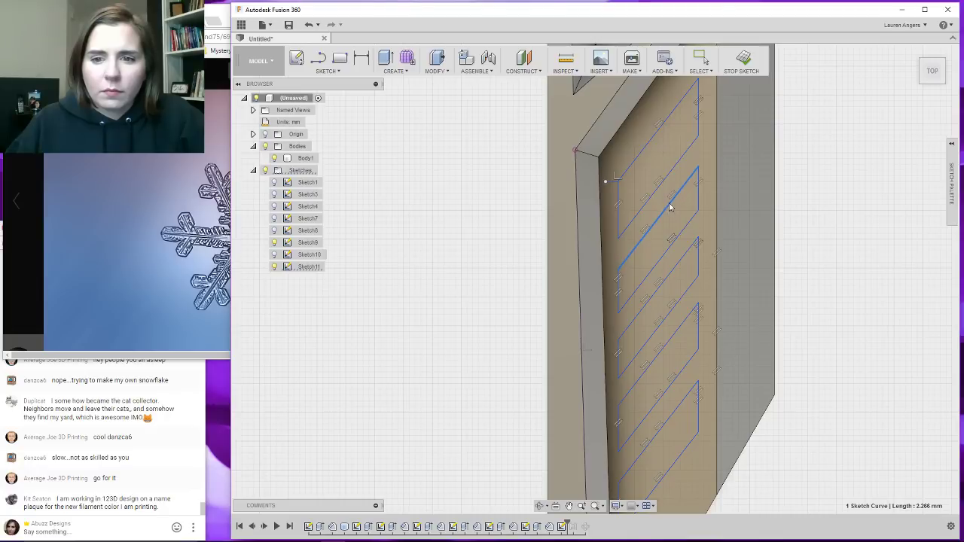
scroll(675, 215, "down", 2)
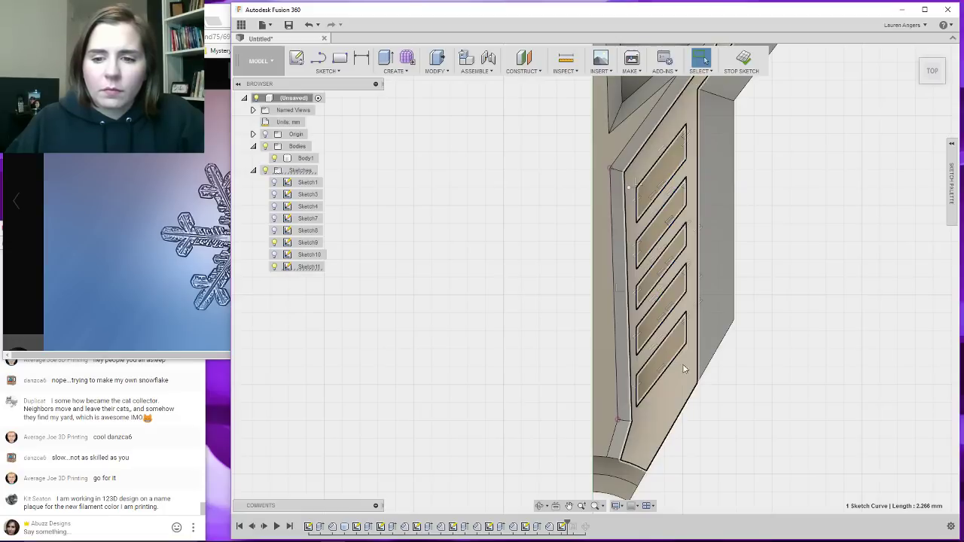
scroll(663, 370, "up", 2)
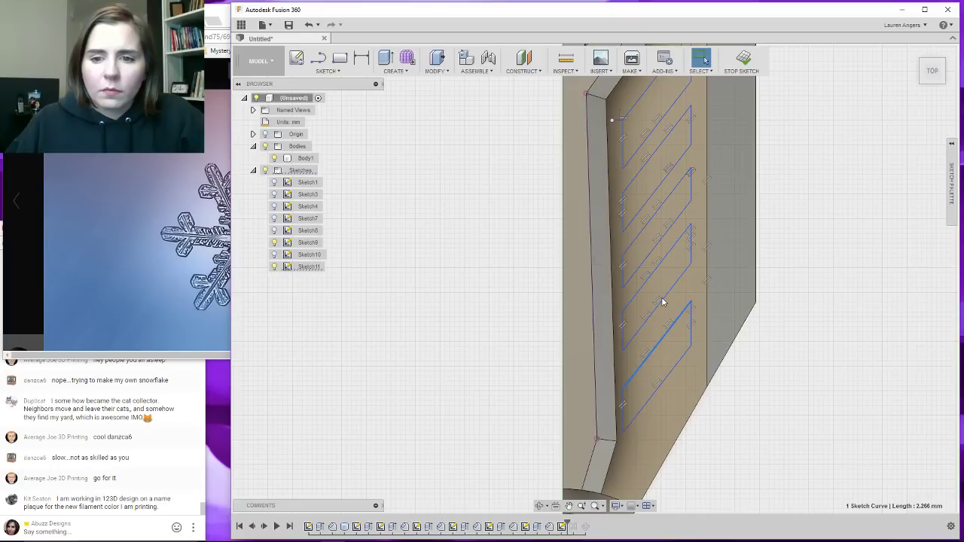
left_click_drag(663, 300, 664, 303)
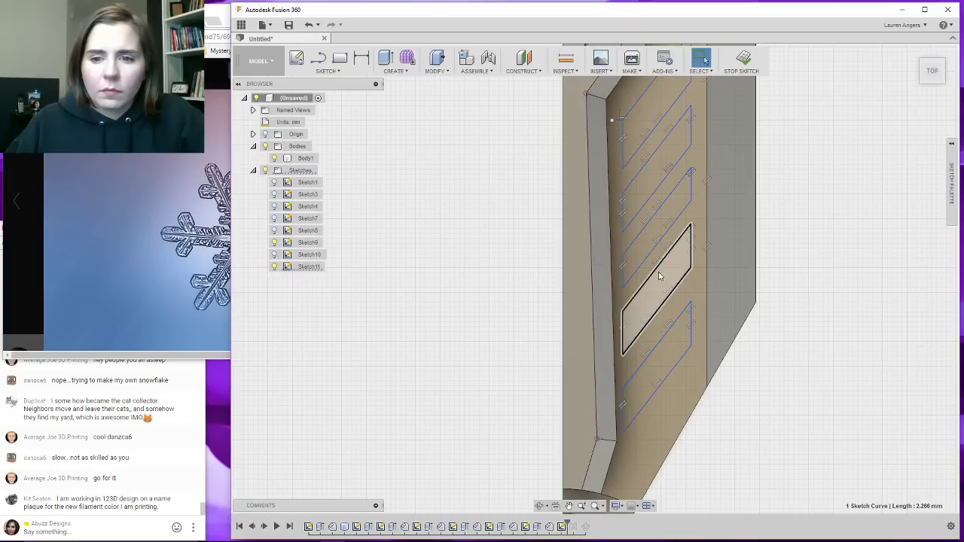
left_click(657, 277)
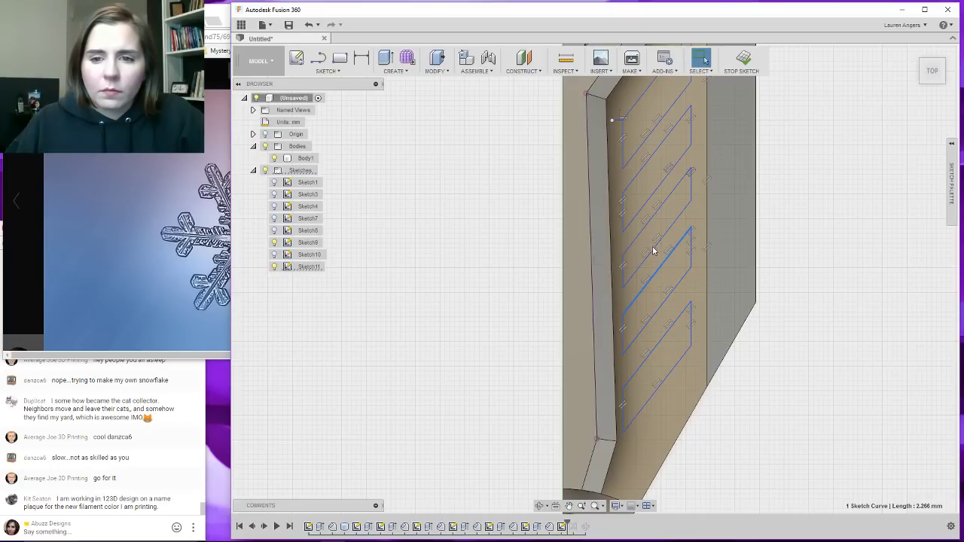
Widen the third parallelogram by moving its slanted edges apart, move the fourth's lower slanted edge further down, and finish the sketch.
left_click_drag(653, 251, 653, 255)
middle_click_drag(655, 286, 708, 366, "shift")
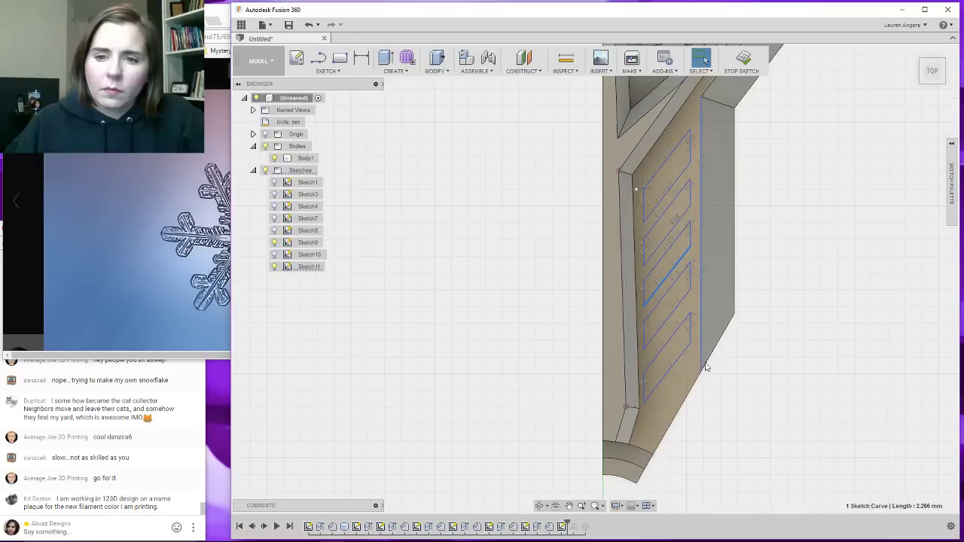
middle_click_drag(676, 210, 673, 259, "shift")
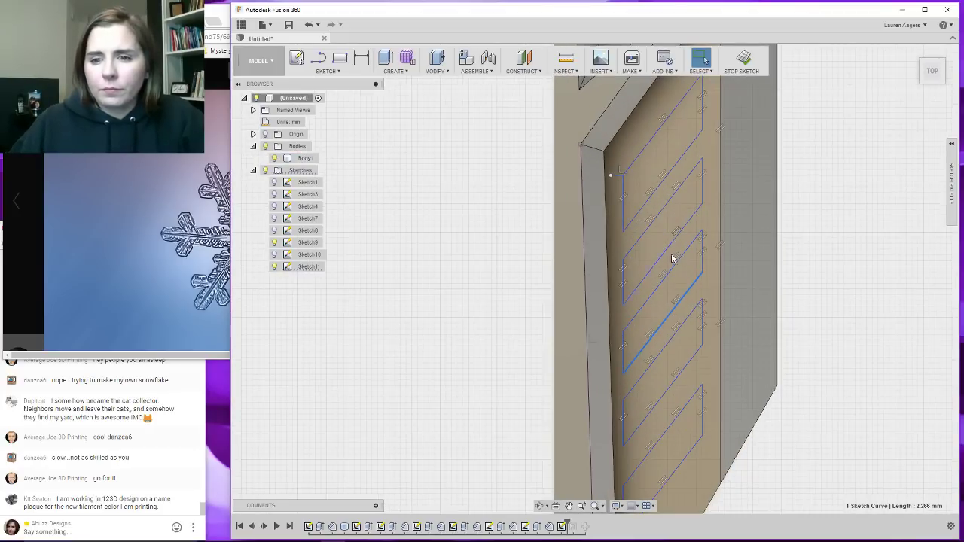
left_click(674, 268)
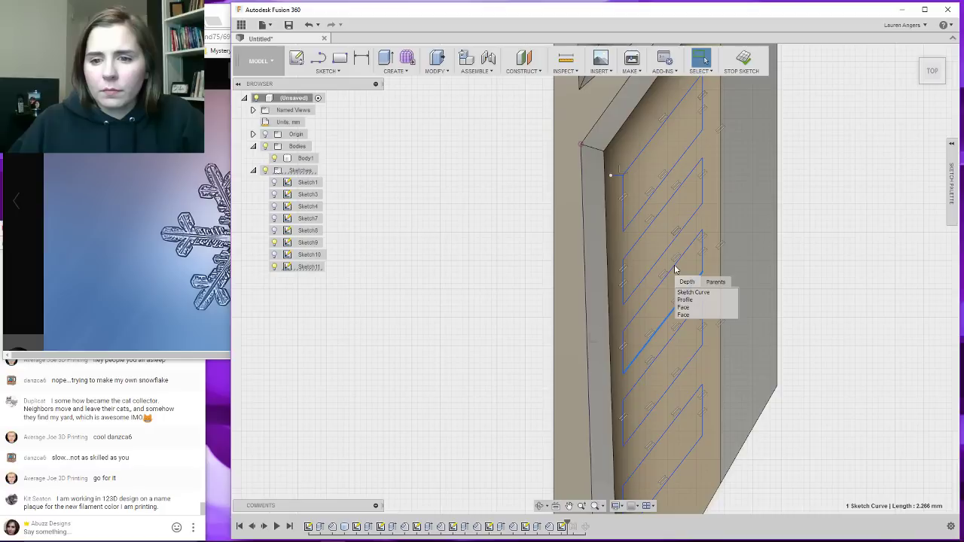
left_click(674, 268)
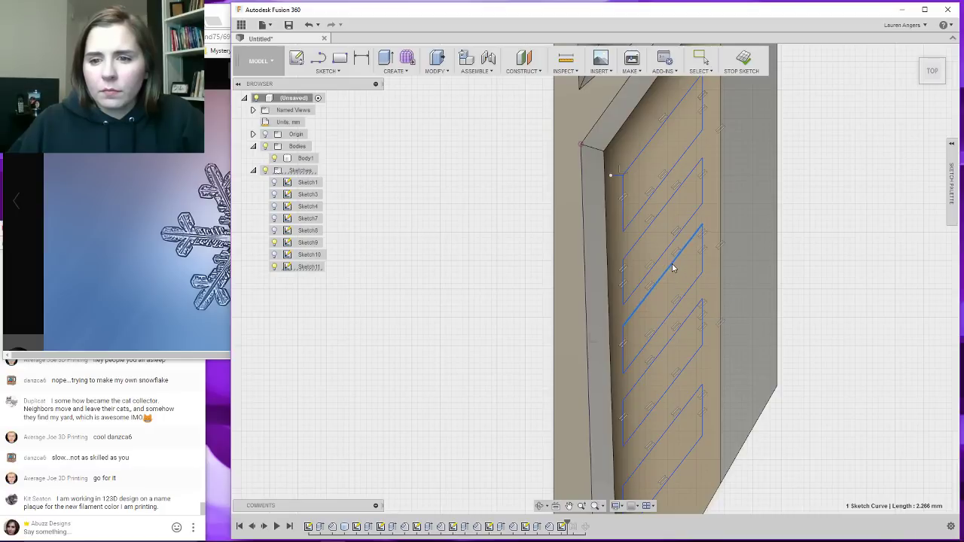
mouse_move(672, 263)
middle_mouse_down("shift")
mouse_move(690, 223)
mouse_move(757, 376)
mouse_move(645, 286)
middle_mouse_up("shift")
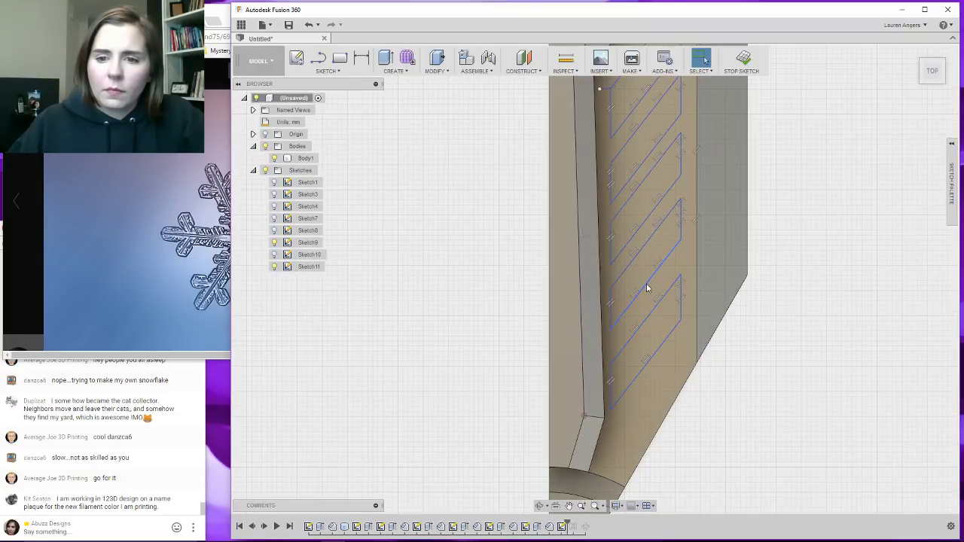
left_click(646, 290)
key("Escape")
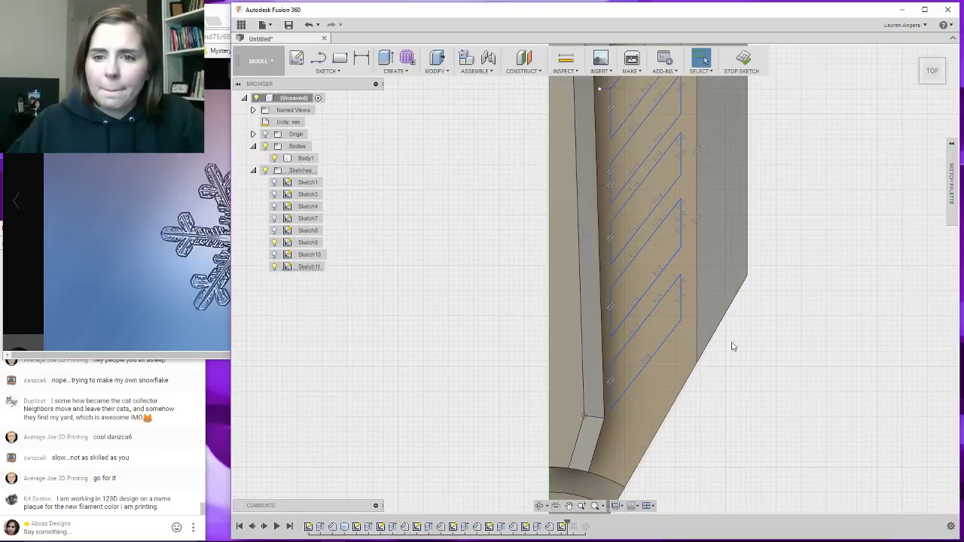
mouse_move(731, 344)
middle_mouse_down("shift")
mouse_move(753, 394)
mouse_move(710, 291)
mouse_move(670, 253)
middle_mouse_up("shift")
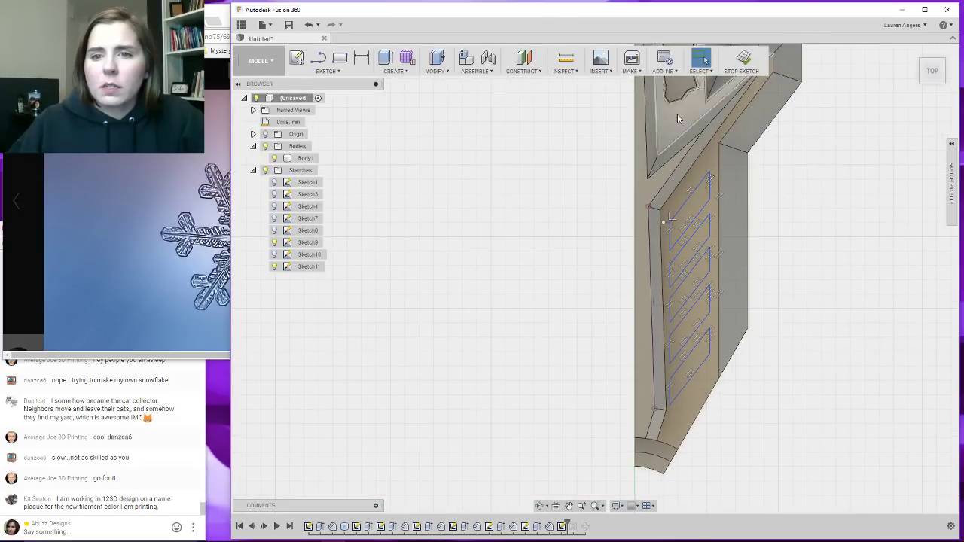
left_click(742, 61)
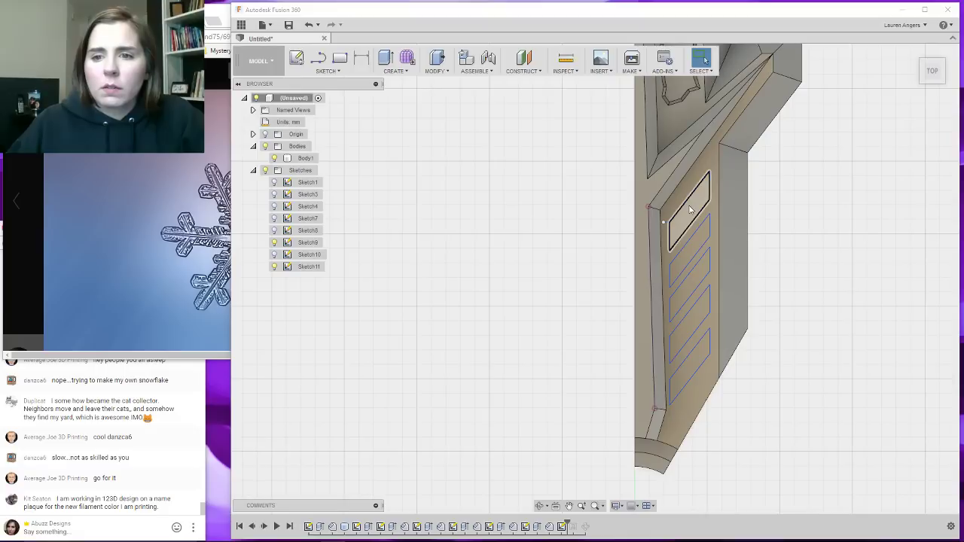
Extrude all five parallelogram profiles into the arm's floor face to cut shallow recessed pockets.
left_click(689, 212)
left_click(692, 252)
left_click(699, 289)
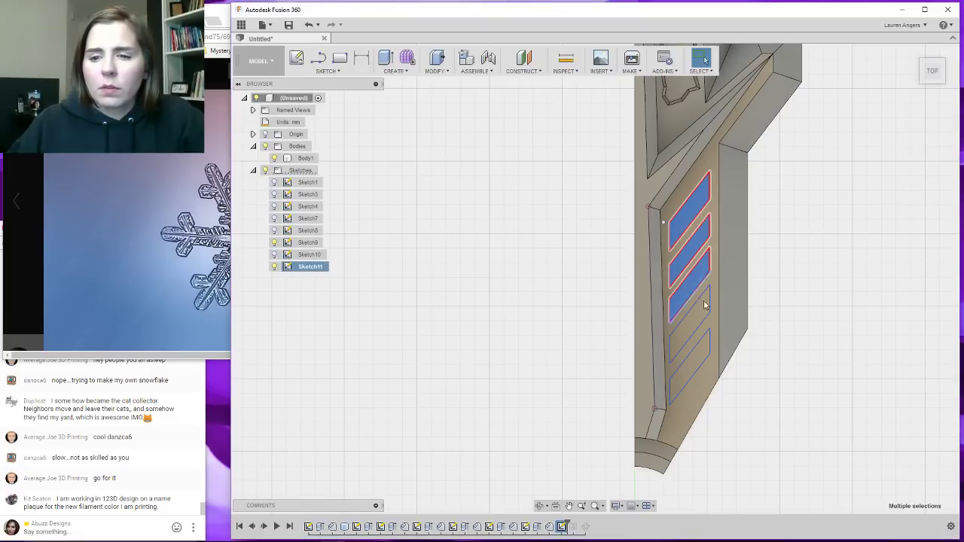
left_click(695, 326)
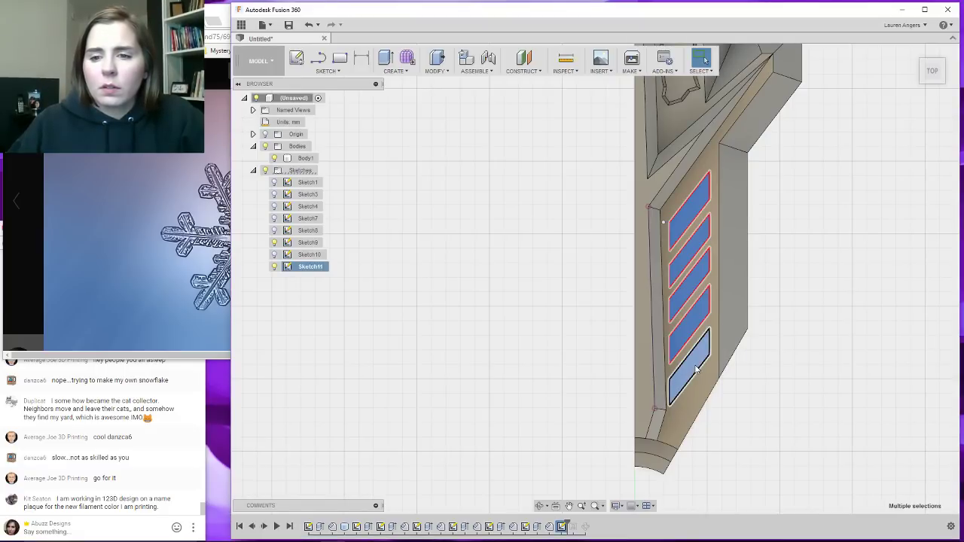
left_click(696, 367)
key("e")
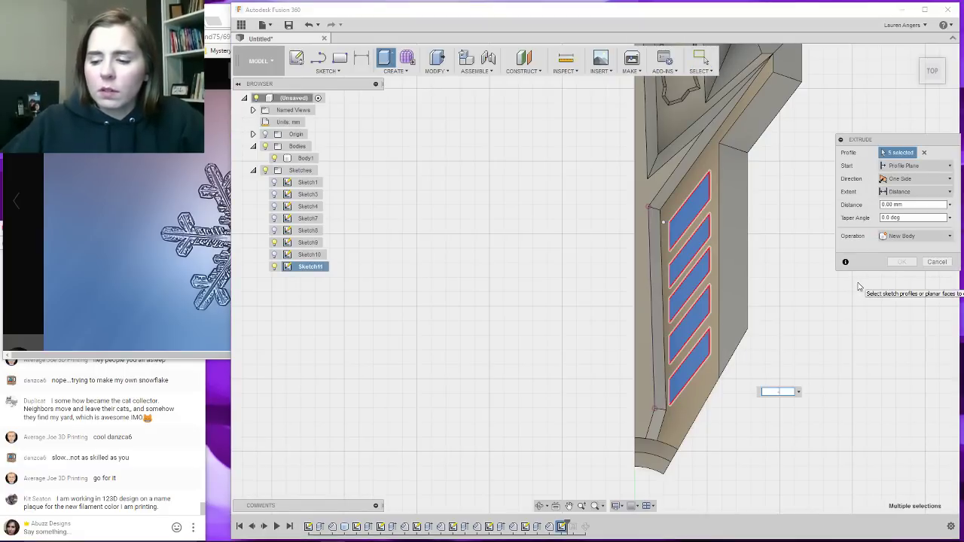
key("Escape")
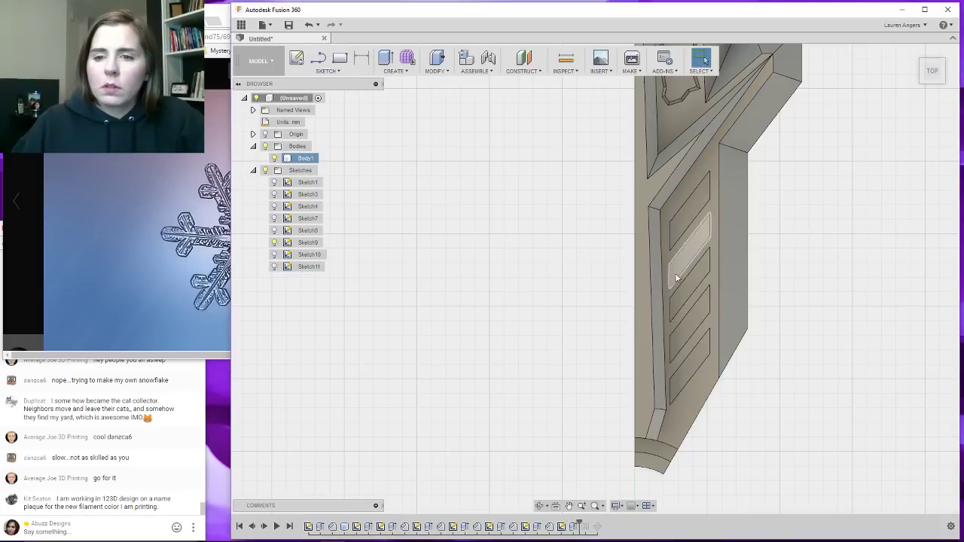
Set up a 0.10 mm equal-distance chamfer on the inner floor edges along the upper slanted walls of the first four pockets.
scroll(675, 278, "up", 5)
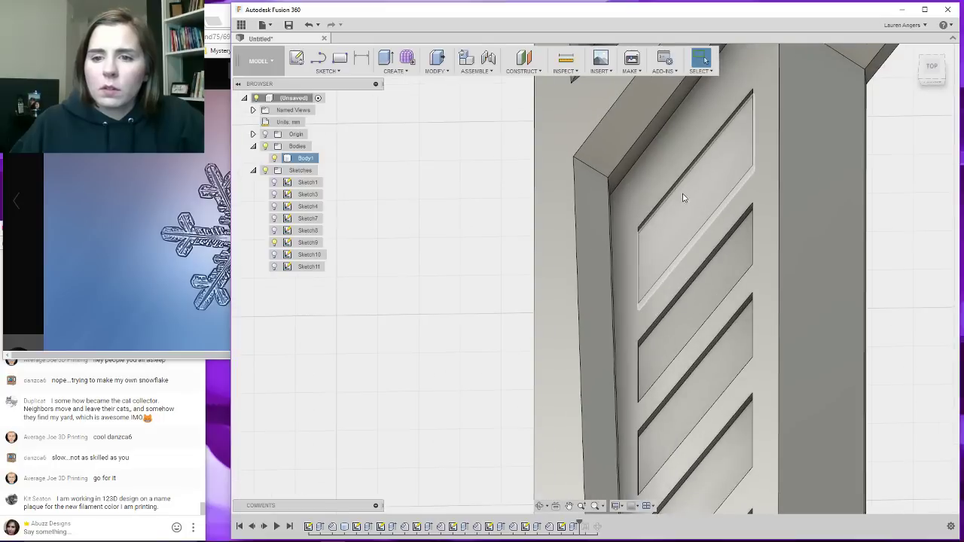
scroll(683, 197, "up", 1)
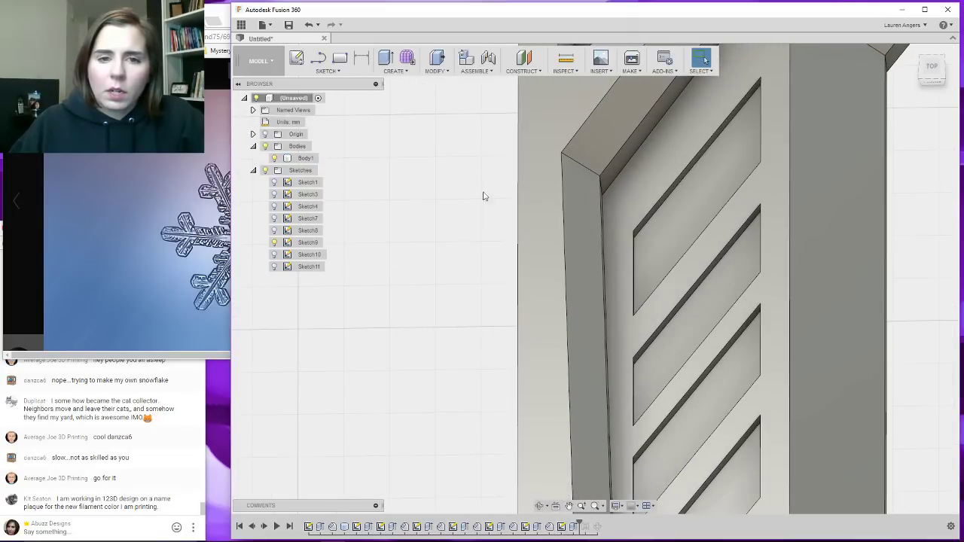
left_click(441, 72)
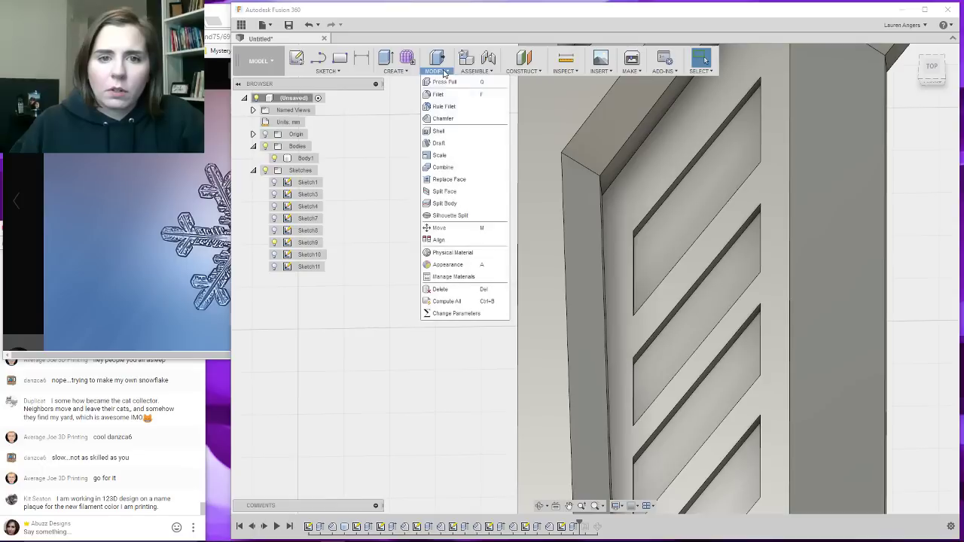
left_click(445, 120)
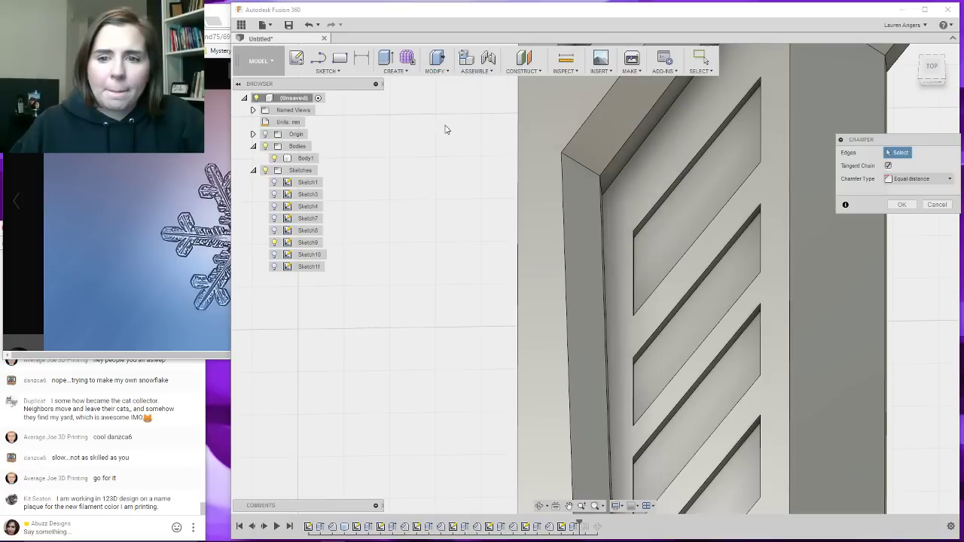
left_click(667, 208)
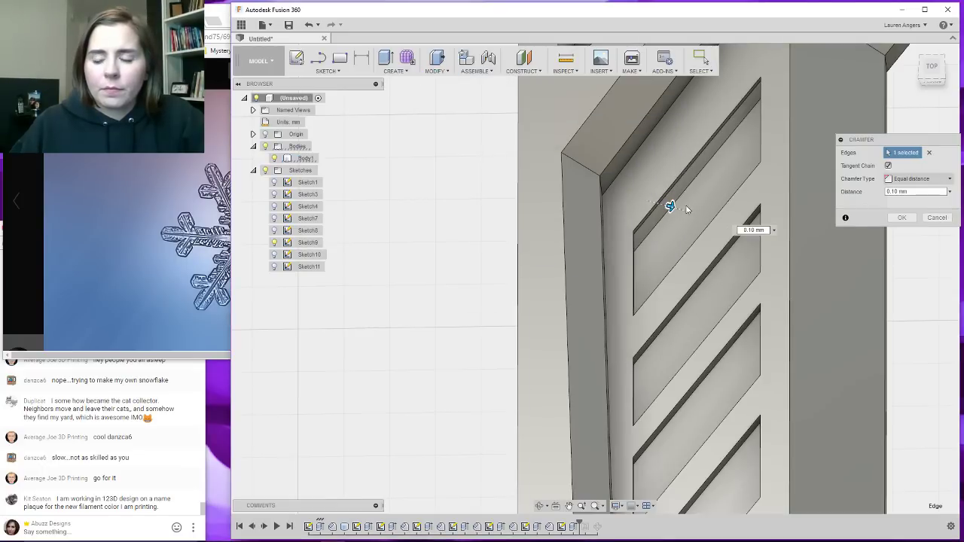
left_click(706, 281)
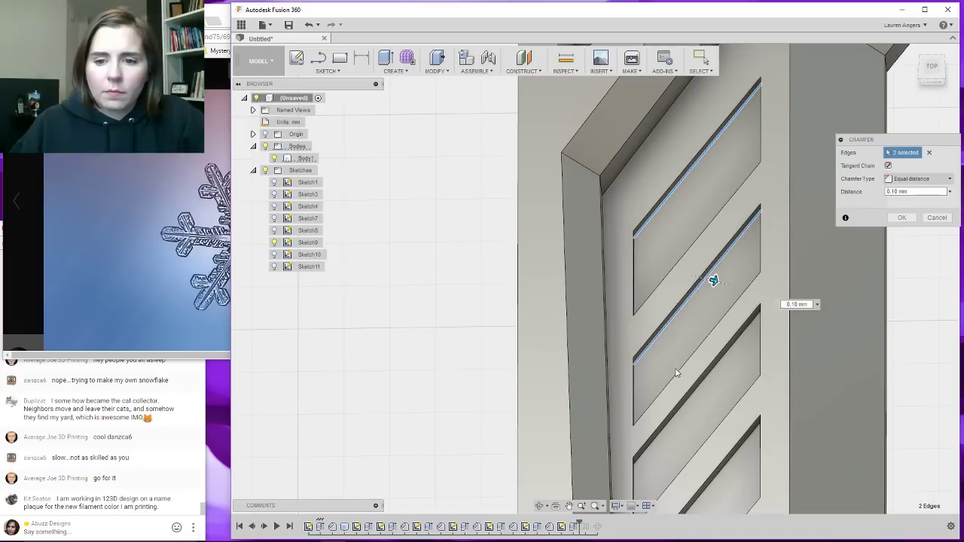
left_click(688, 406)
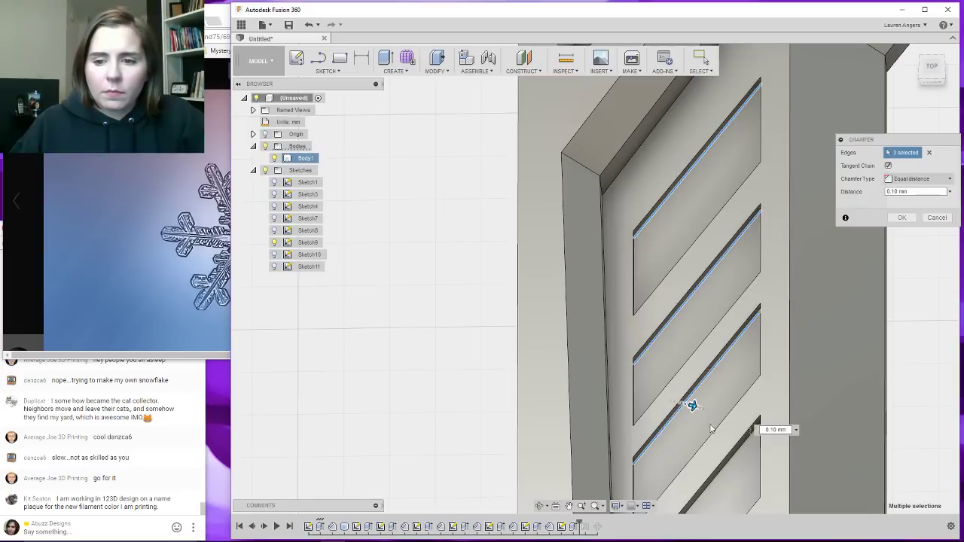
left_click(738, 453)
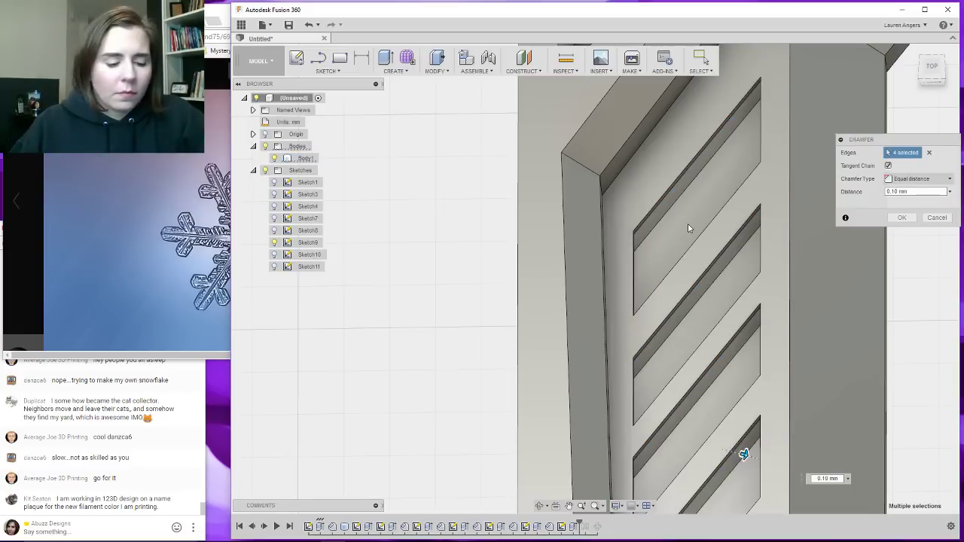
Add the short inner edges on the arm's centreline side of the first three parallelogram pockets to the chamfer selection.
middle_click_drag(688, 228, 639, 266, "shift")
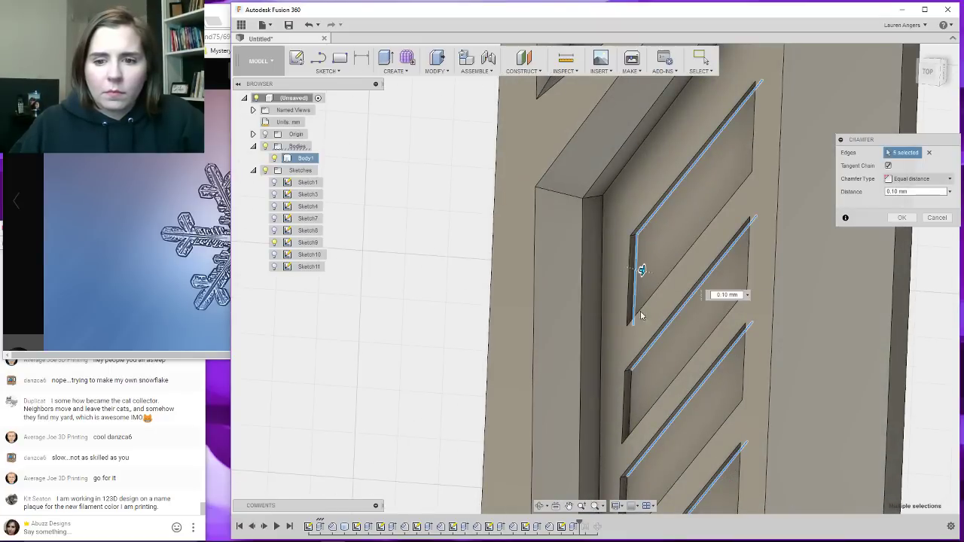
left_click(600, 385)
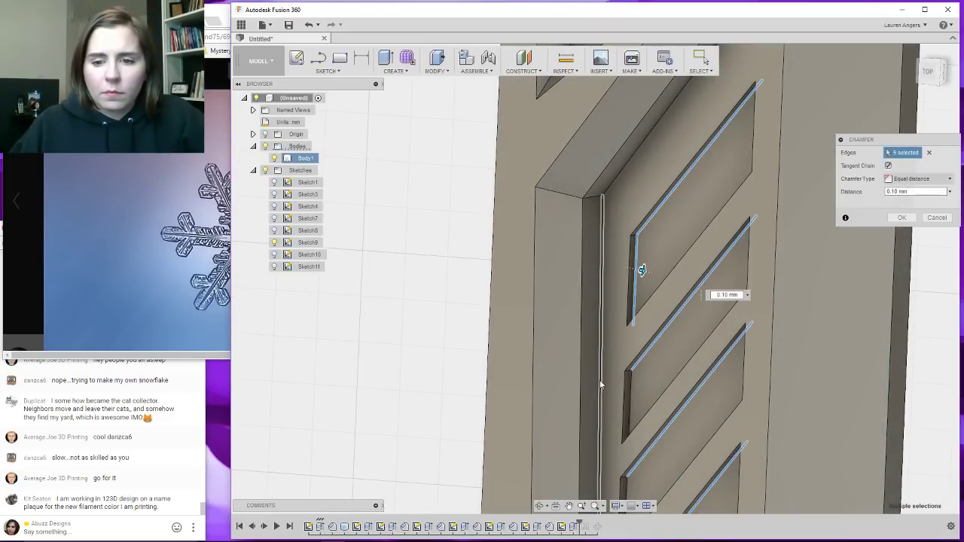
left_click(629, 407)
left_click(628, 488)
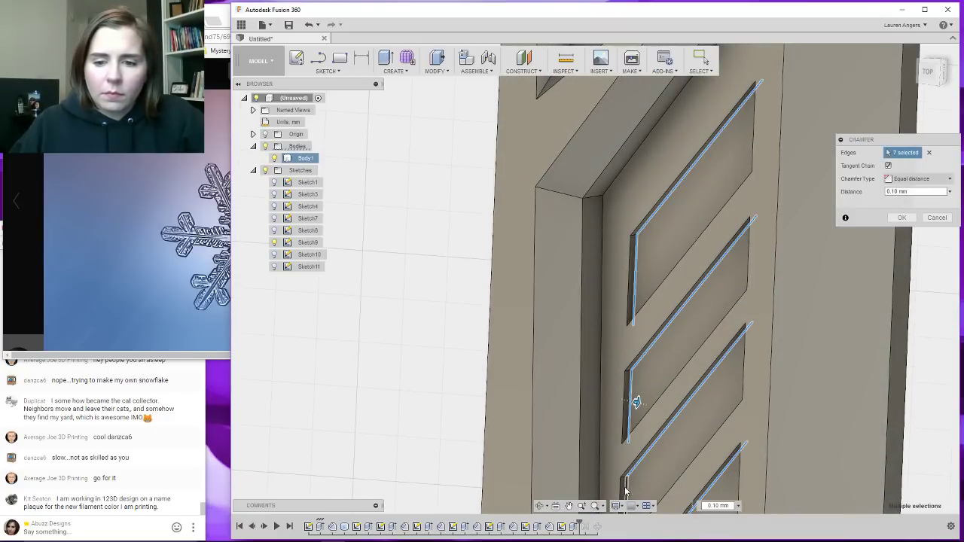
Add the opposite short inner edges, on the arm's outer side, of the first four pockets to the chamfer selection.
middle_click_drag(654, 371, 696, 376, "shift")
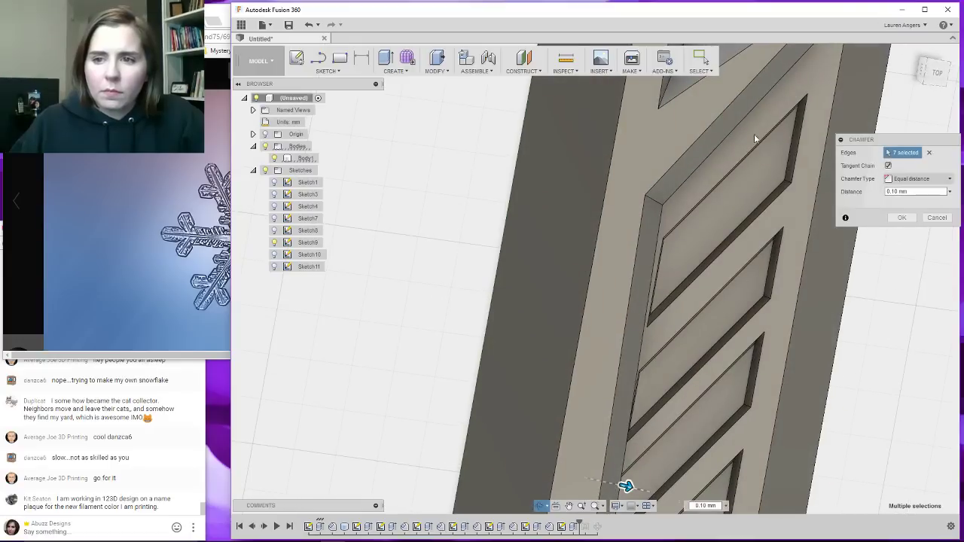
left_click(789, 141)
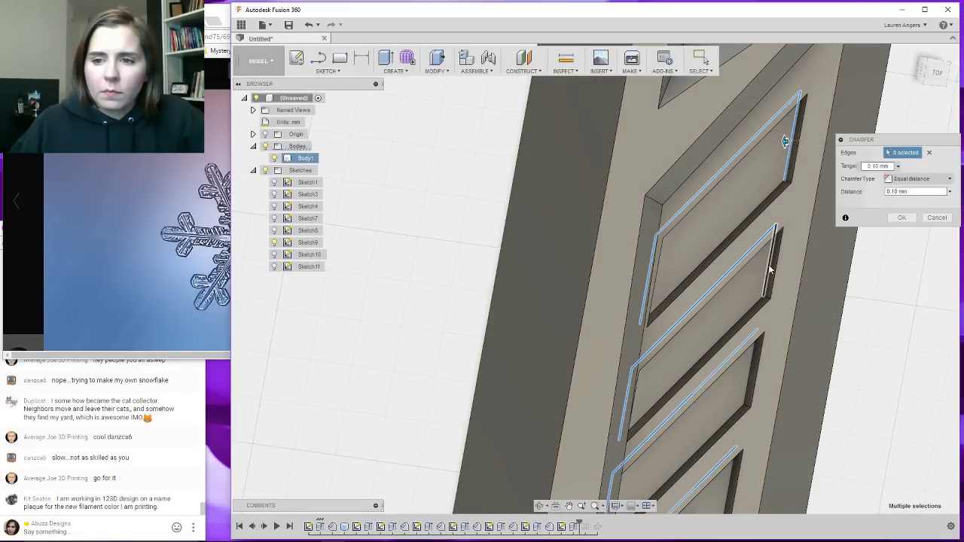
left_click(774, 277)
left_click(743, 376)
left_click(731, 491)
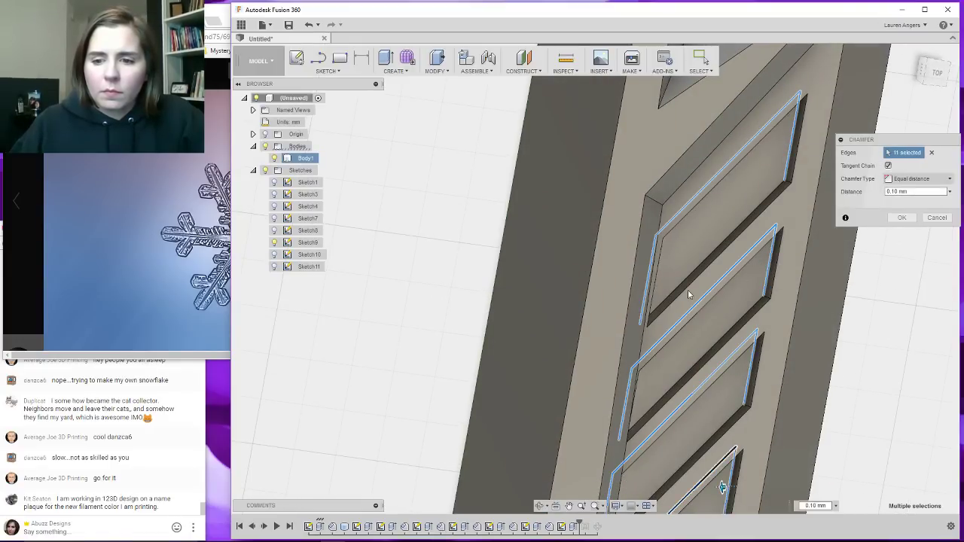
Add the inner edges along the lower slanted walls of the first four pockets to the chamfer selection.
scroll(687, 289, "down", 3)
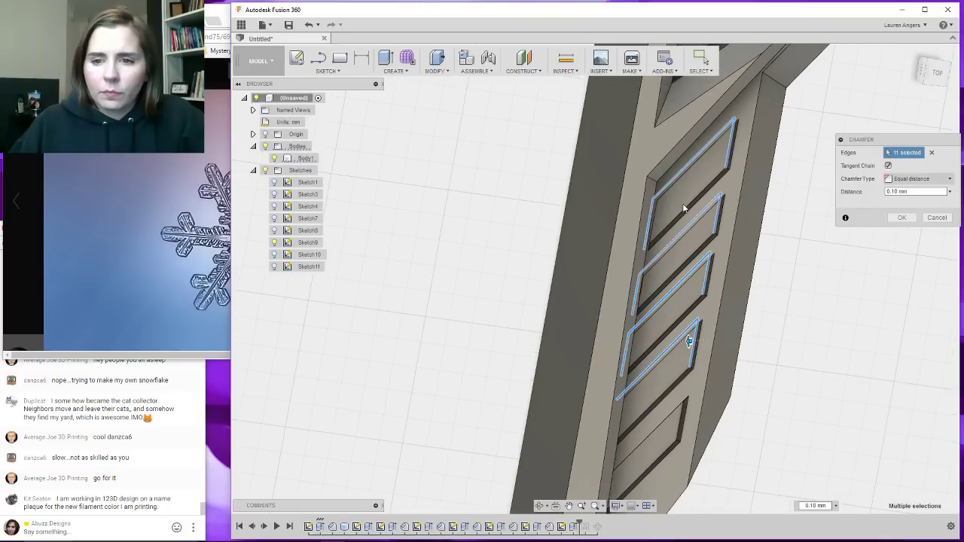
left_click(682, 205)
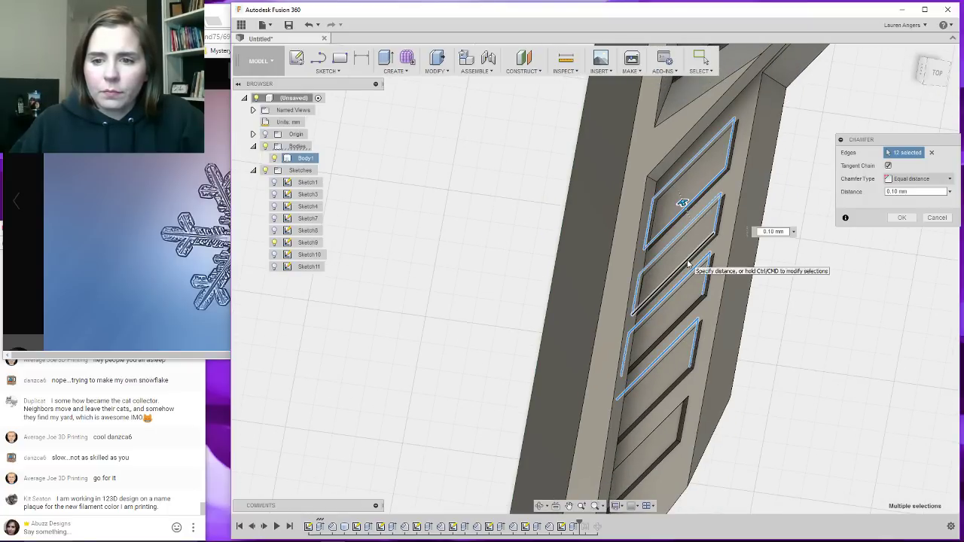
left_click(688, 266)
left_click(687, 309)
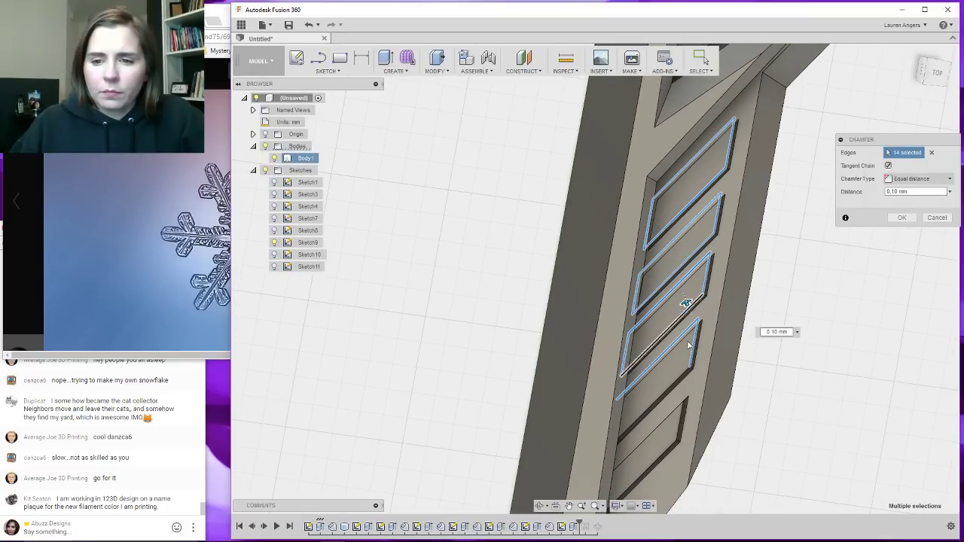
left_click(677, 384)
Include the fifth pocket's four inner edges and the fourth pocket's remaining short edge, and apply the 0.10 mm chamfer.
middle_click_drag(677, 385, 681, 328)
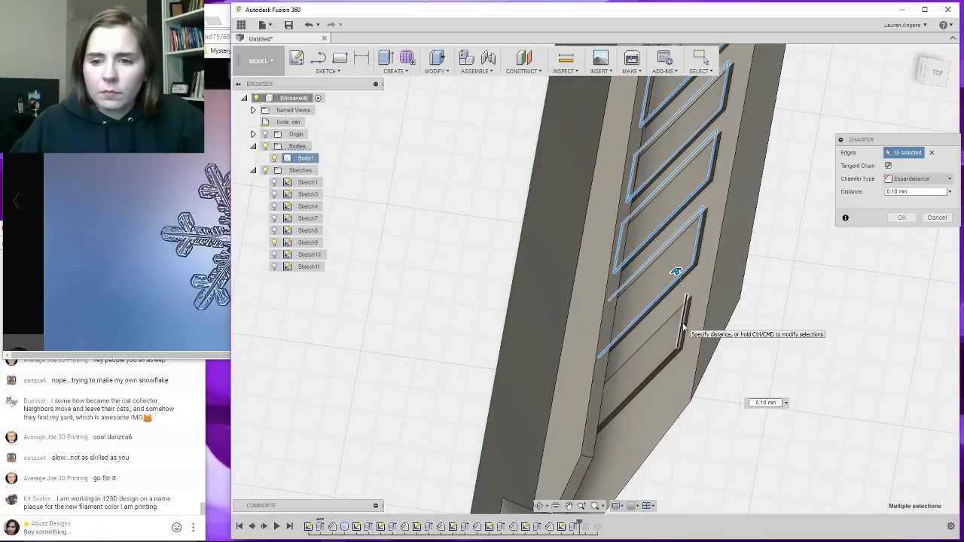
left_click(683, 327)
left_click(667, 359)
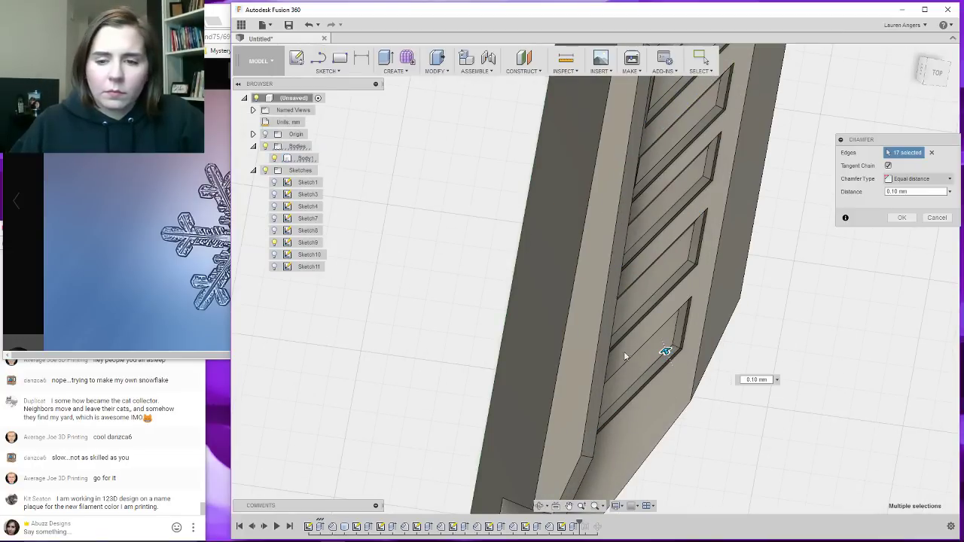
middle_click_drag(625, 354, 592, 308, "shift")
left_click(632, 366)
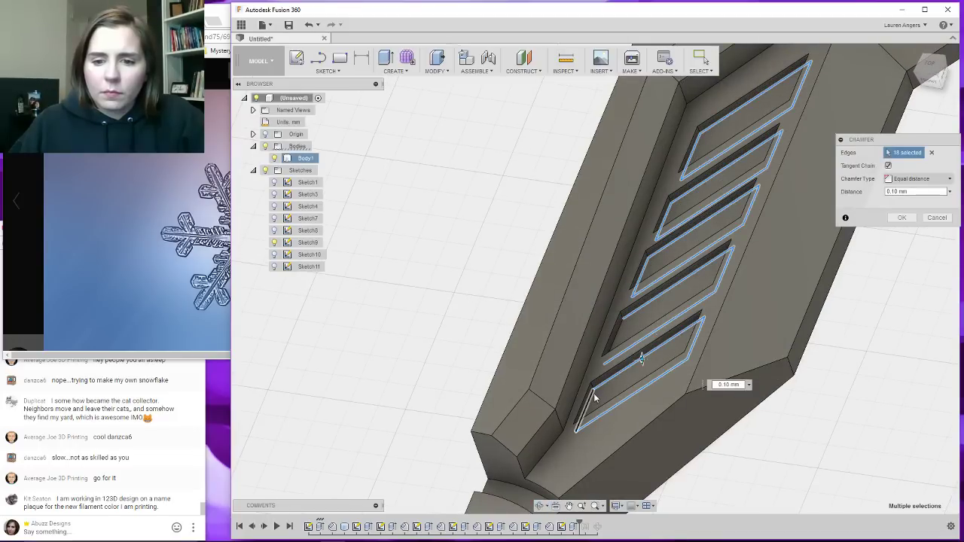
left_click(594, 395)
left_click(619, 332)
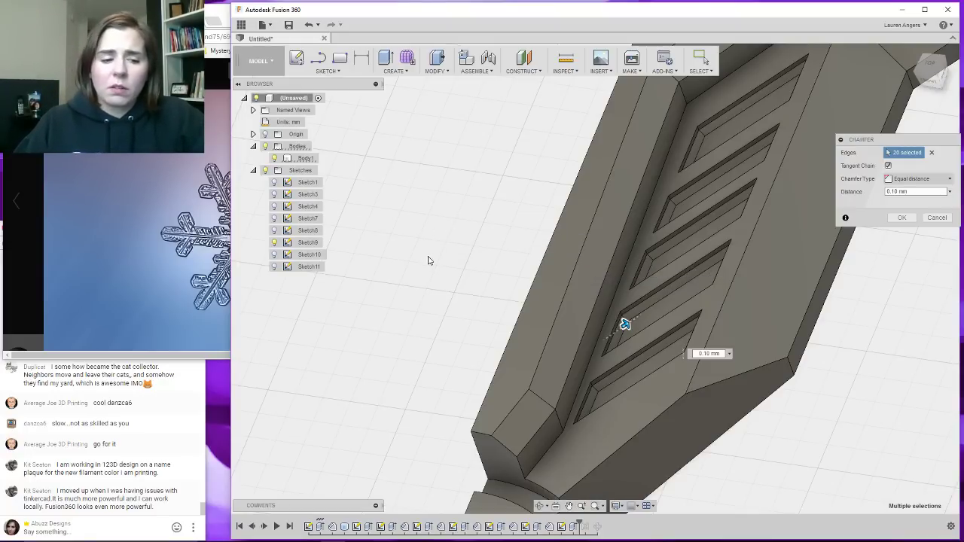
scroll(437, 259, "down", 2)
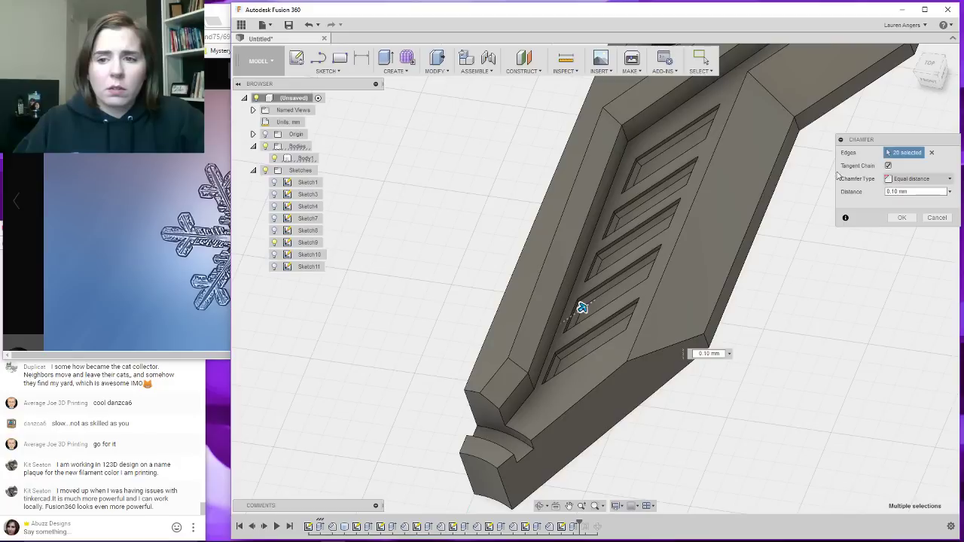
left_click(904, 217)
Roll the design history forward to its end to recompute the mirror and circular pattern with the chamfered pockets.
middle_click_drag(519, 240, 578, 348, "shift")
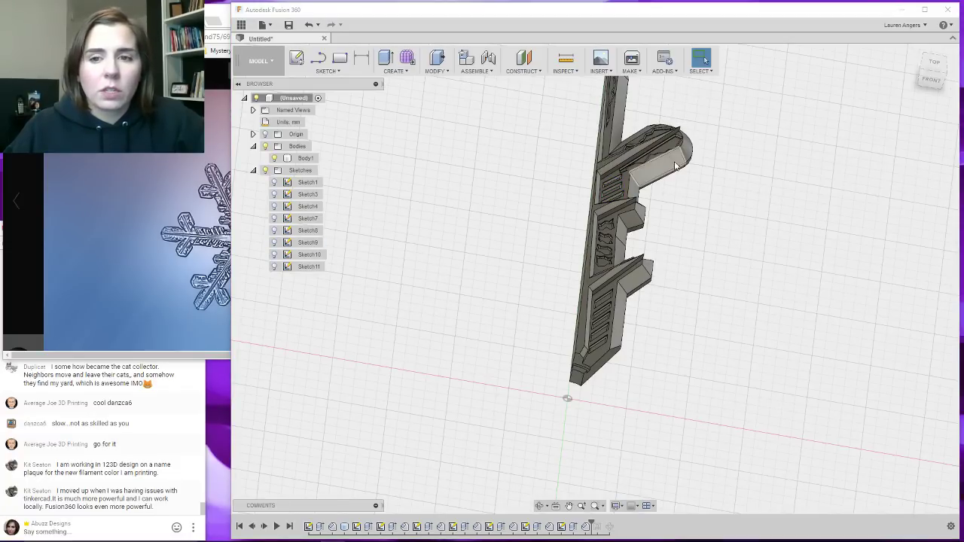
mouse_move(678, 162)
middle_mouse_down("shift")
mouse_move(641, 185)
mouse_move(670, 147)
mouse_move(682, 152)
mouse_move(650, 177)
mouse_move(664, 166)
middle_mouse_up("shift")
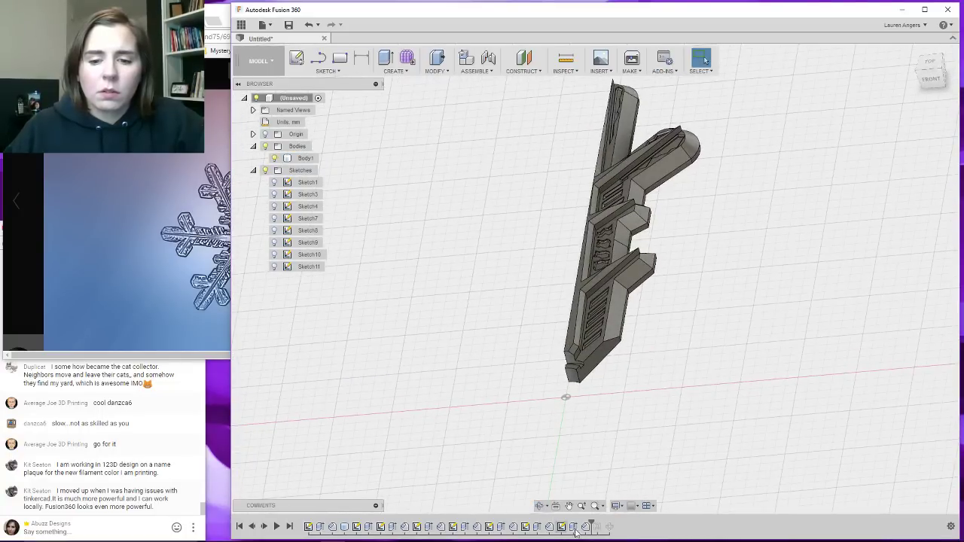
left_click_drag(615, 522, 615, 519)
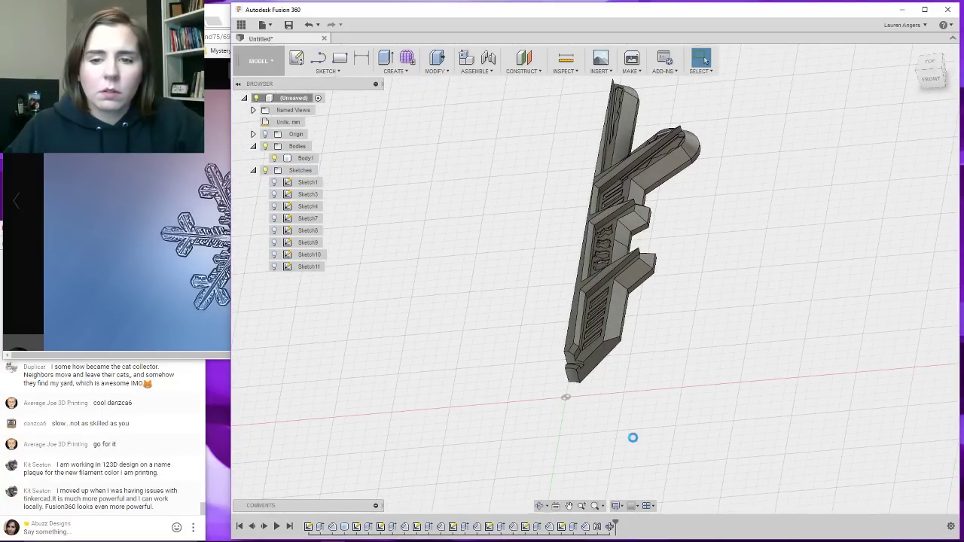
Examine the full six-armed snowflake and the engraved details along its arms from above.
scroll(634, 428, "down", 3)
mouse_move(652, 304)
middle_mouse_down("shift")
mouse_move(663, 320)
mouse_move(651, 305)
middle_mouse_up("shift")
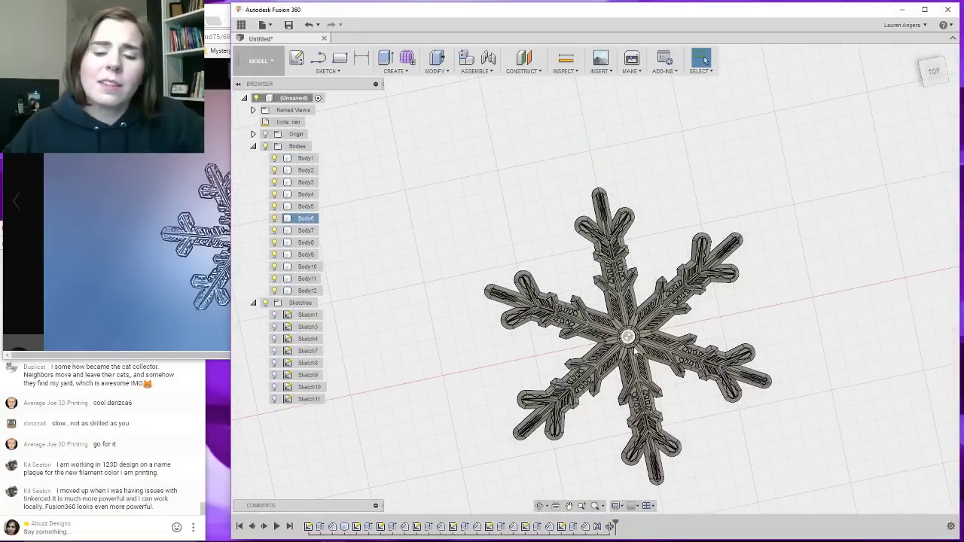
scroll(636, 362, "up", 3)
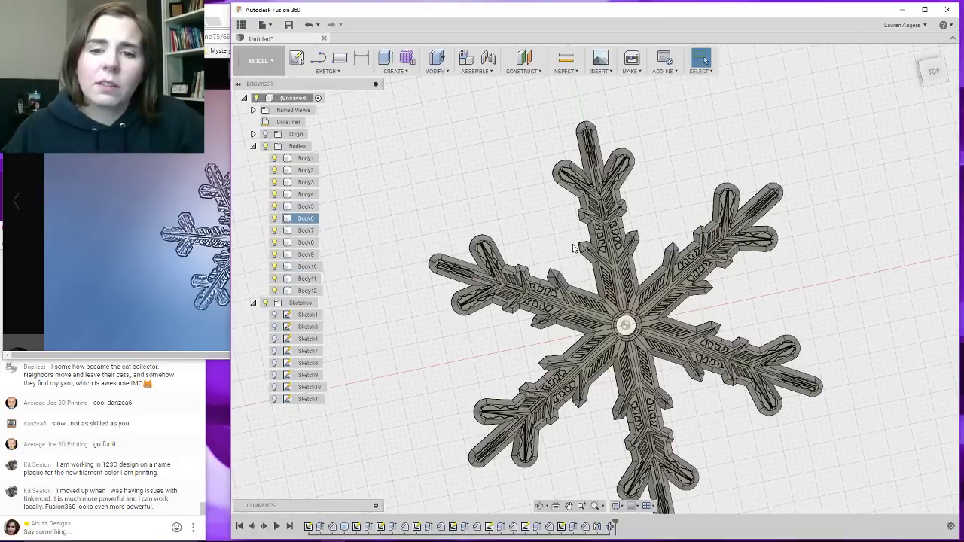
scroll(520, 203, "down", 2)
scroll(577, 383, "up", 3)
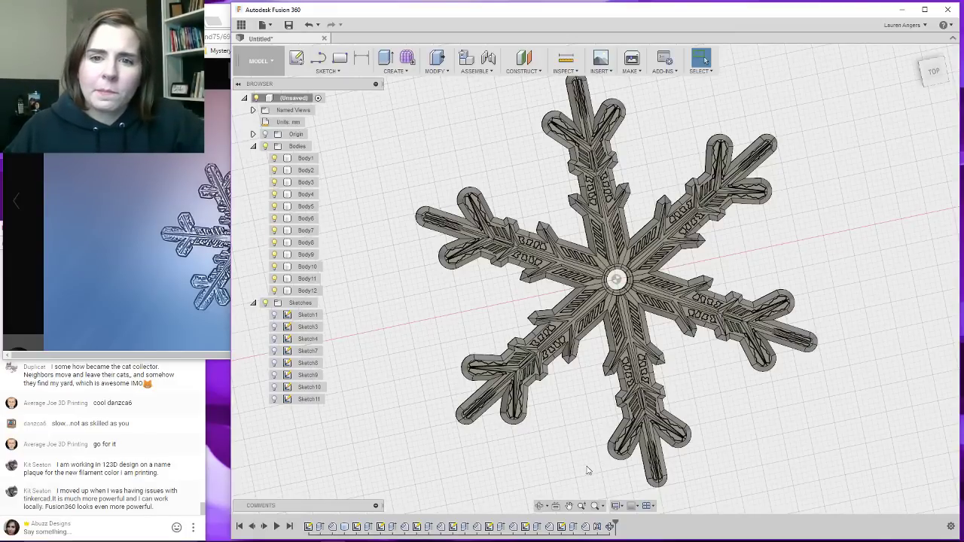
scroll(584, 461, "down", 2)
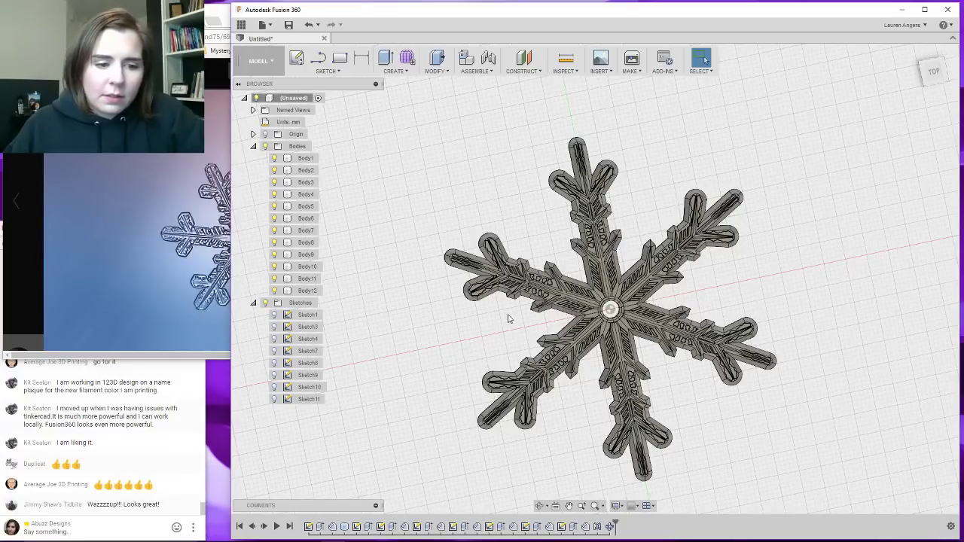
scroll(574, 282, "up", 8)
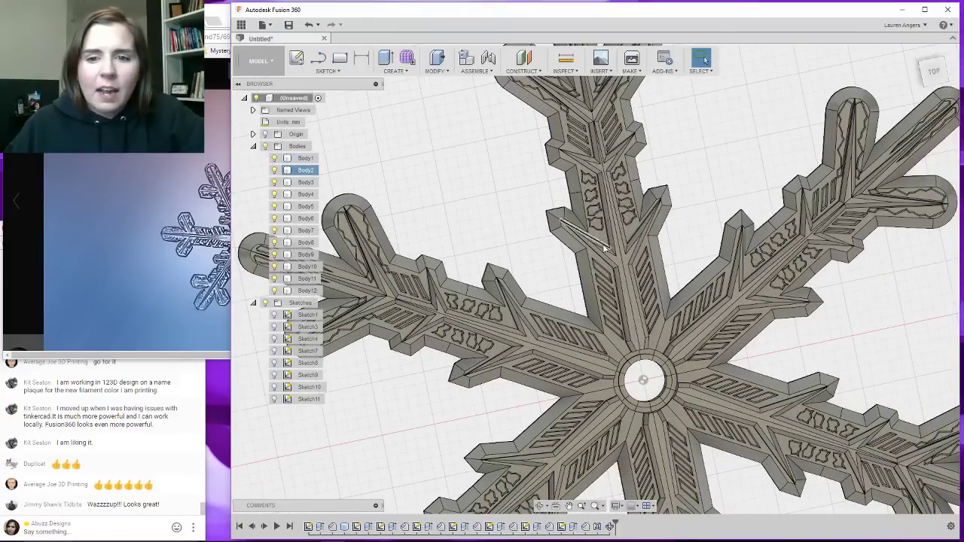
scroll(556, 218, "down", 5)
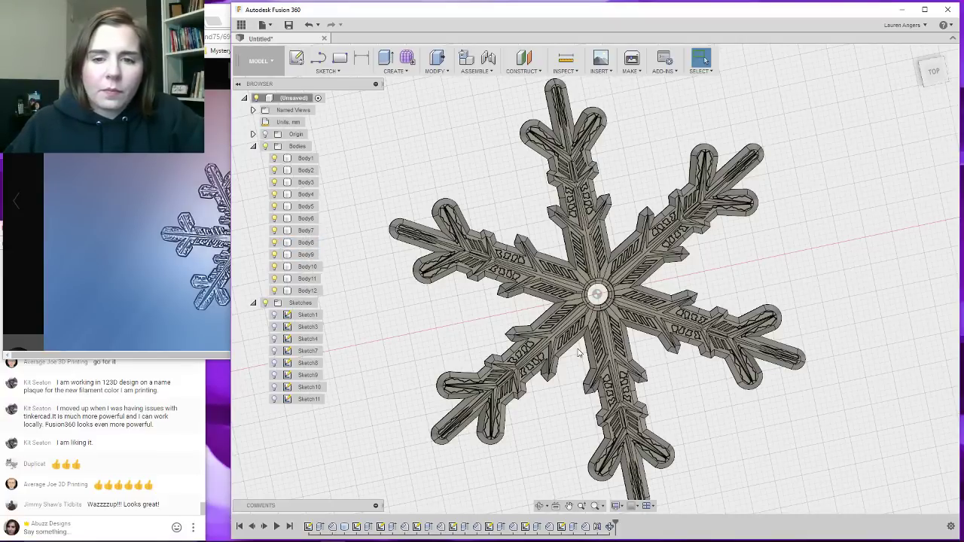
scroll(597, 208, "up", 6)
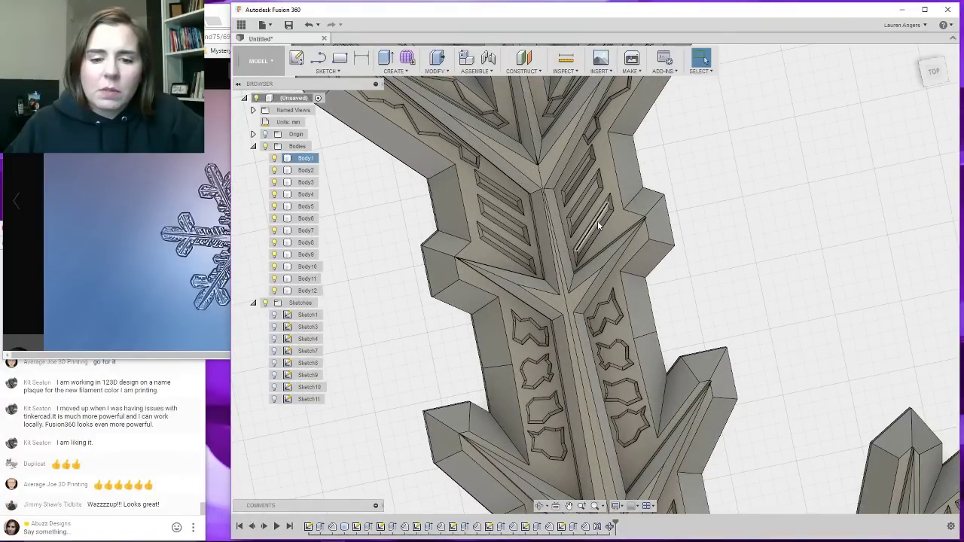
scroll(598, 220, "down", 6)
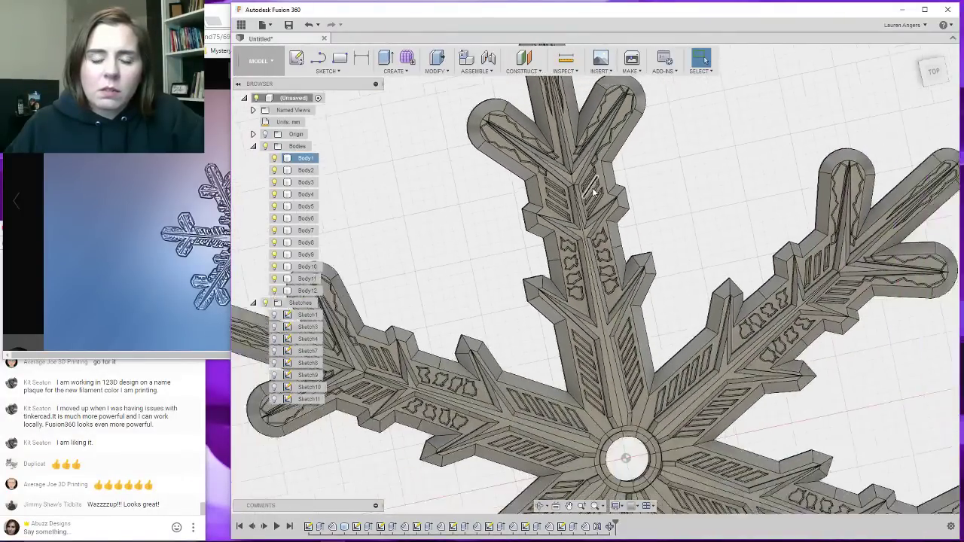
scroll(593, 193, "down", 2)
scroll(594, 193, "down", 4)
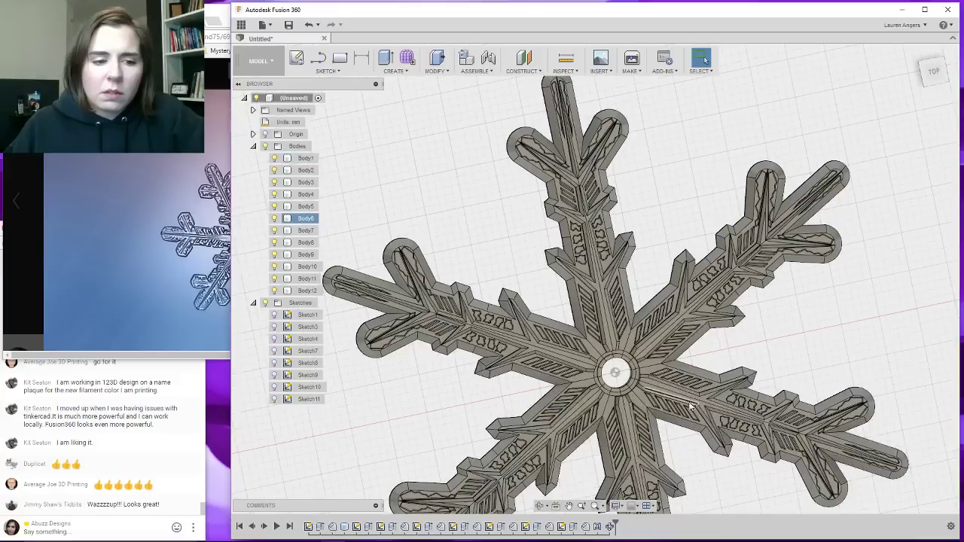
scroll(618, 314, "up", 4)
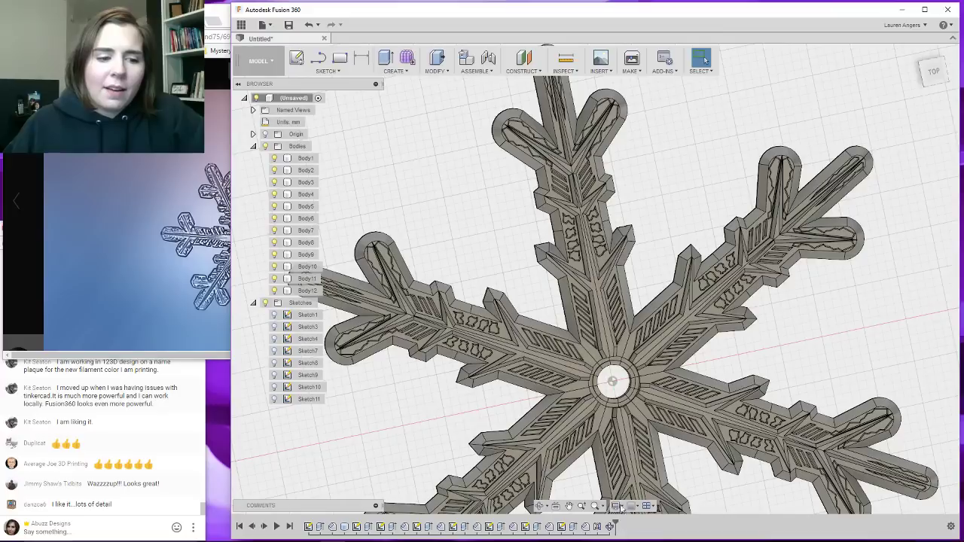
scroll(612, 311, "down", 4)
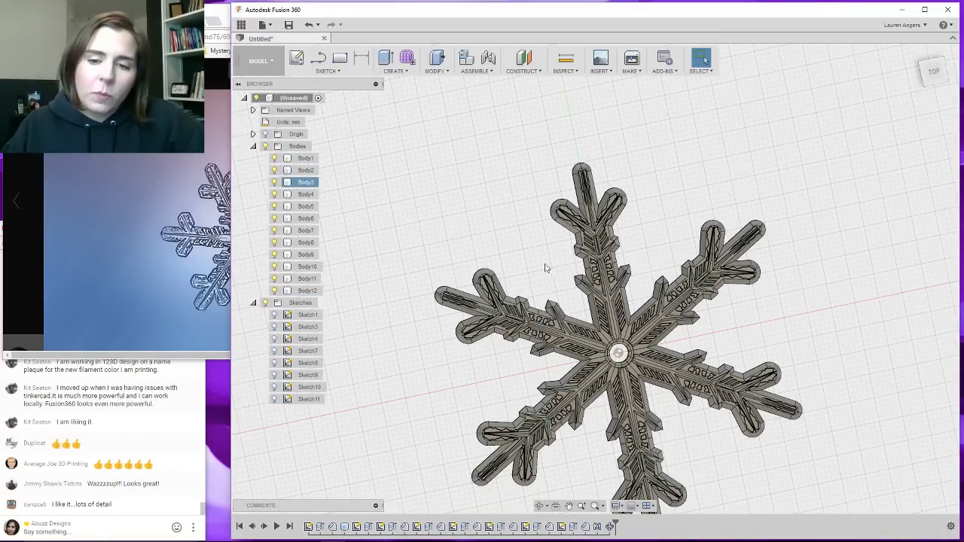
middle_click_drag(546, 267, 452, 211, "shift")
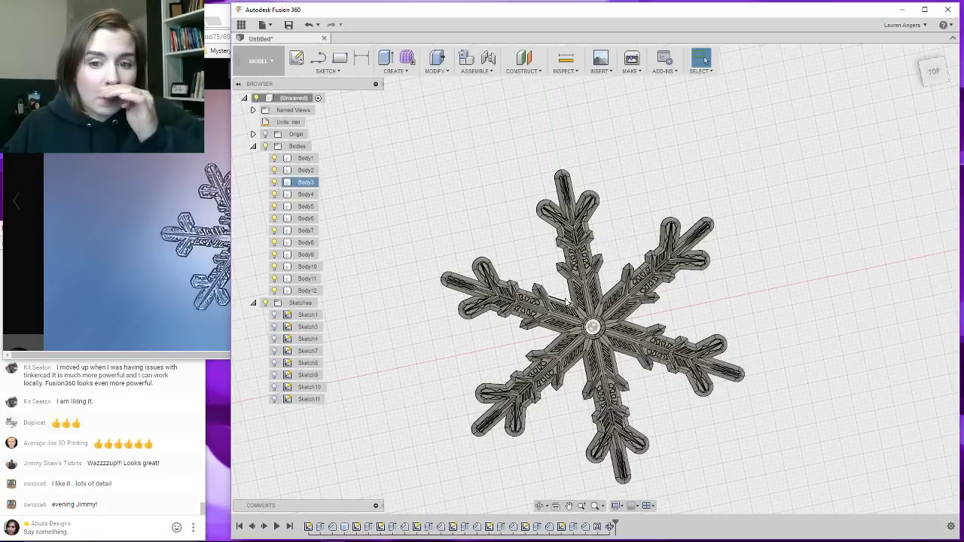
middle_click_drag(584, 295, 587, 286, "shift")
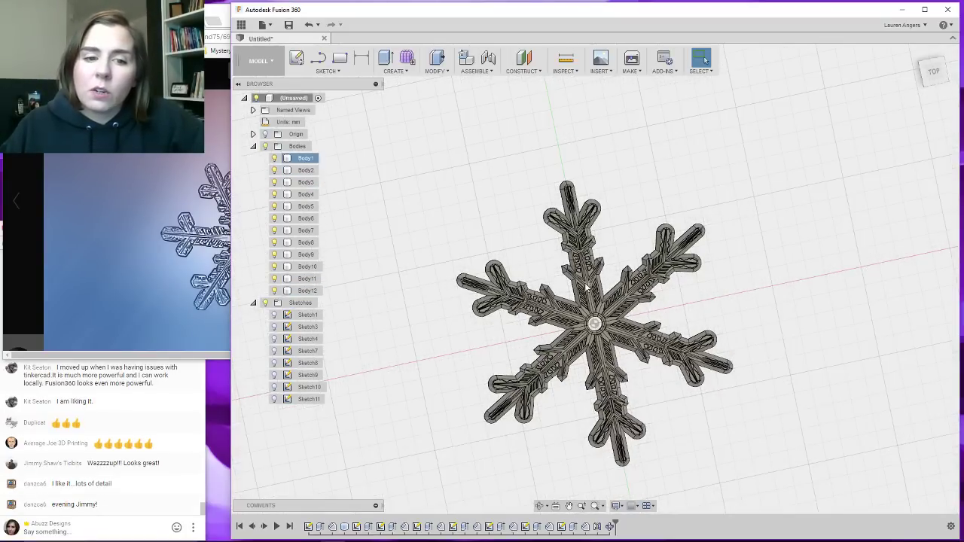
Roll the design history back to Sketch10, before the mirror and circular pattern, and open that sketch of irregular outlines for editing.
mouse_move(618, 531)
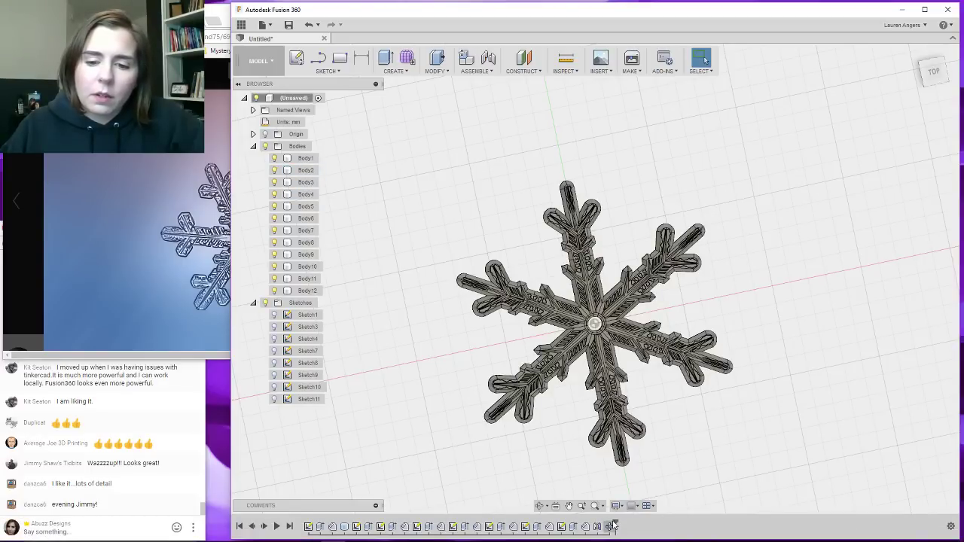
left_click_drag(614, 526, 555, 517)
middle_click_drag(615, 307, 582, 249, "shift")
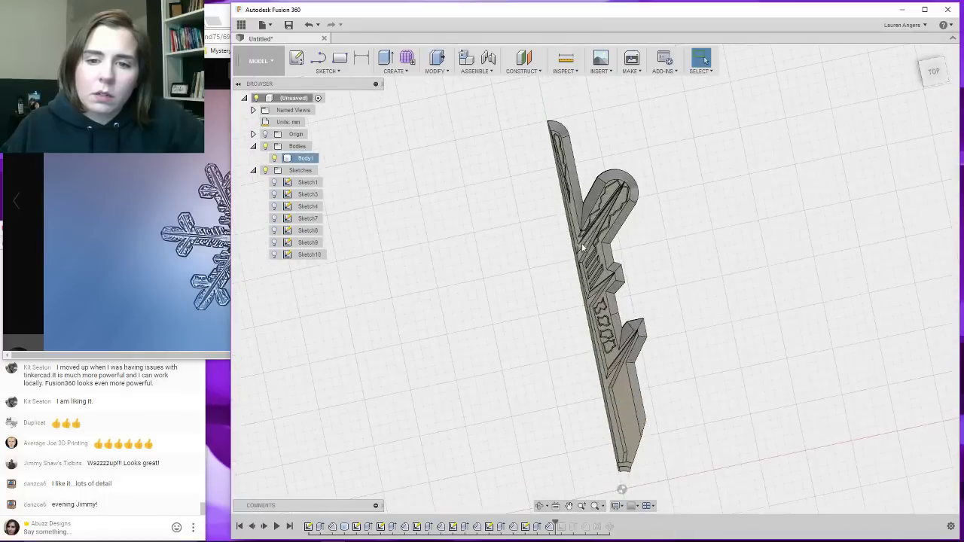
scroll(617, 395, "up", 10)
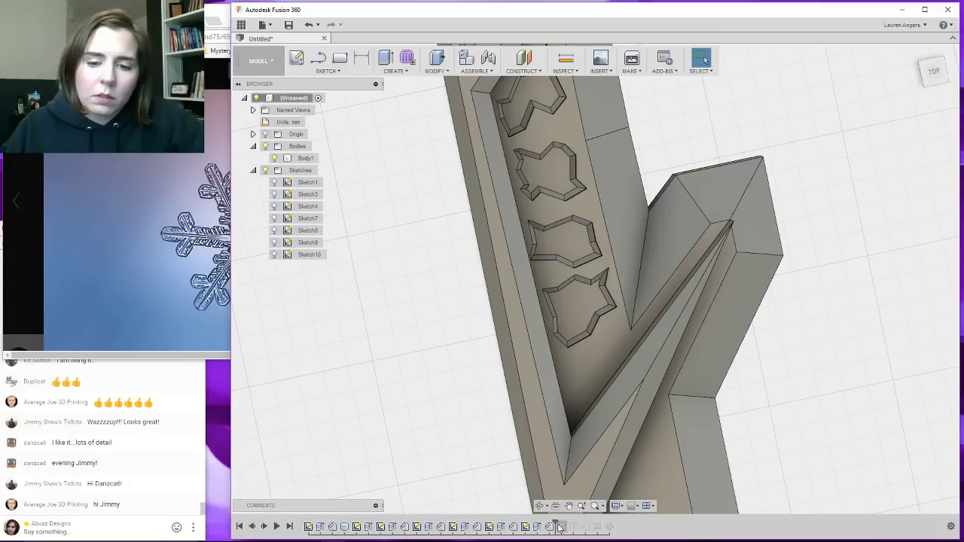
mouse_move(554, 520)
left_mouse_down()
mouse_move(517, 514)
mouse_move(529, 531)
left_mouse_up()
left_click(526, 527)
right_click(526, 527)
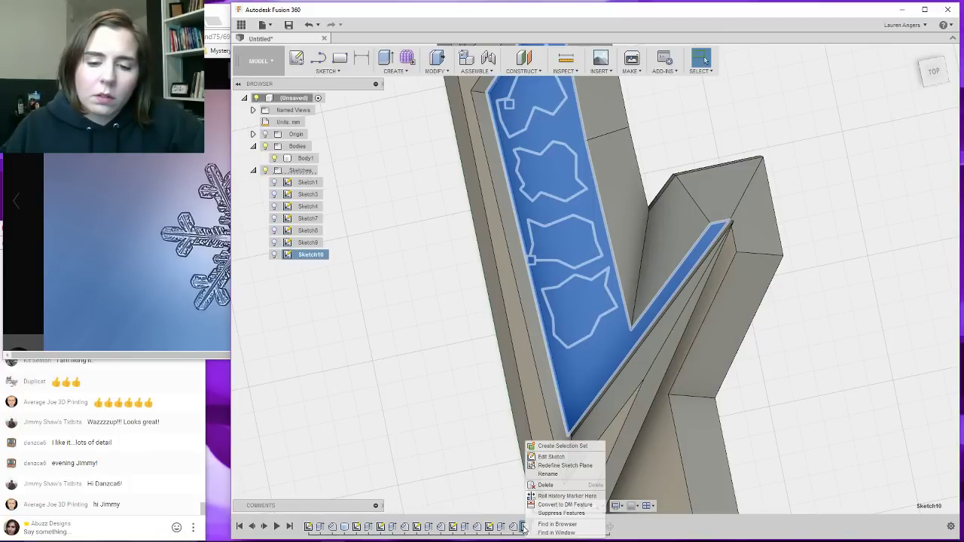
left_click(549, 457)
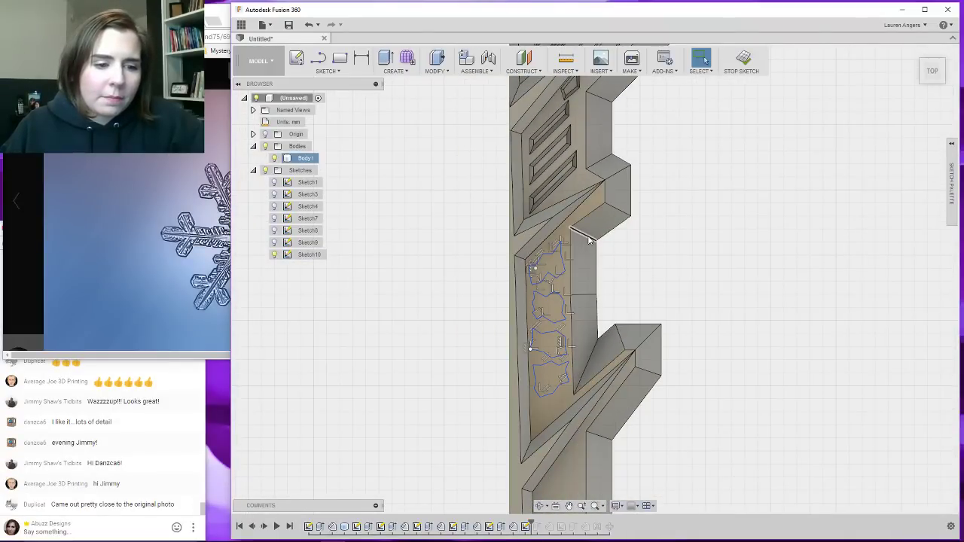
Switch to the browser to study the reference snowflake photo, narrow its window, and return to the Fusion 360 sketch.
left_click(224, 14)
scroll(367, 205, "down", 2)
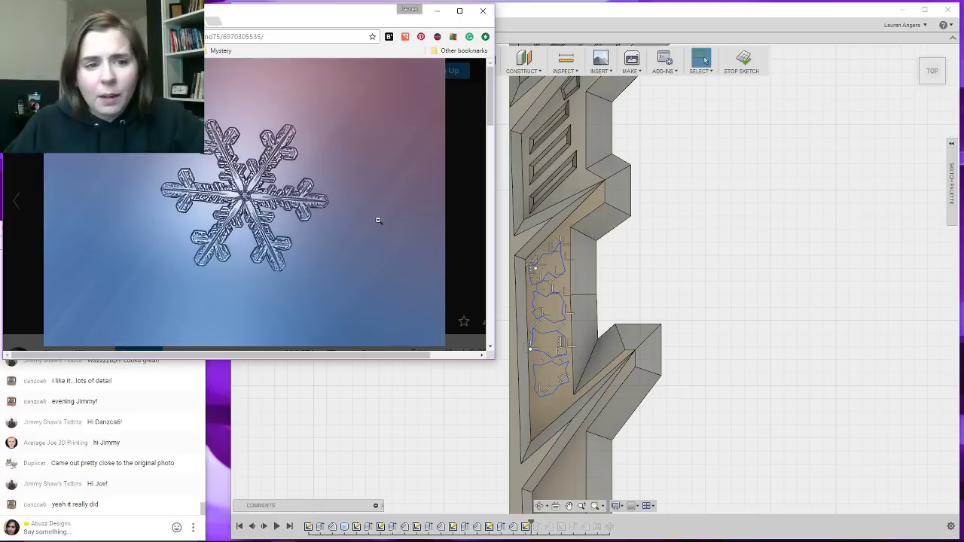
scroll(381, 256, "down", 1)
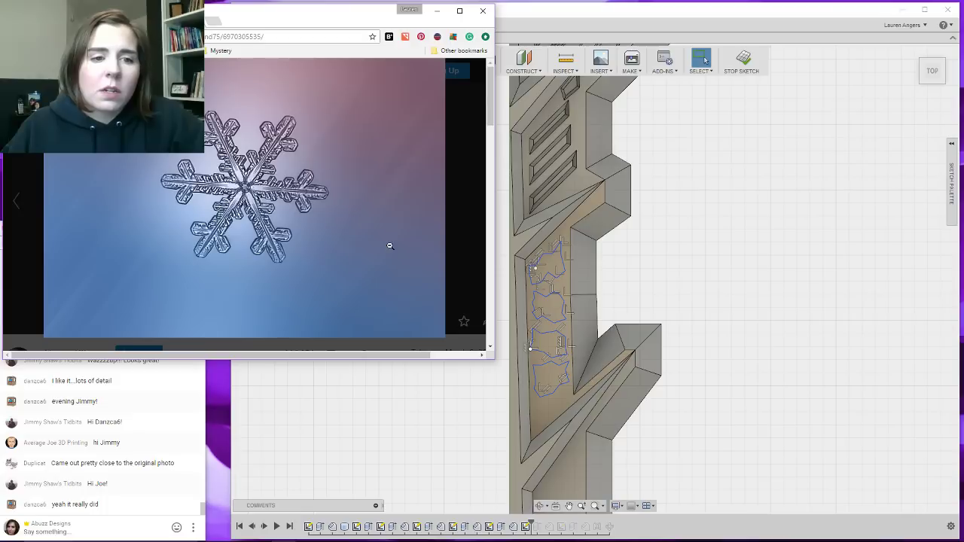
scroll(389, 246, "down", 1)
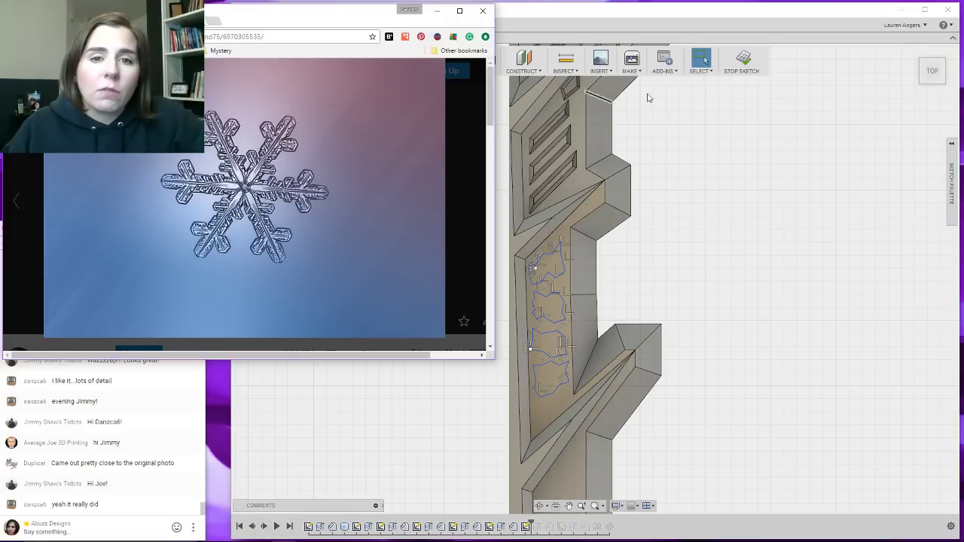
scroll(489, 157, "up", 1)
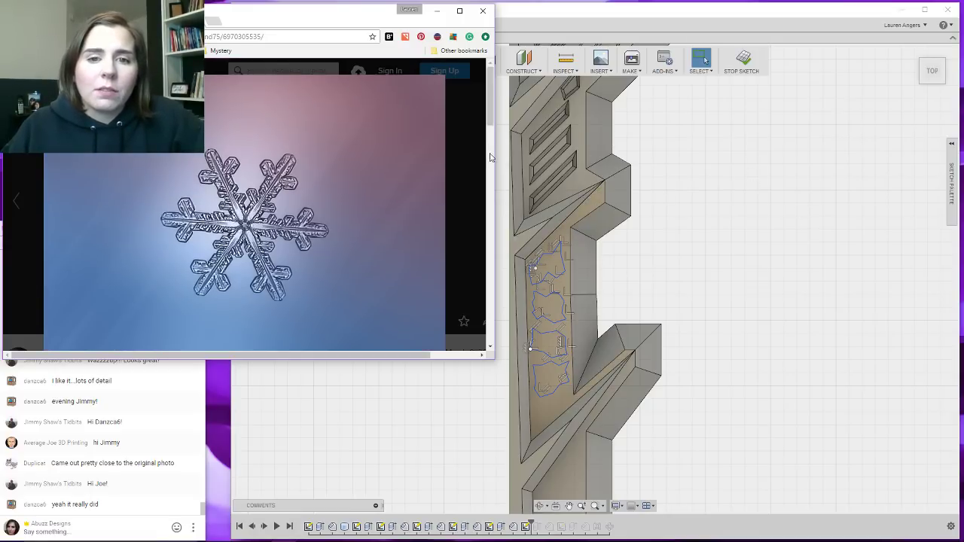
left_click_drag(496, 157, 433, 161)
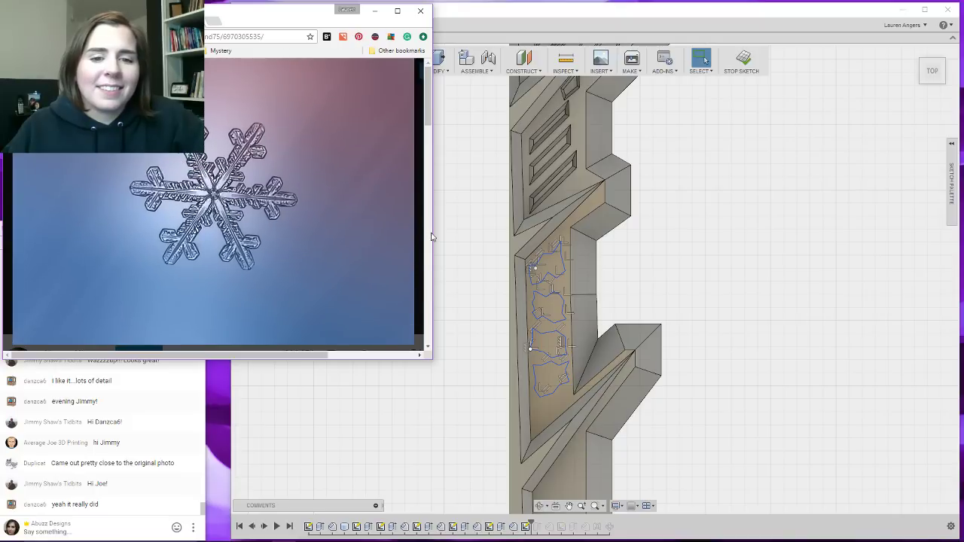
left_click_drag(433, 234, 363, 219)
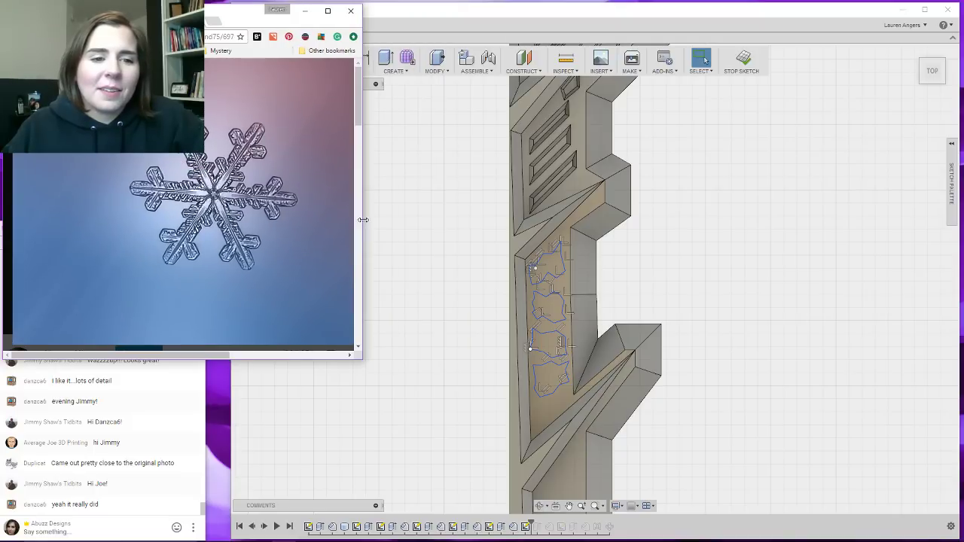
left_click(446, 266)
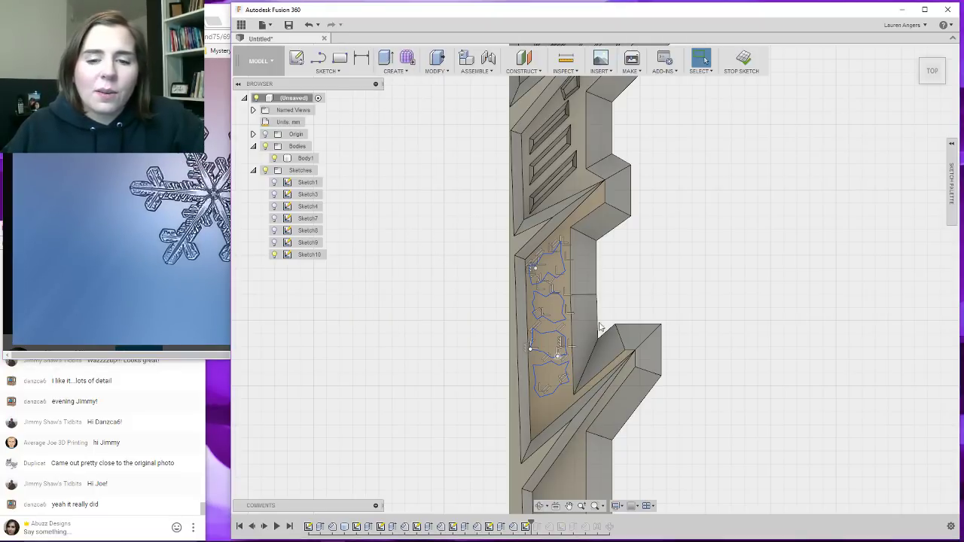
Move the second irregular outline from the arm's tip by -0.10 mm in Y, closer to the first outline.
left_click(617, 192)
scroll(667, 219, "up", 5)
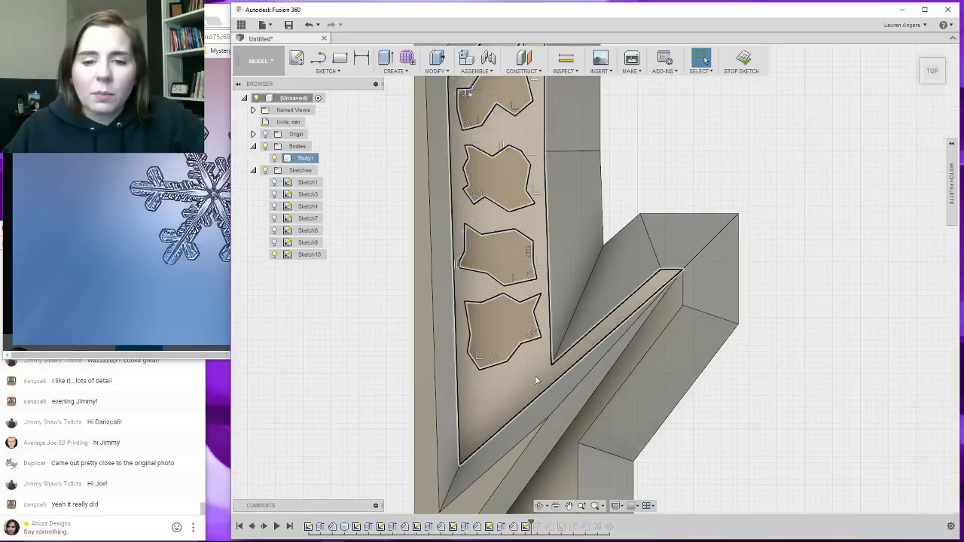
scroll(684, 277, "down", 2)
scroll(523, 187, "up", 3)
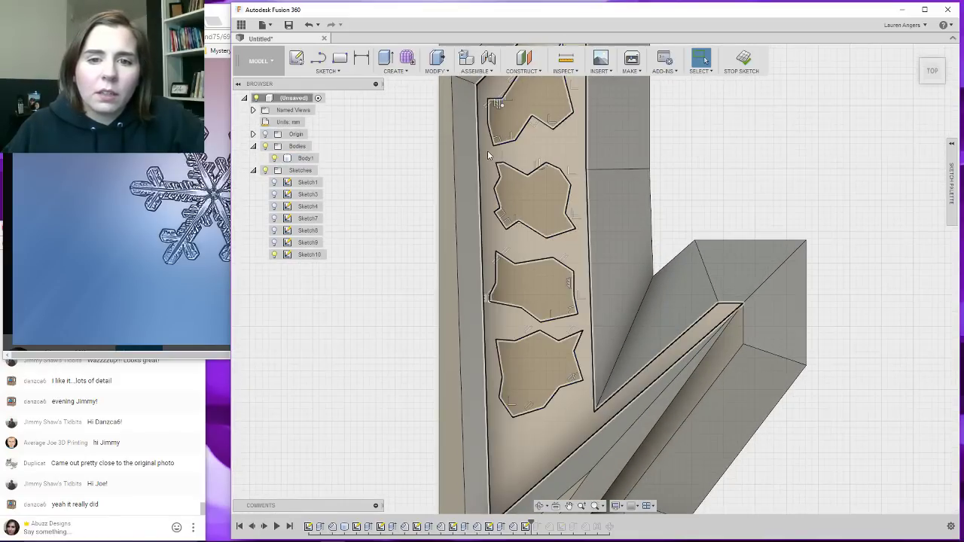
left_click_drag(488, 154, 584, 241)
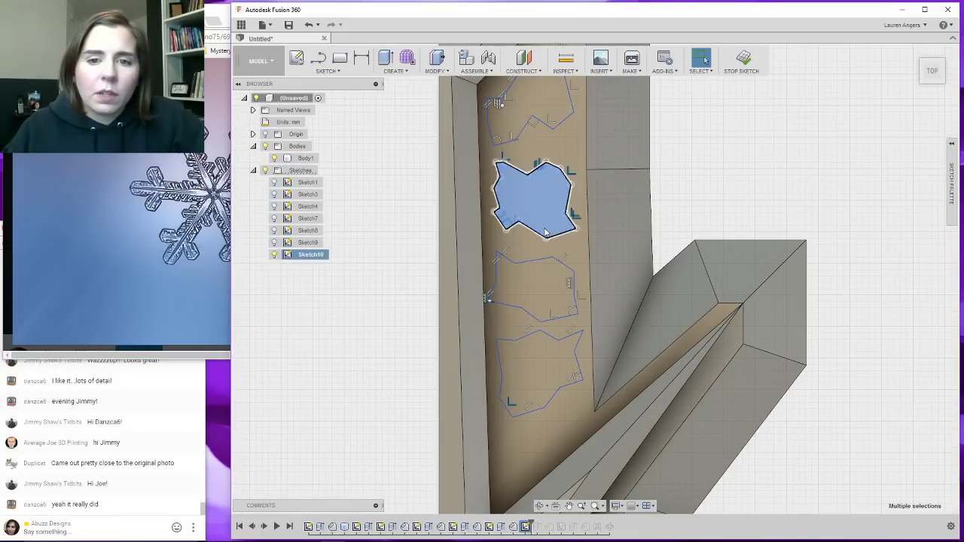
right_click(545, 229)
left_click(516, 242)
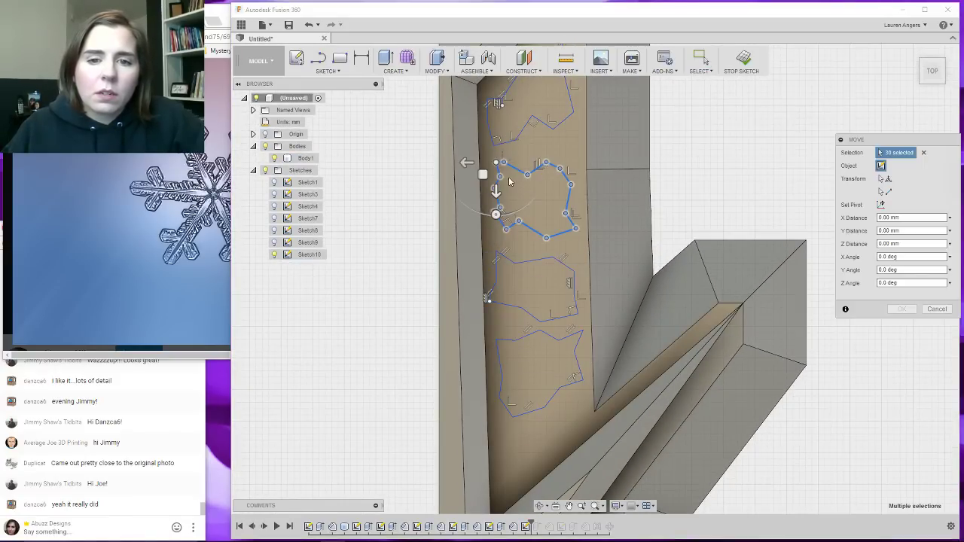
left_click_drag(496, 193, 495, 187)
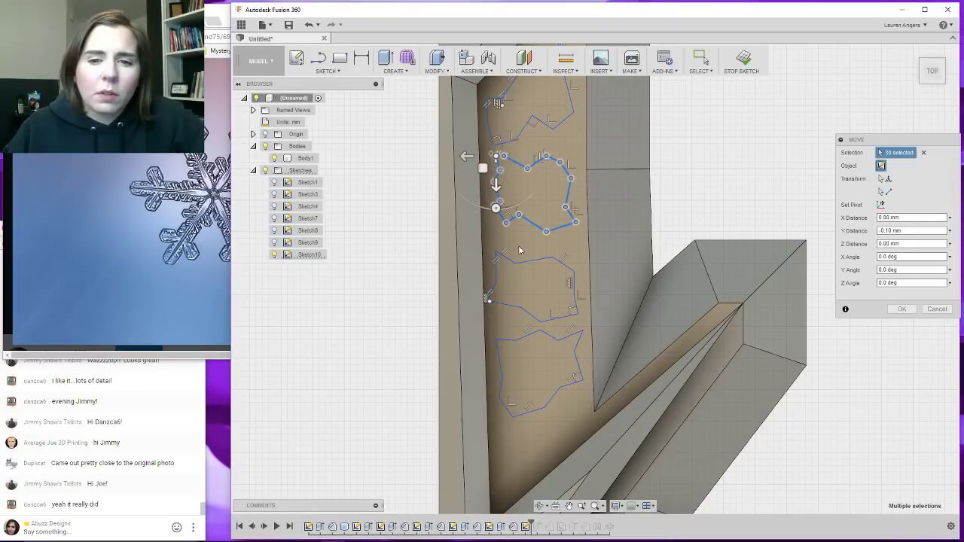
left_click(902, 309)
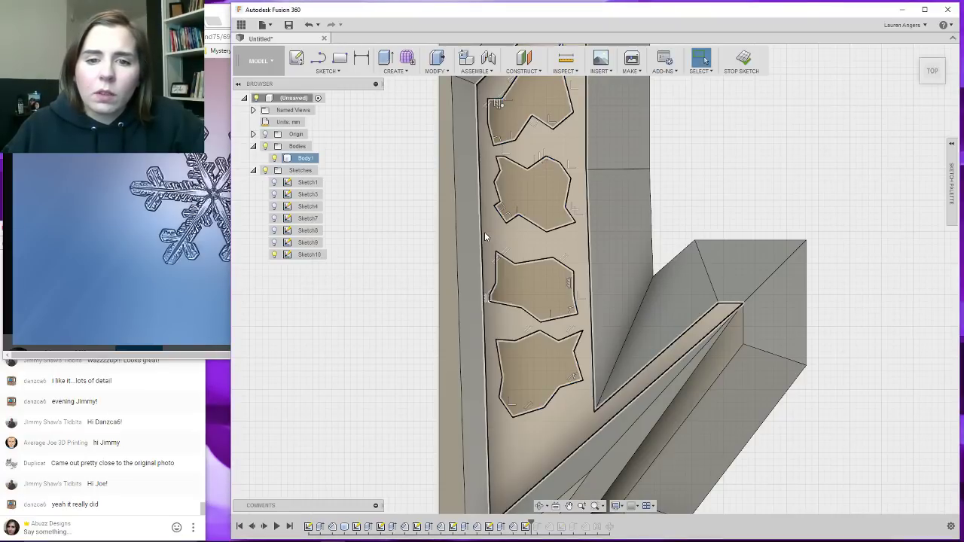
Move the third irregular outline from the arm's tip by -0.20 mm in Y, towards the second outline.
mouse_move(482, 234)
left_mouse_down()
mouse_move(555, 315)
mouse_move(594, 335)
left_mouse_up()
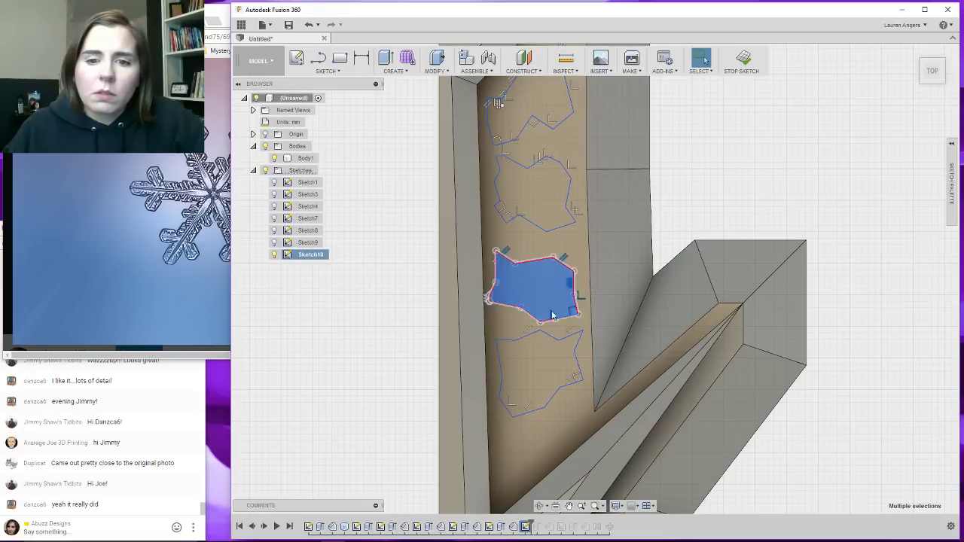
right_click(518, 280)
left_click(503, 262)
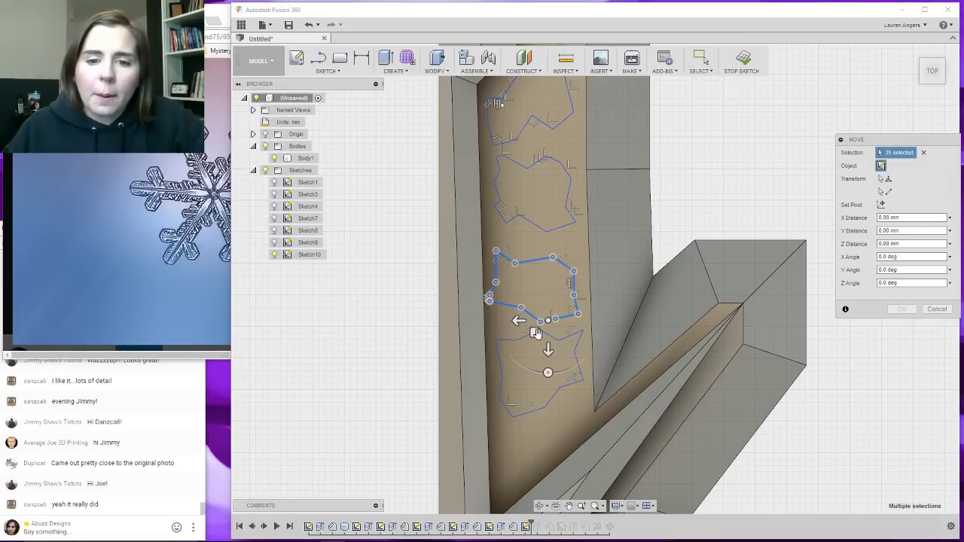
mouse_move(548, 351)
left_mouse_down()
mouse_move(547, 327)
mouse_move(549, 339)
left_mouse_up()
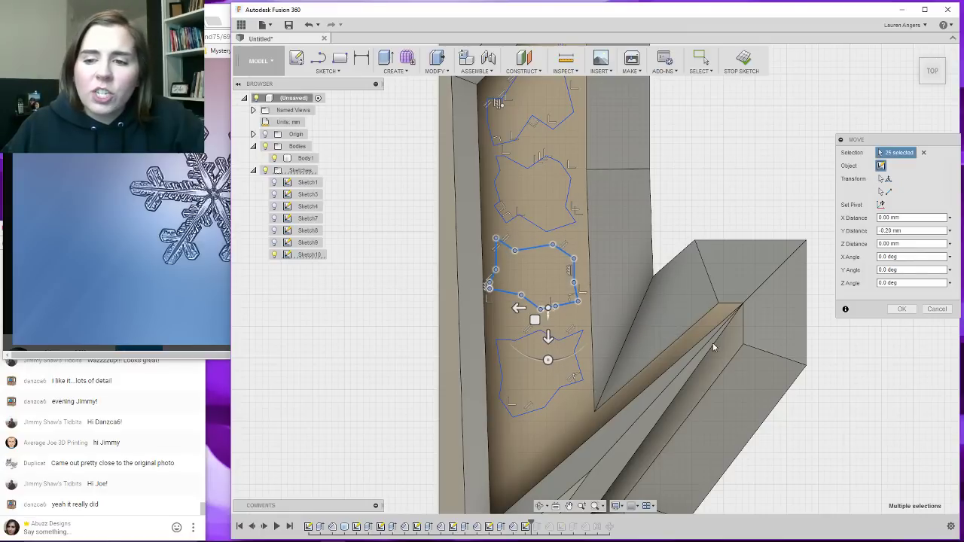
left_click(902, 309)
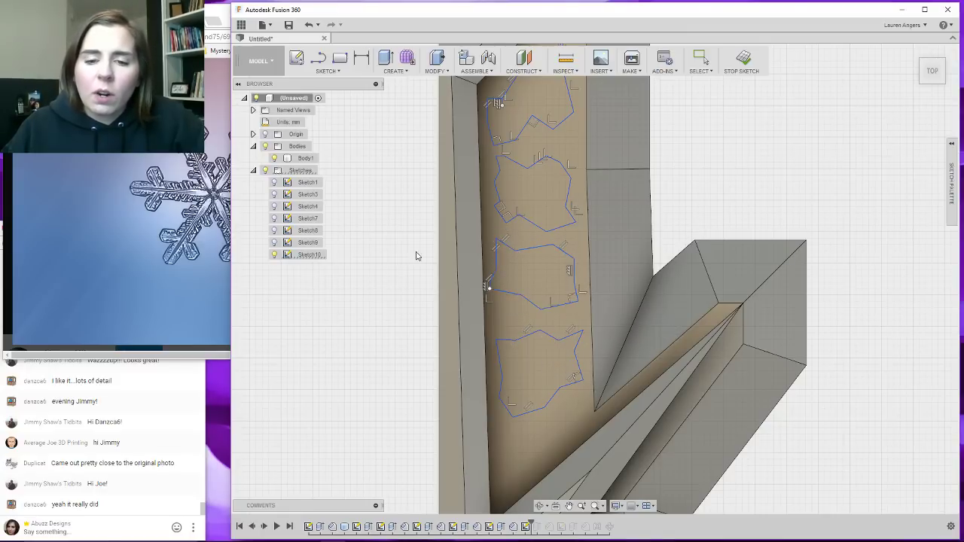
Move the fourth irregular outline from the arm's tip by -0.20 mm in Y, towards the third outline.
mouse_move(489, 319)
left_mouse_down()
mouse_move(610, 415)
mouse_move(591, 436)
left_mouse_up()
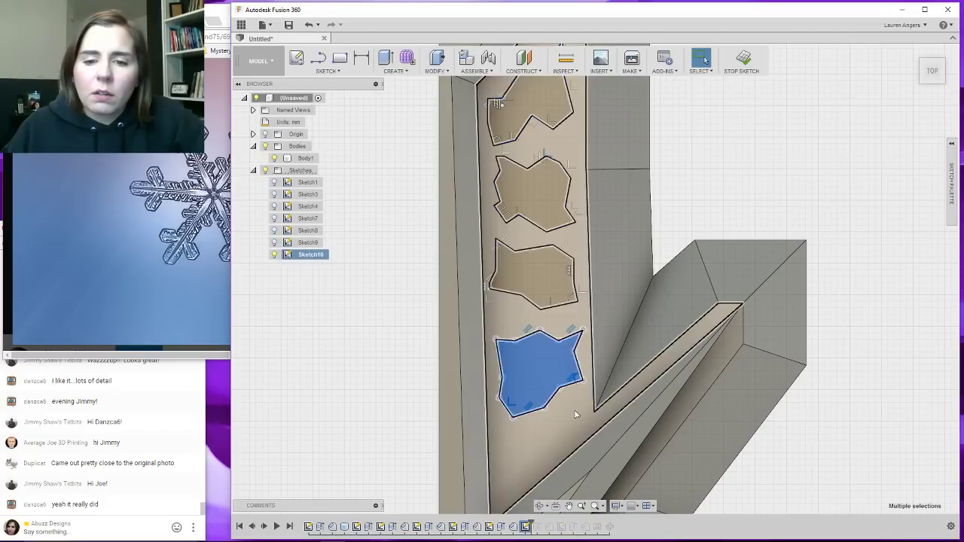
right_click(541, 363)
left_click(505, 372)
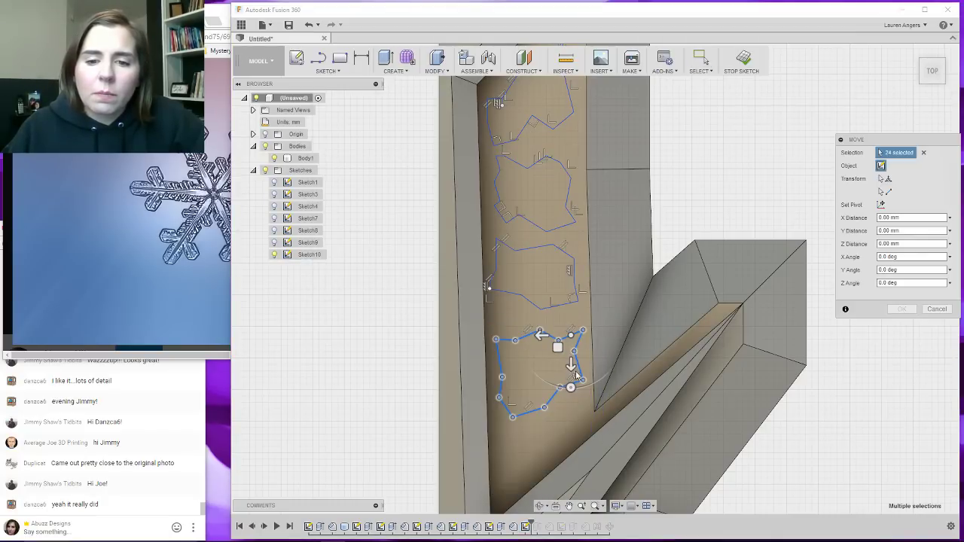
left_click_drag(572, 366, 571, 351)
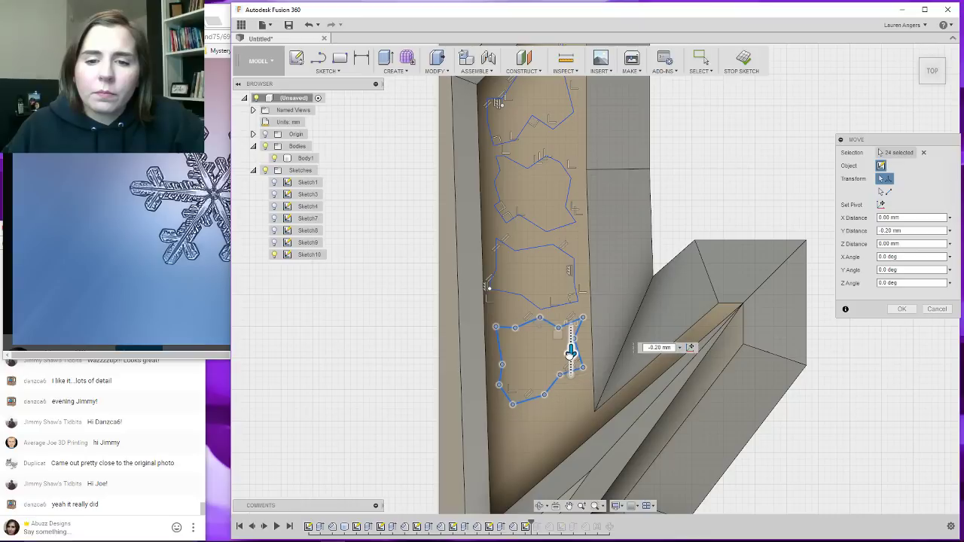
left_click(898, 312)
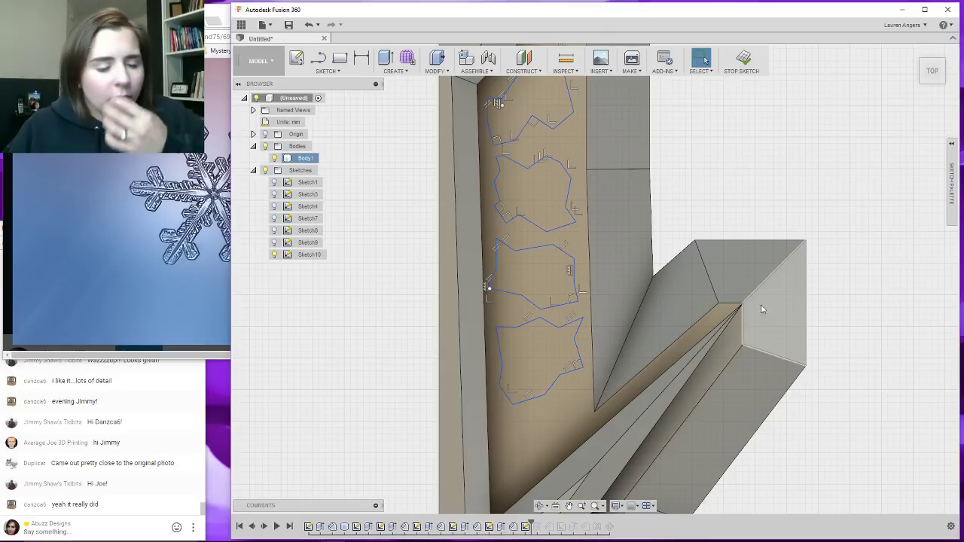
Finish the sketch and roll the design history forward past the extruded cut and chamfer to review the re-spaced engravings.
scroll(619, 172, "down", 2)
scroll(624, 221, "down", 2)
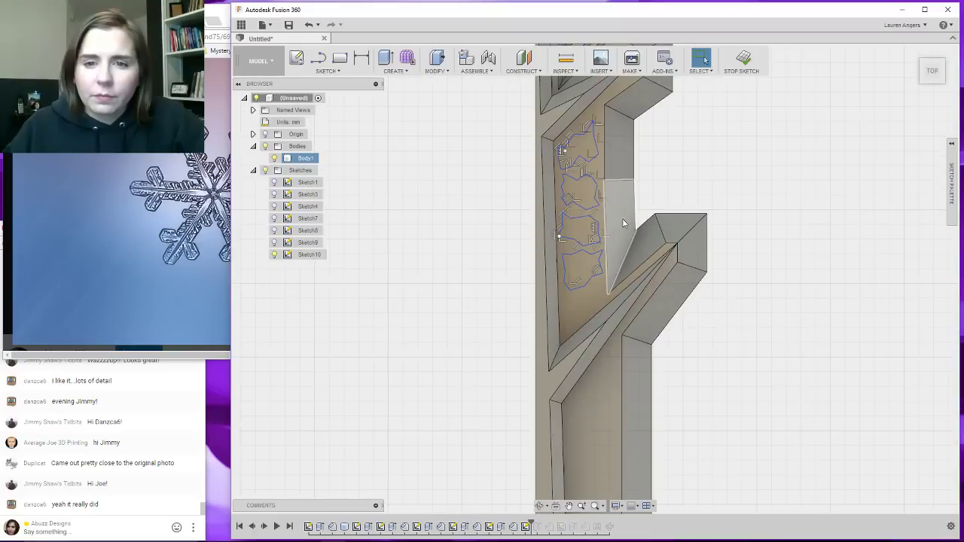
scroll(623, 223, "up", 2)
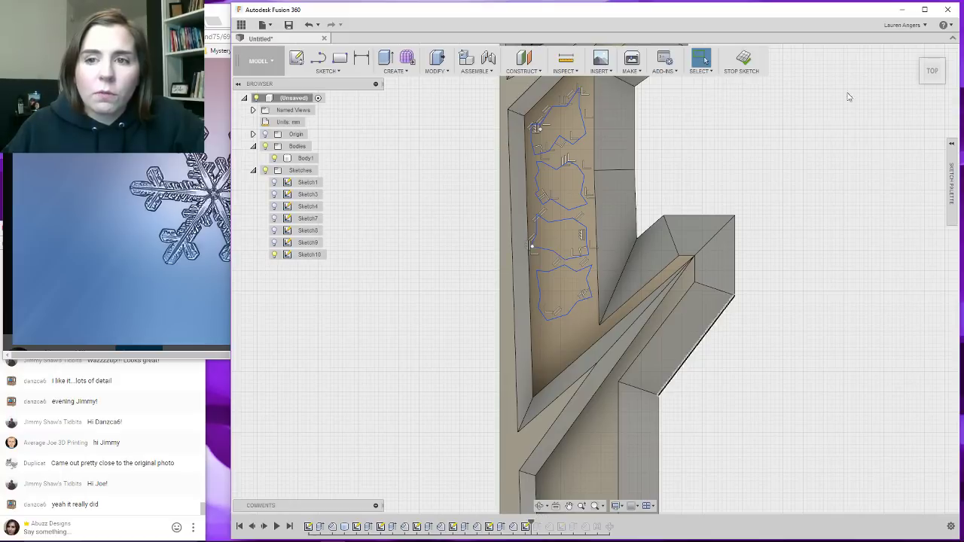
left_click(744, 62)
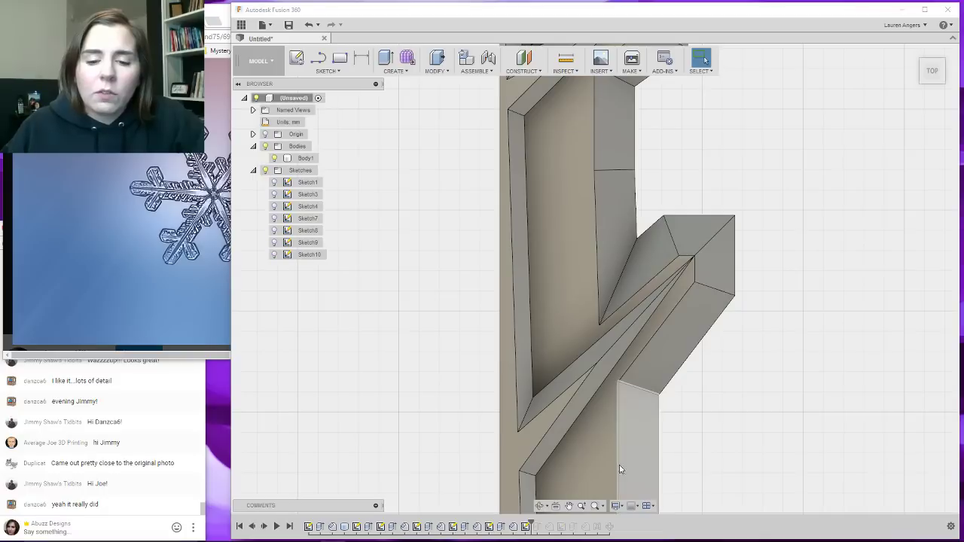
left_click_drag(534, 521, 543, 523)
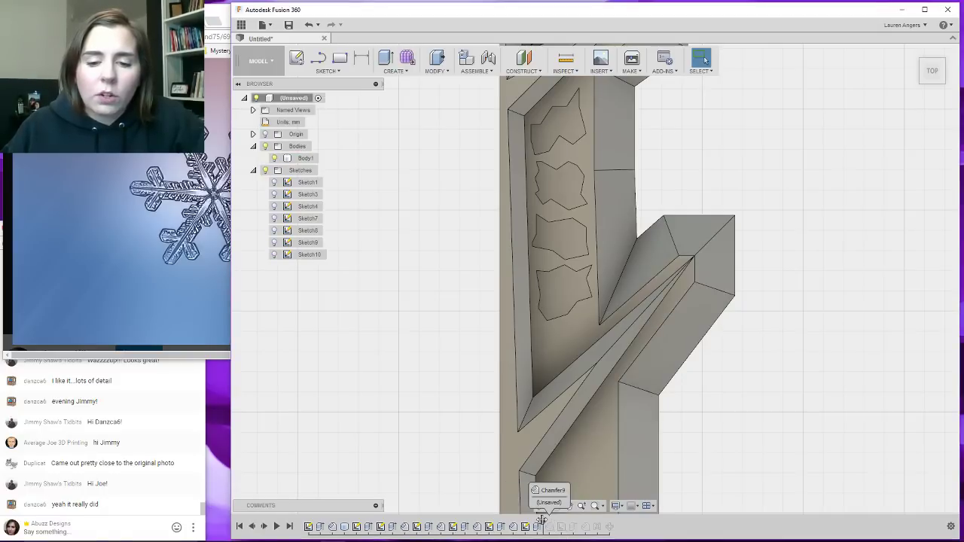
left_click_drag(545, 523, 556, 523)
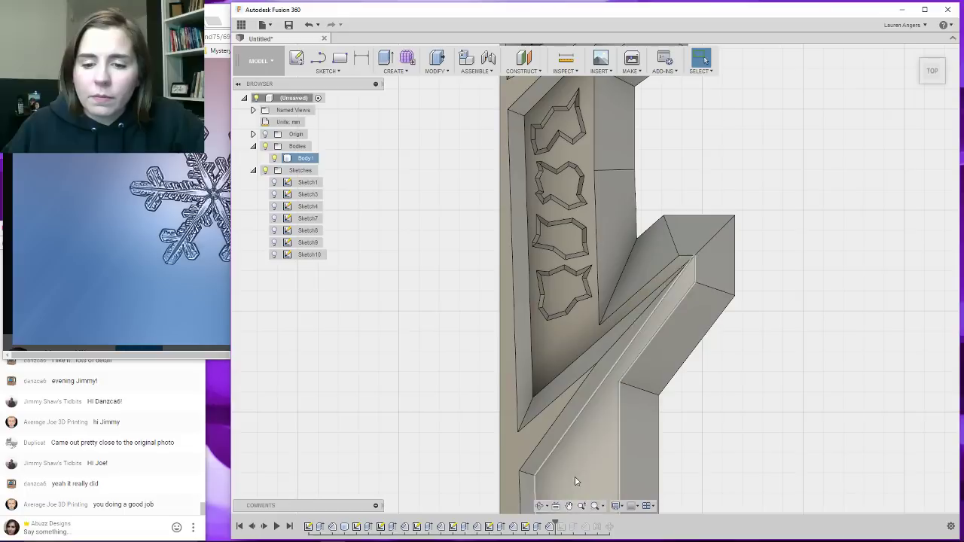
Roll the design history back to just after Sketch10 and reopen that sketch for editing.
left_click_drag(551, 527, 531, 525)
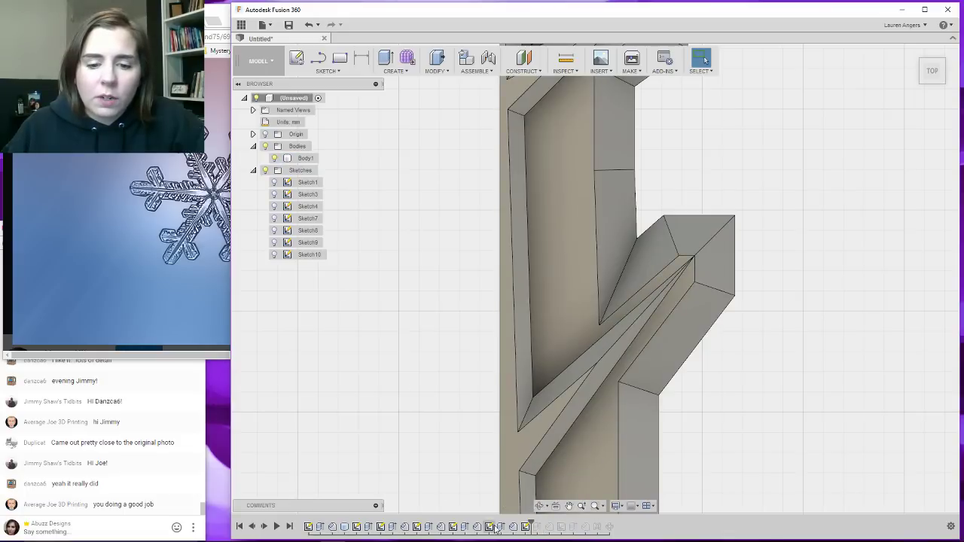
right_click(527, 528)
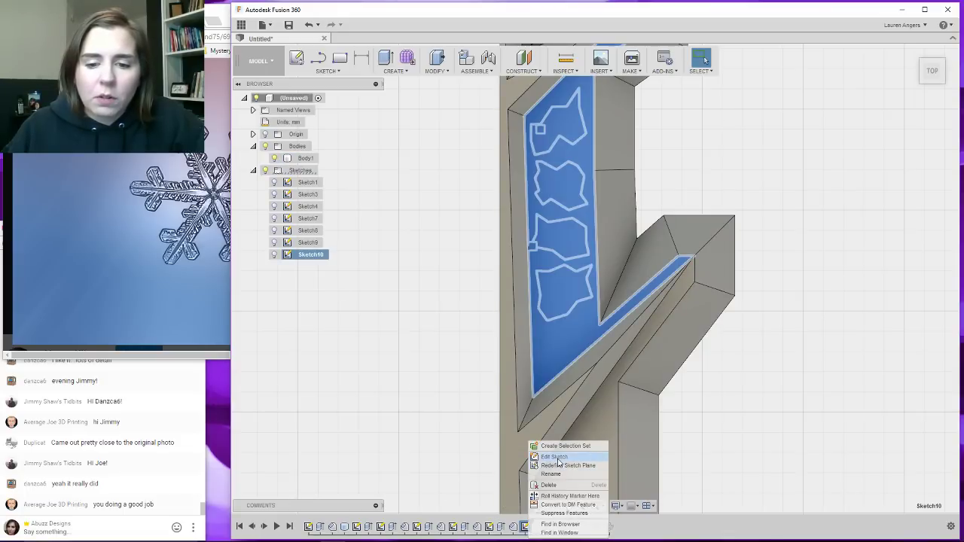
left_click(556, 457)
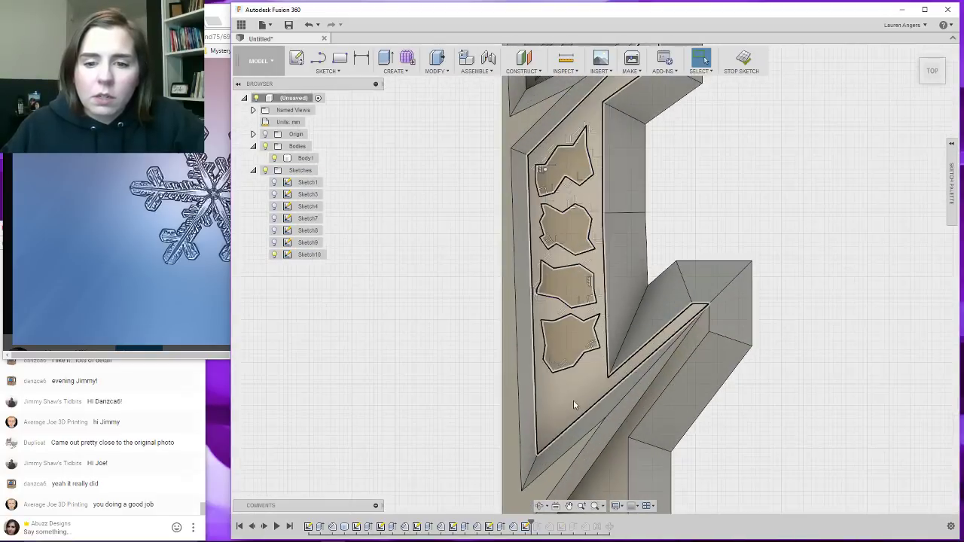
scroll(573, 405, "up", 3)
scroll(579, 172, "down", 1)
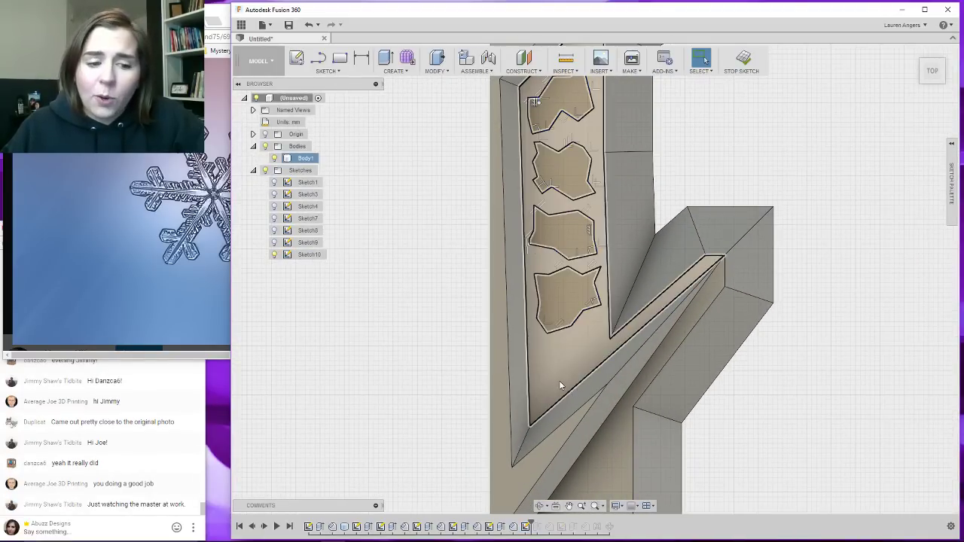
scroll(536, 380, "up", 2)
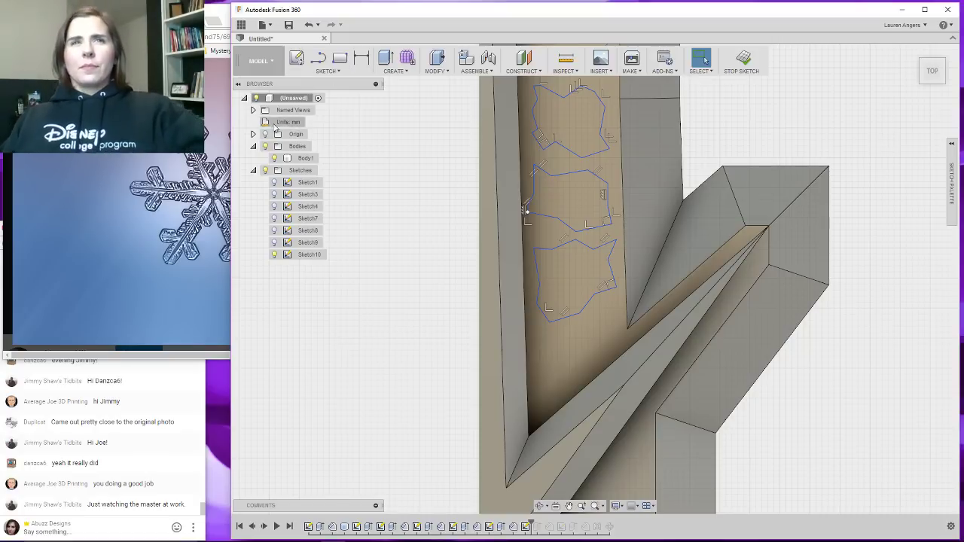
left_click(266, 171)
left_click(273, 162)
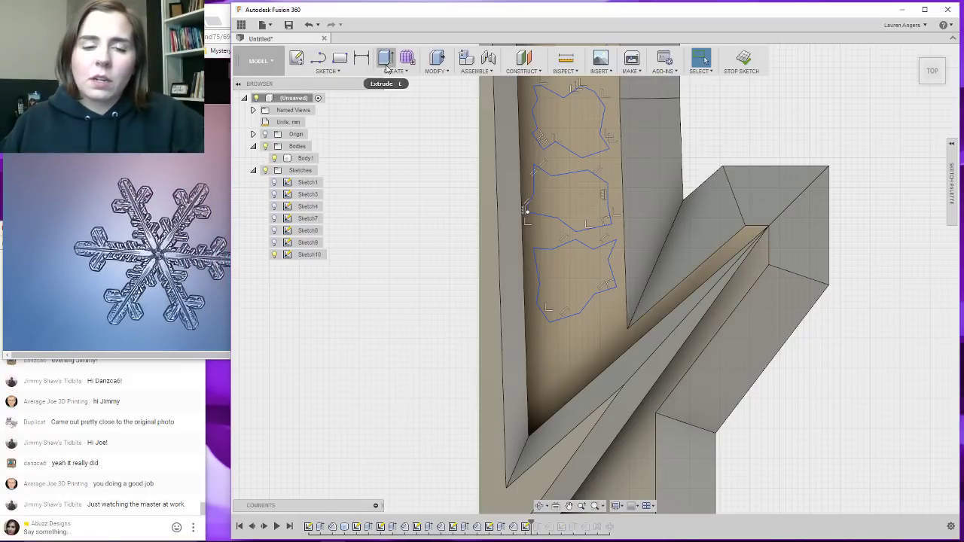
Draw a fifth closed irregular outline with the Line tool in the recess below the fourth, following the slanted edge of the side branch.
left_click(319, 60)
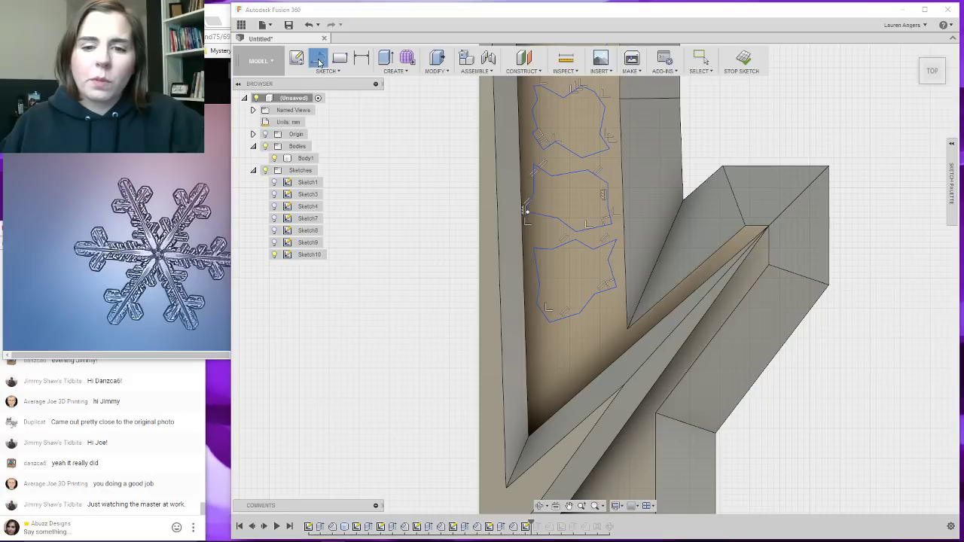
left_click(541, 340)
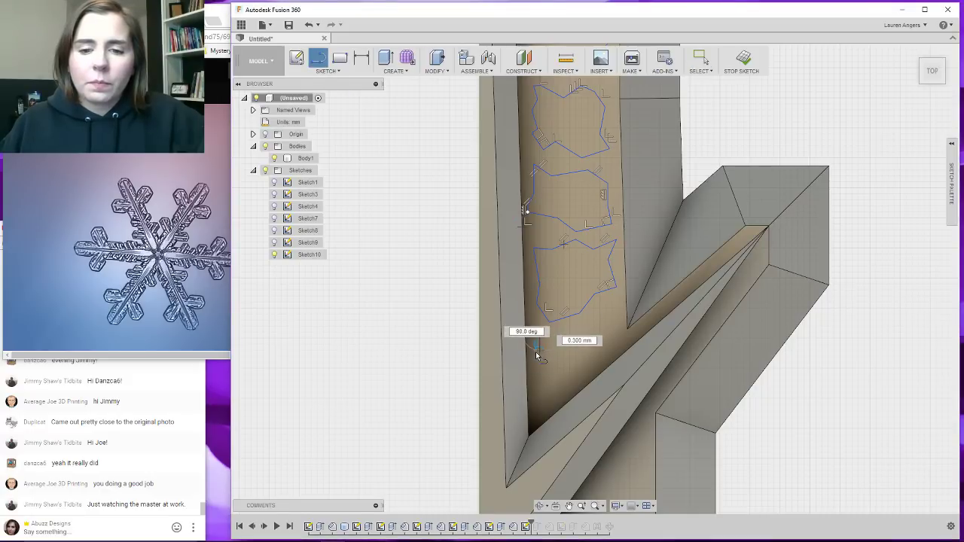
left_click(547, 350)
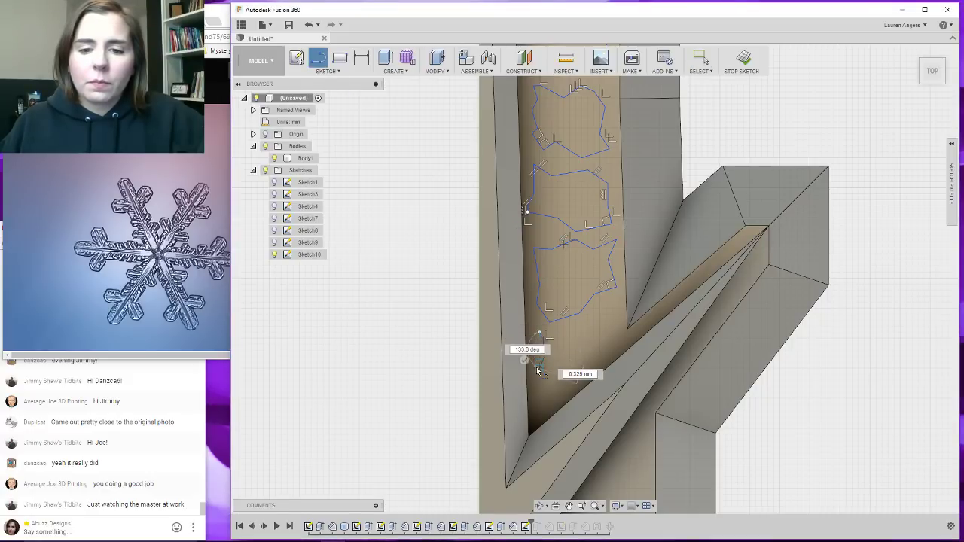
left_click(540, 367)
scroll(536, 379, "up", 3)
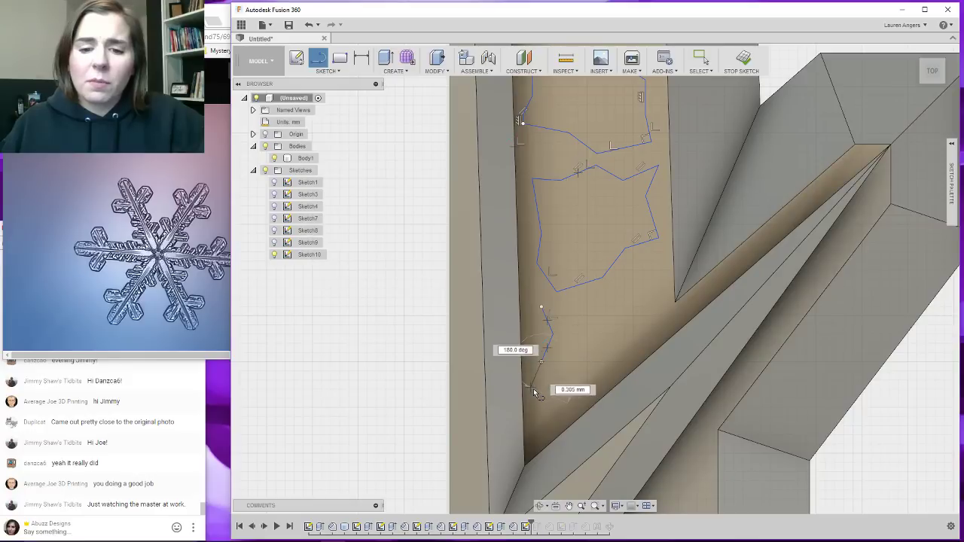
left_click(537, 377)
left_click(543, 410)
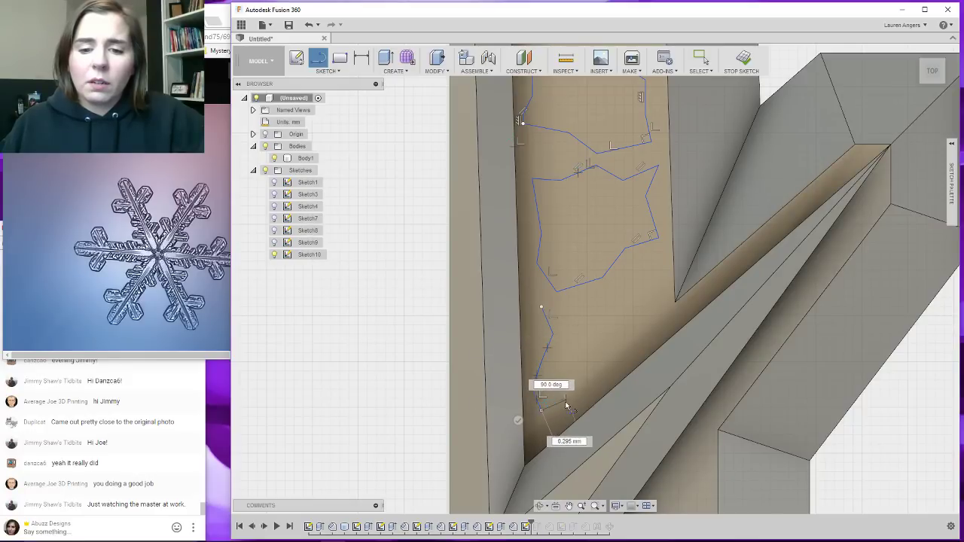
left_click(573, 401)
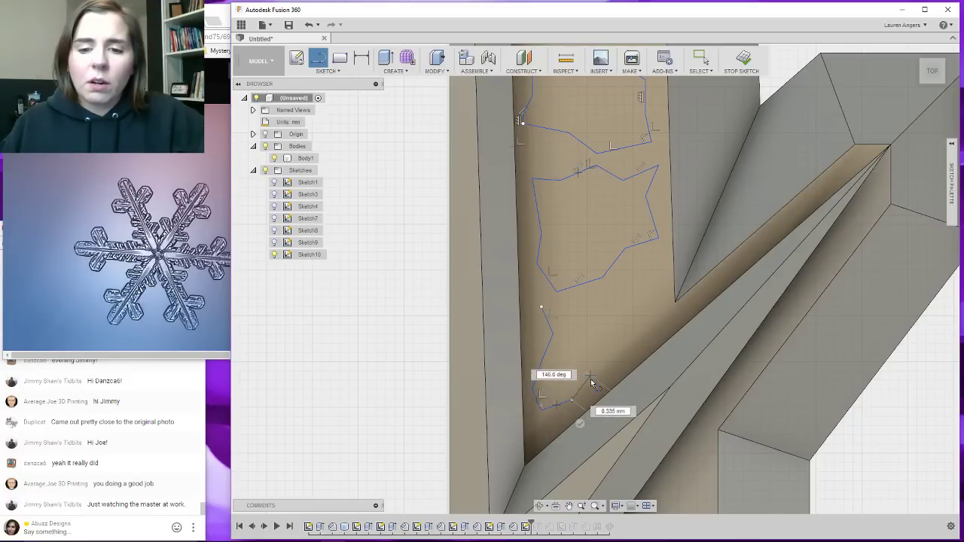
left_click(590, 376)
left_click(632, 358)
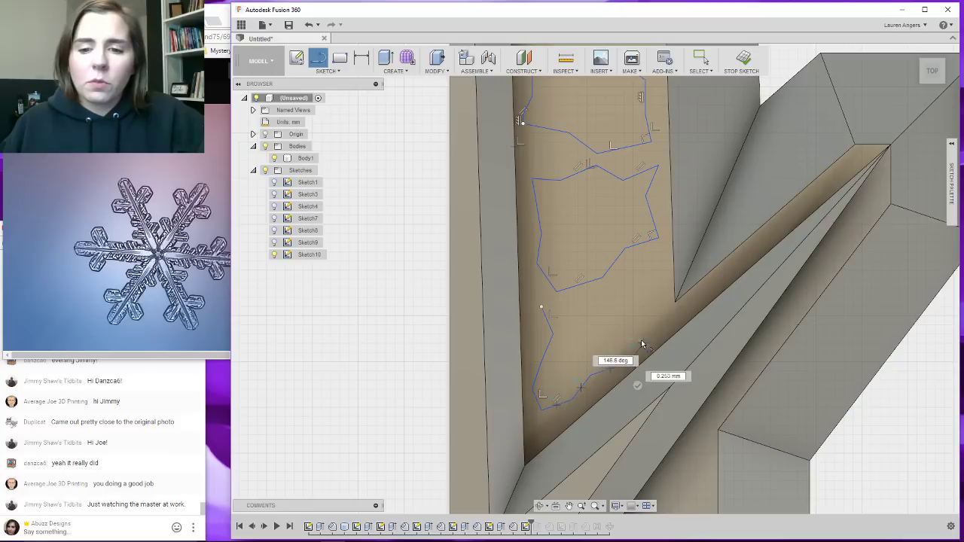
left_click(642, 335)
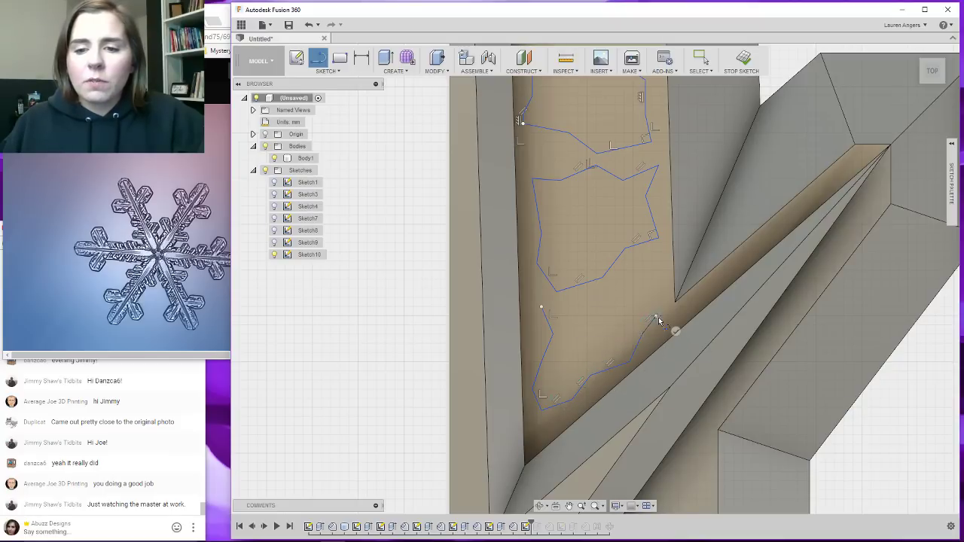
left_click(655, 271)
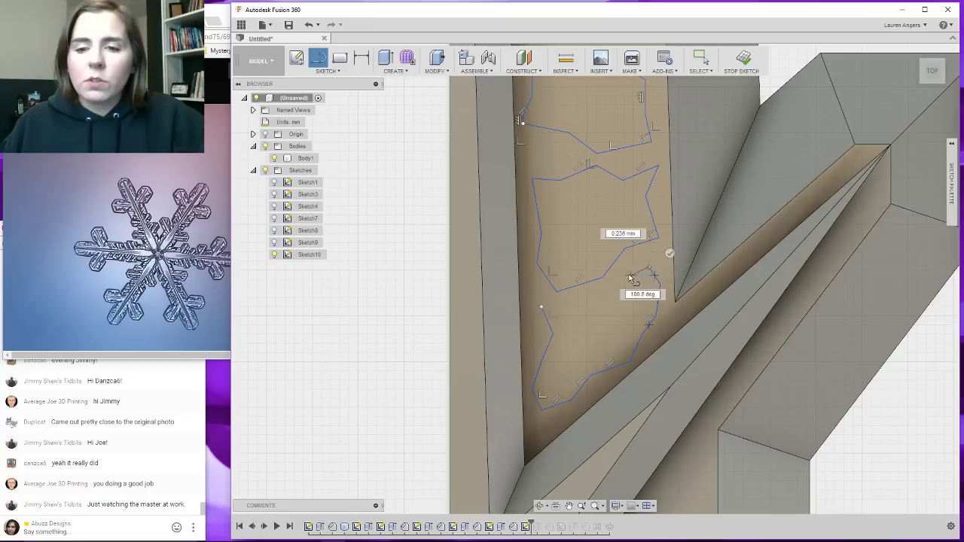
left_click(657, 301)
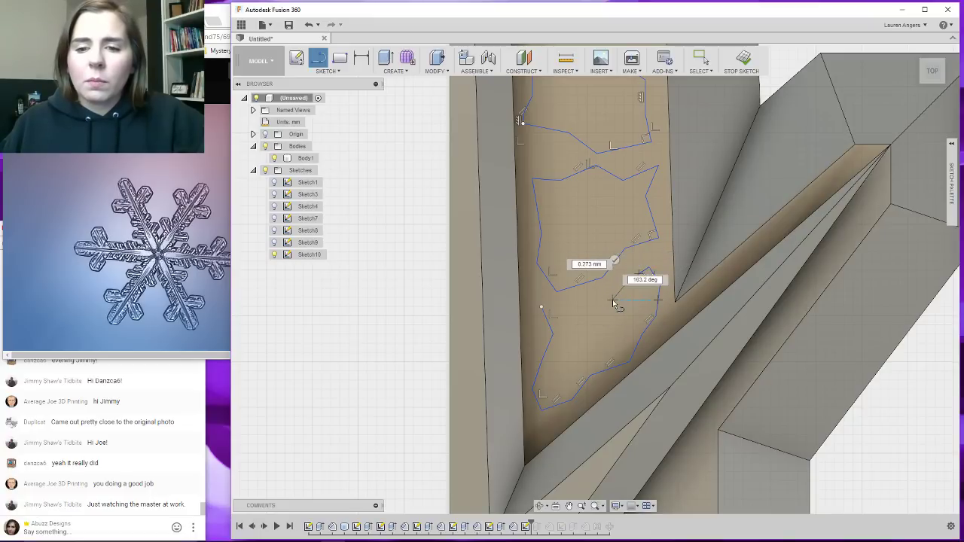
left_click(614, 300)
left_click(591, 292)
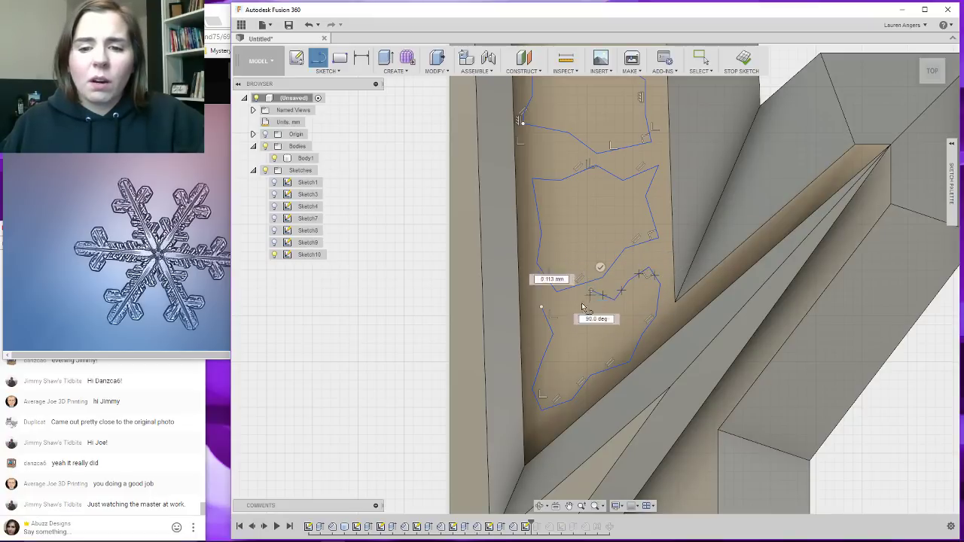
left_click(579, 308)
left_click(542, 307)
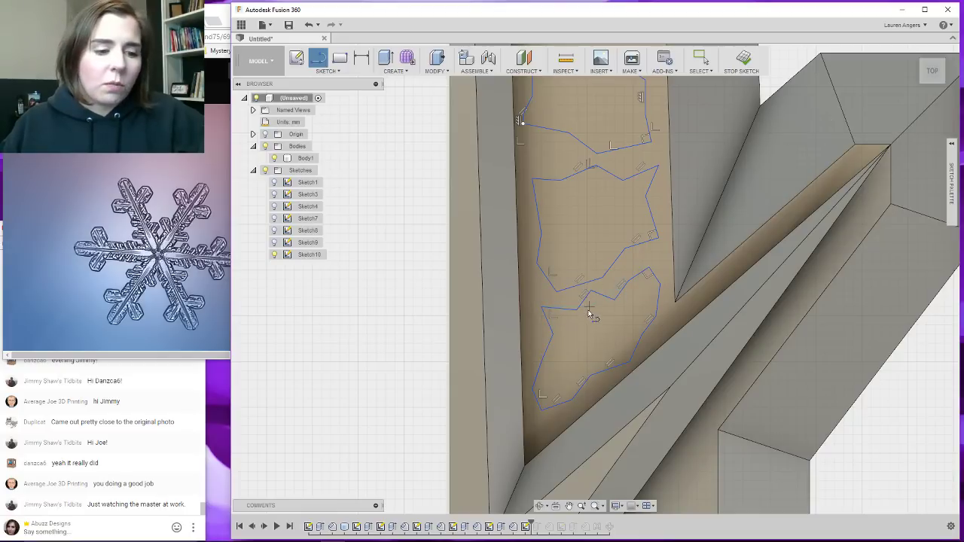
key("Escape")
Finish the sketch, roll the design history forward past the extruded cut, and make Sketch10 visible.
left_click(741, 60)
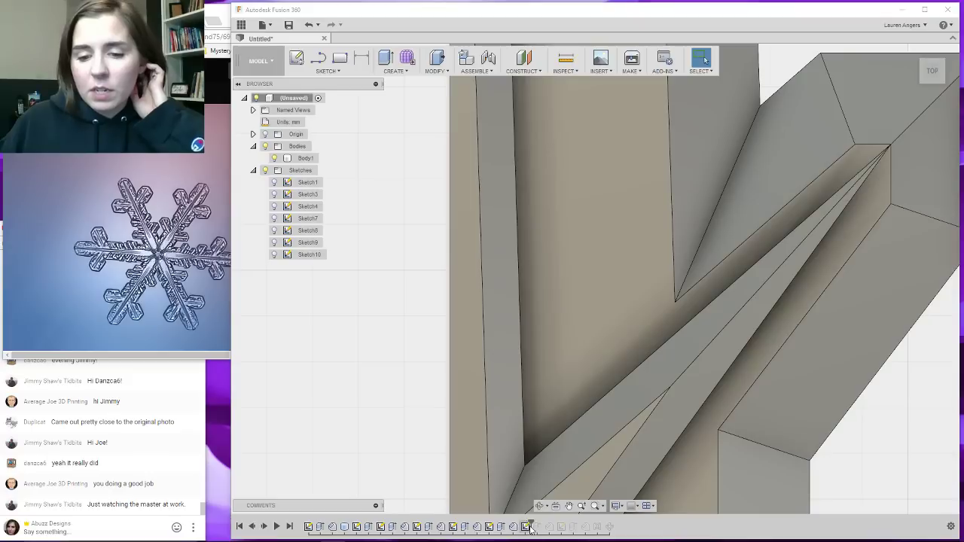
left_click_drag(530, 527, 541, 528)
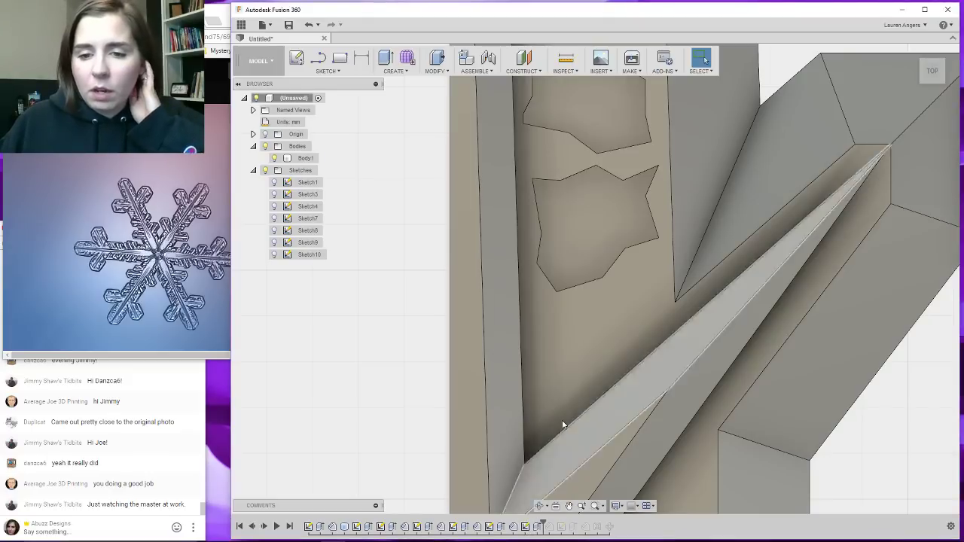
left_click(273, 255)
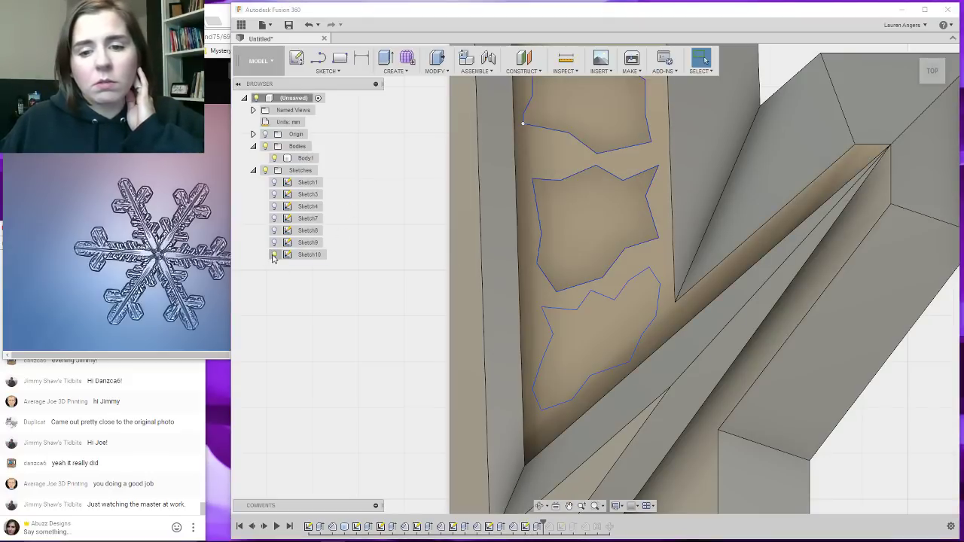
scroll(547, 259, "down", 5)
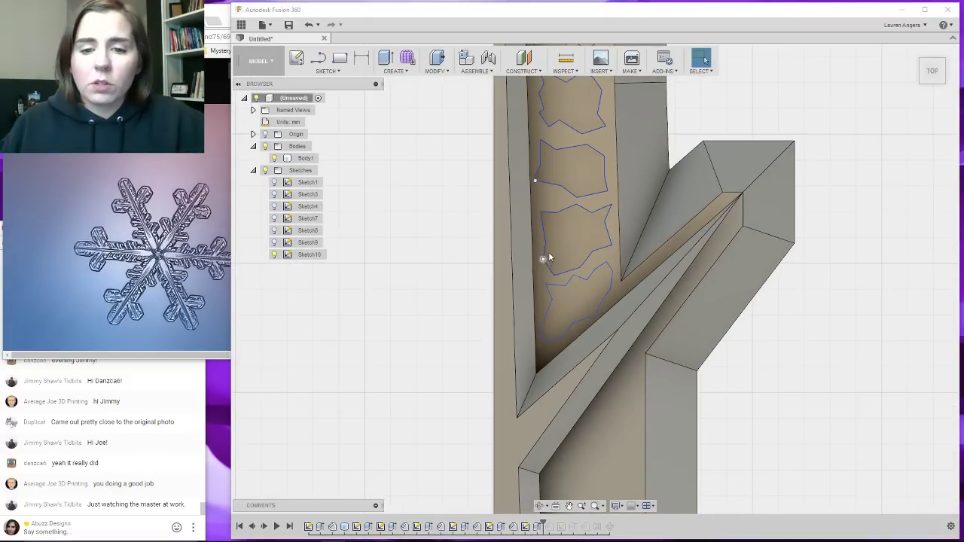
scroll(572, 214, "up", 4)
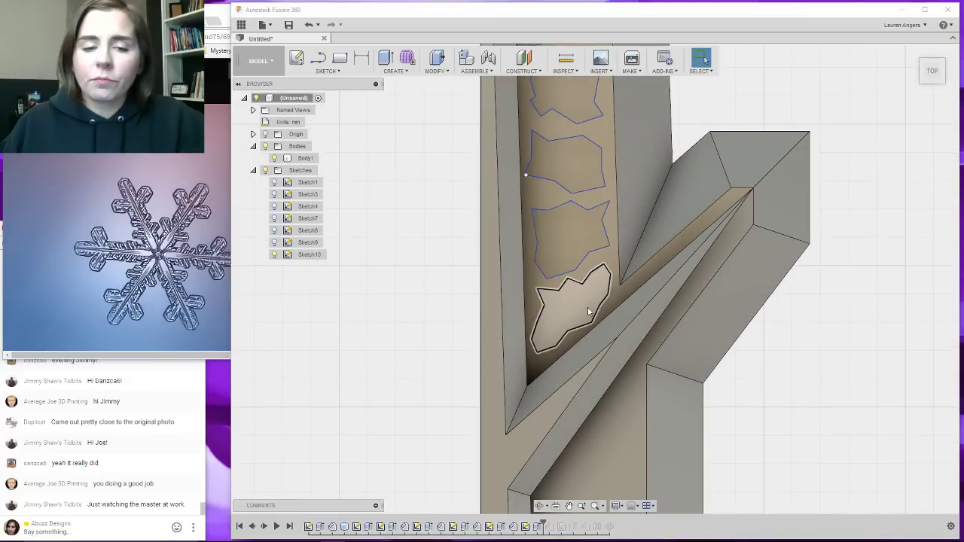
right_click(540, 526)
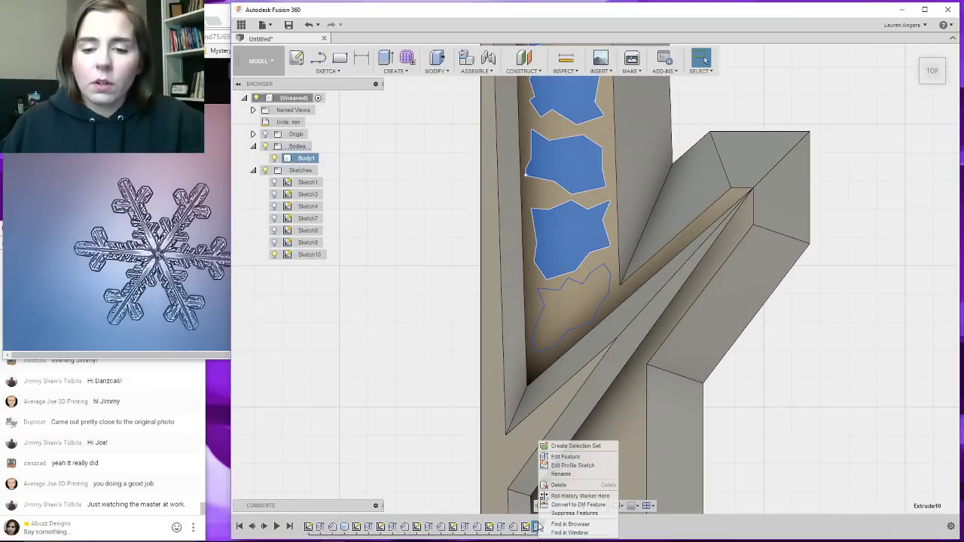
left_click(579, 457)
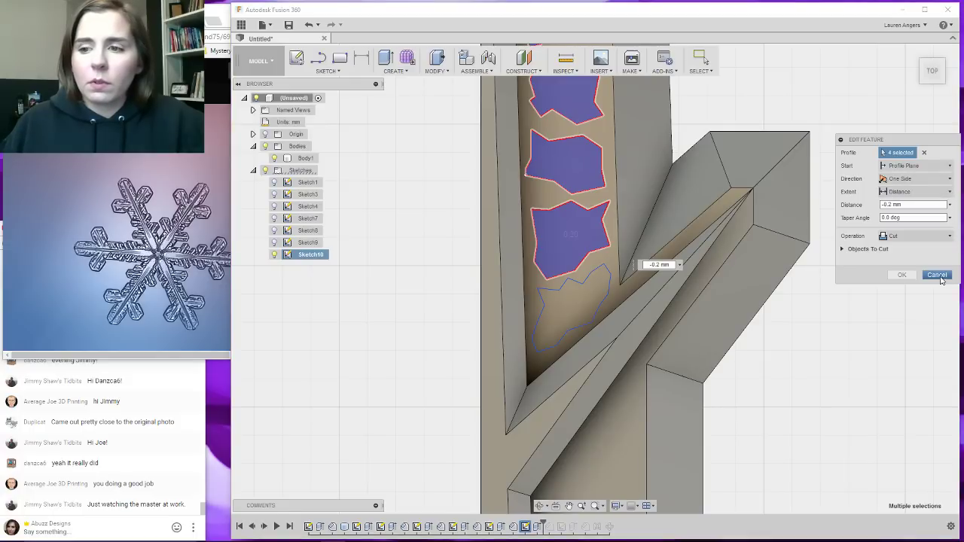
left_click(912, 278)
scroll(721, 232, "down", 3)
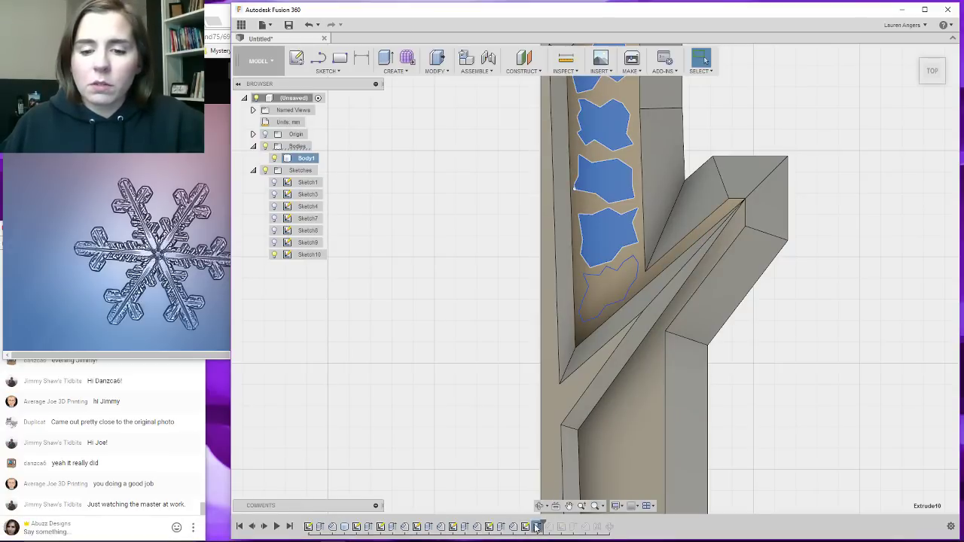
Edit the irregular-outline cut extrusion to include the fifth outline as a profile, keeping the -0.2 mm distance.
right_click(537, 526)
left_click(561, 457)
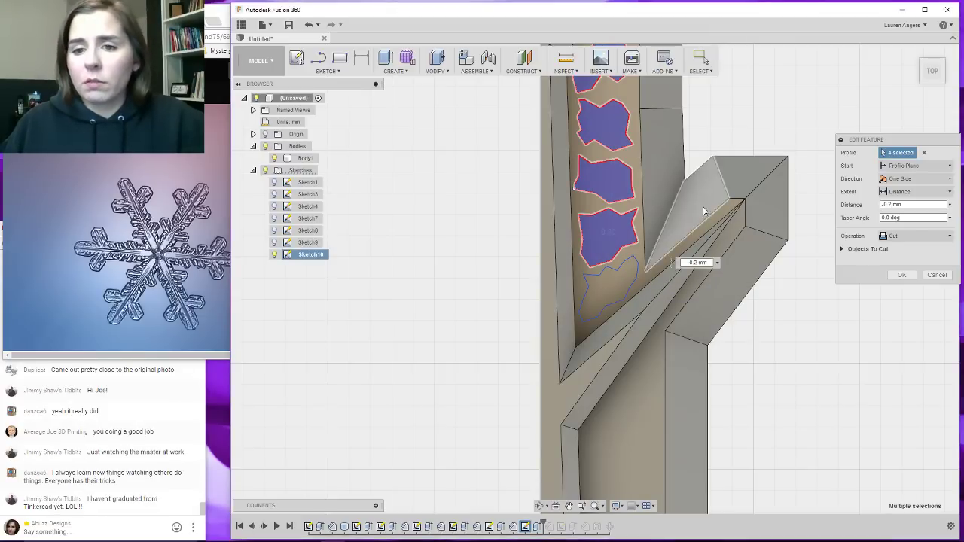
left_click(583, 242)
left_click(603, 240)
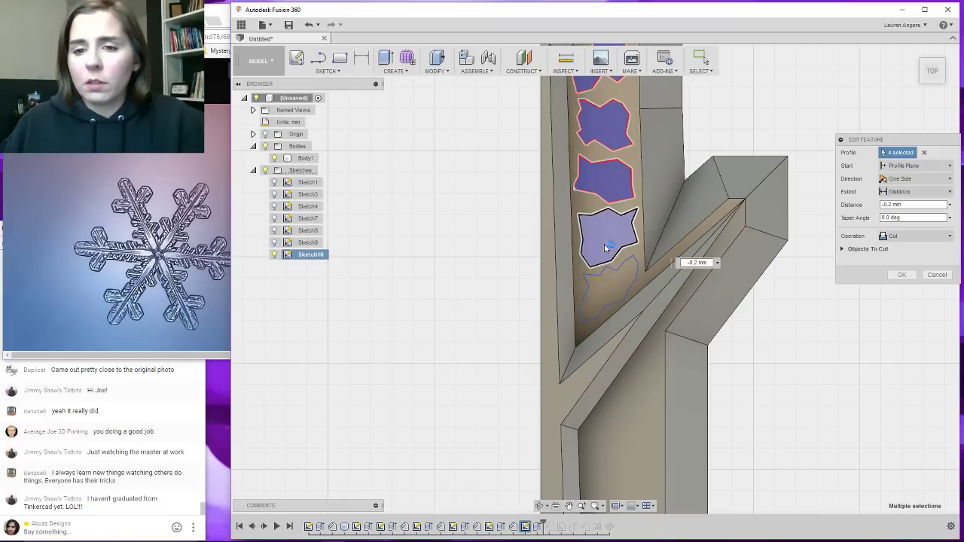
left_click(615, 284)
left_click(901, 276)
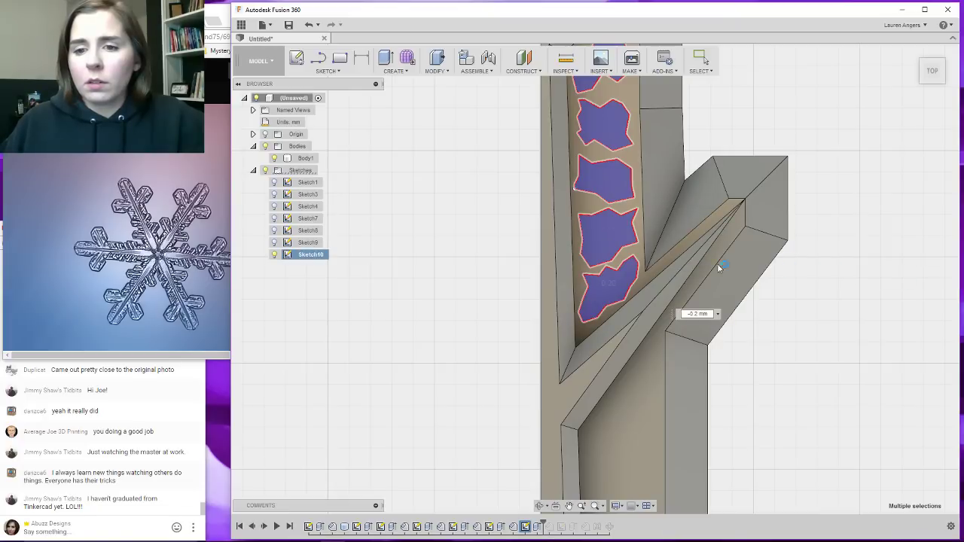
Reopen the chamfer that follows the cut and add the fifth pocket's zigzag floor edges facing the fourth pocket.
middle_click_drag(581, 274, 723, 347, "shift")
middle_click_drag(628, 299, 659, 327, "shift")
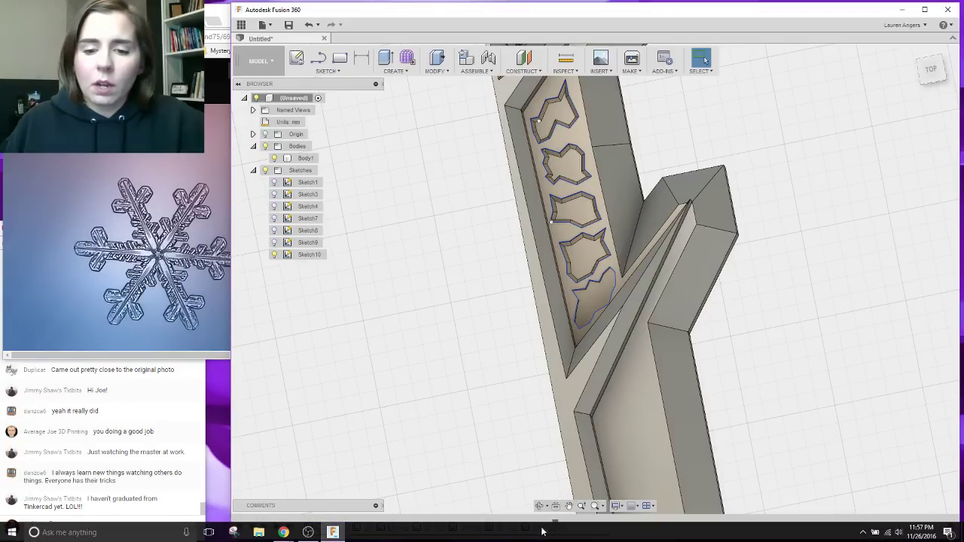
right_click(546, 528)
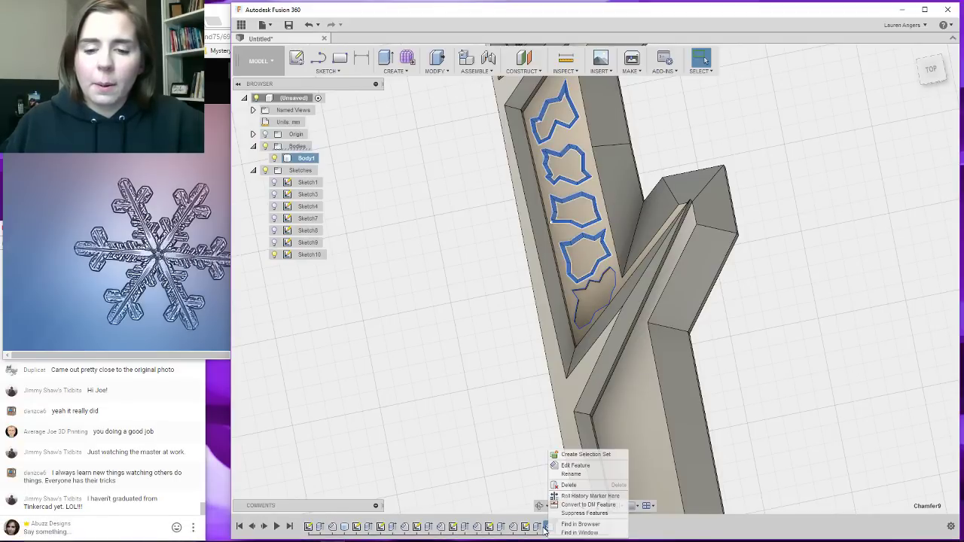
left_click(580, 466)
scroll(596, 313, "up", 5)
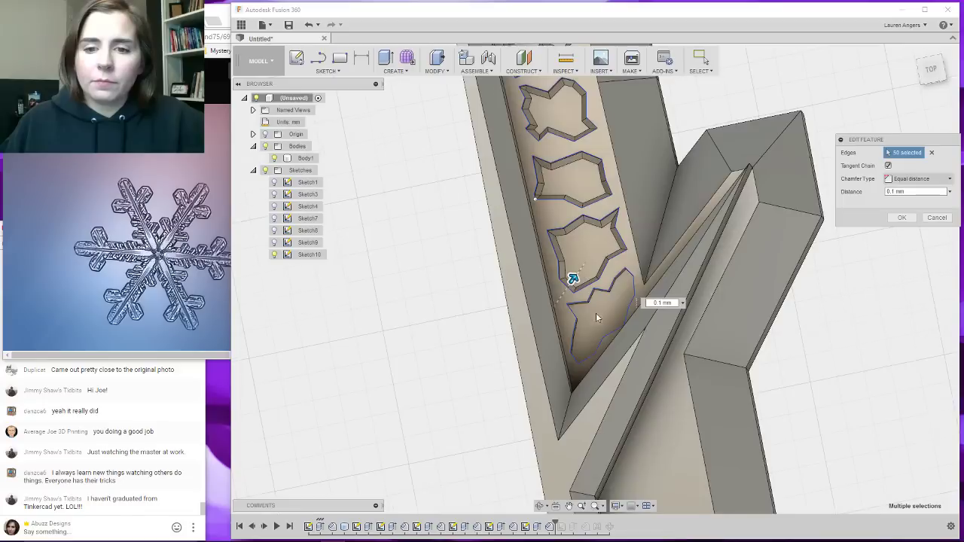
scroll(584, 282, "up", 2)
left_click(577, 275)
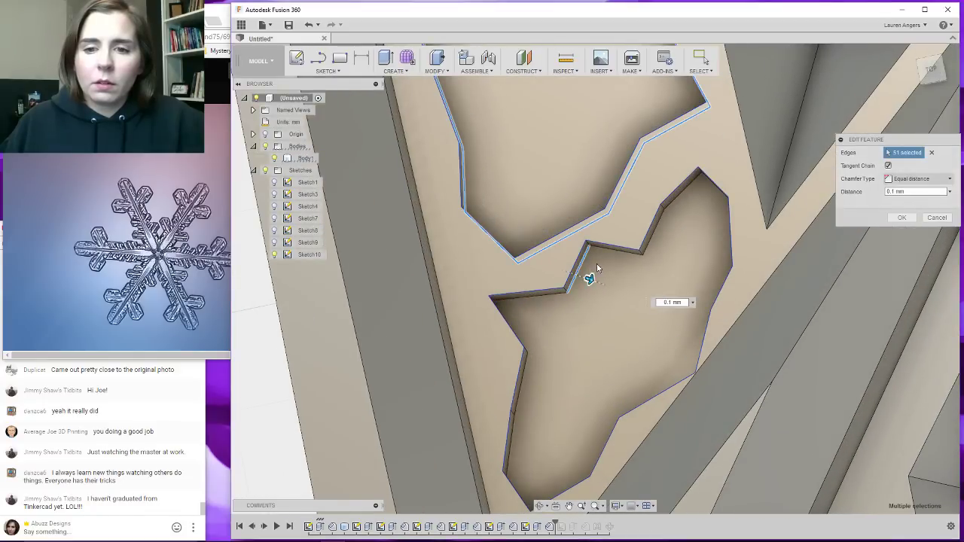
left_click(612, 253)
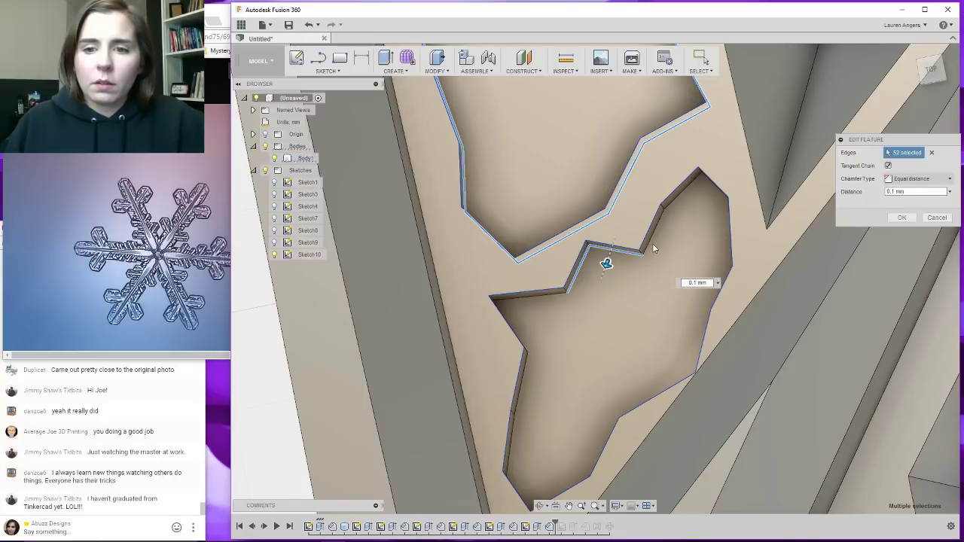
left_click(652, 246)
left_click(683, 195)
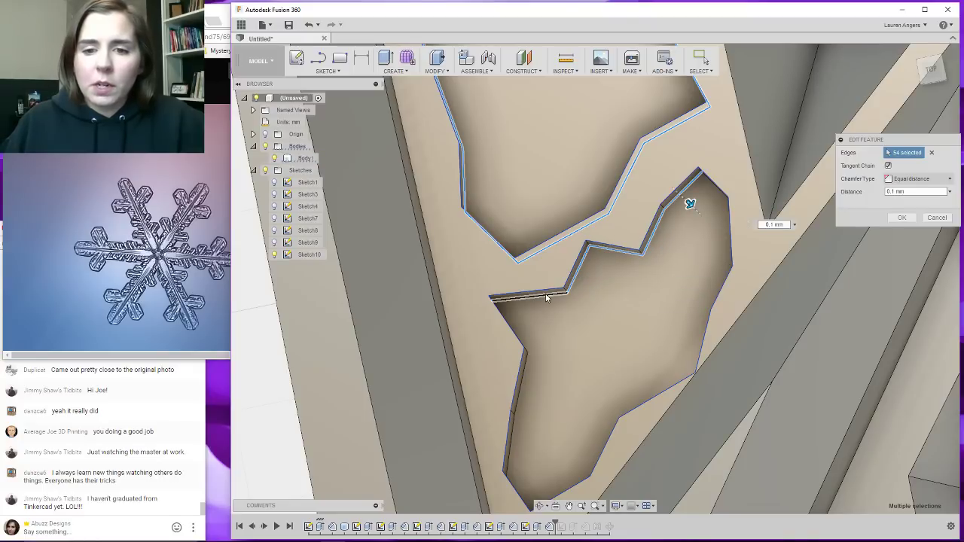
Add the fifth pocket's floor edges along the arm's centre-ridge side to the chamfer.
left_click(531, 311)
middle_click_drag(531, 313, 565, 315, "shift")
left_click(561, 305)
left_click(562, 373)
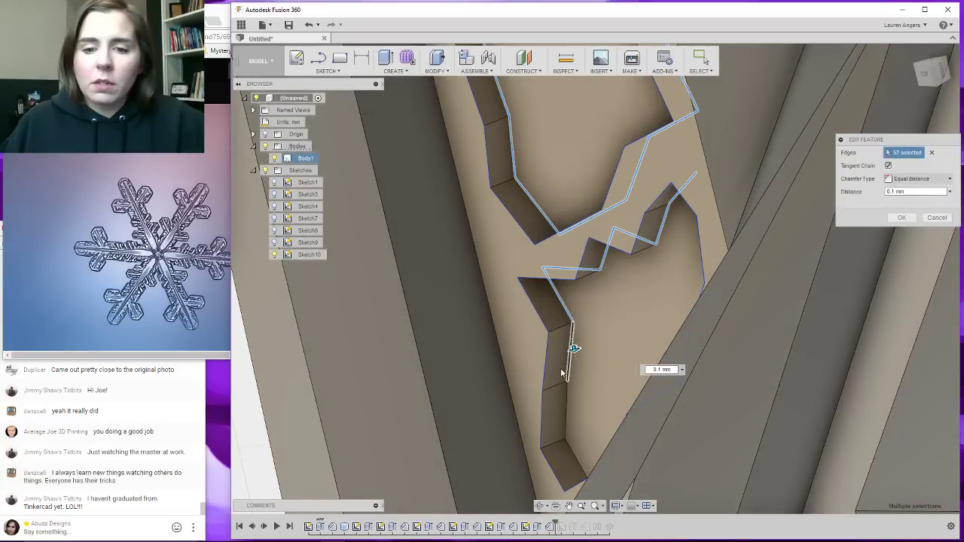
left_click(566, 422)
Add the fifth pocket's remaining floor edges along the slanted branch side and its tip, and apply the 0.1 mm chamfer.
middle_click_drag(573, 431, 538, 382, "shift")
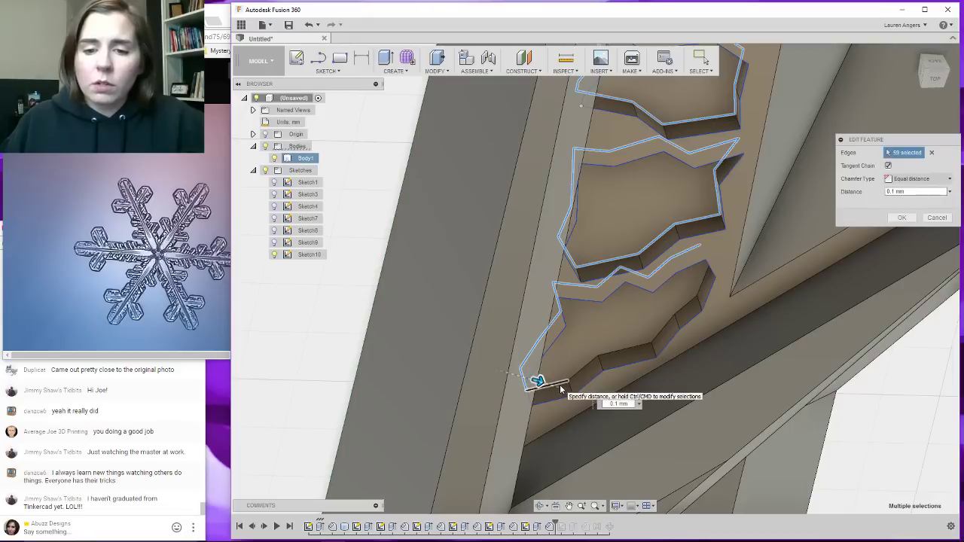
left_click(541, 384)
left_click(616, 351)
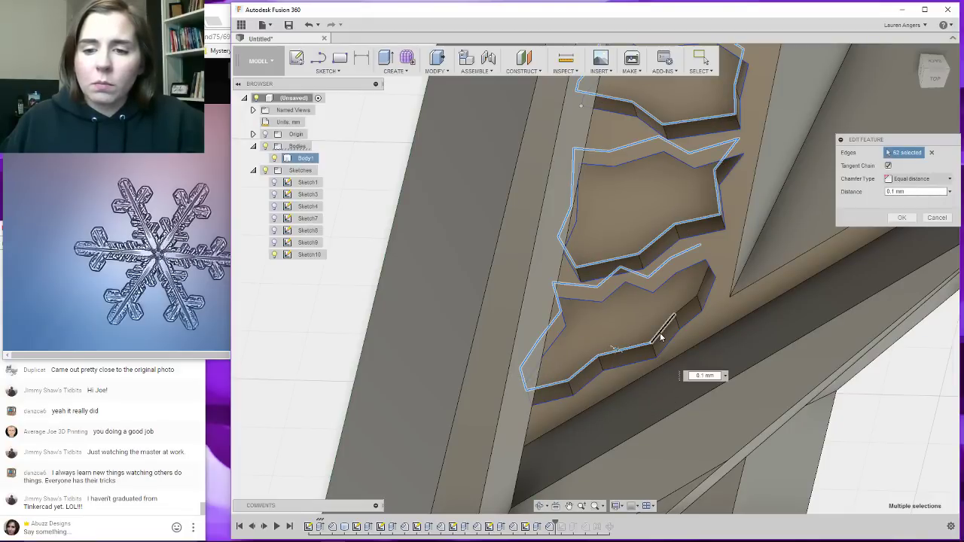
left_click(674, 320)
left_click(699, 282)
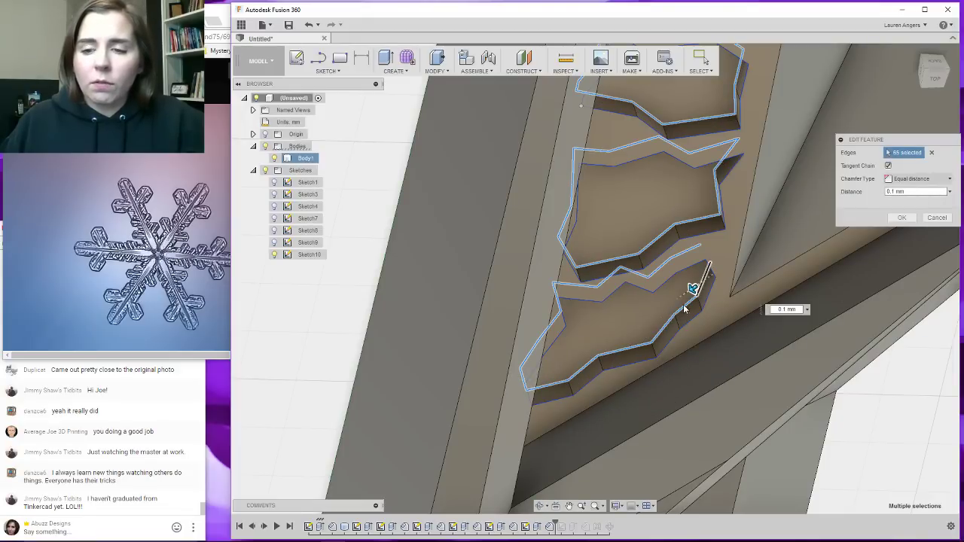
middle_click_drag(633, 364, 631, 320, "shift")
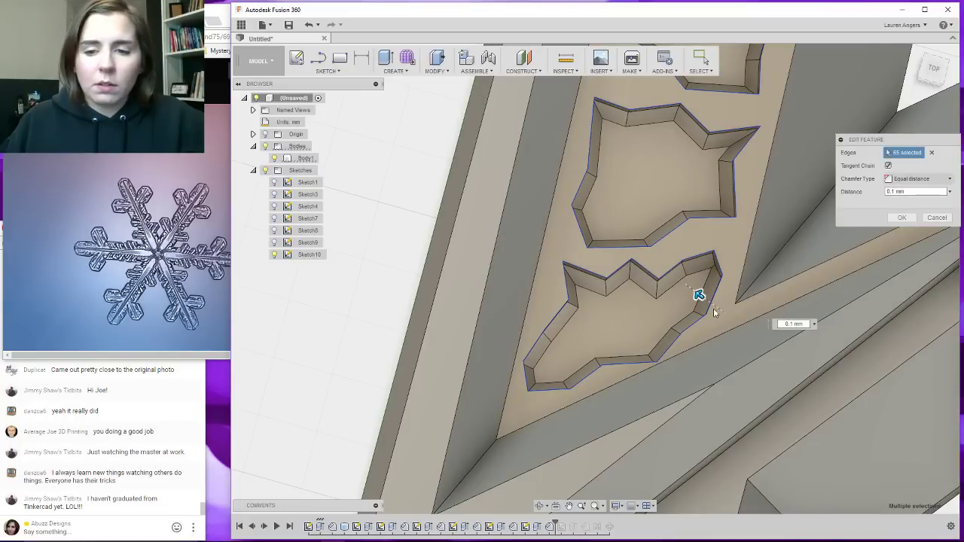
left_click(705, 266)
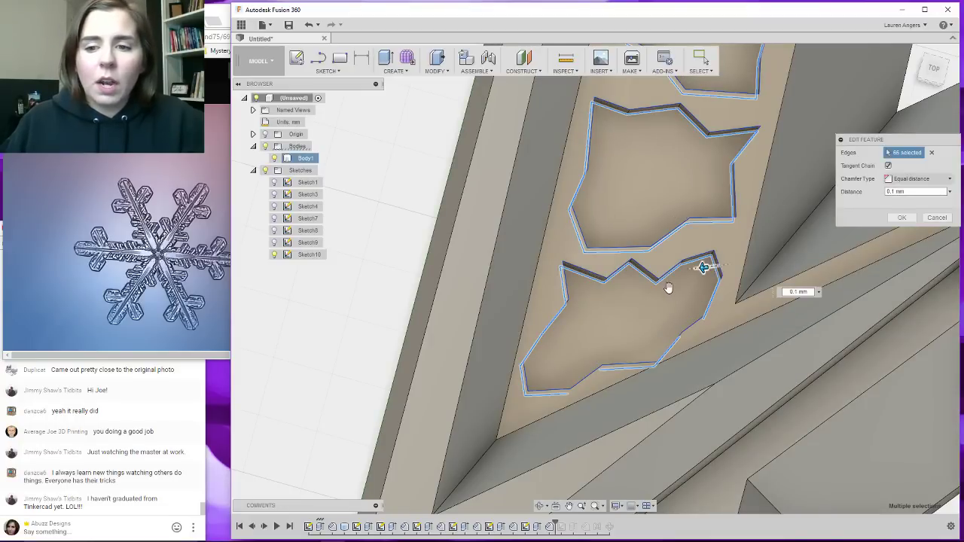
middle_click_drag(705, 267, 627, 343, "shift")
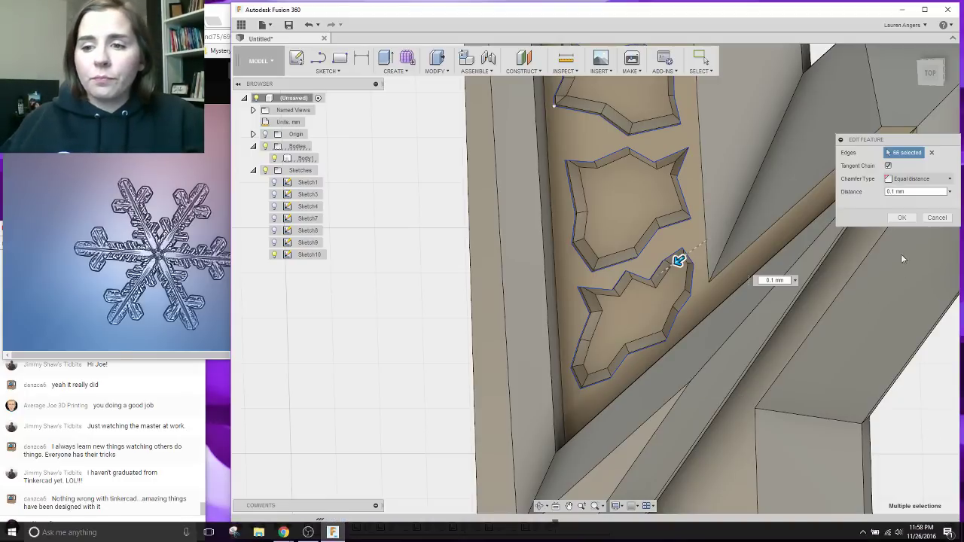
left_click(902, 217)
Examine the chamfered pockets on the arm and the engraved details repeated across the whole snowflake with the design history fully rolled forward.
scroll(627, 317, "up", 2)
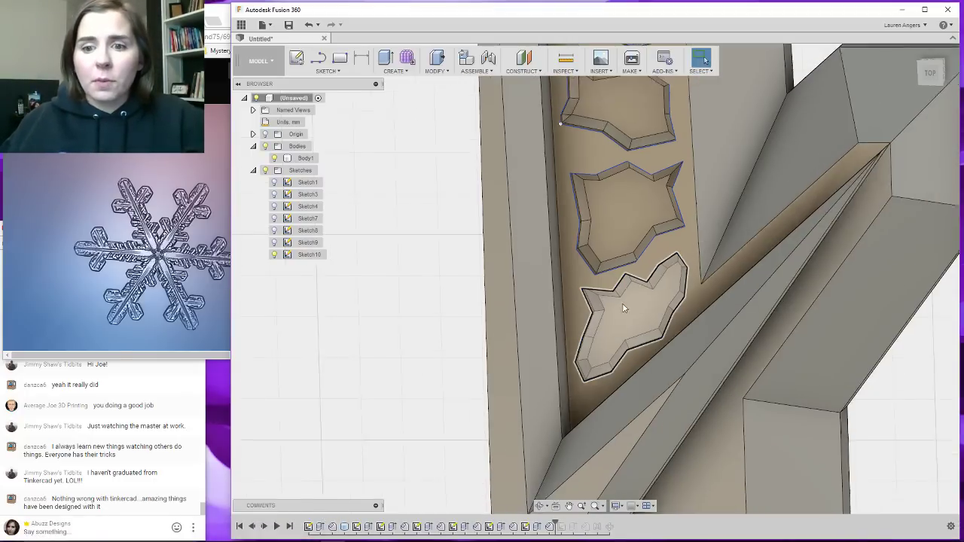
mouse_move(626, 326)
middle_mouse_down("shift")
mouse_move(656, 309)
mouse_move(628, 312)
middle_mouse_up("shift")
scroll(627, 312, "down", 4)
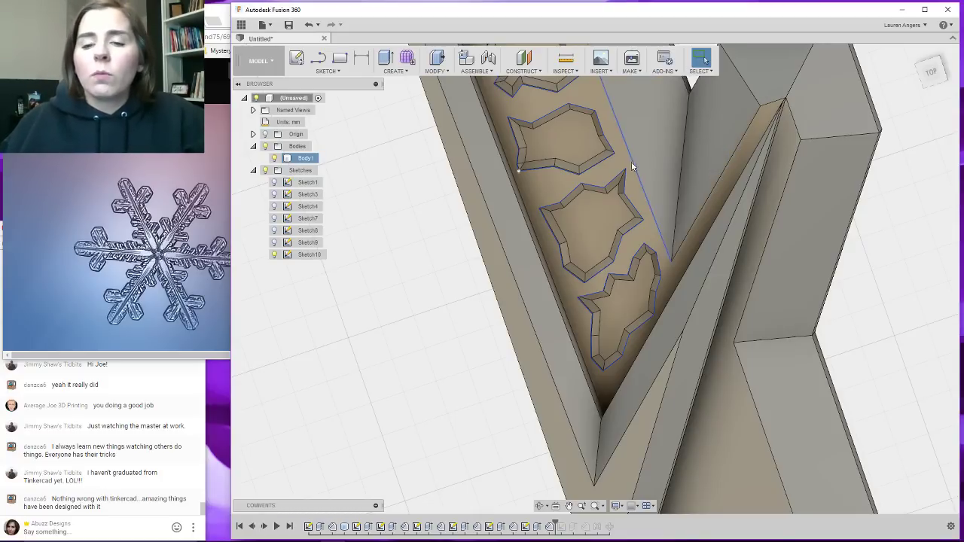
scroll(631, 226, "down", 3)
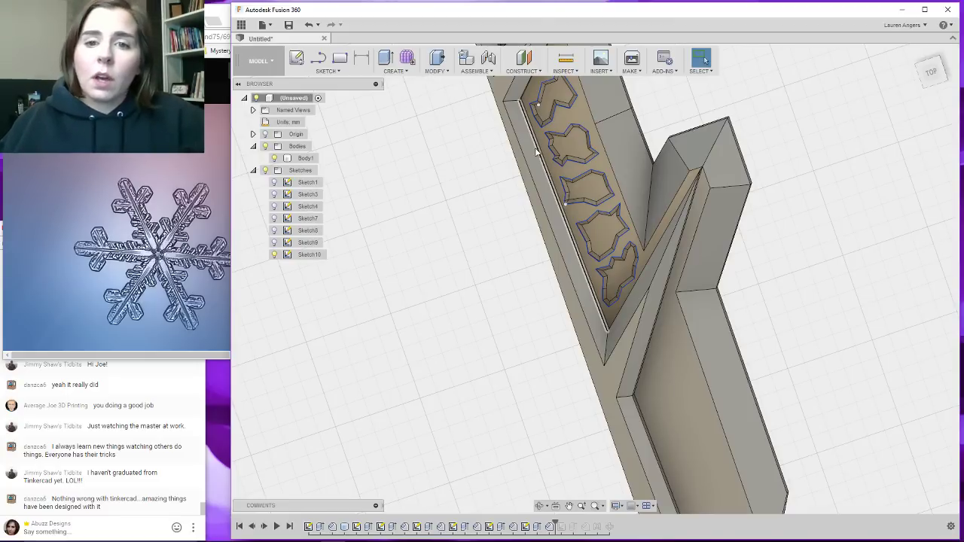
scroll(571, 252, "down", 1)
scroll(537, 136, "up", 1)
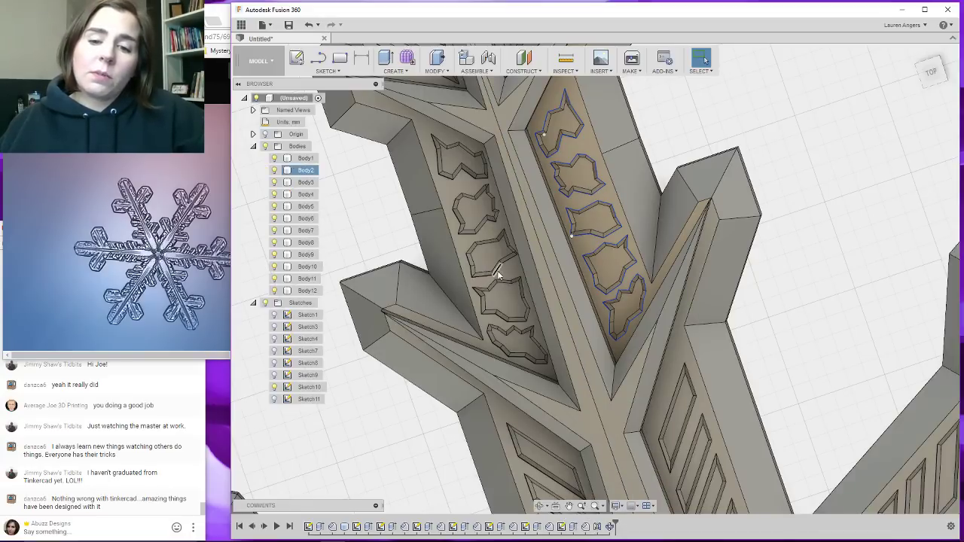
scroll(879, 270, "down", 10)
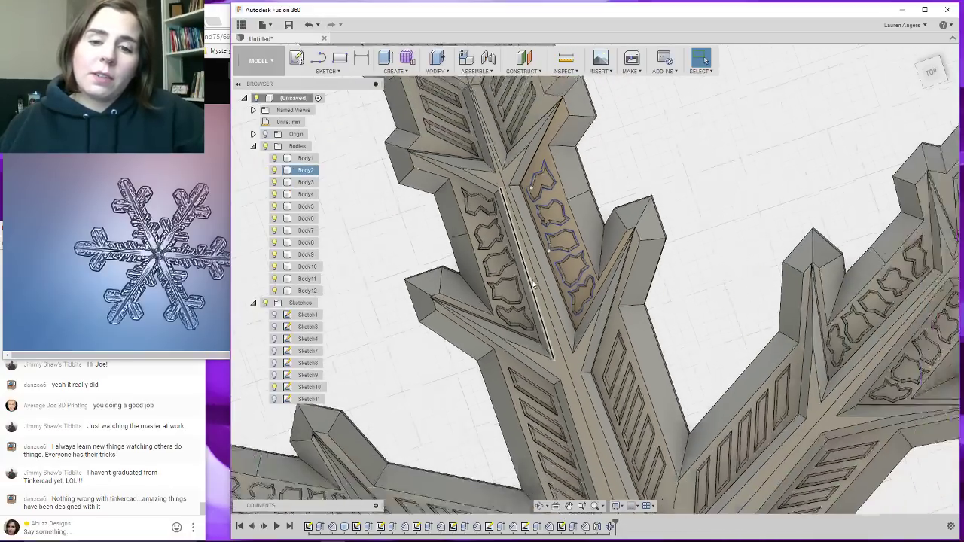
scroll(796, 267, "down", 2)
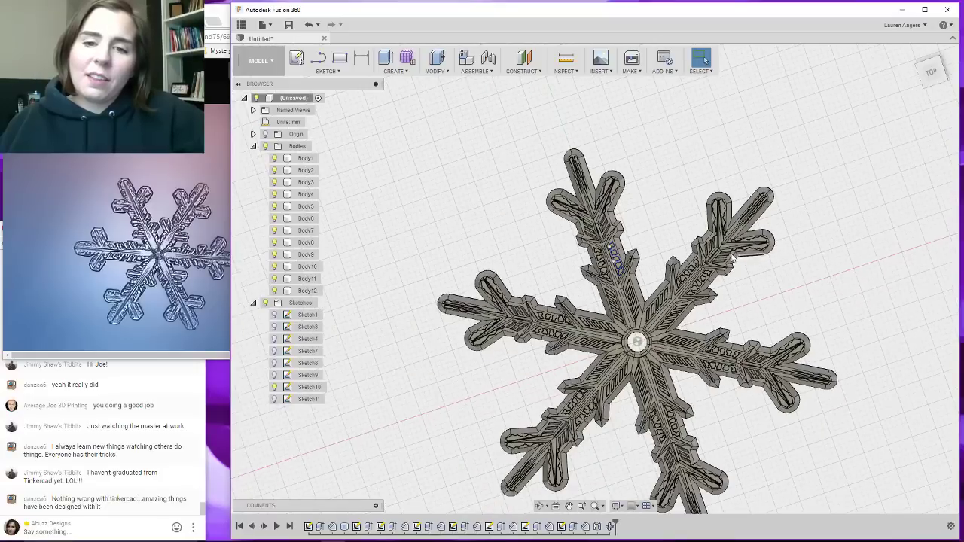
scroll(724, 266, "up", 4)
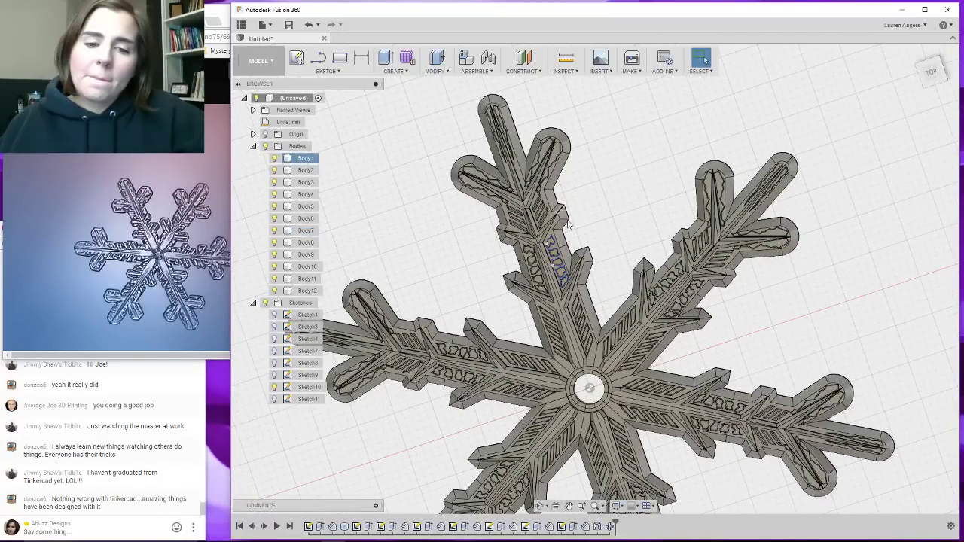
scroll(548, 187, "down", 2)
scroll(549, 186, "up", 2)
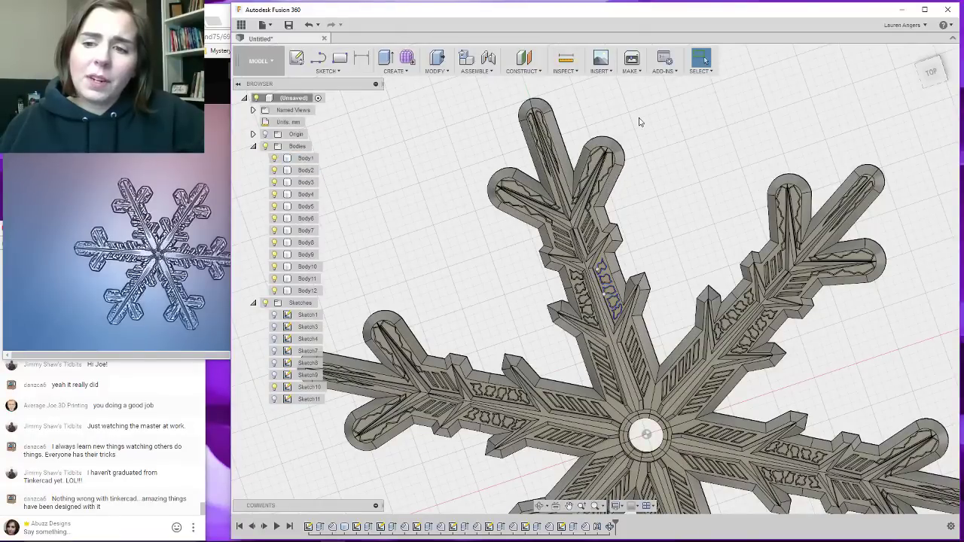
scroll(637, 122, "down", 3)
scroll(666, 273, "up", 5)
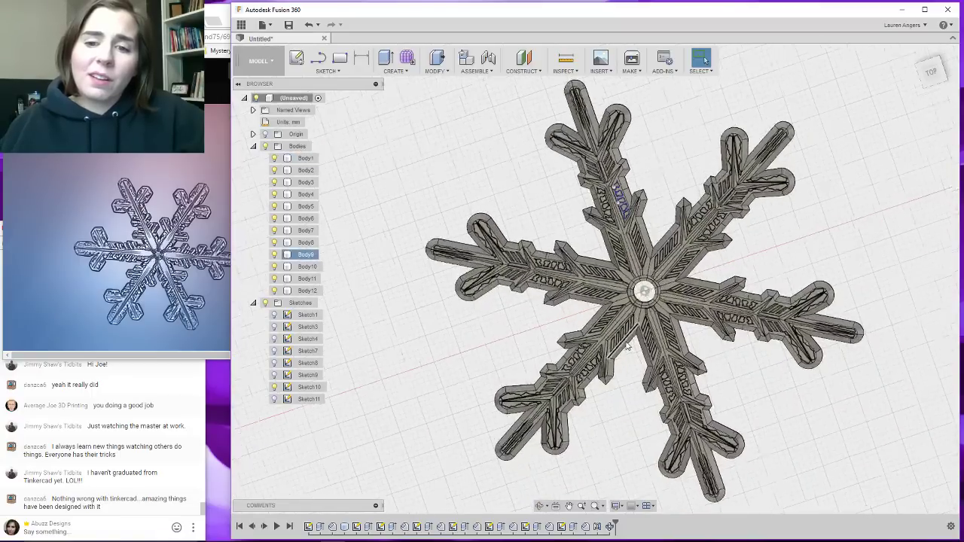
scroll(665, 272, "down", 3)
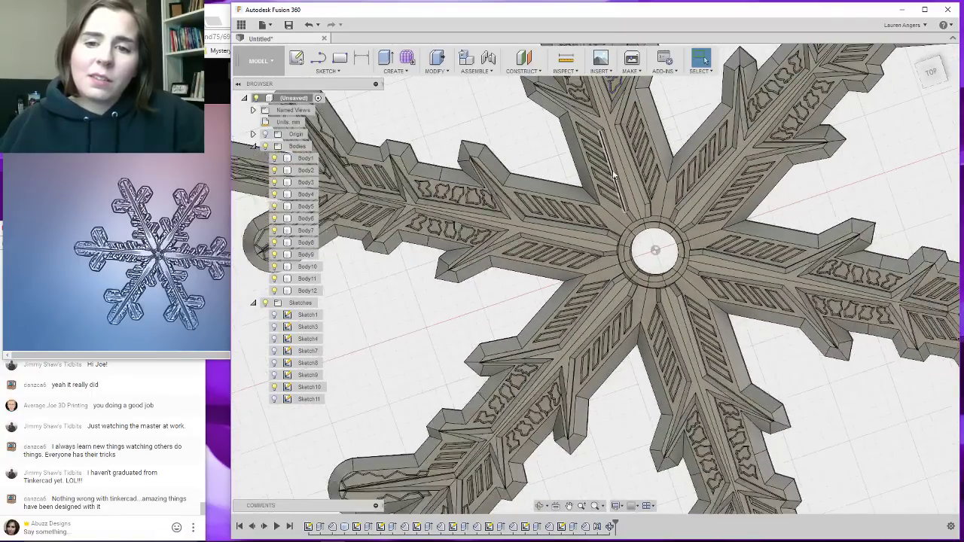
scroll(610, 457, "down", 2)
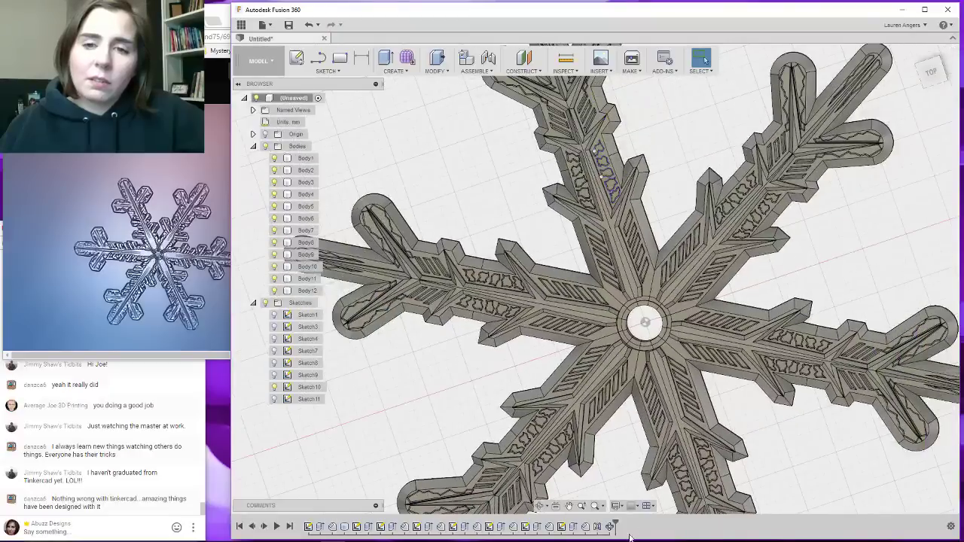
Roll the design history back to just after Sketch9 and make Sketch9 visible.
left_click_drag(616, 525, 495, 523)
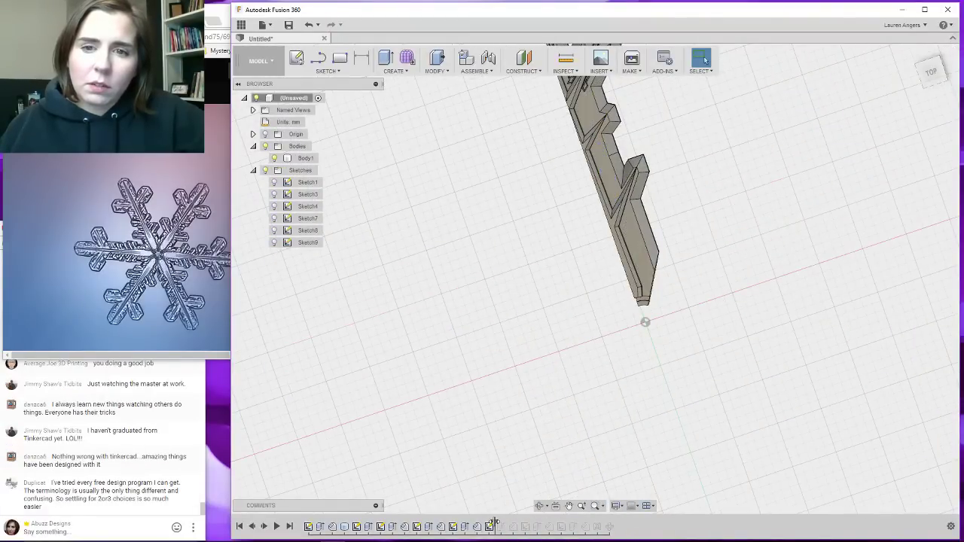
scroll(629, 450, "down", 3)
scroll(591, 251, "up", 4)
scroll(600, 158, "up", 2)
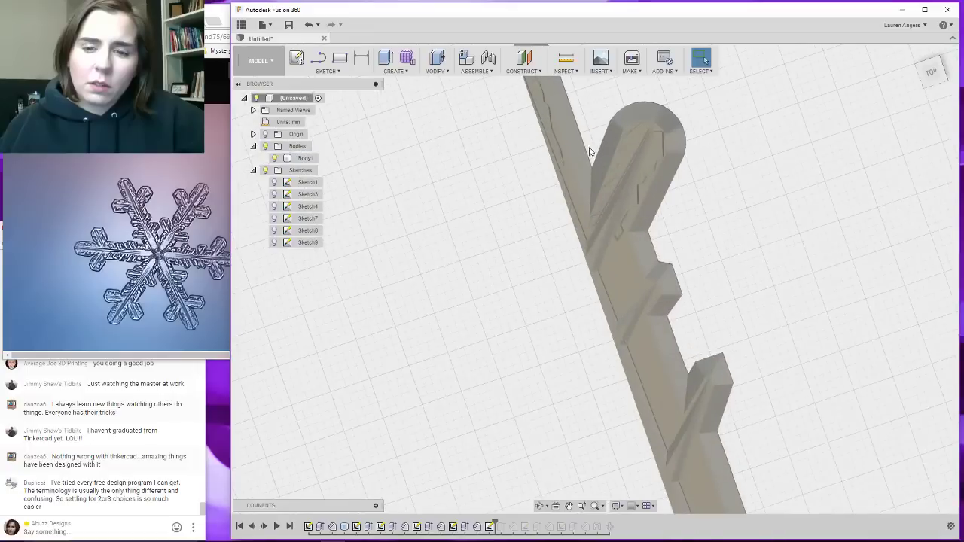
left_click(272, 241)
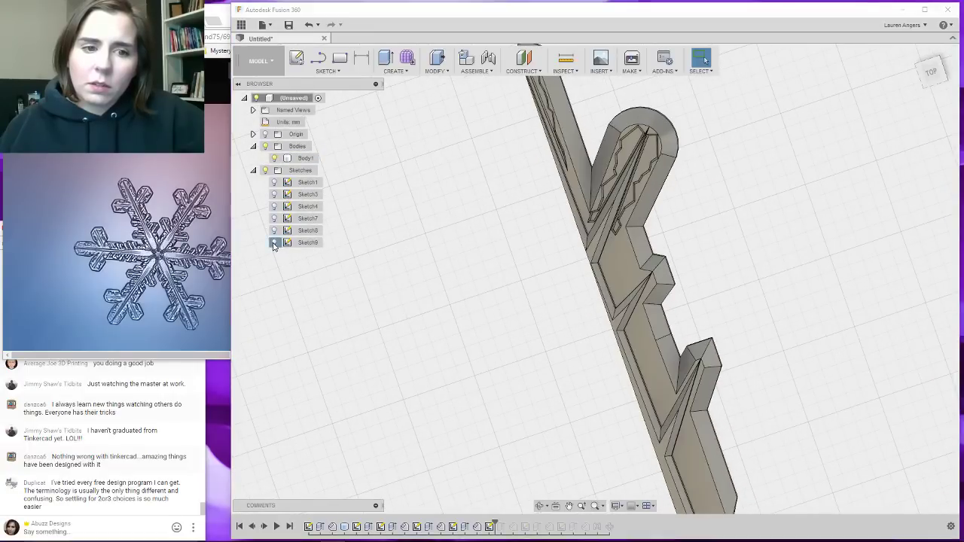
left_click(274, 242)
scroll(673, 243, "up", 5)
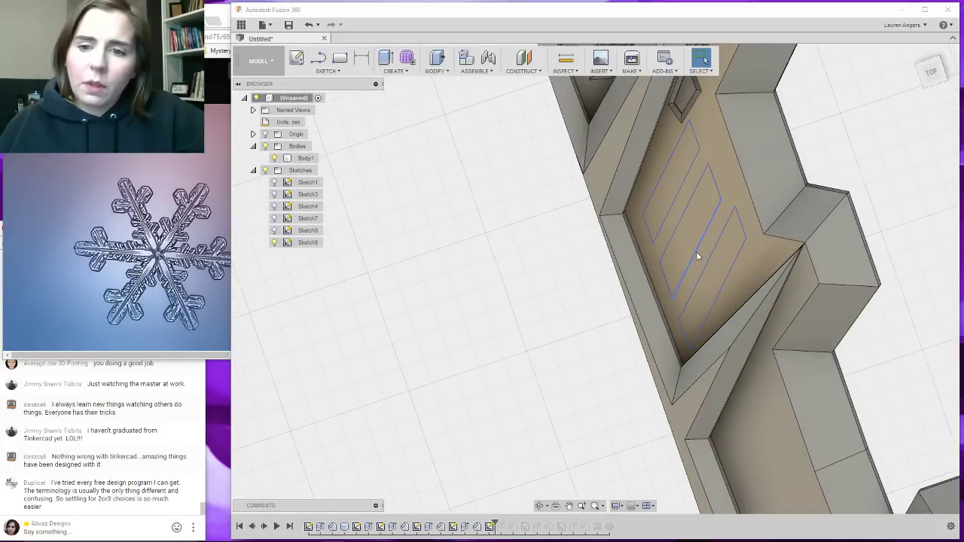
Lengthen Sketch9's middle and upper slanted slots by moving their outer short ends outward, and shift the middle slot's upper long edge slightly inward.
left_click(696, 253)
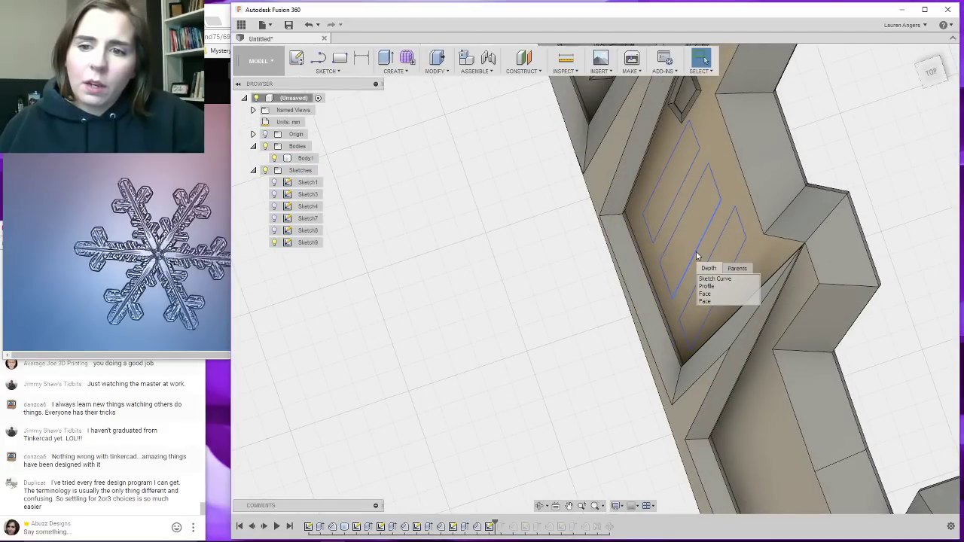
left_click(716, 189)
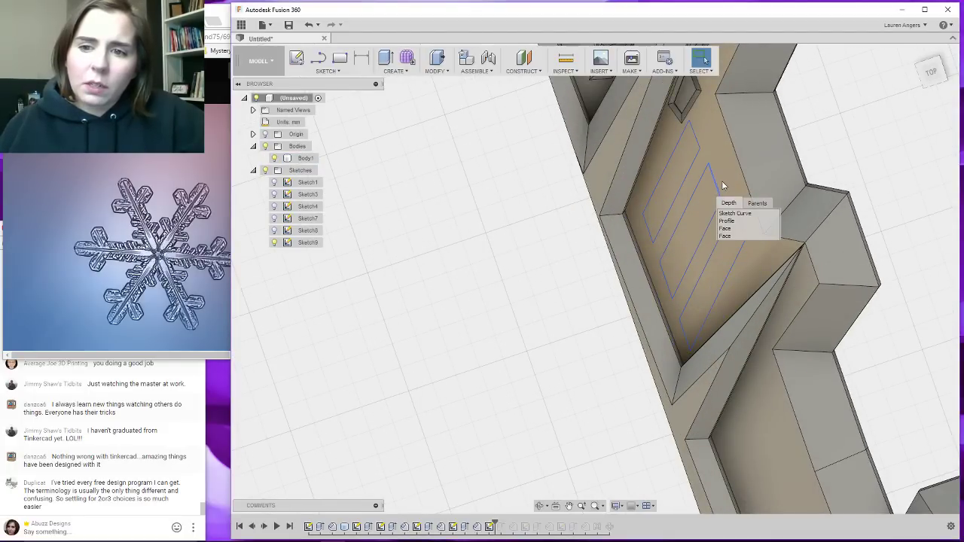
left_click(717, 184)
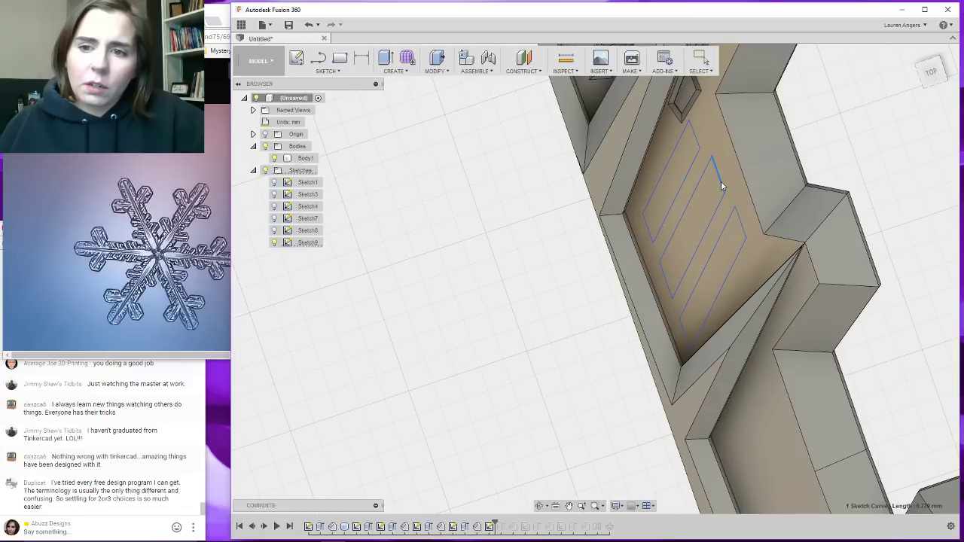
left_click_drag(693, 132, 699, 125)
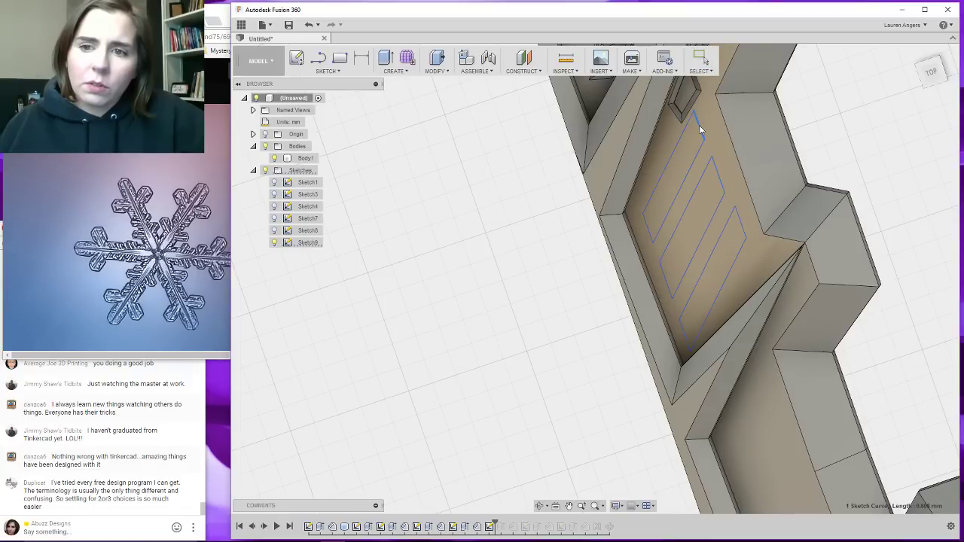
left_click(690, 208)
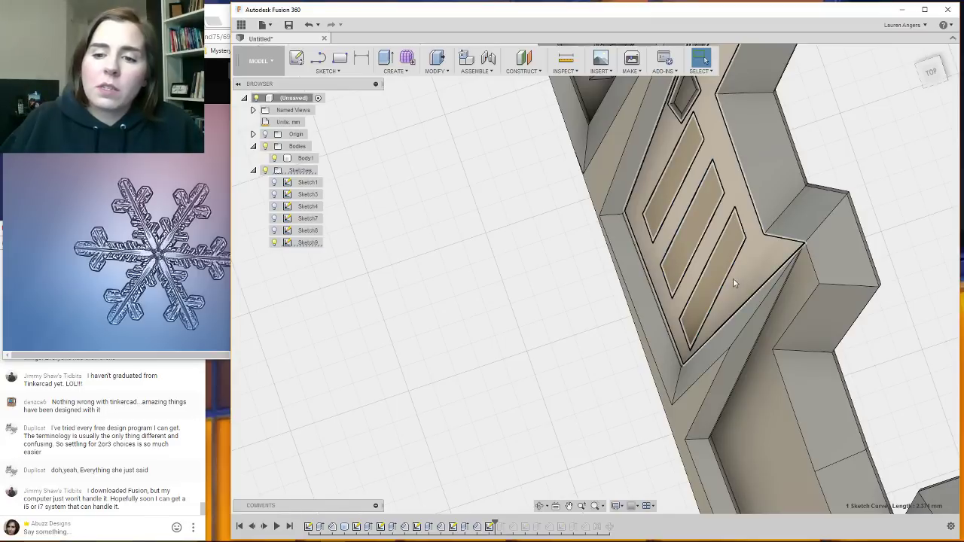
Try to shift the lower long edge of Sketch9's lower slot outside sketch editing.
left_click(727, 277)
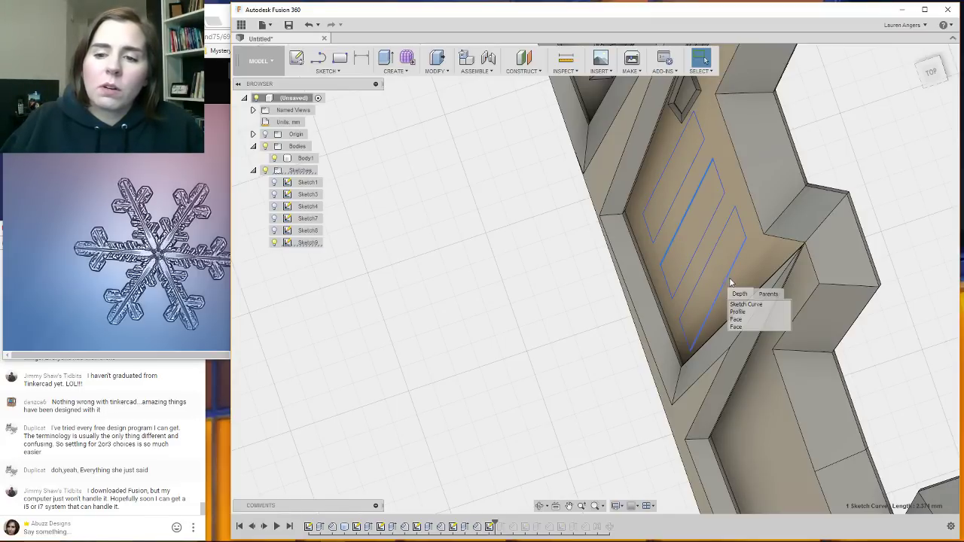
left_click(732, 273)
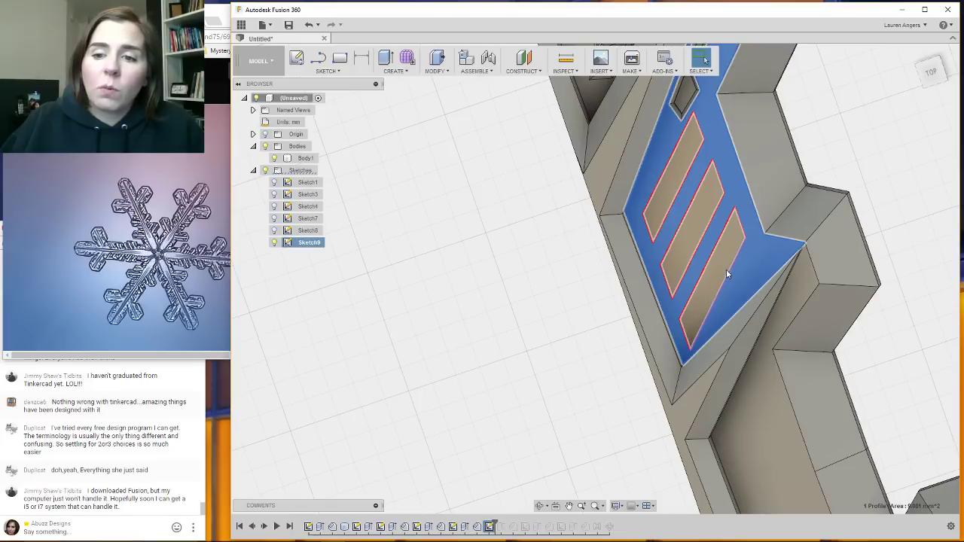
left_click(728, 274)
left_click(729, 272)
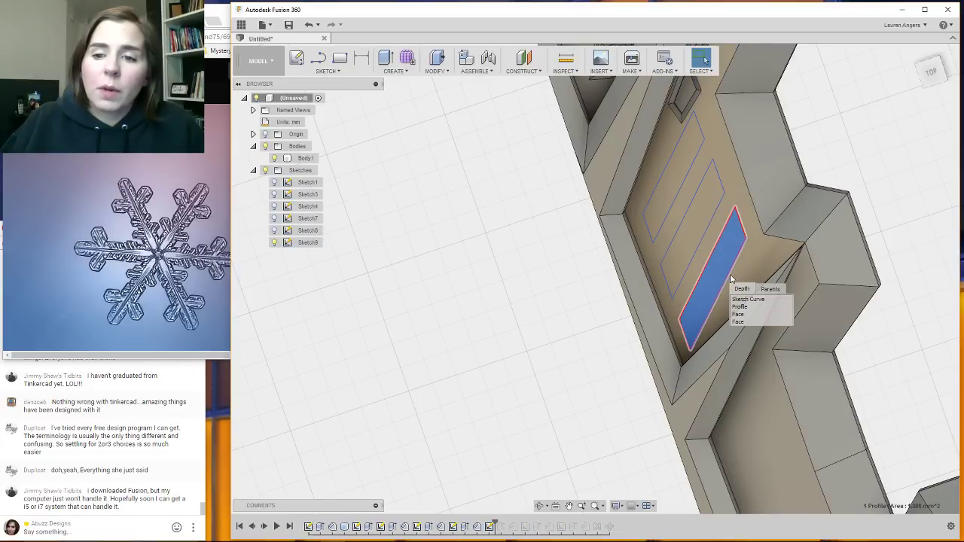
key("Escape")
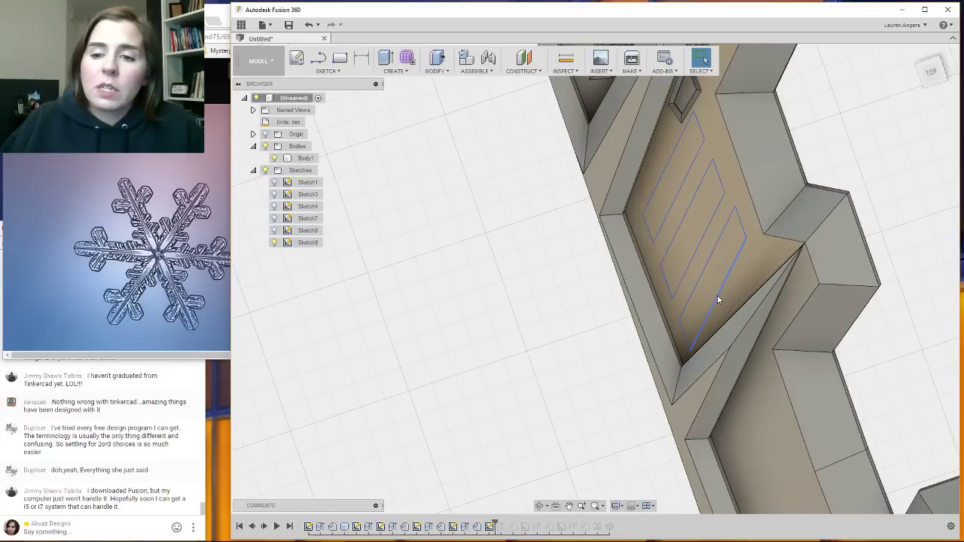
left_click(718, 299)
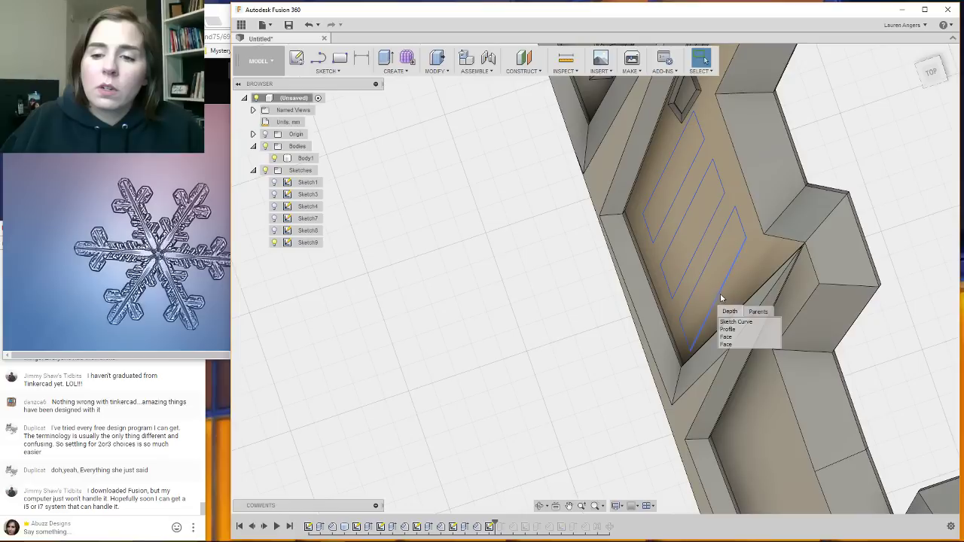
middle_click_drag(722, 302, 717, 307, "shift")
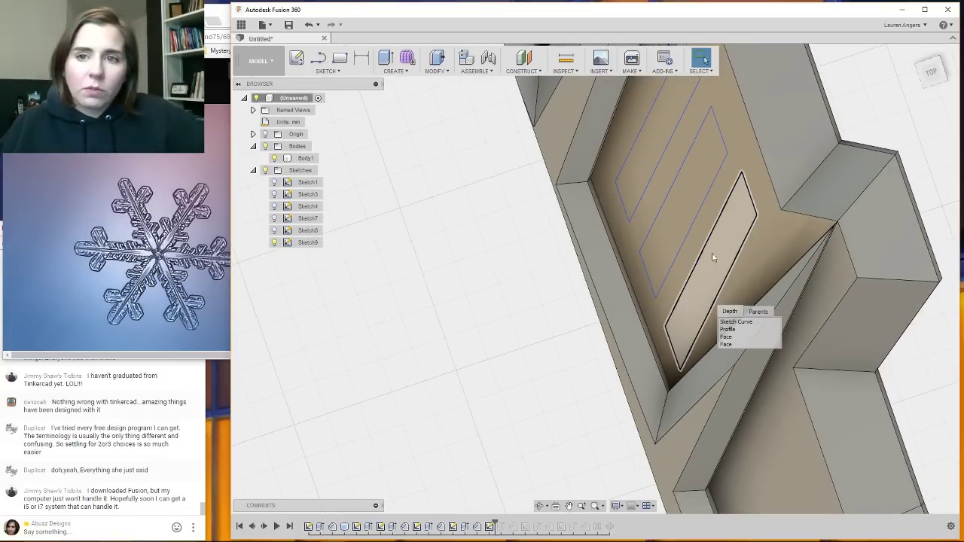
Open Sketch9 for editing and adjust the slot widths by shifting the lower long edges of the lower and upper slots.
right_click(491, 527)
left_click(512, 463)
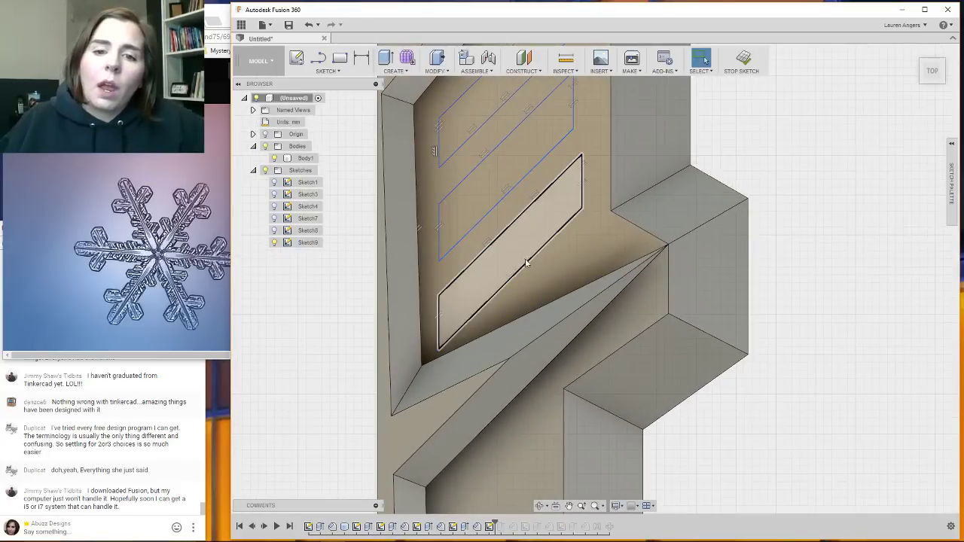
left_click(527, 266)
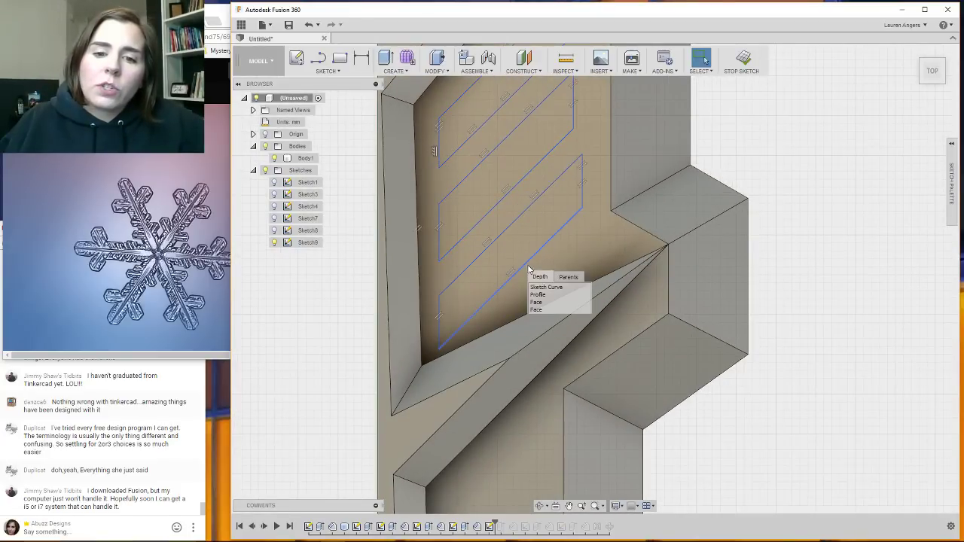
left_click(538, 256)
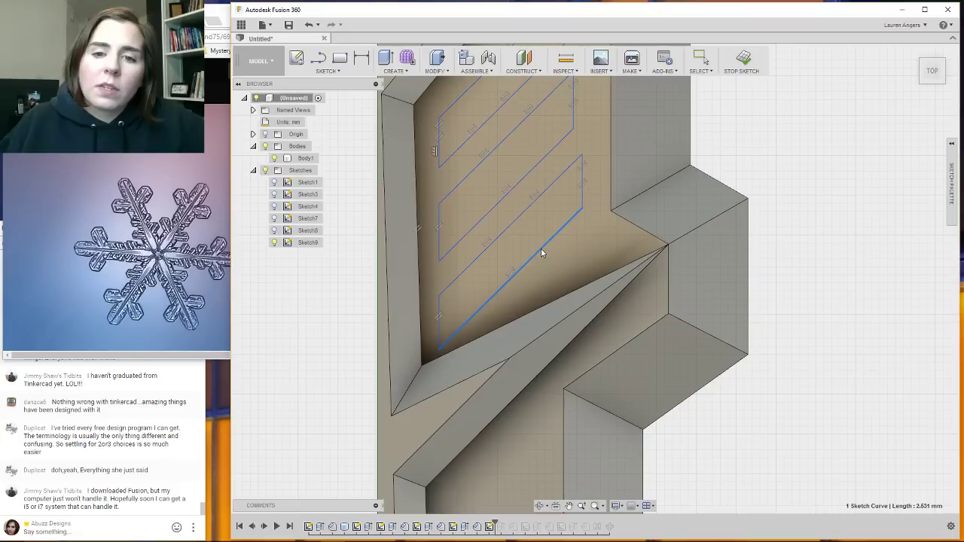
scroll(516, 307, "down", 2)
scroll(480, 245, "up", 3)
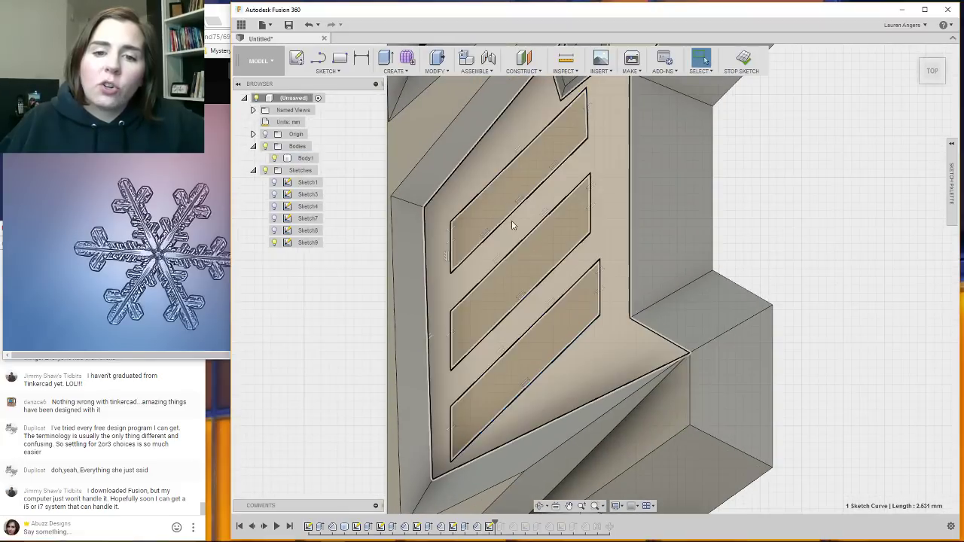
left_click(512, 220)
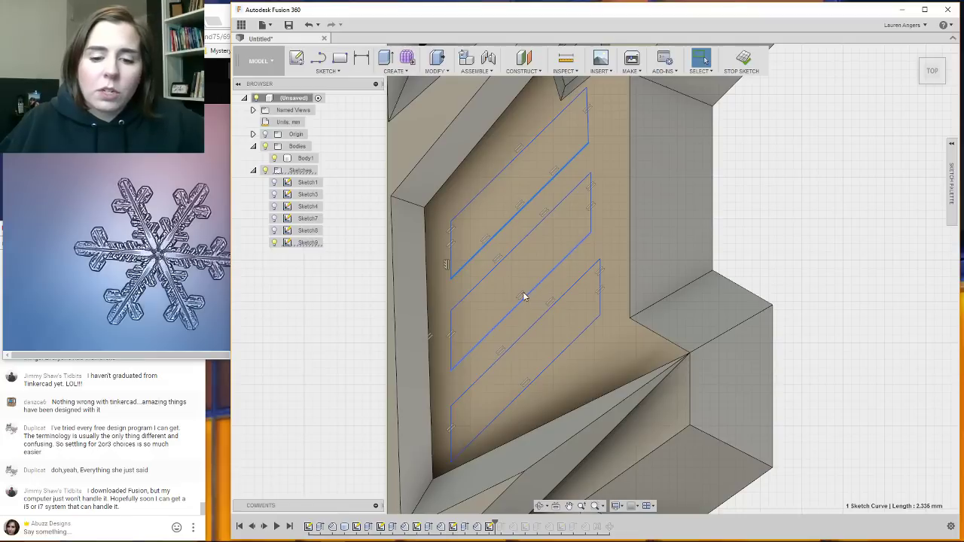
Shorten the lower slot slightly by moving its outer short end inward, closer in line with the other two slots.
scroll(608, 274, "down", 3)
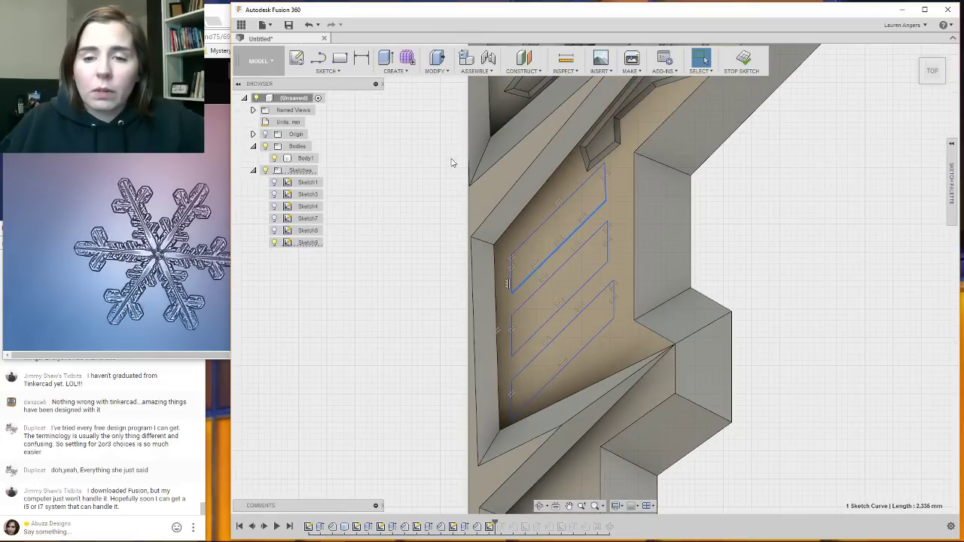
scroll(602, 293, "up", 3)
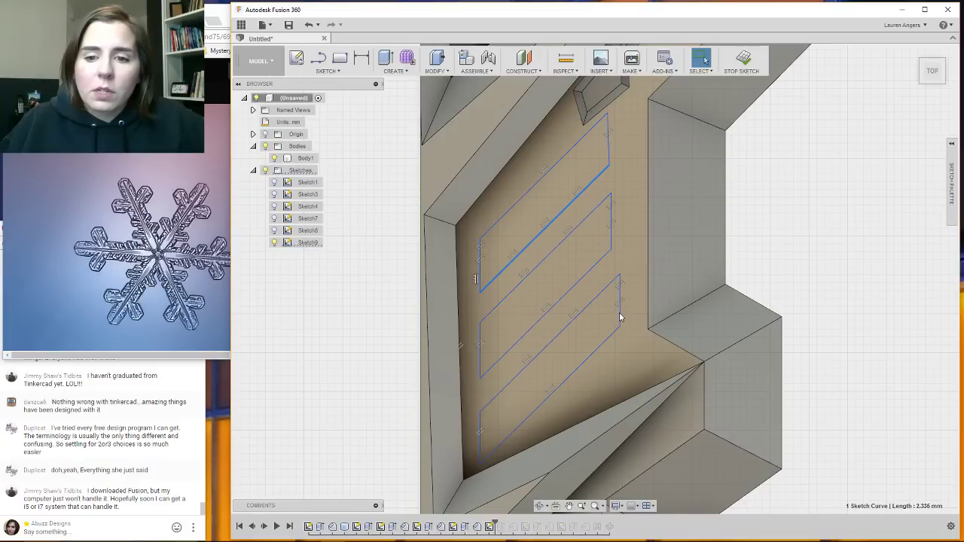
left_click(619, 317)
left_click(620, 302)
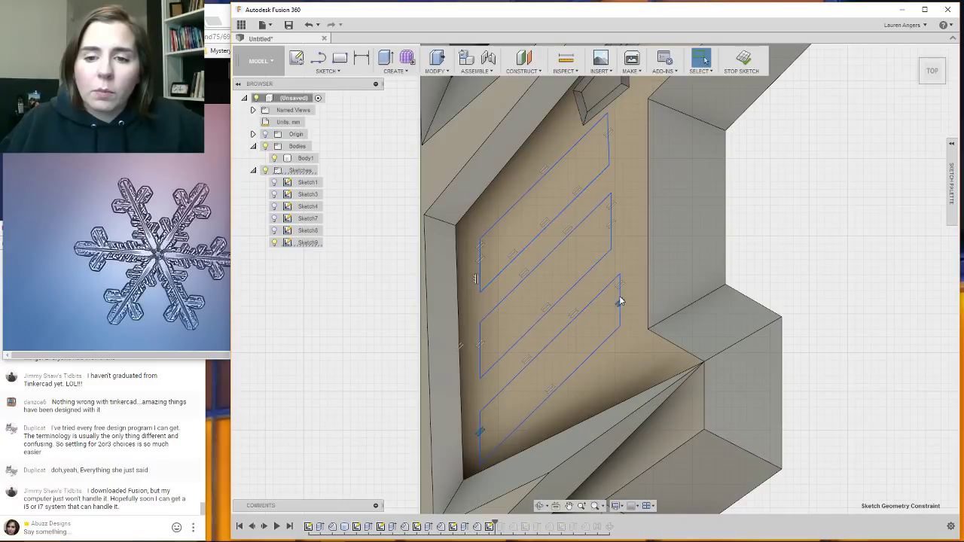
left_click(617, 304)
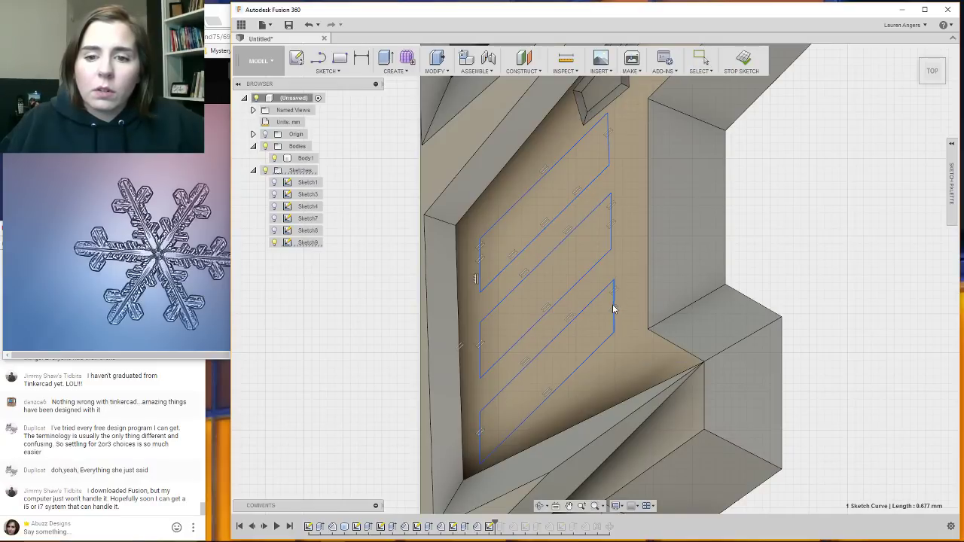
Refine the slot widths by slightly shifting the upper long edges of the middle and upper slots.
scroll(682, 335, "down", 3)
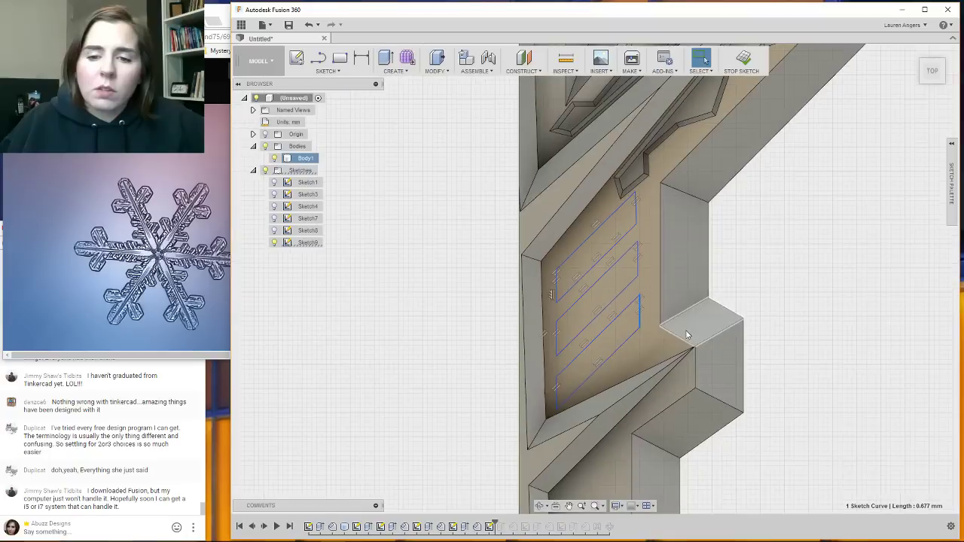
scroll(566, 260, "up", 2)
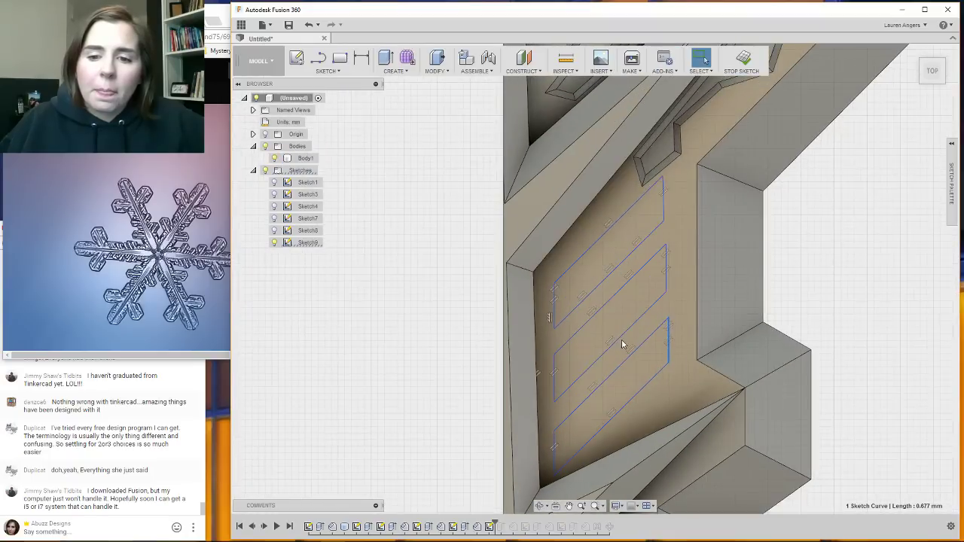
left_click(616, 299)
mouse_move(615, 296)
middle_mouse_down("shift")
mouse_move(605, 270)
mouse_move(448, 261)
middle_mouse_up("shift")
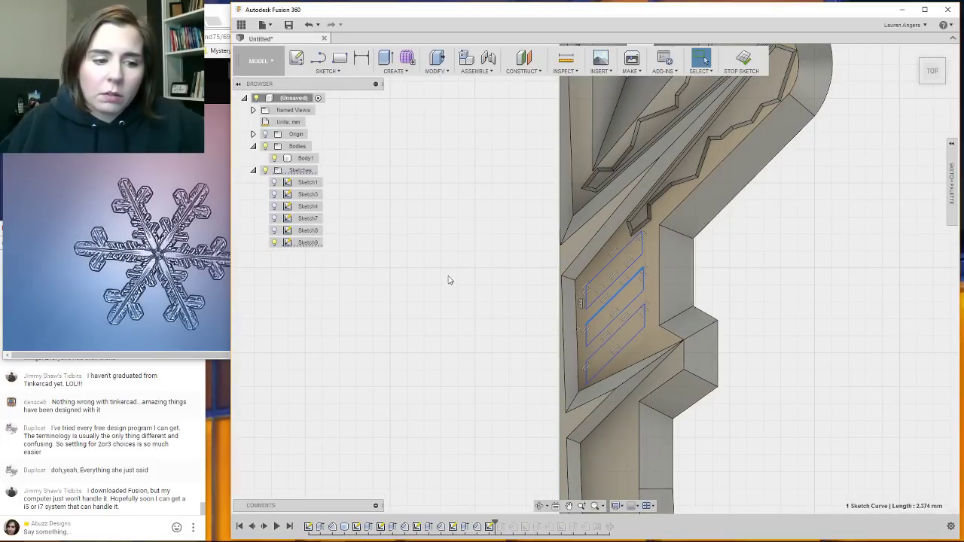
middle_click_drag(456, 288, 585, 366, "shift")
mouse_move(721, 329)
middle_mouse_down("shift")
mouse_move(602, 316)
mouse_move(561, 292)
mouse_move(574, 290)
middle_mouse_up("shift")
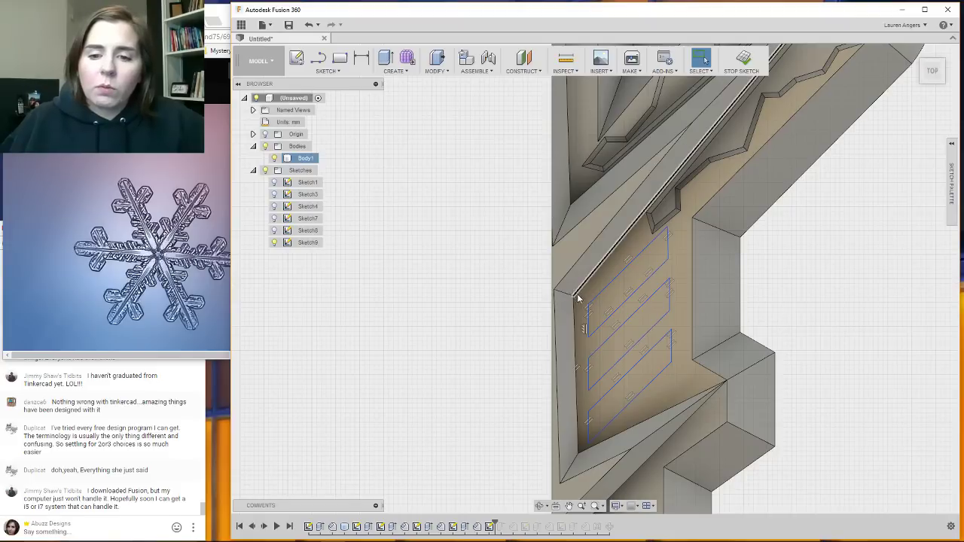
scroll(567, 284, "down", 2)
scroll(464, 282, "down", 1)
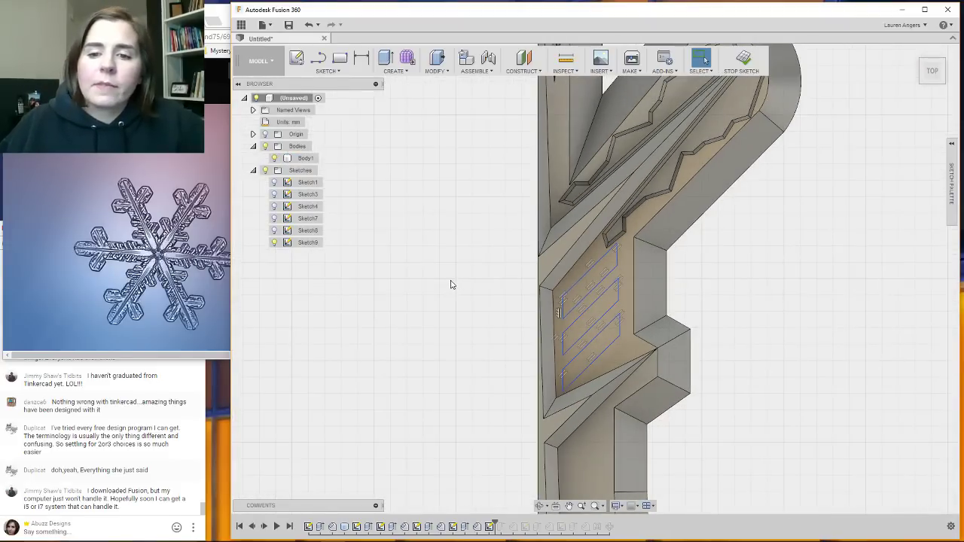
scroll(576, 271, "up", 2)
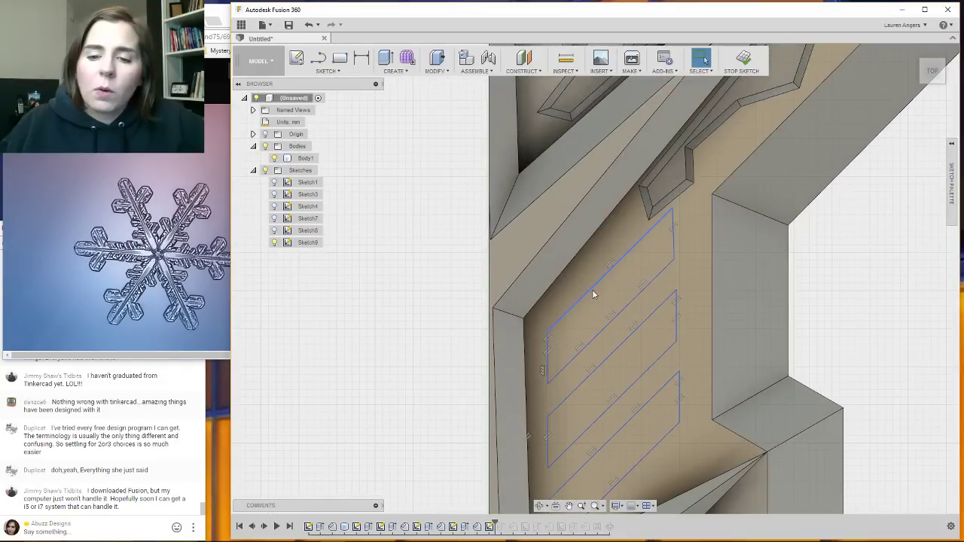
left_click(594, 290)
scroll(605, 287, "down", 3)
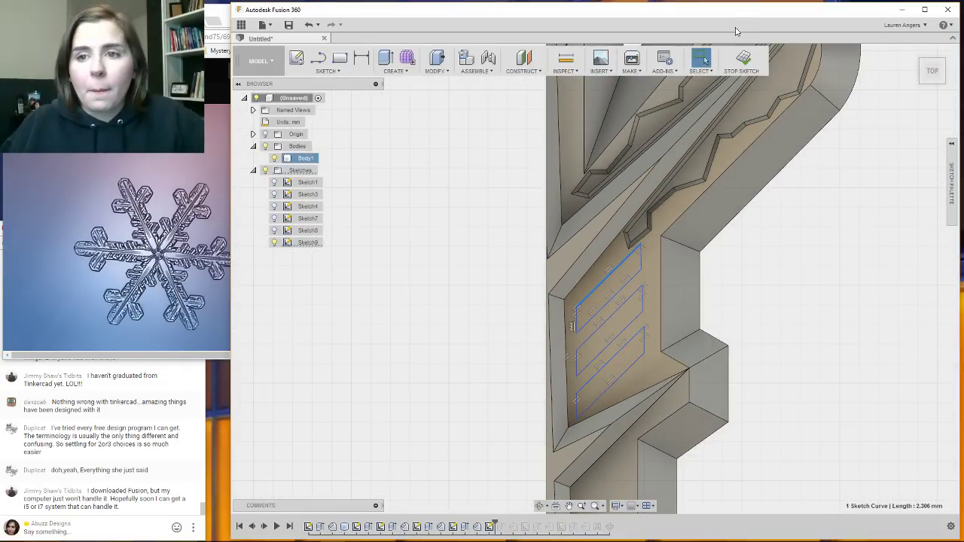
Finish editing Sketch9 and roll the design history forward to the end to rebuild the whole snowflake.
left_click(742, 59)
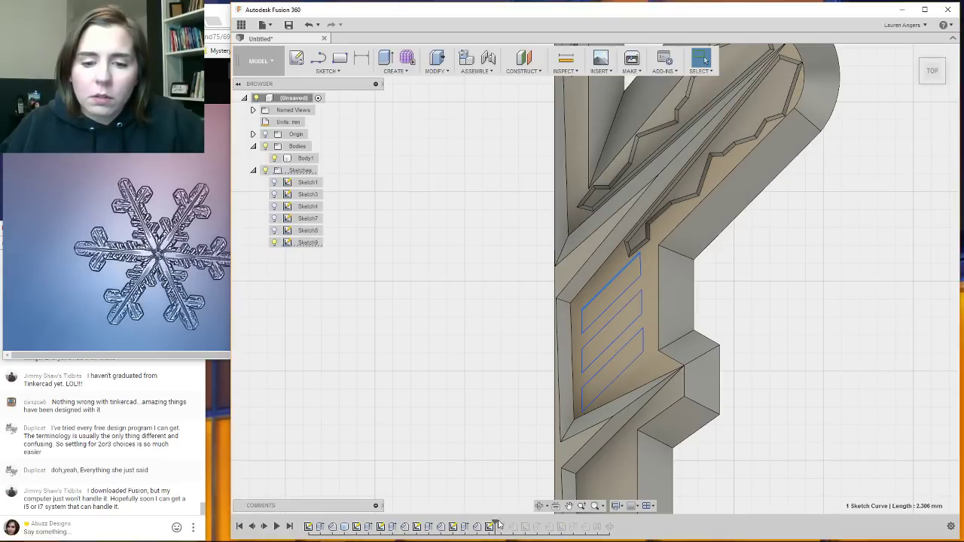
left_click_drag(495, 525, 614, 525)
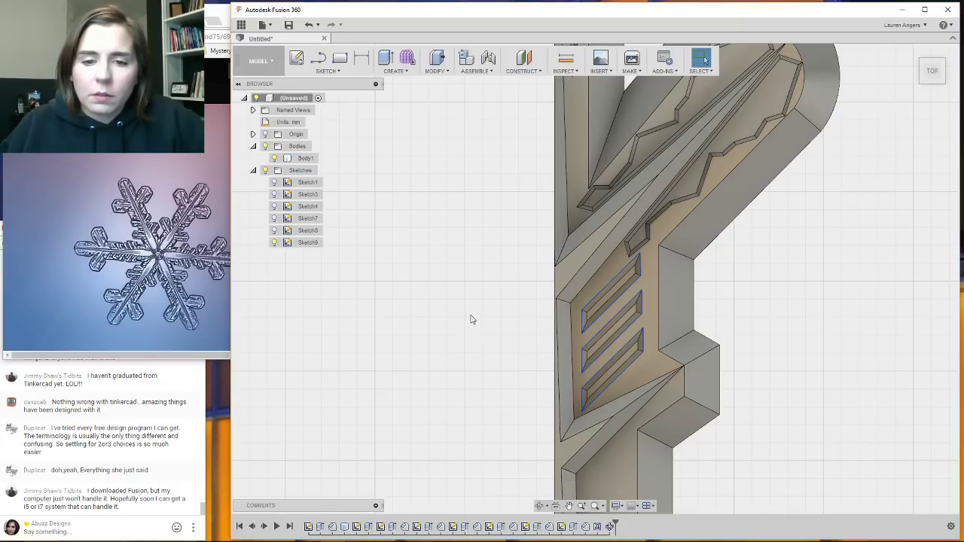
scroll(512, 286, "down", 6)
scroll(663, 274, "down", 3)
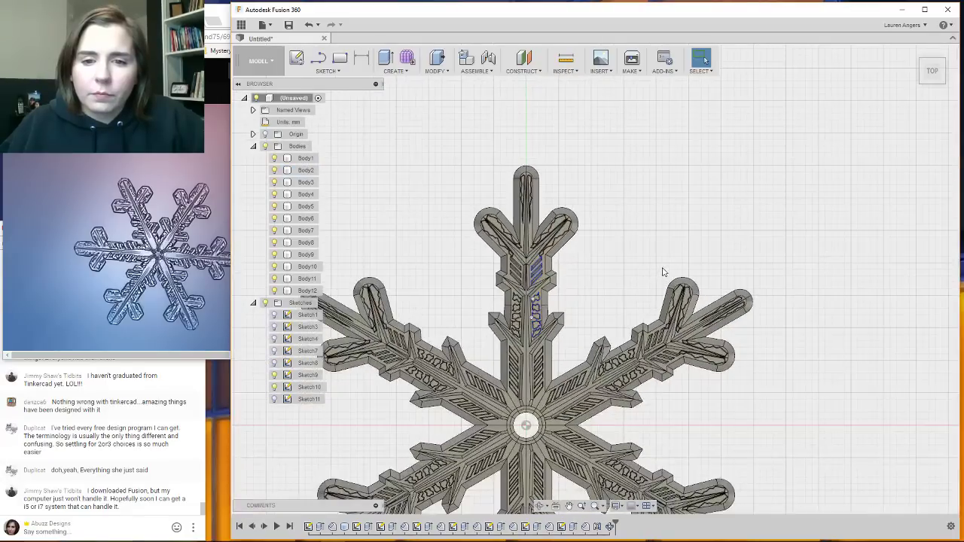
scroll(720, 173, "down", 3)
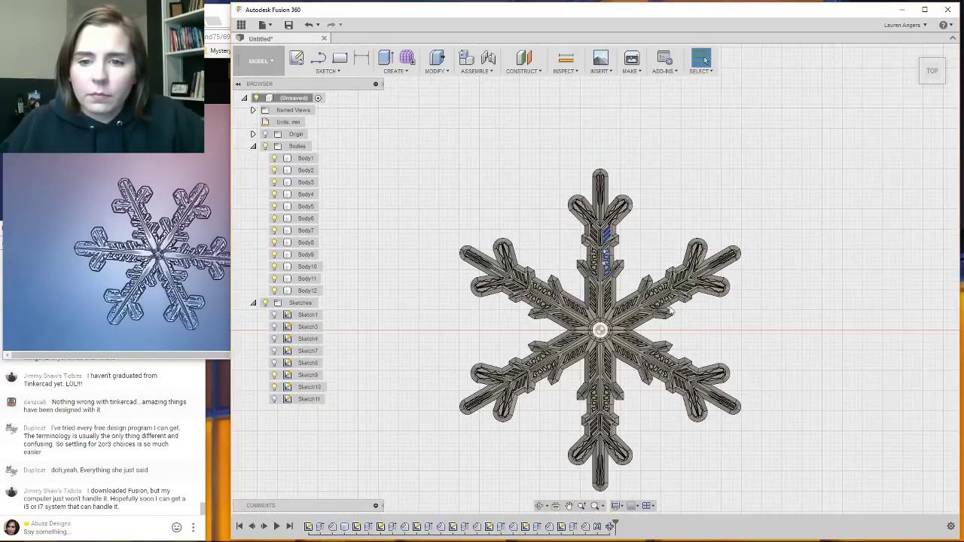
scroll(706, 353, "up", 2)
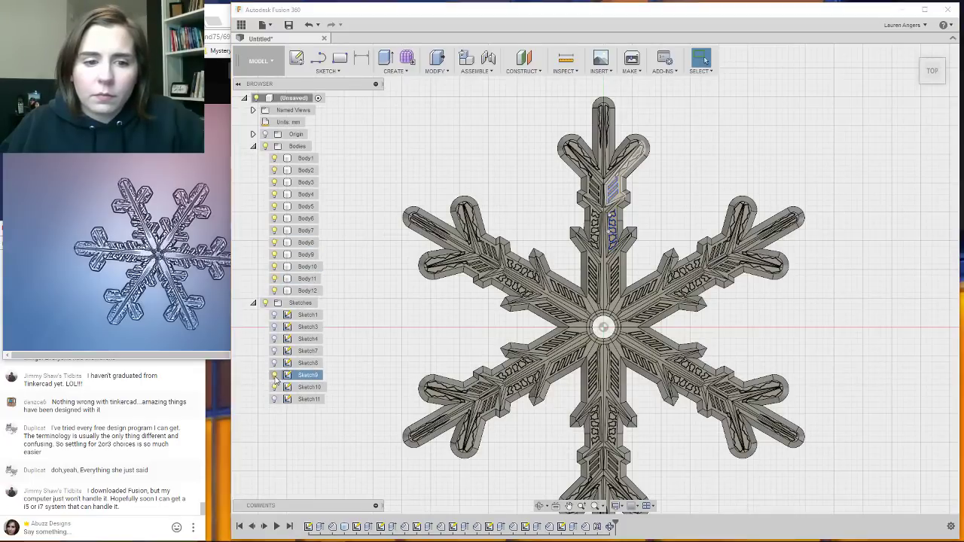
Hide Sketch9 and Sketch10 and collapse the sketch list, leaving the full snowflake in view.
left_click(254, 302)
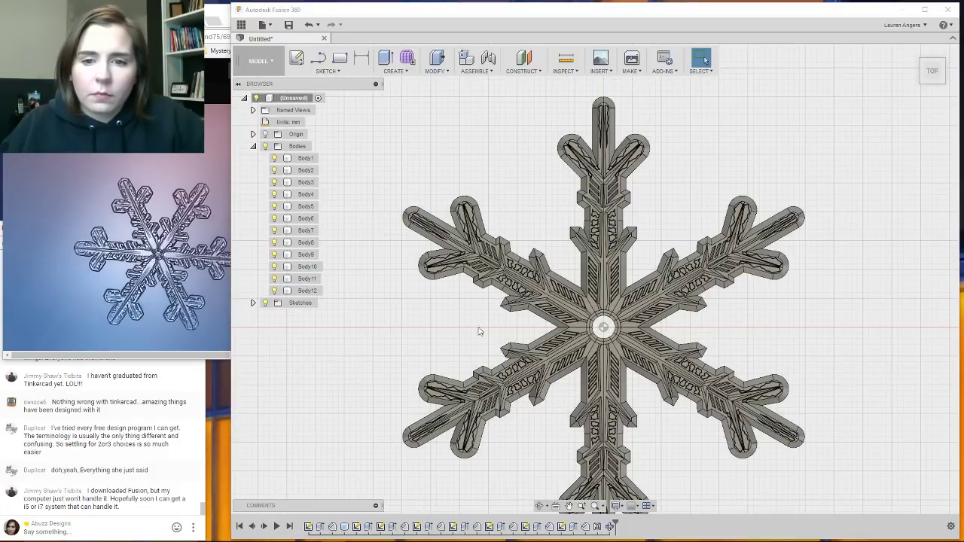
scroll(804, 281, "down", 3)
scroll(759, 239, "up", 1)
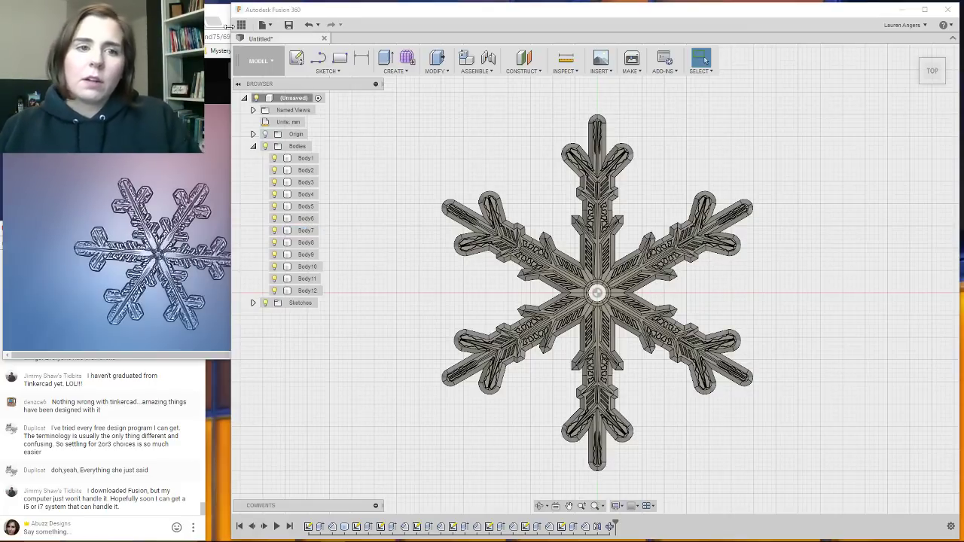
Save the design as "LiveStream Snowflake #5" in Christmas > Snowflakes.
left_click(288, 25)
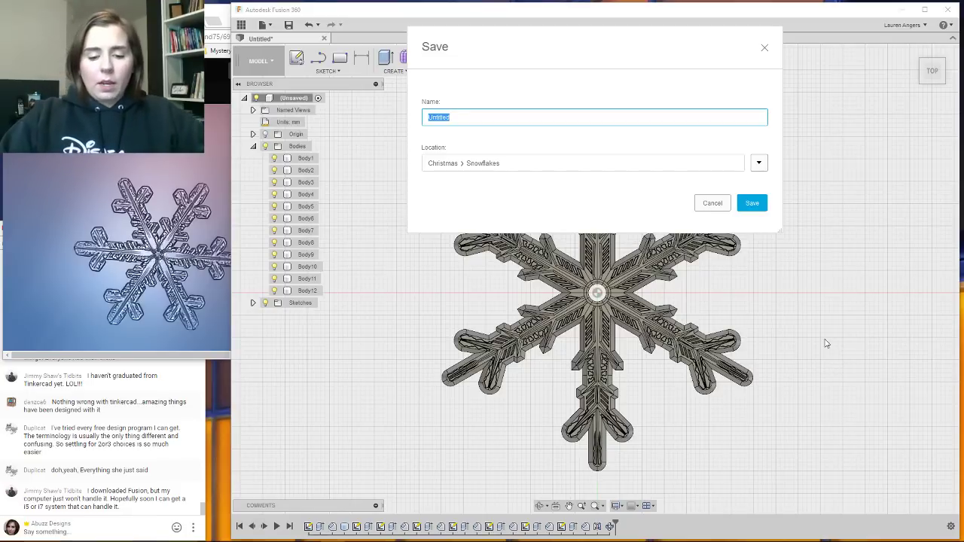
type("LiveStrea")
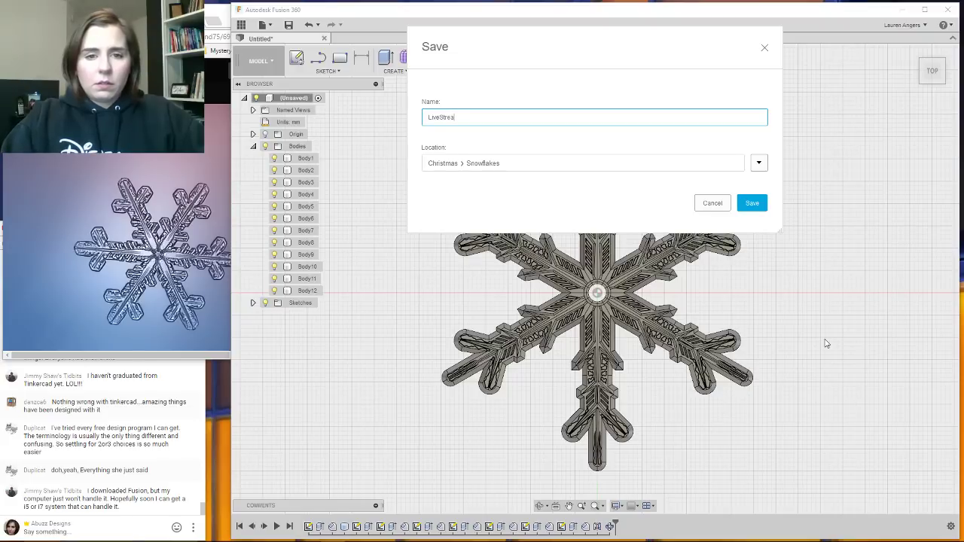
type("m ")
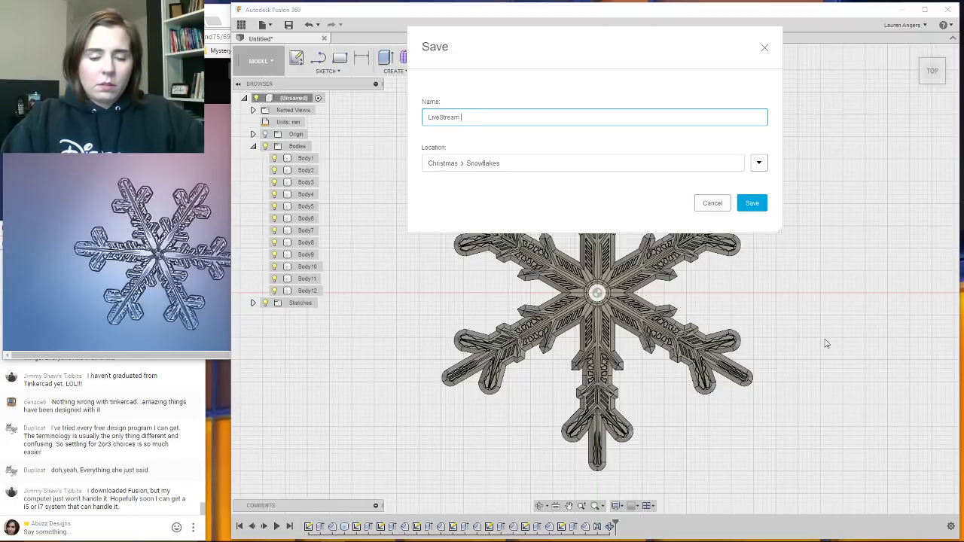
type("Snowflake #6")
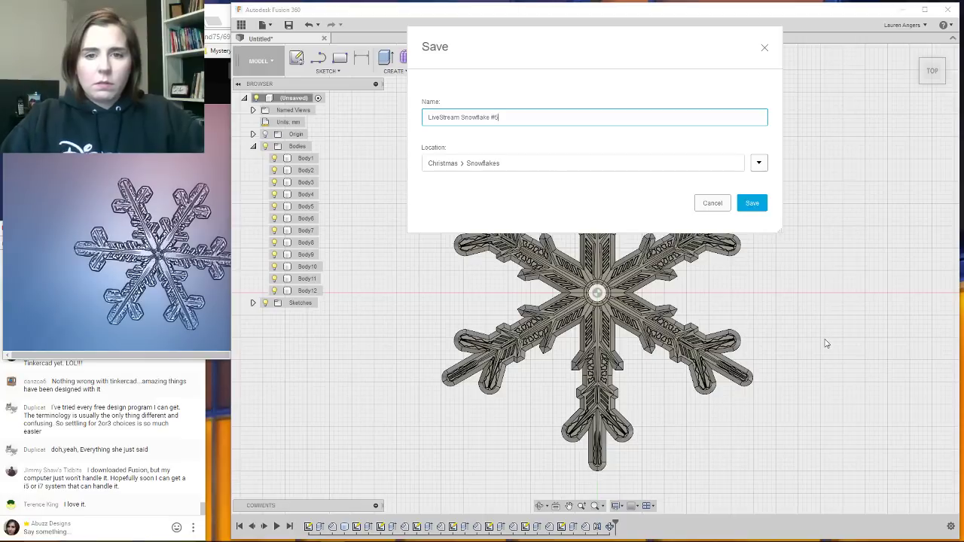
left_click(752, 203)
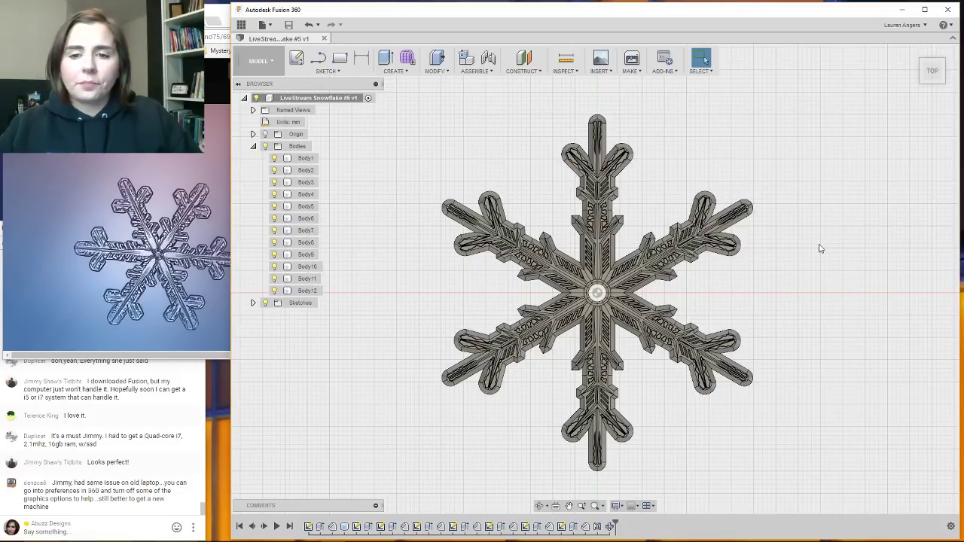
Combine all twelve snowflake bodies into a single body with the Join operation, without keeping the tool bodies.
scroll(820, 248, "down", 2)
scroll(818, 252, "up", 1)
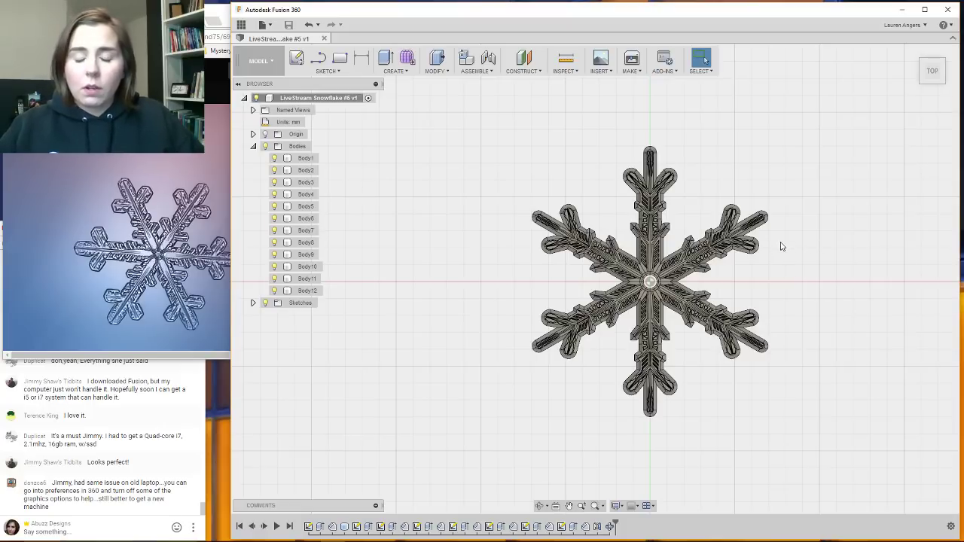
mouse_move(489, 105)
left_mouse_down()
mouse_move(636, 239)
mouse_move(822, 458)
mouse_move(808, 428)
left_mouse_up()
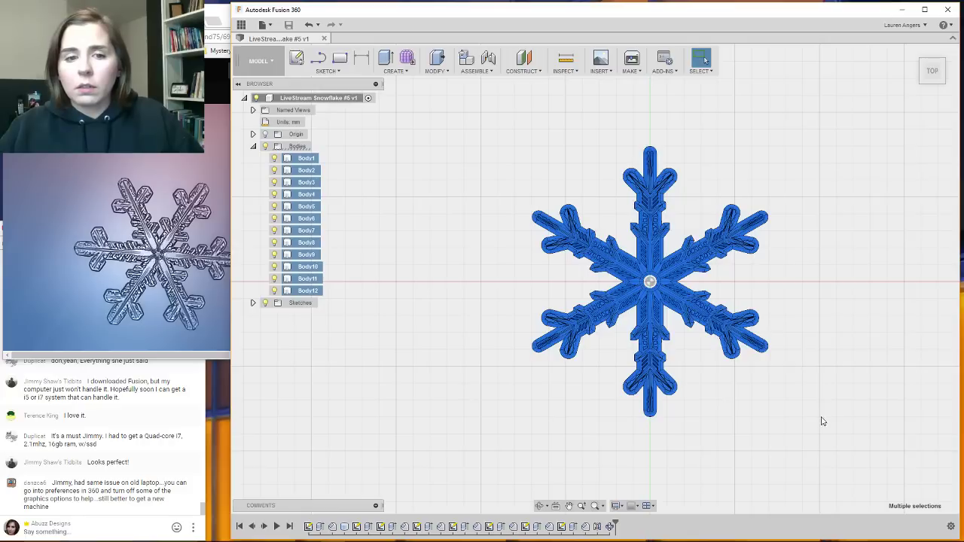
double_click(301, 159)
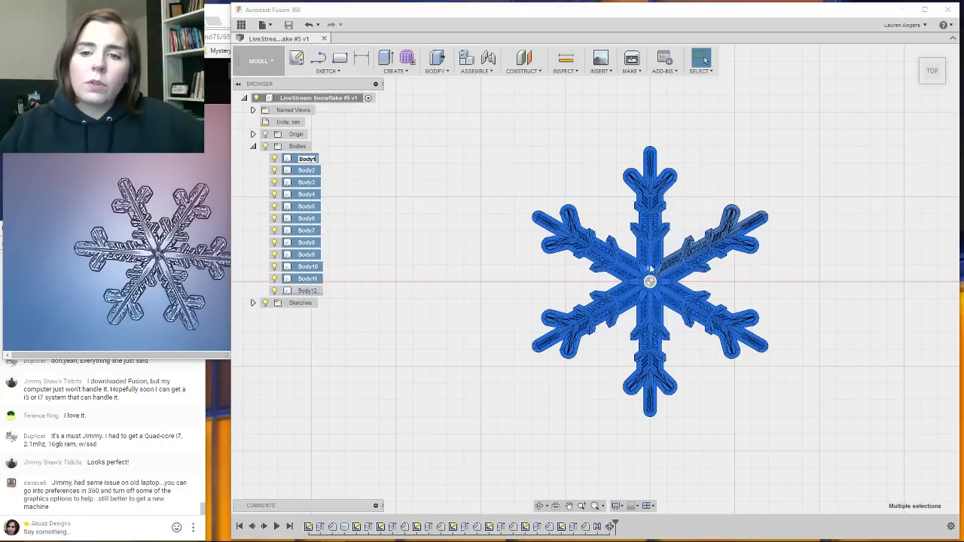
right_click(303, 177)
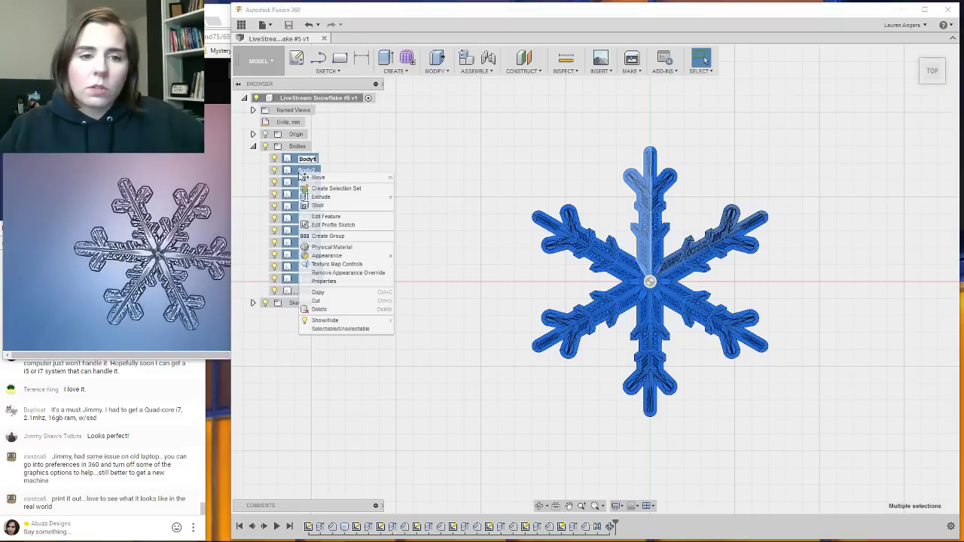
key("Escape")
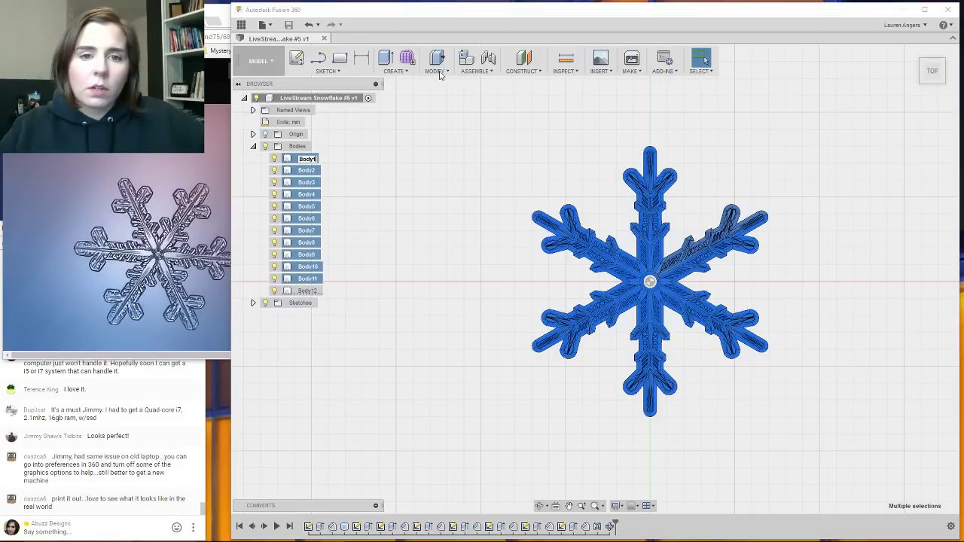
left_click(437, 71)
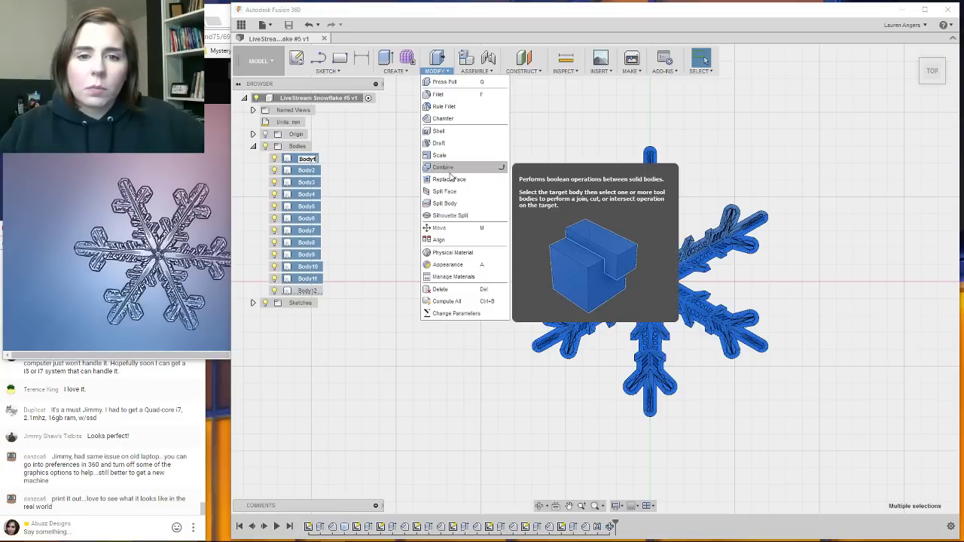
key("Escape")
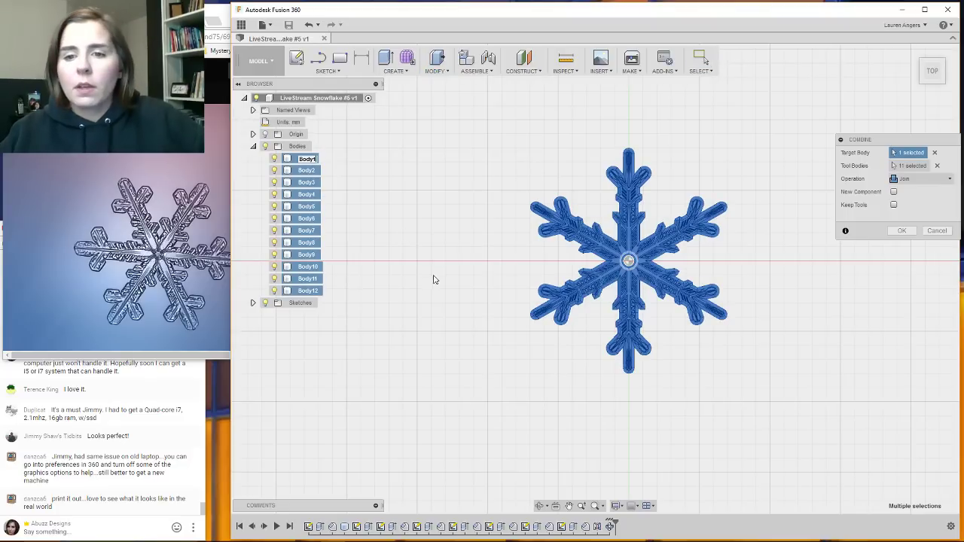
scroll(581, 226, "up", 5)
scroll(717, 236, "down", 2)
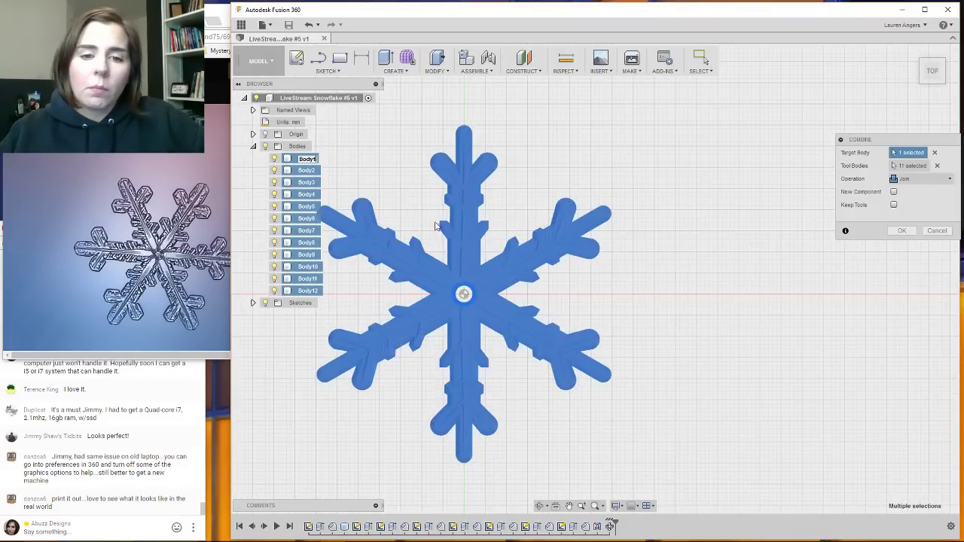
middle_click_drag(437, 218, 497, 207)
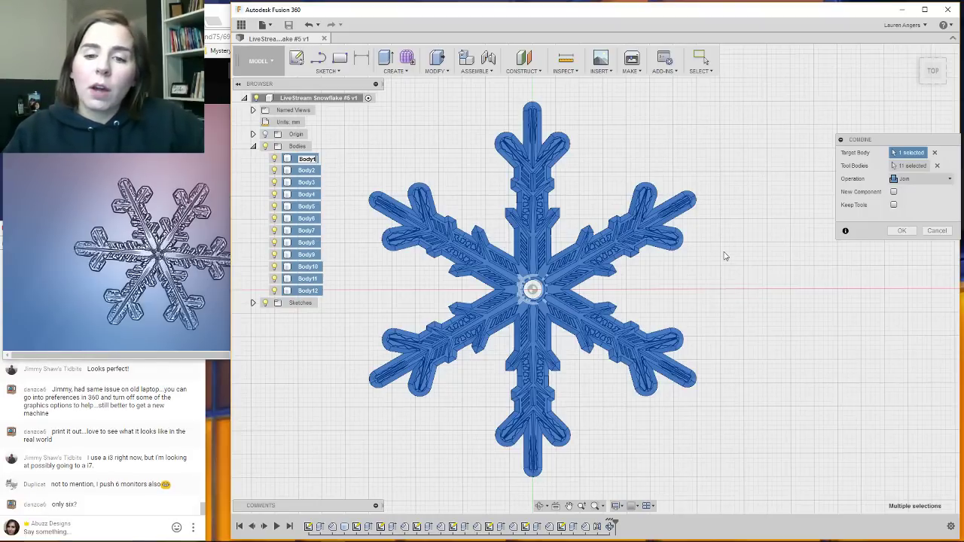
scroll(790, 280, "down", 4)
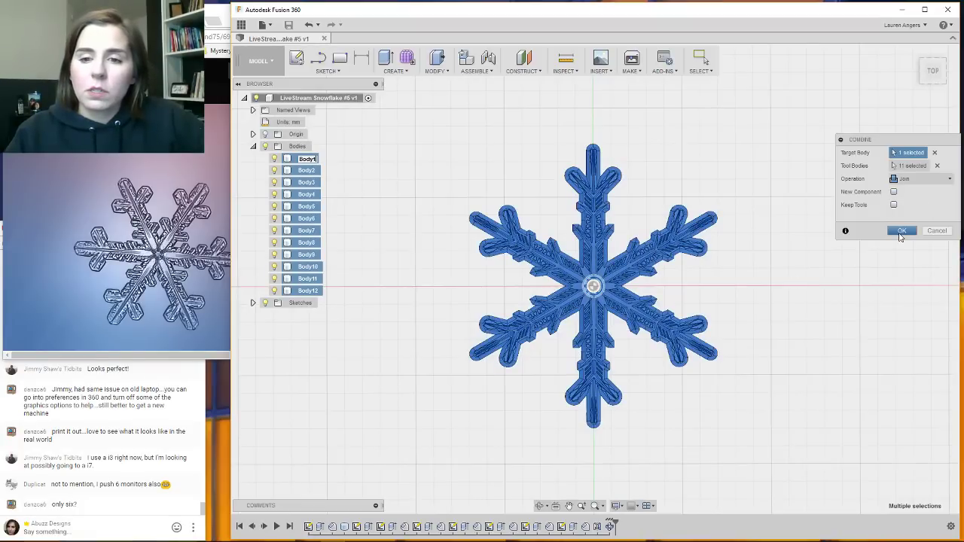
left_click(900, 231)
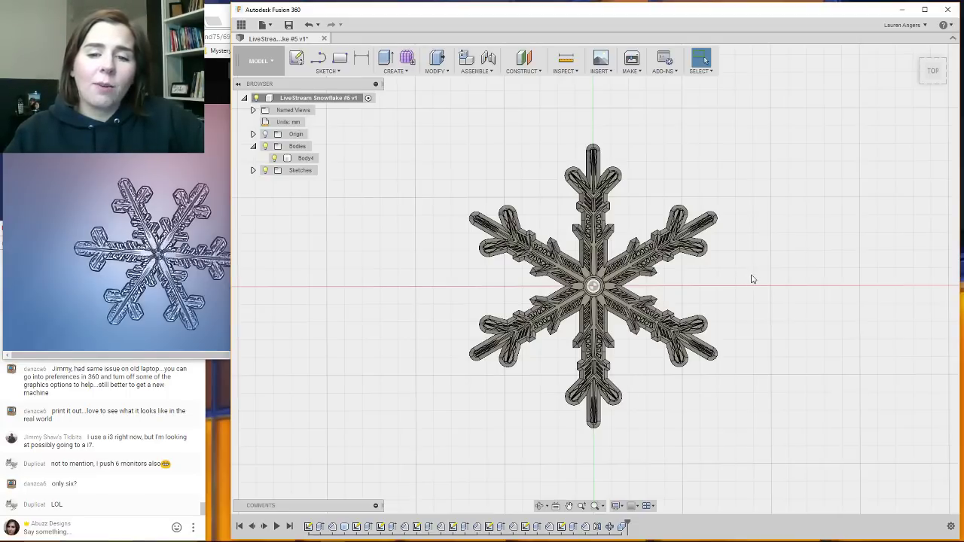
Check the merged snowflake body and export it as a high-refinement STL named "Live Stream Snowflake 2" in the desktop Snowflakes folder.
scroll(716, 264, "up", 4)
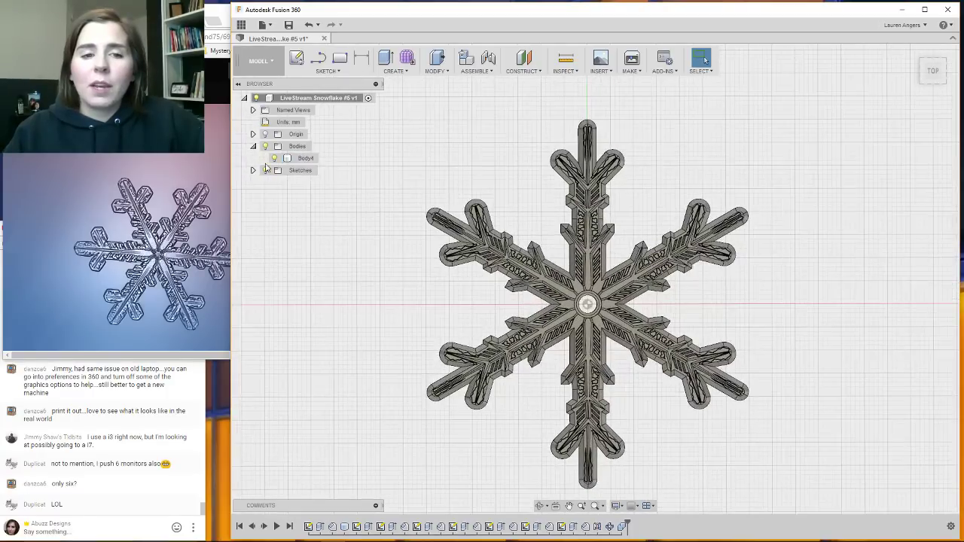
left_click(311, 160)
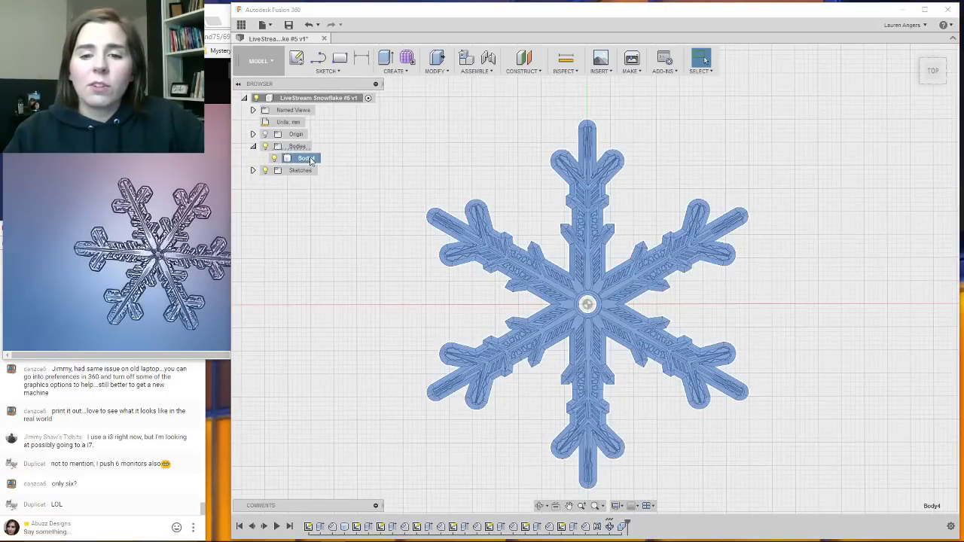
scroll(691, 197, "down", 2)
left_click(803, 184)
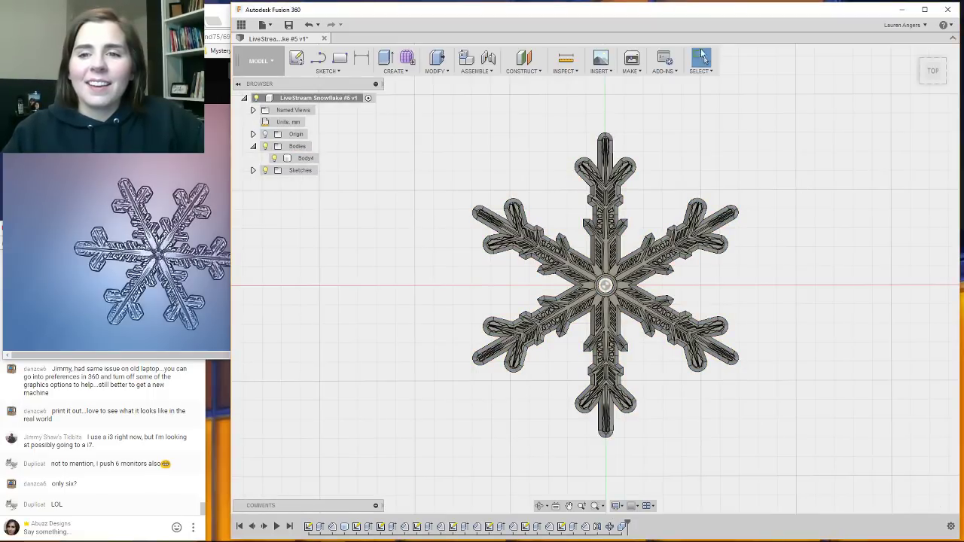
left_click(631, 58)
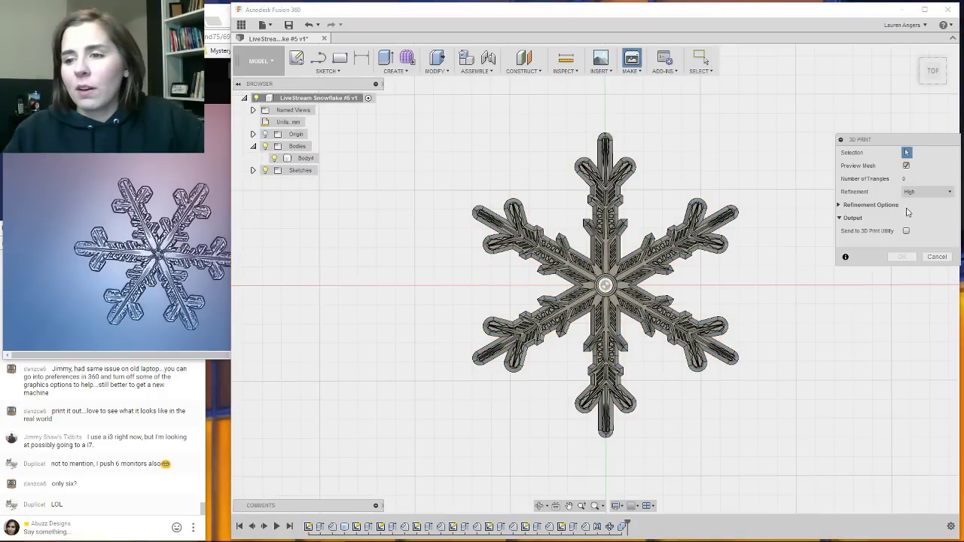
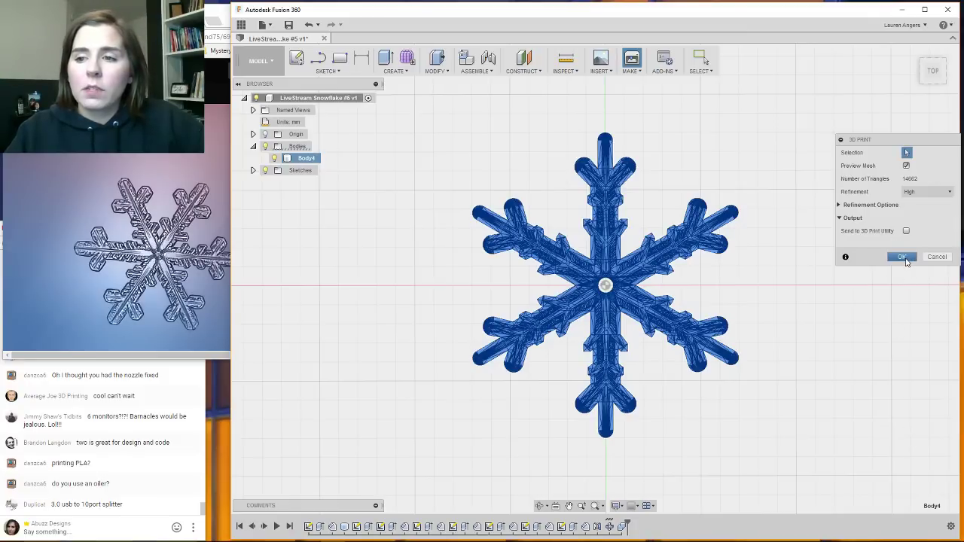
left_click(903, 258)
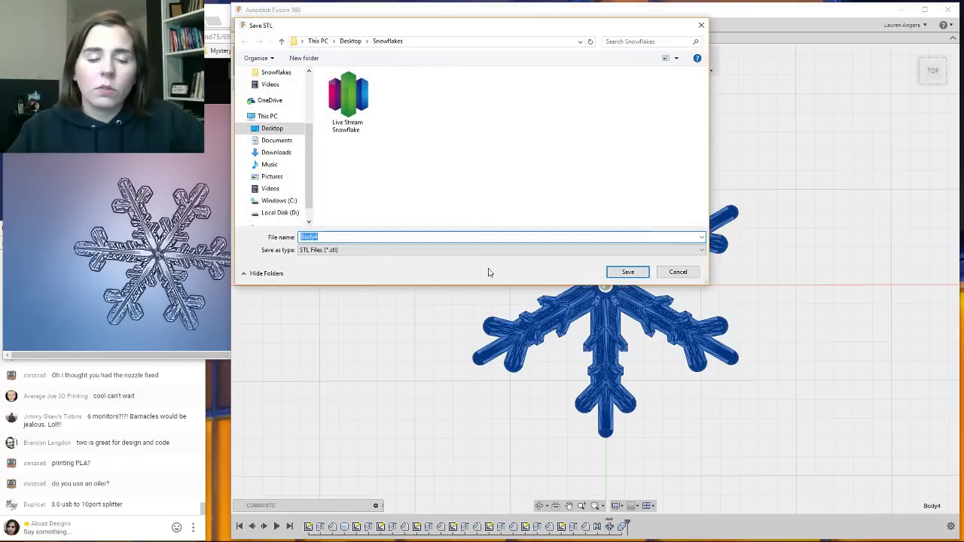
left_click(347, 98)
left_click(382, 237)
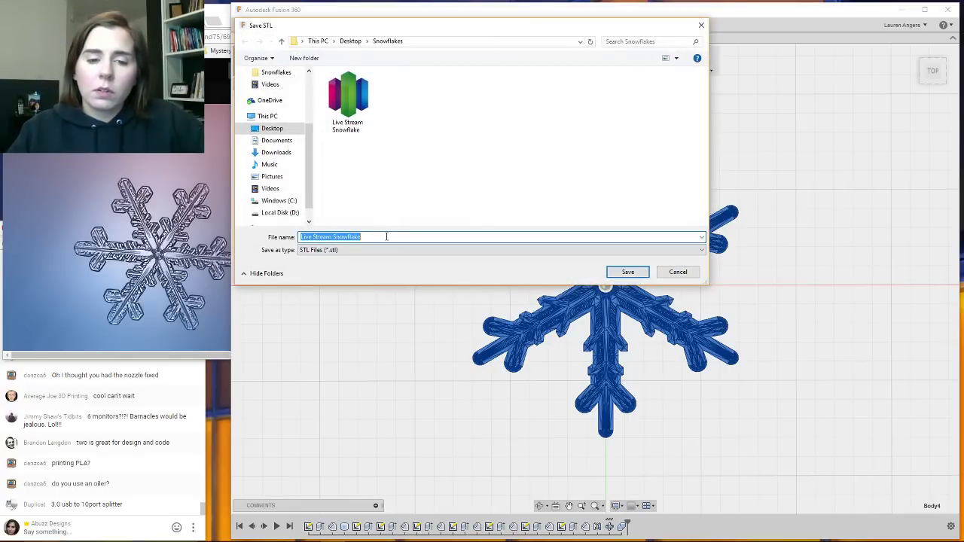
left_click(386, 236)
key("Return")
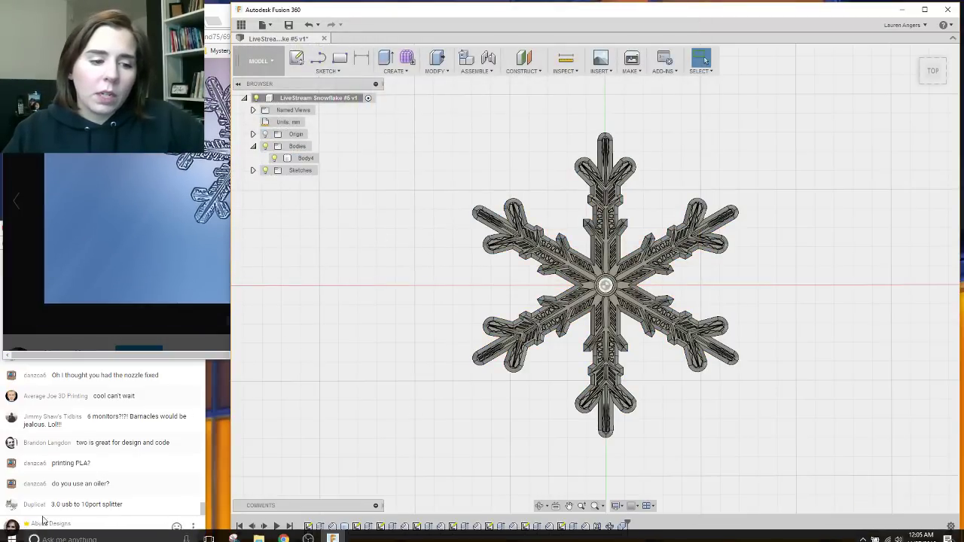
Switch to Simplify3D and replace the loaded snowflake model with the Live Stream Snowflake 2 file.
left_click(12, 533)
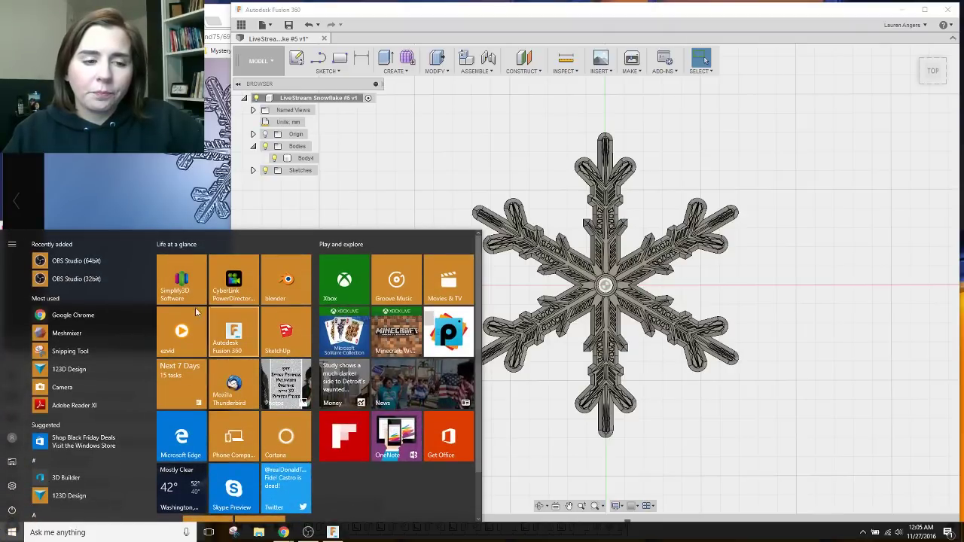
left_click(180, 286)
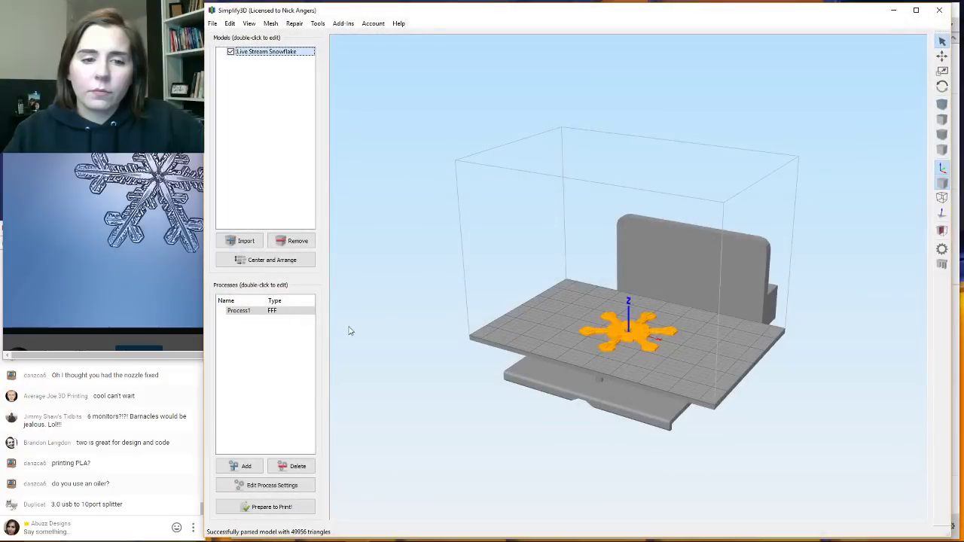
left_click(290, 241)
left_click(239, 241)
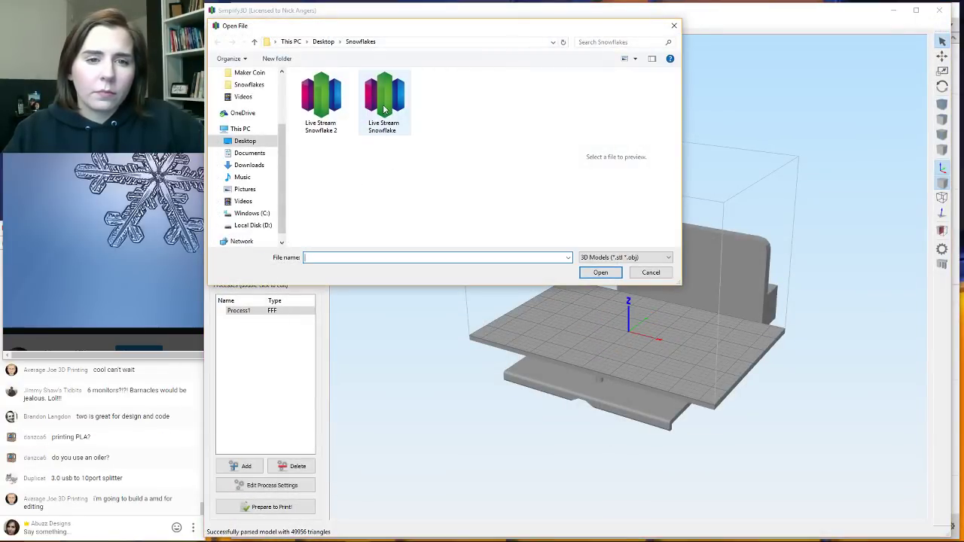
double_click(323, 106)
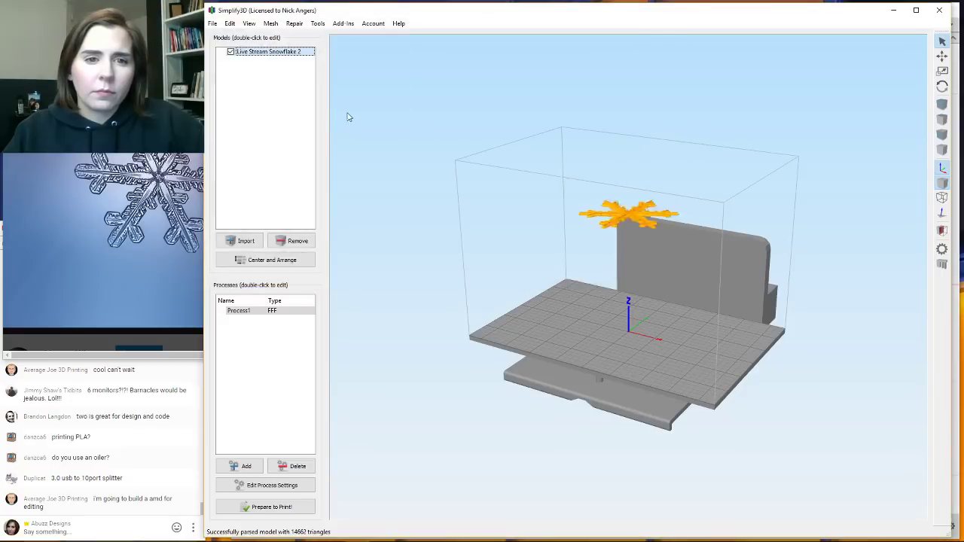
Prepare the snowflake for printing and inspect its toolpath preview closely around the centre and arms.
scroll(572, 339, "up", 3)
scroll(584, 350, "down", 4)
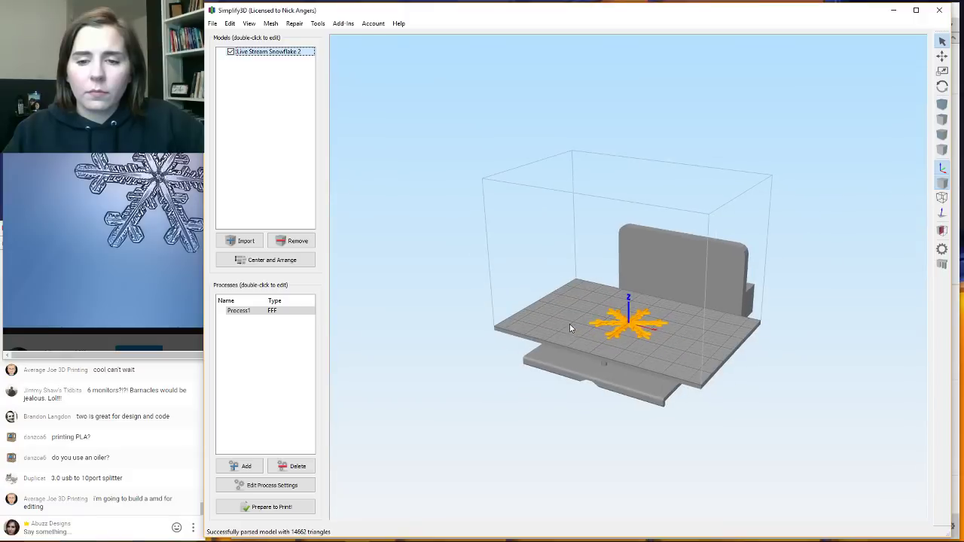
scroll(570, 336, "up", 2)
left_click_drag(568, 344, 585, 382)
scroll(608, 355, "up", 6)
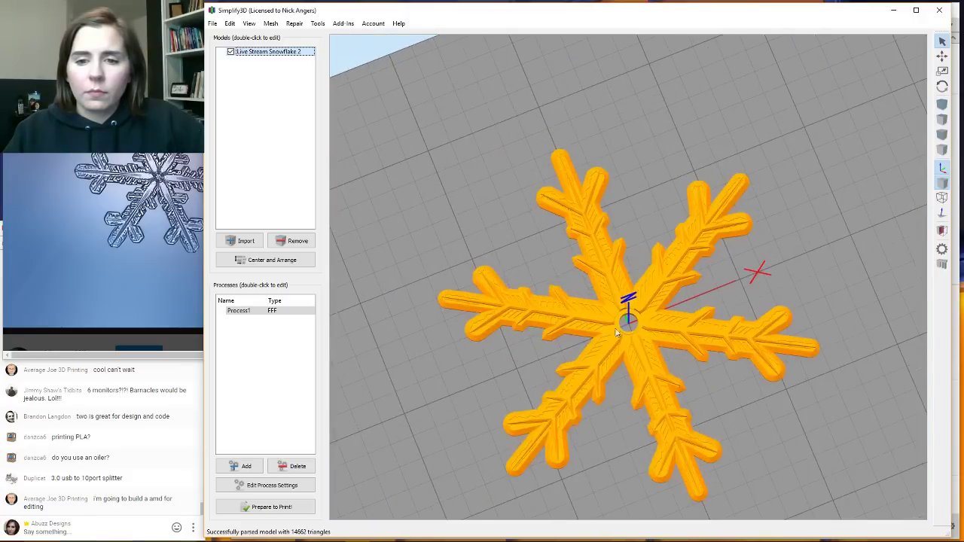
left_click_drag(570, 330, 565, 322)
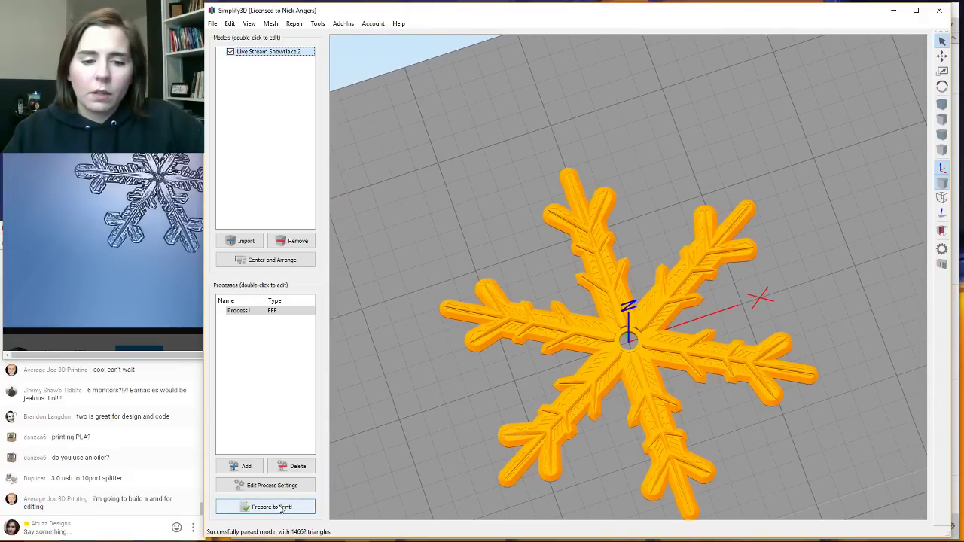
left_click(283, 510)
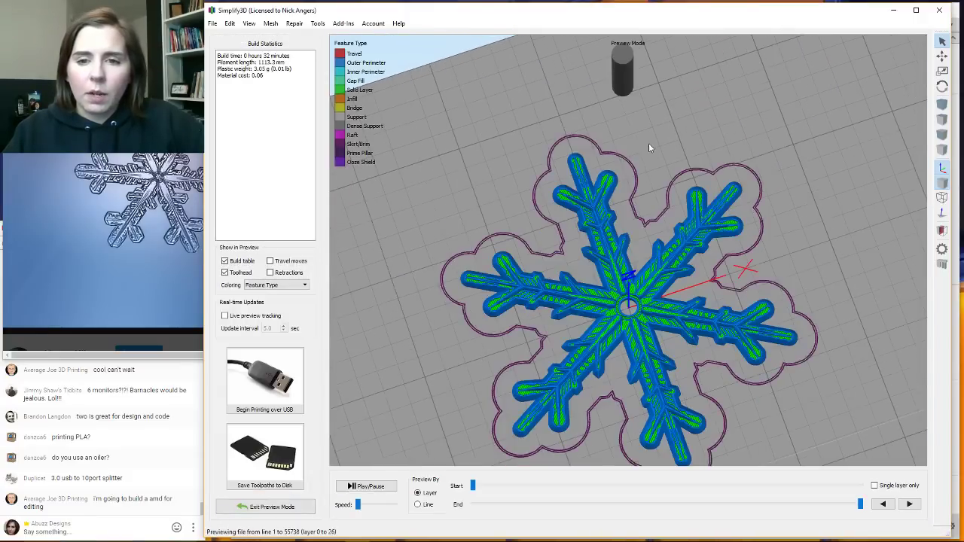
scroll(648, 147, "up", 8)
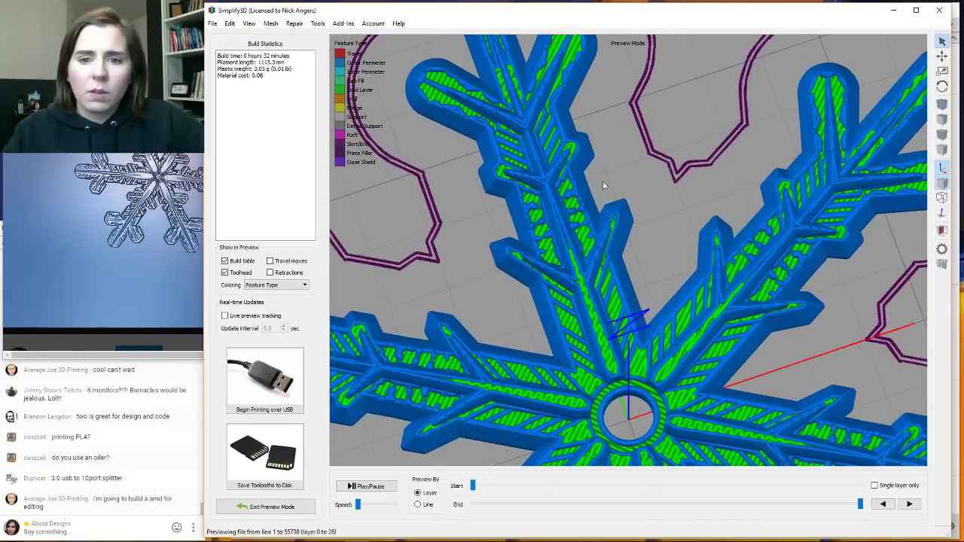
scroll(602, 186, "up", 3)
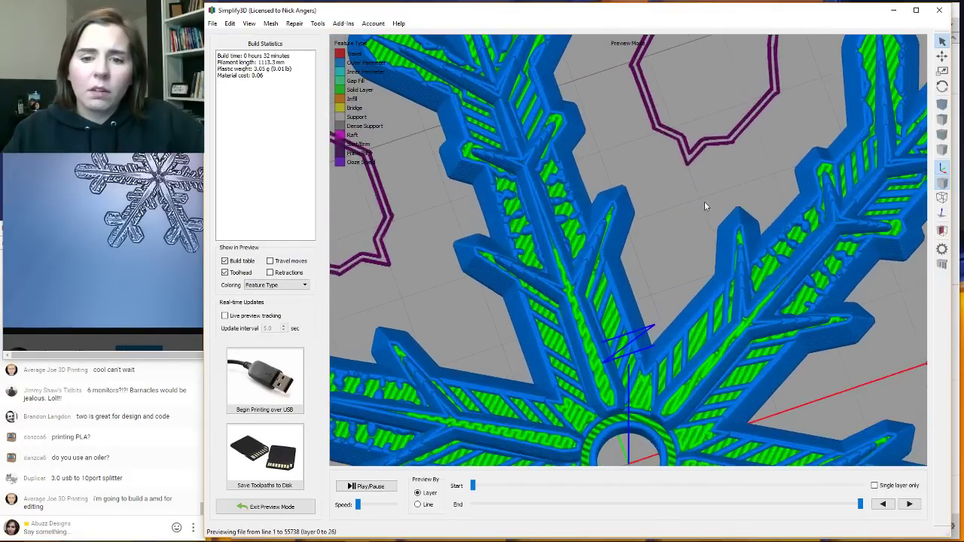
scroll(740, 191, "down", 3)
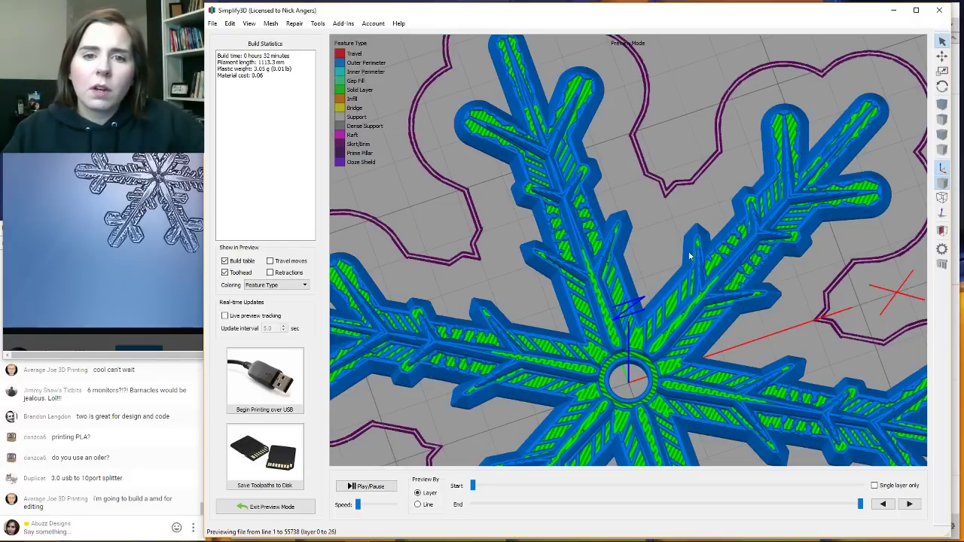
Play the toolpath preview's build animation and examine the engraved detail on the snowflake's arms from several angles and distances.
scroll(732, 254, "down", 2)
scroll(687, 145, "down", 1)
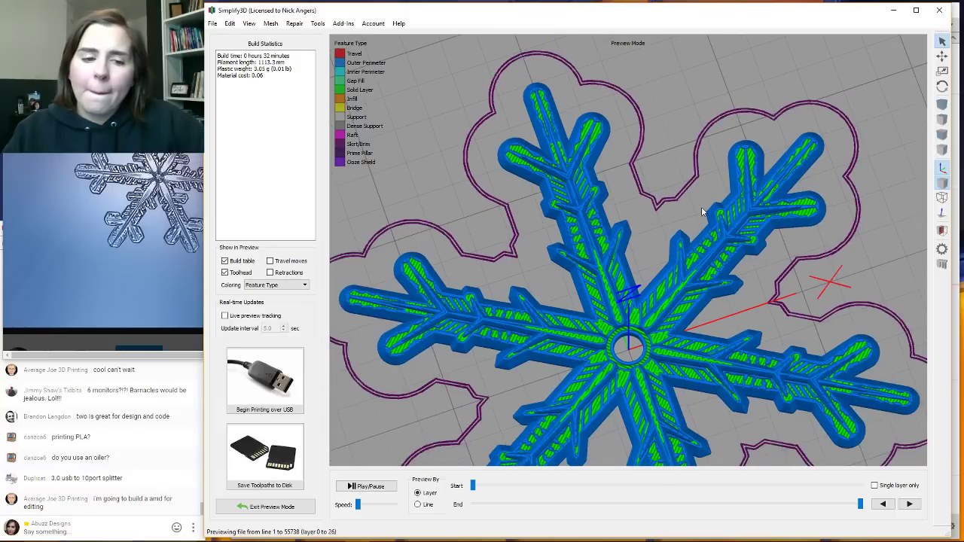
scroll(685, 171, "up", 4)
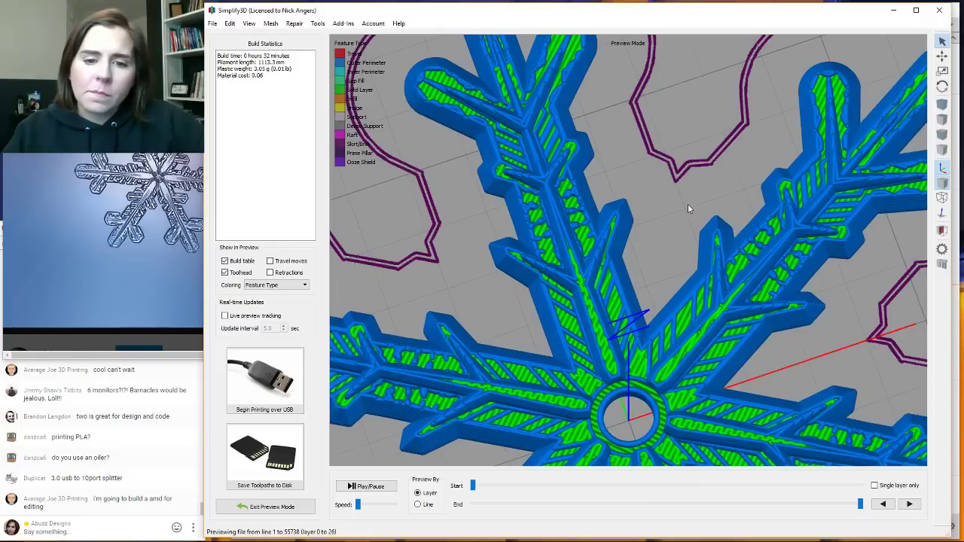
scroll(687, 205, "down", 3)
scroll(664, 187, "down", 2)
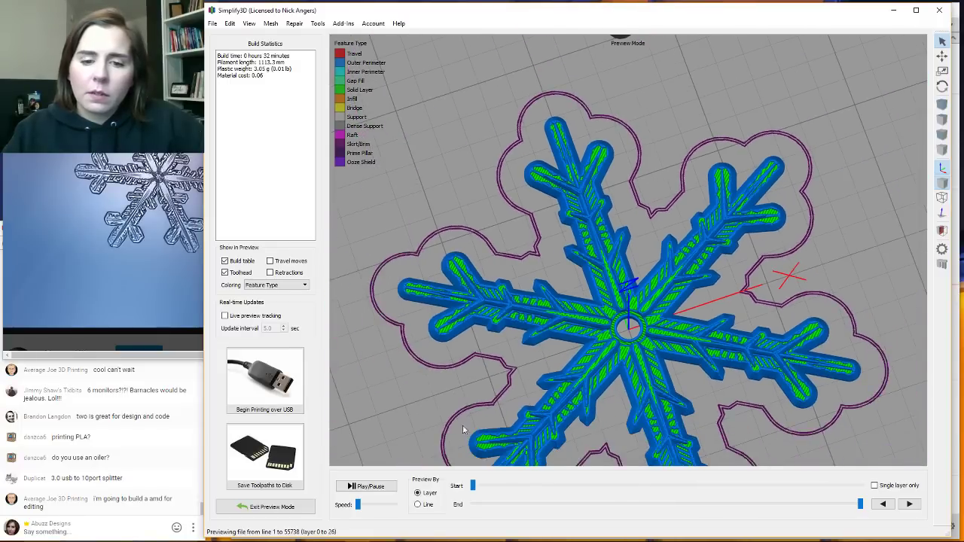
left_click(381, 486)
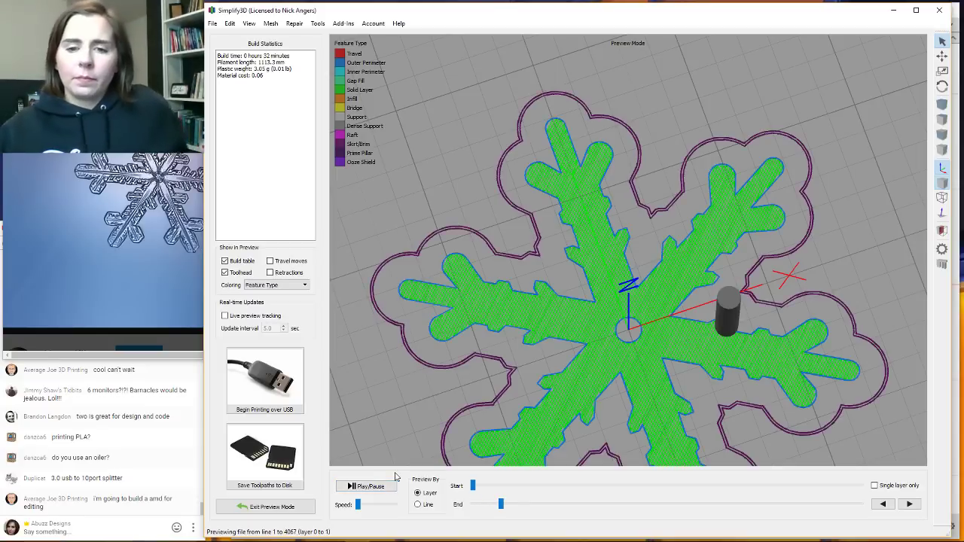
left_click_drag(444, 207, 460, 341)
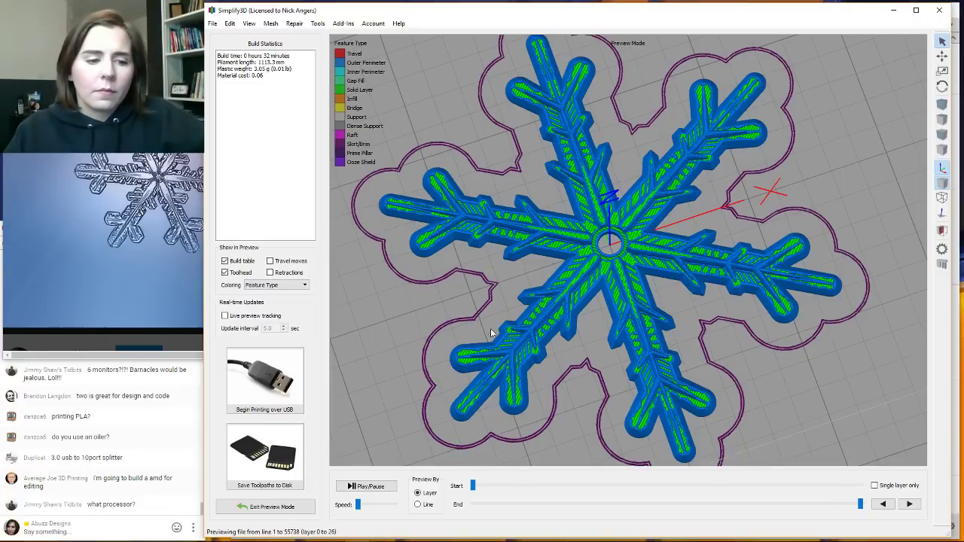
scroll(502, 367, "down", 3)
scroll(500, 359, "up", 2)
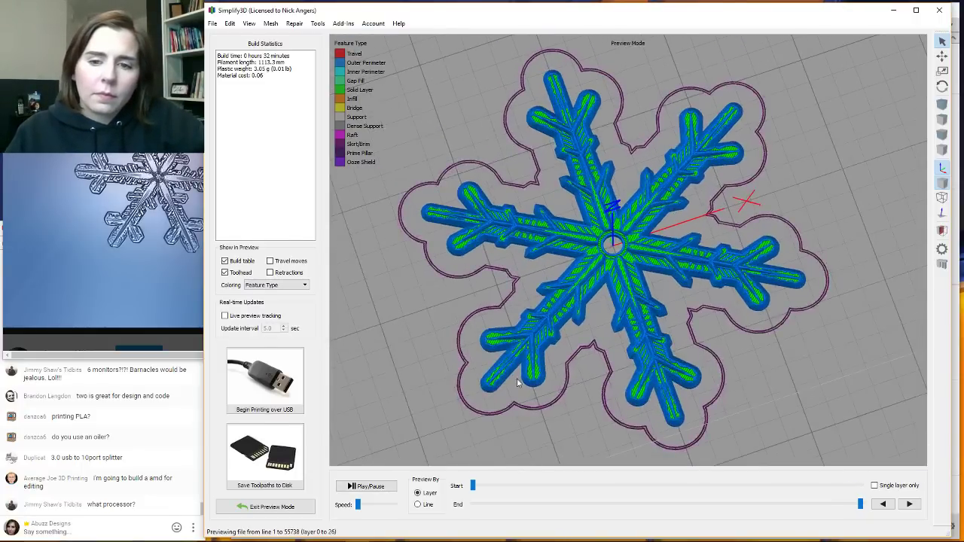
left_click_drag(498, 352, 547, 300)
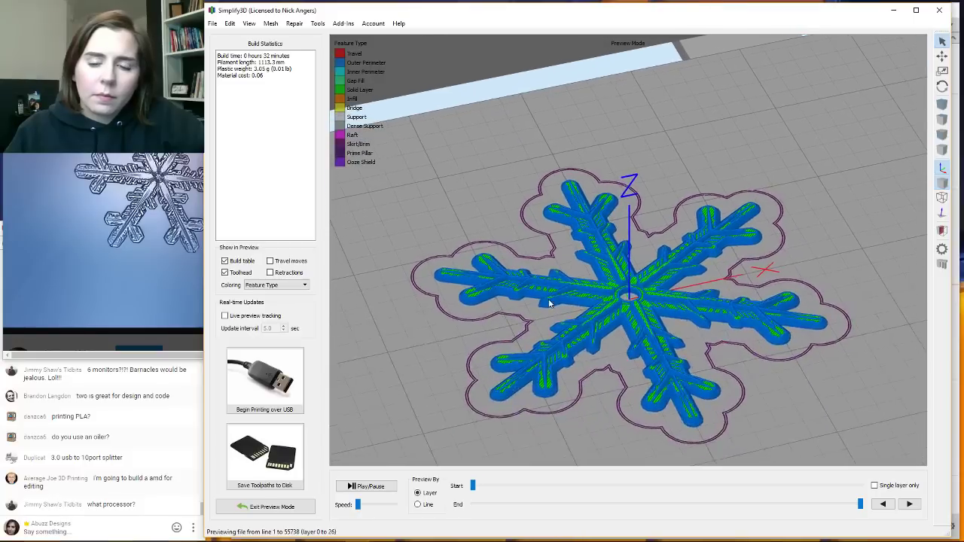
scroll(591, 351, "up", 5)
scroll(590, 350, "up", 2)
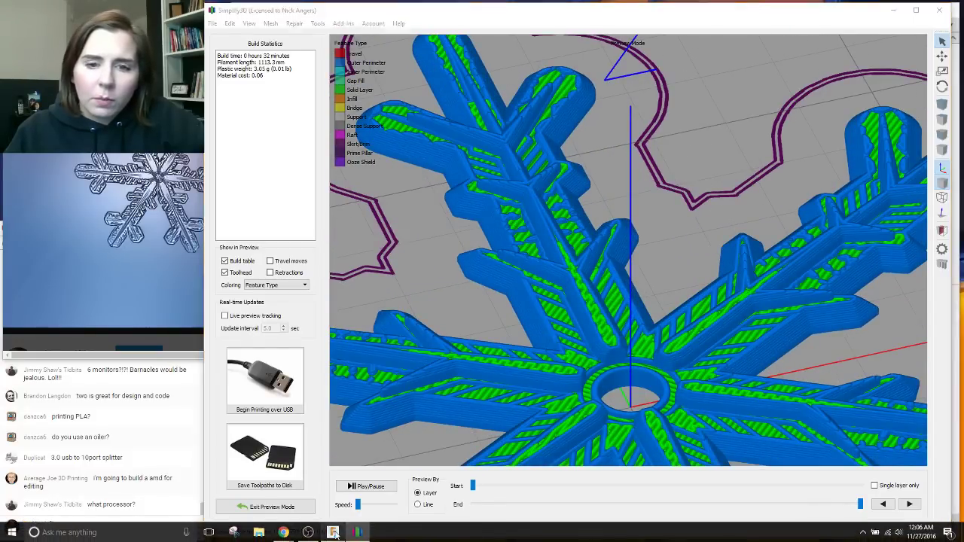
Switch to Fusion 360, roll the history back to the slanted-bar engraving sketch near the centre, and open that sketch for editing.
left_click(332, 531)
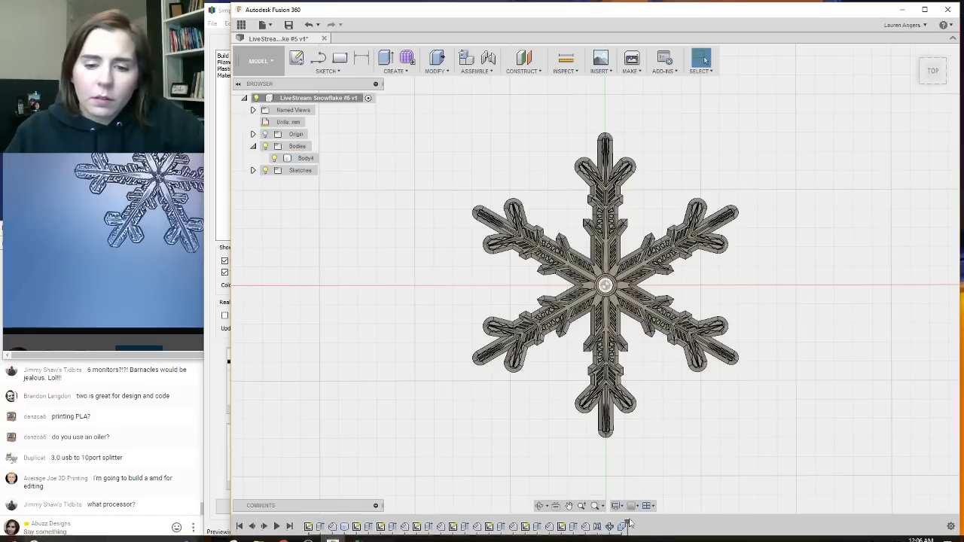
scroll(590, 280, "up", 10)
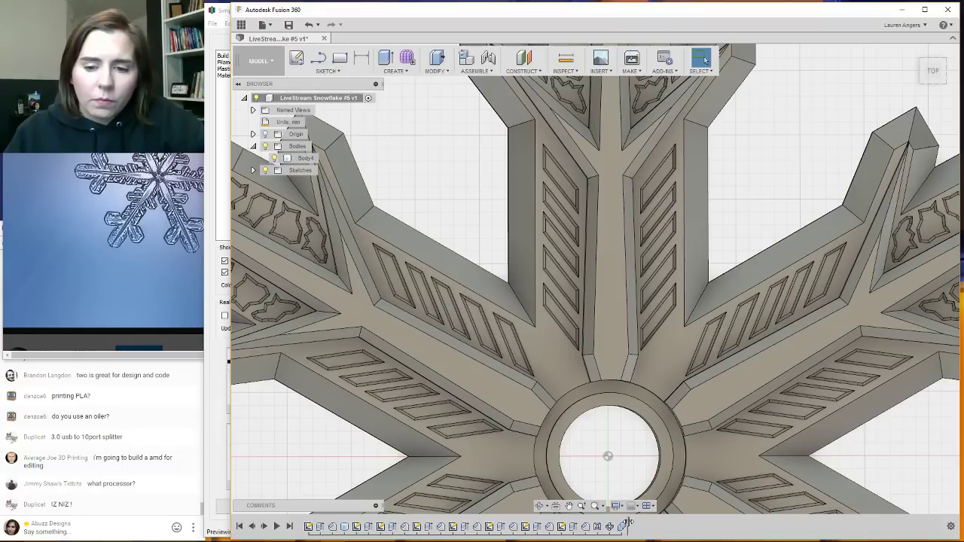
left_click_drag(624, 528, 573, 529)
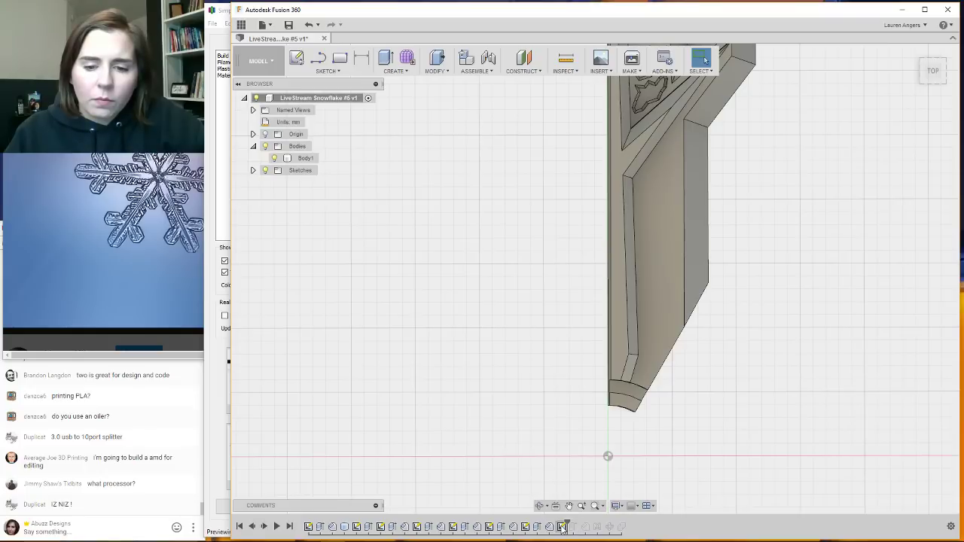
right_click(562, 528)
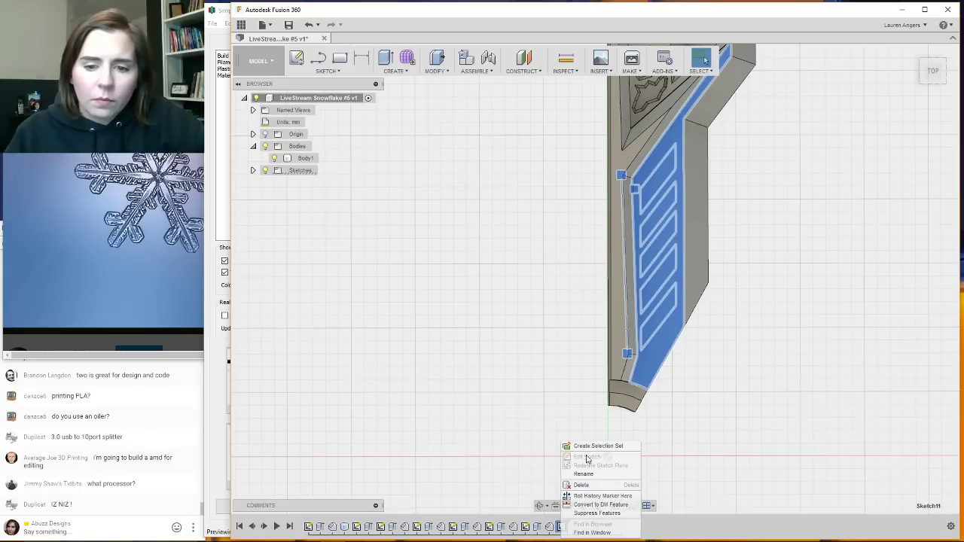
left_click(571, 395)
left_click(544, 407)
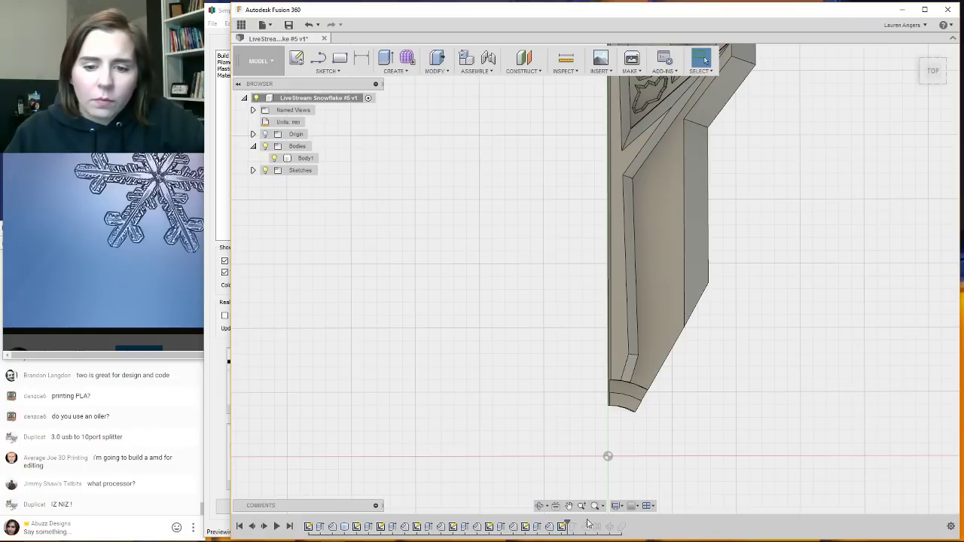
left_click(561, 528)
right_click(562, 527)
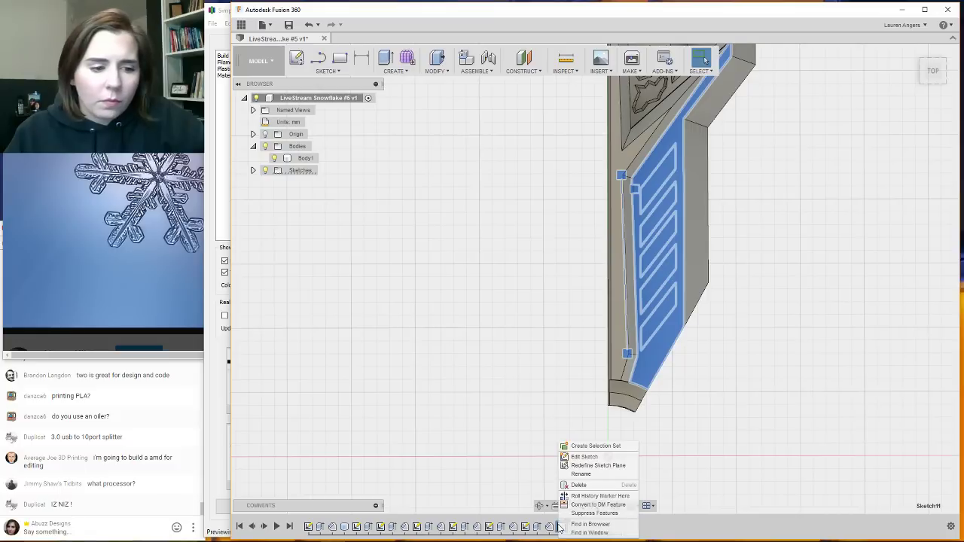
left_click(582, 459)
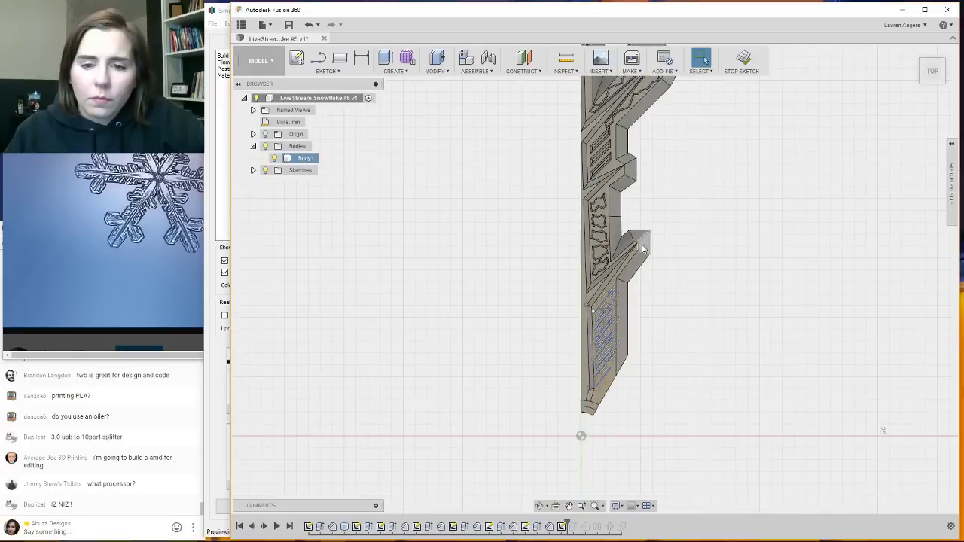
Try to reshape the uppermost slanted bar by moving its upper edge, and undo the move.
scroll(591, 357, "up", 1)
scroll(649, 161, "down", 4)
scroll(605, 273, "up", 8)
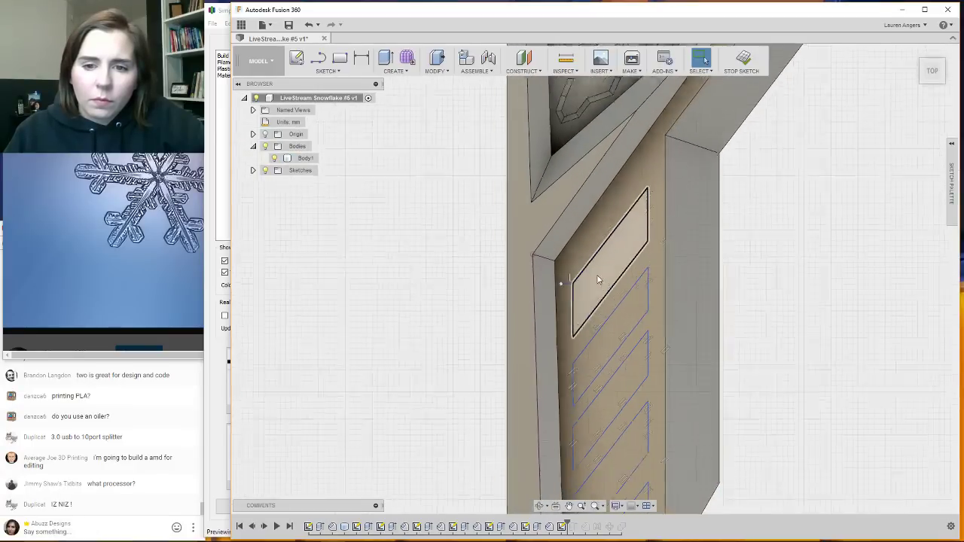
left_click(593, 247)
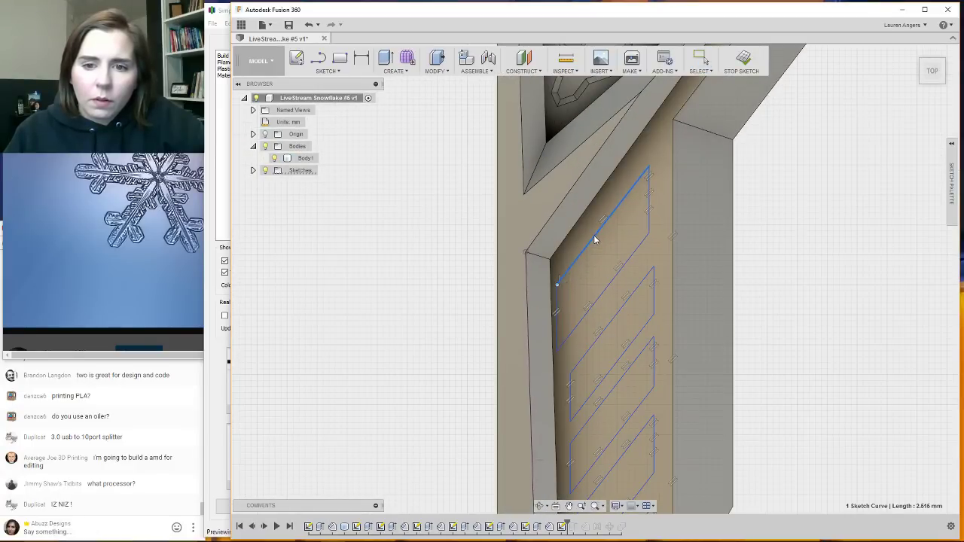
left_click_drag(601, 245, 605, 248)
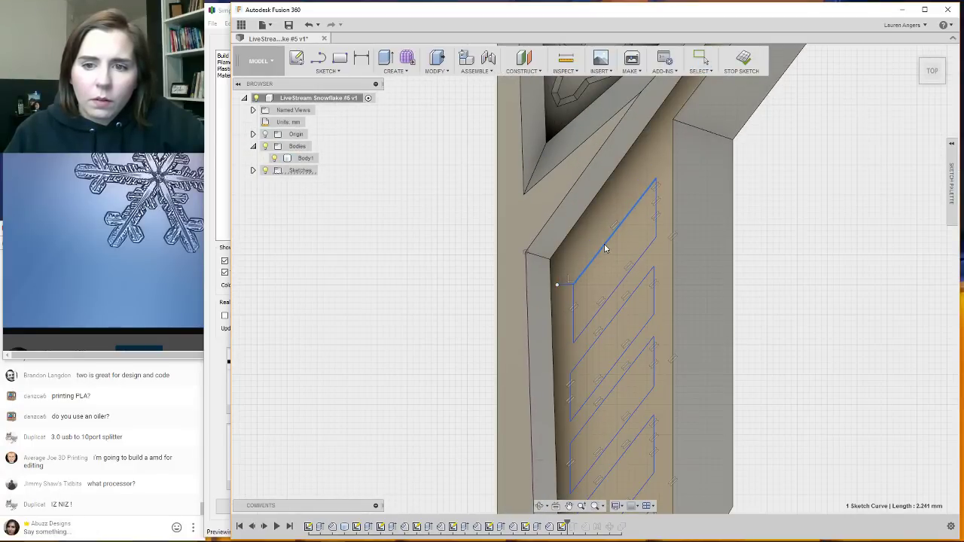
left_click(311, 24)
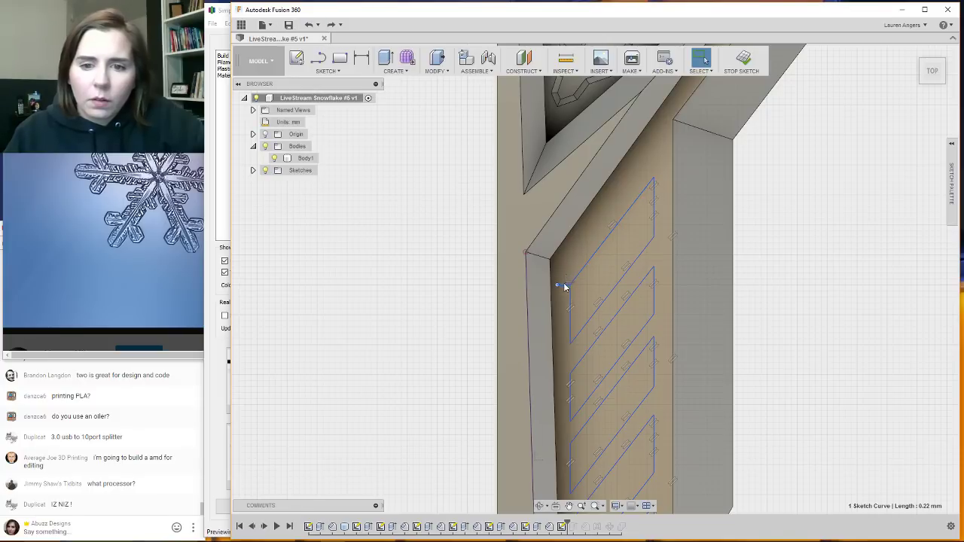
Remove the short stray line at the uppermost slanted bar and shift the long edges of the two uppermost bars outward to widen their gap.
left_click(598, 234)
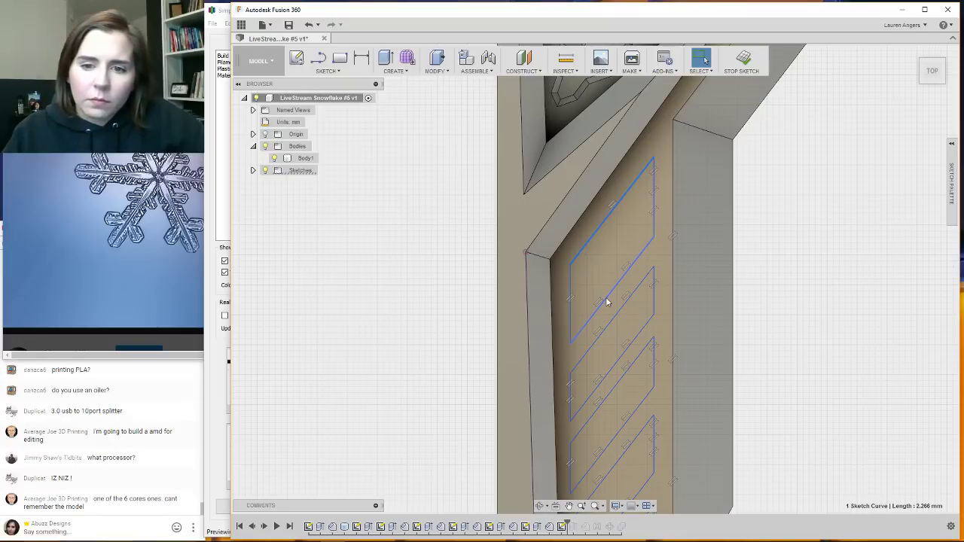
left_click_drag(605, 299, 612, 271)
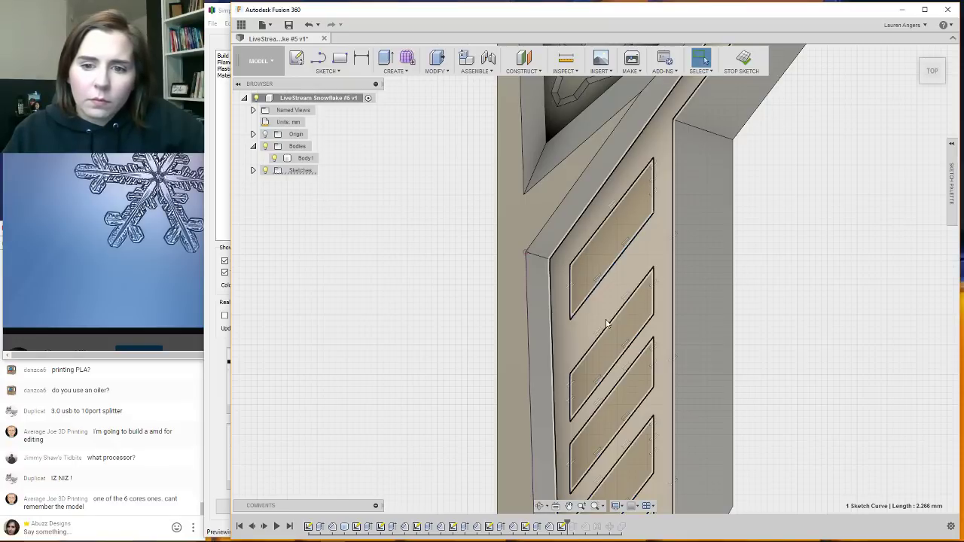
mouse_move(611, 325)
left_mouse_down()
mouse_move(618, 301)
mouse_move(620, 315)
left_mouse_up()
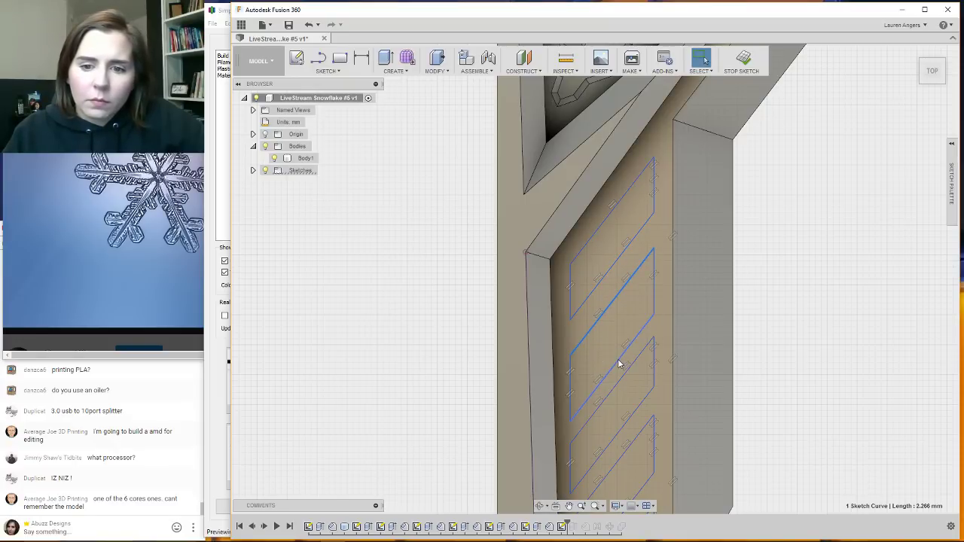
scroll(614, 153, "down", 3)
scroll(621, 141, "down", 2)
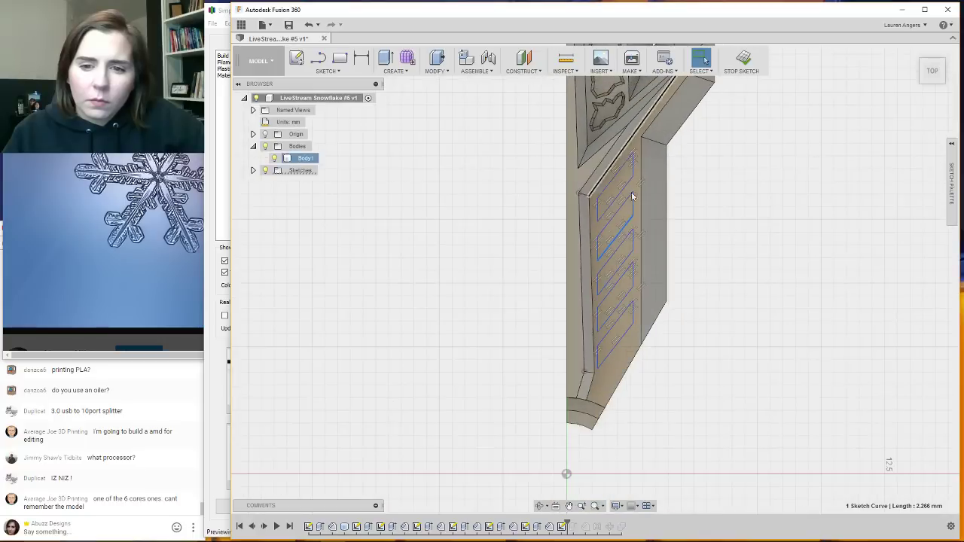
Move the long edges of the three lower slanted bars slightly toward the snowflake's centre to widen the gaps between the bars.
scroll(624, 271, "up", 3)
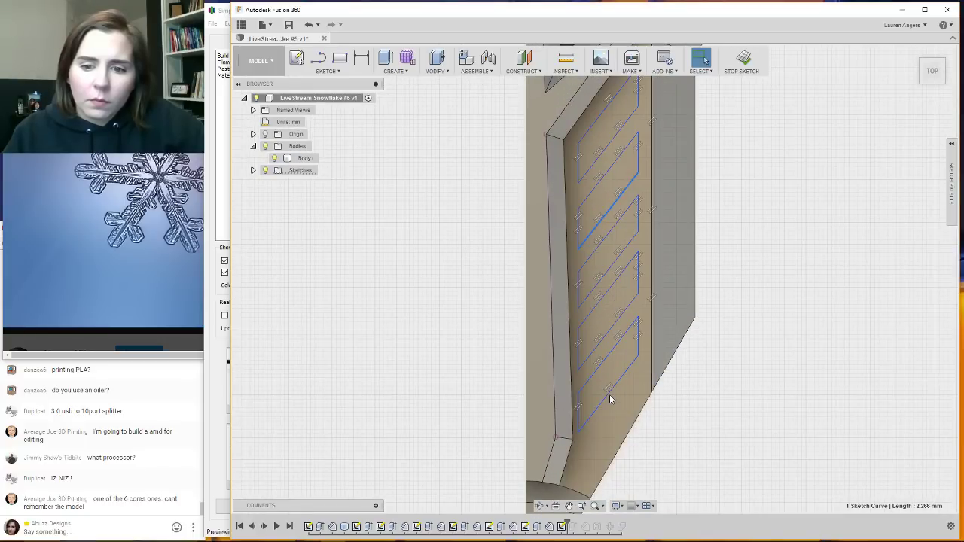
left_click_drag(609, 392, 612, 408)
left_click_drag(606, 354, 611, 365)
left_click_drag(611, 330, 611, 337)
left_click_drag(613, 289, 612, 294)
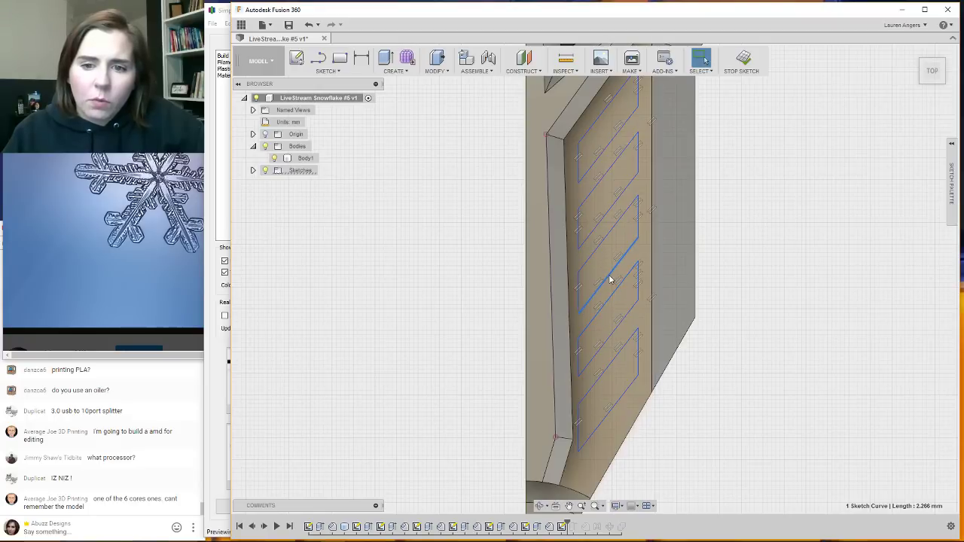
middle_click_drag(612, 236, 641, 379, "shift")
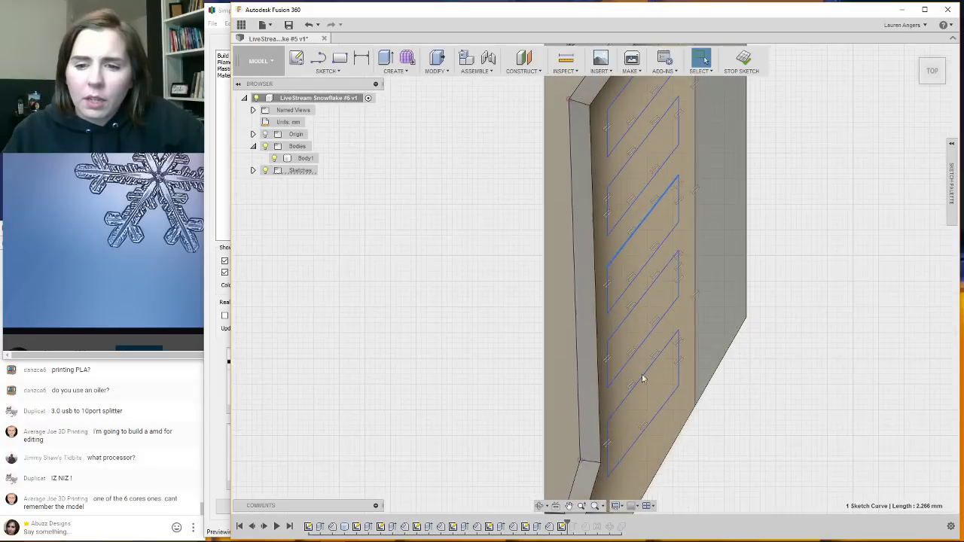
left_click(642, 301)
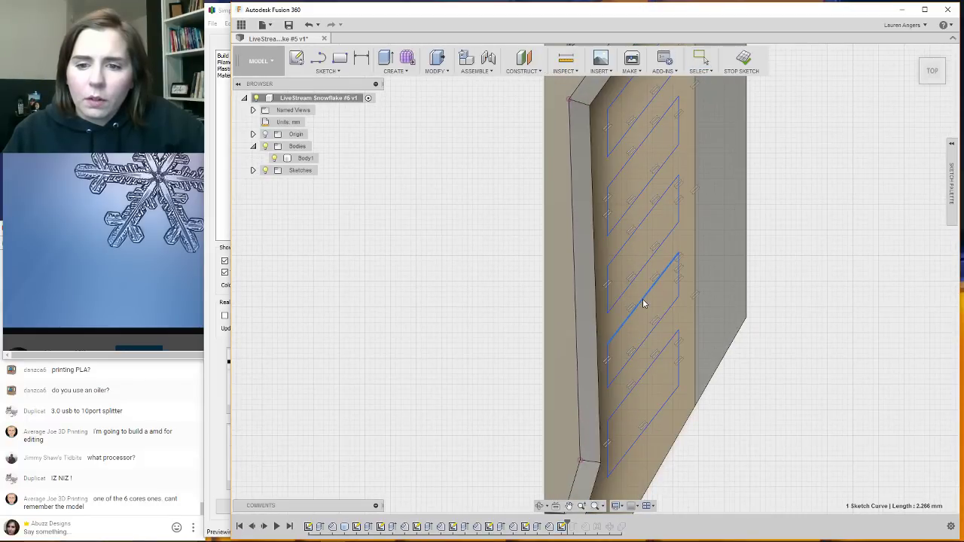
Shift the lowest slanted bar slightly toward the centre, finish the sketch and restore the full snowflake at the end of the history.
scroll(660, 309, "down", 2)
scroll(658, 380, "up", 1)
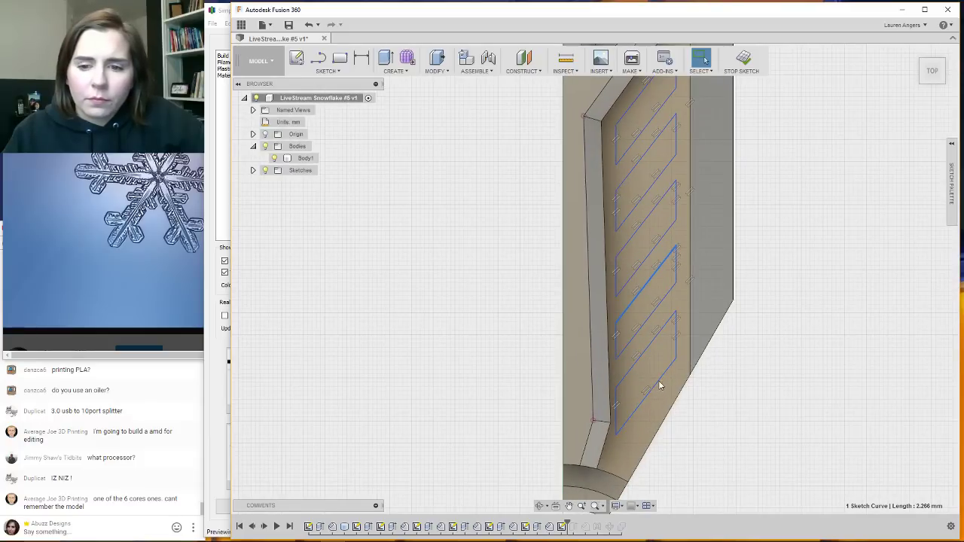
left_click(660, 382)
left_click(660, 384)
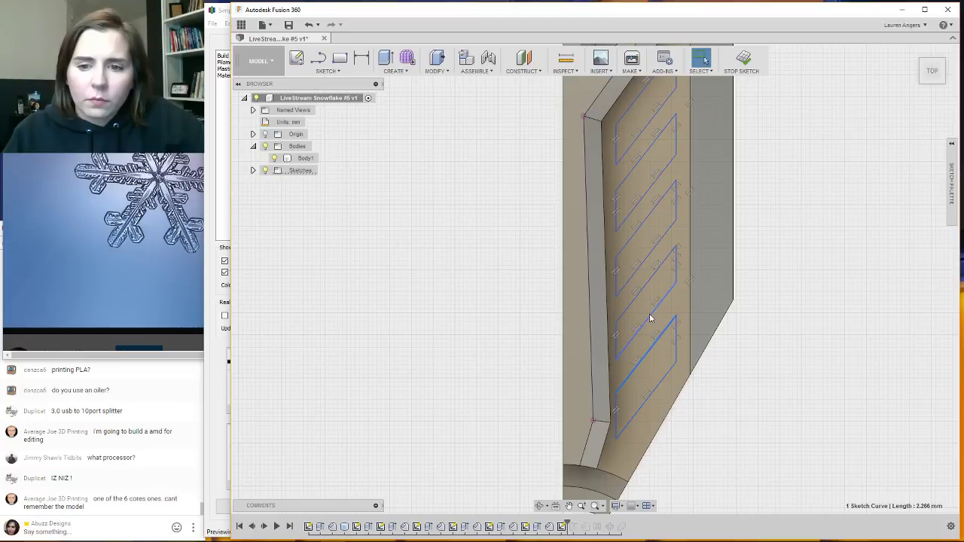
scroll(647, 337, "down", 3)
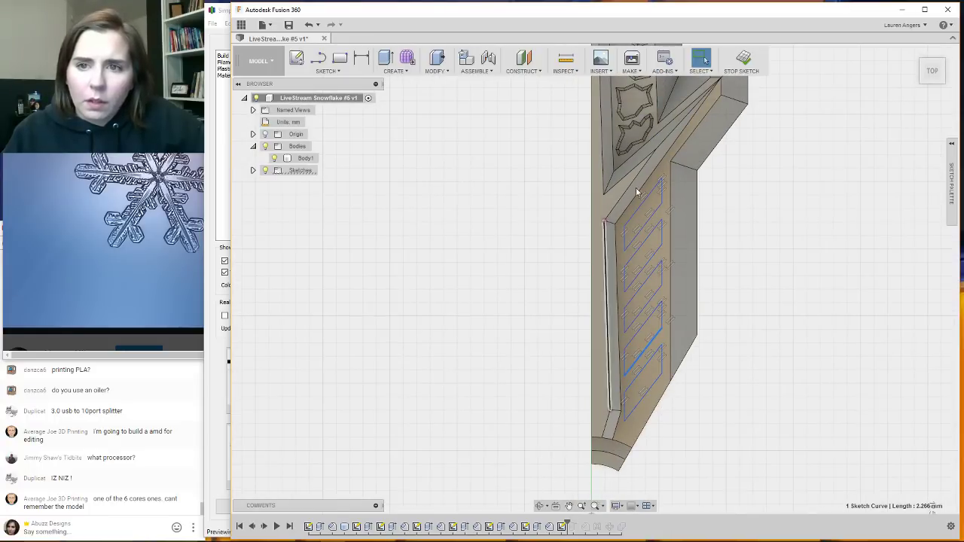
left_click(743, 60)
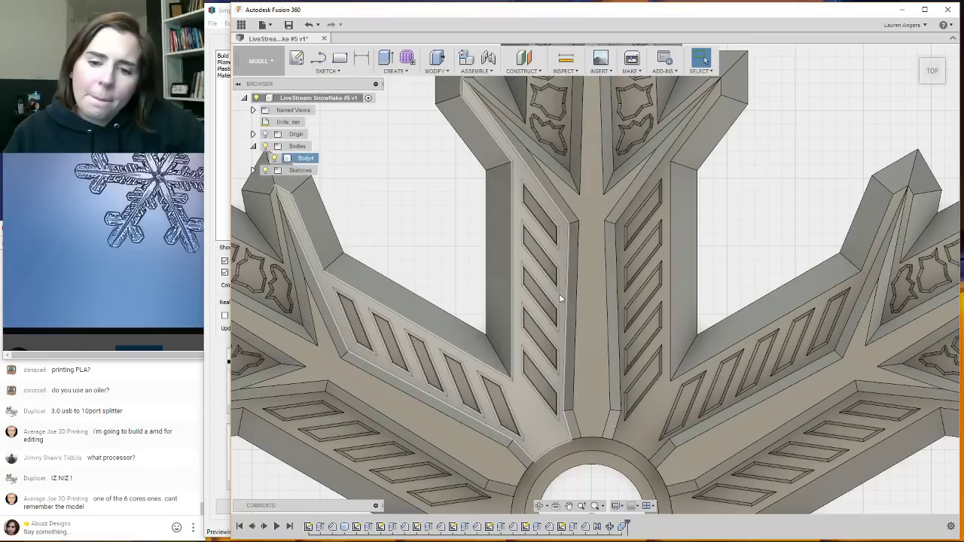
Set up a 3D print export of the whole snowflake body with High refinement.
scroll(551, 284, "down", 8)
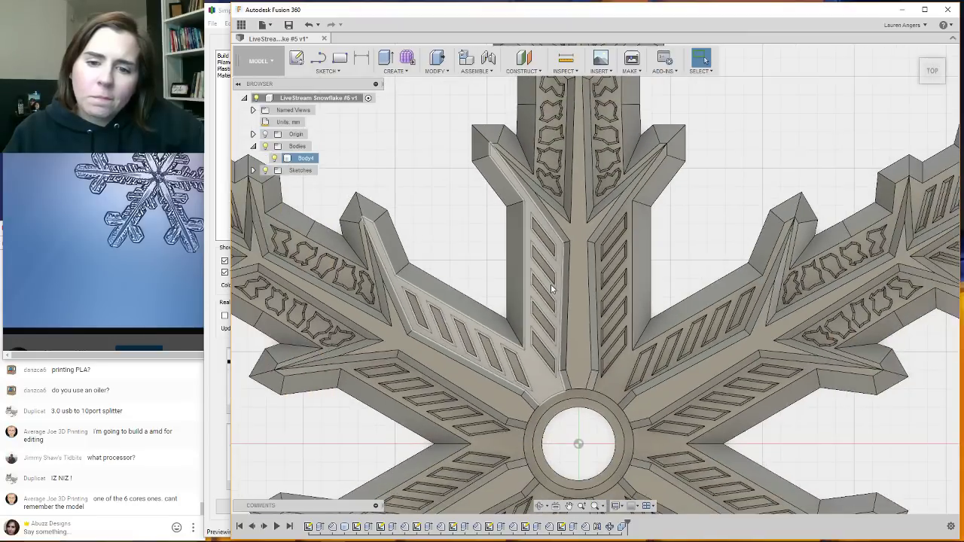
scroll(594, 189, "down", 3)
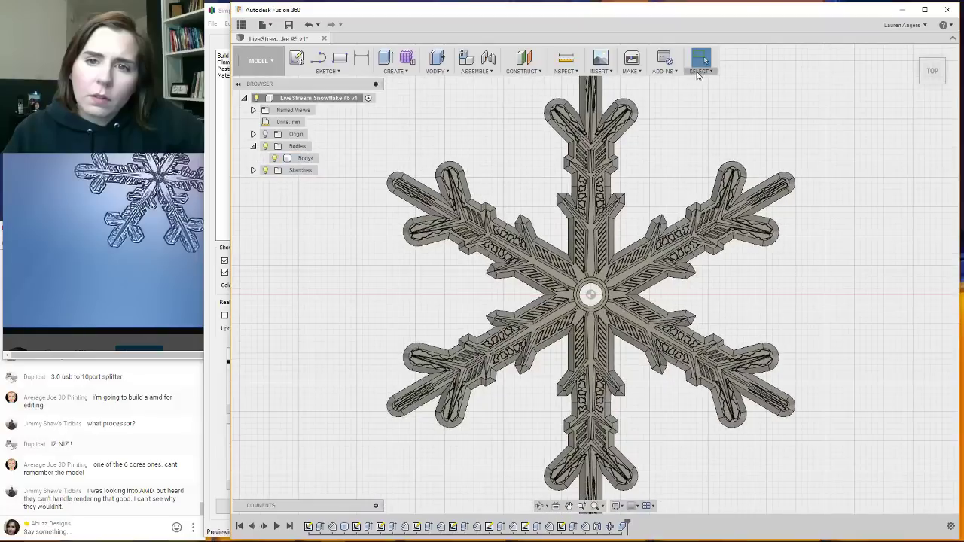
left_click(631, 58)
left_click(906, 165)
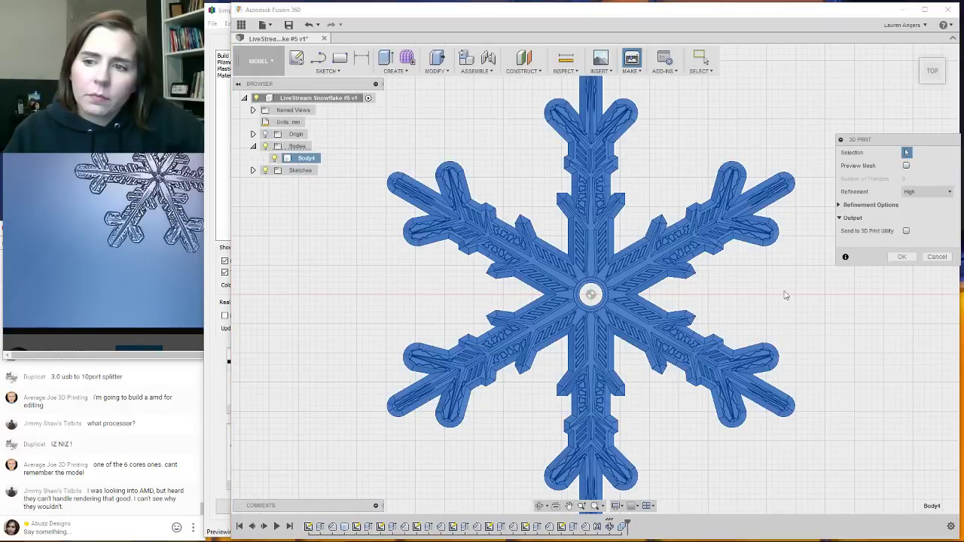
left_click(653, 263)
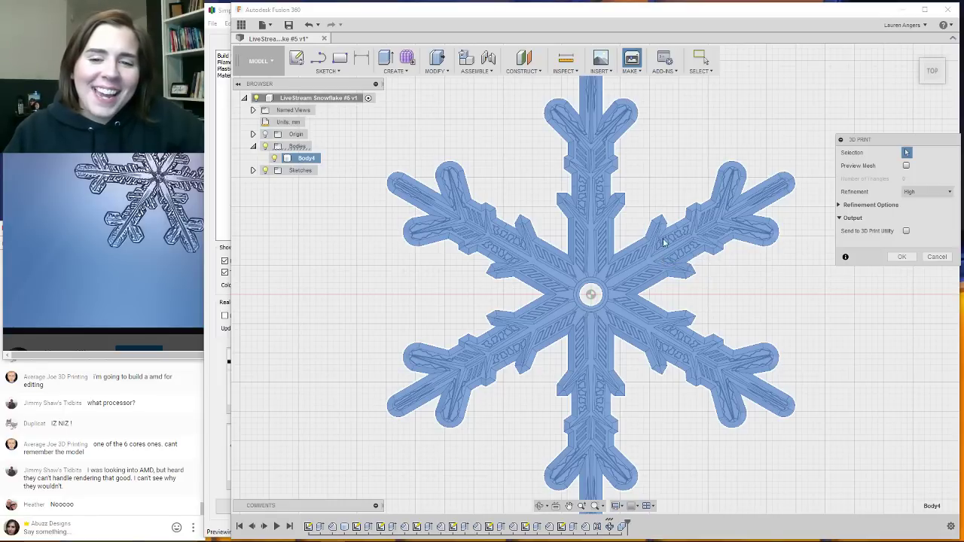
scroll(655, 243, "down", 3)
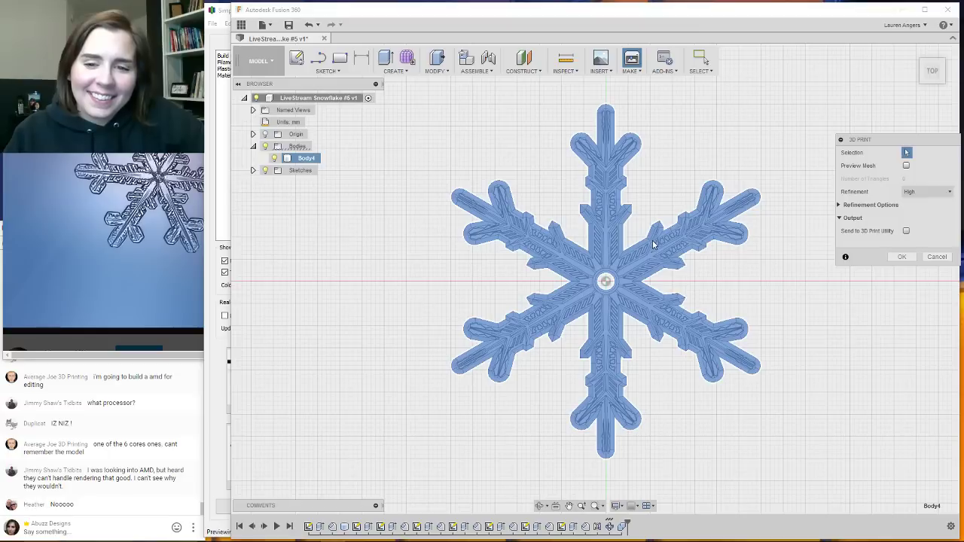
scroll(648, 246, "up", 1)
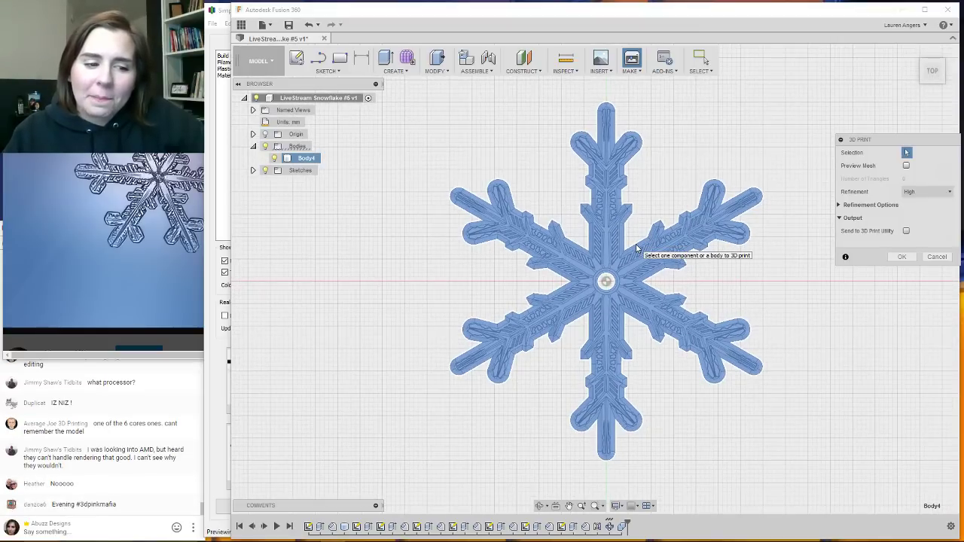
left_click(574, 224)
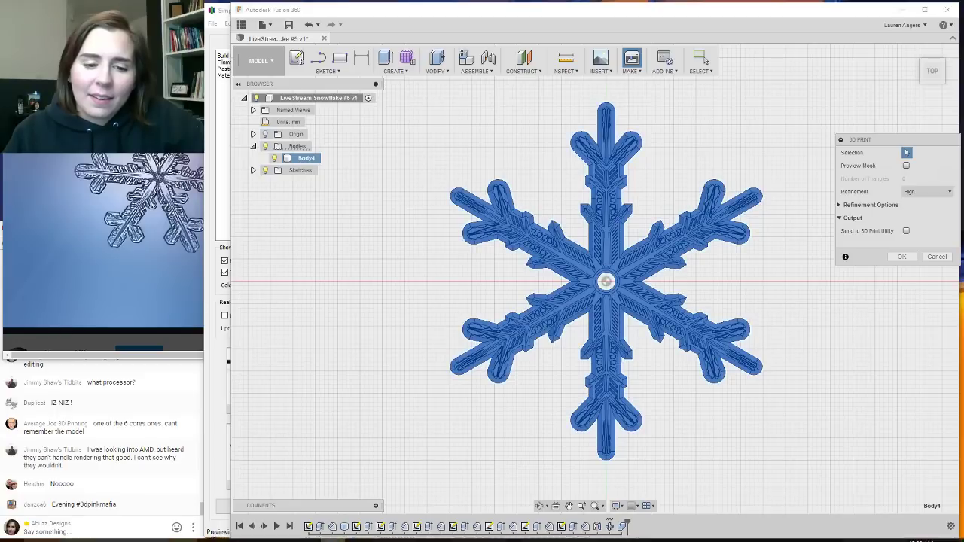
Save the export as an STL in the Snowflakes folder, overwriting Live Stream Snowflake 2, and clear the body selection.
mouse_move(354, 532)
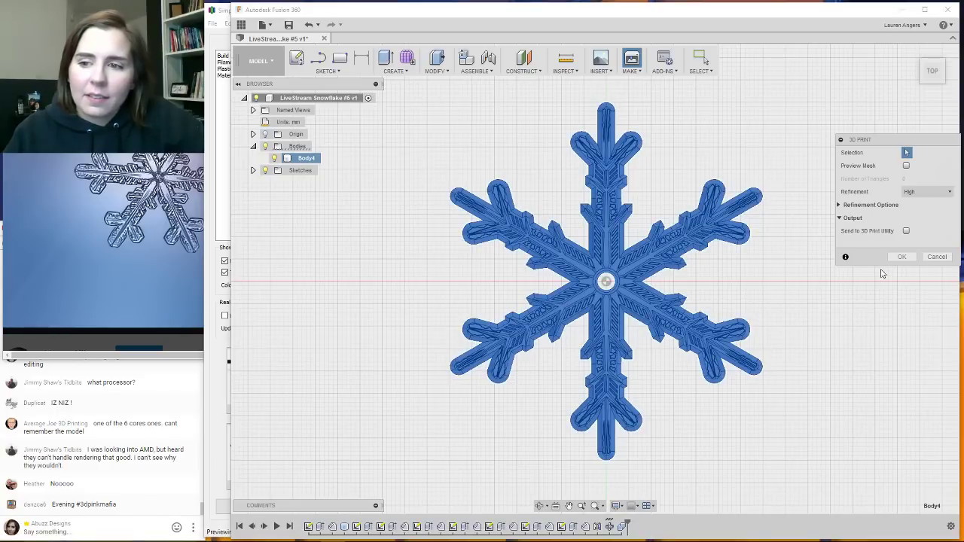
left_click(902, 257)
left_click(348, 102)
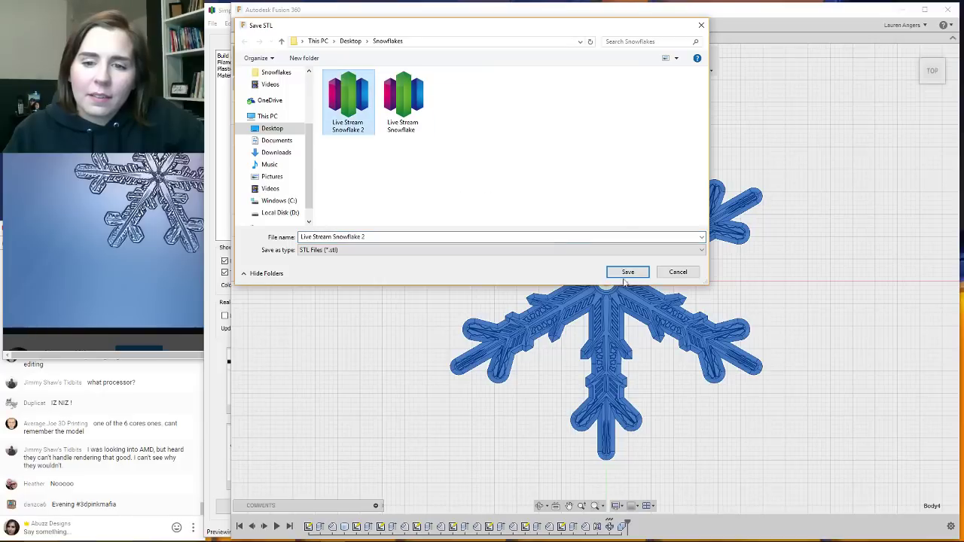
left_click(628, 272)
left_click(506, 276)
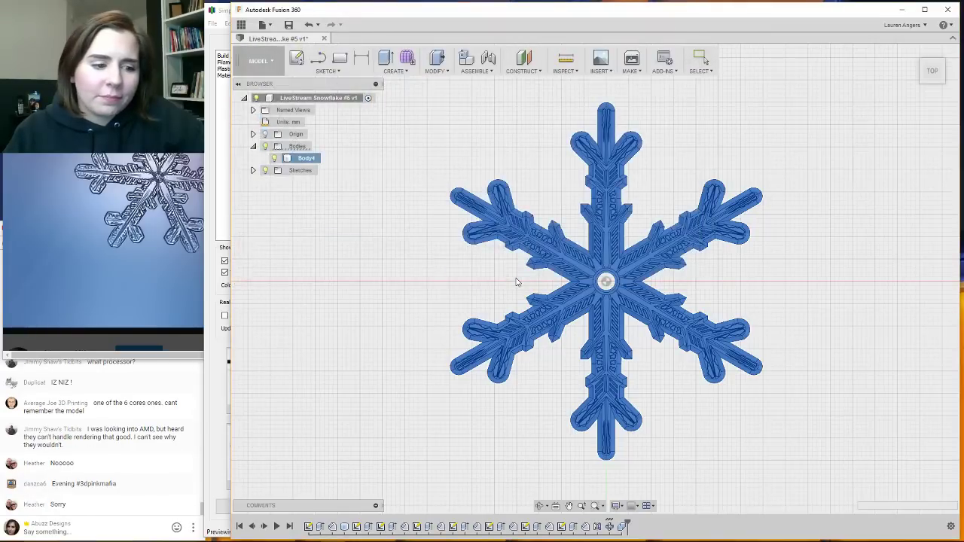
left_click(397, 420)
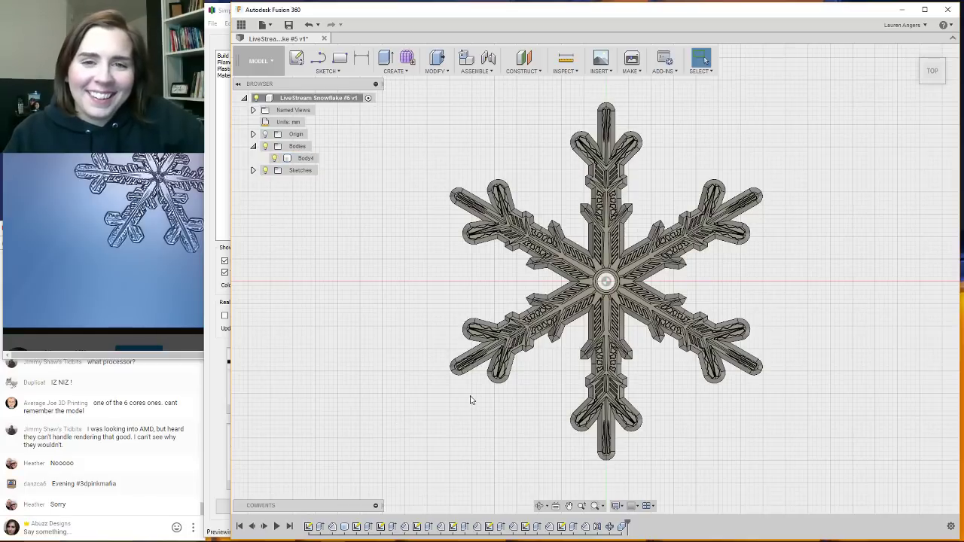
Switch to Simplify3D, leave the toolpath preview and replace the old snowflake model with the re-exported Live Stream Snowflake 2.
mouse_move(354, 534)
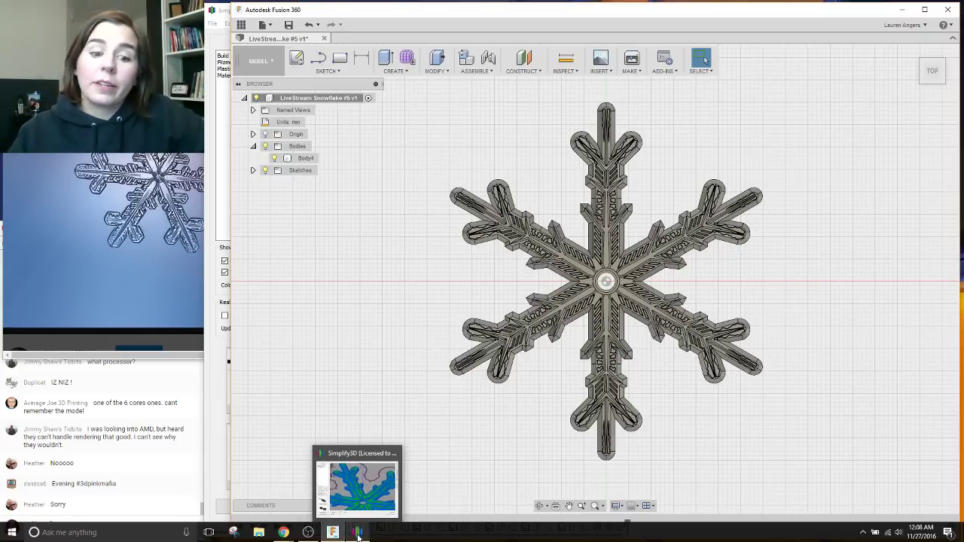
left_click(357, 535)
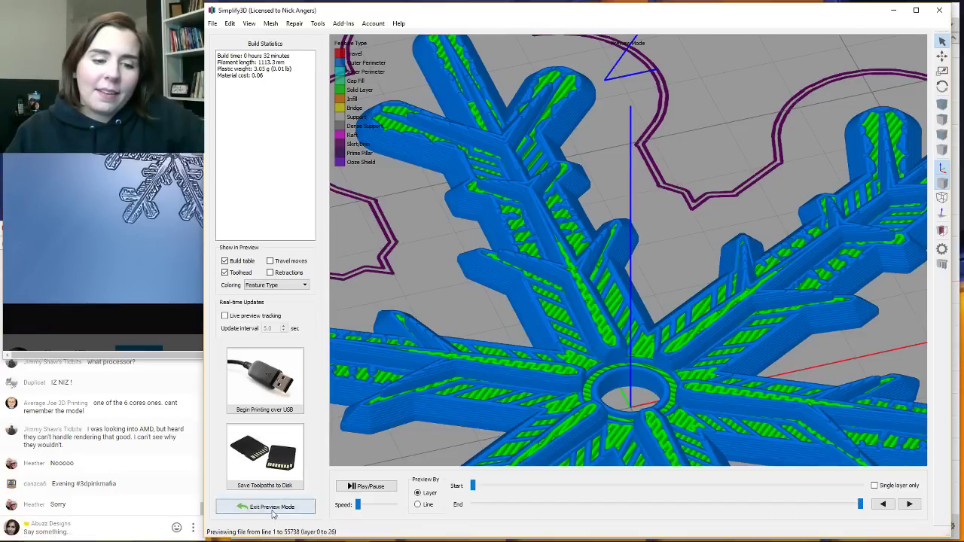
left_click(275, 506)
left_click(296, 241)
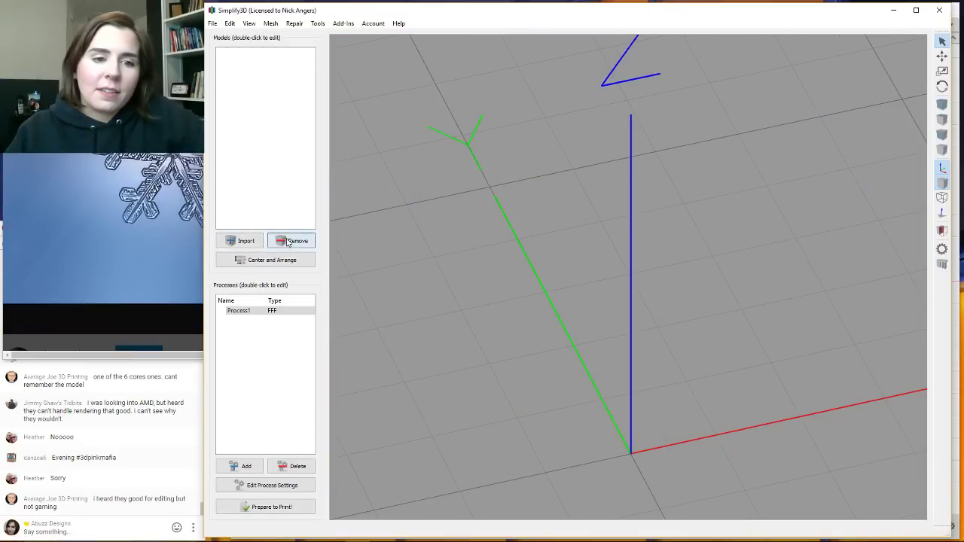
left_click(244, 242)
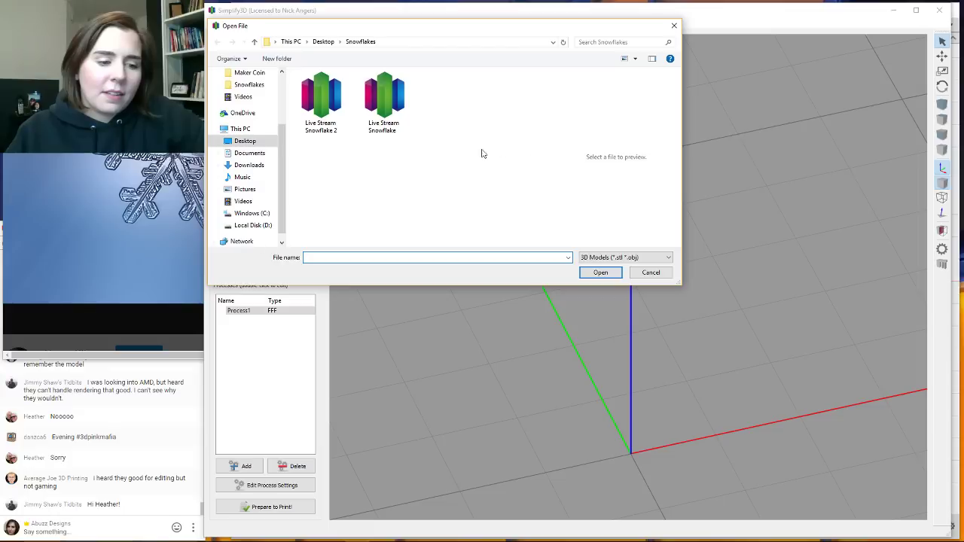
double_click(340, 99)
Slice the imported snowflake with Process1 to generate its toolpath preview.
scroll(510, 224, "down", 12)
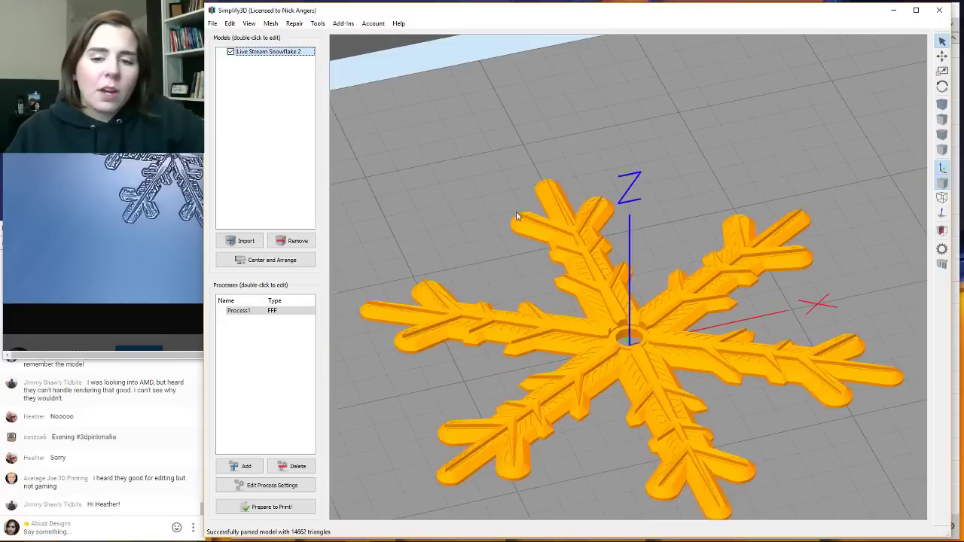
scroll(568, 341, "up", 1)
scroll(569, 345, "up", 5)
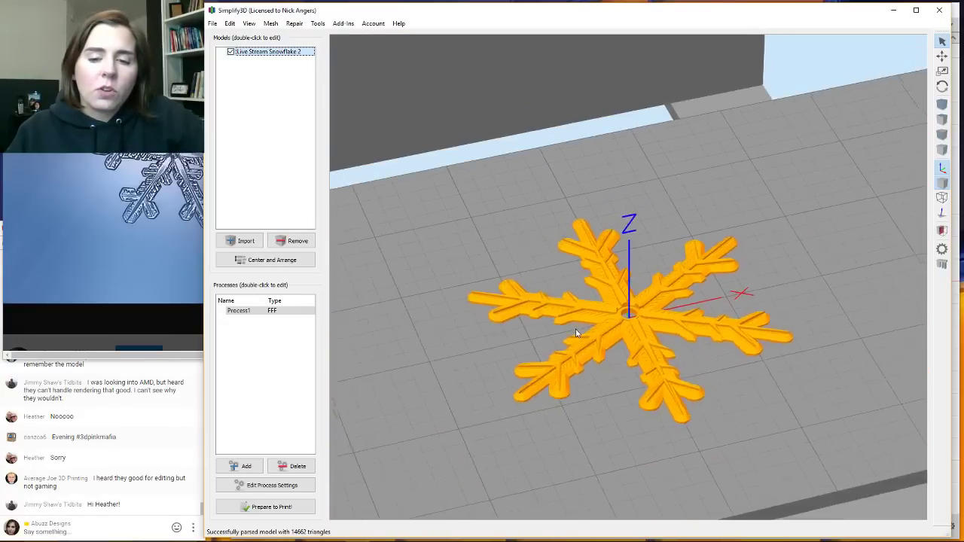
scroll(595, 373, "up", 4)
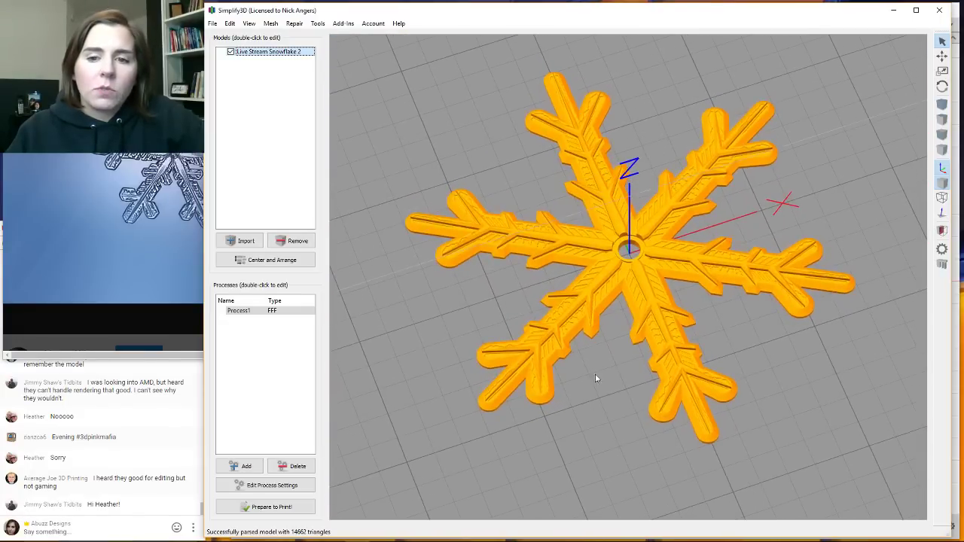
middle_click_drag(629, 220, 624, 230)
middle_click_drag(568, 263, 567, 246)
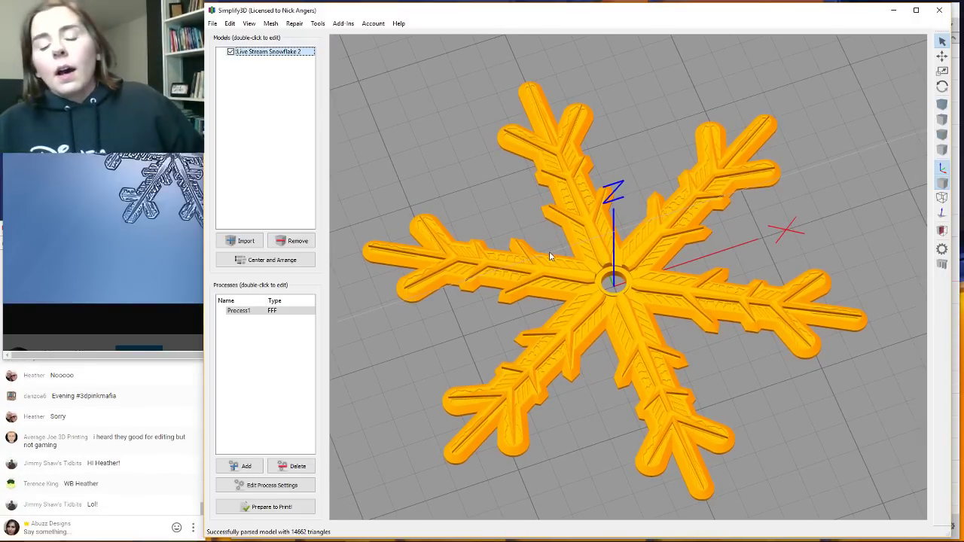
middle_click_drag(551, 258, 549, 246)
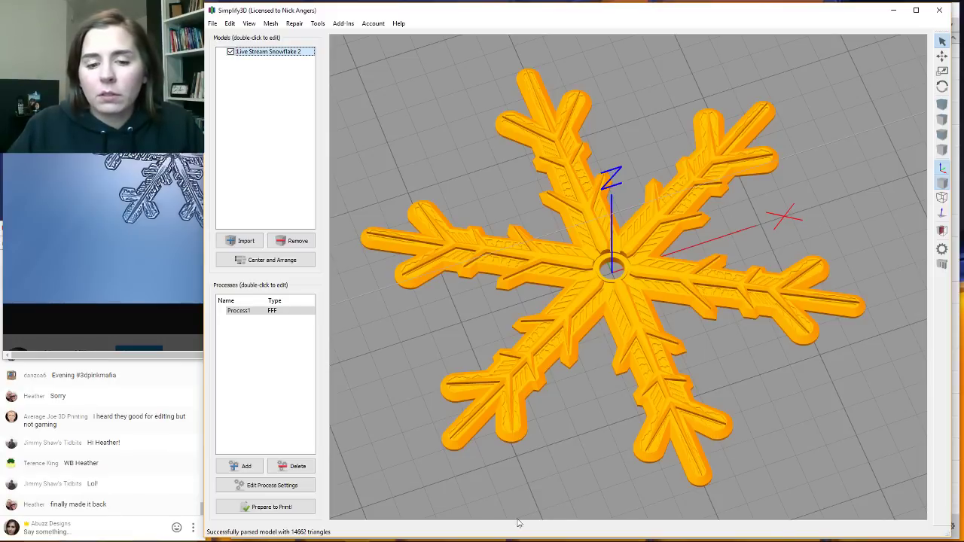
mouse_move(486, 537)
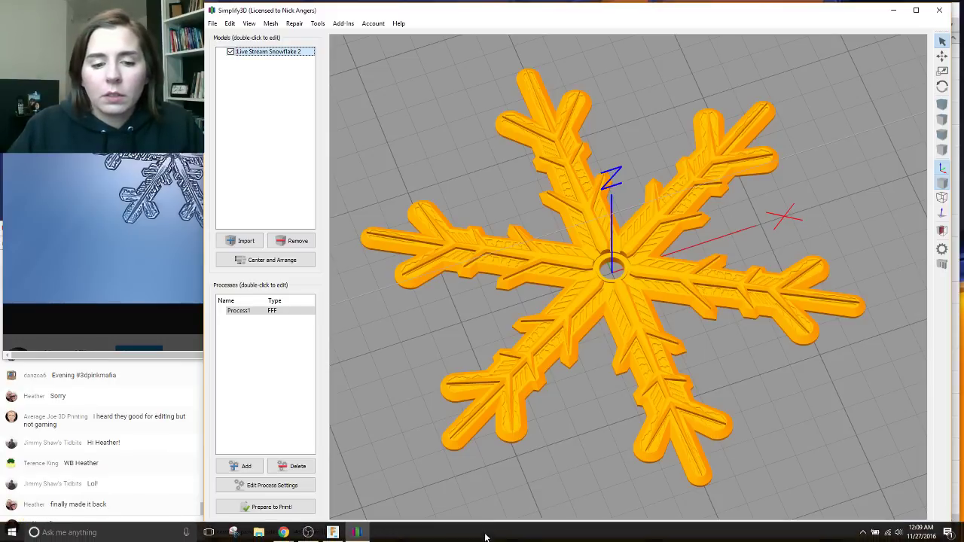
left_click(273, 507)
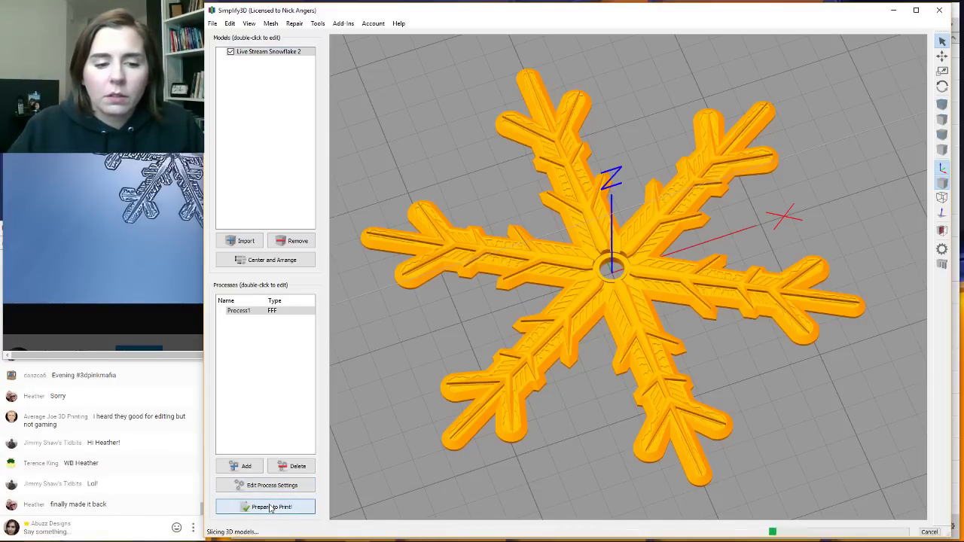
Examine the toolpath preview around the engraved bars and side branches for clear gaps, and check the snowflake as a whole.
scroll(629, 188, "up", 8)
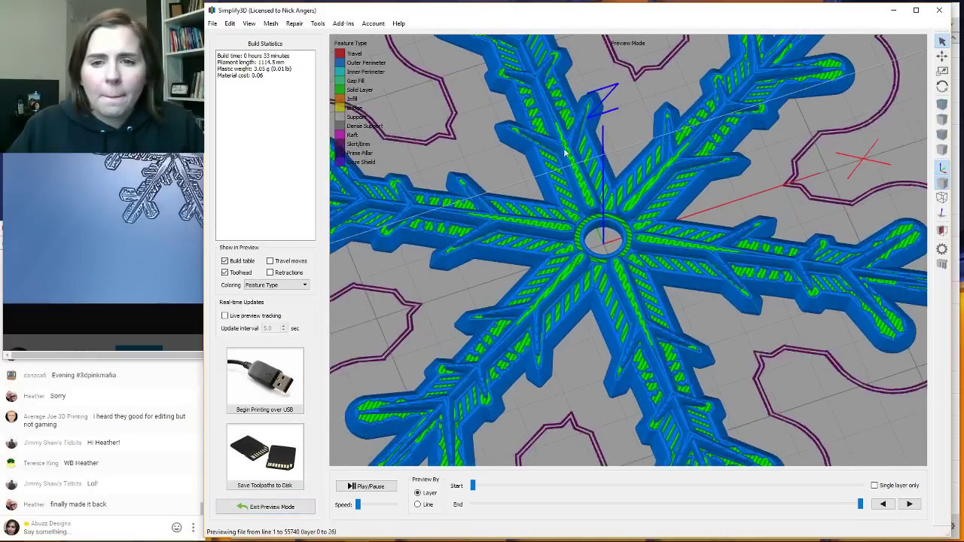
scroll(645, 258, "up", 5)
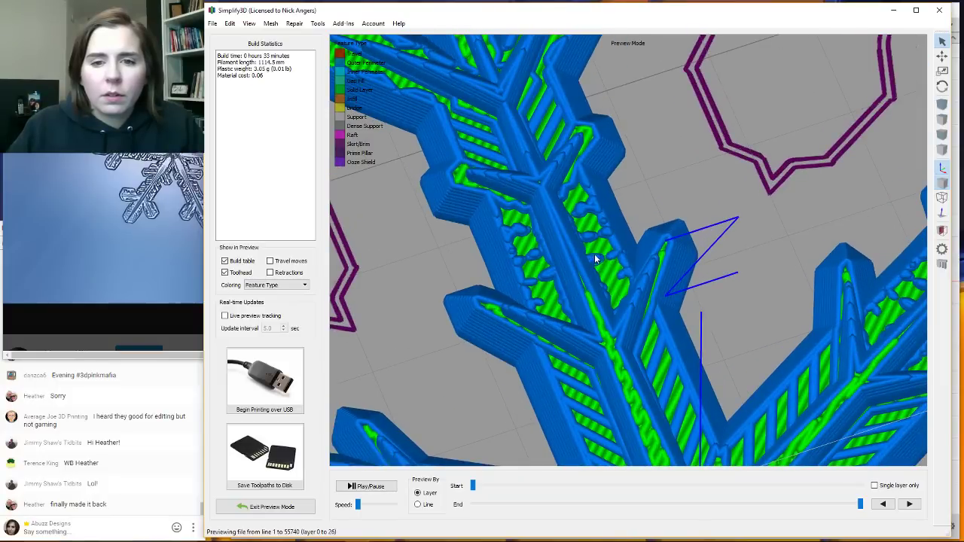
scroll(595, 254, "down", 4)
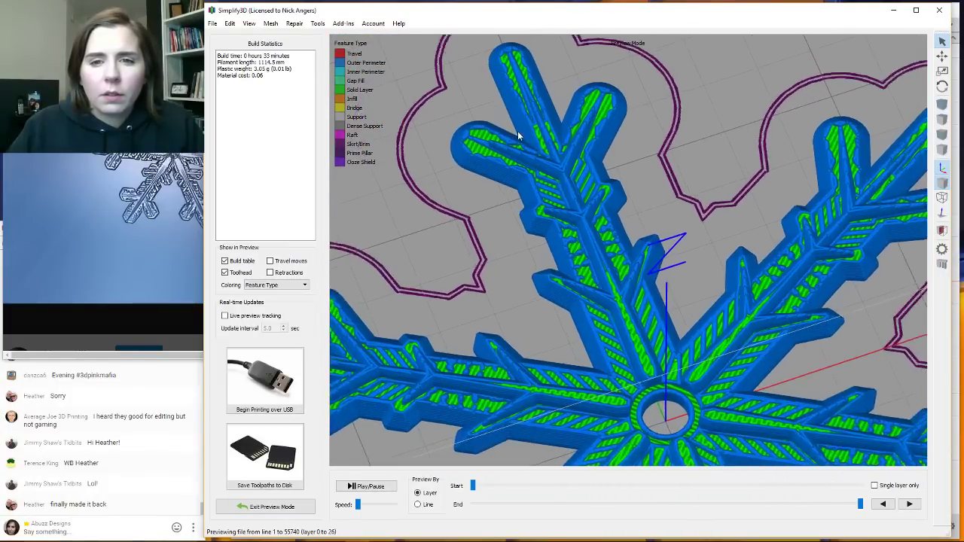
scroll(518, 132, "down", 5)
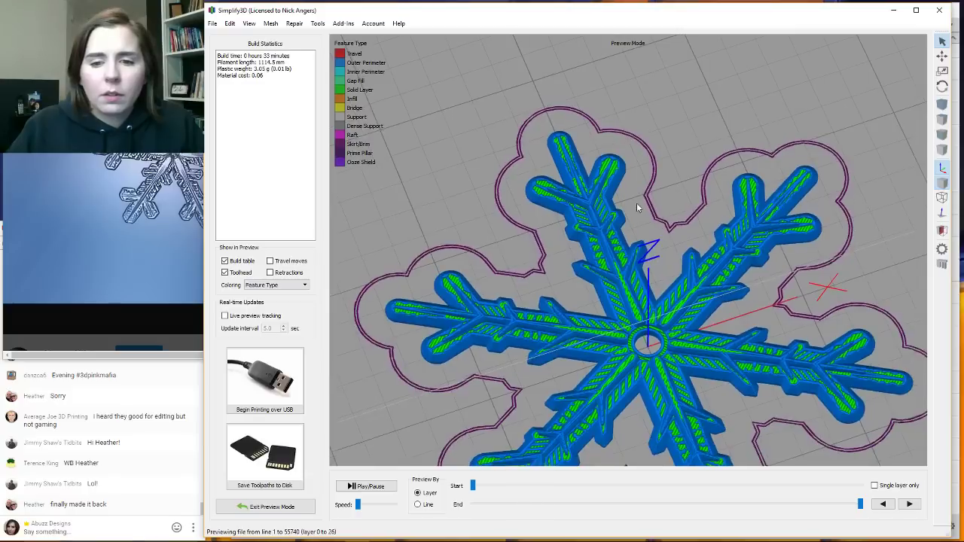
right_click_drag(677, 278, 642, 178)
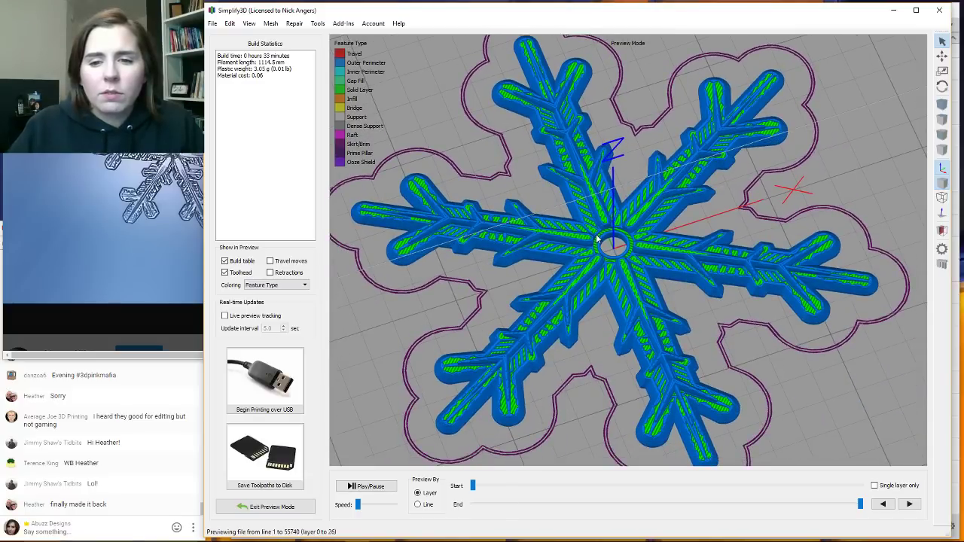
left_click_drag(510, 279, 721, 284)
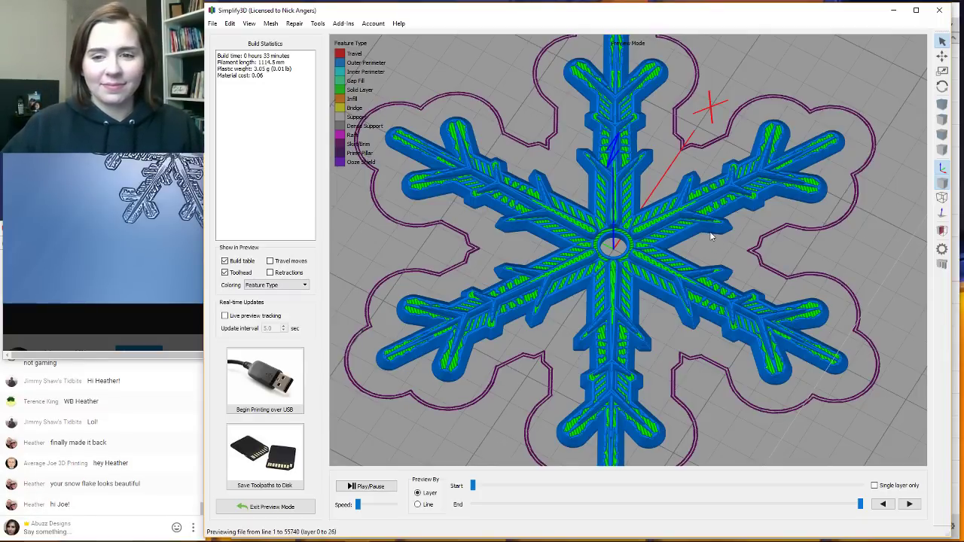
scroll(710, 236, "down", 3)
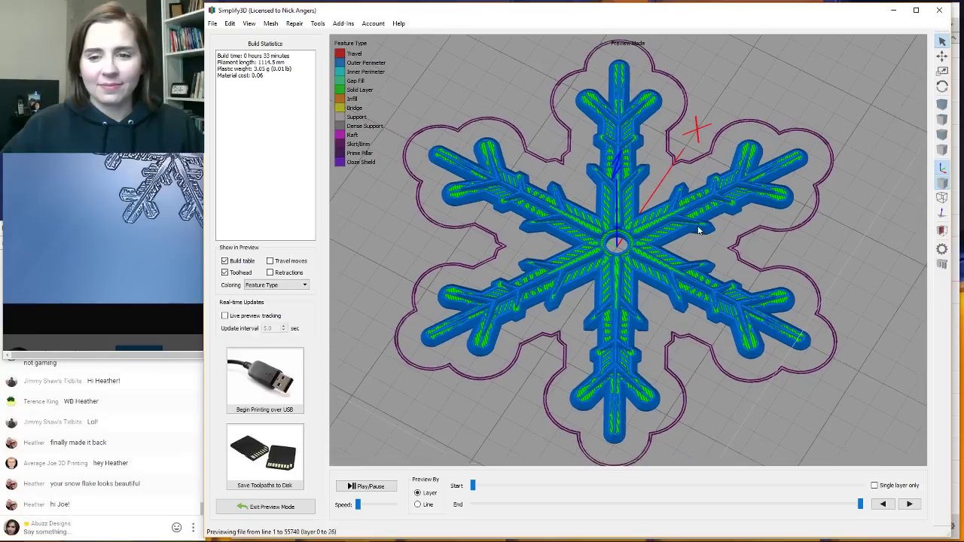
left_click(366, 487)
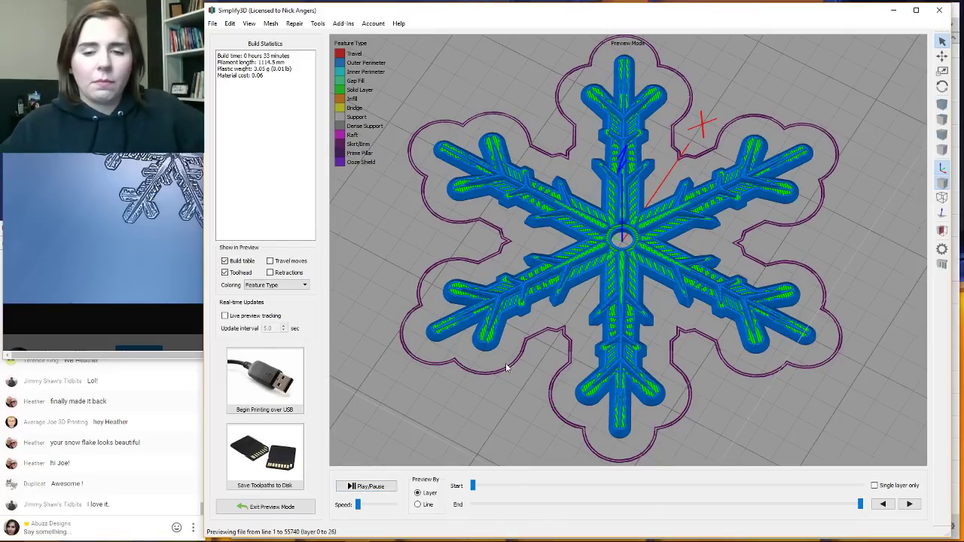
scroll(503, 341, "down", 3)
scroll(521, 364, "up", 2)
left_click_drag(521, 364, 509, 400)
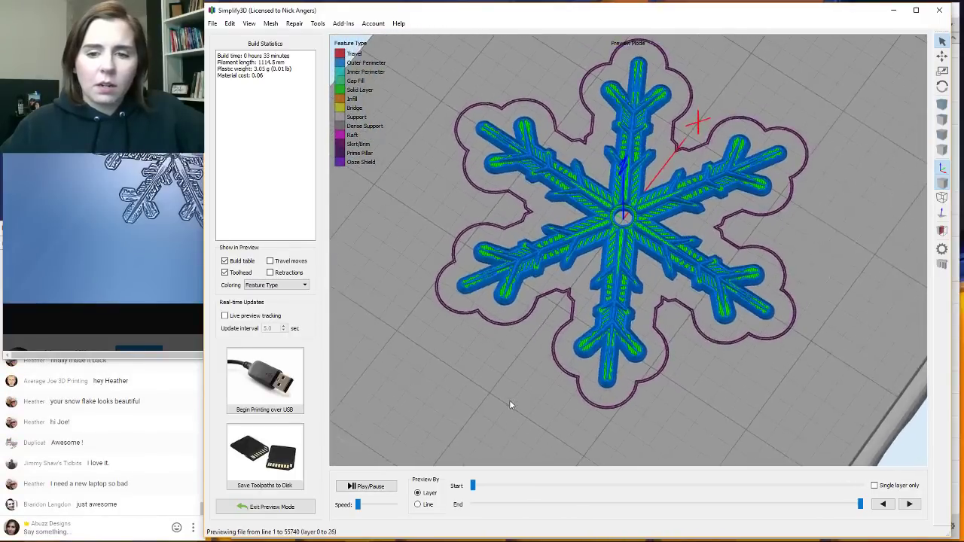
scroll(616, 268, "up", 5)
scroll(616, 267, "down", 2)
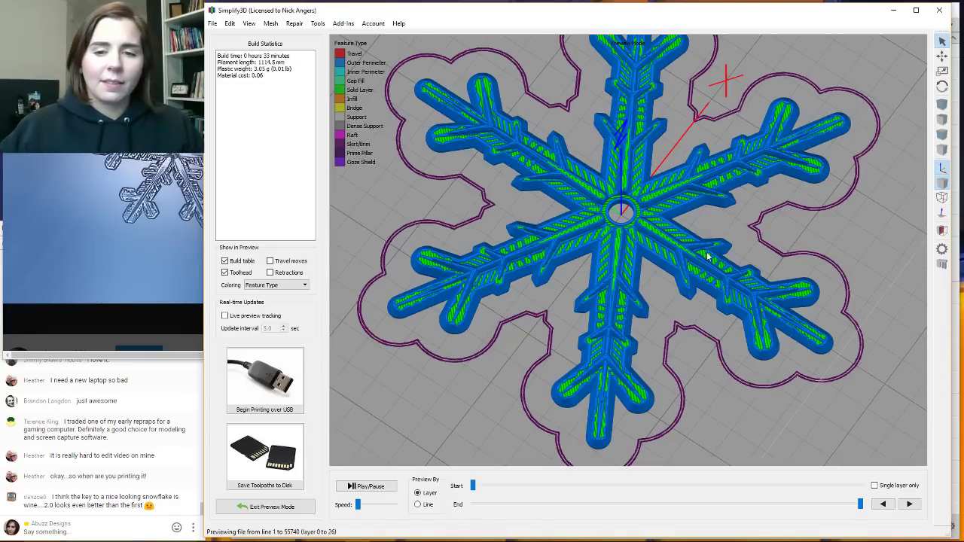
left_click_drag(592, 271, 657, 234)
scroll(657, 233, "down", 3)
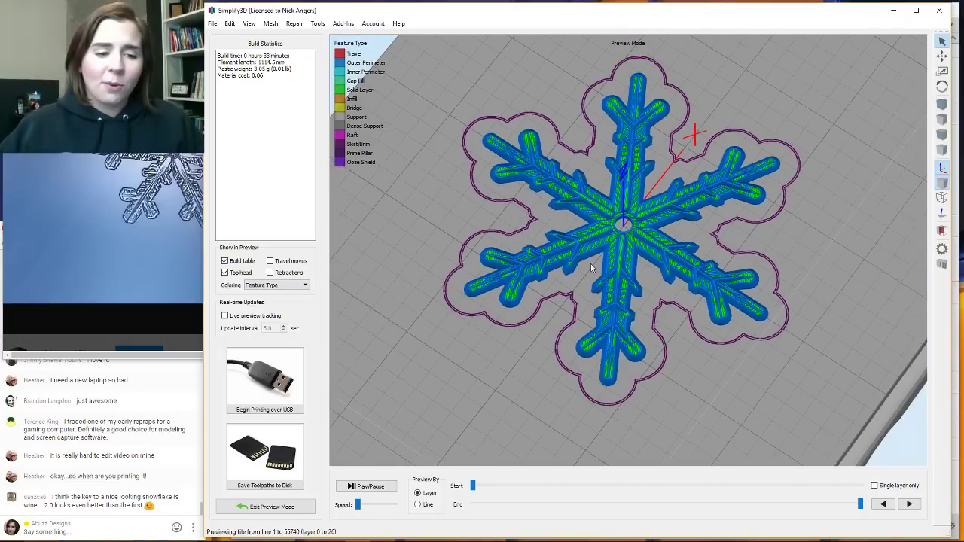
left_click_drag(565, 326, 558, 390)
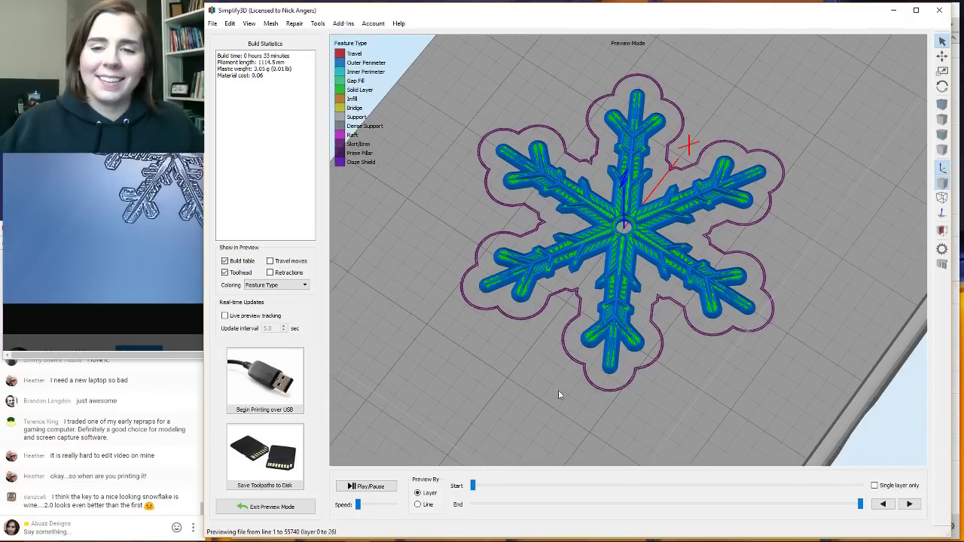
right_click_drag(602, 252, 599, 274)
scroll(608, 286, "up", 1)
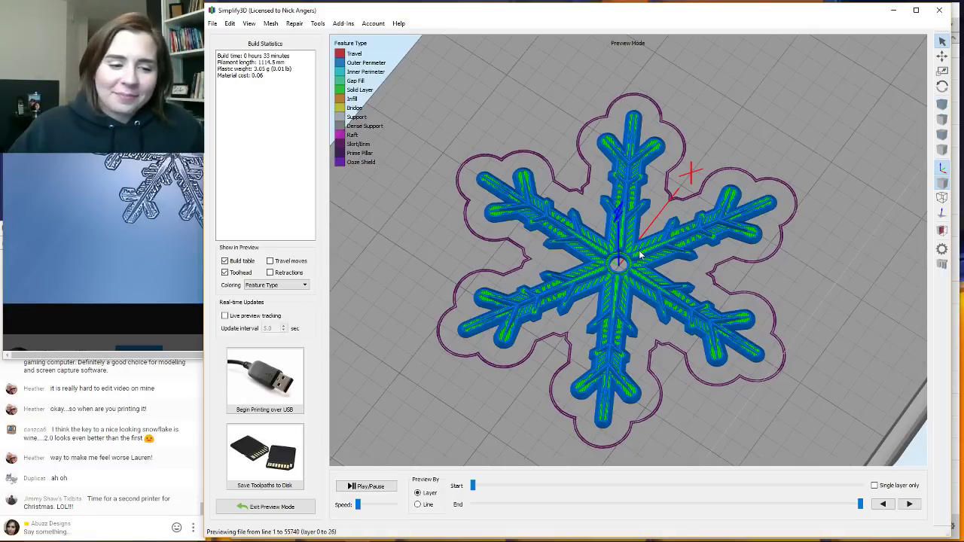
Close Simplify3D and save the Fusion 360 design with the version description "LiveStream Snowflake #5".
left_click(939, 11)
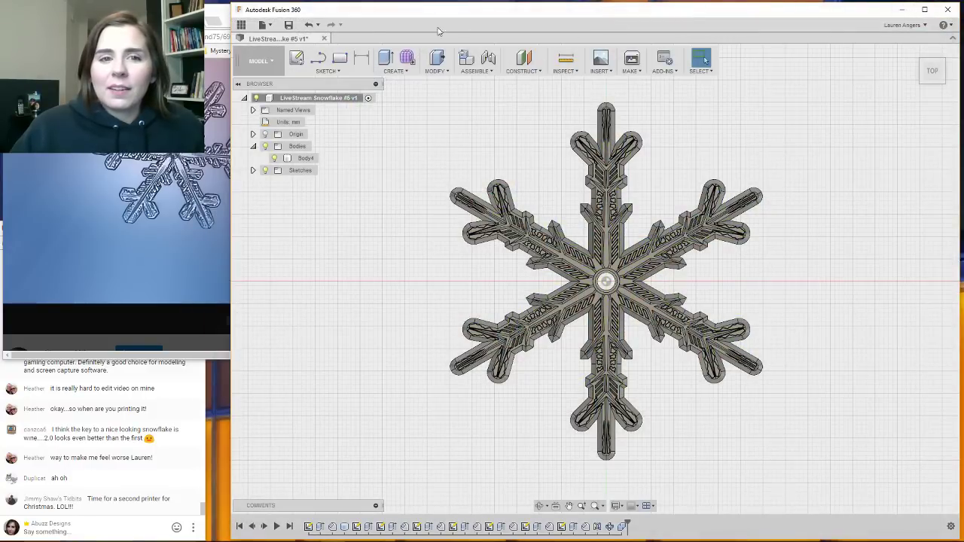
left_click(287, 25)
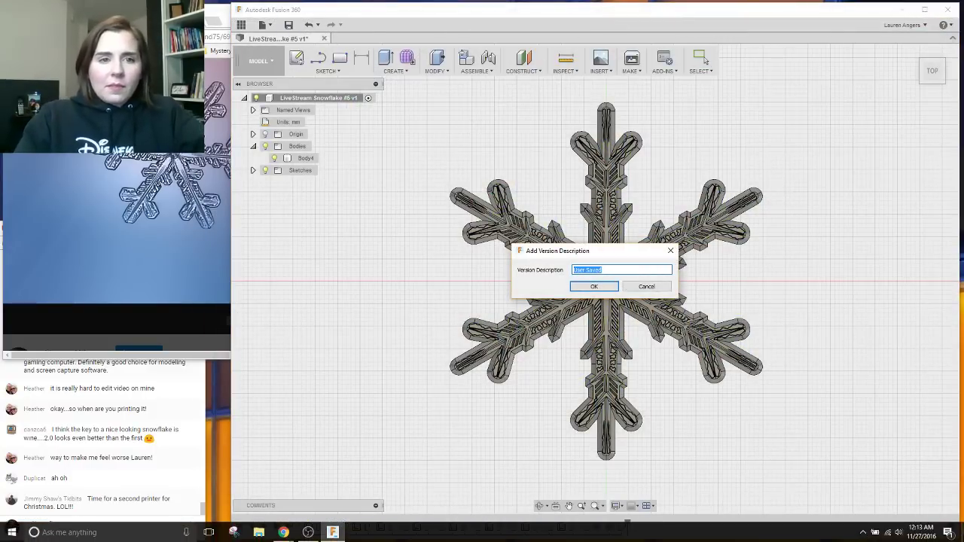
type("Live")
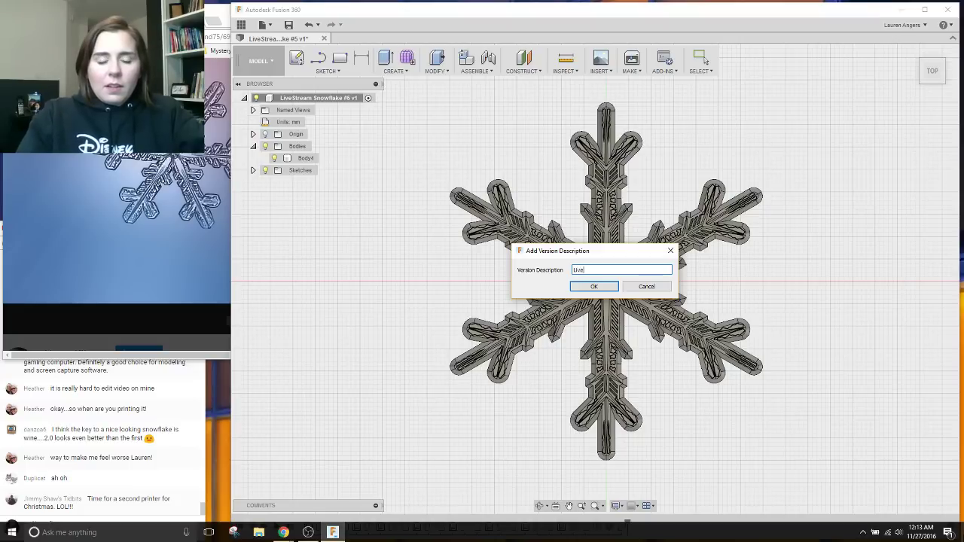
type("Sy")
key("BackSpace")
type("t")
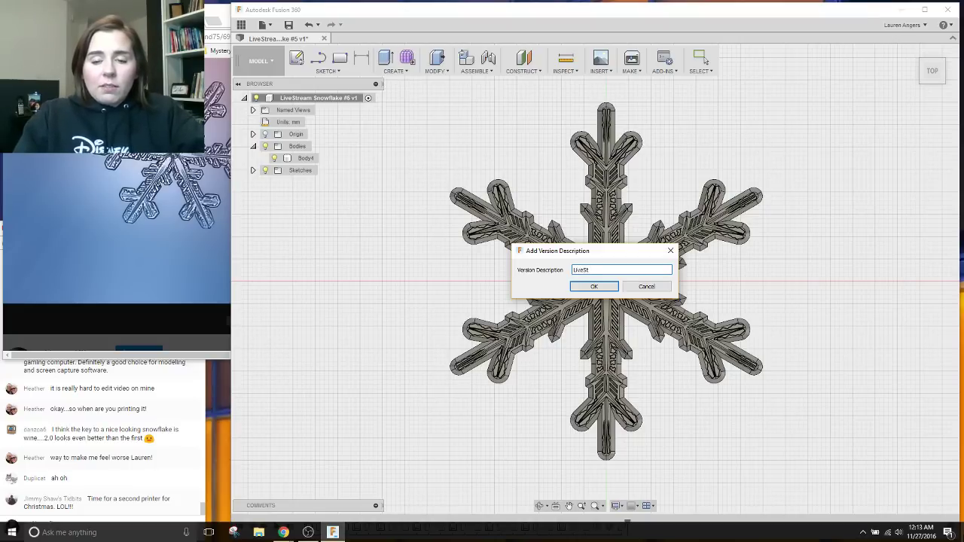
type("ream")
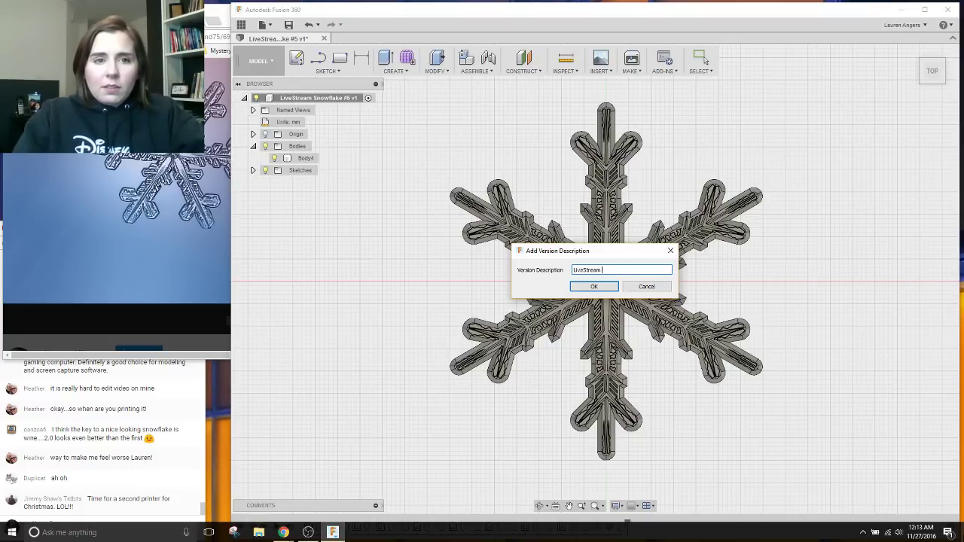
type(" Snowflake ")
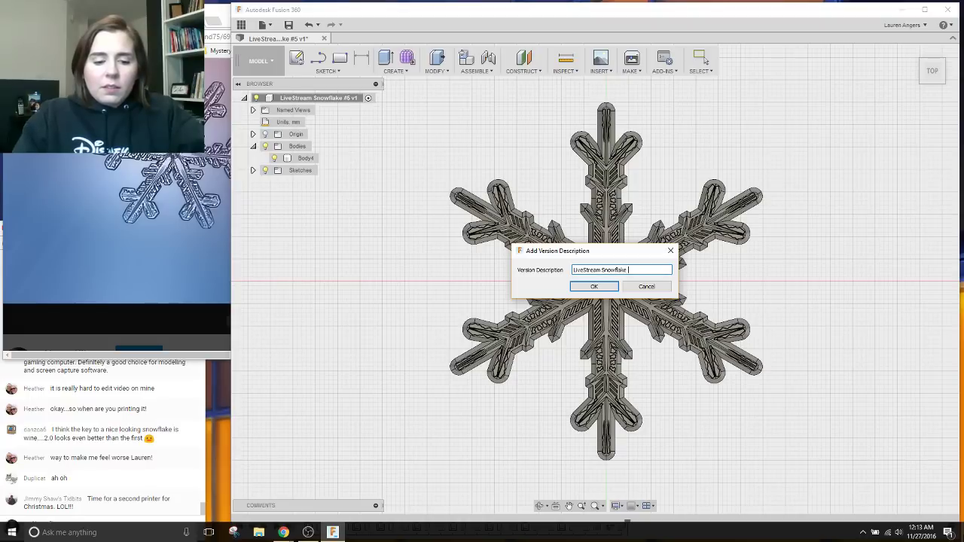
type("#5")
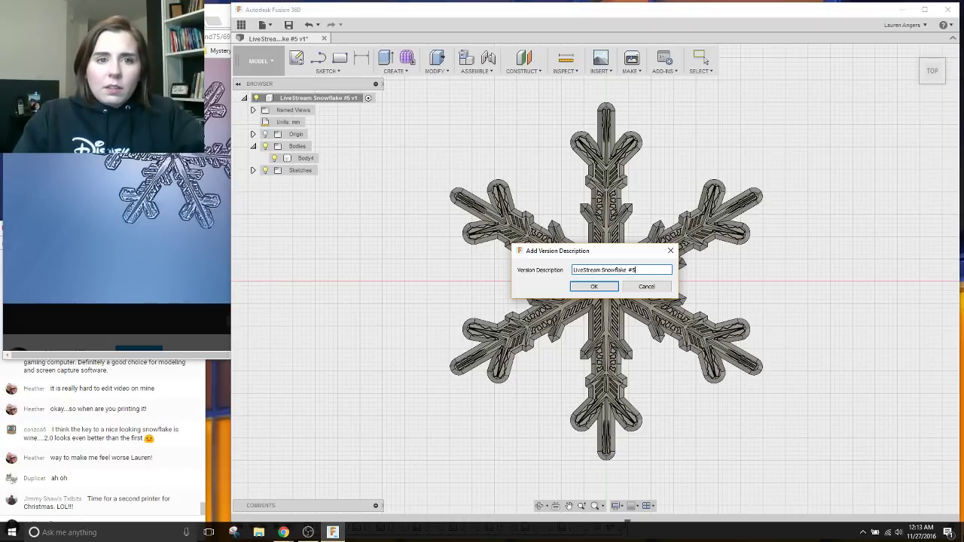
key("Return")
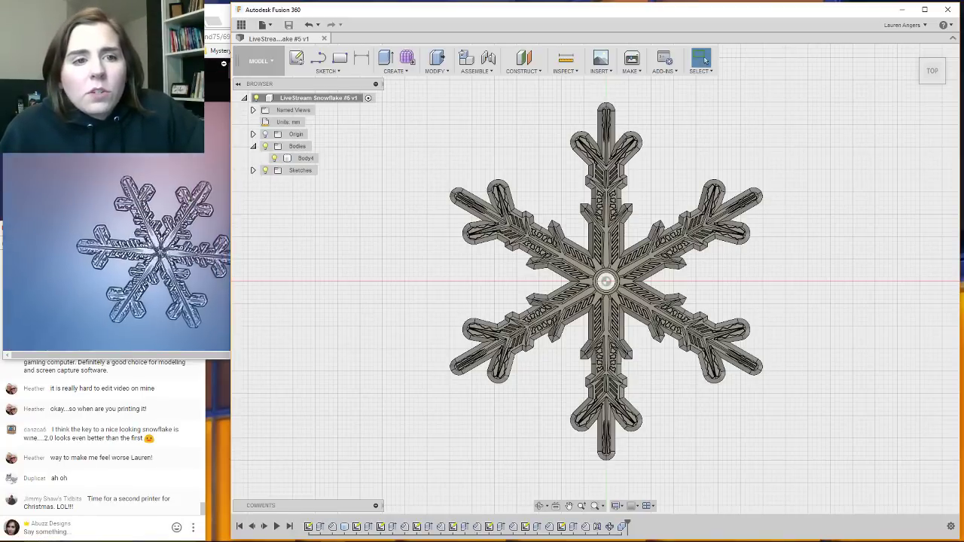
Open the LiveStream Snowflake #4 Ring design from the Snowflakes folder and examine the hanging hole in its arm tip from above.
left_click(244, 30)
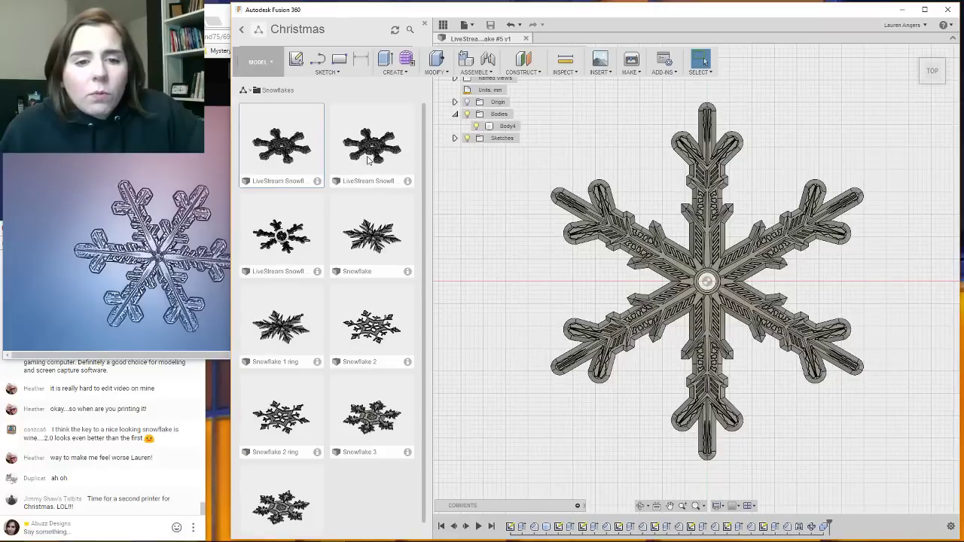
double_click(368, 154)
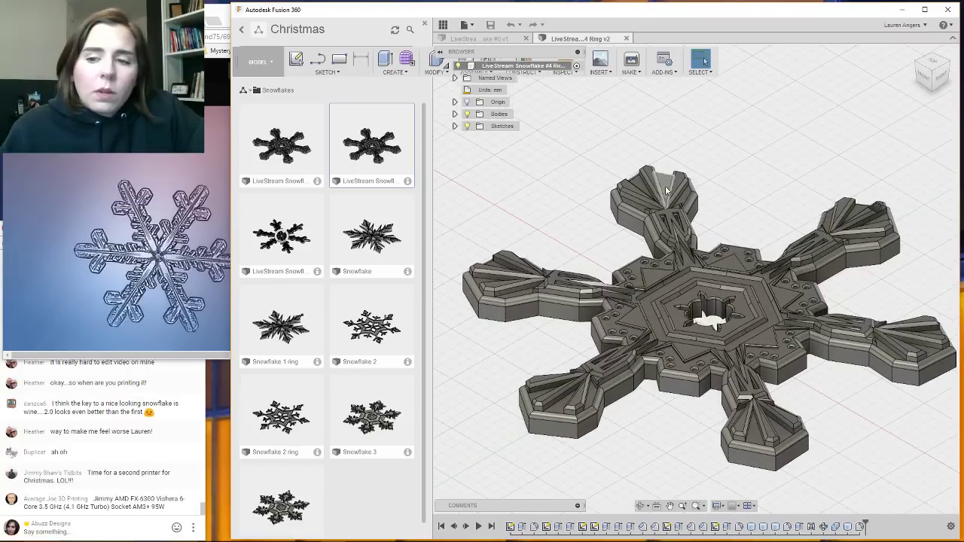
middle_click_drag(697, 249, 761, 271)
left_click(934, 66)
scroll(780, 150, "up", 8)
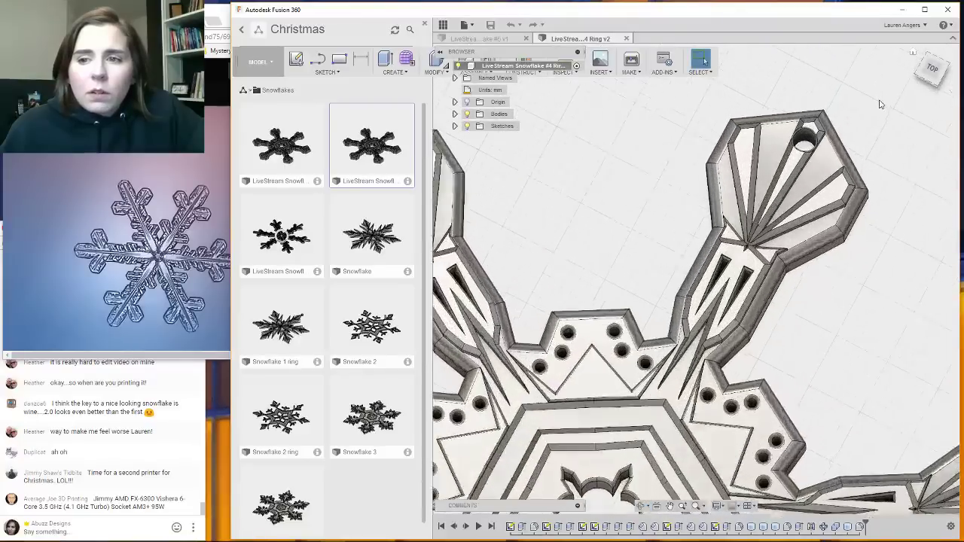
scroll(780, 150, "up", 2)
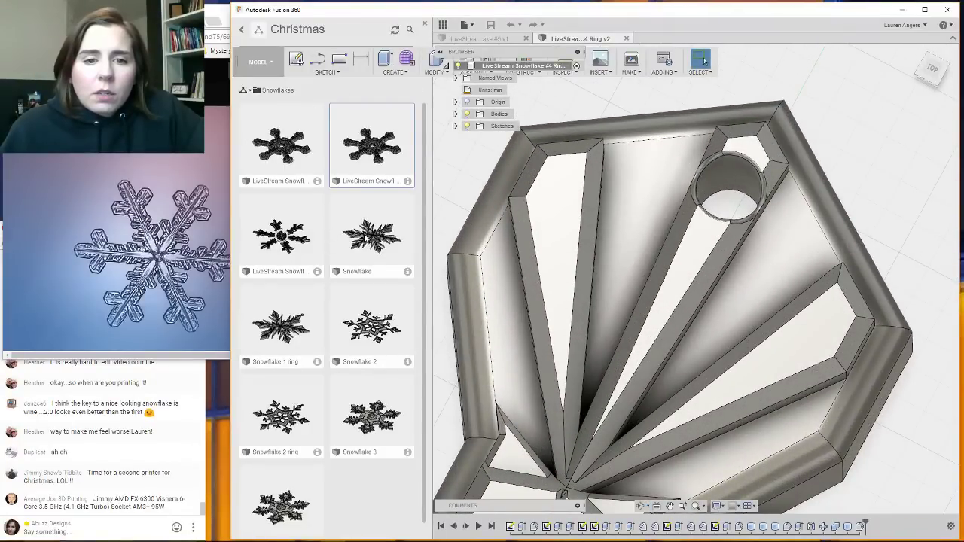
Open Snowflake 1 ring to examine its hanging loop, then close both reference designs to return to LiveStream Snowflake #5.
double_click(291, 326)
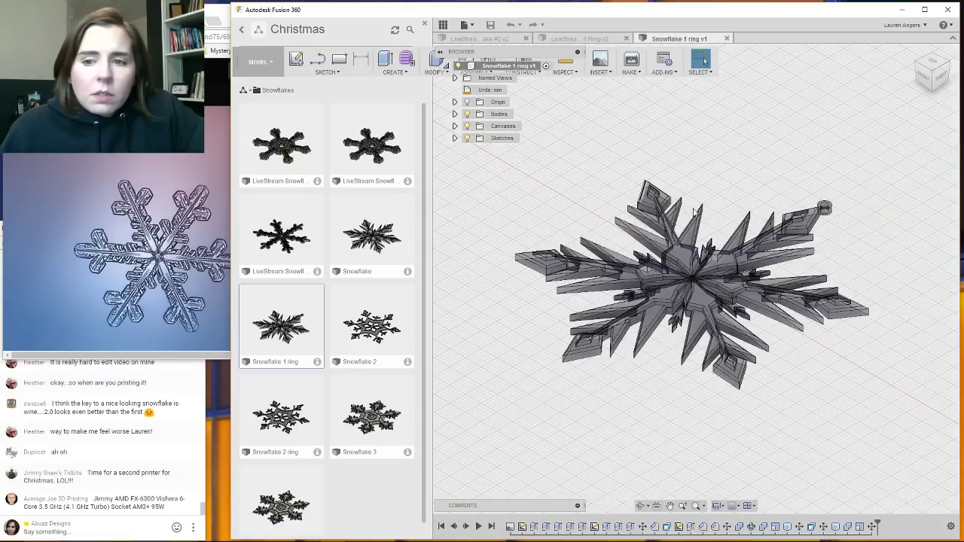
scroll(829, 229, "up", 3)
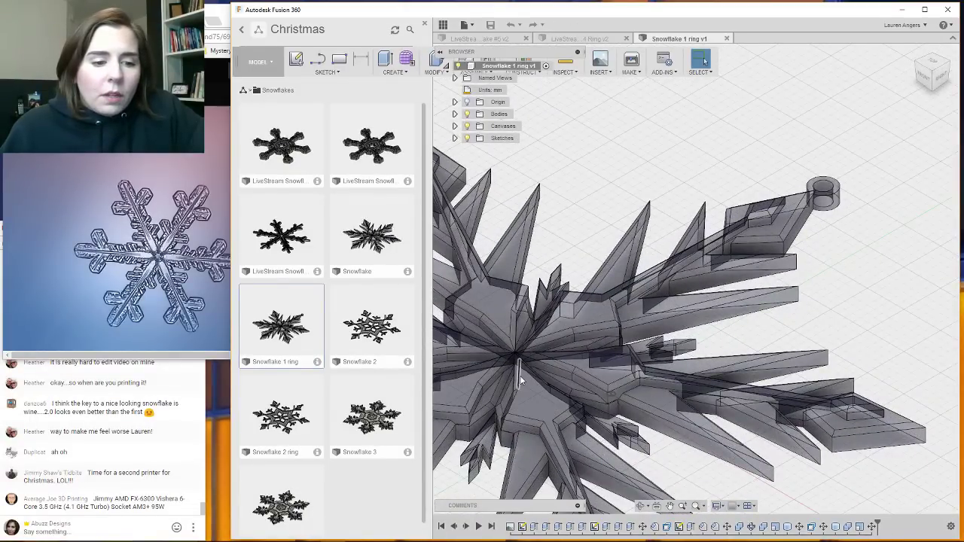
scroll(527, 362, "down", 5)
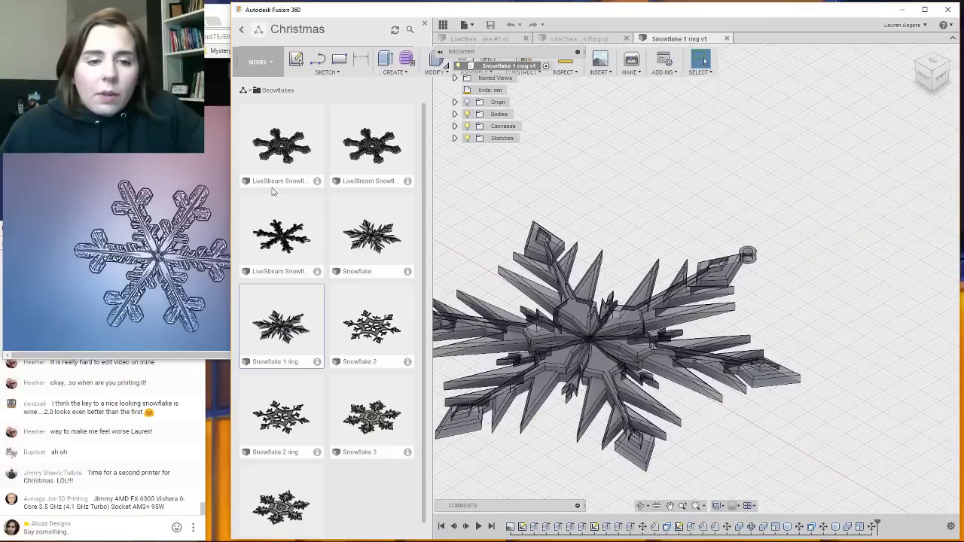
left_click(295, 237)
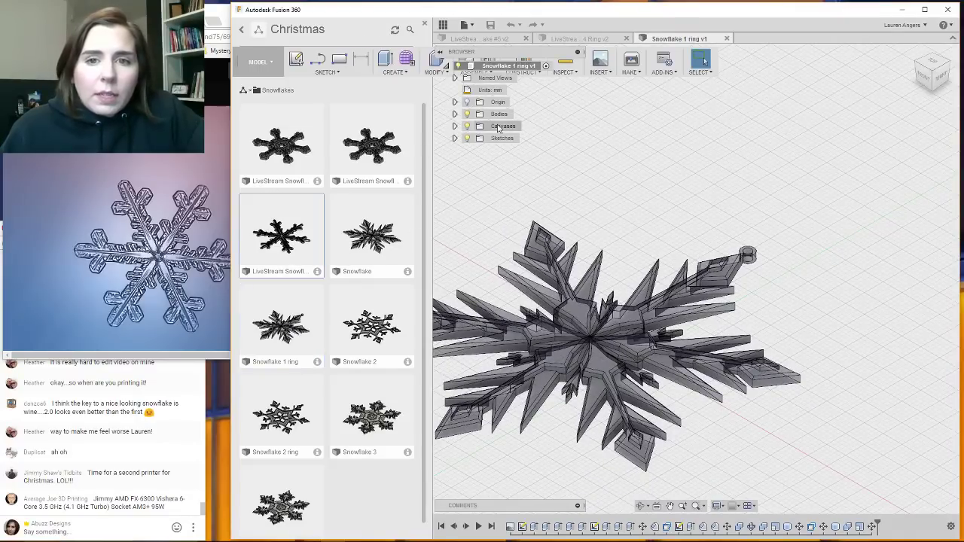
left_click(726, 39)
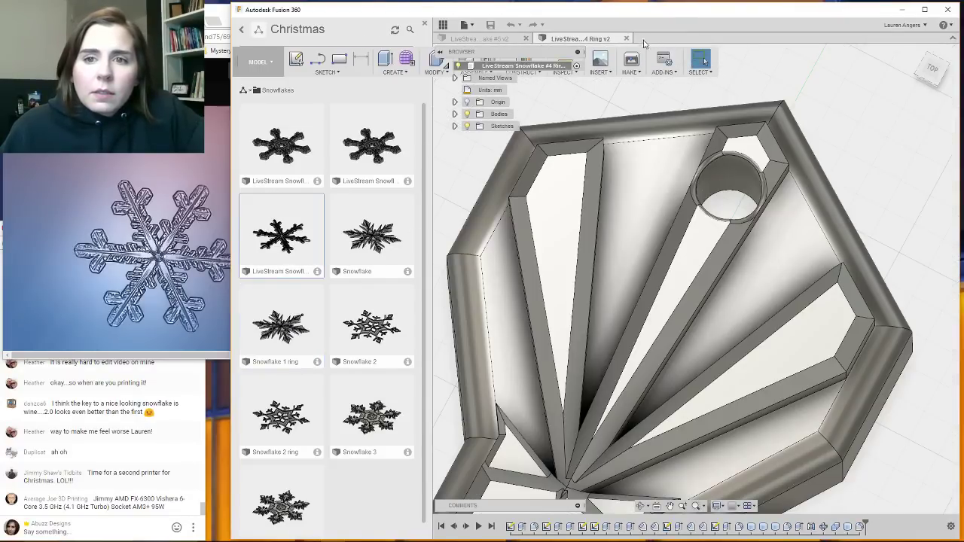
left_click(626, 38)
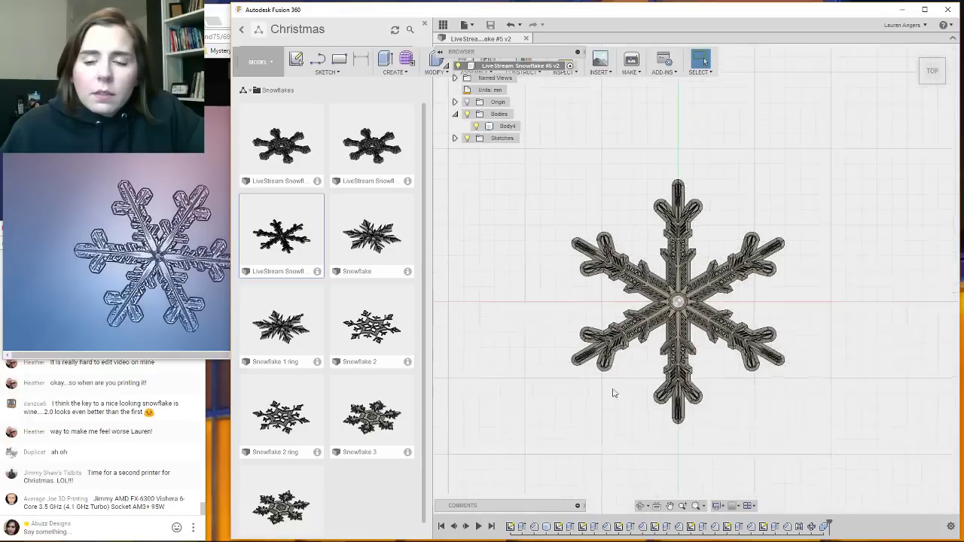
Examine the tip of the snowflake's upper arm as a place for a hanging ring, and hide the project file list.
scroll(678, 144, "up", 5)
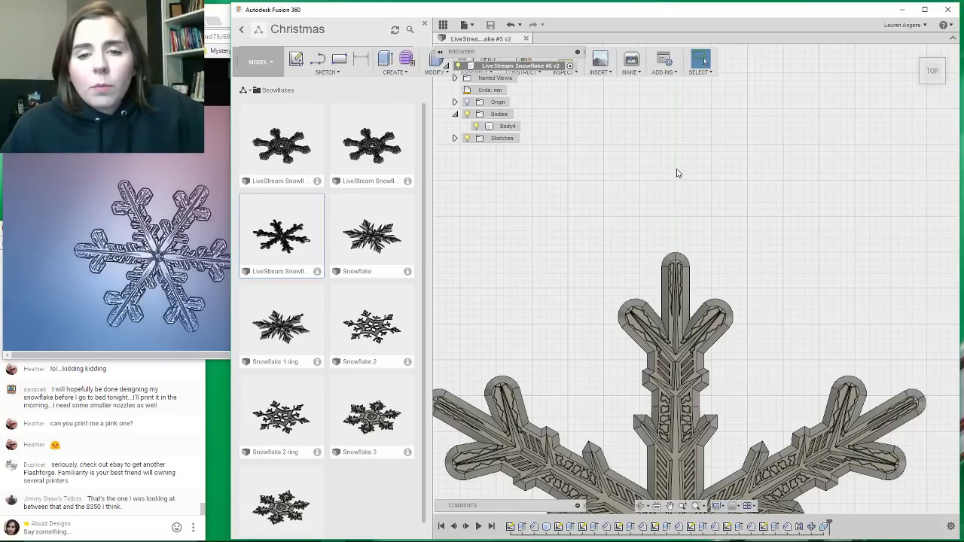
scroll(691, 169, "down", 1)
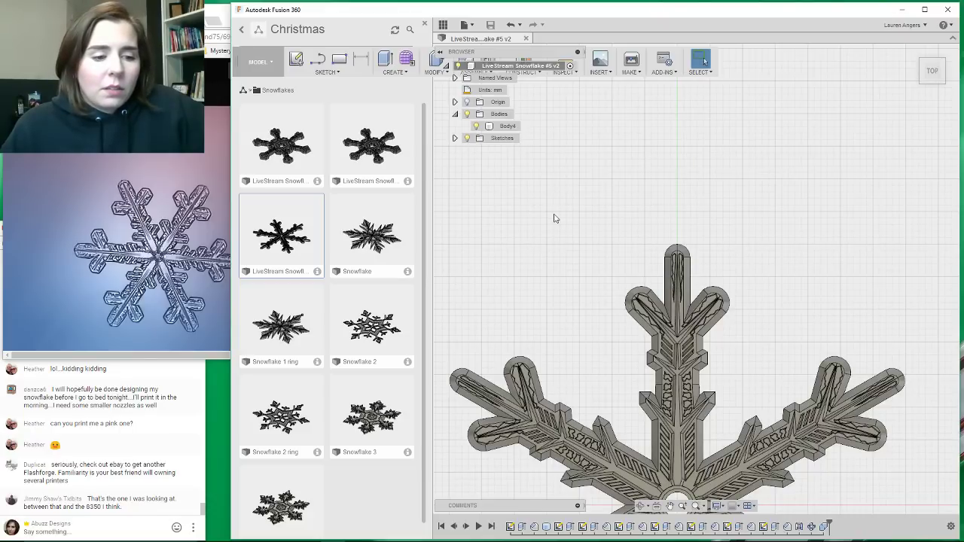
scroll(551, 223, "down", 1)
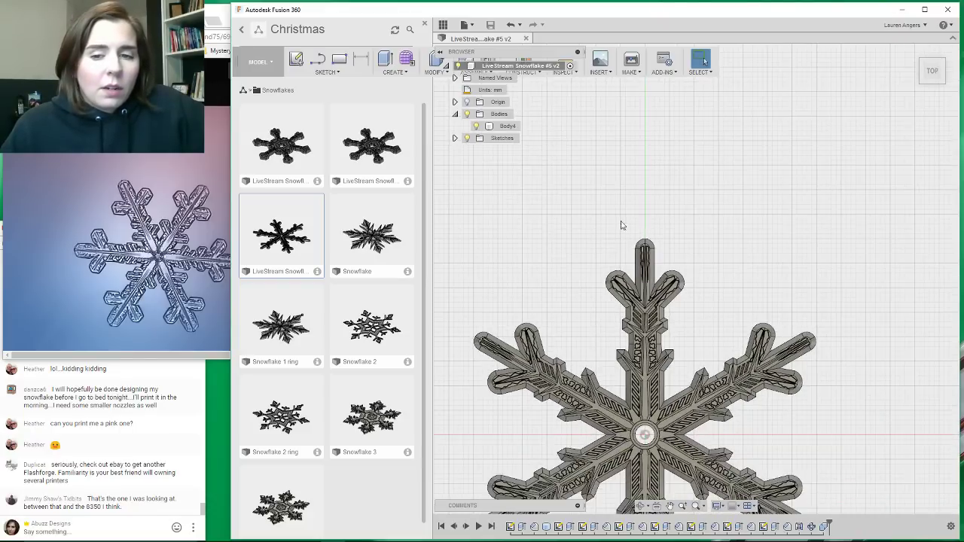
scroll(622, 220, "up", 2)
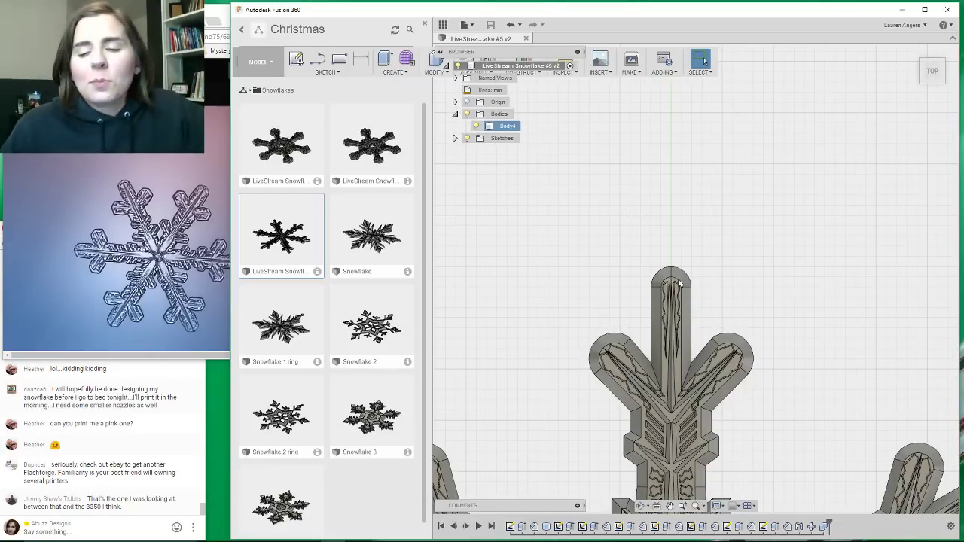
scroll(591, 315, "down", 1)
scroll(663, 263, "up", 3)
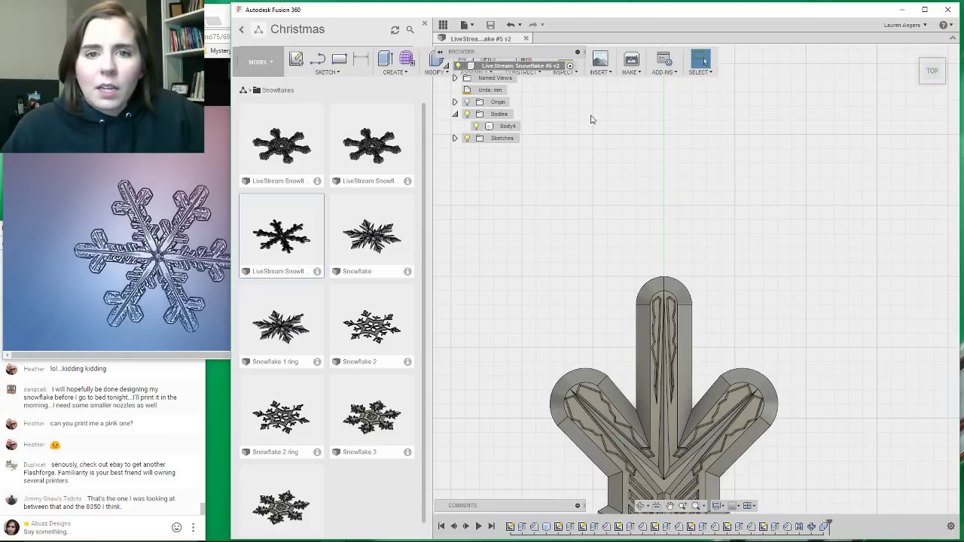
left_click(443, 28)
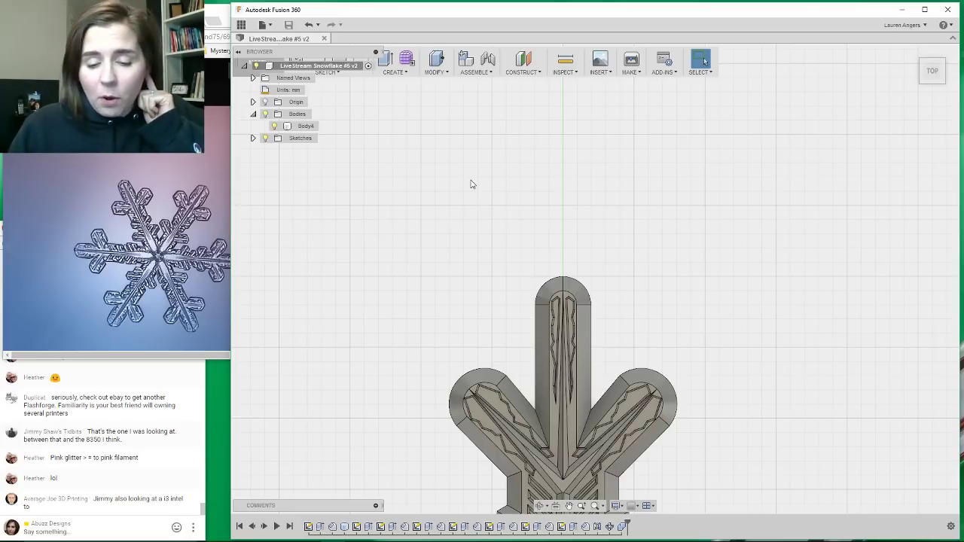
left_click(397, 72)
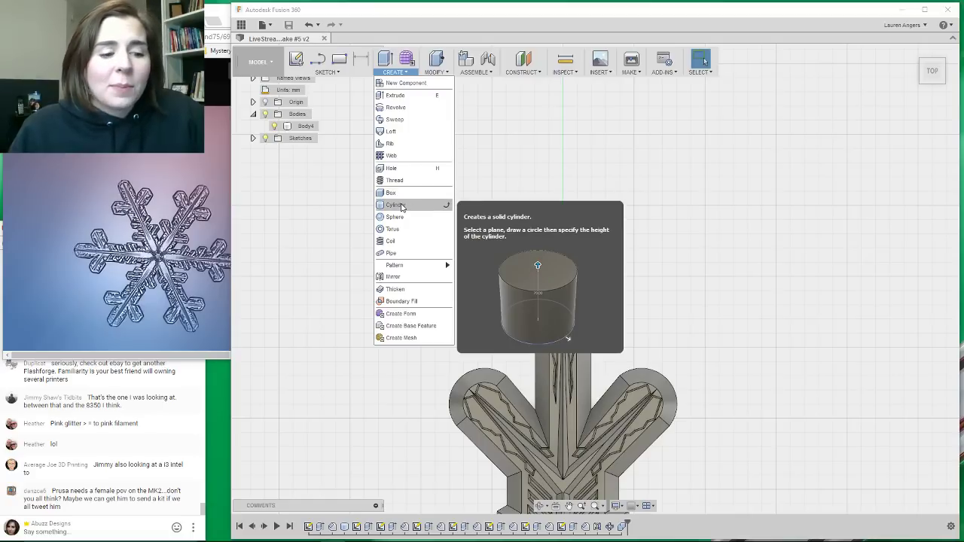
left_click(402, 206)
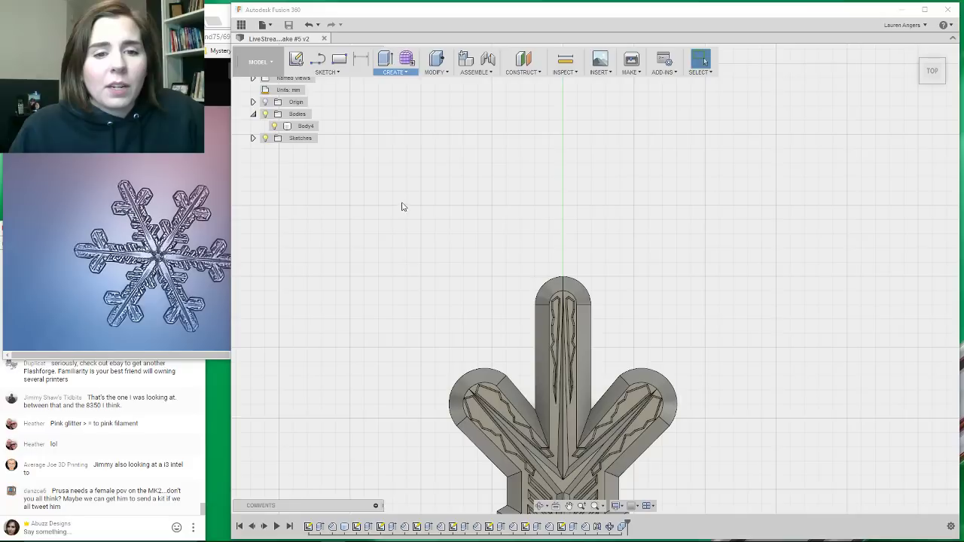
left_click(566, 243)
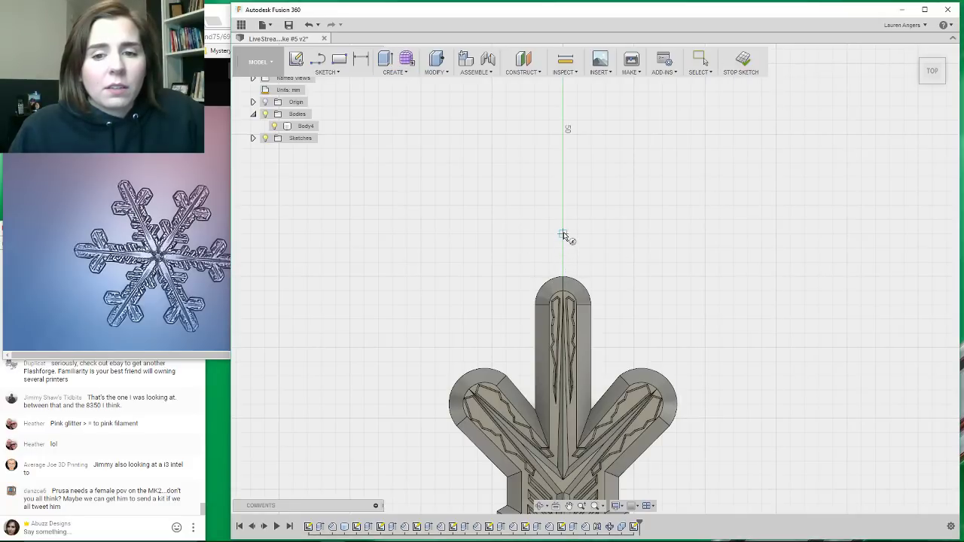
left_click(564, 234)
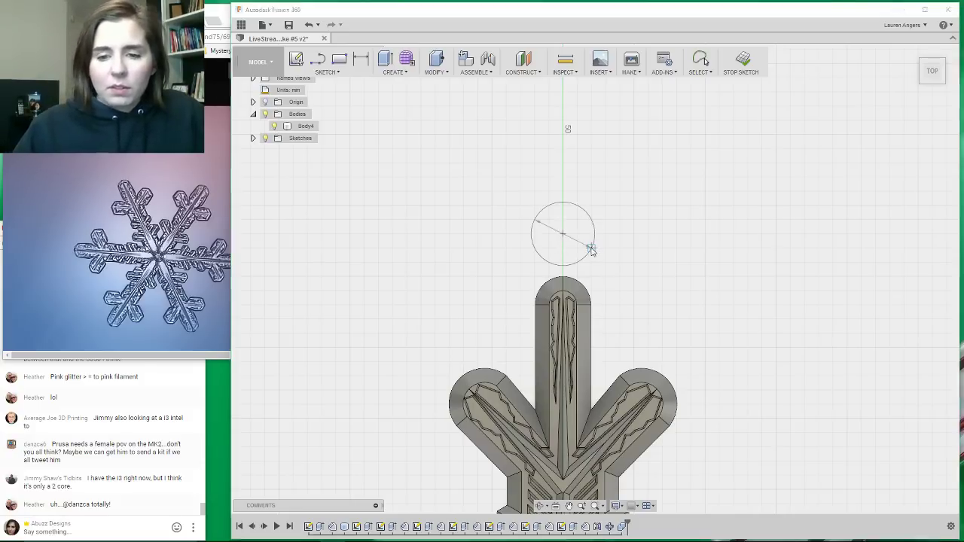
key("m")
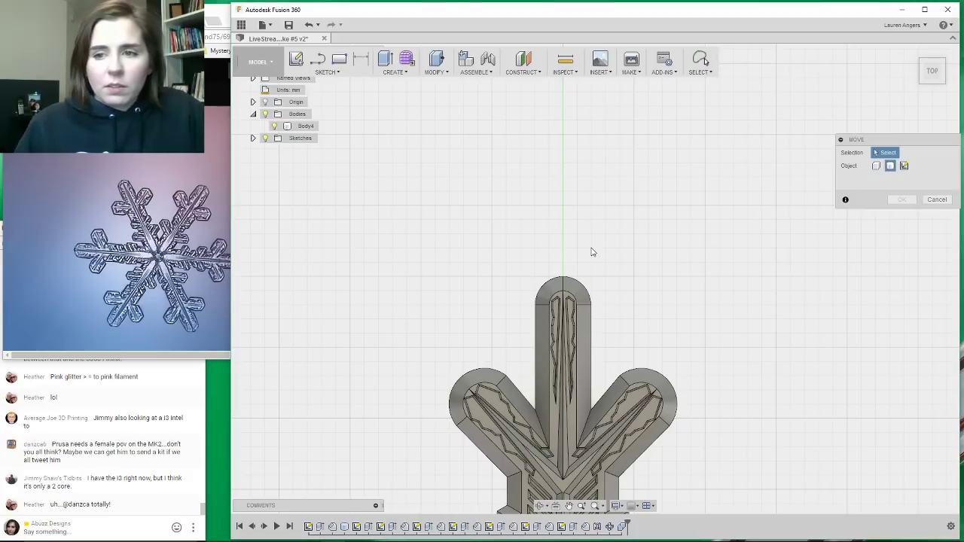
left_click(938, 200)
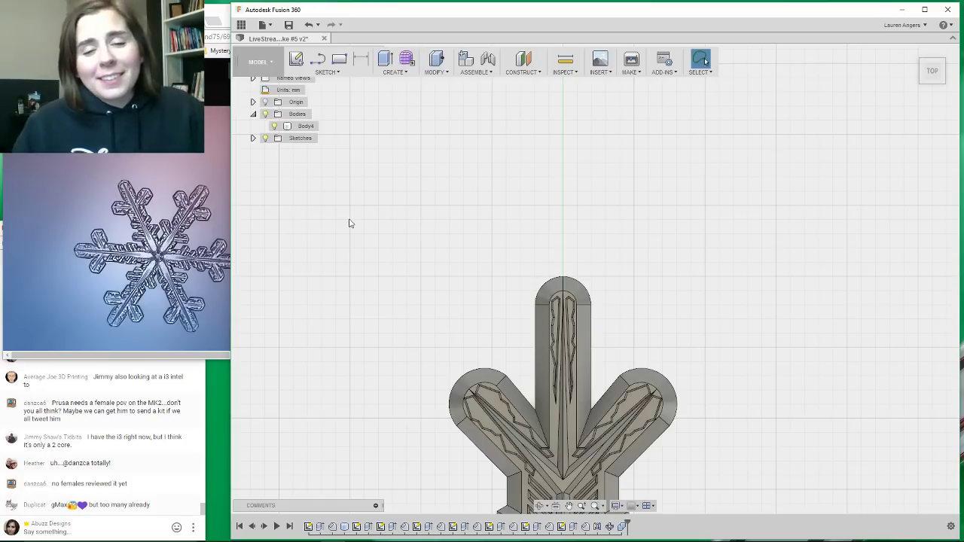
left_click(385, 65)
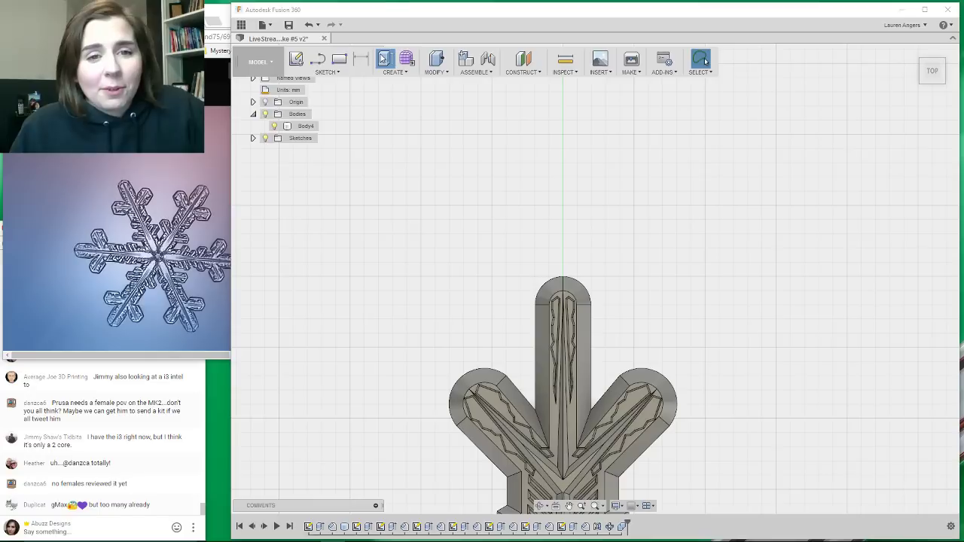
left_click(936, 236)
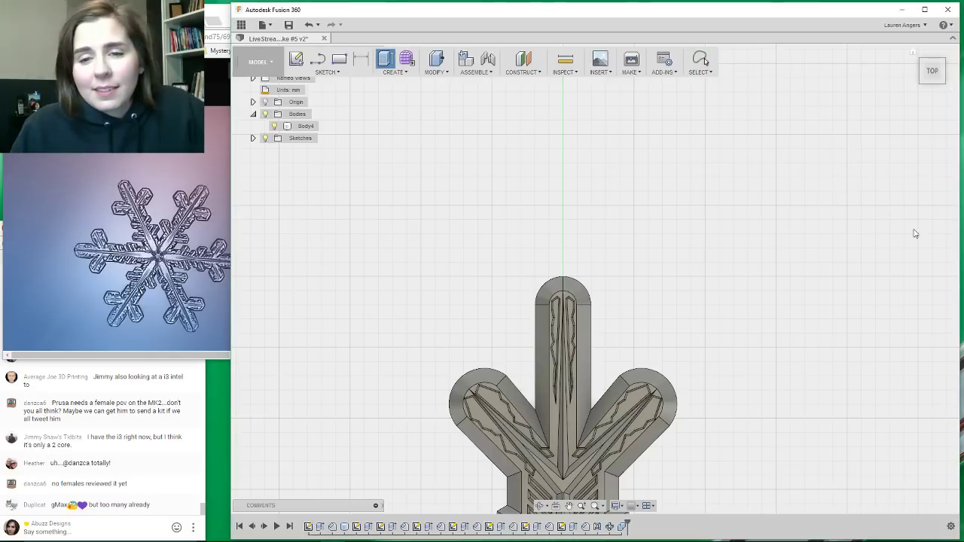
Start a cylinder of about 6.3 mm diameter on the vertical axis just above the tip of the snowflake's upper arm.
left_click(396, 72)
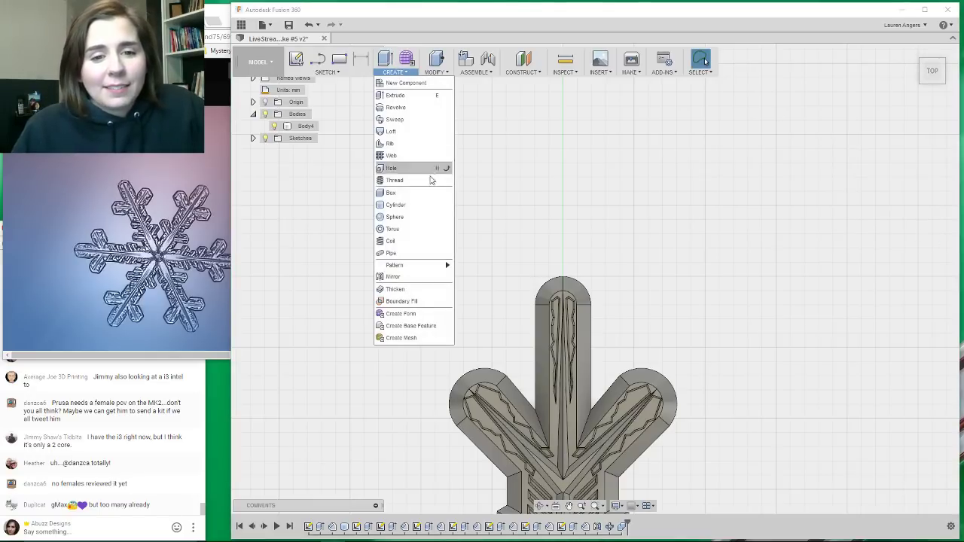
left_click(426, 204)
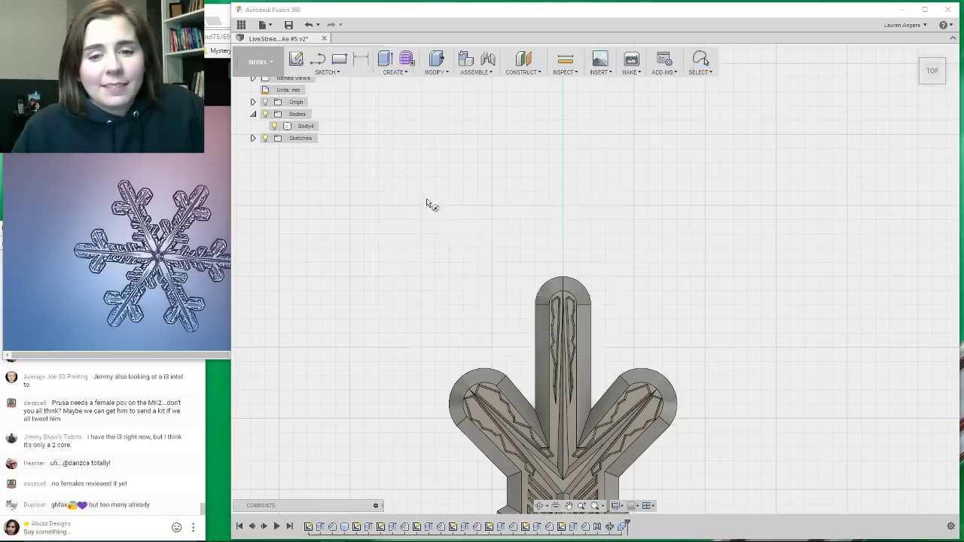
left_click(564, 220)
left_click(563, 220)
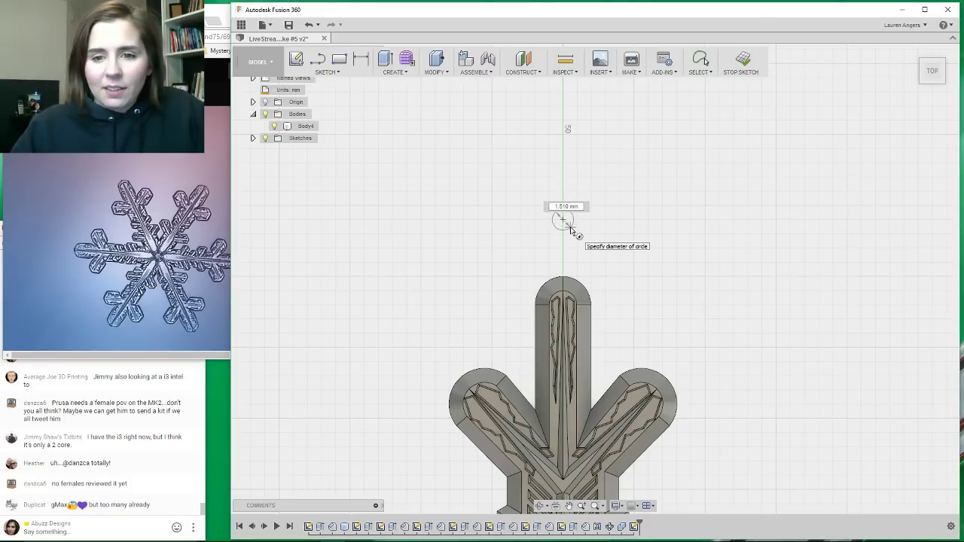
key("Num_Lock")
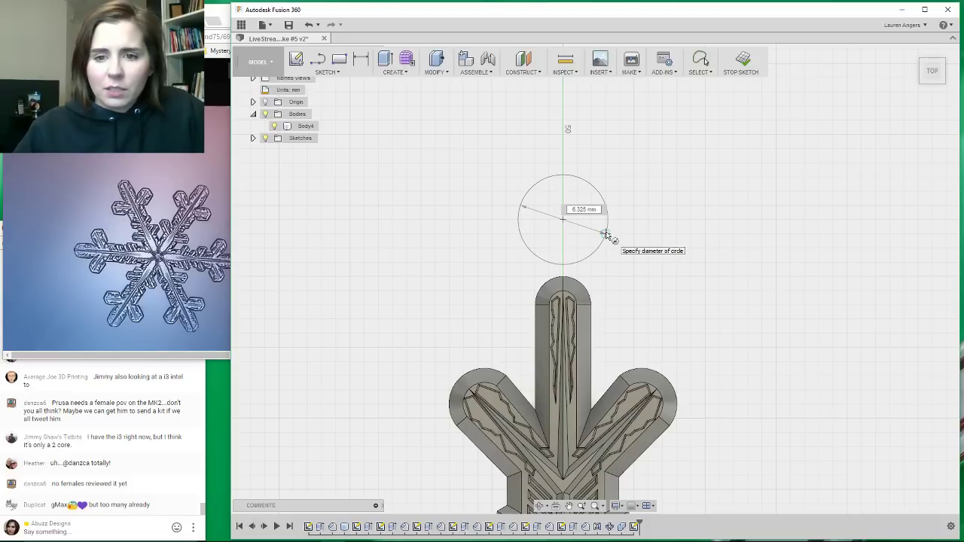
left_click(607, 234)
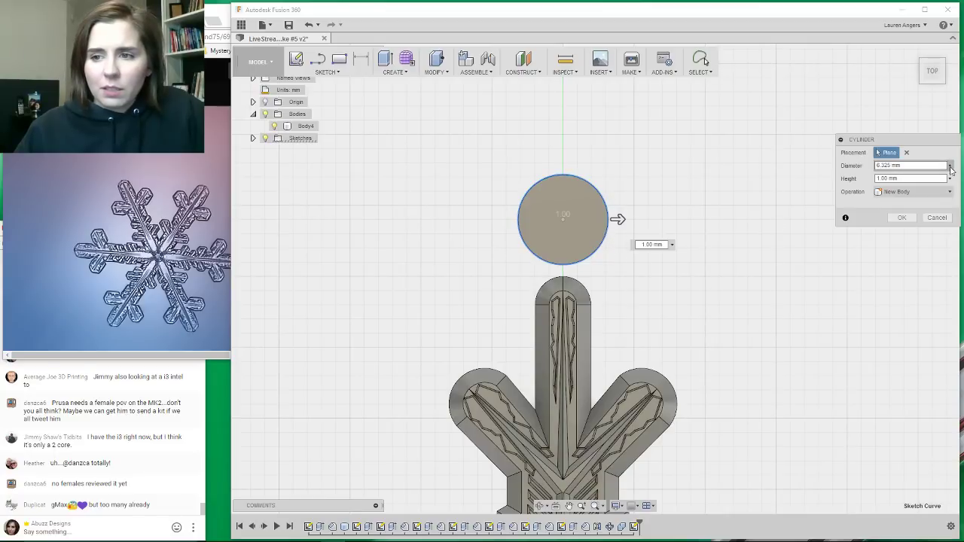
Set the new cylinder's diameter to 15 mm and finish the feature.
left_click(890, 165)
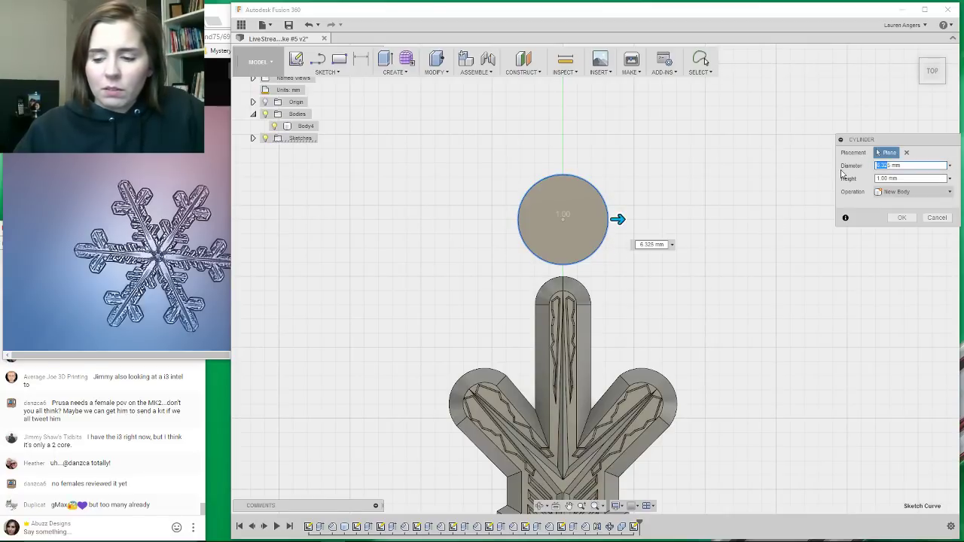
key("Num_Lock")
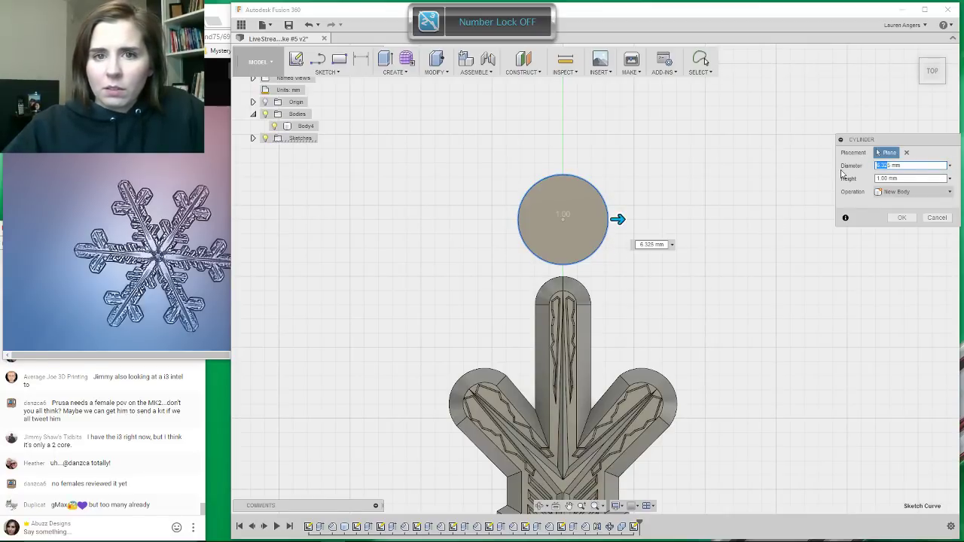
key("Num_Lock")
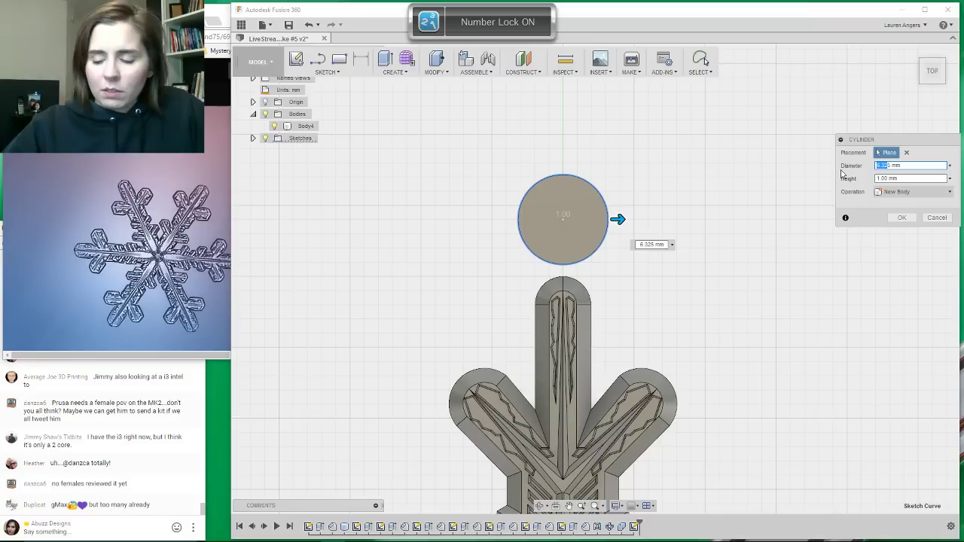
type("15")
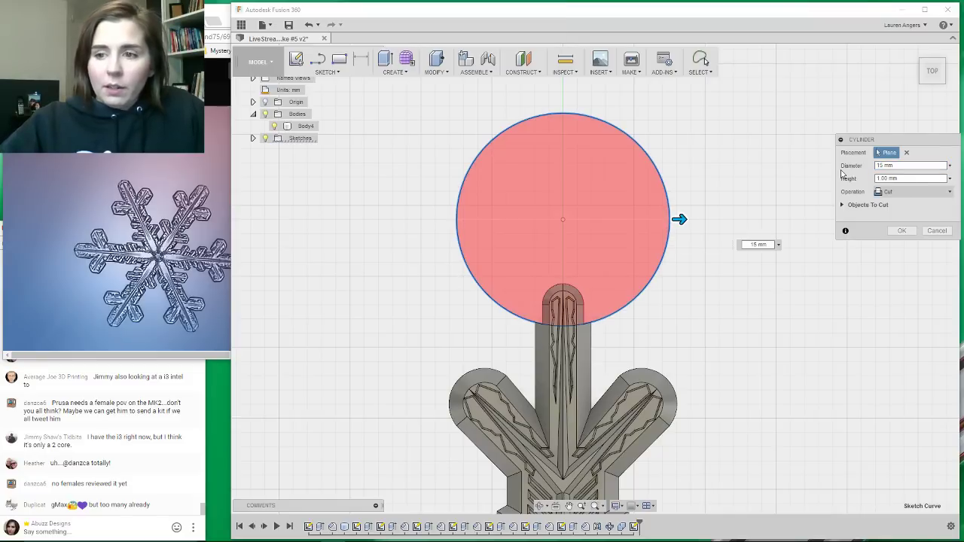
key("Escape")
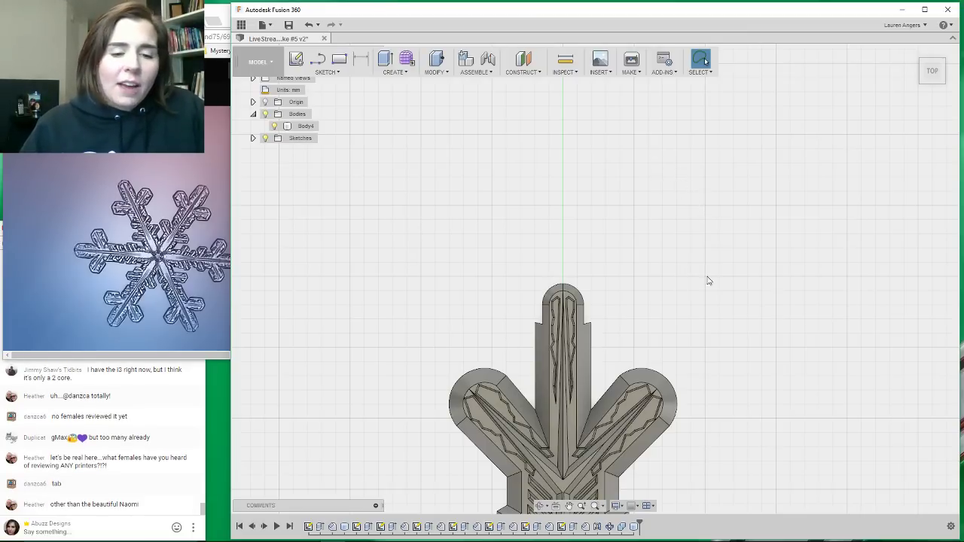
Reopen the cylinder feature above the arm tip for editing and set its diameter to 5 mm.
scroll(655, 301, "up", 2)
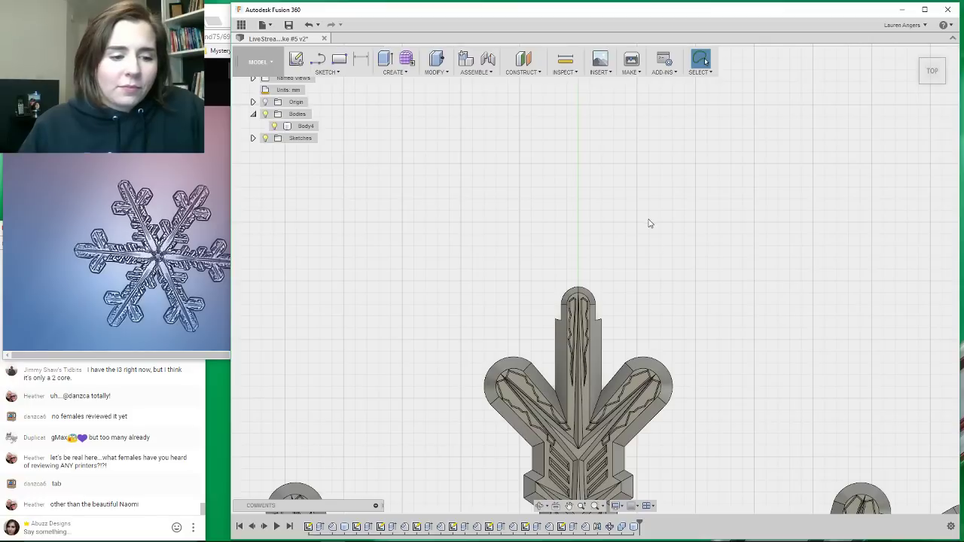
scroll(655, 210, "up", 1)
scroll(625, 309, "down", 1)
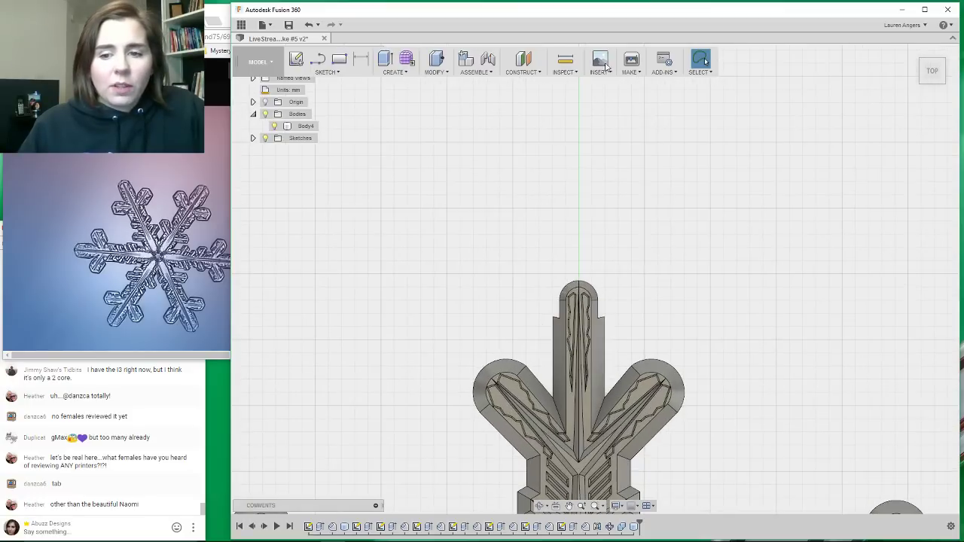
left_click(634, 527)
right_click(637, 528)
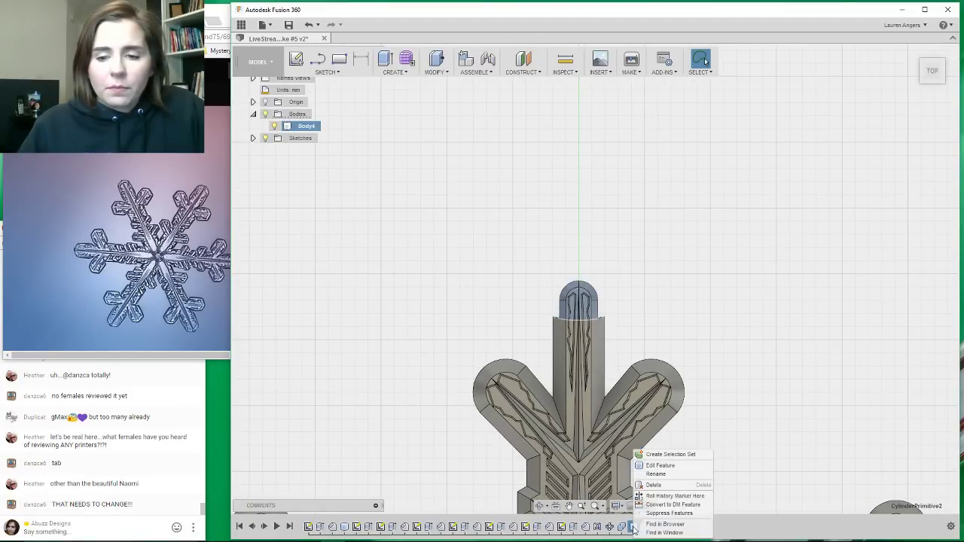
left_click(658, 468)
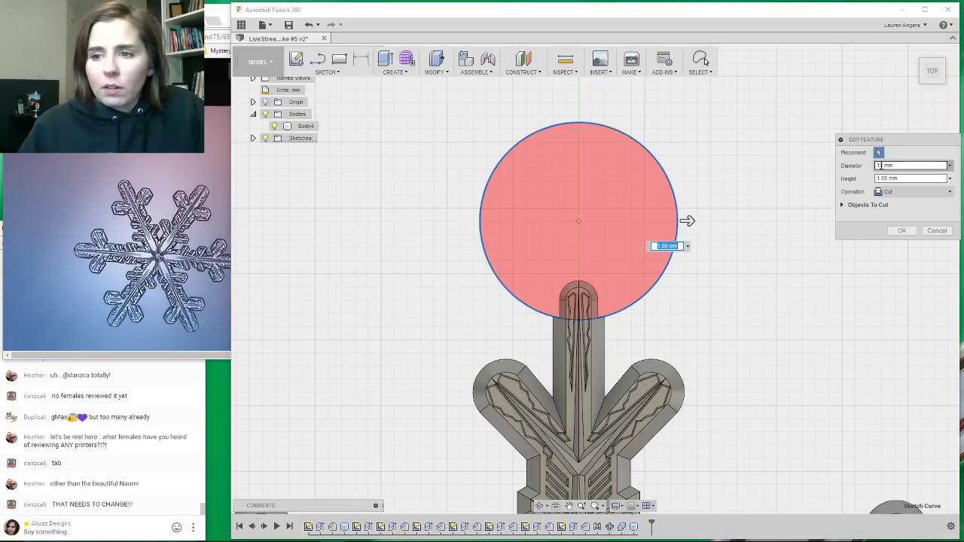
left_click_drag(881, 165, 846, 174)
key("BackSpace")
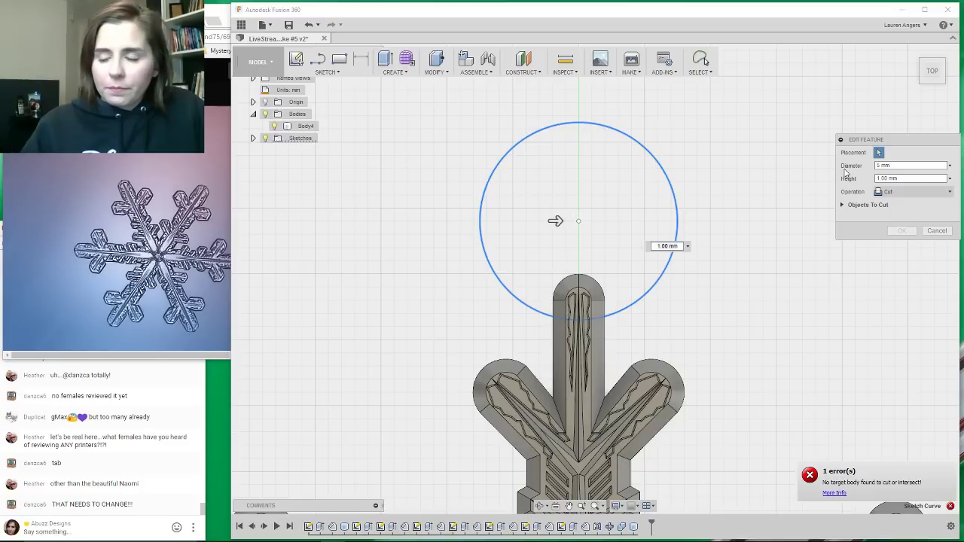
triple_click(903, 165)
left_click(903, 163)
Set the cylinder's height to 2 mm and its operation to New Body.
left_click(901, 179)
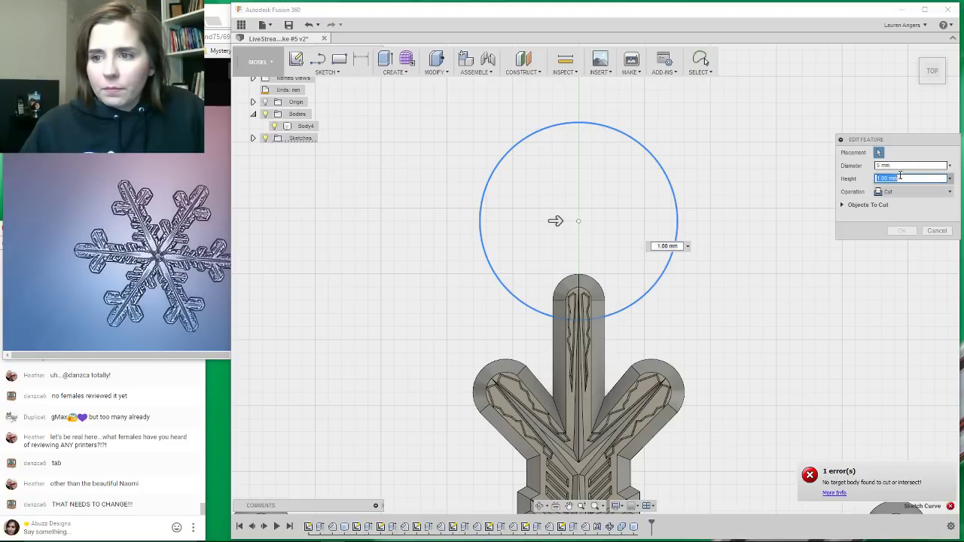
left_click(901, 178)
left_click_drag(880, 178, 835, 188)
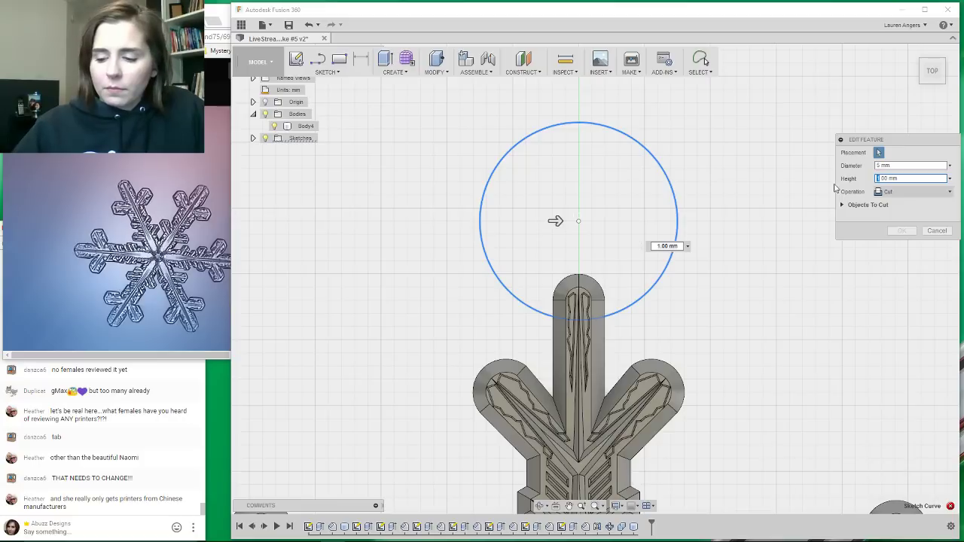
type("1")
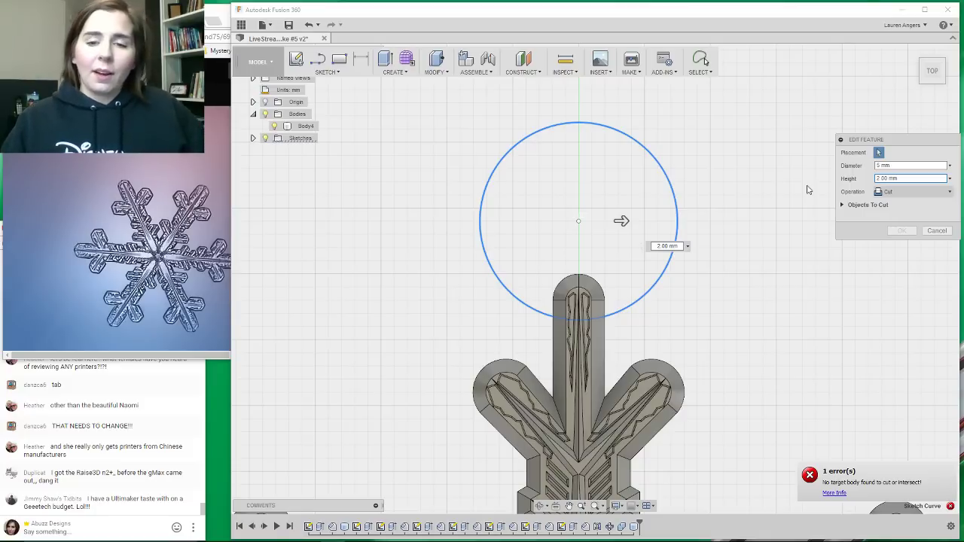
left_click(908, 192)
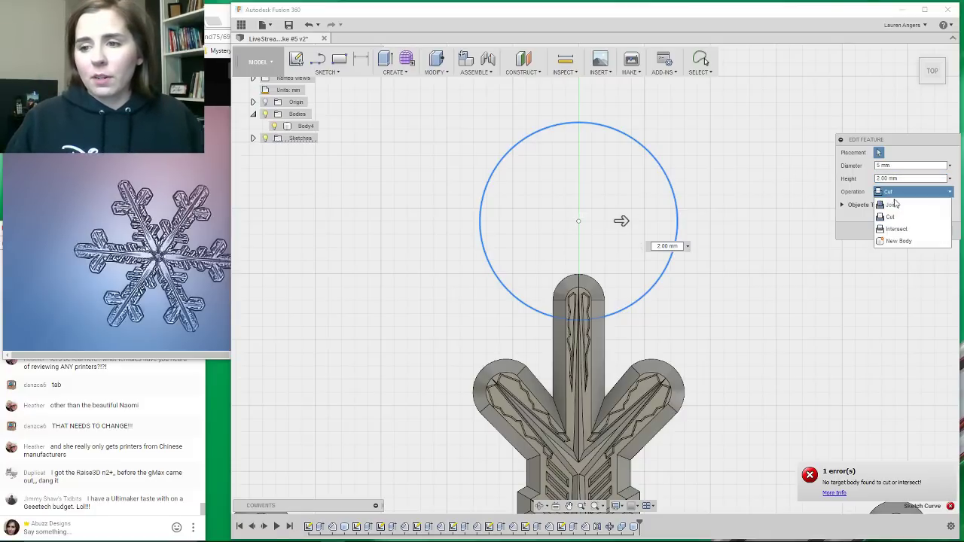
left_click(898, 241)
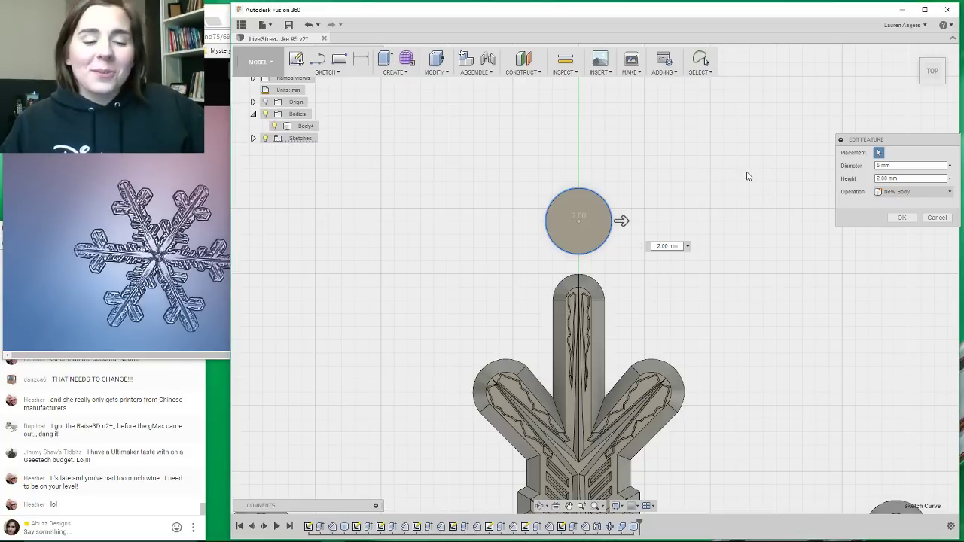
Compare the cylinder's thickness with the arm tip, set its height to 1.5 mm and apply the edit.
middle_click_drag(745, 168, 711, 199, "shift")
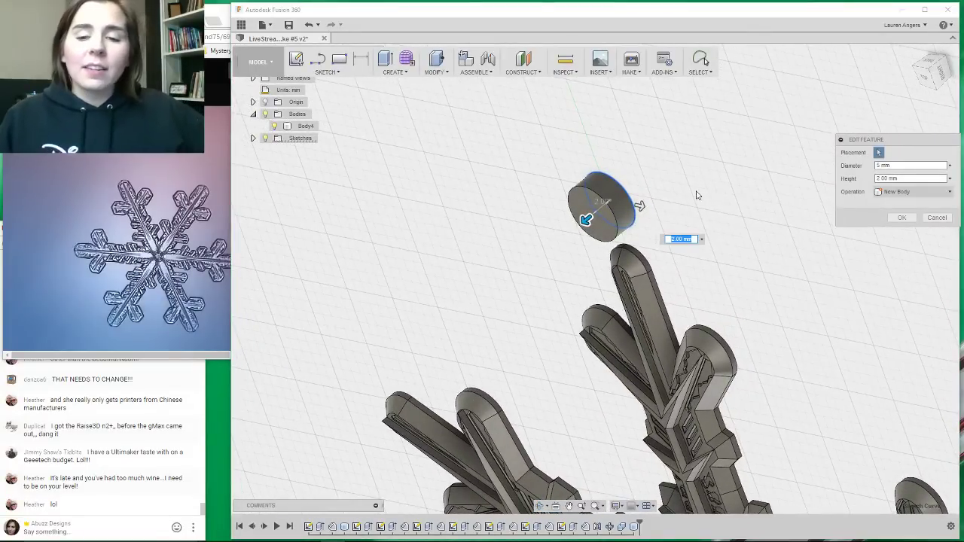
scroll(664, 213, "up", 3)
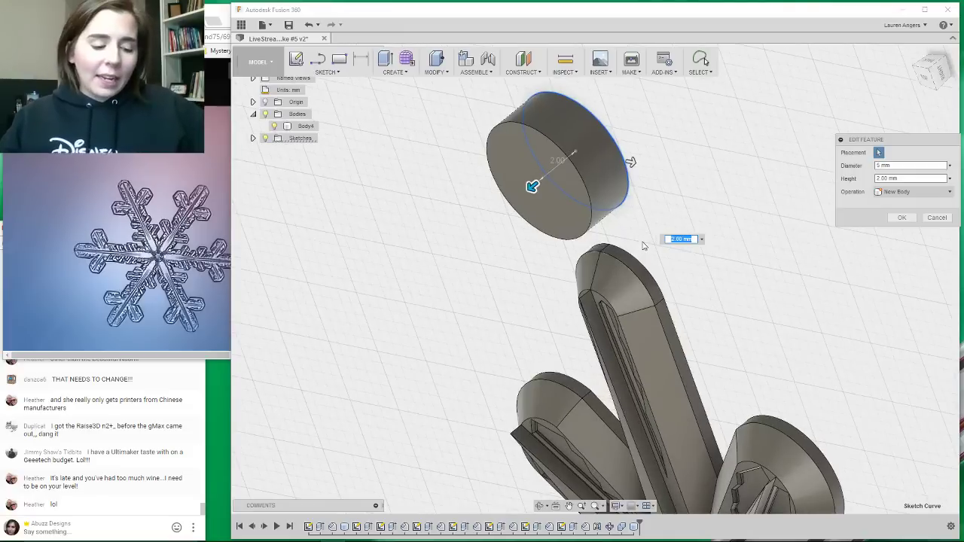
middle_click_drag(721, 209, 705, 195, "shift")
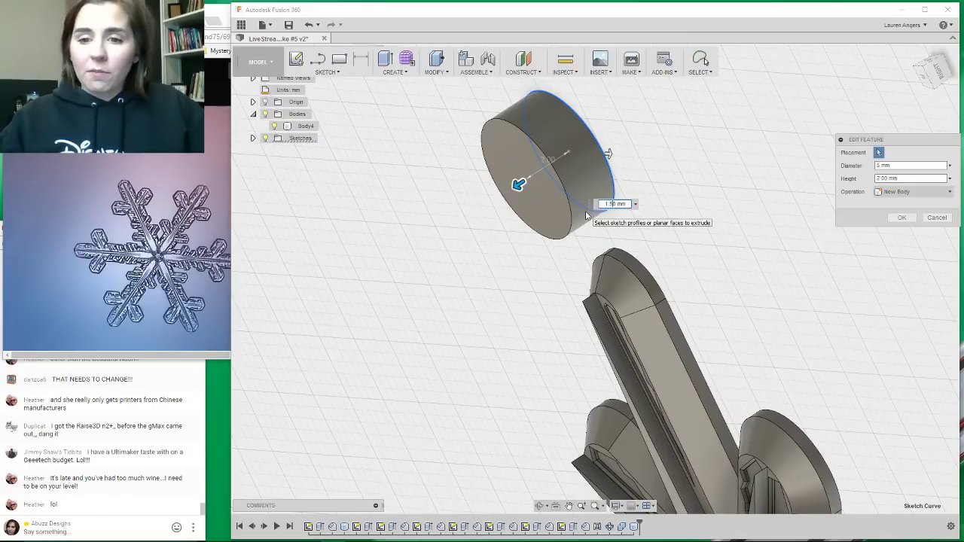
key("Return")
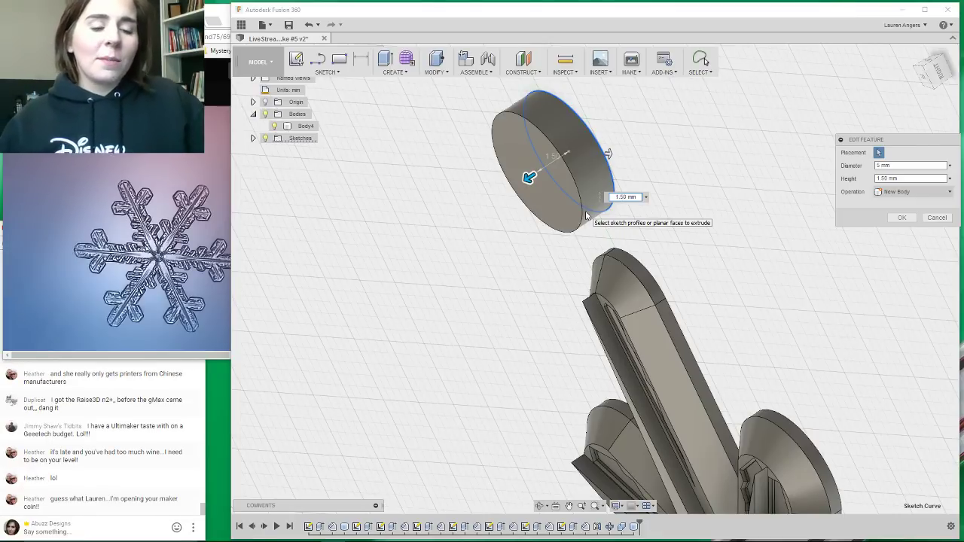
key("Return")
Place a second cylinder of 1.5 mm diameter at the centre of the disc's face.
middle_click_drag(628, 202, 675, 205, "shift")
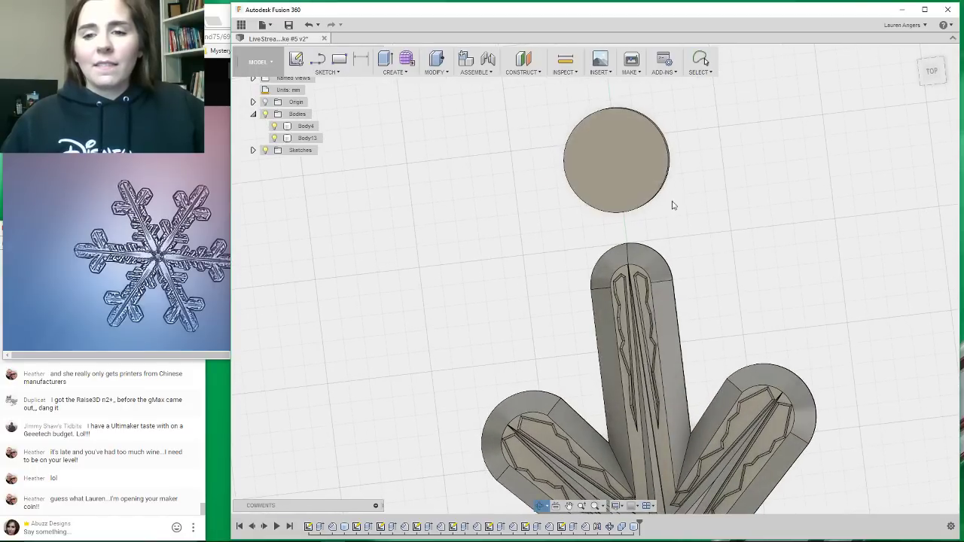
left_click(628, 176)
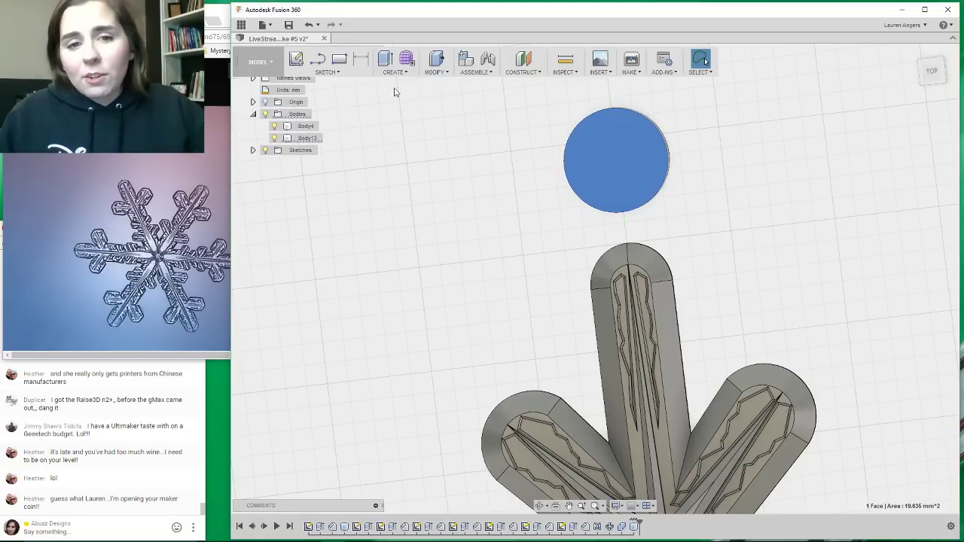
left_click(451, 73)
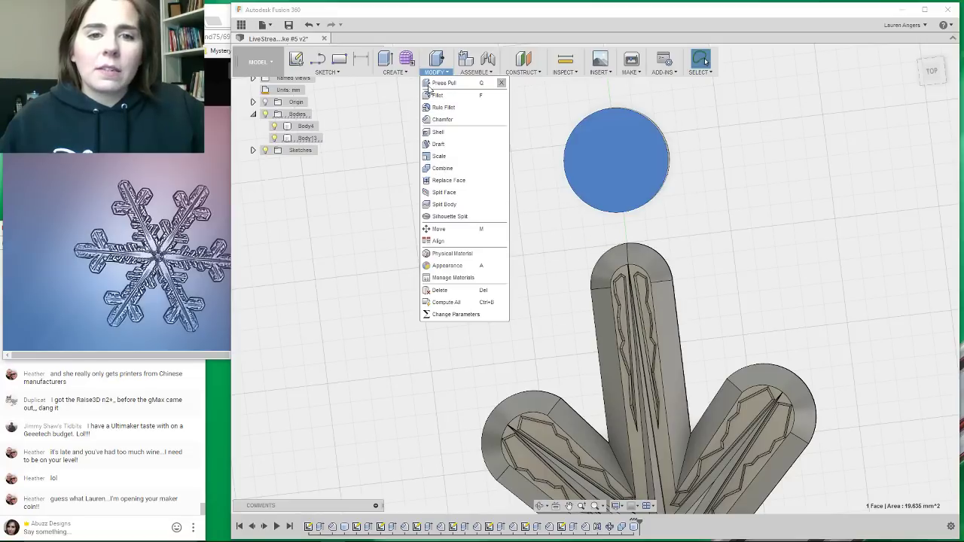
left_click(395, 72)
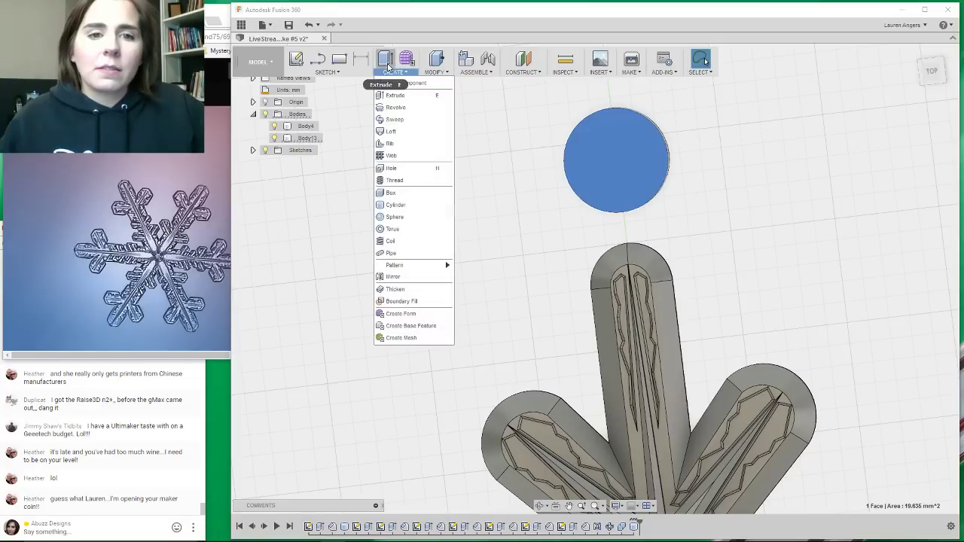
left_click(399, 206)
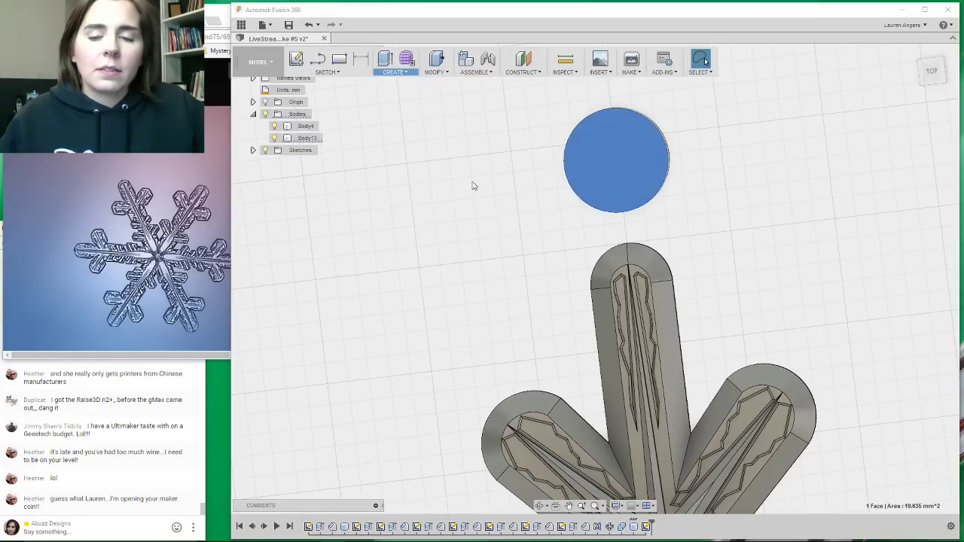
left_click(617, 162)
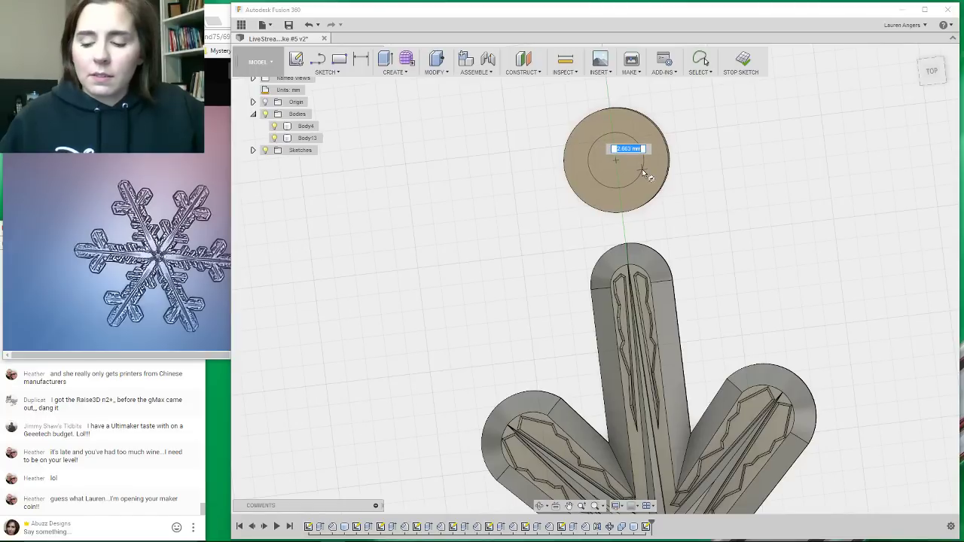
type("1")
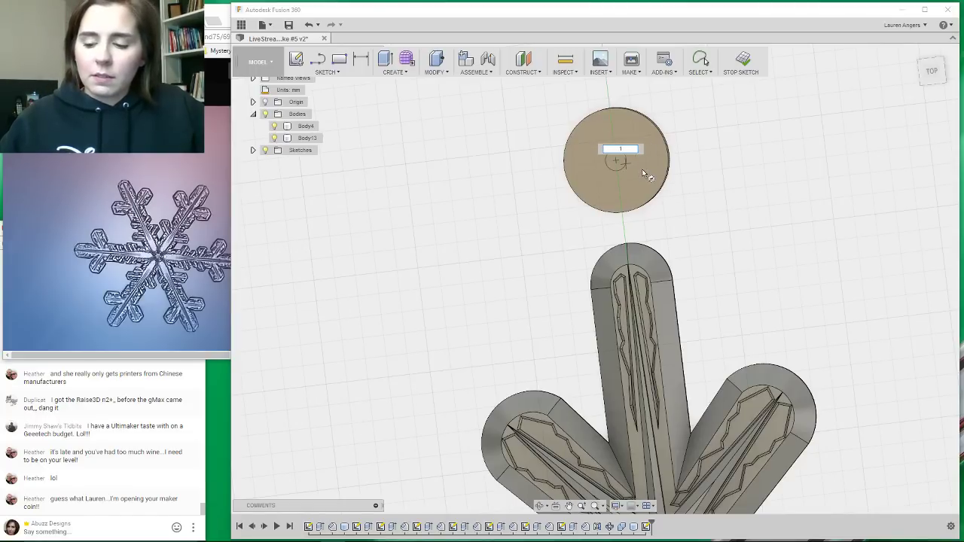
type(".5")
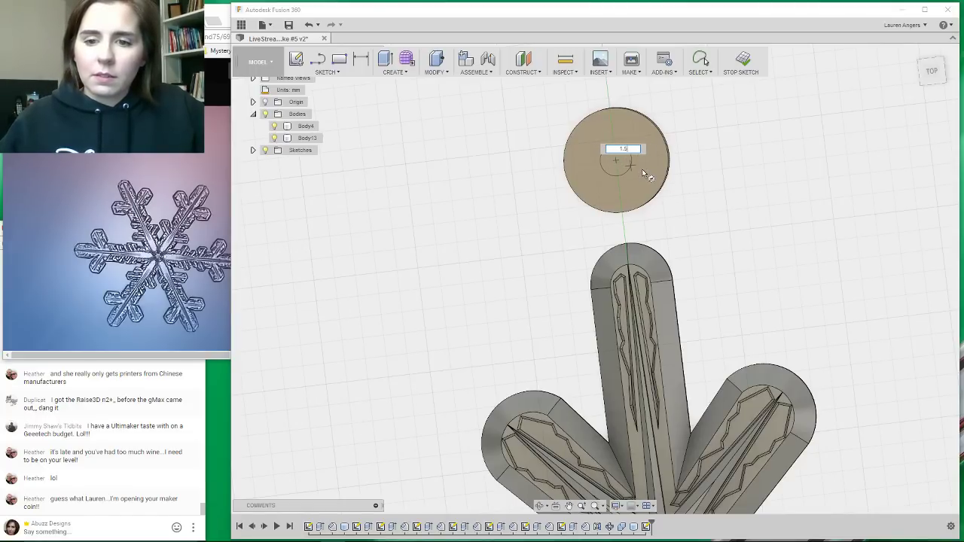
key("Return")
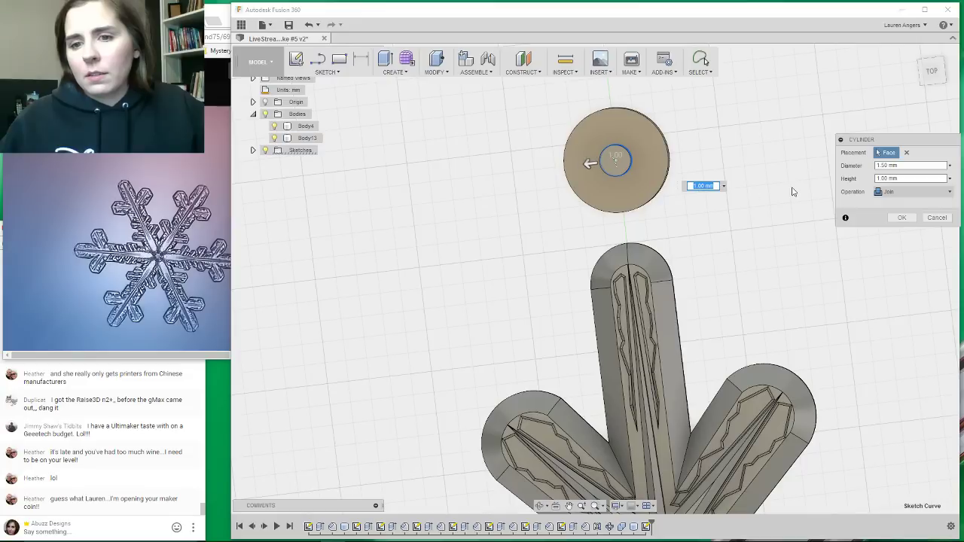
Push the small cylinder through the disc's full thickness as a cut to make the ring's hole.
middle_click_drag(762, 186, 670, 194, "shift")
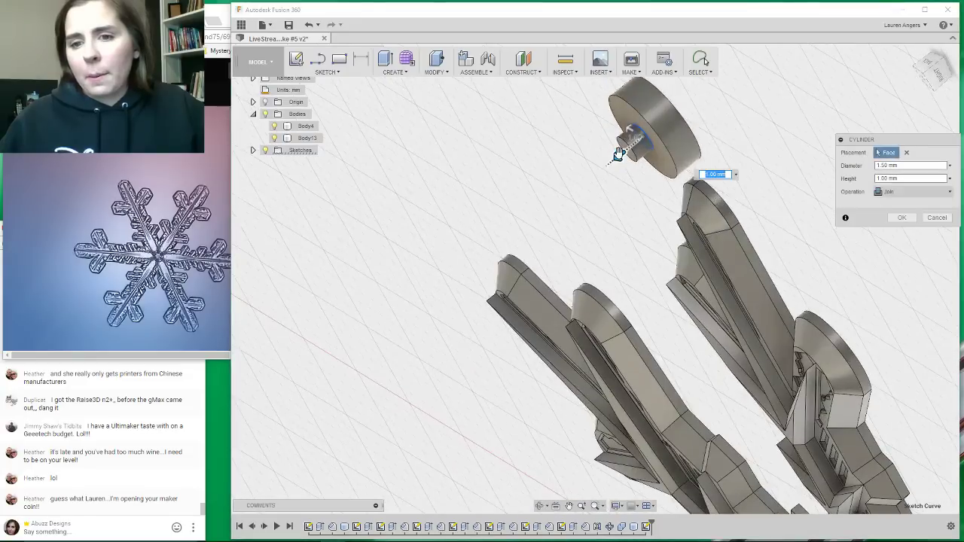
left_click_drag(618, 156, 680, 116)
left_click(901, 230)
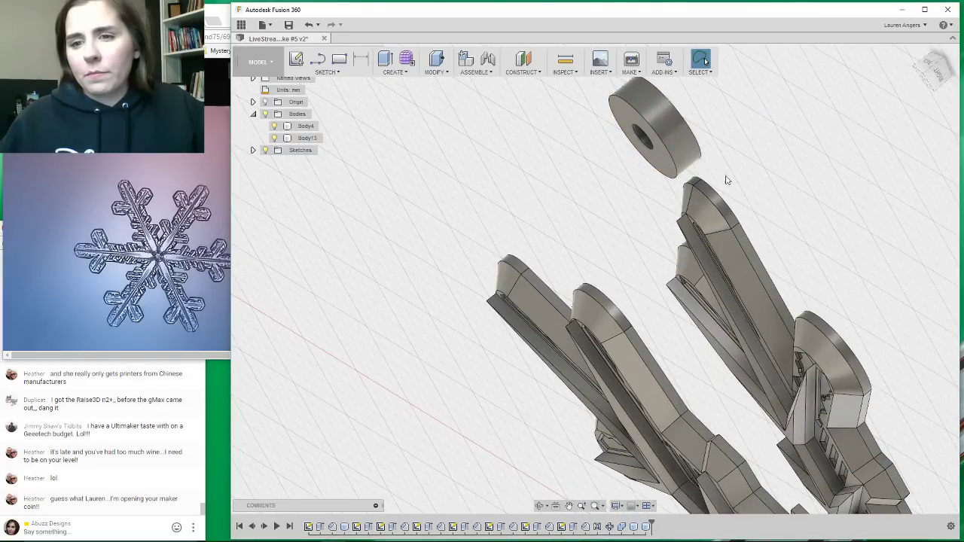
Edit the ring's outer cylinder and set its diameter to 2.5 mm.
middle_click_drag(691, 194, 751, 160, "shift")
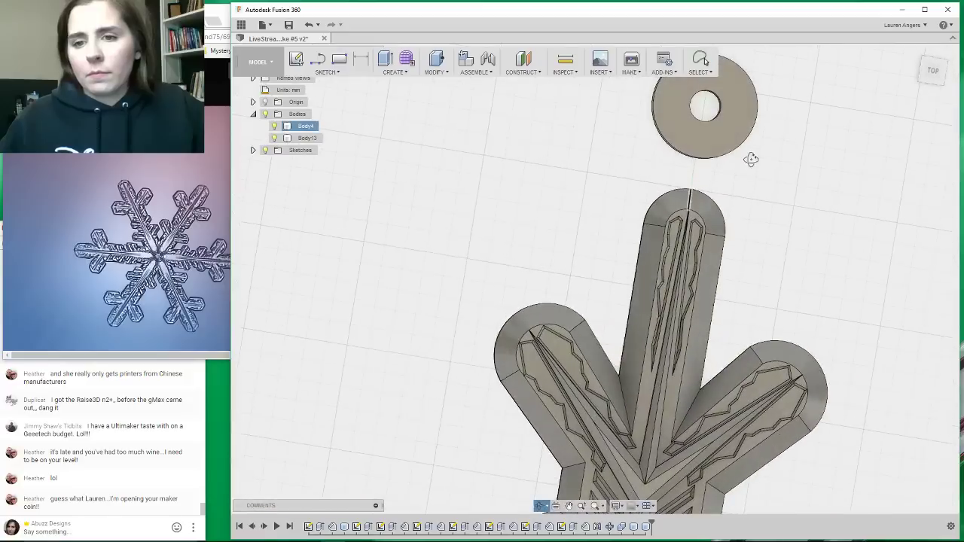
right_click(633, 529)
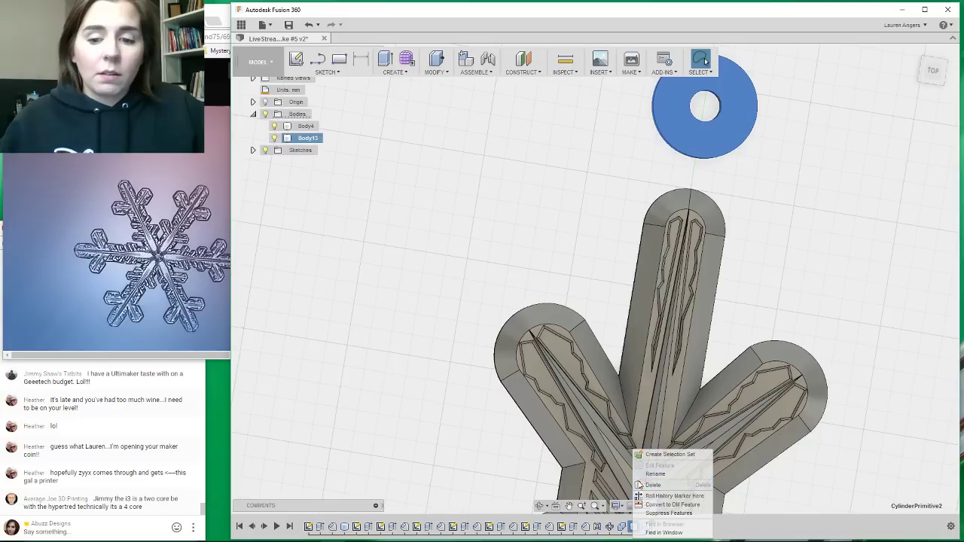
left_click(526, 459)
left_click(490, 452)
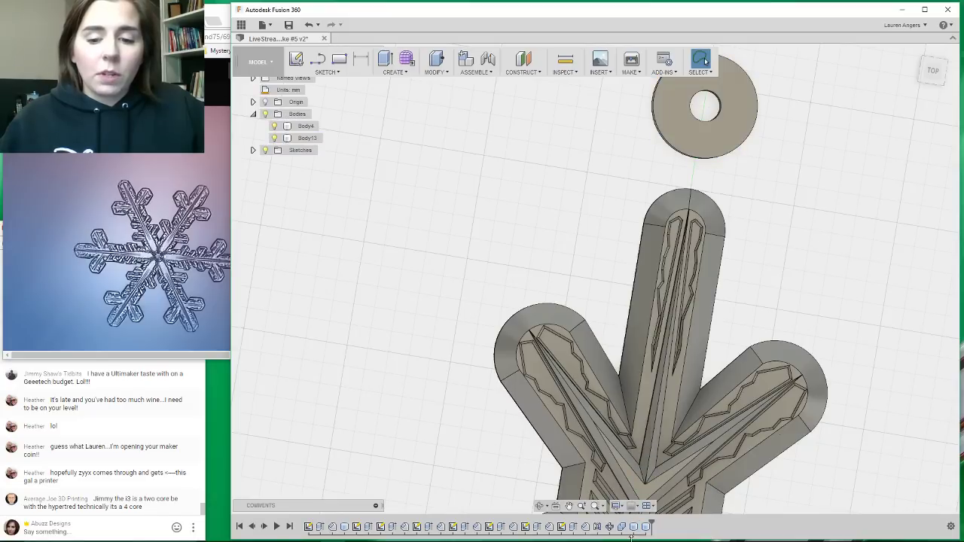
left_click(634, 527)
right_click(633, 528)
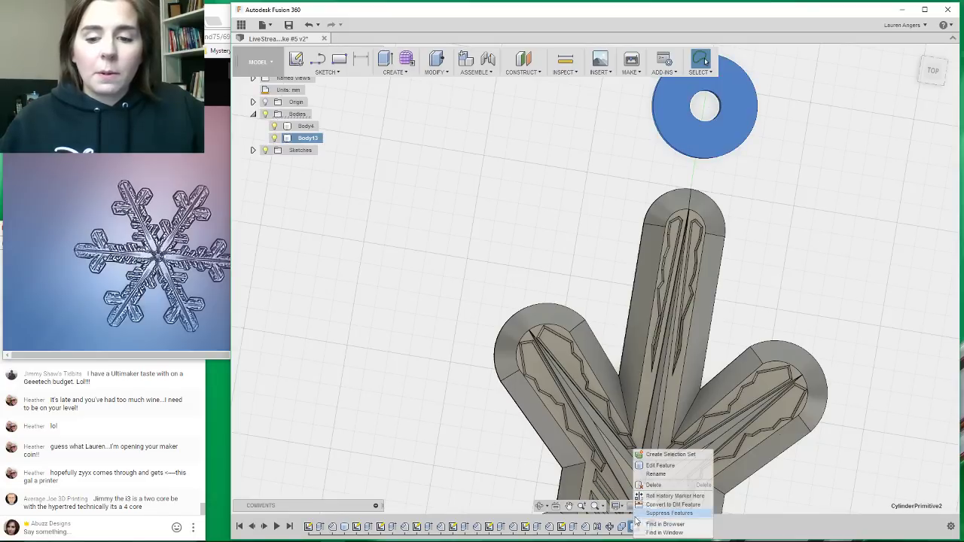
left_click(658, 466)
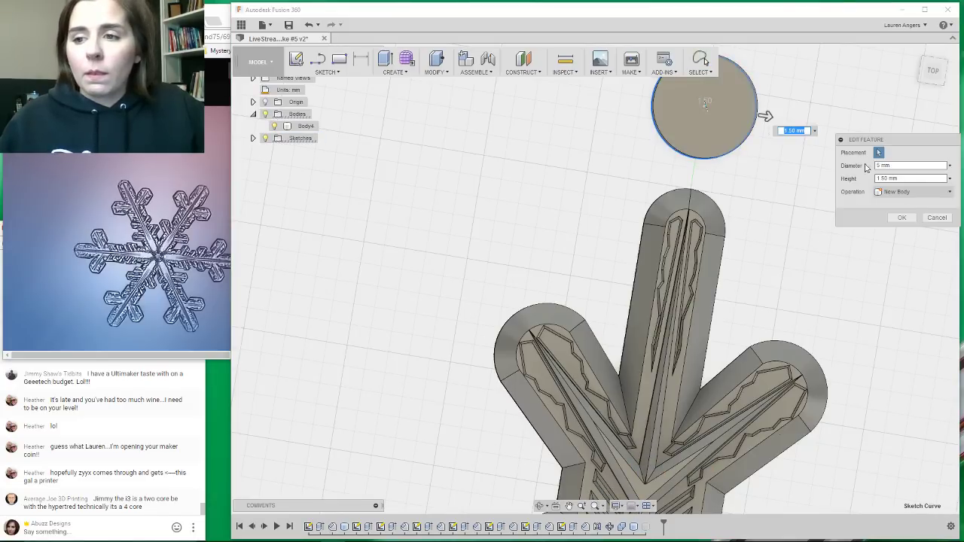
left_click(882, 165)
type("2")
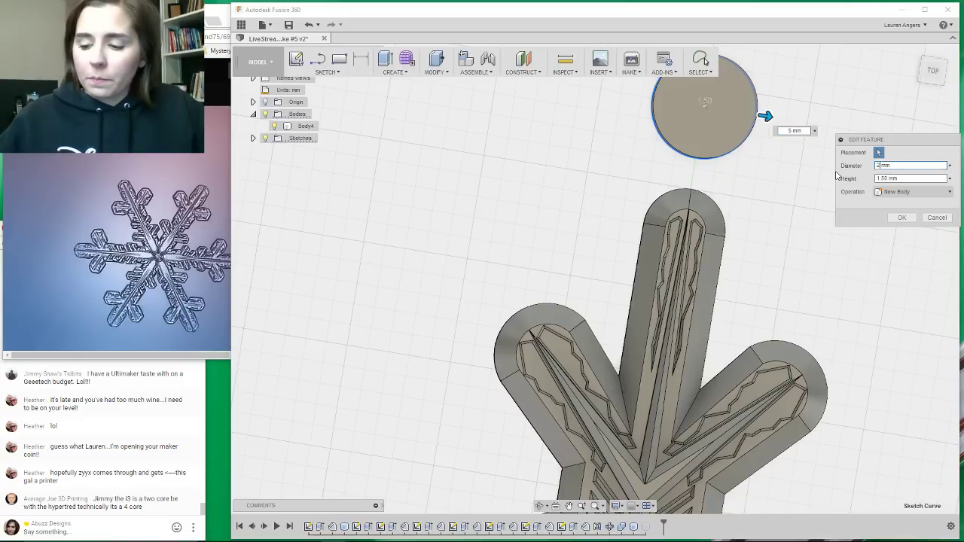
type(".5")
key("Return")
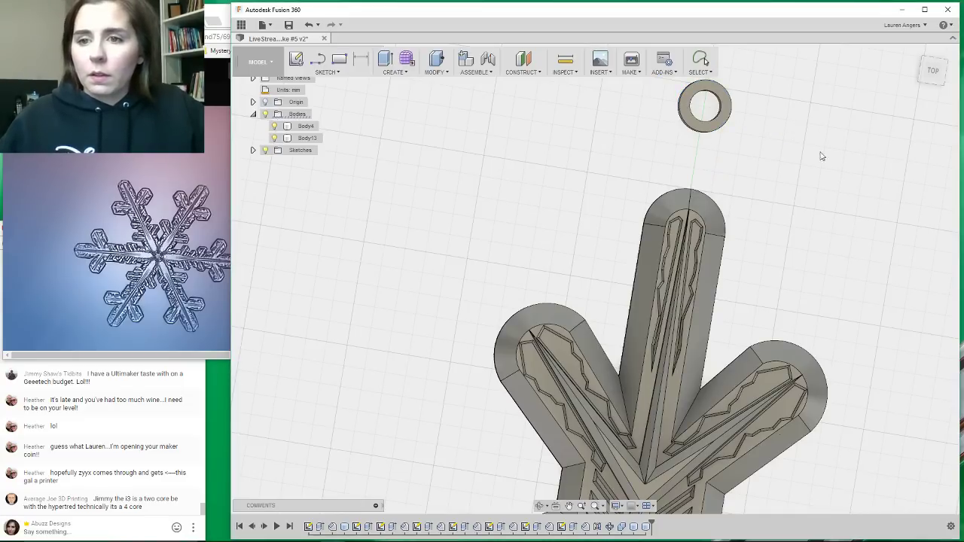
Edit the ring's outer cylinder again and enlarge its diameter slightly for a thicker rim.
mouse_move(761, 145)
middle_mouse_down("shift")
mouse_move(738, 140)
mouse_move(768, 131)
mouse_move(751, 144)
middle_mouse_up("shift")
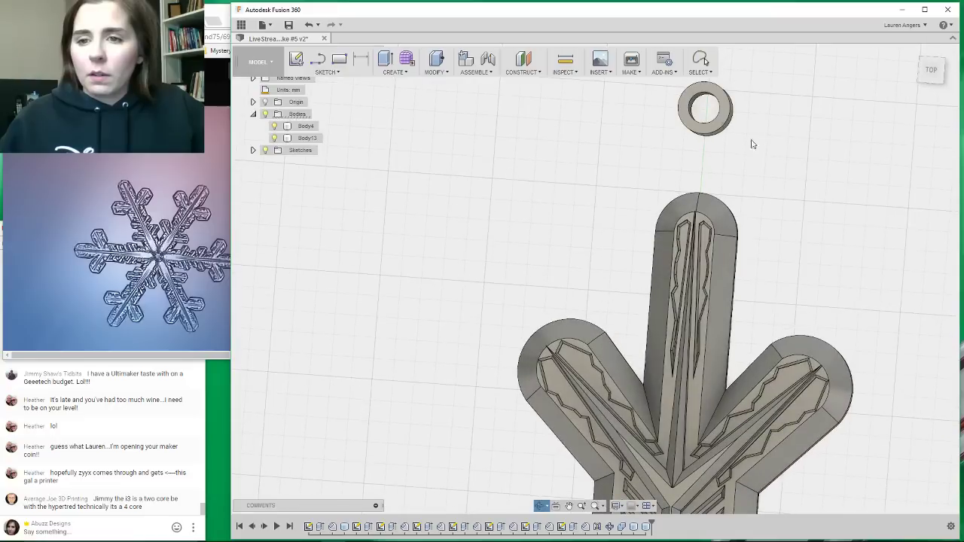
left_click(633, 527)
right_click(635, 527)
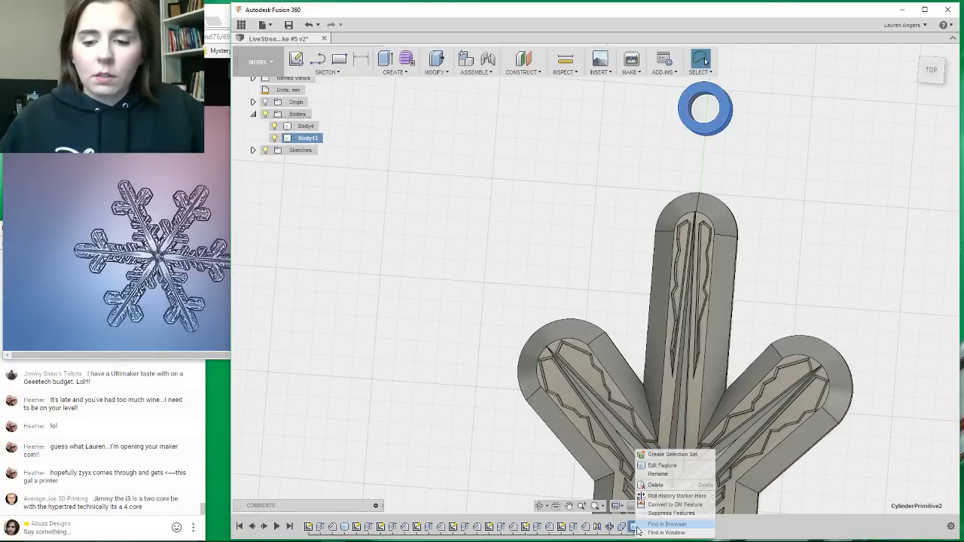
left_click(662, 465)
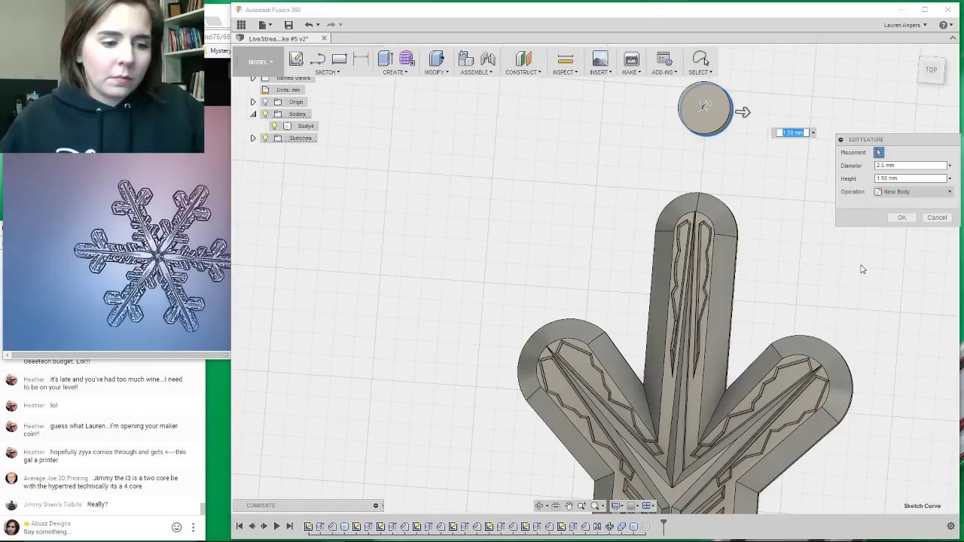
left_click(903, 216)
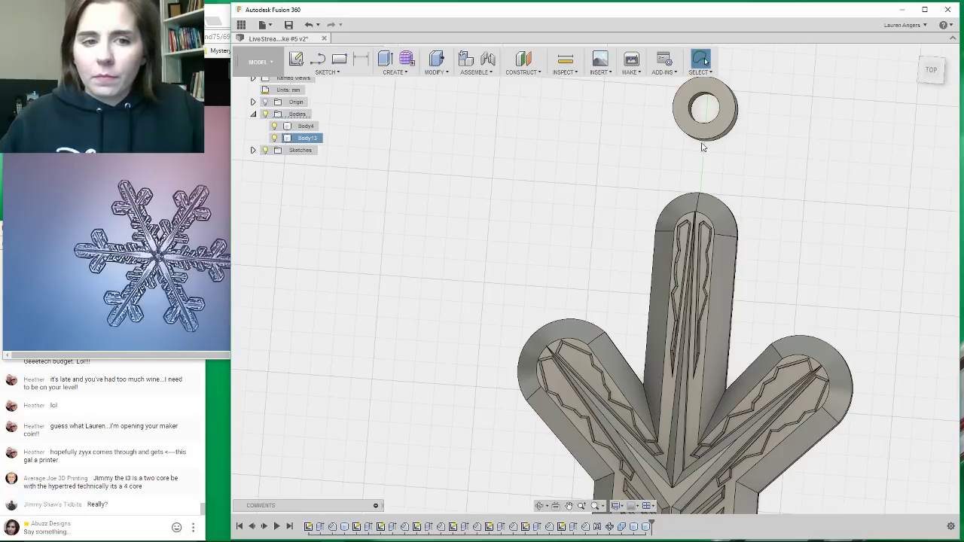
Move the ring body -3.25 mm along Y so it overlaps the upper arm's tip.
right_click(693, 127)
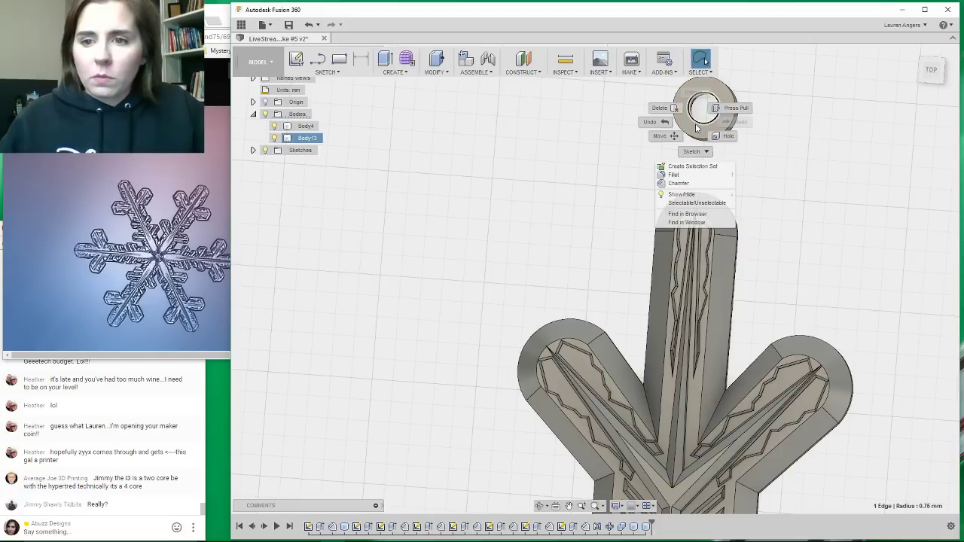
left_click(307, 144)
right_click(309, 140)
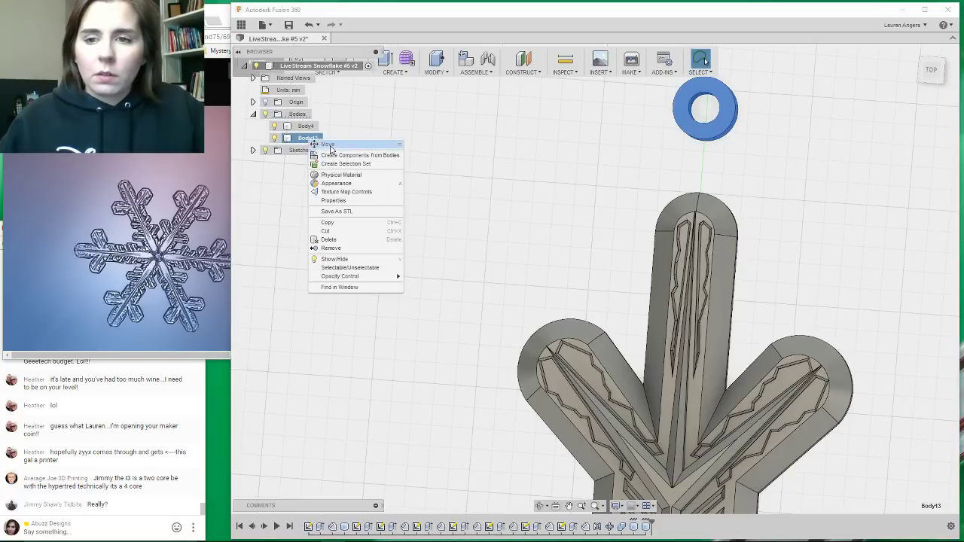
left_click(328, 145)
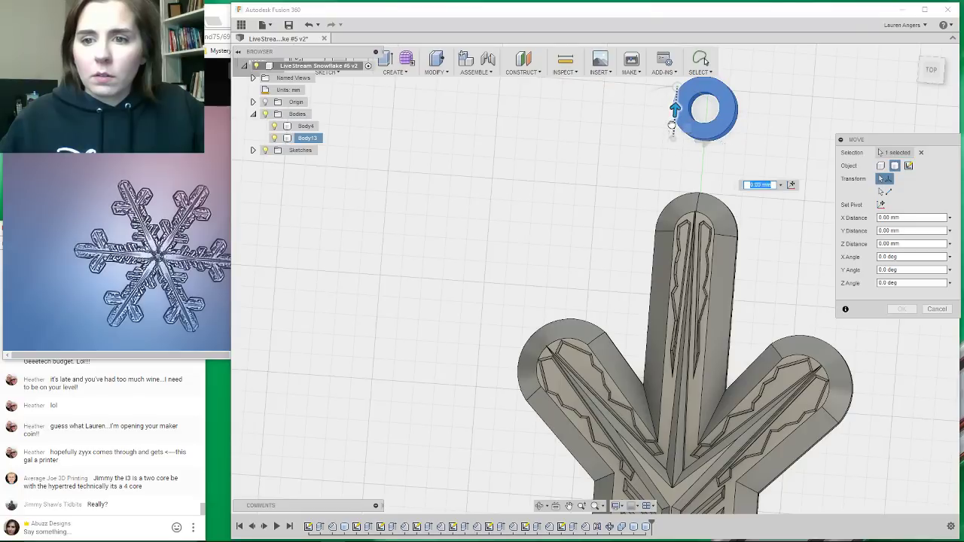
left_click_drag(672, 126, 664, 173)
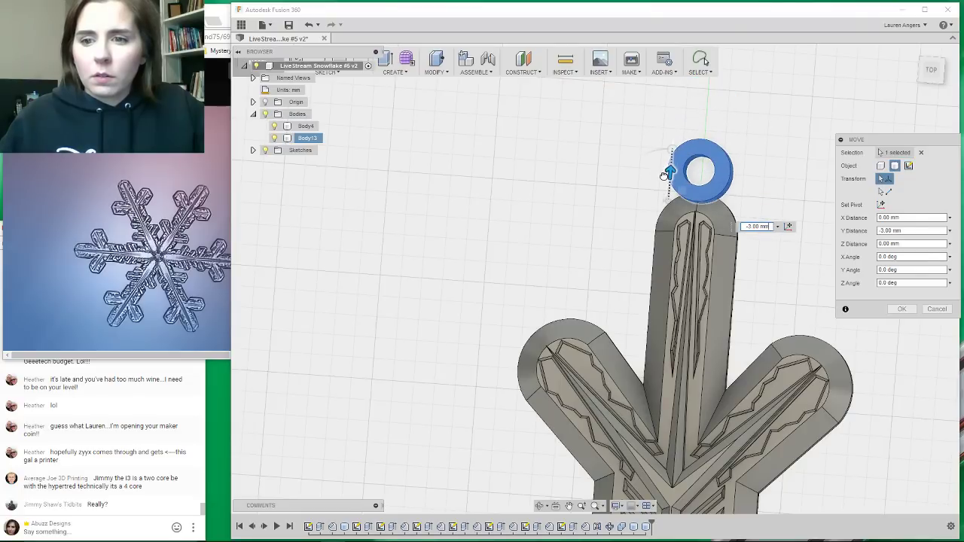
middle_click_drag(663, 172, 668, 200, "shift")
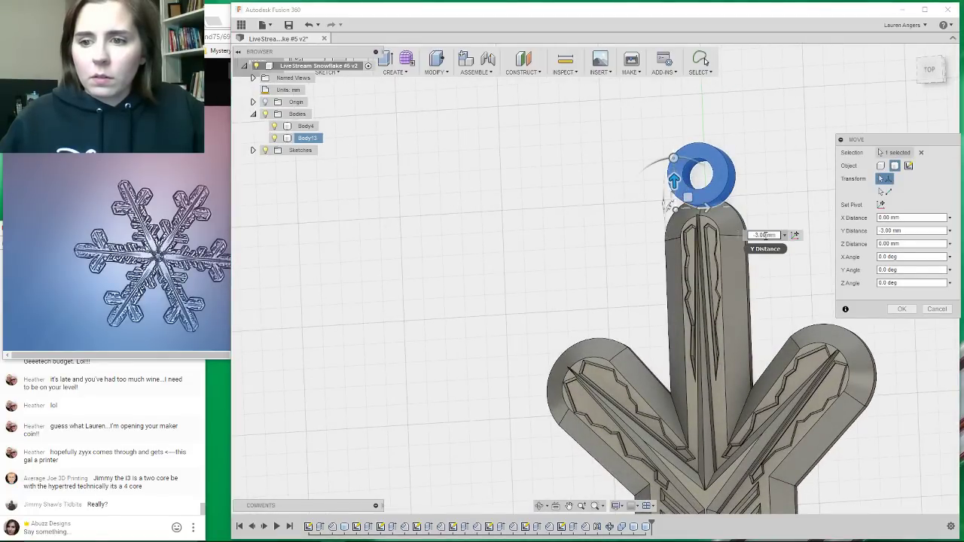
type("-3.25")
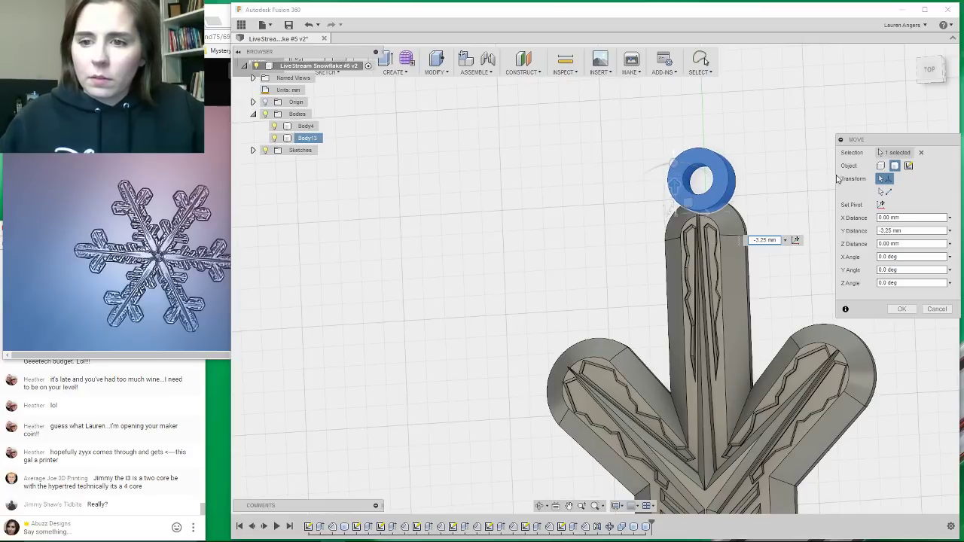
middle_click_drag(762, 235, 834, 161, "shift")
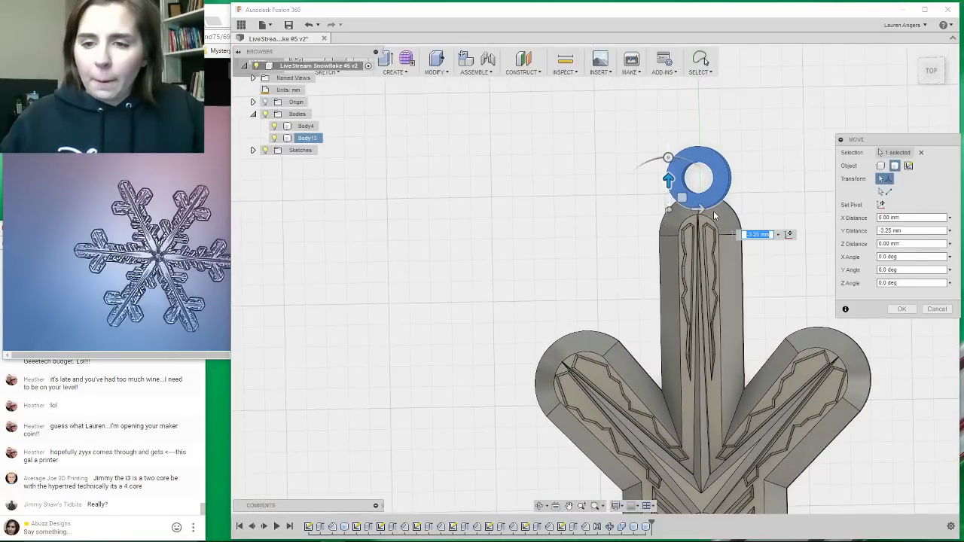
left_click(902, 309)
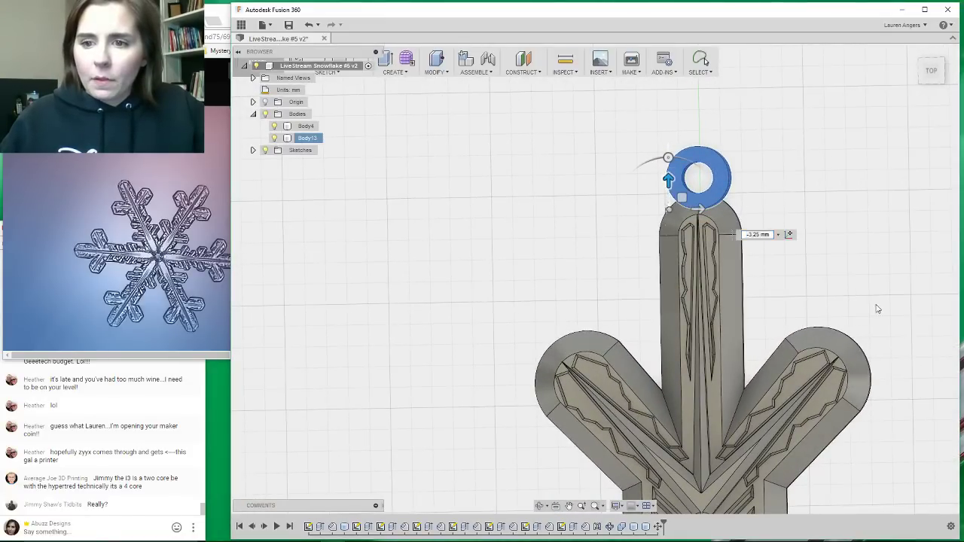
Combine the snowflake body with the ring body using the Join operation.
left_click(307, 125)
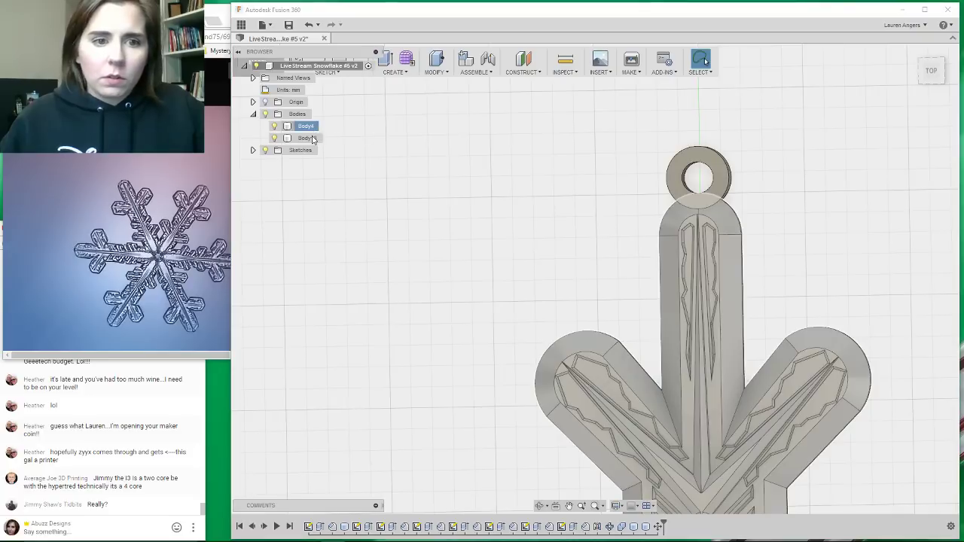
left_click(309, 138, "shift")
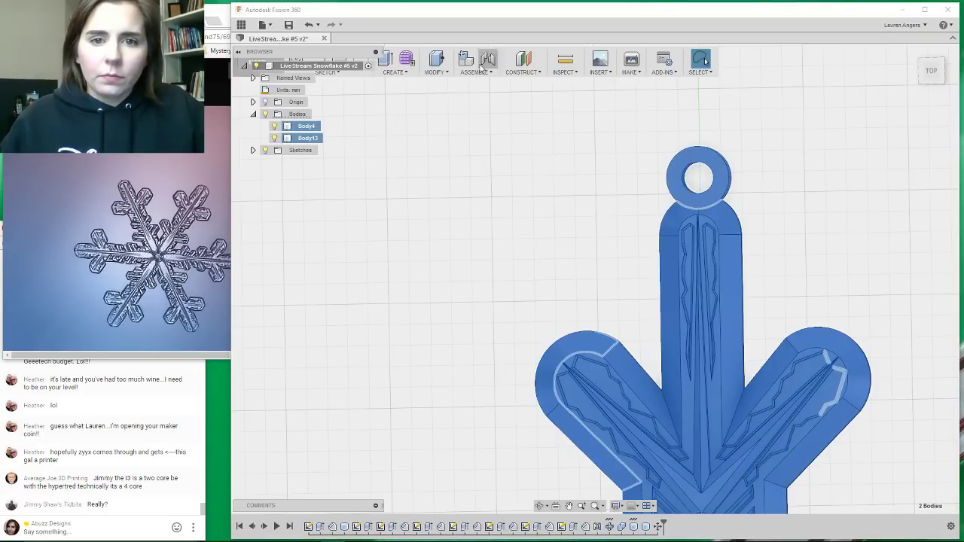
left_click(436, 69)
left_click(444, 168)
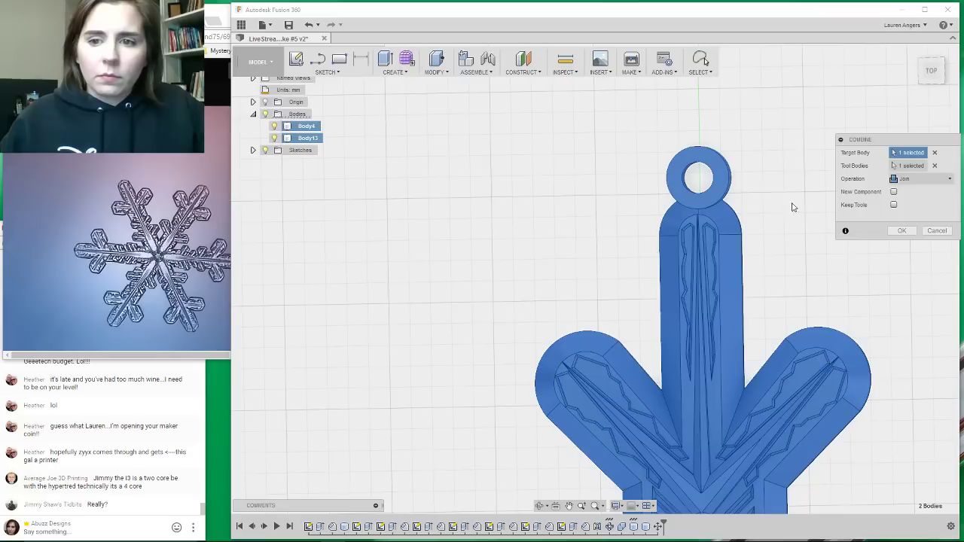
left_click(902, 231)
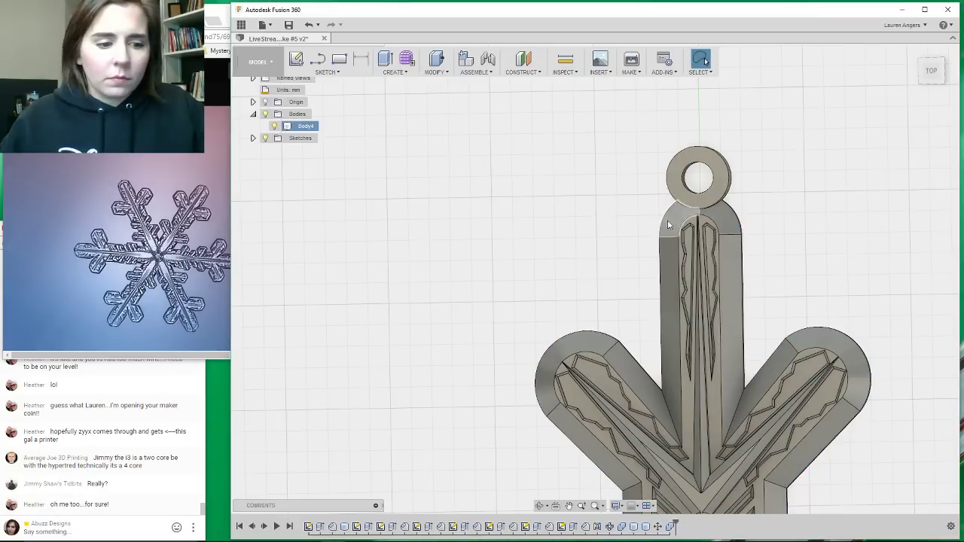
Save the design as a copy named "LiveStream Snowflake #5 Ring" in Christmas > Snowflakes.
middle_click_drag(497, 196, 649, 168, "shift")
scroll(649, 168, "down", 6)
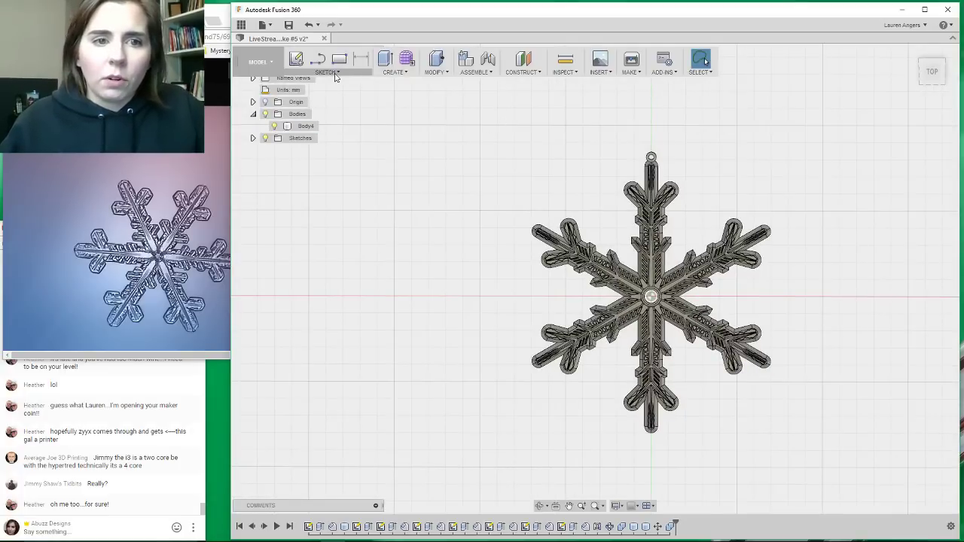
left_click(270, 25)
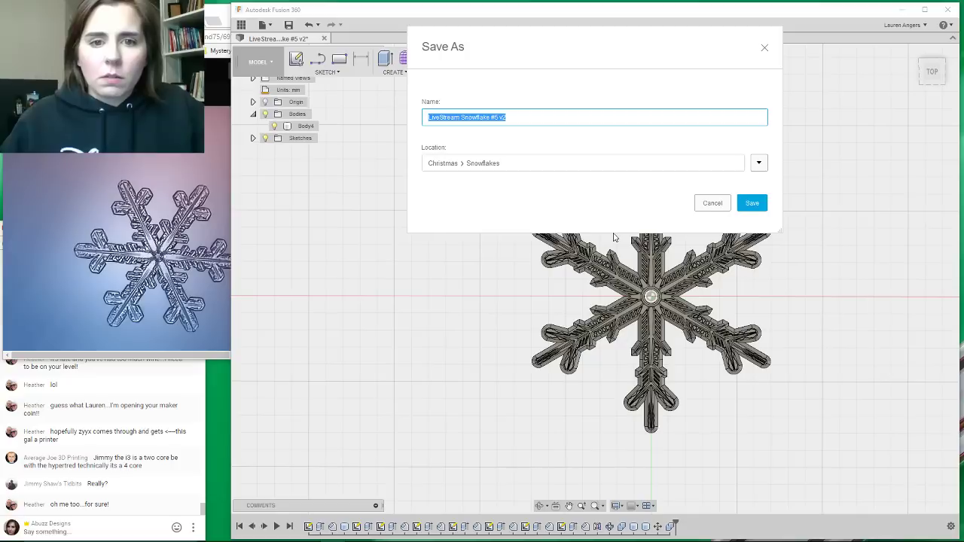
key("End")
key("BackSpace")
key("BackSpace")
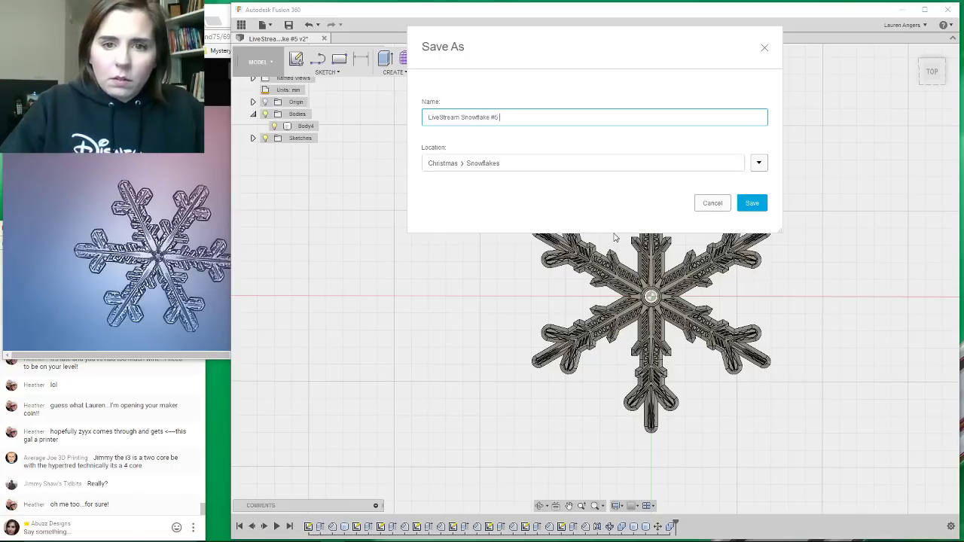
type("Ring")
key("Return")
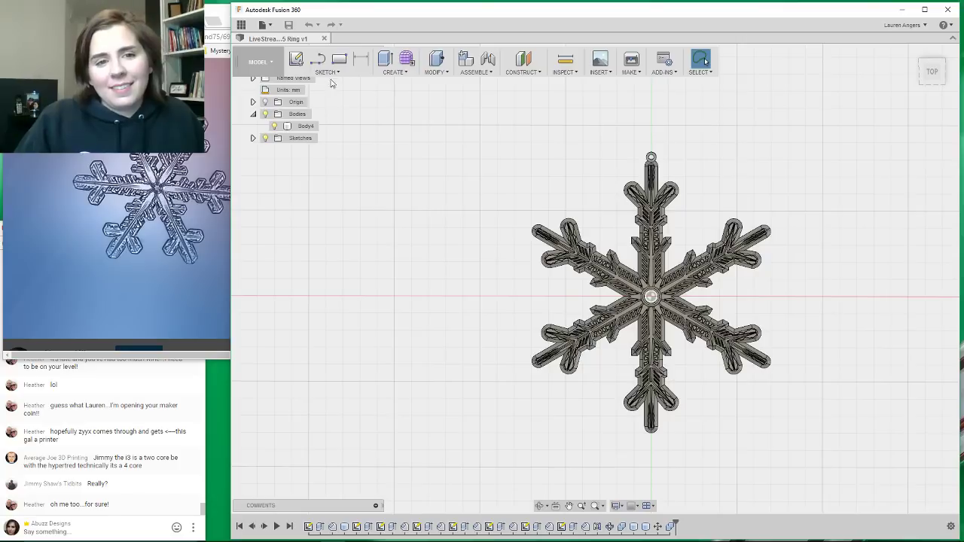
Close Fusion 360 and move the browser window with the snowflake photo across the desktop, clear of the webcam area.
left_click(940, 12)
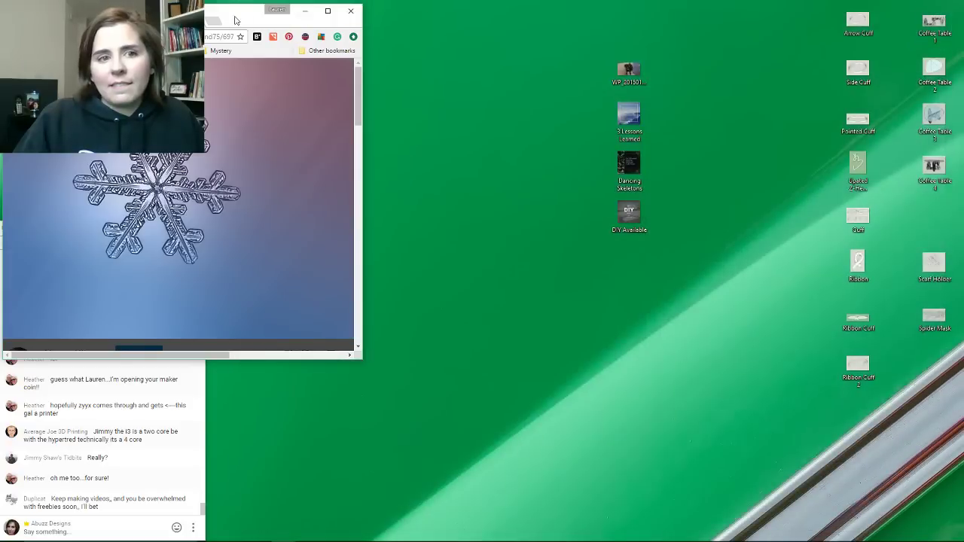
left_click(272, 18)
left_click_drag(272, 19, 727, 48)
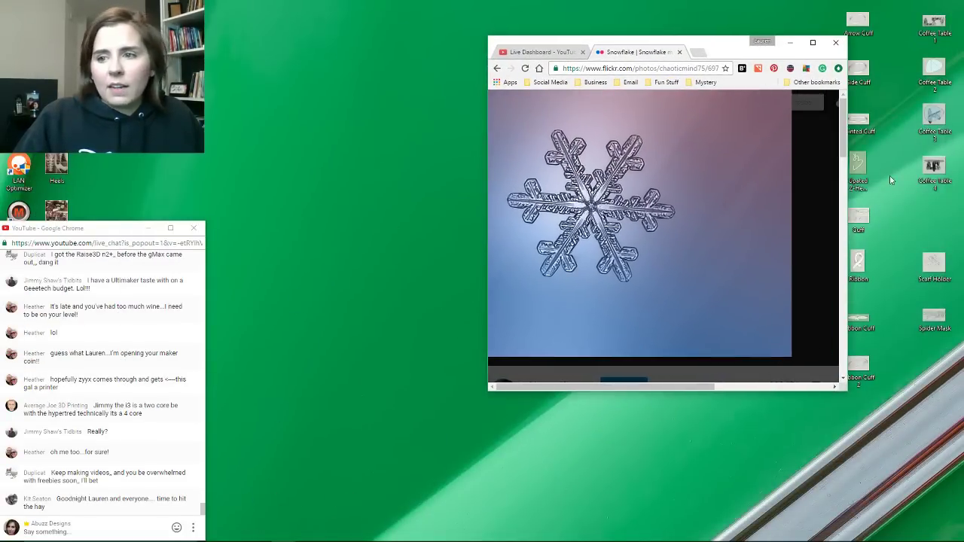
Open the Coffee Table 4 image from the desktop in Photos, then reposition and enlarge the viewer window.
double_click(936, 166)
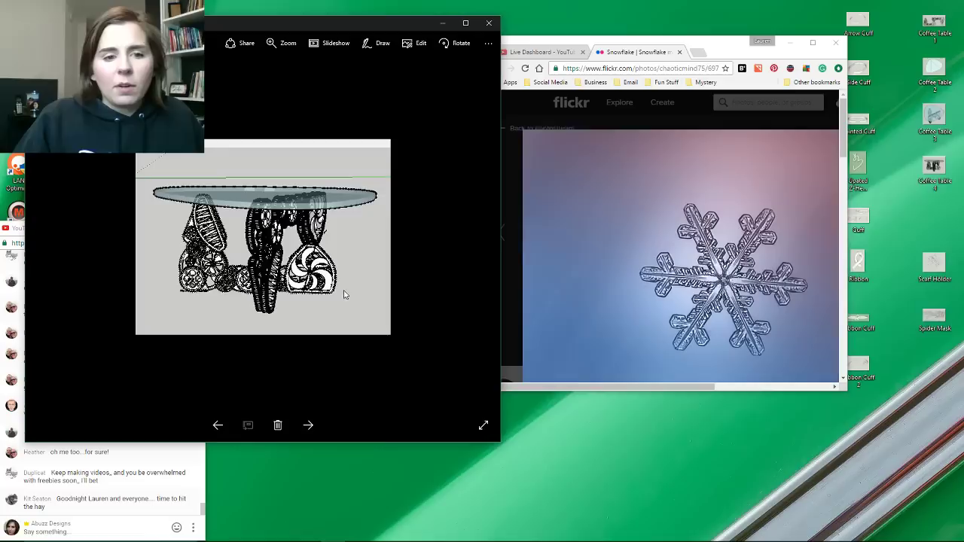
left_click_drag(325, 23, 753, 21)
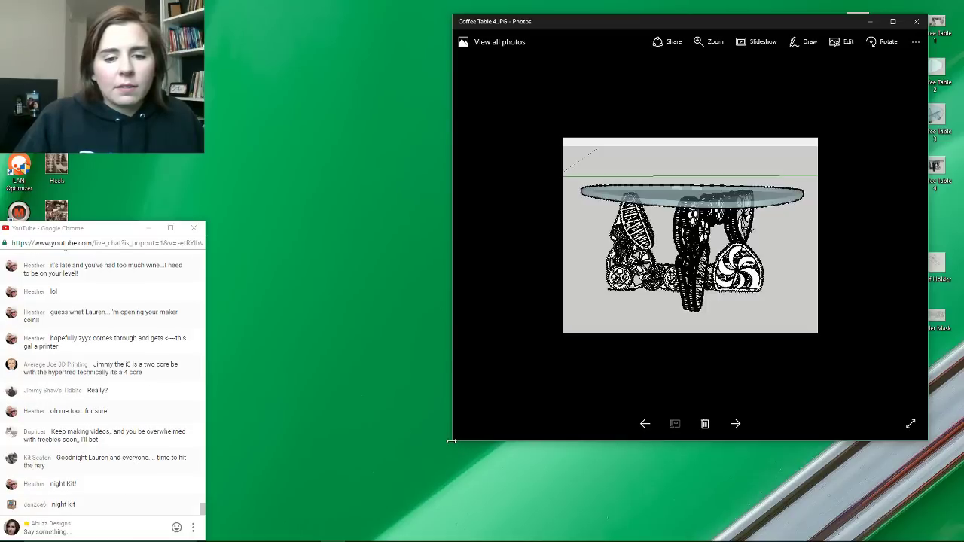
left_click_drag(454, 441, 271, 531)
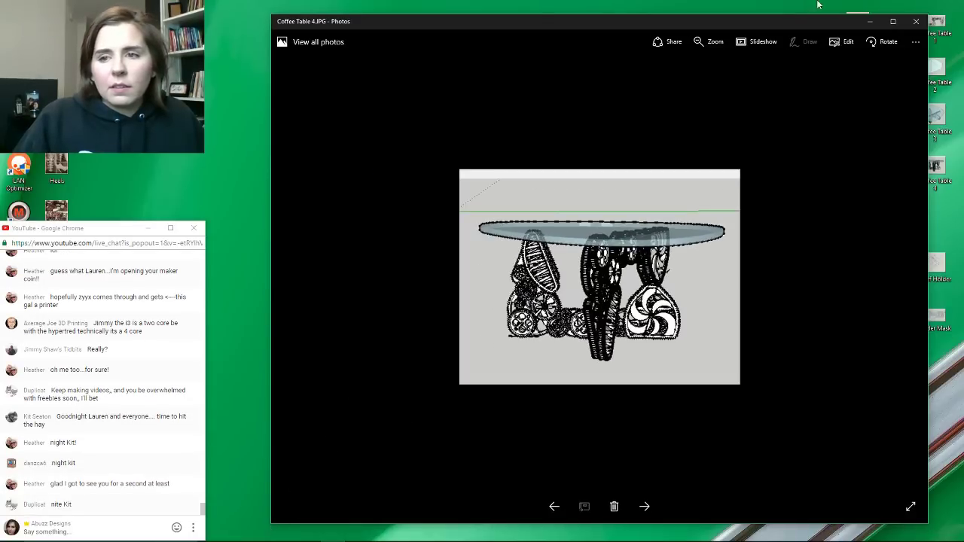
Bring up the Coffee Table 1 image and look back through the earlier live chat messages.
left_click(916, 21)
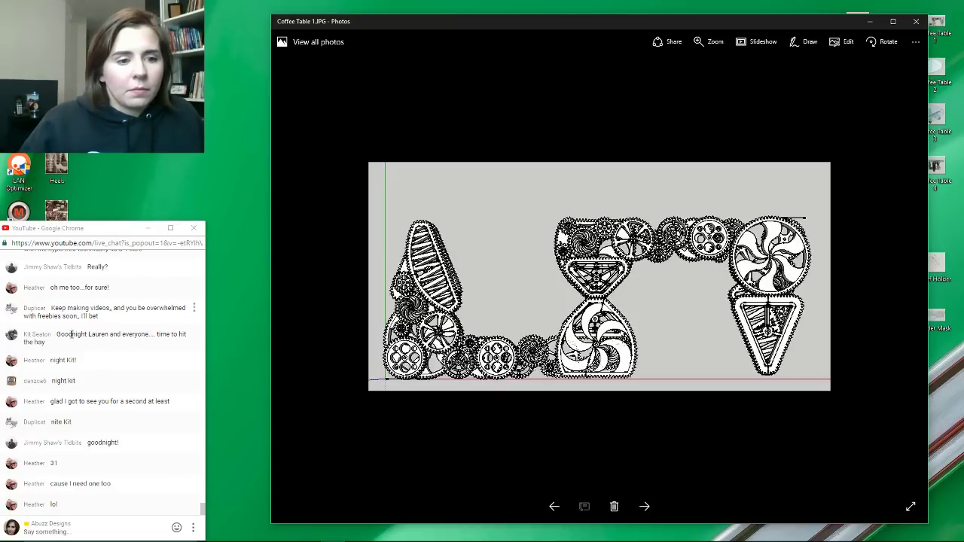
scroll(105, 369, "up", 1)
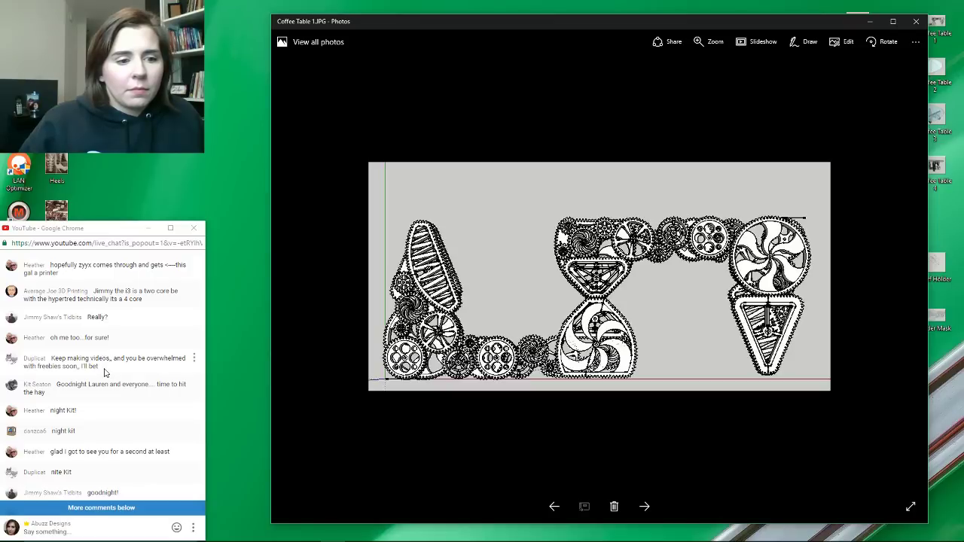
scroll(105, 372, "up", 1)
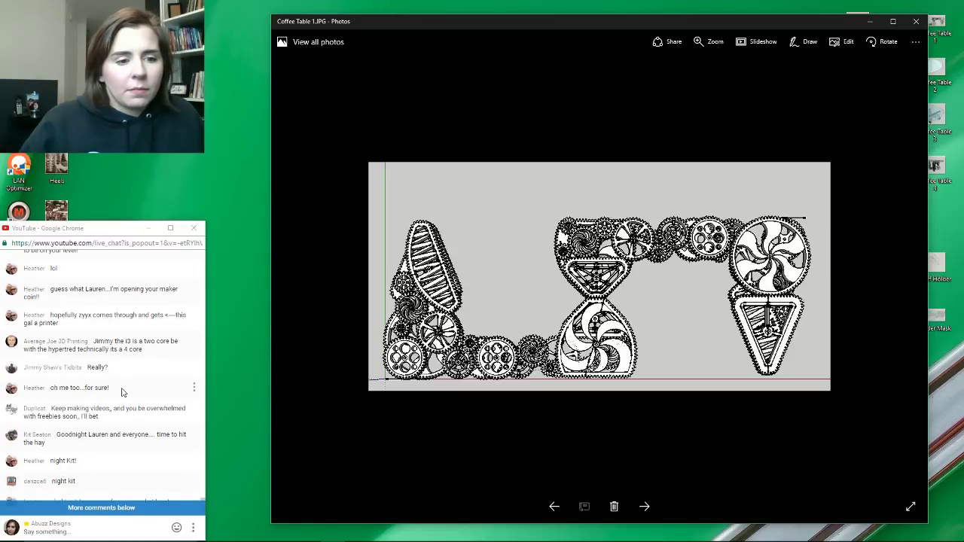
Catch up on the latest live chat messages, and view the Coffee Table 3 image from the desktop before closing it.
scroll(134, 407, "down", 2)
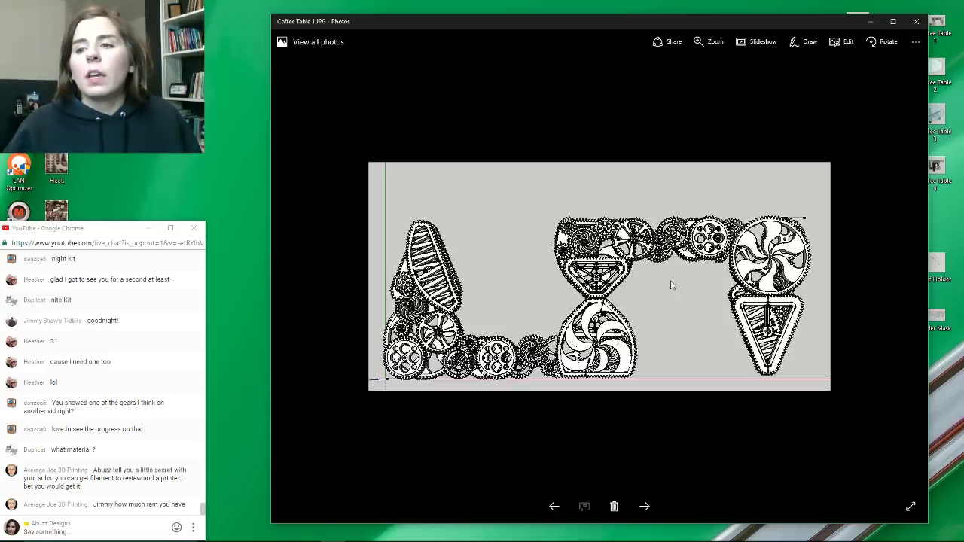
left_click(936, 113)
double_click(936, 113)
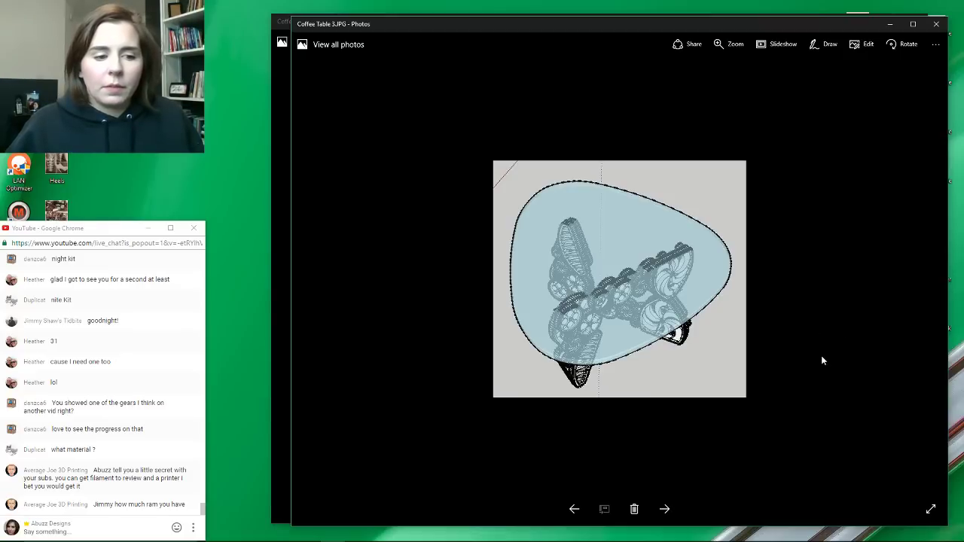
left_click(936, 27)
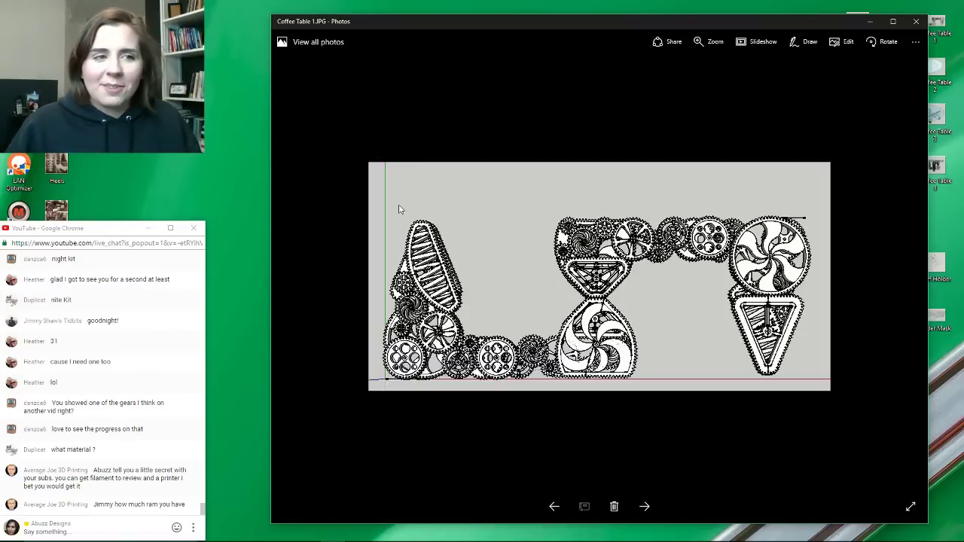
Zoom in on the Coffee Table 1 image, then close it and move the live chat window up across the desktop.
scroll(403, 212, "up", 2, "ctrl")
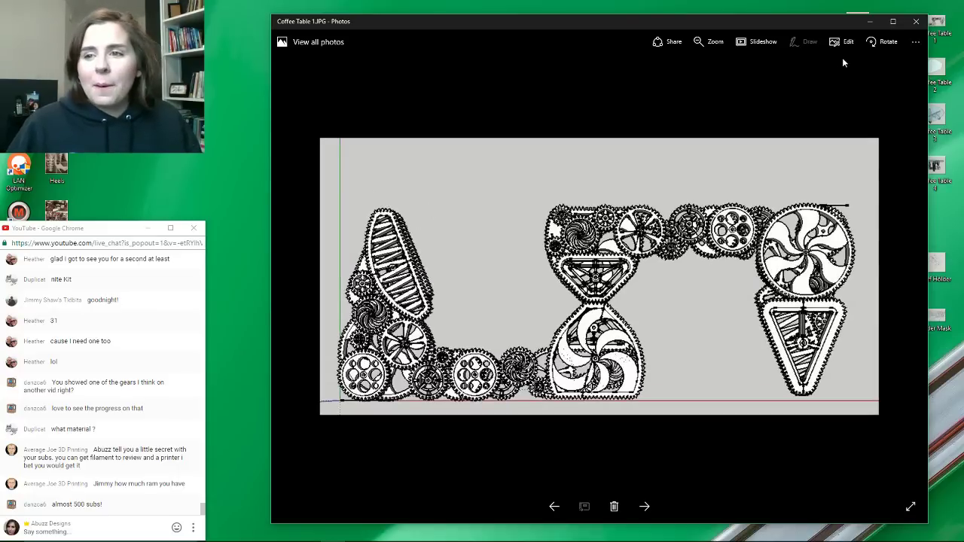
left_click(915, 23)
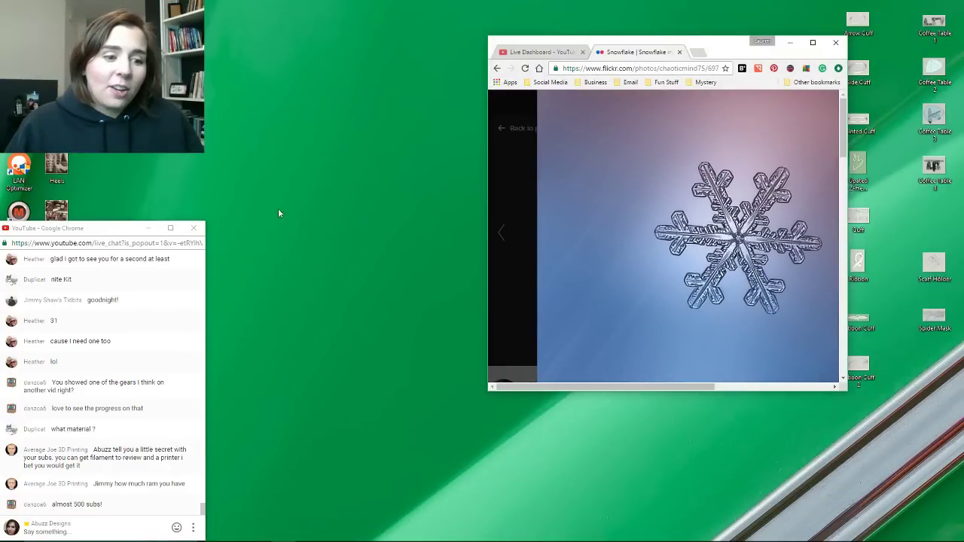
left_click_drag(126, 230, 214, 133)
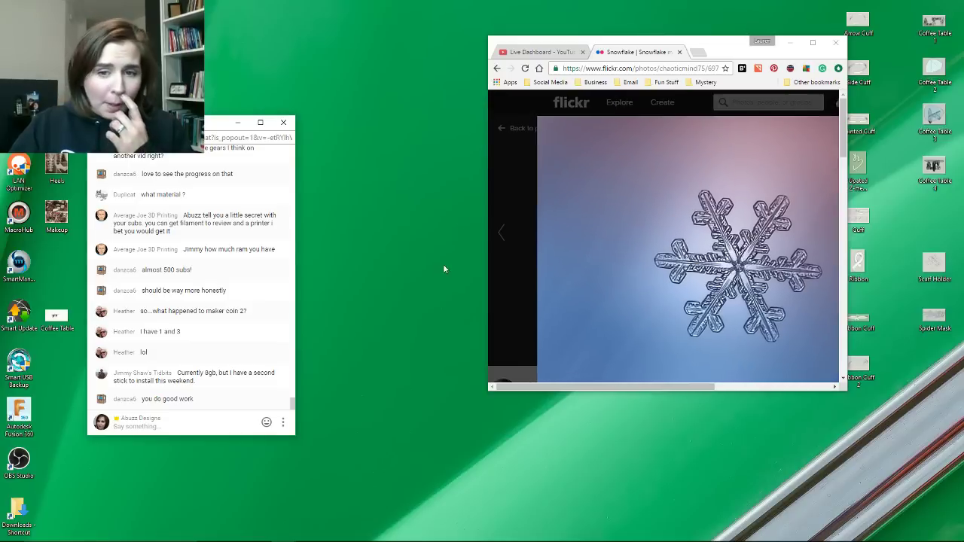
Launch Simplify3D and remove the Live Stream Snowflake 2 model from the build plate.
mouse_move(199, 539)
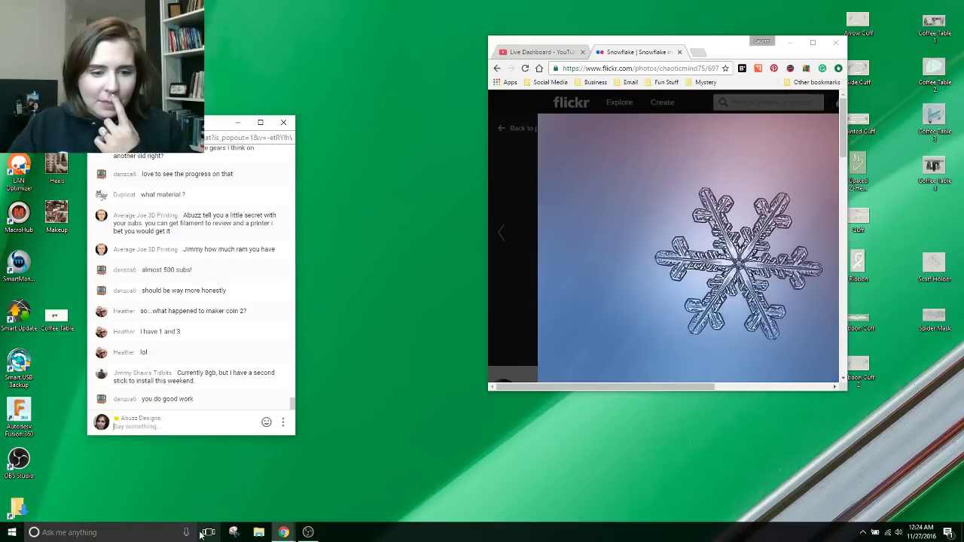
left_click(12, 533)
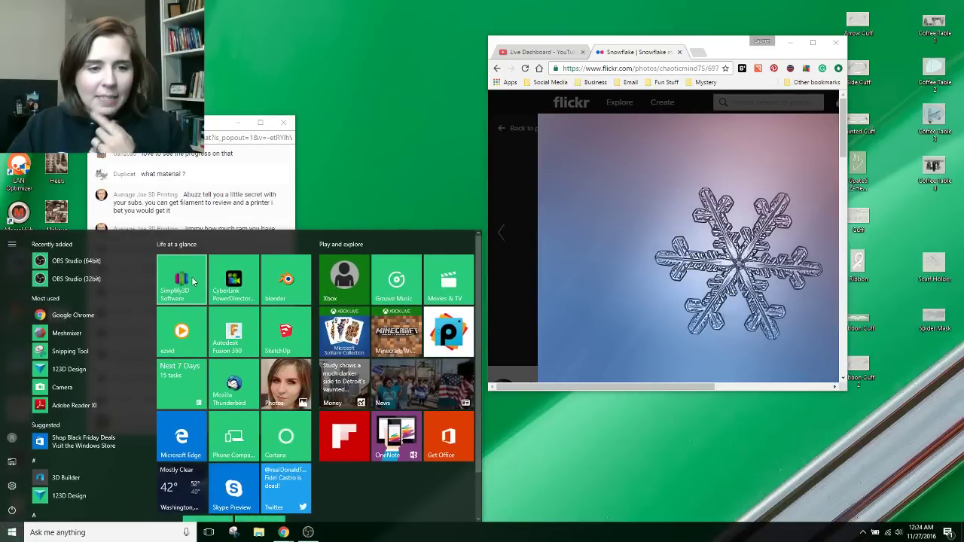
left_click(193, 281)
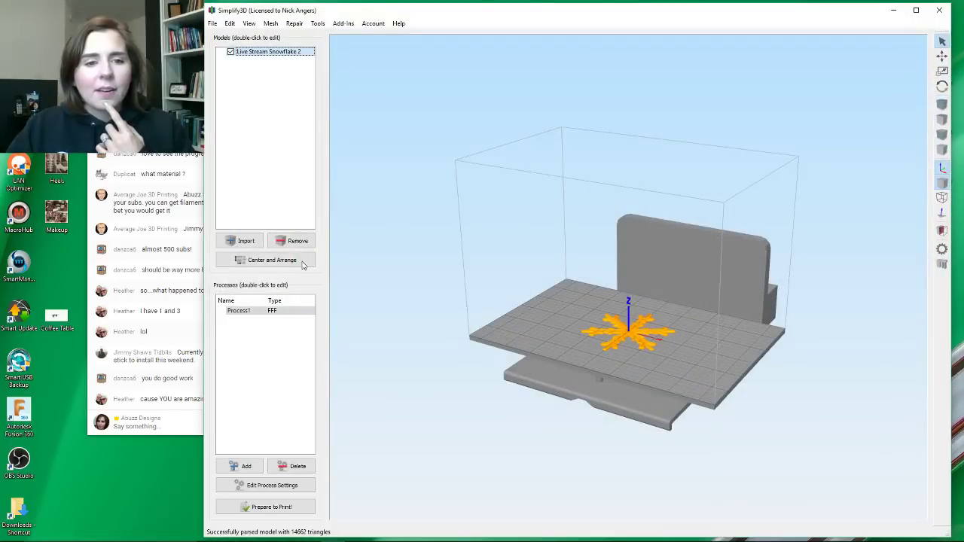
left_click(299, 241)
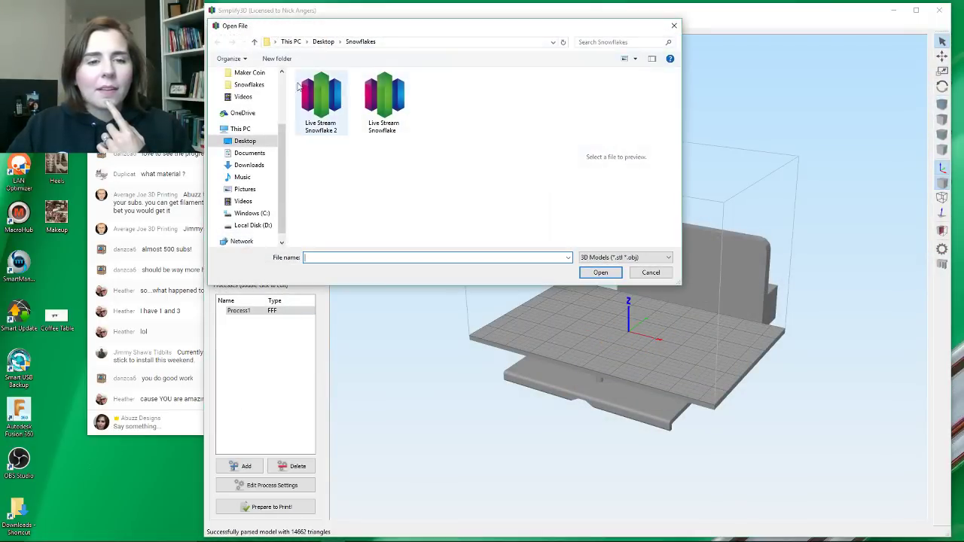
scroll(260, 121, "up", 1)
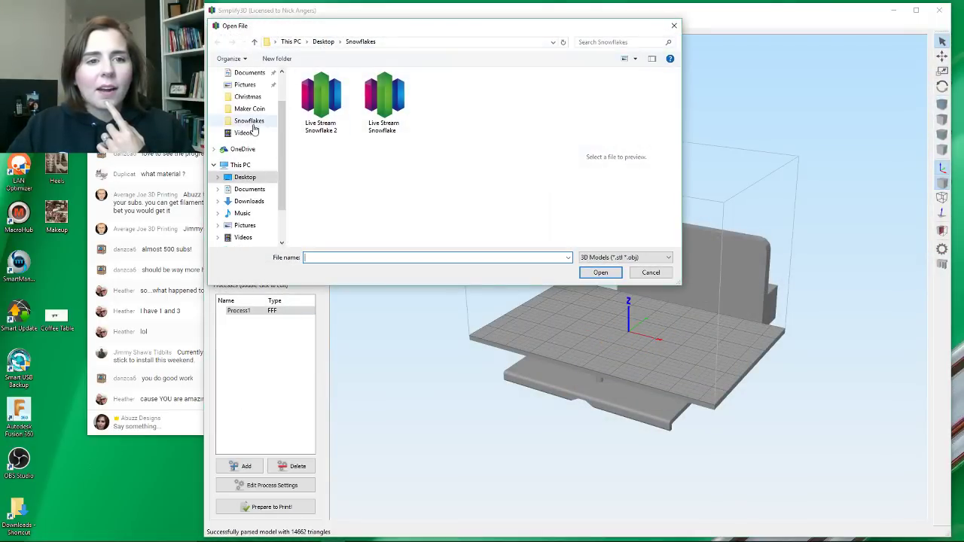
left_click(251, 108)
left_click(324, 88)
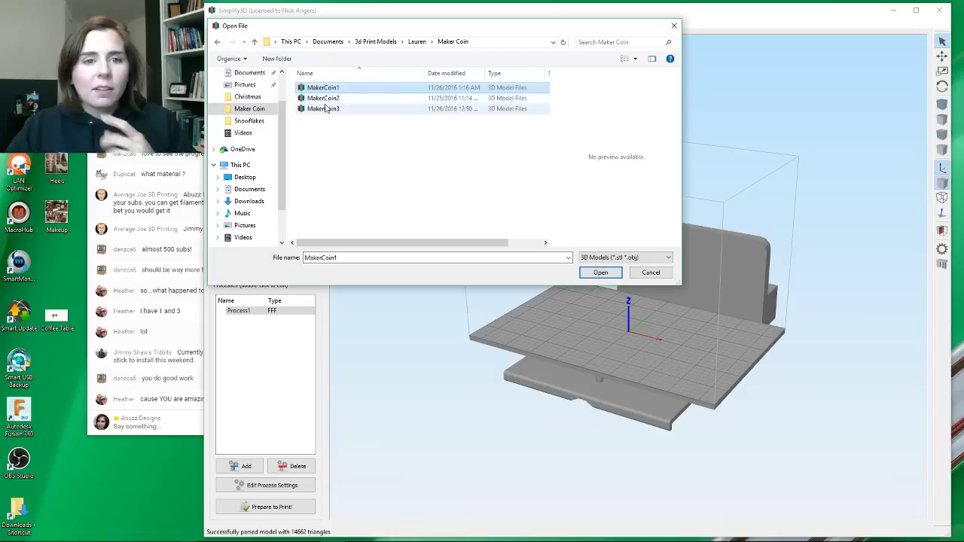
left_click(651, 273)
Import the MakerCoin1, MakerCoin2 and MakerCoin3 models together from the Maker Coin folder.
left_click(246, 247)
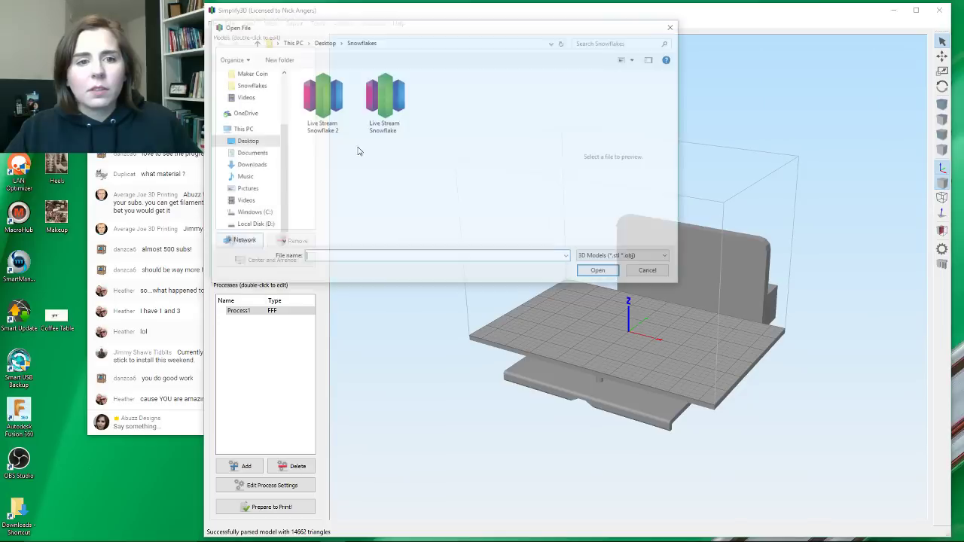
left_click(242, 73)
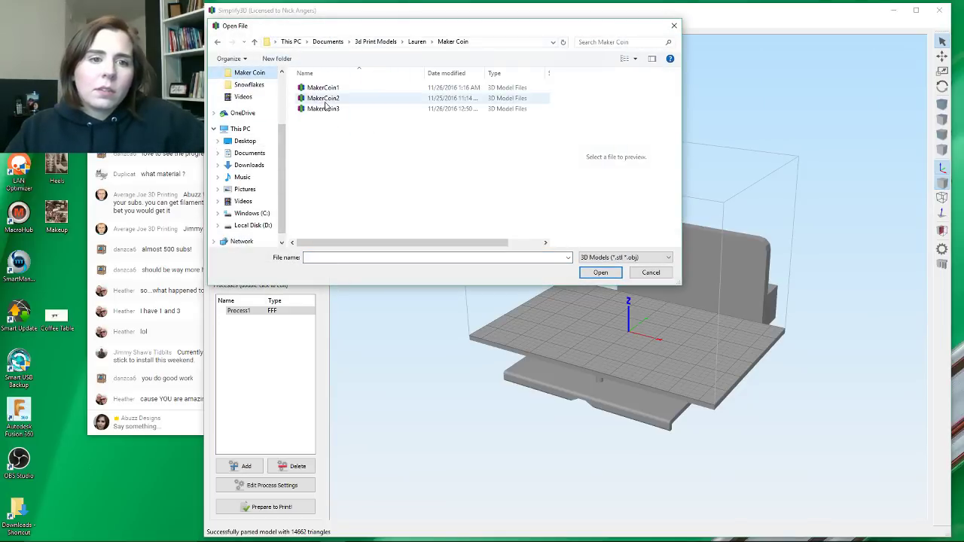
left_click(324, 88)
left_click(334, 110, "shift")
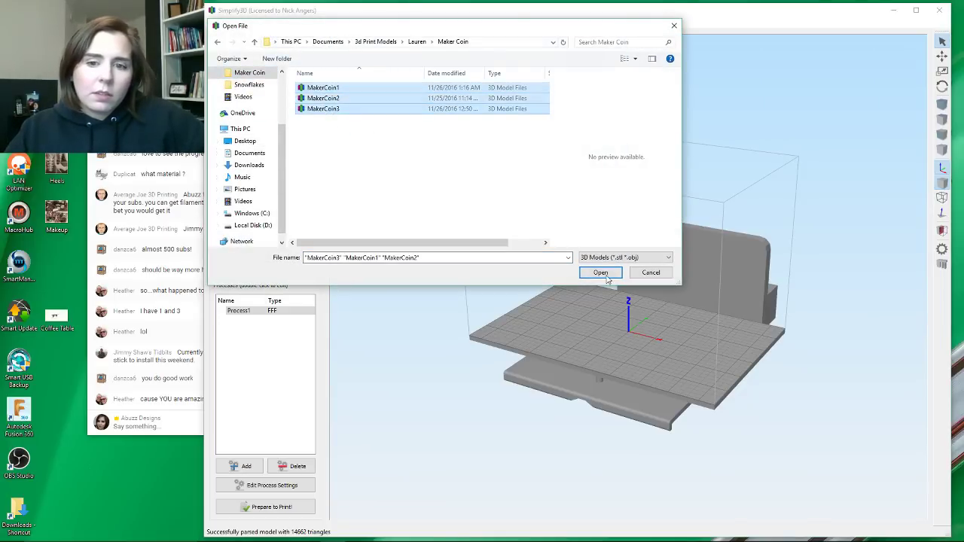
left_click(609, 274)
View the three maker coins close up from above and highlight MakerCoin2 and MakerCoin3 in turn to compare their designs.
scroll(516, 337, "up", 6)
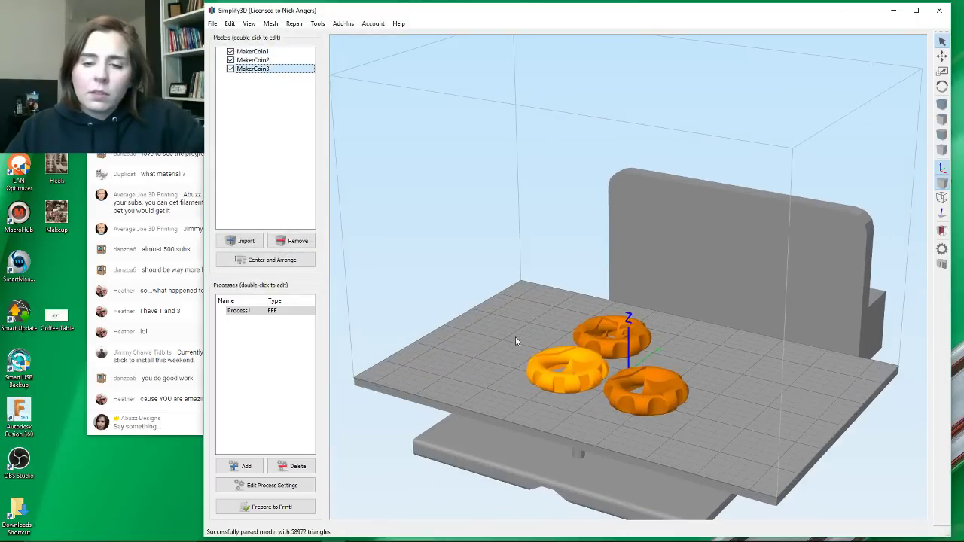
scroll(521, 345, "down", 2)
left_click_drag(524, 333, 603, 427)
scroll(619, 422, "up", 2)
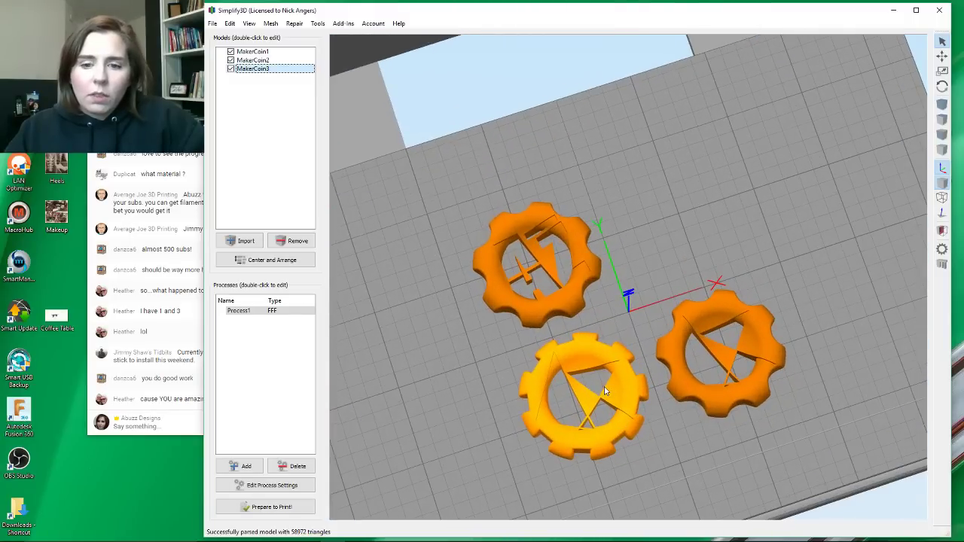
left_click(681, 360)
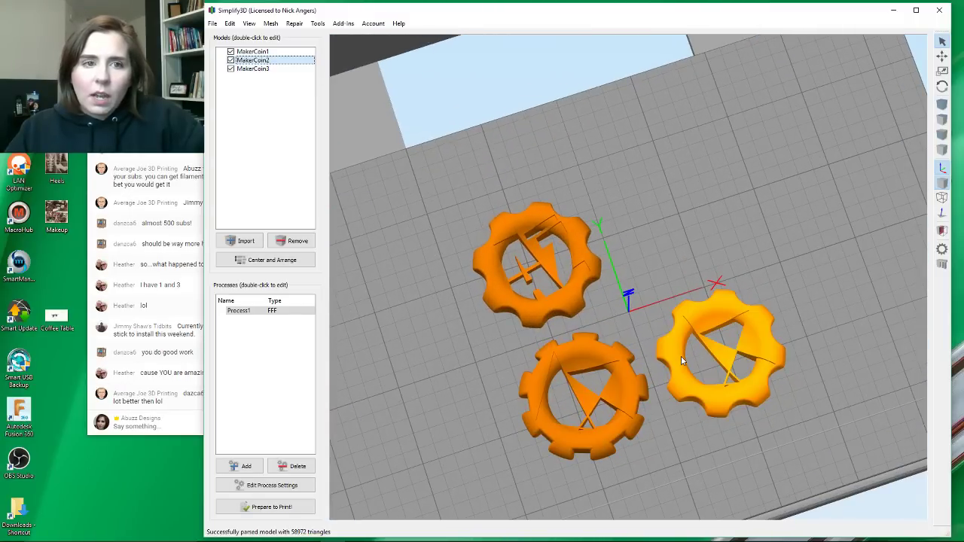
left_click(607, 384)
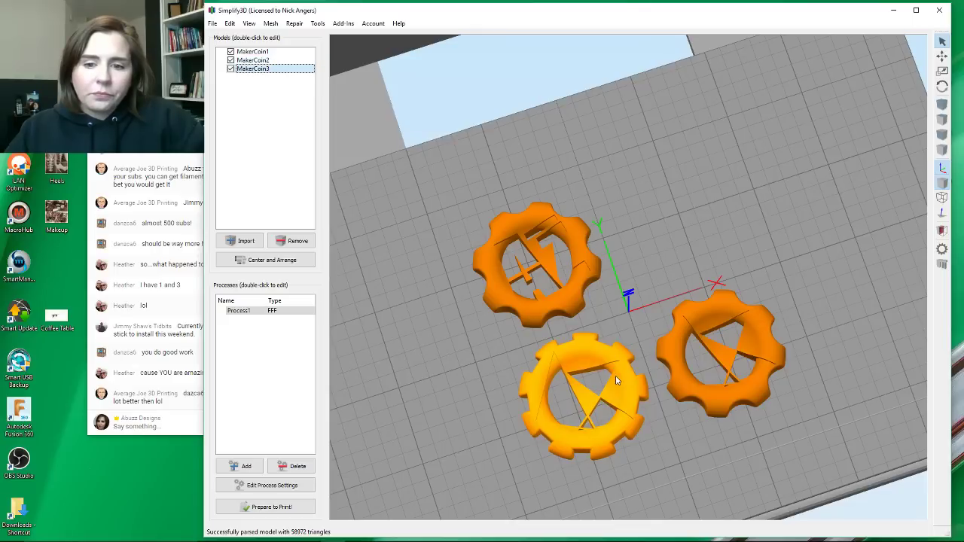
left_click(674, 359)
Bring the live chat window in front of Simplify3D, read the newest messages, and shift it away from the models.
key("alt+Tab")
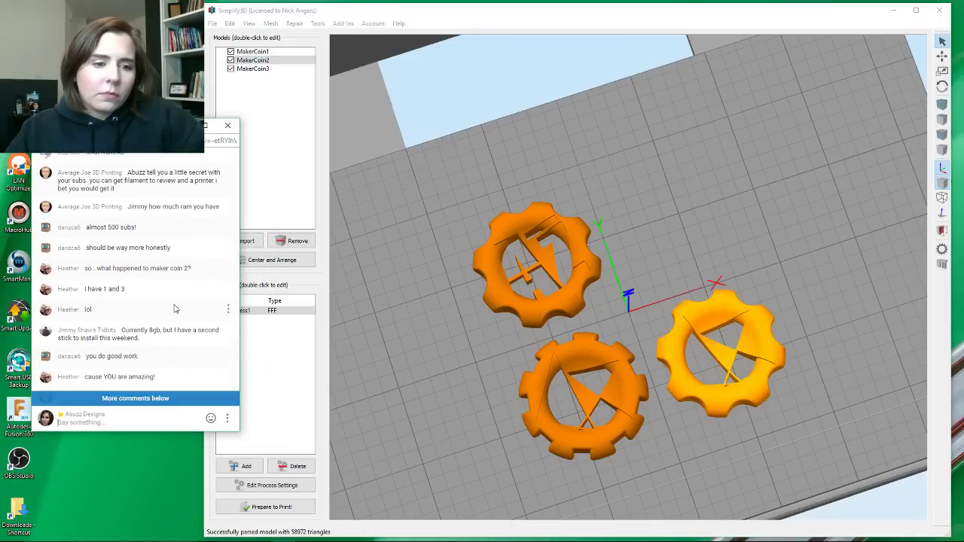
scroll(164, 300, "down", 1)
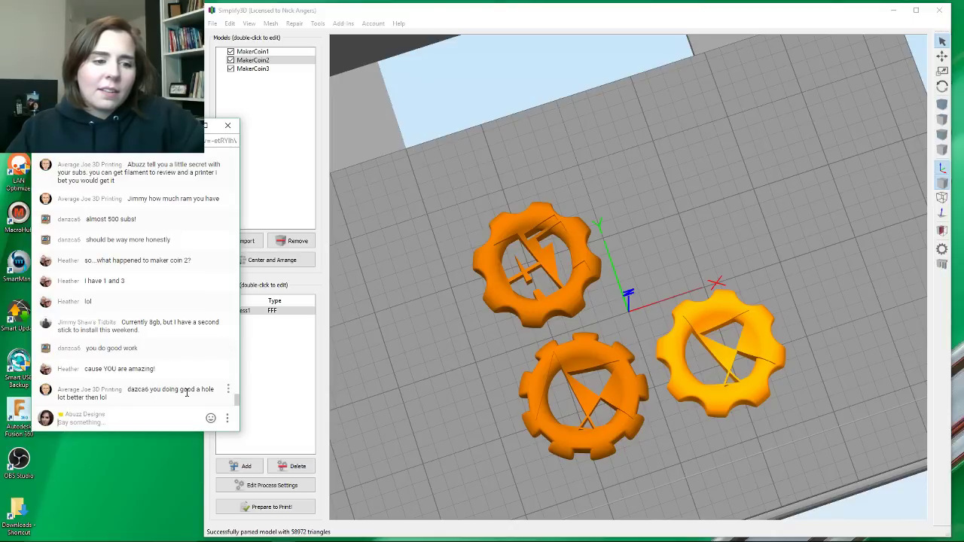
left_click_drag(136, 126, 107, 122)
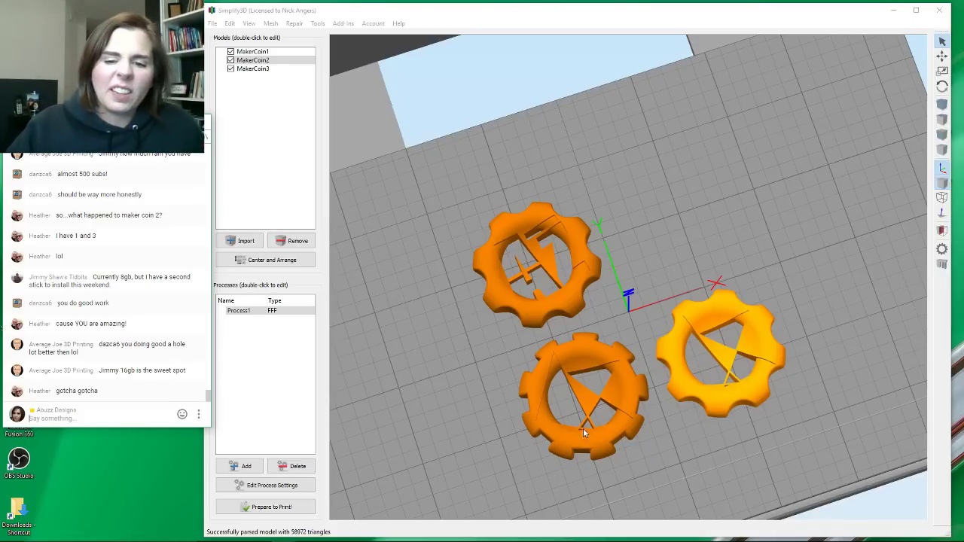
Highlight the MakerCoin3 model, then close Simplify3D and the browser window with the snowflake photo.
left_click(589, 348)
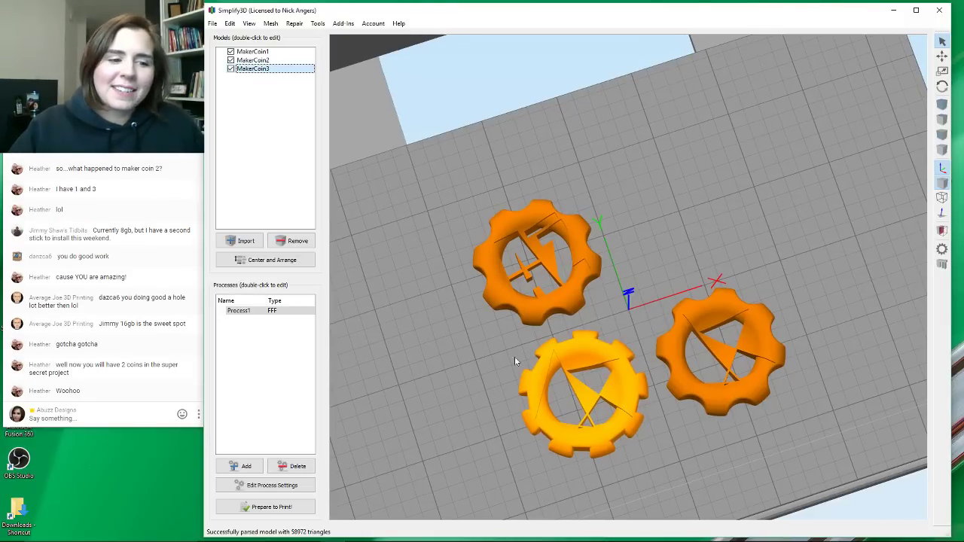
left_click(940, 12)
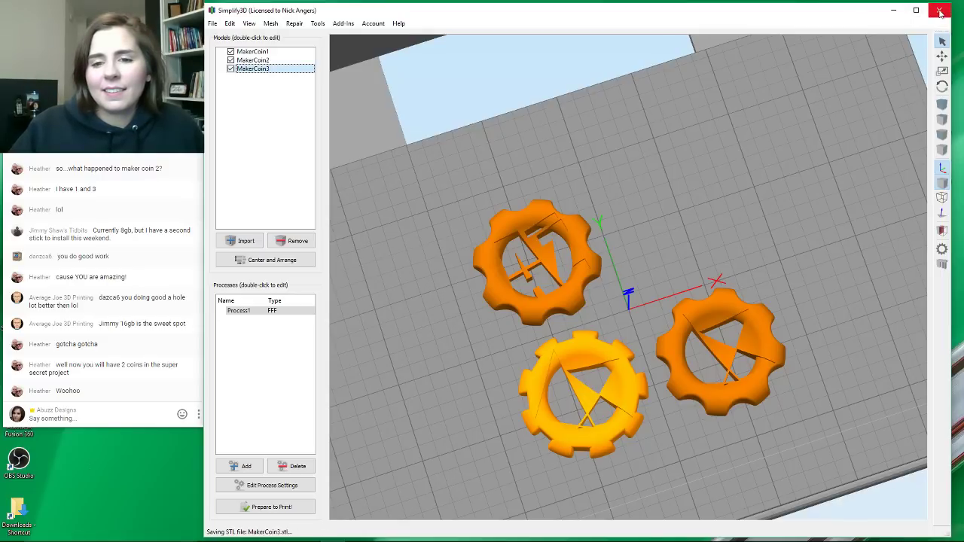
left_click(838, 43)
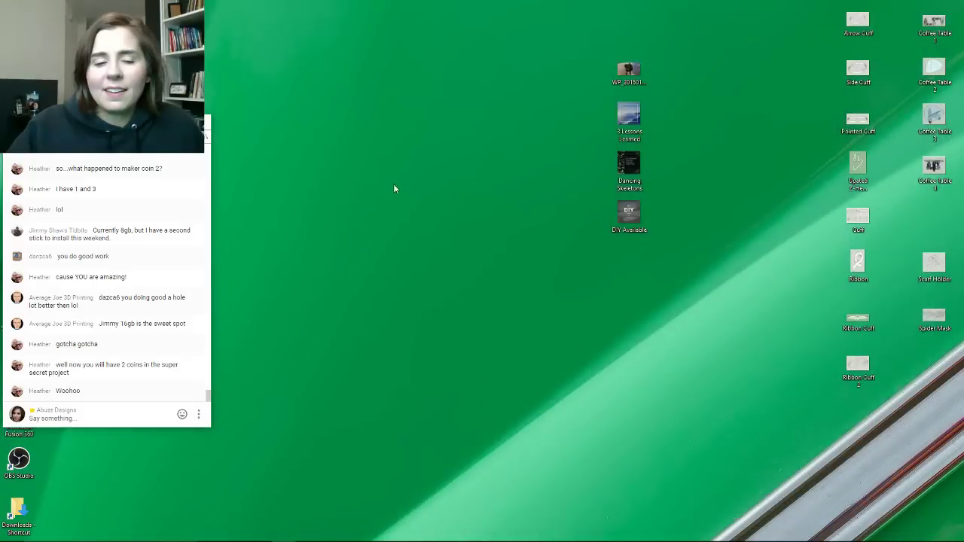
Bring up the OBS Studio window and arrange it with the live chat window so the streaming controls stay accessible.
left_click_drag(122, 126, 455, 55)
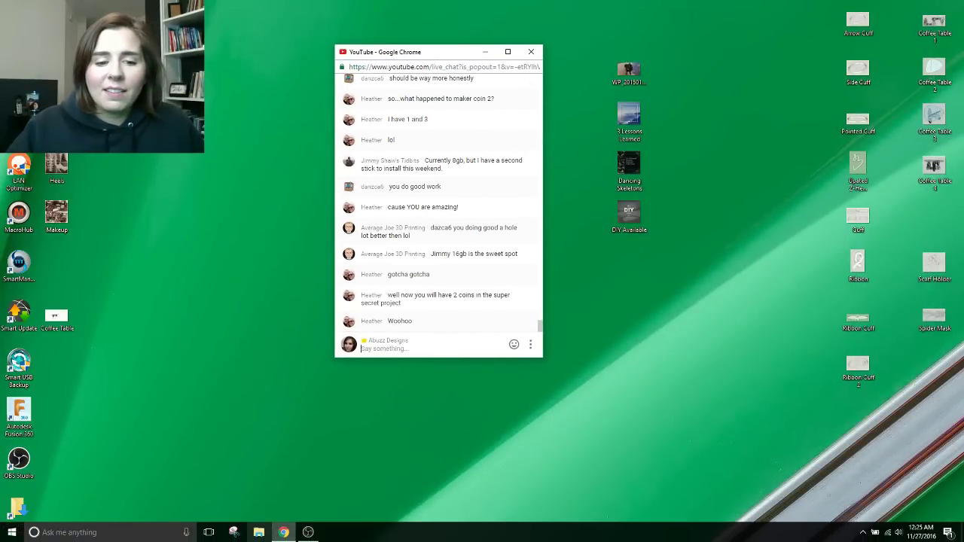
left_click(308, 533)
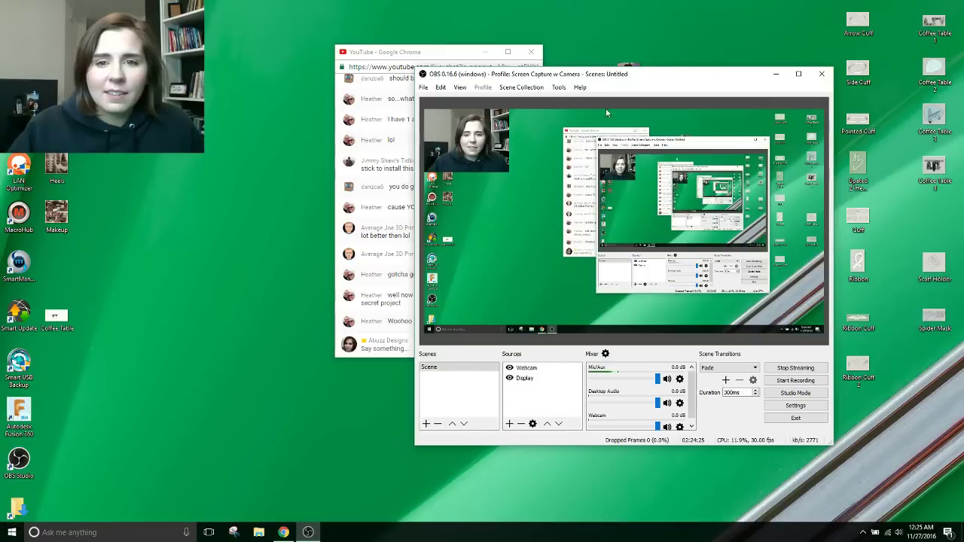
left_click_drag(601, 67, 631, 37)
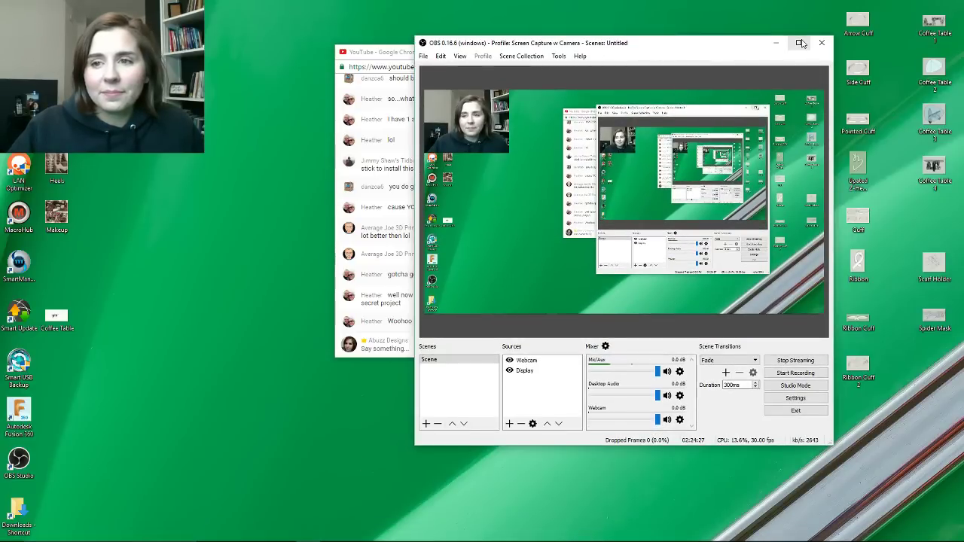
left_click_drag(386, 55, 291, 111)
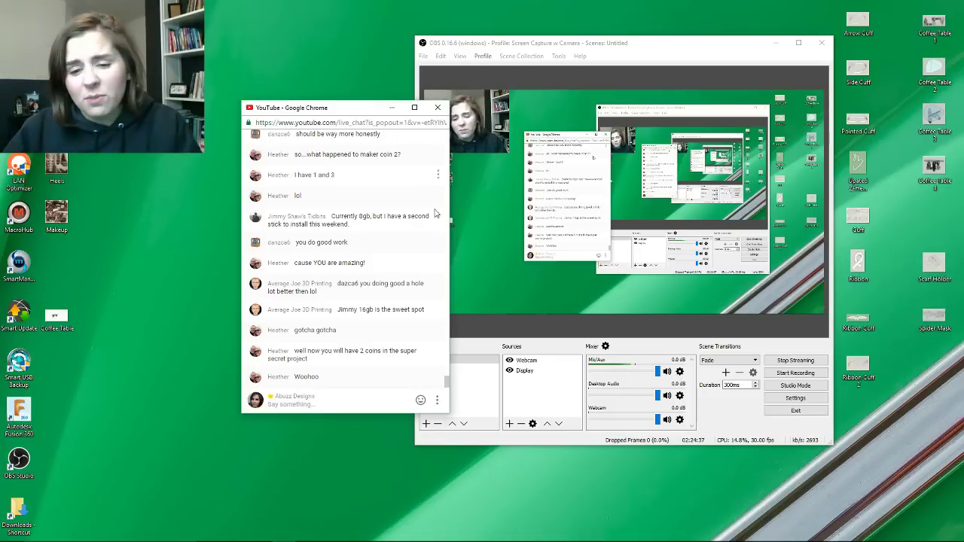
Read the viewers' farewell messages in the live chat.
mouse_move(563, 536)
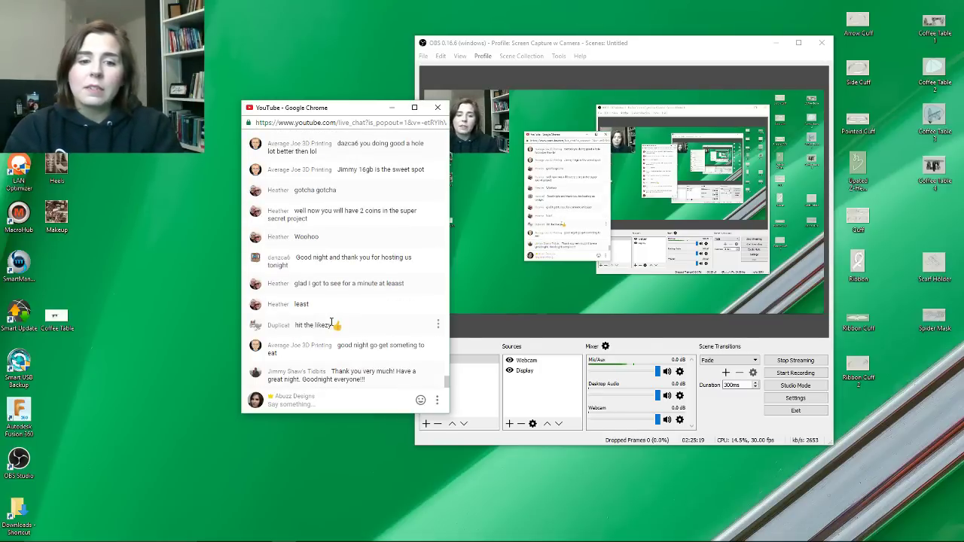
mouse_move(331, 324)
scroll(331, 324, "up", 1)
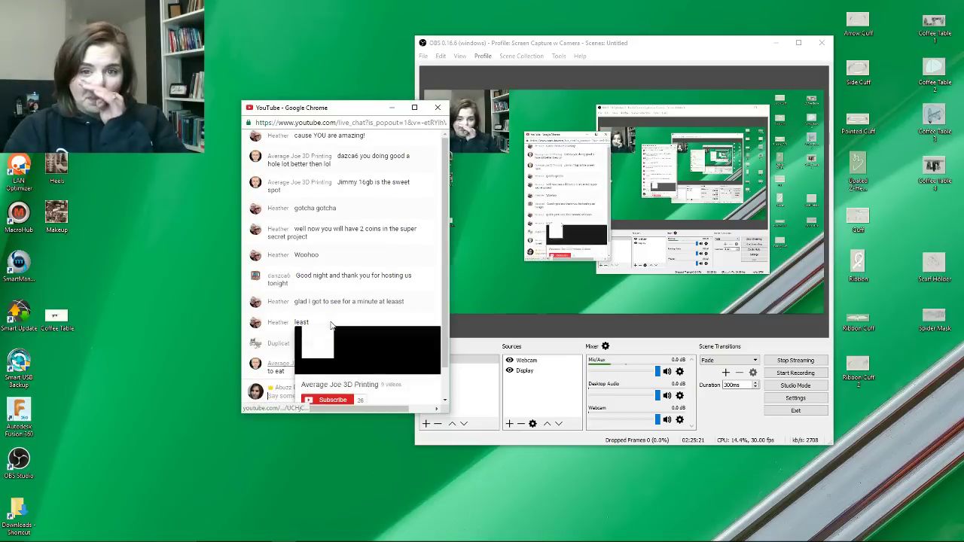
scroll(331, 324, "down", 1)
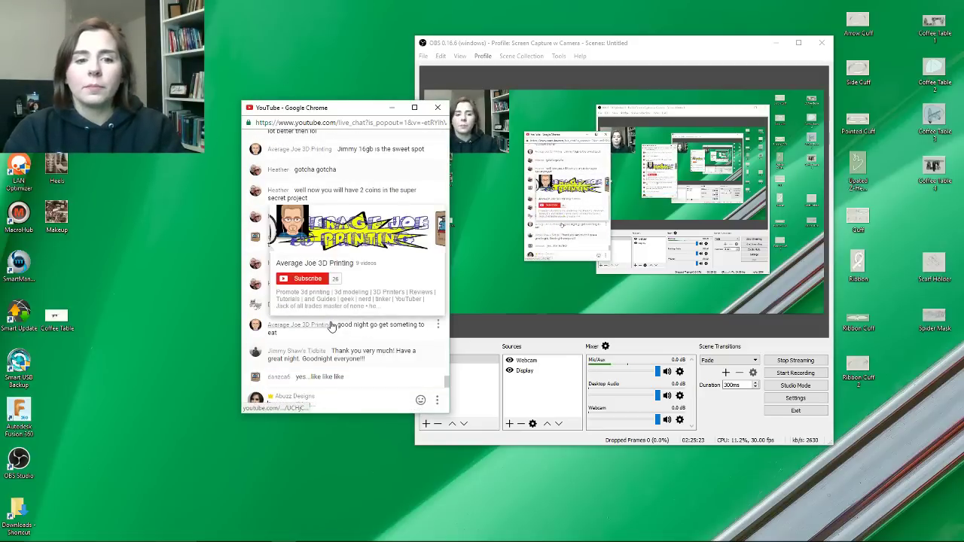